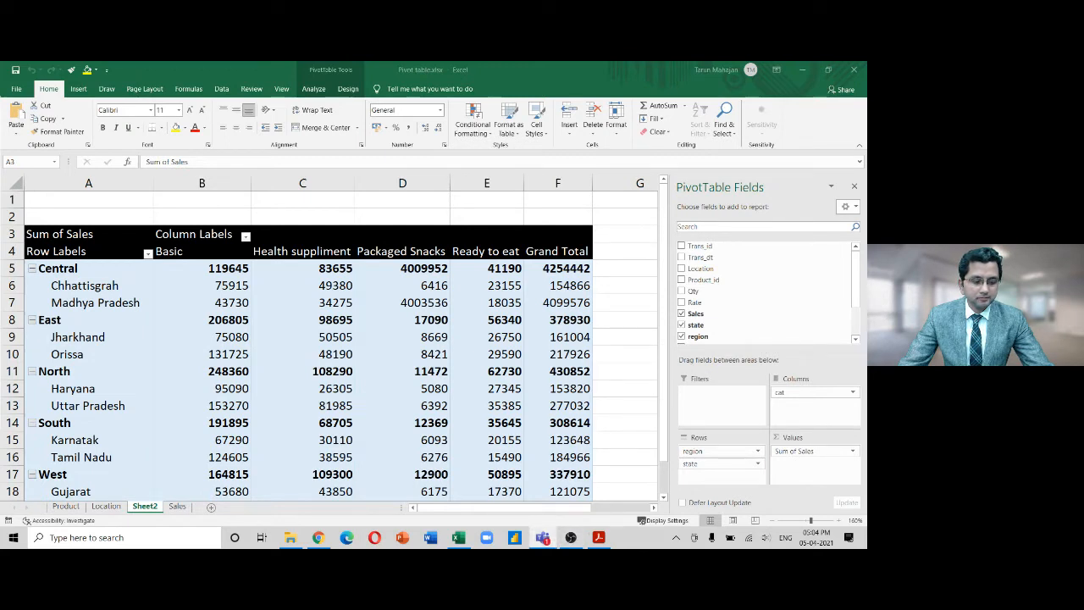
Switch to the Product sheet and check its extent from the last row back to the top
click(433, 289)
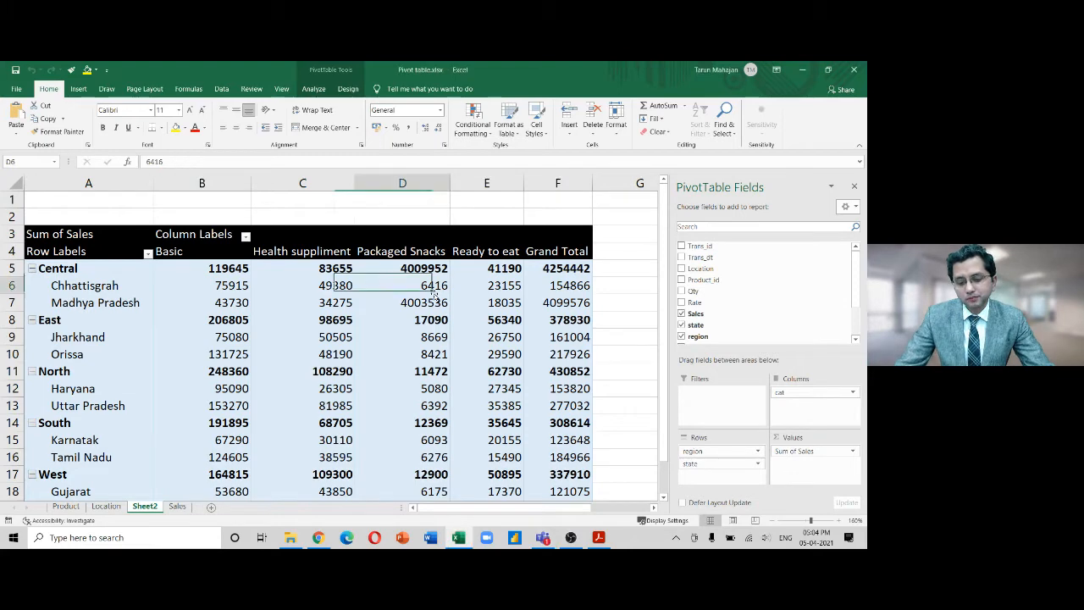
click(66, 506)
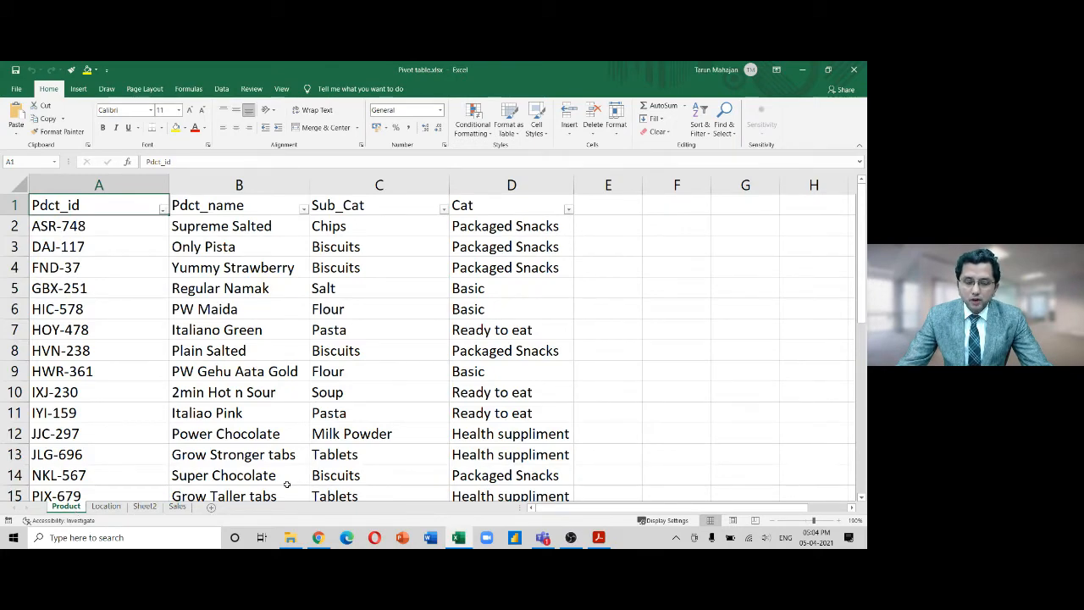
key(ctrl+Down)
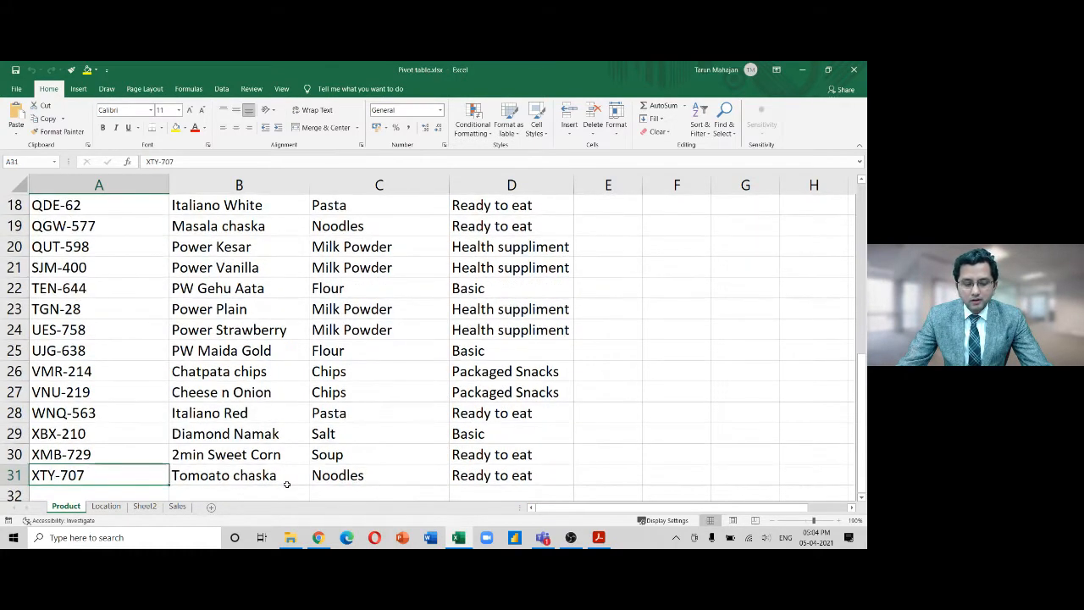
key(ctrl+Up)
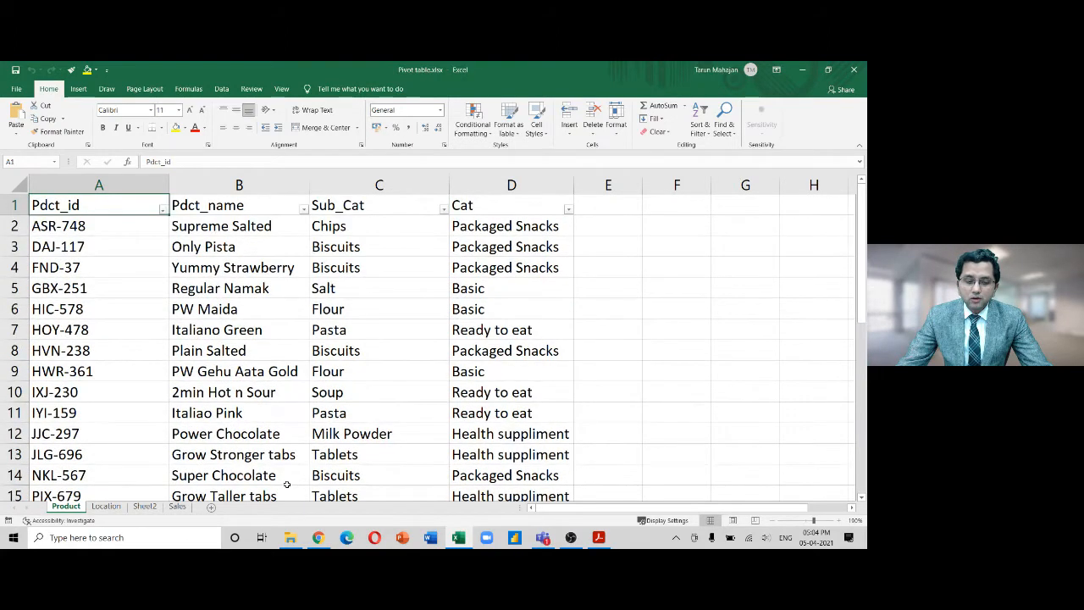
Browse the first products' id, name, sub-category and category cells, then move to the Location sheet
key(Right)
key(Down)
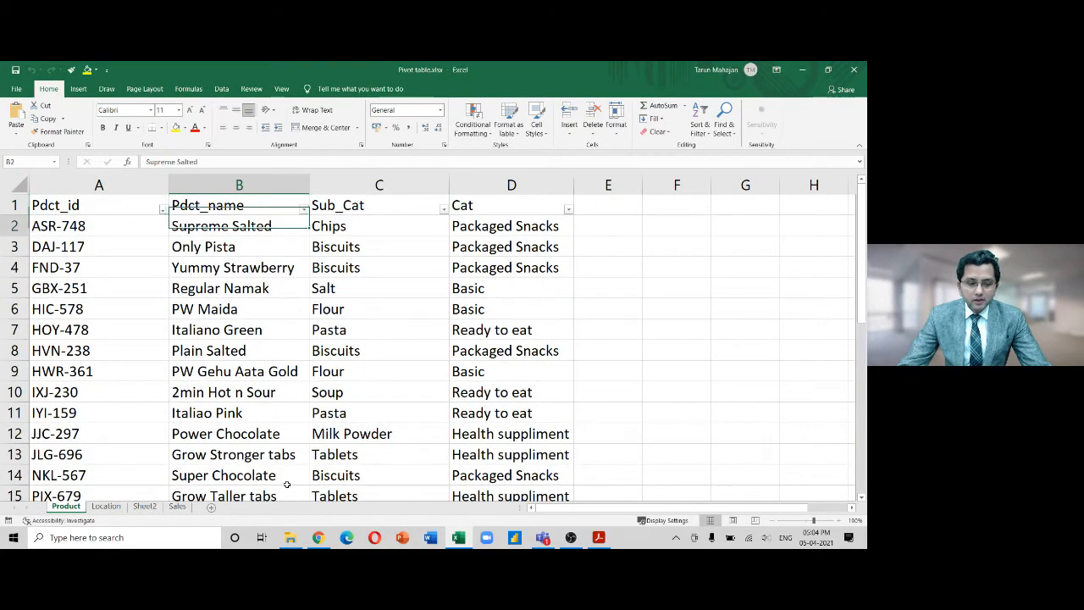
key(Left)
key(Right)
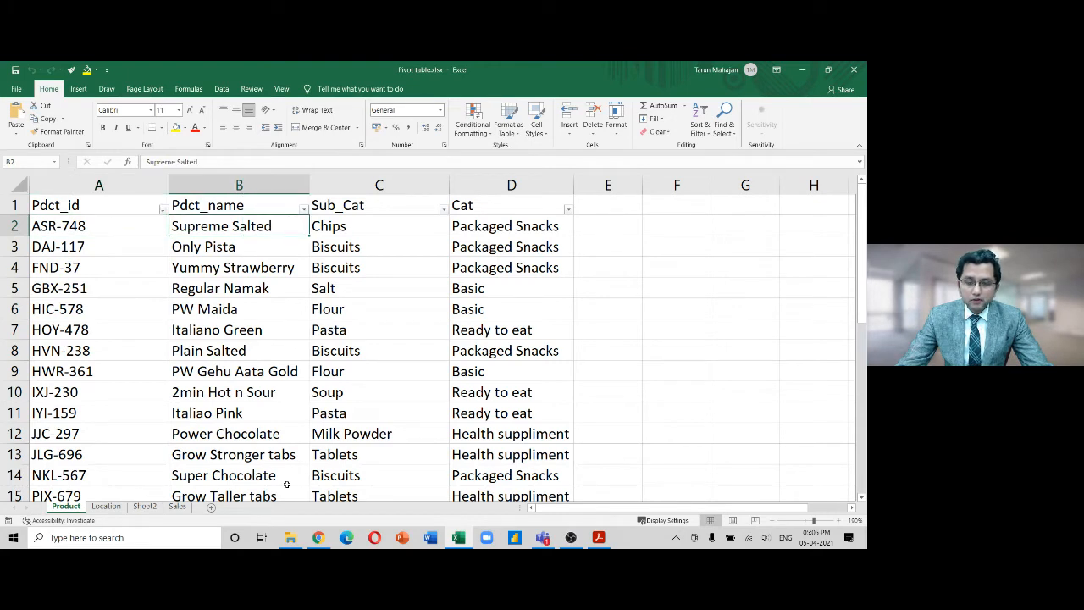
key(Right)
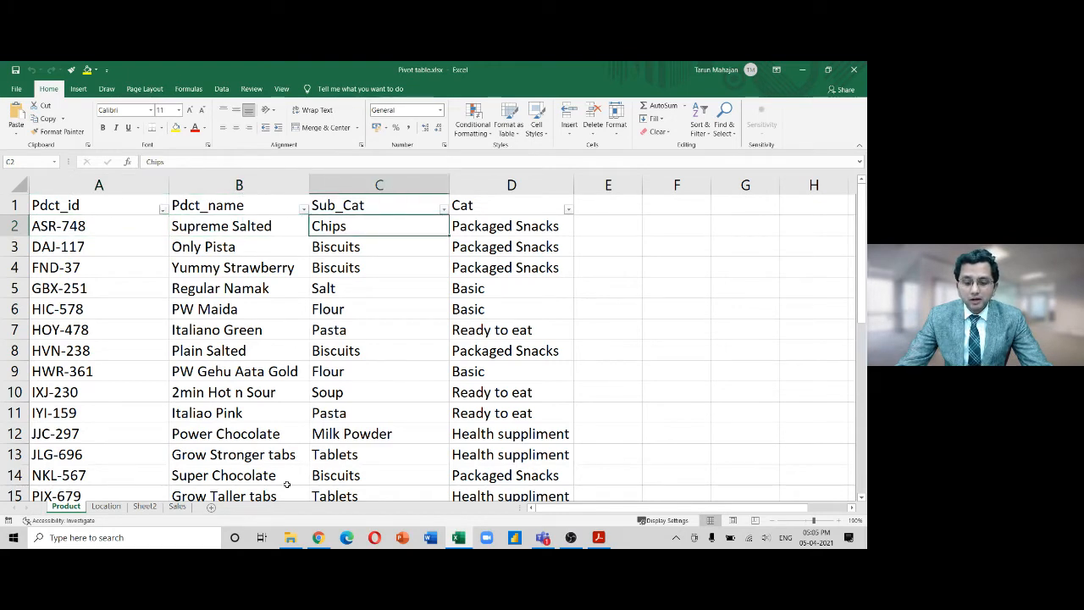
key(Right)
key(Down)
key(Down)
key(Down)
key(Down)
key(Down)
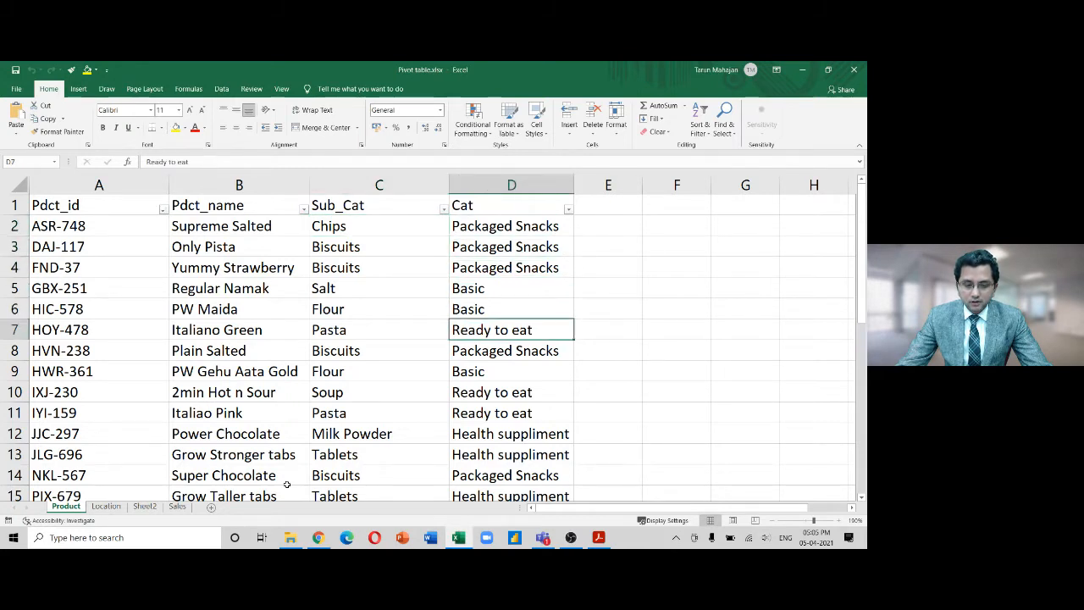
key(Left)
key(Left)
key(Left)
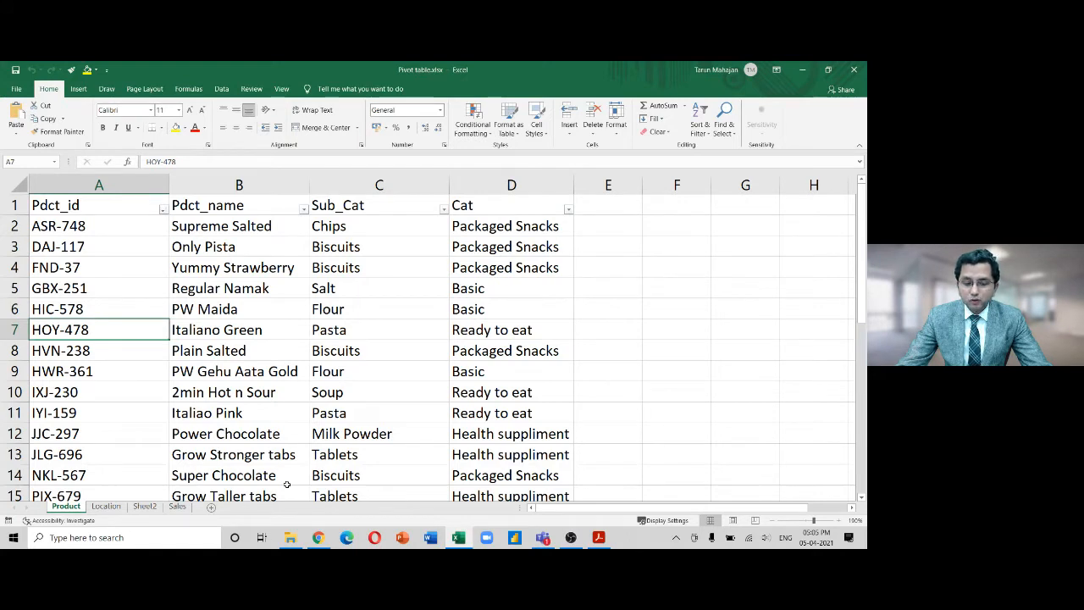
key(Right)
key(Right)
key(Right)
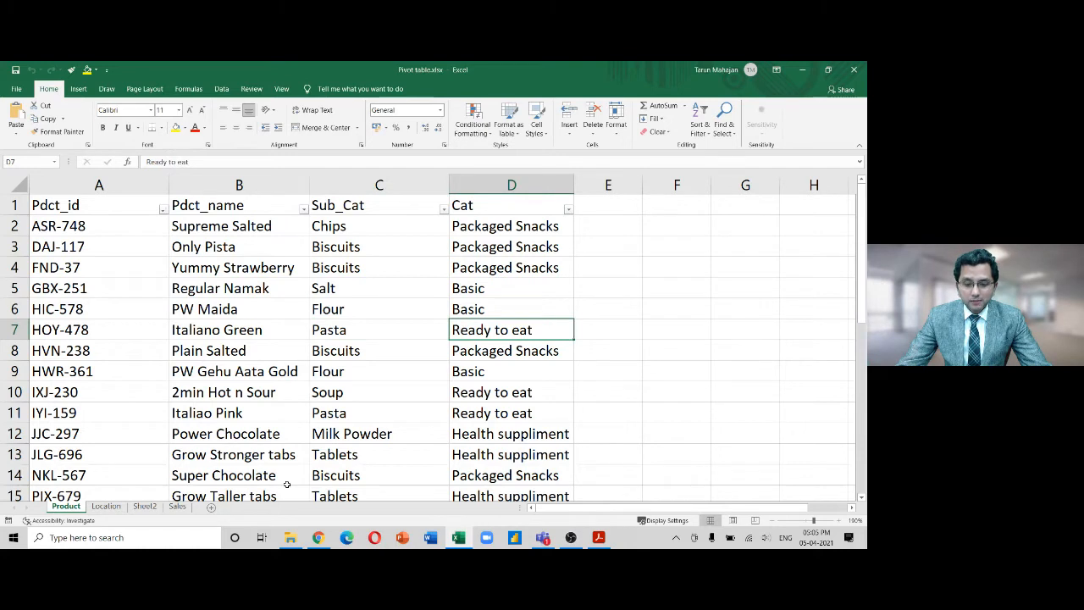
key(Left)
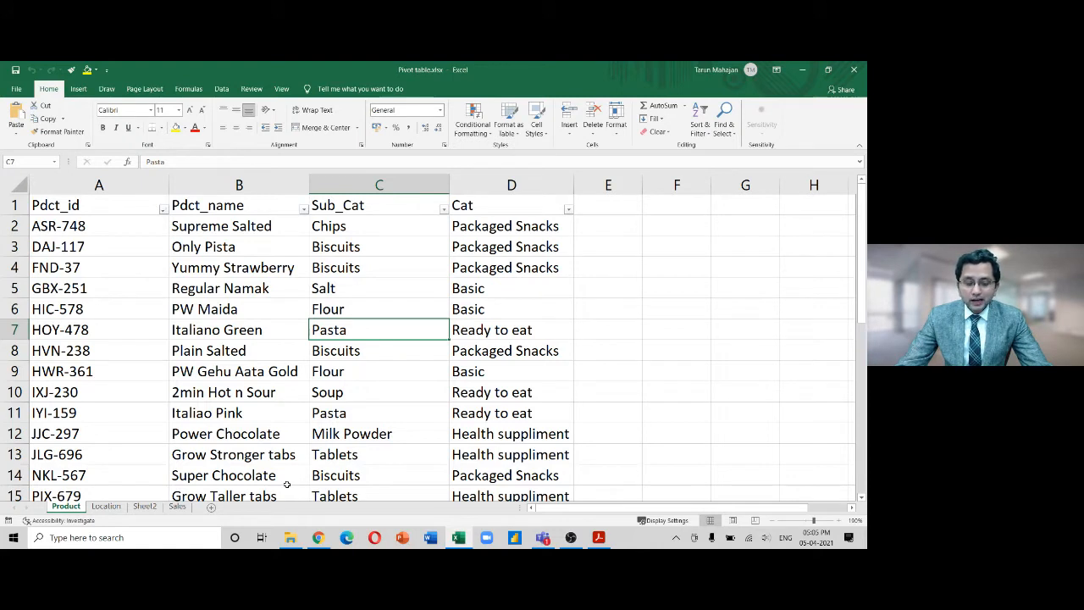
key(Left)
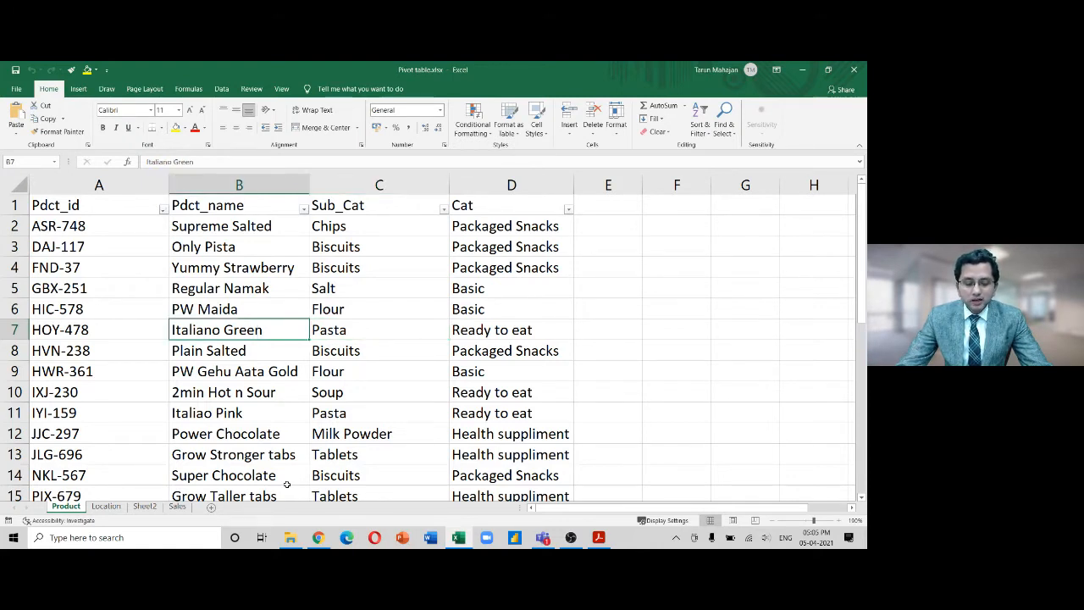
key(ctrl+Page_Down)
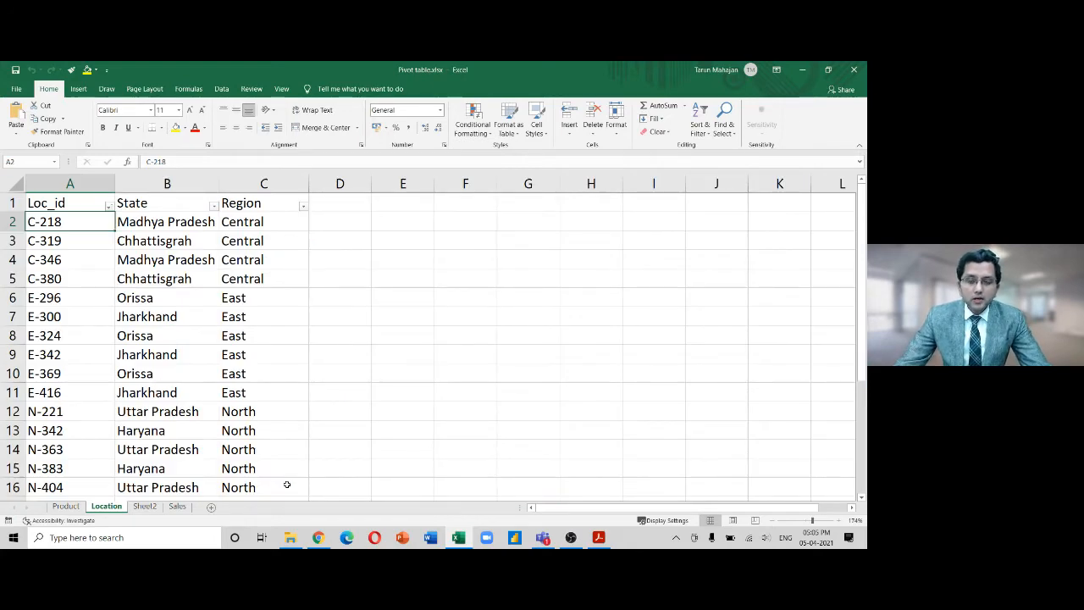
Select the C-319 location record, then move on to the Sales sheet's header row
key(Down)
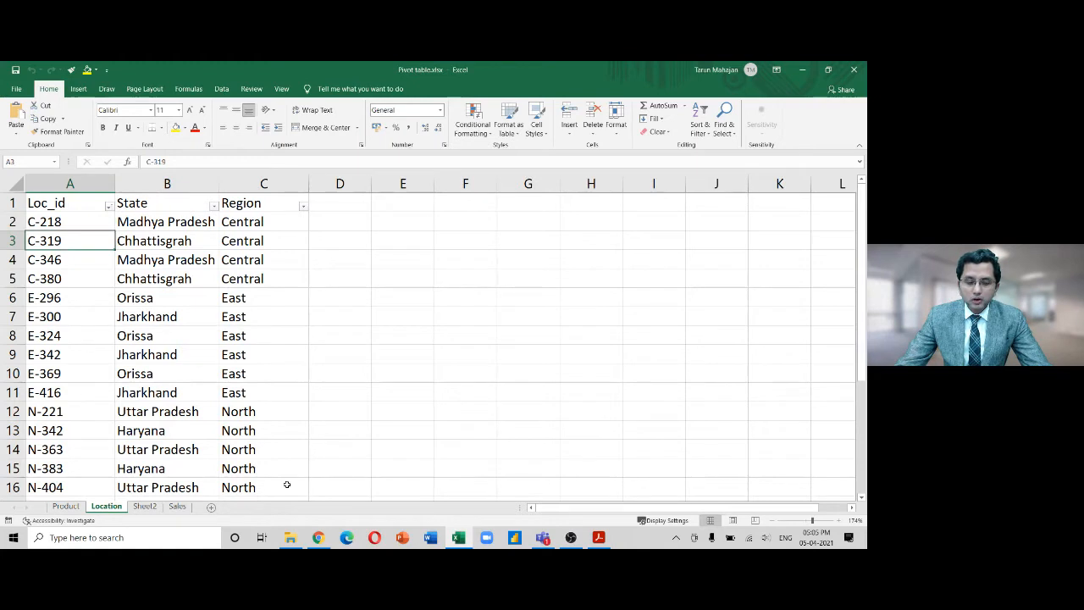
key(shift+Right)
key(shift+Right)
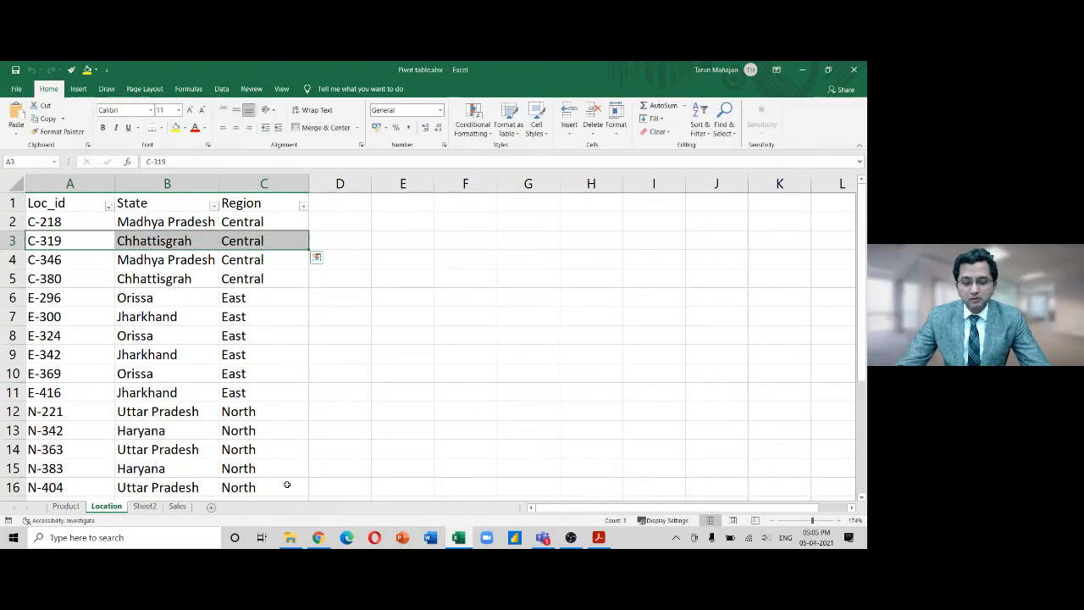
key(ctrl+Page_Down)
key(ctrl+Page_Down)
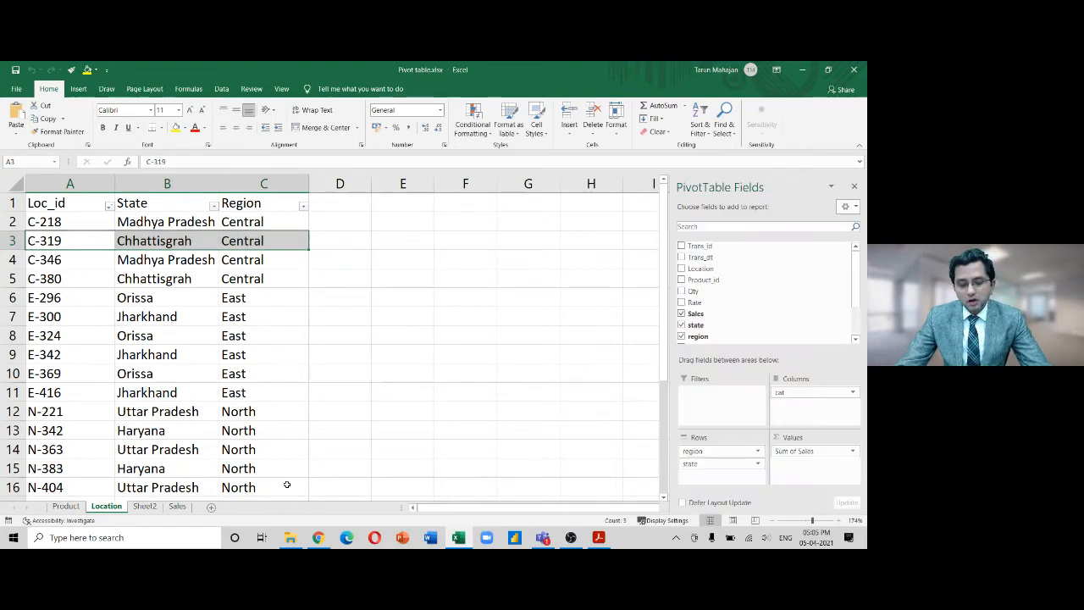
key(Up)
key(Left)
key(Left)
key(Left)
key(Left)
key(Left)
key(Left)
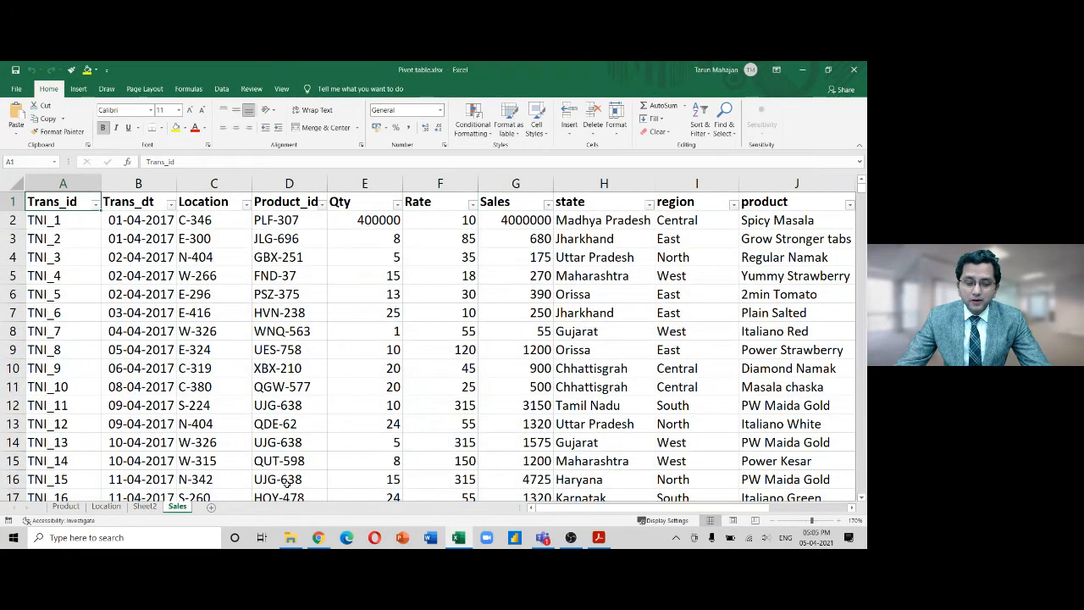
Select the Trans_id-to-Rate headers over the first nine transactions, then the Sales header and first value
key(Down)
key(Up)
key(shift+Right)
key(shift+Right)
key(shift+Right)
key(shift+Right)
key(shift+Right)
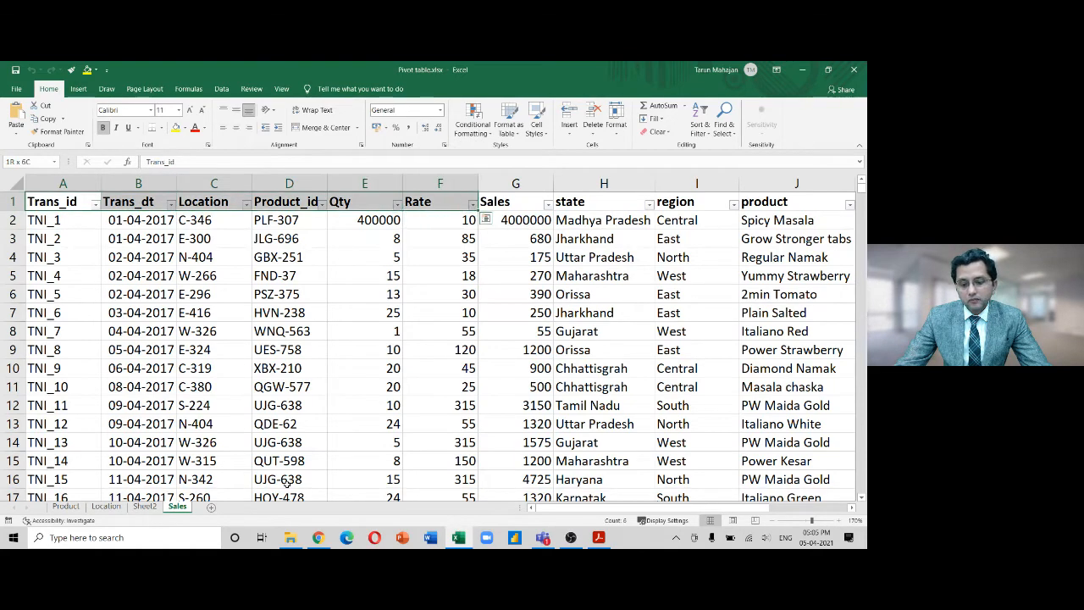
key(shift+Down)
key(shift+Down)
key(shift+Down)
key(shift+Down)
key(shift+Down)
key(shift+Down)
key(shift+Down)
key(shift+Down)
key(shift+Down)
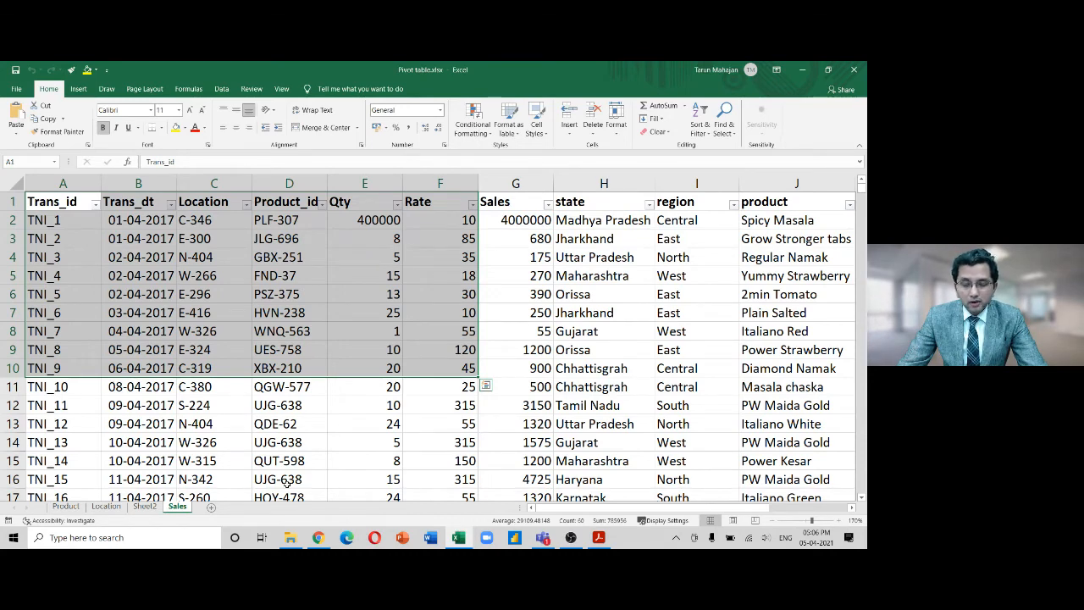
key(Right)
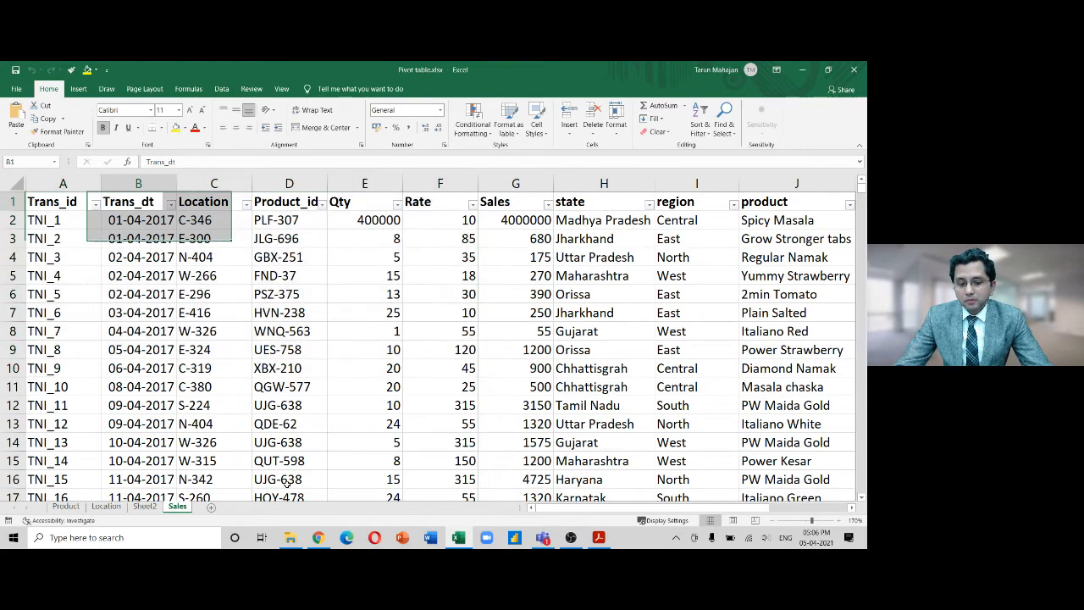
key(Right)
key(Right)
key(Right)
key(Right)
key(Right)
key(shift+Down)
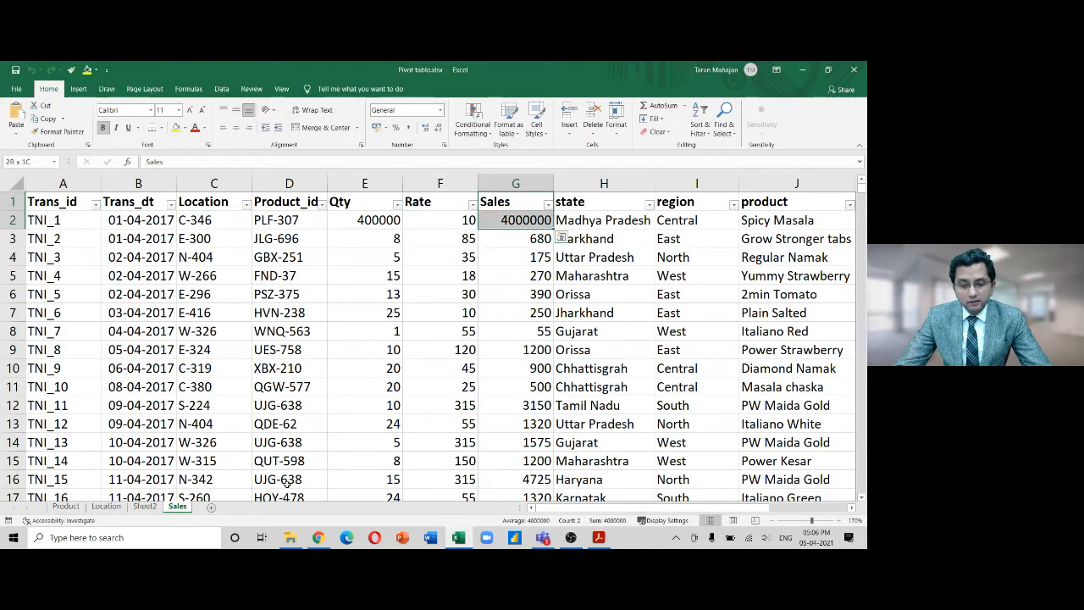
key(shift+Down)
key(shift+Down)
key(shift+Down)
key(shift+Down)
key(shift+Down)
key(shift+Down)
key(shift+Down)
key(shift+Down)
key(shift+Down)
Select the first rows of the state, region, product, sub and cat columns down to row 9
key(Right)
key(Down)
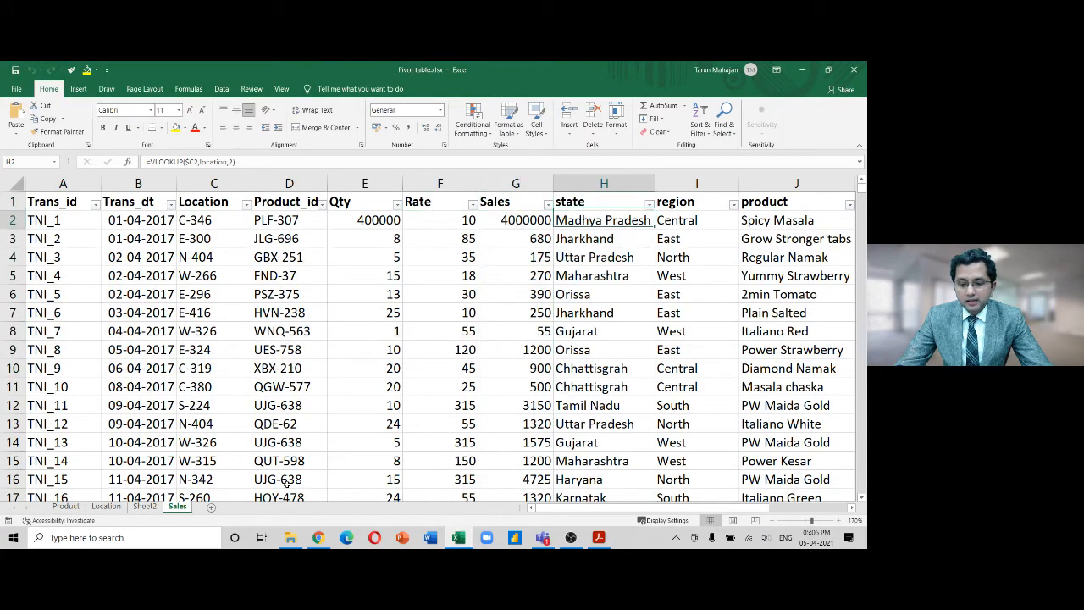
key(Up)
key(shift+Down)
key(shift+Down)
key(shift+Down)
key(shift+Right)
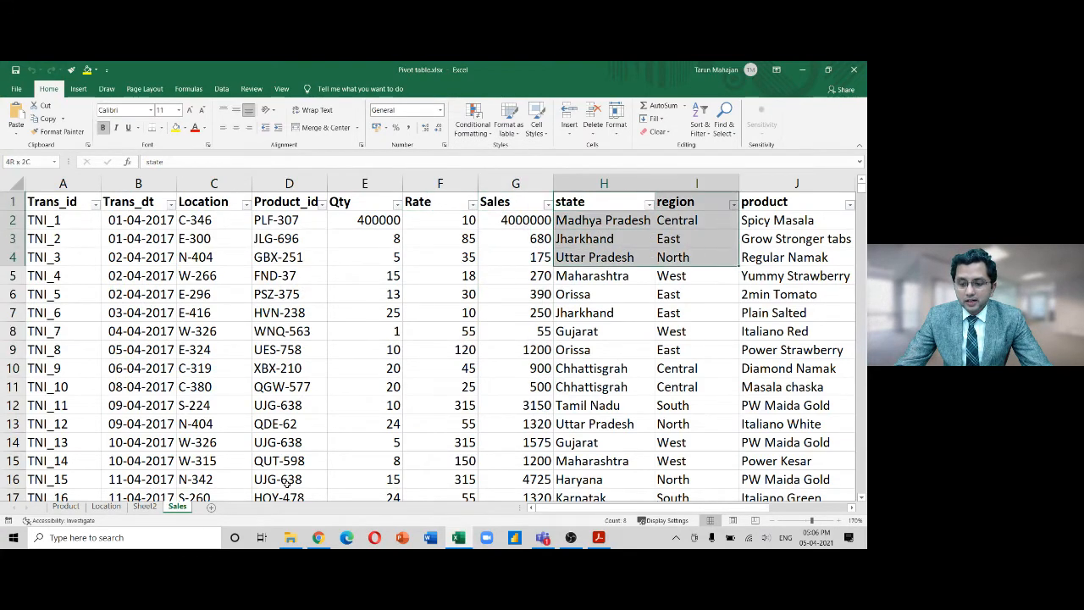
key(shift+Right)
key(shift+Right)
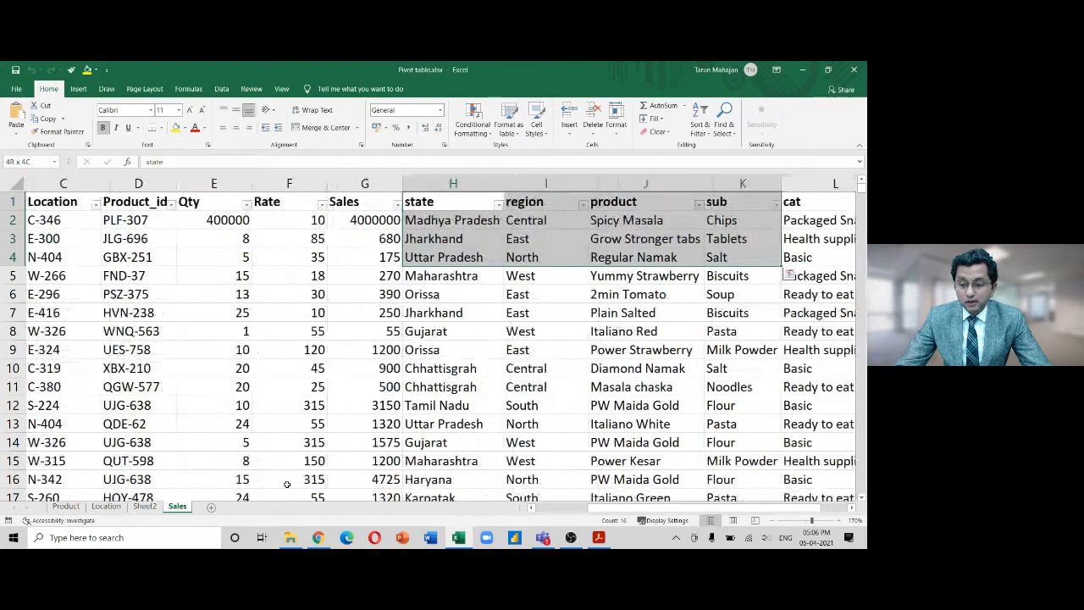
key(shift+Right)
key(shift+Down)
key(shift+Down)
key(shift+Down)
key(shift+Down)
key(shift+Down)
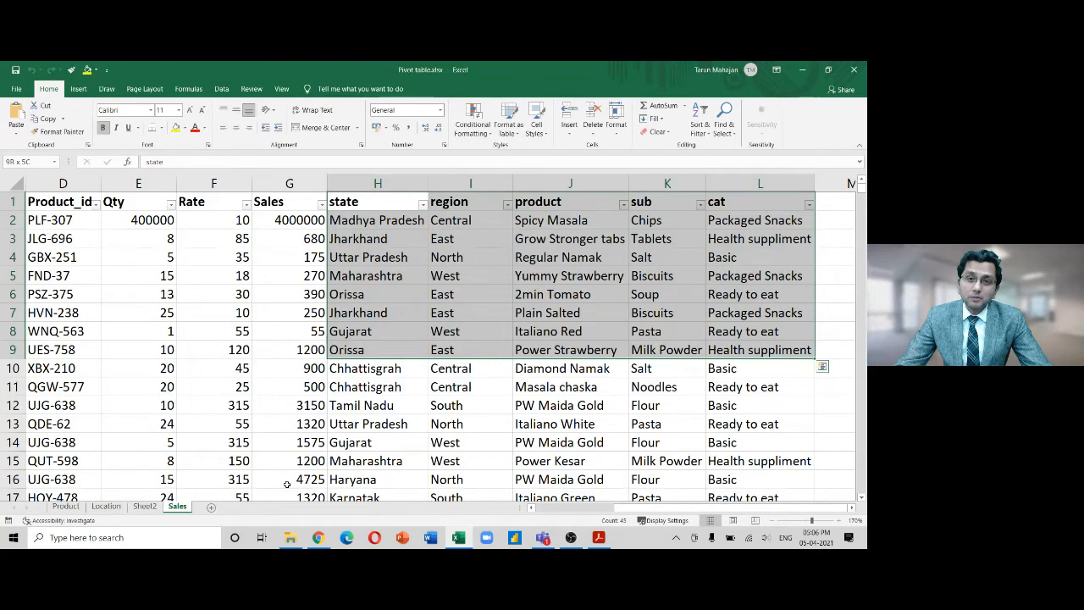
key(Down)
key(Down)
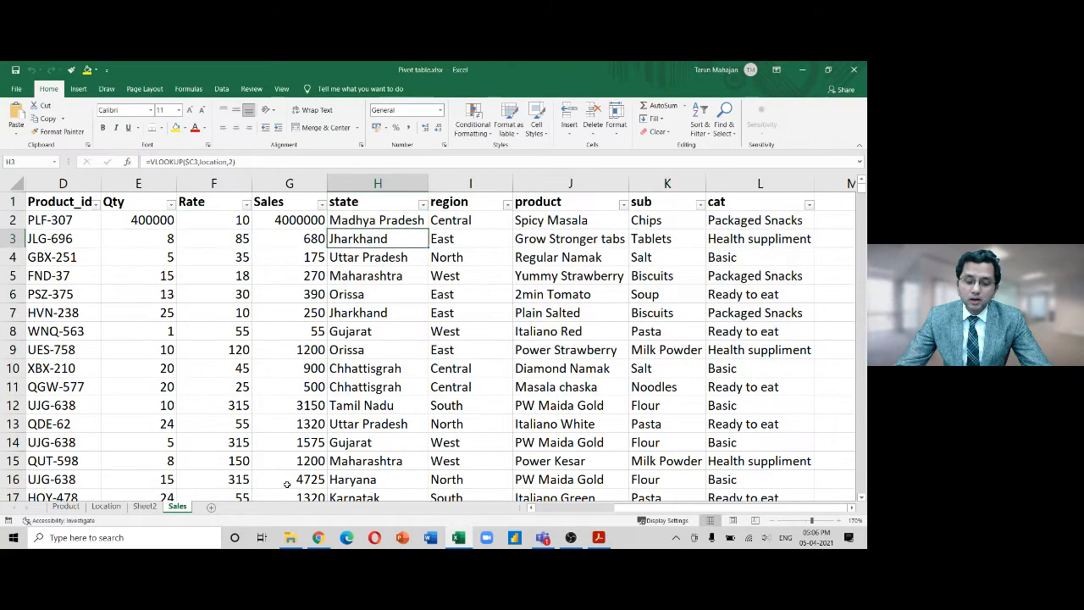
Confirm the Sales data ends at TNI_1500, then return to the pivot on Sheet2
key(ctrl+Left)
key(Up)
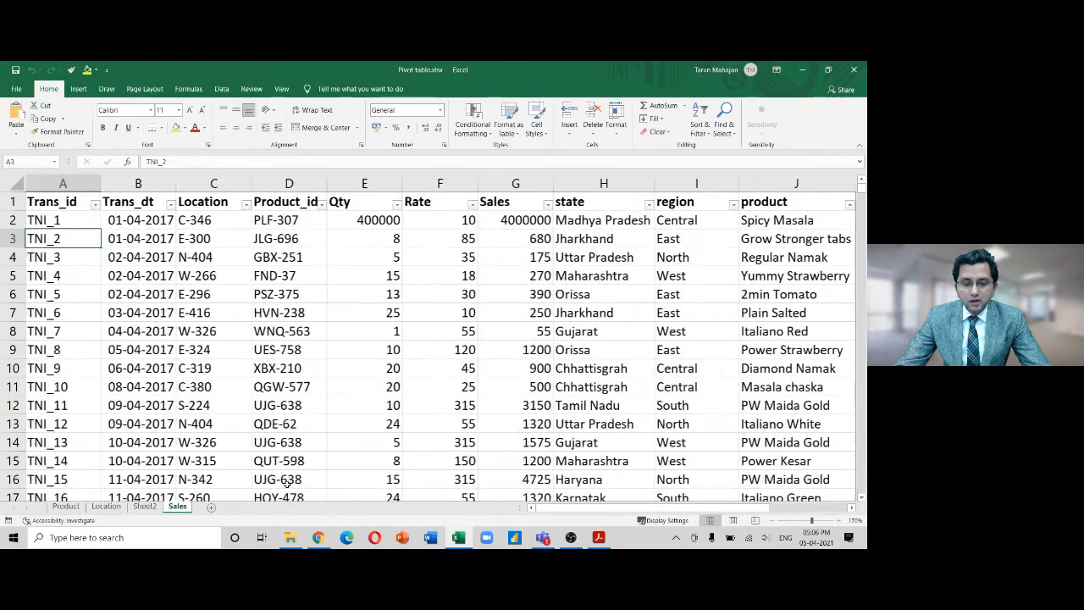
key(ctrl+Down)
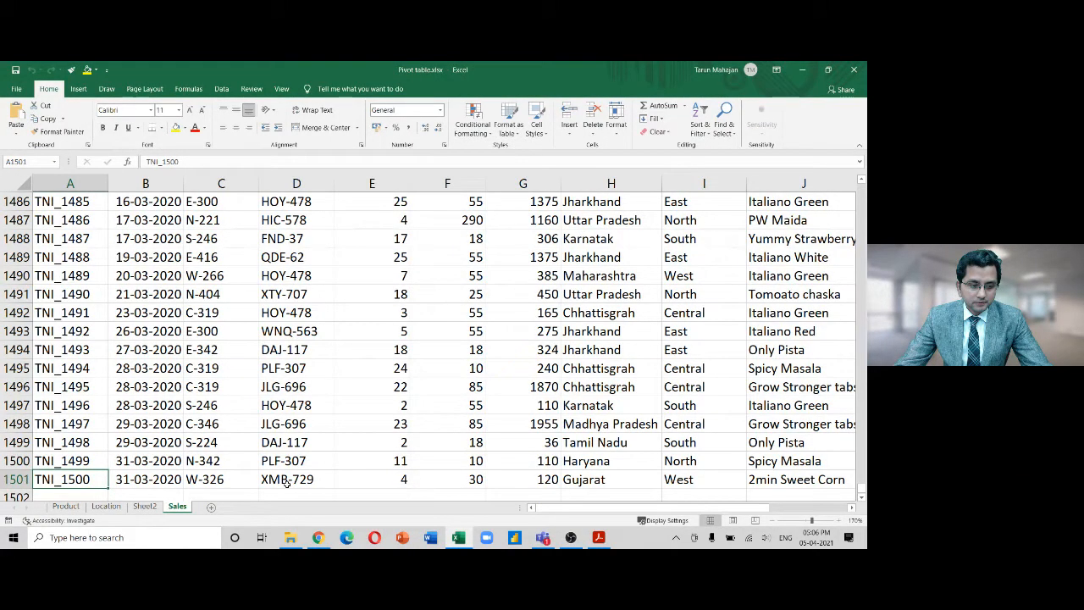
key(ctrl+Up)
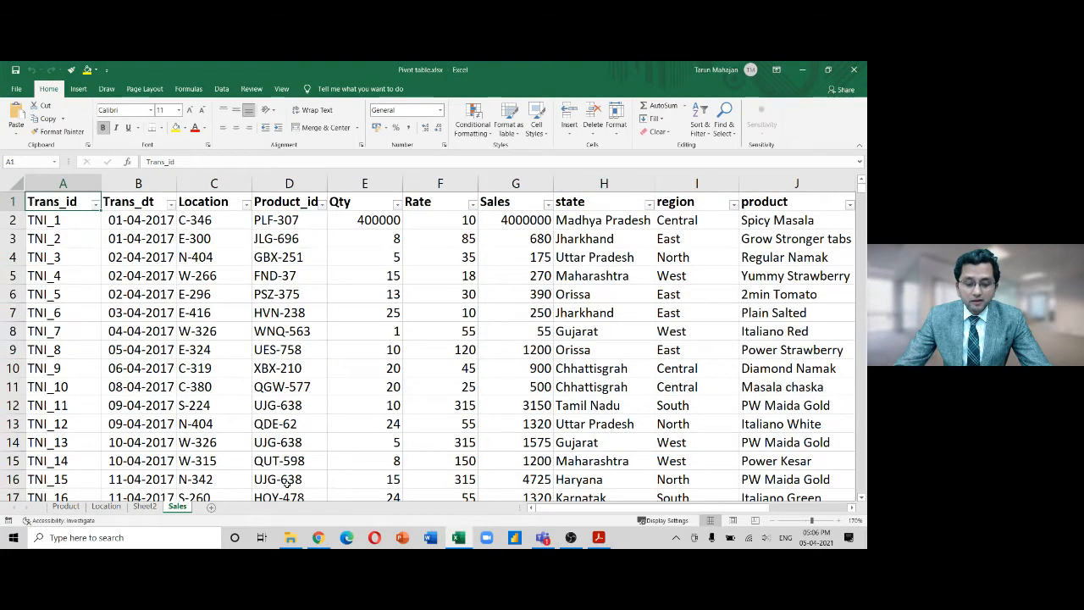
click(145, 506)
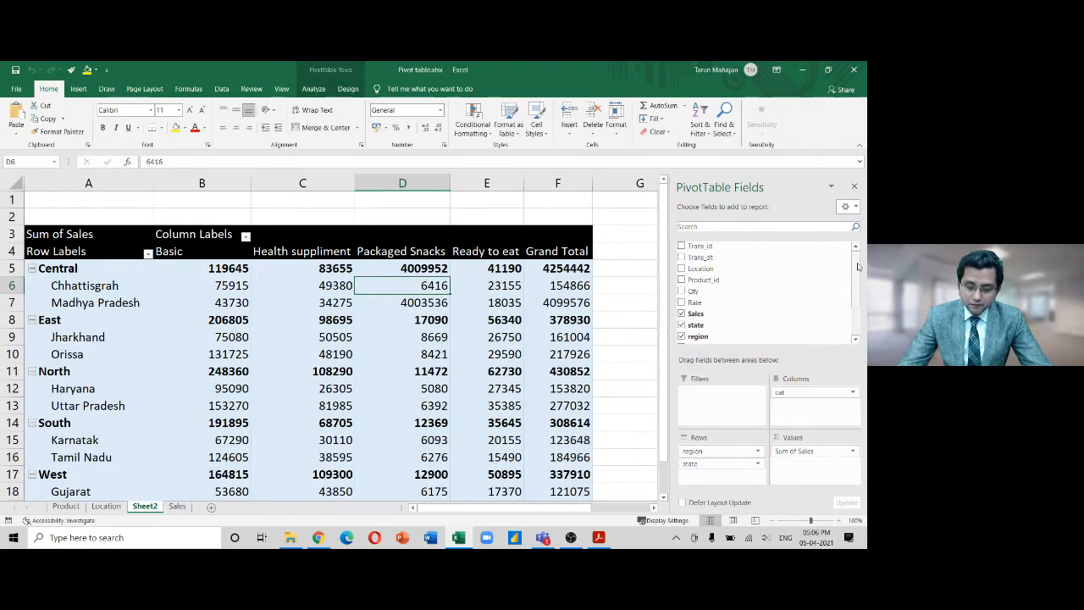
key(super)
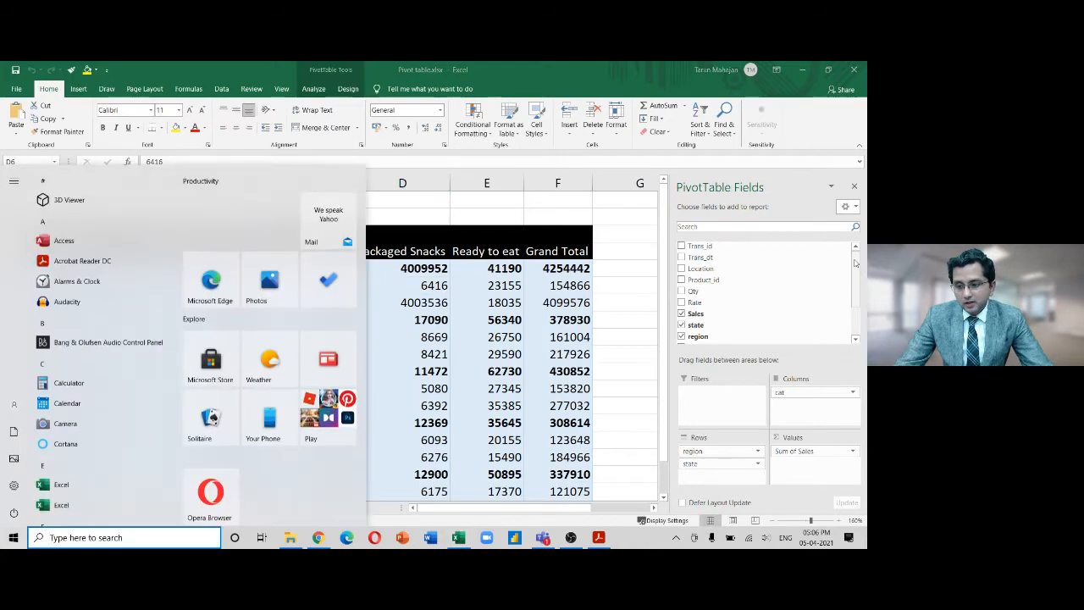
key(super)
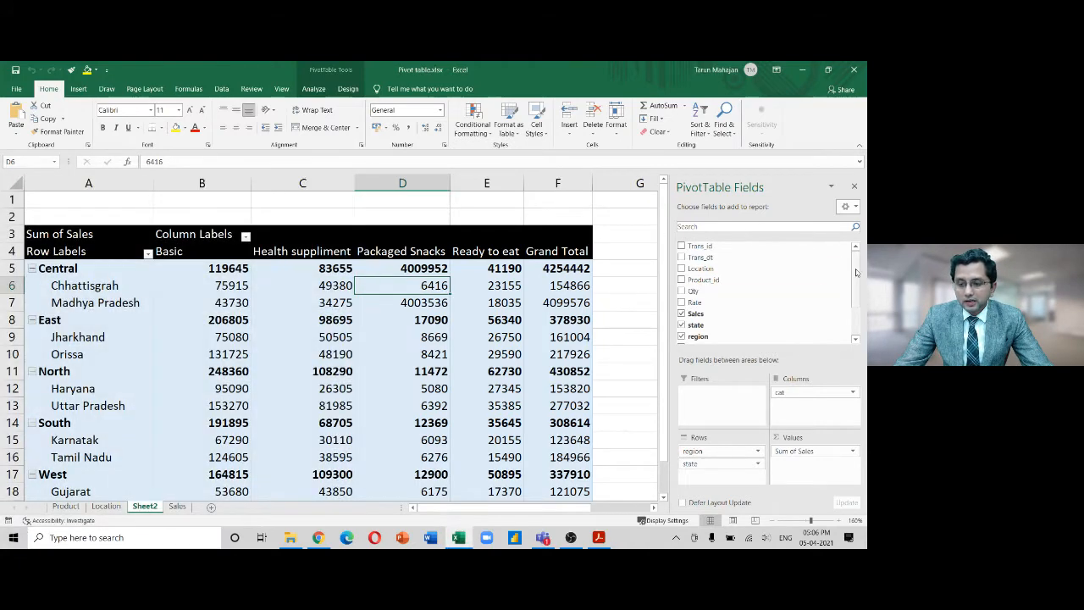
mouse_move(858, 286)
mouse_down()
mouse_move(859, 312)
mouse_move(859, 284)
mouse_up()
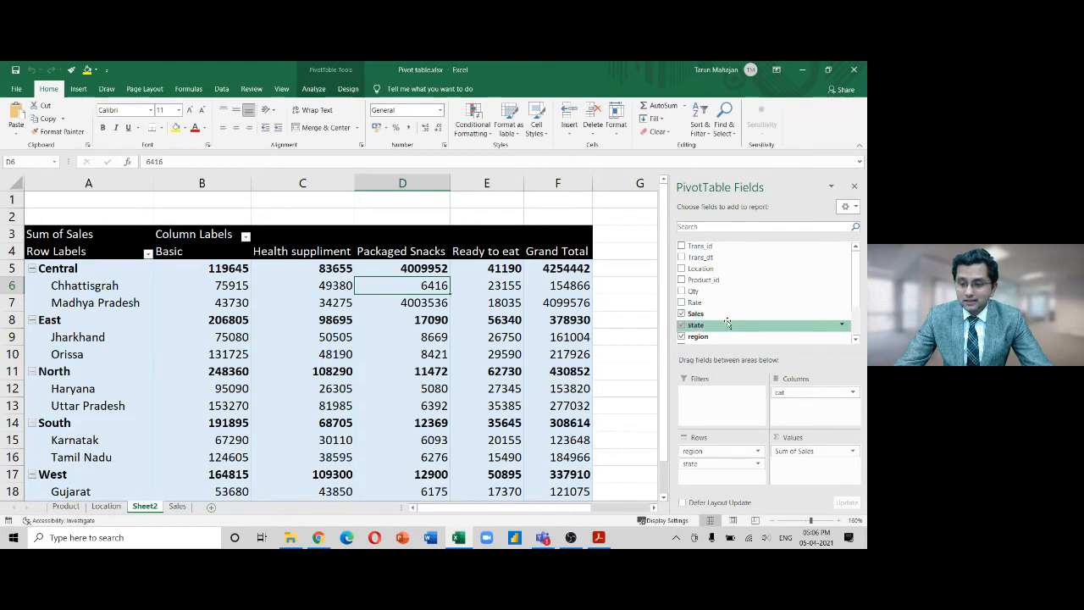
drag(858, 295, 857, 329)
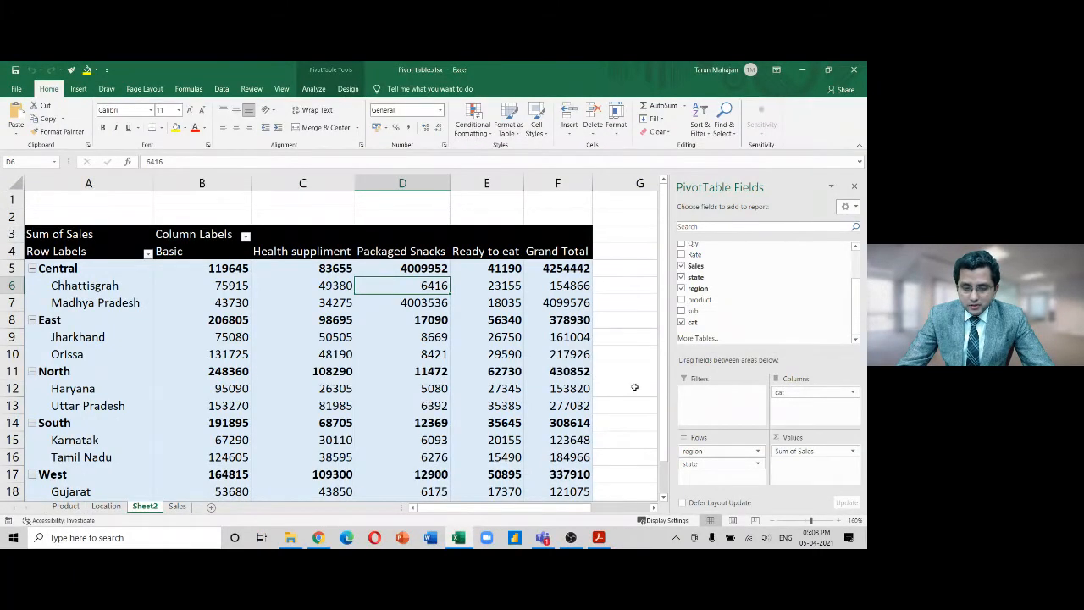
click(338, 301)
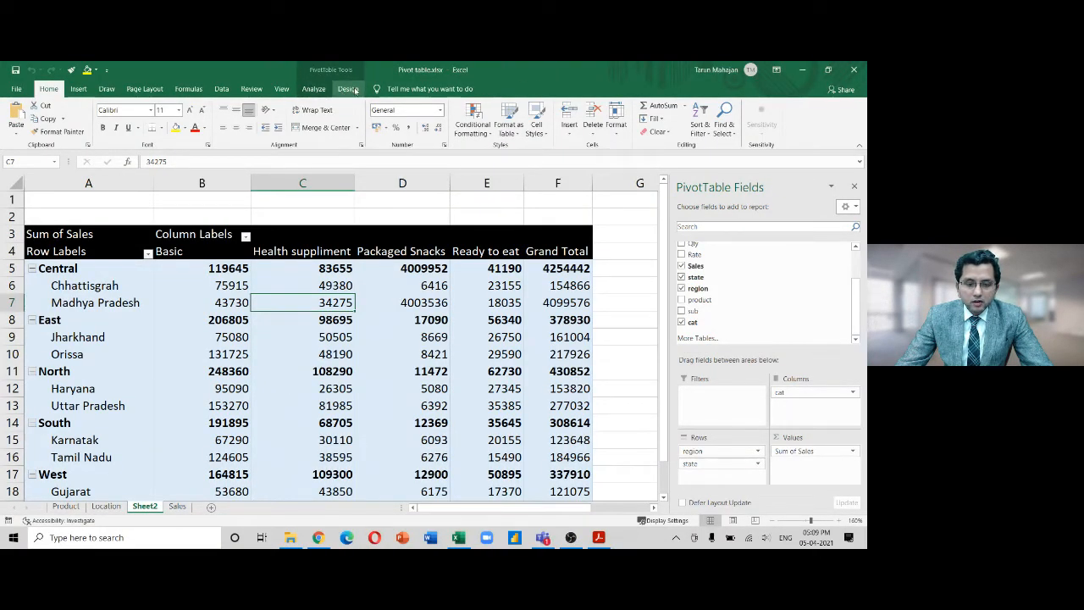
Apply Pivot Style Dark 2 from the PivotTable Styles gallery
click(348, 89)
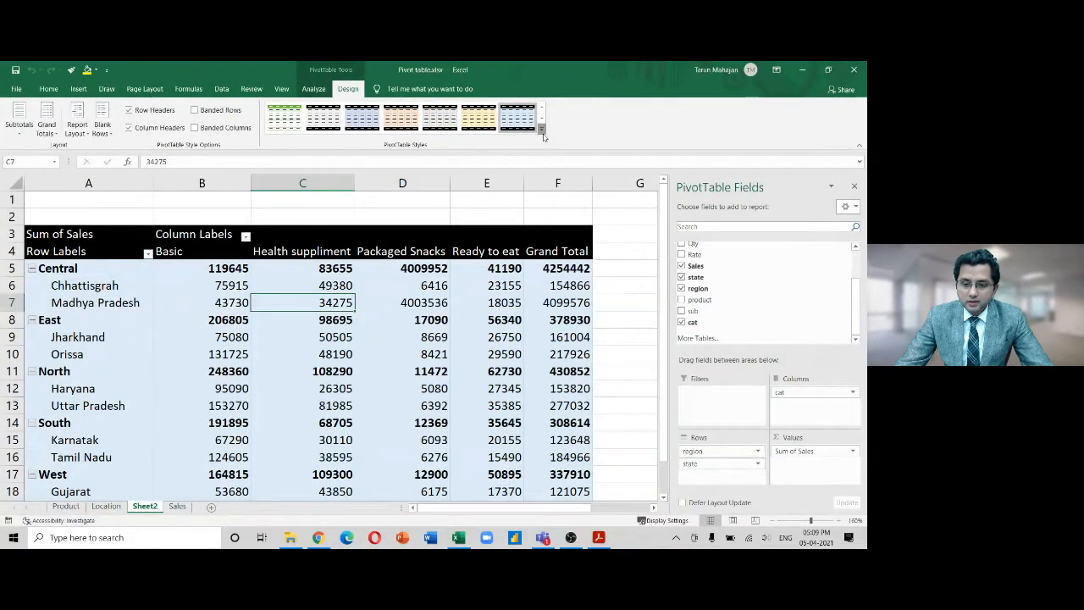
click(542, 136)
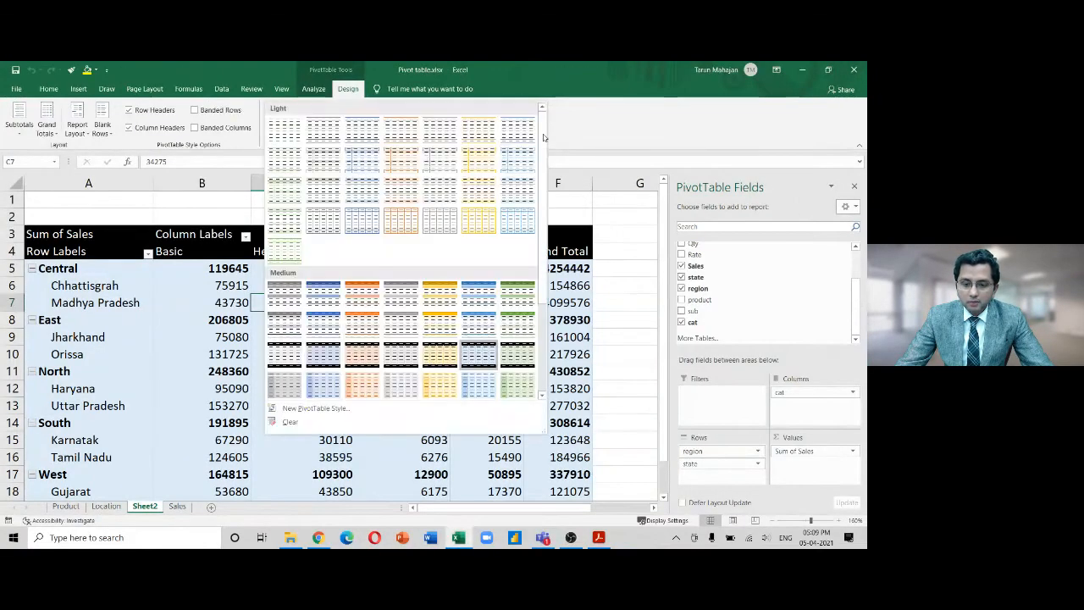
drag(544, 135, 544, 255)
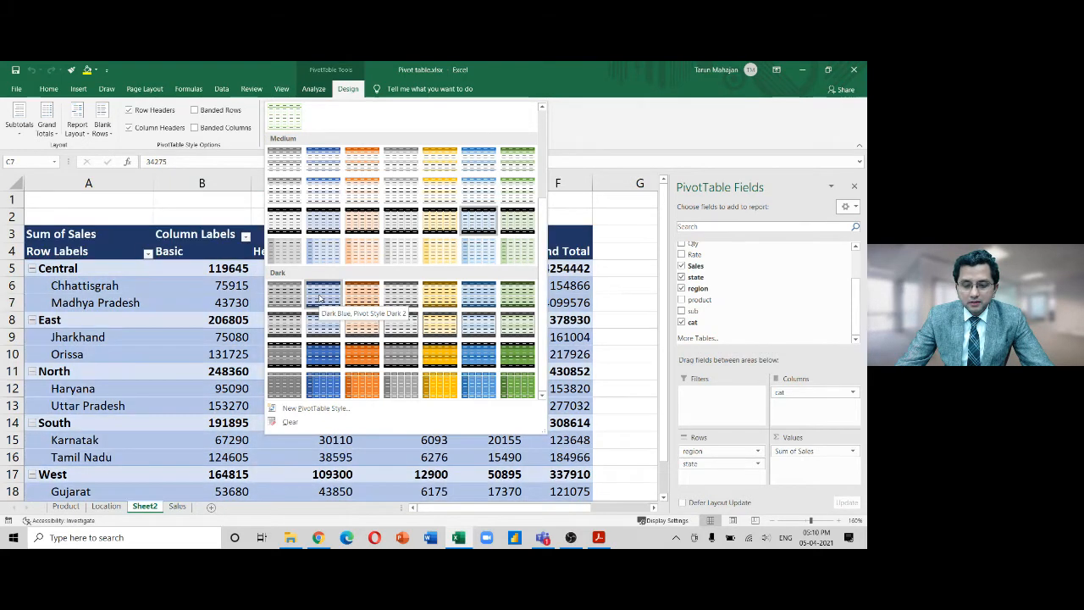
click(320, 298)
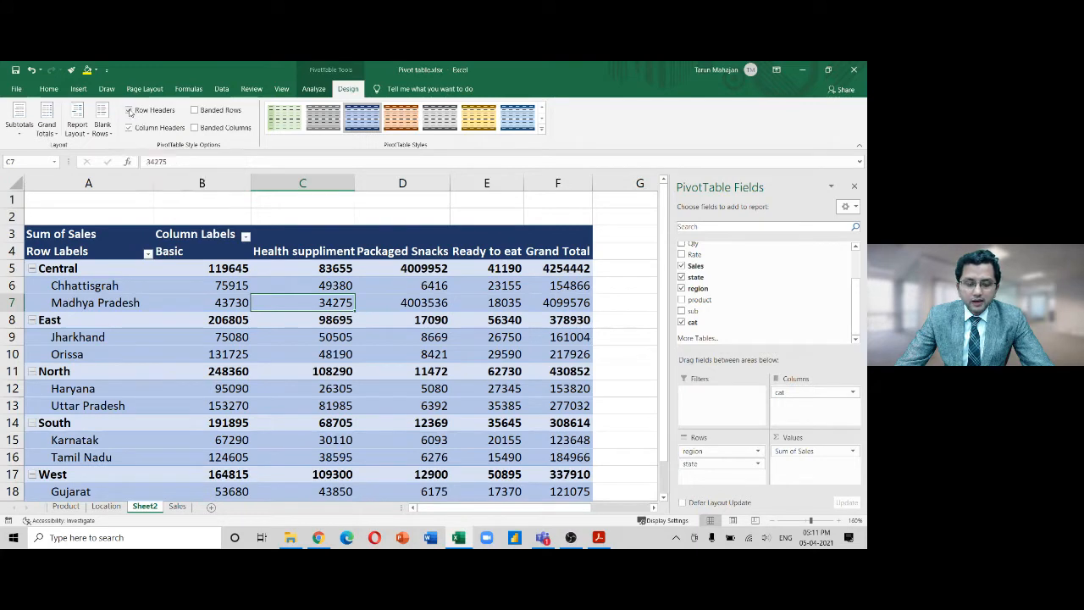
Toggle Row Headers several times to compare region rows with and without bold styling
click(130, 111)
click(130, 111)
click(129, 111)
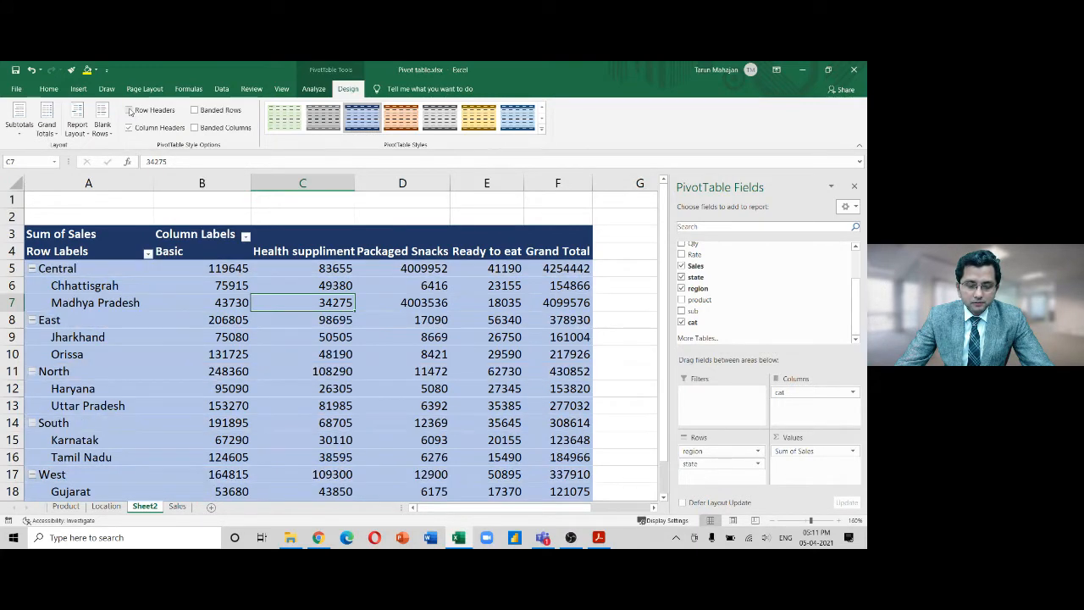
click(130, 111)
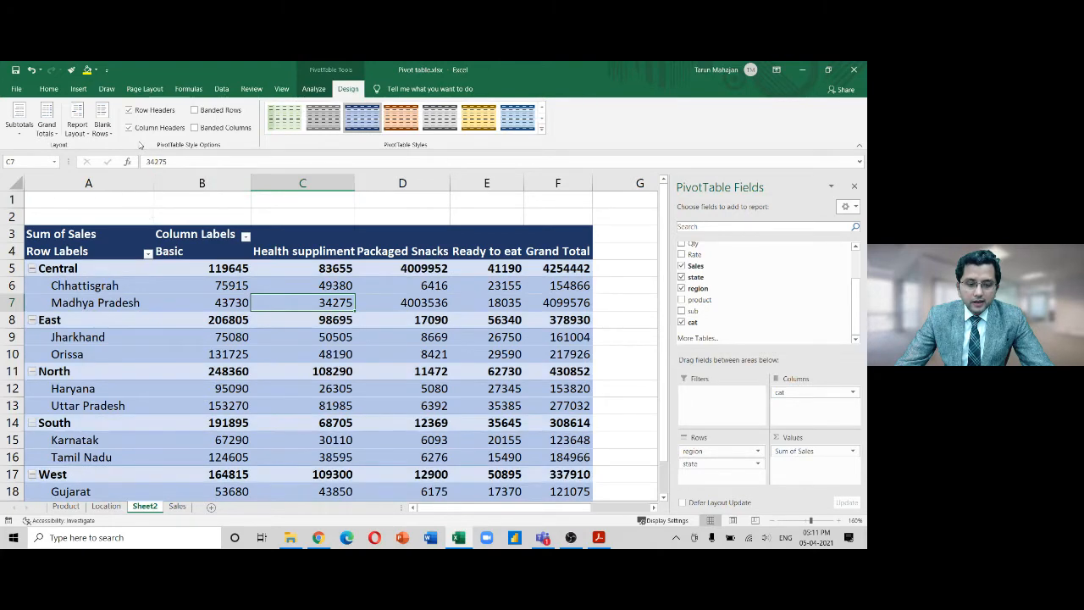
Toggle Row Headers off and on to compare region rows, leaving them bold
click(130, 111)
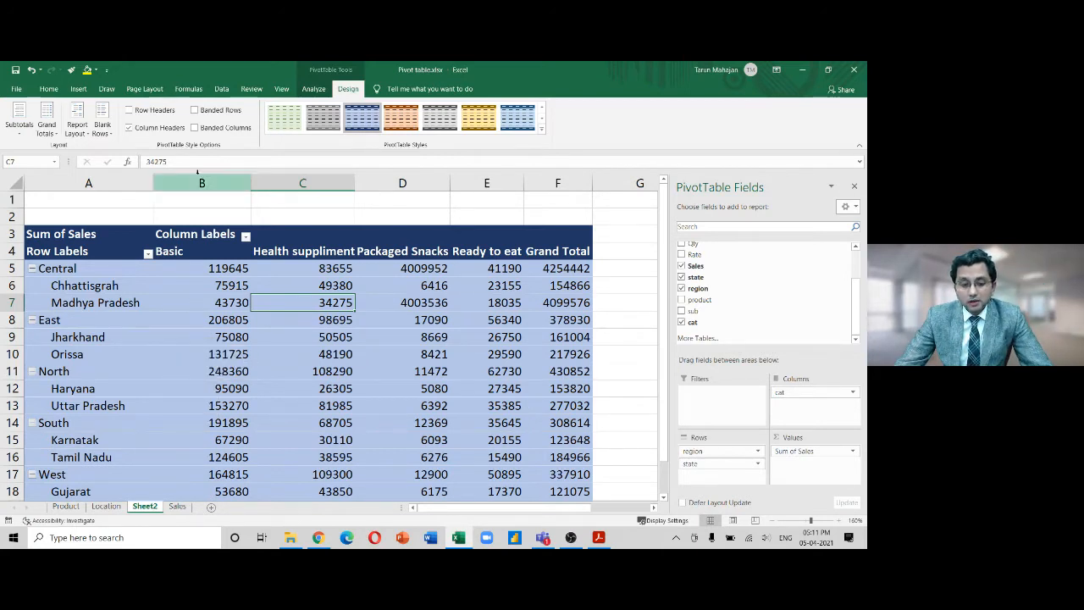
click(129, 110)
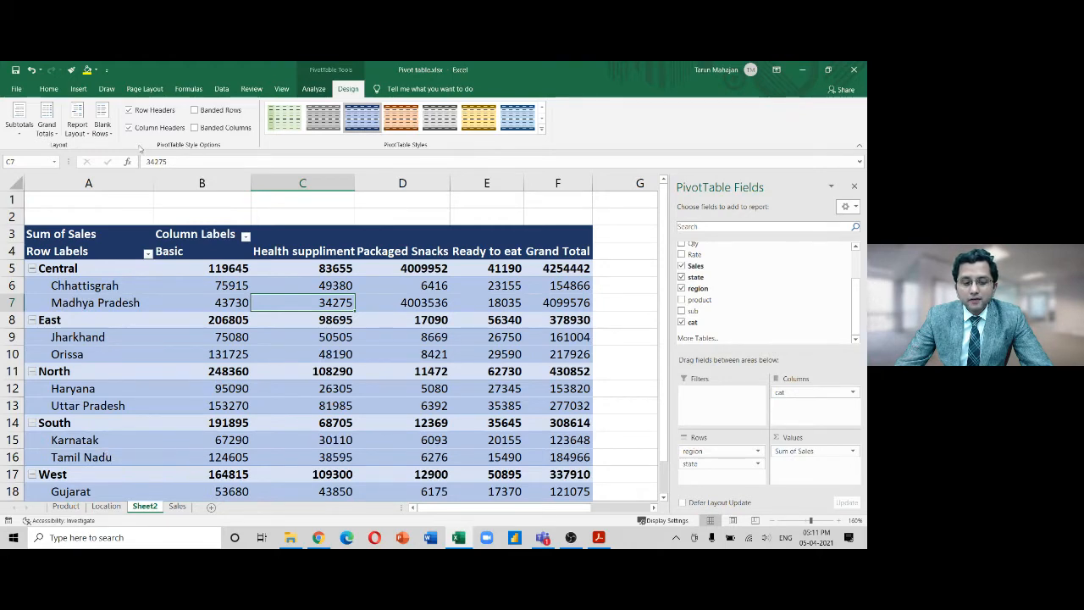
click(129, 110)
click(129, 110)
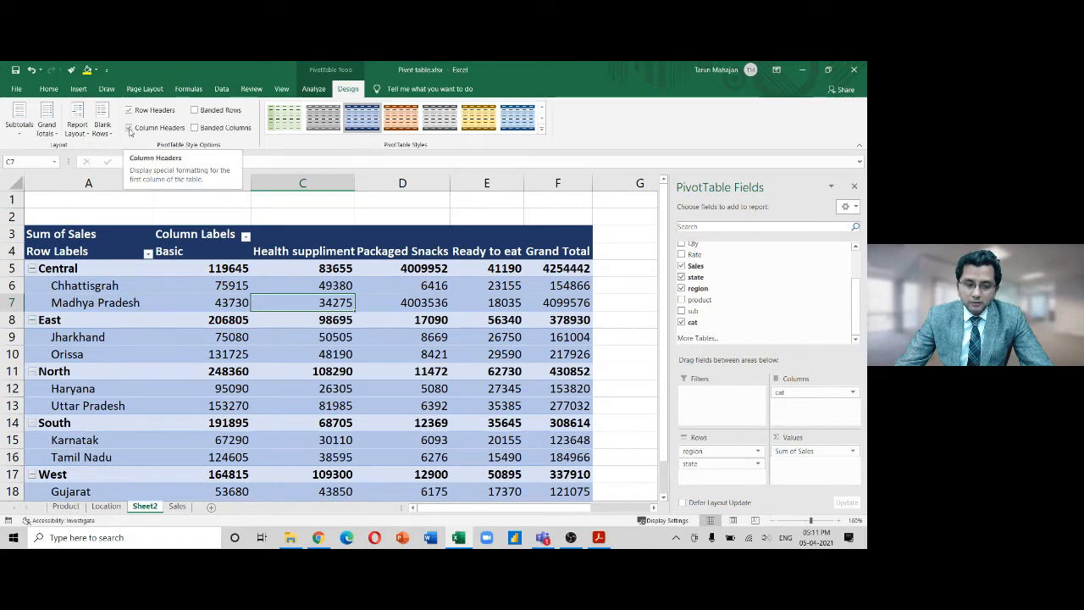
Compare Column Headers and Banded Rows on and off, ending with header shading on and banding off
click(129, 128)
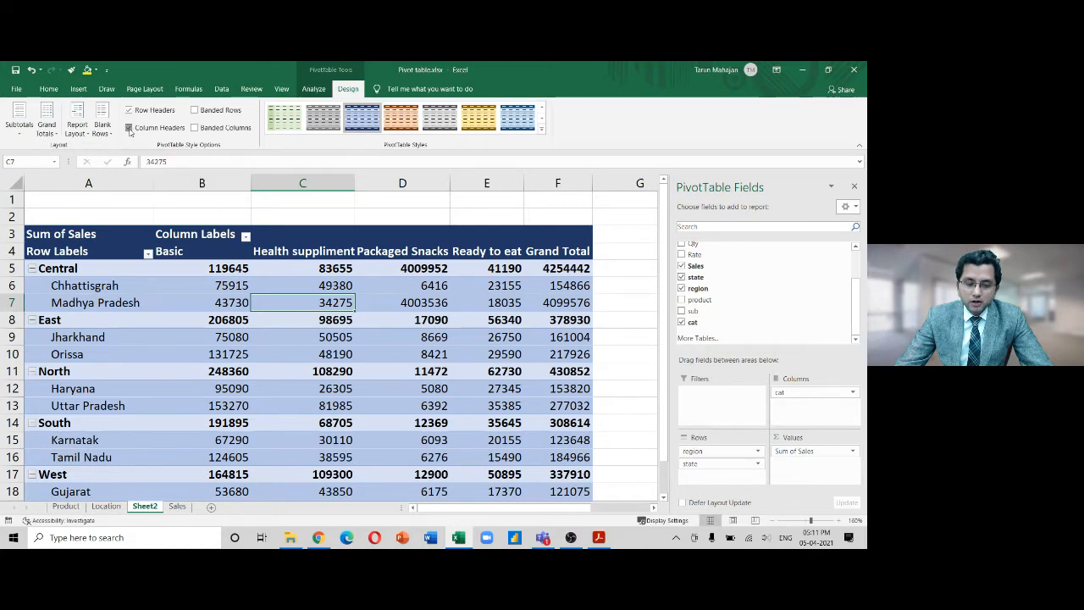
click(129, 128)
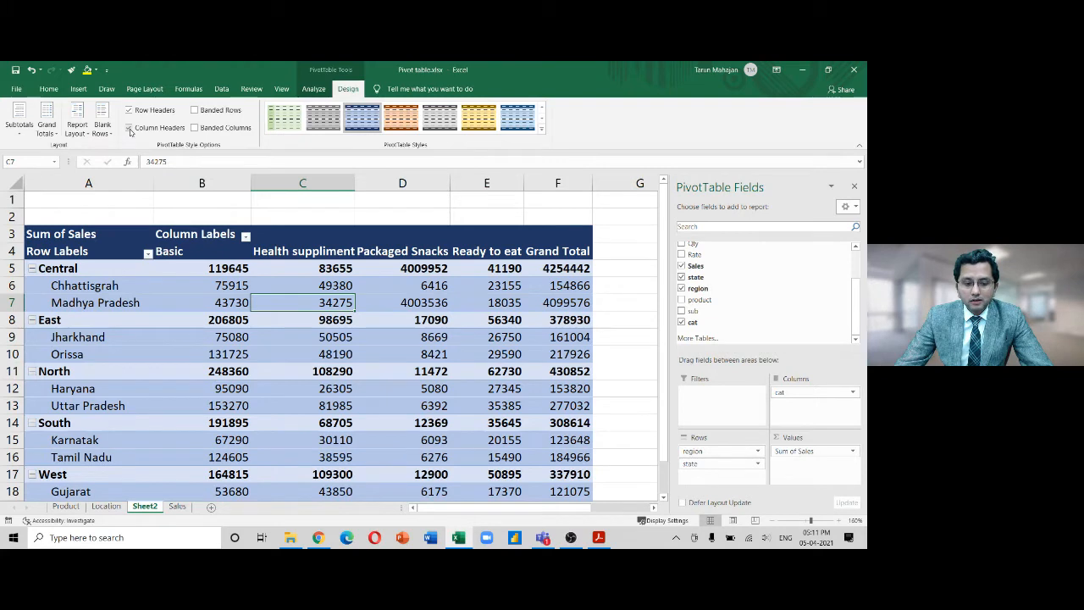
click(129, 127)
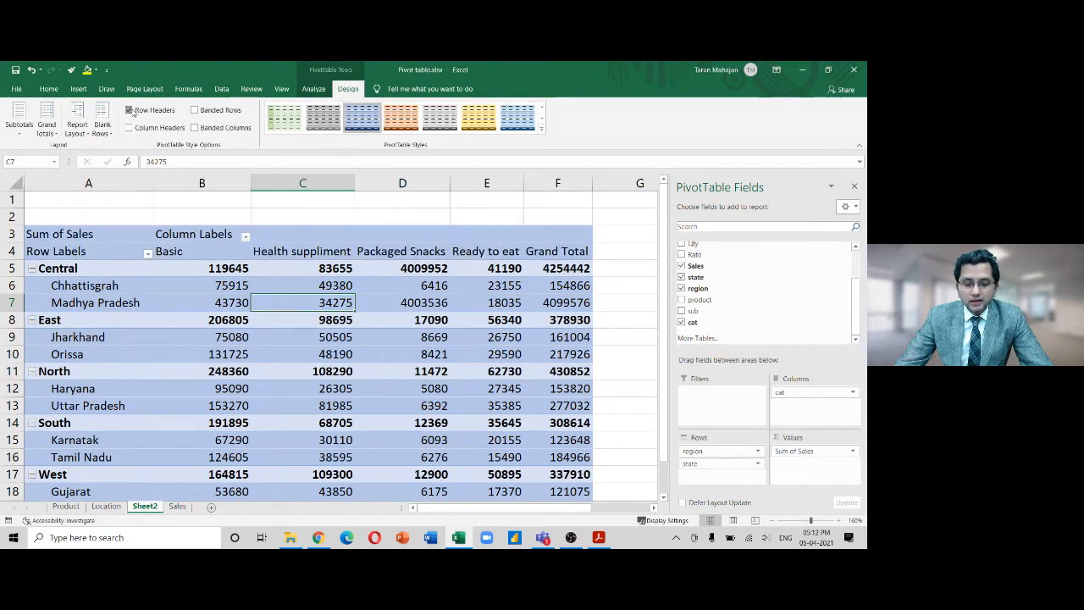
click(130, 111)
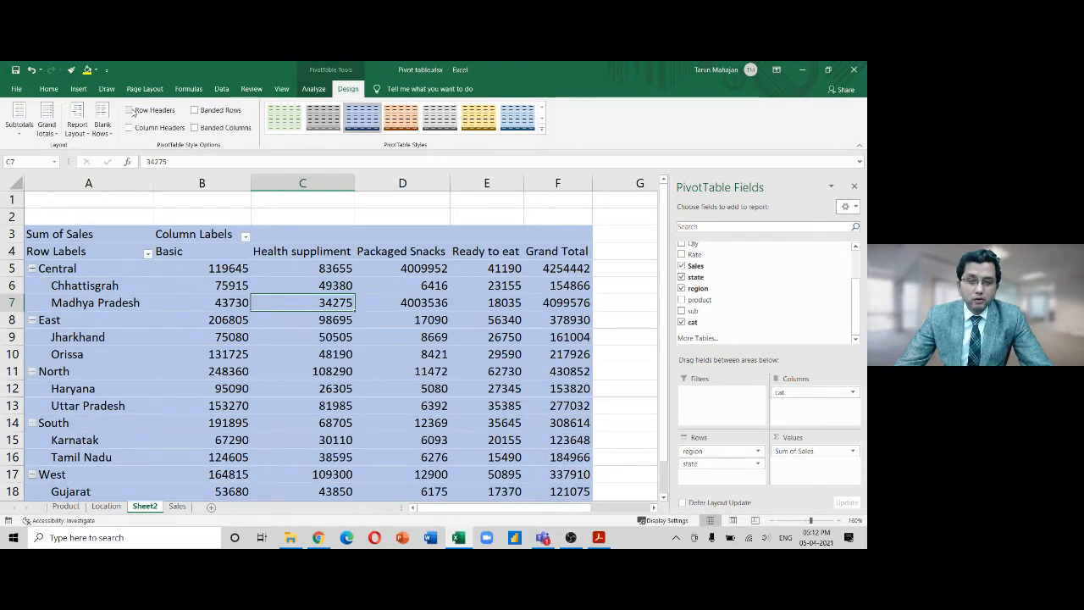
click(129, 110)
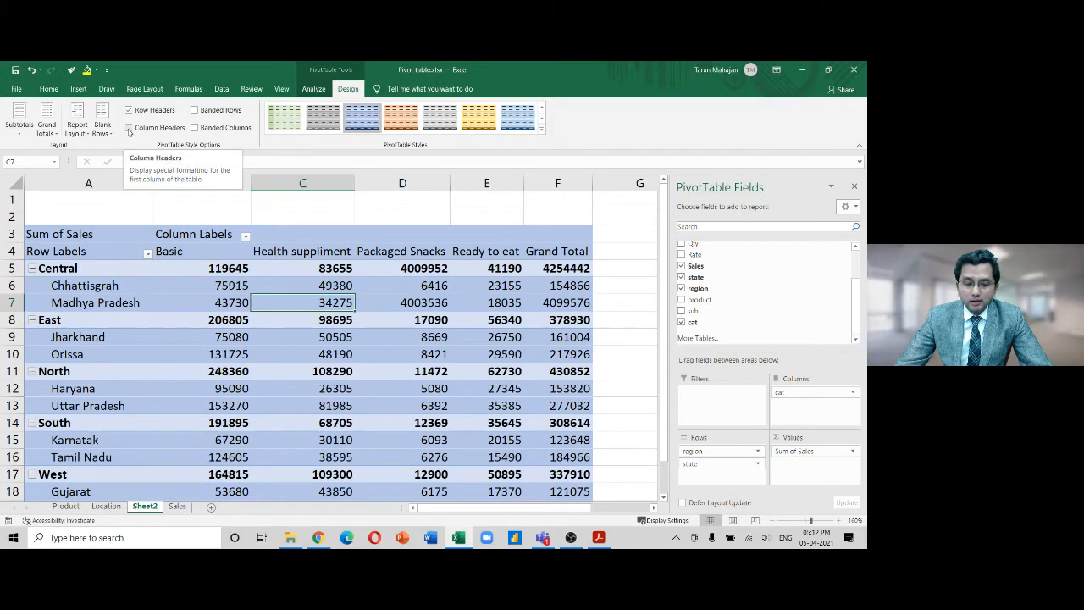
click(129, 128)
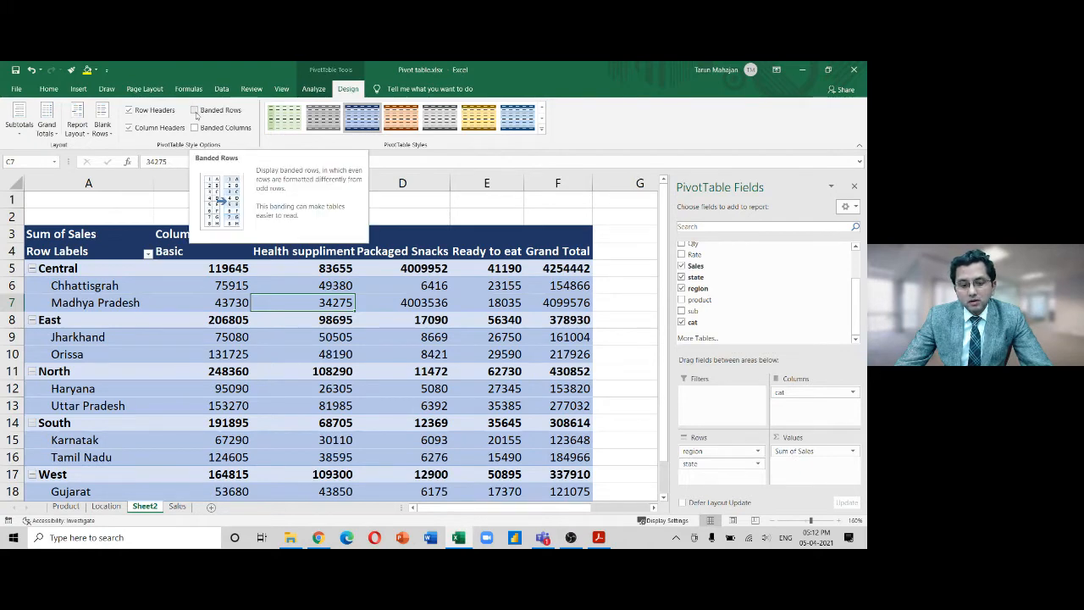
click(195, 111)
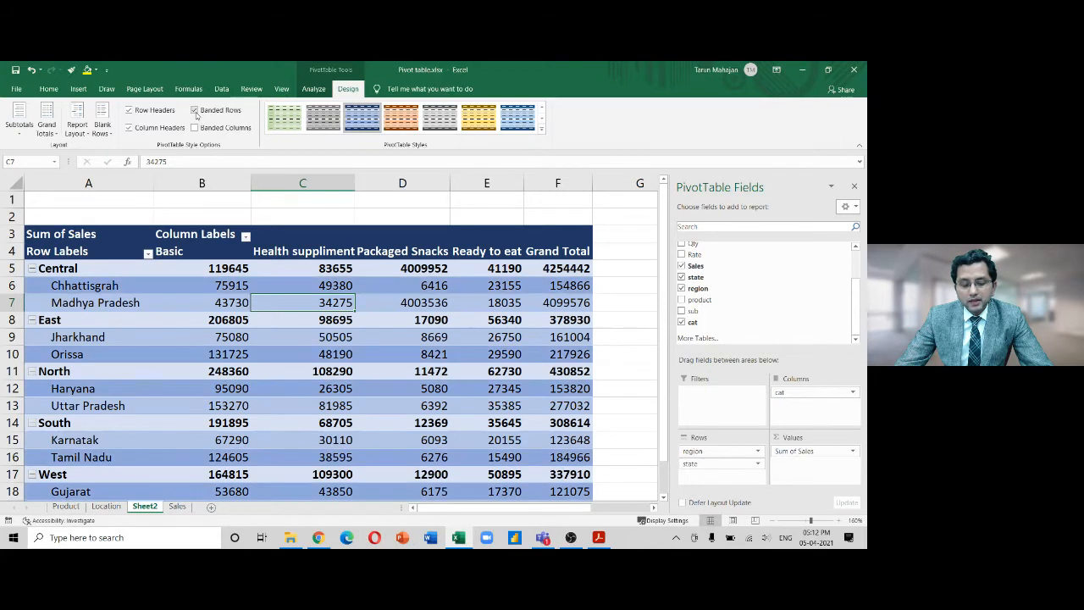
click(195, 111)
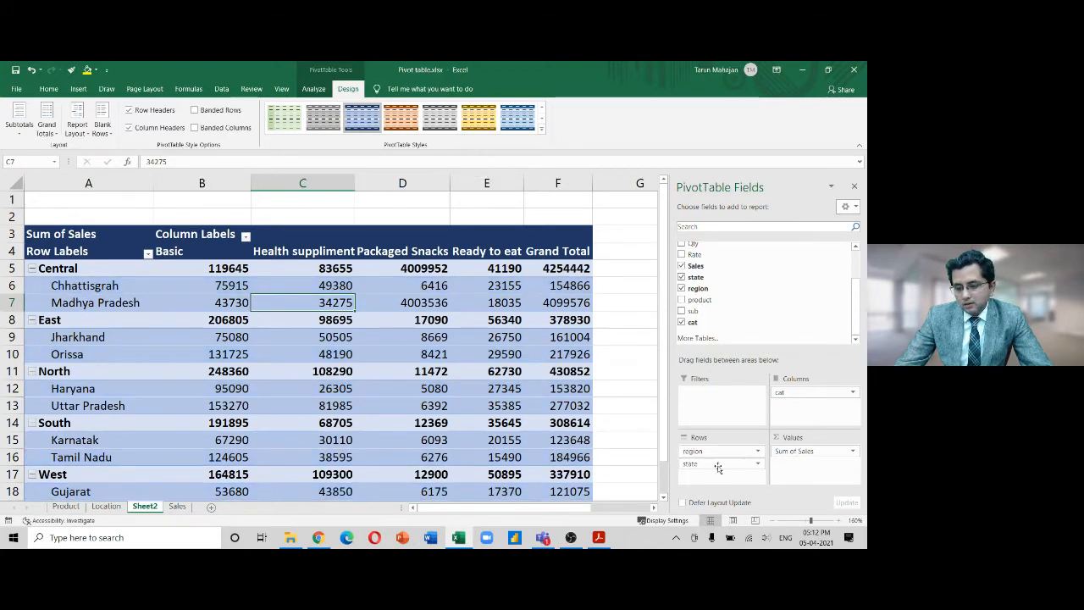
Remove region from the pivot rows and try Banded Rows on and off
drag(712, 453, 635, 440)
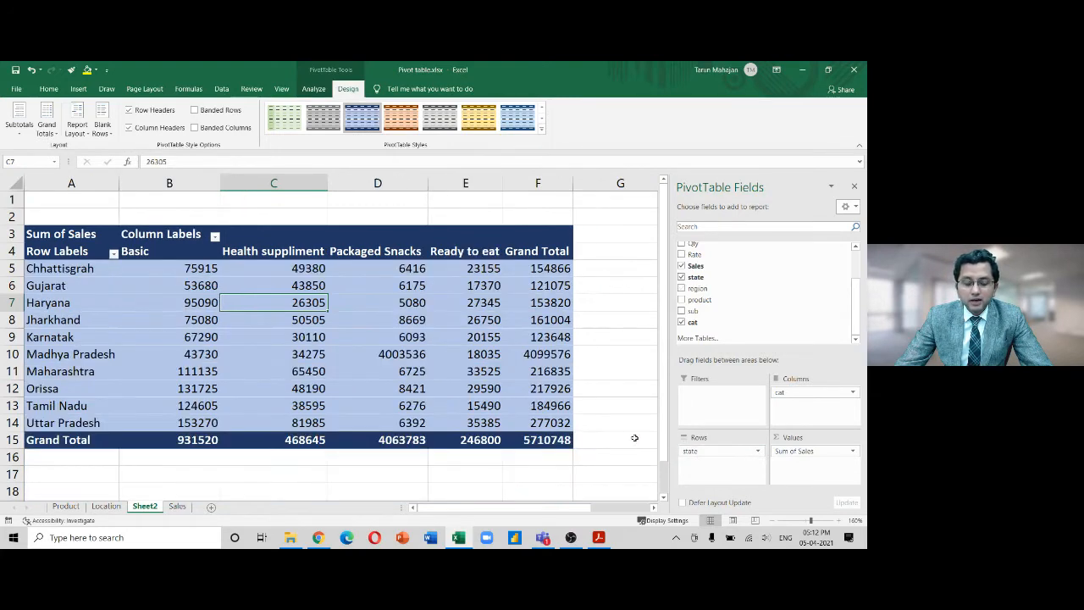
drag(666, 353, 665, 359)
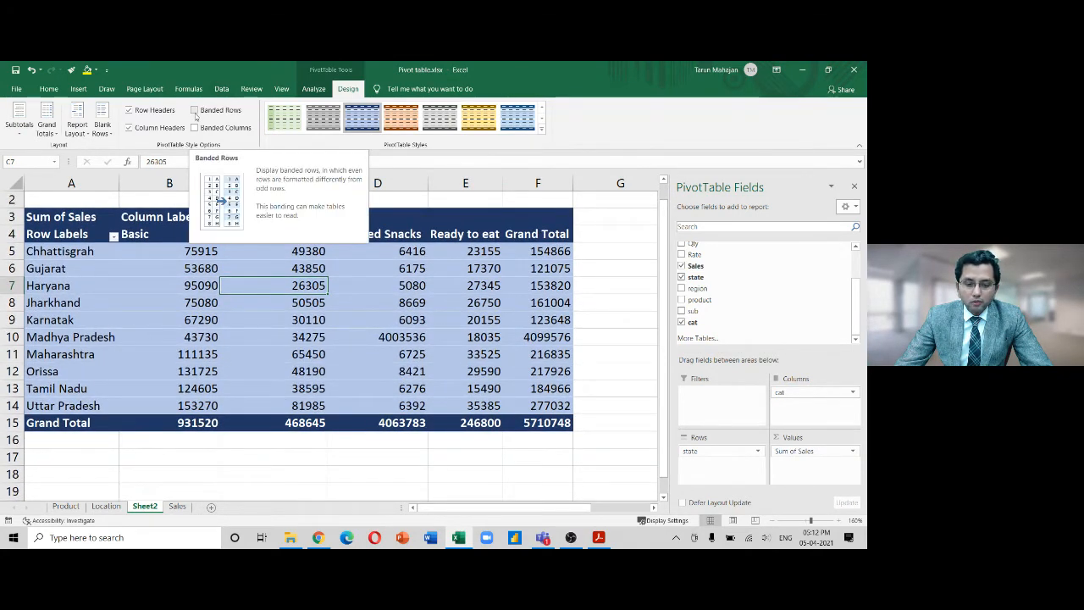
click(195, 110)
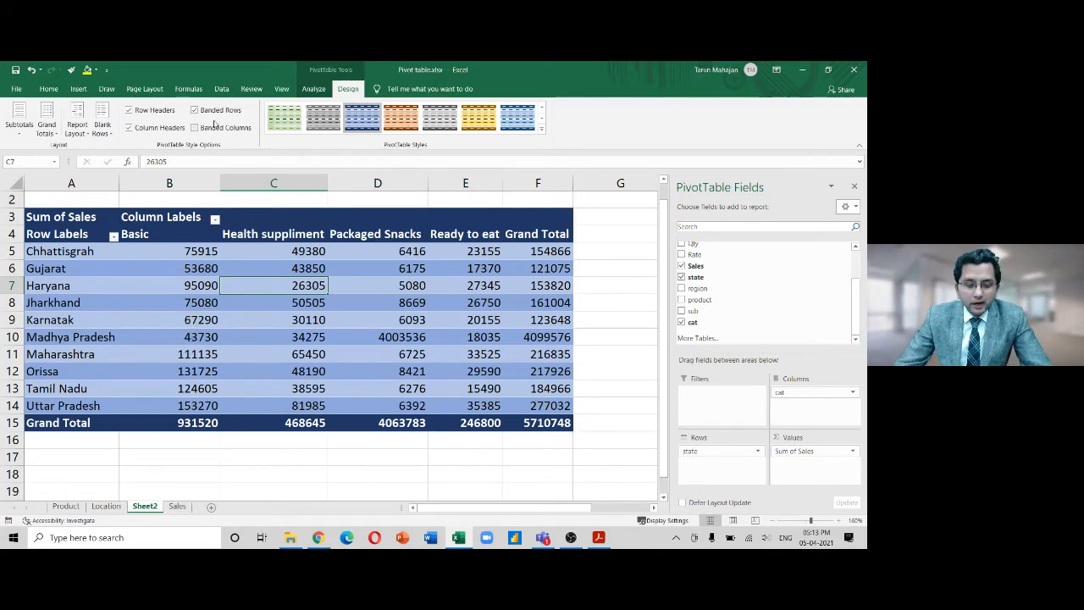
click(194, 110)
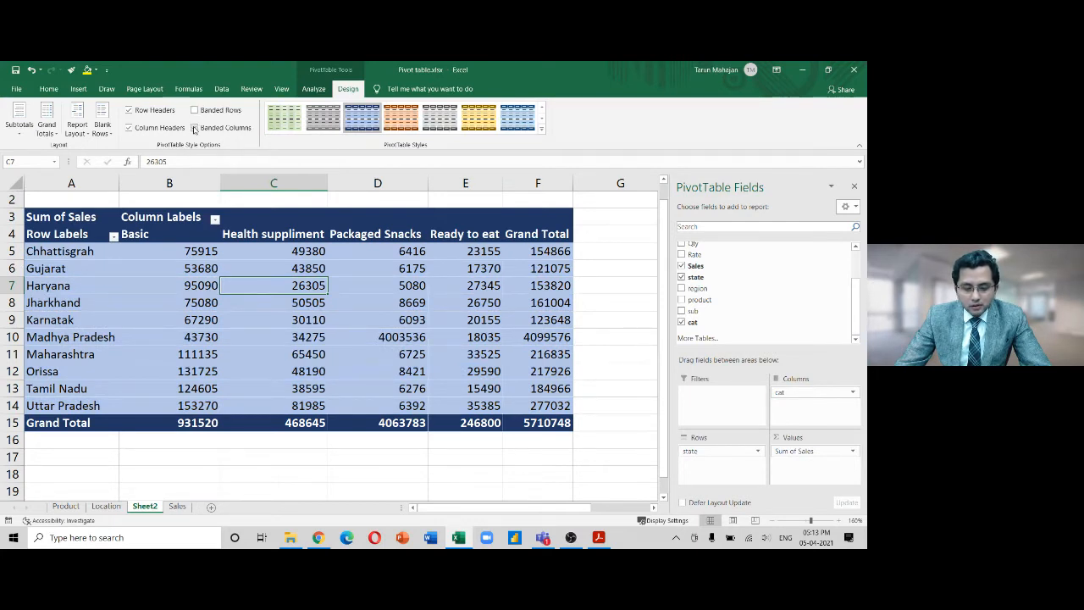
Try Banded Columns and a light green pivot style, then undo the style change
click(194, 128)
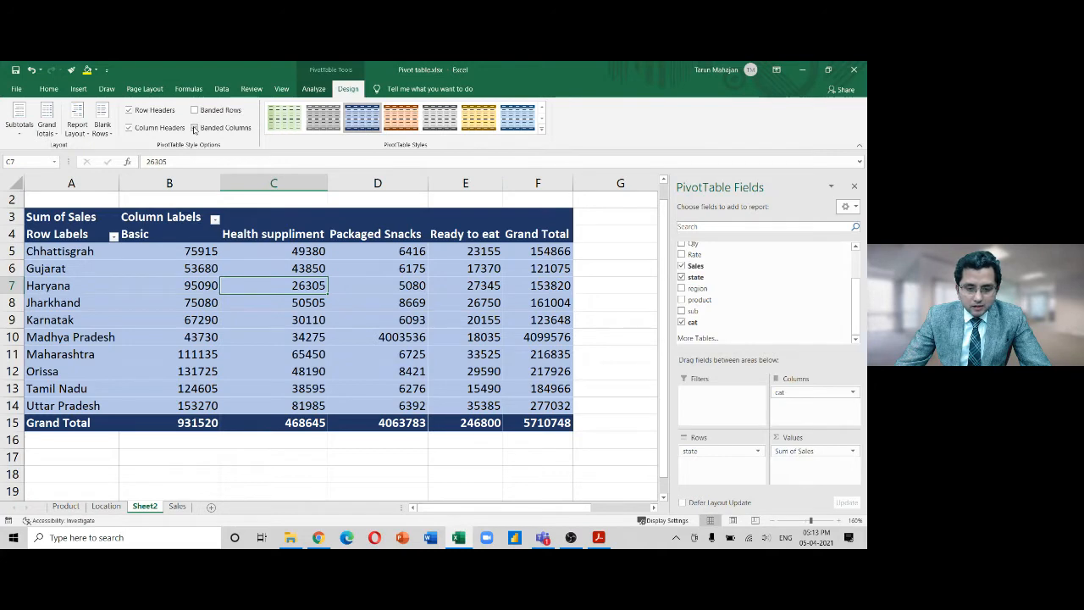
click(288, 117)
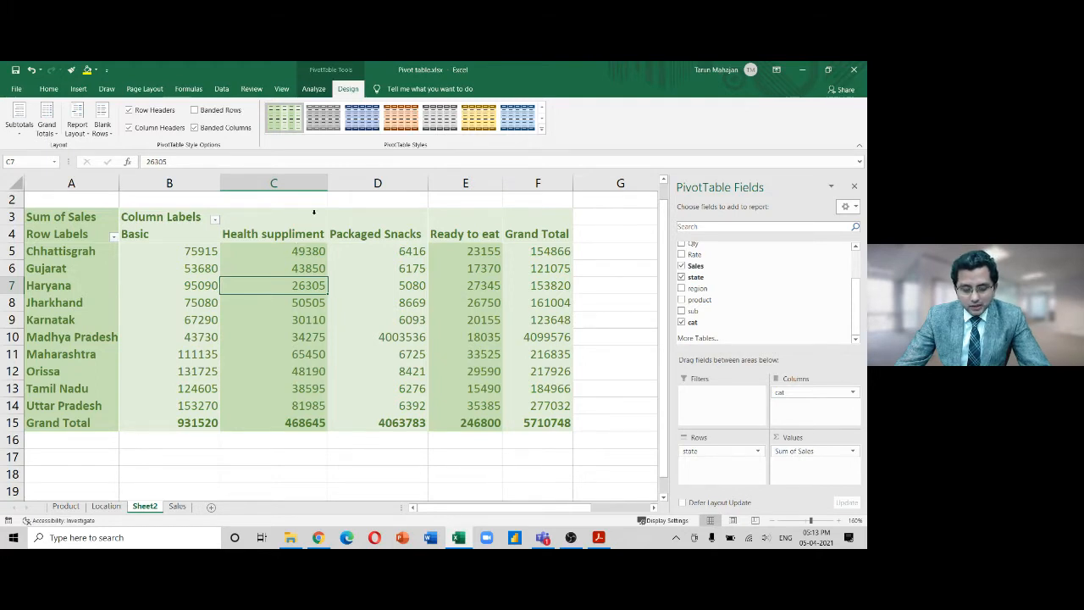
key(ctrl+z)
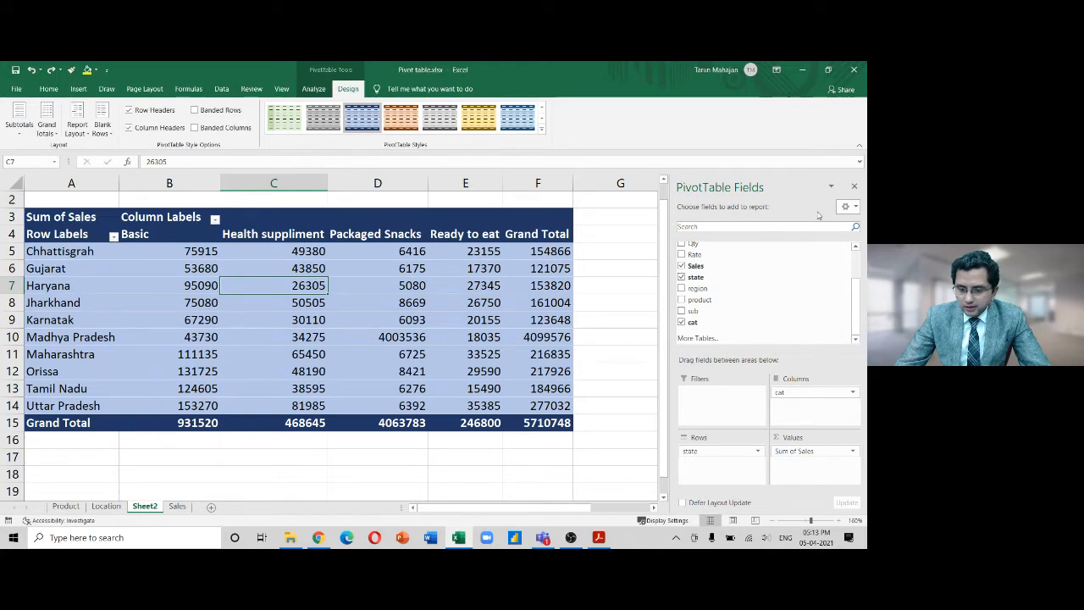
Return region to the Rows area above state and set Subtotals to Do Not Show Subtotals
drag(698, 288, 725, 449)
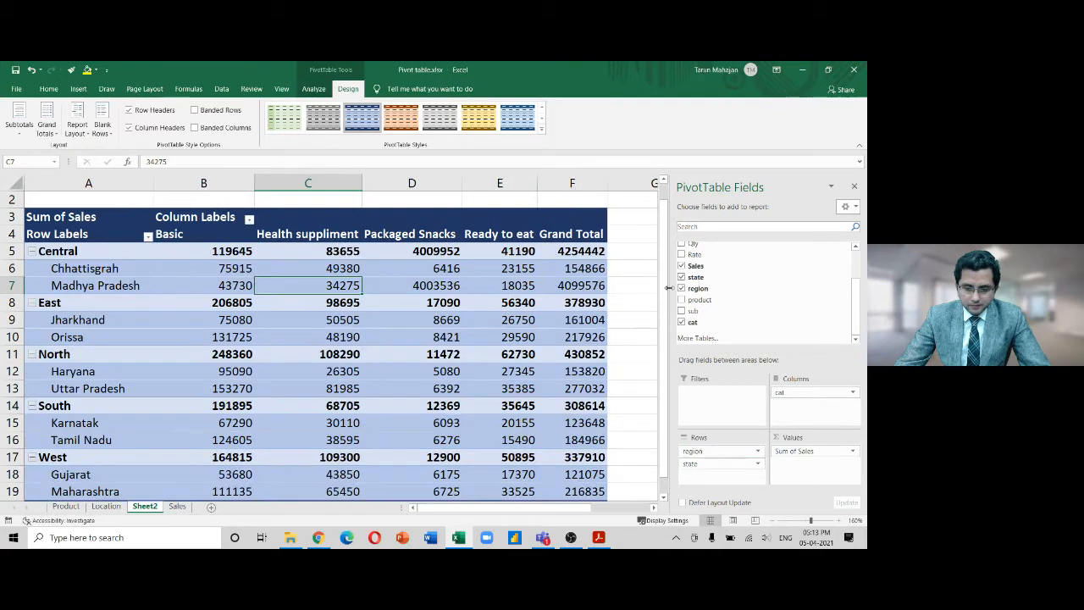
drag(665, 286, 663, 296)
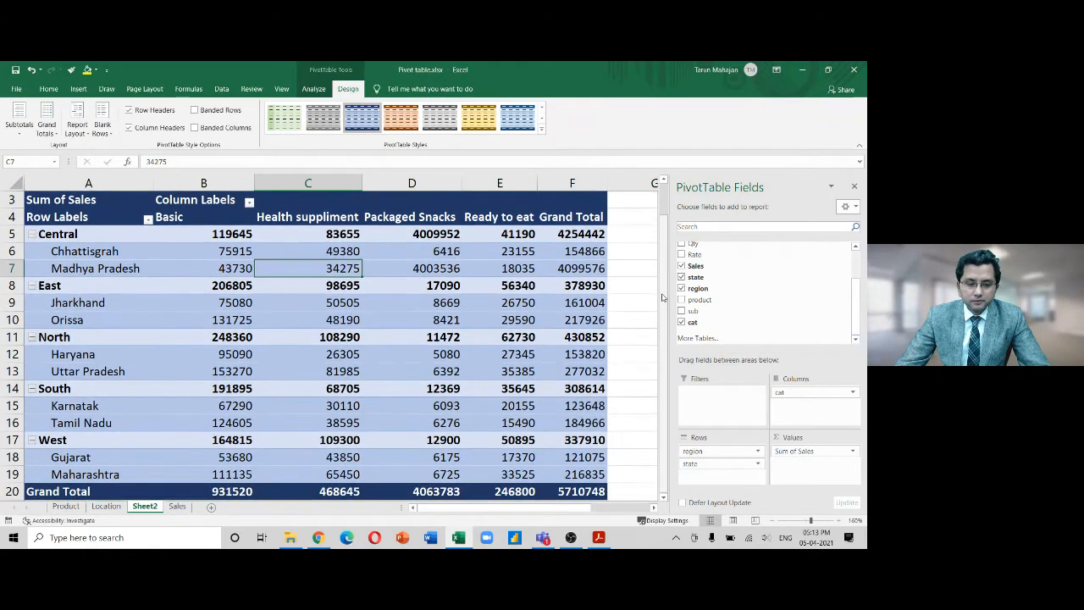
click(53, 135)
click(52, 136)
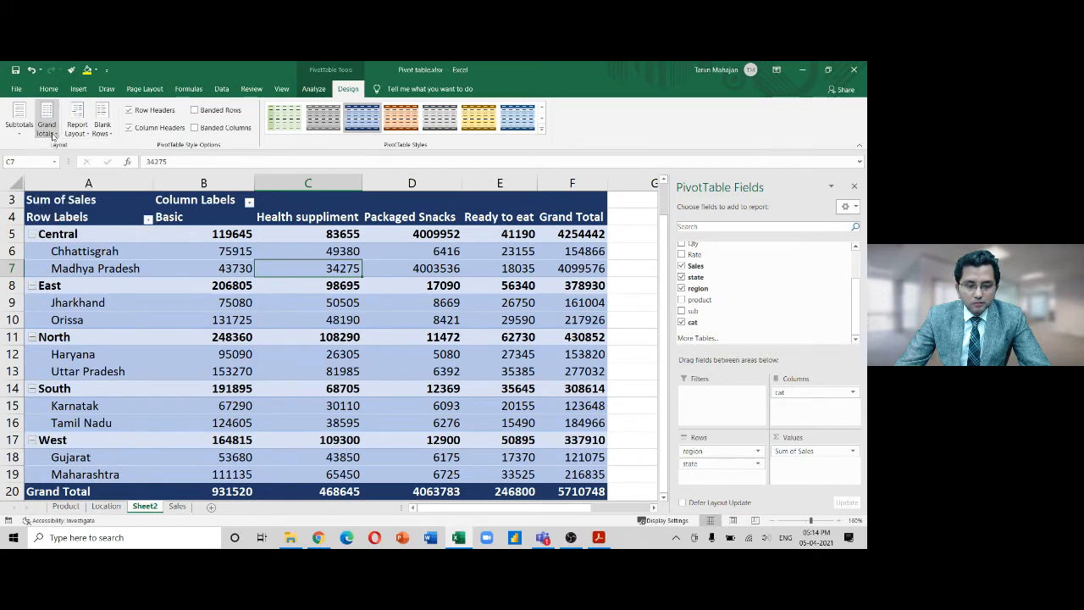
click(19, 132)
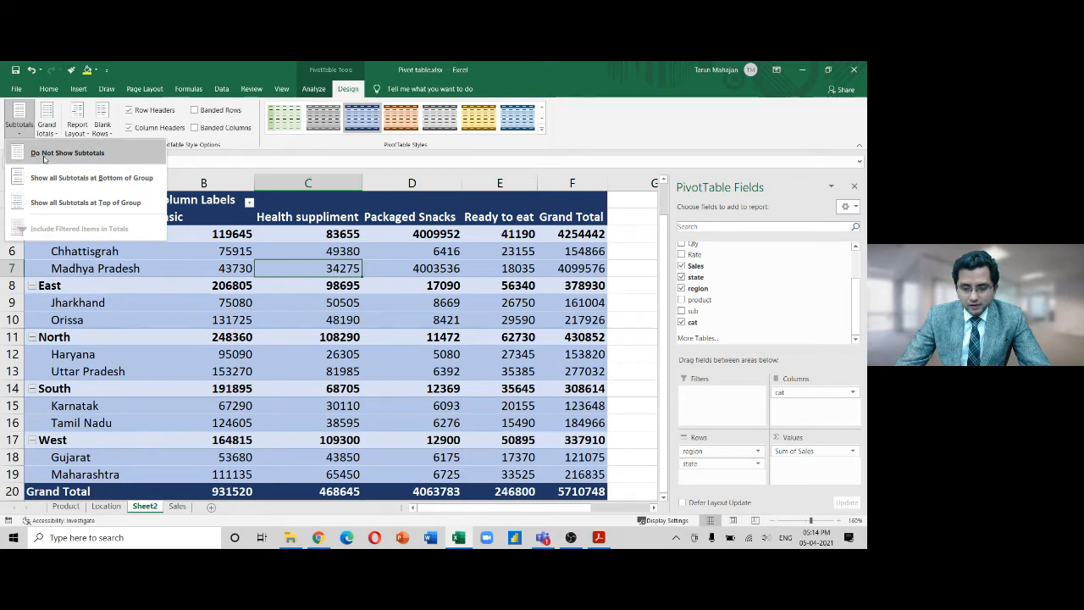
click(44, 156)
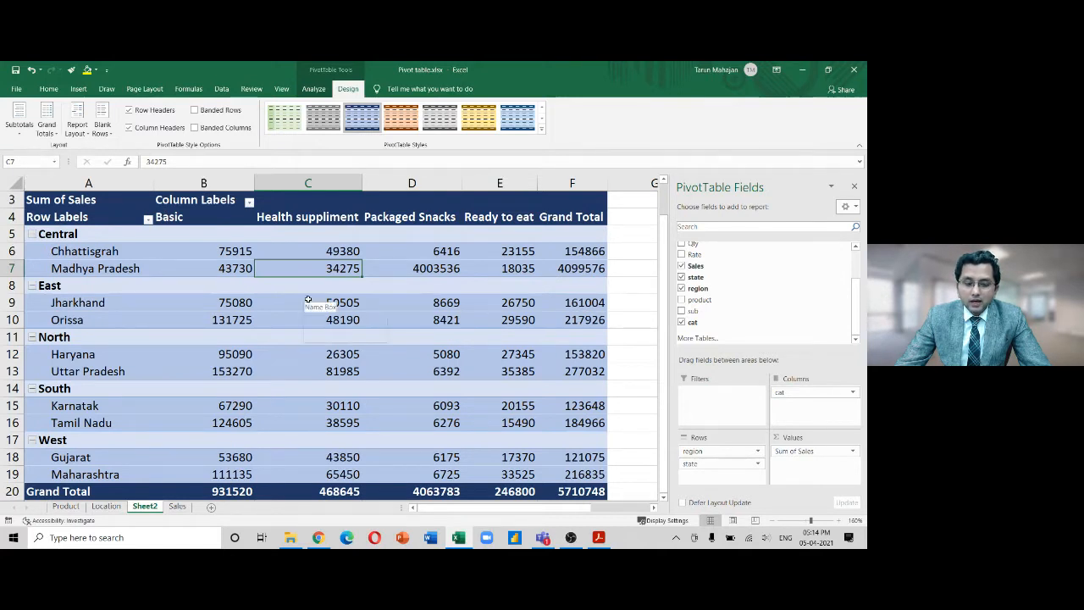
Select both Central states' Basic sales, then their Health suppliment sales
mouse_move(308, 301)
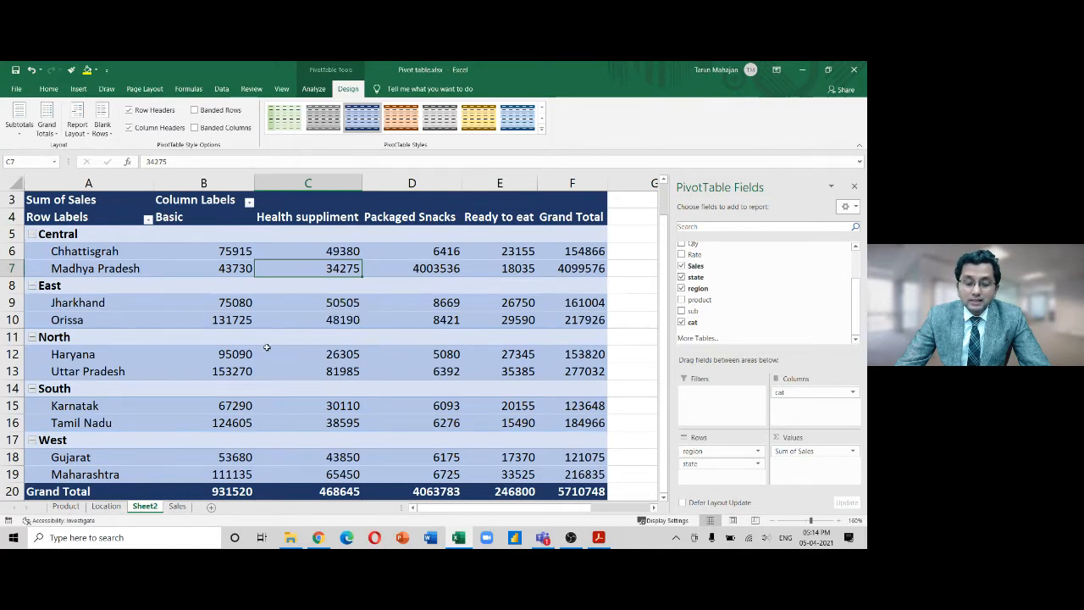
mouse_move(267, 349)
mouse_move(103, 423)
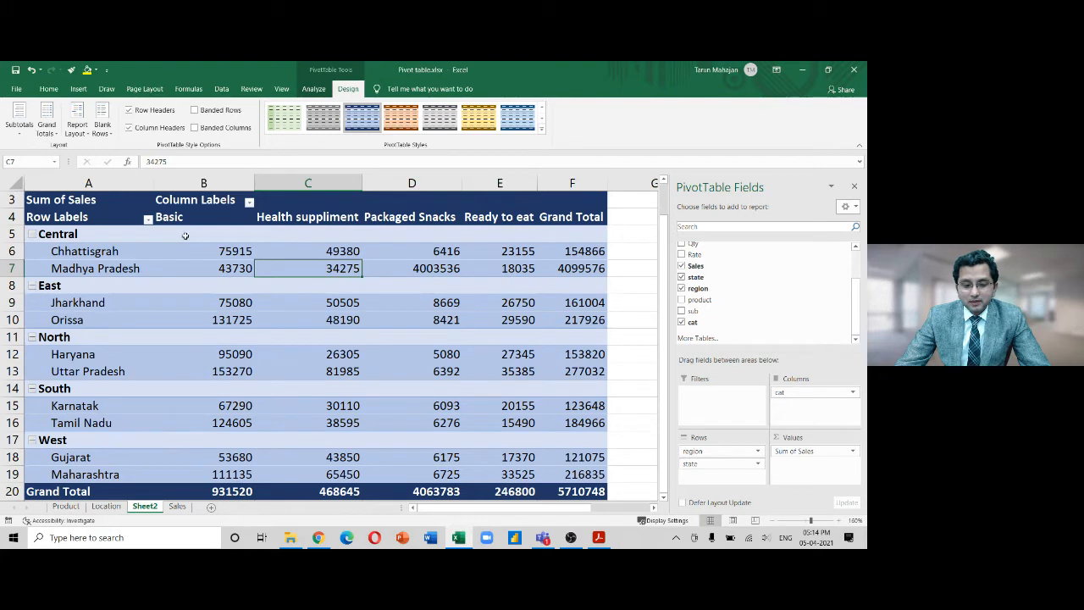
click(235, 252)
drag(235, 252, 236, 269)
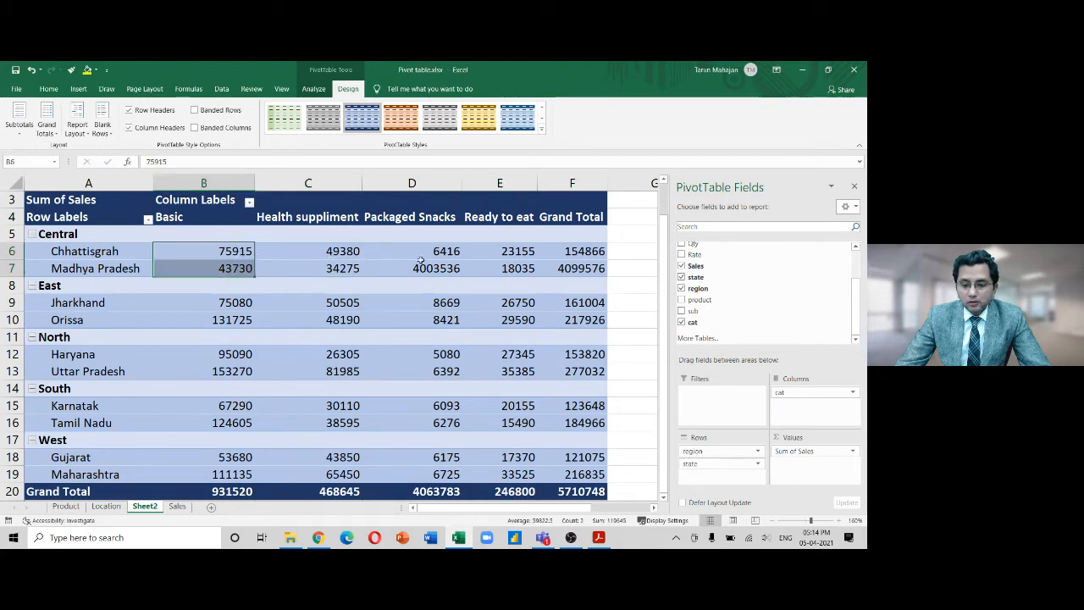
click(335, 252)
drag(335, 252, 335, 269)
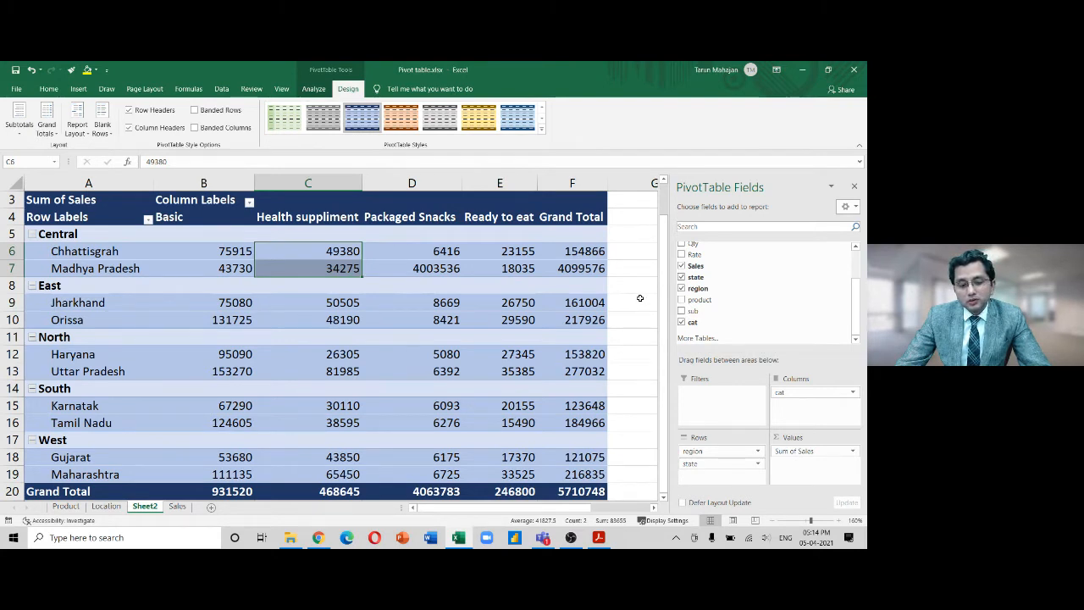
Try region subtotals at the top of each group, then place them at the bottom
click(21, 125)
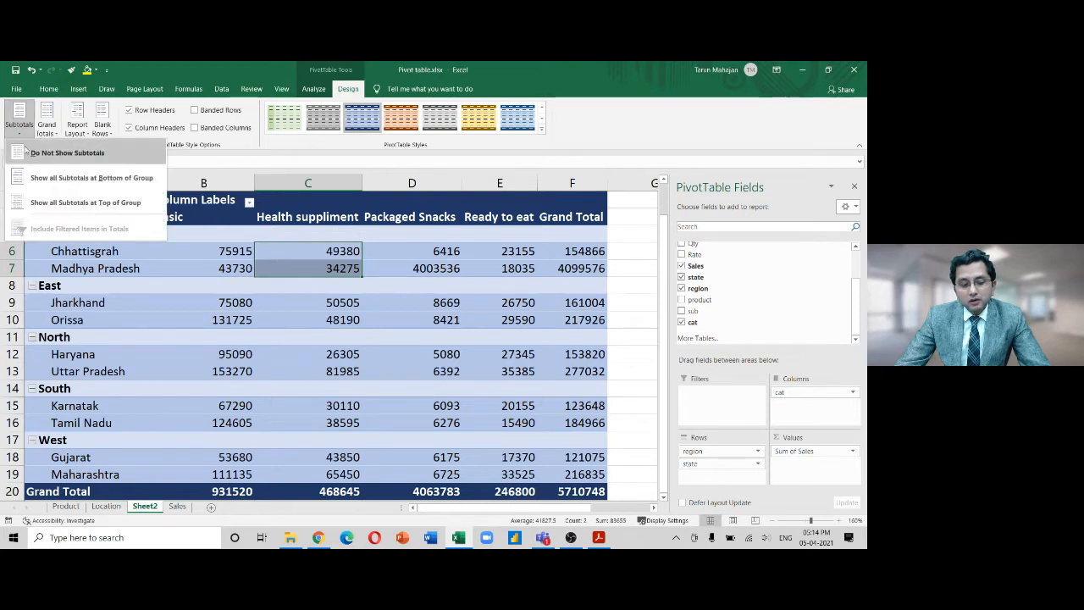
click(28, 156)
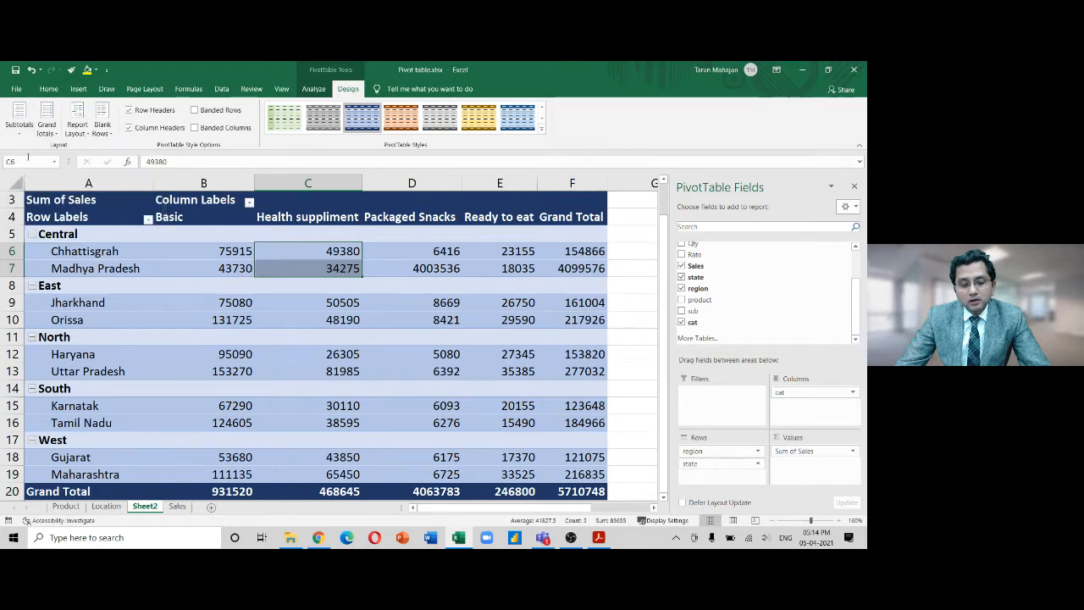
click(20, 125)
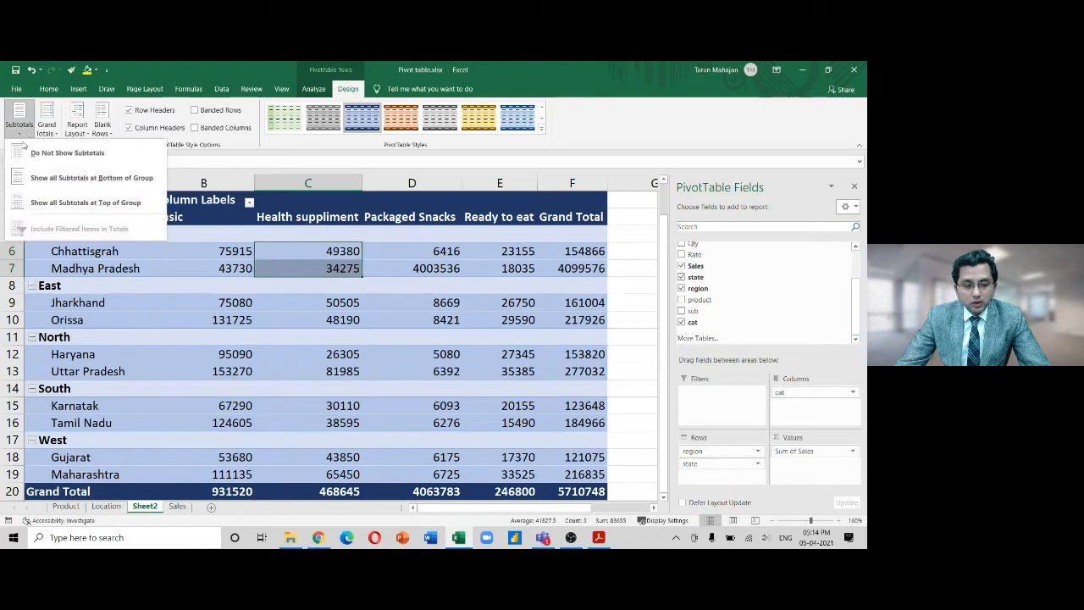
click(26, 196)
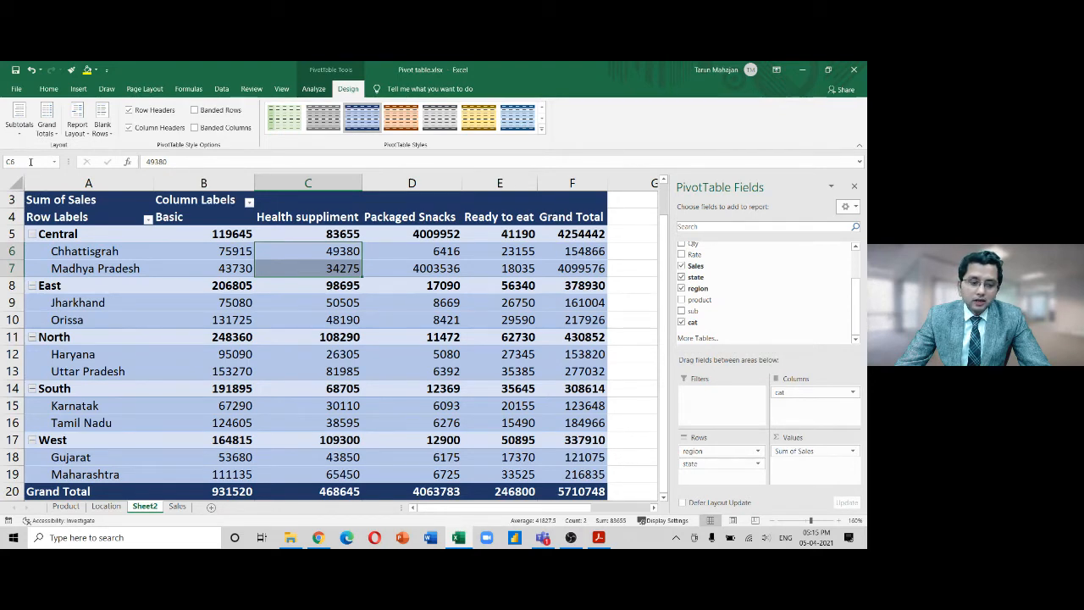
click(19, 120)
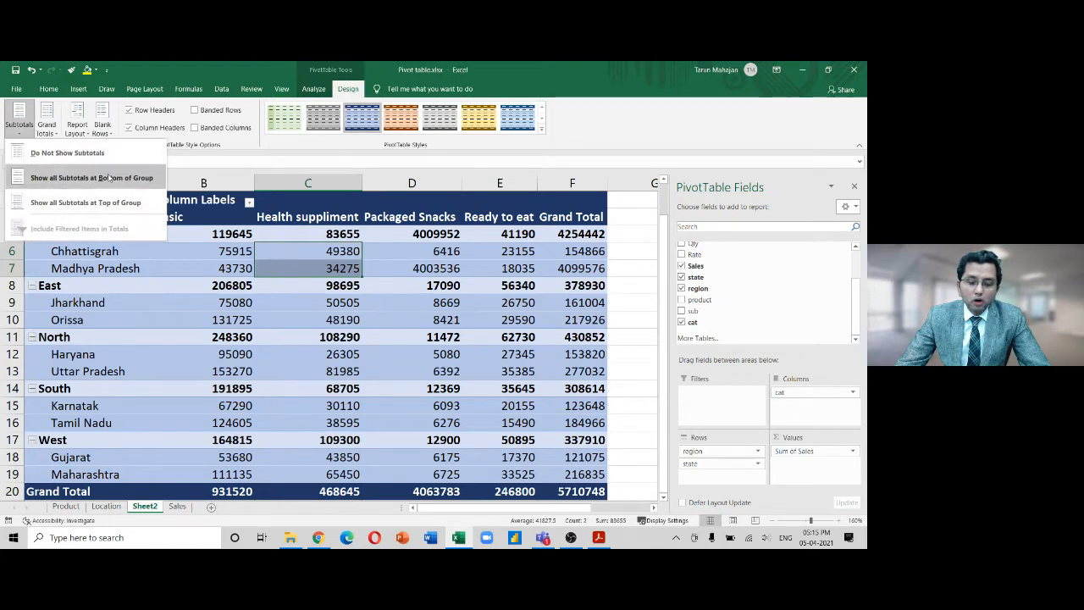
click(108, 177)
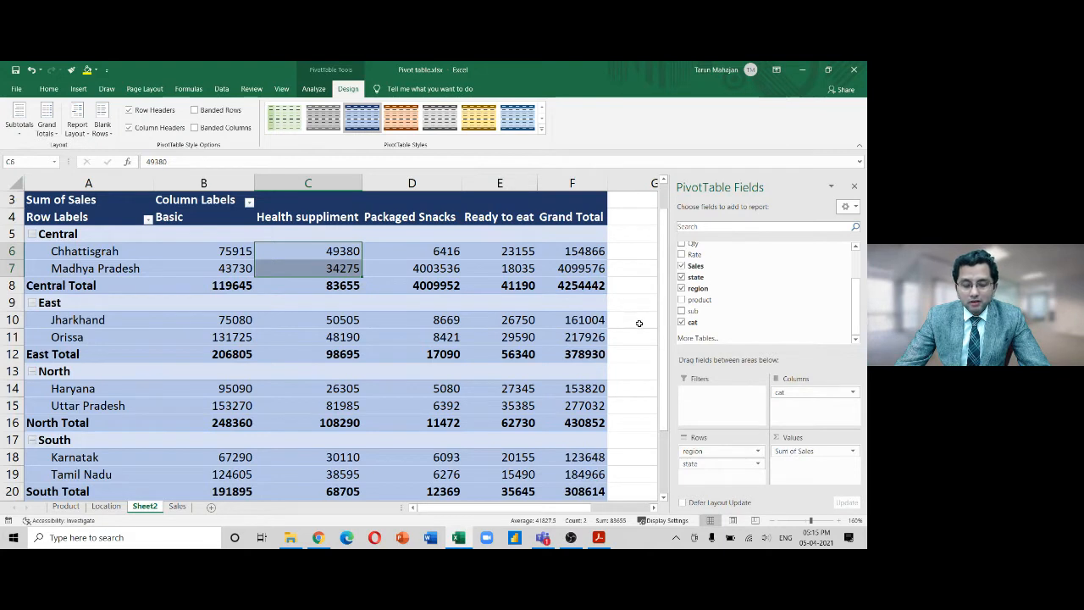
click(20, 131)
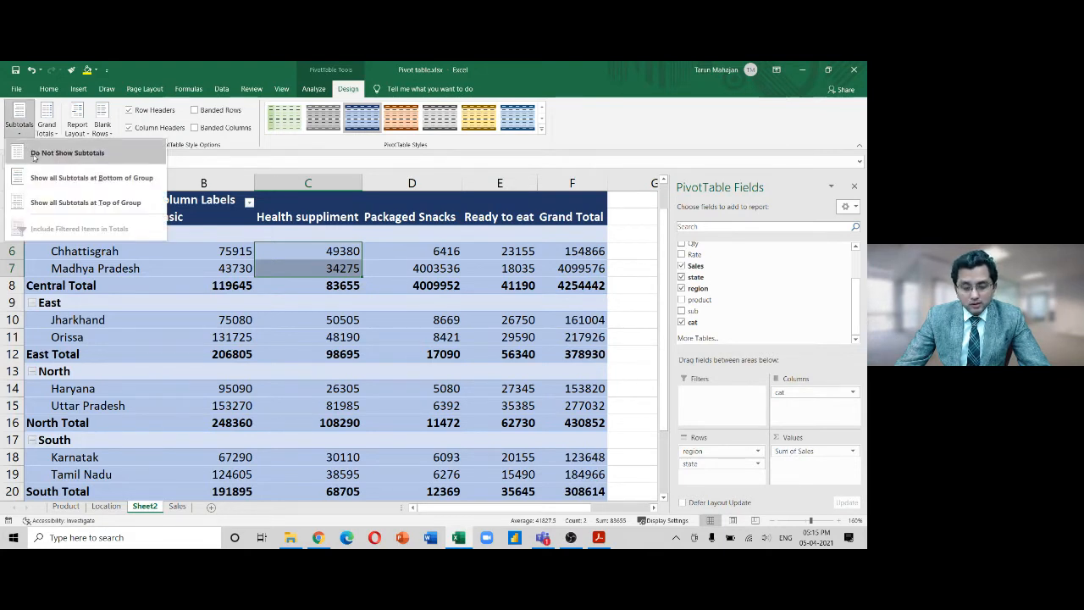
click(33, 153)
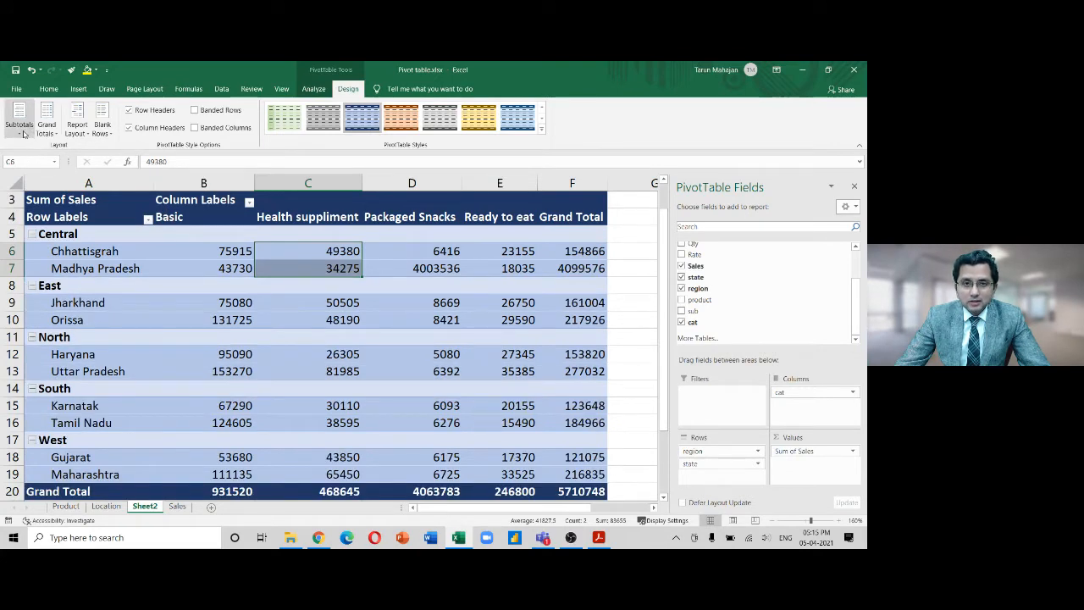
click(24, 134)
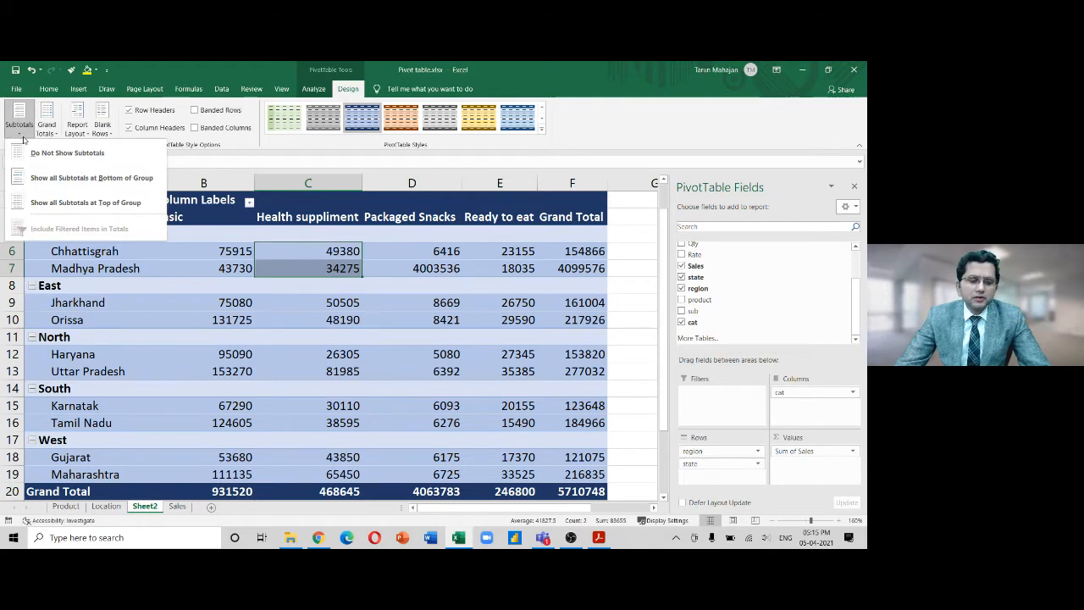
click(46, 201)
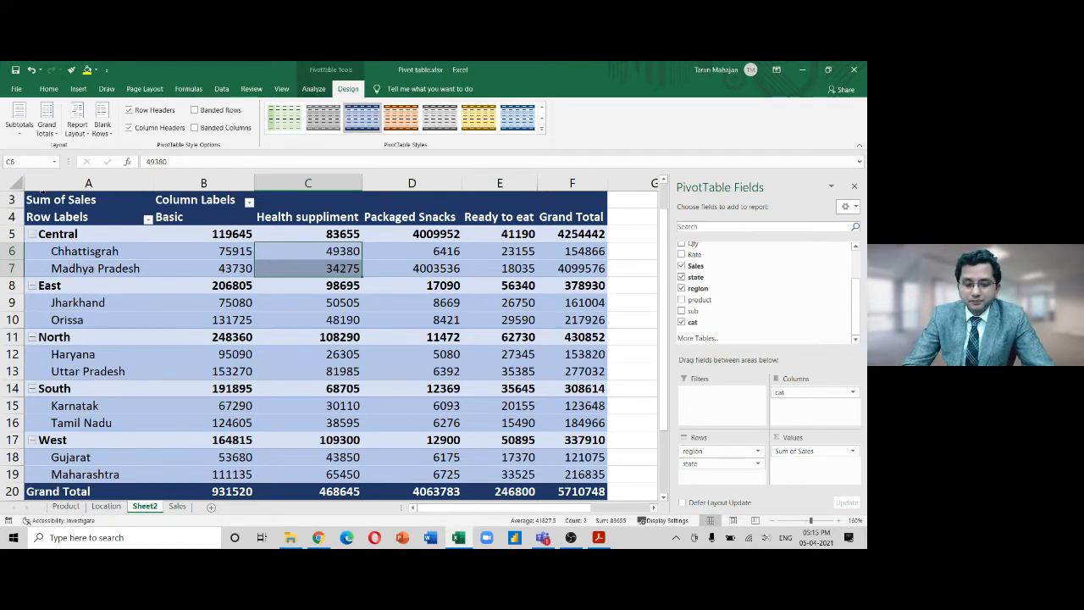
click(48, 127)
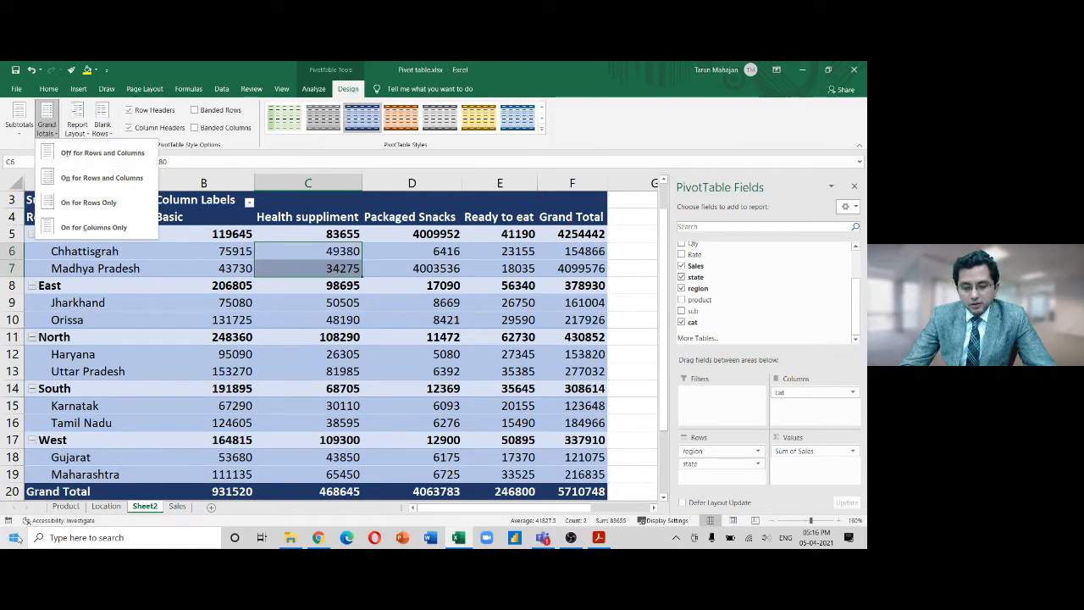
key(Escape)
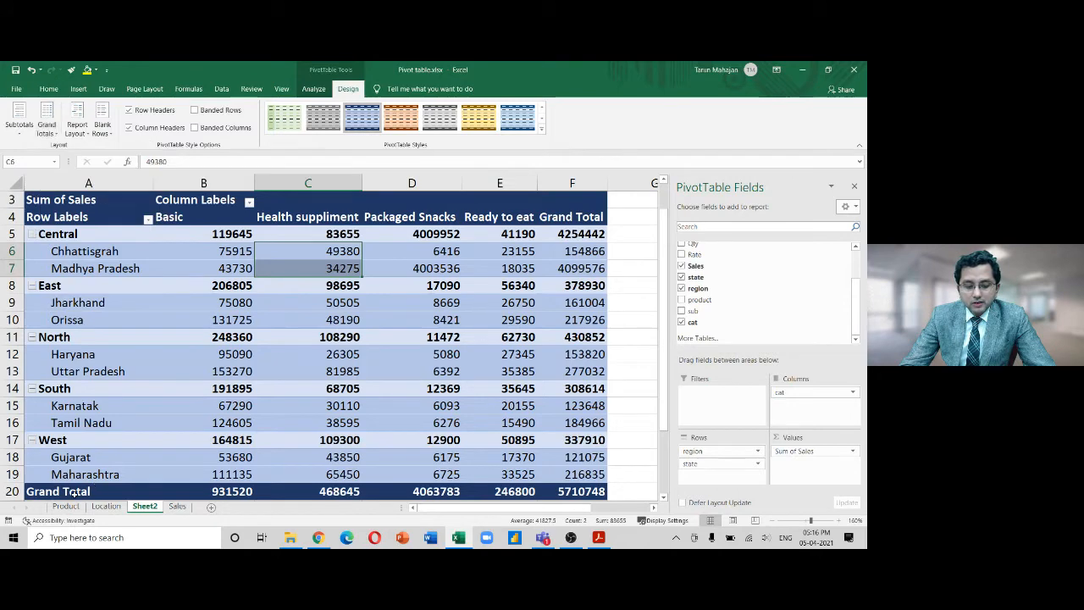
click(13, 491)
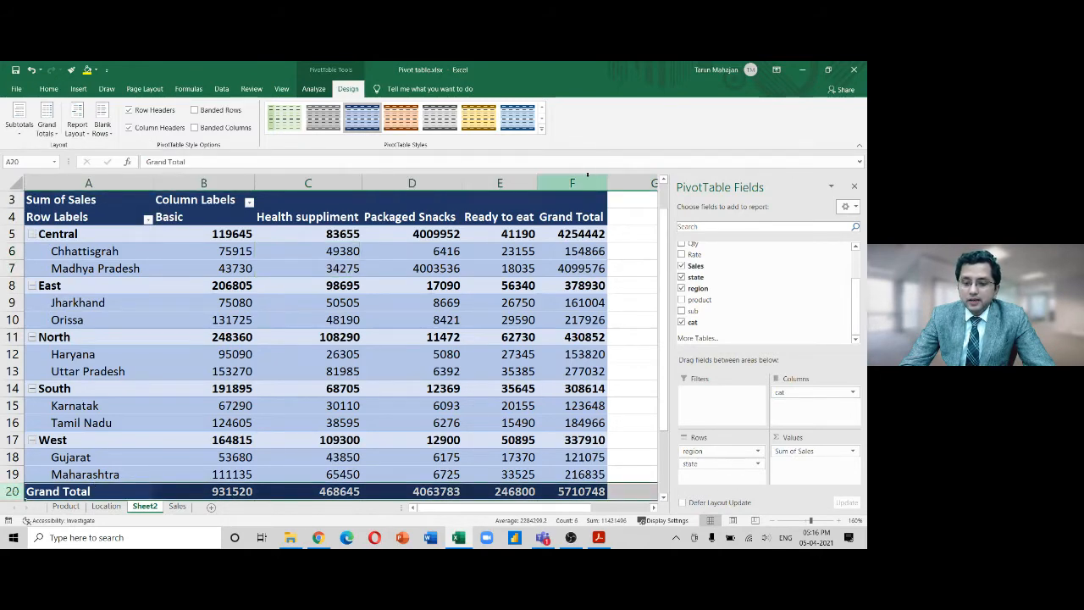
click(579, 180)
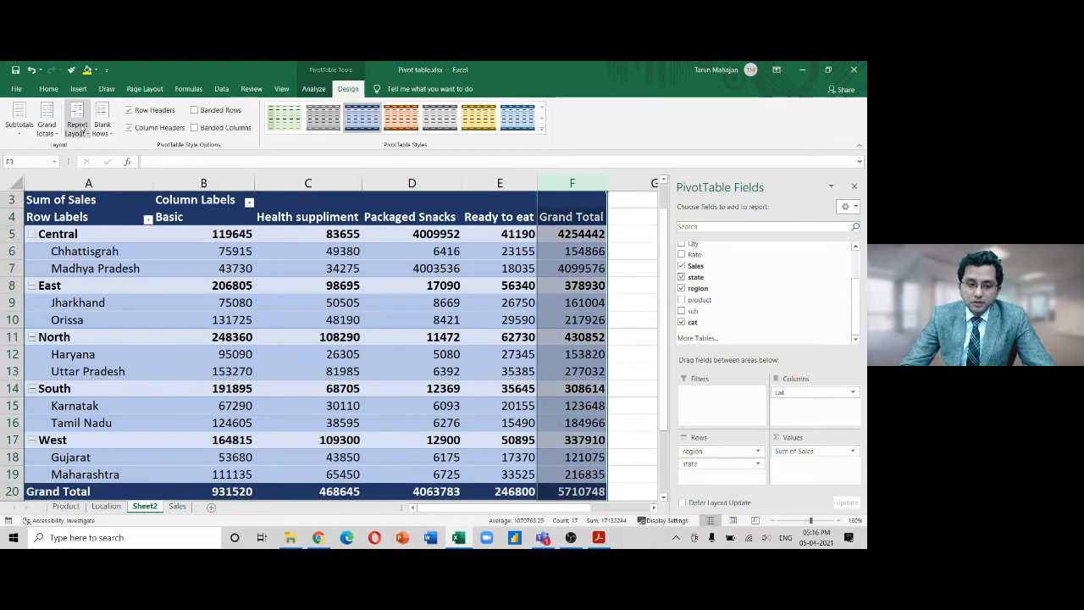
click(48, 129)
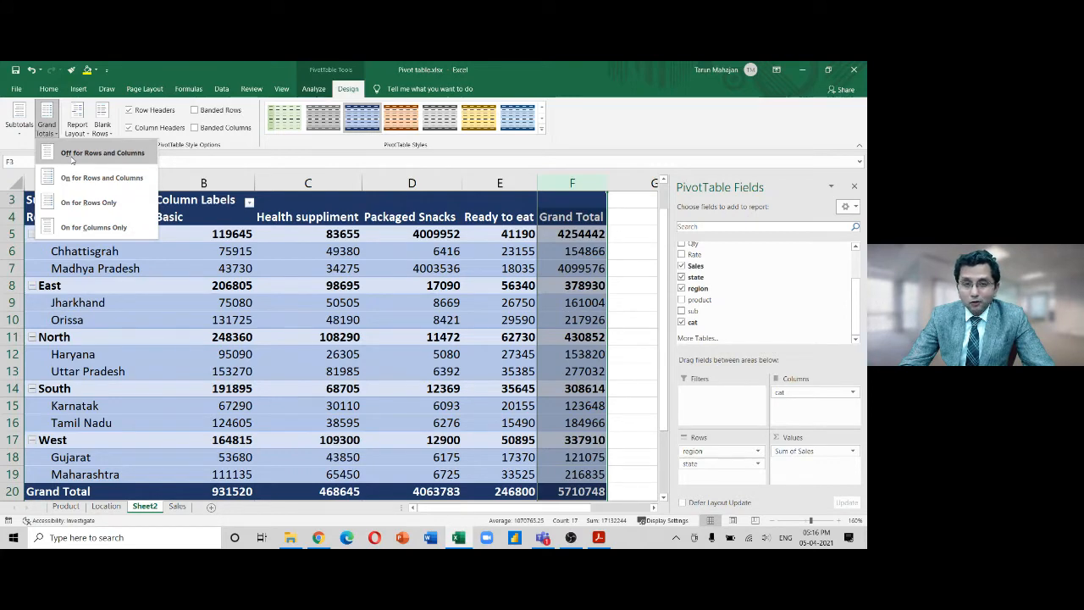
click(73, 157)
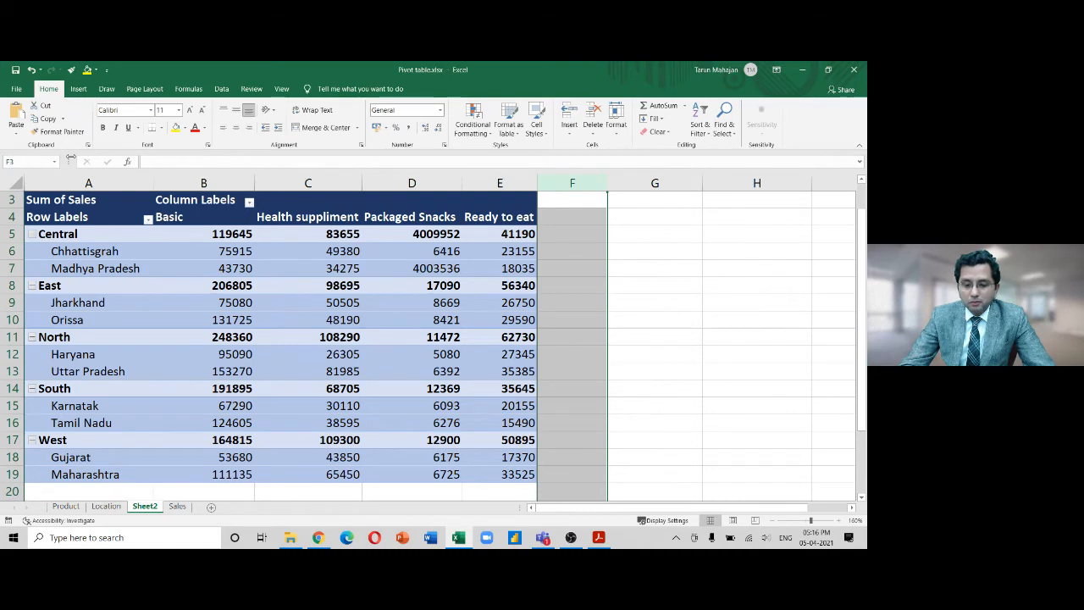
click(157, 317)
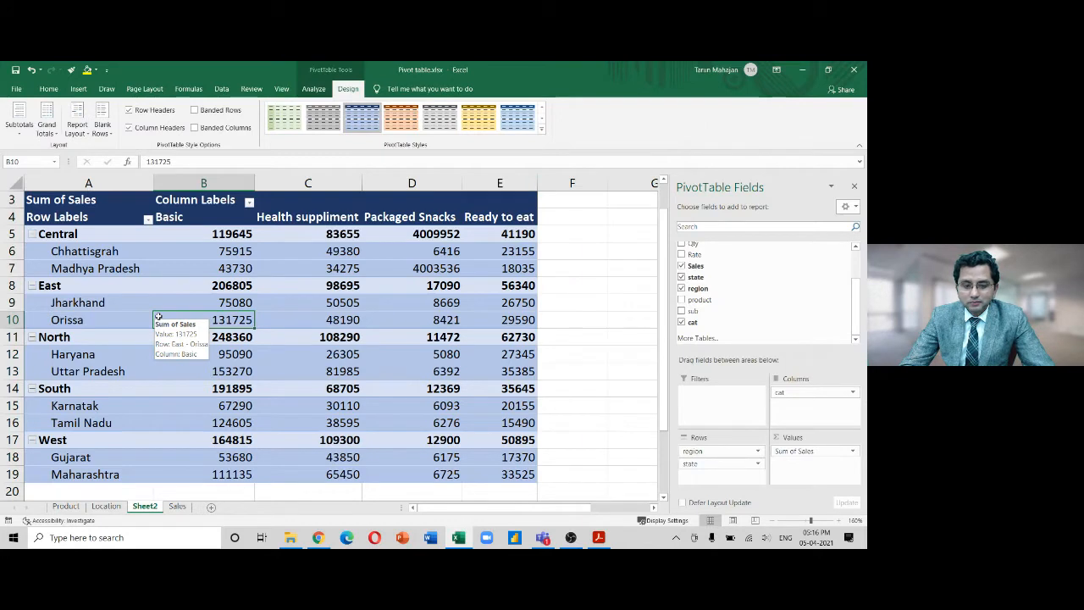
click(47, 125)
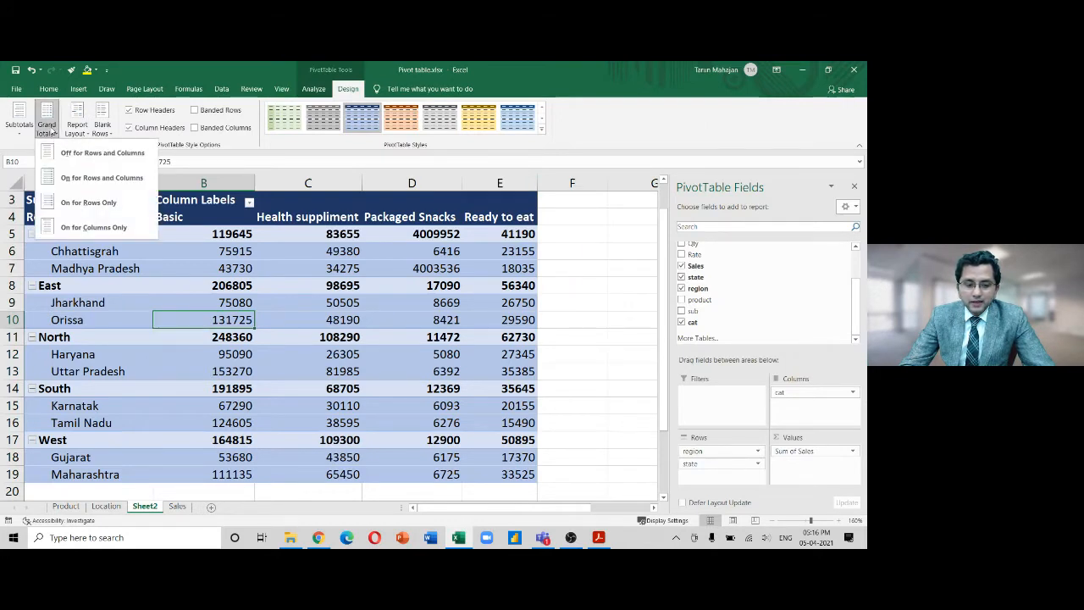
click(67, 177)
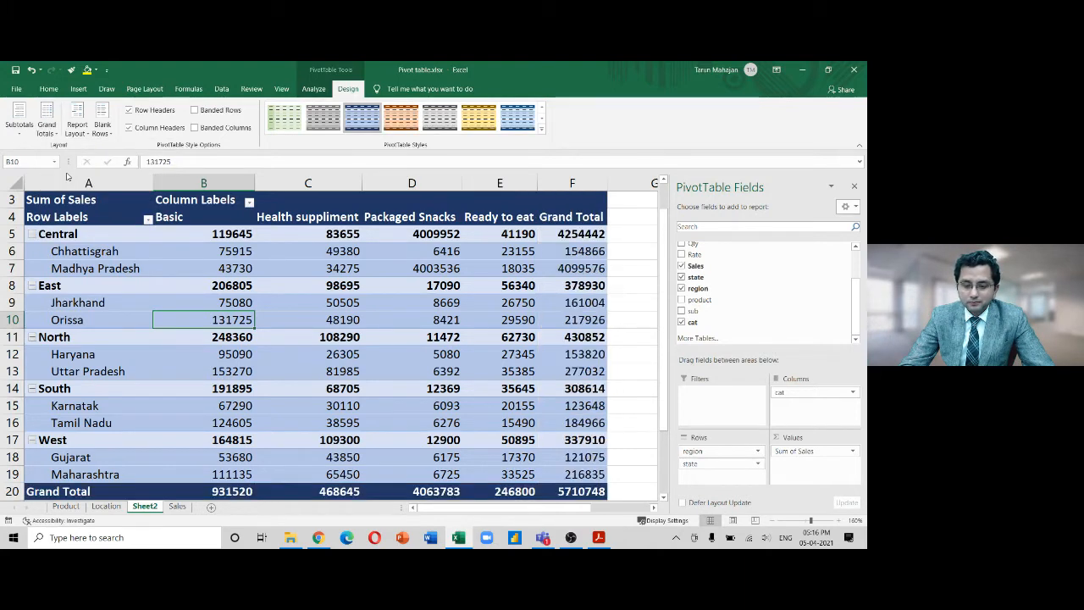
click(76, 129)
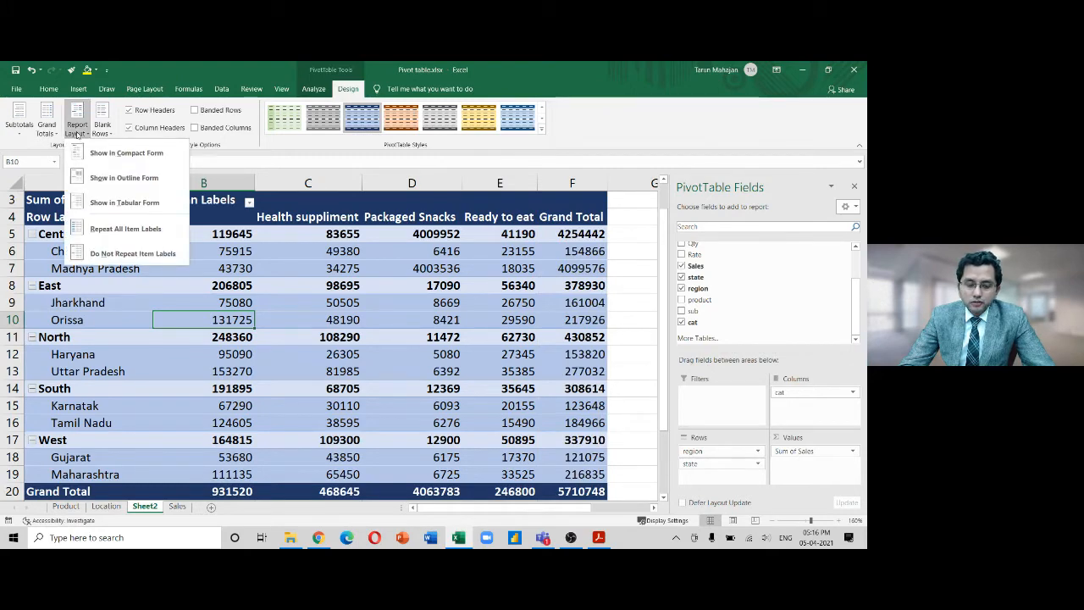
click(52, 135)
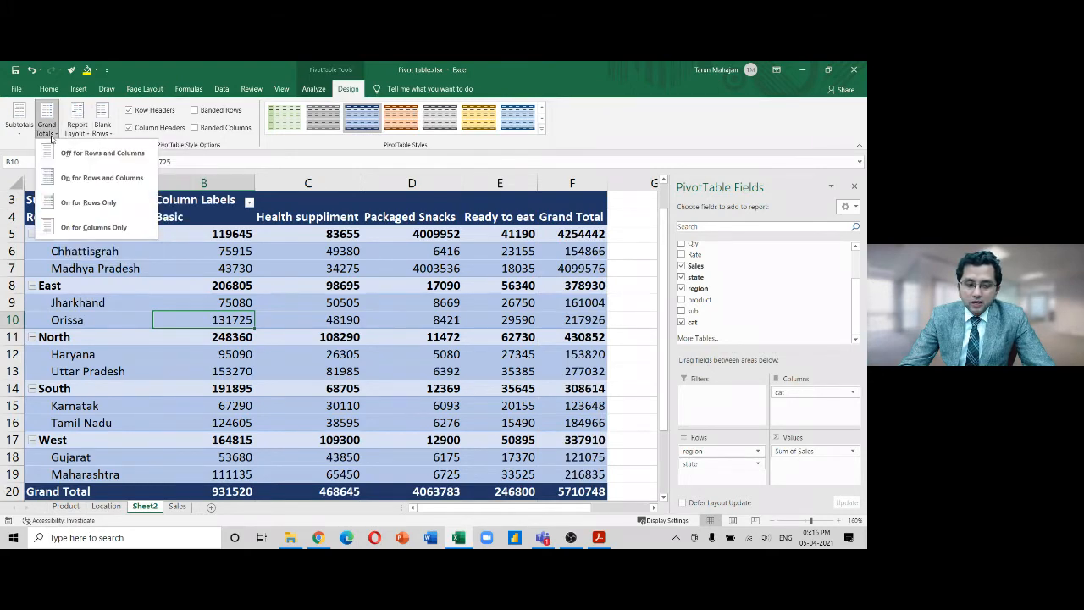
click(99, 207)
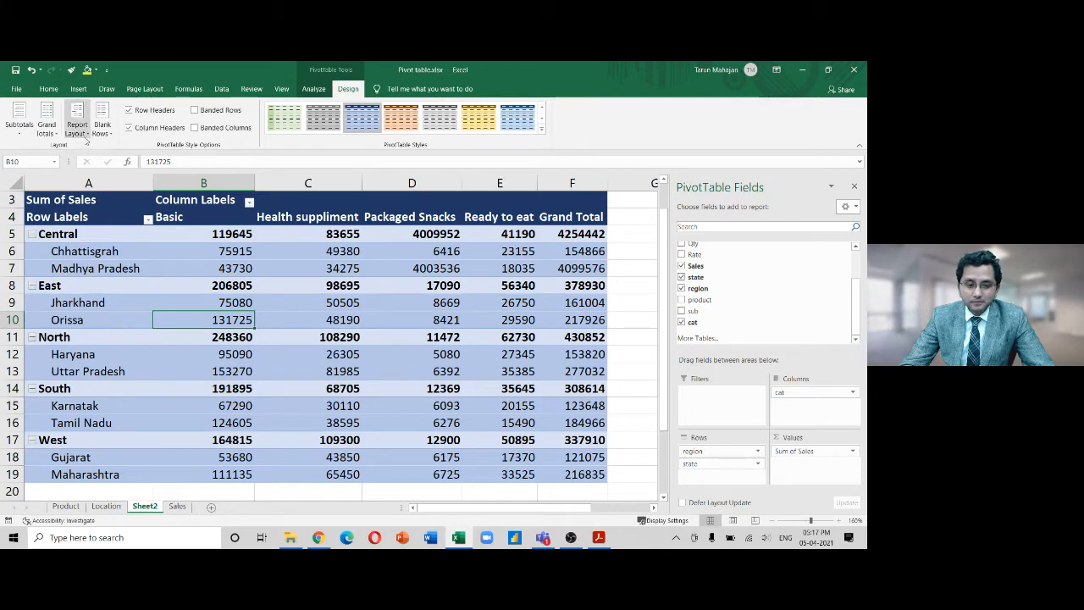
click(84, 134)
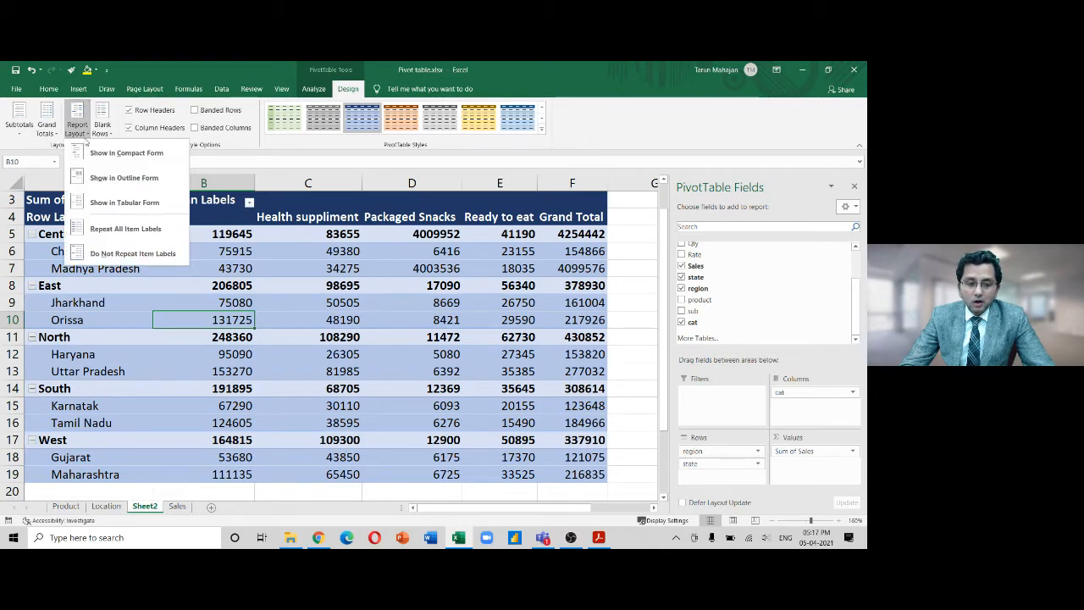
click(61, 139)
click(47, 127)
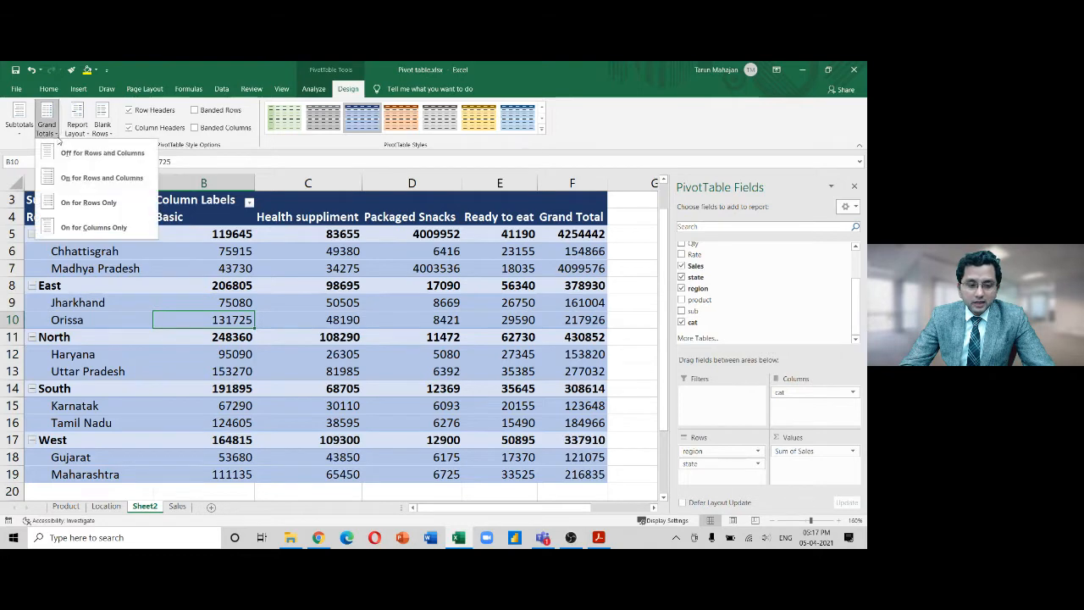
click(80, 227)
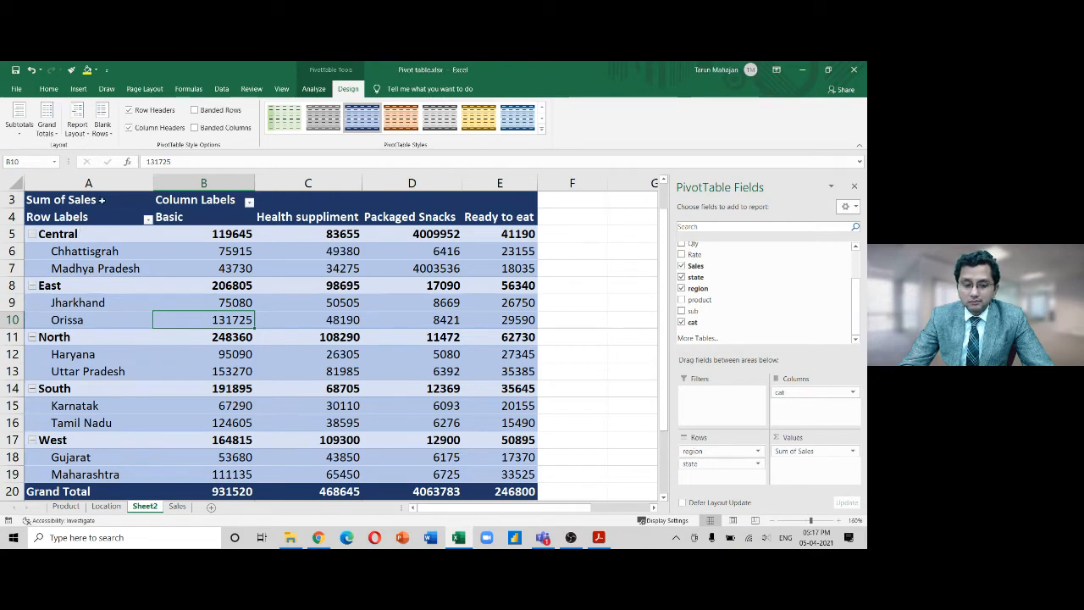
click(47, 129)
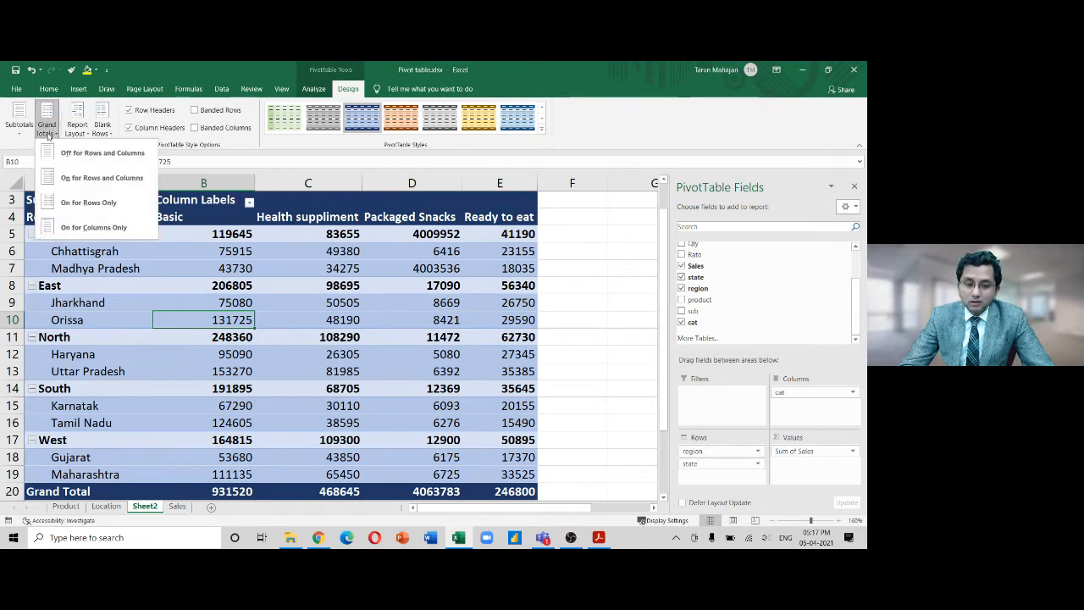
click(67, 177)
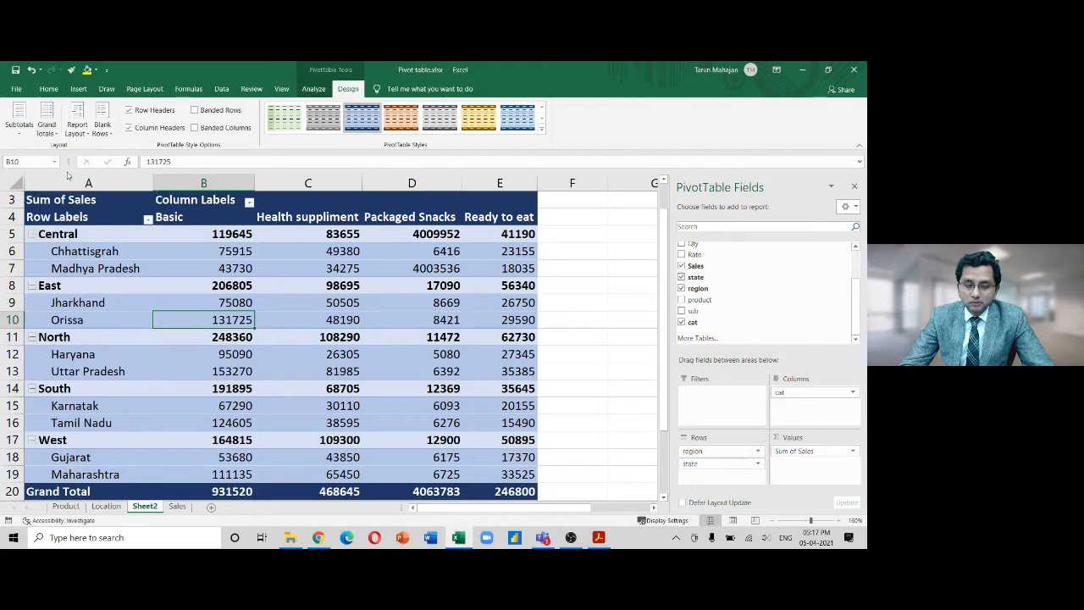
click(77, 127)
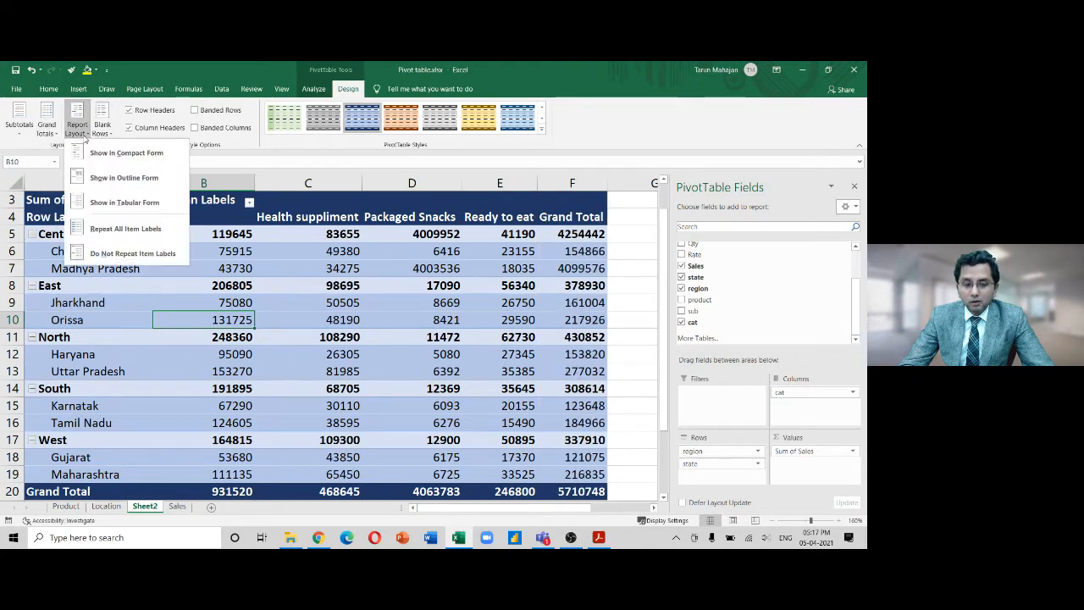
click(122, 158)
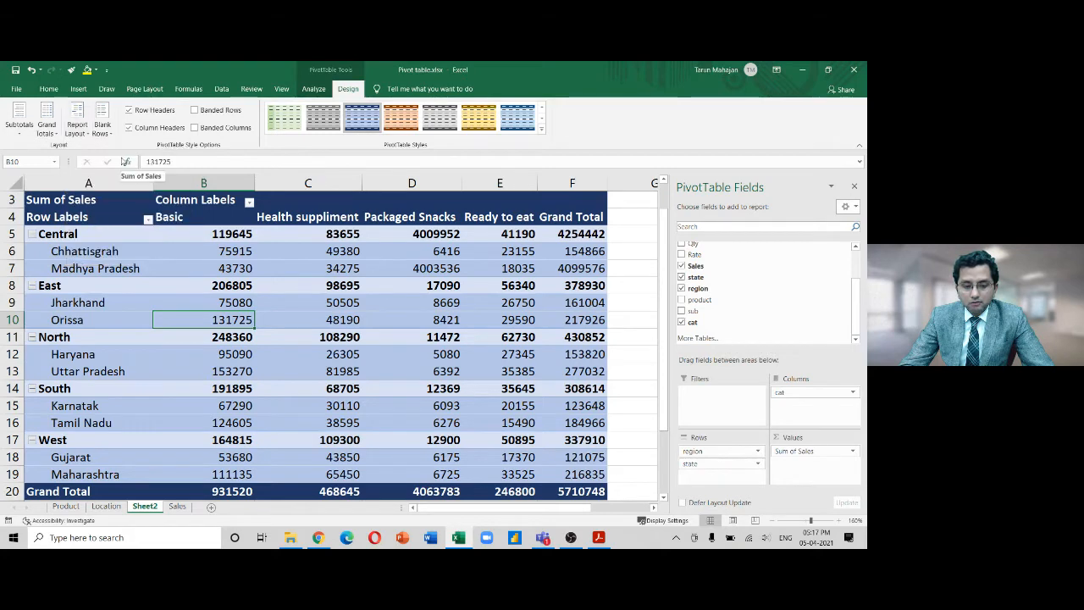
click(85, 134)
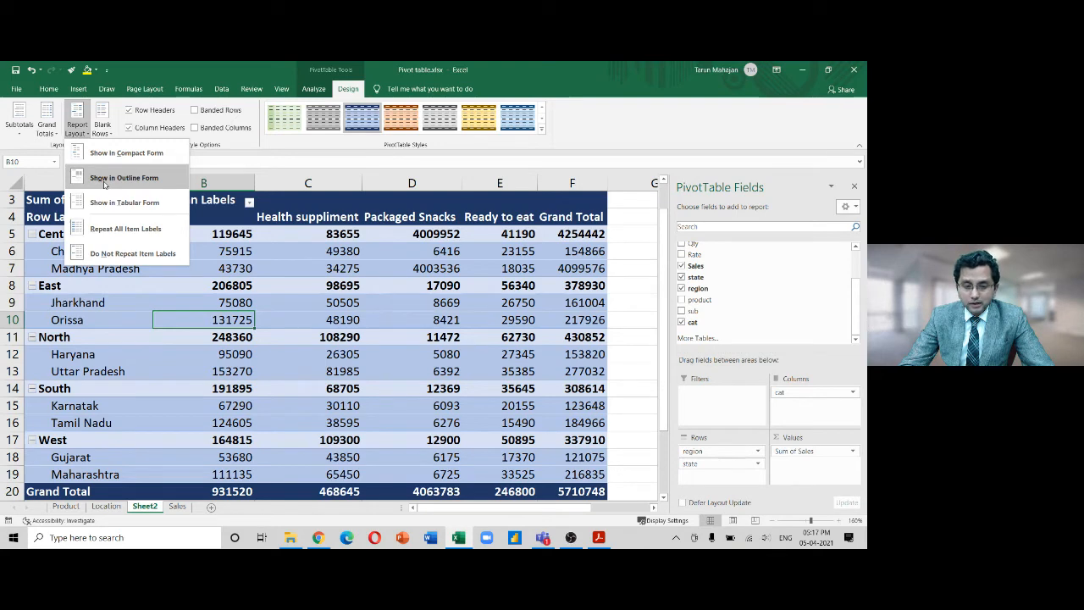
click(105, 179)
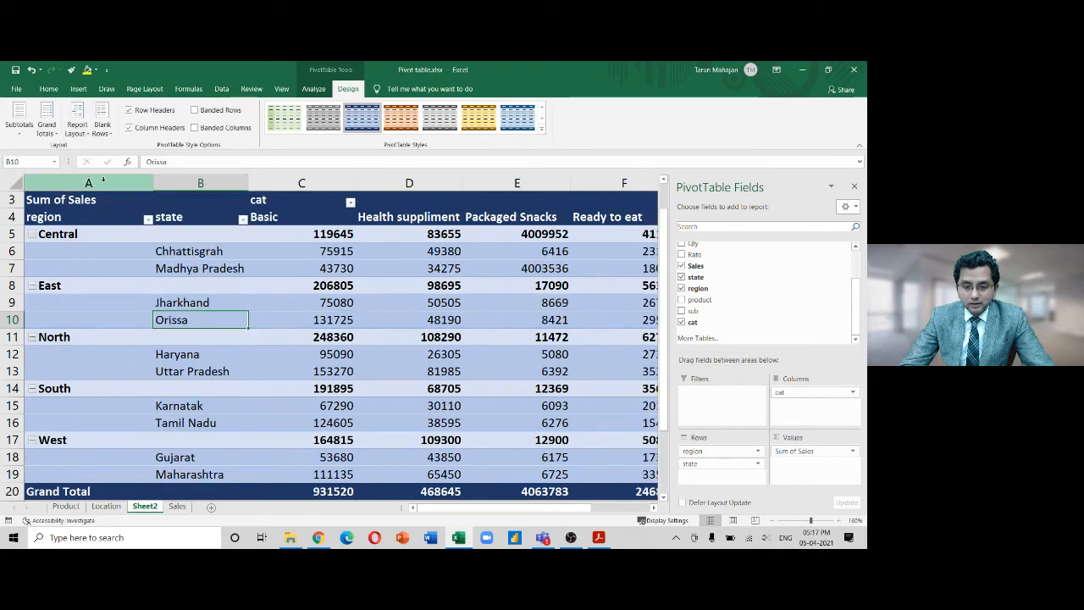
click(83, 132)
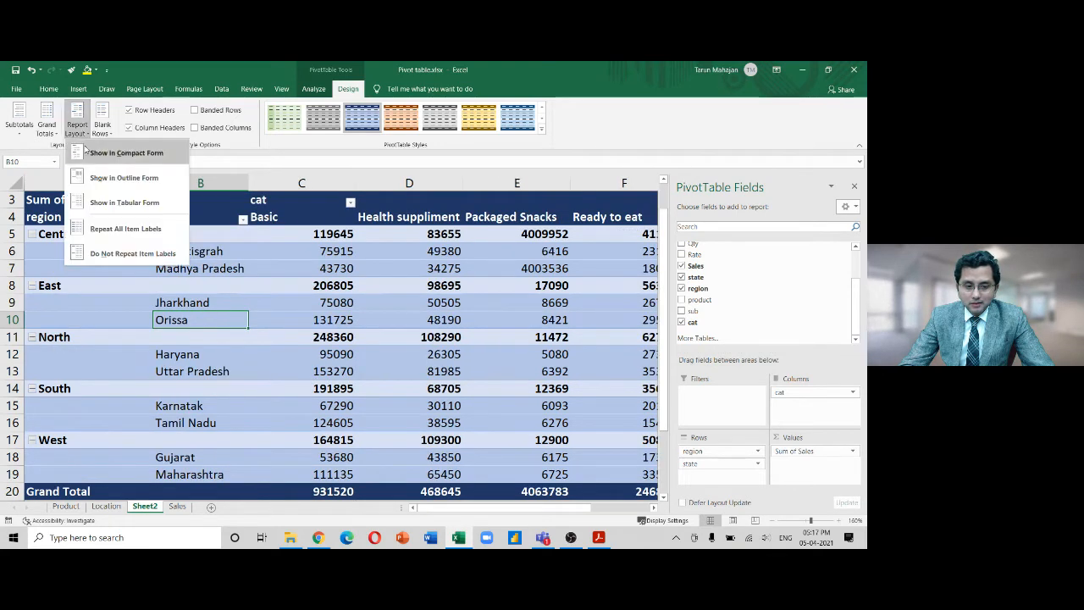
click(85, 154)
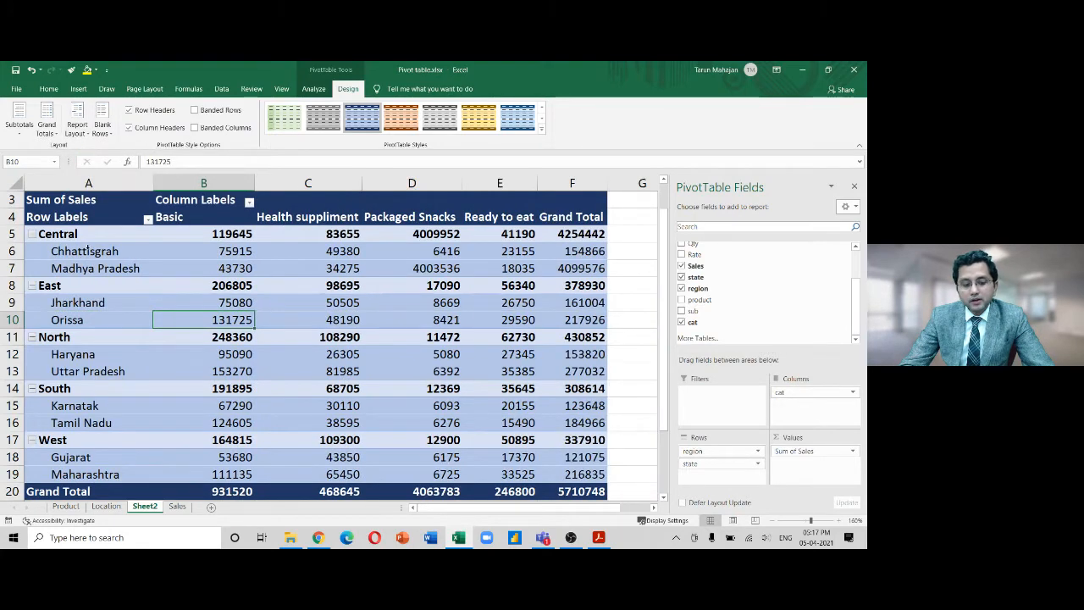
drag(82, 252, 82, 267)
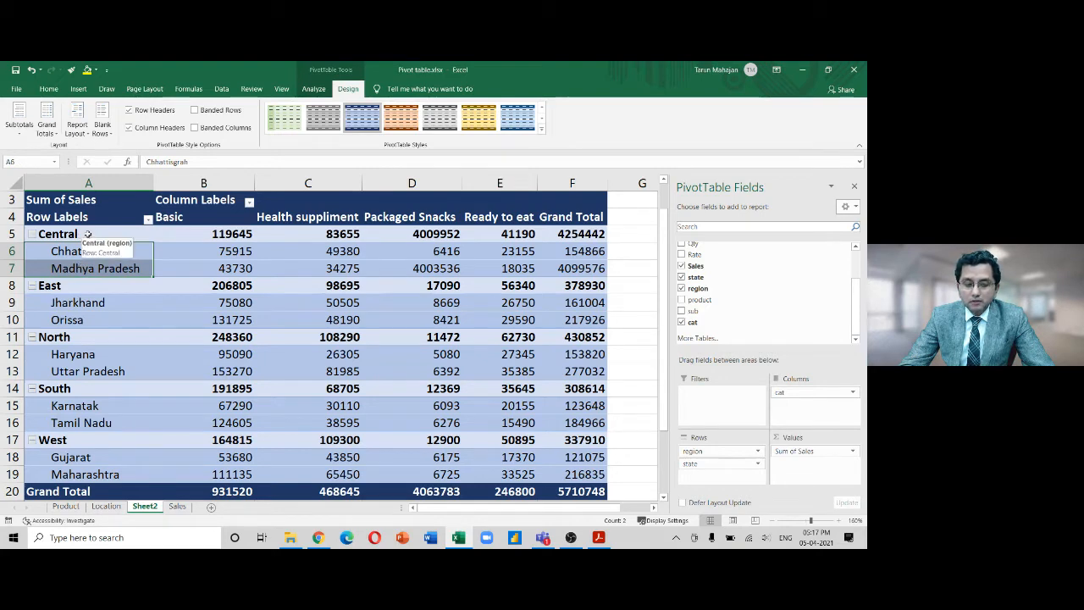
click(87, 234)
drag(104, 233, 100, 268)
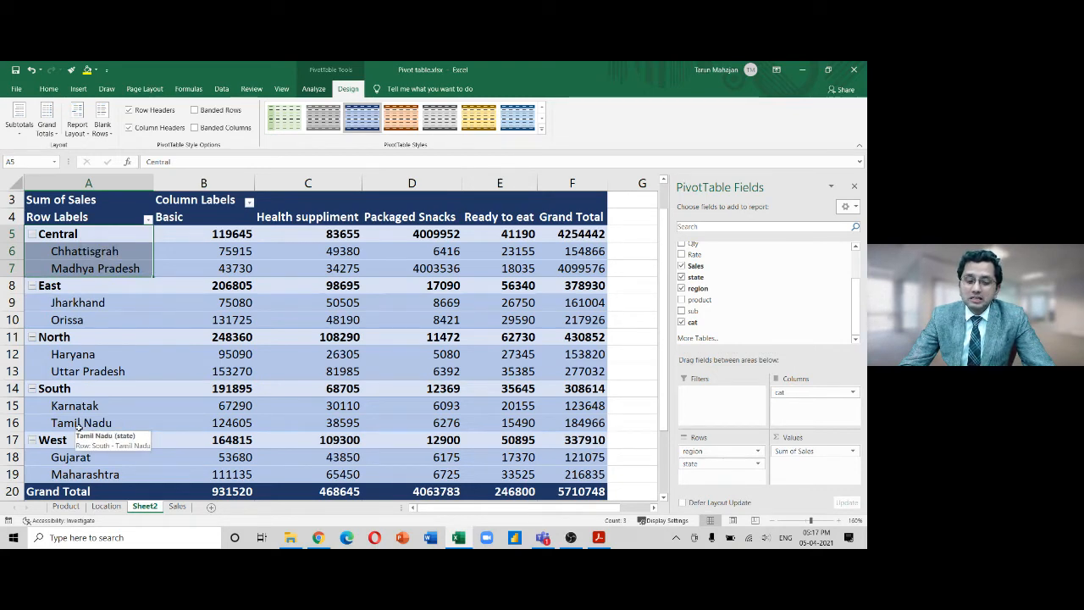
click(773, 523)
Zoom out to fit the pivot and switch its report layout to Outline Form
click(773, 522)
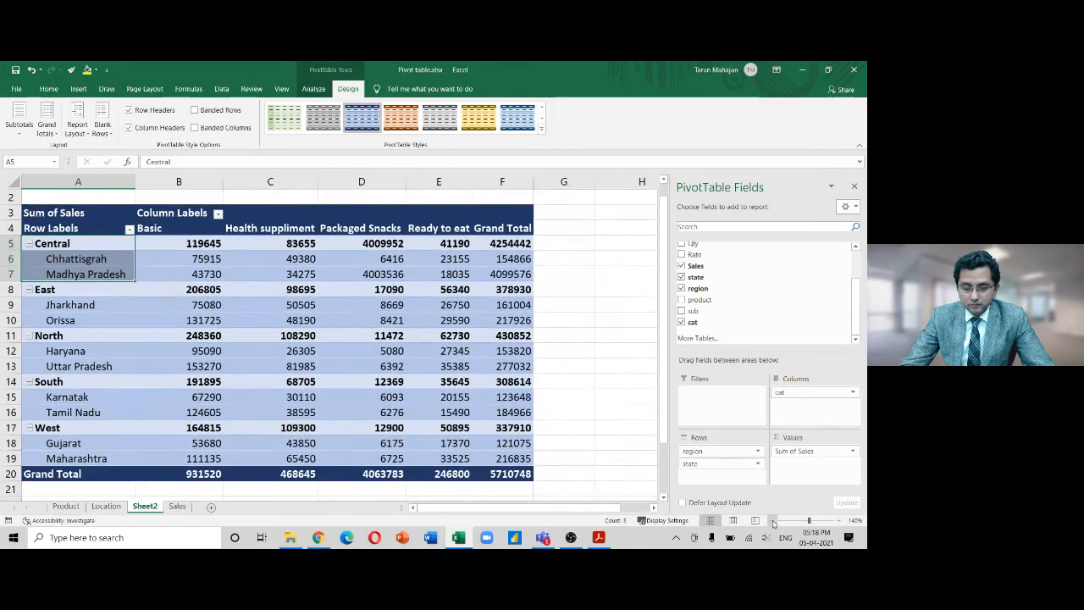
click(773, 522)
drag(664, 423, 664, 422)
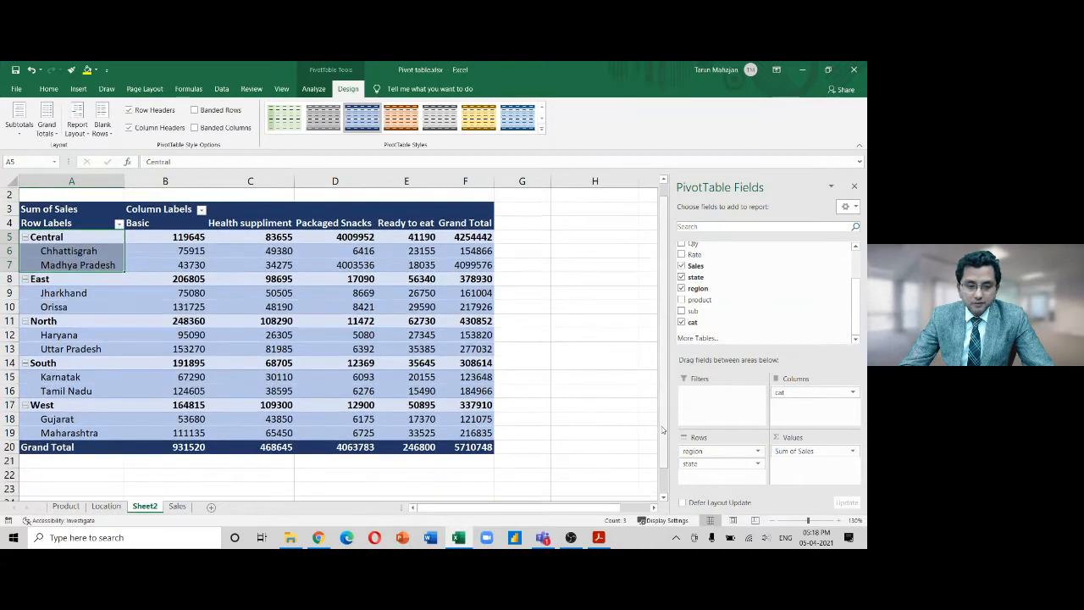
click(77, 129)
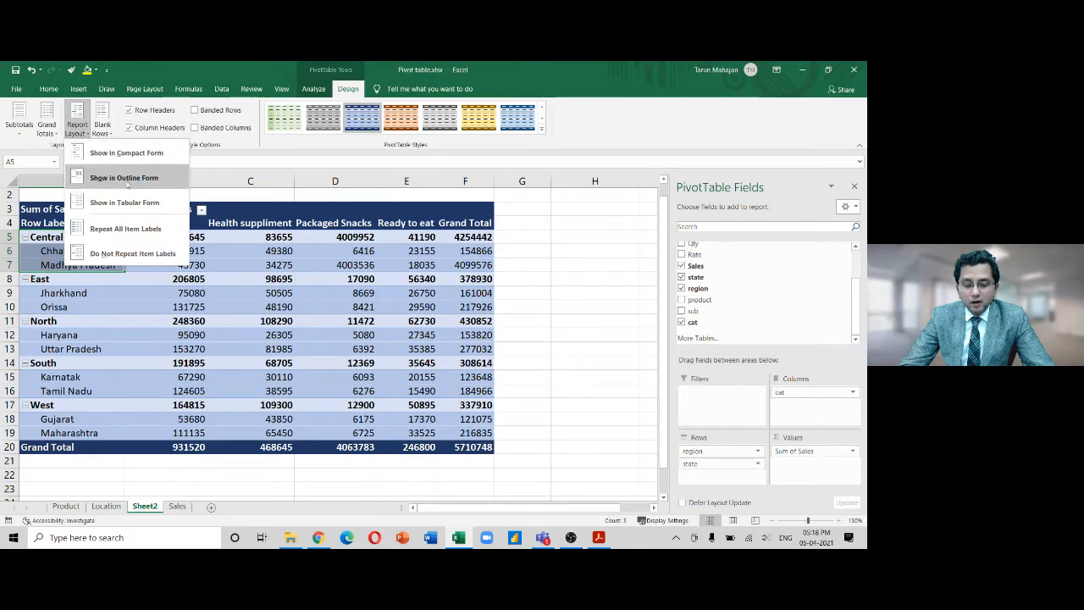
click(128, 182)
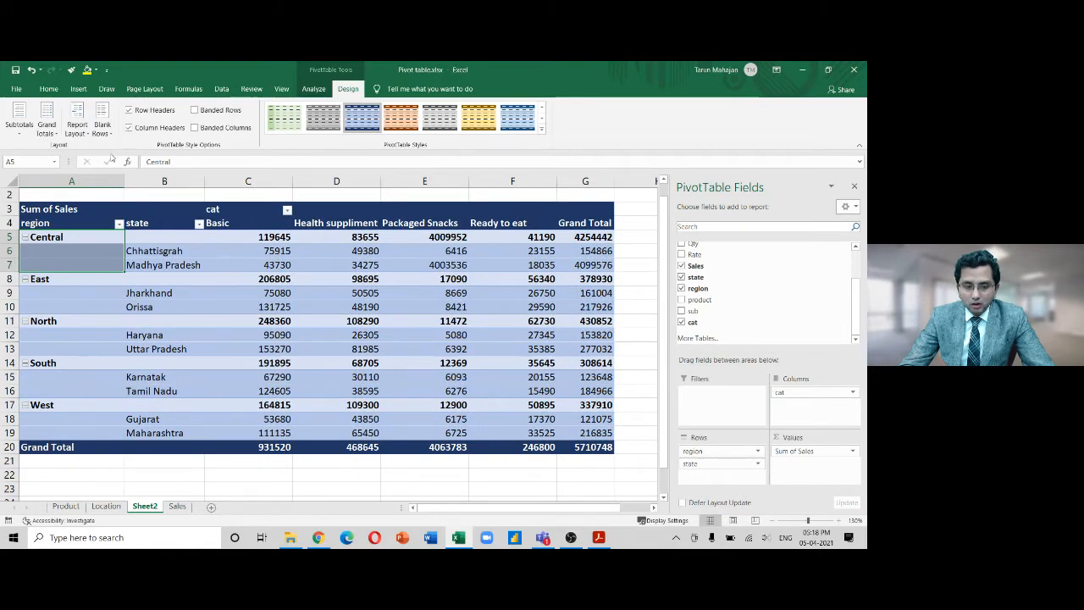
Undo the outline layout, reapply Outline Form, and select column A's region labels
key(ctrl+z)
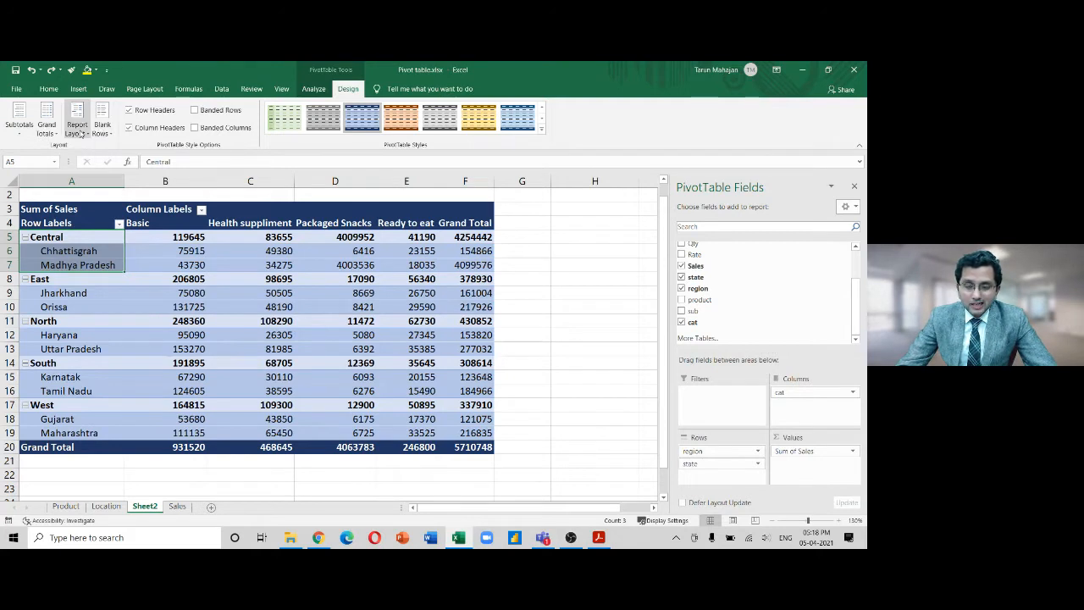
click(82, 133)
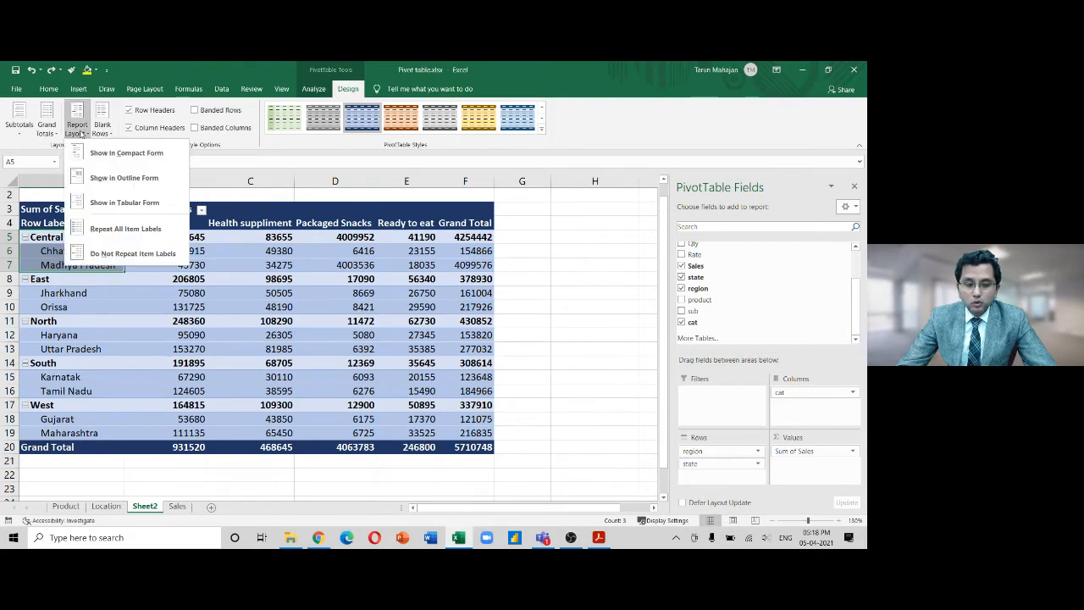
click(101, 178)
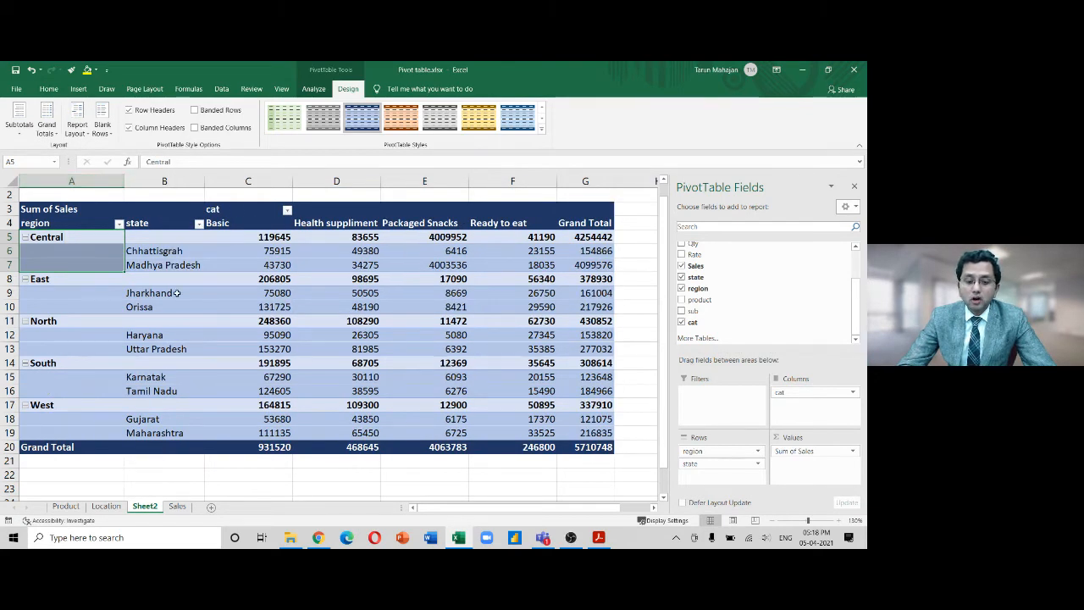
click(94, 180)
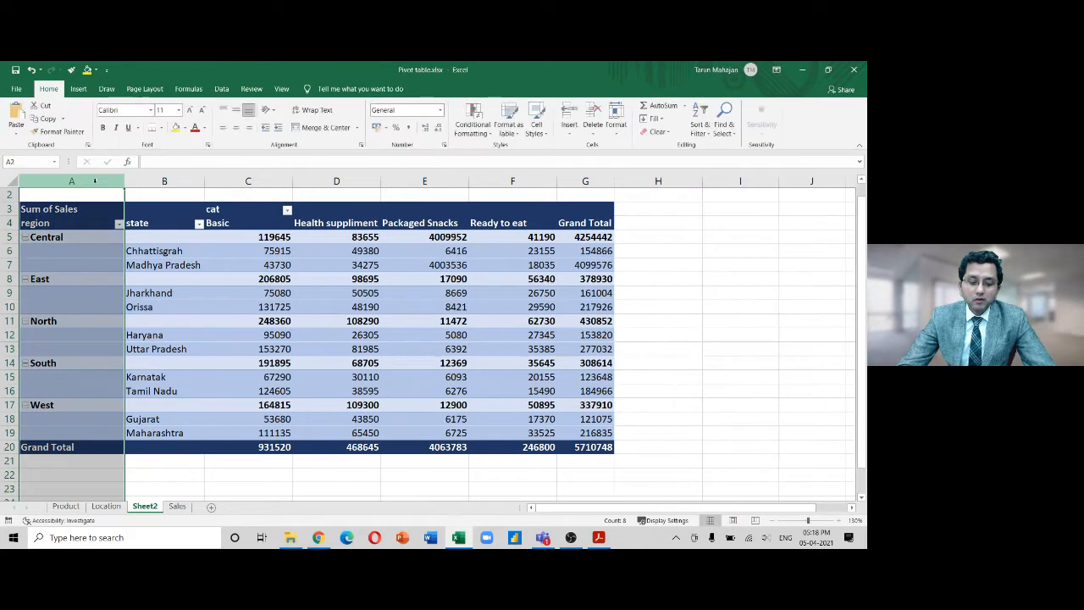
Select column B and the Jharkhand row, then switch the pivot to Tabular Form
click(147, 181)
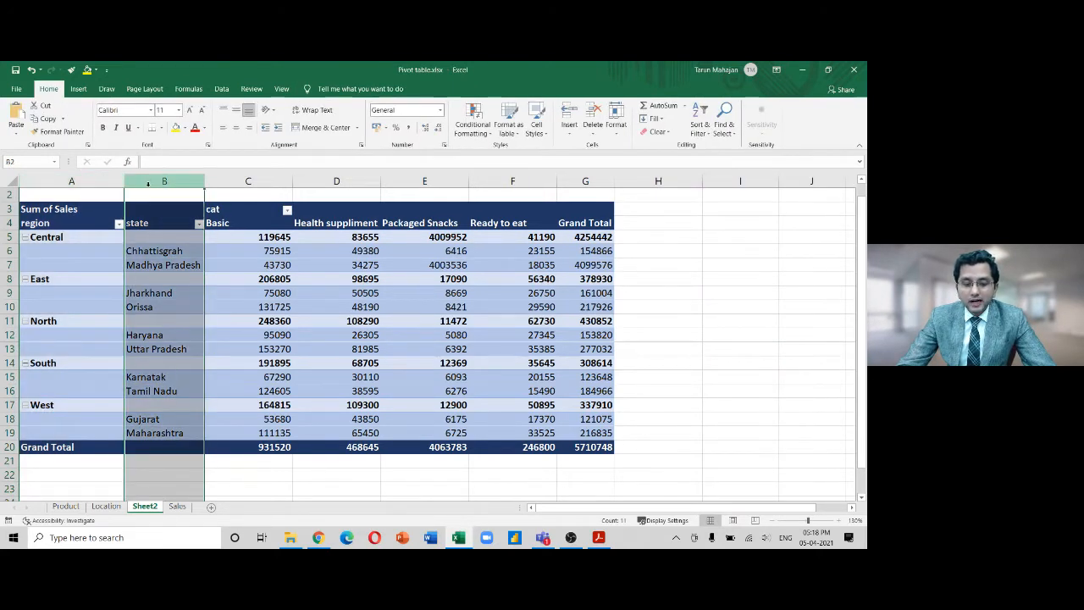
click(129, 293)
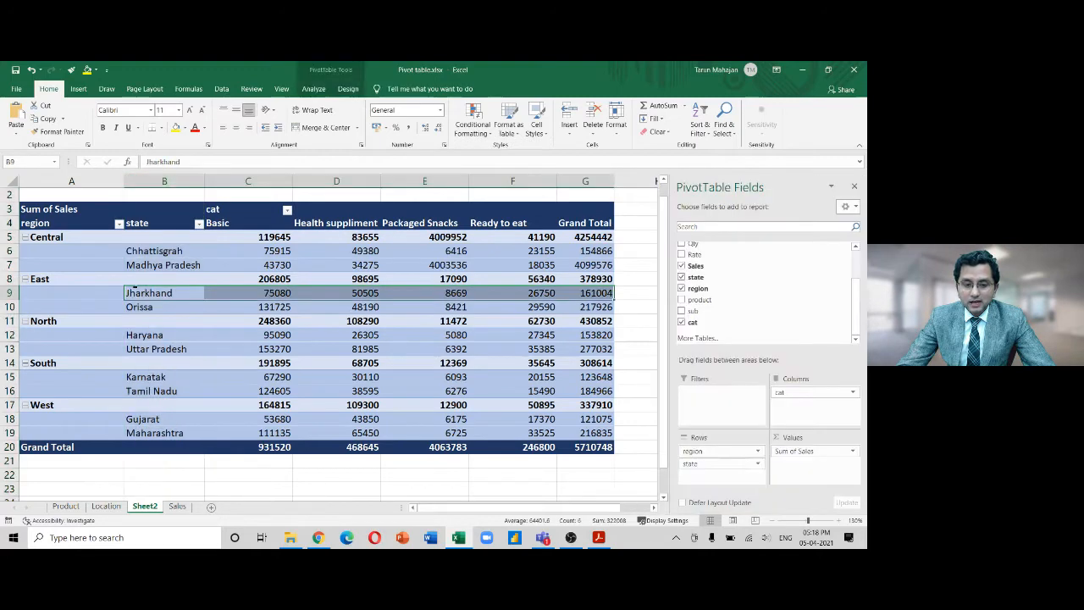
click(347, 88)
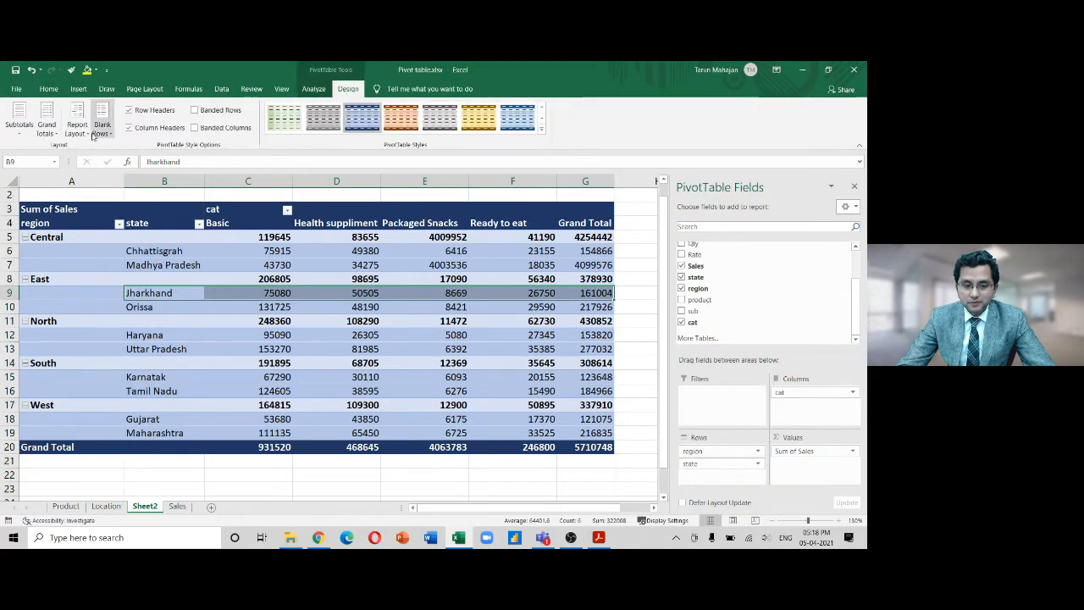
click(78, 127)
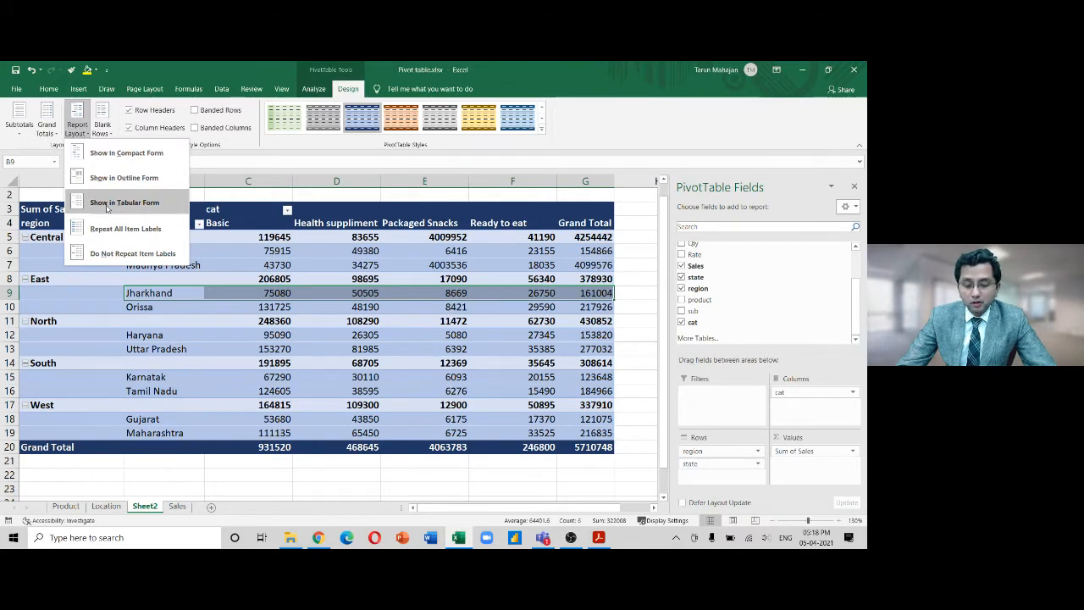
click(107, 206)
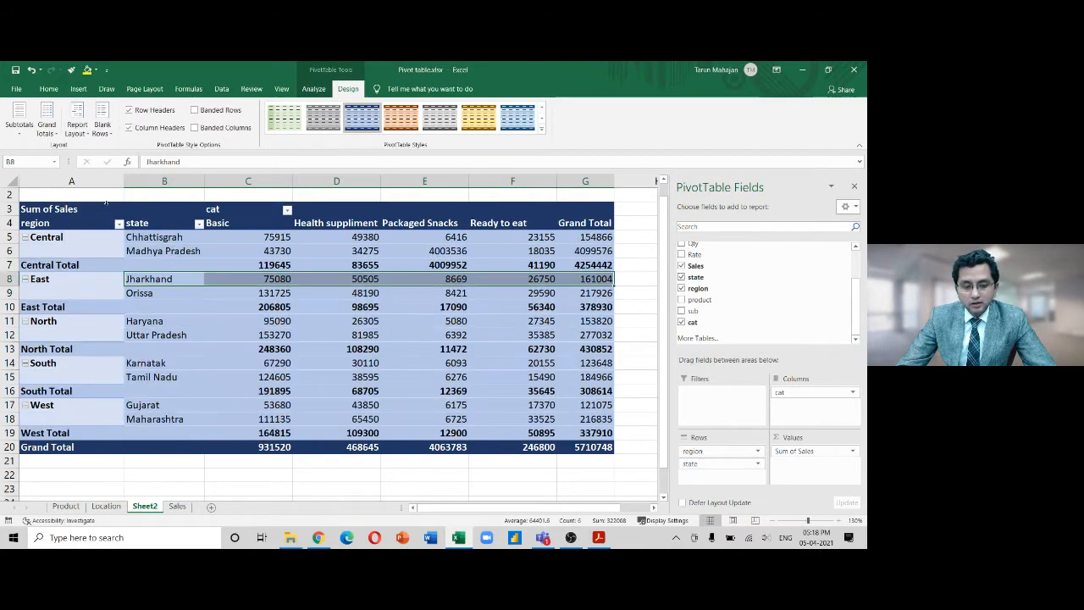
Switch between Outline and Tabular Form twice, ending in Outline Form
click(84, 135)
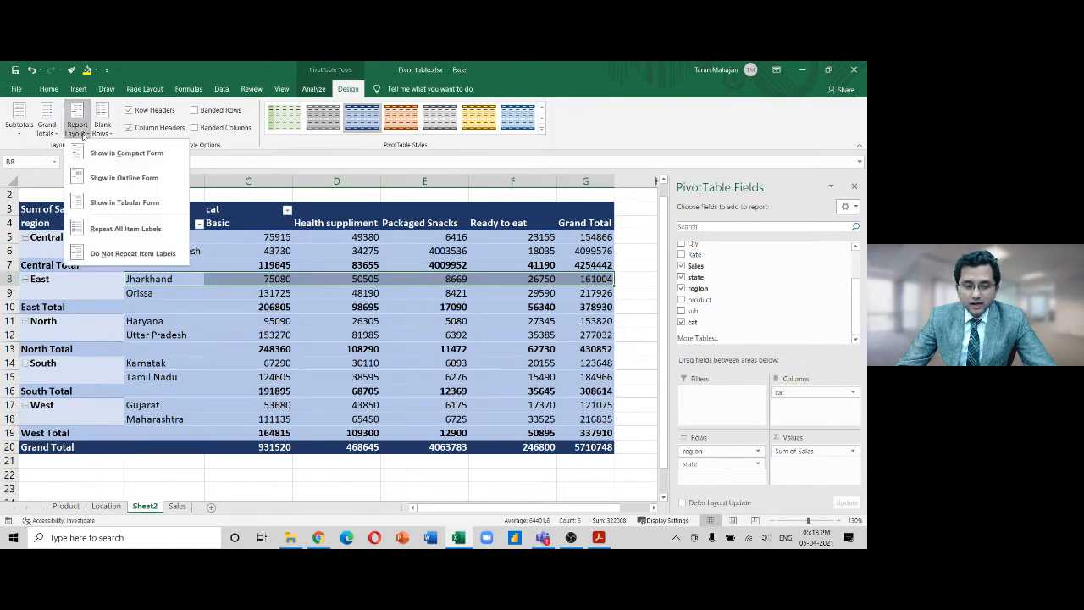
click(93, 178)
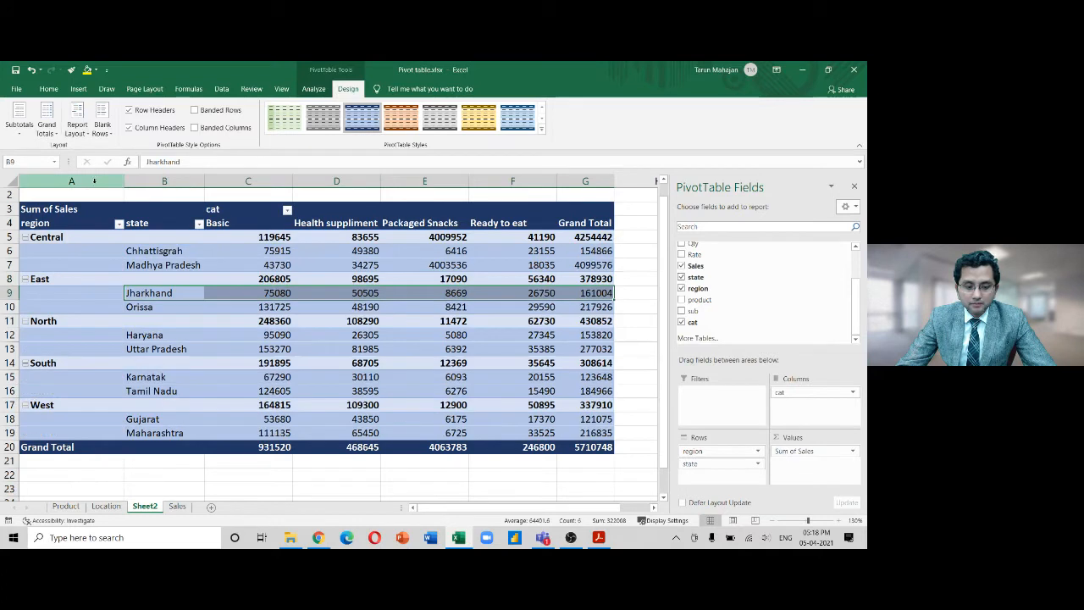
click(75, 131)
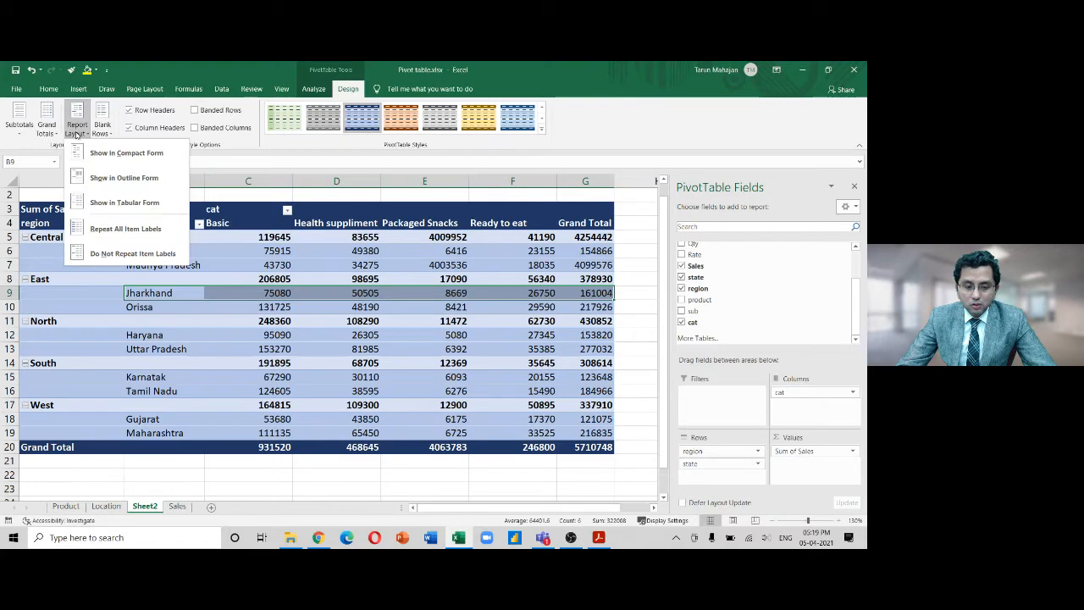
click(93, 202)
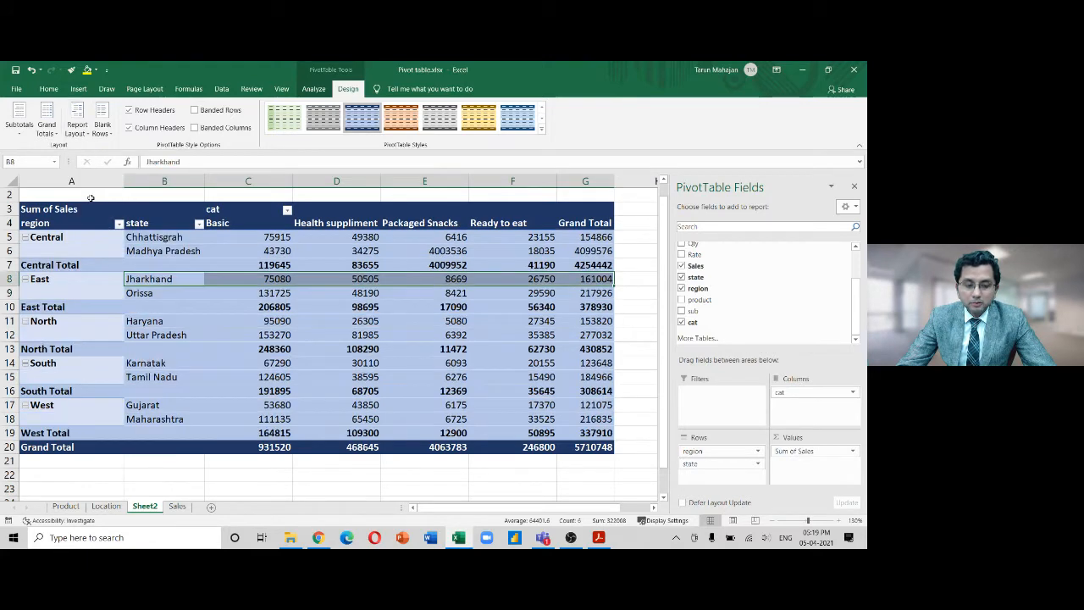
click(82, 132)
click(94, 181)
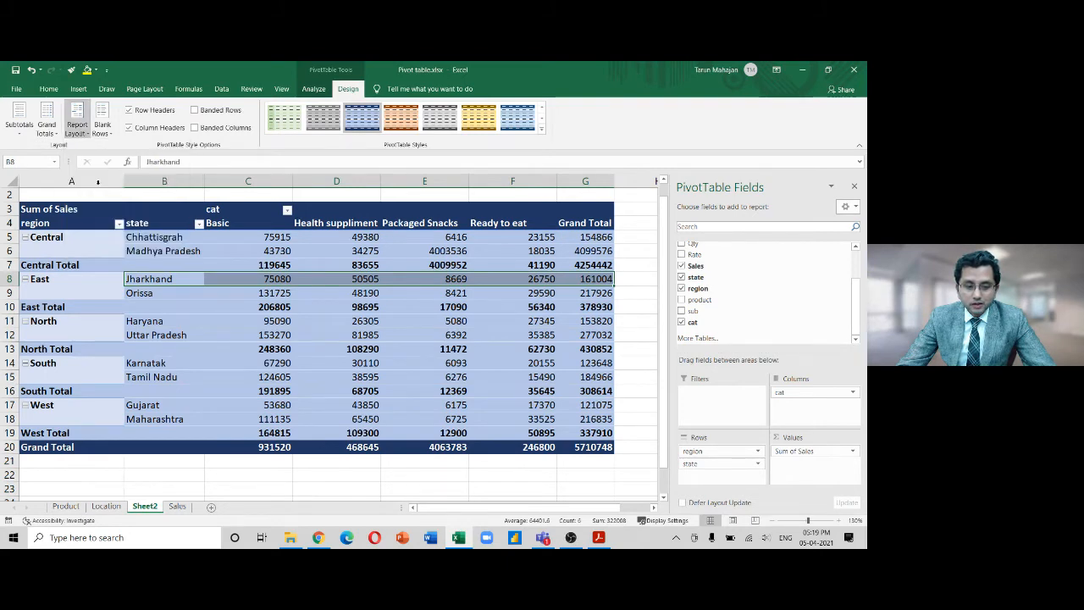
Select the Central row, then alternate between the Chhattisgrah and Madhya Pradesh rows
click(7, 237)
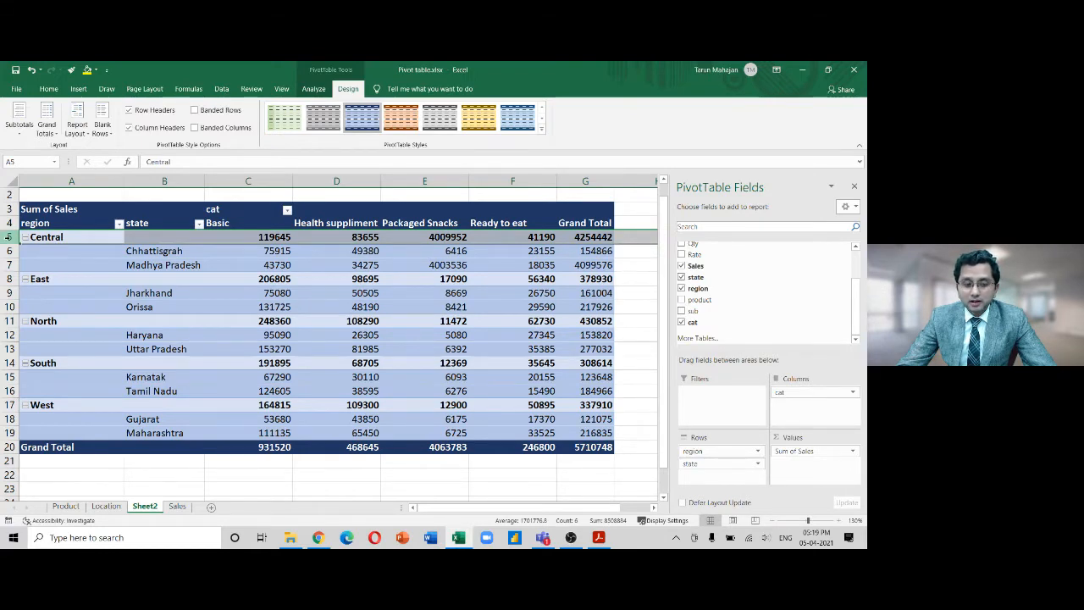
click(9, 250)
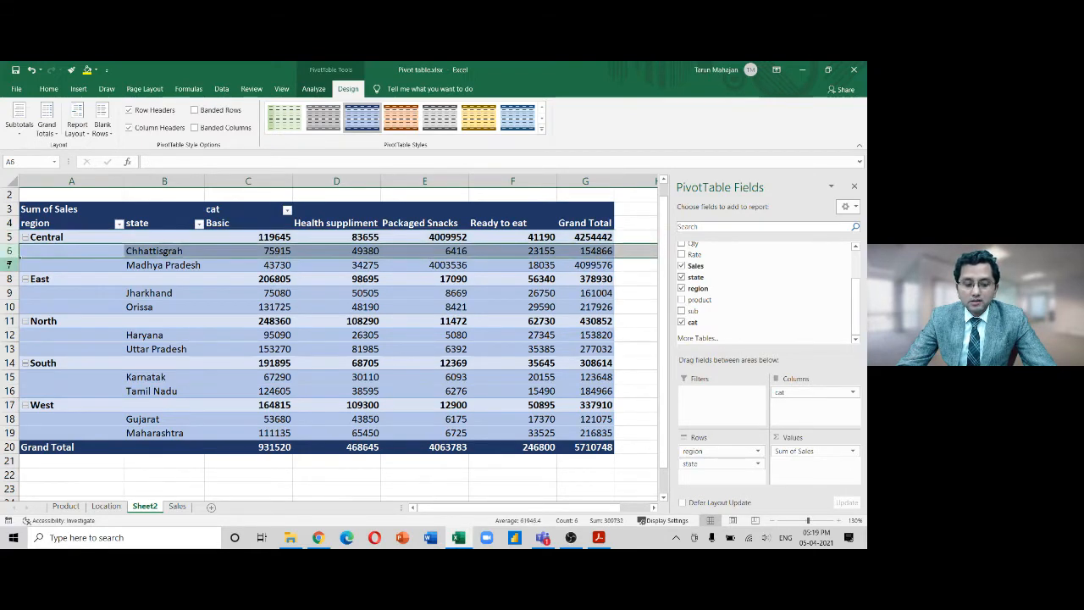
click(8, 264)
click(8, 250)
click(8, 264)
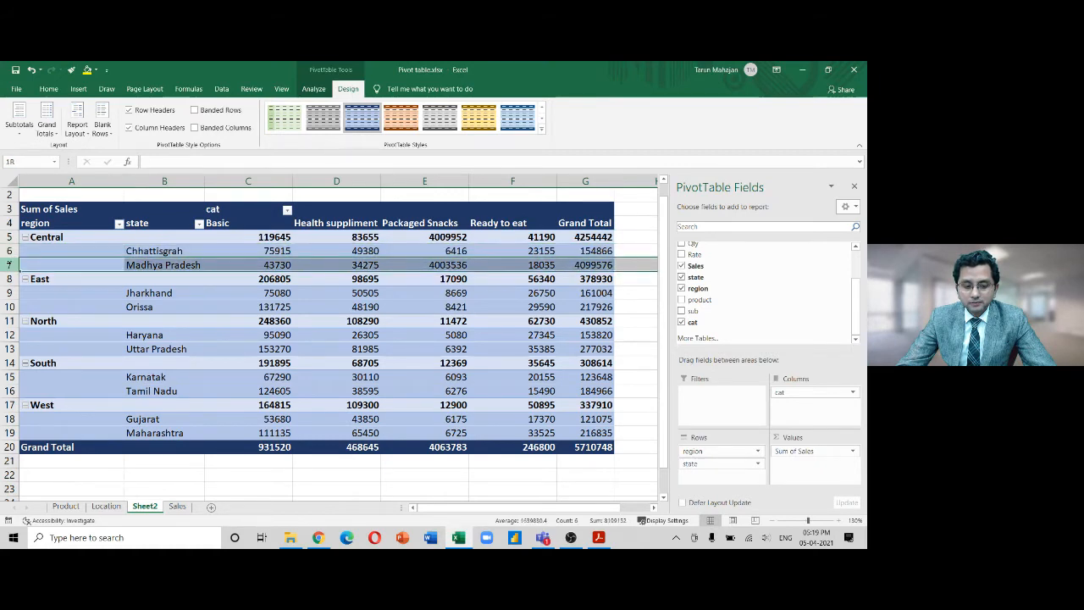
click(8, 250)
click(8, 264)
click(9, 250)
click(9, 264)
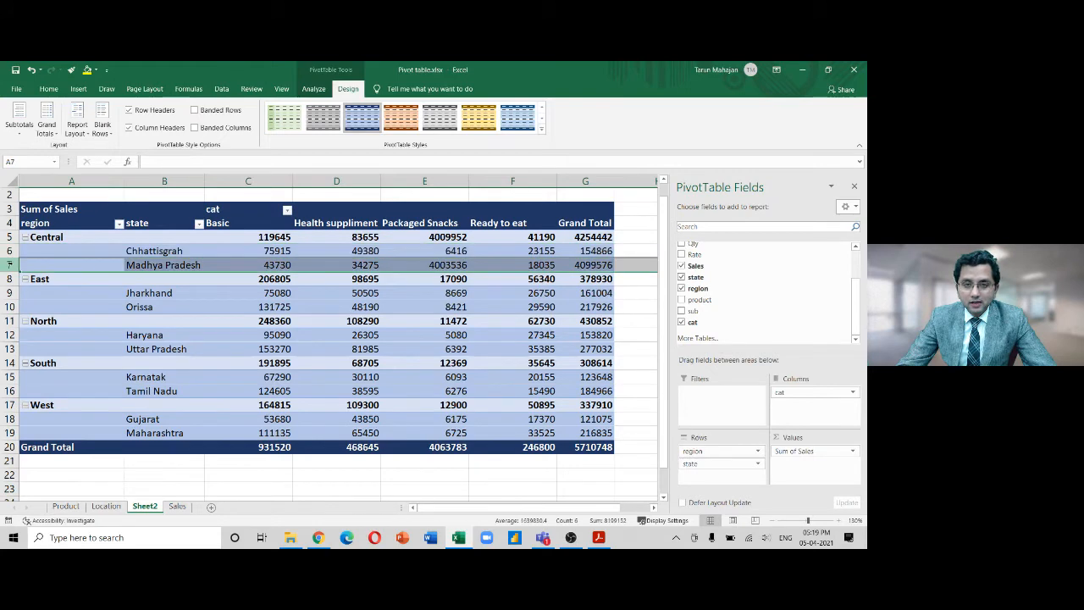
Apply Tabular Form, then return to Outline Form and reapply it with cell B8 selected
click(78, 128)
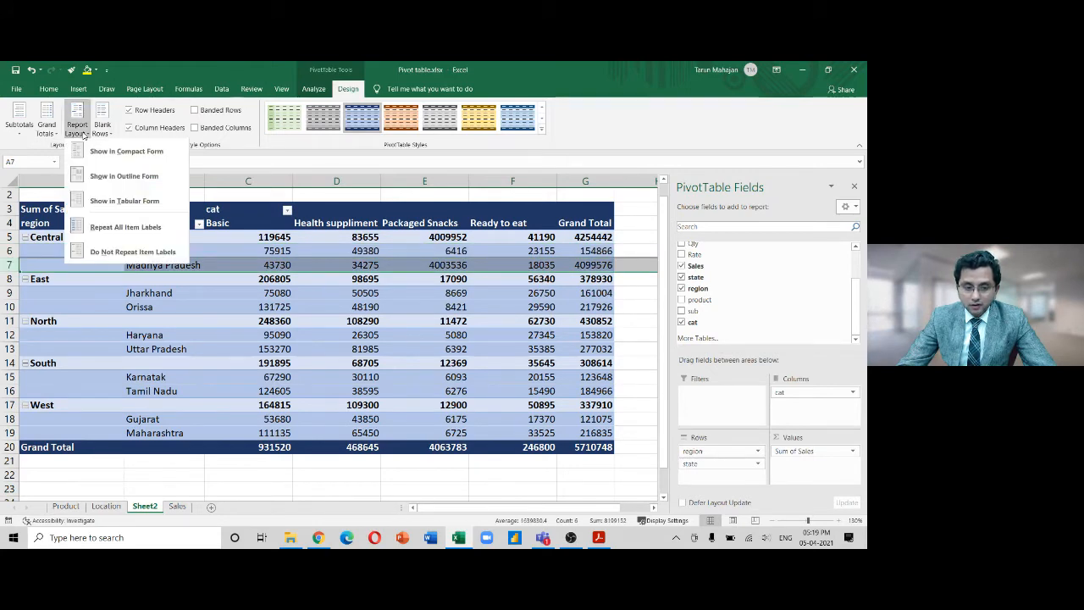
click(102, 208)
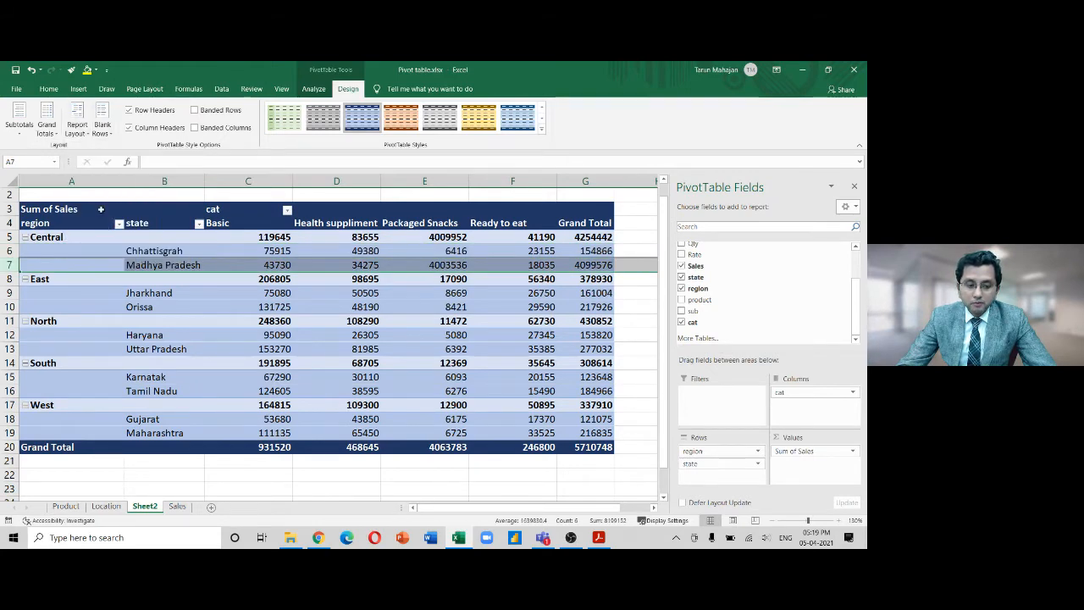
click(79, 125)
click(97, 203)
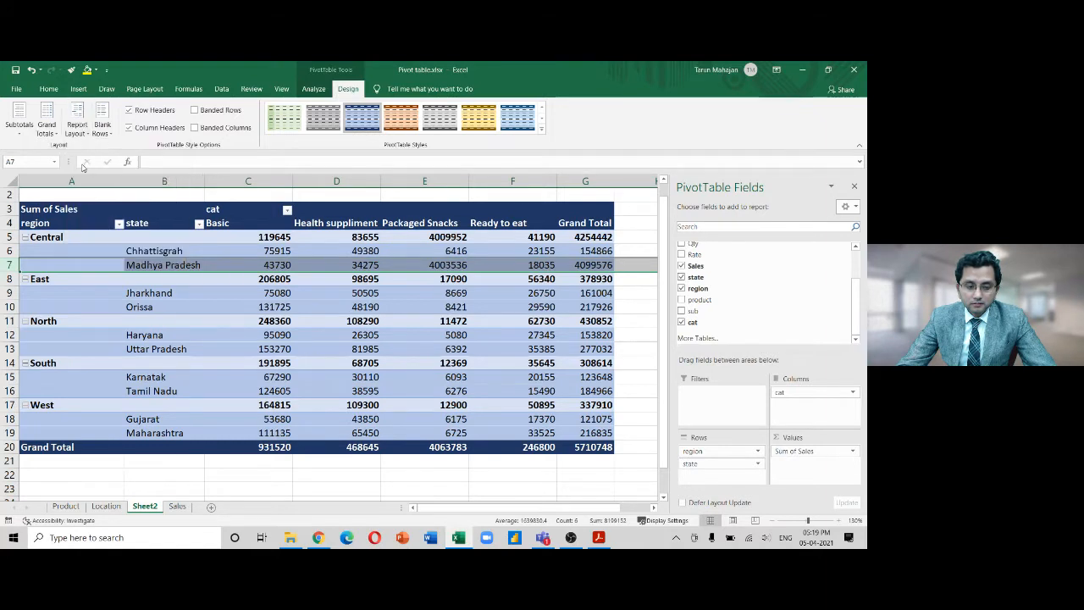
click(82, 124)
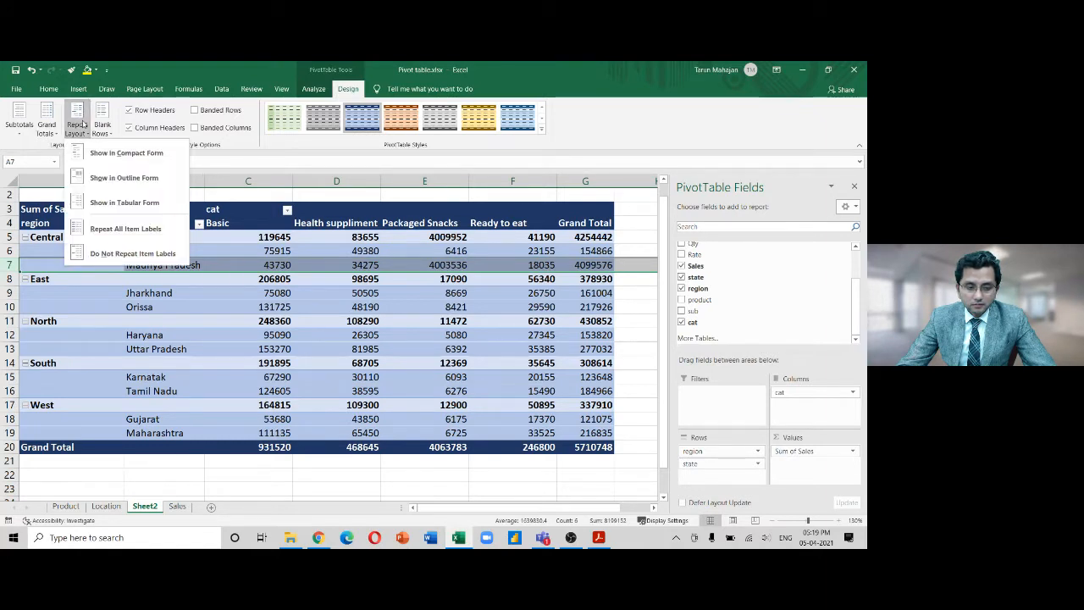
click(97, 178)
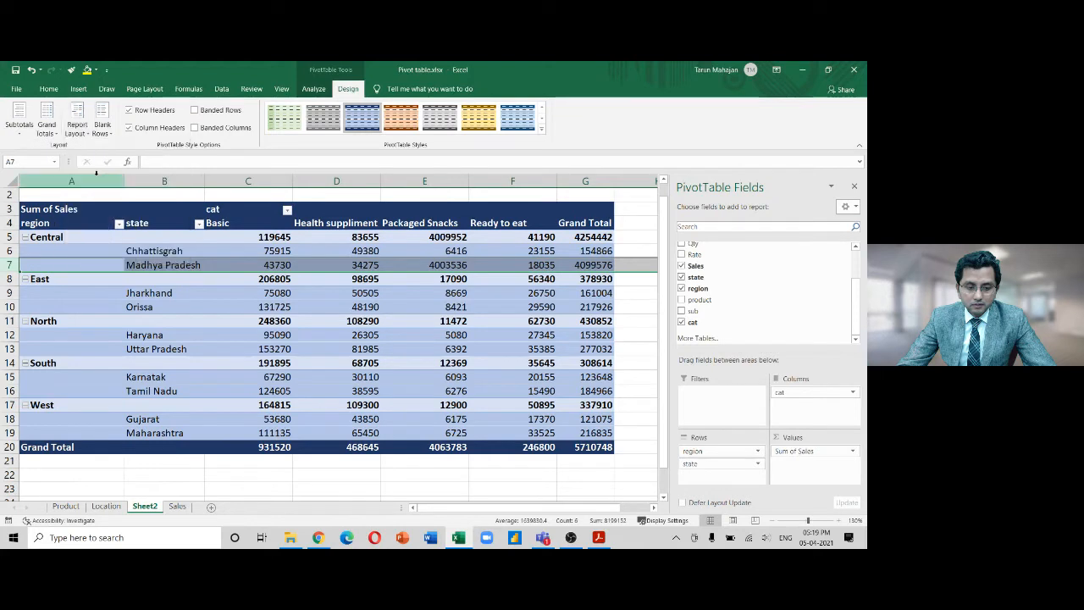
click(186, 280)
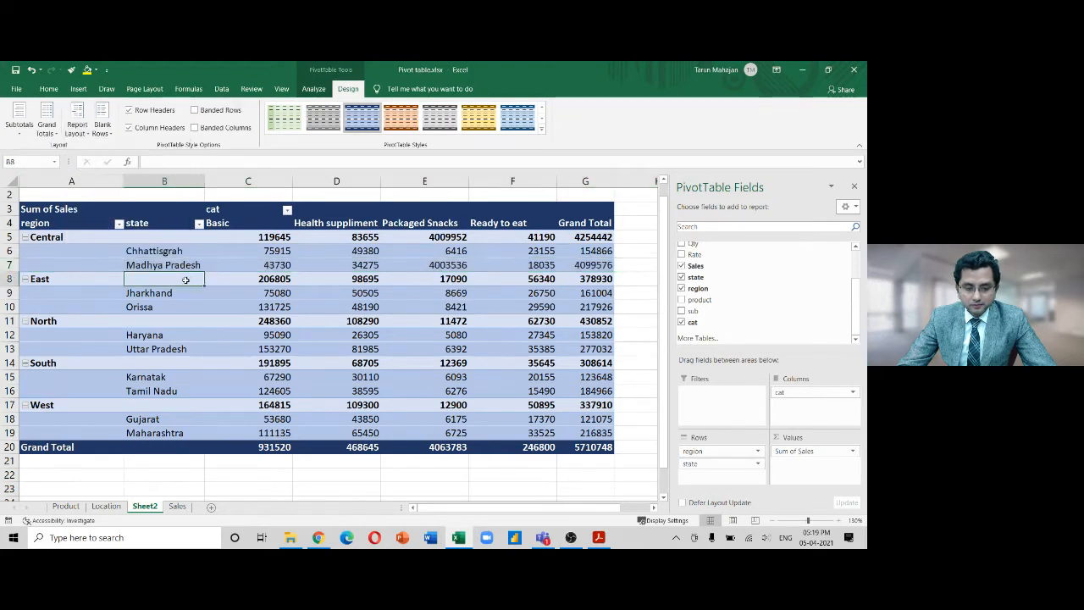
click(76, 125)
click(105, 188)
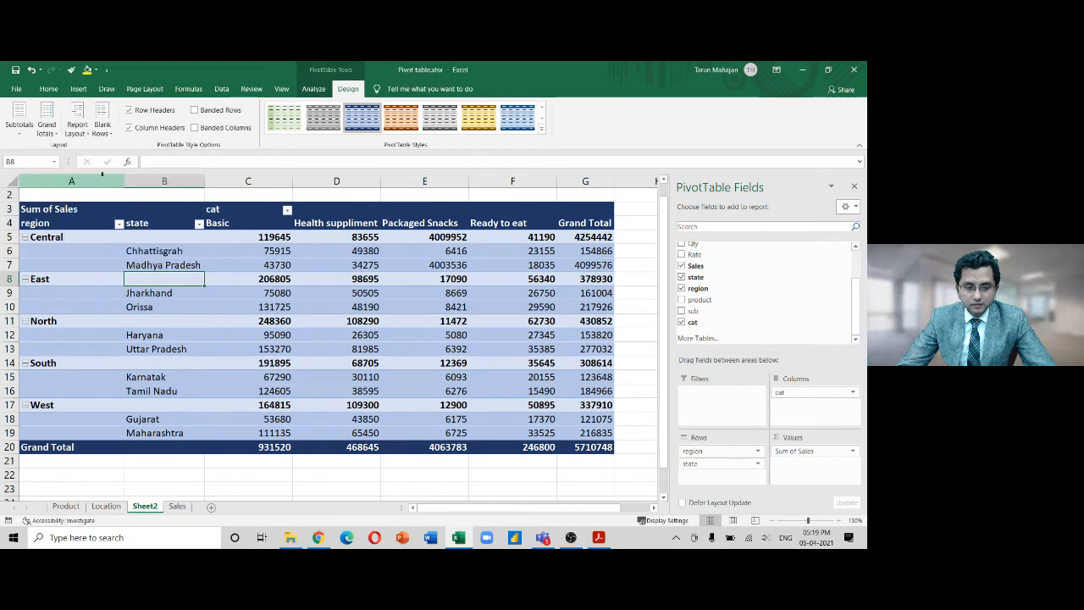
click(78, 125)
Show the pivot in tabular form and try Repeat All Item Labels
click(103, 202)
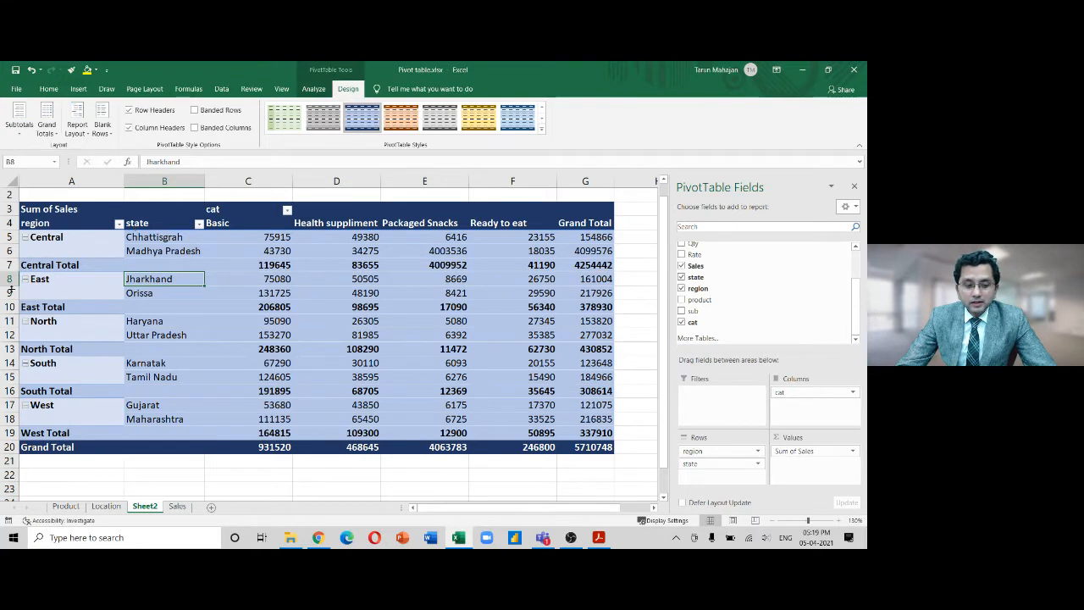
click(11, 237)
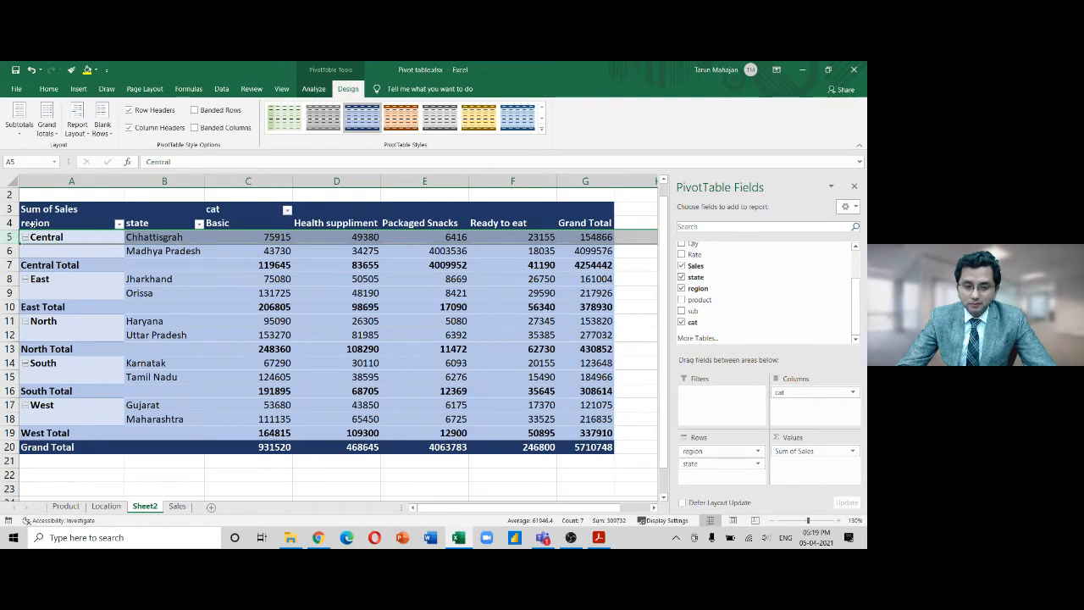
click(77, 129)
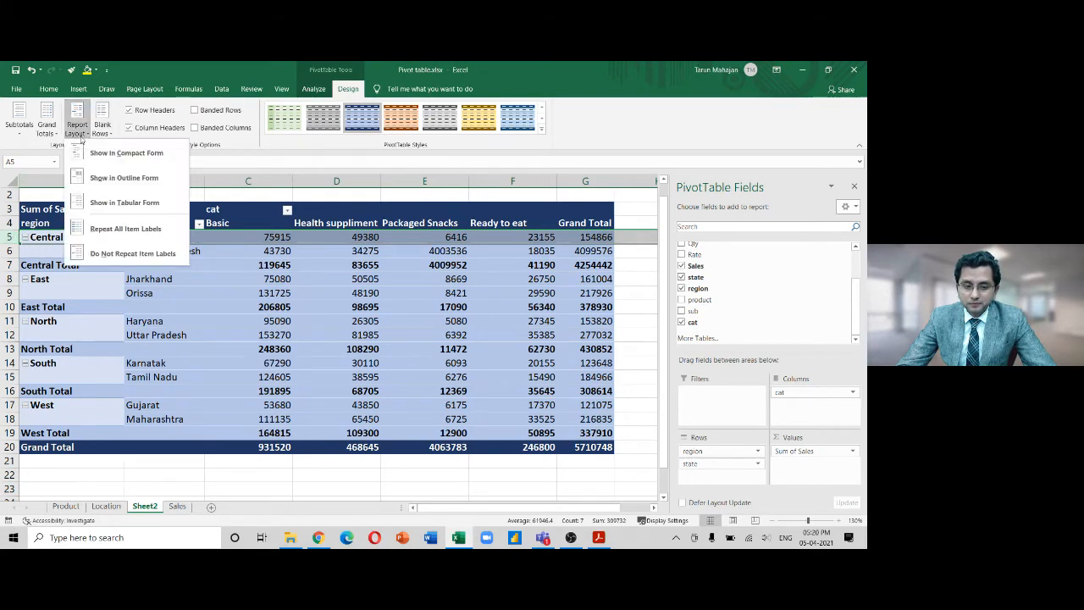
click(125, 237)
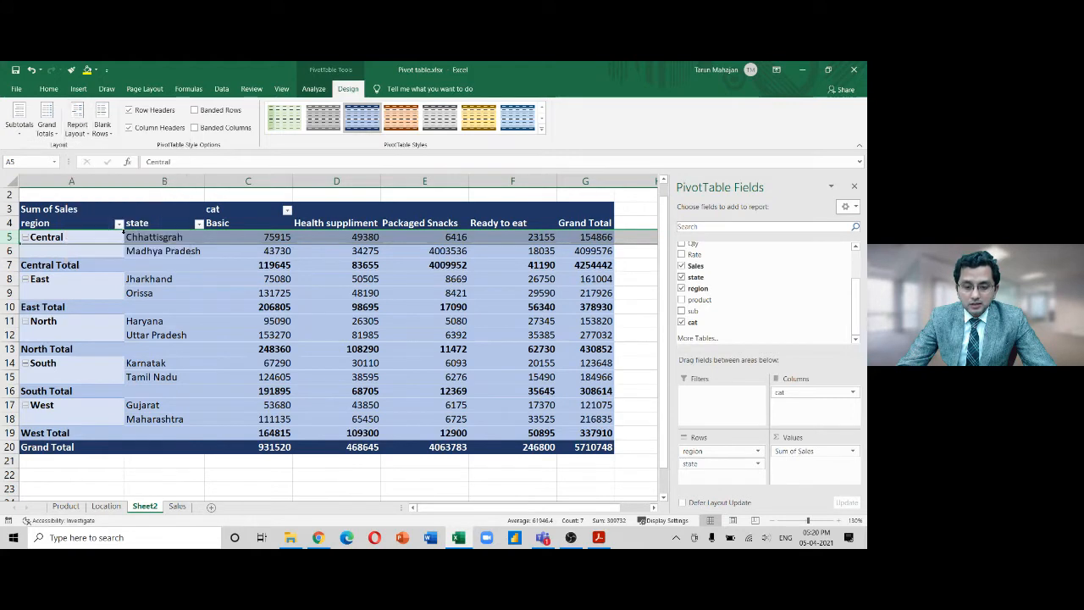
Switch to Do Not Repeat Item Labels so each region name appears only once
click(82, 136)
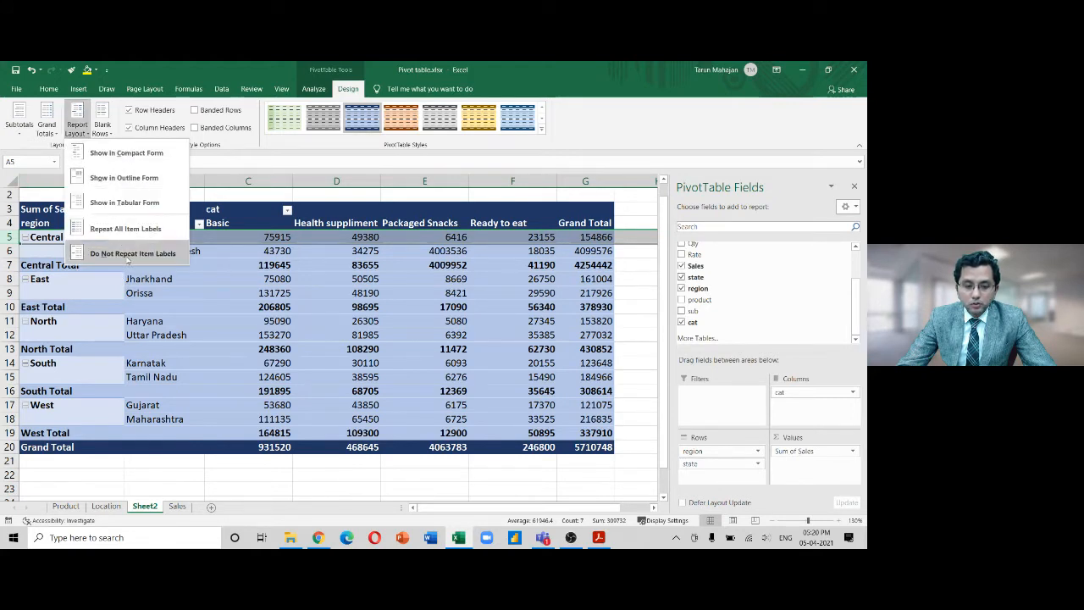
click(128, 257)
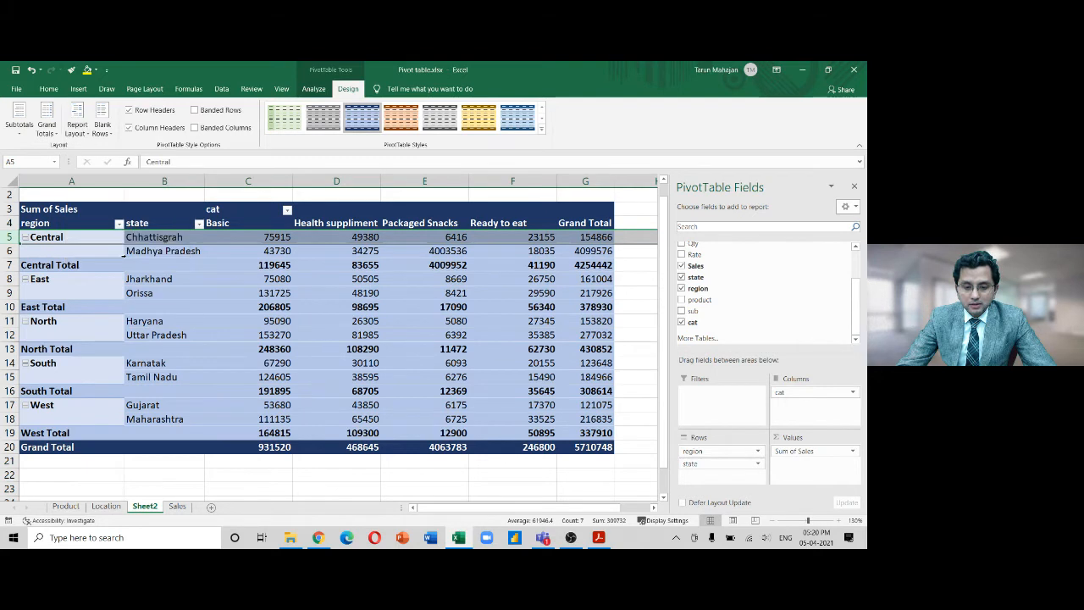
click(123, 377)
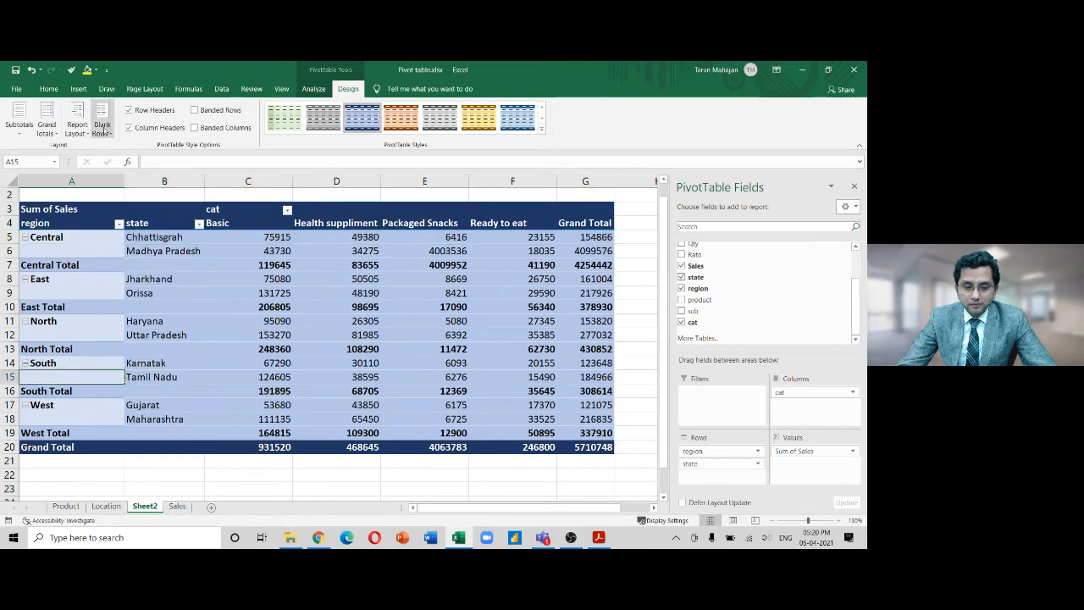
click(81, 132)
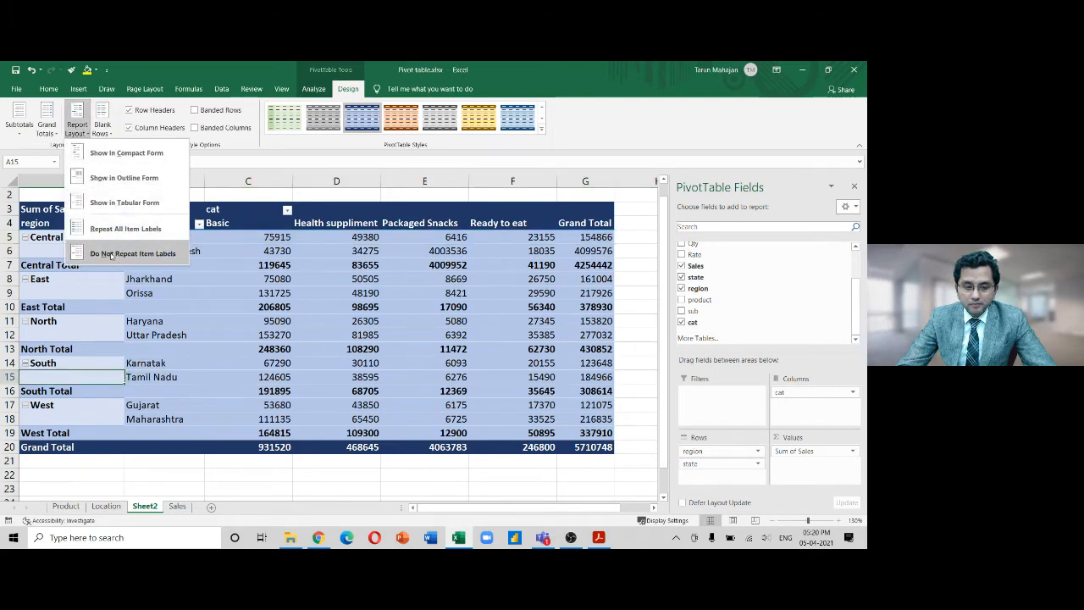
click(113, 254)
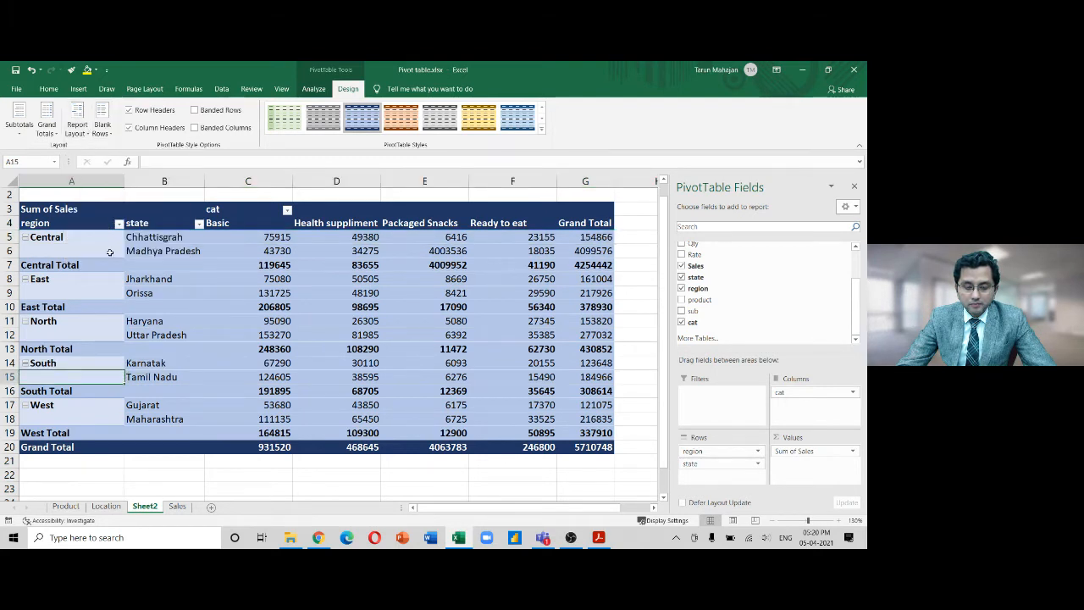
click(81, 132)
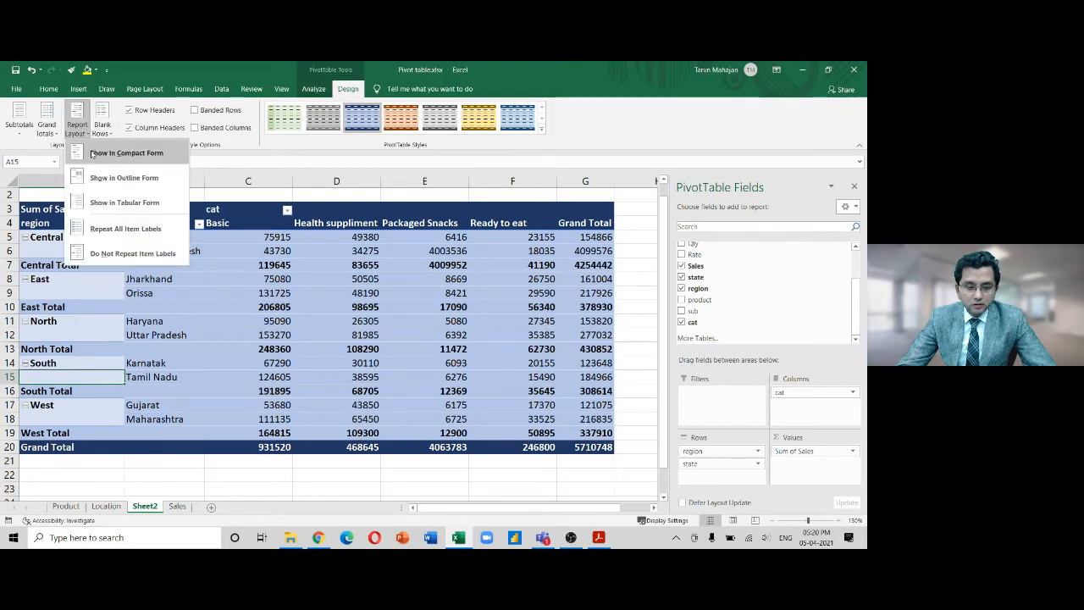
Return the pivot to compact form, trying Repeat All Item Labels, then Do Not Repeat Item Labels
click(91, 153)
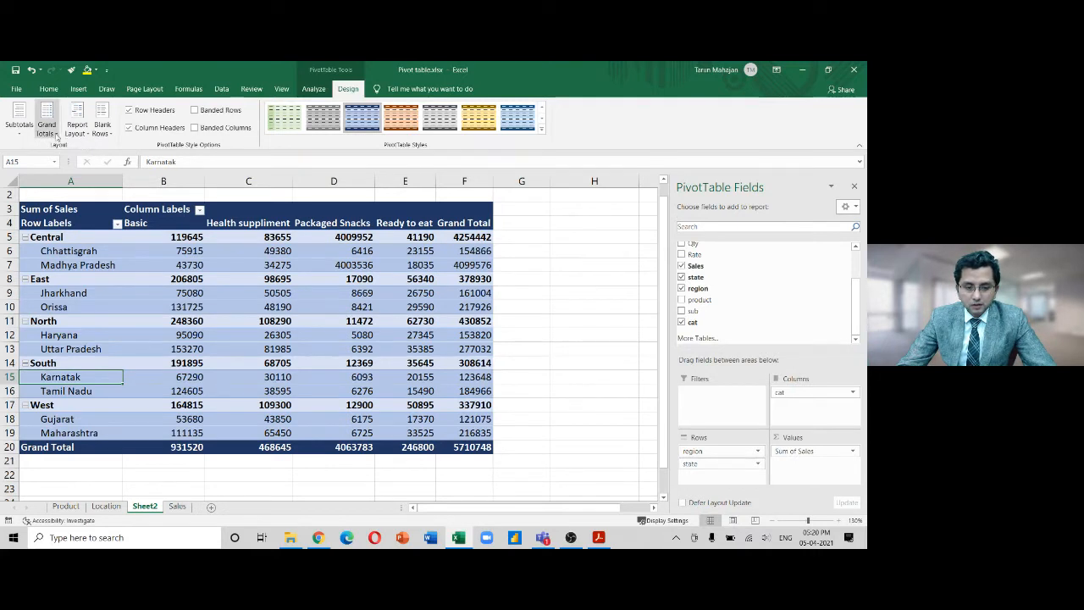
click(78, 132)
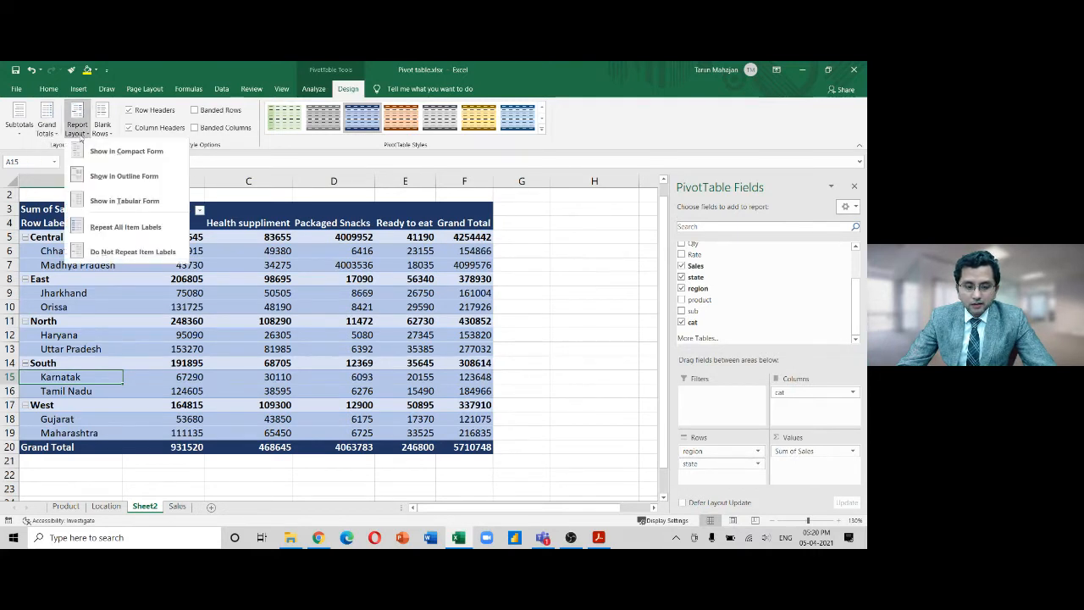
click(120, 230)
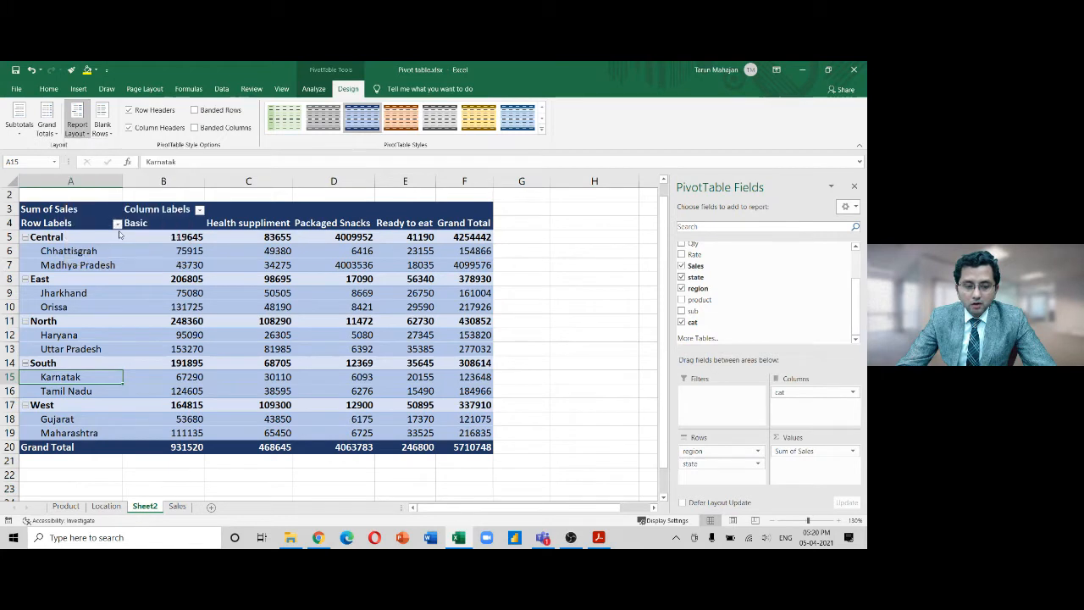
click(80, 133)
click(100, 251)
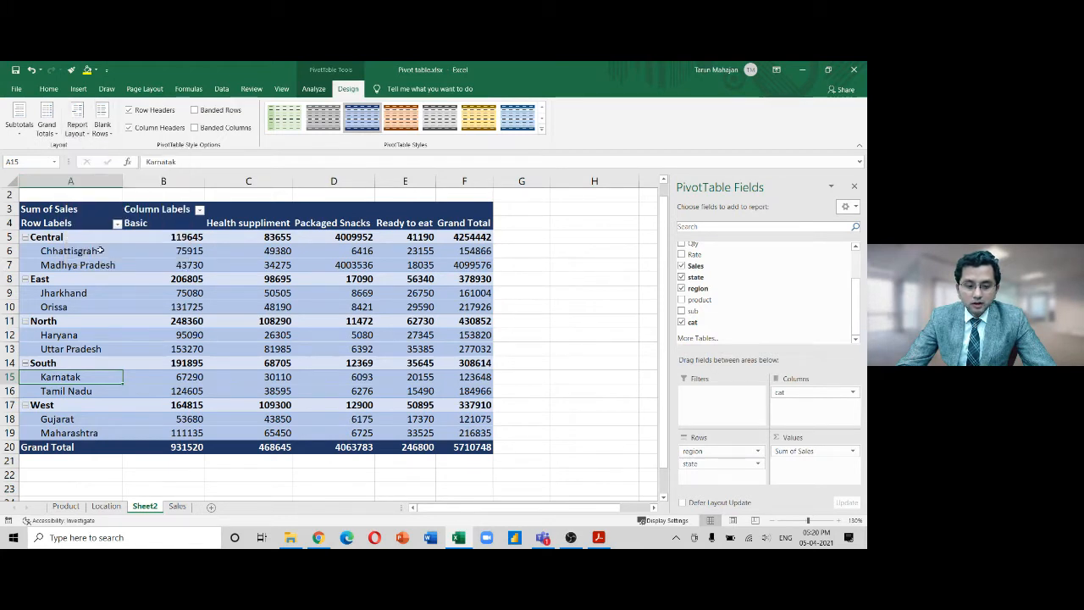
click(159, 304)
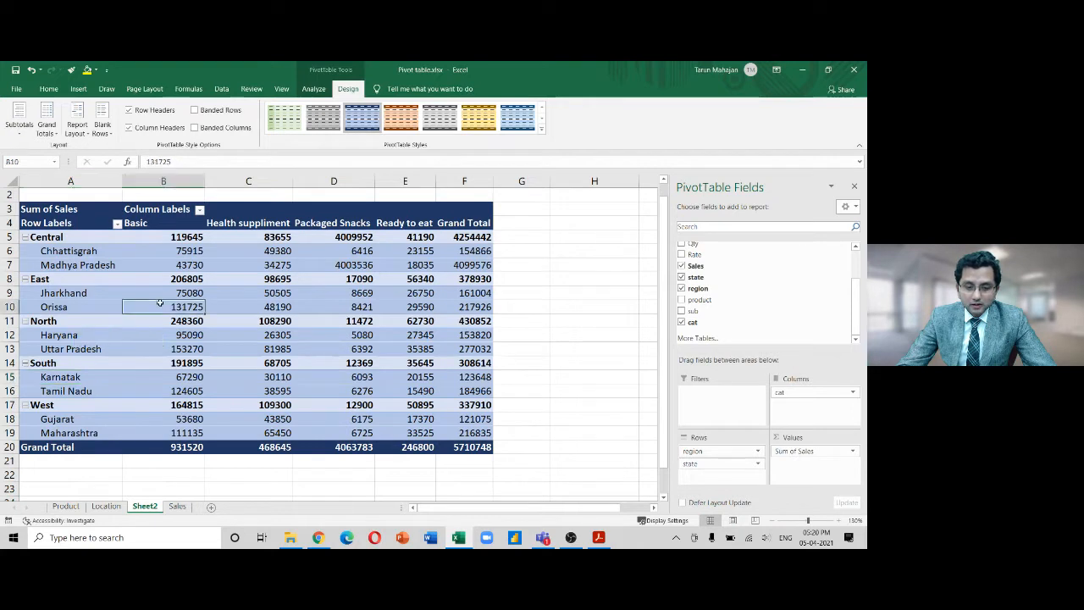
click(77, 127)
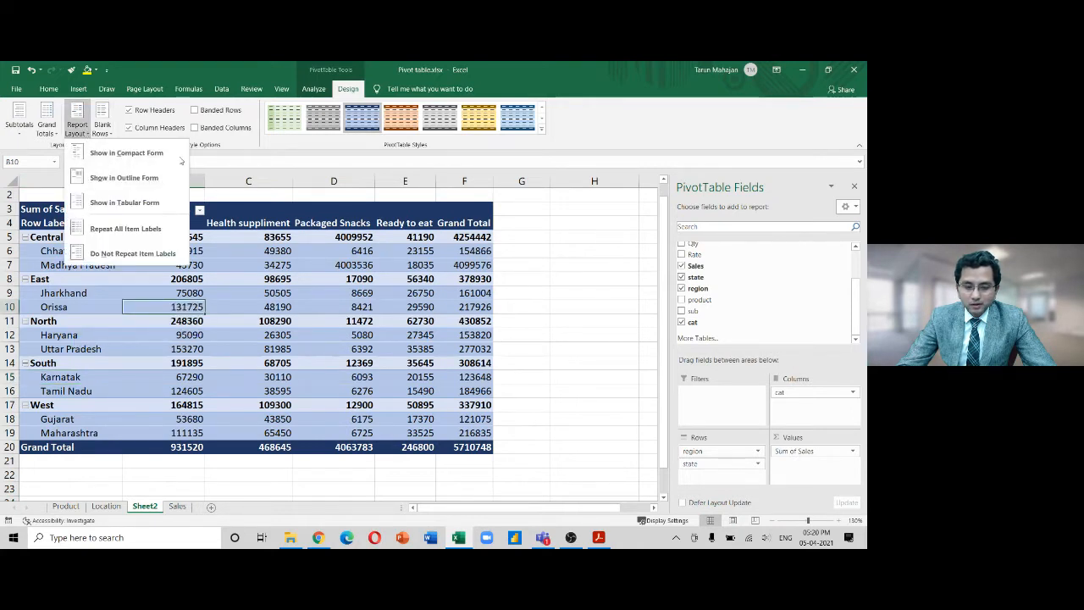
click(176, 155)
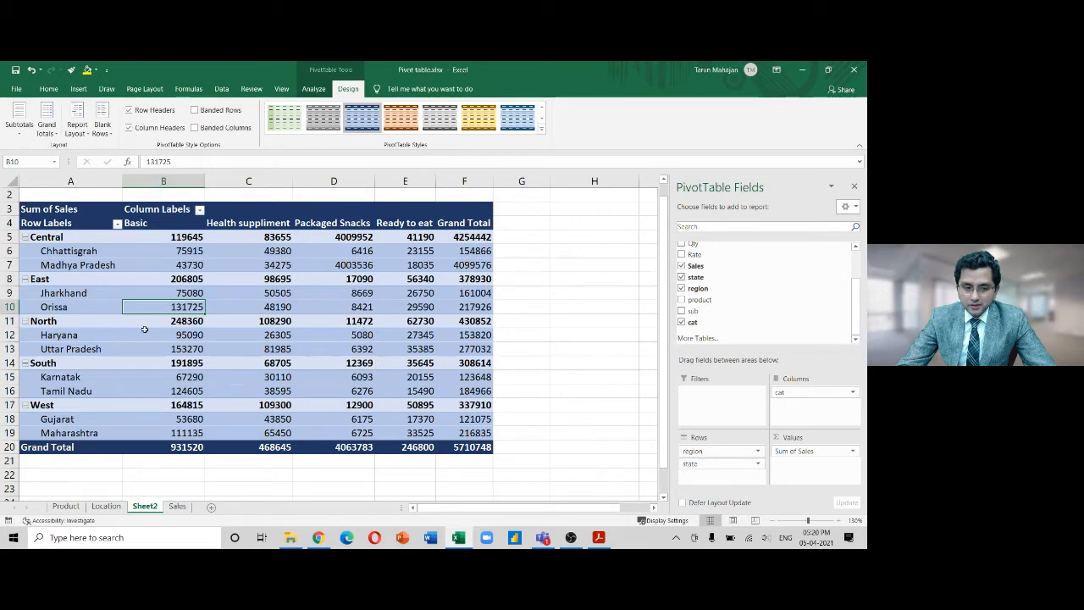
Insert a blank line after each region item, then undo it
click(101, 125)
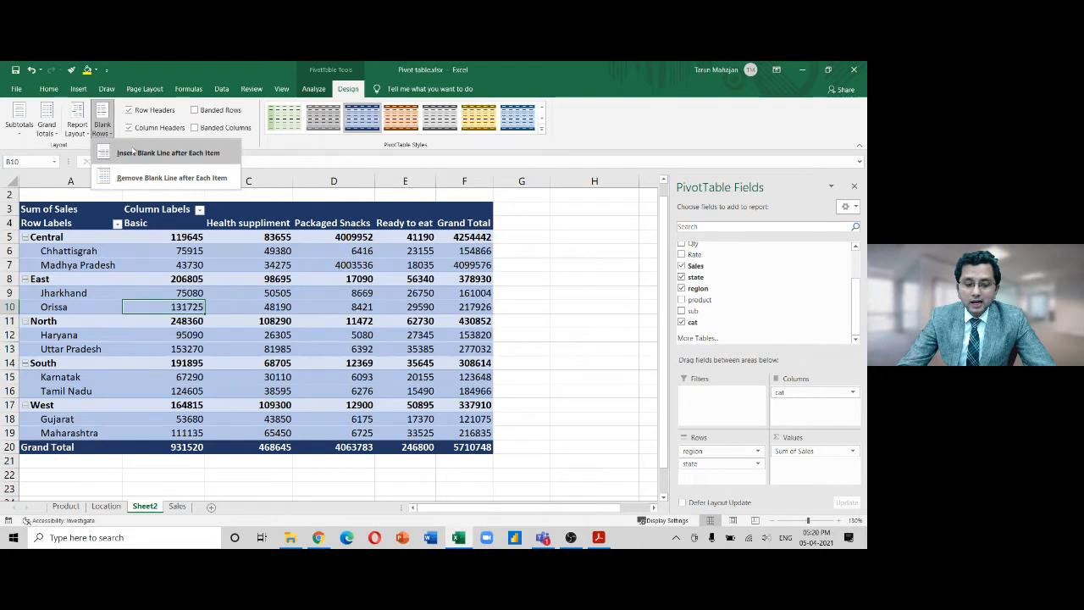
click(131, 152)
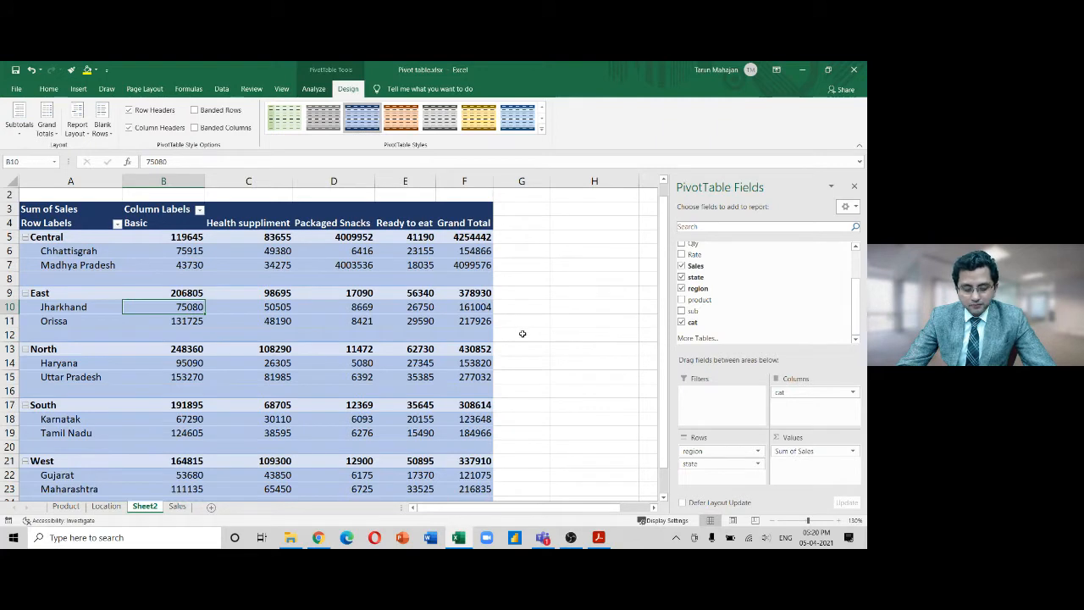
key(ctrl+z)
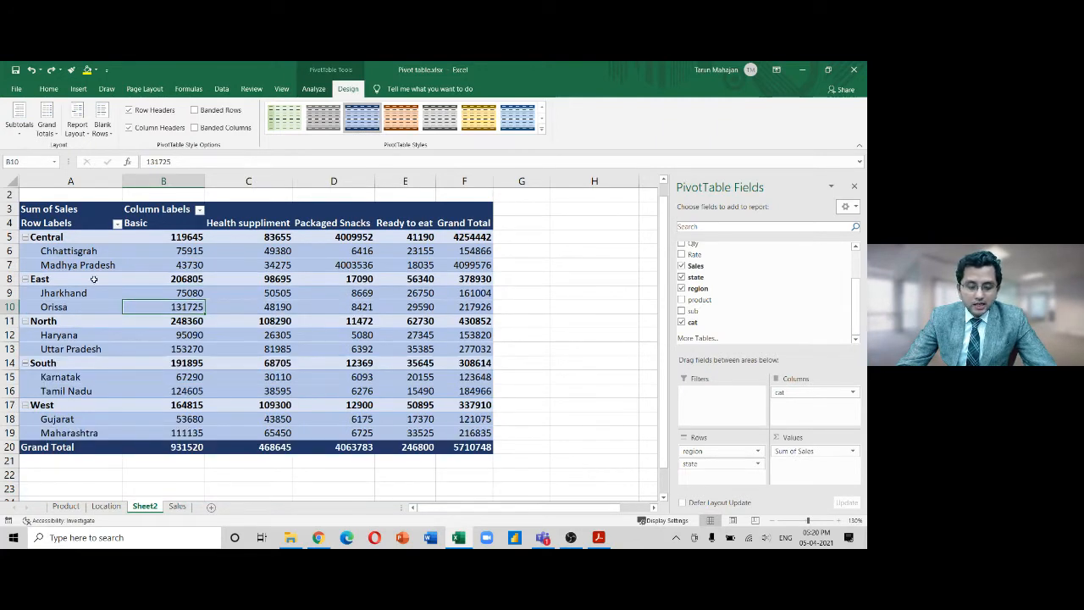
With the Central group rows selected, insert a blank line after each region again
click(10, 237)
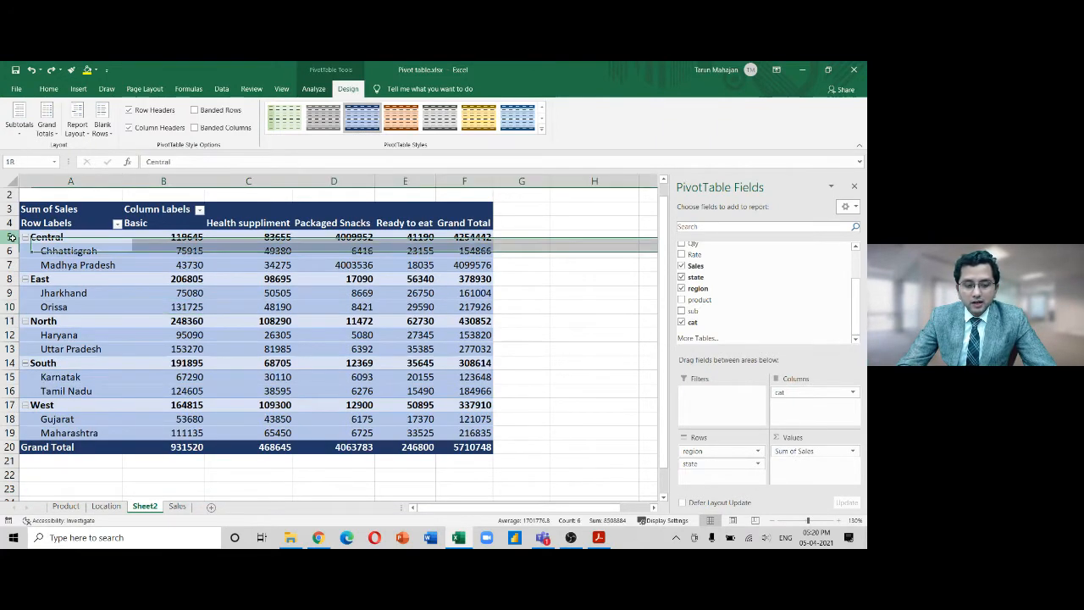
drag(10, 237, 11, 279)
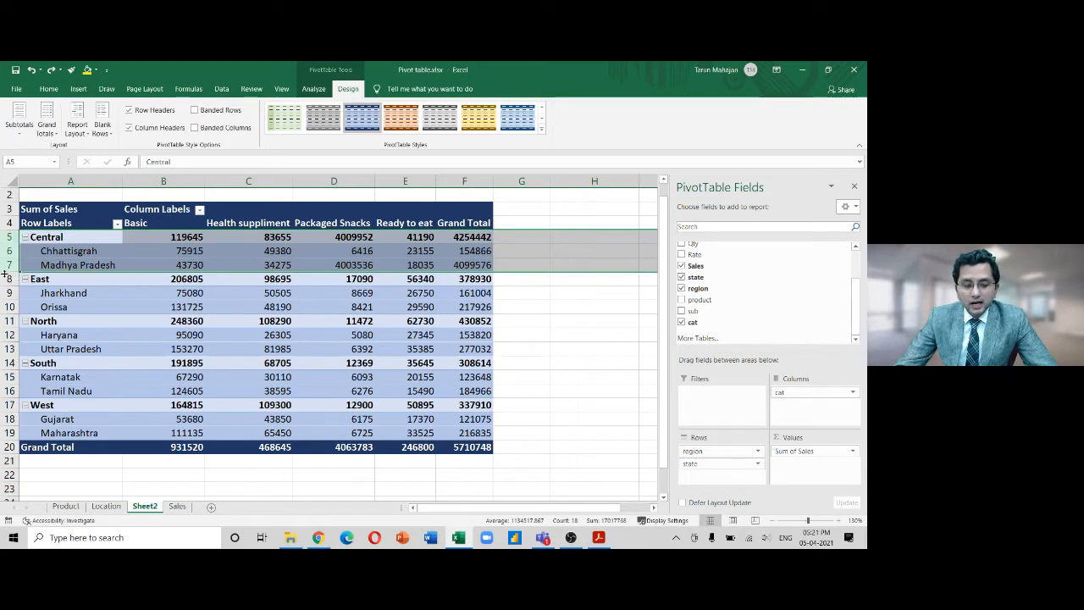
click(10, 279)
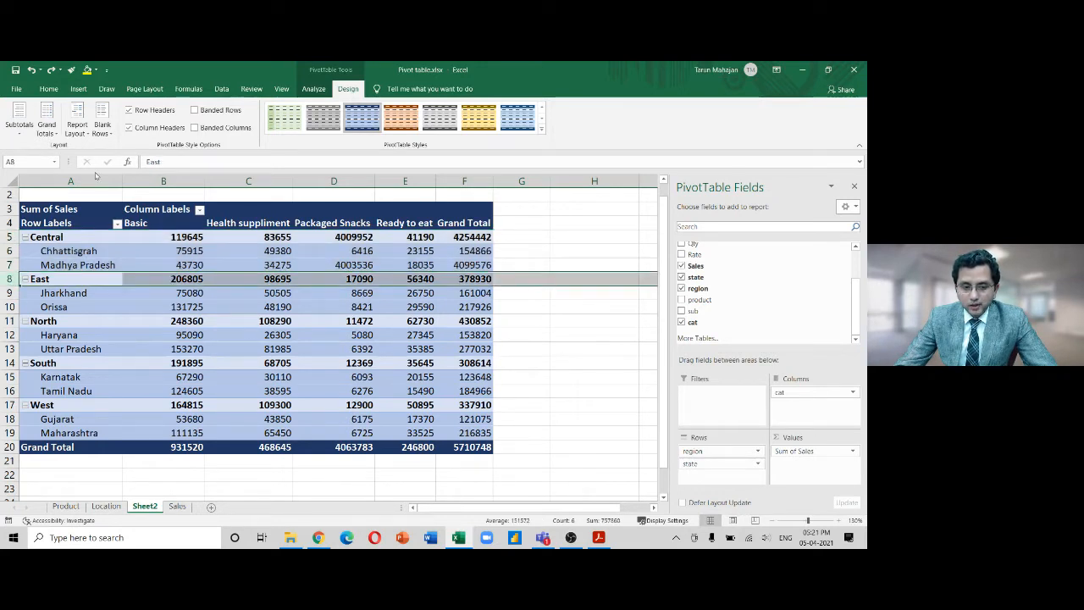
click(101, 125)
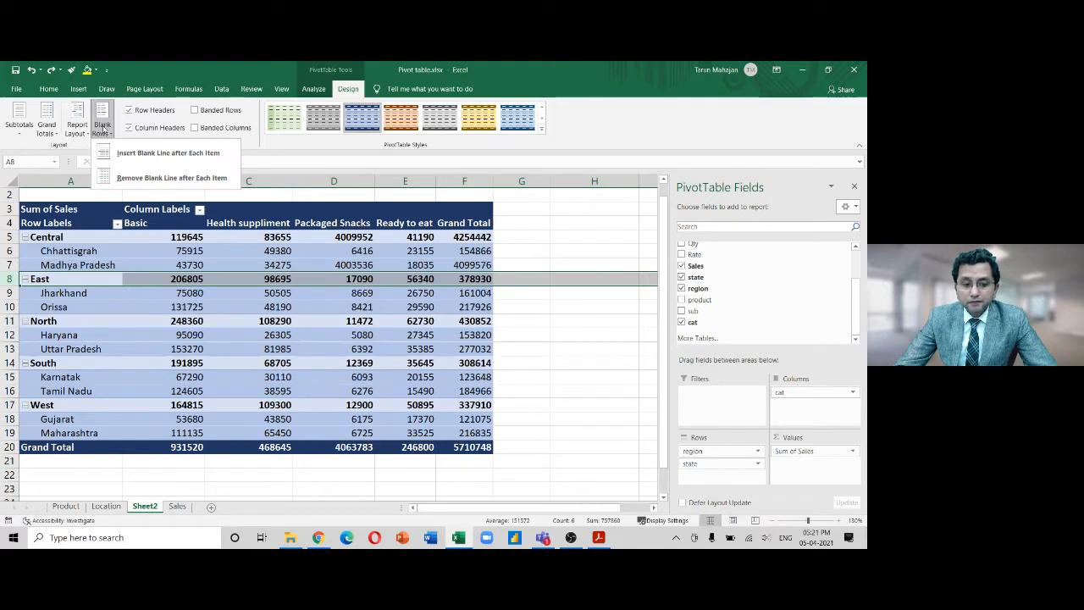
click(133, 158)
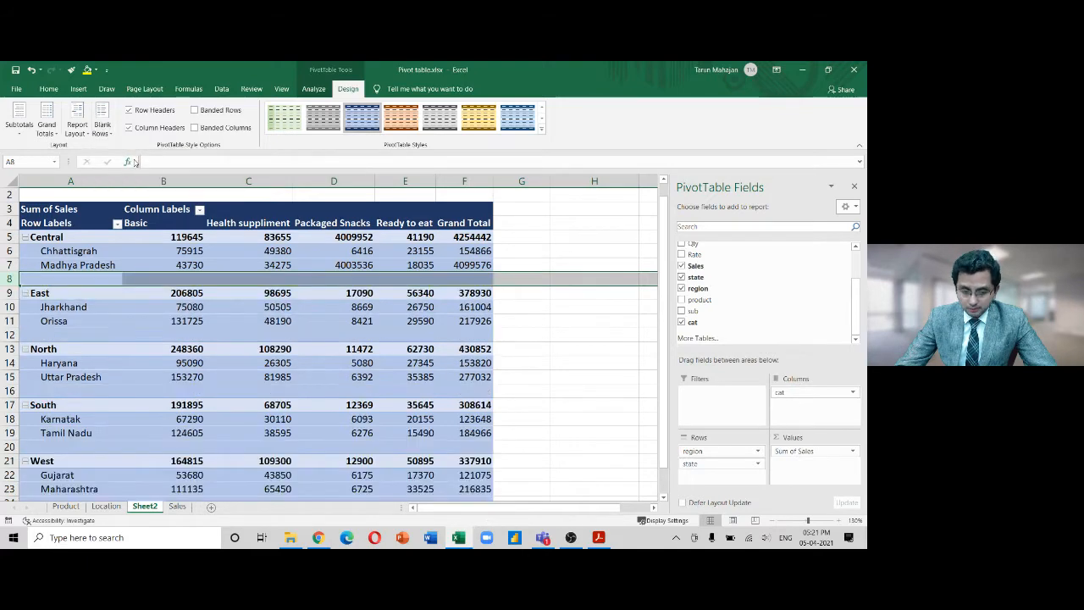
click(9, 238)
drag(8, 238, 10, 277)
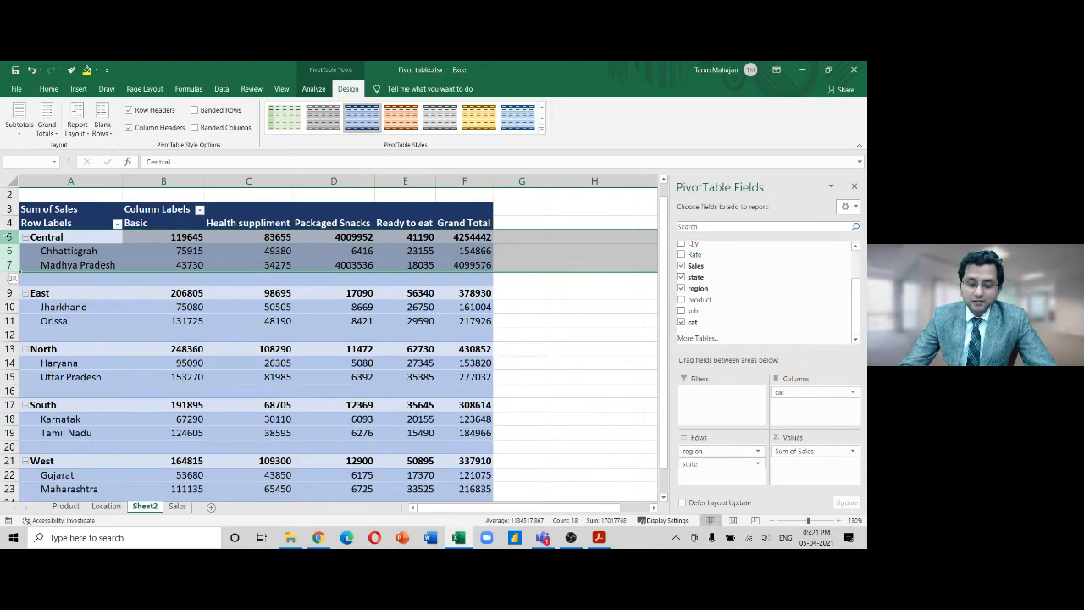
key(Down)
key(Down)
key(Down)
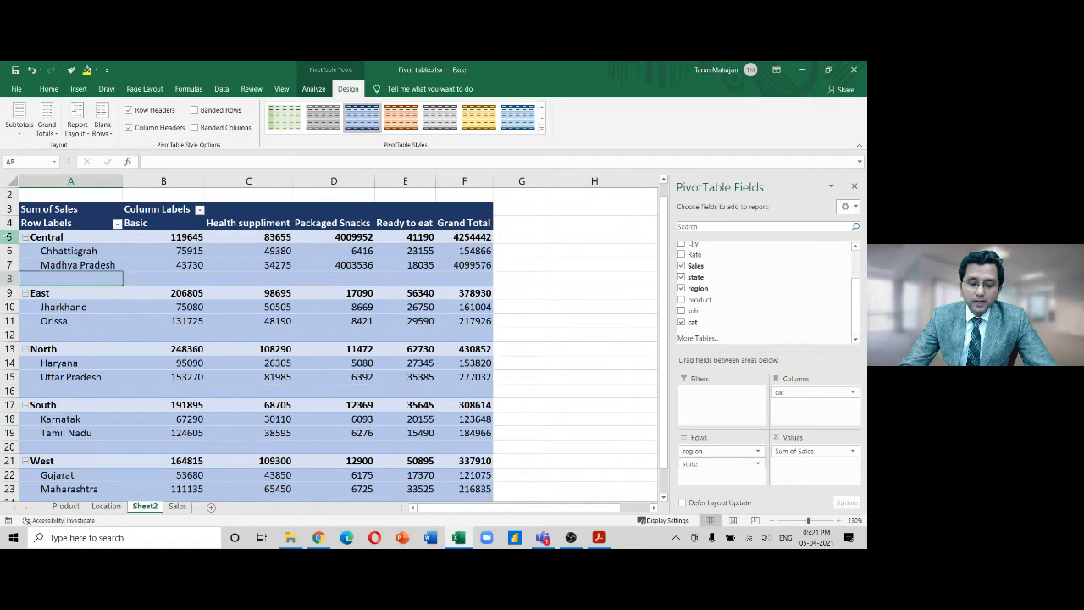
key(Down)
key(Down)
key(Down)
key(Down)
key(Down)
key(Down)
key(Down)
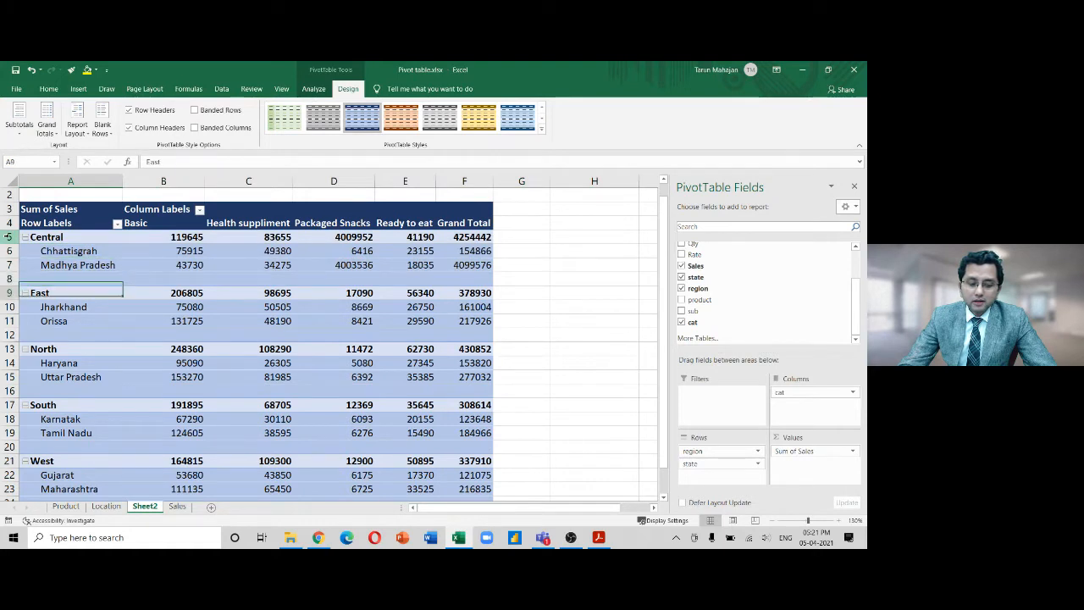
key(Down)
key(Down)
key(Down)
key(Down)
key(Down)
key(Down)
key(Down)
key(Down)
key(Down)
key(Down)
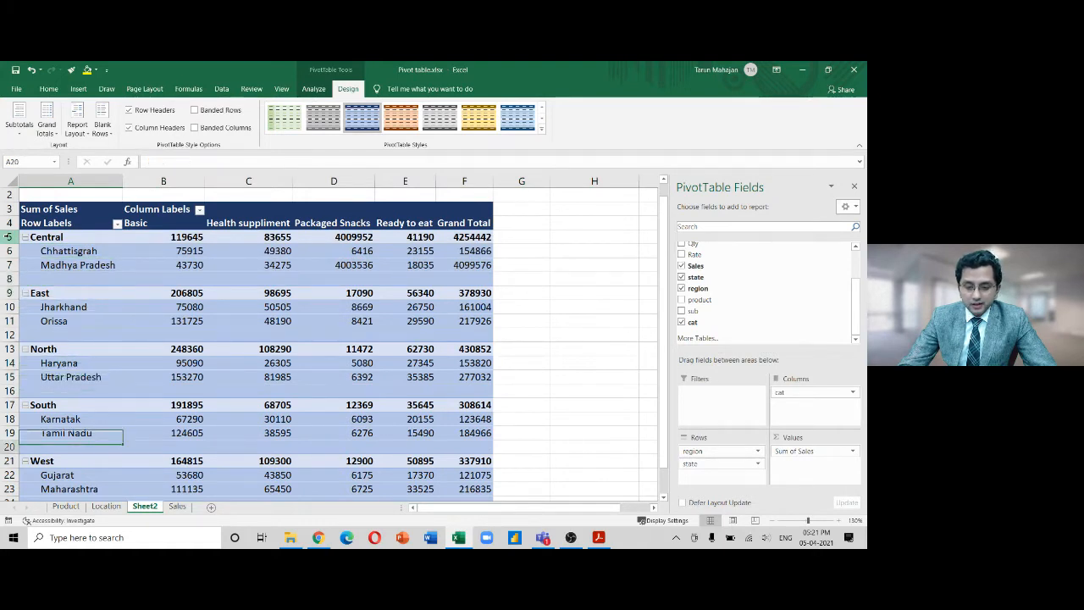
key(Down)
key(Up)
key(Up)
key(Up)
key(Up)
key(Up)
key(Up)
key(Up)
key(Up)
key(Up)
key(Up)
key(Up)
key(Up)
key(Up)
key(Up)
key(Up)
key(Up)
key(Up)
key(Up)
key(Up)
key(Up)
key(Down)
key(Down)
key(Down)
key(Down)
key(Down)
key(Down)
key(Down)
key(Down)
key(Down)
key(Down)
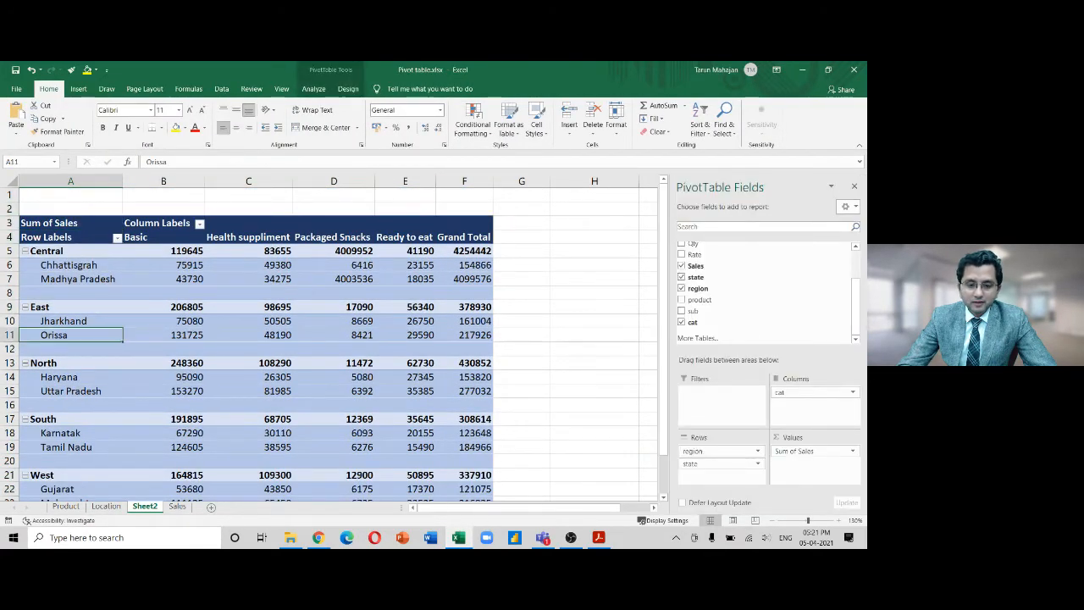
click(348, 89)
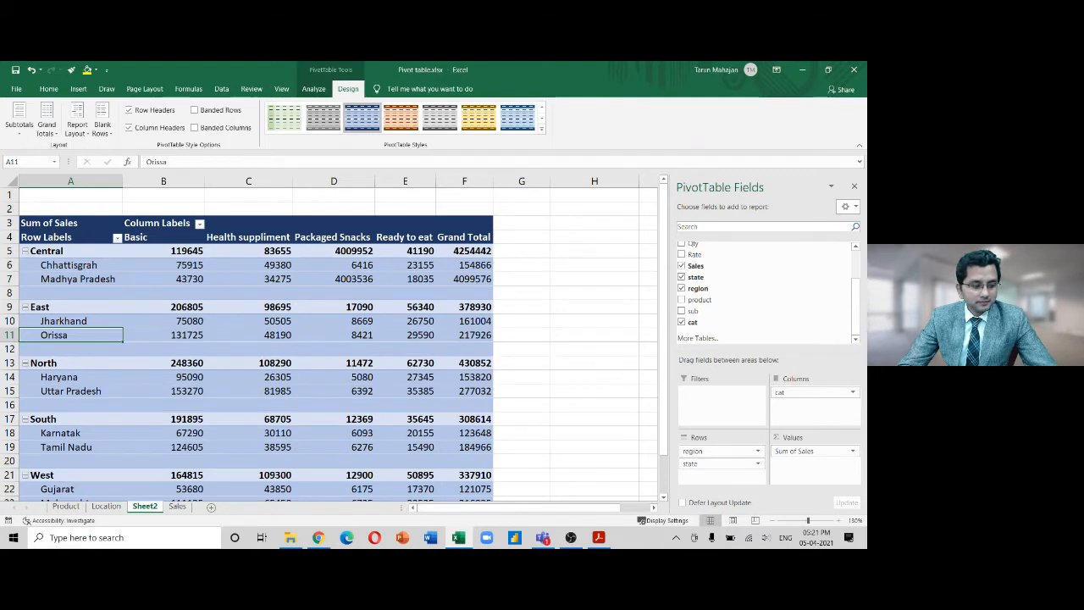
Zoom the Excel sheet to 150% and scroll up to the top of the pivot
click(569, 74)
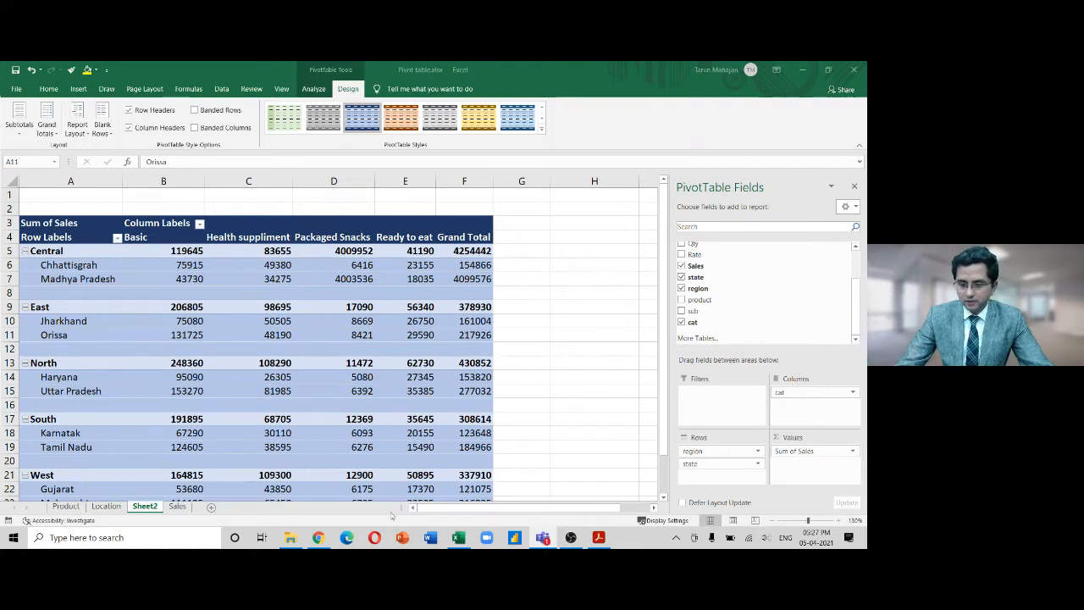
click(558, 273)
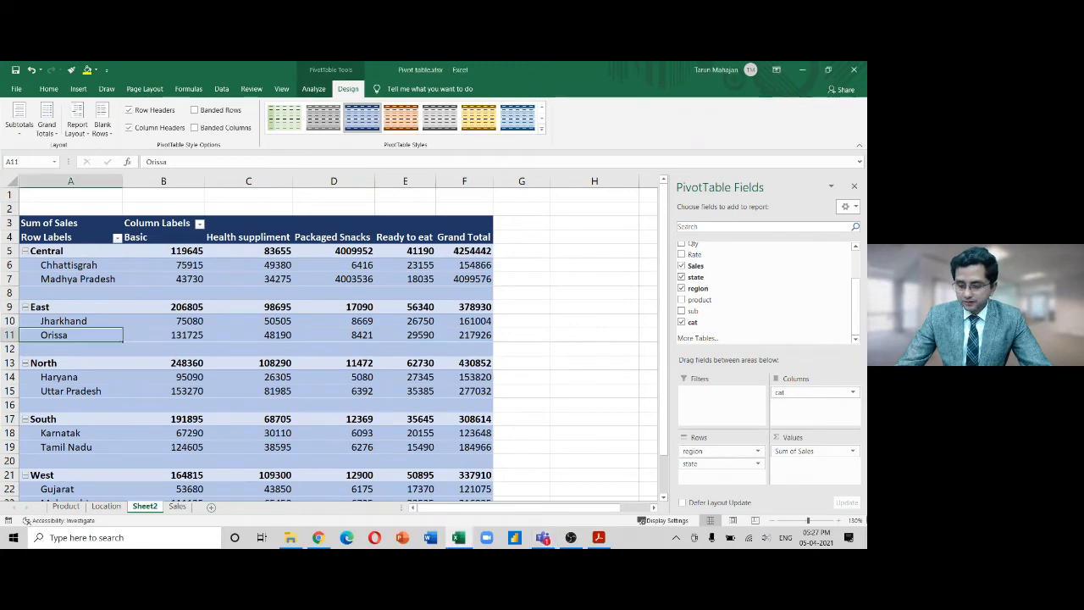
click(838, 520)
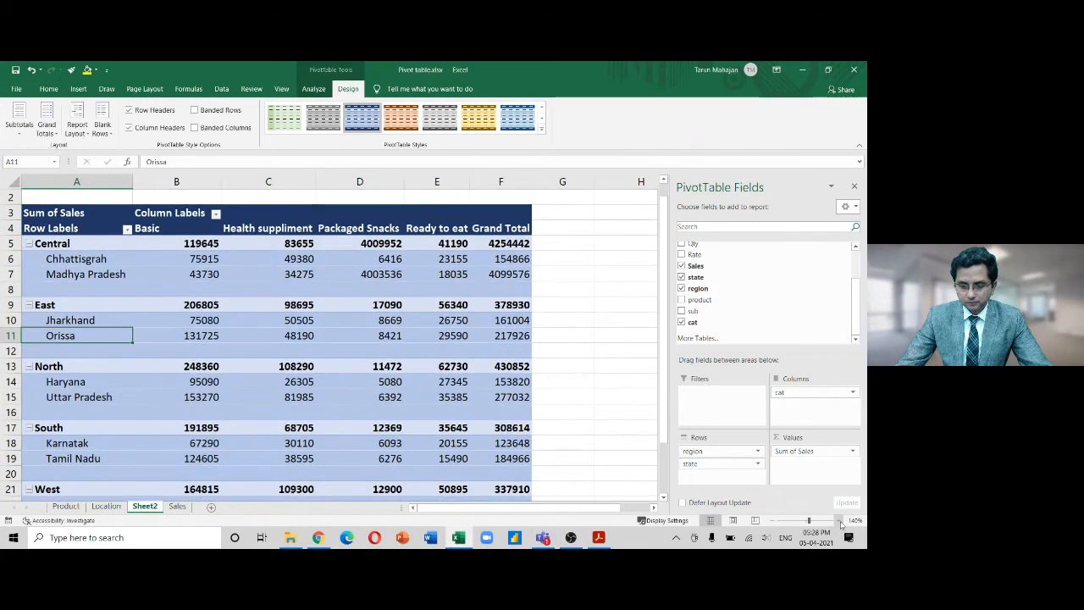
click(839, 521)
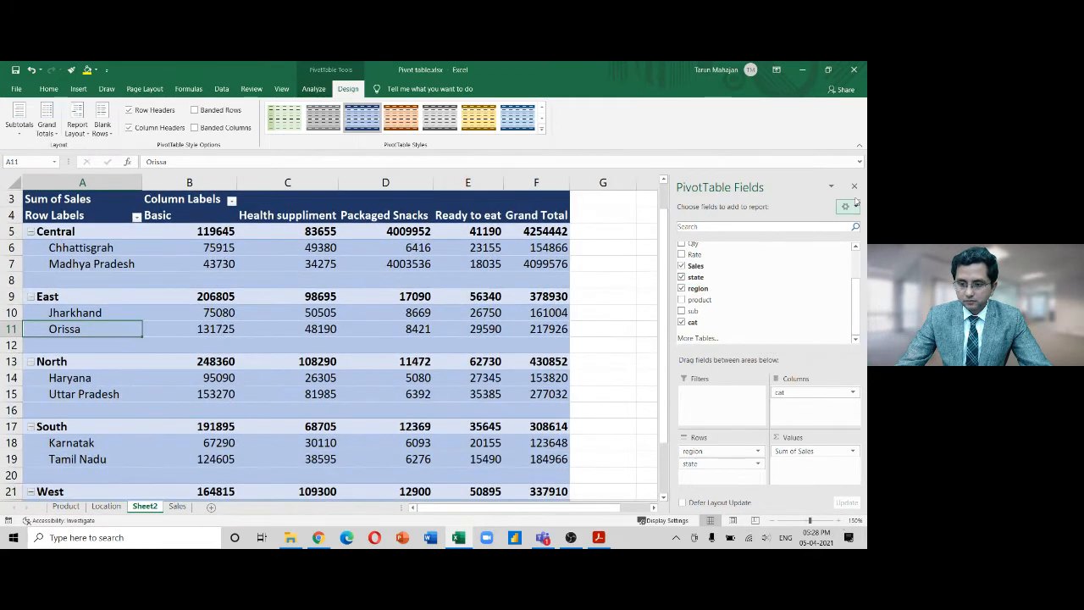
drag(667, 255, 666, 233)
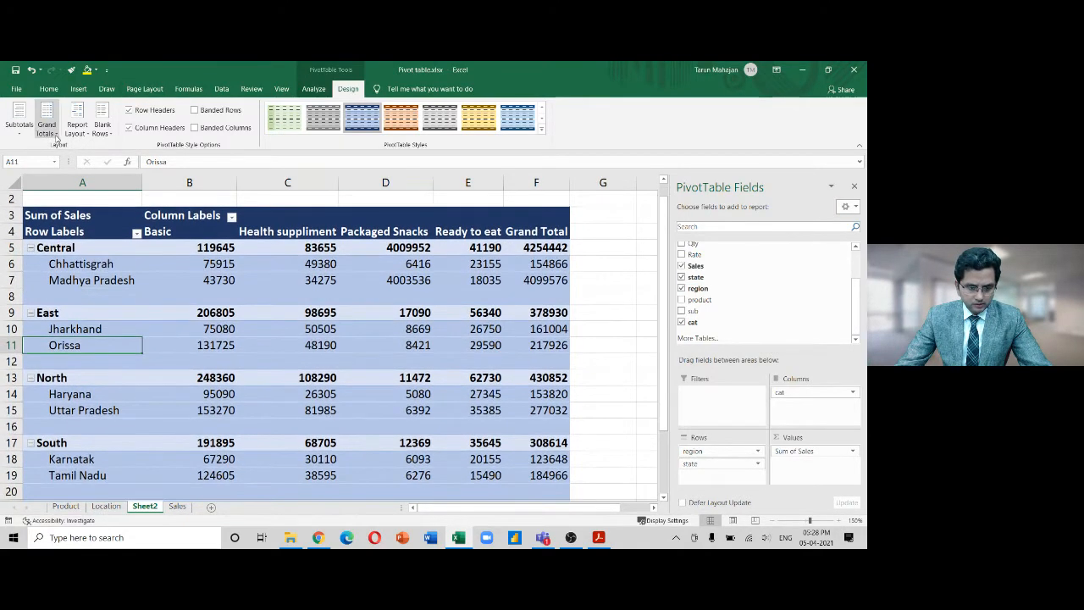
Remove the blank lines after each region and delete empty rows 1–2 above the pivot
click(102, 126)
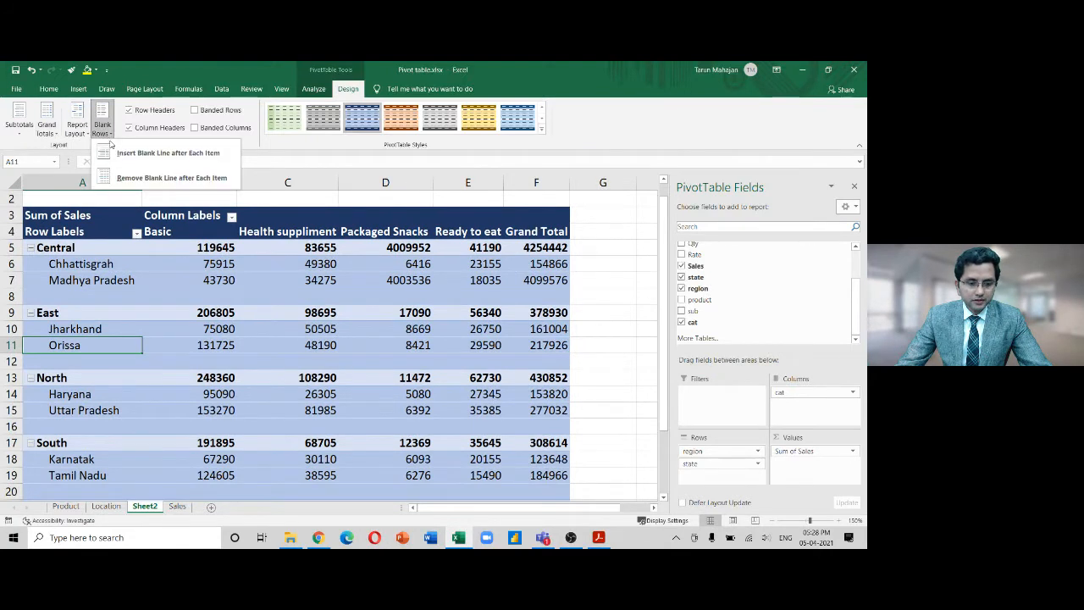
click(123, 177)
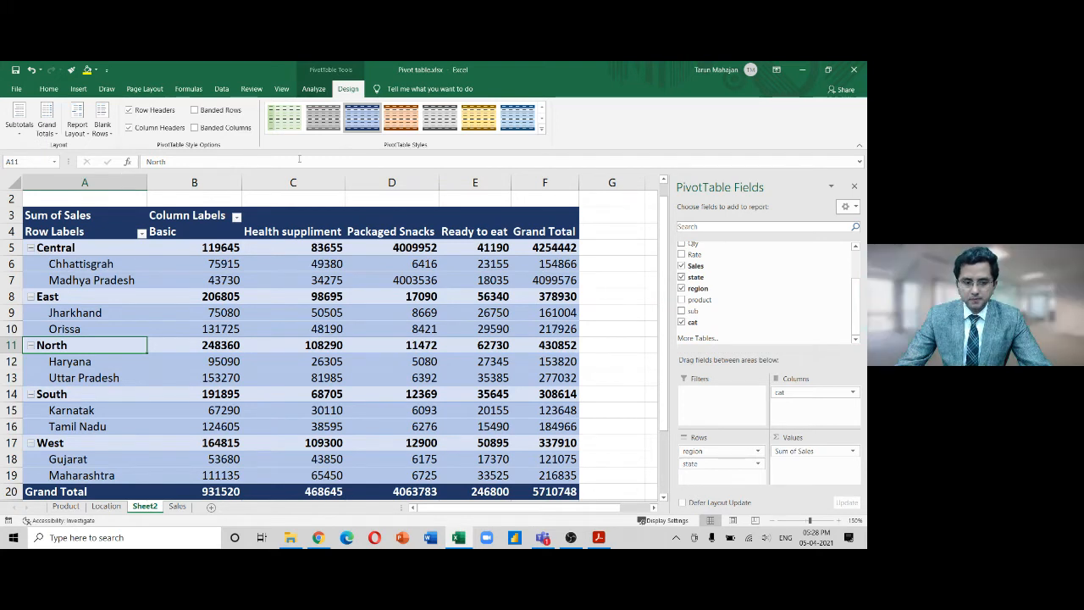
click(233, 203)
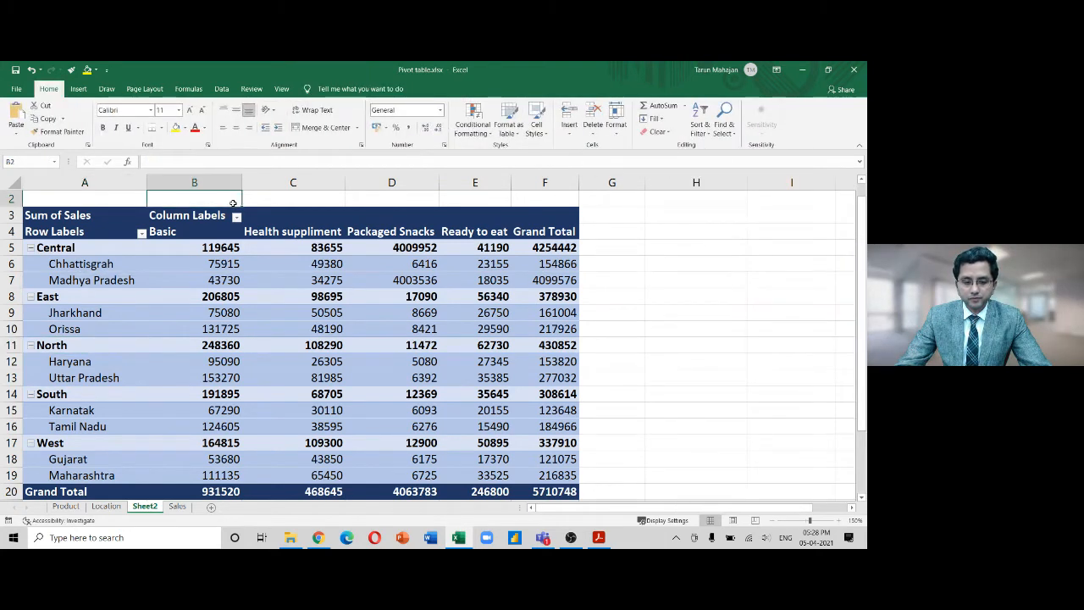
key(Up)
key(shift+Down)
key(ctrl+minus)
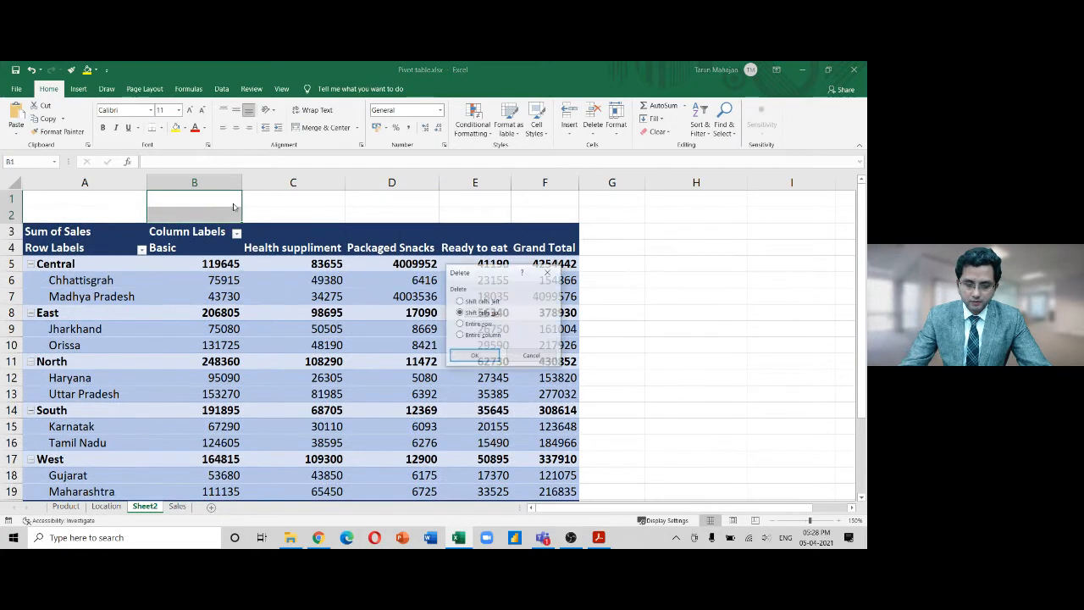
key(Down)
key(Down)
key(Up)
key(Return)
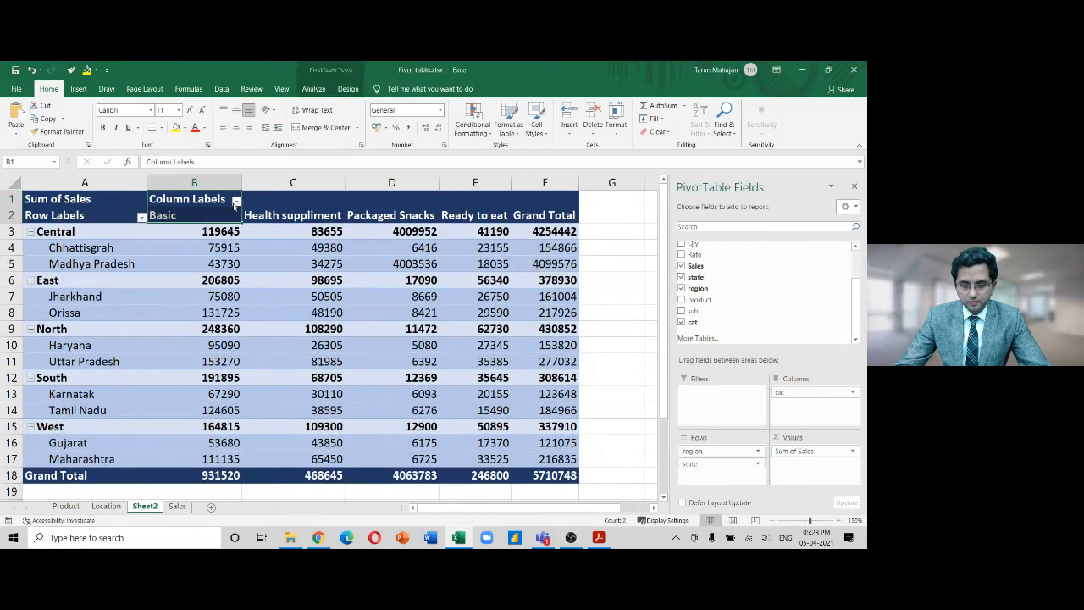
click(349, 89)
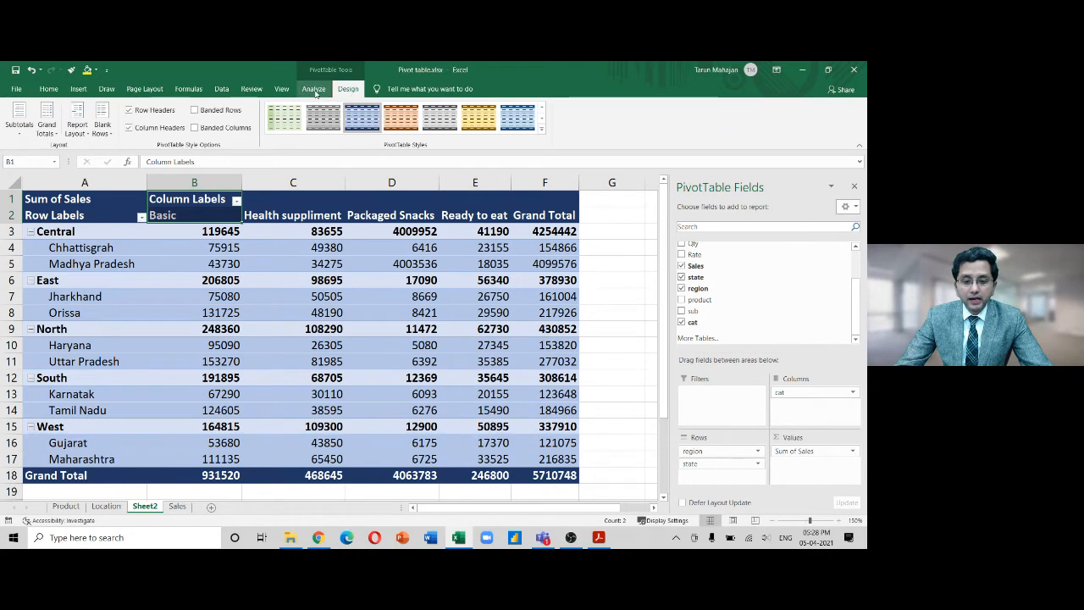
Bring up the PivotTable Analyze tab to view its Show group options
click(314, 90)
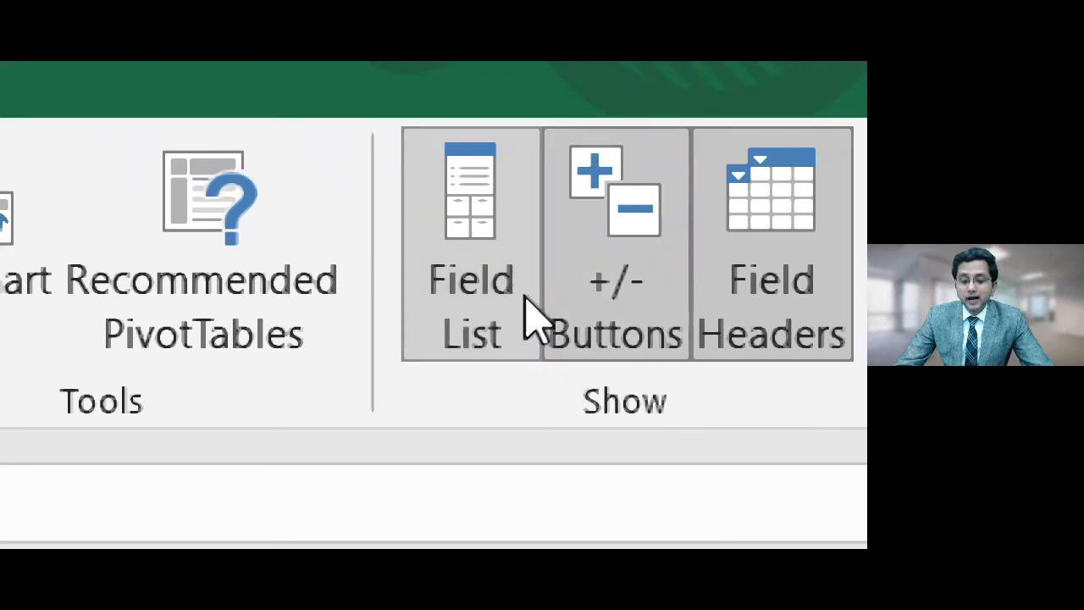
click(474, 197)
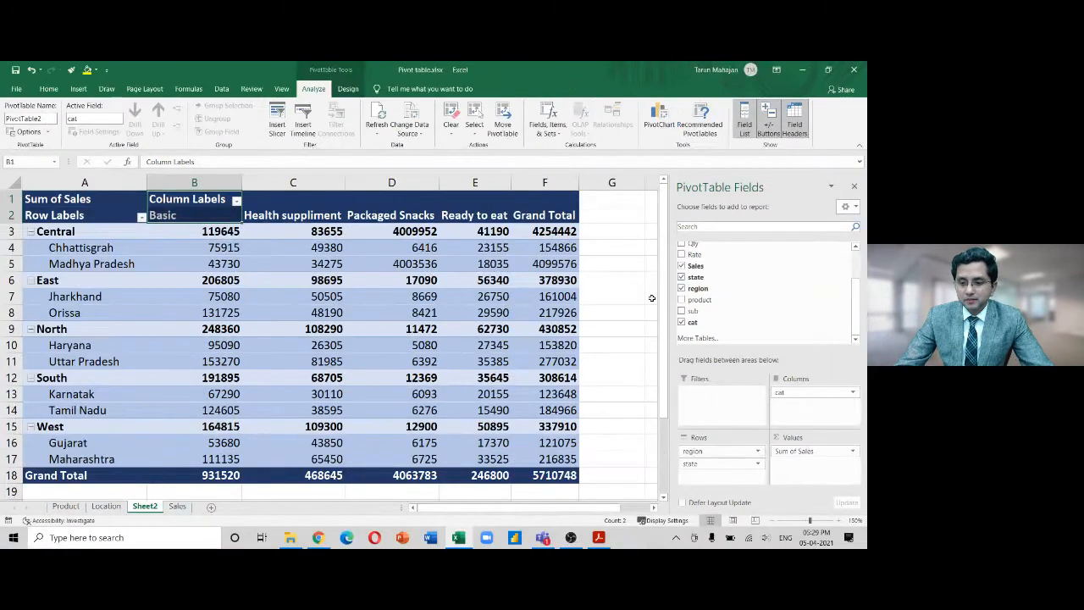
Hide the PivotTable Fields pane and inspect pivot cells C7, B6, A5, C12, D10 and G8
click(745, 127)
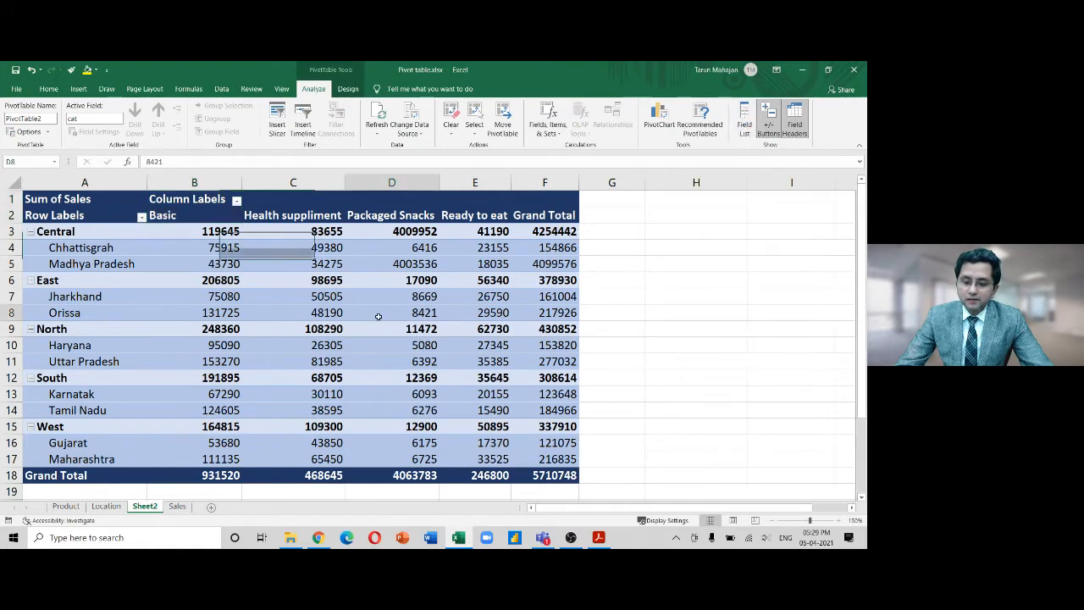
click(269, 294)
click(187, 277)
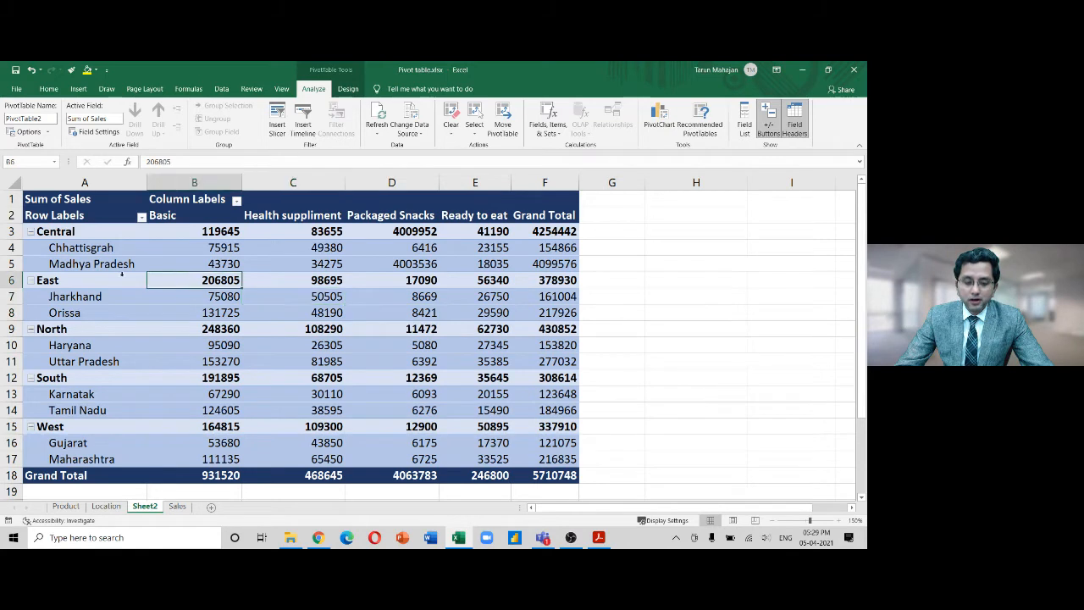
click(122, 263)
click(263, 375)
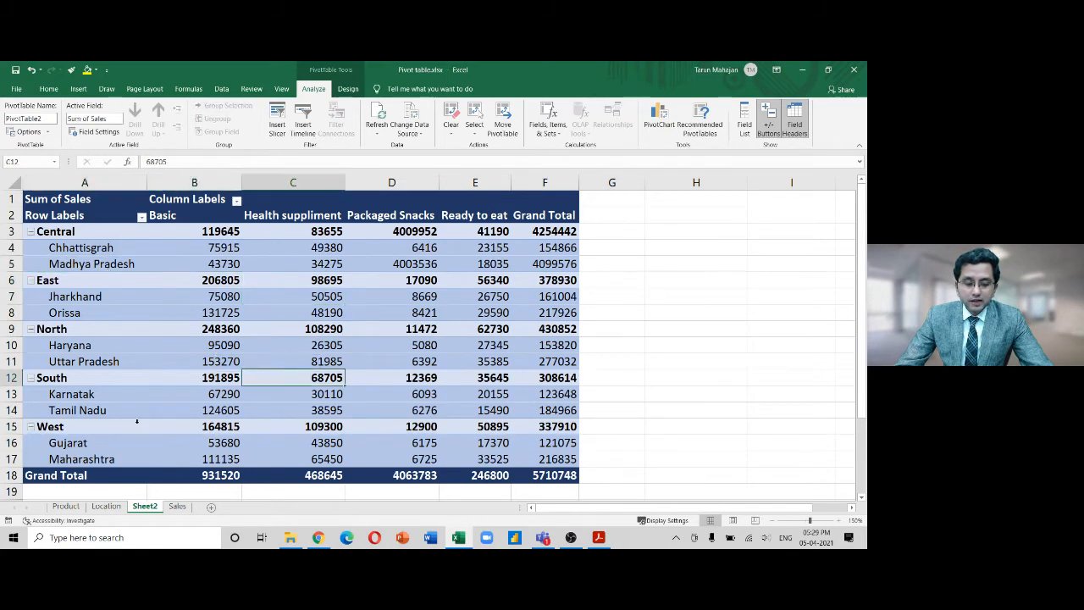
click(364, 346)
key(Up)
key(Up)
key(Up)
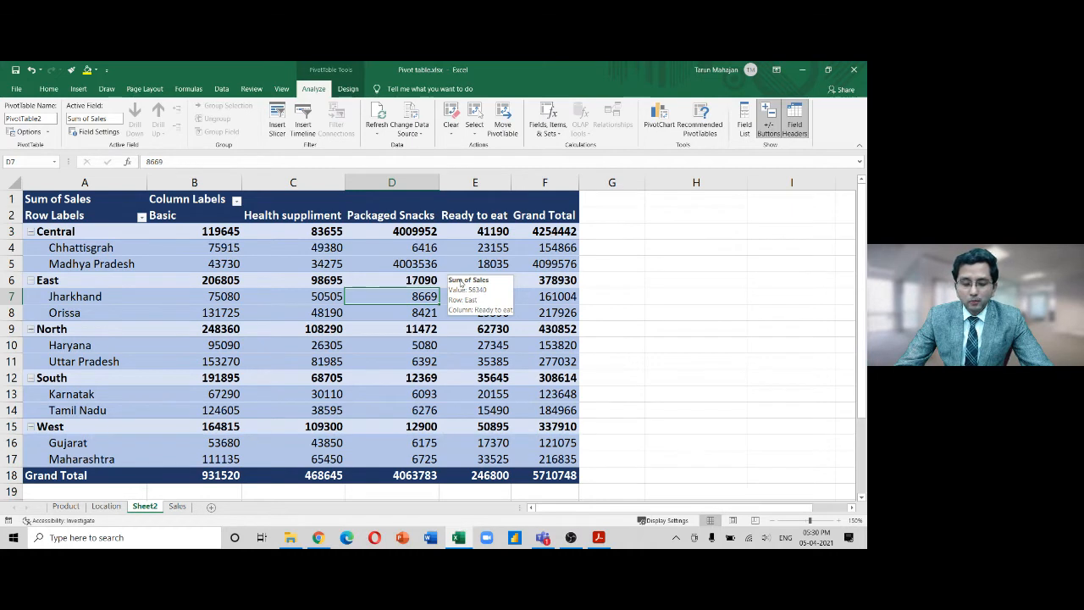
click(621, 313)
click(391, 293)
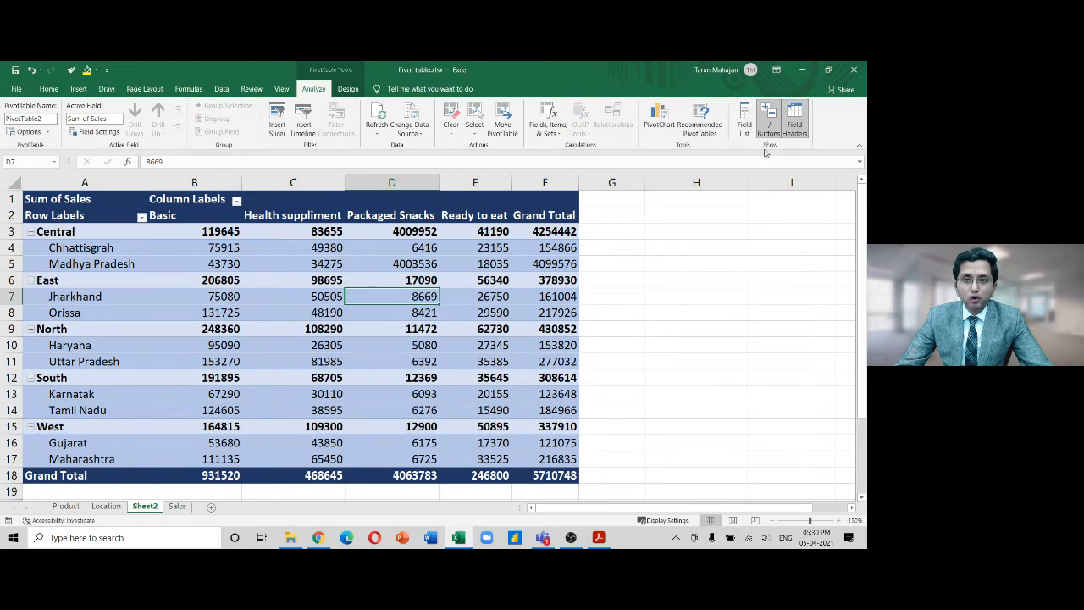
Toggle Field List off and back on so the PivotTable Fields pane shows
click(744, 112)
click(744, 114)
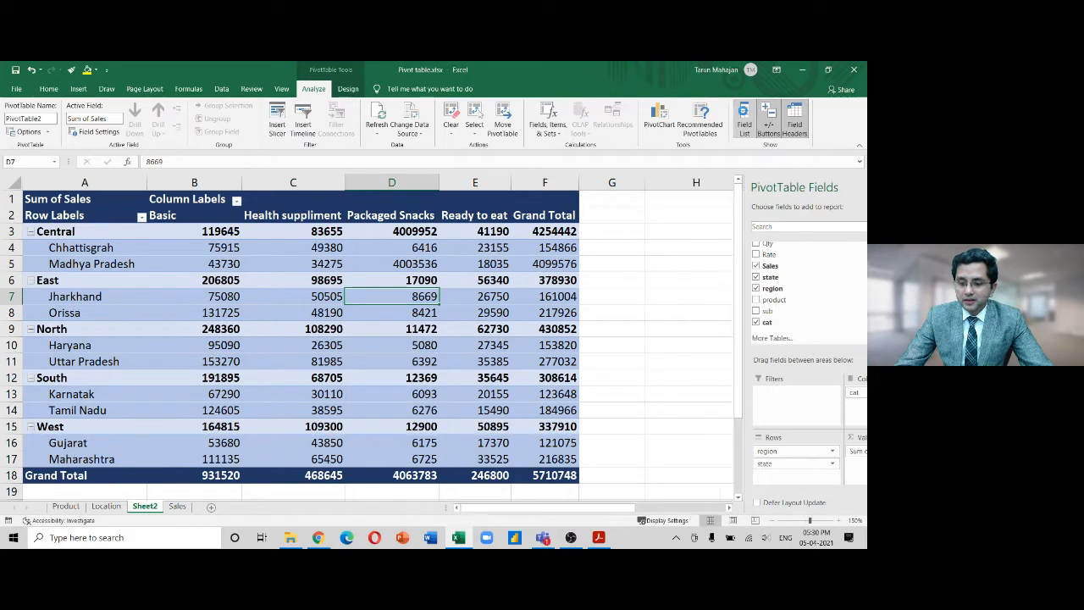
click(744, 115)
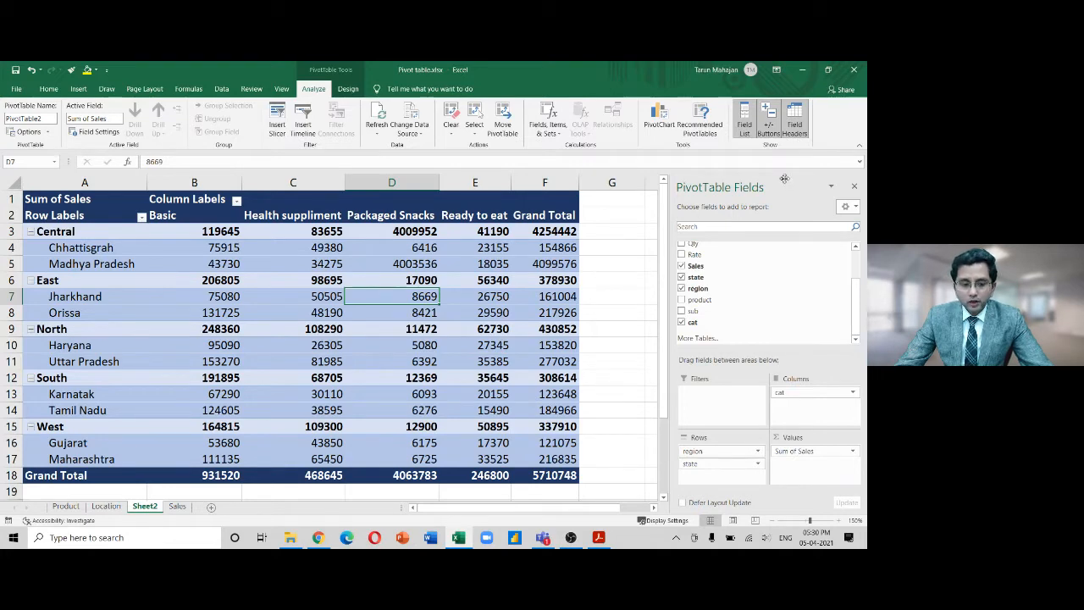
Collapse Central, East, North, South and West to their totals, then hide the +/- buttons
click(769, 126)
click(769, 125)
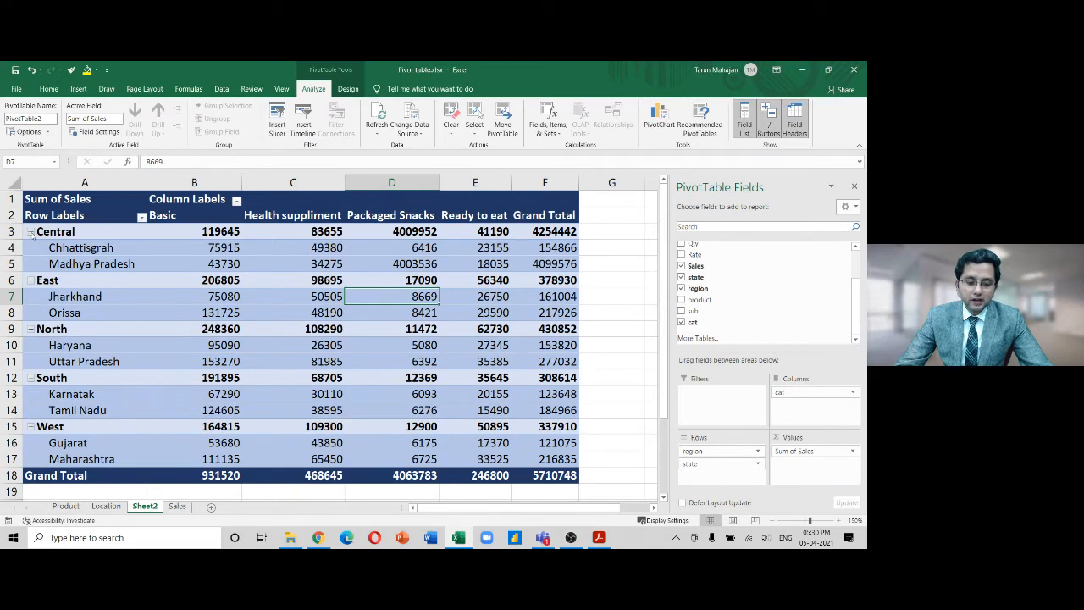
click(30, 231)
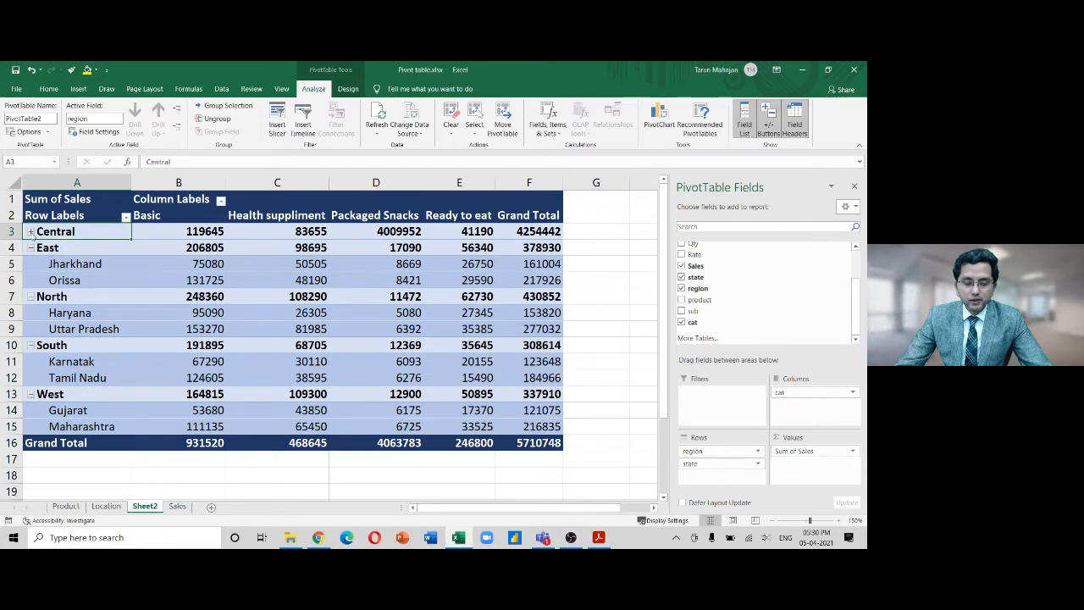
click(31, 248)
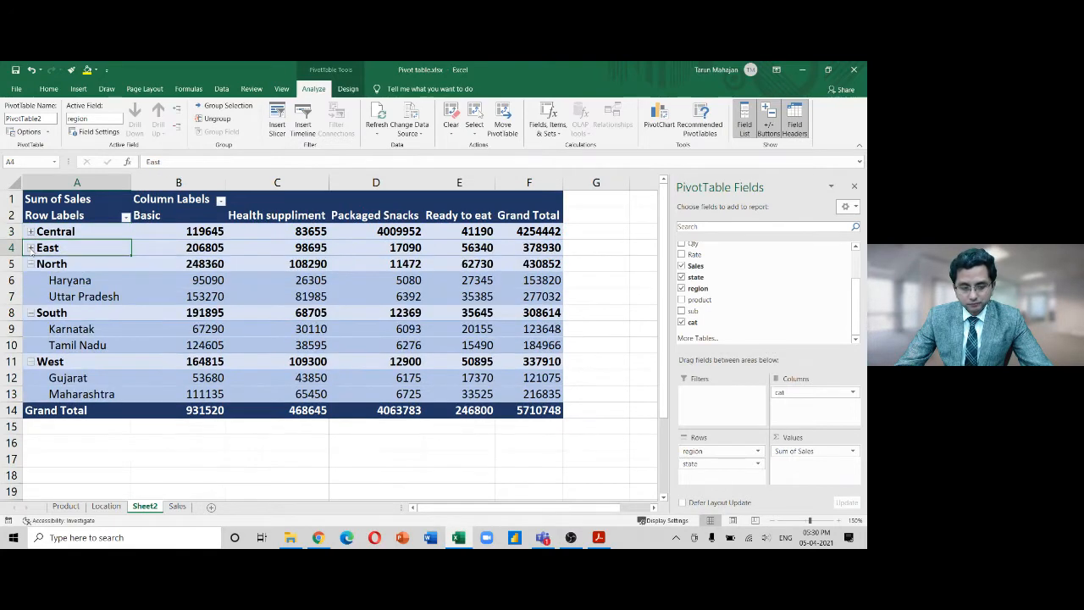
click(31, 263)
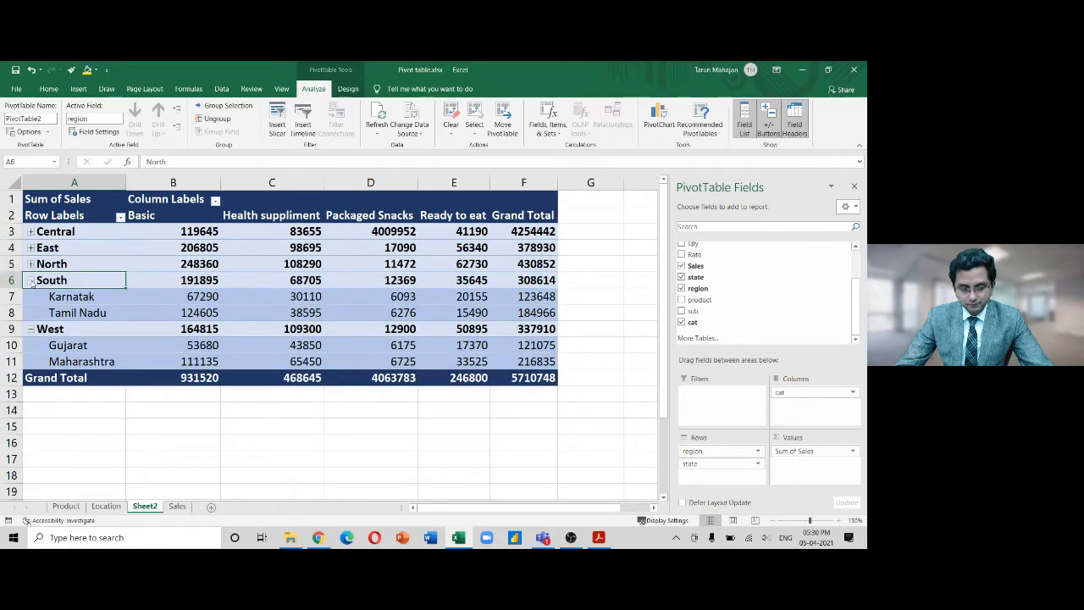
click(31, 280)
click(31, 329)
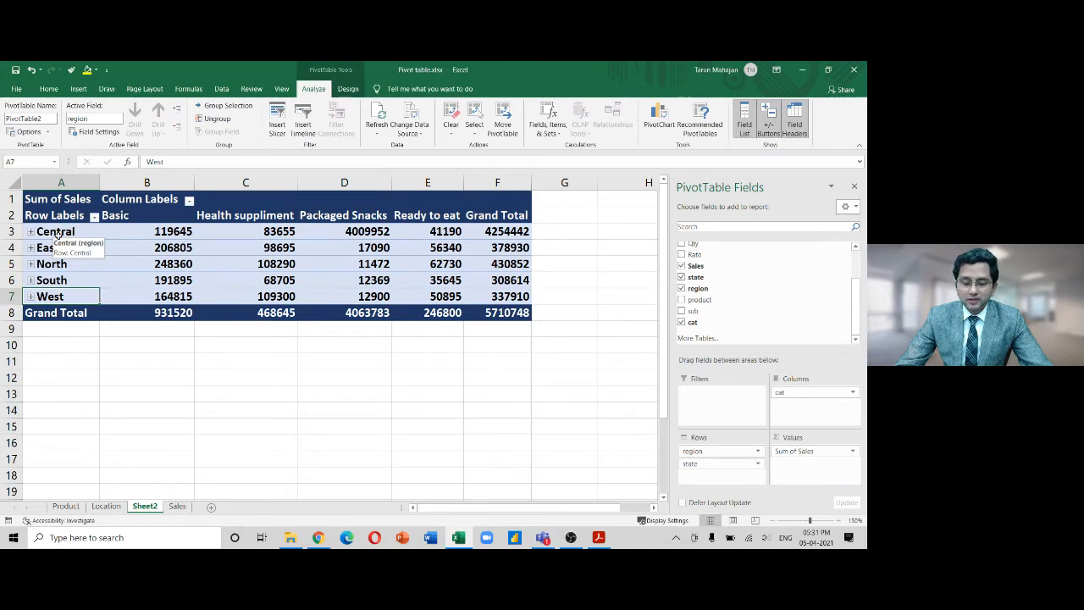
click(772, 133)
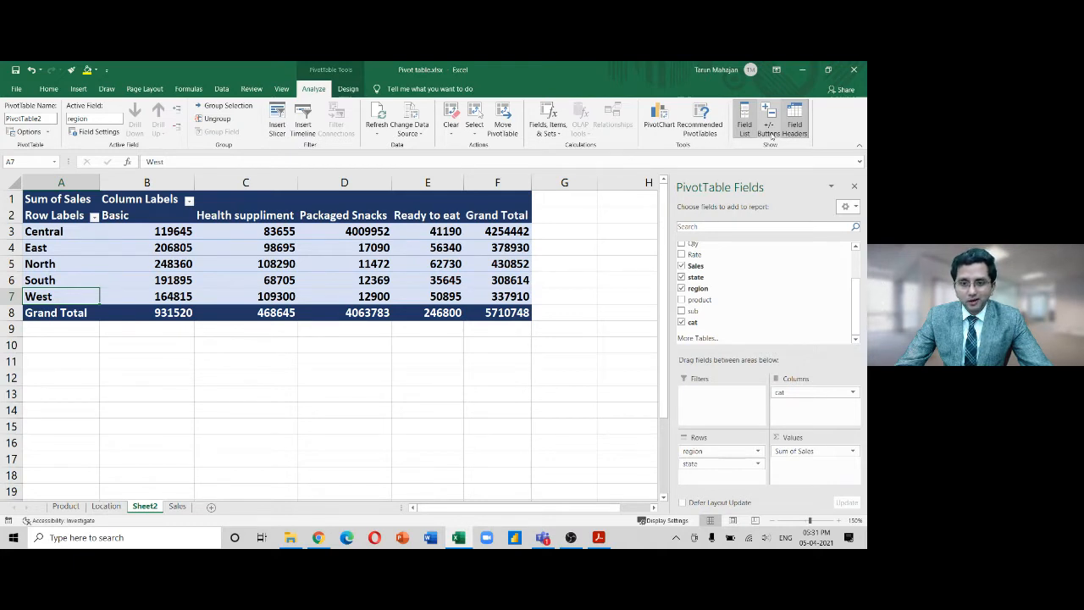
Show +/- buttons, expand Central, East, North, South and West, then toggle the buttons off and on
click(772, 133)
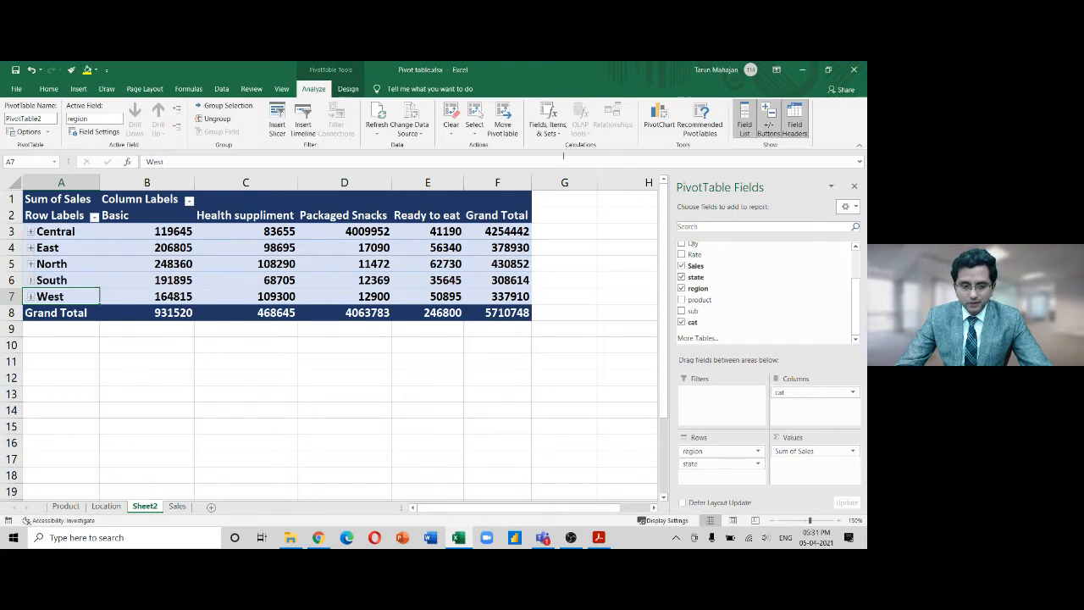
click(31, 232)
click(31, 280)
click(30, 328)
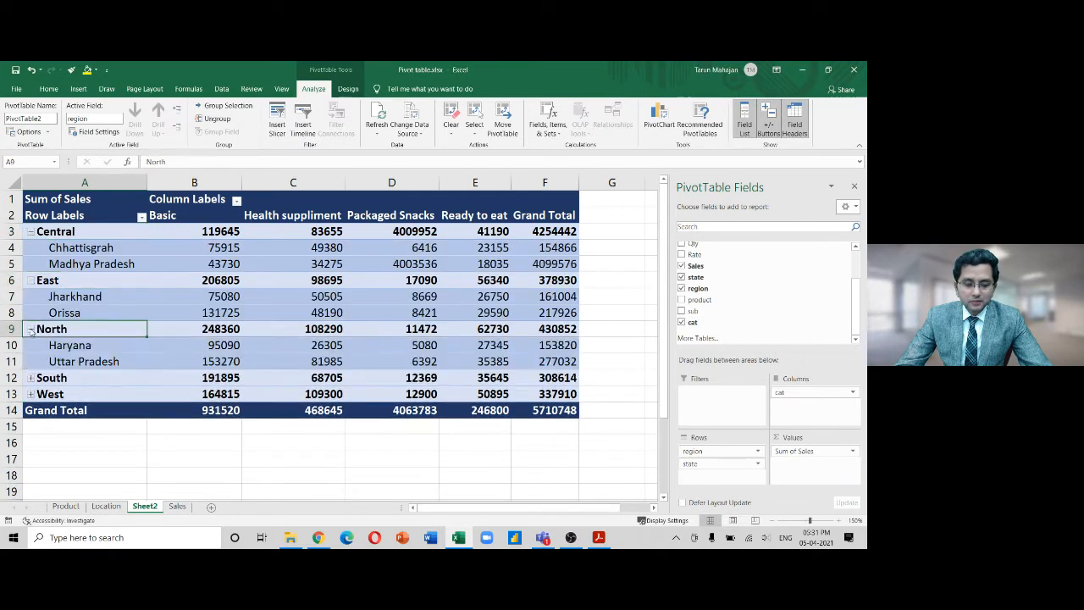
click(30, 378)
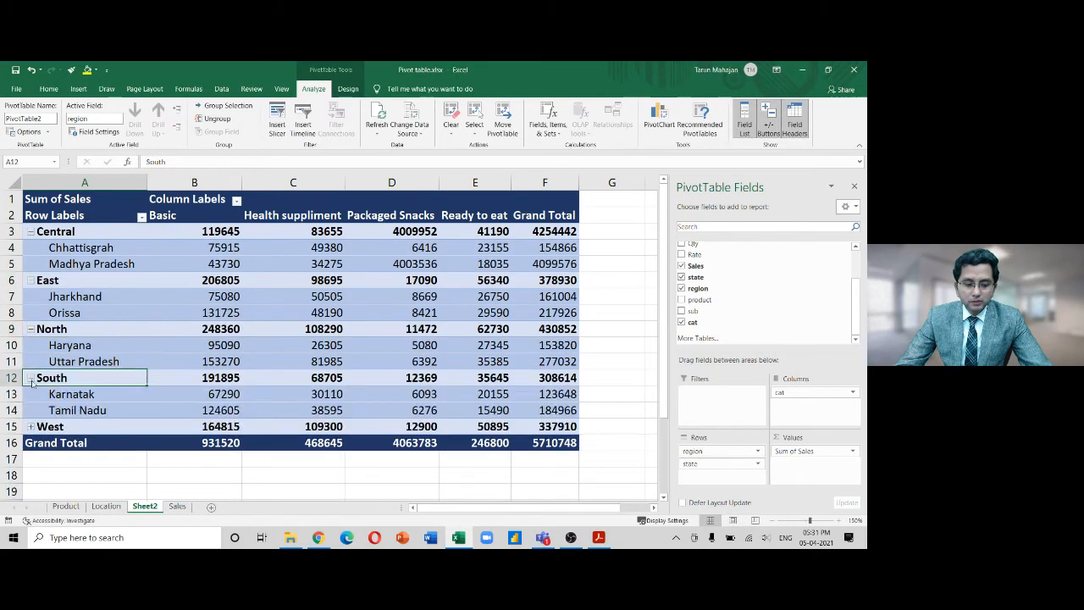
click(30, 426)
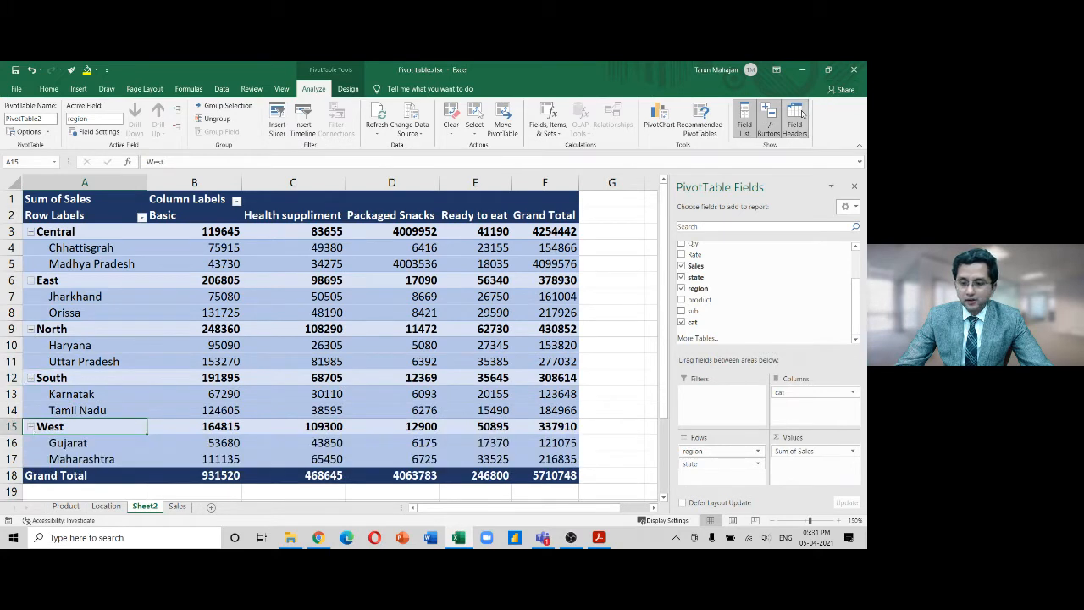
click(769, 122)
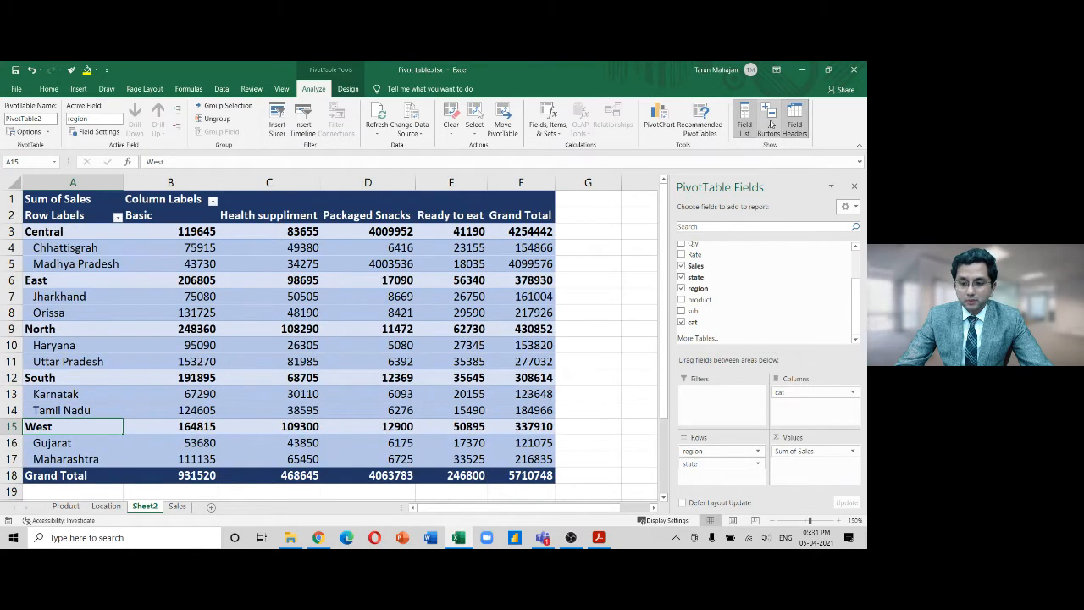
click(770, 123)
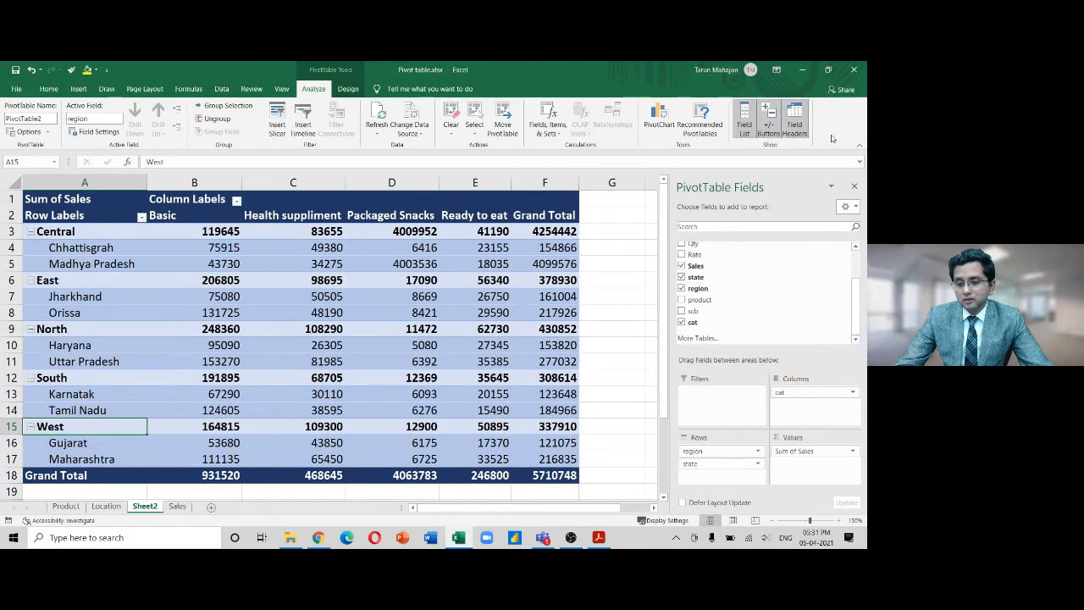
click(798, 123)
click(797, 123)
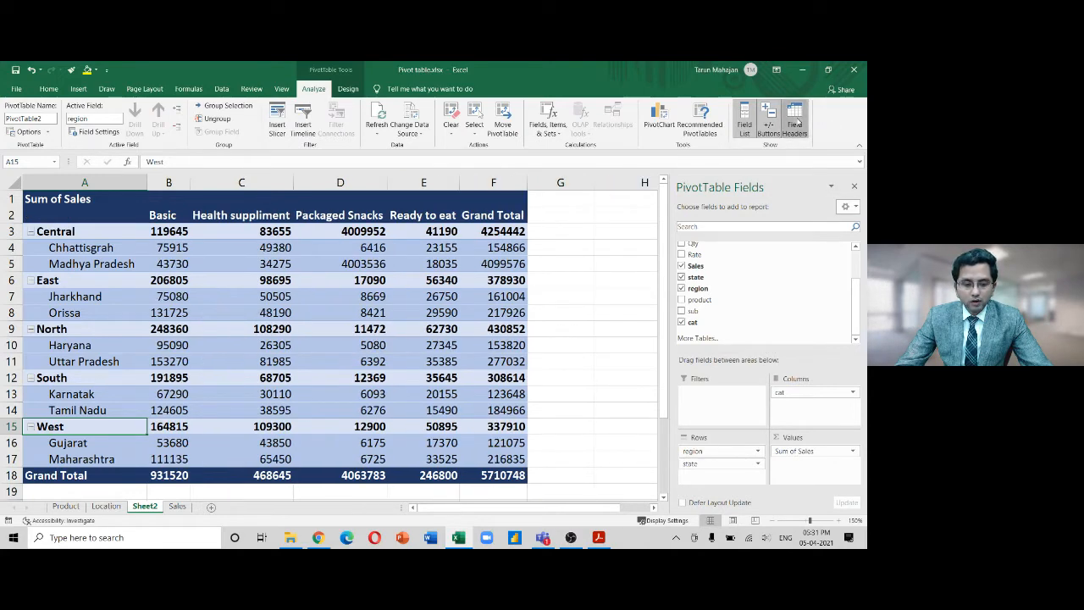
click(798, 123)
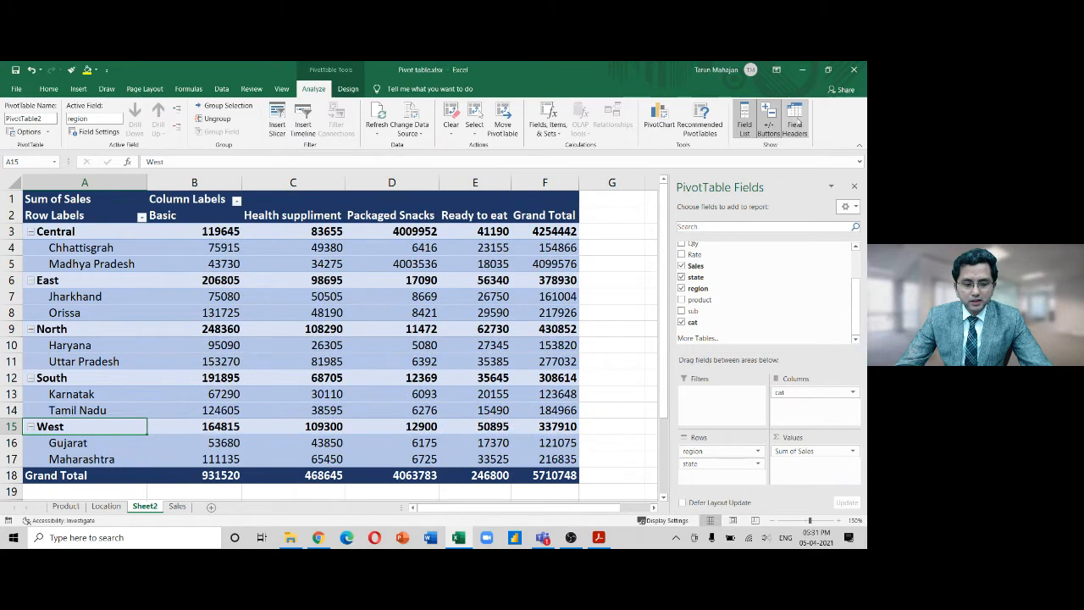
click(798, 123)
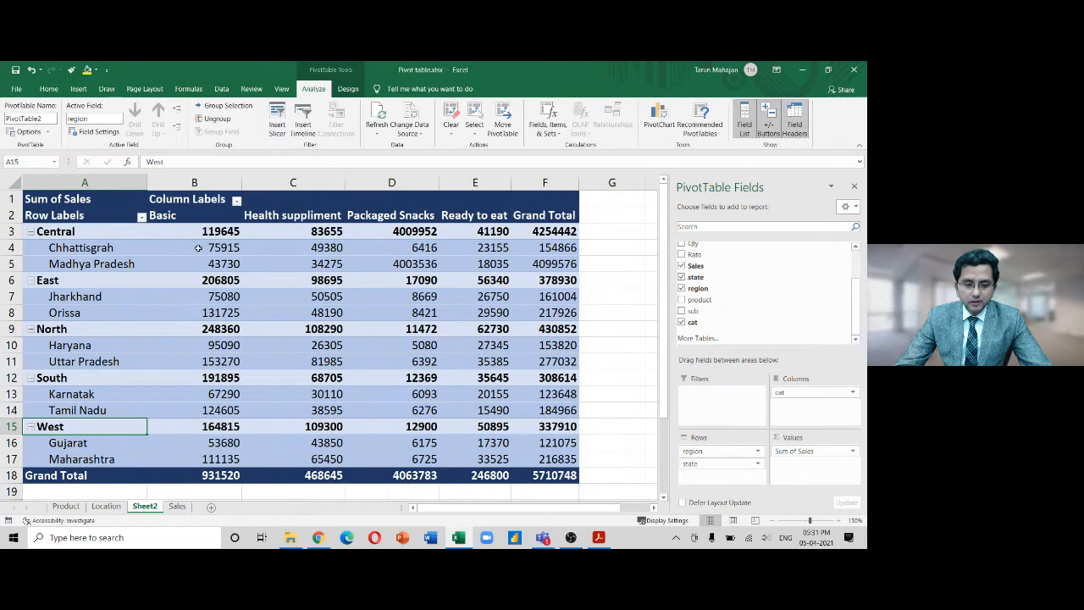
click(237, 201)
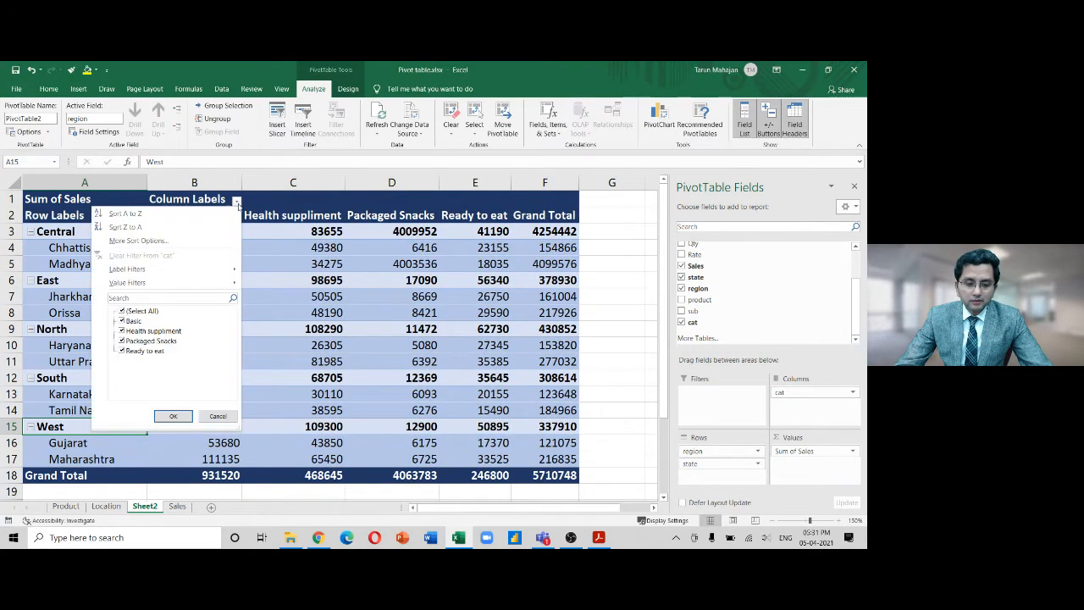
click(238, 204)
click(142, 217)
click(141, 218)
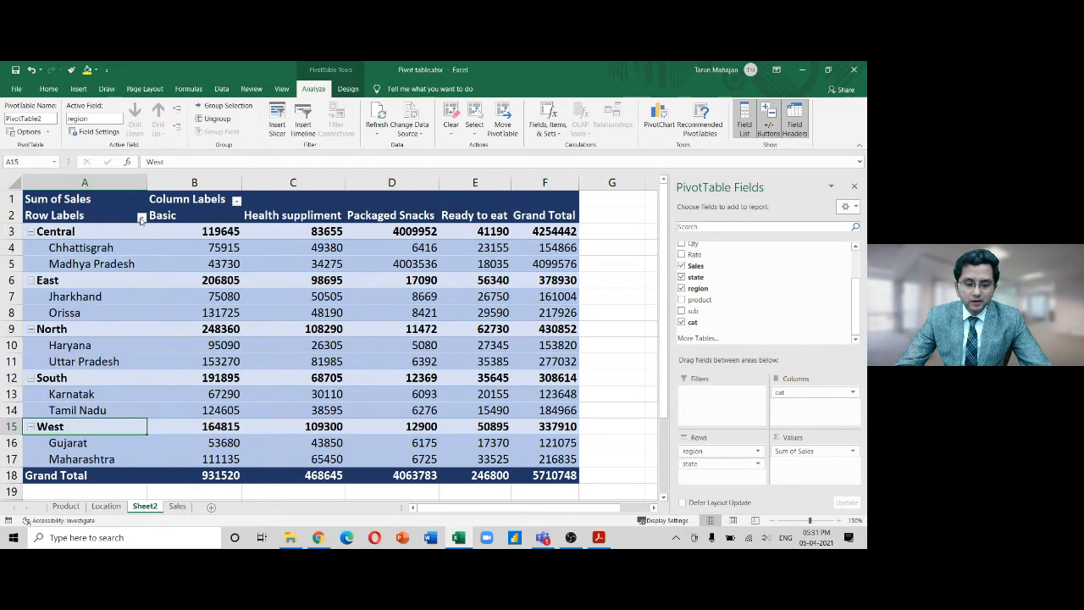
click(795, 126)
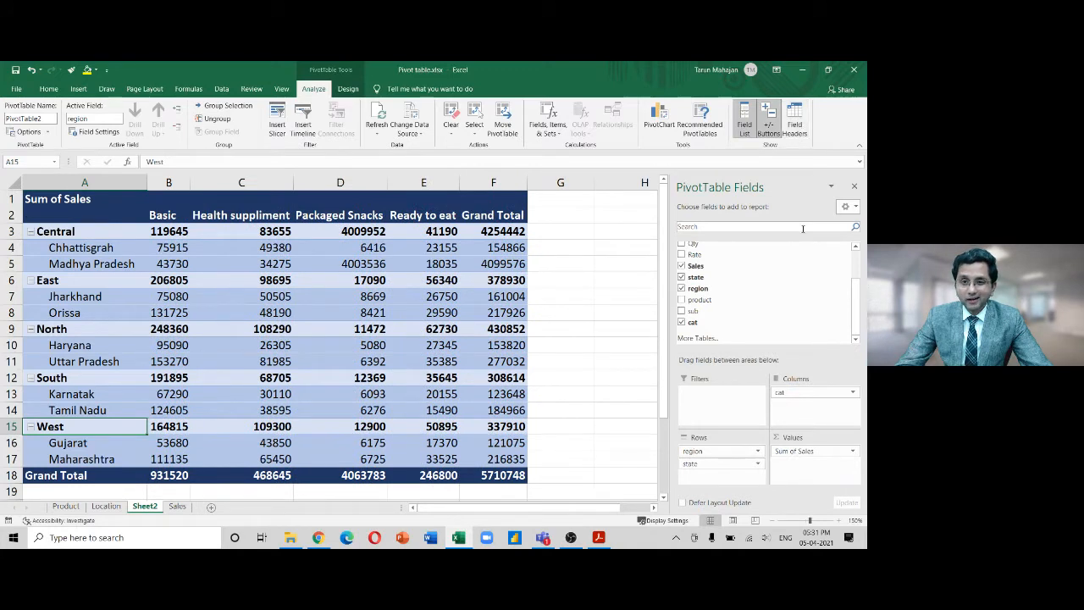
click(796, 120)
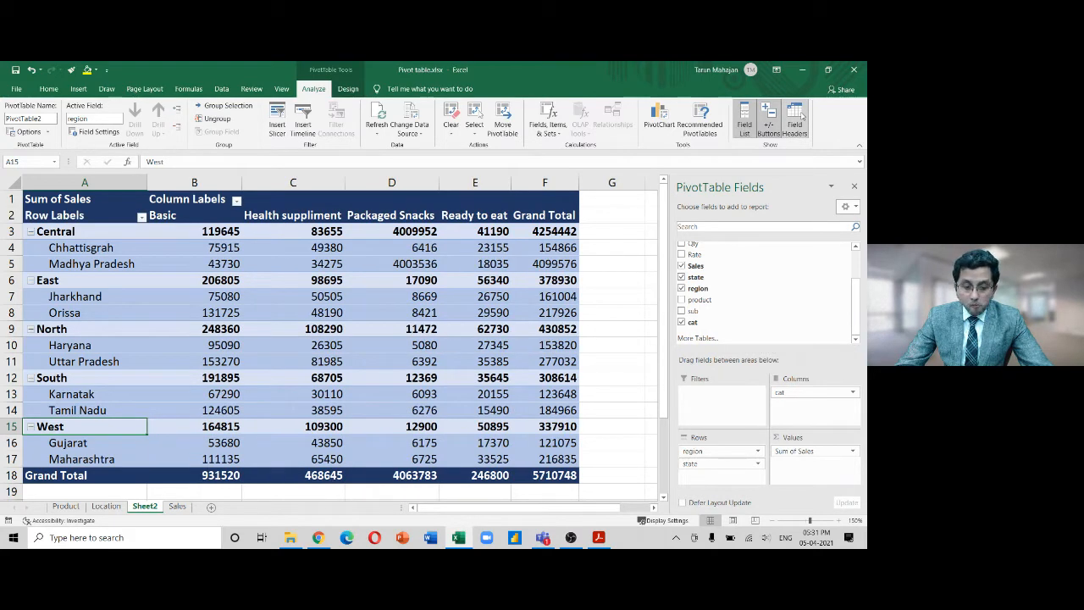
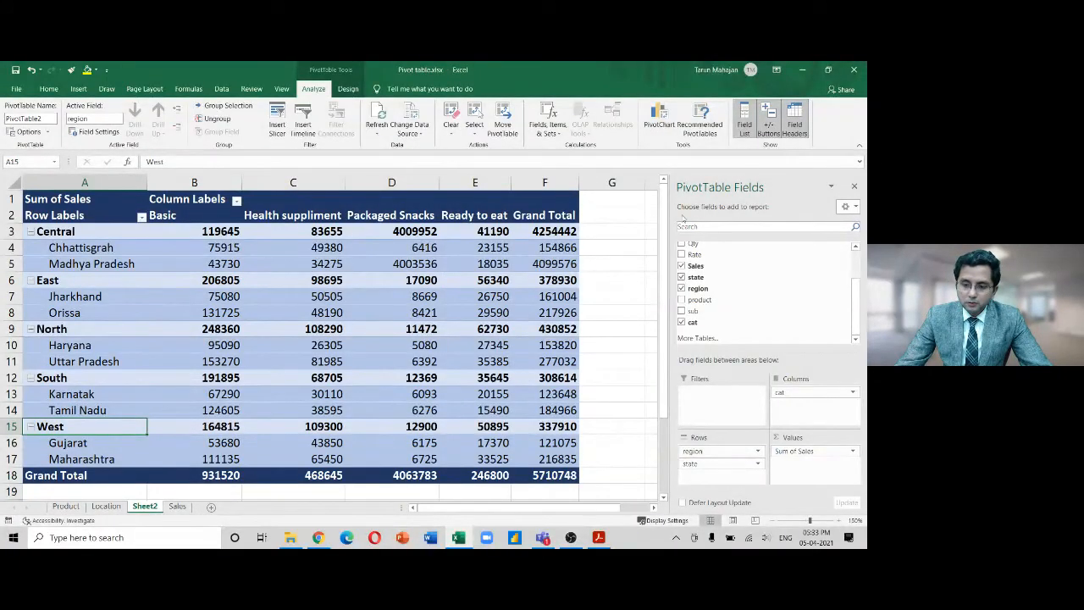
Preview recommended pivot layouts of counts, sales and quantities by state, region, location and category
click(701, 127)
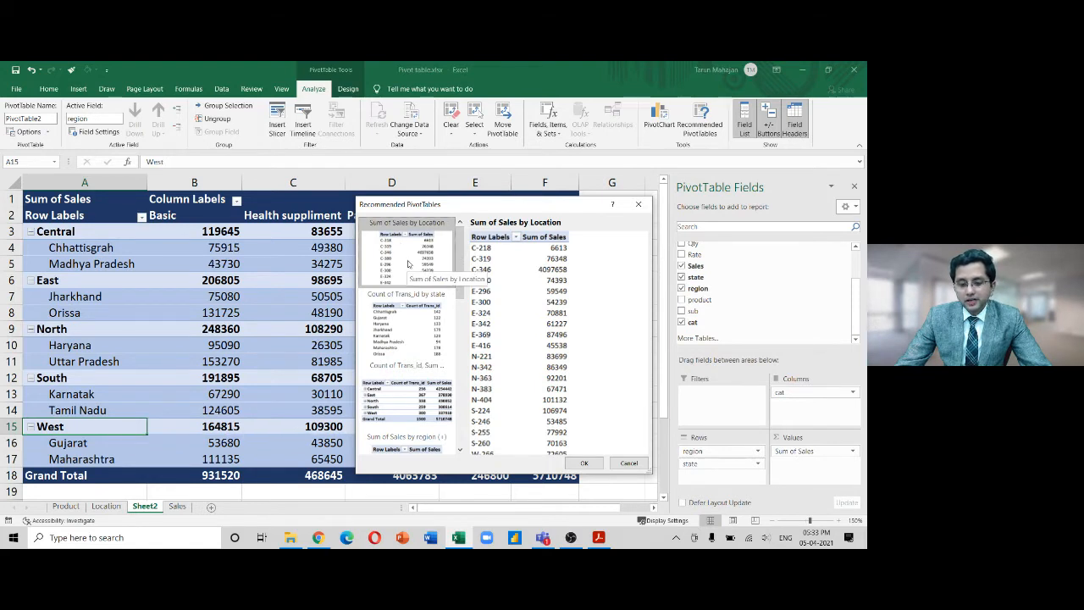
click(438, 319)
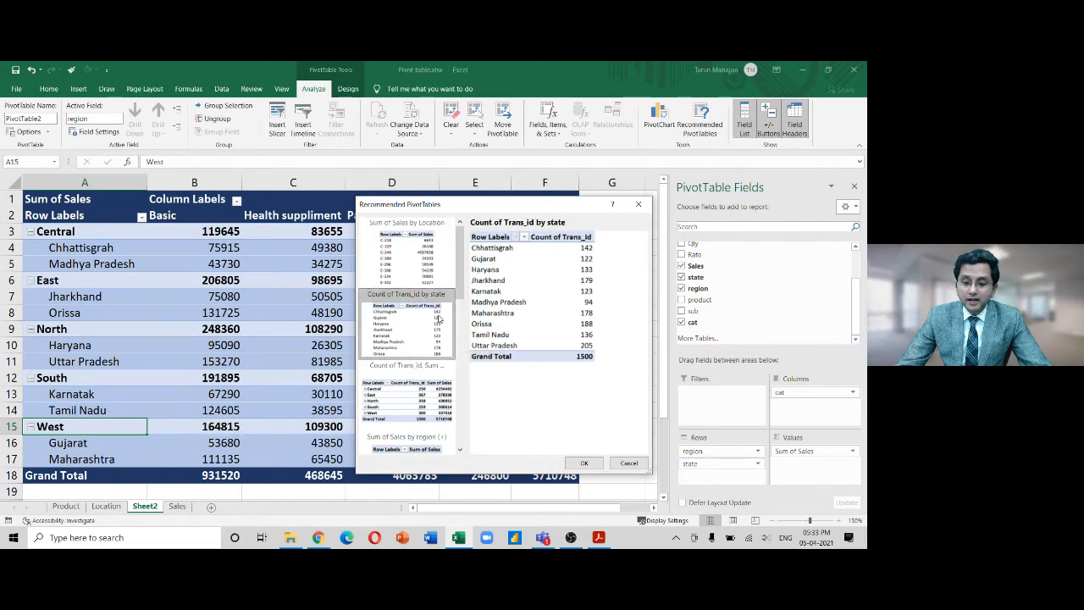
click(424, 387)
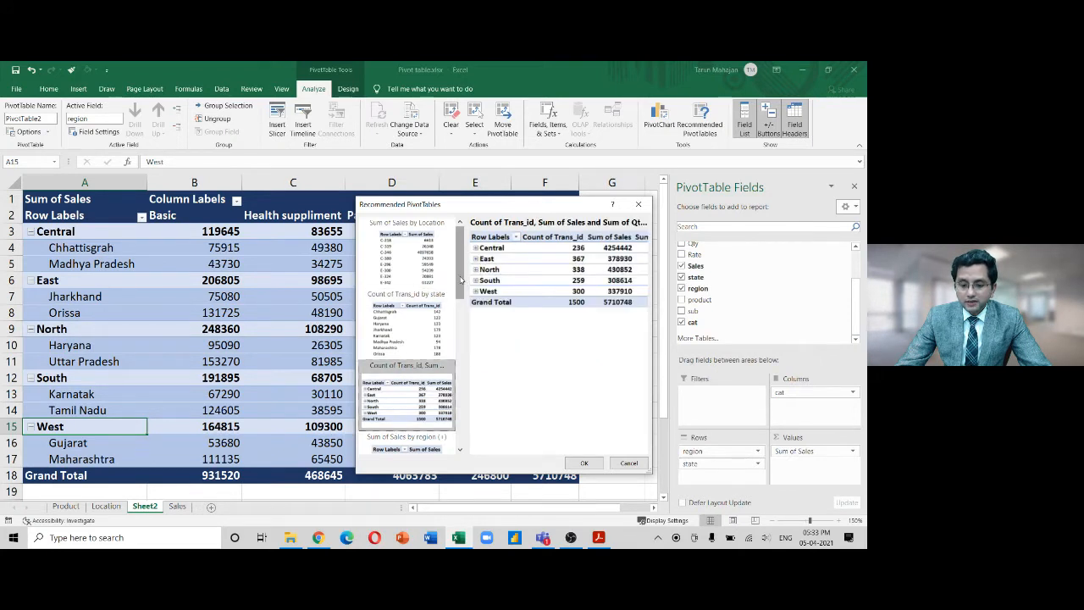
drag(462, 276, 461, 319)
click(432, 303)
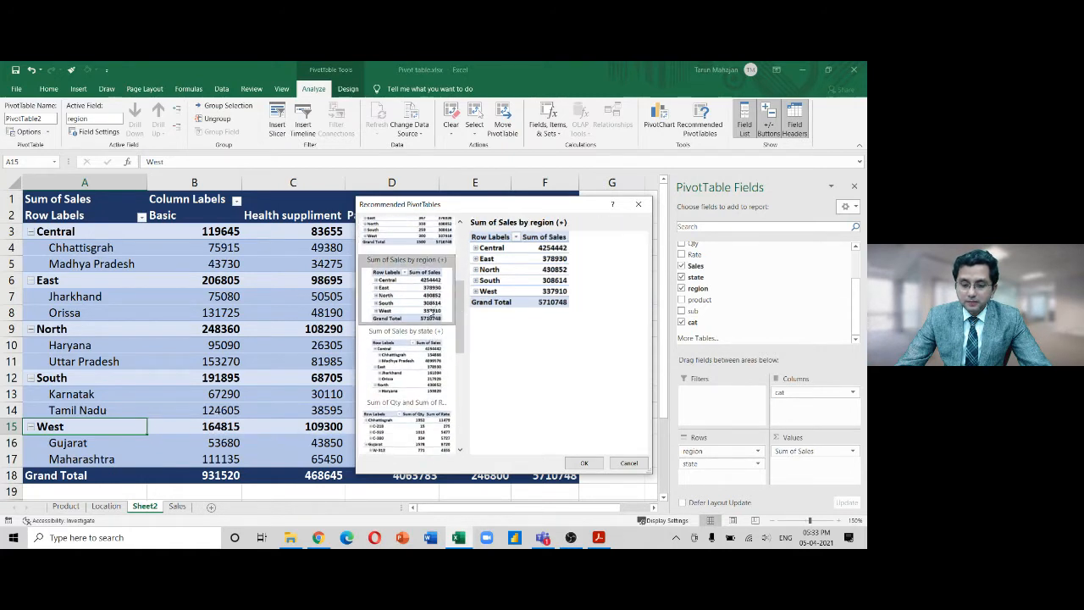
click(418, 350)
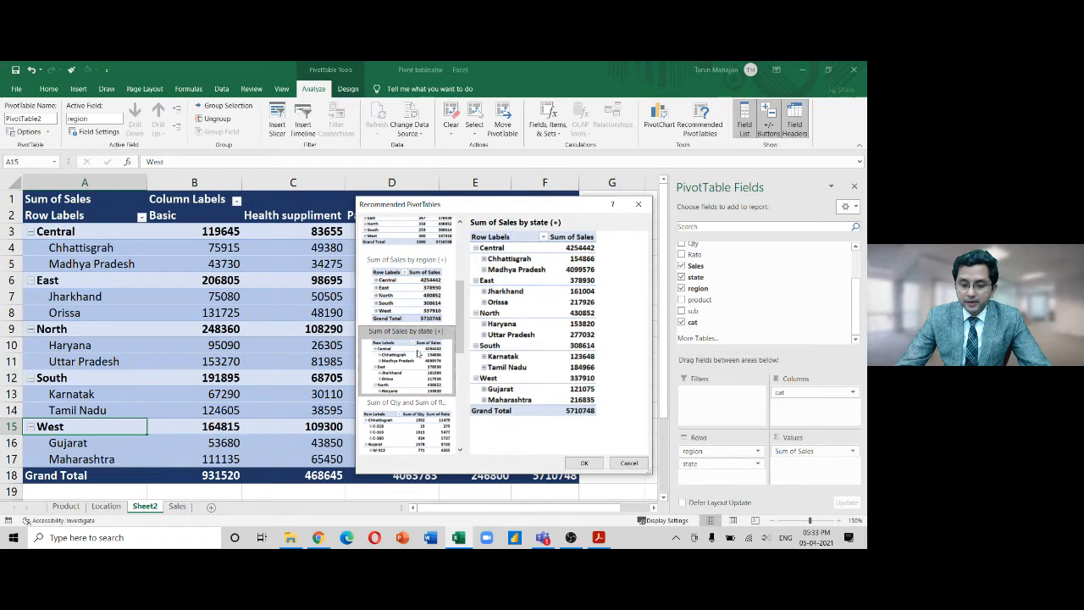
click(413, 422)
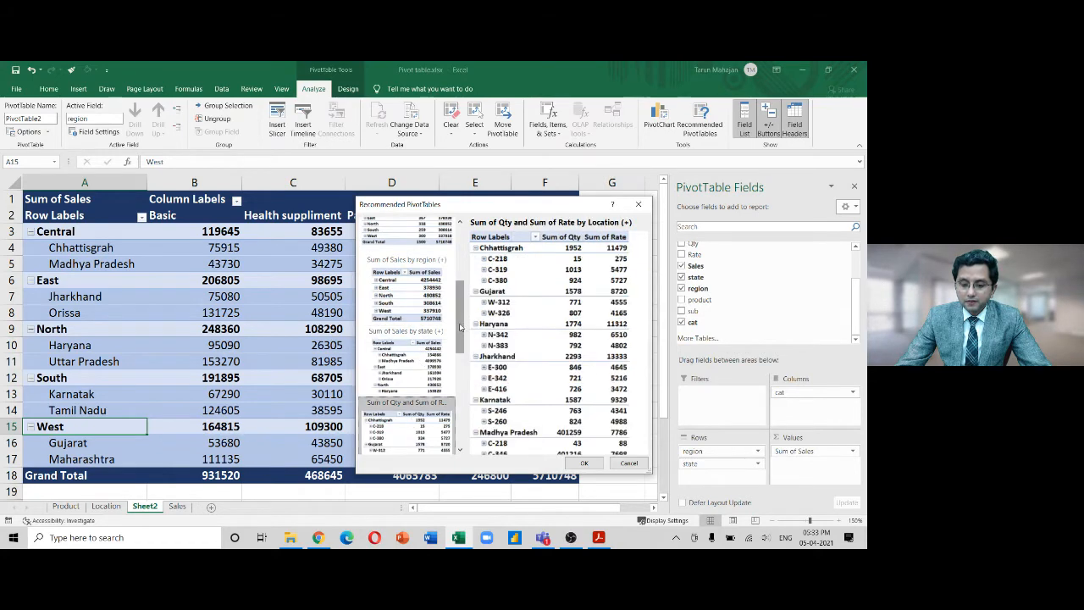
drag(462, 328, 460, 335)
scroll(459, 335, down, 3)
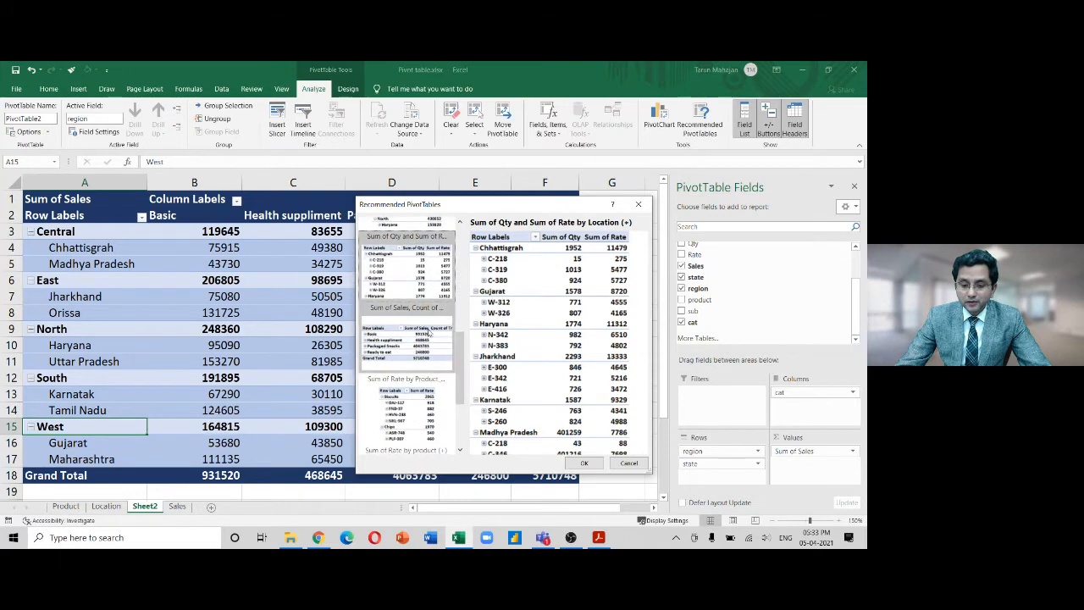
click(429, 335)
Insert the recommended pivot of Count of Trans_id, Sum of Sales and Sum of Qty by region
scroll(461, 372, down, 1)
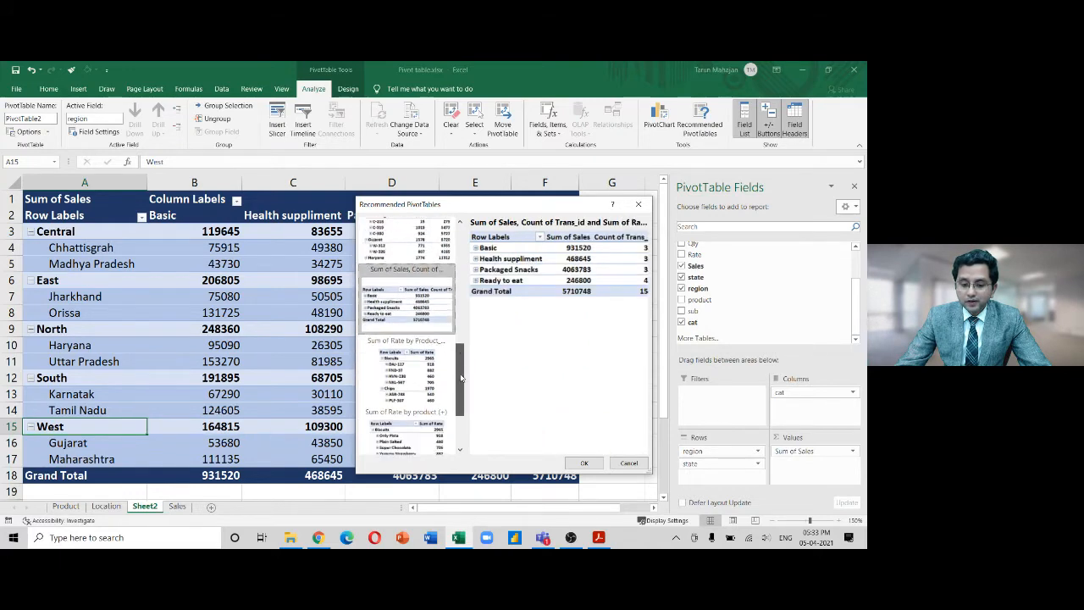
scroll(461, 378, down, 2)
drag(465, 425, 468, 247)
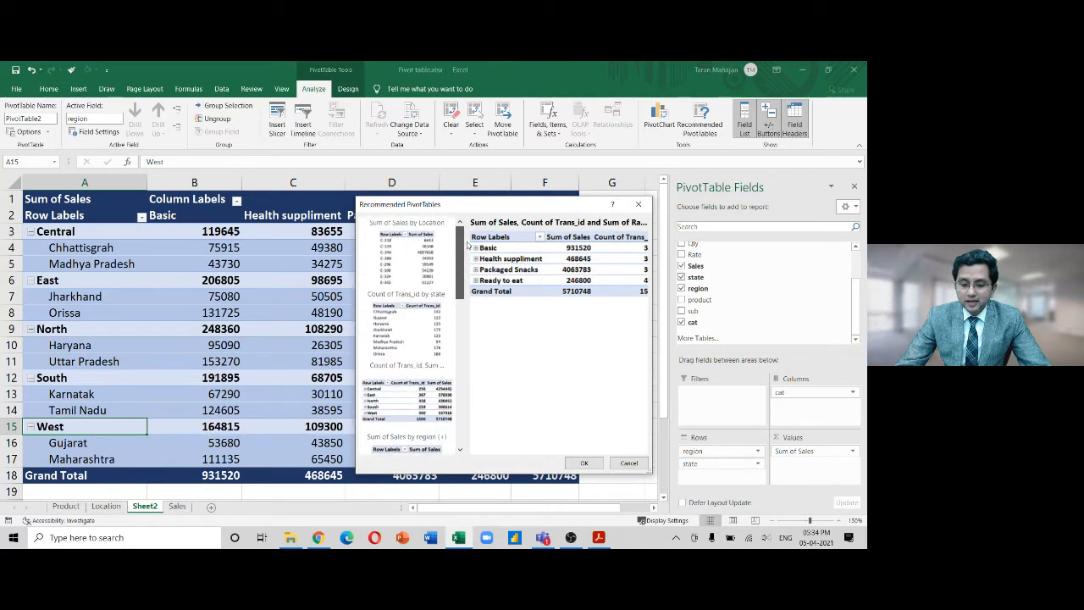
scroll(464, 254, down, 1)
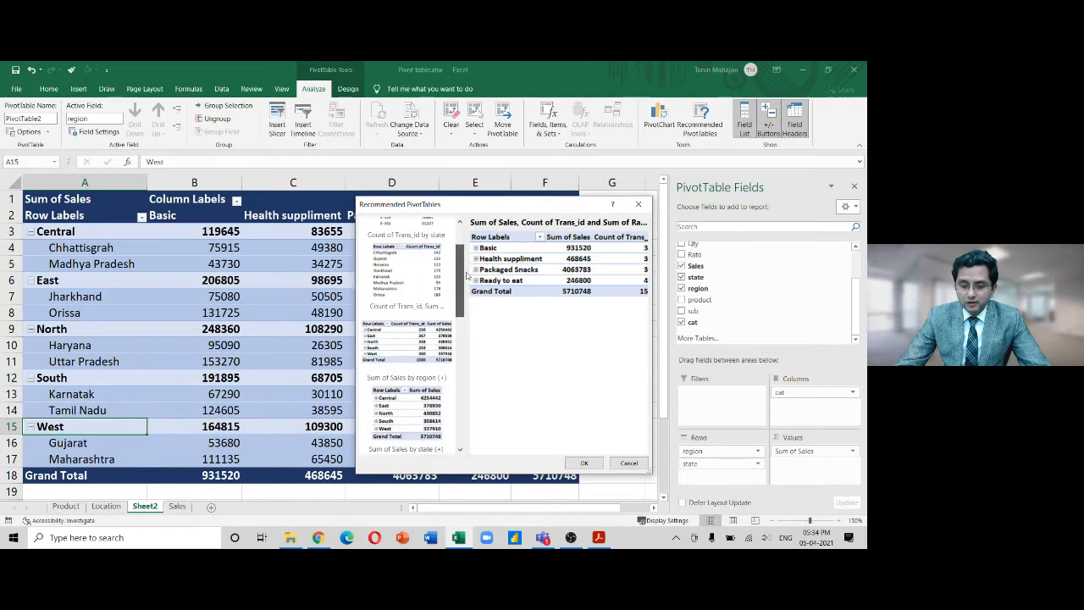
click(413, 330)
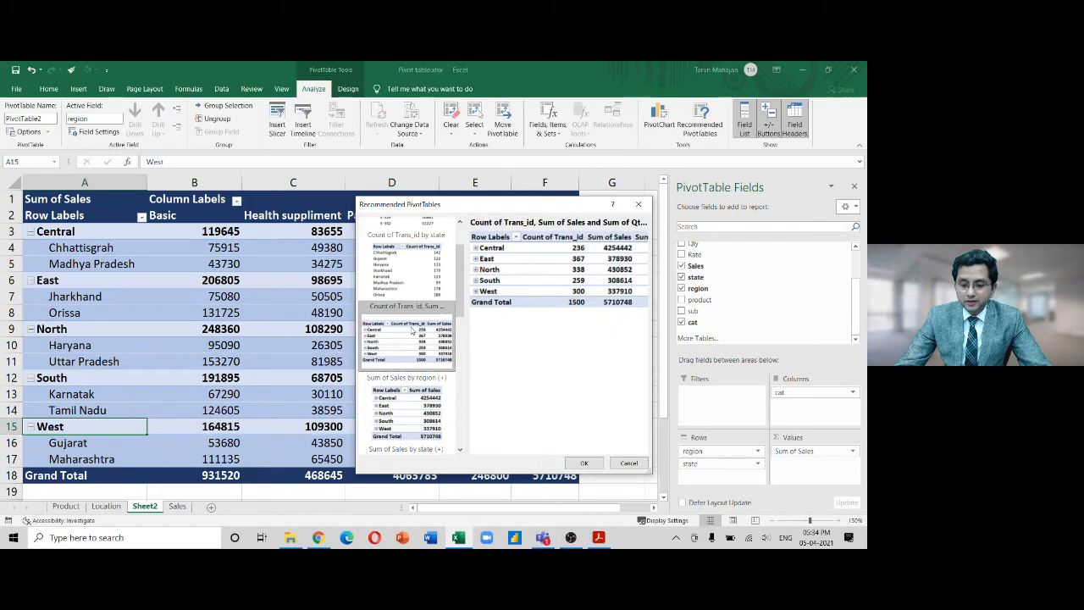
click(584, 464)
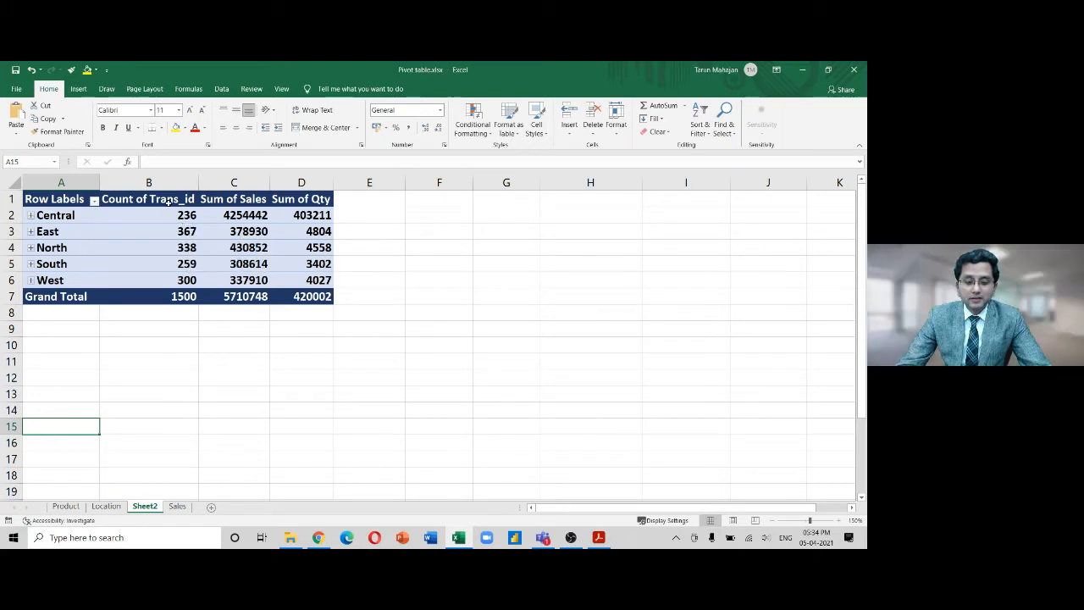
Check the Count of Trans_id, Sum of Sales and Sum of Qty totals, then go to the Sales sheet
drag(186, 216, 183, 296)
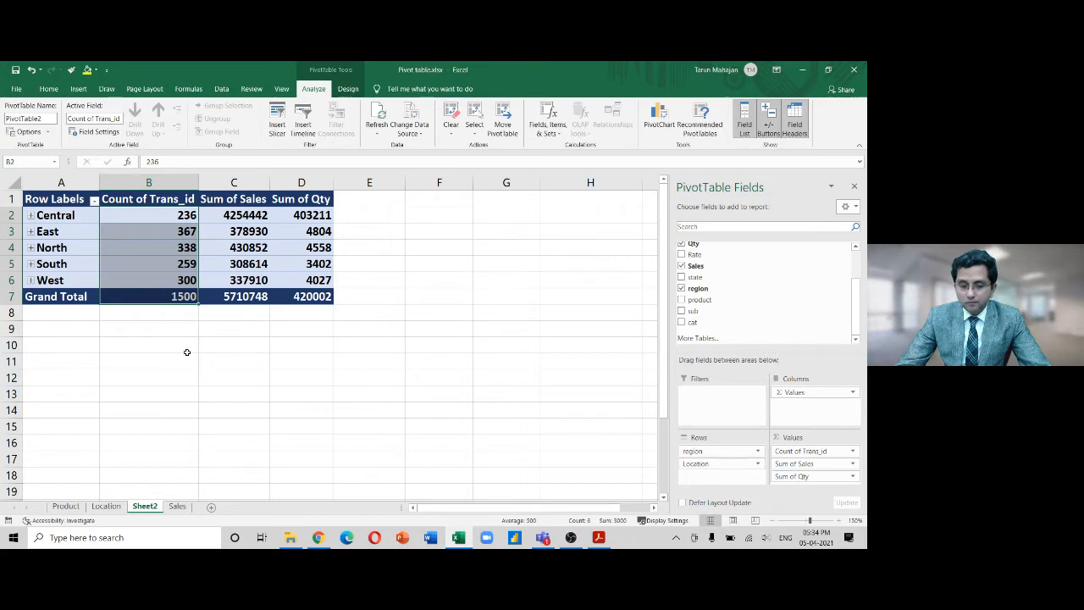
drag(247, 215, 246, 295)
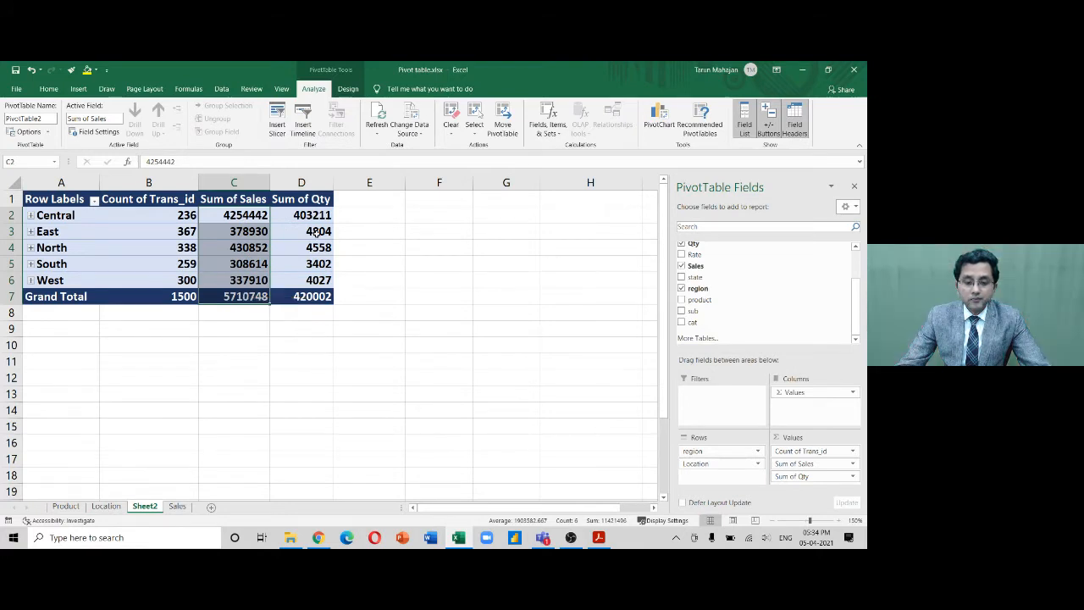
drag(312, 214, 309, 296)
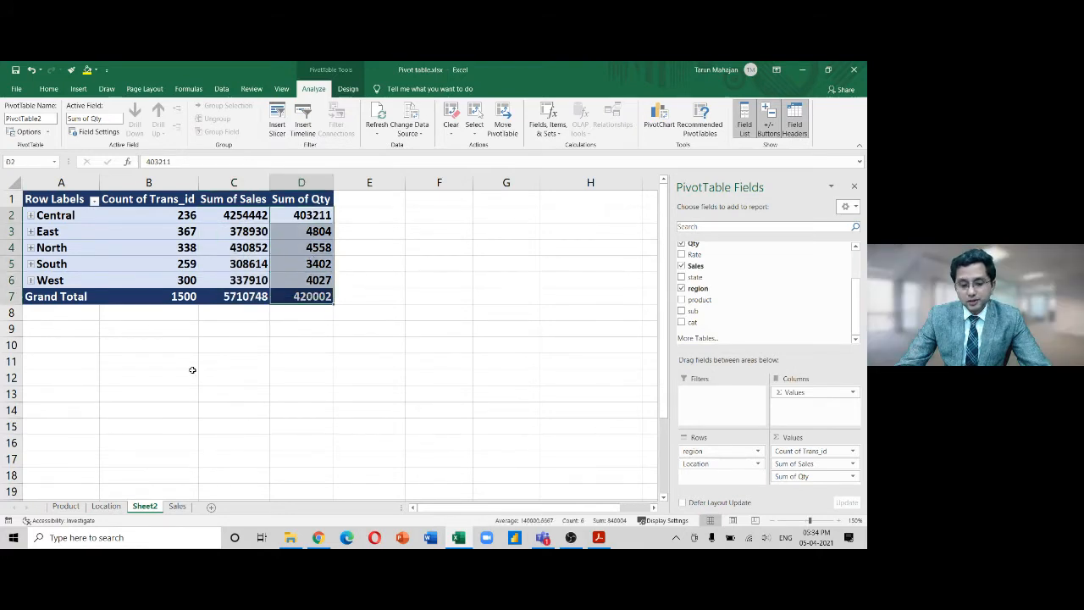
drag(187, 212, 180, 315)
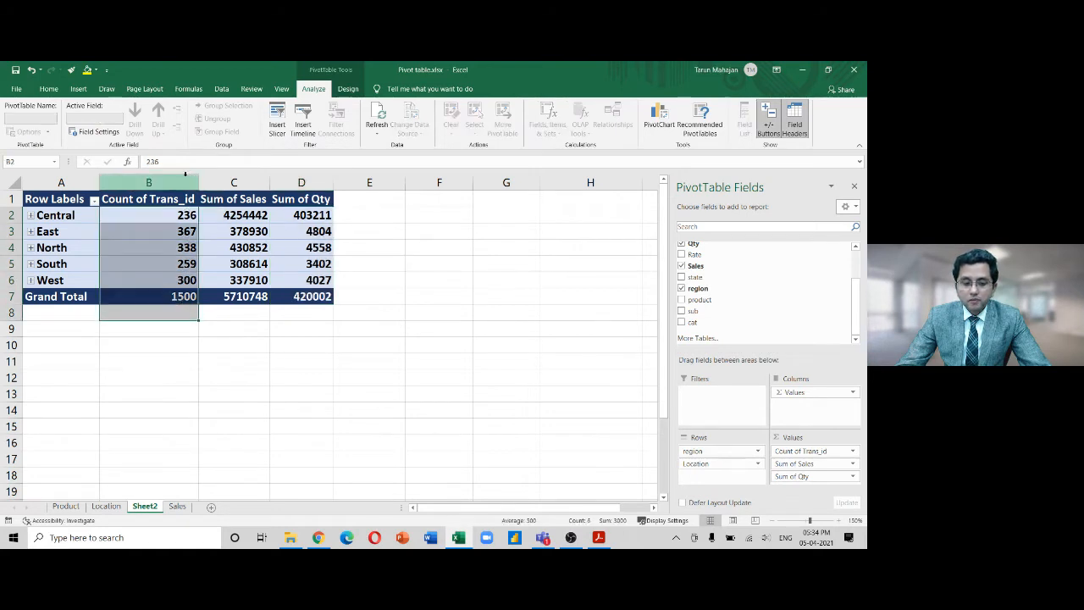
click(149, 182)
mouse_move(302, 183)
mouse_down()
mouse_move(242, 182)
mouse_move(302, 182)
mouse_up()
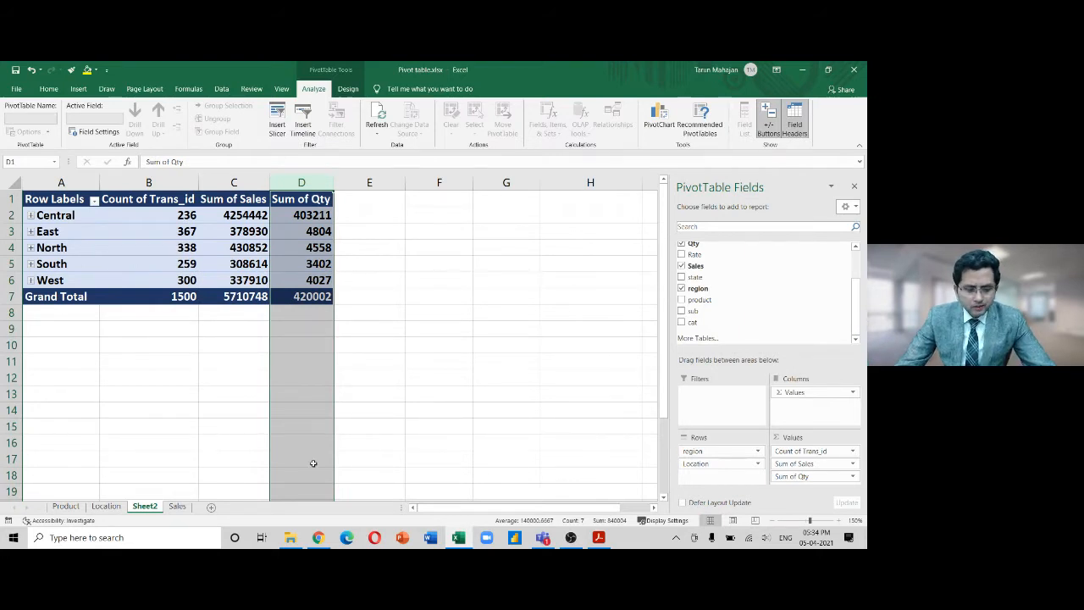
click(177, 506)
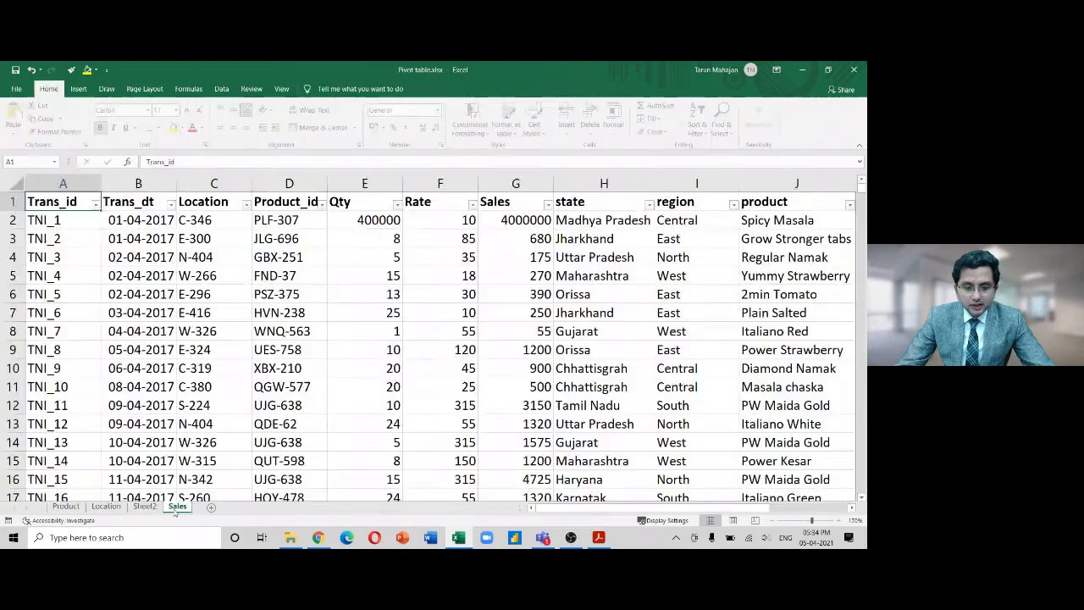
Correct the first transaction's Qty in E2 from 400000 to 4
click(392, 219)
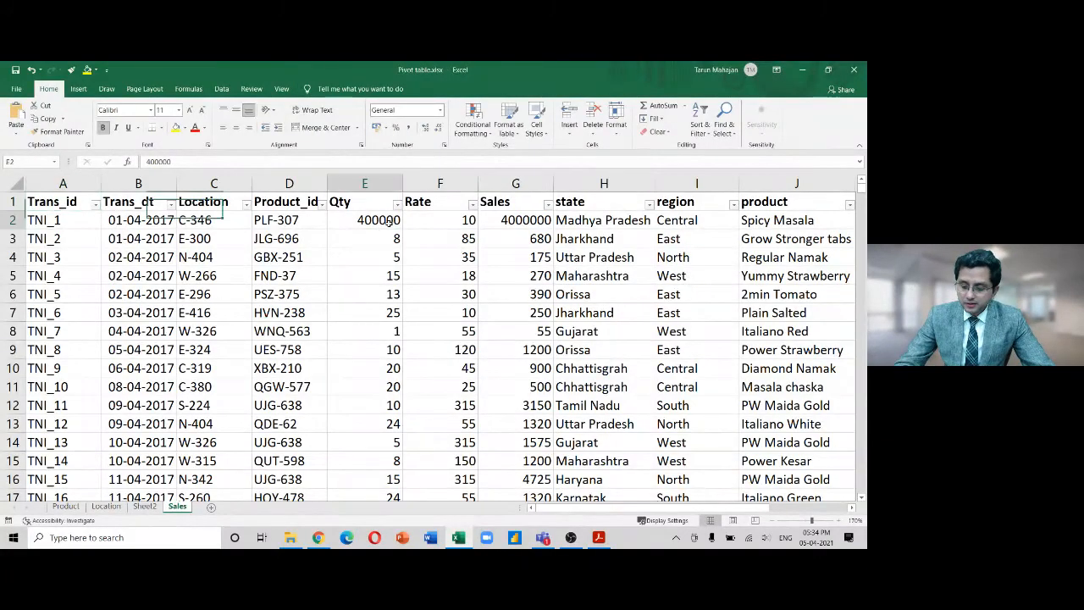
text(4)
key(Return)
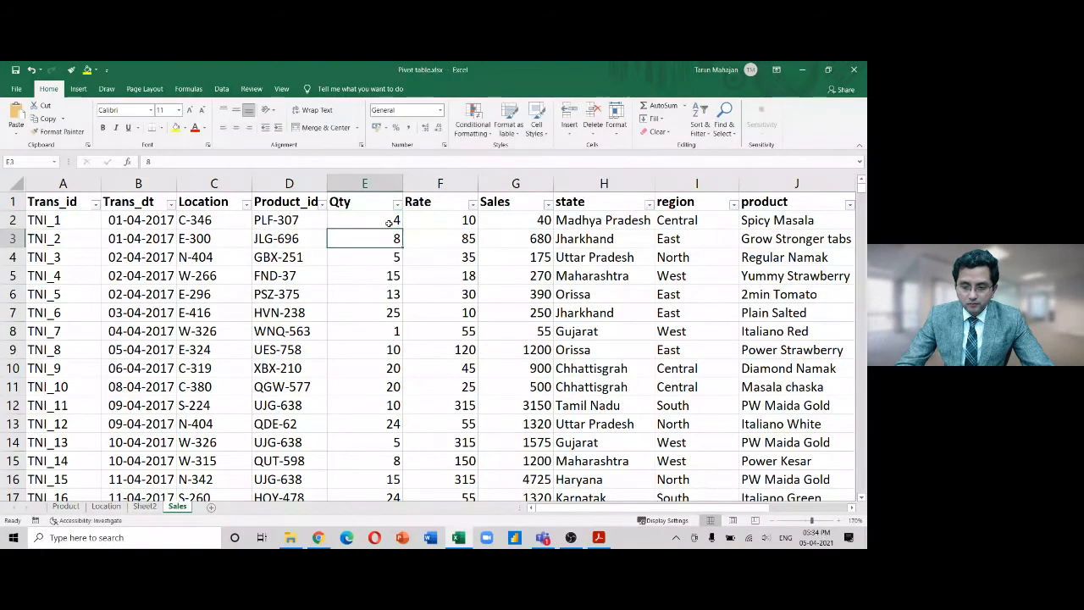
Refresh the Sheet2 pivot so sales total 1710788 and qty 20006
click(145, 506)
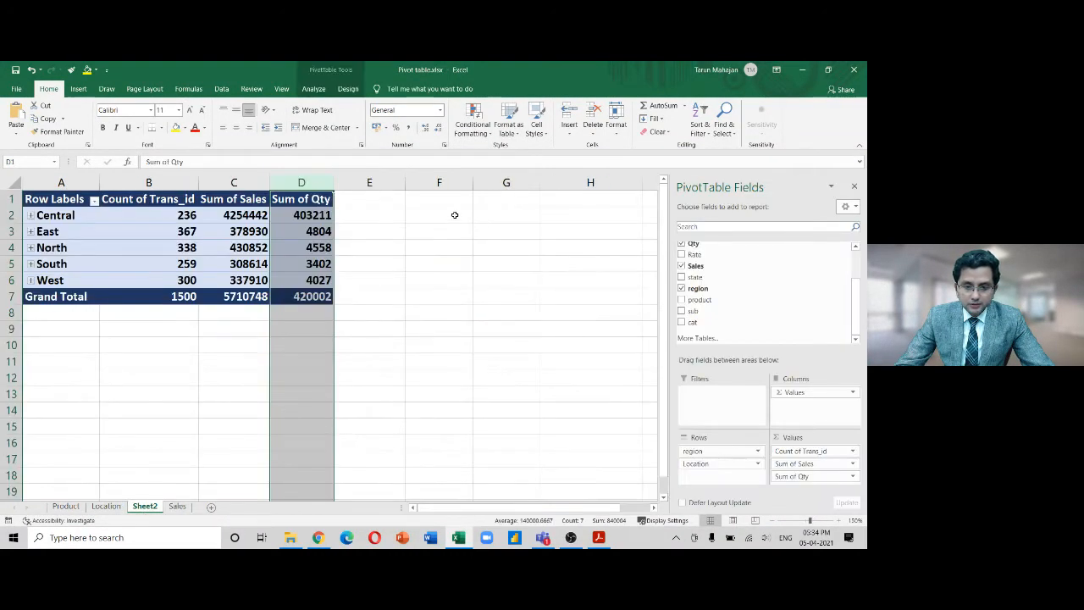
click(453, 214)
click(252, 243)
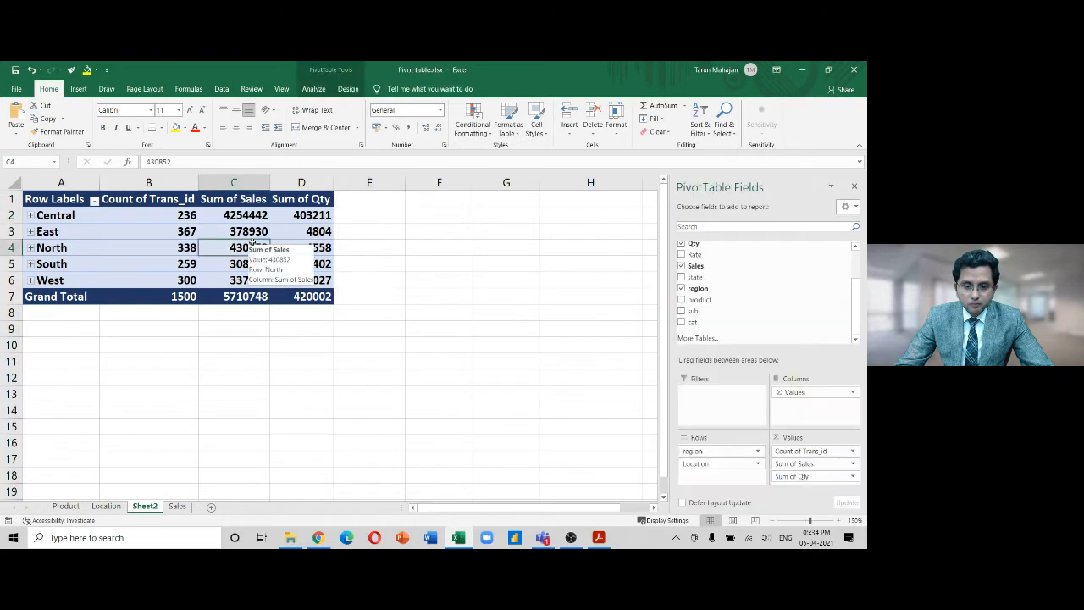
click(313, 90)
click(379, 116)
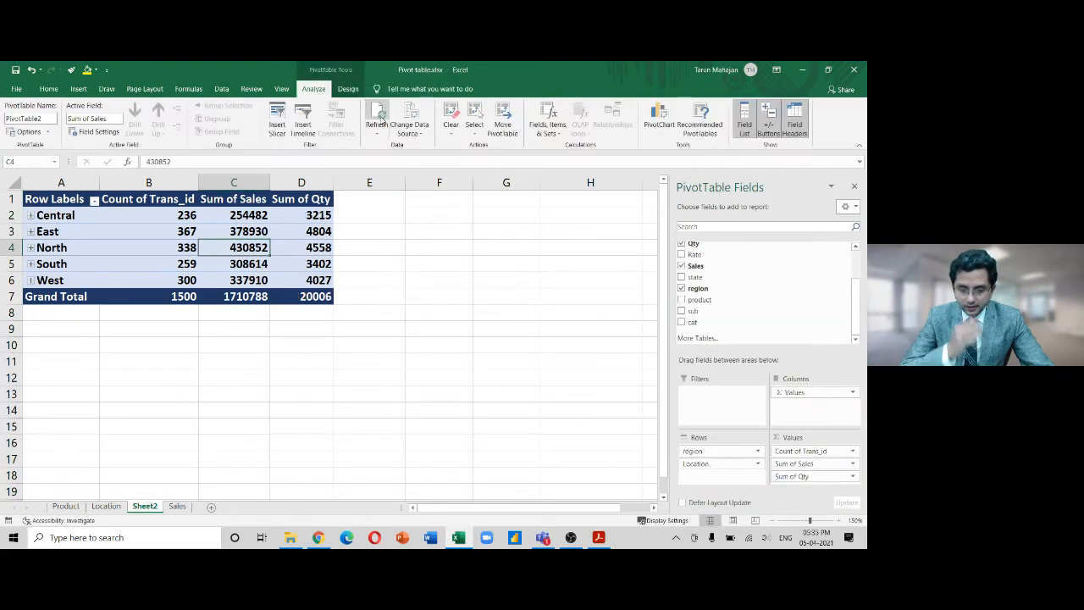
click(303, 183)
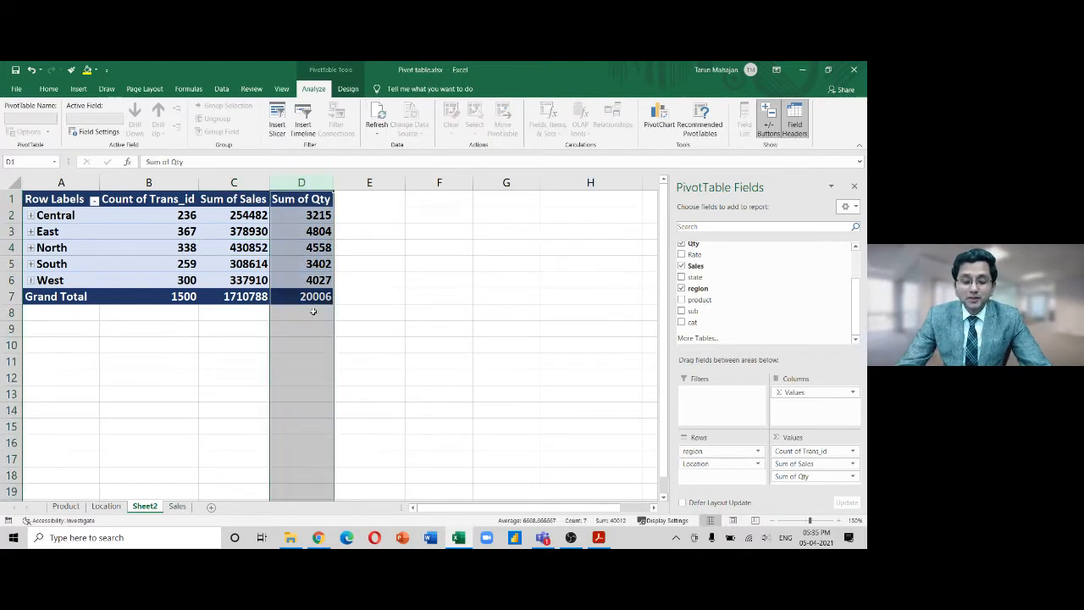
click(235, 182)
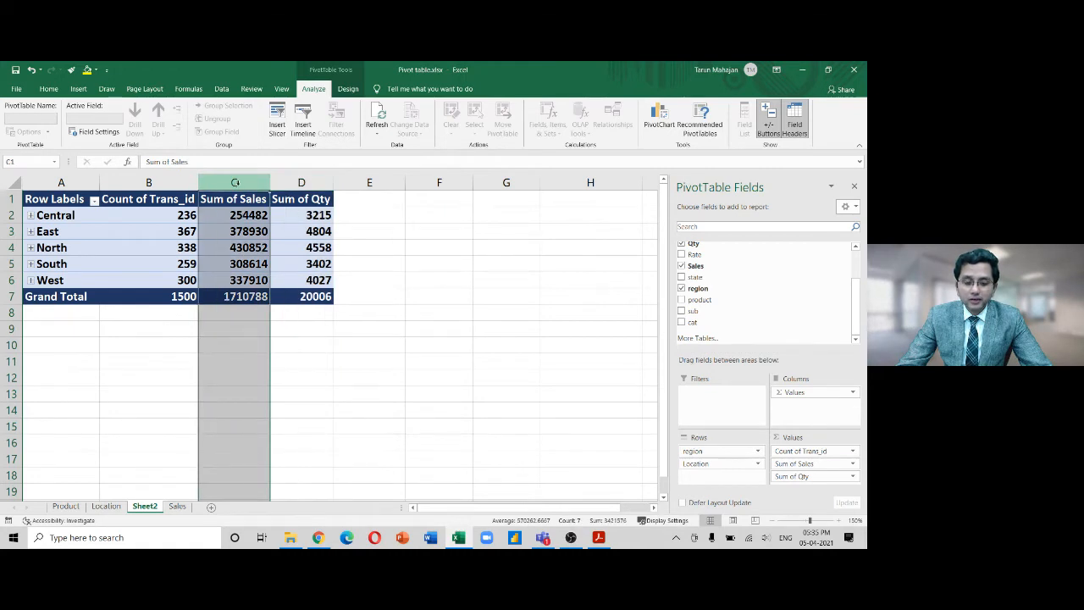
click(160, 183)
click(161, 182)
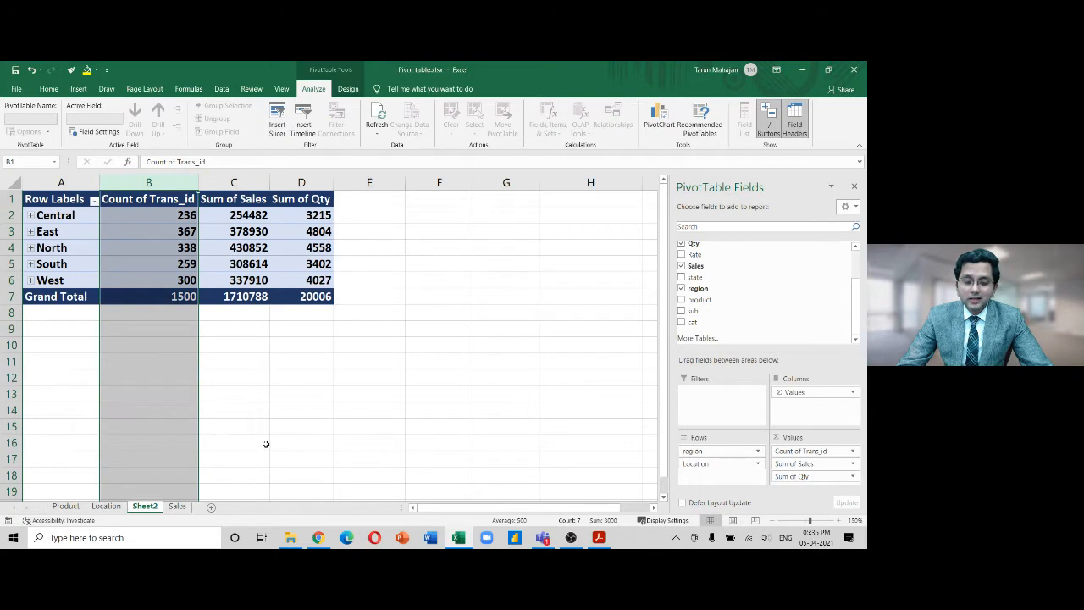
click(77, 183)
click(159, 182)
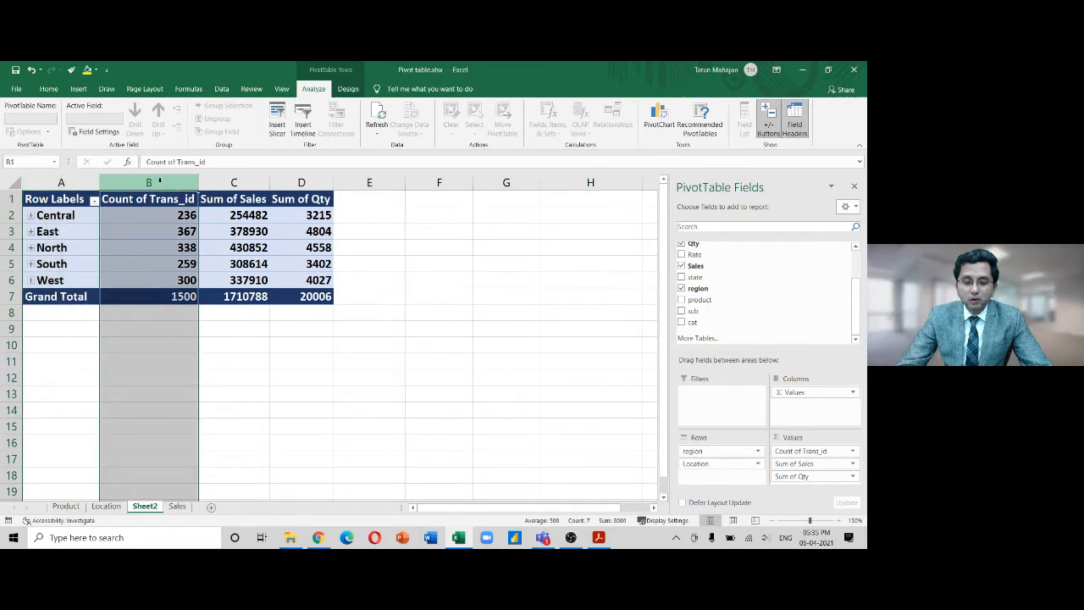
click(306, 182)
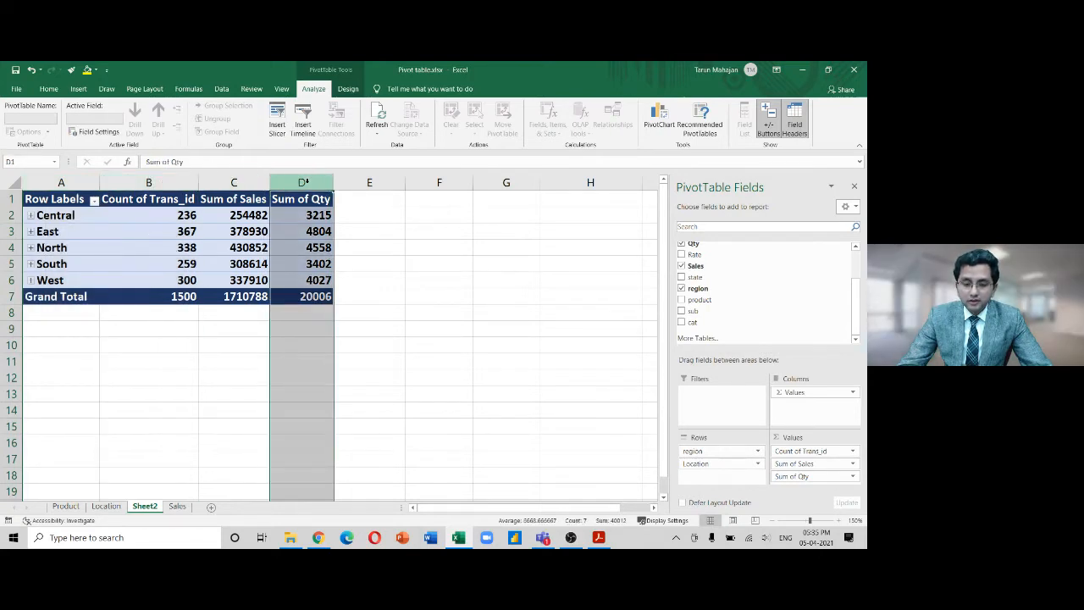
click(234, 182)
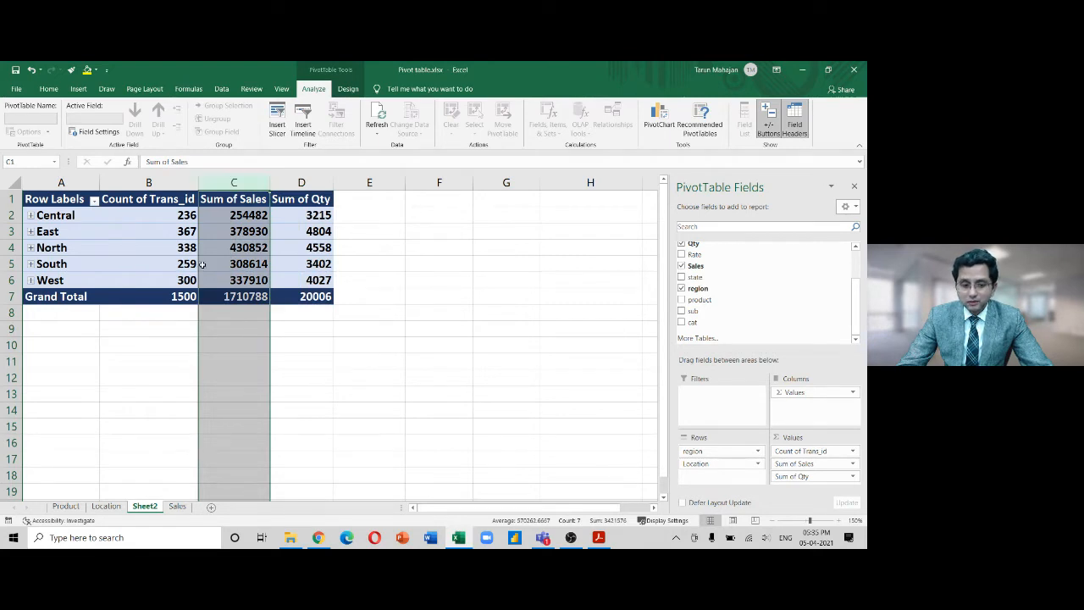
mouse_move(202, 265)
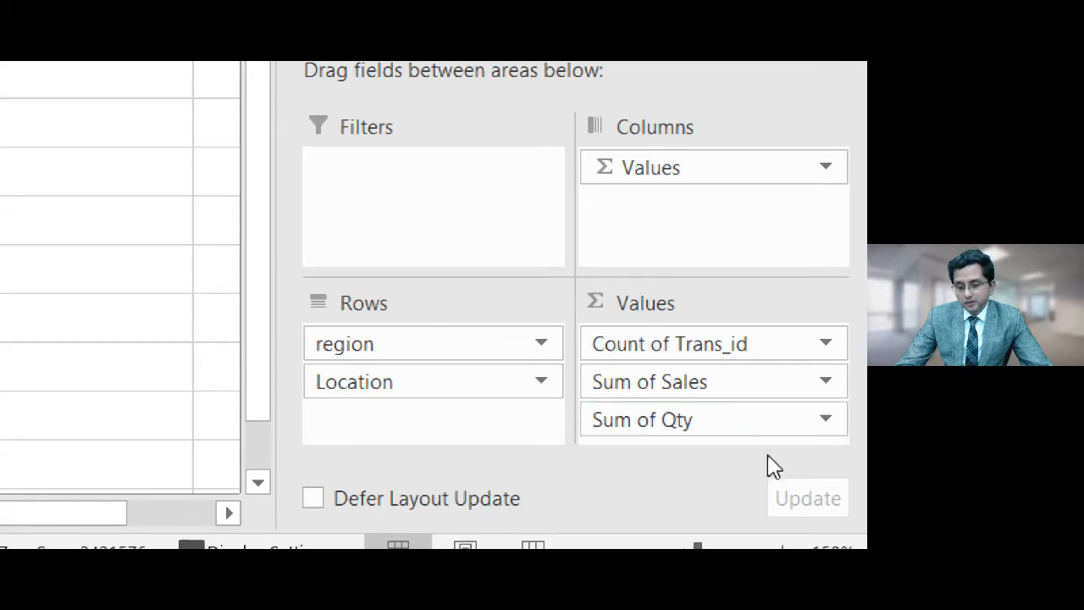
Move Sum of Qty ahead of Sum of Sales, then undo removing the Values field
drag(713, 429, 723, 387)
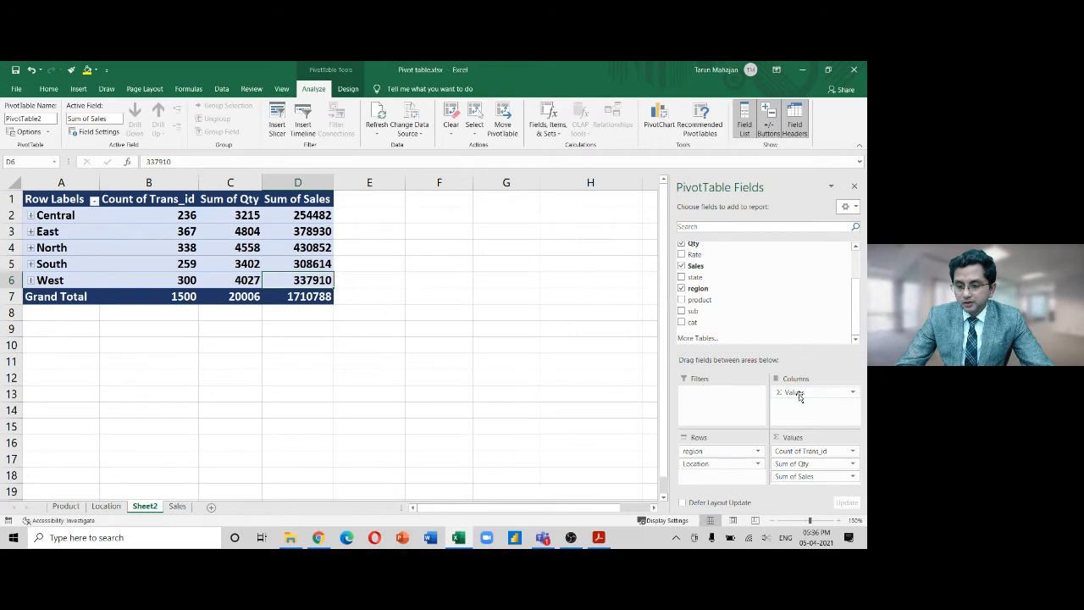
drag(799, 397, 620, 422)
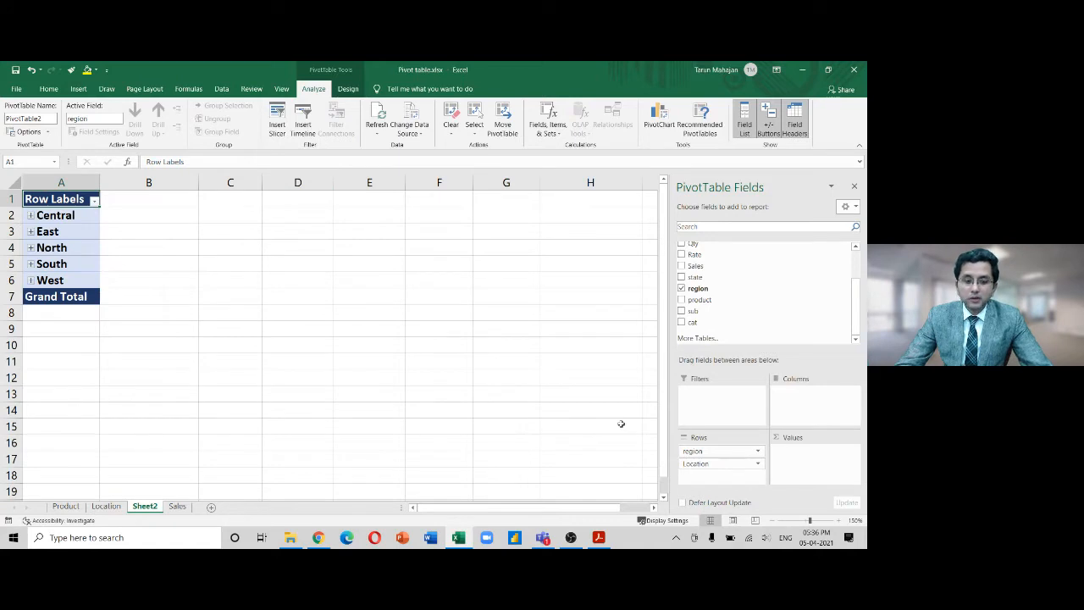
key(ctrl+z)
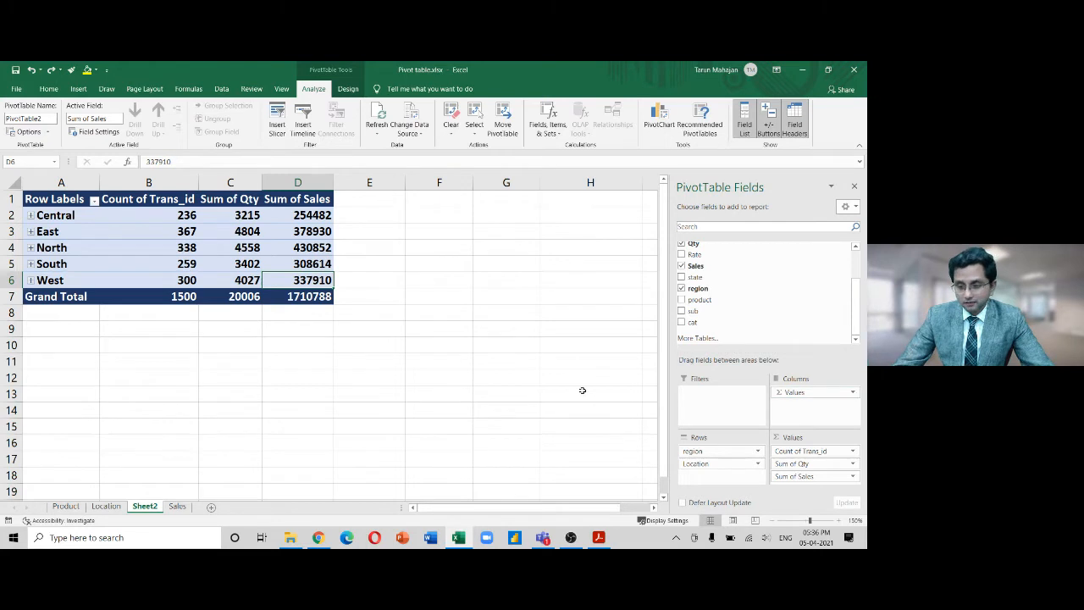
Expand Central, East, North, South and West, and select Central locations C-218 to C-380
click(31, 215)
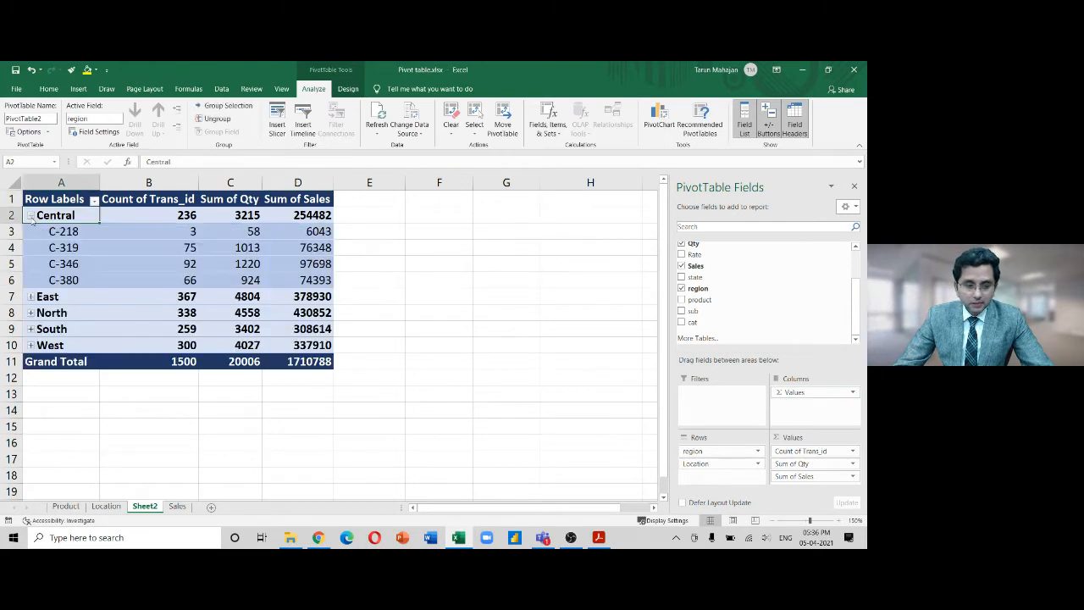
click(30, 296)
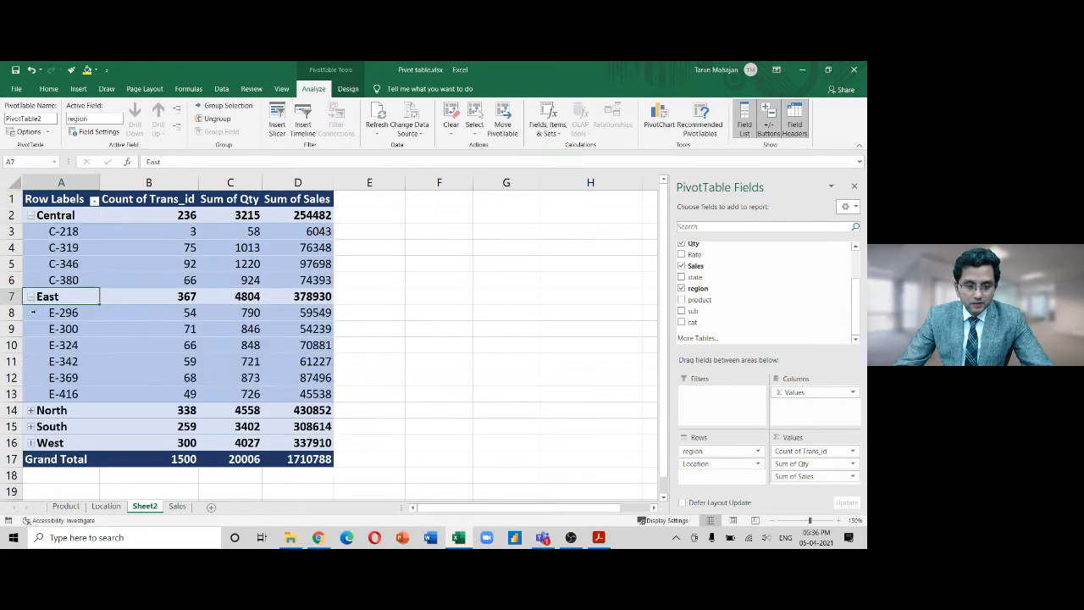
click(31, 410)
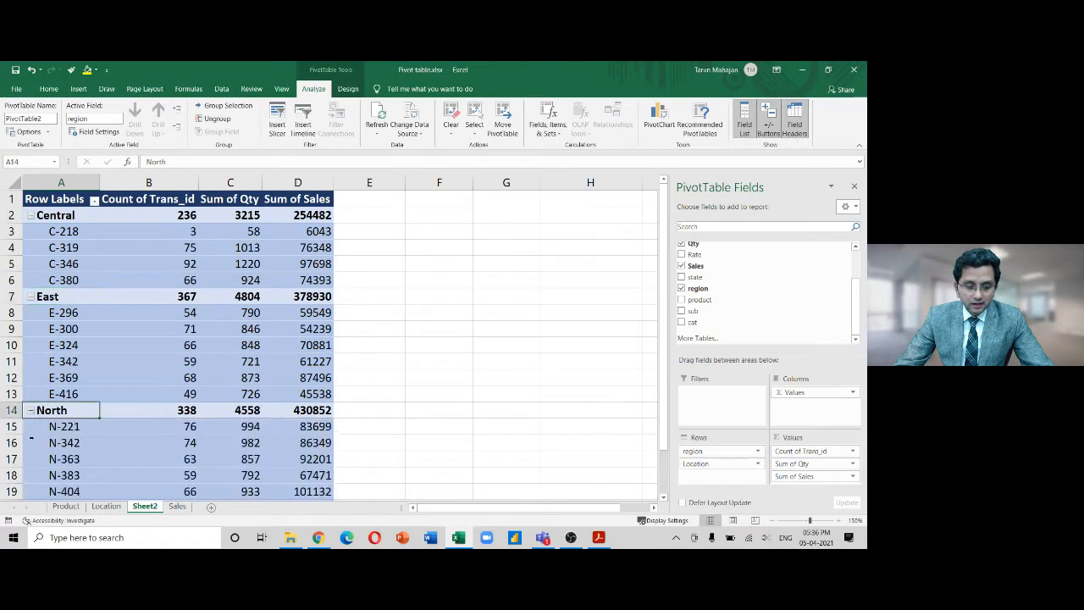
click(429, 349)
click(53, 231)
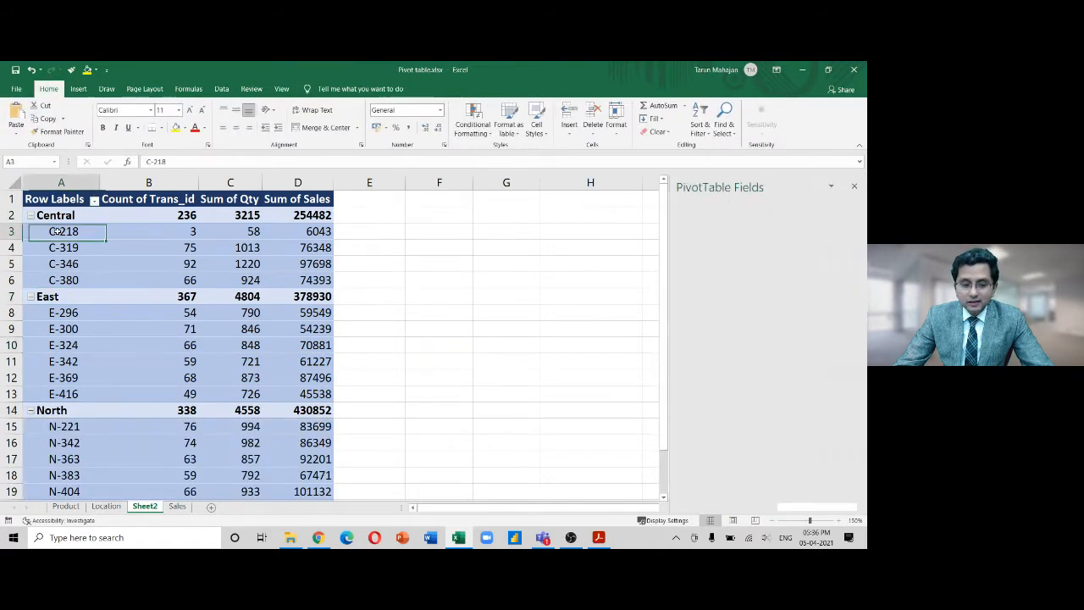
scroll(479, 347, down, 7)
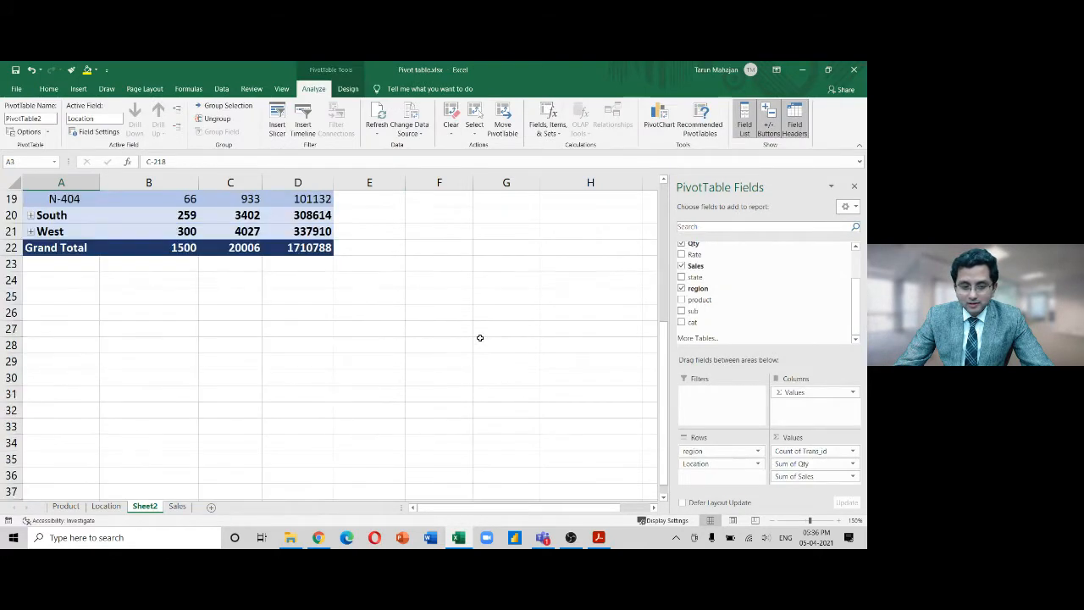
scroll(480, 343, up, 6)
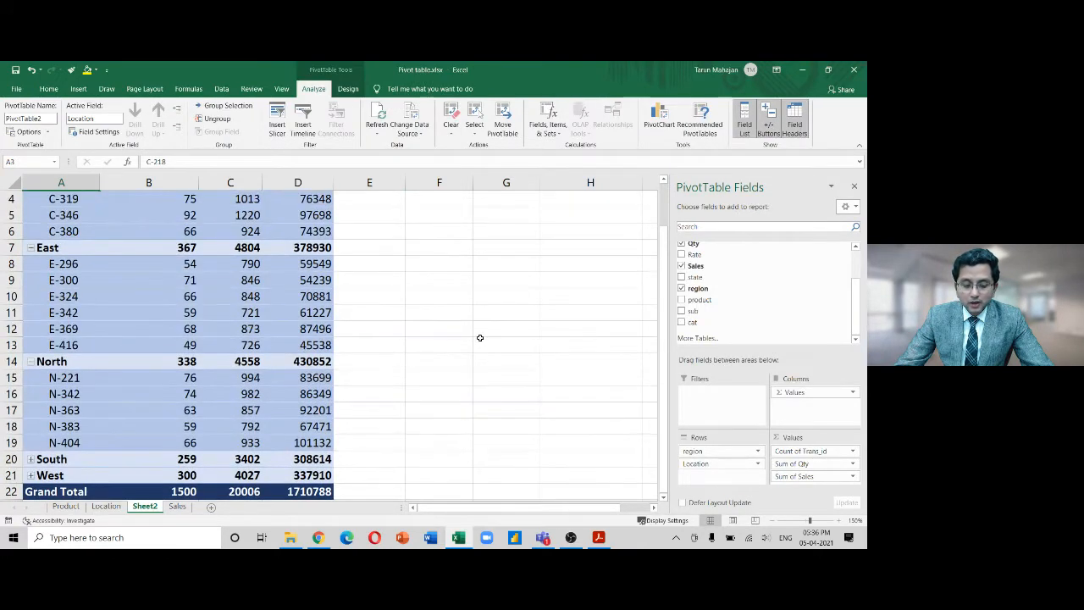
scroll(480, 338, down, 3)
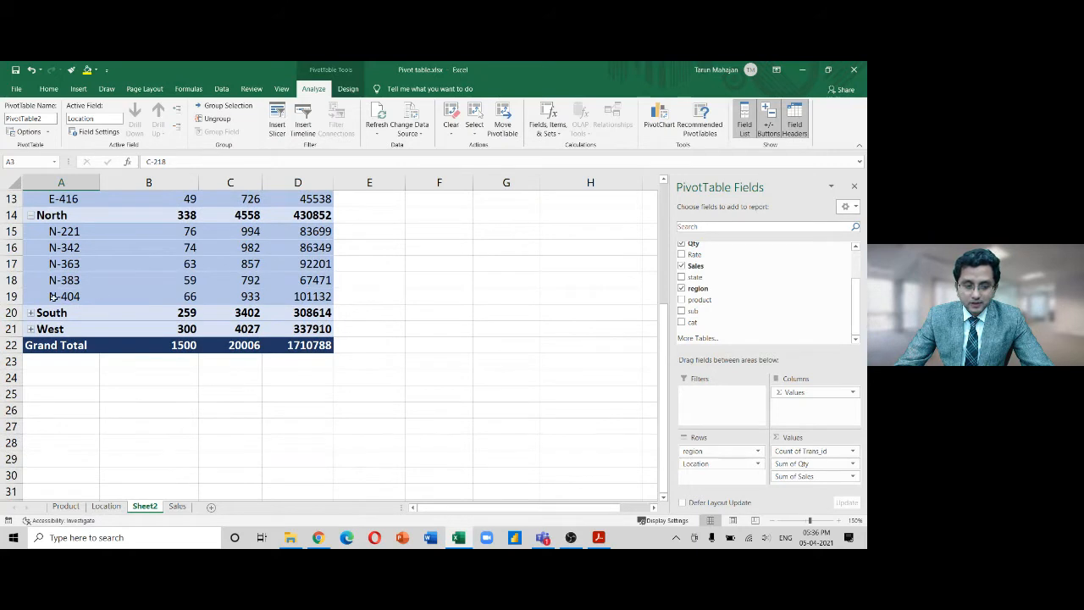
click(31, 314)
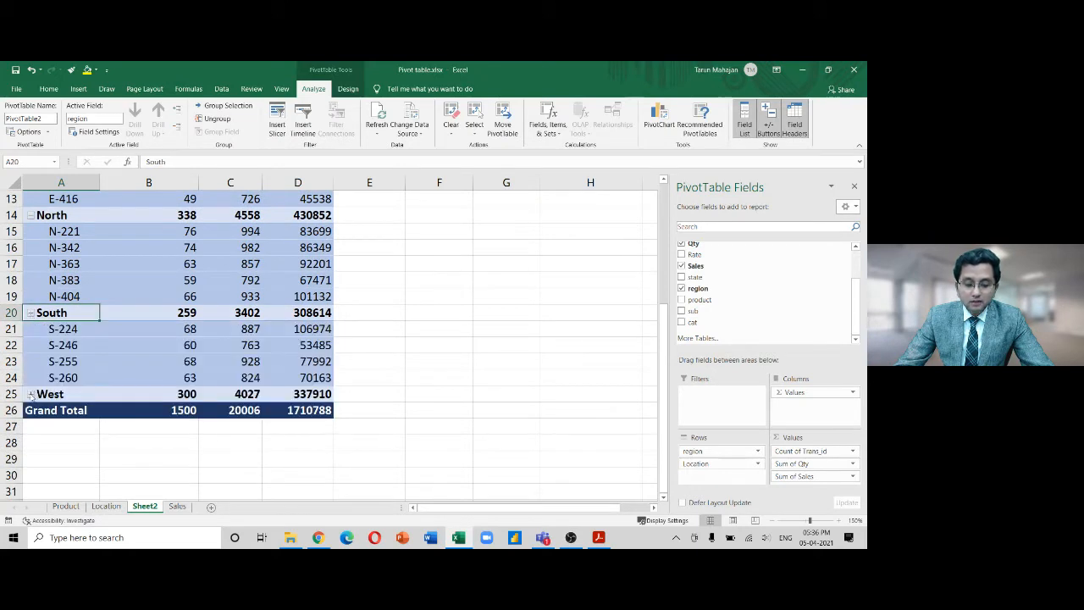
click(31, 394)
scroll(391, 285, up, 4)
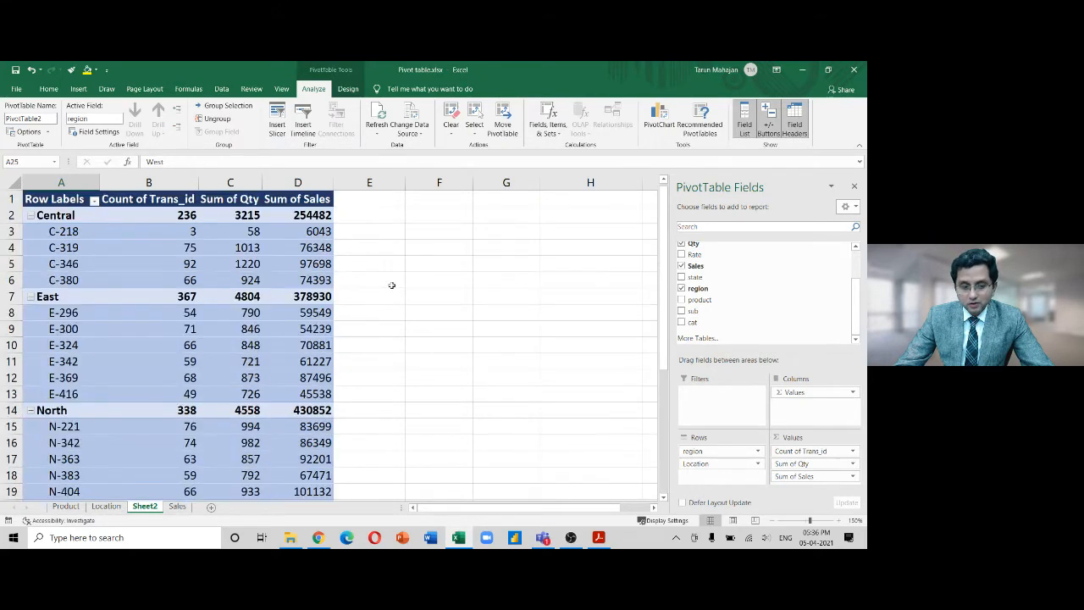
drag(83, 233, 68, 280)
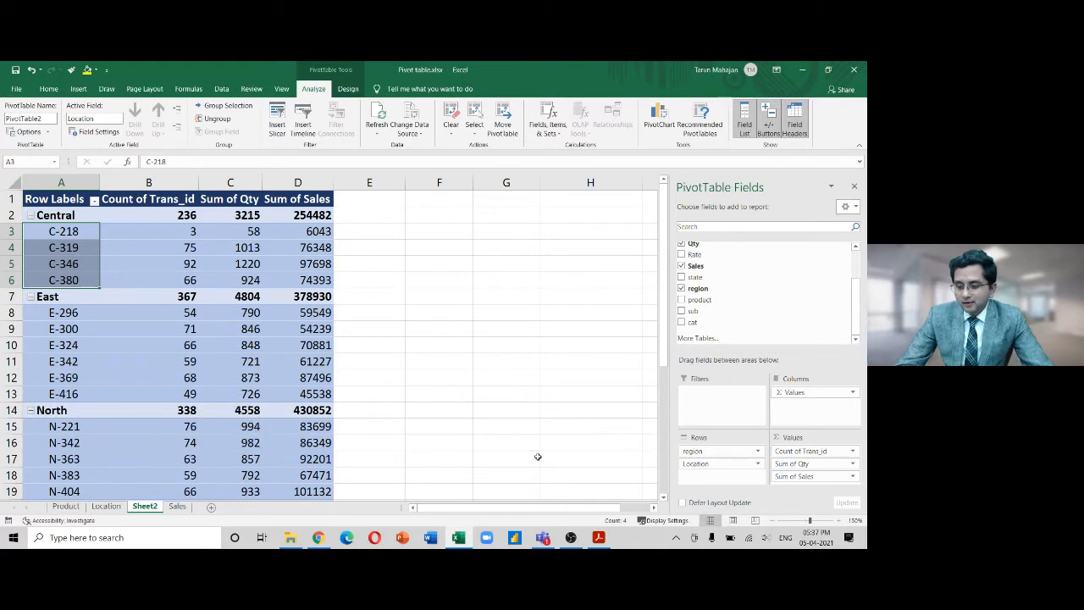
Undo back to the Sum of Sales pivot by region and state across category columns
drag(857, 302, 859, 224)
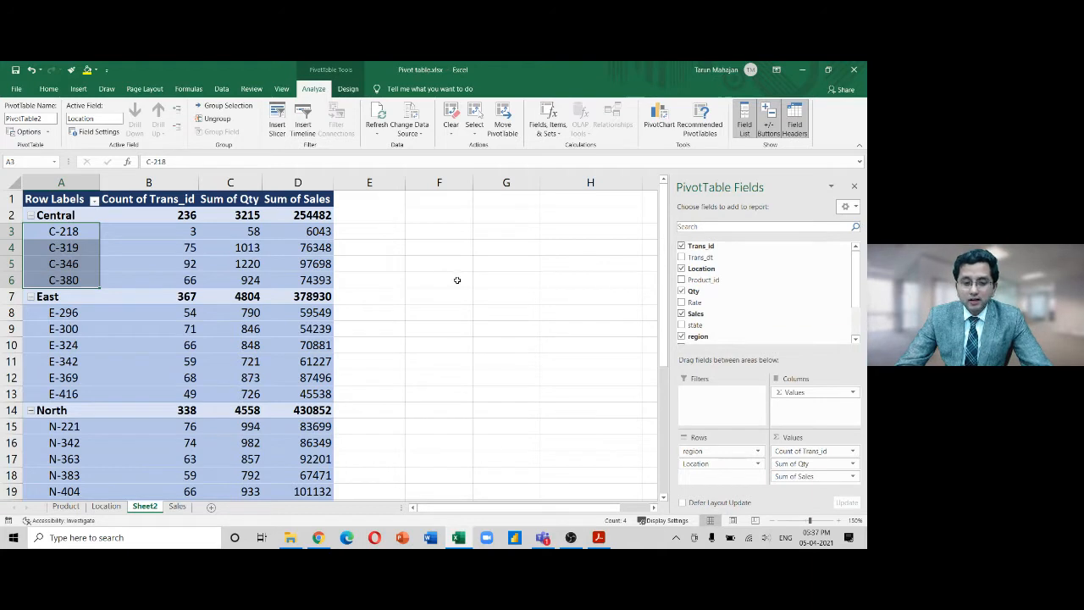
key(ctrl+z)
key(ctrl+z)
key(ctrl+z)
key(ctrl+z)
key(ctrl+z)
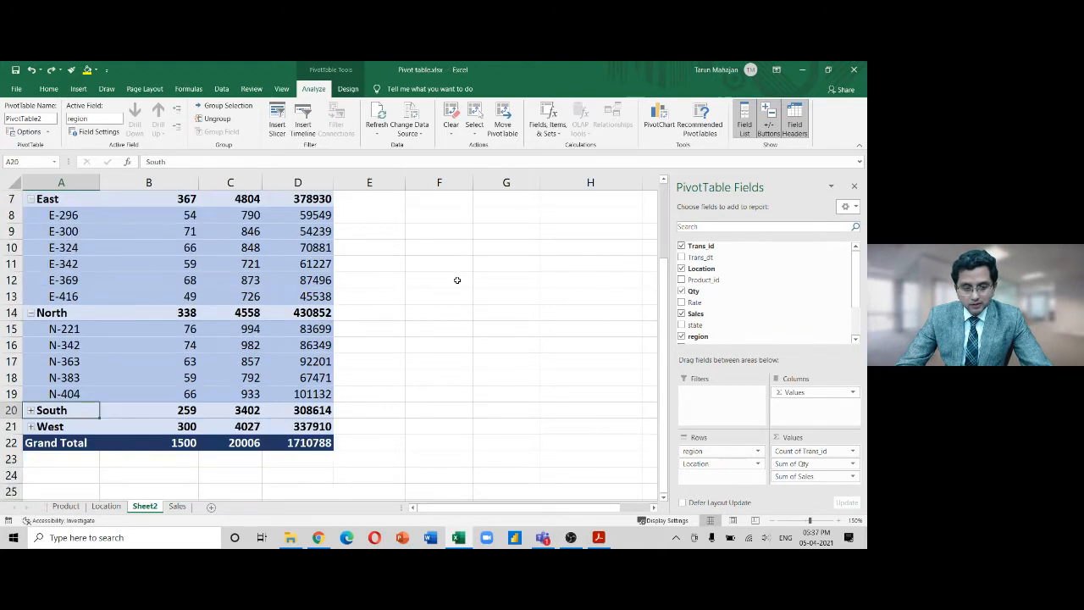
key(ctrl+z)
key(ctrl+z)
key(ctrl+z)
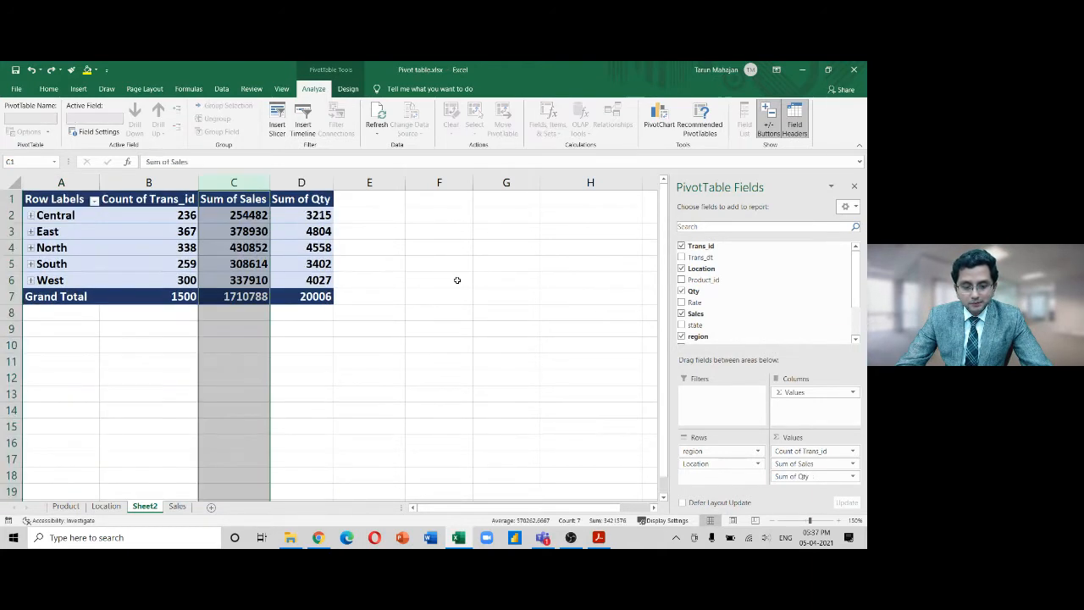
key(ctrl+z)
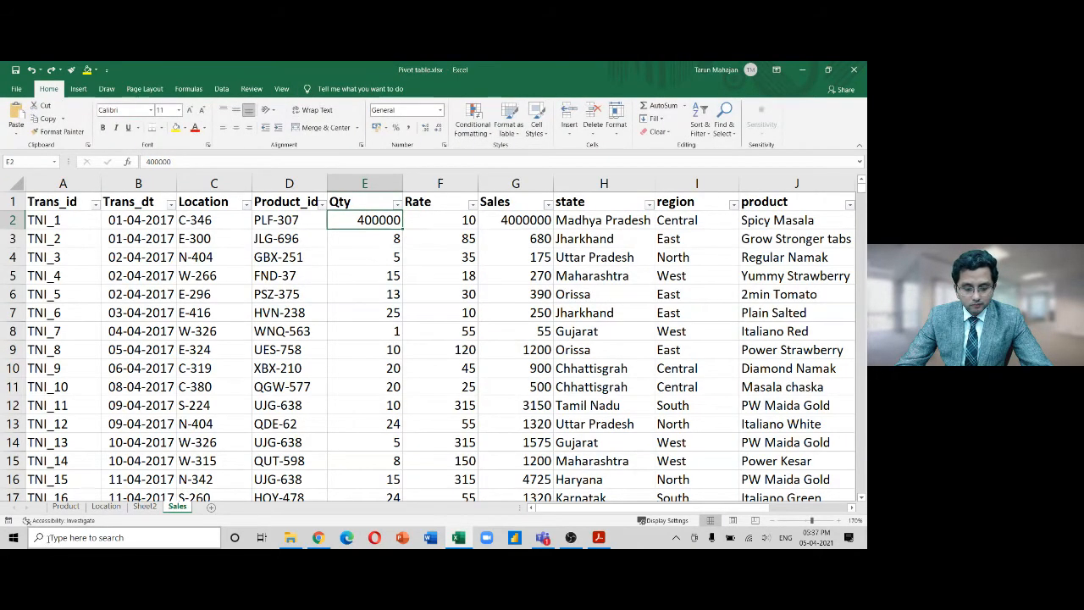
key(ctrl+z)
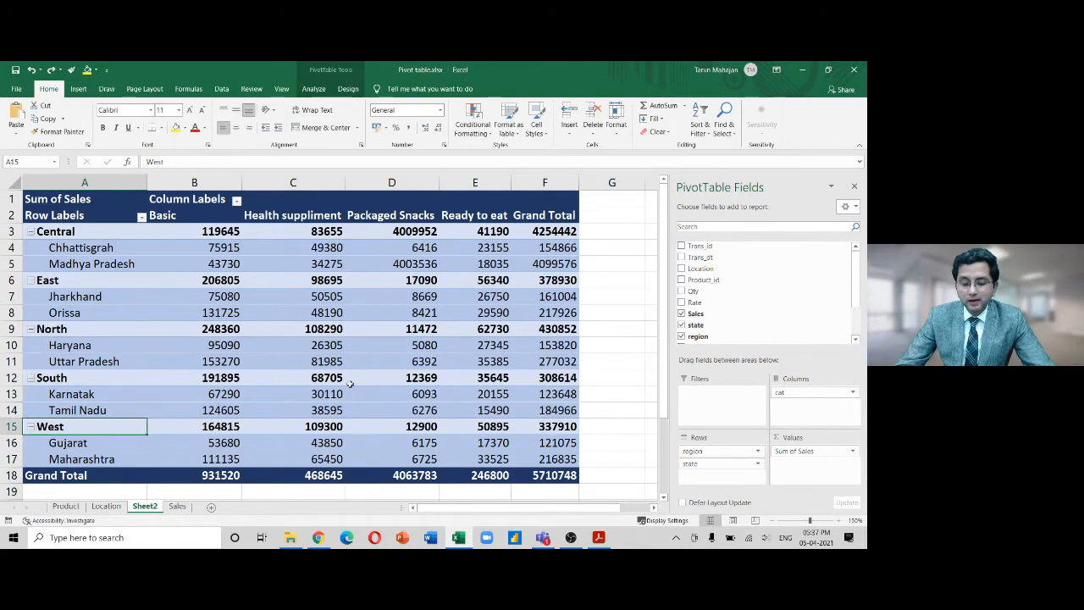
Collapse Central, East, North, South and West to single rows of category sales
click(314, 89)
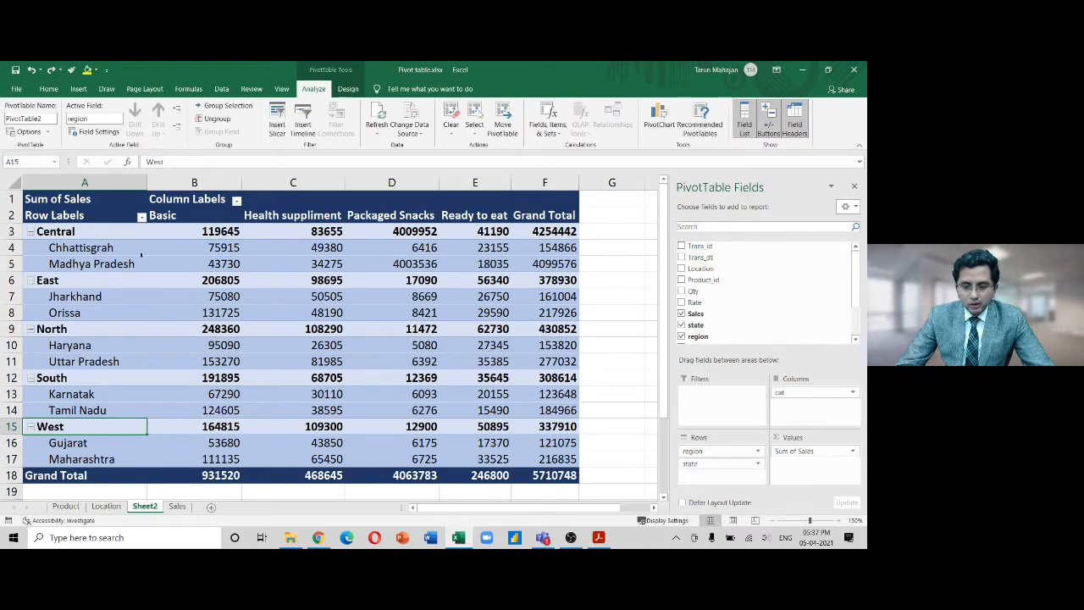
click(31, 231)
click(30, 247)
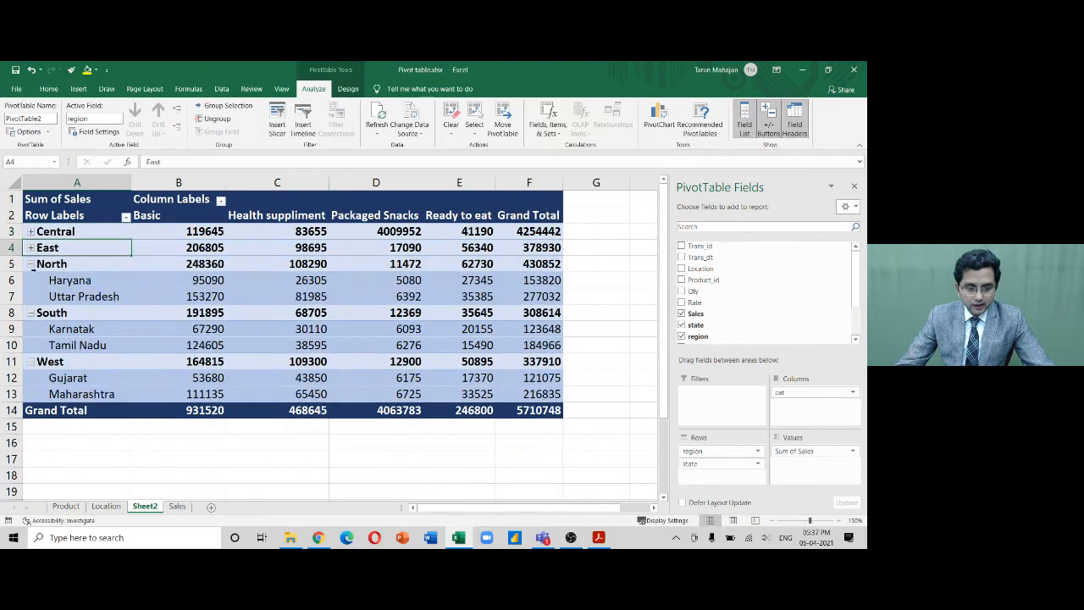
click(31, 264)
click(31, 279)
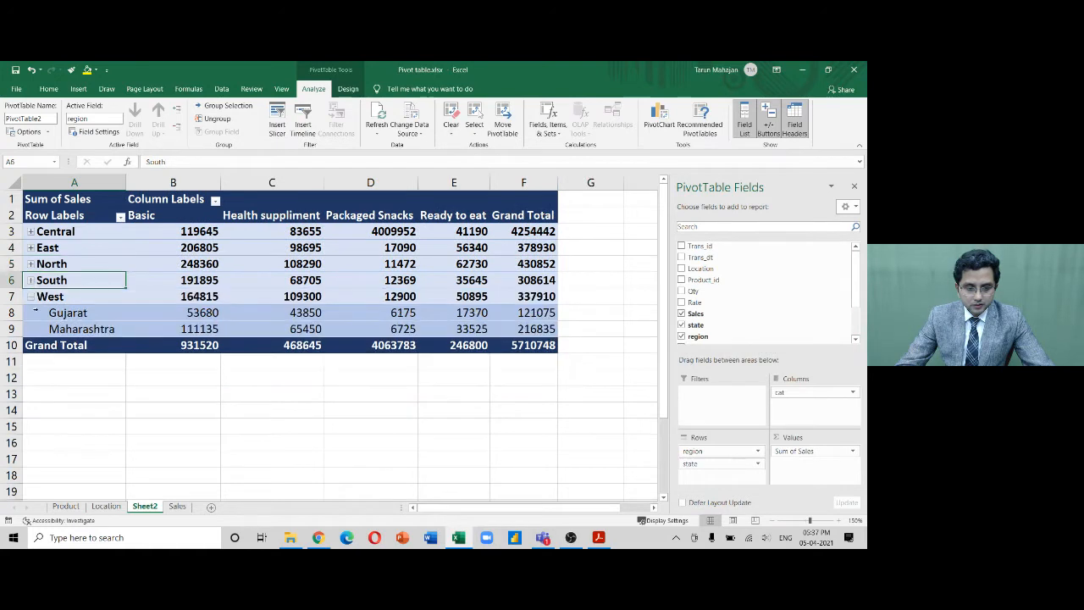
click(31, 297)
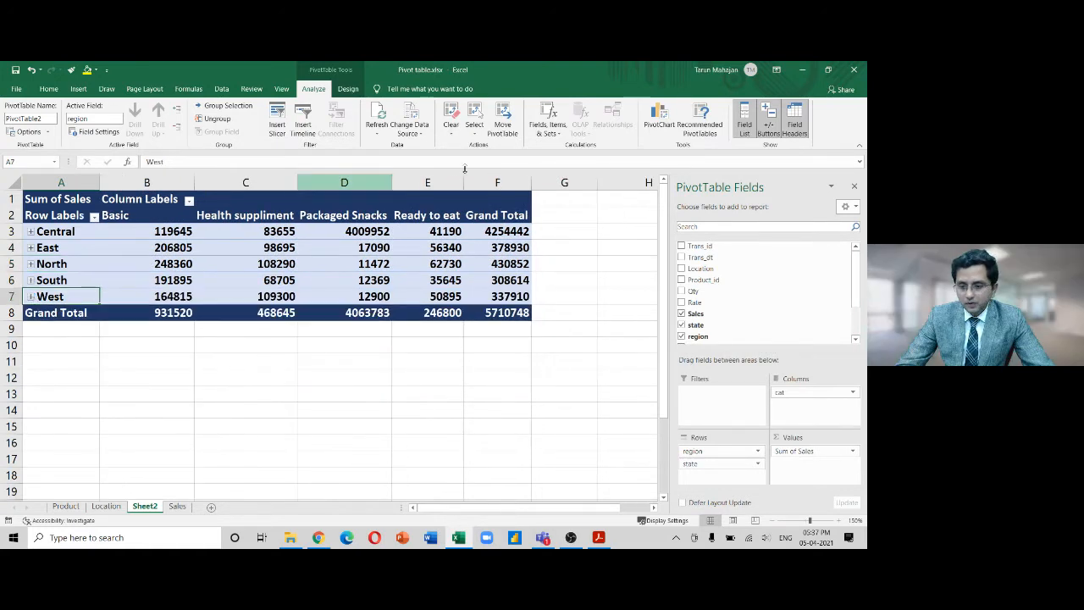
Cancel the chart insertion and change the Sales sheet's E2 quantity to 4
click(653, 125)
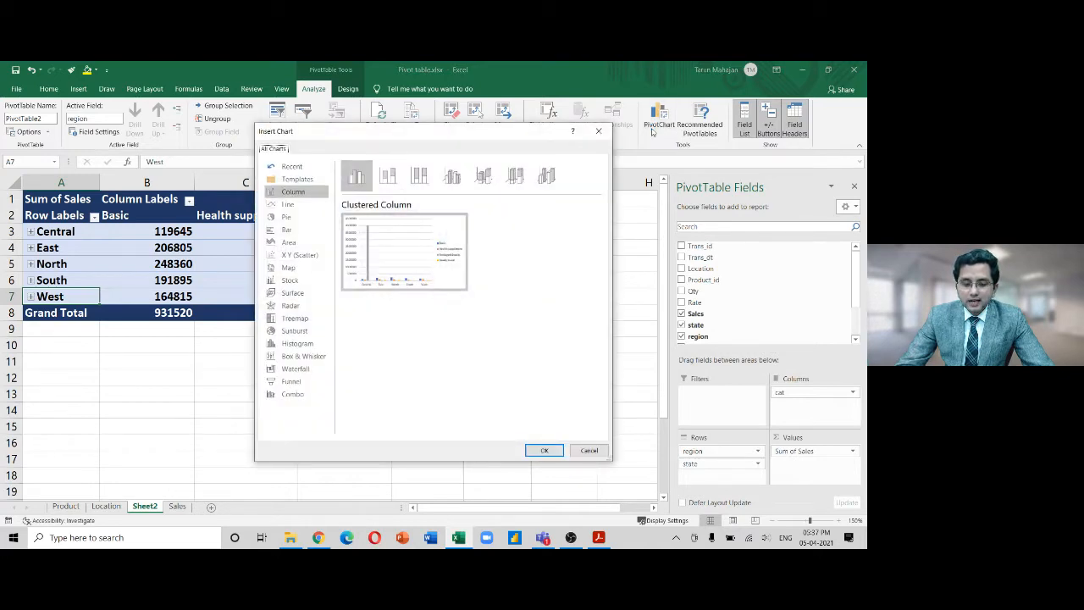
click(599, 131)
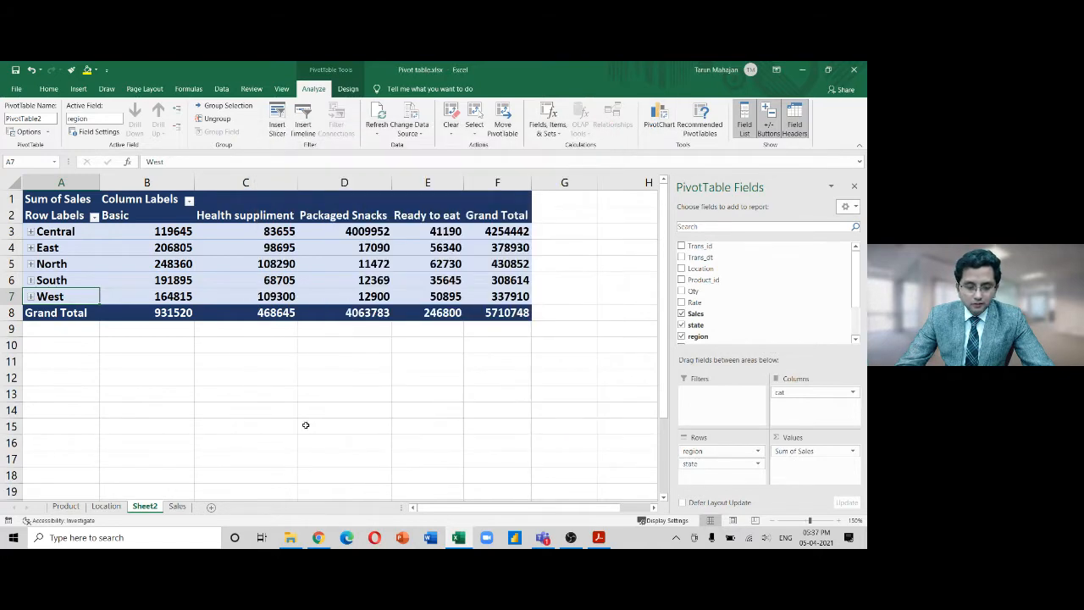
click(179, 507)
text(4)
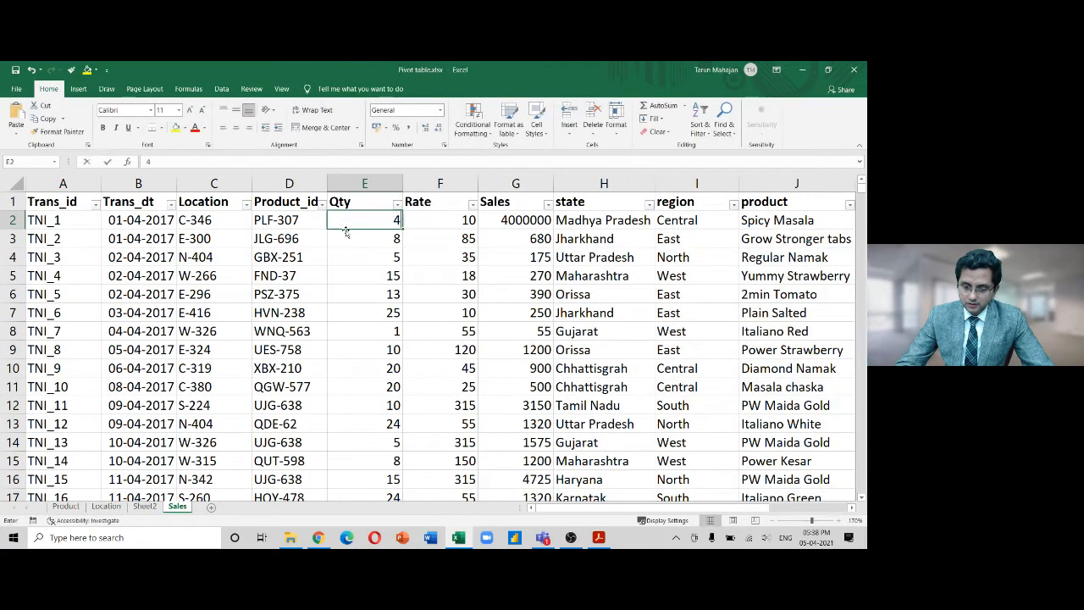
key(Return)
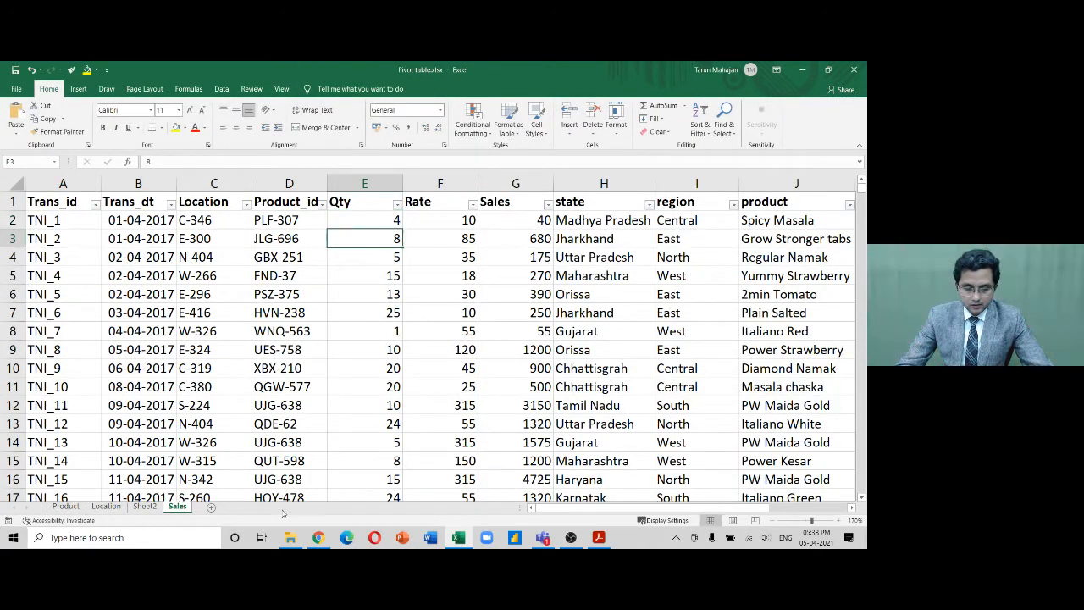
Refresh the Sheet2 pivot so Central Packaged Snacks shows 9992
click(140, 506)
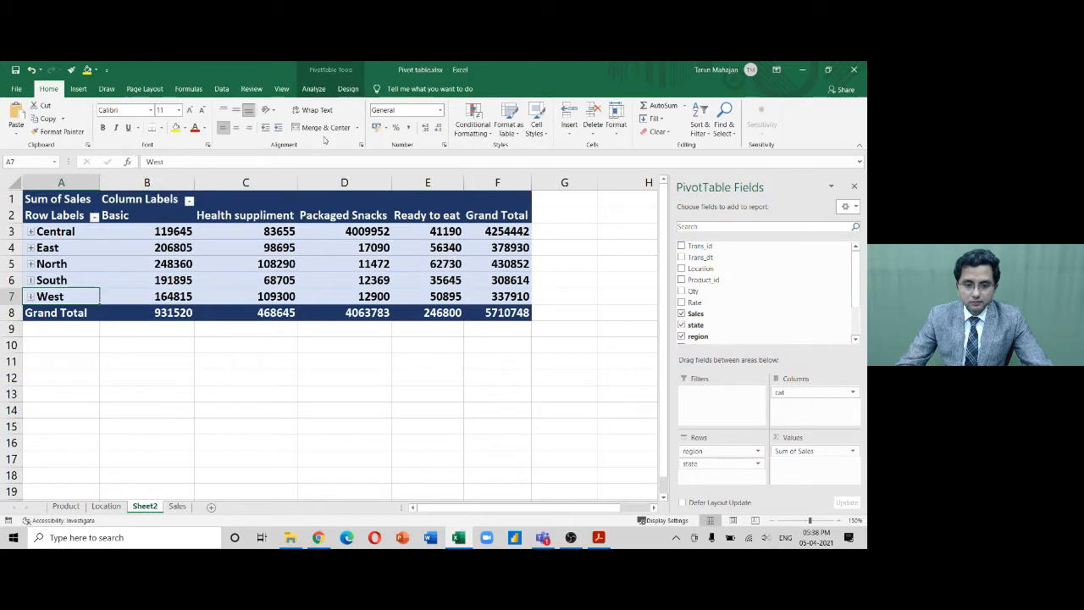
click(313, 88)
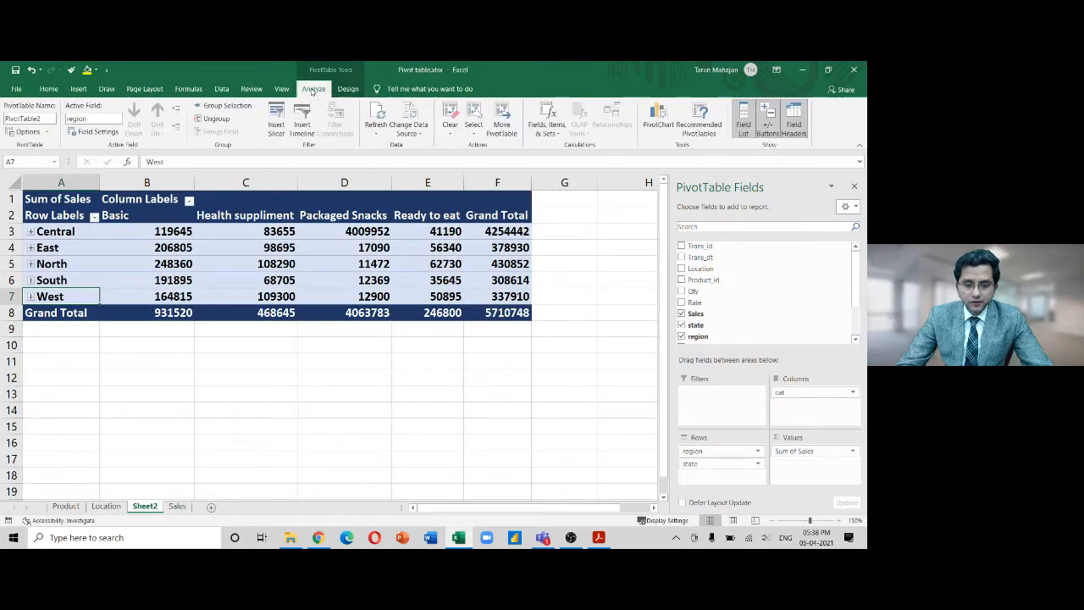
click(378, 121)
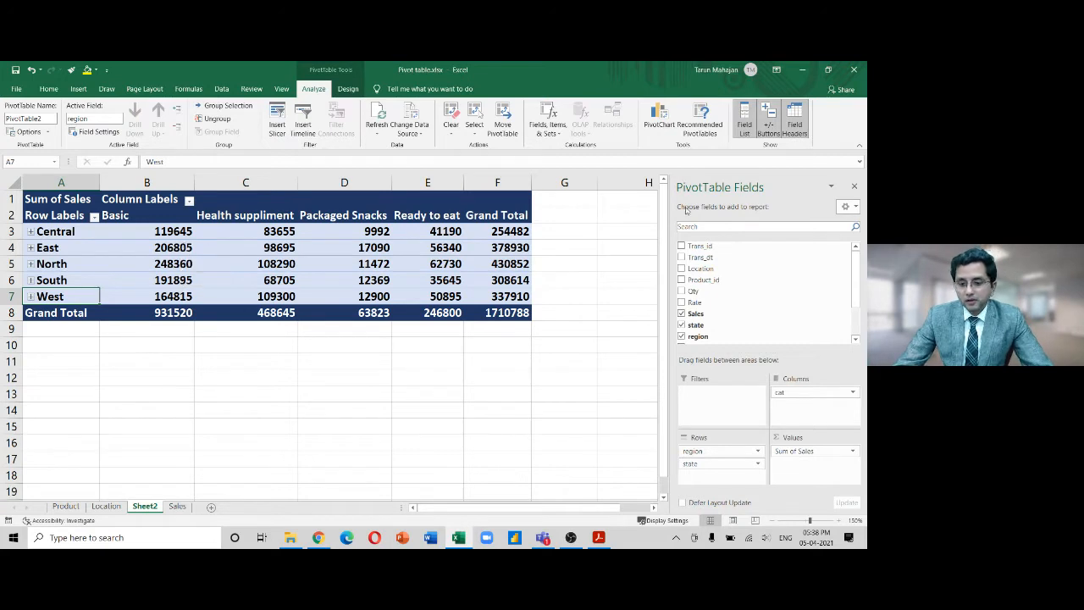
click(658, 119)
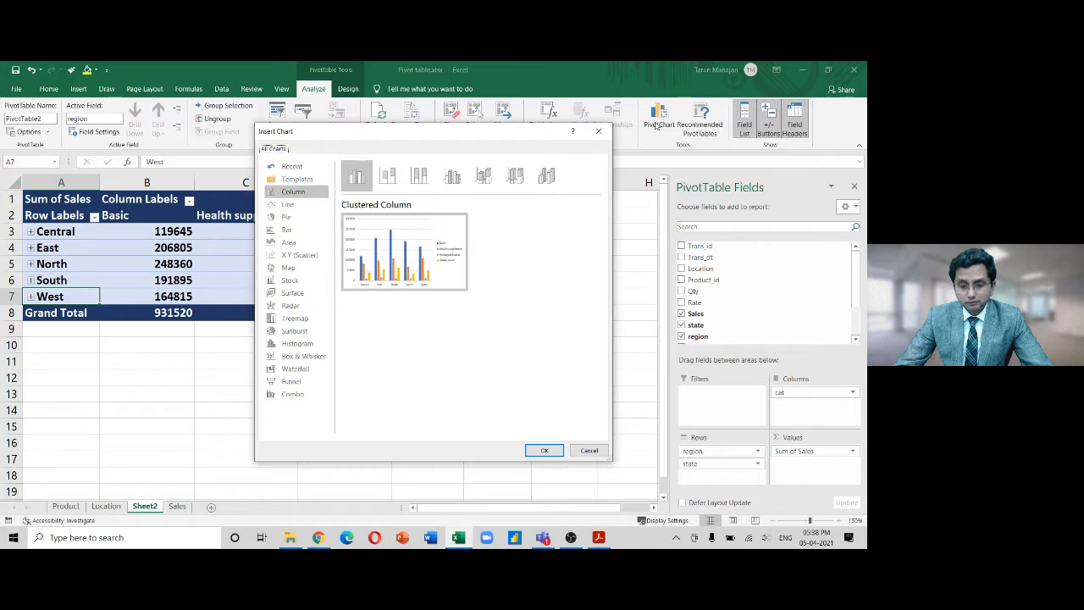
Compare stacked, clustered and 100% stacked column previews, then insert a Clustered Column PivotChart
click(390, 190)
click(360, 186)
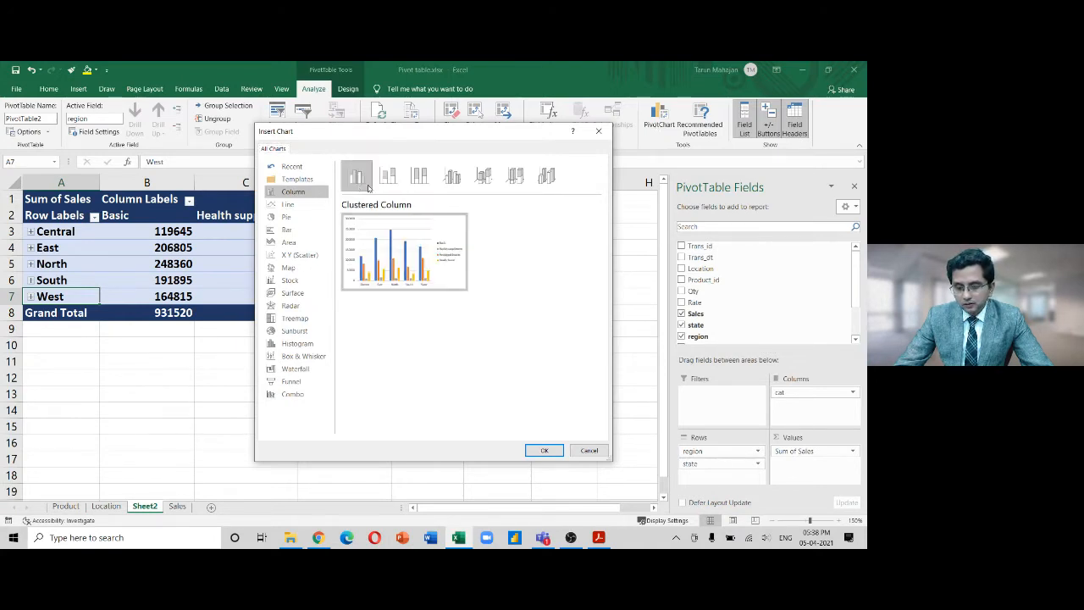
click(380, 190)
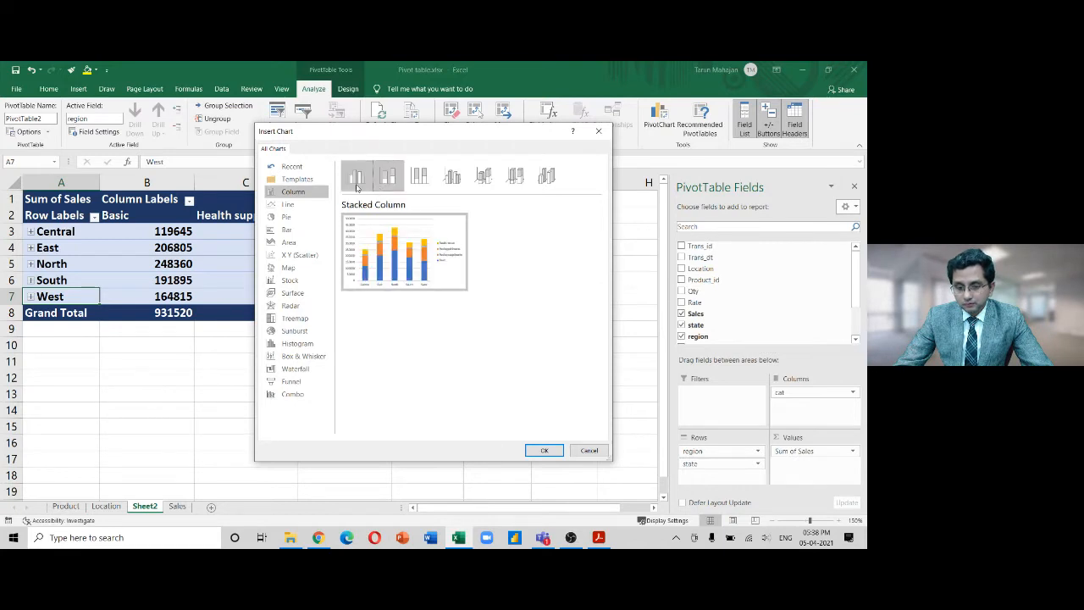
click(357, 187)
click(387, 185)
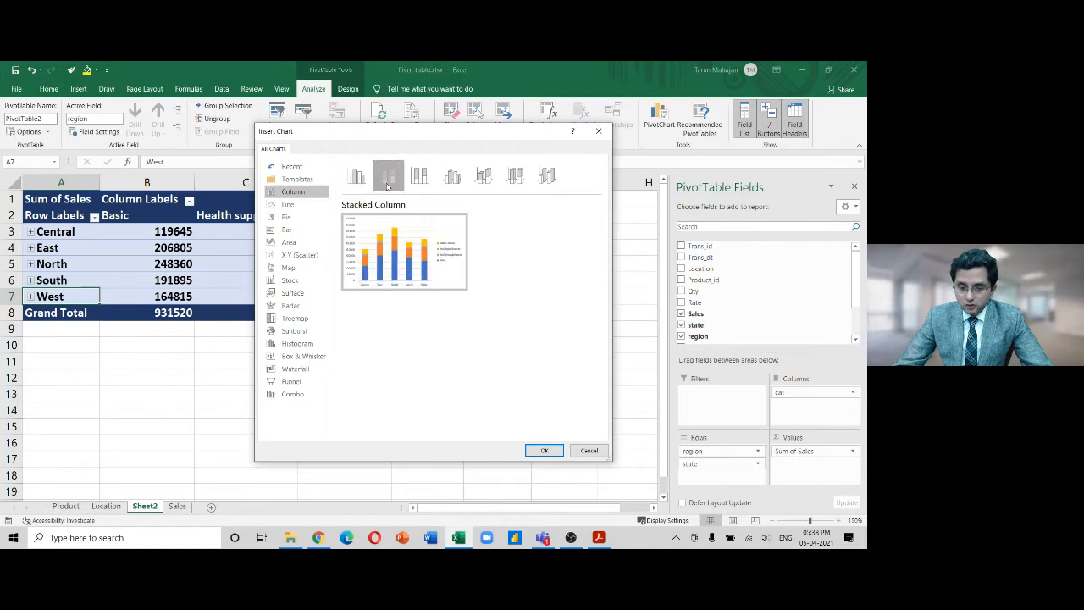
click(418, 185)
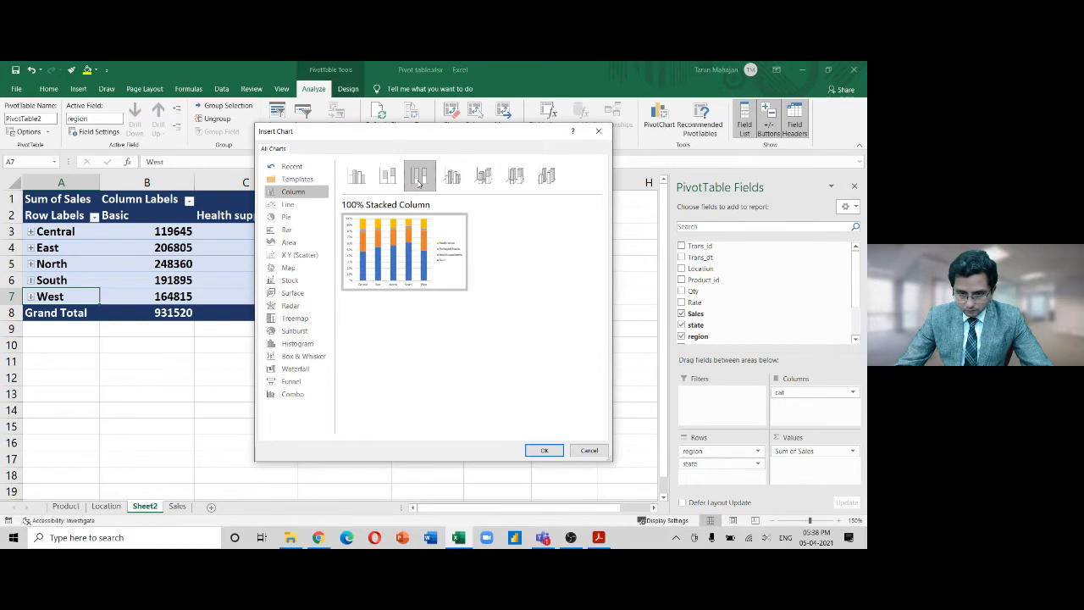
click(362, 180)
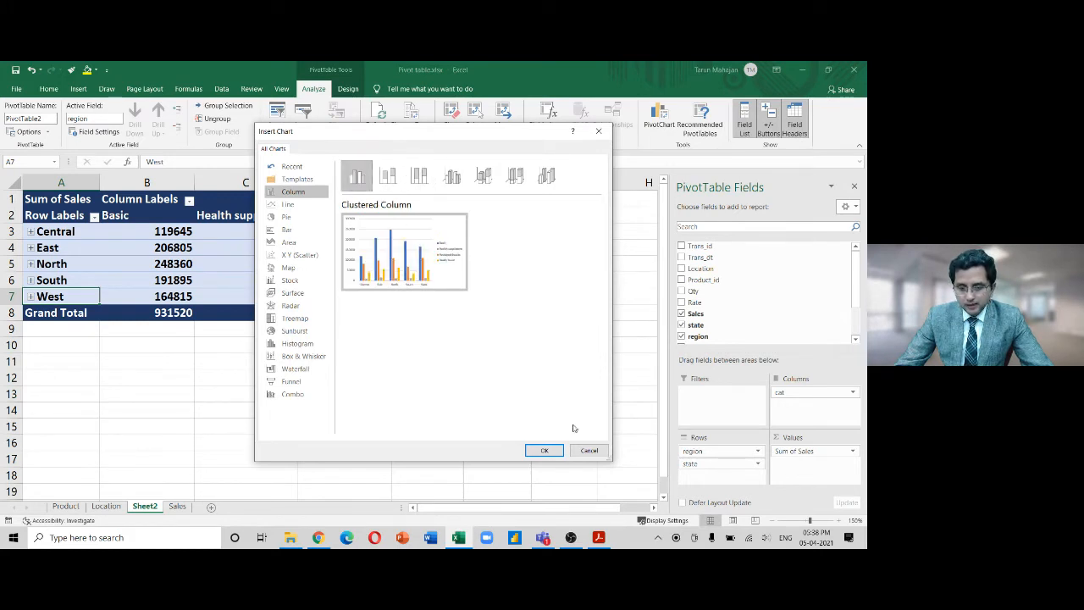
click(536, 453)
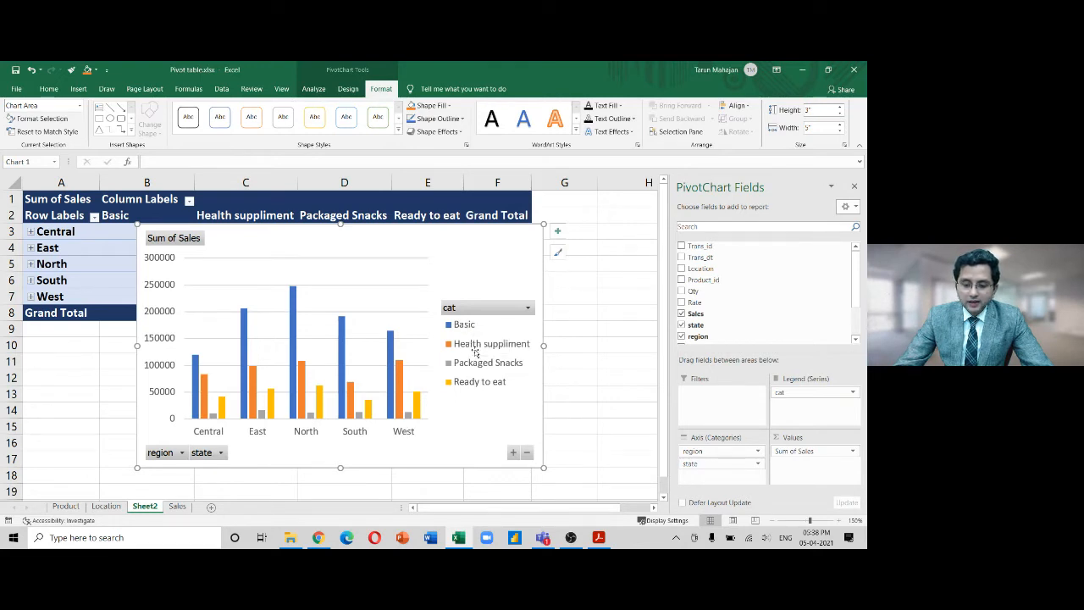
mouse_move(246, 360)
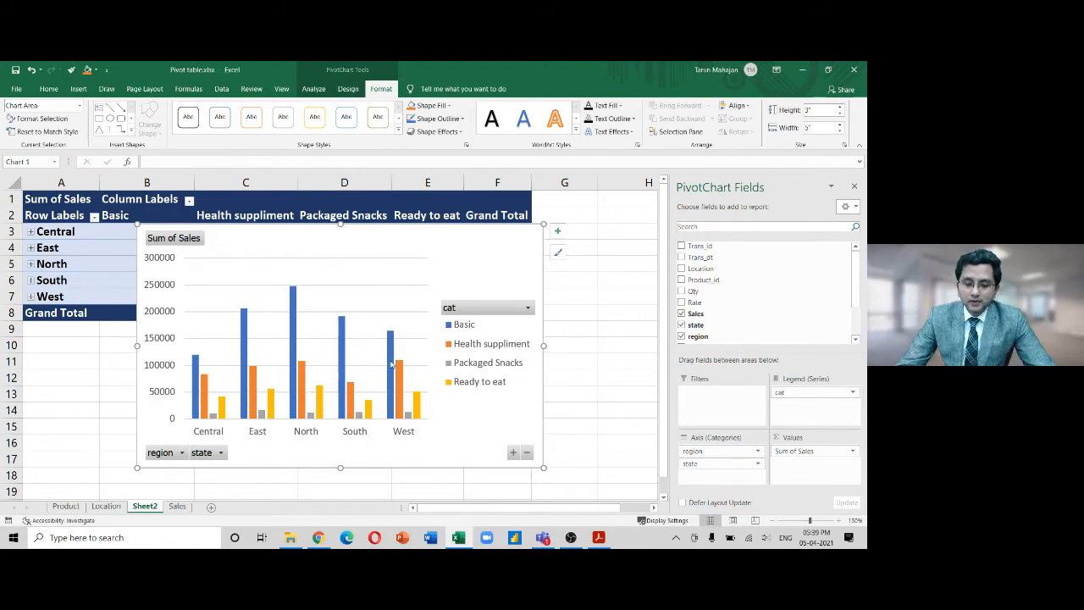
click(527, 309)
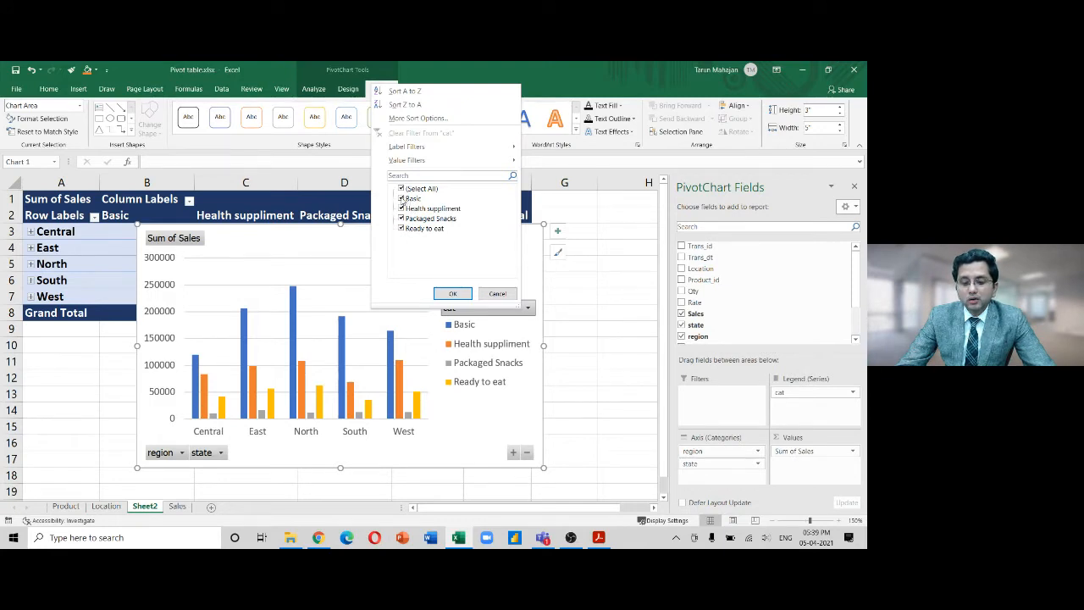
click(526, 308)
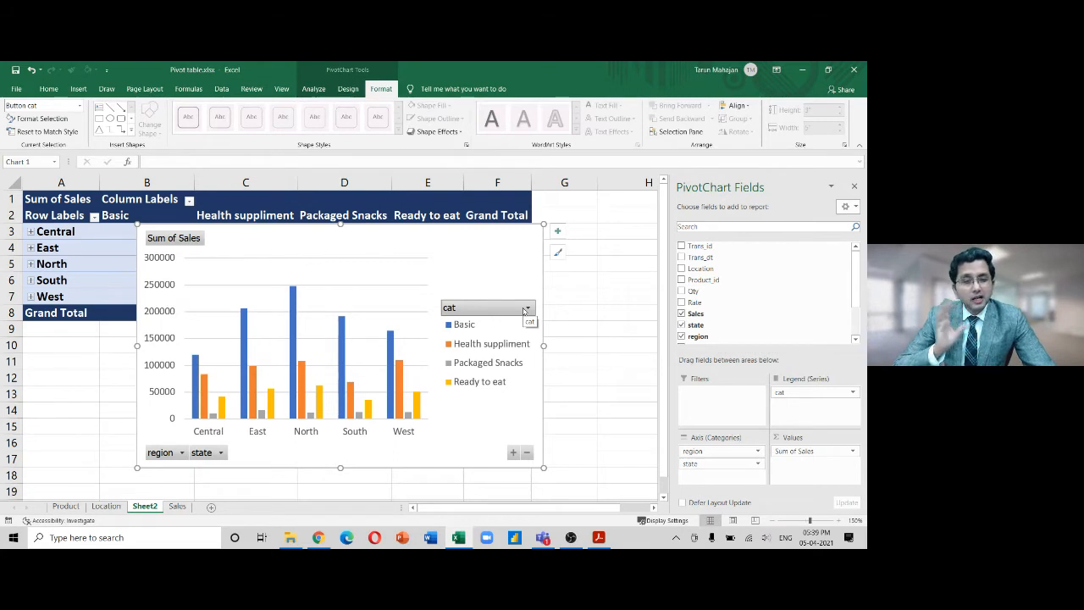
click(525, 309)
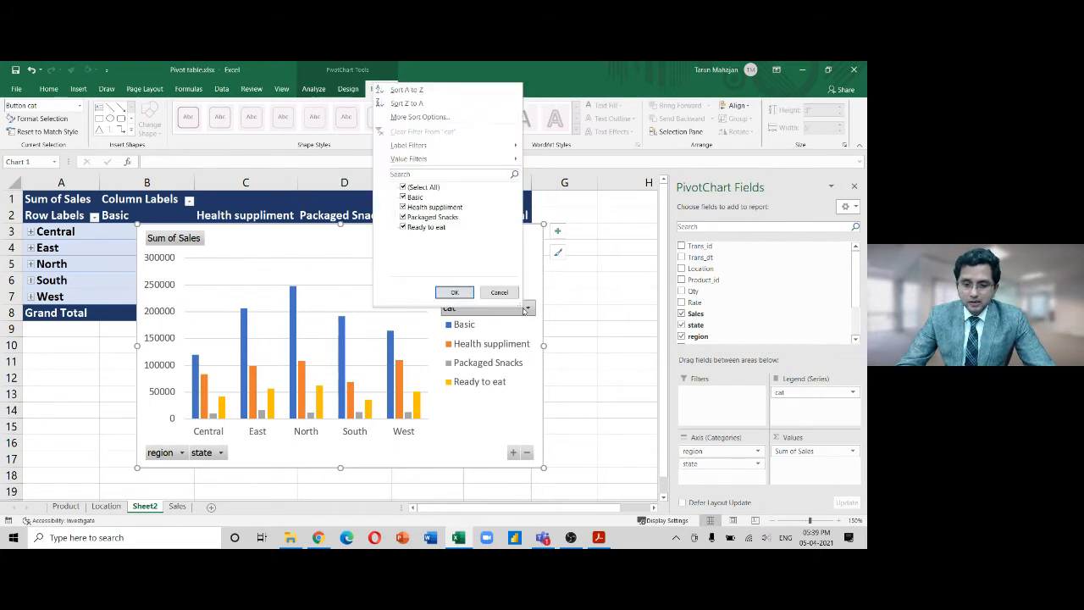
click(404, 197)
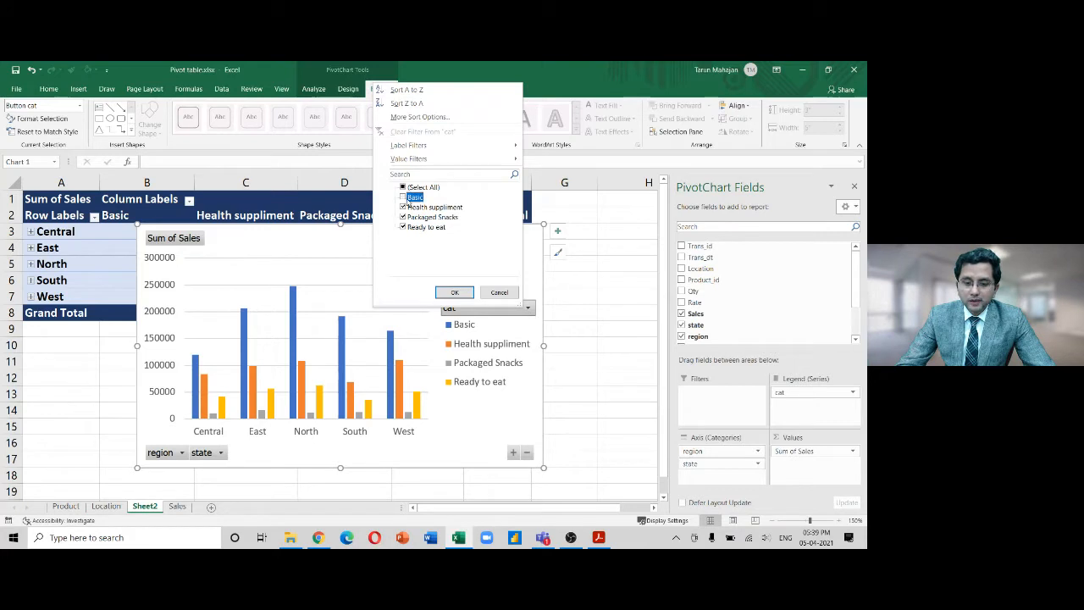
click(441, 293)
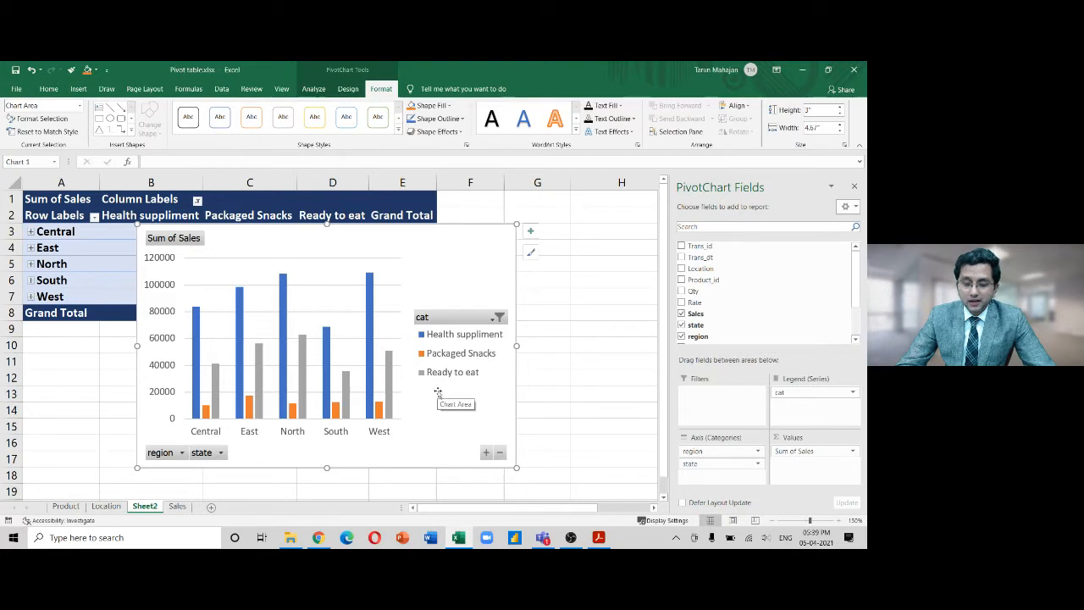
click(493, 316)
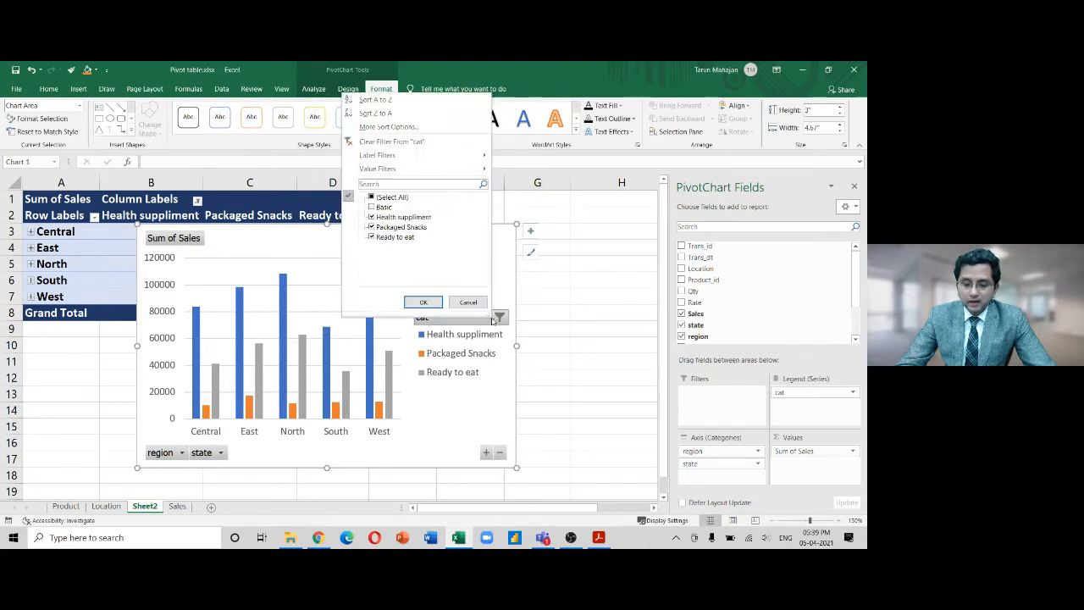
click(372, 208)
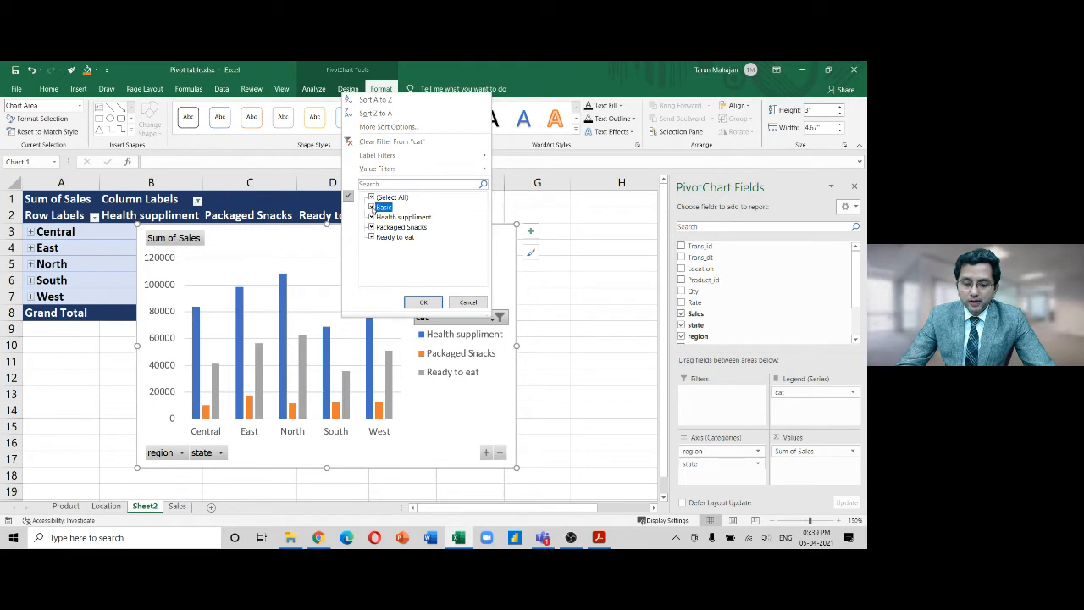
click(423, 303)
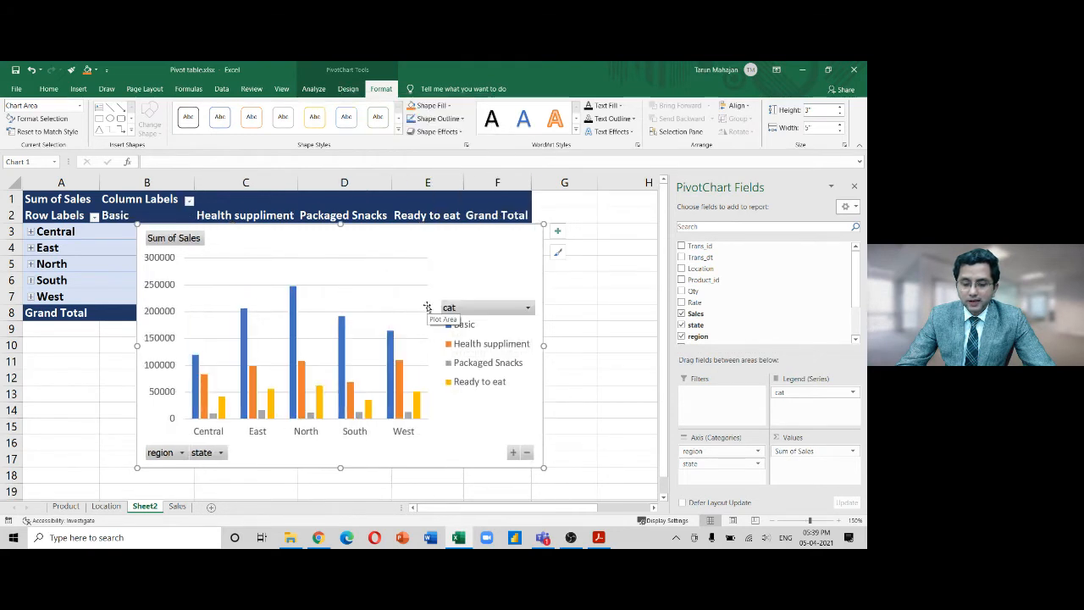
click(181, 453)
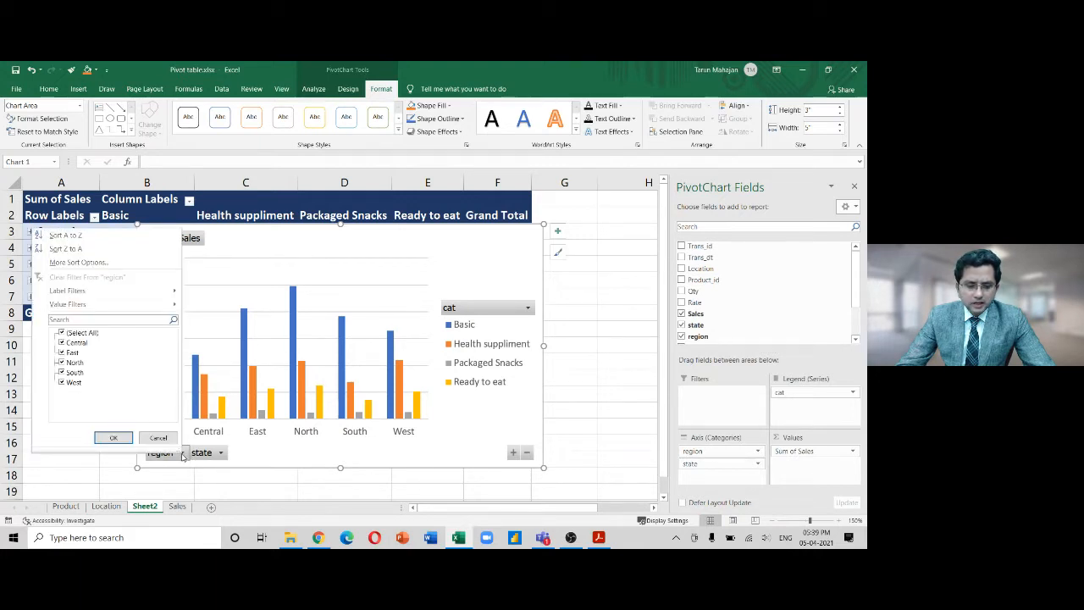
click(61, 352)
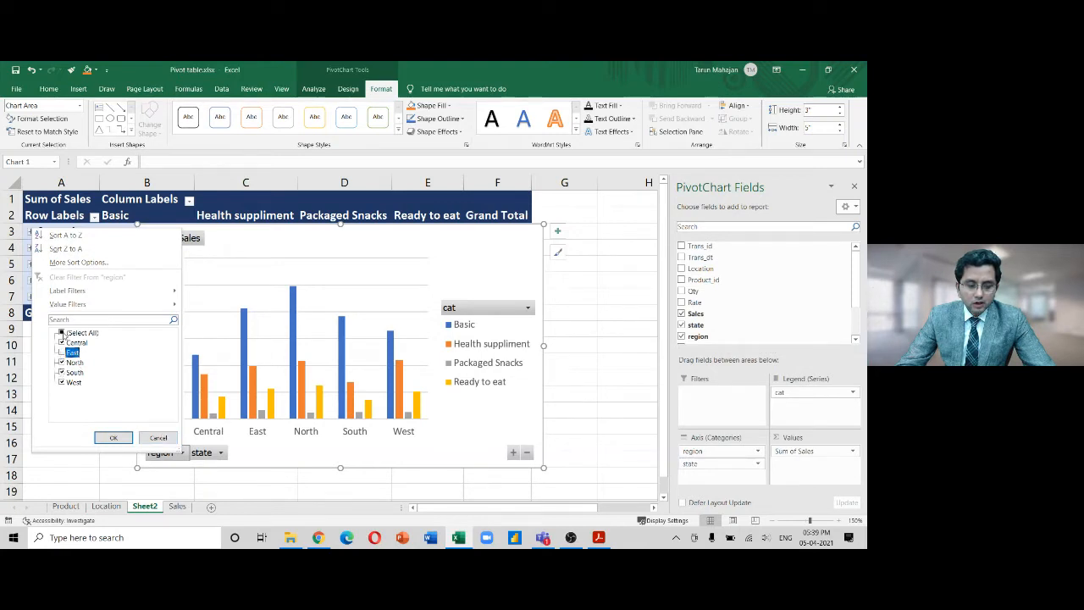
click(61, 334)
click(61, 333)
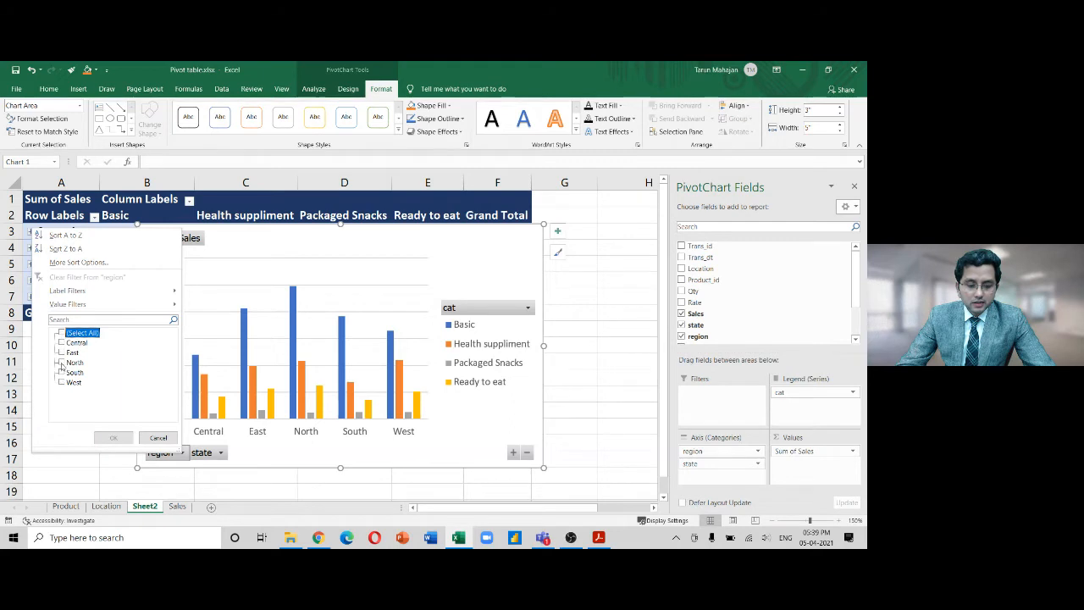
click(61, 363)
click(61, 373)
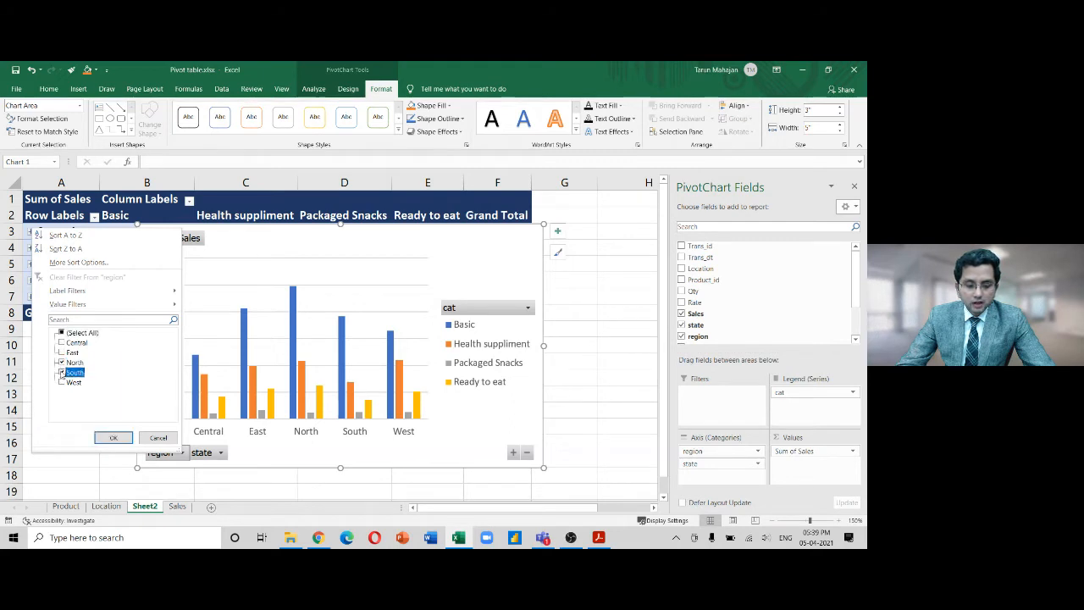
click(101, 437)
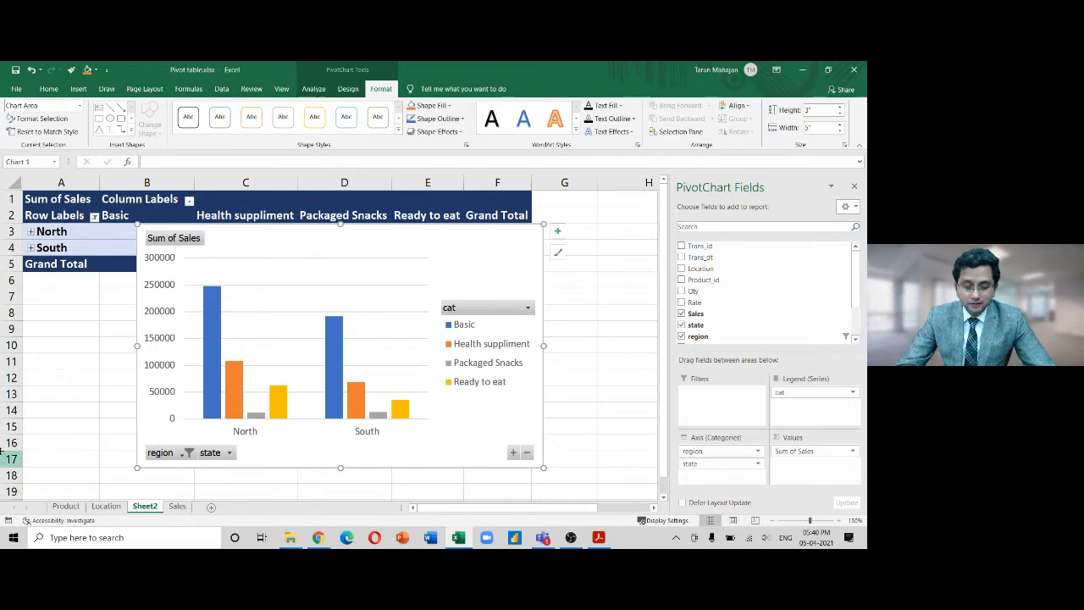
click(188, 453)
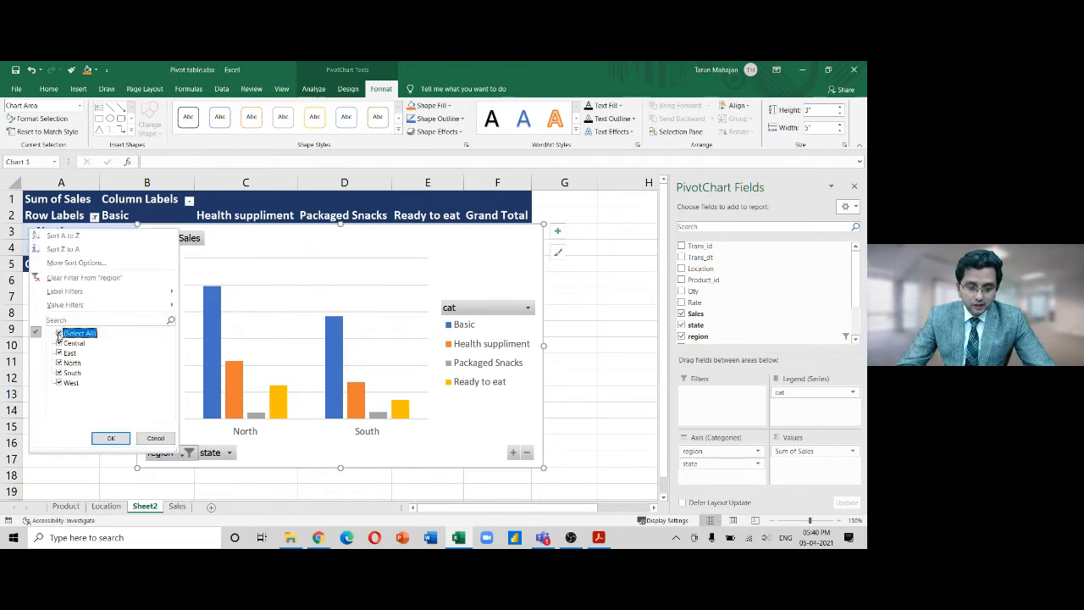
click(110, 438)
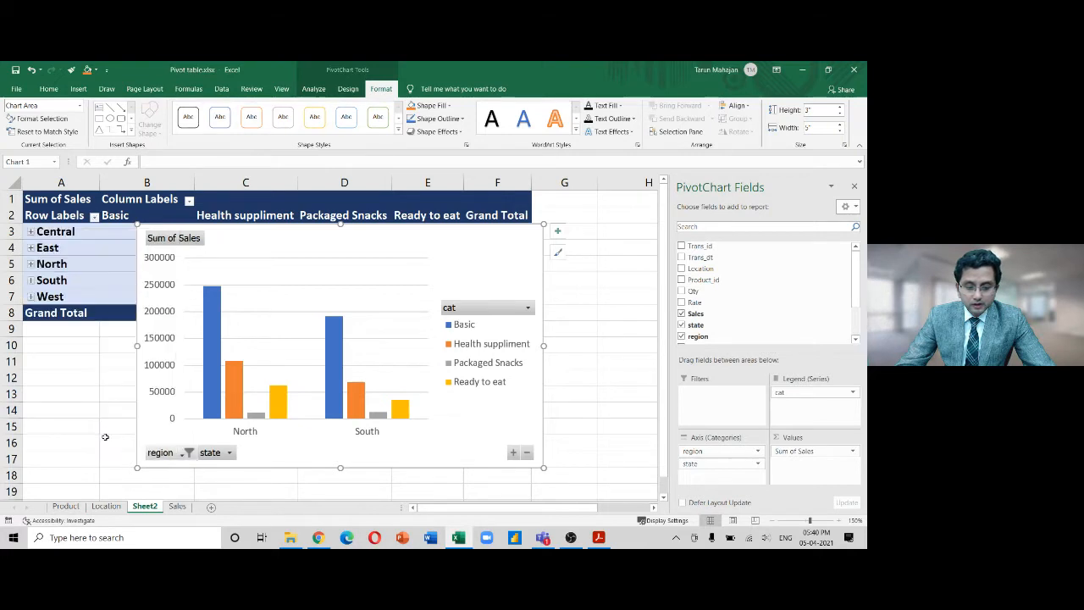
click(219, 454)
drag(212, 372, 214, 336)
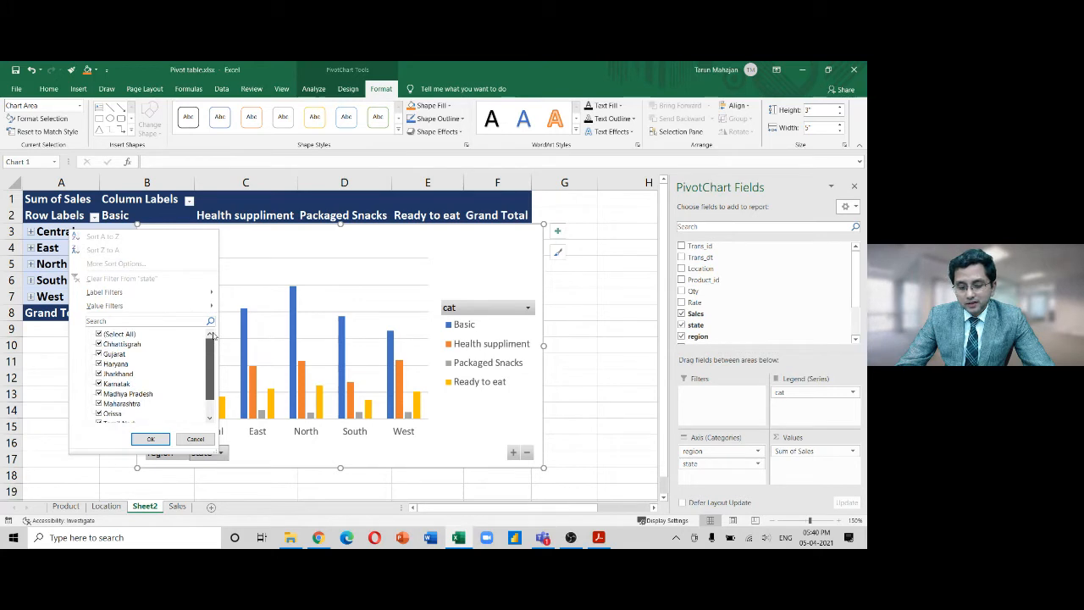
click(99, 344)
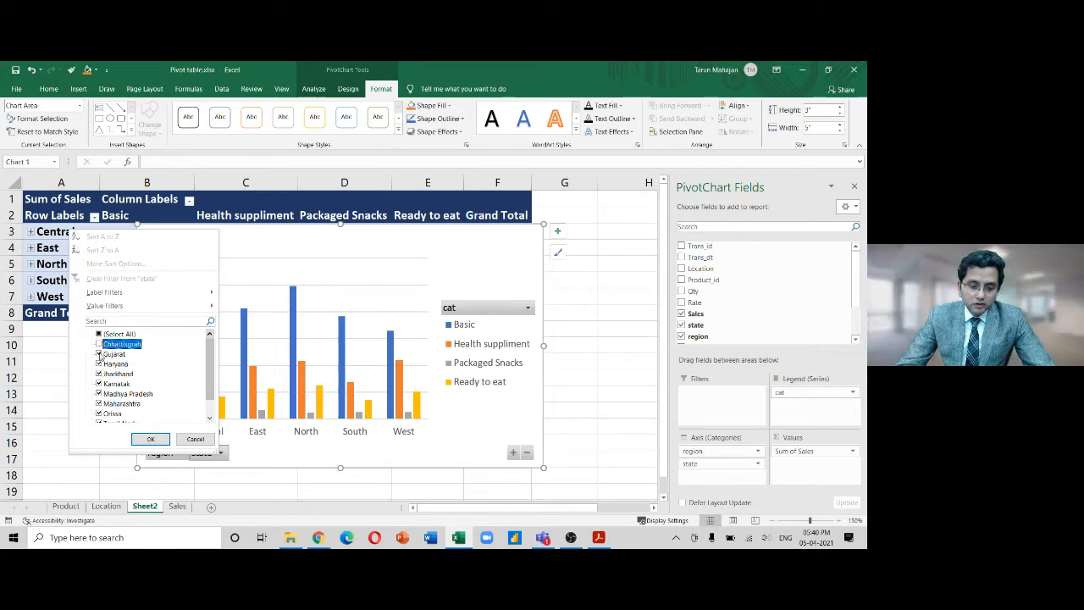
click(99, 354)
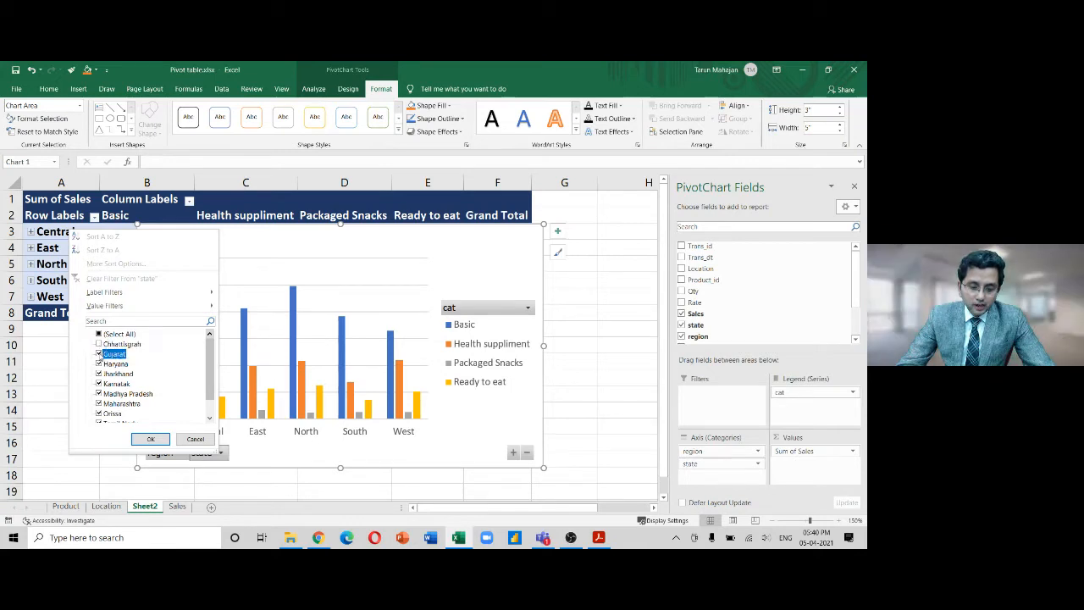
click(99, 365)
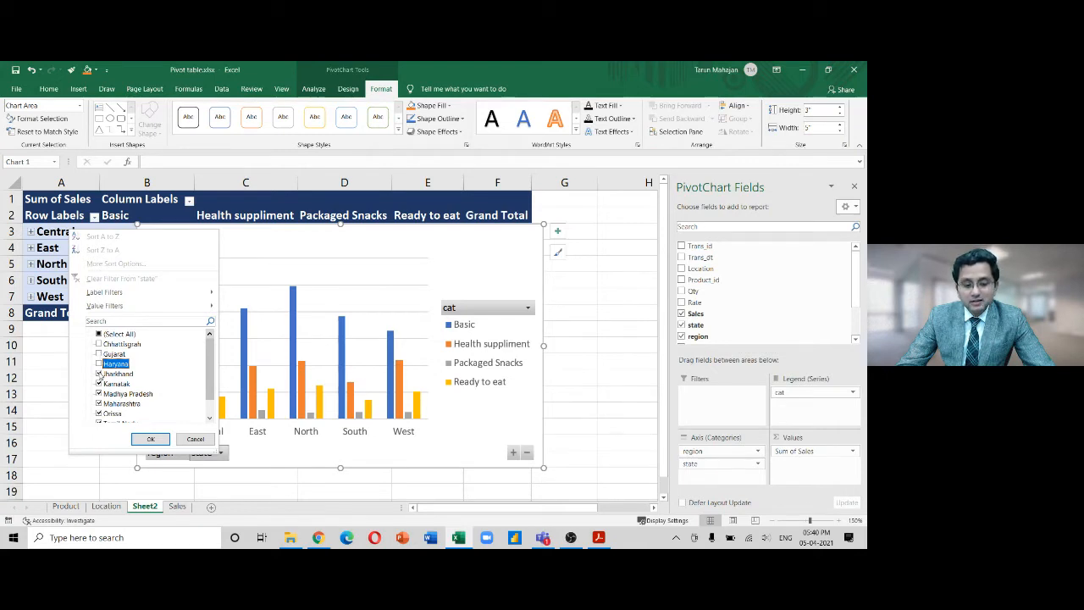
click(99, 374)
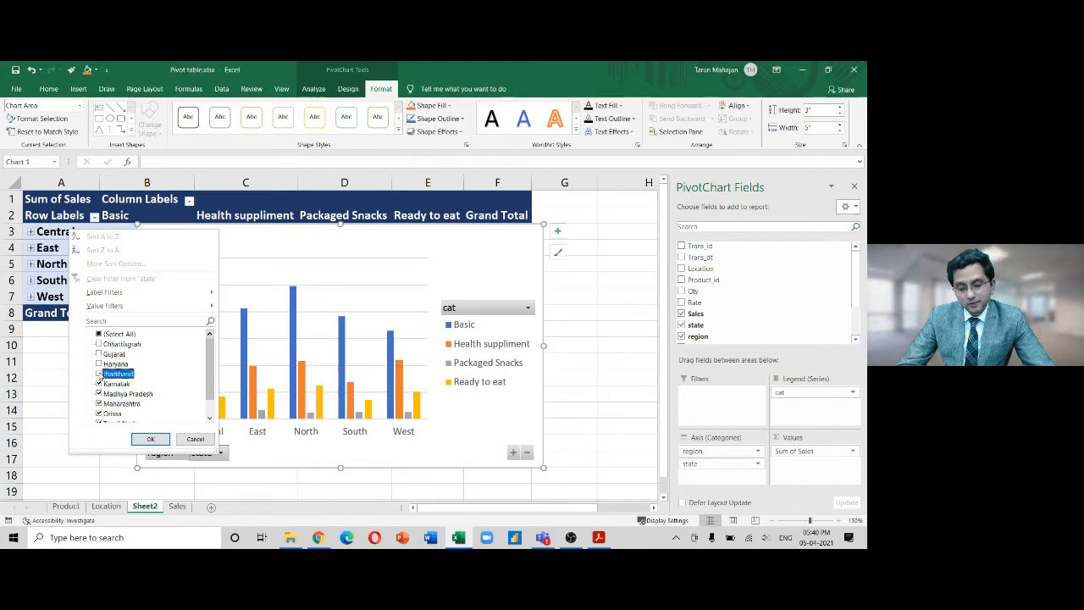
click(148, 439)
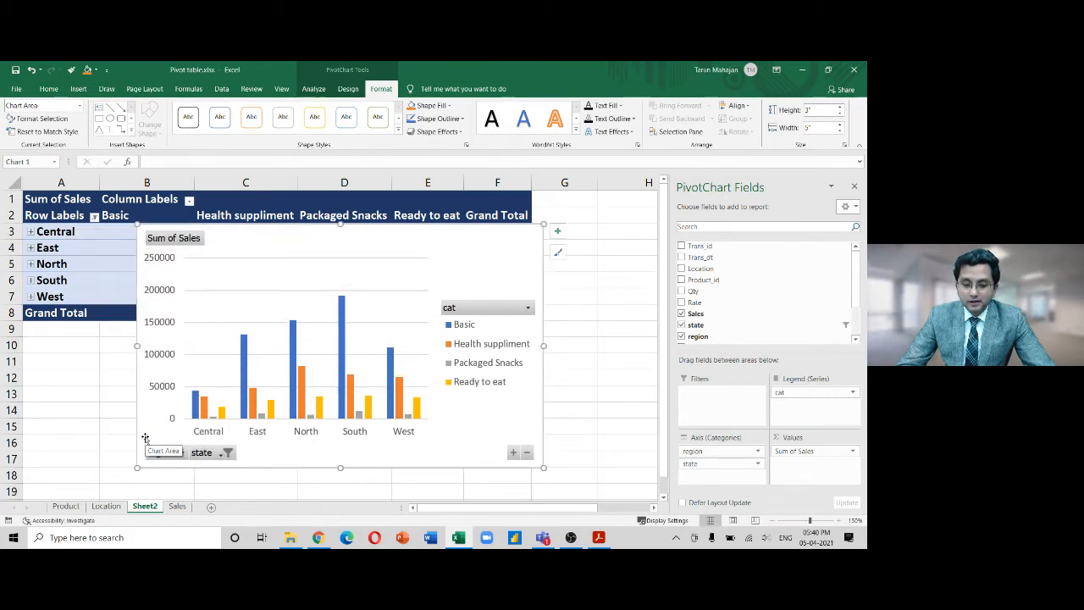
click(225, 453)
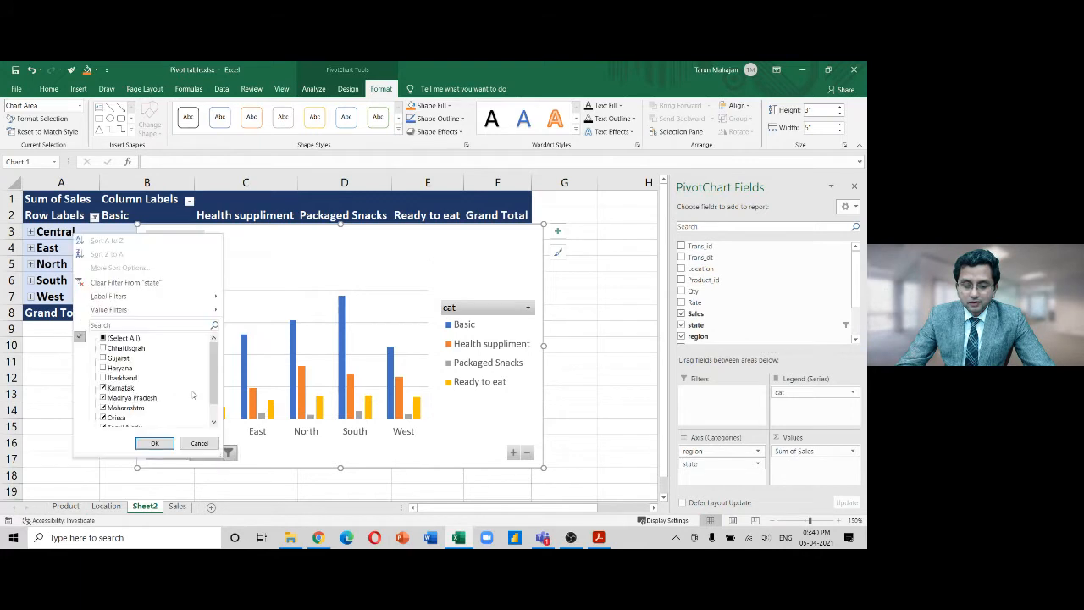
click(113, 337)
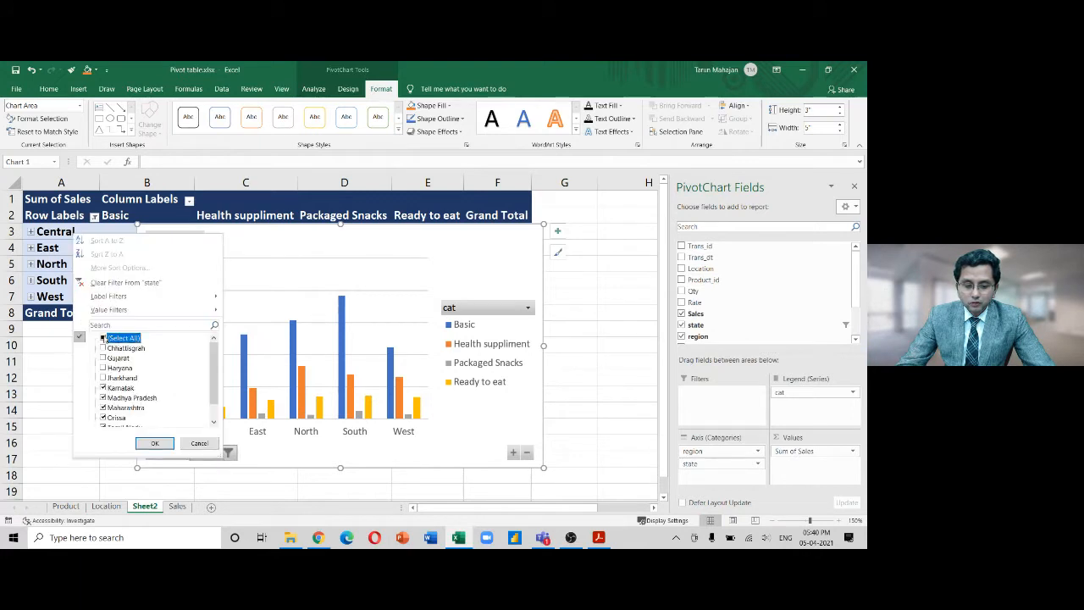
click(154, 443)
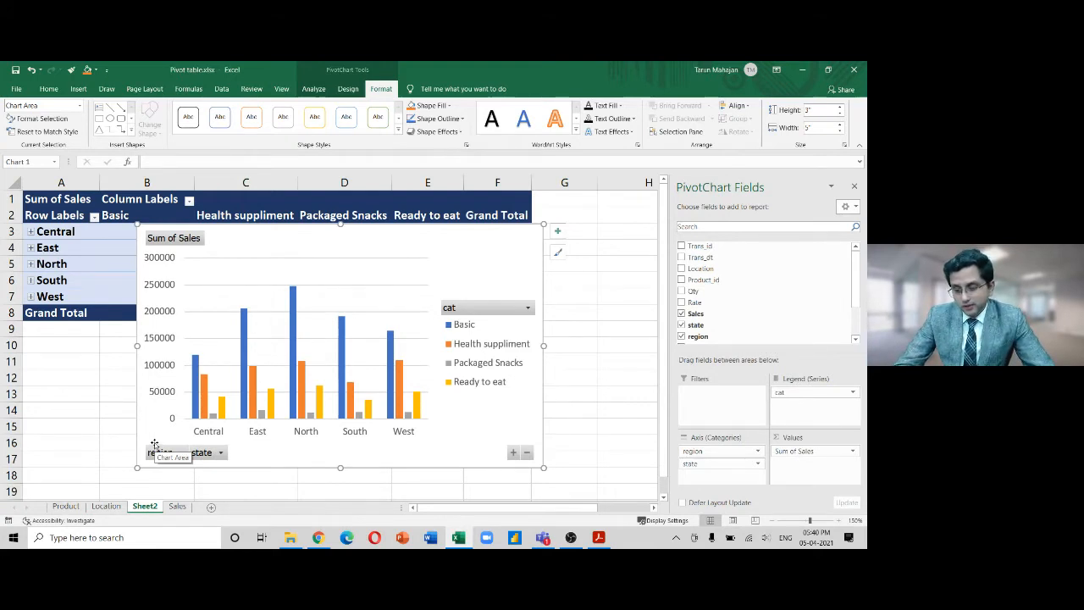
Remove region from the chart axis and filter the category to Basic only
drag(711, 456, 603, 418)
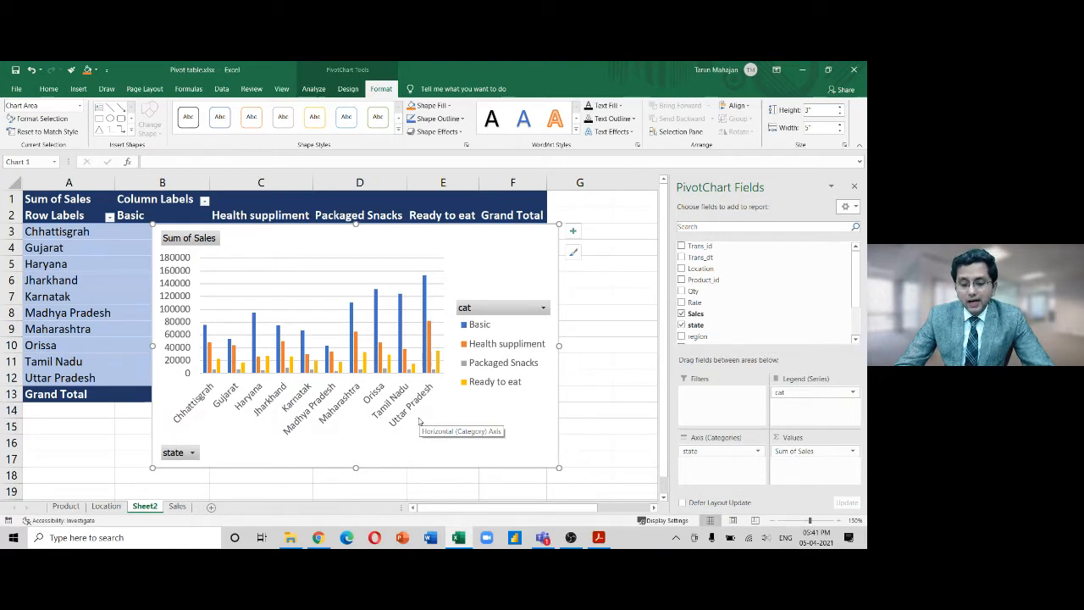
click(539, 308)
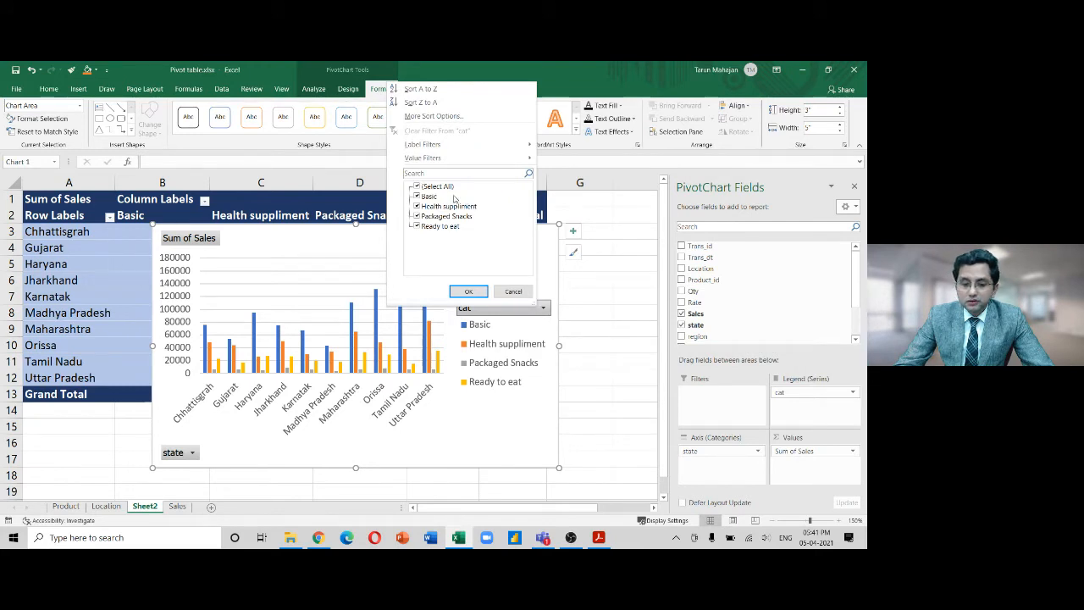
click(417, 187)
click(417, 196)
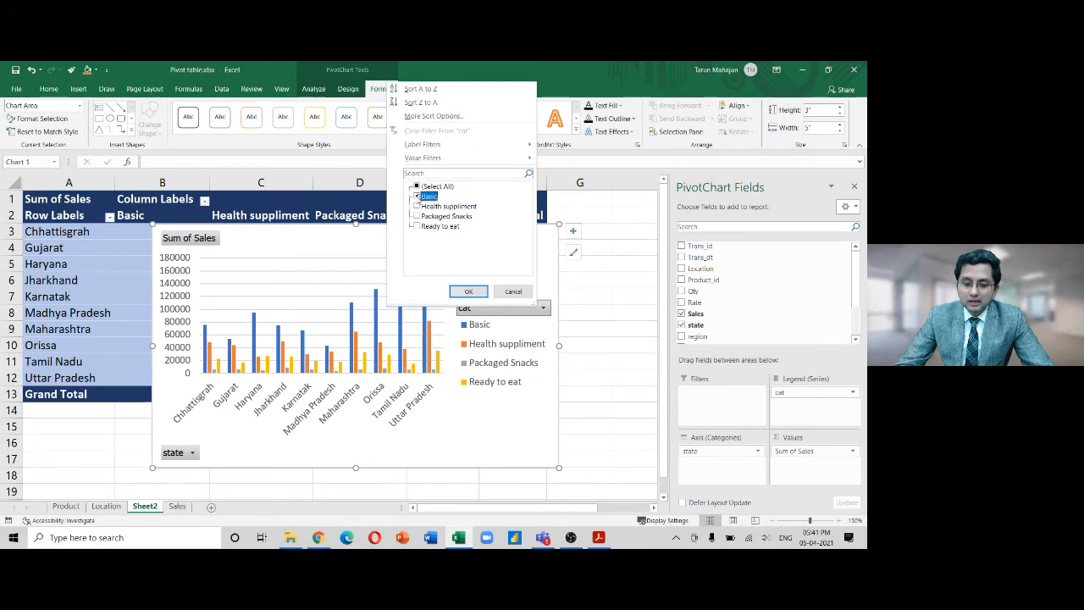
click(470, 292)
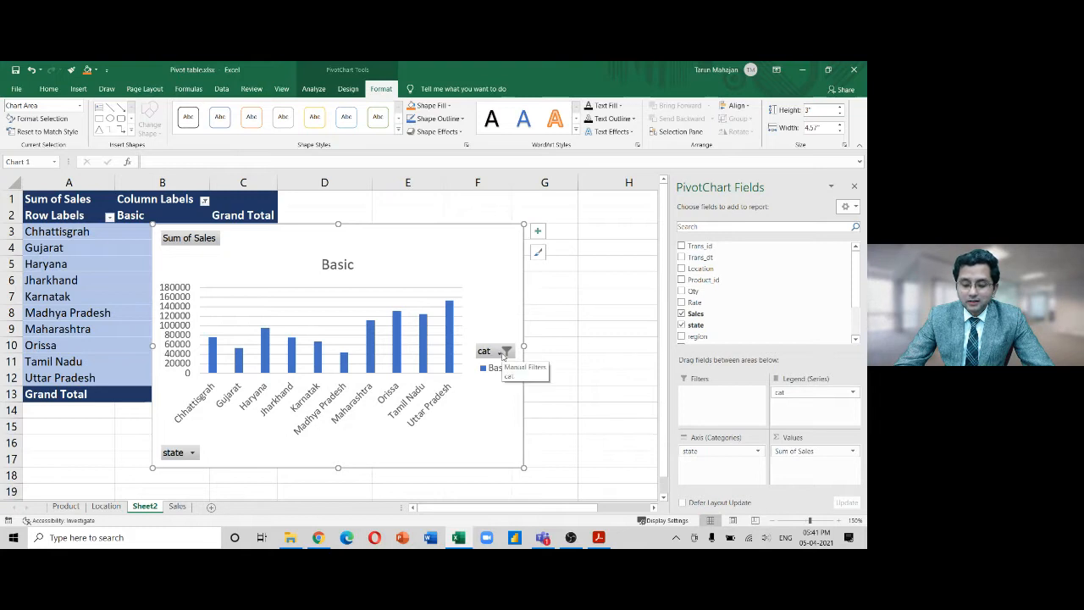
Select all four categories again in the chart's cat filter
click(504, 350)
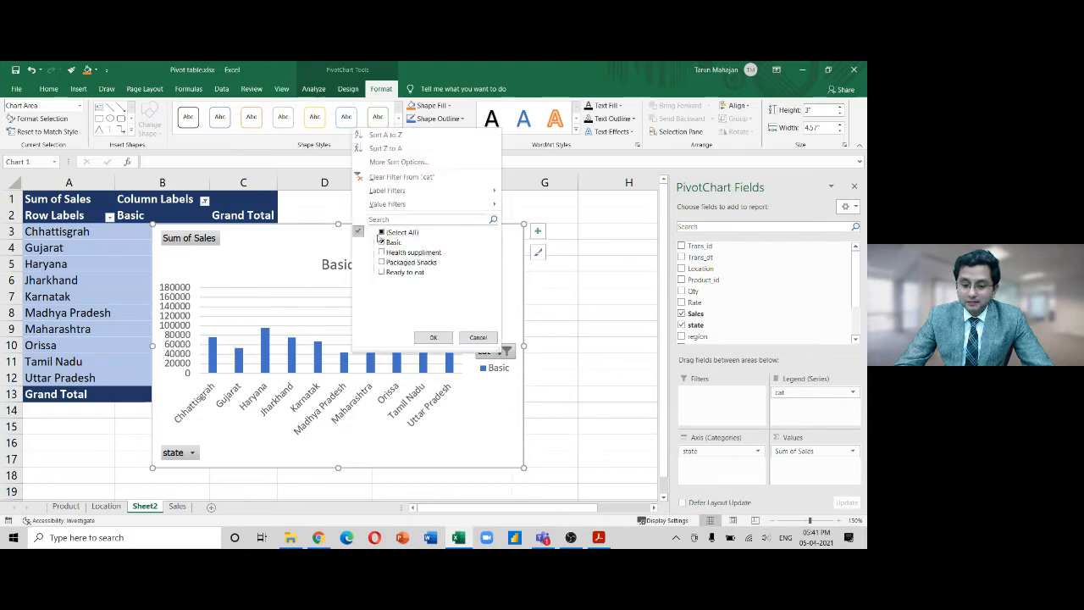
click(381, 233)
click(432, 337)
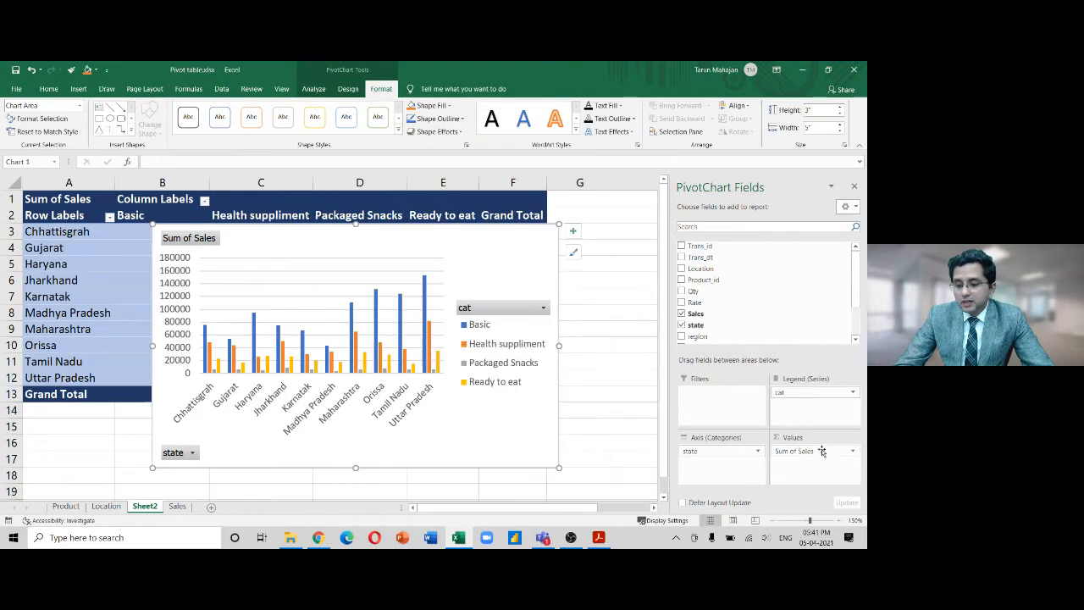
Remove Sum of Sales, add Count of Trans_id to Values, then remove it too
drag(821, 450, 599, 482)
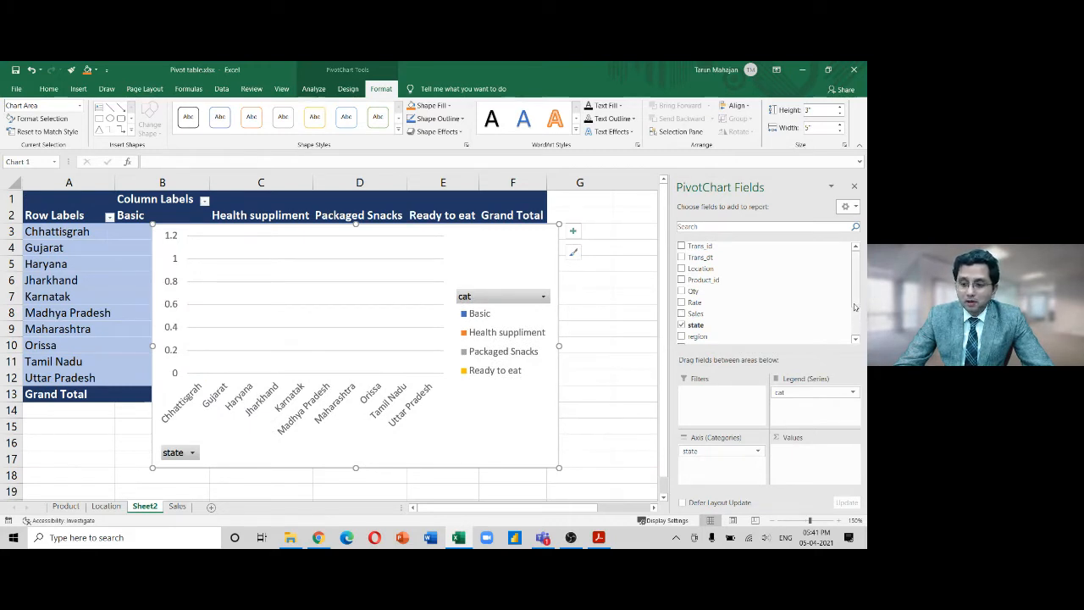
mouse_move(854, 308)
mouse_down()
mouse_move(857, 337)
mouse_move(857, 297)
mouse_up()
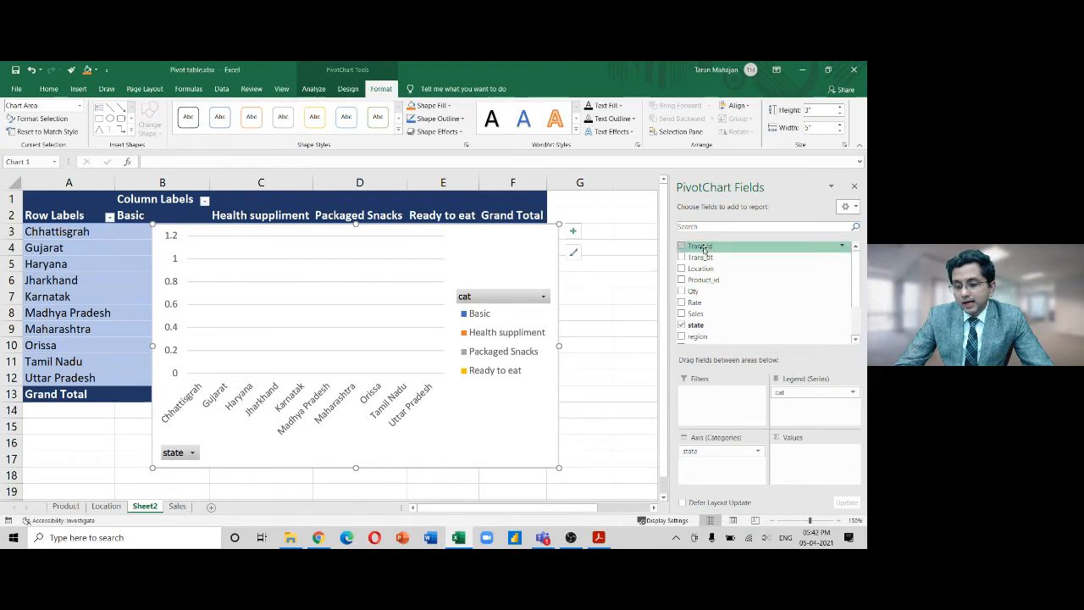
drag(702, 247, 788, 457)
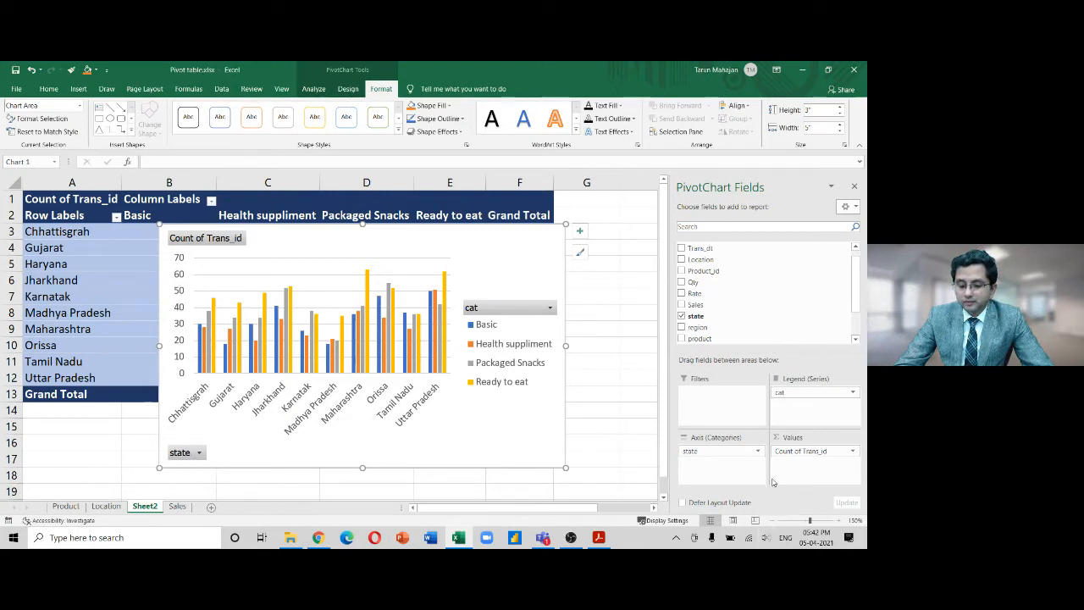
drag(812, 450, 582, 480)
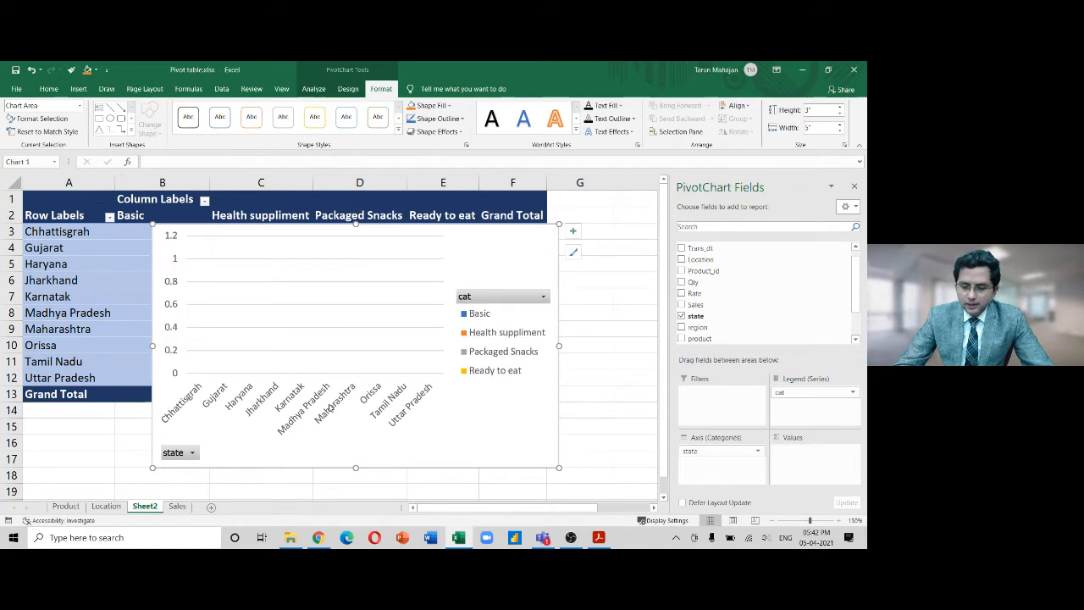
Replace state with region on the axis, count Trans_dt as values, and drop the cat legend
drag(729, 458, 628, 471)
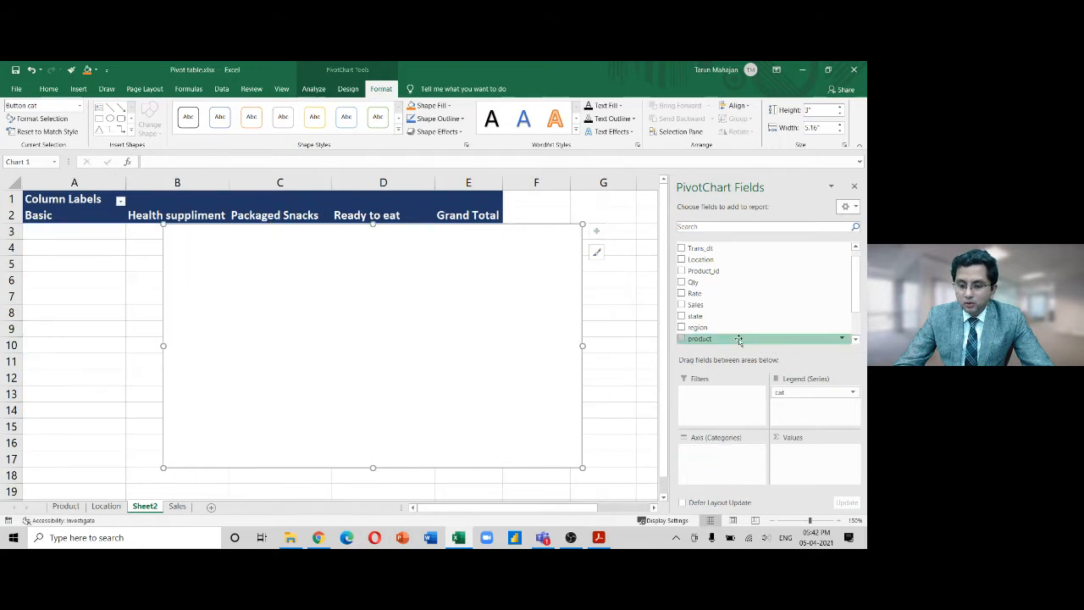
drag(699, 327, 746, 481)
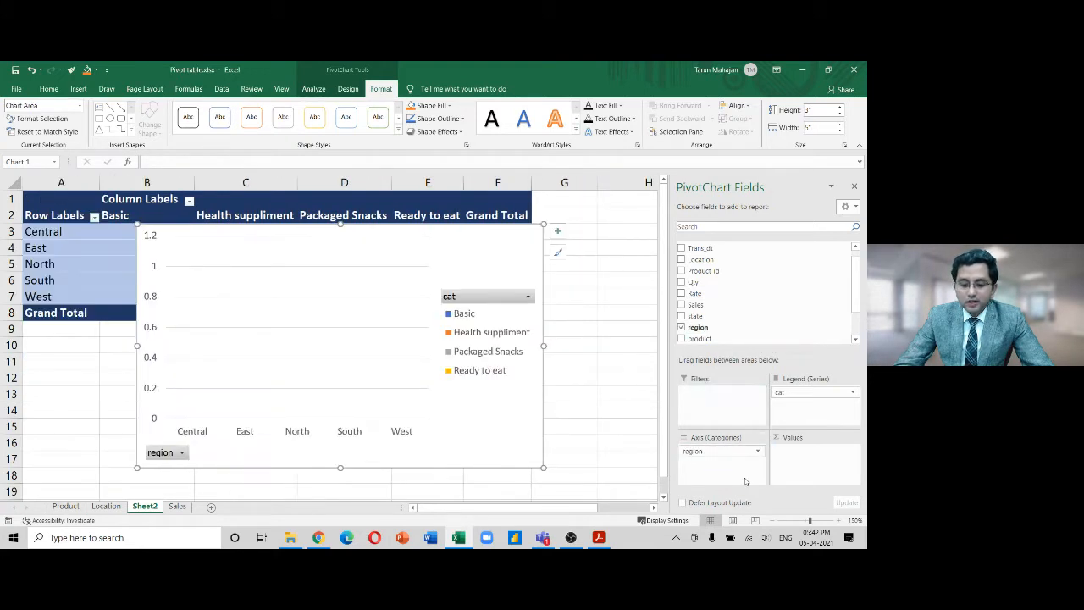
drag(709, 247, 783, 456)
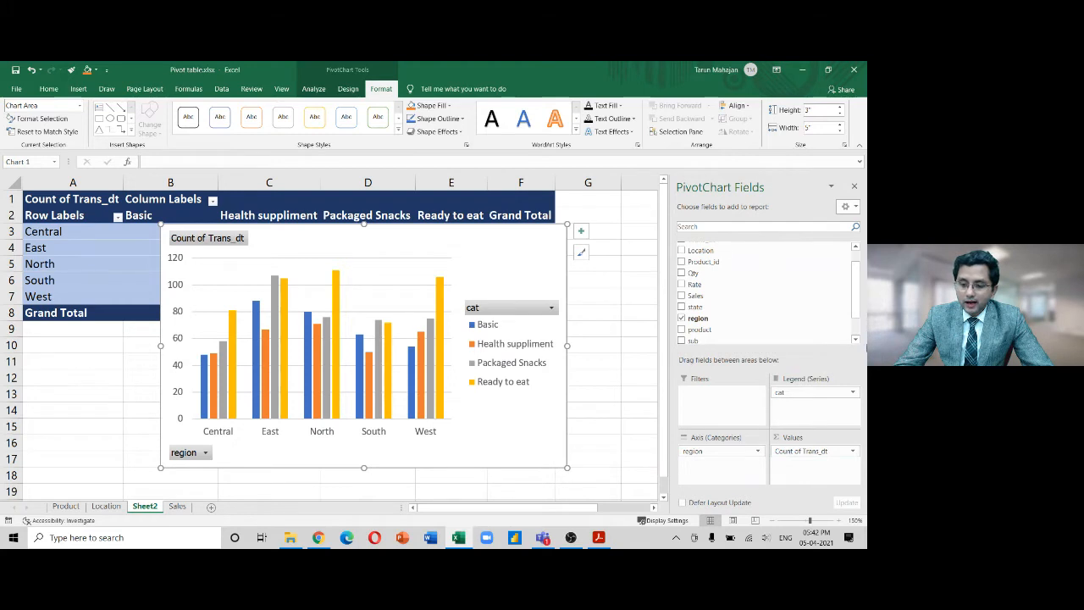
scroll(855, 299, up, 2)
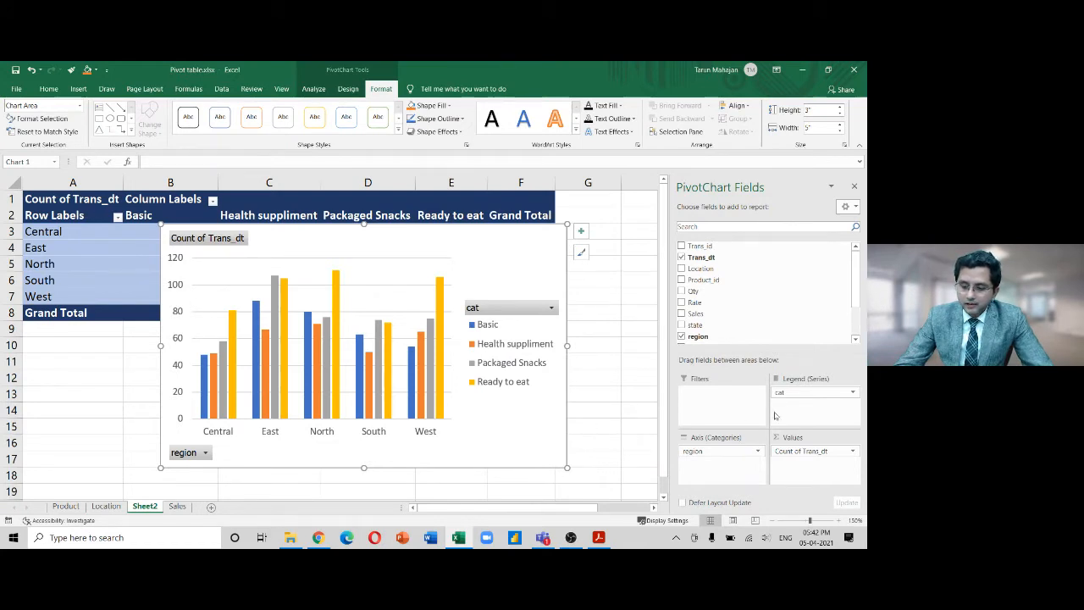
drag(784, 395, 625, 393)
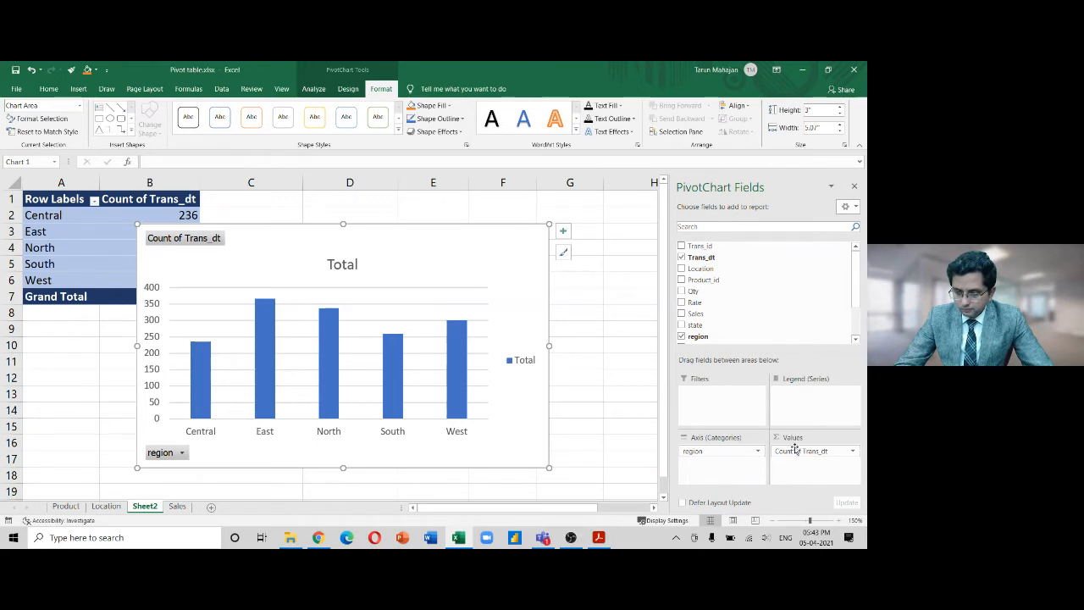
Swap the chart values through Trans_id, Qty and Sales, keeping only Sum of Sales
drag(791, 452, 752, 288)
drag(700, 246, 792, 457)
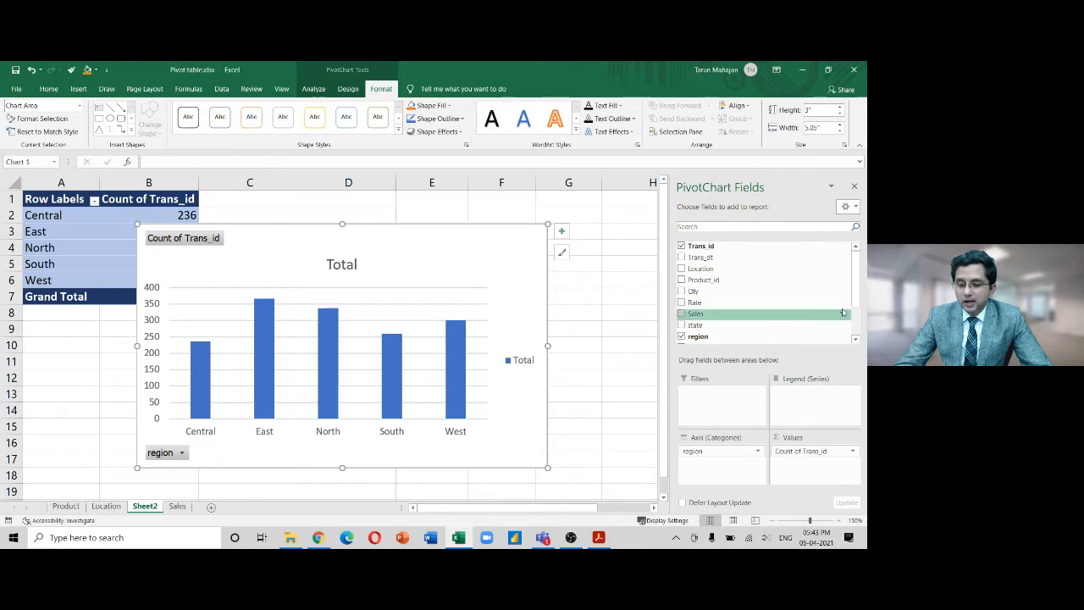
mouse_move(738, 294)
mouse_down()
mouse_move(715, 294)
mouse_move(834, 449)
mouse_move(819, 498)
mouse_move(809, 468)
mouse_up()
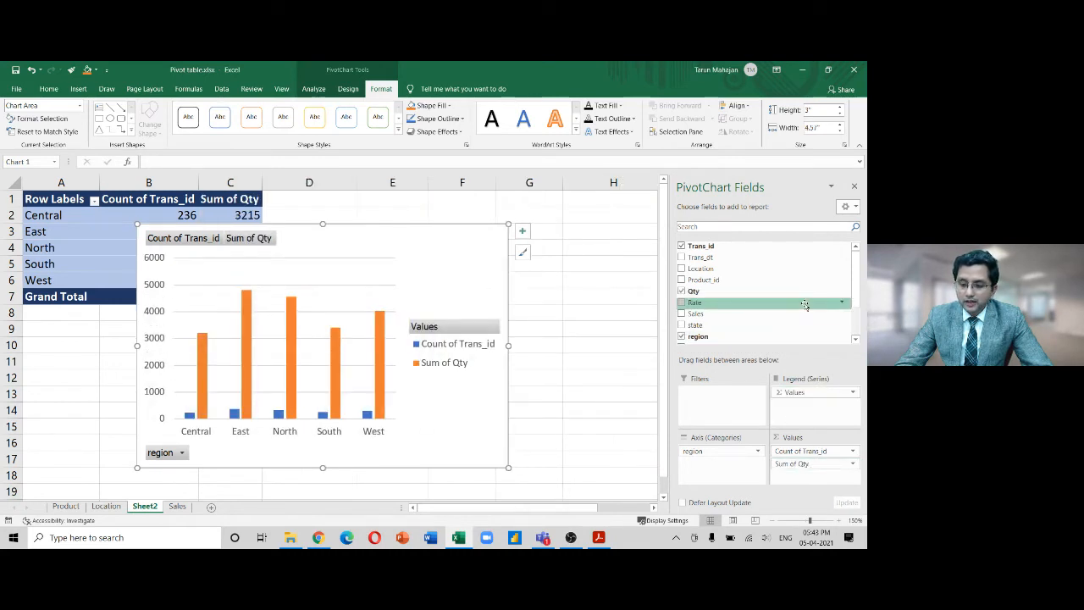
drag(754, 314, 805, 481)
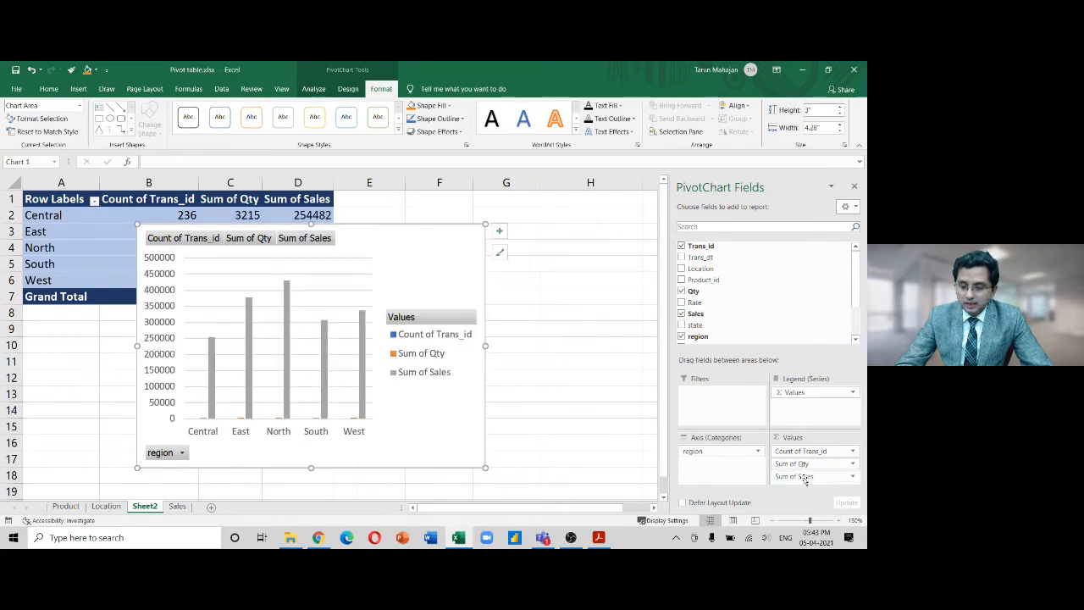
drag(800, 451, 583, 466)
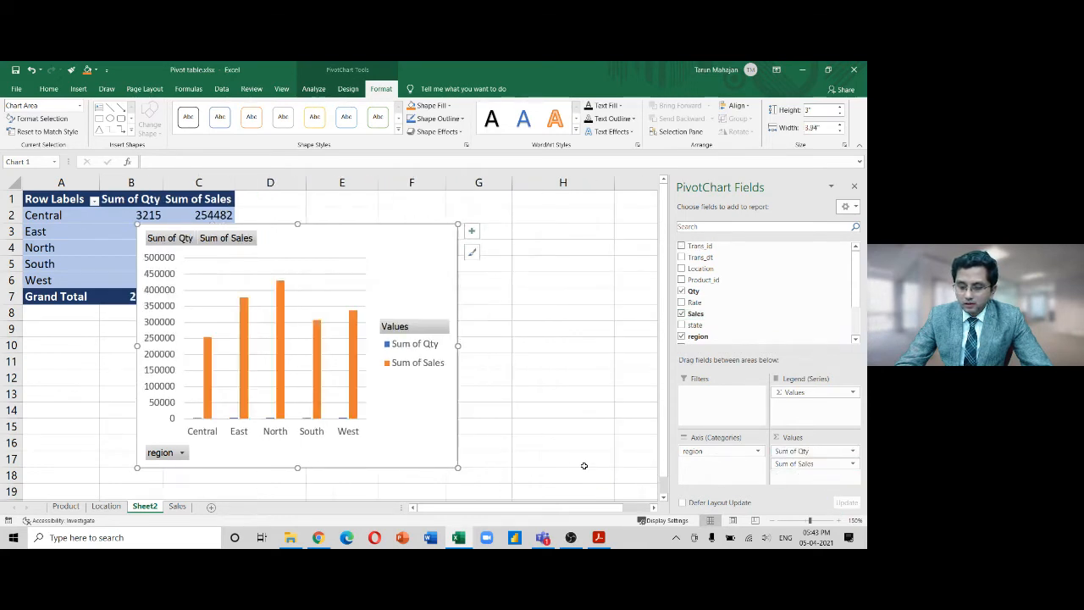
drag(791, 452, 546, 427)
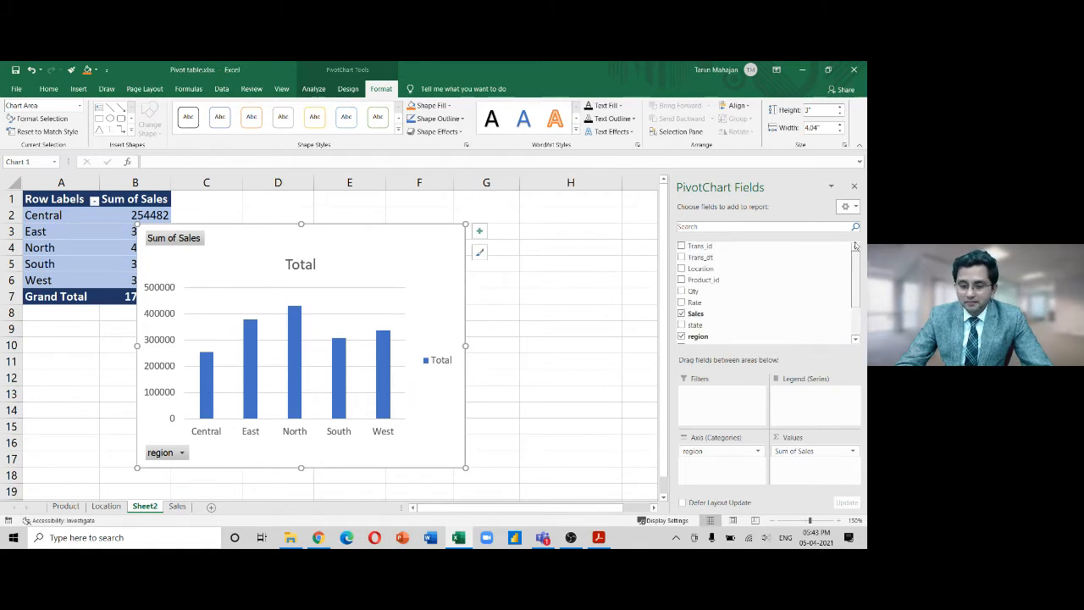
Move region to the legend and back to the axis, then add product as the series
mouse_move(856, 269)
mouse_down()
mouse_move(857, 332)
mouse_move(859, 260)
mouse_up()
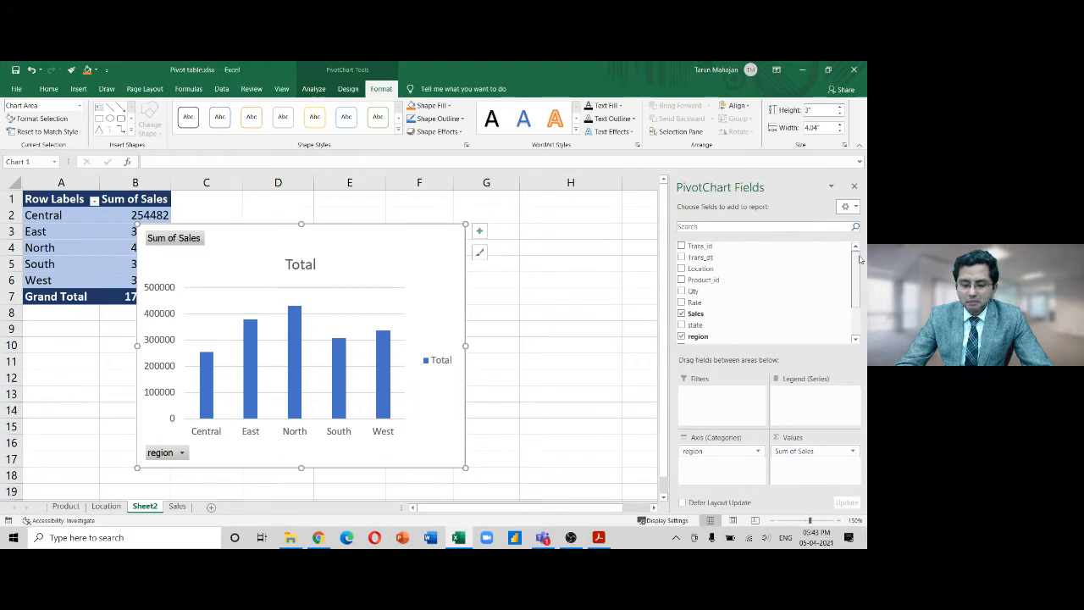
drag(693, 451, 815, 414)
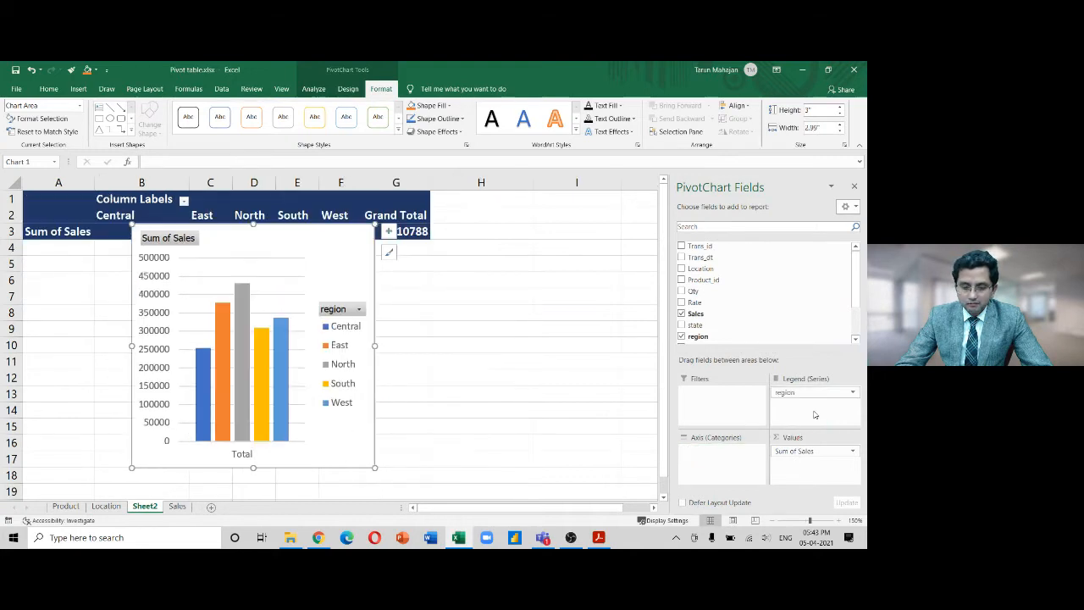
drag(800, 394, 725, 476)
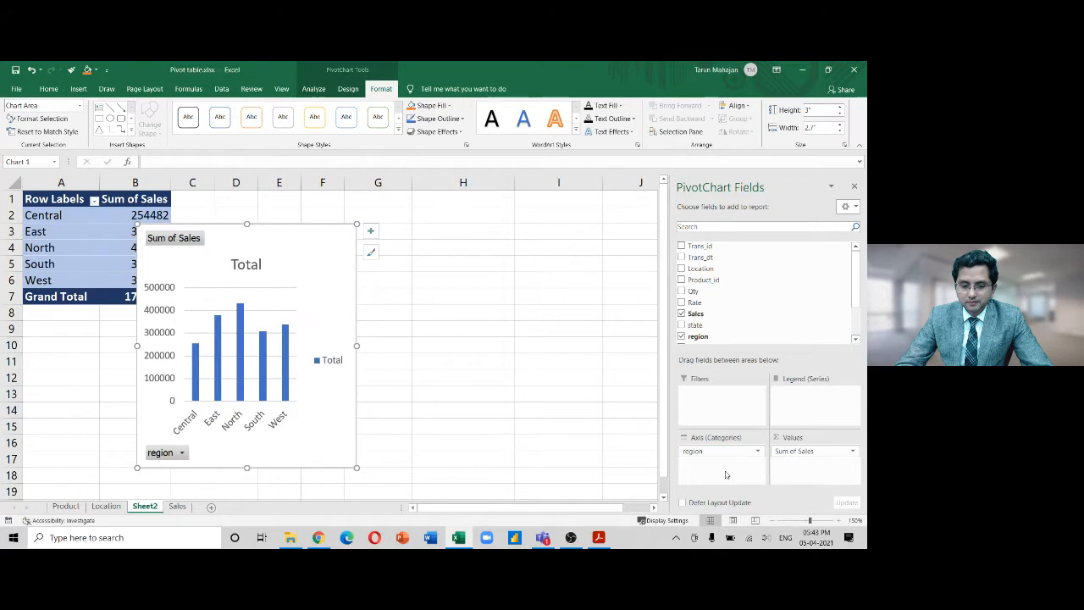
scroll(755, 336, down, 1)
scroll(855, 318, down, 1)
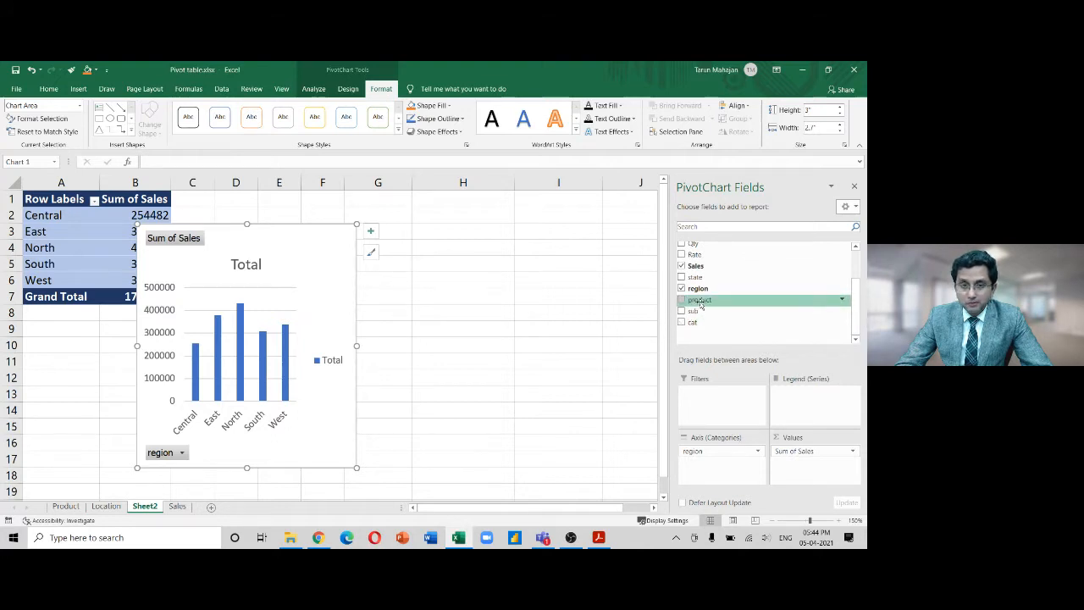
drag(700, 303, 780, 395)
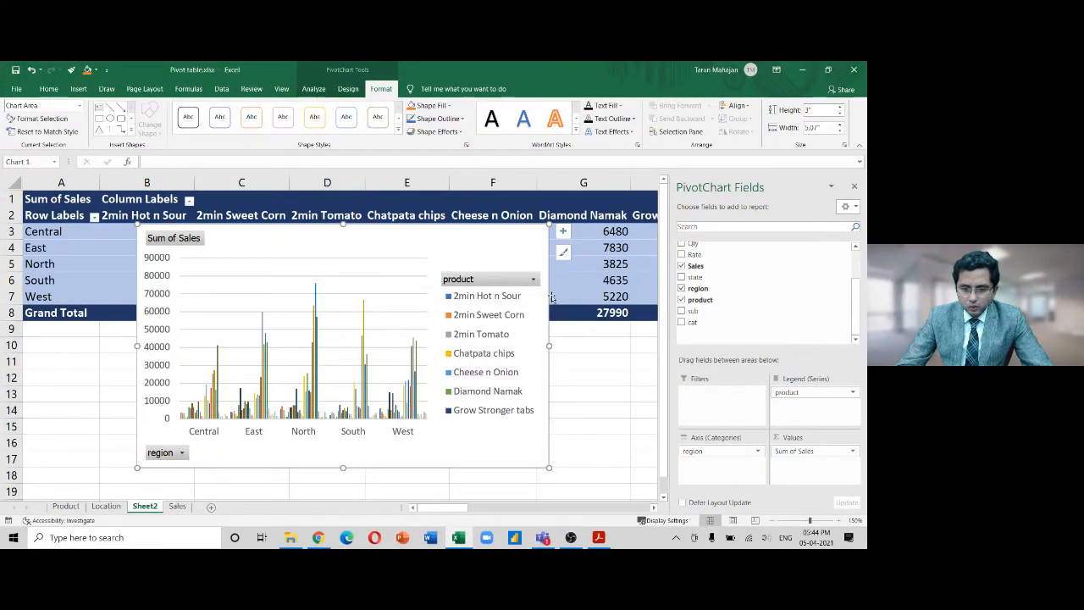
Browse the product filter list, 2min Hot n Sour through Yummy Strawberry, leaving every product included
click(533, 279)
drag(523, 402, 523, 462)
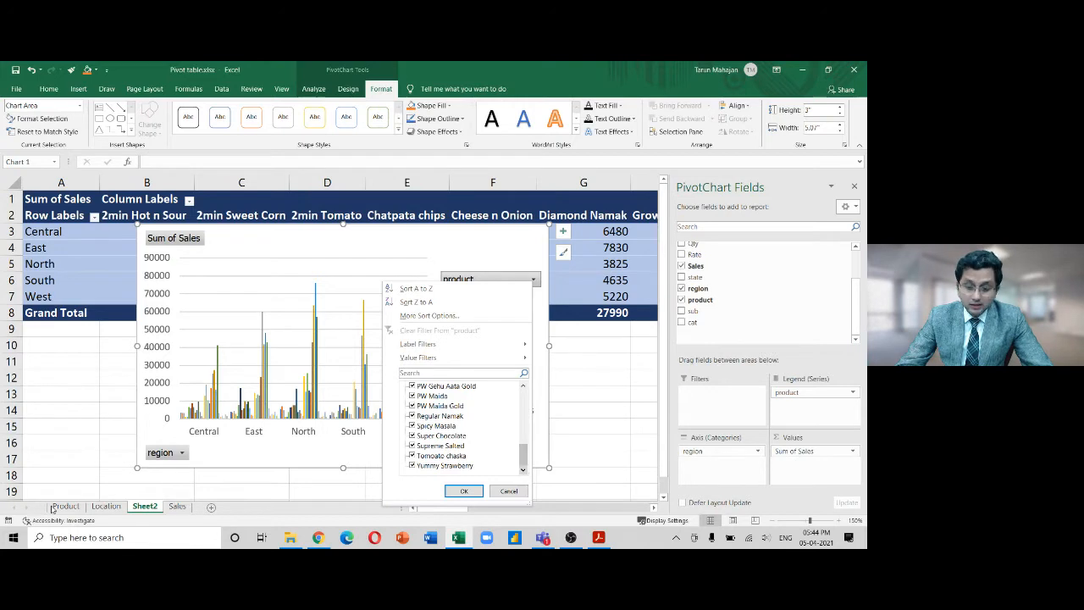
drag(525, 459, 524, 399)
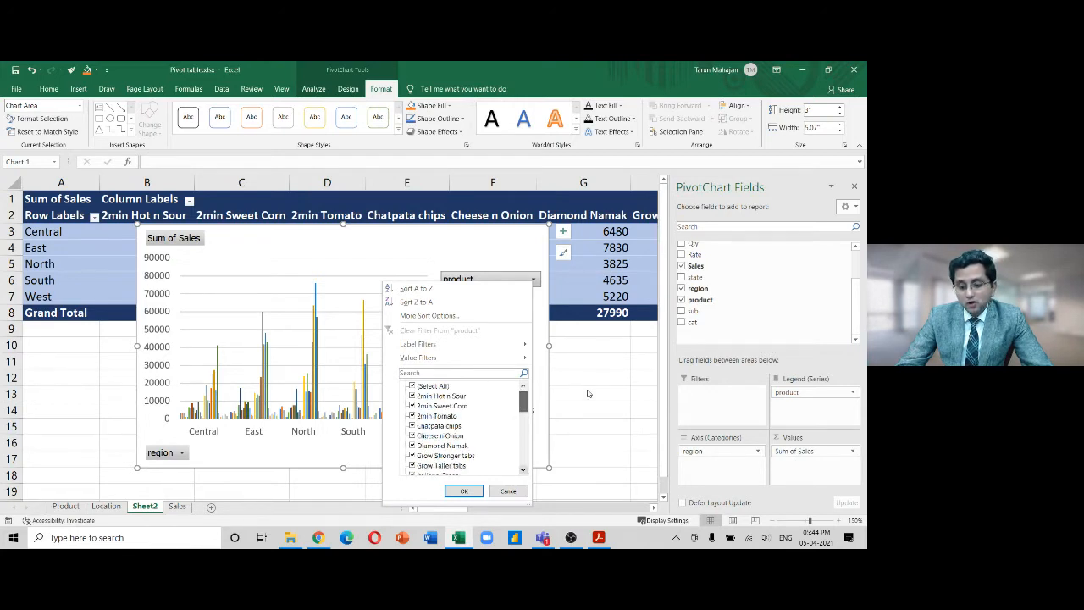
click(598, 387)
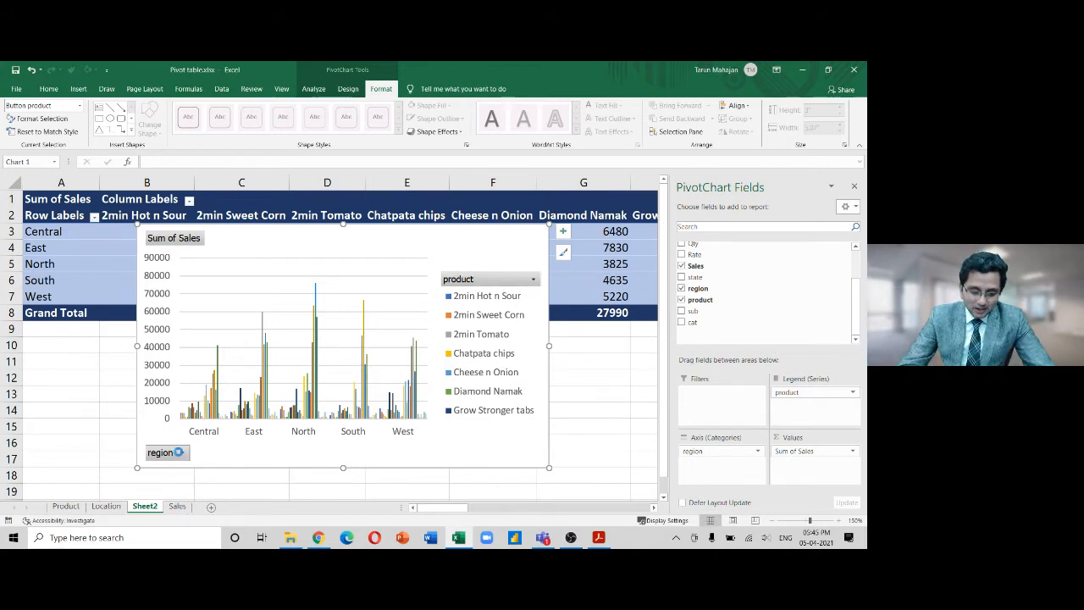
Filter the chart's region field to show only Central
click(179, 453)
click(58, 332)
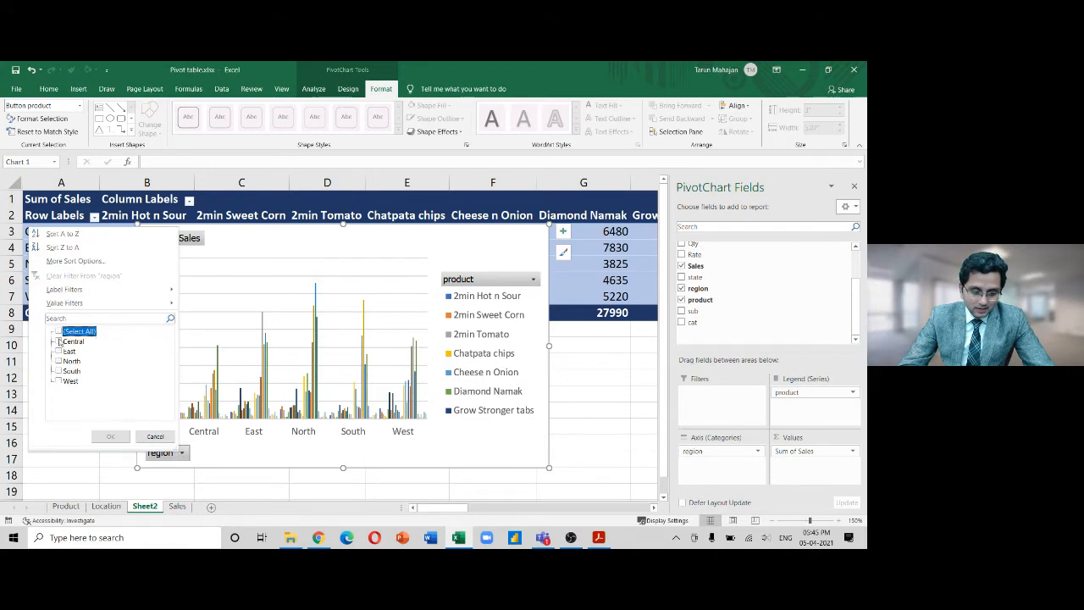
click(59, 342)
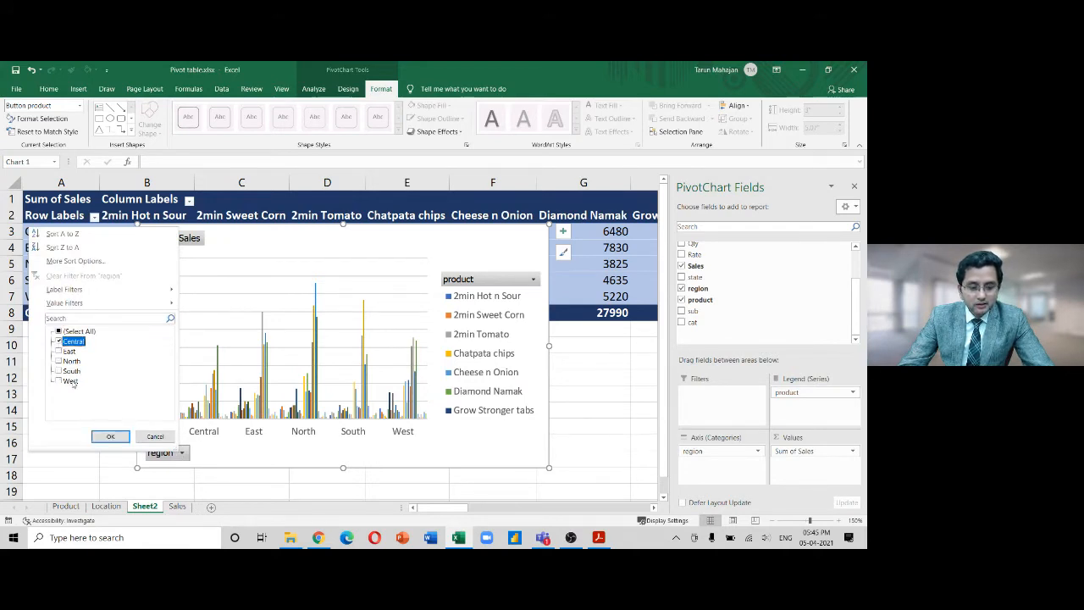
click(109, 437)
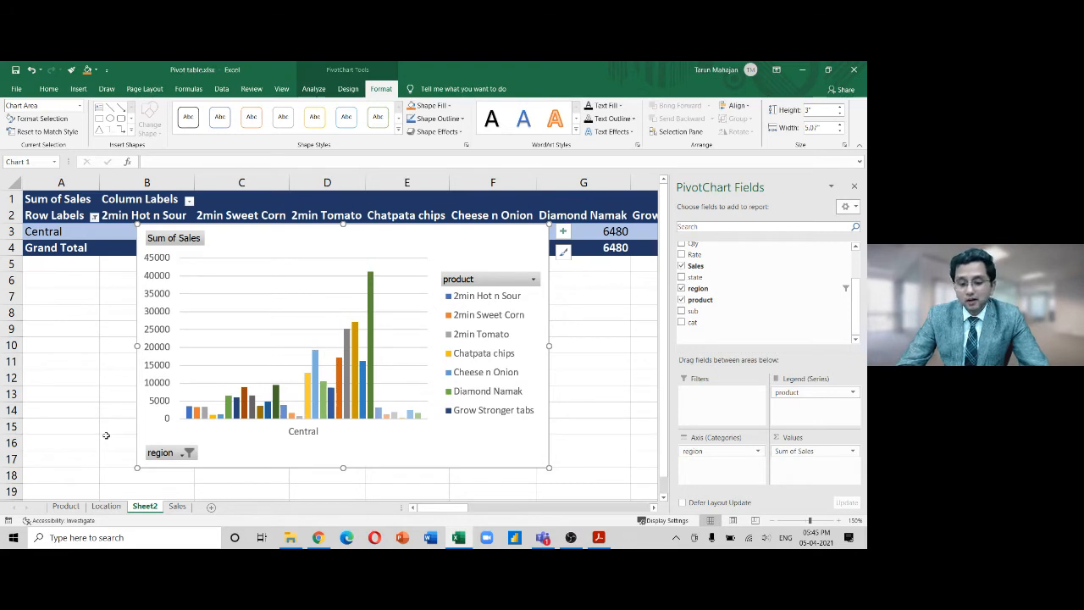
Change the region filter to South only and remove product from the legend
click(163, 453)
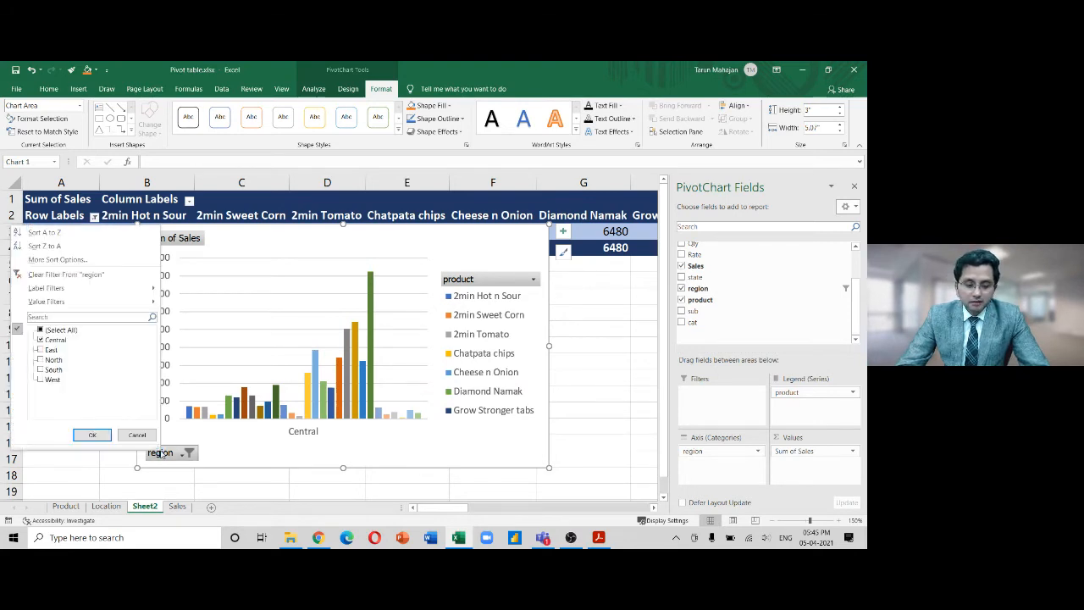
click(48, 370)
click(40, 370)
click(40, 329)
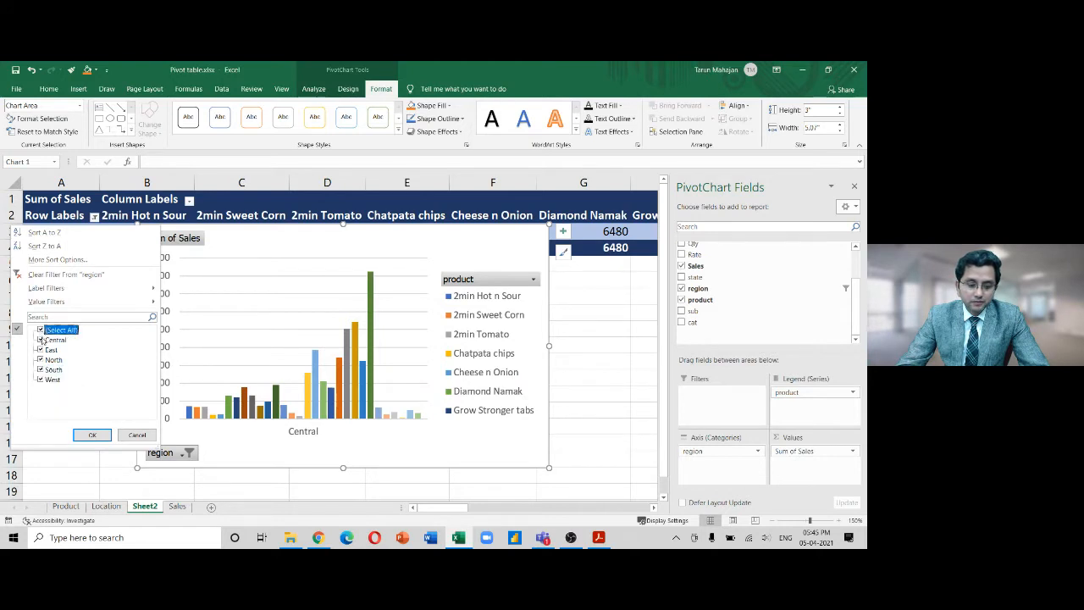
click(40, 329)
click(39, 370)
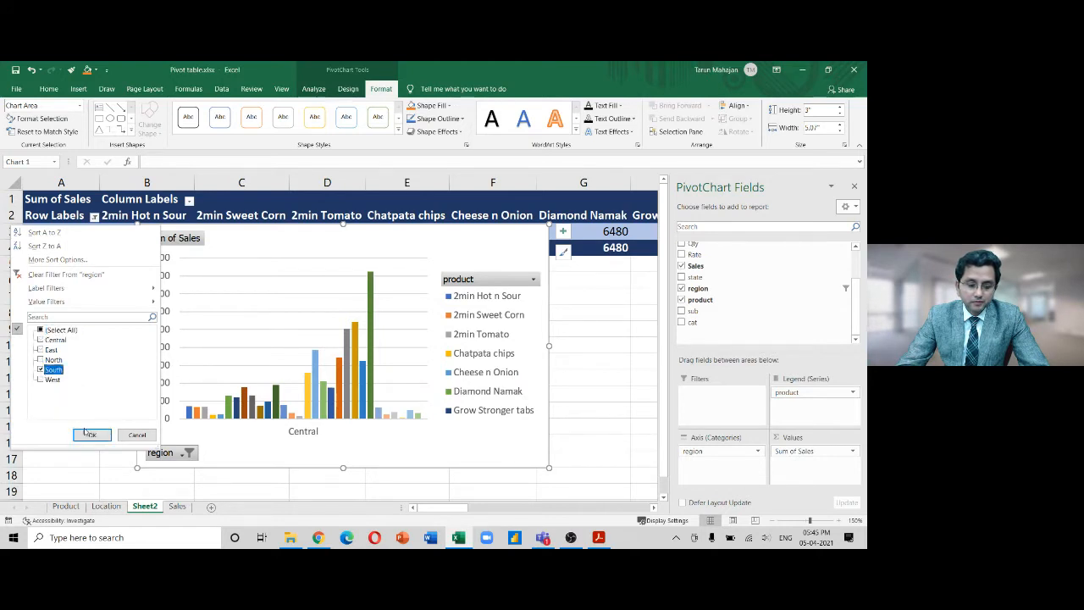
click(90, 434)
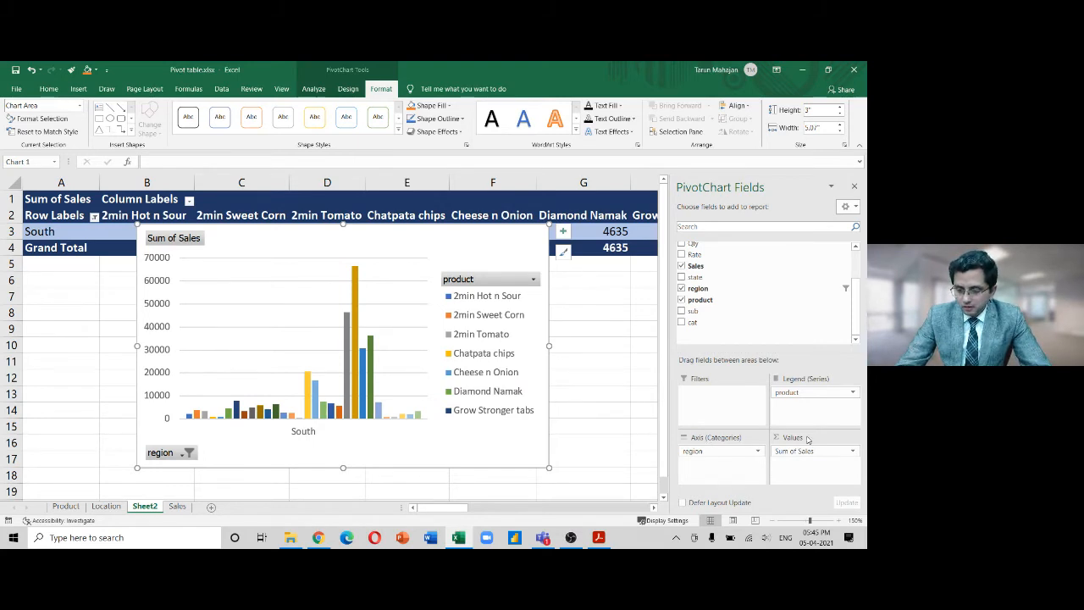
drag(796, 392, 607, 449)
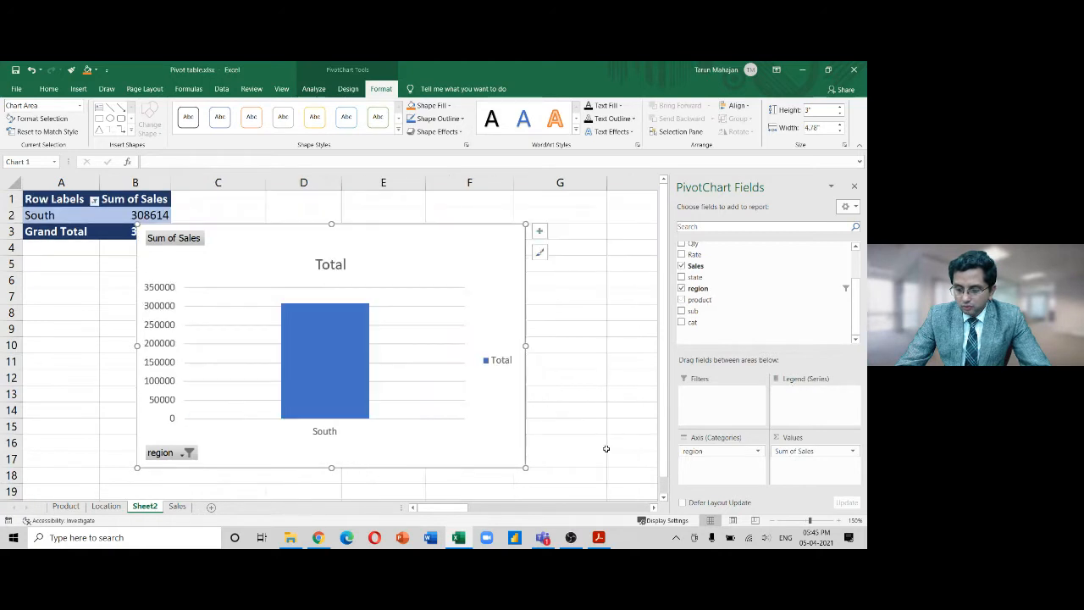
Split sales by category and clear the region filter to show all five regions
drag(698, 327, 783, 396)
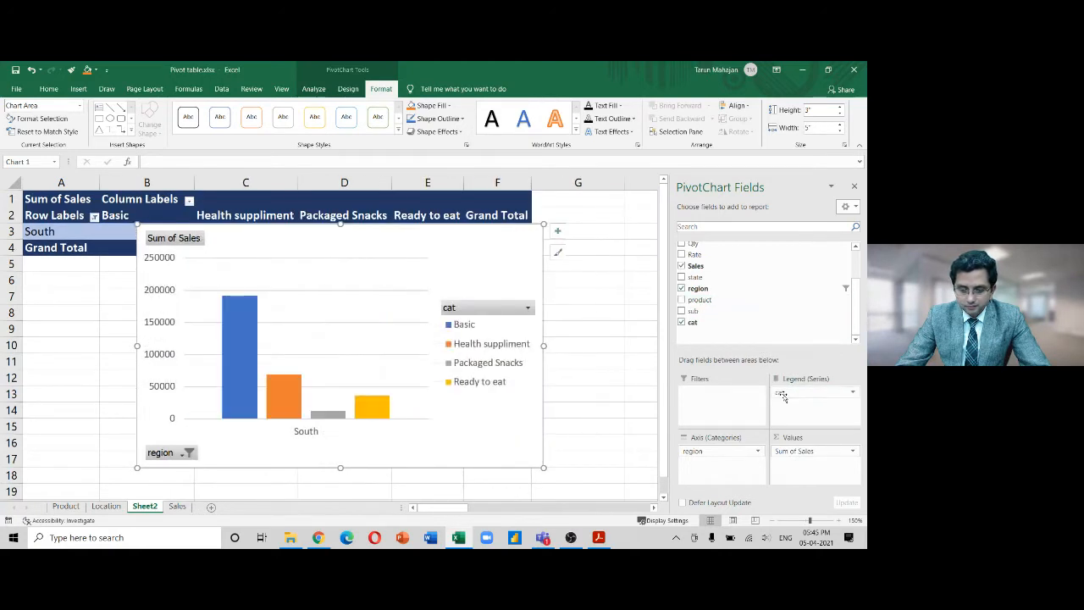
click(188, 453)
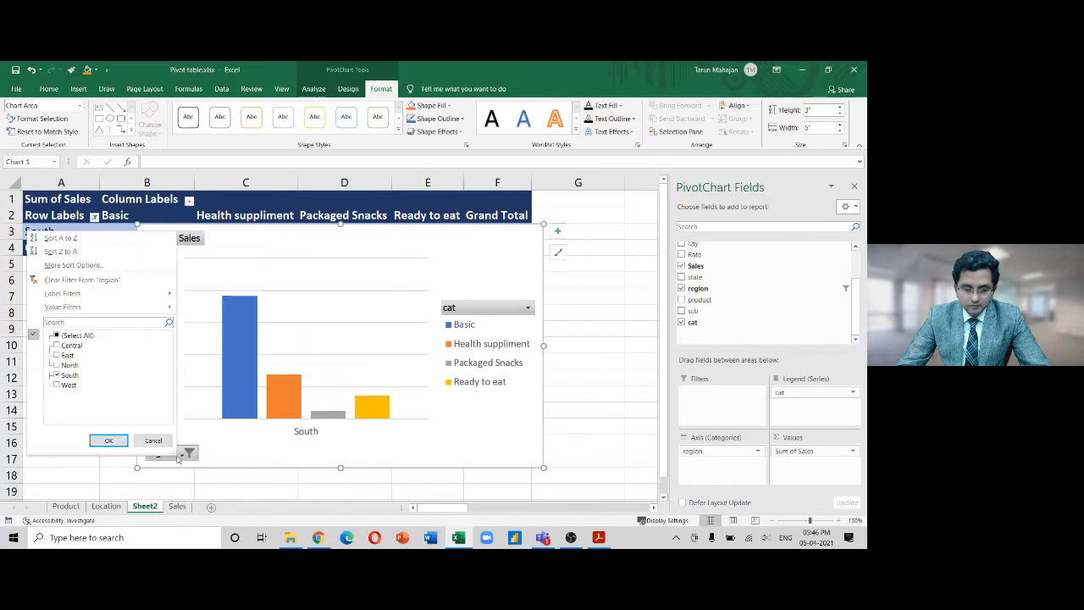
click(81, 279)
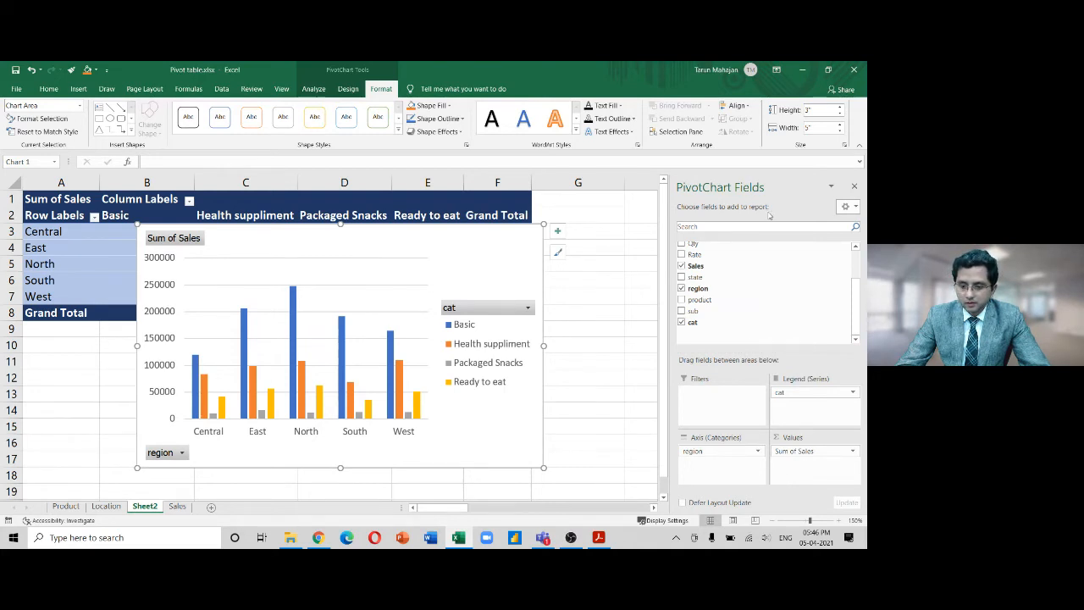
Try state as a second axis level under region, check its filter, then remove it
drag(696, 278, 706, 480)
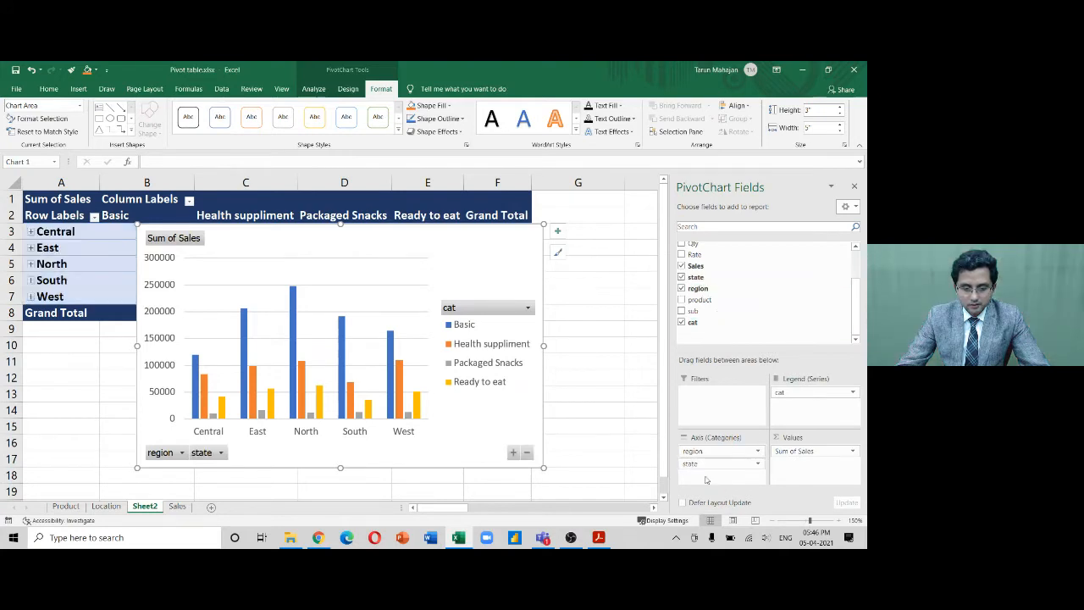
drag(706, 463, 623, 442)
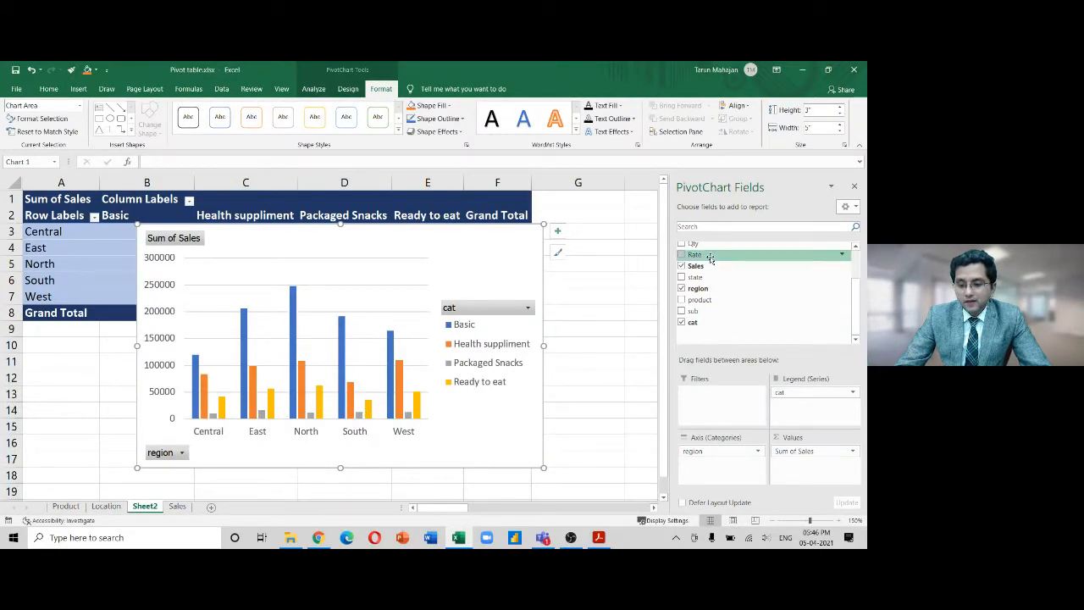
mouse_move(696, 277)
mouse_down()
mouse_move(716, 301)
mouse_move(722, 482)
mouse_up()
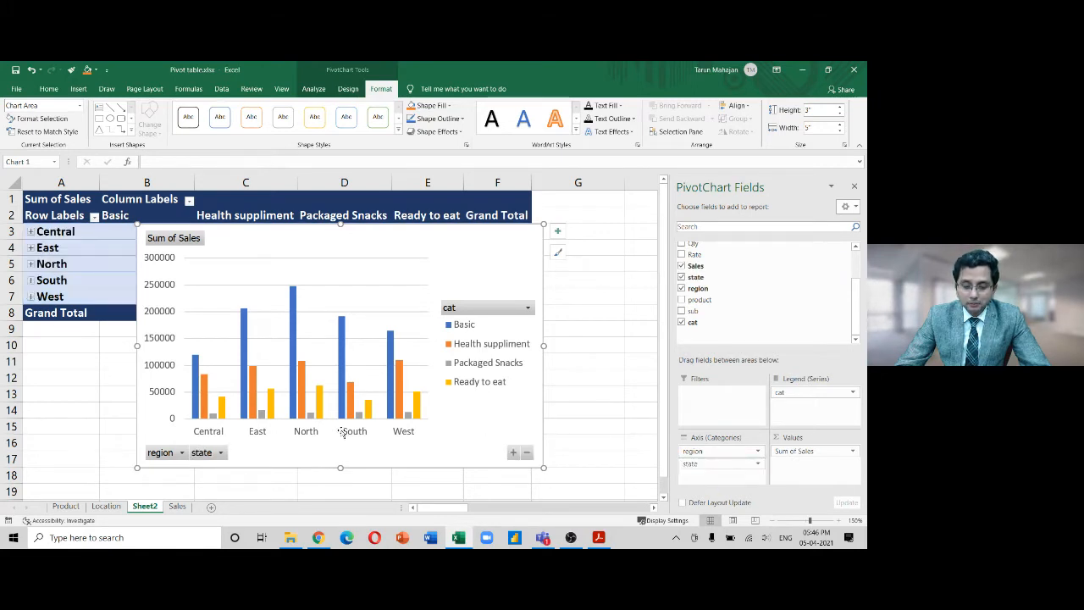
click(220, 453)
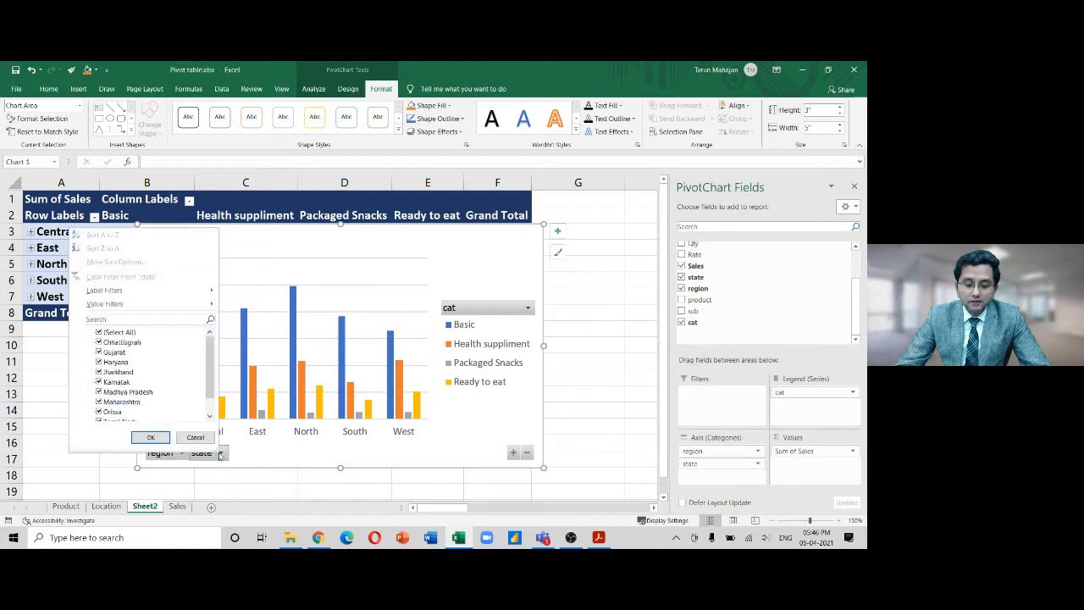
key(Escape)
drag(716, 465, 609, 483)
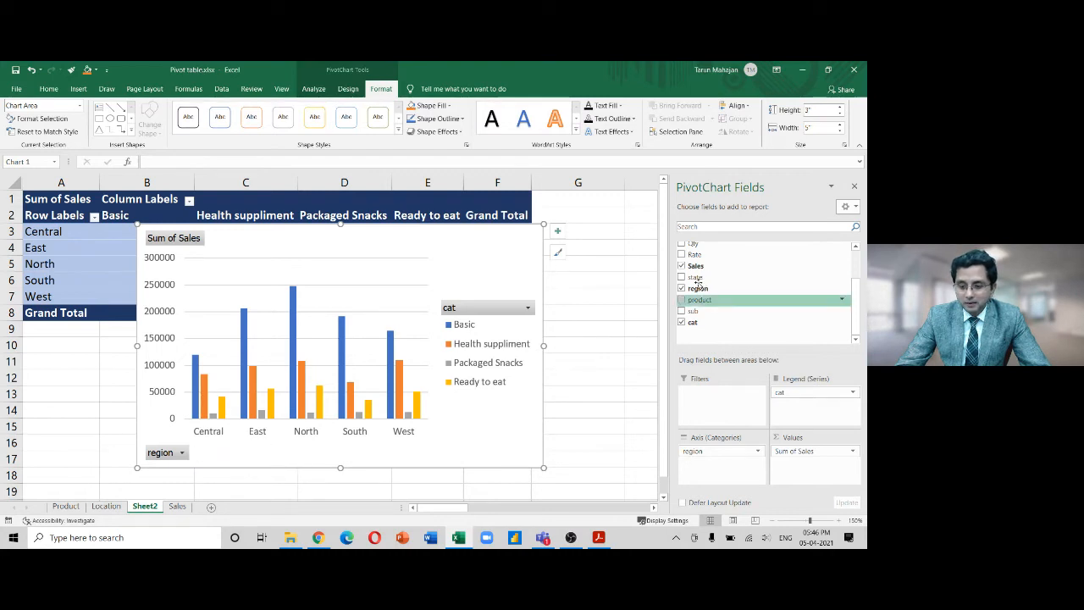
Re-add state, expand and collapse the regions, move the chart aside, then drop state
drag(694, 277, 616, 500)
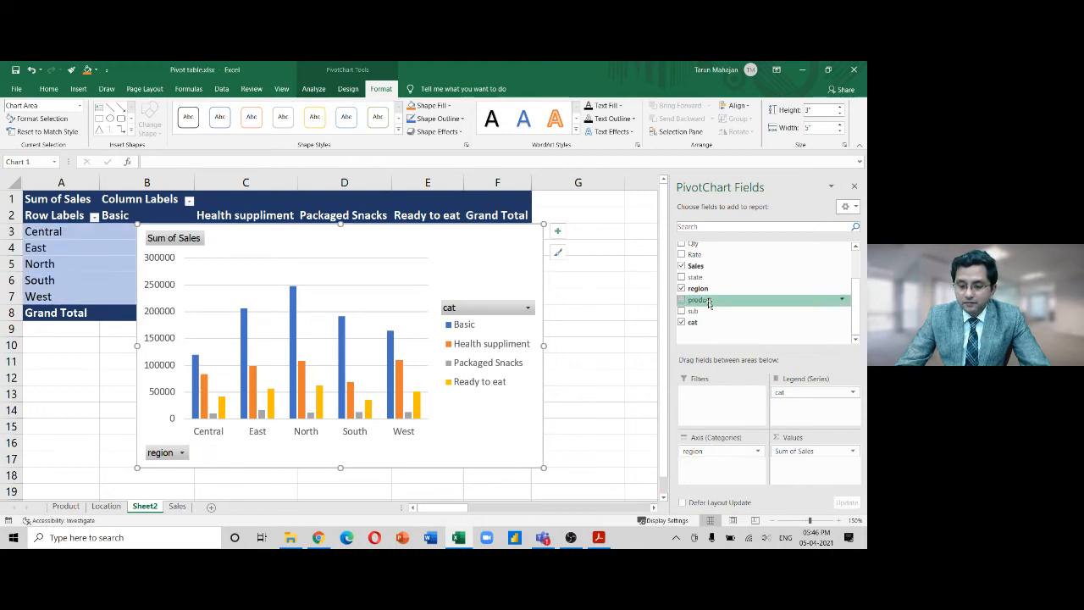
drag(699, 278, 720, 462)
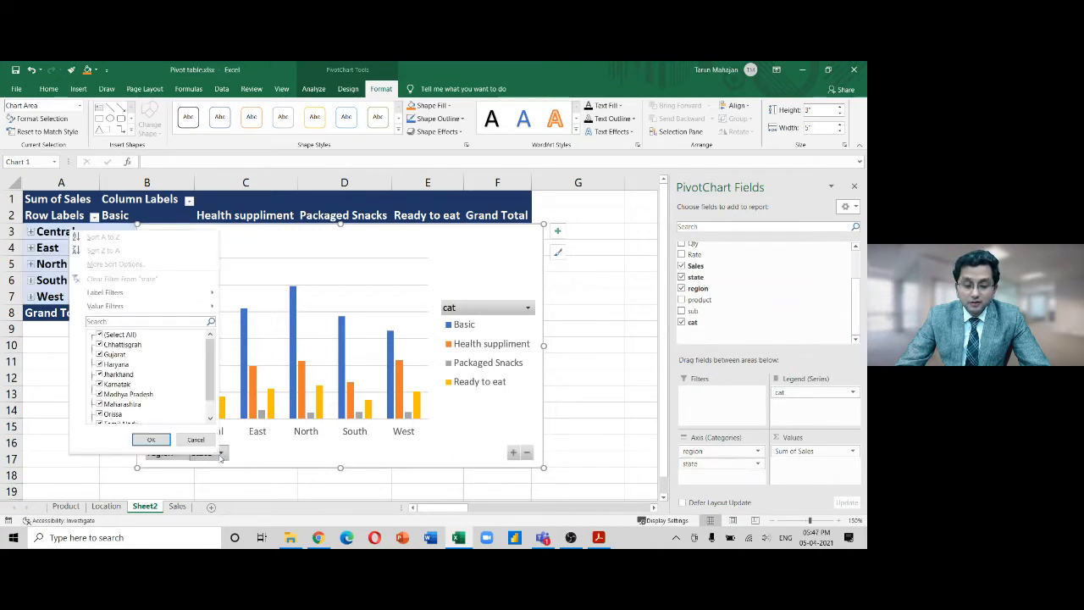
click(221, 454)
click(513, 454)
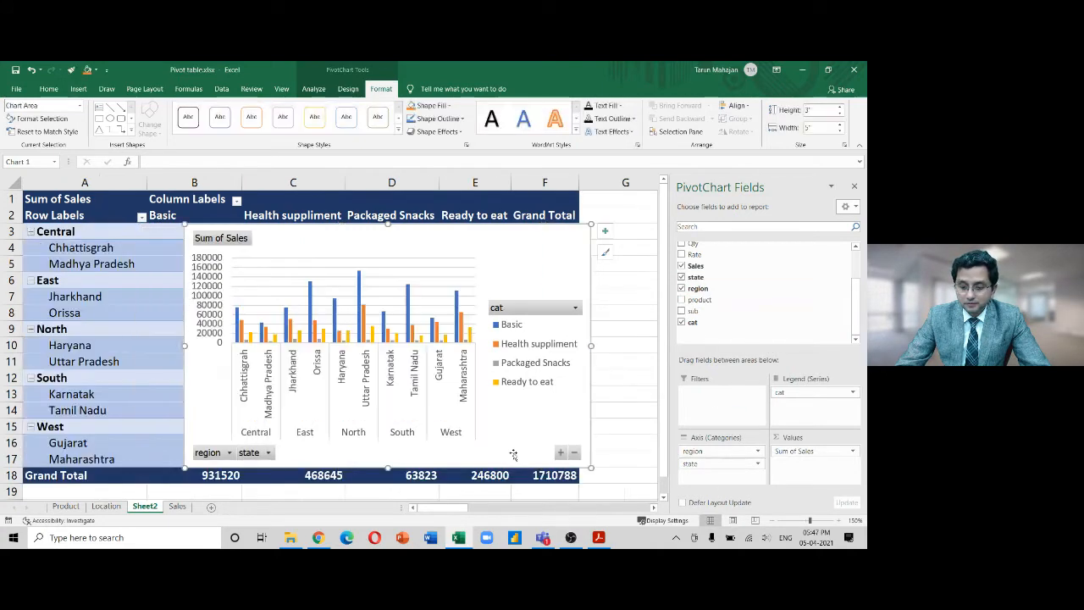
click(574, 454)
mouse_move(399, 232)
mouse_down()
mouse_move(460, 288)
mouse_move(492, 288)
mouse_move(481, 297)
mouse_move(486, 275)
mouse_move(463, 199)
mouse_up()
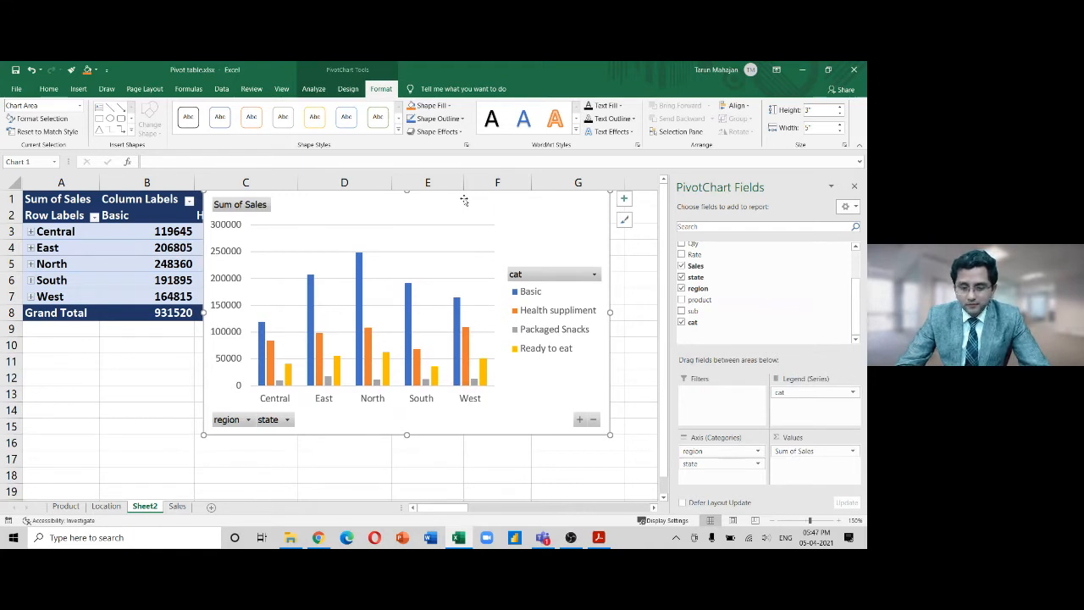
drag(704, 465, 601, 485)
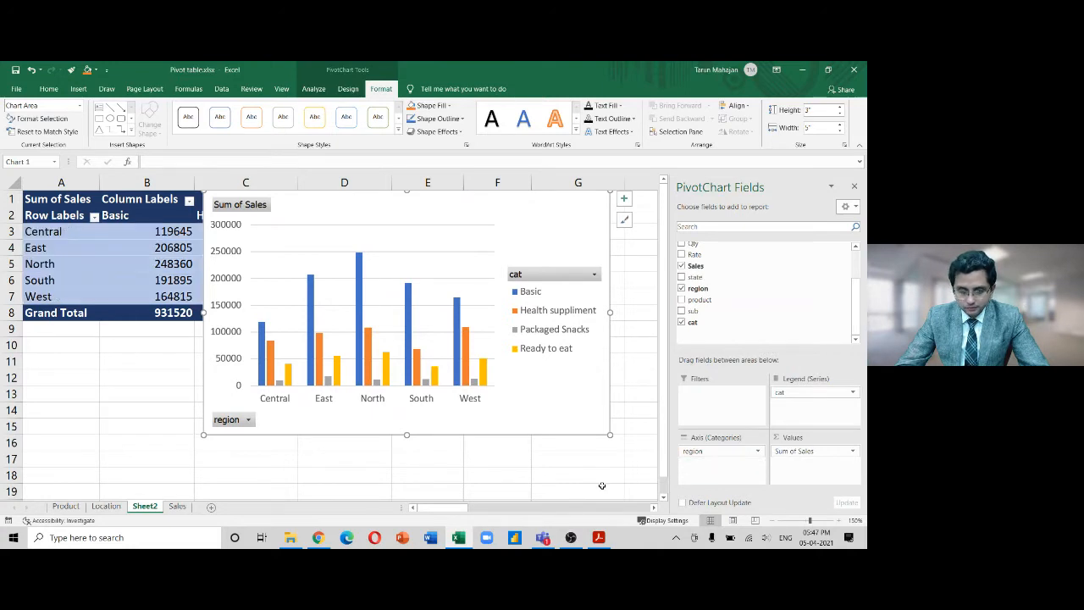
Move the PivotChart below the pivot table and shift it left, checking the region and sales cells
drag(513, 215, 490, 347)
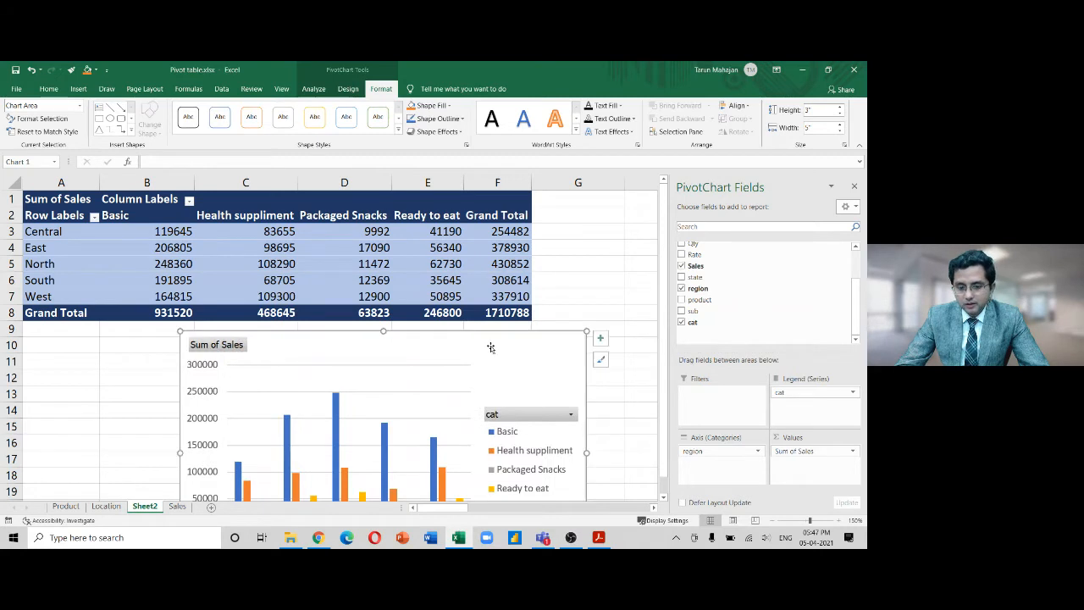
drag(56, 231, 61, 291)
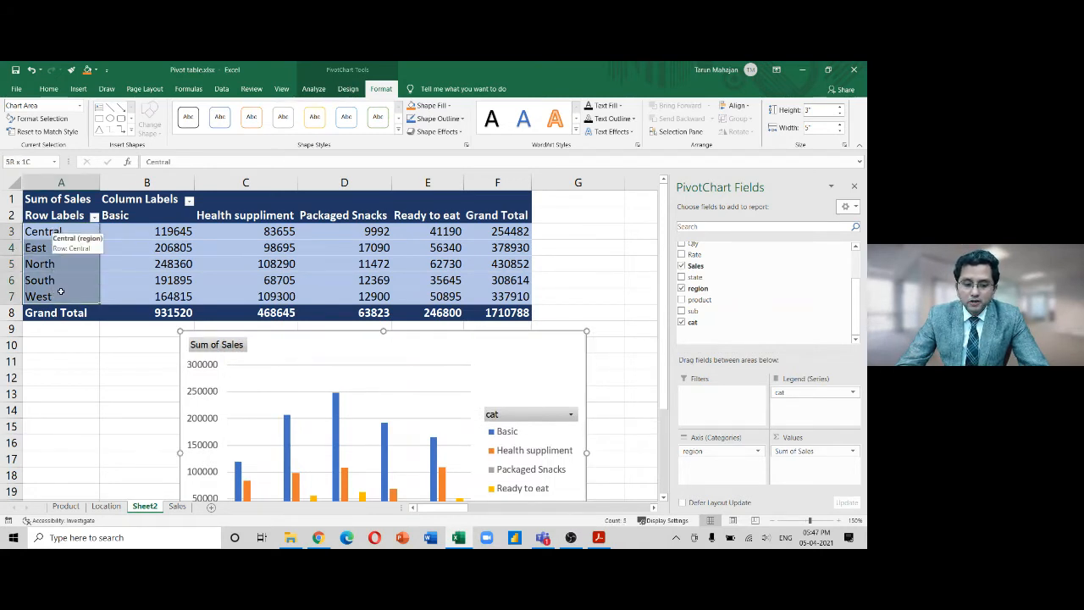
drag(152, 217, 433, 312)
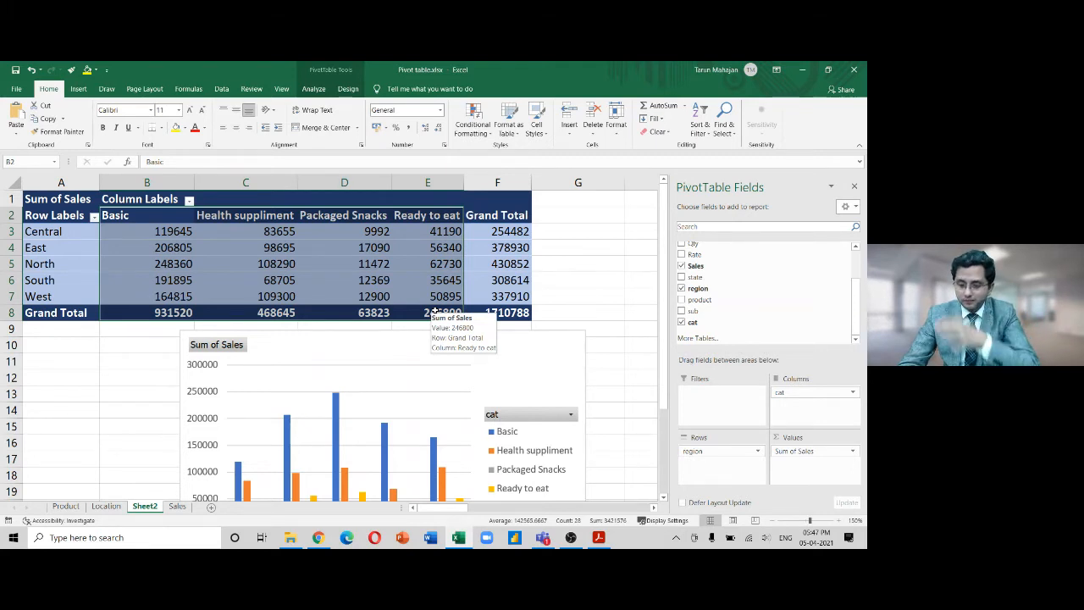
click(597, 260)
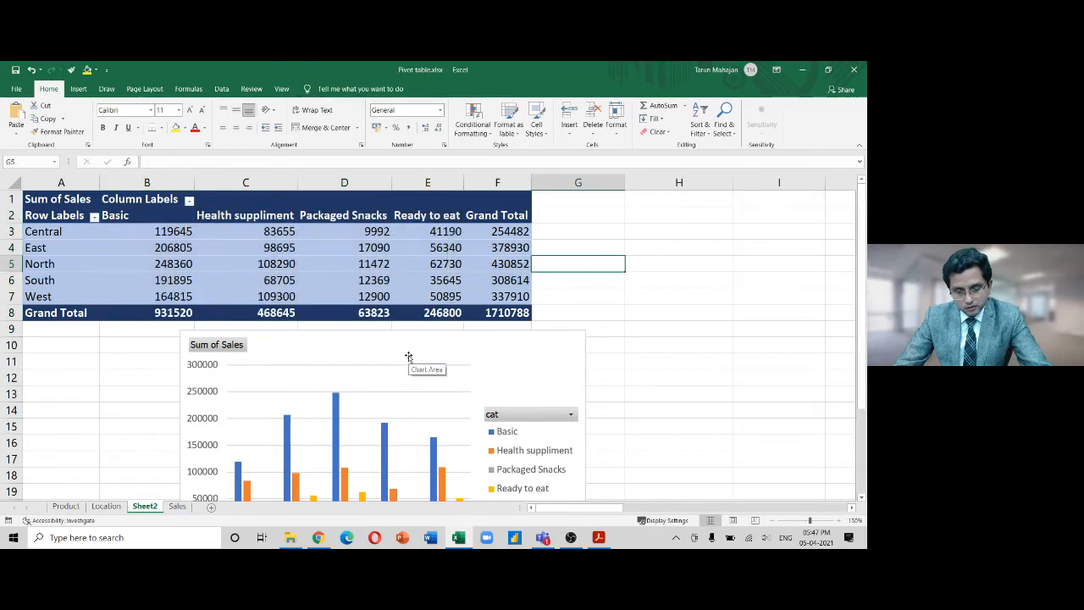
key(ctrl+F1)
drag(414, 298, 316, 287)
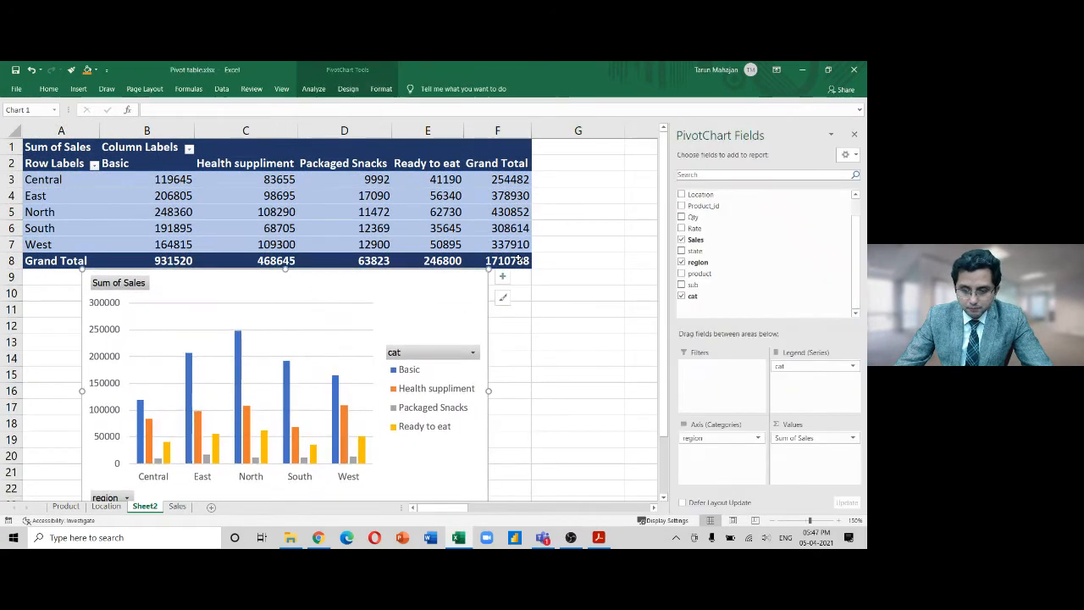
Resize and nudge the chart, then try state under region on the axis and remove it
drag(489, 270, 470, 282)
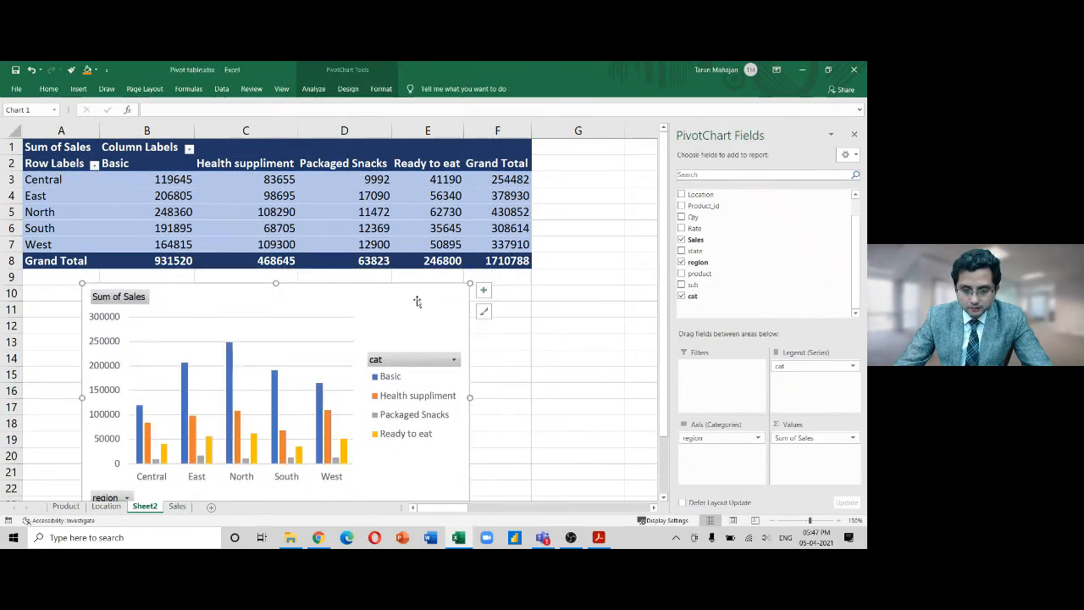
drag(380, 303, 377, 291)
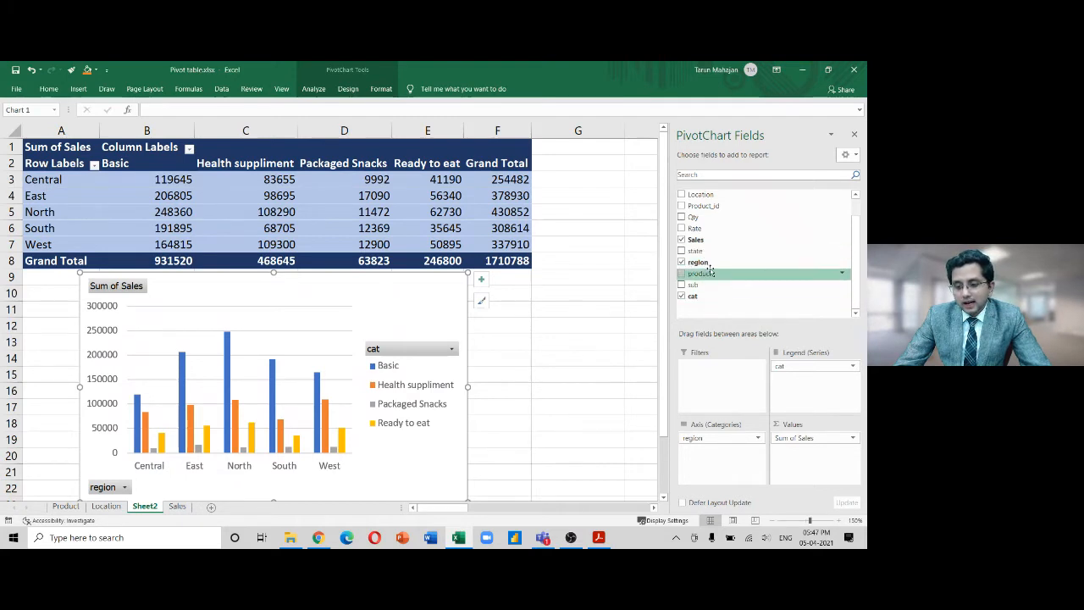
drag(697, 257, 728, 481)
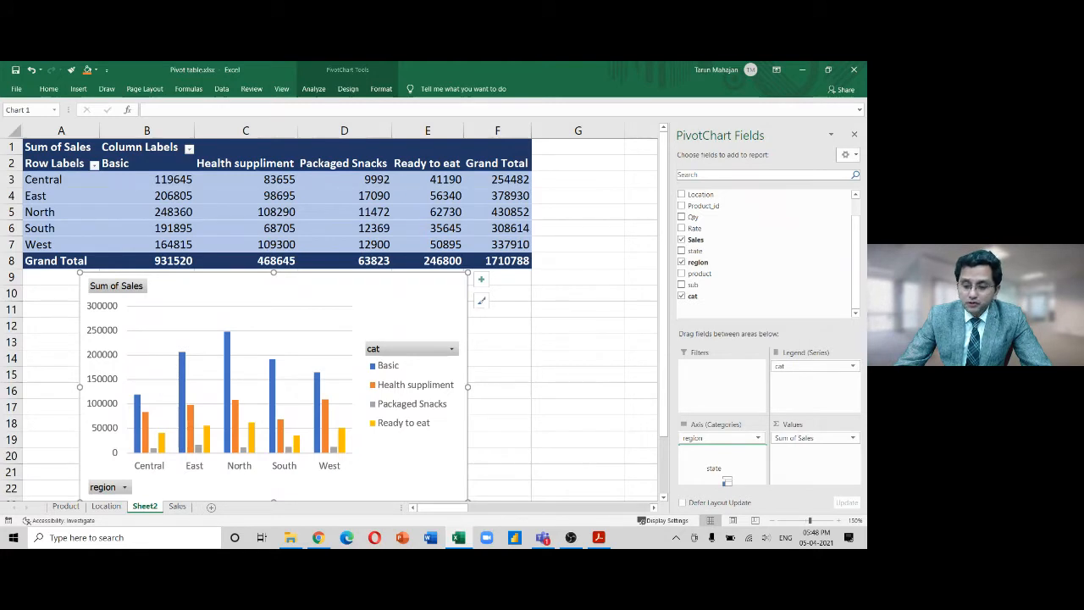
drag(727, 481, 727, 479)
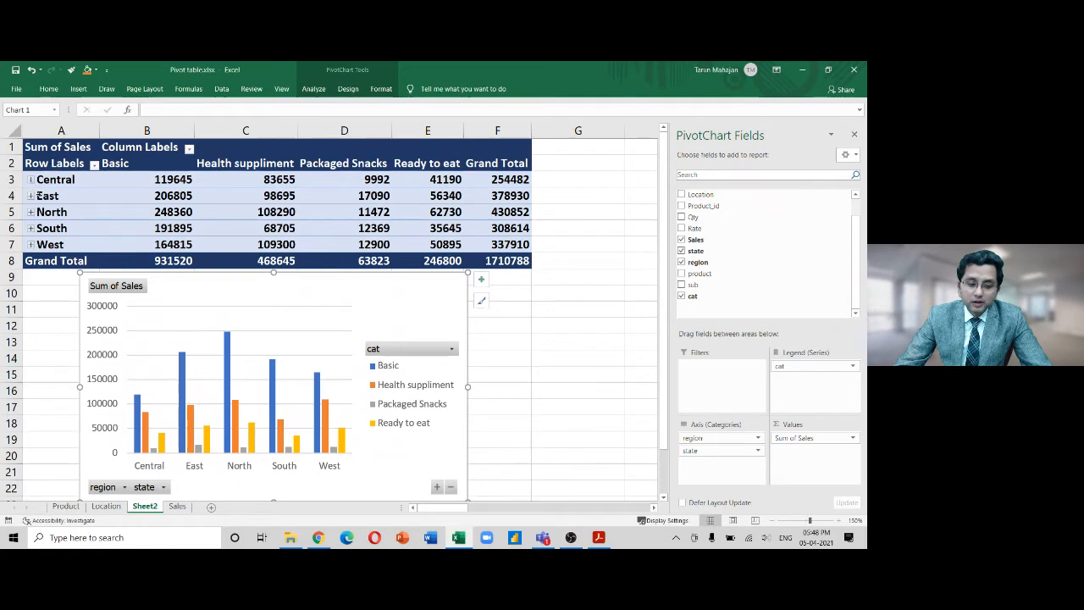
drag(720, 451, 649, 474)
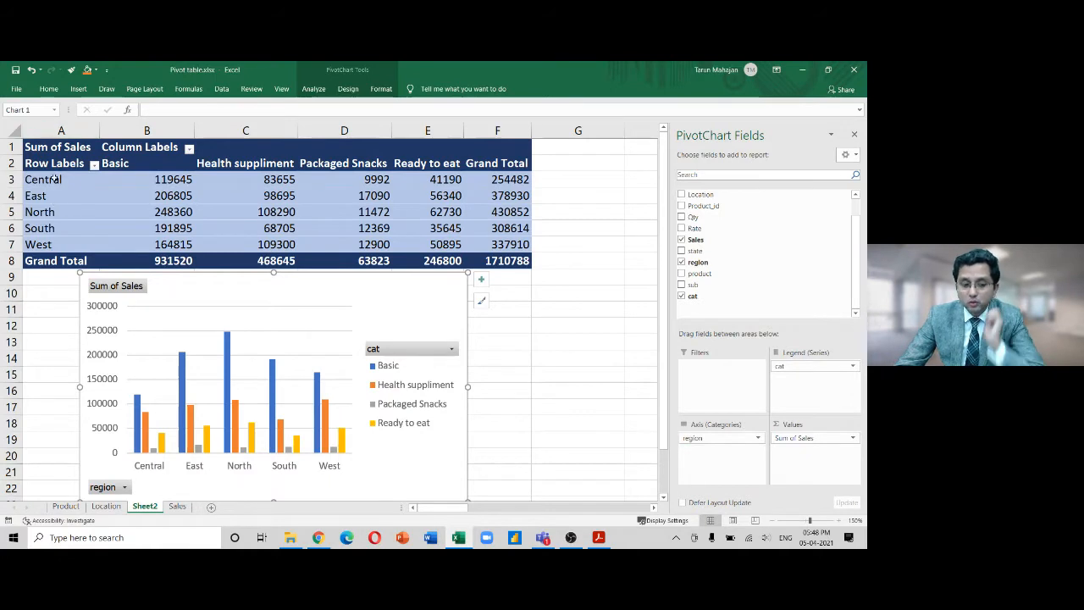
Select the region labels A3:A7 and nest state under region in the pivot Rows
drag(52, 178, 43, 244)
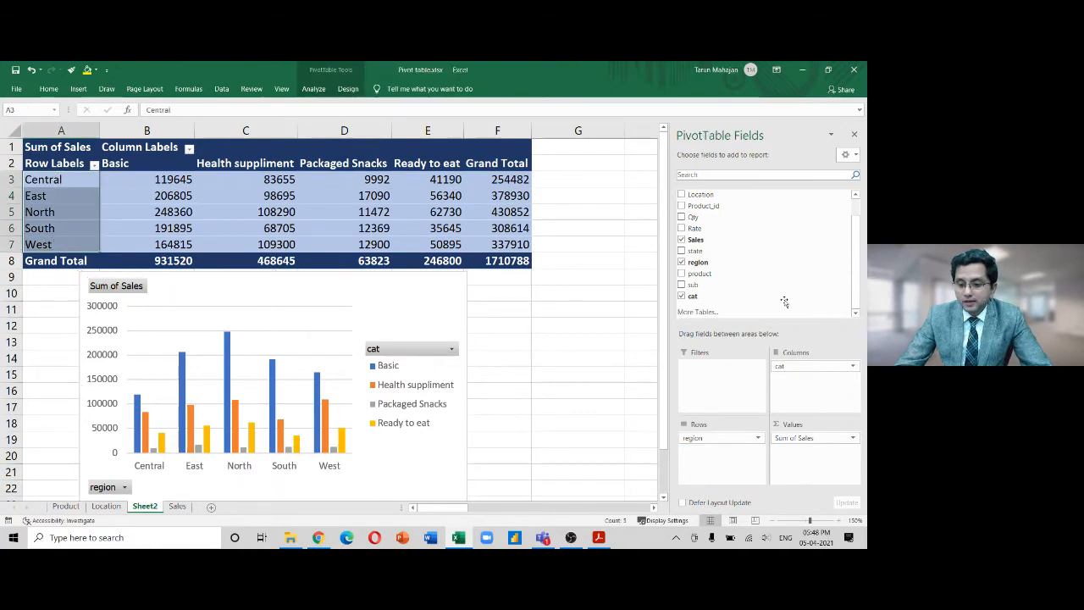
drag(696, 251, 750, 485)
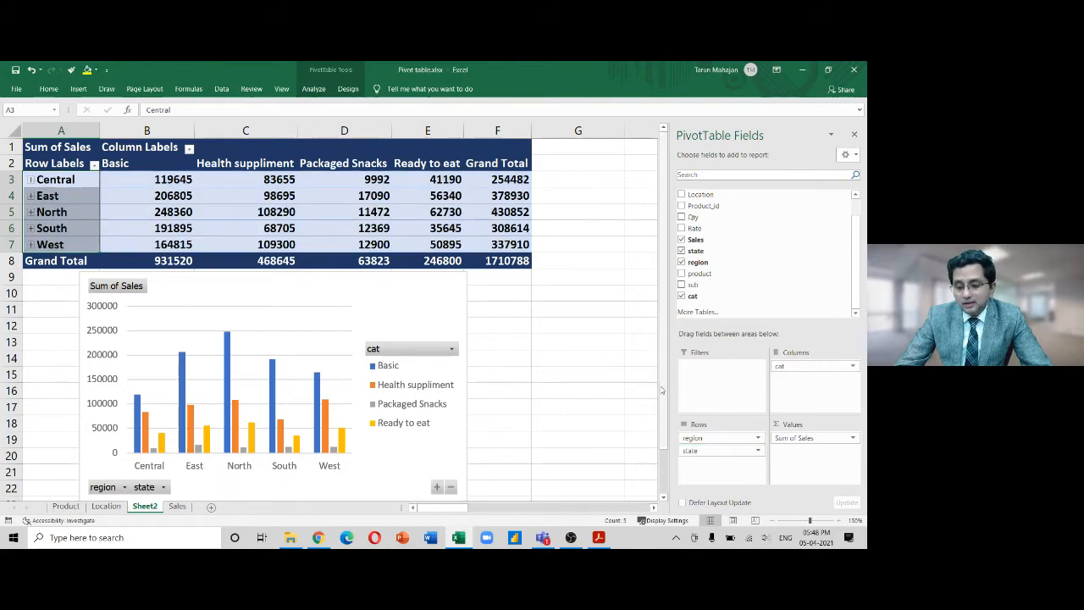
drag(663, 386, 637, 466)
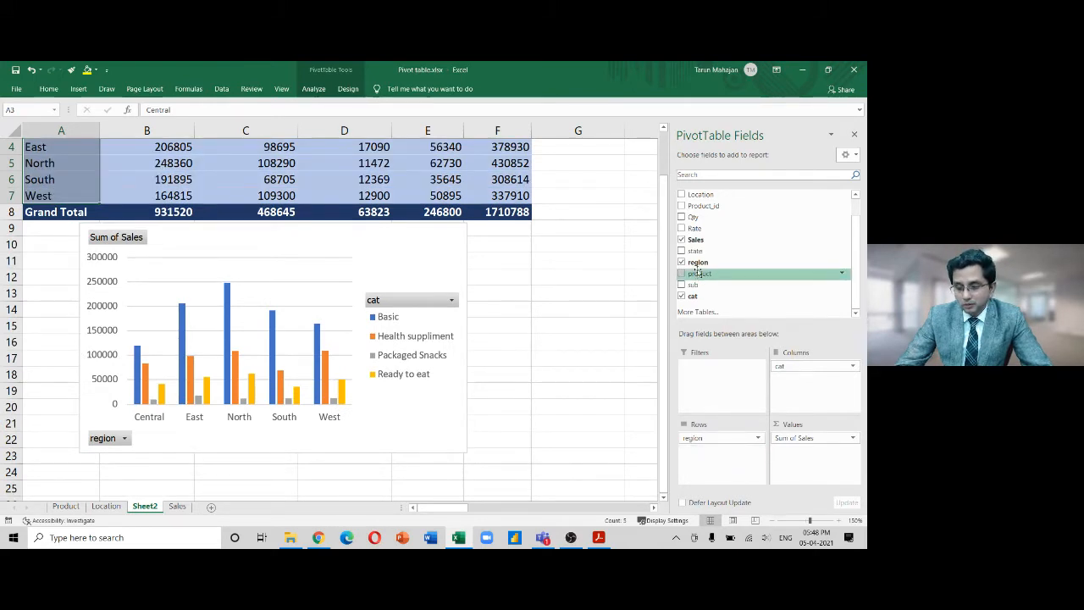
drag(698, 261, 727, 460)
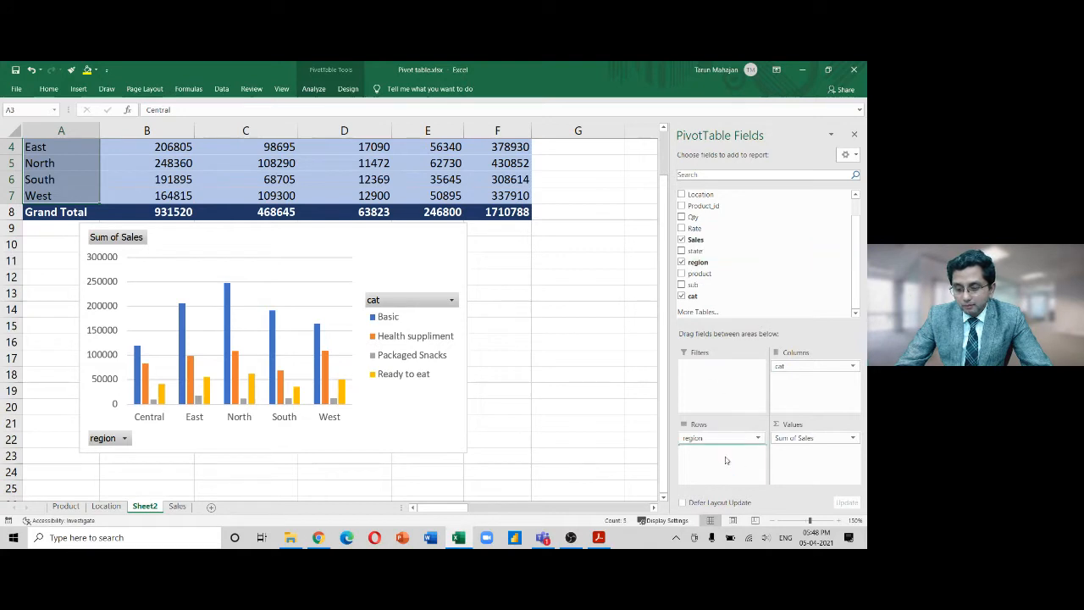
drag(696, 251, 713, 462)
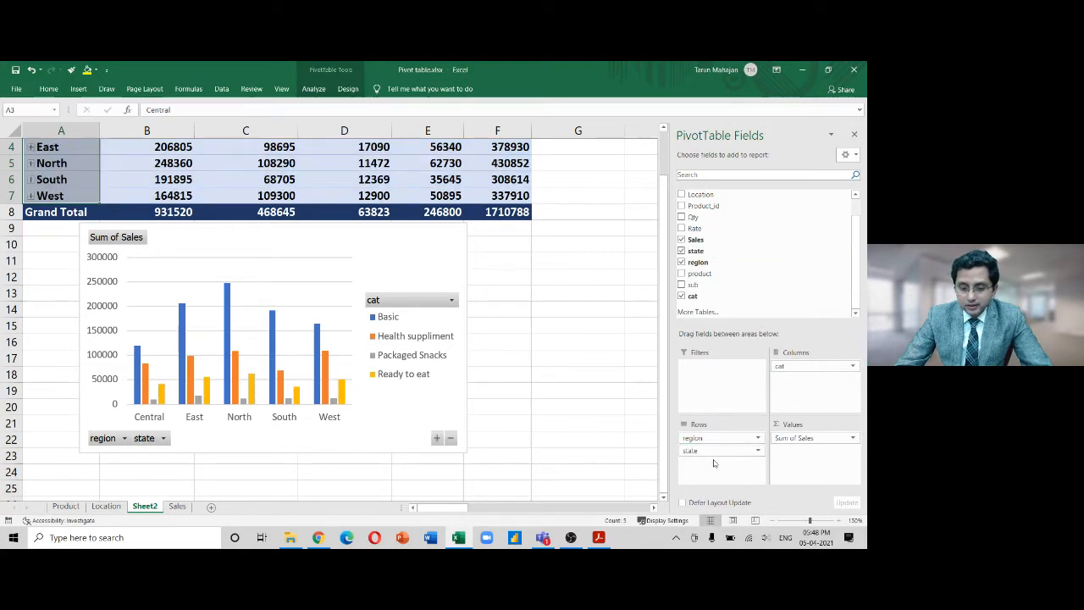
click(436, 438)
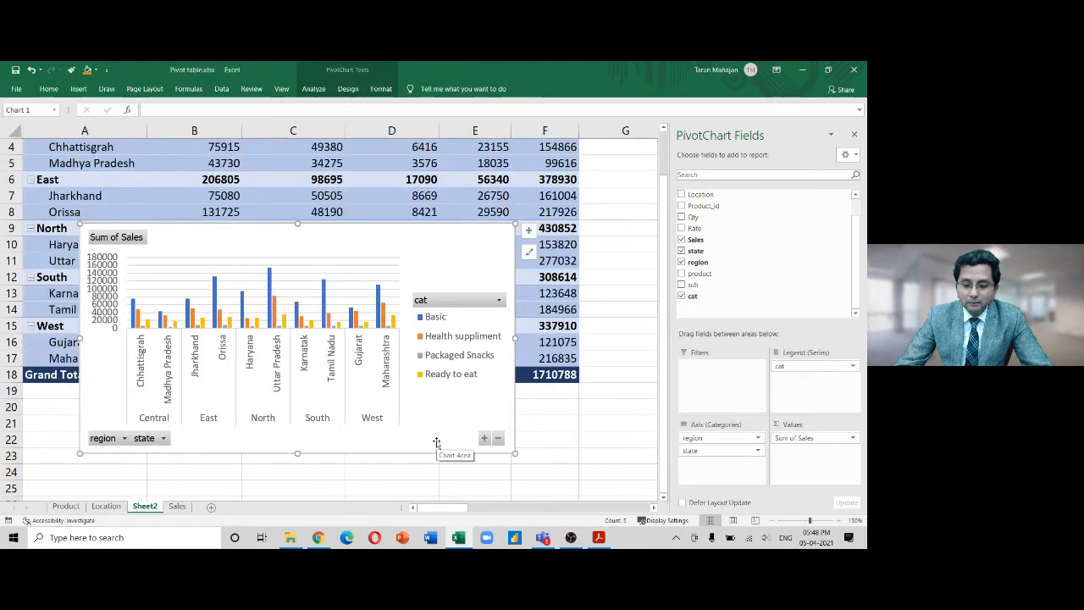
click(499, 439)
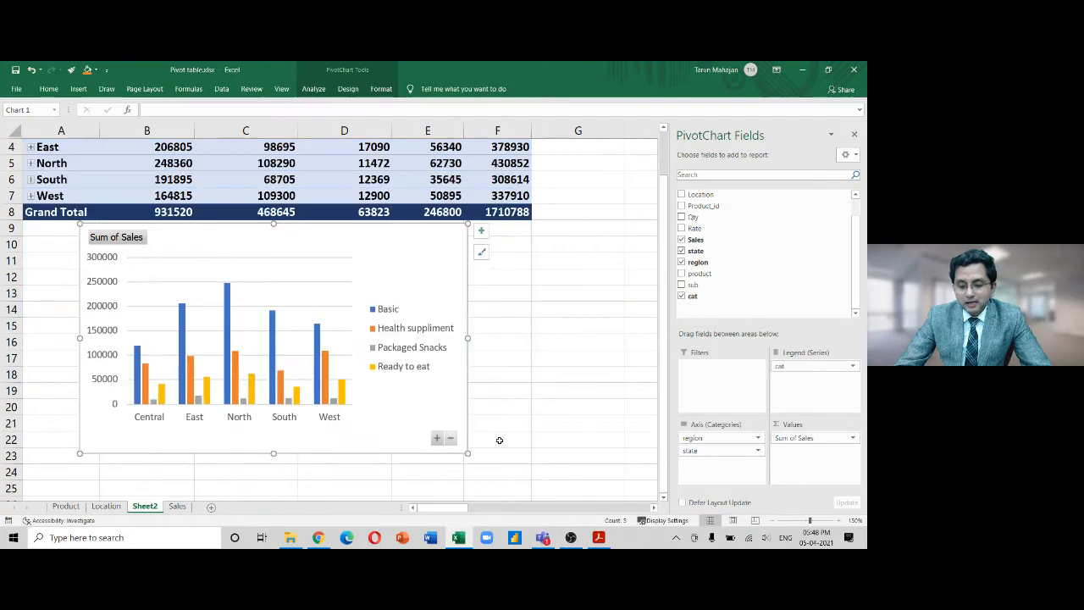
click(437, 438)
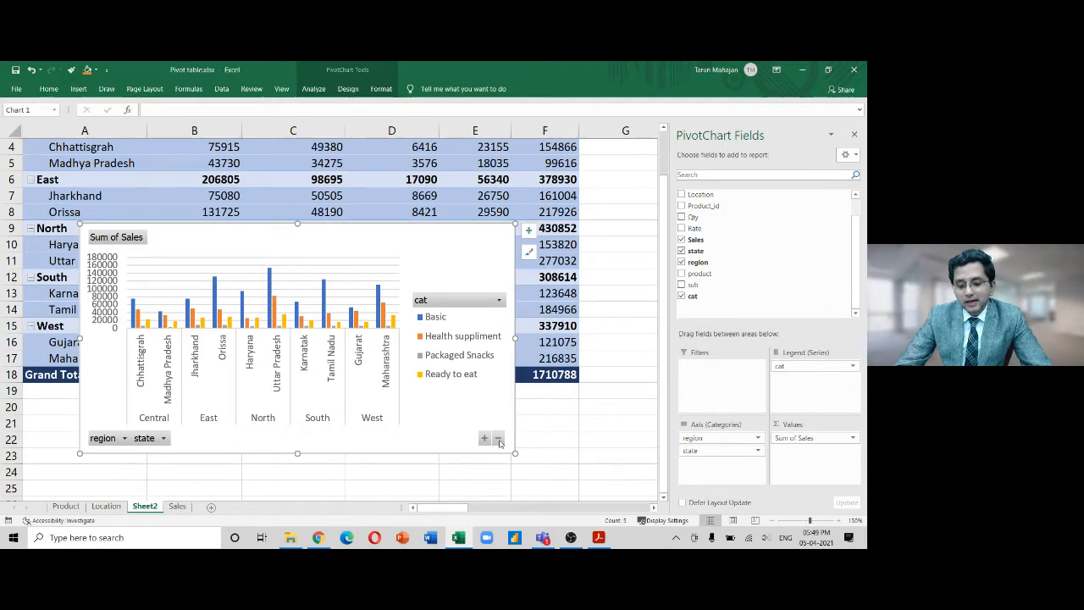
click(498, 439)
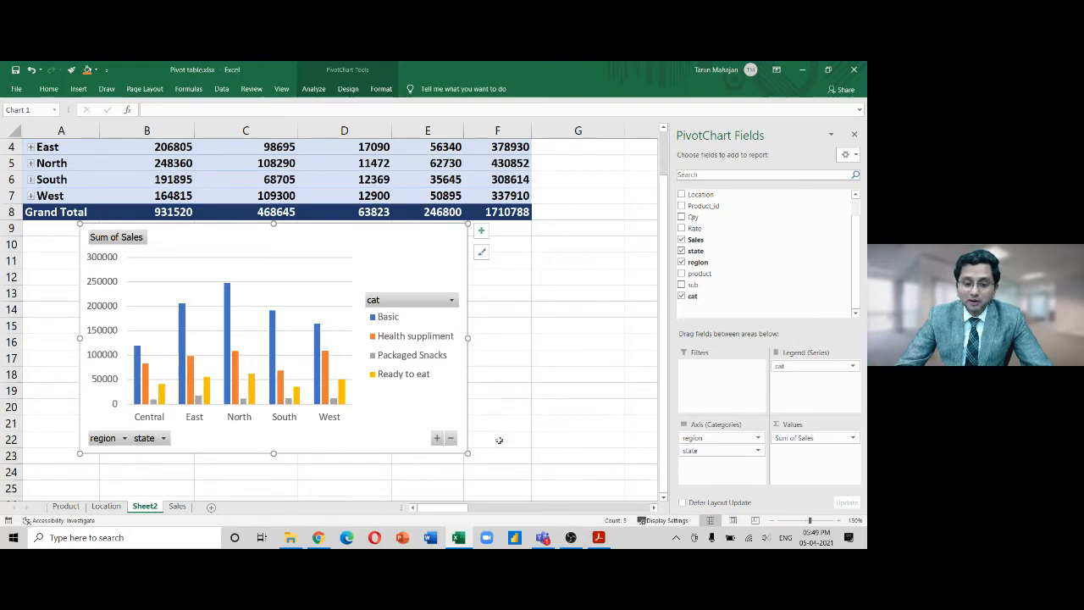
click(436, 439)
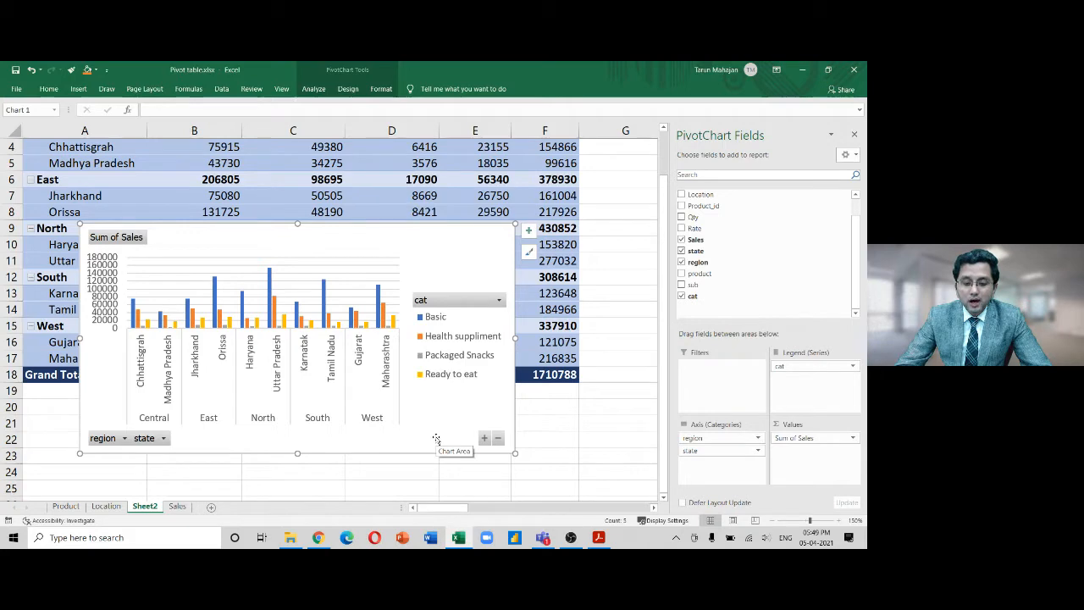
click(498, 438)
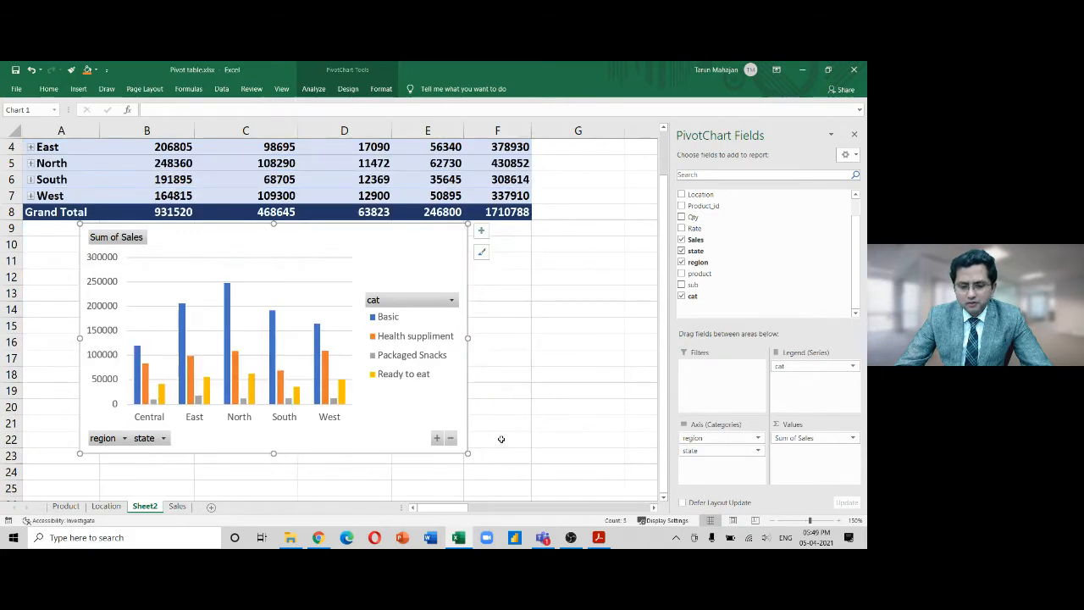
click(437, 439)
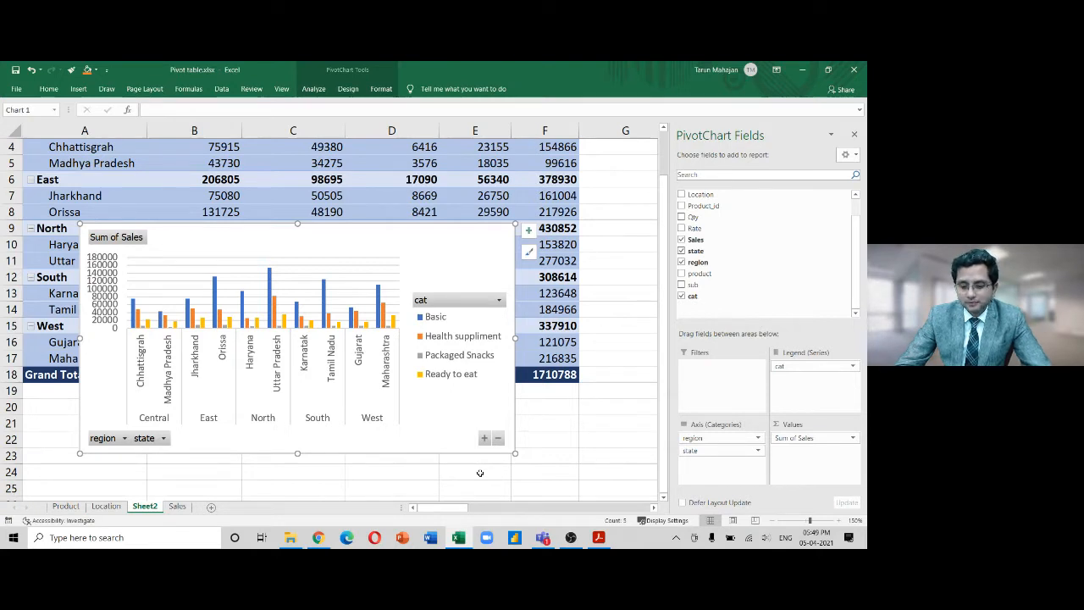
click(497, 438)
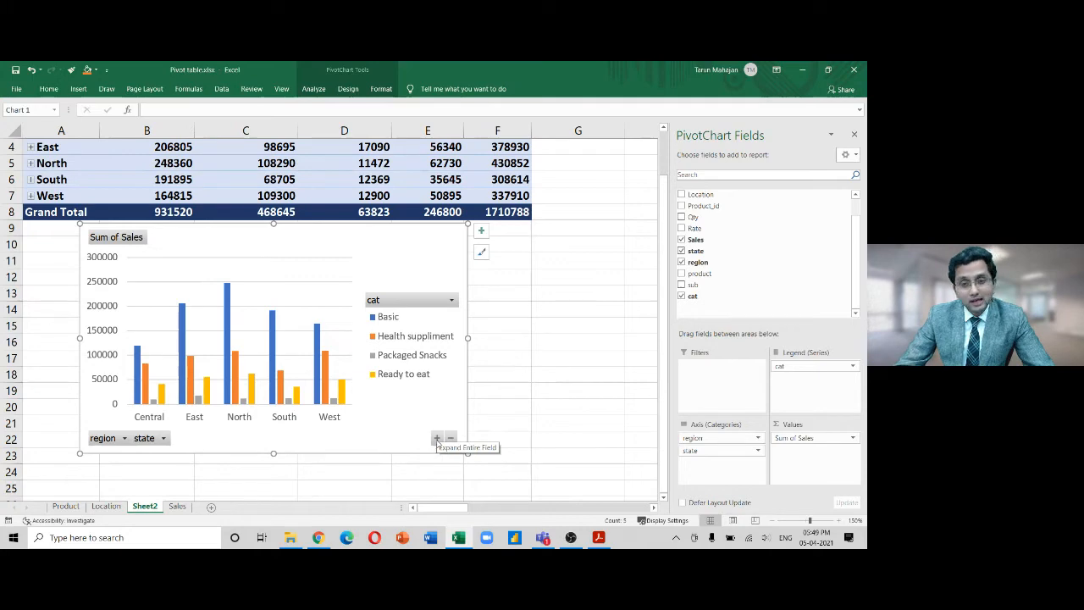
click(437, 439)
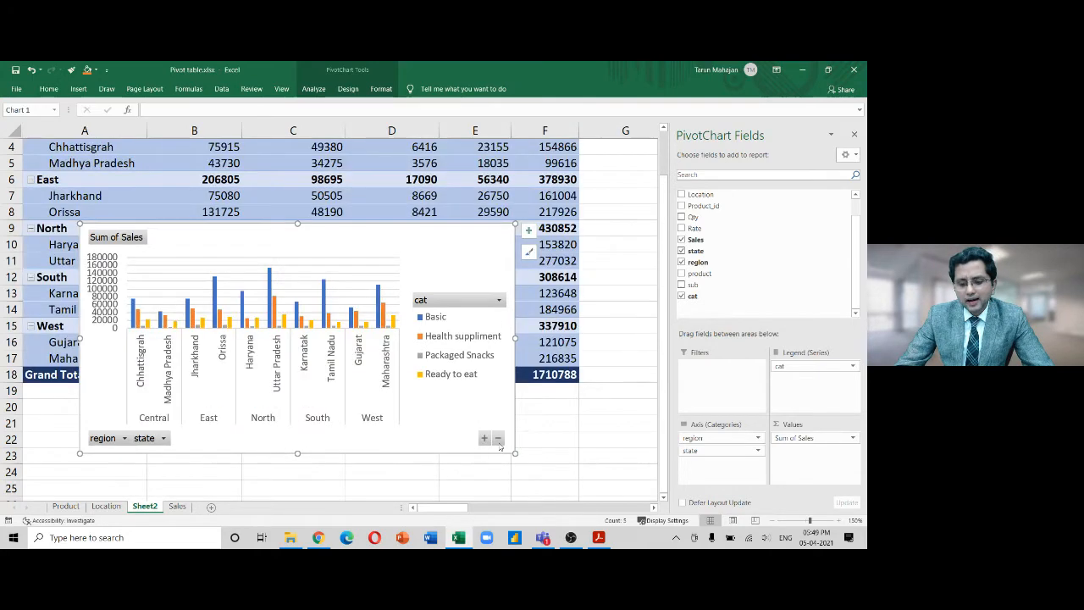
click(498, 438)
click(437, 438)
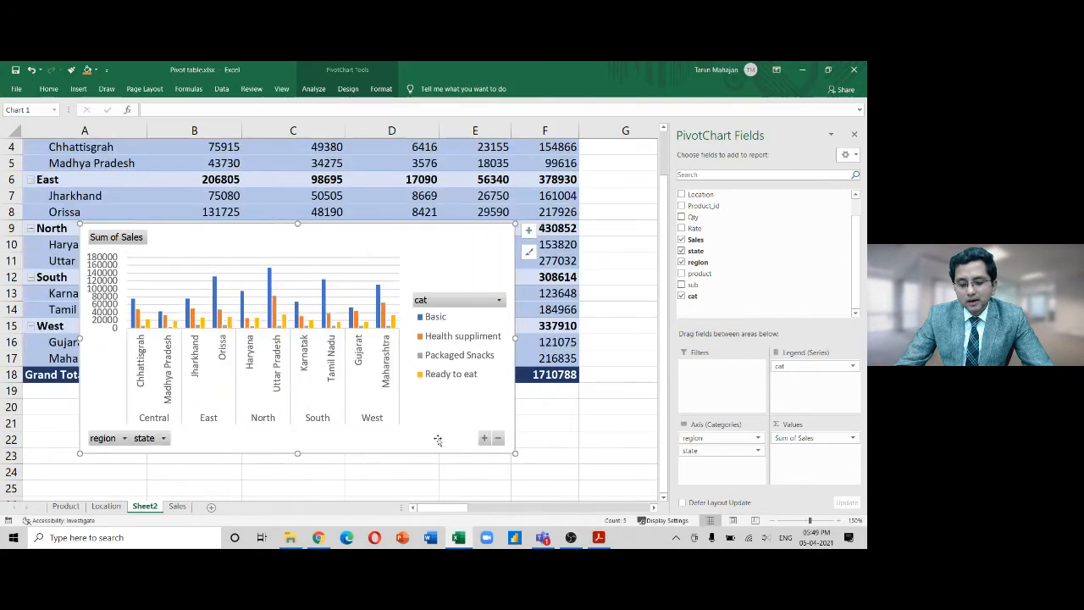
click(498, 439)
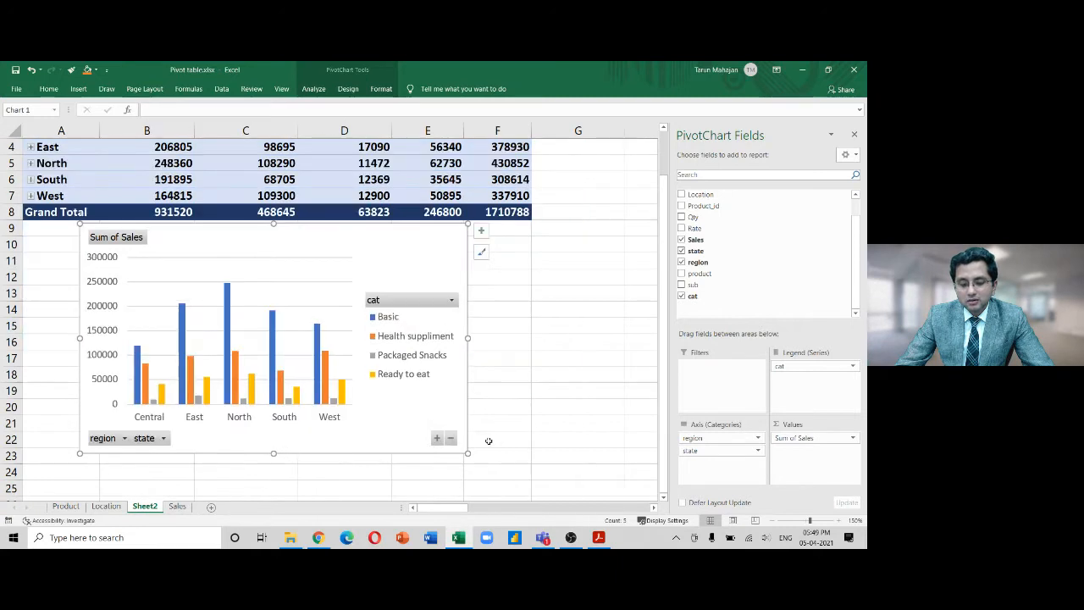
click(437, 439)
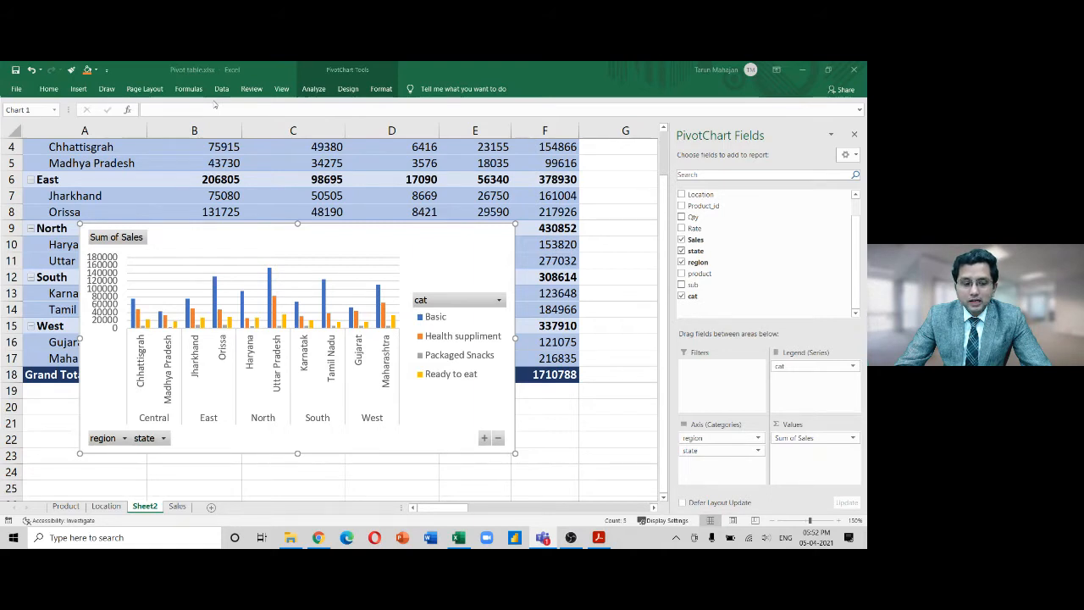
Add a new blank Sheet1, pin the ribbon with Ctrl+F1, and show the Insert commands
click(211, 508)
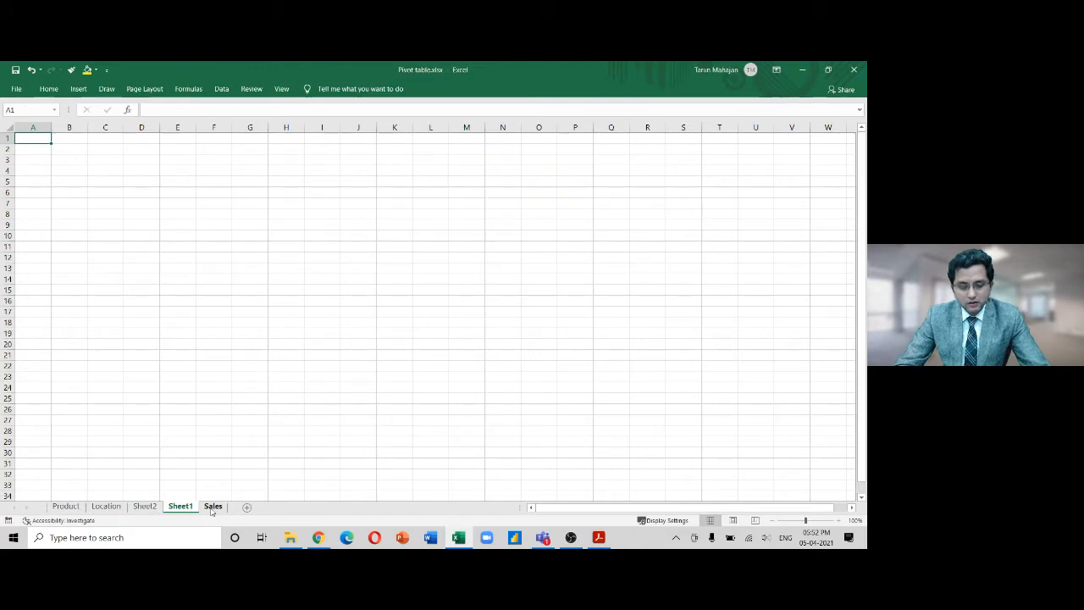
key(ctrl+F1)
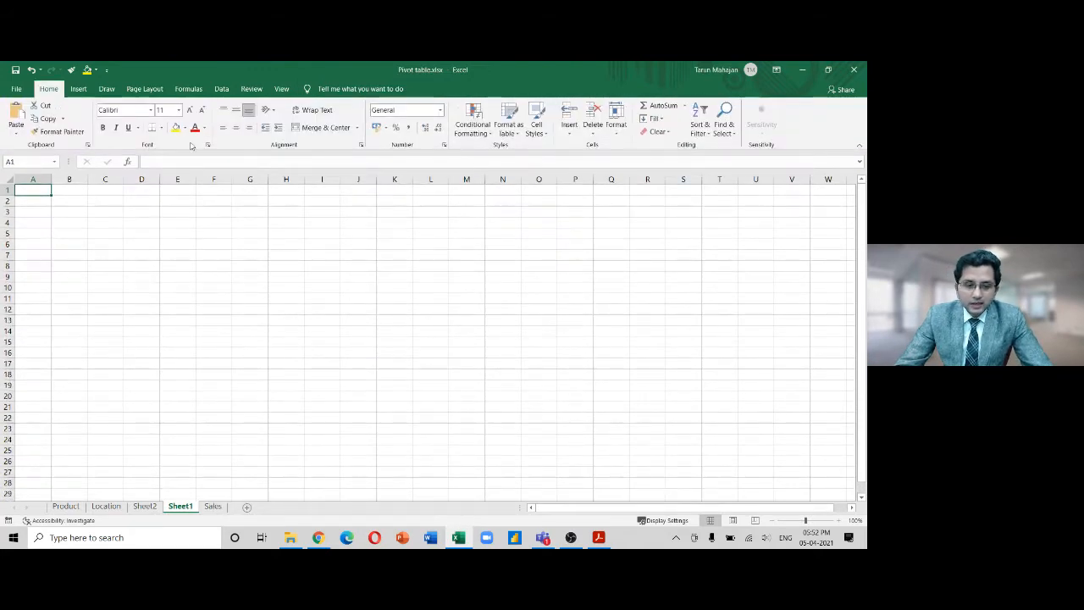
click(79, 89)
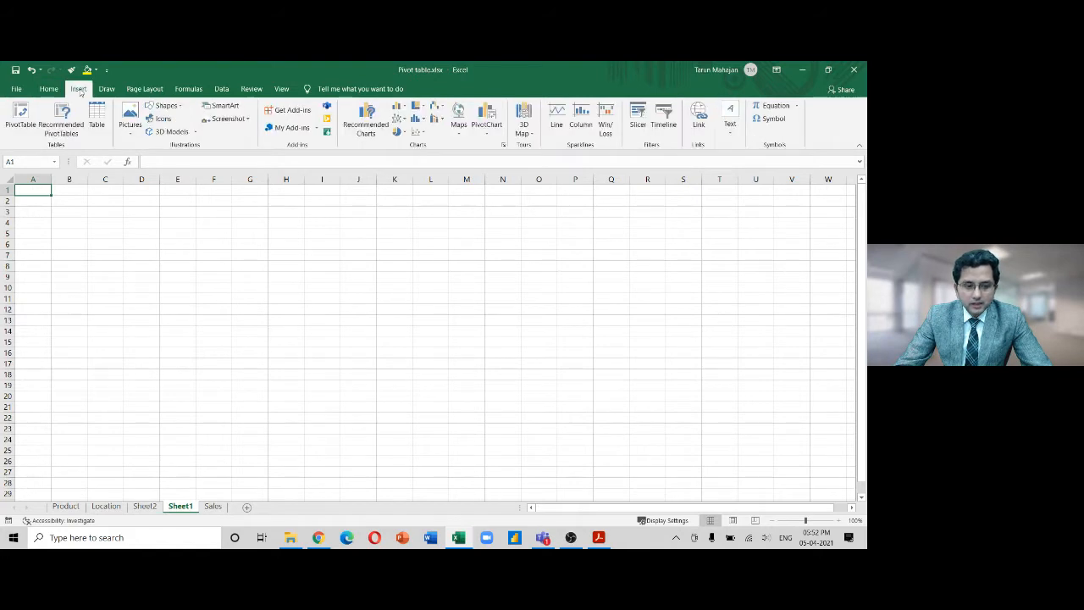
click(20, 119)
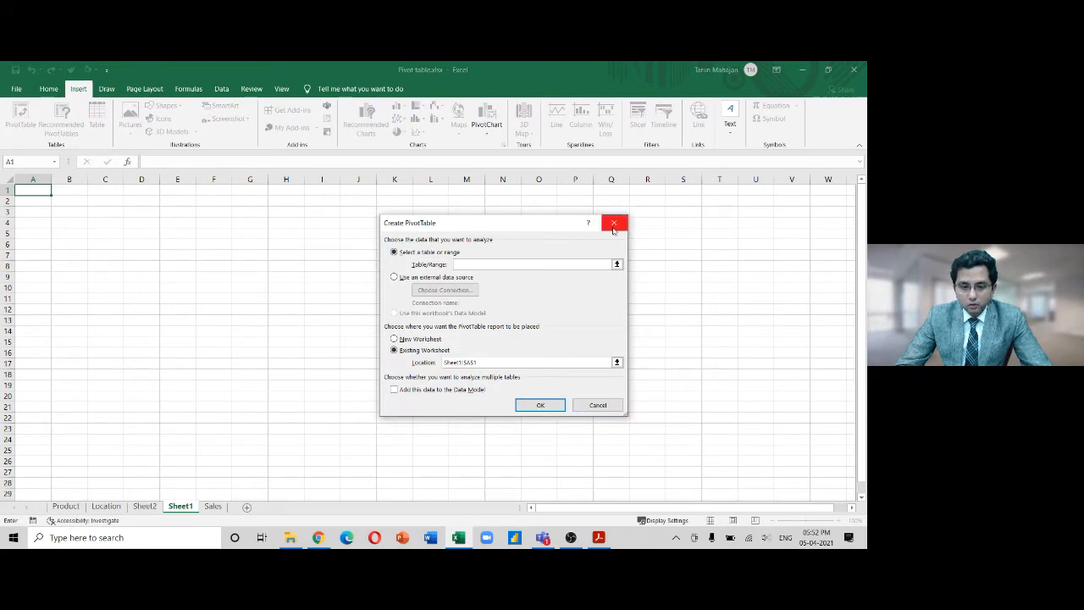
click(614, 224)
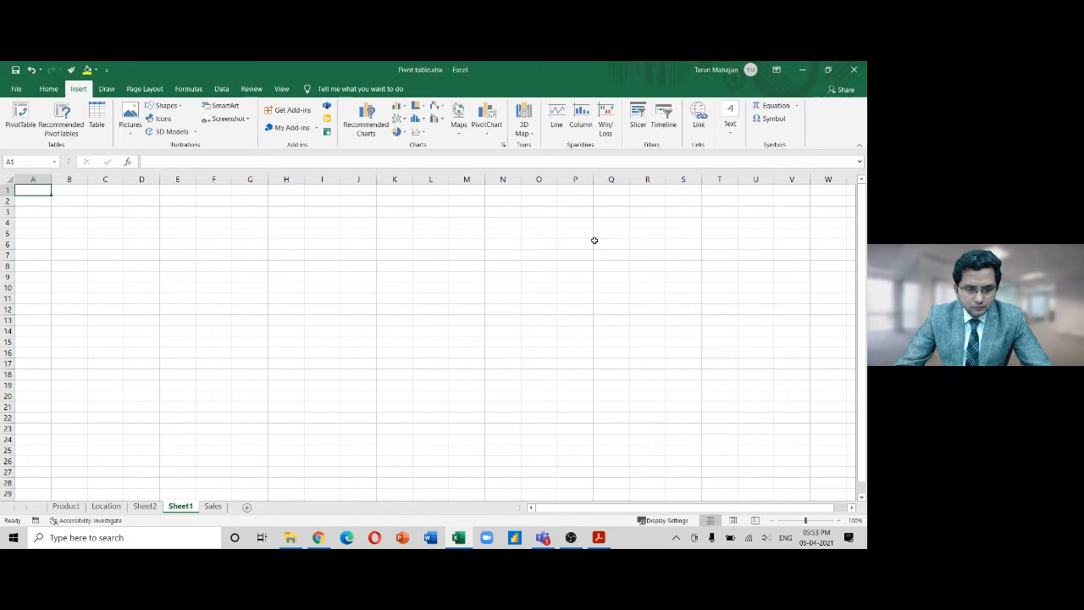
click(487, 132)
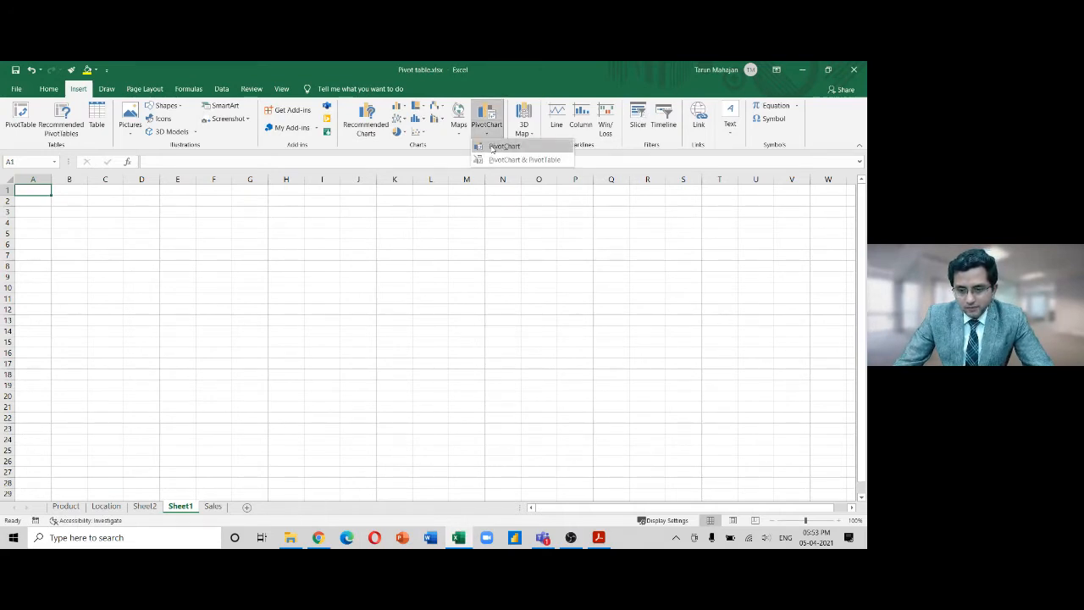
click(492, 147)
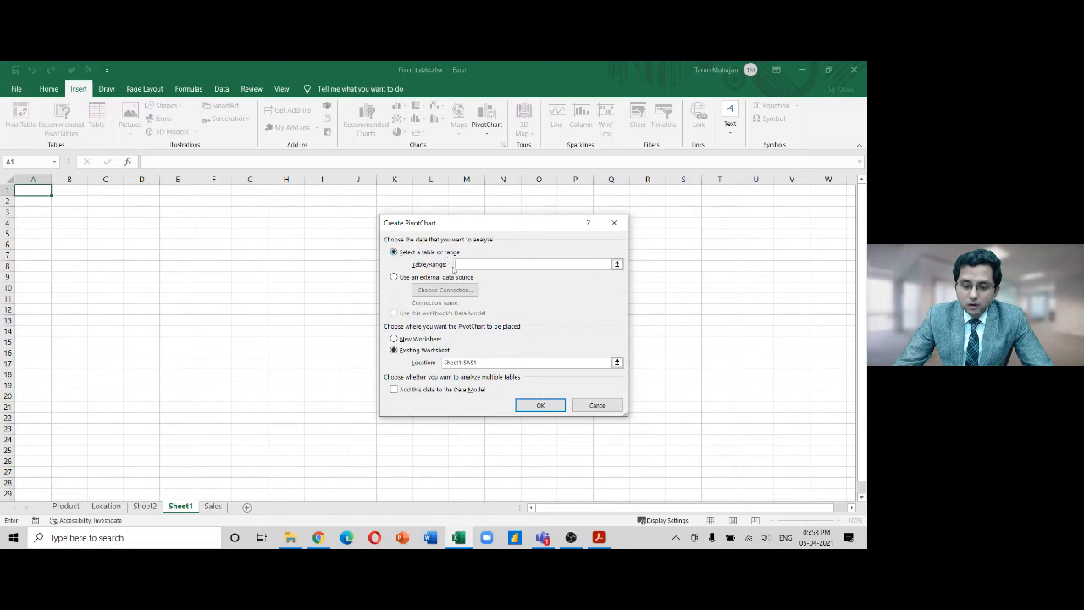
click(614, 223)
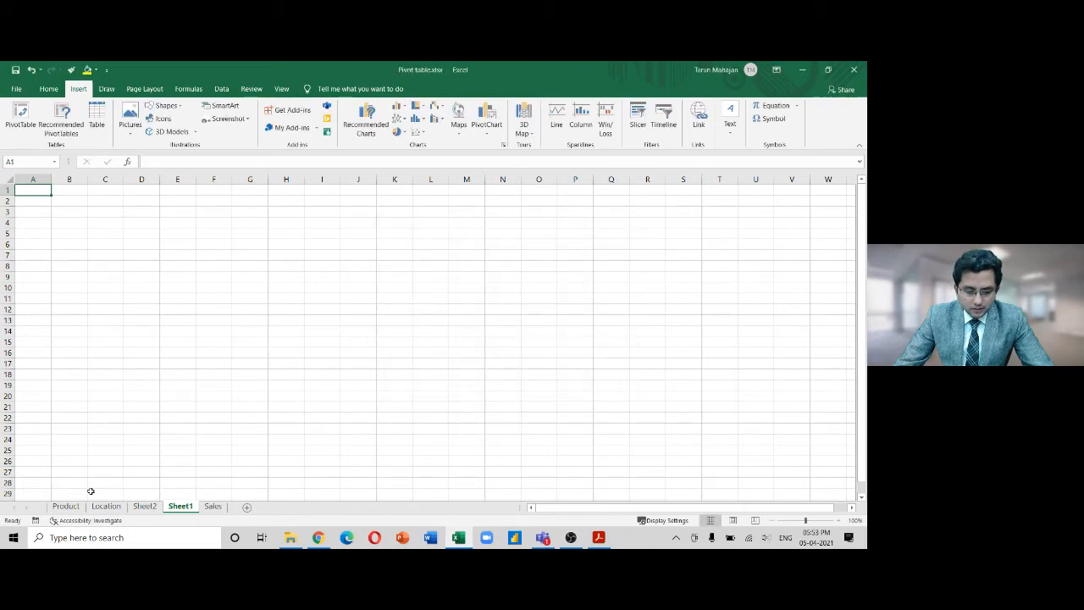
From a cell in the Sales data, insert a PivotChart & PivotTable on a new worksheet
click(212, 506)
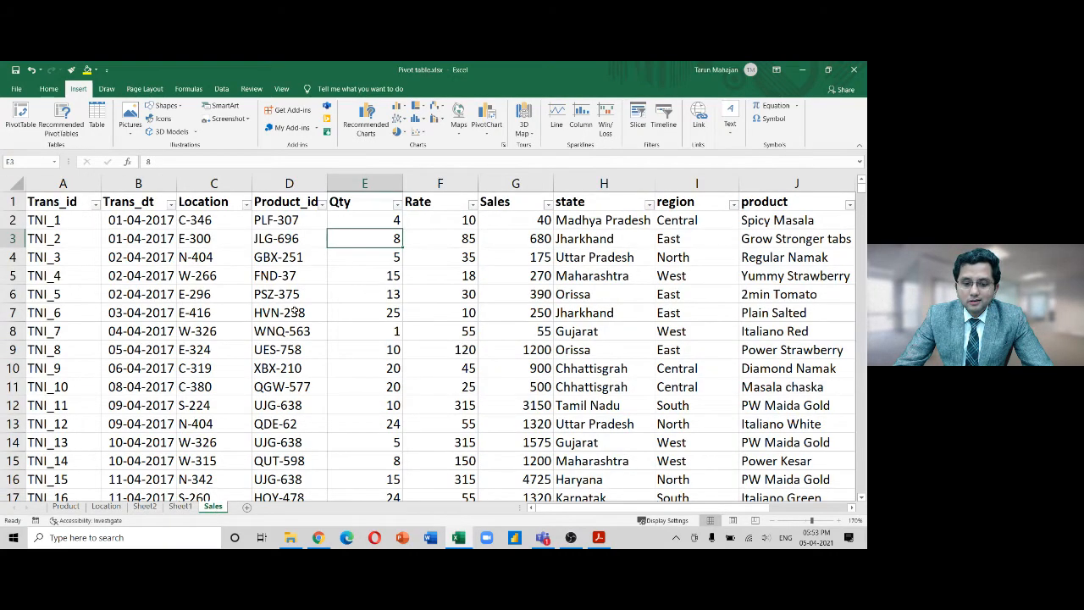
click(262, 306)
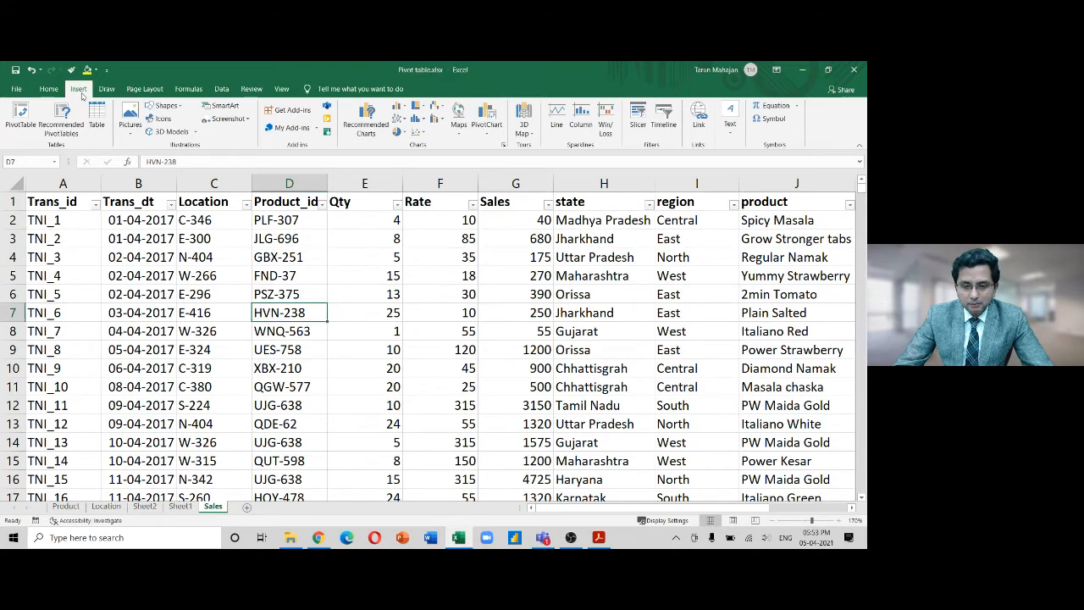
click(488, 135)
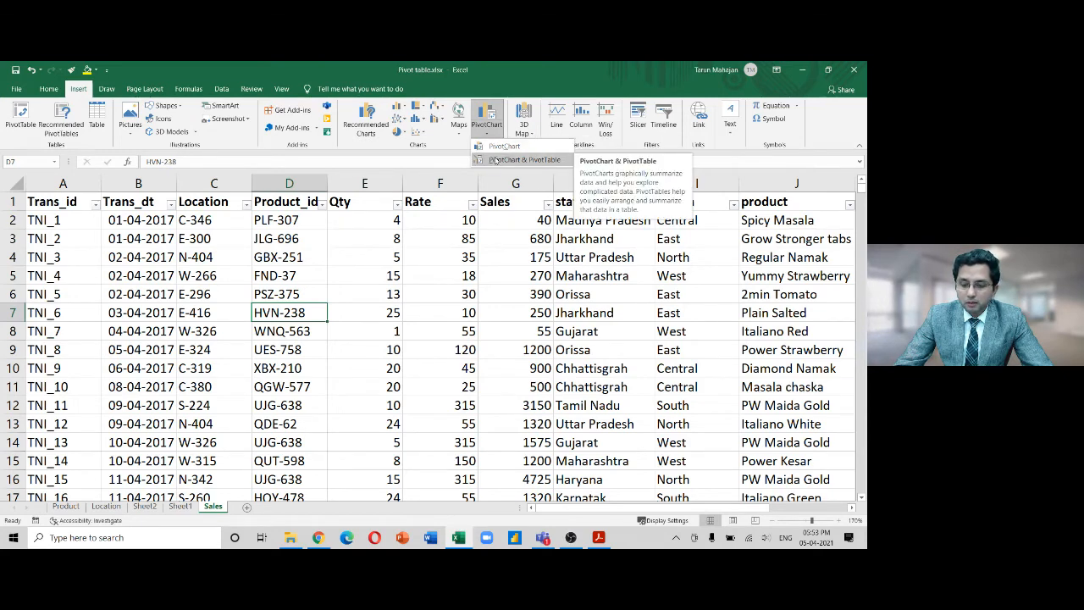
click(494, 160)
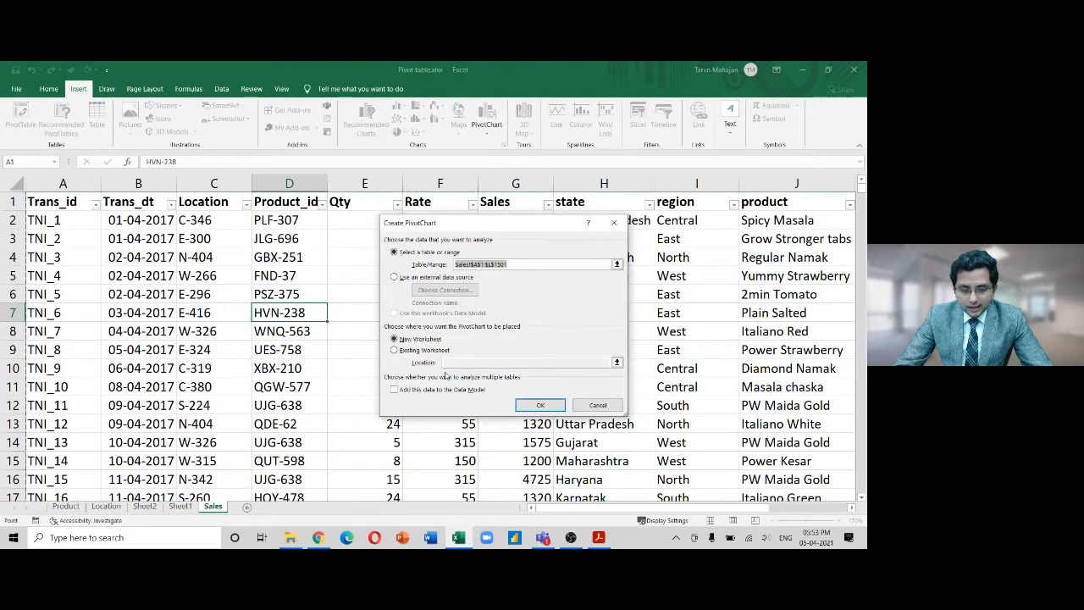
click(532, 406)
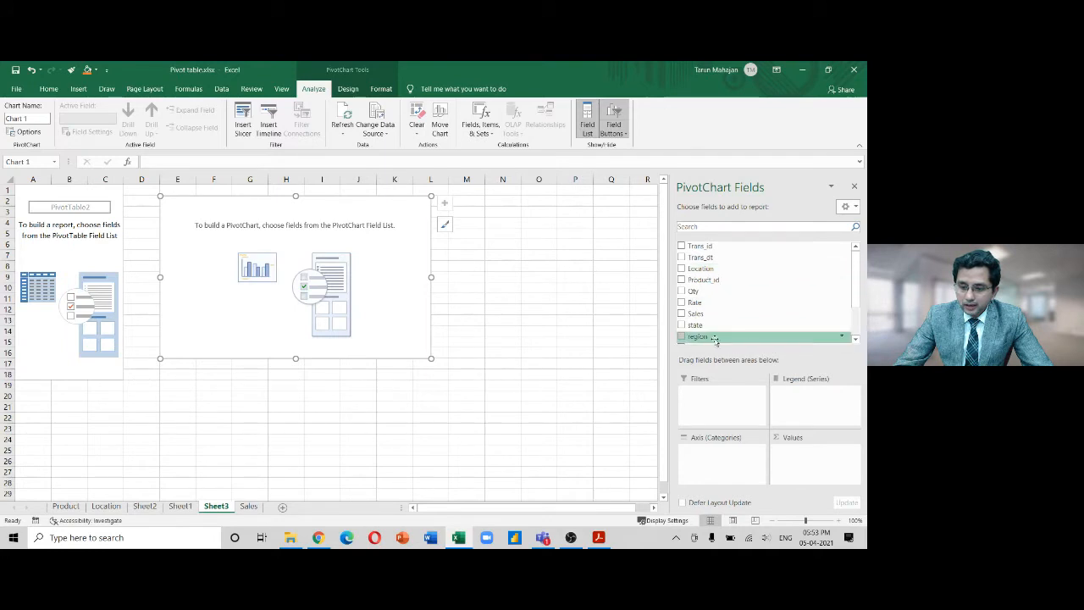
Plot Sum of Sales by region, with region on Axis (Categories) and Sales in Values
drag(714, 338, 724, 474)
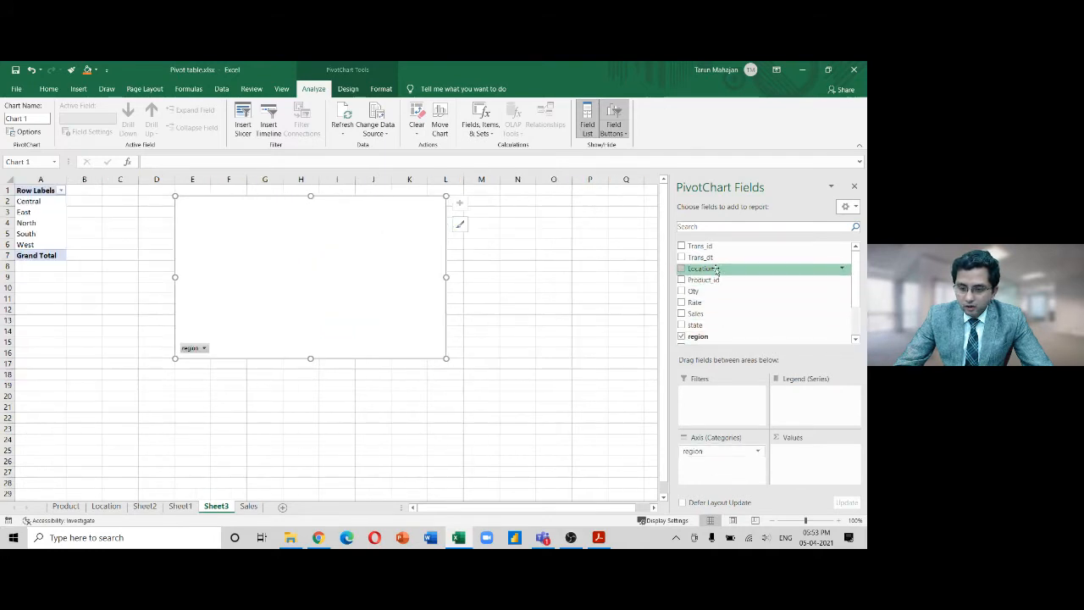
drag(697, 313, 788, 451)
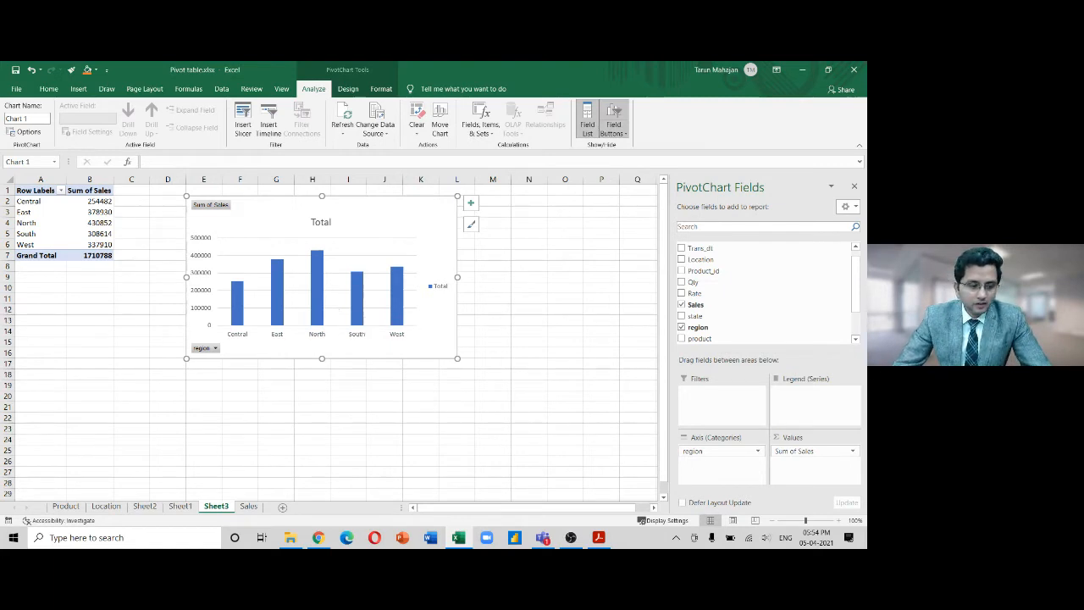
key(alt+Tab)
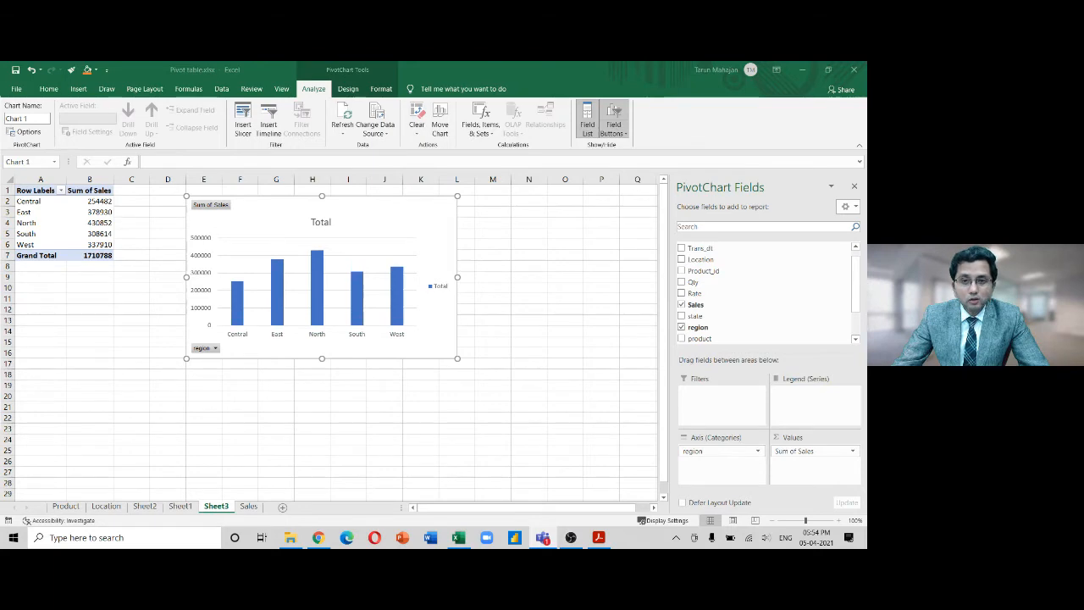
click(99, 220)
double_click(99, 220)
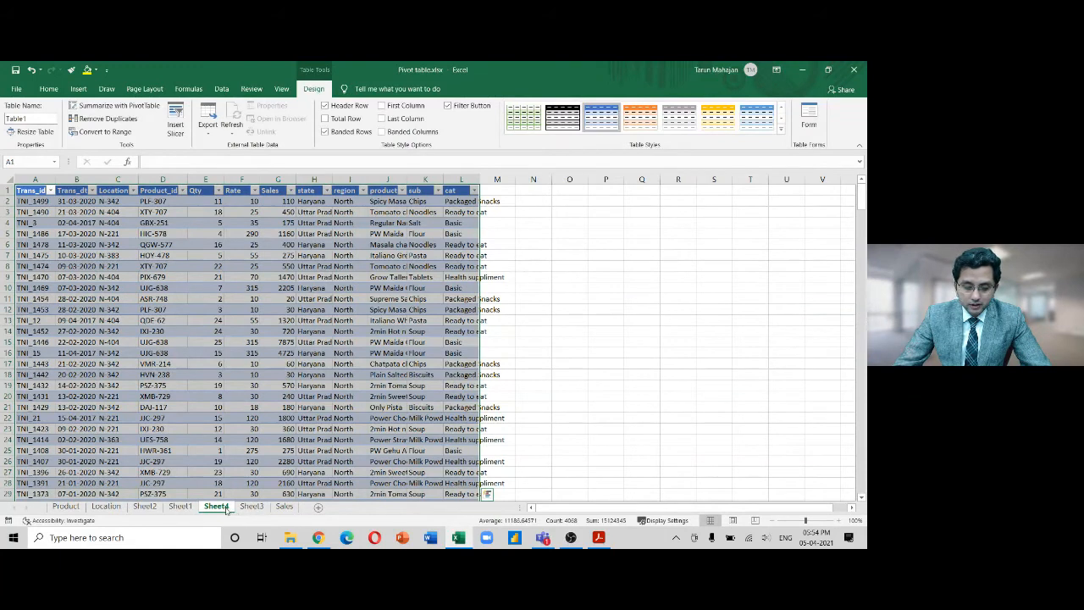
right_click(225, 507)
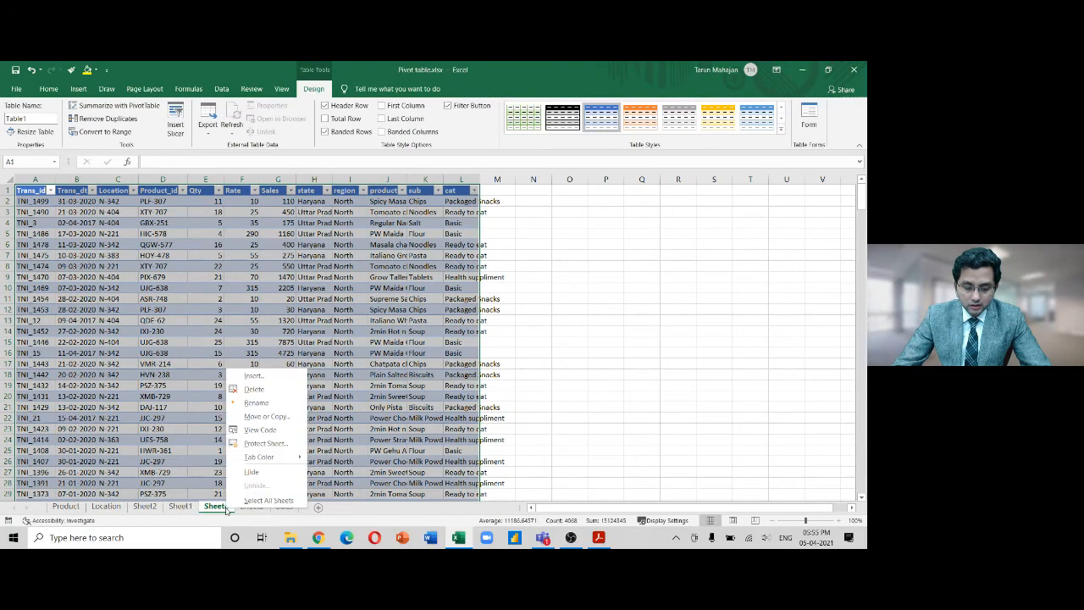
click(273, 393)
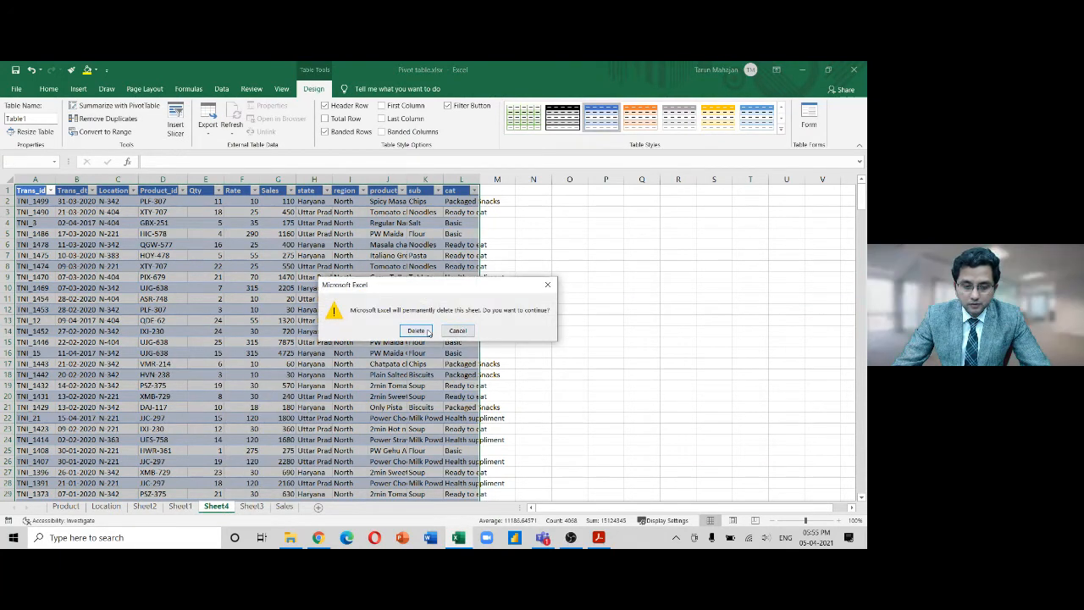
click(428, 331)
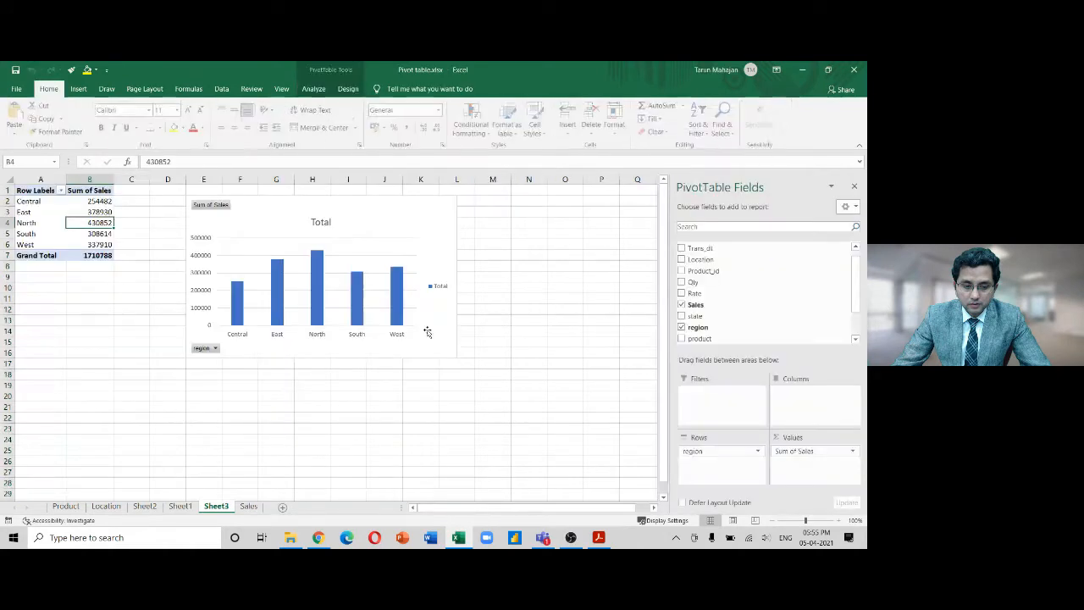
click(288, 268)
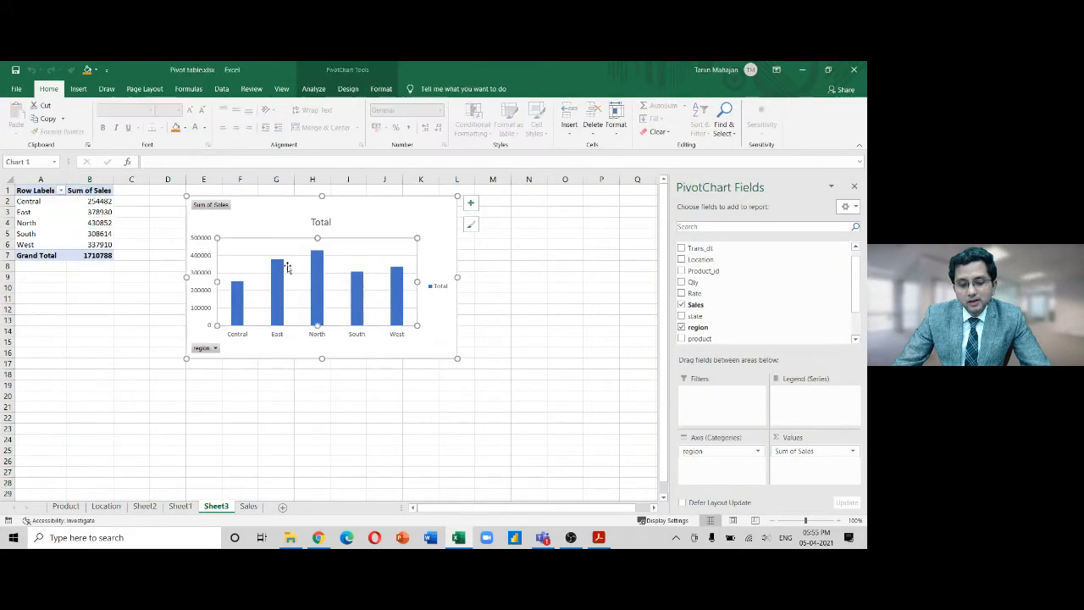
click(33, 223)
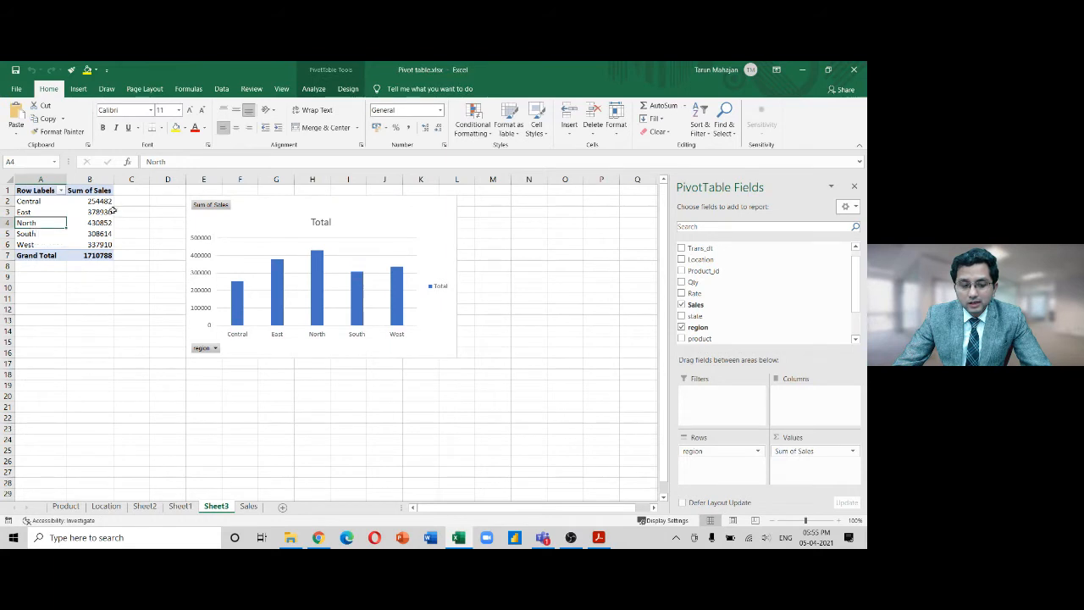
click(314, 269)
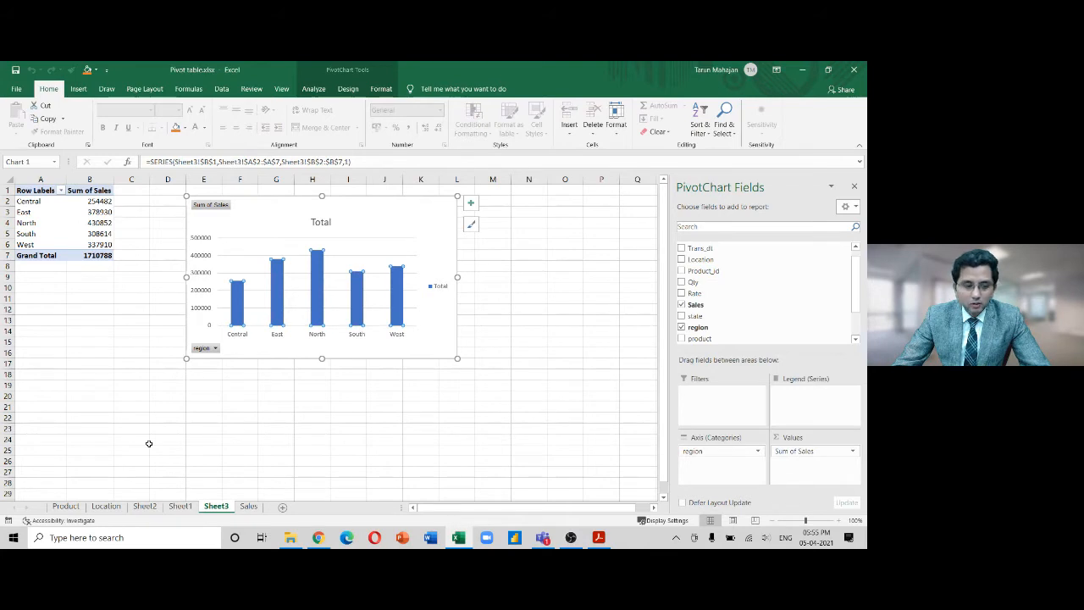
key(alt+Tab)
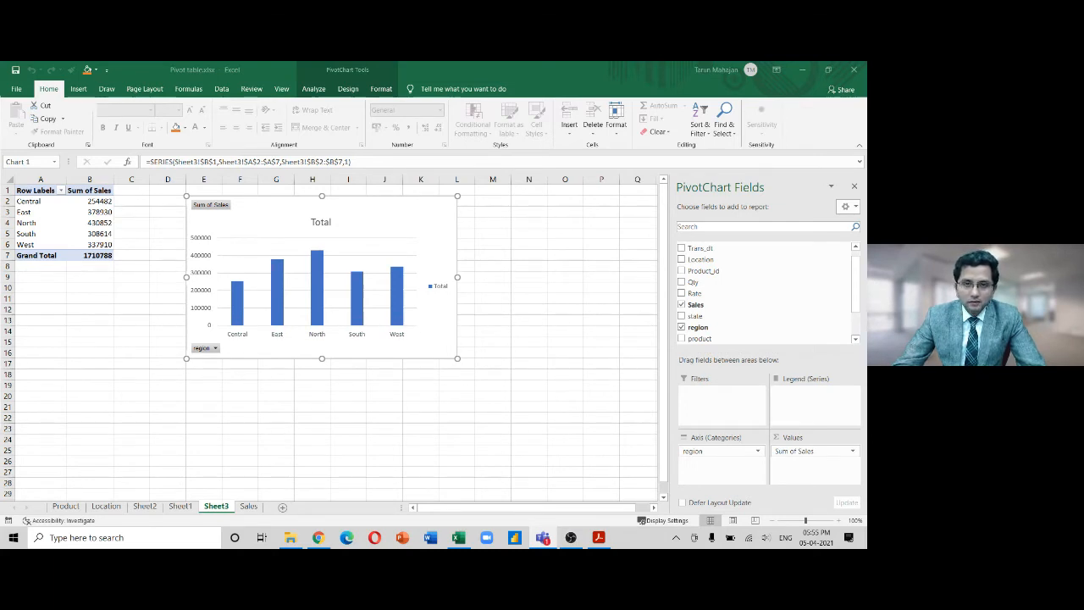
right_click(438, 238)
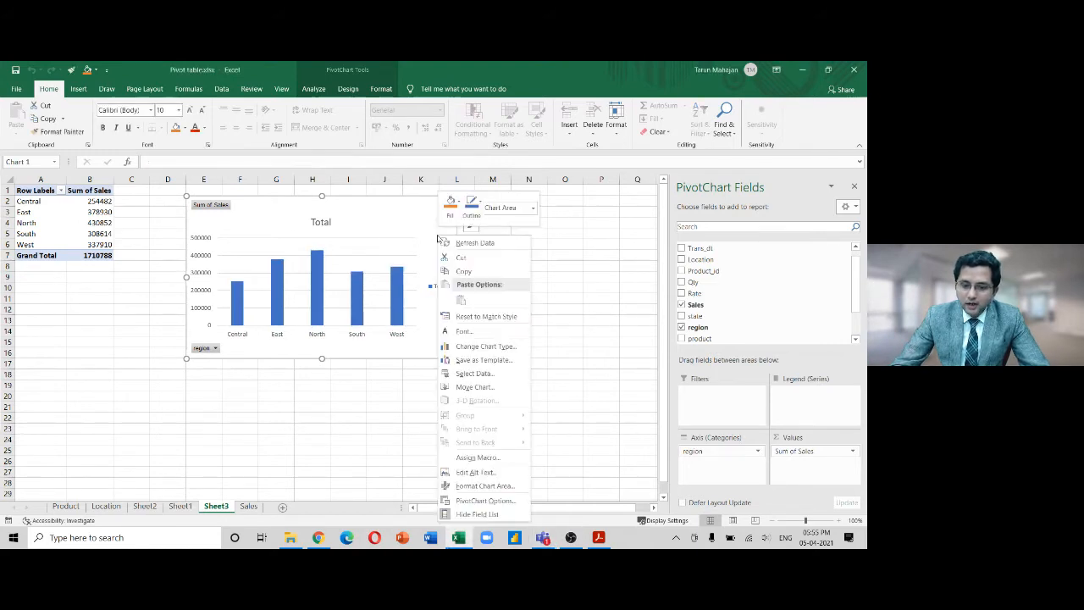
click(473, 374)
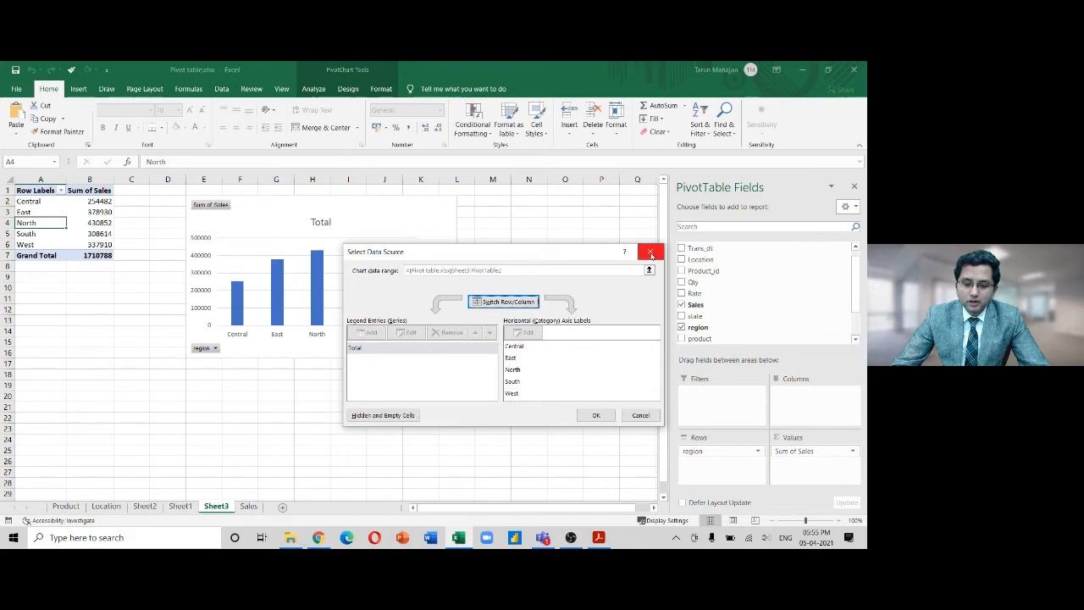
click(525, 348)
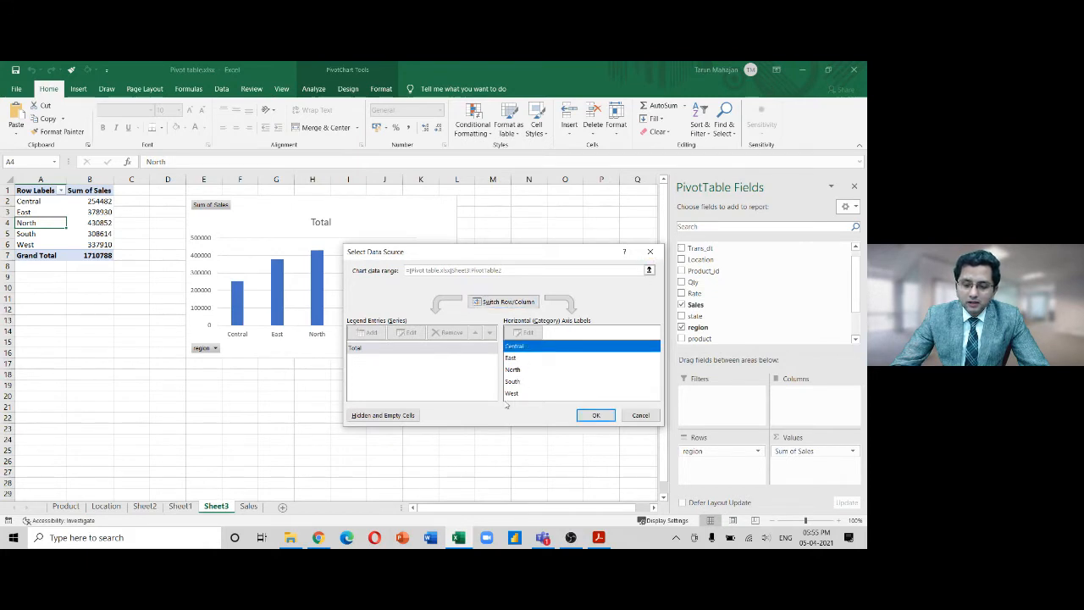
click(531, 368)
click(517, 383)
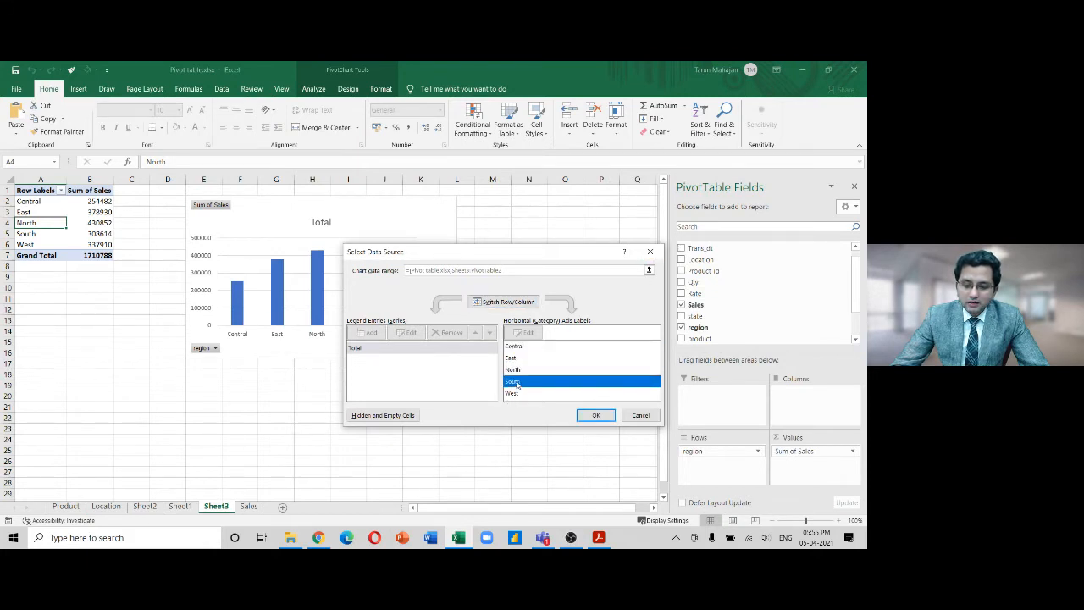
click(514, 394)
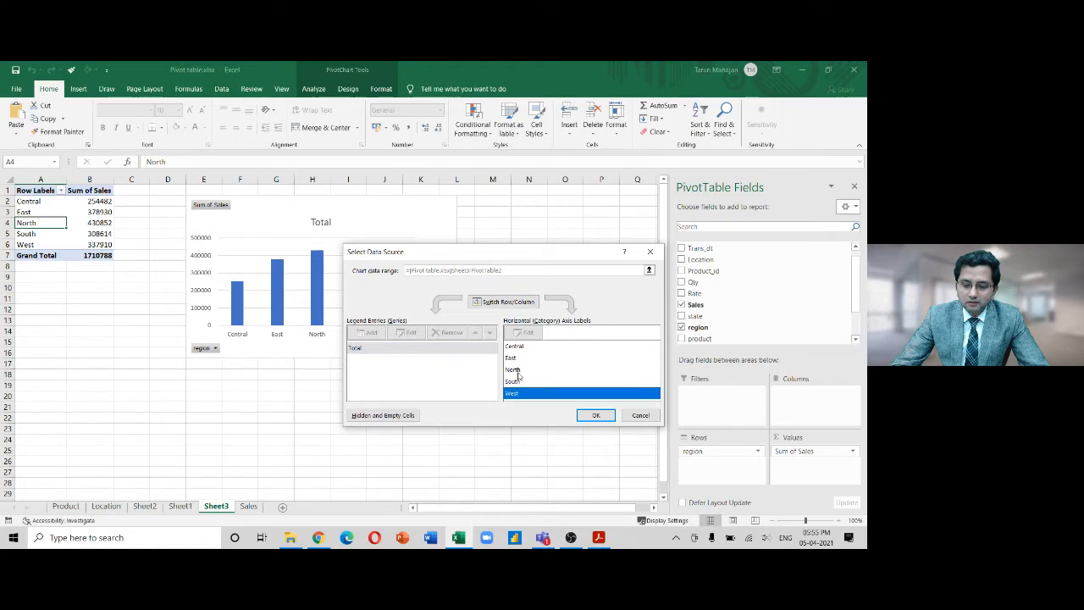
click(640, 416)
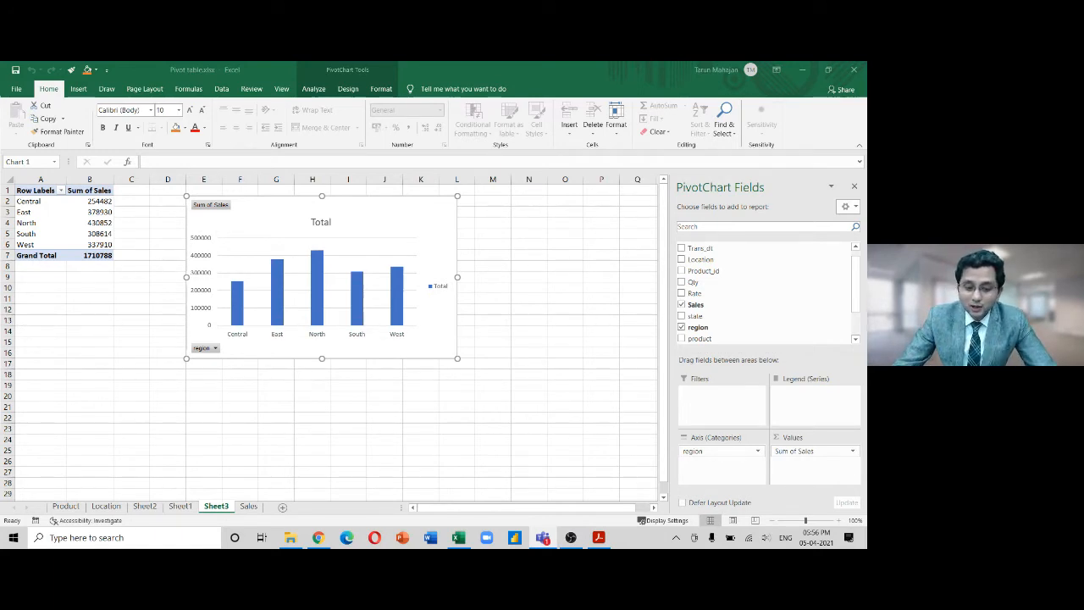
Filter the chart's region field to exclude Central
click(214, 349)
click(94, 238)
click(138, 333)
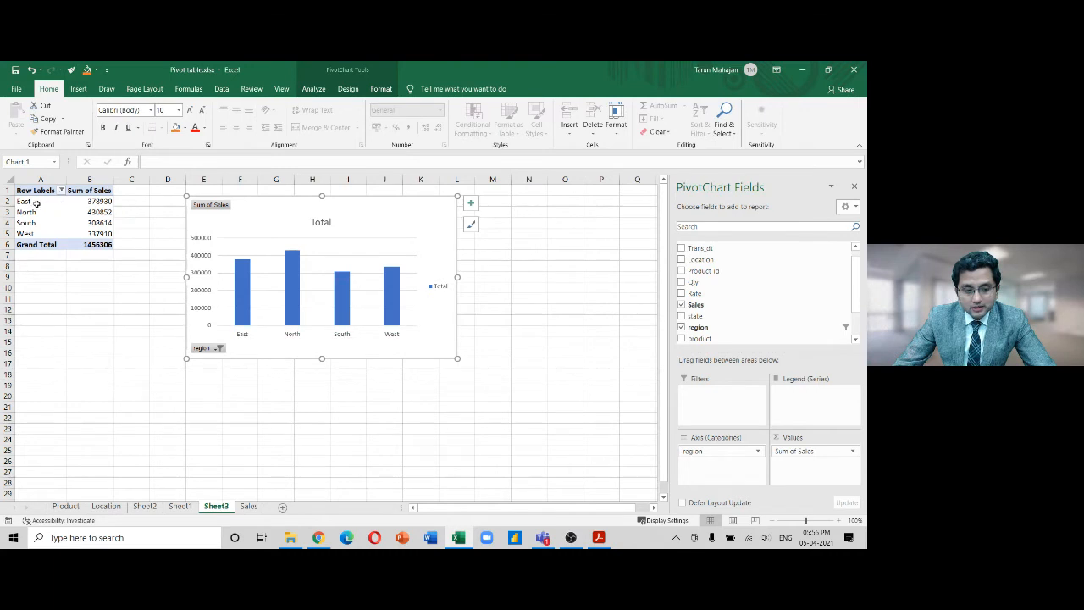
drag(34, 202, 104, 254)
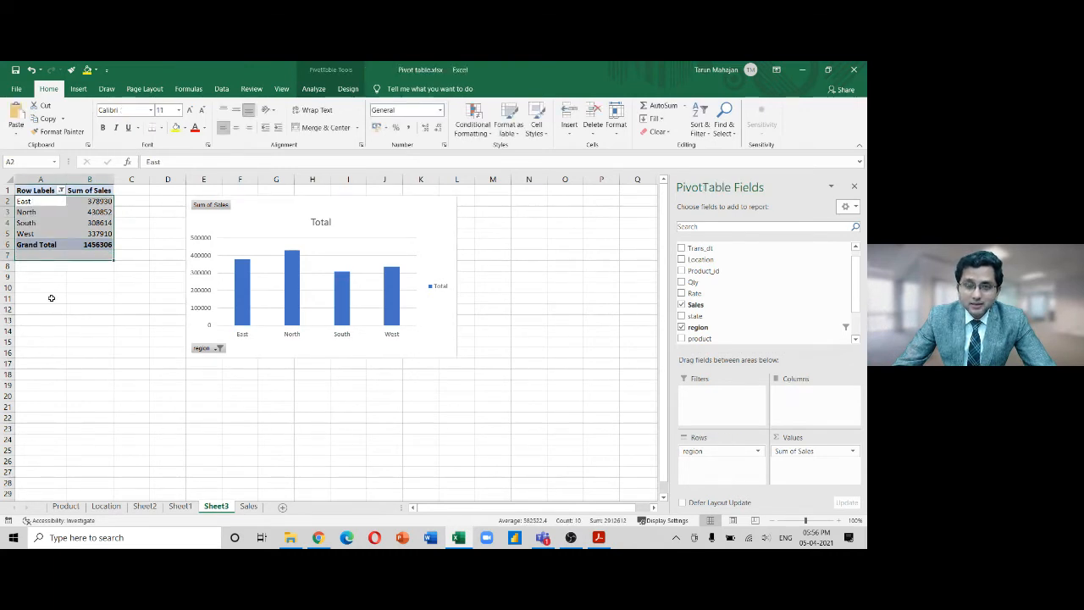
Also exclude East and North, leaving only South and West with a 646524 grand total
click(217, 349)
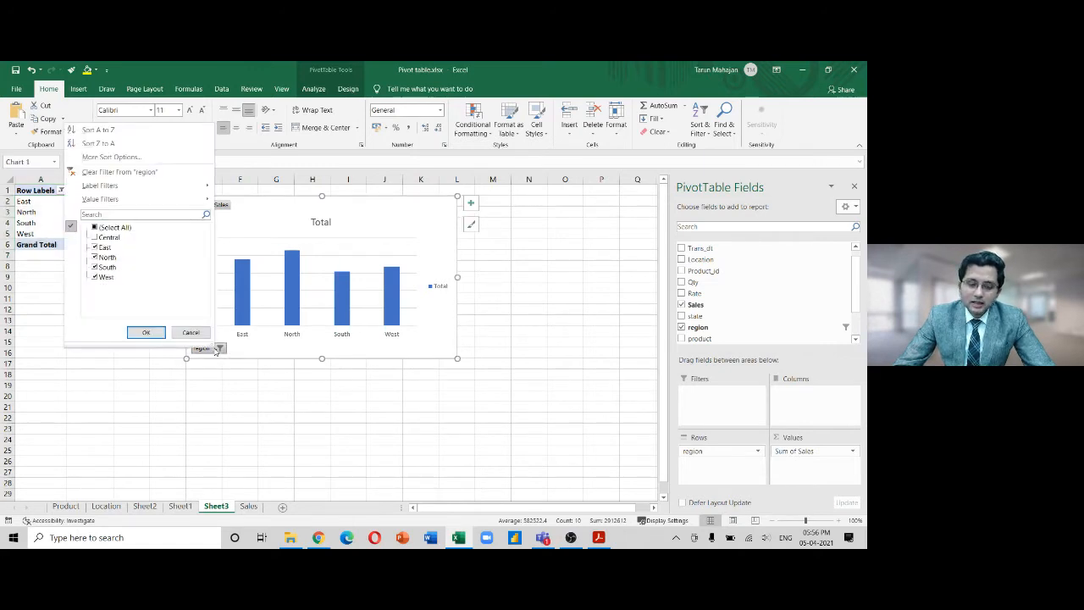
click(101, 246)
click(95, 256)
click(143, 333)
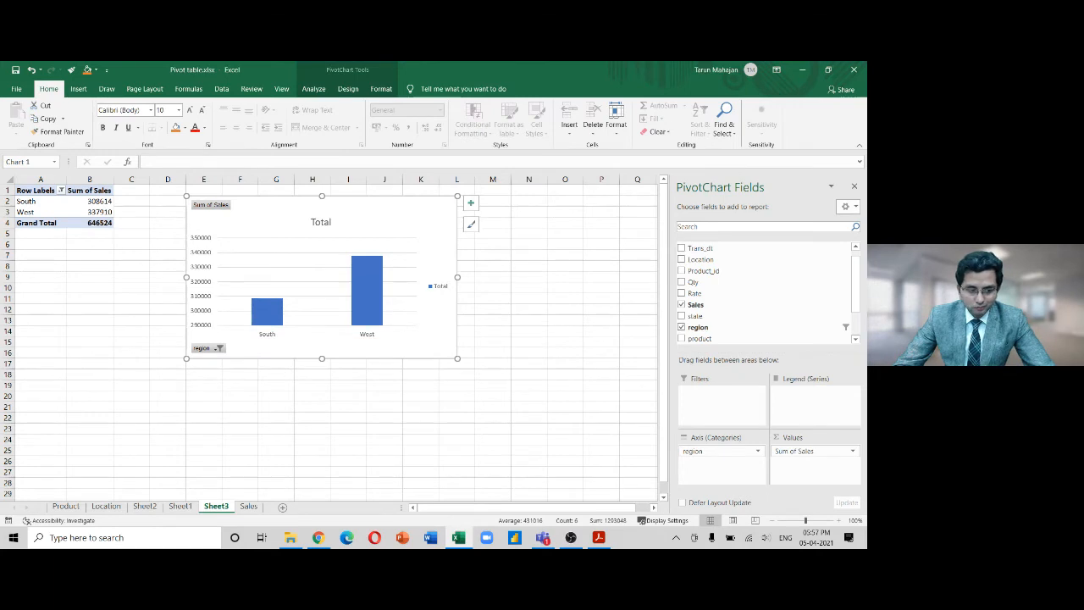
key(alt+Tab)
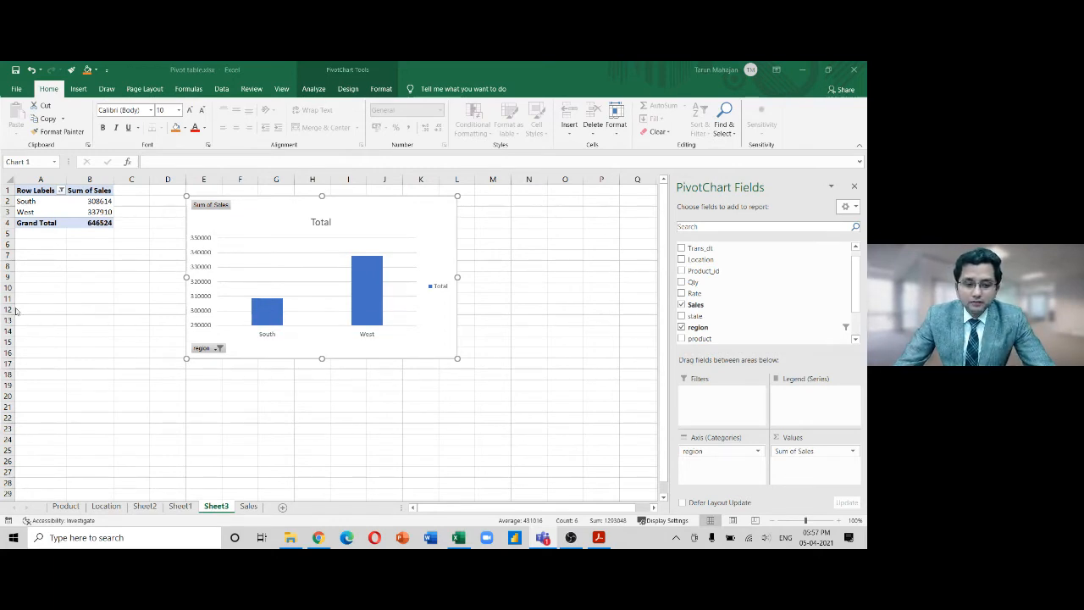
Back in the workbook, select cell B14 to deselect the chart
click(100, 299)
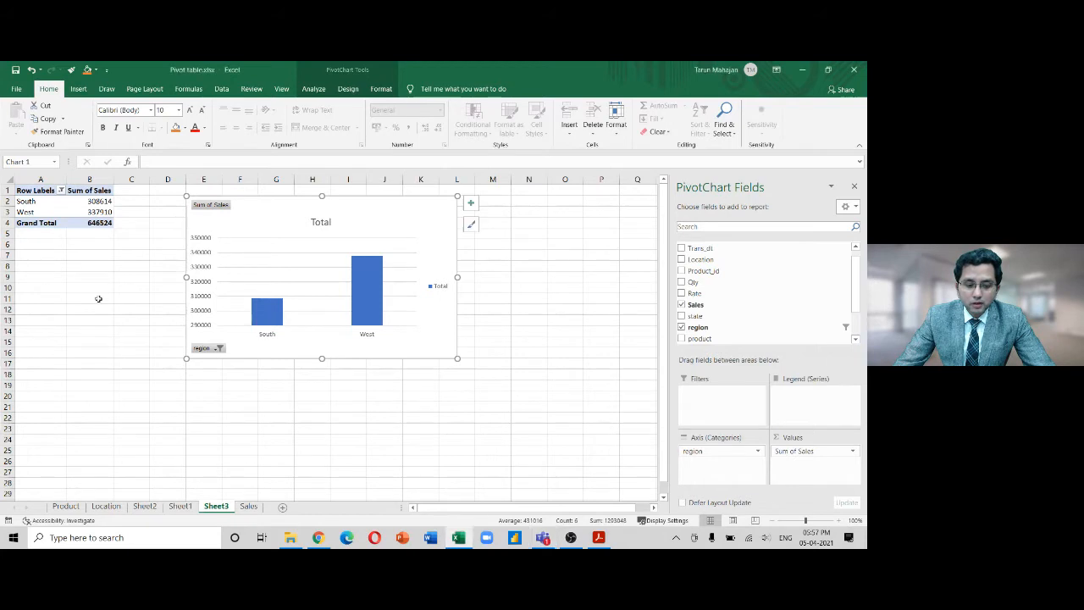
click(78, 88)
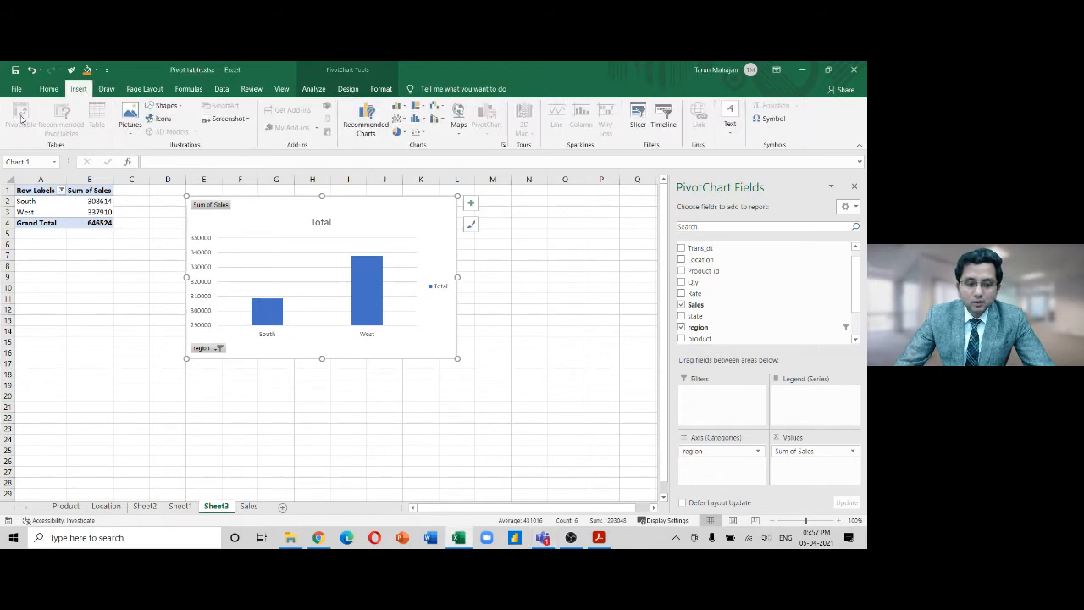
click(97, 328)
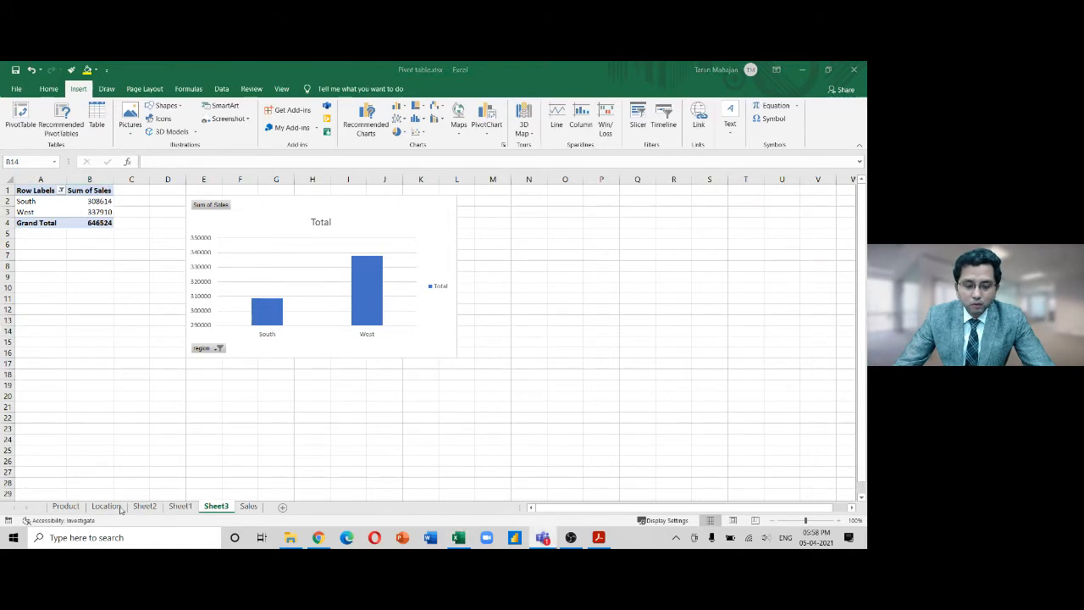
Delete the empty Sheet1 and go to Sheet2's region-and-state Sales pivot
click(178, 507)
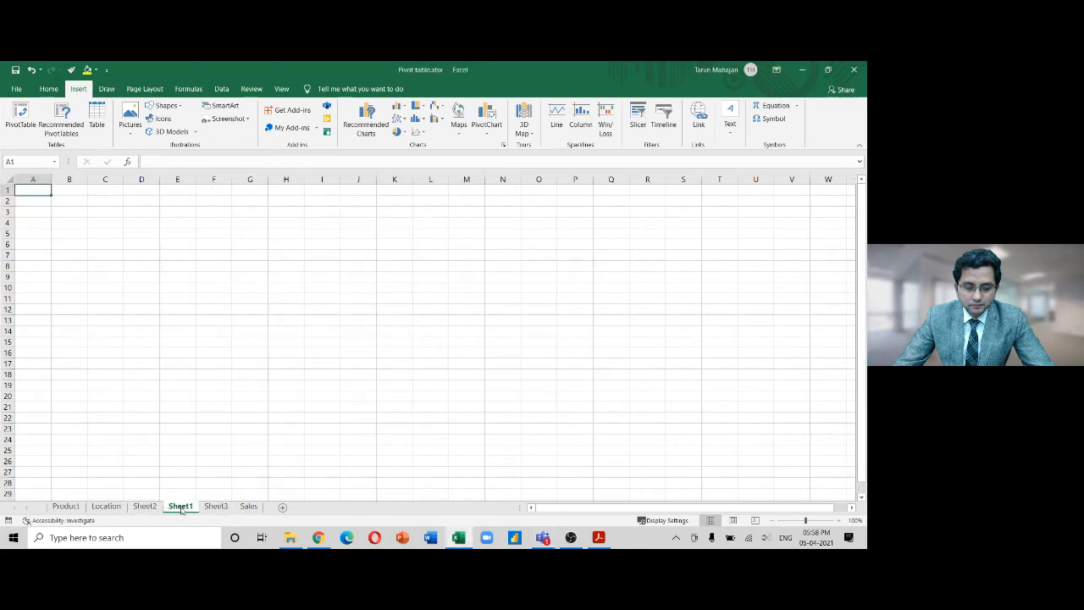
right_click(180, 508)
click(218, 389)
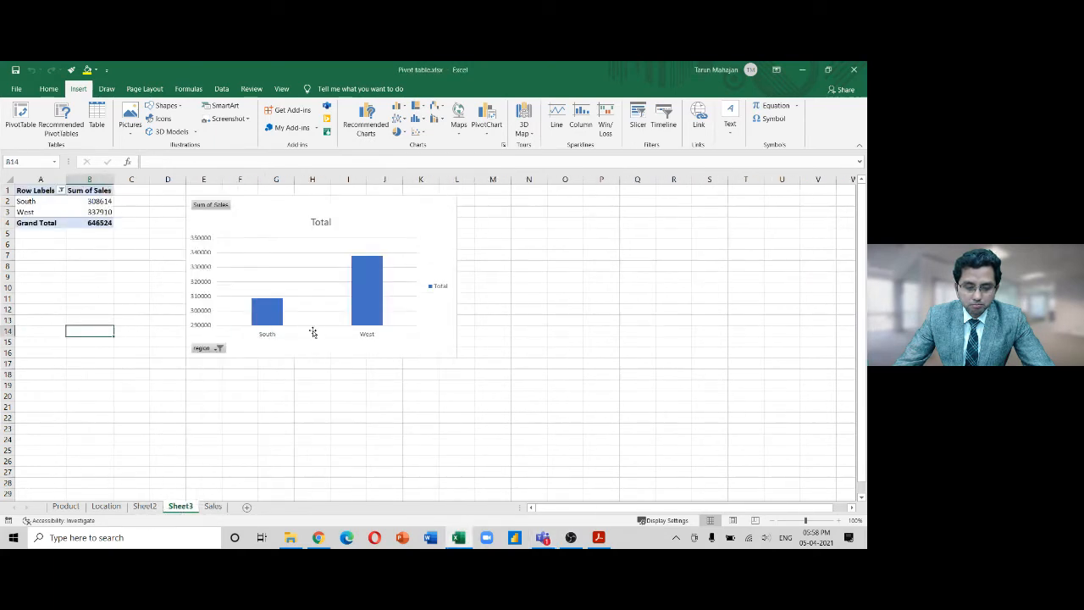
click(145, 506)
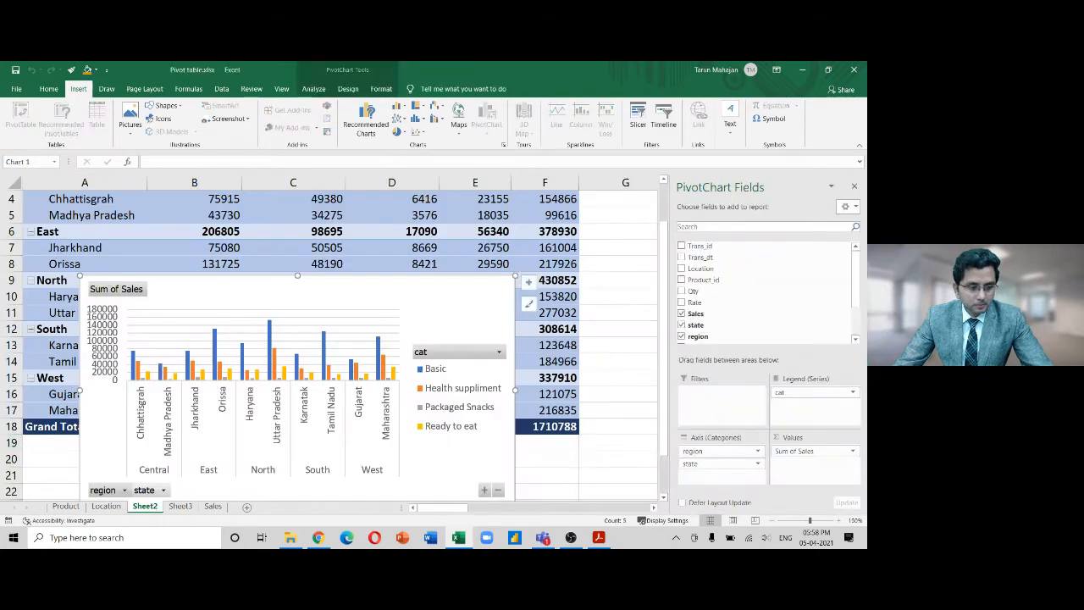
key(Page_Down)
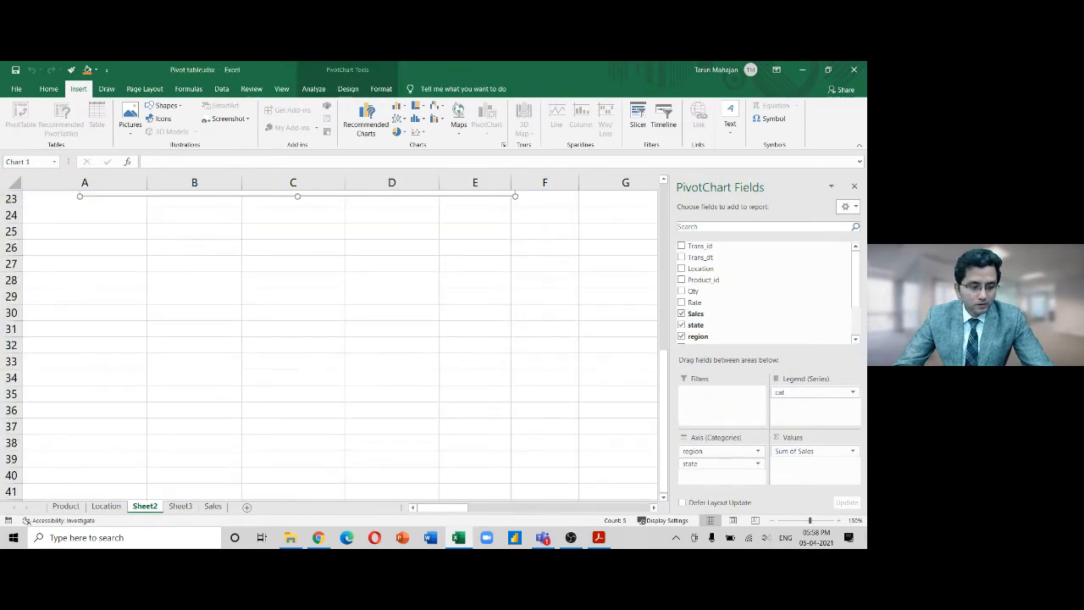
key(Page_Up)
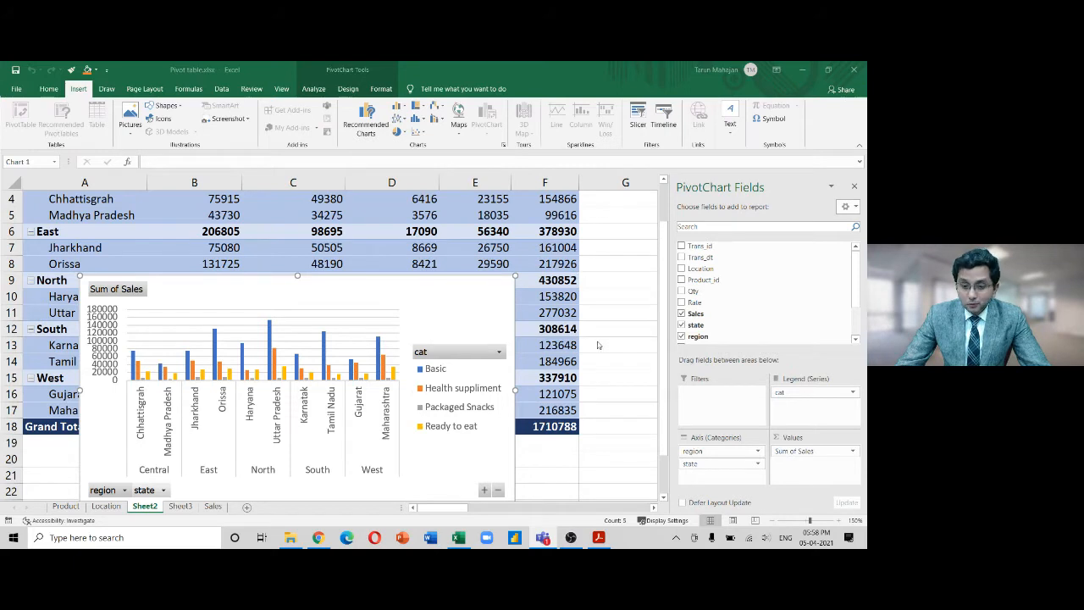
Delete the category PivotChart on Sheet2, leaving the full Sales pivot table (grand total 1710788)
click(431, 229)
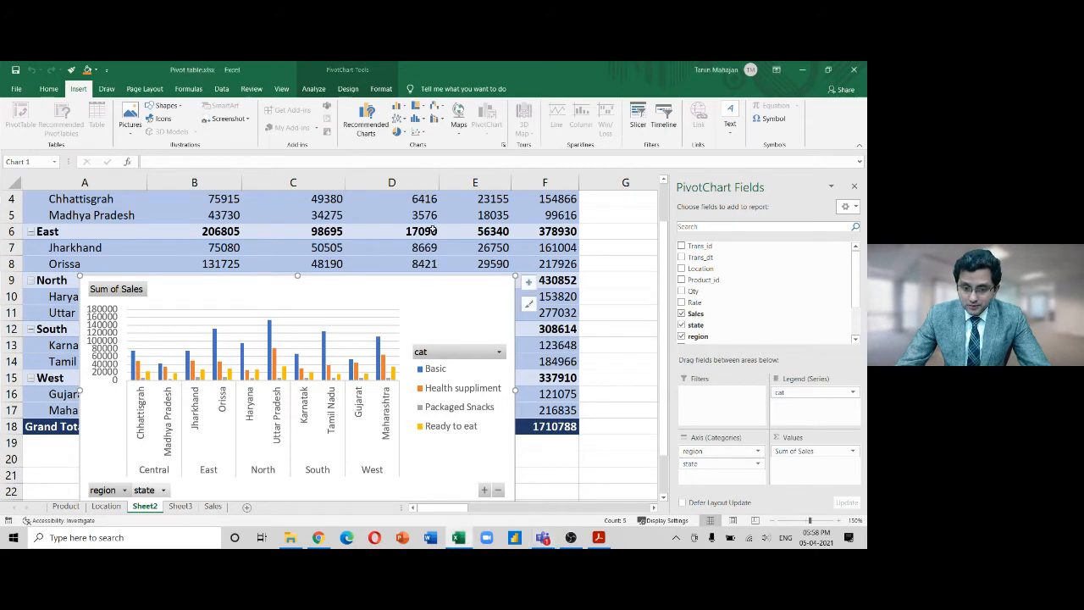
click(314, 89)
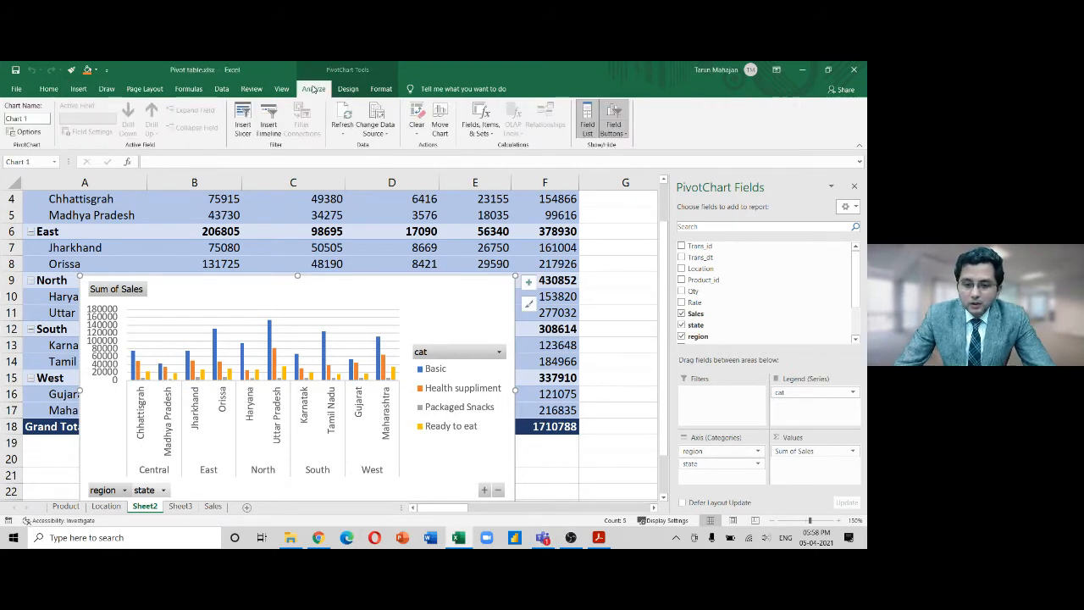
click(318, 217)
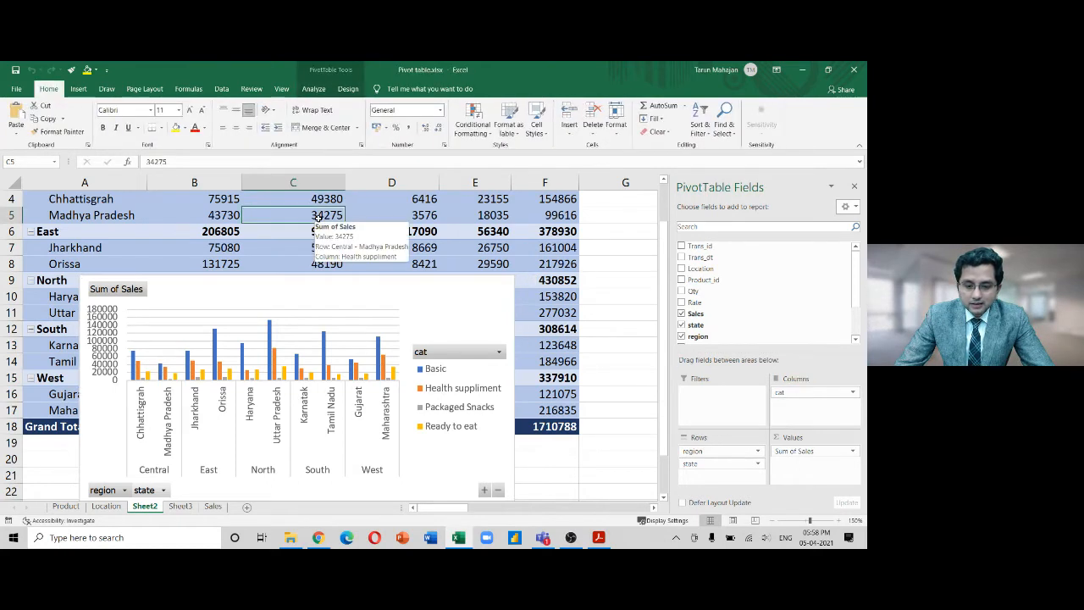
click(489, 313)
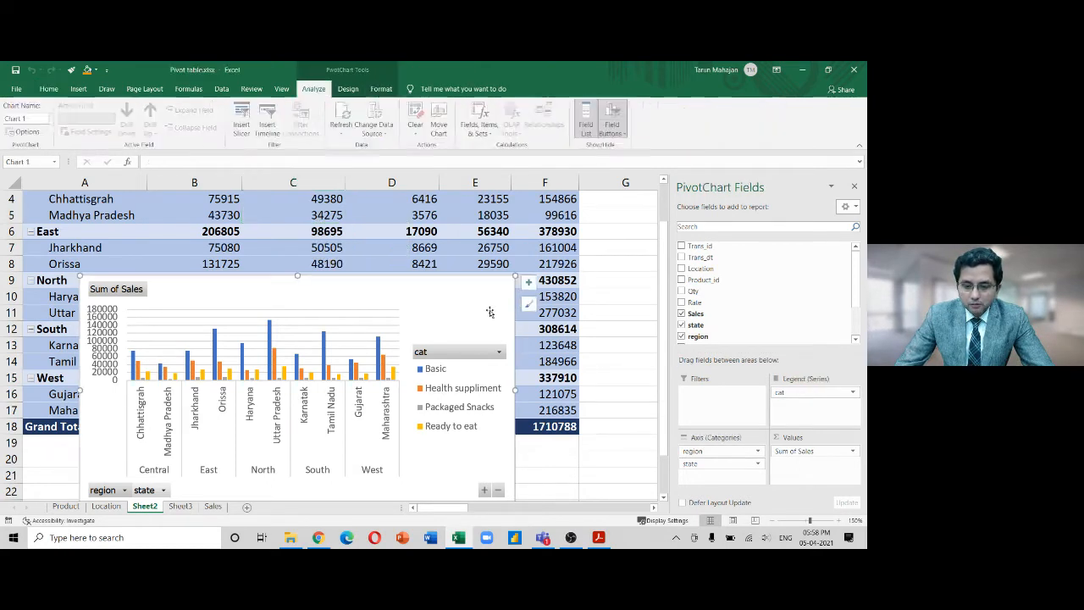
key(Delete)
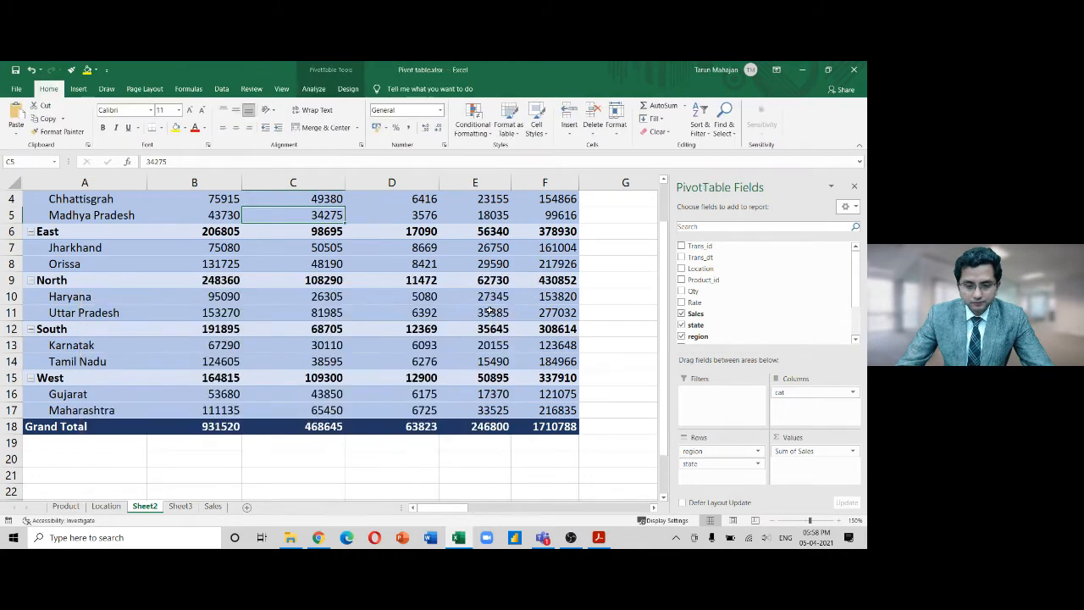
drag(664, 271, 669, 231)
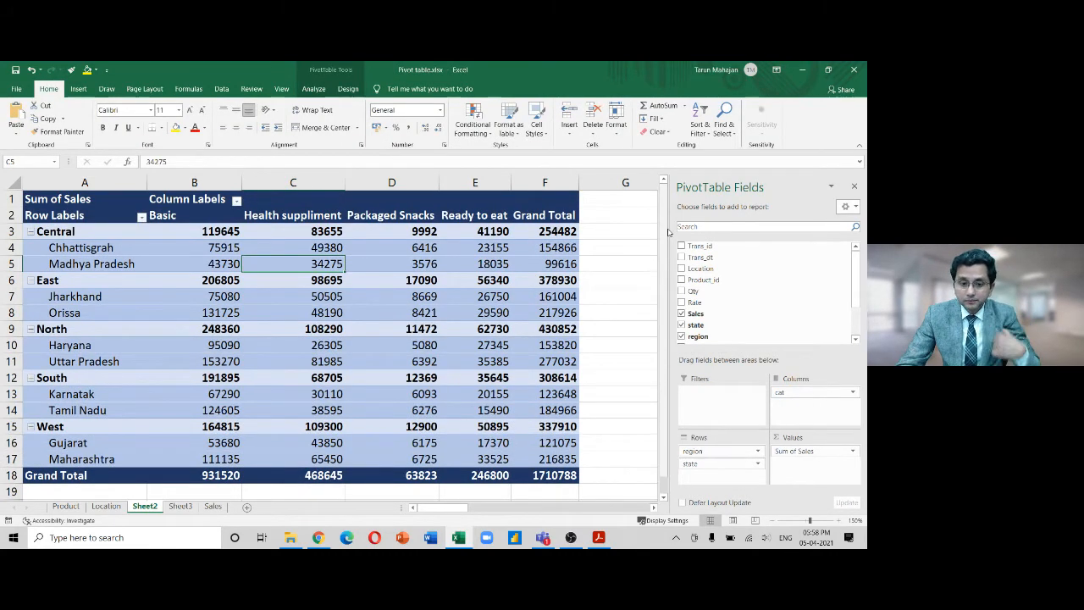
click(314, 89)
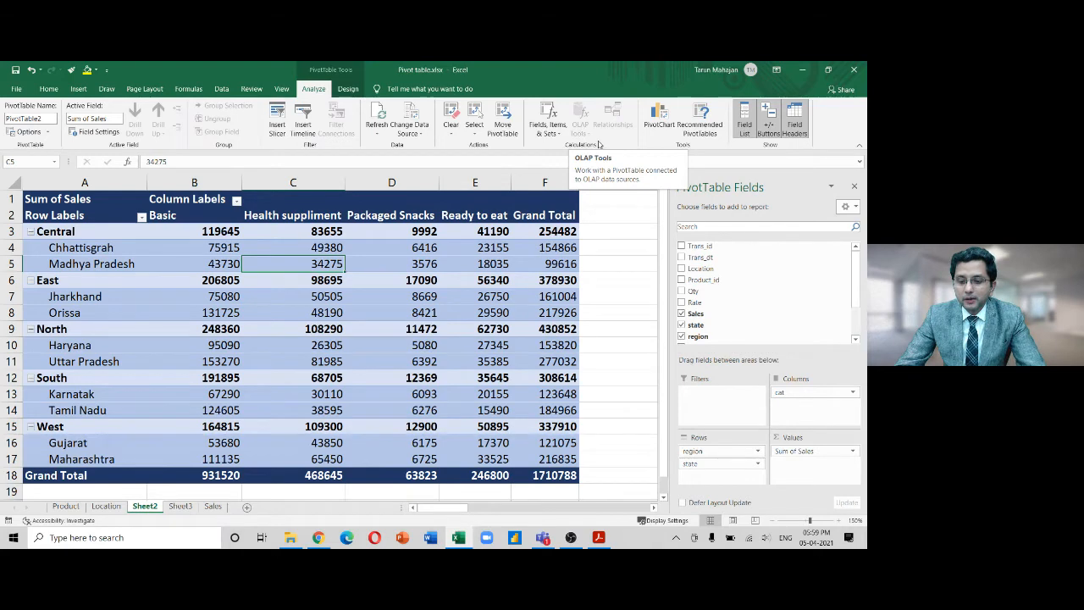
key(Right)
key(Right)
key(Right)
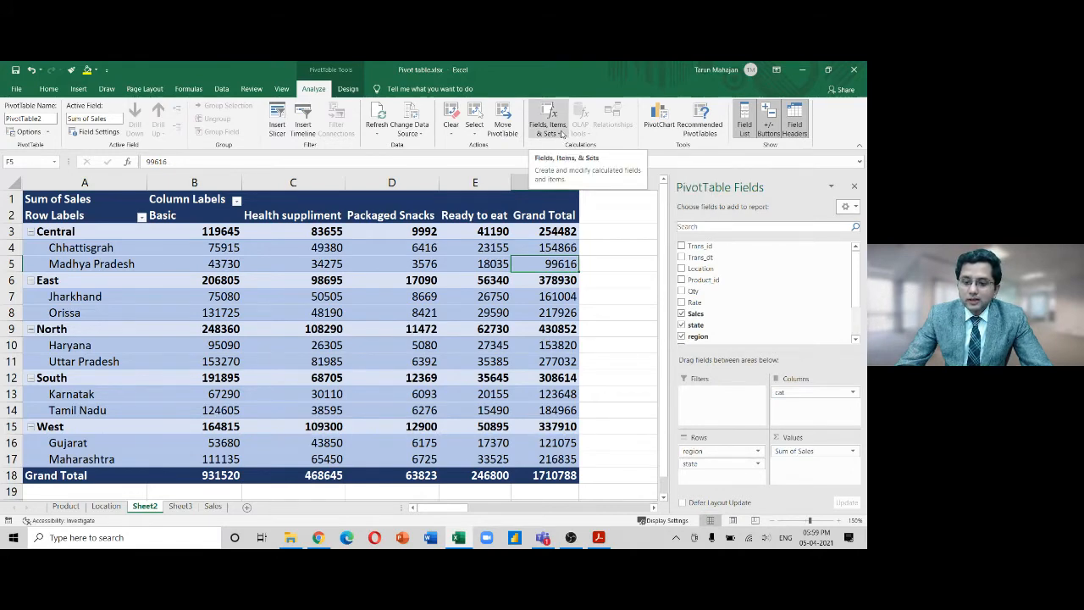
click(559, 133)
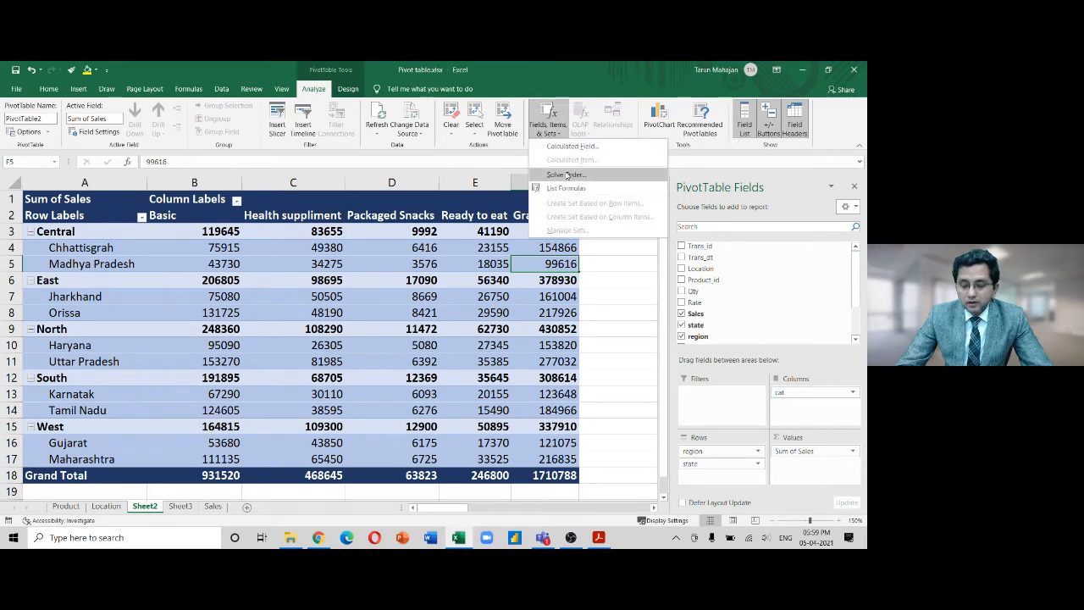
click(575, 146)
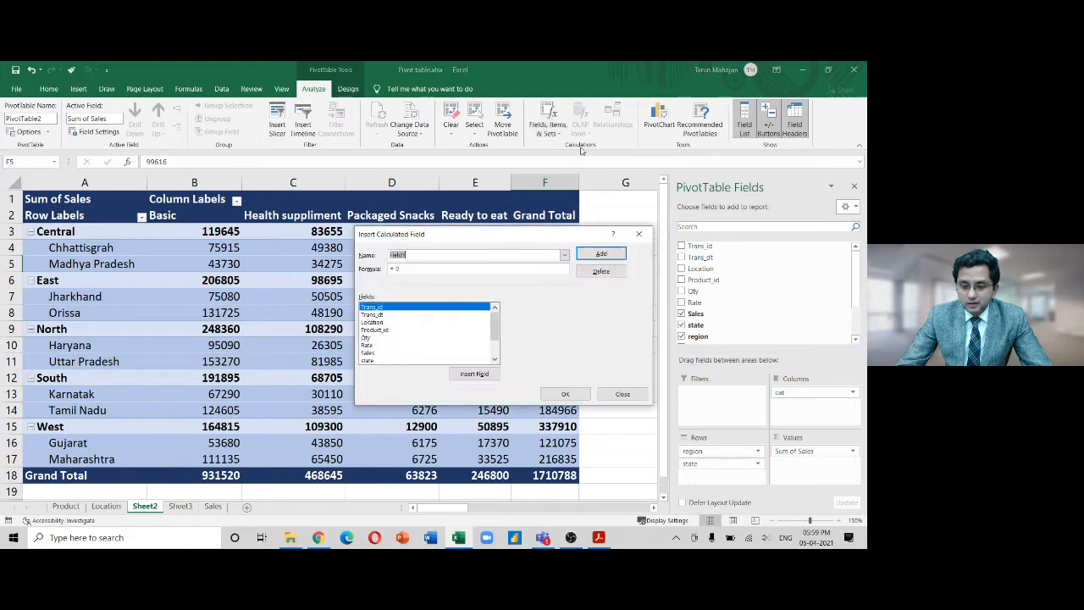
click(641, 234)
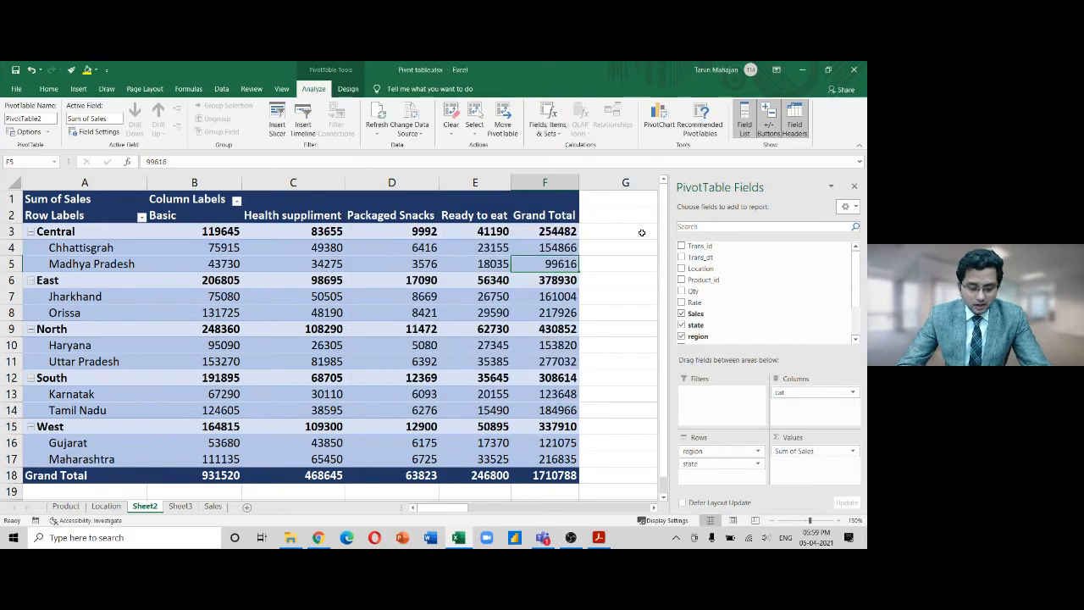
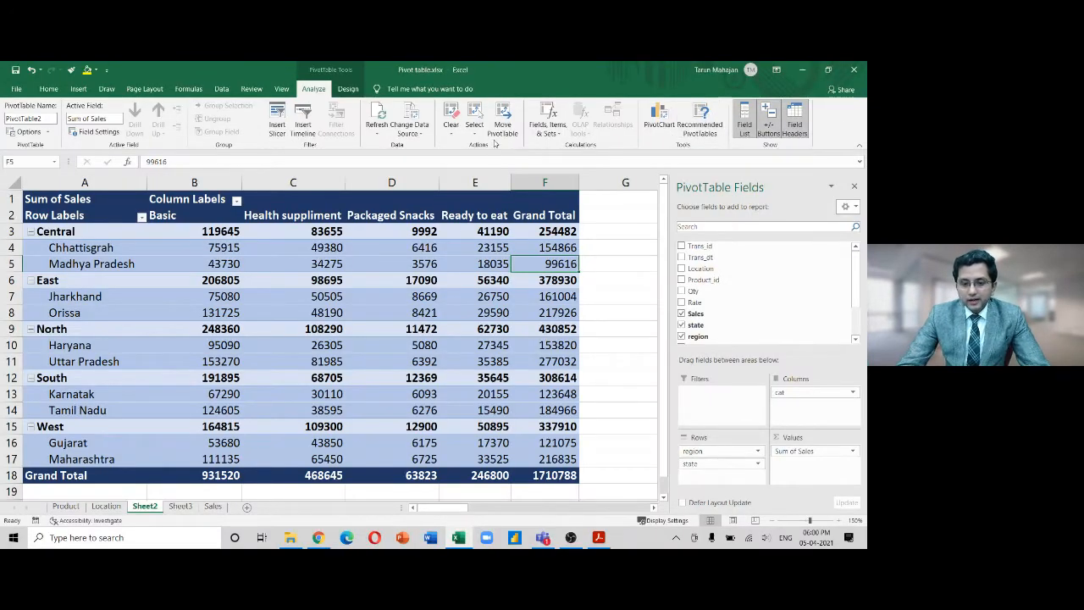
Begin relocating the pivot table, then cancel the first attempt and browse the empty sheet
click(501, 127)
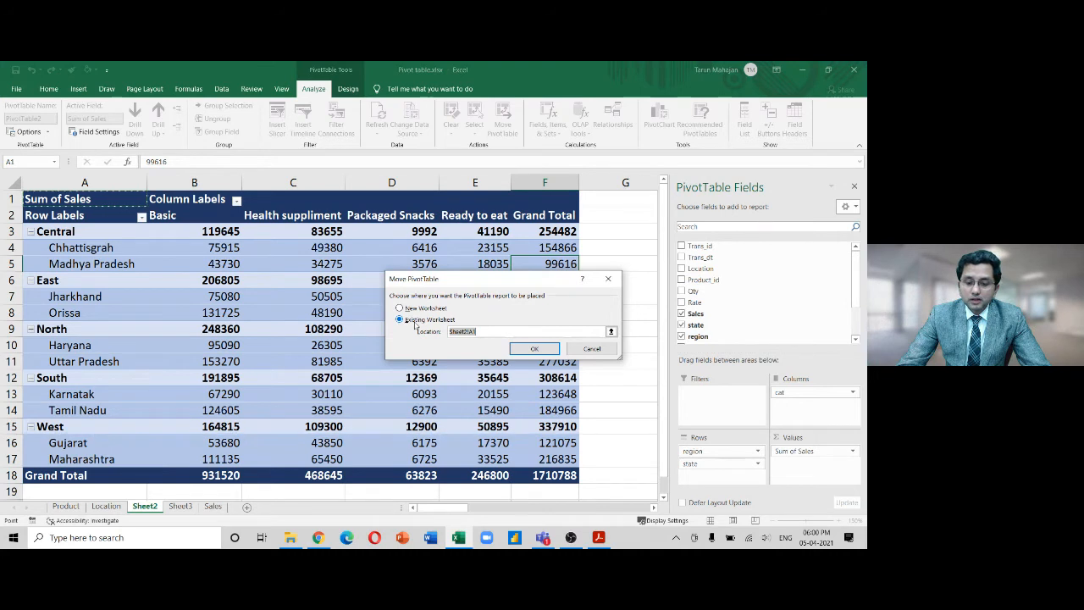
click(480, 331)
key(Left)
key(Left)
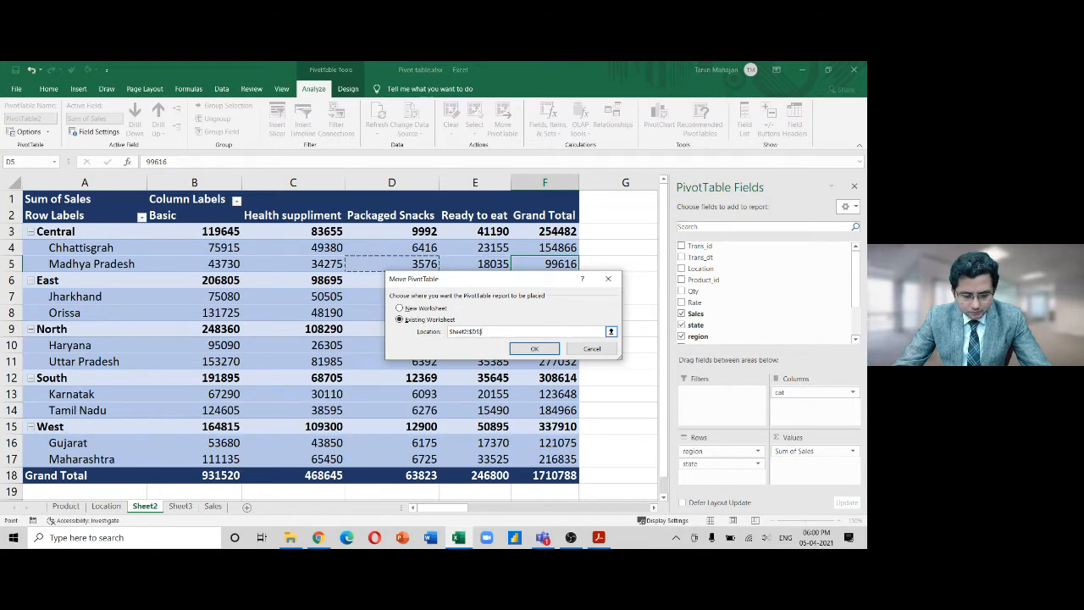
key(Escape)
click(624, 427)
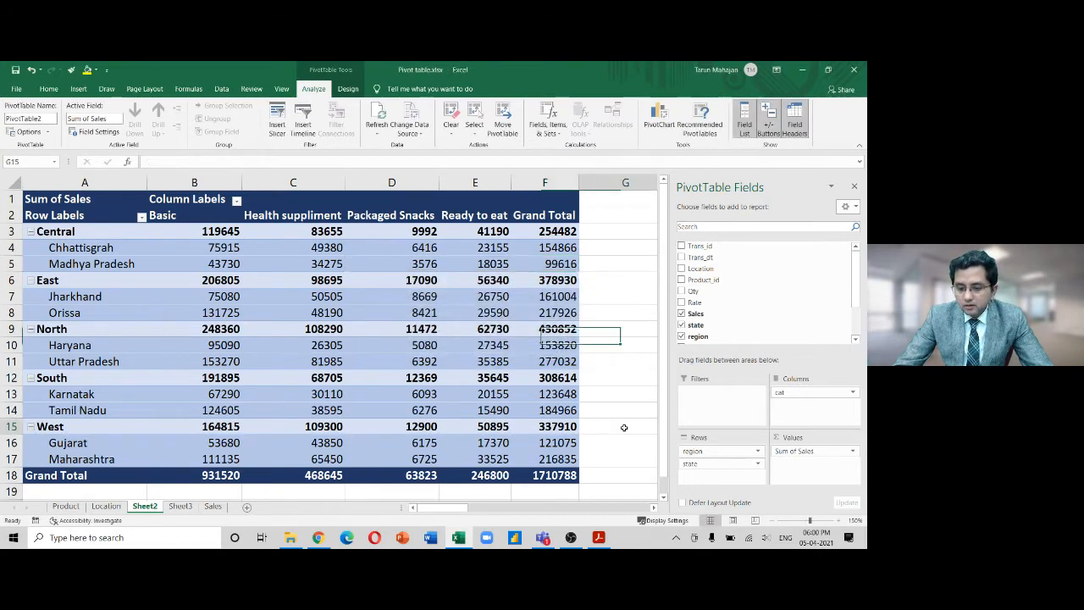
key(Down)
key(Down)
key(Down)
key(Down)
key(Down)
key(Down)
key(Down)
key(Down)
key(Down)
key(Down)
key(Down)
key(Down)
key(Down)
key(Down)
key(Down)
key(Down)
key(Down)
key(Down)
key(Down)
key(Down)
key(Up)
key(Up)
key(Up)
key(Up)
key(Up)
key(Up)
key(Right)
key(Down)
scroll(624, 427, right, 2)
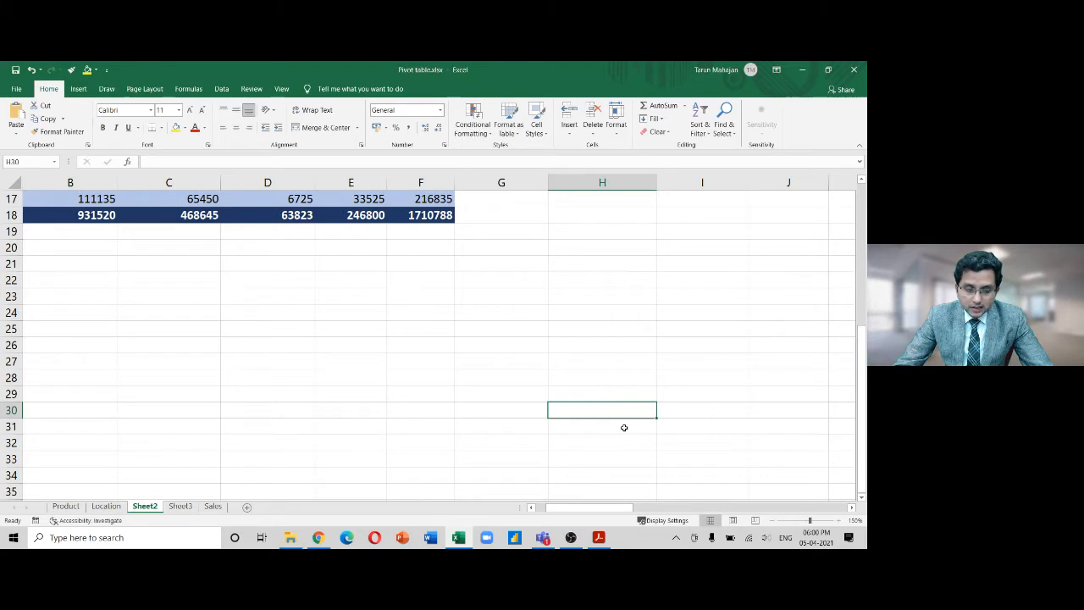
Move the Sum of Sales pivot table so it starts at Sheet2!$K$70
click(423, 214)
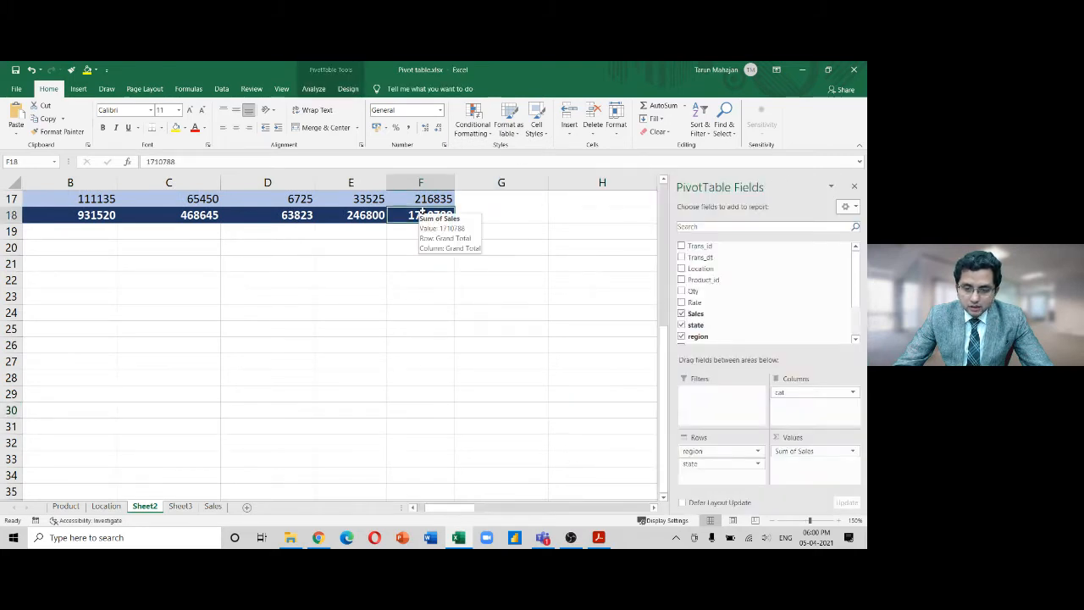
click(315, 89)
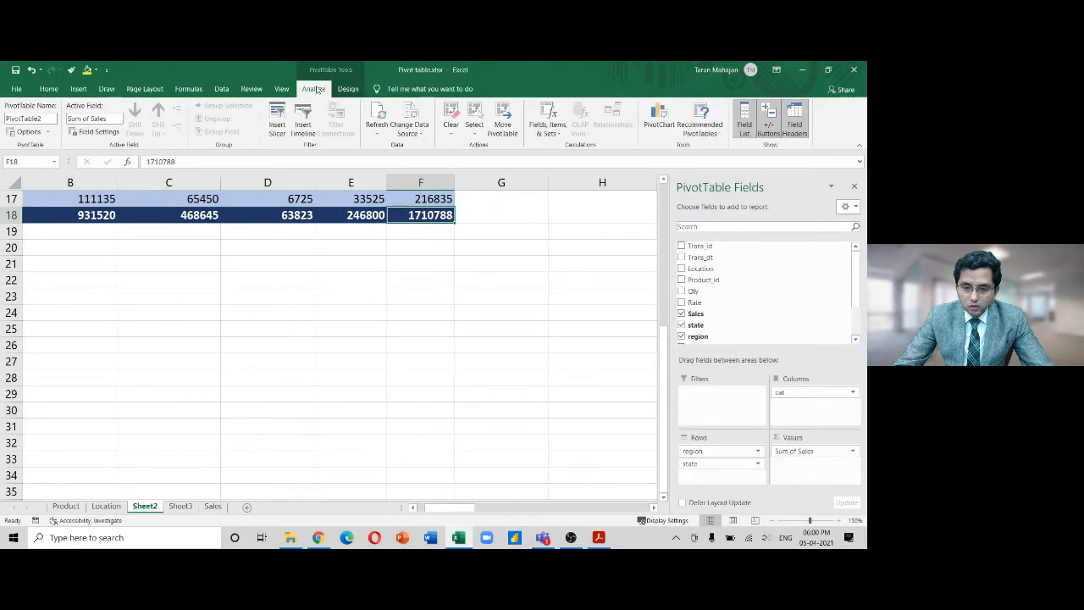
click(503, 125)
click(625, 421)
key(Right)
key(Right)
key(Right)
key(Right)
key(Right)
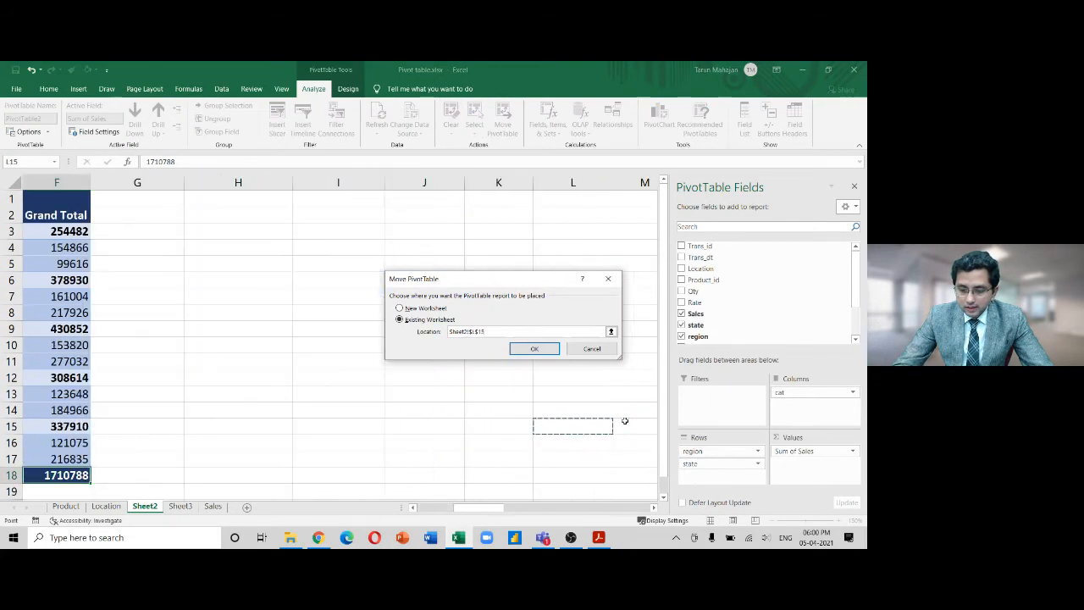
key(Down)
key(Down)
key(Down)
key(Down)
key(Down)
key(Down)
key(Down)
key(Down)
key(Down)
key(Down)
key(Down)
key(Down)
key(Down)
key(Down)
key(Down)
key(Down)
key(Down)
key(Down)
key(Down)
key(Down)
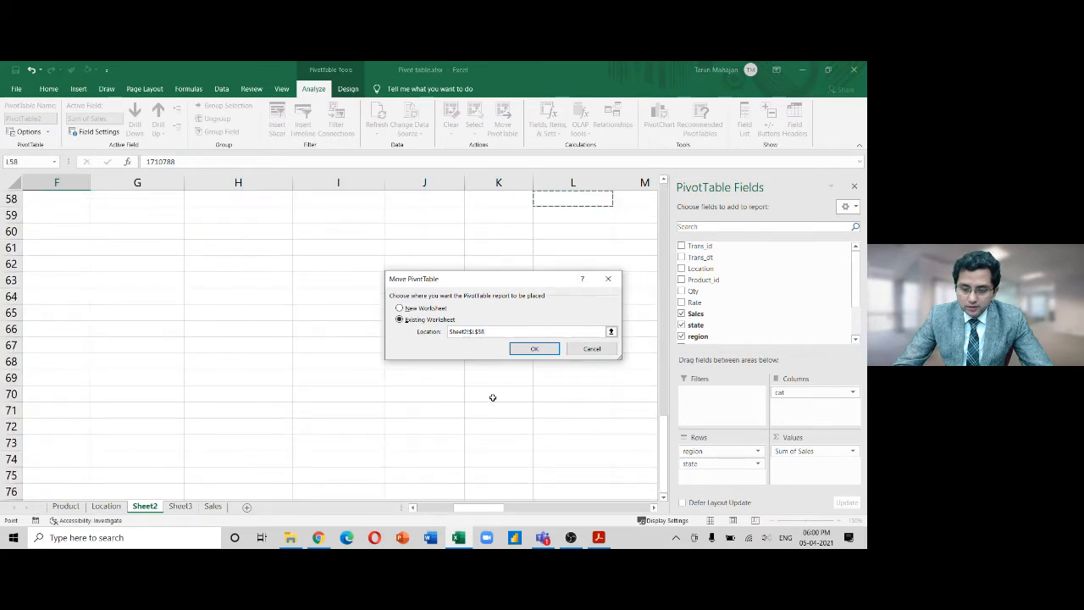
click(492, 396)
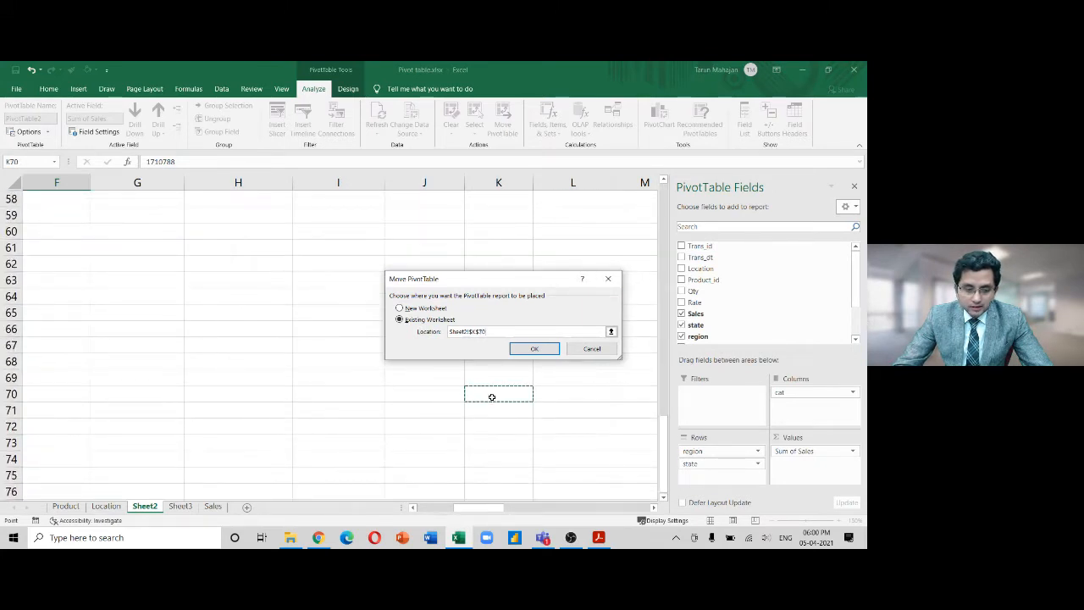
click(535, 348)
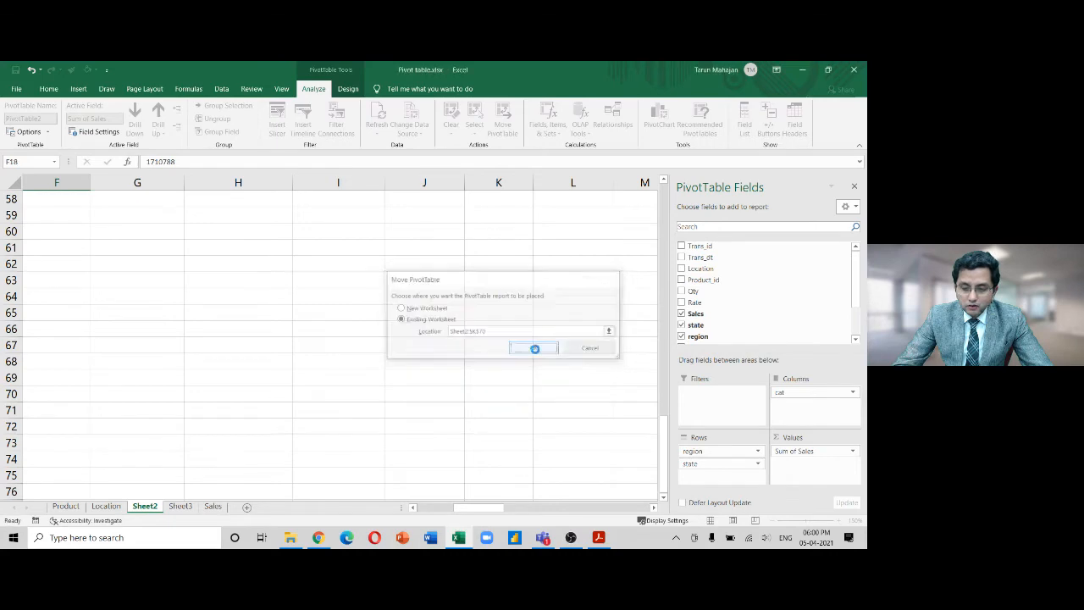
click(471, 330)
Undo the move so the pivot returns to A1, then select across row 1
key(Right)
key(Right)
key(Right)
key(Right)
key(Right)
key(Right)
key(Right)
key(Right)
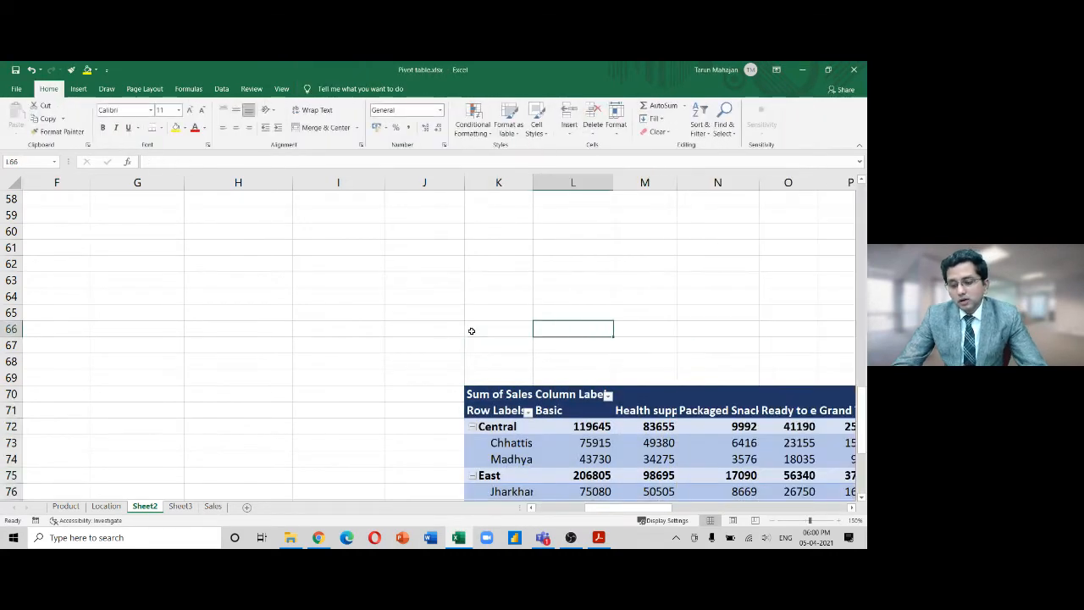
key(Down)
key(Down)
key(Down)
key(Down)
key(Down)
key(Down)
key(Down)
key(Down)
key(Down)
key(Down)
key(Down)
key(Down)
key(Down)
key(Down)
key(Down)
key(Down)
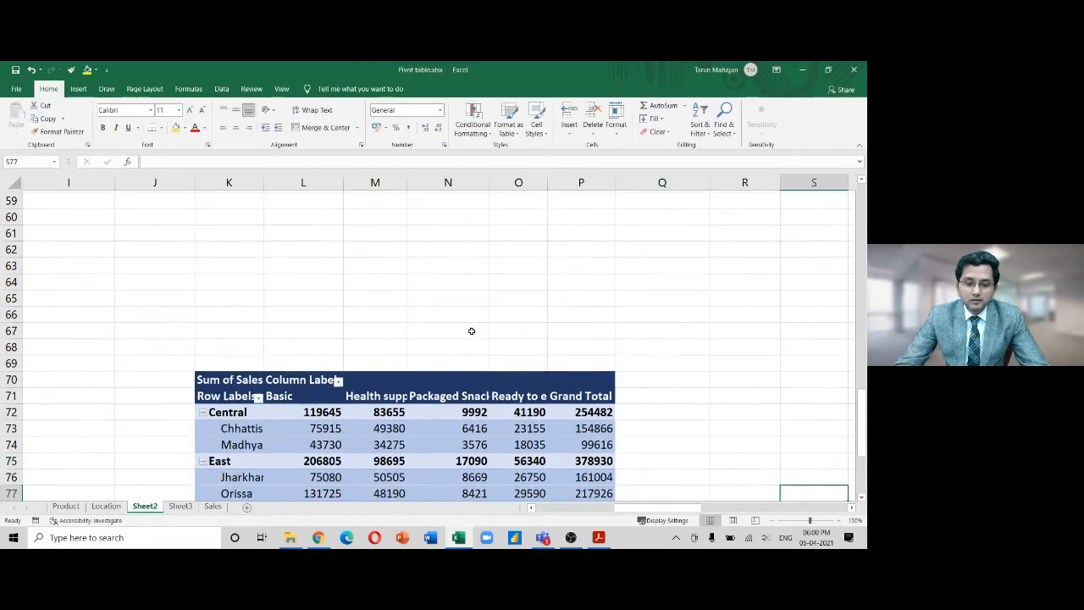
key(Down)
key(Down)
key(Down)
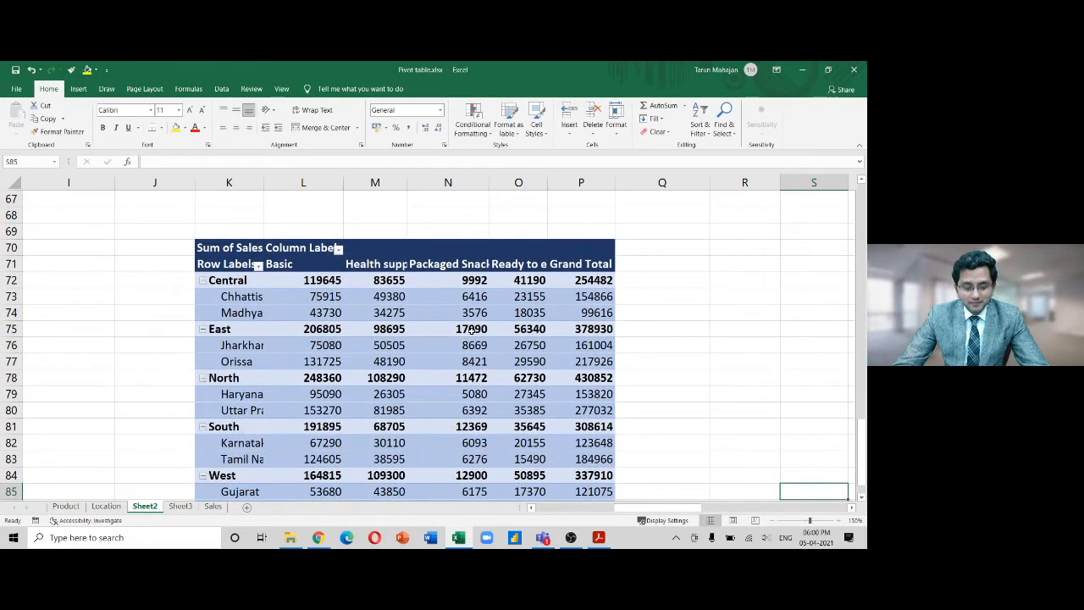
key(ctrl+z)
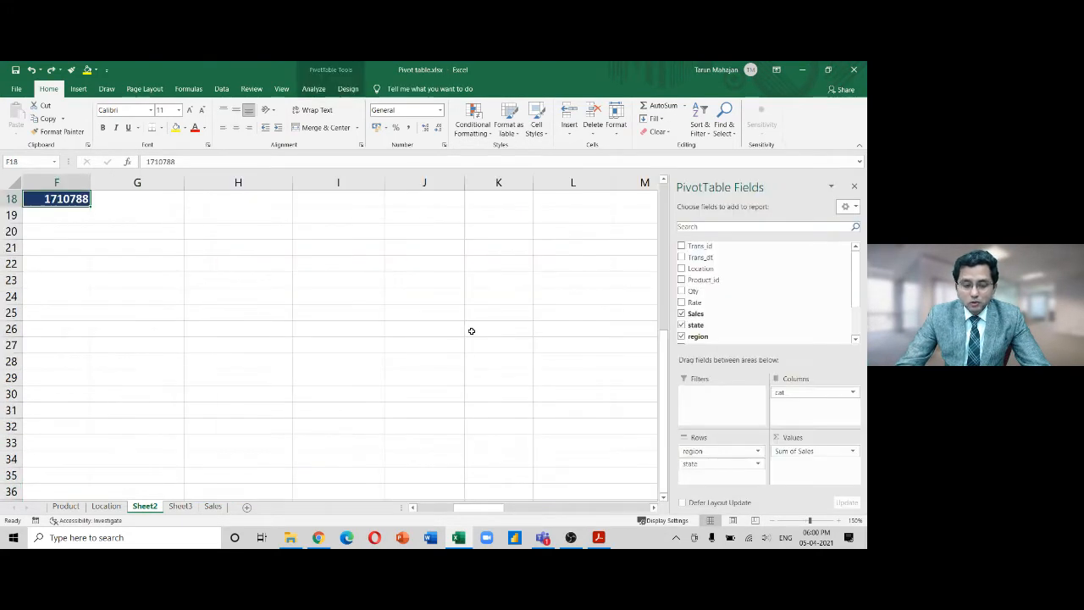
key(ctrl+z)
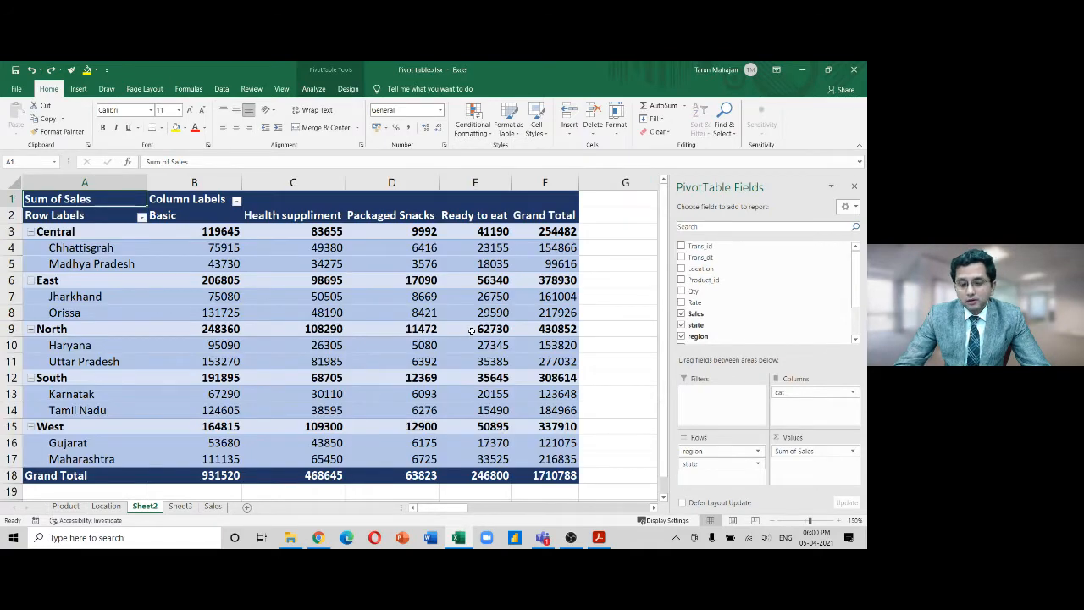
key(shift+Right)
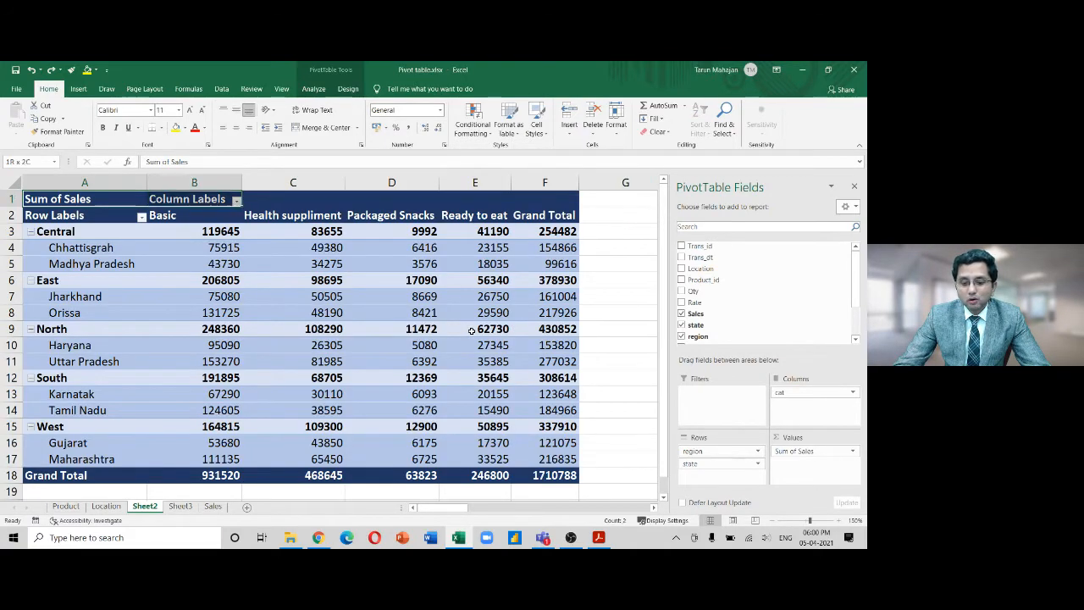
key(shift+Right)
key(shift+Right)
key(shift+Right)
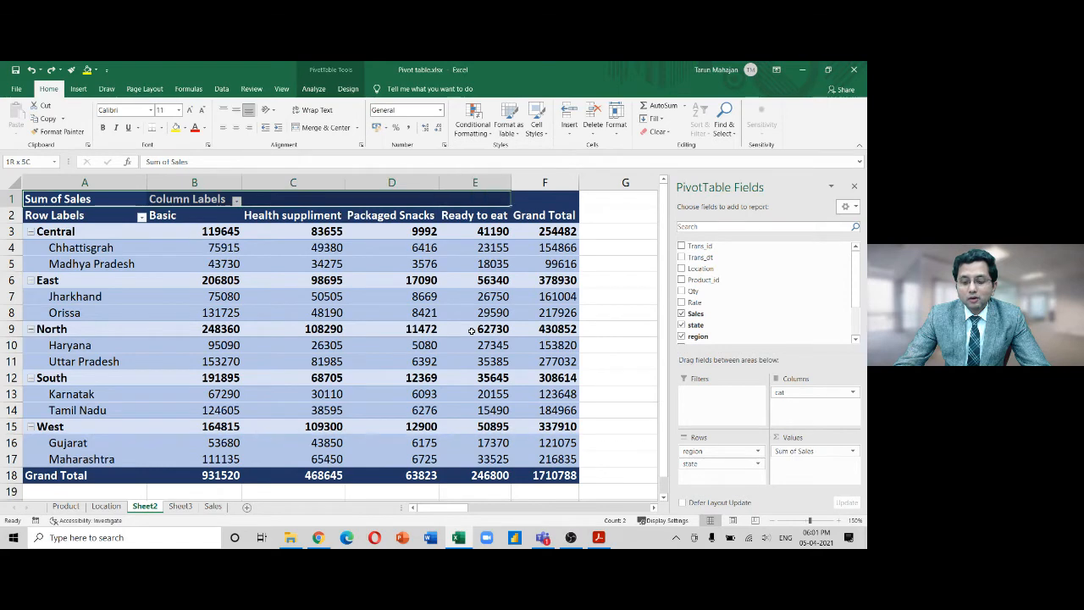
key(Left)
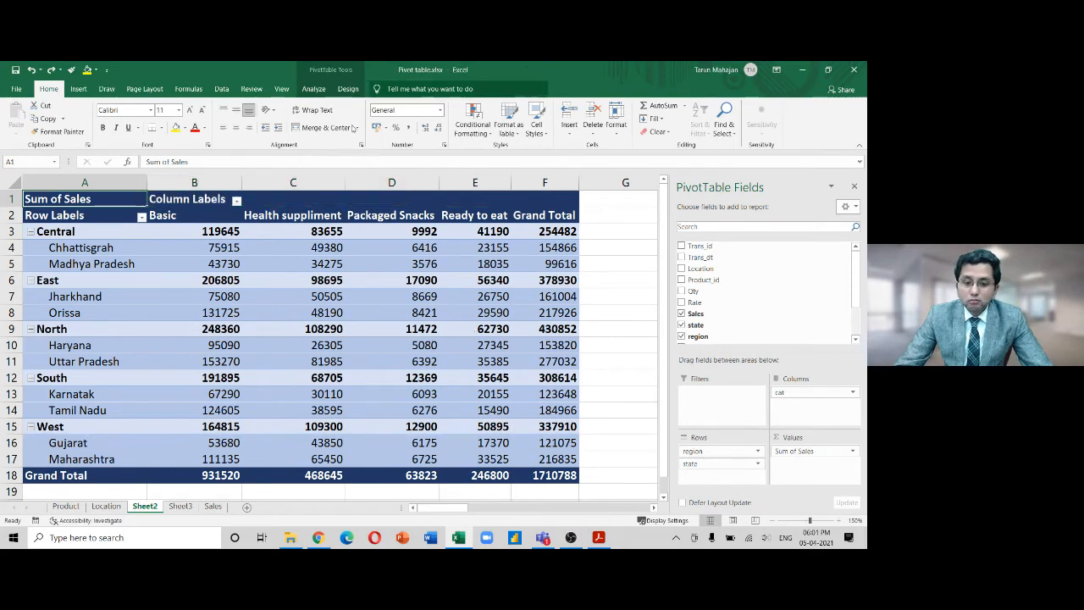
Select the entire pivot table and use Clear All on it
click(314, 89)
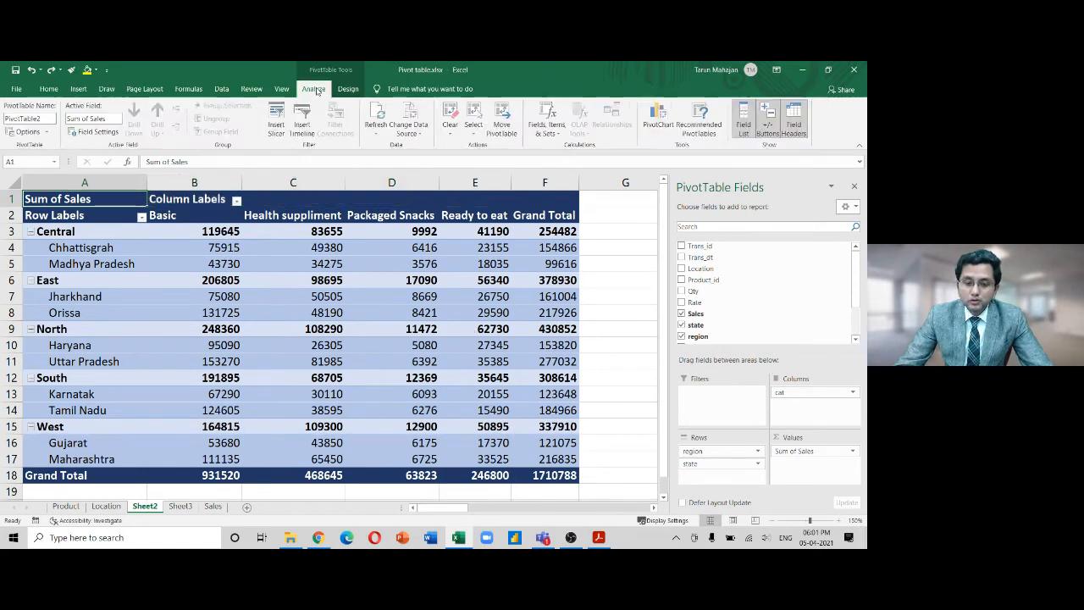
click(476, 133)
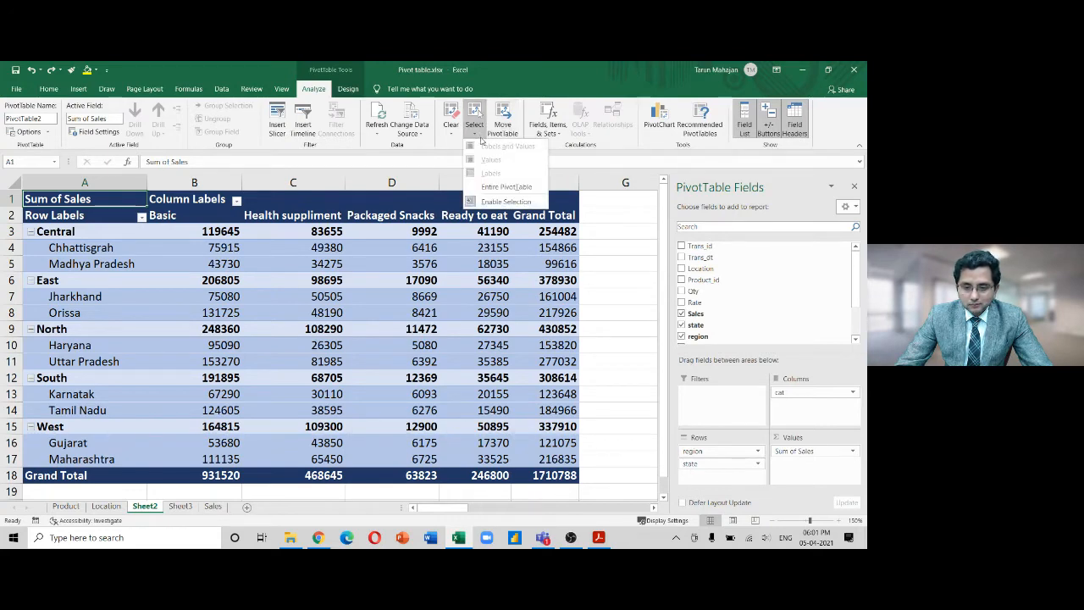
click(496, 187)
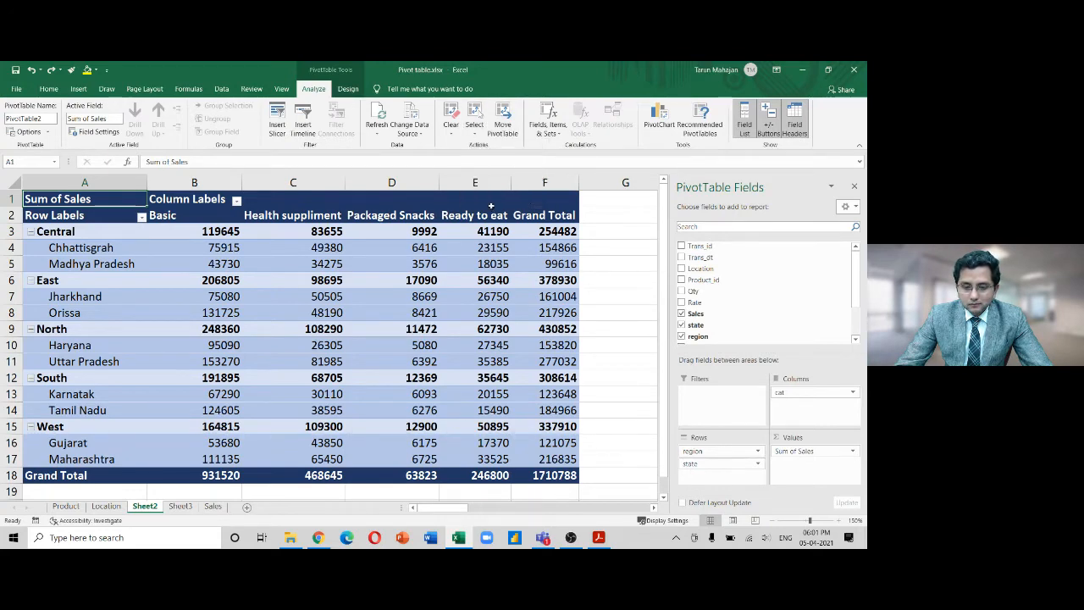
click(452, 132)
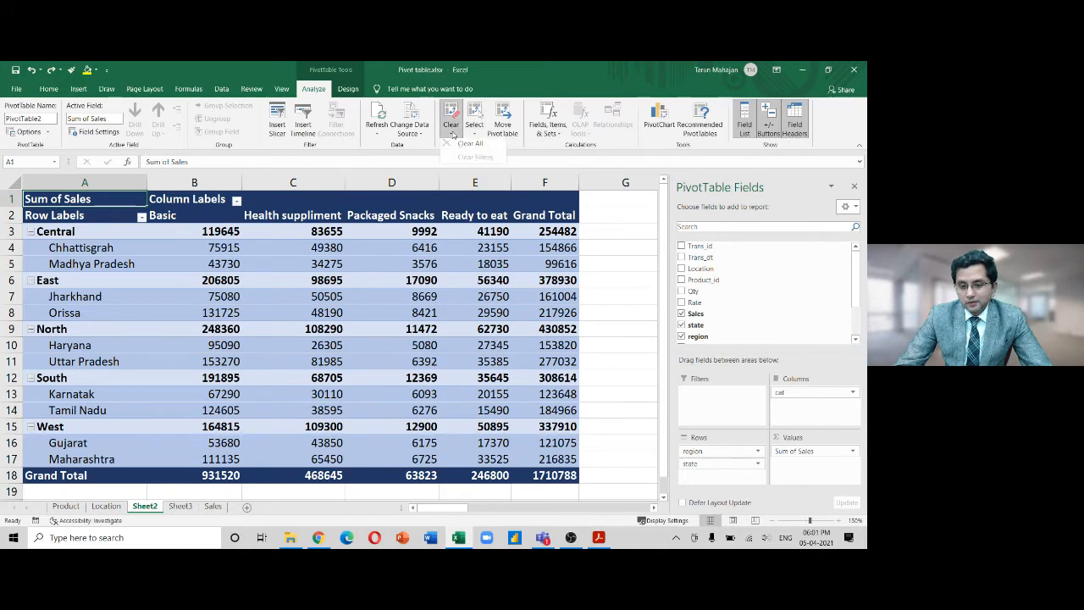
click(465, 146)
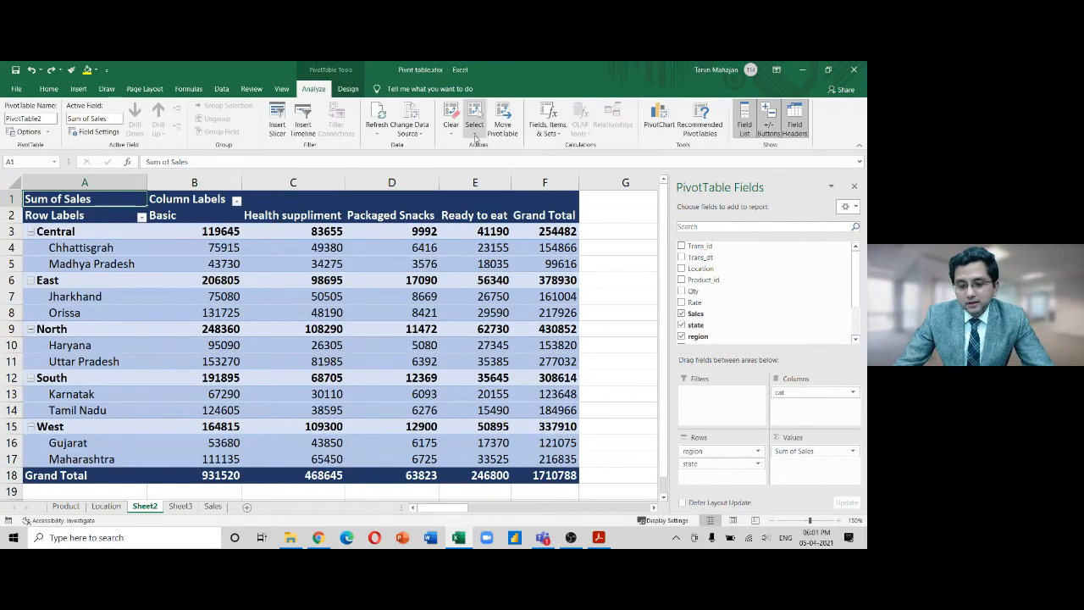
Reselect the restored pivot table, then pick cell E4 inside it
click(475, 134)
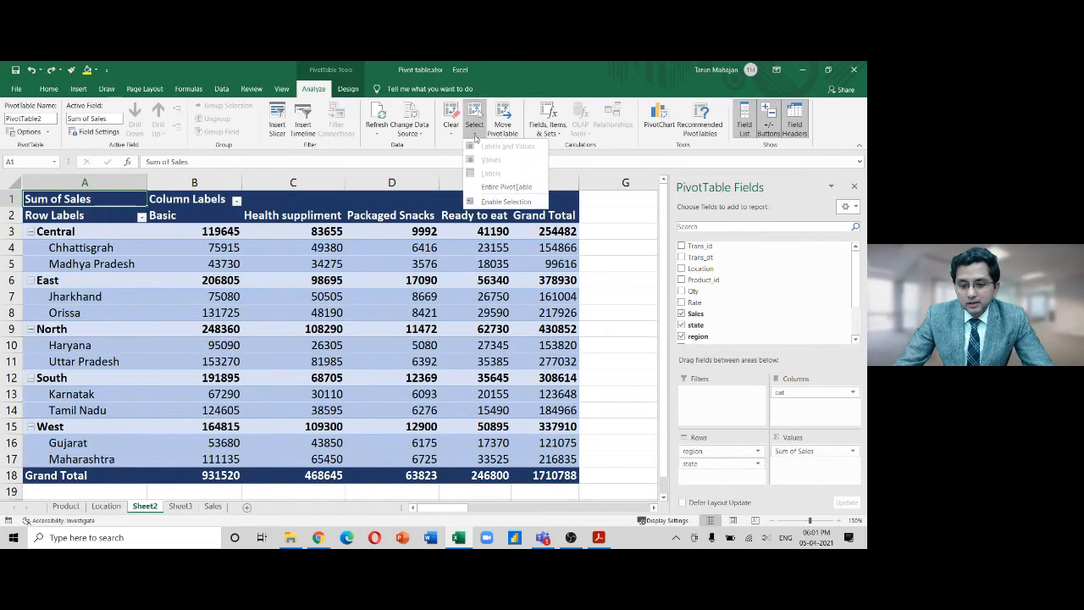
click(492, 187)
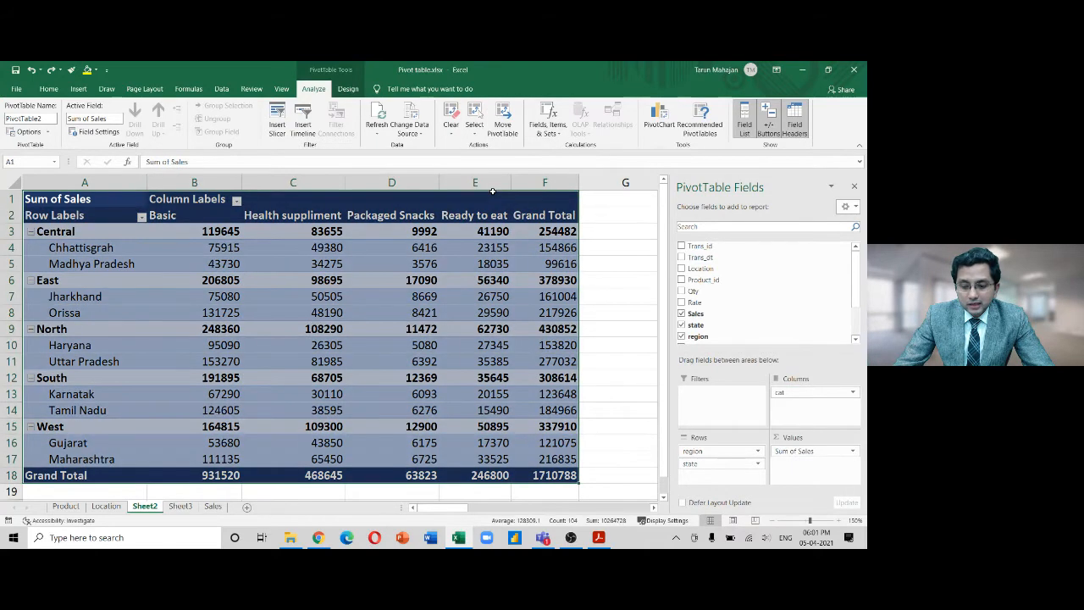
click(602, 258)
click(477, 248)
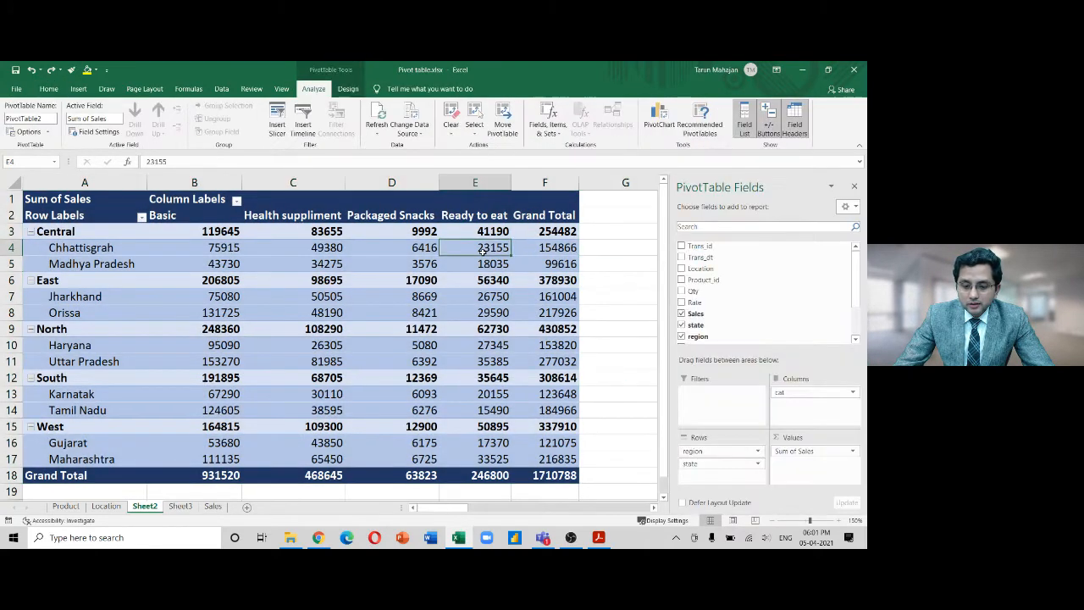
click(475, 129)
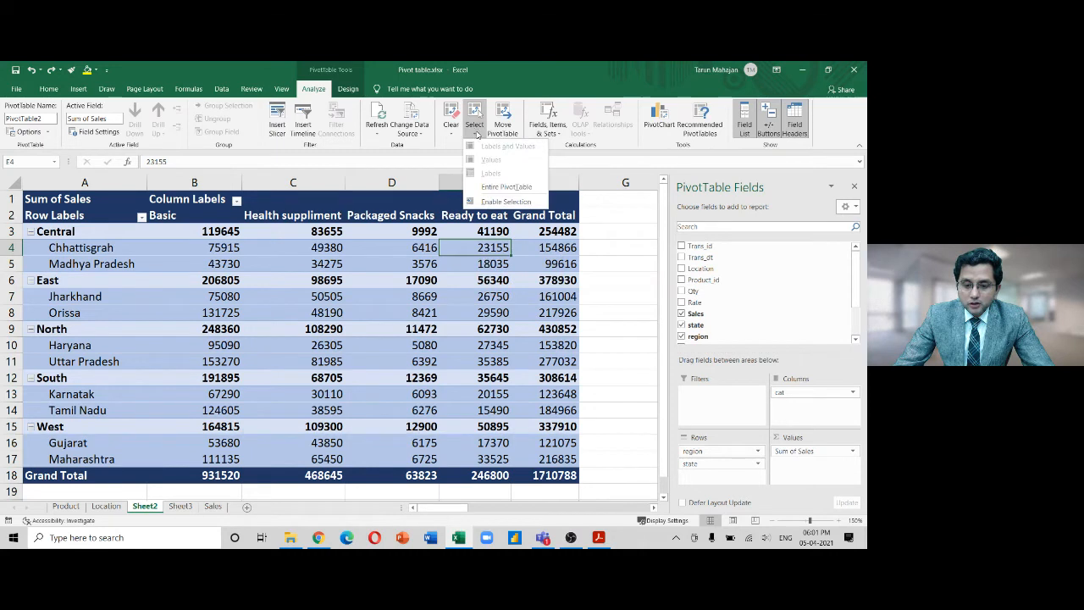
click(514, 187)
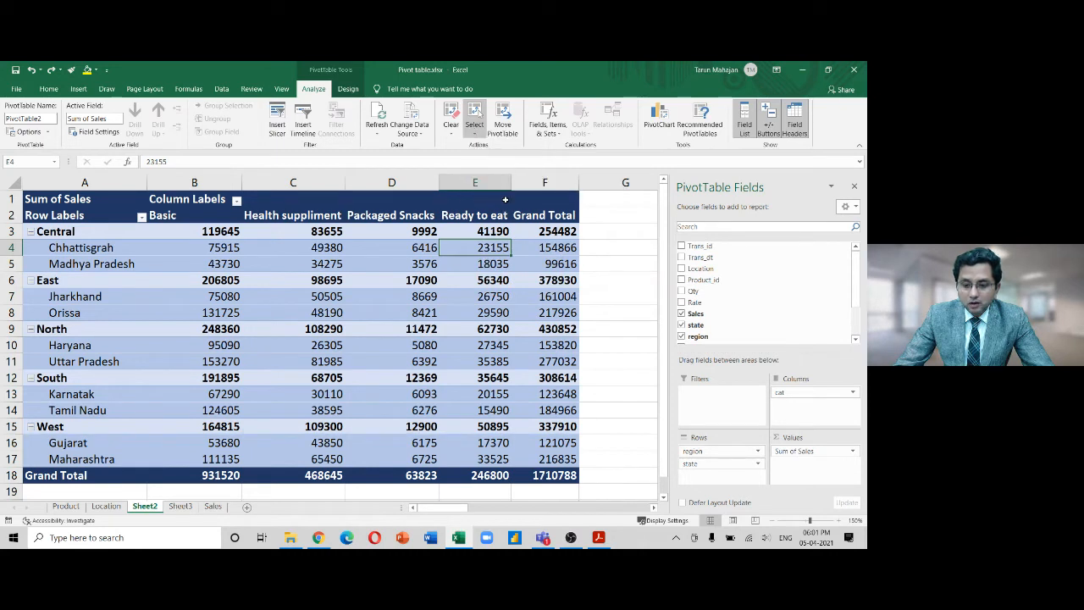
Select the Packaged Snacks values and show the Change Data Source options
drag(412, 231, 411, 364)
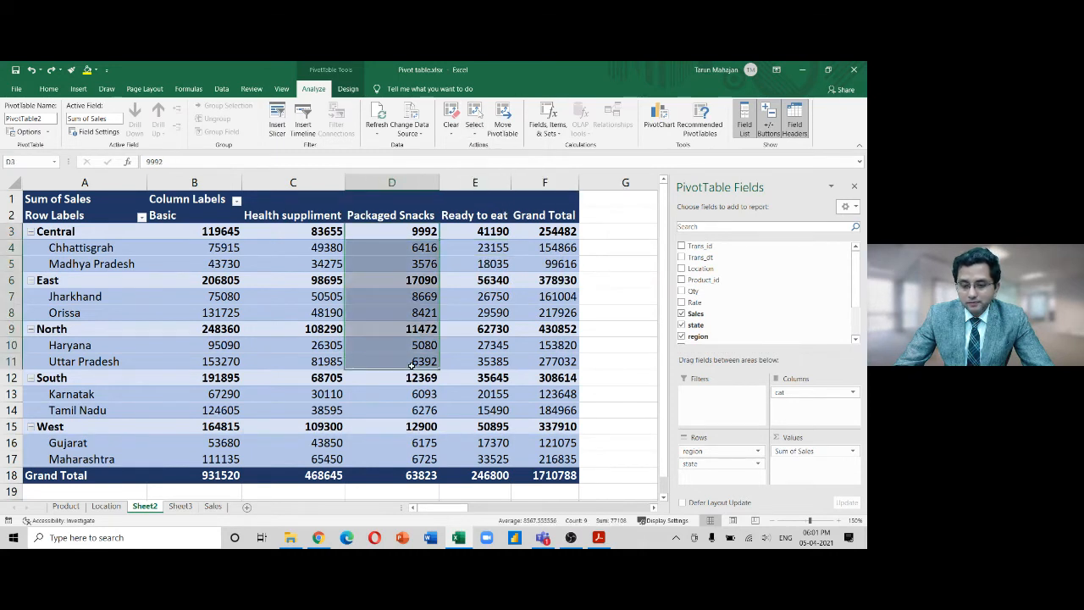
click(545, 329)
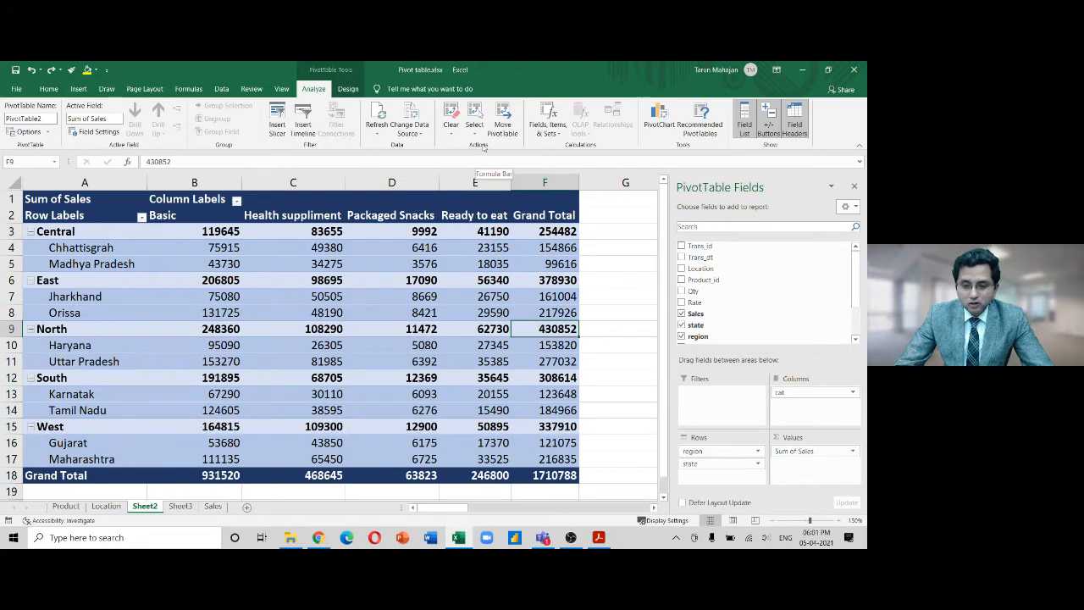
click(414, 308)
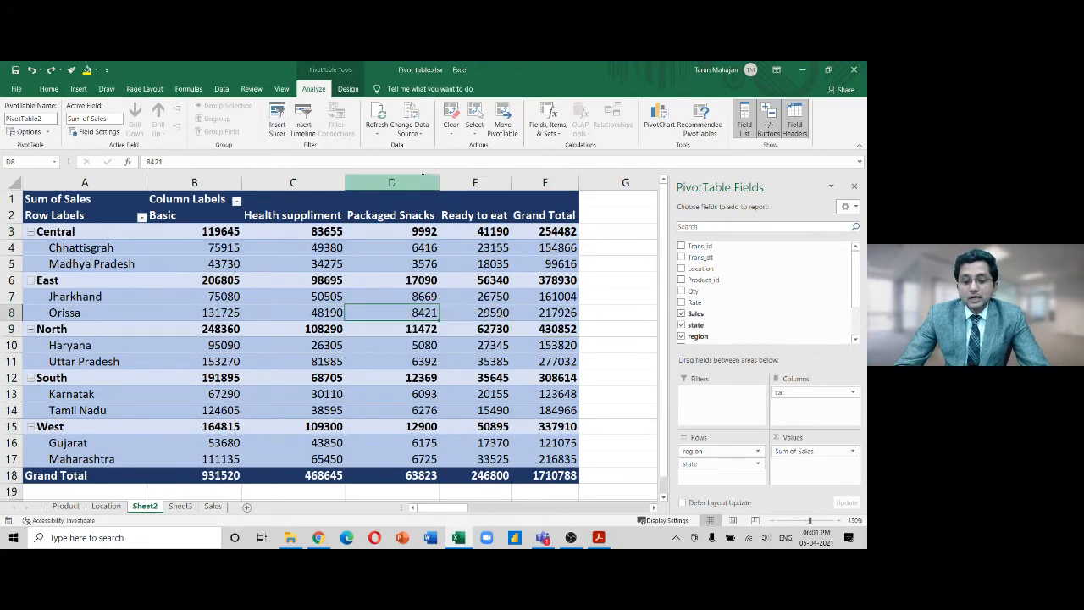
click(423, 134)
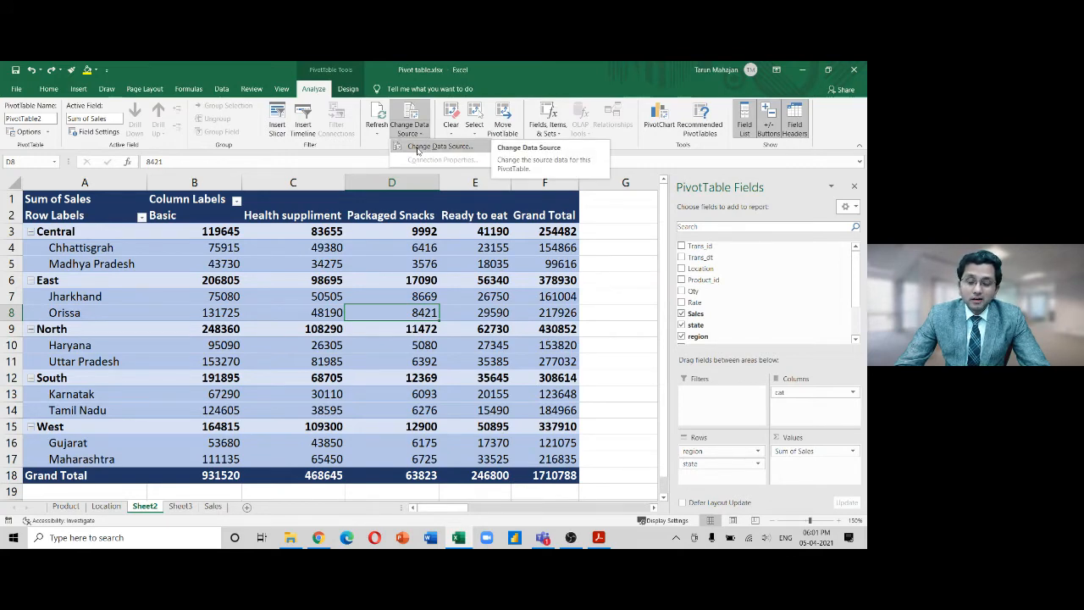
click(417, 148)
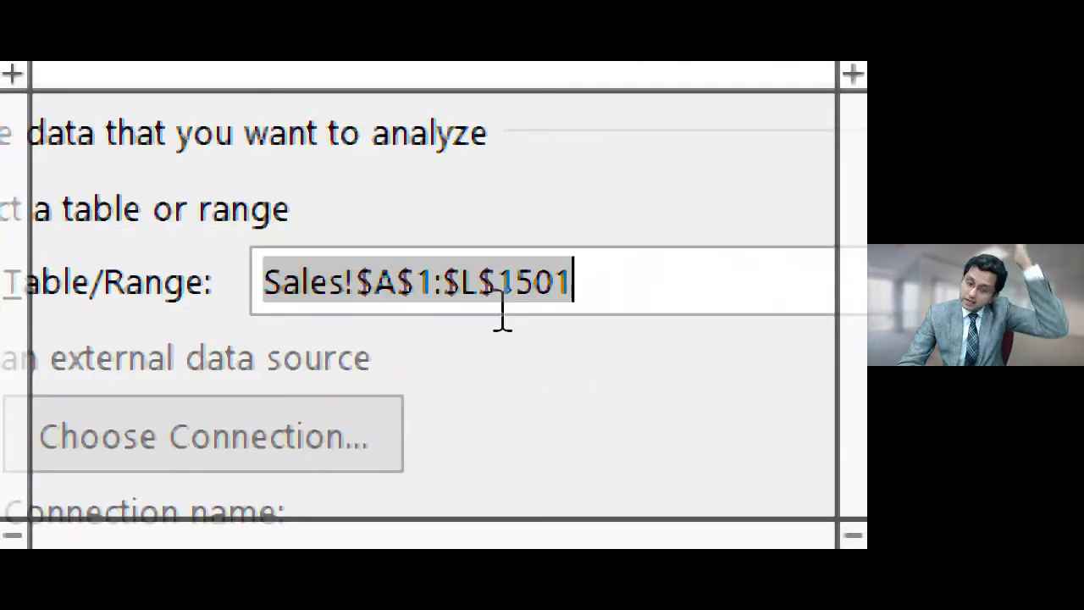
click(542, 286)
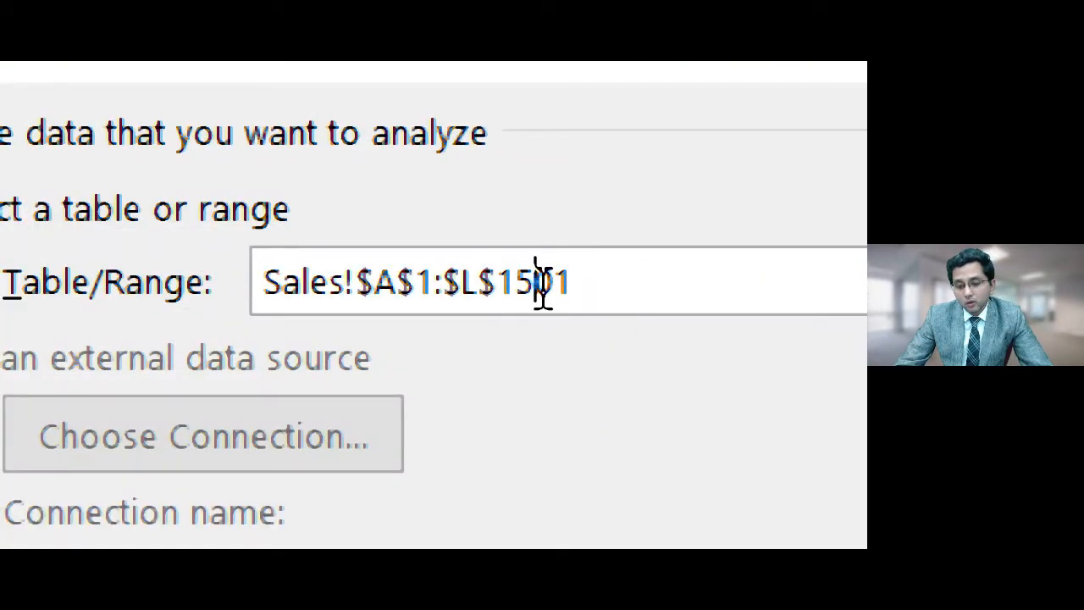
key(Right)
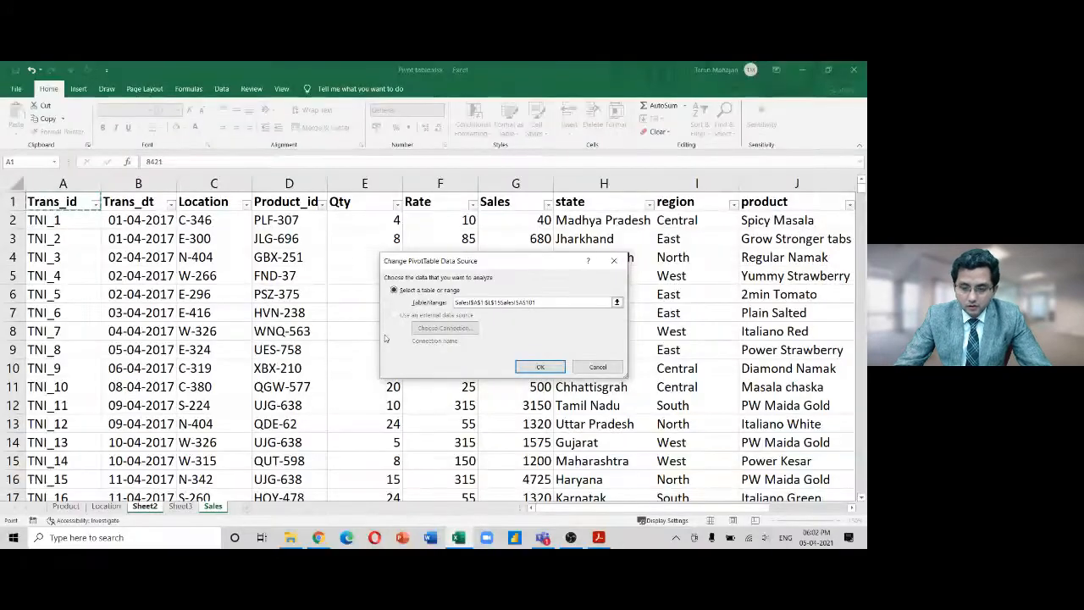
key(Right)
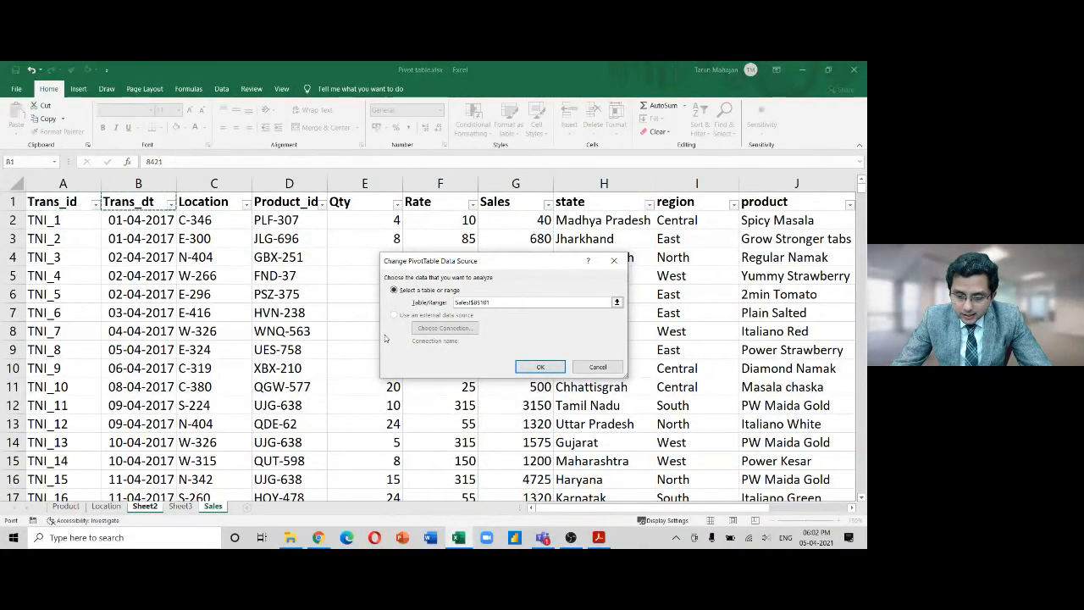
key(Return)
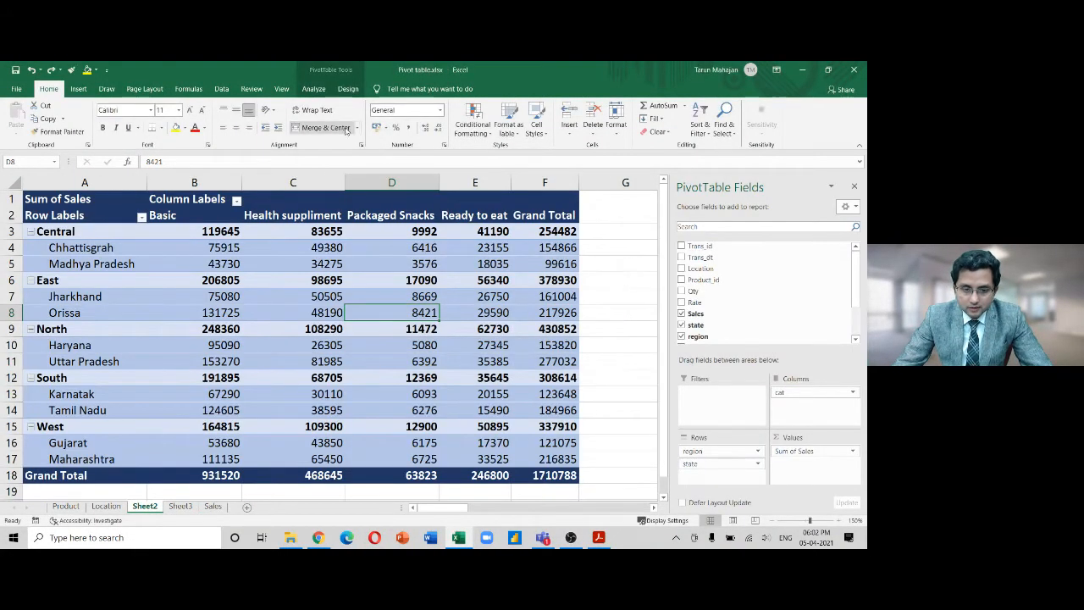
click(323, 92)
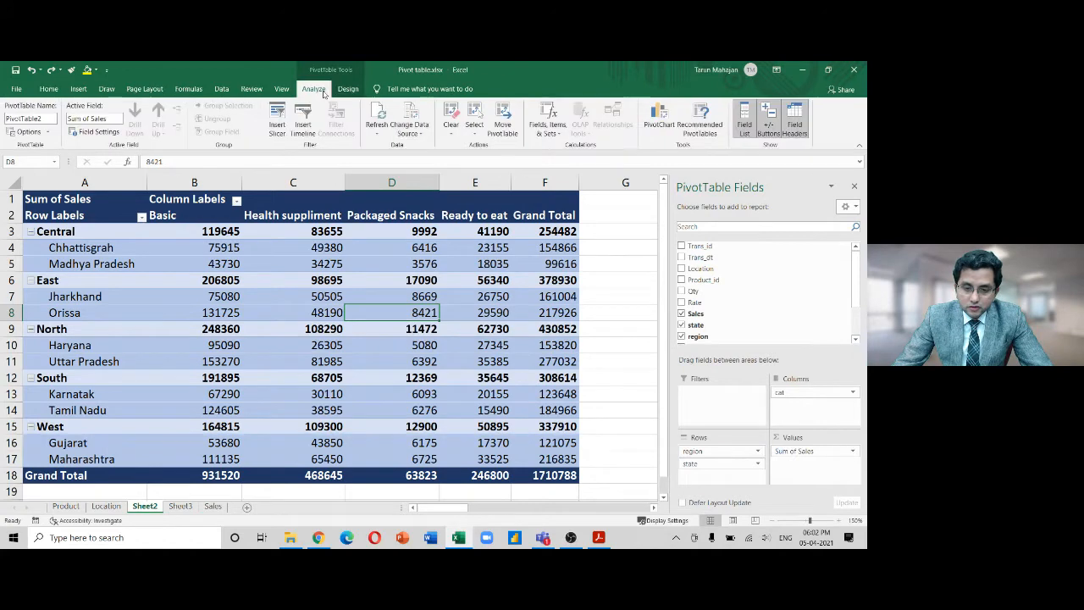
click(411, 133)
click(423, 146)
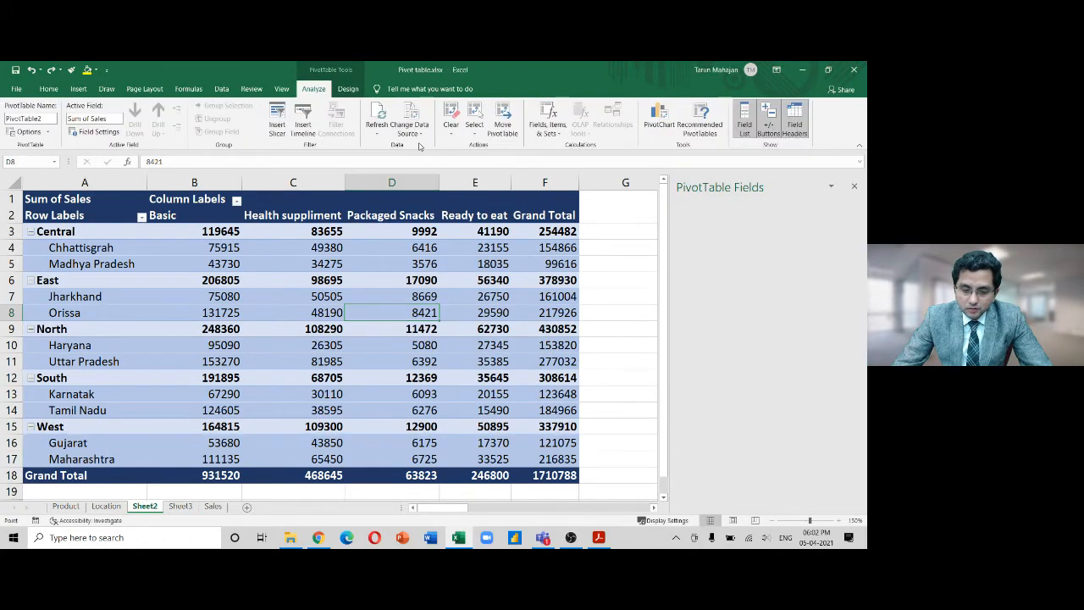
click(511, 302)
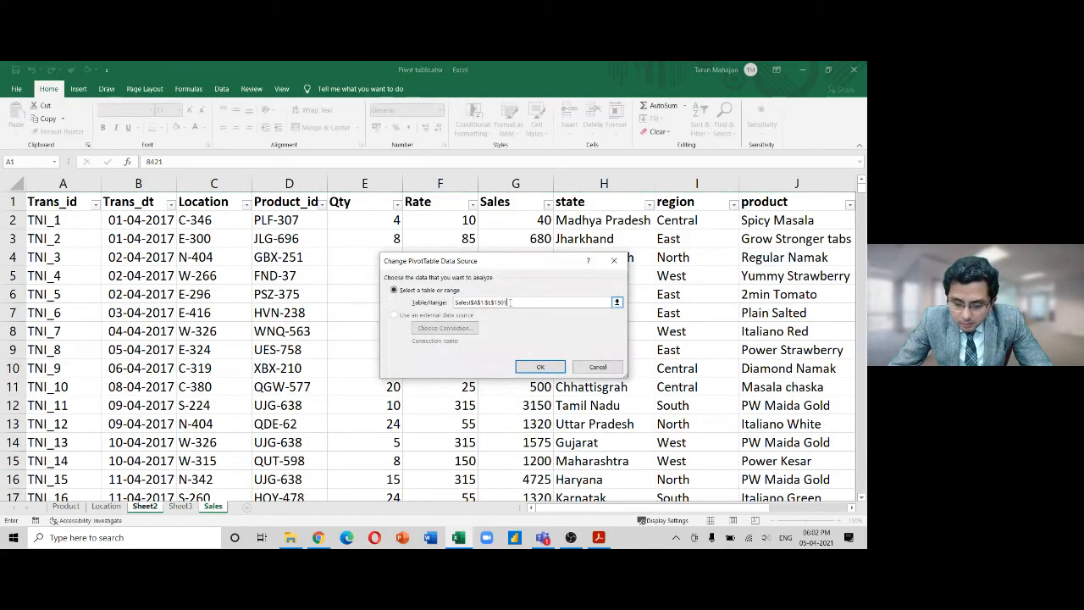
key(BackSpace)
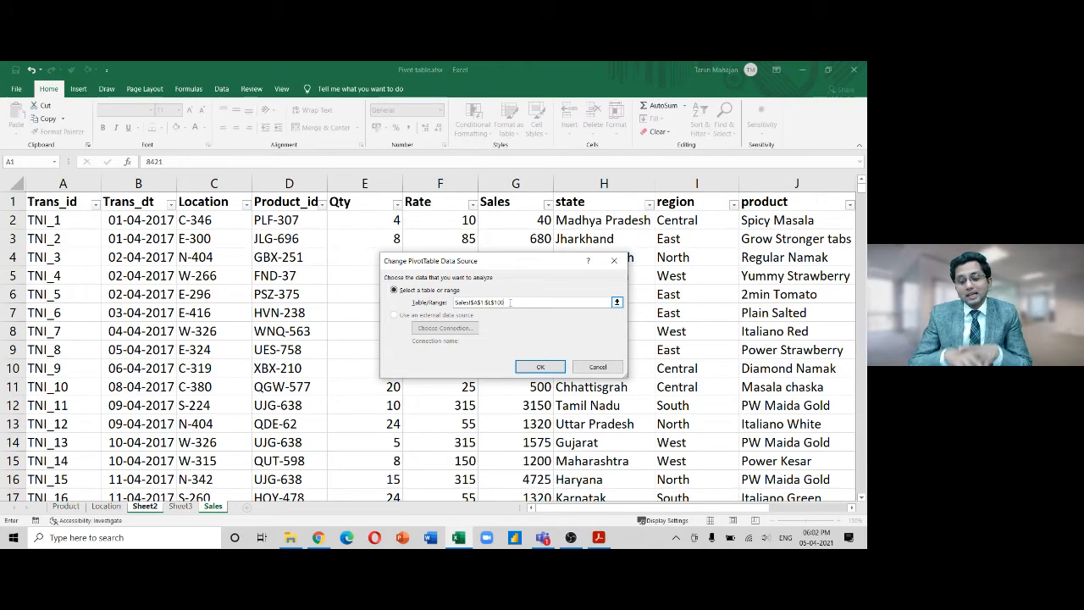
click(527, 369)
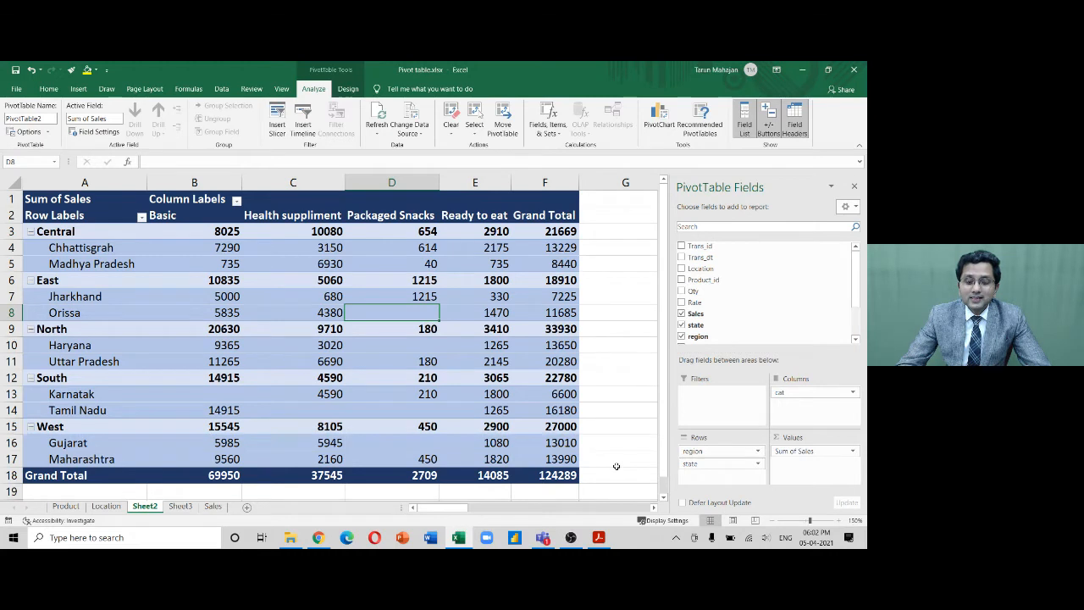
key(alt+F5)
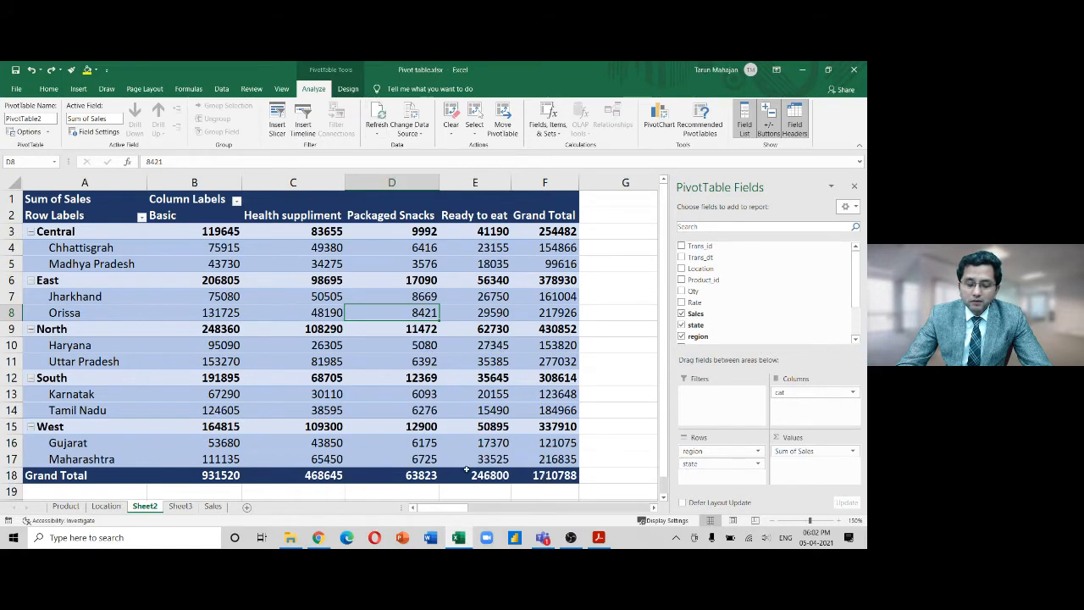
On the Sales sheet, change the Qty in E2 to 400000
click(212, 506)
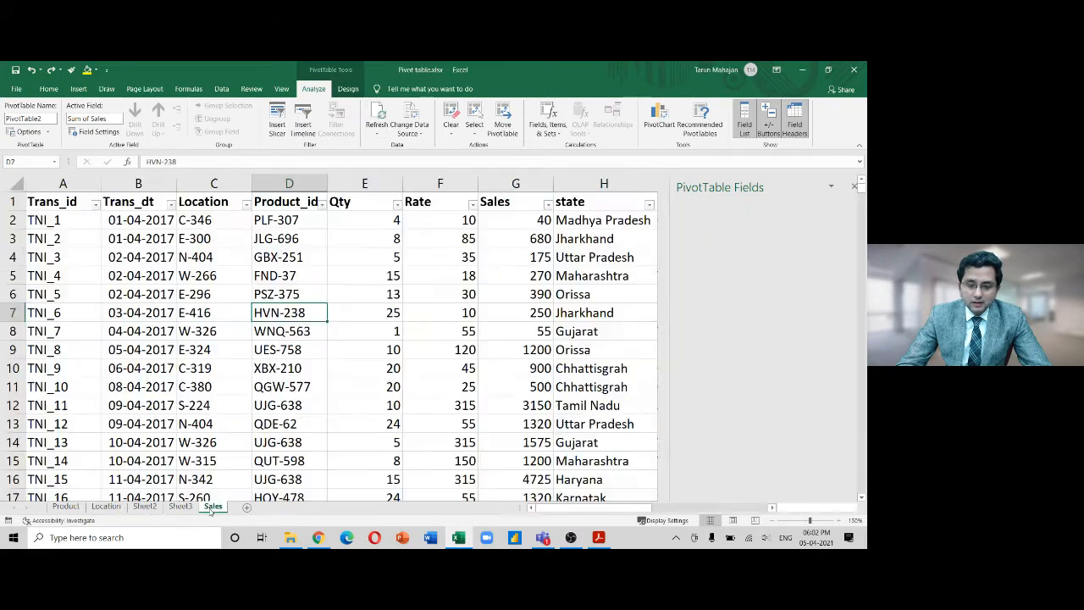
click(380, 221)
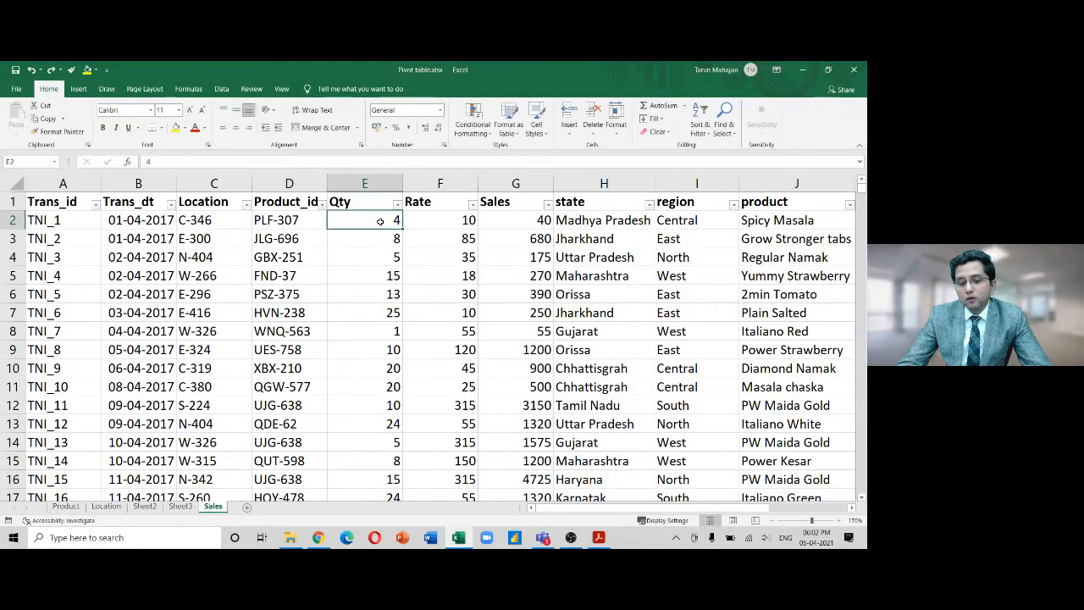
text(400000)
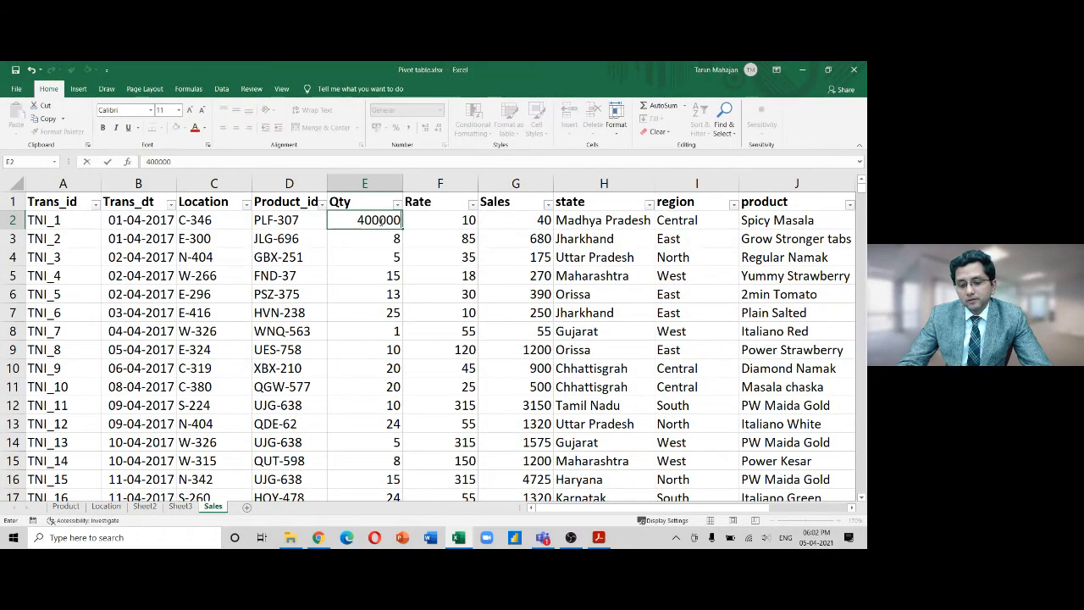
key(Return)
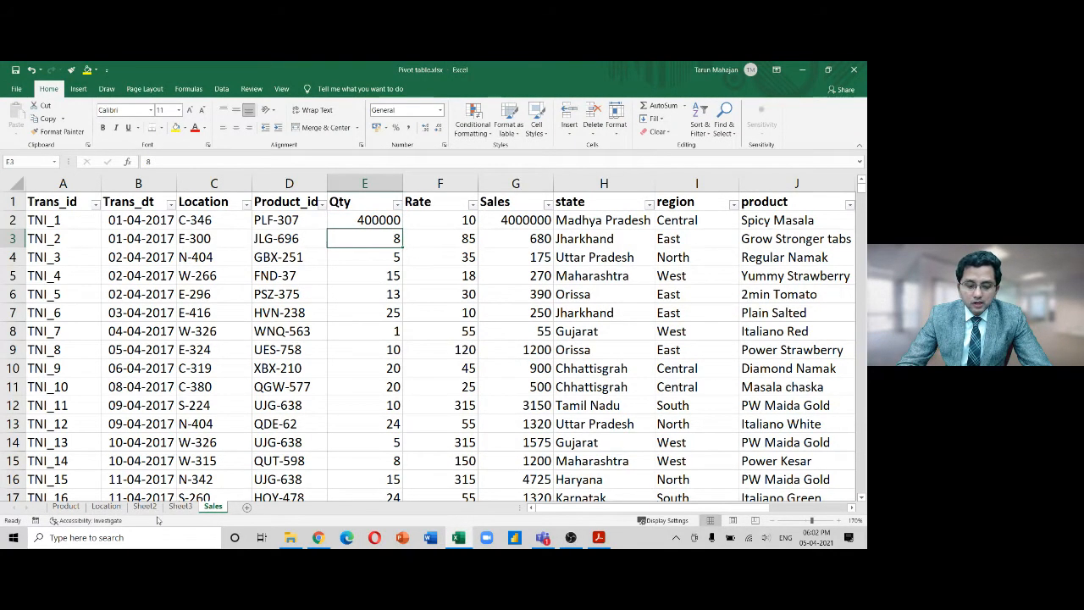
Refresh the Sheet2 pivot so Central Packaged Snacks reads 4009952, total 5710748
click(143, 506)
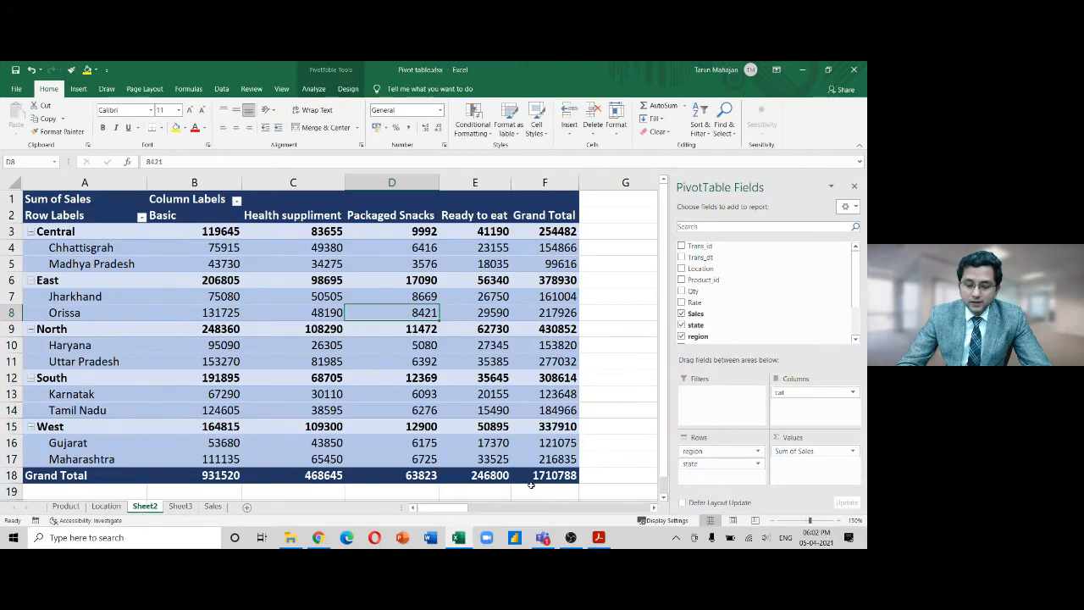
click(614, 470)
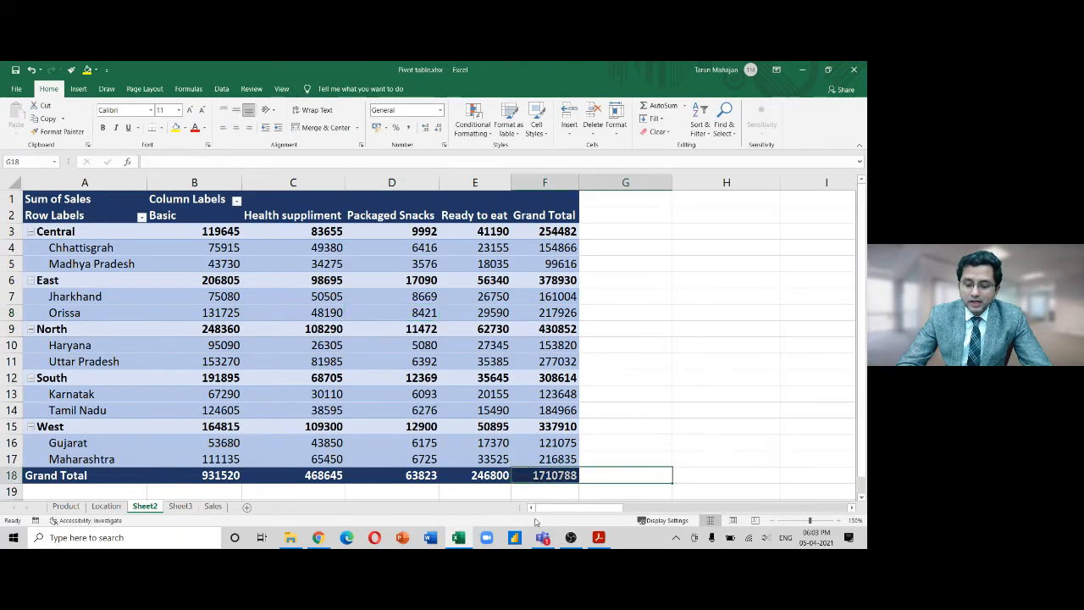
click(470, 328)
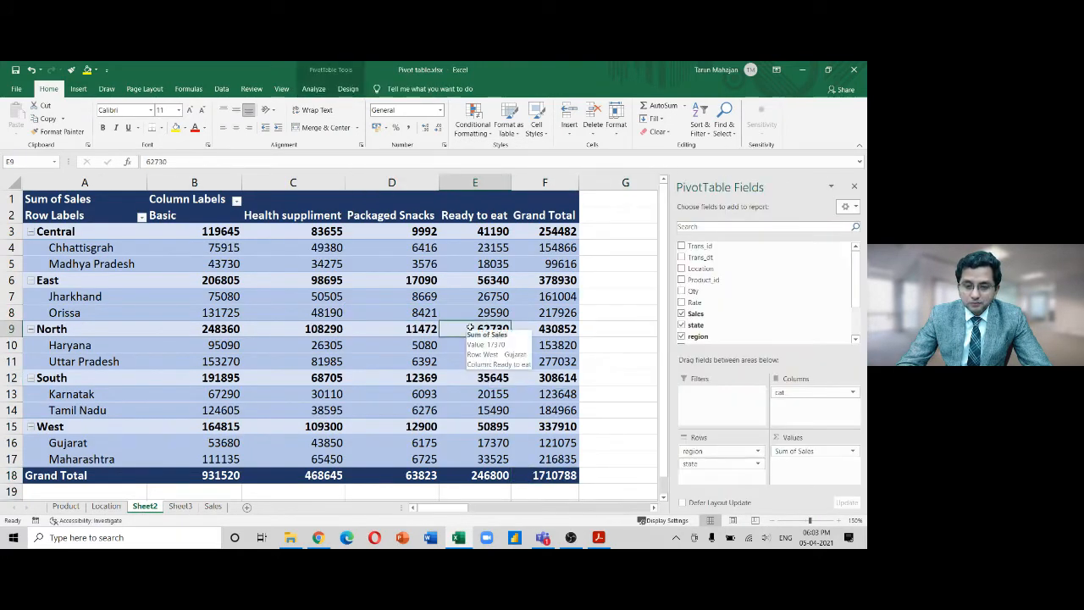
click(314, 88)
click(379, 119)
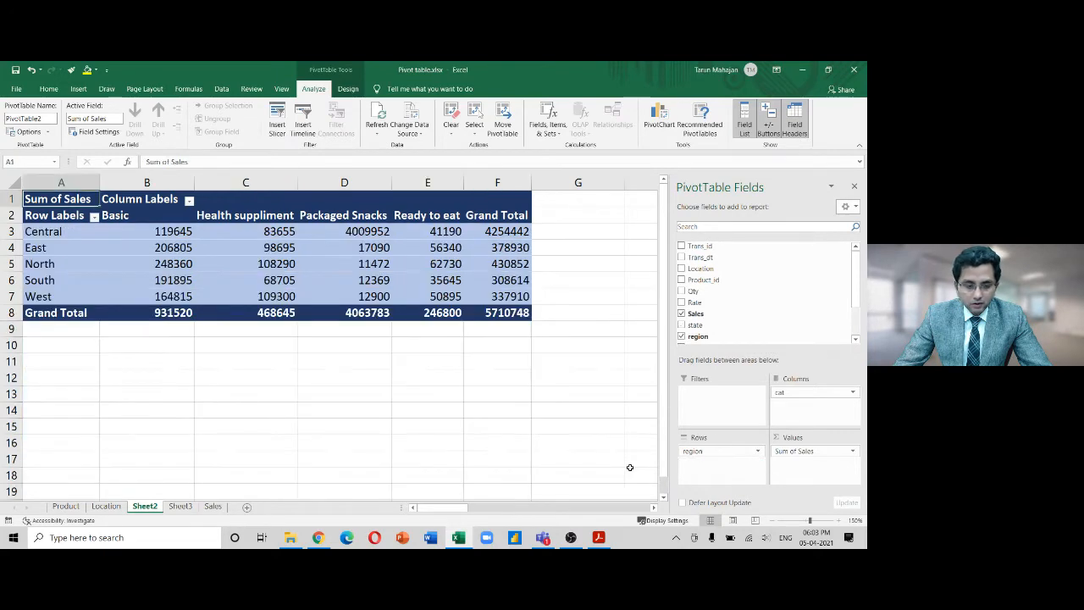
Add a Trans_dt timeline by months and position it below the pivot table
click(304, 125)
drag(507, 262, 526, 346)
click(469, 370)
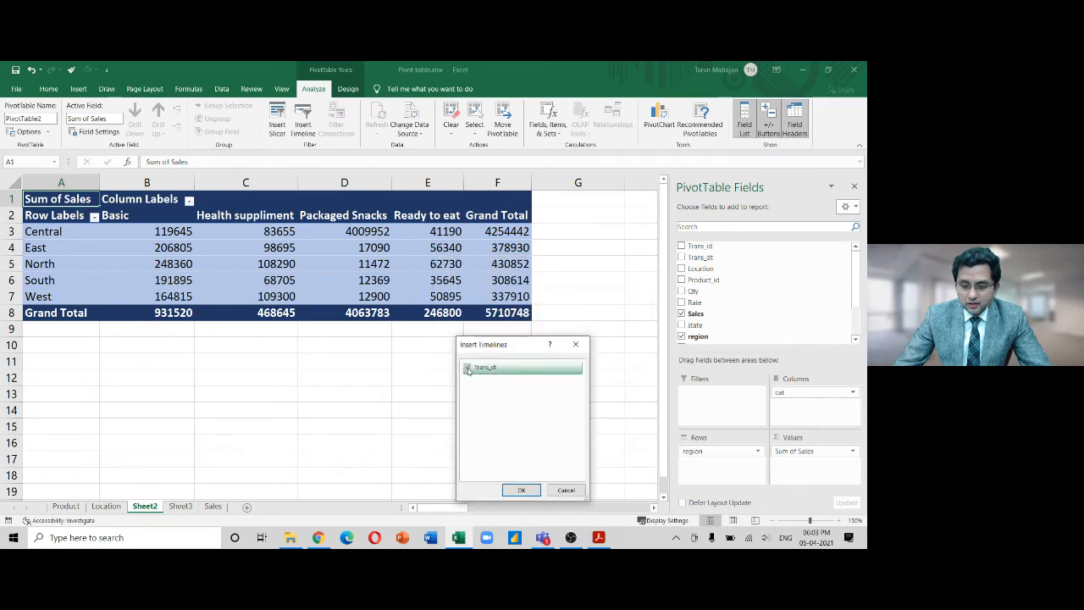
click(522, 489)
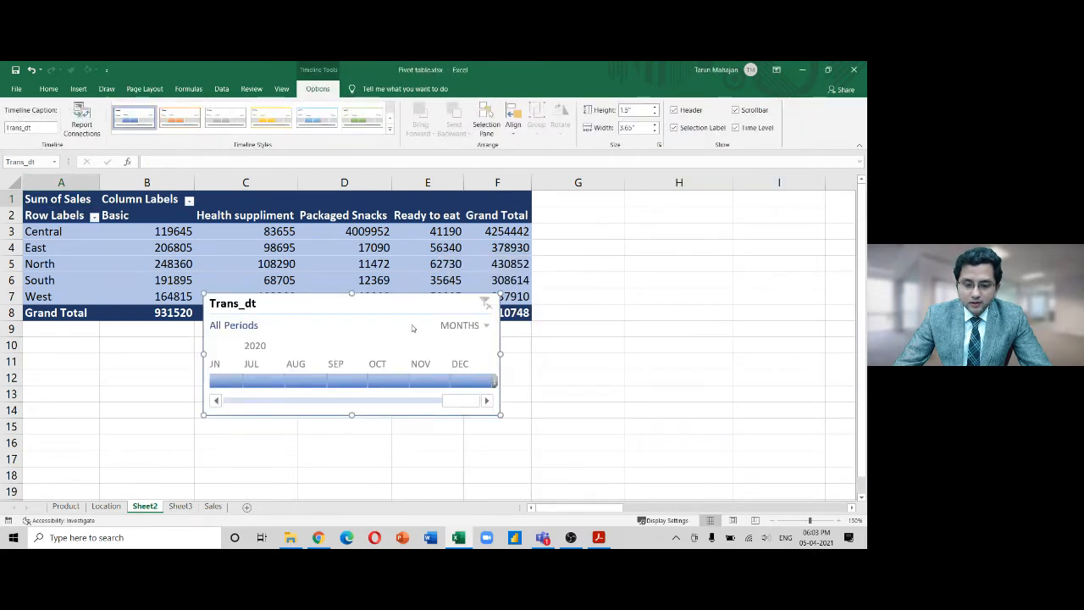
drag(398, 300, 361, 348)
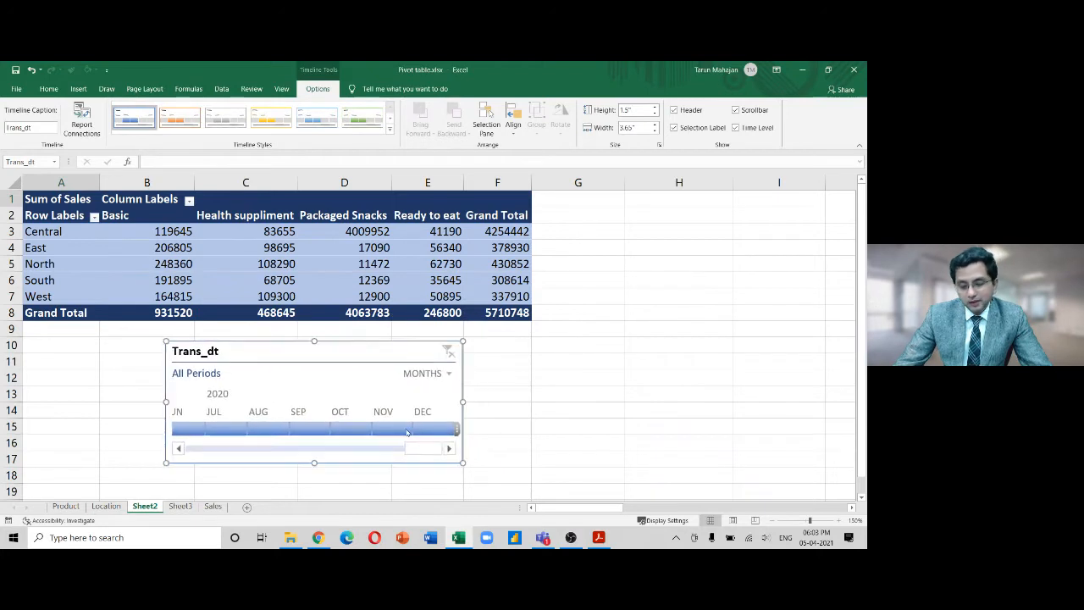
drag(429, 450, 169, 454)
drag(277, 446, 199, 444)
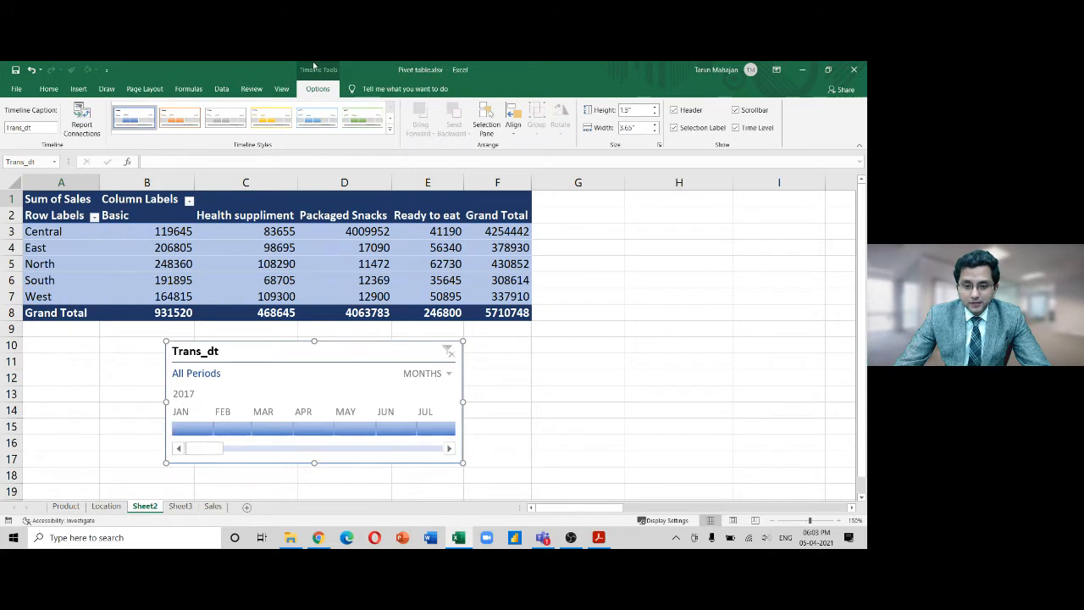
click(343, 260)
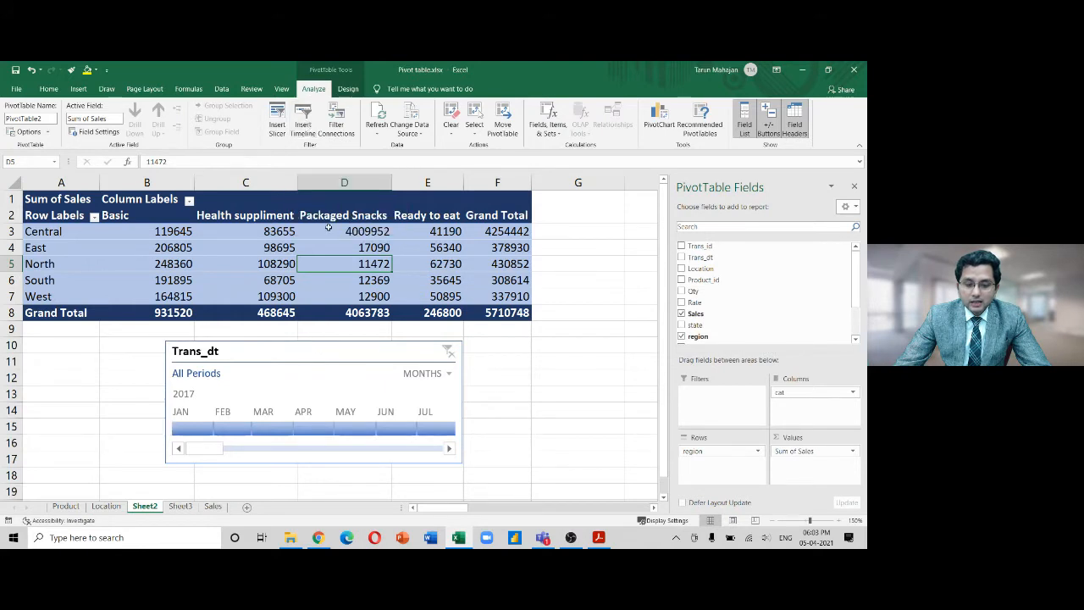
Drag the timeline's start to February, then March, then back to January 2017
click(307, 352)
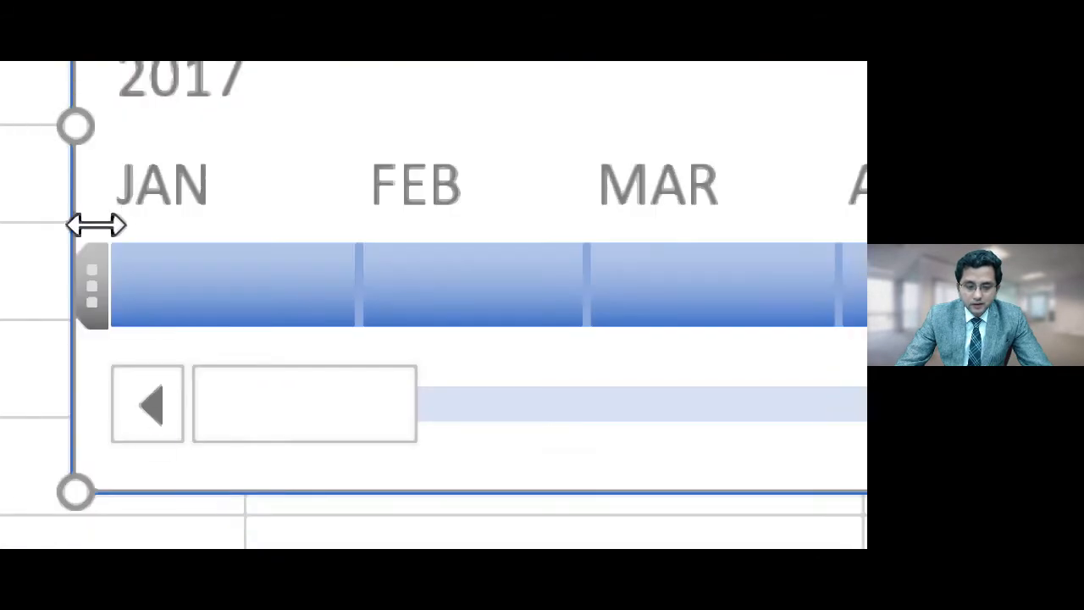
drag(95, 285, 475, 307)
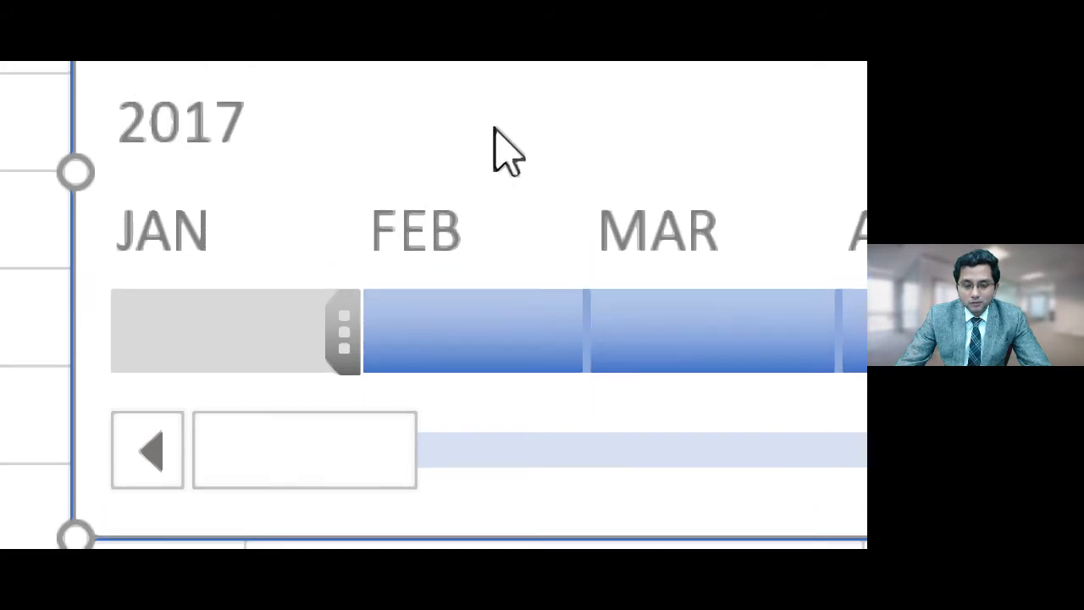
drag(341, 373, 661, 372)
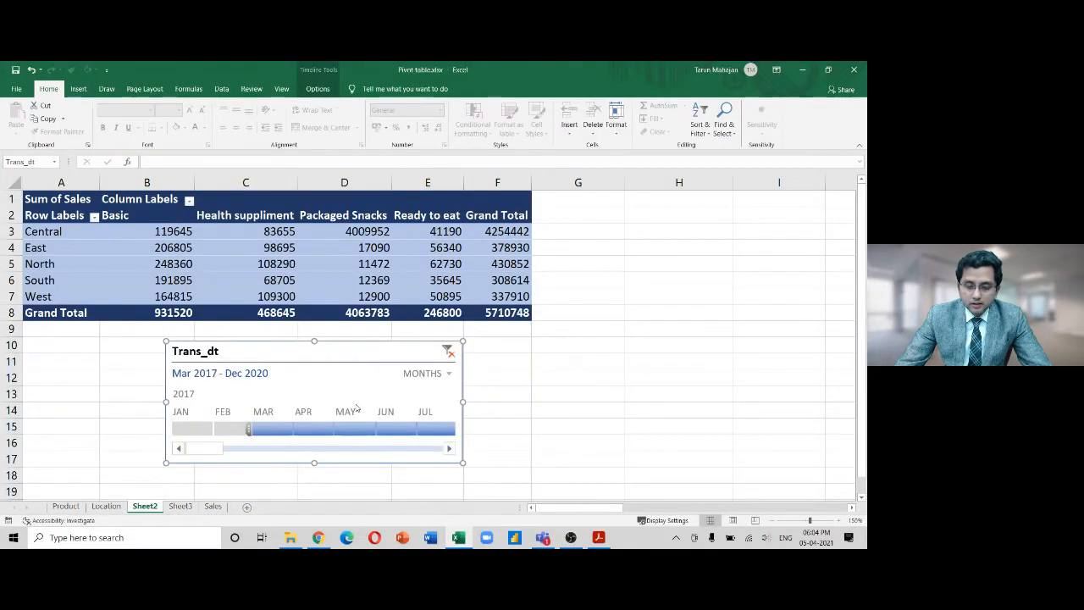
drag(227, 430, 171, 428)
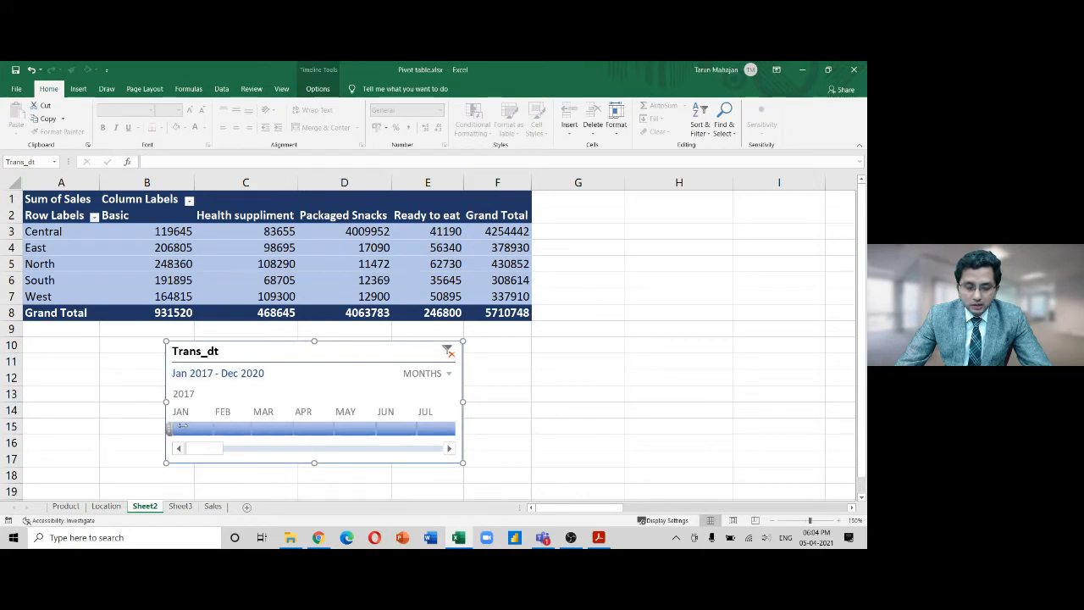
Switch the timeline level through Quarters, Months and Days, ending back on Years
click(449, 375)
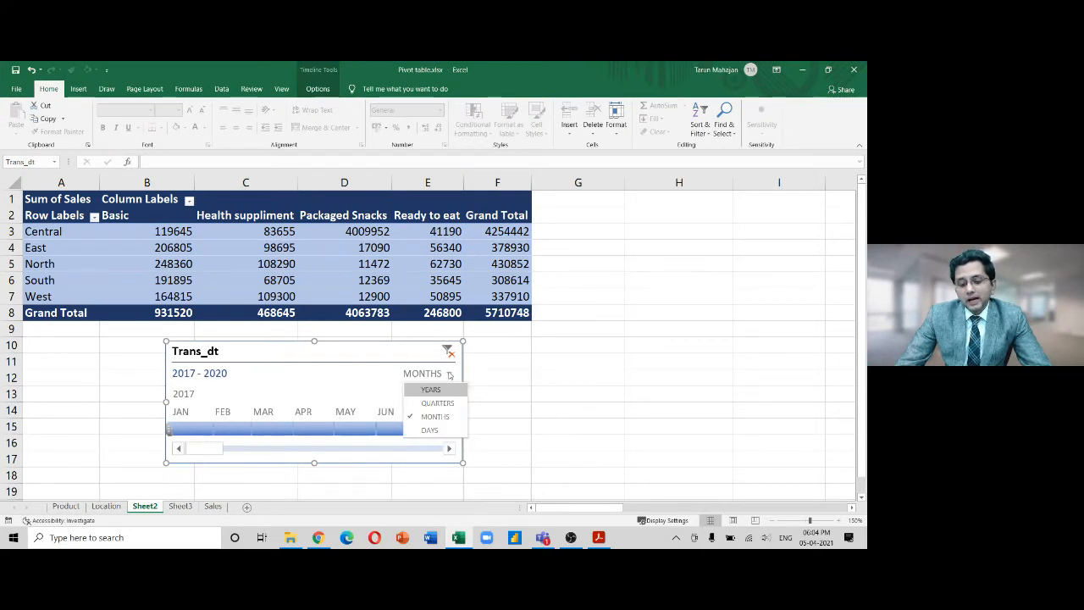
click(440, 393)
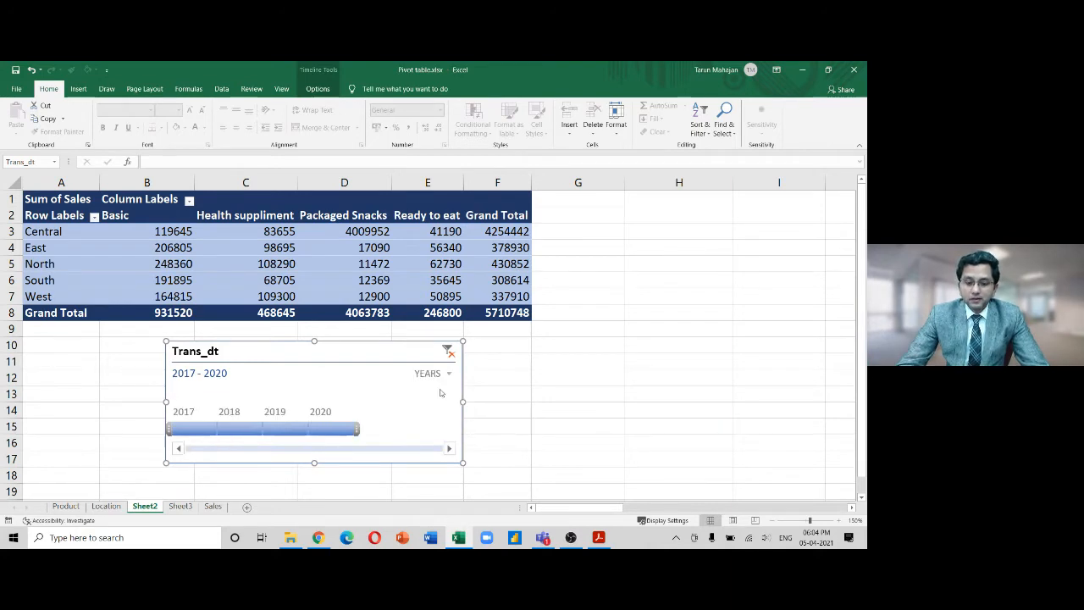
click(449, 374)
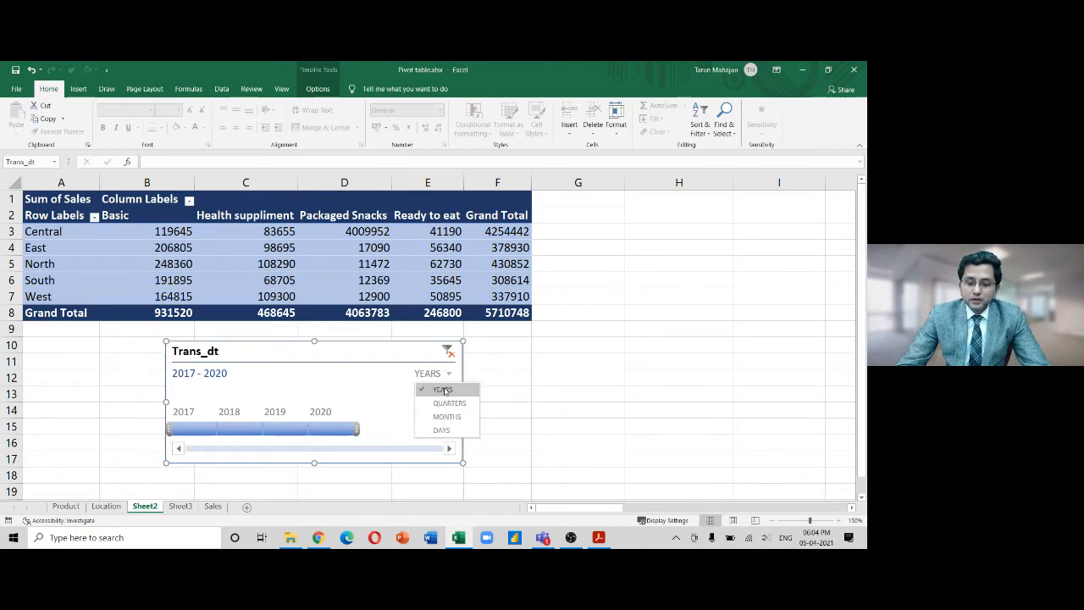
click(447, 402)
click(449, 375)
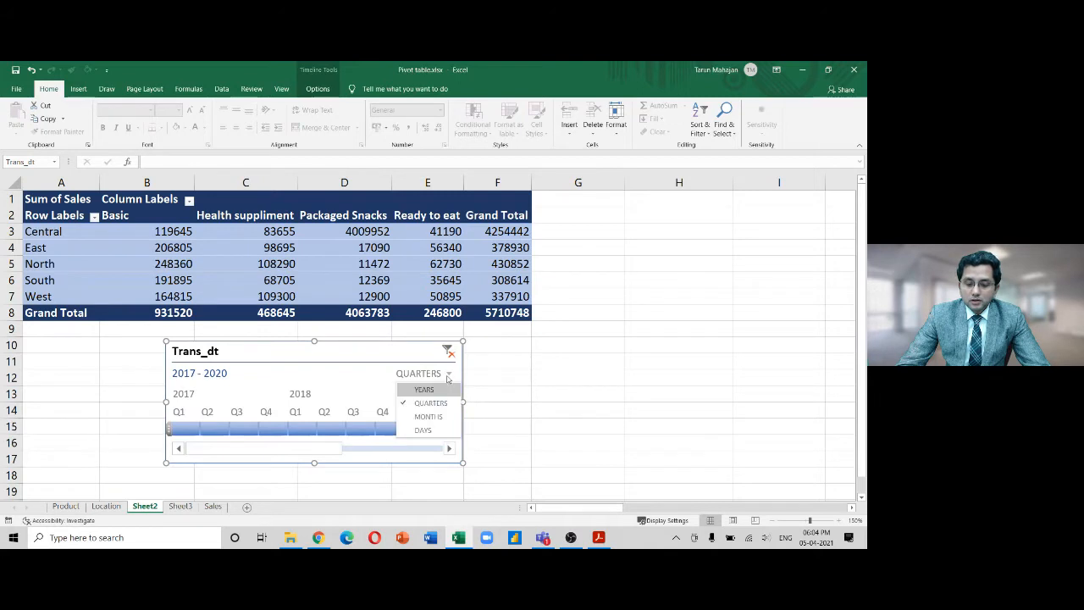
click(445, 415)
click(449, 373)
click(439, 429)
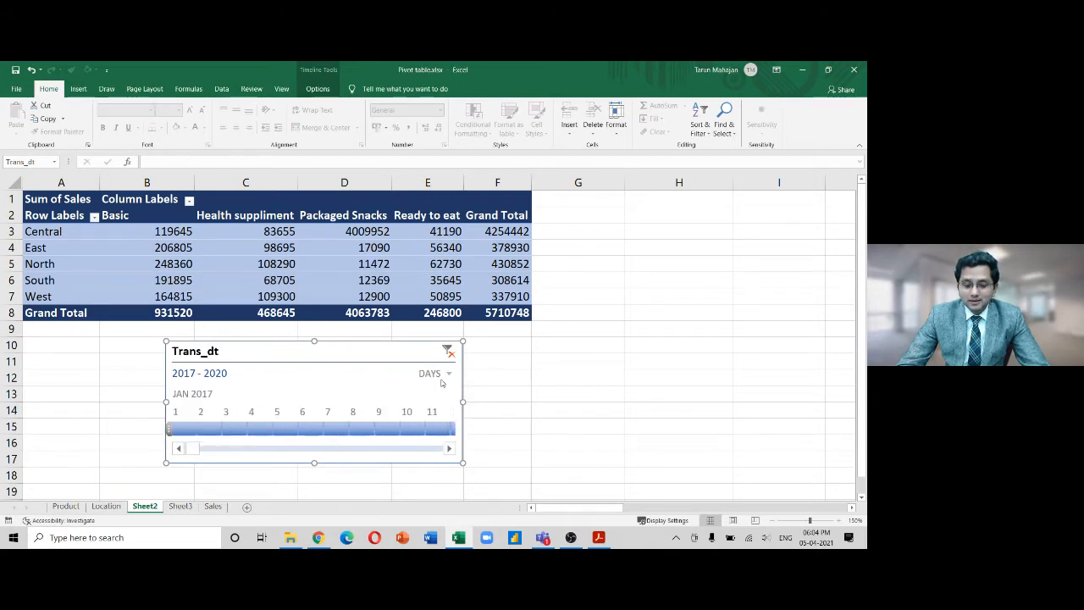
click(450, 373)
click(447, 390)
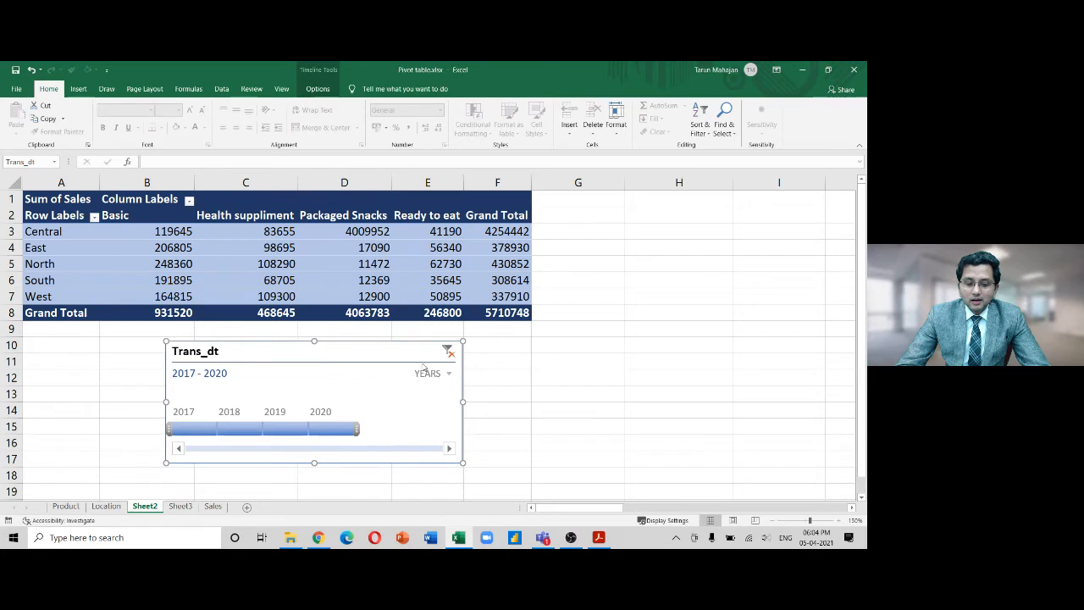
Delete the Trans_dt timeline and dismiss Excel's warning message
click(489, 370)
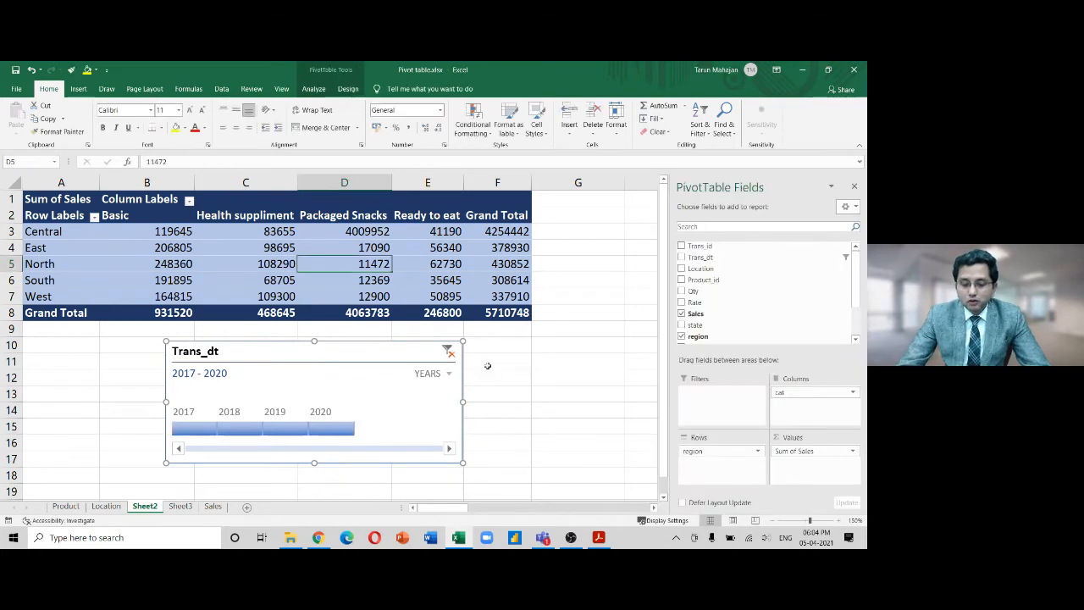
click(439, 330)
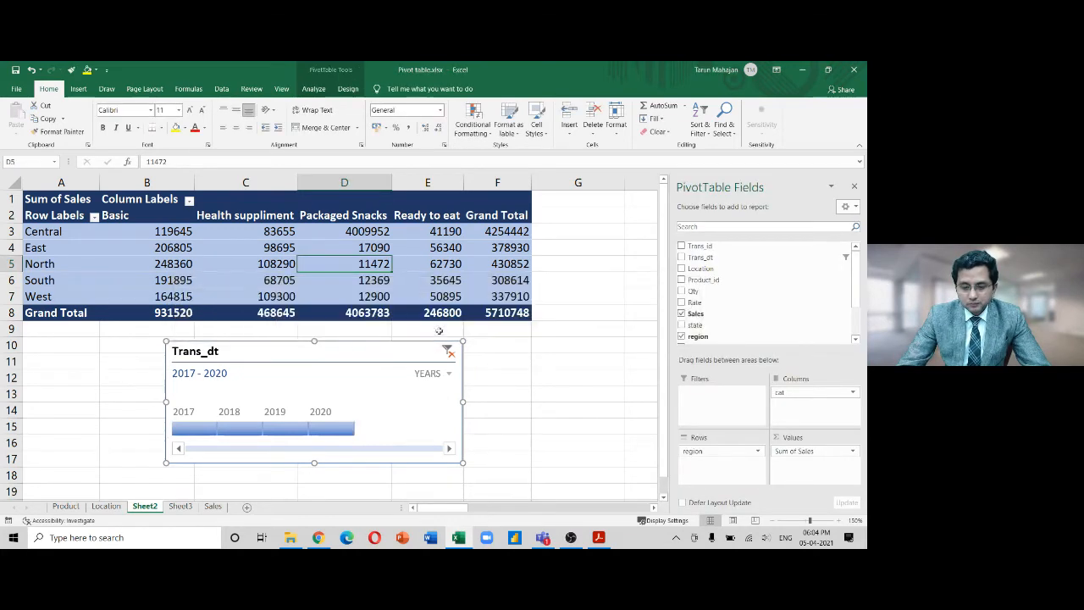
click(417, 354)
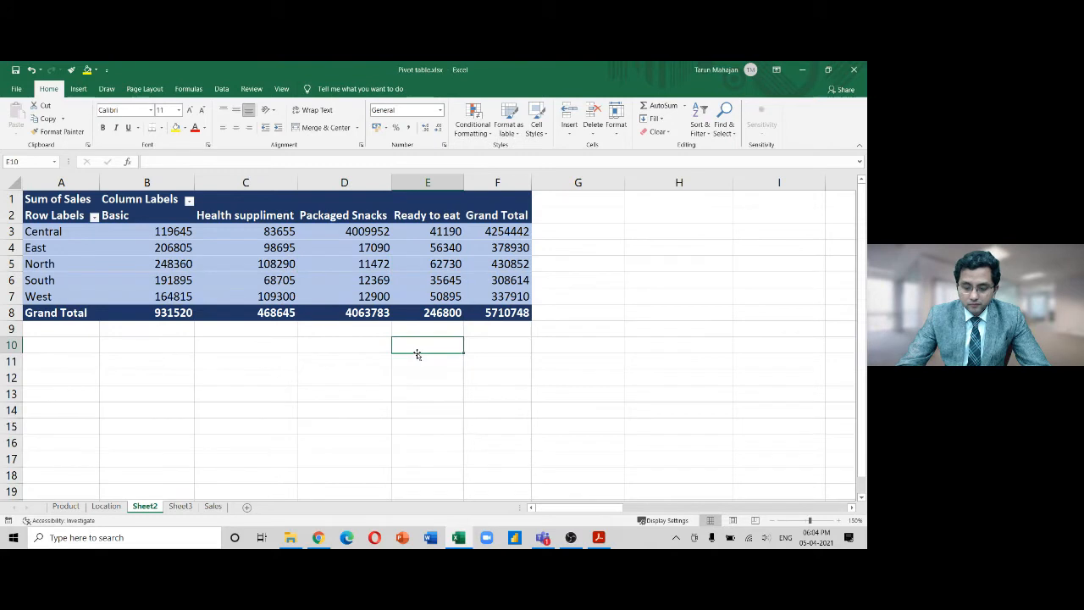
Start inserting a new timeline for the pivot with the Trans_dt field ticked
click(354, 278)
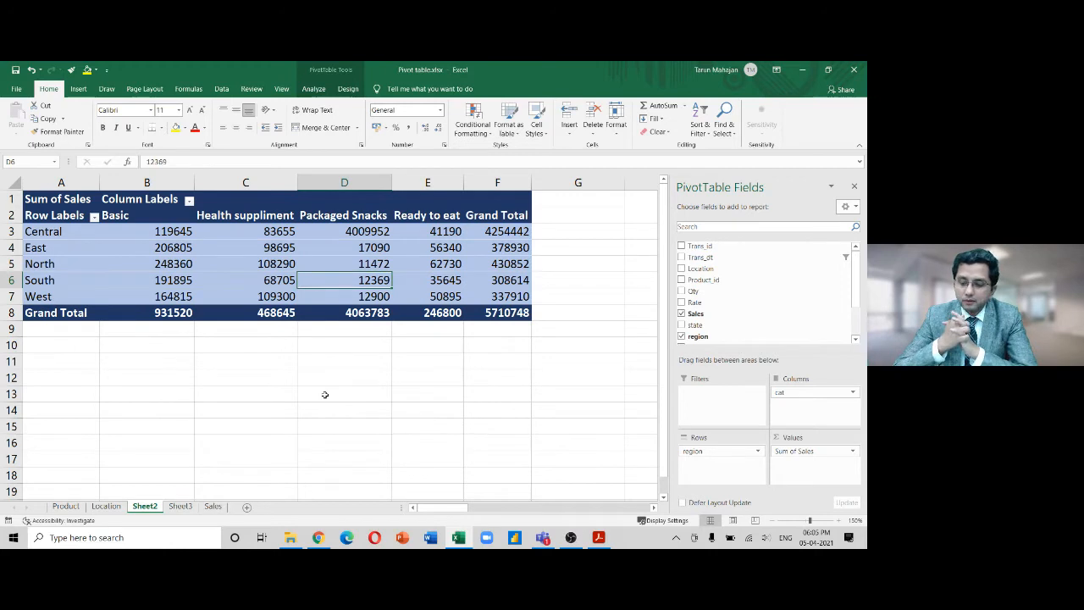
click(314, 89)
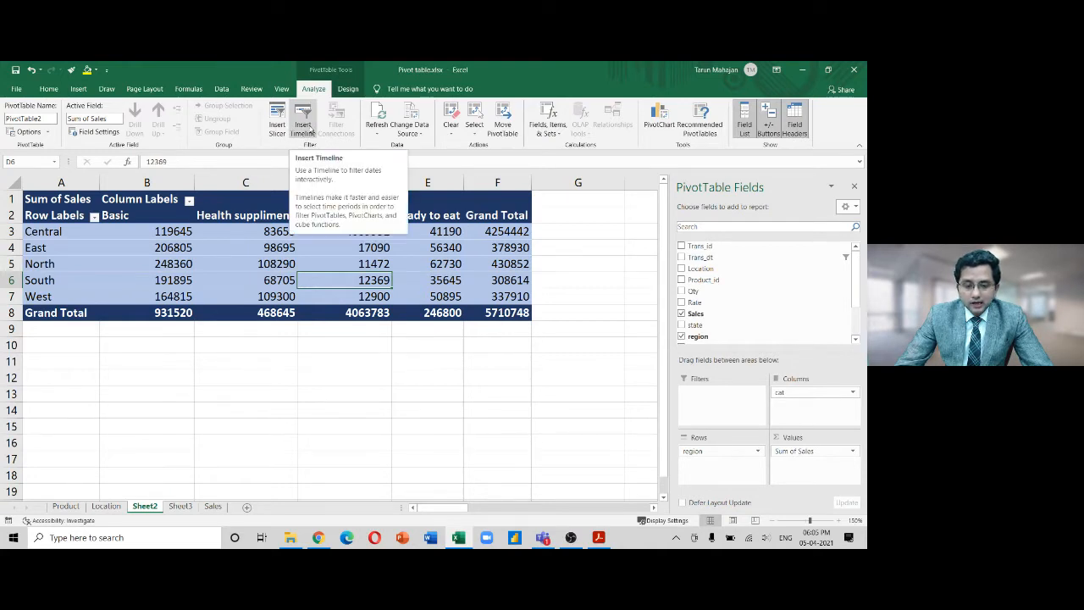
click(303, 127)
click(468, 375)
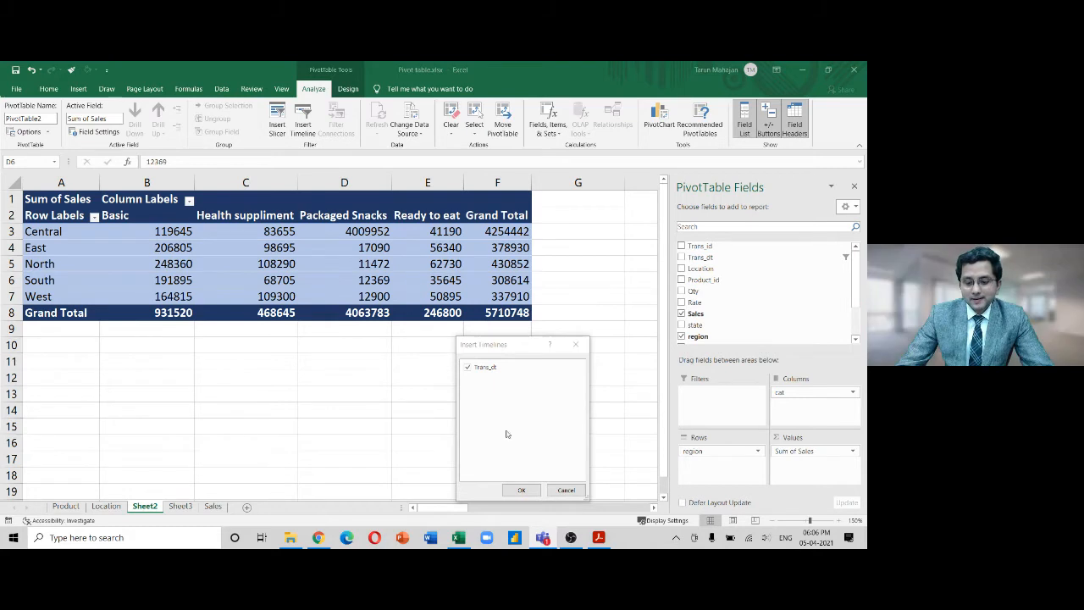
Insert the Trans_dt timeline and drag it below the pivot table
click(521, 490)
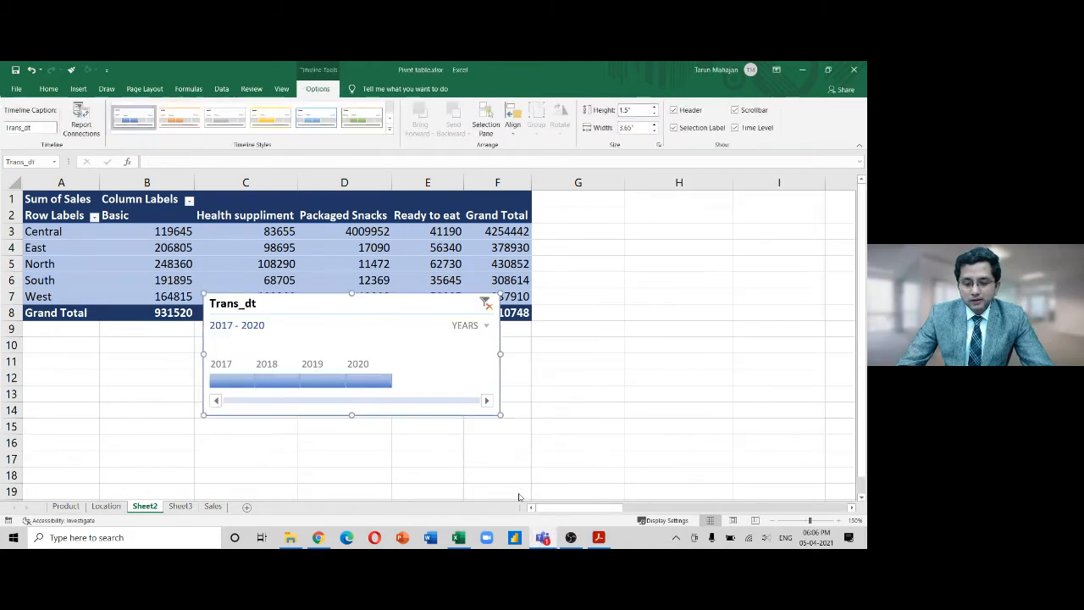
drag(398, 304, 381, 341)
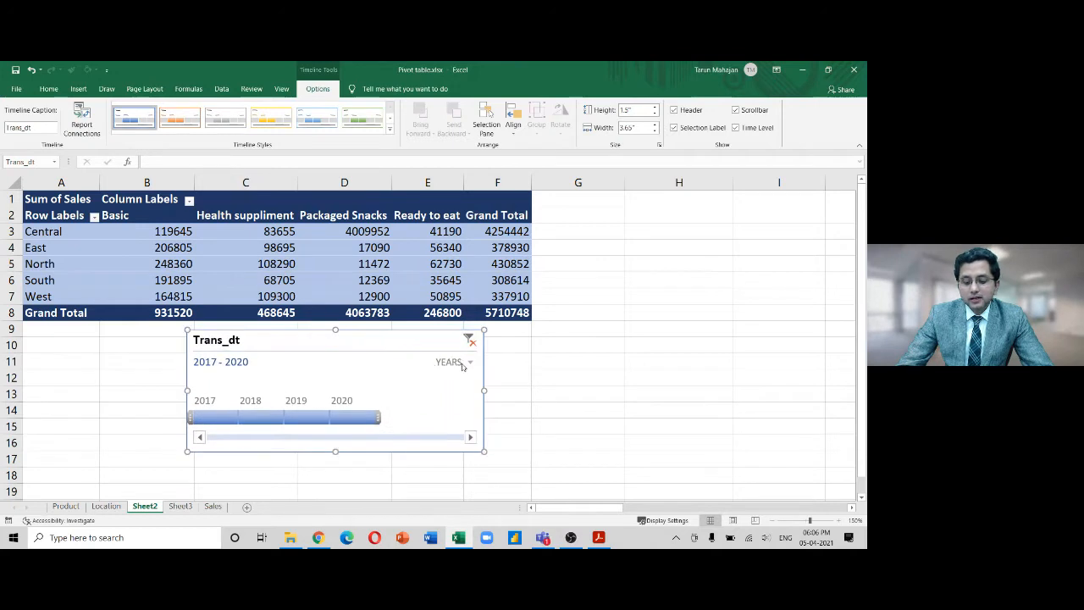
click(463, 363)
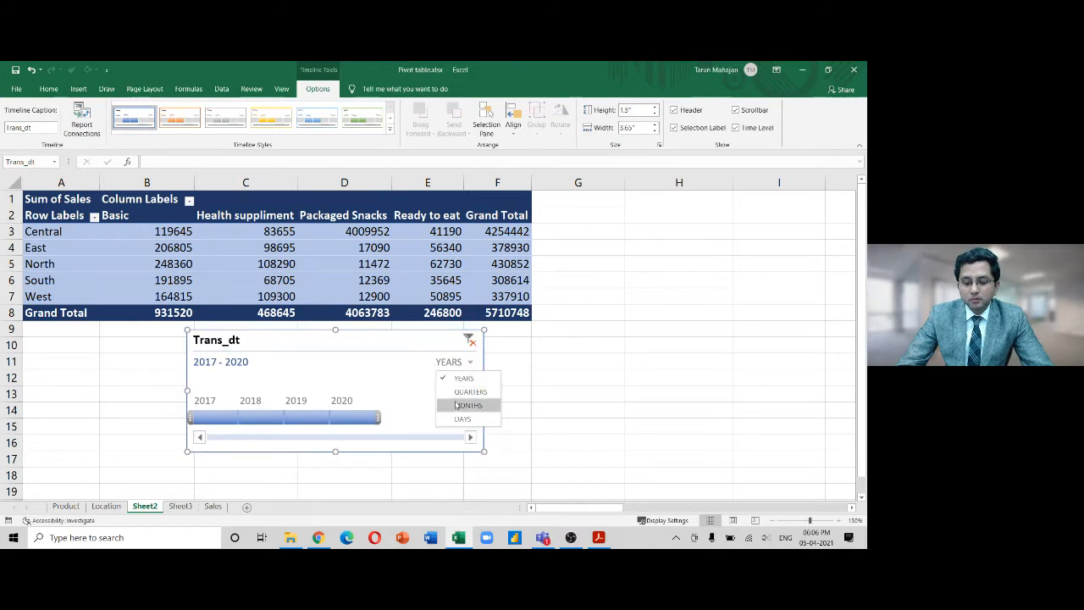
click(545, 397)
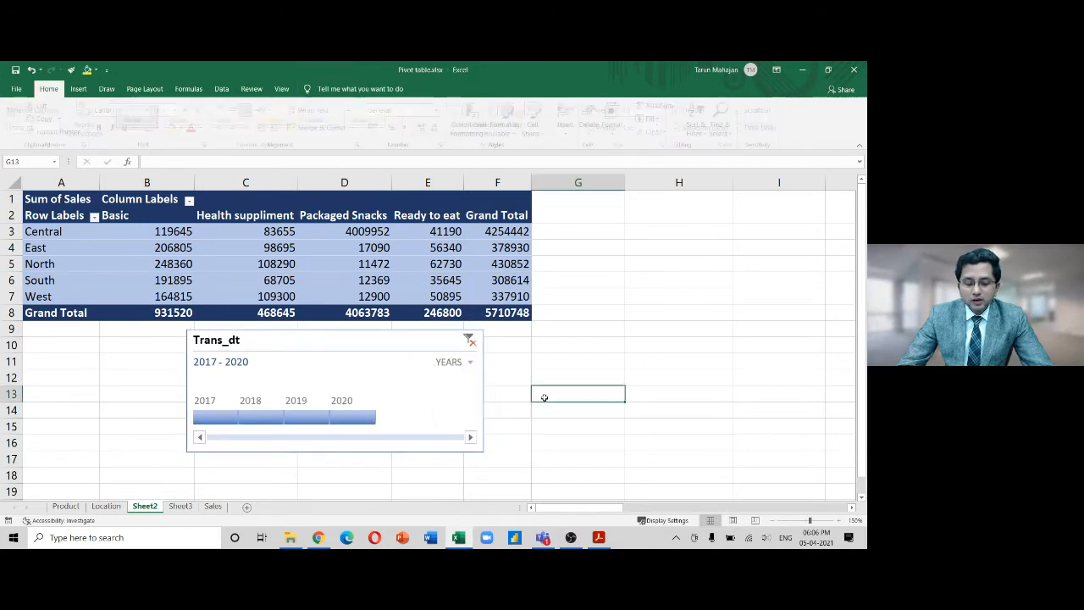
Filter the timeline to 2017, nudge it, then extend the selection to 2020
click(214, 418)
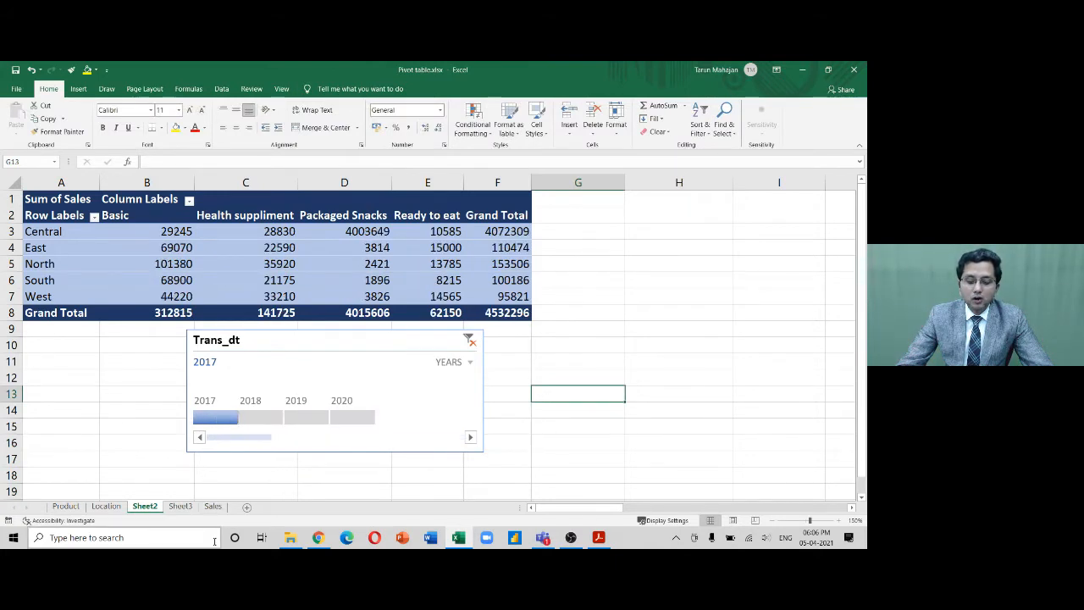
click(366, 346)
drag(366, 346, 330, 357)
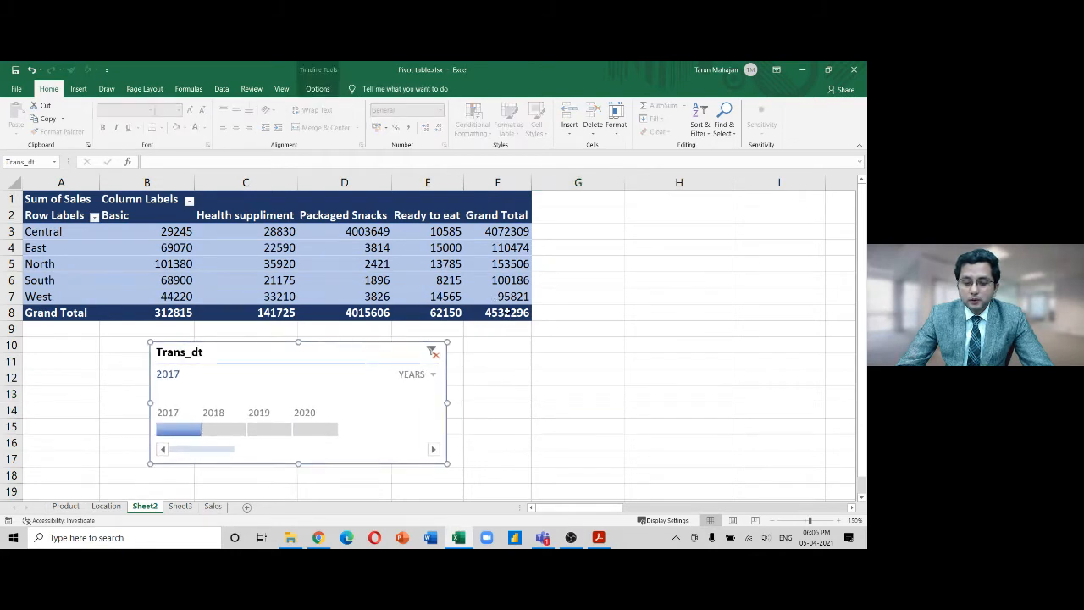
drag(204, 430, 340, 437)
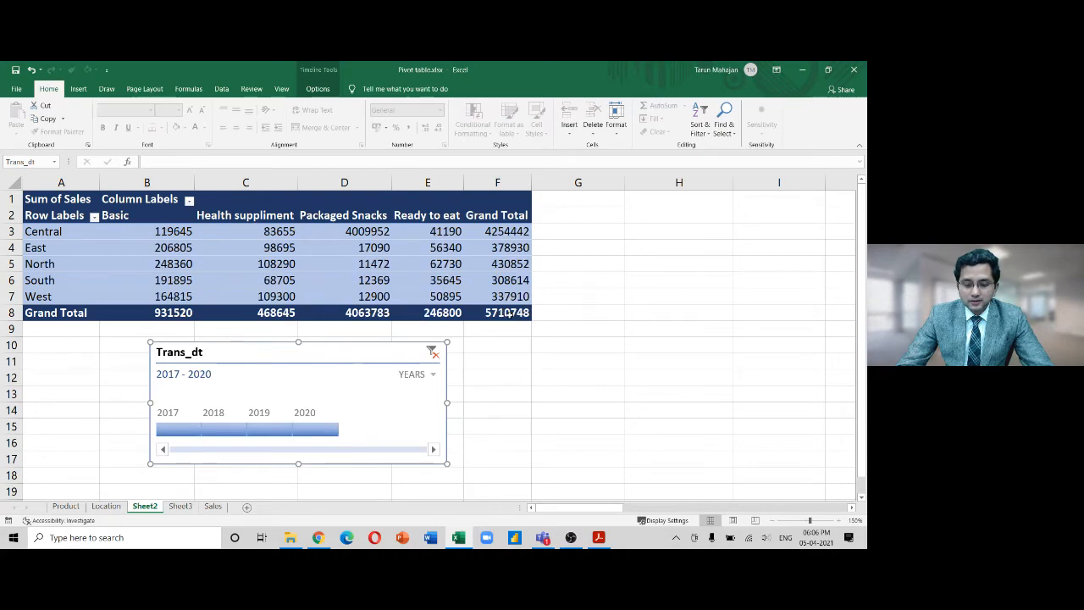
On the Sales sheet, correct the first Qty value to 4
click(211, 506)
click(368, 218)
text(4)
key(Return)
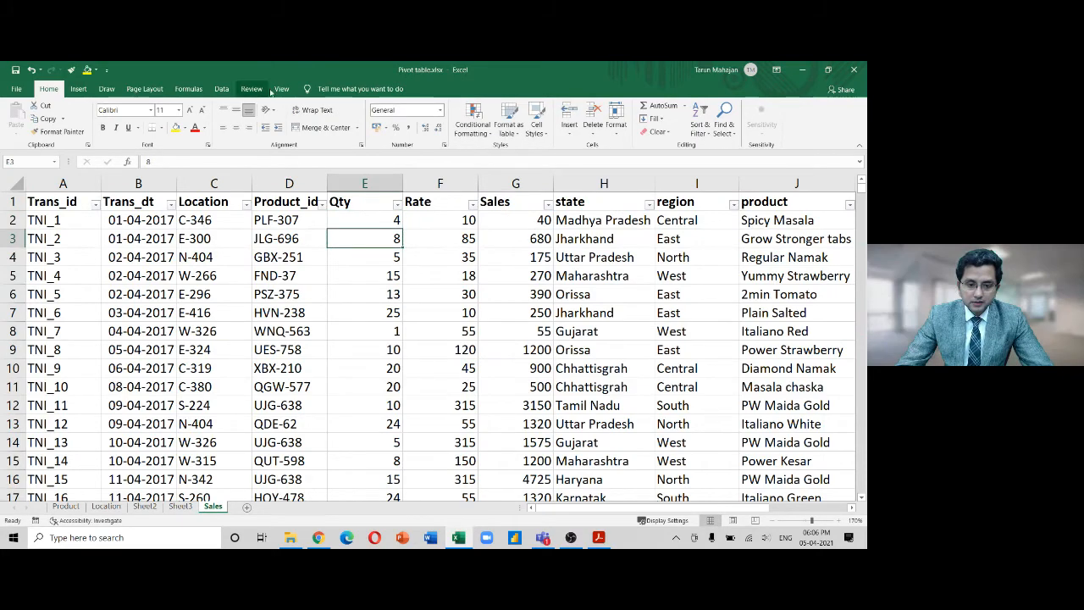
Refresh the Sheet2 pivot and filter the timeline to 2017, giving total 532336
click(144, 506)
click(319, 90)
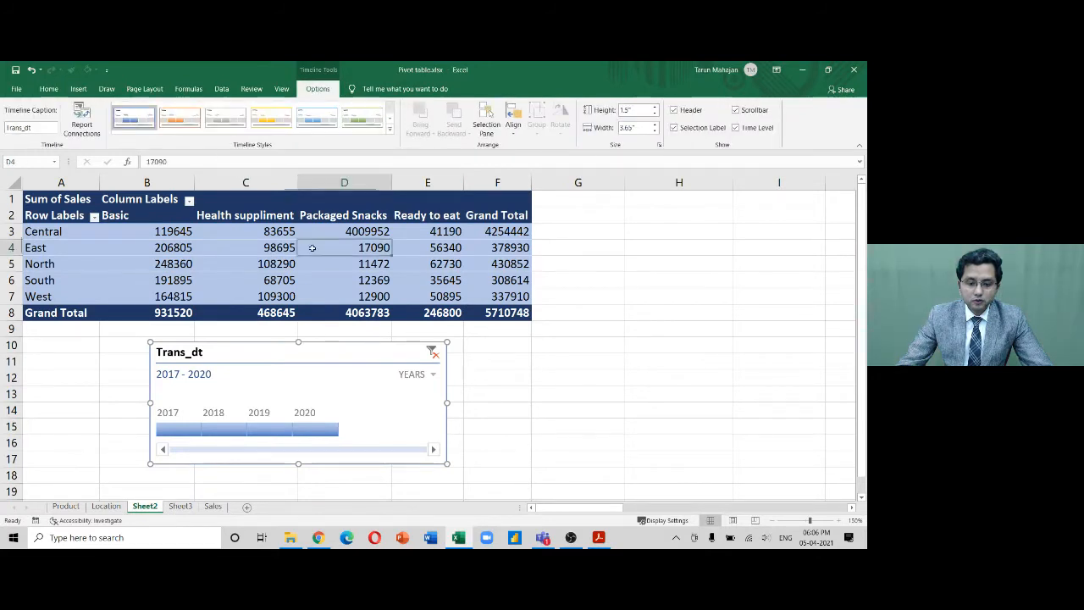
click(311, 247)
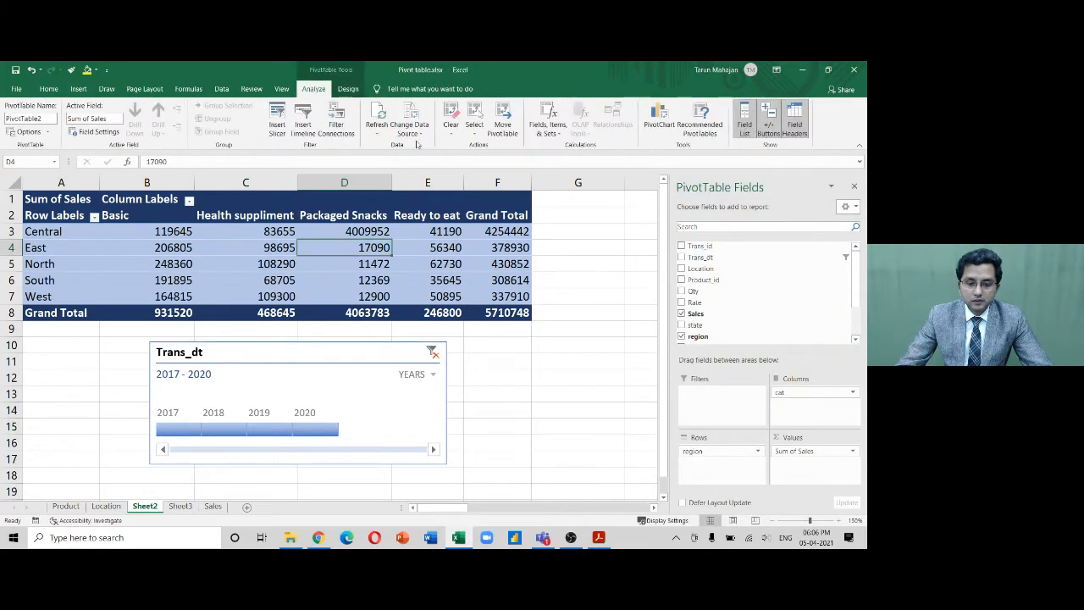
click(382, 127)
click(385, 114)
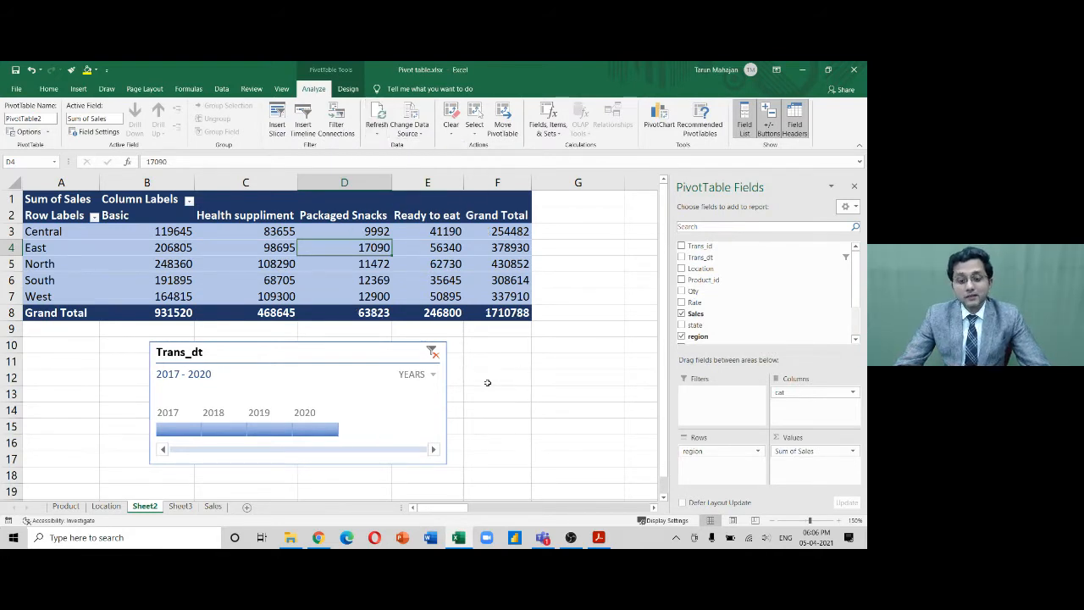
click(164, 429)
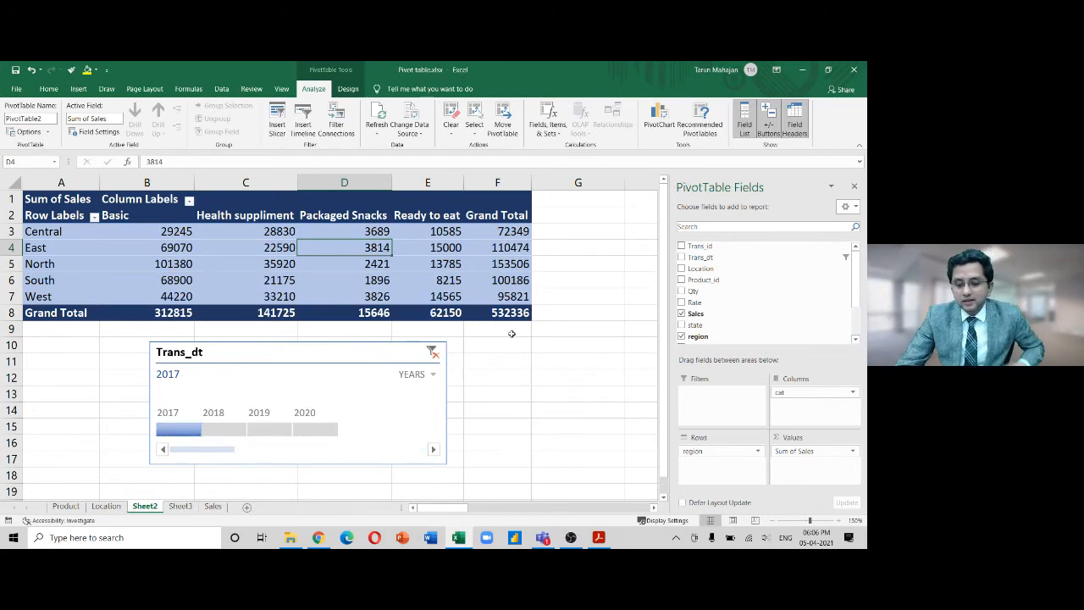
Filter the pivot to 2018, 2019 and 2020 in turn, then to 2019–2020
click(555, 312)
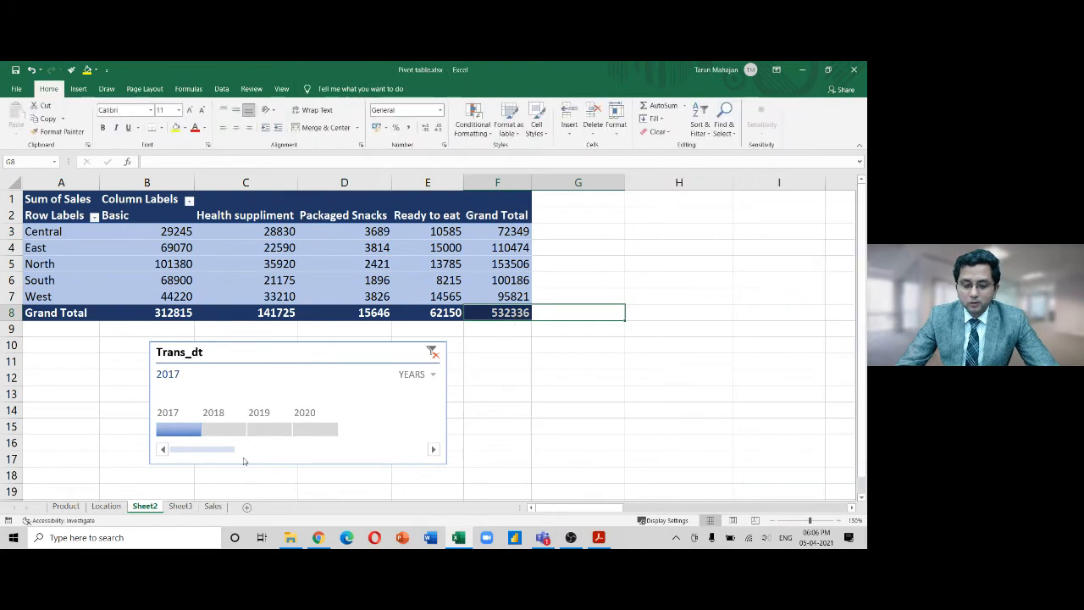
click(223, 430)
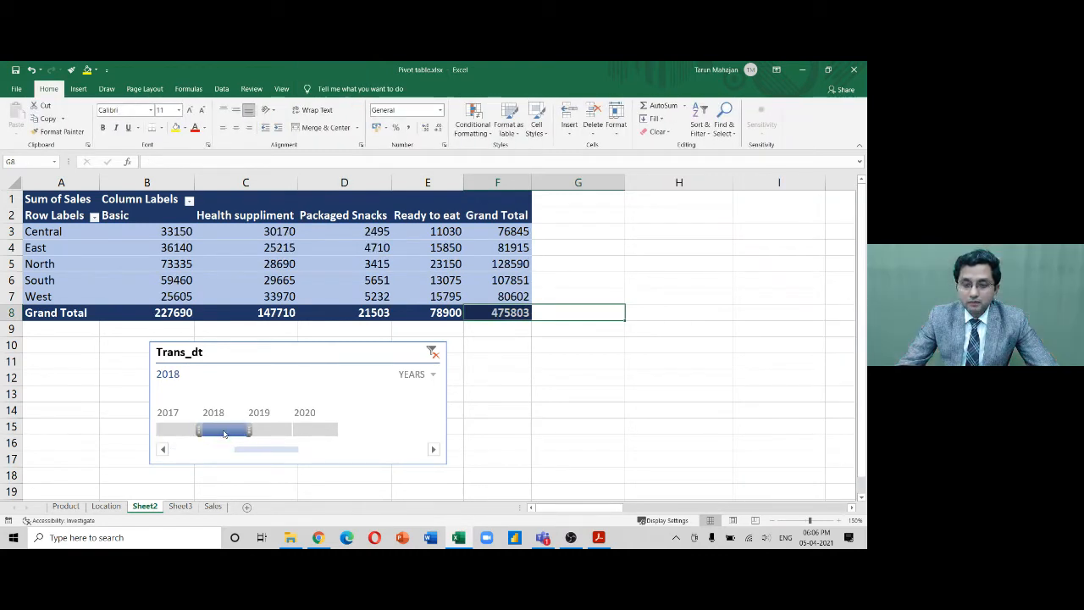
click(270, 430)
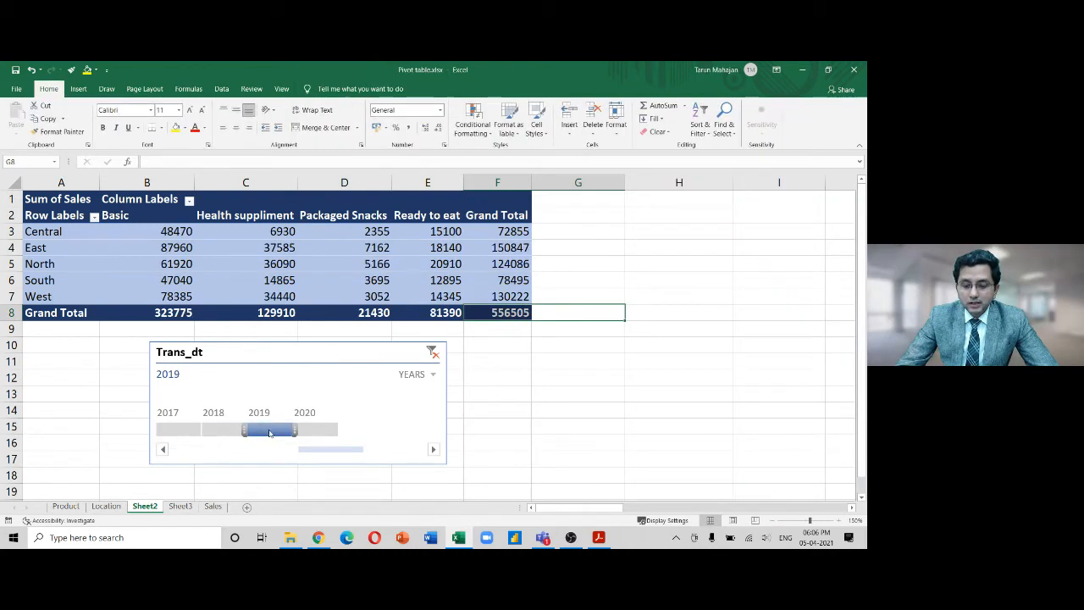
click(323, 432)
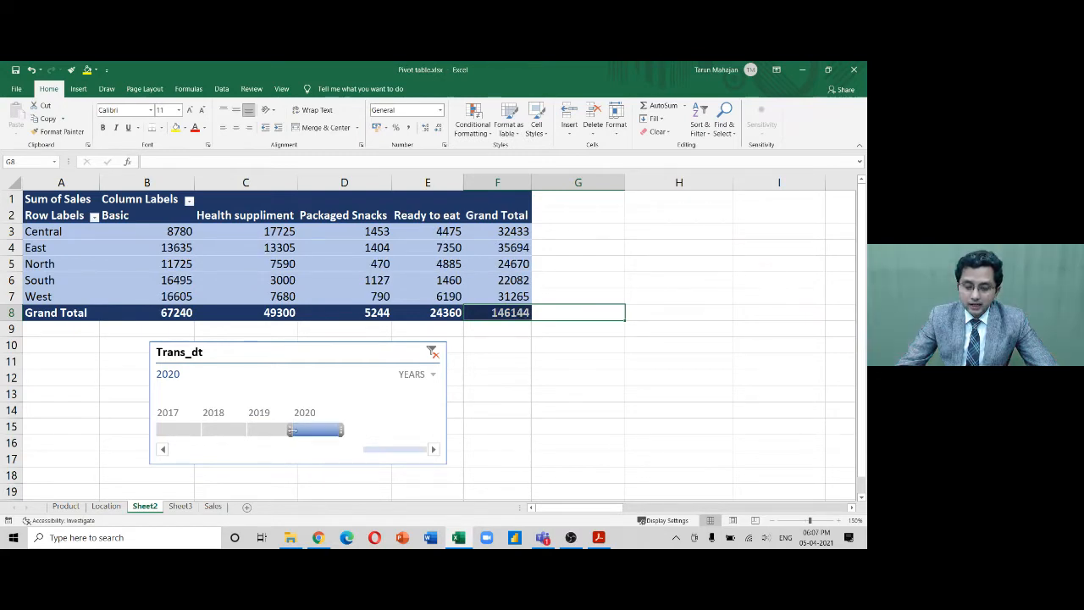
drag(289, 430, 254, 431)
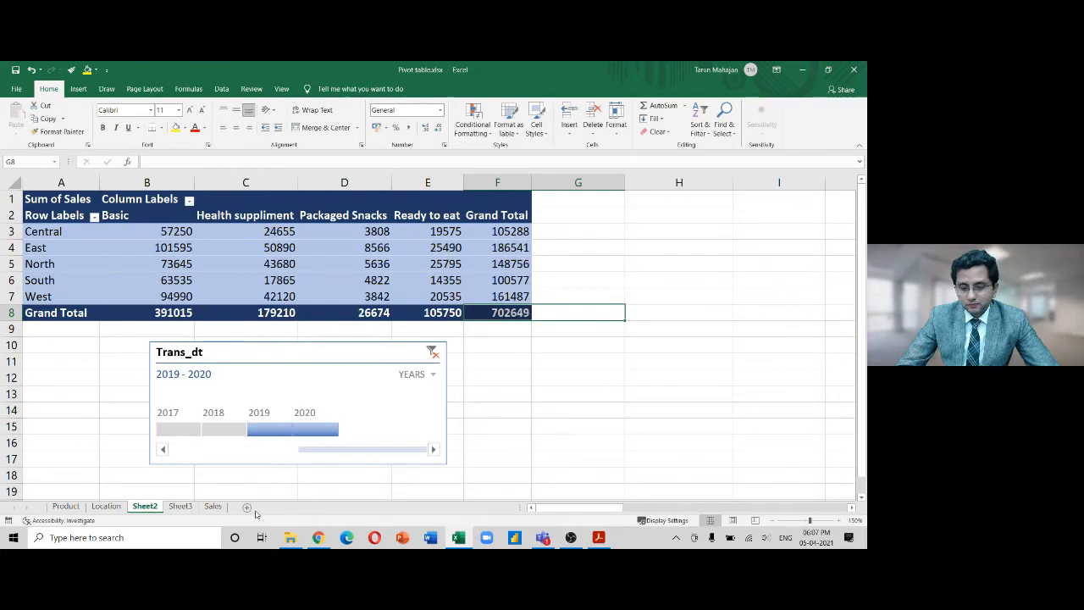
Return the timeline to 2017, then widen its selection to cover 2017 through 2020
click(179, 430)
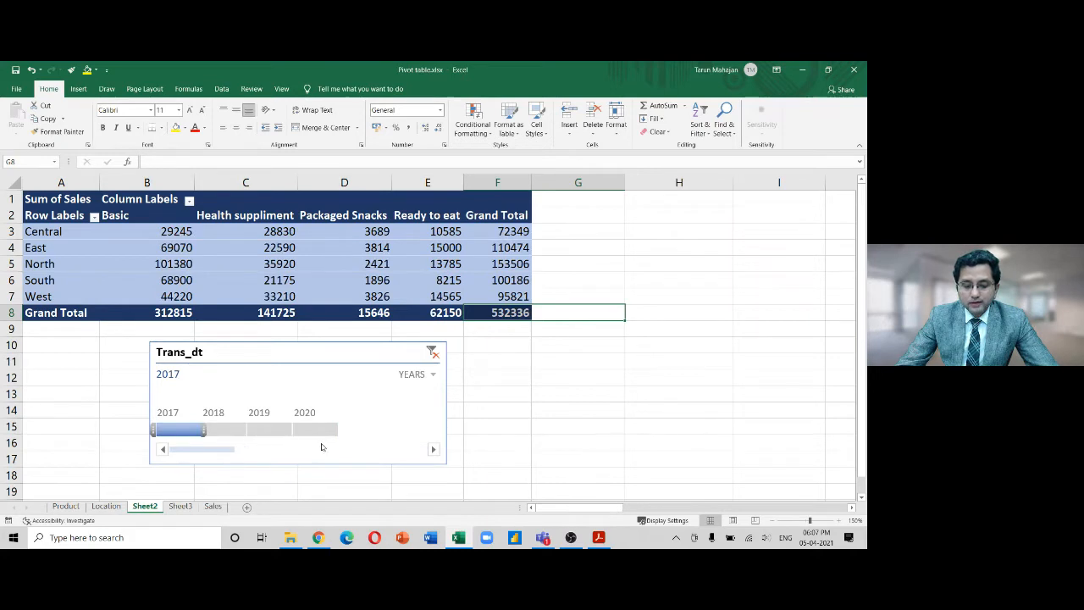
click(317, 429)
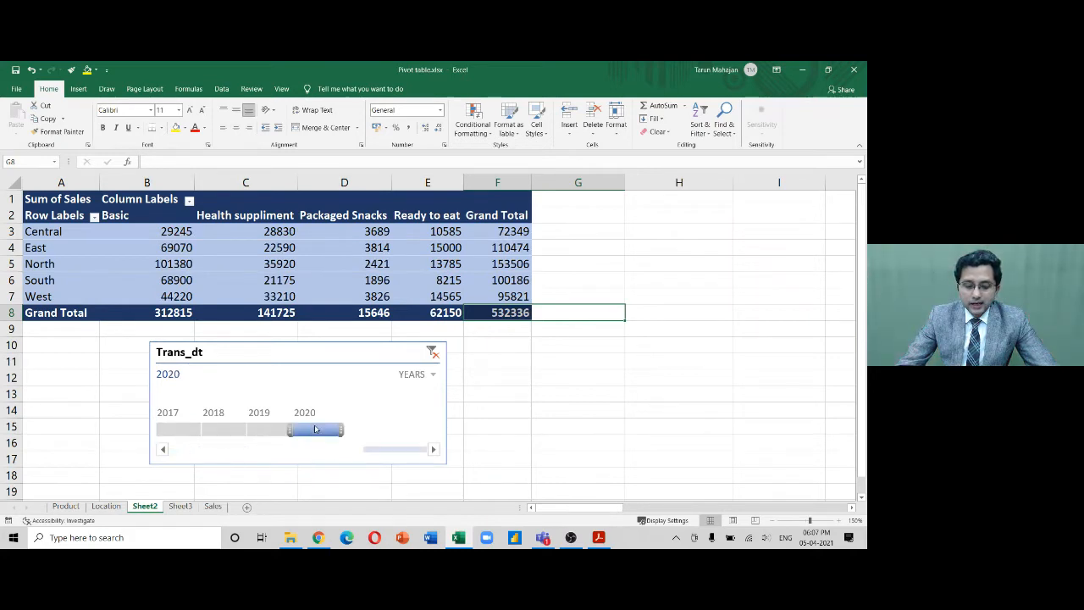
click(182, 430)
drag(205, 430, 232, 433)
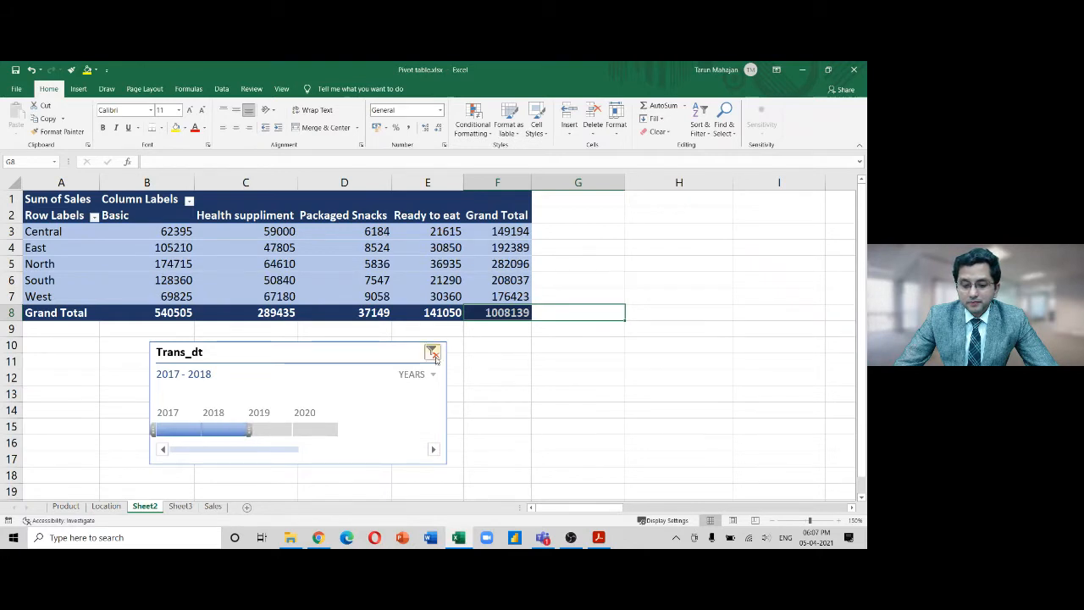
click(204, 377)
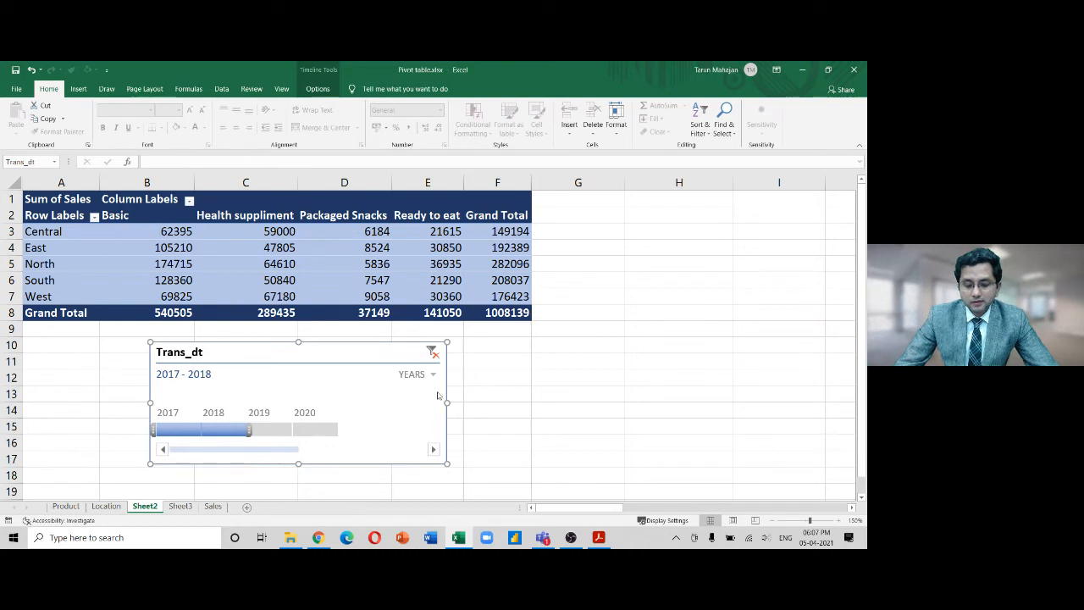
drag(250, 431, 337, 433)
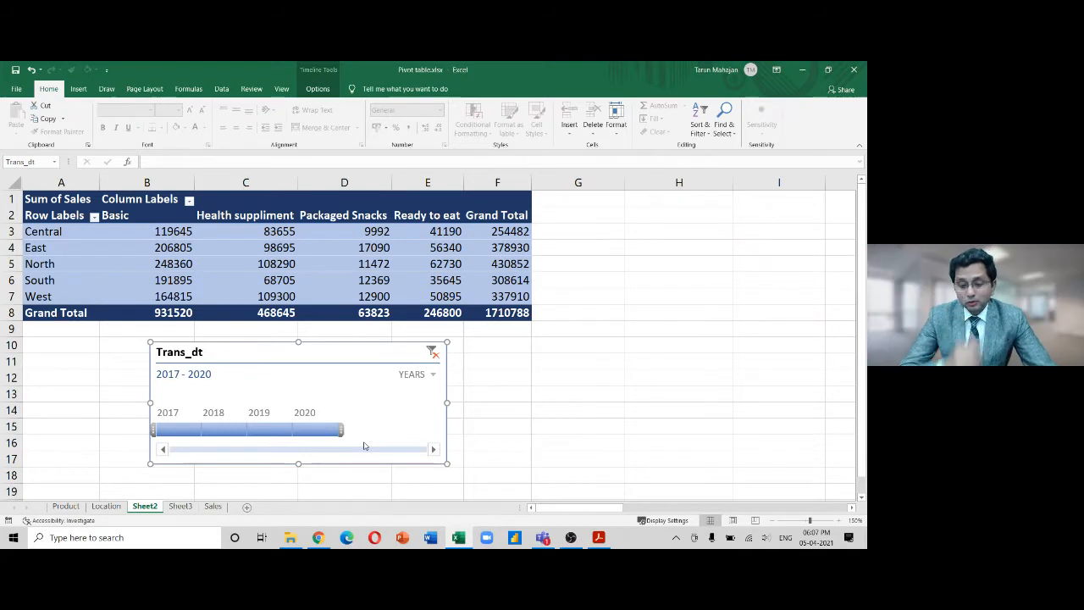
Switch the timeline to quarters, filter to Q2 2018 then Q3 2017, and change the level to months
click(430, 375)
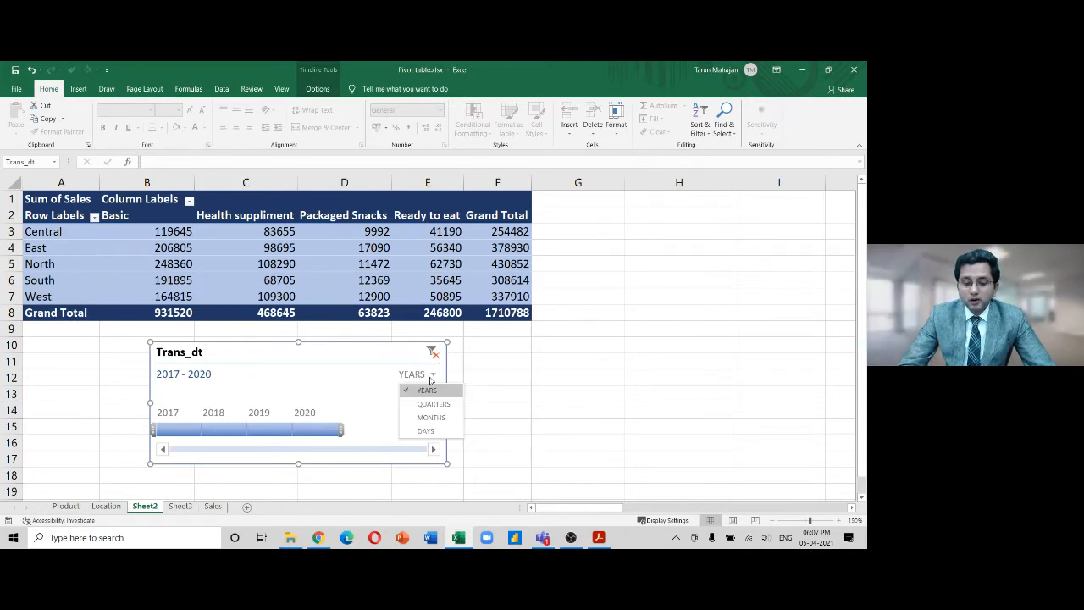
click(432, 403)
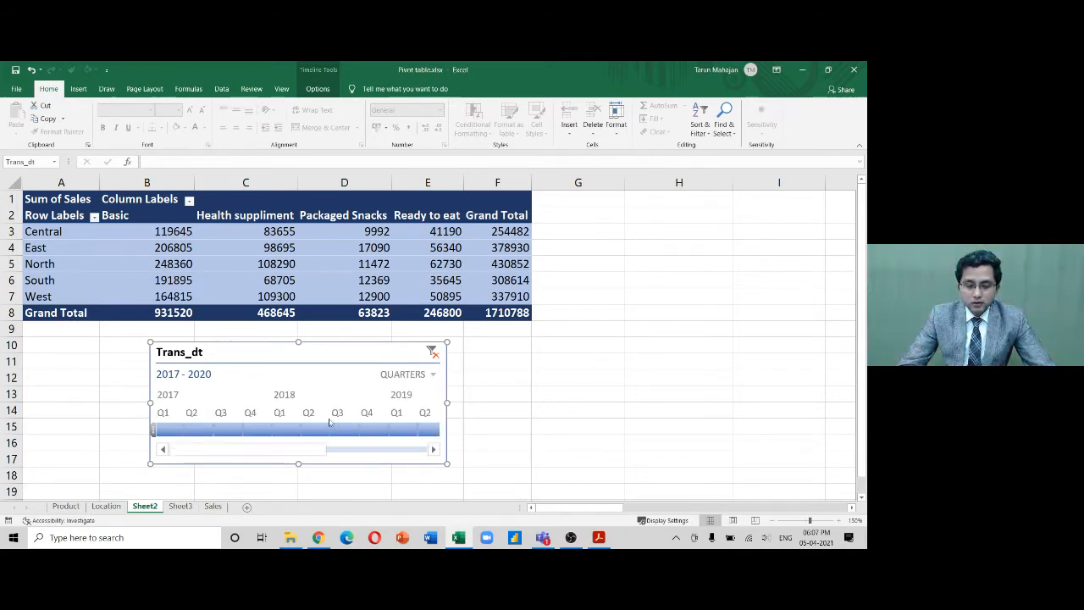
click(315, 431)
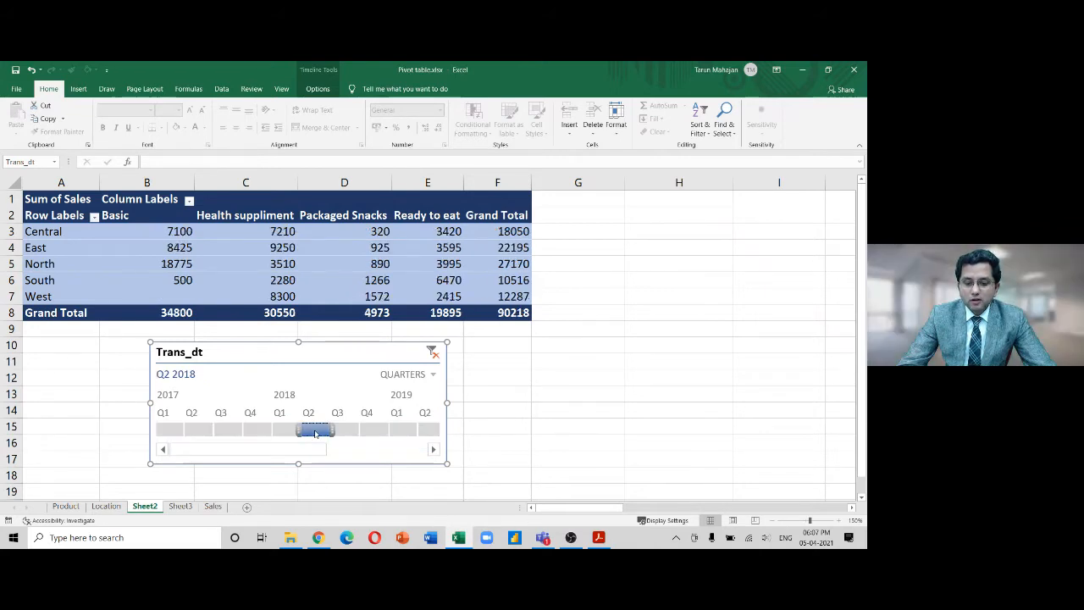
click(223, 433)
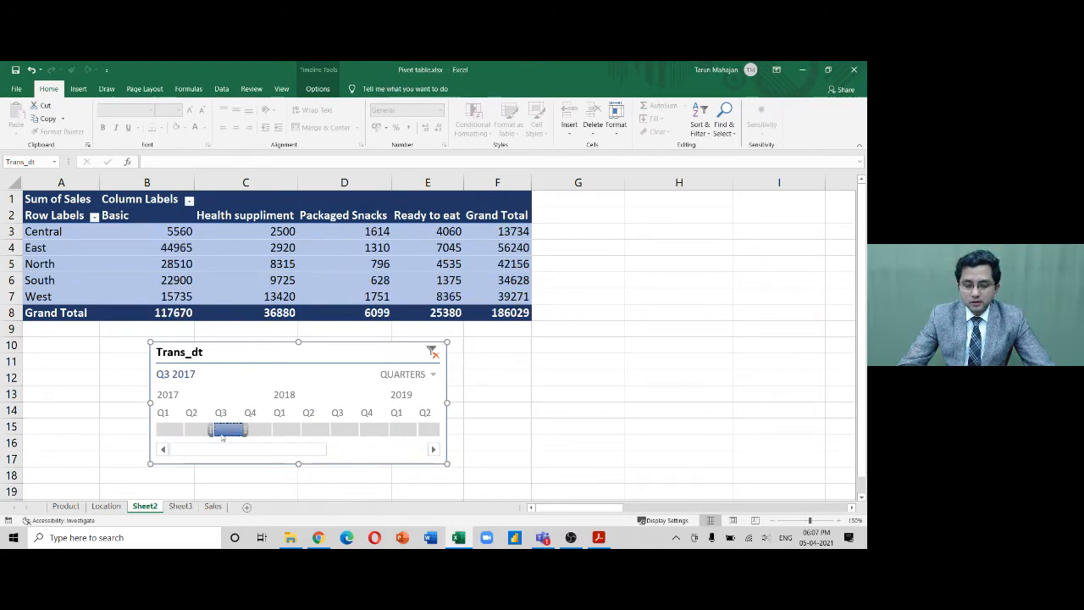
click(432, 375)
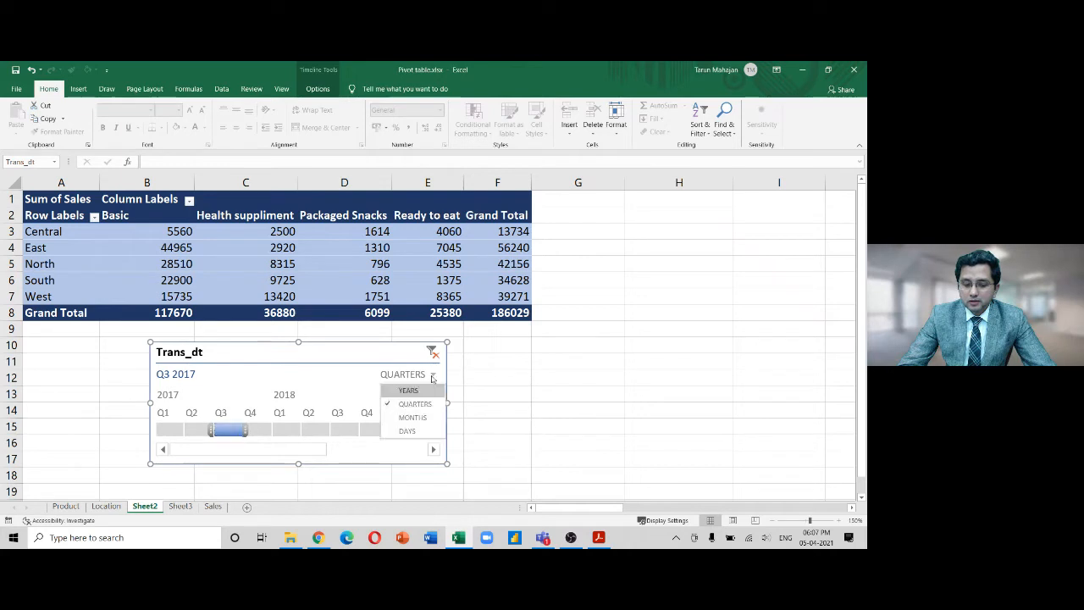
click(411, 417)
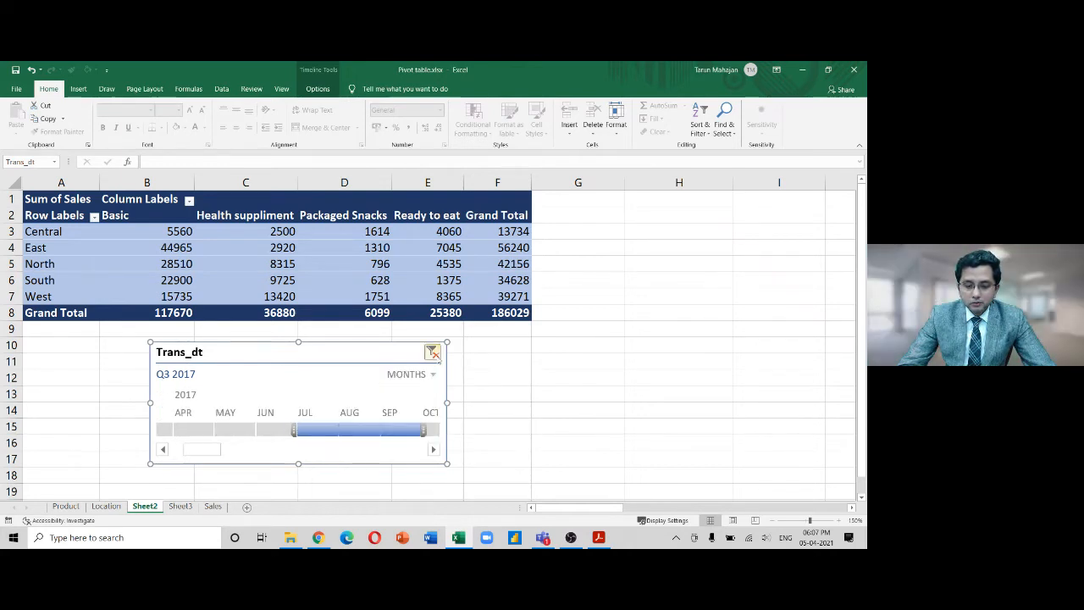
Clear the timeline filter and try single months: July 2017, December 2020, November 2020, May 2019
click(433, 352)
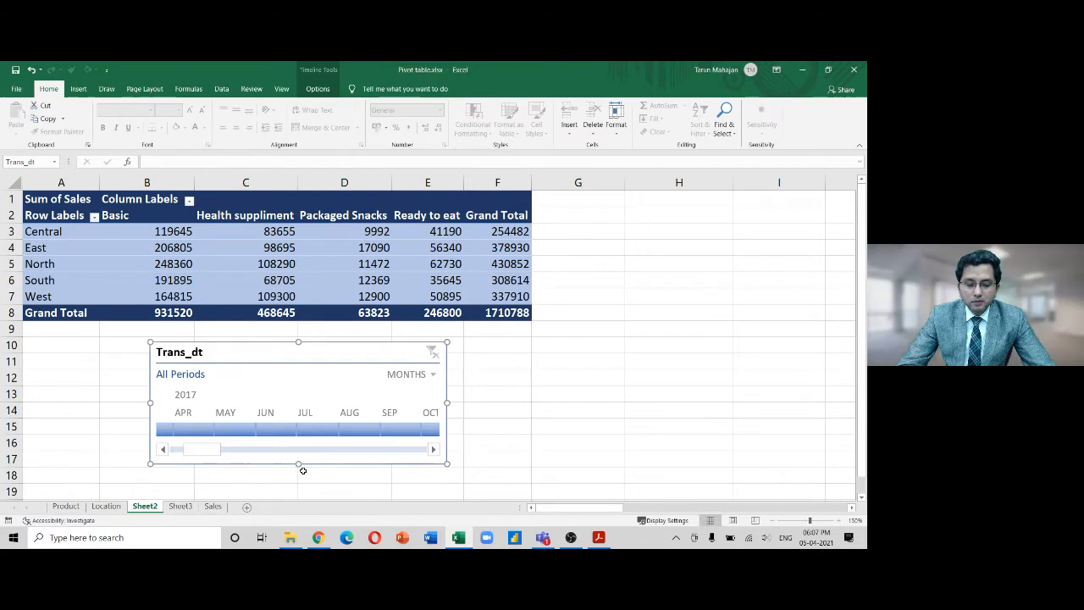
click(322, 431)
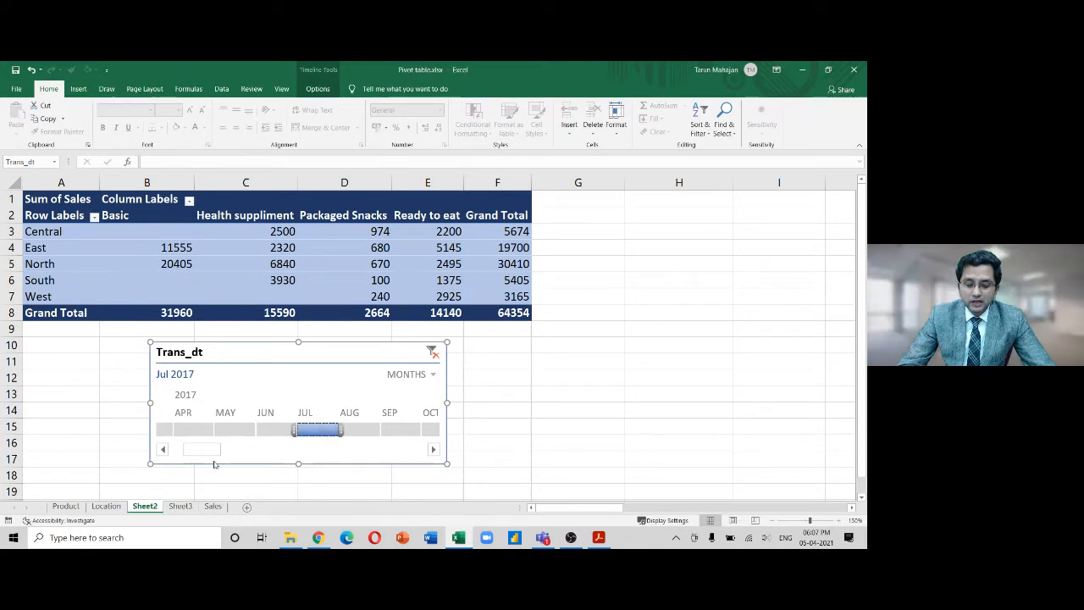
drag(202, 449, 423, 476)
click(416, 430)
click(375, 430)
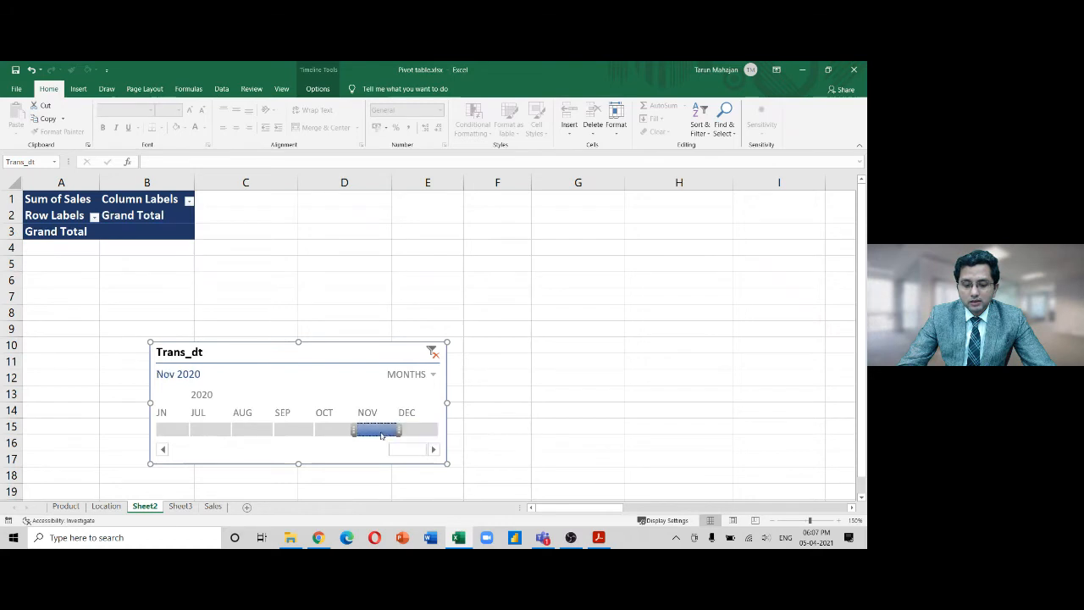
drag(390, 449, 319, 458)
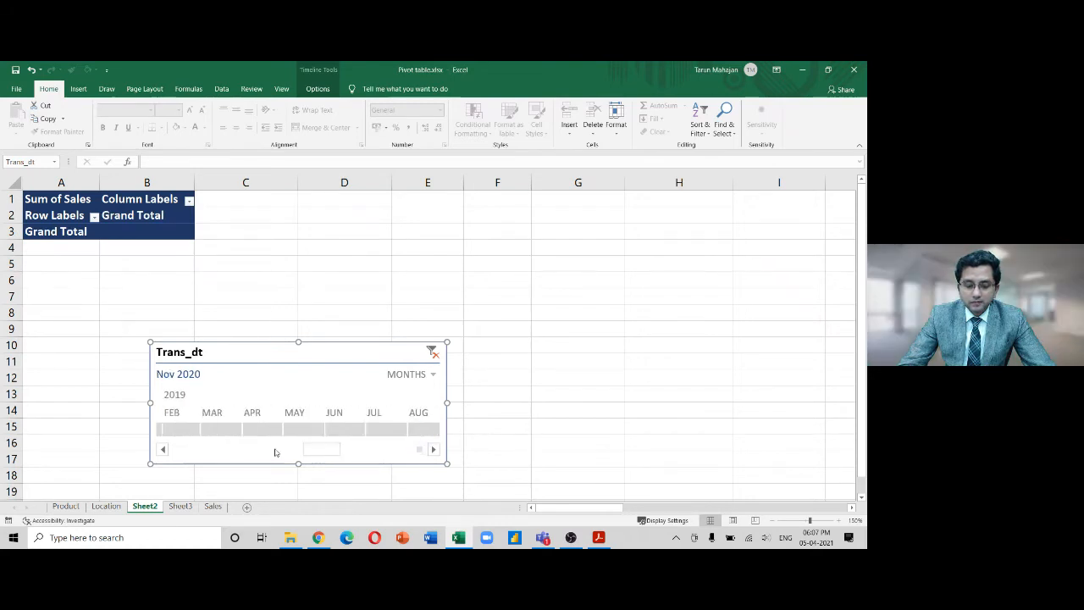
click(305, 430)
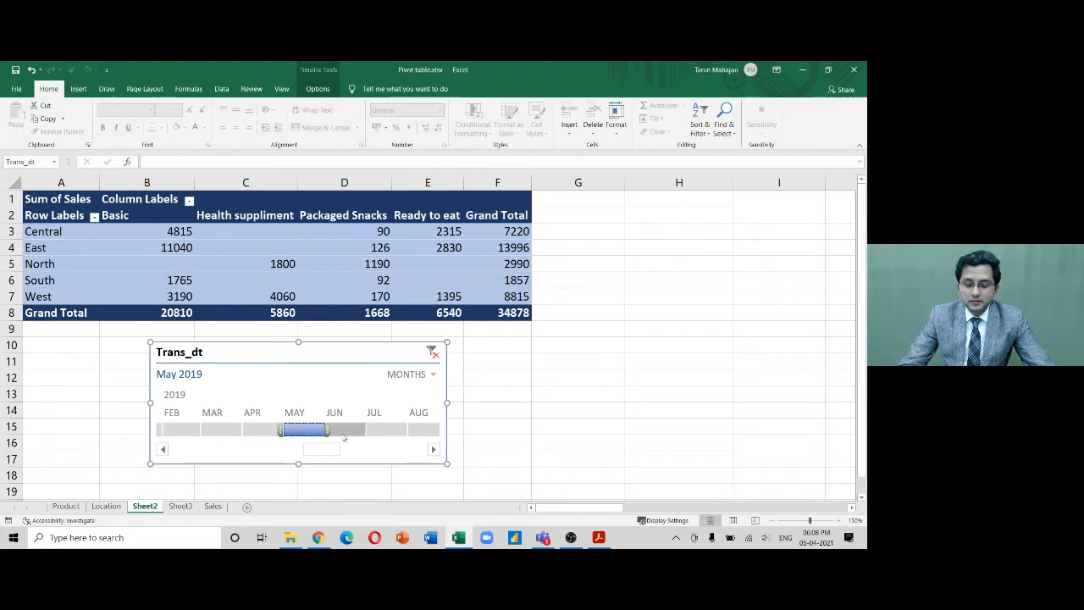
Stretch the timeline selection to February–August 2019, then set the time level to years
drag(326, 430, 438, 430)
drag(280, 431, 159, 430)
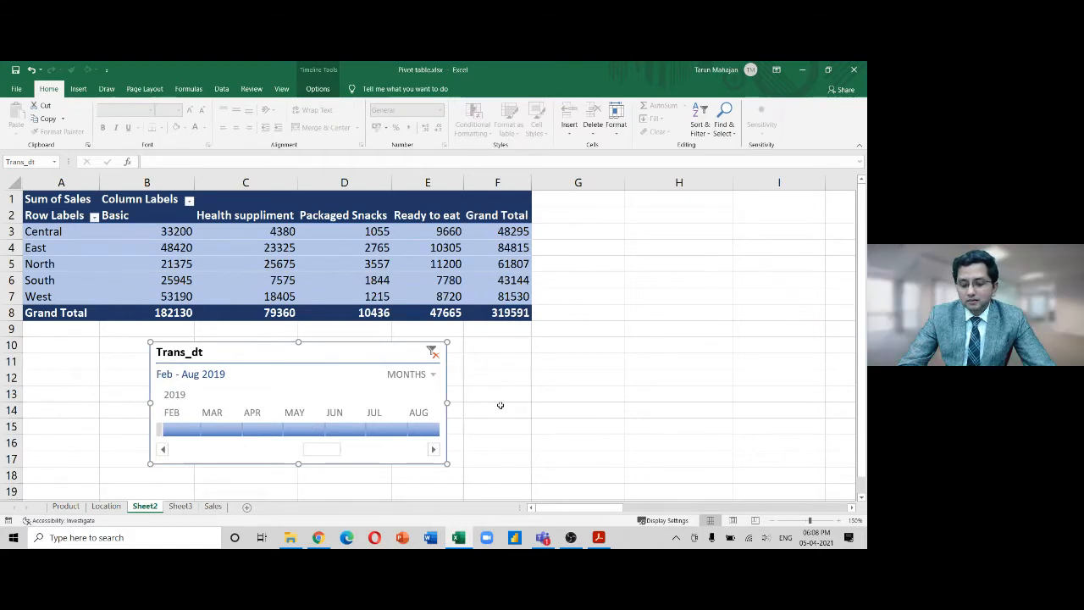
click(433, 374)
click(416, 391)
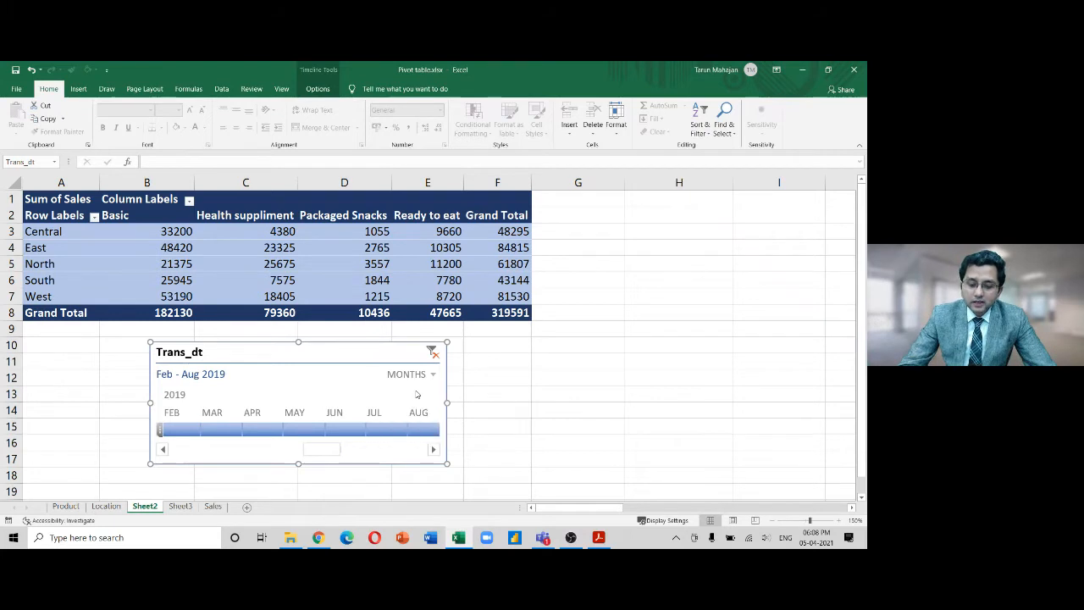
Widen the timeline to 2017–2020, delete it, and reselect a cell inside the pivot table
drag(282, 429, 342, 430)
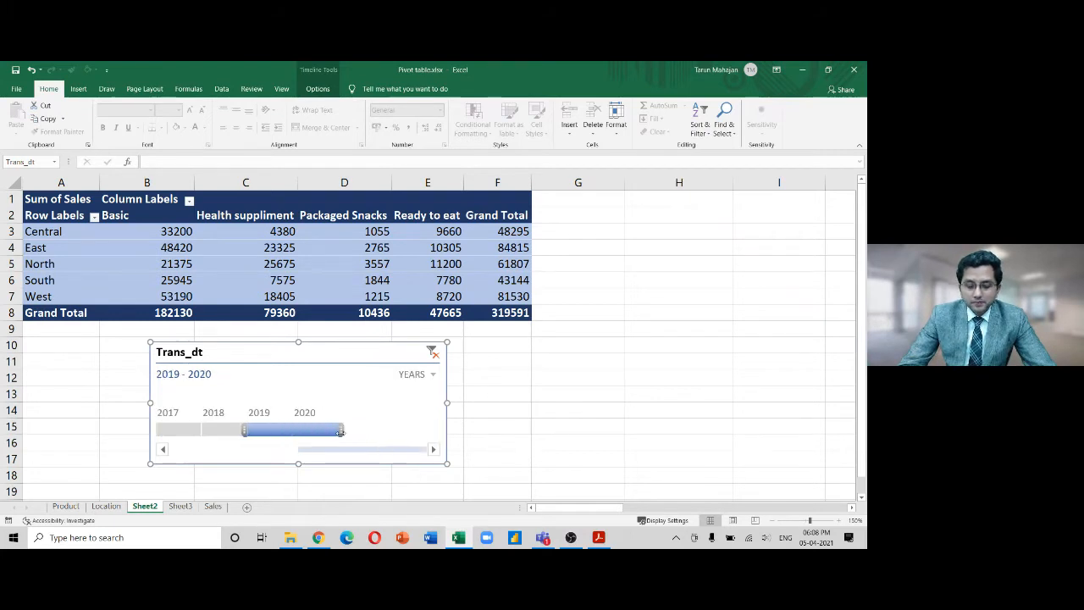
drag(245, 430, 154, 430)
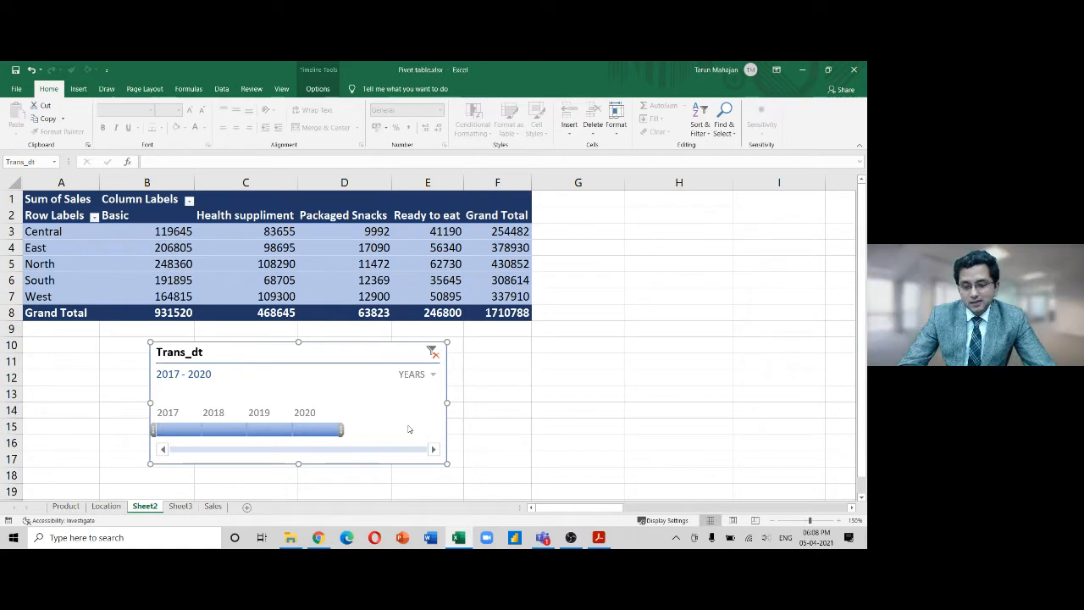
key(Delete)
click(389, 357)
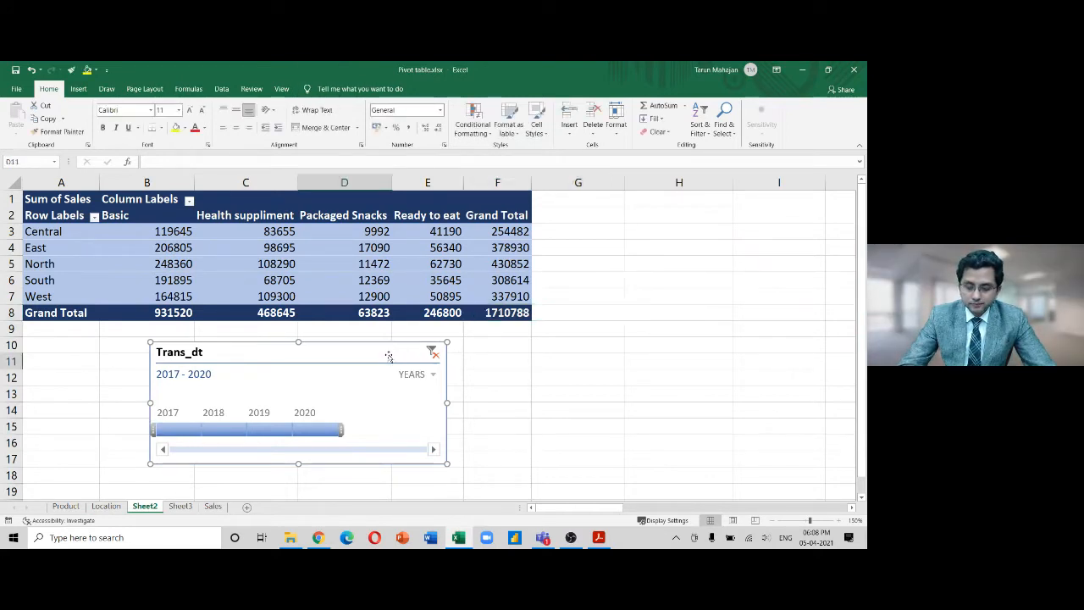
click(392, 247)
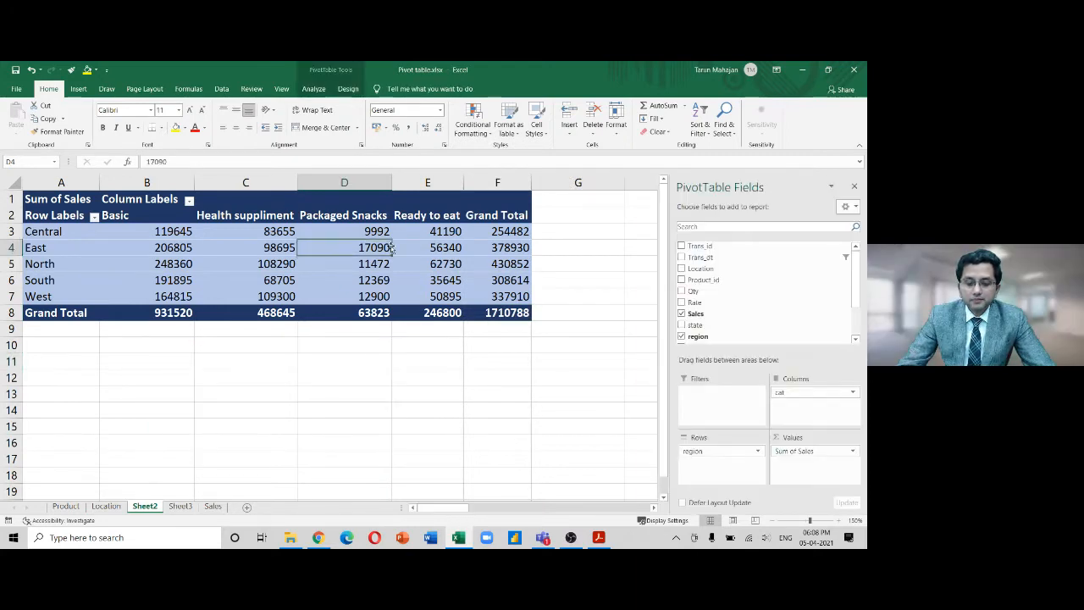
click(316, 89)
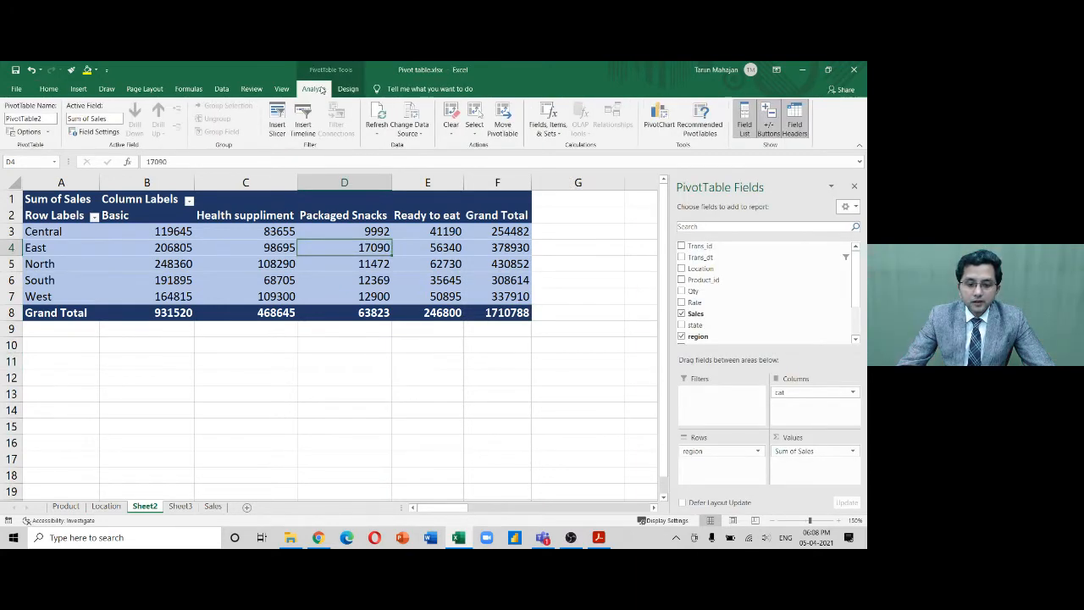
click(277, 117)
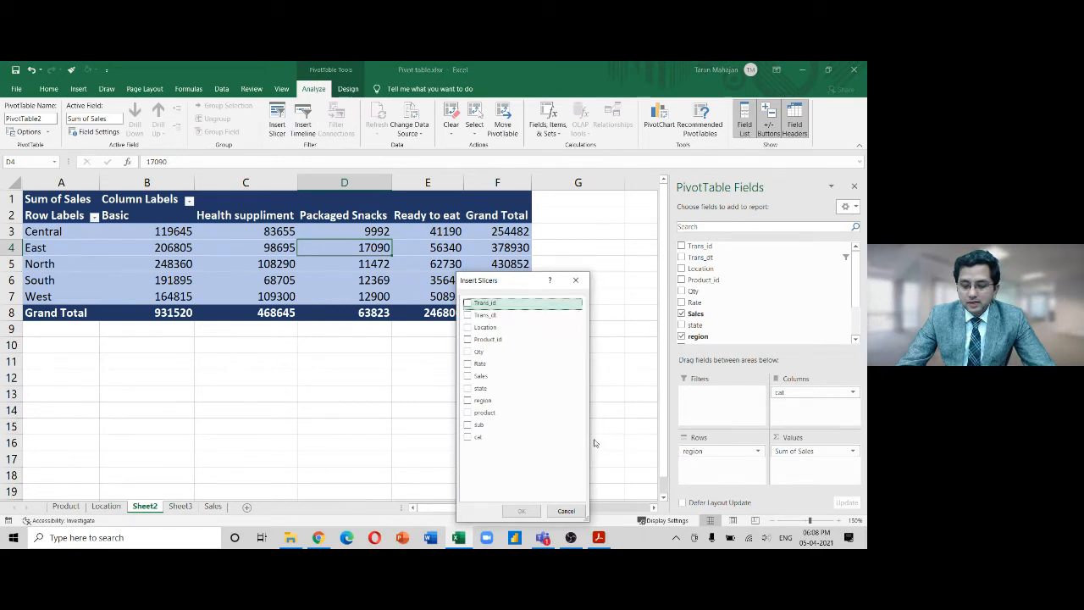
click(468, 315)
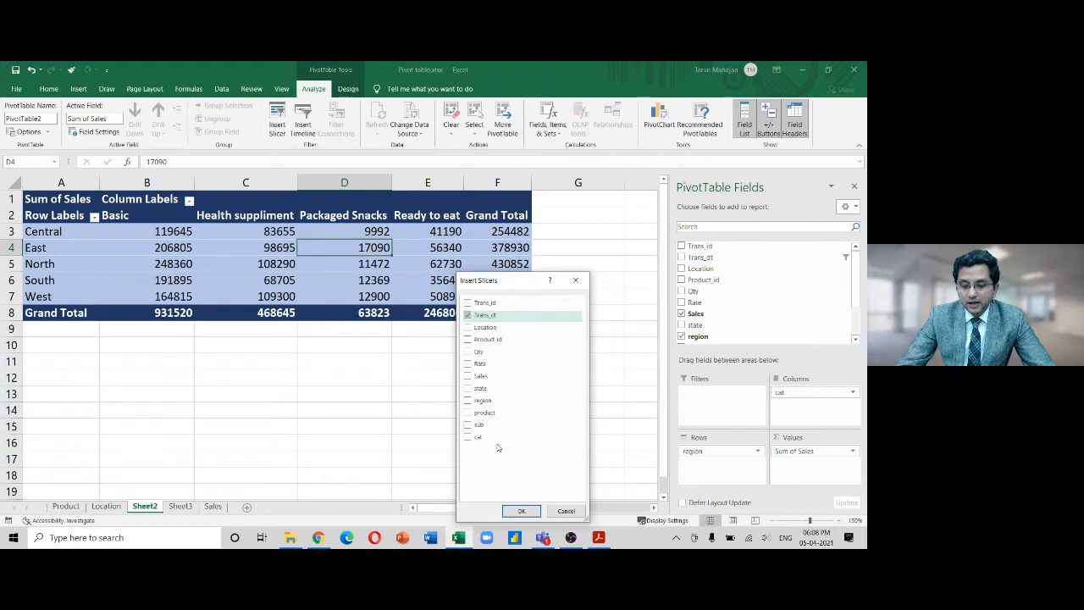
click(521, 512)
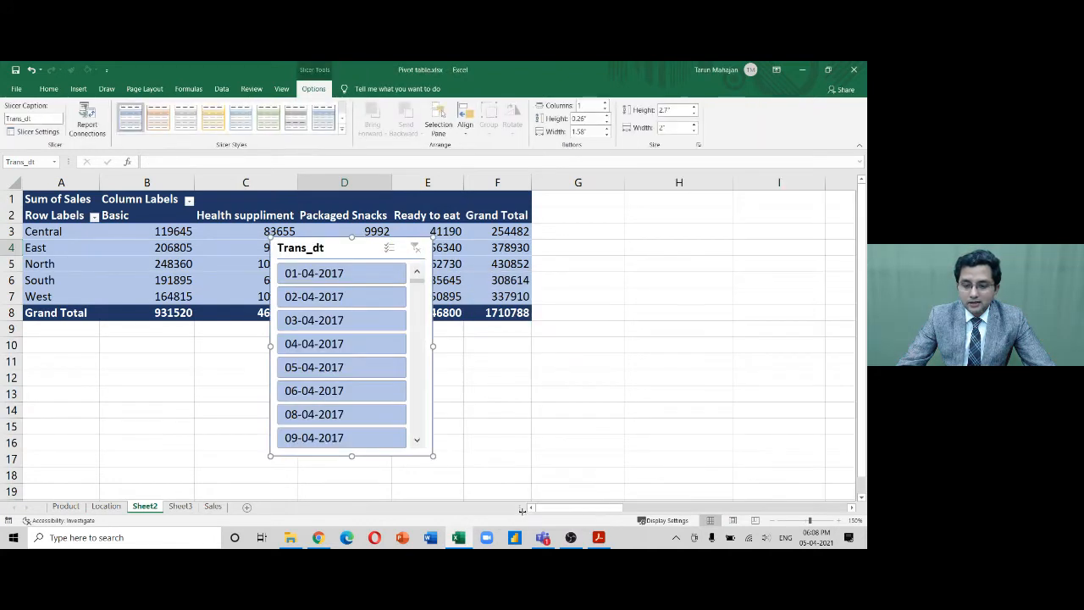
drag(359, 248, 634, 208)
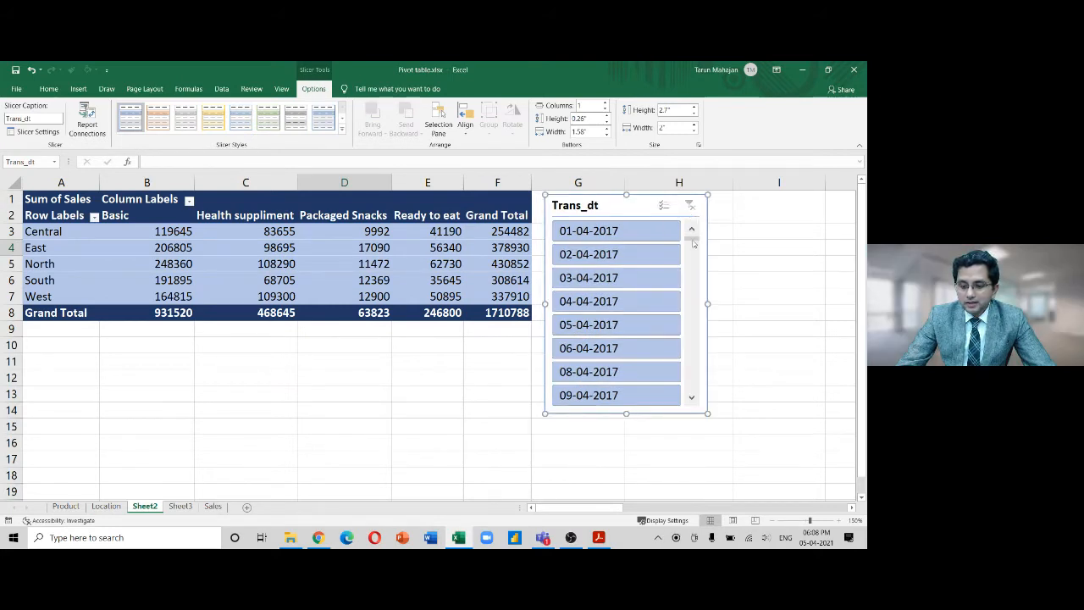
mouse_move(692, 243)
mouse_down()
mouse_move(691, 370)
mouse_move(702, 401)
mouse_move(691, 230)
mouse_up()
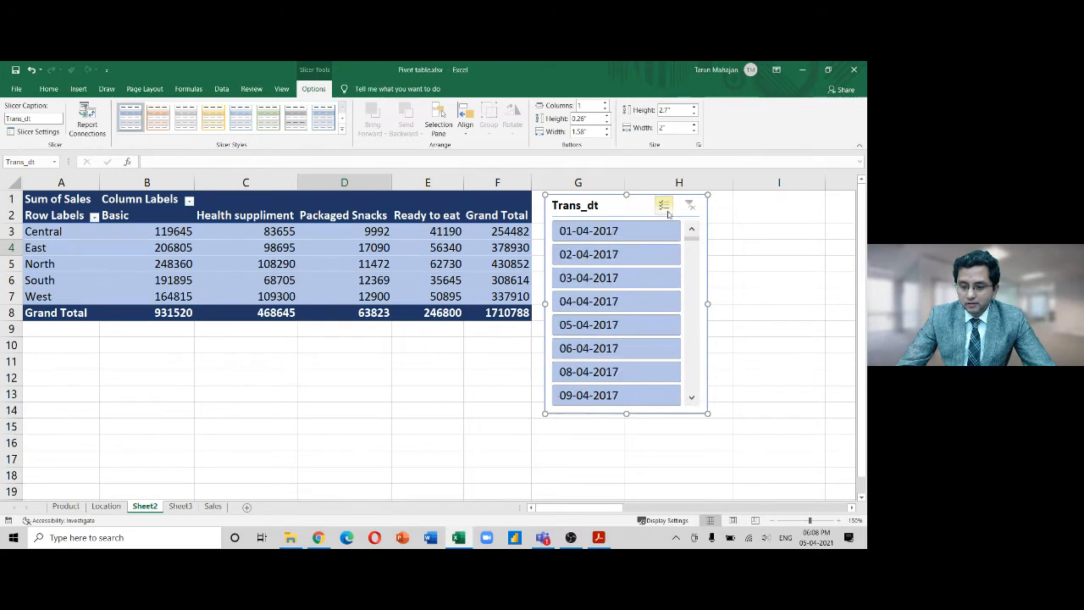
click(665, 205)
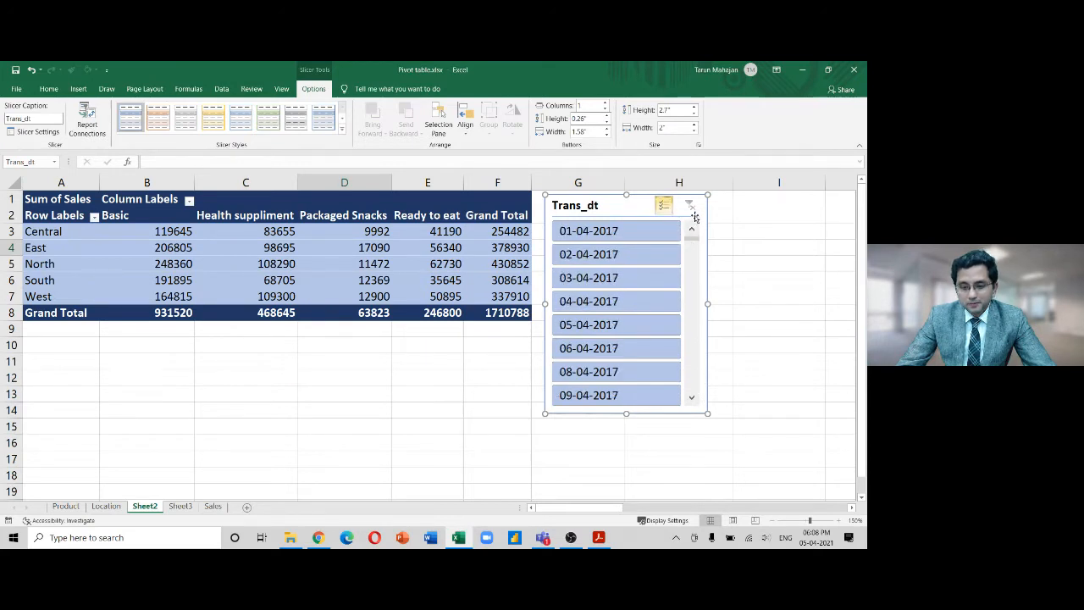
key(Escape)
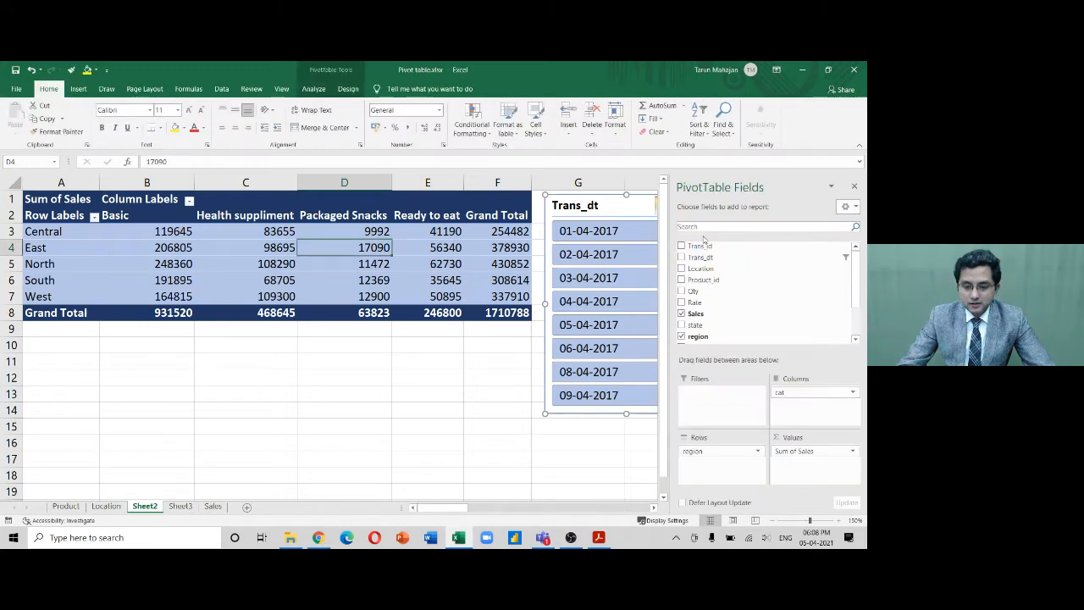
key(Delete)
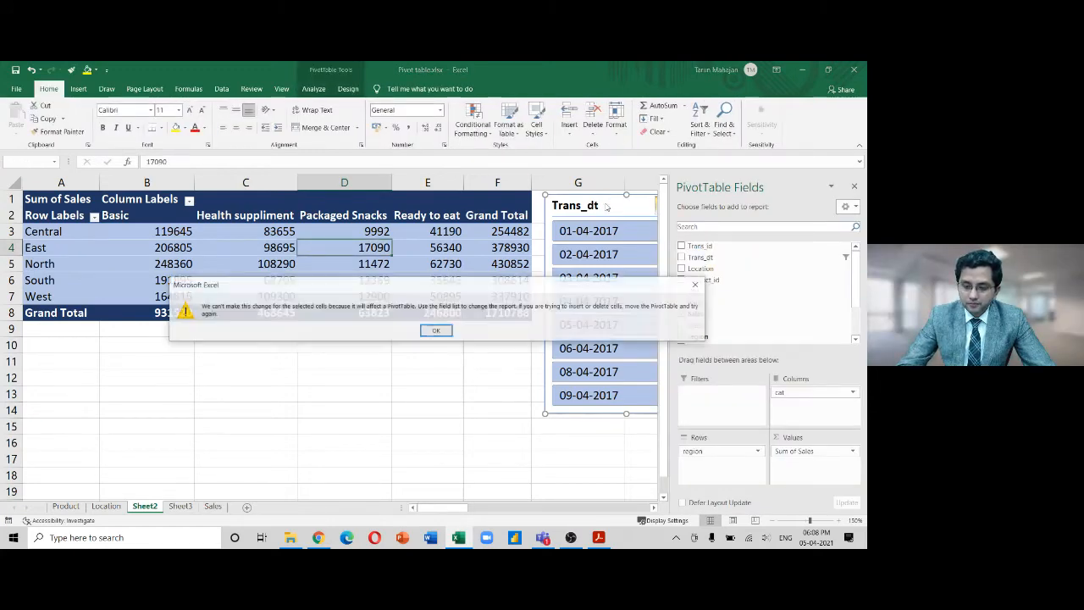
click(437, 331)
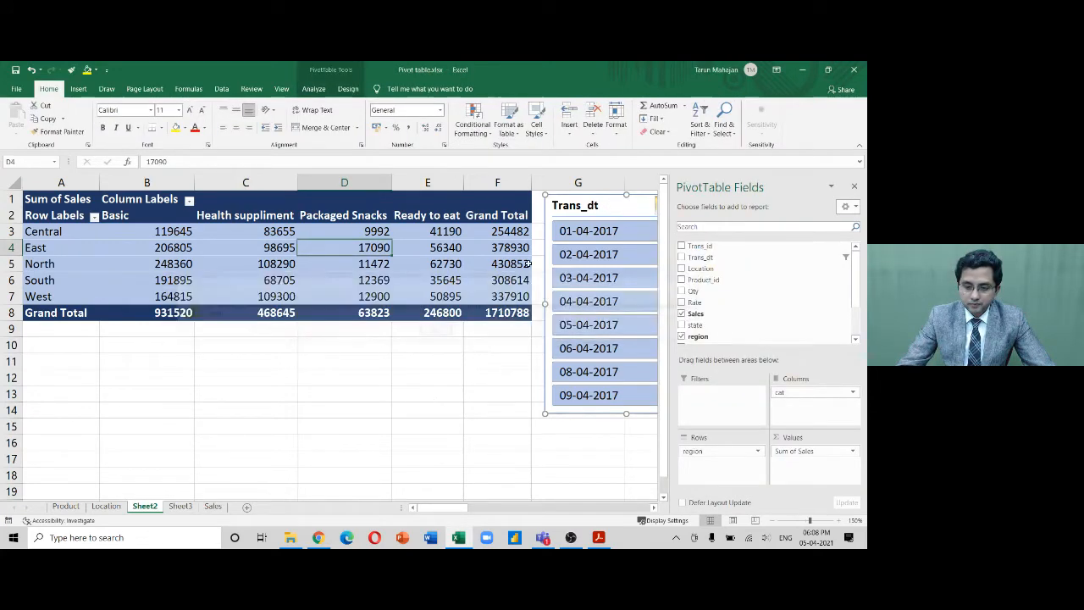
click(602, 211)
key(Delete)
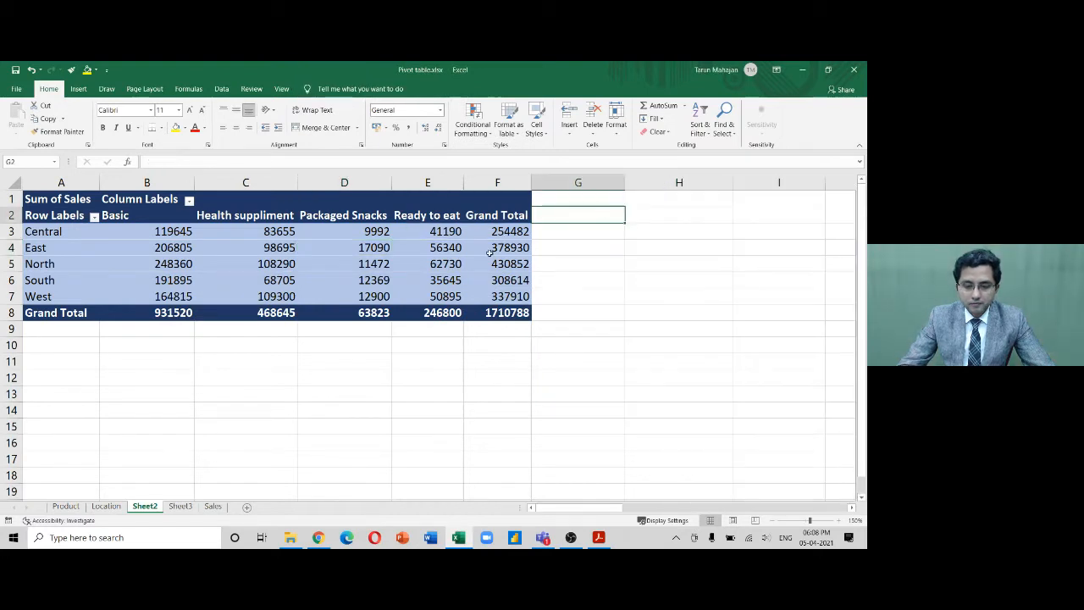
Add Trans_dt as a report filter in B1 and view its date list, cancelling without changes
click(385, 237)
click(316, 91)
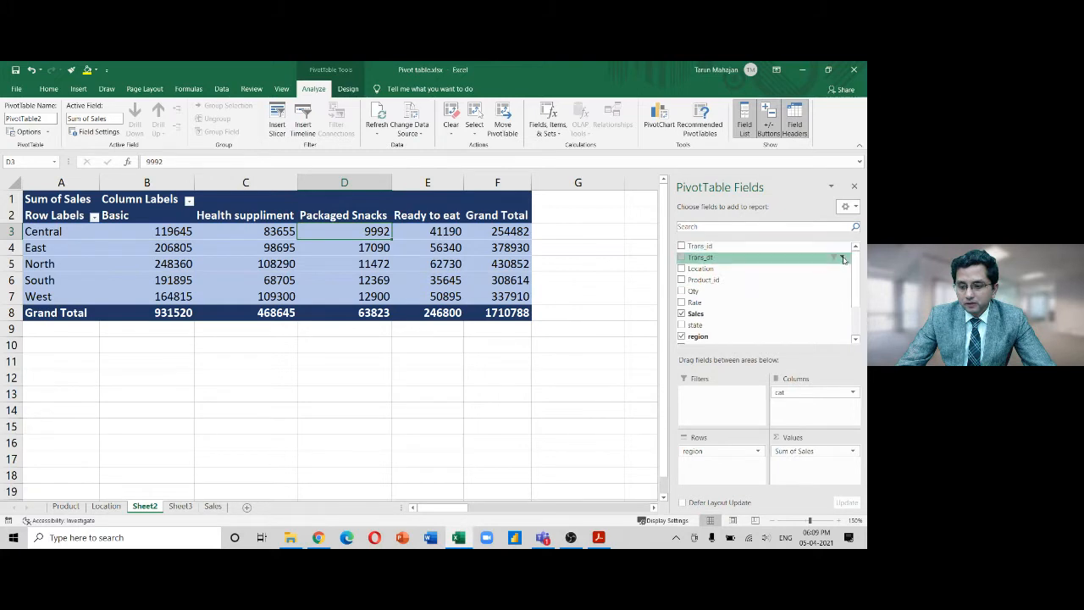
drag(759, 261, 728, 408)
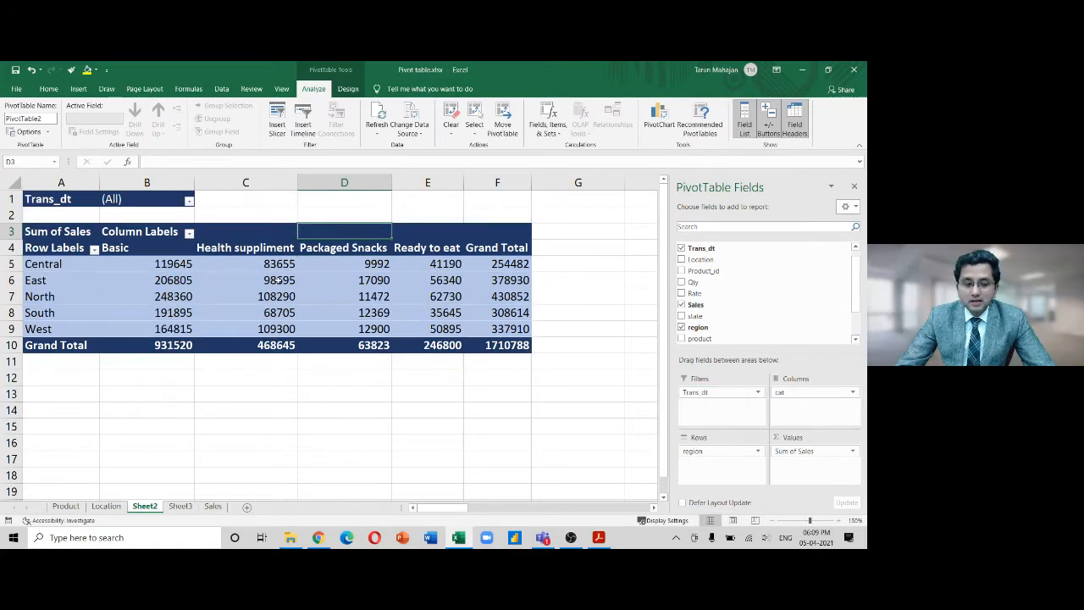
click(189, 201)
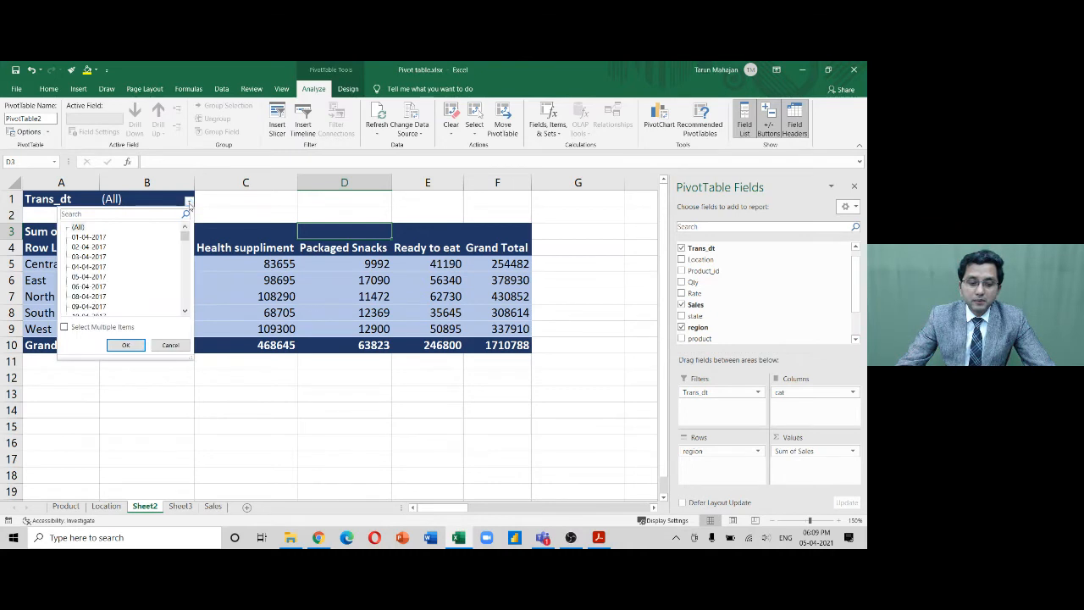
mouse_move(185, 240)
mouse_down()
mouse_move(183, 315)
mouse_move(182, 238)
mouse_up()
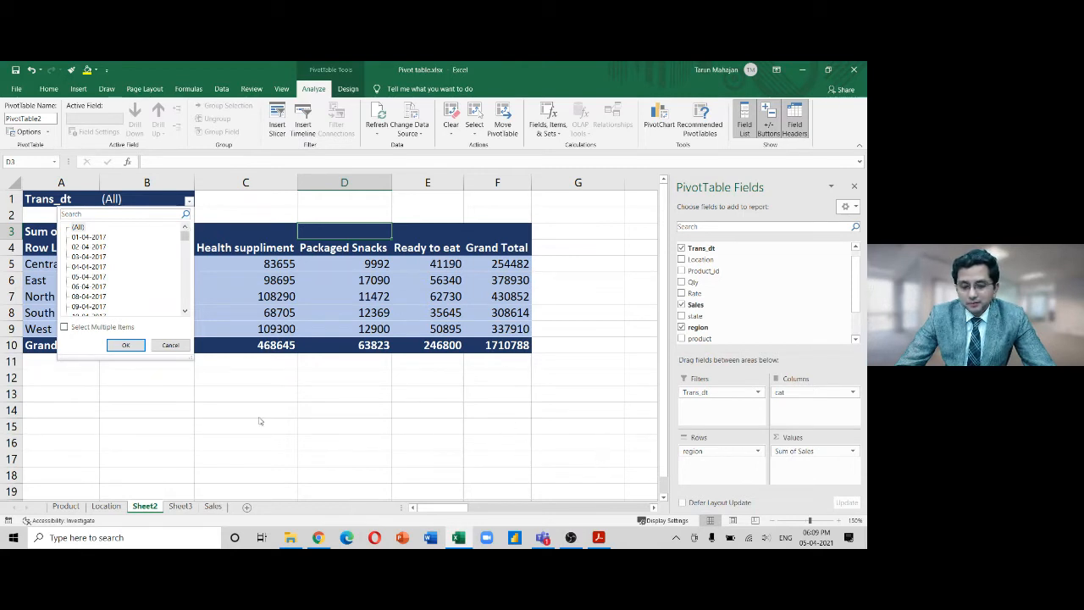
click(168, 346)
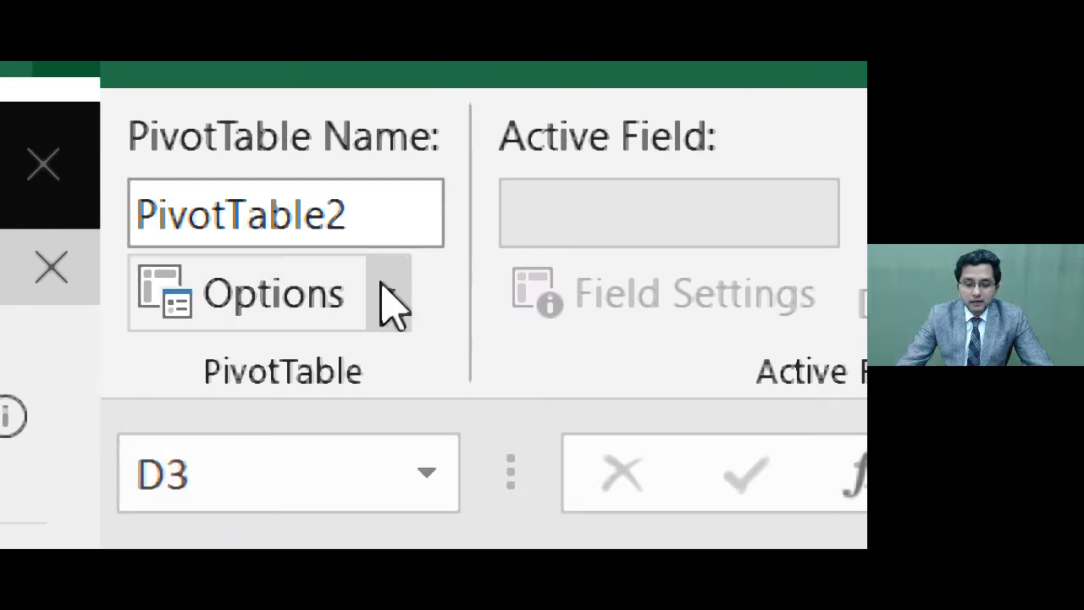
Remove the Trans_dt report filter from the pivot table
click(388, 291)
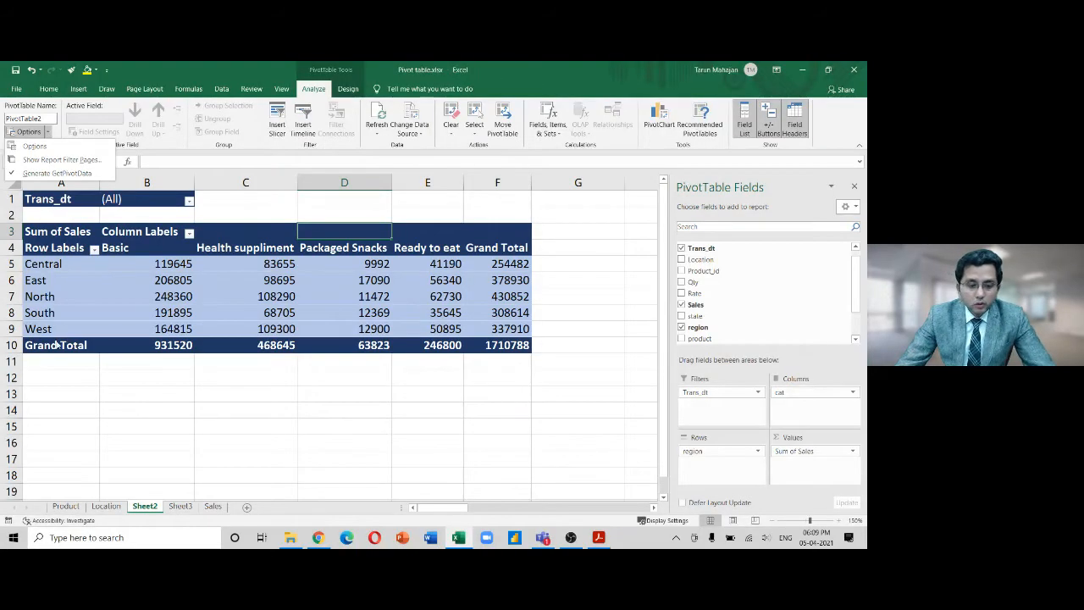
click(56, 348)
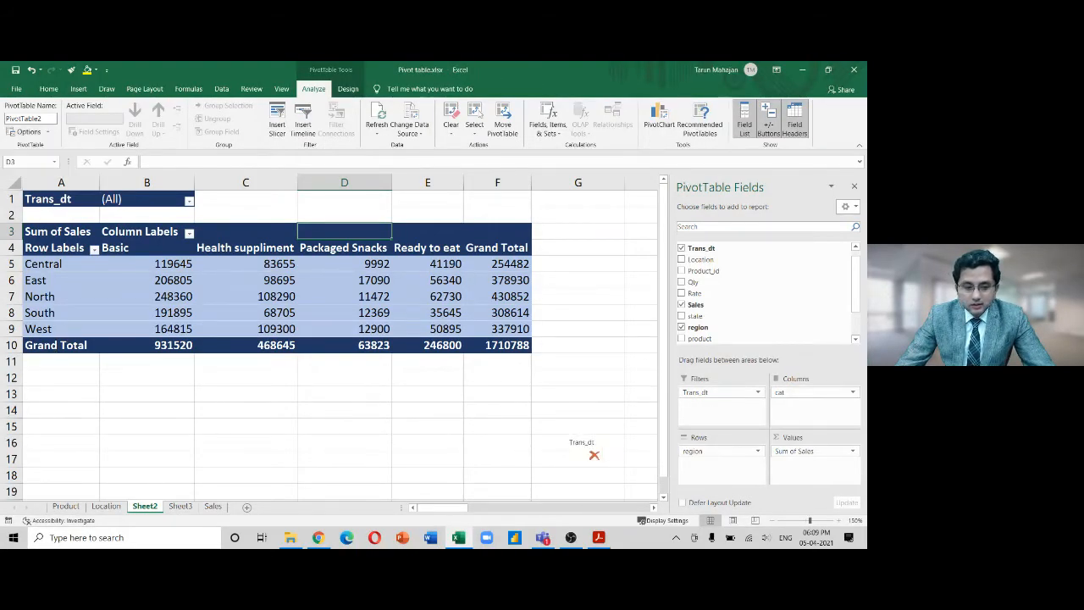
drag(714, 392, 582, 445)
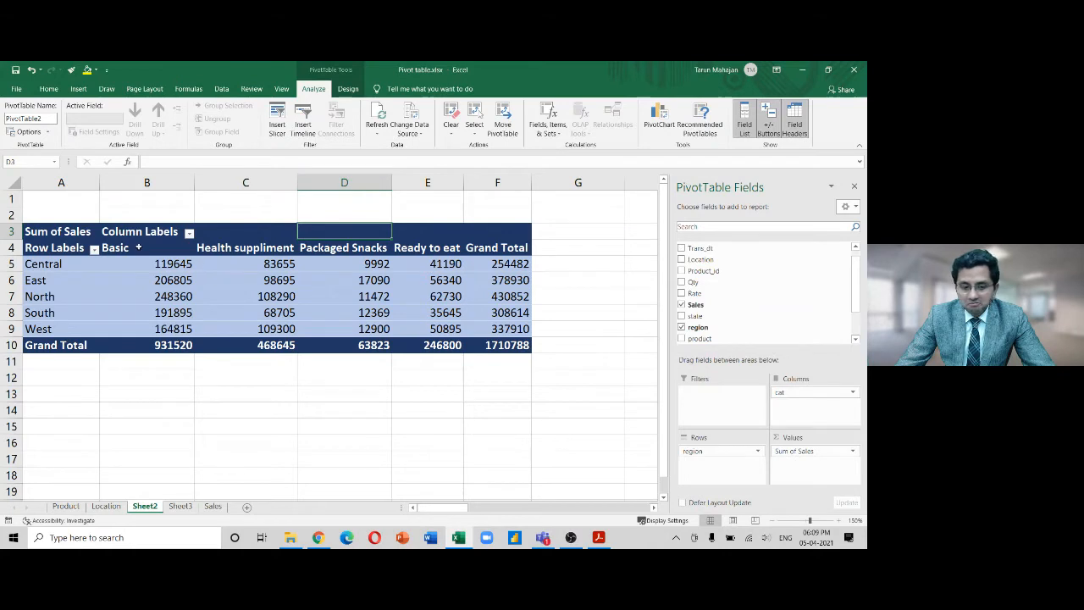
Replace the PivotTable2 name with a custom name, then select several pivot cells
click(46, 119)
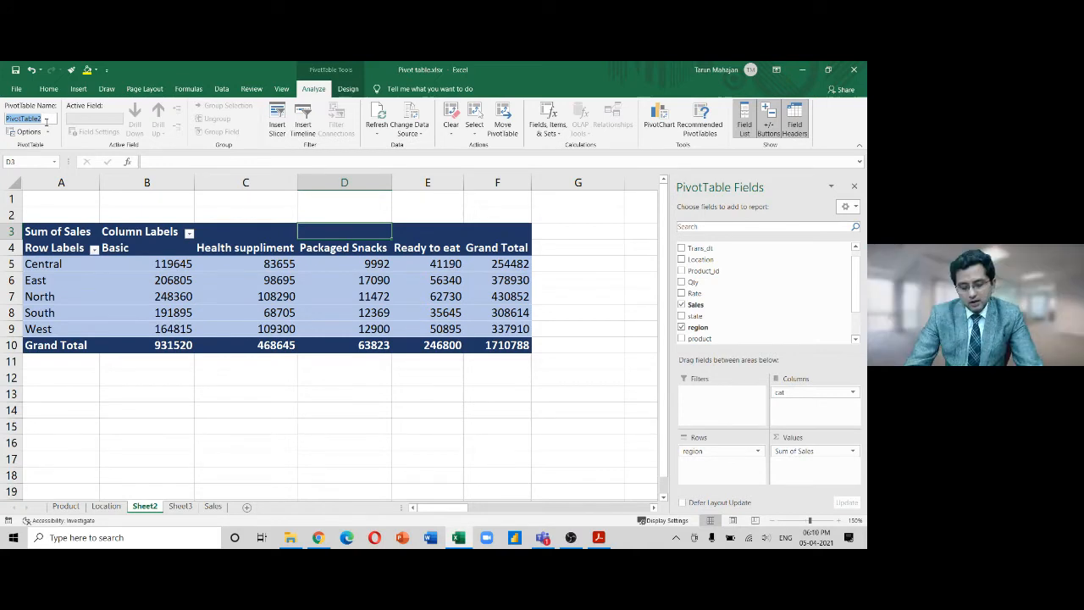
text(Tarun Pivot)
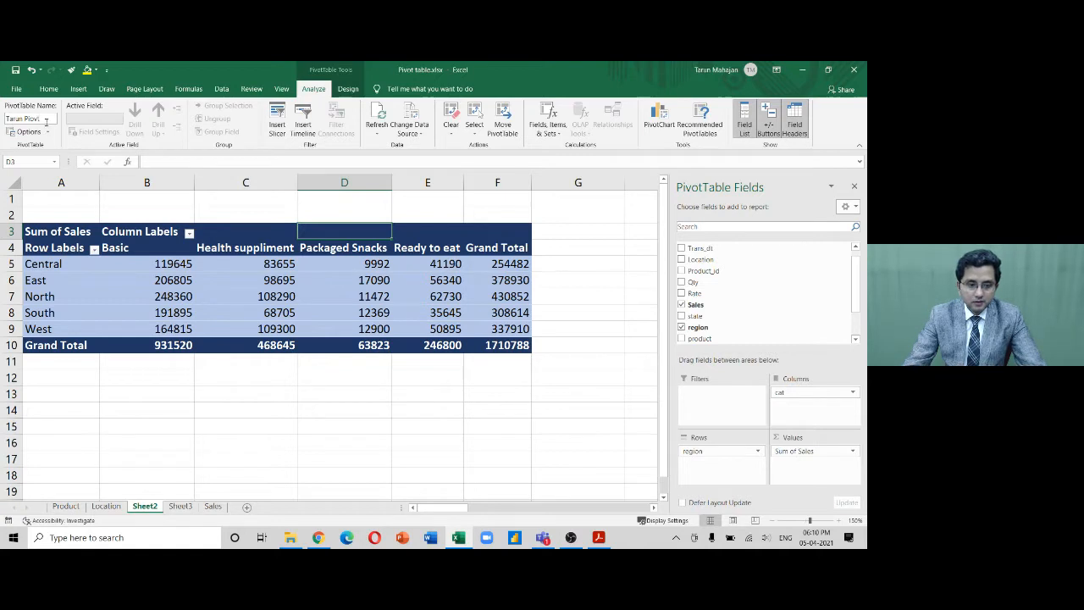
click(92, 276)
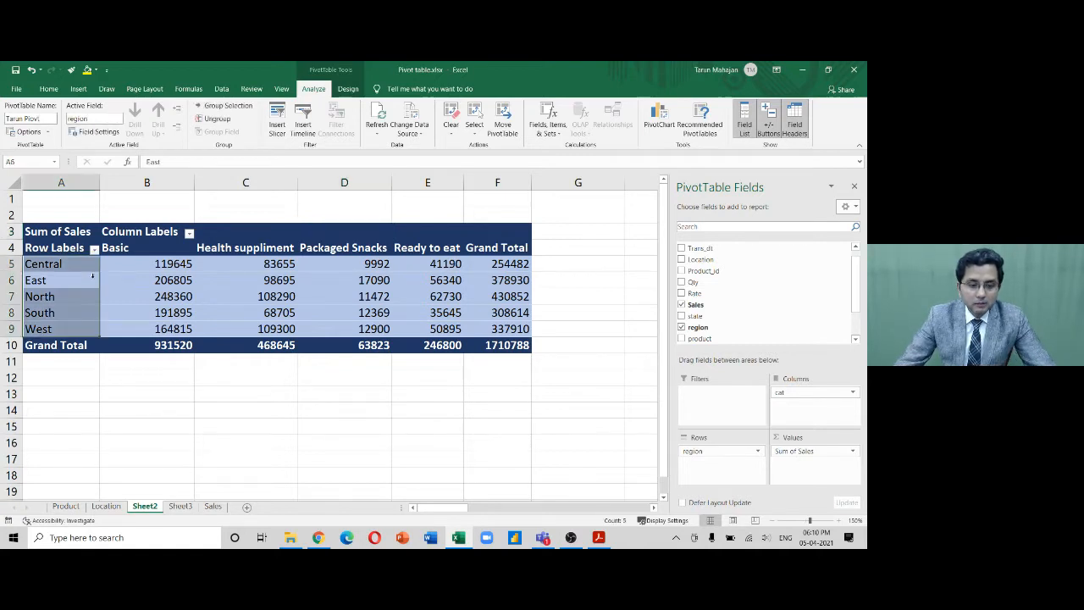
click(121, 426)
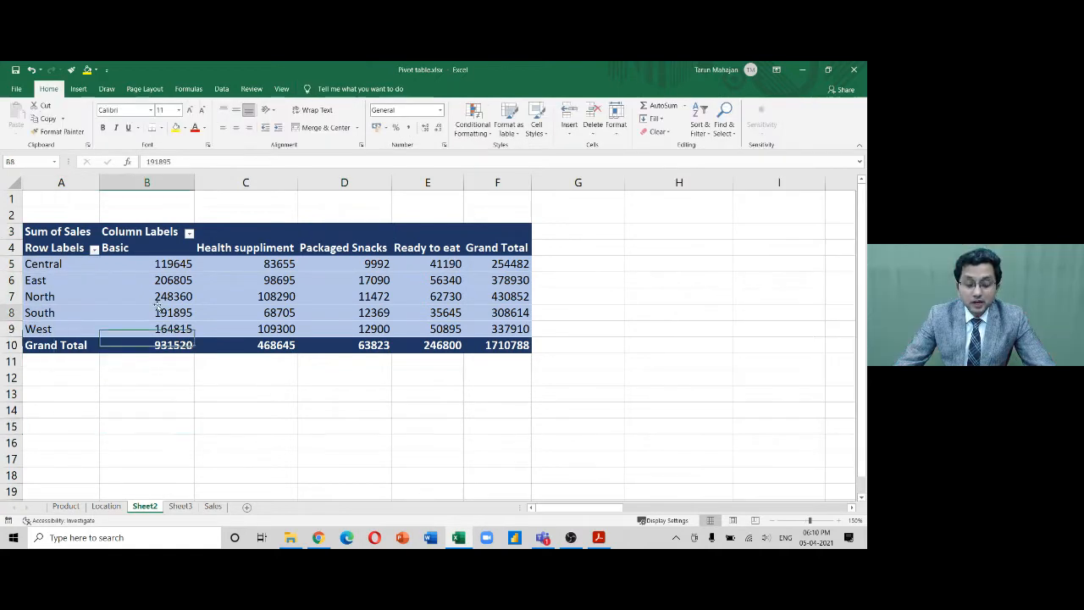
click(156, 308)
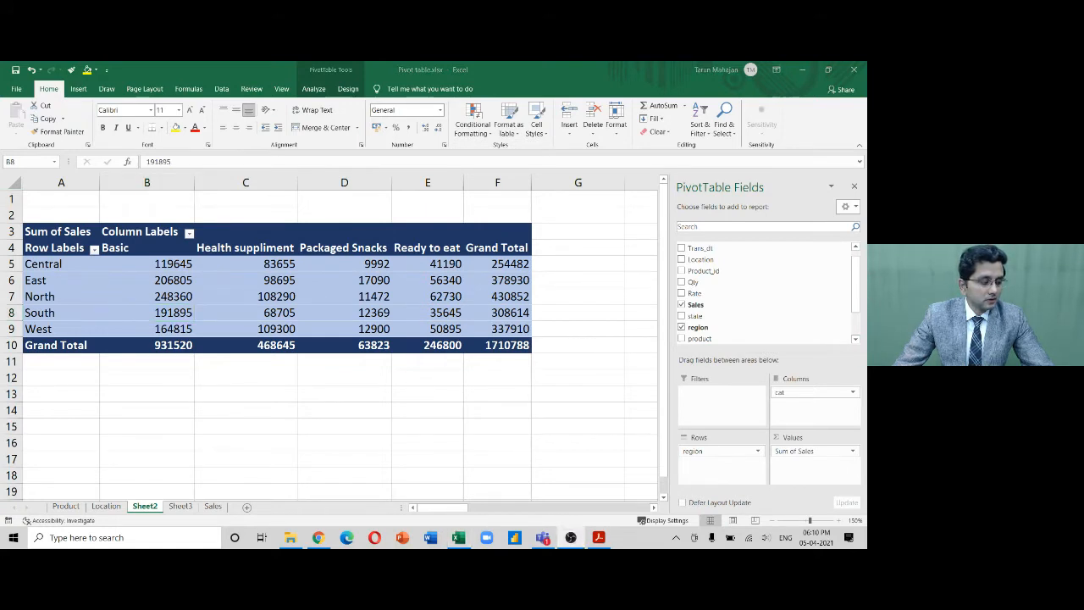
click(156, 313)
click(314, 88)
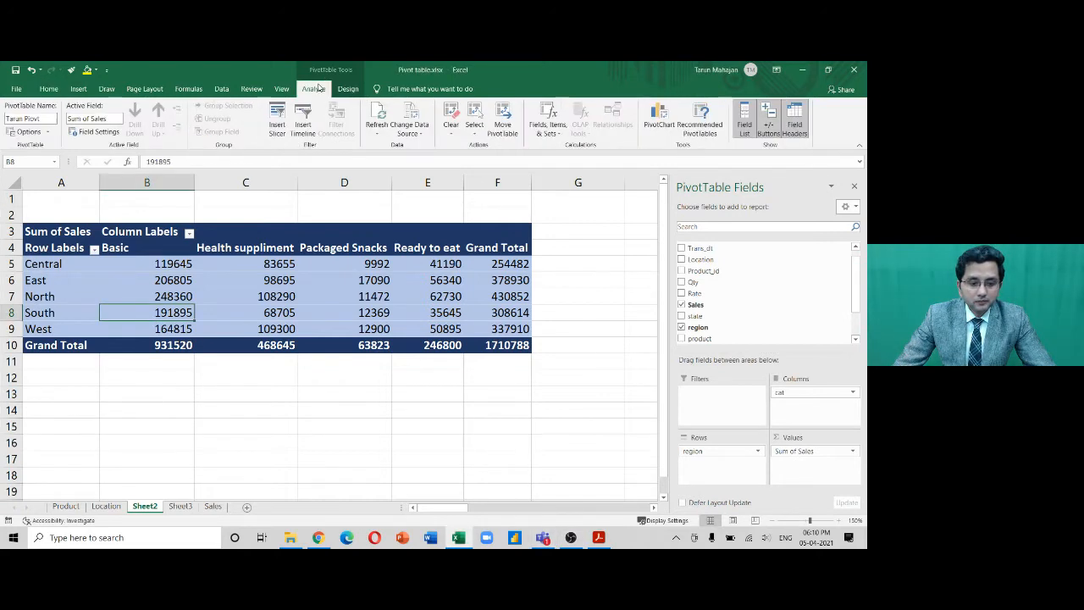
click(48, 133)
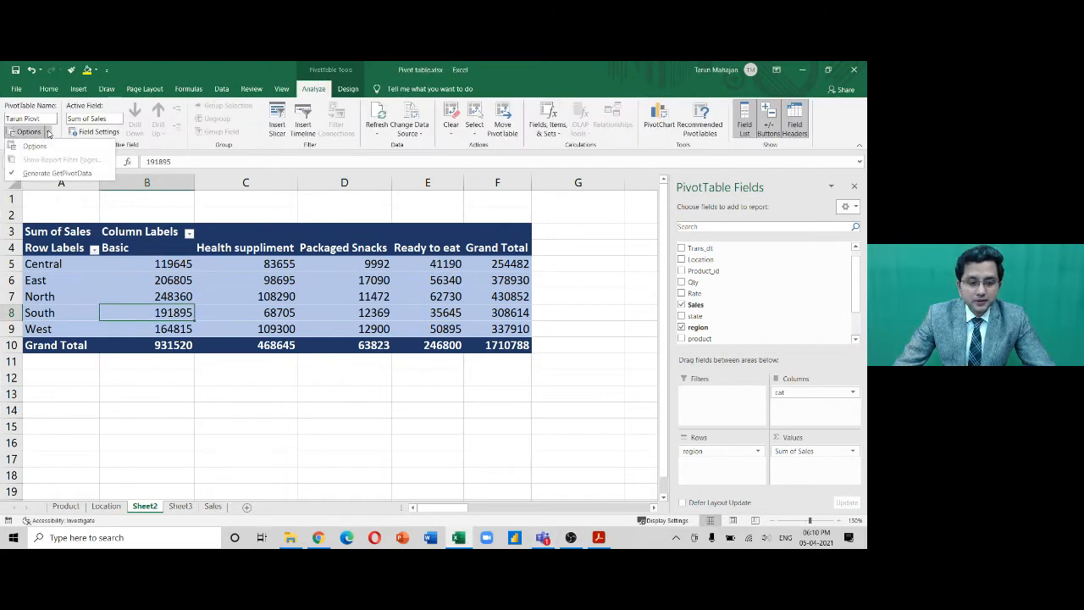
click(40, 147)
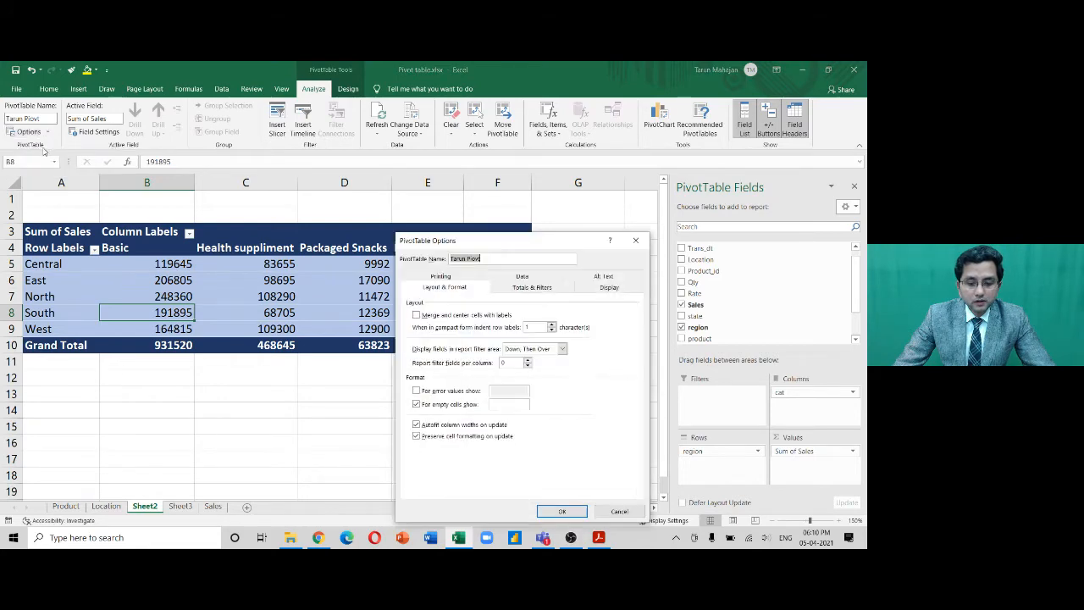
drag(556, 251, 576, 170)
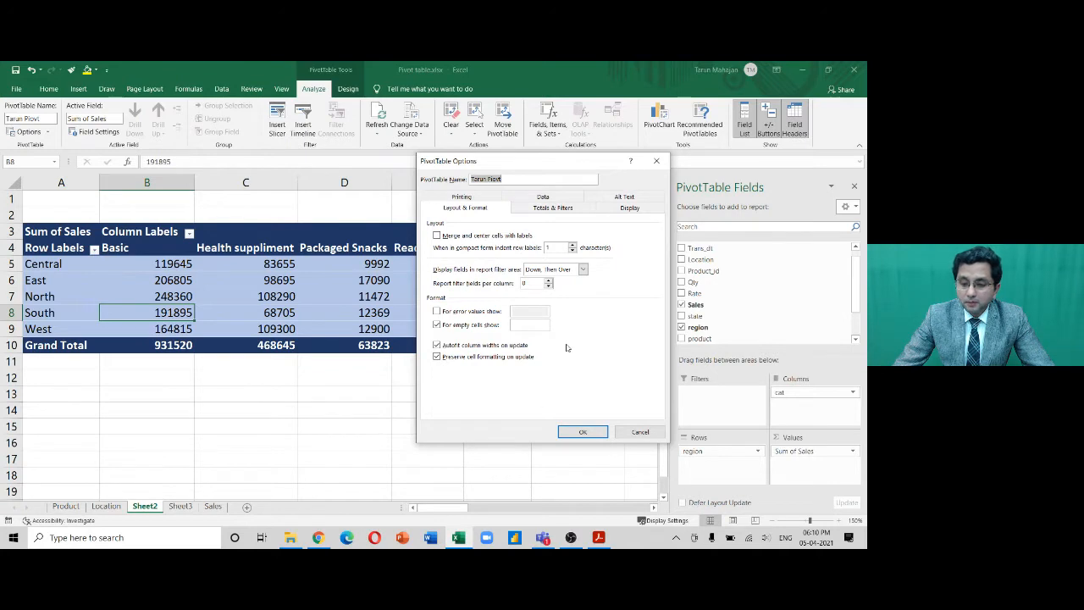
click(563, 210)
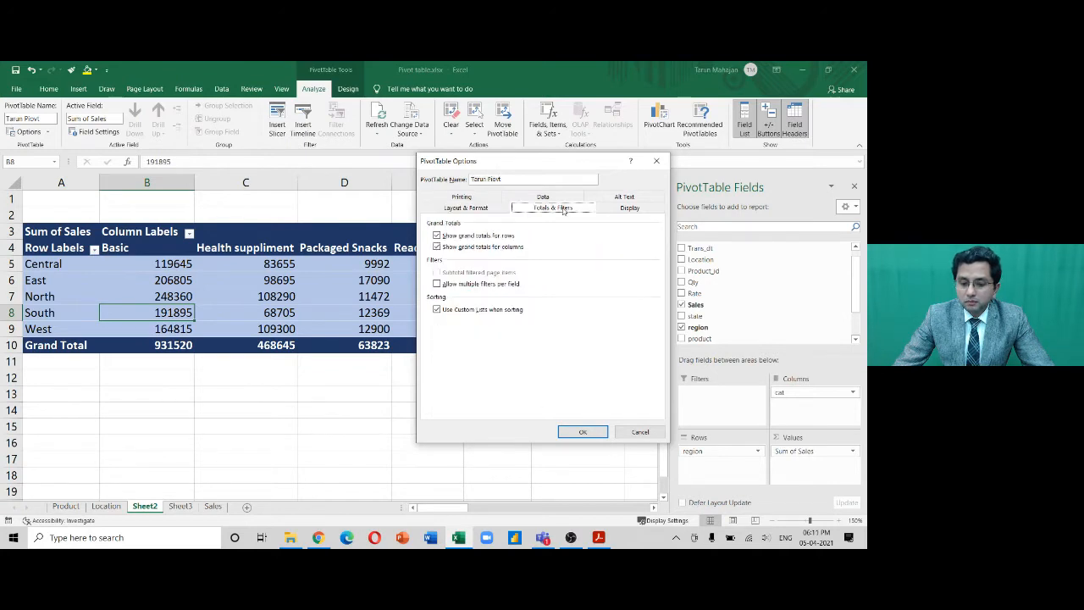
click(475, 200)
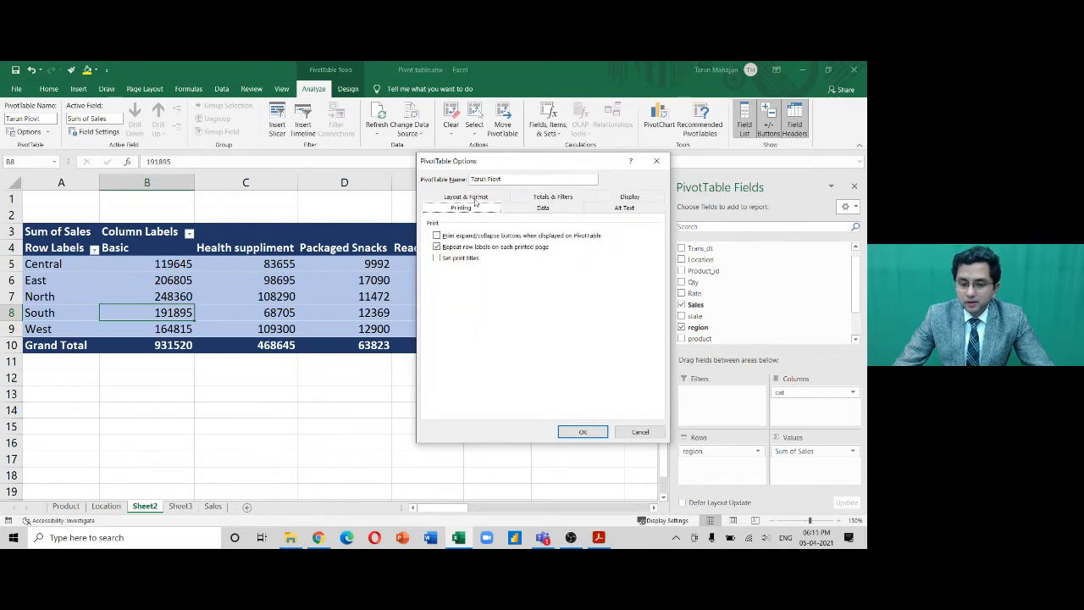
click(636, 209)
click(631, 198)
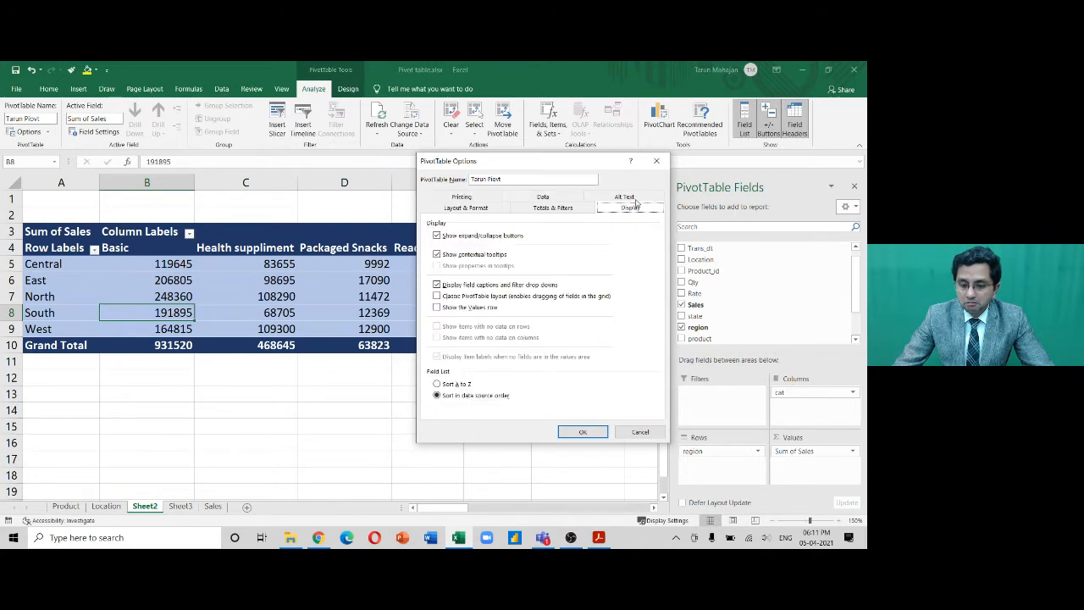
click(658, 163)
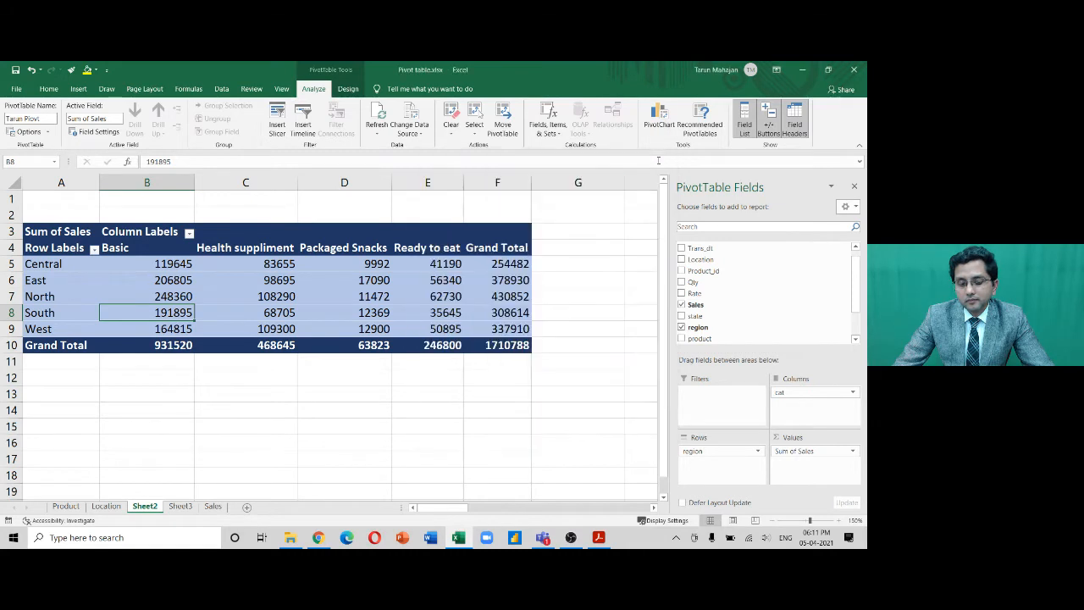
click(309, 283)
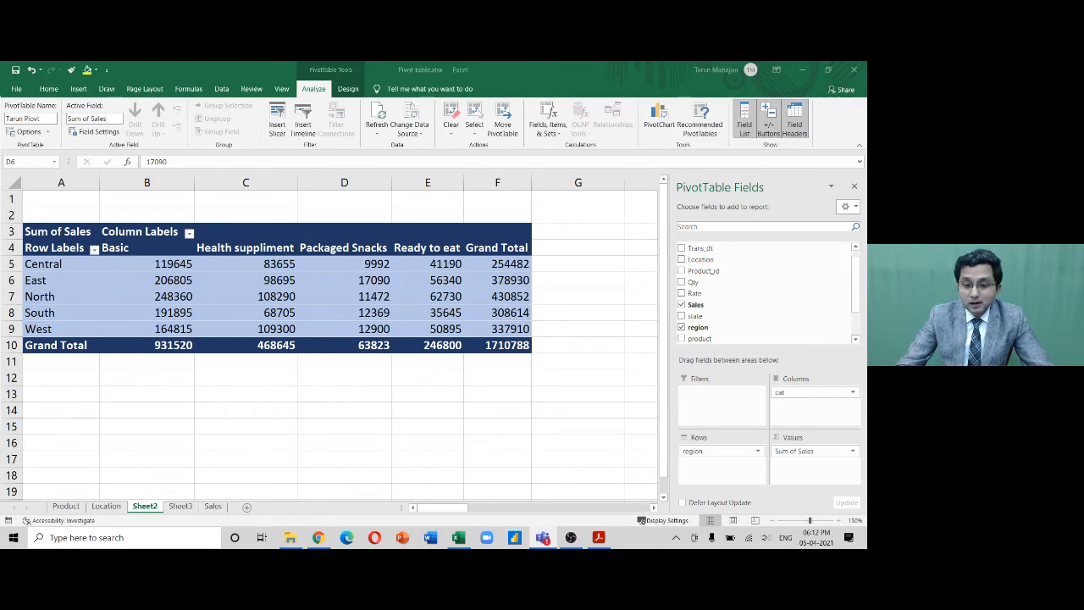
click(372, 270)
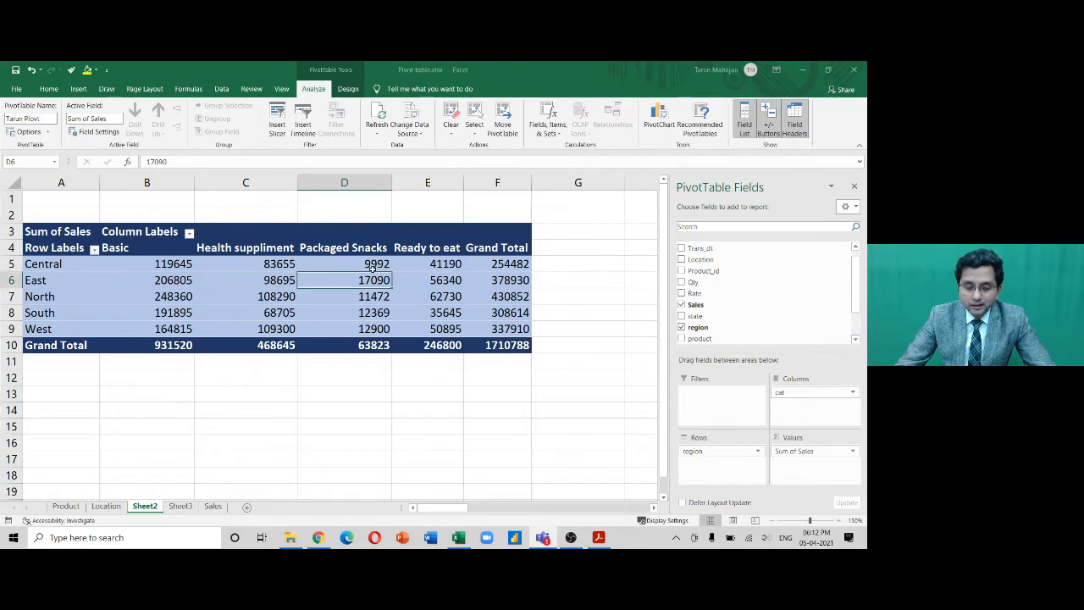
drag(821, 399, 599, 397)
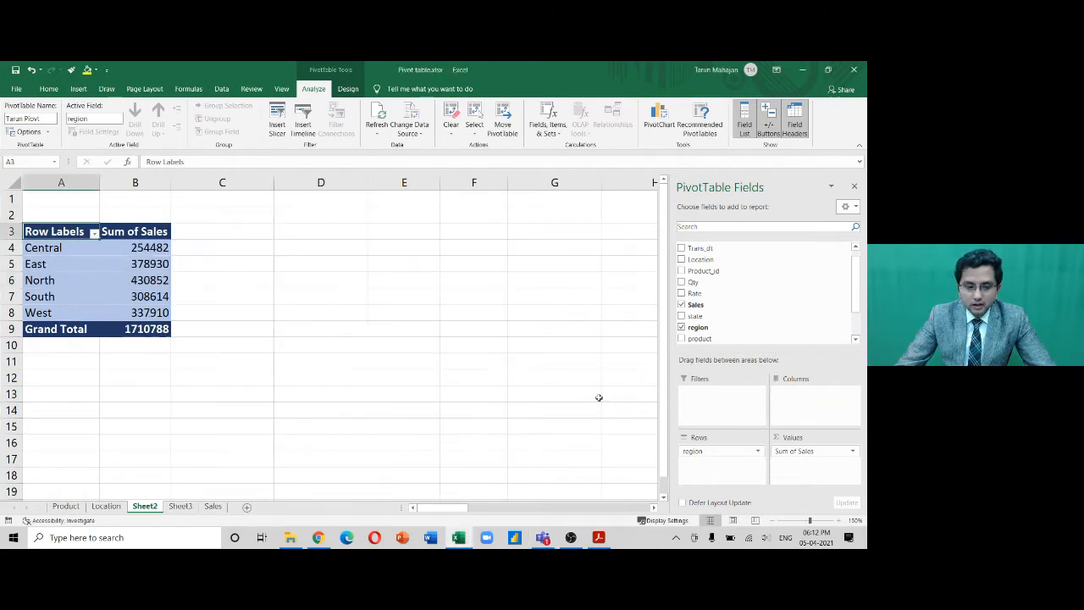
click(660, 118)
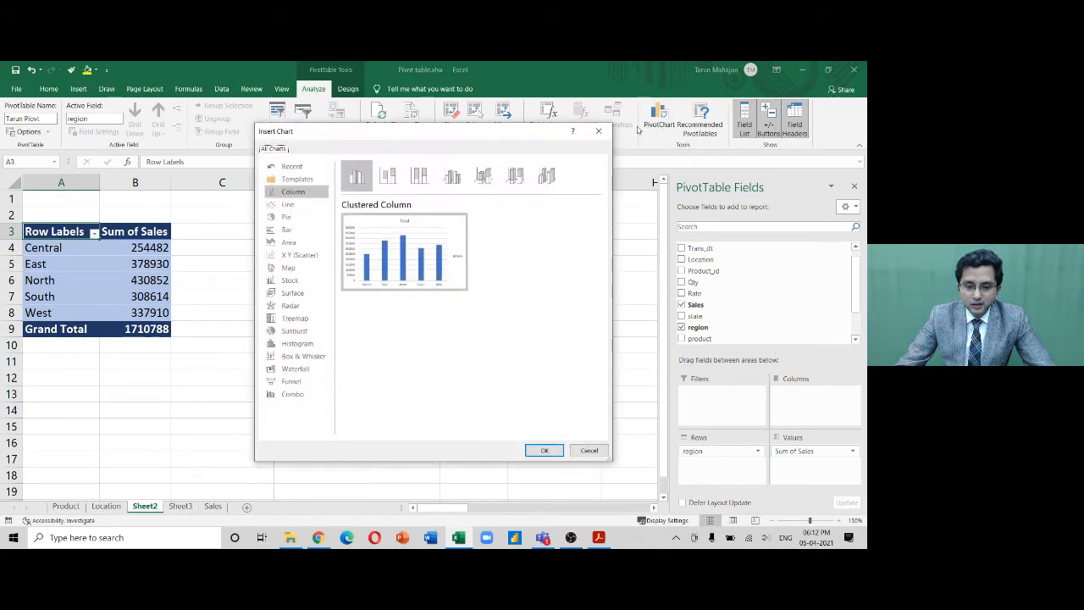
click(292, 217)
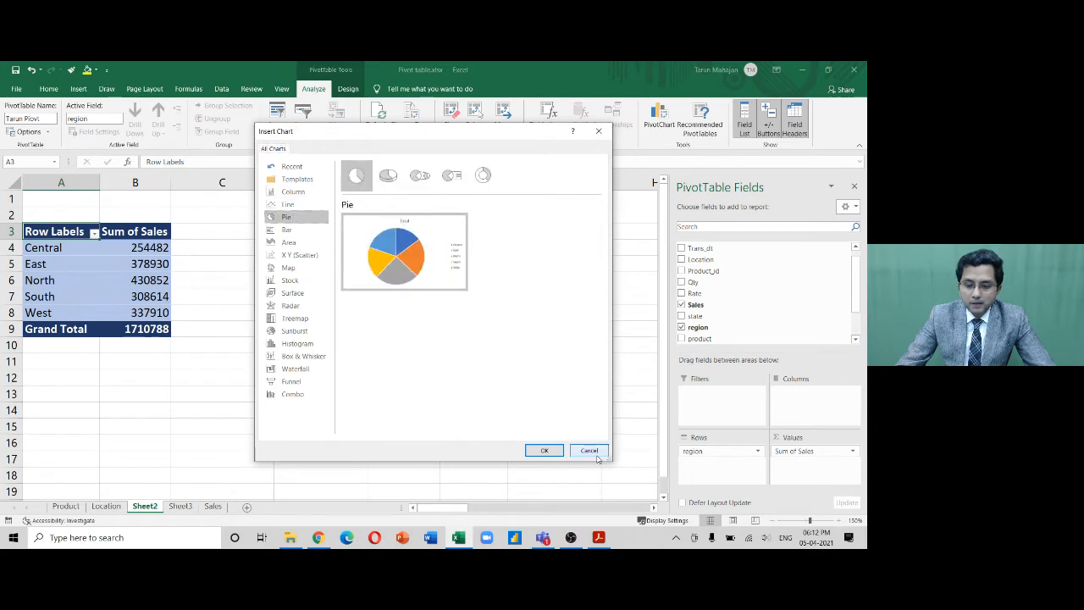
click(544, 450)
mouse_move(425, 259)
mouse_down()
mouse_move(535, 247)
mouse_move(505, 240)
mouse_up()
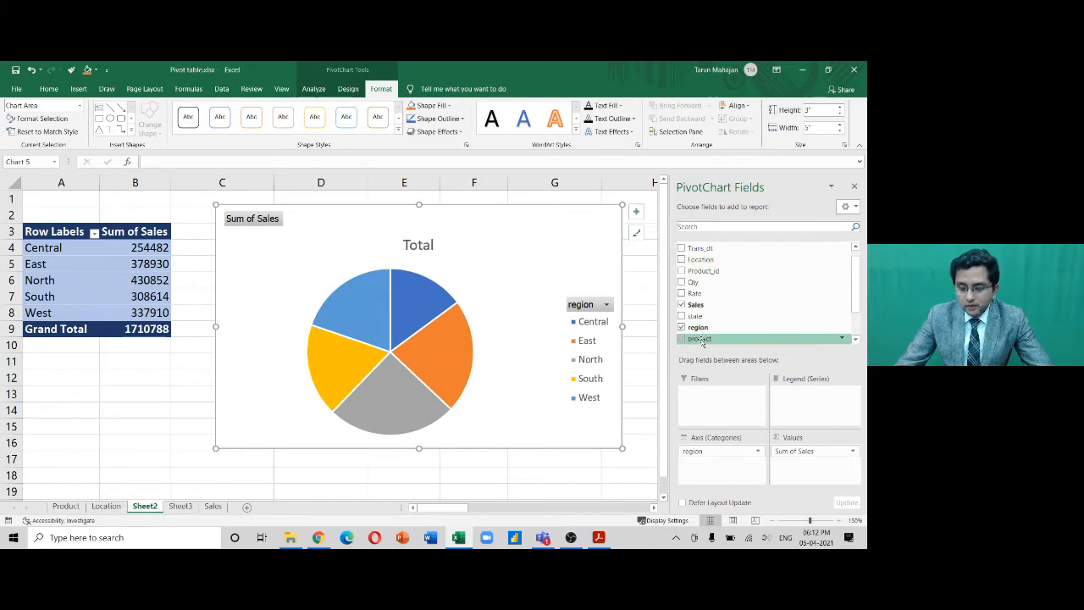
scroll(703, 337, down, 1)
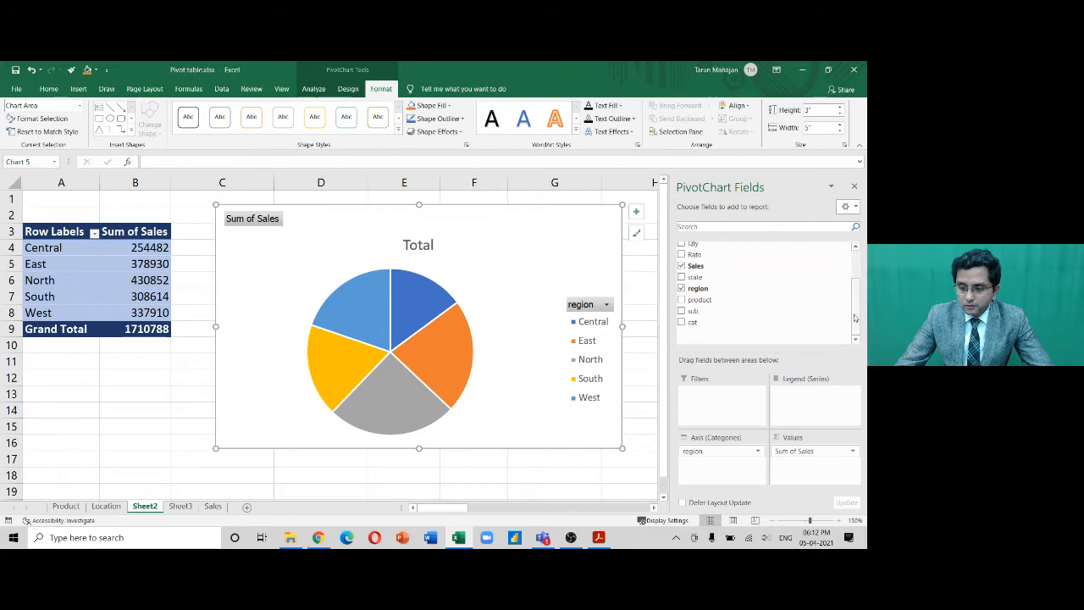
drag(745, 327, 839, 410)
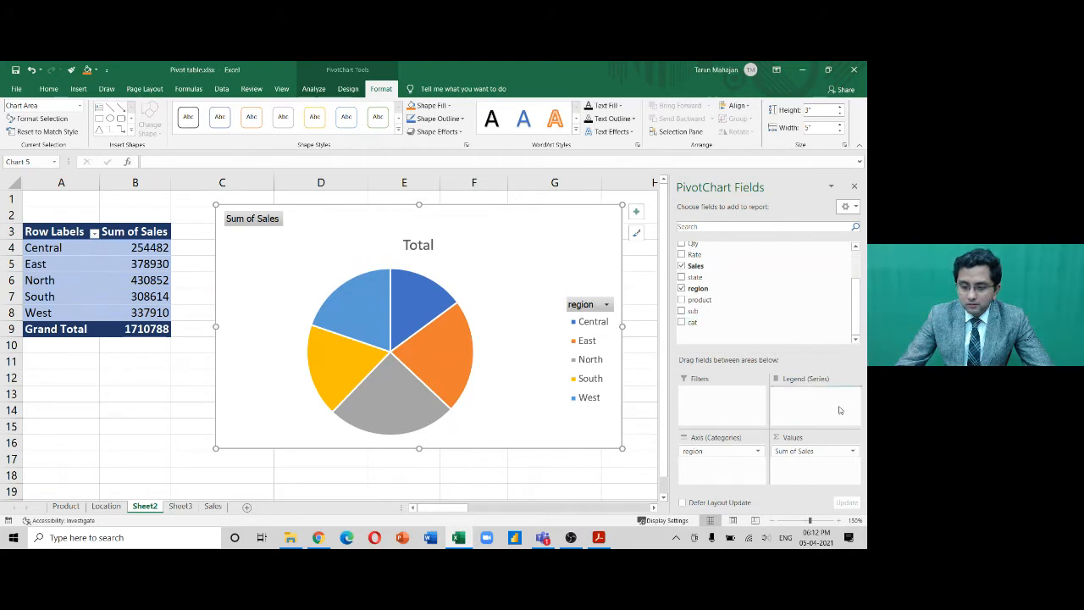
drag(564, 234, 533, 242)
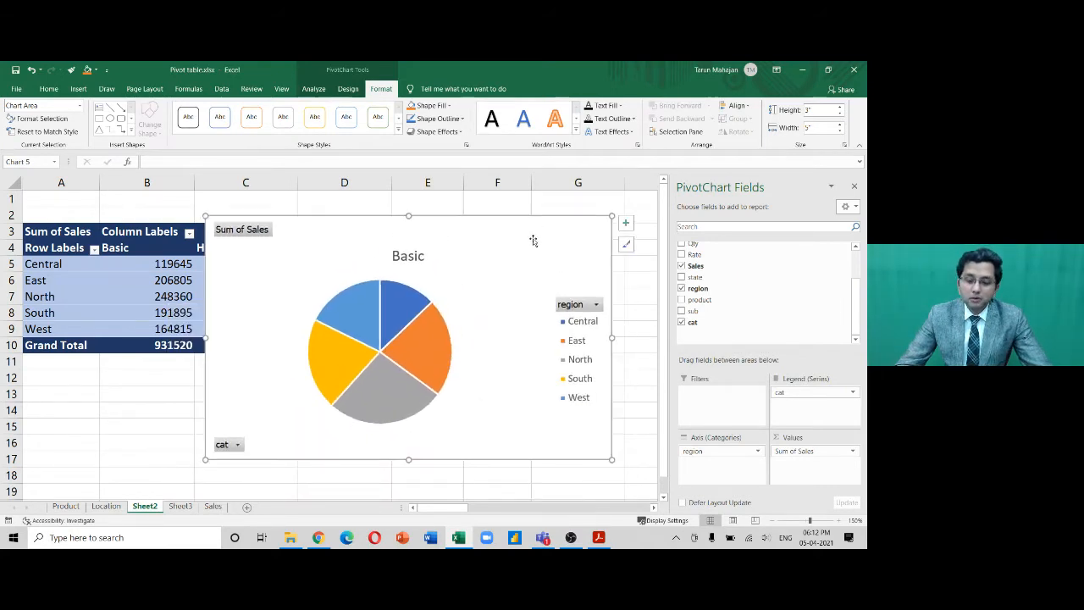
key(Delete)
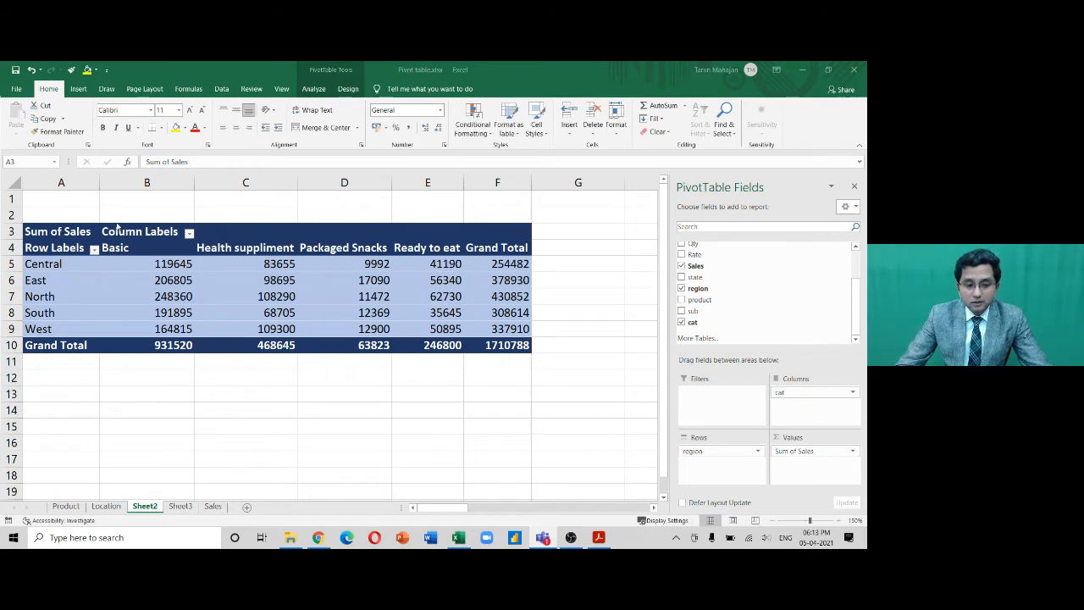
Move the pivot table range A3:F10 to start at cell C14
click(68, 232)
key(shift+Right)
key(shift+Right)
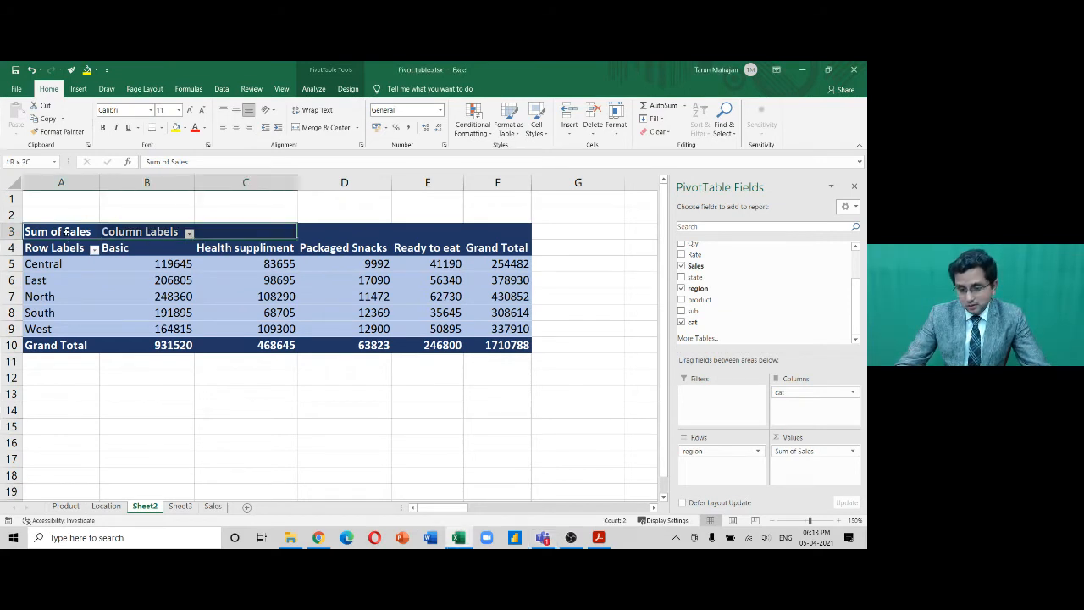
key(shift+Right)
key(shift+Right)
key(shift+Right)
key(shift+Down)
key(shift+Down)
key(shift+Down)
key(shift+Down)
key(shift+Down)
key(shift+Down)
key(shift+Down)
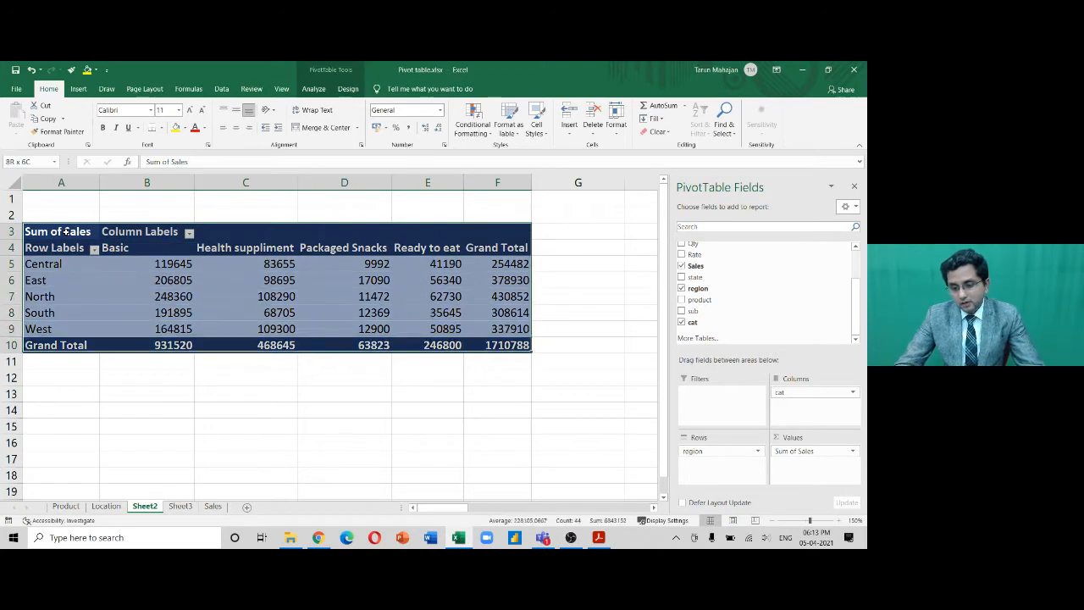
key(ctrl+c)
key(Down)
key(Down)
key(Down)
key(Down)
key(Down)
key(Down)
key(Down)
key(Down)
key(Down)
key(Down)
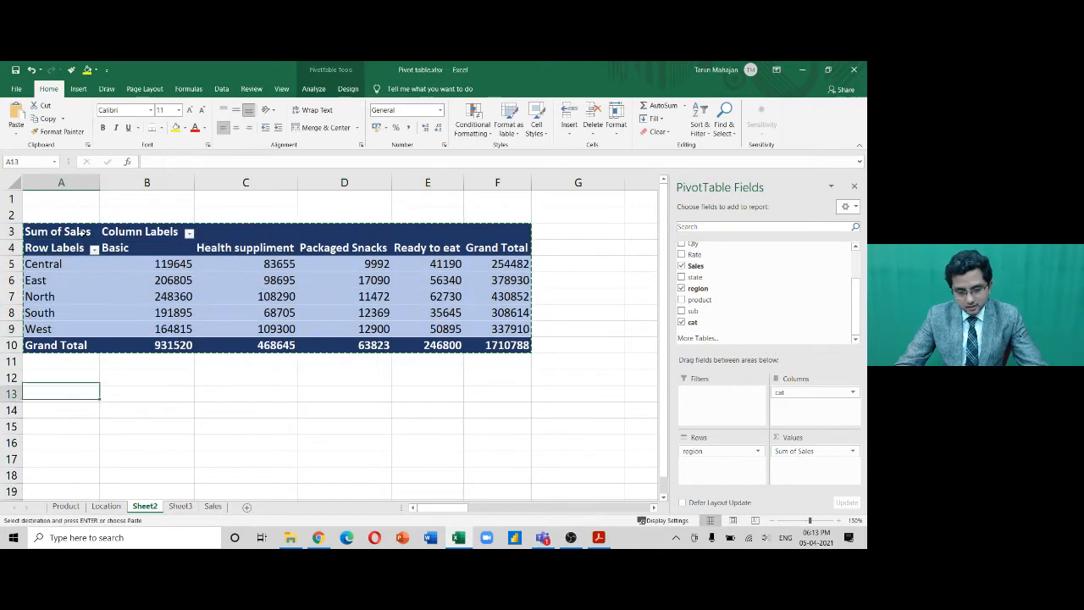
key(Right)
key(Right)
key(Down)
key(Down)
key(Up)
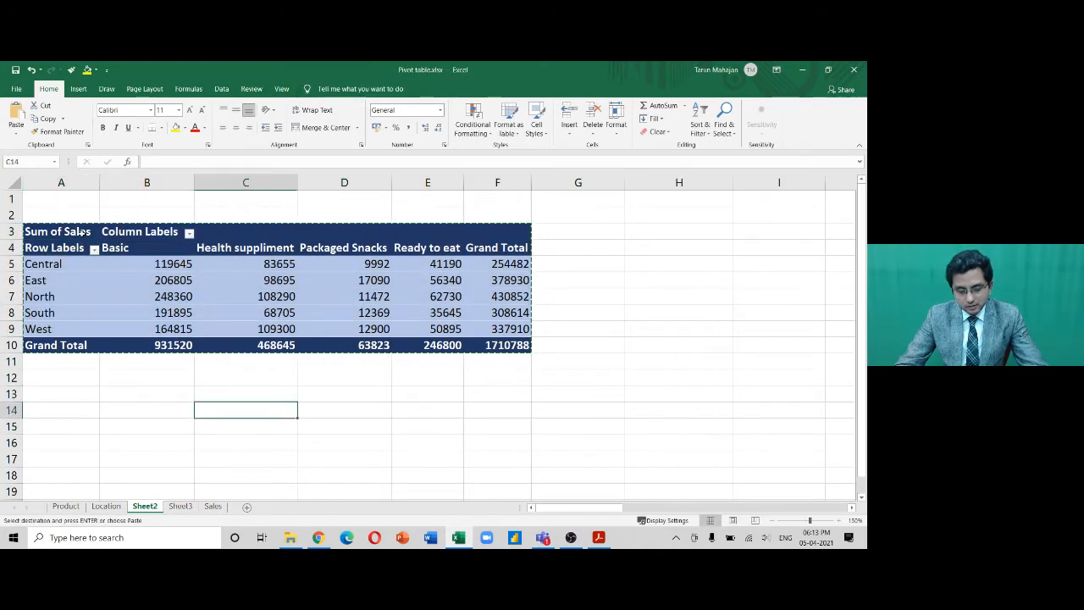
key(Return)
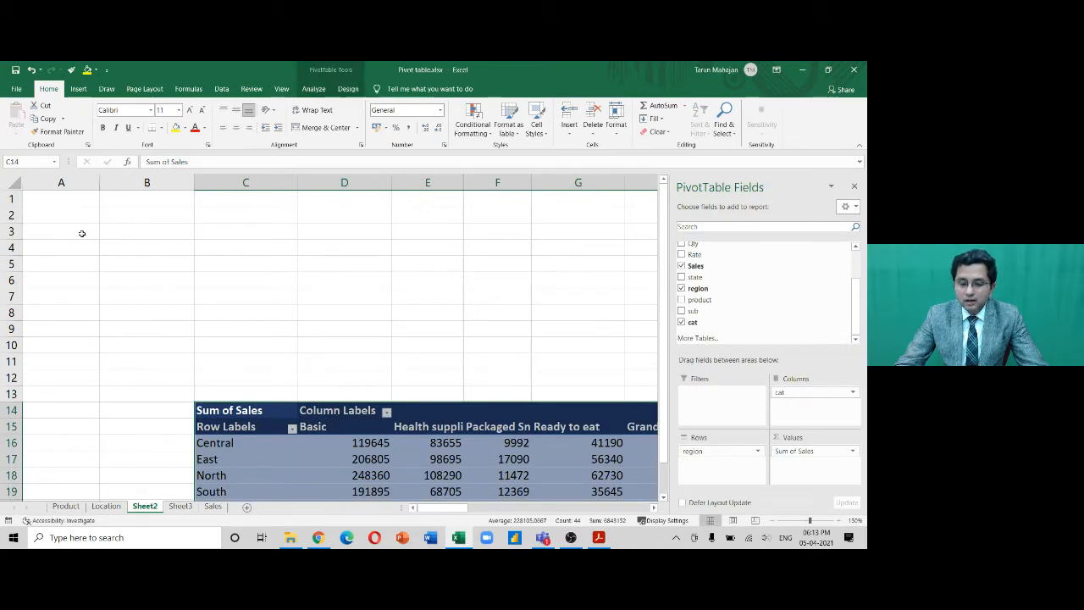
Undo the pivot table move and cancel the pending copy
key(ctrl+z)
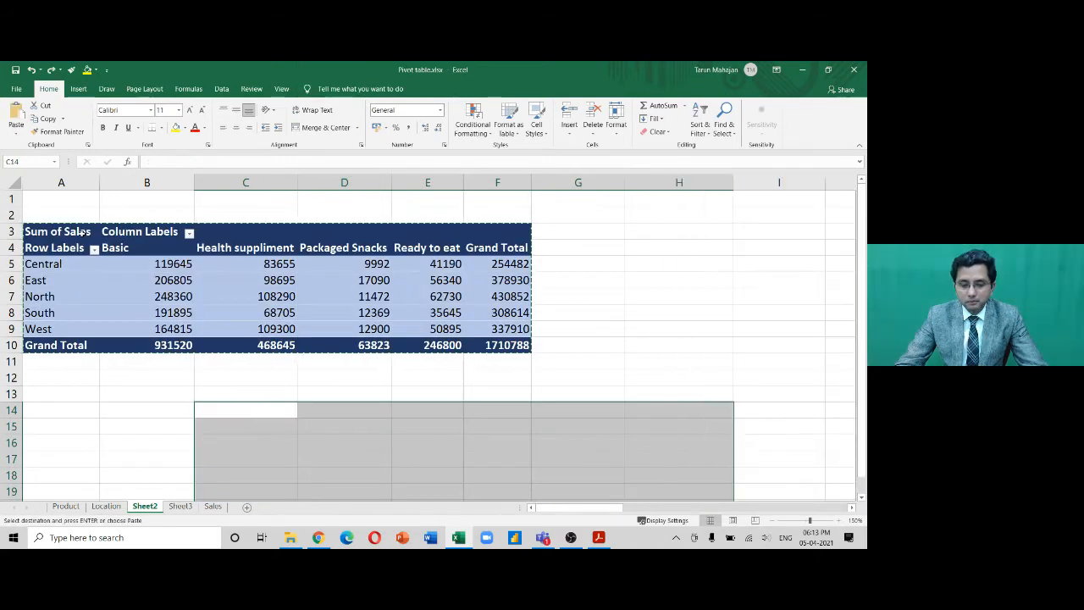
key(Escape)
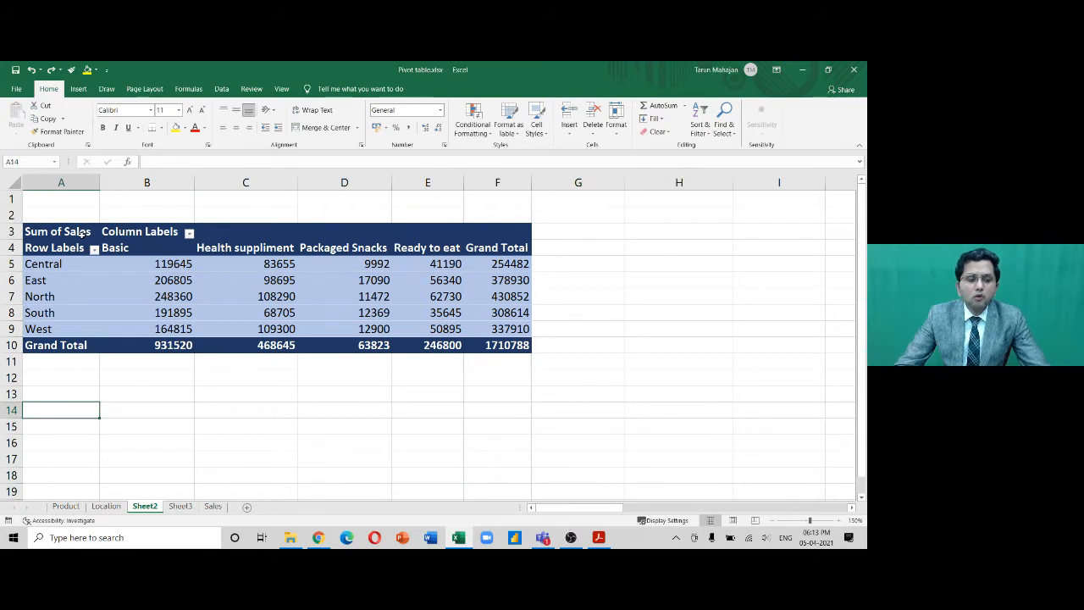
key(alt+Tab)
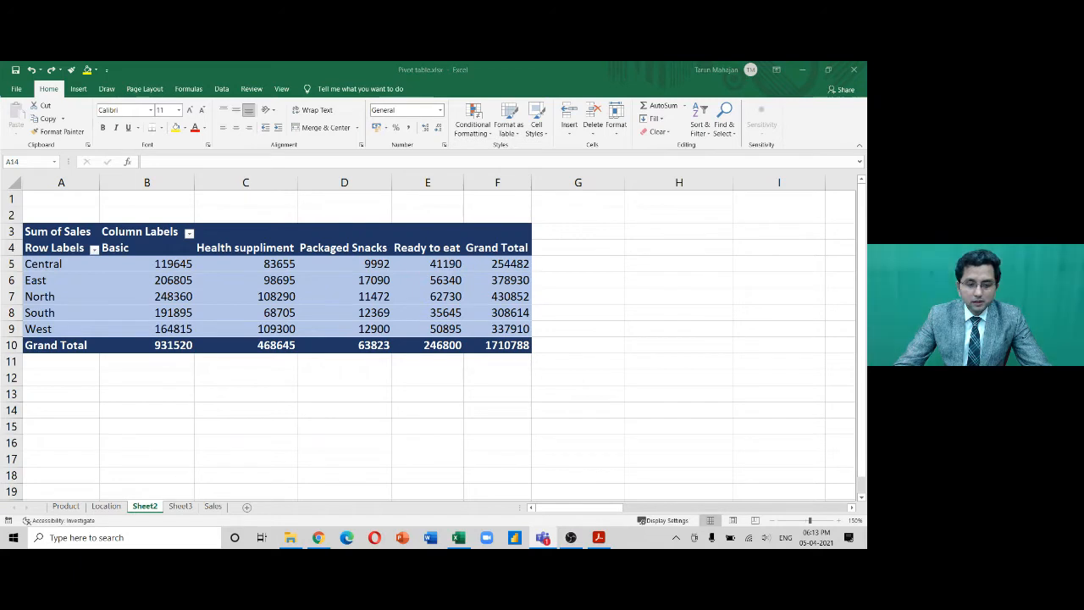
Insert a Trans_dt timeline for the pivot table and place it below the table
click(373, 296)
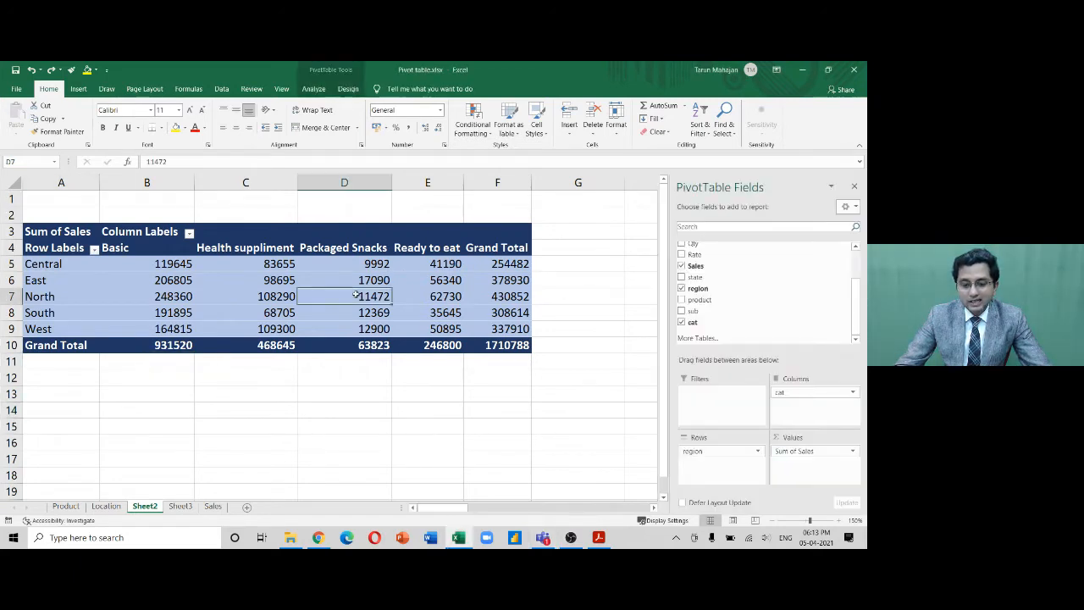
click(314, 91)
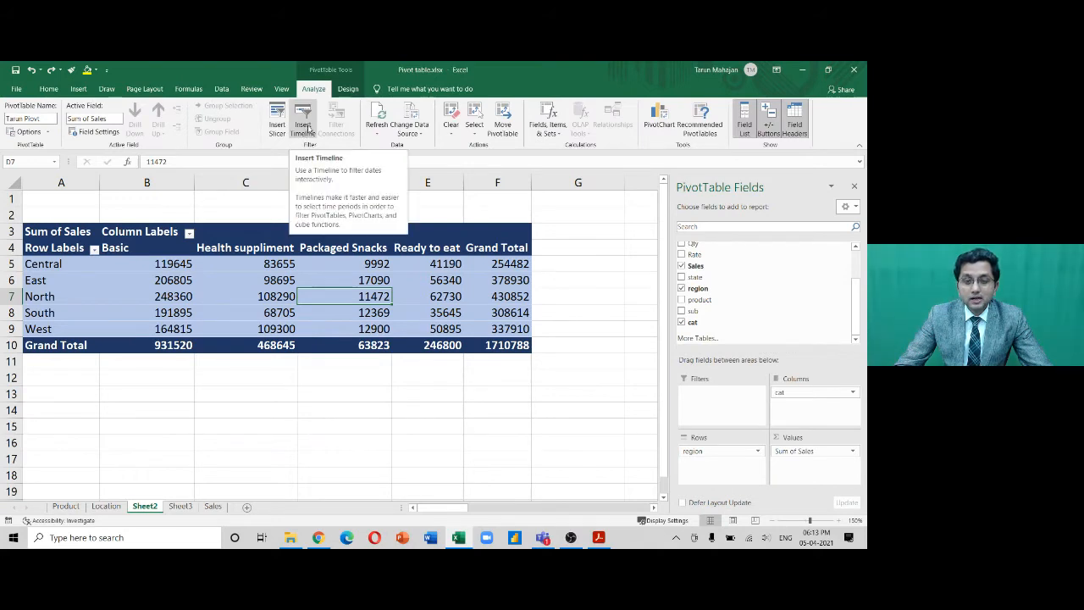
click(306, 127)
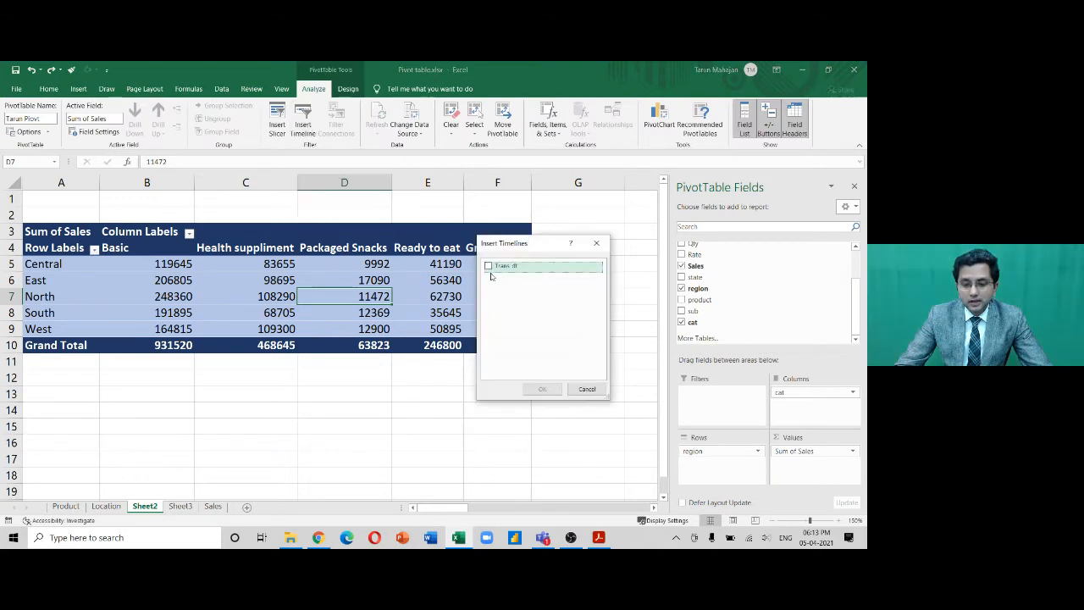
click(488, 266)
click(542, 389)
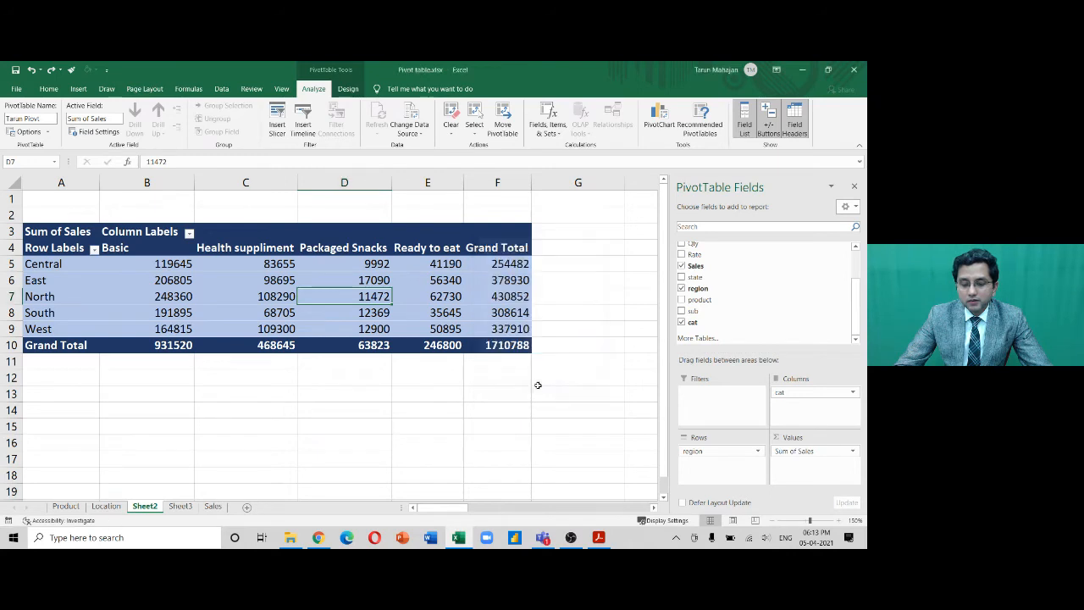
drag(407, 304, 372, 385)
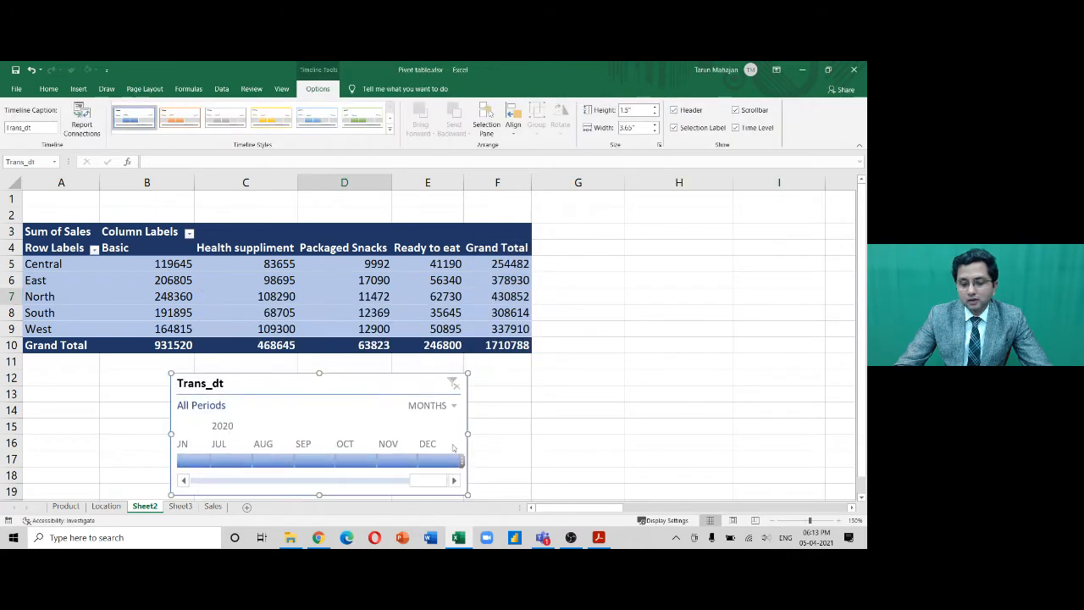
Set the timeline to years and filter the pivot to 2020
click(449, 407)
click(444, 422)
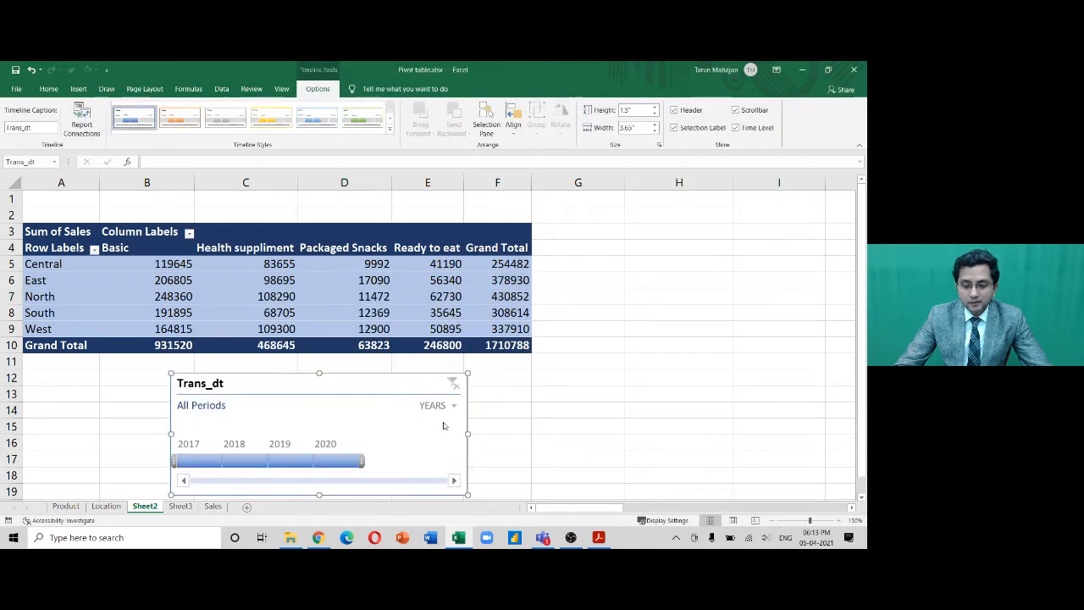
click(337, 462)
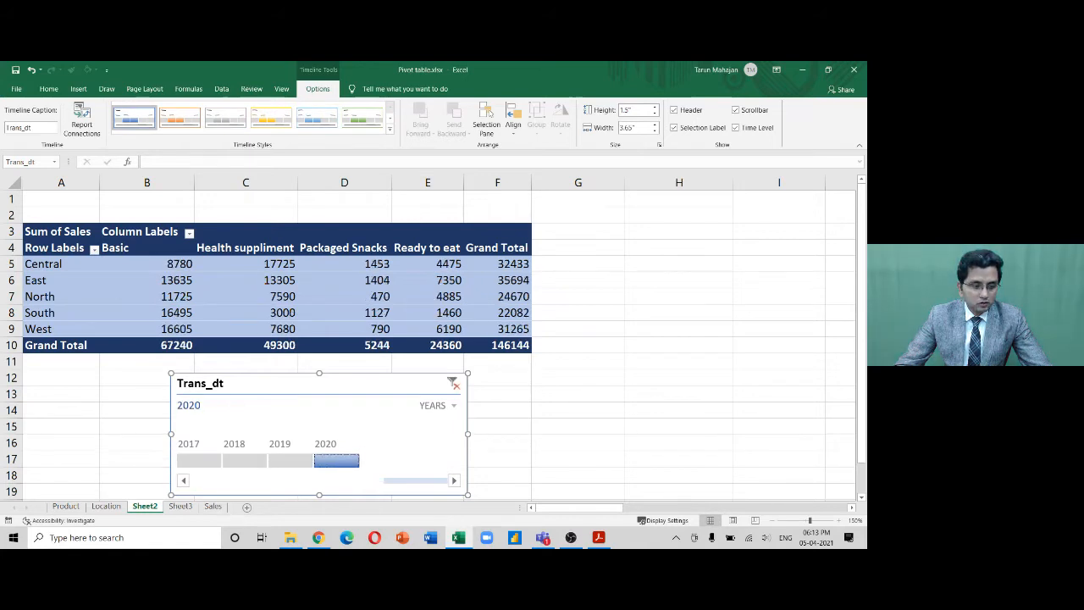
key(alt+Tab)
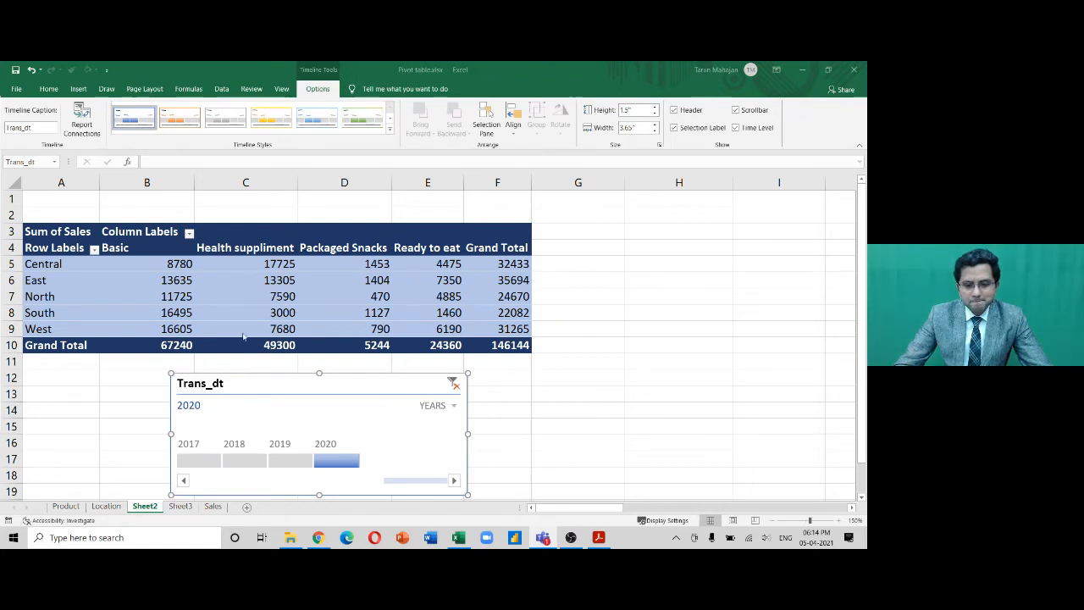
Reopen the timeline's time-level list twice, keeping it at YEARS
click(458, 282)
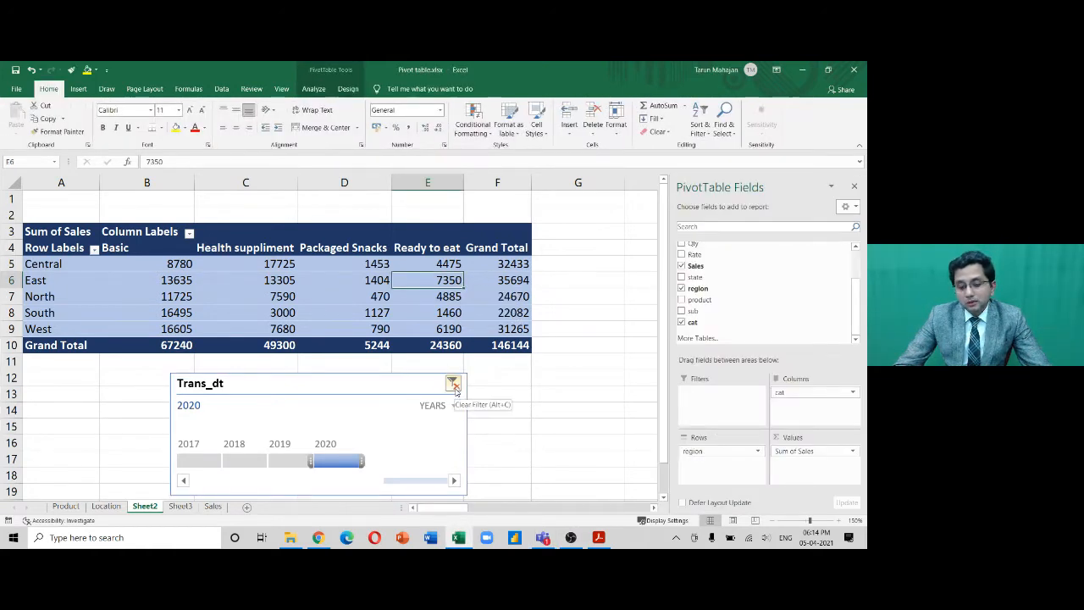
click(455, 407)
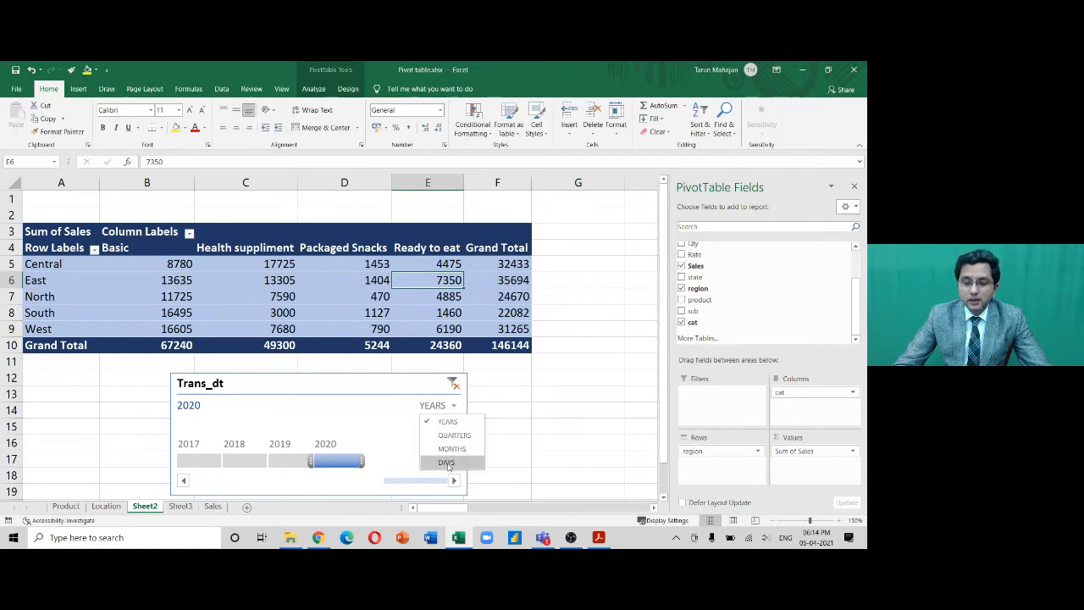
click(506, 398)
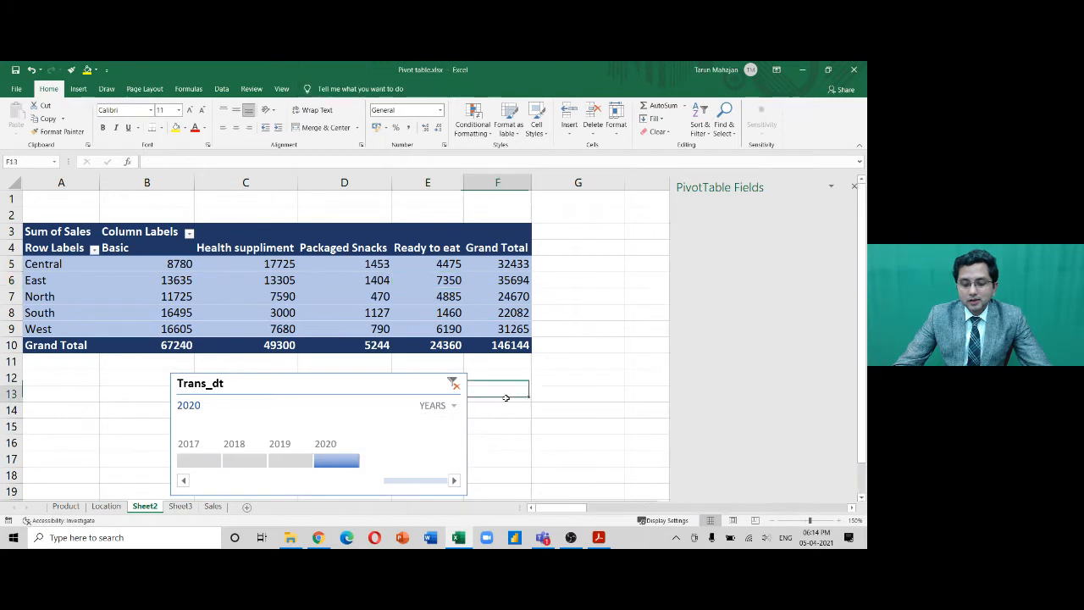
click(428, 414)
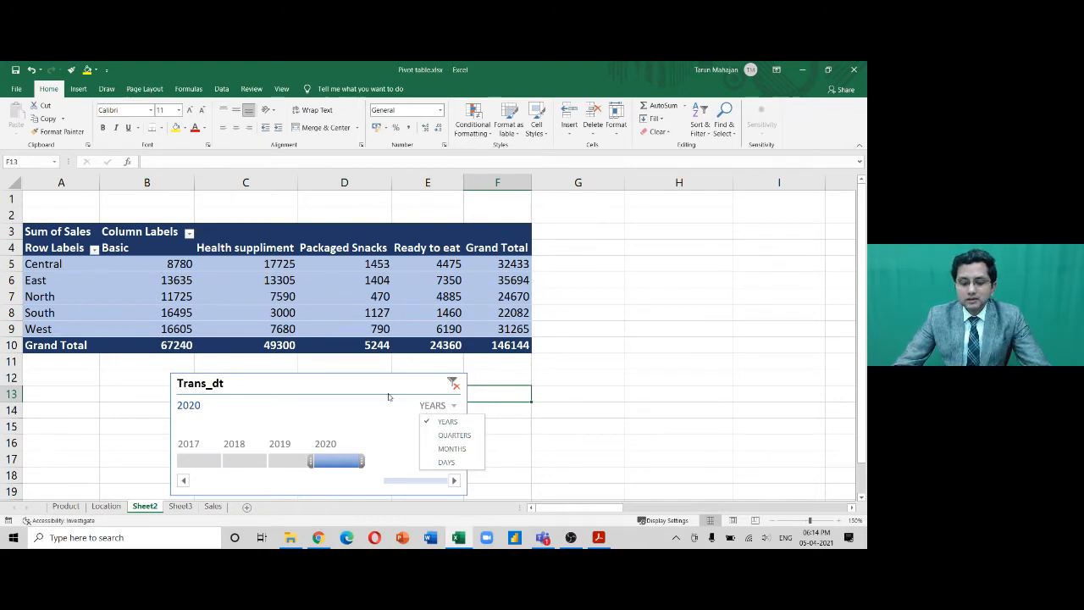
click(392, 405)
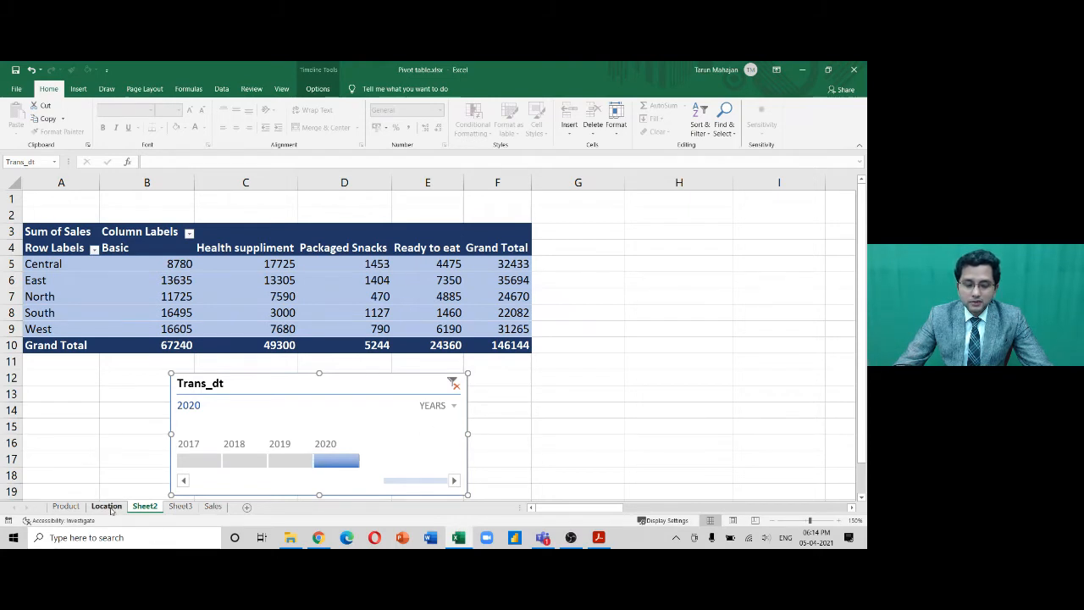
On the Sales sheet, insert two blank columns C:D after Trans_dt
click(212, 506)
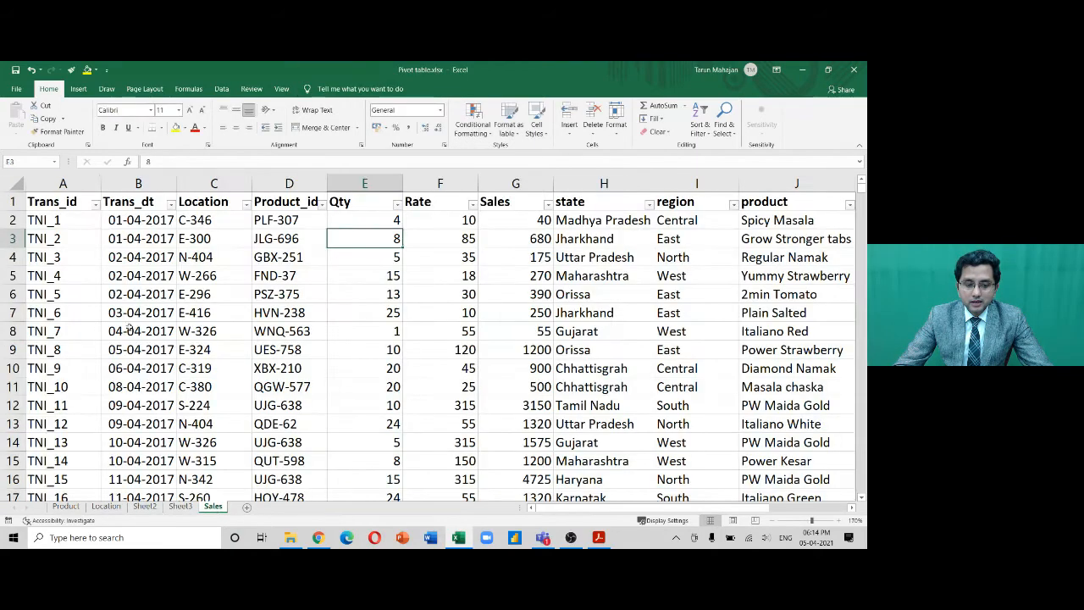
click(137, 221)
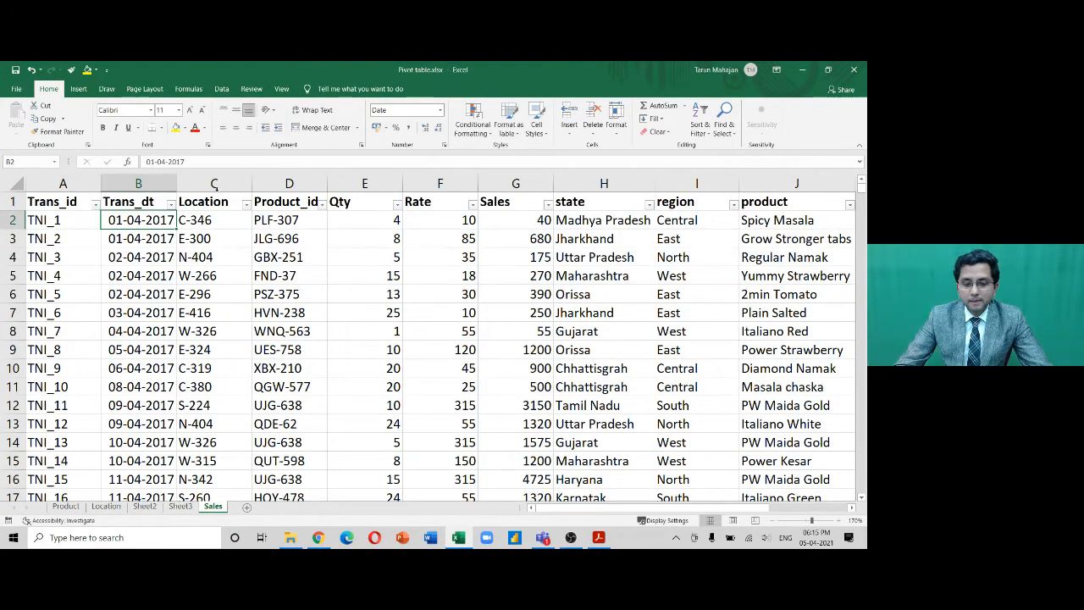
click(214, 183)
drag(251, 183, 326, 183)
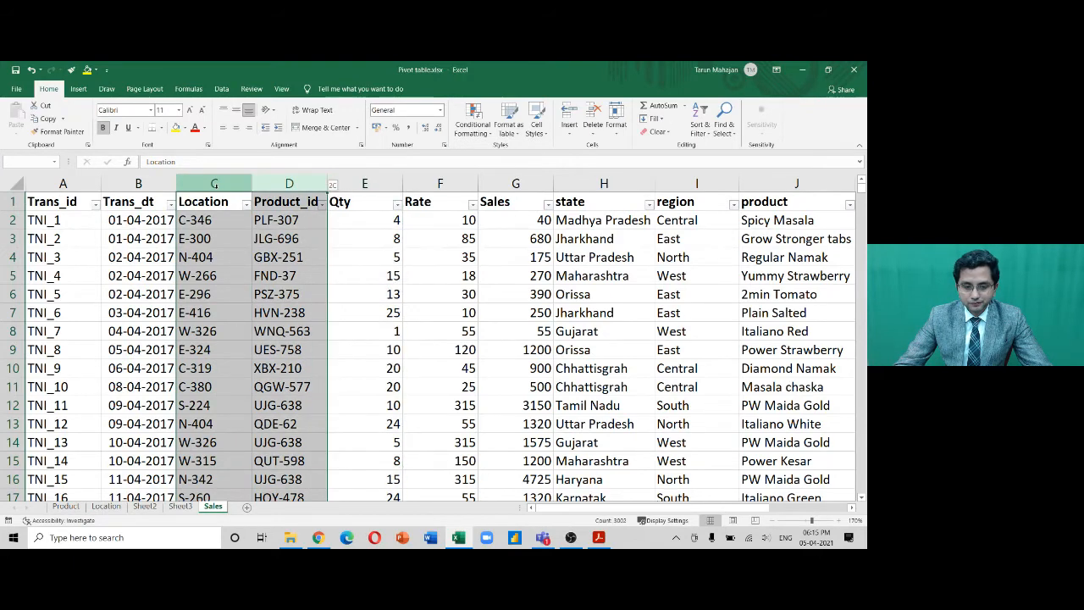
key(ctrl+shift+equal)
key(Down)
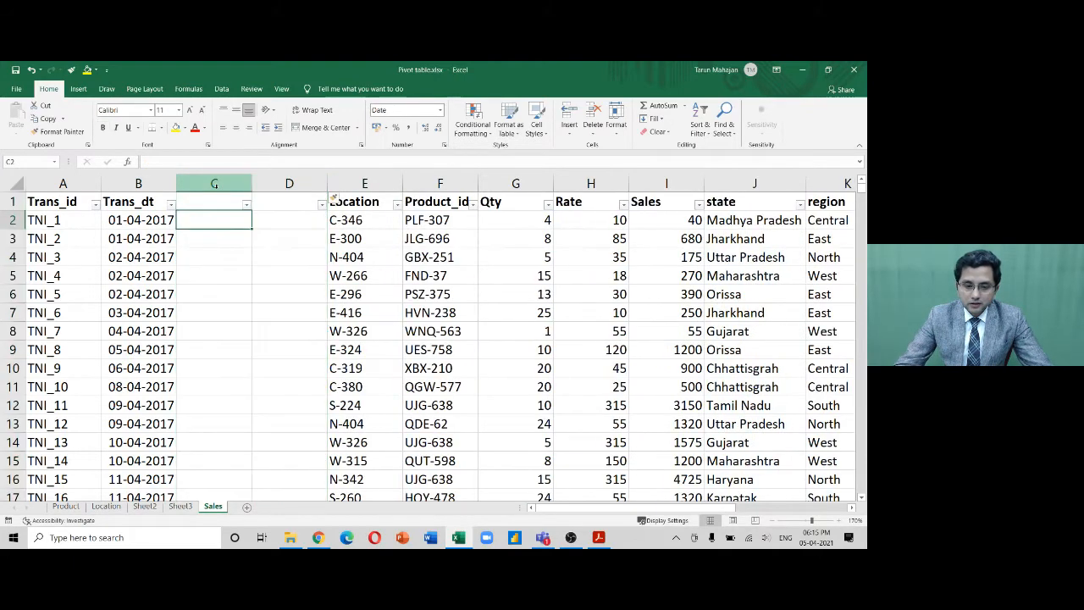
Enter a =MONTH(B2) formula in C2
text(=)
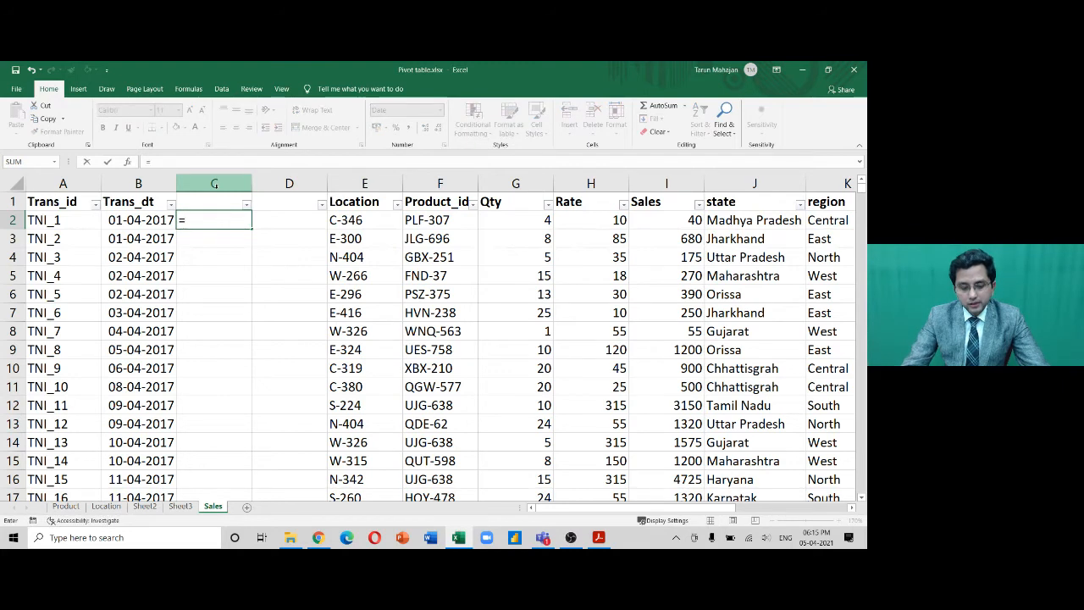
text(month)
key(Tab)
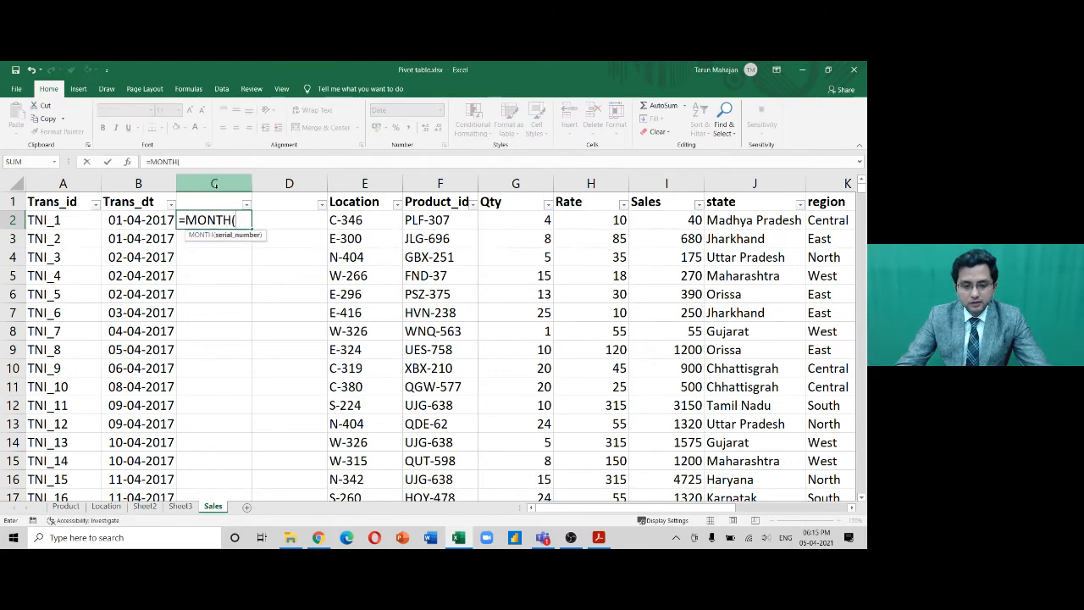
key(Left)
text(_)
key(BackSpace)
key(Return)
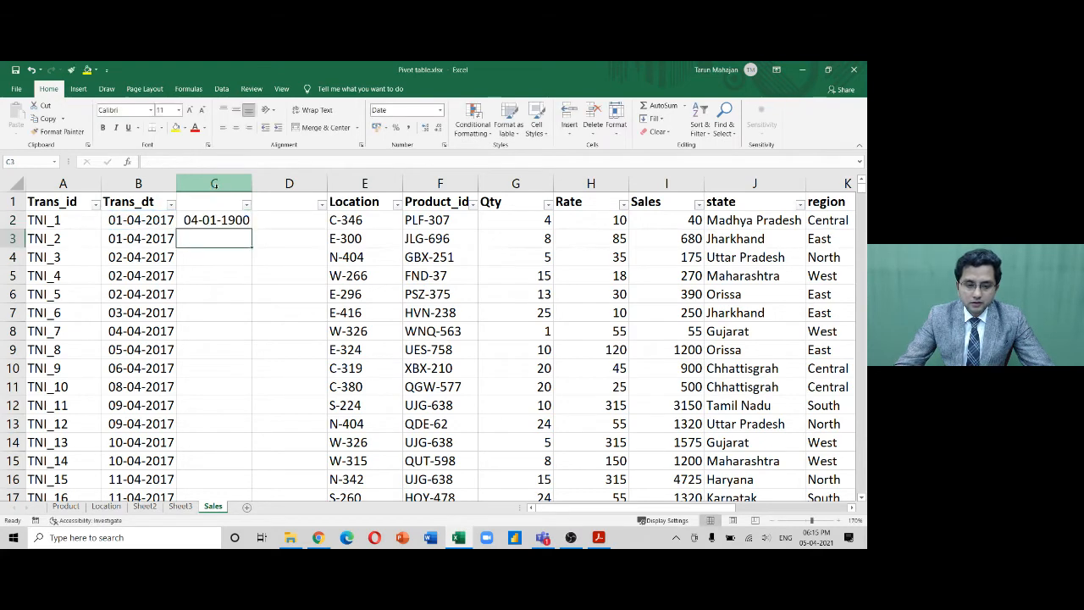
key(Up)
text(=month)
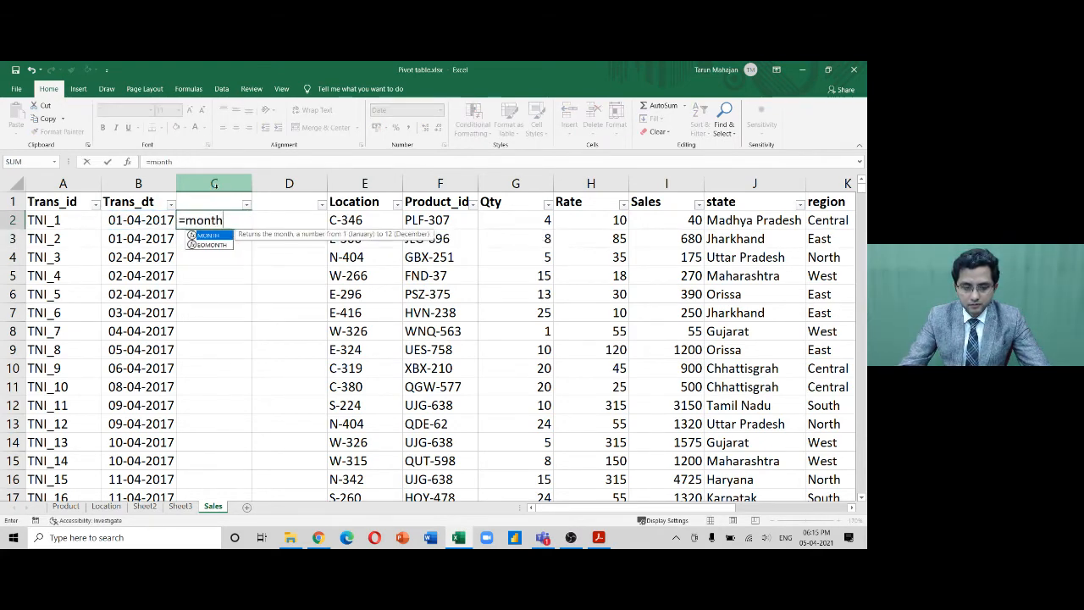
text(()
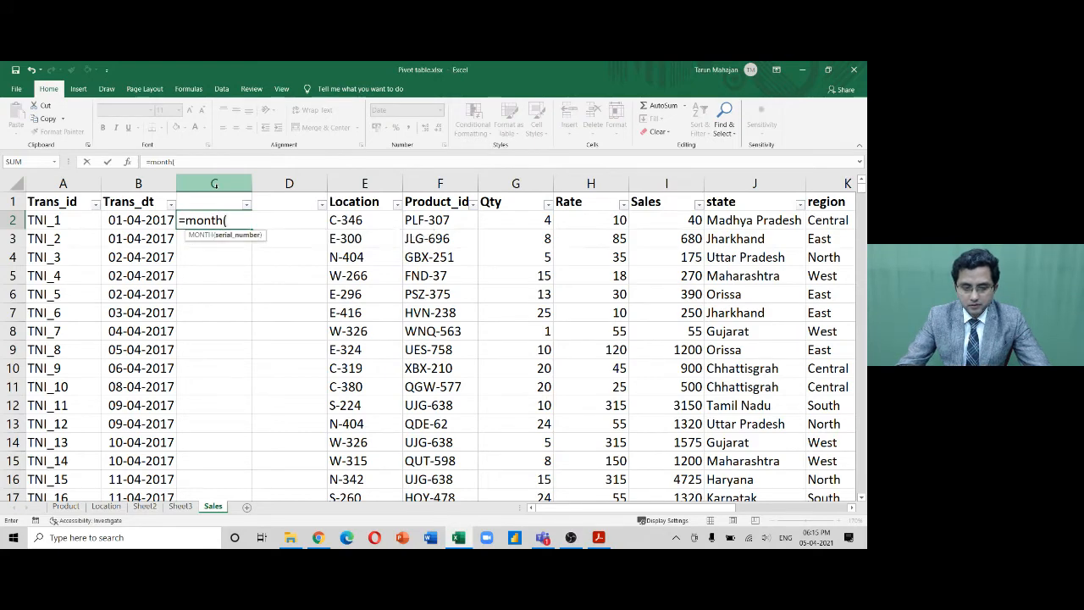
key(Down)
key(Left)
key(Up)
text())
key(ctrl+Return)
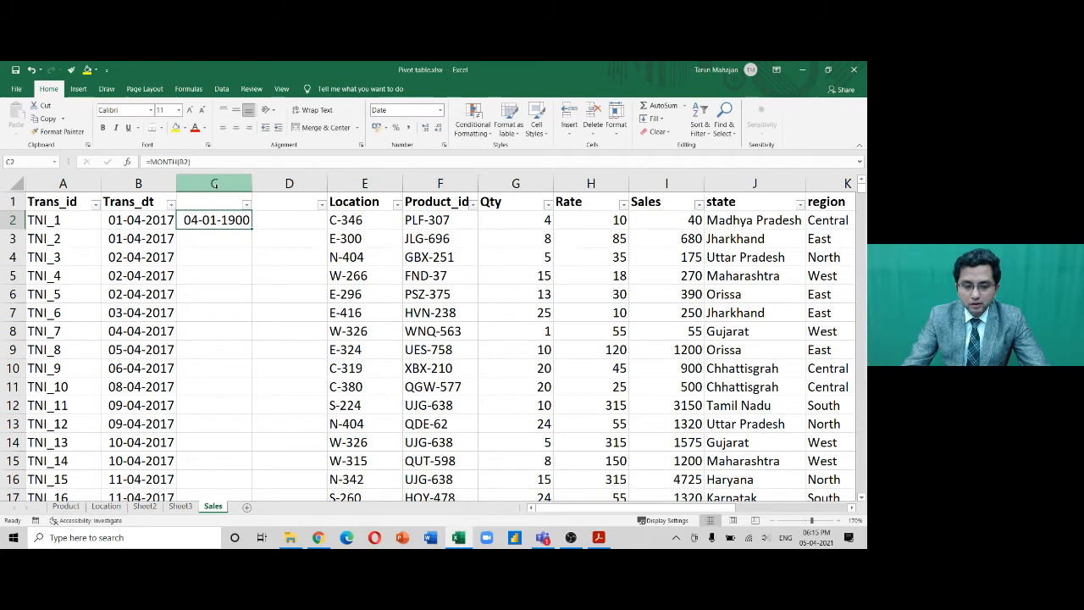
Replace it with =YEAR(B2) in C2
text(=year)
key(Tab)
key(Left)
text())
key(Return)
key(Up)
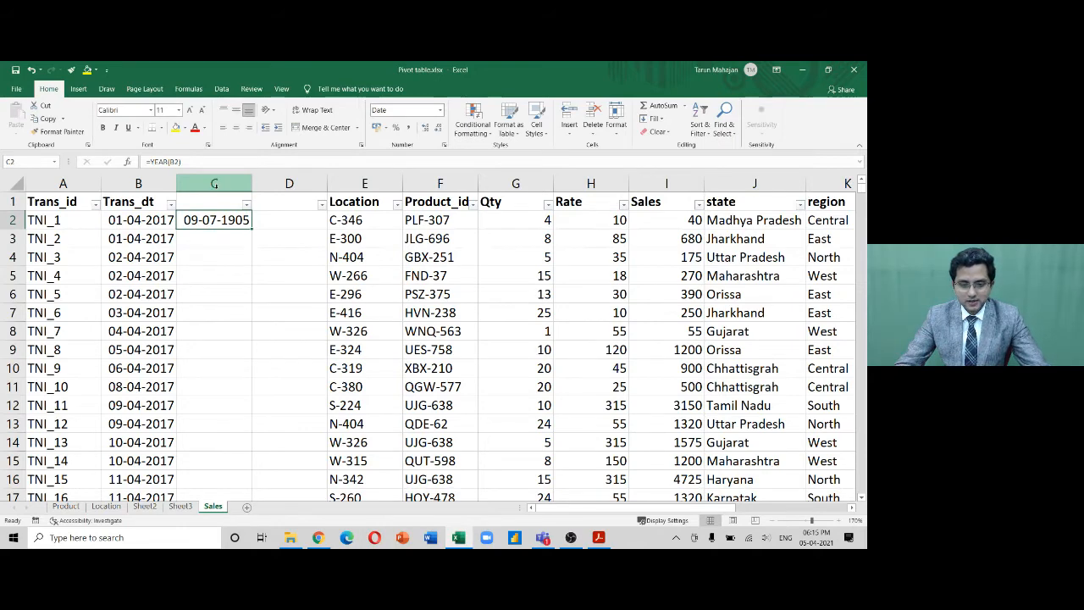
Format C2 as Number with 0 decimal places
key(ctrl+1)
click(423, 218)
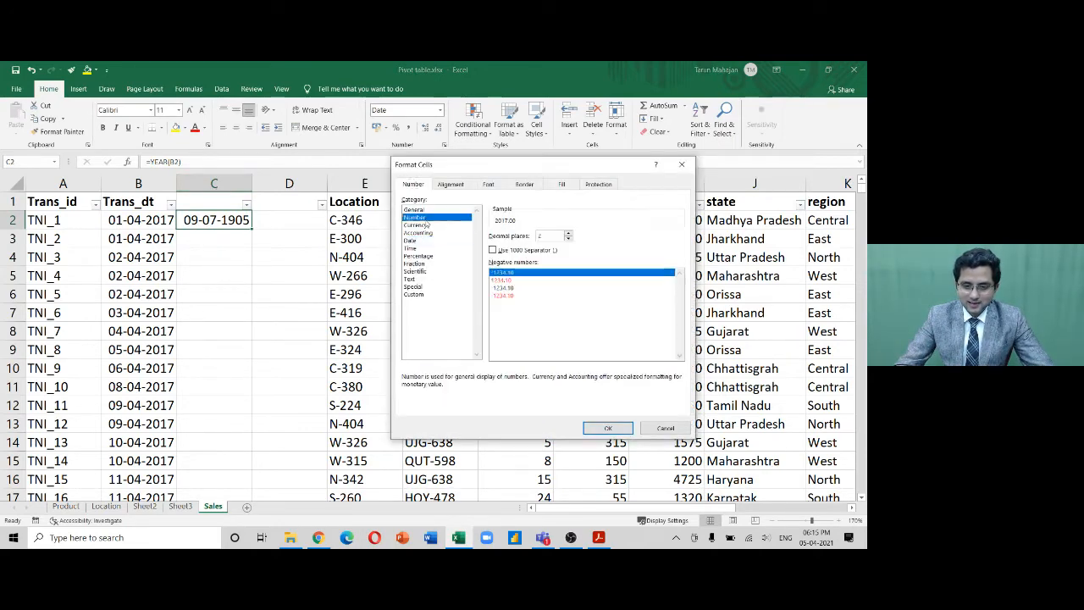
click(568, 240)
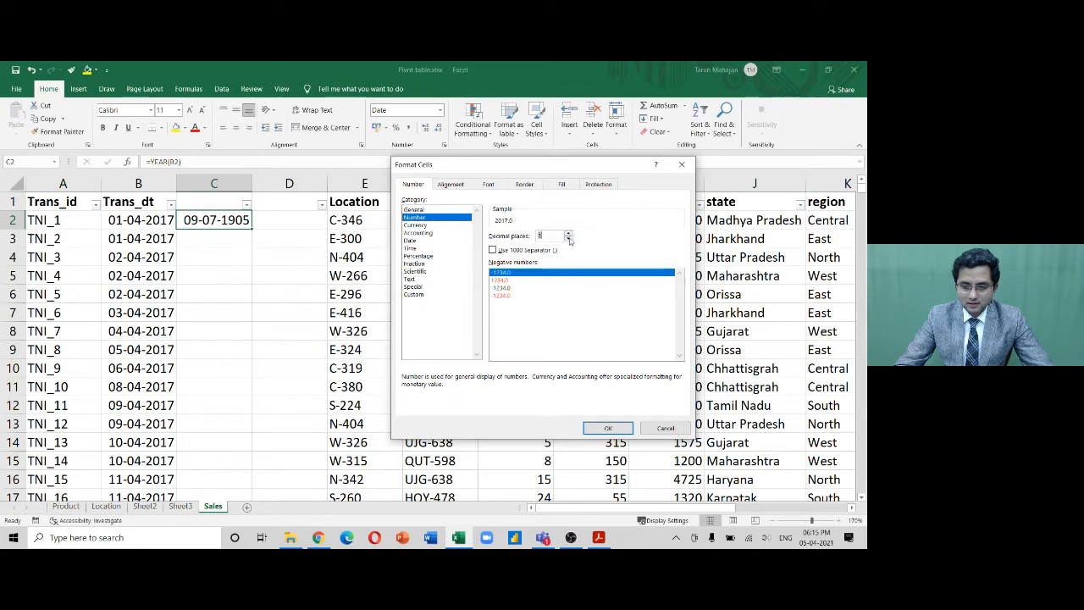
click(607, 427)
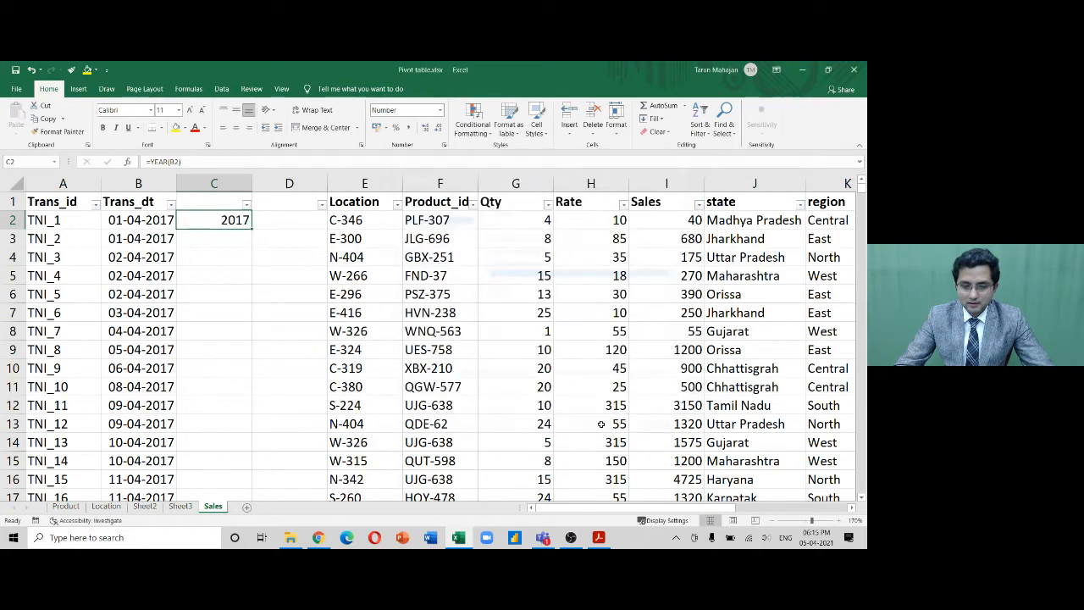
Fill the year formula down column C and add 'Year' and 'Month' headings in C1 and D1
double_click(252, 228)
click(285, 220)
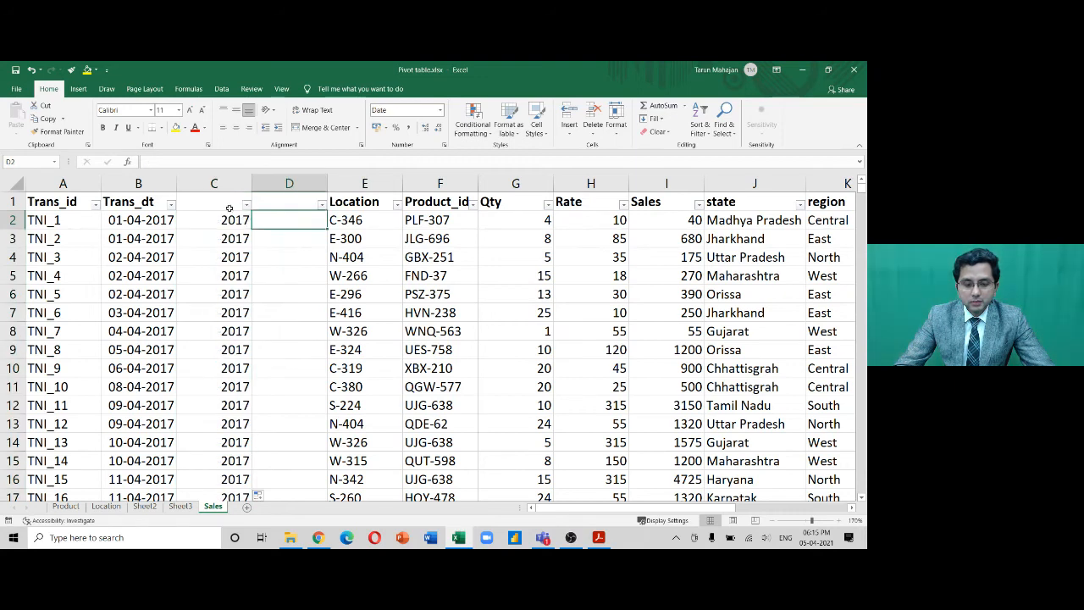
click(227, 205)
text(Year)
key(Return)
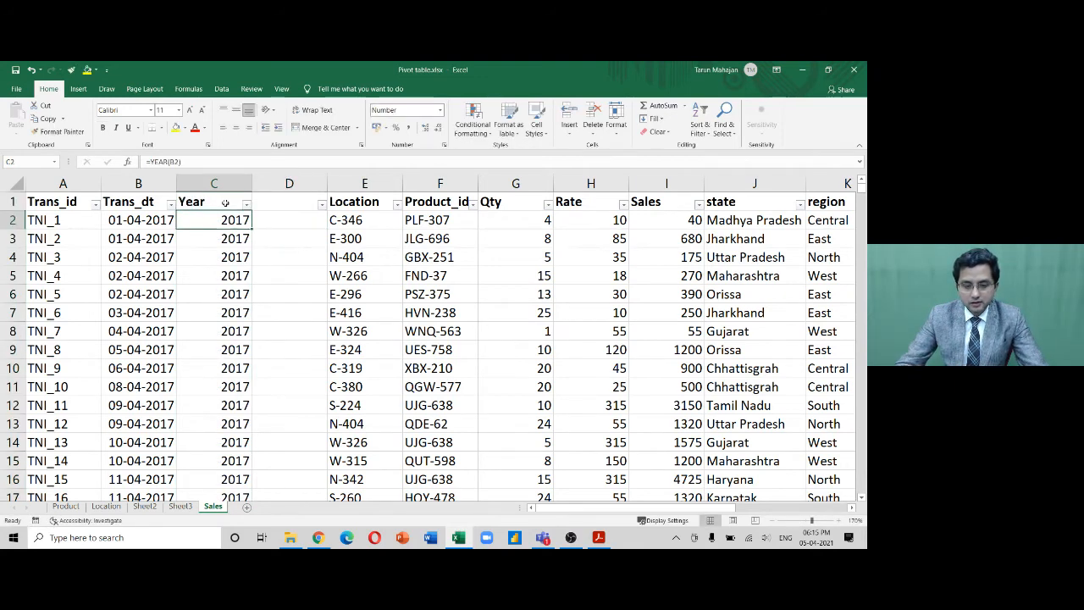
key(Up)
key(Right)
text(Month)
key(Return)
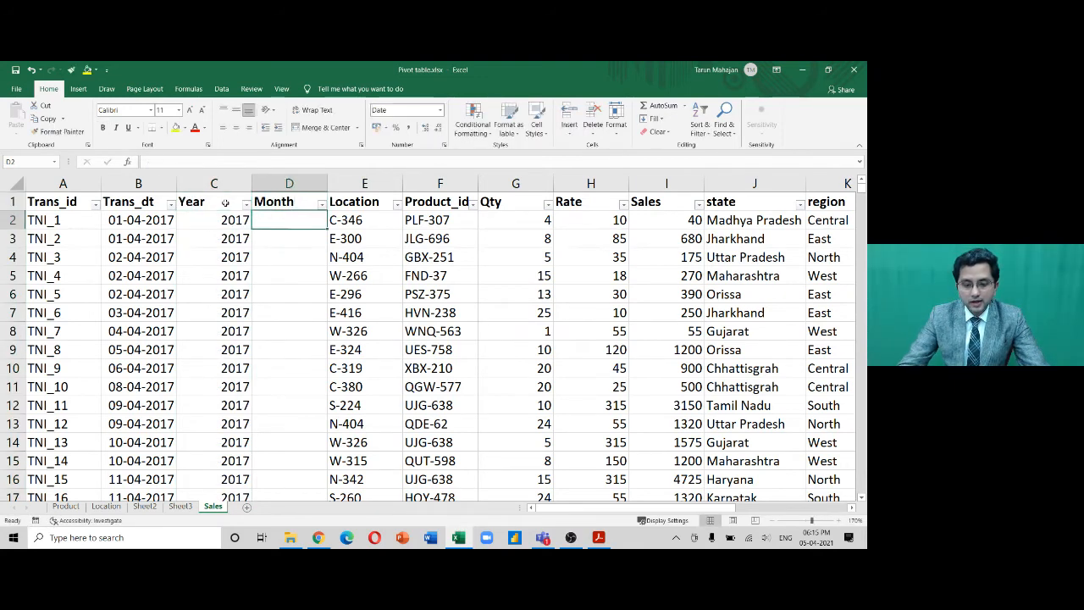
Enter =MONTH(B2) in cell D2
text(=month)
key(Tab)
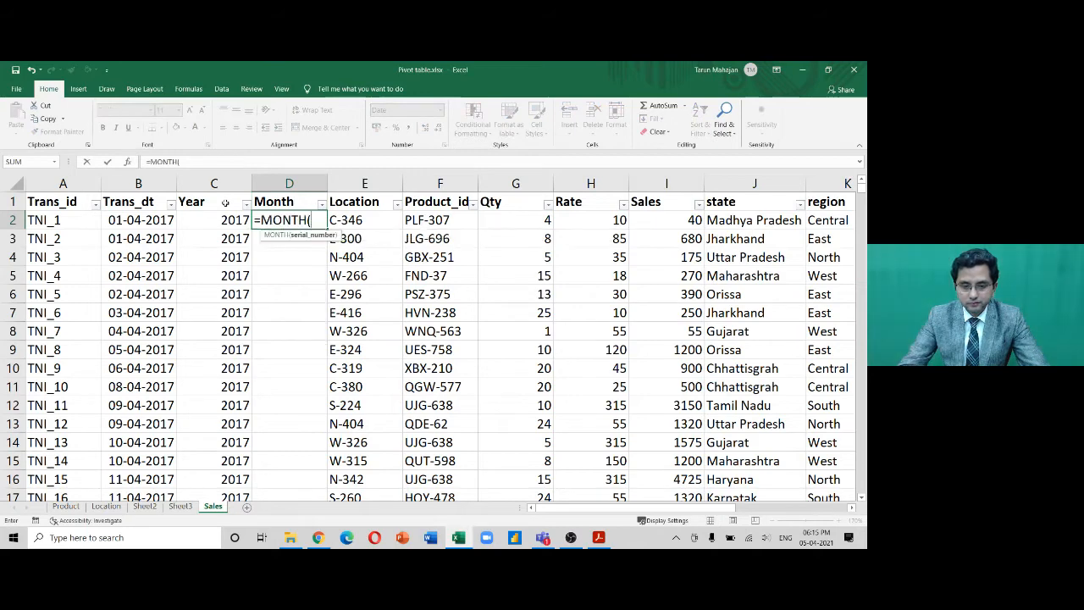
click(155, 220)
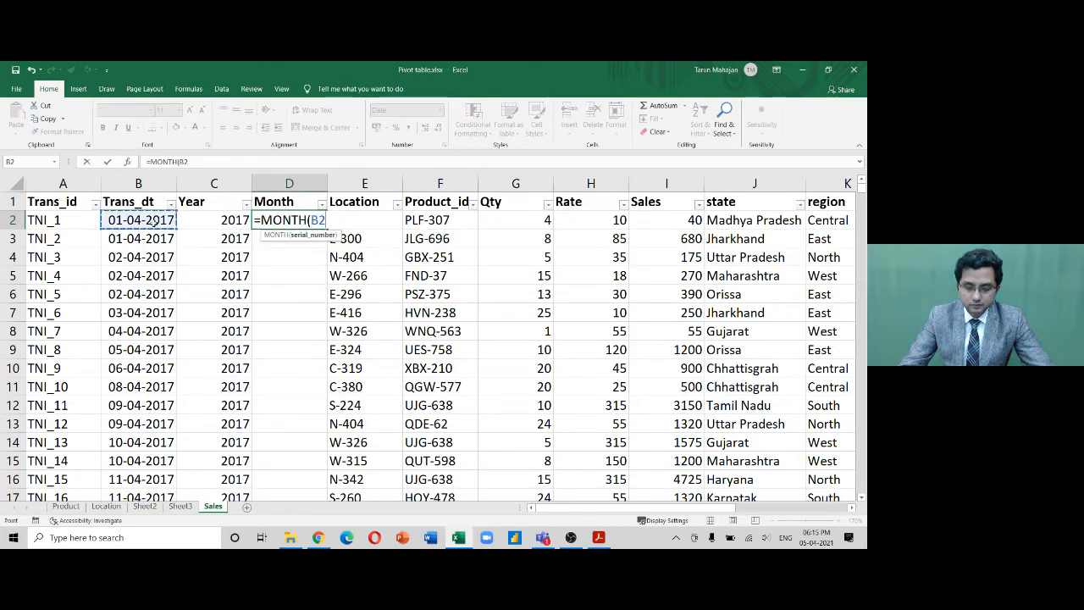
key(Return)
key(Up)
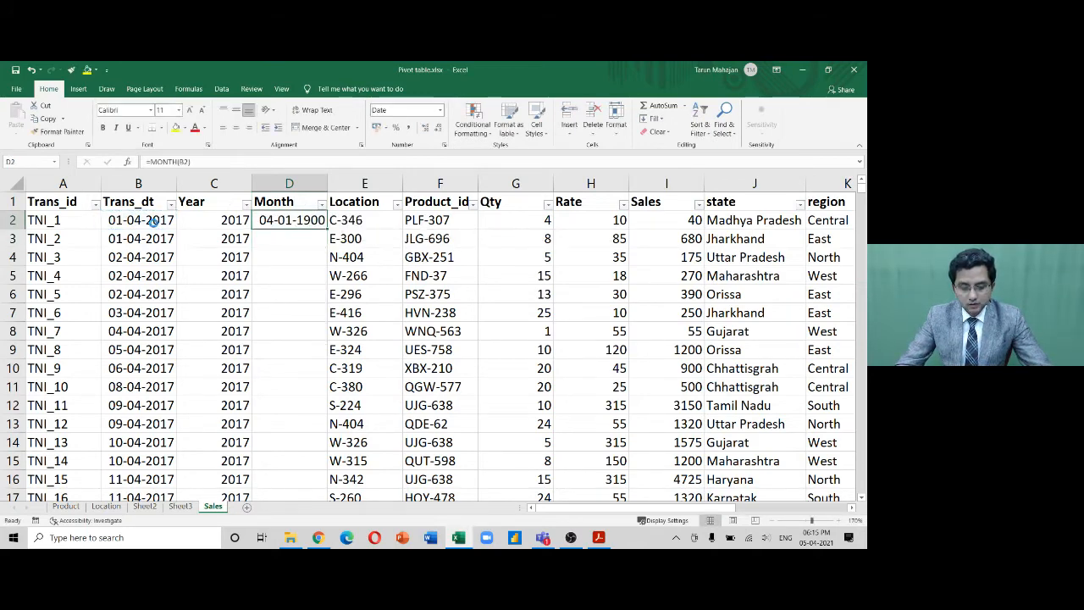
Format D2 as Number with 0 decimal places so it shows 4
key(ctrl+1)
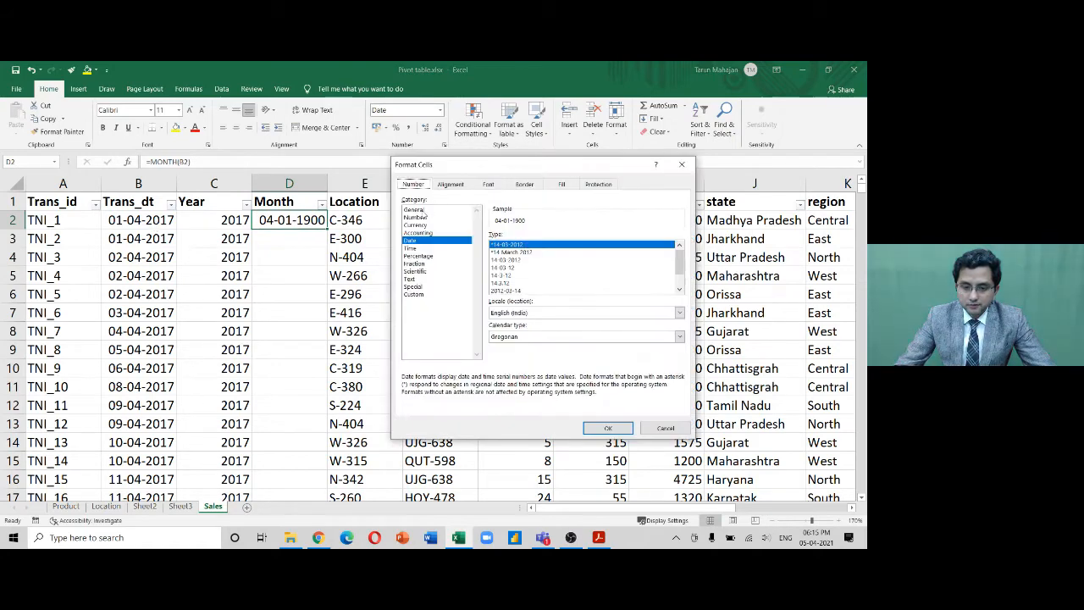
click(423, 210)
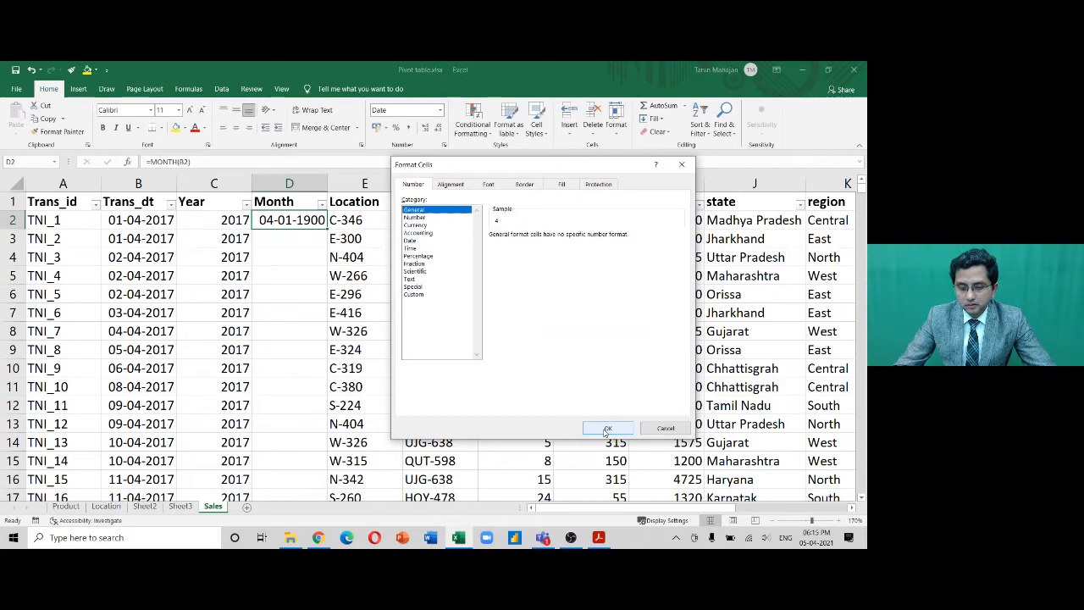
click(427, 216)
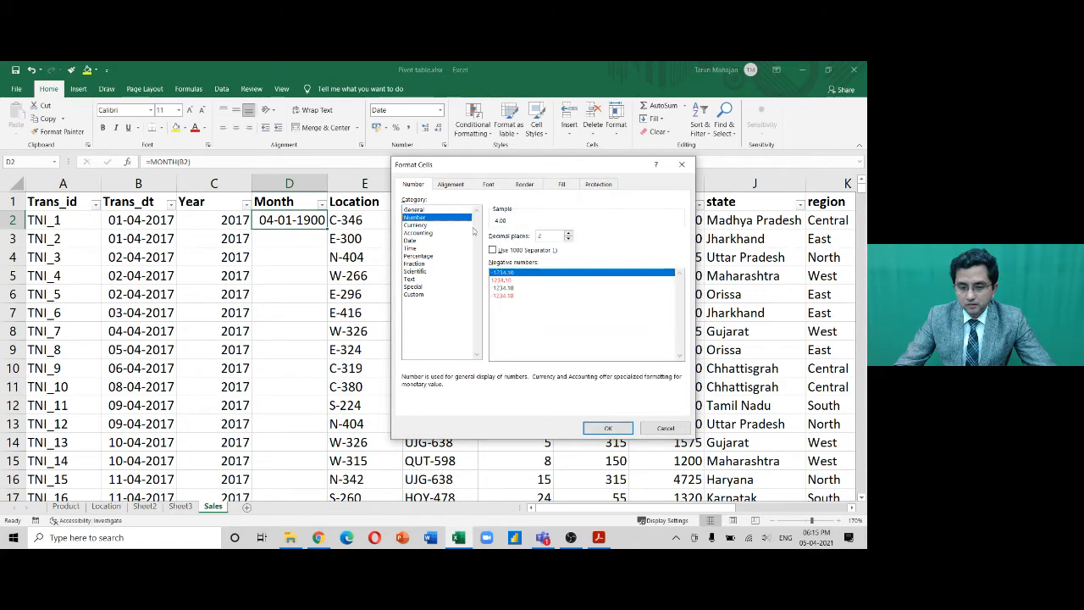
click(569, 239)
click(569, 239)
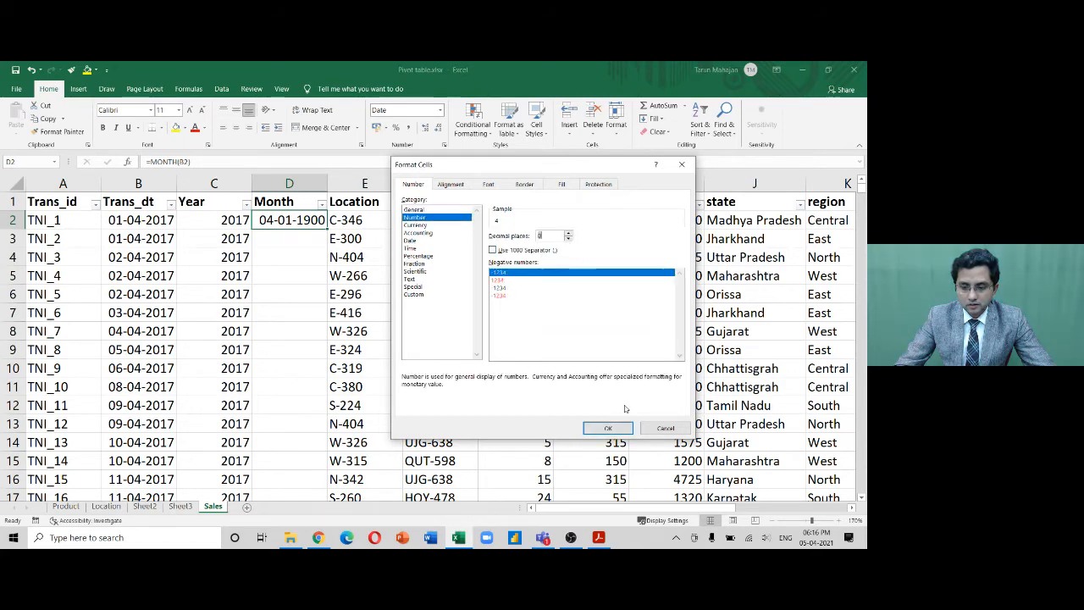
click(608, 428)
key(Left)
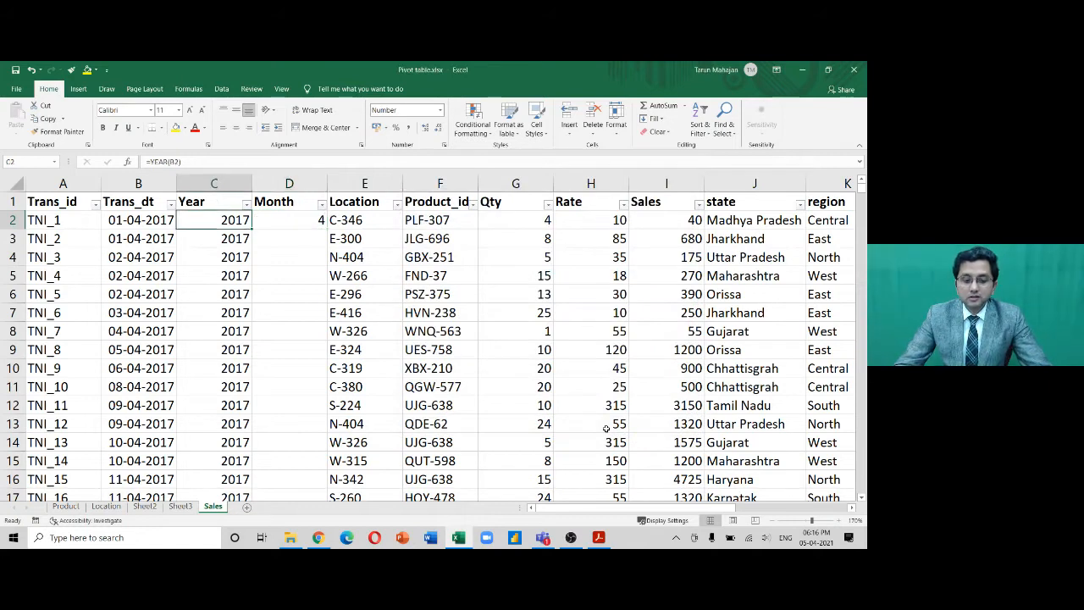
Fill the MONTH formula down column D, undoing an accidental column insert
key(Right)
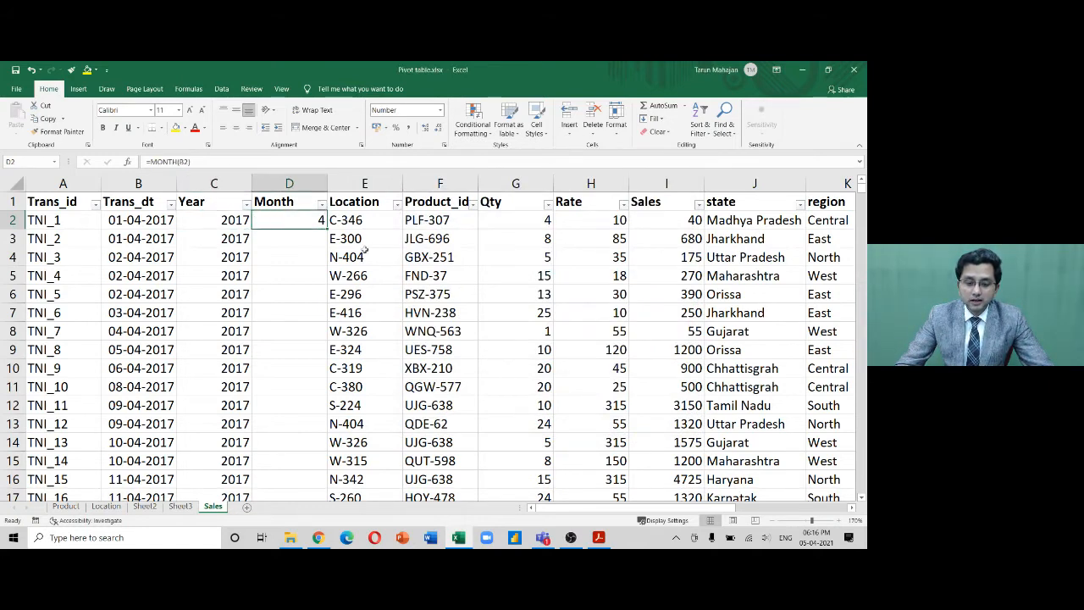
double_click(326, 228)
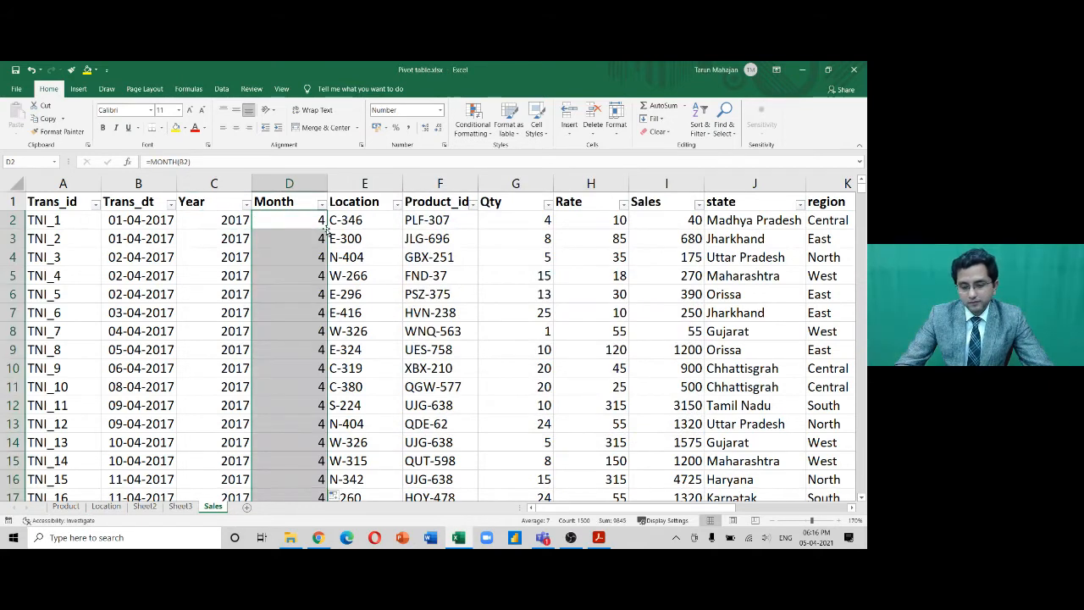
click(305, 182)
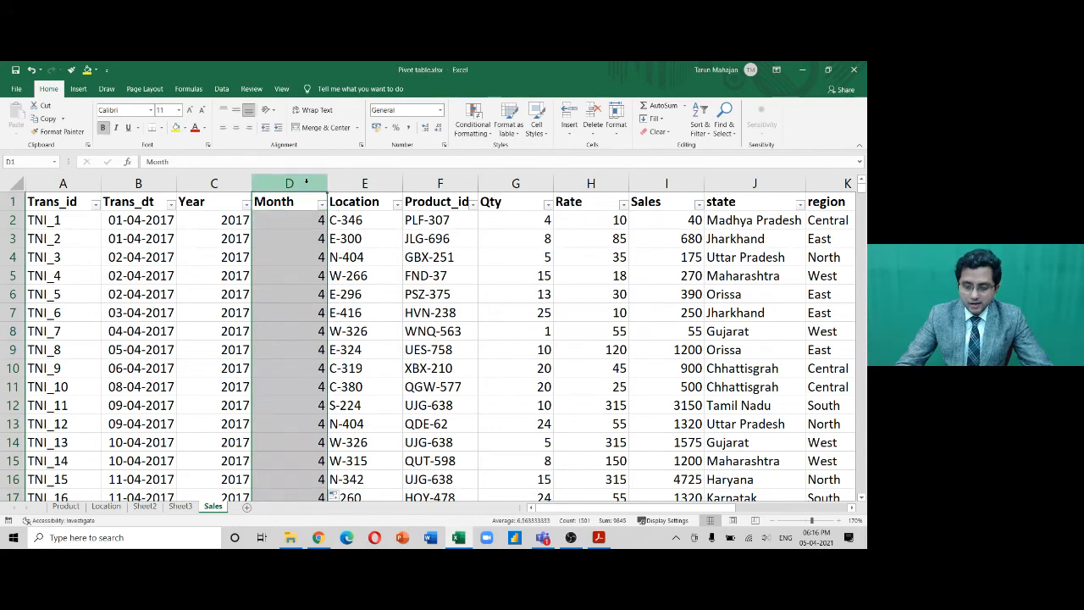
key(ctrl+shift+plus)
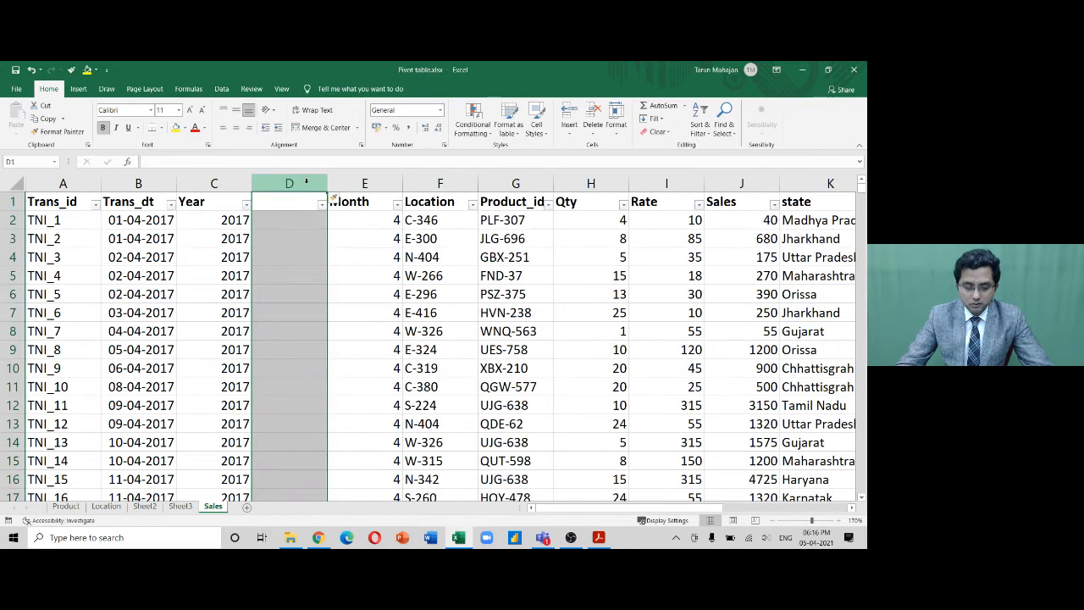
key(ctrl+z)
Review the new Year and Month cells, then go to Sheet2's pivot table
key(Left)
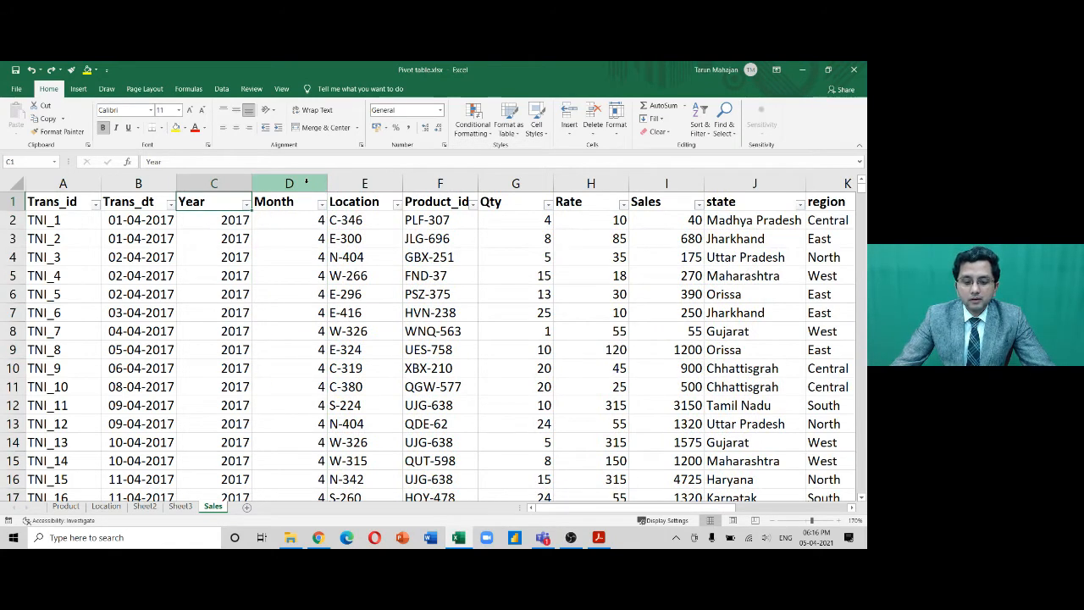
key(Down)
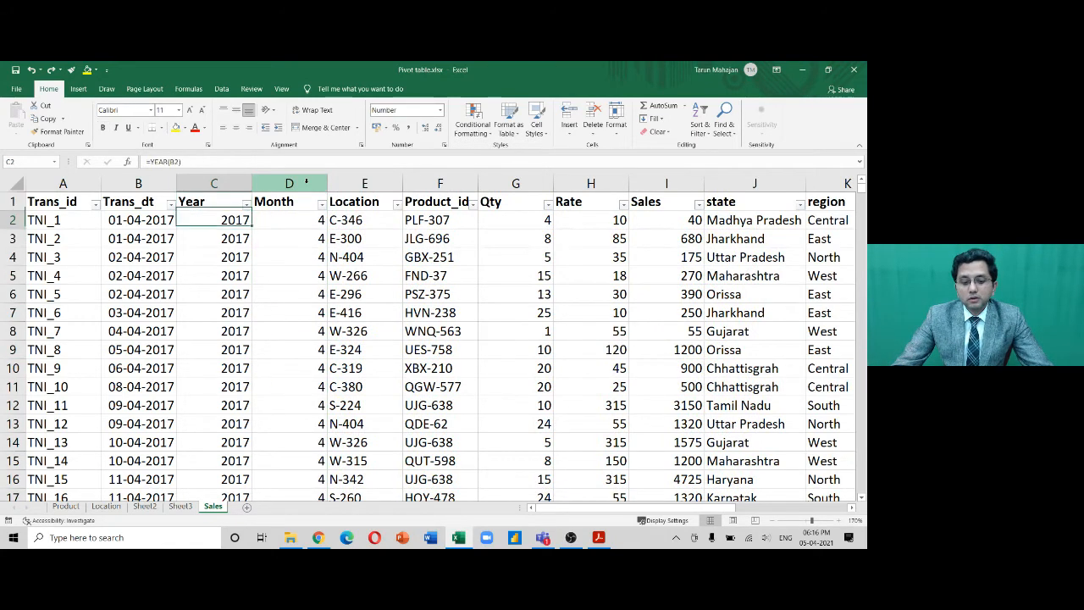
key(shift+Right)
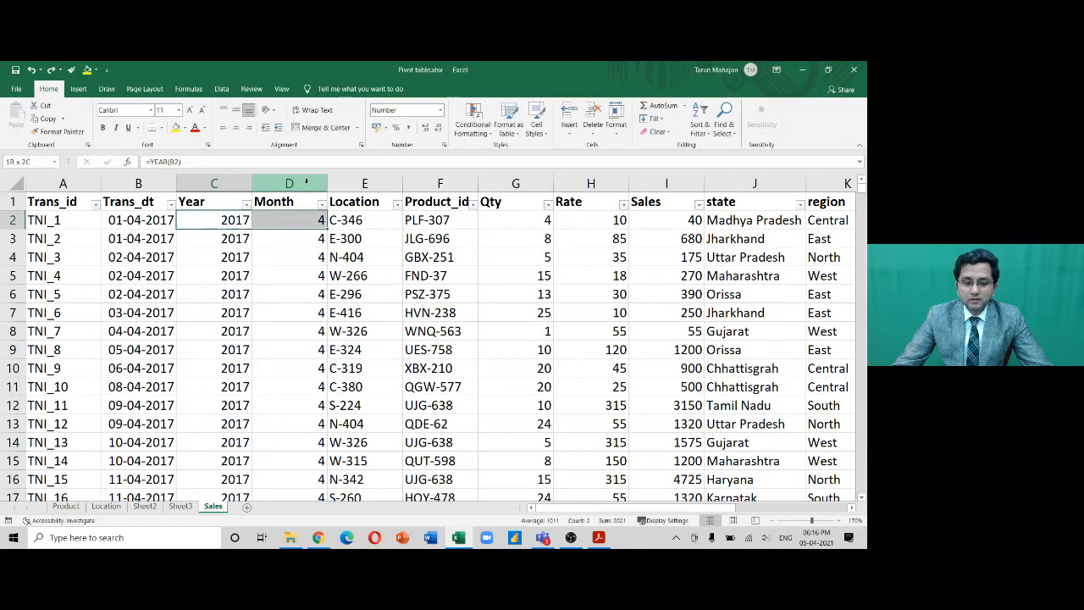
key(shift+Down)
key(Up)
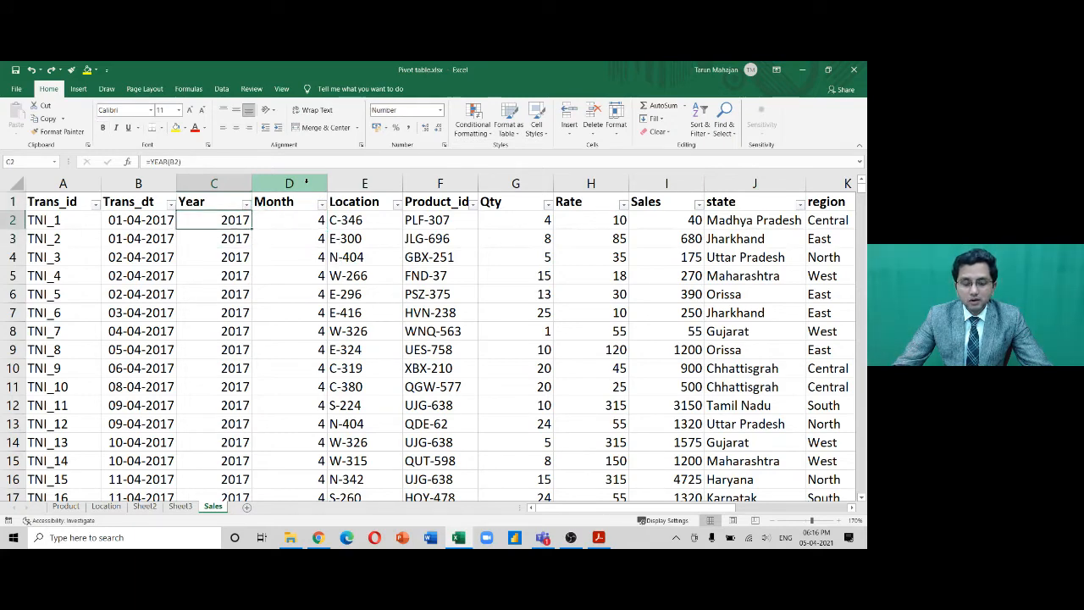
click(106, 506)
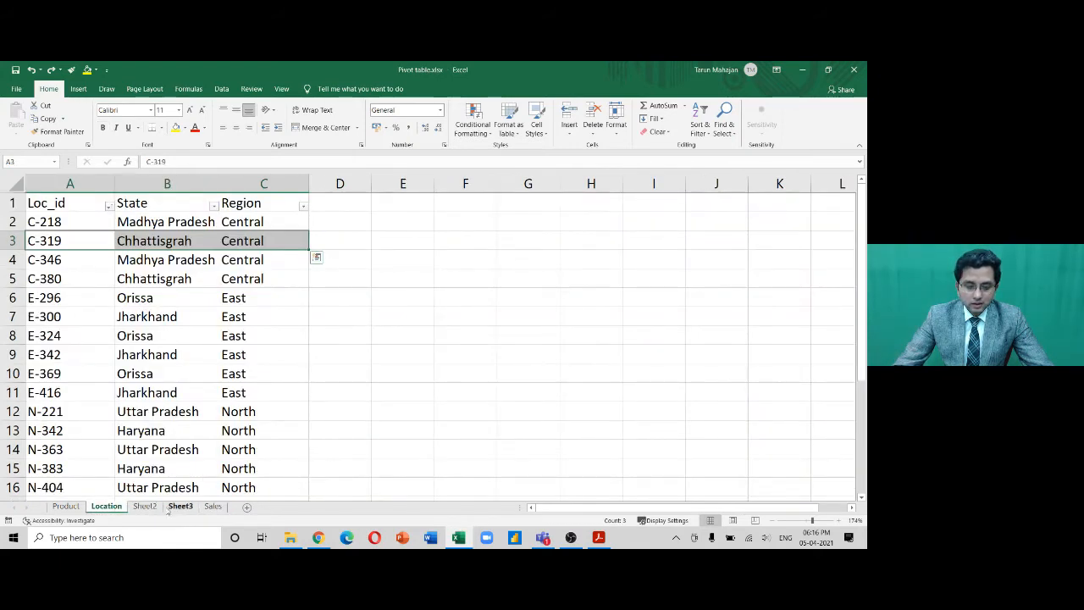
click(213, 507)
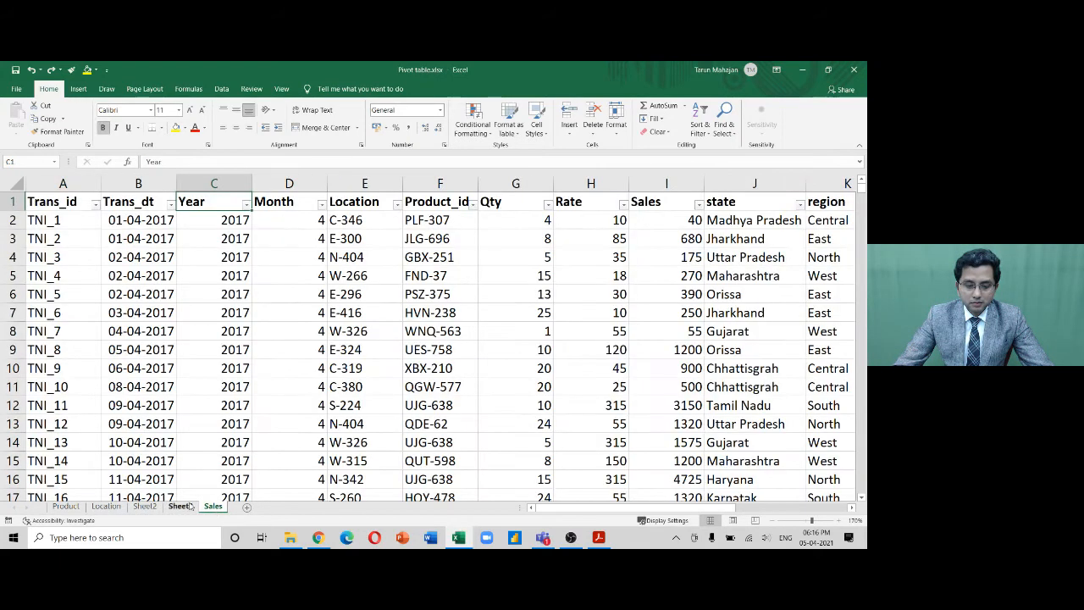
click(180, 507)
click(146, 506)
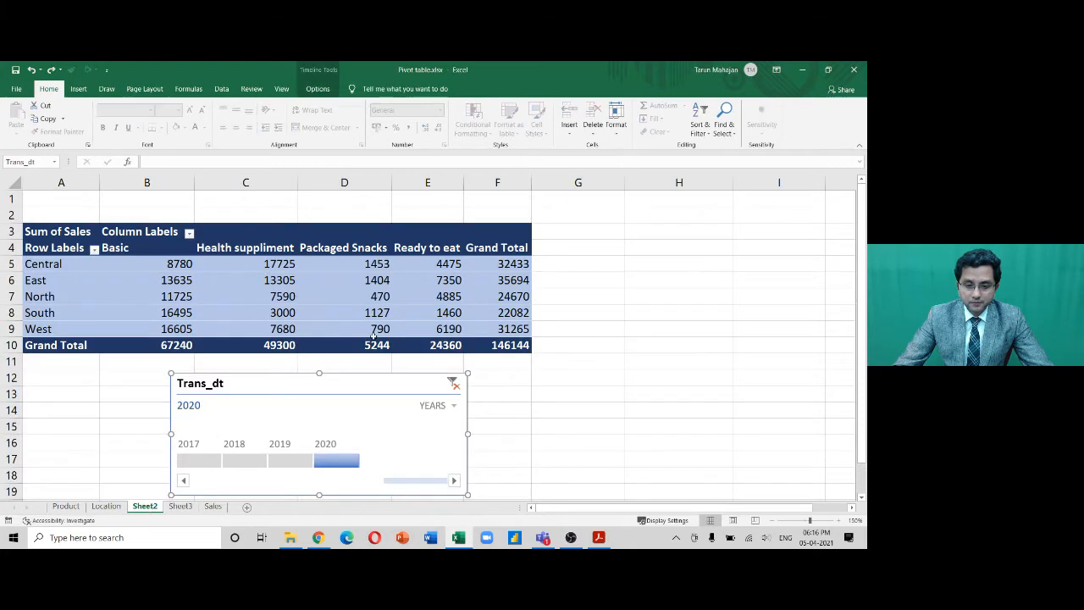
Refresh the Sheet2 pivot table so its field list includes Year and Month
click(378, 295)
scroll(826, 254, up, 2)
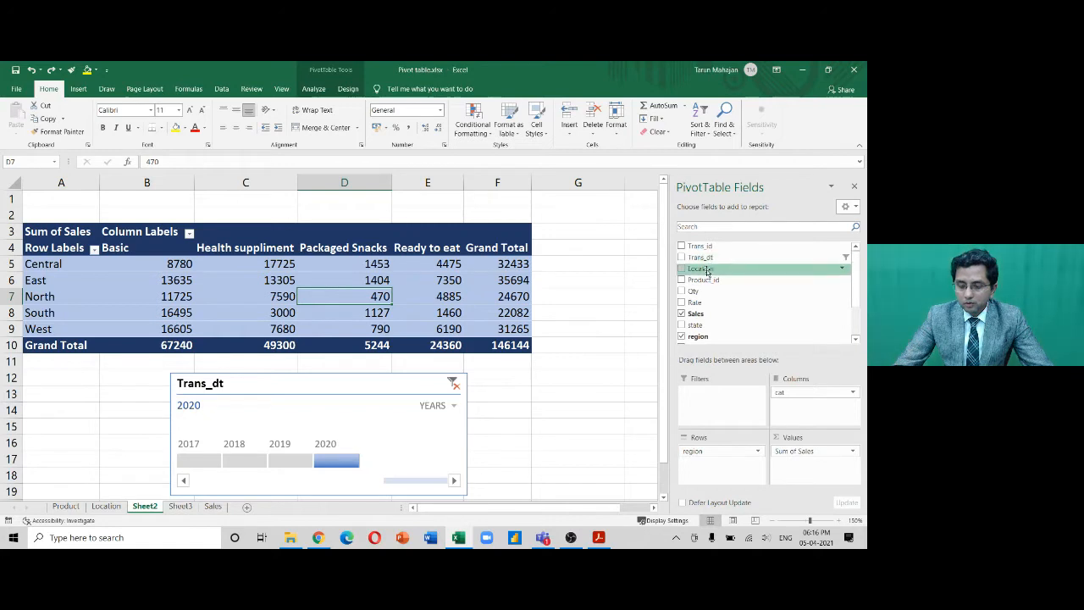
click(313, 88)
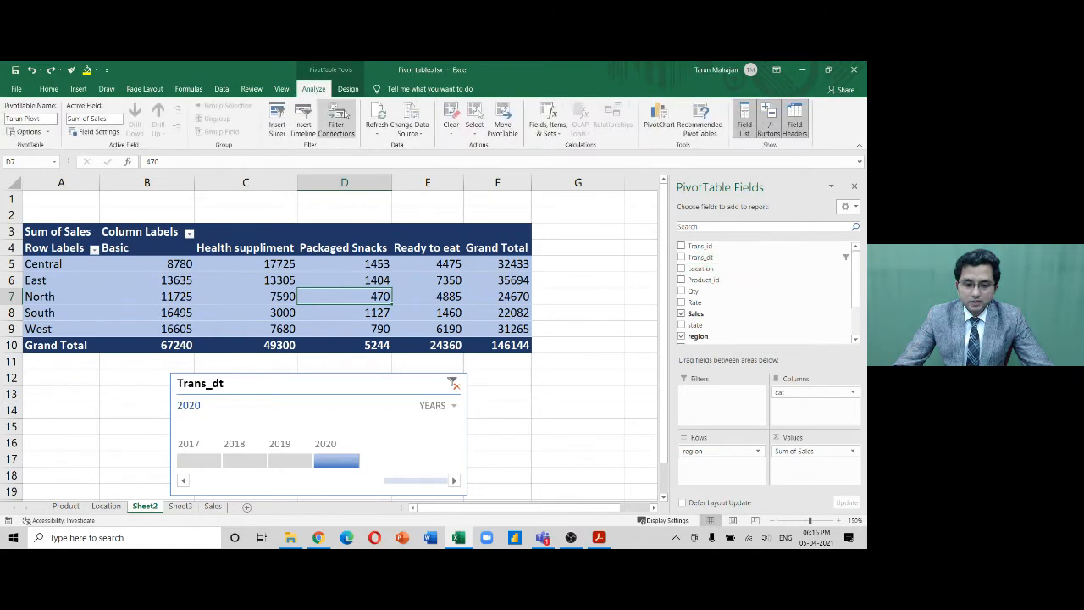
click(377, 114)
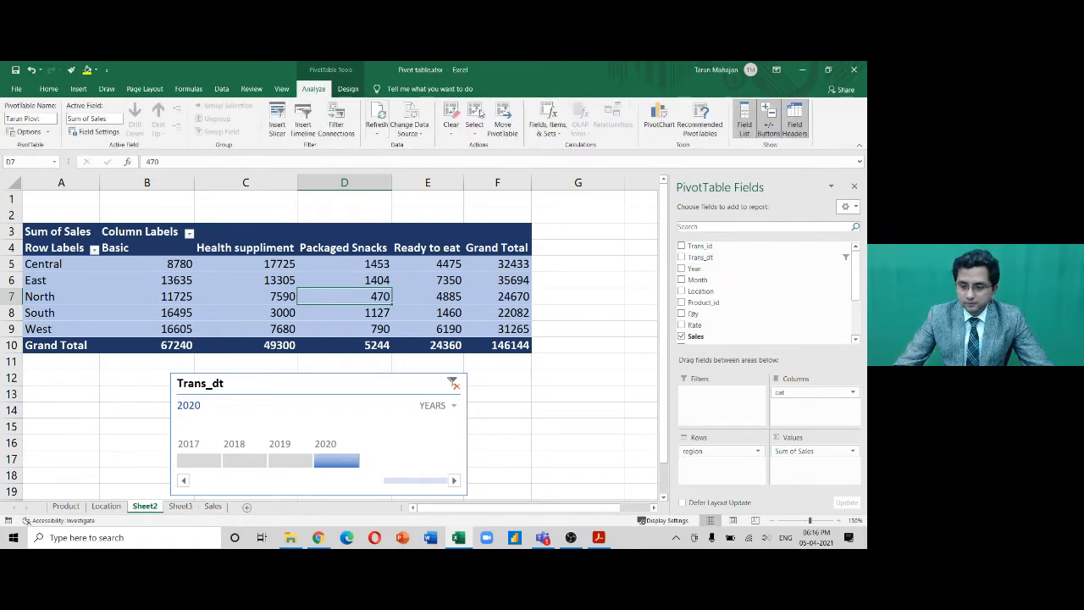
drag(855, 276, 855, 316)
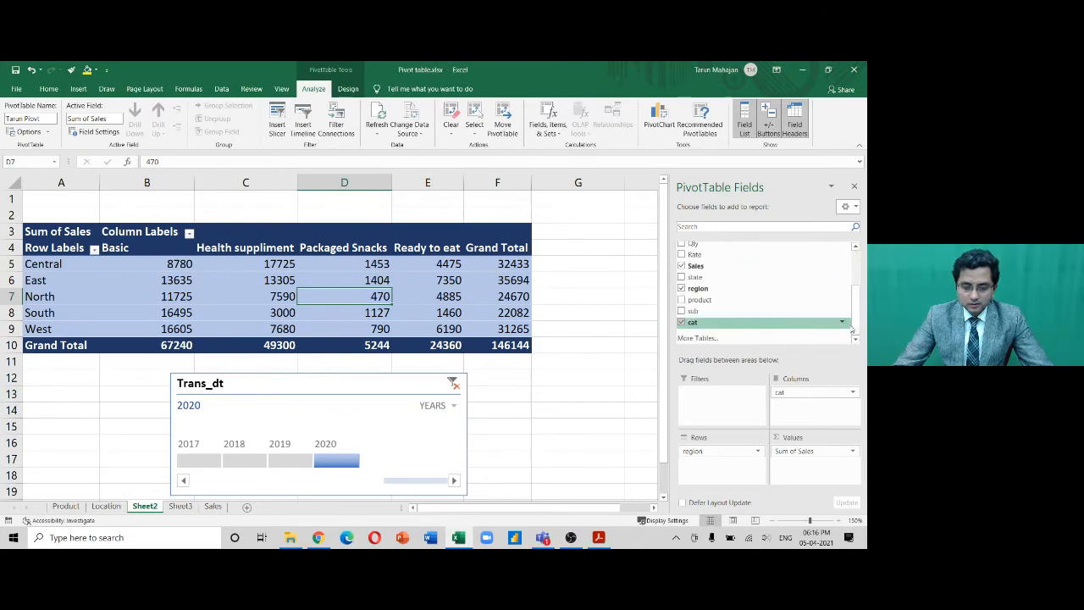
Check the YEAR and MONTH formulas in C3 and D3 on Sales, then return to Sheet2
click(213, 506)
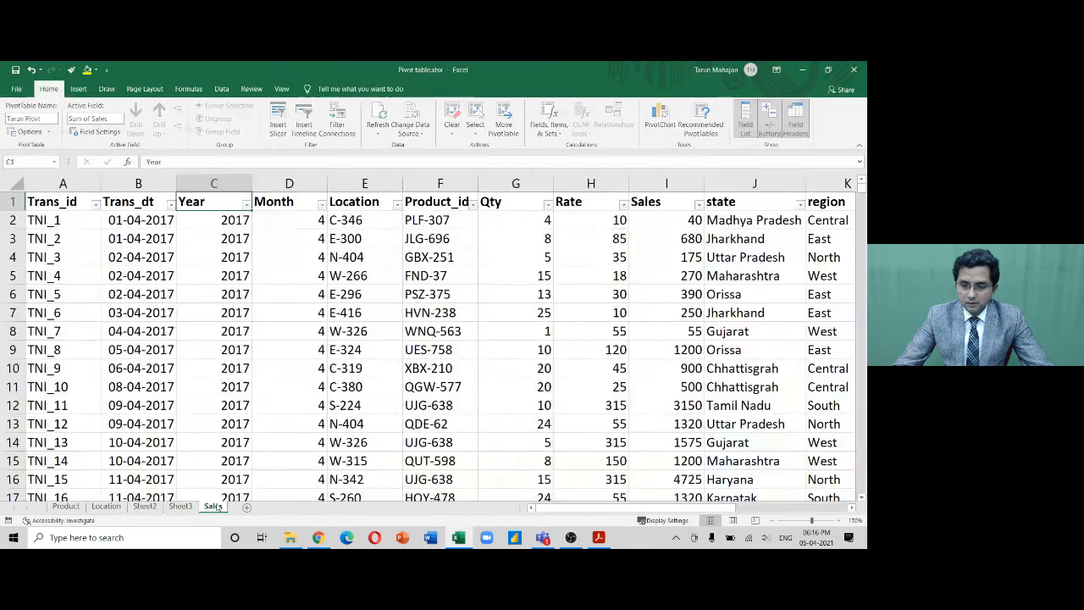
key(ctrl+Right)
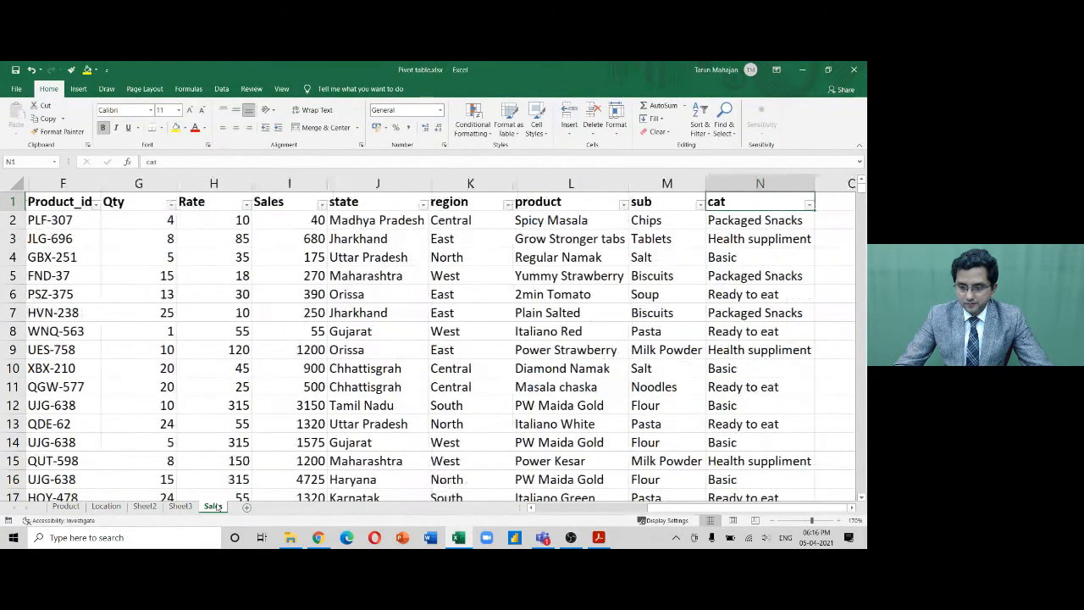
key(ctrl+Left)
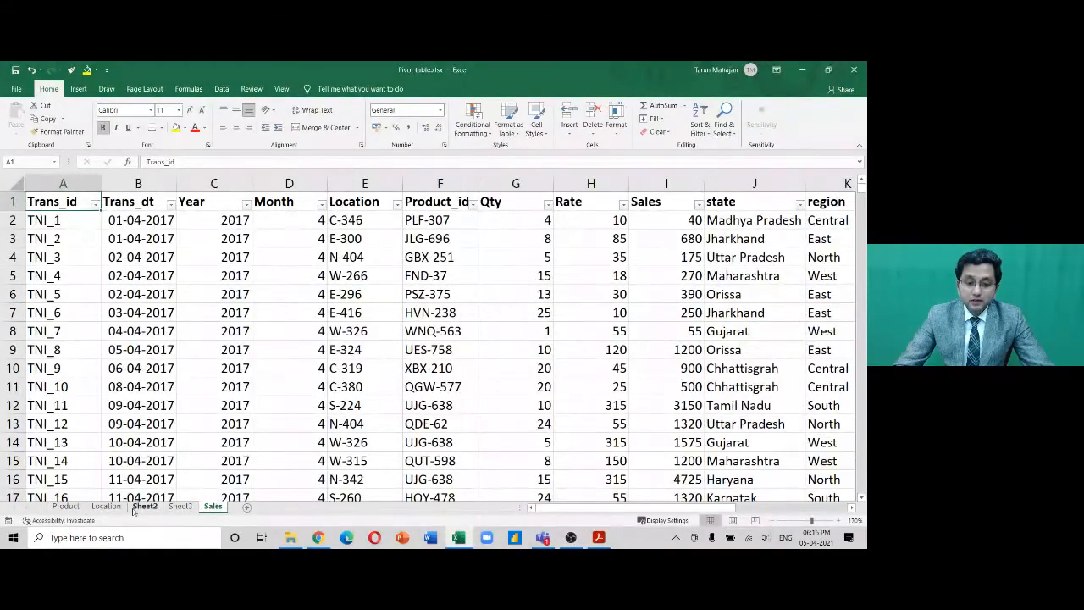
click(229, 240)
key(F2)
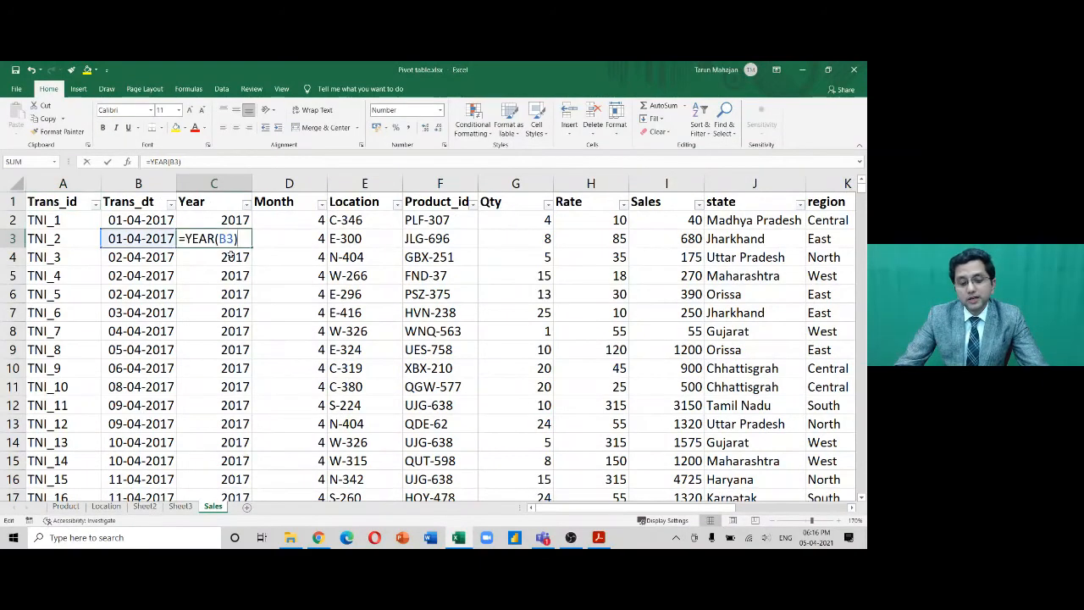
key(Tab)
key(F2)
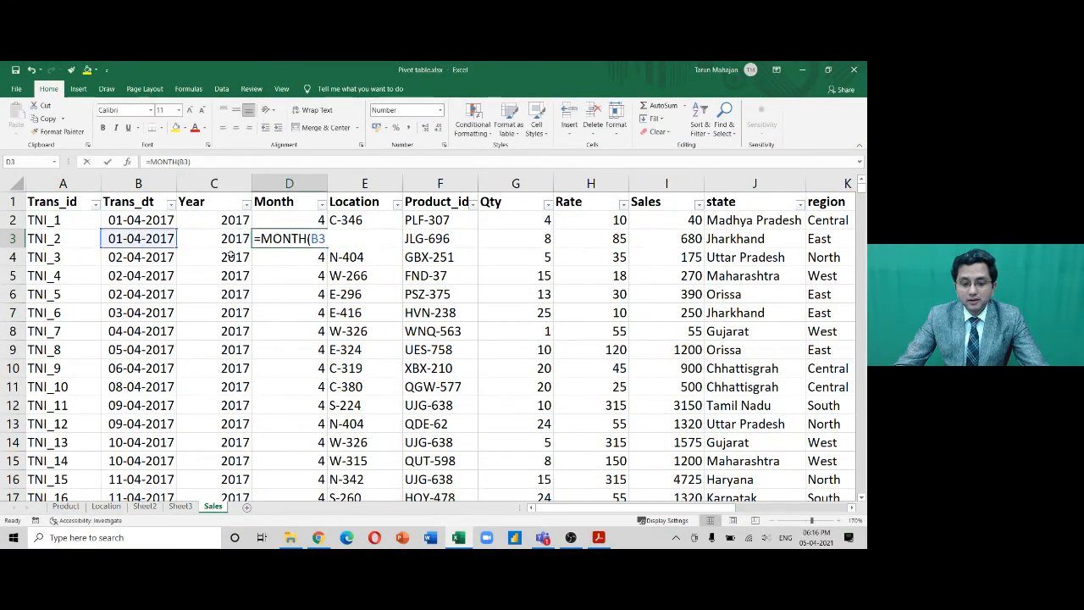
key(shift+Tab)
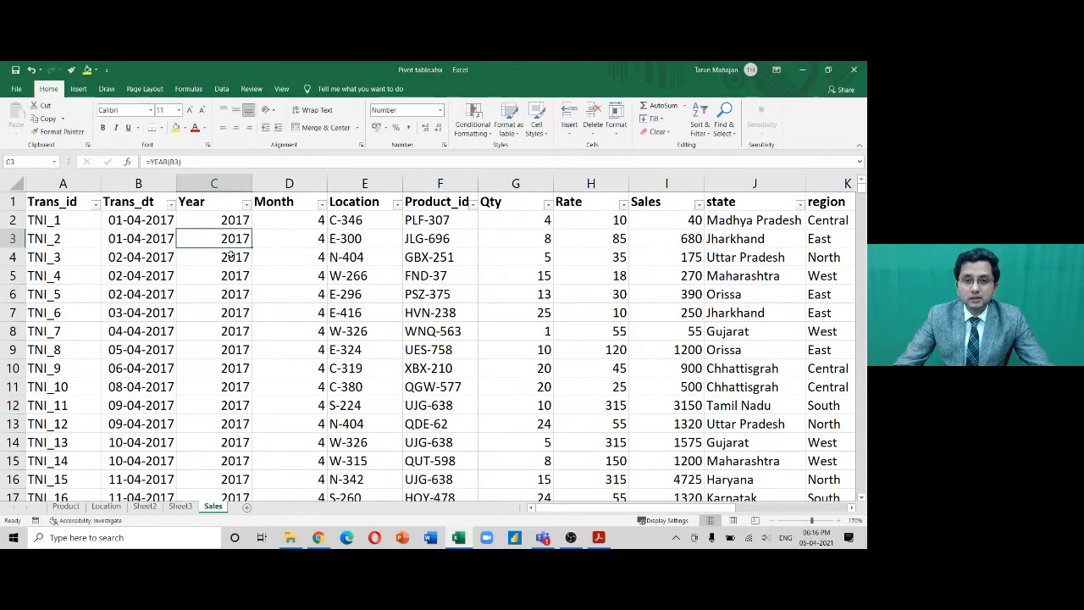
click(144, 506)
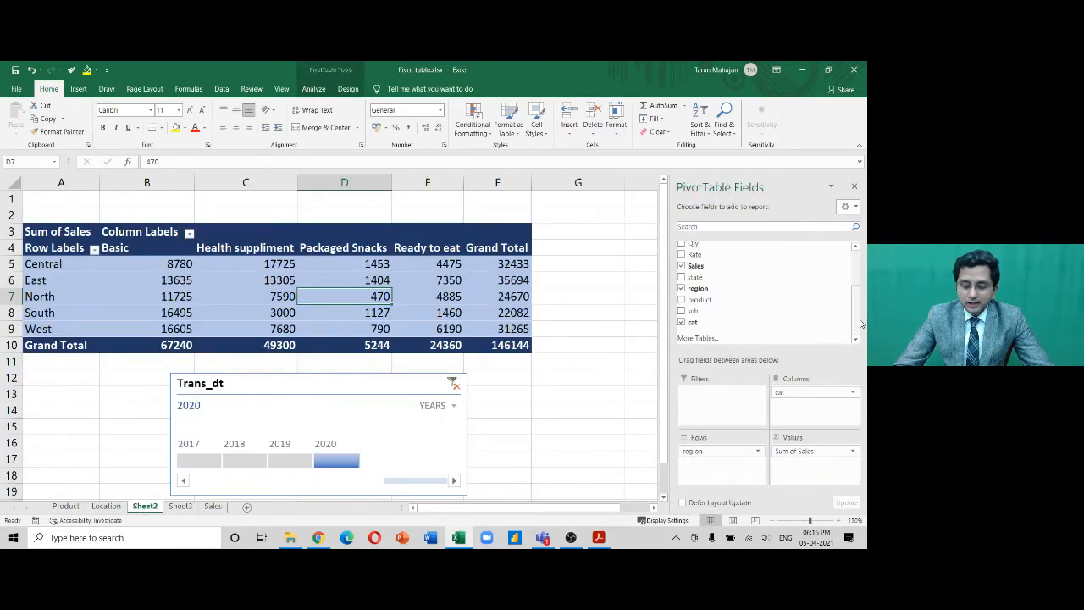
Clear the timeline's year filter and delete the Trans_dt timeline
click(455, 385)
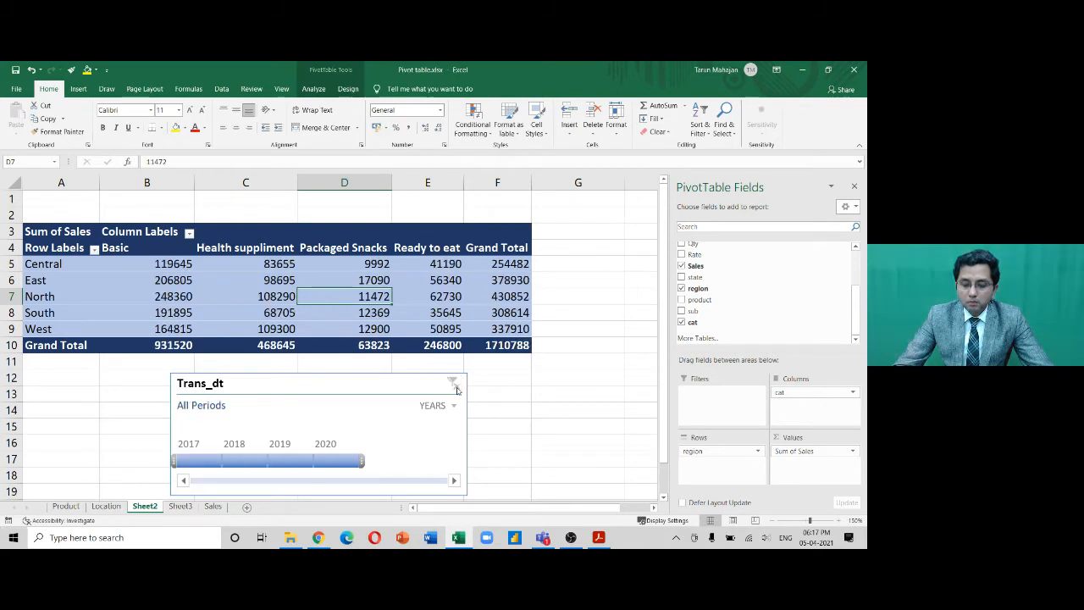
click(420, 390)
key(Delete)
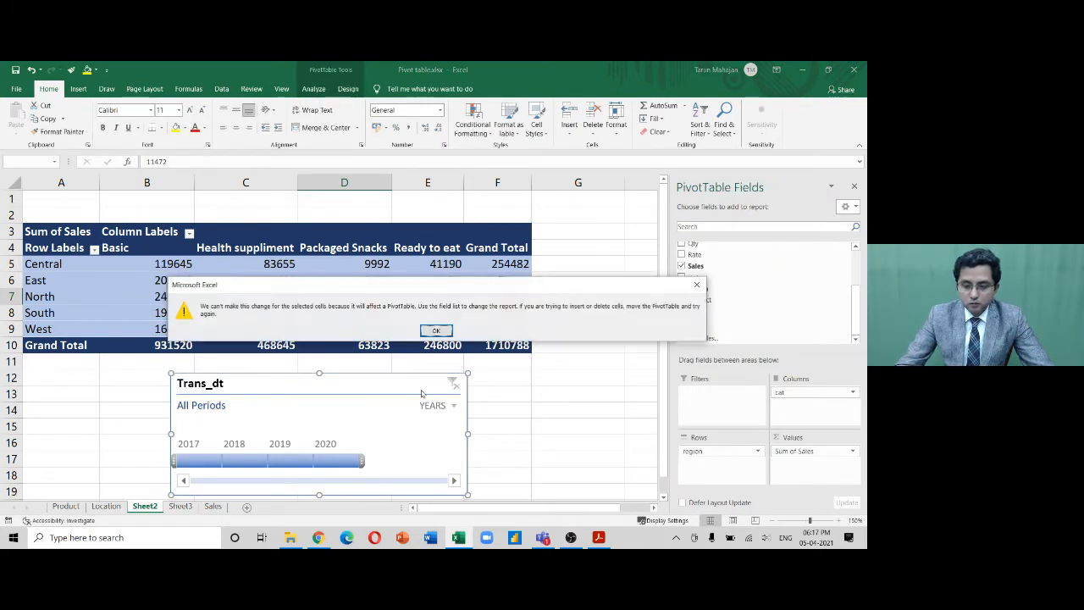
click(434, 331)
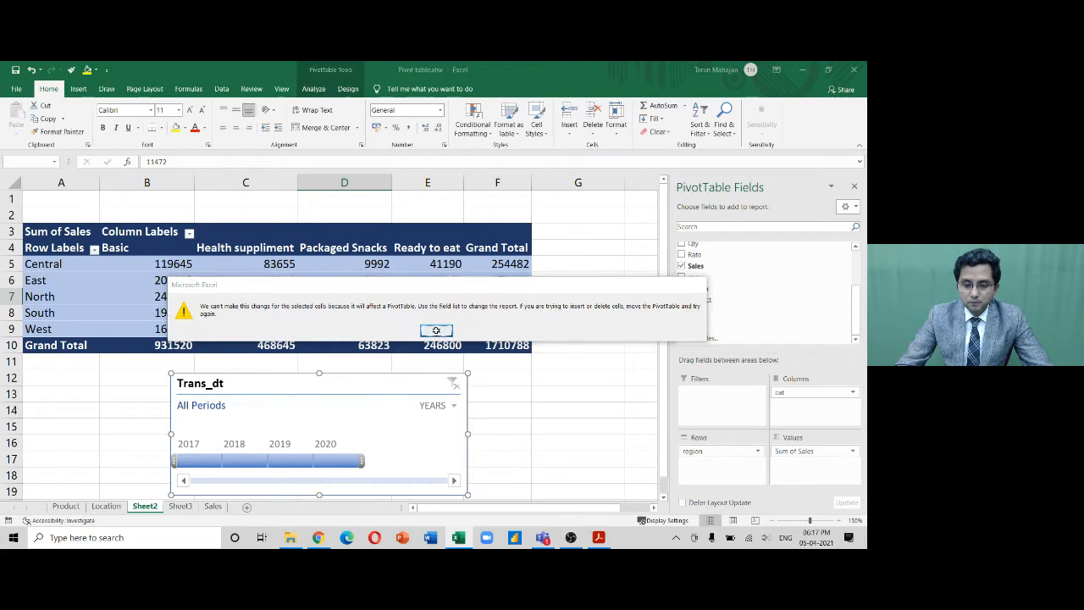
key(Delete)
click(385, 381)
click(376, 281)
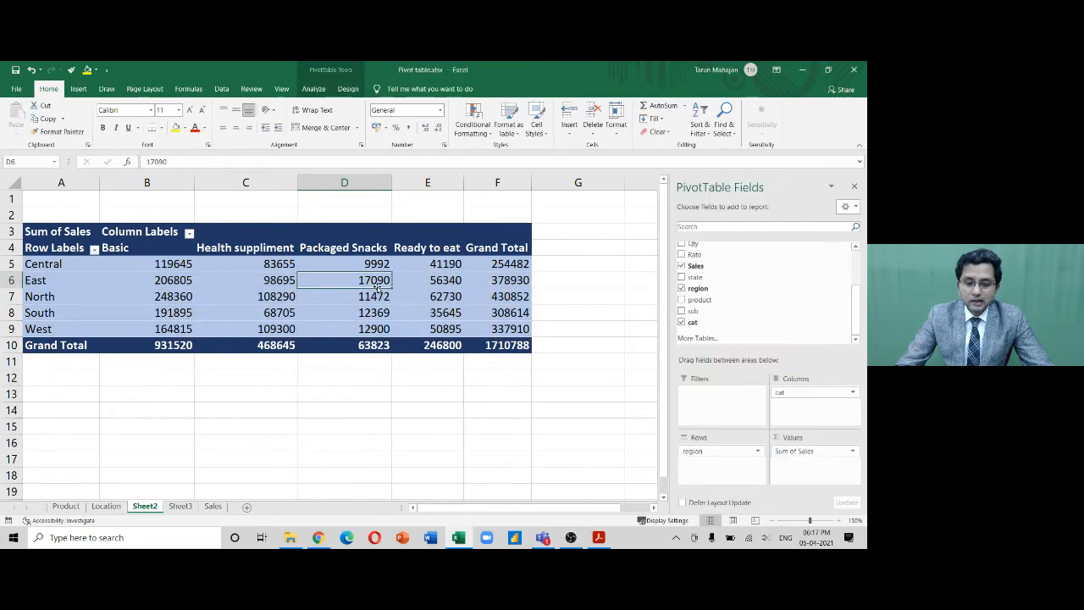
Cancel out of Insert Timeline, then drag Year into the Filters area
click(313, 89)
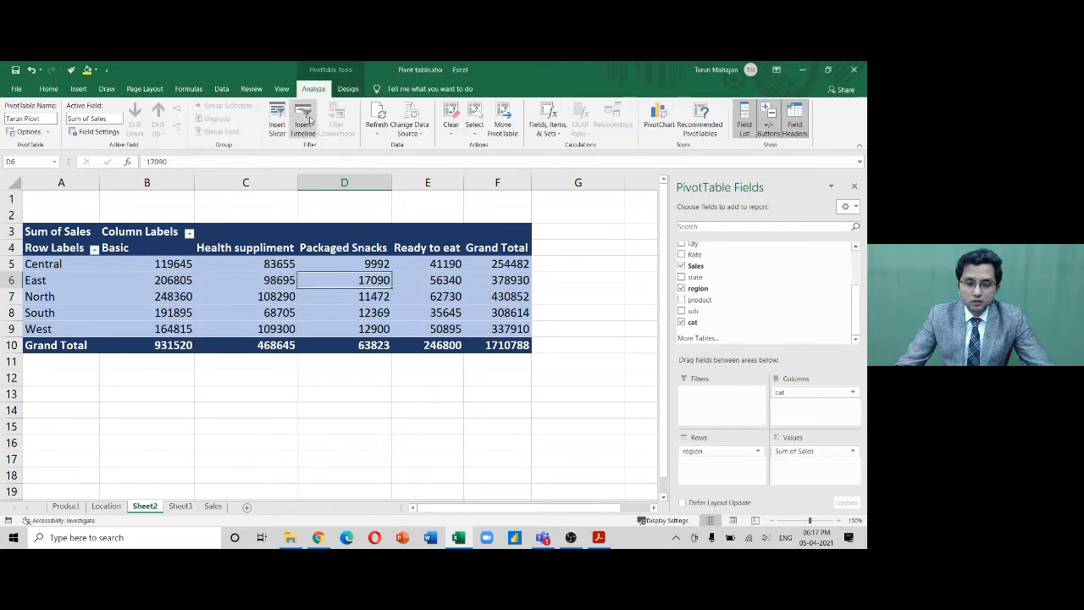
click(303, 118)
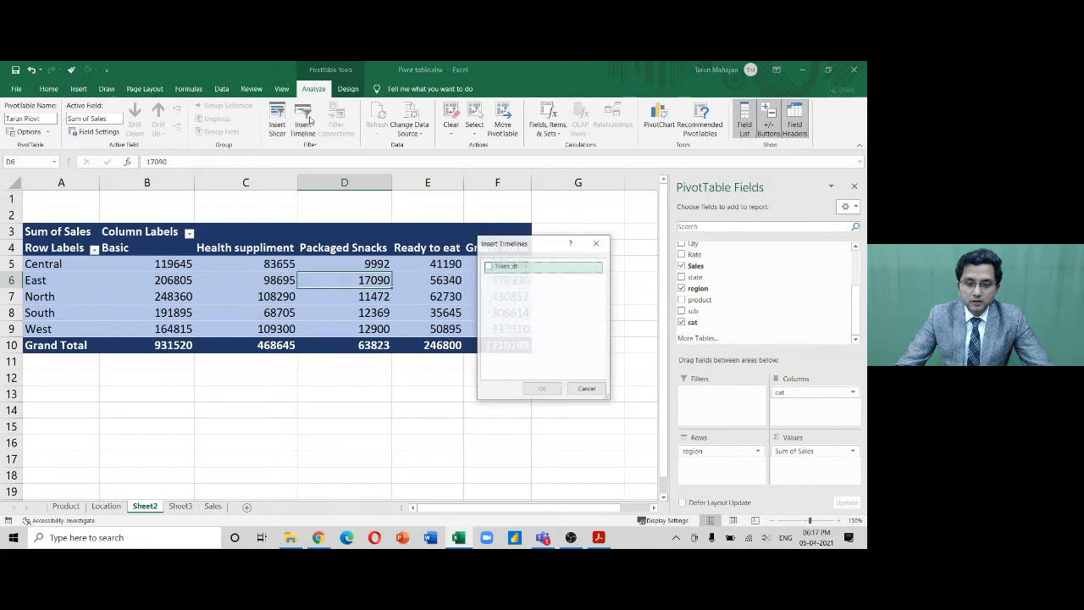
click(603, 246)
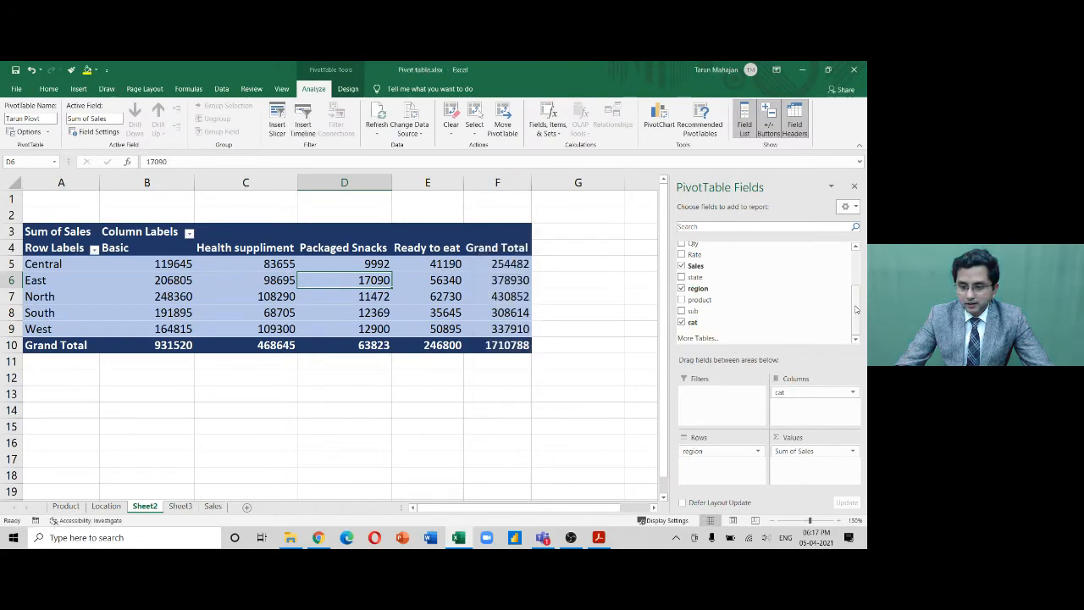
drag(857, 310, 857, 273)
drag(693, 271, 729, 400)
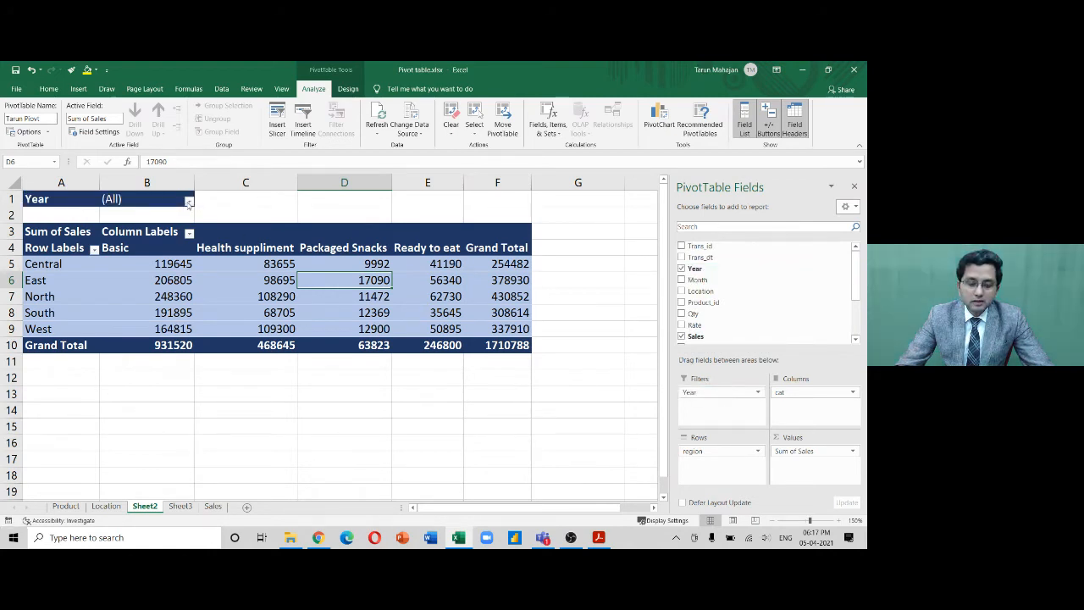
Set the Year report filter to 2017 only, giving a grand total of 532336
click(188, 200)
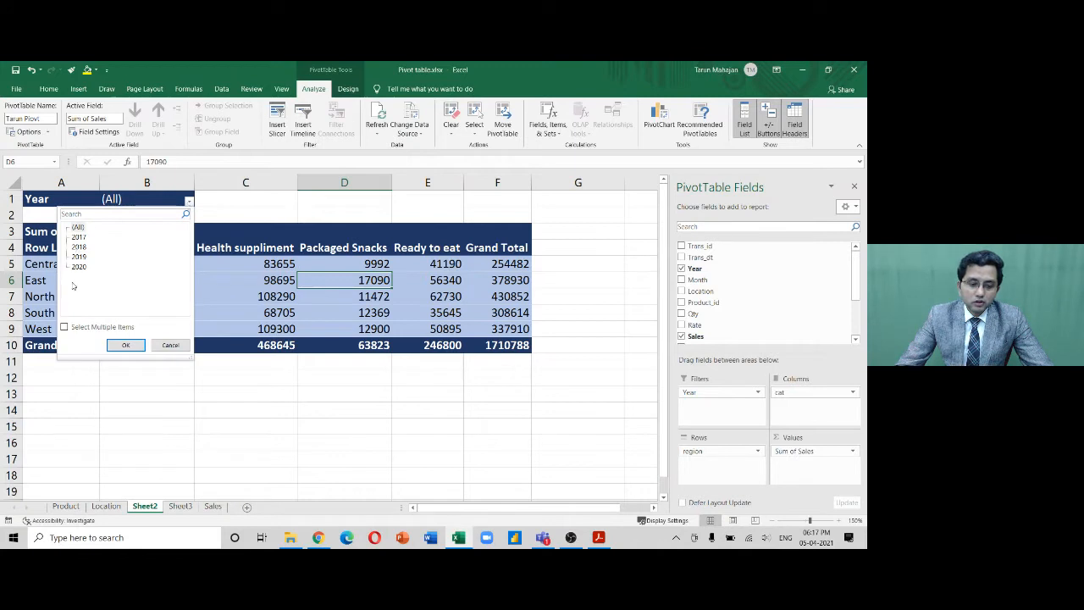
click(64, 328)
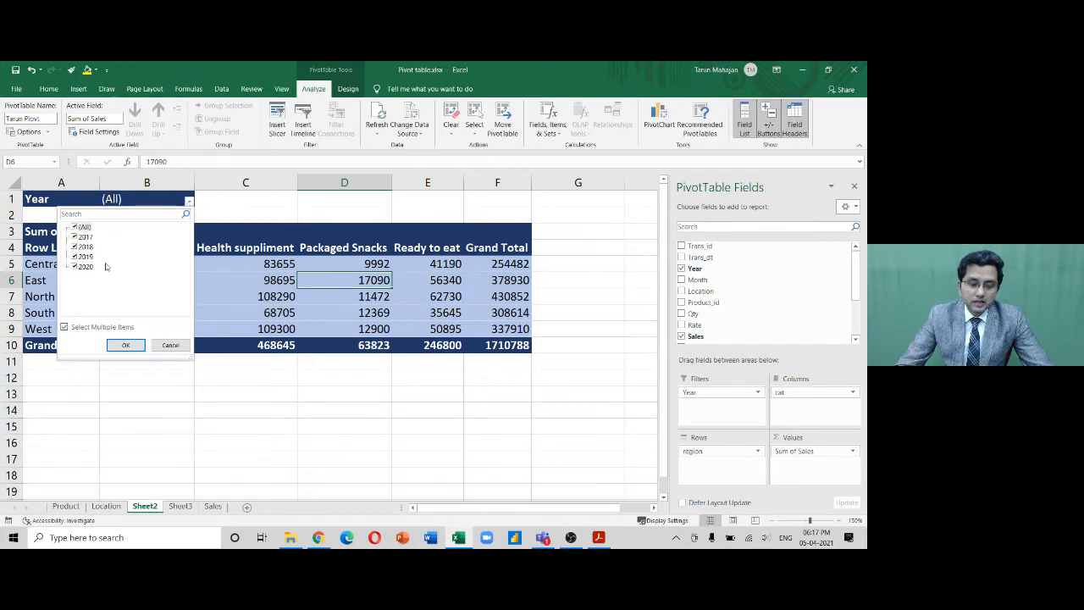
click(73, 227)
click(72, 238)
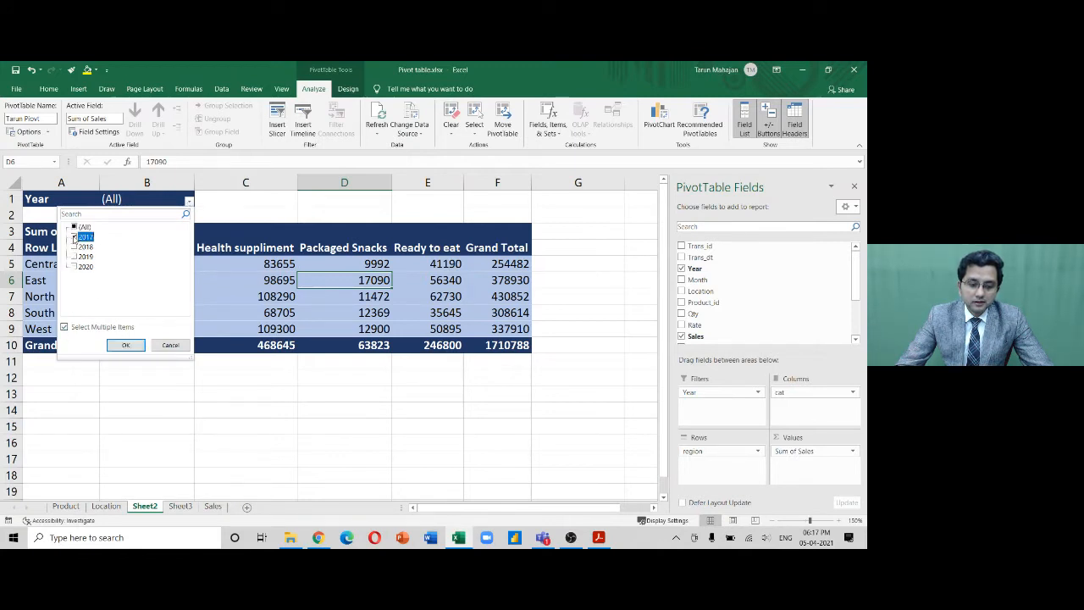
click(124, 344)
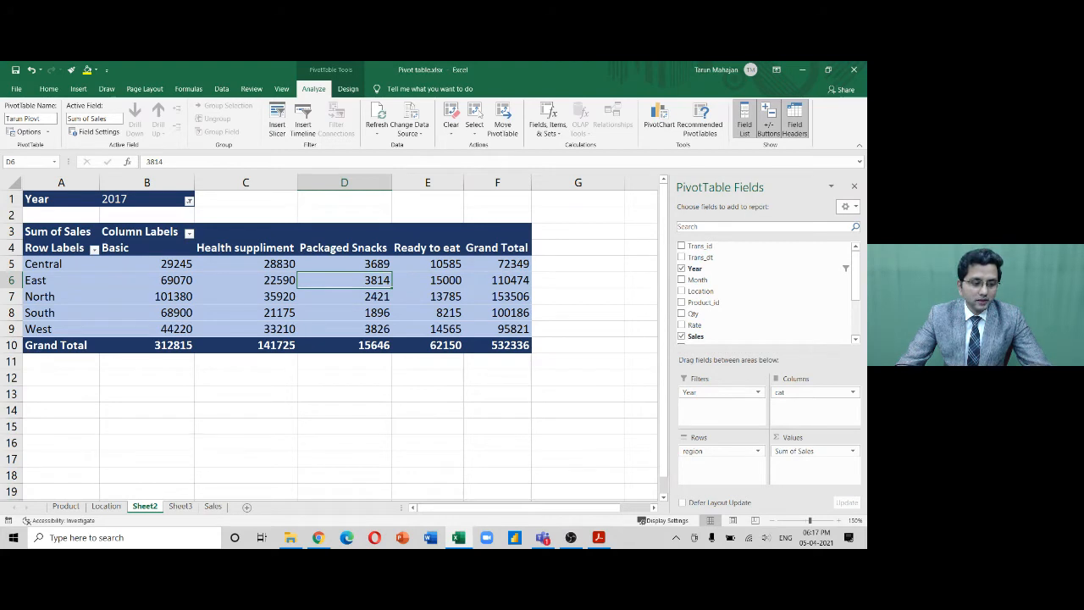
click(543, 538)
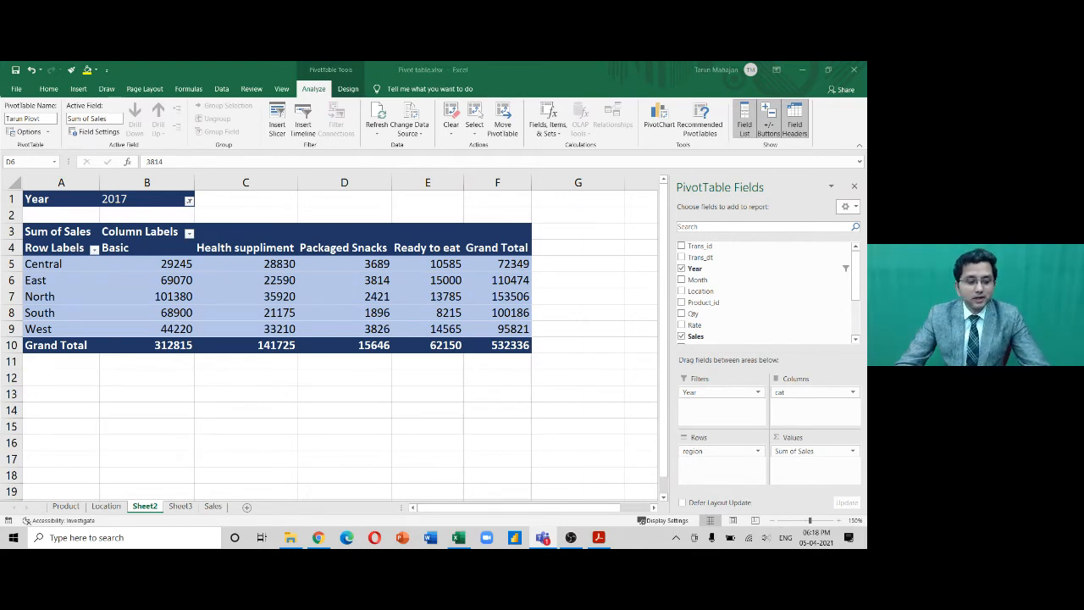
click(105, 508)
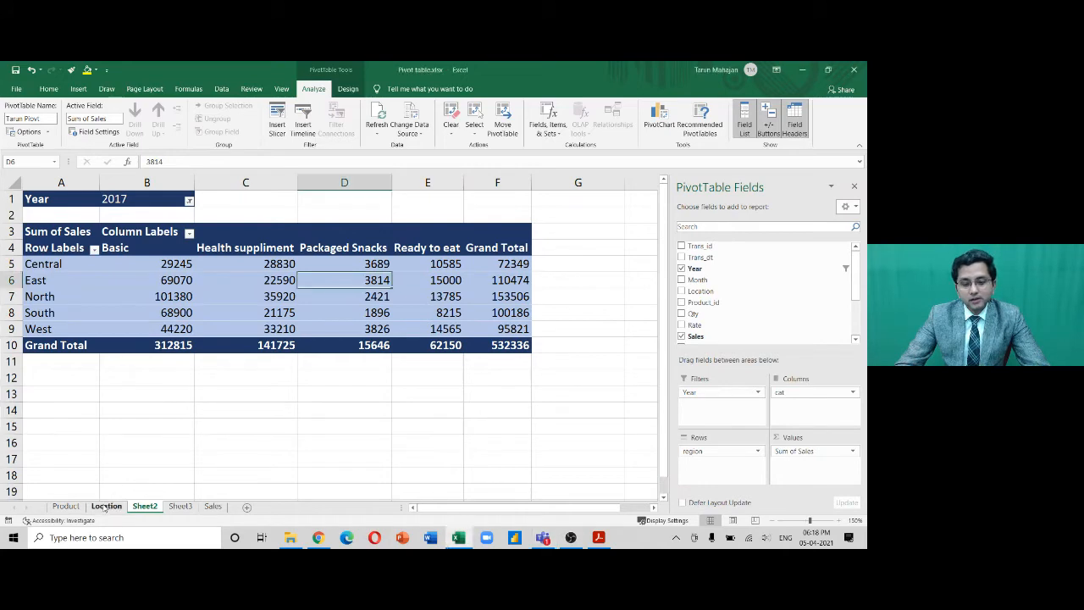
click(105, 508)
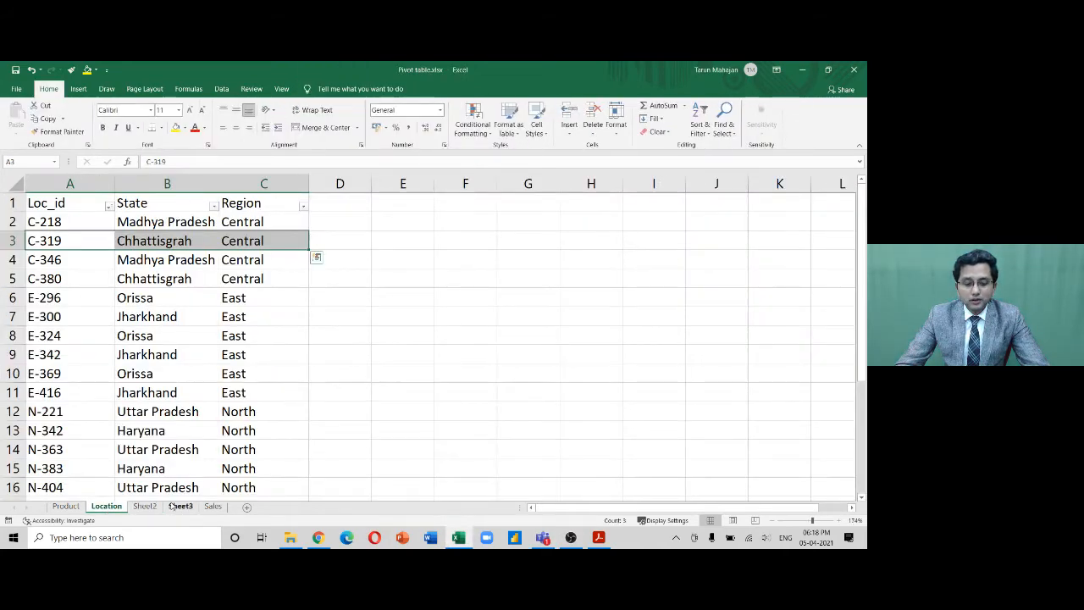
click(216, 507)
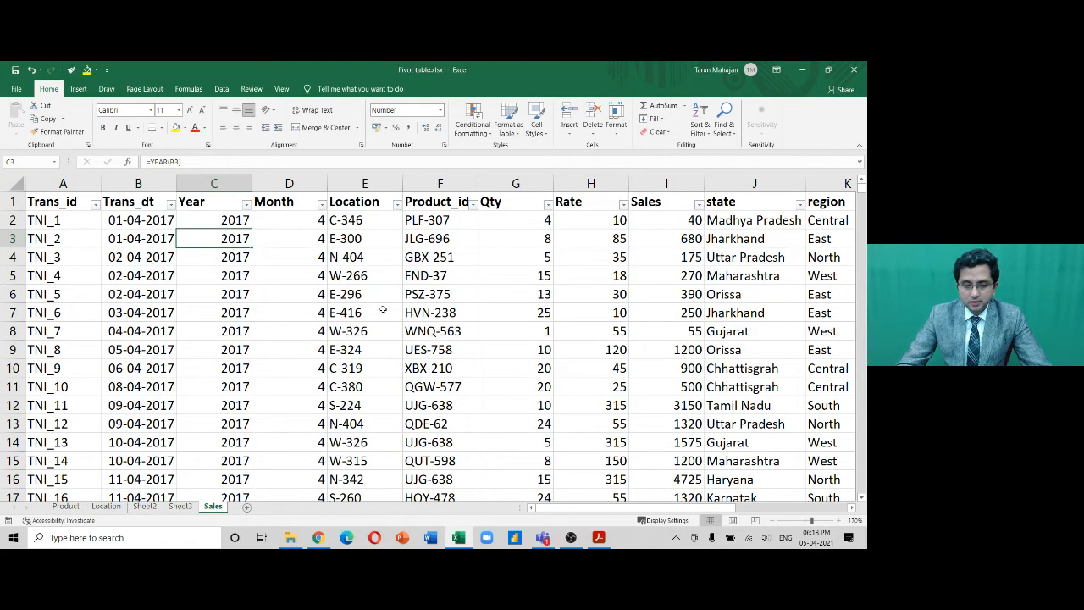
click(179, 507)
click(144, 506)
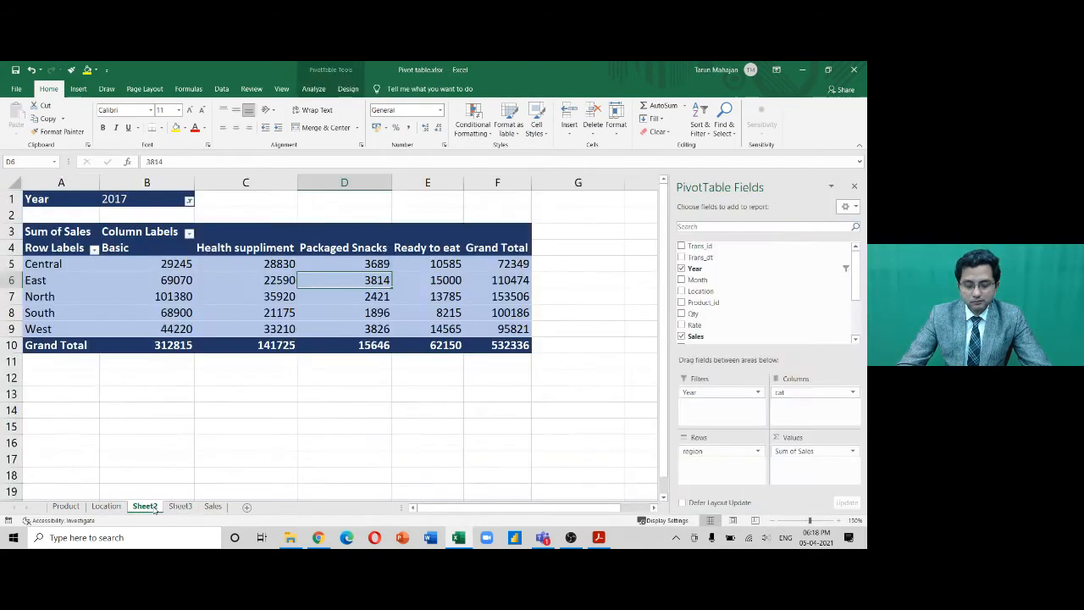
click(248, 409)
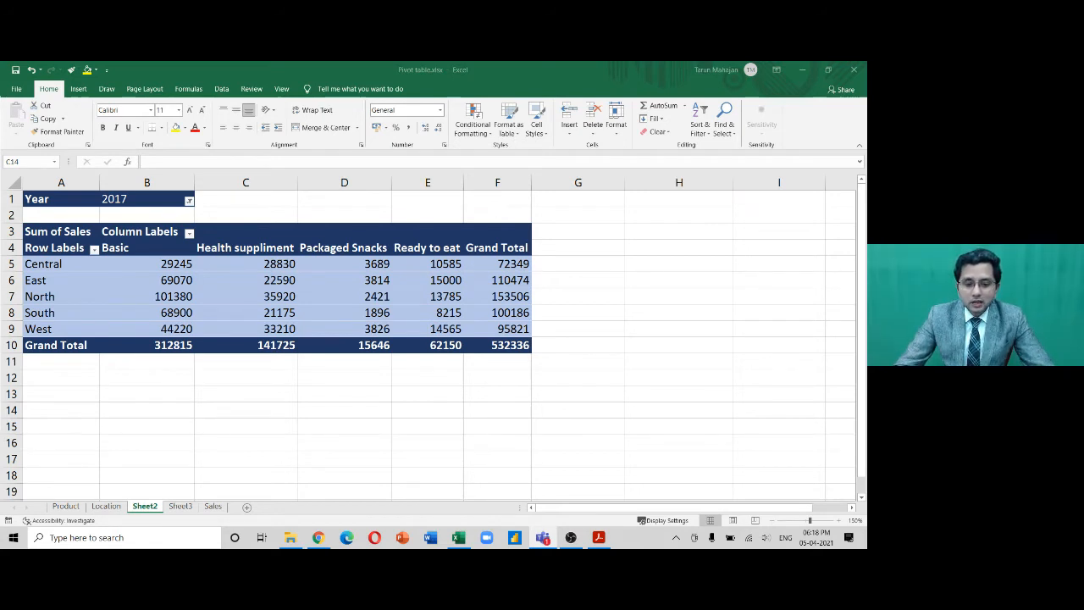
Refocus the pivot table and move OBS's 'Filters for Logitech C920' window into view
click(321, 283)
click(249, 282)
click(319, 89)
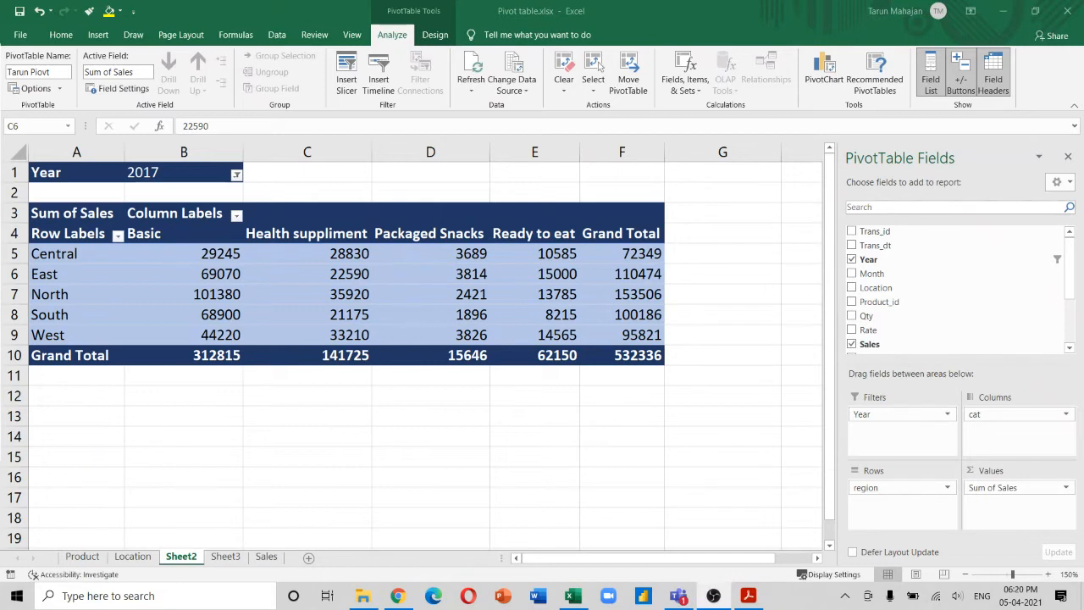
drag(0, 94, 390, 47)
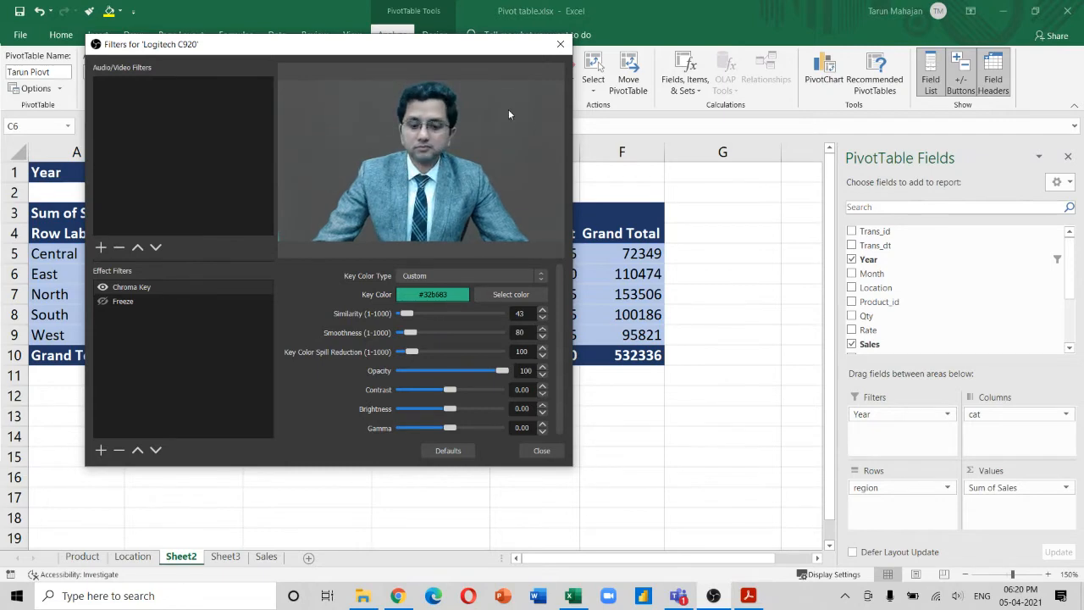
Keep key colour #32b683, set chroma key Similarity to 95, and close the filter window
click(520, 296)
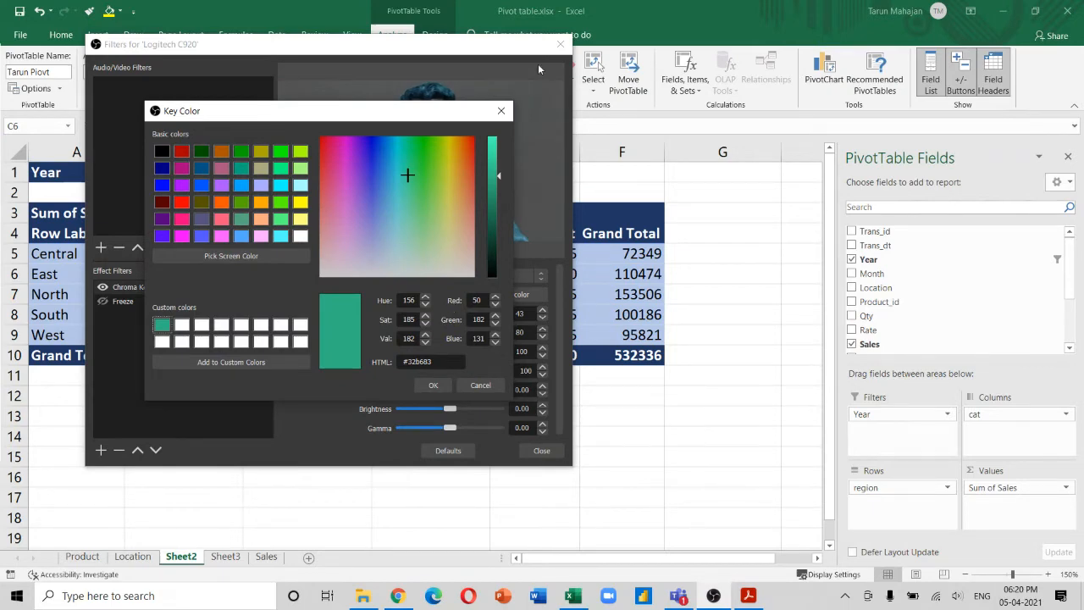
click(504, 111)
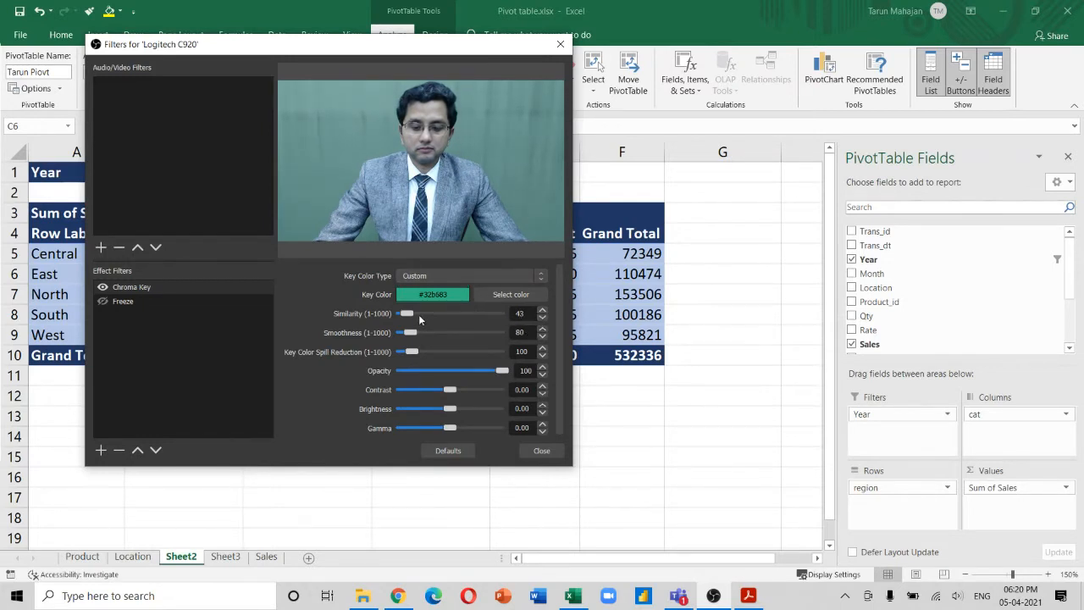
mouse_move(418, 315)
mouse_down()
mouse_move(427, 317)
mouse_move(414, 318)
mouse_up()
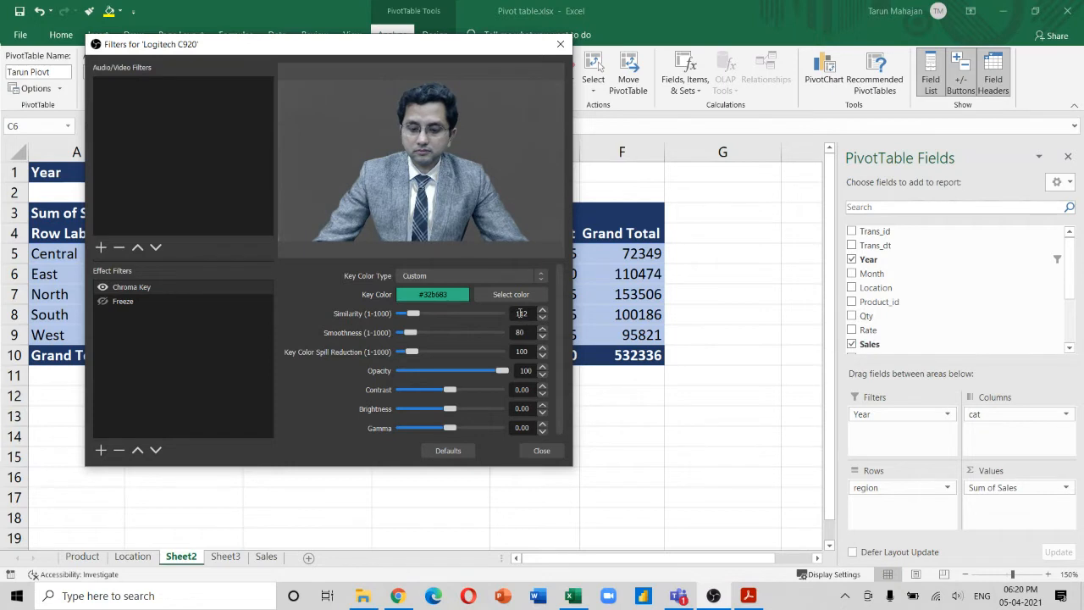
double_click(520, 314)
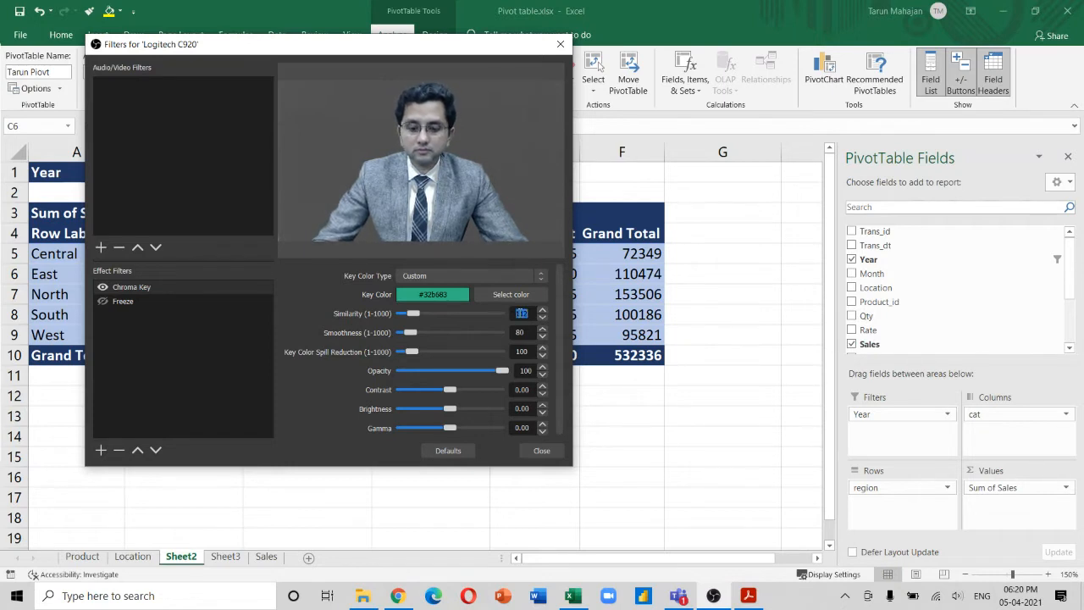
text(100)
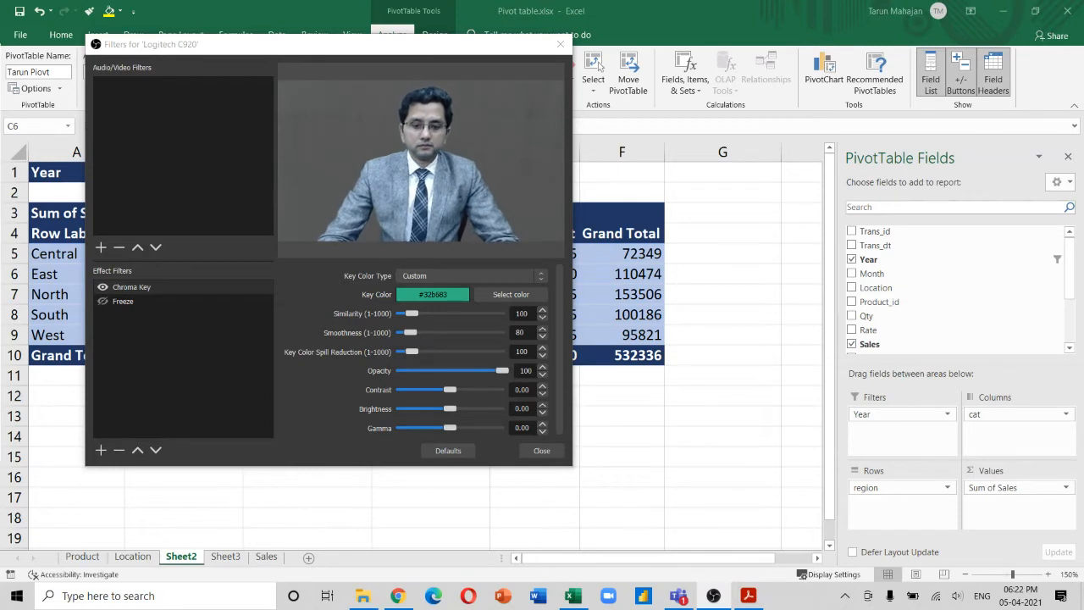
click(543, 319)
click(542, 319)
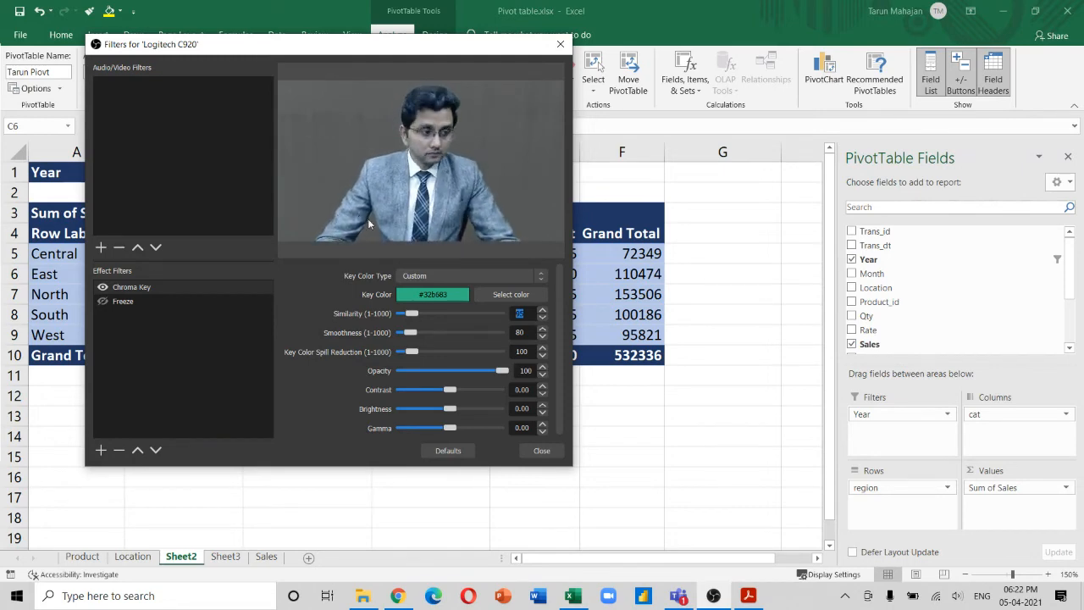
click(539, 451)
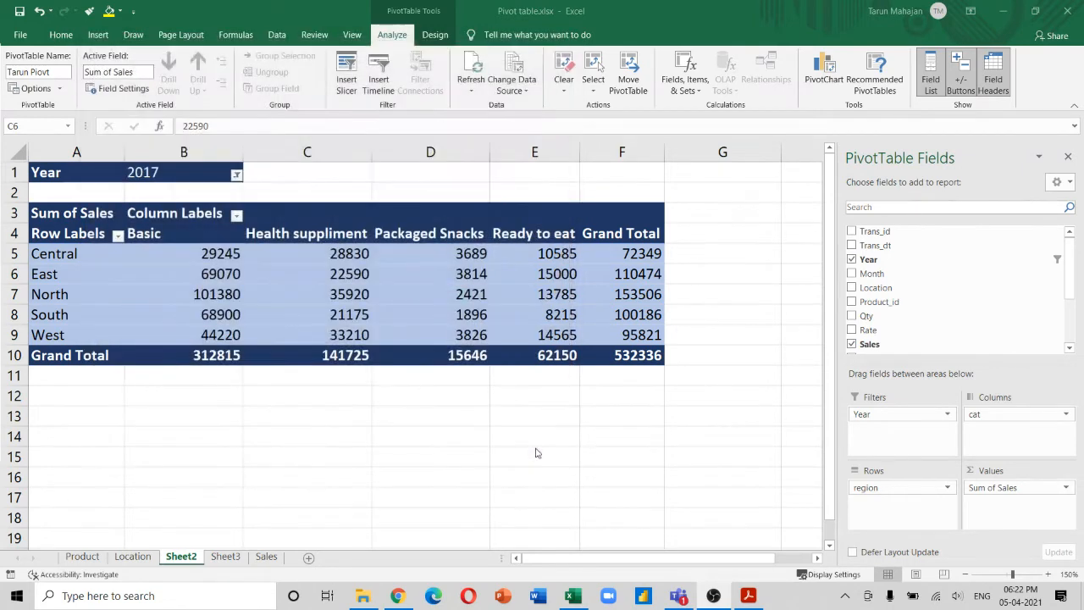
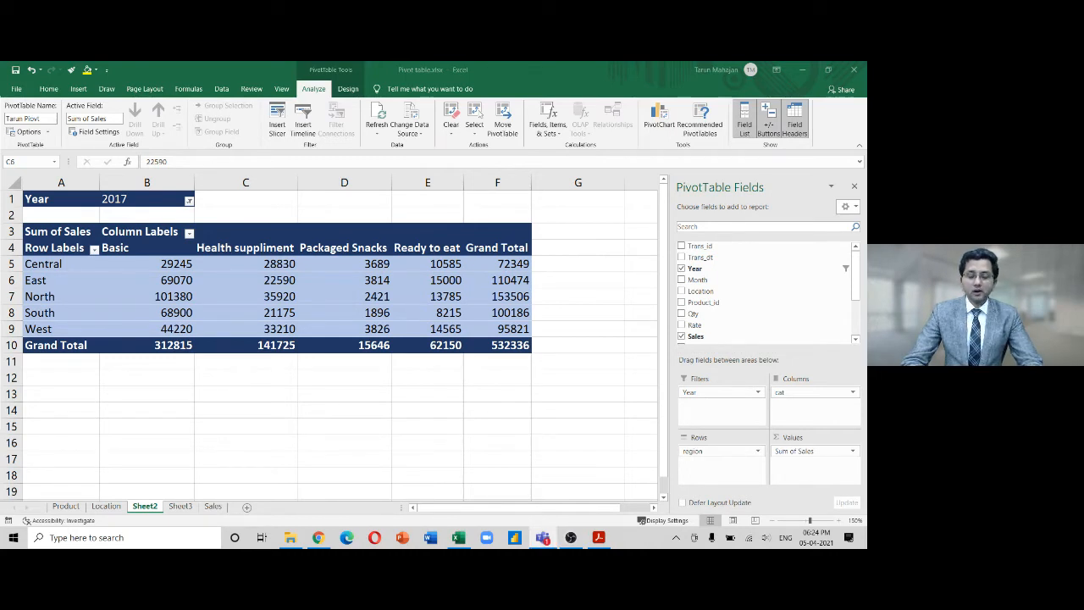
Add a blank Sheet5, move it after Sales, and zoom in on it
click(15, 72)
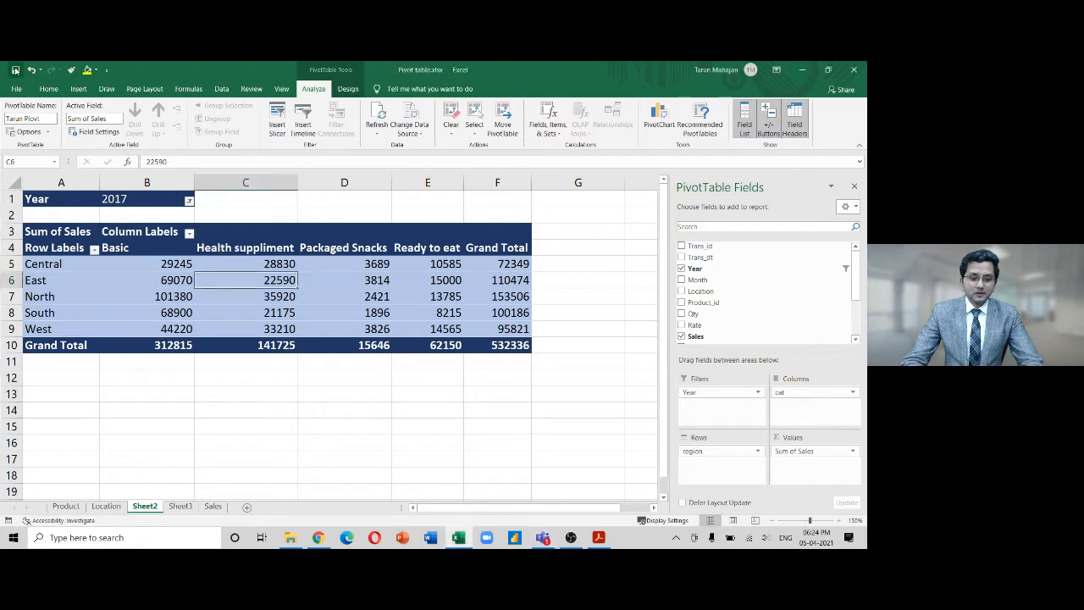
click(150, 402)
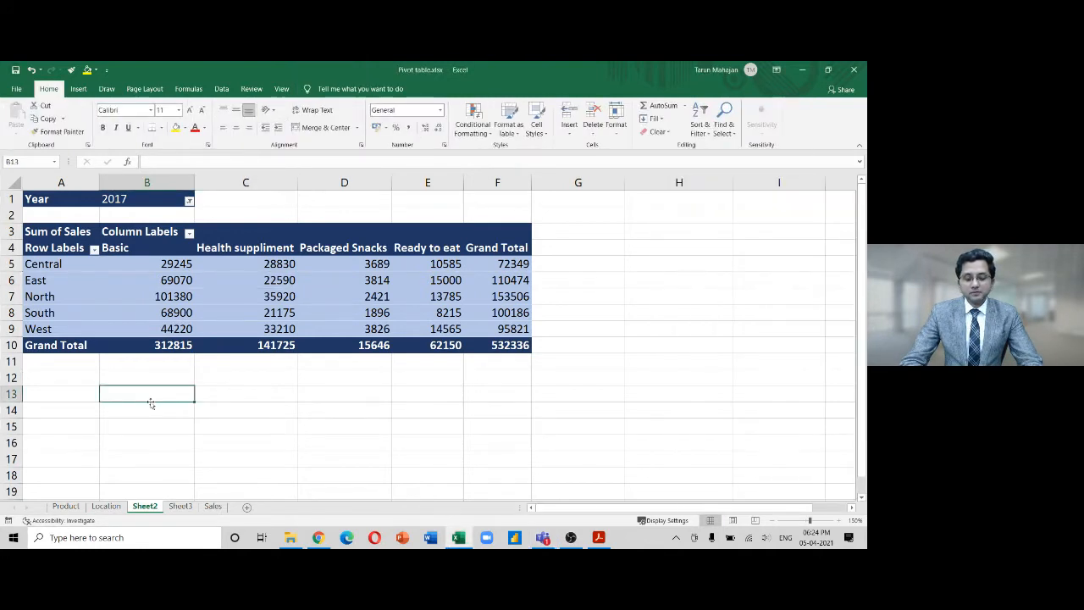
click(248, 506)
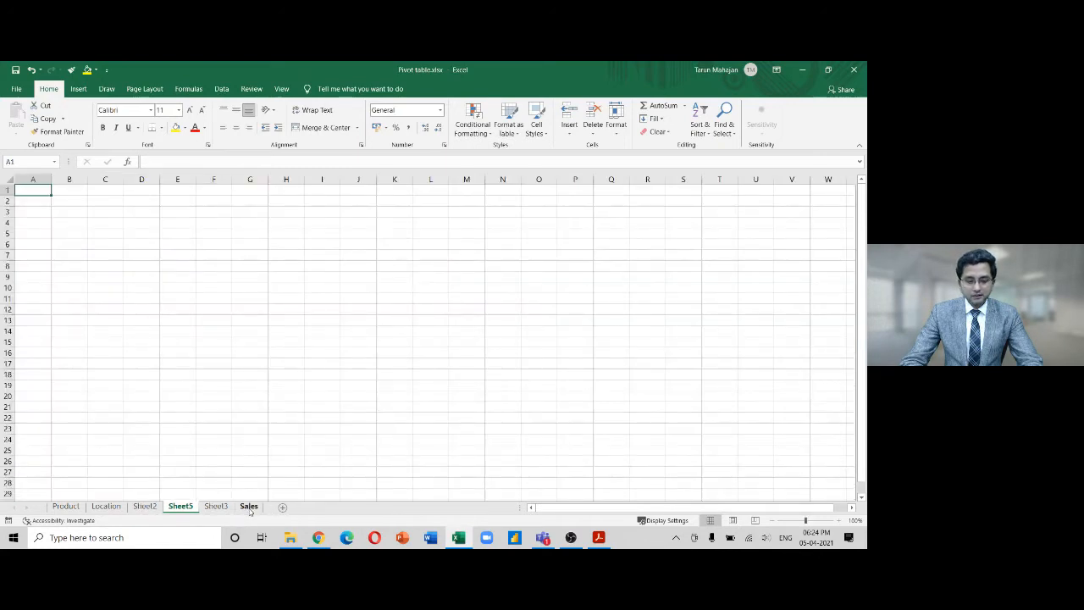
drag(269, 511, 271, 510)
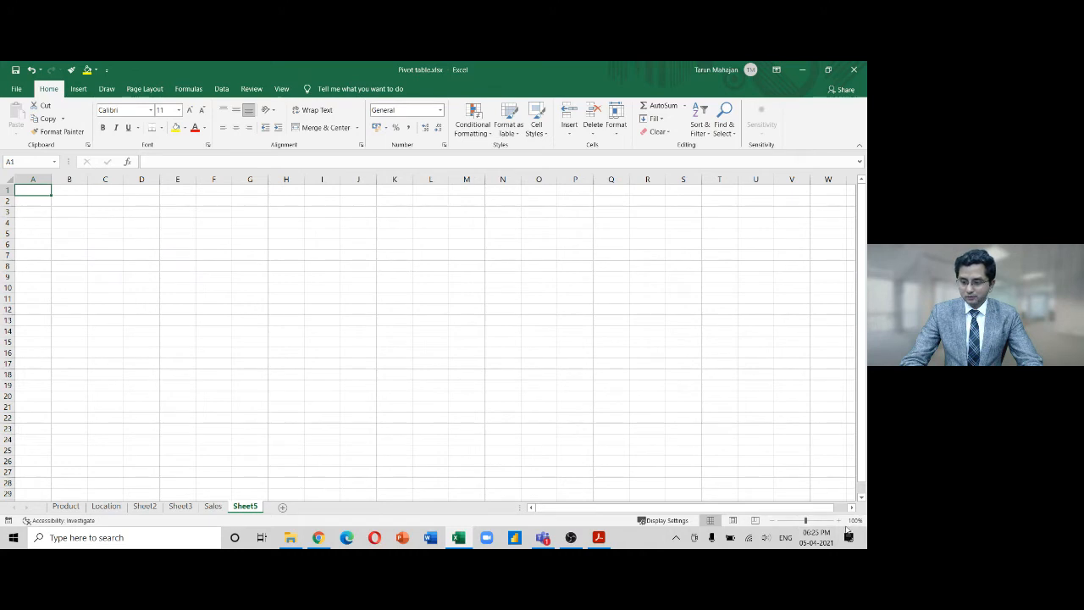
click(840, 522)
click(839, 521)
click(839, 522)
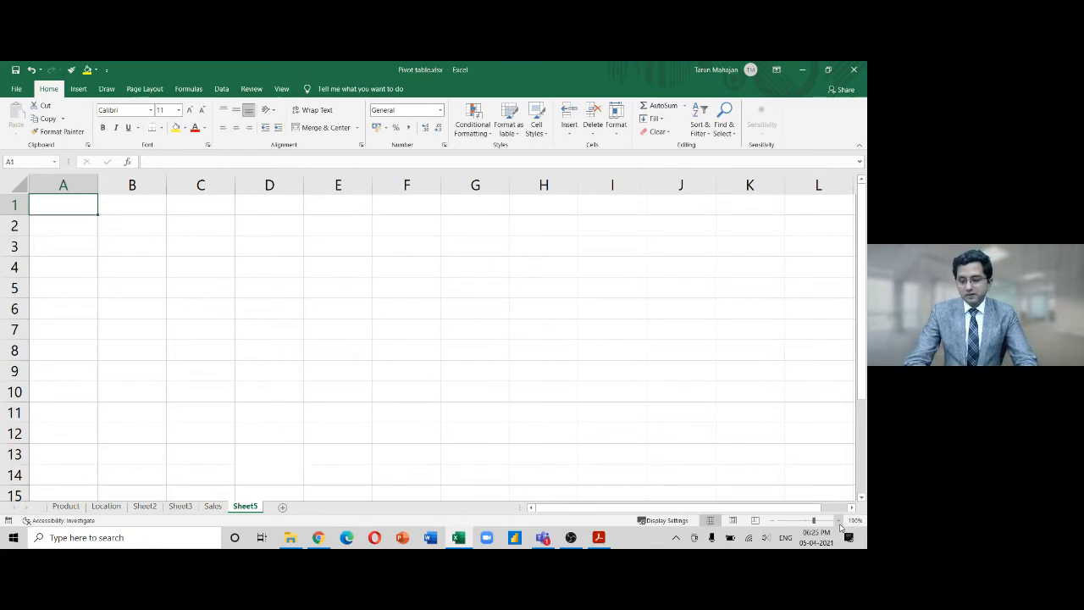
List Protect sheet, Protect Workbook, Protect file (Open) and Protect file (Modify) in column A
text(Pr)
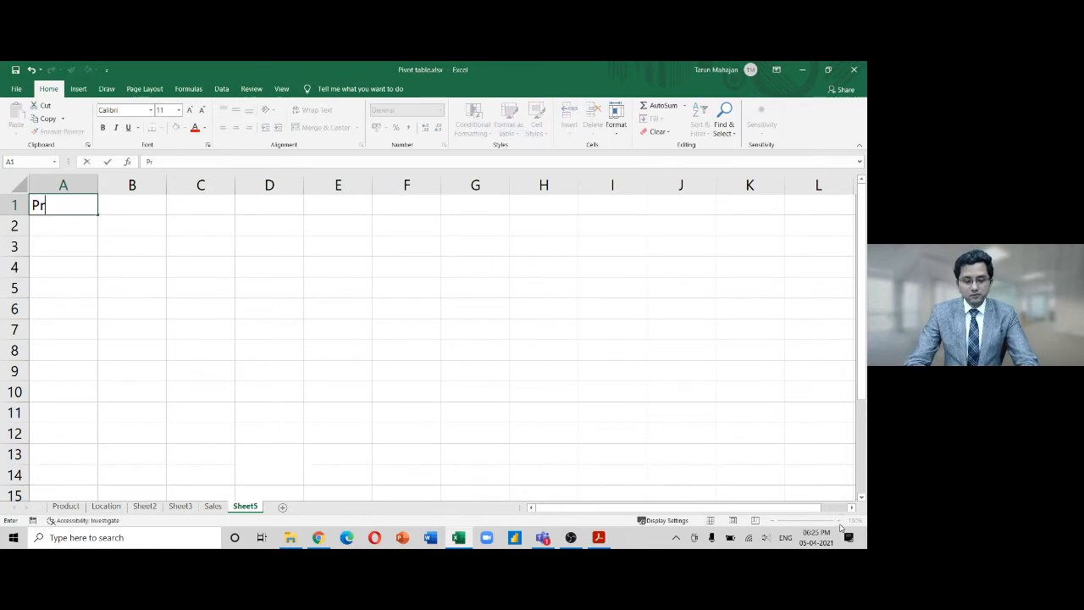
text(otect sheet)
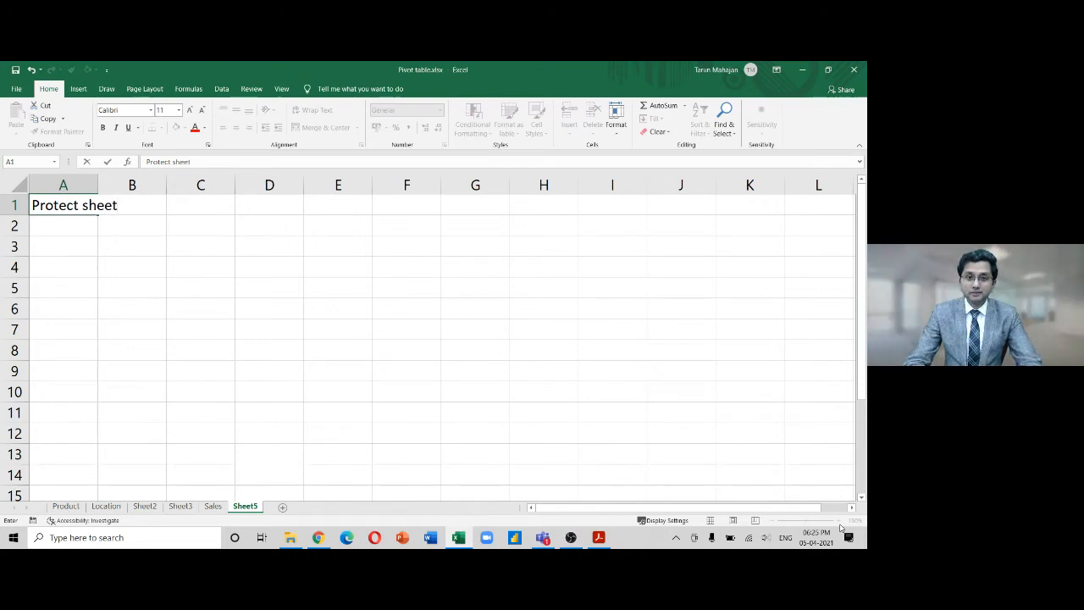
key(Return)
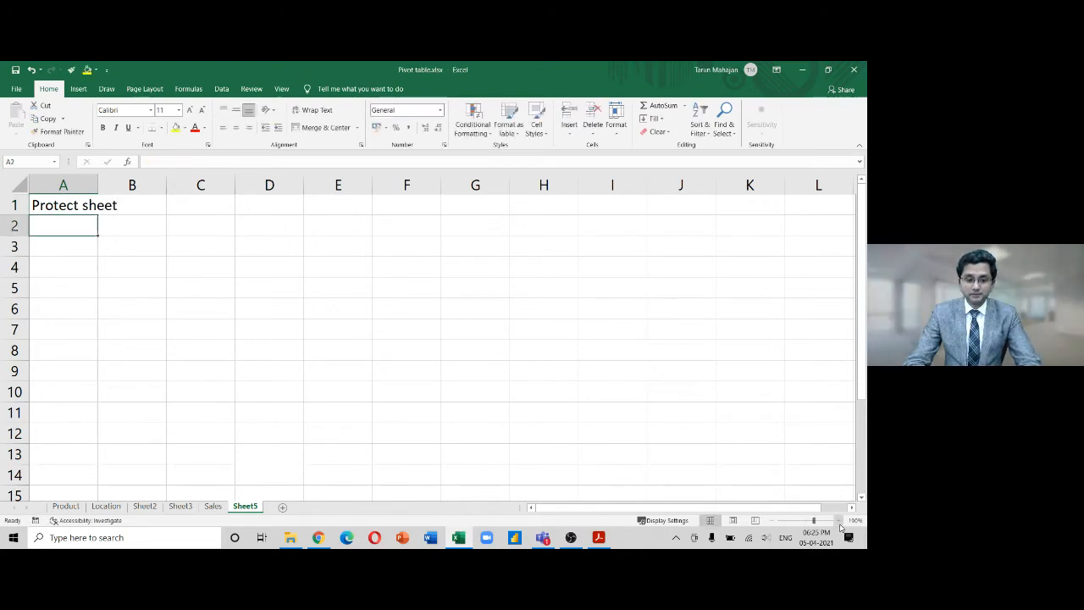
text(Protect )
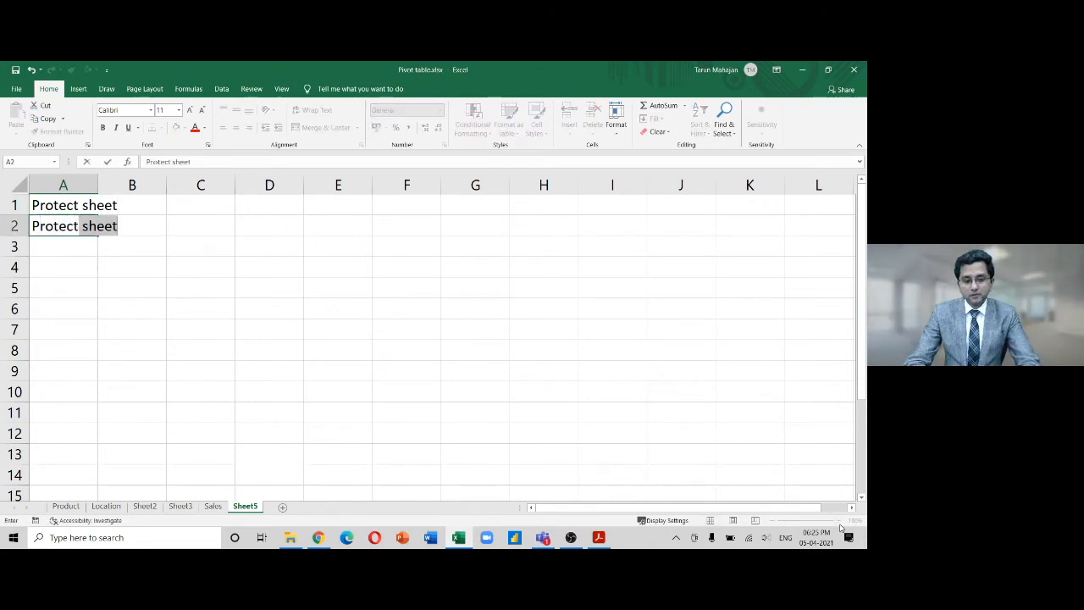
text(Workb)
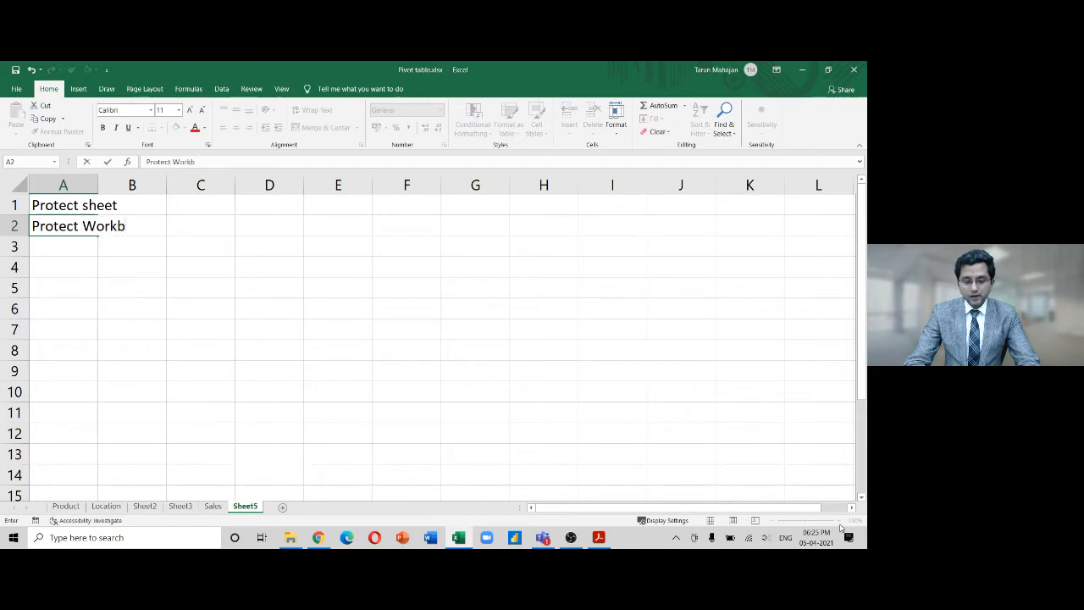
text(ook)
key(Return)
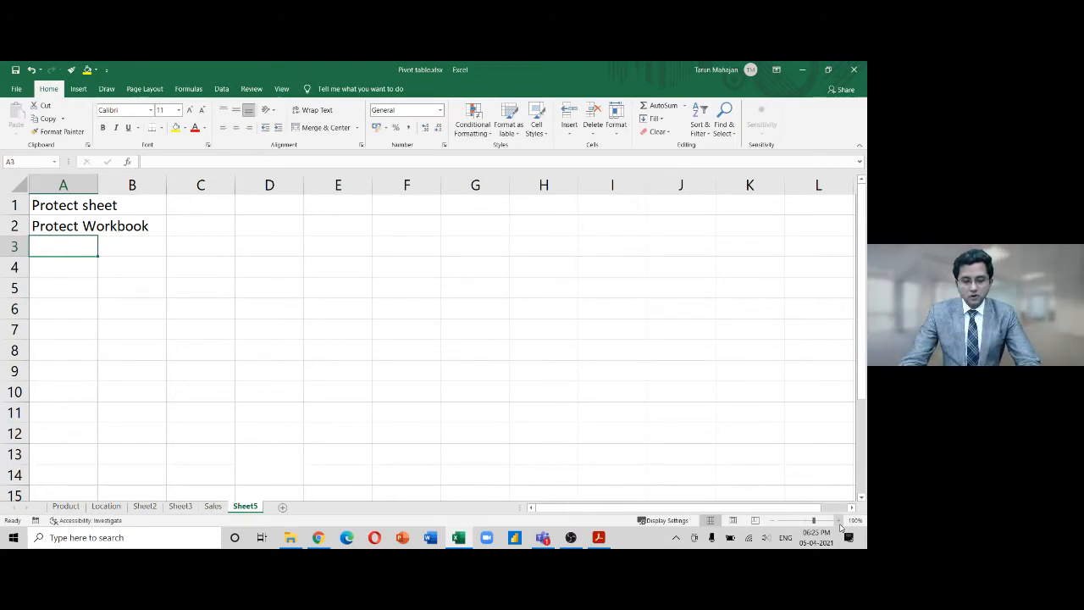
text(Open)
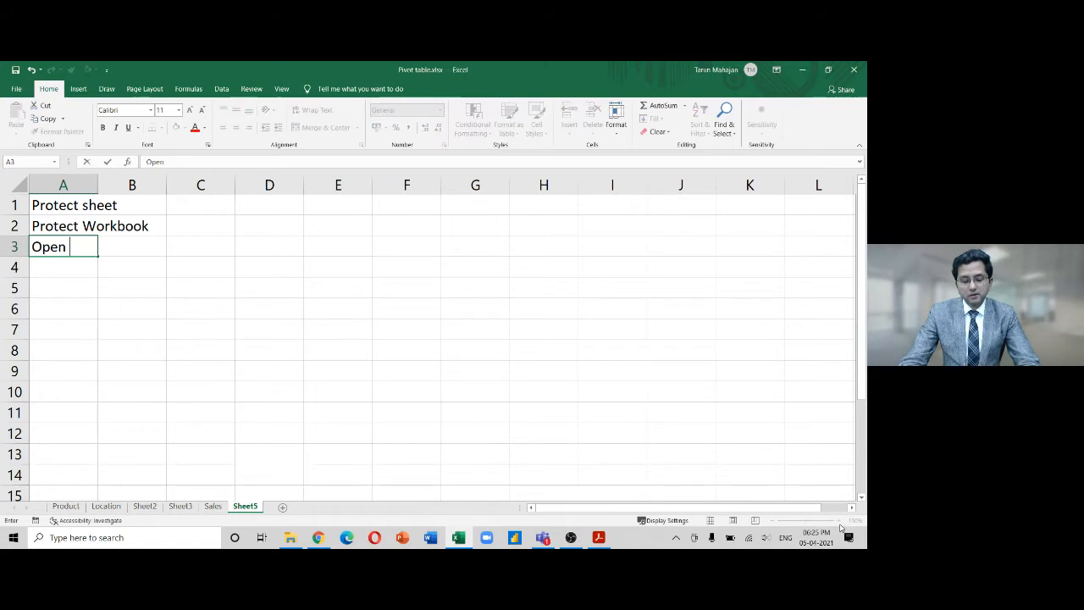
key(Escape)
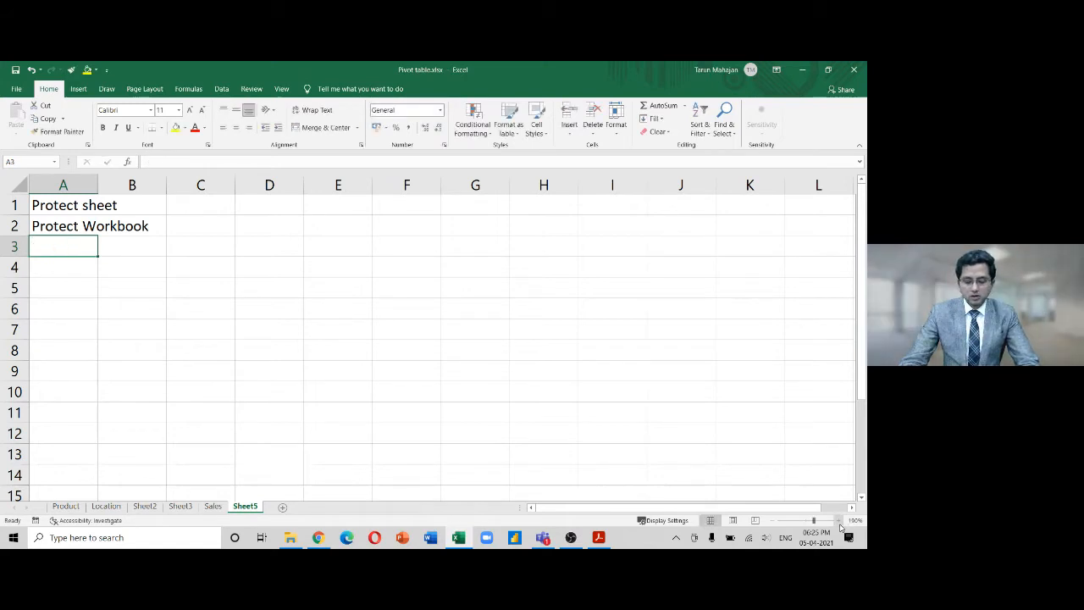
text(Protoce)
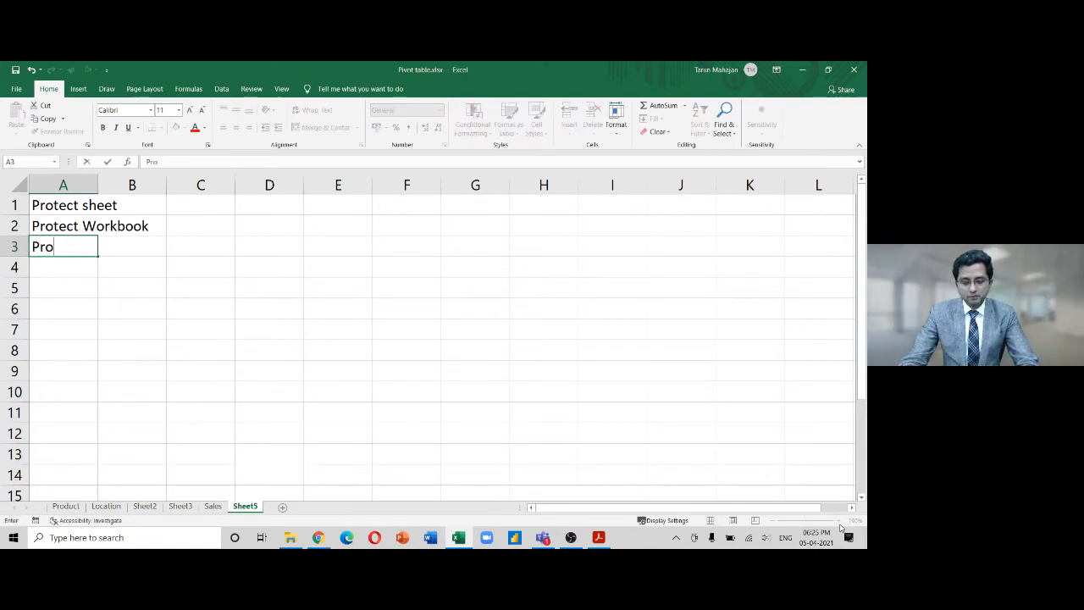
key(BackSpace)
text(t)
key(BackSpace)
key(BackSpace)
key(BackSpace)
text(ec)
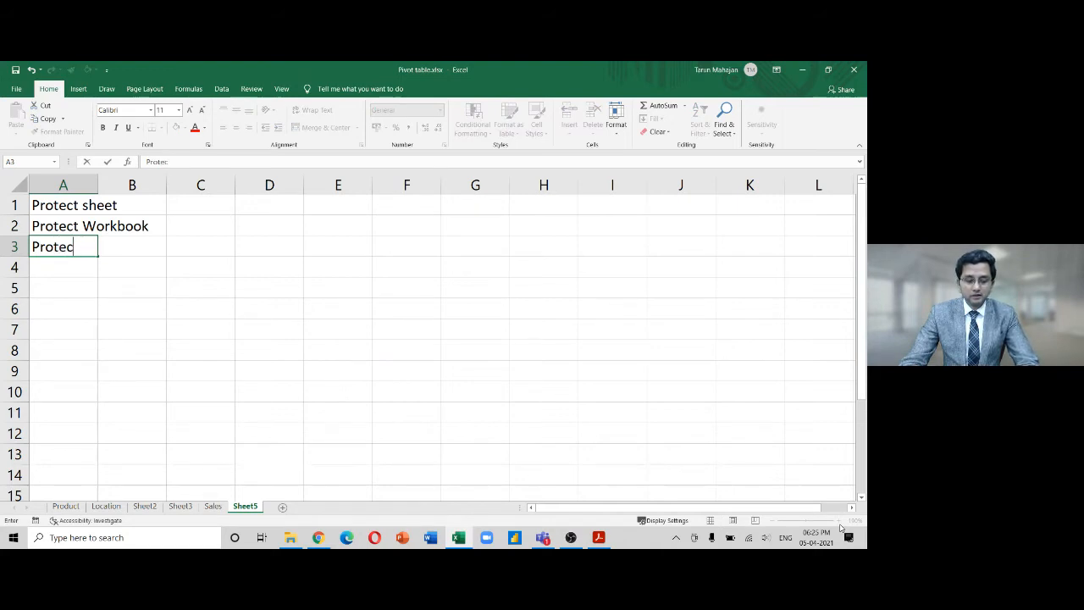
text(t file (Open))
key(Return)
text(Pro)
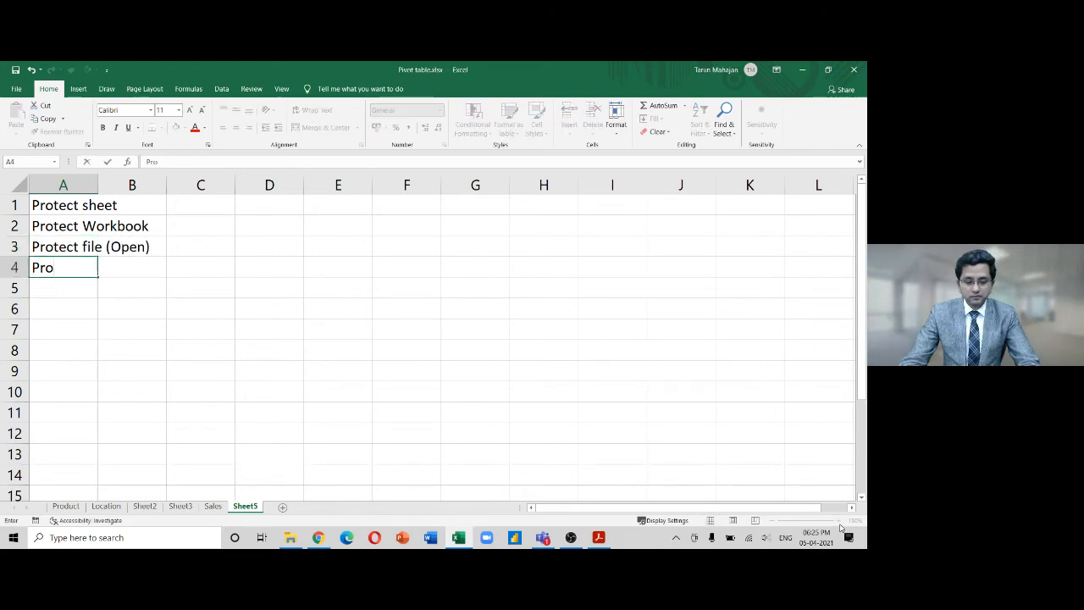
text(tect file )
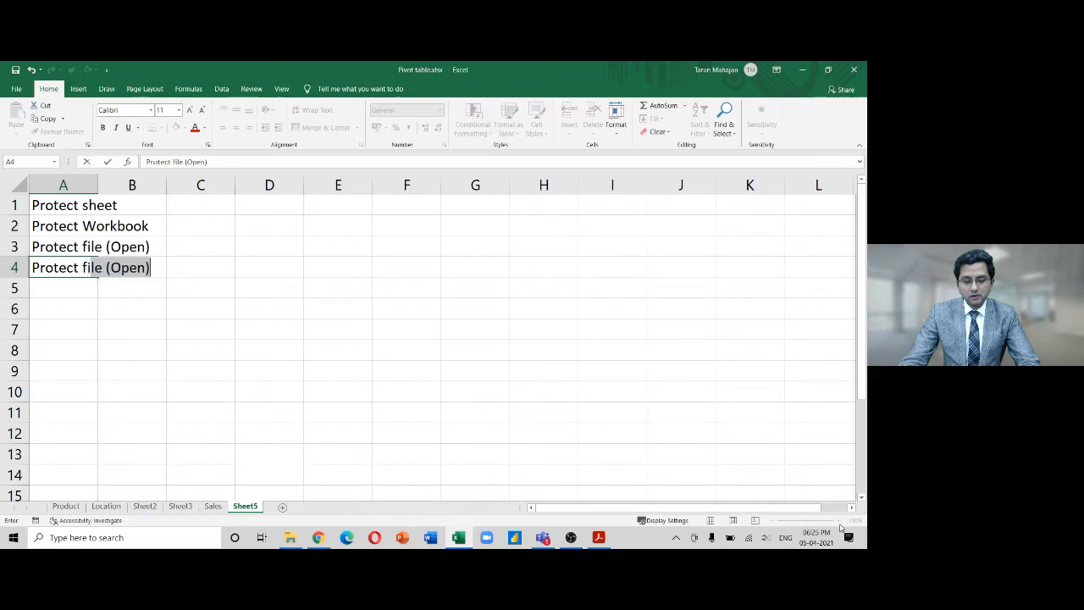
text((Modify)
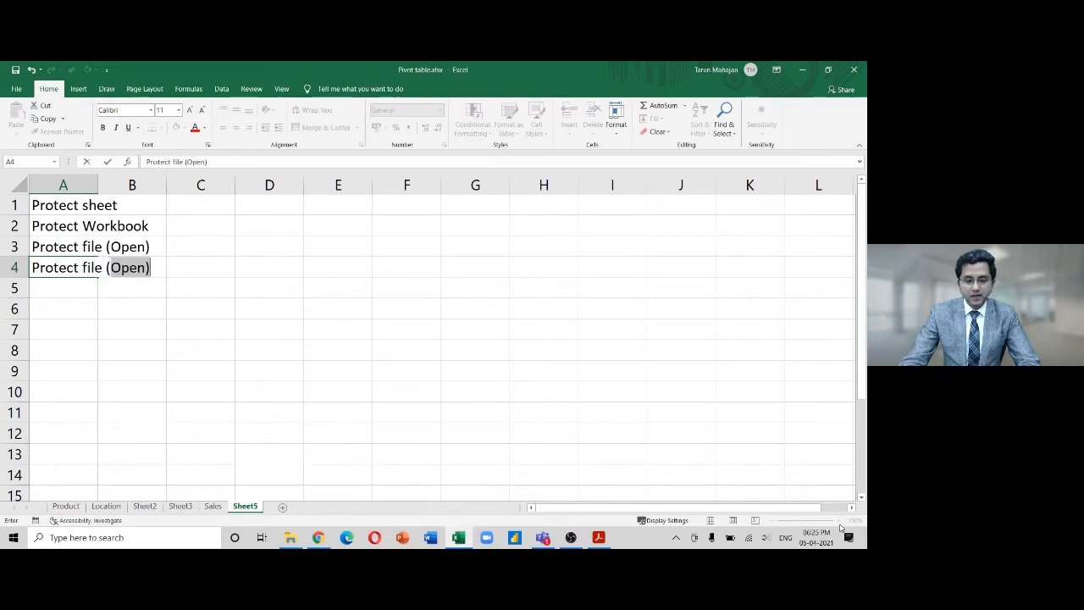
text())
key(Return)
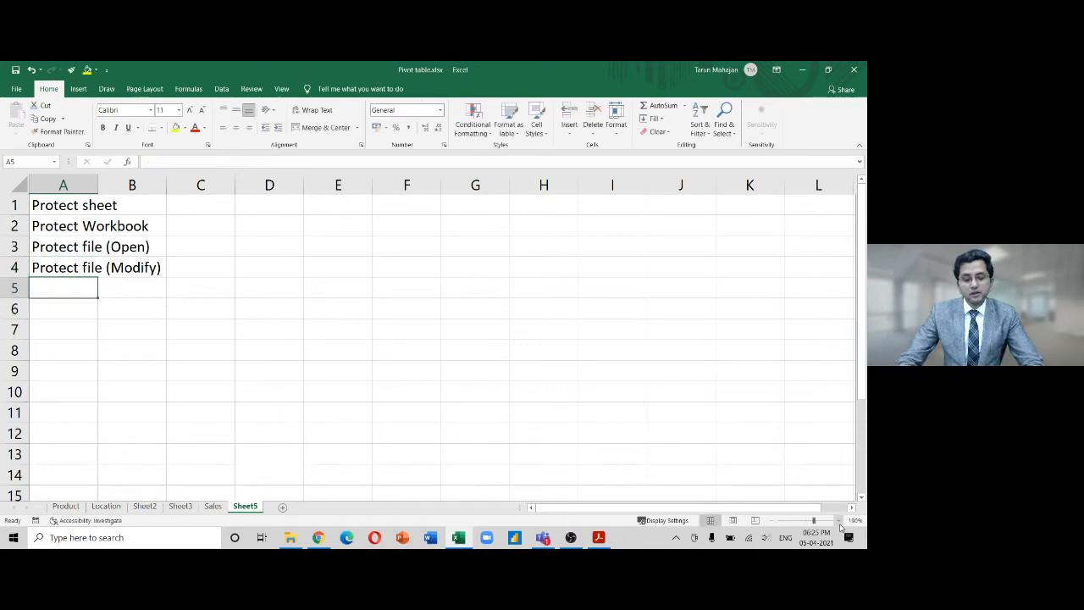
Insert a row, move Protect sheet to A2, and add 'Protect Ranges within a sheet' in A1
key(Up)
key(Up)
key(Up)
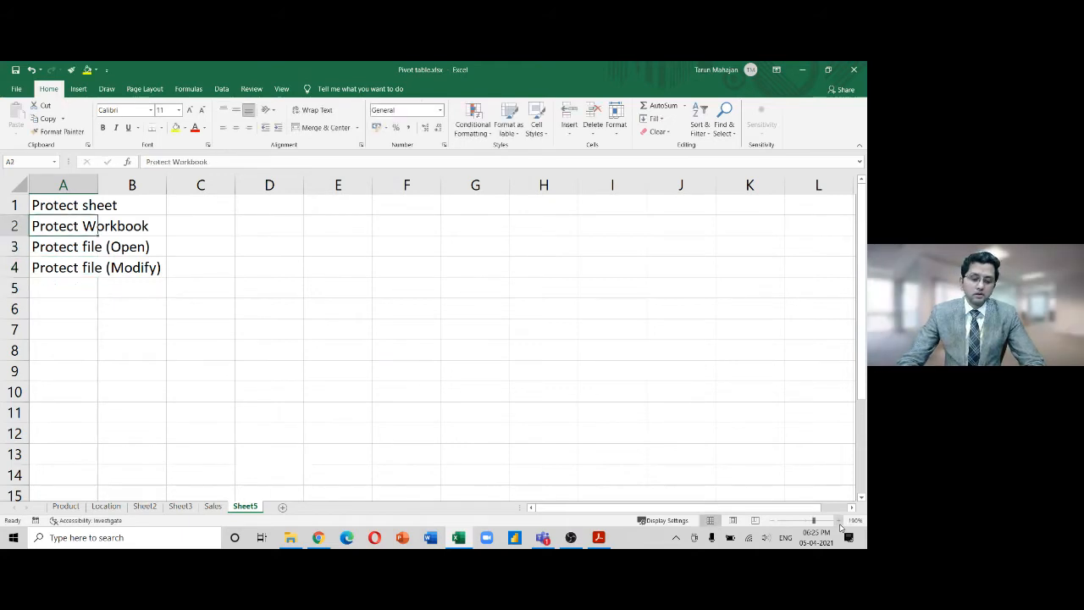
key(ctrl+shift+plus)
key(Down)
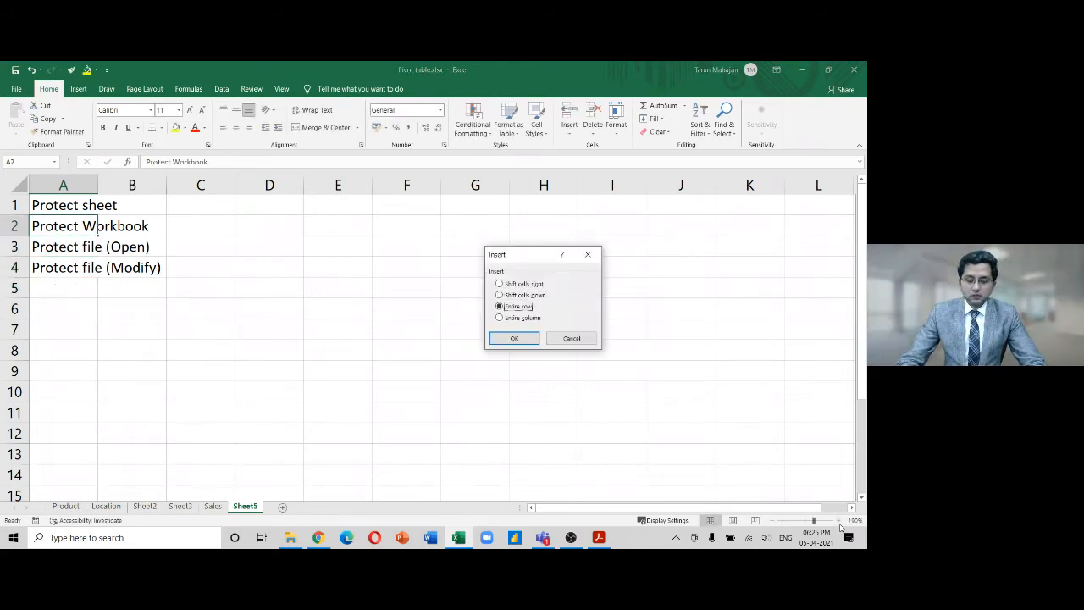
key(Return)
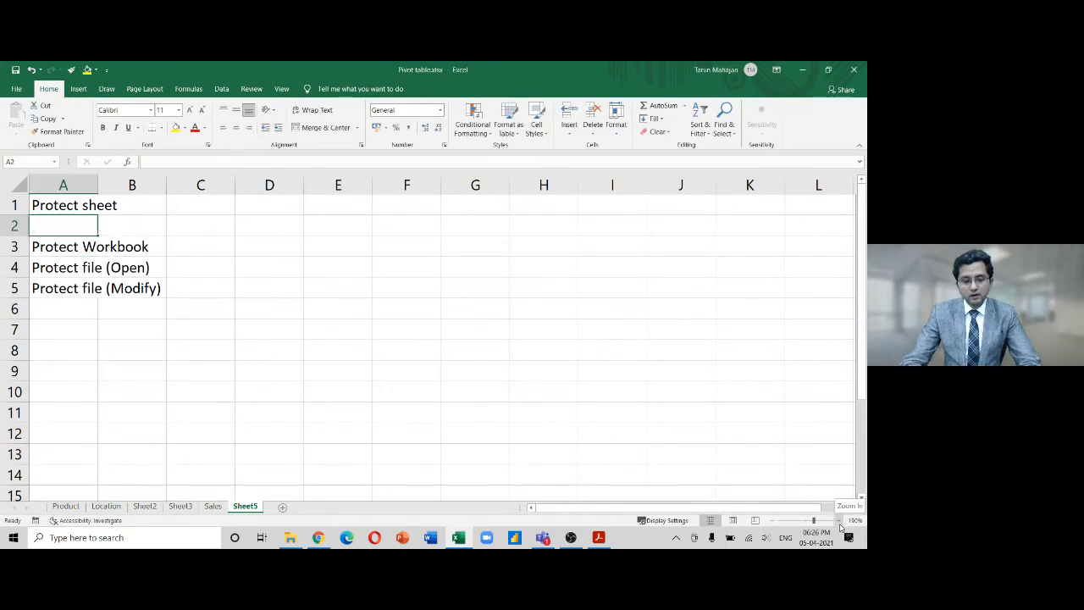
key(Up)
key(ctrl+x)
key(Down)
key(ctrl+v)
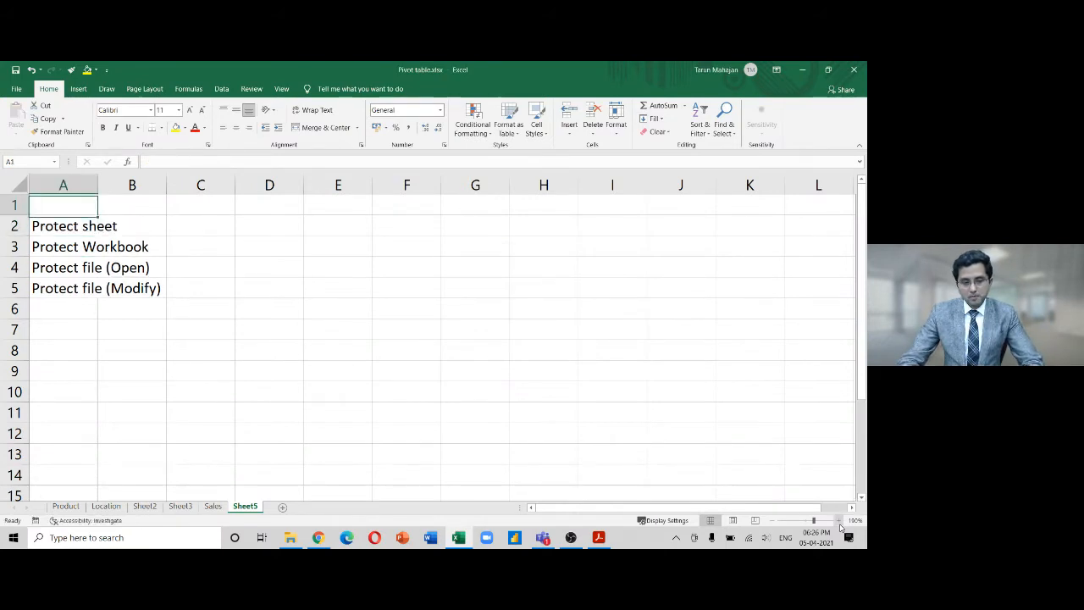
key(Up)
text(Protect )
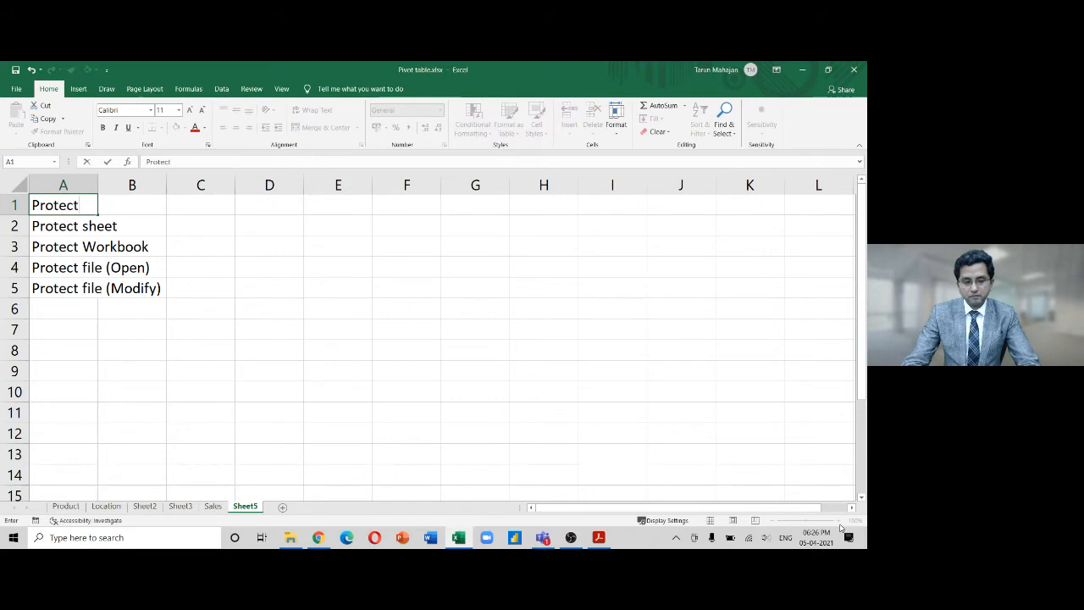
text(Rang)
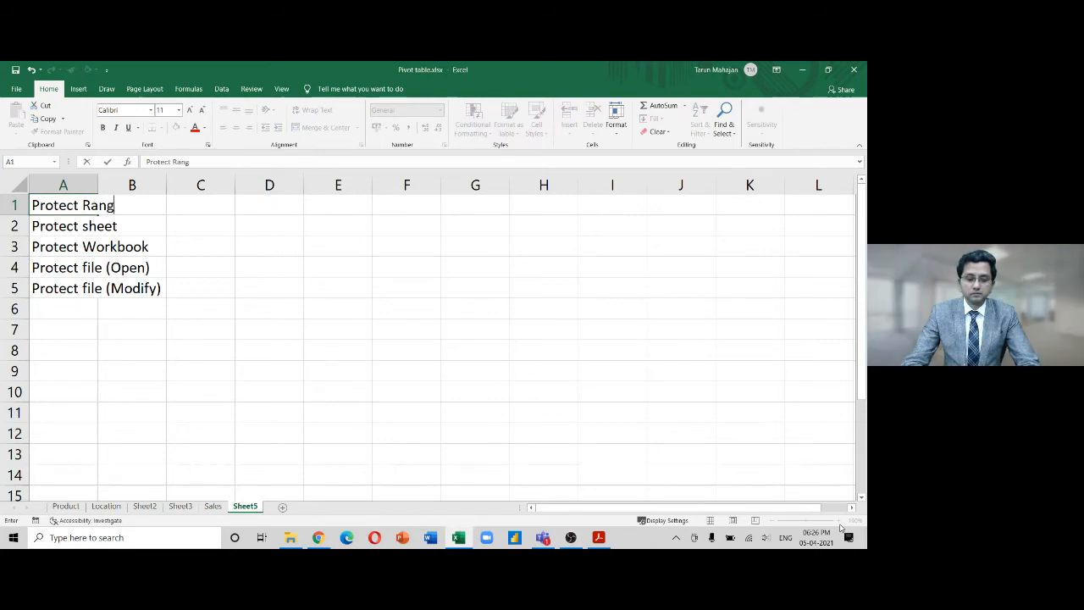
text(es wi)
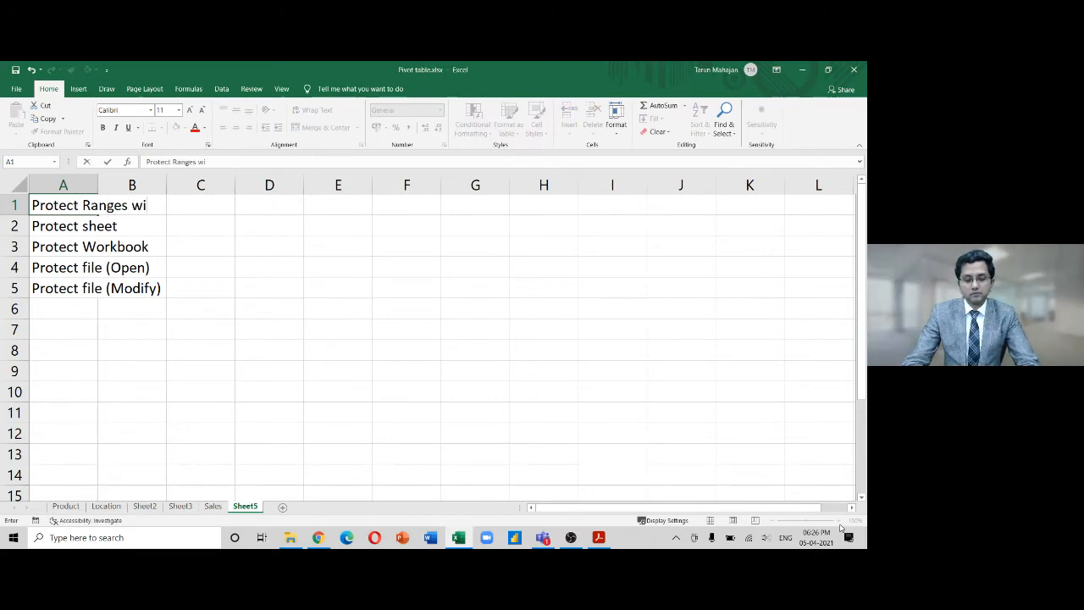
text(thing)
key(BackSpace)
text(a sheet)
key(Return)
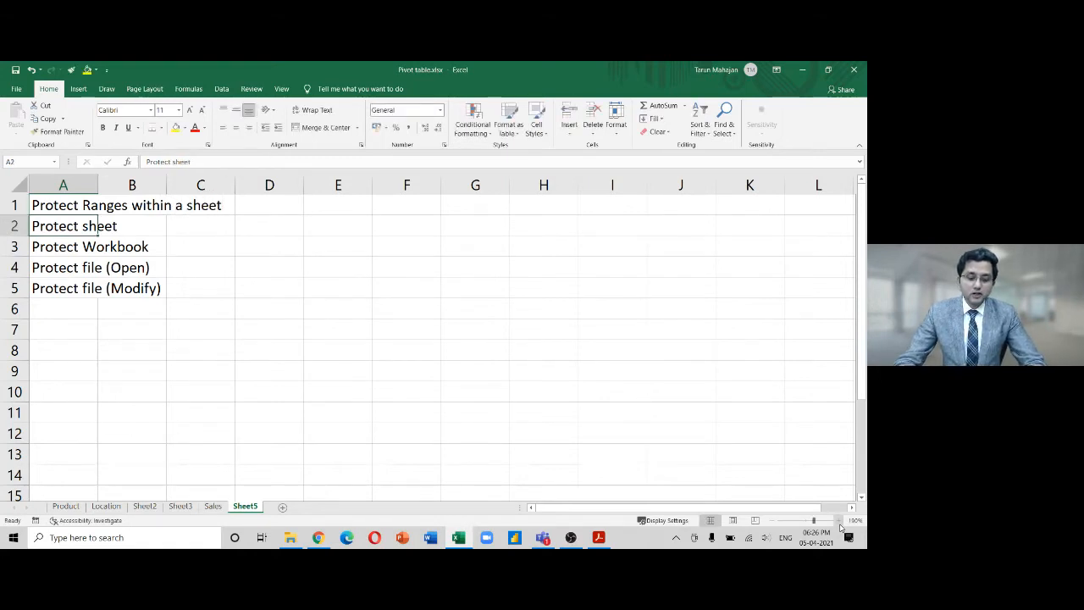
key(Up)
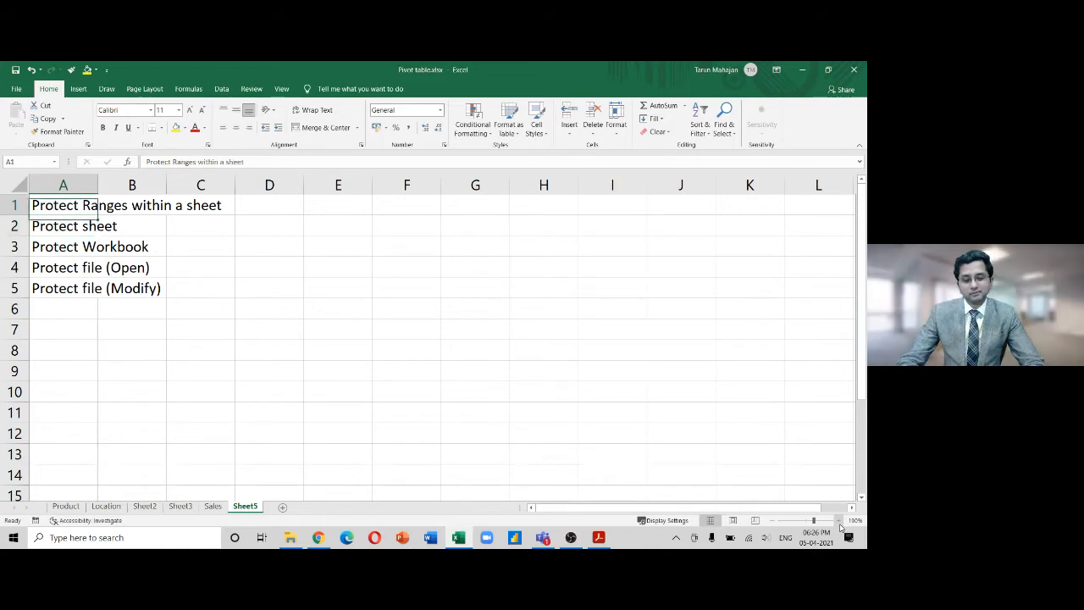
key(Right)
key(Right)
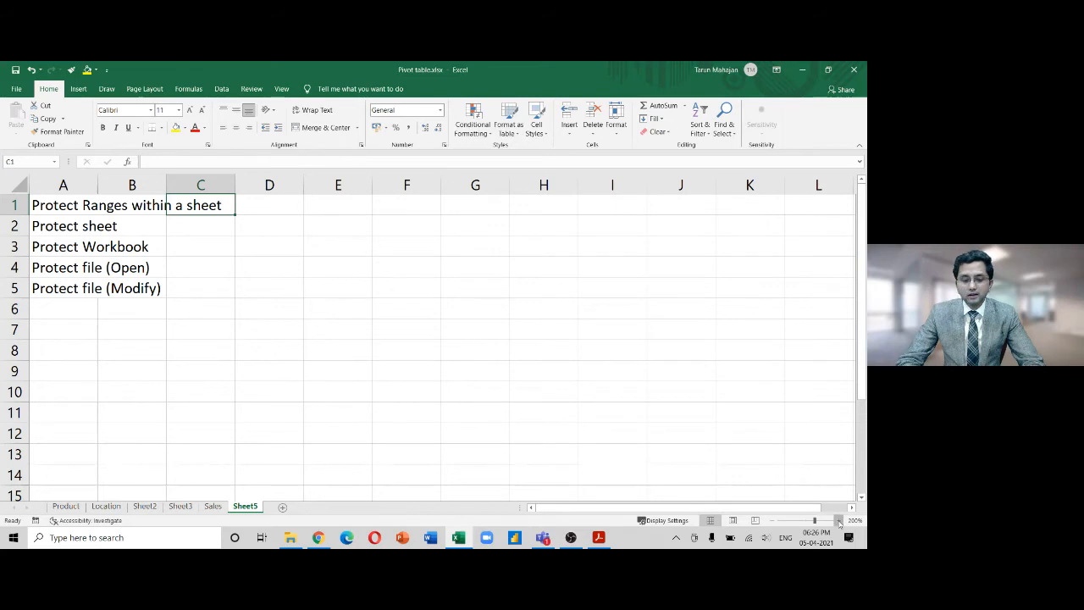
click(840, 523)
click(839, 522)
click(839, 522)
key(Left)
key(Left)
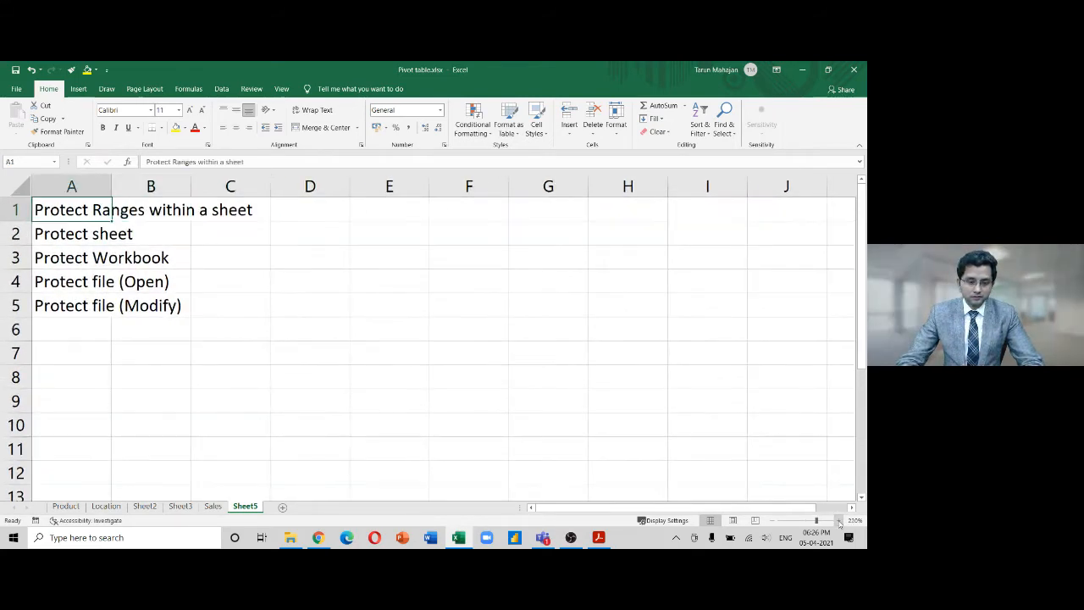
key(shift+Down)
key(shift+Down)
key(shift+Down)
key(shift+Down)
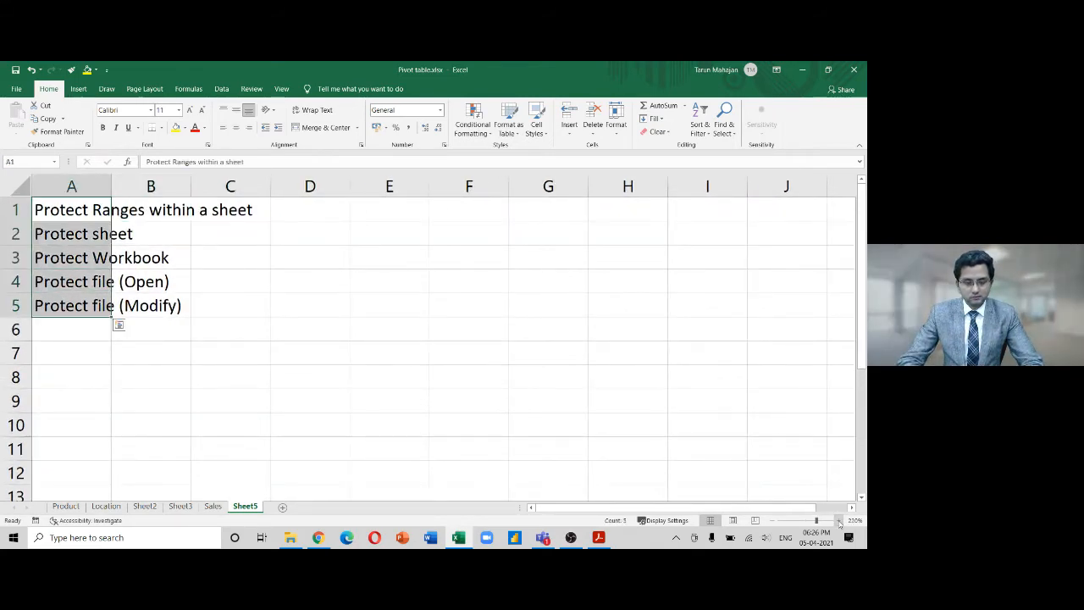
key(ctrl+c)
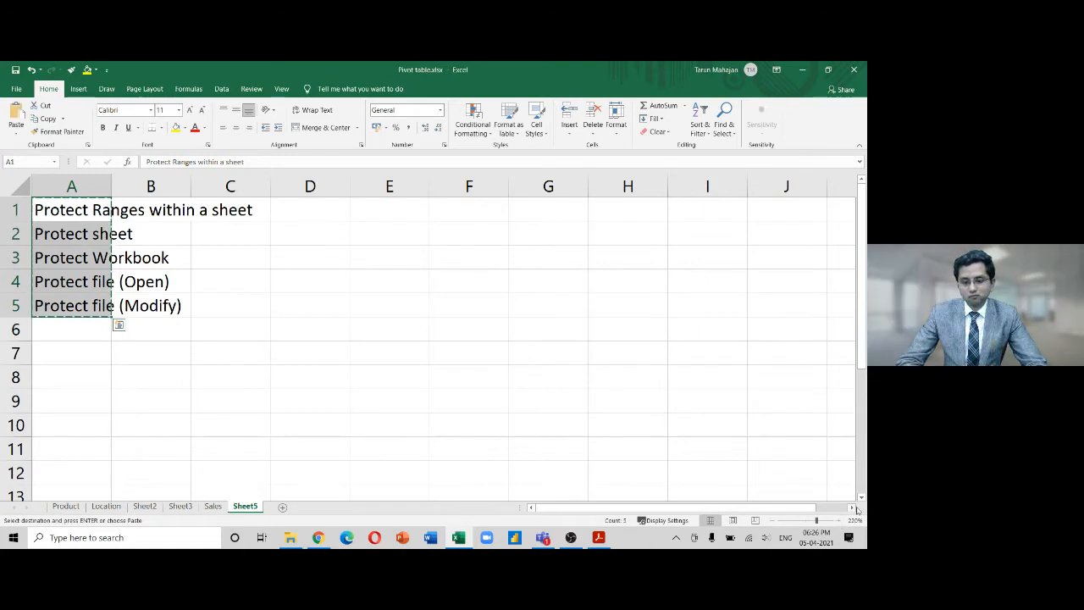
click(410, 209)
click(16, 134)
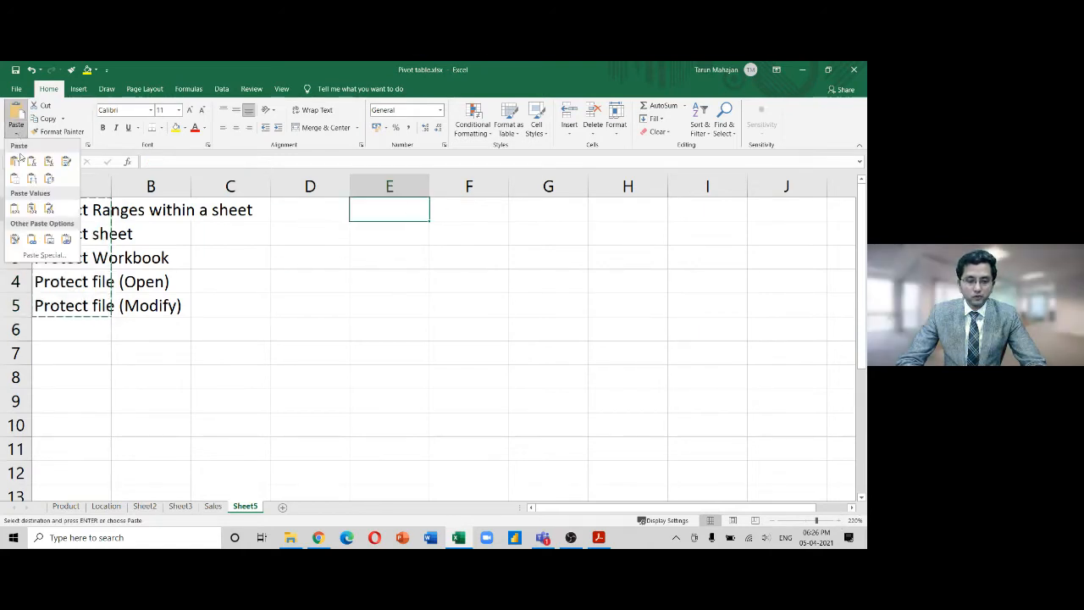
click(34, 254)
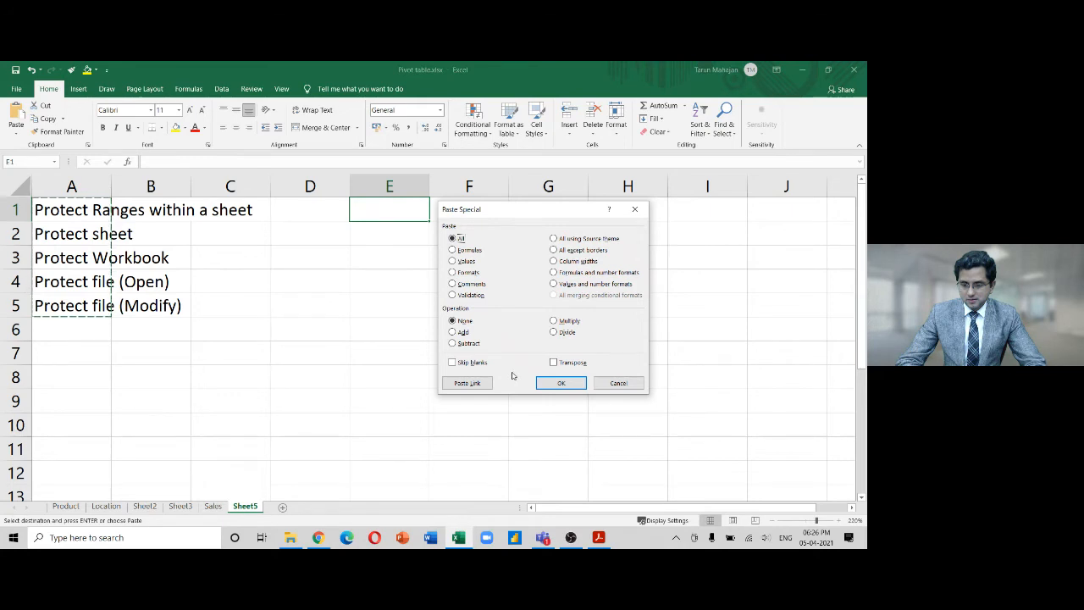
click(634, 209)
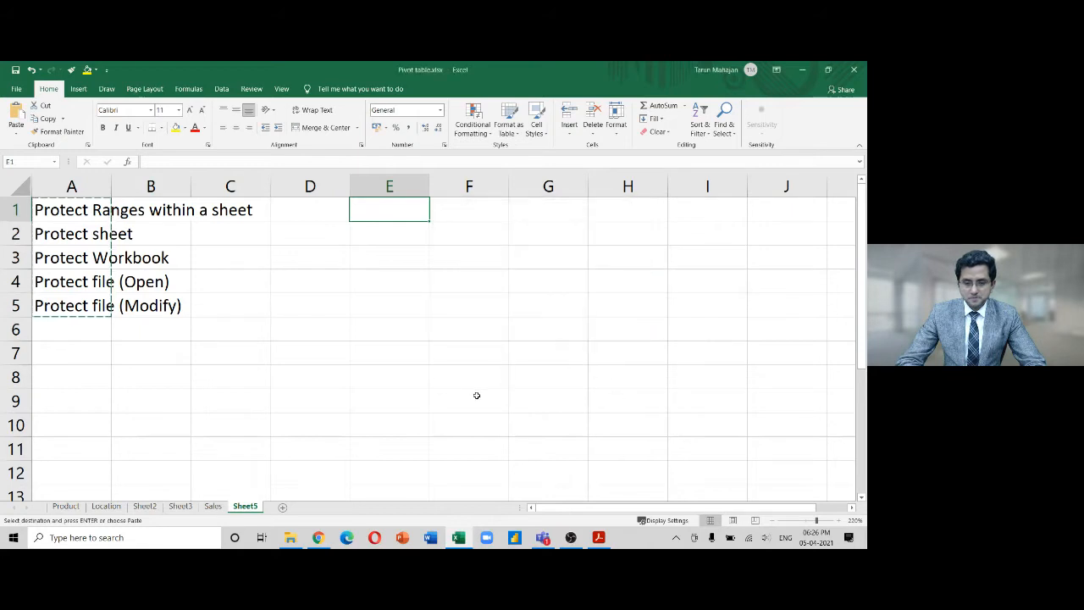
key(Escape)
key(Left)
key(Left)
key(Left)
key(Left)
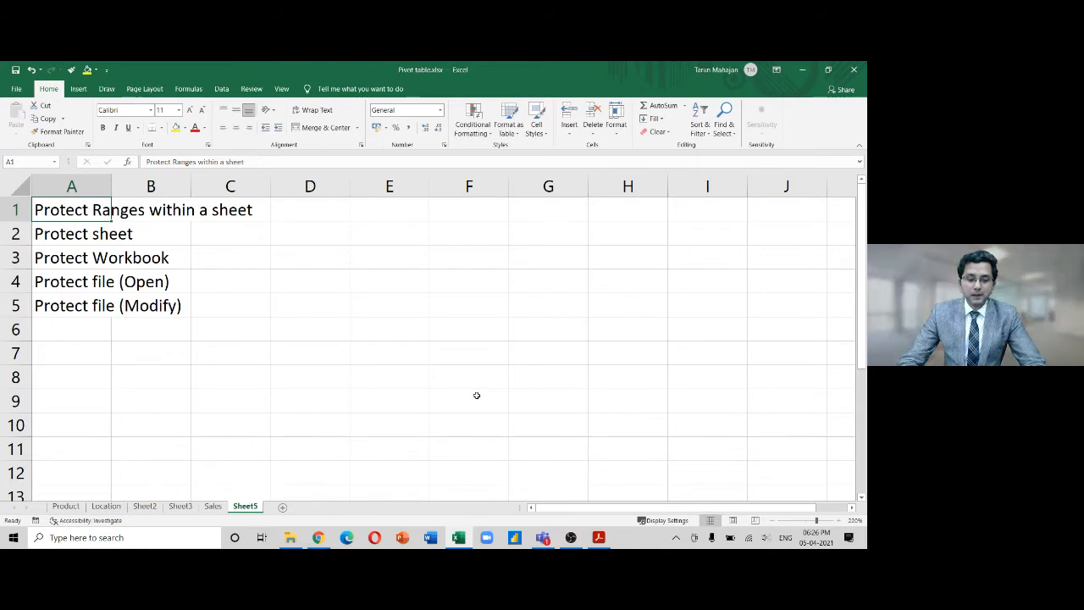
key(Down)
key(Down)
key(Down)
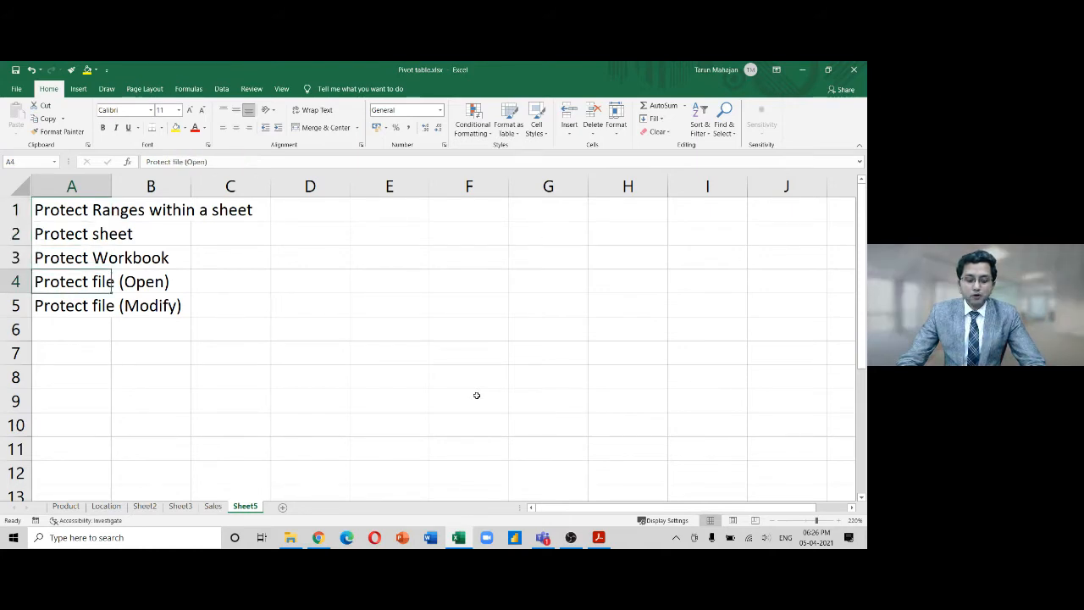
key(shift+Right)
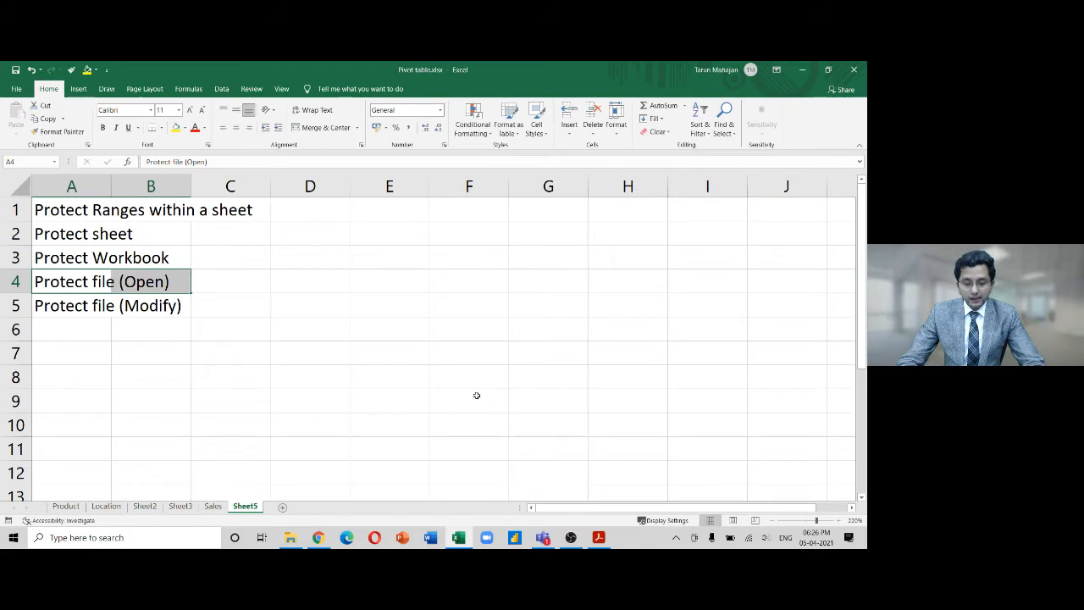
click(289, 537)
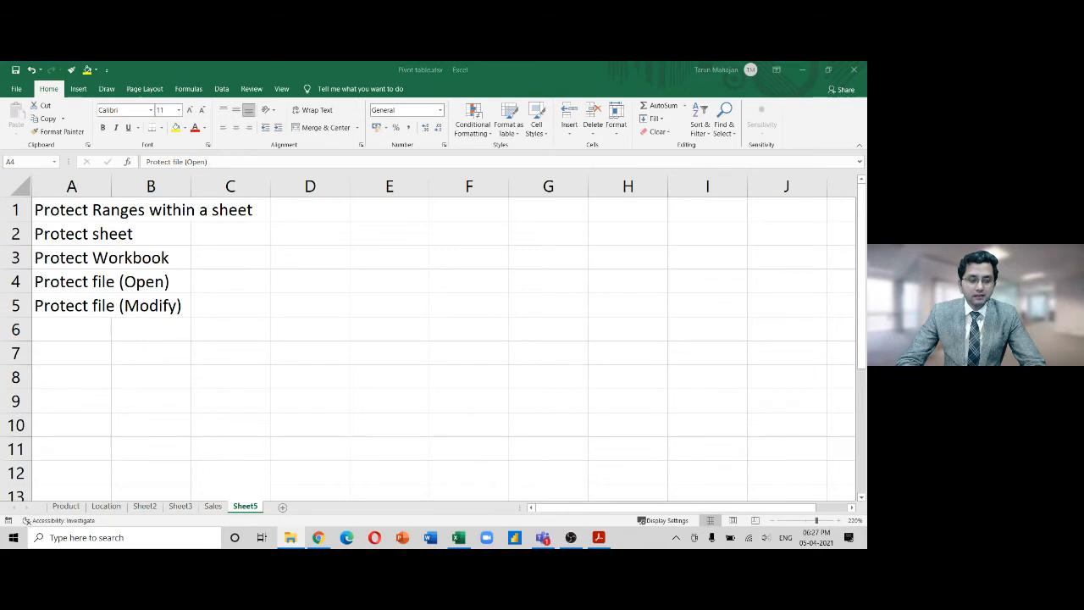
click(169, 280)
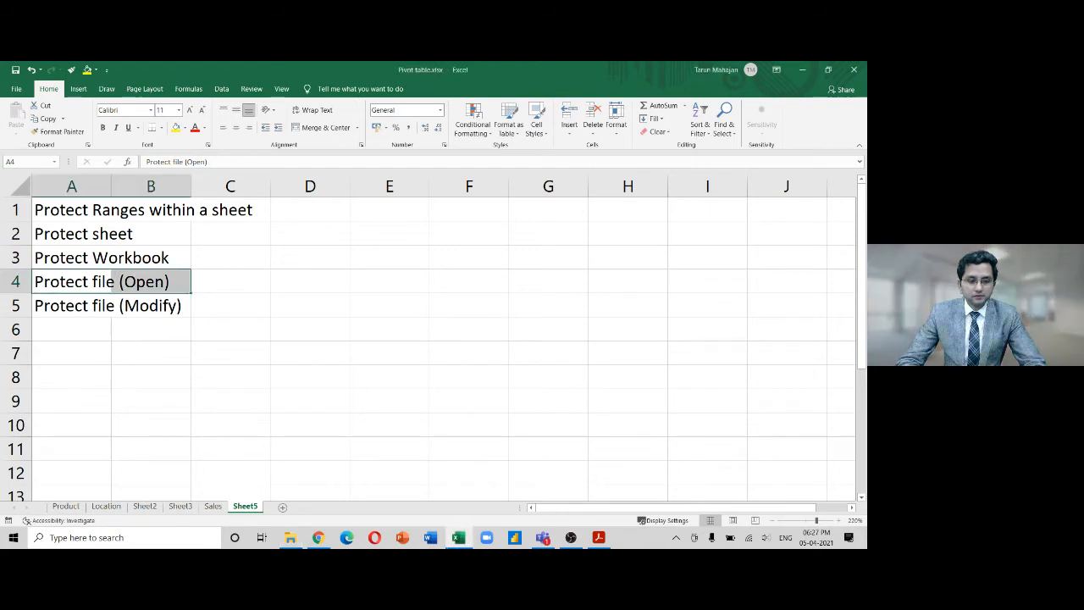
click(16, 89)
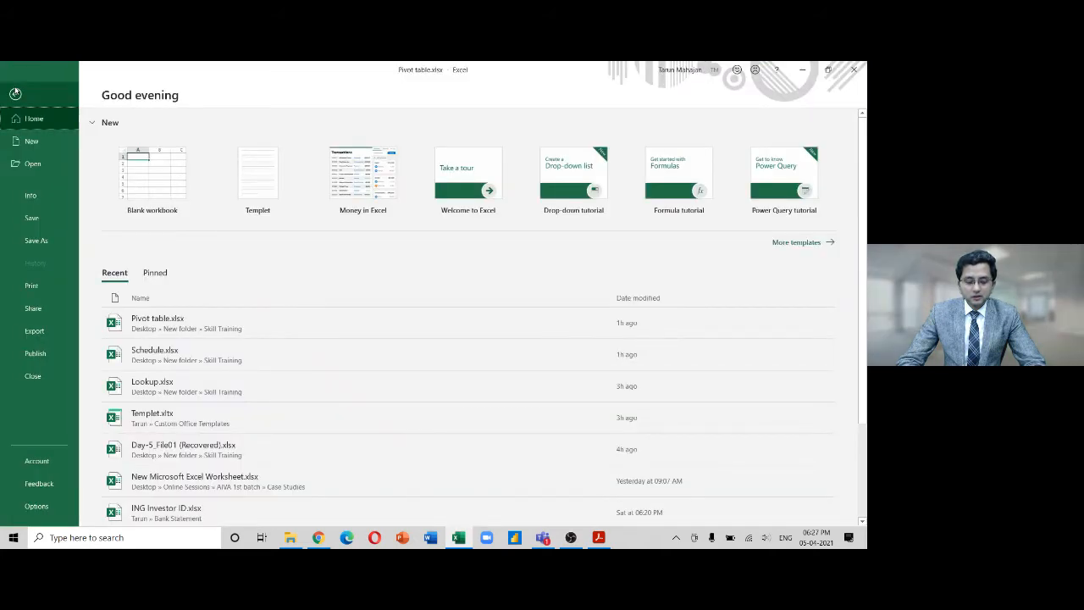
click(15, 94)
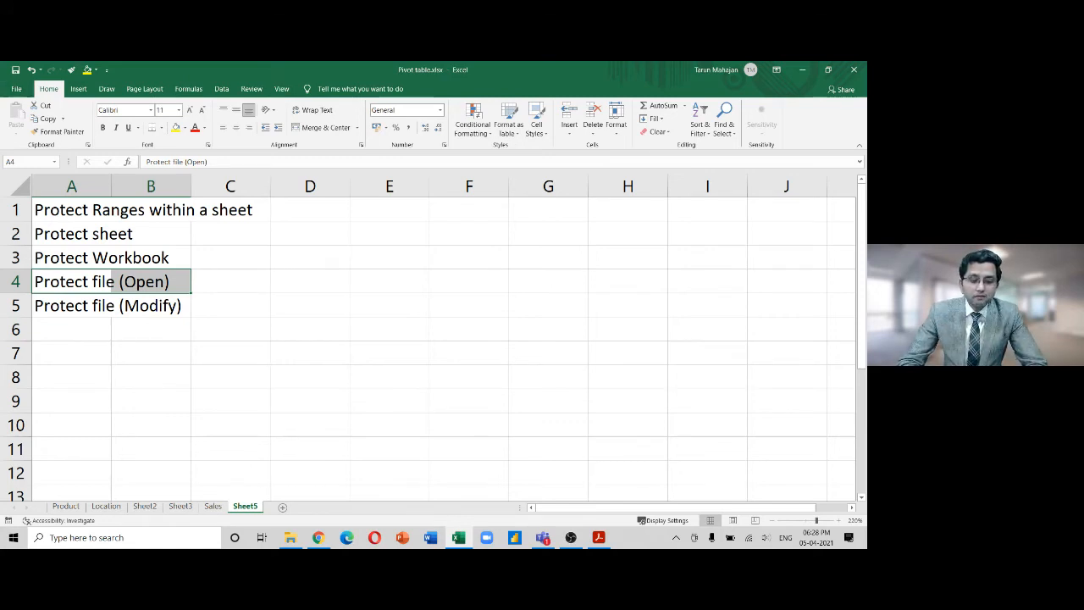
Start saving a copy of Pivot table.xlsx in the Skill Training folder
click(252, 203)
click(104, 285)
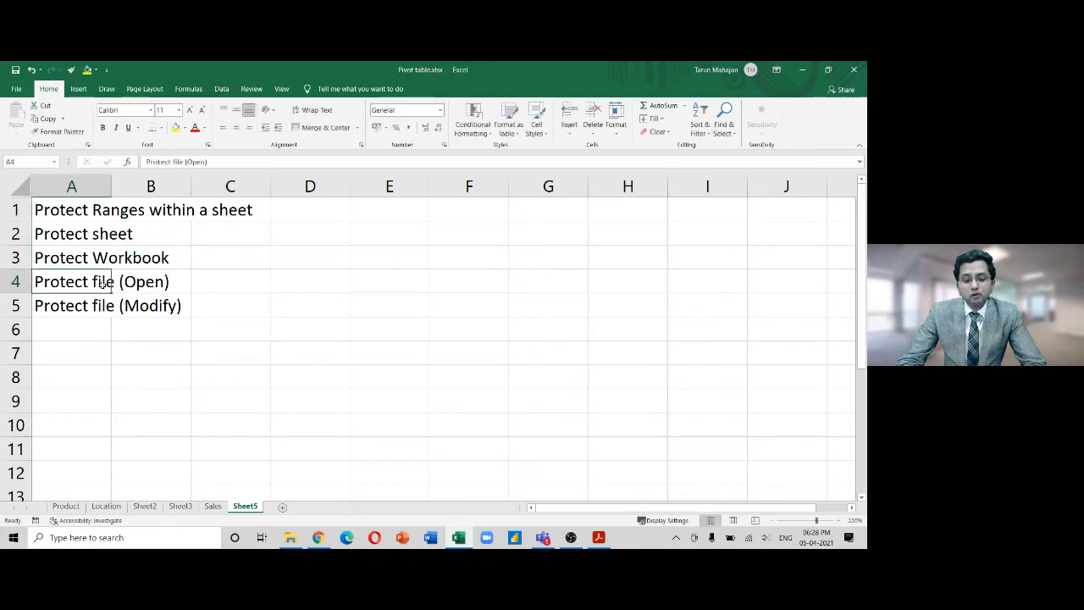
click(17, 90)
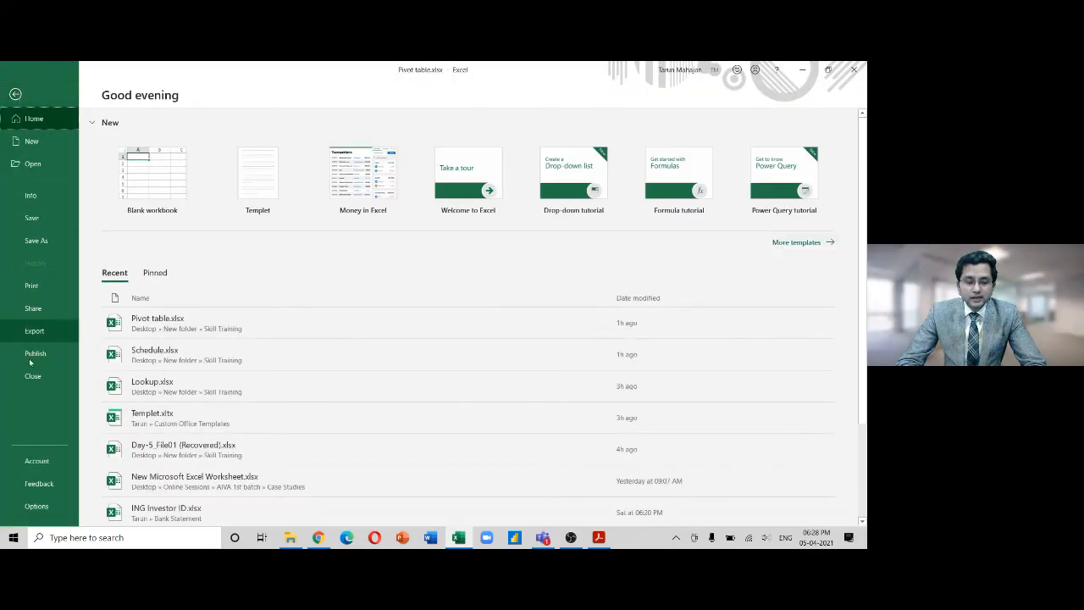
click(57, 241)
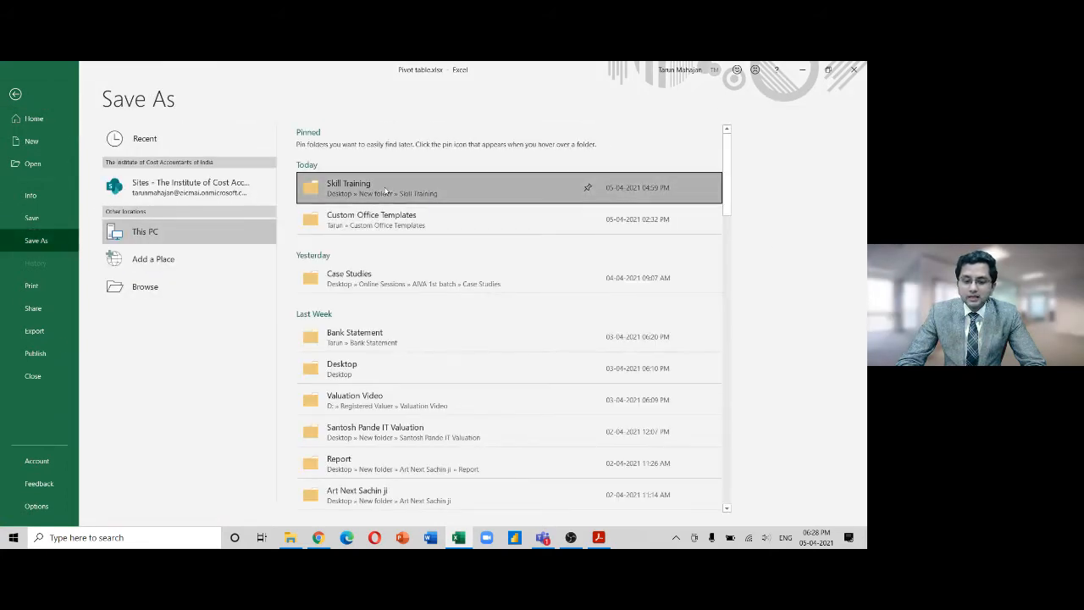
click(385, 190)
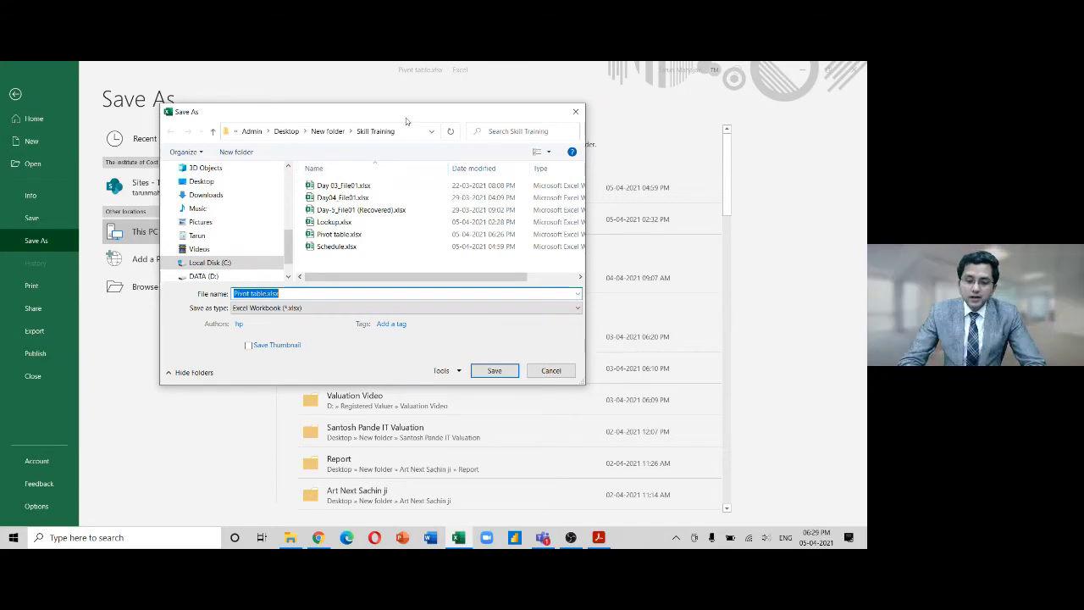
Reposition the Save As window, keep Excel Workbook as the type, and show the Tools options
drag(408, 117, 461, 120)
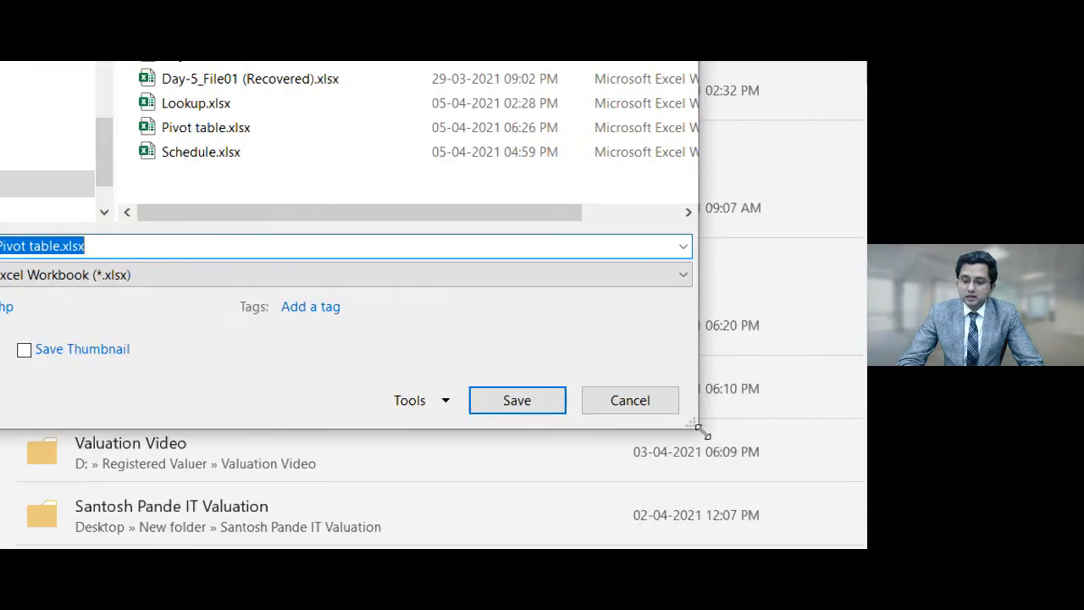
drag(683, 423, 522, 329)
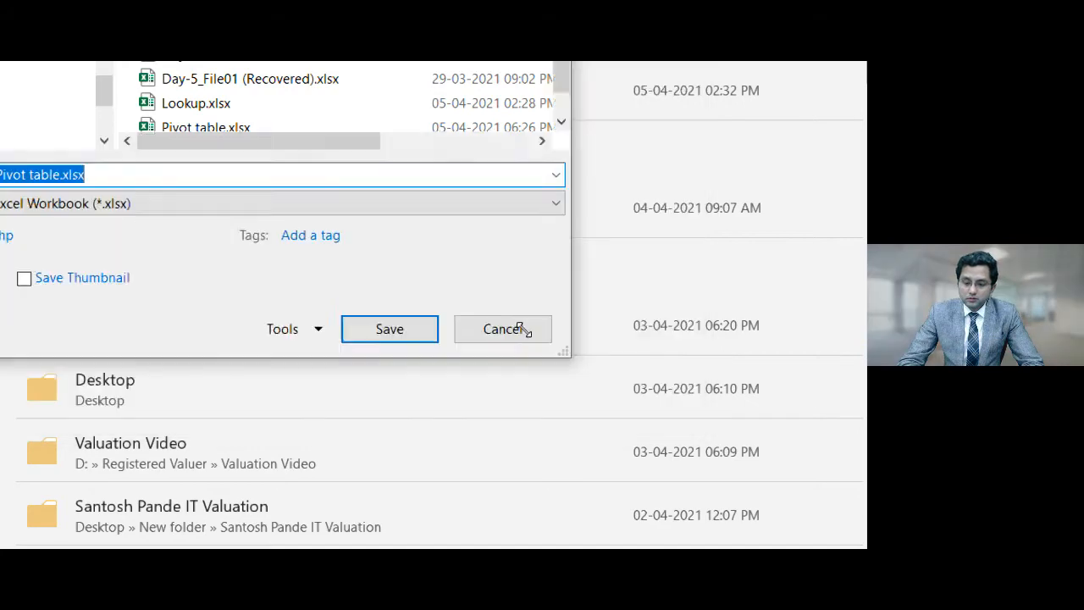
click(202, 185)
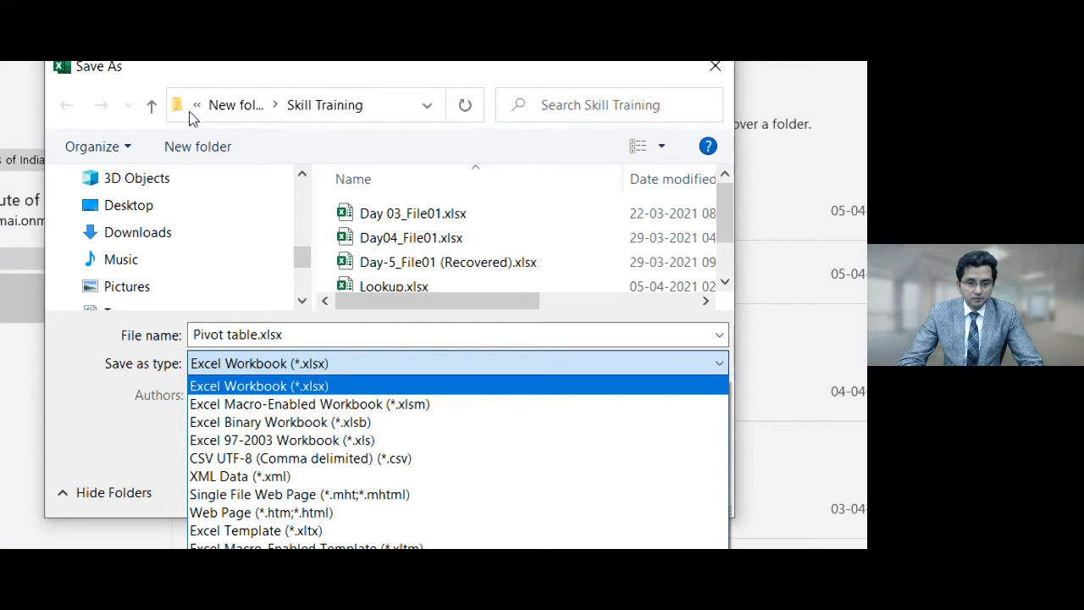
click(138, 81)
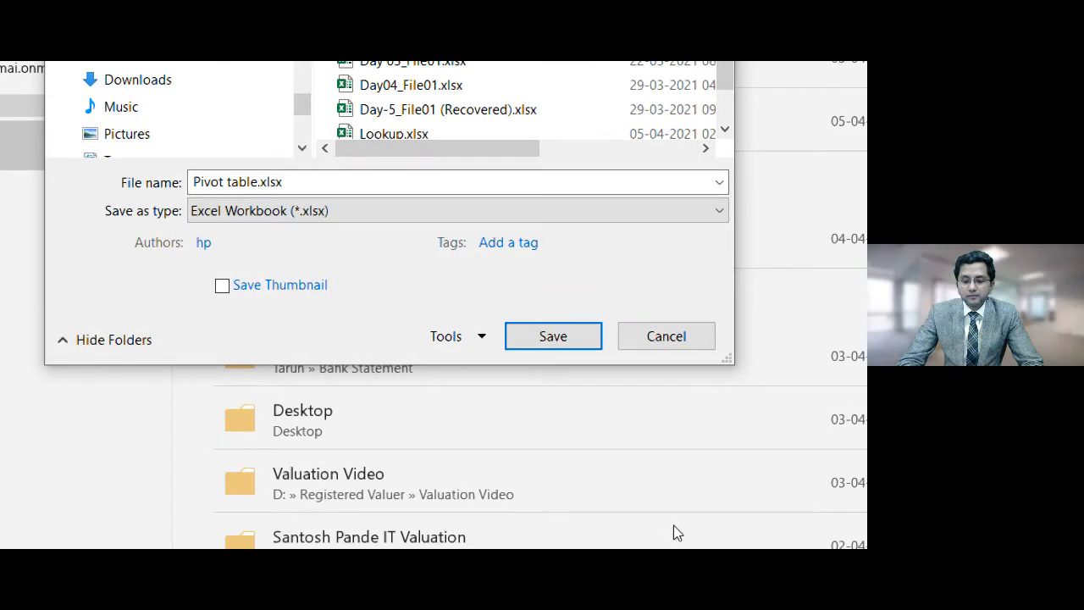
click(481, 337)
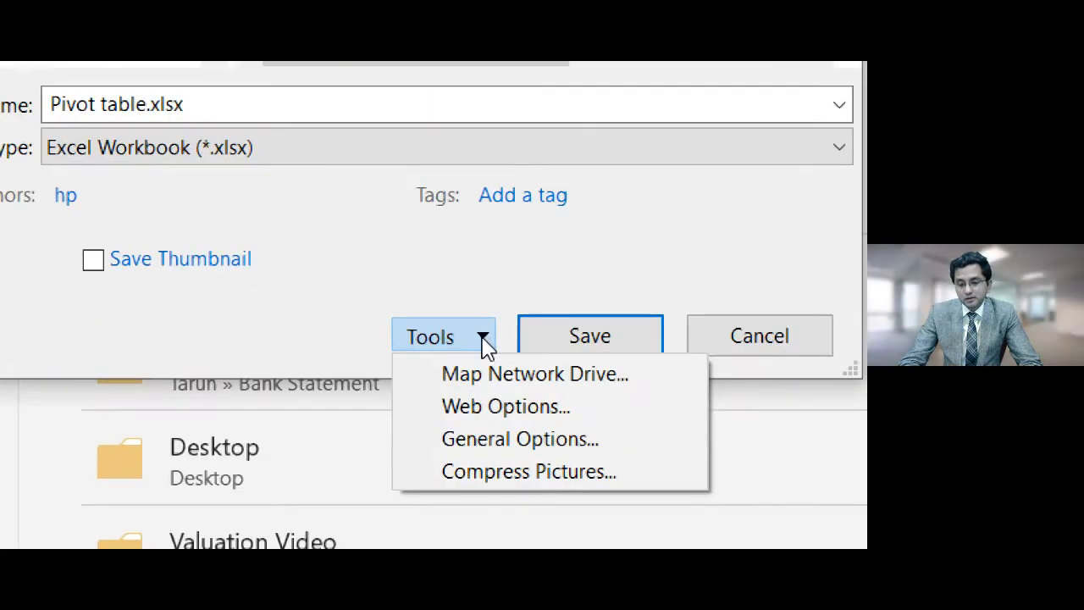
Set and confirm a password to open in General Options
click(511, 452)
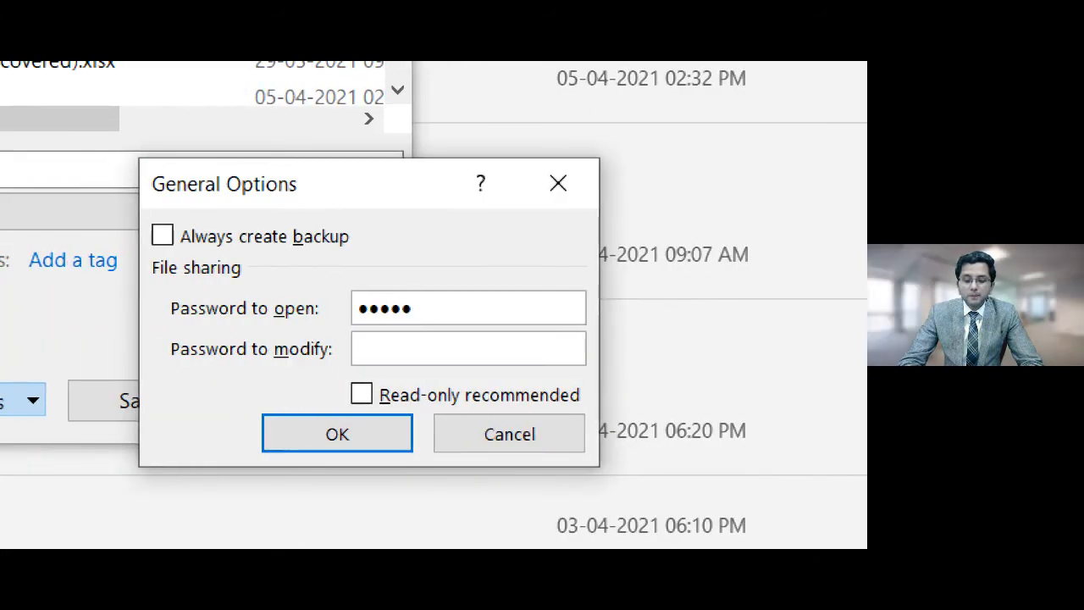
click(306, 442)
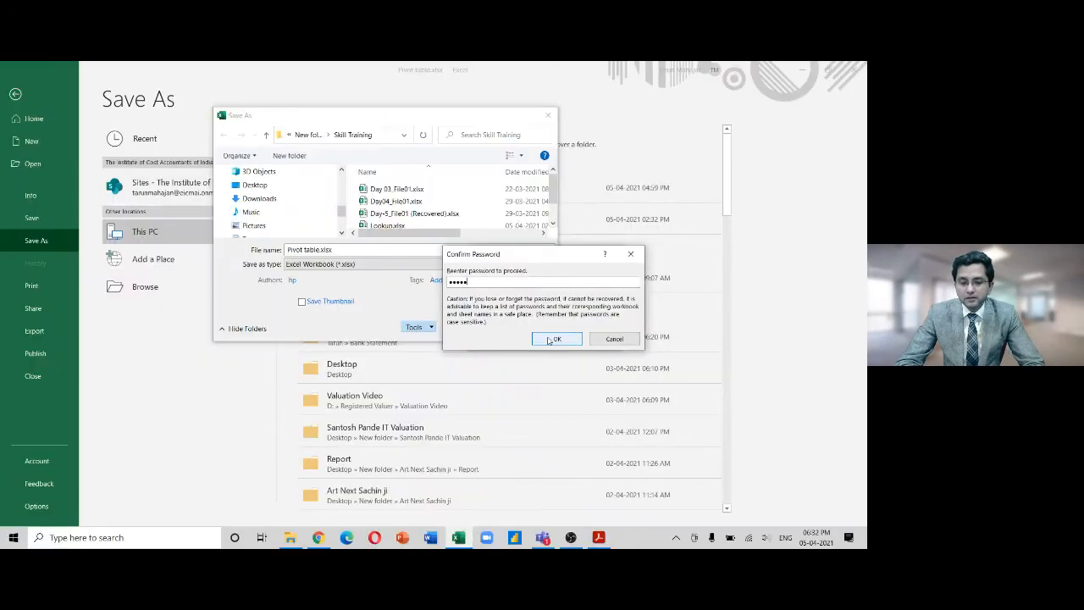
click(554, 339)
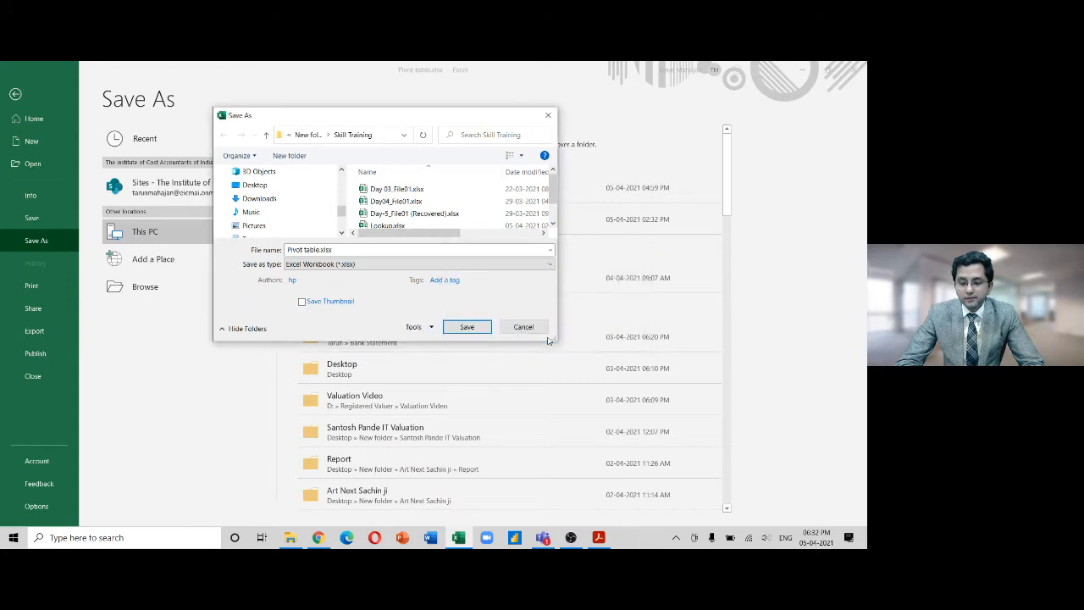
Save as Pivot table.xlsx, replacing the existing file
click(467, 329)
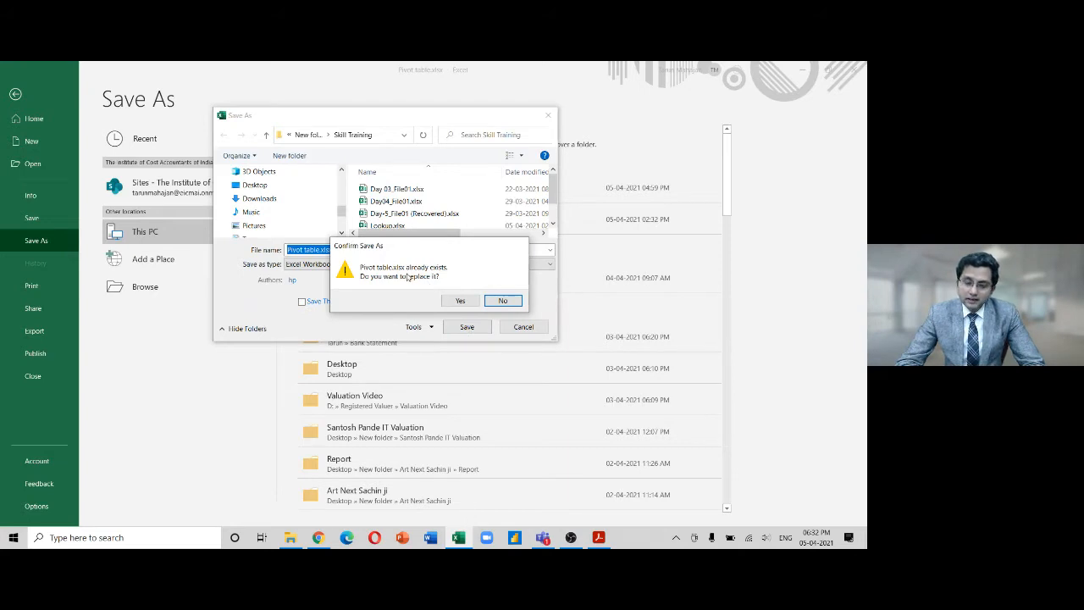
click(461, 301)
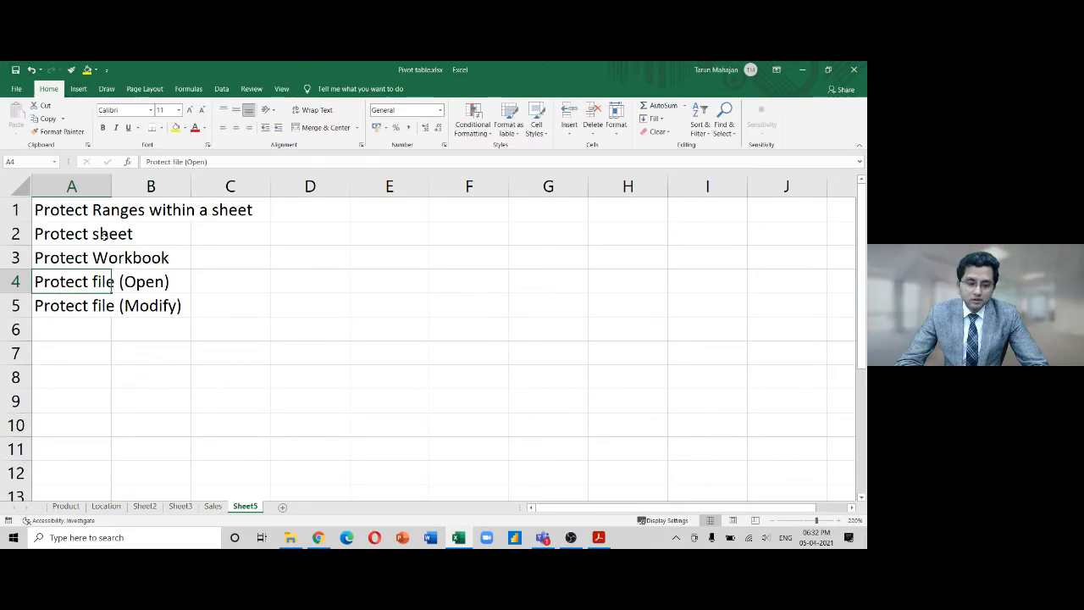
Maximize the Skill Training folder in File Explorer and close Excel
click(291, 540)
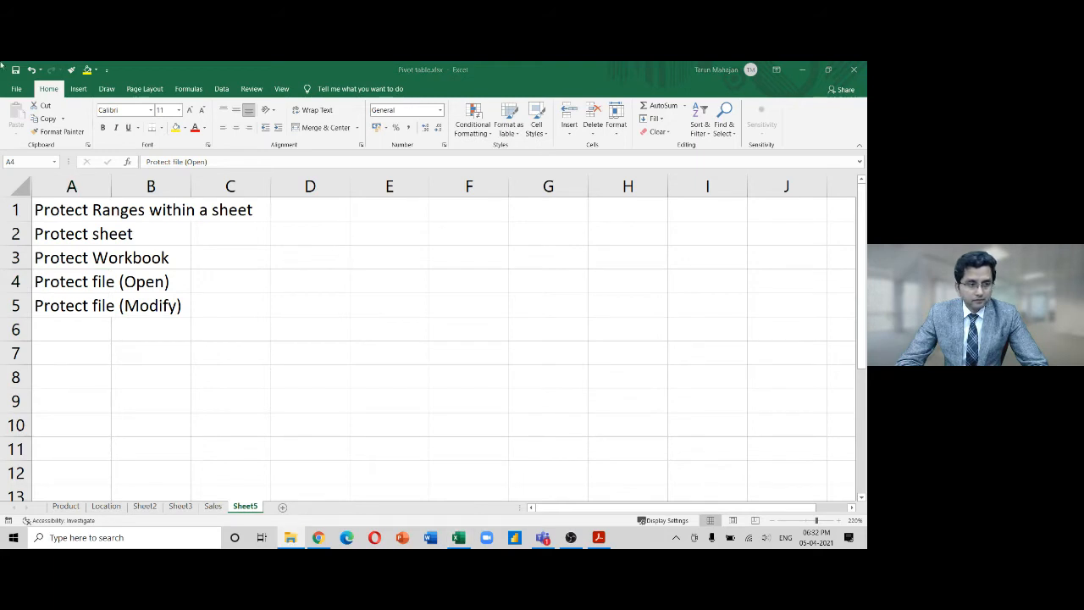
drag(0, 108, 388, 188)
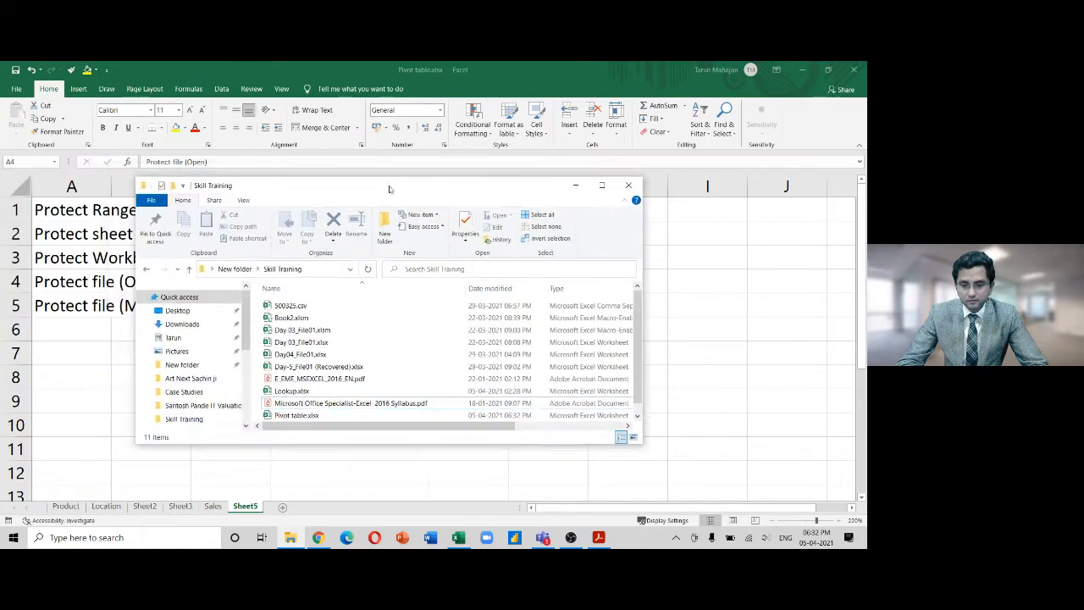
click(602, 186)
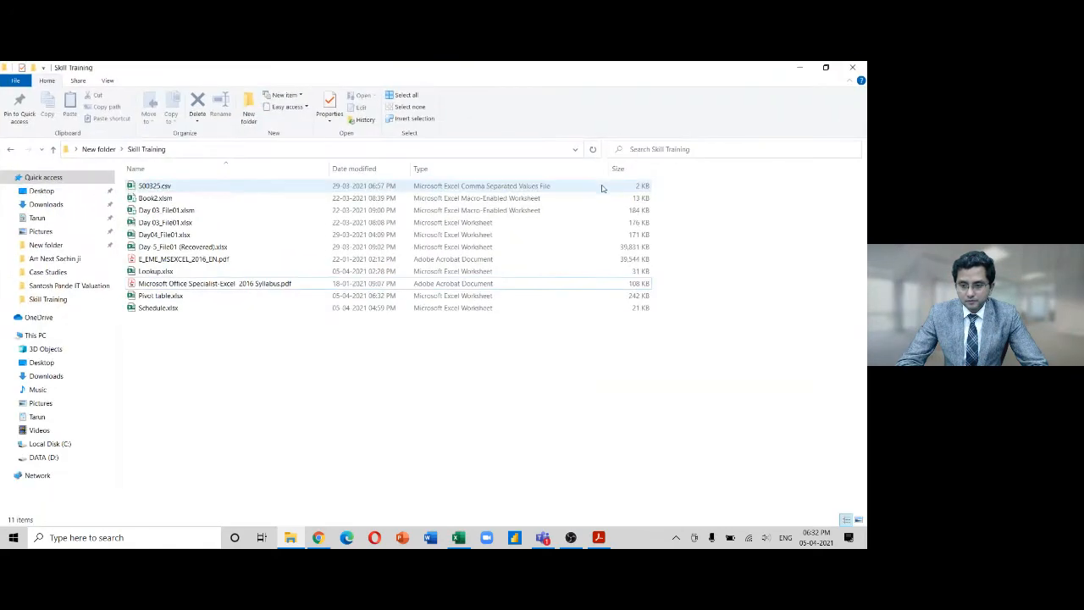
click(458, 537)
click(853, 70)
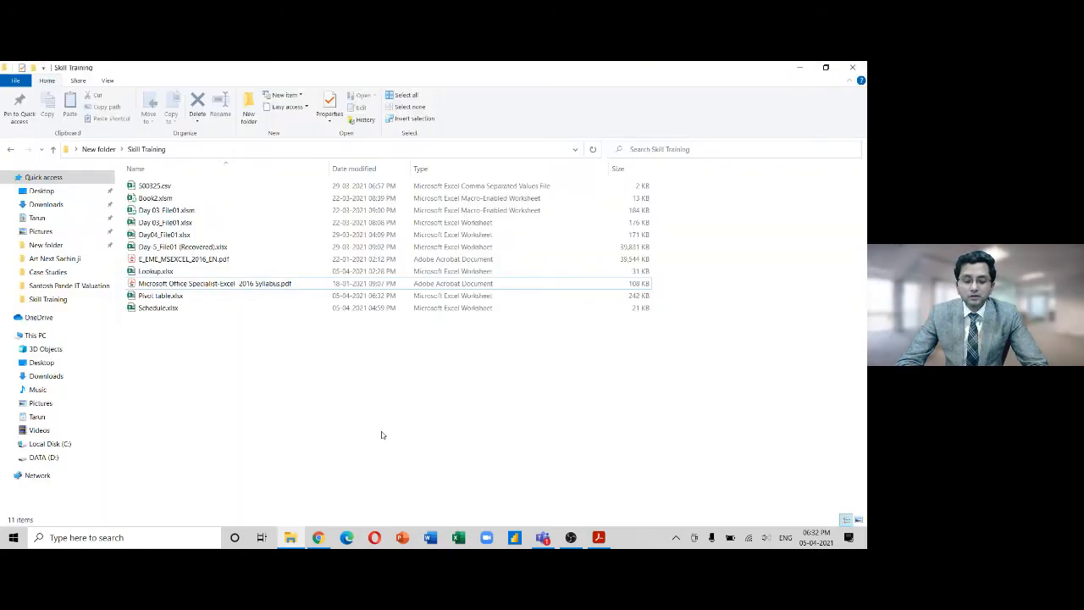
Open Pivot table.xlsx from the Skill Training folder
click(244, 299)
mouse_move(289, 537)
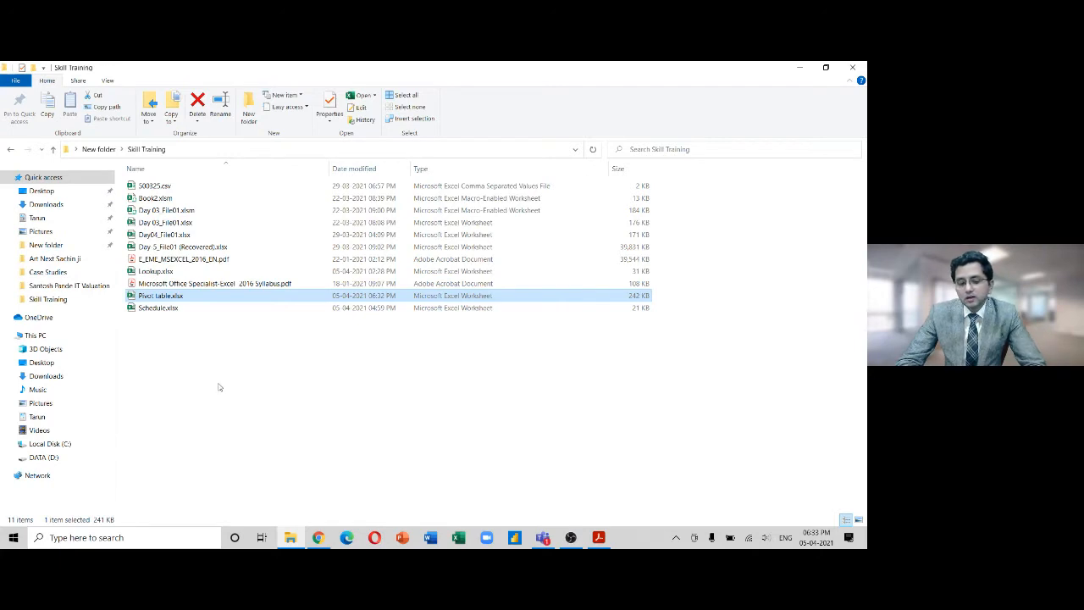
double_click(182, 296)
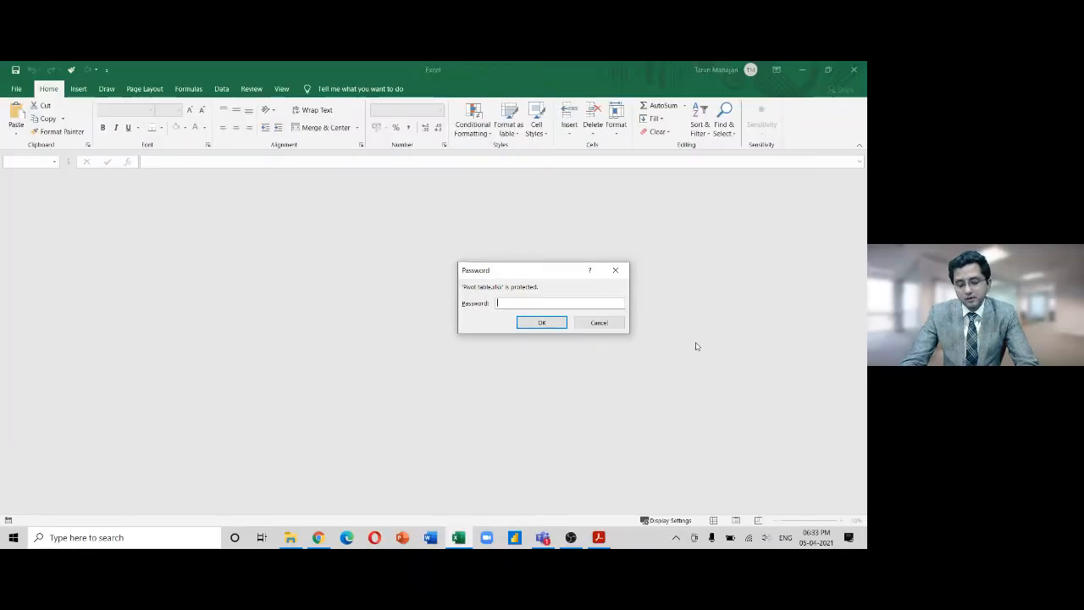
Enter the workbook's open password to unlock Pivot table.xlsx
text(123)
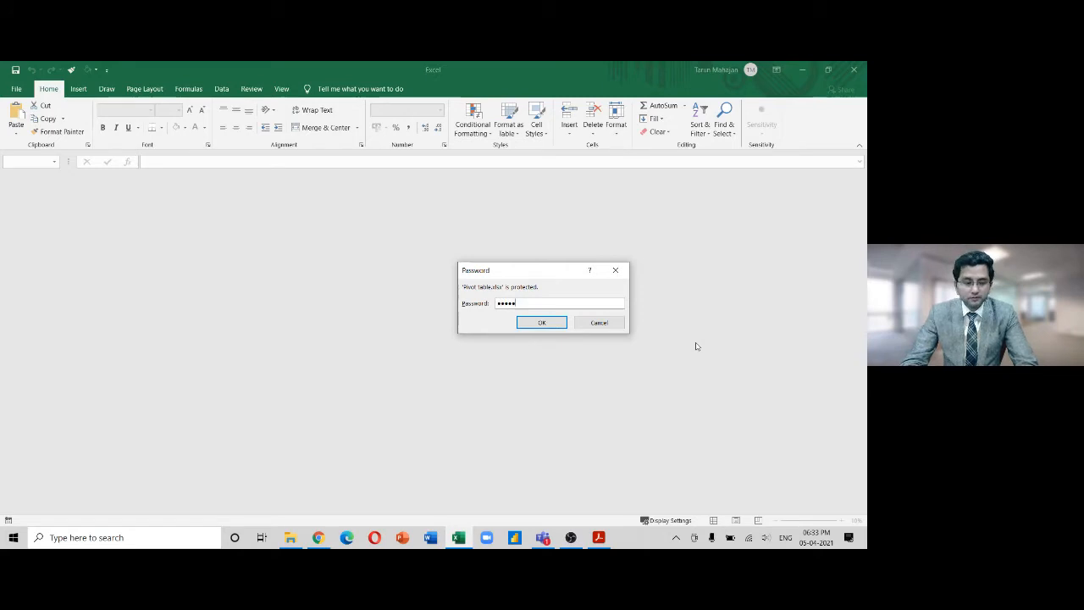
key(Return)
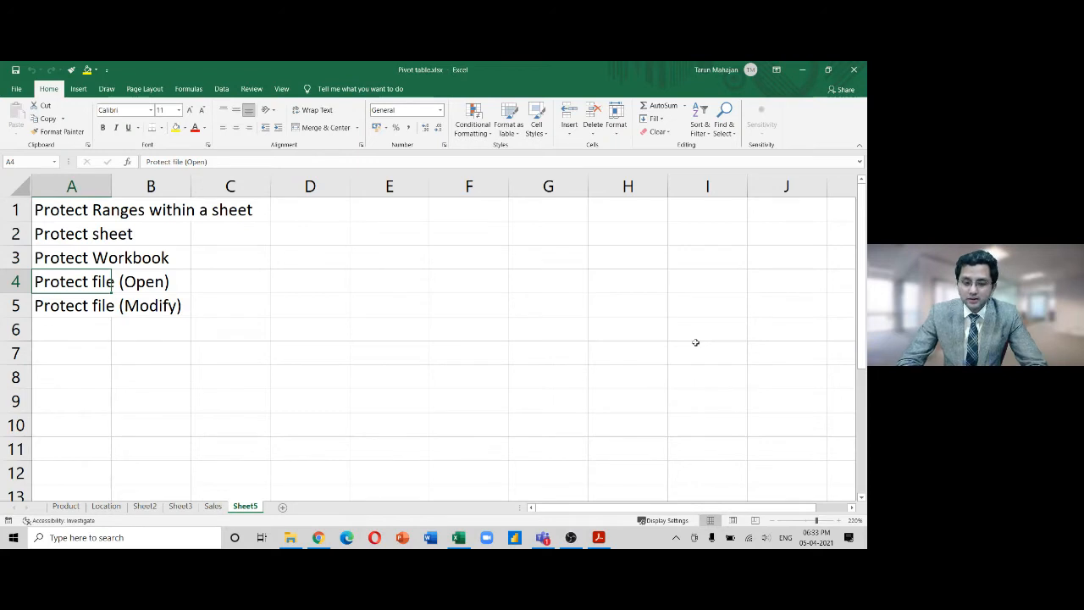
Start Save As into Skill Training and open General Options, closing it unchanged twice
click(16, 90)
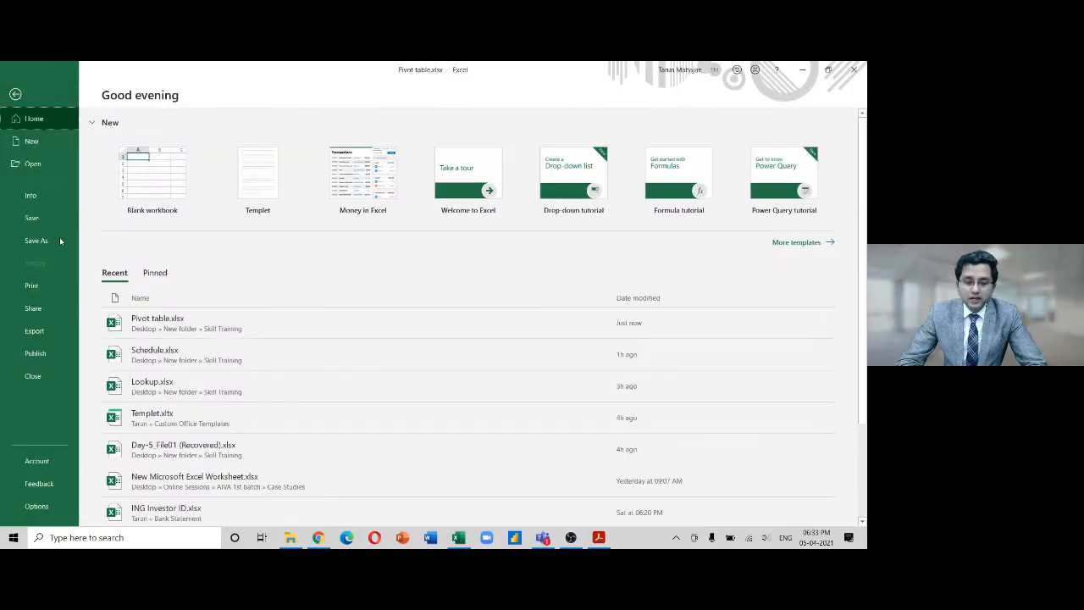
click(57, 241)
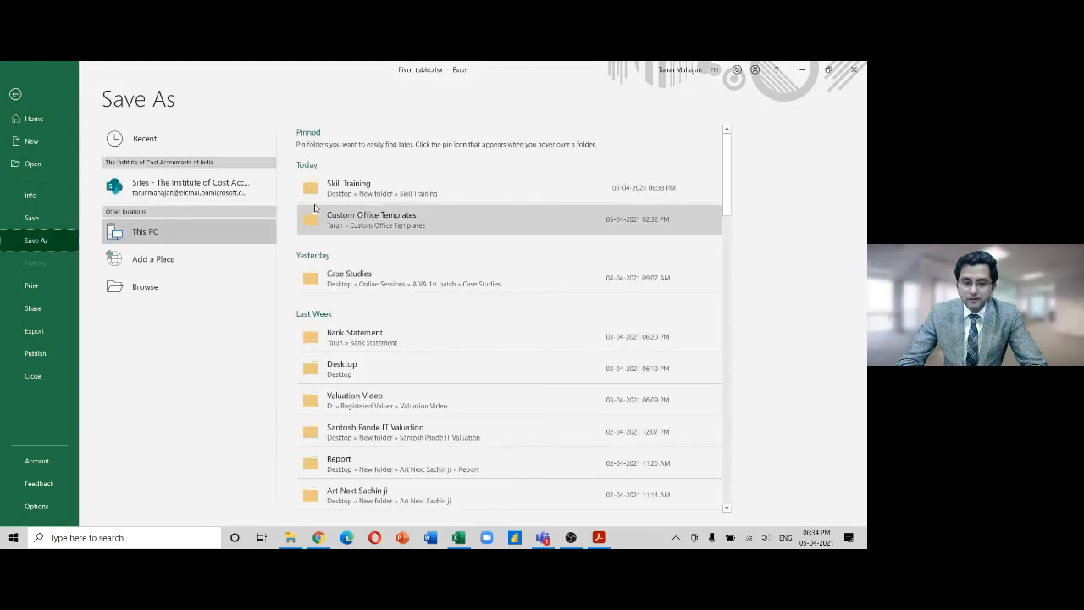
click(326, 194)
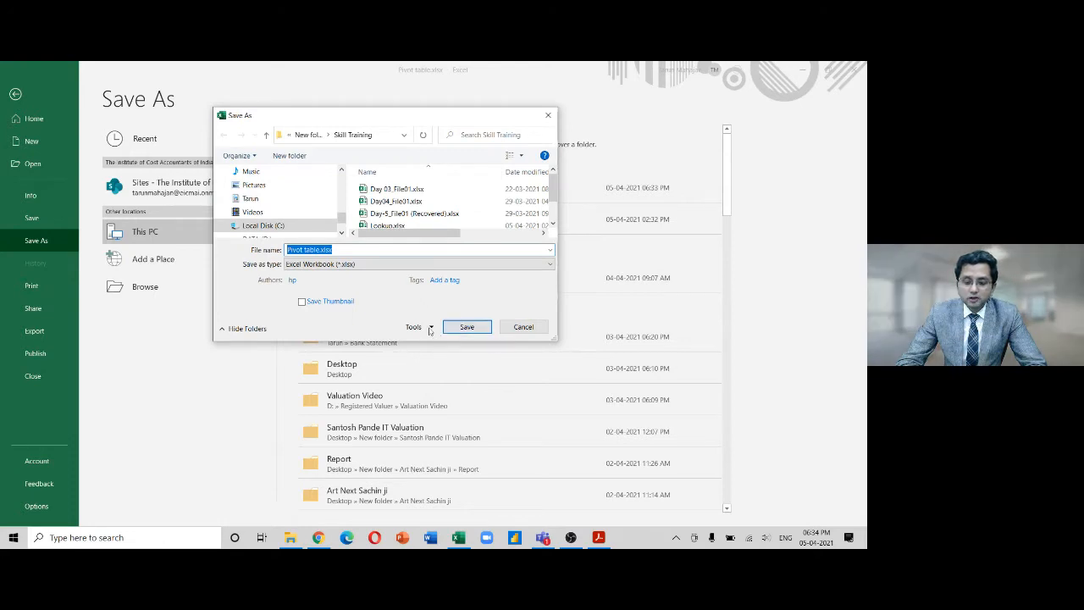
click(430, 327)
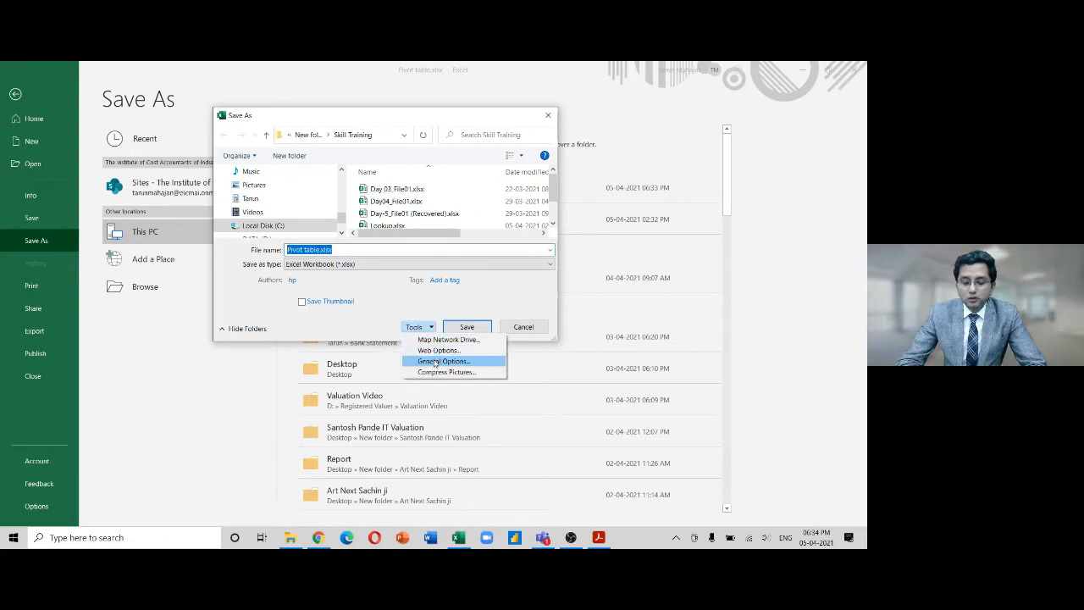
click(442, 360)
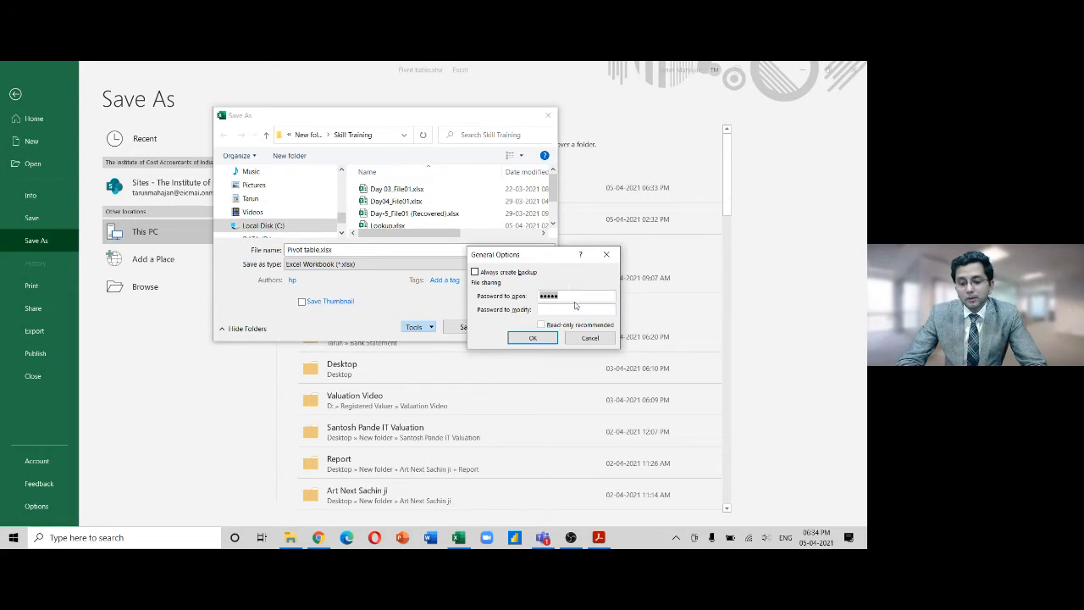
click(540, 338)
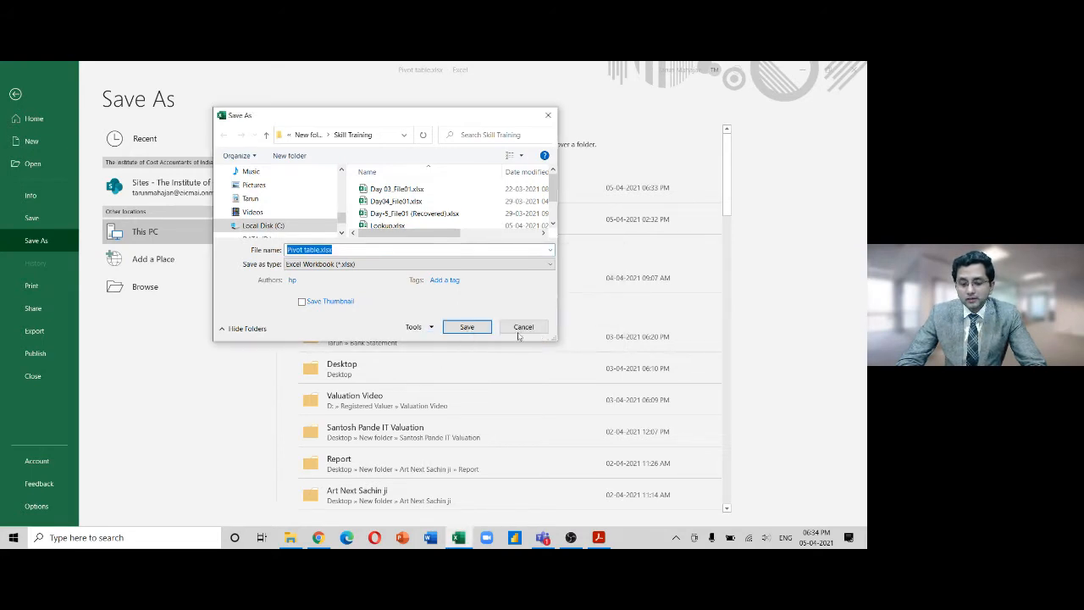
click(426, 329)
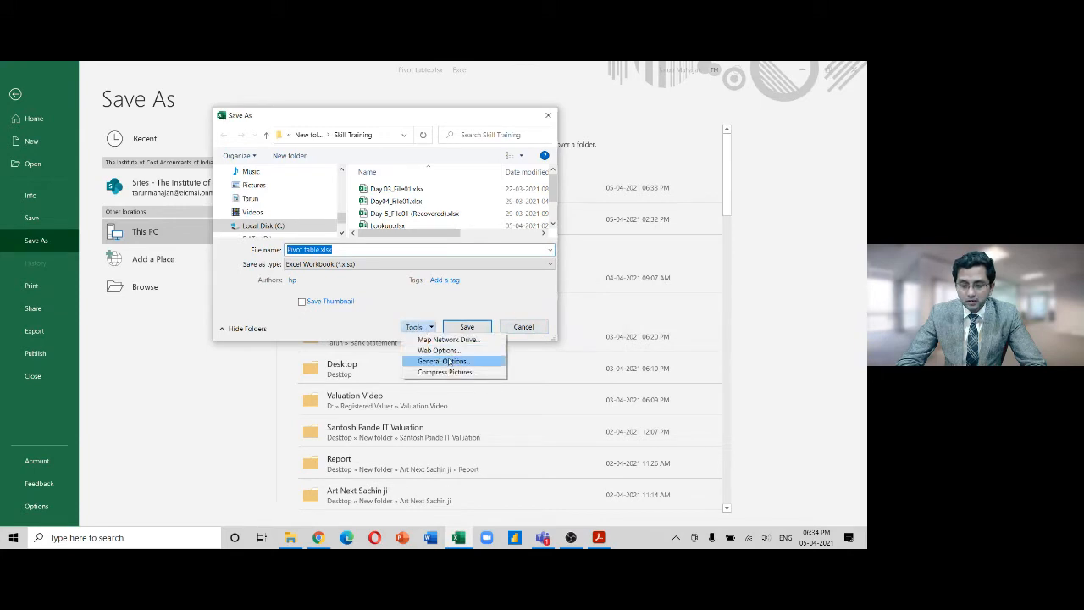
click(442, 360)
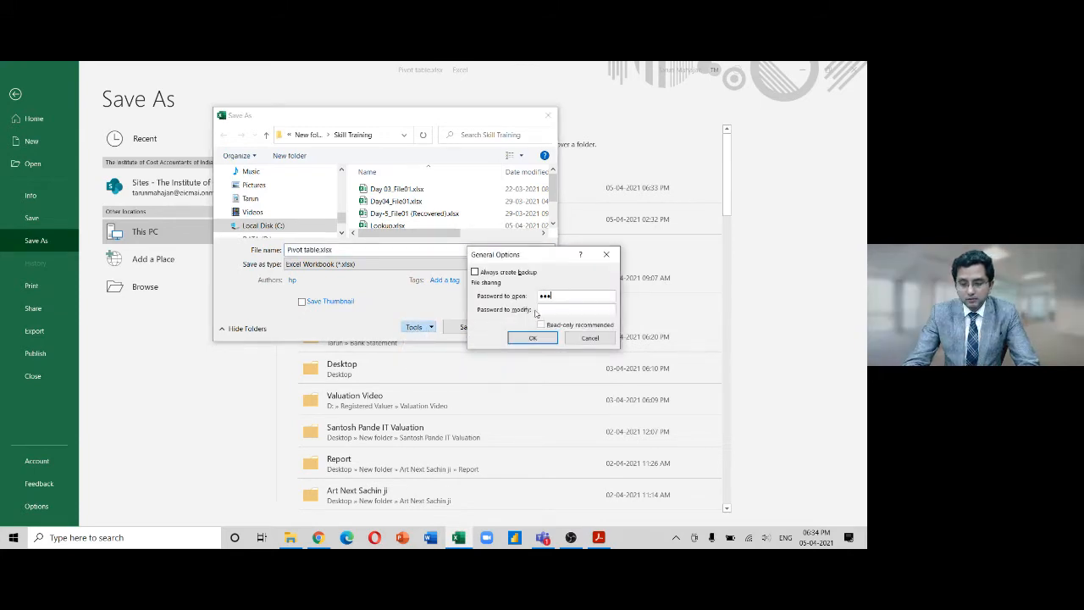
key(Return)
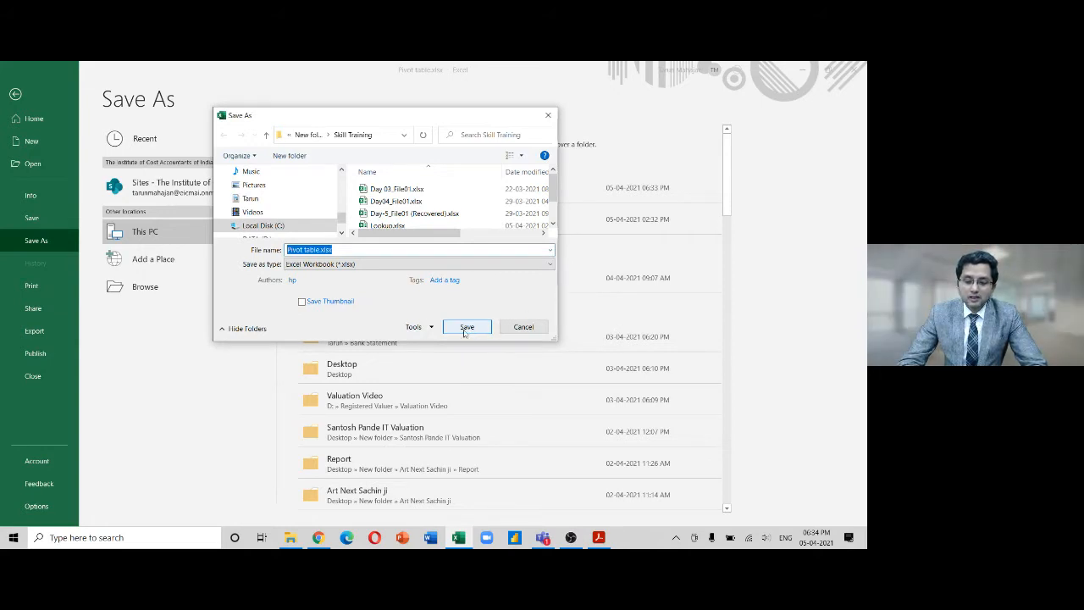
Try setting a new password to open, then cancel after a mismatch warning
click(417, 327)
click(432, 362)
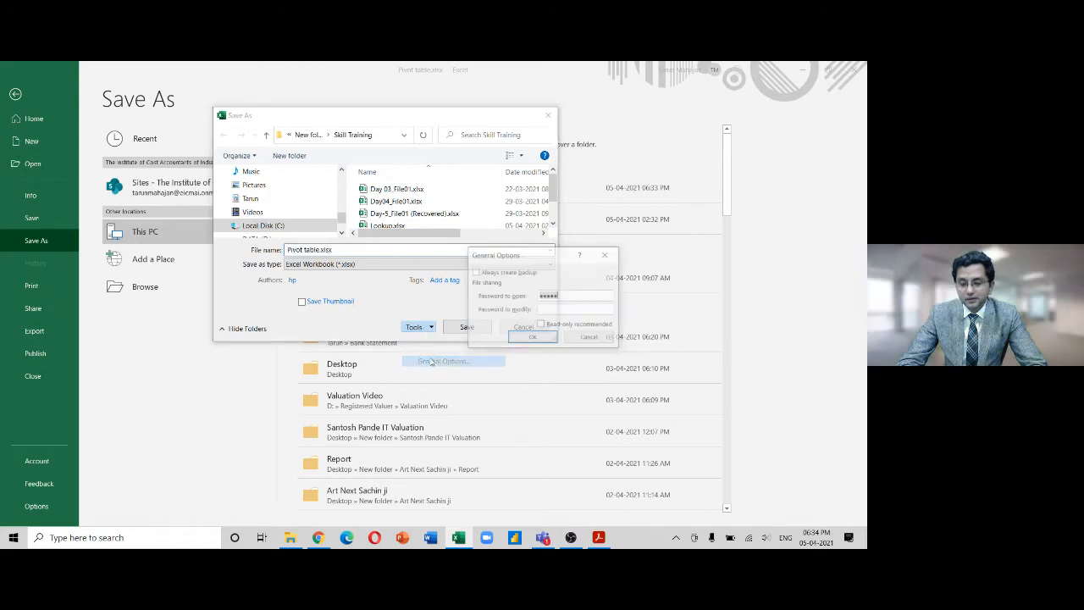
text(•••••)
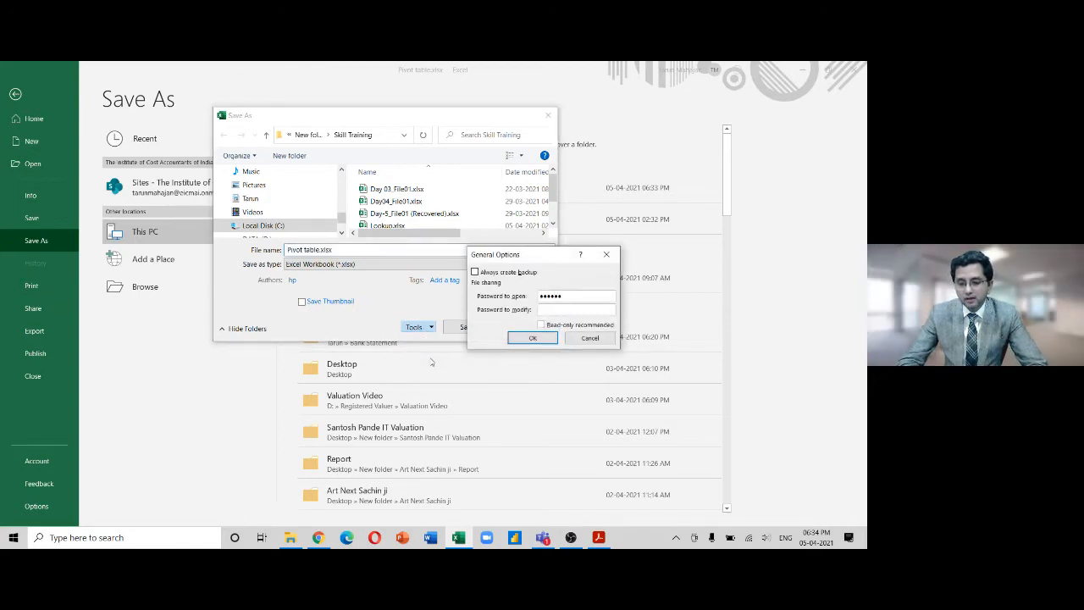
click(532, 338)
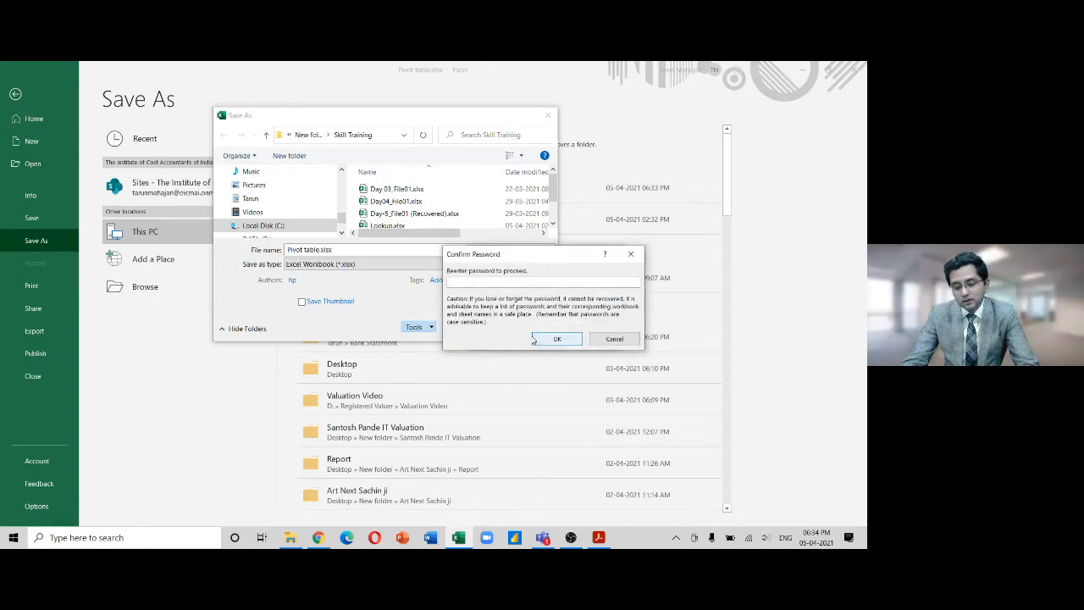
text(•••••)
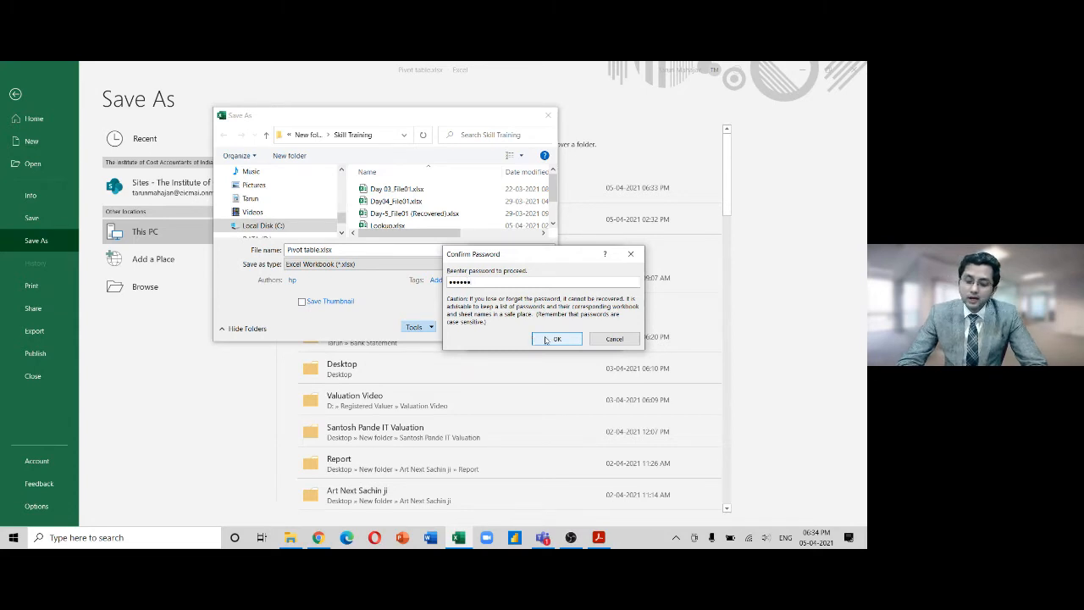
click(546, 339)
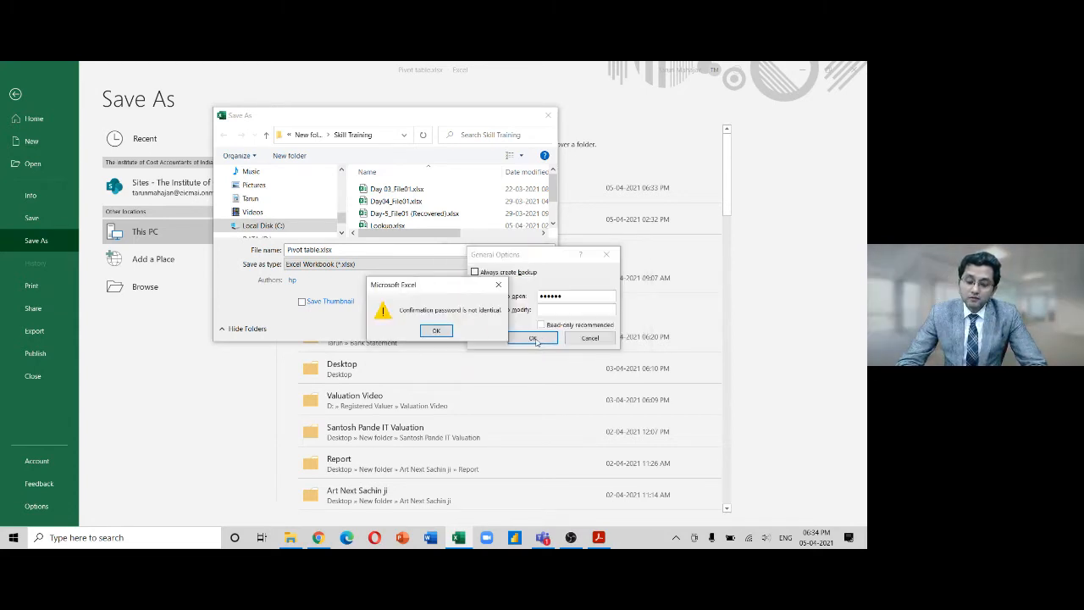
click(437, 331)
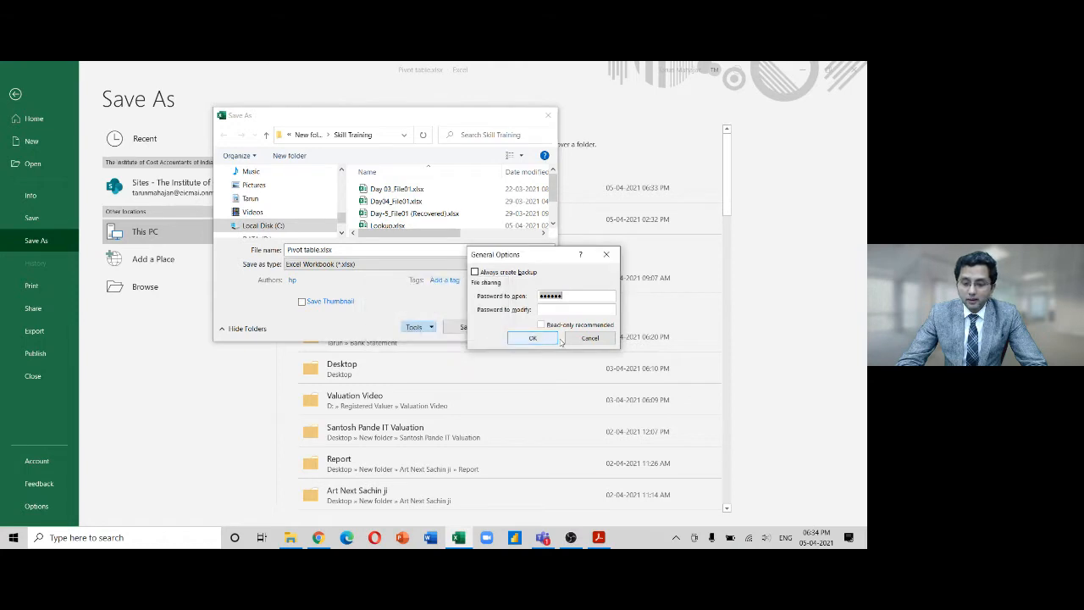
click(577, 339)
Re-enter the password to open, then save over the existing Pivot table.xlsx
click(426, 327)
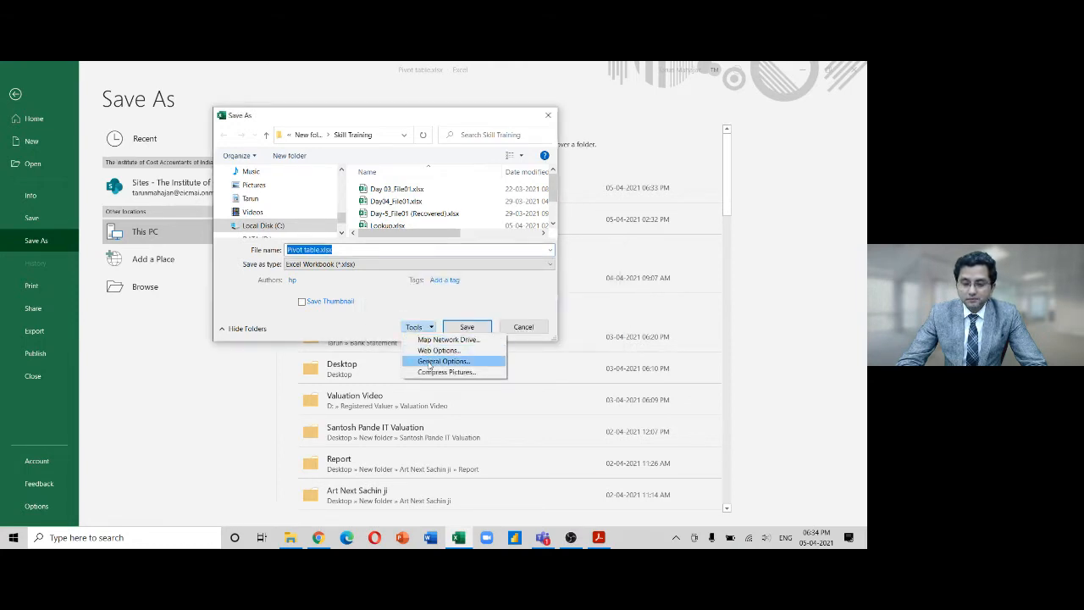
click(430, 363)
text(•••••)
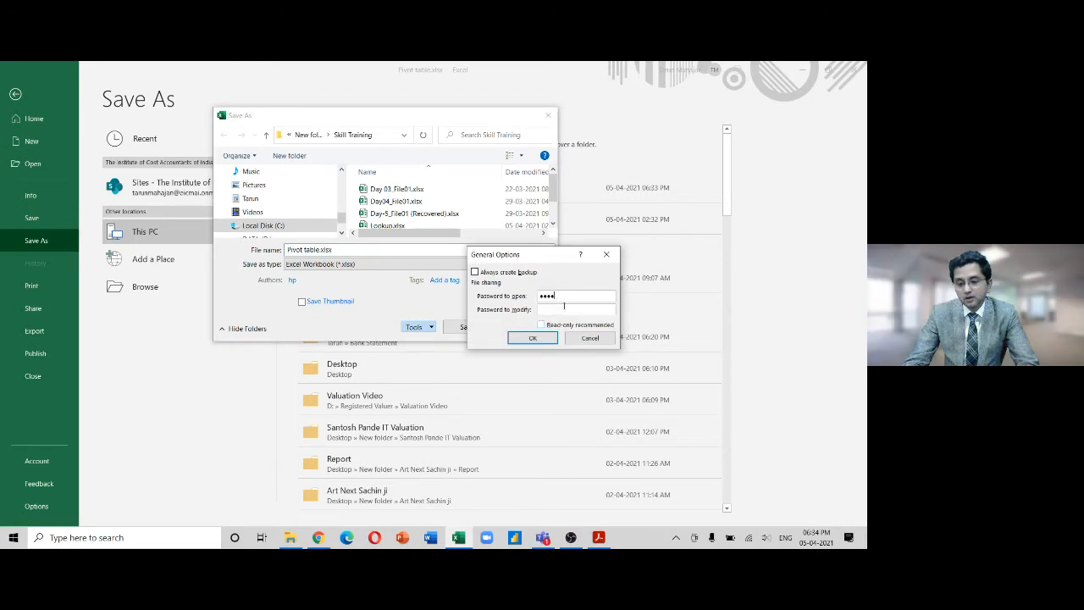
key(BackSpace)
key(BackSpace)
key(BackSpace)
key(BackSpace)
key(BackSpace)
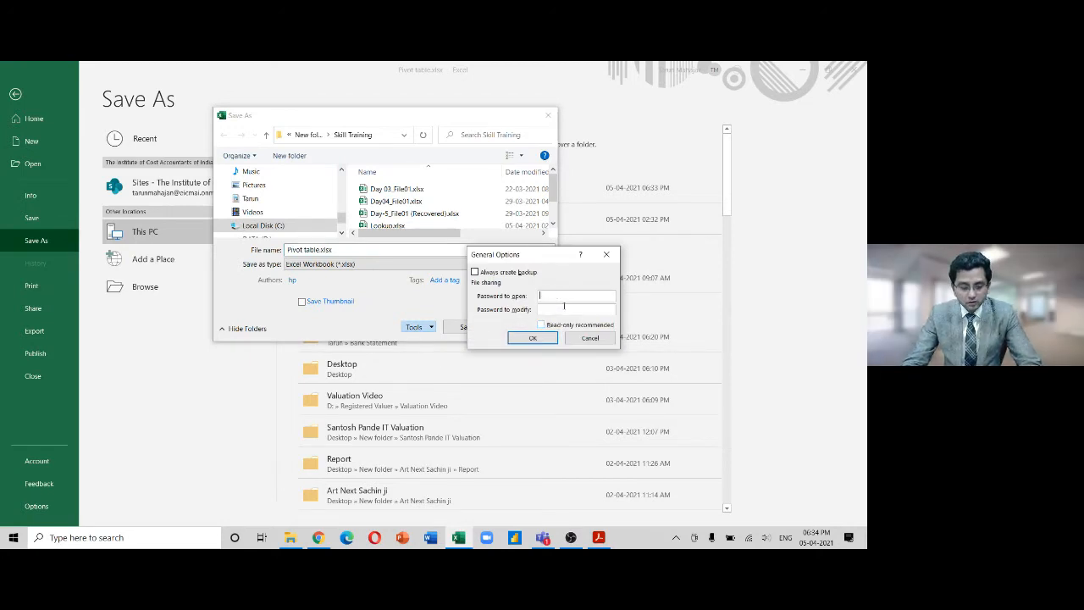
text(•••••)
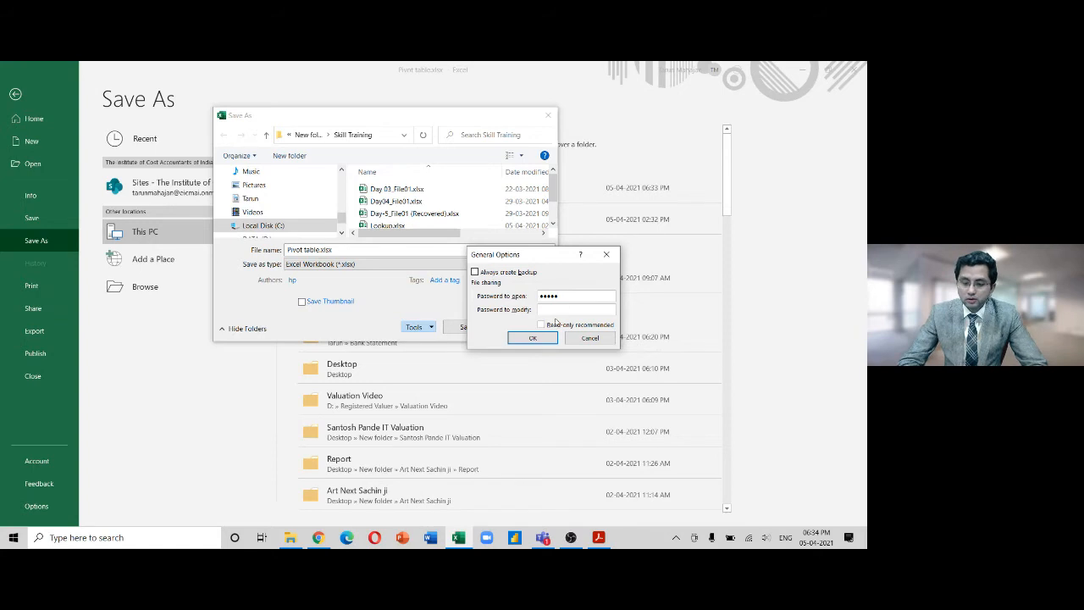
click(533, 338)
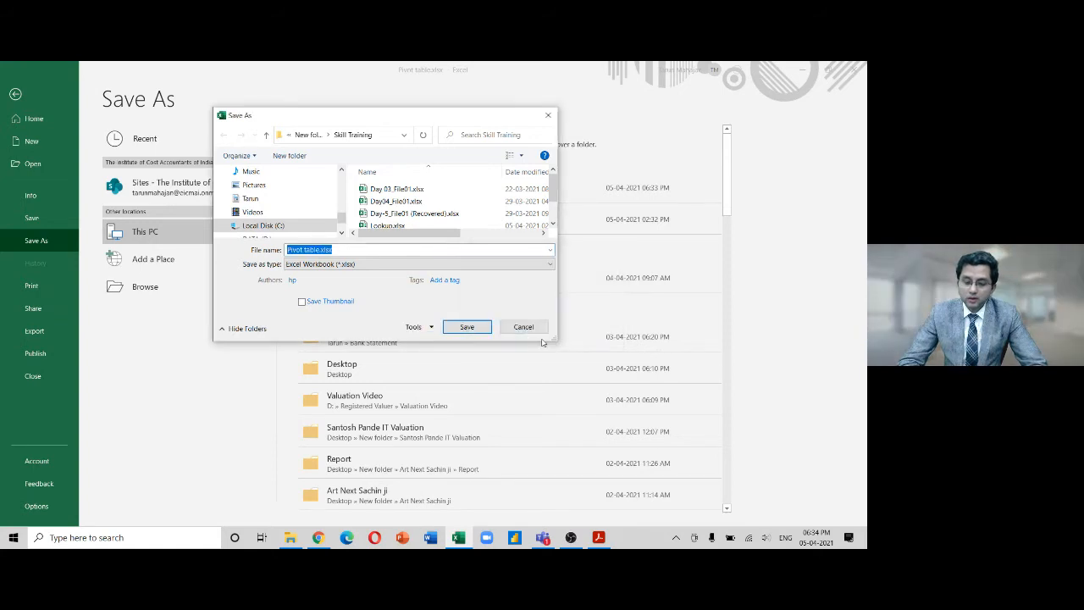
click(466, 327)
click(459, 301)
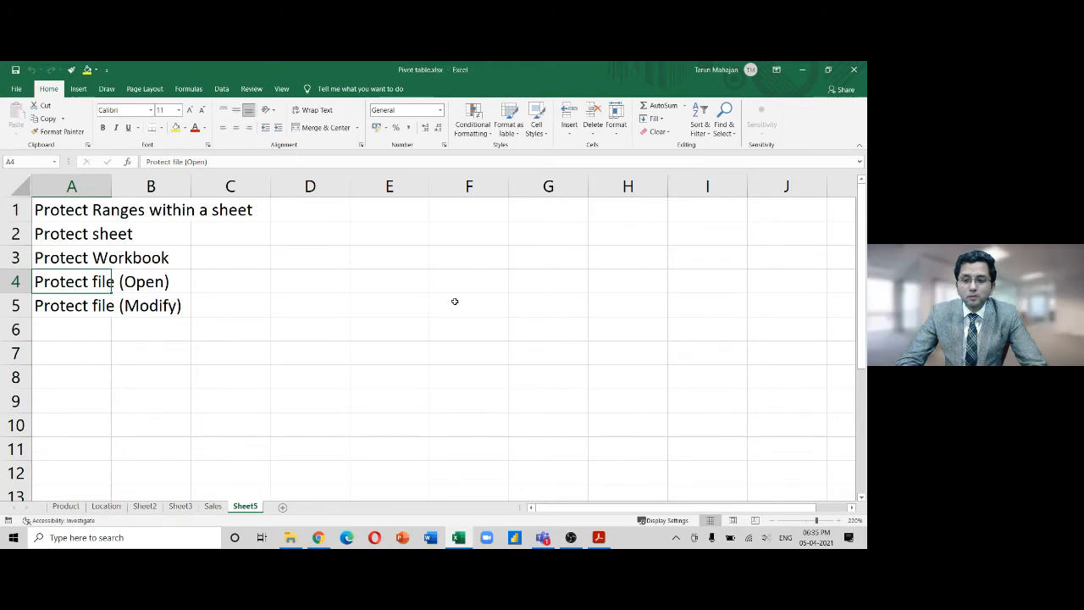
Close Excel and reopen Pivot table.xlsx, submitting its open password
click(852, 71)
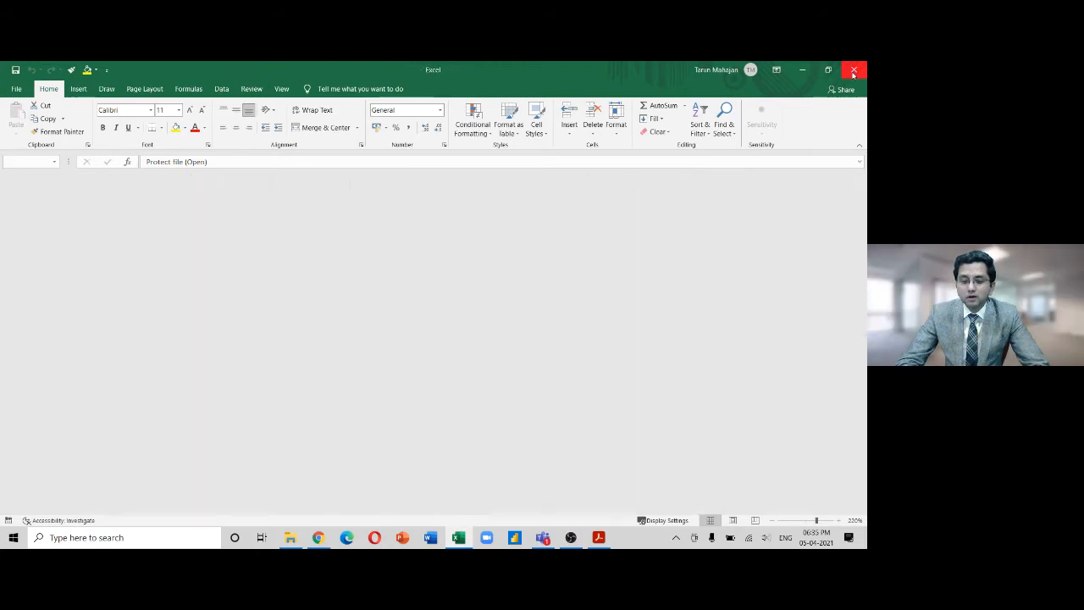
double_click(188, 296)
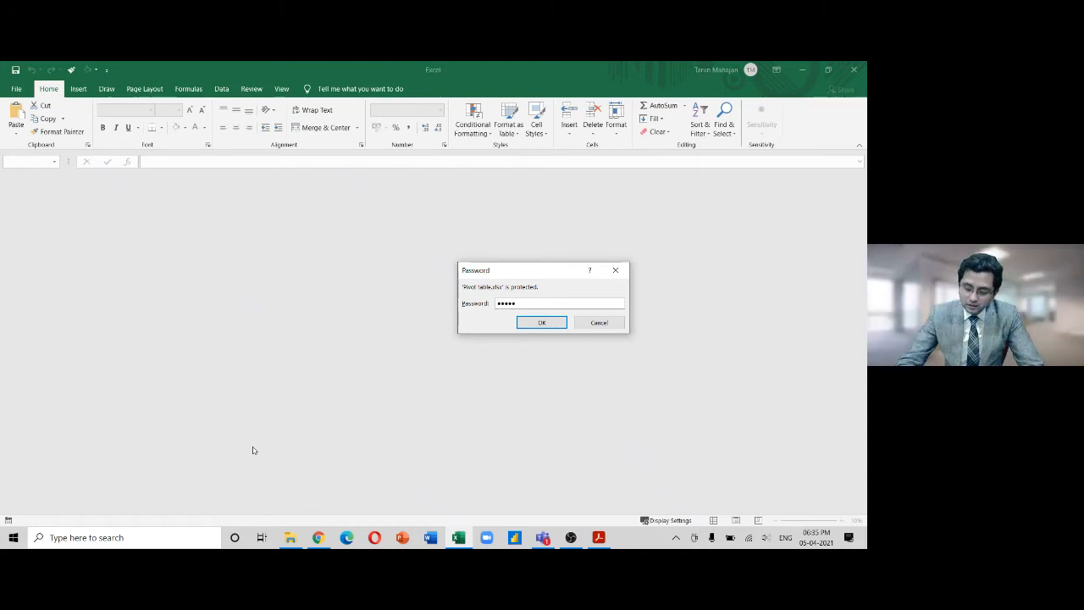
key(Return)
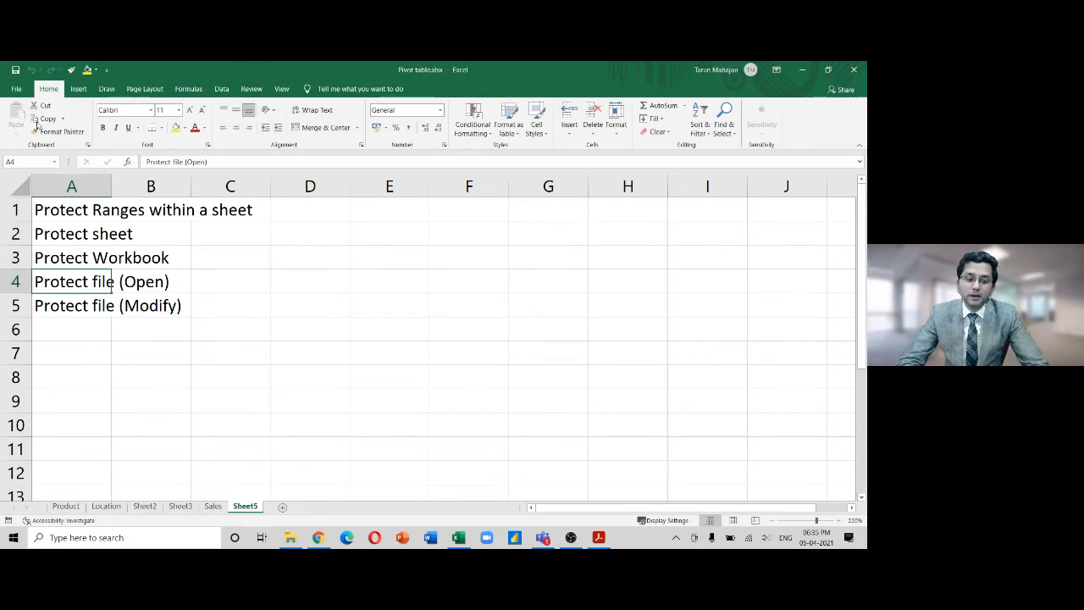
Save As to Skill Training with the Password to open cleared in General Options
click(16, 88)
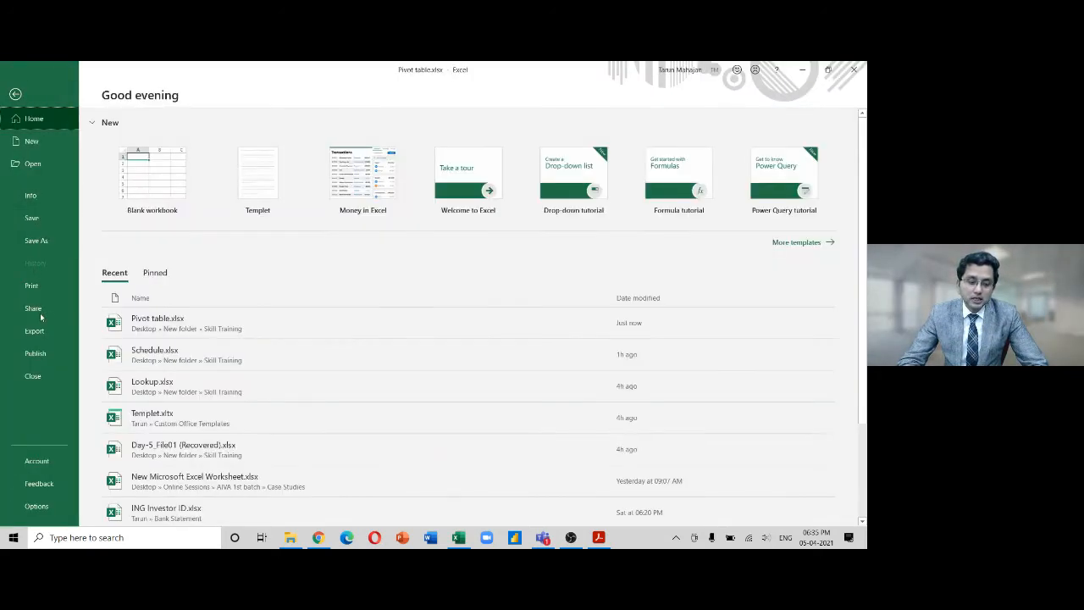
click(47, 239)
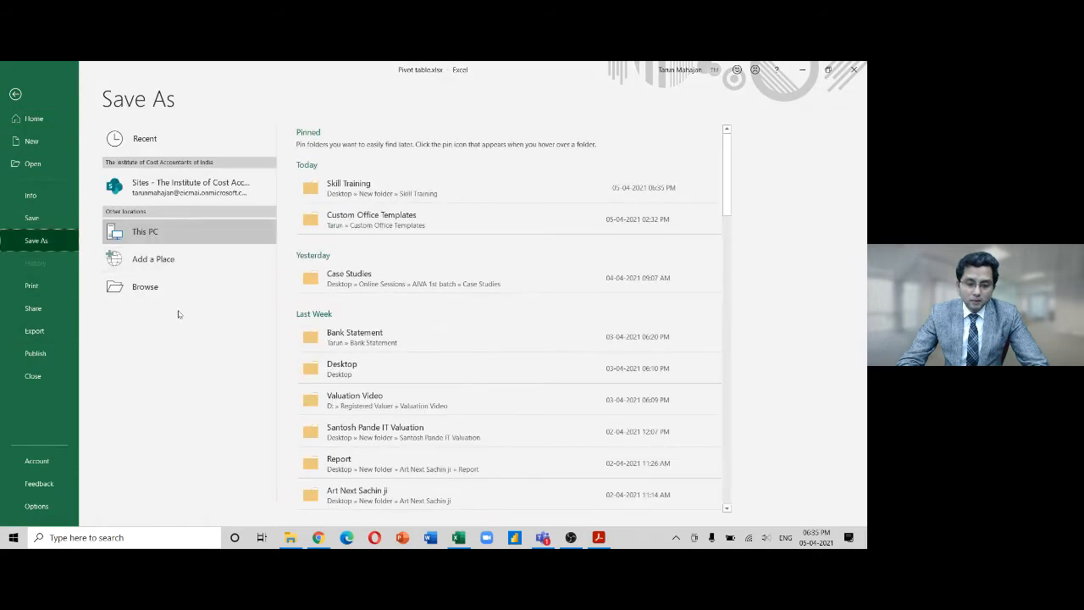
click(394, 193)
click(423, 328)
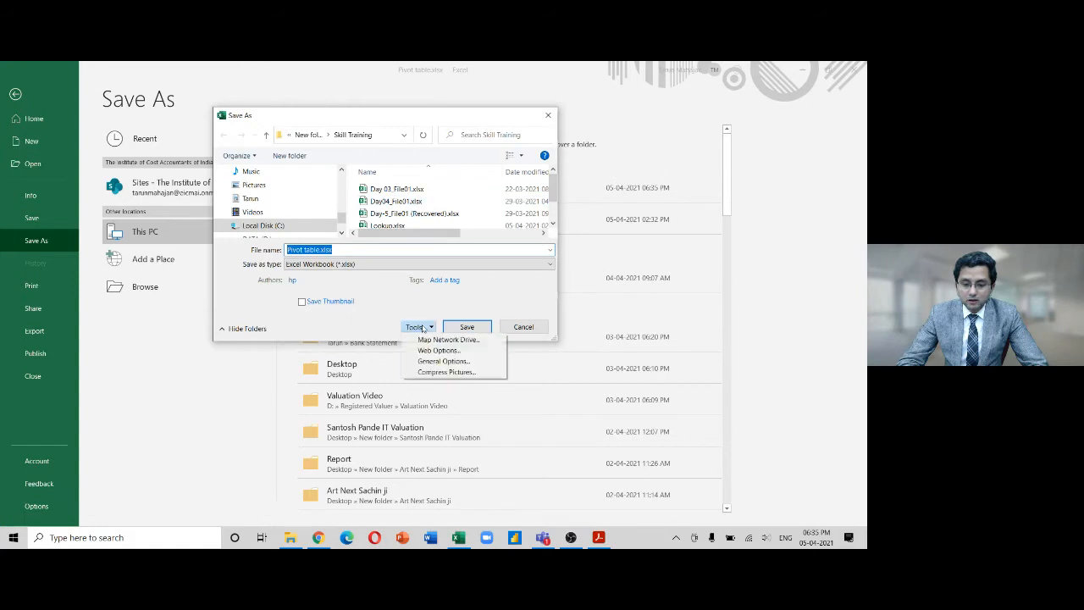
click(428, 361)
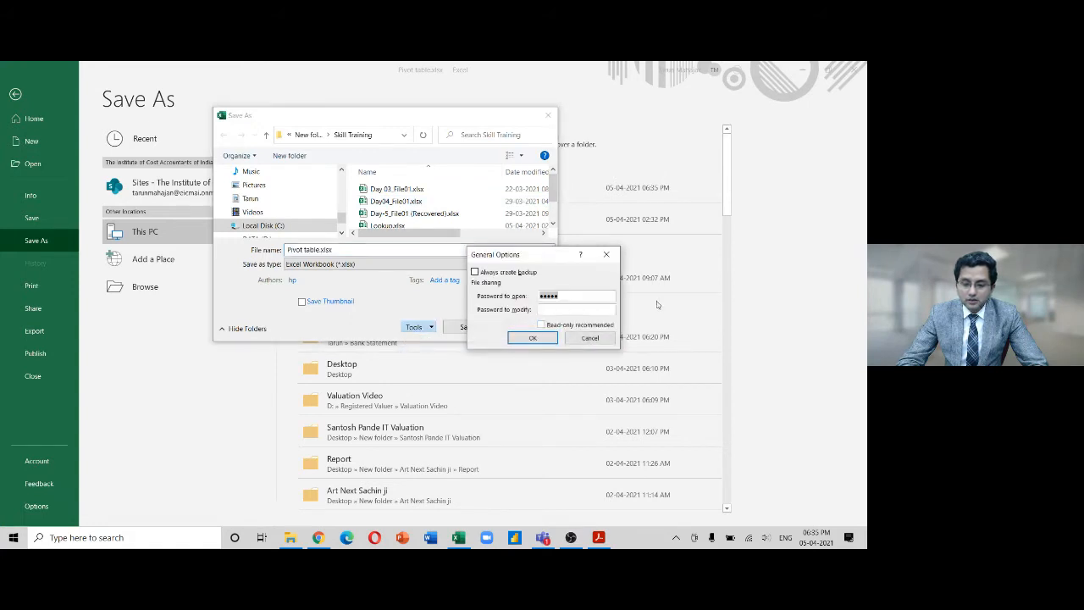
key(BackSpace)
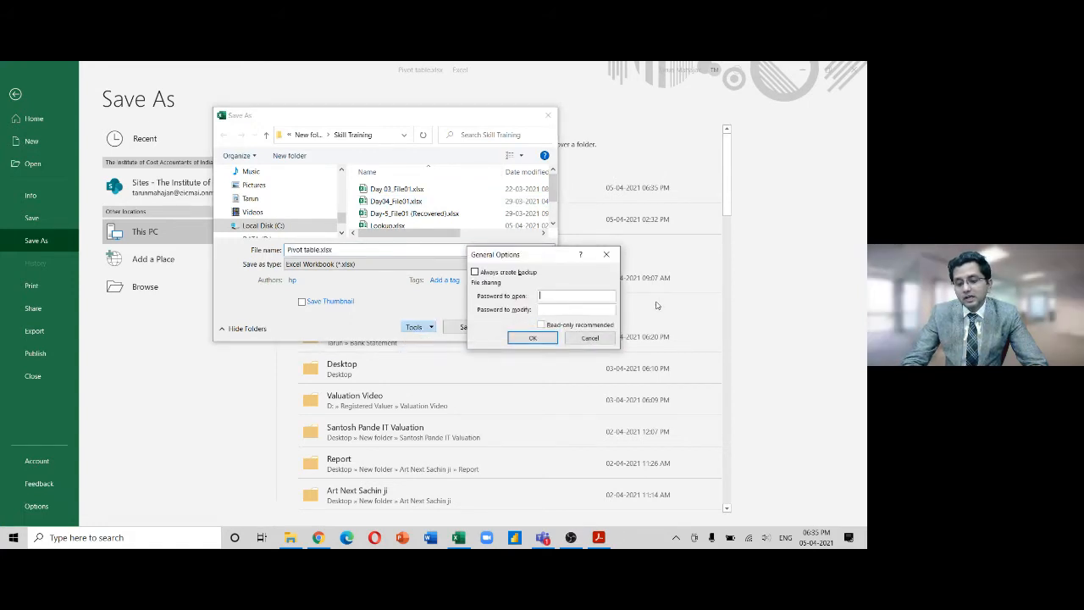
click(551, 336)
Save, replacing the existing Pivot table.xlsx, and close Excel
click(466, 327)
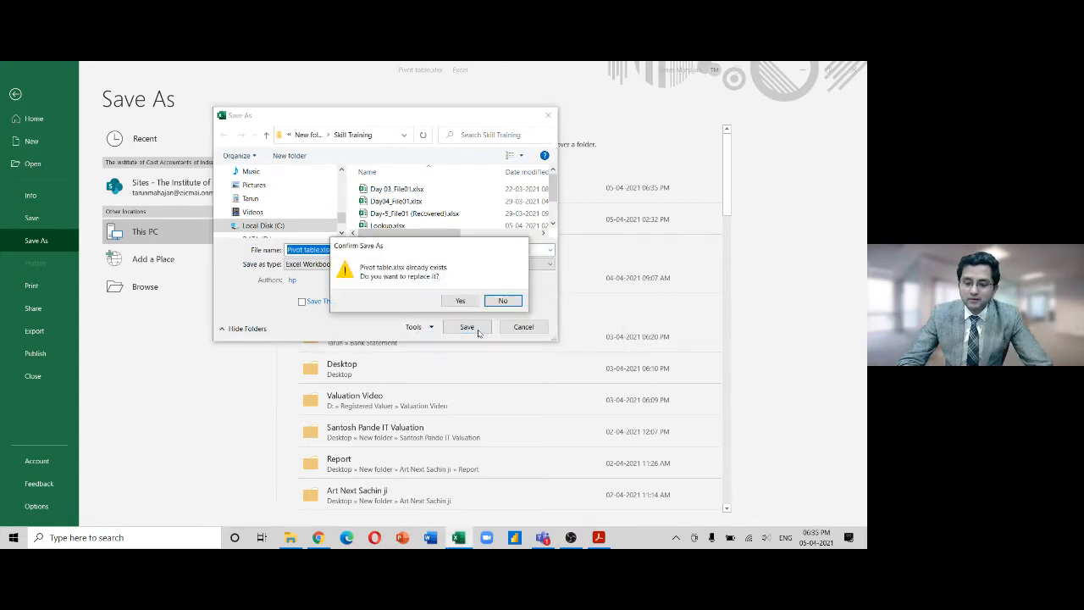
click(457, 300)
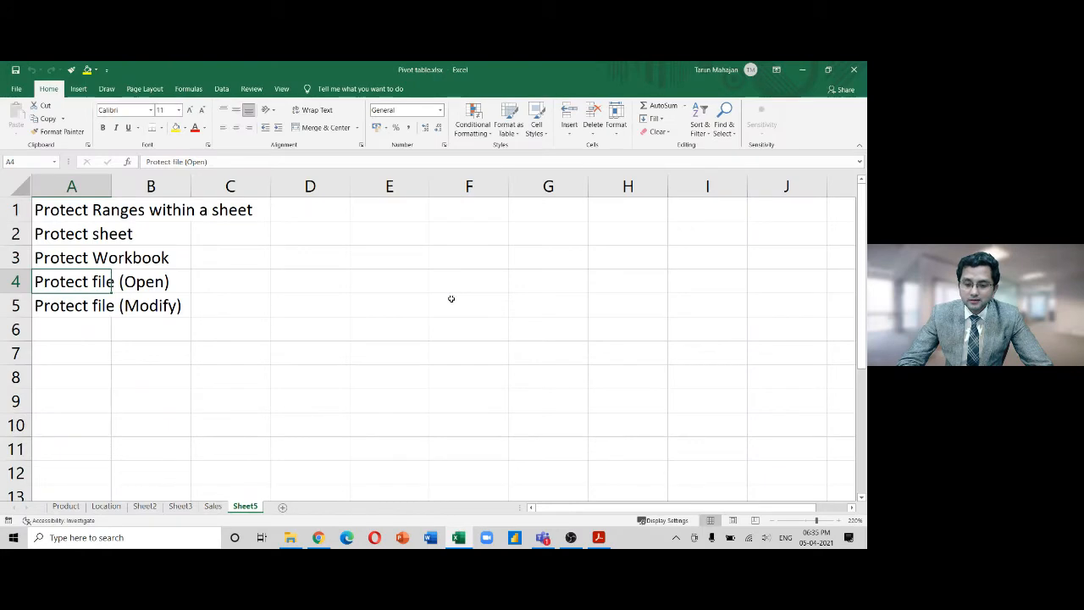
click(852, 69)
Reopen Pivot table.xlsx and note 'file-save as-tools-general options-password to open' in C4
click(177, 295)
double_click(176, 296)
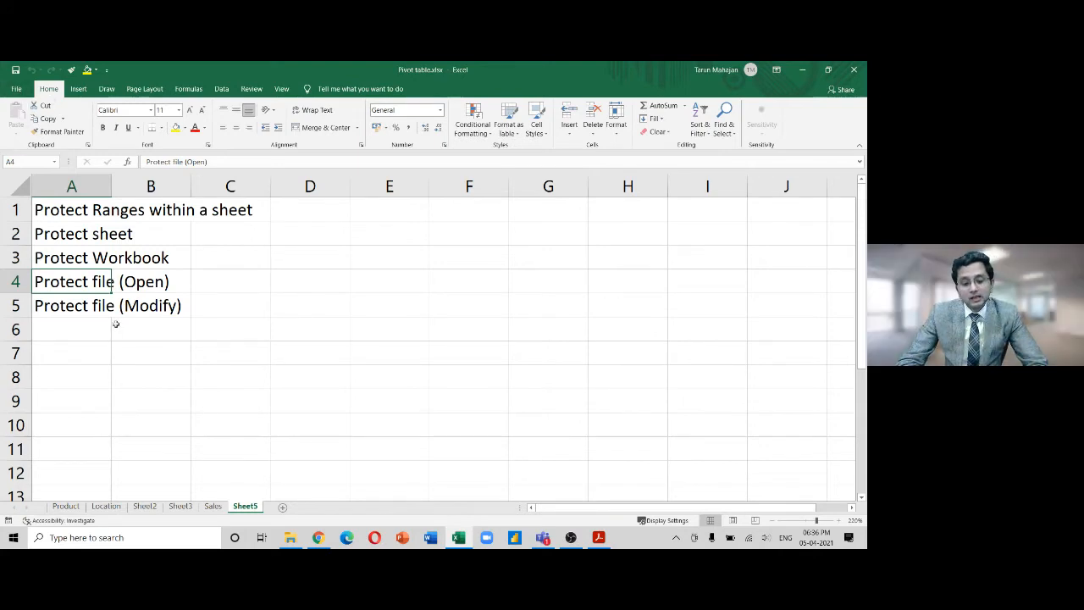
key(Right)
key(Right)
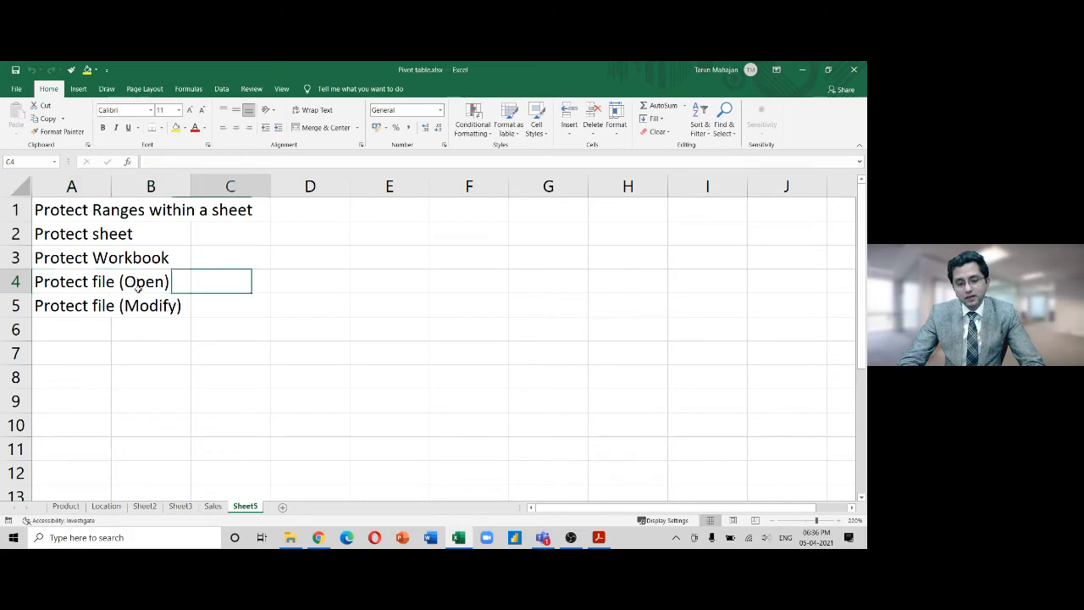
text(file-s)
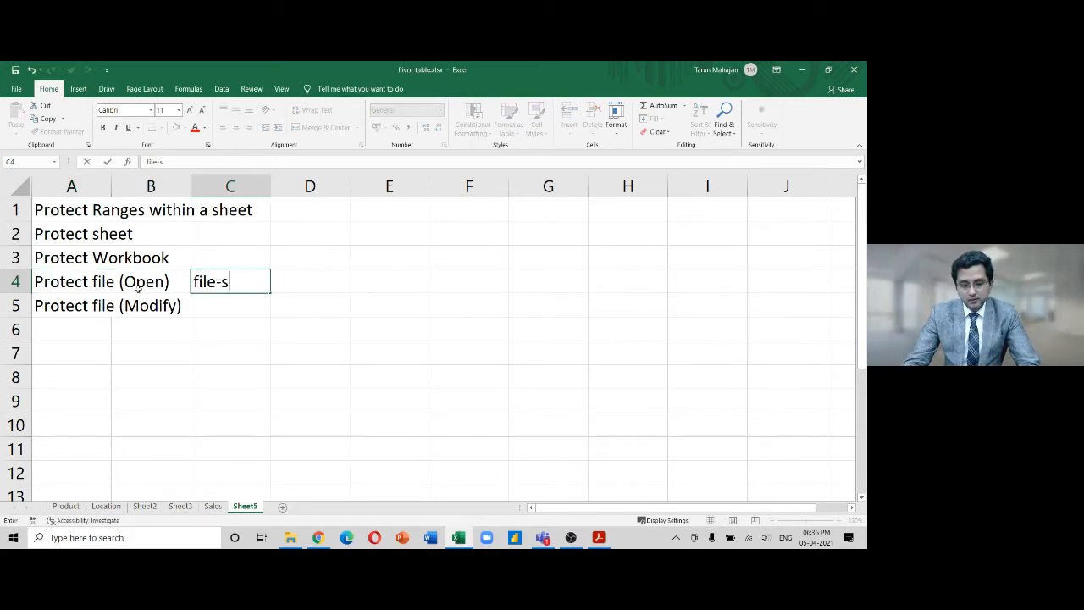
text(ave as)
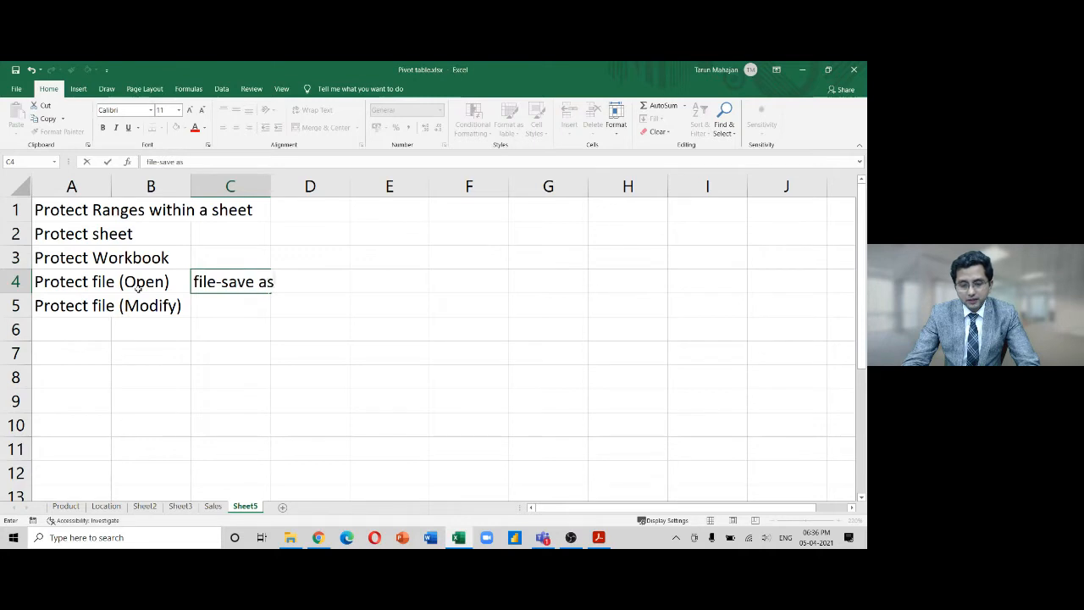
text(-tools-general )
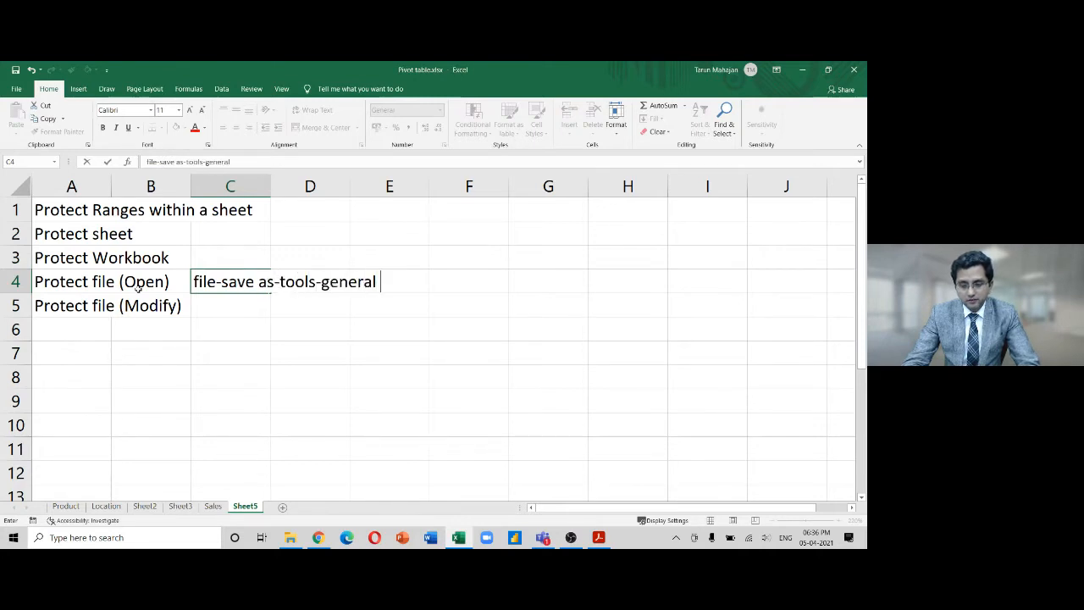
text(options)
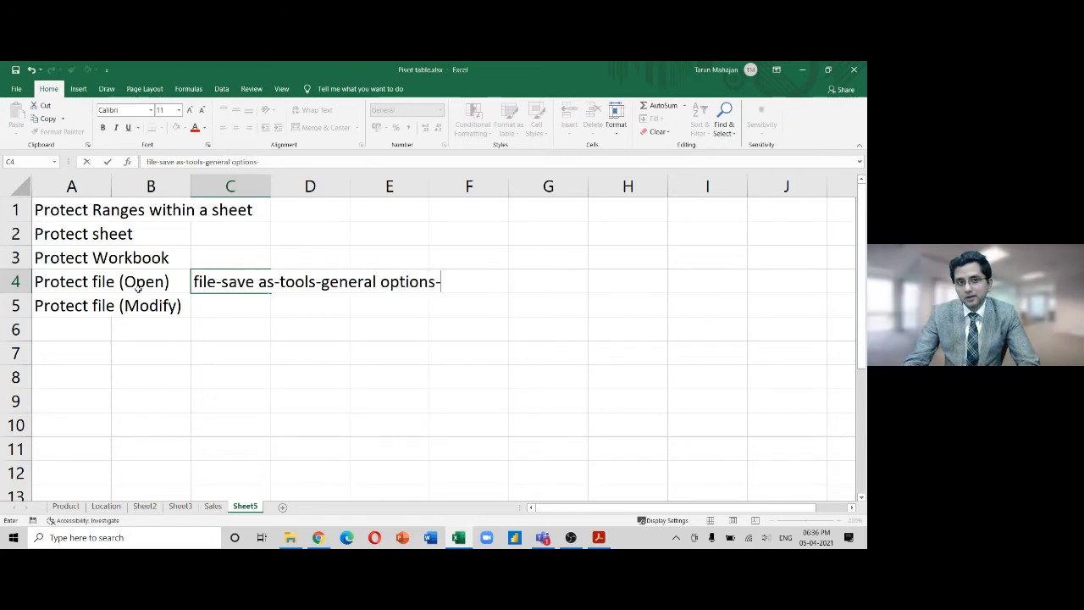
text(-password to open)
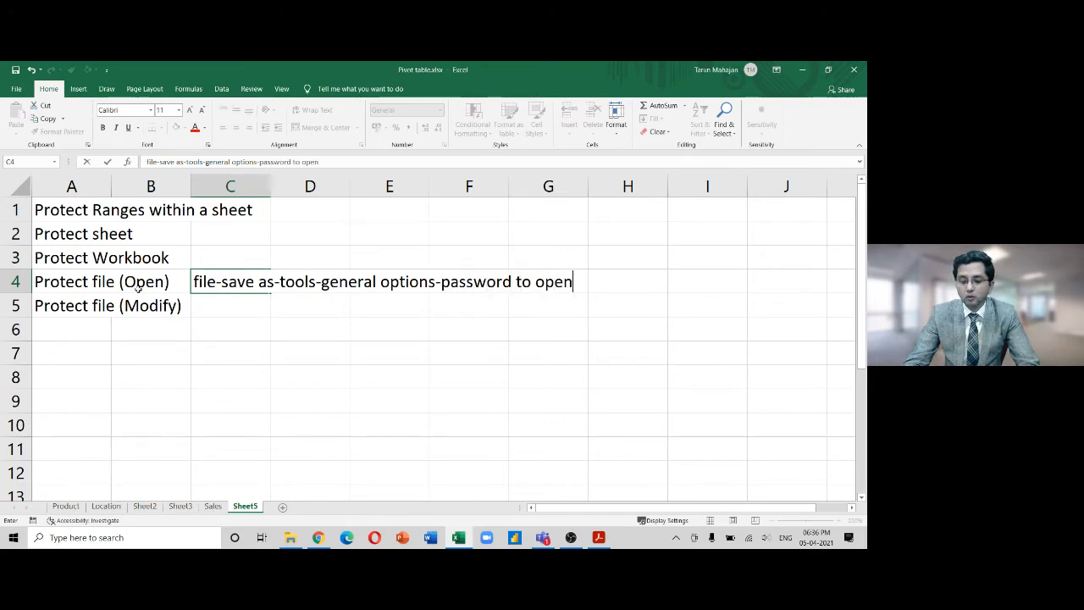
key(Return)
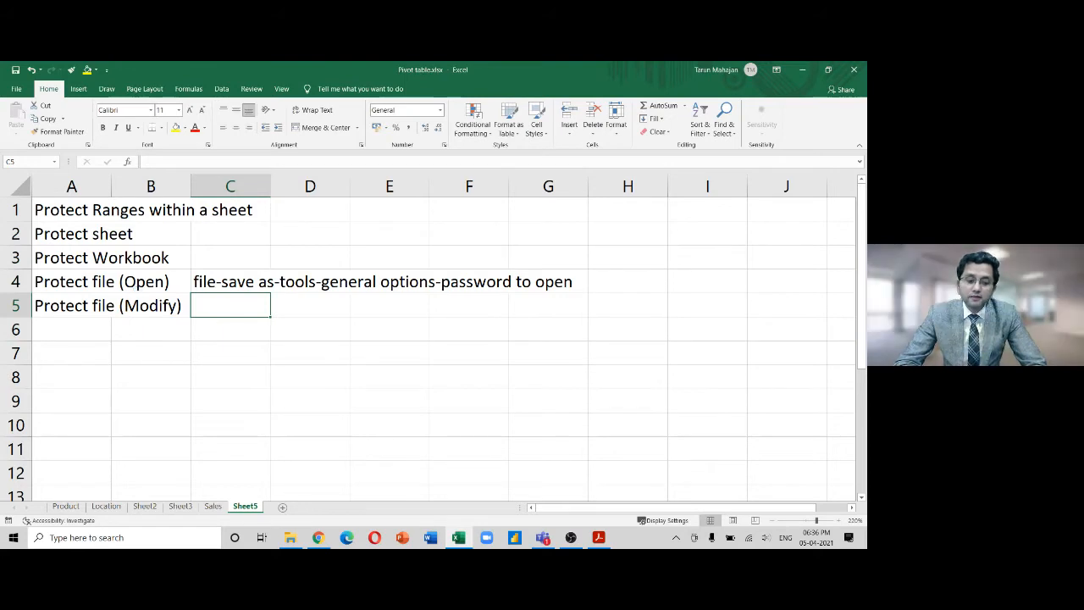
click(18, 90)
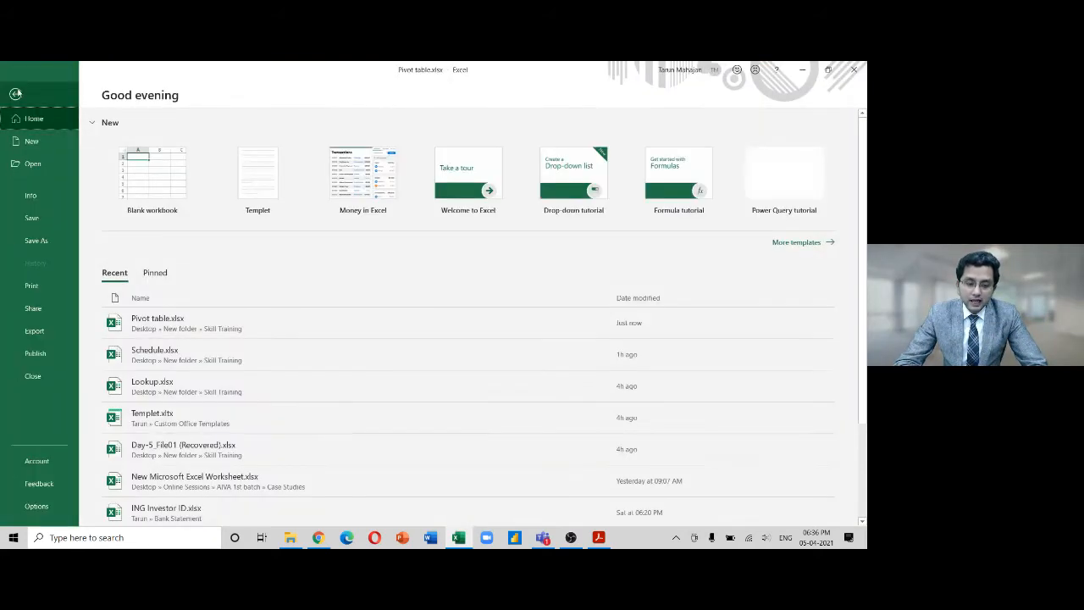
Save As to Skill Training, entering a password to open and a password to modify
click(56, 243)
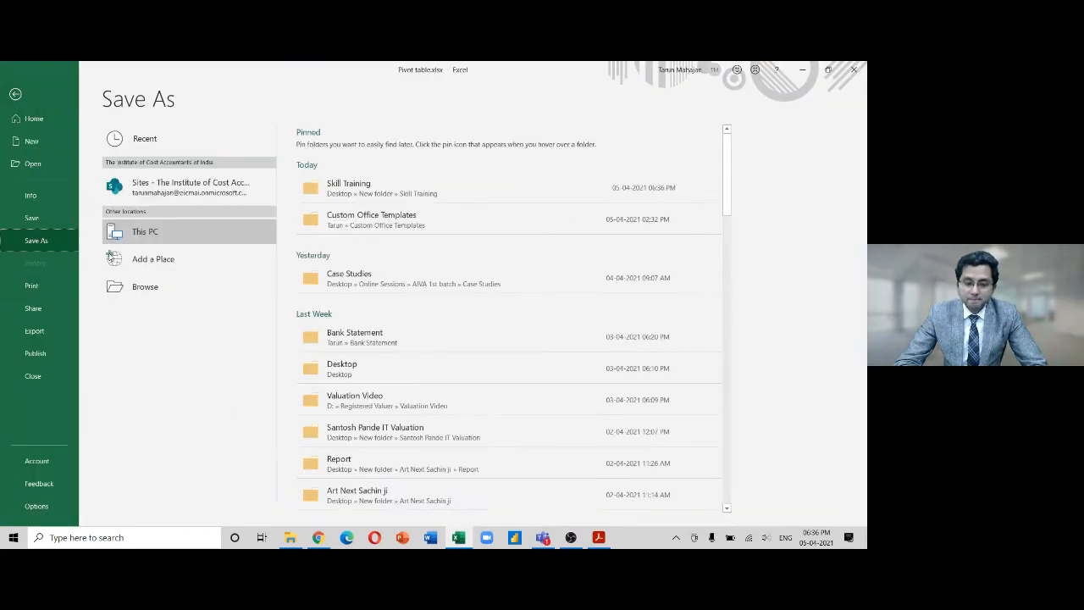
click(370, 193)
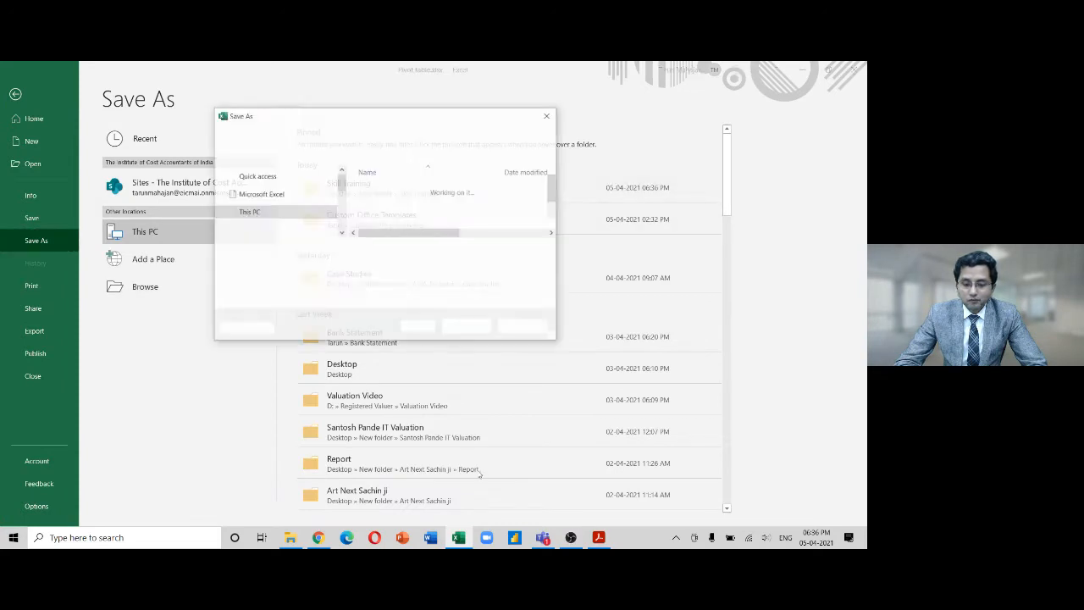
click(435, 330)
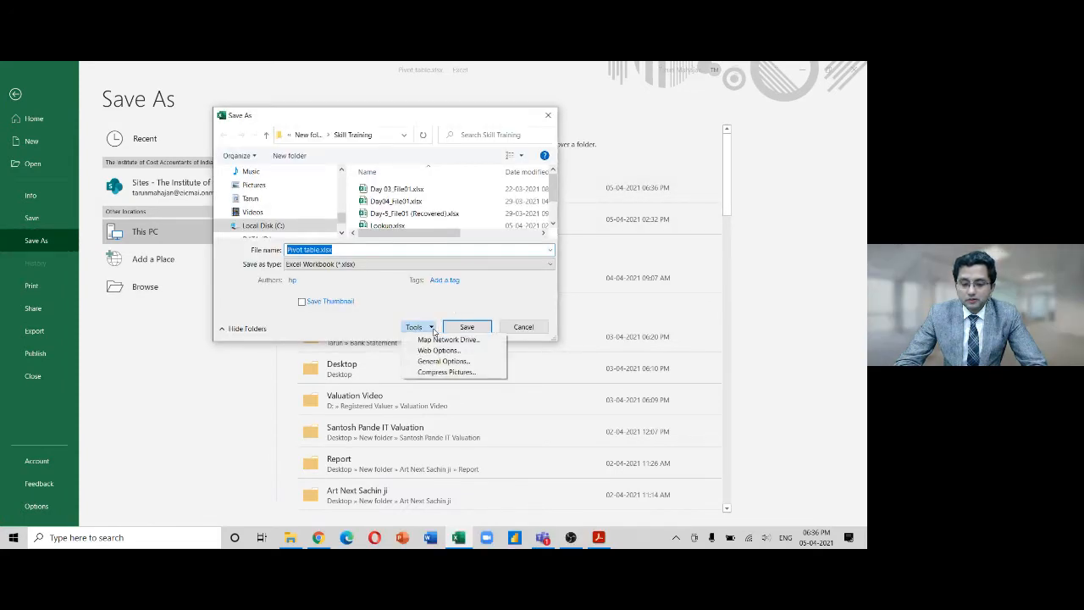
click(435, 362)
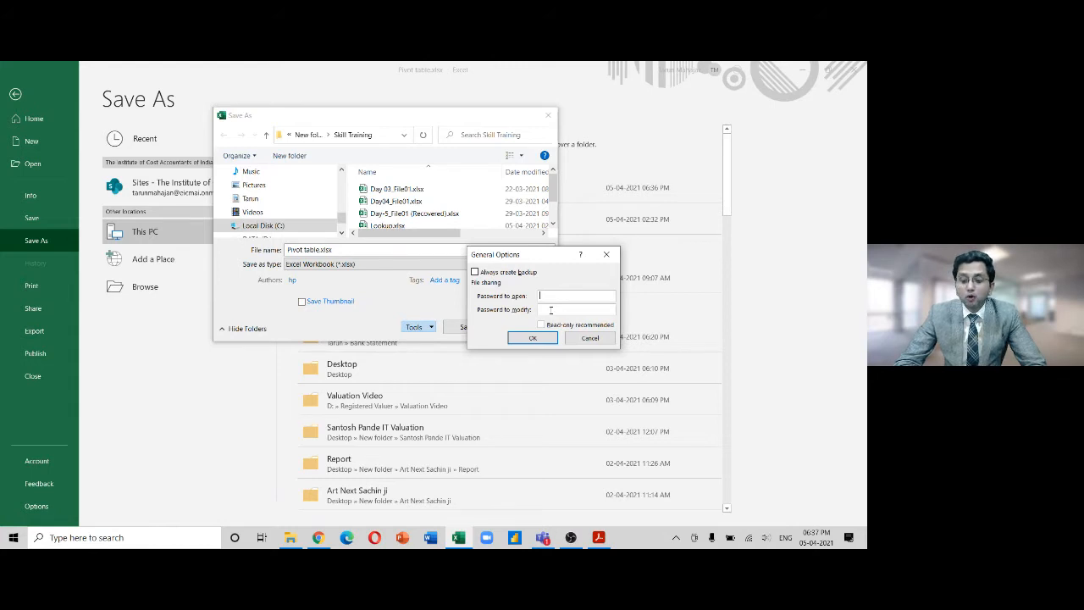
text(•••••)
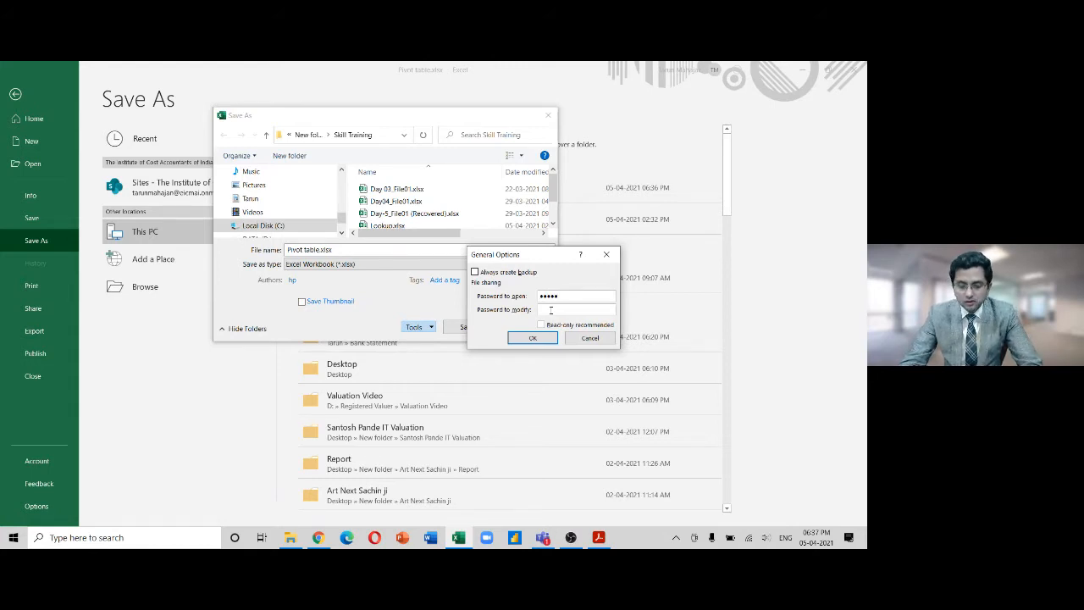
click(551, 310)
text(••••)
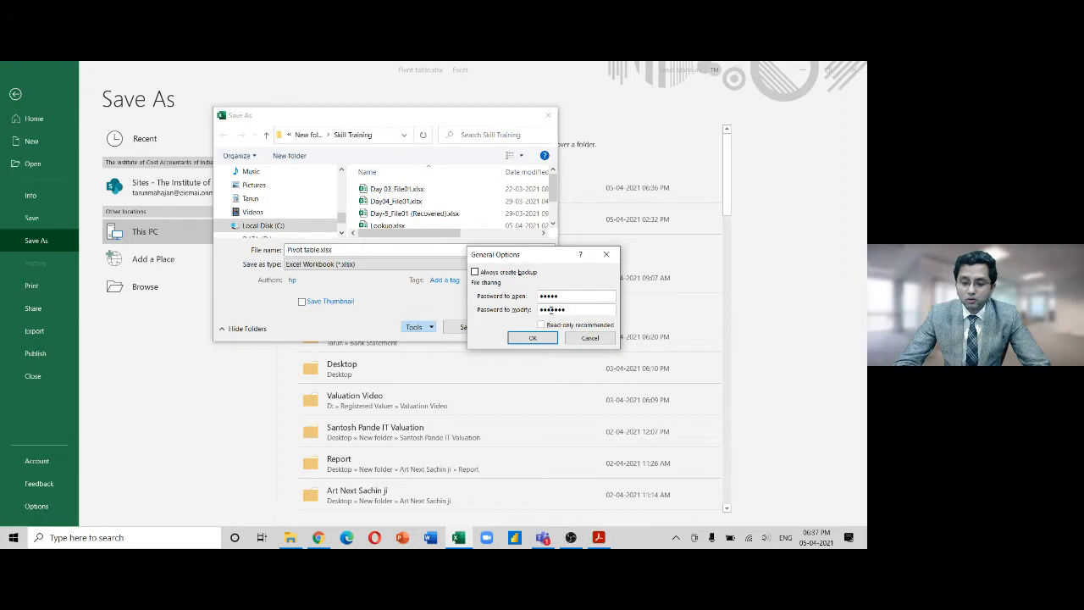
click(534, 340)
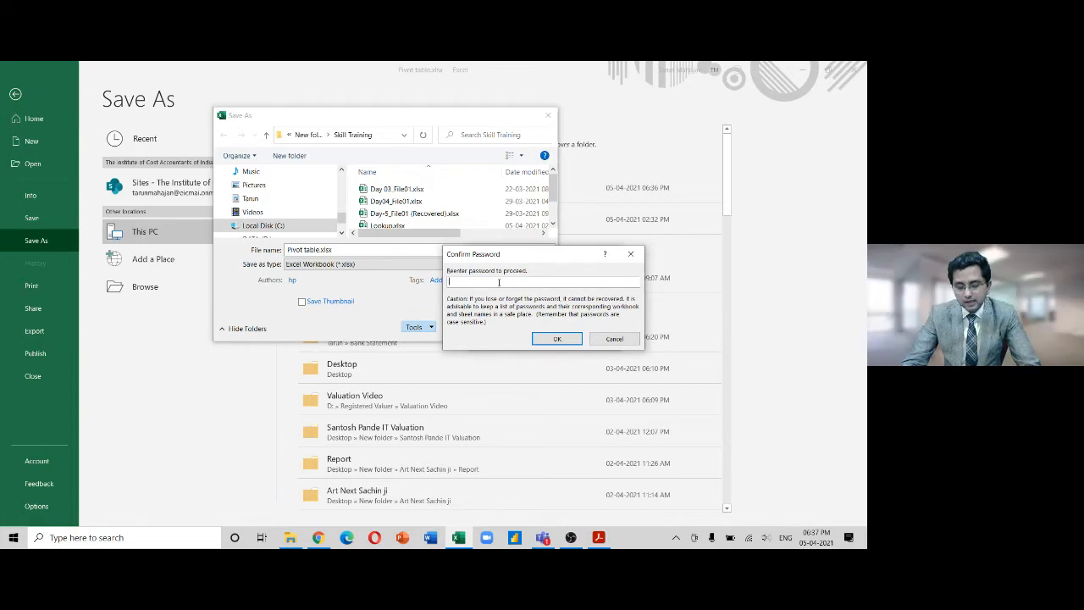
Re-enter both passwords, then save, replacing the existing Pivot table.xlsx
text(•••••)
key(Return)
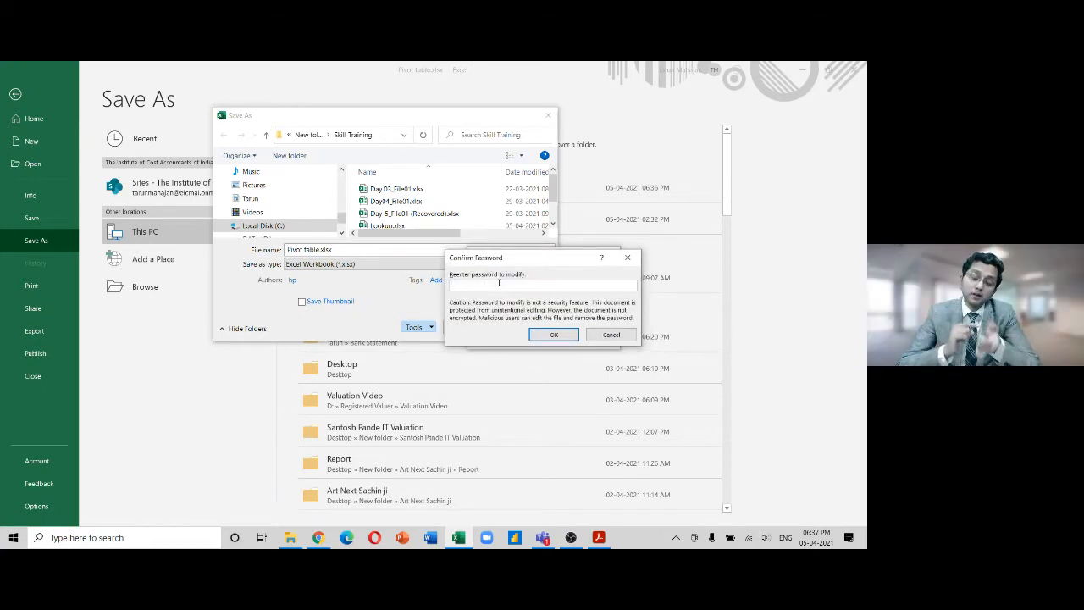
text(••••••)
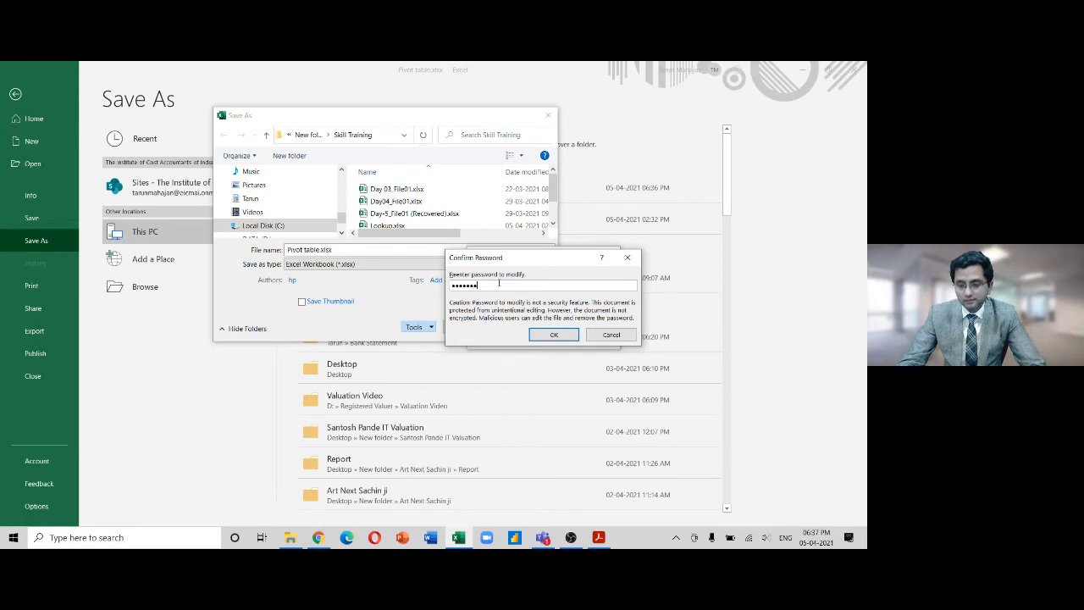
click(546, 334)
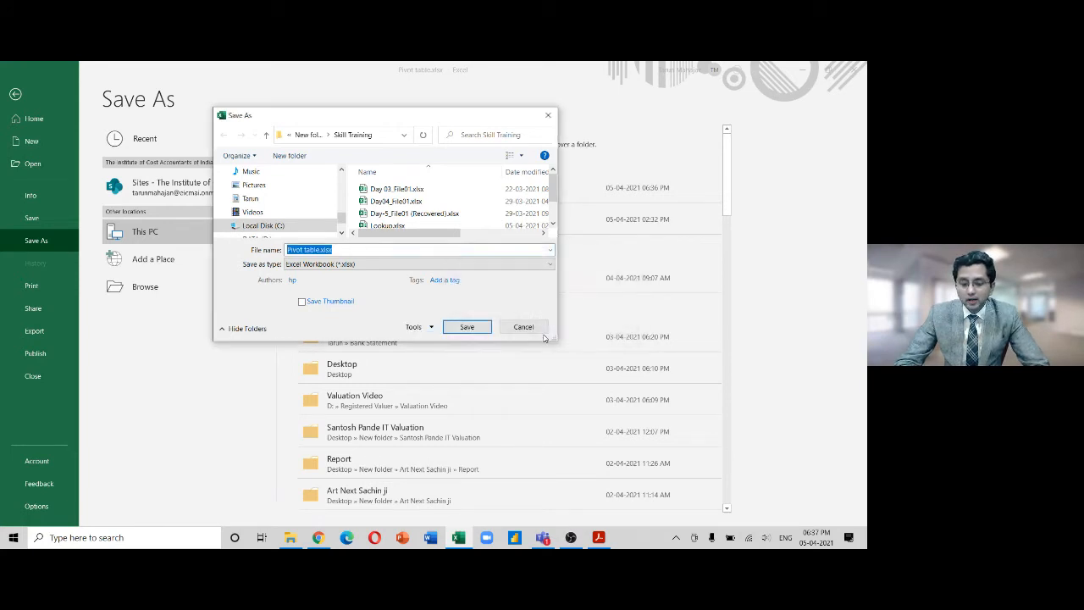
click(462, 328)
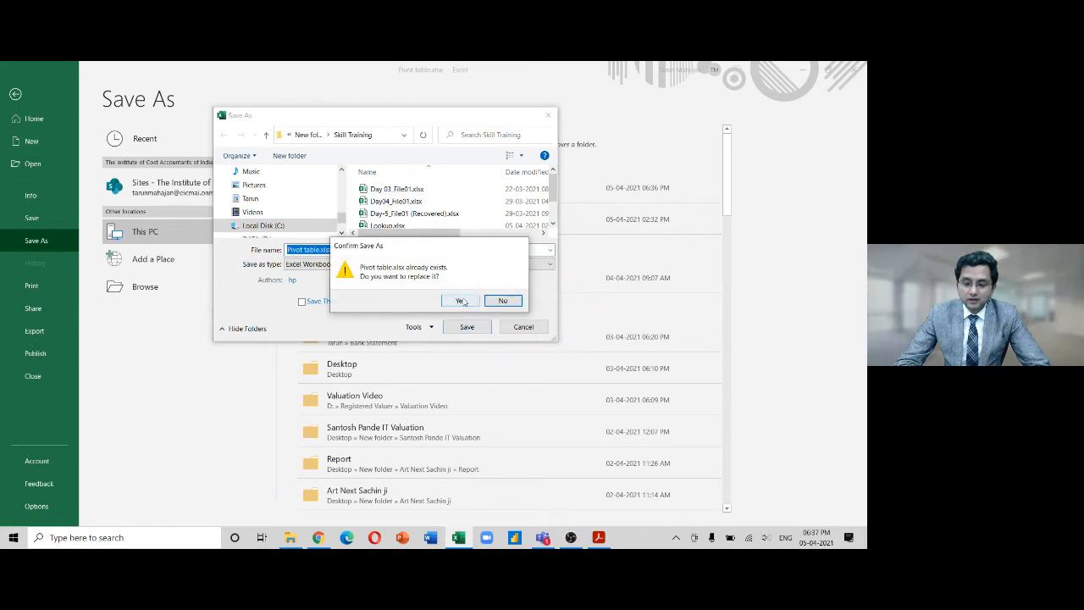
click(460, 300)
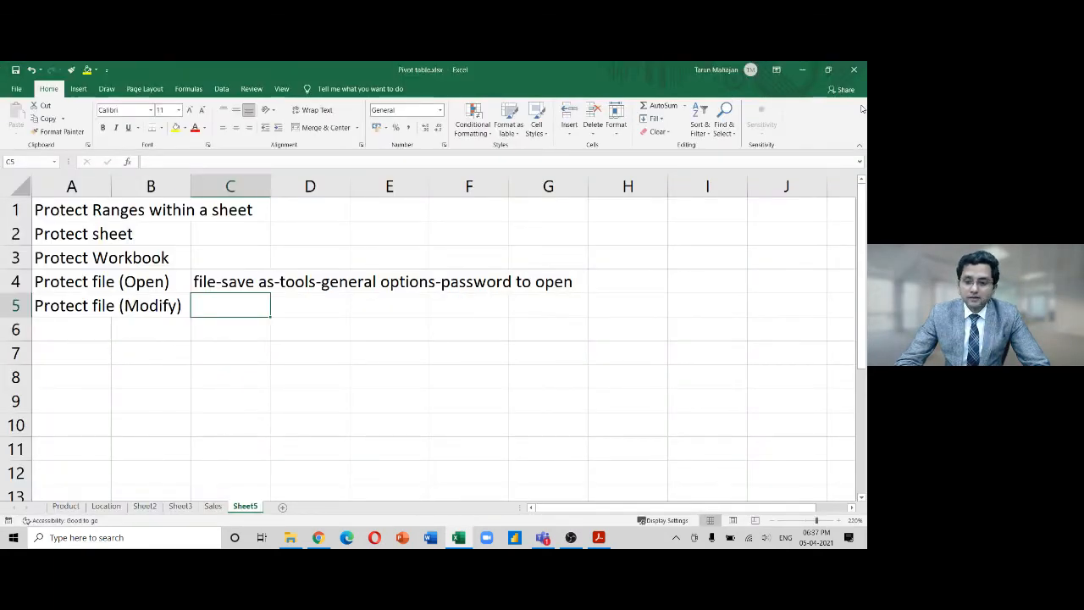
Close Excel and reopen Pivot table.xlsx from the Skill Training folder
click(851, 73)
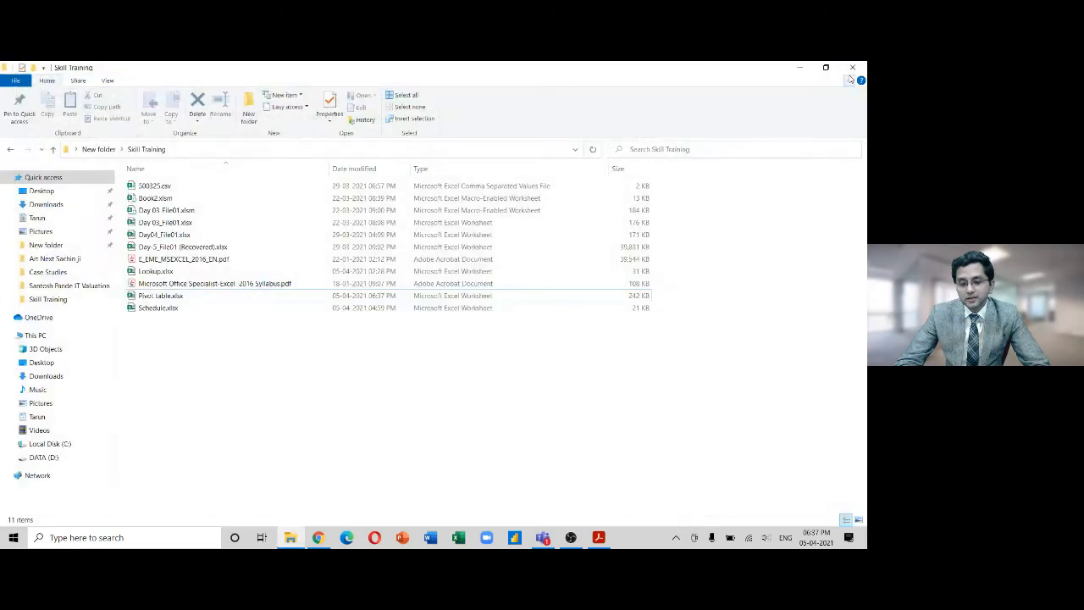
click(169, 297)
double_click(169, 295)
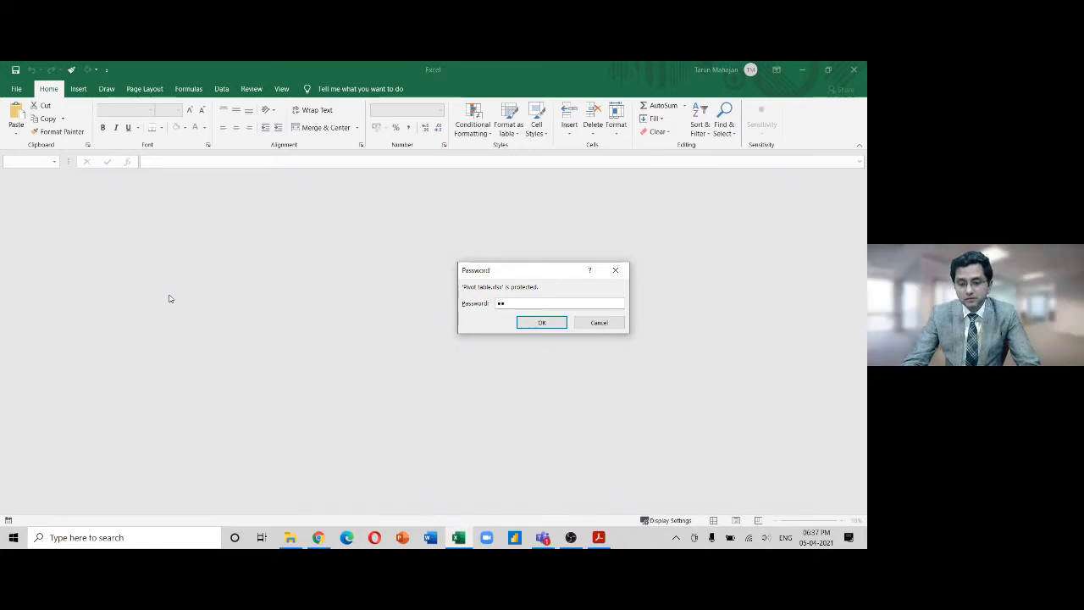
Enter the open password and open the workbook as Read Only
key(BackSpace)
key(BackSpace)
key(BackSpace)
key(BackSpace)
key(BackSpace)
text(*****)
key(Return)
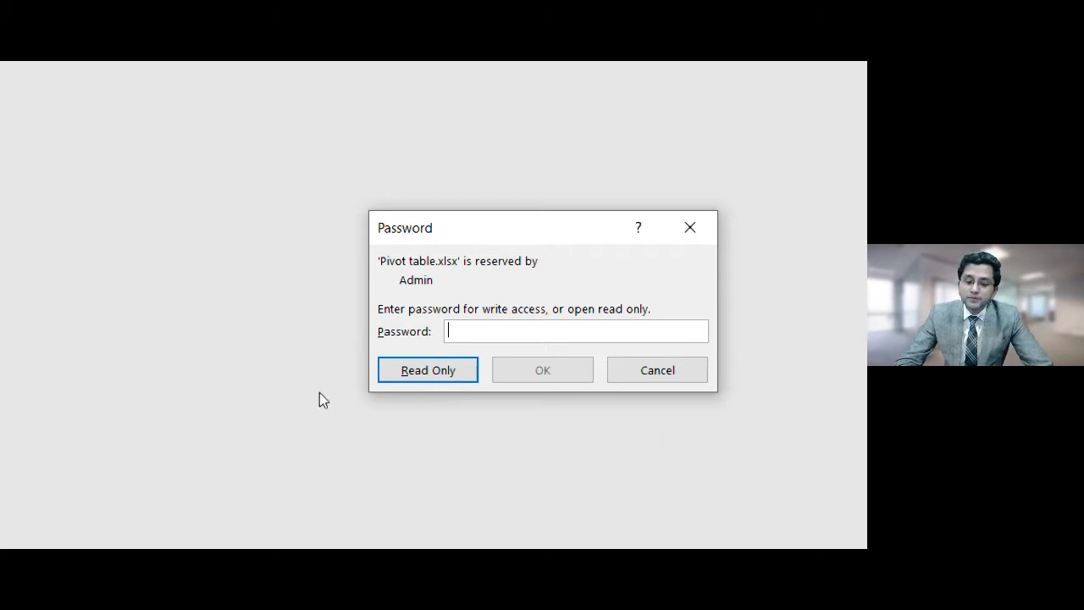
click(428, 373)
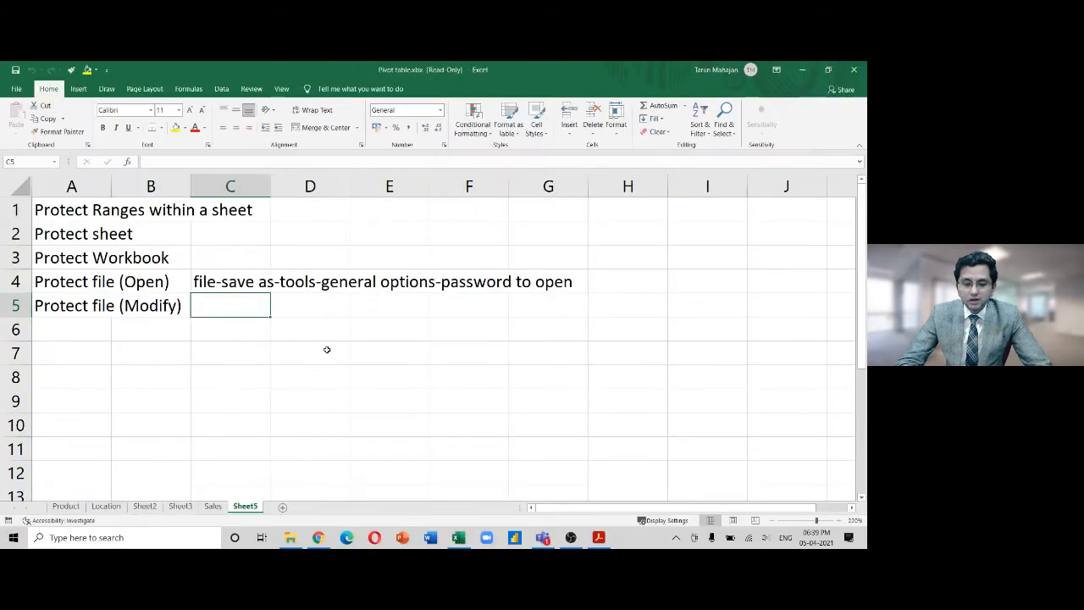
Type test text into D7, then clear it again
click(324, 352)
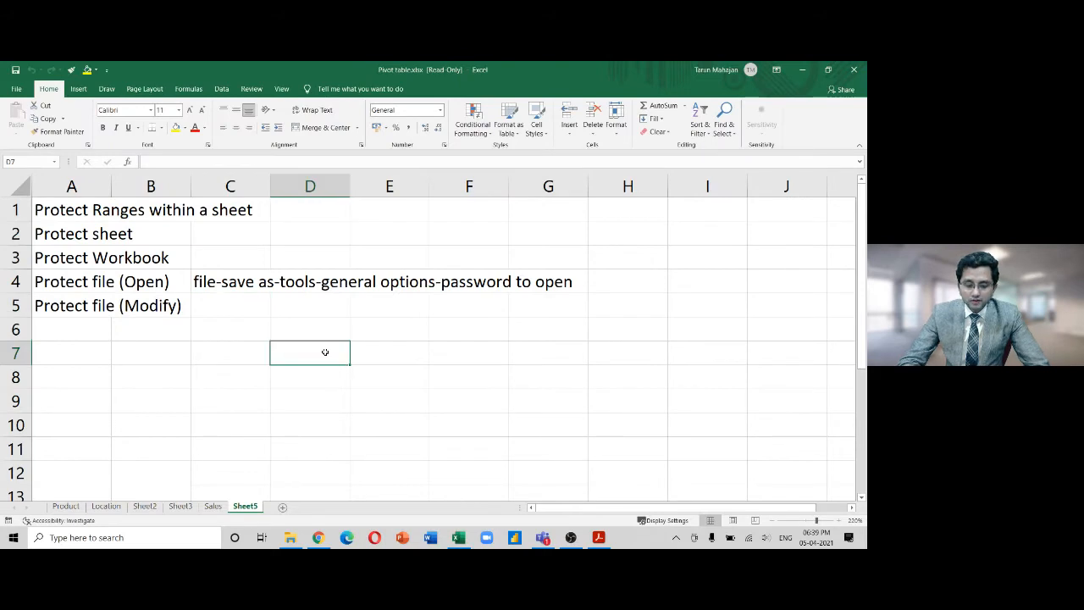
text(ads;lkfjasldkfj)
key(Return)
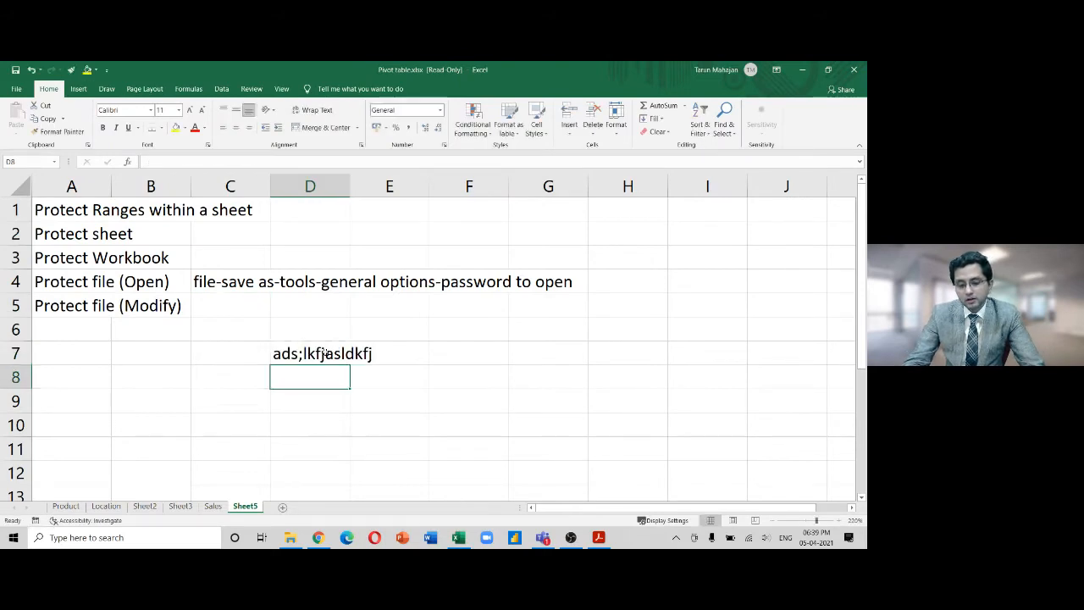
click(324, 352)
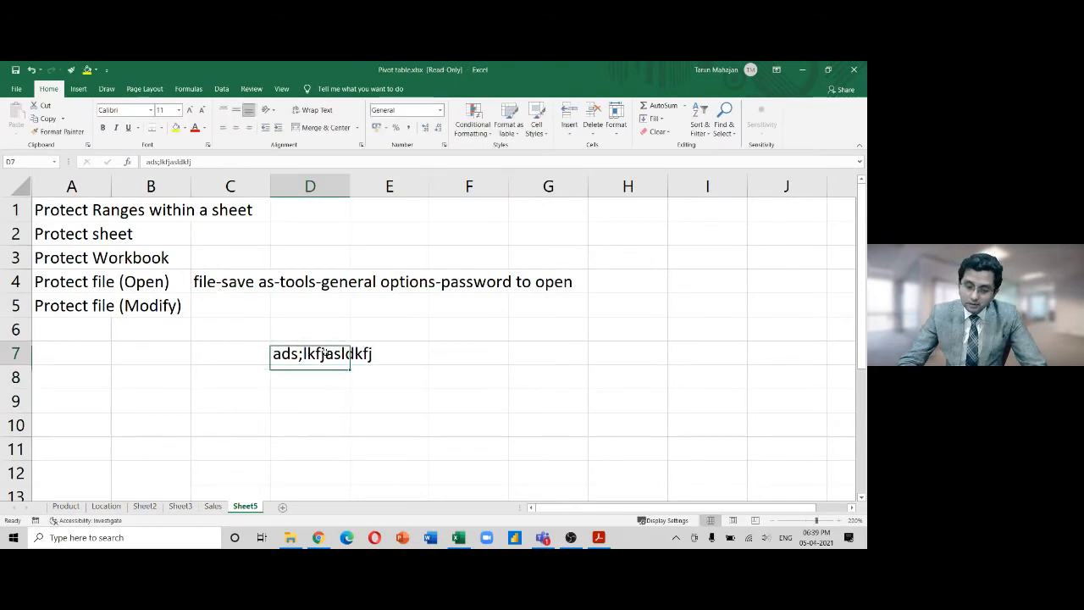
key(Delete)
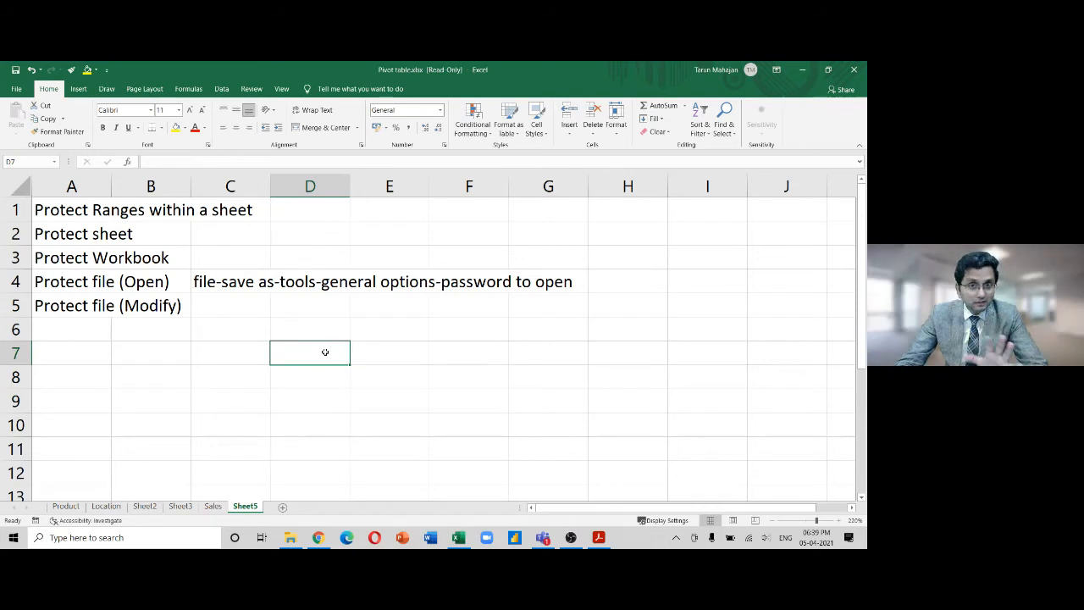
Enter 'Let us modify this file' in C7 as bold, underlined, italic text and try saving
key(Left)
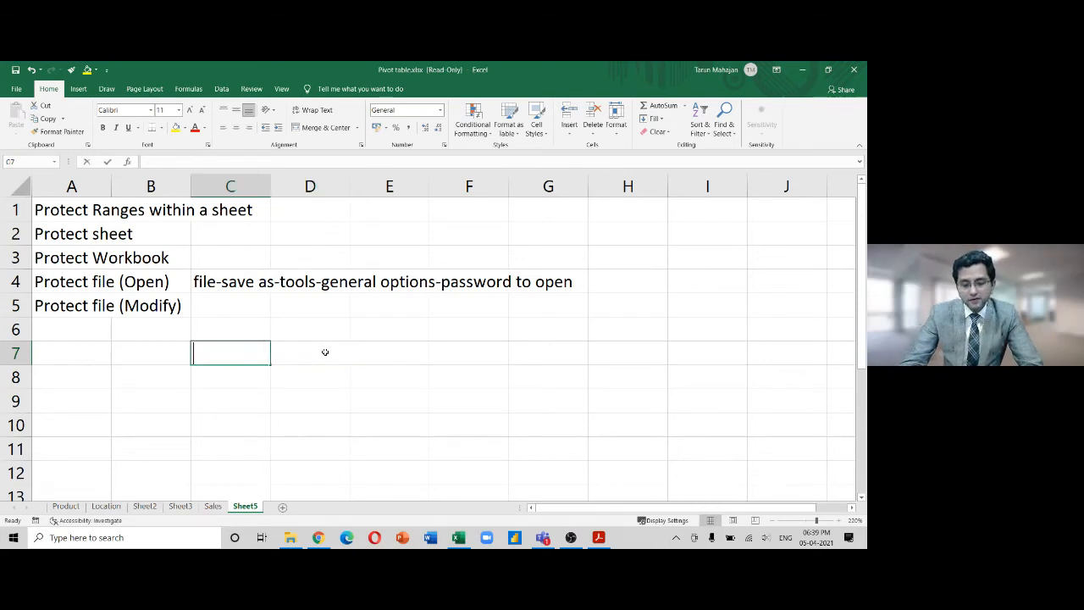
text(M)
key(BackSpace)
text(Let)
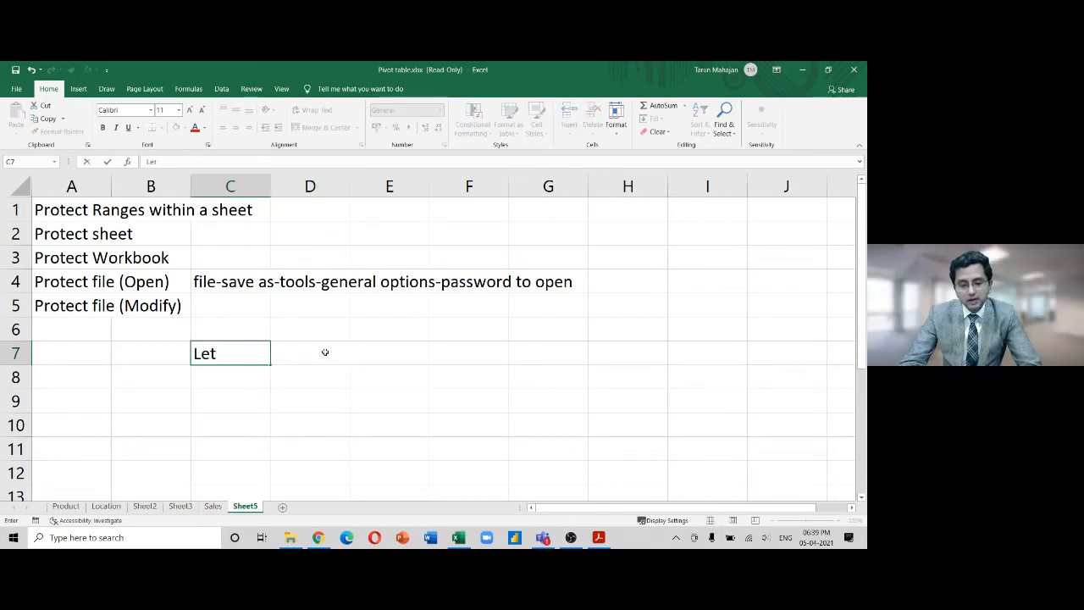
text( us modify)
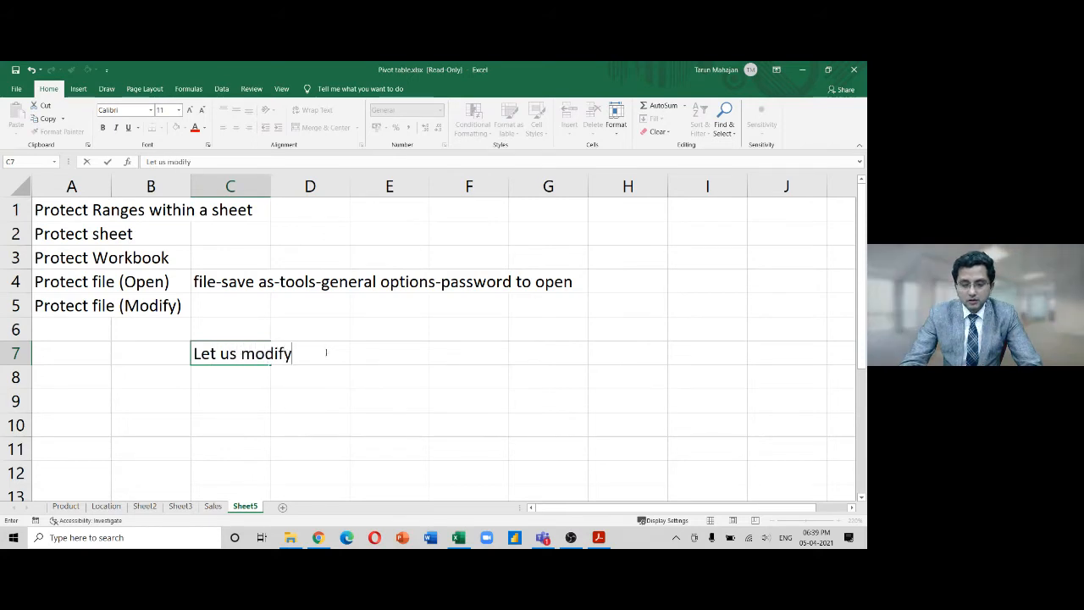
text( this file)
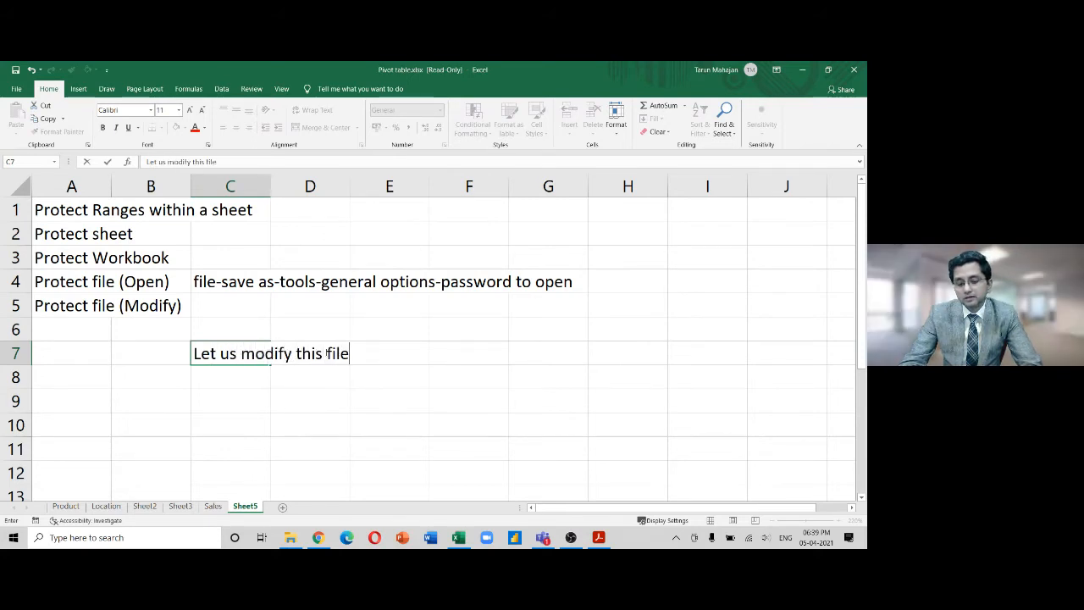
key(Return)
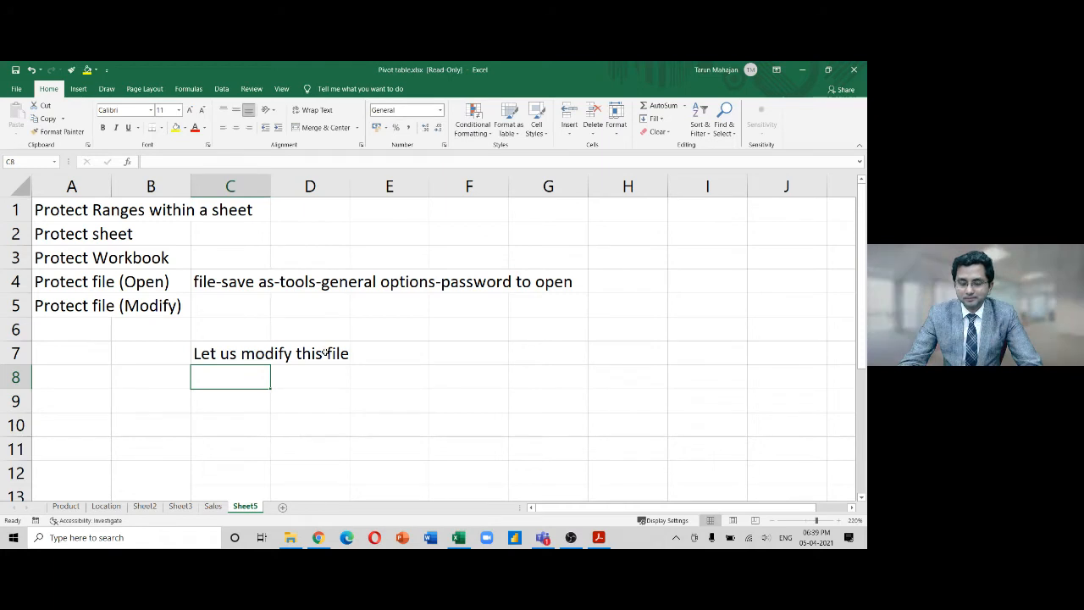
key(Up)
key(ctrl+b)
key(ctrl+u)
key(ctrl+i)
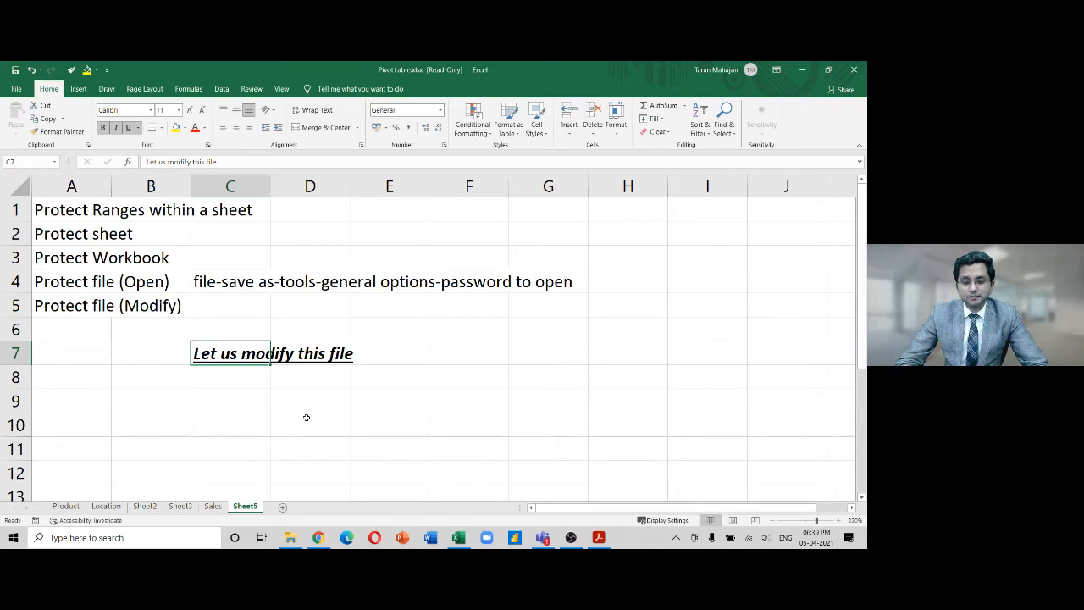
click(15, 70)
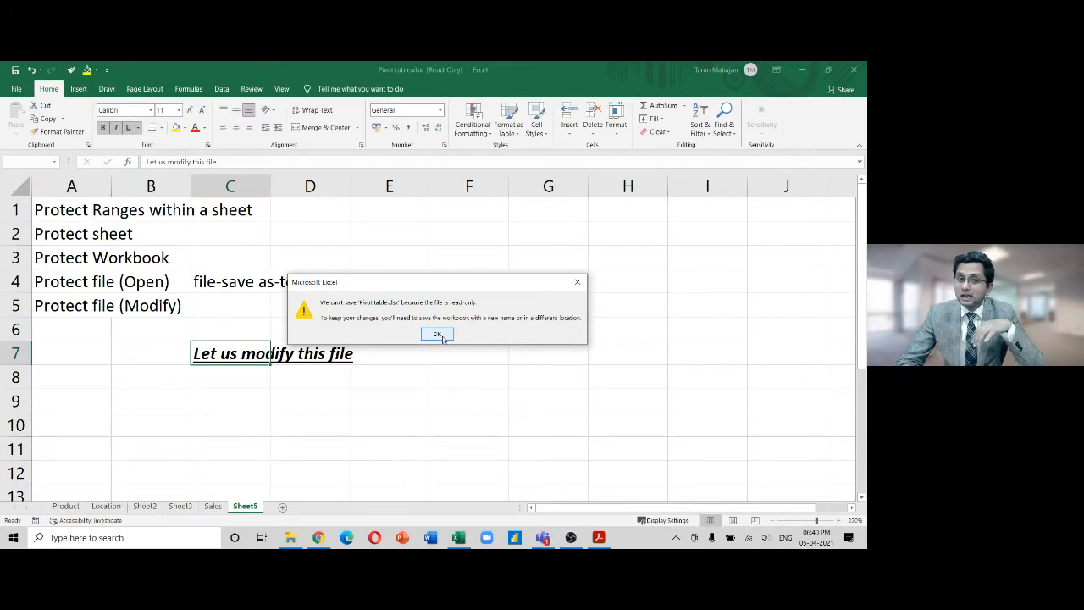
Dismiss the read-only warning and save as Copy of Pivot table.xlsx in Skill Training
click(438, 335)
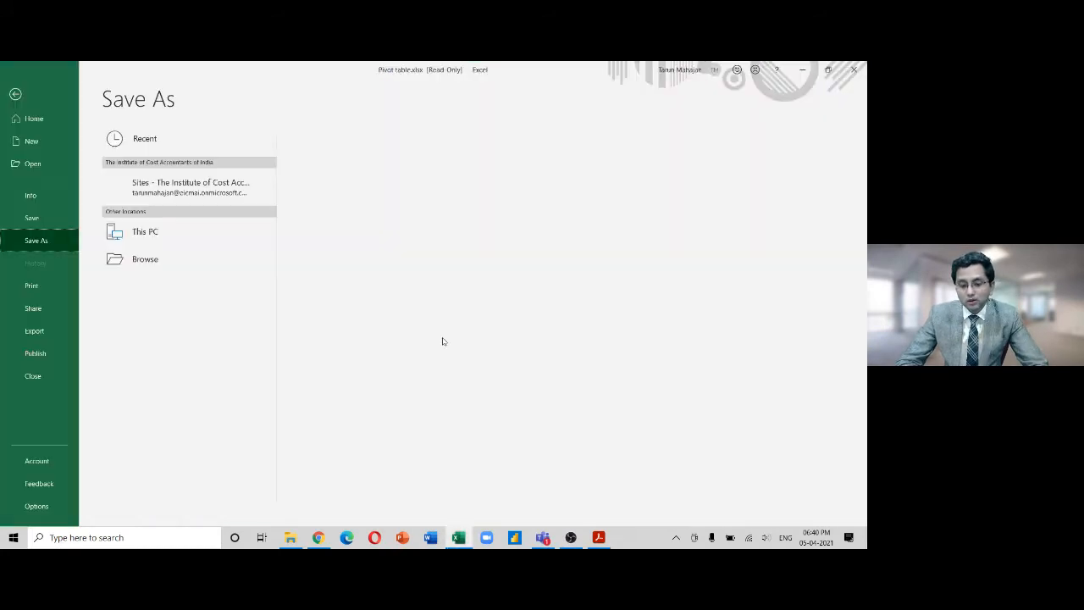
click(398, 191)
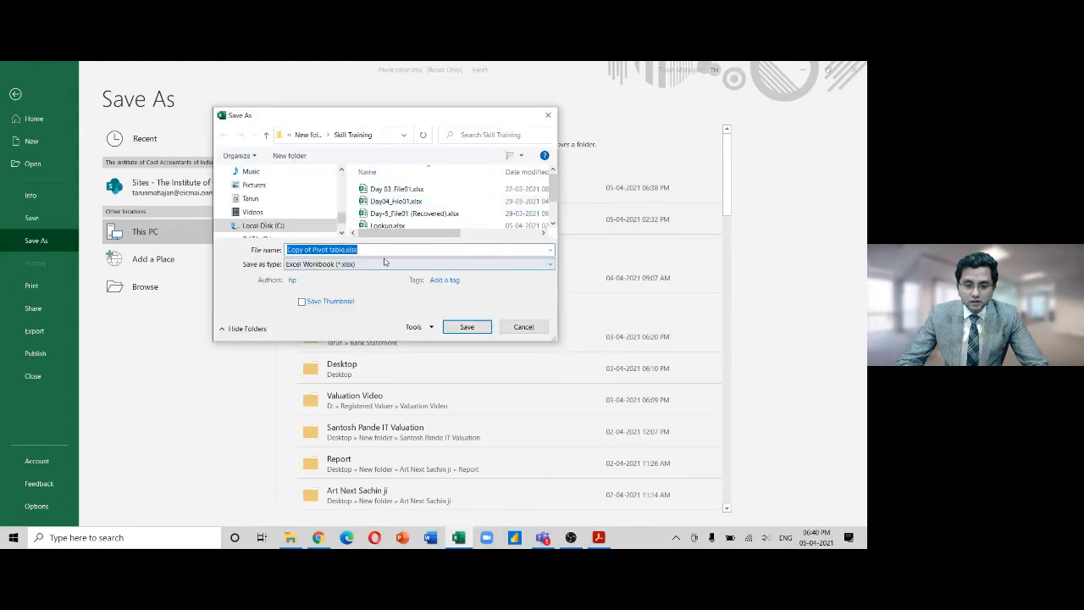
click(464, 327)
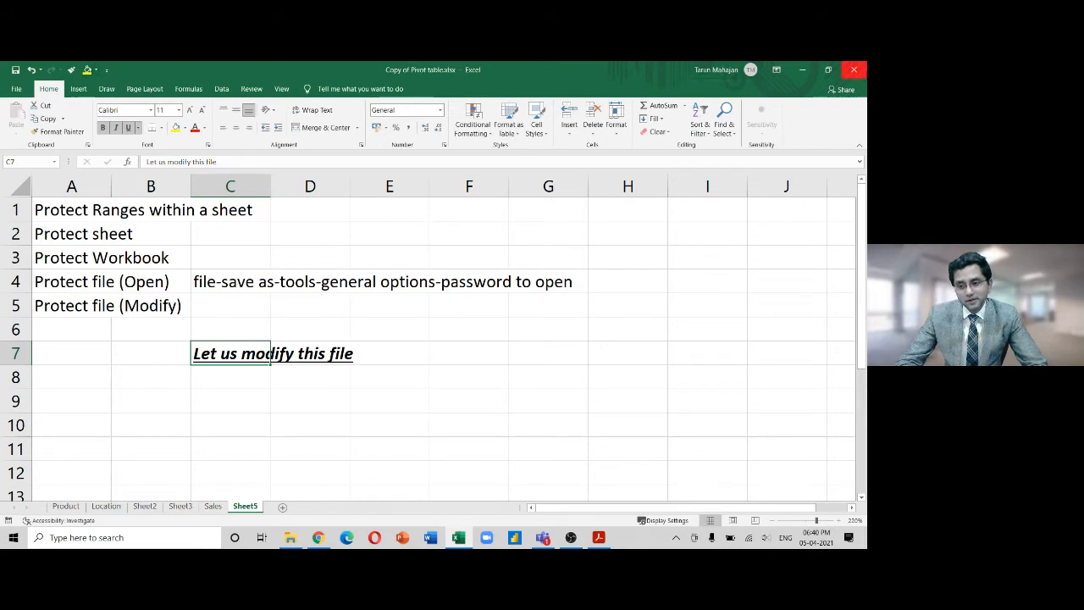
Close Excel, sort Skill Training newest first, and open Copy of Pivot table.xlsx
click(854, 71)
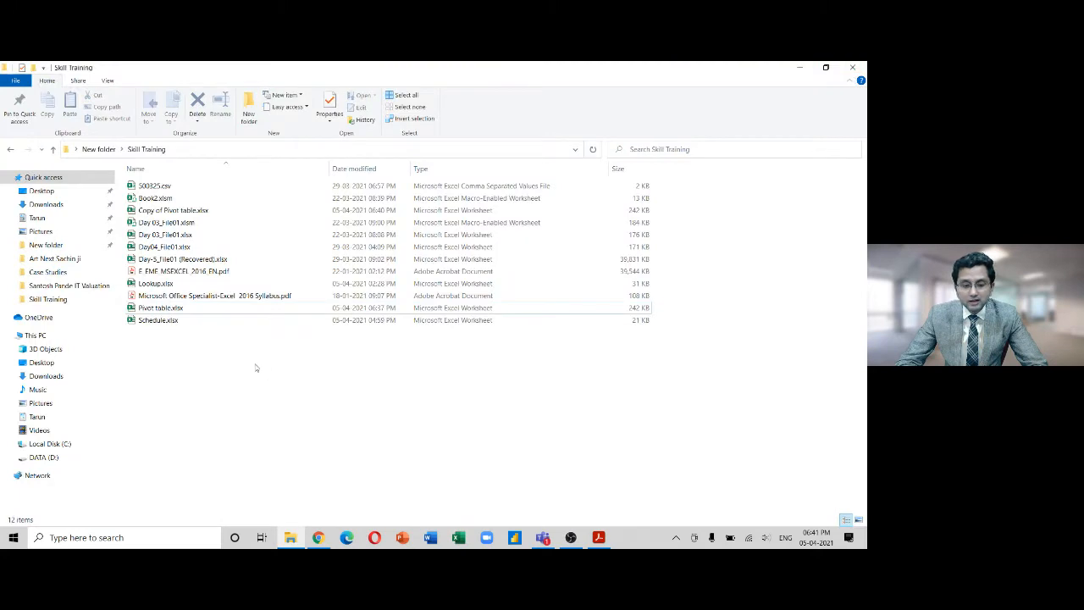
click(384, 177)
click(158, 200)
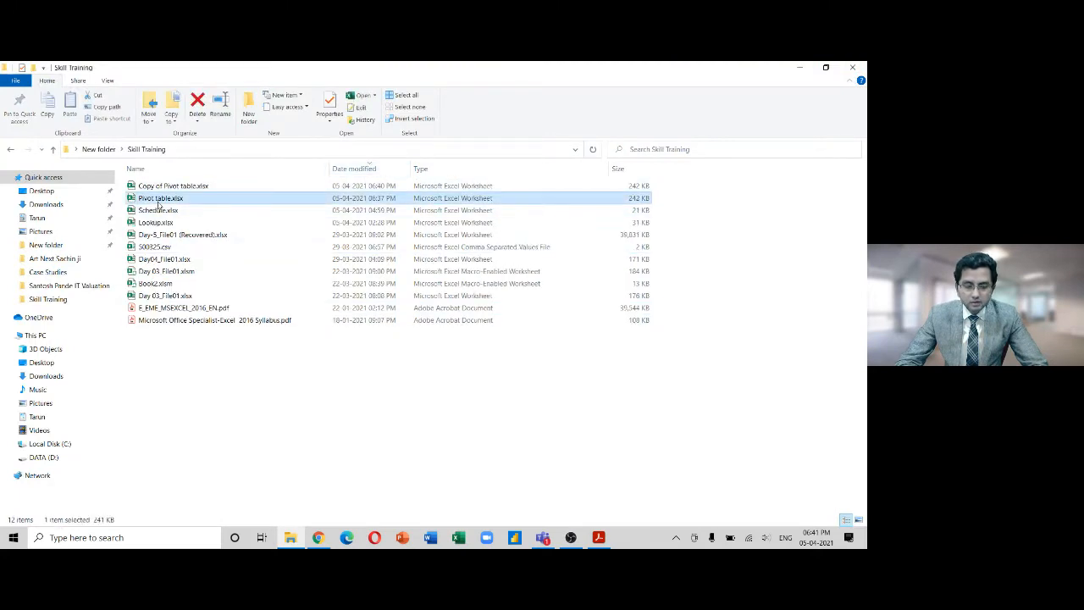
click(388, 188)
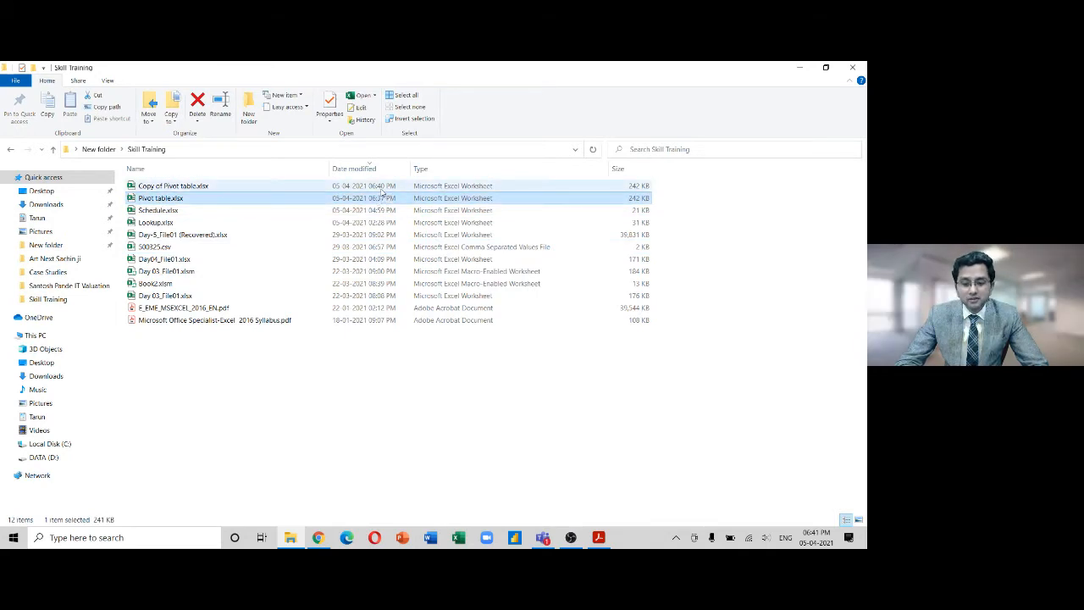
double_click(375, 200)
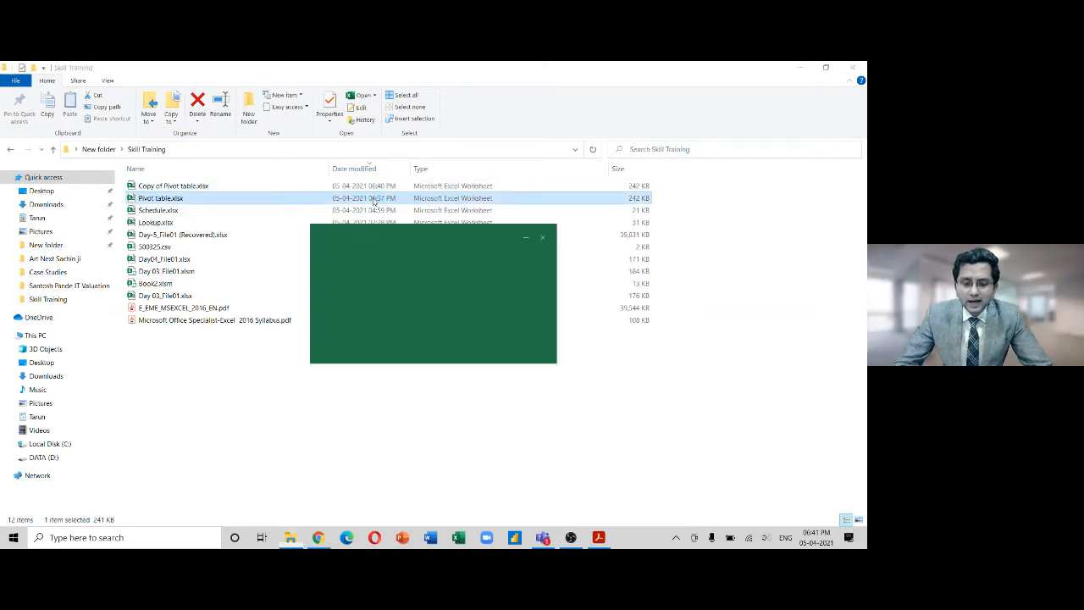
click(542, 237)
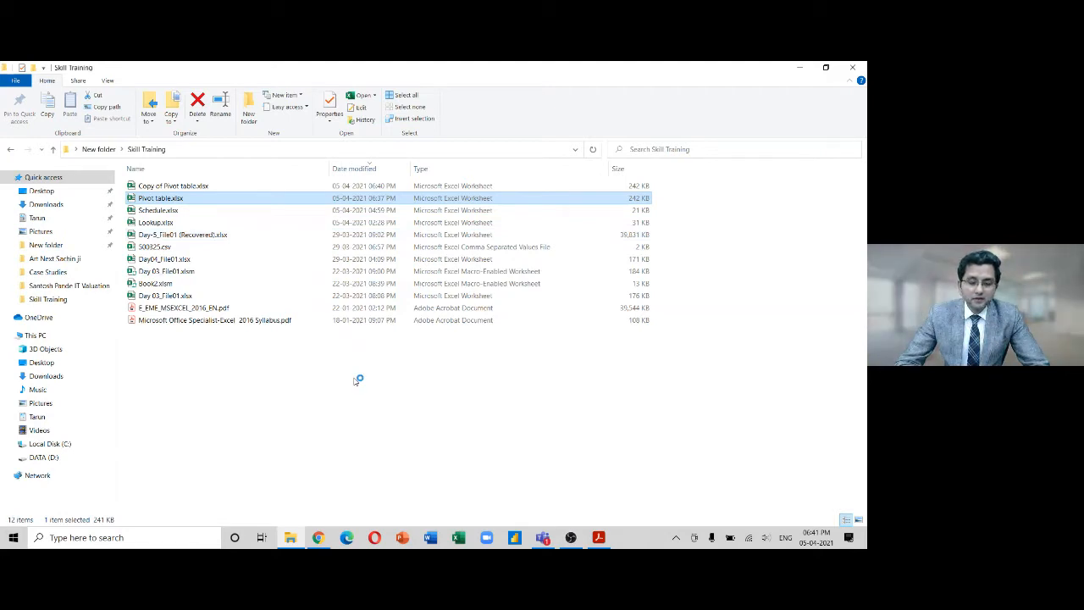
double_click(210, 186)
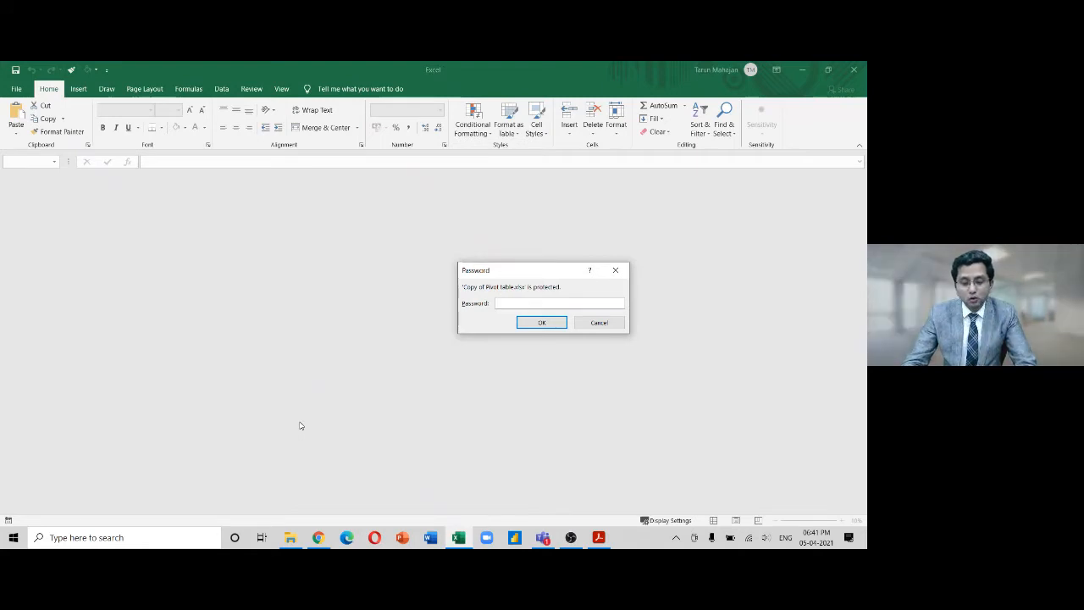
Enter the copy's open password, save the workbook, and close Excel
key(BackSpace)
key(Return)
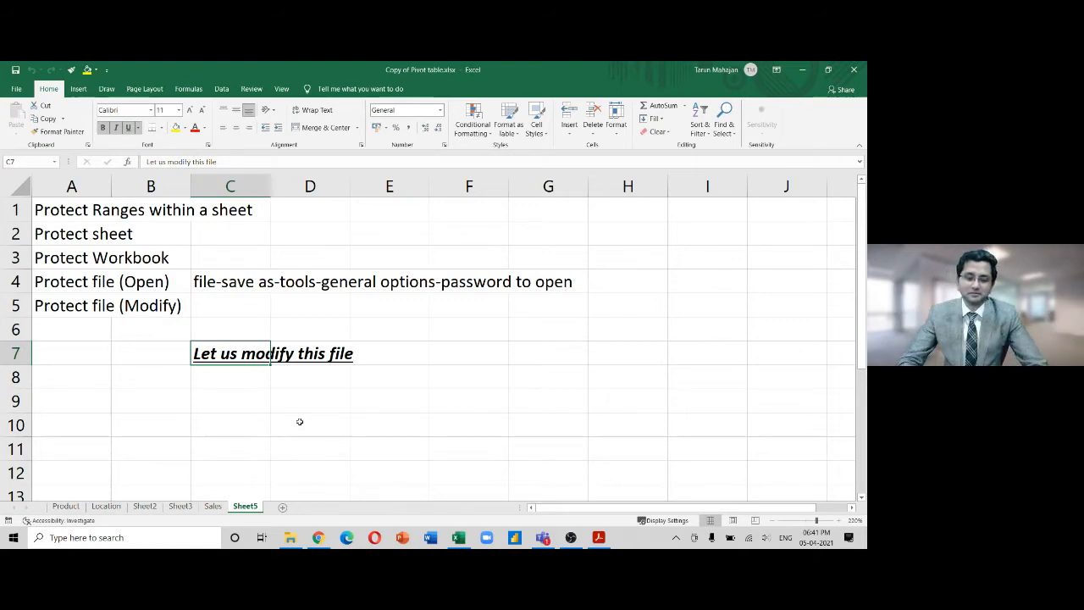
click(15, 70)
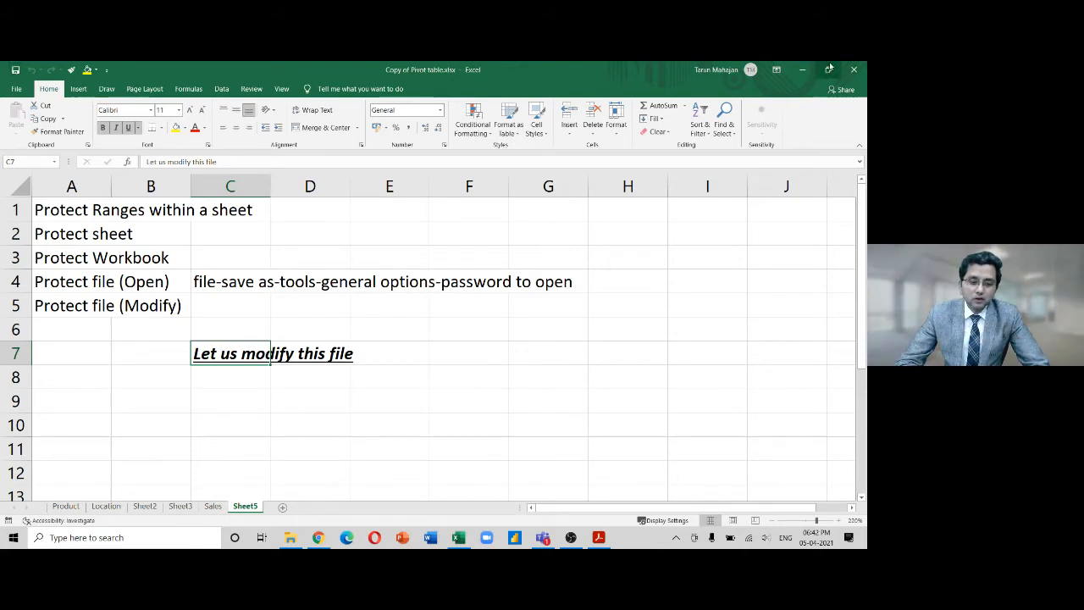
click(856, 72)
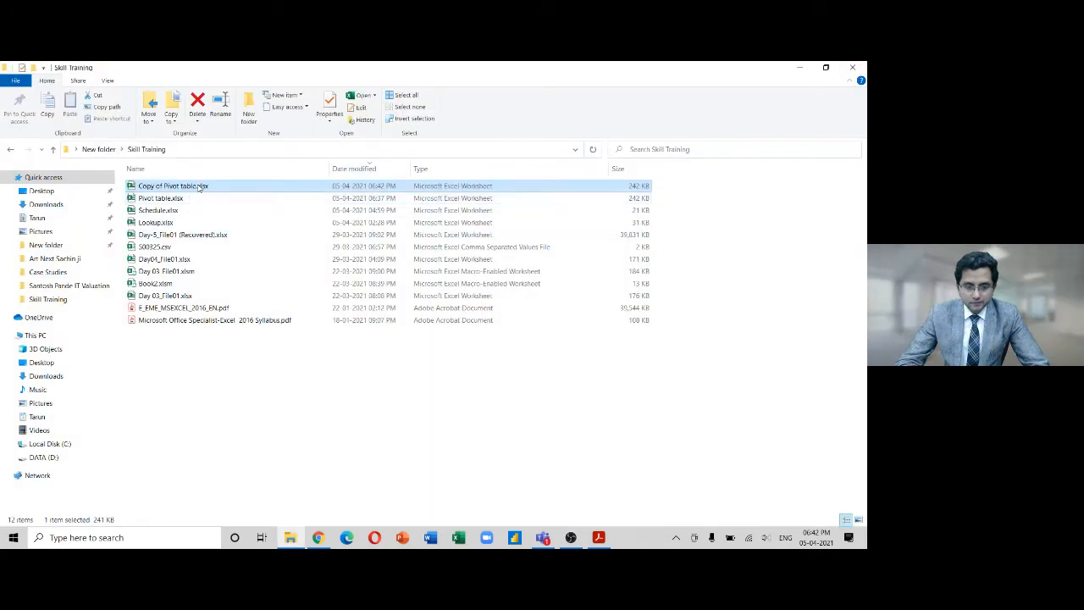
Delete Copy of Pivot table.xlsx and open Pivot table.xlsx
key(Delete)
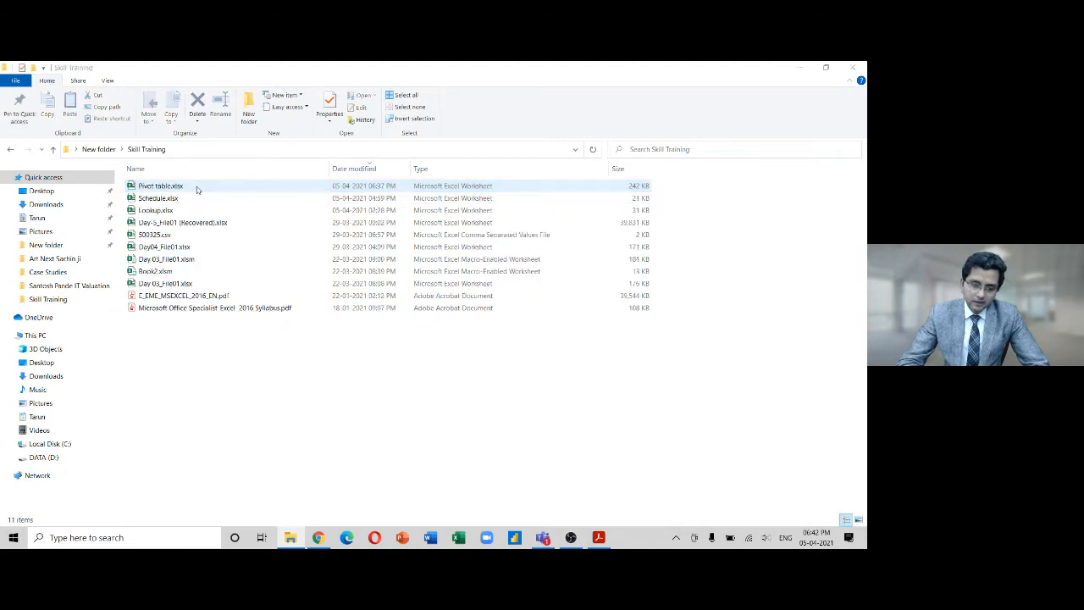
double_click(198, 186)
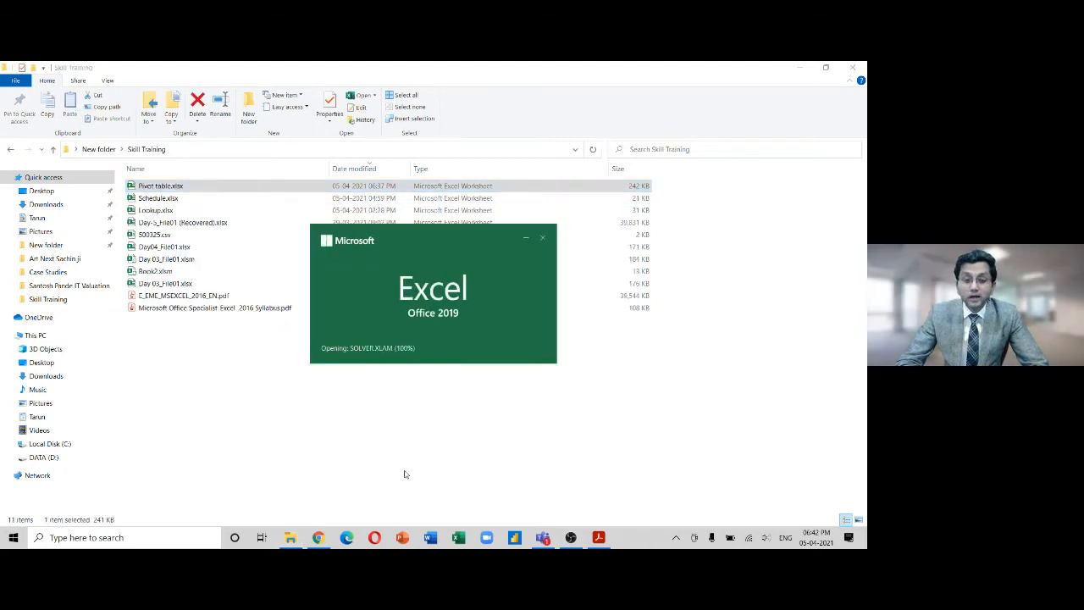
Open Pivot table.xlsx by entering its open password, then its modify password for write access
text(123456)
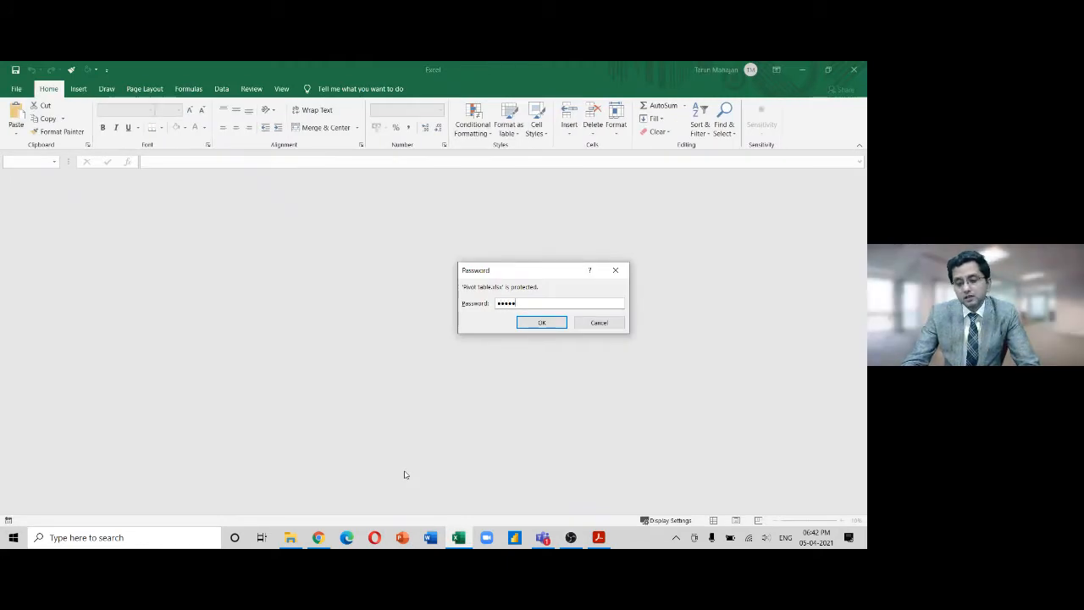
key(Return)
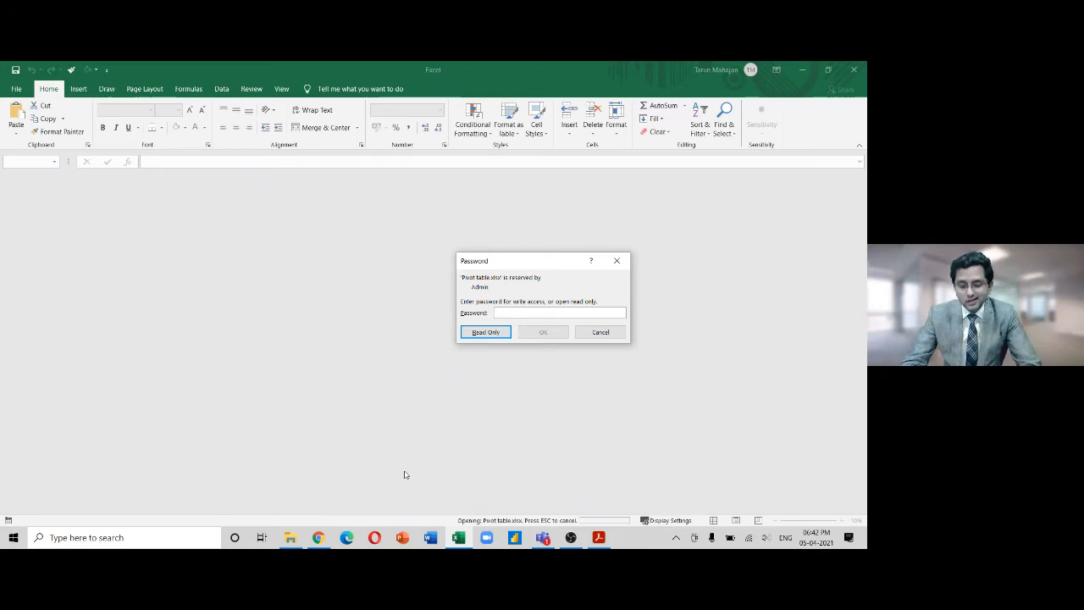
text(1)
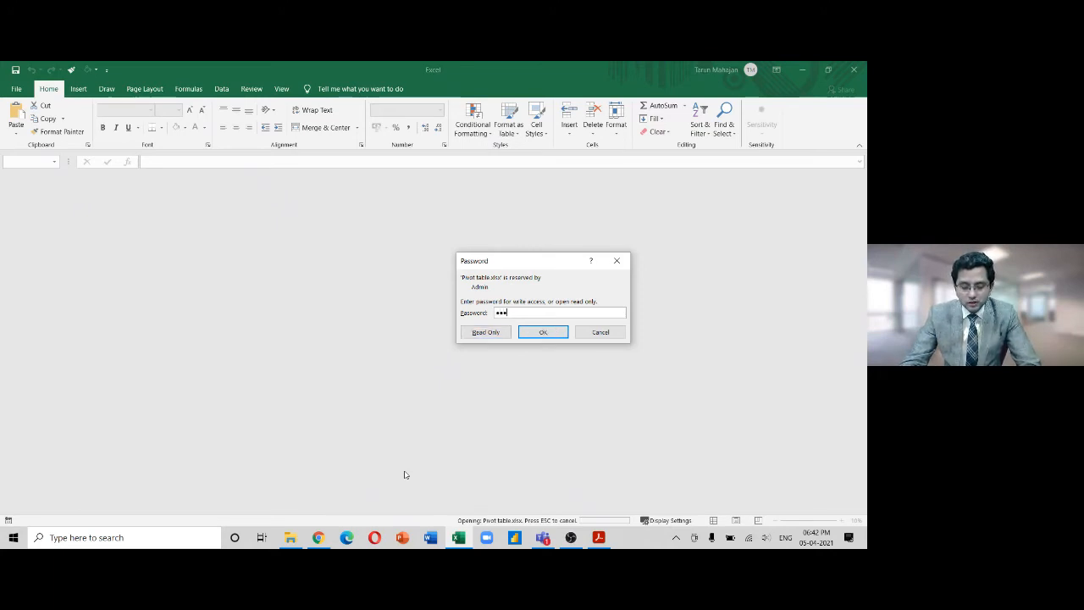
key(Return)
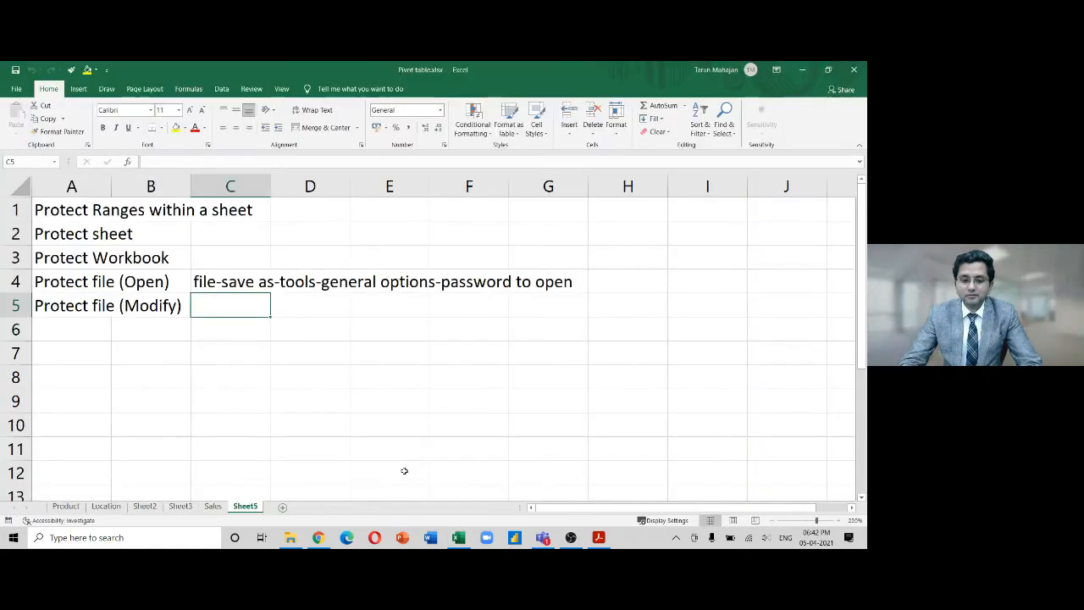
Enter 'change' in Sheet5 cell C7 and save the workbook
key(Down)
key(Down)
text(change)
key(Return)
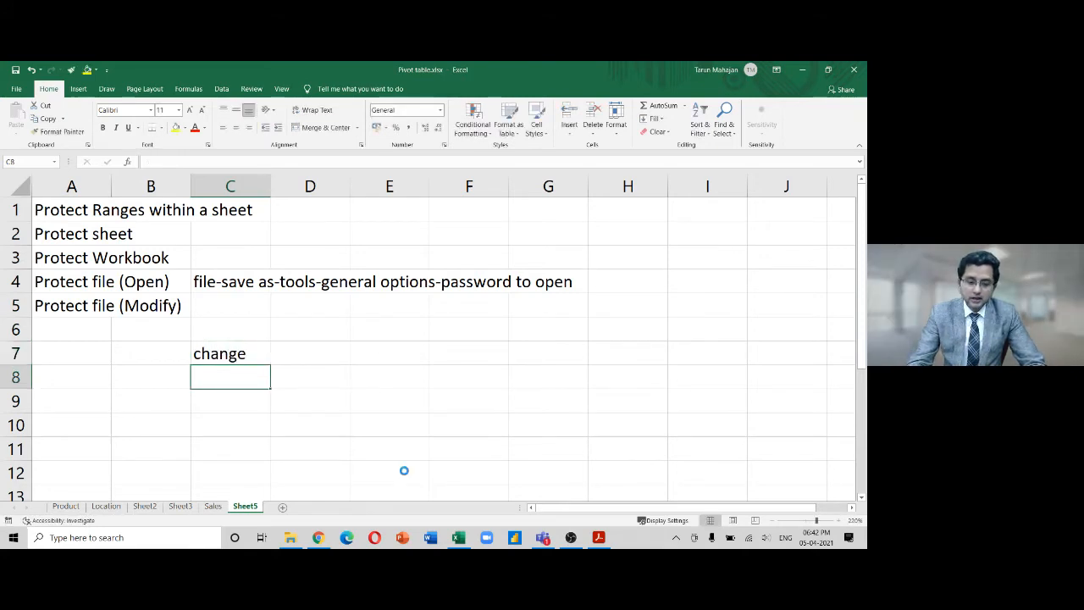
click(15, 71)
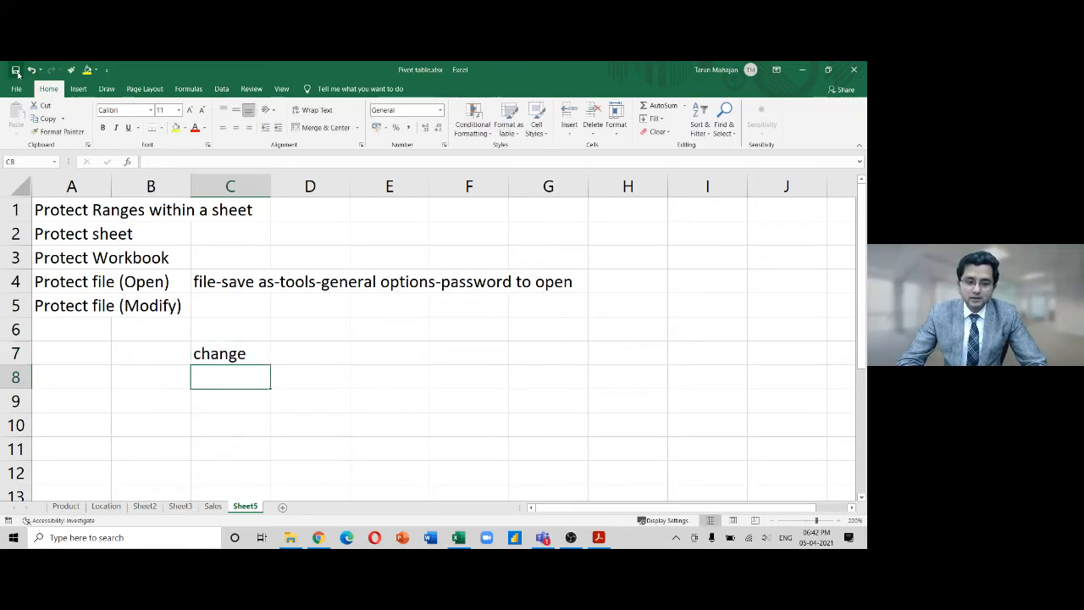
click(236, 358)
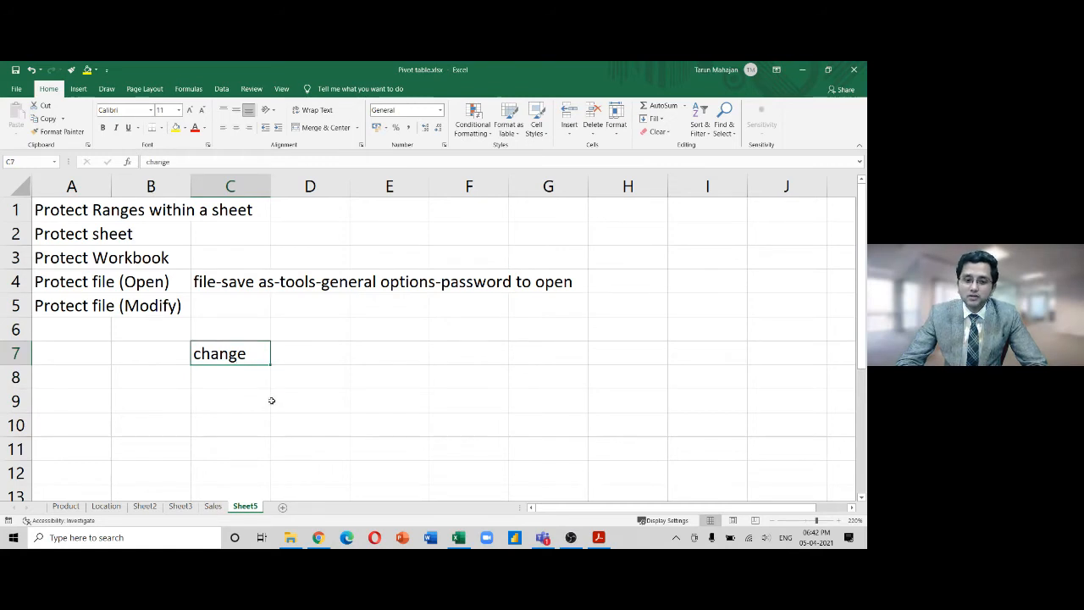
click(16, 89)
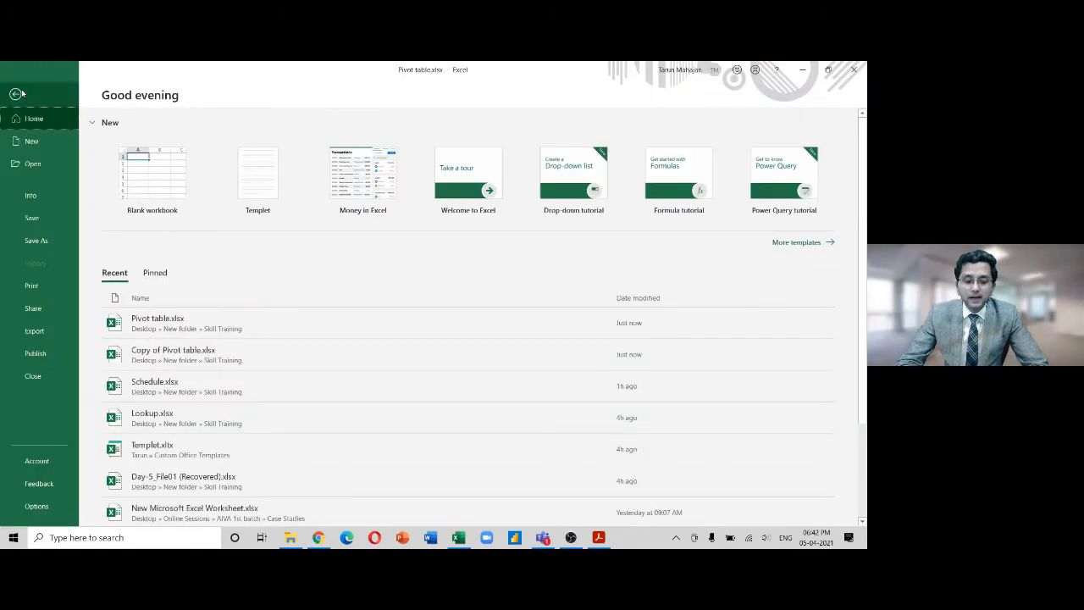
In Save As General Options, clear both the open and modify passwords
click(63, 245)
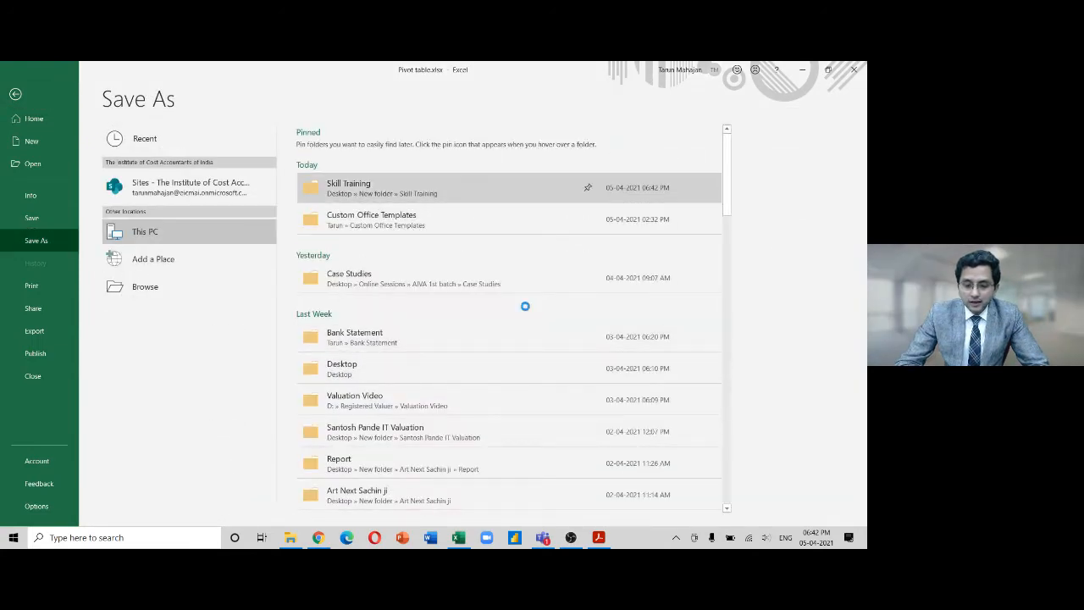
click(430, 327)
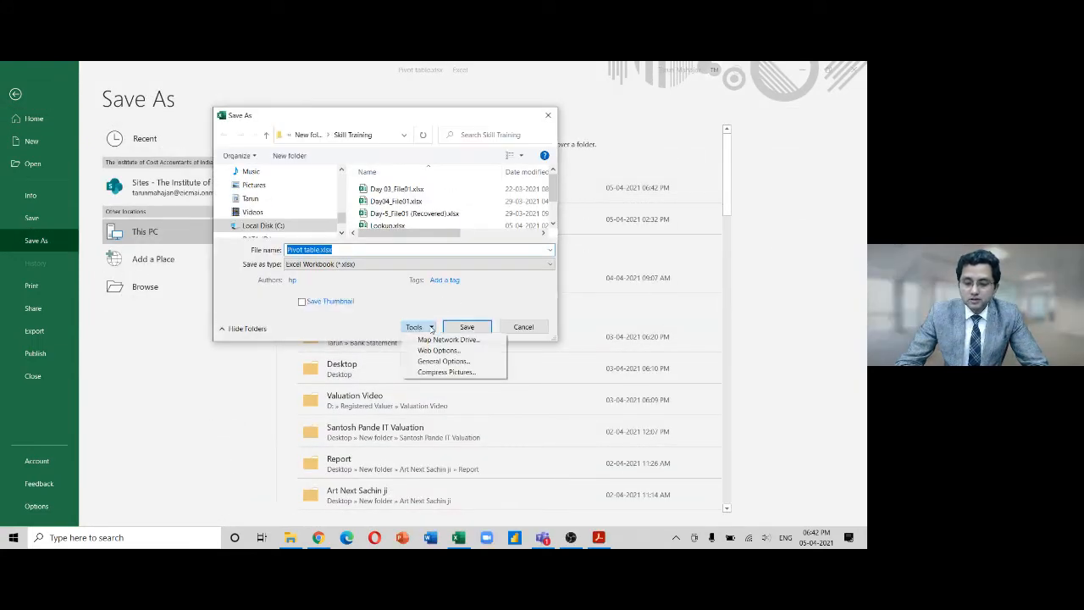
click(432, 360)
key(BackSpace)
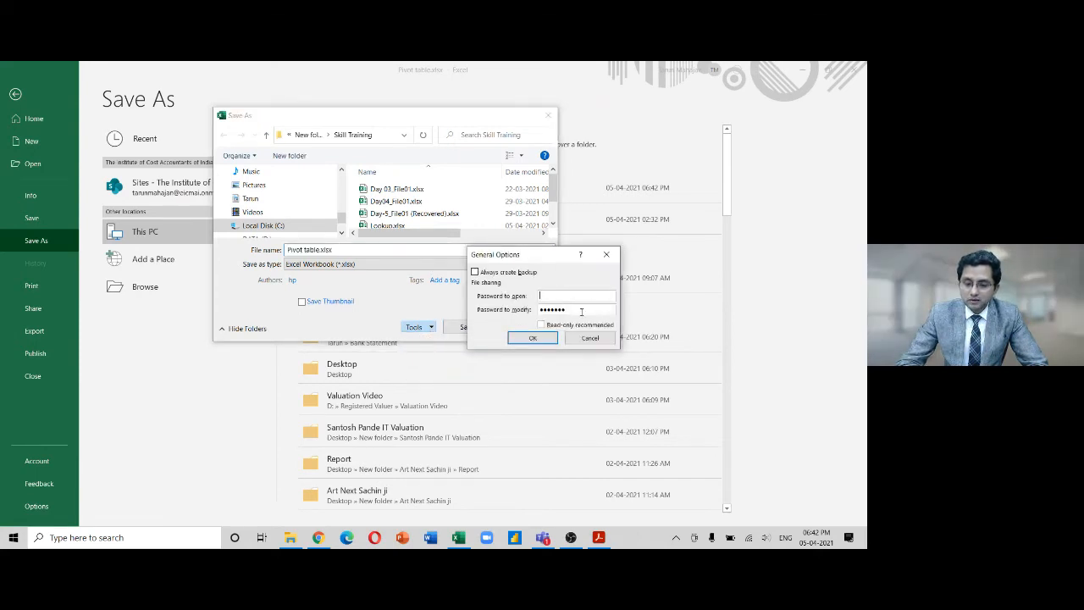
key(BackSpace)
key(BackSpace)
key(BackSpace)
key(BackSpace)
key(BackSpace)
key(BackSpace)
key(BackSpace)
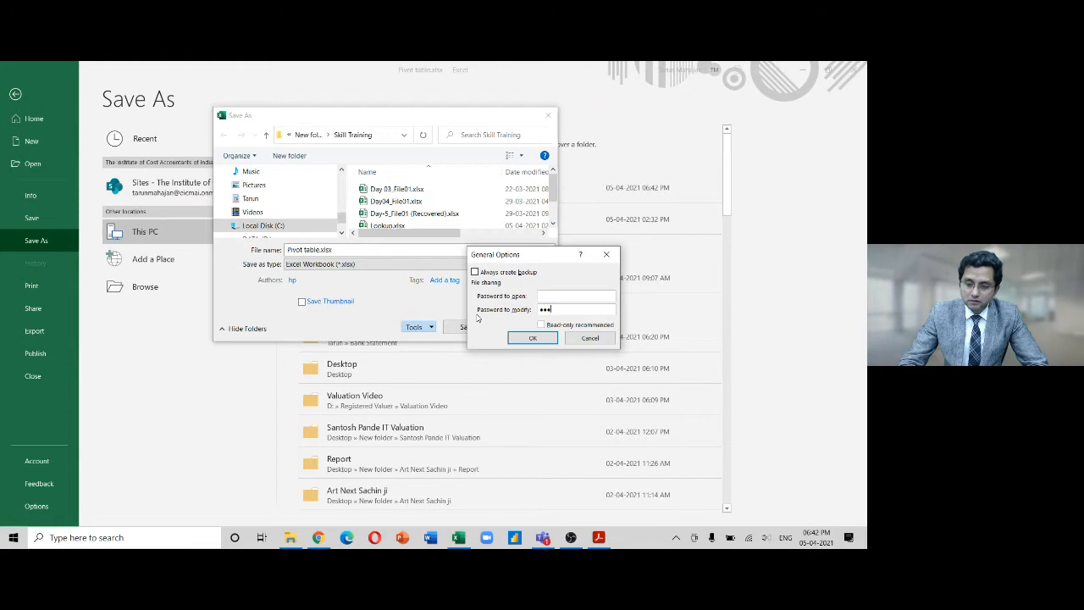
click(531, 337)
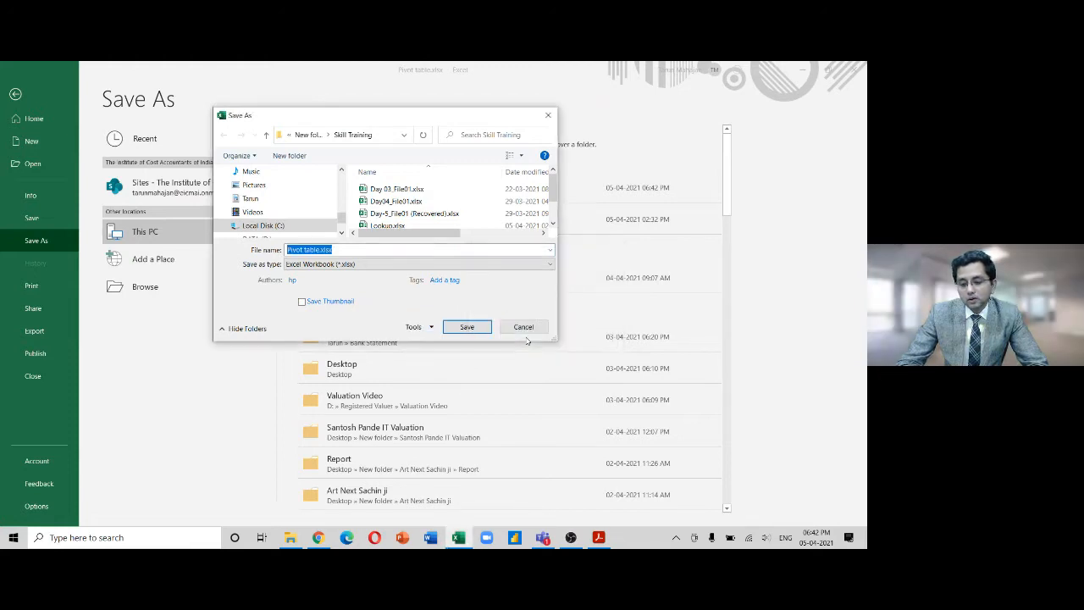
Save over the existing Pivot table.xlsx, then clear 'change' from C7
click(472, 328)
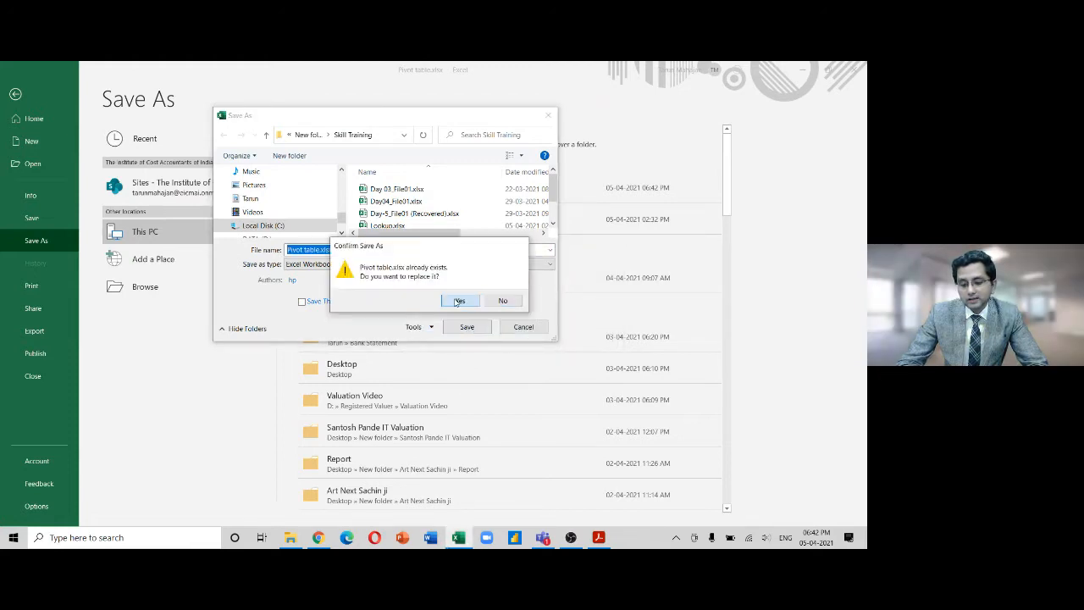
click(457, 301)
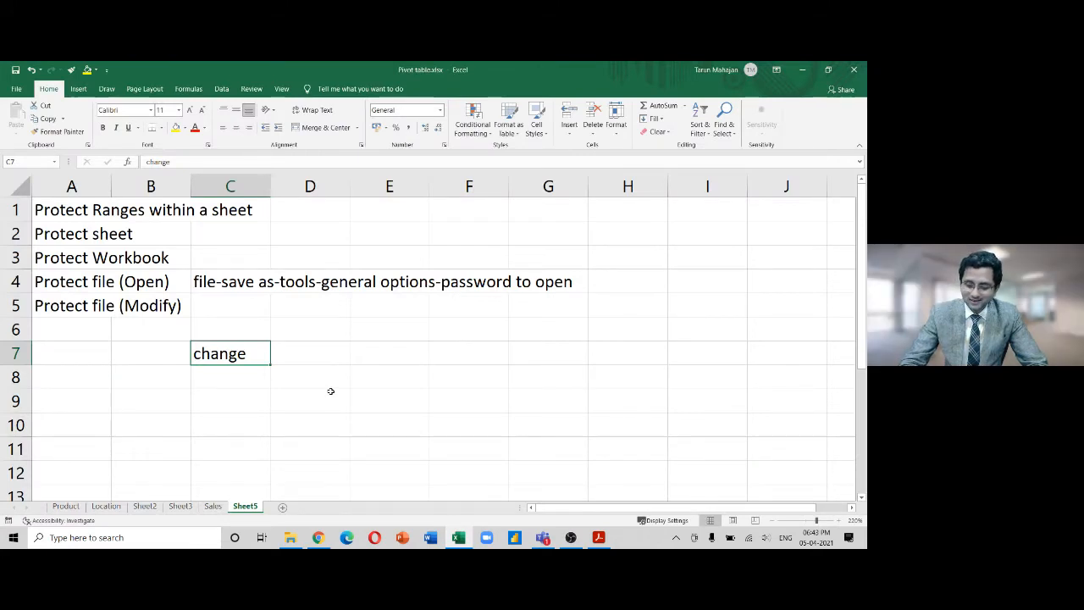
key(Delete)
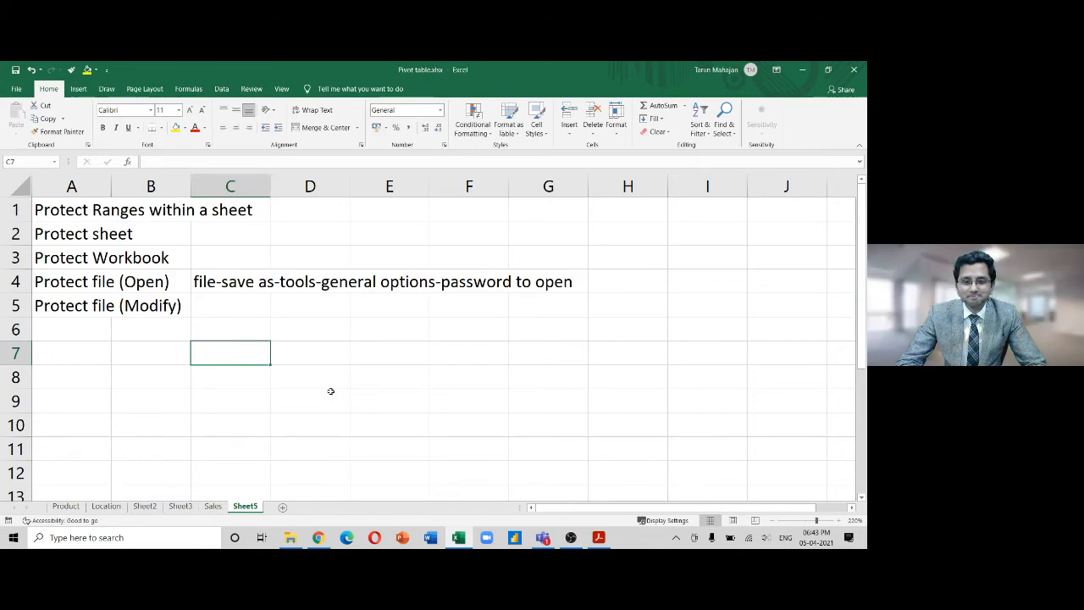
Select cell D4 on Sheet5
click(347, 288)
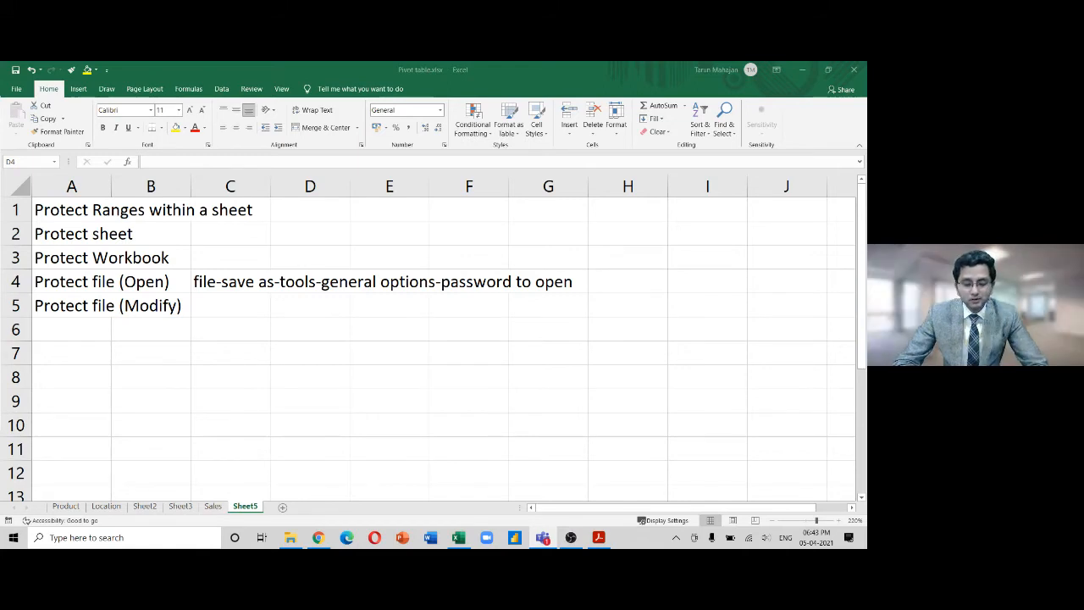
On Sheet3, use PivotTable Analyze Clear All on the pivot table, then undo it
click(179, 506)
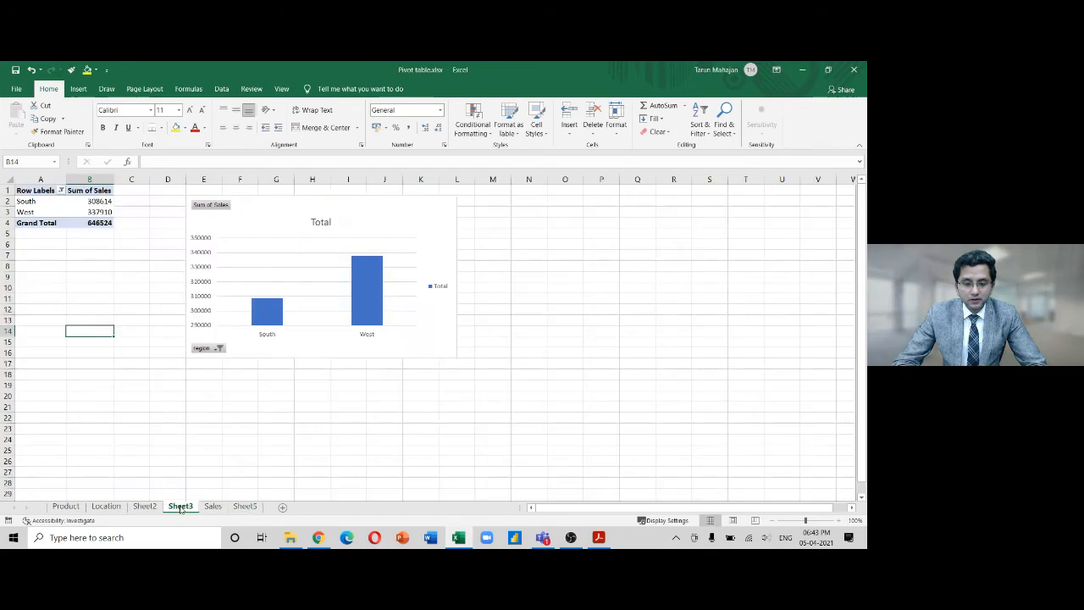
click(73, 201)
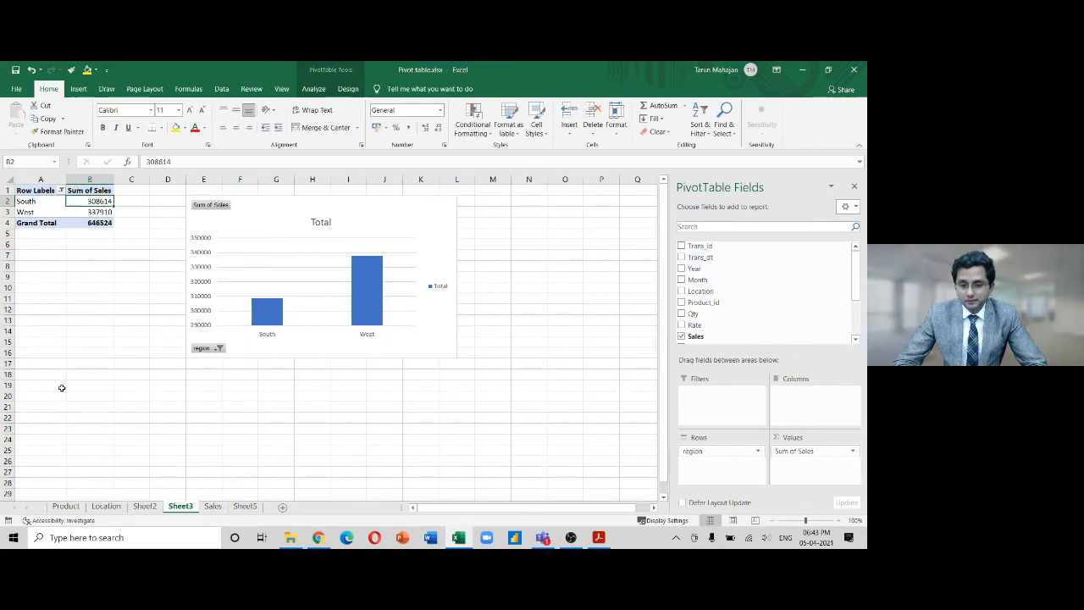
click(313, 91)
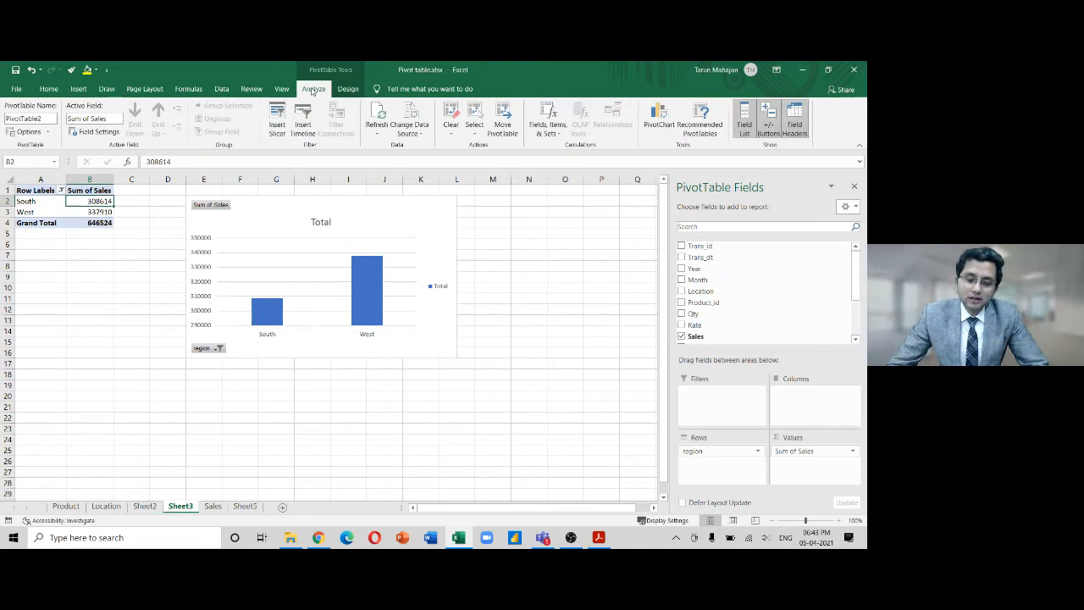
click(452, 134)
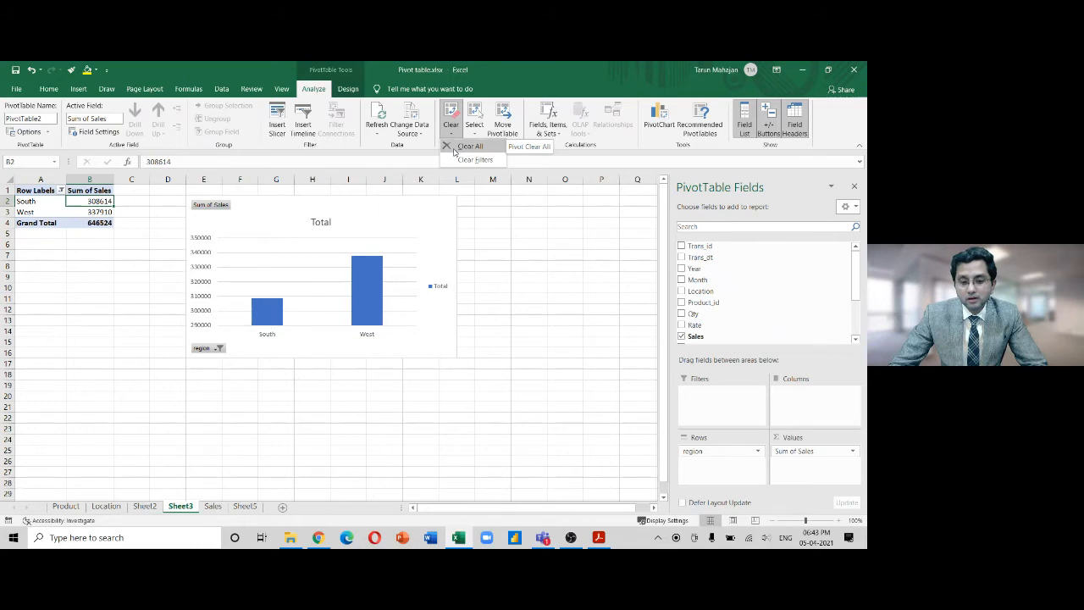
click(453, 149)
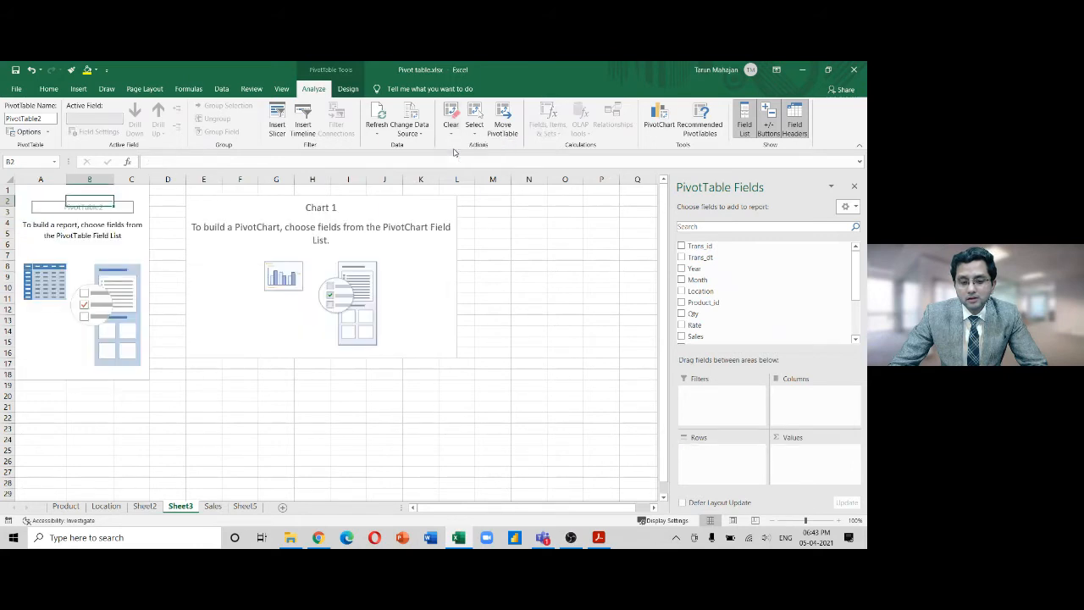
key(ctrl+z)
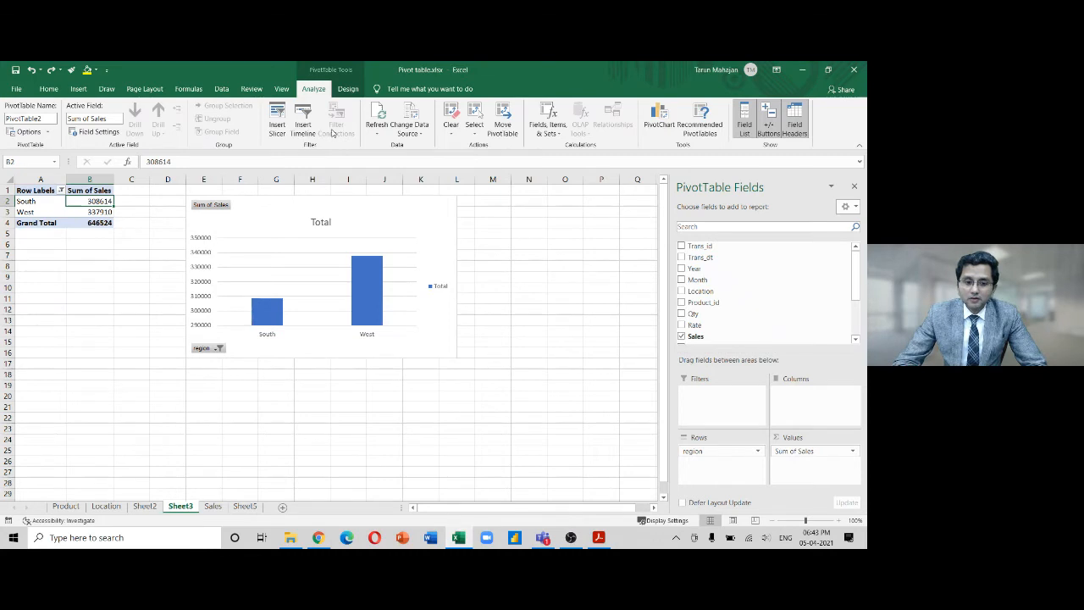
Select the pivot table in A1:B4 and delete it, leaving only the chart
click(347, 90)
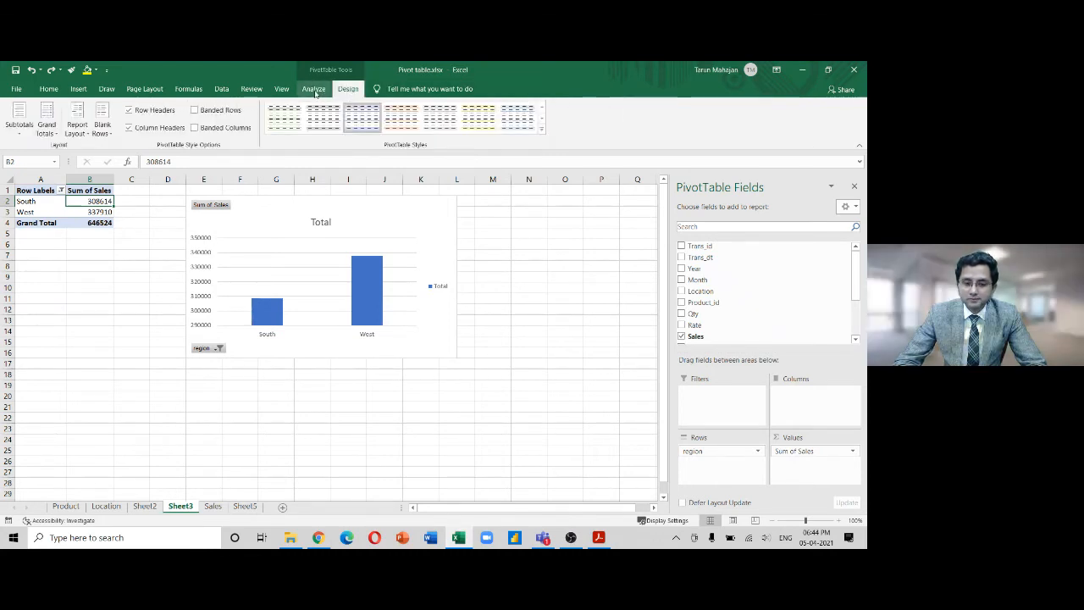
click(314, 90)
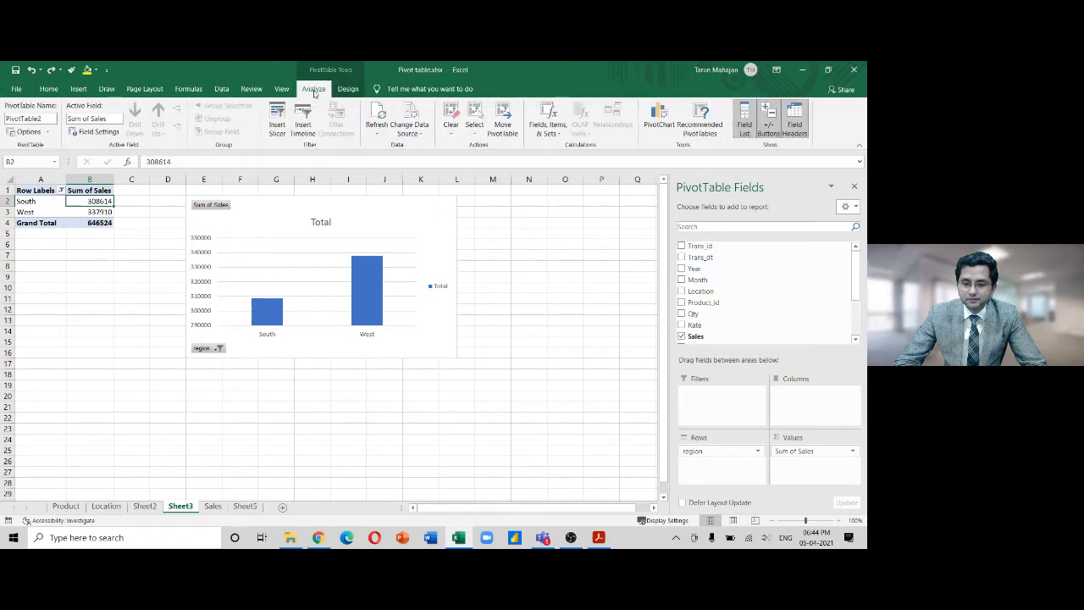
drag(42, 191, 103, 222)
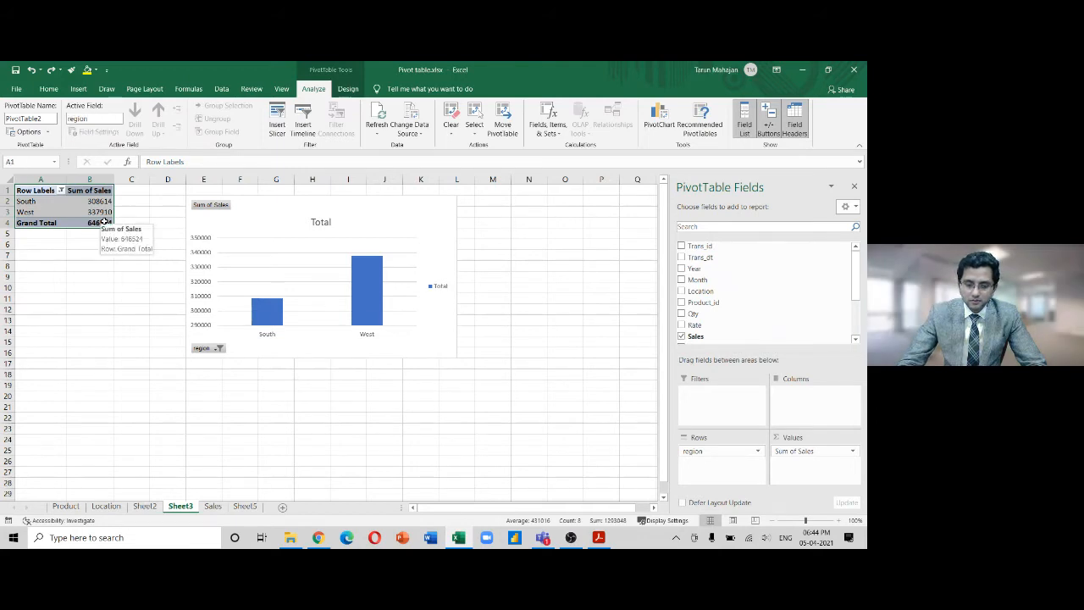
key(Delete)
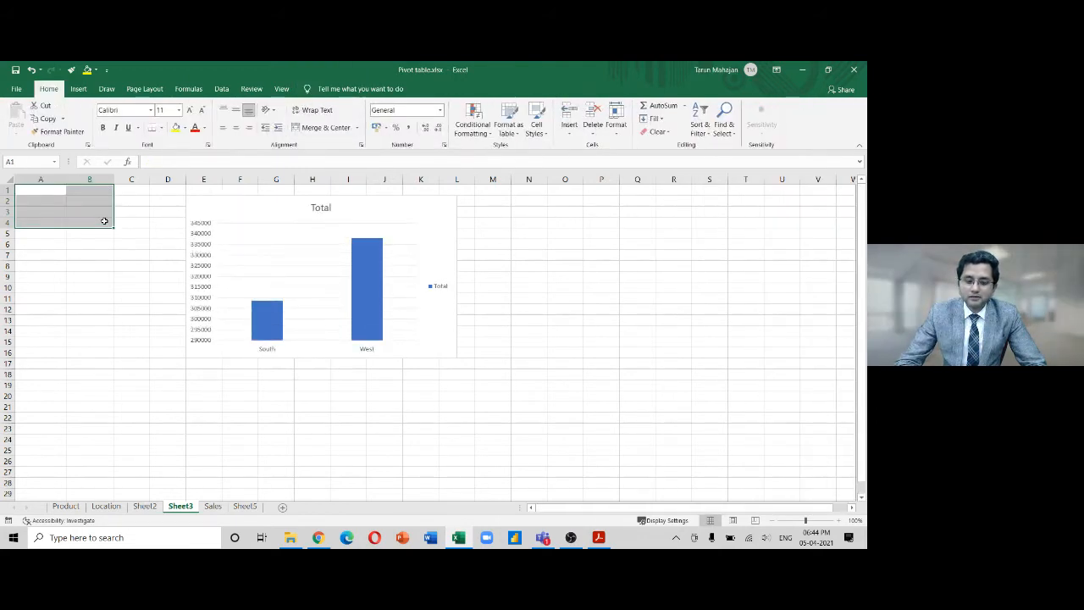
Delete the leftover Total chart, undo to restore the pivot table and chart, then go to Sheet5
click(281, 205)
key(Delete)
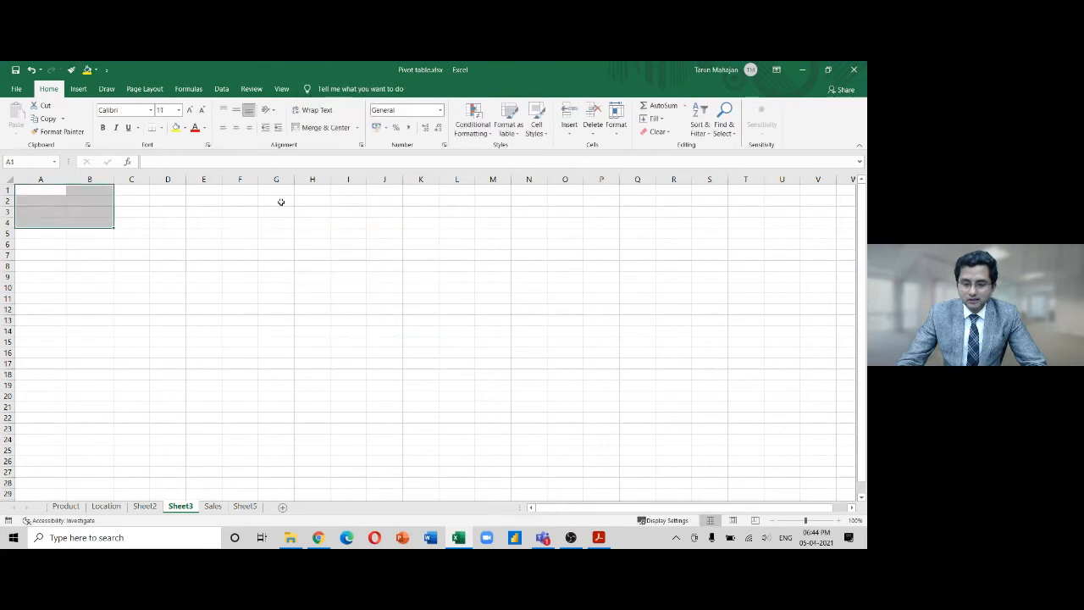
click(144, 261)
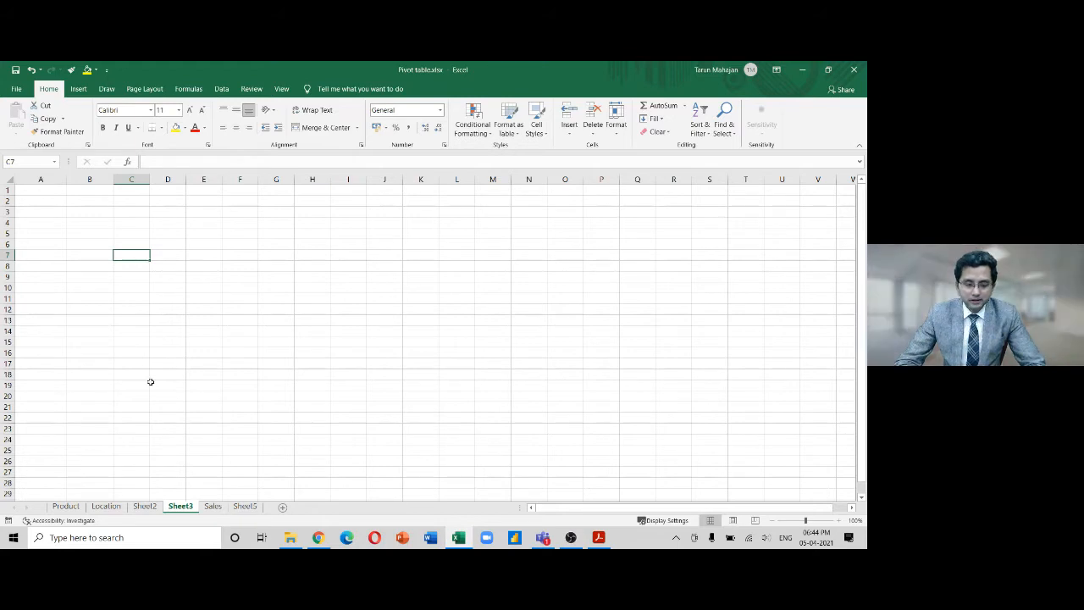
key(ctrl+z)
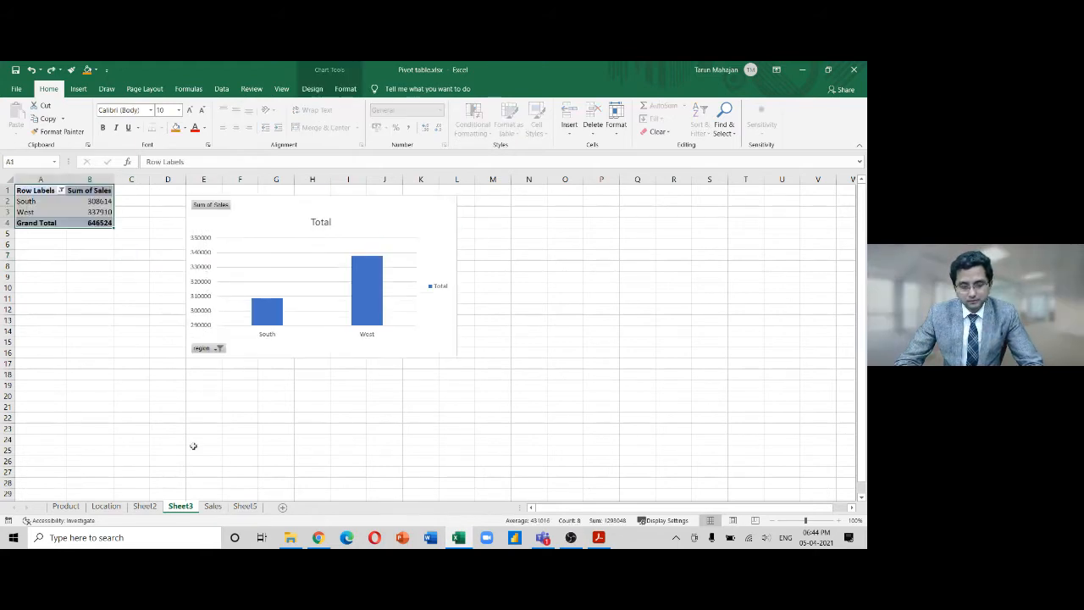
click(245, 506)
key(alt+Tab)
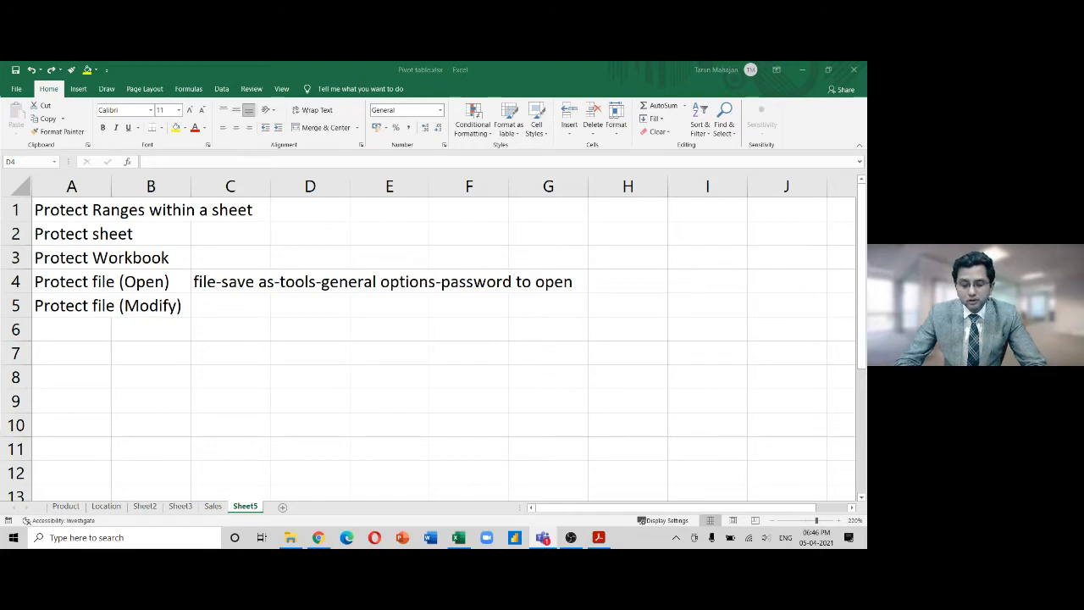
In the Skill Training folder, create a new Microsoft Word Document with its default name
click(290, 536)
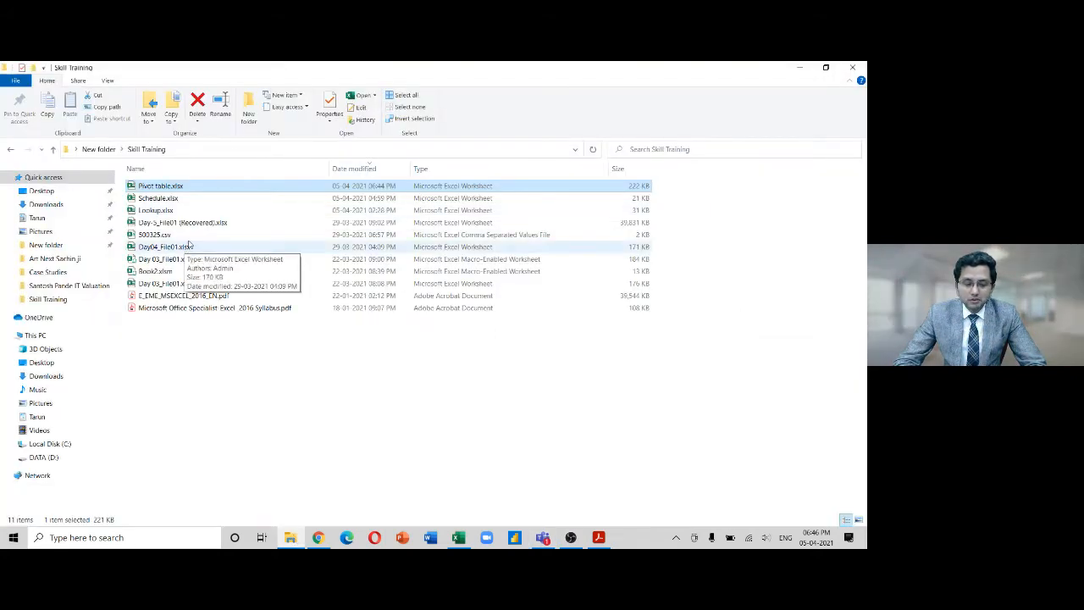
right_click(171, 345)
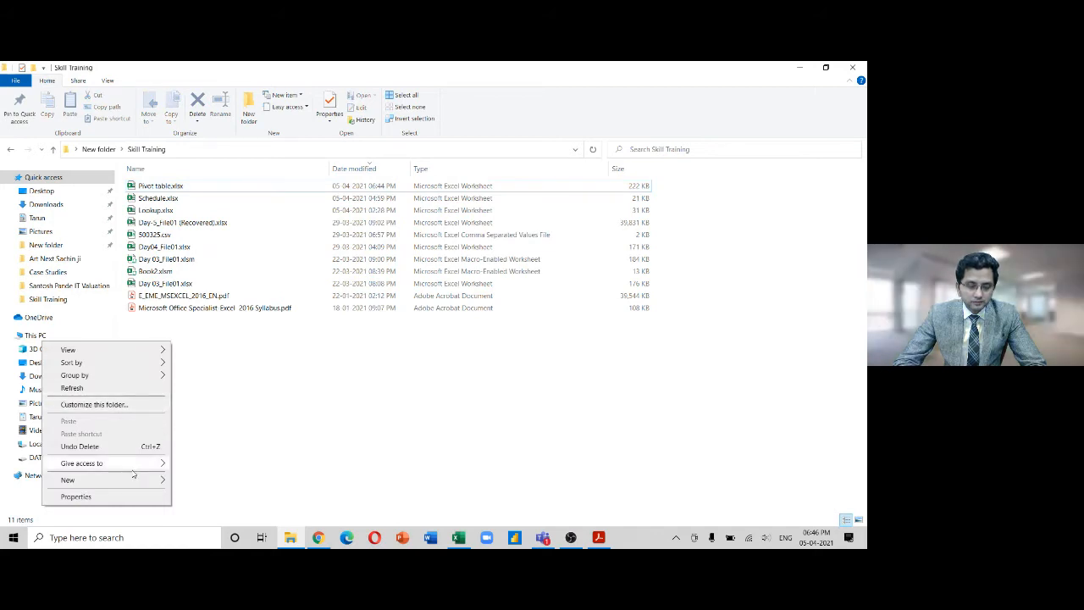
mouse_move(143, 481)
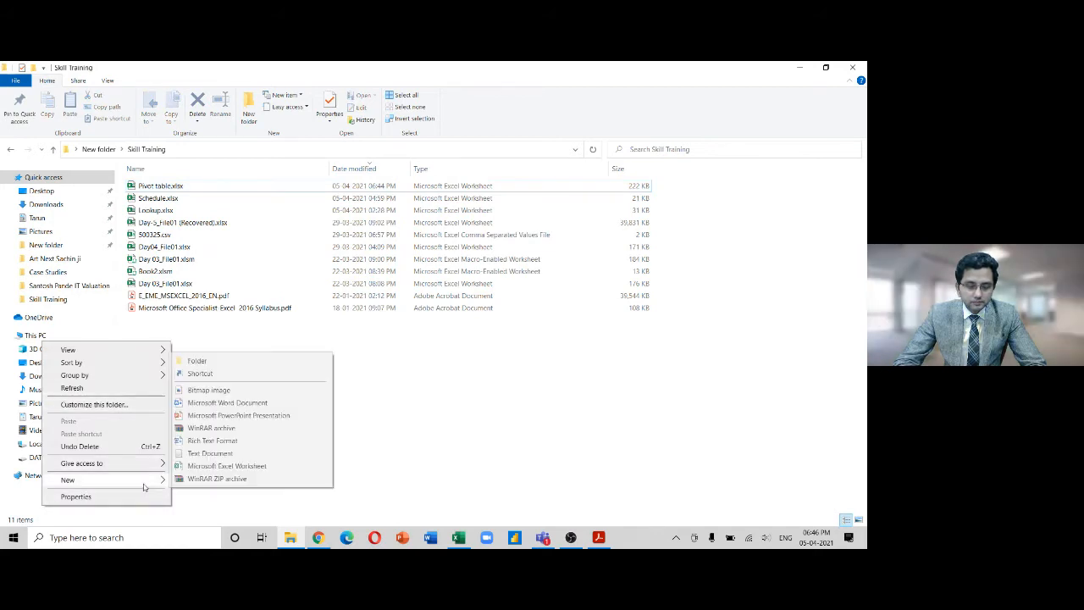
click(242, 404)
click(242, 405)
Delete the new Word document, undo the deletion, and delete it again
click(190, 189)
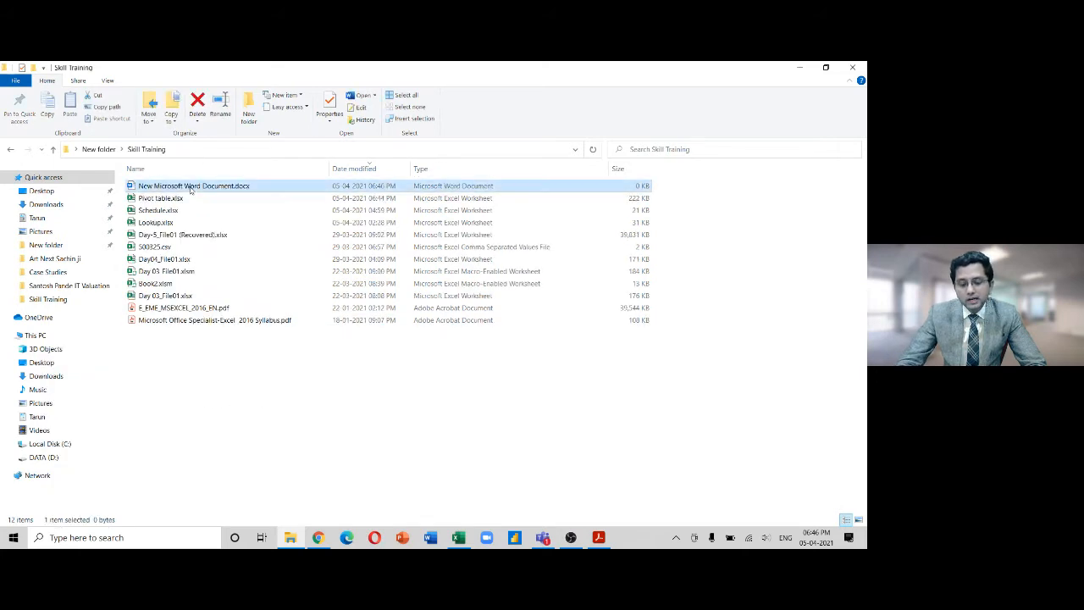
key(Delete)
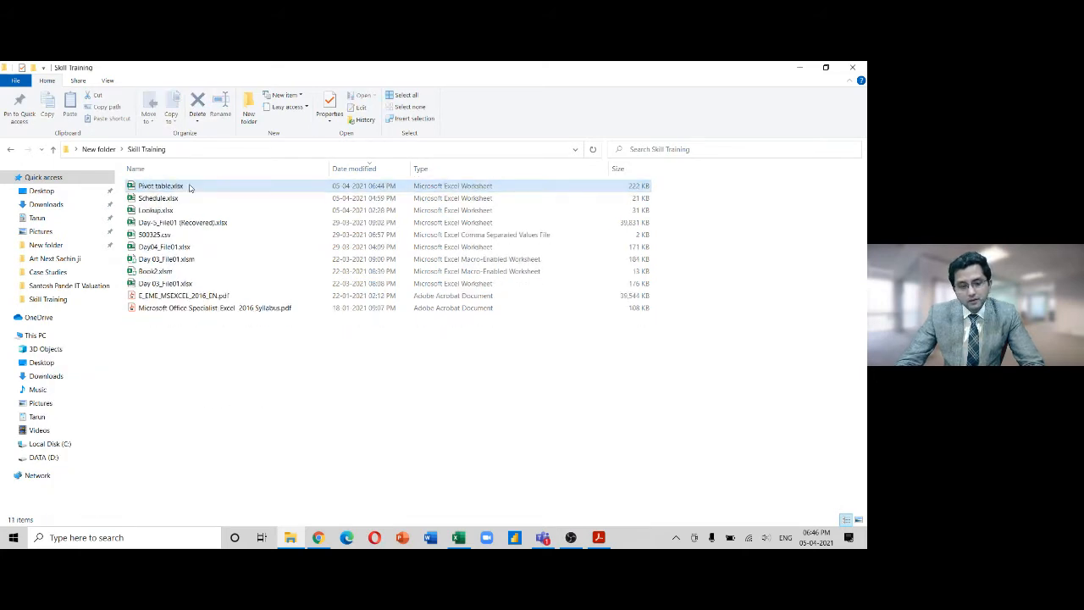
key(ctrl+z)
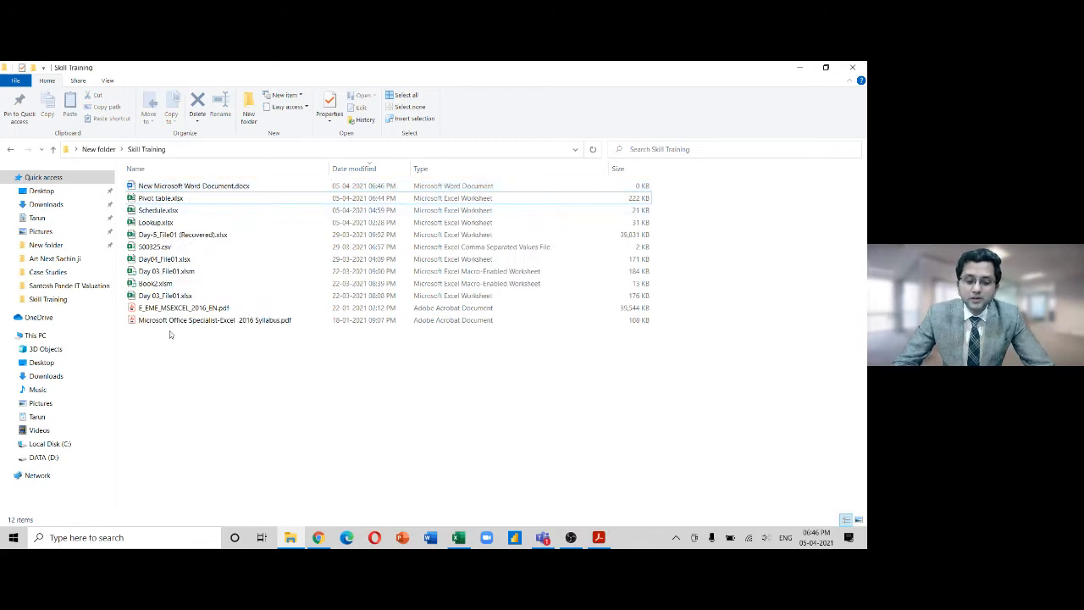
click(217, 187)
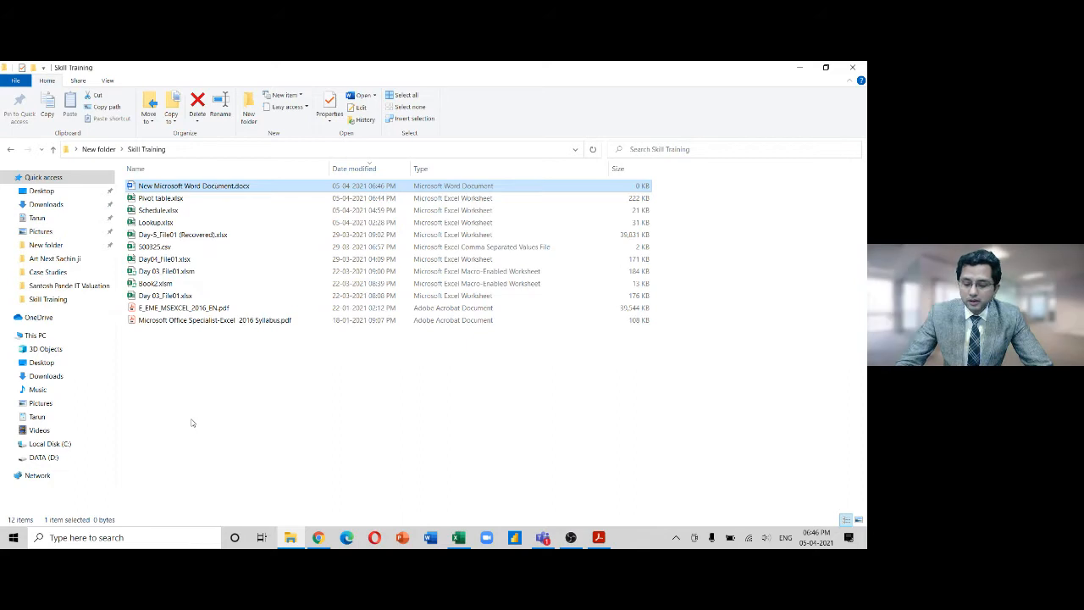
key(Delete)
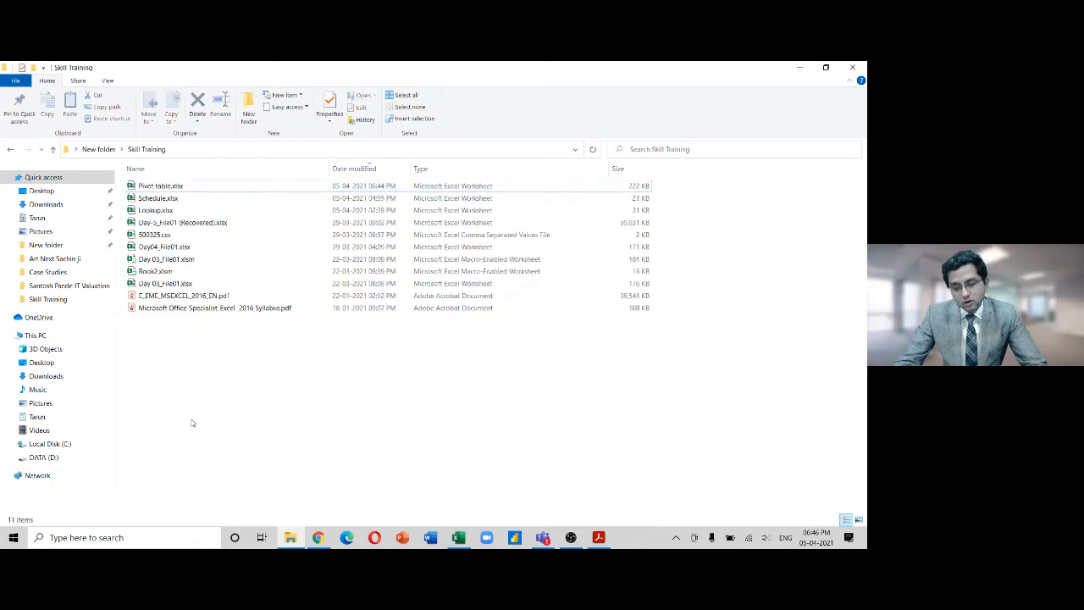
key(ctrl+z)
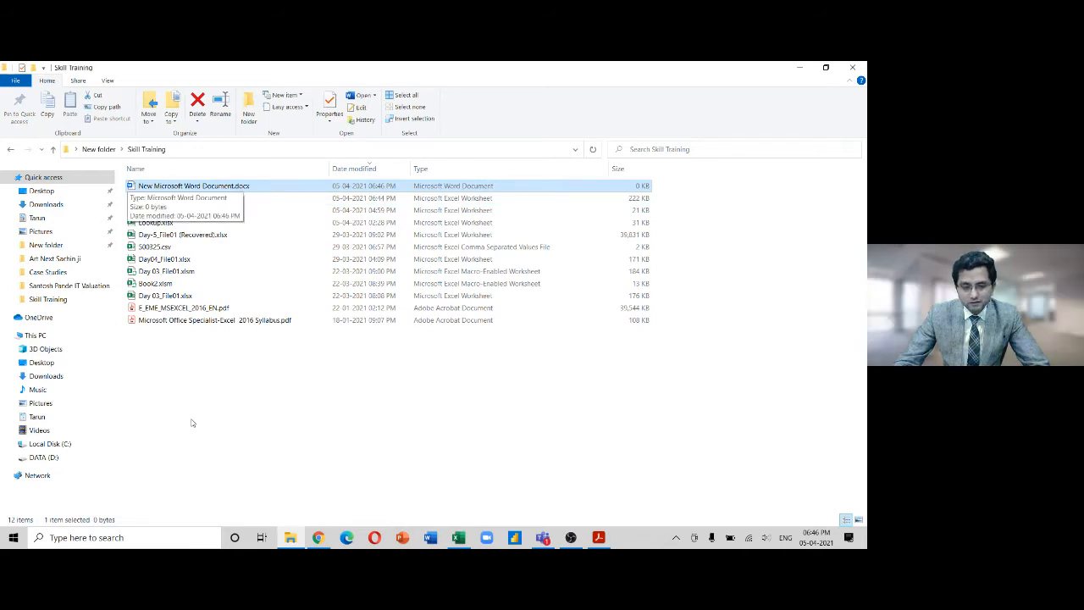
key(Delete)
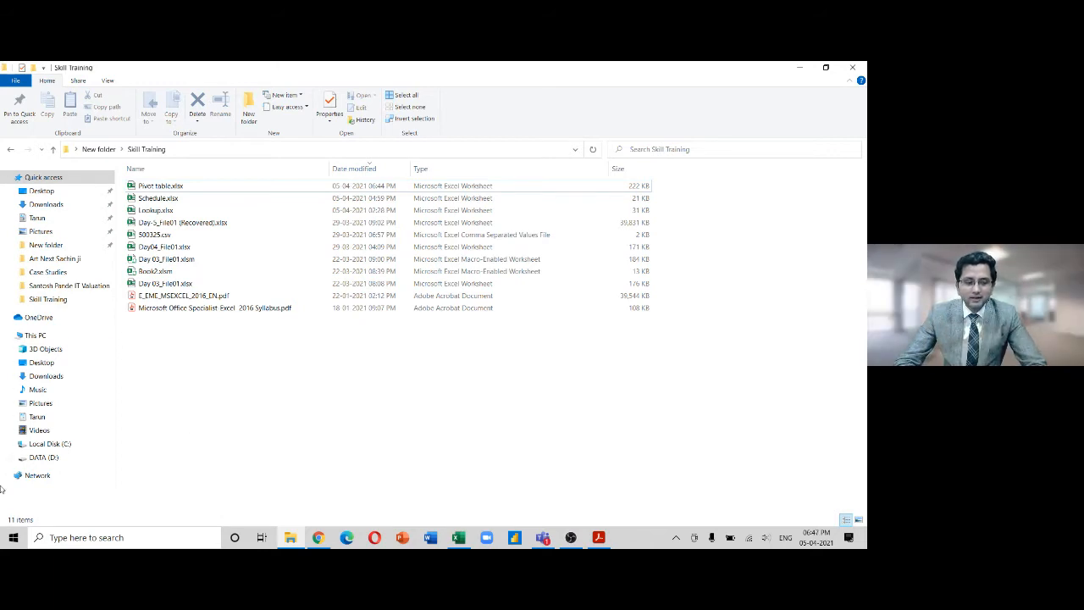
key(alt+Tab)
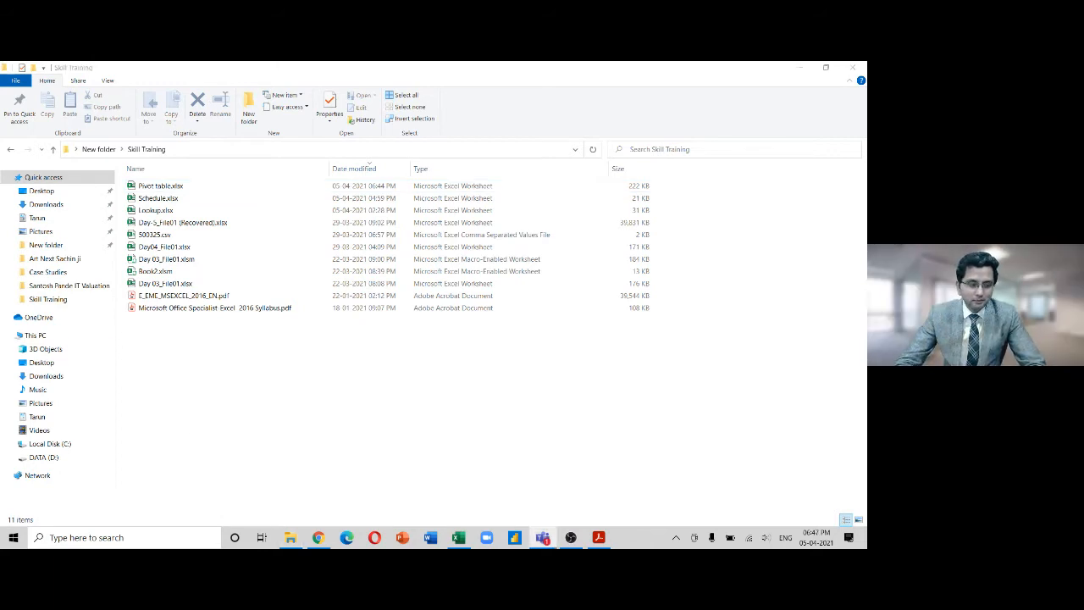
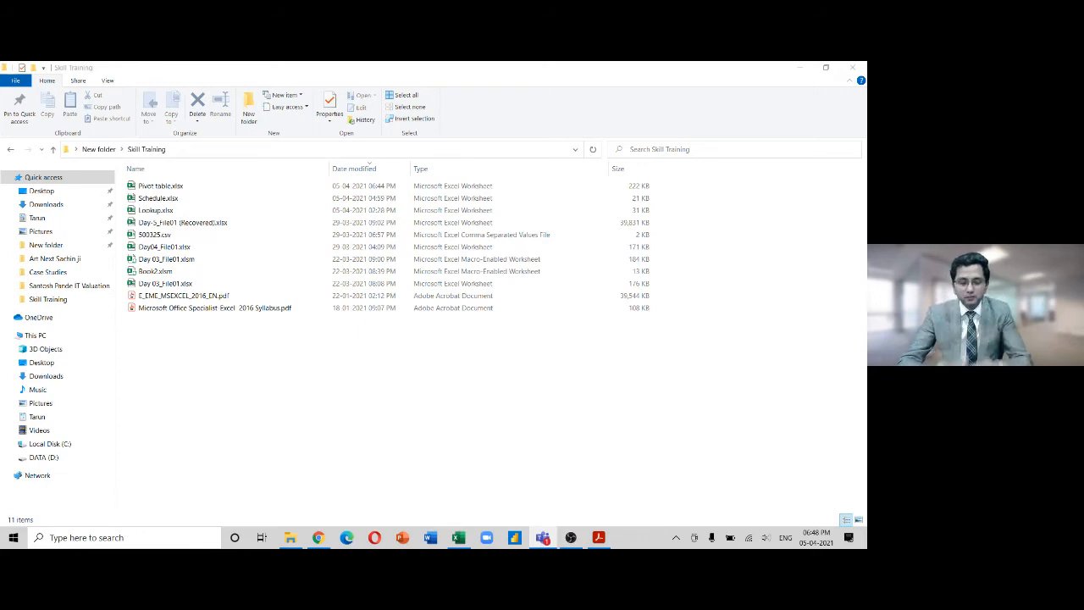
Open Pivot table.xlsx from the Skill Training folder in File Explorer
click(170, 186)
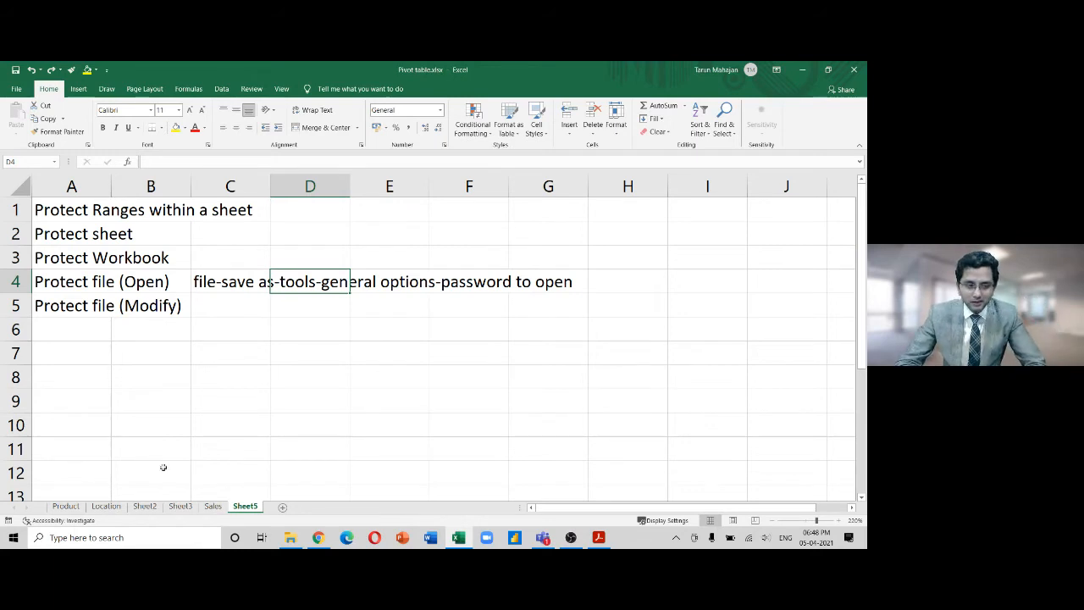
Copy the open-password note from C4 into C5
key(alt+Tab)
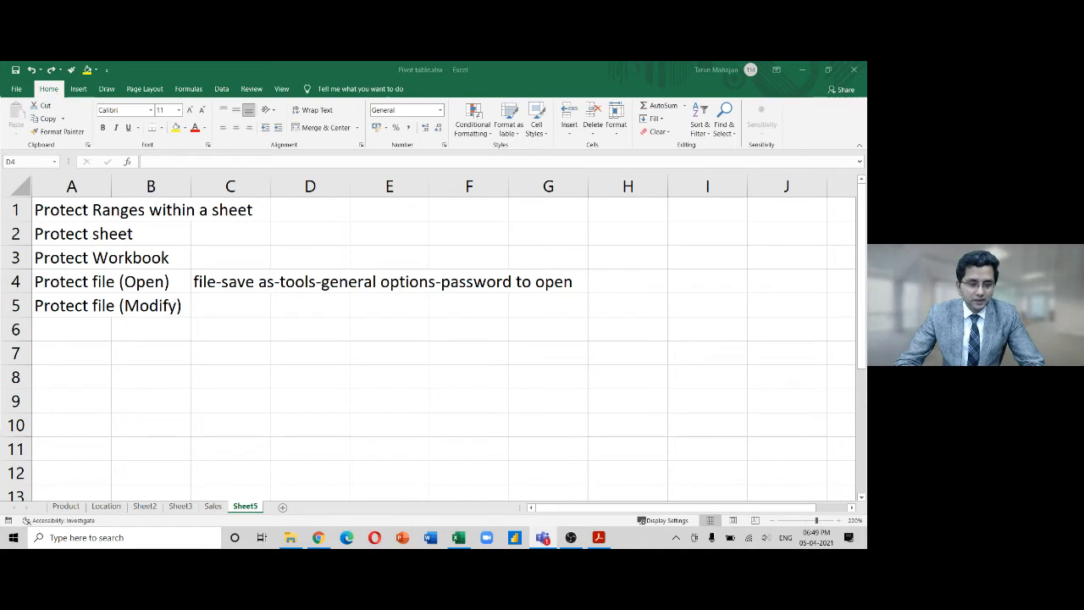
click(240, 281)
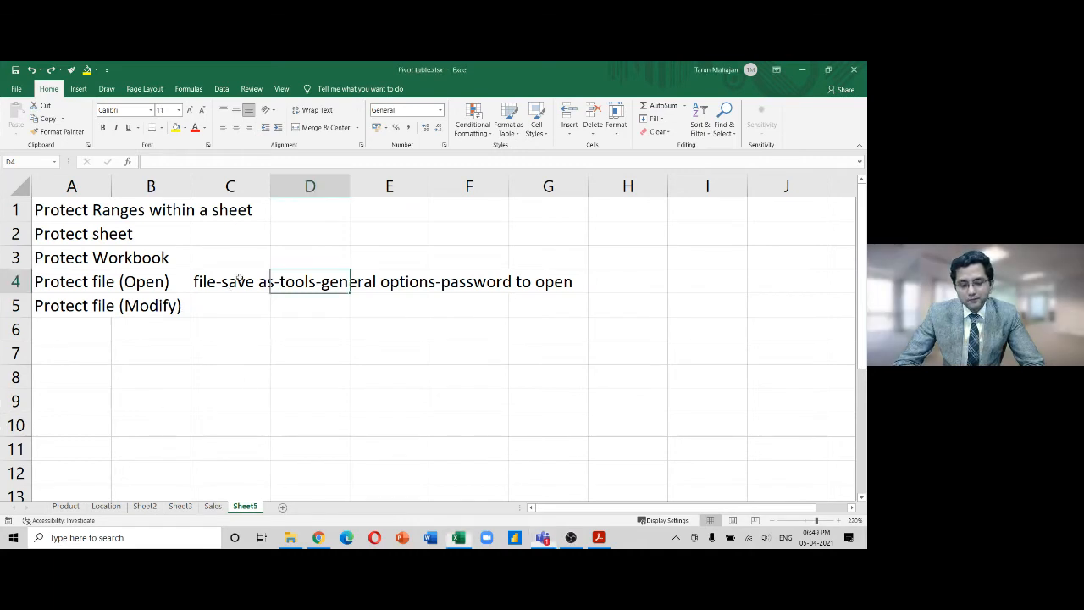
click(238, 288)
key(ctrl+c)
key(Down)
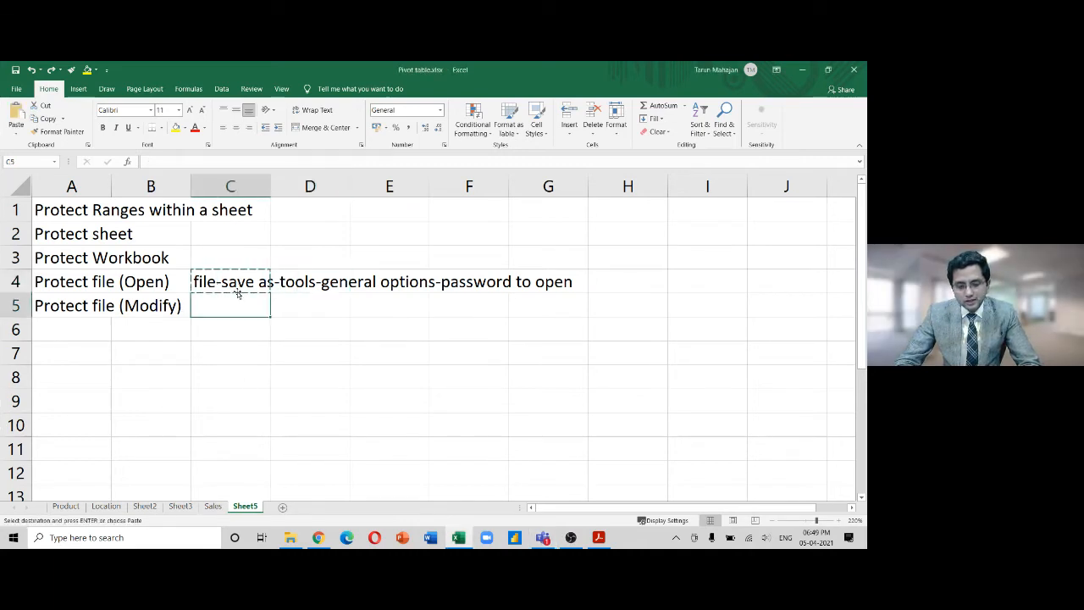
key(Return)
Change C5 to read 'file-save as-tools-general options-password to modify'
key(F2)
key(Left)
key(Left)
key(Left)
key(Left)
key(shift+End)
text(modify)
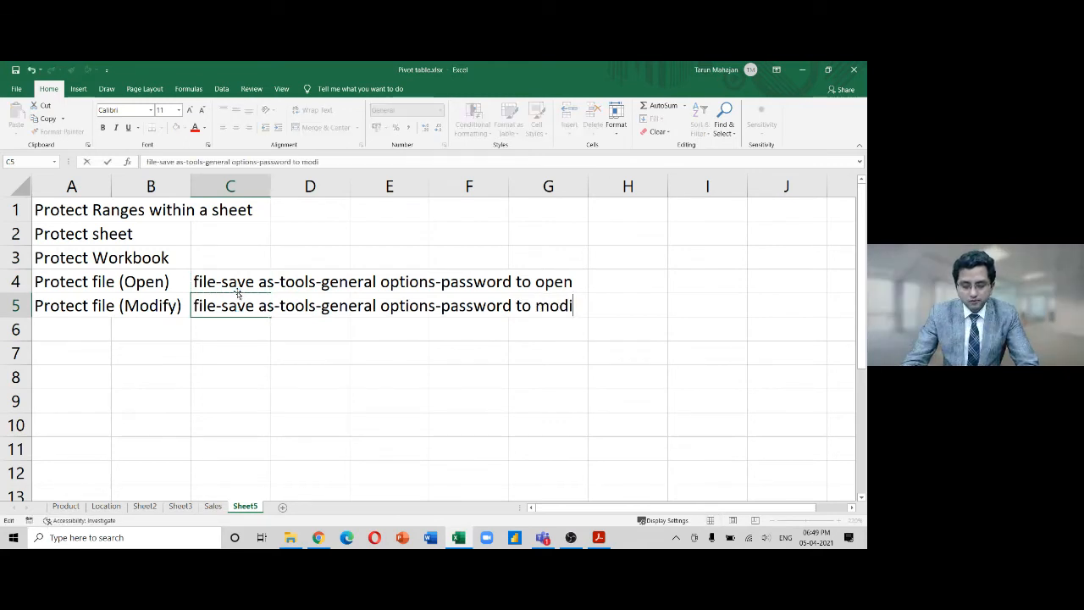
key(Return)
key(Up)
key(Up)
key(Up)
key(Up)
key(Left)
key(Down)
key(Left)
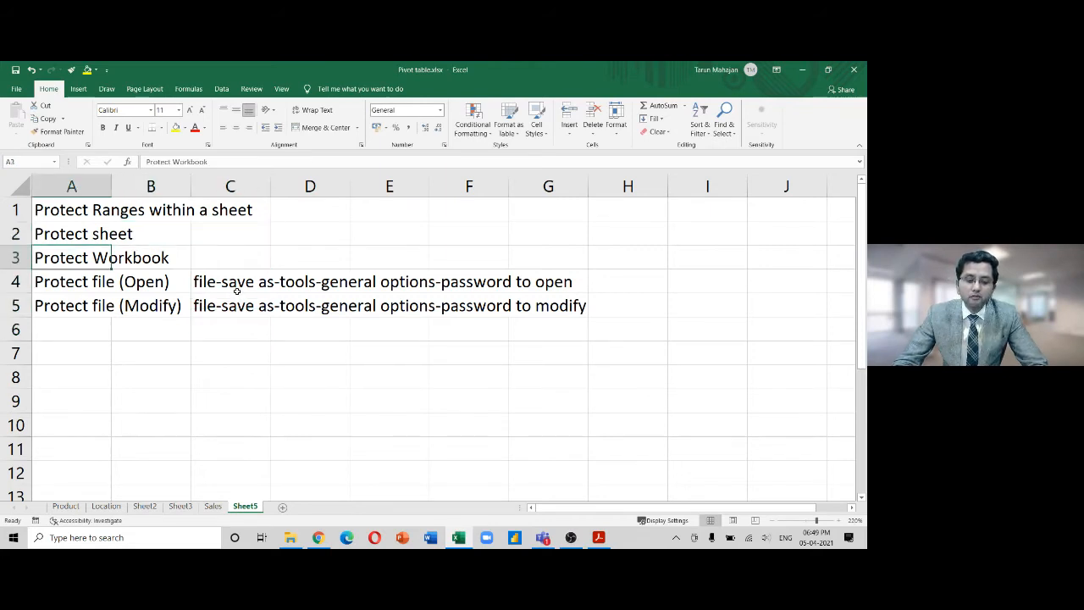
key(shift+Right)
key(shift+Right)
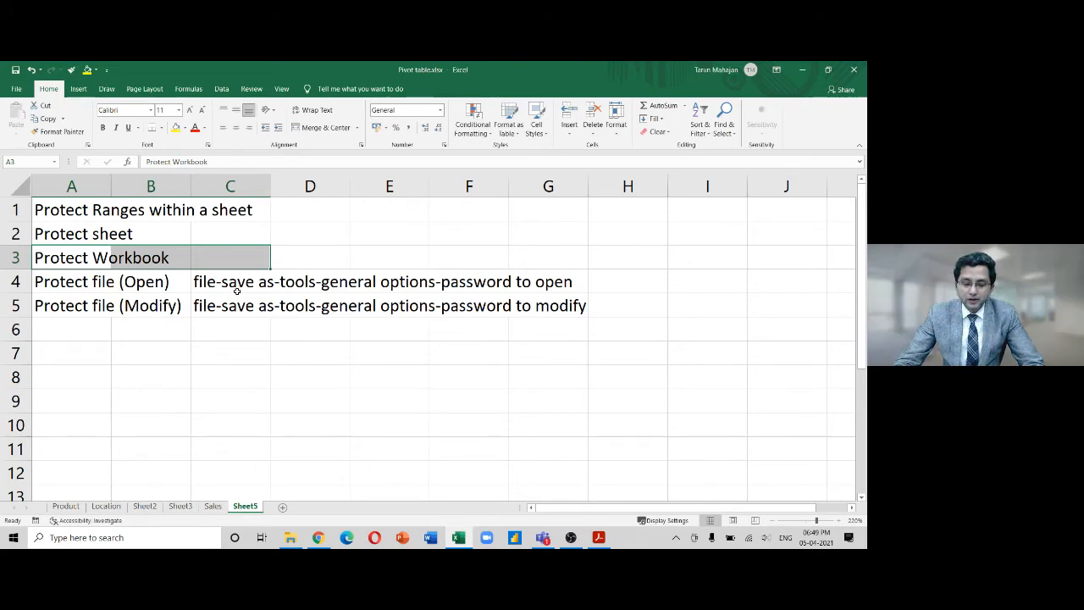
key(ctrl+Page_Up)
key(ctrl+Page_Up)
key(ctrl+Page_Up)
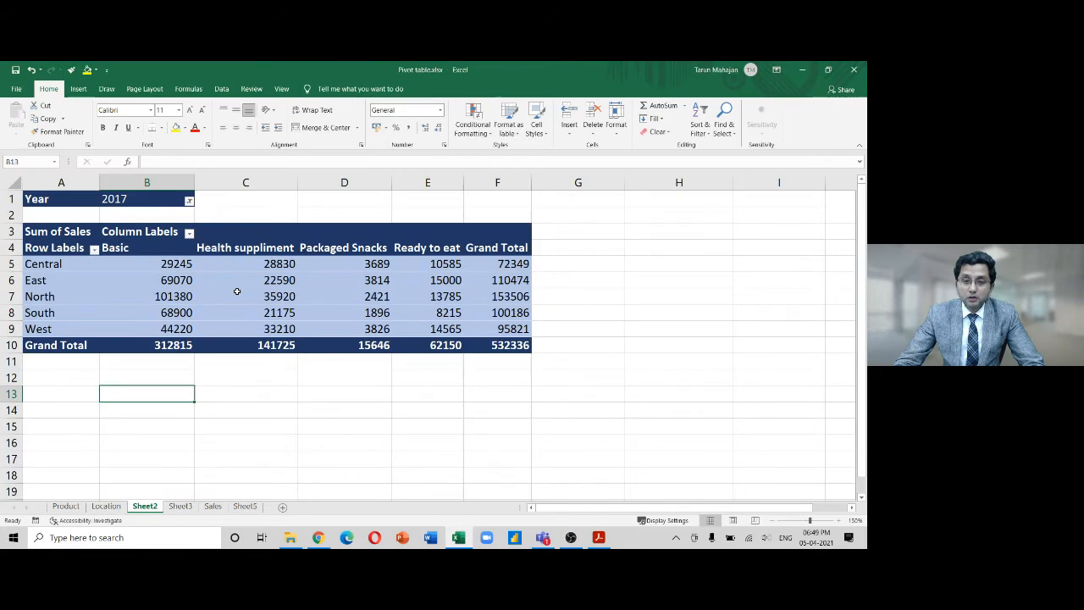
key(ctrl+Page_Up)
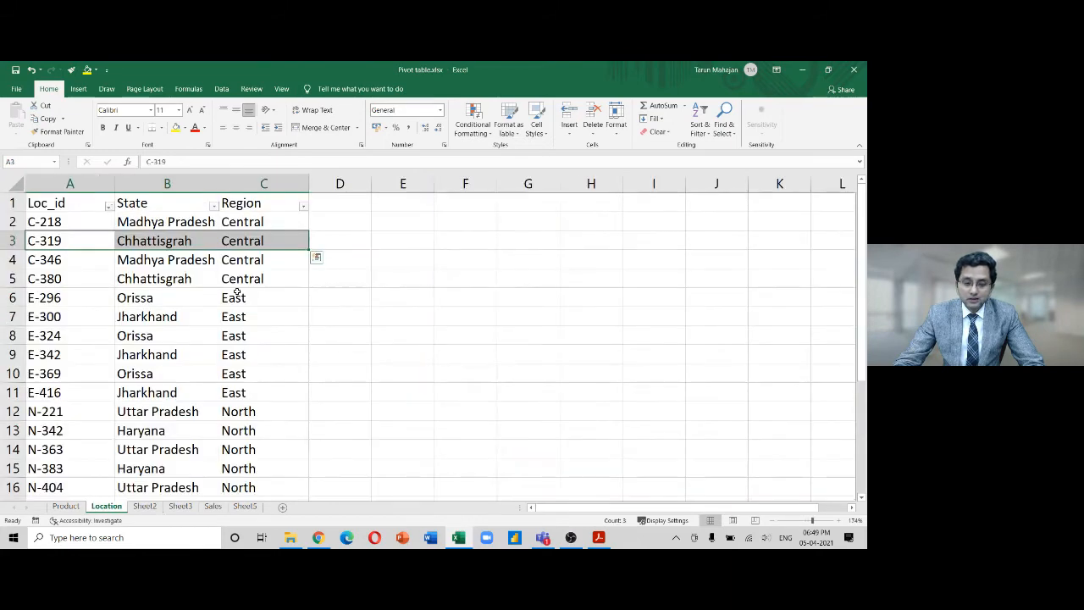
key(ctrl+Page_Up)
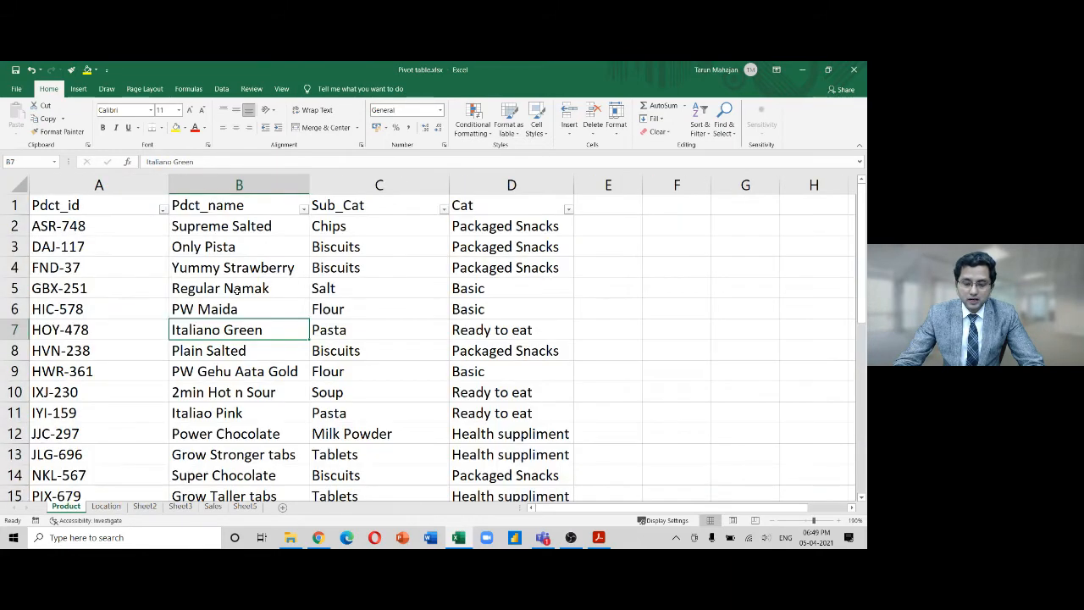
key(ctrl+Page_Down)
key(ctrl+Page_Down)
key(ctrl+Page_Down)
key(ctrl+Page_Down)
key(ctrl+Page_Down)
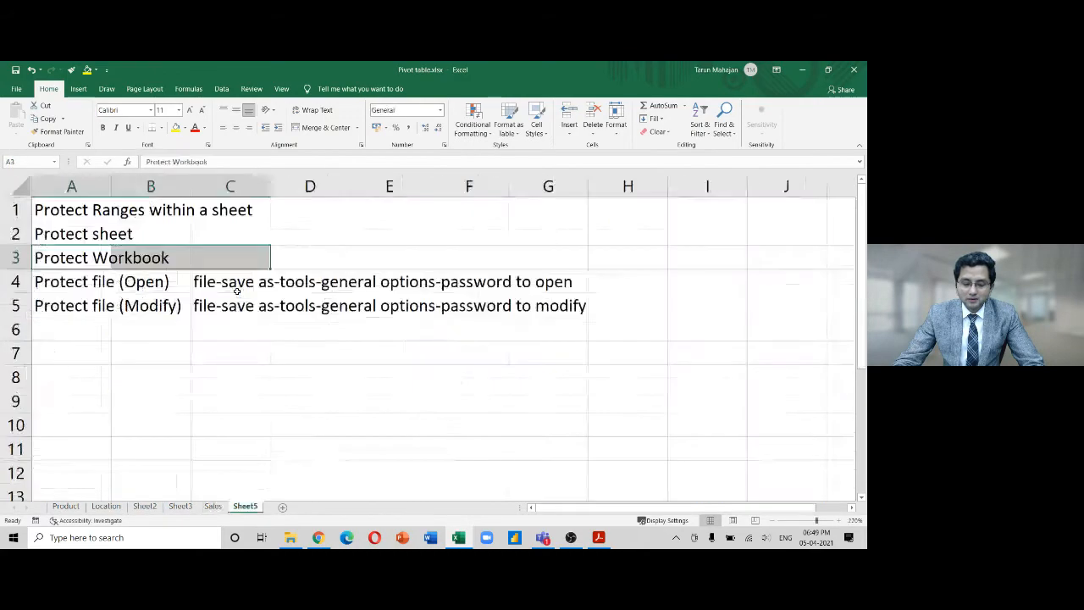
key(ctrl+Page_Up)
key(ctrl+Page_Up)
key(ctrl+Page_Up)
key(ctrl+Page_Up)
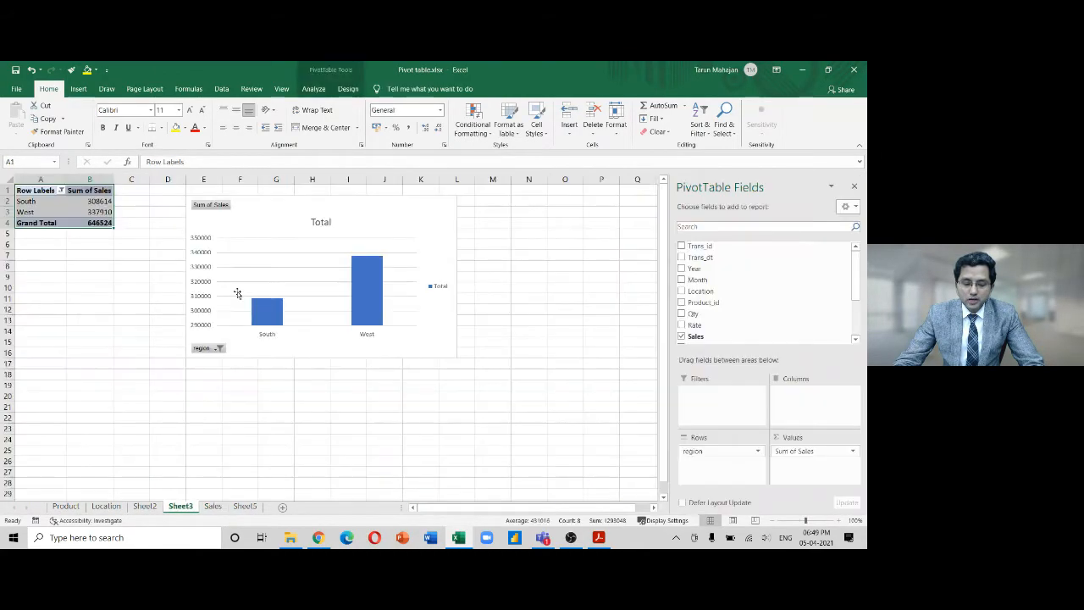
key(ctrl+Page_Up)
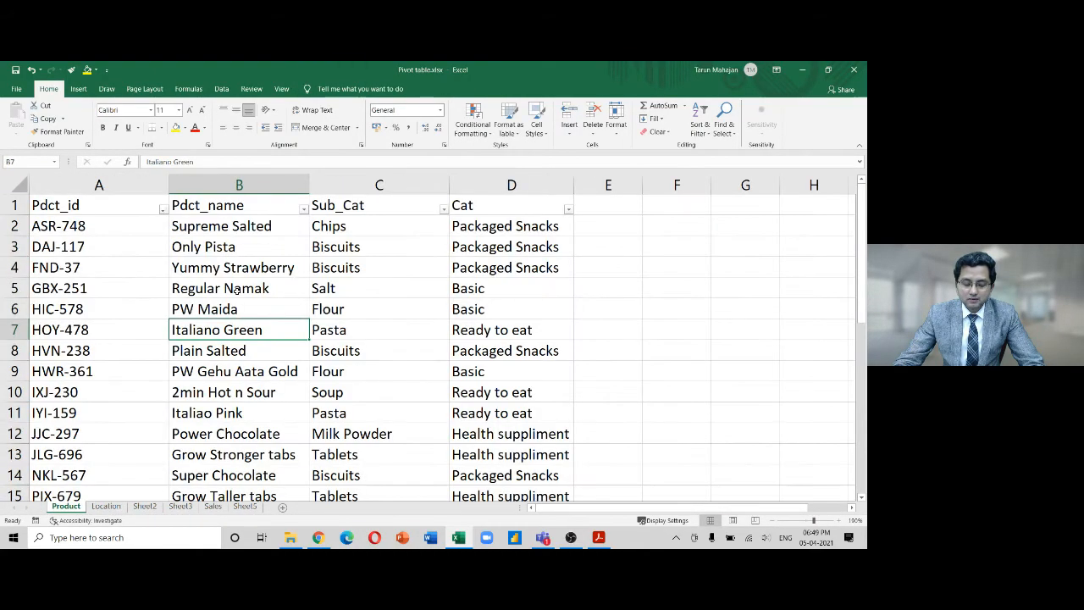
key(ctrl+Page_Down)
key(ctrl+Page_Down)
key(ctrl+Page_Down)
key(ctrl+Page_Down)
key(ctrl+Page_Down)
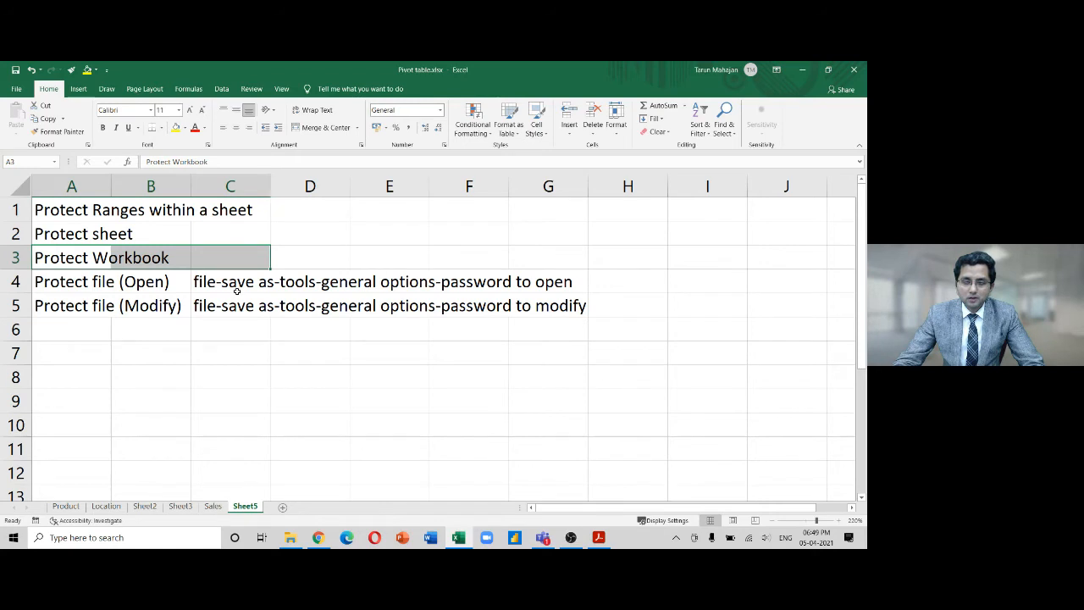
key(Up)
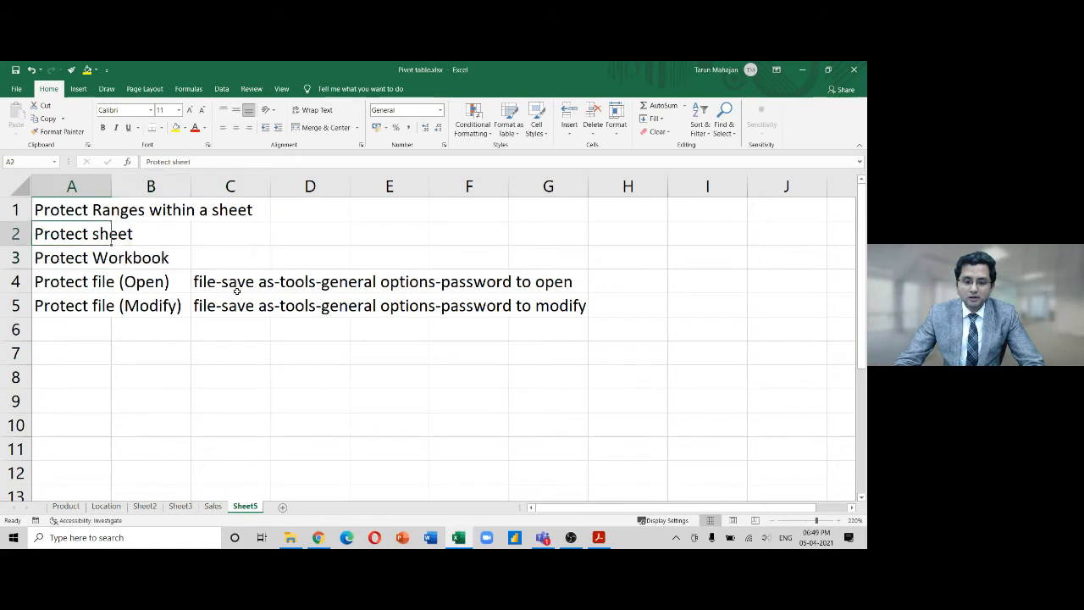
key(Up)
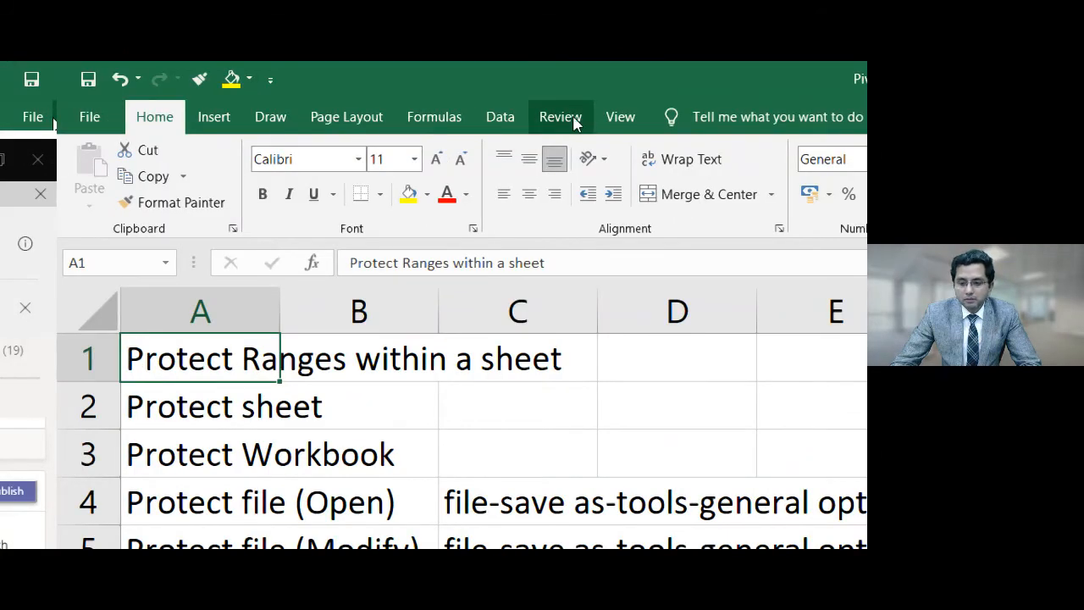
On the Review tab, move the Sales sheet right after Location, leaving Sheet5 last
click(571, 122)
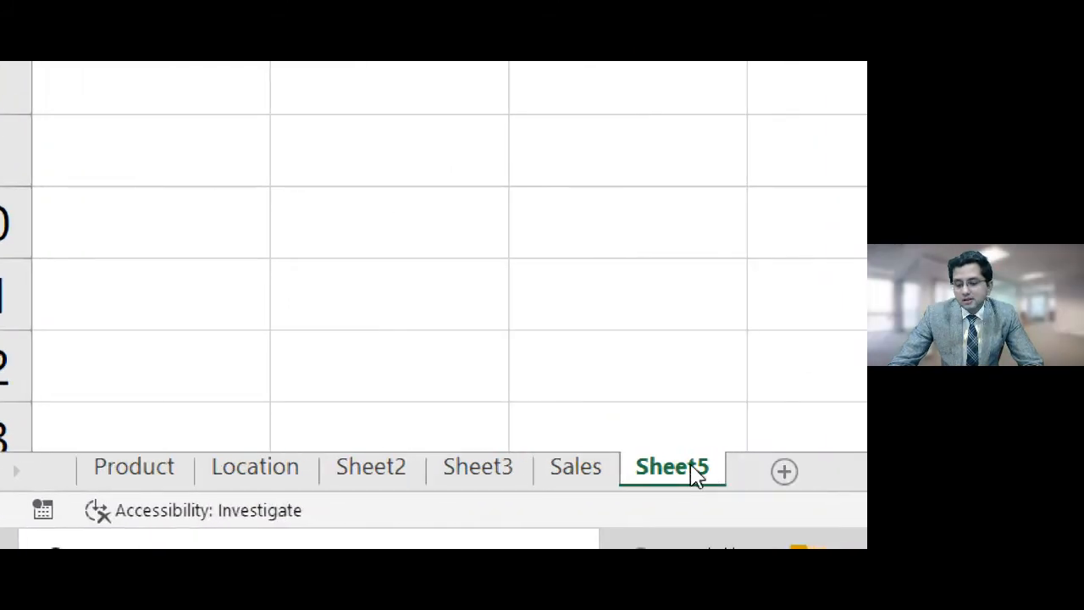
drag(630, 462, 576, 453)
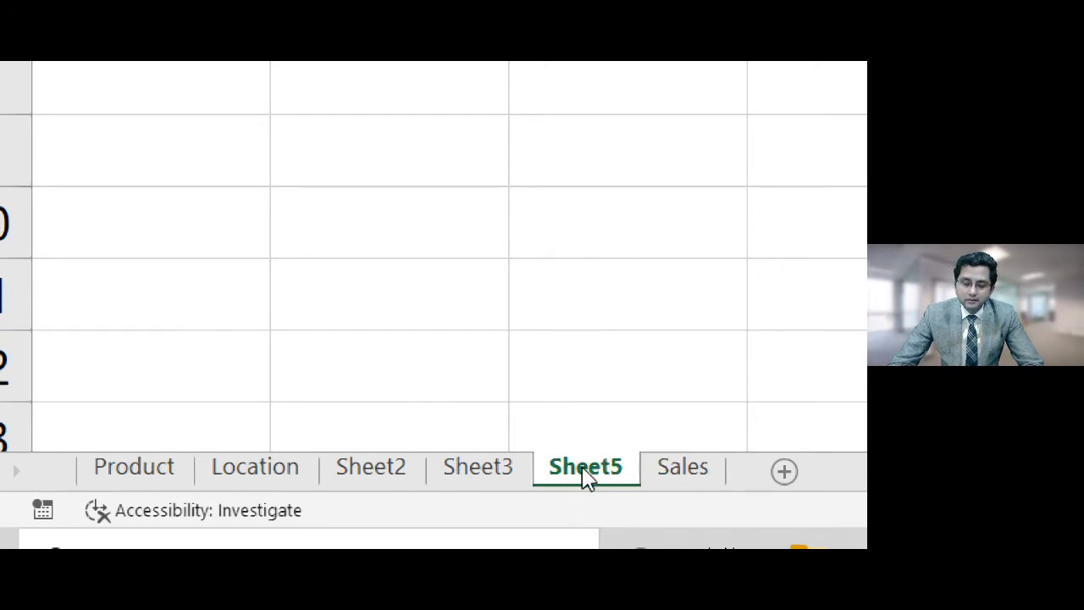
mouse_move(682, 474)
mouse_down()
mouse_move(574, 426)
mouse_move(333, 429)
mouse_move(320, 433)
mouse_move(322, 449)
mouse_up()
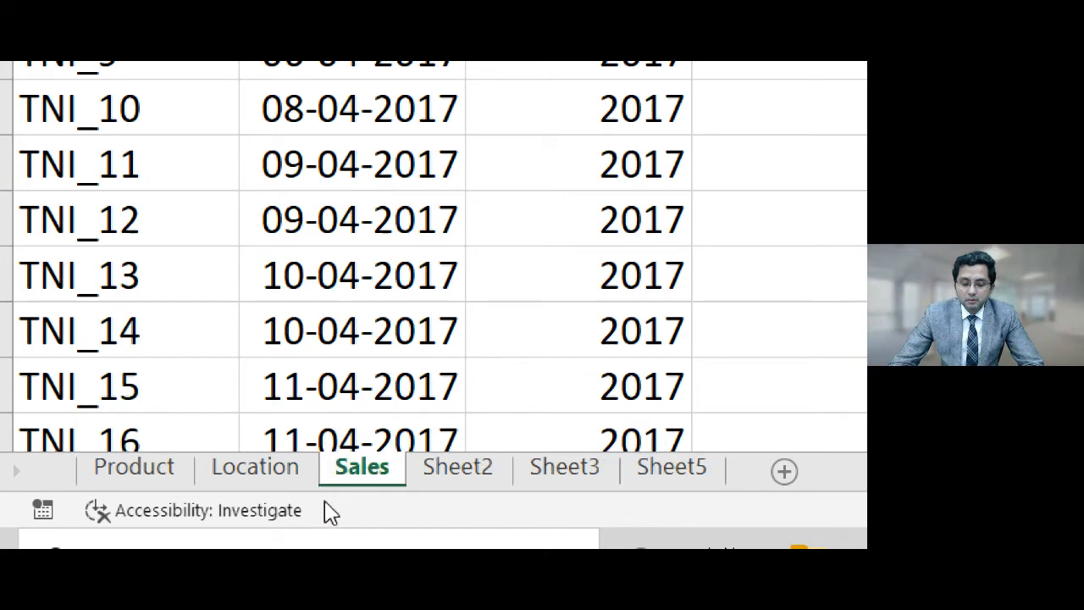
Step through Product, Location, Sales, Sheet2, Sheet3 and back to Sheet5
click(131, 470)
click(273, 478)
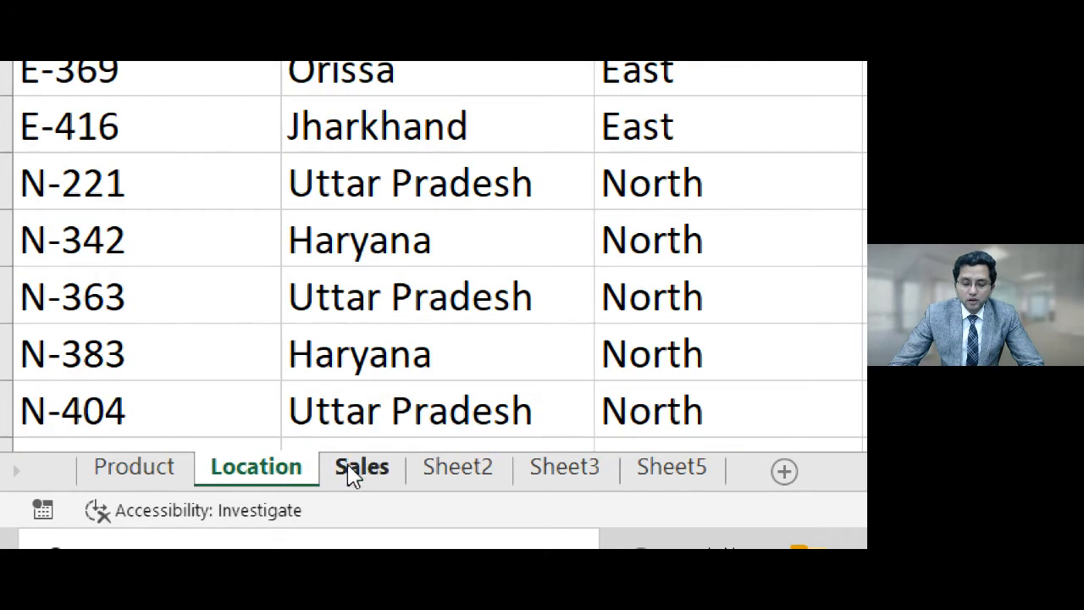
click(364, 471)
click(449, 472)
click(548, 471)
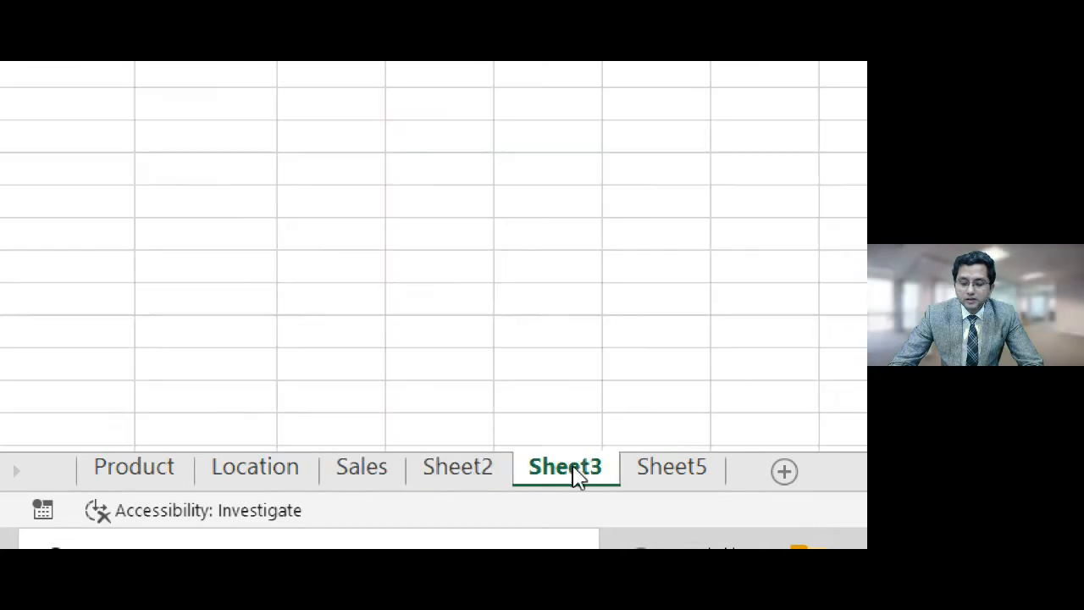
click(666, 467)
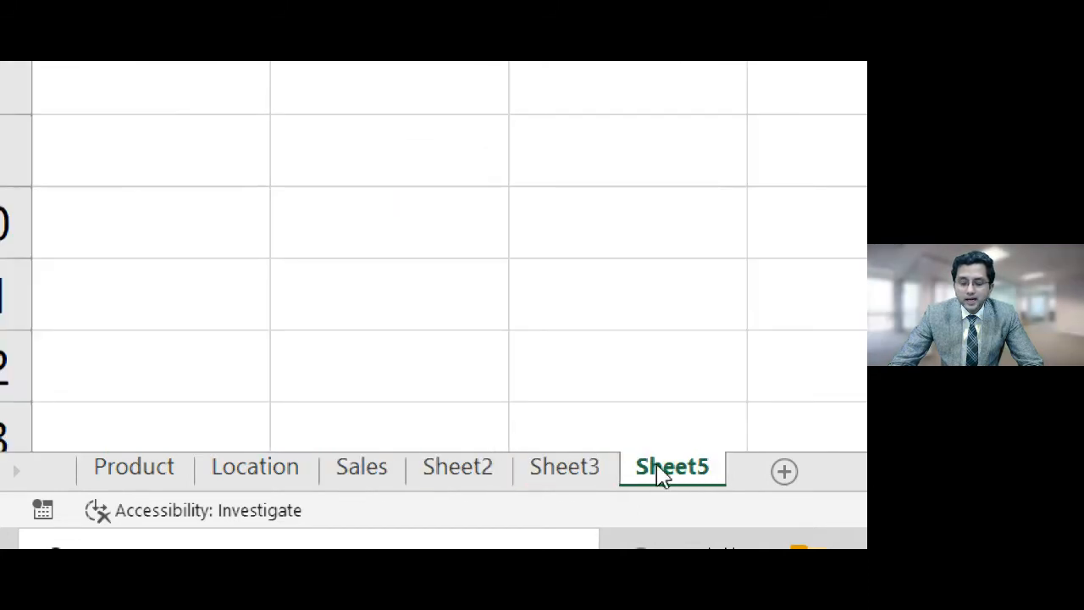
Rename the Sheet5 tab to Sheet4
right_click(663, 475)
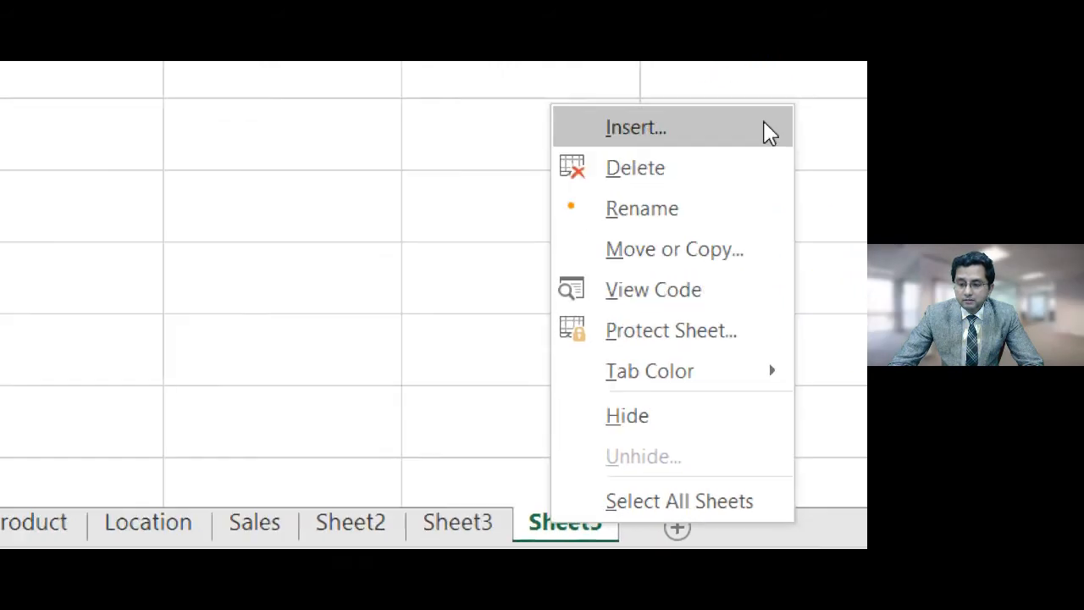
click(692, 216)
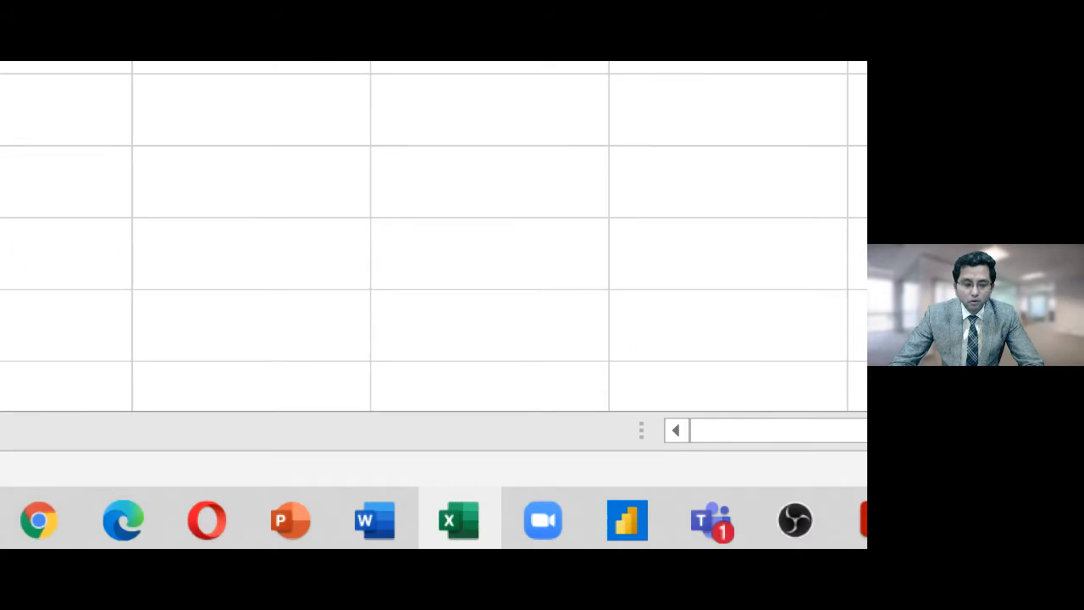
key(BackSpace)
text(4)
key(Return)
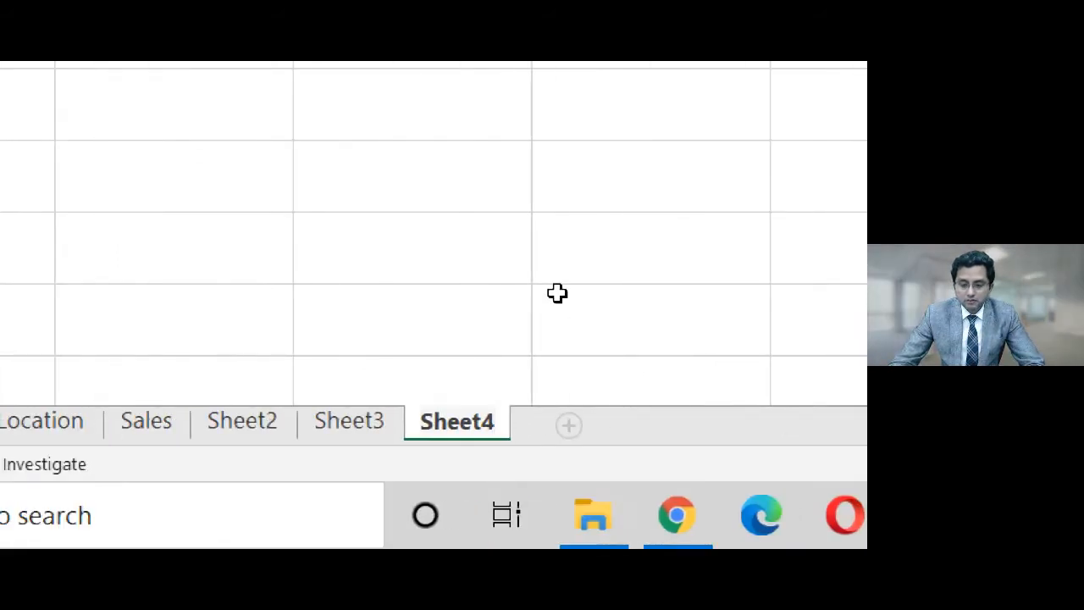
click(489, 293)
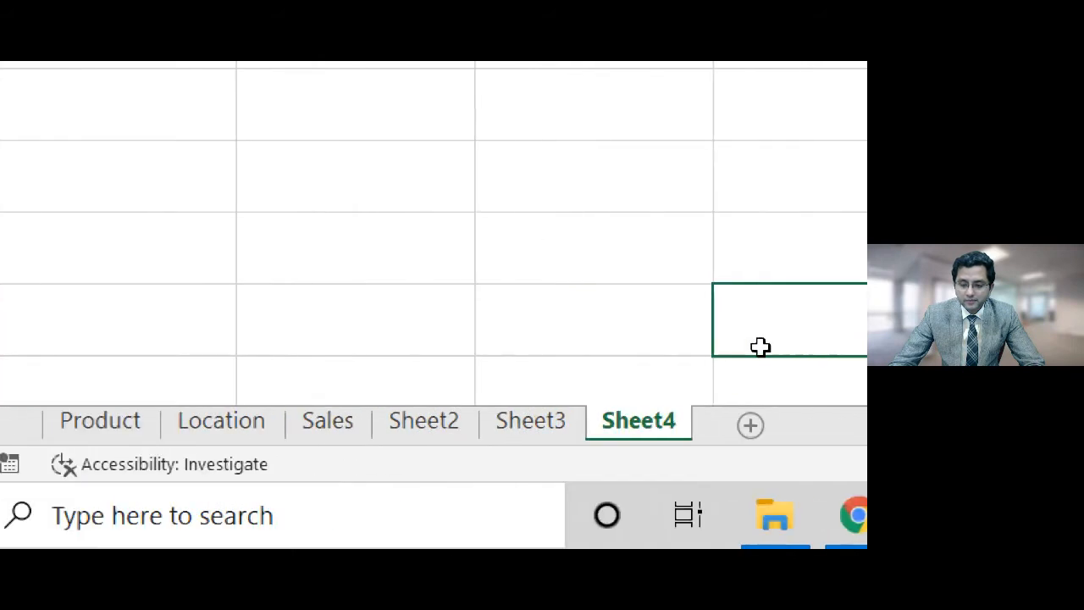
Colour the Sheet4 tab yellow, then hide the sheet
right_click(633, 434)
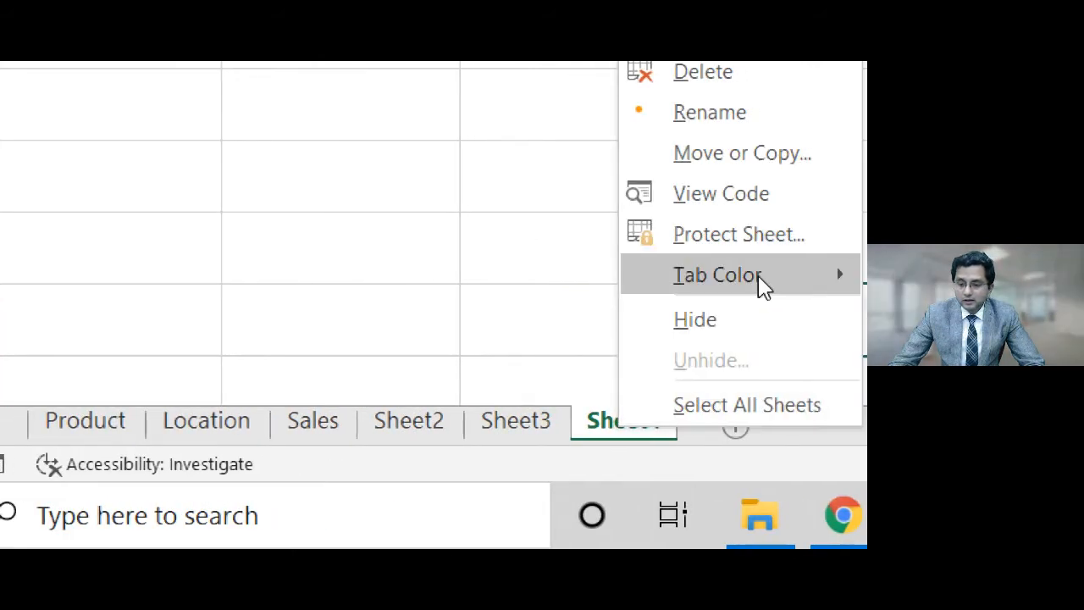
mouse_move(847, 279)
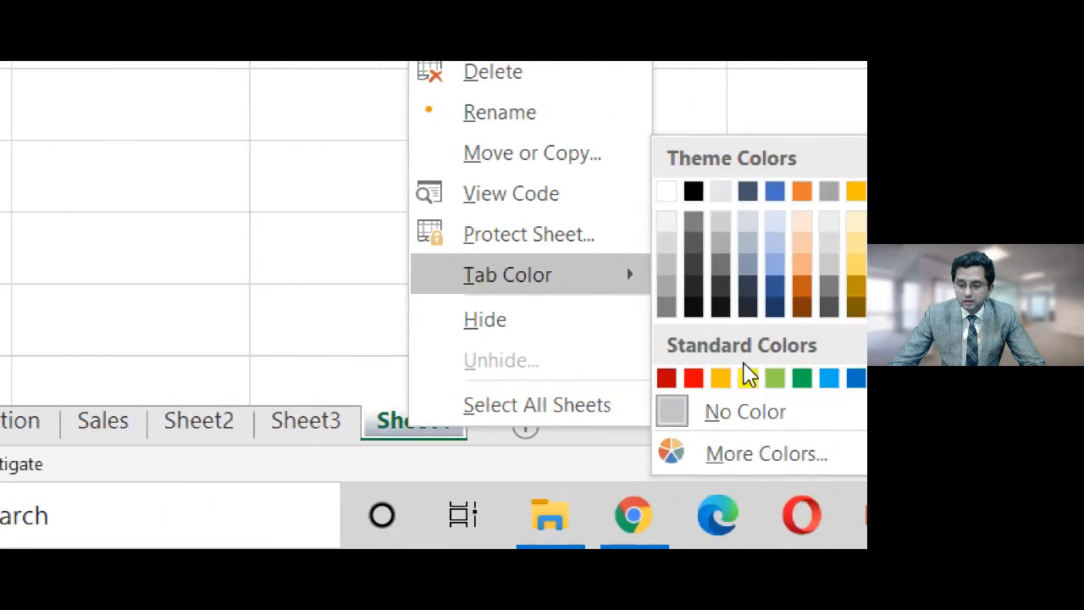
click(745, 376)
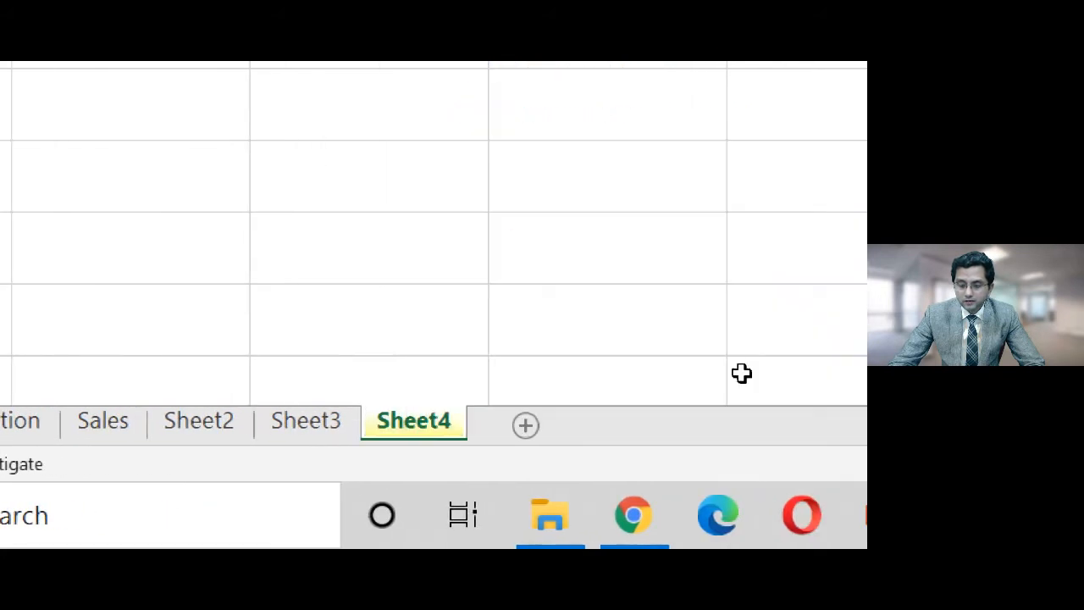
right_click(421, 433)
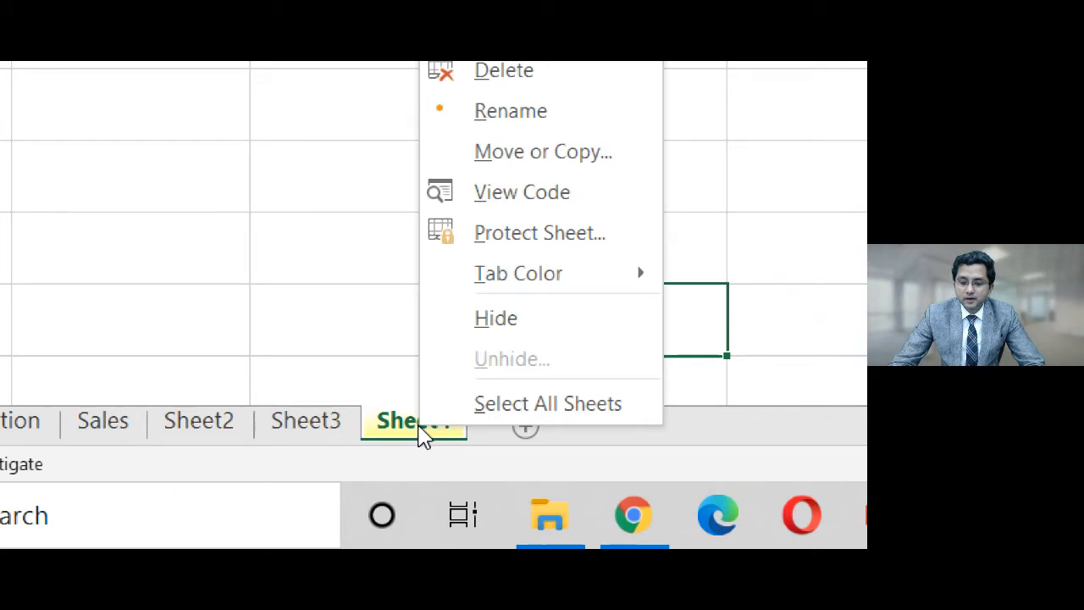
click(491, 318)
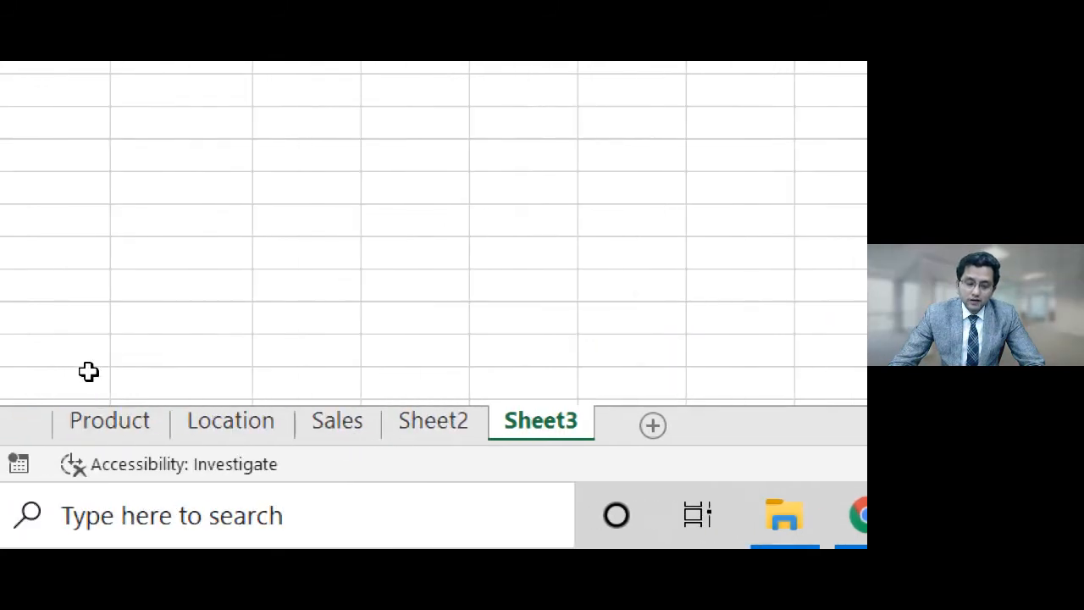
Unhide Sheet4
right_click(544, 434)
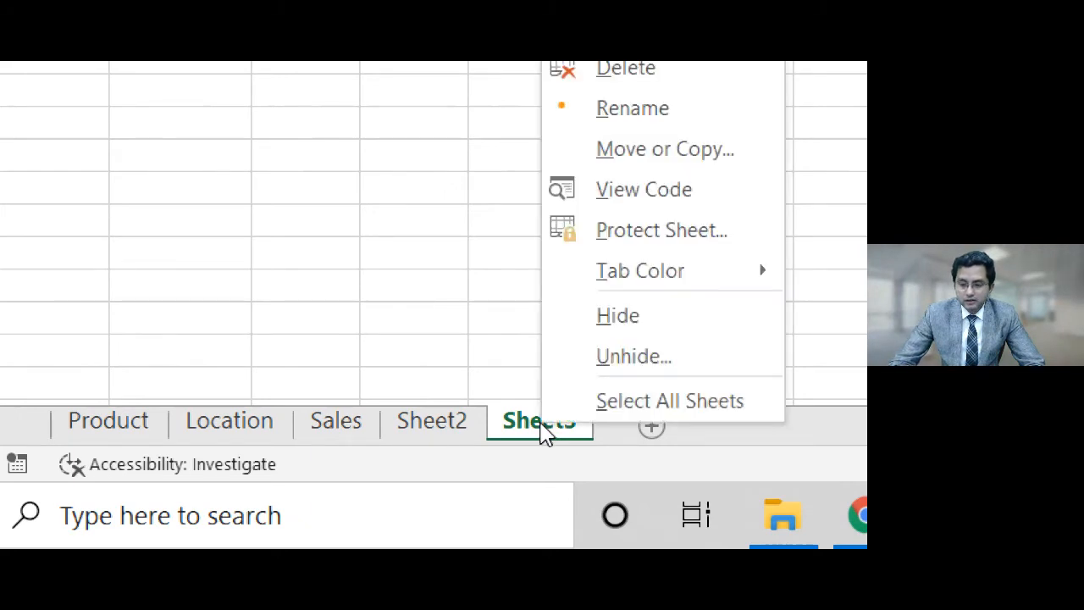
click(604, 366)
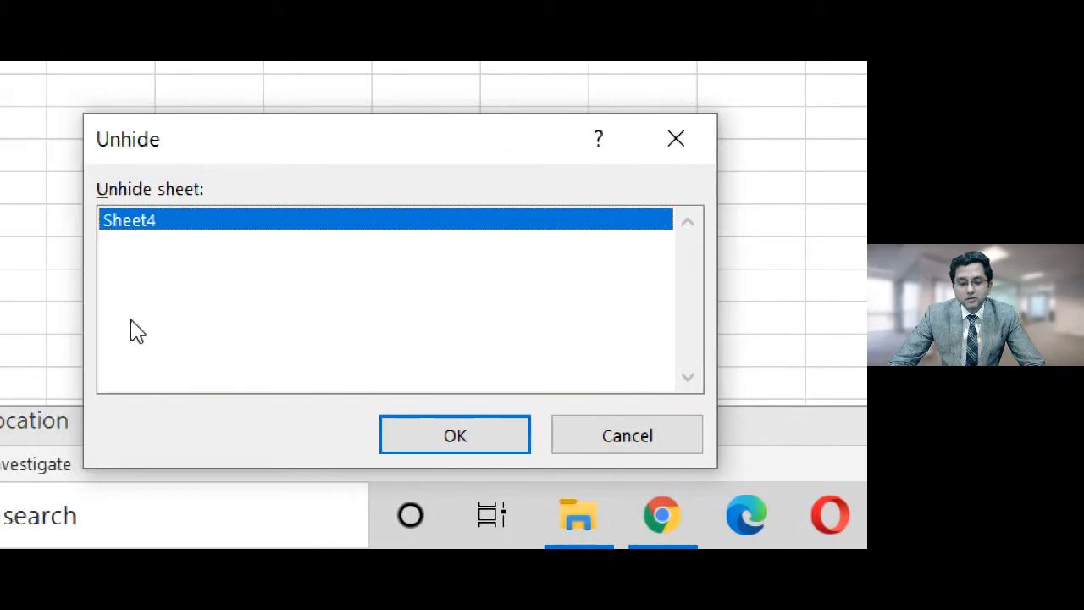
click(432, 447)
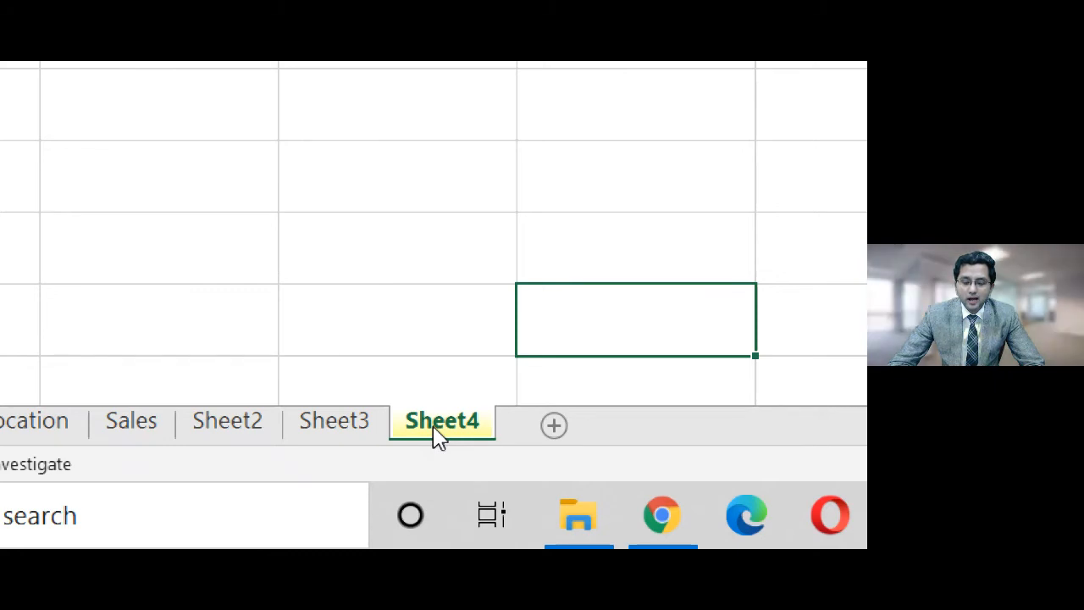
Cancel a deletion of Sheet4, then add a new blank Sheet1
right_click(434, 426)
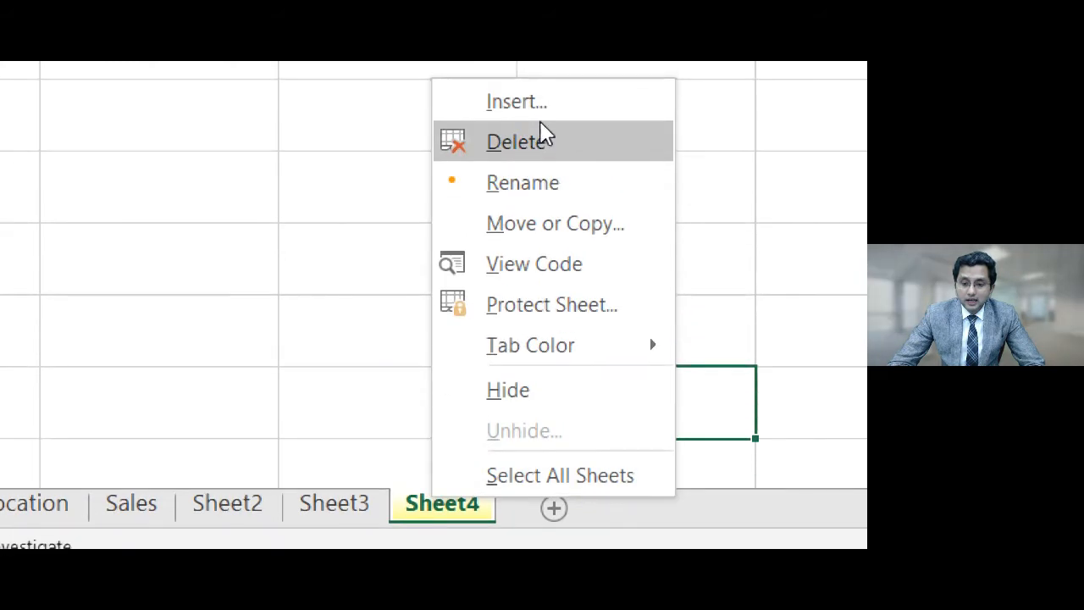
click(543, 144)
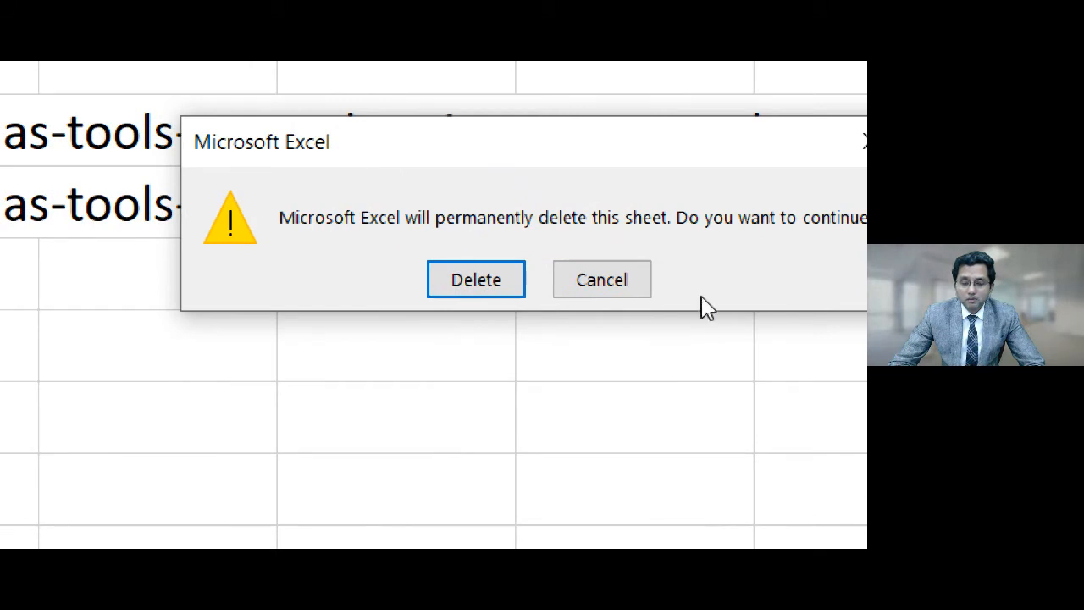
click(602, 286)
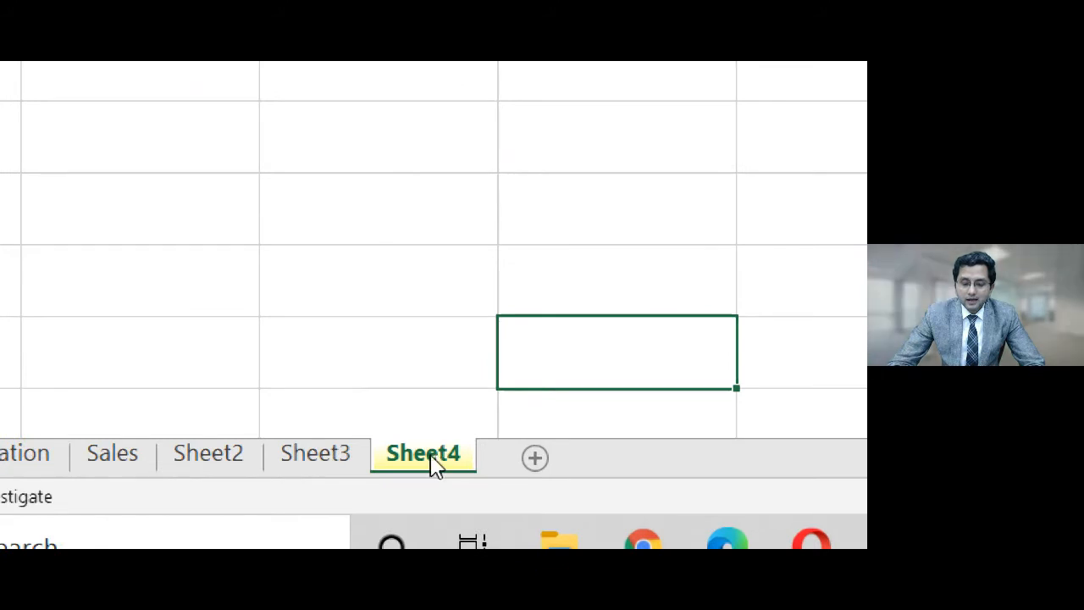
right_click(431, 465)
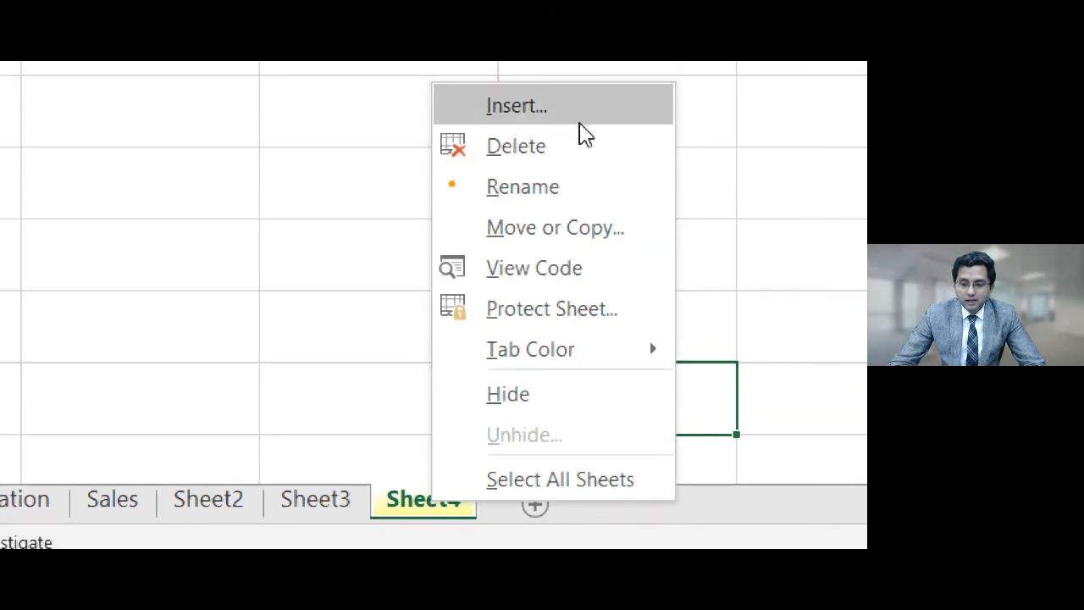
key(Escape)
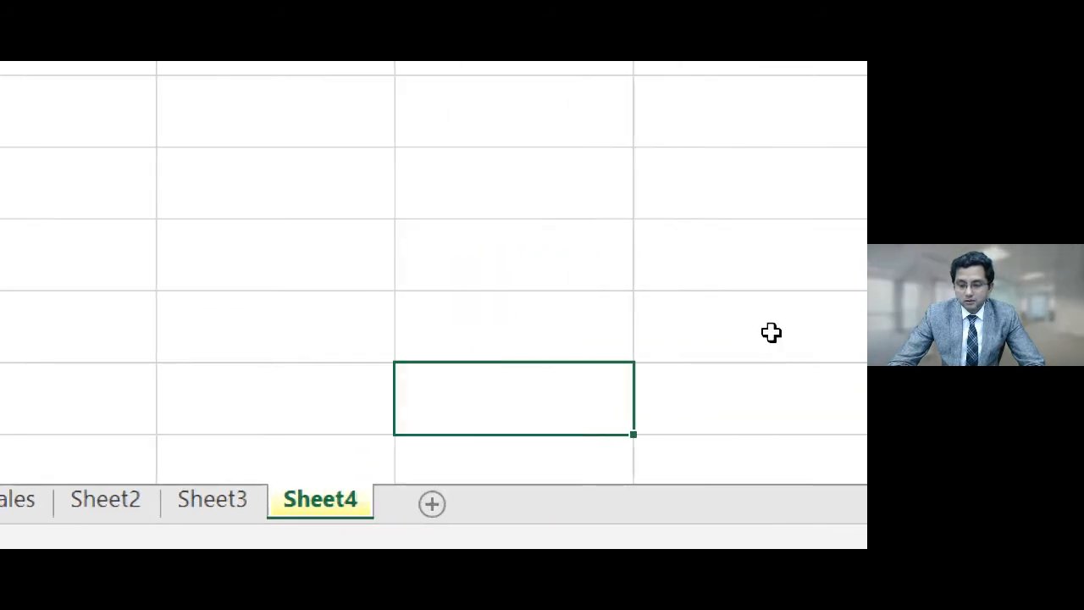
click(433, 506)
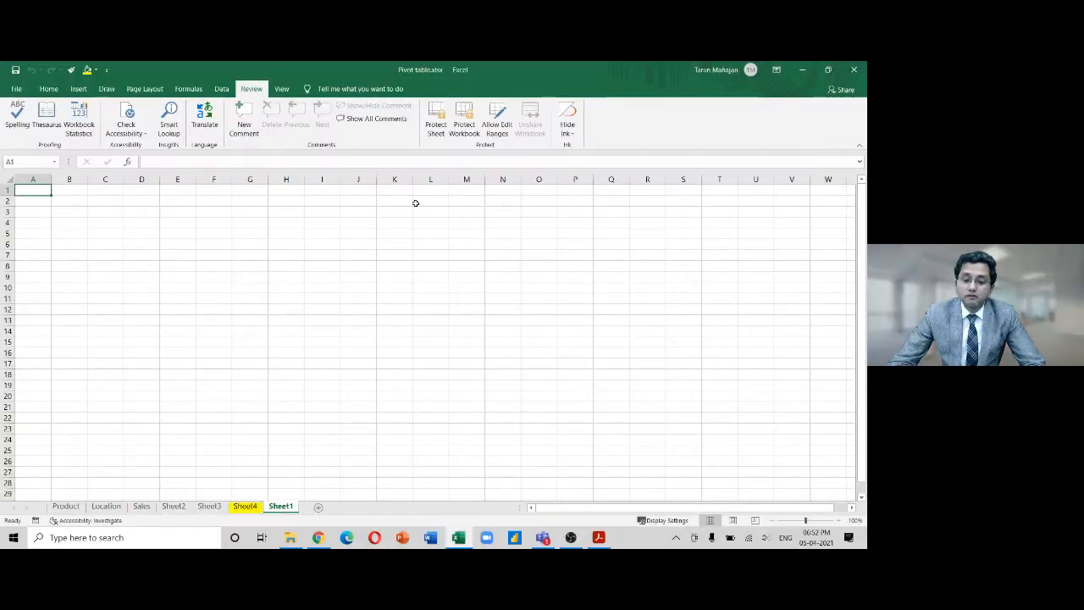
Protect the workbook structure without a password and check Sheet4's greyed-out tab options
click(465, 127)
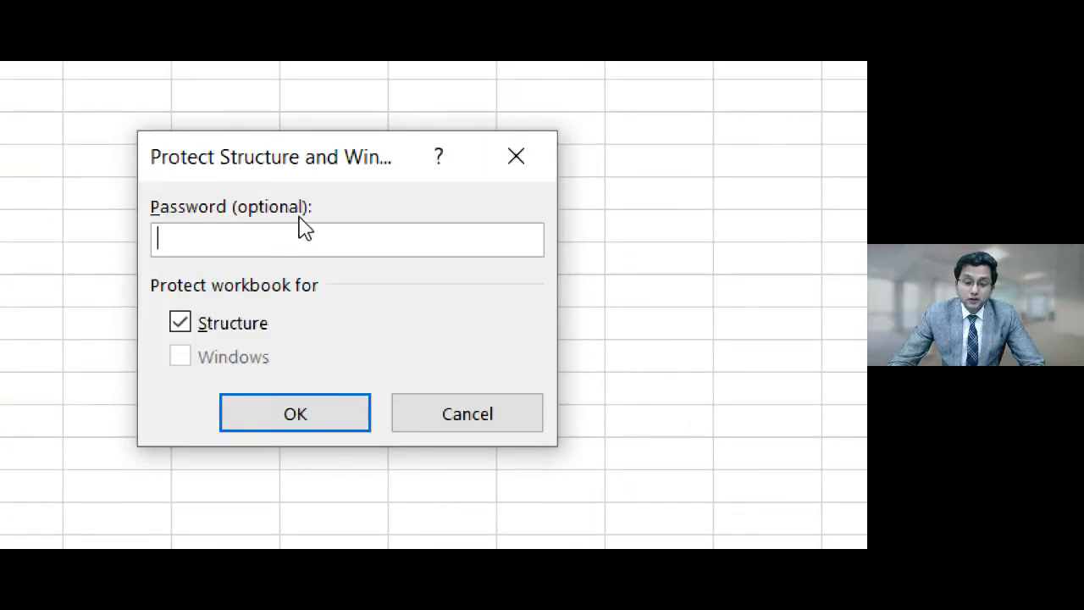
click(287, 418)
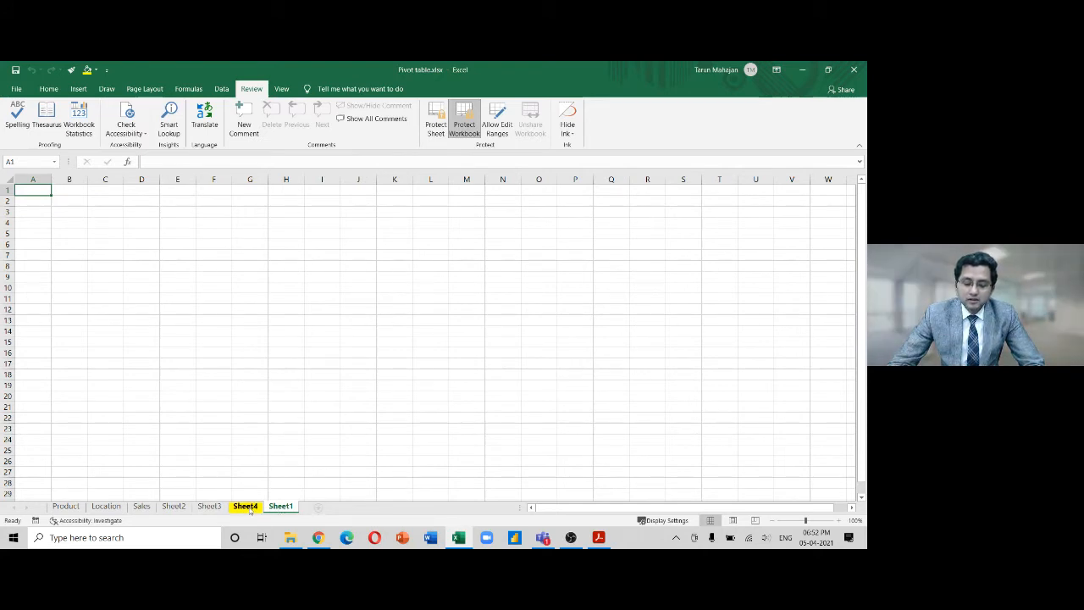
click(247, 507)
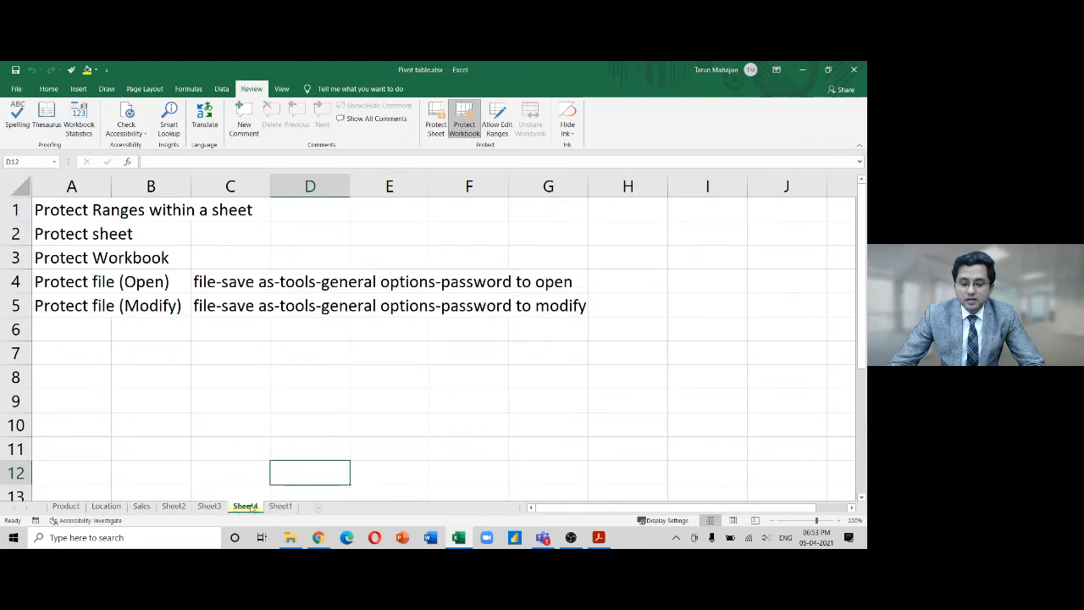
right_click(251, 507)
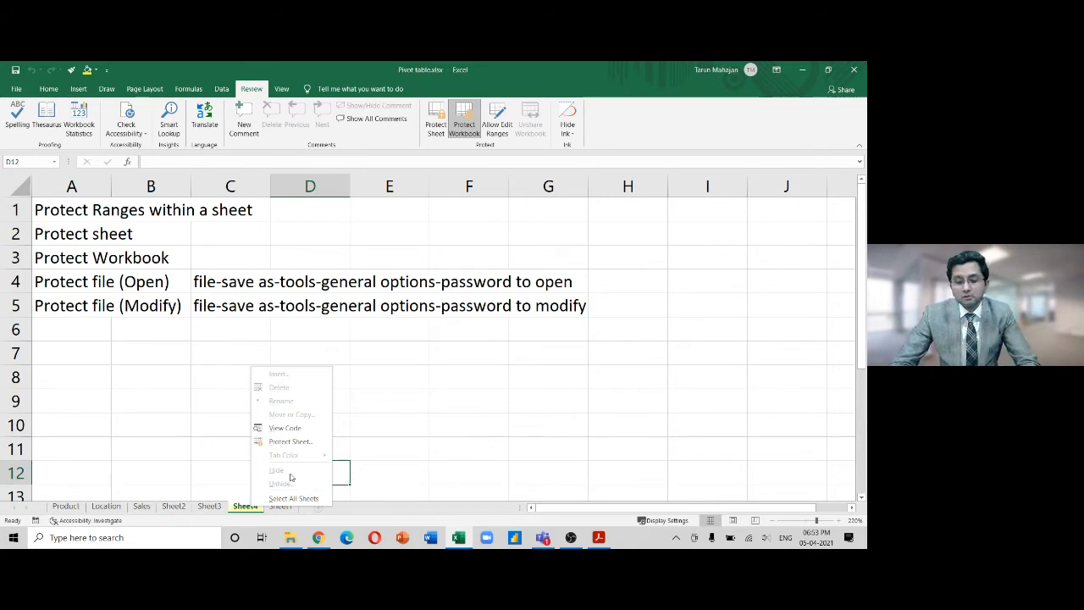
click(411, 370)
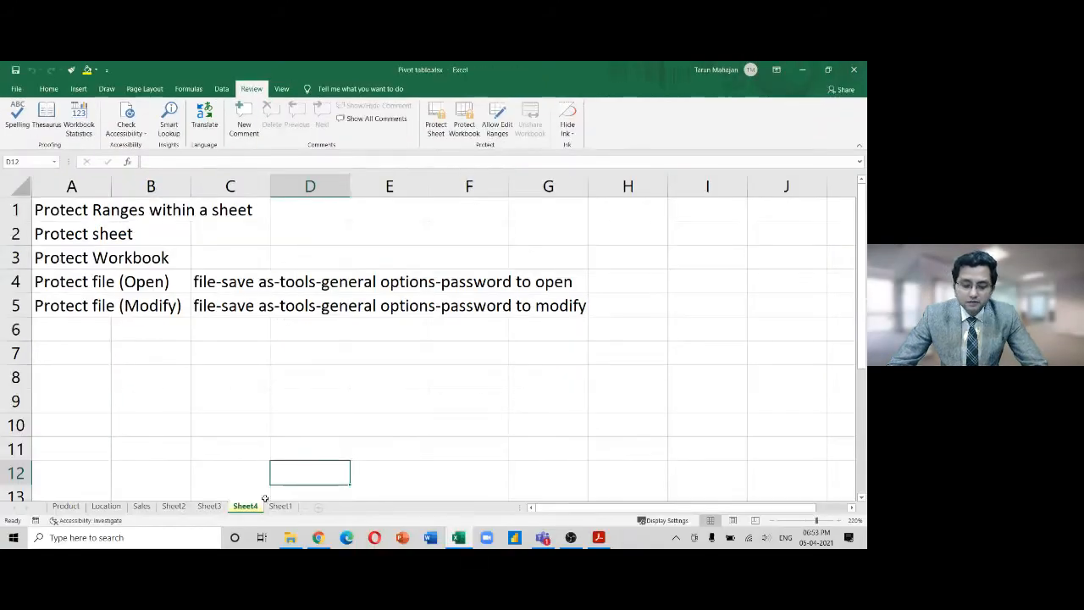
Protect the workbook structure with a password and confirm Sheet4's insert, delete and rename are unavailable
right_click(246, 506)
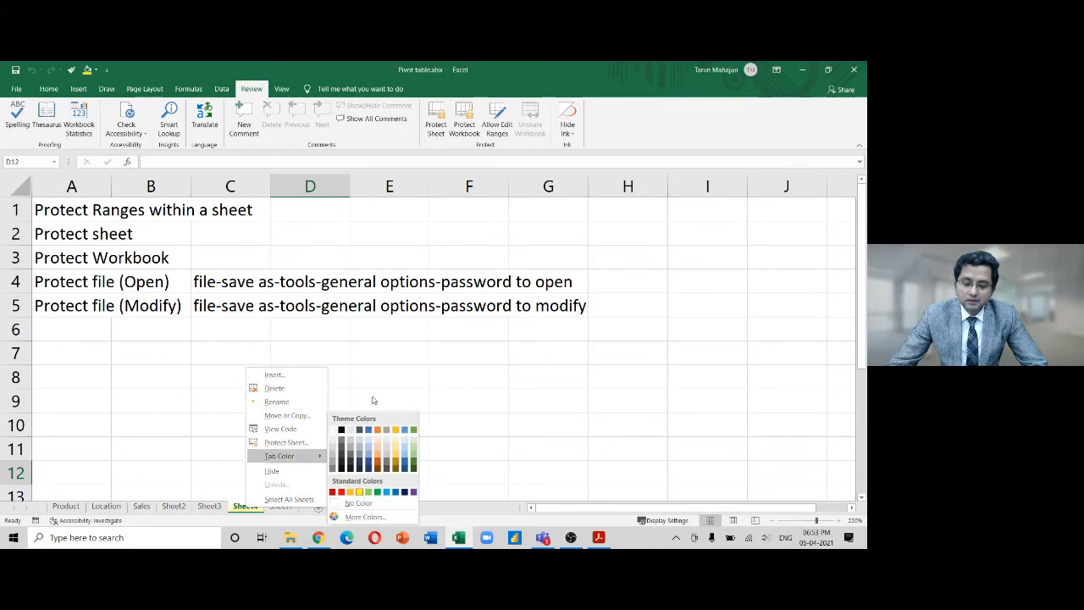
click(436, 361)
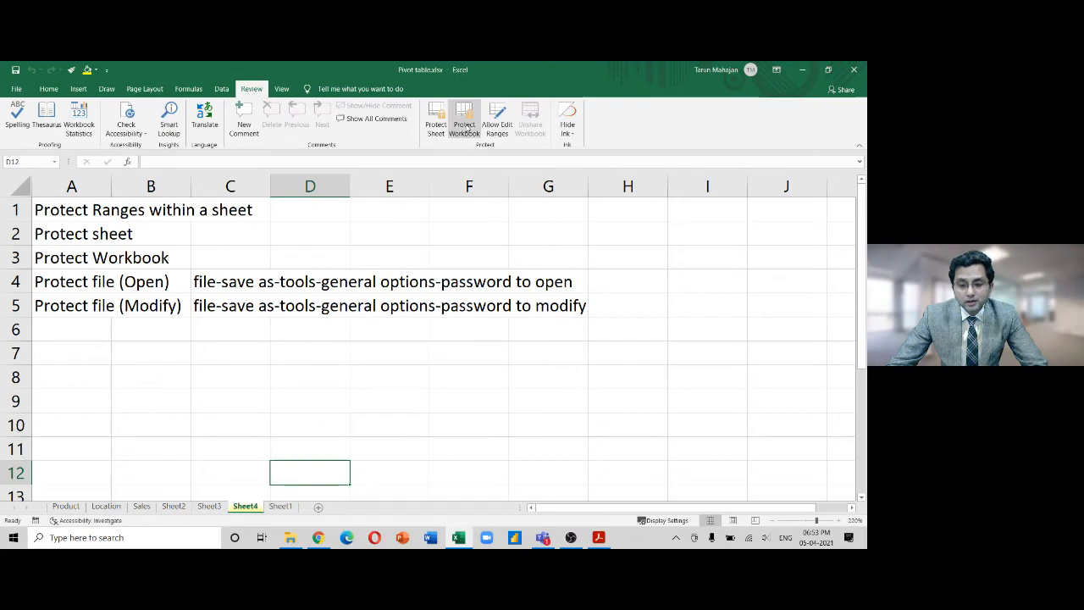
click(466, 127)
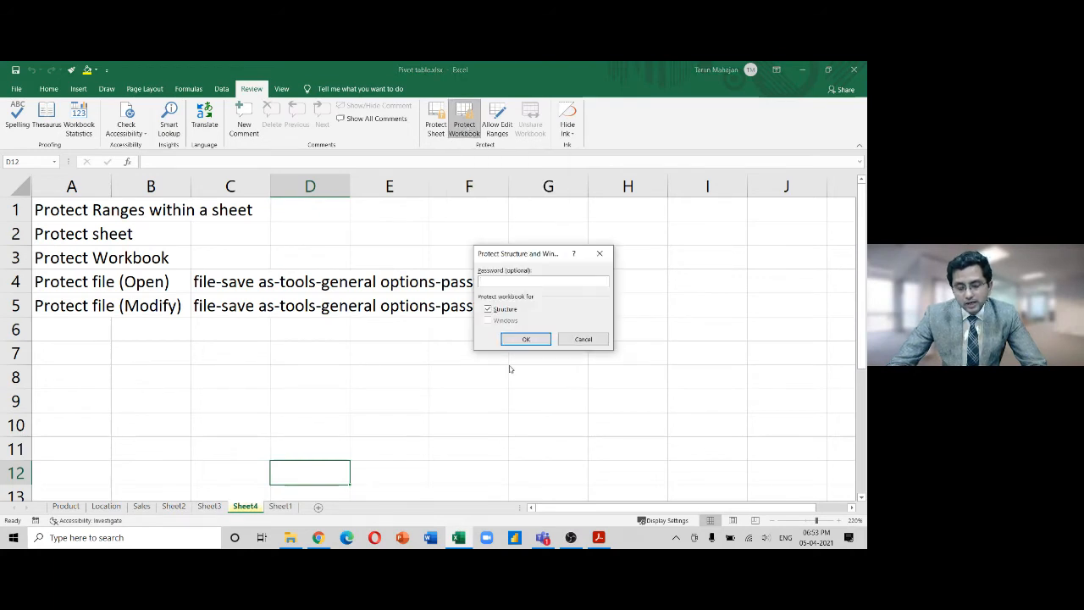
text(•••••)
key(Return)
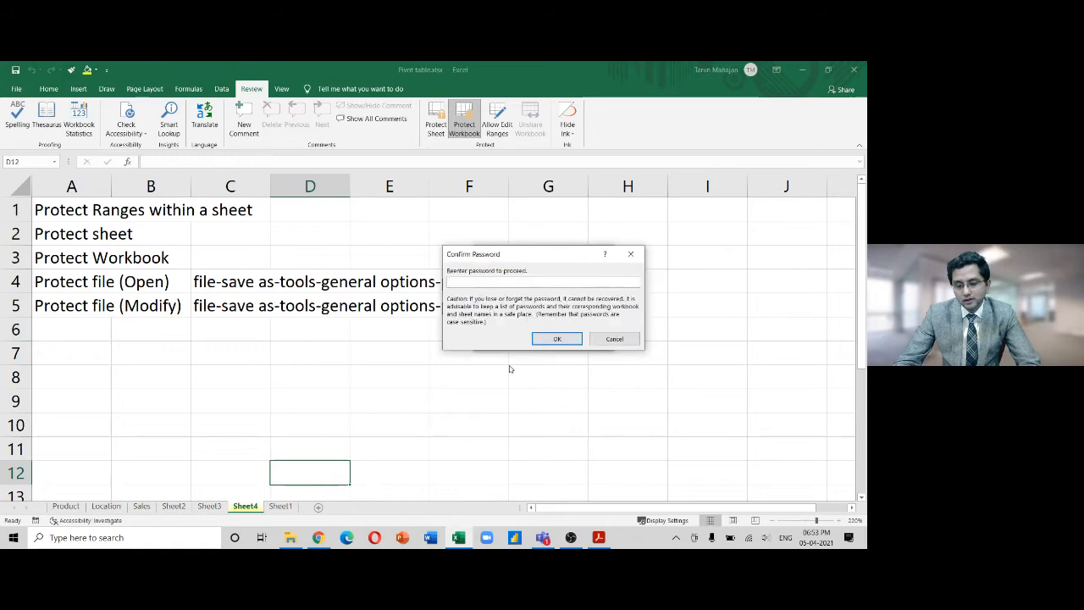
key(Return)
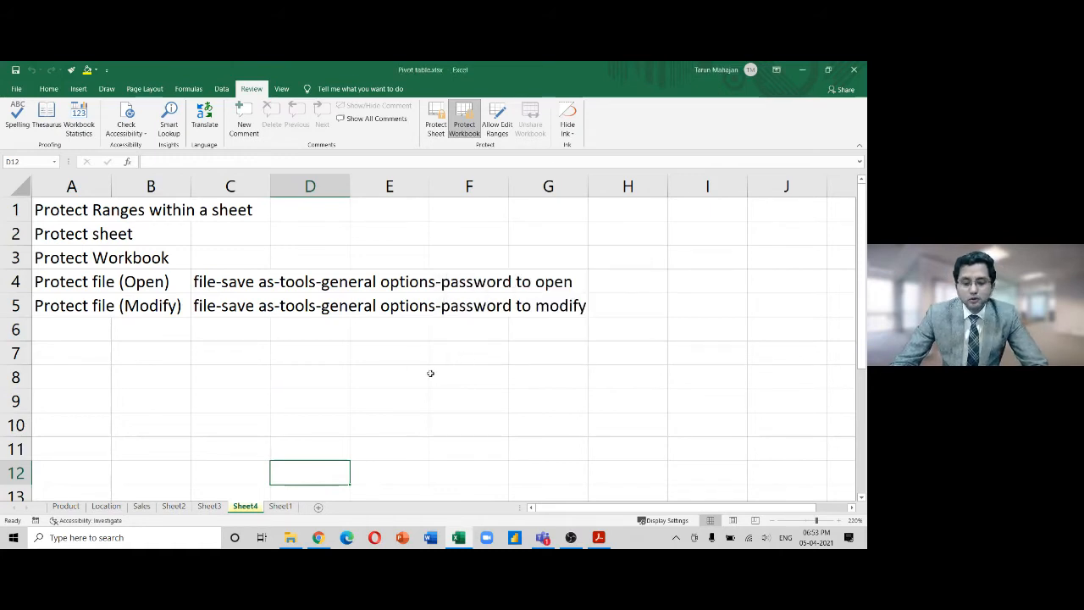
right_click(243, 507)
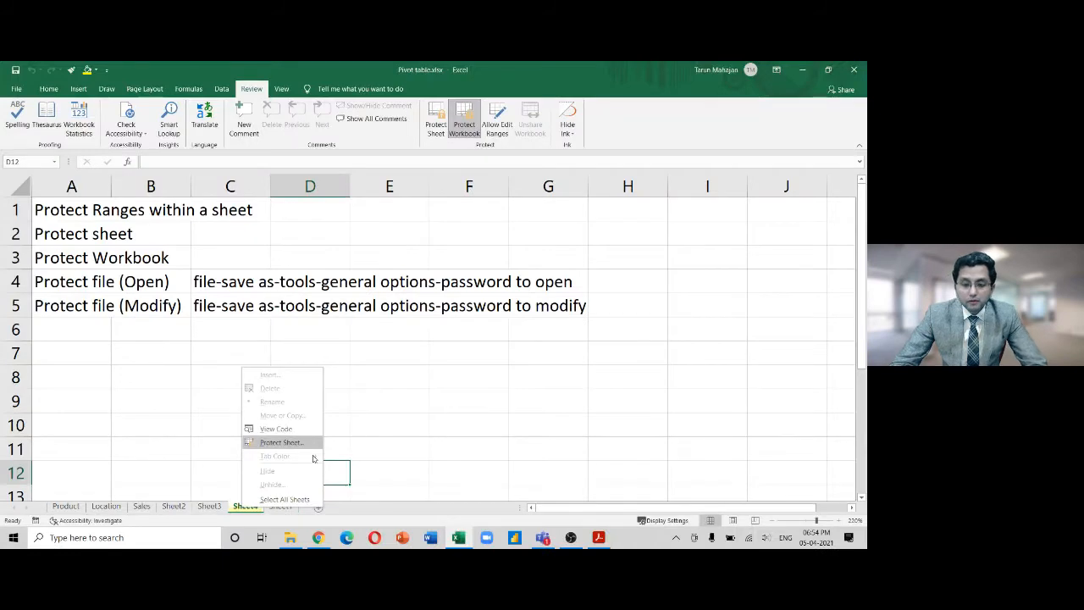
Unprotect the workbook with its password and hide Sheet4
click(464, 127)
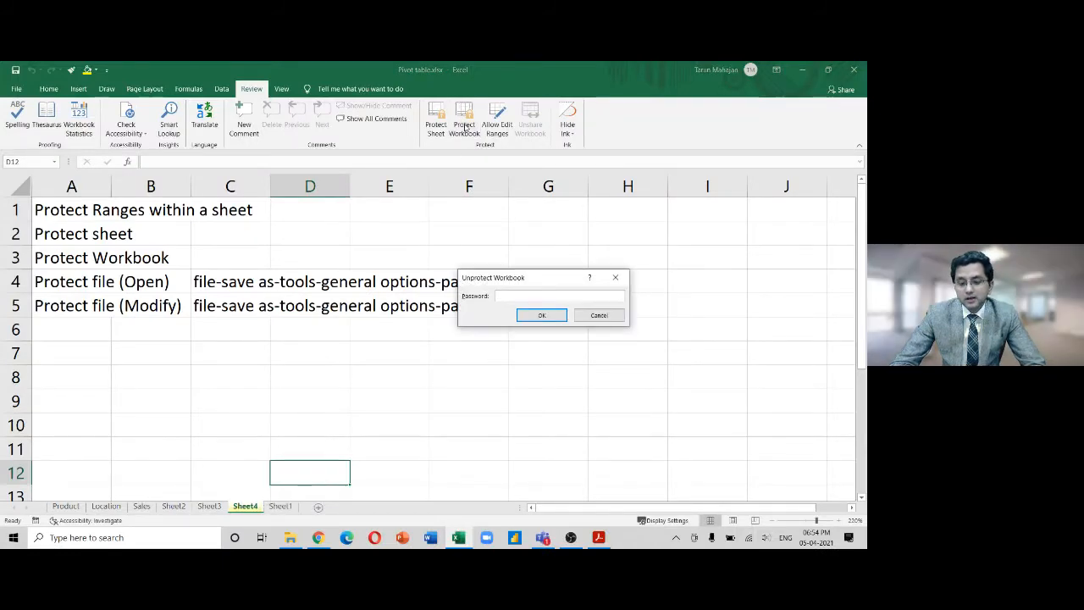
key(Return)
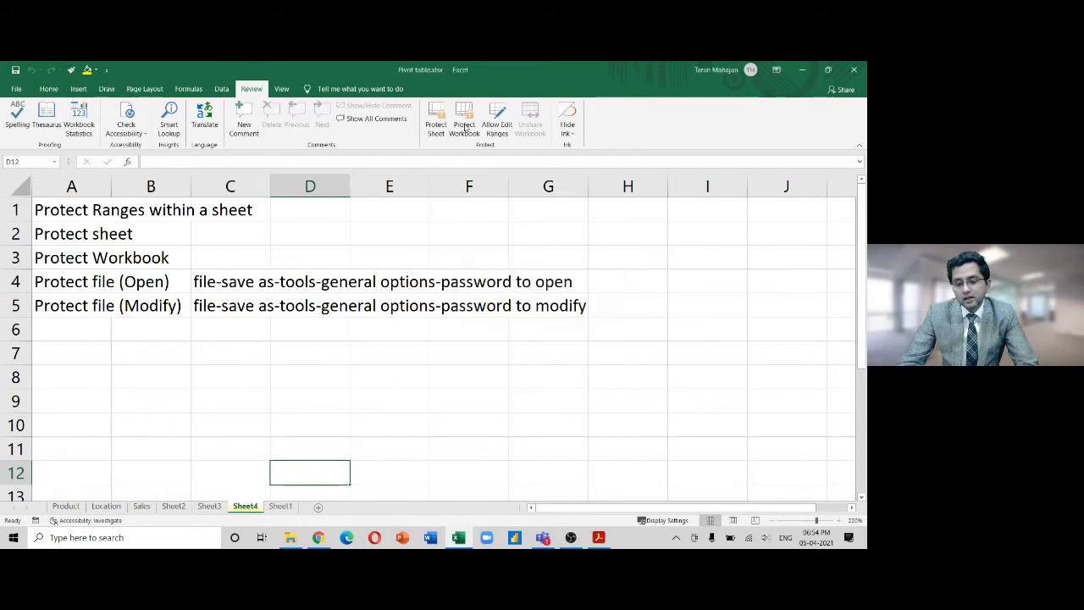
right_click(244, 507)
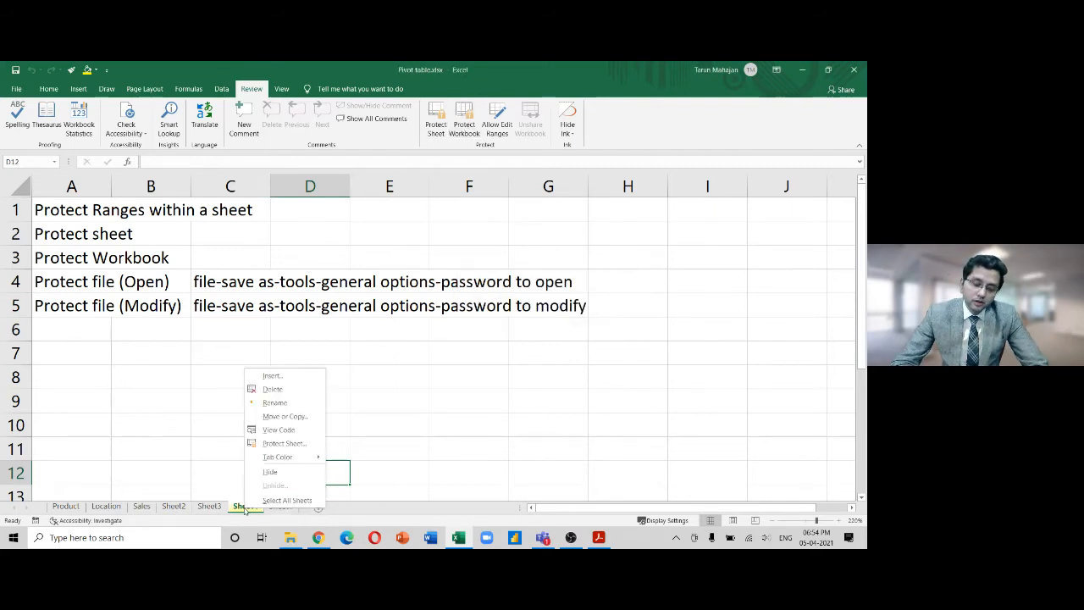
click(270, 472)
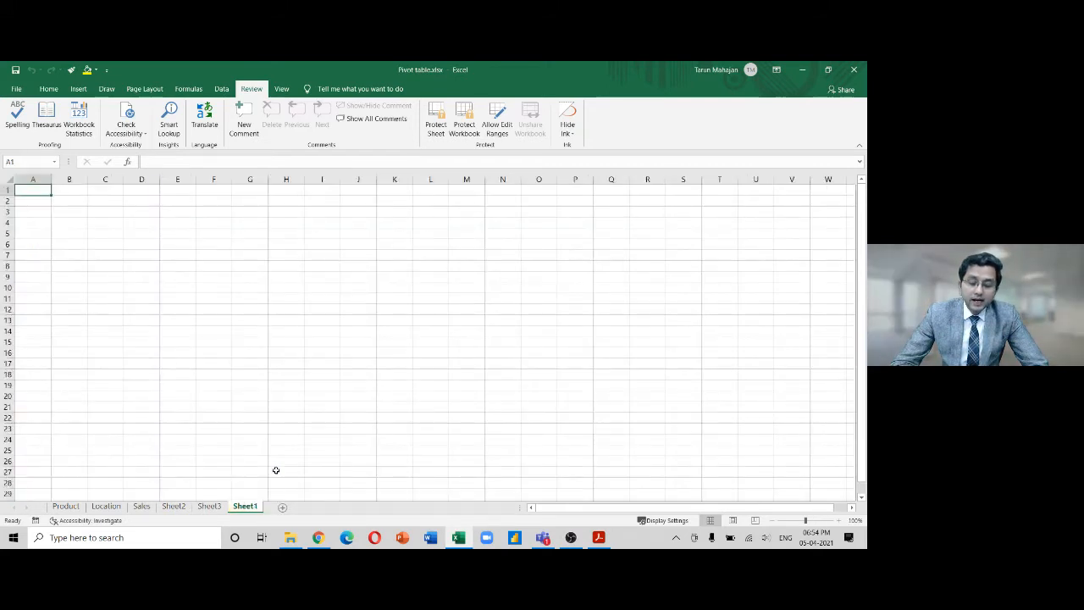
Protect the workbook structure again with a new password, entered twice
click(469, 127)
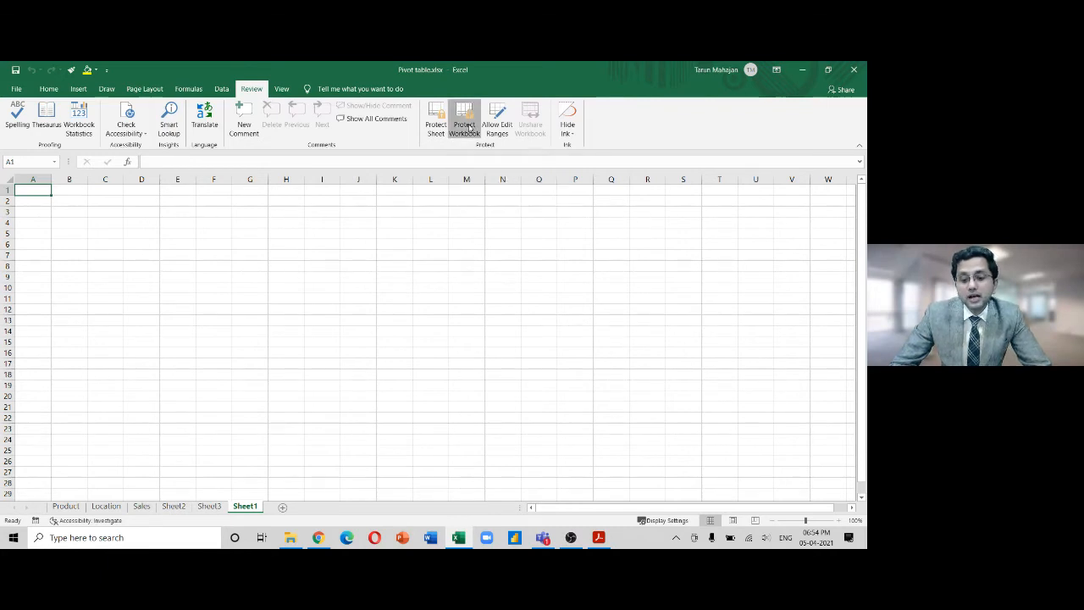
text(12345)
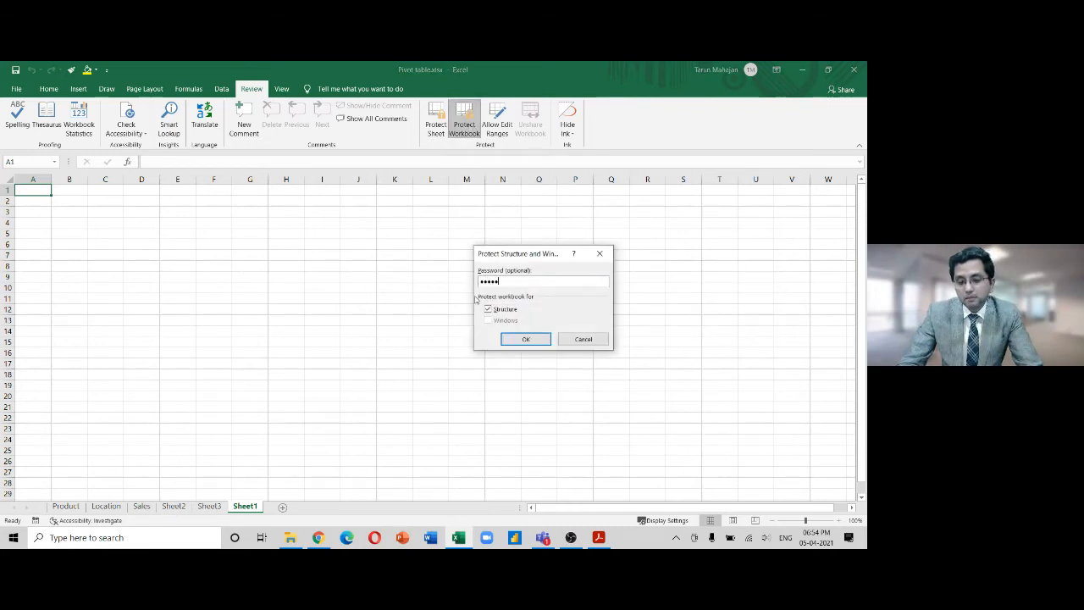
key(Return)
text(12345)
key(Return)
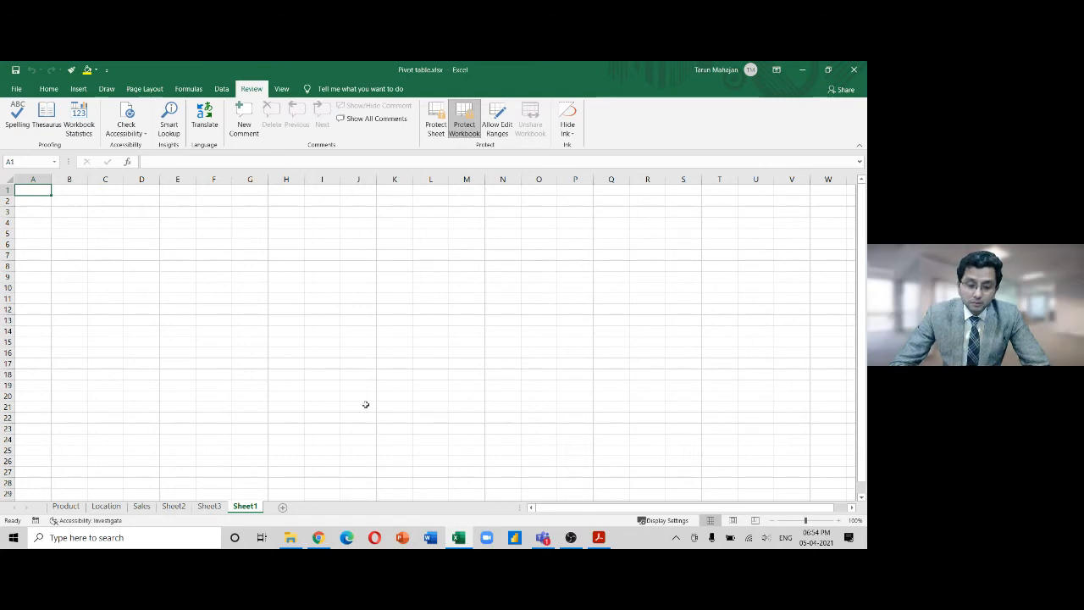
Check the Sheet1 and Sheet3 tab options under protection, group all sheets, and select I18
right_click(247, 508)
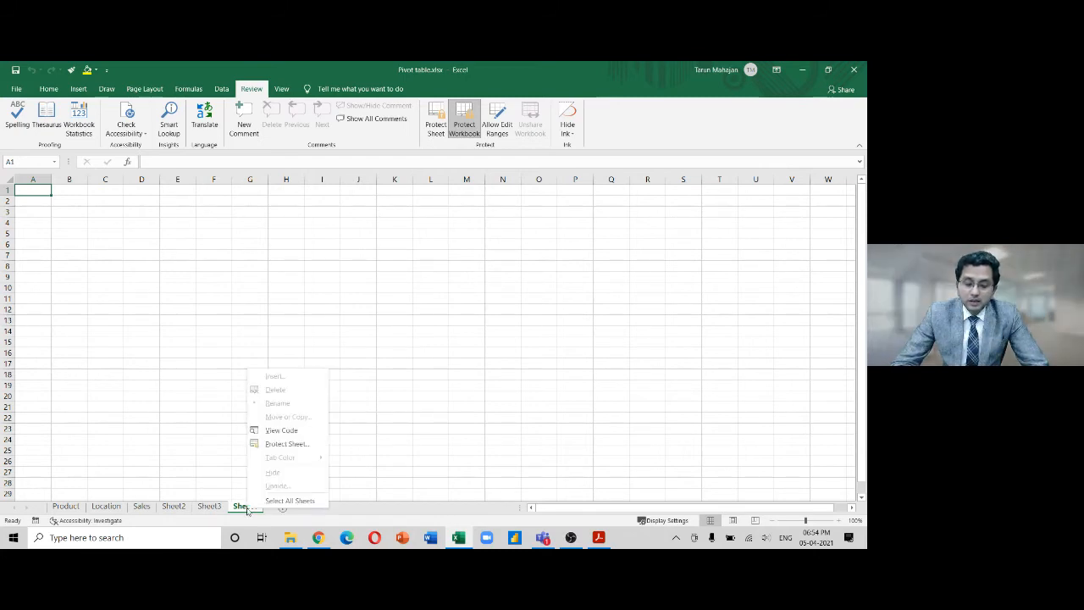
click(212, 508)
right_click(212, 507)
click(319, 442)
right_click(238, 508)
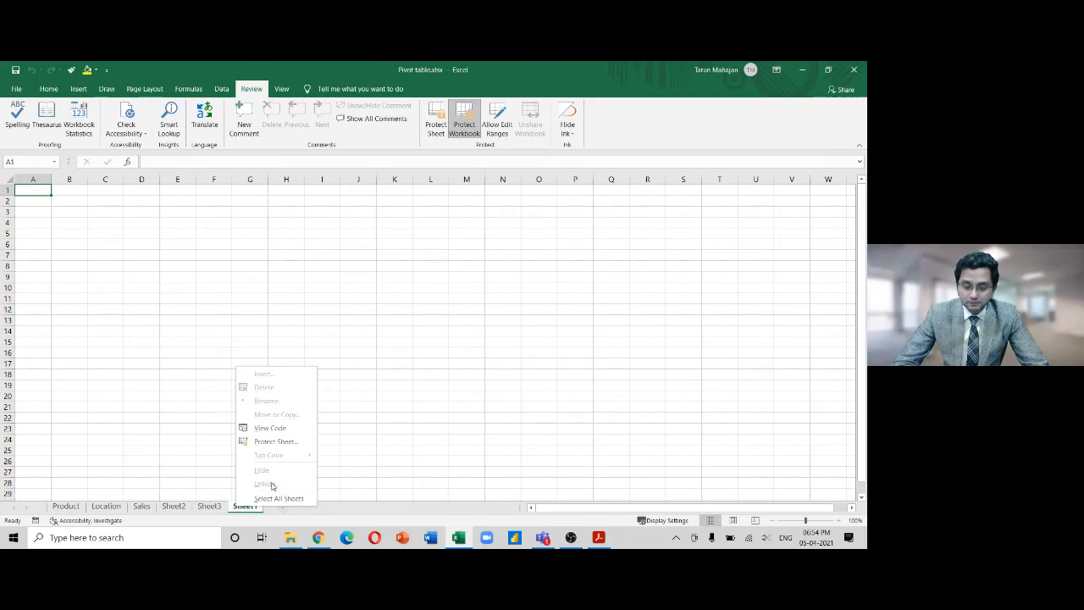
click(272, 497)
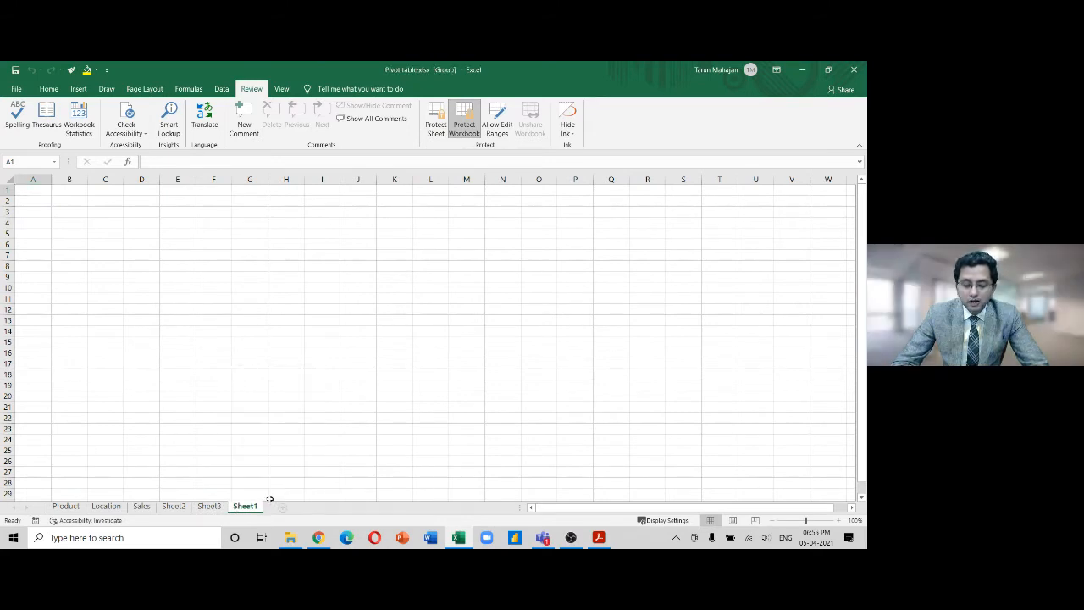
click(271, 493)
click(314, 375)
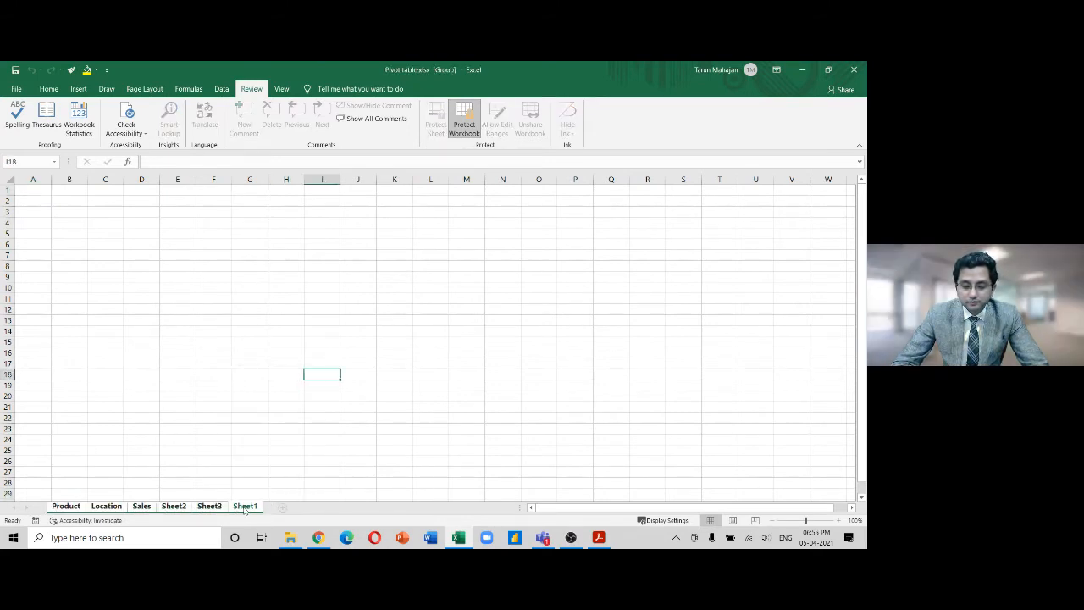
Try renaming the Sheet1 and Sheet3 tabs, dismiss the protection warnings, and return to Sheet1
double_click(244, 507)
click(435, 332)
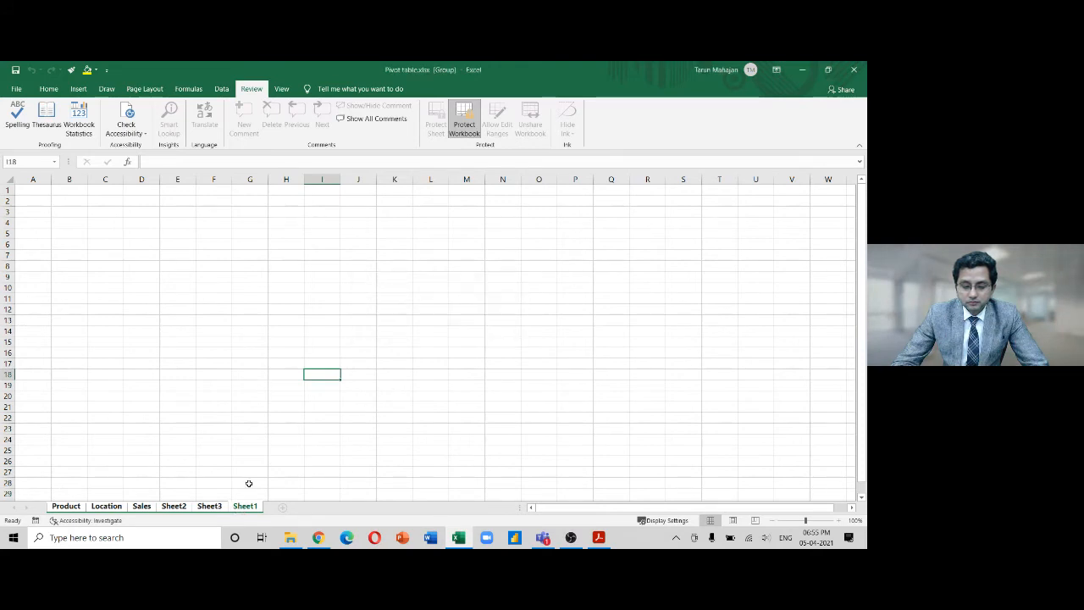
double_click(218, 507)
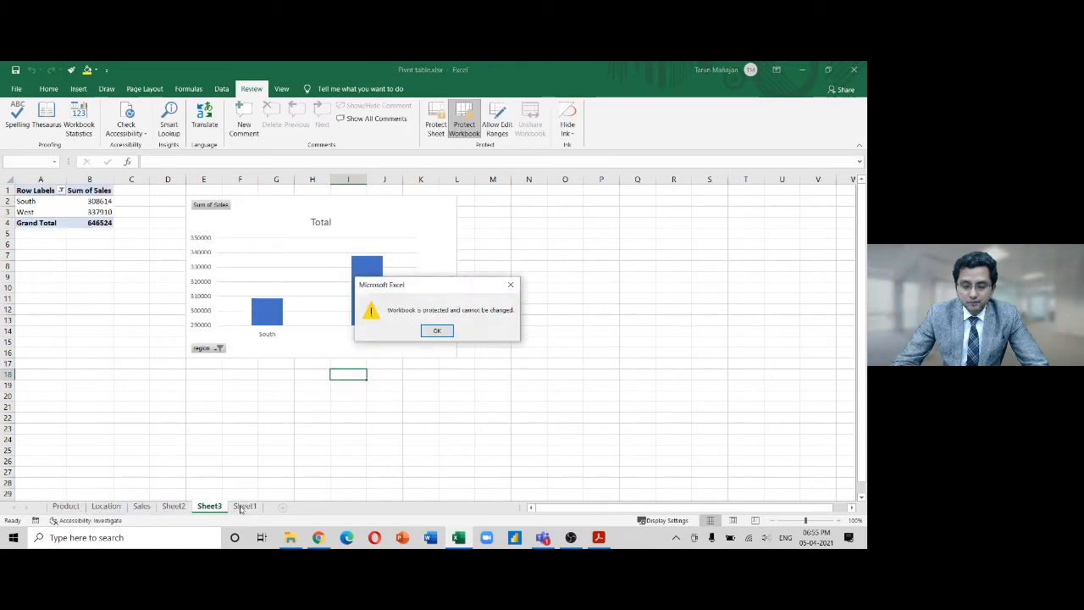
click(448, 332)
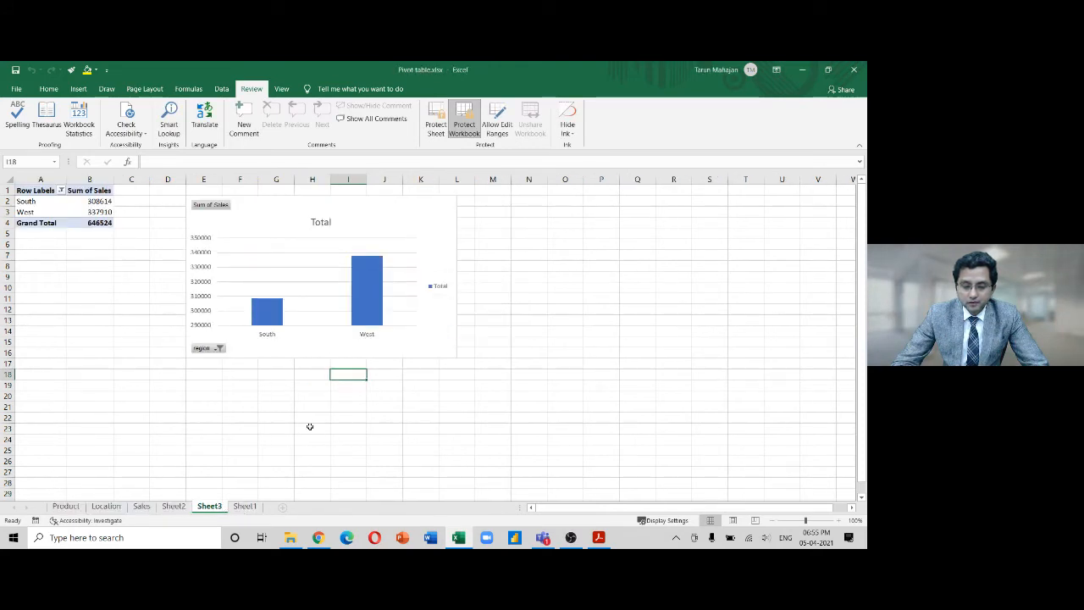
click(246, 507)
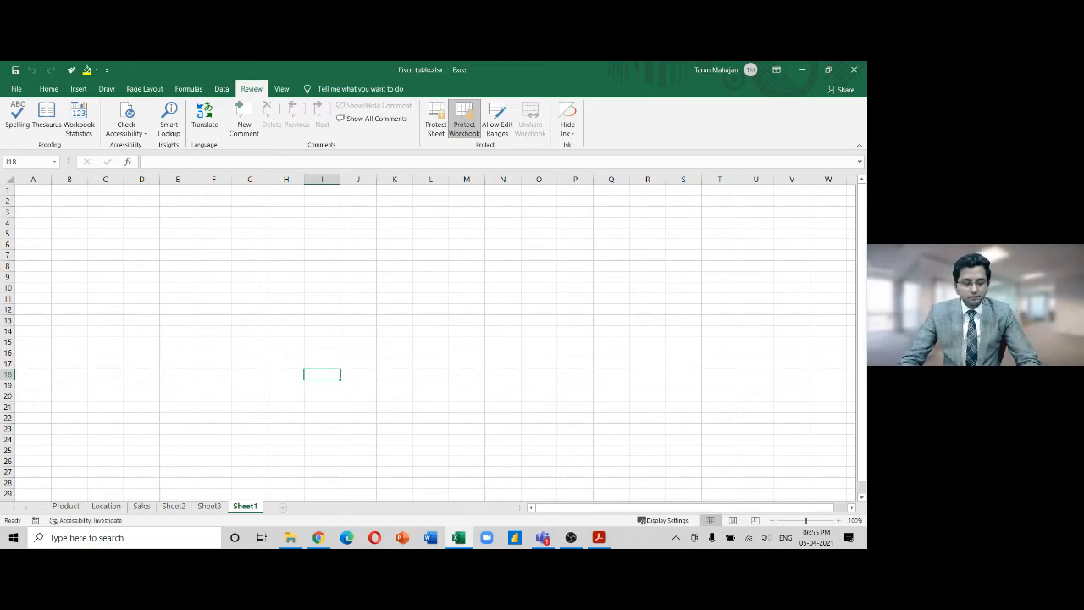
key(alt+Tab)
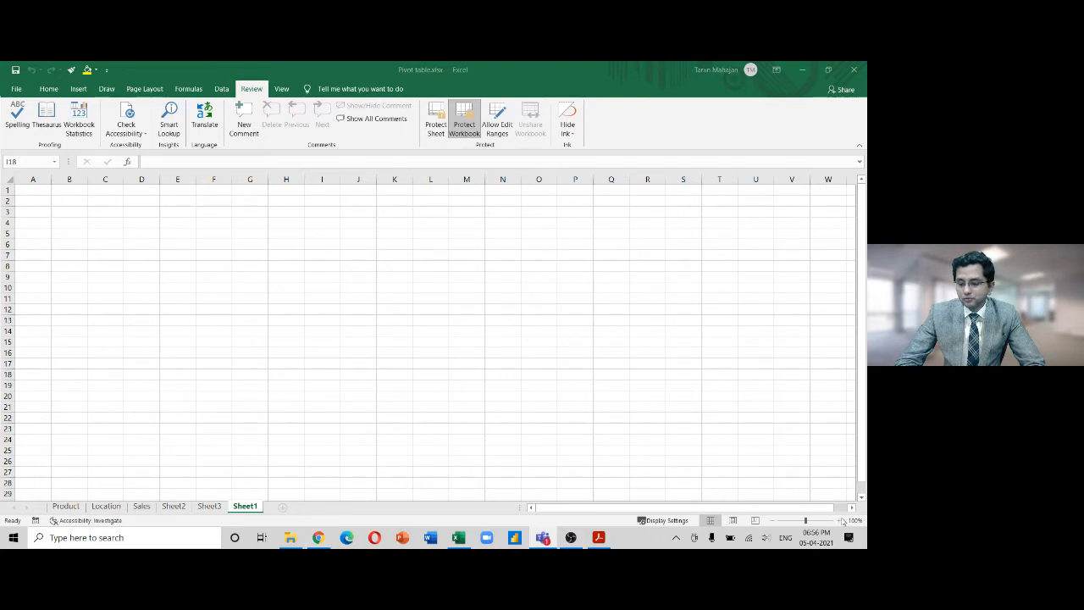
click(211, 511)
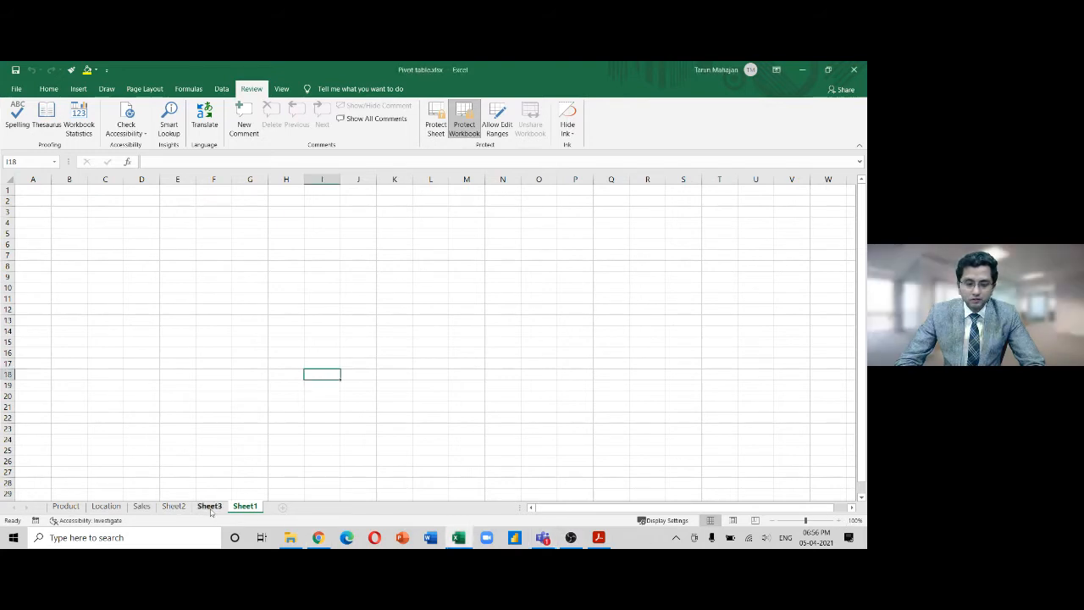
On Sheet2, enter the time 7:11 p in cell C15
click(211, 507)
click(173, 507)
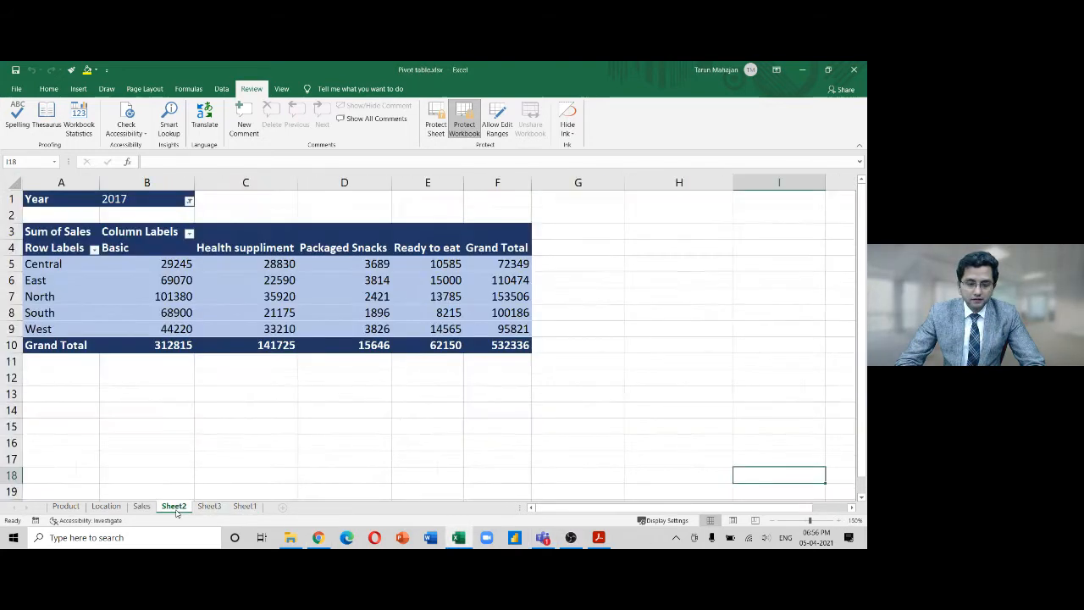
click(302, 275)
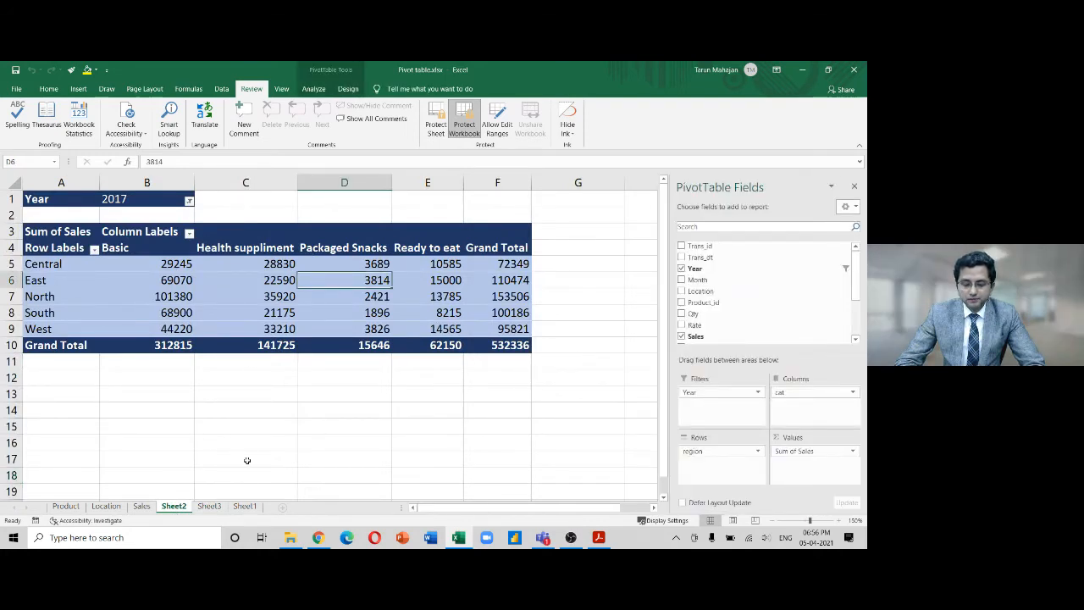
click(269, 427)
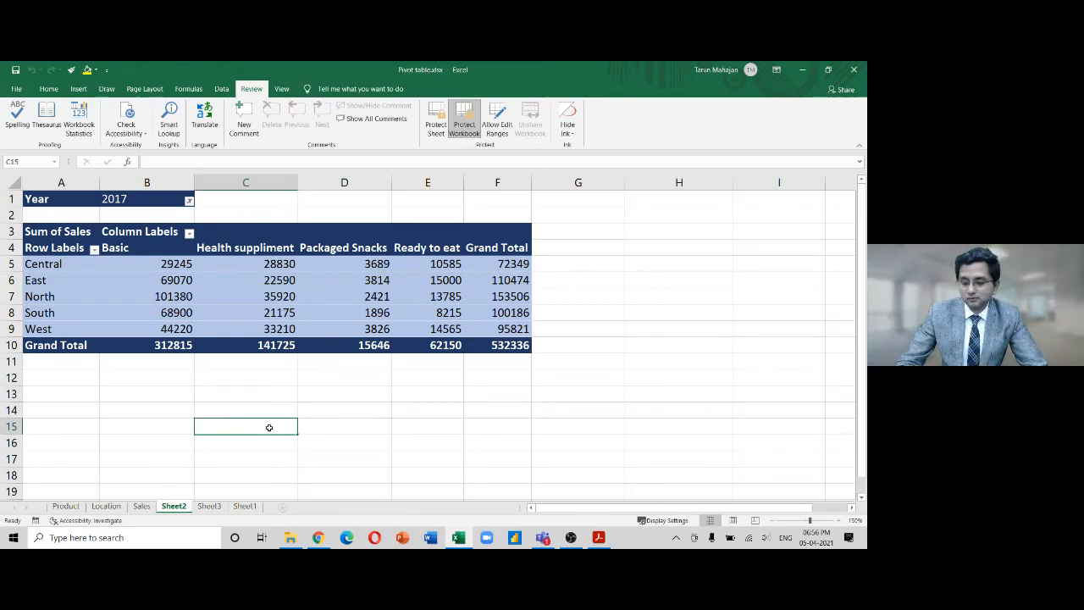
text(7:11 )
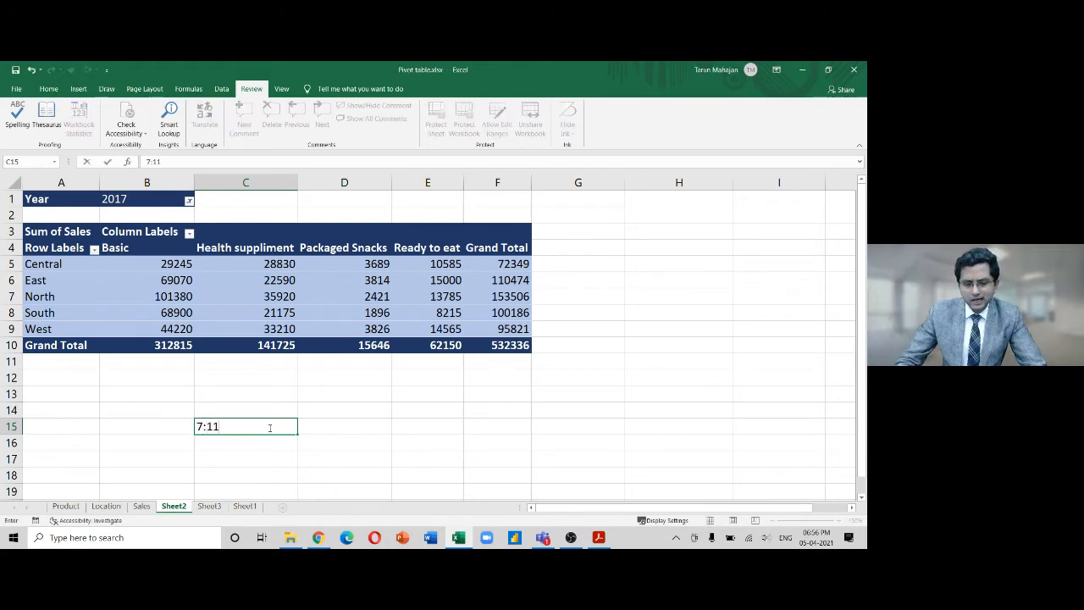
text(p)
key(Return)
Bold C15 and change its time to 07:12 PM
click(268, 427)
key(ctrl+b)
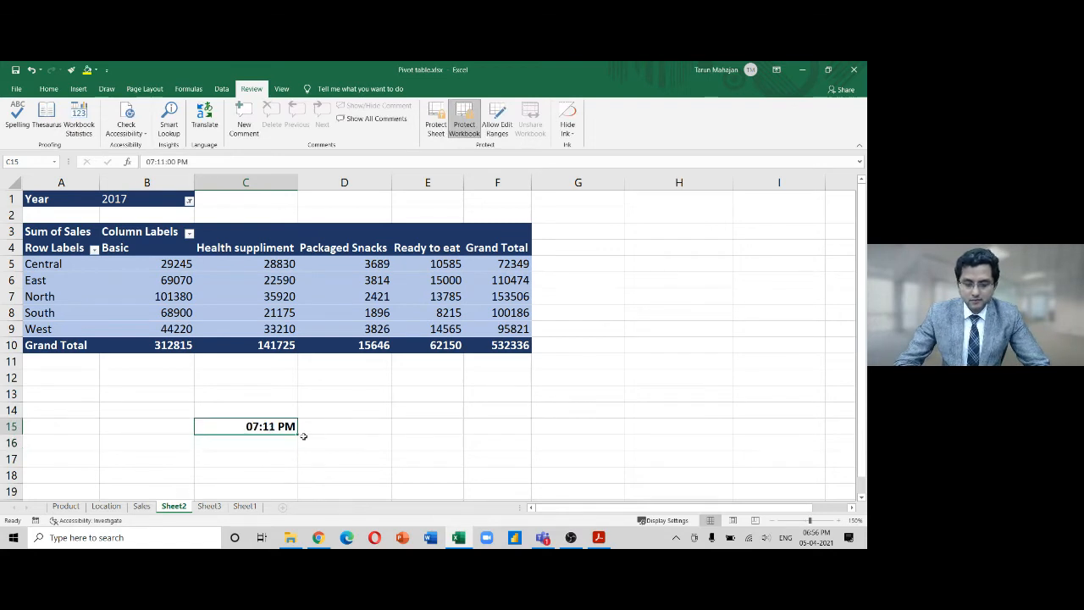
key(F2)
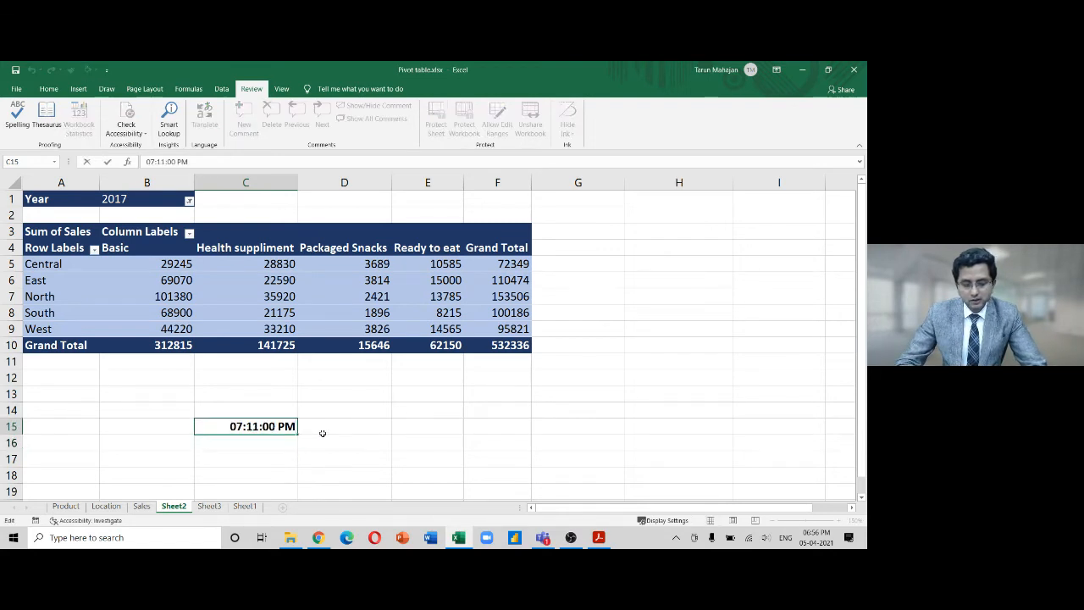
key(Left)
key(shift+Right)
text(2)
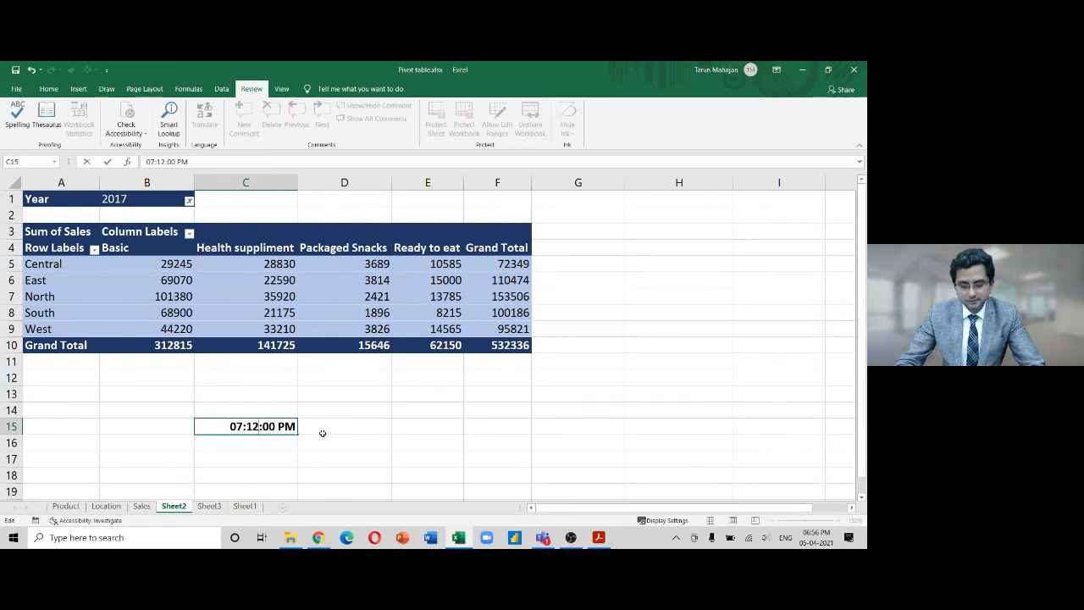
key(Return)
key(Up)
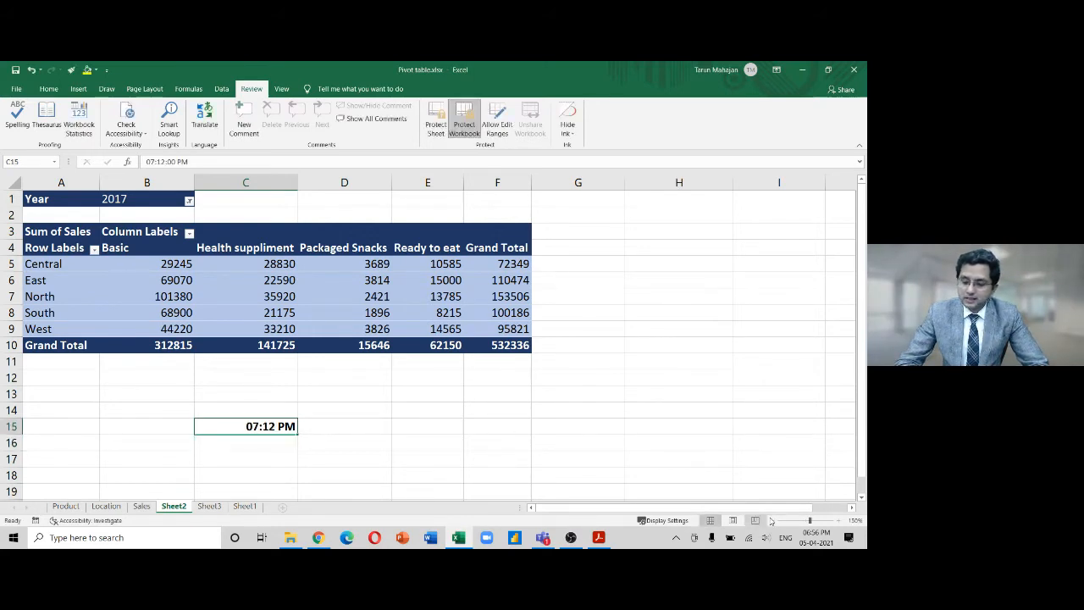
click(841, 520)
click(840, 520)
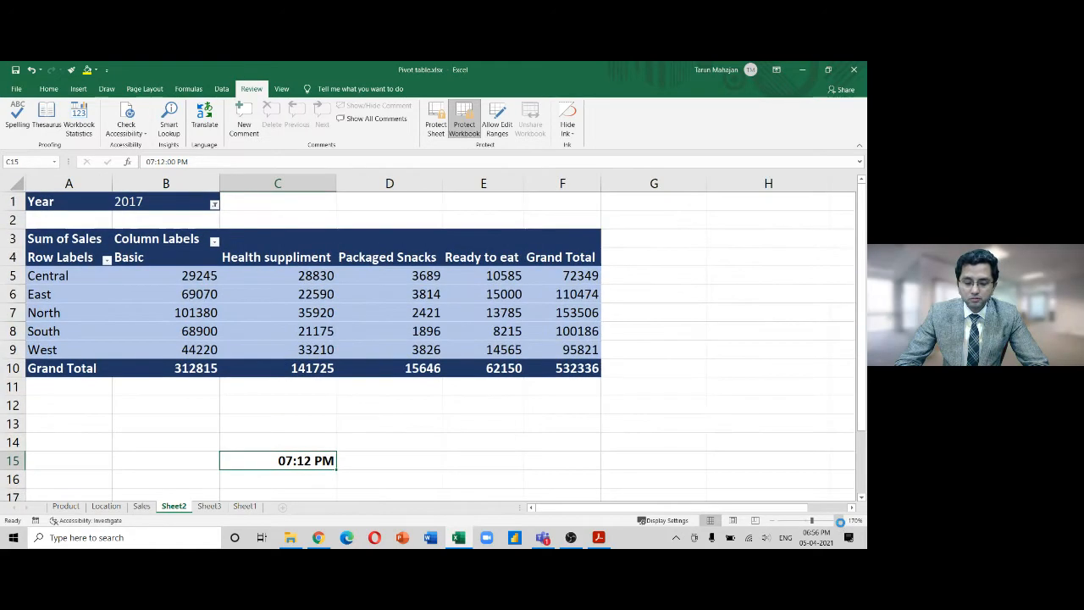
click(840, 520)
click(534, 473)
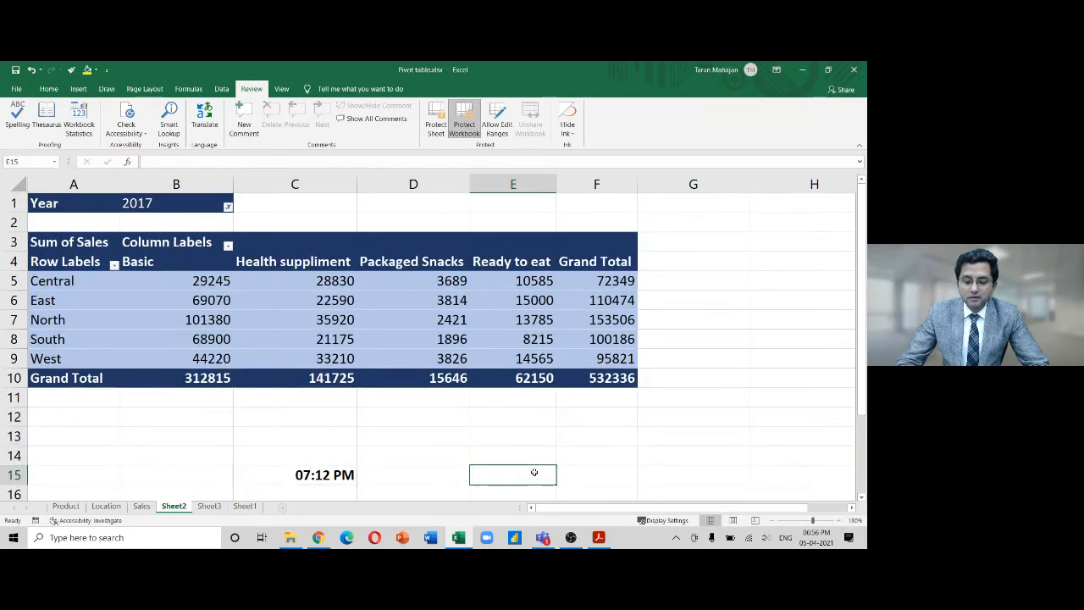
scroll(534, 472, down, 1)
key(Left)
key(Left)
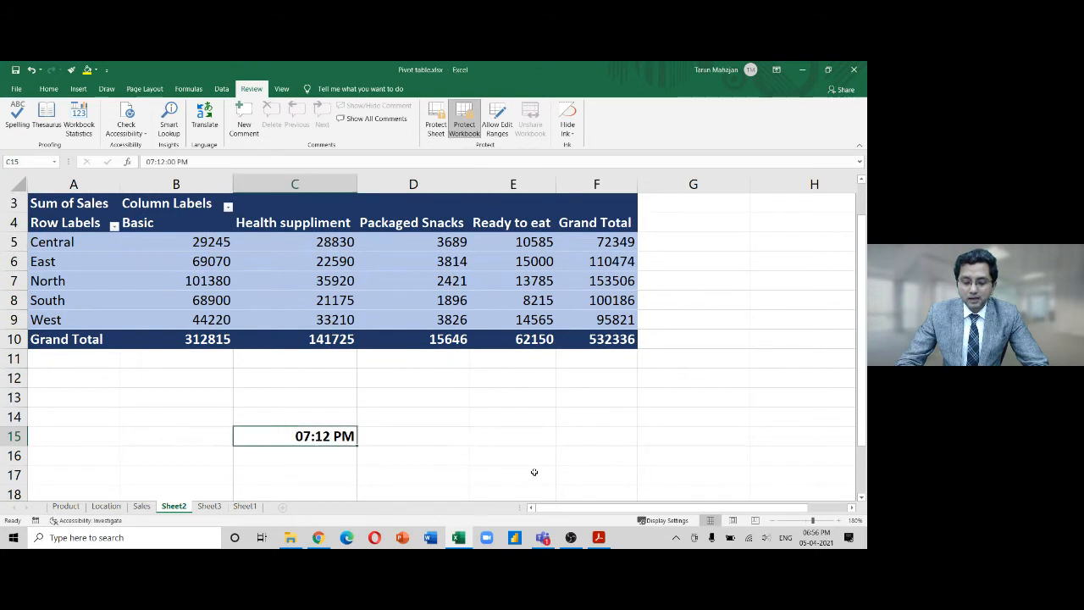
click(454, 281)
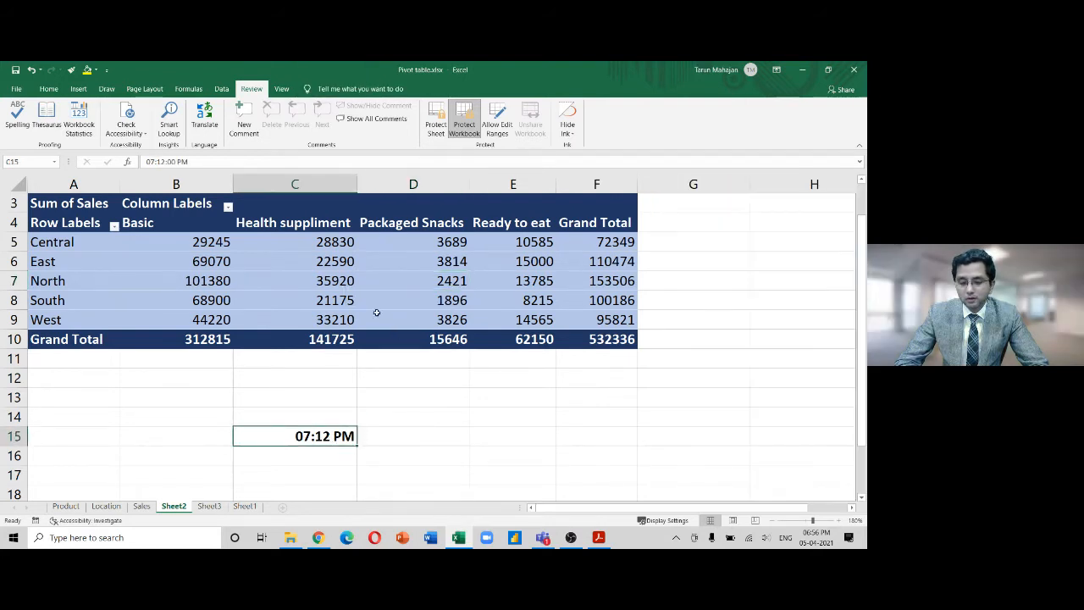
click(384, 299)
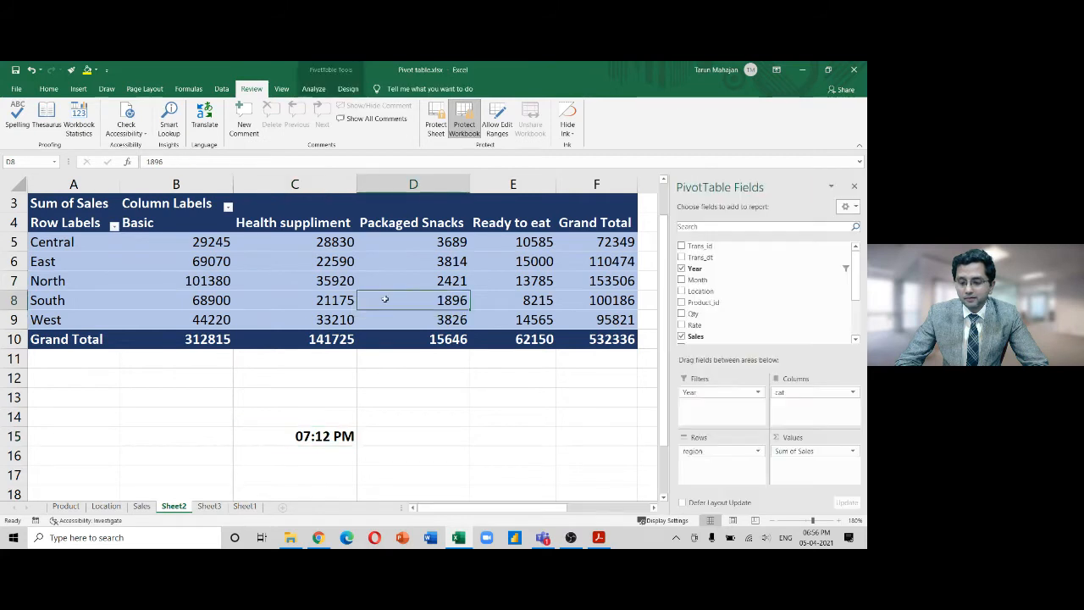
click(323, 436)
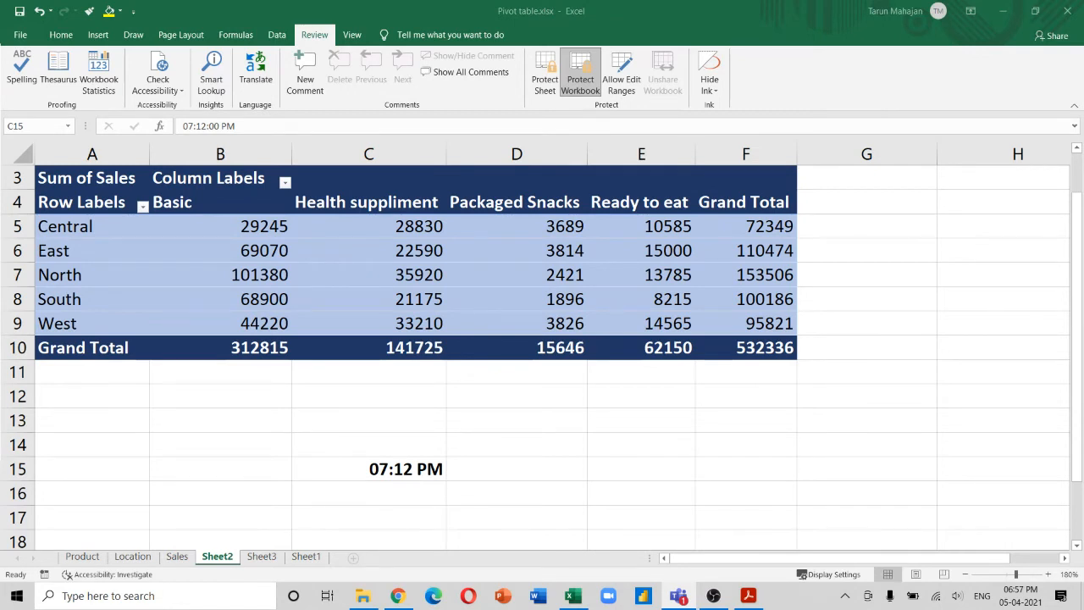
click(513, 265)
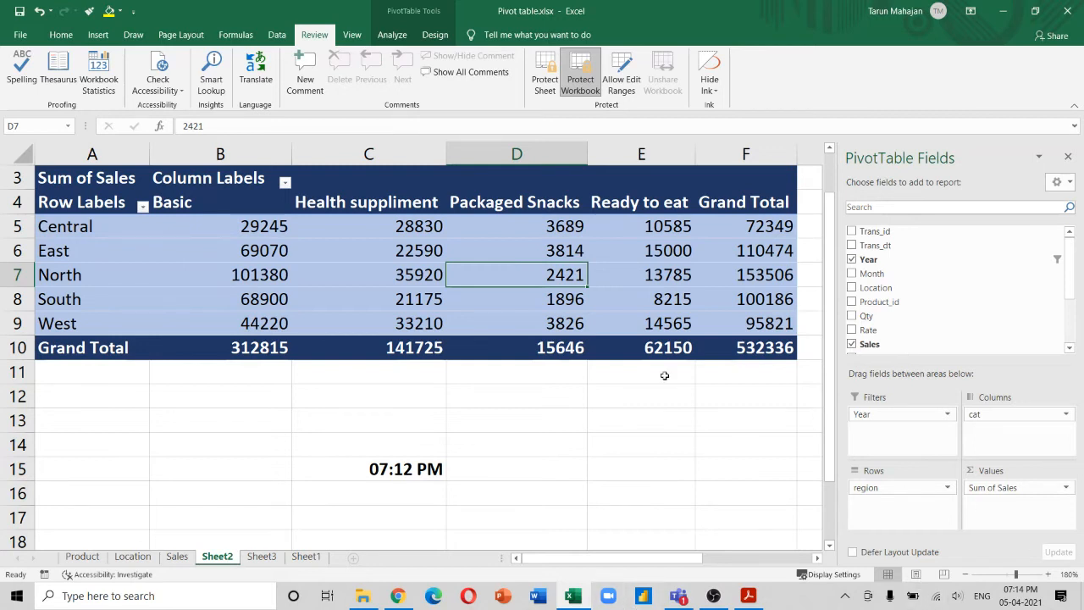
Clear the 07:12 PM time from cell C15
click(432, 470)
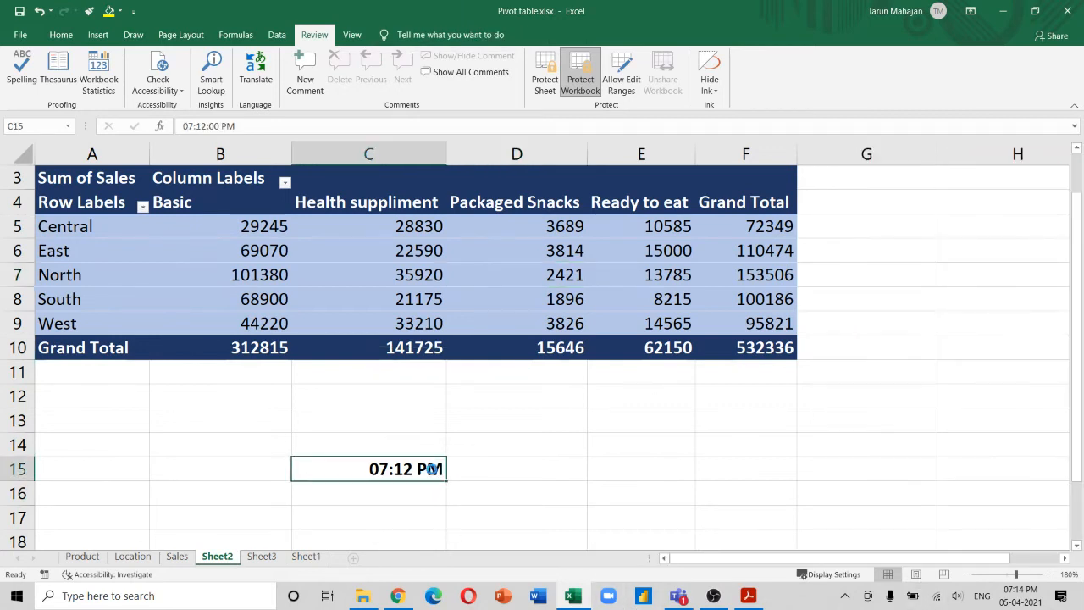
key(Delete)
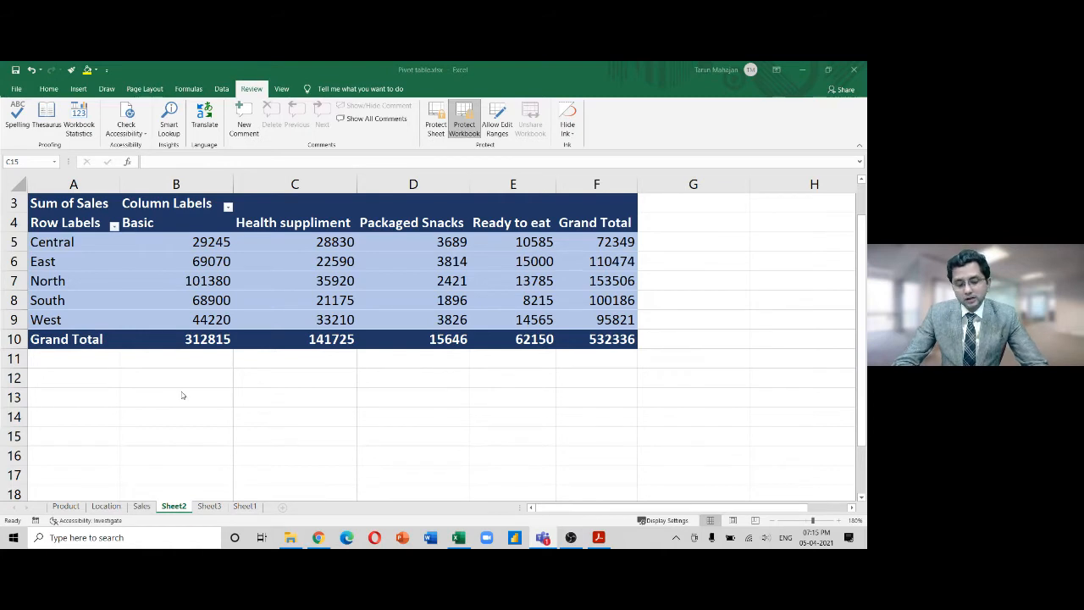
Unprotect the workbook structure using its password, then re-protect the structure with no password
click(181, 509)
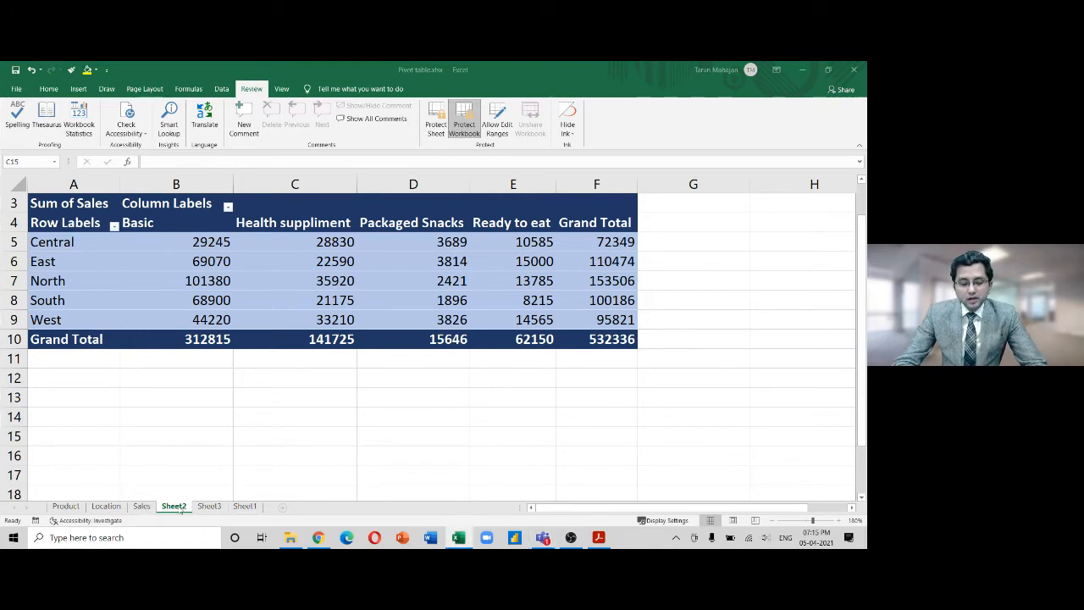
right_click(181, 508)
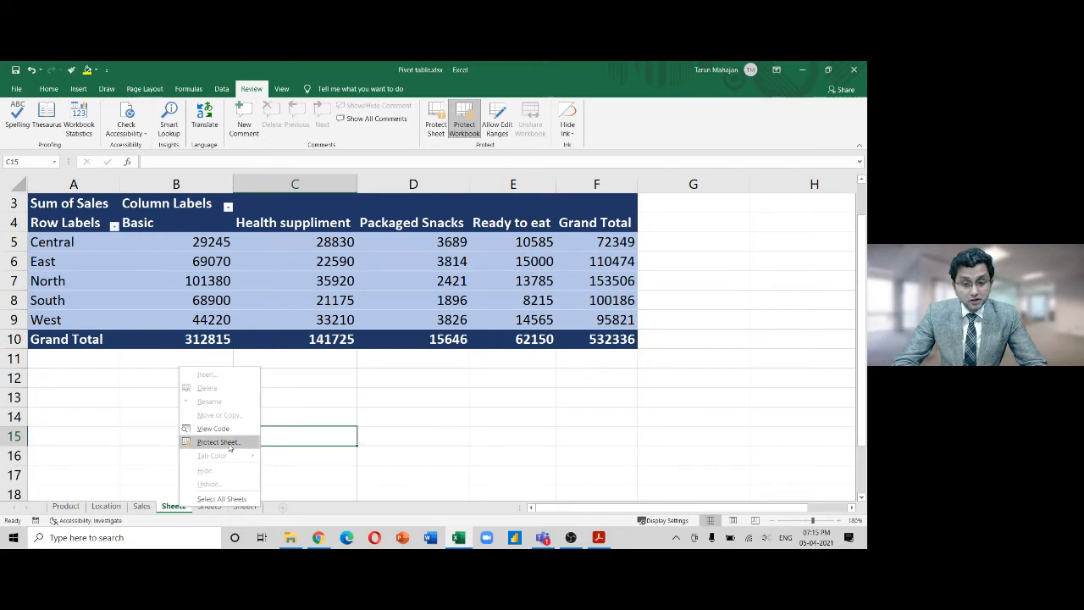
click(469, 127)
text(1234)
key(Return)
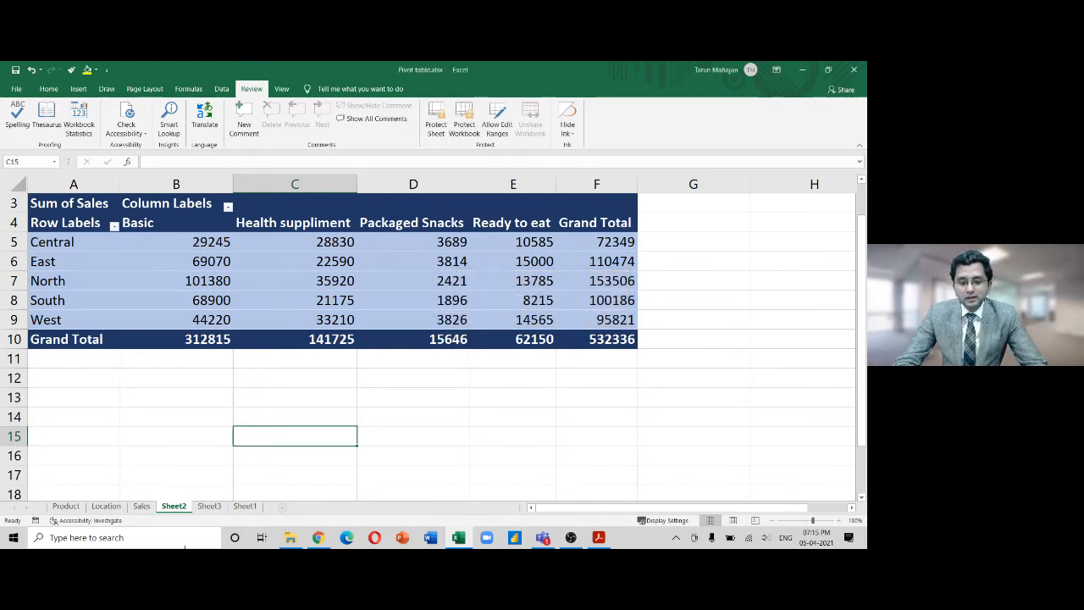
click(464, 125)
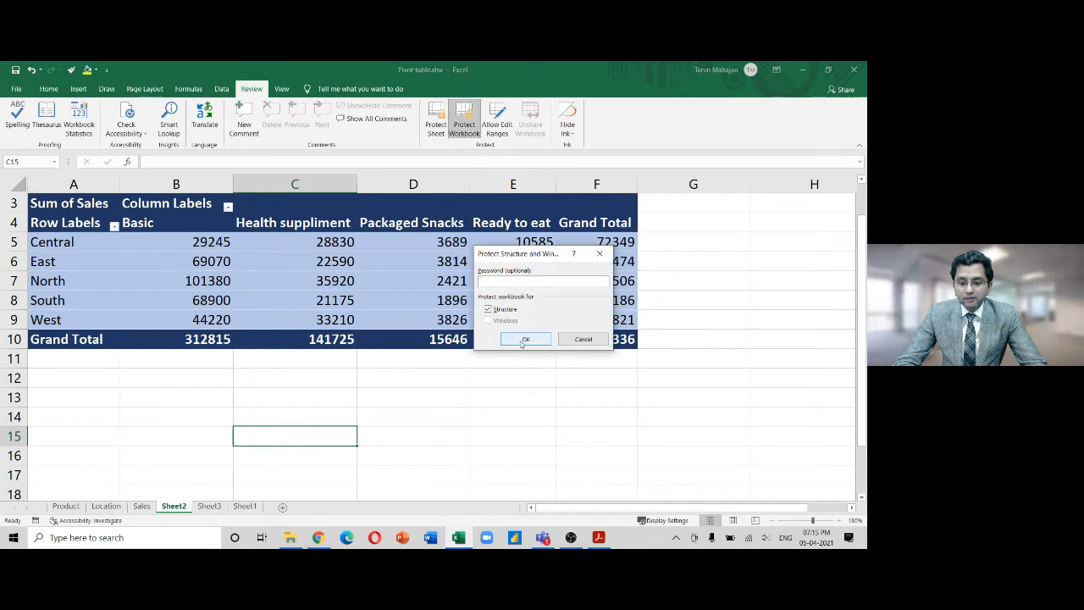
click(524, 339)
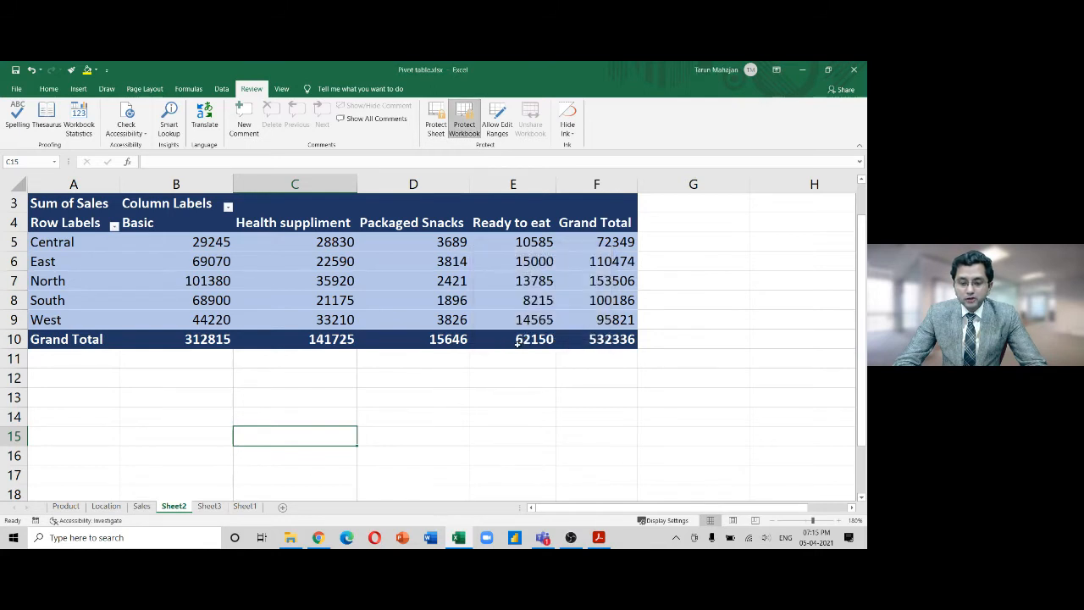
Check Sheet3's tab menu twice to confirm insert, delete and rename are available
right_click(210, 506)
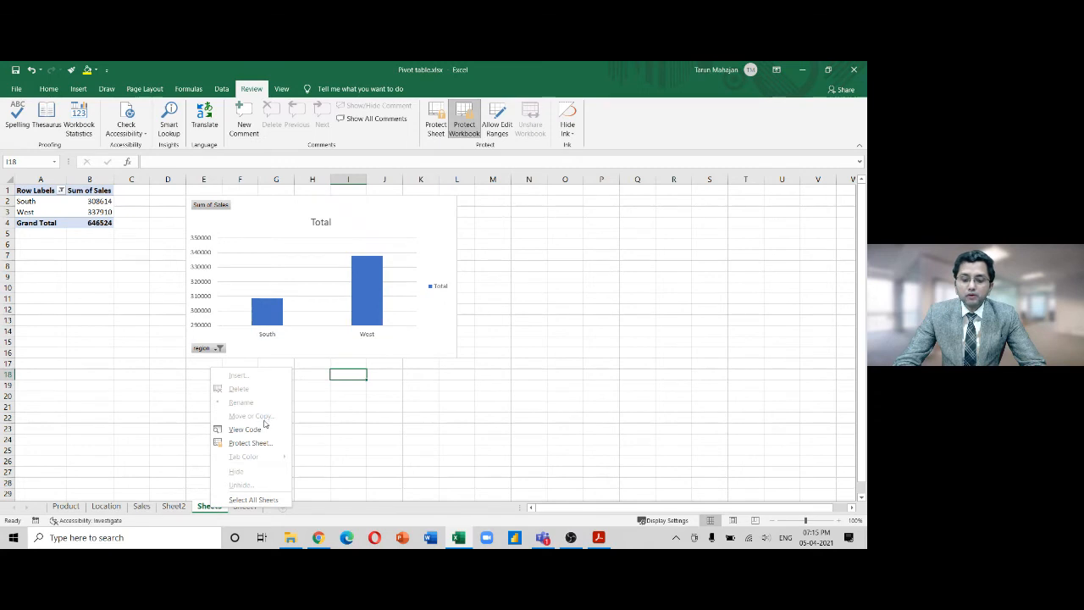
key(Escape)
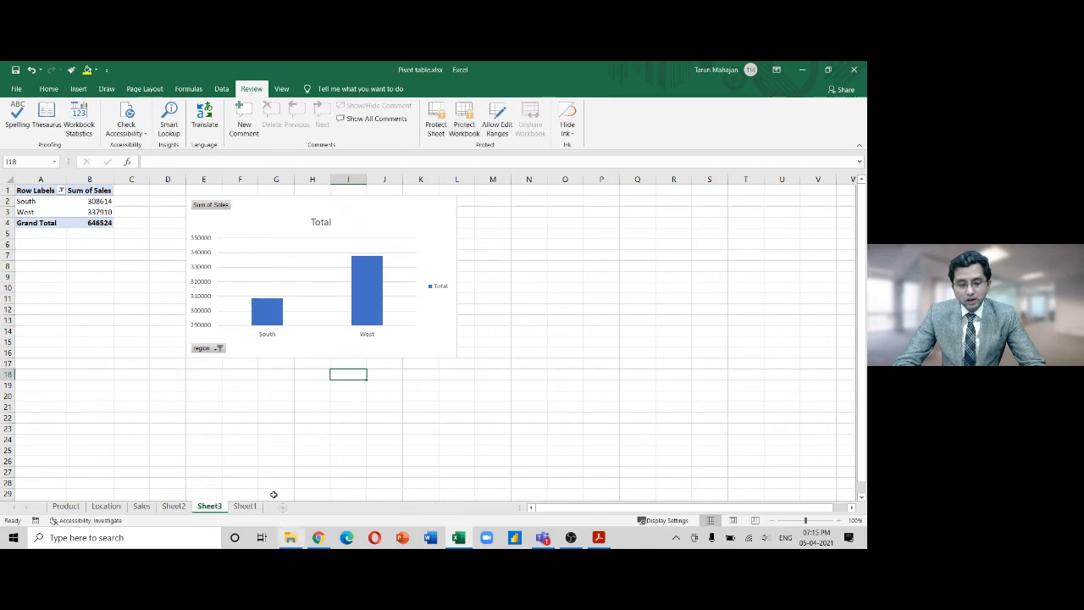
right_click(209, 506)
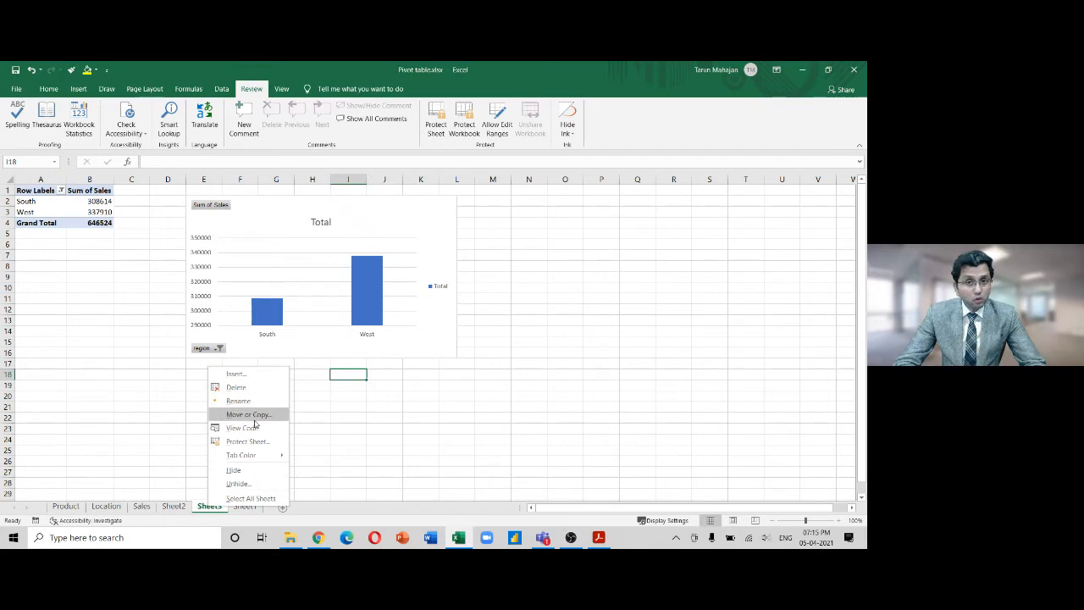
click(543, 538)
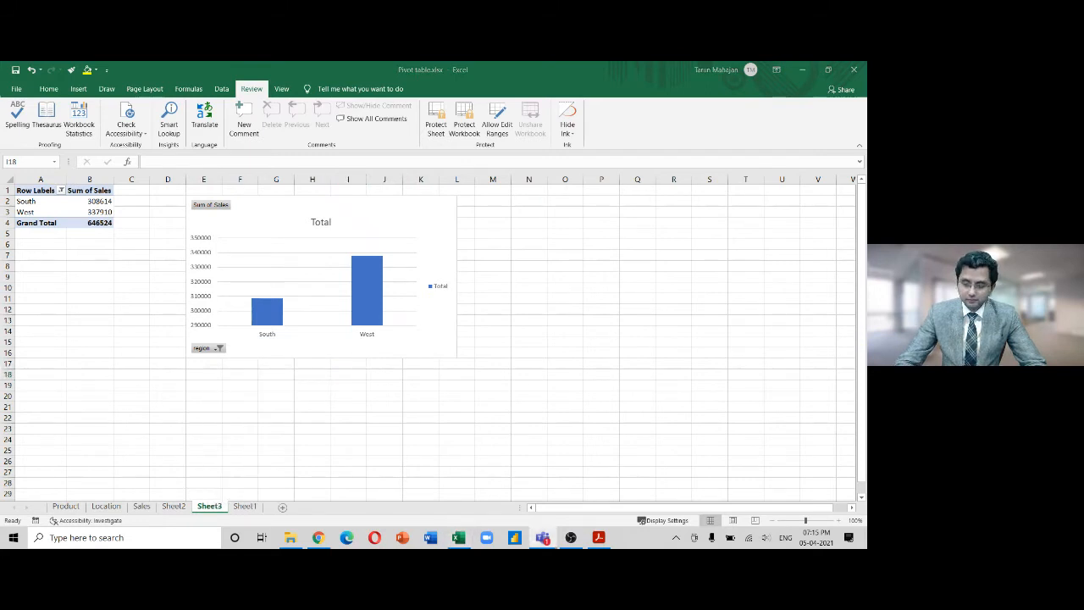
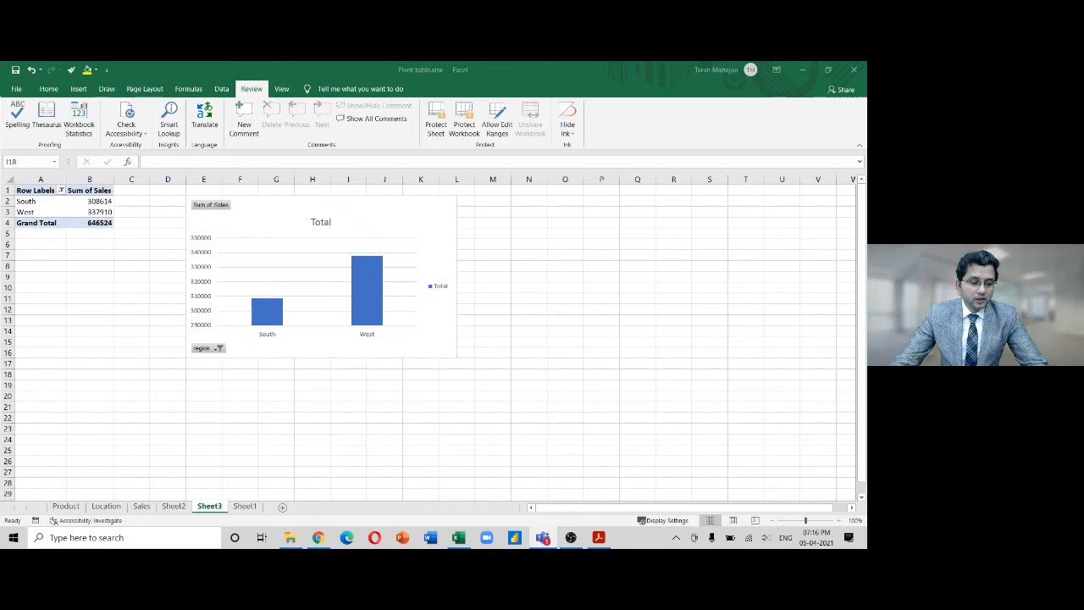
View Sheet3's VBA code, close the editor, and switch to the empty Sheet1
click(205, 508)
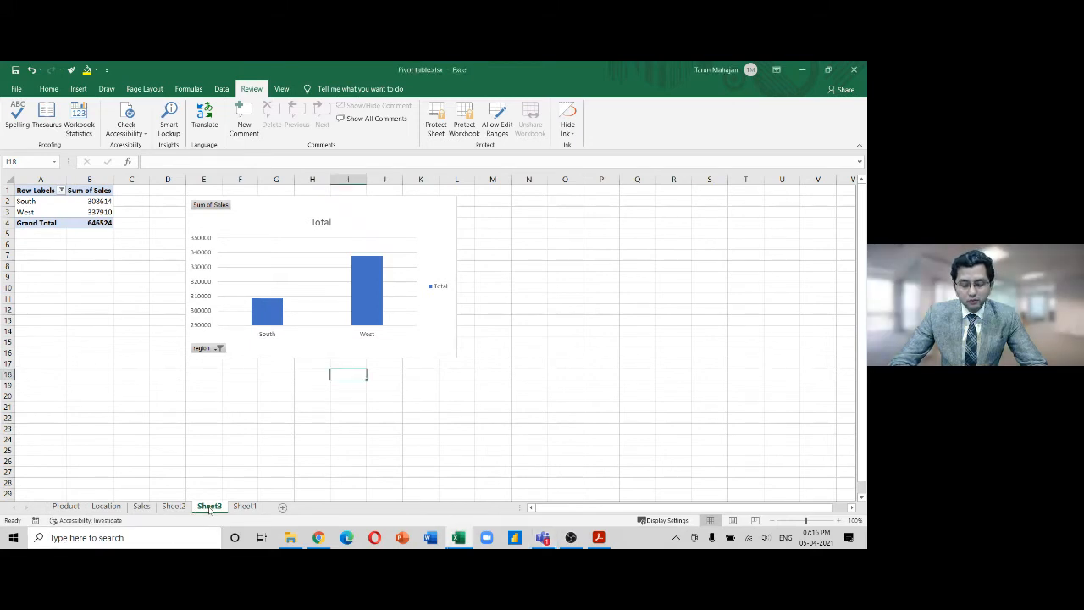
right_click(208, 507)
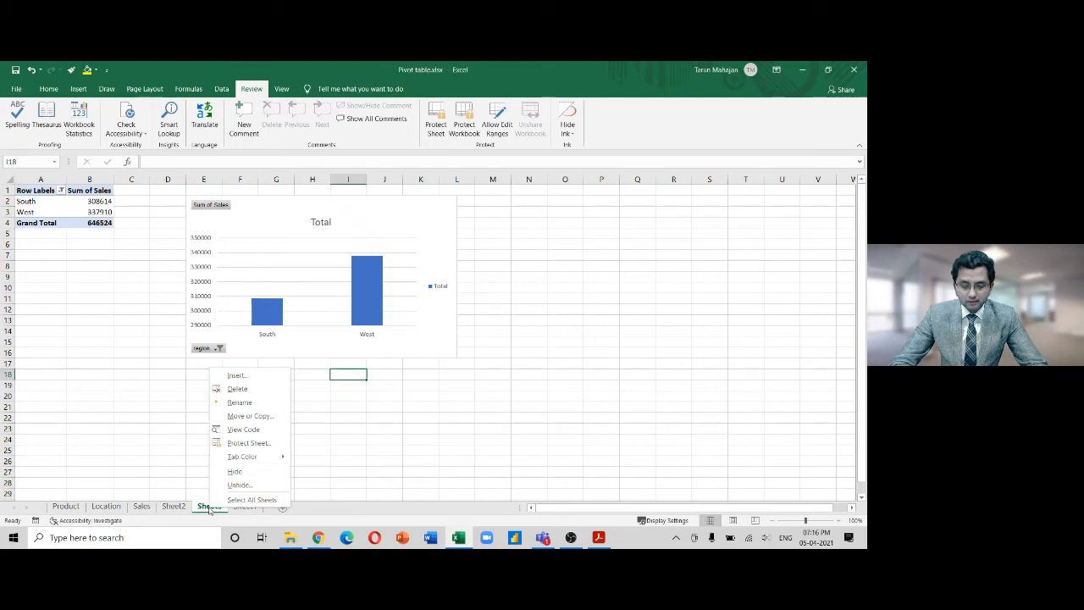
click(257, 429)
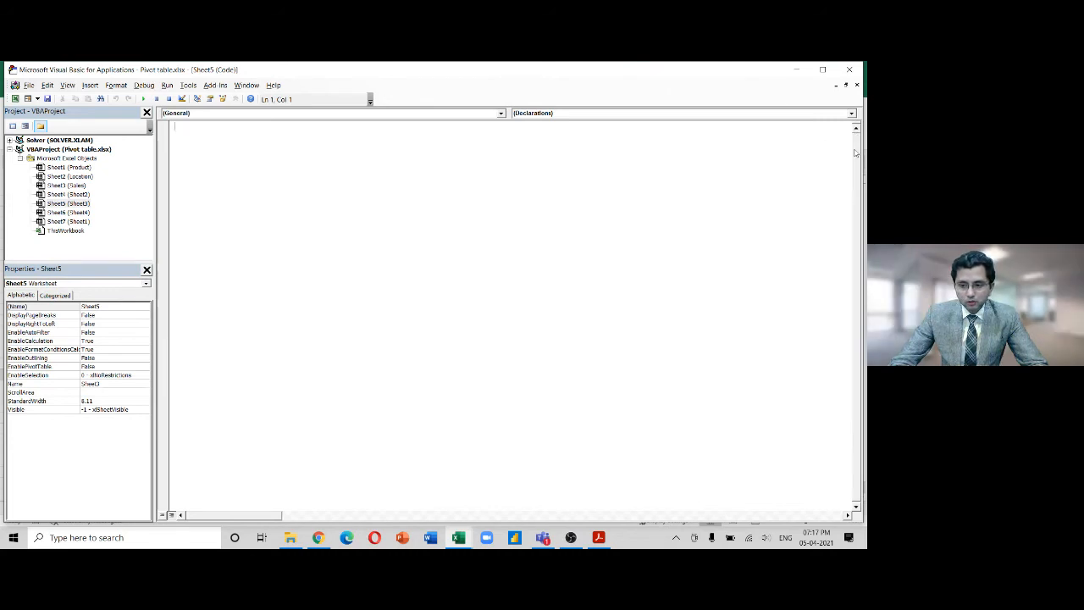
click(851, 71)
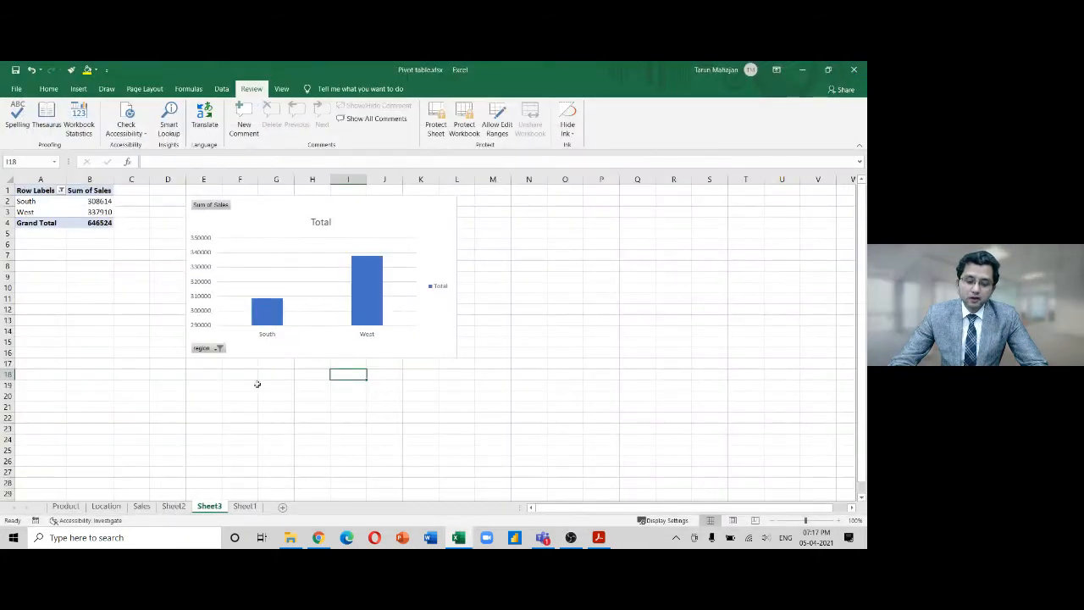
click(245, 506)
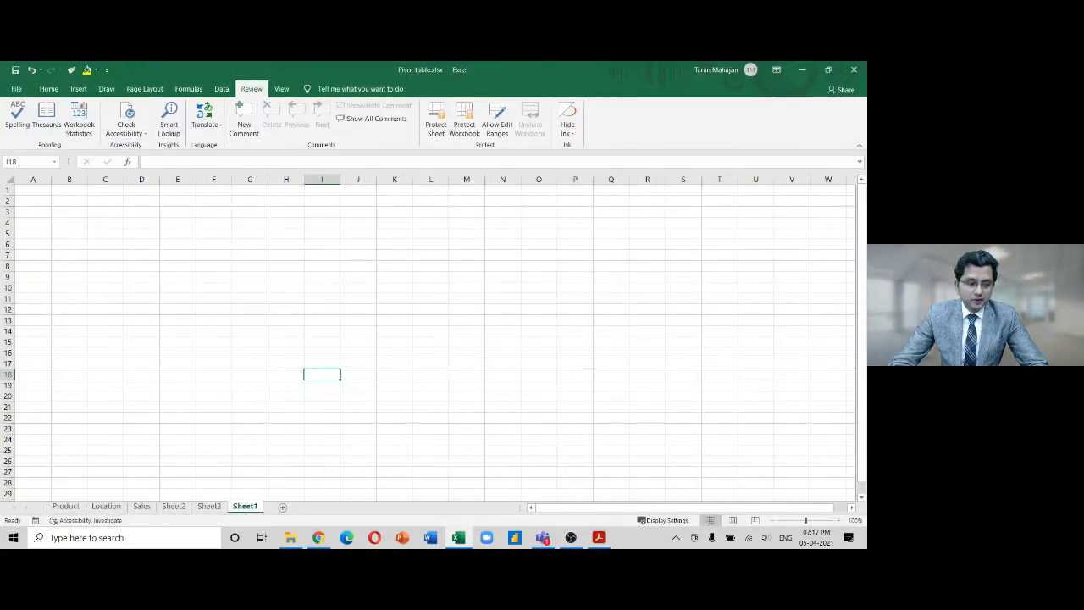
key(alt+Tab)
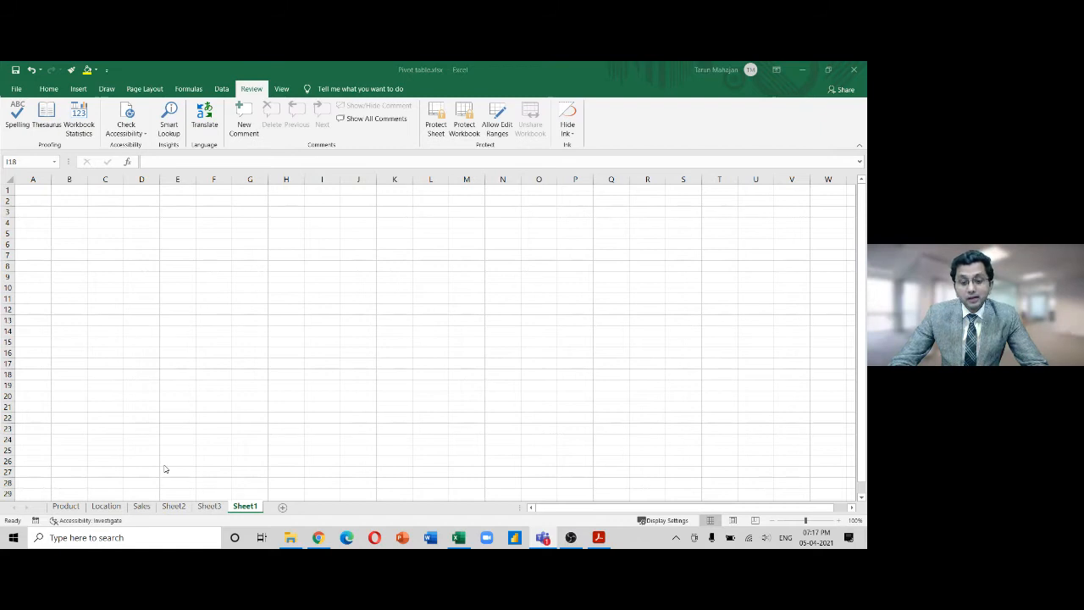
click(218, 509)
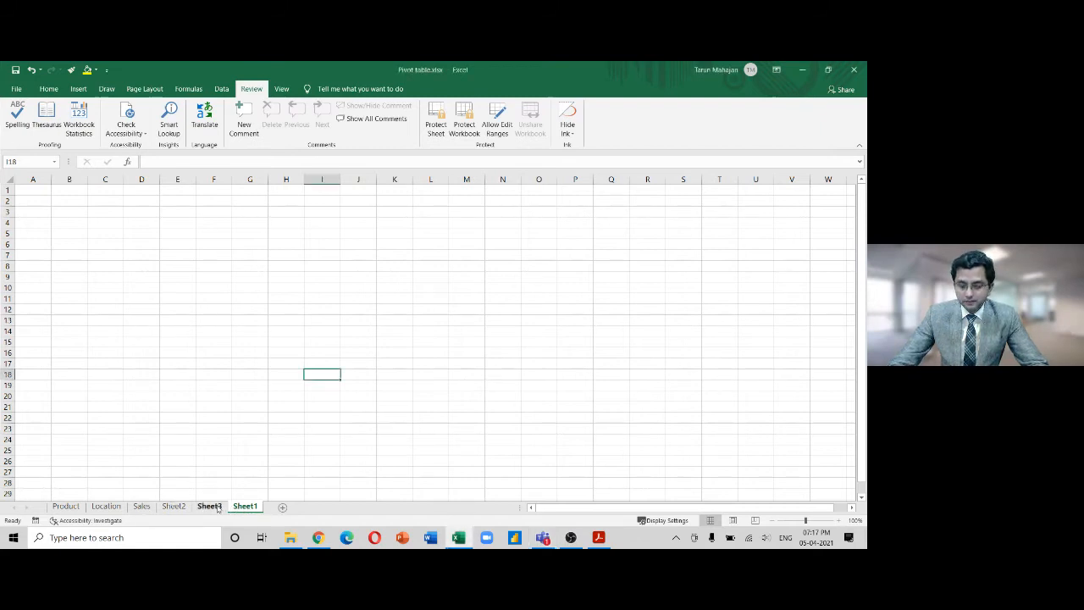
click(213, 508)
right_click(212, 508)
click(234, 486)
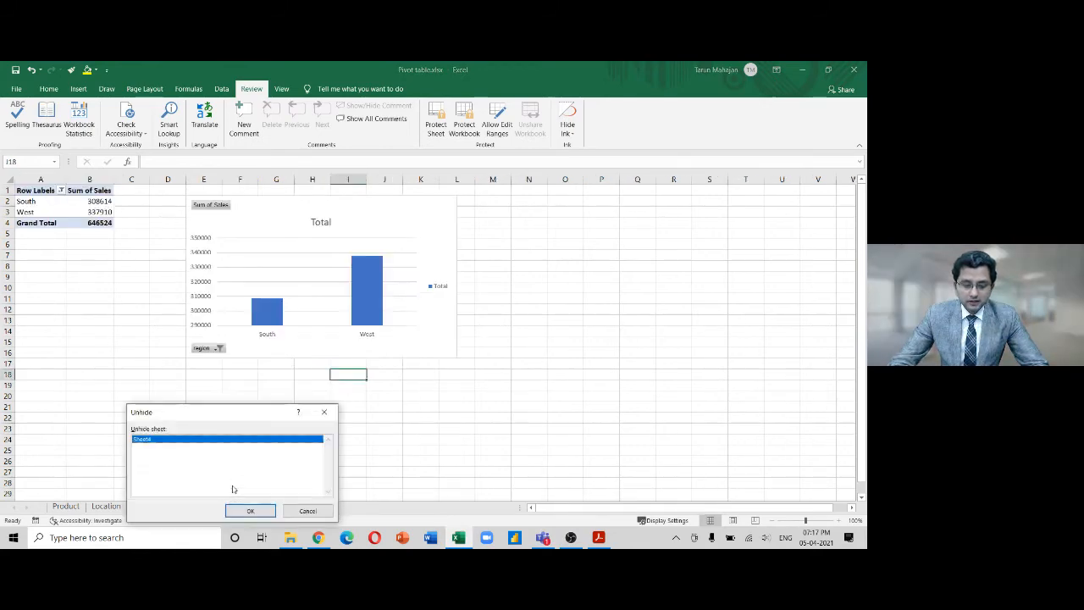
click(249, 511)
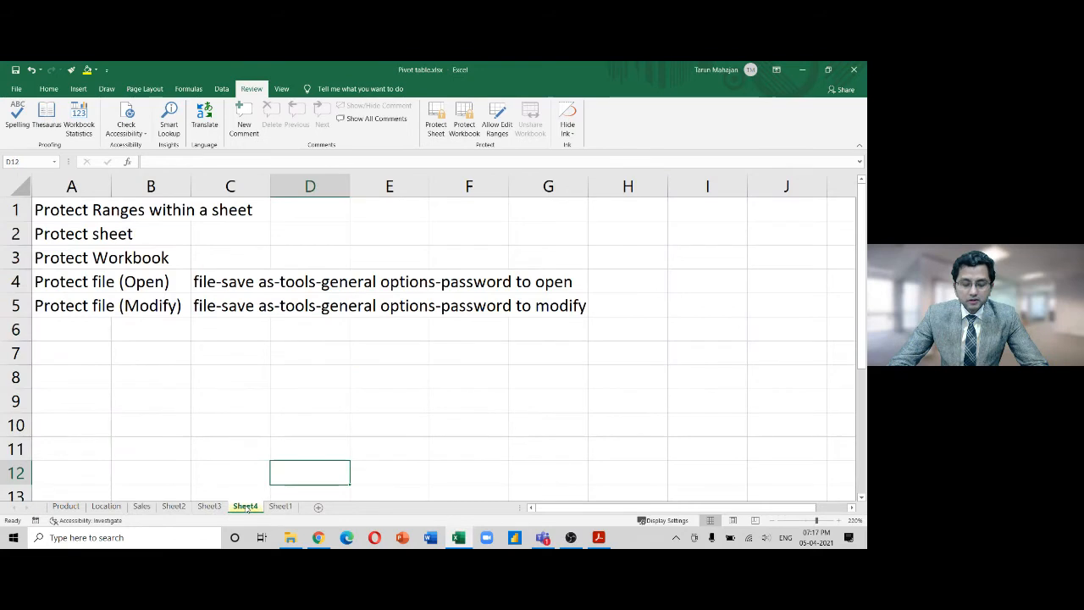
right_click(246, 509)
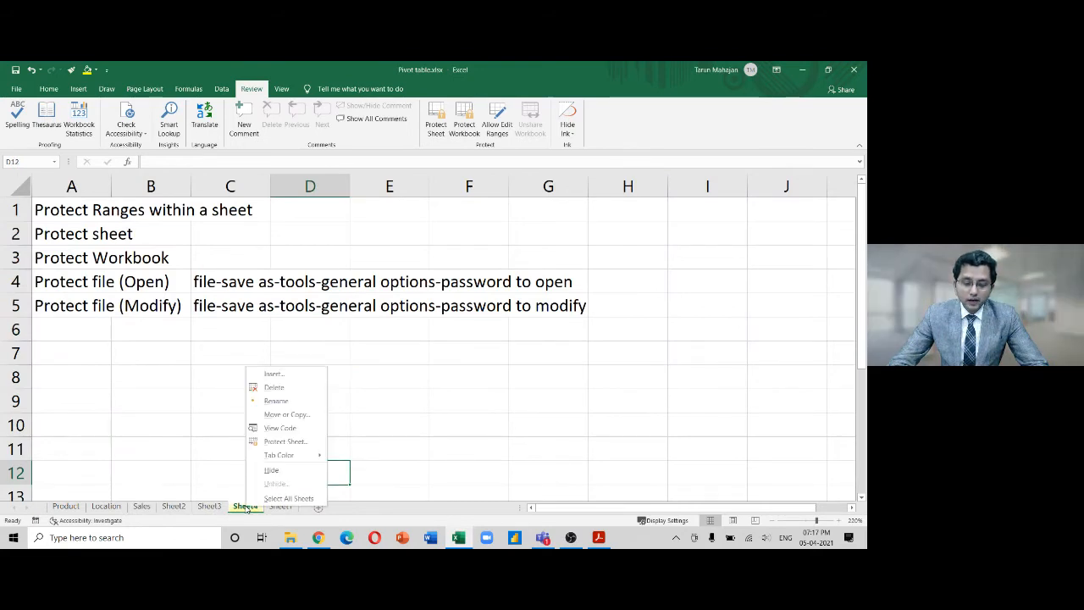
Hide Sheet4, password-protect the workbook structure, and confirm the sheet tab options are blocked
click(271, 471)
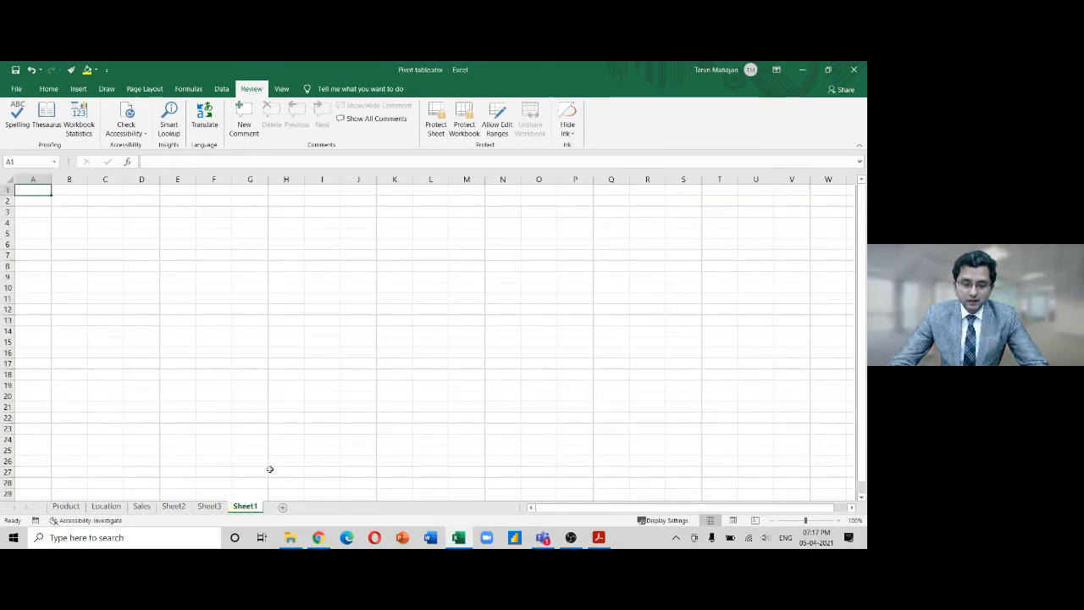
click(465, 127)
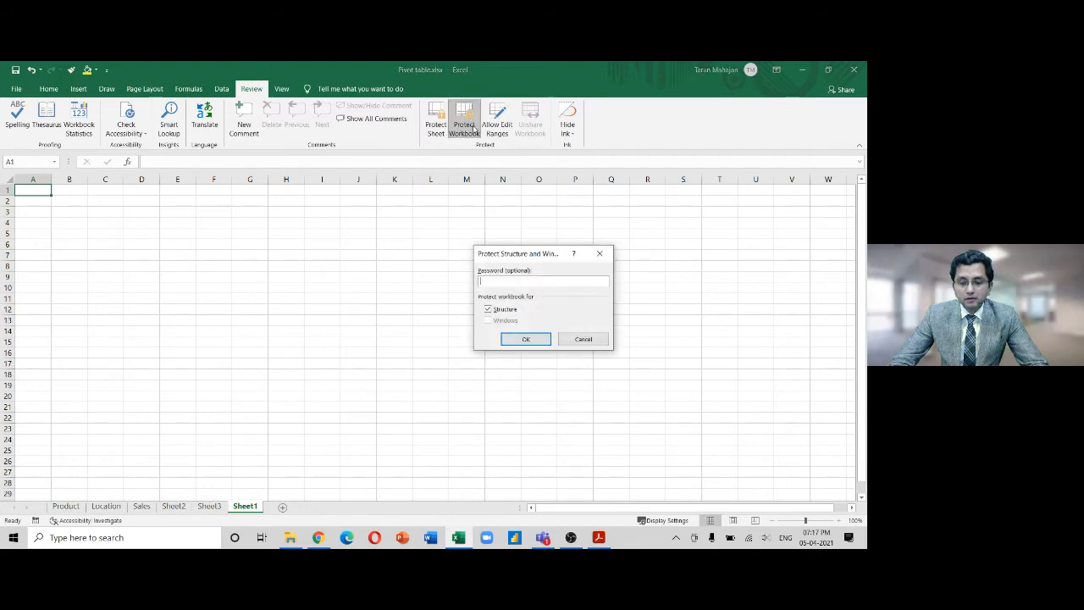
text(12345)
key(Return)
text(12345)
key(Return)
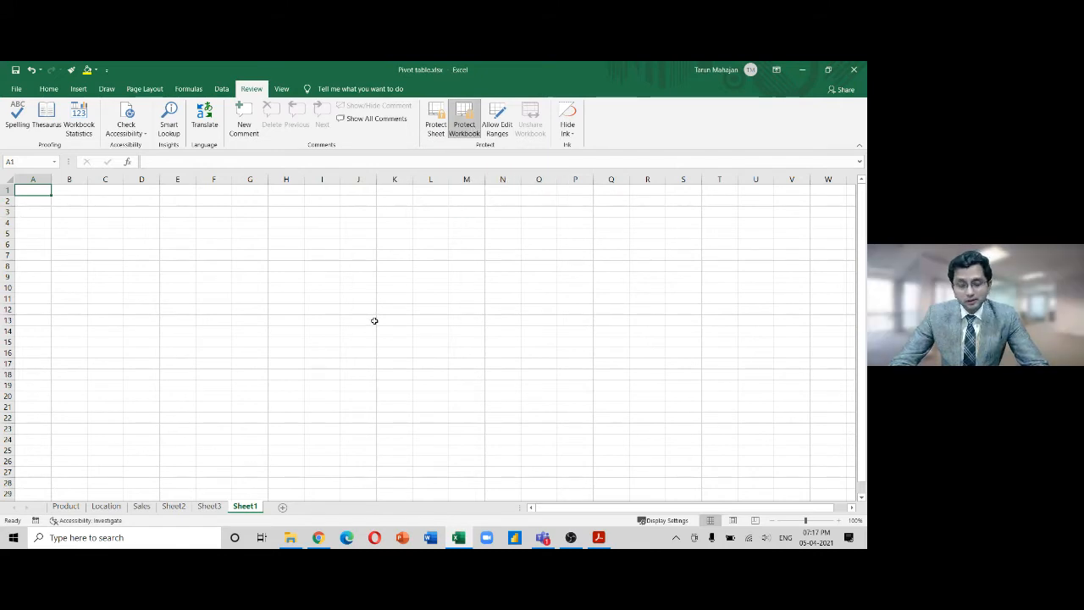
right_click(243, 507)
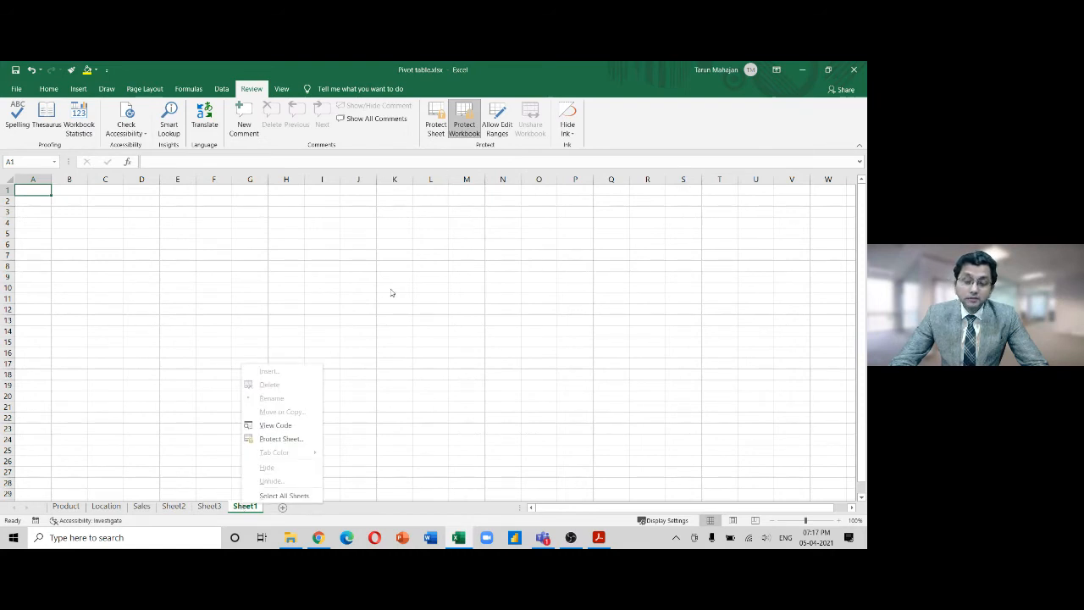
click(464, 119)
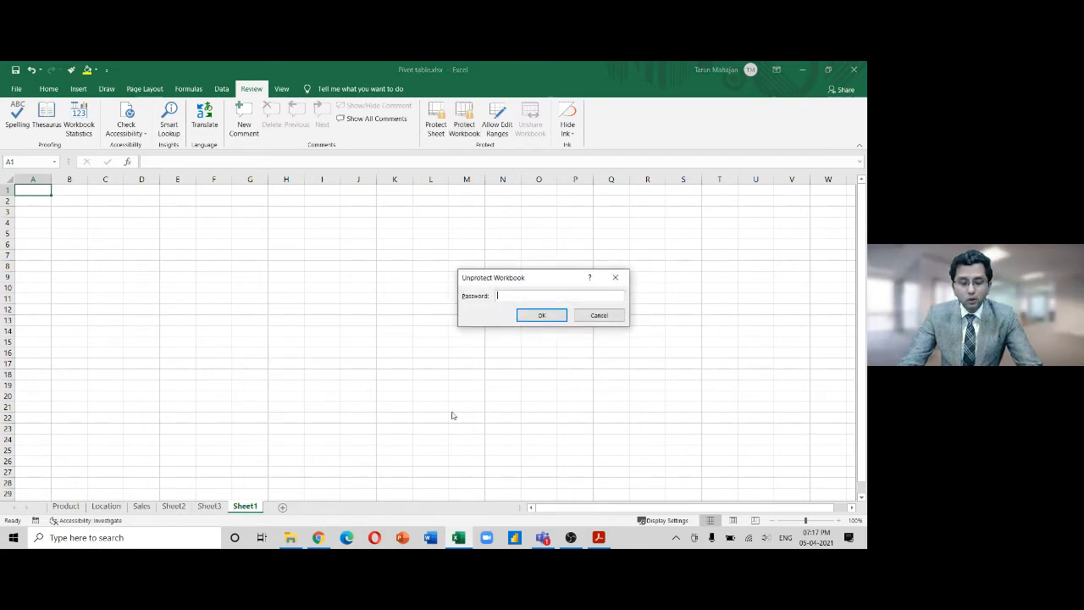
Remove the workbook protection with its password and unhide Sheet4
text(•••••)
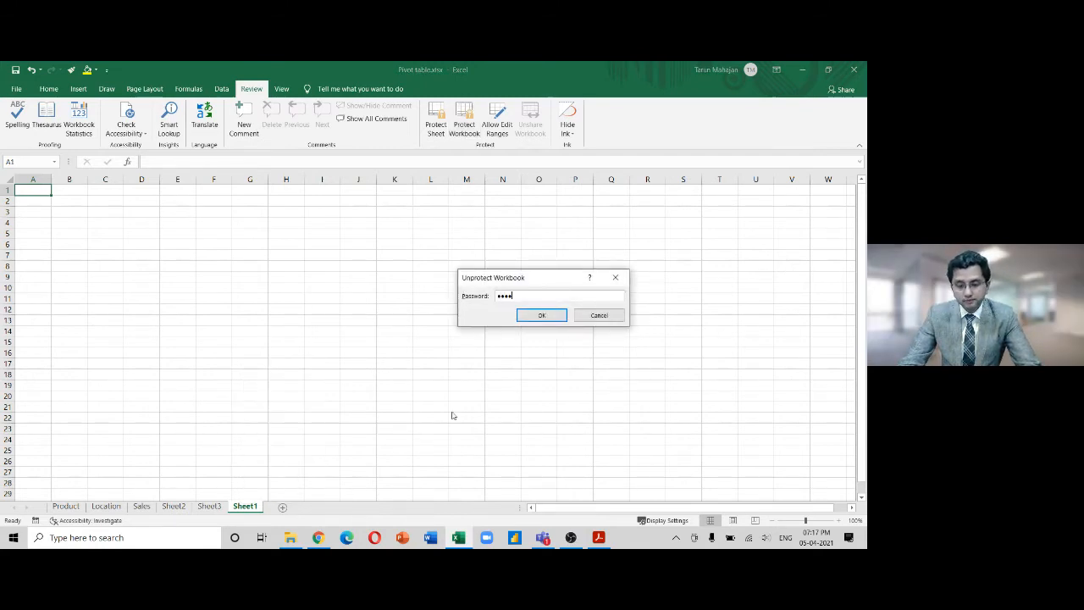
key(Return)
text(t)
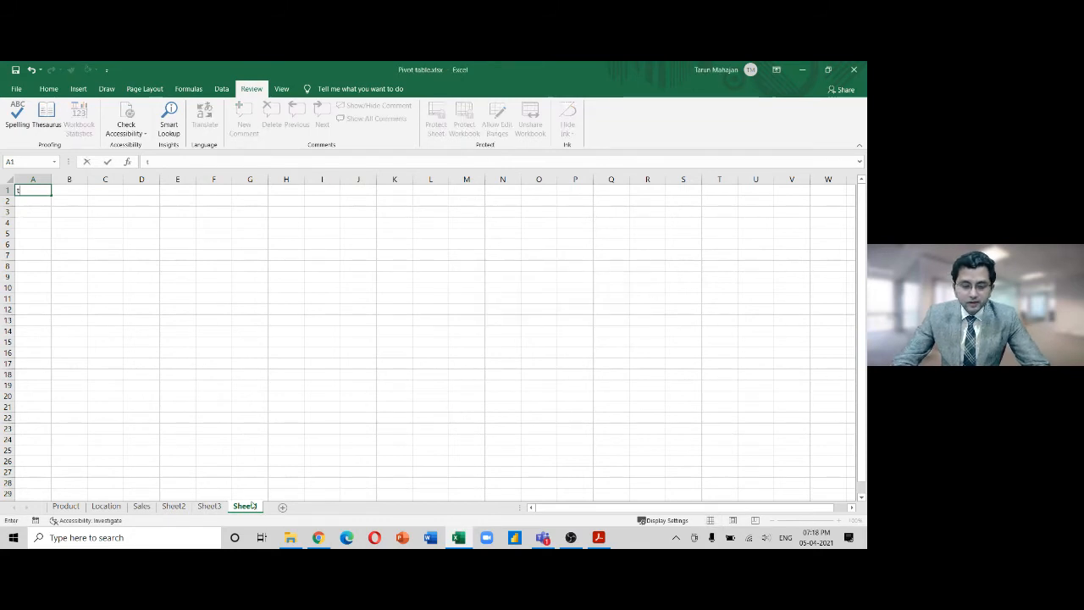
right_click(213, 507)
click(243, 484)
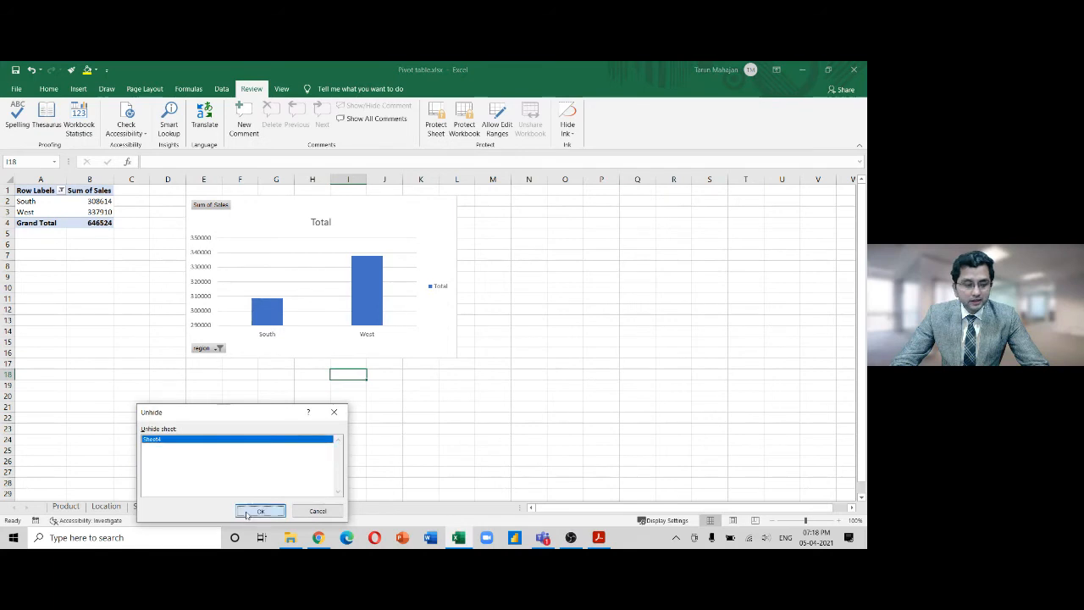
click(249, 512)
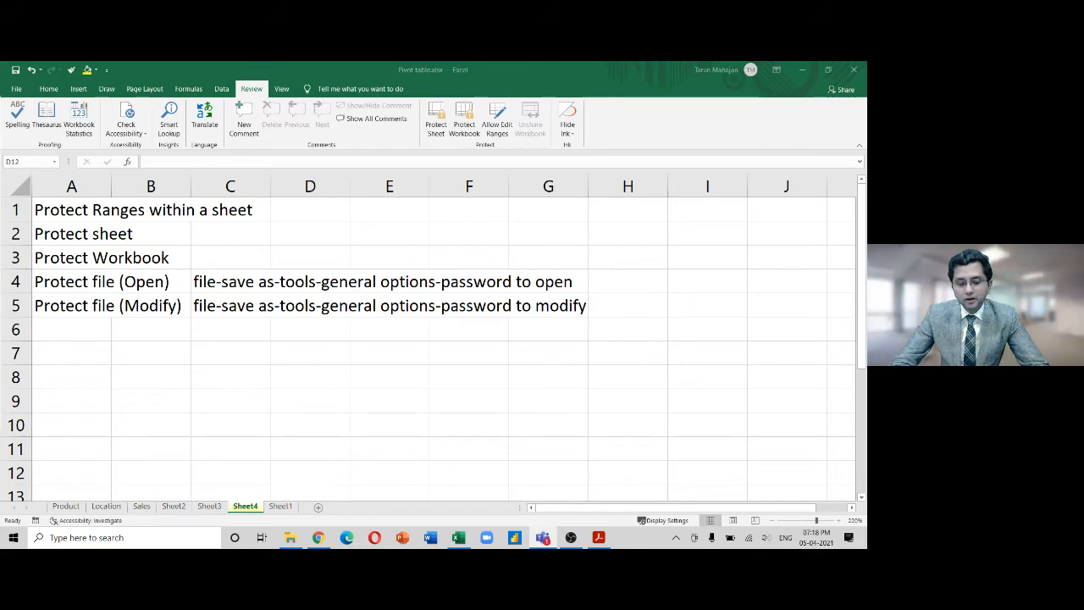
Enter the note 'Rieview-Protect workbook' in Sheet4's cell C3 beside Protect Workbook
click(200, 259)
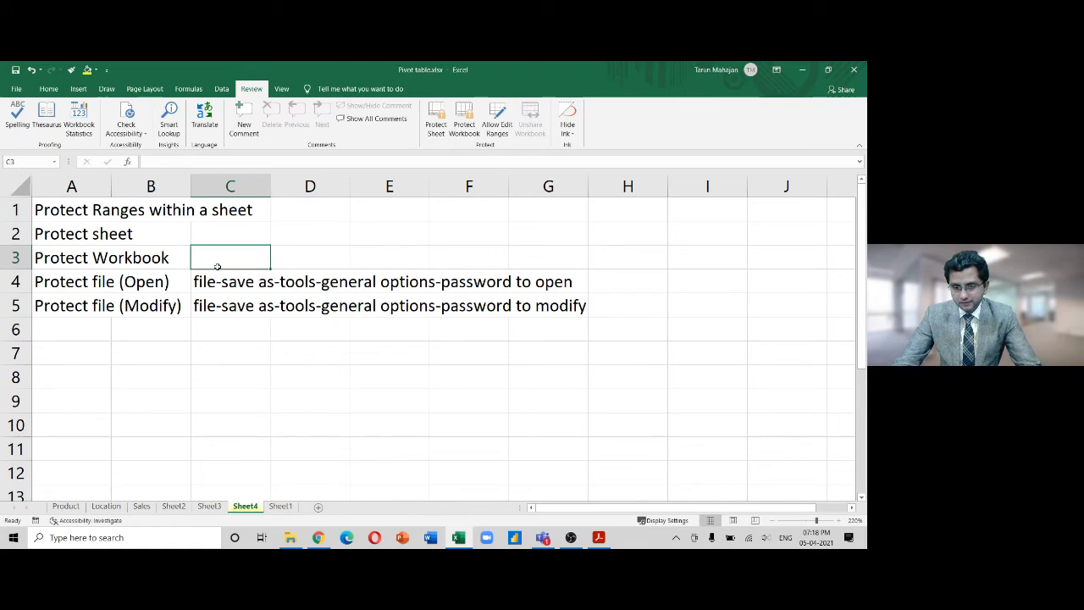
text(Rievied)
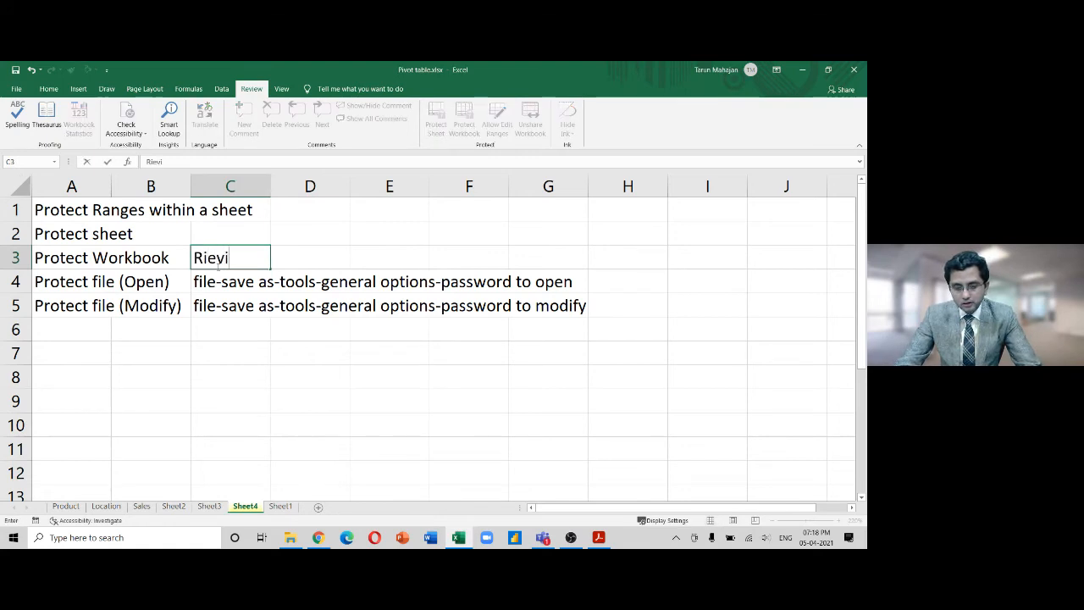
key(BackSpace)
key(BackSpace)
text(ew)
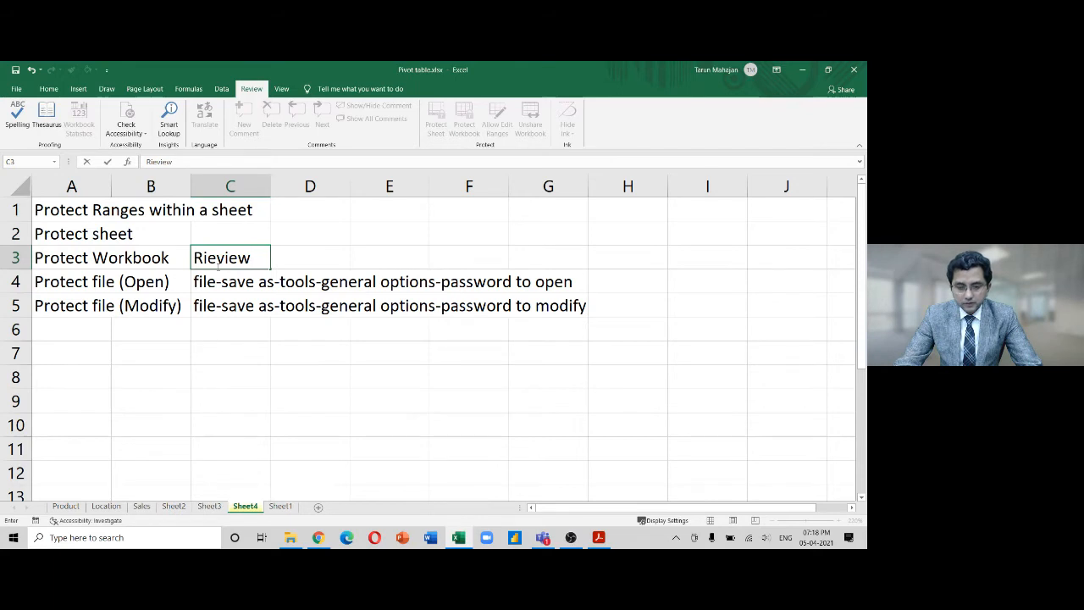
text(-Protet)
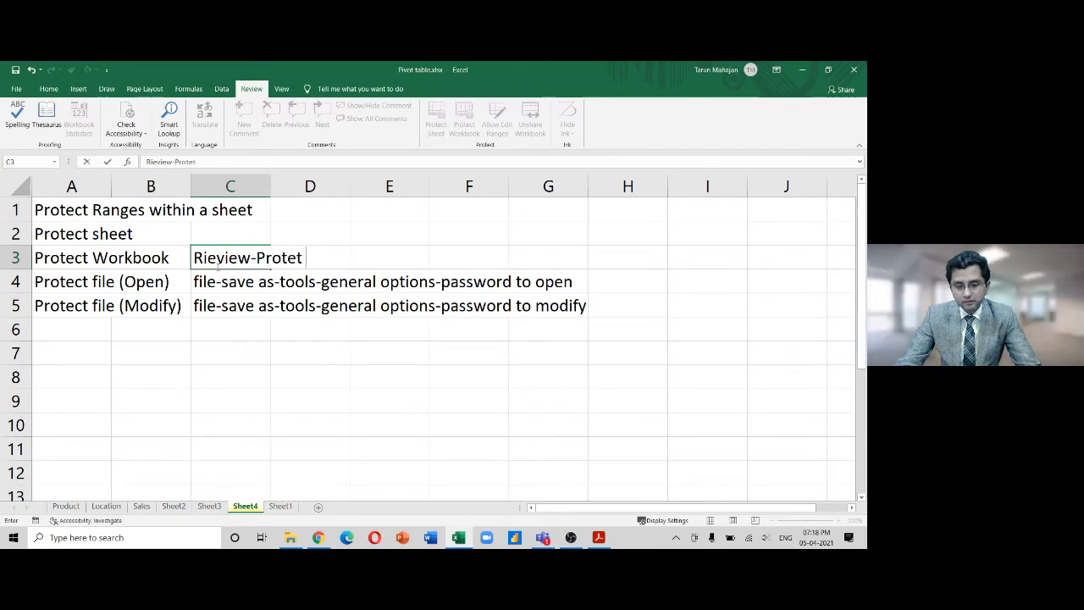
key(BackSpace)
text(ct work)
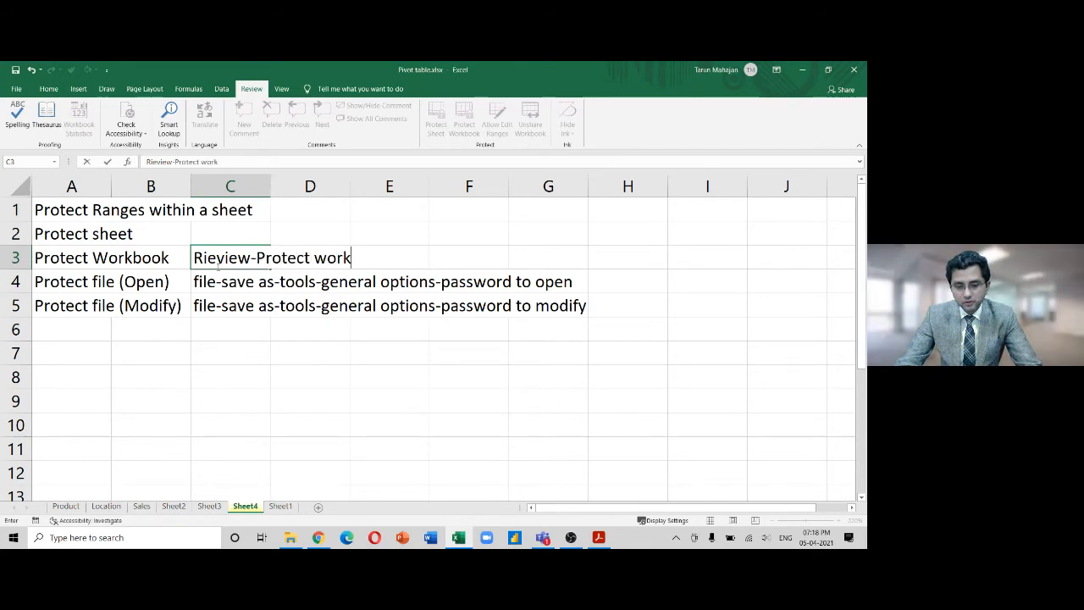
text(book)
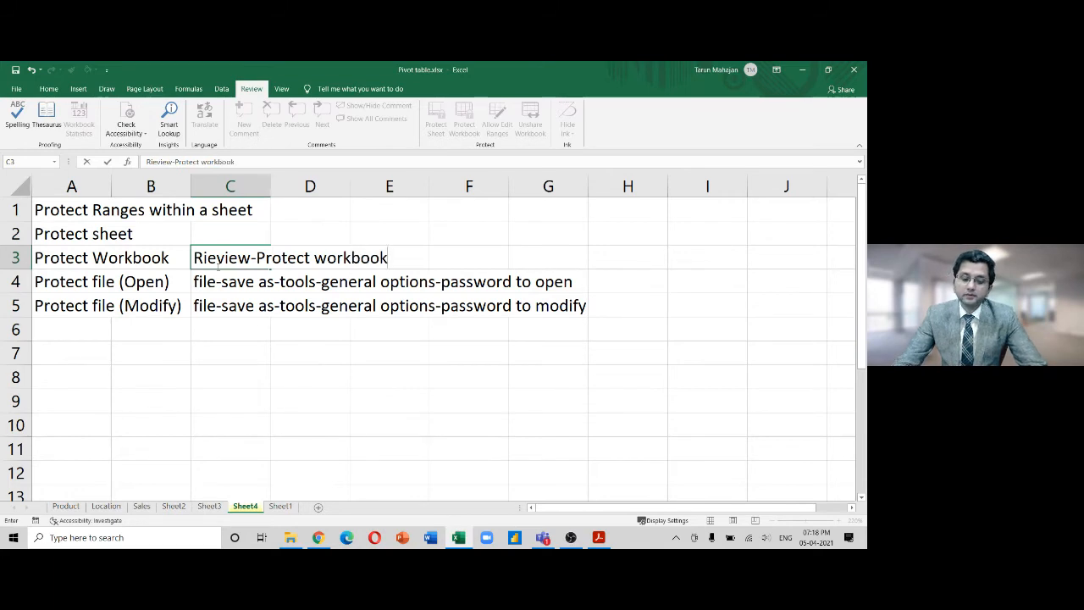
key(Return)
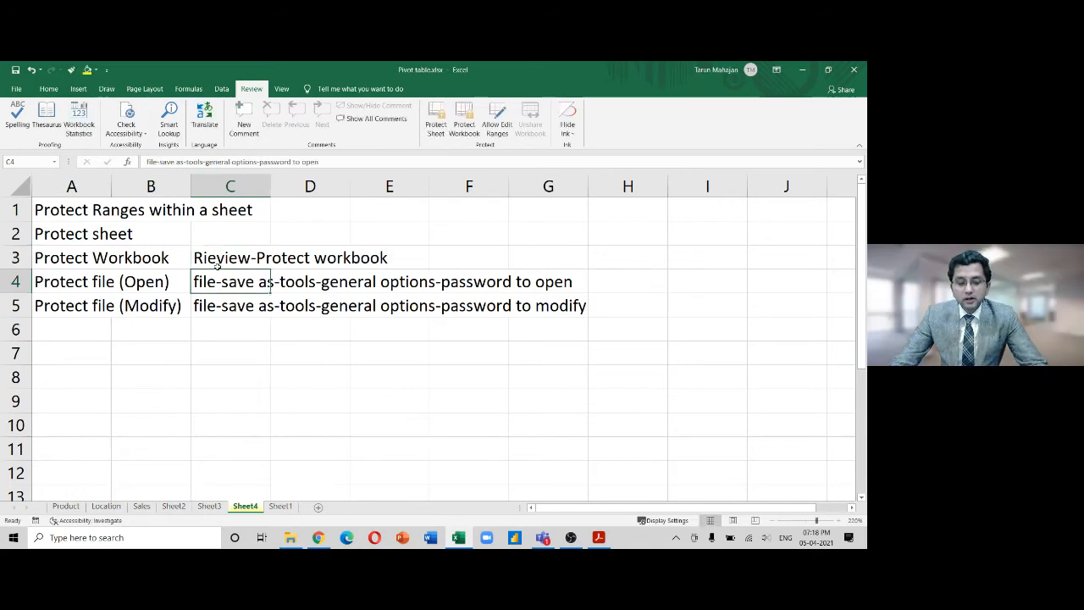
click(218, 265)
key(Up)
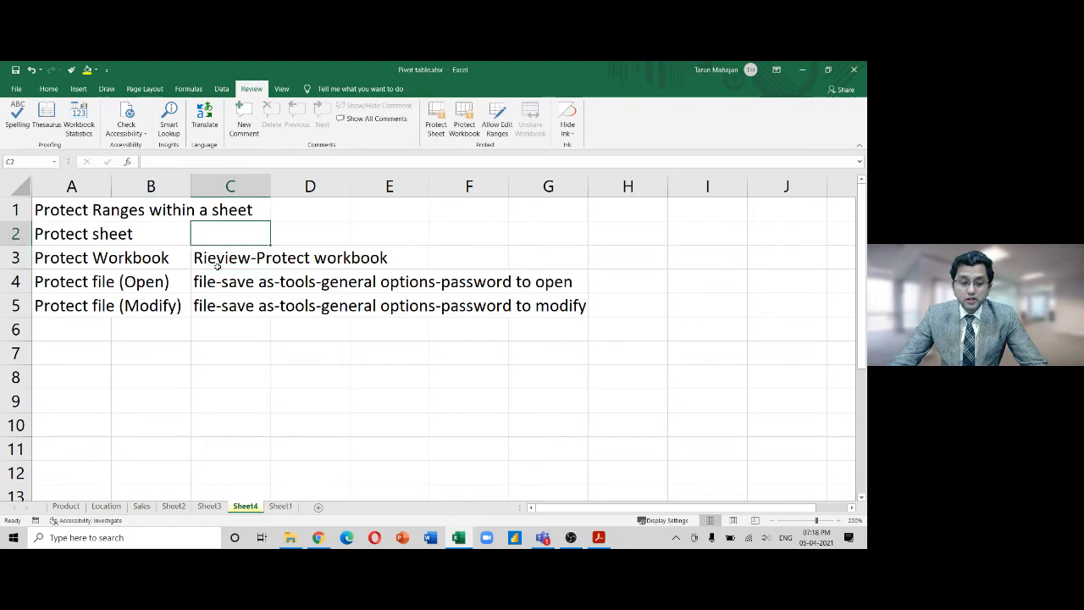
Go through the Location and Sheet3 sheets to Sheet2, selecting a pivot value and opening the tab menu
key(Left)
key(Left)
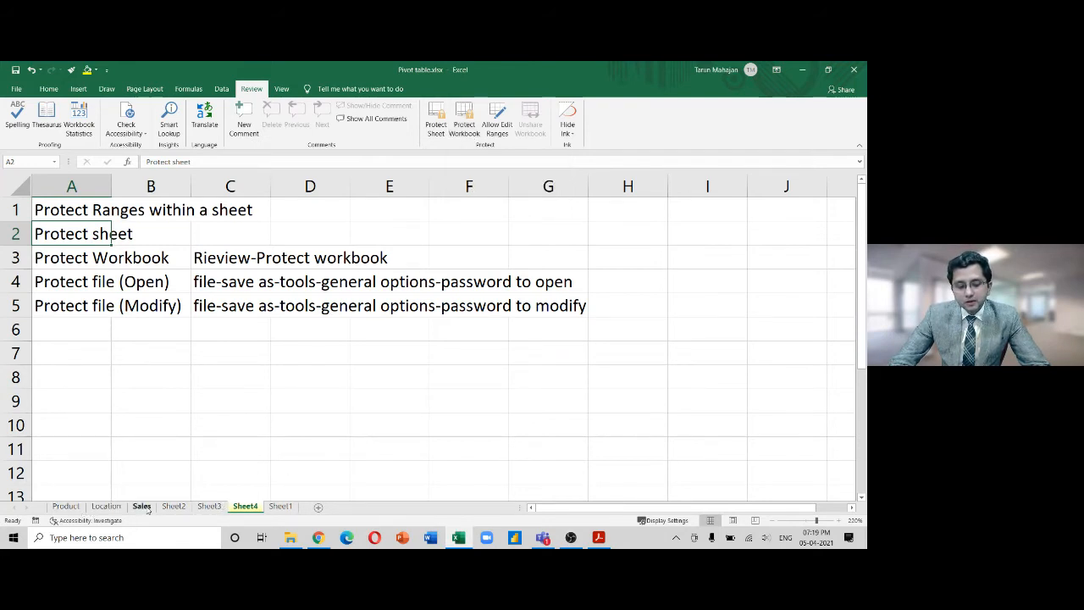
click(106, 507)
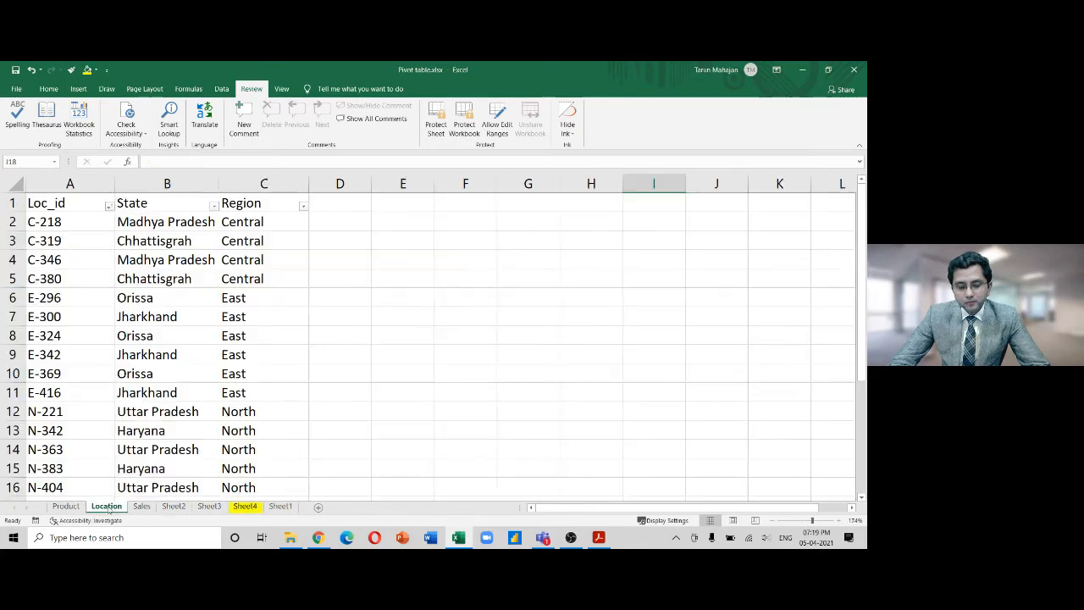
click(210, 507)
click(175, 506)
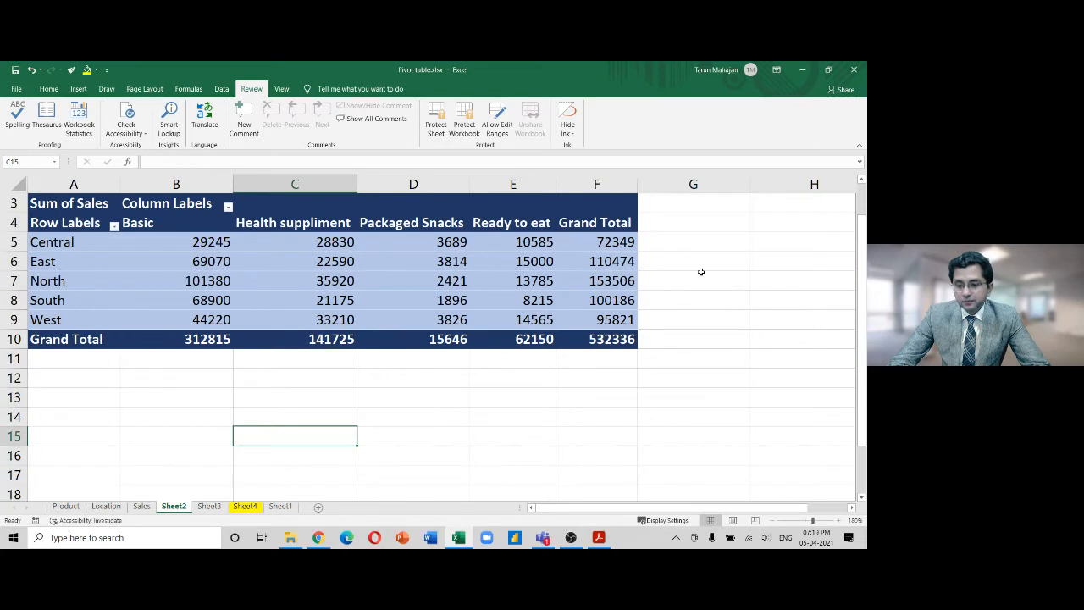
click(549, 246)
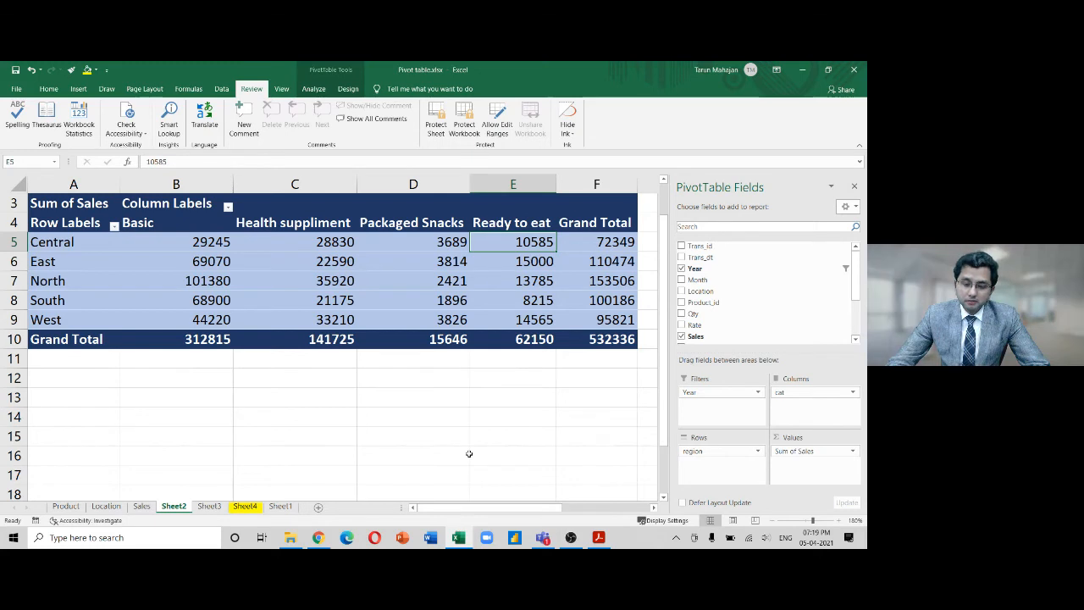
right_click(171, 508)
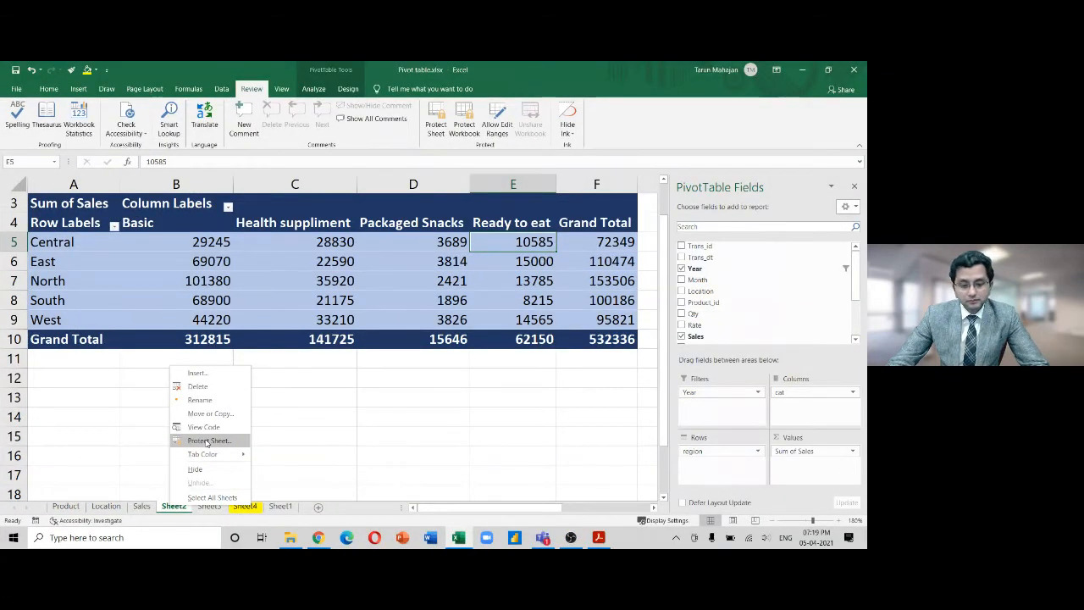
Protect Sheet2 with a confirmed password, allowing only selection of locked and unlocked cells
click(207, 443)
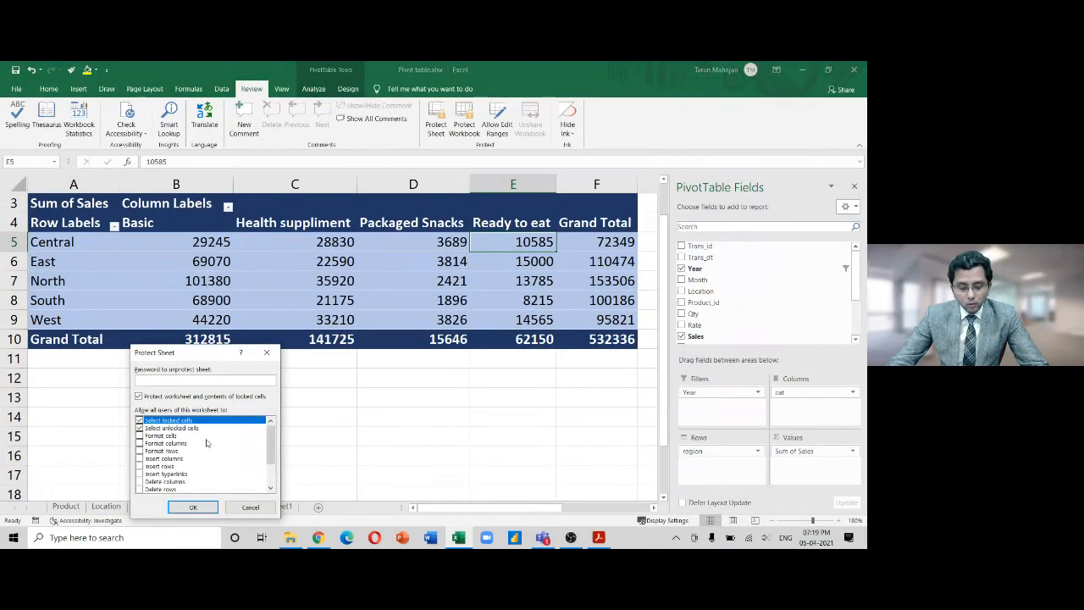
key(BackSpace)
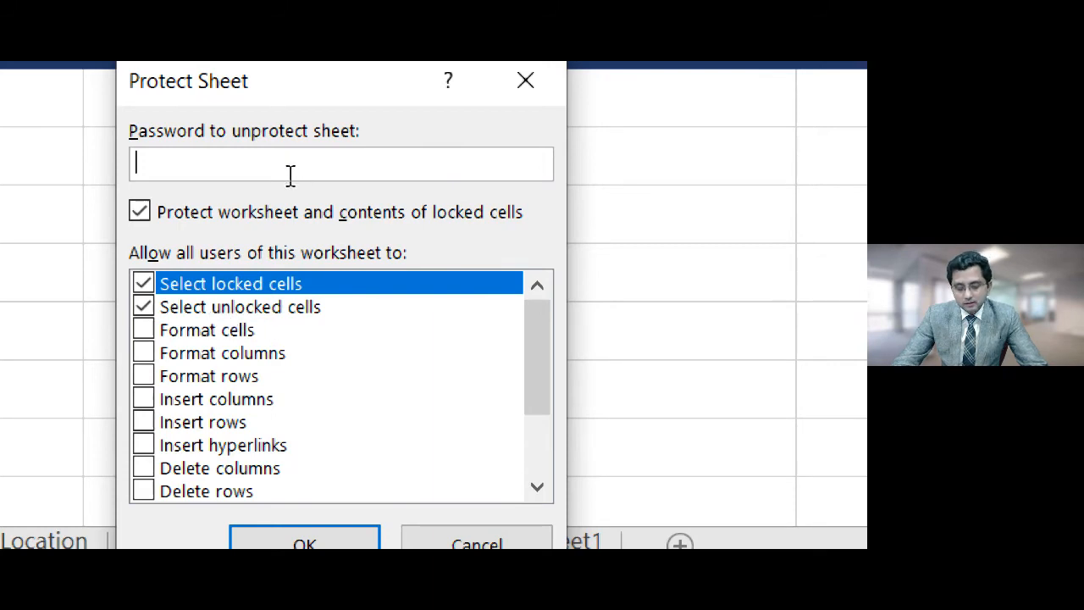
text(1)
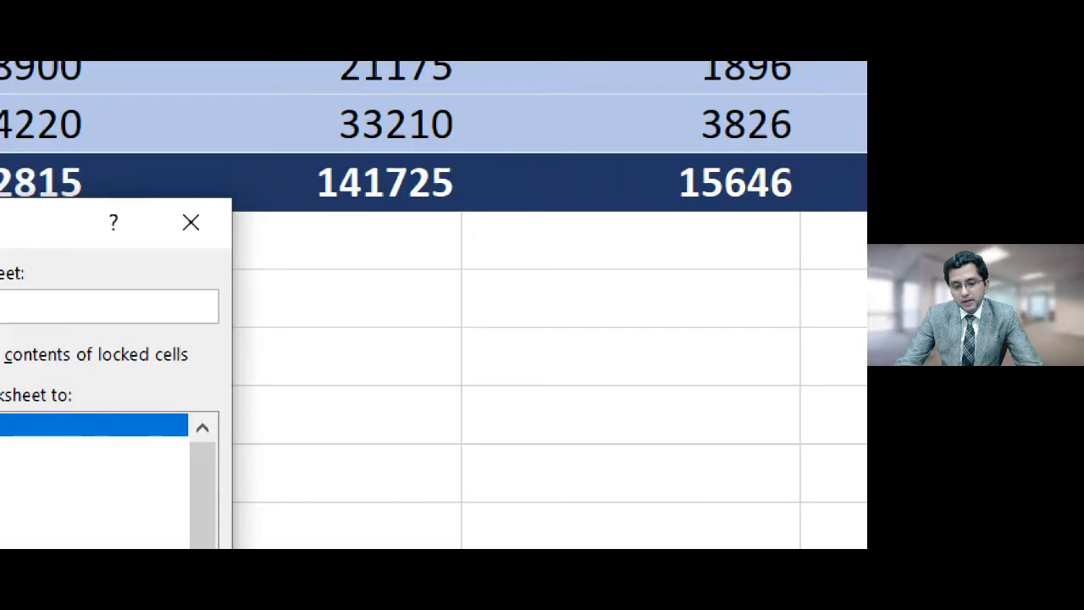
key(Return)
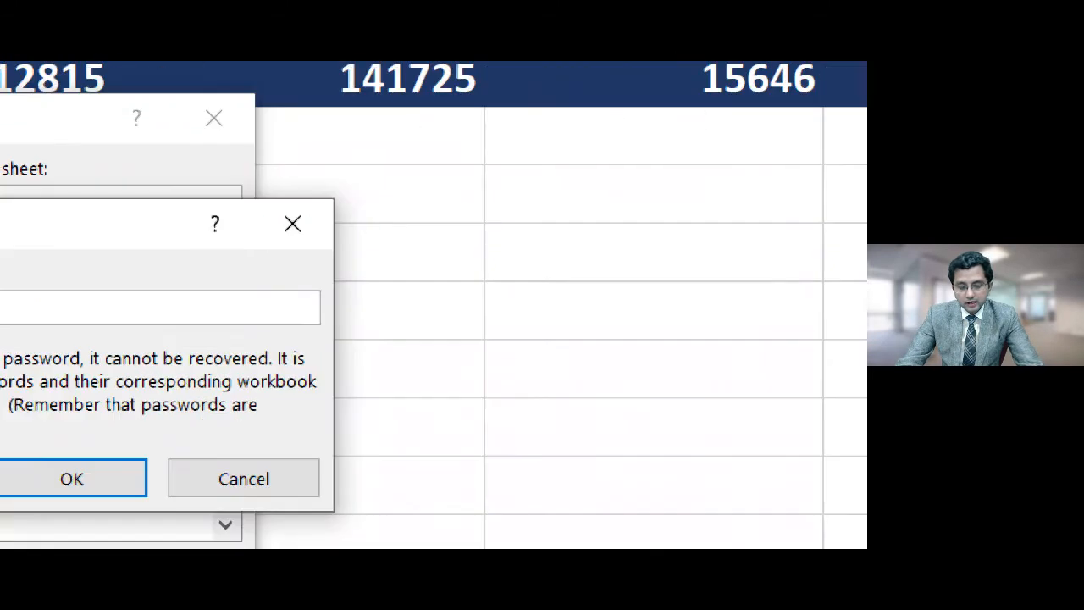
key(Return)
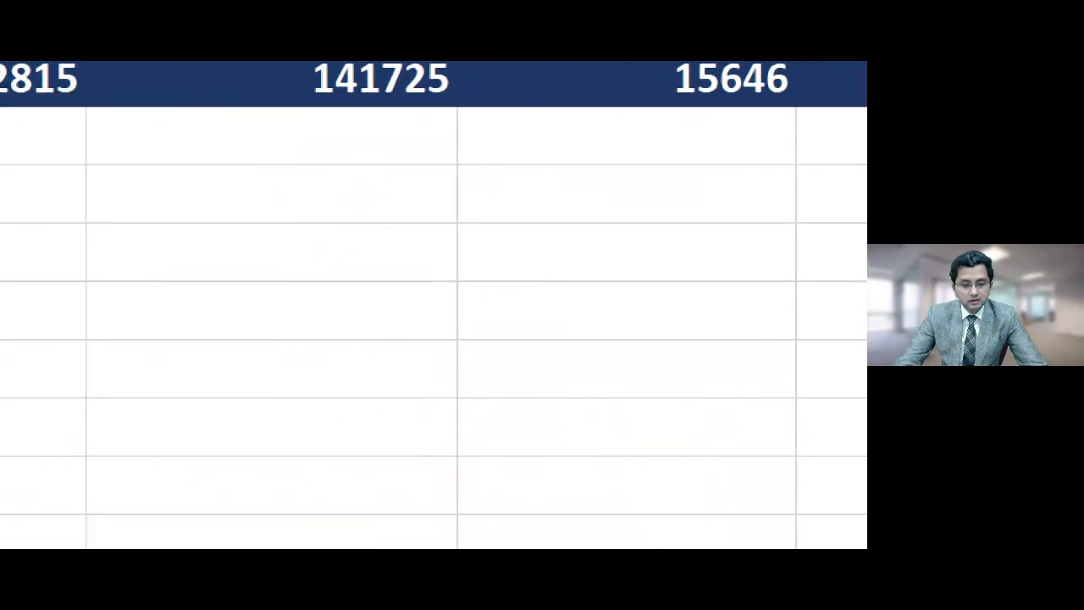
click(415, 311)
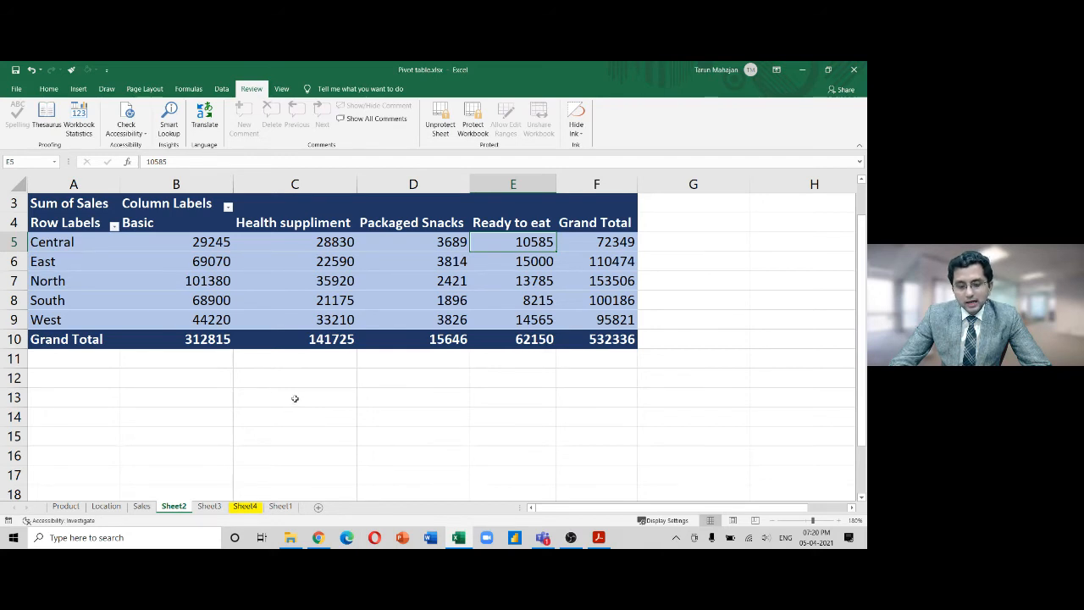
click(293, 398)
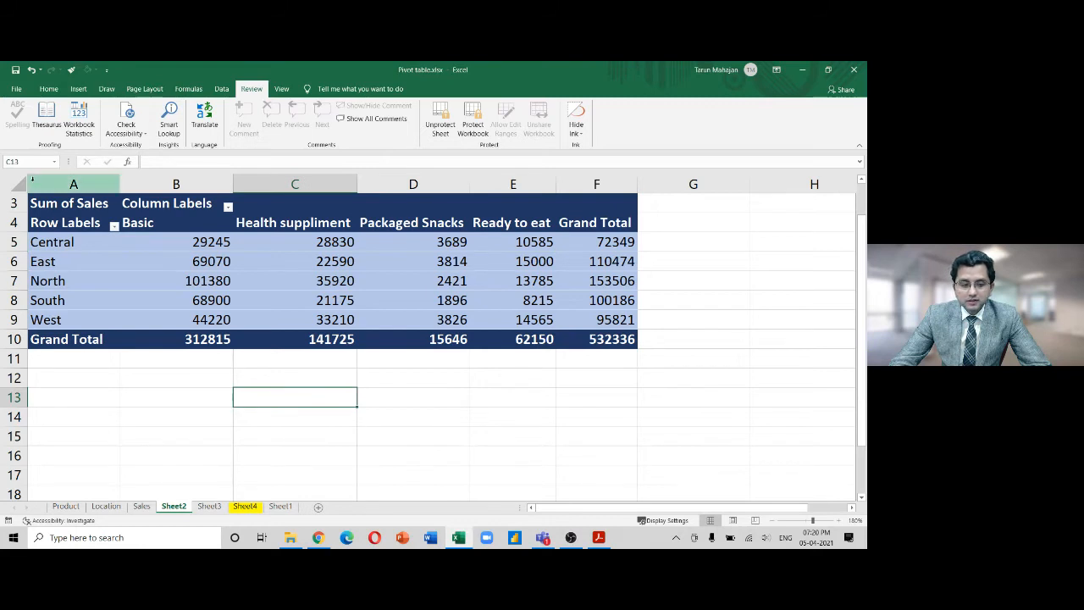
click(27, 162)
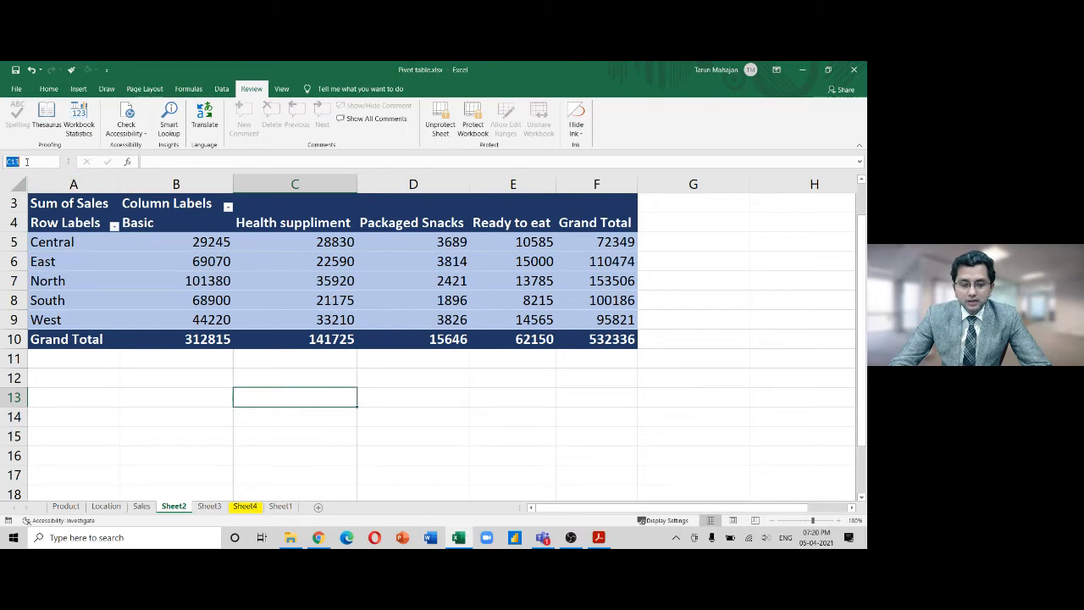
click(310, 182)
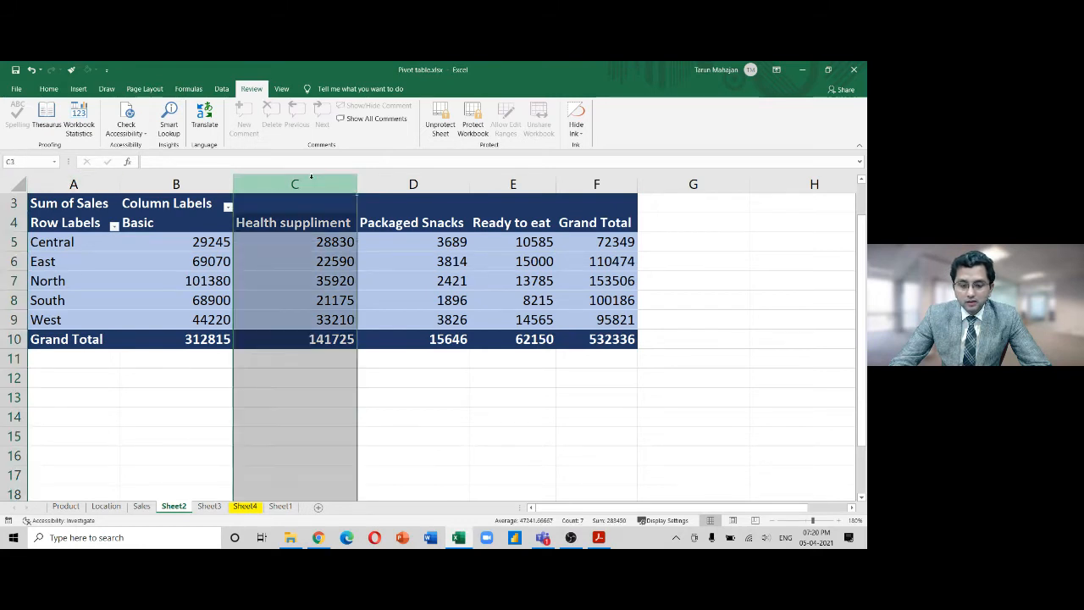
ctrl+click(13, 397)
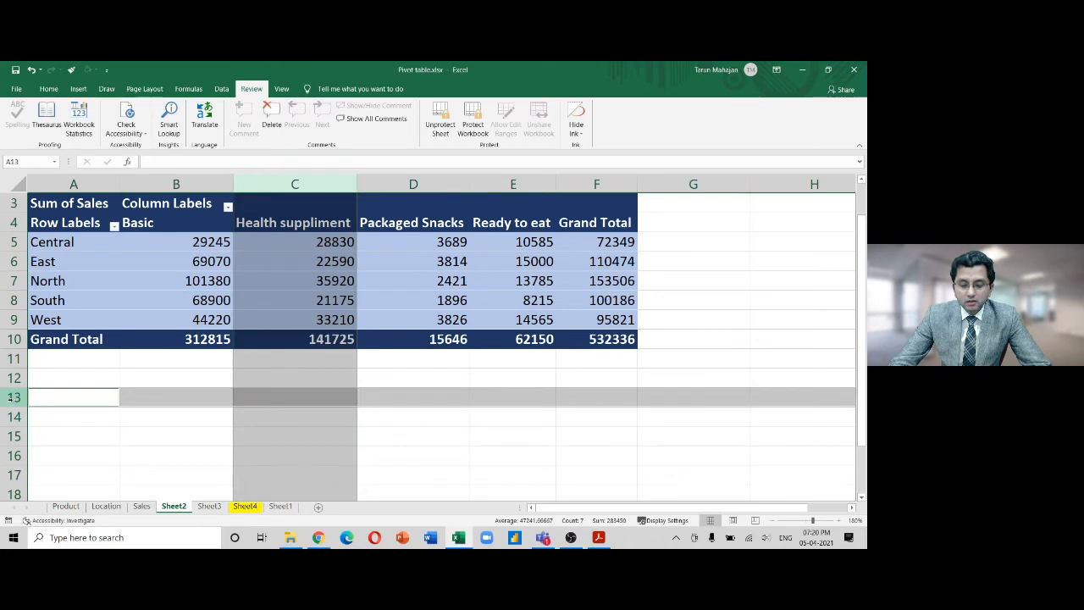
click(310, 393)
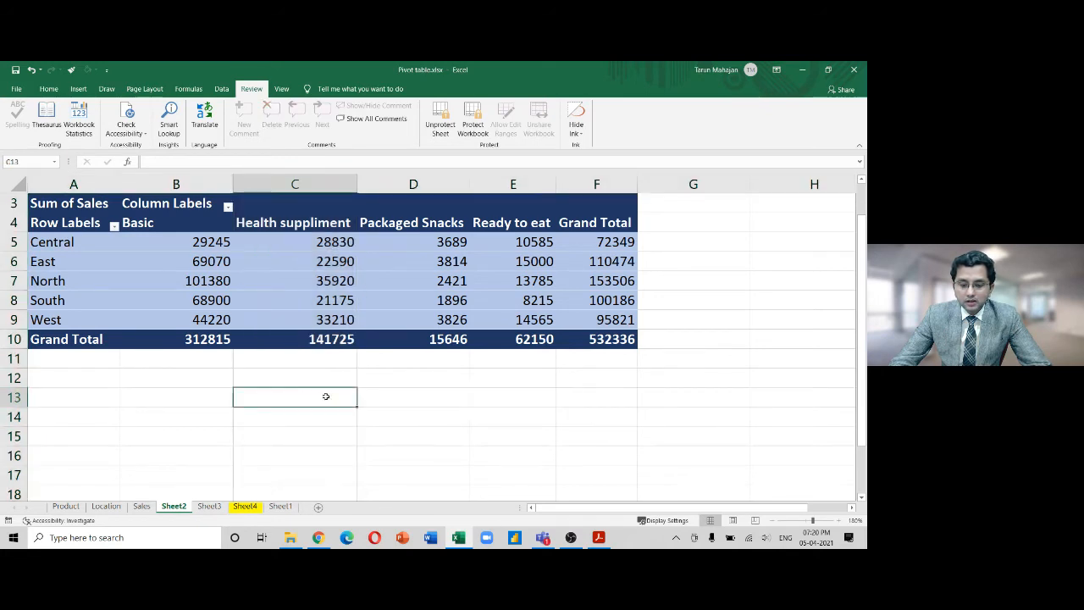
drag(414, 401, 316, 432)
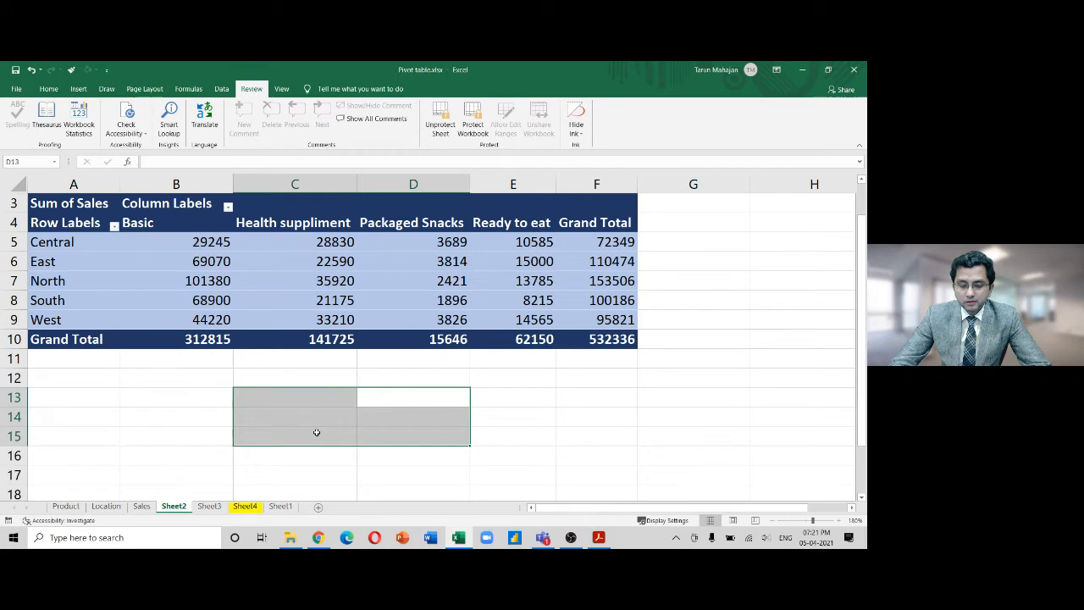
click(301, 398)
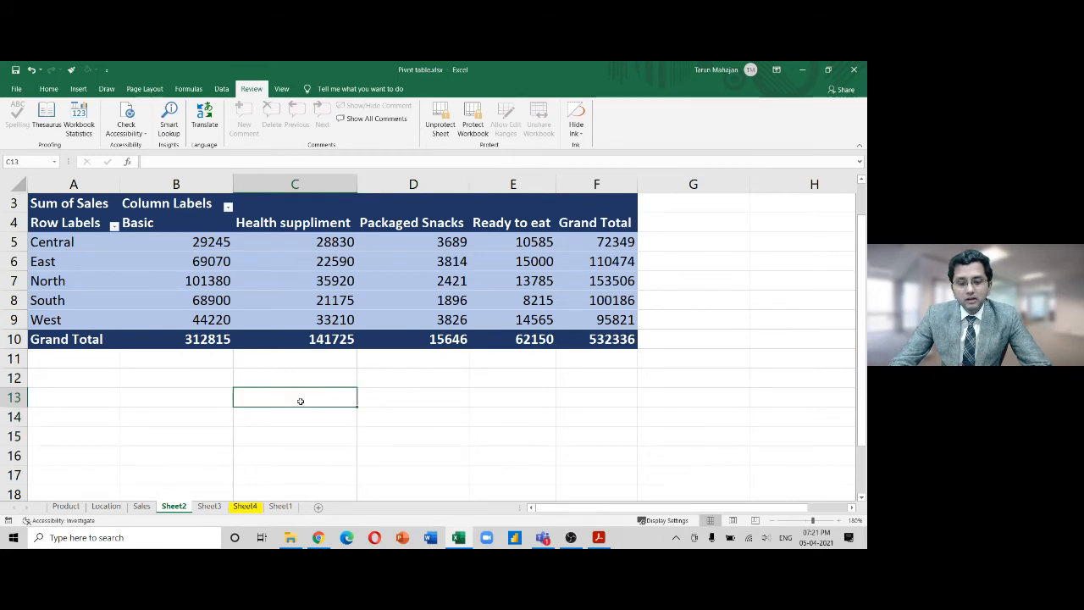
click(333, 295)
right_click(316, 277)
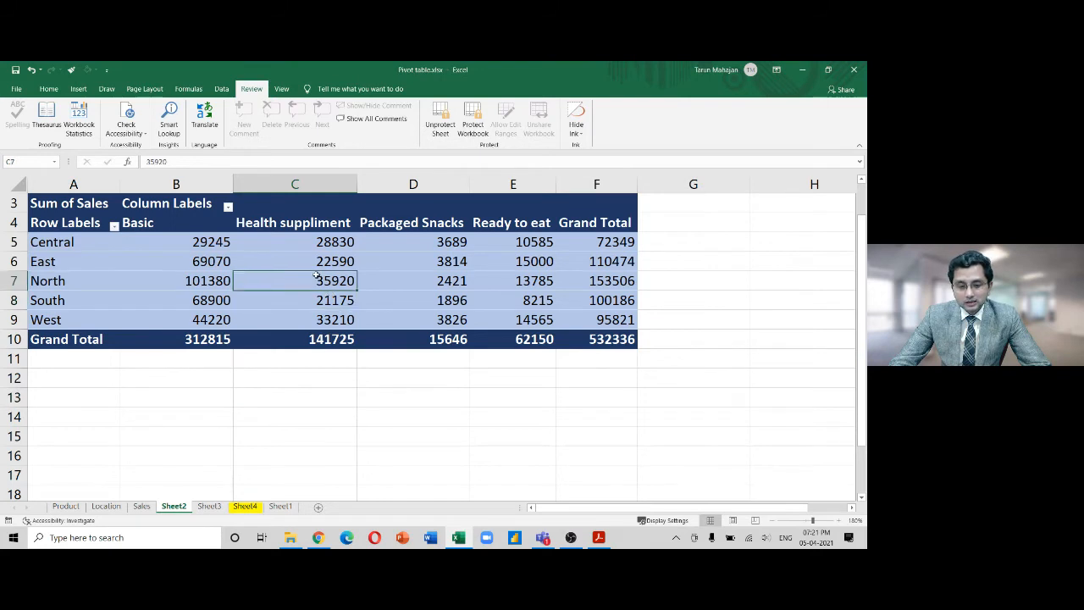
key(Escape)
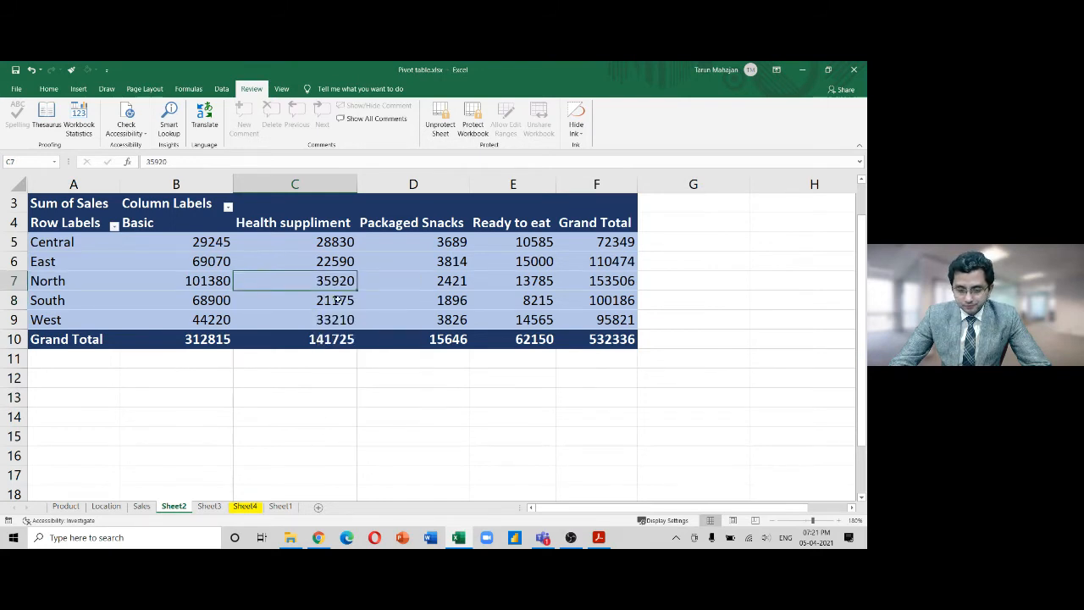
click(633, 207)
click(661, 289)
click(380, 400)
click(380, 412)
click(337, 292)
click(325, 322)
click(325, 337)
click(215, 337)
click(161, 263)
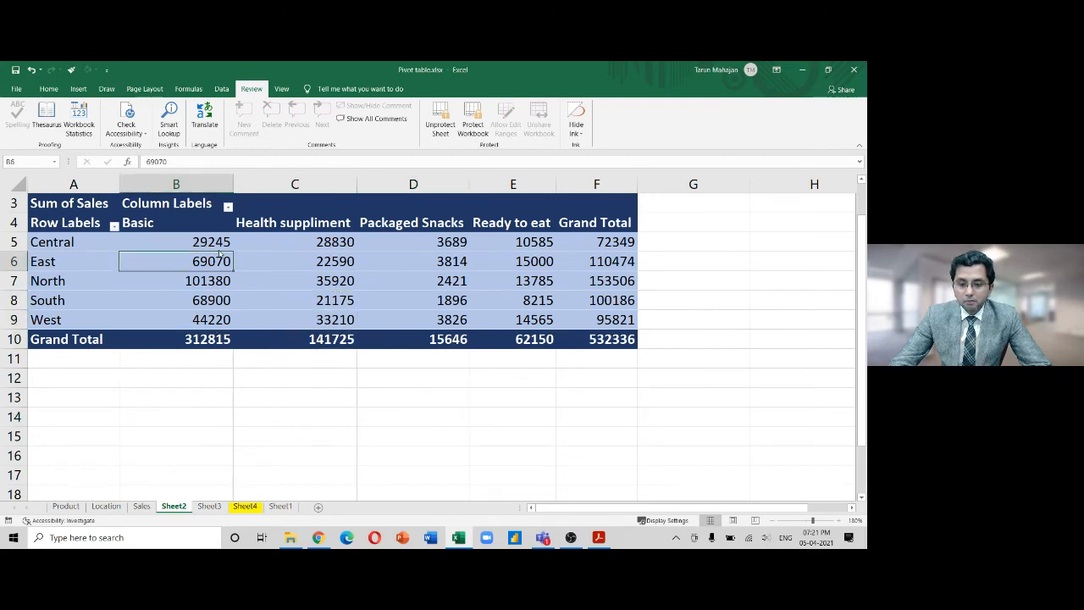
click(288, 262)
click(322, 320)
click(322, 343)
click(335, 294)
click(333, 274)
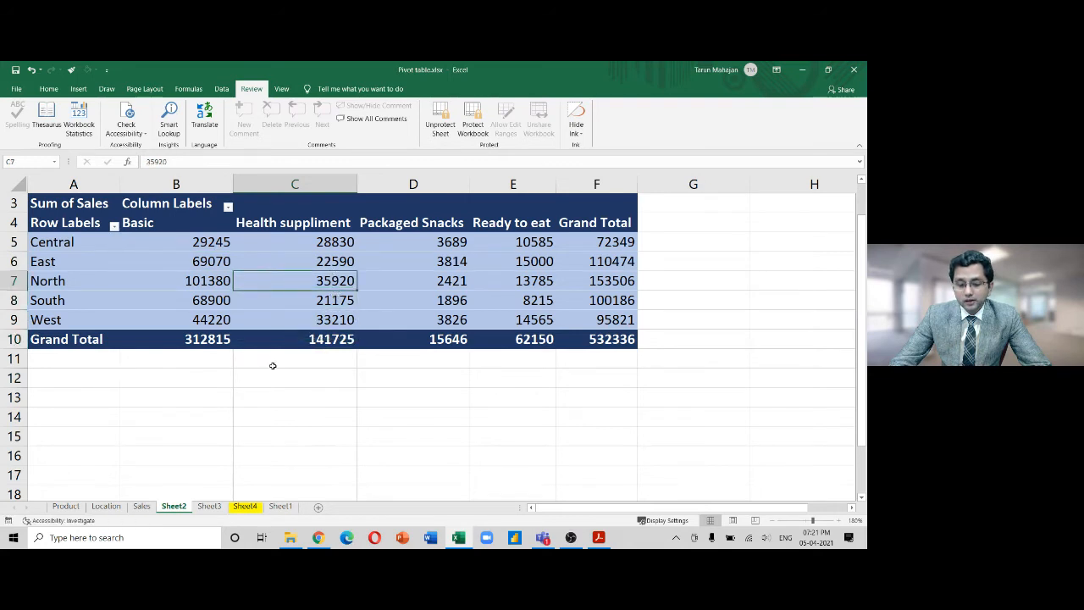
click(333, 322)
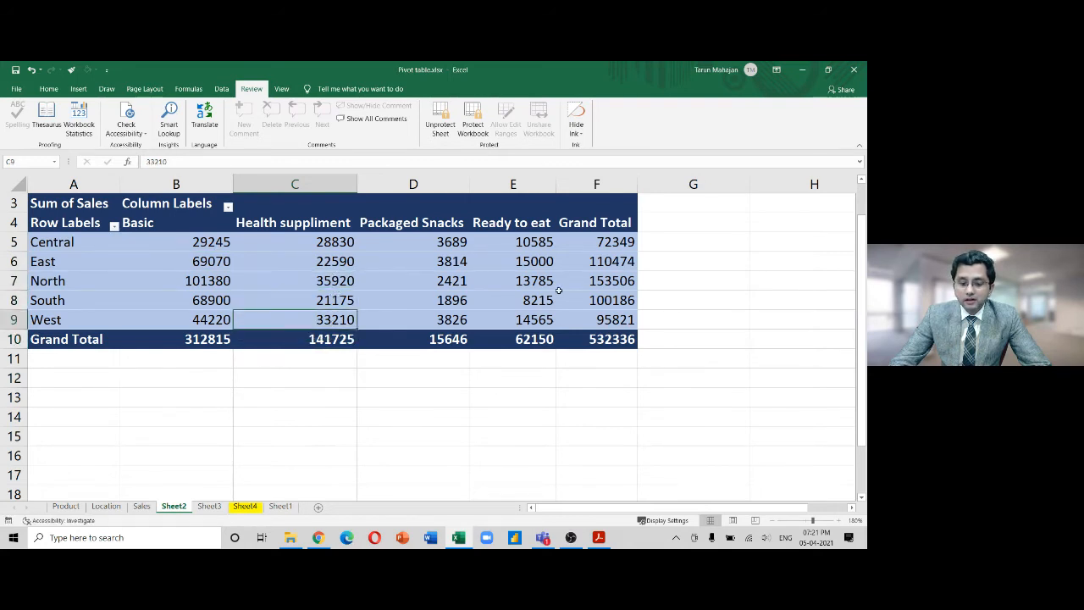
click(553, 286)
click(557, 290)
click(369, 280)
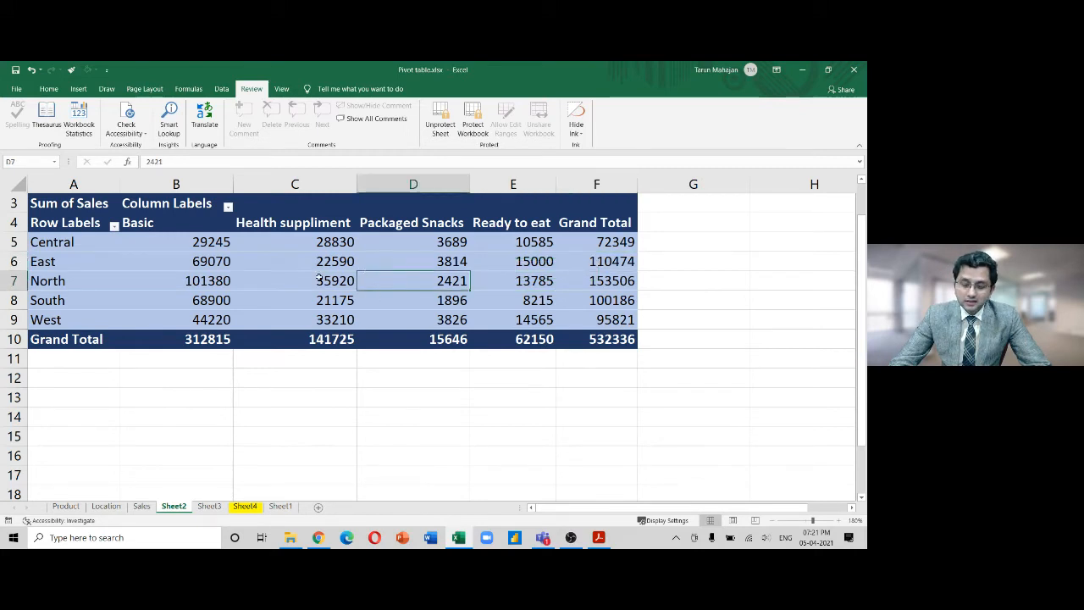
click(319, 279)
click(316, 300)
click(288, 390)
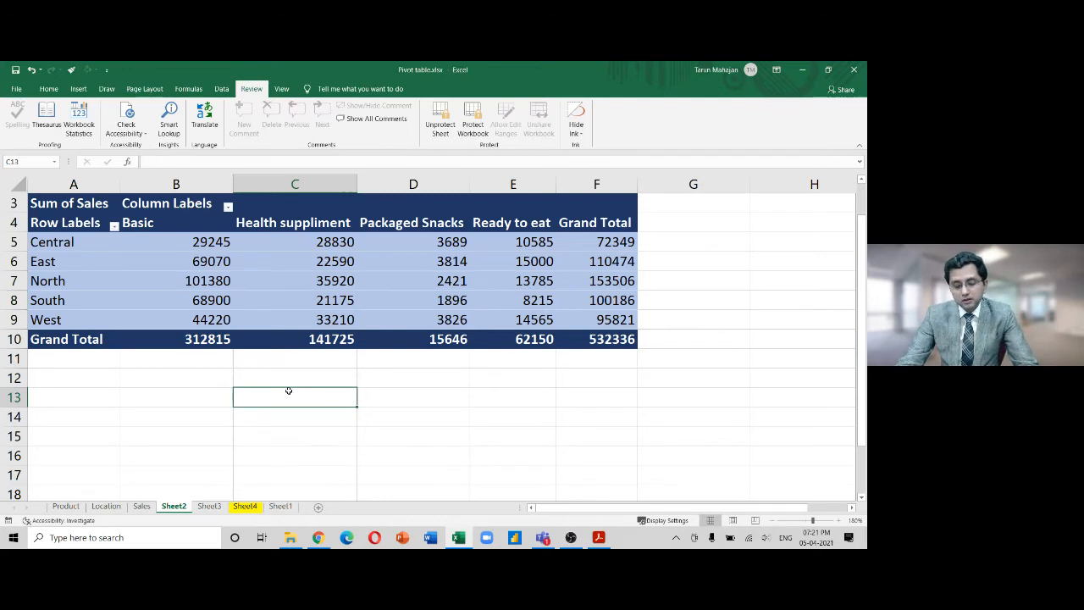
key(a)
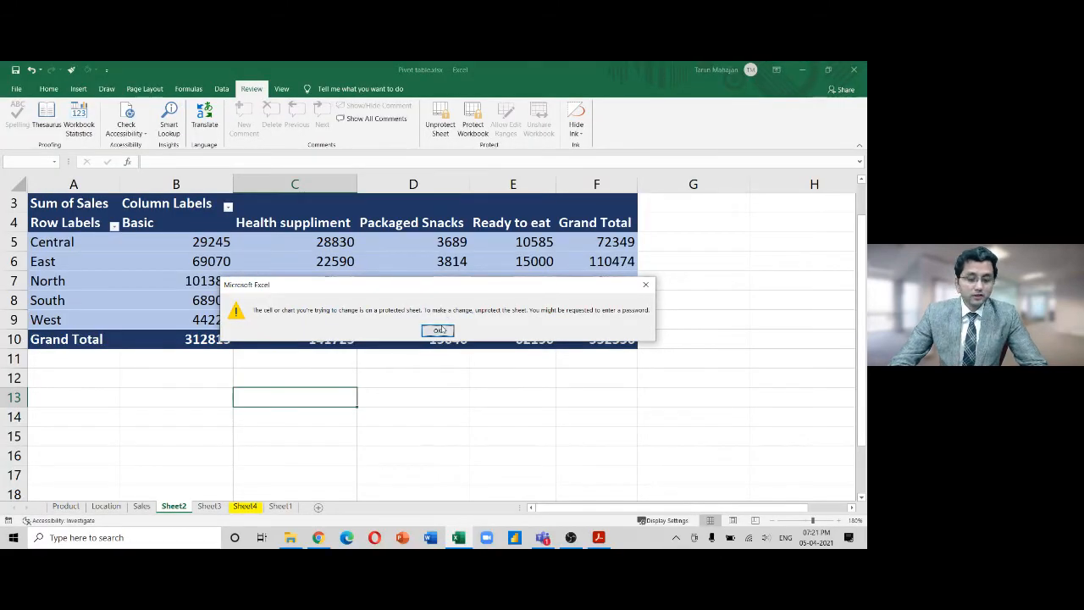
click(438, 330)
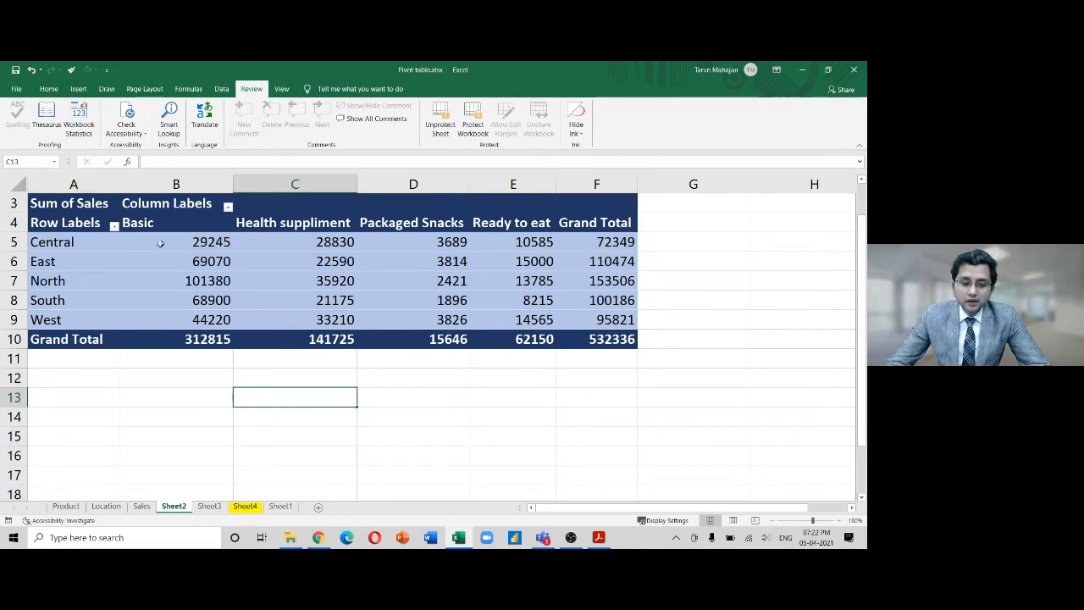
click(192, 243)
click(47, 89)
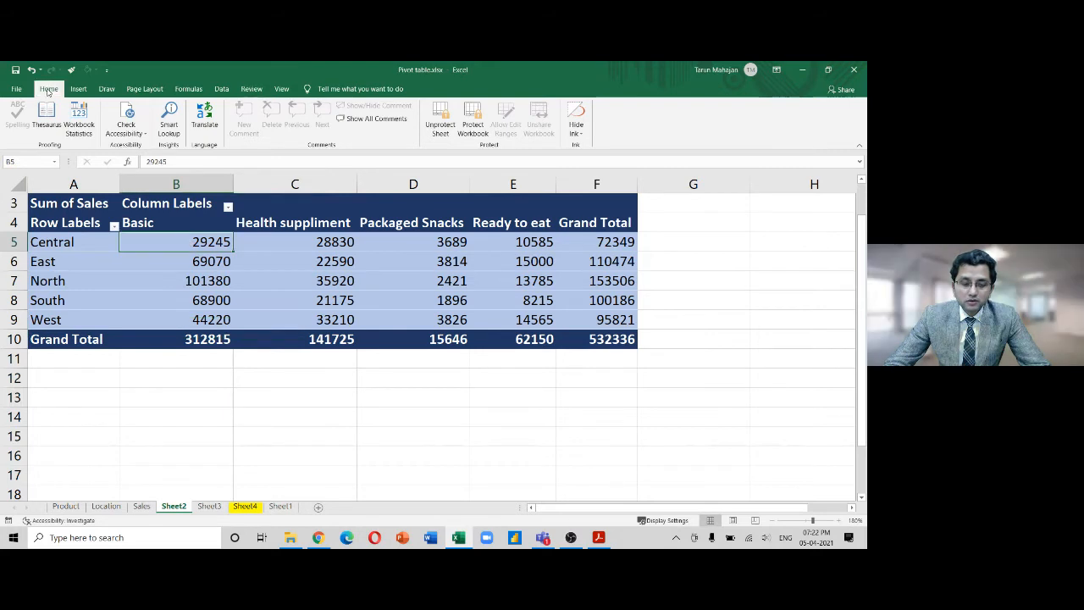
click(180, 111)
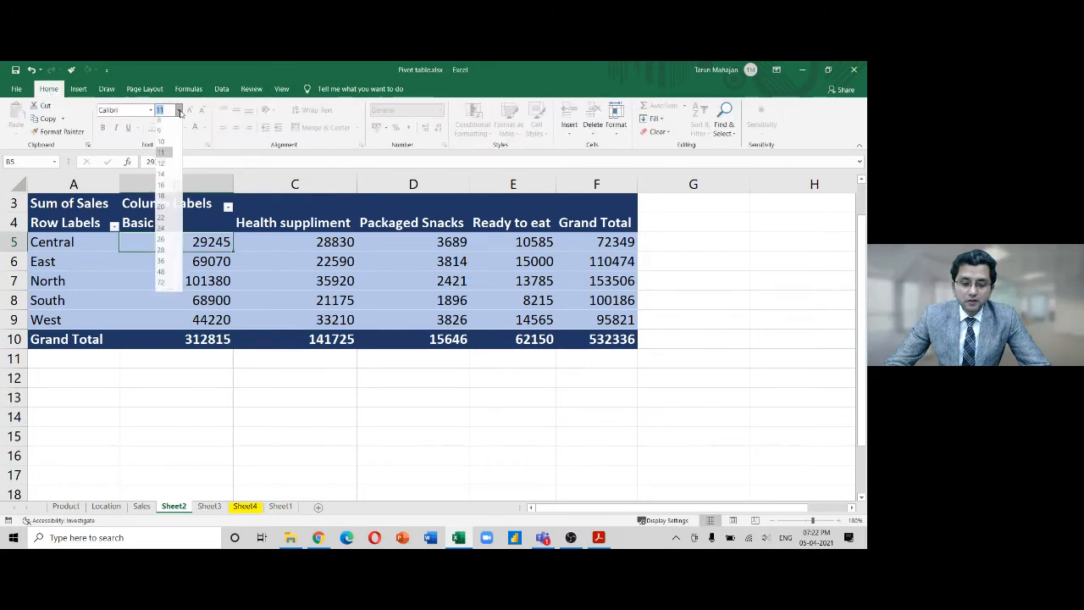
click(165, 275)
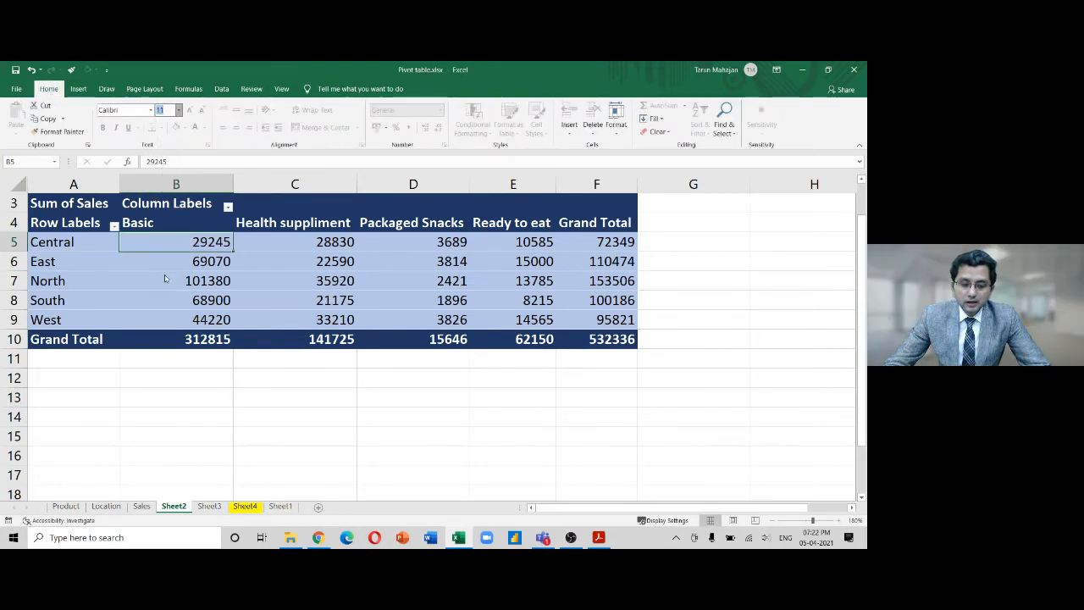
click(164, 272)
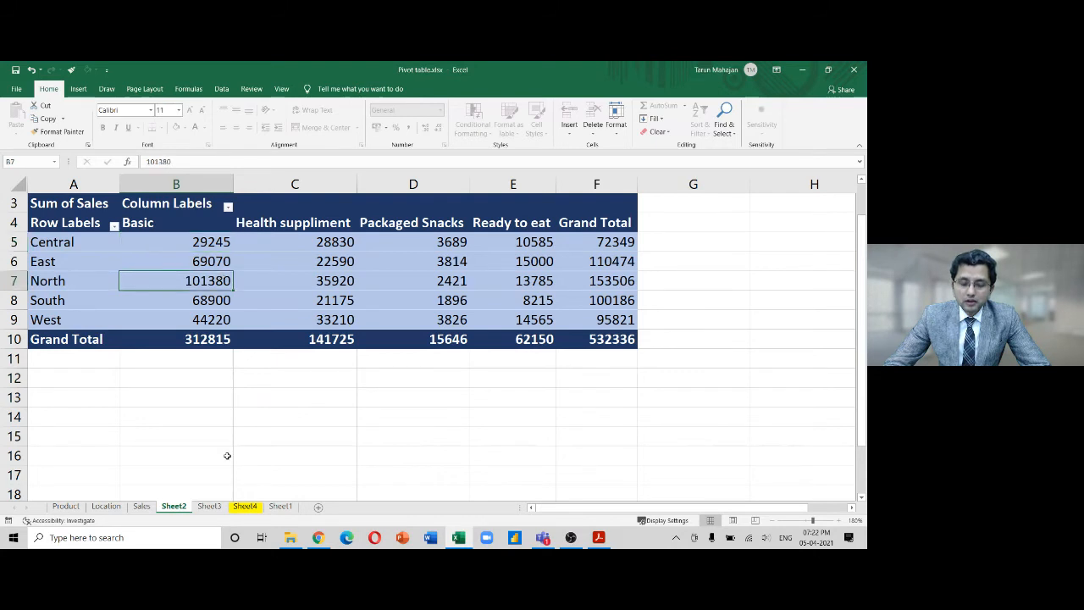
right_click(678, 188)
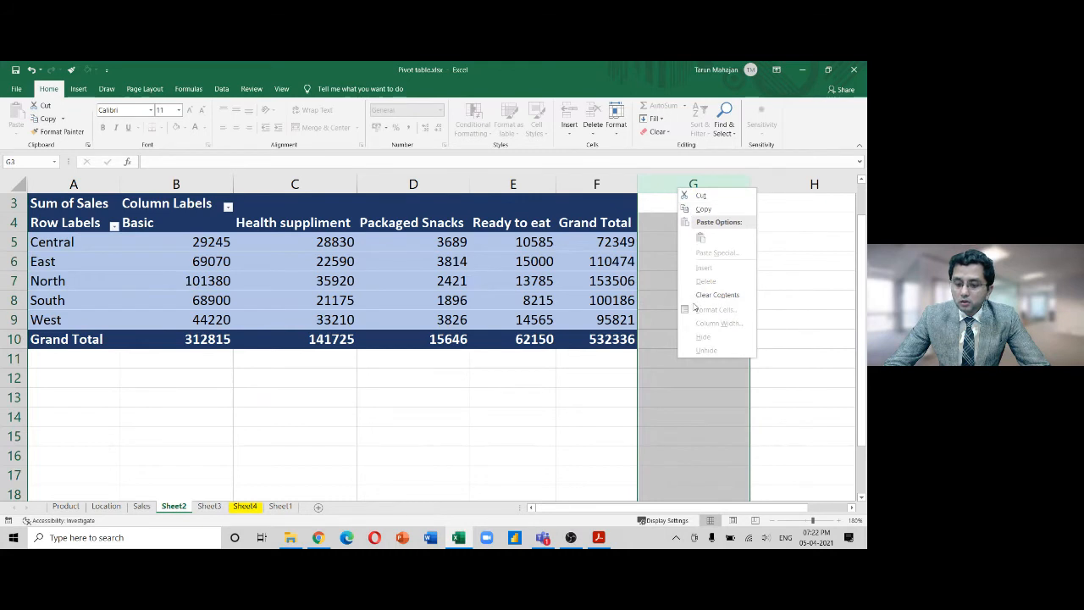
key(Escape)
drag(434, 261, 441, 376)
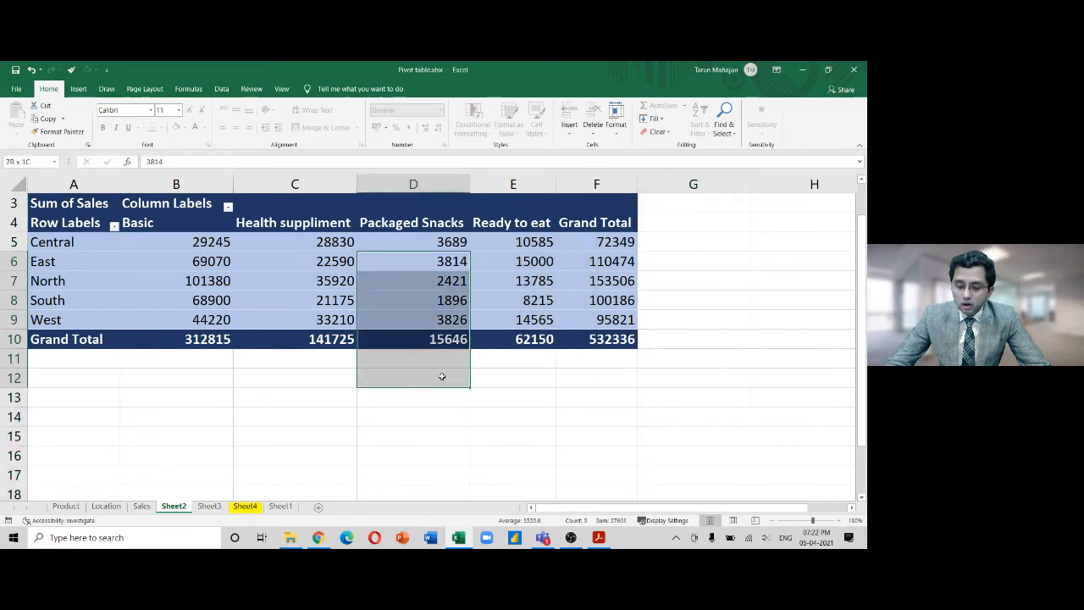
key(Delete)
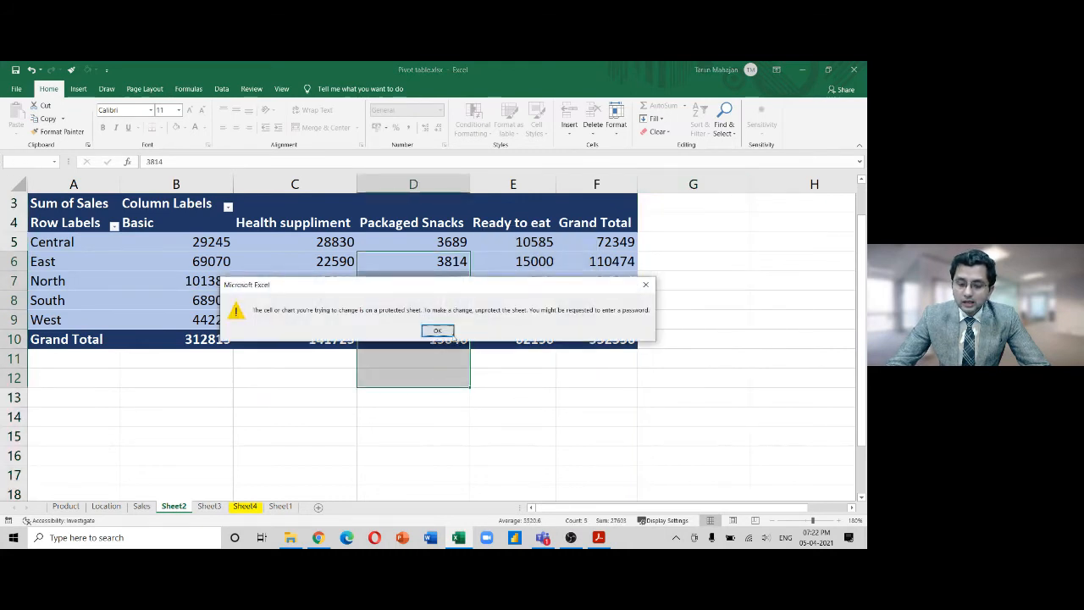
click(439, 329)
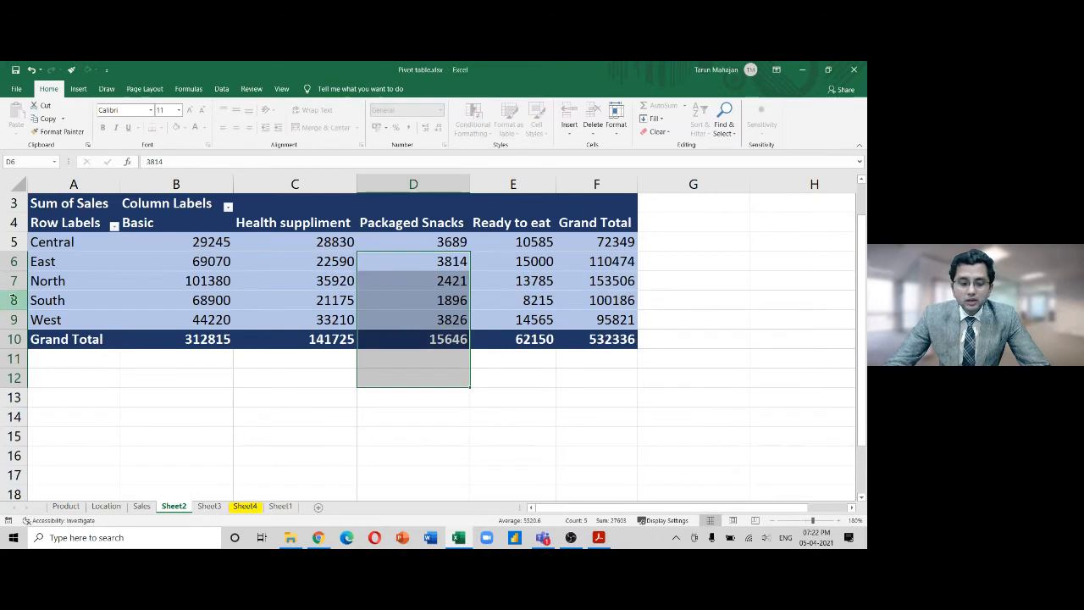
right_click(403, 184)
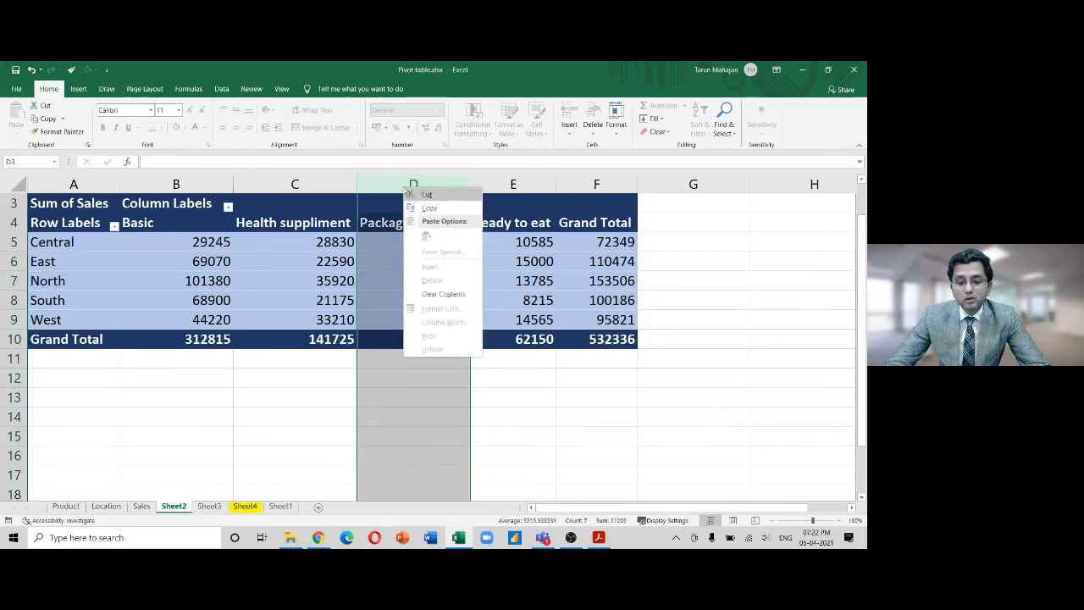
key(Escape)
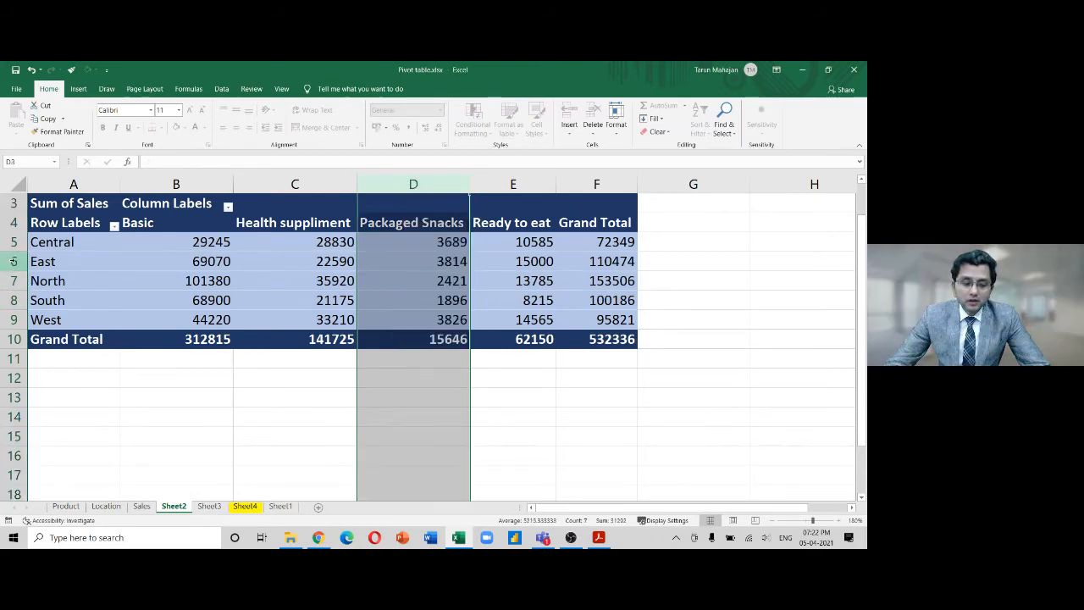
right_click(14, 261)
key(Escape)
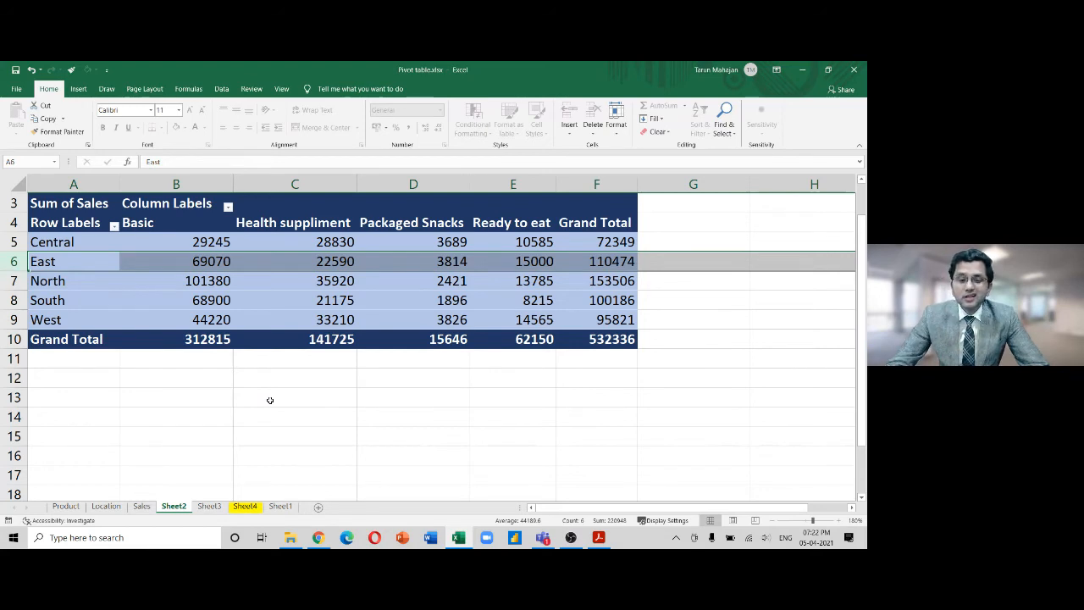
click(280, 318)
click(380, 275)
click(285, 243)
click(164, 241)
click(138, 305)
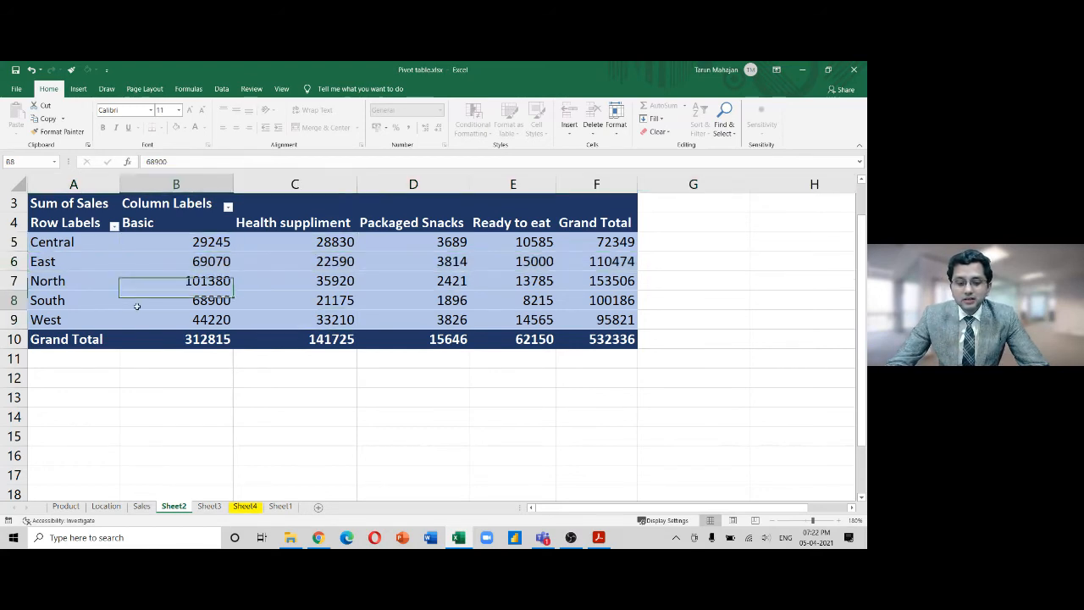
click(292, 318)
click(440, 280)
click(391, 243)
click(302, 236)
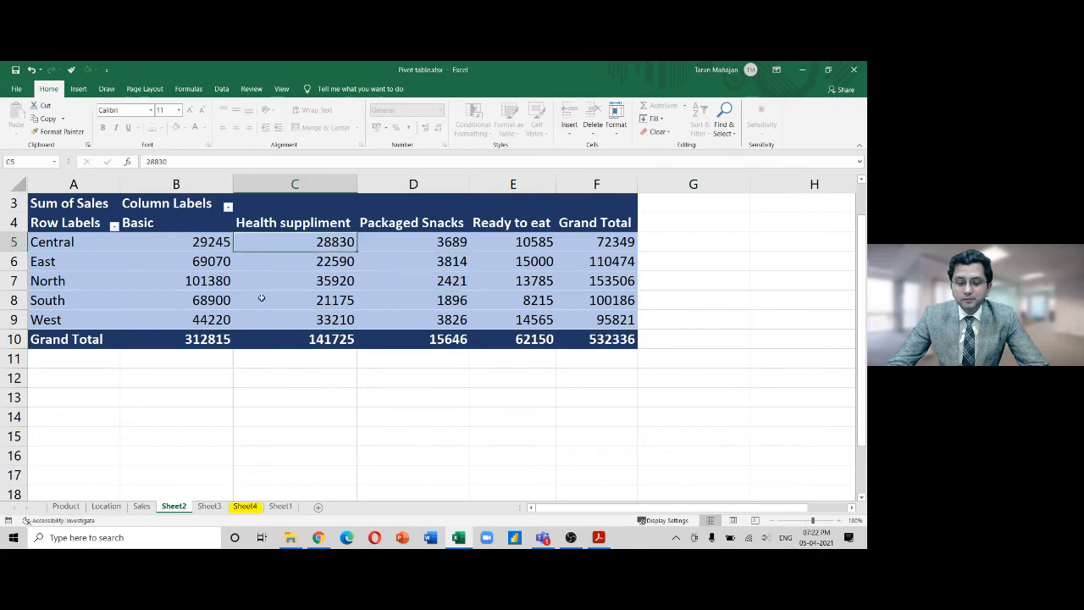
click(264, 337)
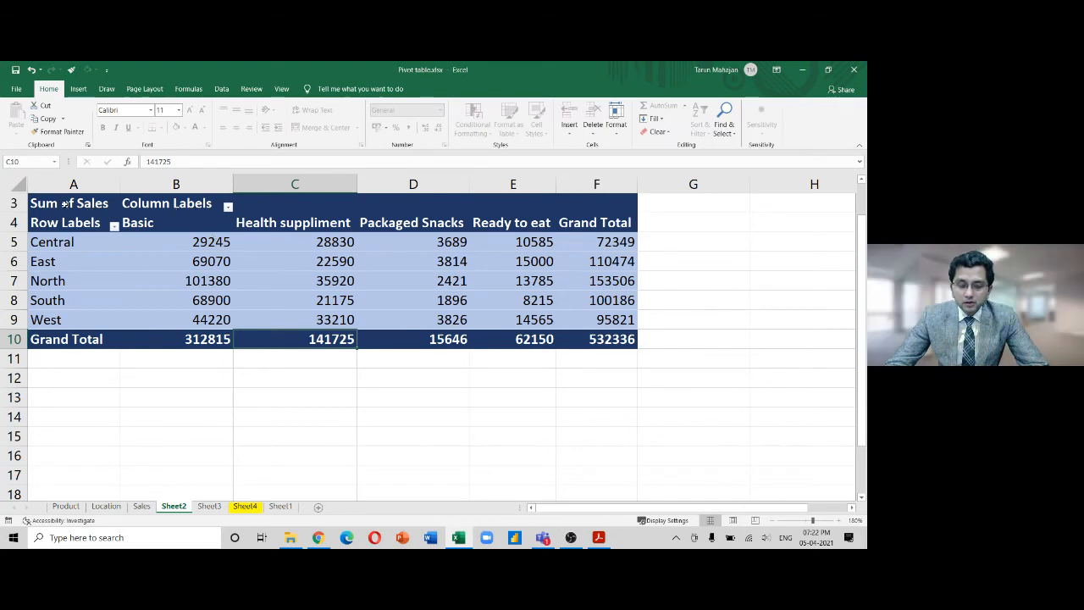
drag(66, 207, 655, 418)
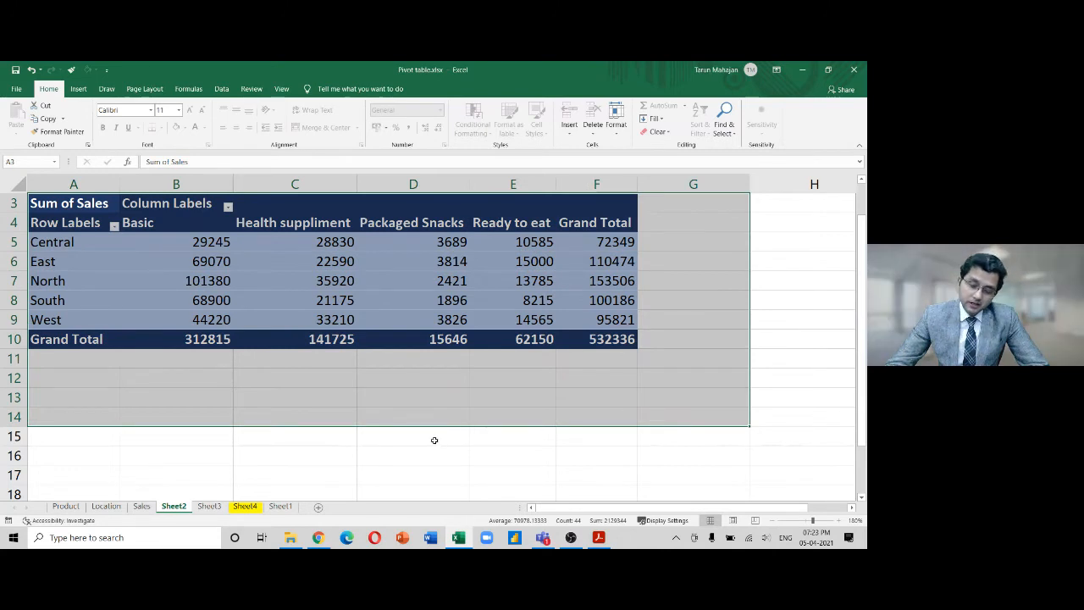
click(361, 303)
drag(61, 205, 581, 339)
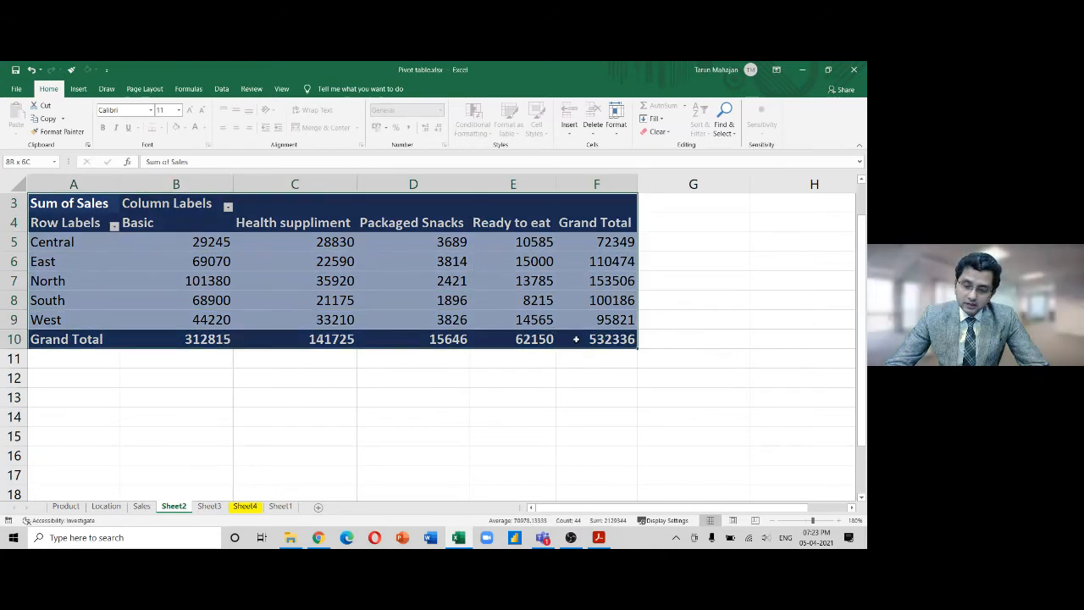
right_click(342, 270)
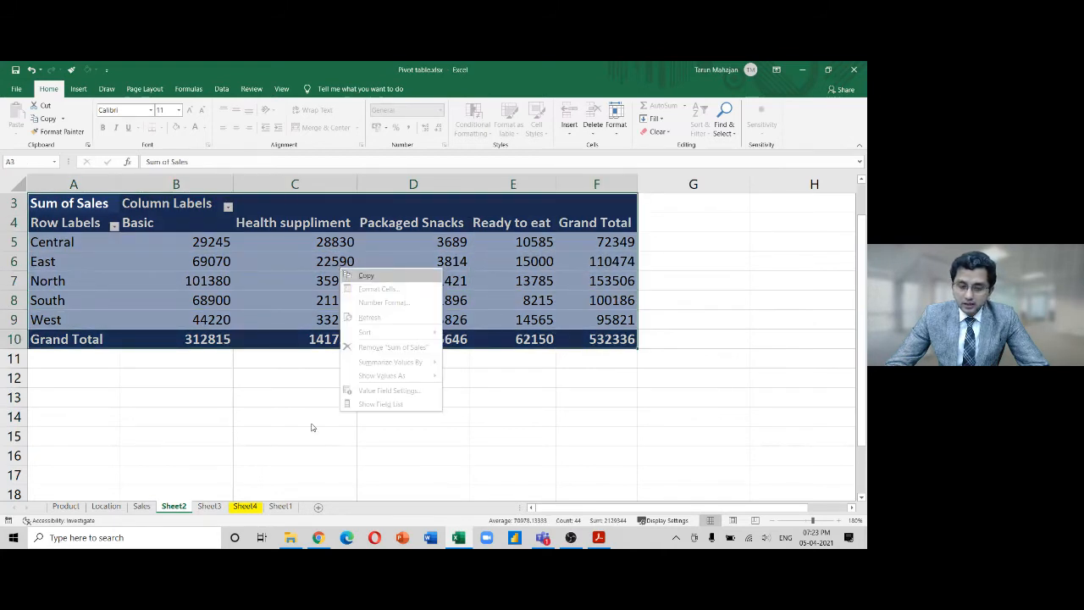
click(366, 276)
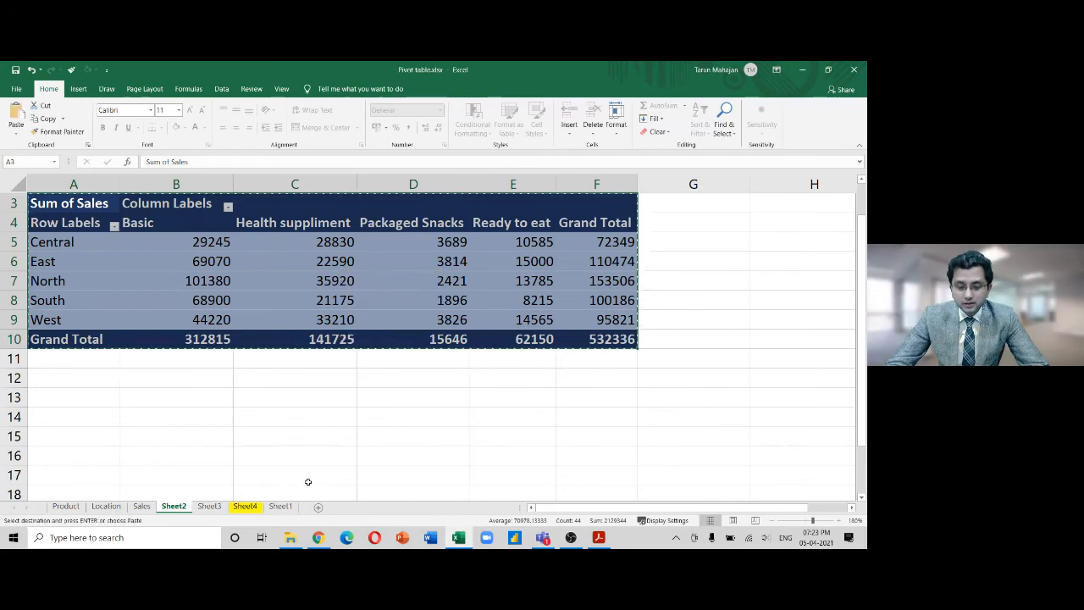
click(283, 506)
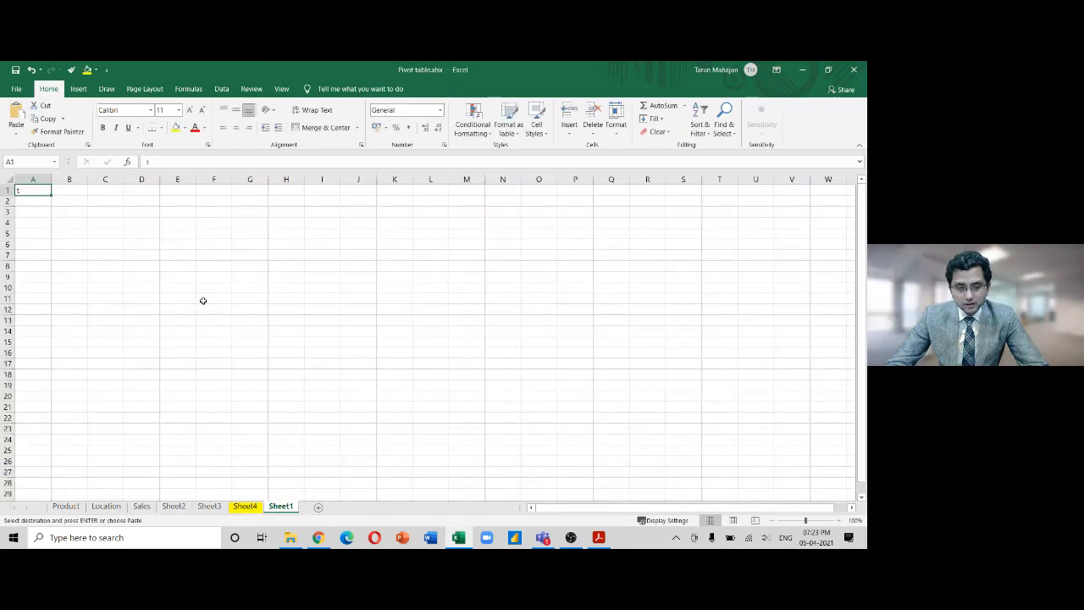
key(ctrl+v)
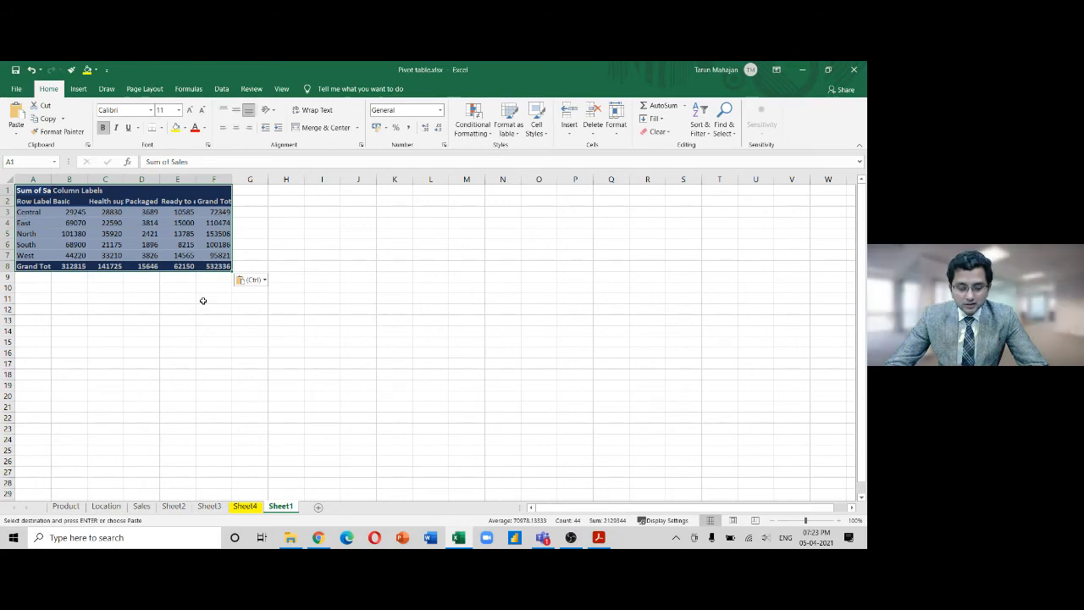
key(Delete)
key(ctrl+z)
key(ctrl+z)
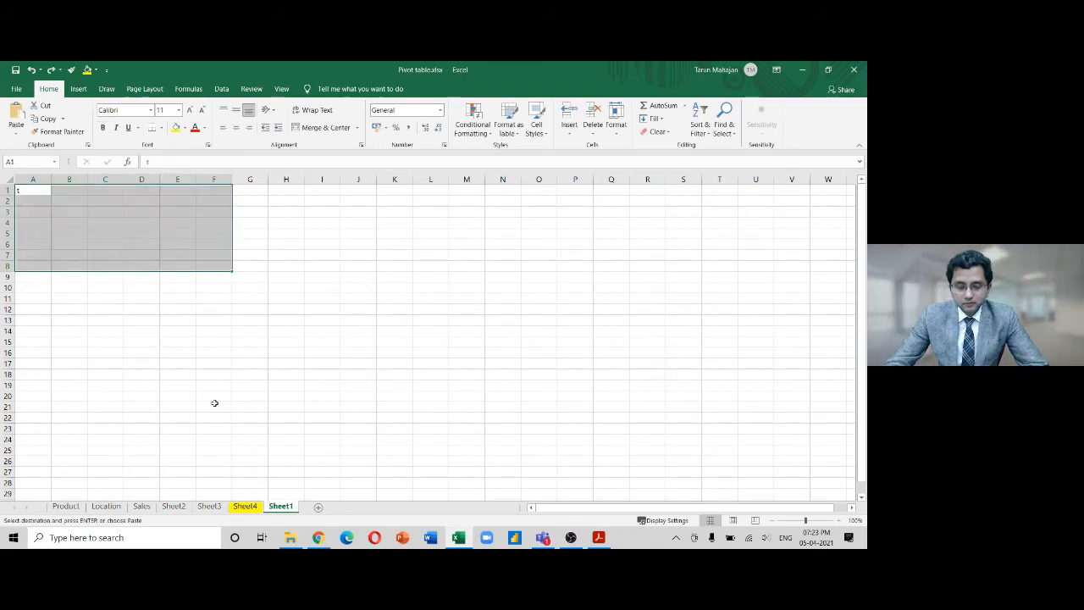
click(322, 385)
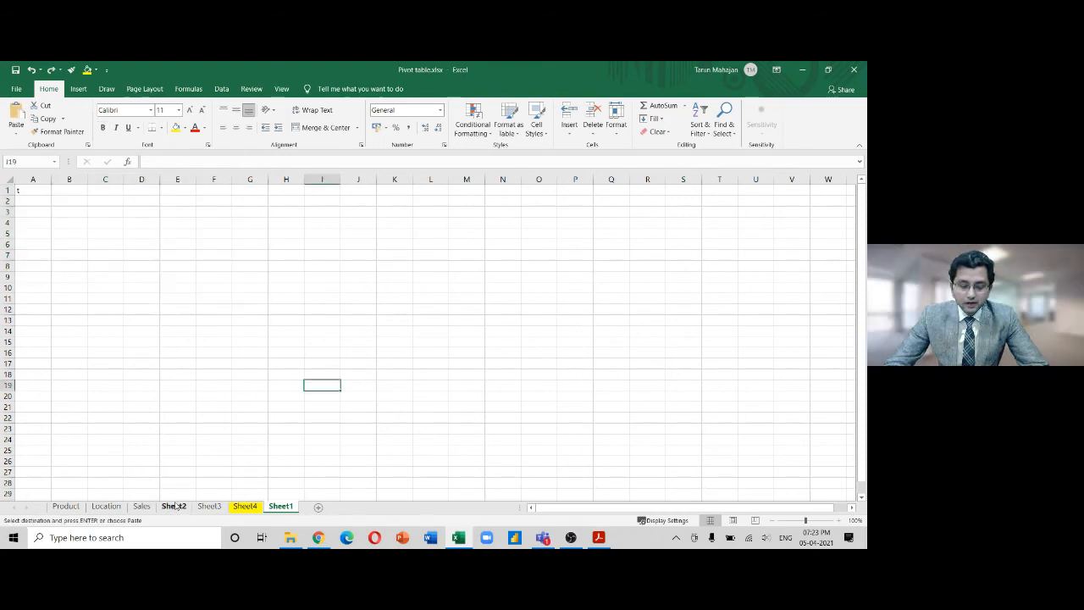
click(173, 506)
click(342, 414)
key(Escape)
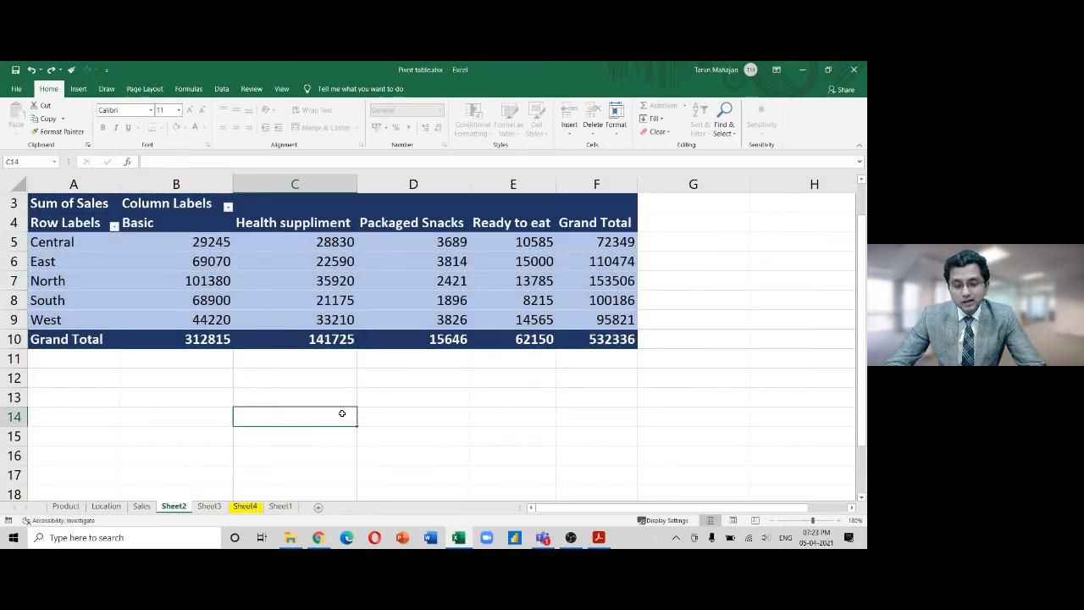
right_click(176, 507)
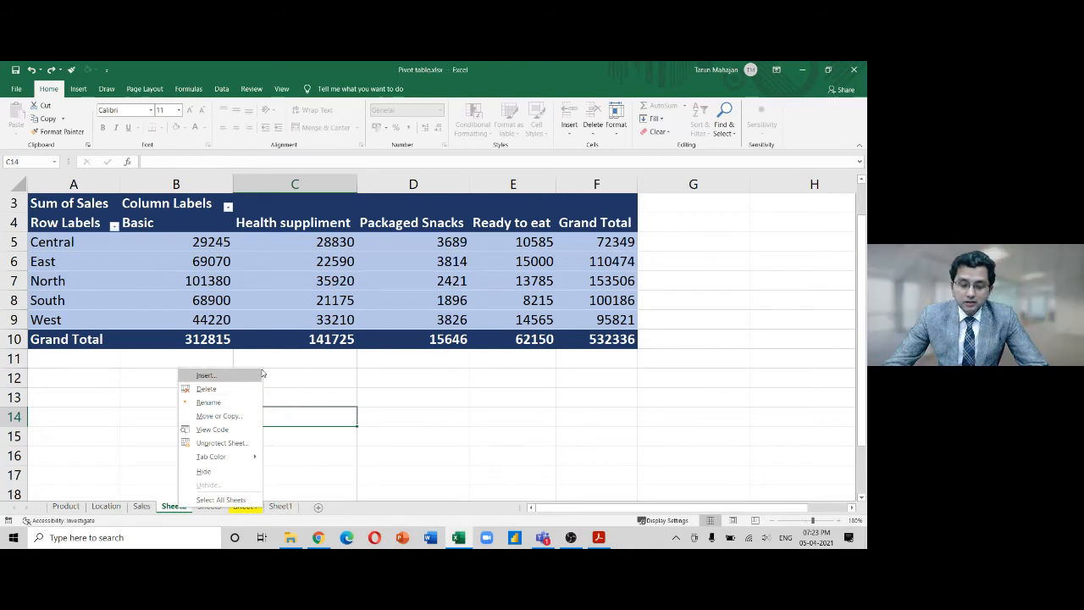
click(234, 418)
click(163, 460)
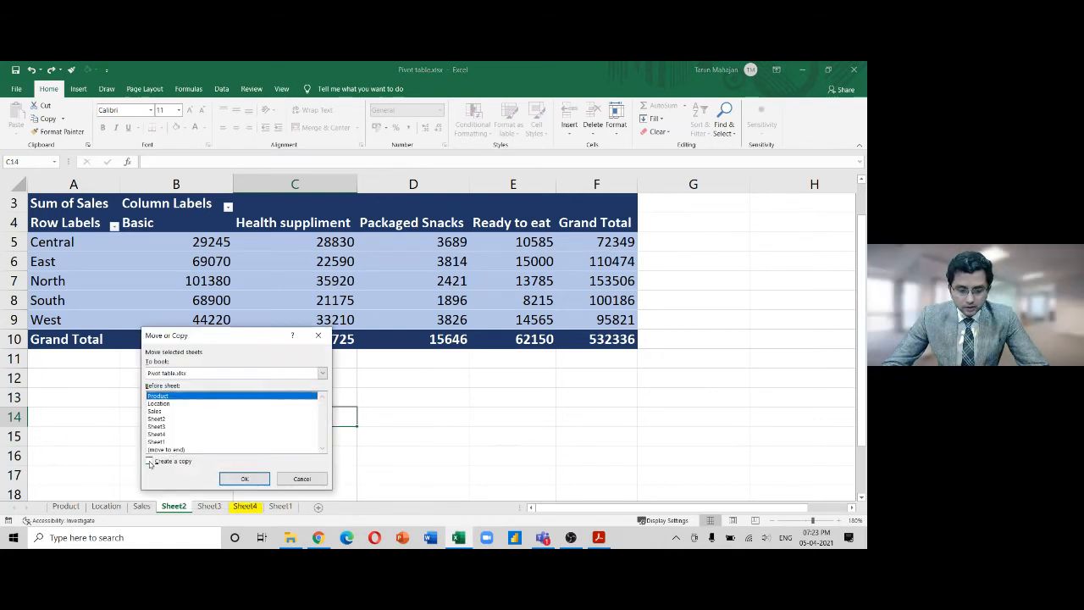
click(322, 373)
click(300, 385)
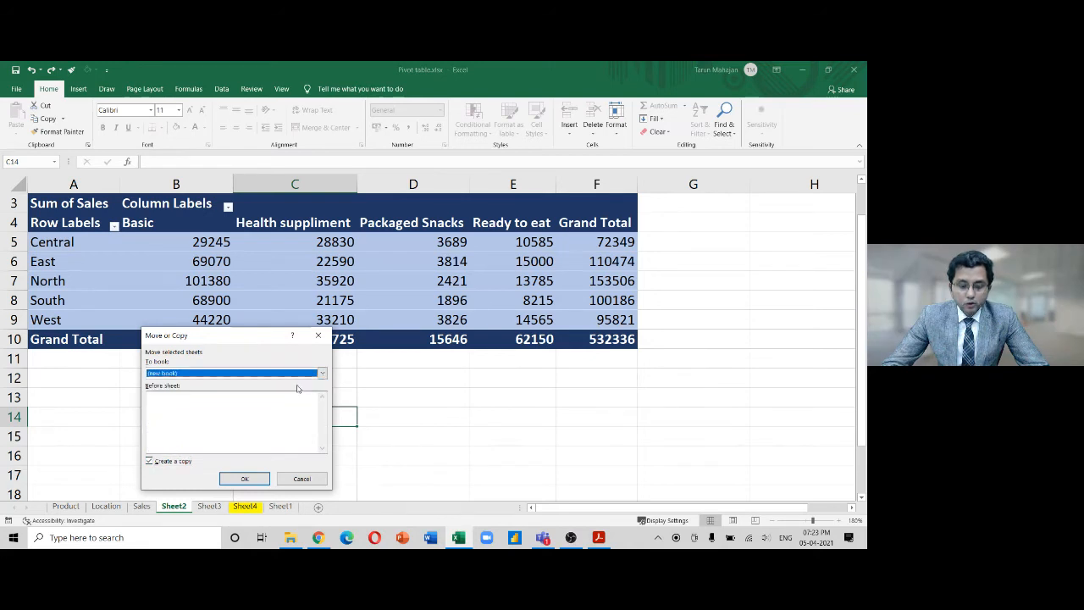
click(242, 480)
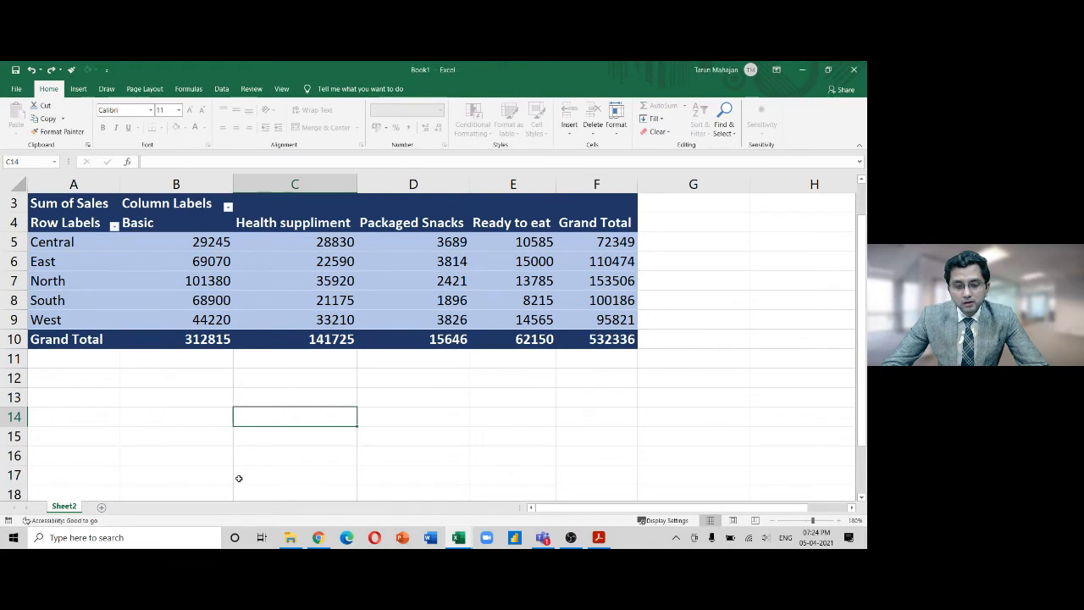
click(350, 304)
drag(210, 235, 310, 358)
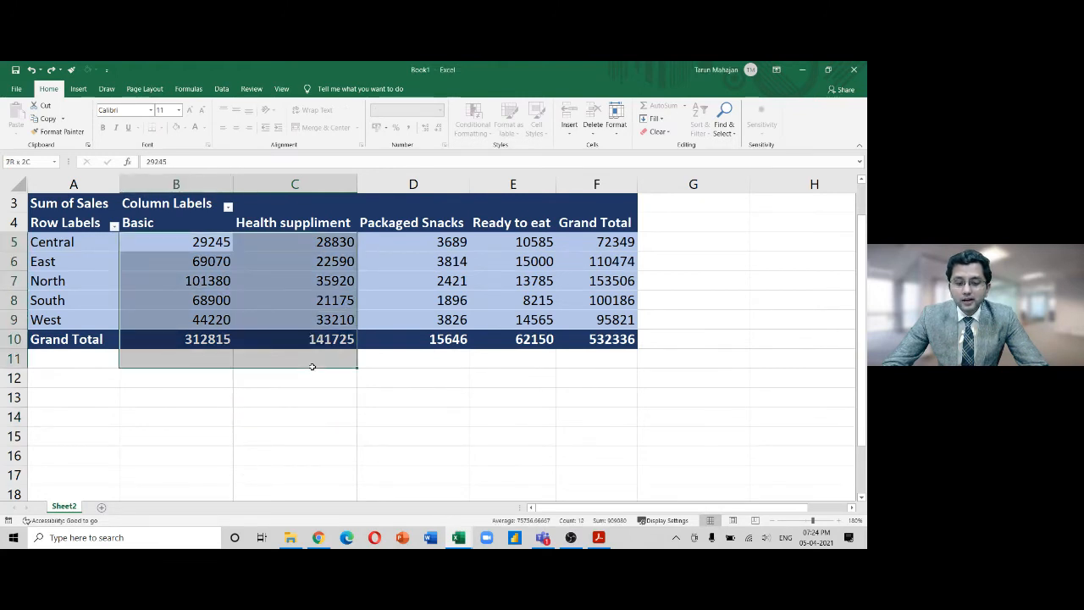
click(328, 275)
key(Delete)
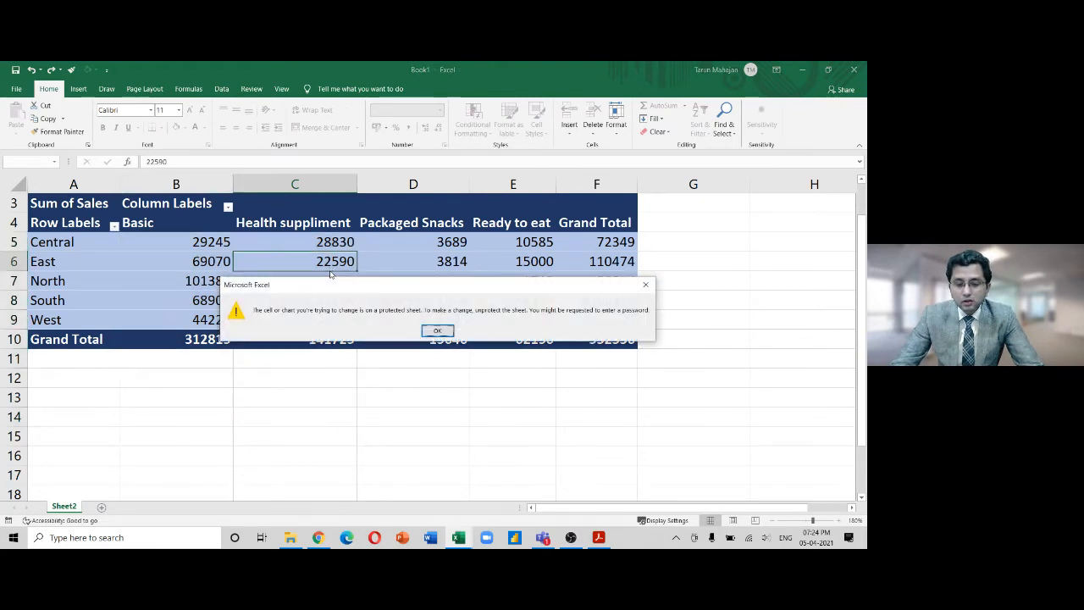
key(Return)
click(396, 279)
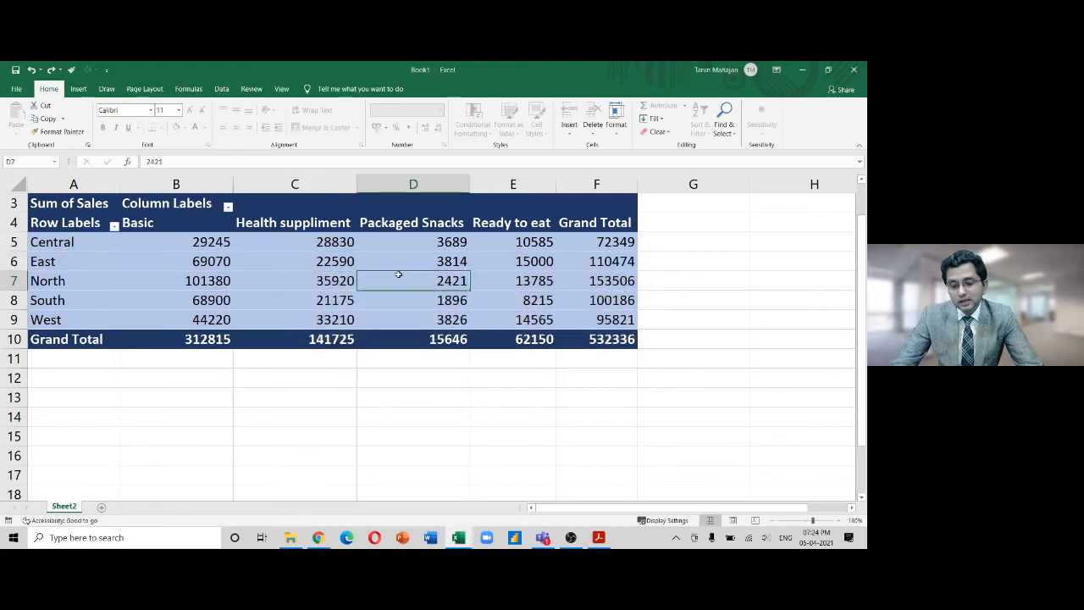
key(Delete)
key(Return)
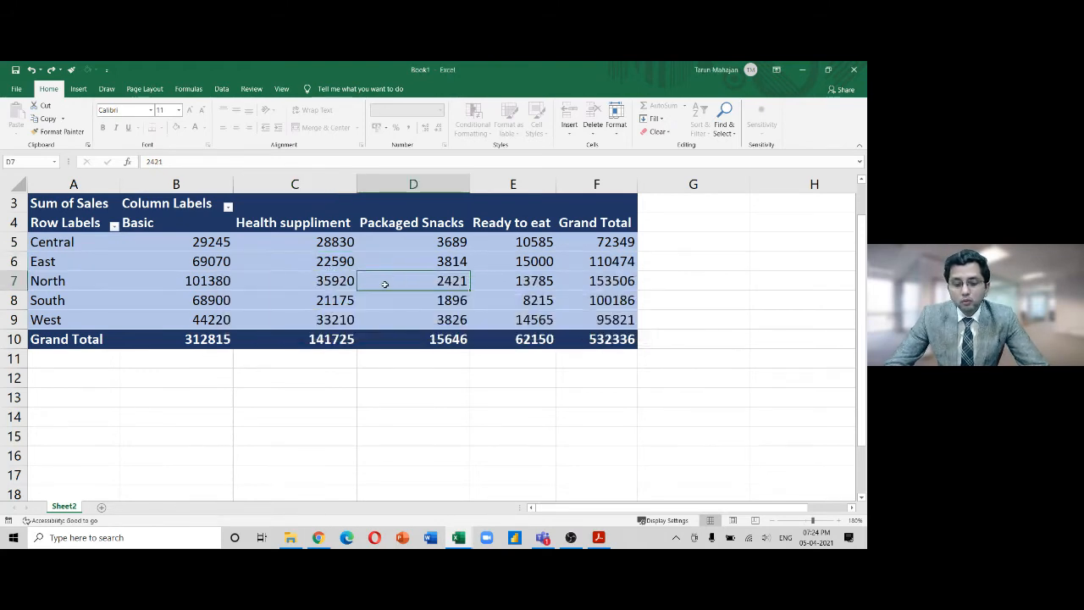
key(Delete)
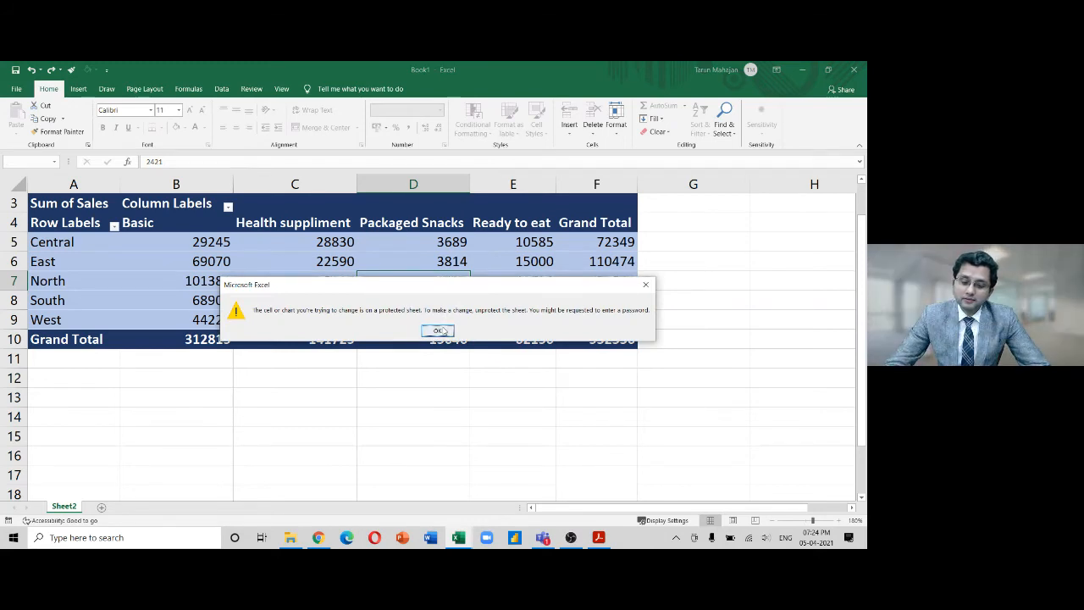
click(437, 330)
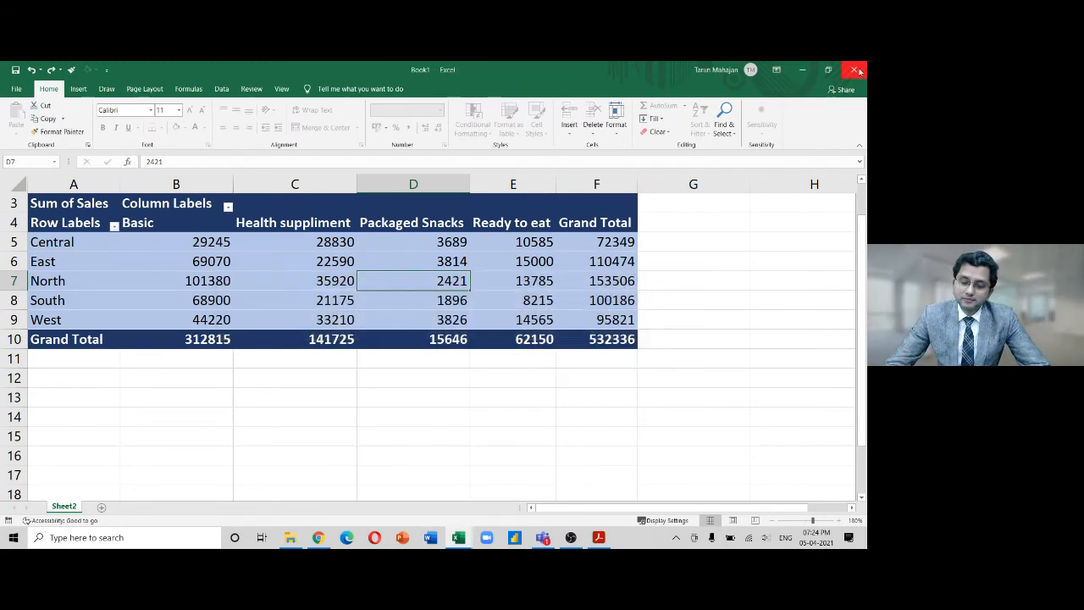
click(856, 70)
click(437, 313)
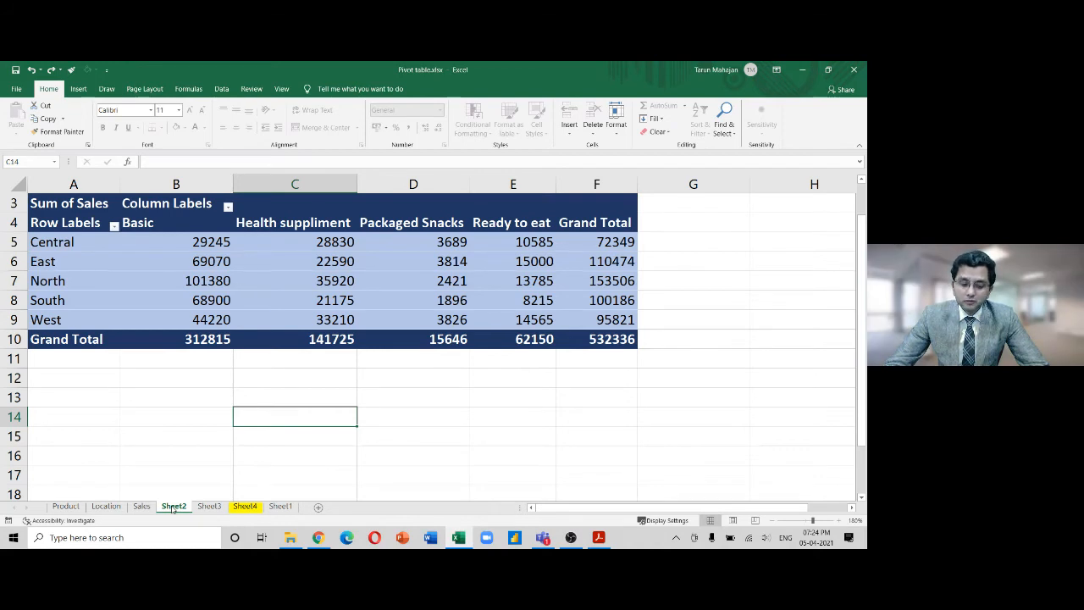
Unprotect Sheet2 from the Review tab using its password
click(251, 88)
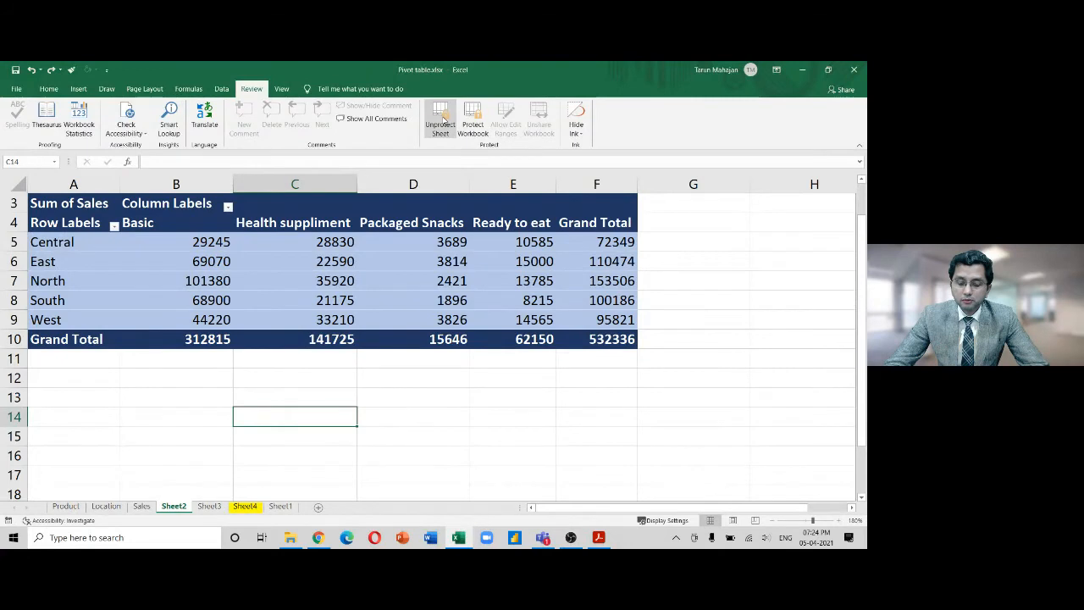
click(427, 142)
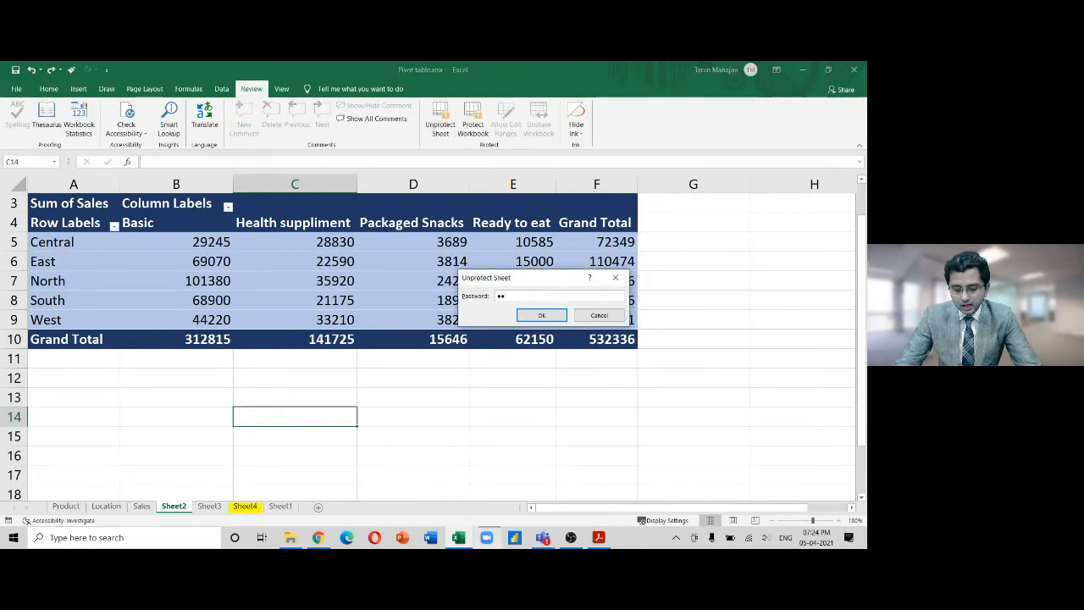
key(Return)
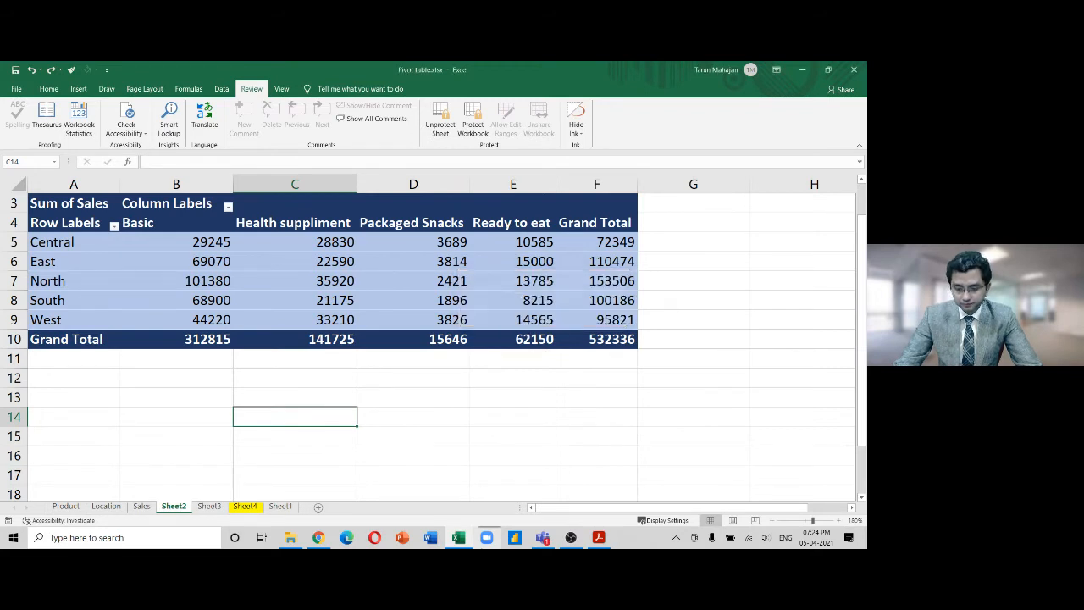
Type test text 'aslkdkfja' in C14 to confirm editing, delete it, and select C6
text(aslkdkfja)
key(Return)
key(Up)
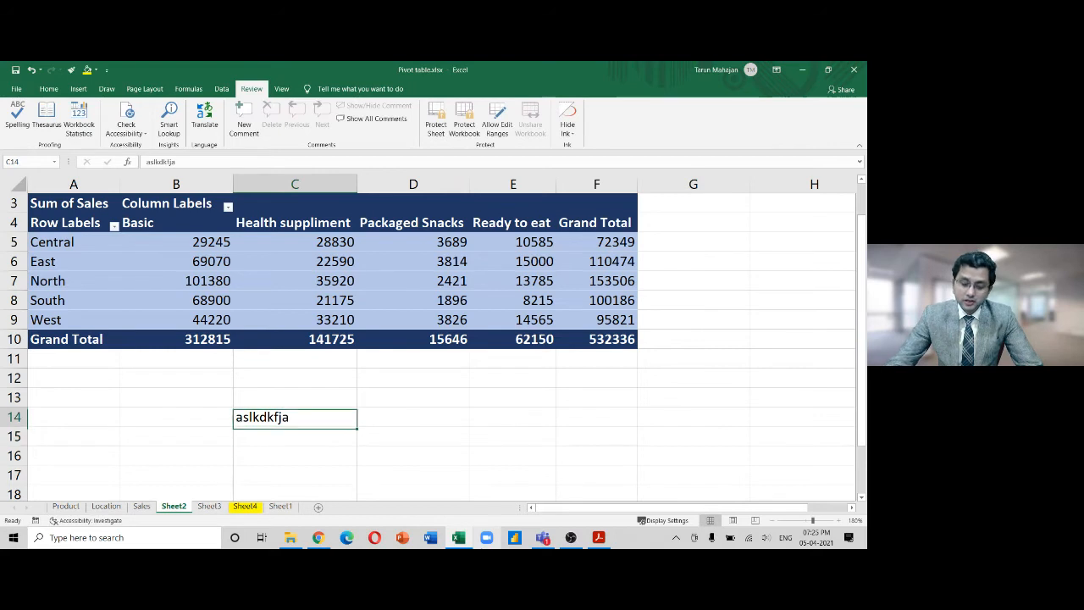
key(Delete)
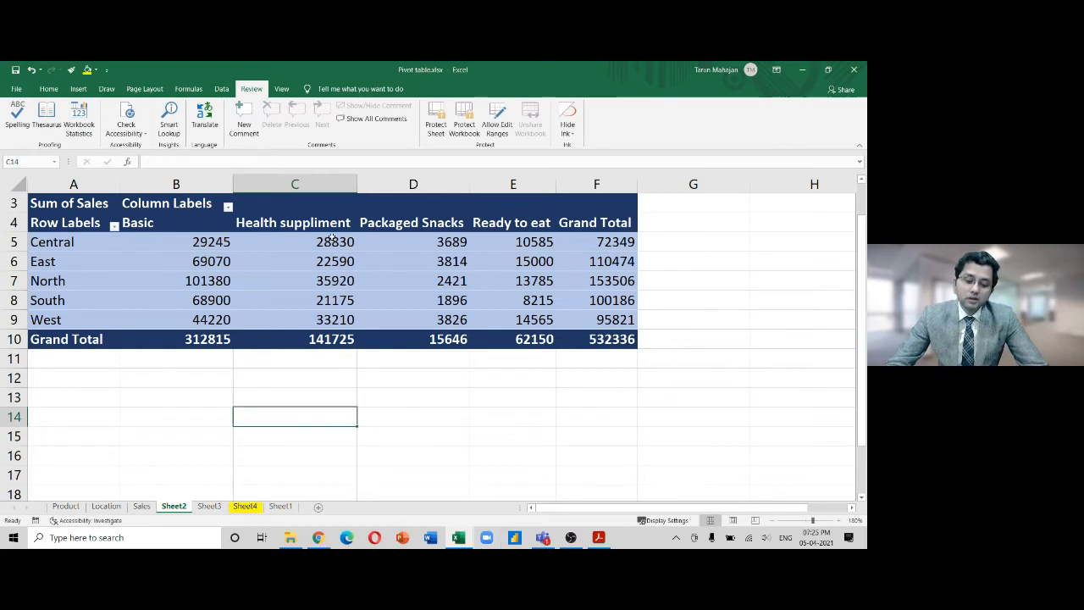
click(331, 263)
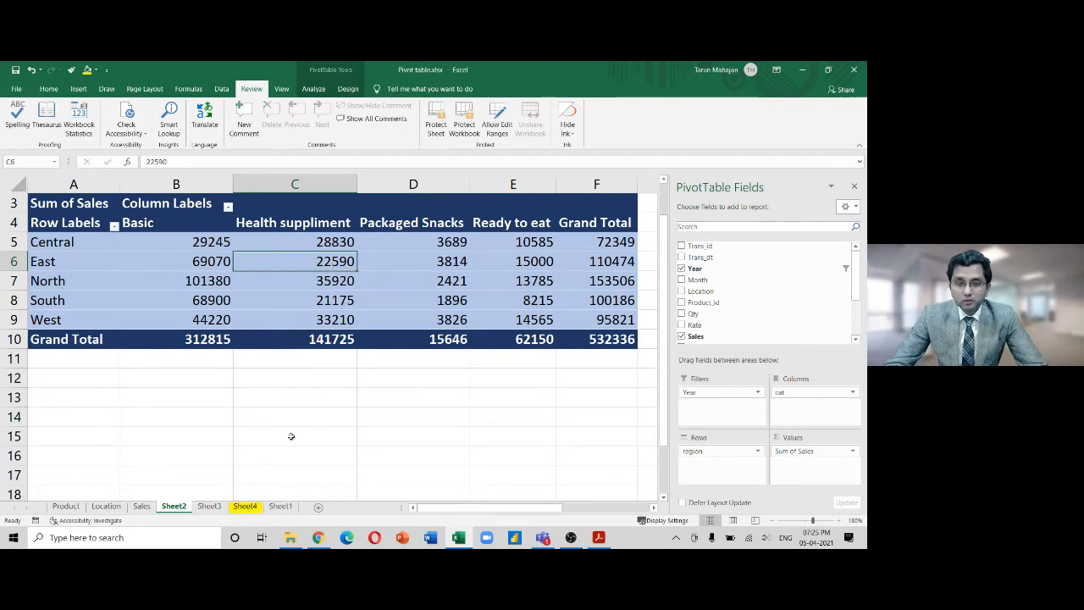
Switch to Sheet4 and enter 'Review-Protect sheet' in cell C2
click(250, 508)
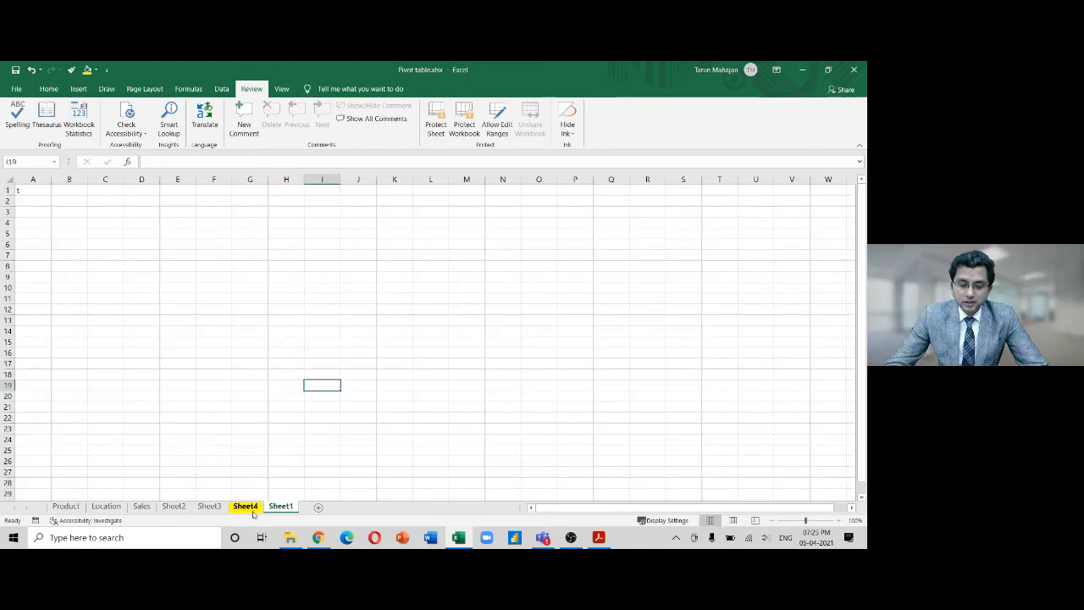
click(250, 508)
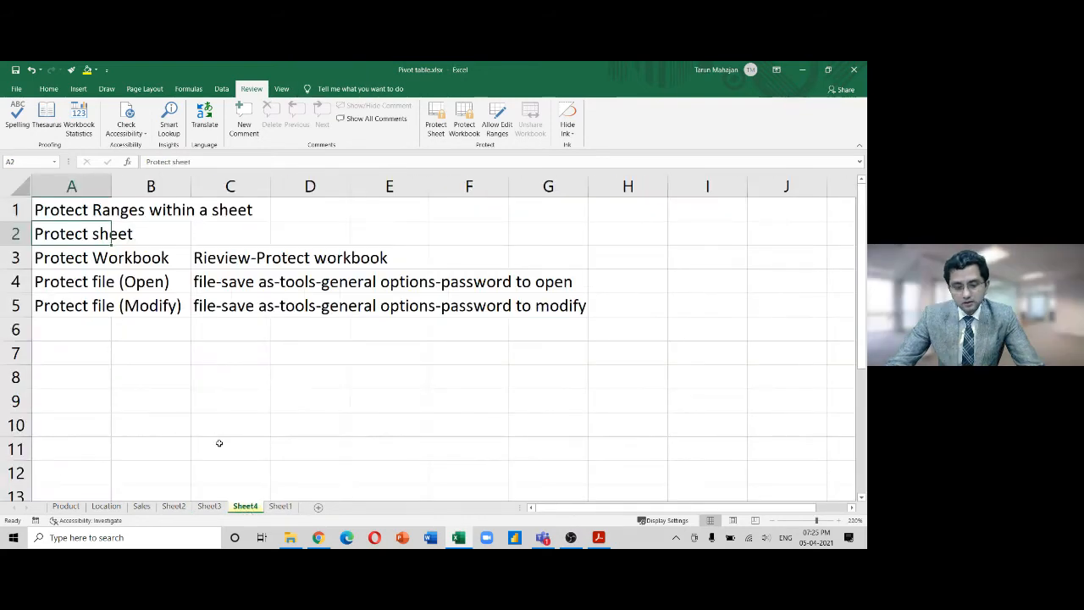
key(F2)
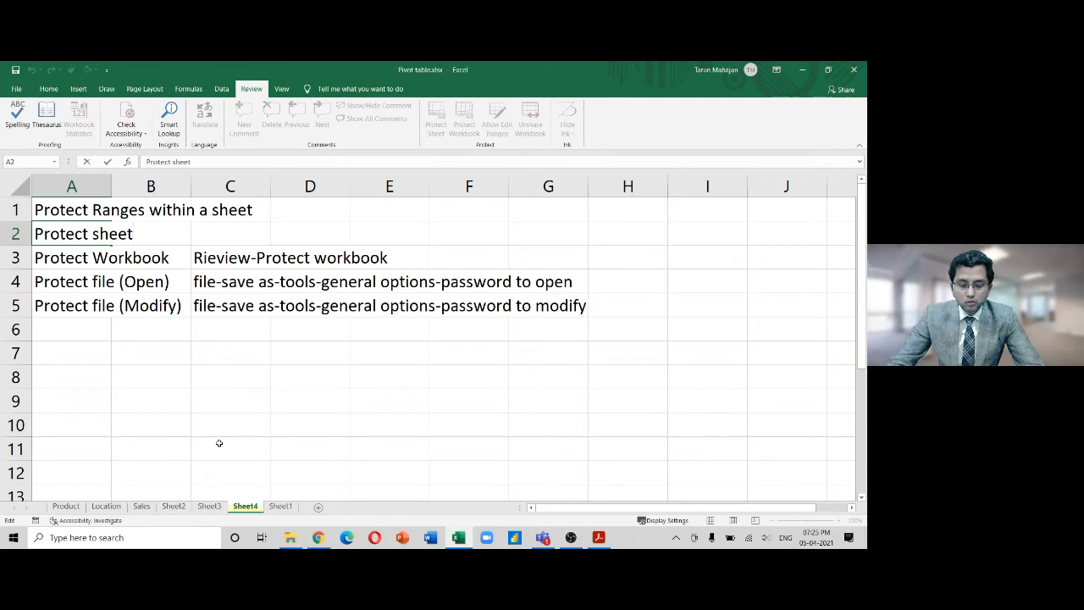
key(Escape)
key(Right)
key(Right)
text(Re)
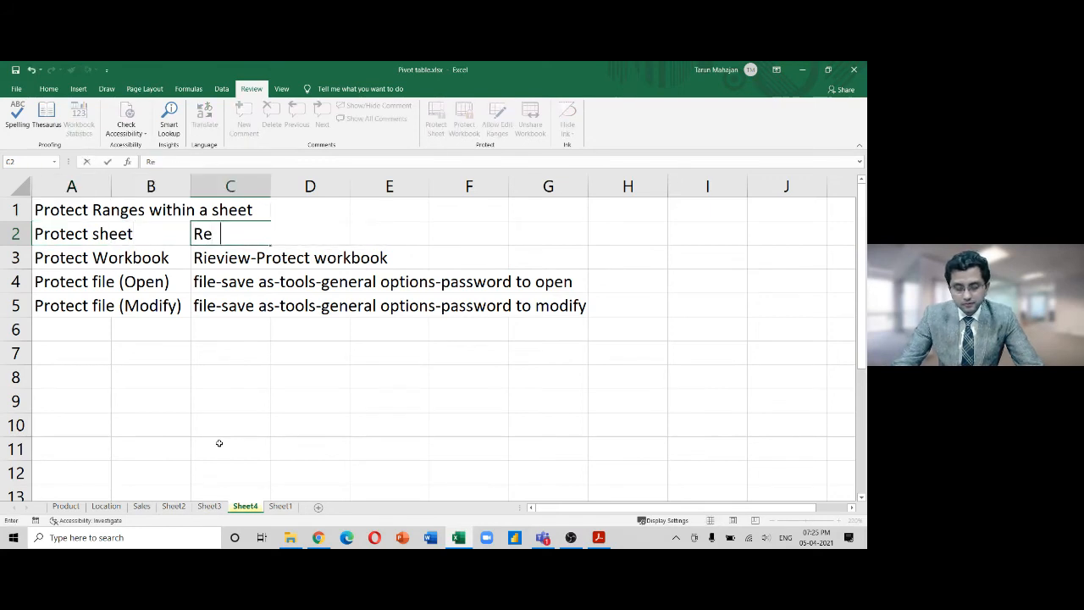
text(view-Pro)
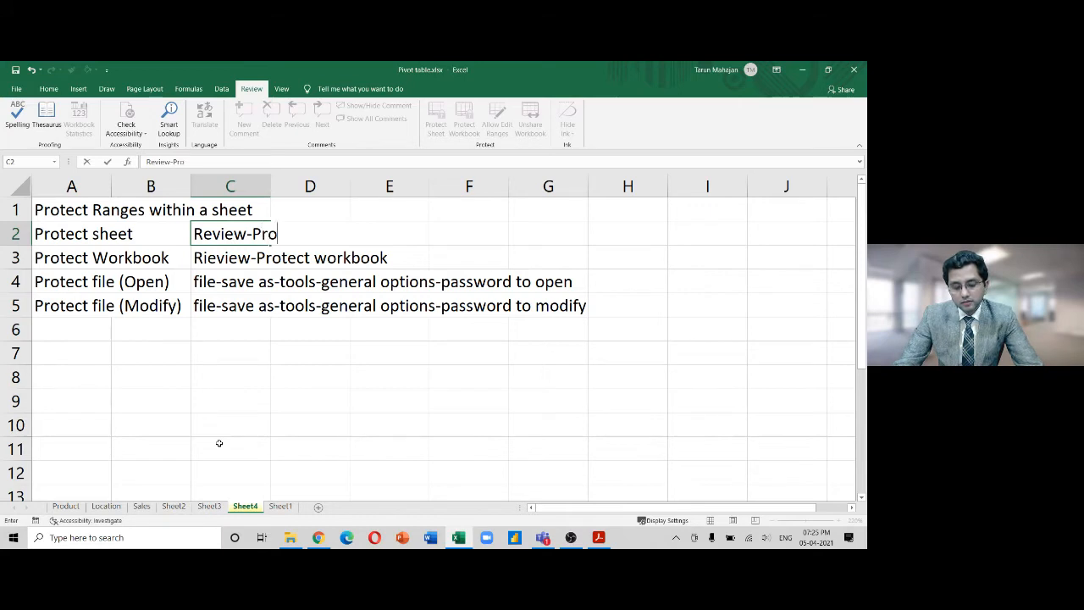
text(tect sheet)
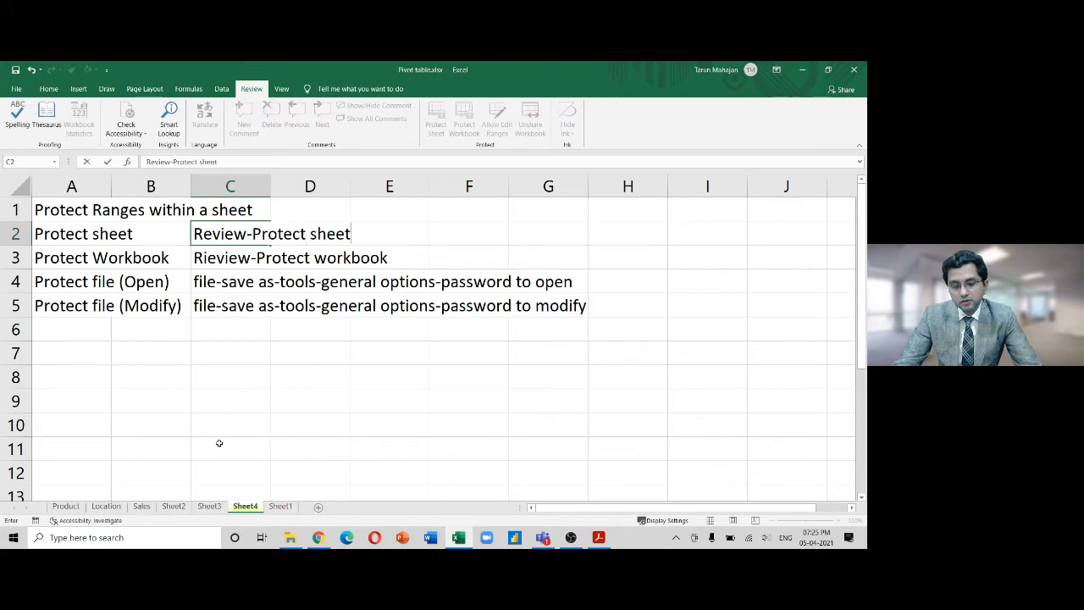
key(Return)
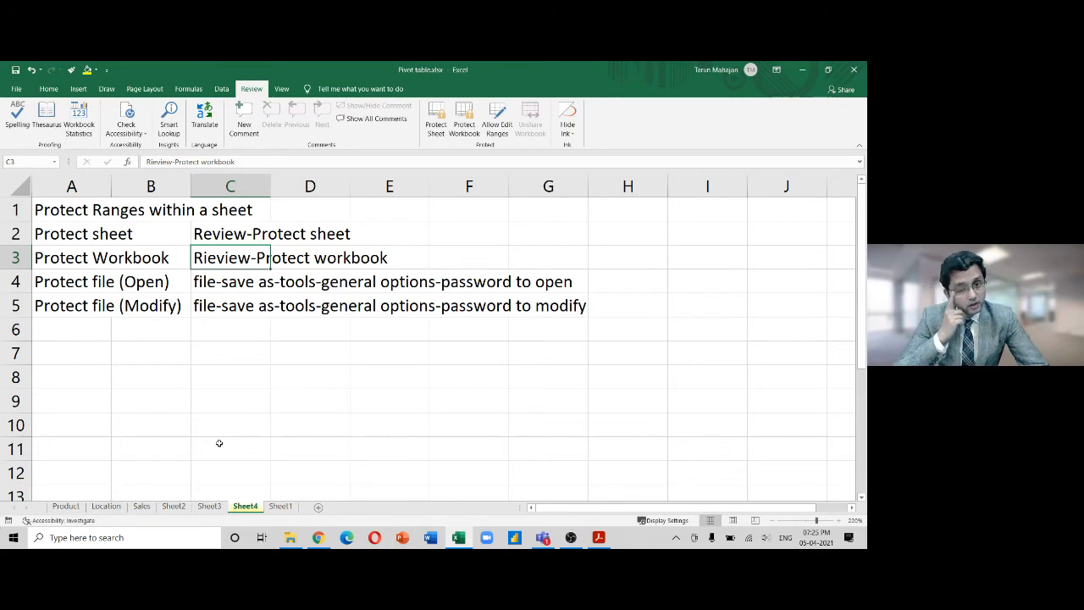
Return to Sheet2 and start Protect Sheet, but cancel without re-protecting it
click(205, 508)
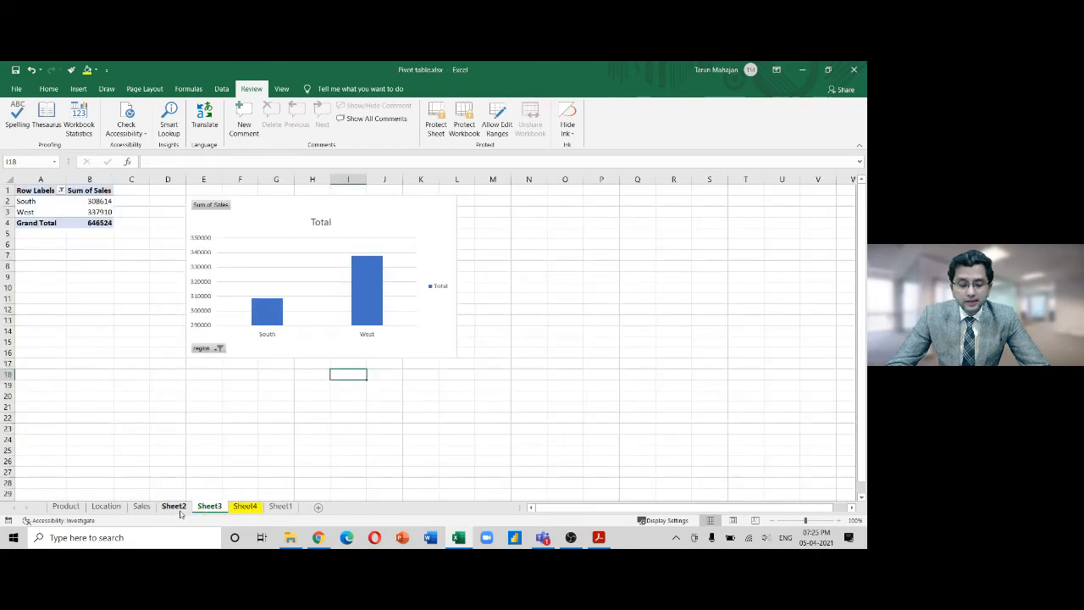
click(178, 507)
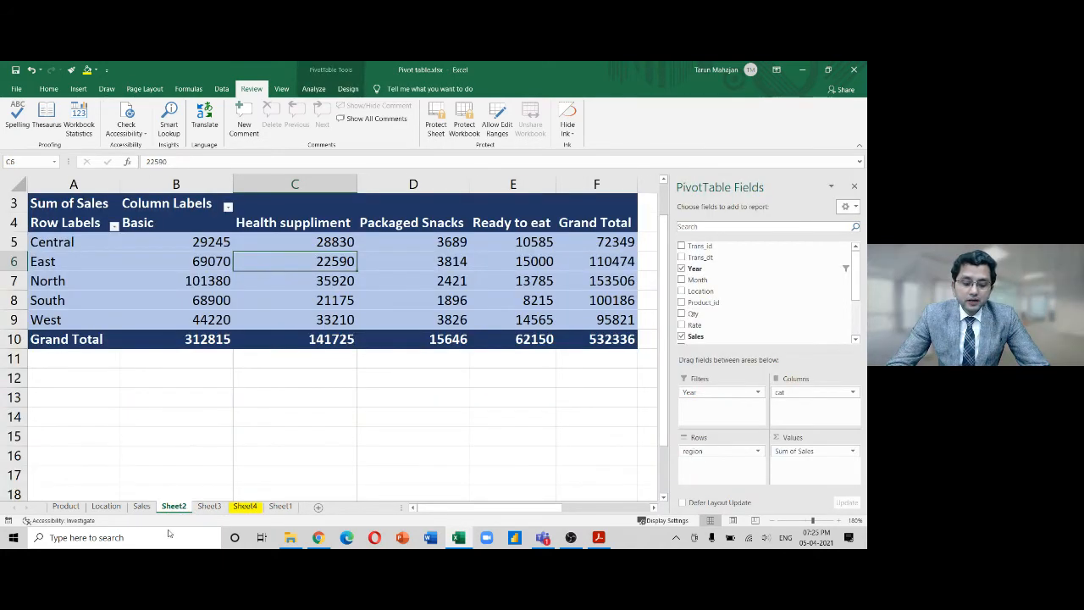
right_click(173, 509)
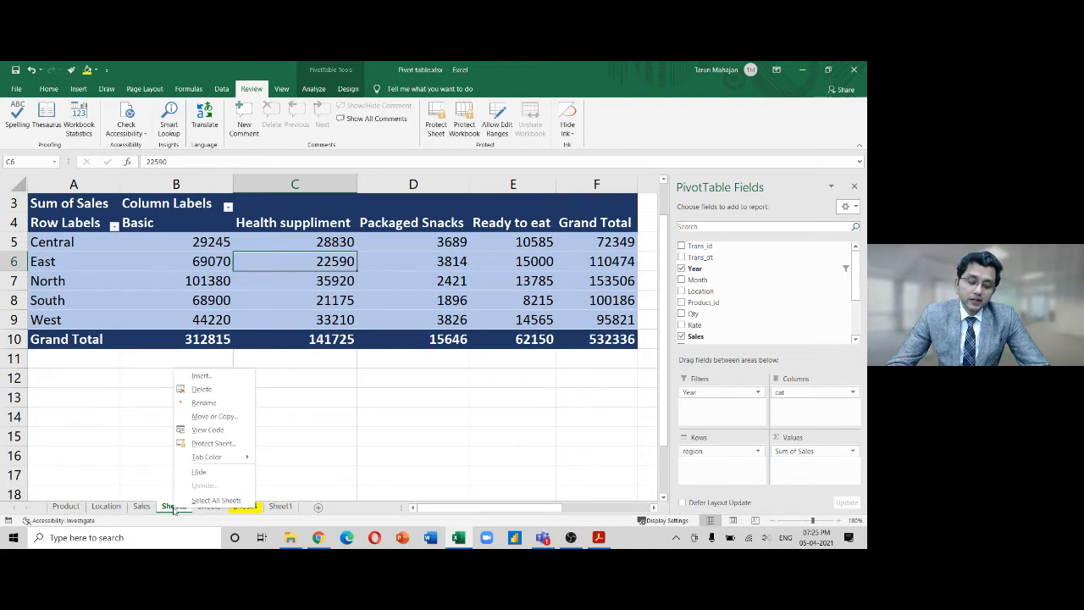
click(217, 448)
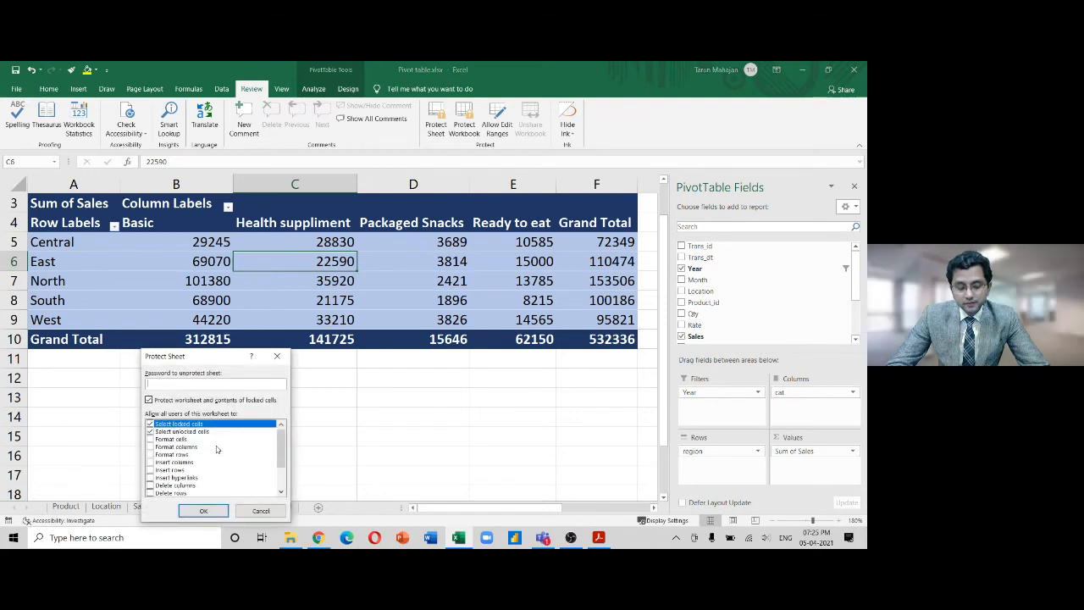
text(••)
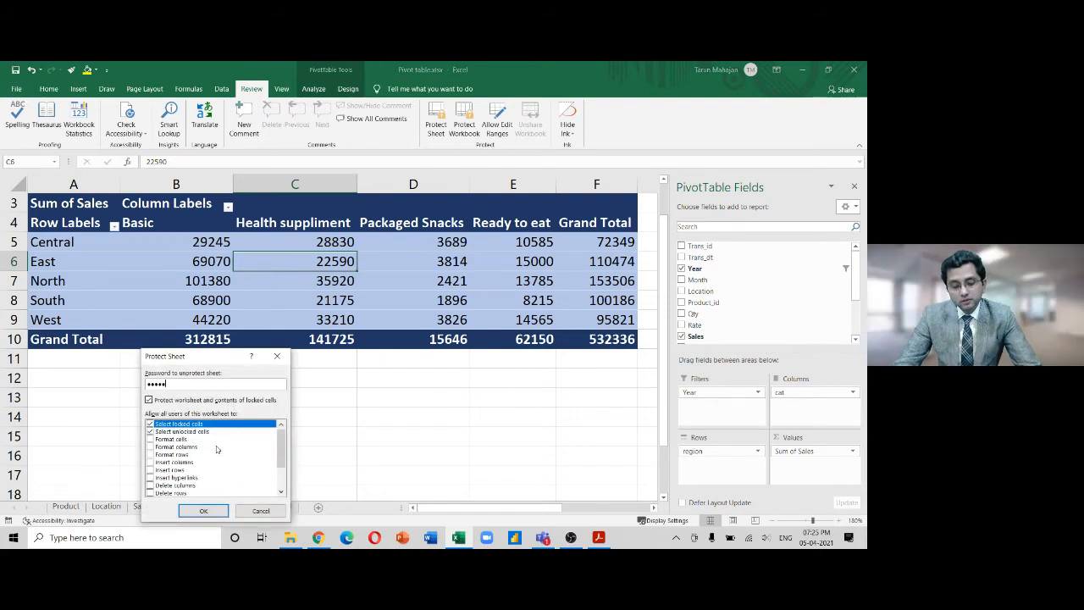
key(BackSpace)
key(BackSpace)
key(BackSpace)
key(BackSpace)
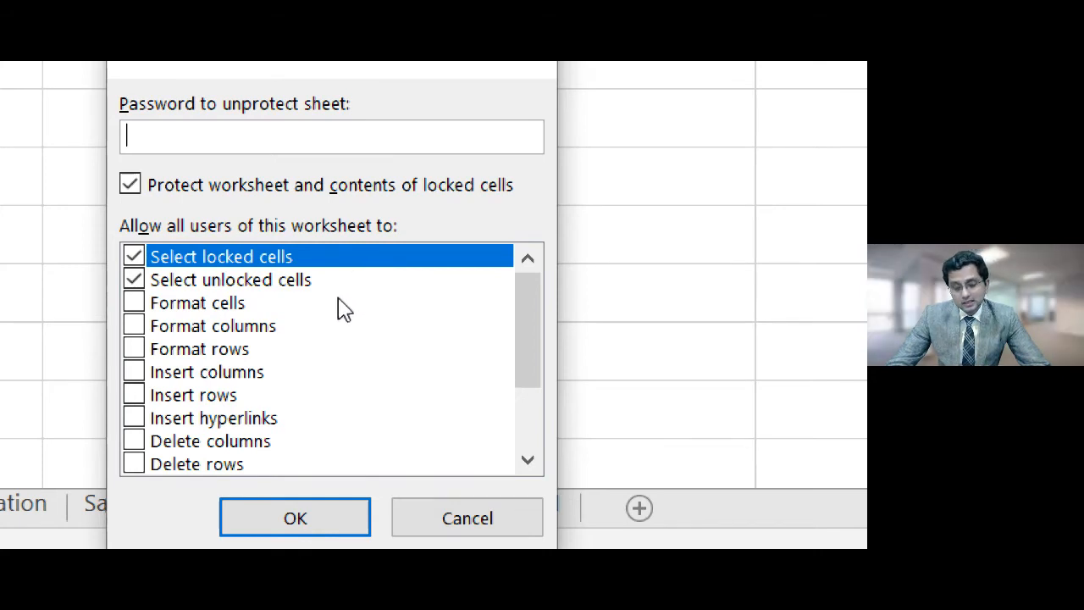
click(444, 532)
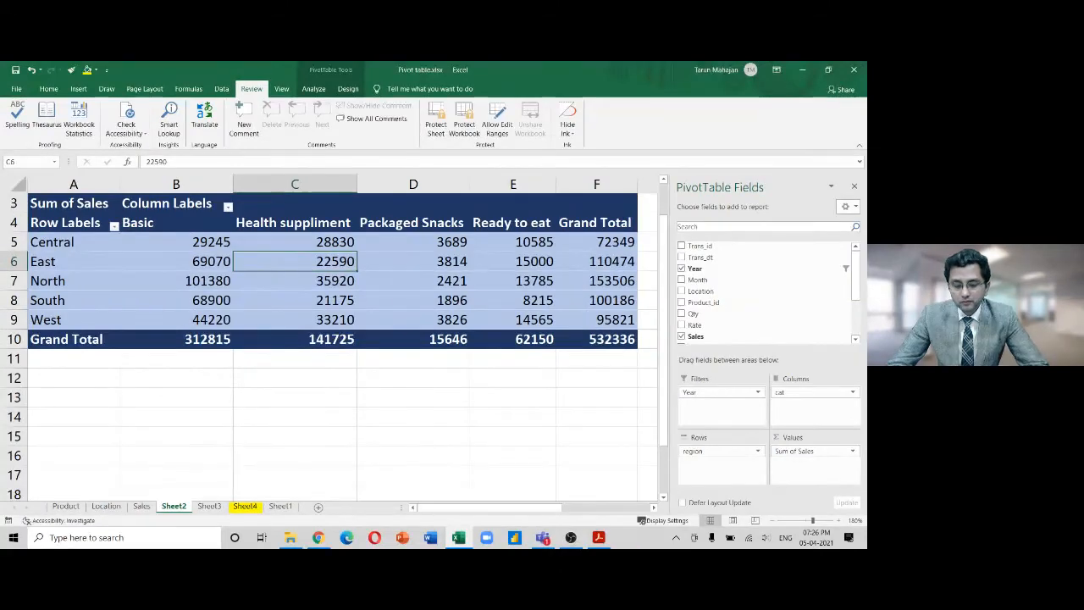
mouse_move(318, 538)
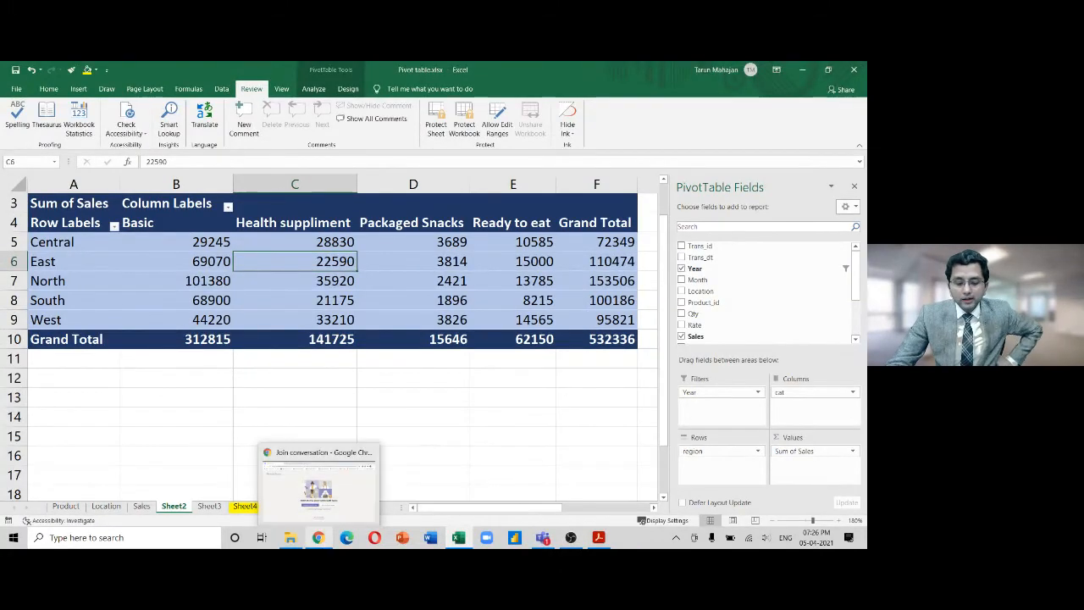
On the Sales sheet, select the entire worksheet via the Select All corner and open its cell menu
click(141, 507)
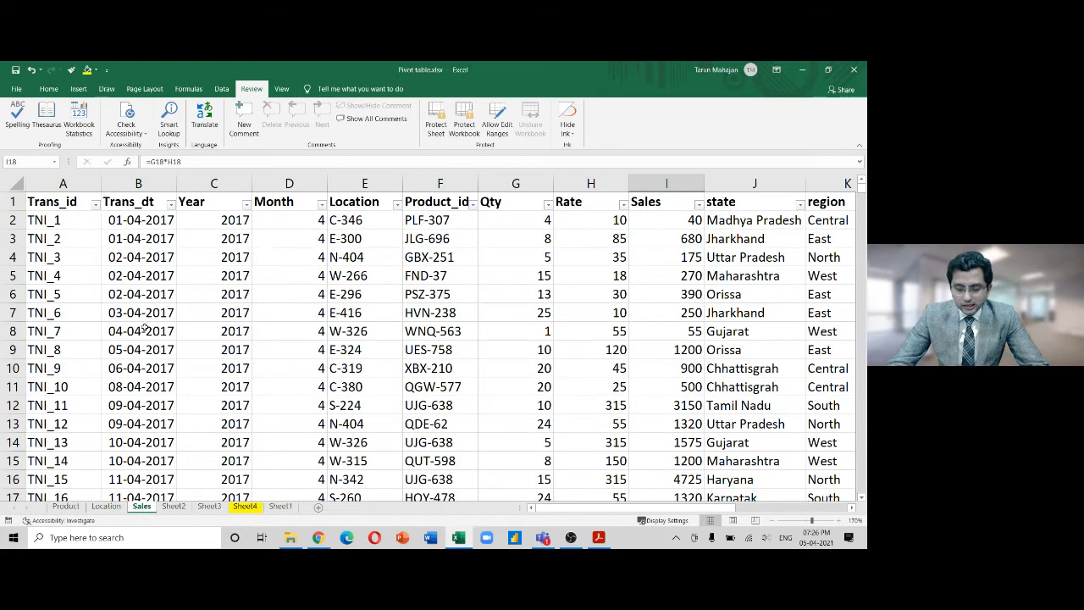
click(48, 182)
click(14, 202)
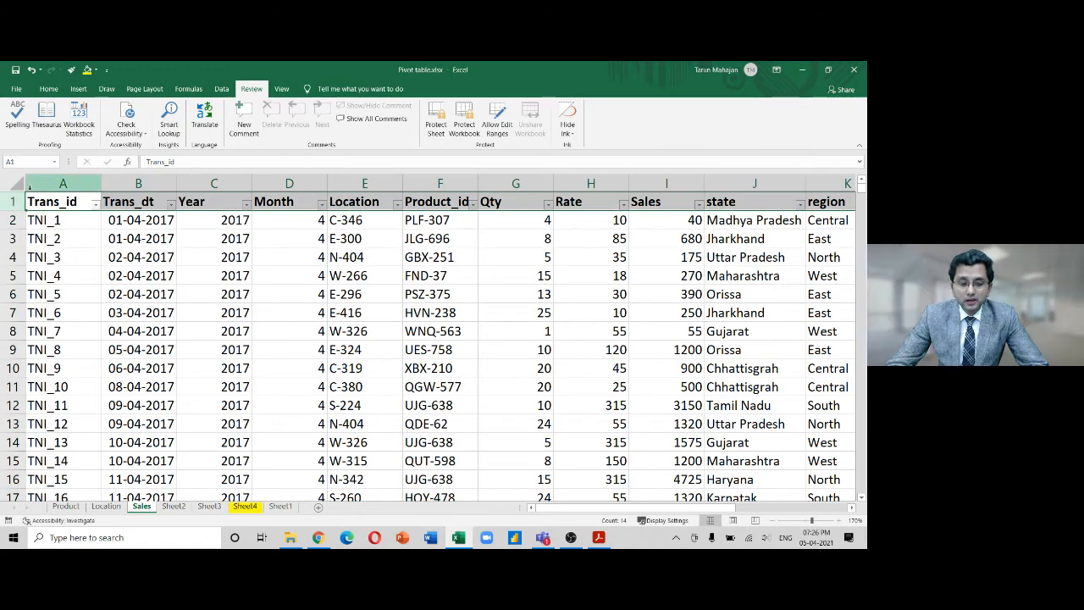
click(15, 183)
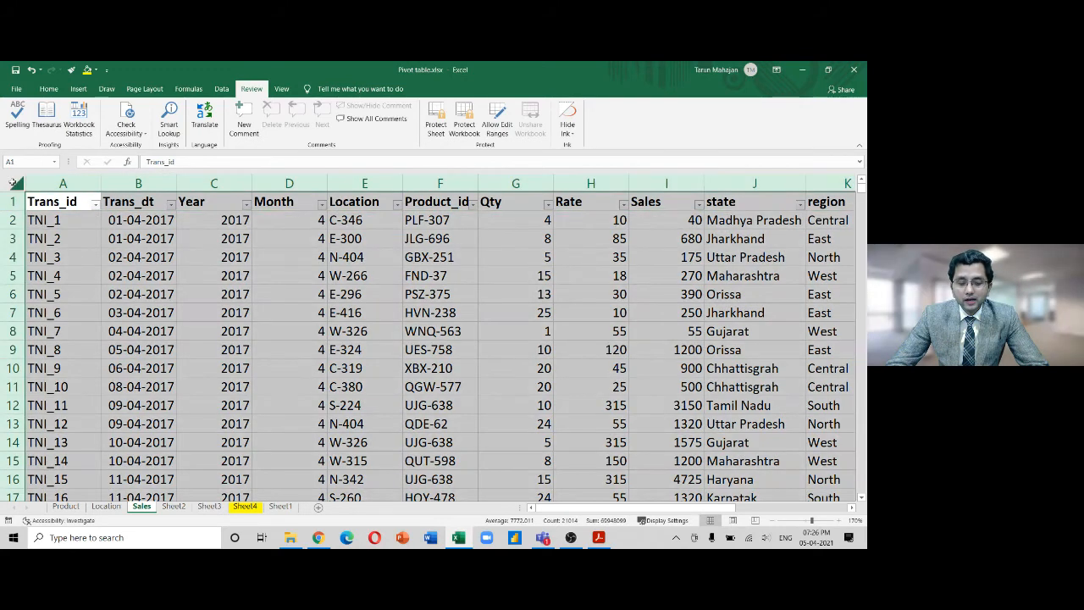
click(53, 201)
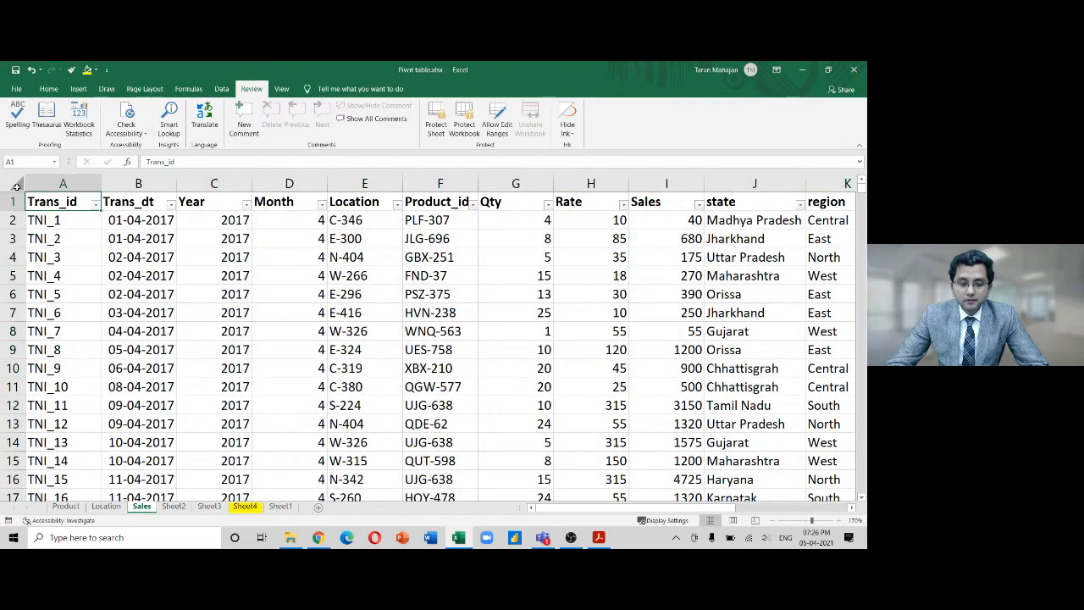
click(17, 185)
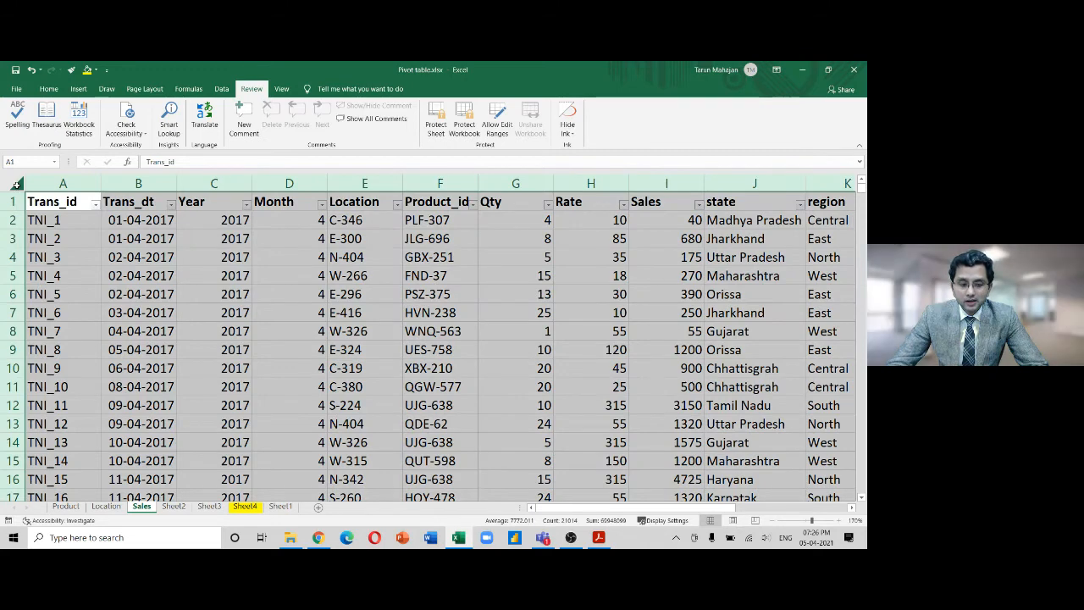
click(192, 277)
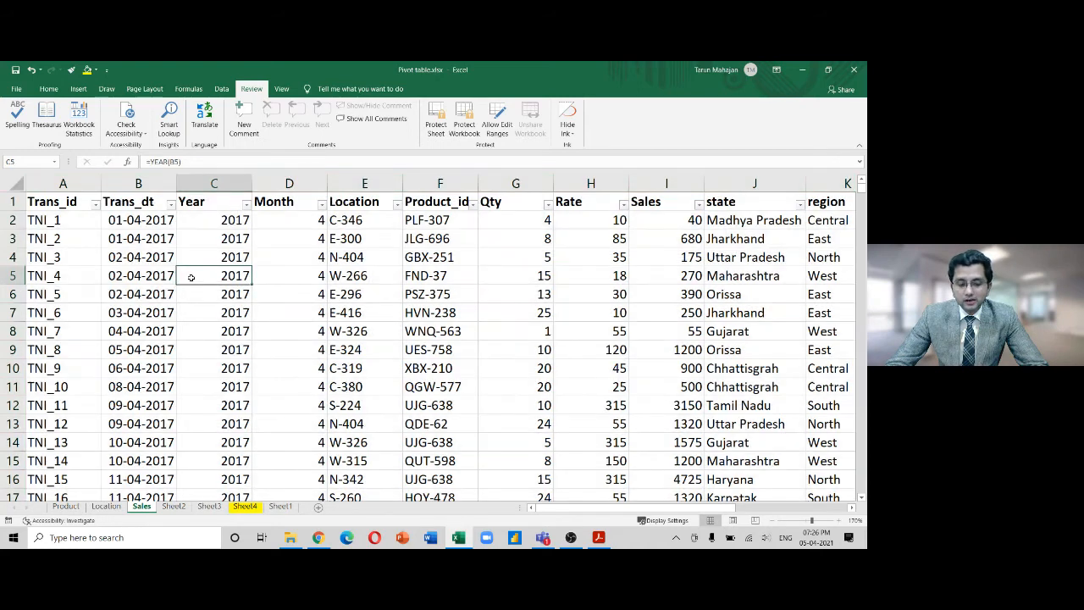
click(19, 186)
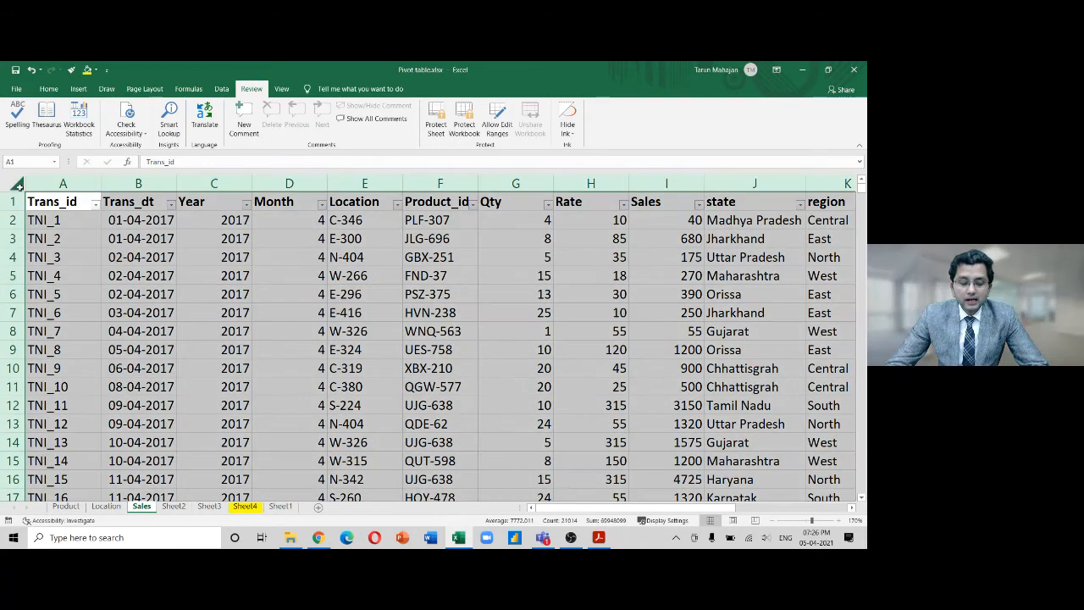
right_click(20, 188)
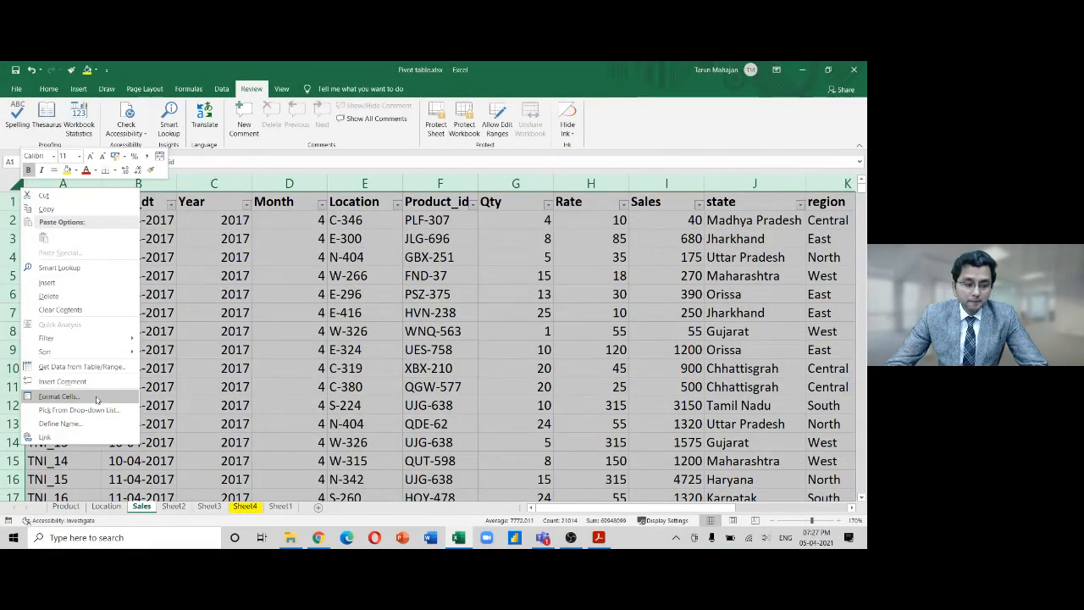
click(96, 398)
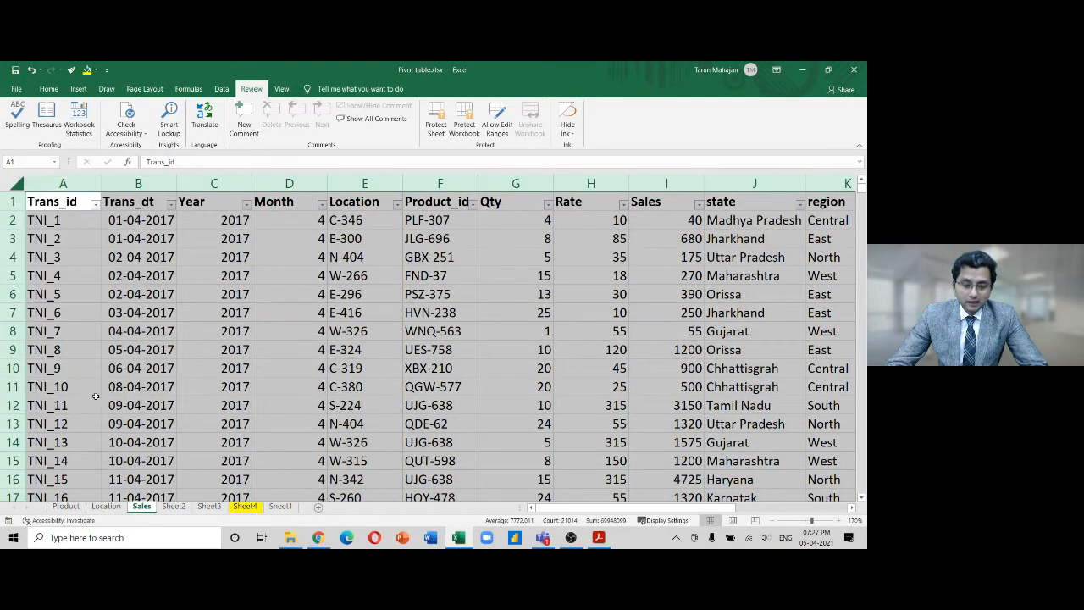
drag(118, 248, 337, 188)
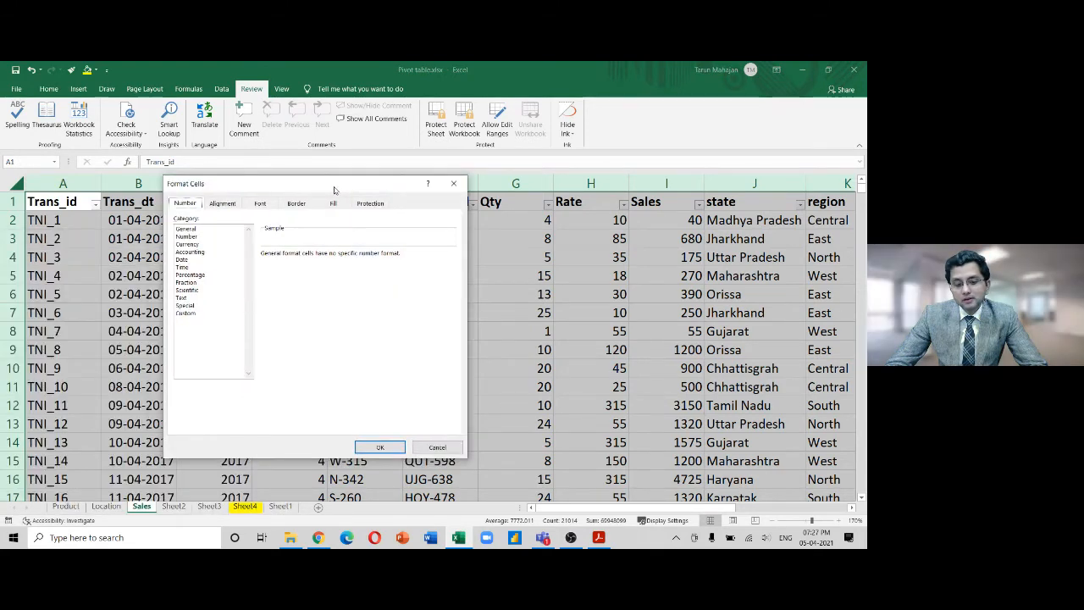
click(454, 183)
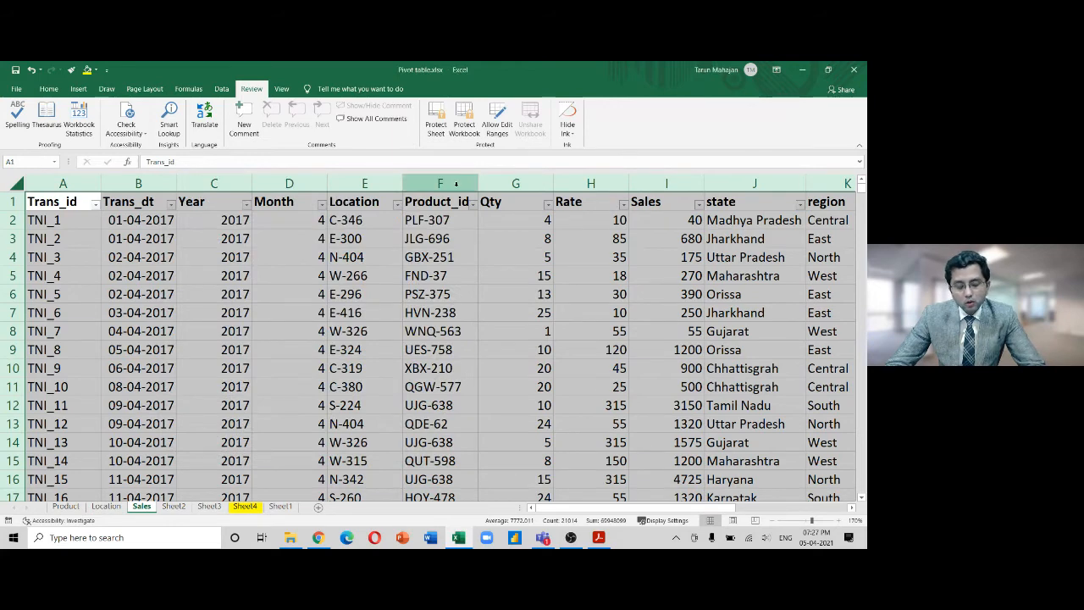
key(ctrl+1)
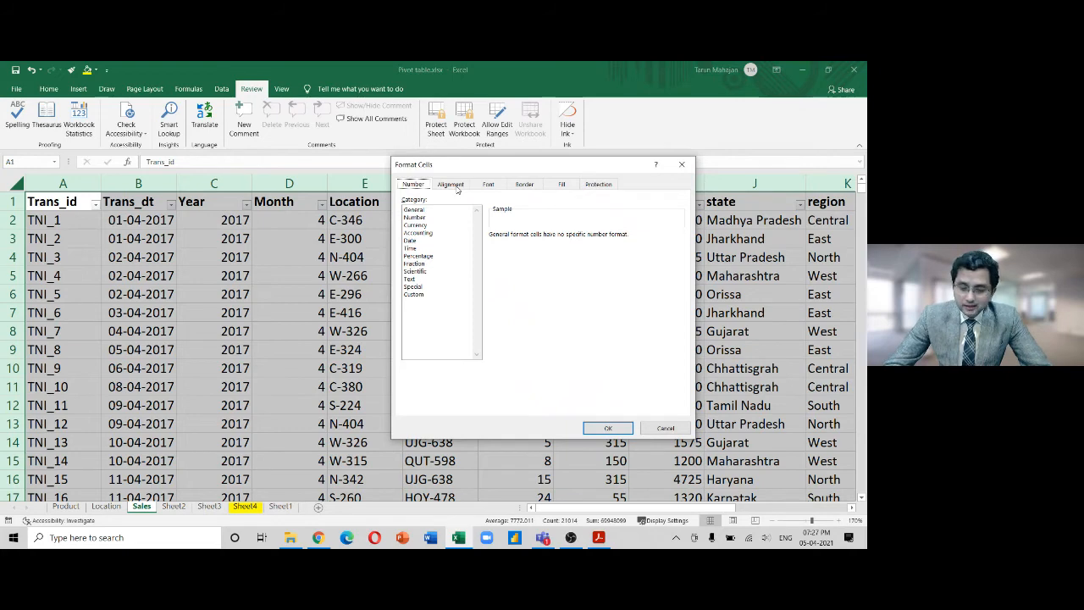
click(451, 187)
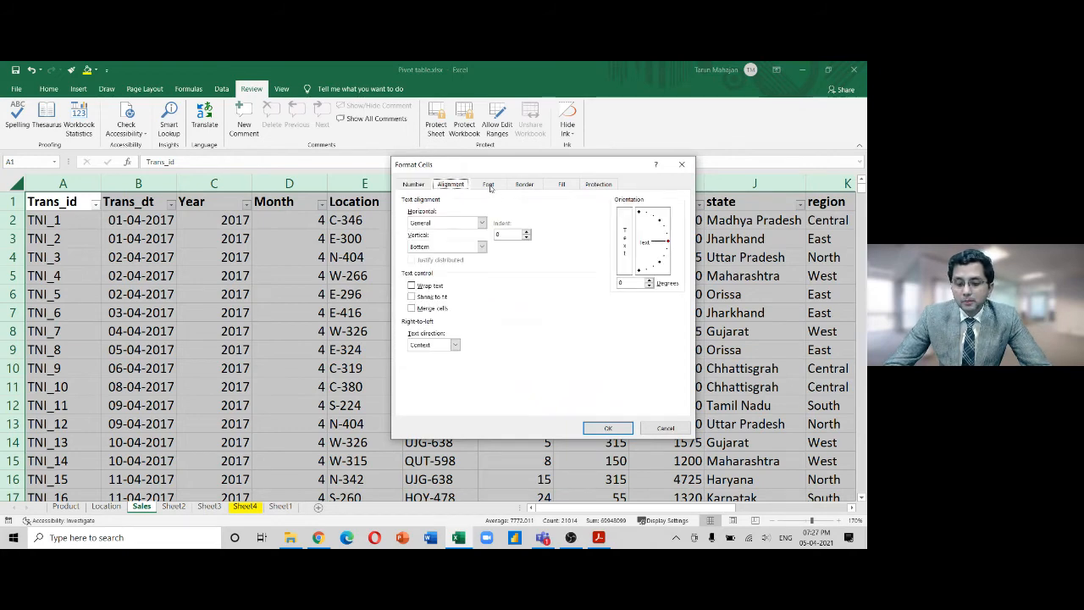
click(490, 187)
click(527, 188)
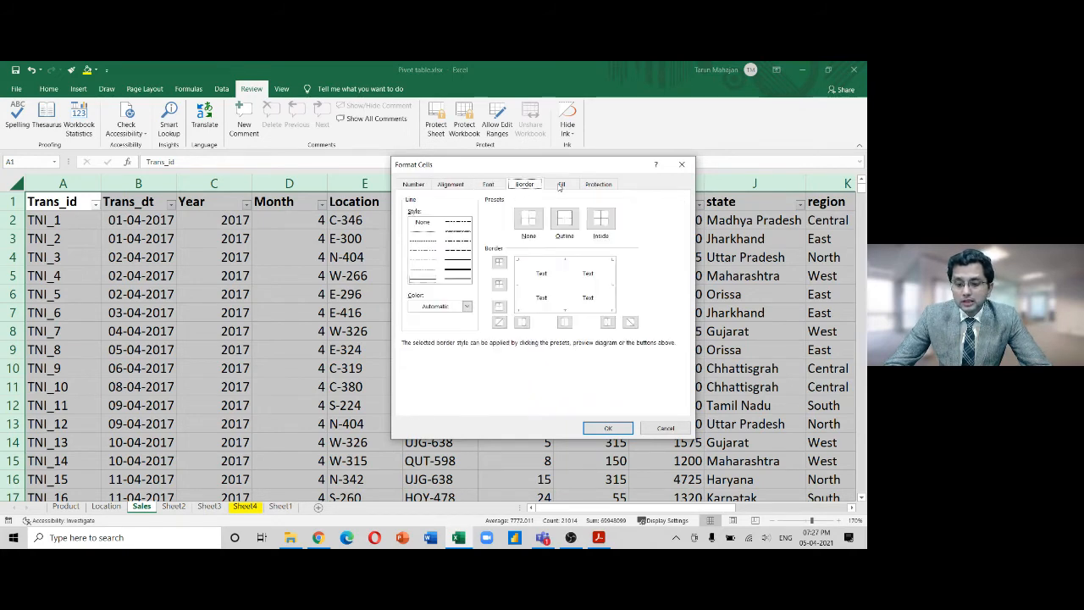
click(561, 185)
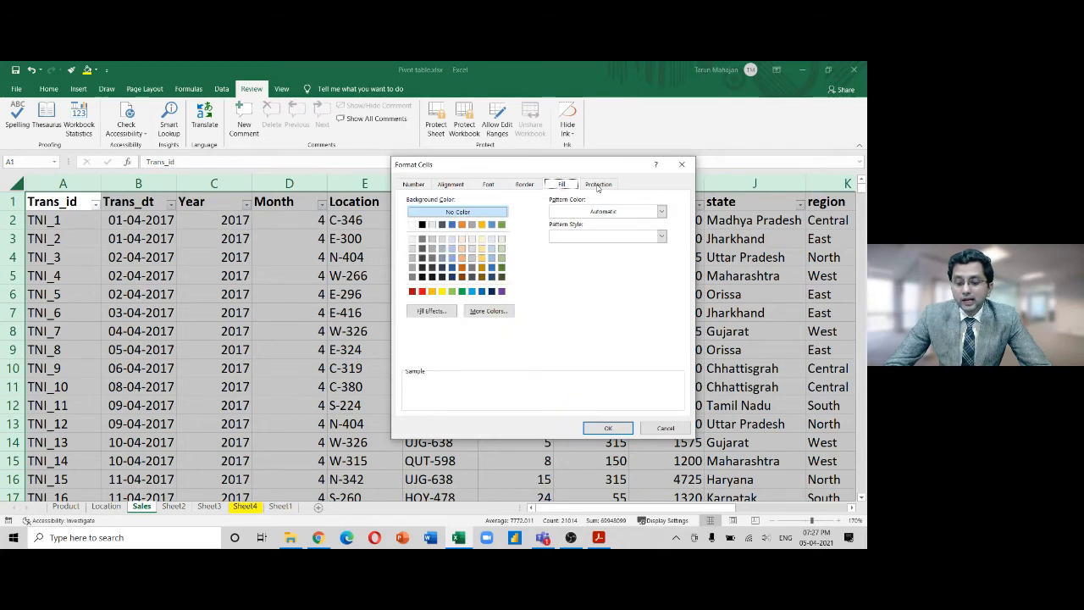
click(598, 186)
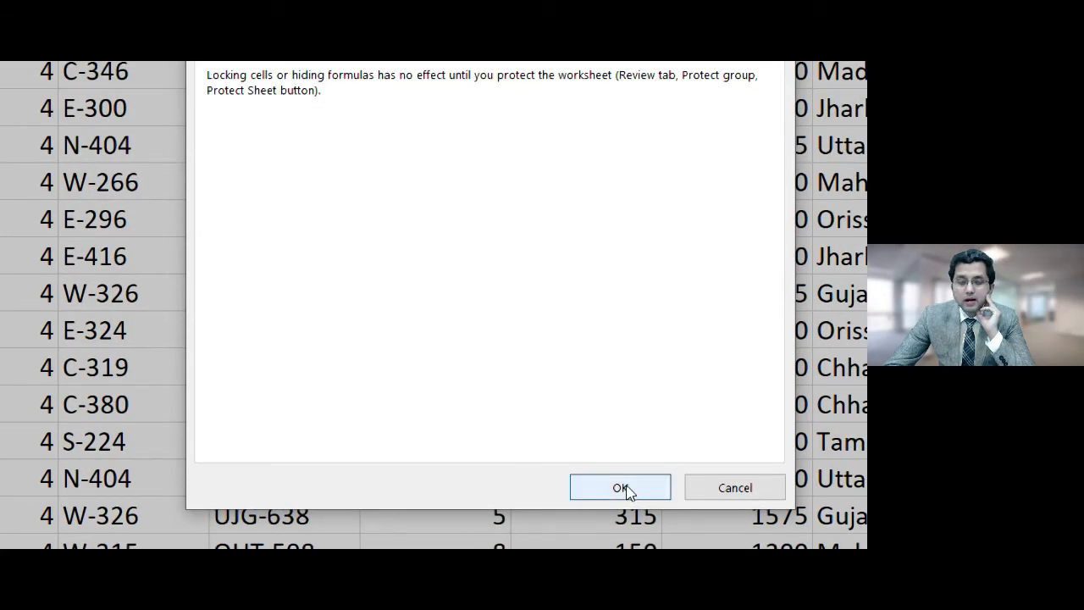
click(625, 490)
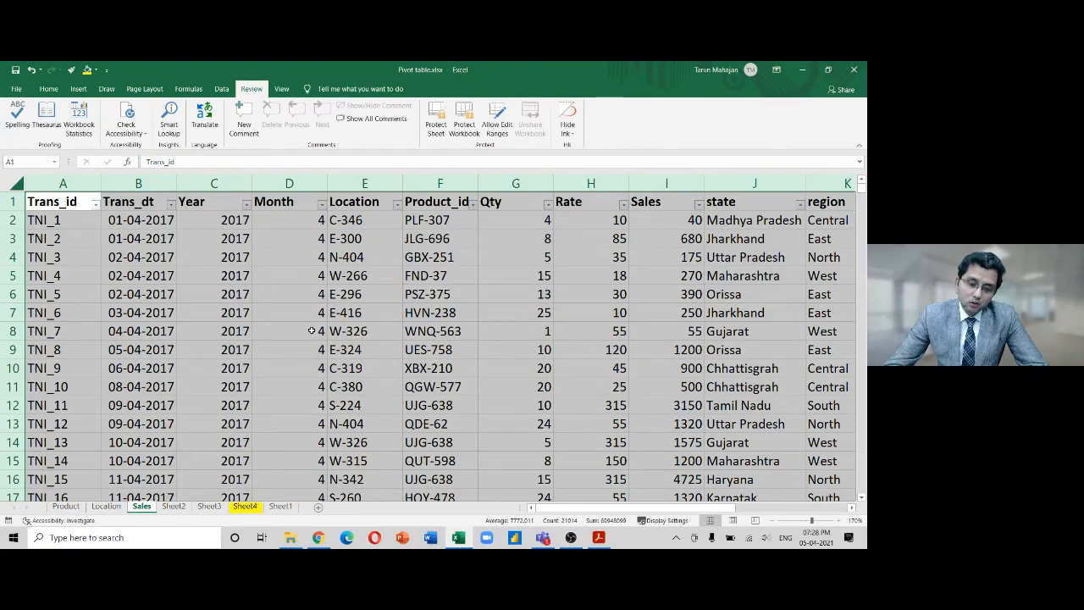
Select the Qty column G and bring up its Format Cells protection settings
click(317, 293)
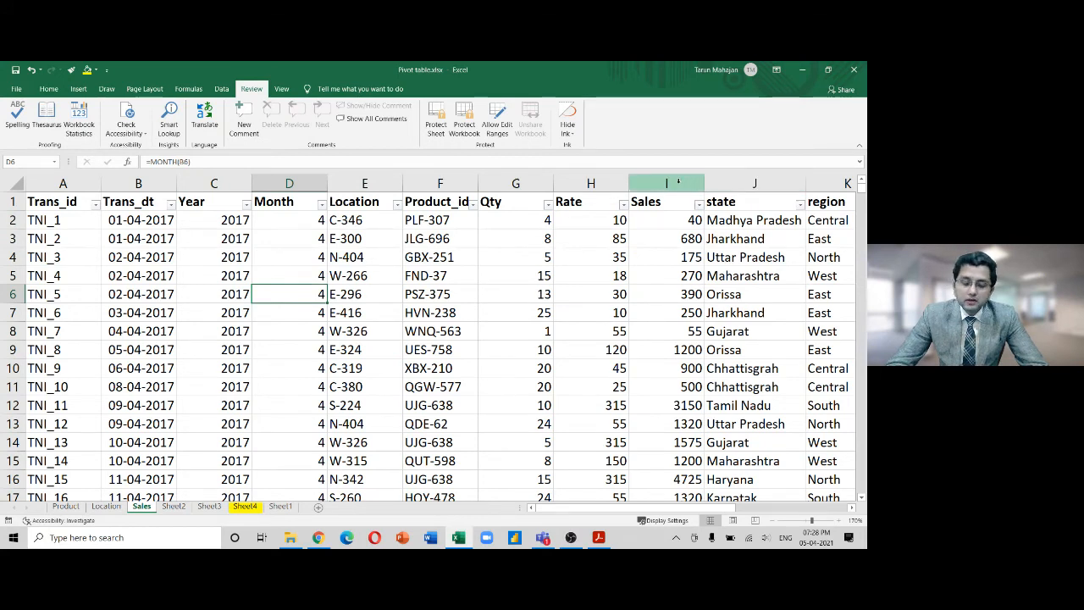
click(529, 183)
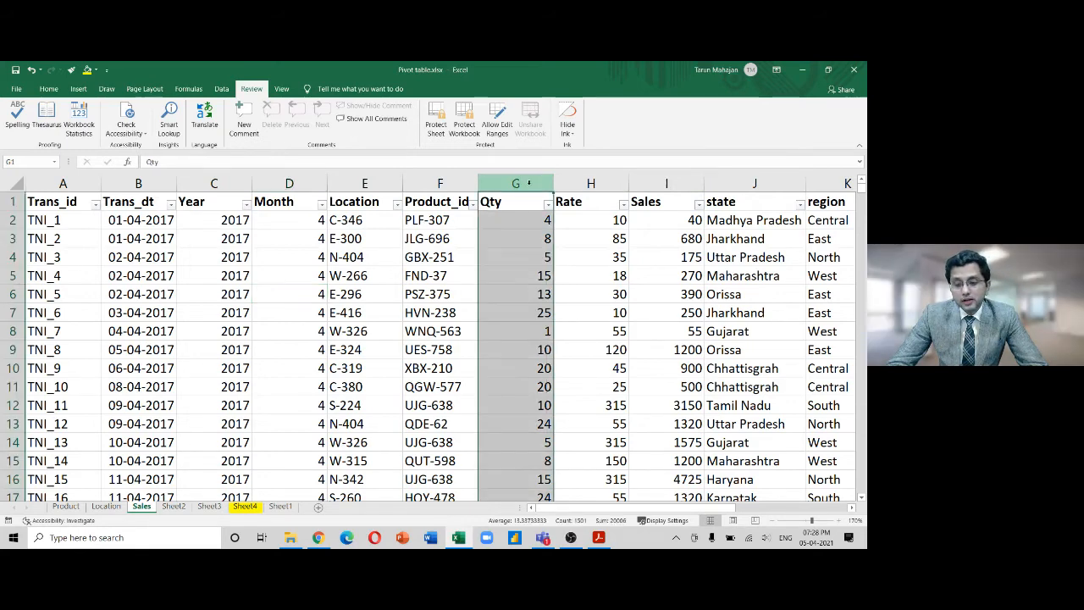
key(ctrl+1)
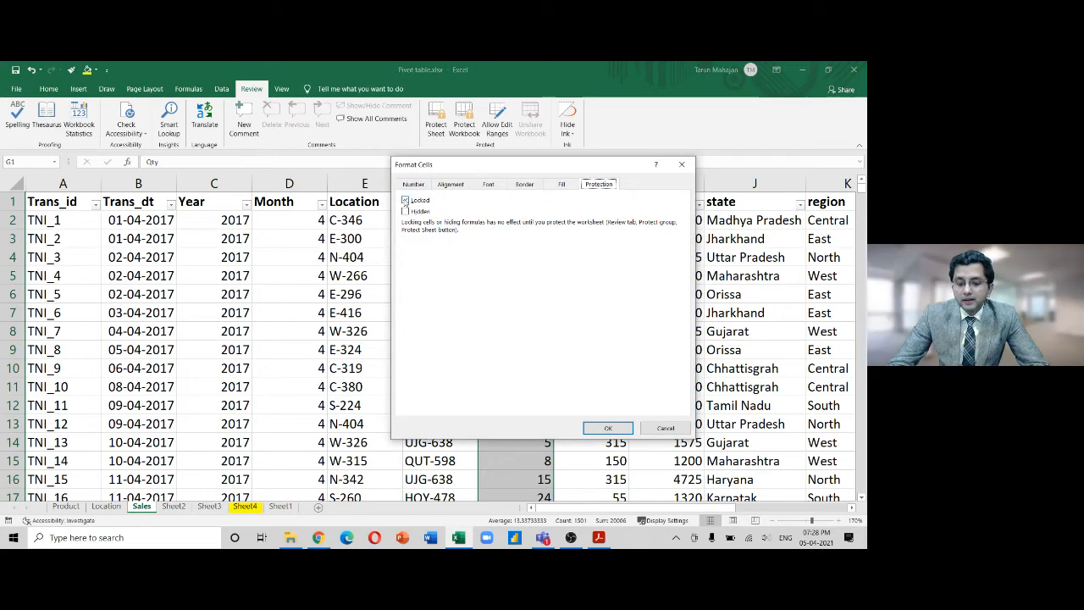
Clear the Locked option for the Qty column and apply it
click(408, 200)
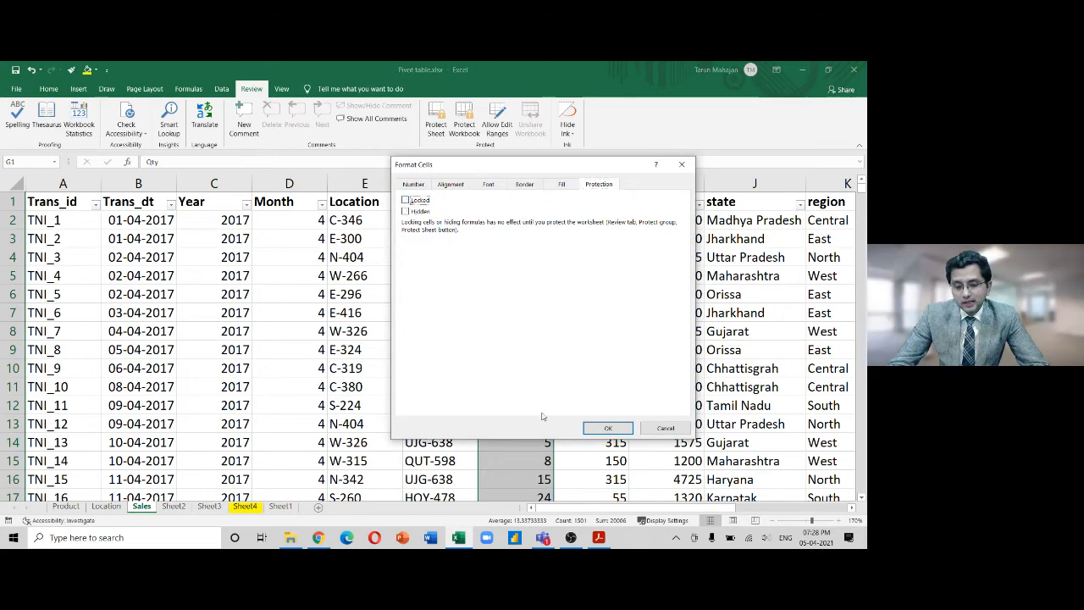
click(607, 428)
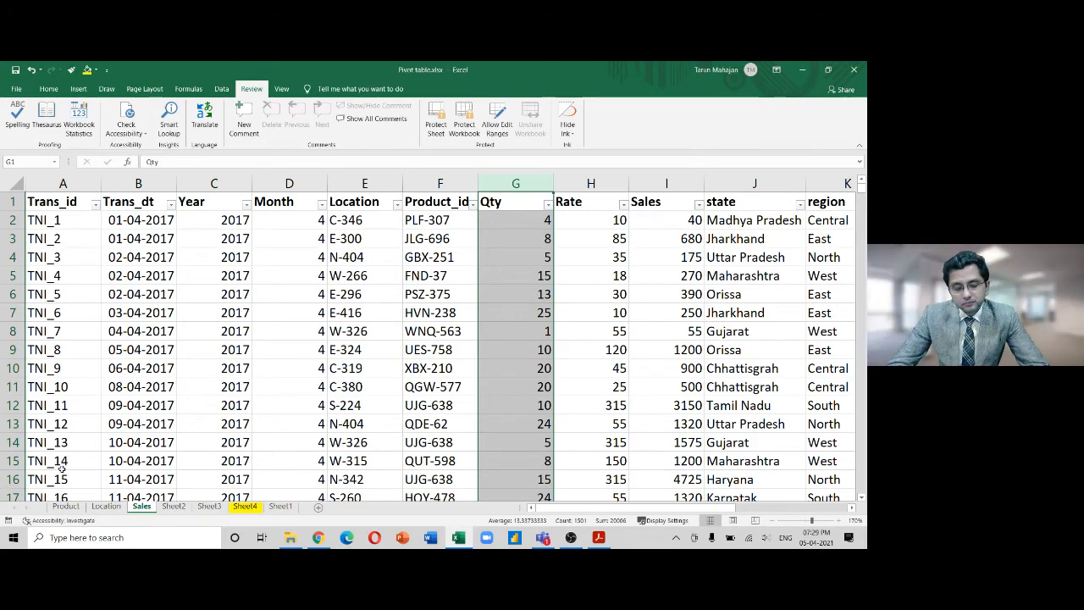
Protect the Sales sheet with a password, disallowing selection of locked cells
right_click(144, 507)
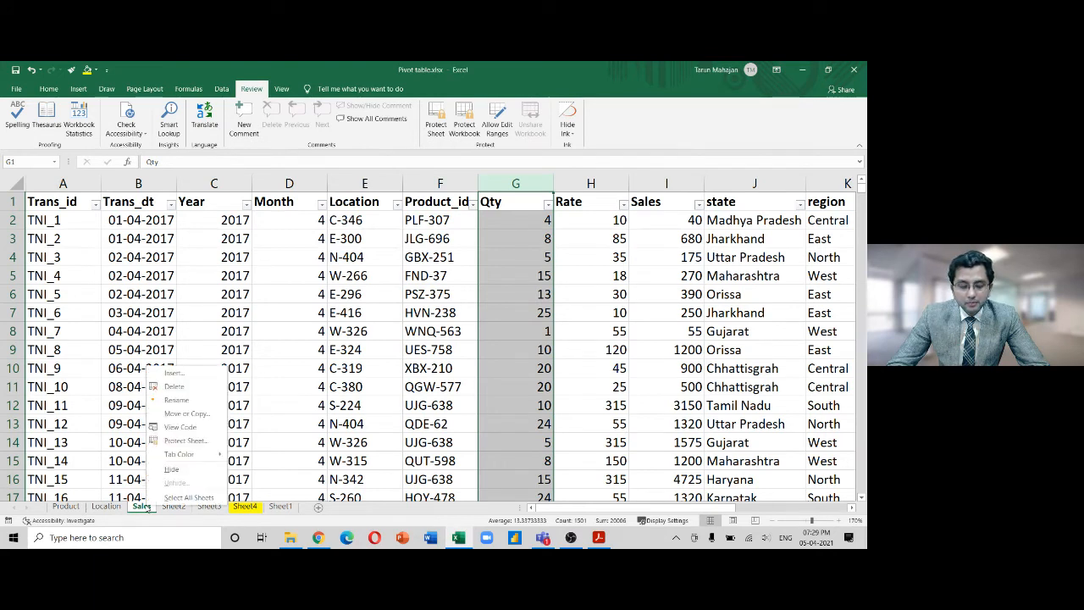
key(Escape)
click(327, 370)
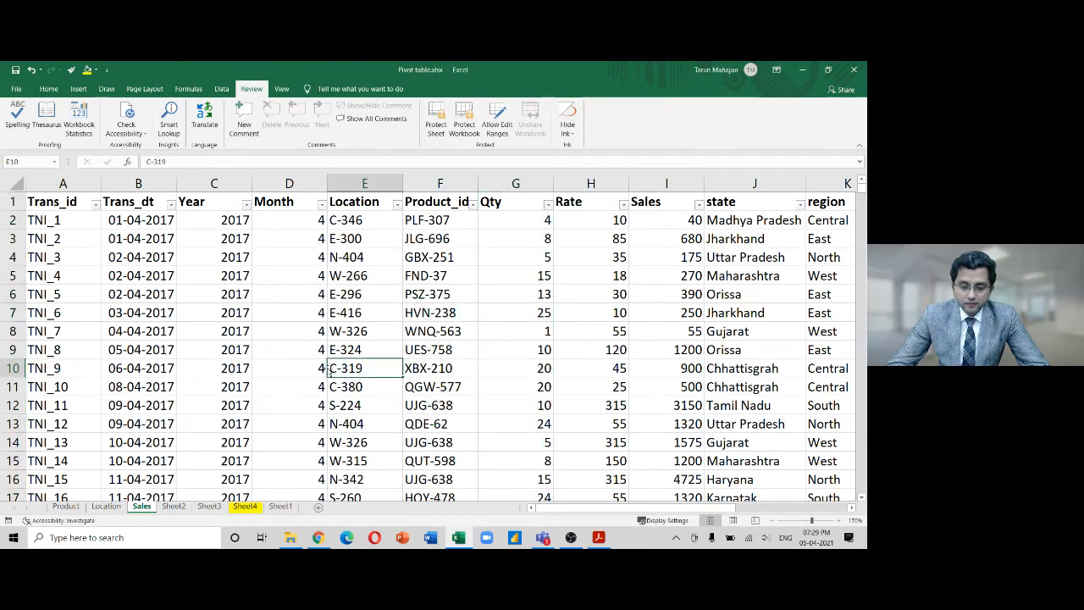
right_click(144, 507)
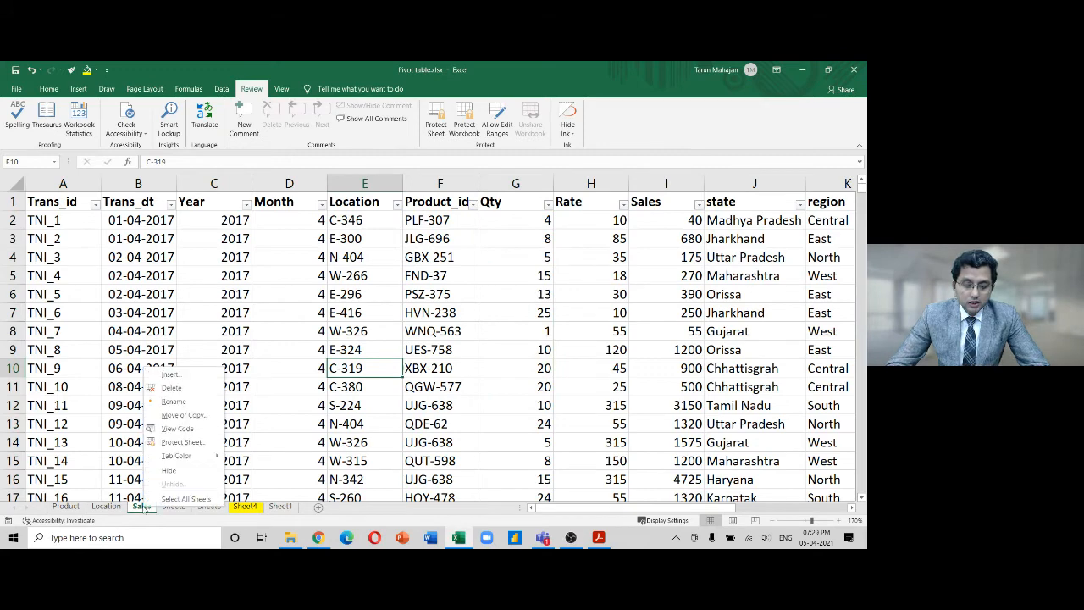
click(193, 442)
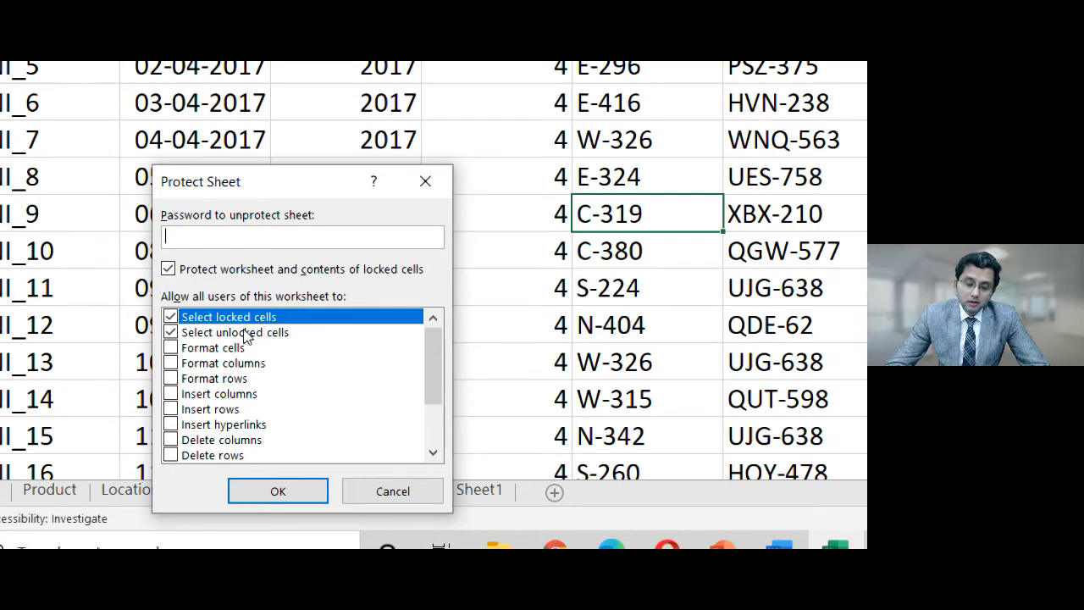
click(171, 318)
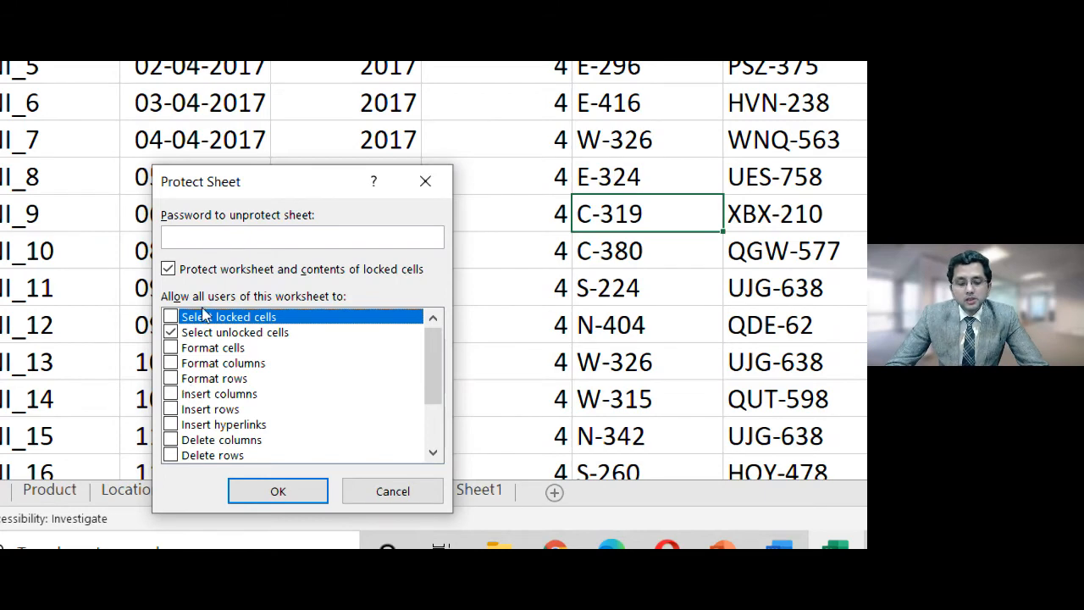
click(227, 234)
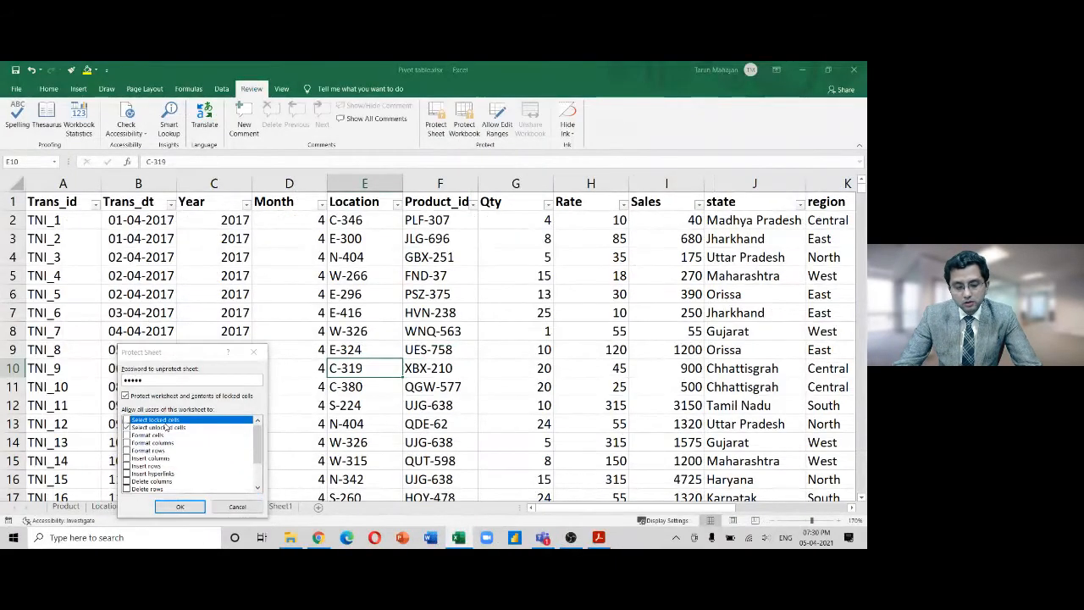
key(Return)
text(1)
key(Return)
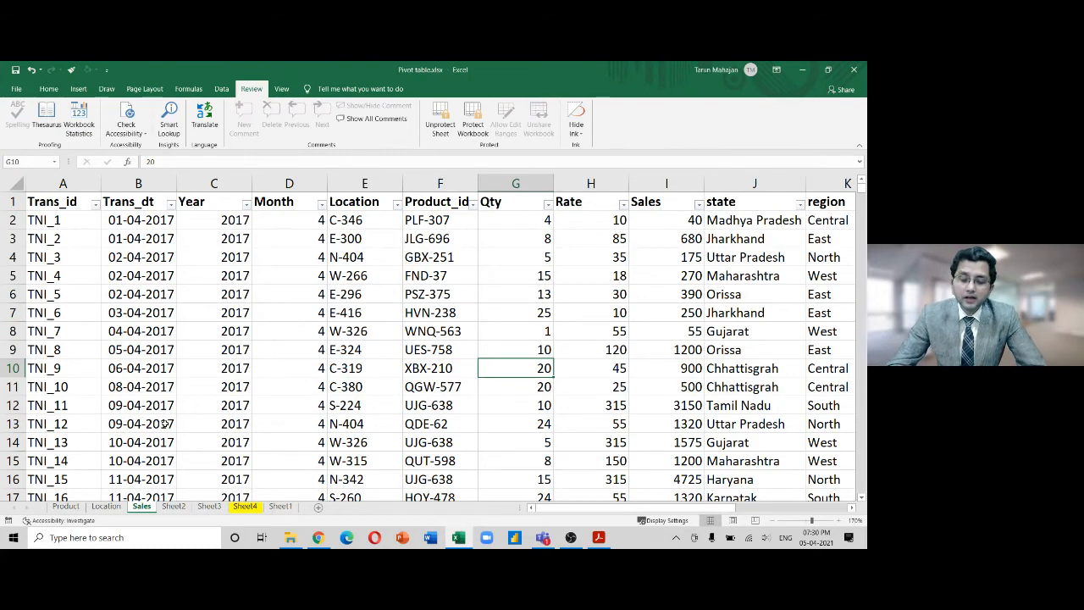
click(515, 182)
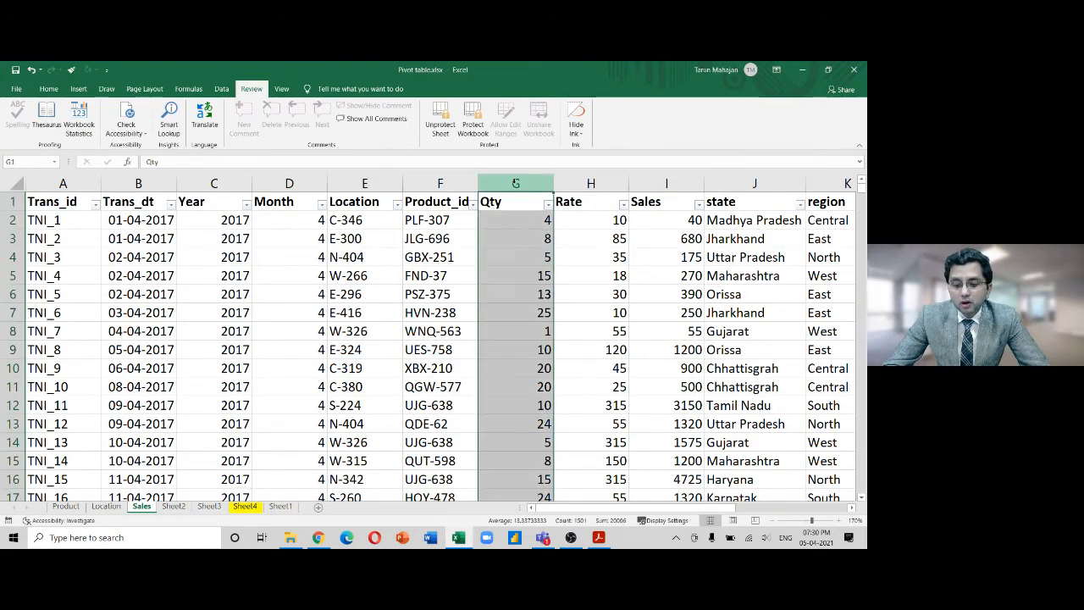
click(516, 238)
key(Down)
key(Down)
click(520, 311)
click(535, 382)
click(544, 294)
click(543, 275)
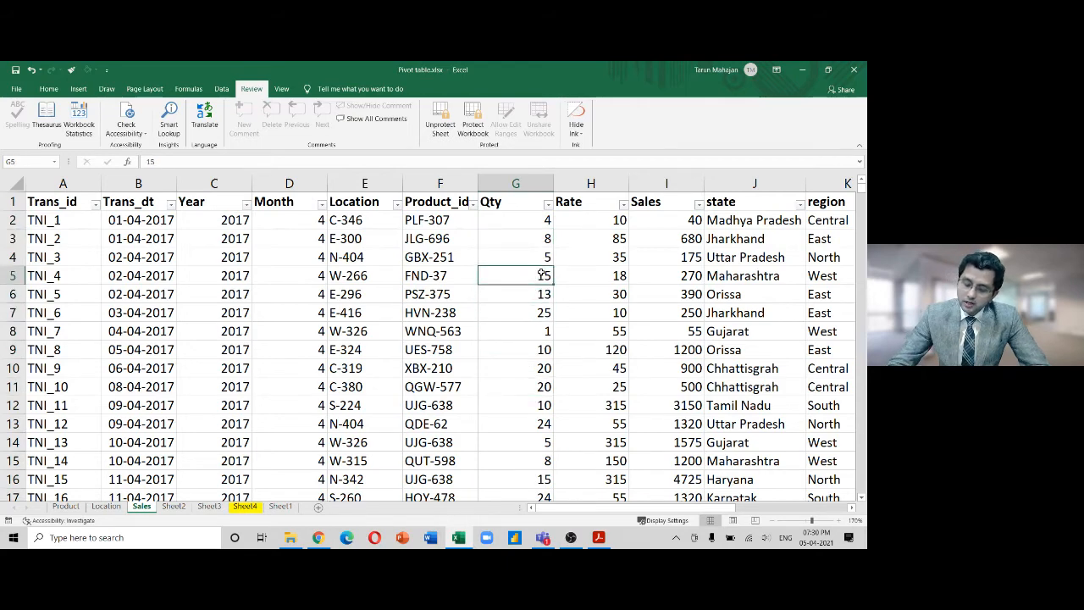
text(150)
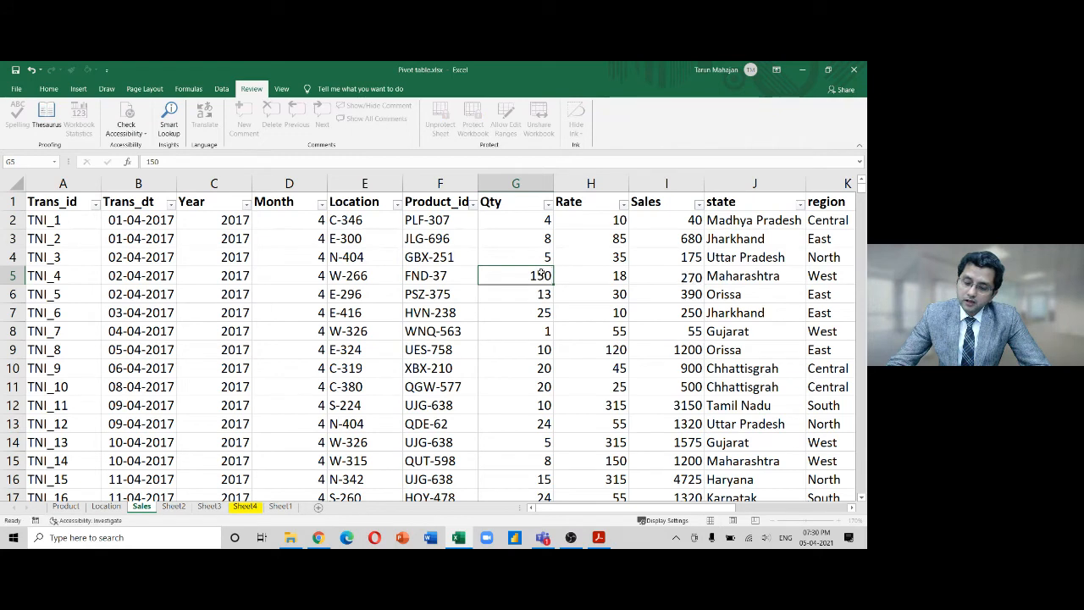
key(Return)
key(ctrl+z)
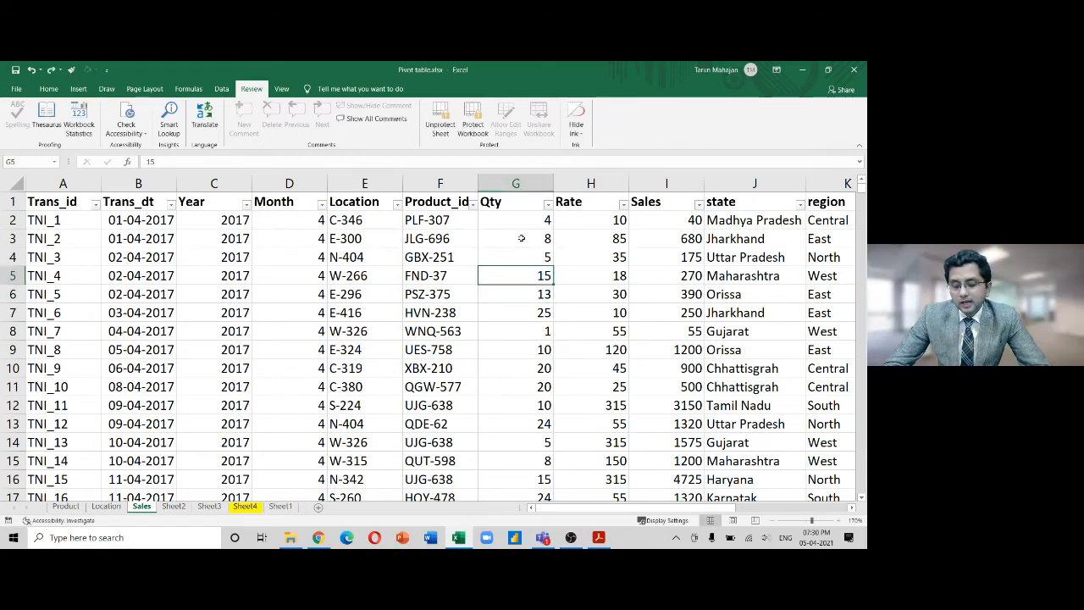
click(514, 310)
click(527, 385)
click(529, 271)
click(527, 367)
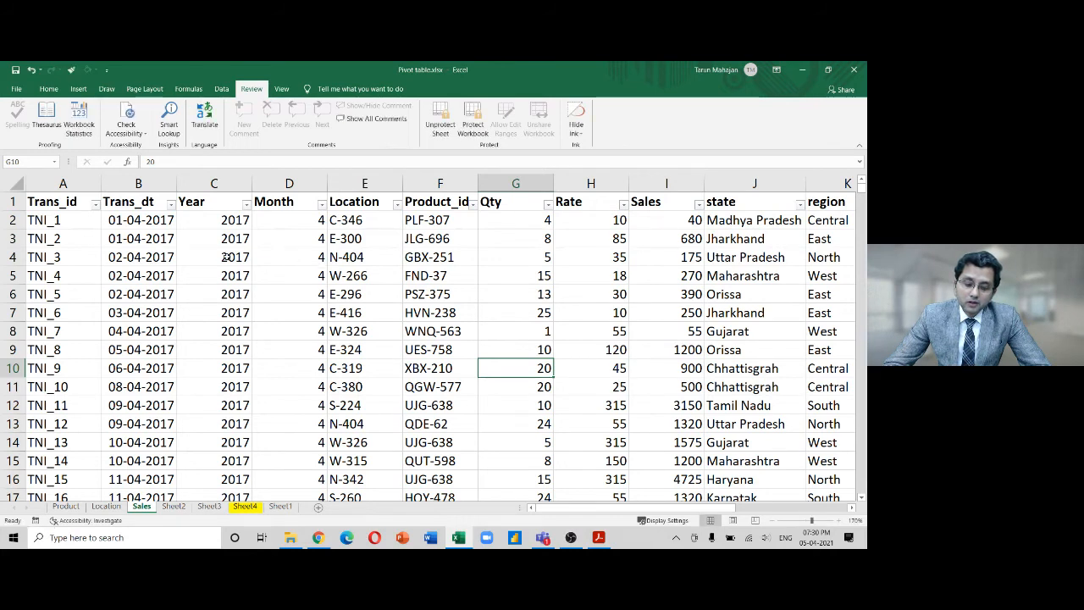
key(Up)
key(Up)
key(Up)
key(Up)
key(Up)
key(Up)
key(Up)
key(Up)
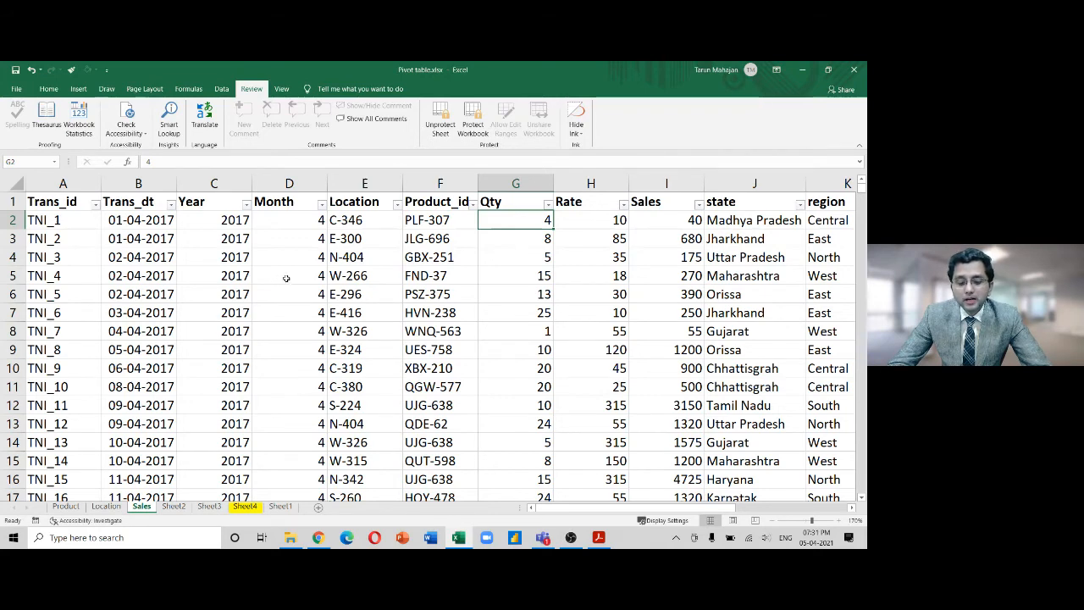
Try the cell shortcut menu on the protected sheet, copy G2, and check Sheet1
right_click(252, 315)
click(253, 315)
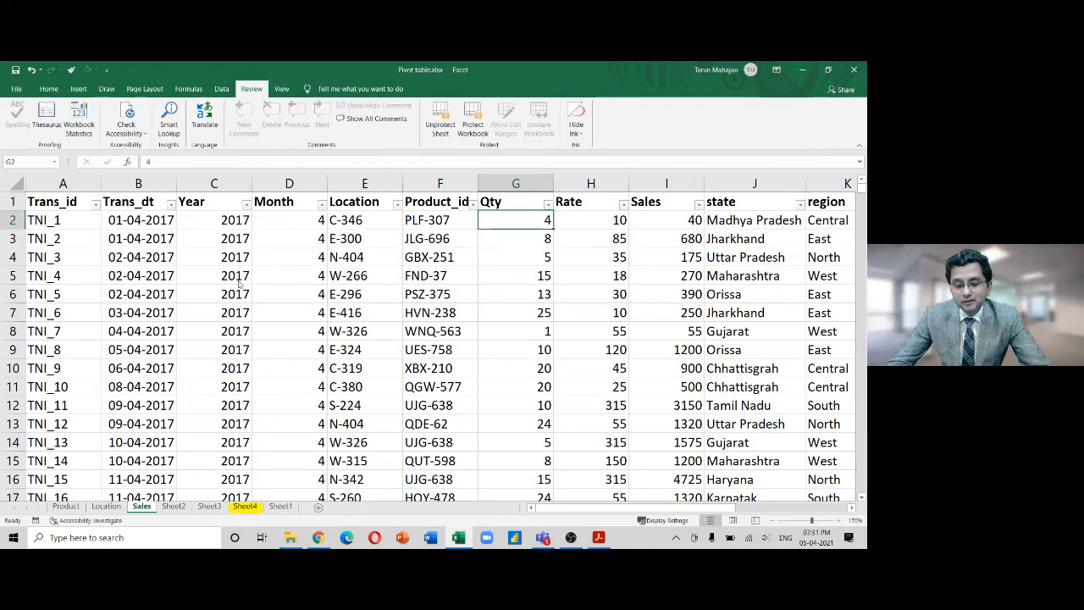
right_click(240, 283)
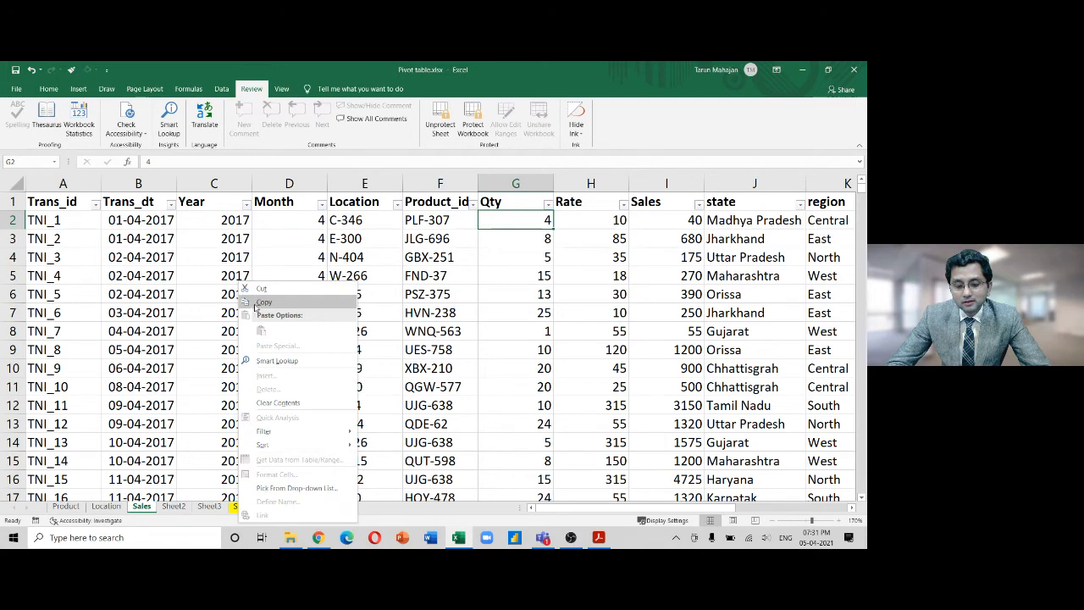
click(193, 276)
right_click(193, 277)
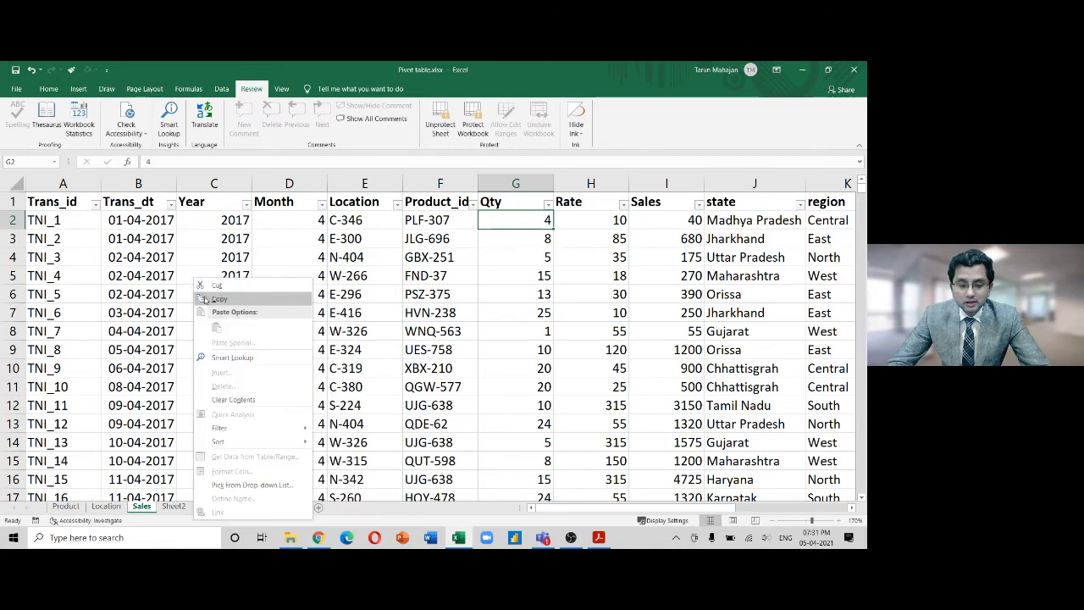
click(214, 299)
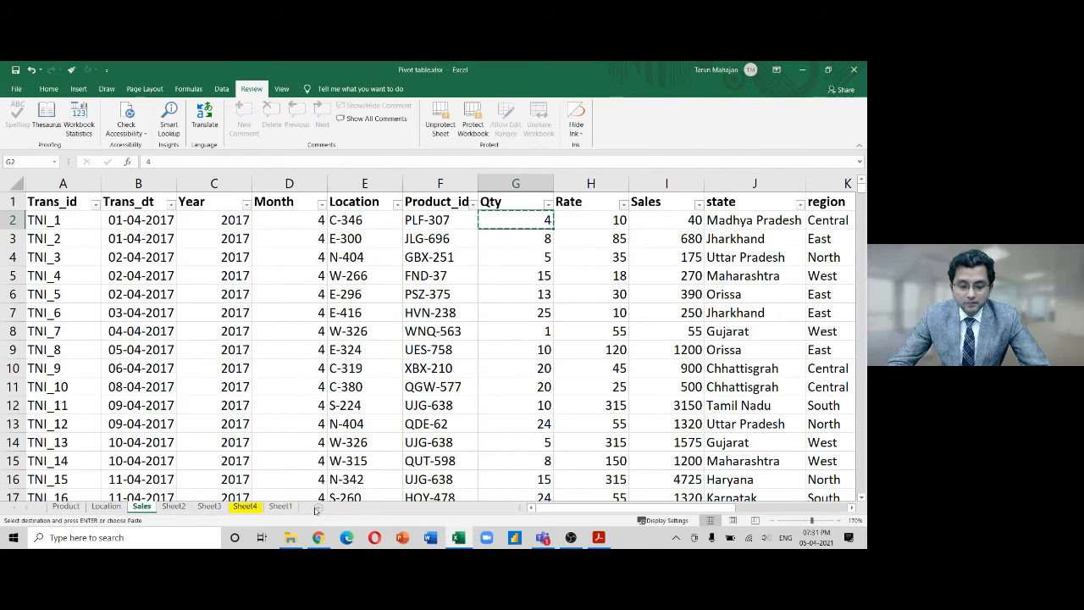
click(287, 507)
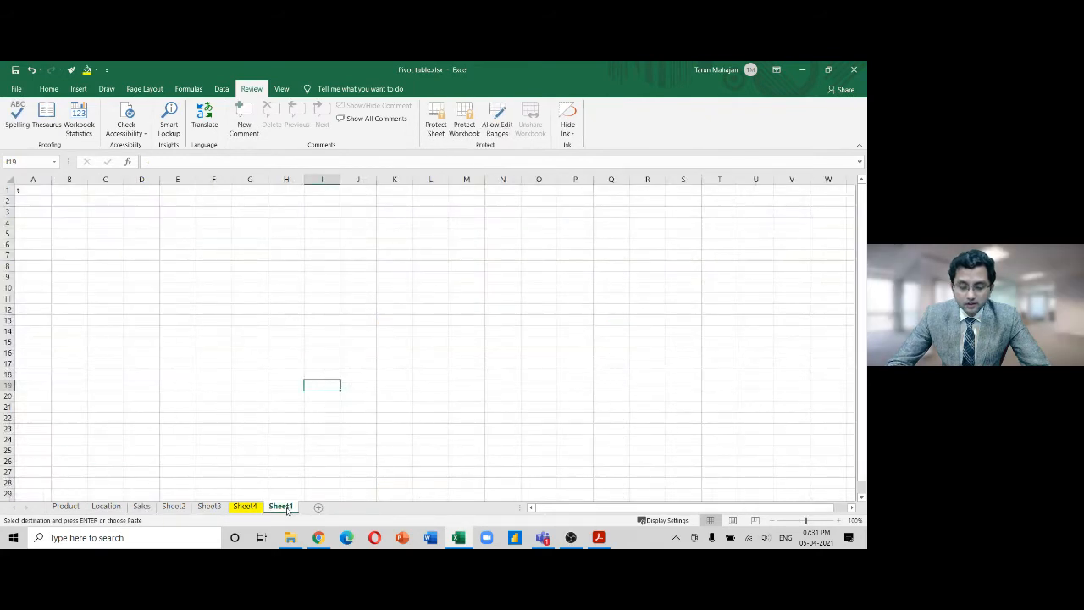
key(Escape)
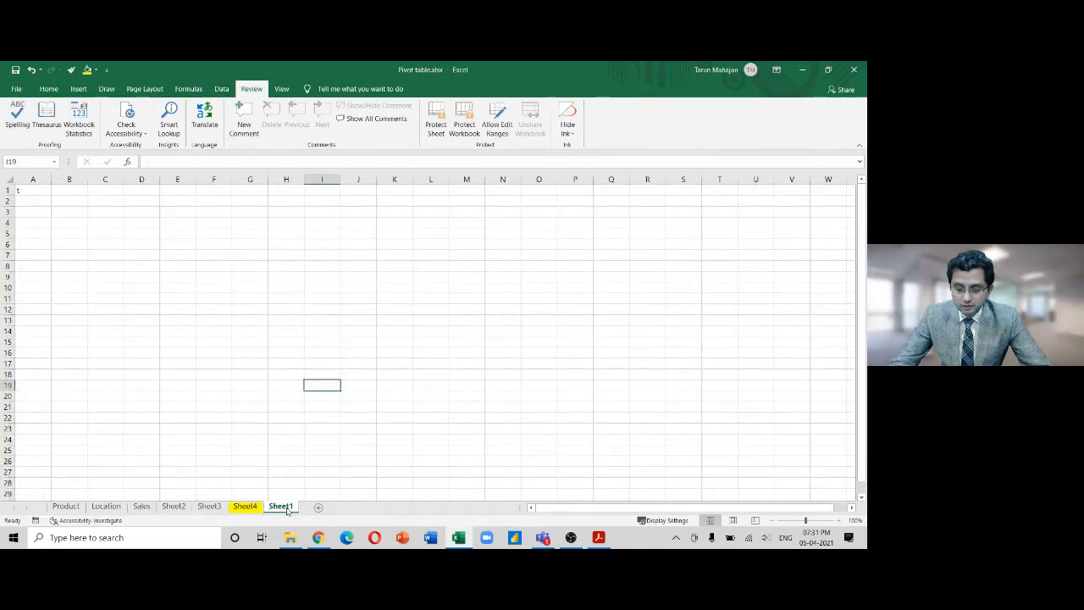
key(ctrl+Home)
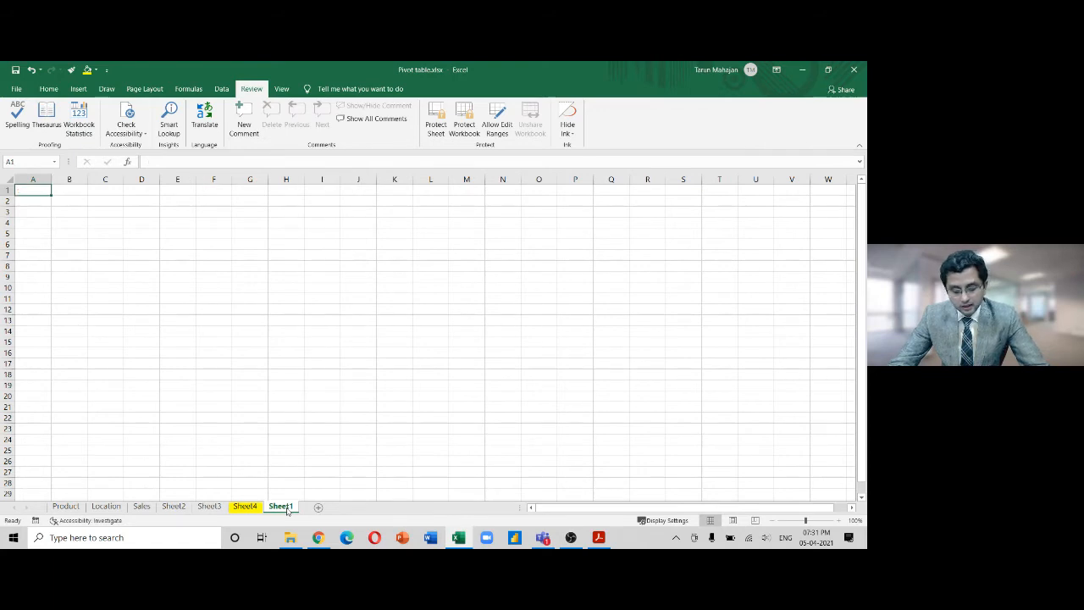
right_click(121, 223)
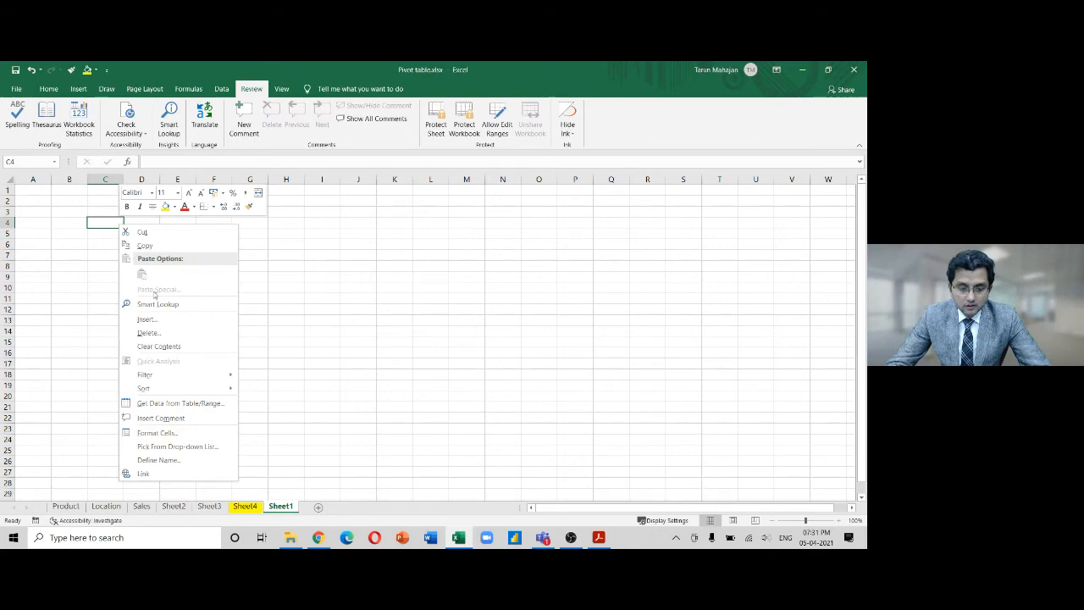
click(310, 325)
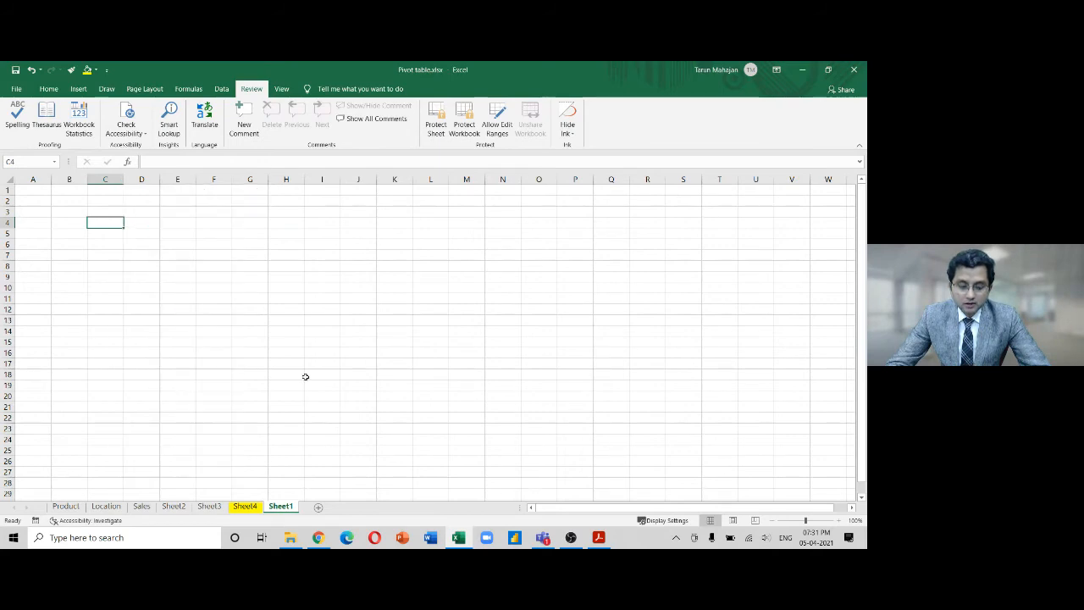
Back on Sales, copy the Qty value in G2 and test editing it with F2
click(142, 507)
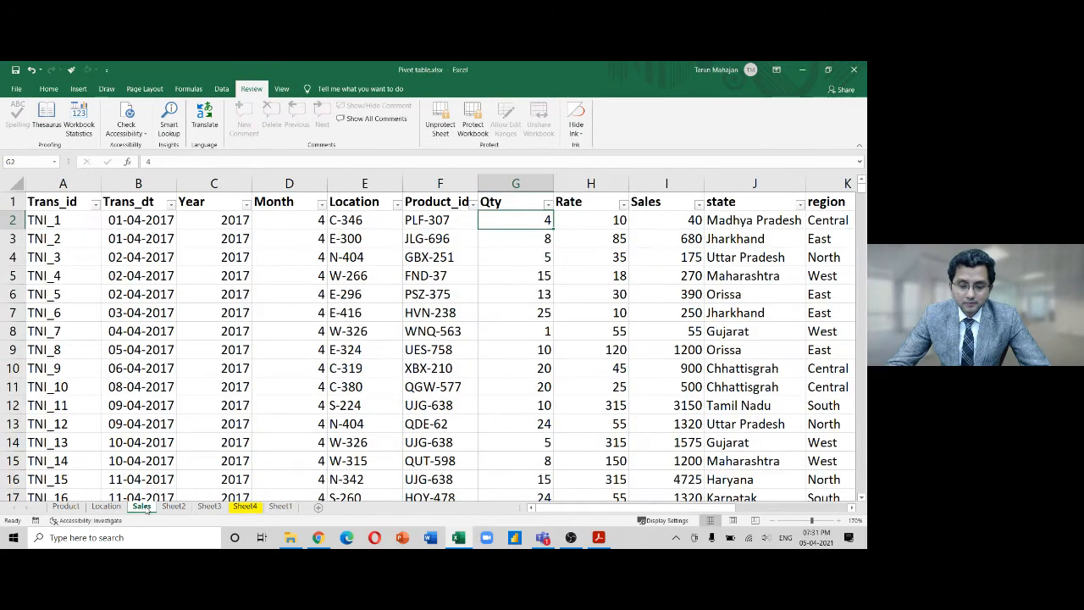
right_click(228, 257)
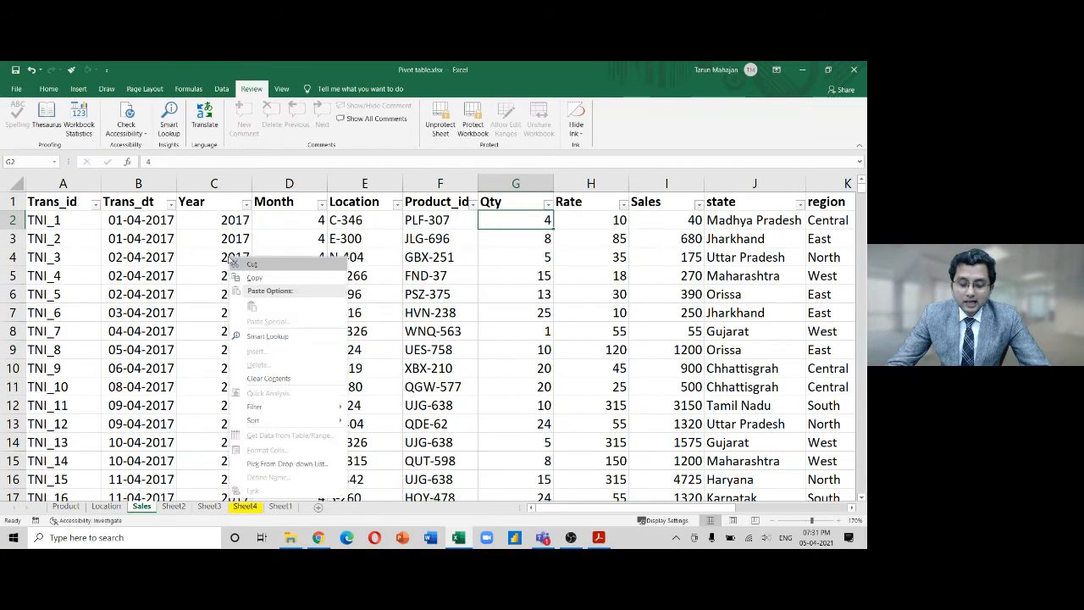
click(241, 277)
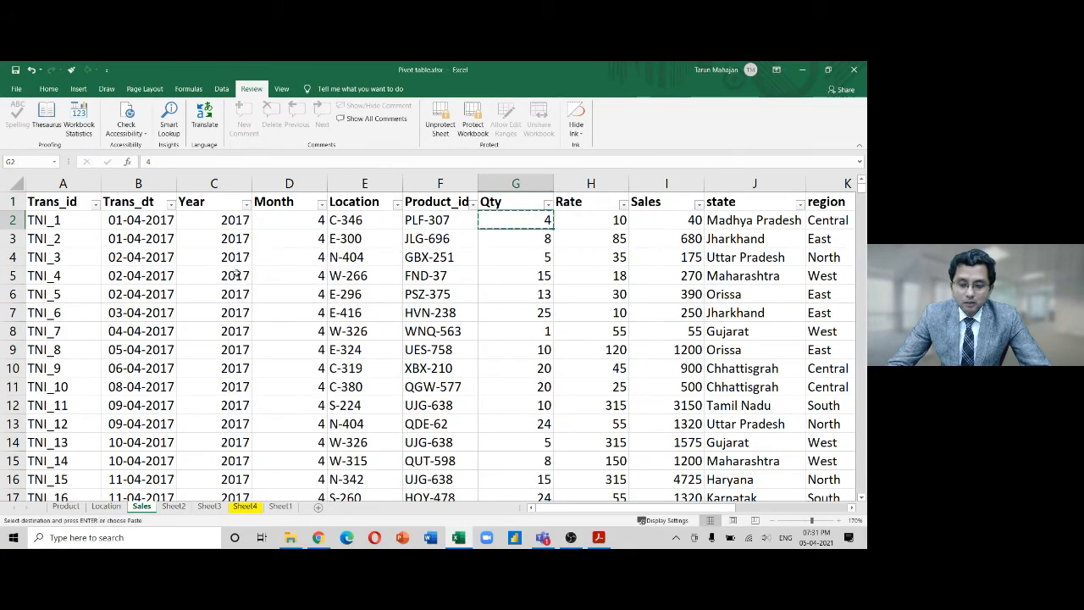
key(Escape)
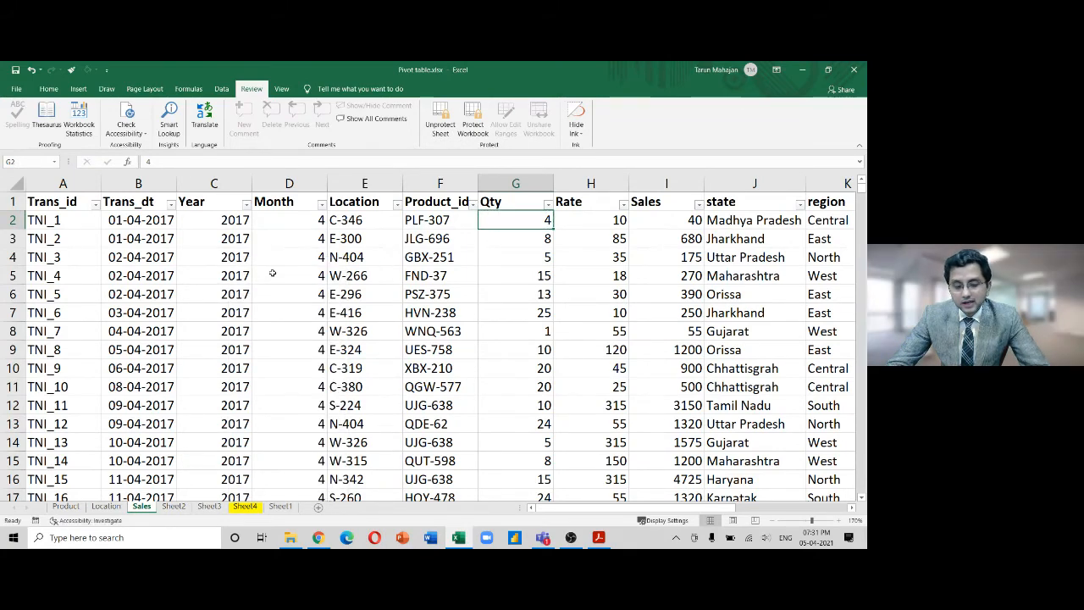
key(F2)
key(F2)
key(Escape)
key(F2)
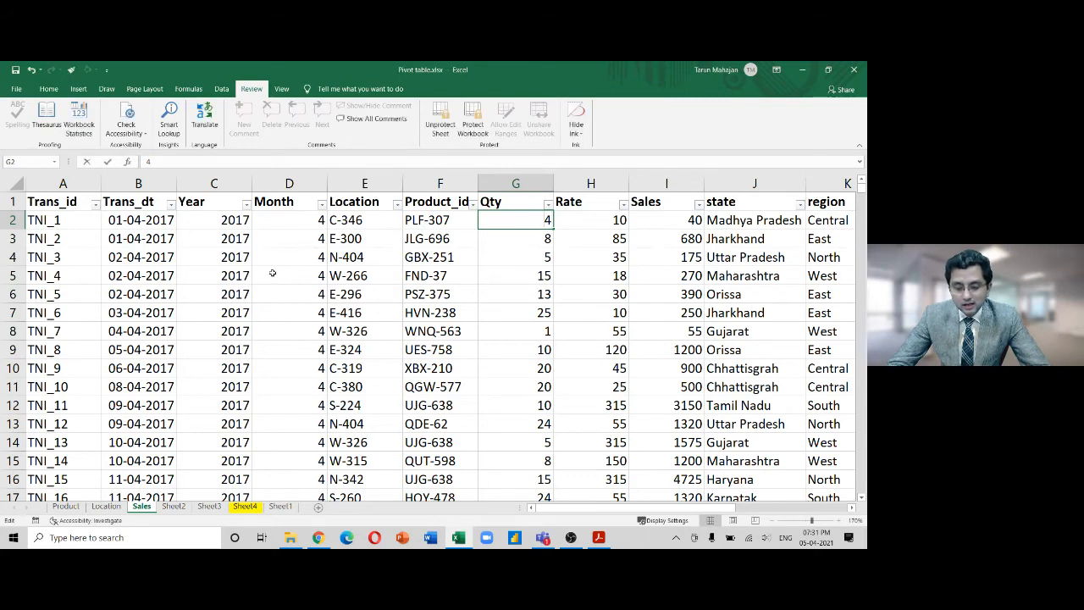
key(Escape)
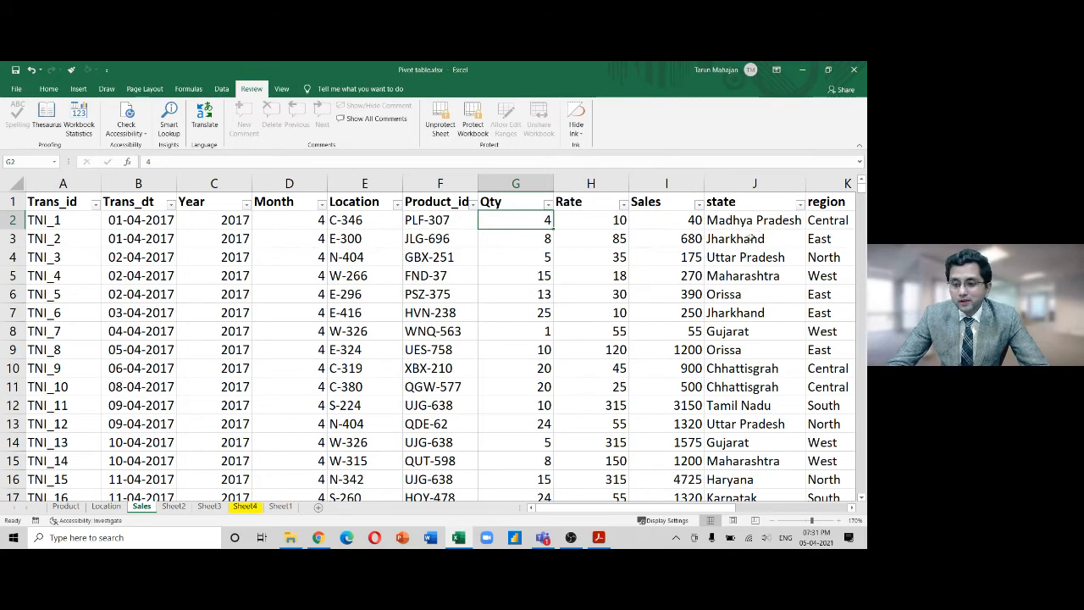
key(F2)
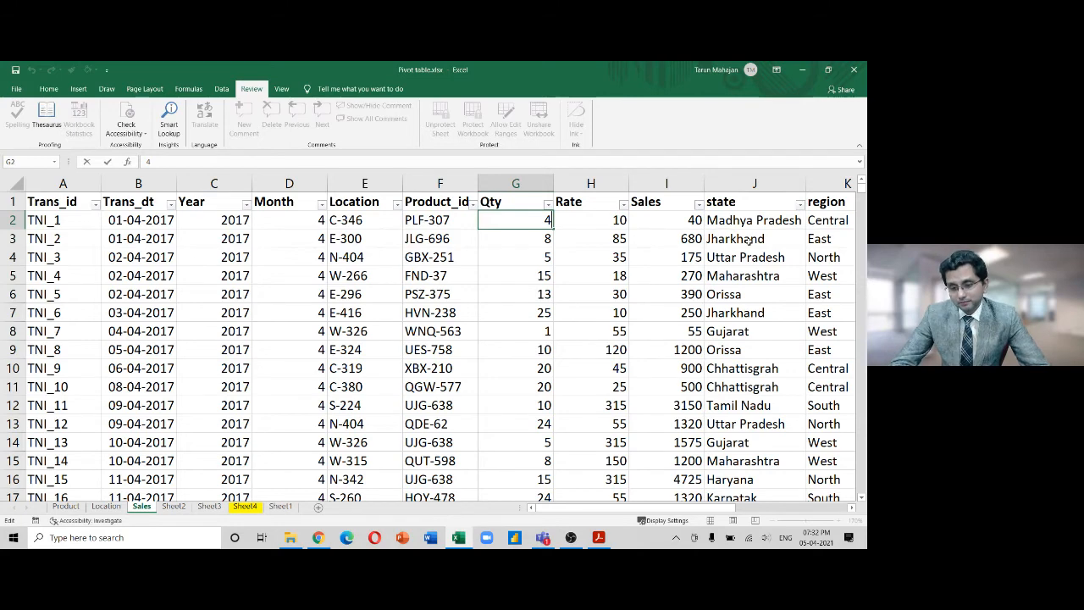
Copy the Qty column, paste it into Sheet1 column F, then undo the paste
click(504, 183)
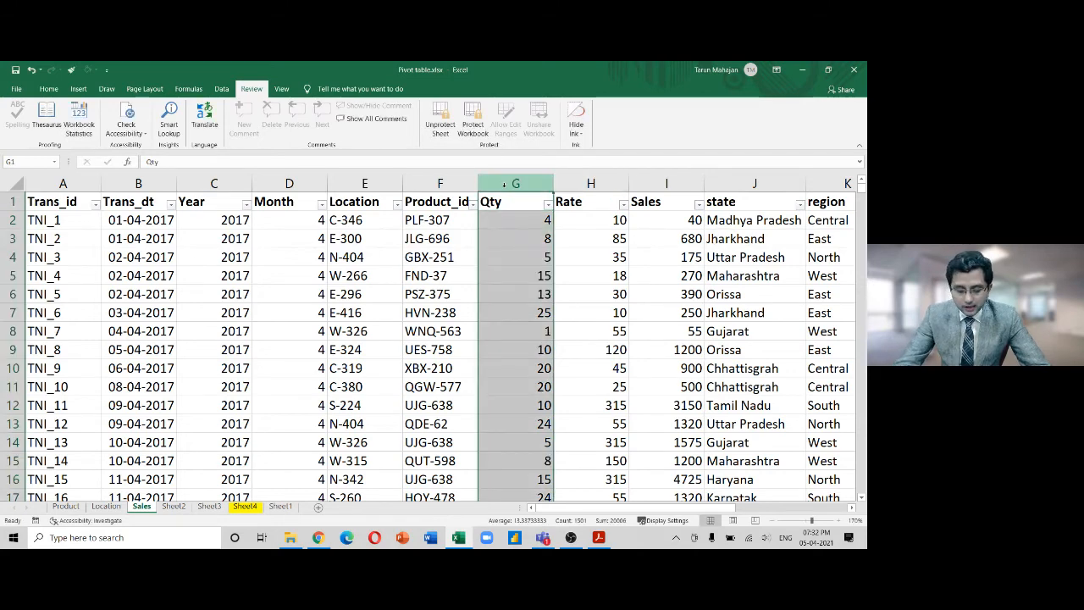
key(ctrl+c)
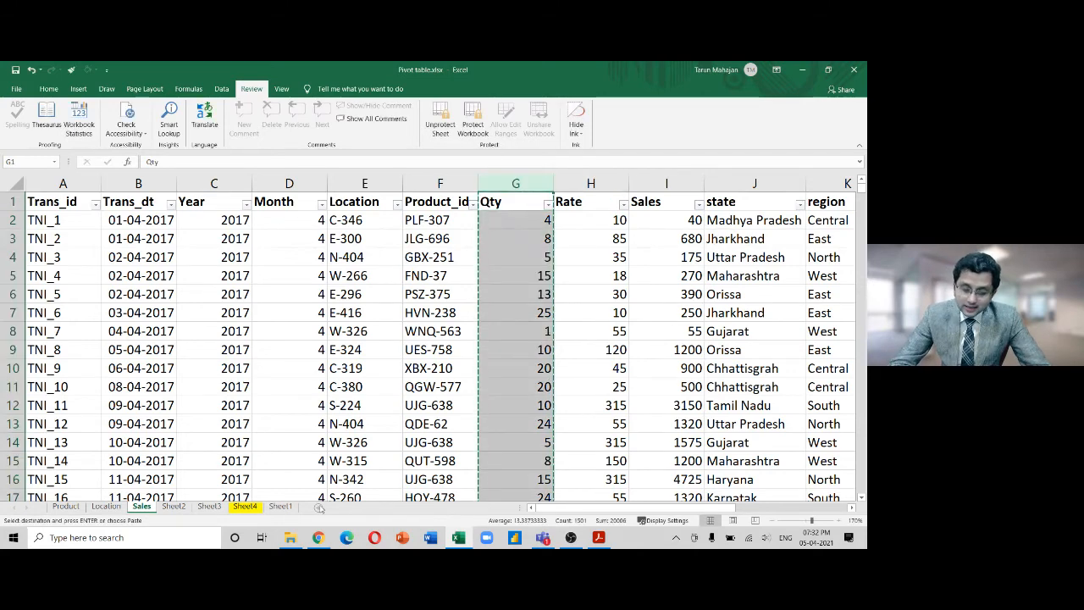
click(293, 508)
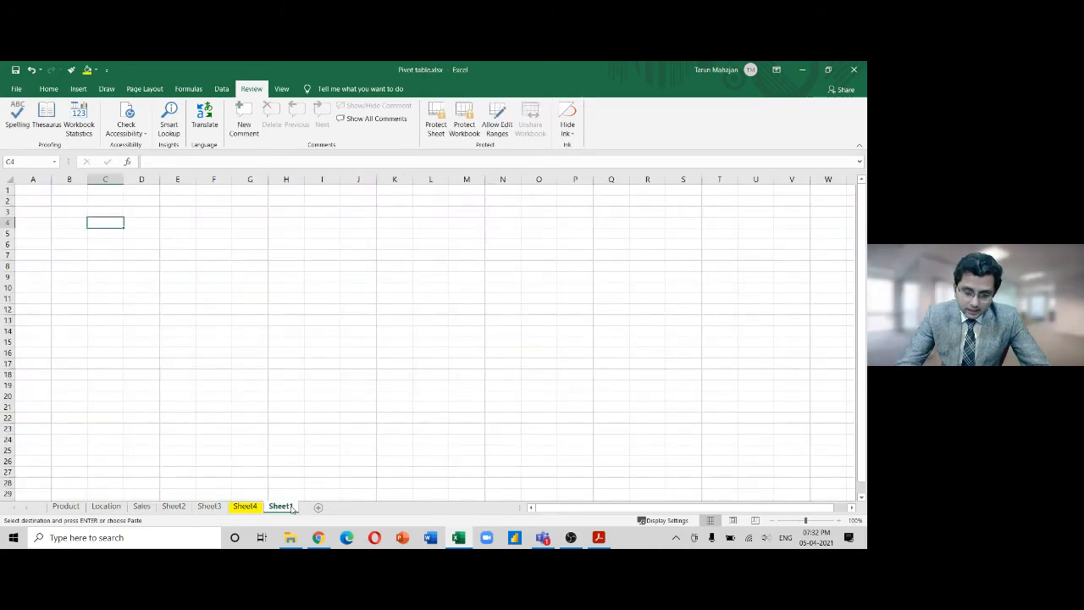
key(ctrl+v)
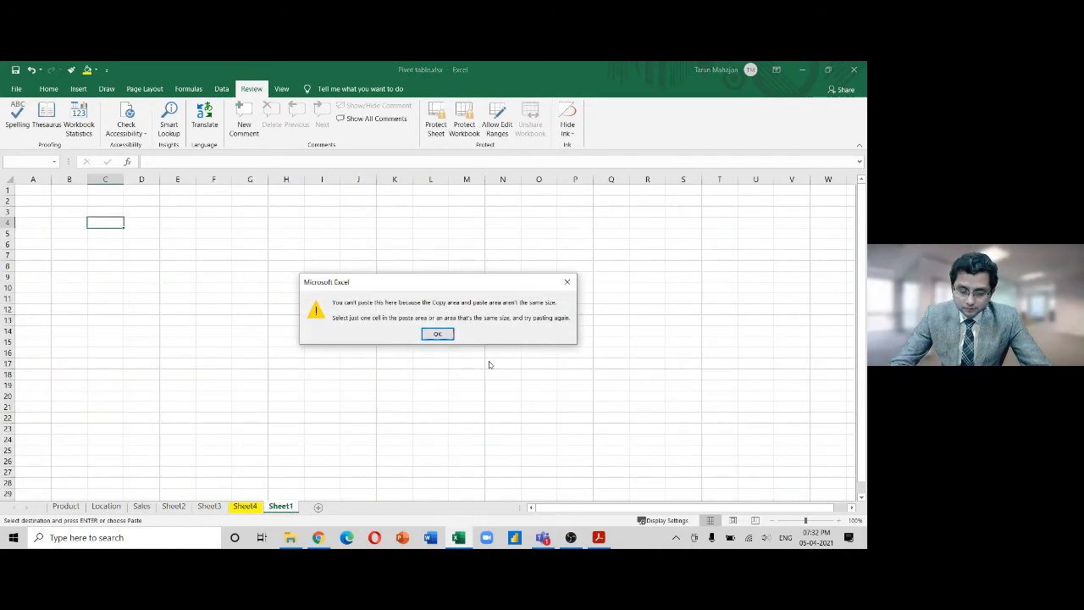
click(568, 281)
click(214, 179)
key(ctrl+v)
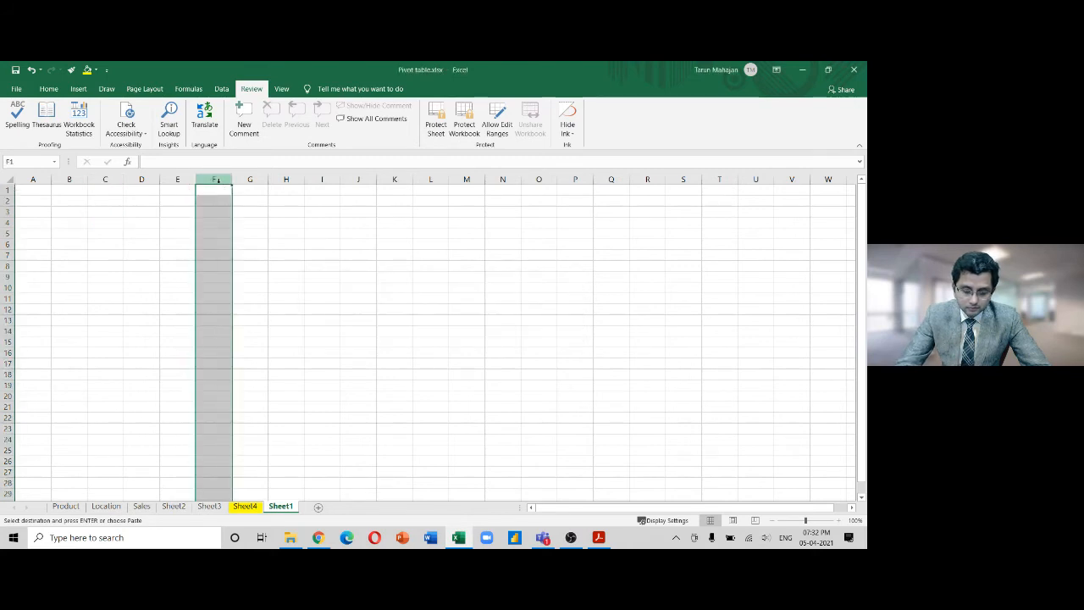
click(354, 340)
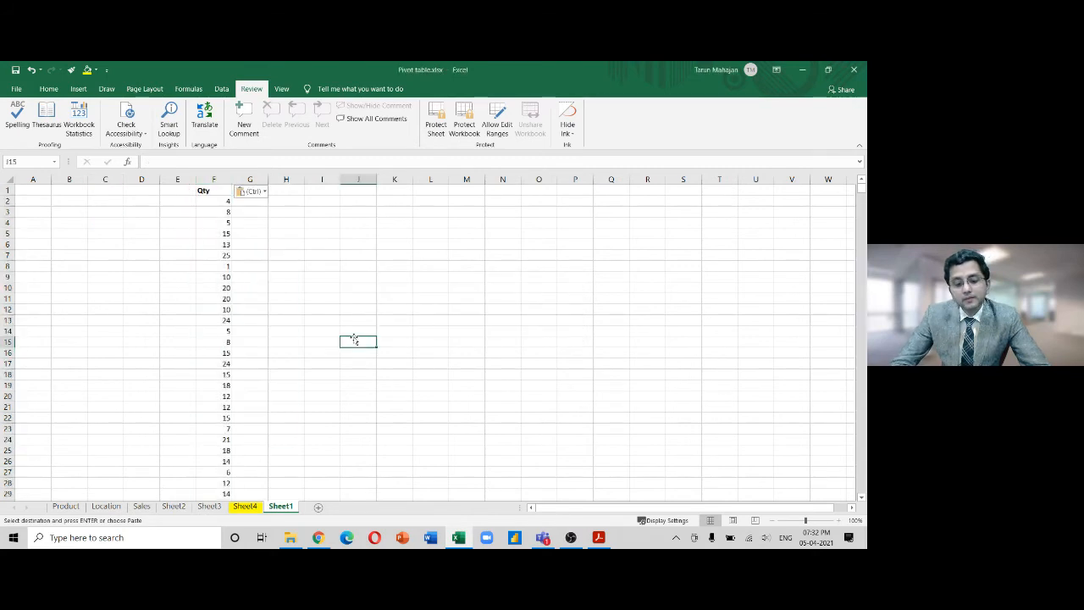
key(ctrl+z)
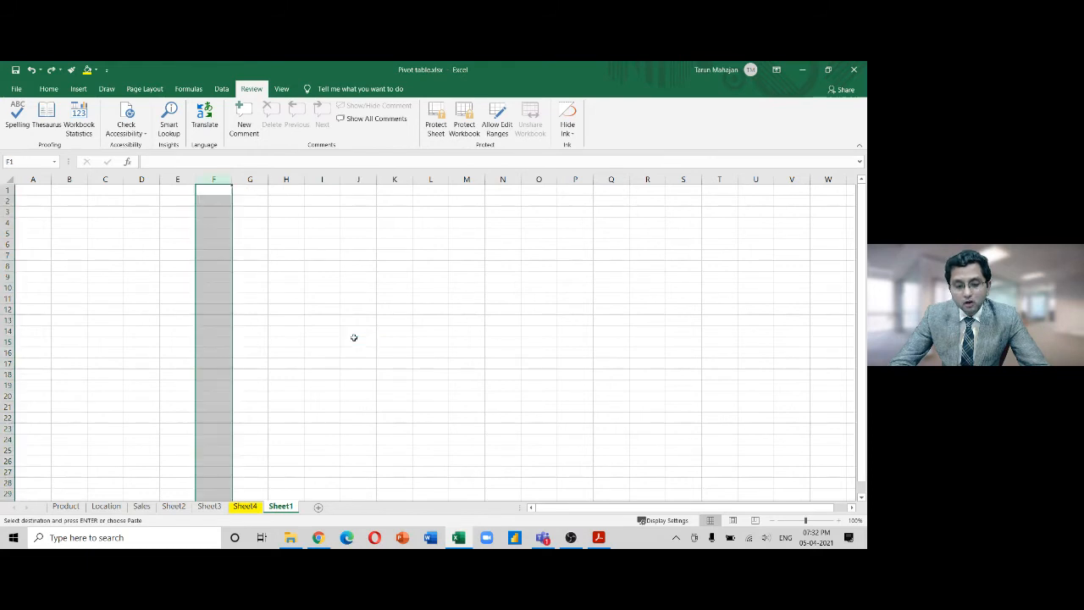
click(354, 337)
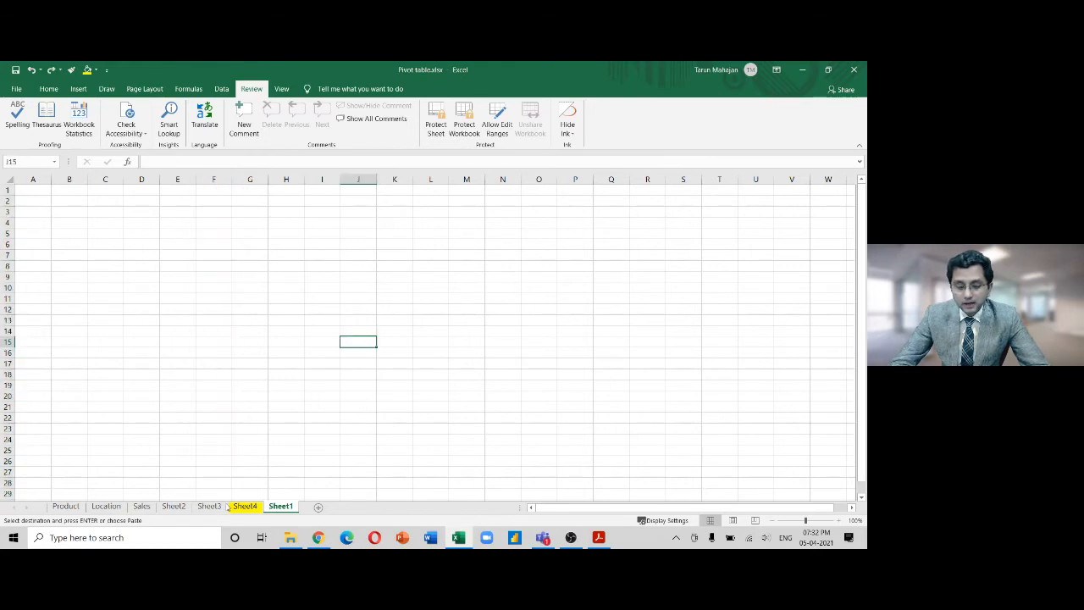
Look over Sheet2 and Sheet3, then return to Sales and begin Unprotect Sheet
click(180, 506)
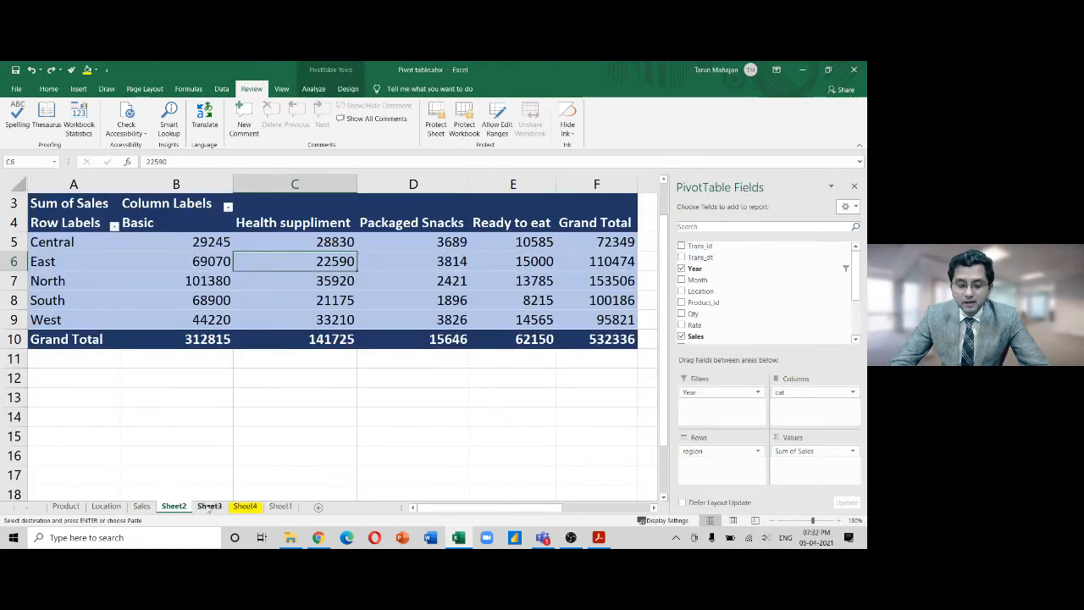
click(208, 506)
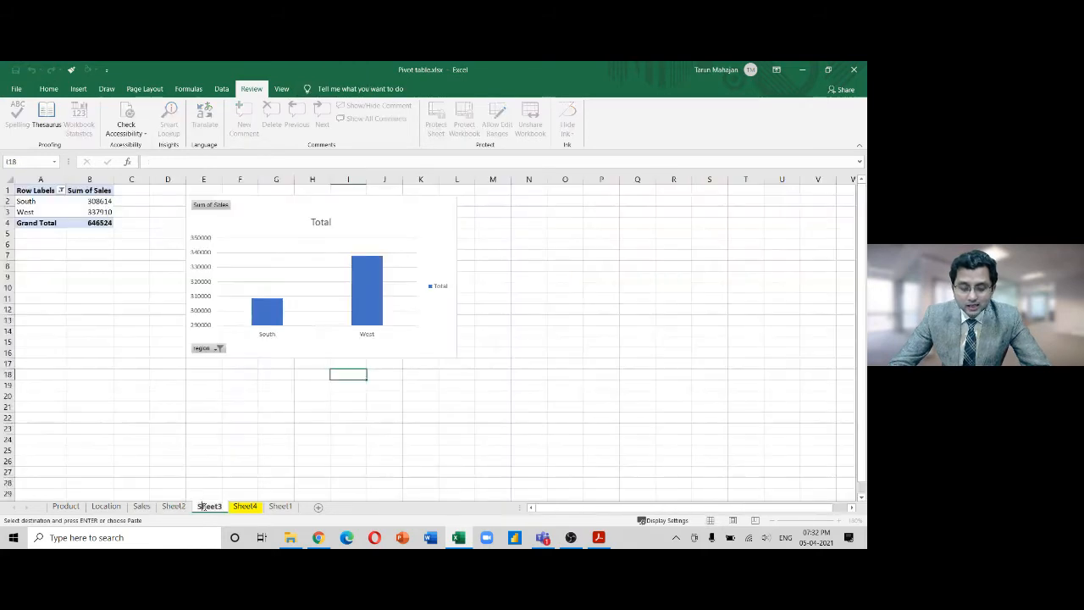
click(142, 507)
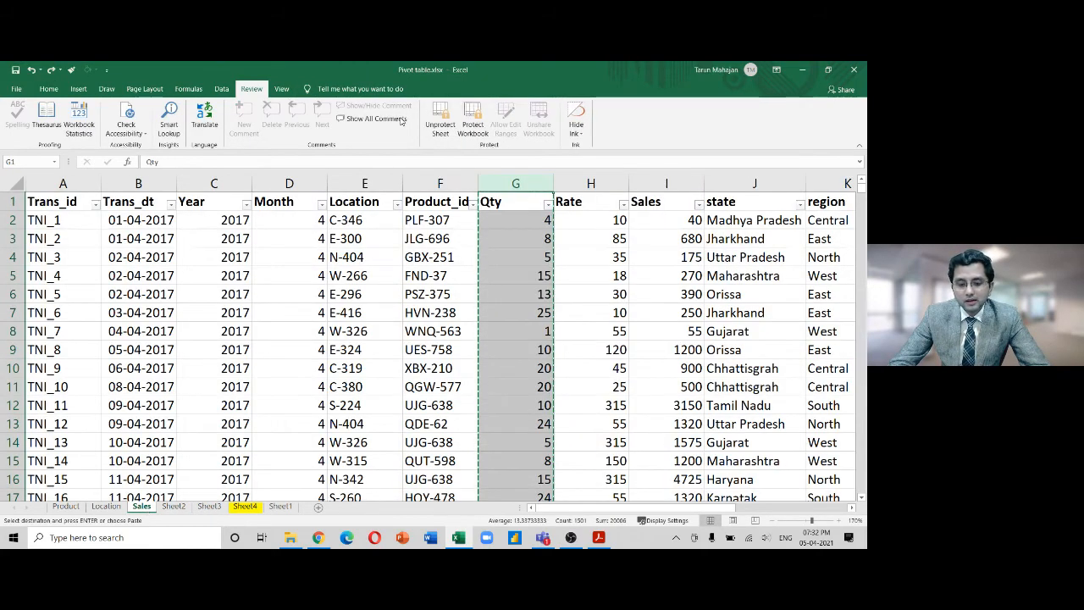
click(445, 128)
Unprotect the Sales sheet with its password and check the Month formula in D8
text(12345)
key(Return)
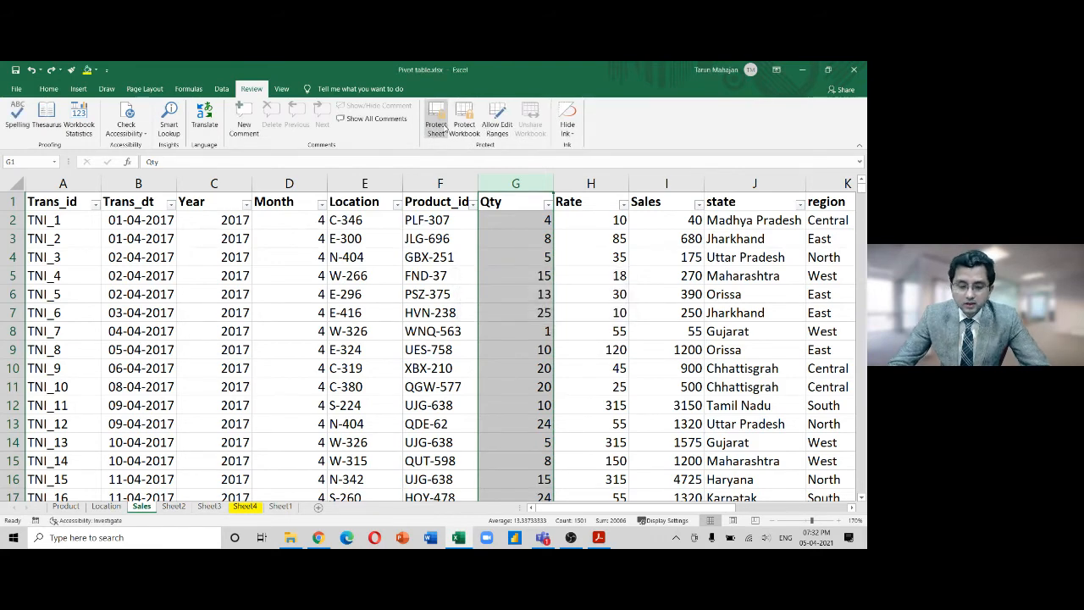
click(265, 326)
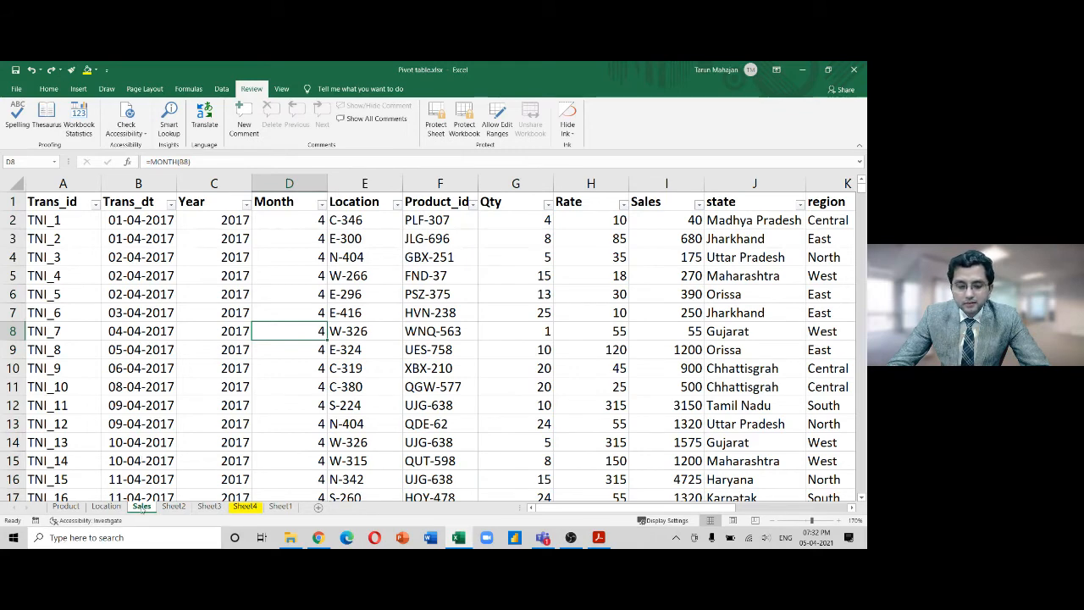
Inspect the state VLOOKUP formulas in J2 and J5, cancelling without changes
click(751, 220)
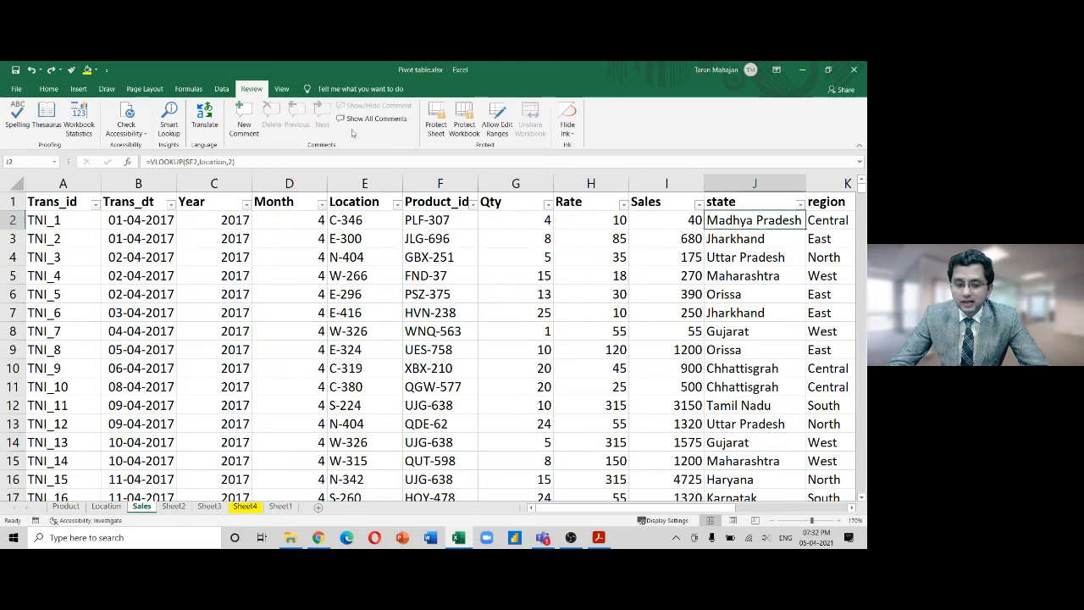
drag(260, 159, 121, 149)
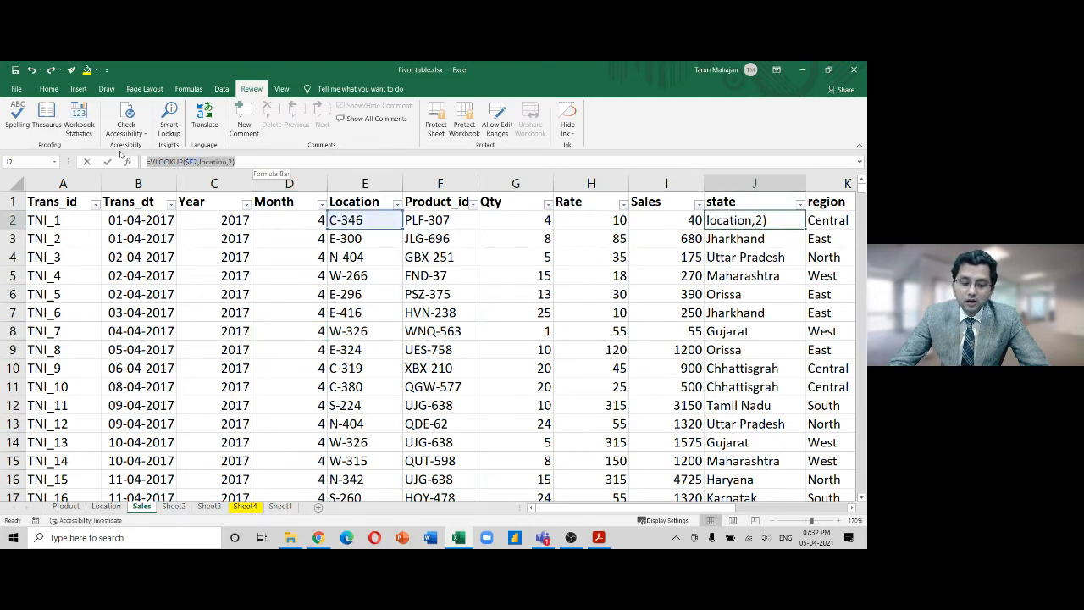
click(750, 268)
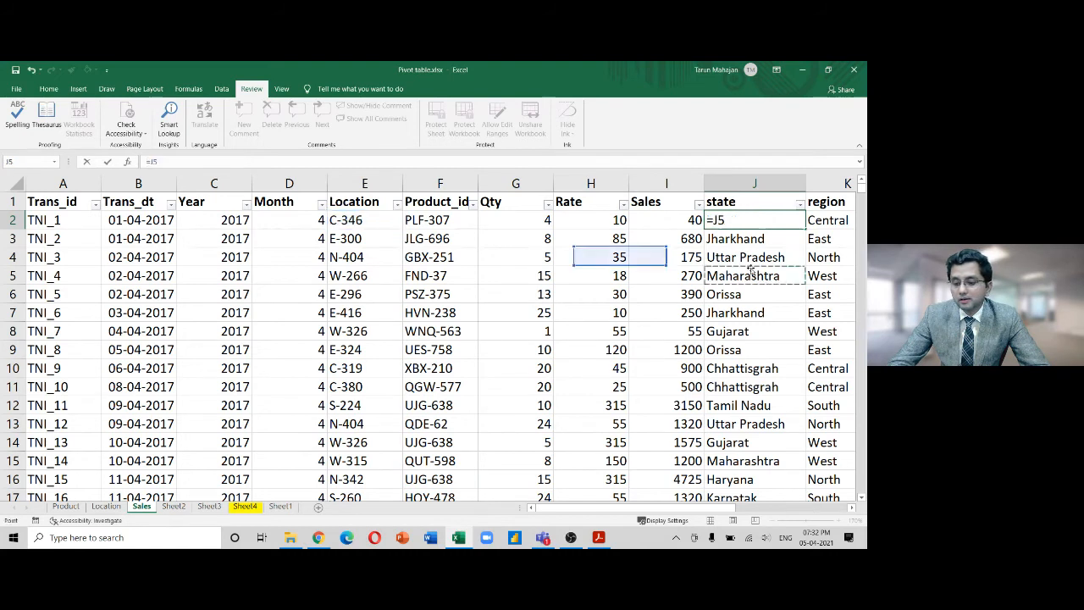
key(Escape)
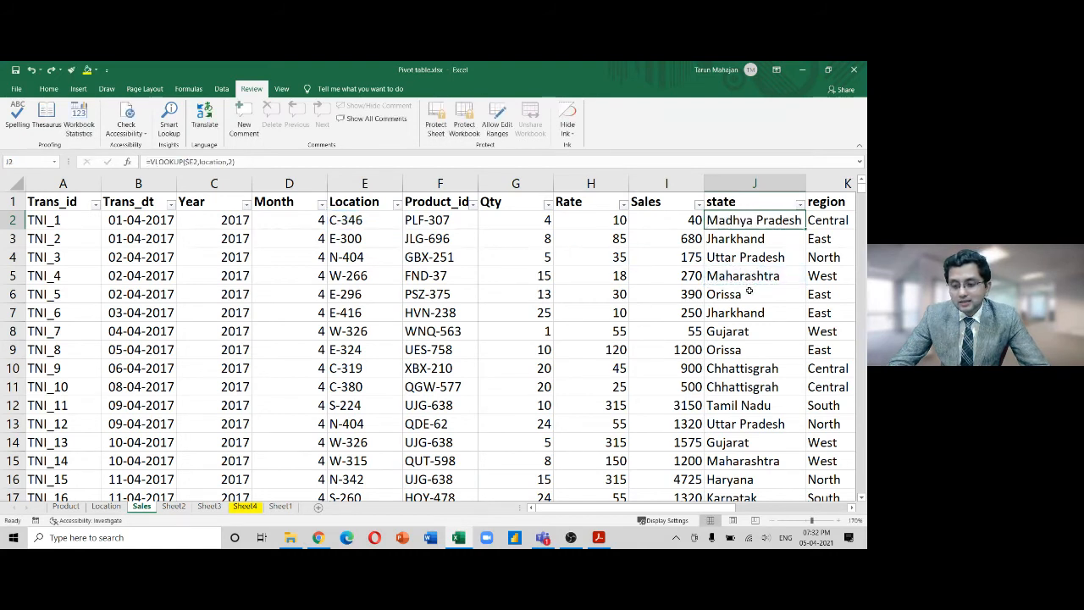
click(746, 276)
drag(282, 160, 151, 159)
key(Escape)
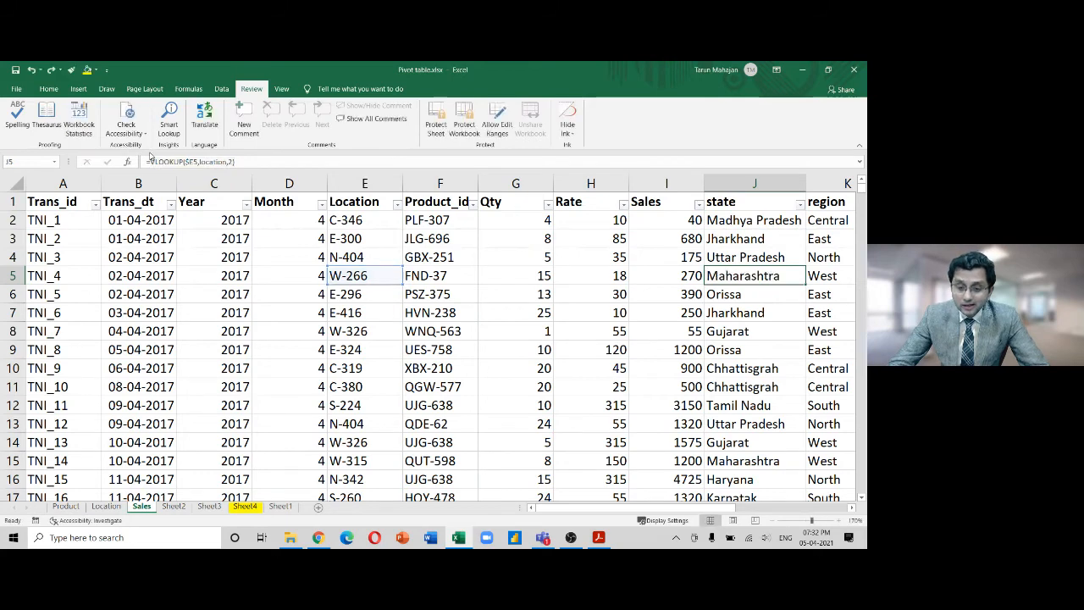
Protect Sales again with a confirmed password, ticking Select locked cells as well
right_click(142, 507)
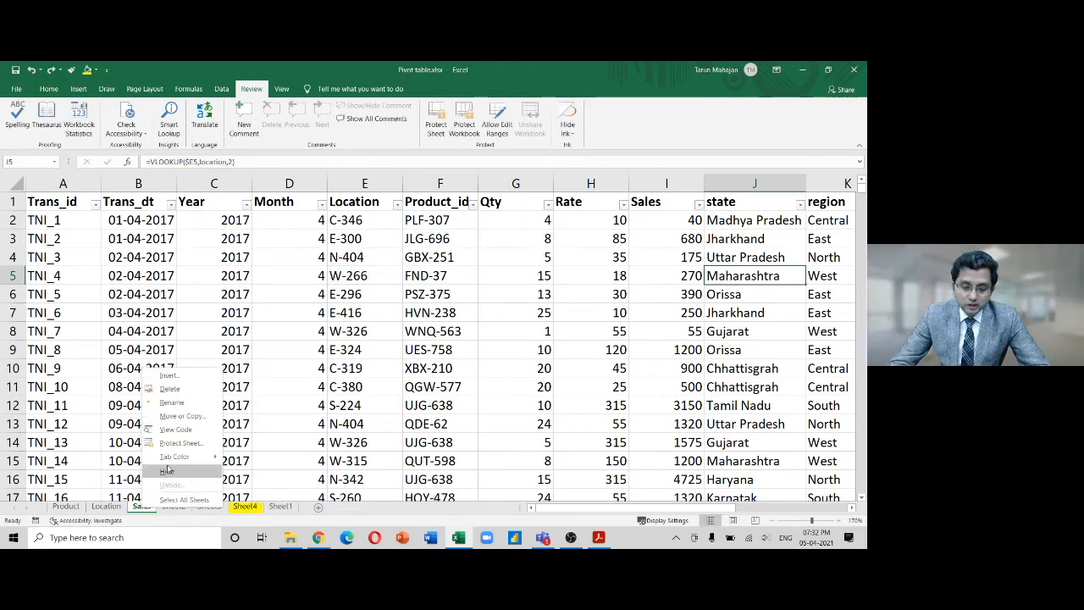
click(182, 443)
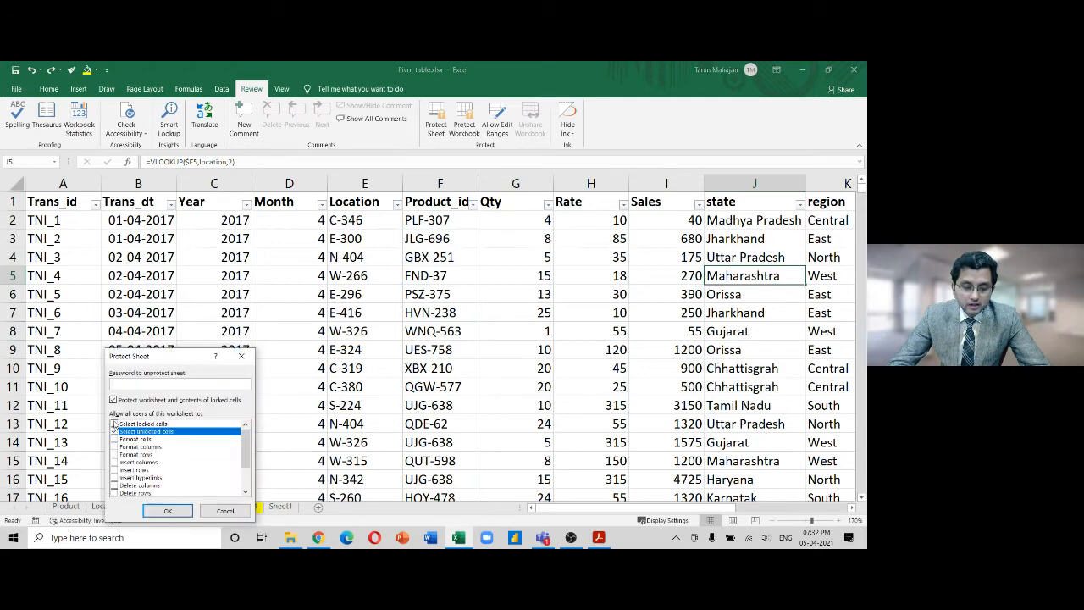
click(114, 424)
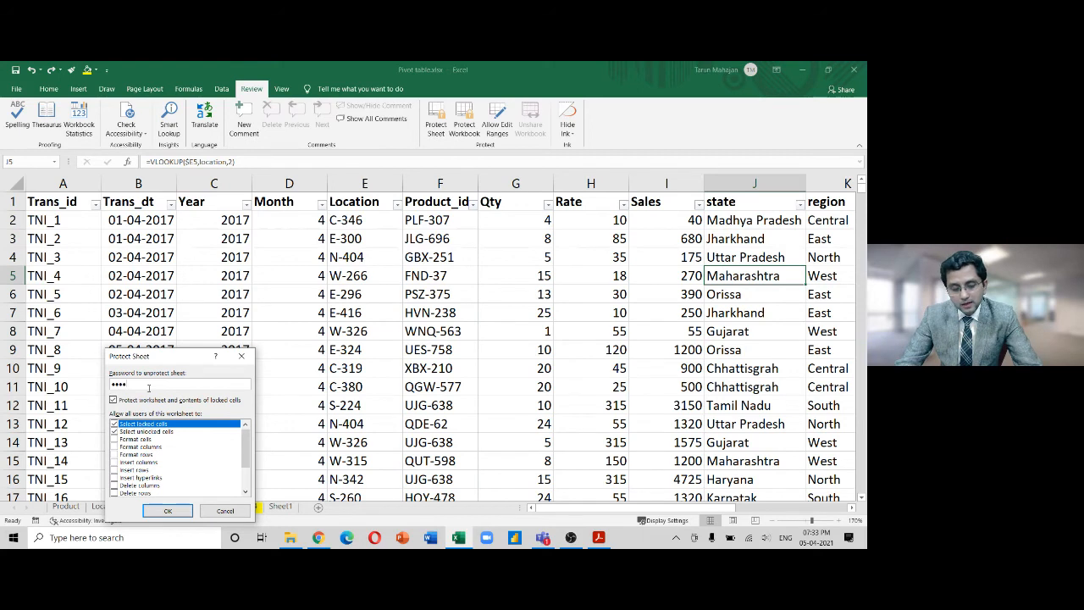
key(Return)
text(1234)
key(Return)
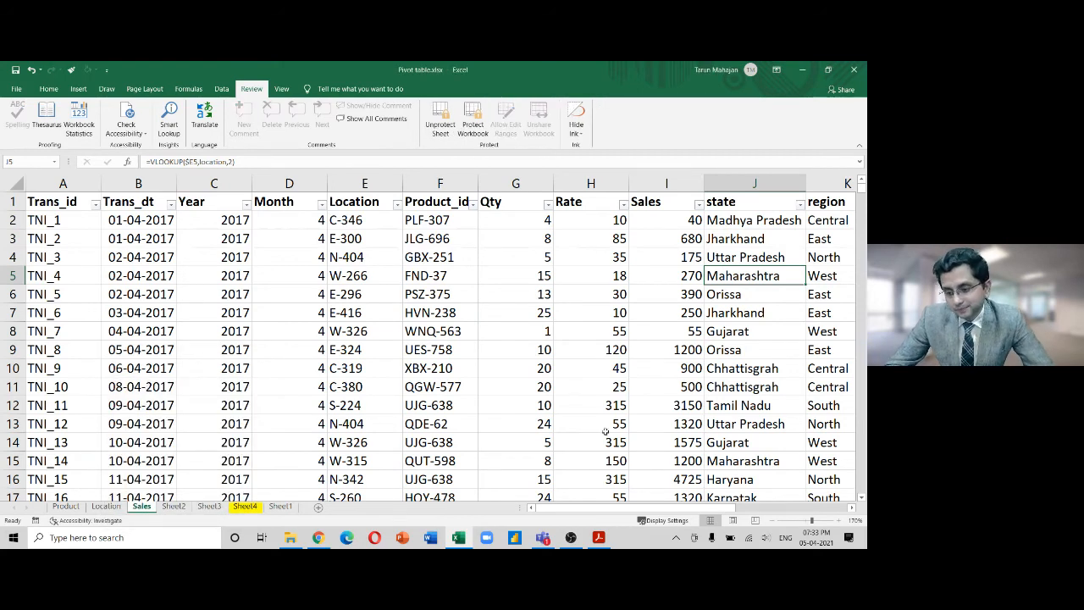
drag(742, 220, 754, 391)
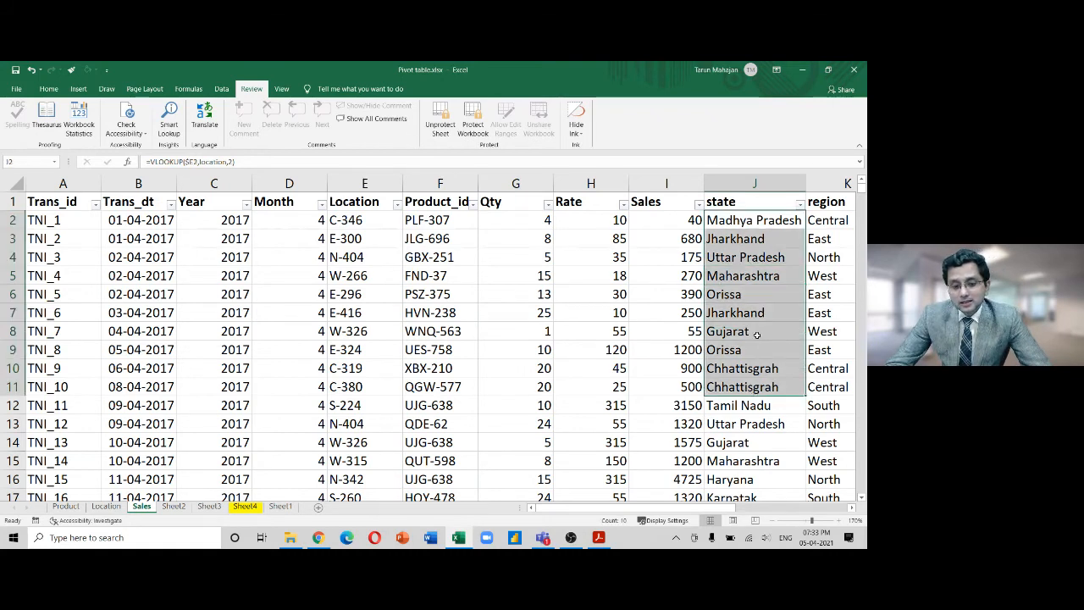
click(763, 298)
click(762, 236)
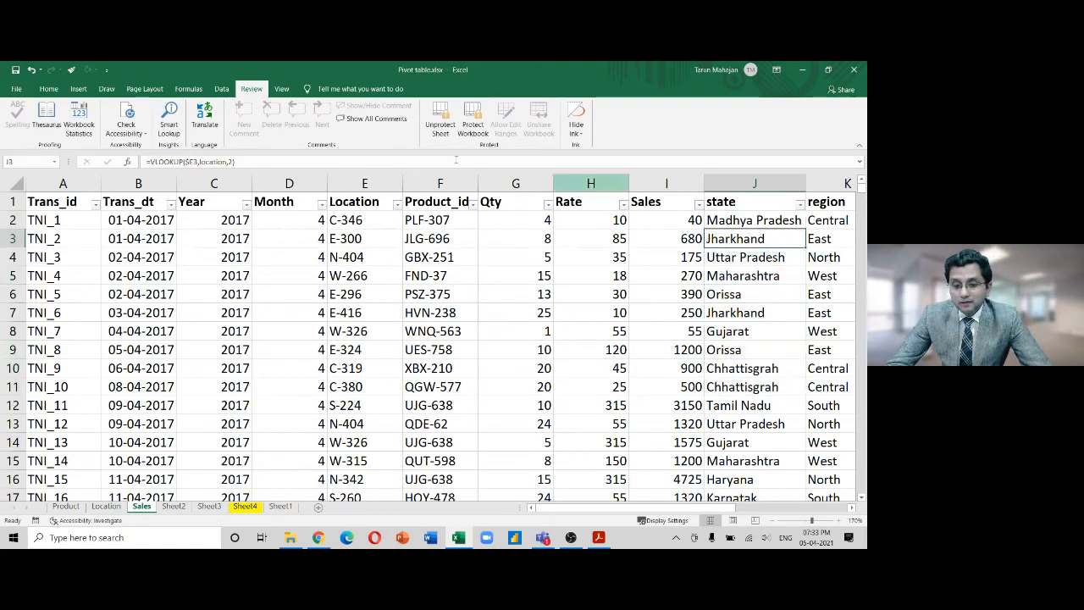
click(264, 164)
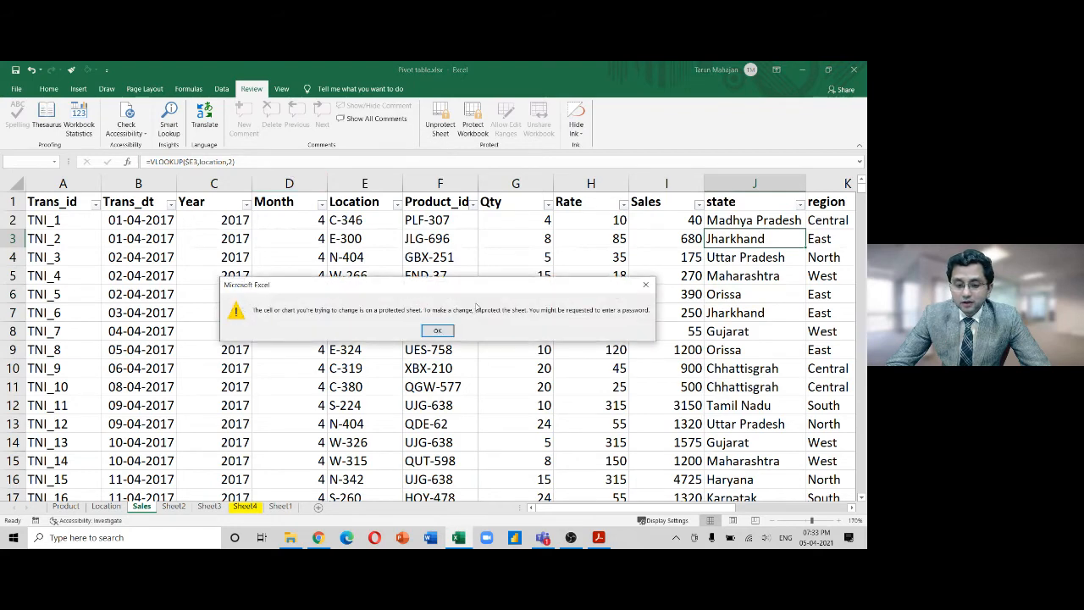
click(437, 330)
double_click(748, 312)
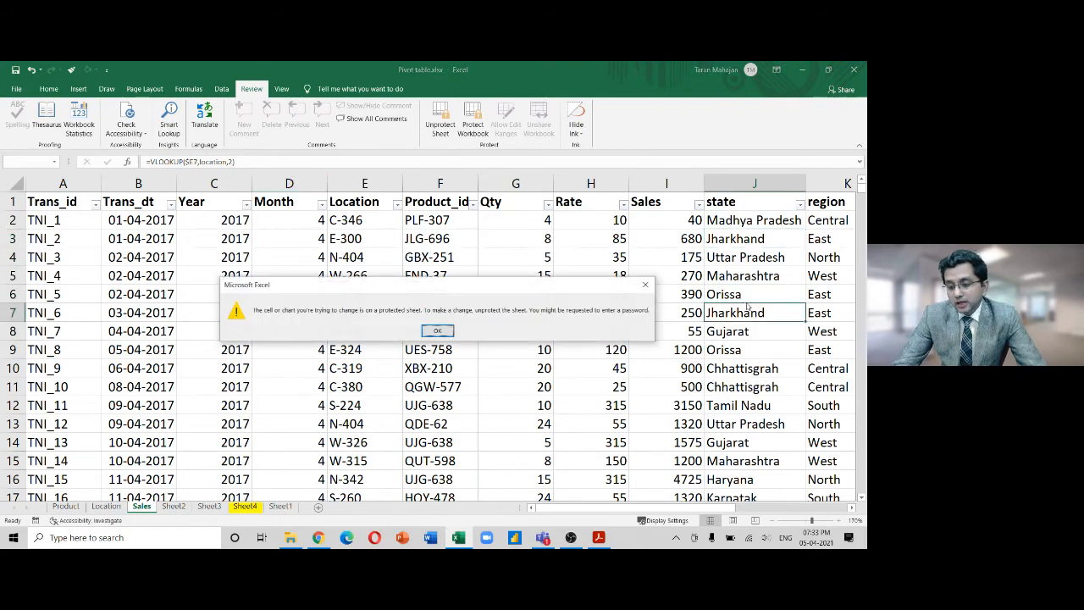
click(645, 284)
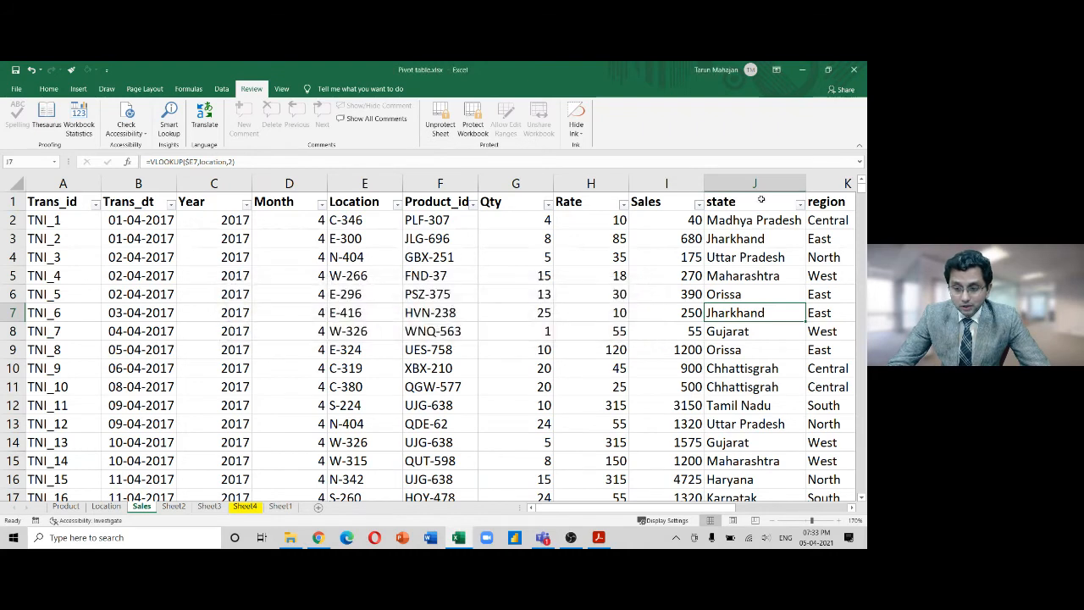
click(756, 193)
right_click(747, 188)
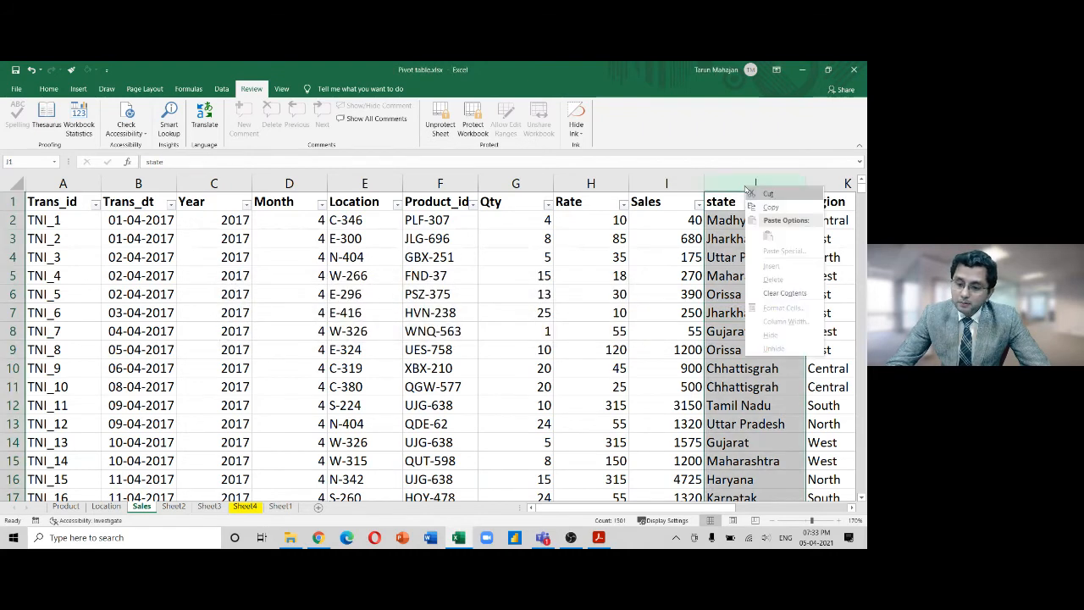
Copy the state column J and paste it into Sheet1 column I
click(755, 208)
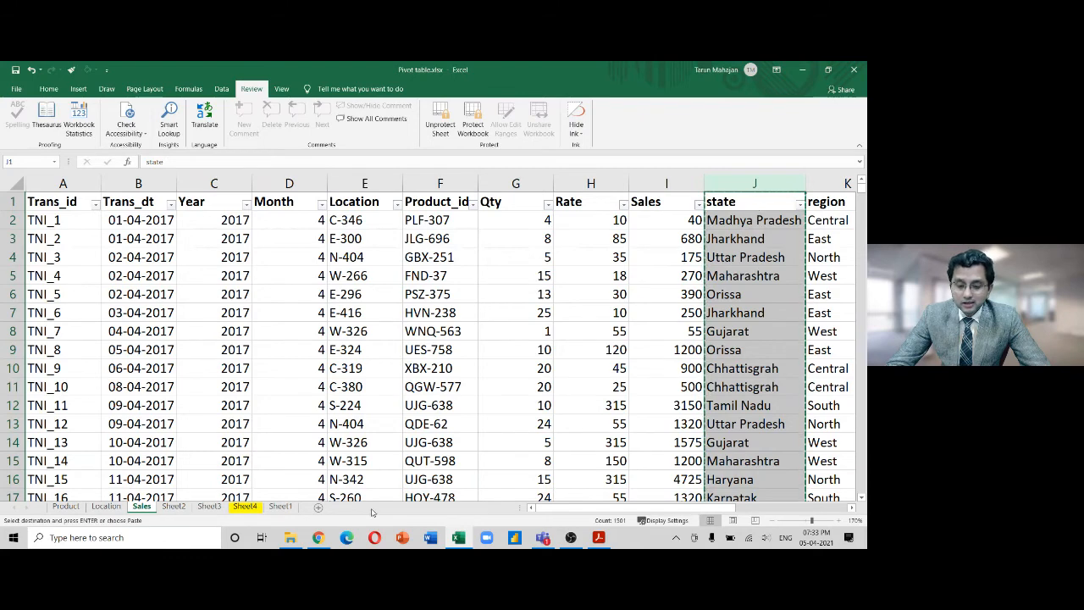
click(280, 506)
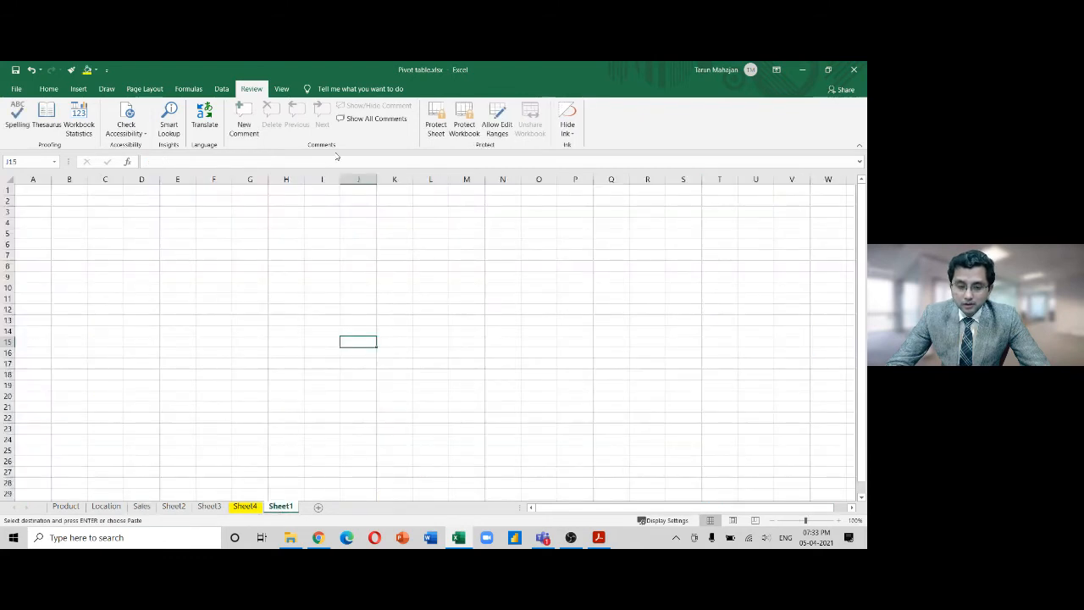
click(319, 178)
key(ctrl+v)
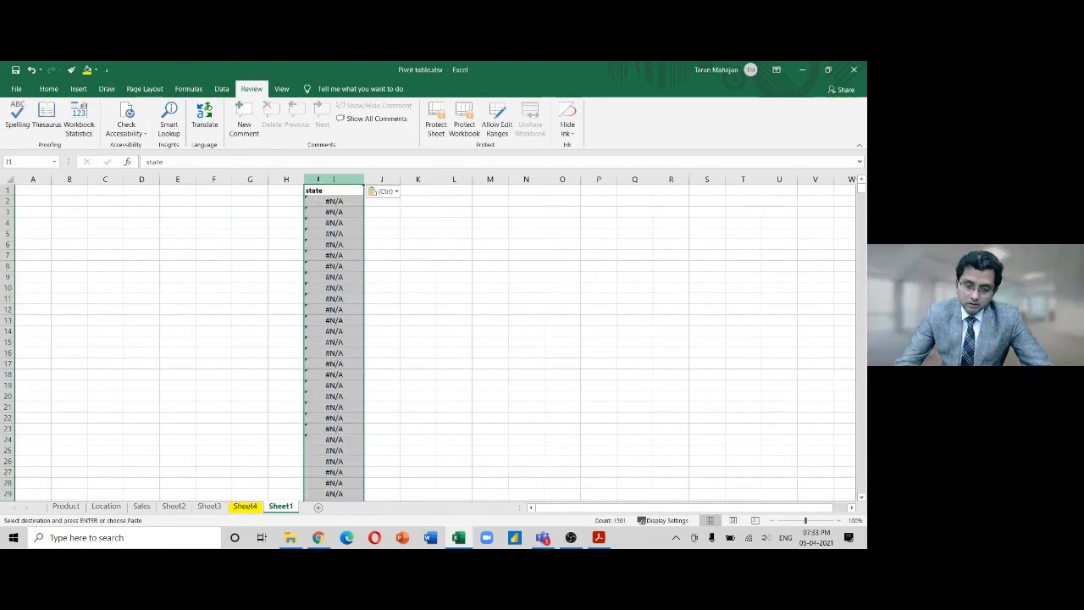
Try Paste Values and widening column I, then undo back to the plain paste
click(395, 193)
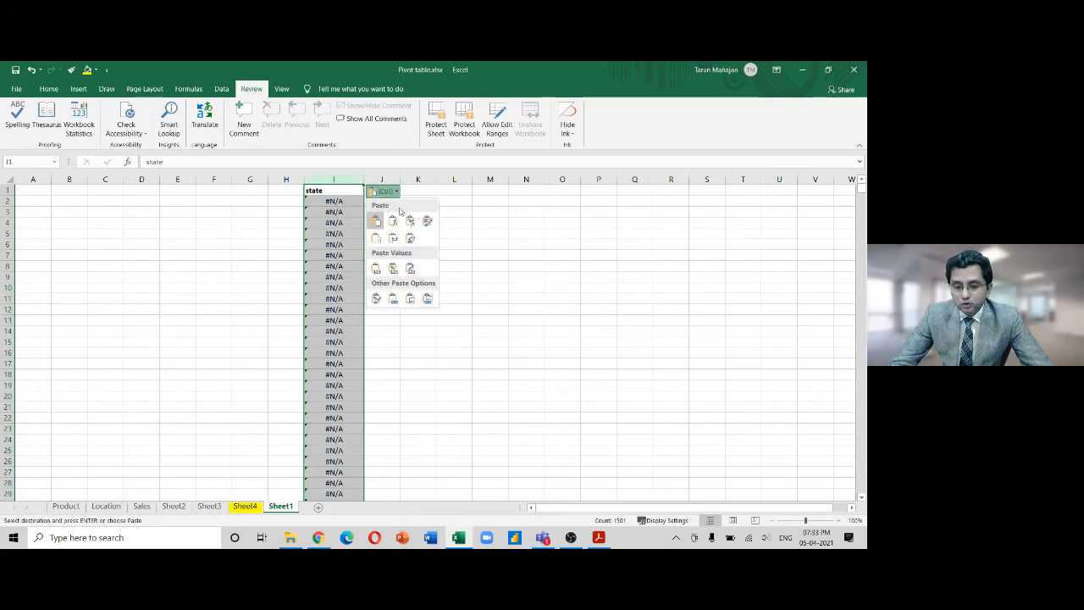
click(376, 264)
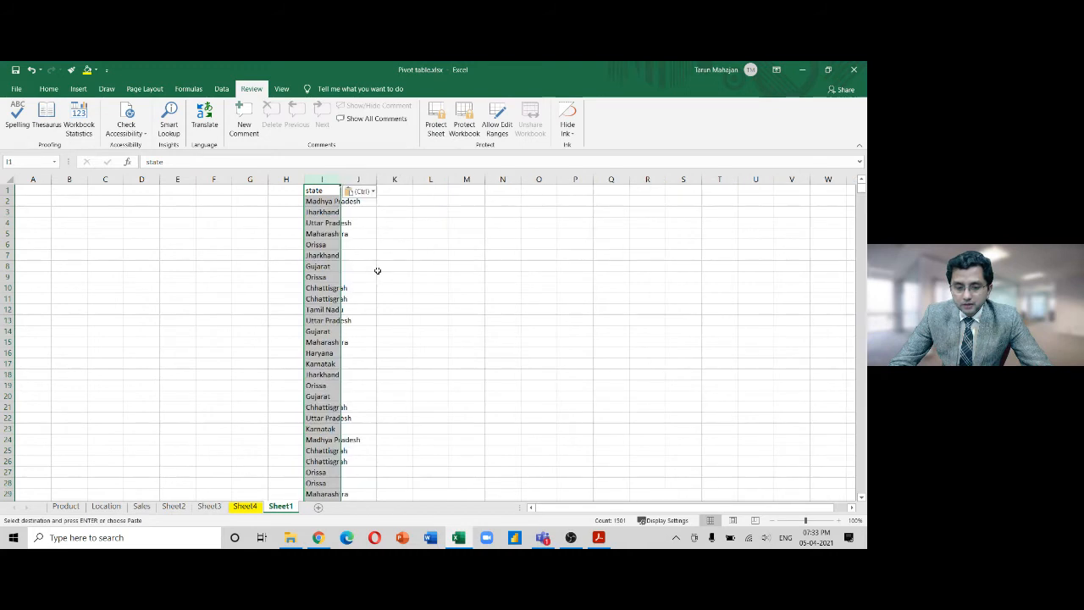
double_click(340, 179)
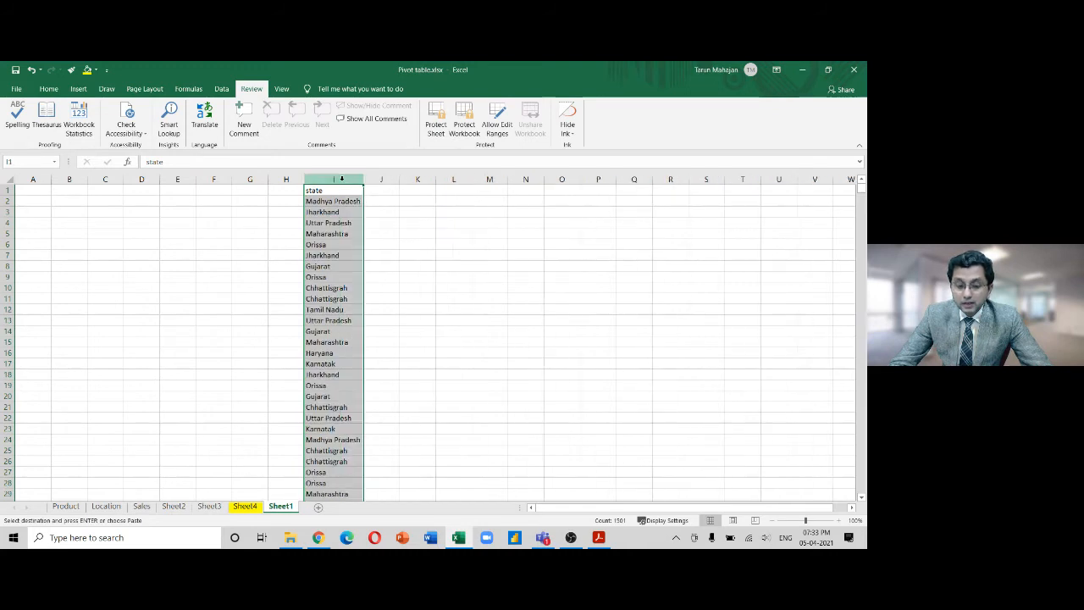
drag(362, 181, 405, 182)
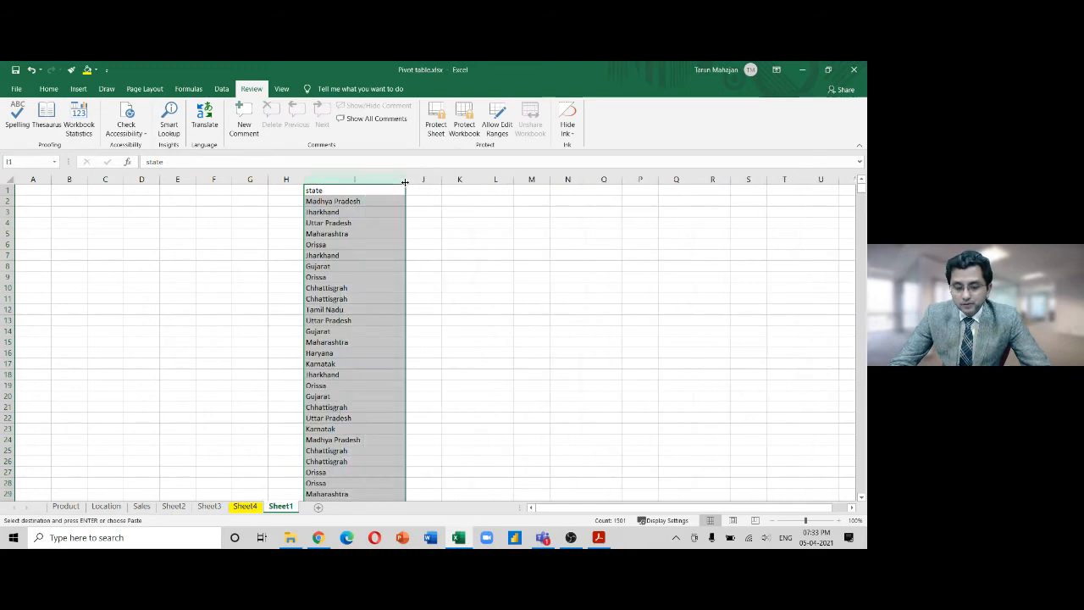
key(ctrl+z)
key(ctrl+z)
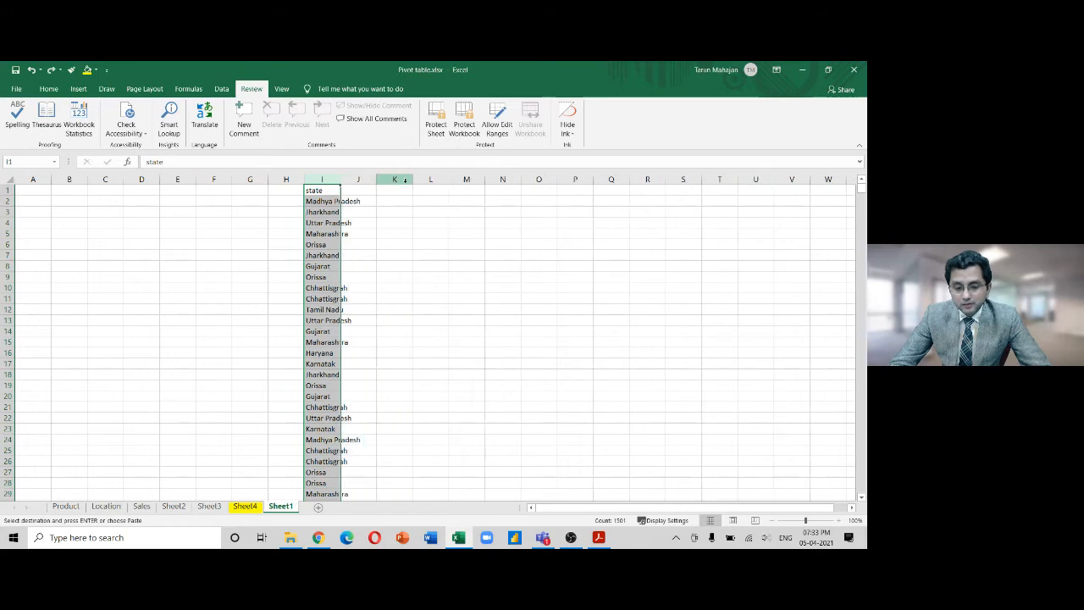
key(ctrl+z)
Re-paste the state column and step through its #N/A VLOOKUP results in column I
key(ctrl+v)
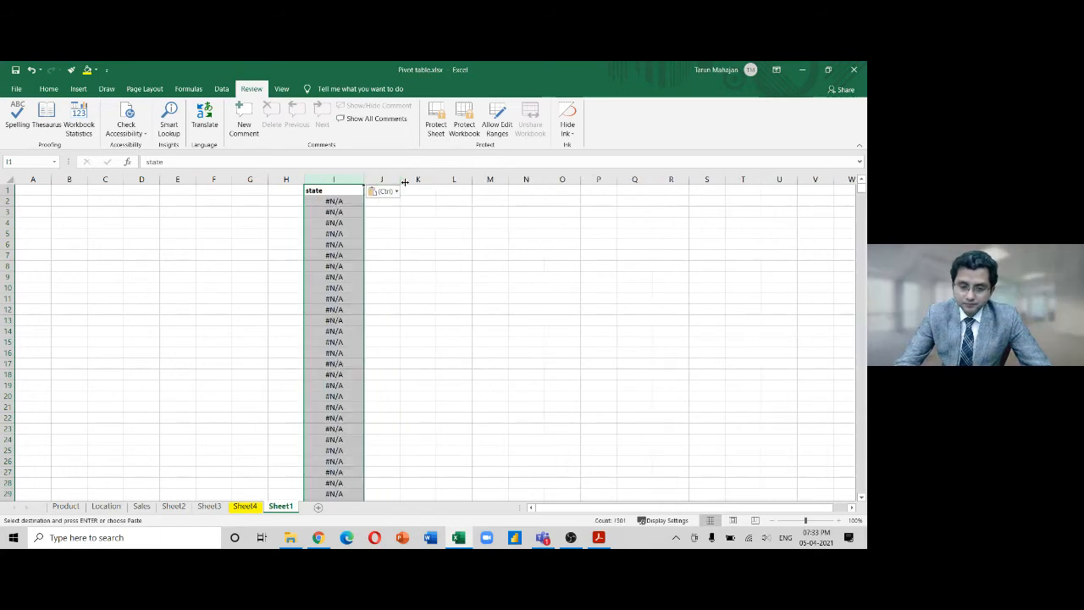
click(345, 203)
key(Down)
key(Down)
key(Down)
key(Down)
key(Down)
key(Down)
key(Down)
key(Down)
key(Down)
key(Down)
key(Down)
key(Down)
key(Down)
key(Down)
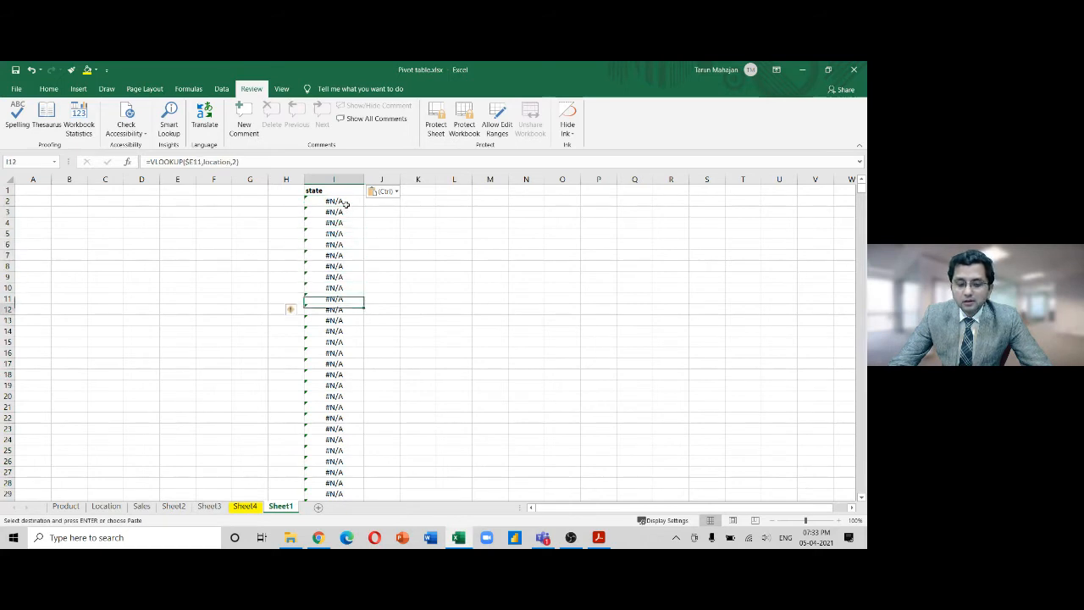
key(Up)
key(Up)
key(Up)
key(Up)
key(Up)
key(Up)
key(Up)
key(Up)
key(Up)
key(Up)
key(Up)
key(Up)
key(Up)
key(Up)
key(Up)
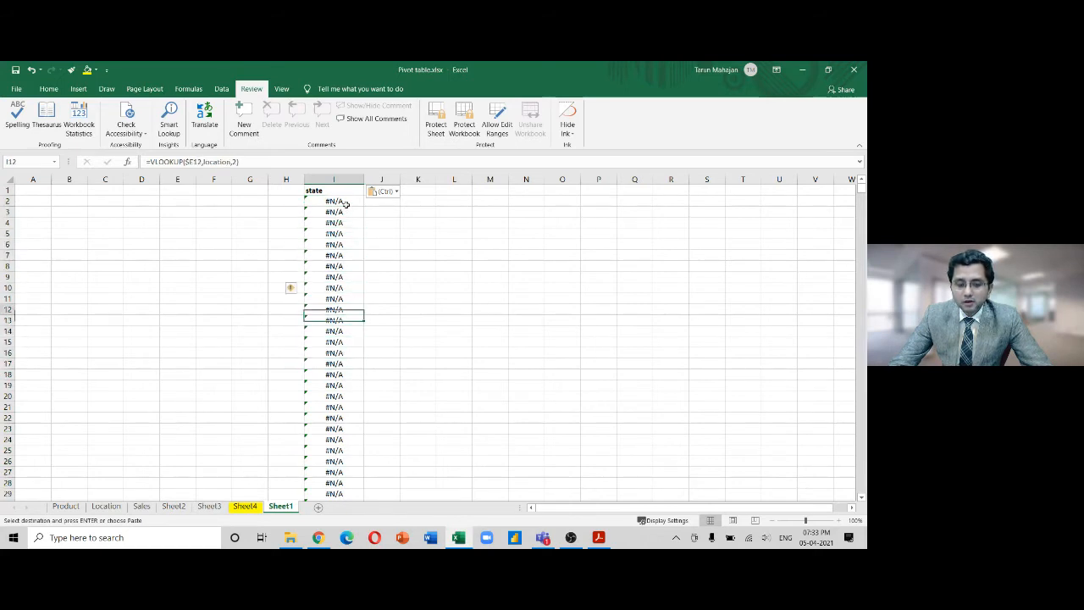
key(Down)
key(Down)
key(Down)
key(Down)
key(Down)
key(Down)
key(Down)
key(Down)
key(Down)
key(Down)
key(Down)
key(Down)
key(Down)
key(Down)
key(Down)
key(Down)
key(Down)
key(Down)
key(Down)
key(Down)
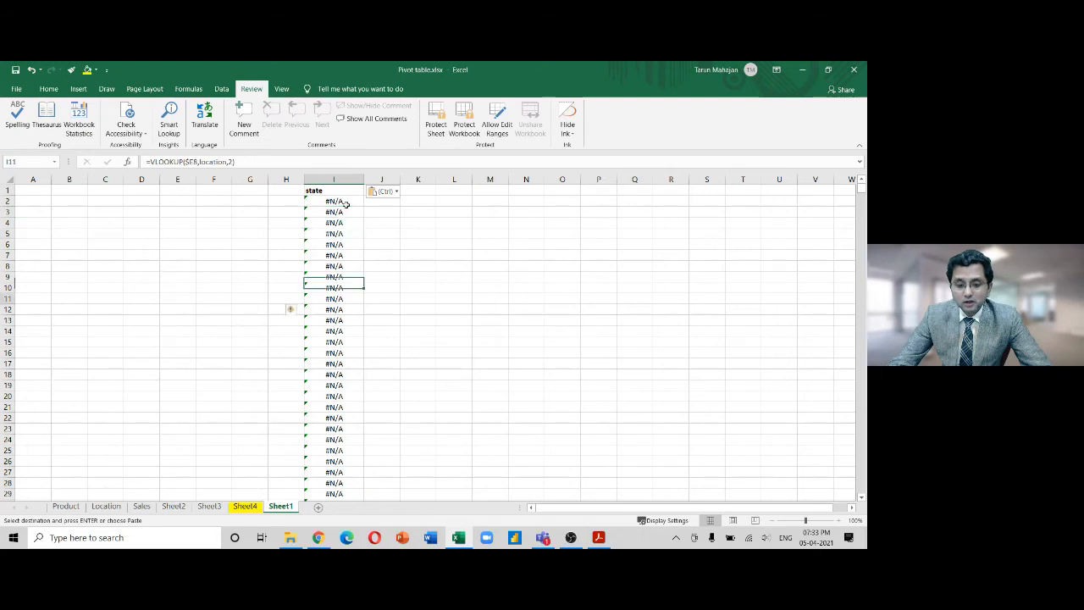
key(Up)
key(Up)
key(Up)
key(Up)
key(Up)
key(Up)
key(Up)
key(Up)
key(Up)
key(Up)
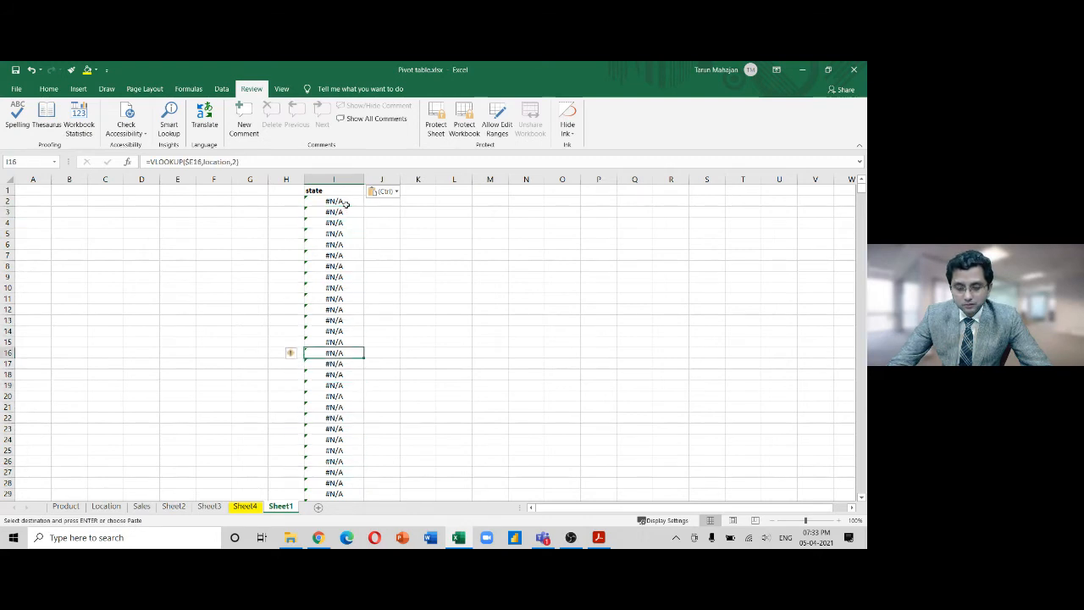
click(409, 312)
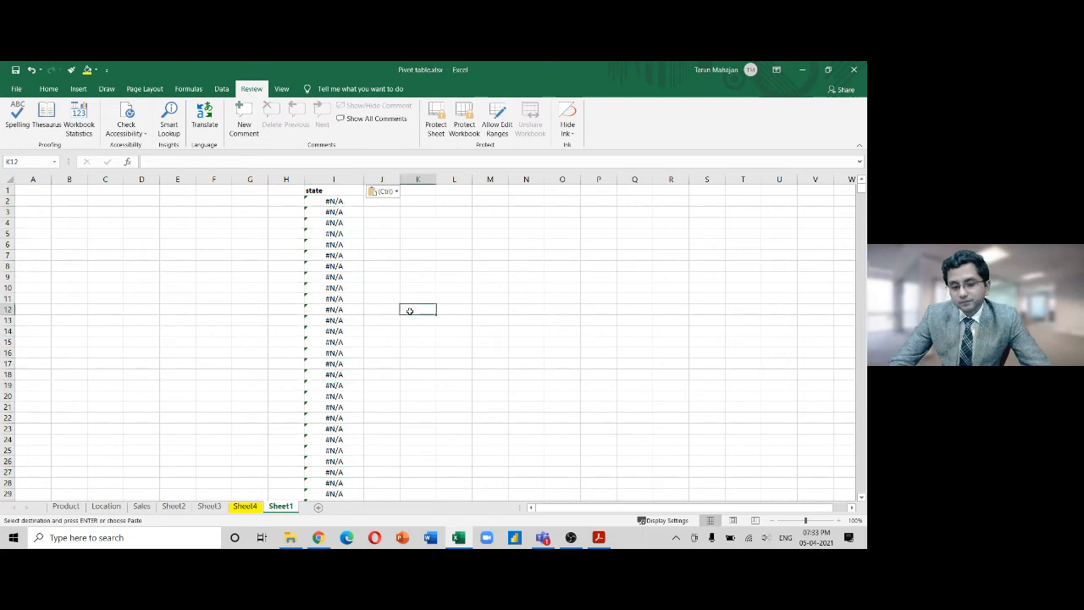
Open I8's VLOOKUP formula for editing twice, cancelling each time without changes
click(334, 264)
double_click(333, 263)
key(BackSpace)
key(BackSpace)
key(BackSpace)
key(BackSpace)
key(BackSpace)
key(BackSpace)
key(BackSpace)
key(BackSpace)
key(BackSpace)
key(BackSpace)
key(BackSpace)
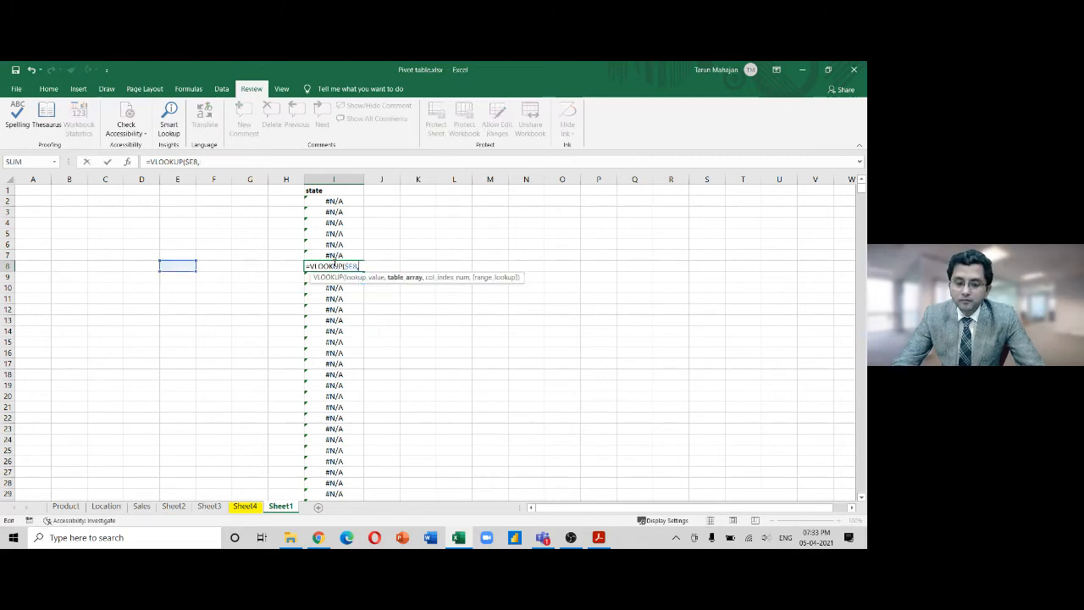
key(Escape)
double_click(335, 266)
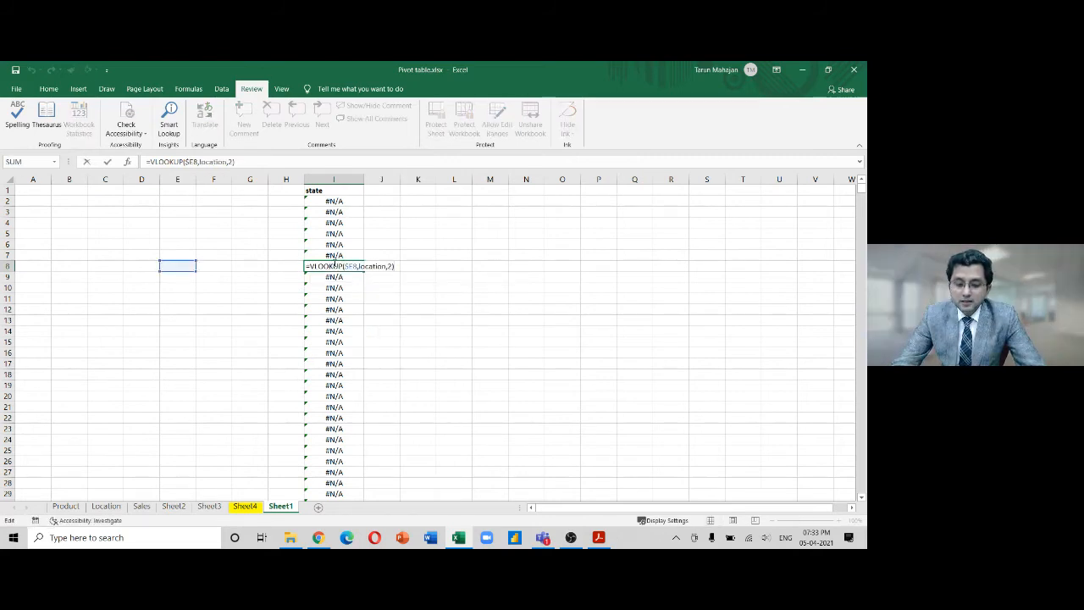
key(BackSpace)
key(BackSpace)
key(BackSpace)
key(BackSpace)
key(BackSpace)
key(BackSpace)
key(BackSpace)
key(BackSpace)
key(BackSpace)
key(BackSpace)
key(BackSpace)
key(BackSpace)
key(BackSpace)
key(BackSpace)
key(BackSpace)
key(BackSpace)
key(BackSpace)
key(BackSpace)
key(BackSpace)
key(BackSpace)
key(Escape)
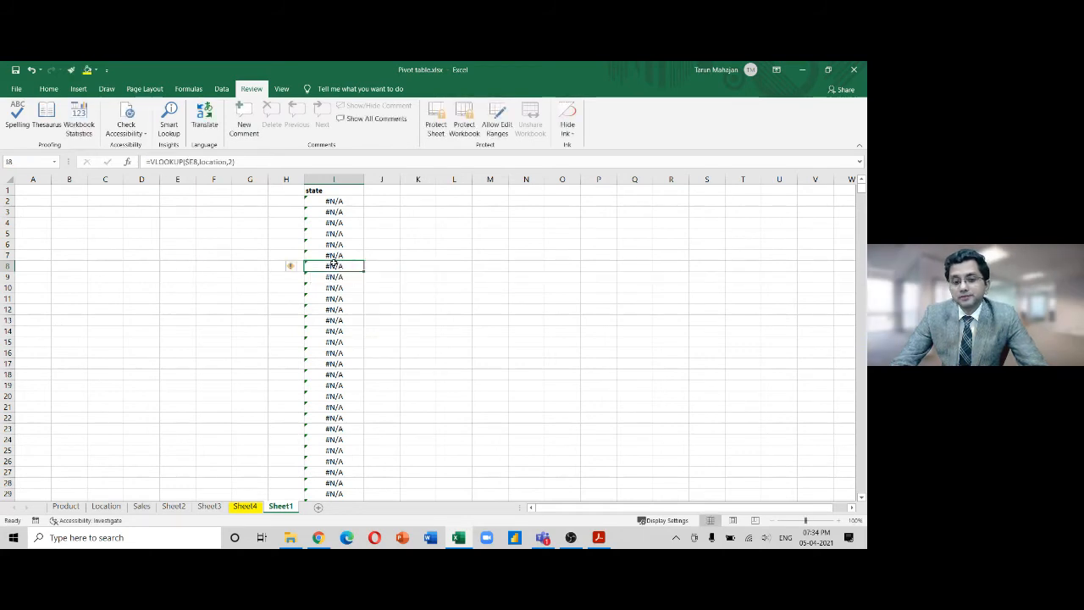
key(ctrl+Page_Up)
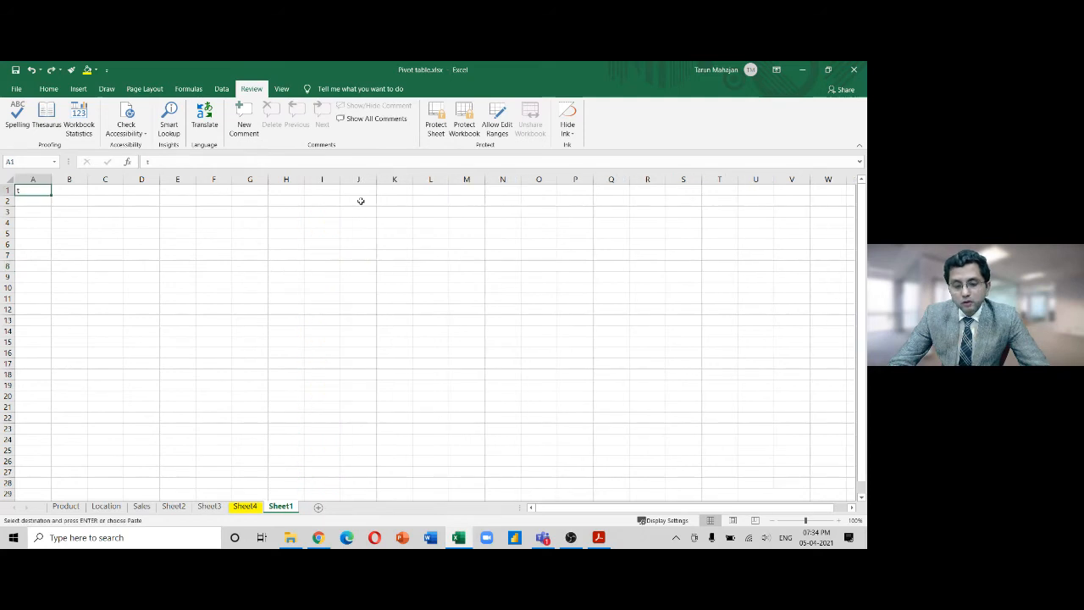
Cancel the pending copy and unprotect the Sales sheet with its password
text(Review-Protect sheet)
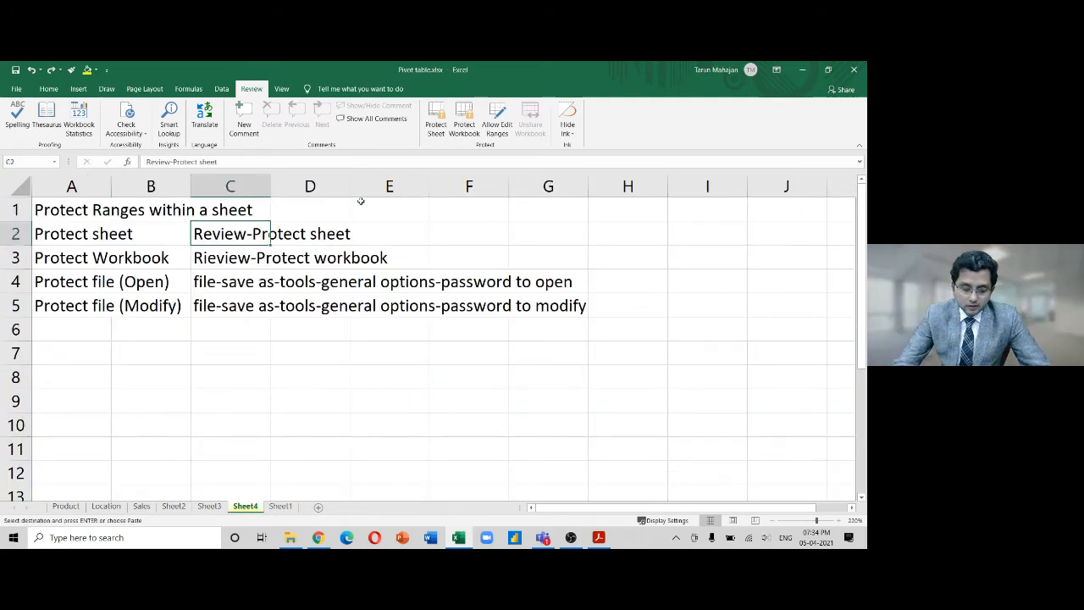
key(Escape)
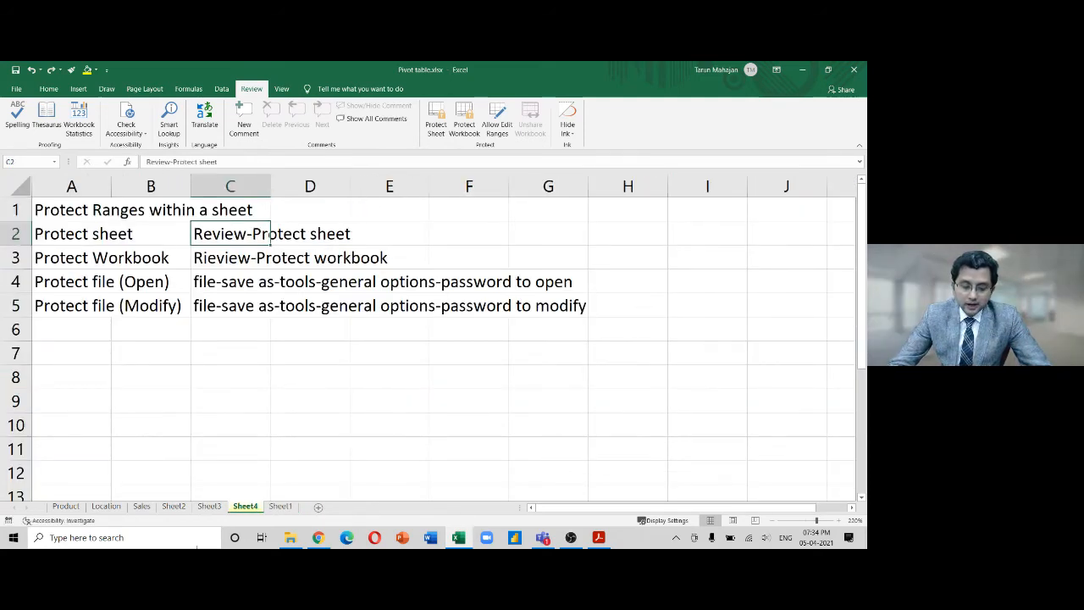
click(173, 507)
click(142, 507)
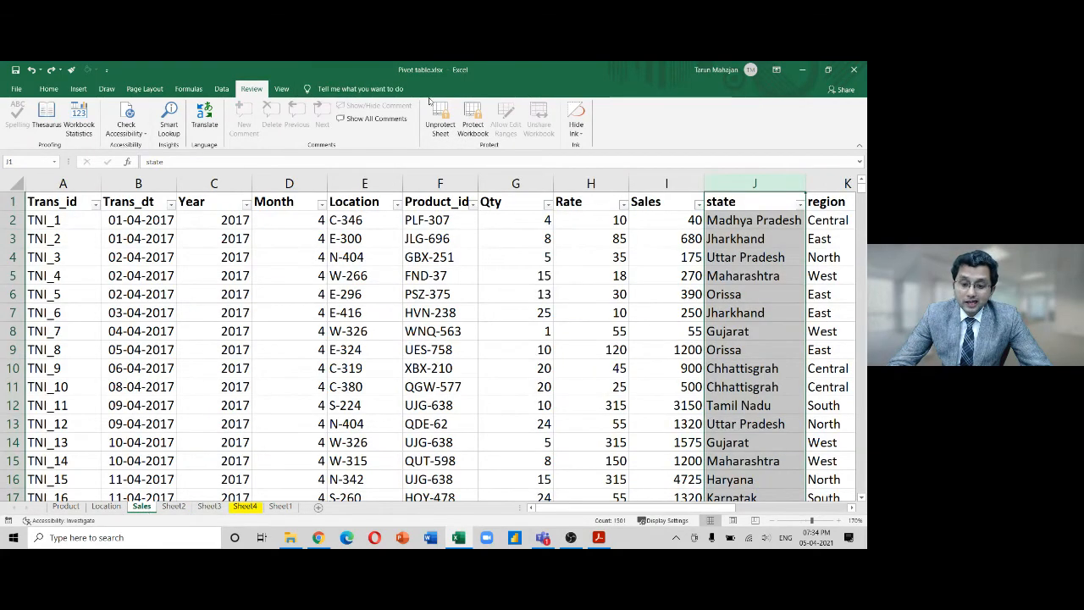
click(440, 127)
text(12345)
key(Return)
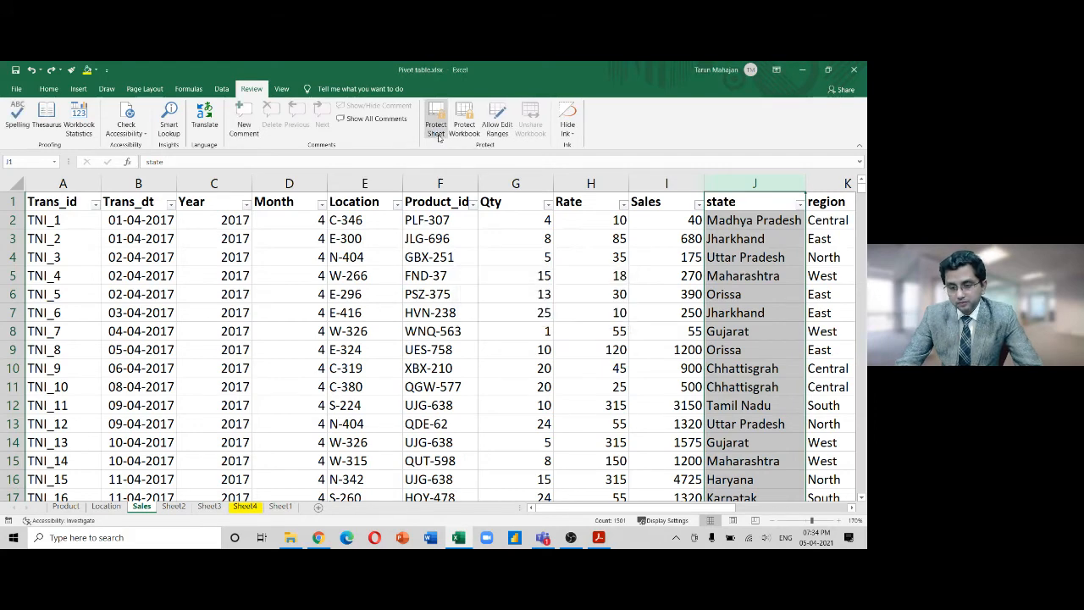
Start protecting Sales, allowing format cells/columns/rows, insert columns/rows/hyperlinks, and delete columns/rows
right_click(142, 507)
mouse_move(193, 461)
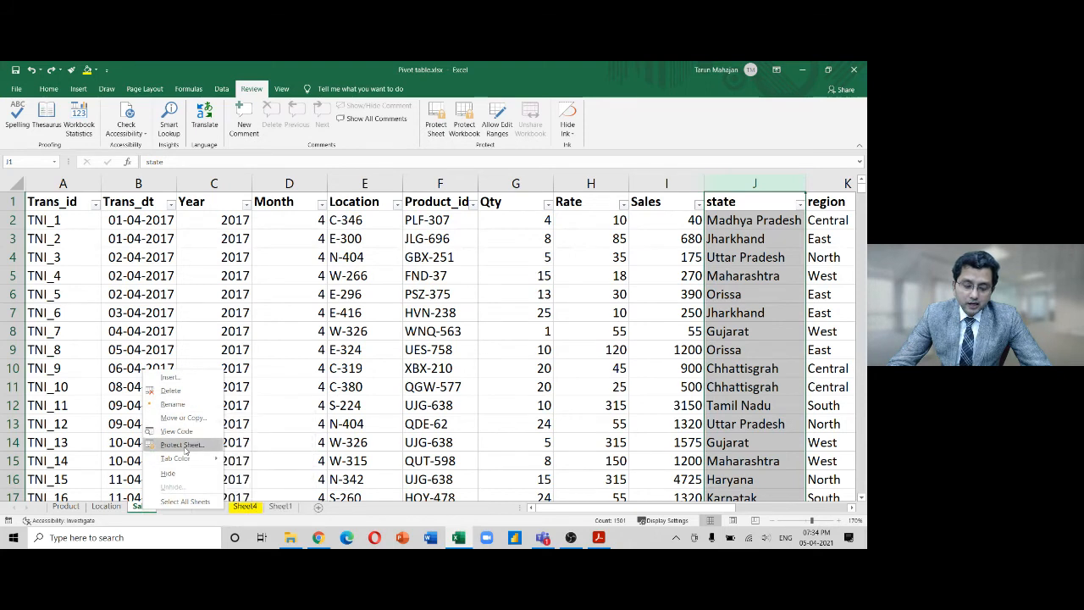
click(182, 444)
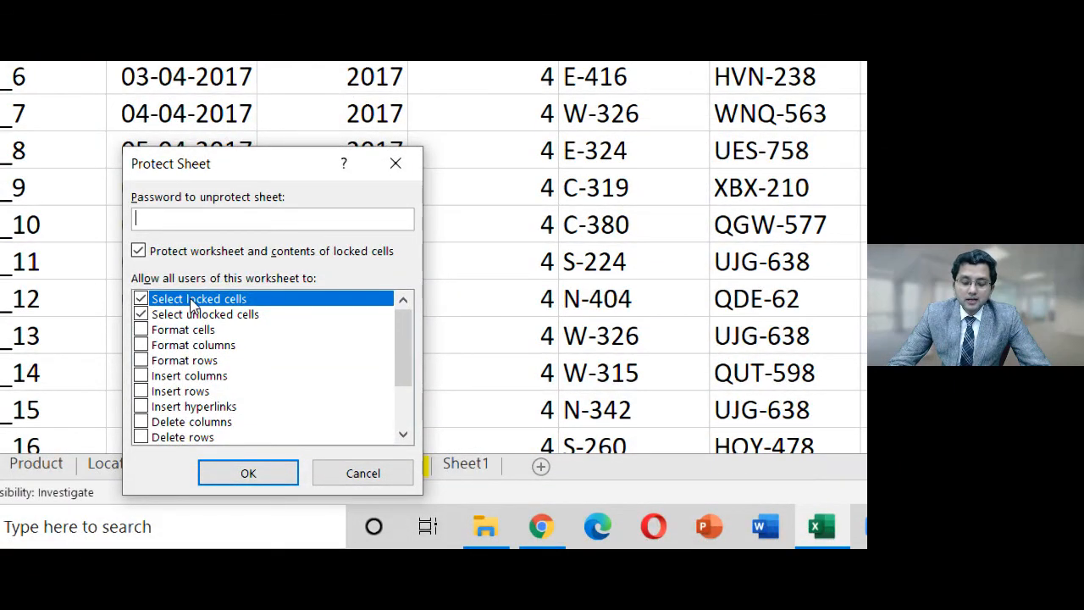
click(142, 331)
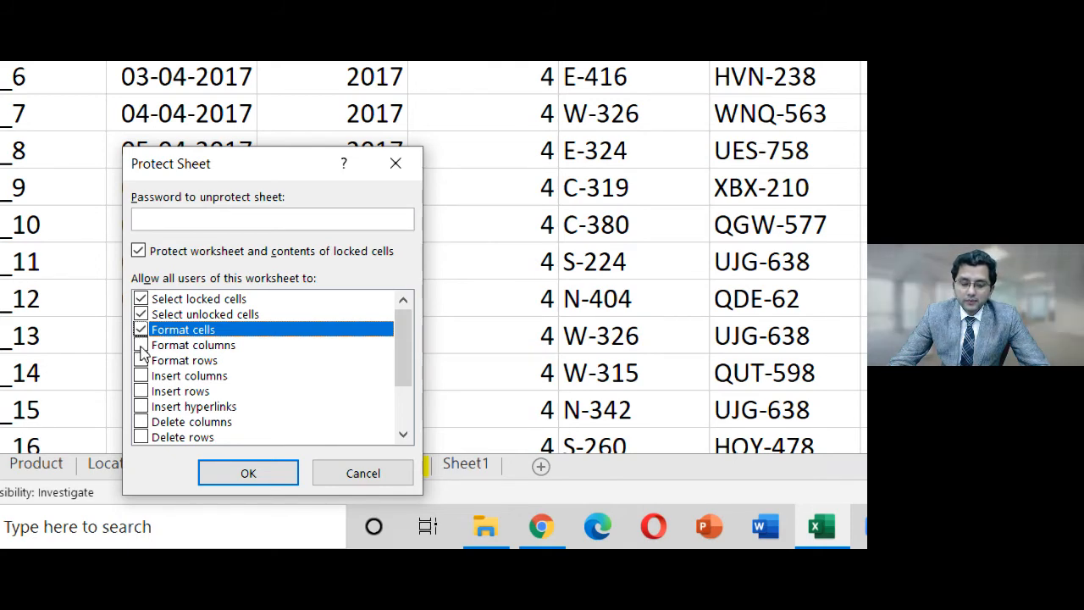
click(141, 346)
click(141, 361)
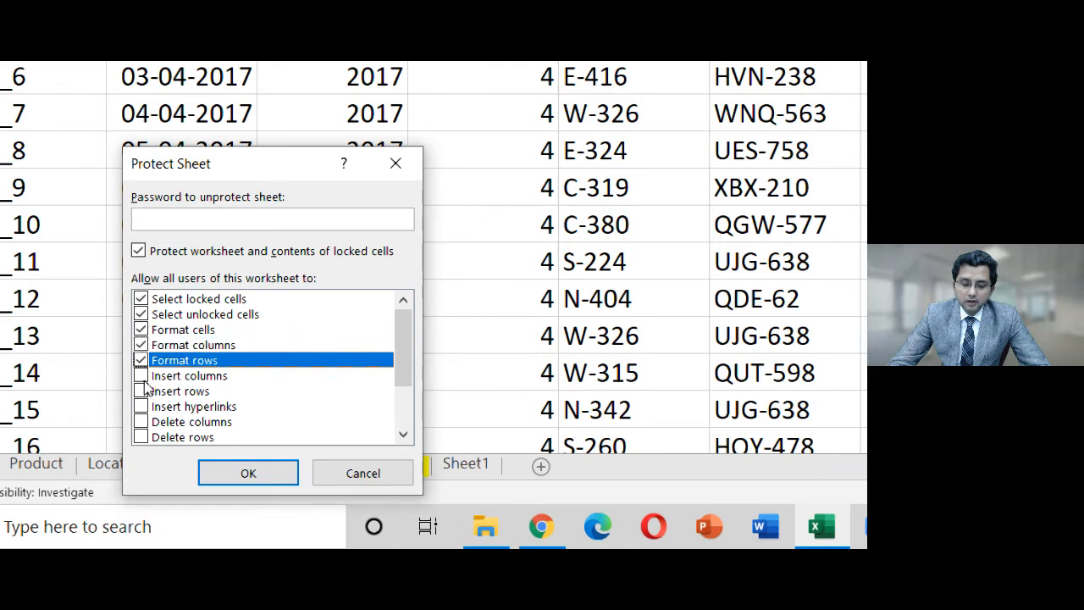
click(142, 376)
click(141, 391)
click(141, 406)
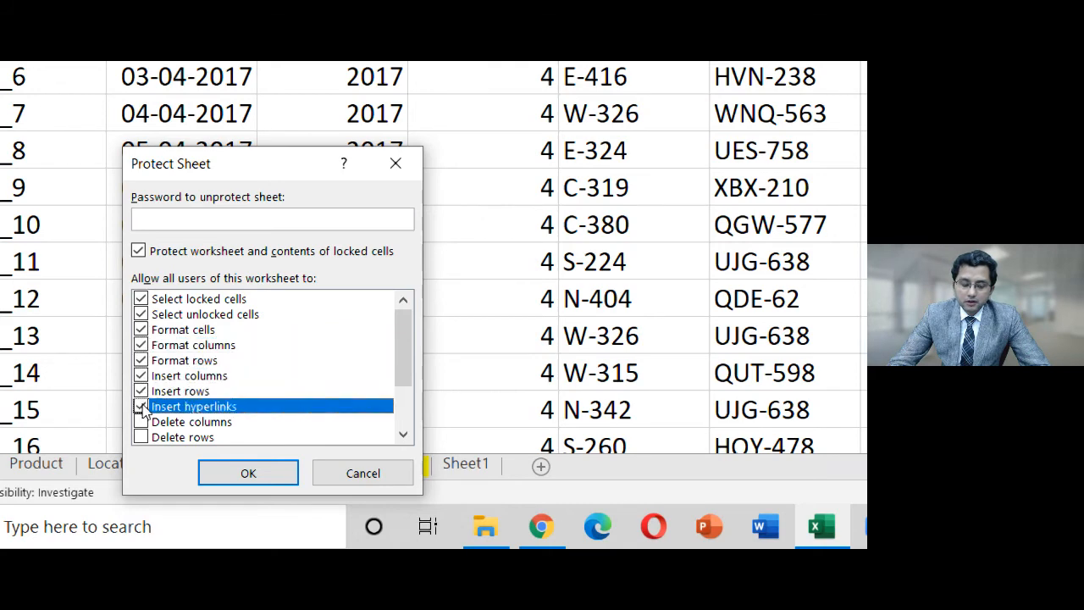
click(141, 423)
click(141, 437)
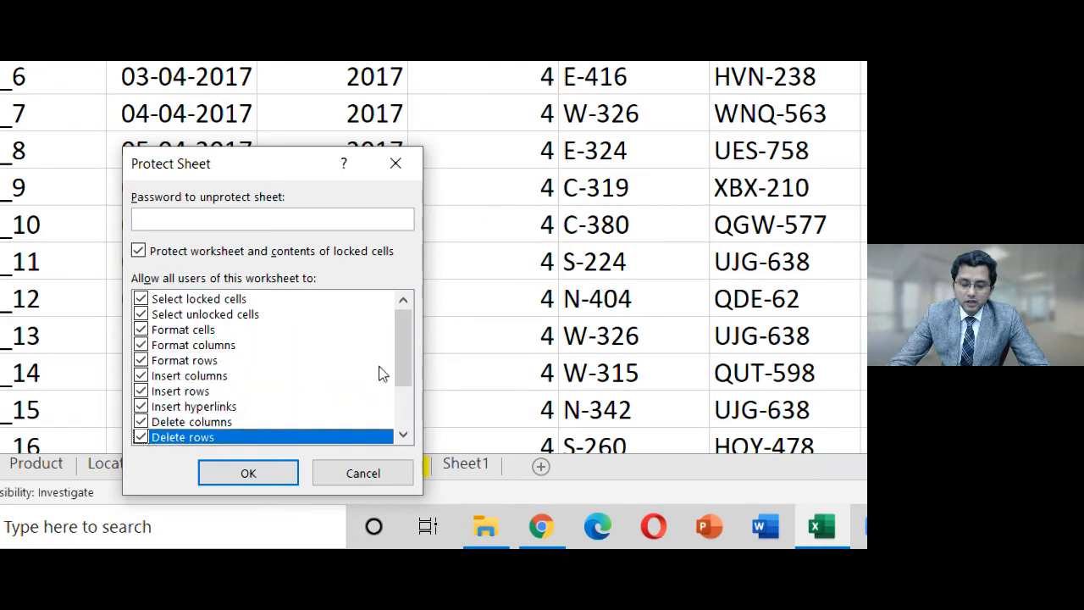
Also allow sort, AutoFilter, PivotTable & PivotChart, edit objects and edit scenarios
drag(408, 359, 402, 425)
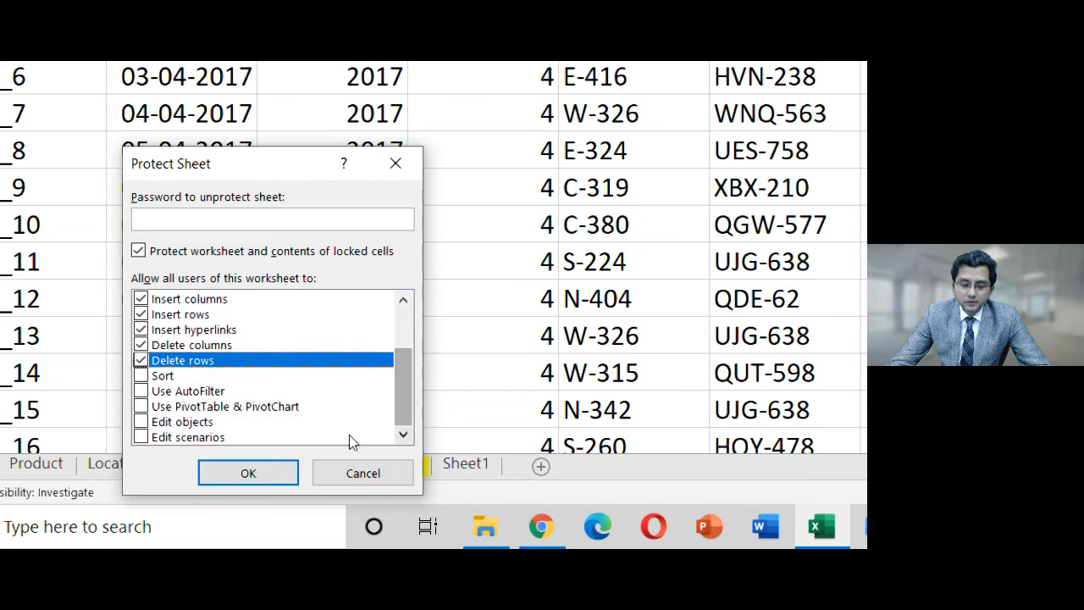
click(140, 376)
click(140, 391)
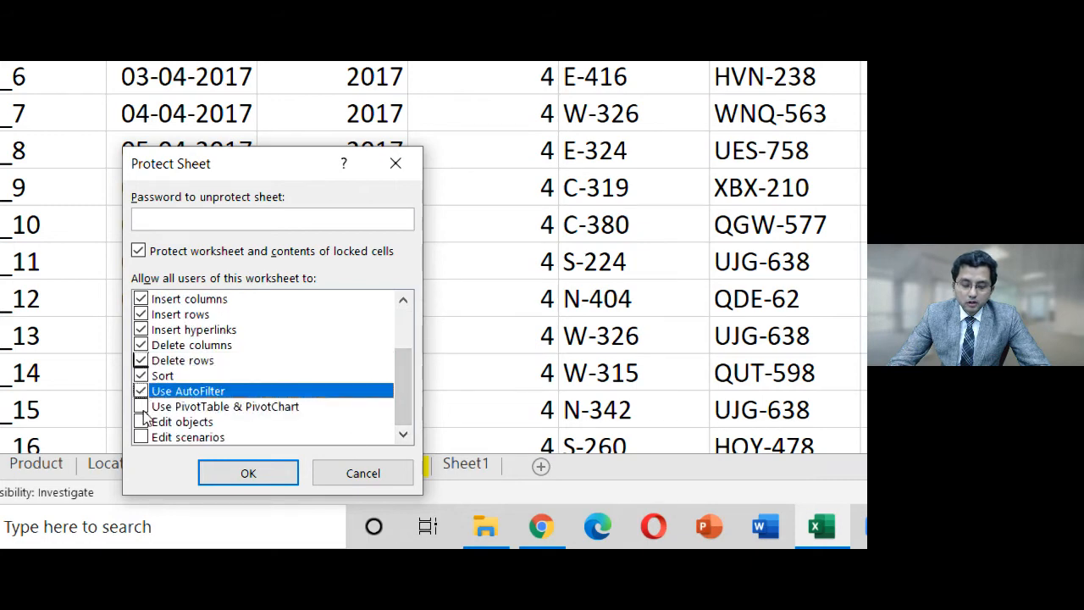
click(141, 406)
click(142, 423)
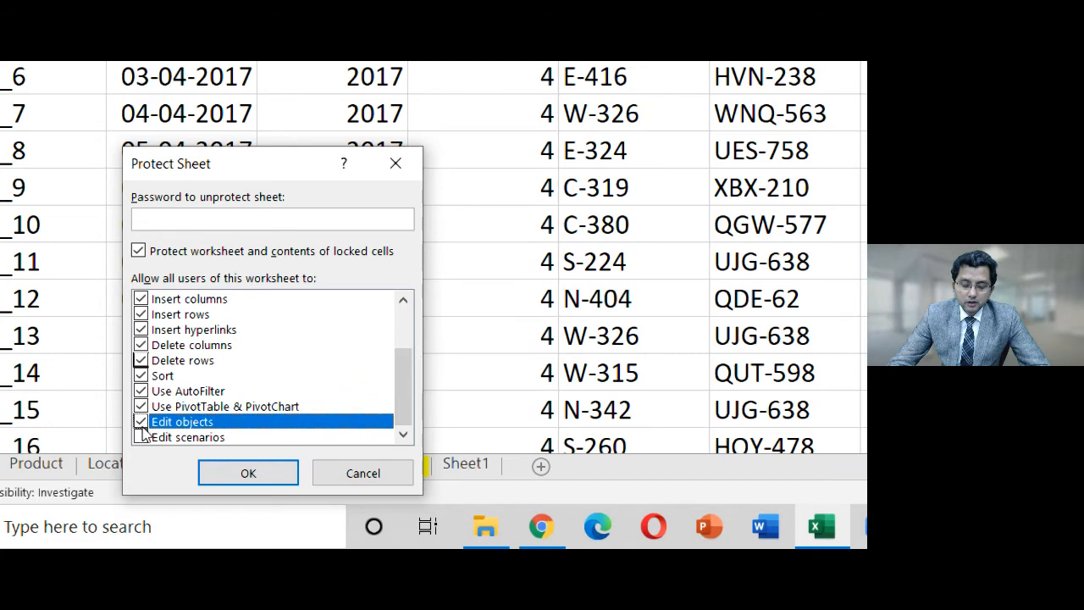
click(140, 438)
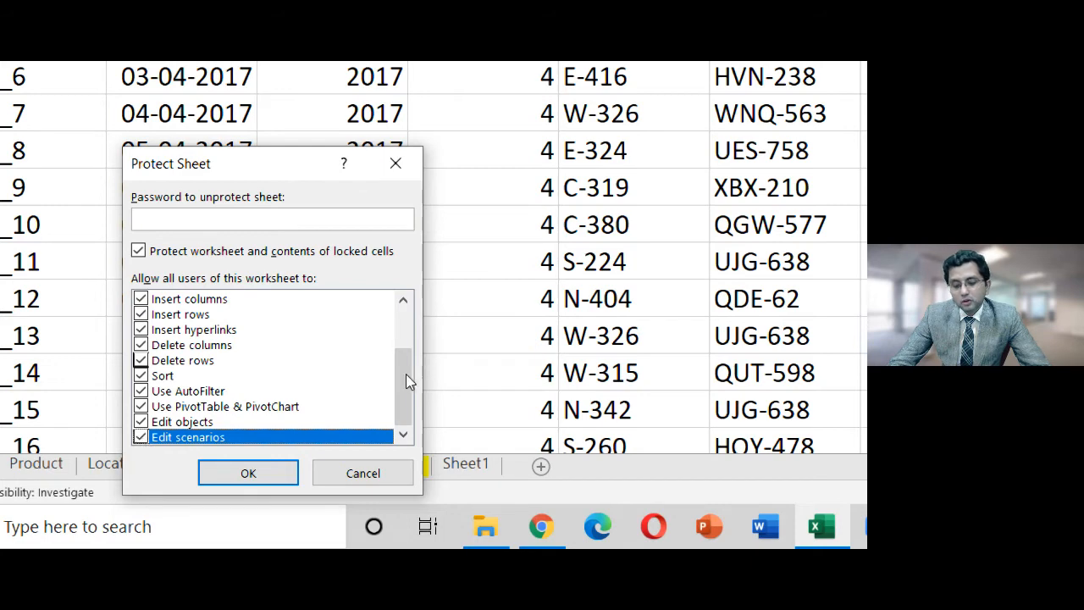
drag(404, 377, 406, 288)
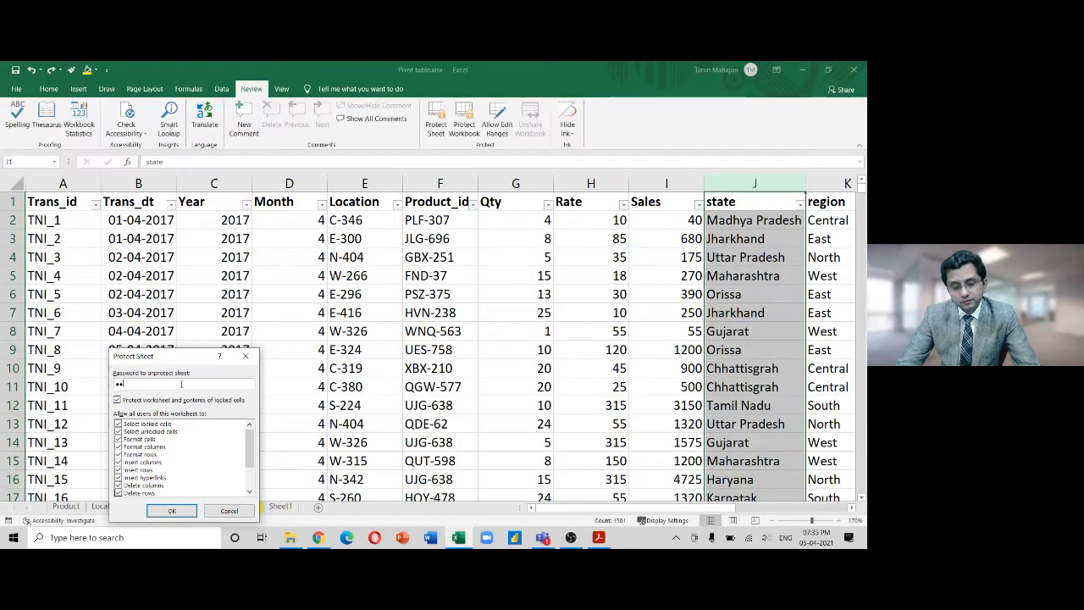
Enter and confirm the sheet password to apply the protection
text(345)
key(Return)
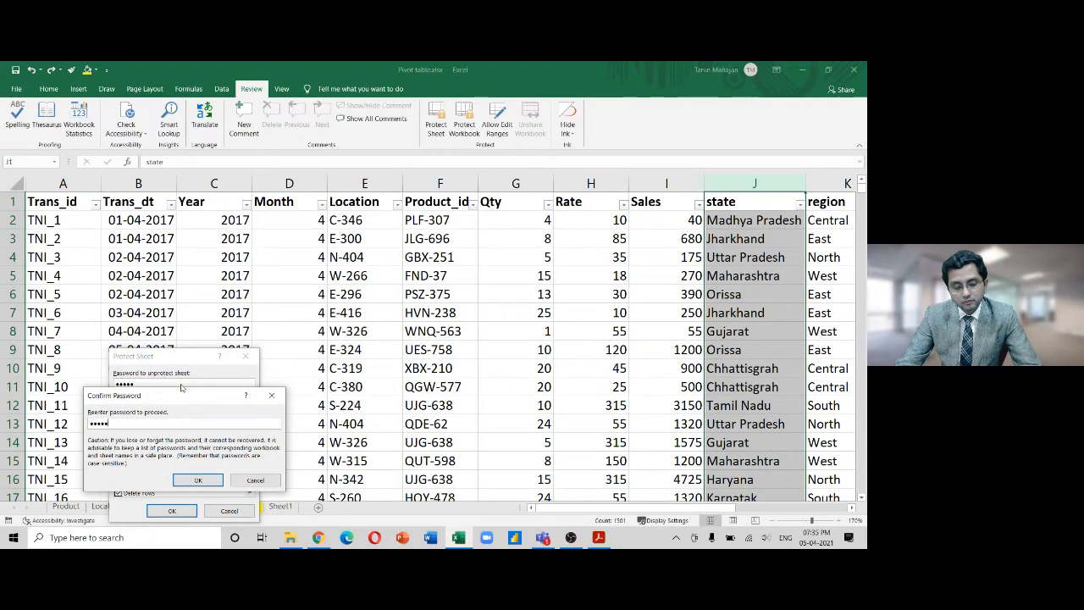
text(12345)
key(Return)
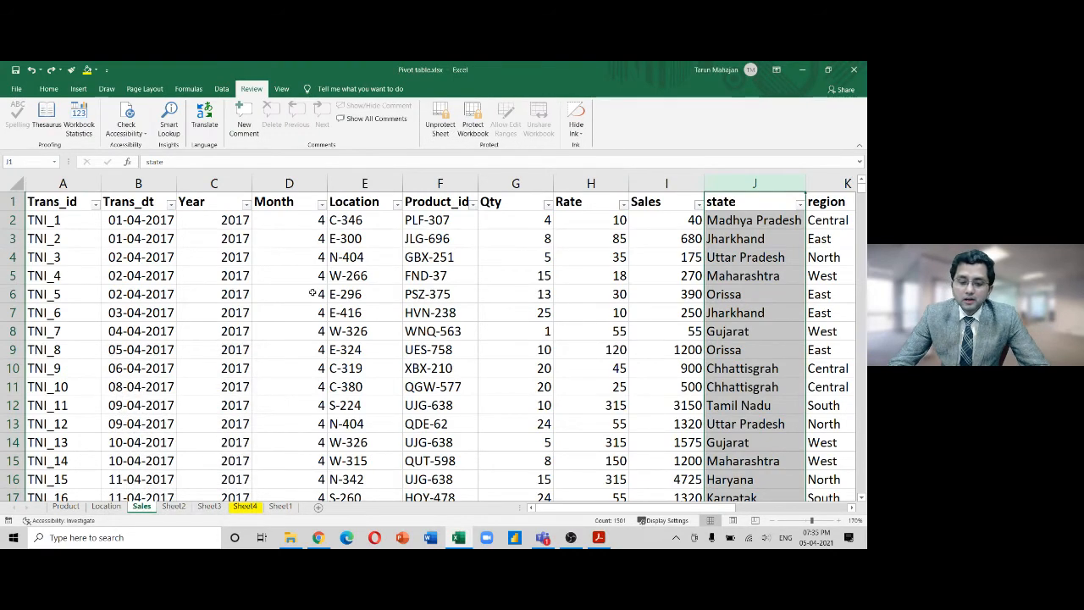
click(291, 183)
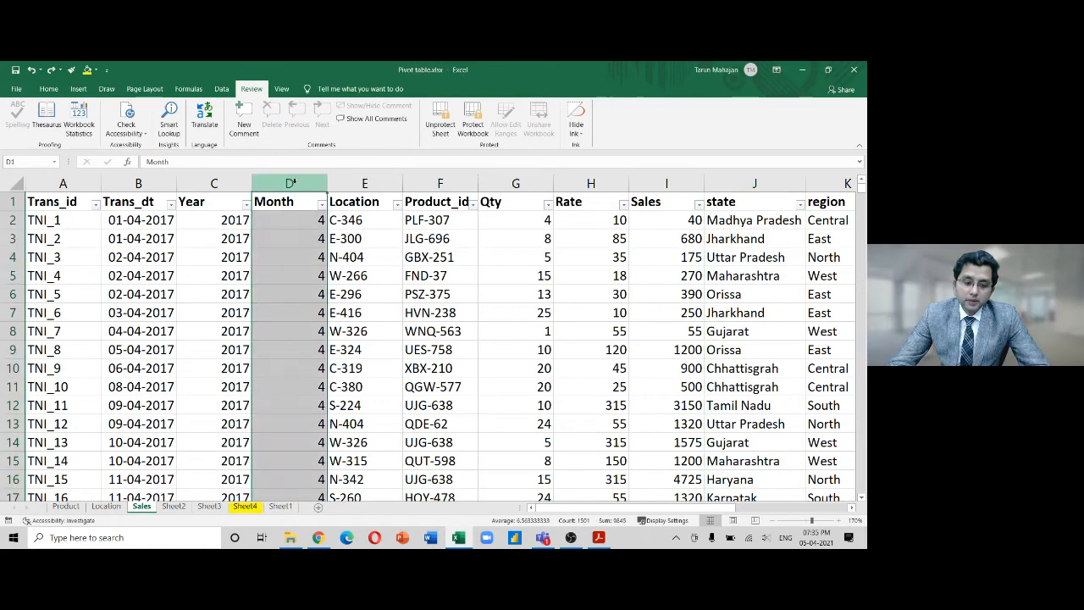
Fill the Month column D green and insert a new empty column before it
click(48, 88)
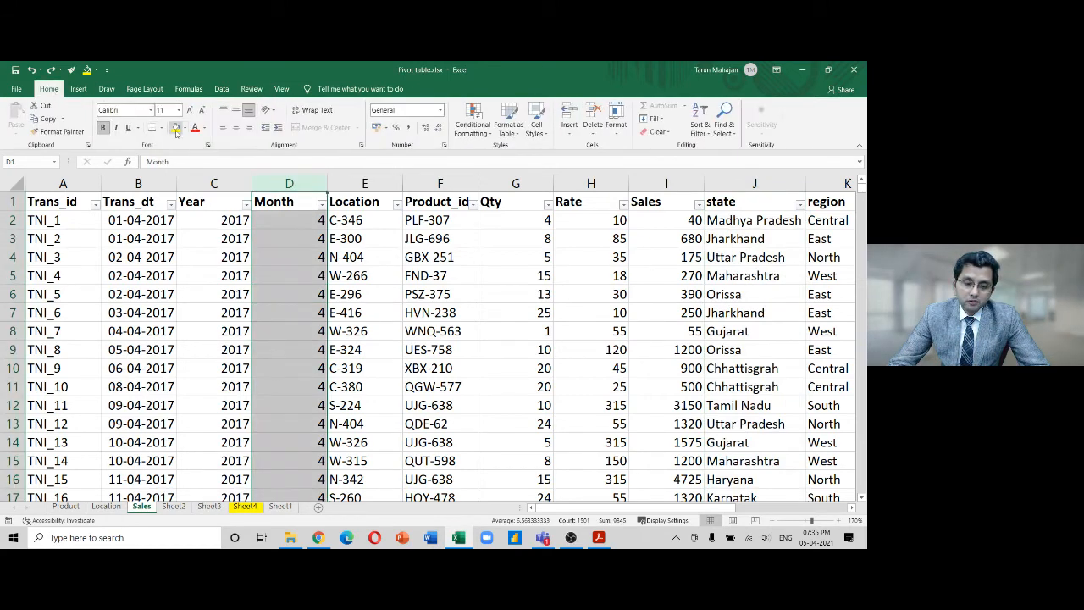
click(183, 128)
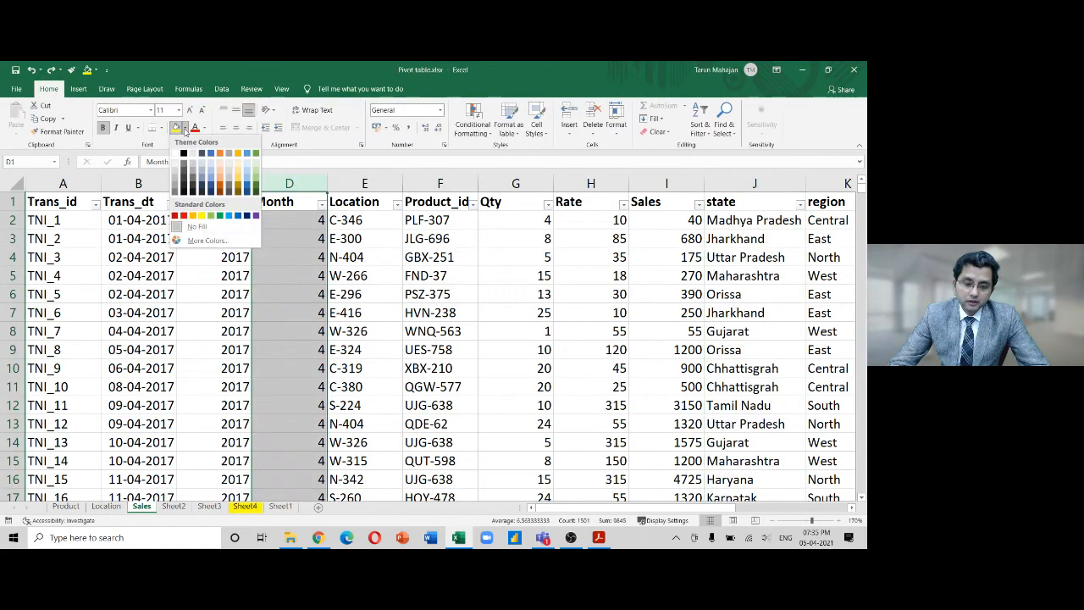
click(255, 172)
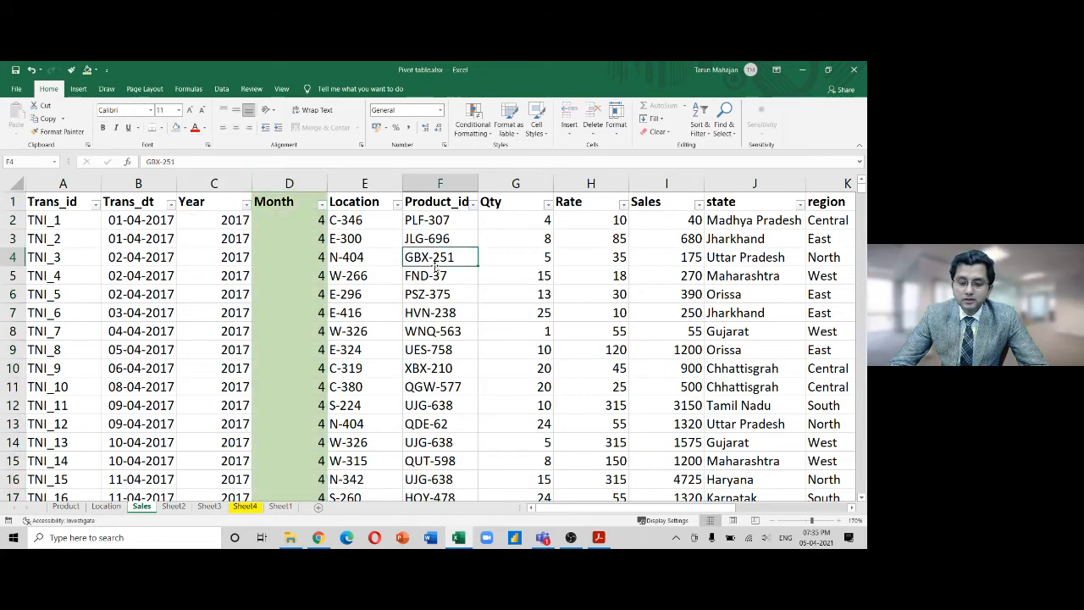
right_click(300, 187)
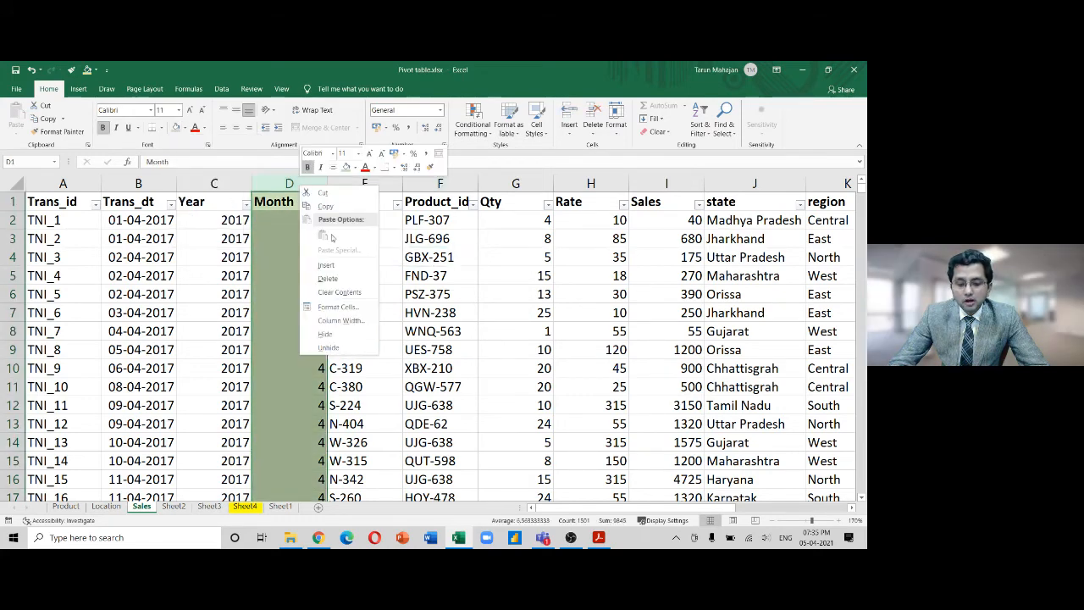
click(332, 264)
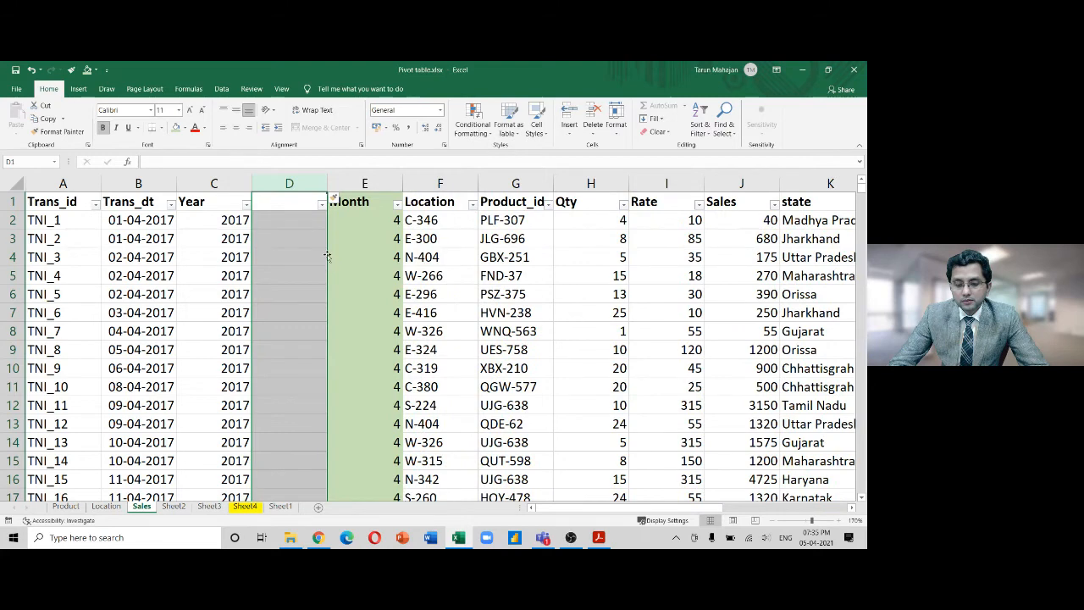
Try twice to delete the new column D, dismissing the locked-cell warning each time
right_click(298, 188)
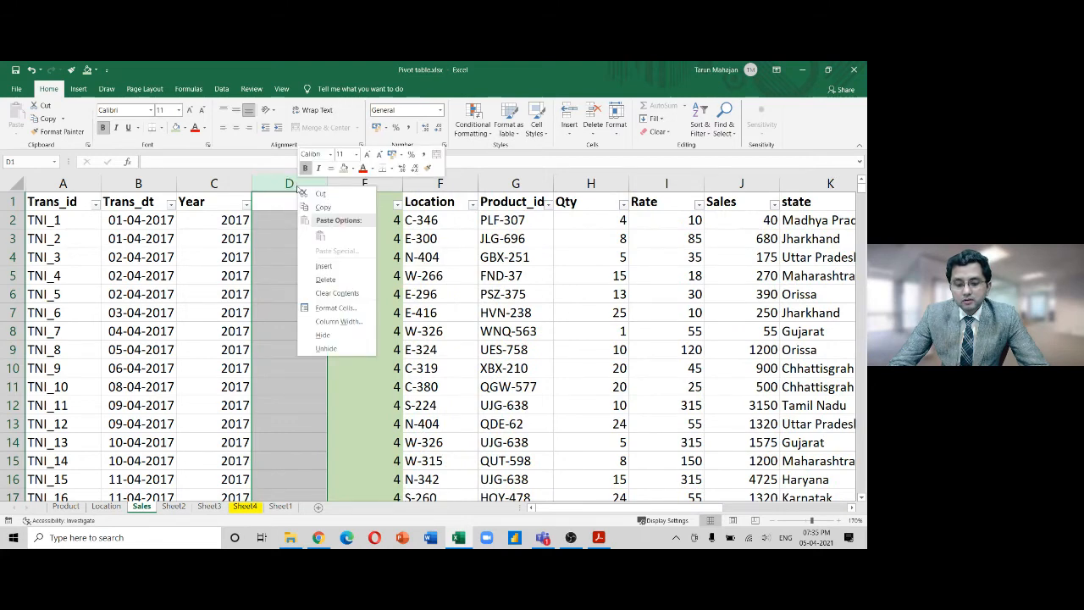
click(315, 279)
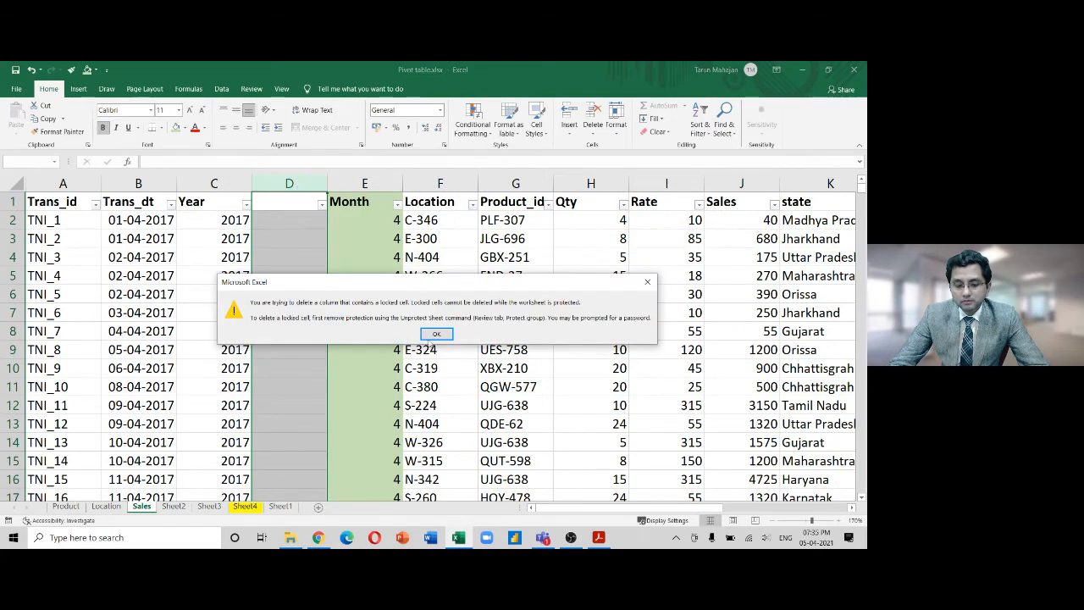
click(432, 335)
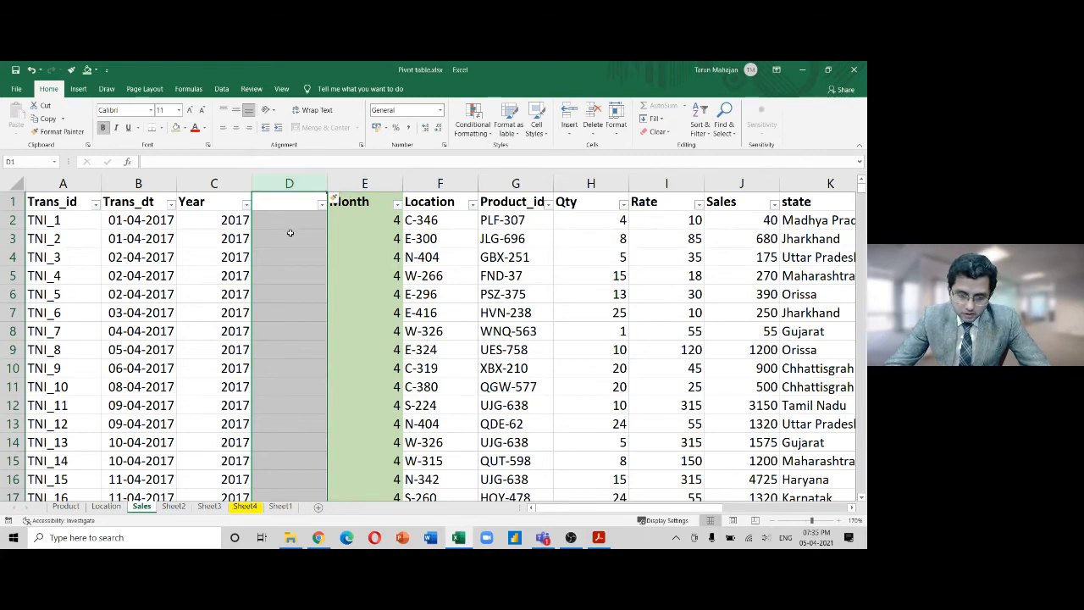
click(290, 239)
click(299, 181)
right_click(304, 185)
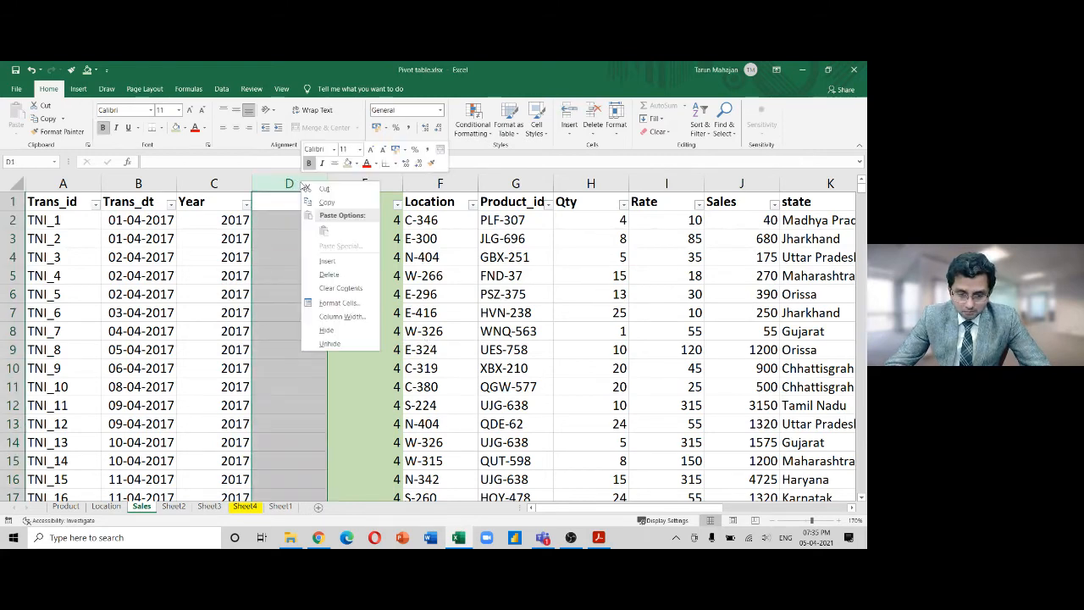
click(339, 275)
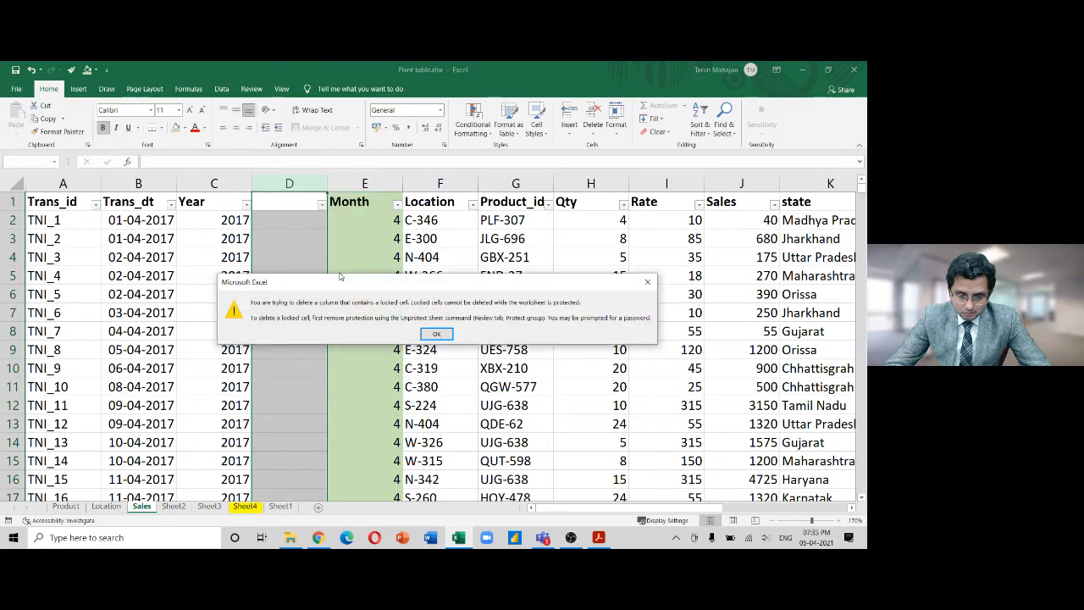
click(437, 335)
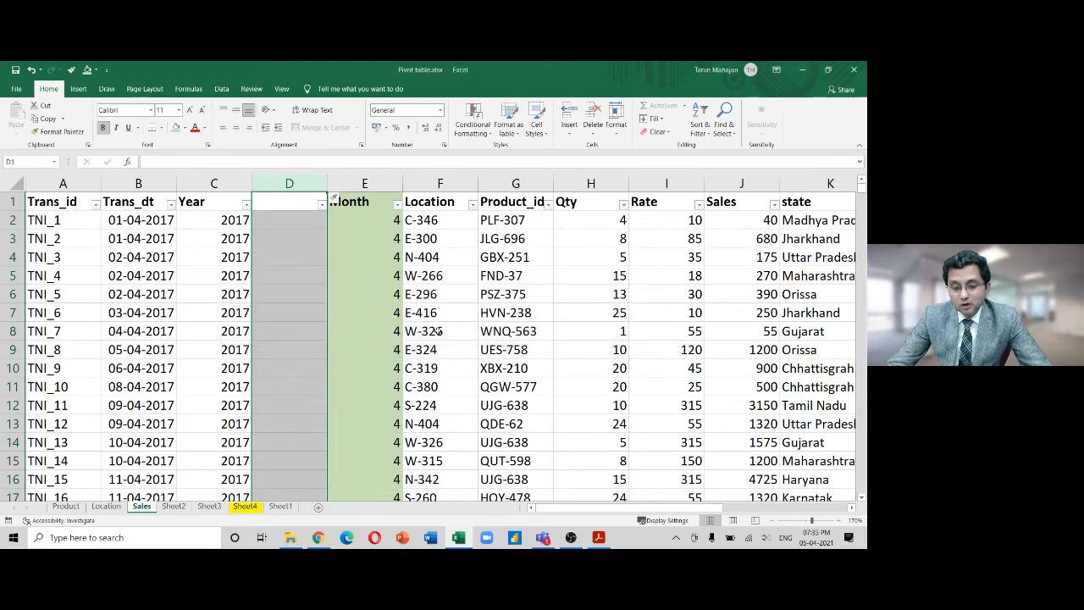
Check which delete commands remain available, then undo the inserted empty column
click(291, 252)
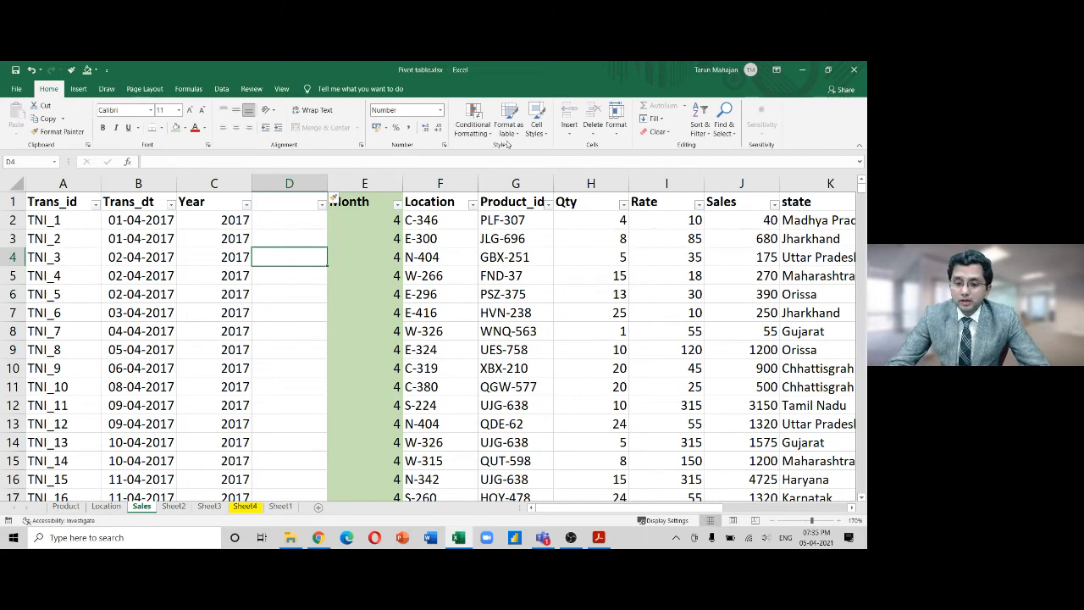
click(616, 126)
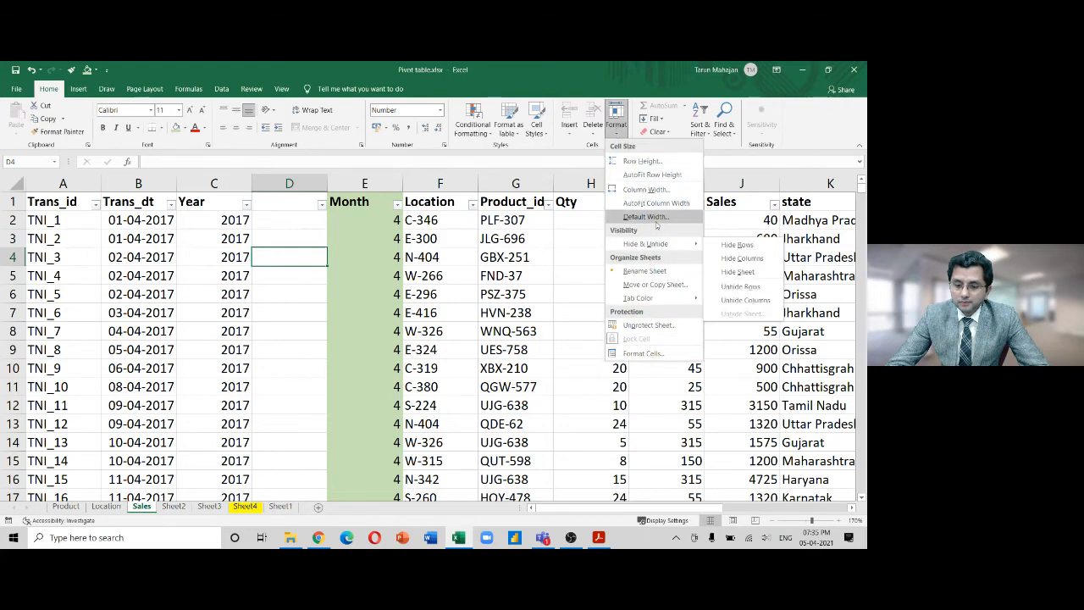
click(595, 132)
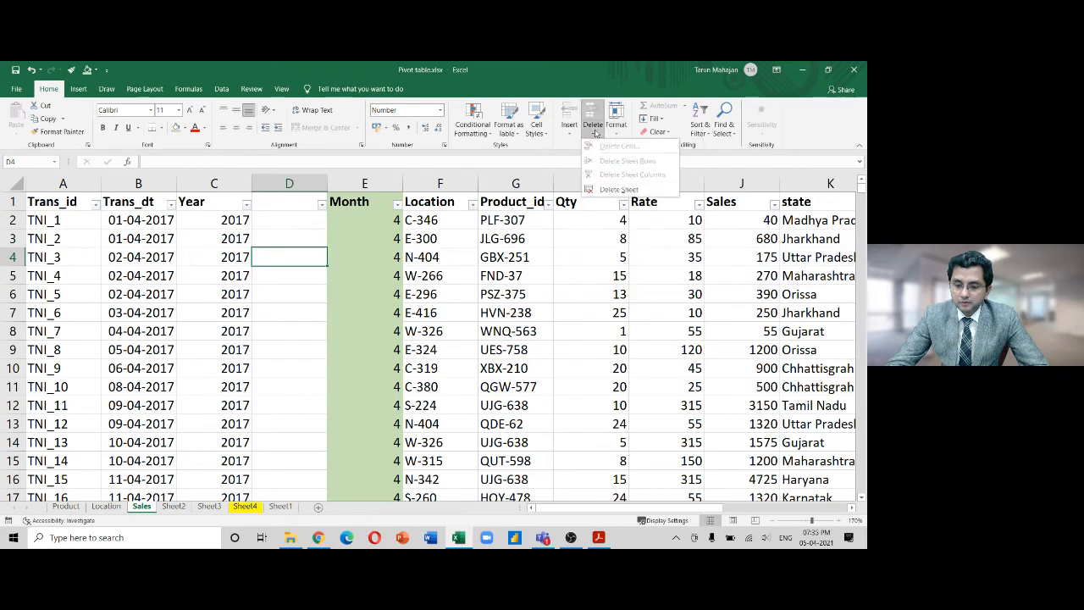
click(275, 288)
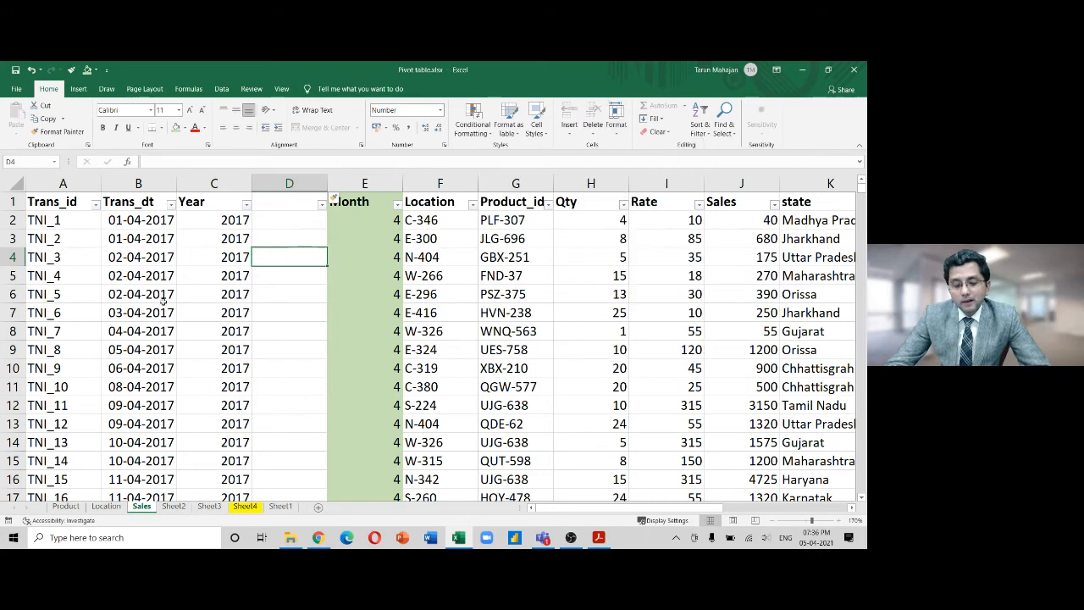
key(ctrl+z)
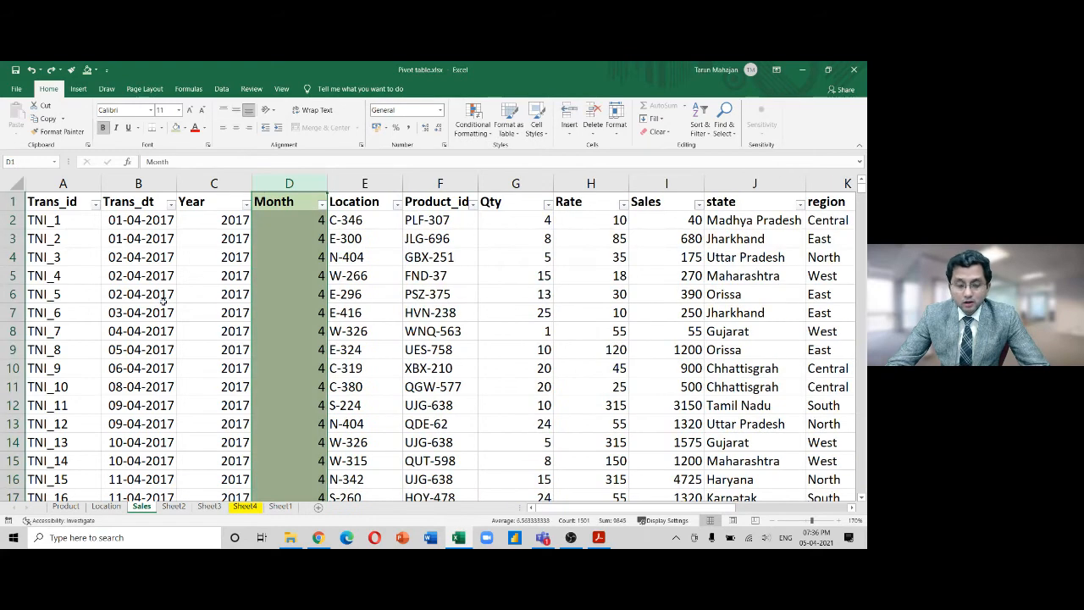
Test making FND-37 in F5 red 24-point text, then undo the formatting
click(444, 276)
click(195, 128)
click(179, 110)
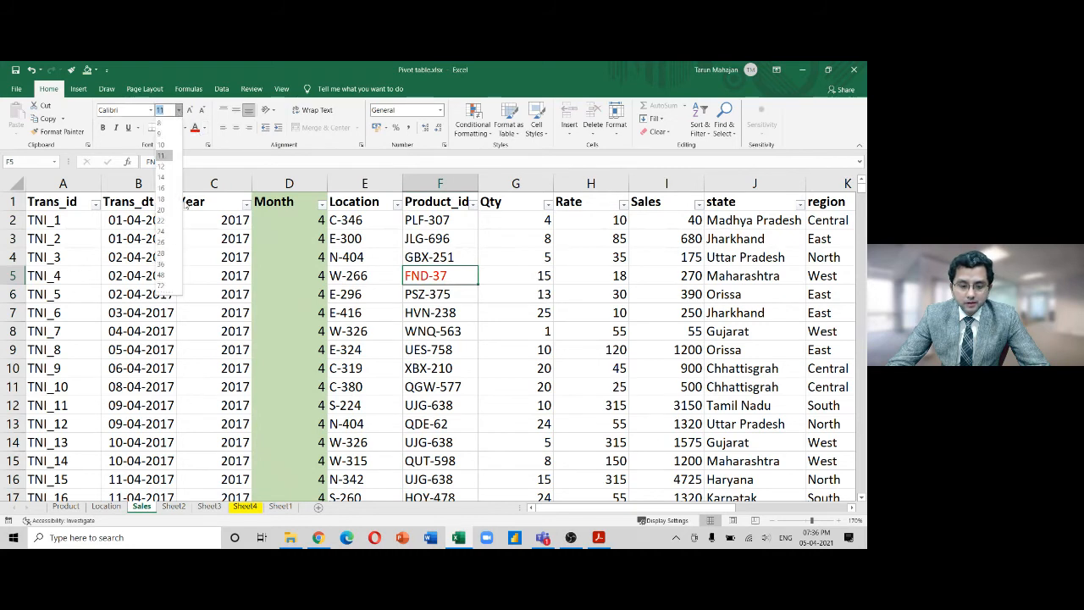
click(170, 235)
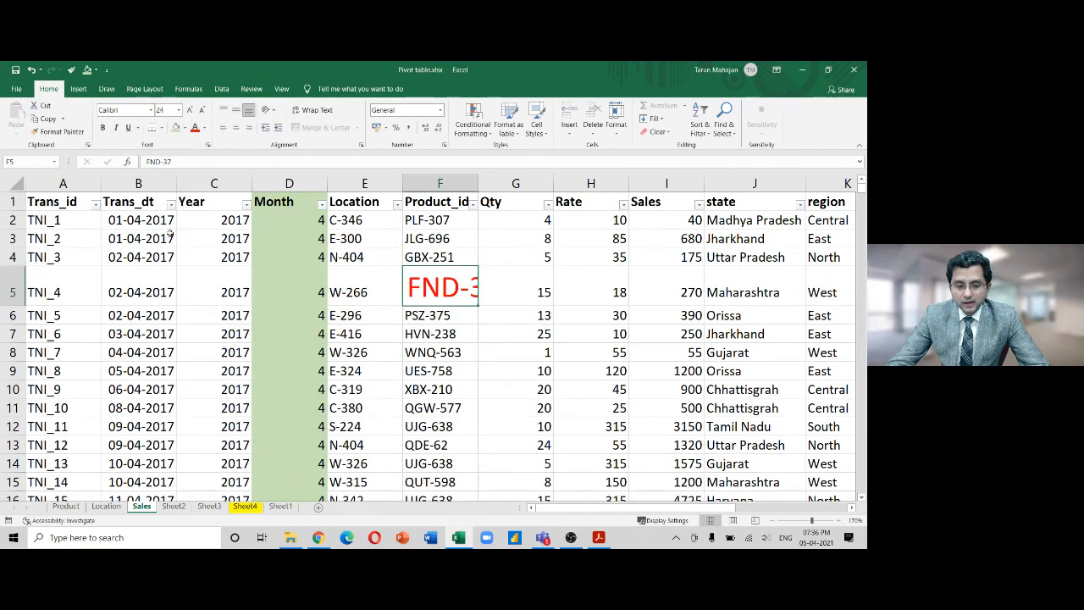
key(ctrl+z)
key(ctrl+z)
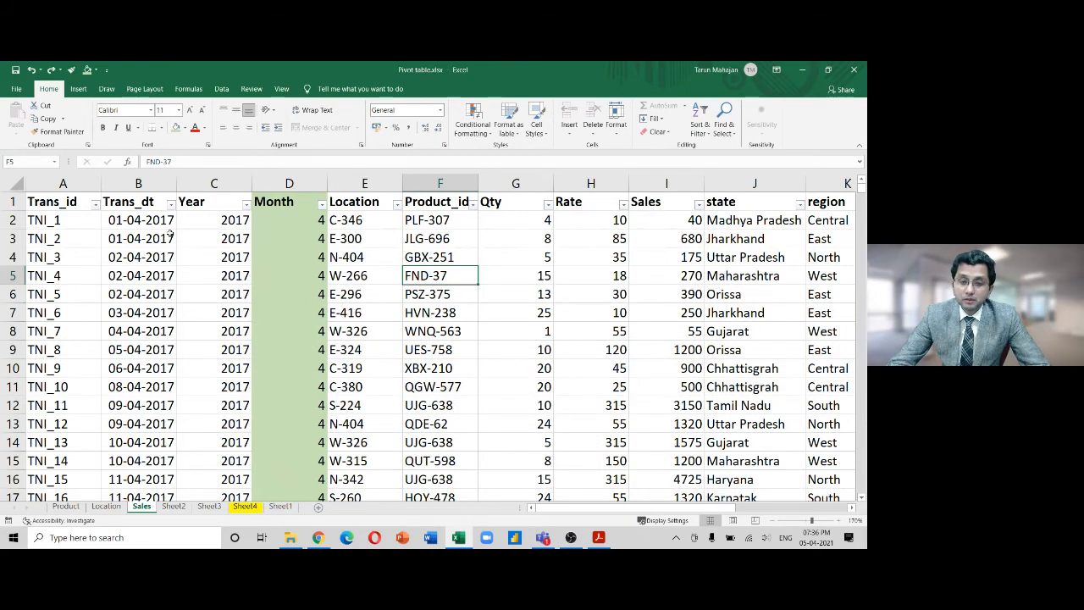
Try editing Qty in G5, the date in B5 and J4's formula; cancel or dismiss each protection warning
click(194, 264)
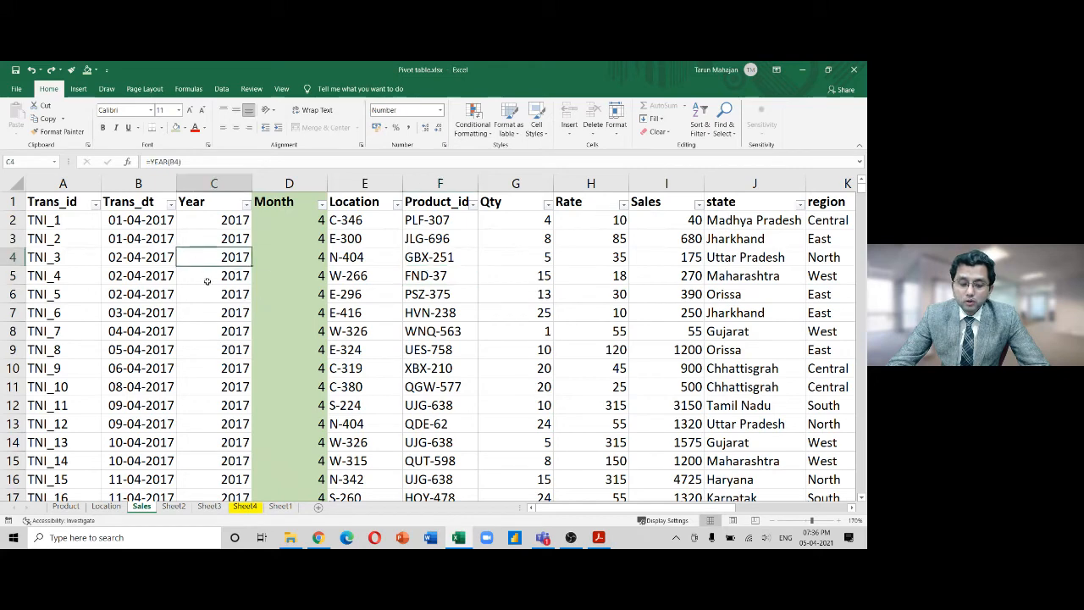
click(539, 278)
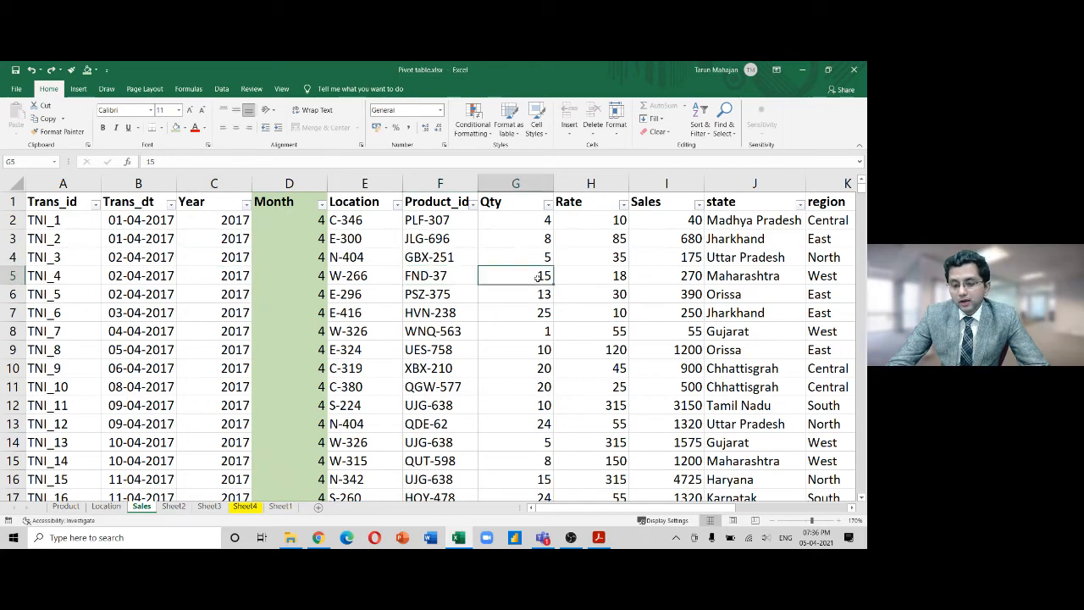
text(5646)
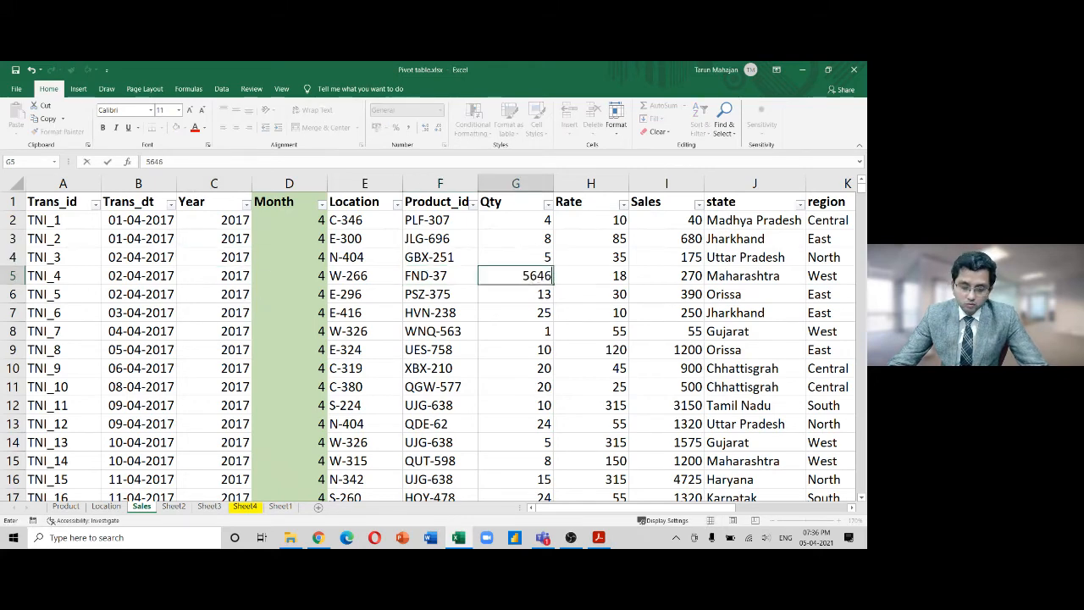
key(Escape)
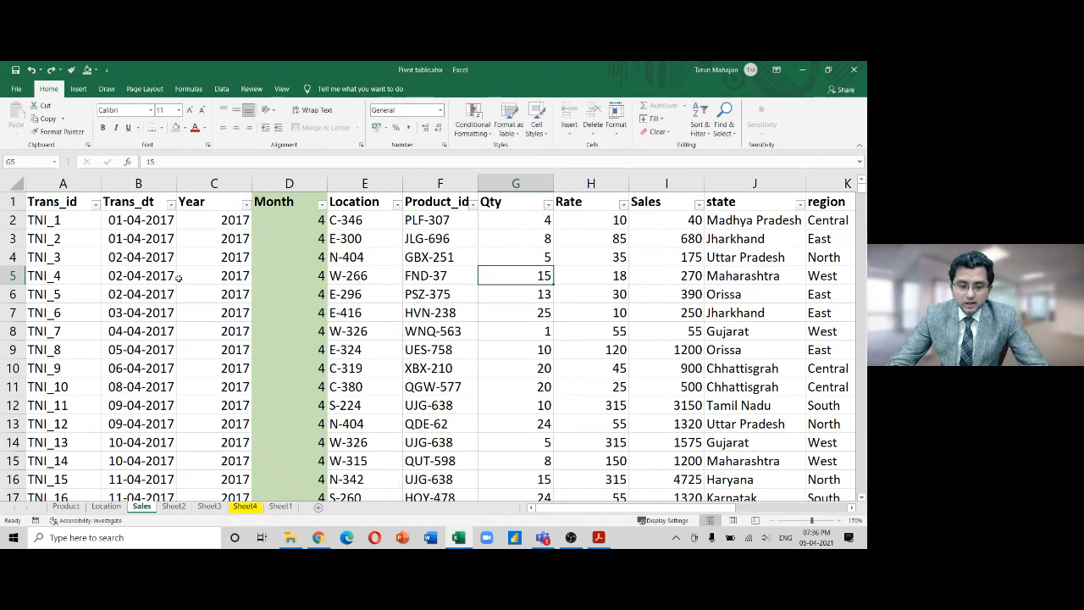
click(177, 277)
double_click(153, 277)
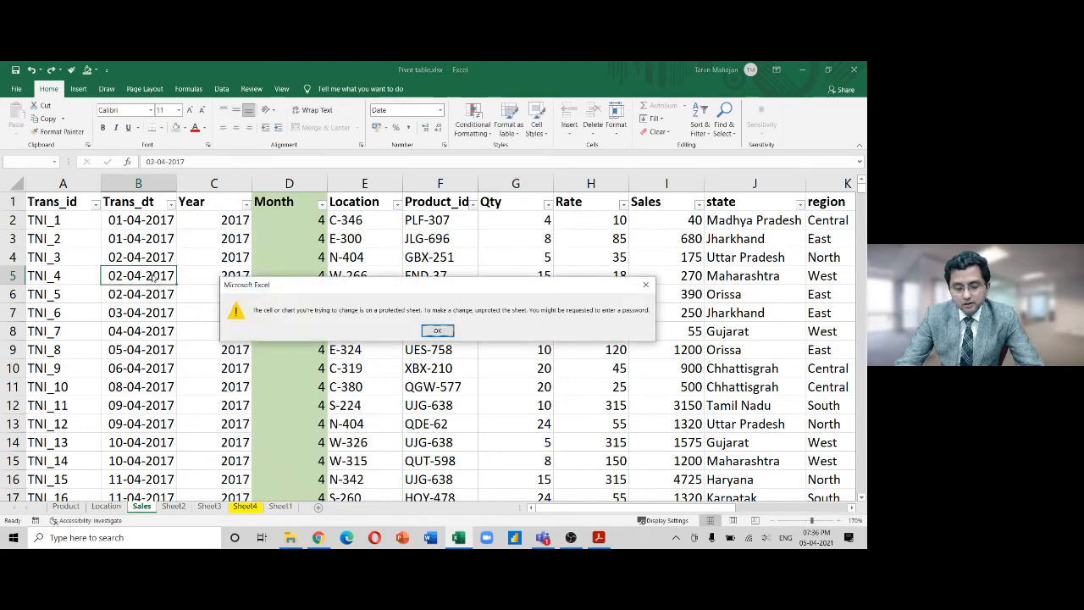
key(Return)
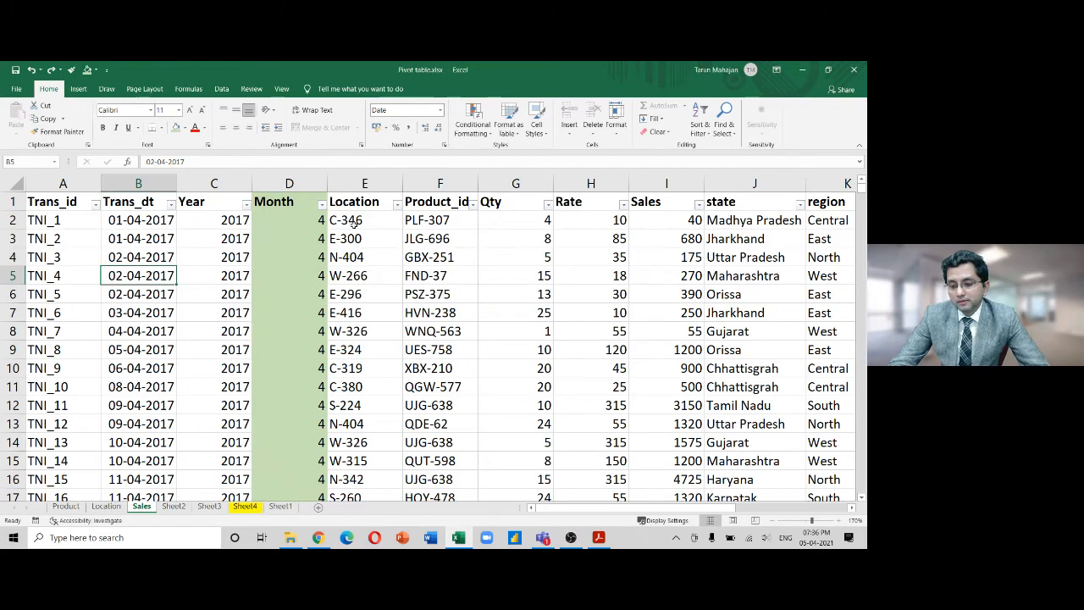
click(733, 258)
double_click(733, 261)
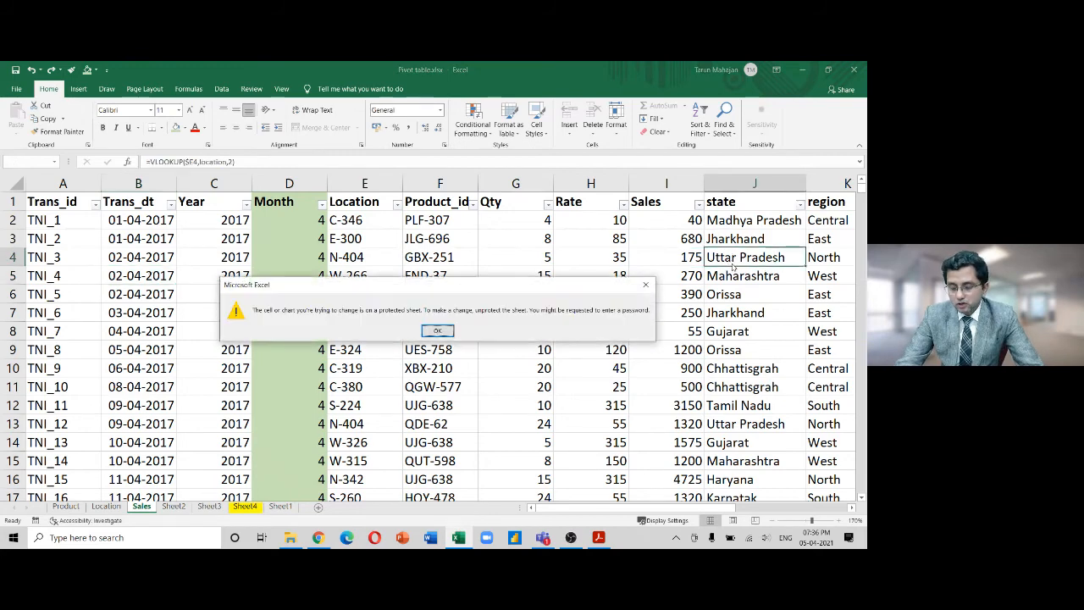
key(Return)
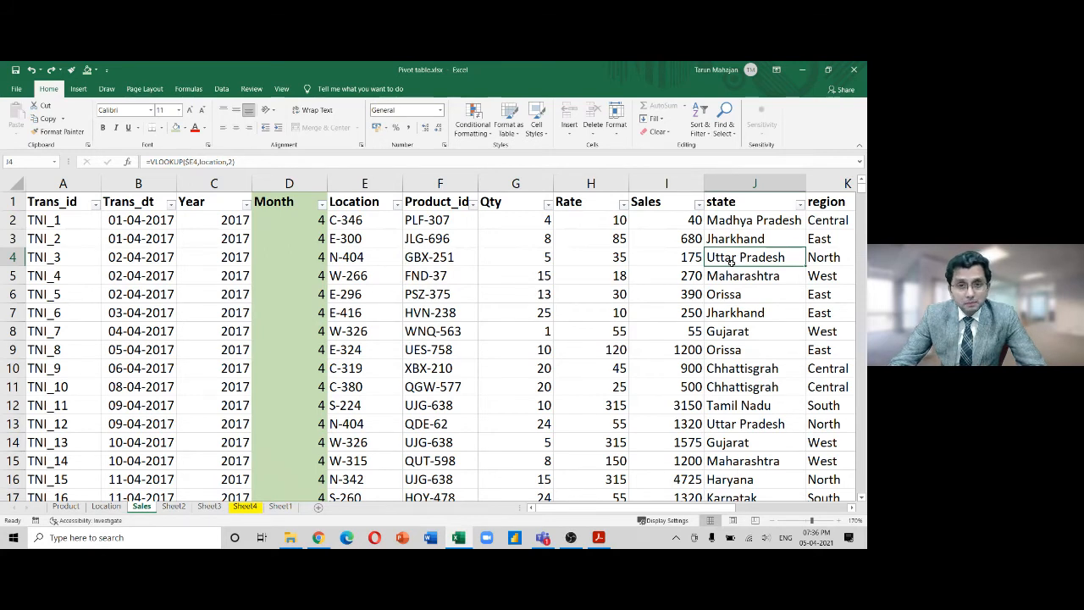
Select the row 4 data range and undo the green fill on the Month column
key(ctrl+Left)
key(Right)
key(Left)
key(shift+Right)
key(shift+Right)
key(shift+Right)
key(shift+Right)
key(shift+Right)
key(shift+Right)
key(shift+Right)
key(shift+Right)
key(shift+Right)
key(shift+Right)
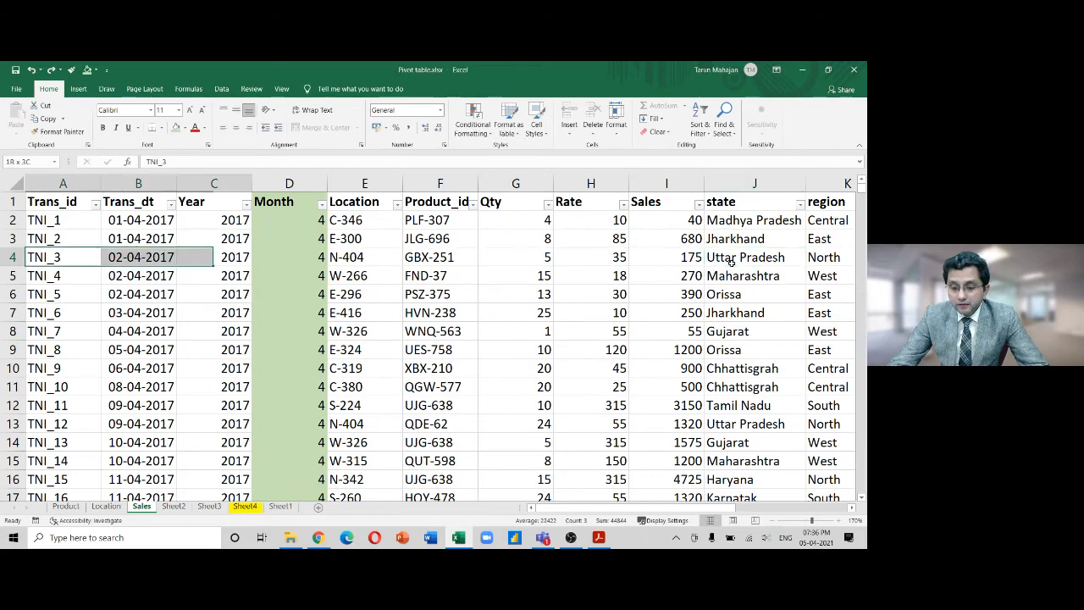
key(shift+Right)
key(shift+Right)
key(shift+Right)
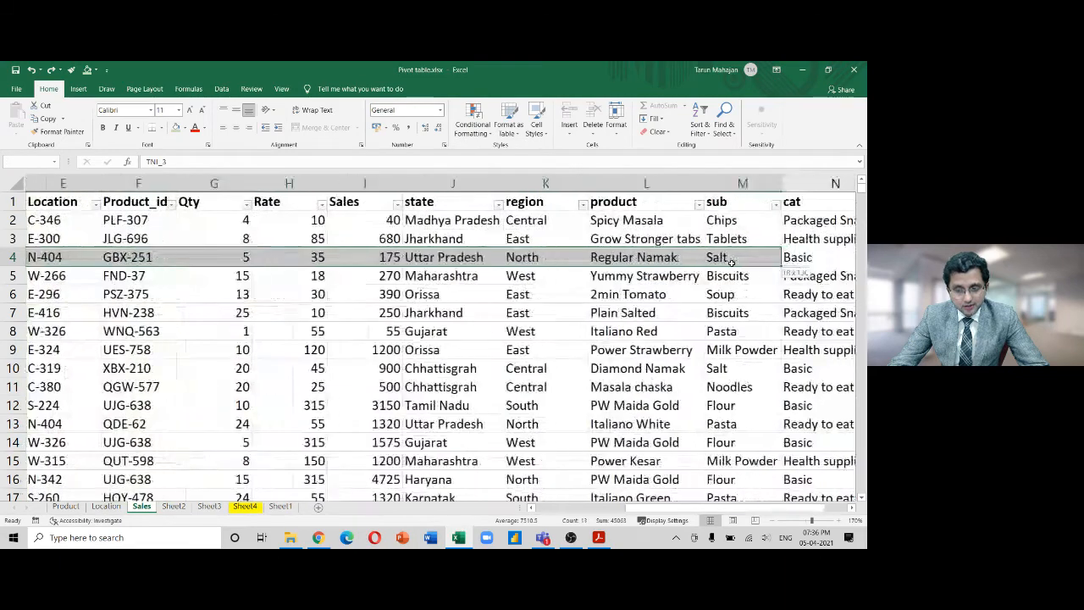
key(shift+Down)
key(shift+Down)
key(shift+Down)
key(shift+Down)
key(shift+Down)
key(shift+Down)
key(shift+Down)
key(shift+Down)
key(shift+Down)
key(shift+Down)
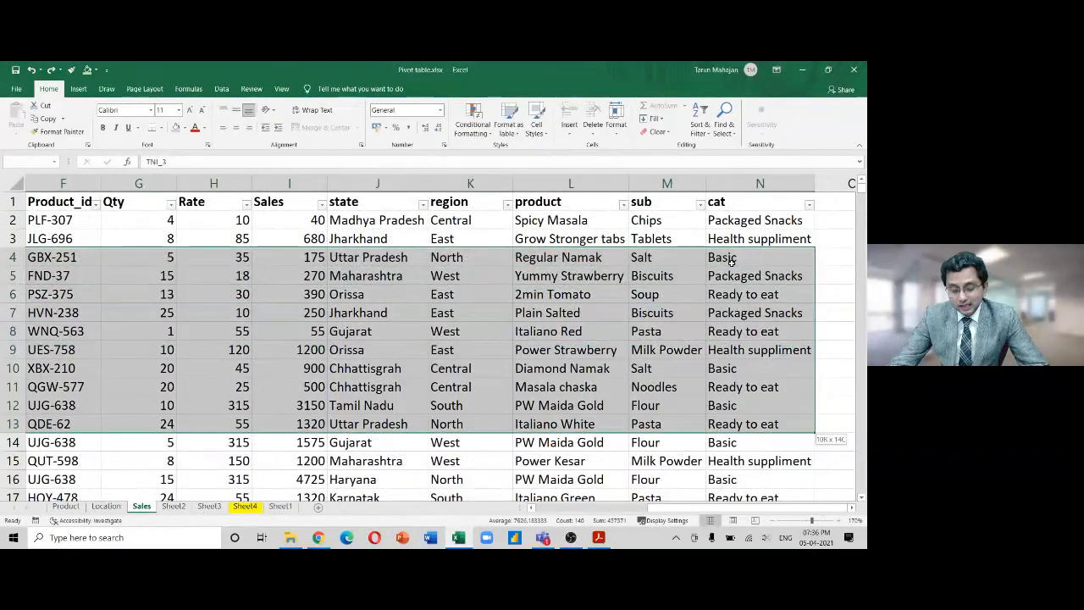
key(Left)
key(ctrl+z)
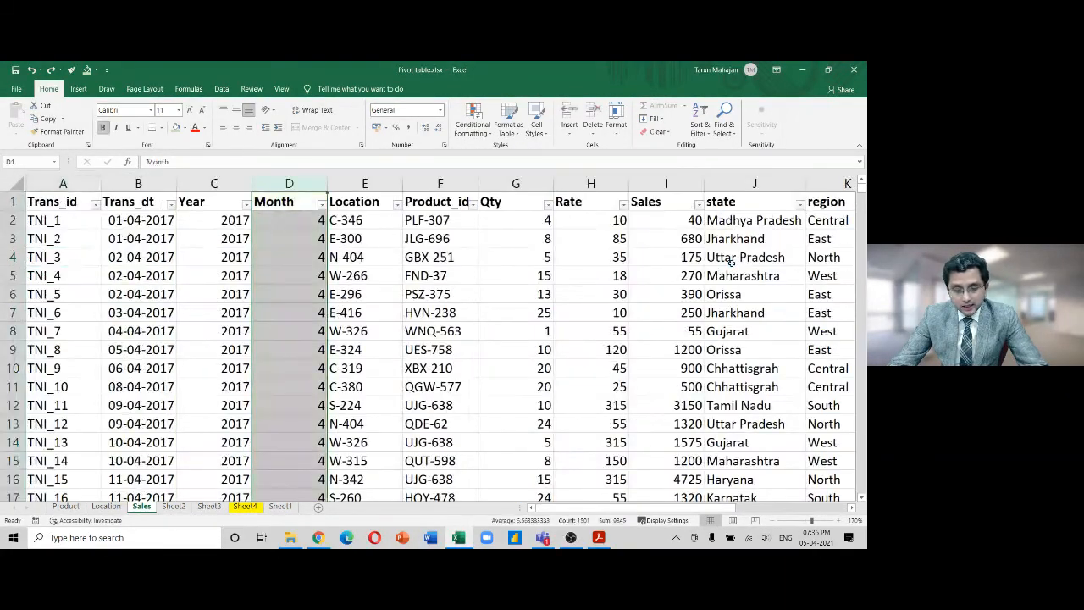
Select the data block from A4 down to row 12 across to column B
key(Left)
key(Left)
key(Down)
key(Down)
key(Down)
key(Left)
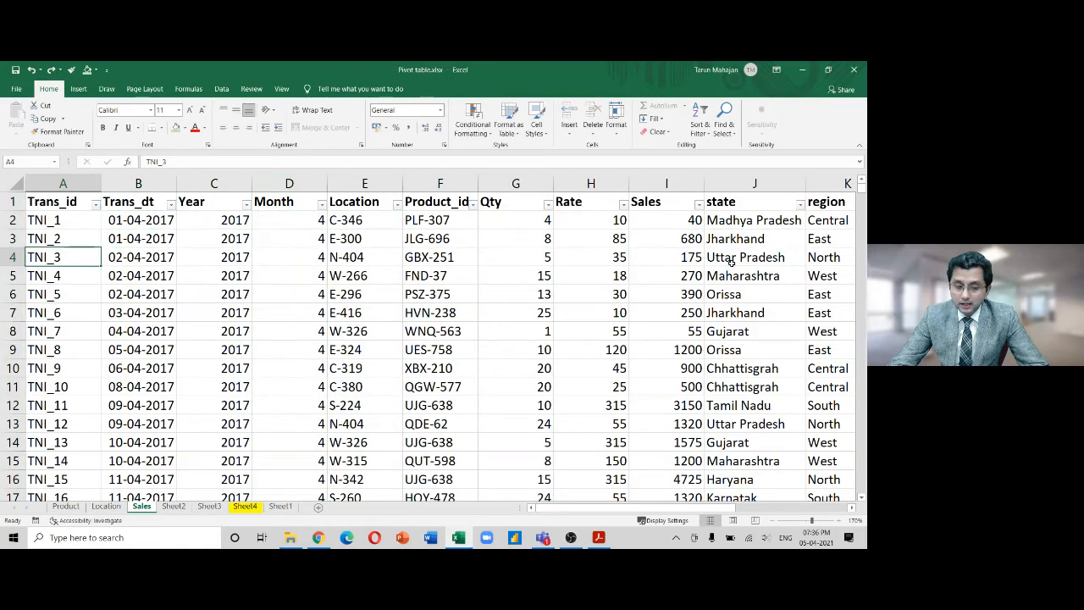
key(shift+Down)
key(shift+Down)
key(shift+Down)
key(shift+Down)
key(shift+Down)
key(shift+Down)
key(shift+Down)
key(shift+Down)
key(shift+Right)
Copy the Sales data rows 4–12 through column N
key(shift+Right)
key(shift+Right)
key(shift+Right)
key(shift+Right)
key(shift+Right)
key(shift+Right)
key(shift+Right)
key(shift+Right)
key(shift+Right)
key(shift+Right)
key(shift+Right)
key(shift+Right)
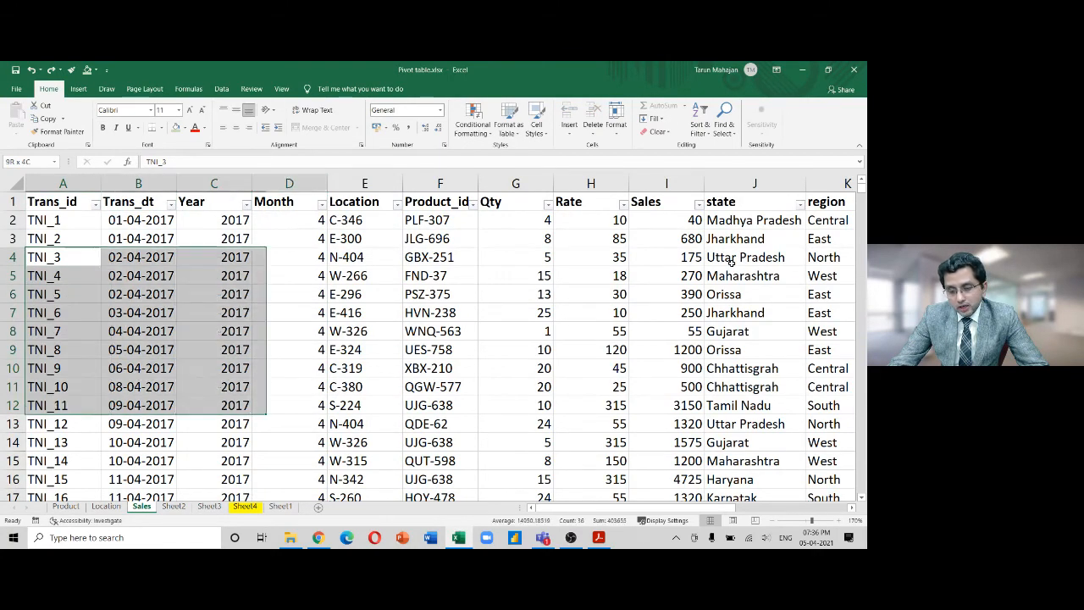
key(shift+Right)
key(shift+Left)
key(shift+Left)
key(shift+Right)
key(ctrl+c)
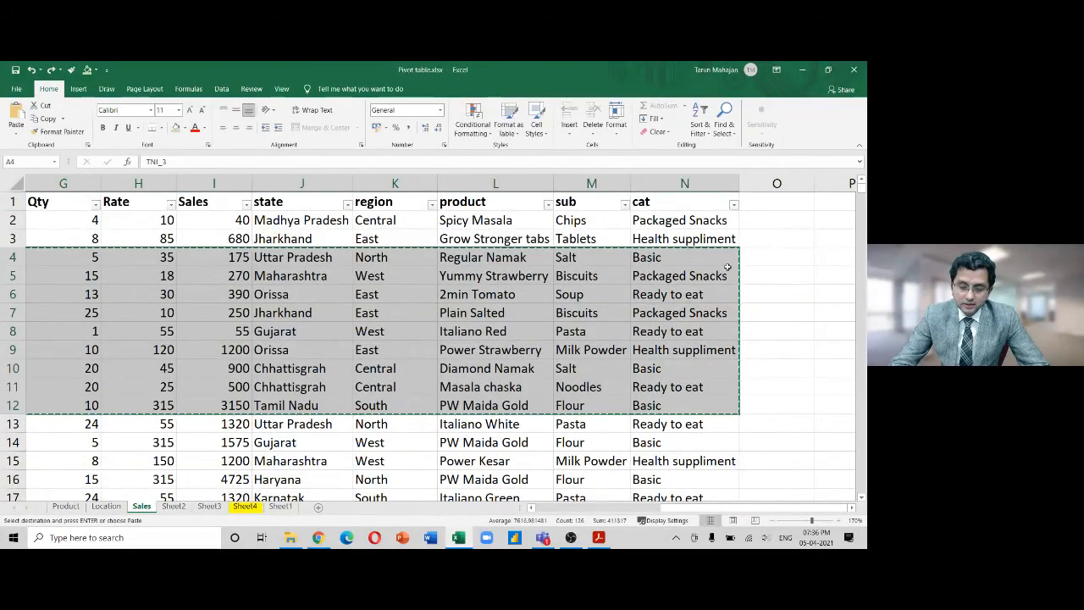
On Sheet1, widen column B to show full dates and check the row 5 values
click(284, 505)
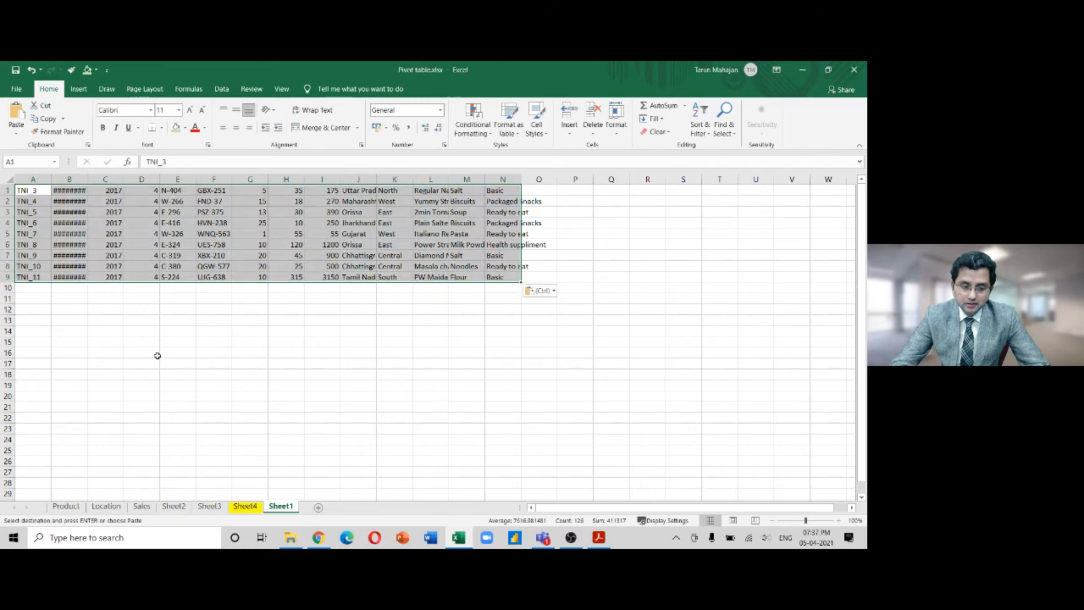
double_click(87, 179)
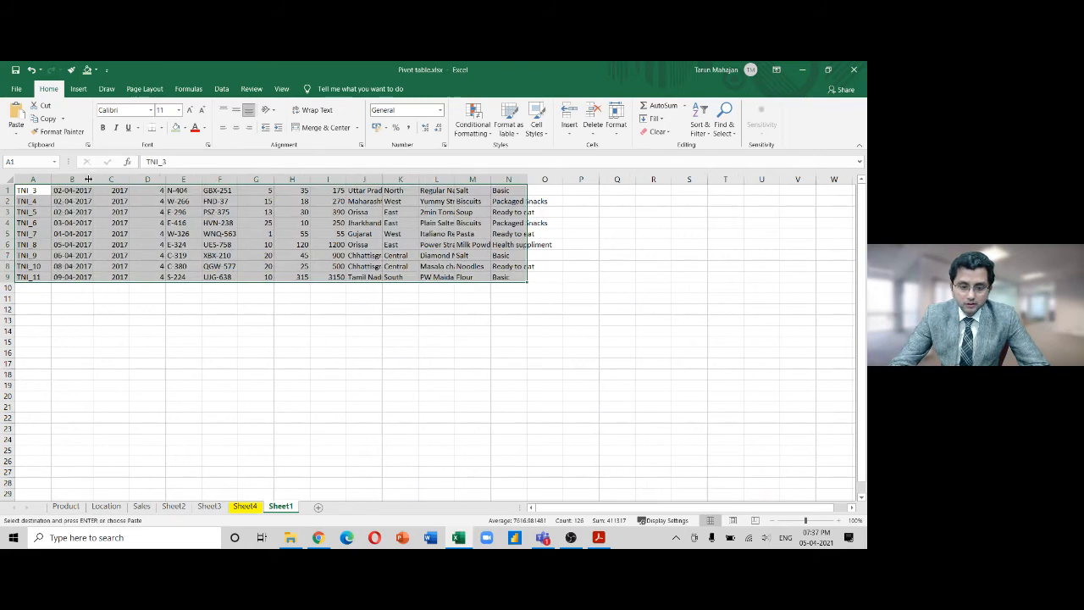
click(160, 231)
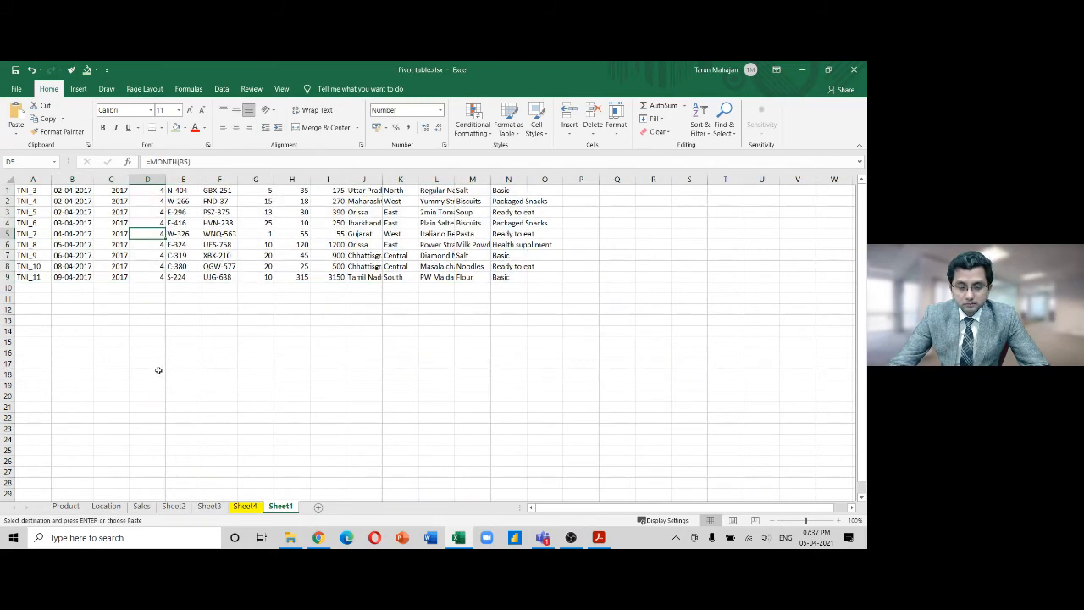
key(Left)
key(Left)
key(Left)
key(Right)
key(Right)
key(Right)
key(Right)
key(Right)
key(Right)
key(Right)
key(Right)
key(Right)
key(Right)
key(Right)
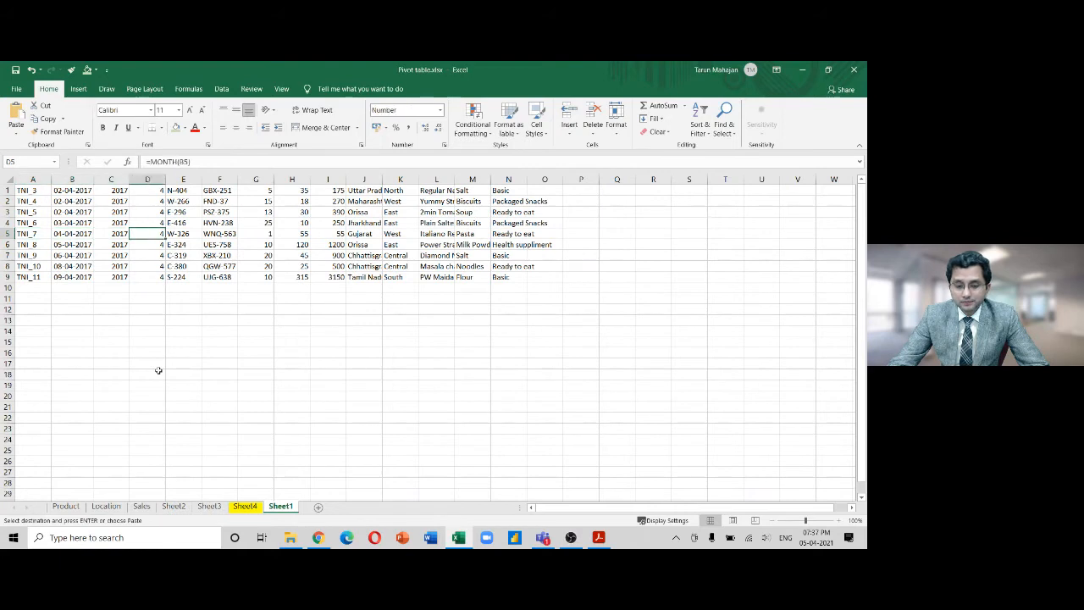
key(Left)
key(Left)
key(Left)
key(Left)
key(Left)
key(Left)
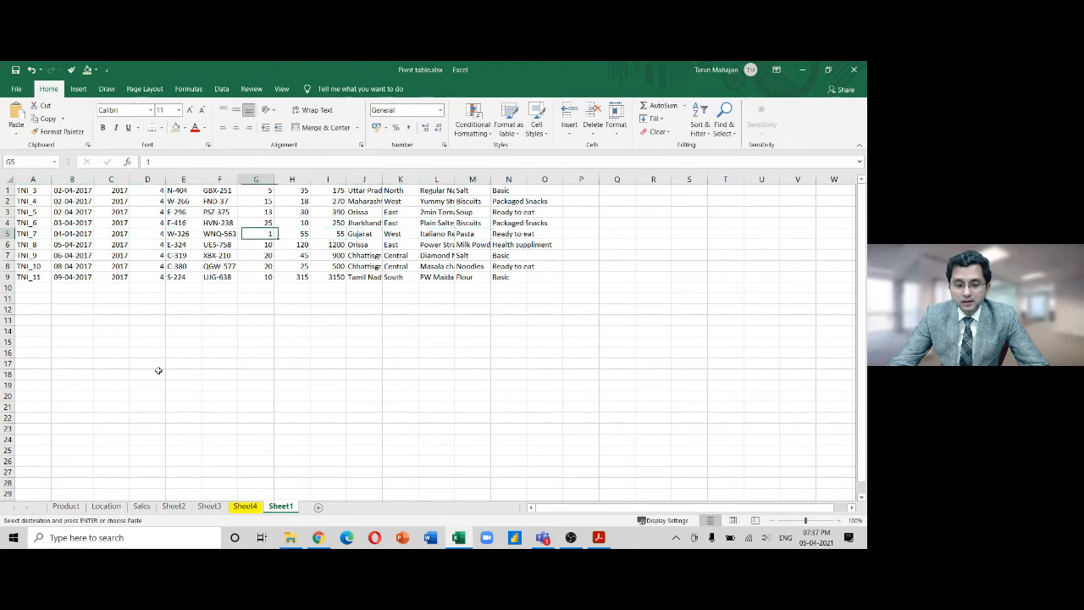
key(Right)
key(Right)
key(Right)
key(Right)
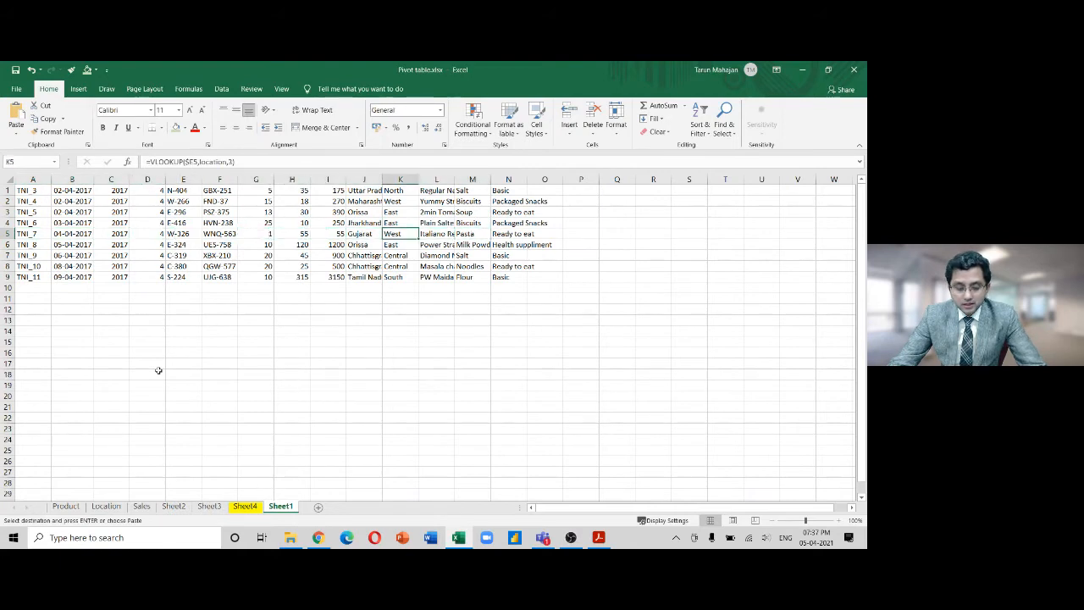
Inspect the region formula in K5 and the Sales formula in I5, then select A1:N9
key(F2)
key(Escape)
key(Left)
key(Left)
key(F2)
key(Escape)
key(Down)
key(Up)
key(Up)
key(Up)
key(Up)
key(Up)
key(Left)
key(Left)
key(Left)
key(Left)
key(Left)
key(Left)
key(Left)
key(Left)
key(shift+Down)
key(shift+Down)
key(shift+Down)
key(shift+Down)
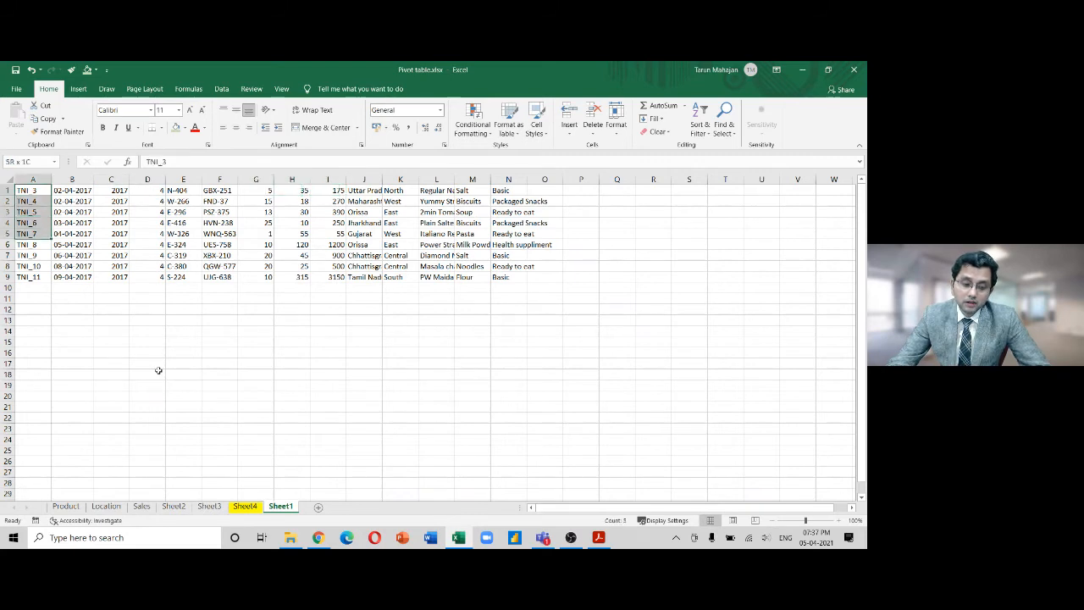
key(shift+Down)
key(shift+Down)
key(shift+Down)
key(shift+Down)
key(ctrl+shift+Right)
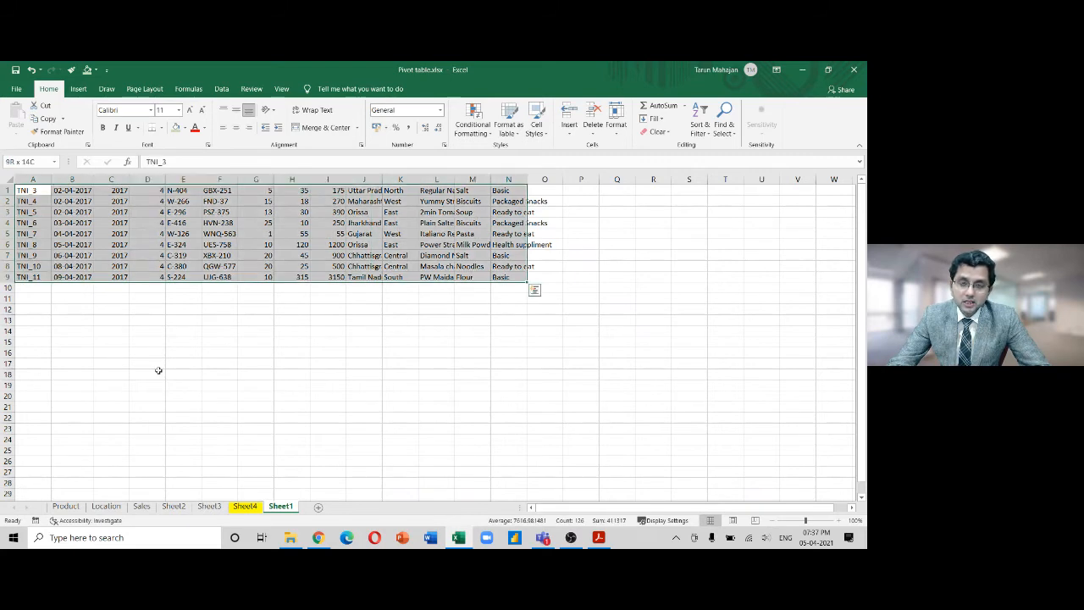
key(Right)
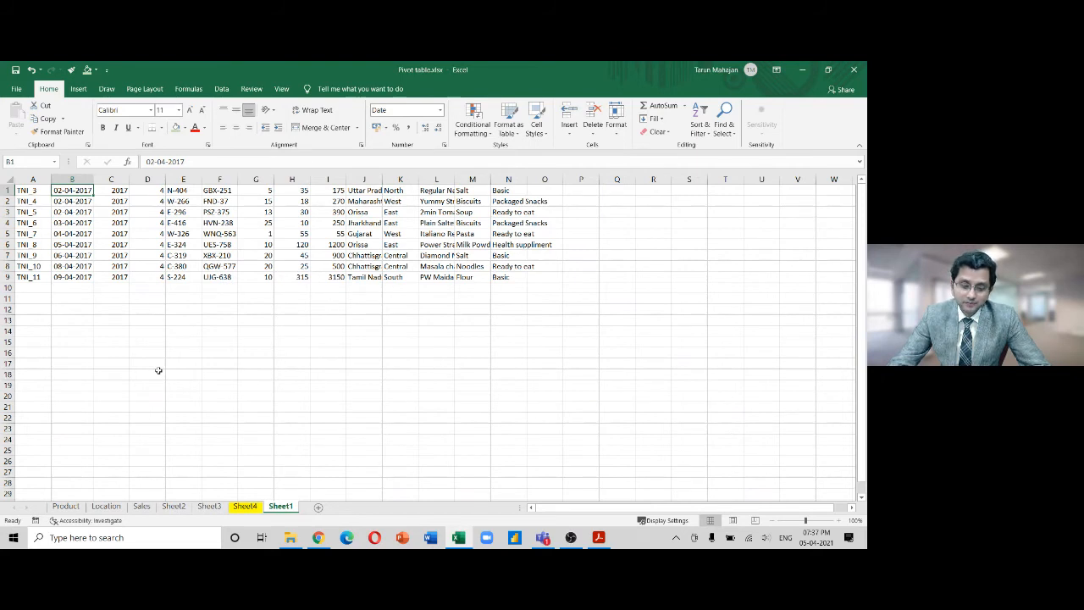
Delete Sheet1 from the workbook, confirming the deletion
right_click(283, 508)
click(320, 391)
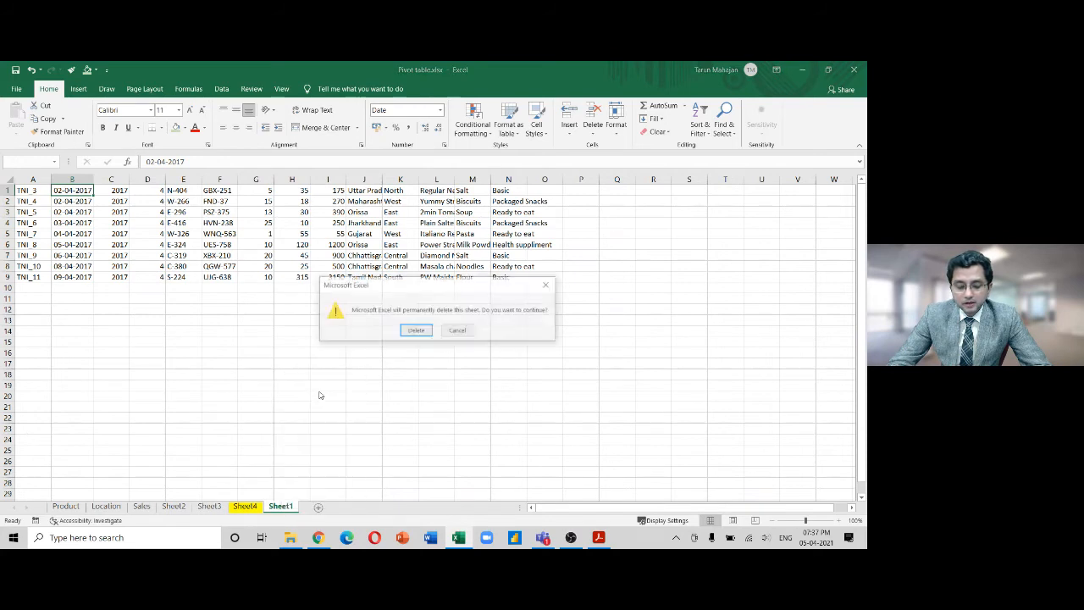
click(414, 330)
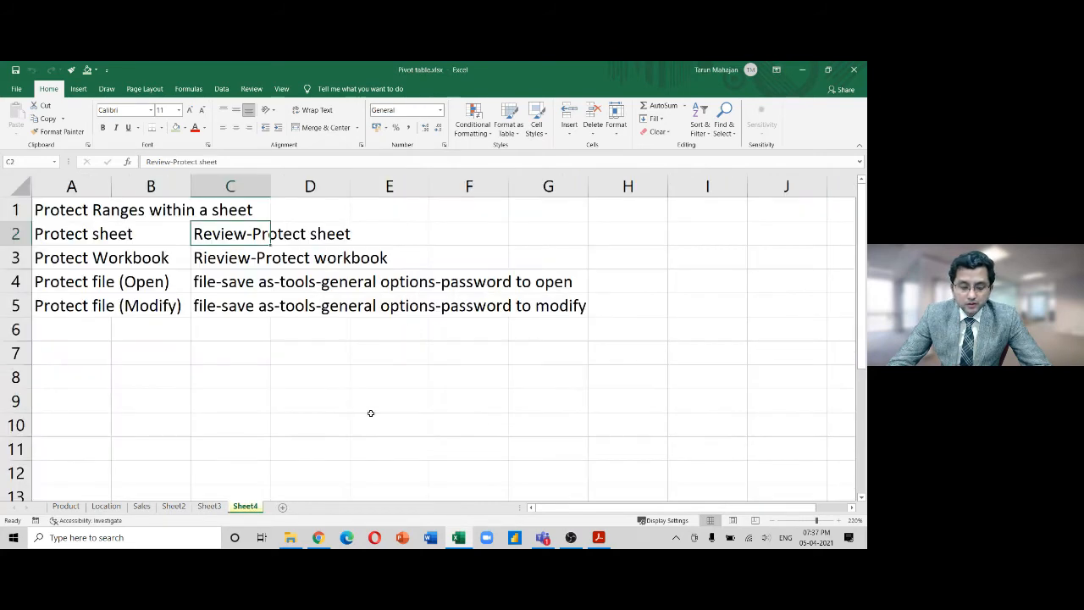
Unprotect the Sales sheet by entering its password
click(141, 505)
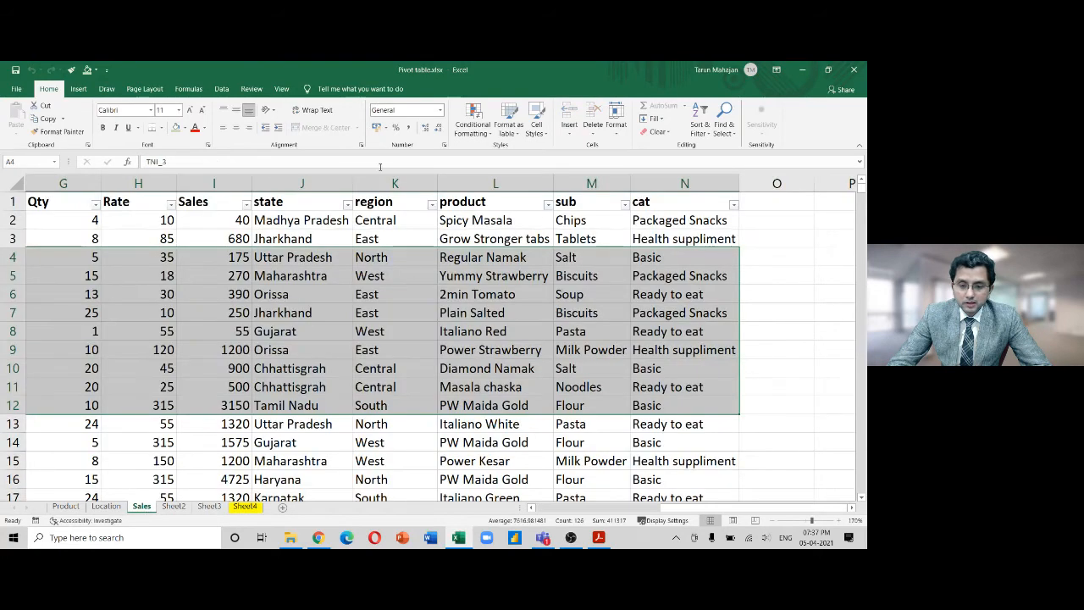
click(251, 88)
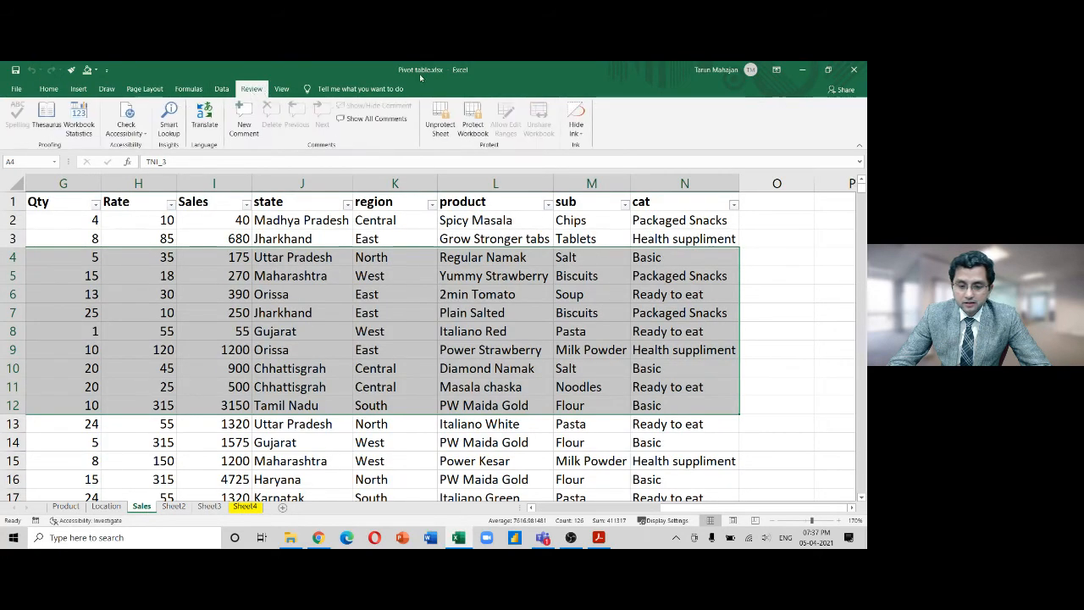
click(453, 123)
text(12345)
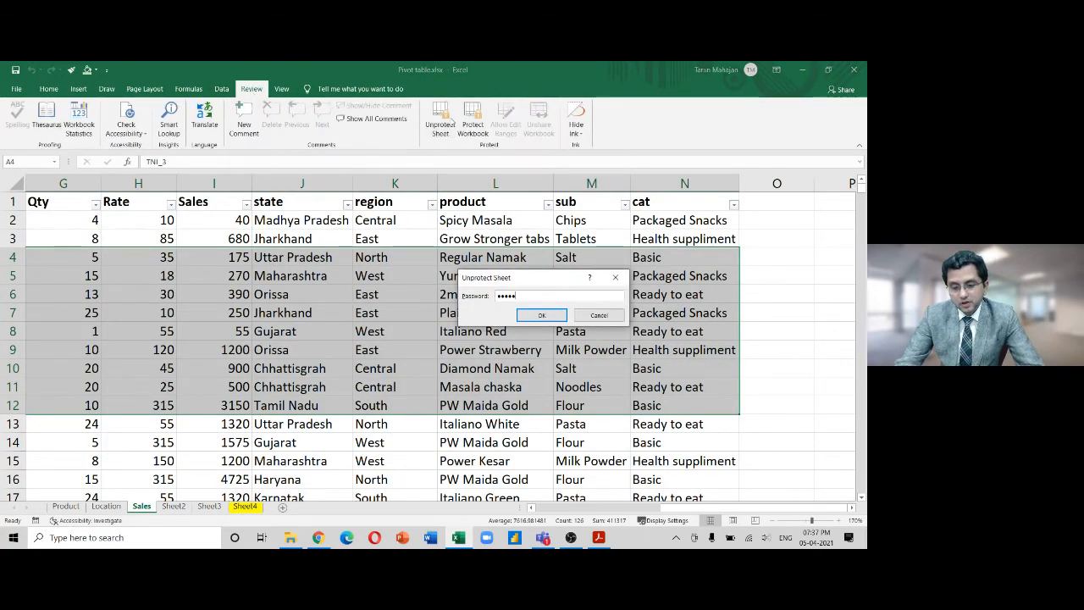
key(Return)
Select the whole worksheet and tick Locked for every cell in Format Cells
click(342, 333)
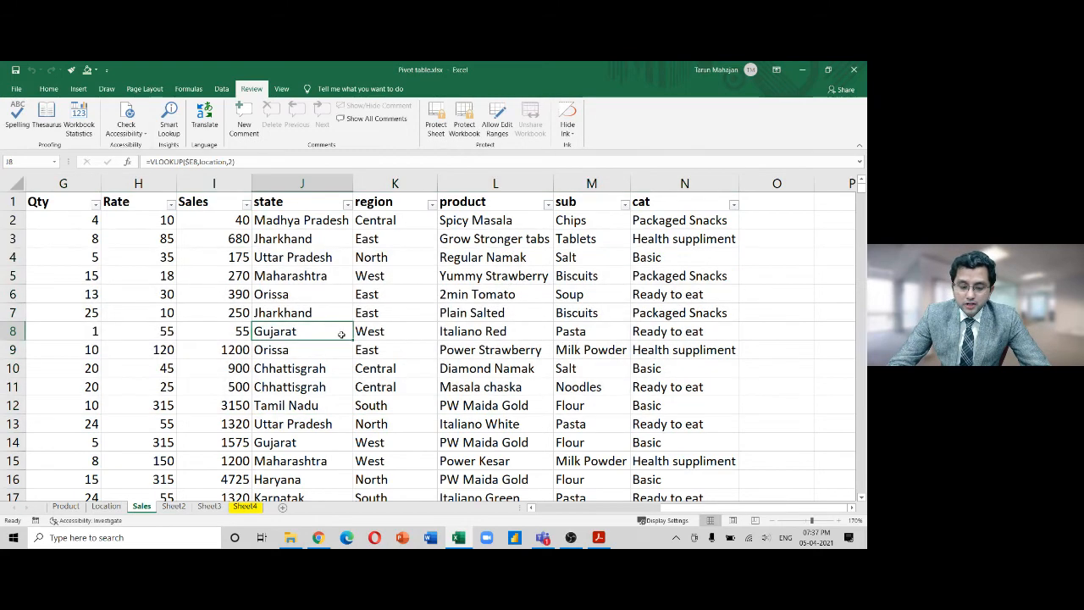
click(17, 183)
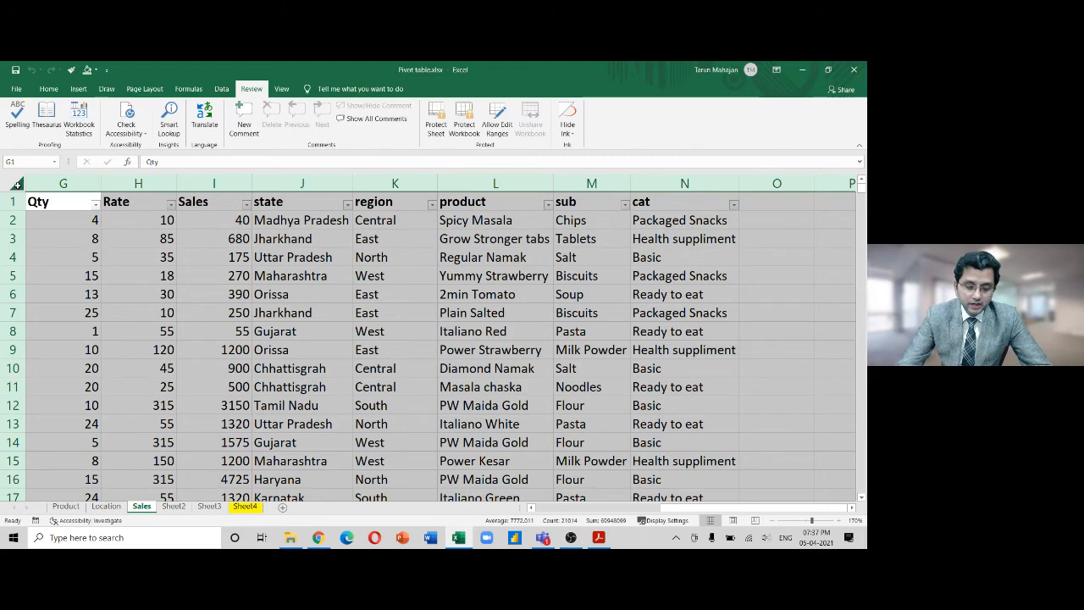
click(249, 306)
key(ctrl+a)
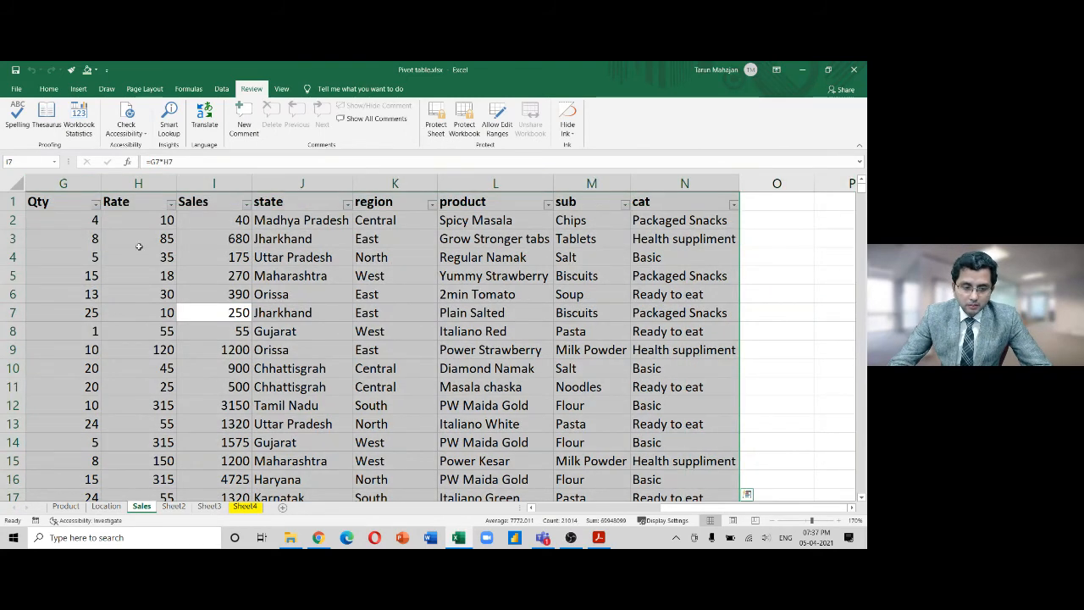
click(16, 184)
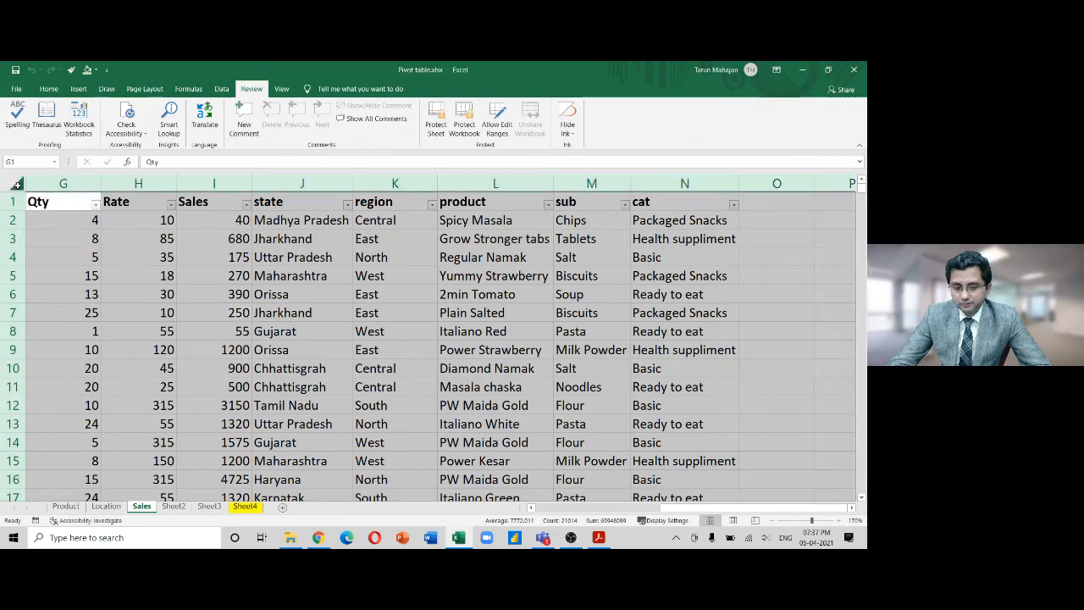
click(243, 315)
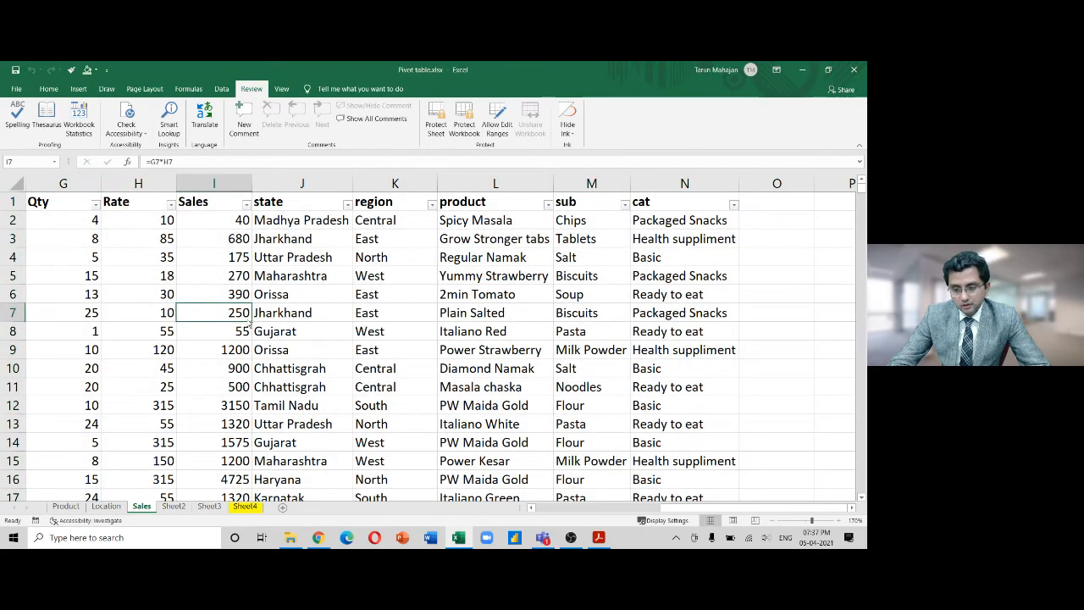
key(ctrl+a)
key(ctrl+1)
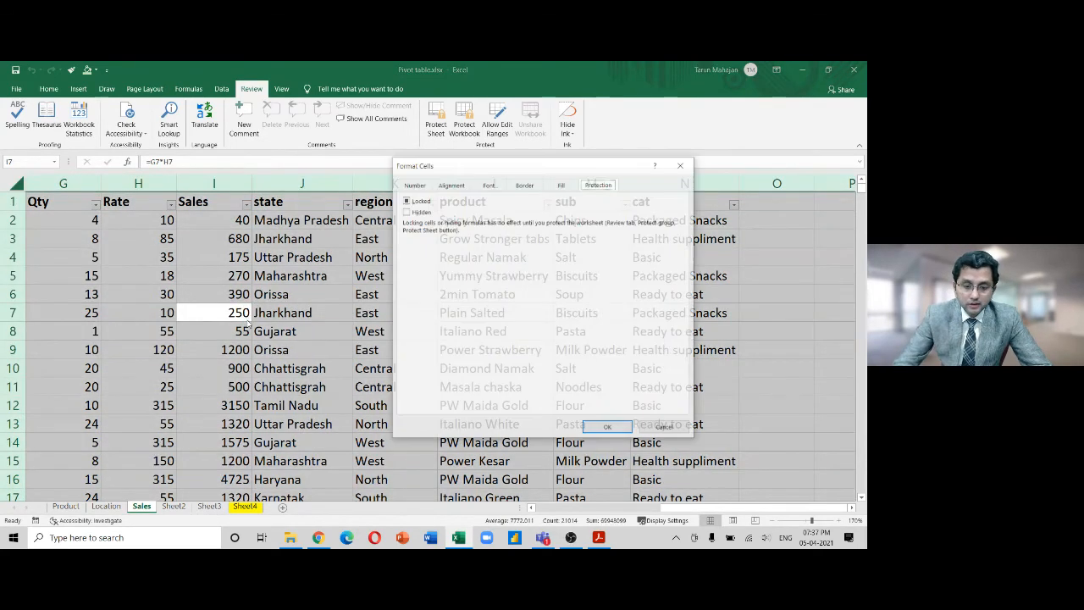
click(407, 202)
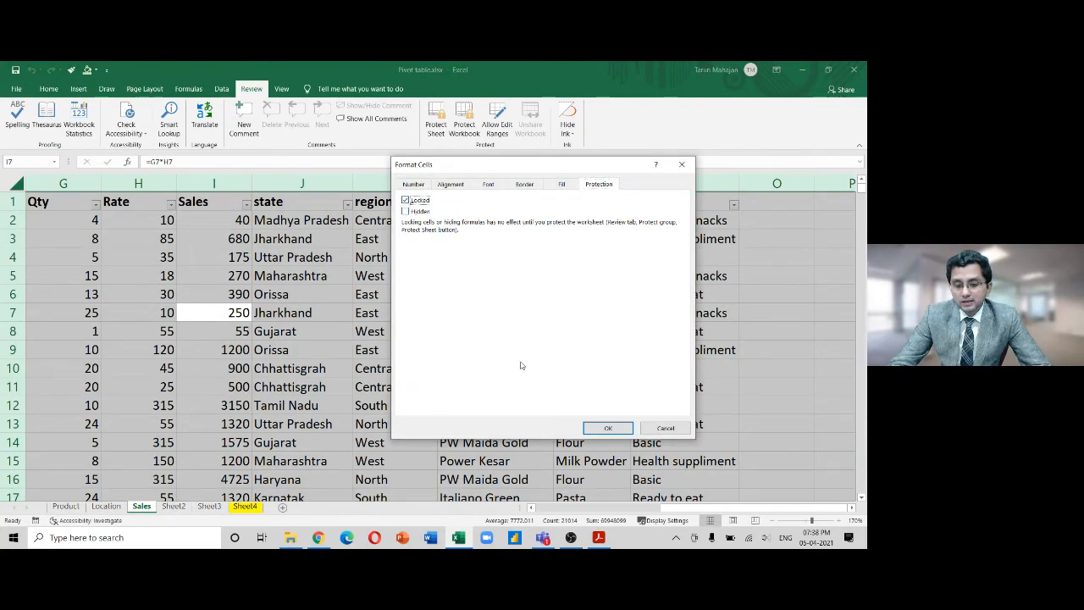
click(608, 428)
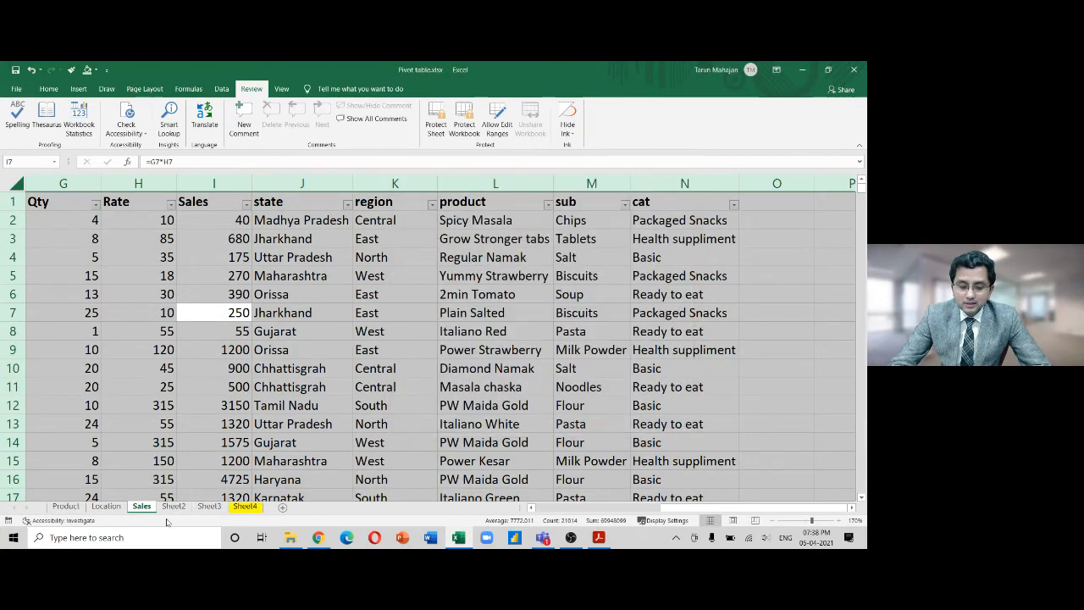
Start protecting the Sales sheet and untick all format, insert, hyperlink and delete permissions
right_click(147, 507)
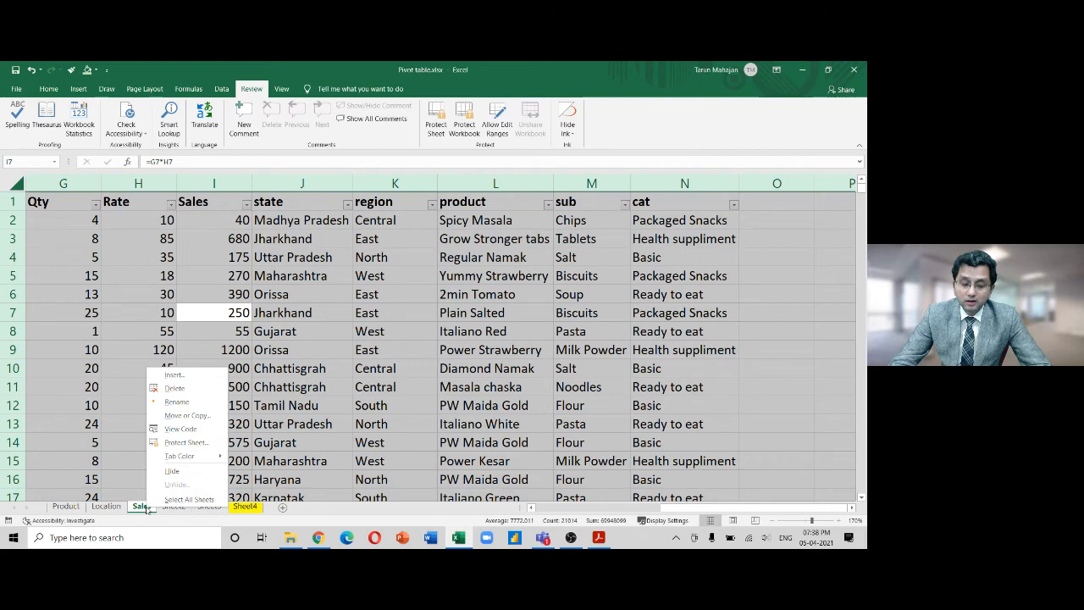
click(186, 442)
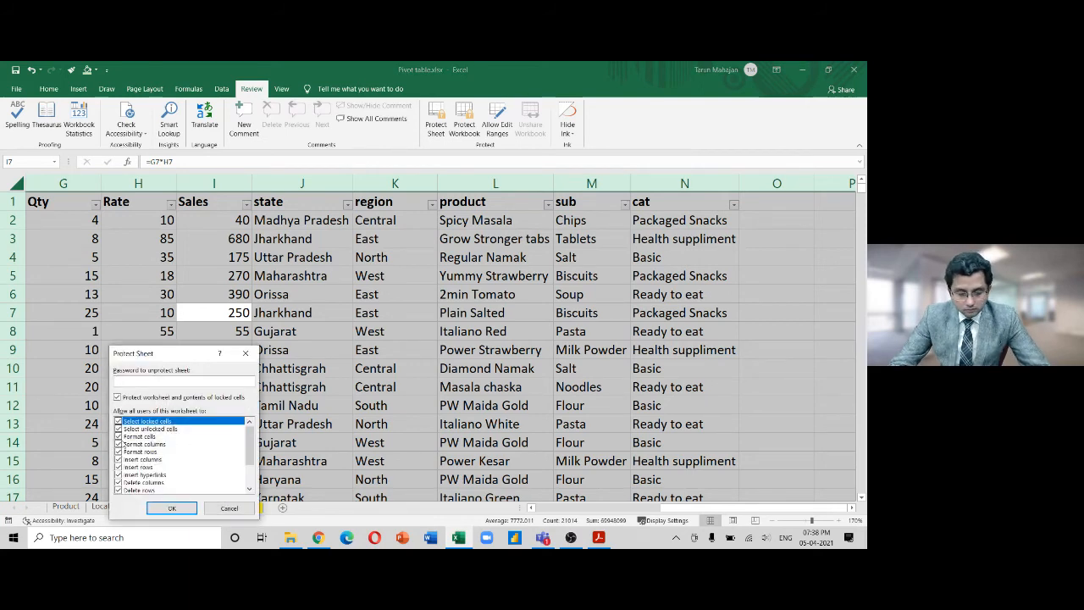
click(121, 437)
click(120, 444)
click(119, 451)
click(119, 459)
click(119, 467)
click(119, 474)
click(120, 482)
click(119, 490)
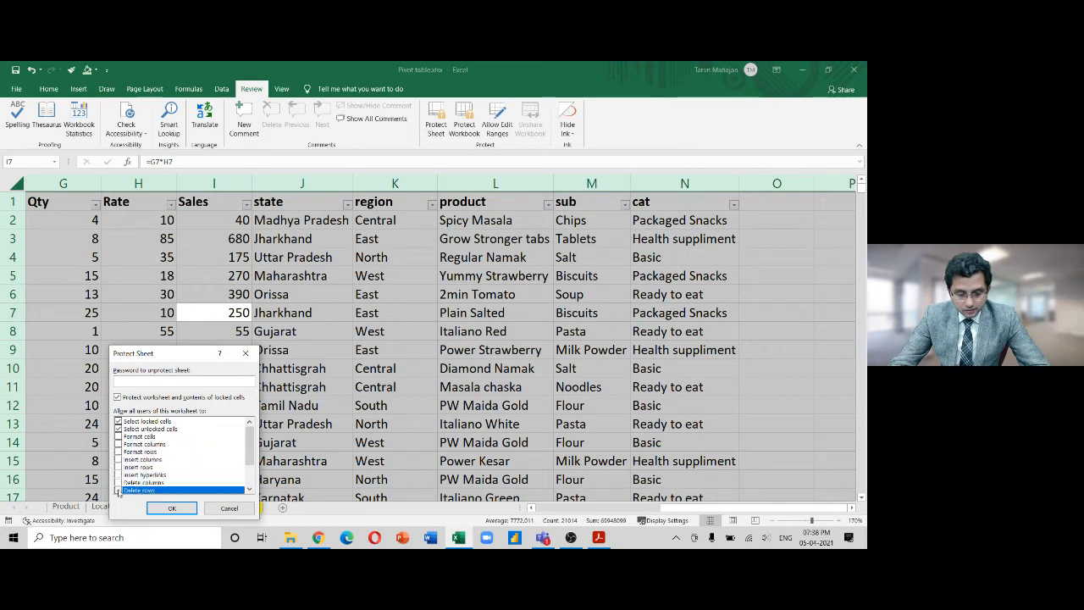
scroll(241, 457, down, 2)
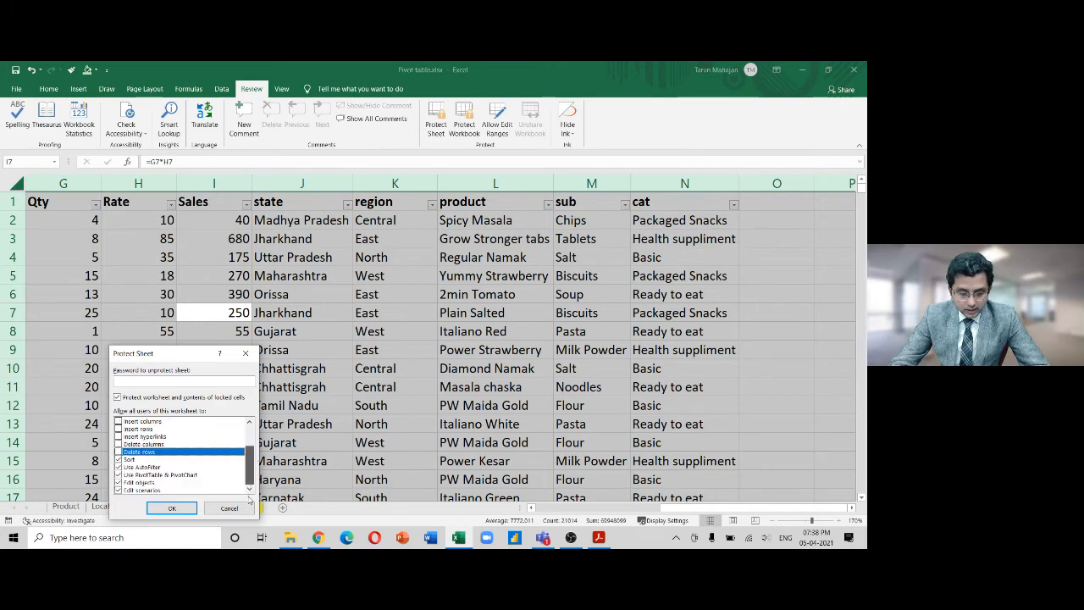
Untick sorting, AutoFilter, PivotTable, objects, scenarios and locked-cell selection, then set and confirm a password
click(119, 459)
click(119, 474)
click(120, 467)
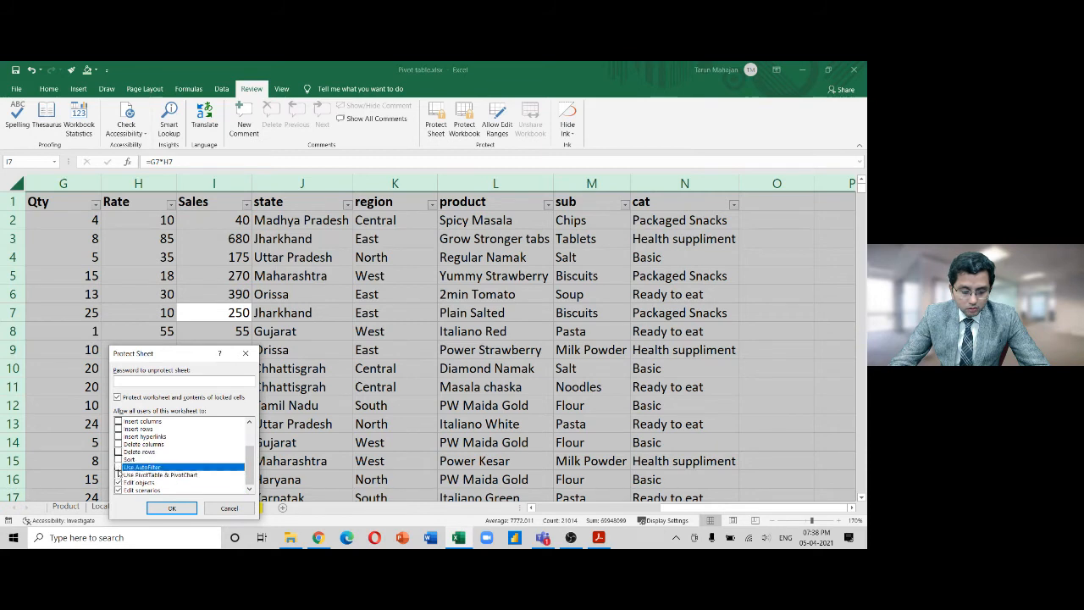
click(119, 482)
click(119, 490)
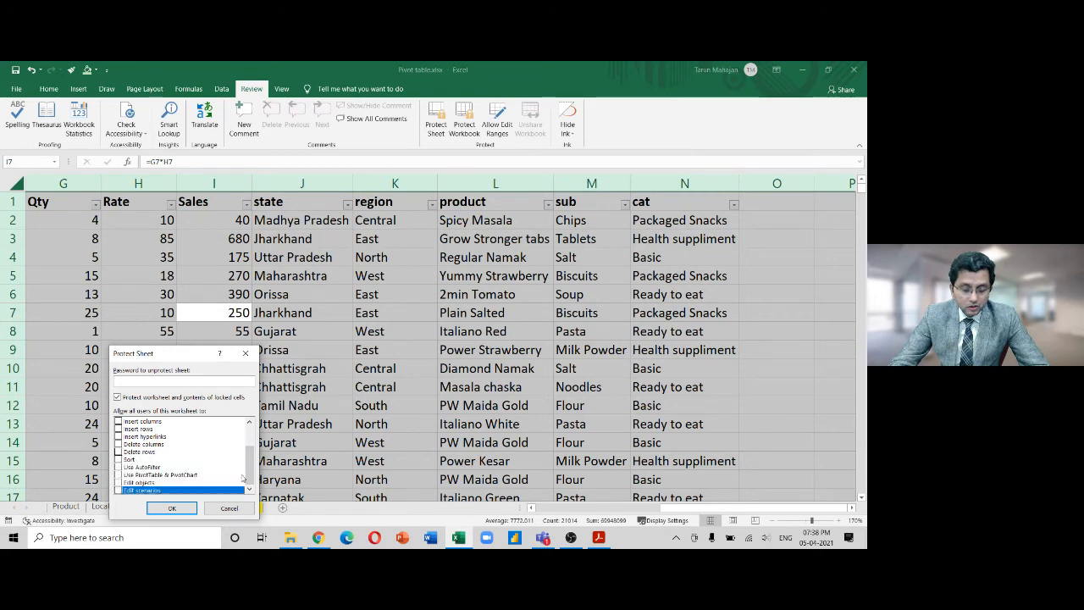
drag(249, 477, 250, 442)
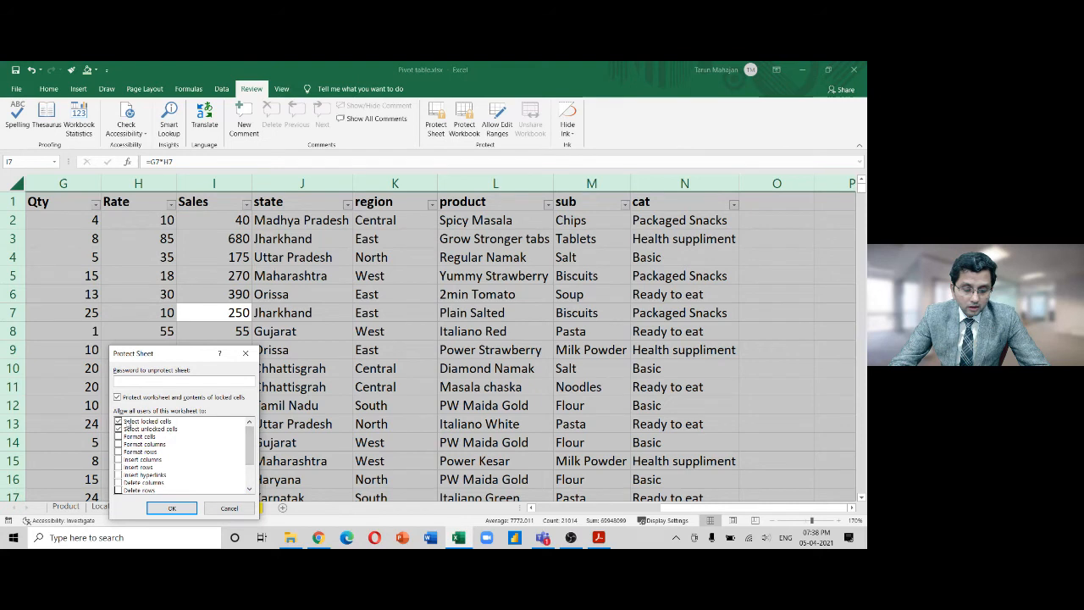
click(119, 422)
click(152, 382)
text(•)
key(Return)
text(•••••)
key(Return)
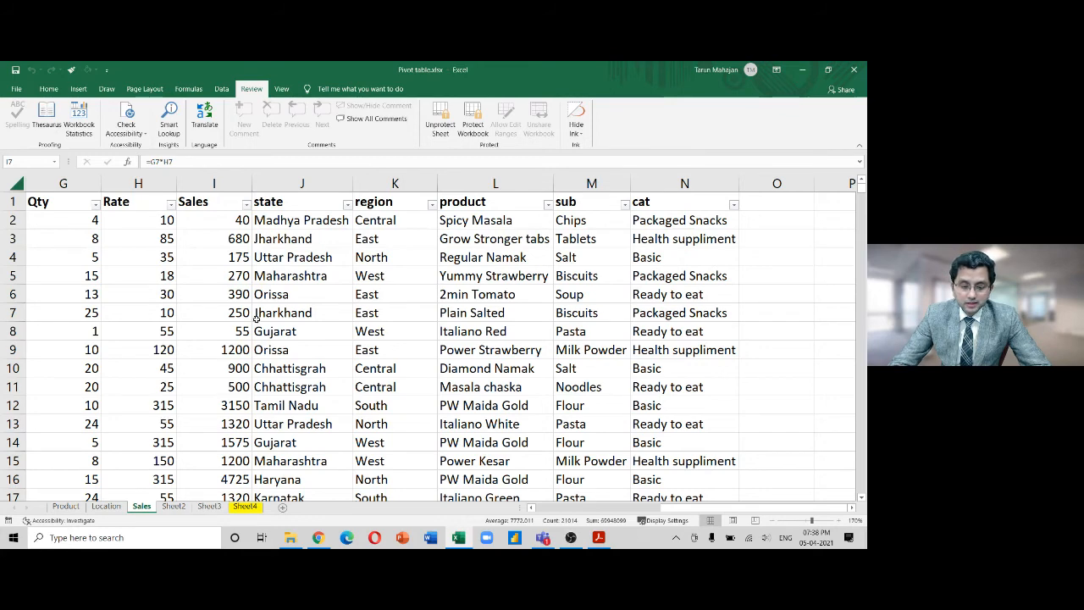
Confirm the cell right-click options are greyed out on the protected sheet, then go to Sheet4
drag(750, 509, 570, 533)
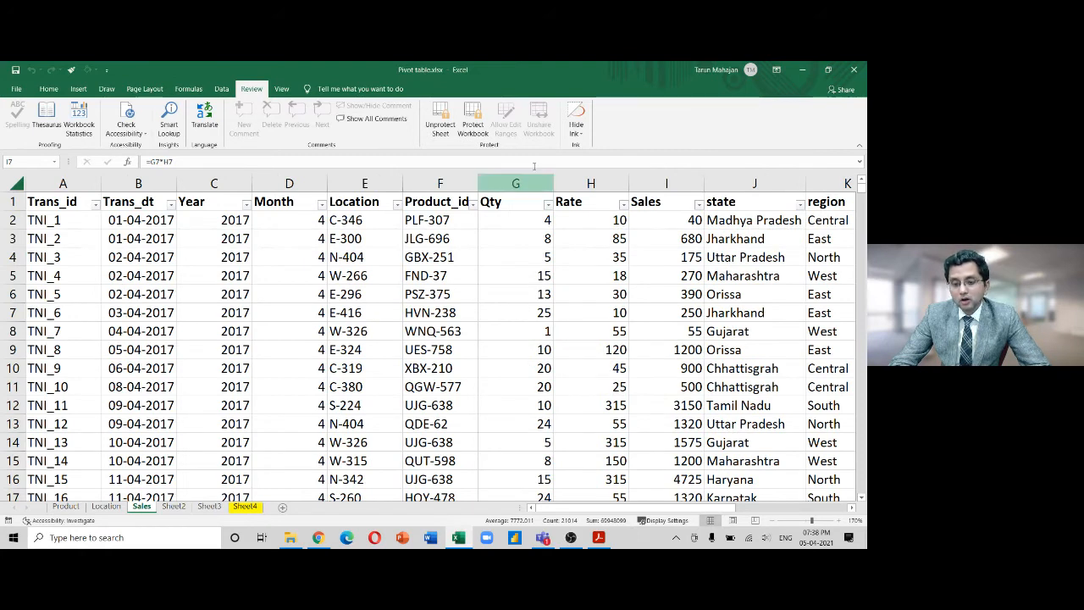
right_click(286, 253)
key(Escape)
right_click(287, 253)
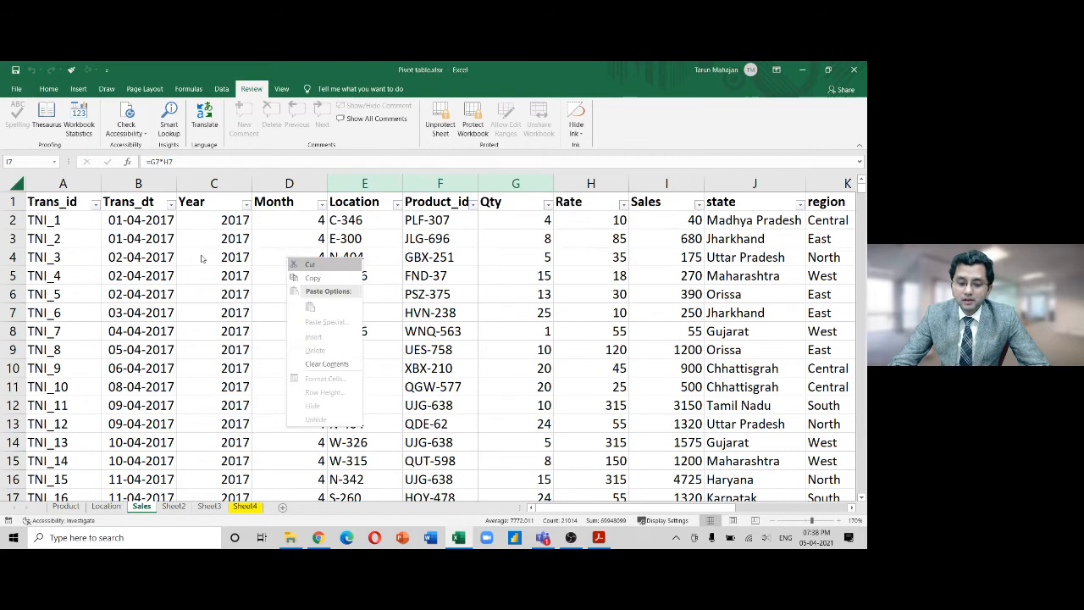
key(Escape)
right_click(312, 311)
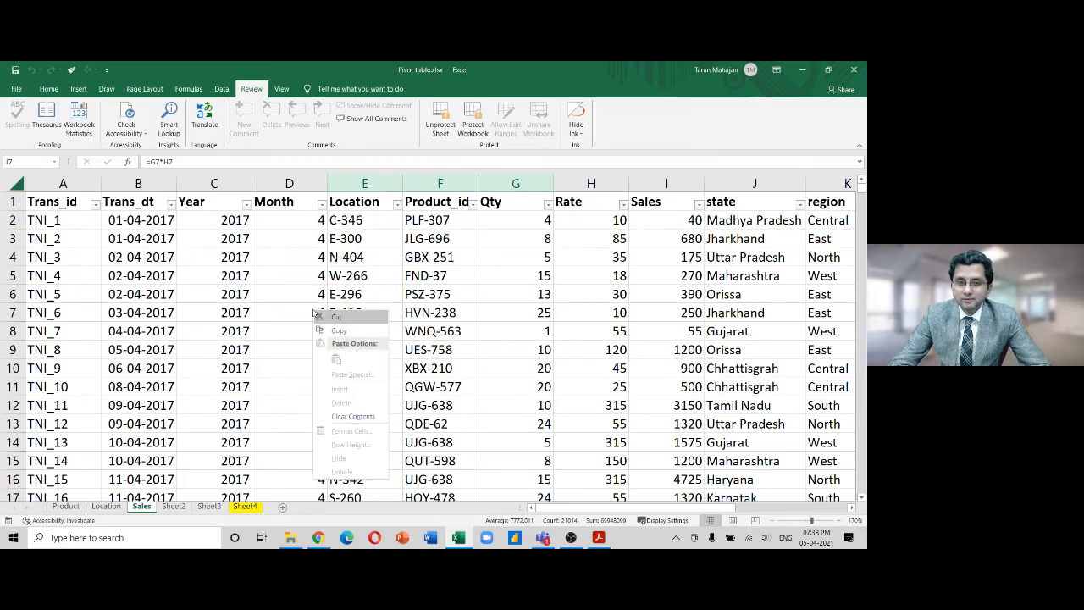
click(245, 507)
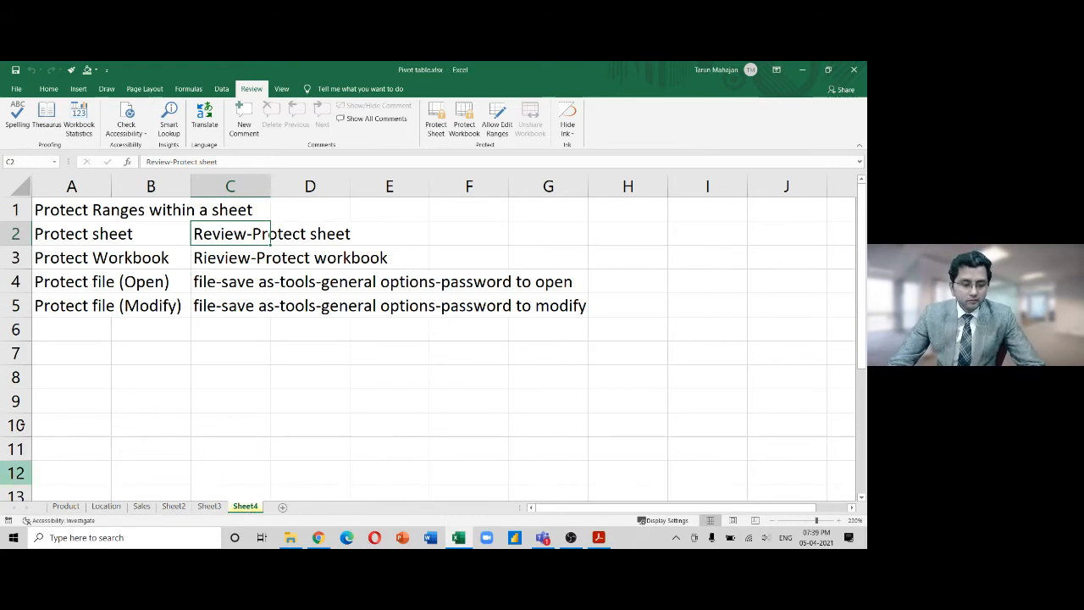
Return to the Sales sheet and view its tab menu without choosing anything
key(alt+Tab)
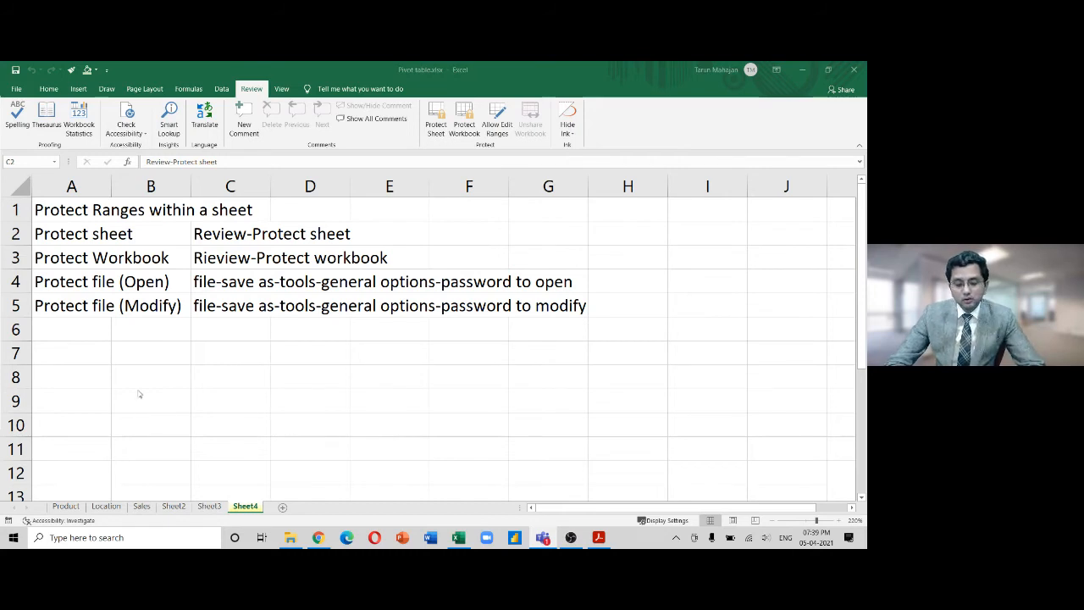
click(141, 508)
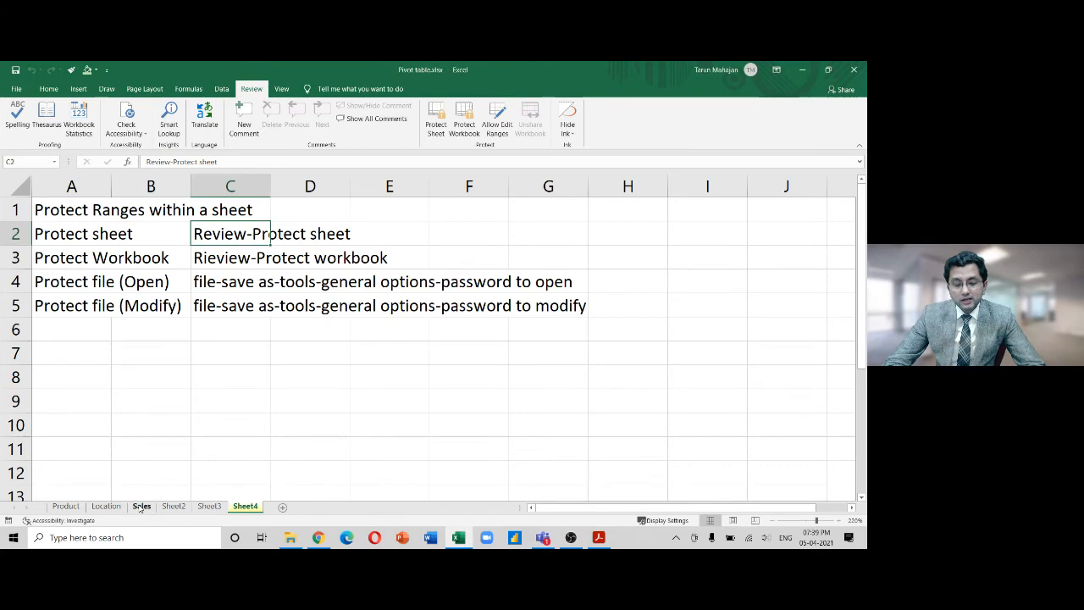
right_click(140, 508)
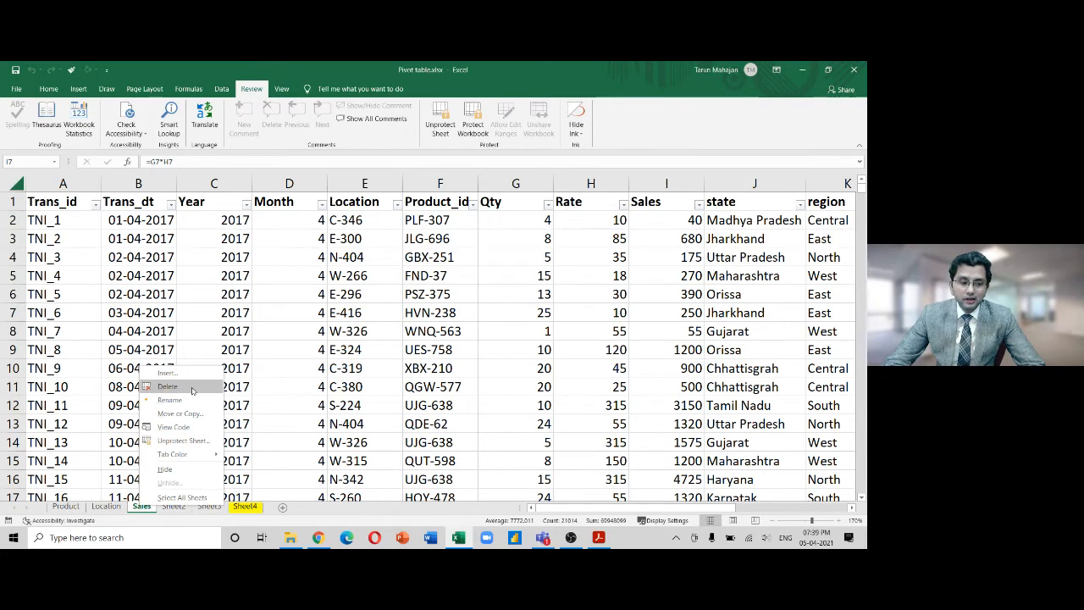
click(543, 538)
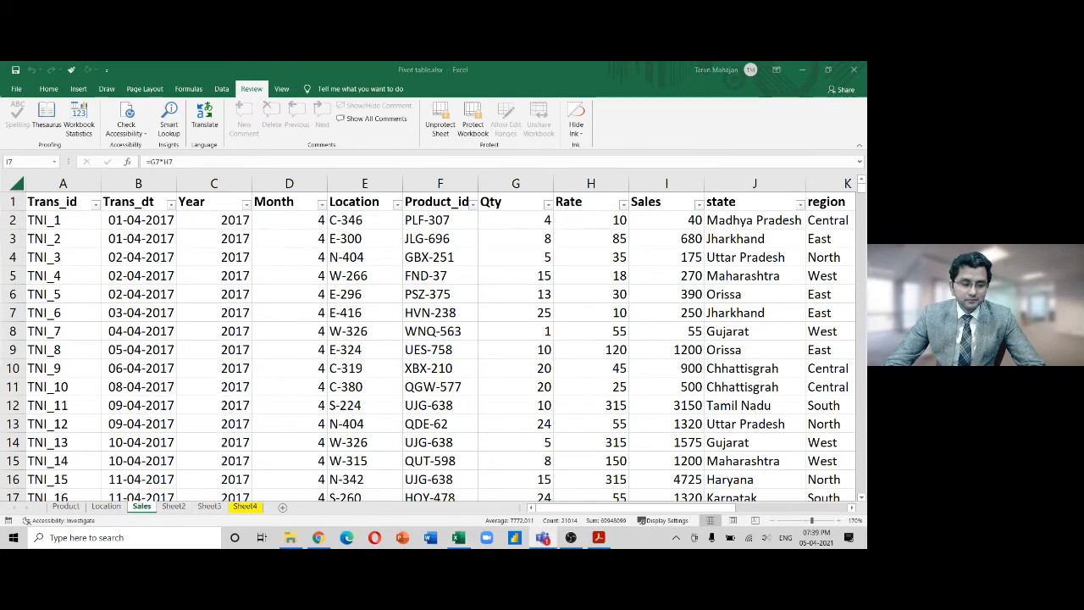
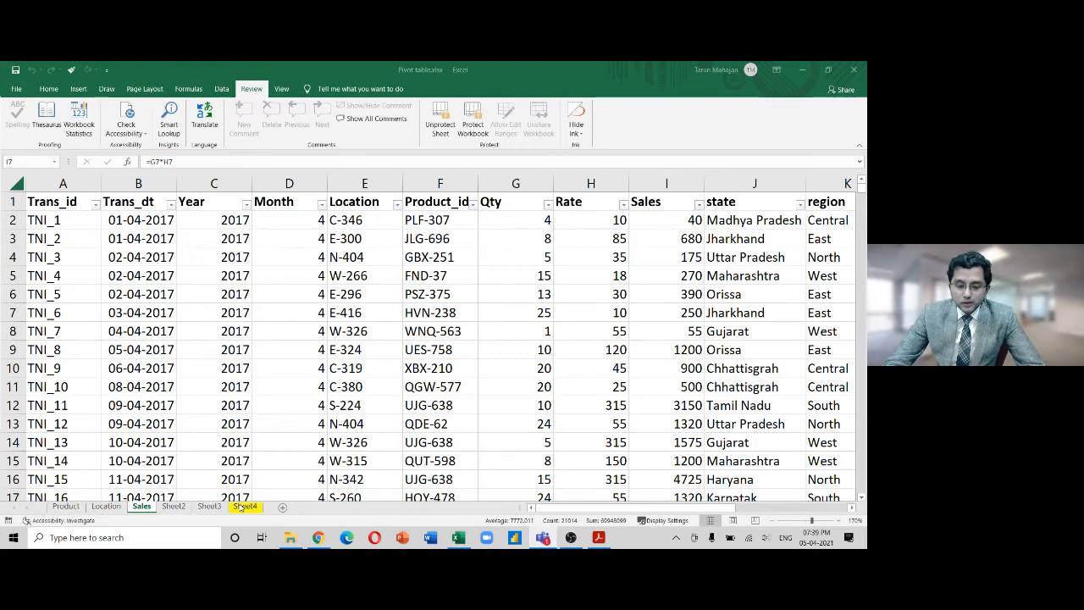
Check the Protect Ranges notes on Sheet4, then return to the Sales sheet
click(242, 506)
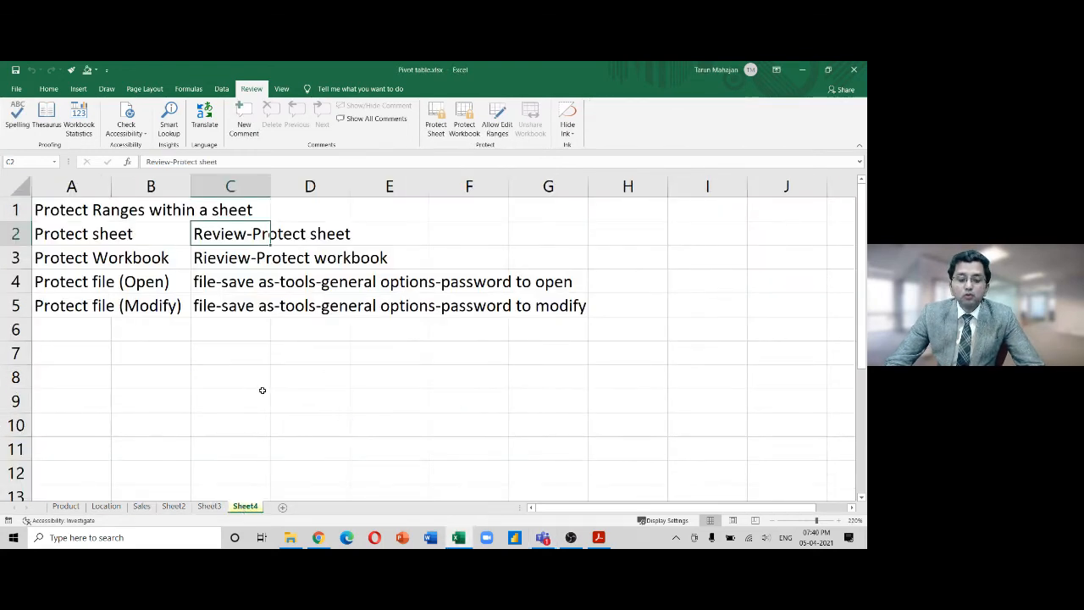
key(Up)
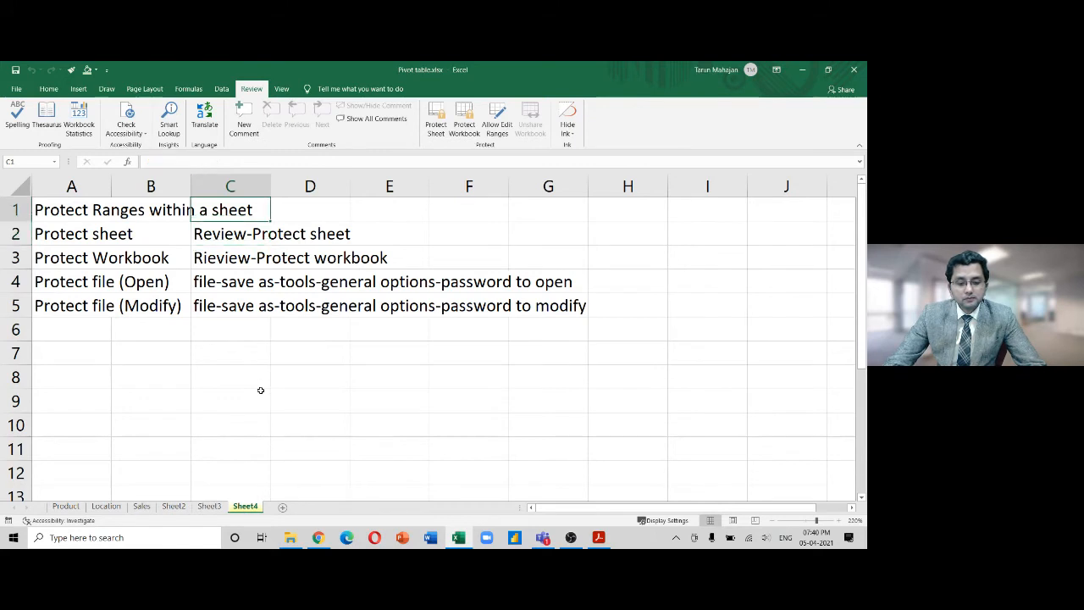
key(Left)
key(Left)
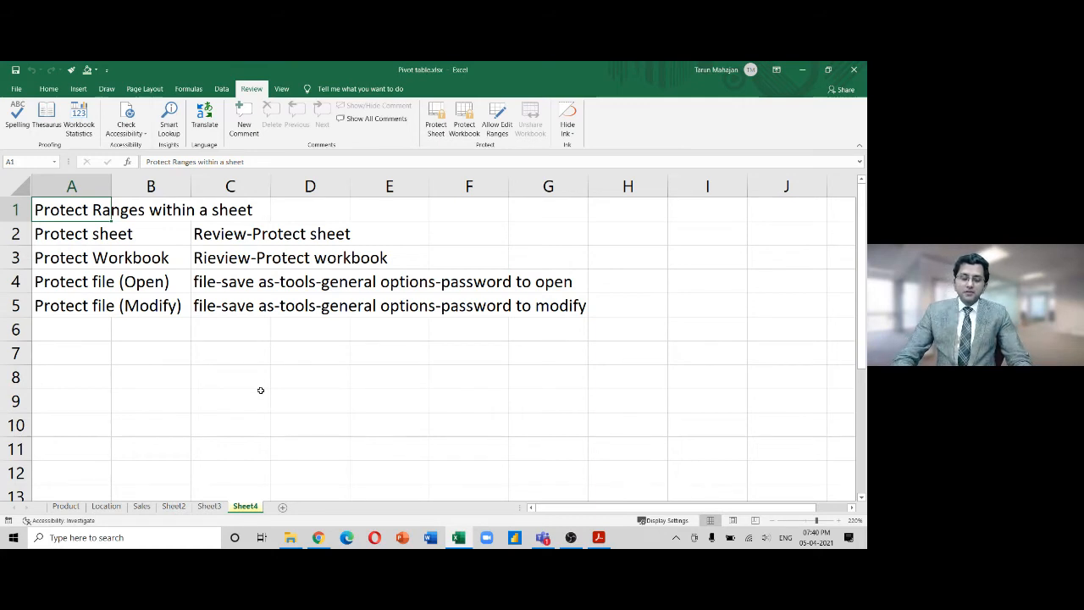
click(142, 507)
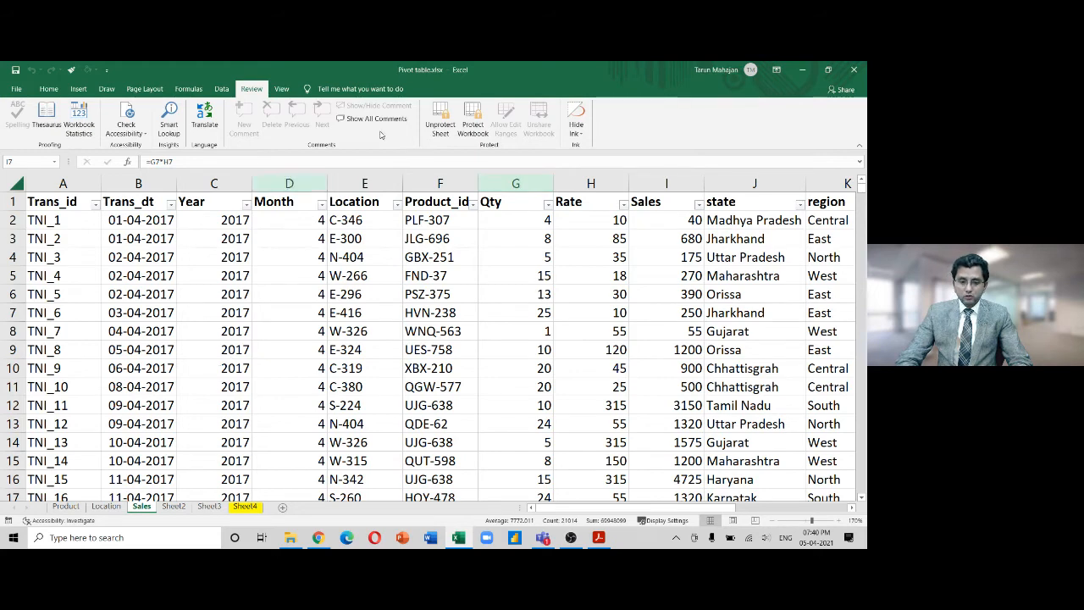
Unprotect the Sales sheet by entering its password
click(442, 125)
text(123)
key(Return)
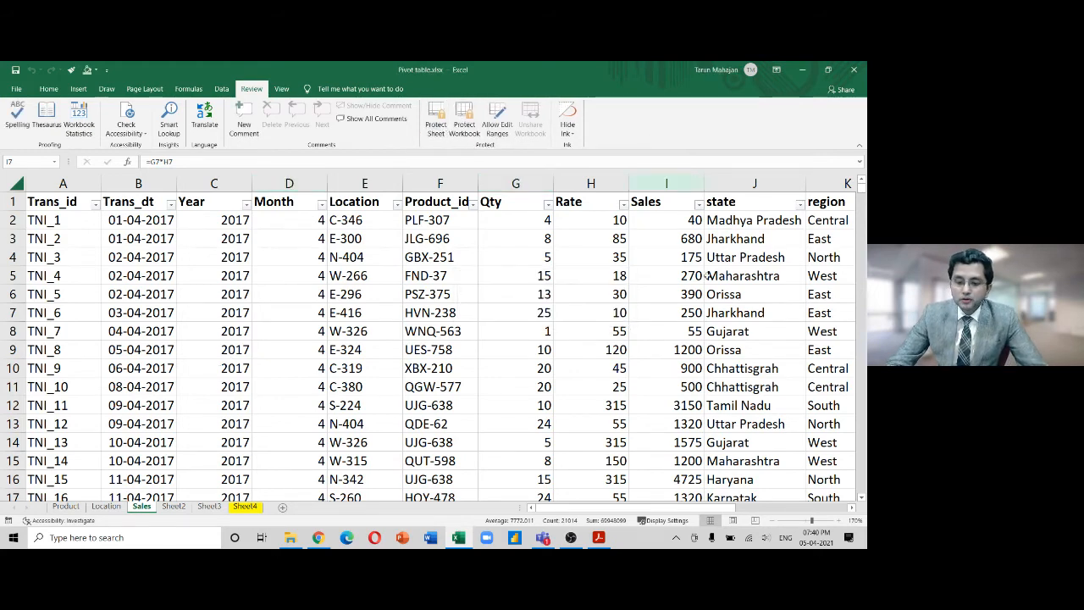
Clear the Locked protection setting for the Qty and Rate columns G:H
click(535, 183)
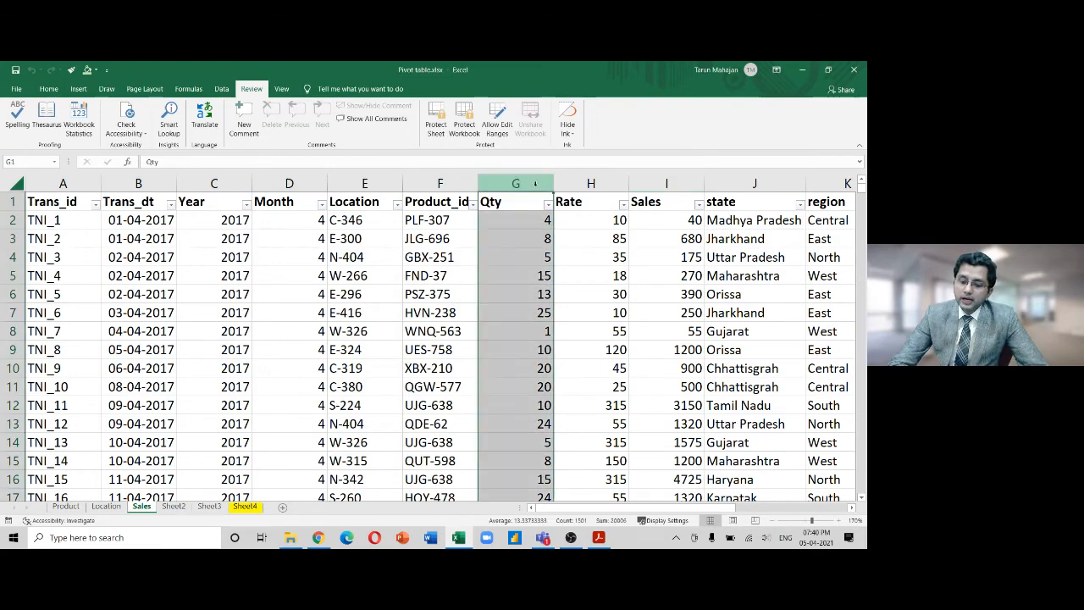
key(shift+Right)
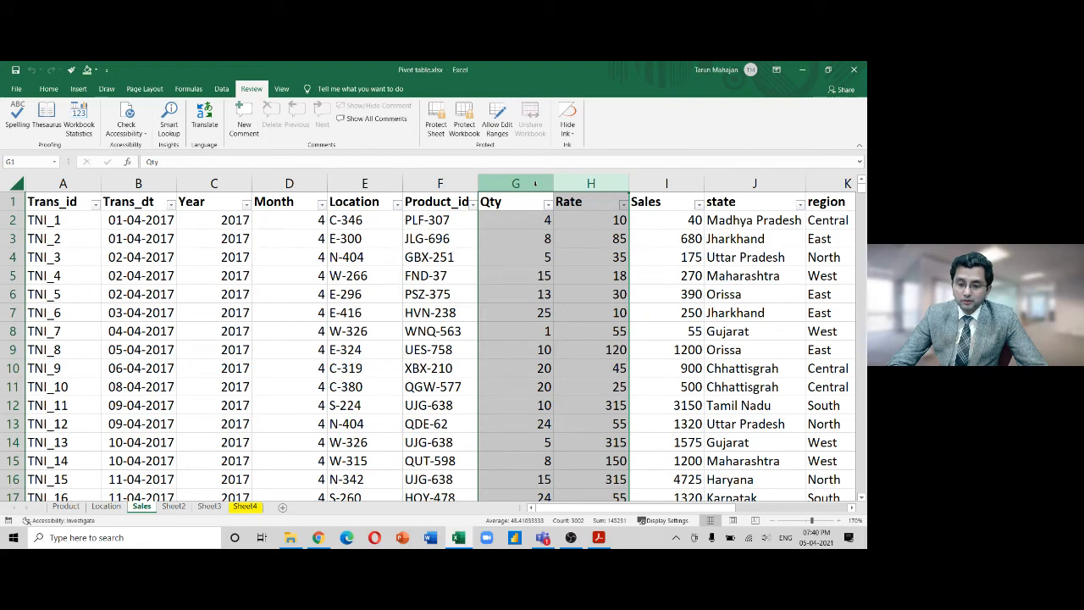
key(ctrl+1)
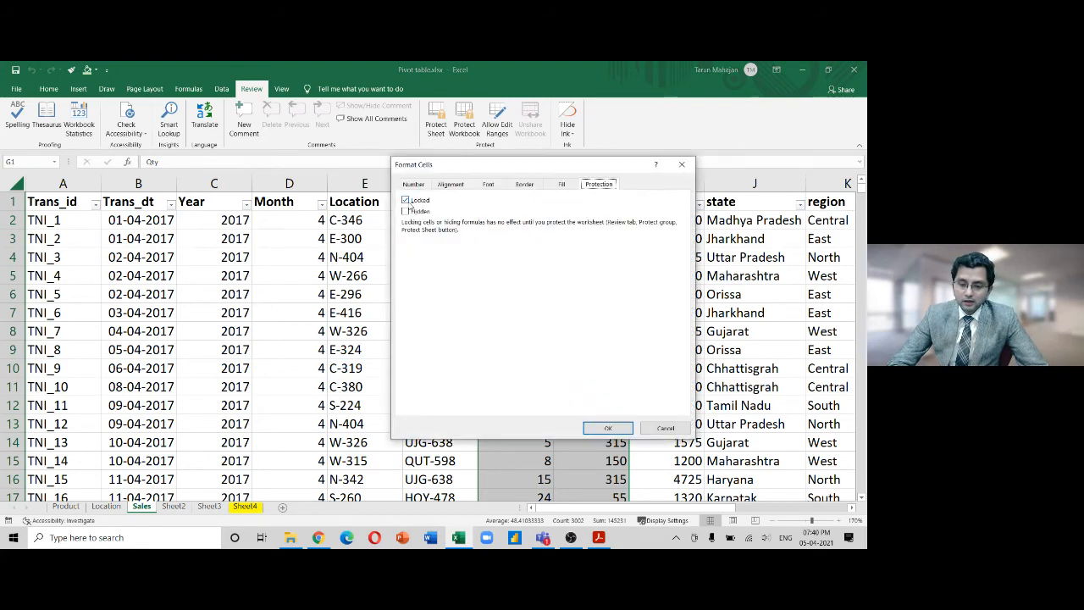
key(alt+l)
click(608, 428)
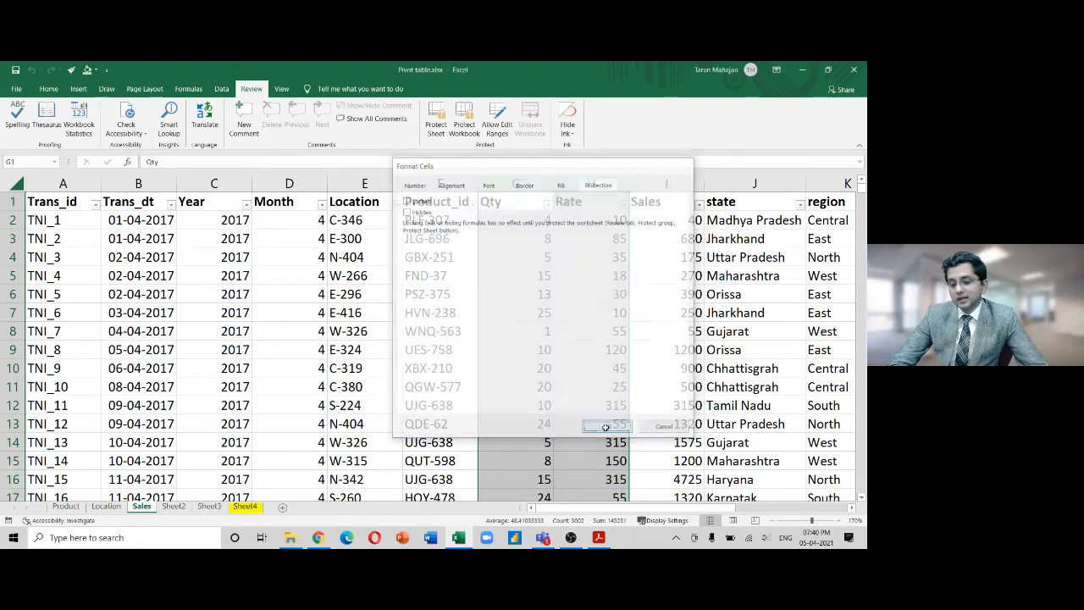
Protect the Sales sheet with a confirmed password, allowing locked-cell selection, then select F4
right_click(142, 507)
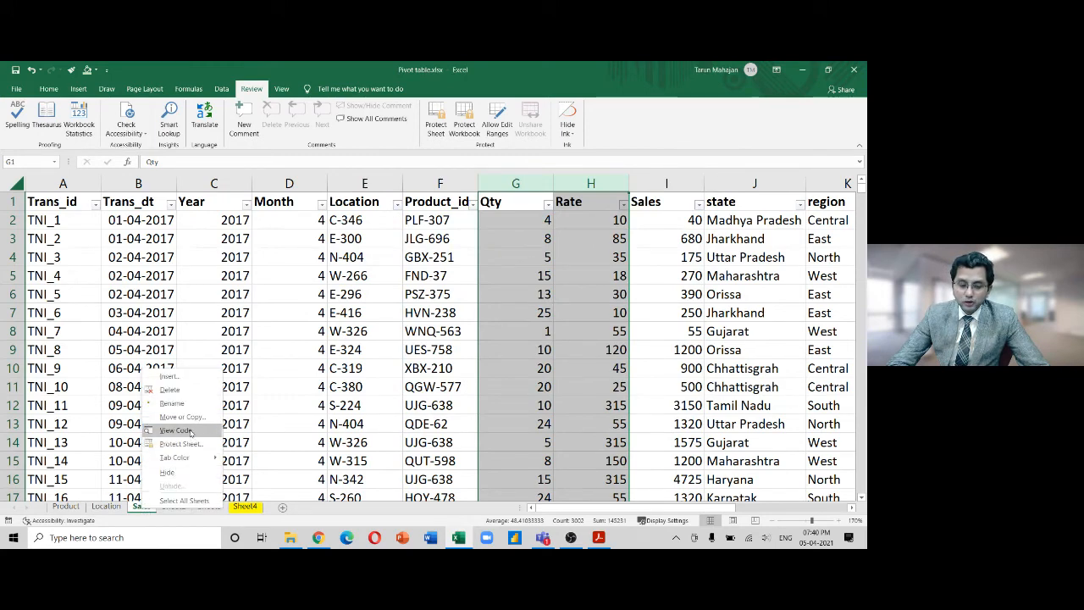
click(181, 443)
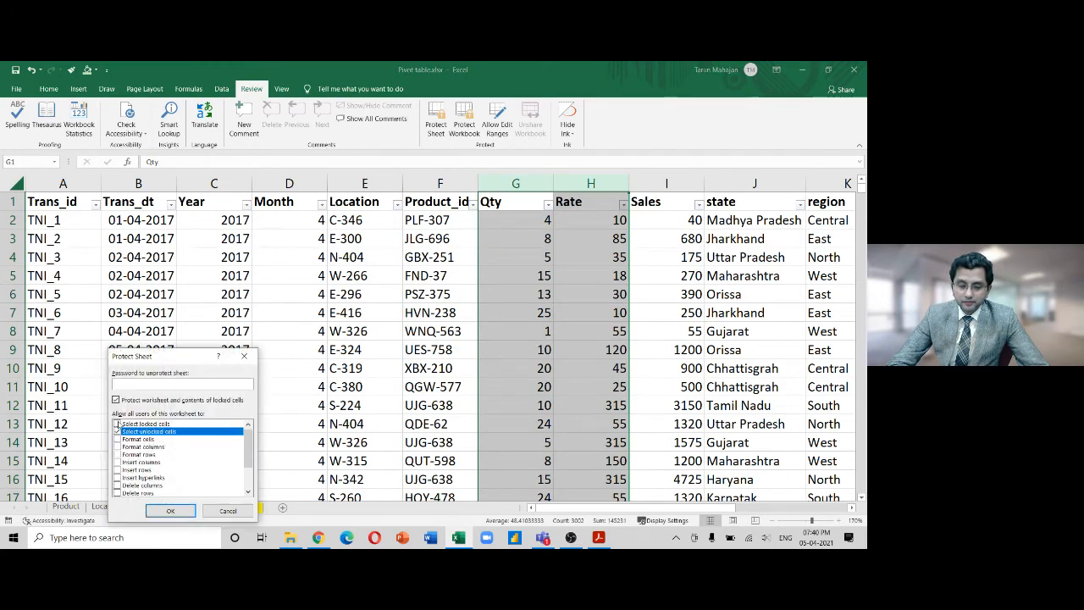
click(118, 423)
click(158, 385)
text(12345)
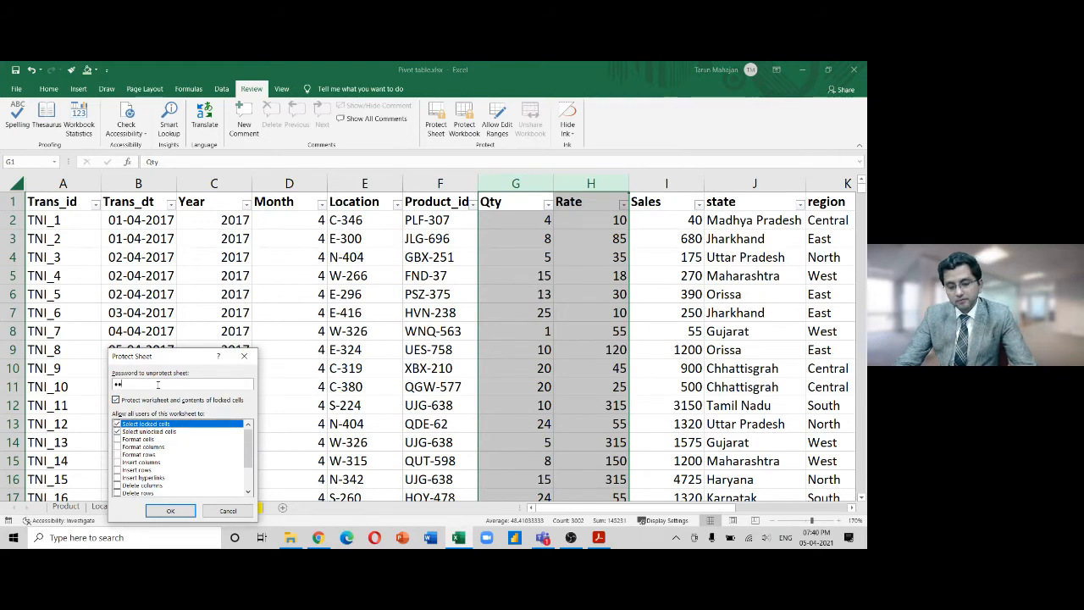
key(Return)
text(12345)
key(Return)
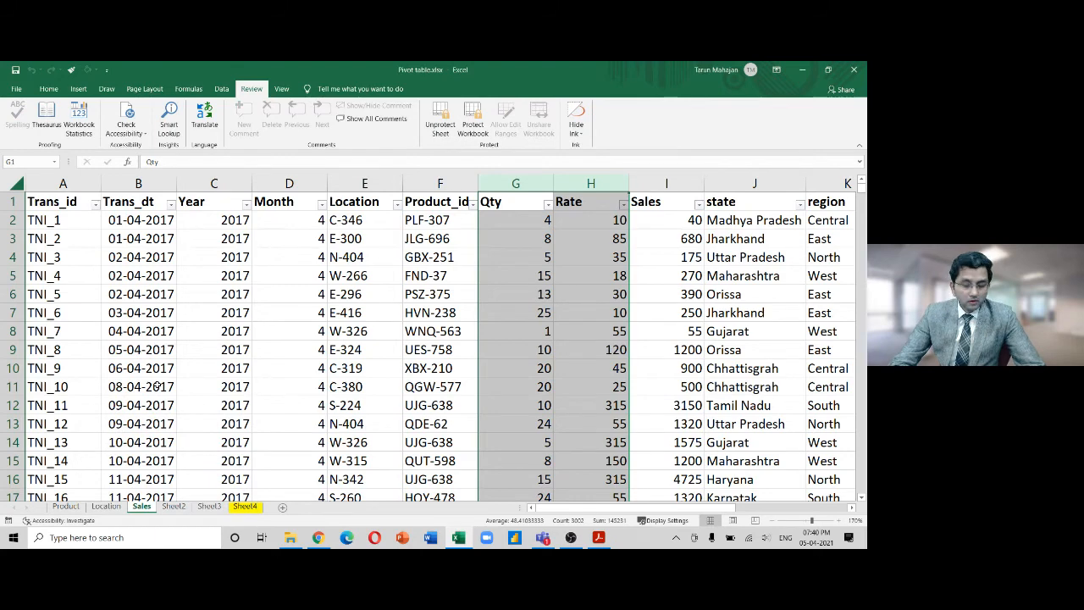
click(416, 261)
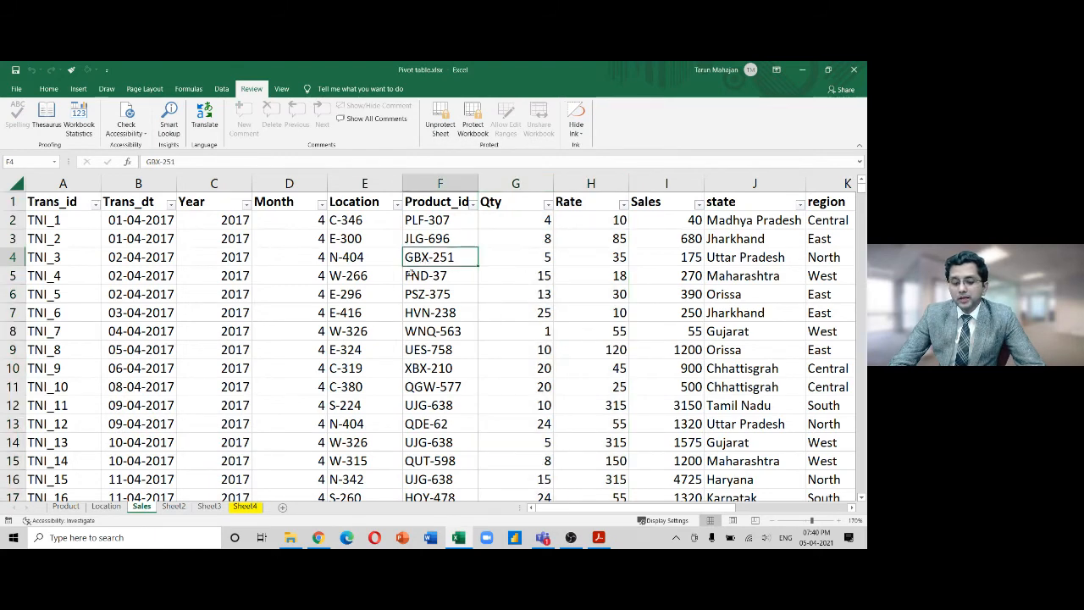
key(Delete)
key(Return)
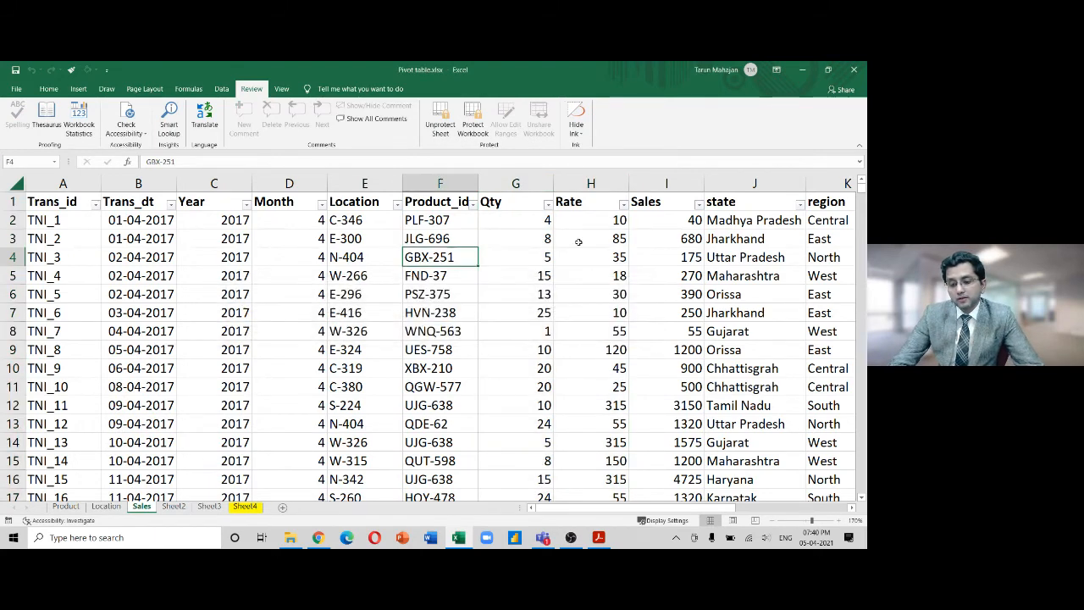
click(542, 254)
text(50)
key(ctrl+Return)
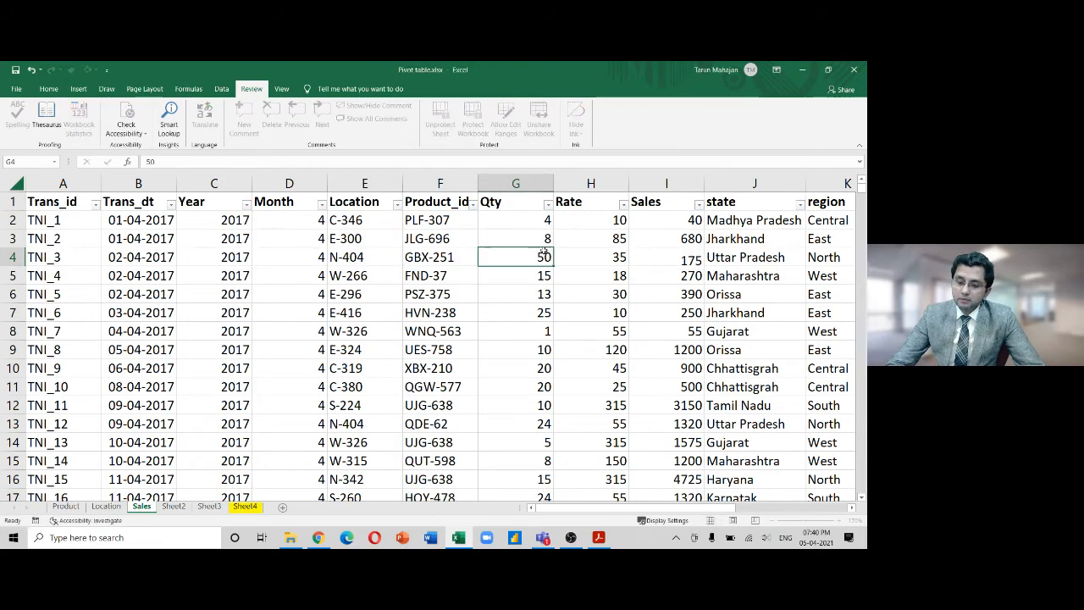
key(Return)
key(ctrl+z)
key(Up)
key(Up)
key(Up)
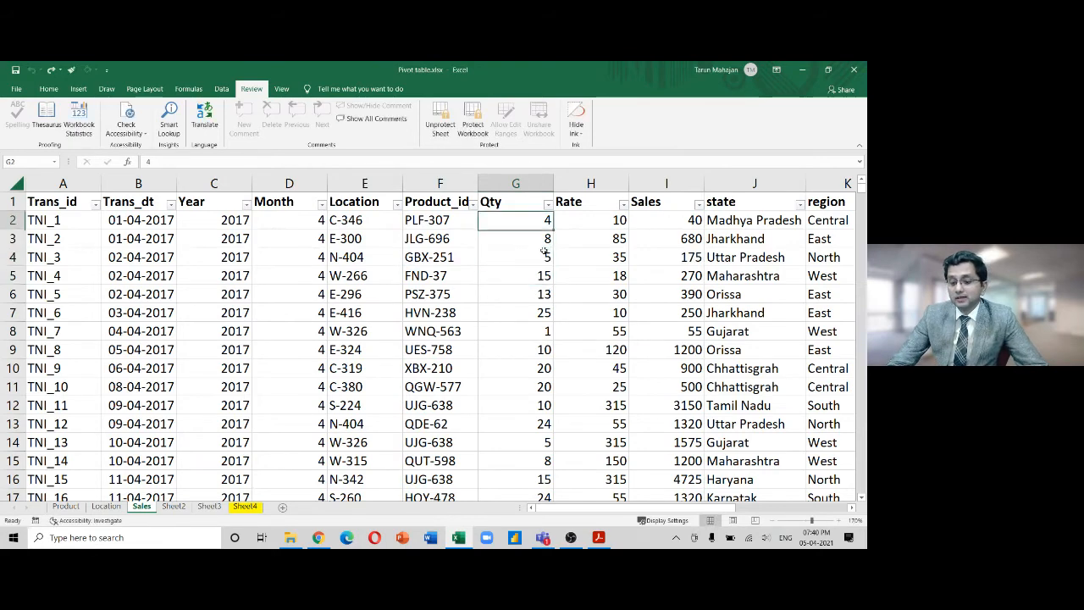
key(ctrl+Right)
key(Left)
key(Left)
key(Left)
key(Left)
key(Left)
key(Left)
key(Left)
key(Left)
key(Left)
key(Left)
key(Left)
key(Left)
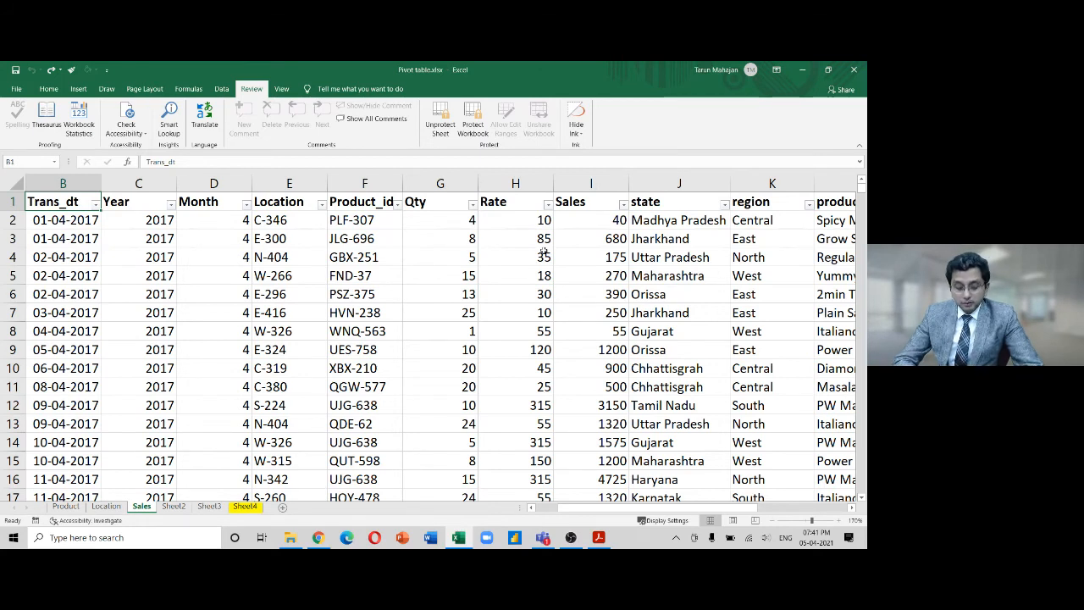
Unprotect the Sales sheet from its tab menu using the password
right_click(141, 506)
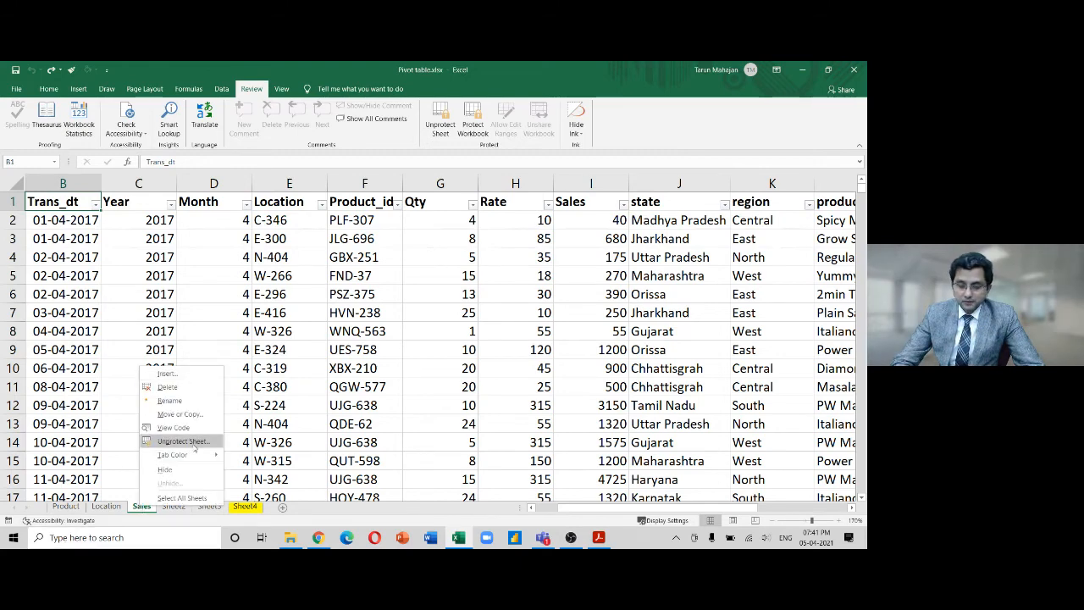
click(183, 441)
text(•••••)
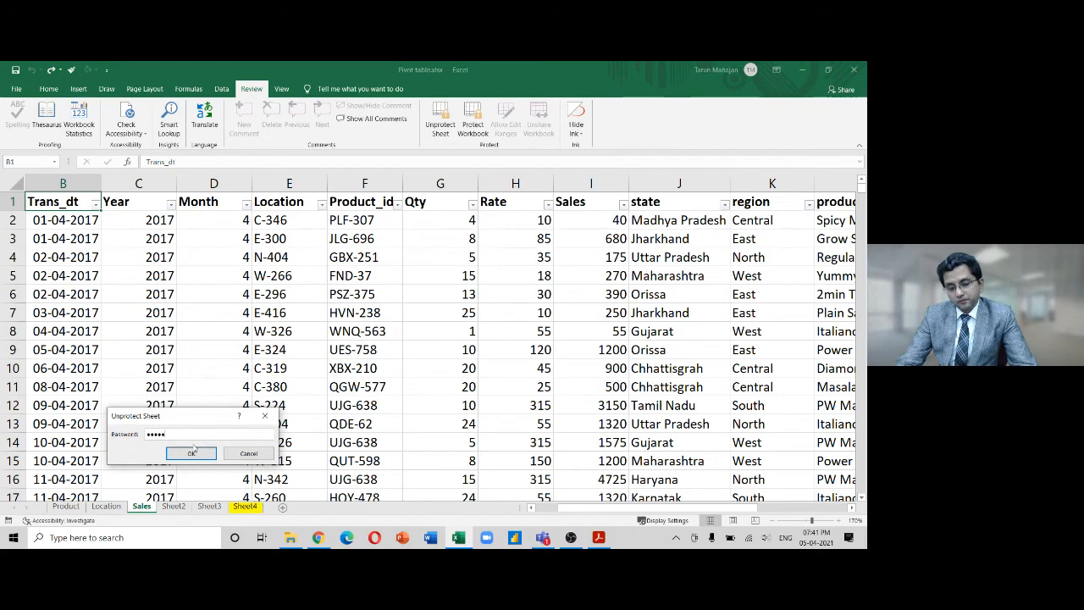
key(Return)
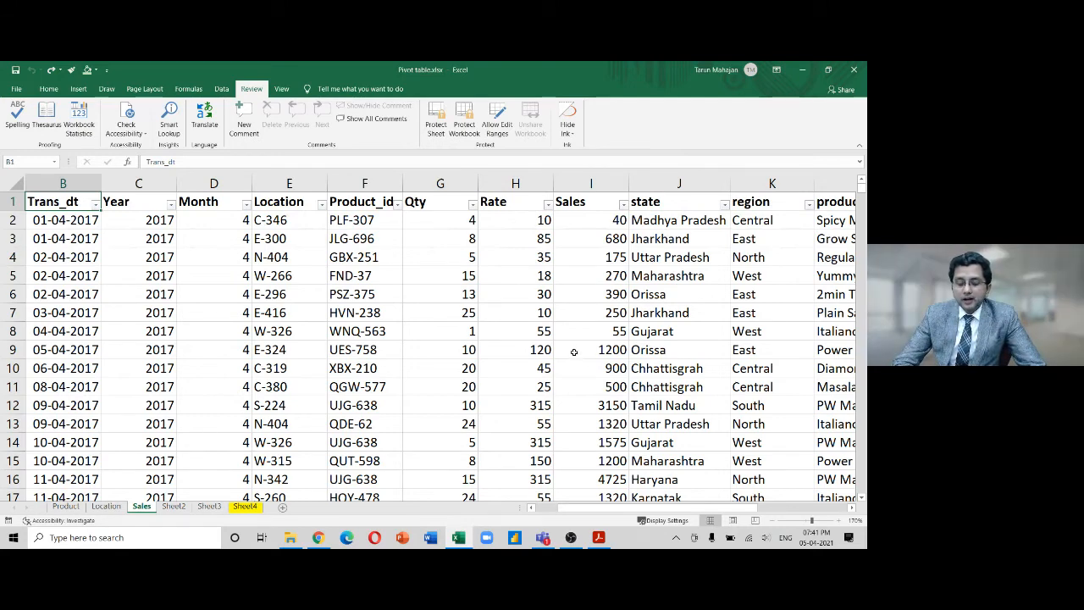
Select the Qty column G, then Rate column H, then G again
click(440, 184)
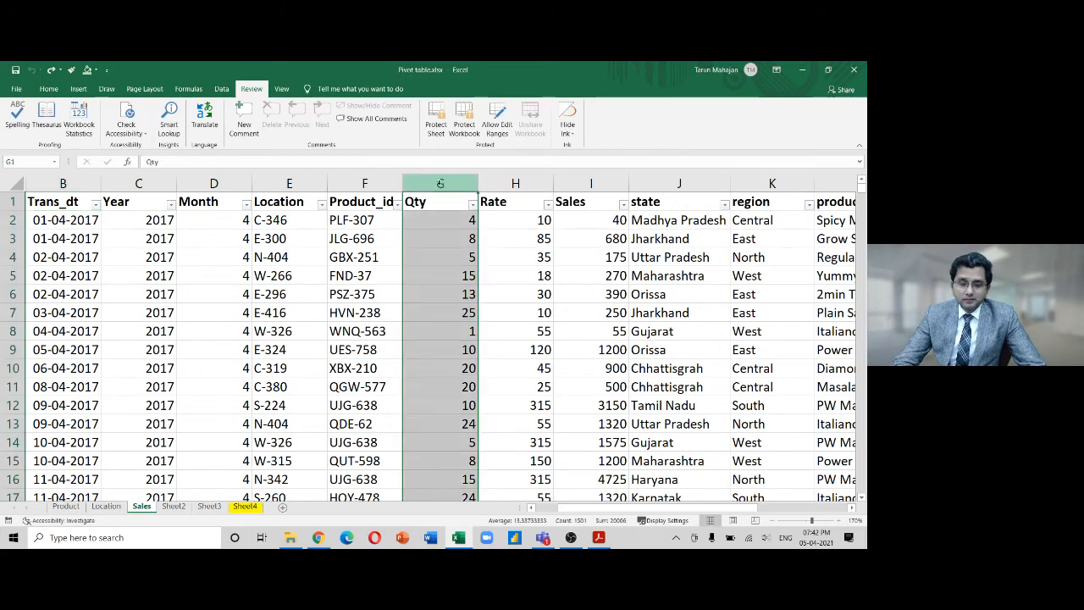
click(524, 184)
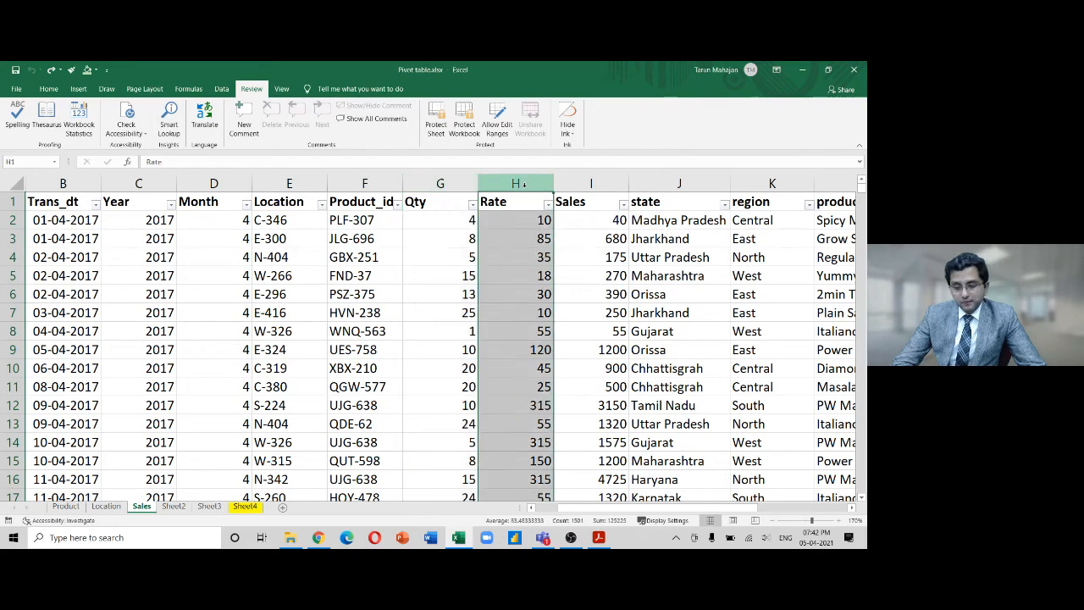
click(440, 182)
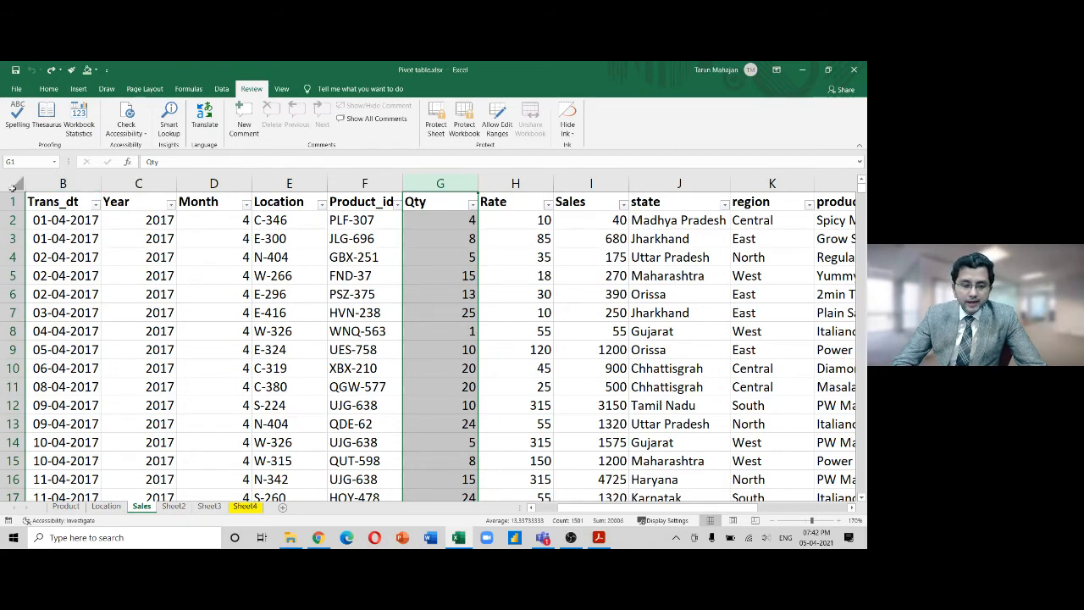
Mark every cell on the whole sheet as Locked in Format Cells > Protection
right_click(12, 186)
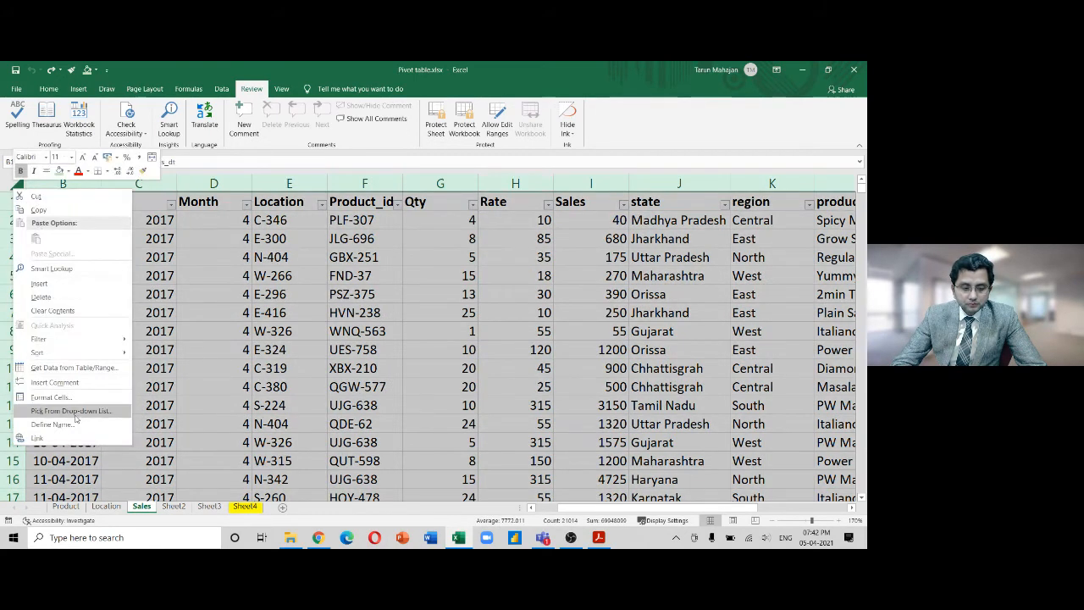
click(51, 396)
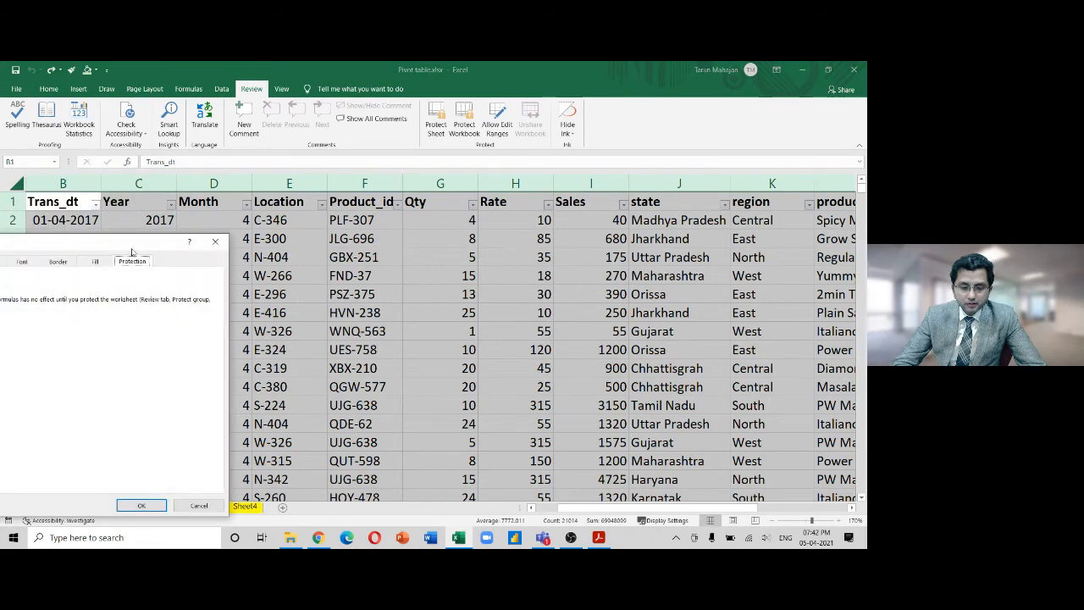
click(221, 245)
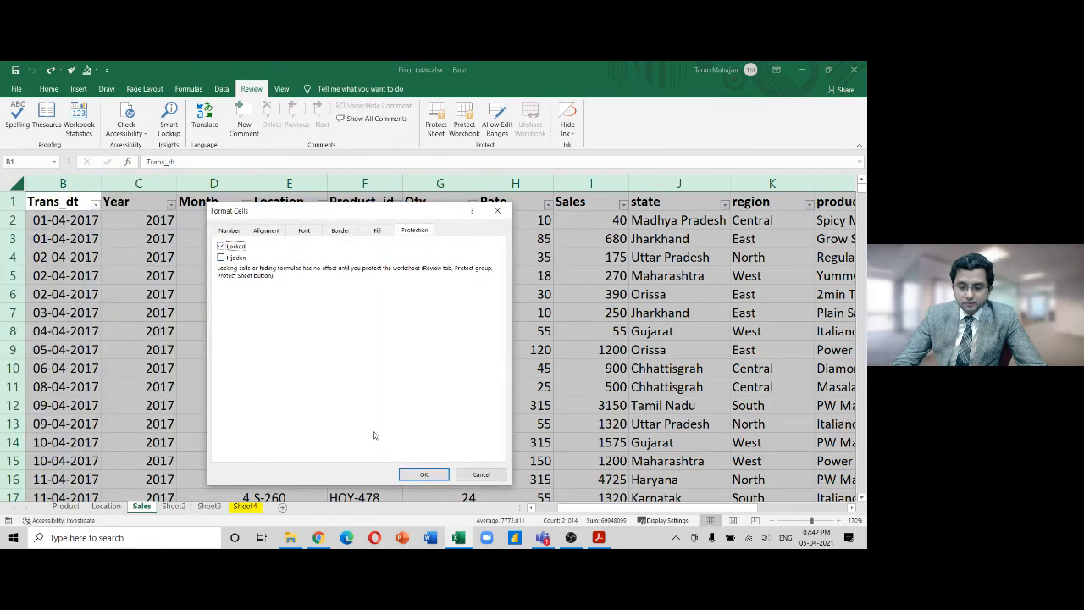
click(423, 474)
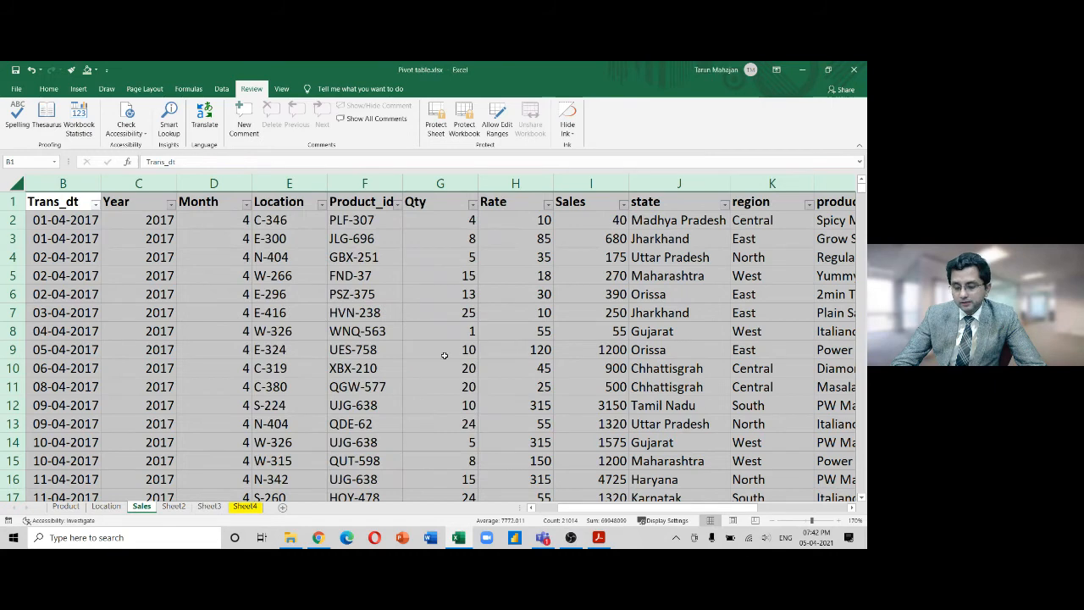
Select the block F3:J12, then cell H10, then the entire Rate column H
click(423, 327)
drag(354, 239, 640, 404)
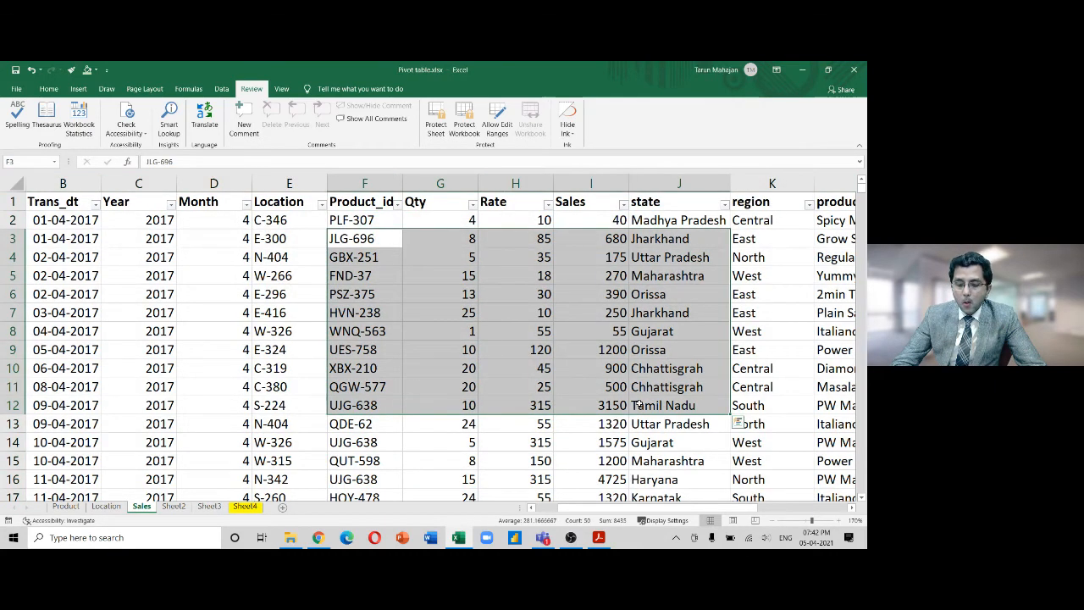
click(511, 361)
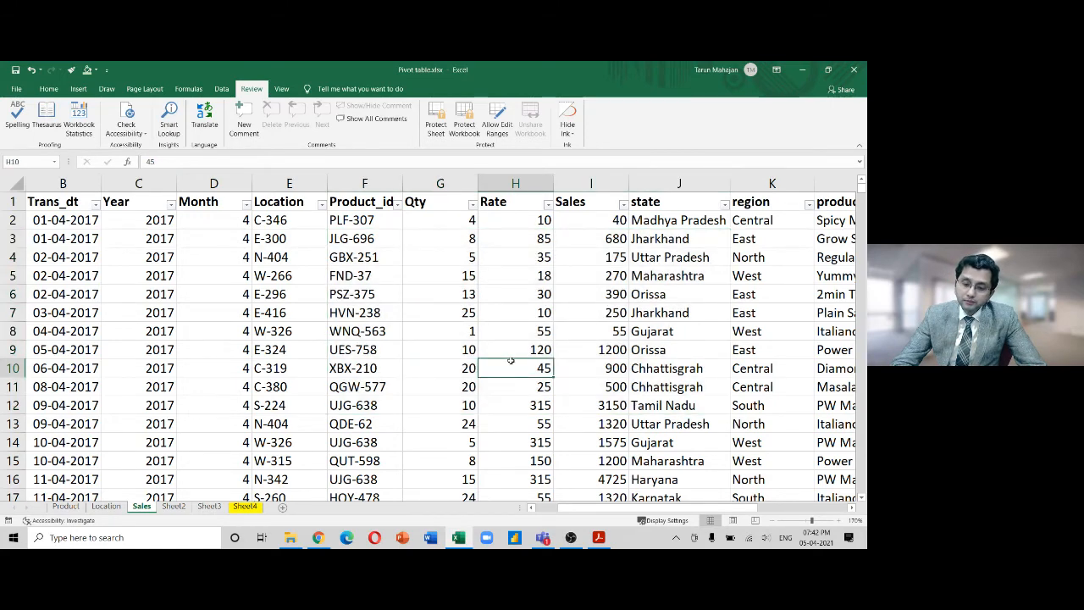
click(517, 183)
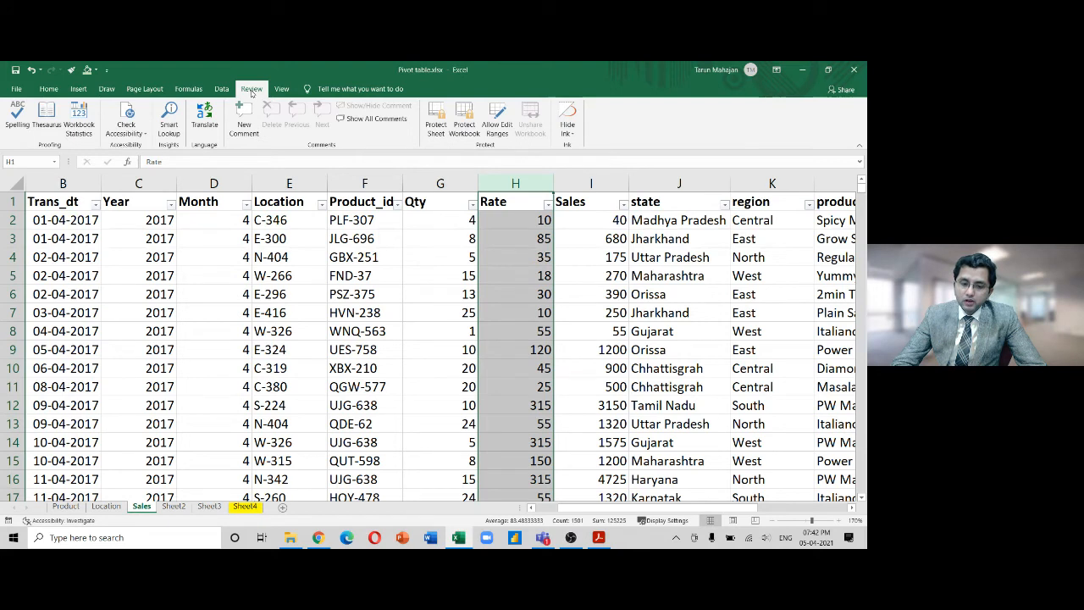
Start a new editable range titled Rate referring to =$H:$H
click(498, 127)
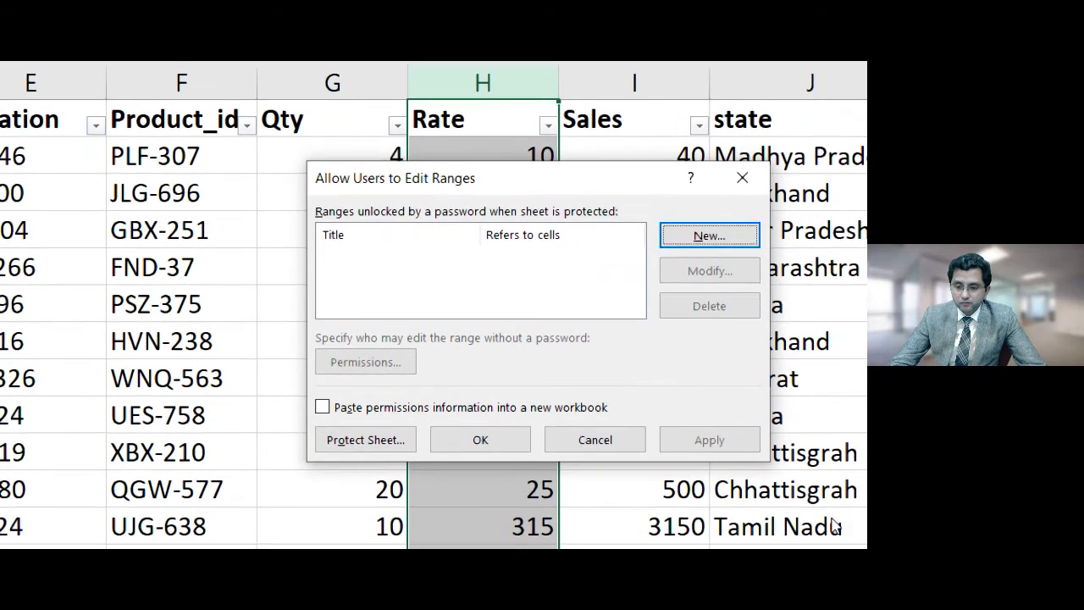
click(687, 237)
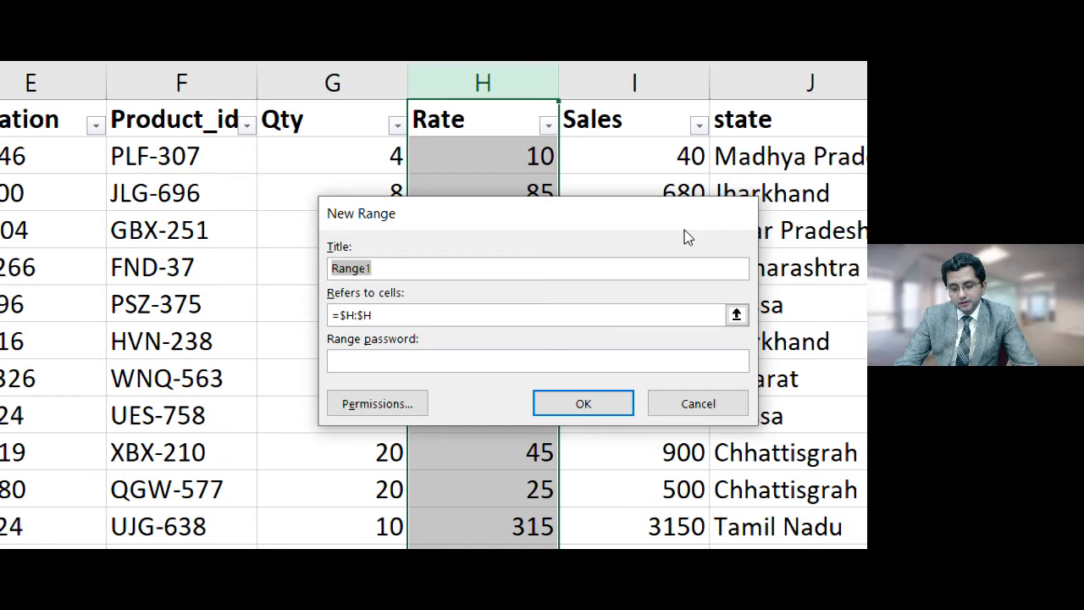
text(Rate)
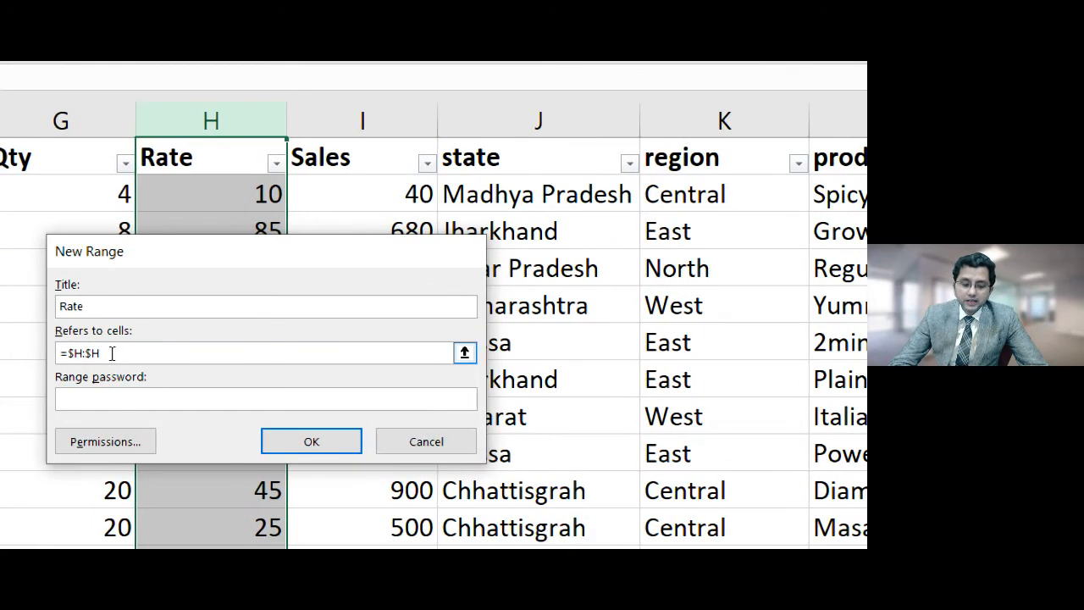
drag(111, 354, 55, 352)
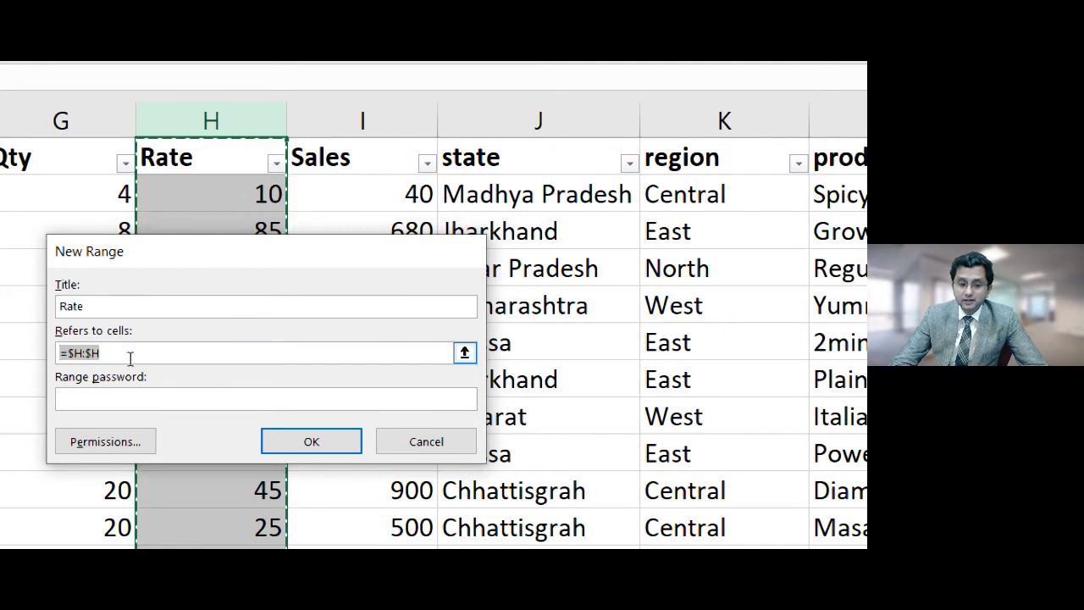
Give the Rate range a confirmed password, apply it and close Allow Edit Ranges
click(112, 397)
click(113, 397)
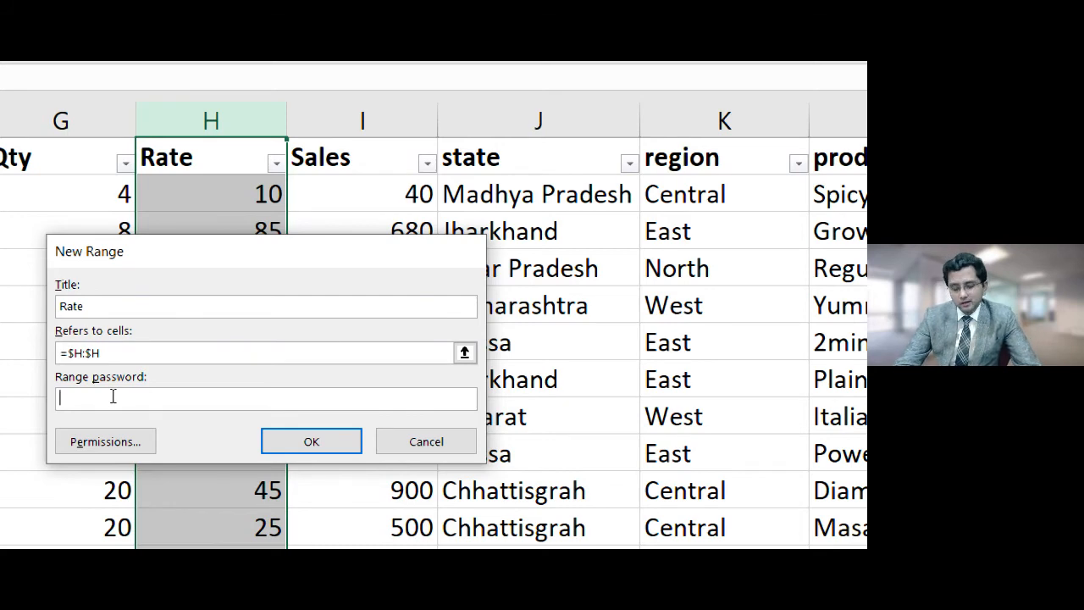
text(123)
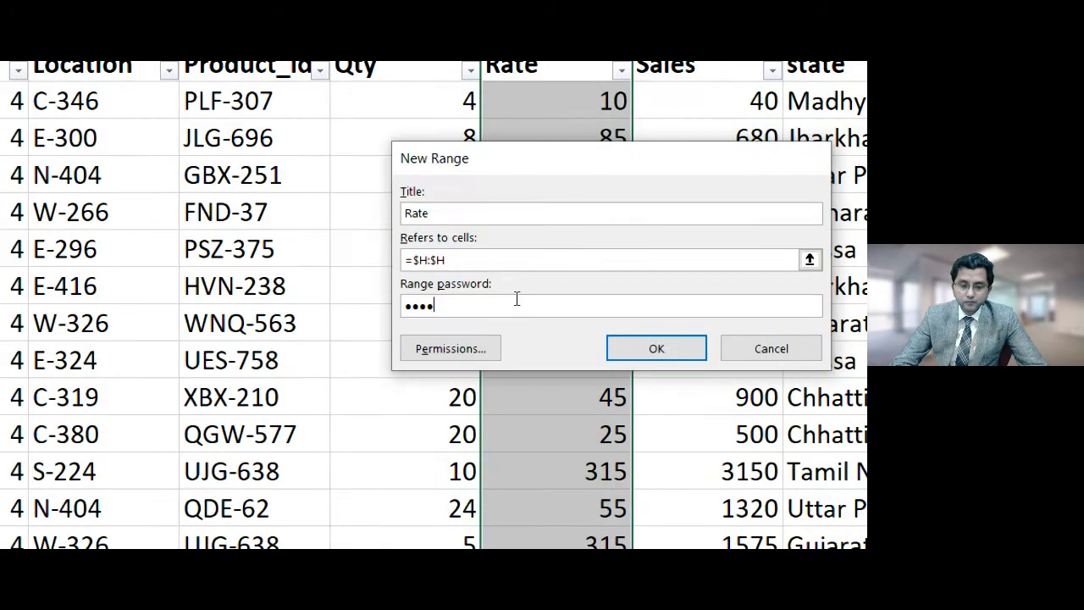
click(657, 356)
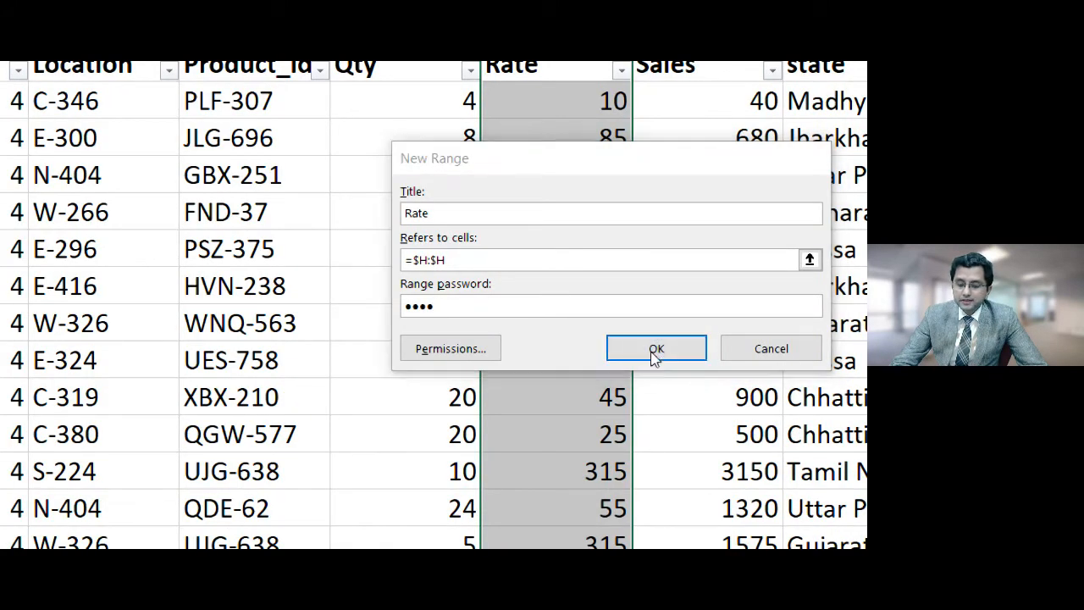
text(1234)
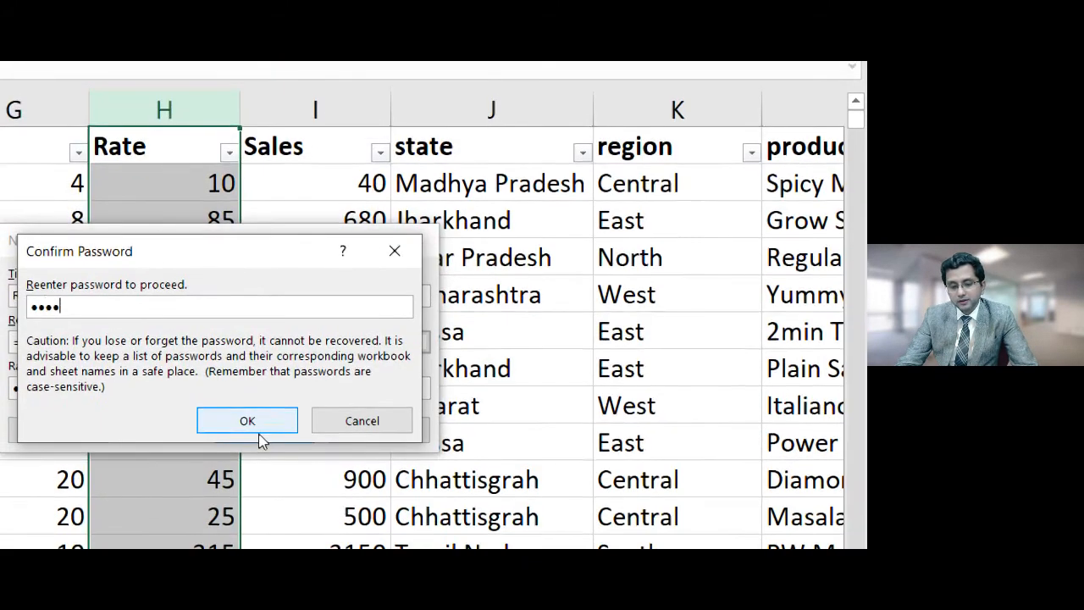
click(260, 432)
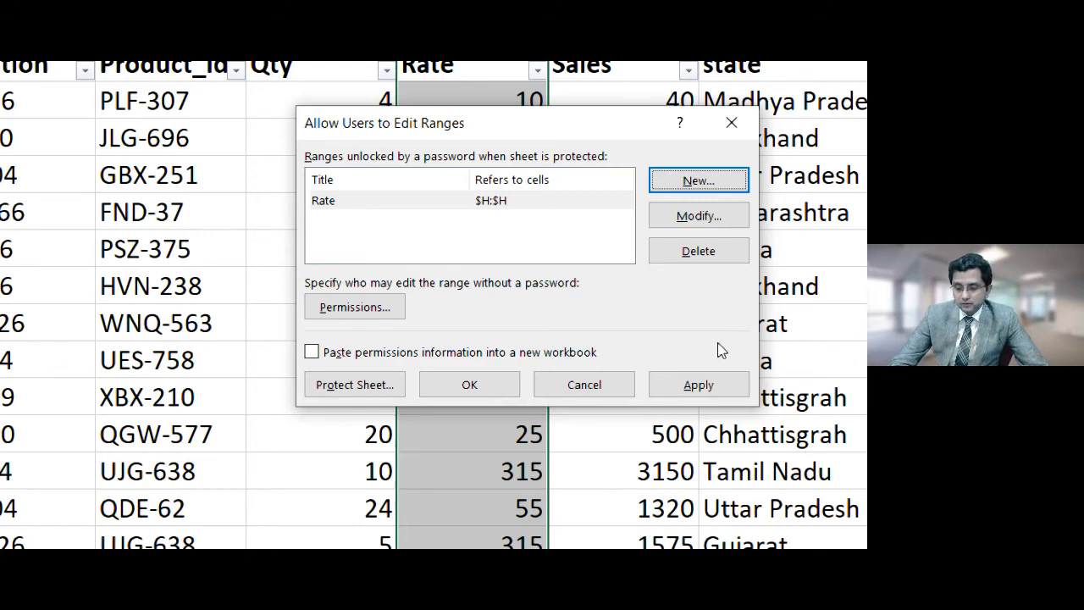
click(695, 385)
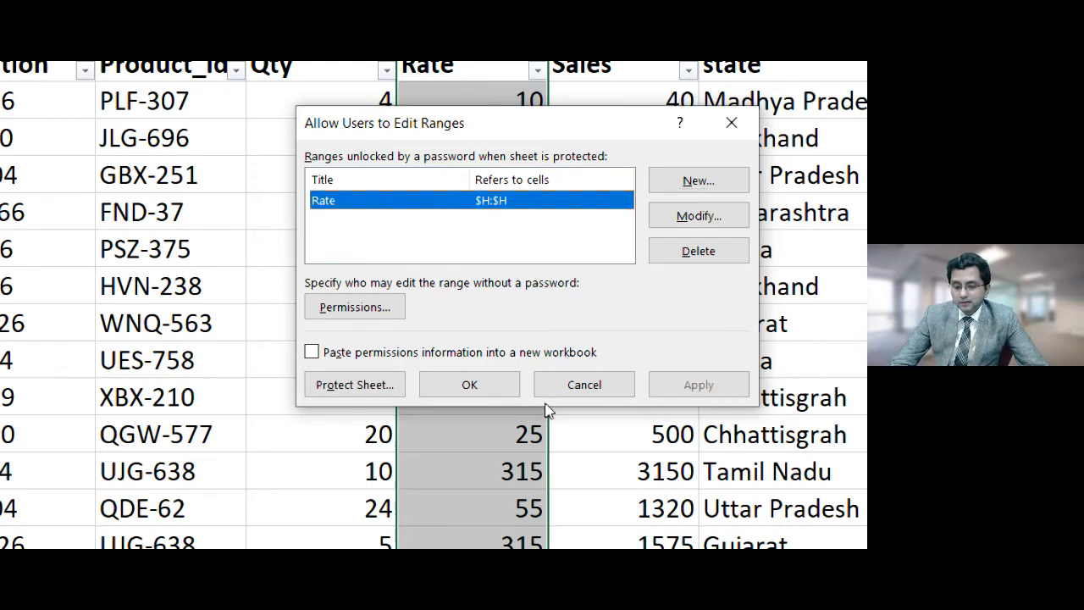
click(506, 391)
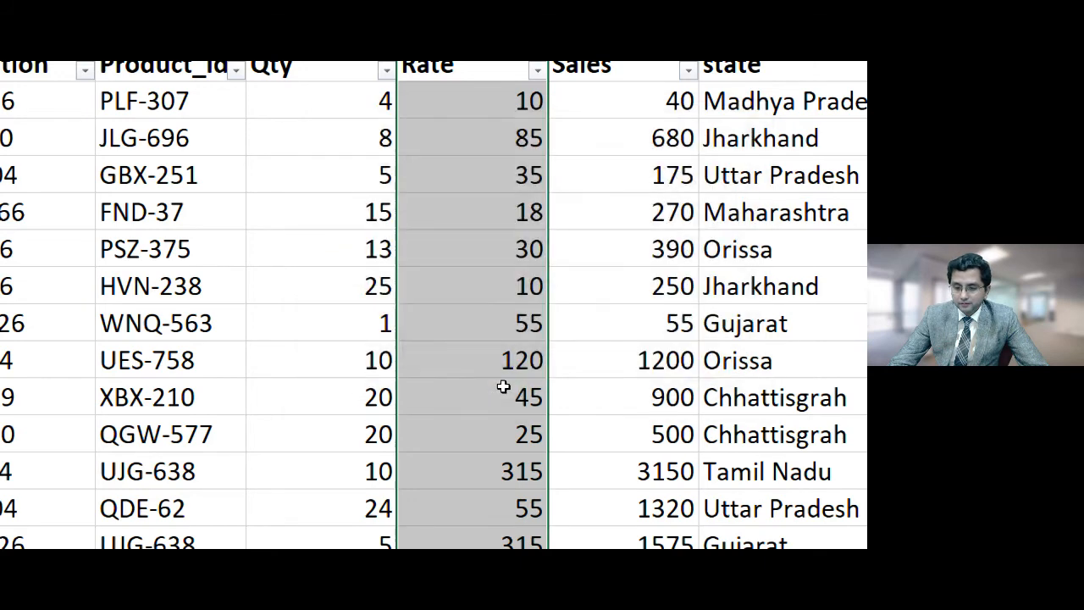
click(233, 243)
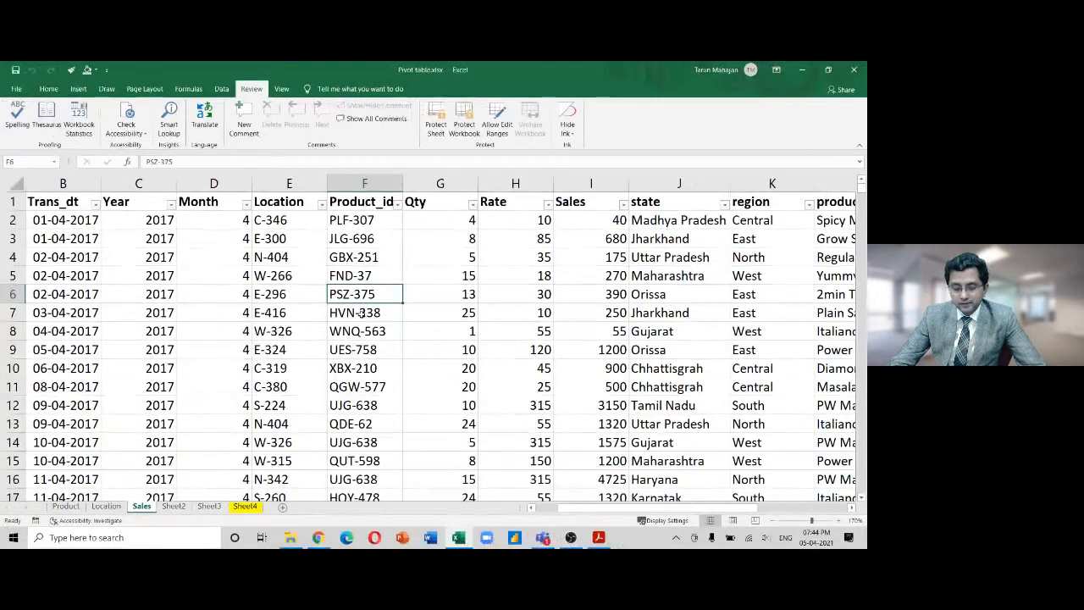
text(a;slkdf)
key(Return)
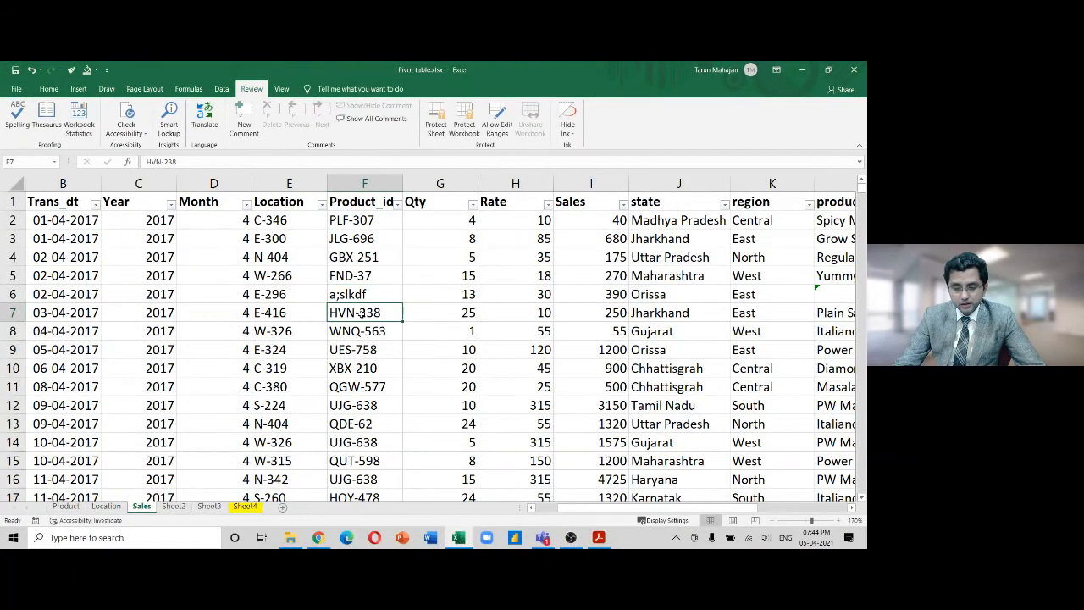
key(ctrl+z)
key(Right)
key(Left)
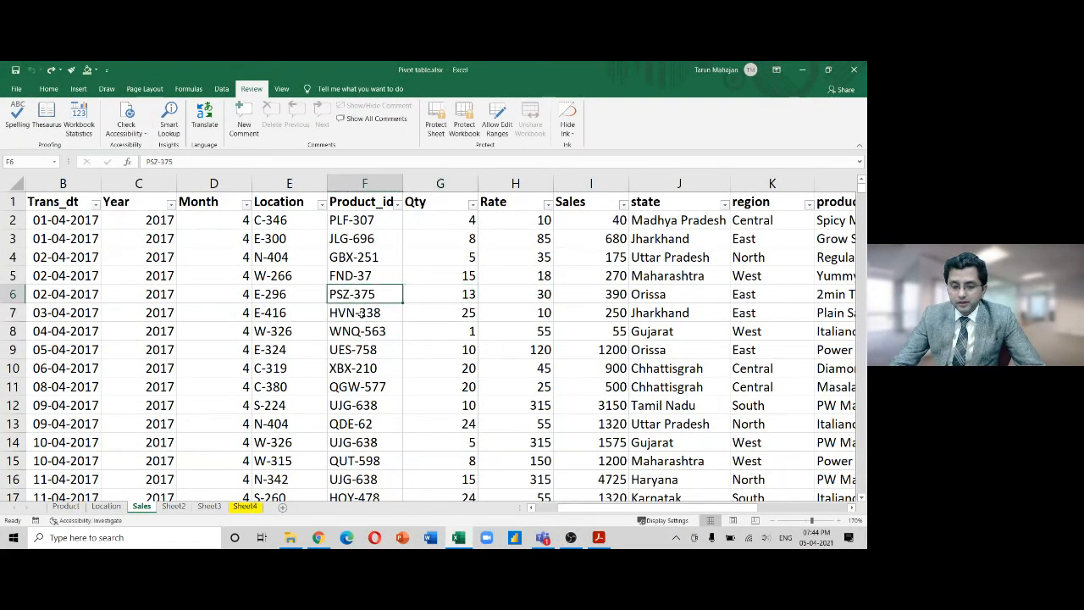
key(Left)
key(Left)
text(sald)
key(Escape)
key(Left)
key(Left)
key(Right)
key(Right)
key(Right)
key(Right)
key(Right)
key(Right)
key(Right)
key(Right)
key(Right)
key(Right)
key(Right)
key(Right)
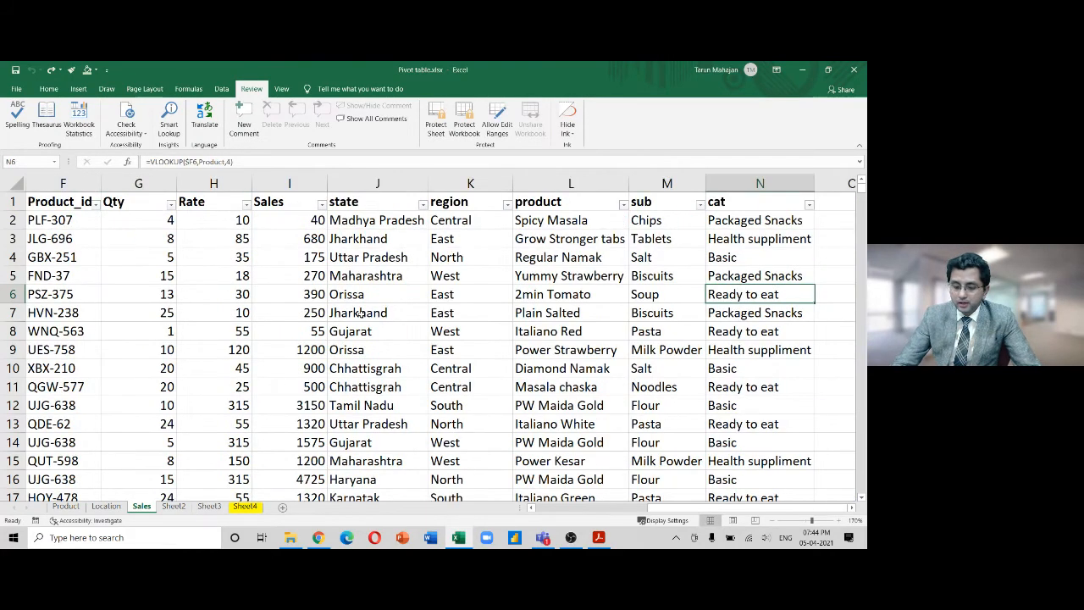
text(asdkjfasdlfkjjasl)
key(Return)
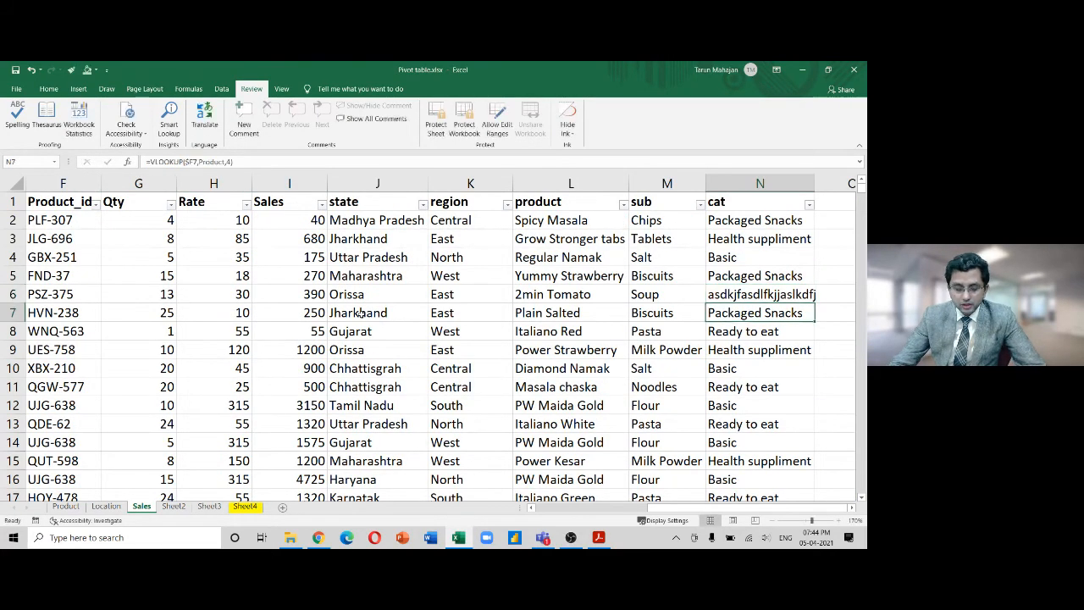
key(ctrl+z)
key(Left)
key(Left)
key(Left)
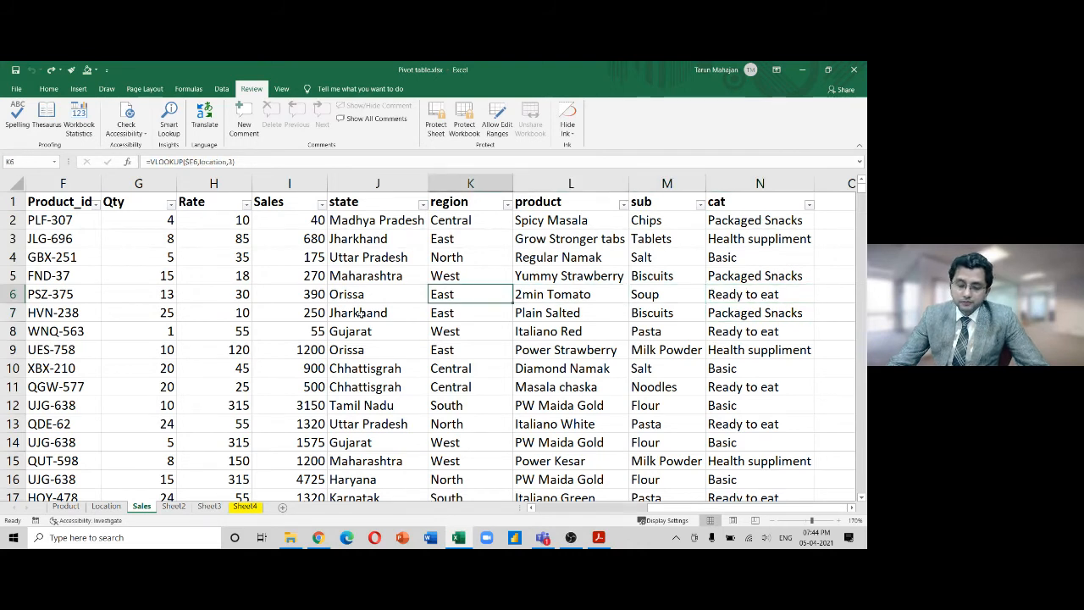
key(Left)
key(Left)
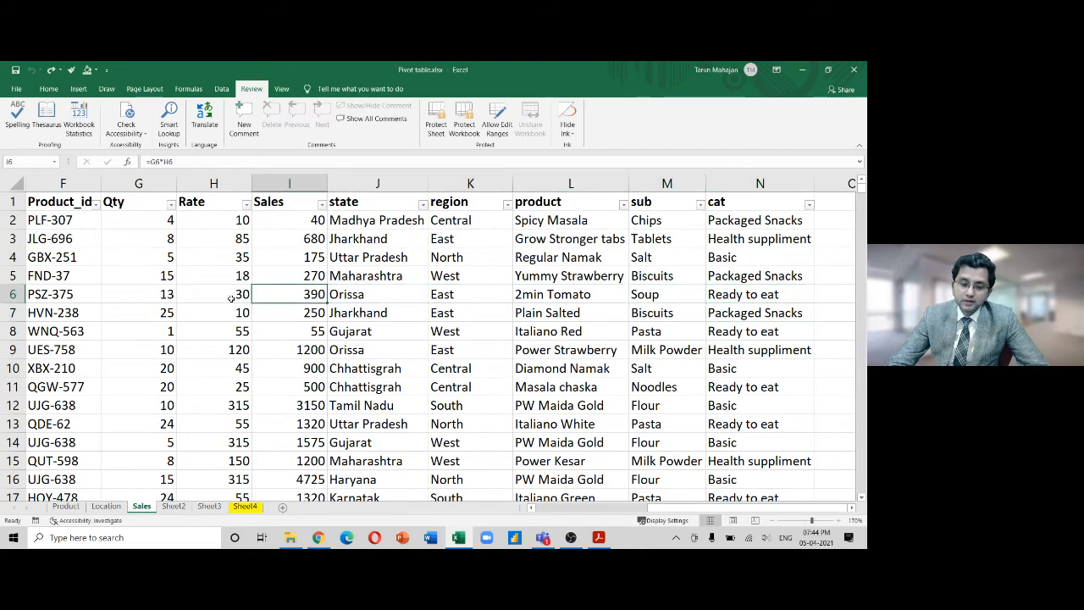
key(Left)
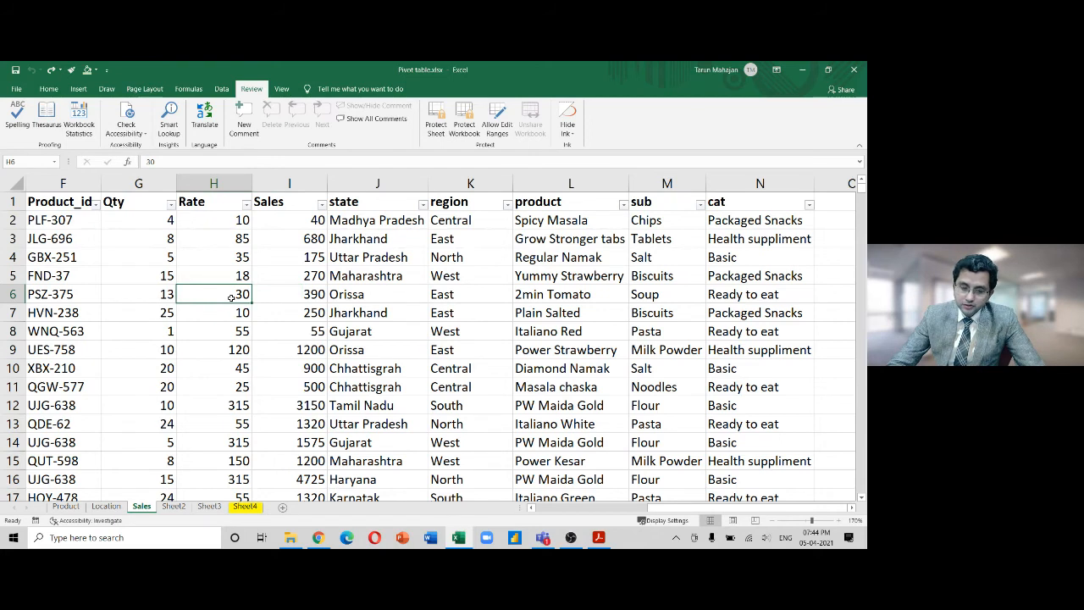
text(300)
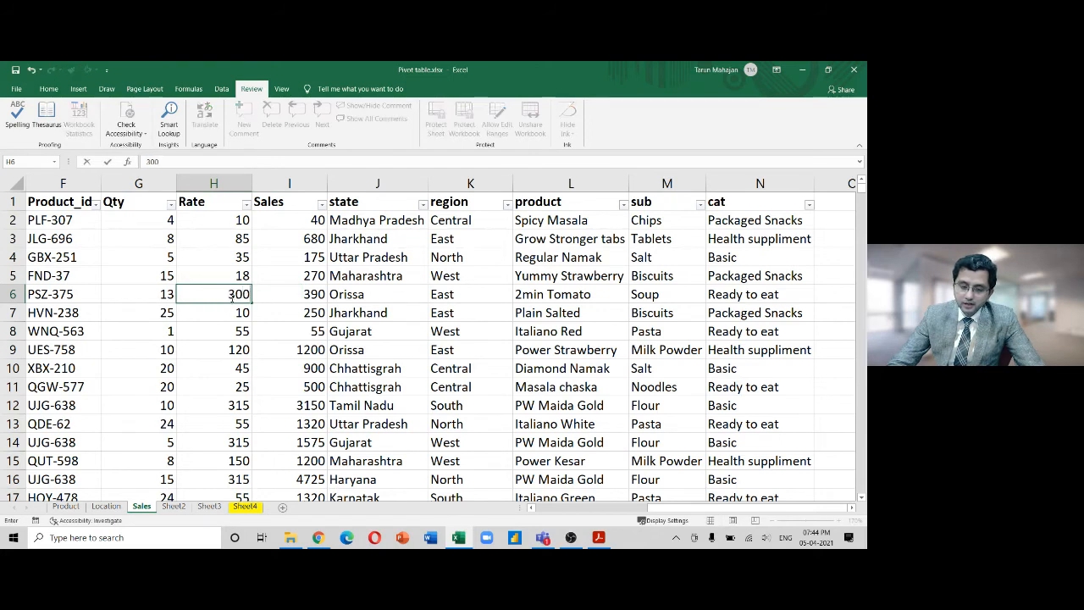
key(Return)
key(ctrl+z)
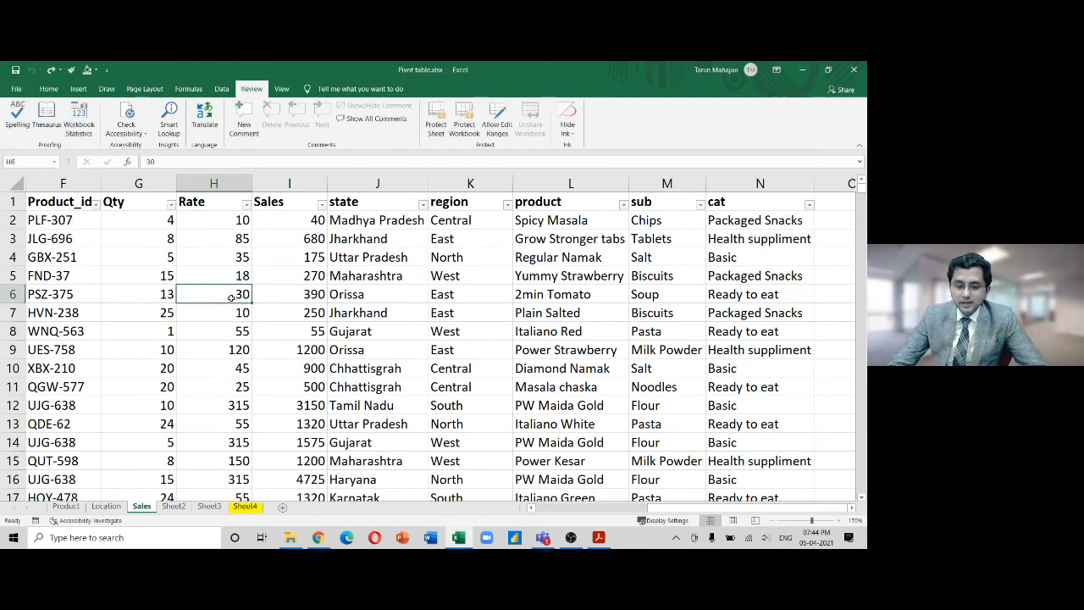
click(230, 182)
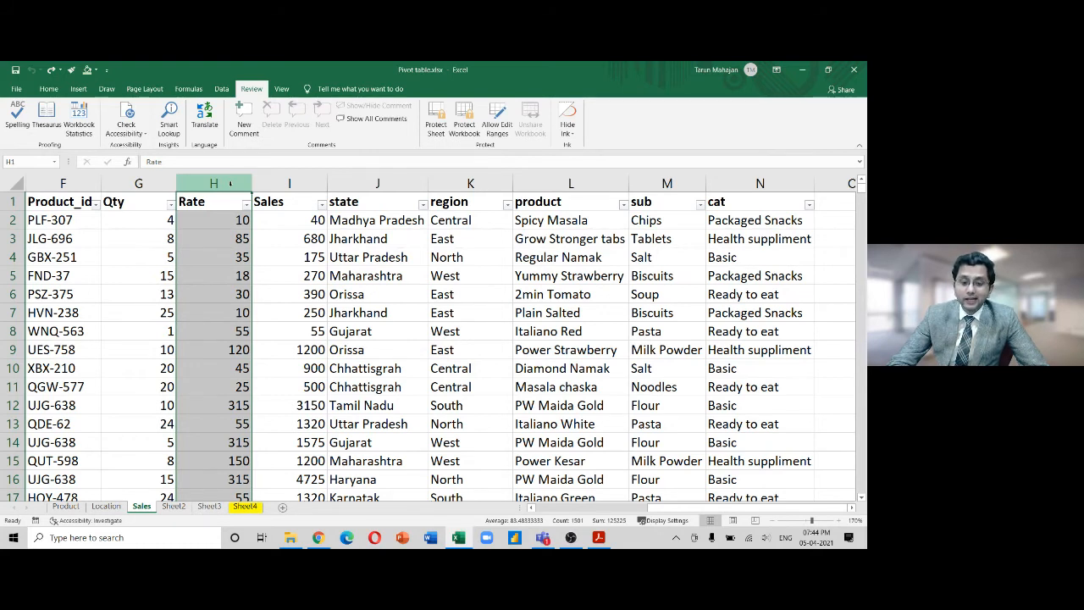
Select all cells, clear Locked in Format Cells > Protection, then pick cell I2
right_click(141, 505)
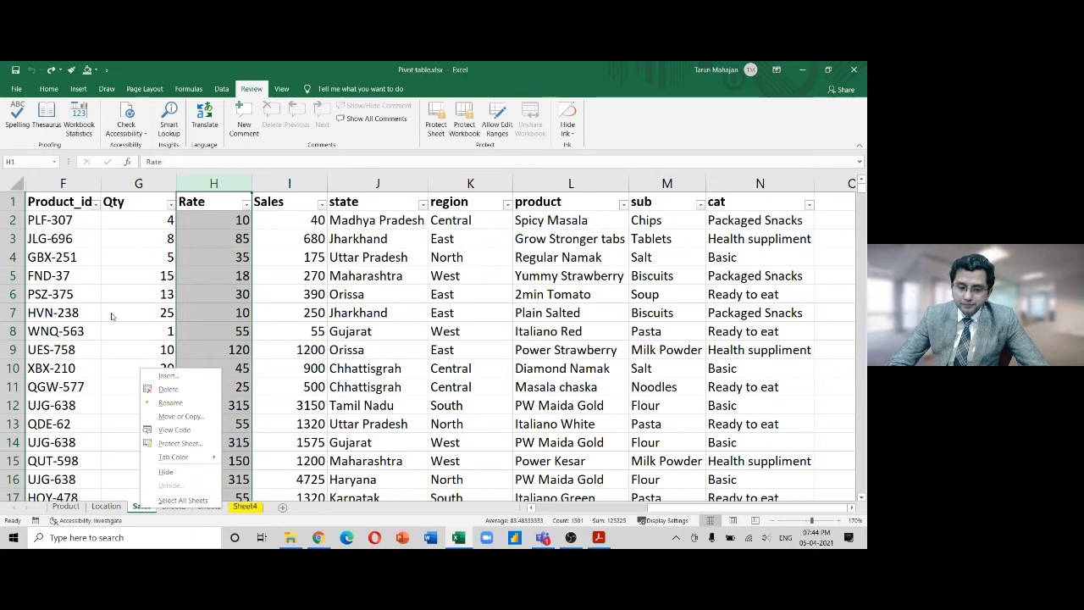
key(Escape)
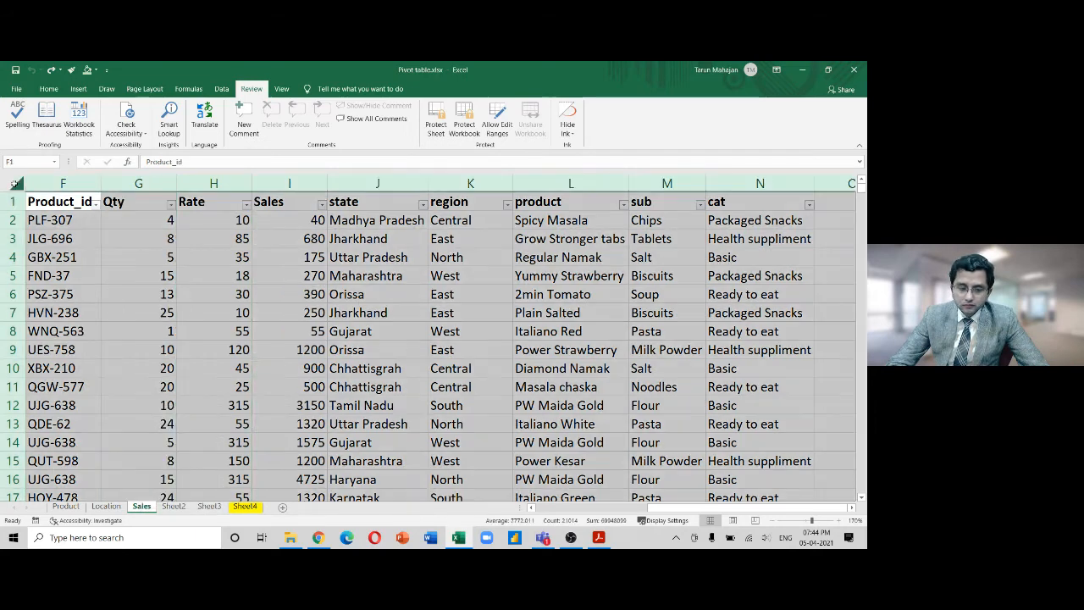
click(14, 183)
right_click(15, 183)
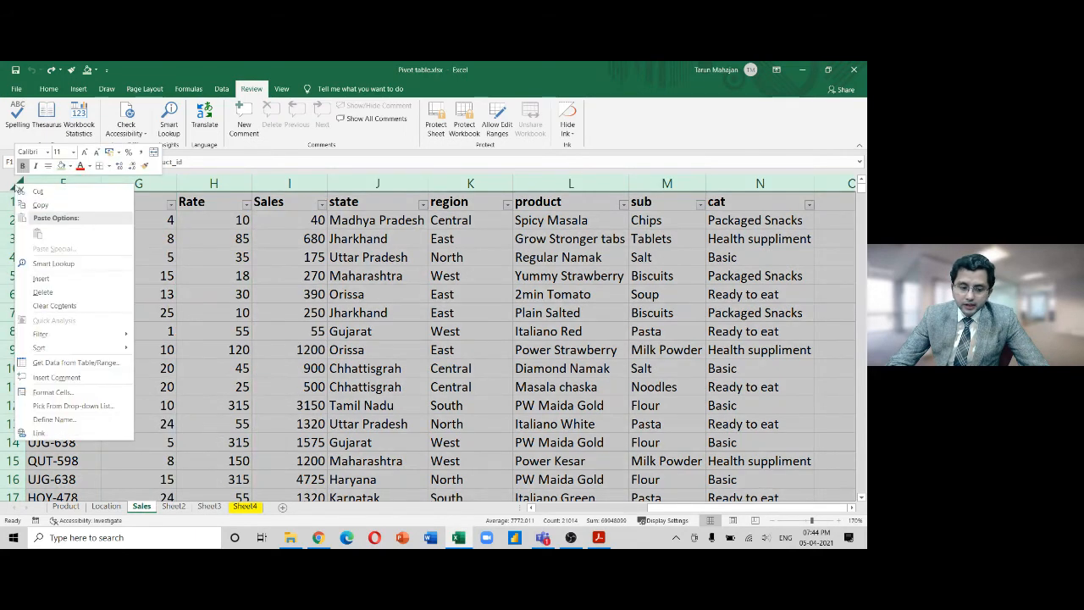
click(58, 390)
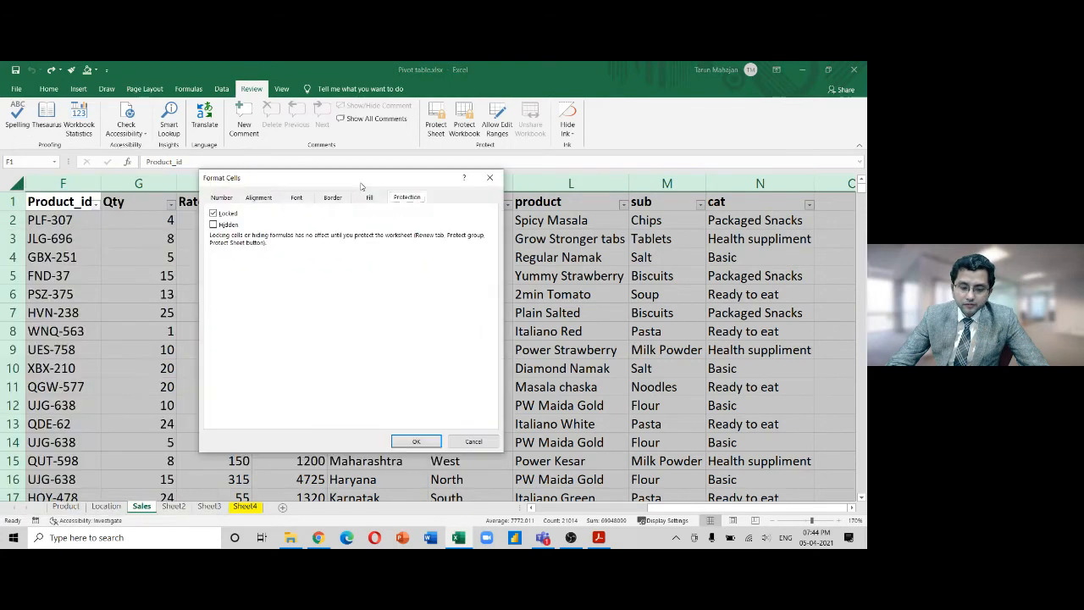
click(215, 215)
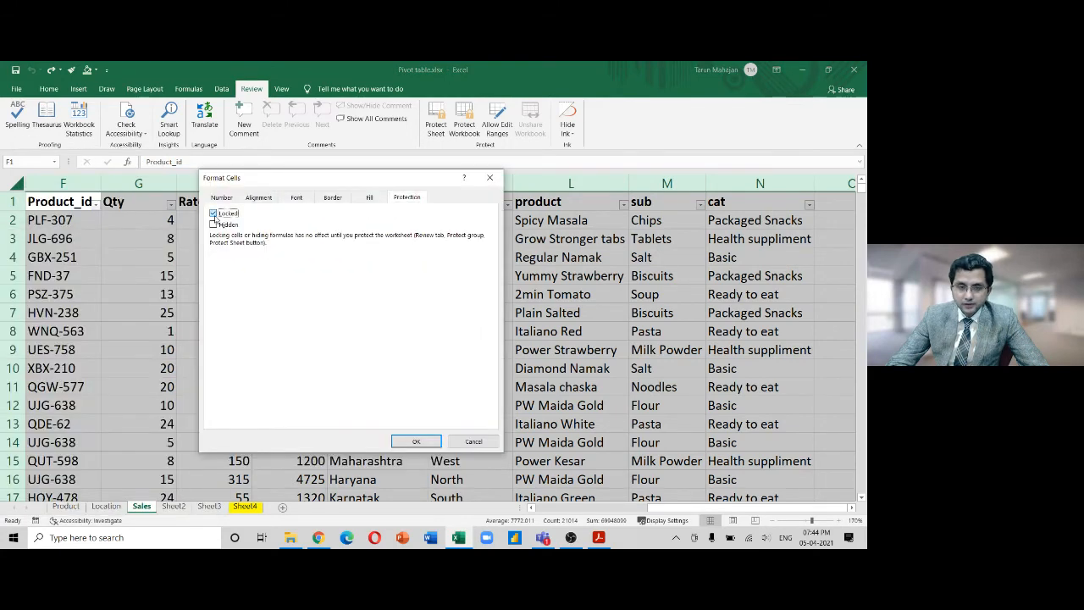
click(413, 442)
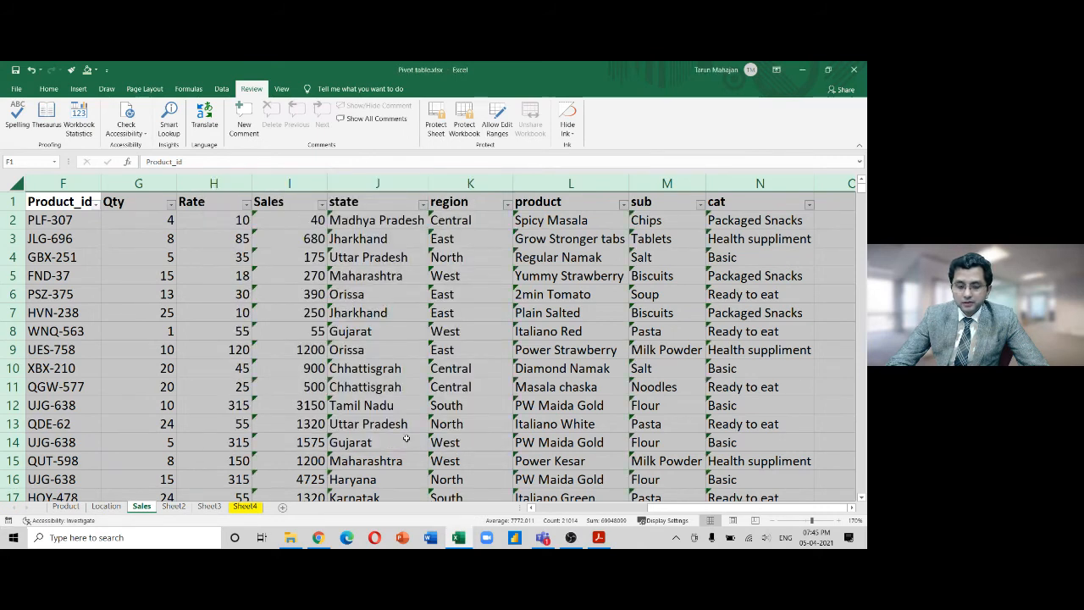
click(255, 216)
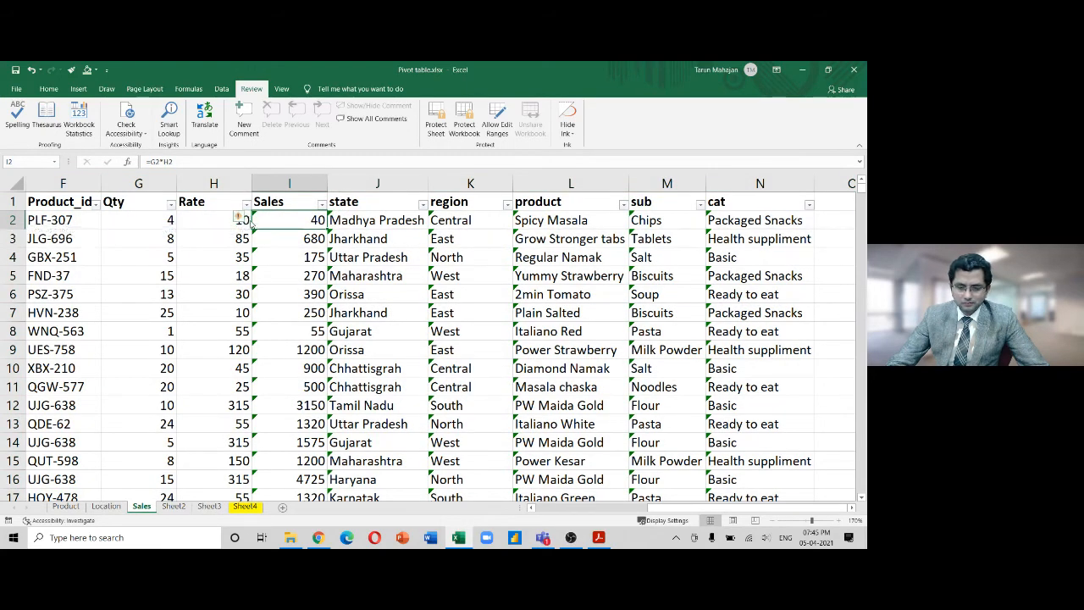
Select I2:N1501 and ignore the flagged formula errors
key(ctrl+shift+Right)
key(ctrl+shift+Down)
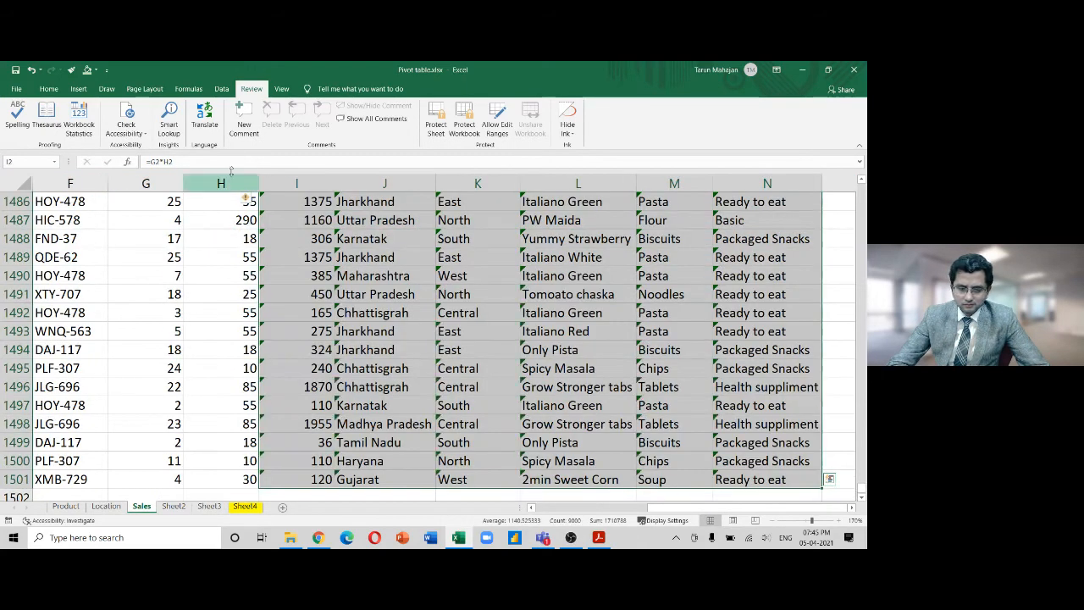
click(251, 198)
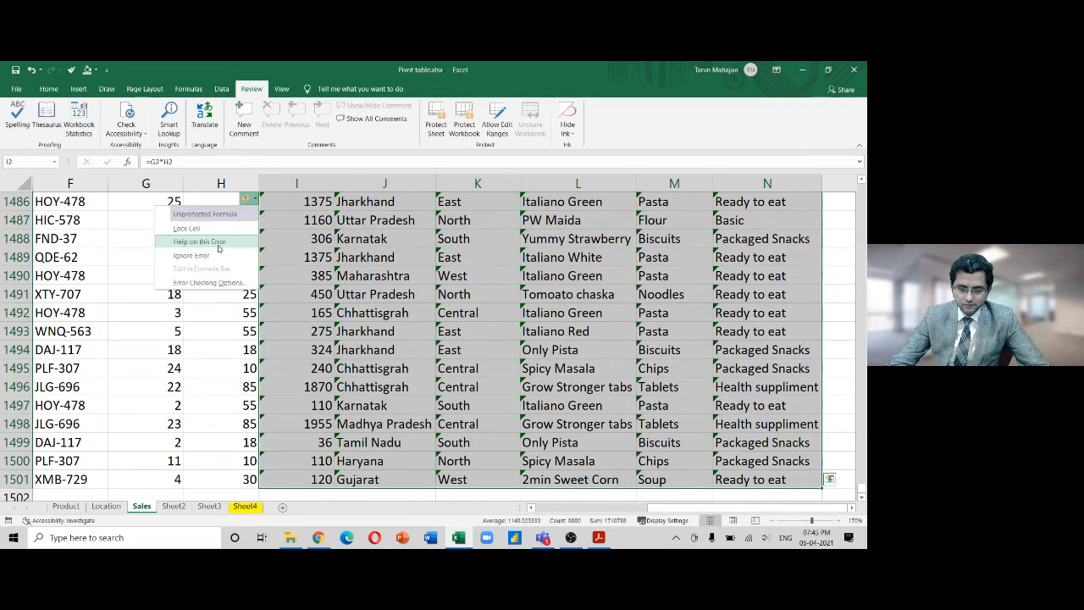
click(191, 255)
click(291, 244)
key(ctrl+Up)
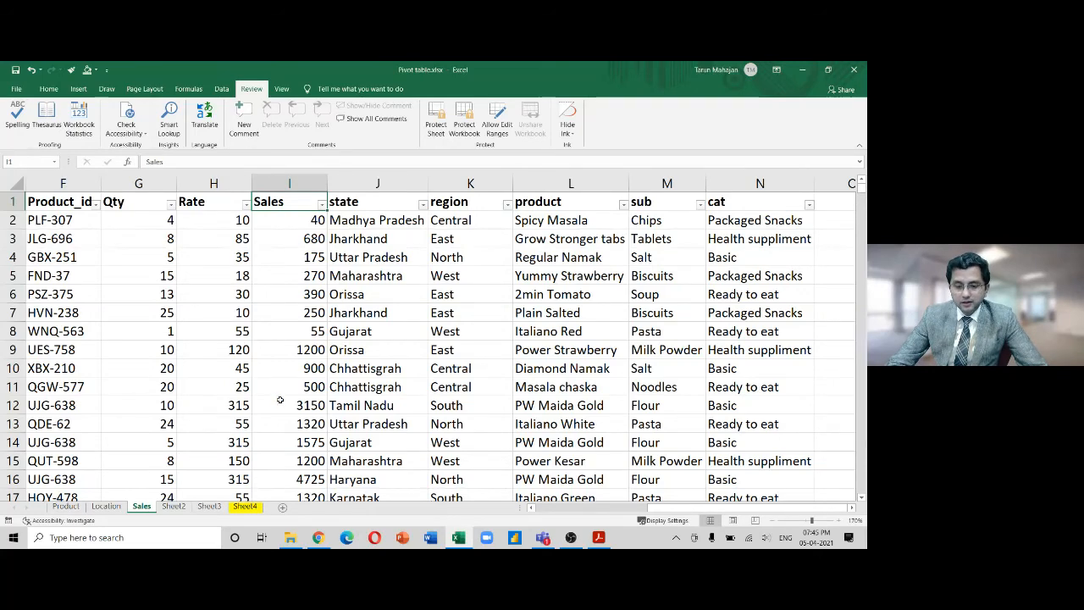
Clear Locked for the whole data range, then select the Rate column H
key(ctrl+a)
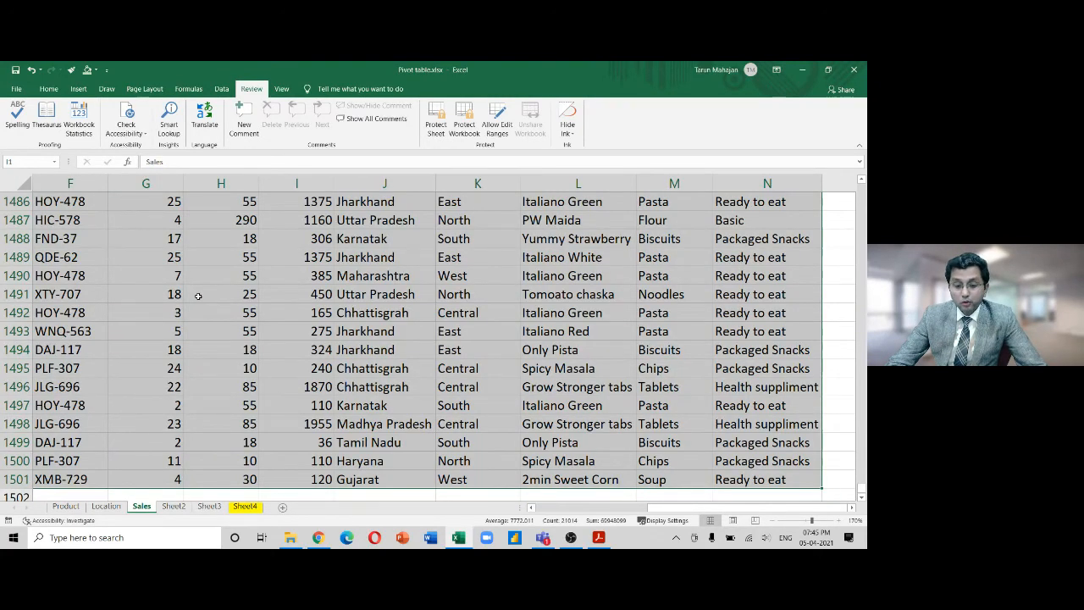
key(ctrl+1)
click(406, 200)
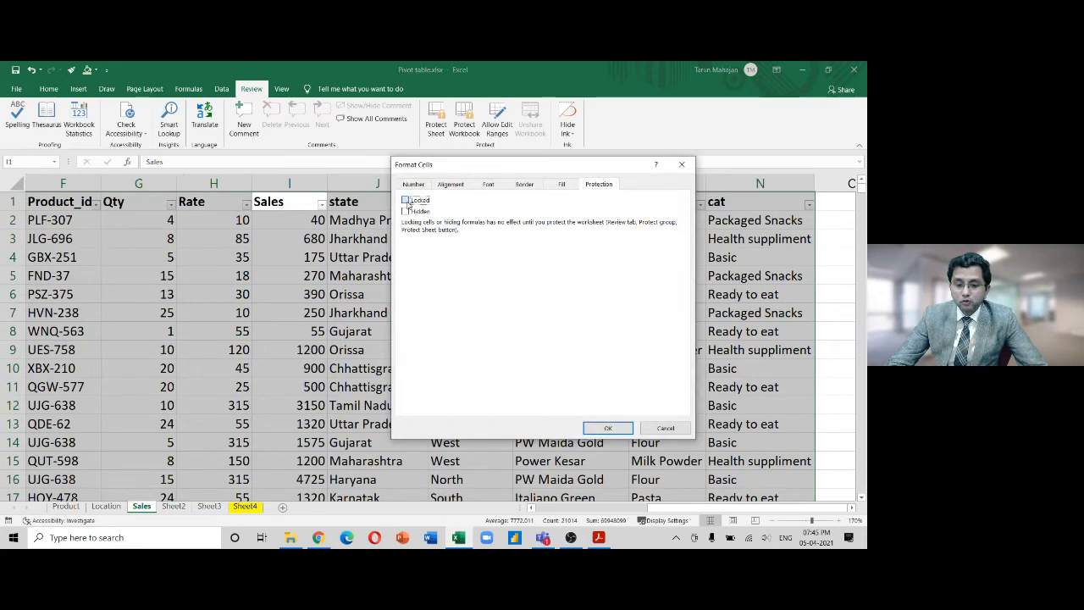
click(608, 428)
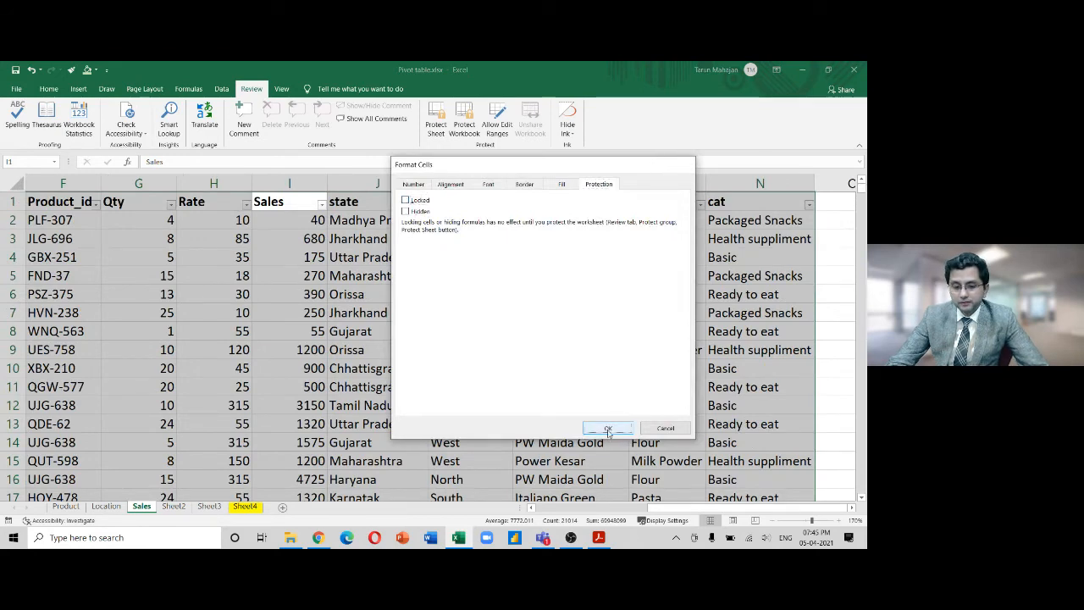
click(350, 346)
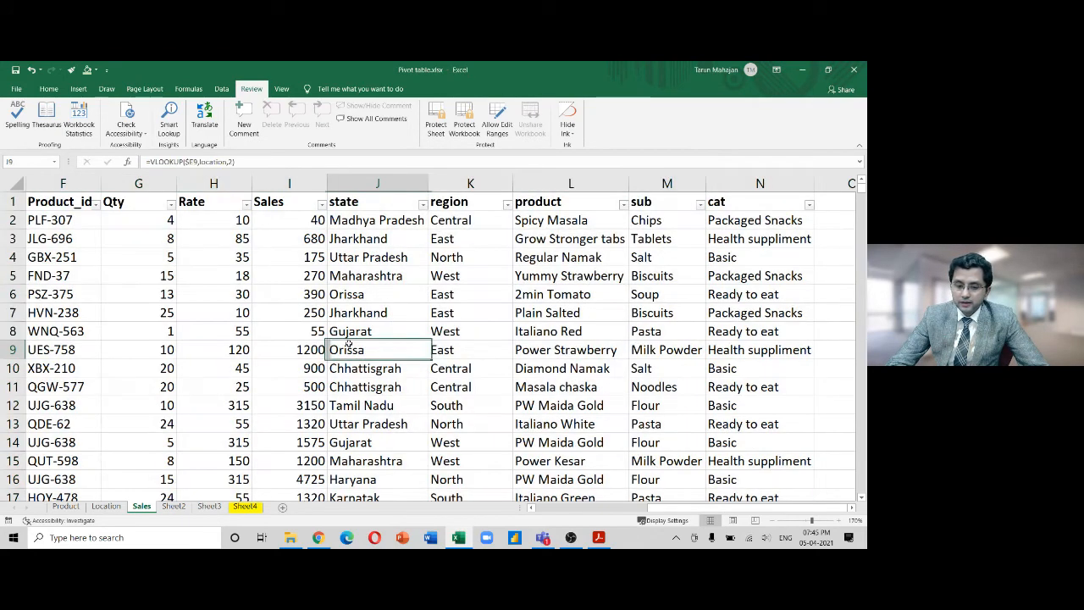
click(215, 183)
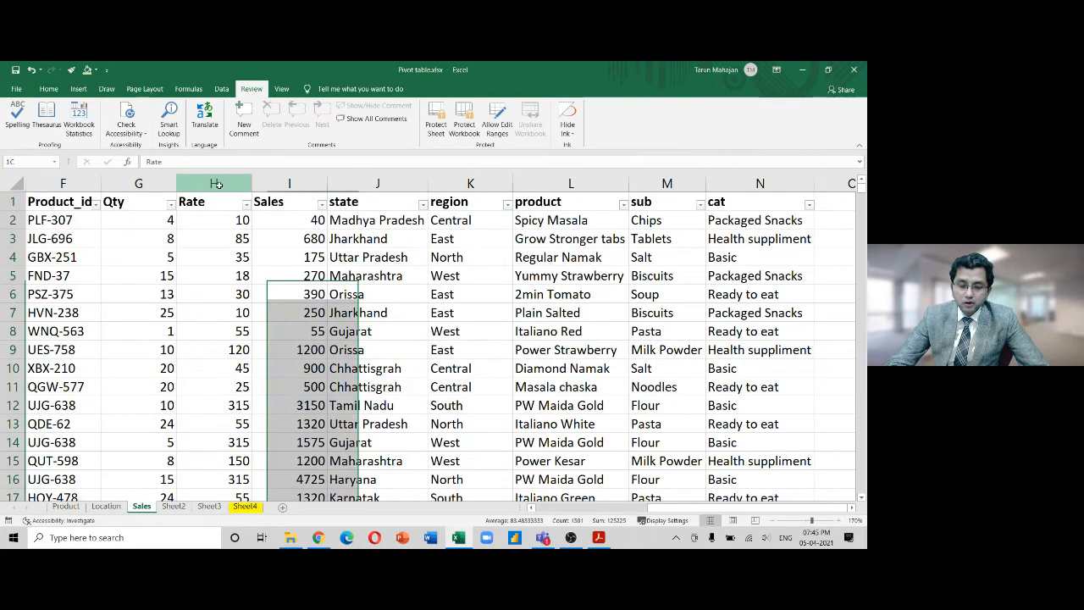
Check the Rate editable range, then protect the Sales sheet with a confirmed password
click(498, 127)
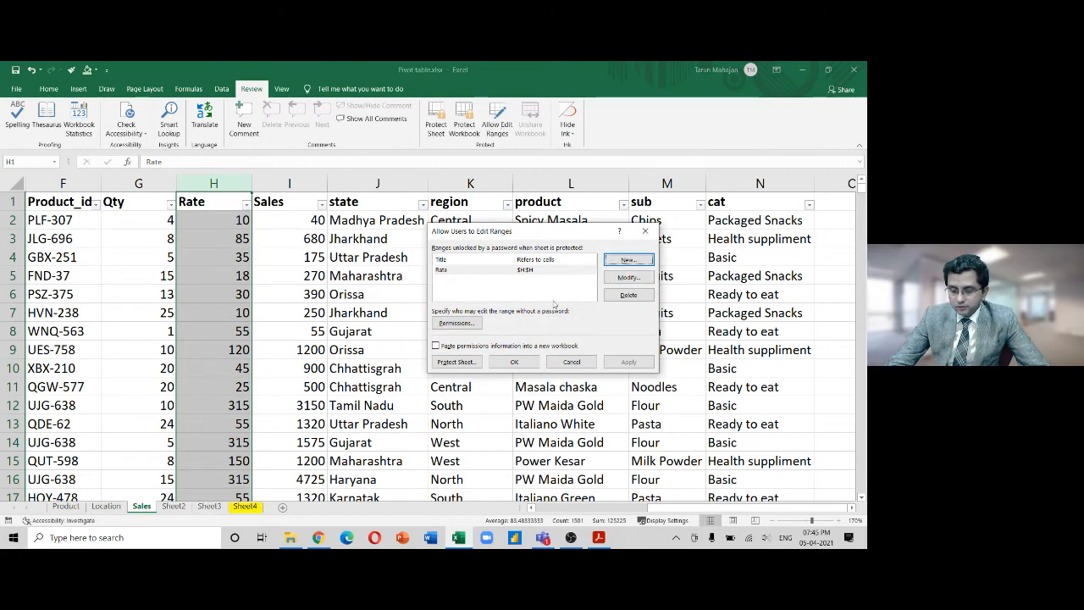
click(645, 230)
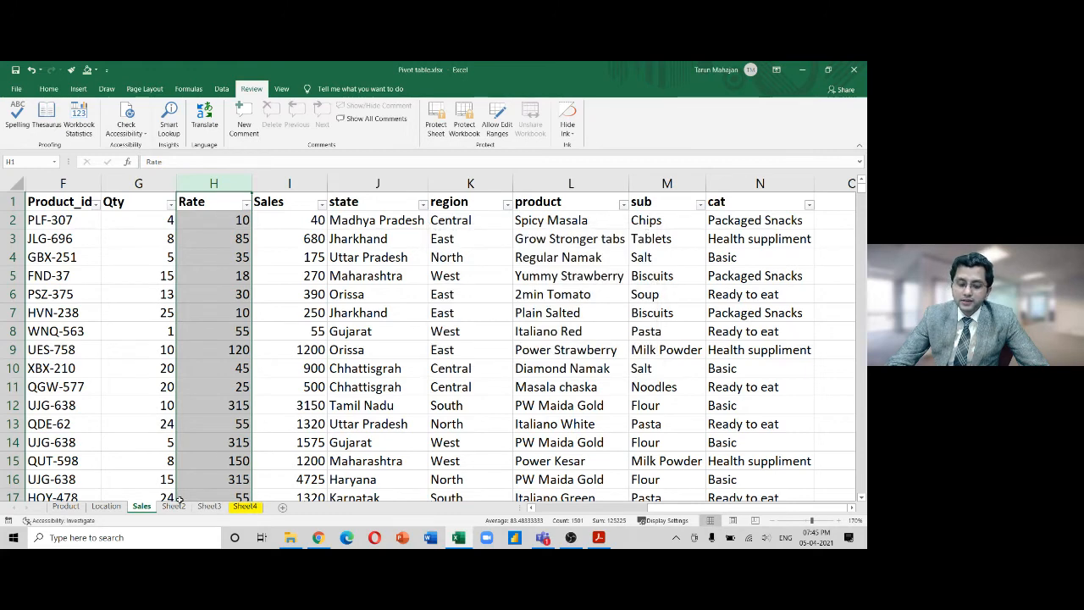
click(437, 126)
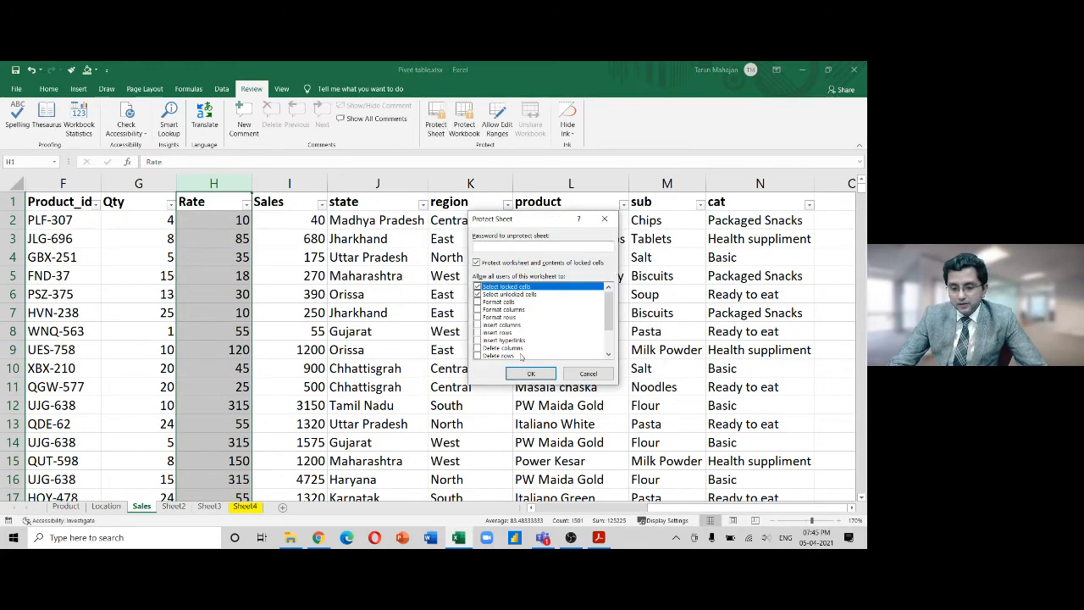
text(1234)
key(Return)
text(12)
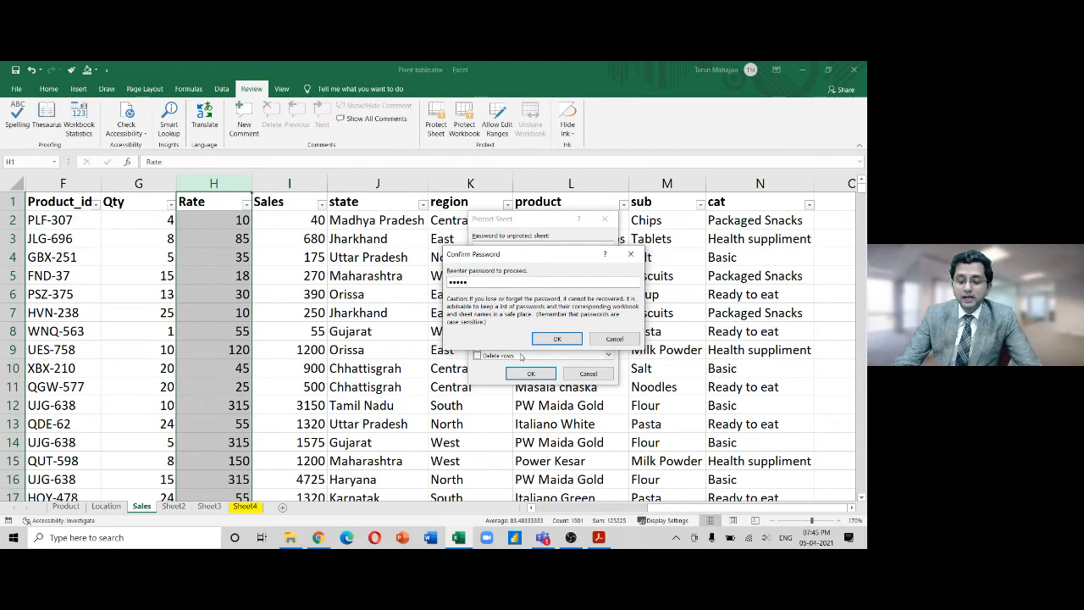
key(Return)
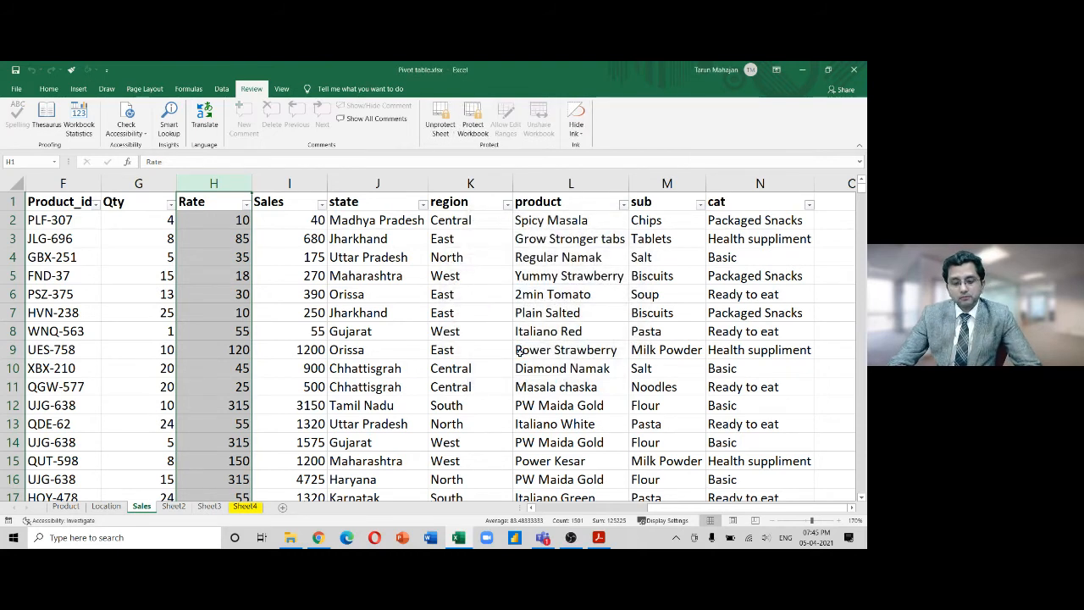
Move the selection from column H to the Month cell D8
click(427, 335)
key(Left)
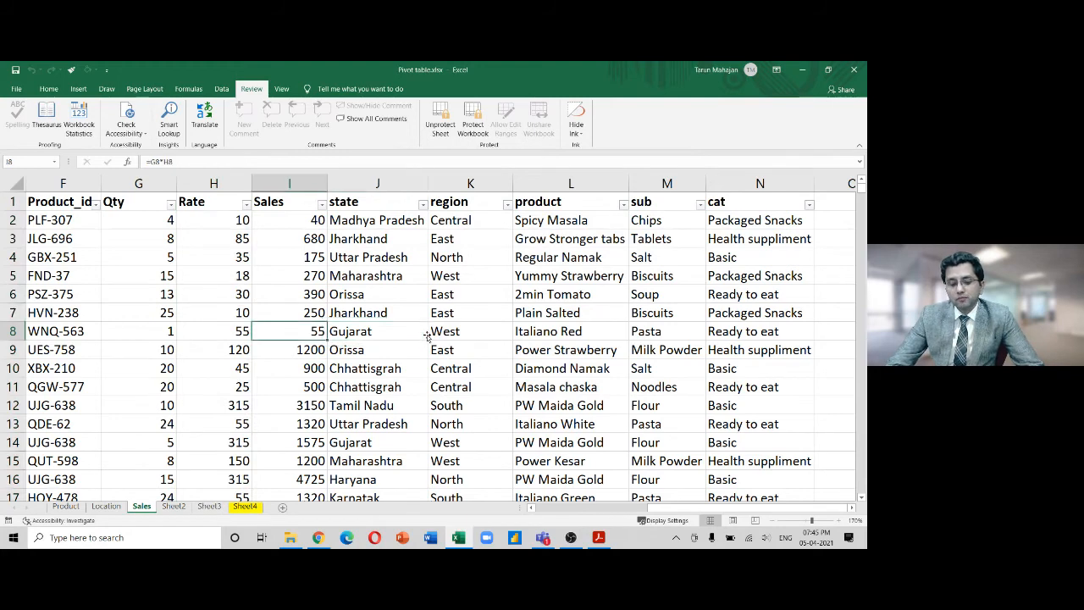
key(Left)
key(Left)
key(Left)
key(Left)
key(Left)
key(Left)
key(Left)
key(Left)
key(Right)
key(Right)
key(Right)
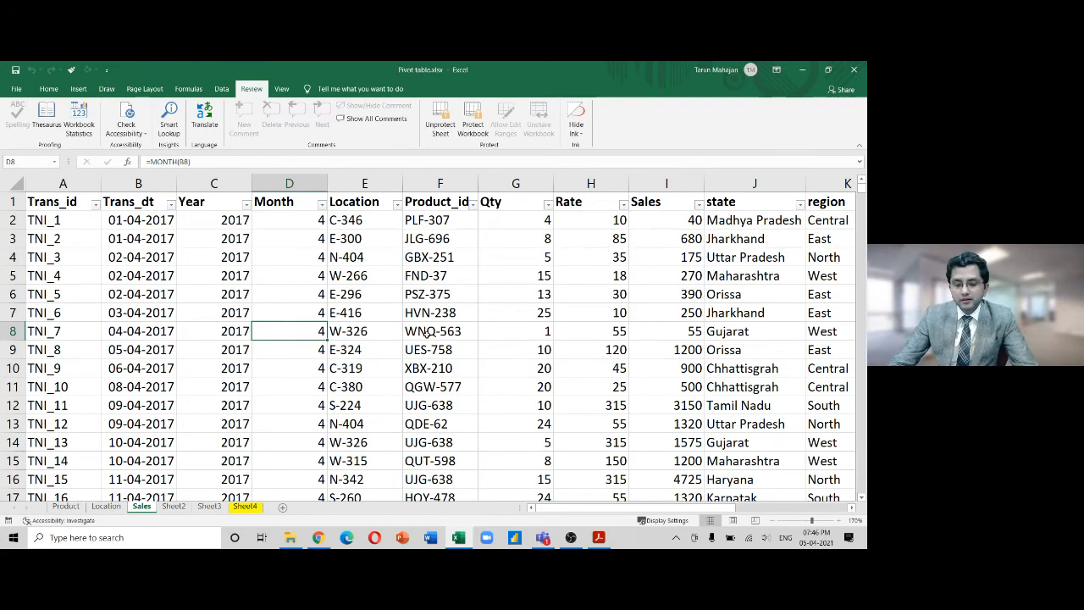
Try changing B2's year to 2020, then undo the edit
key(Up)
key(Up)
key(Up)
key(Up)
key(Up)
key(Up)
key(Left)
key(Left)
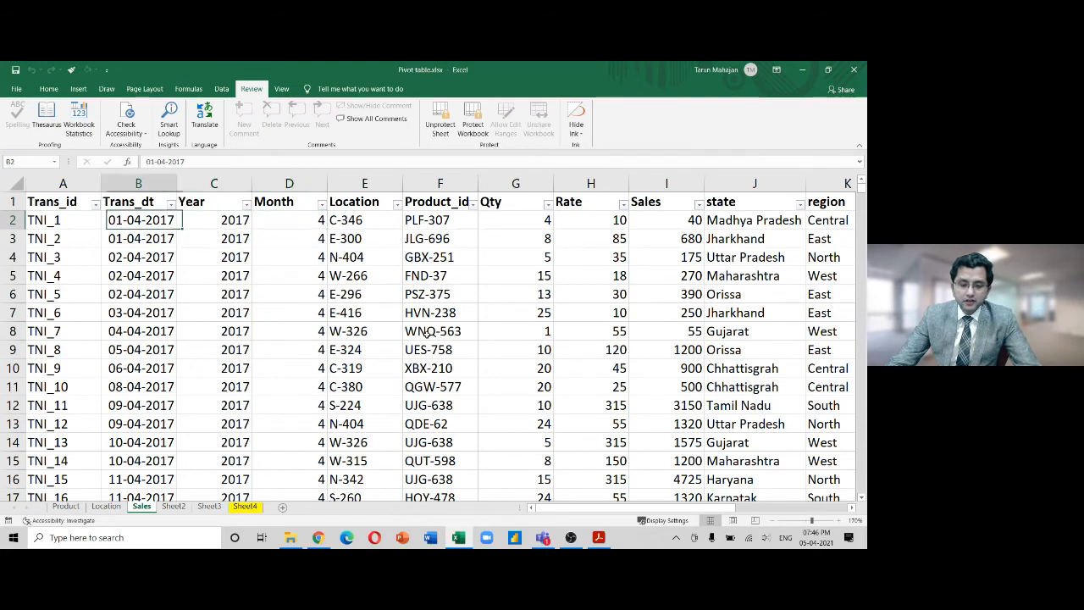
key(F2)
key(BackSpace)
key(BackSpace)
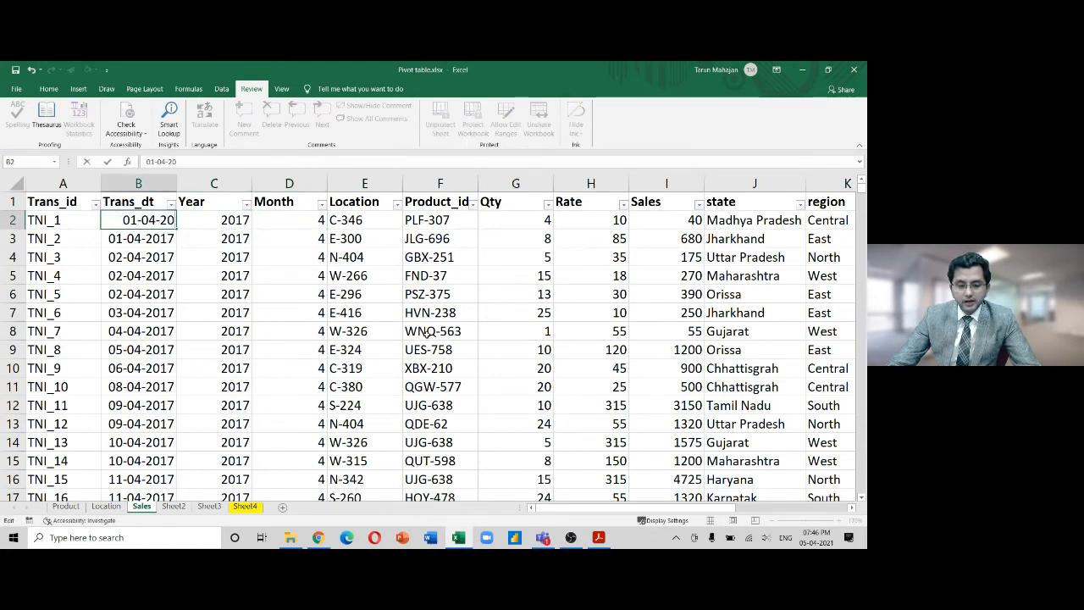
text(20)
key(Return)
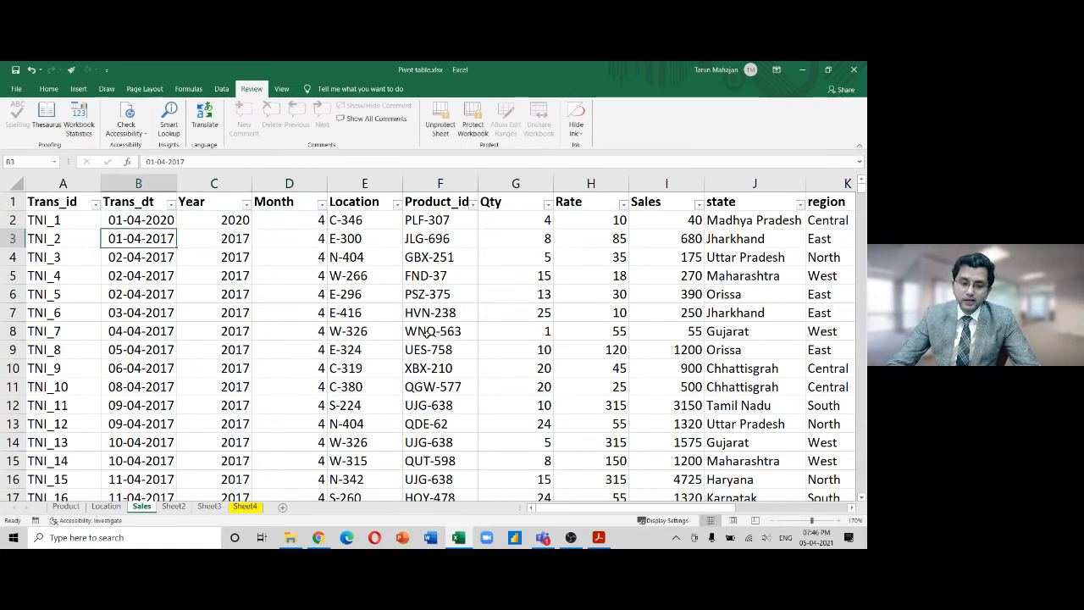
key(ctrl+z)
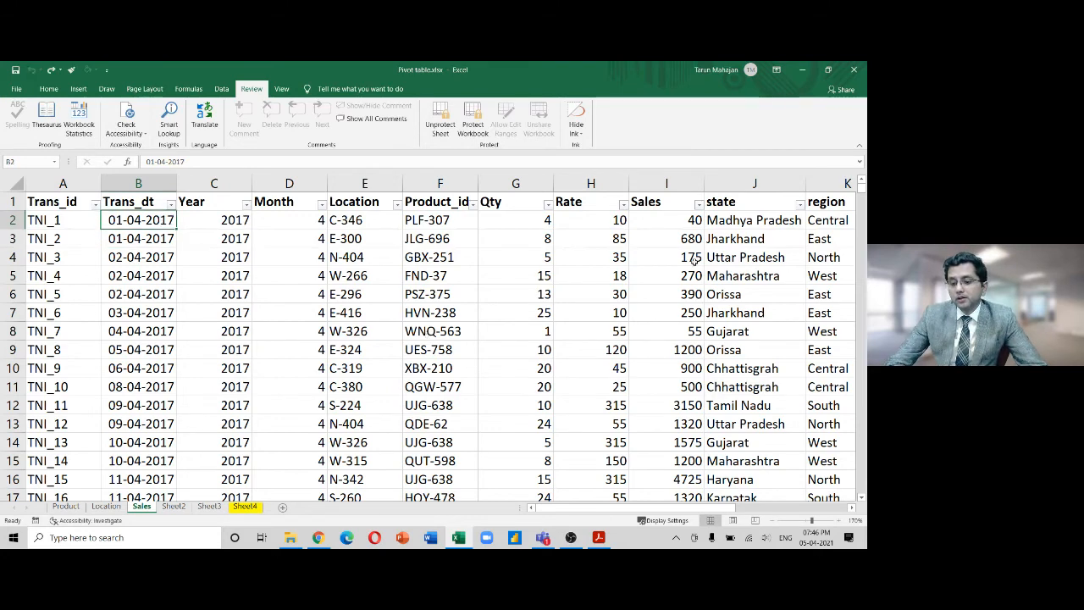
Try changing the H3 rate from 85 to 55, then undo it
click(607, 244)
text(55)
key(Return)
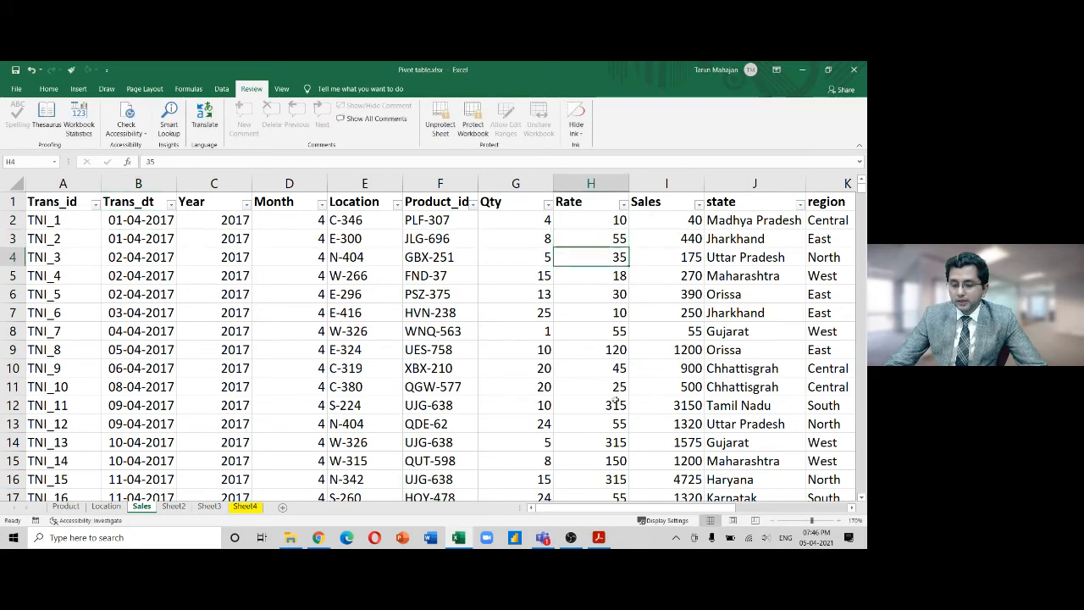
key(Up)
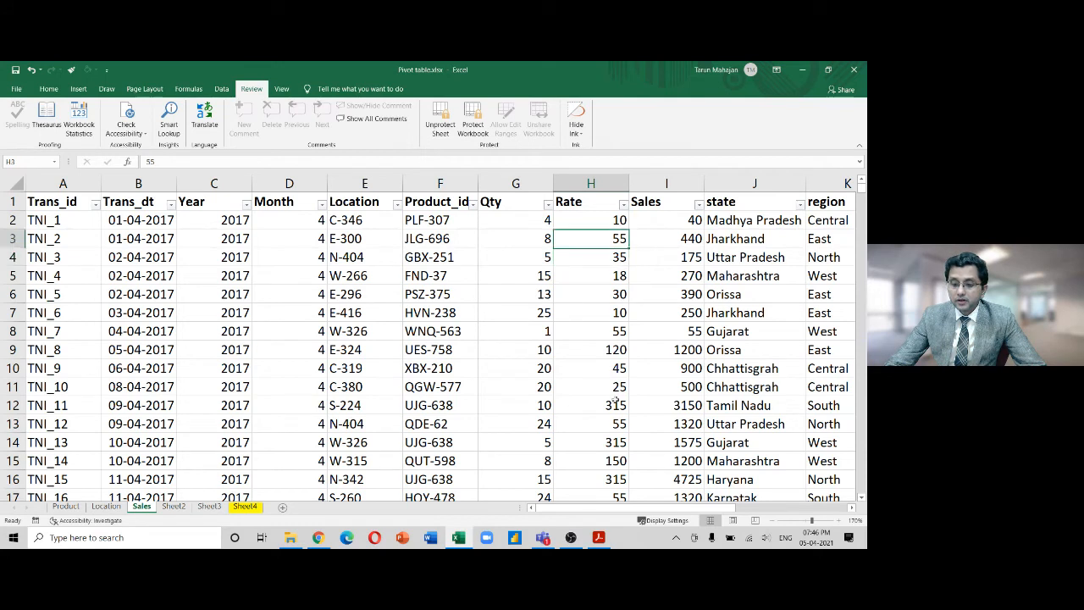
key(ctrl+z)
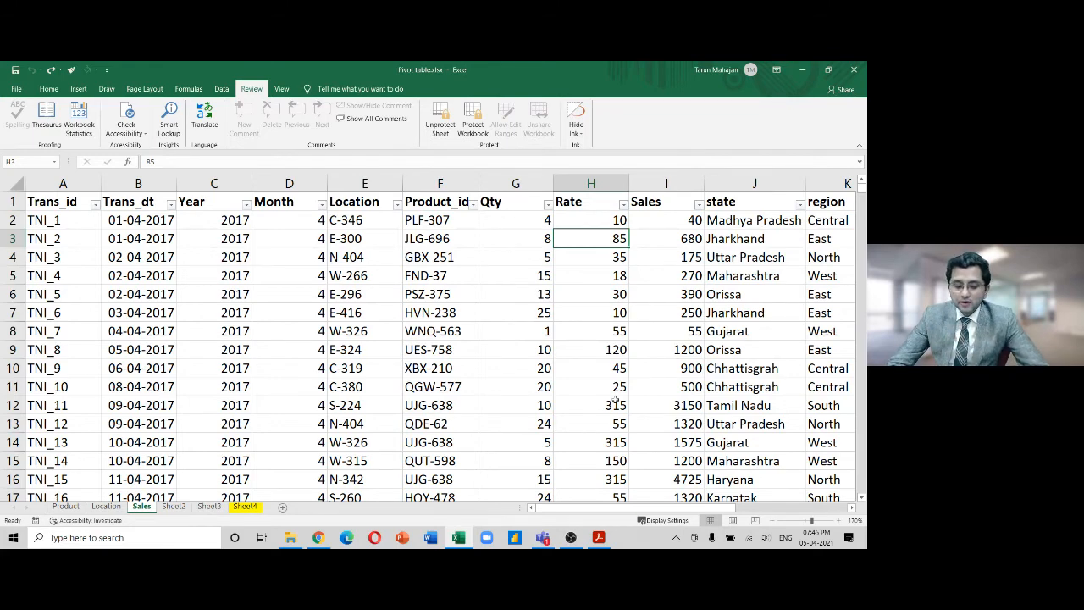
Unprotect the sheet and clear Locked for every cell on it
click(442, 130)
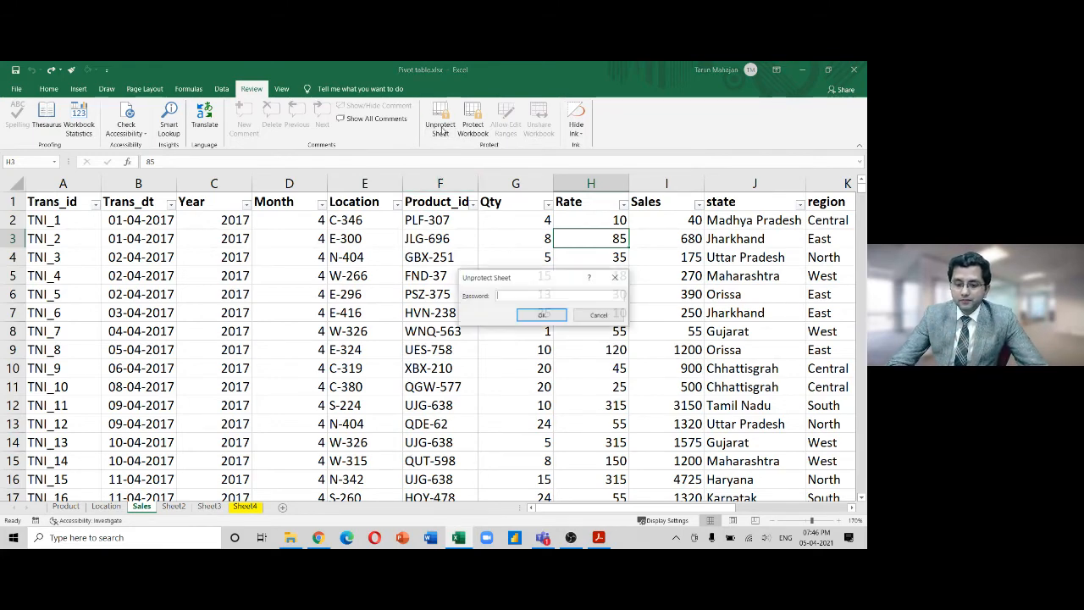
key(Return)
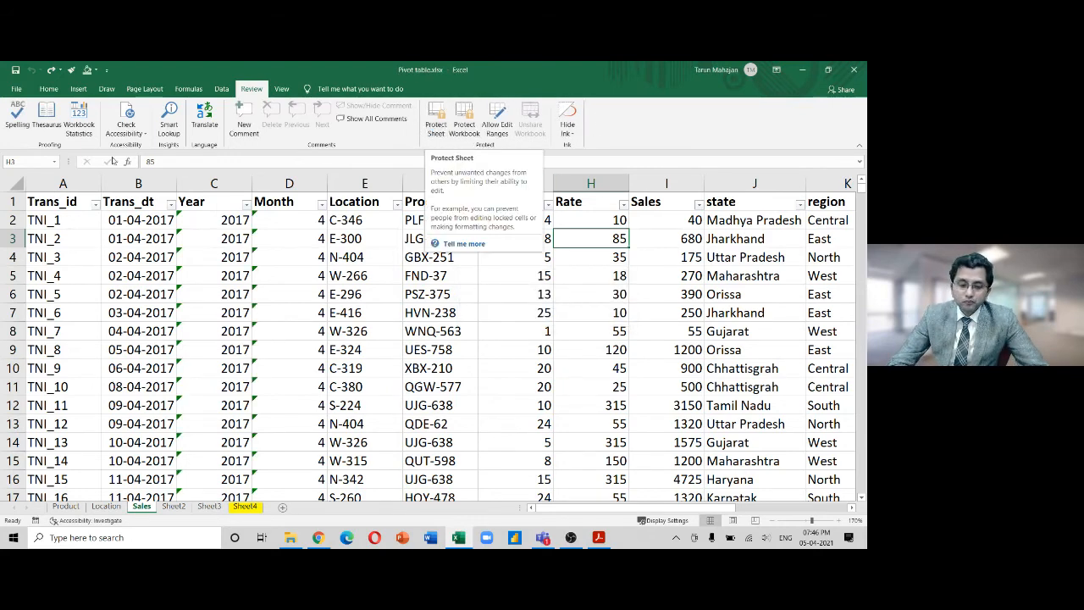
click(16, 183)
key(ctrl+1)
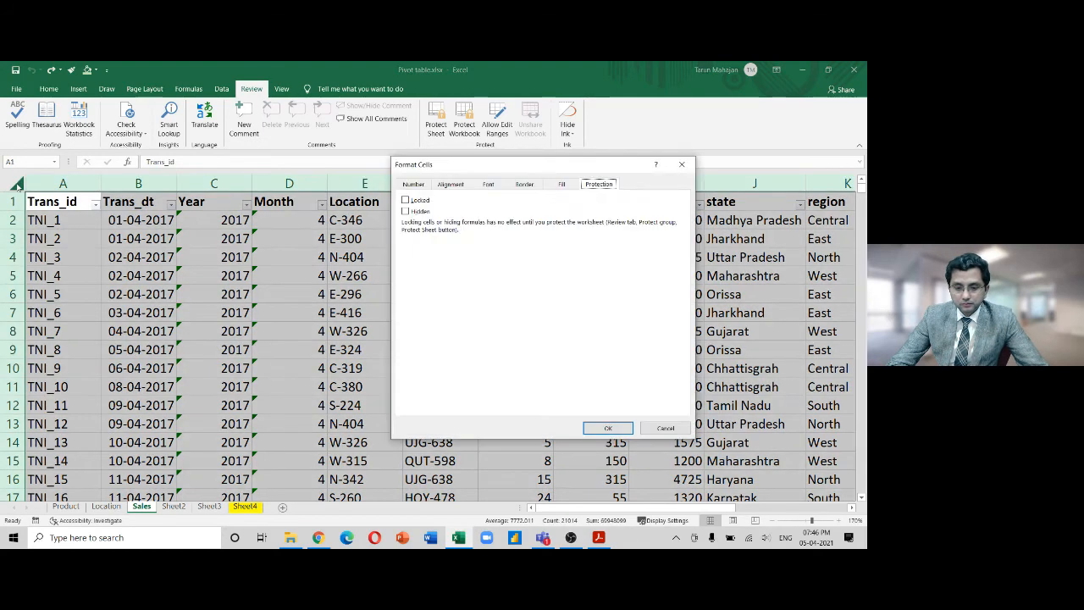
click(405, 200)
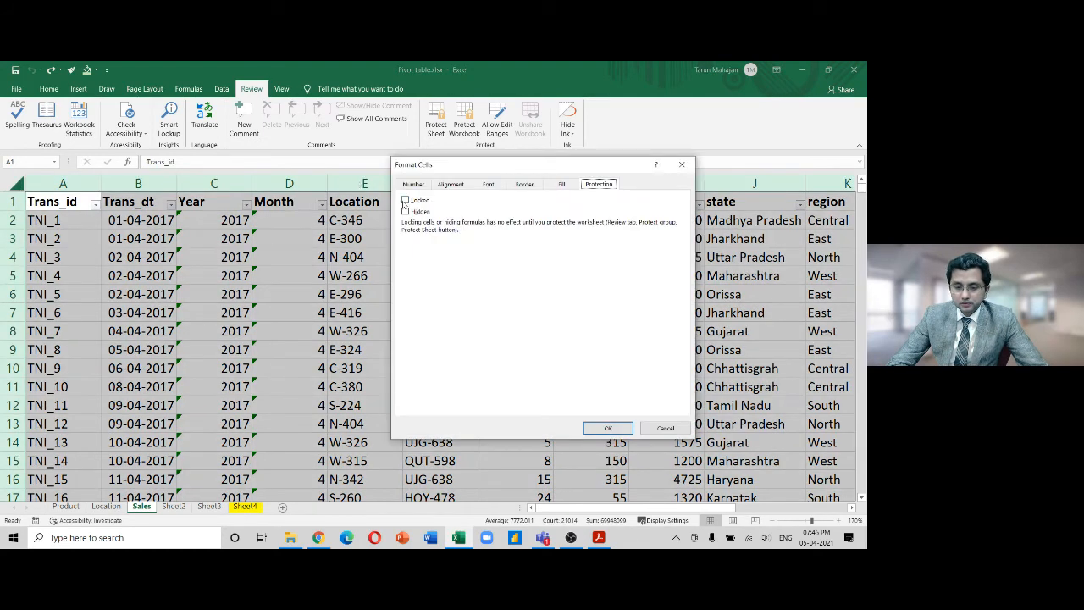
click(607, 428)
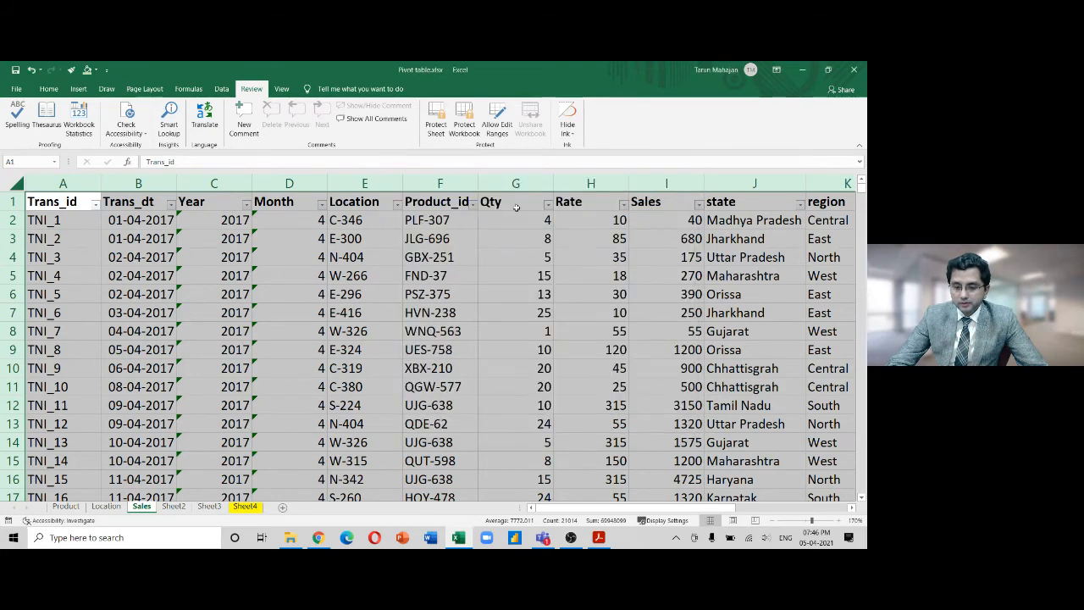
Mark the Rate column H cells as Locked
click(572, 185)
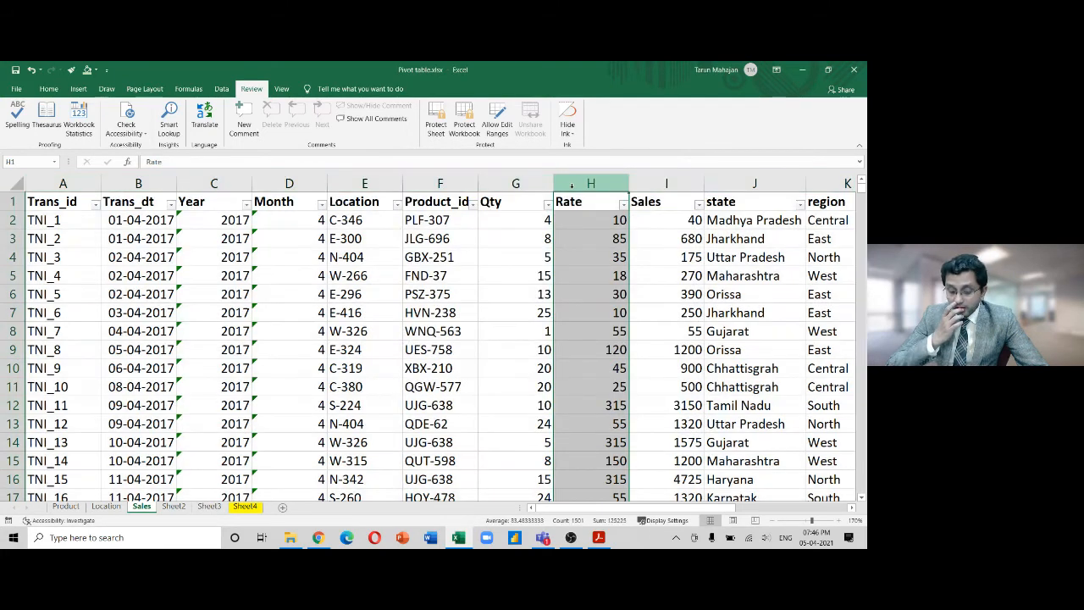
key(ctrl+1)
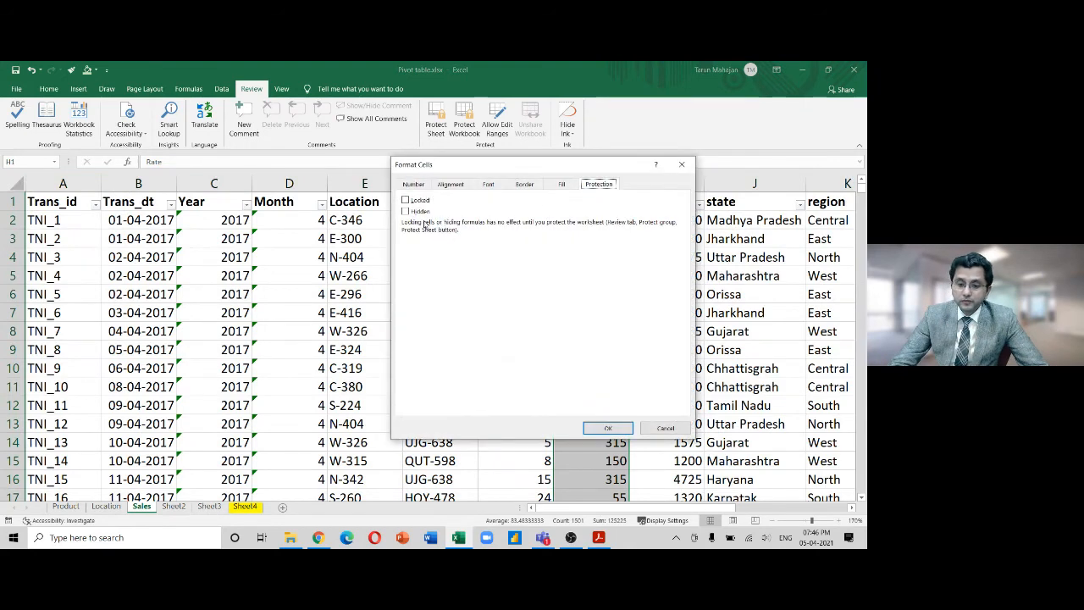
click(406, 200)
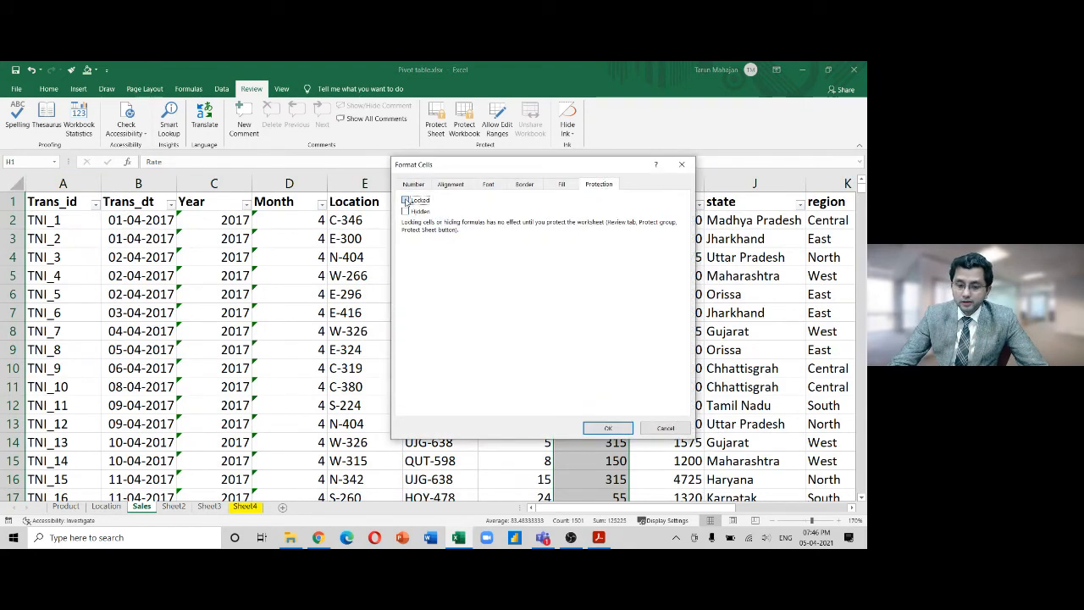
click(594, 426)
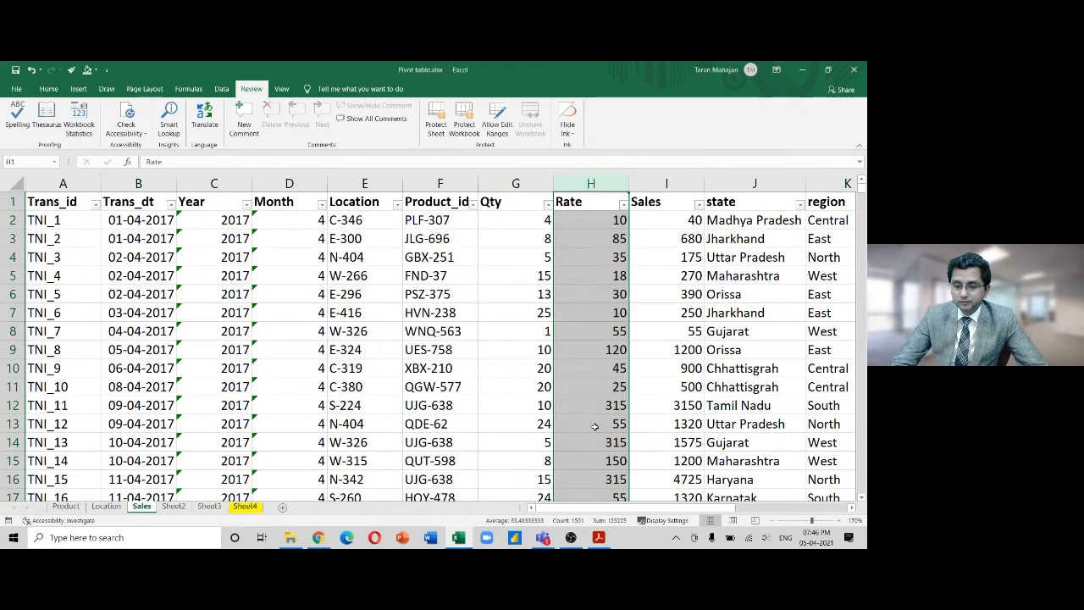
Modify the Rate editable range to set a new password, and apply it
click(495, 124)
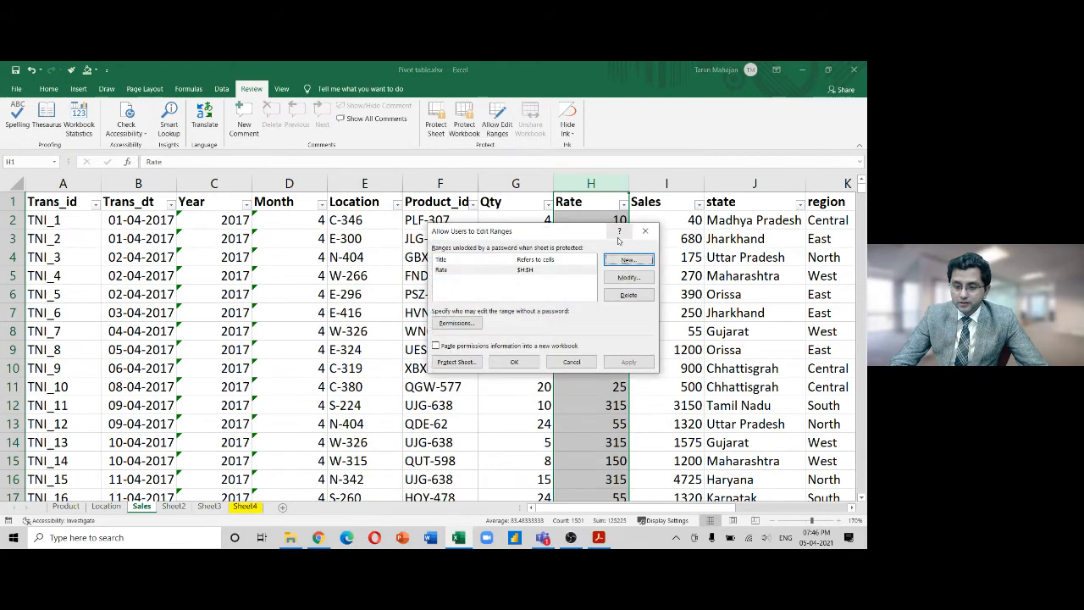
click(544, 269)
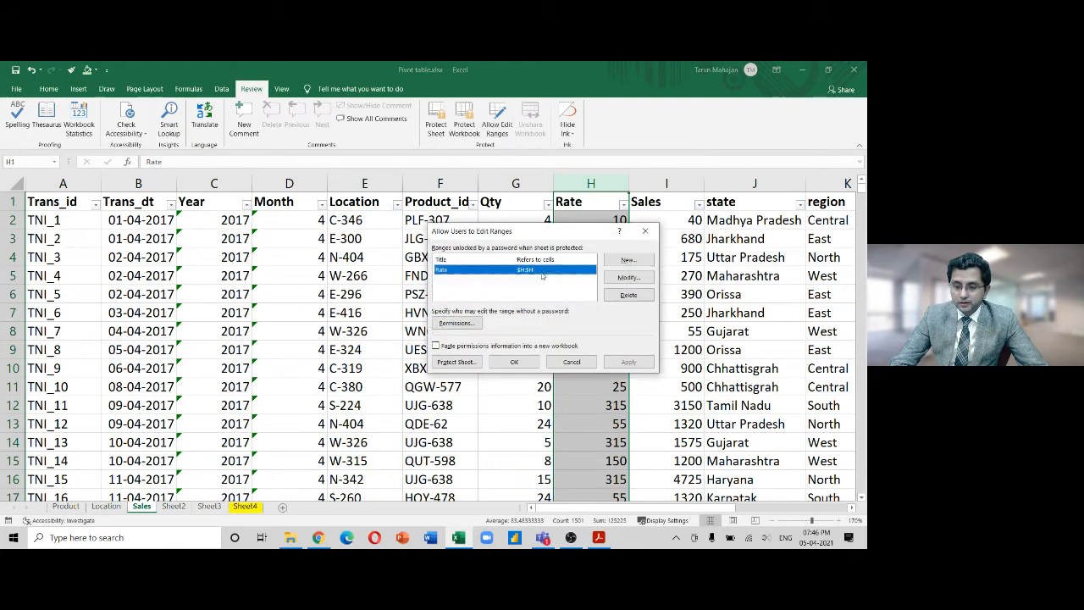
click(635, 280)
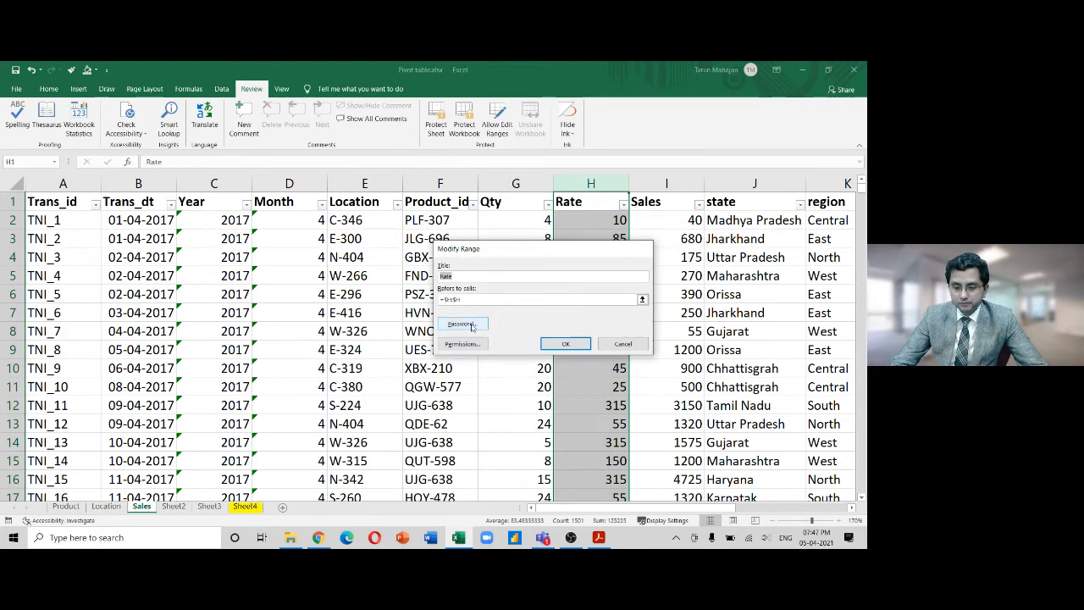
click(472, 326)
text(12341234)
key(Return)
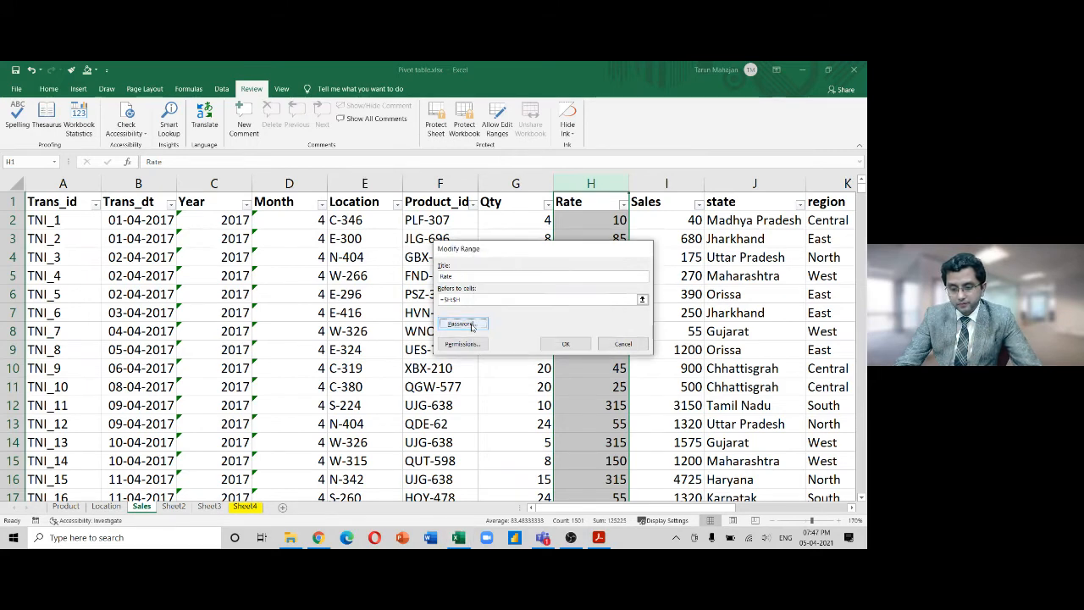
click(556, 344)
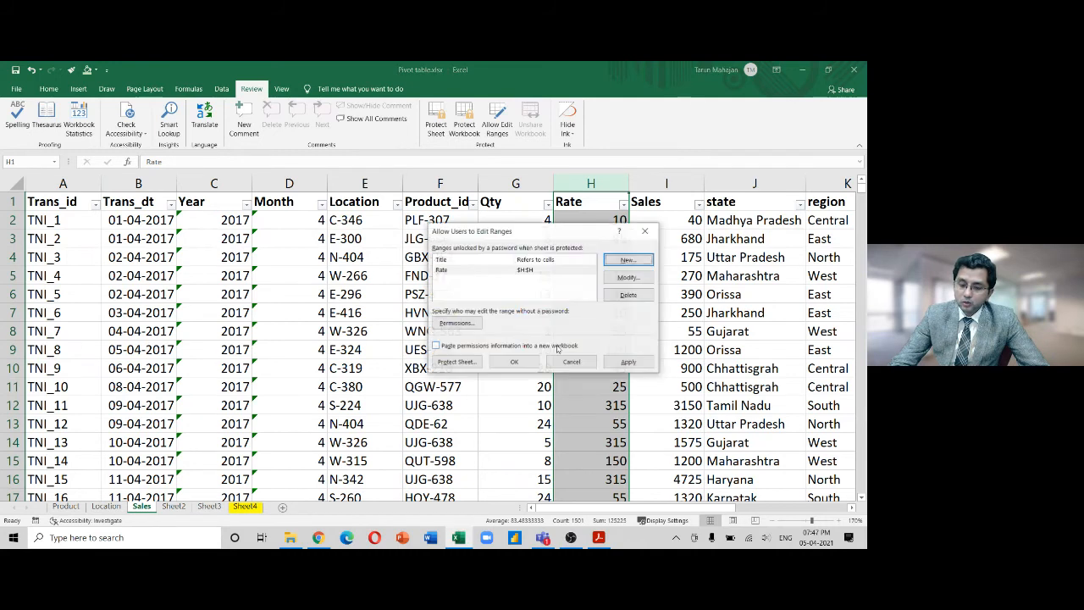
click(629, 364)
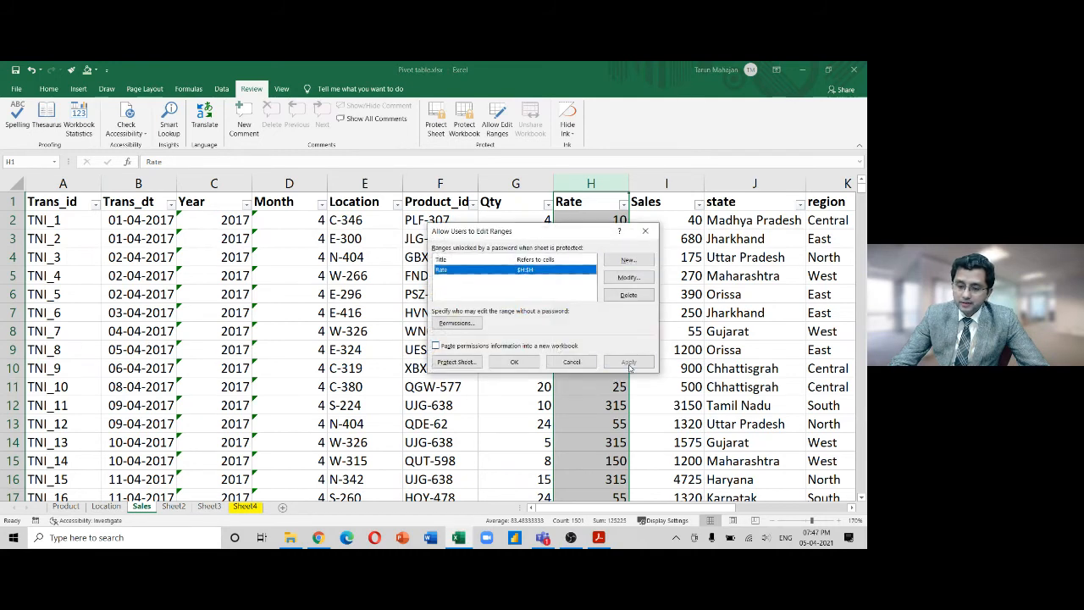
Protect the Sales sheet with a confirmed password
click(465, 367)
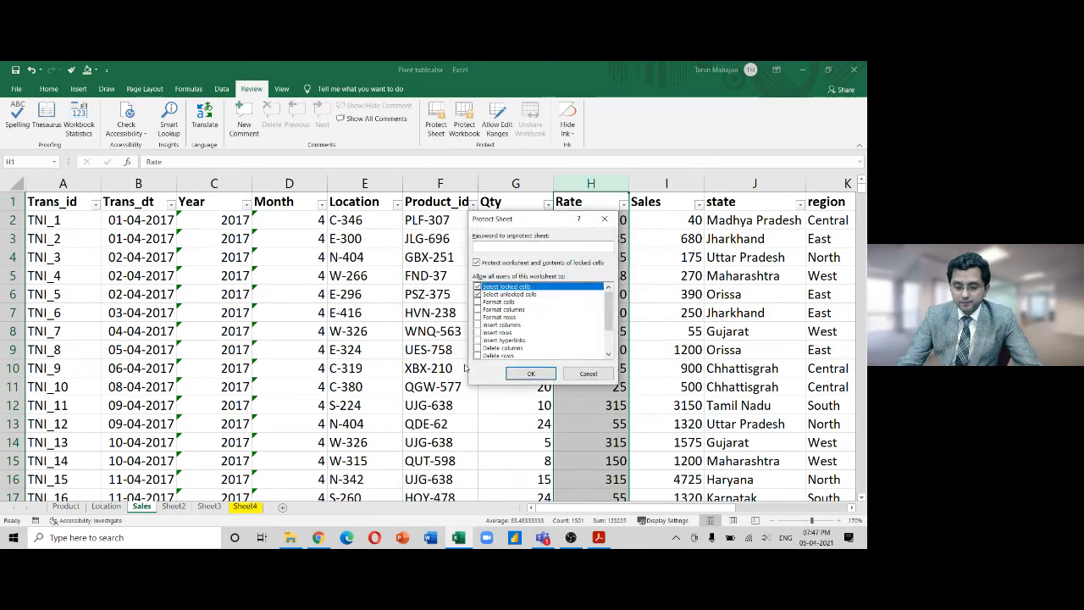
text(1234)
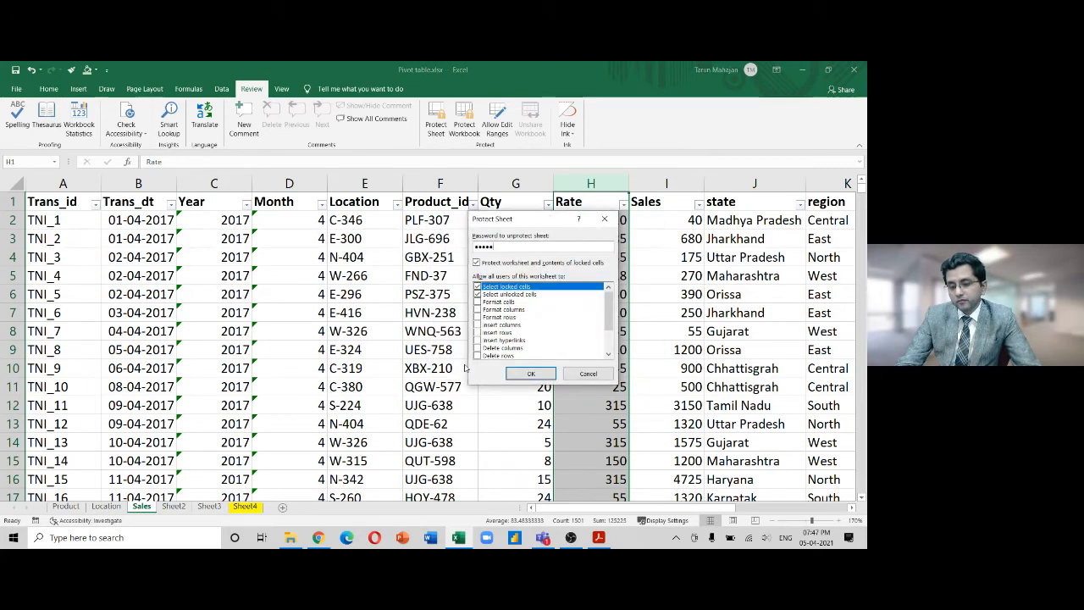
key(Return)
text(1234)
key(Return)
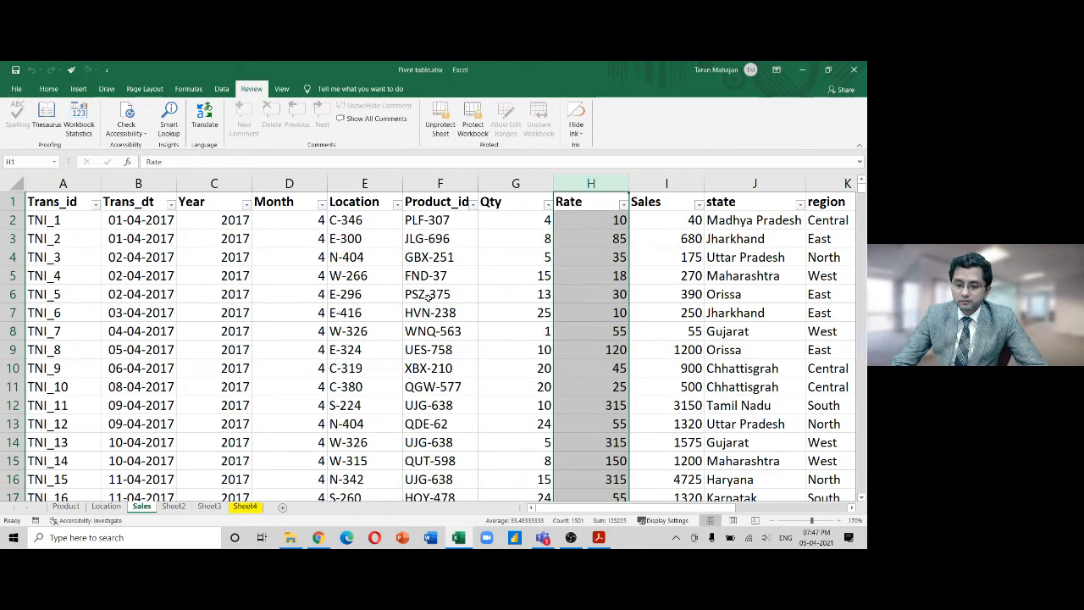
Try editing Rate cells H5 and then H4, dismissing the first Unlock Range password prompt
drag(613, 280, 615, 291)
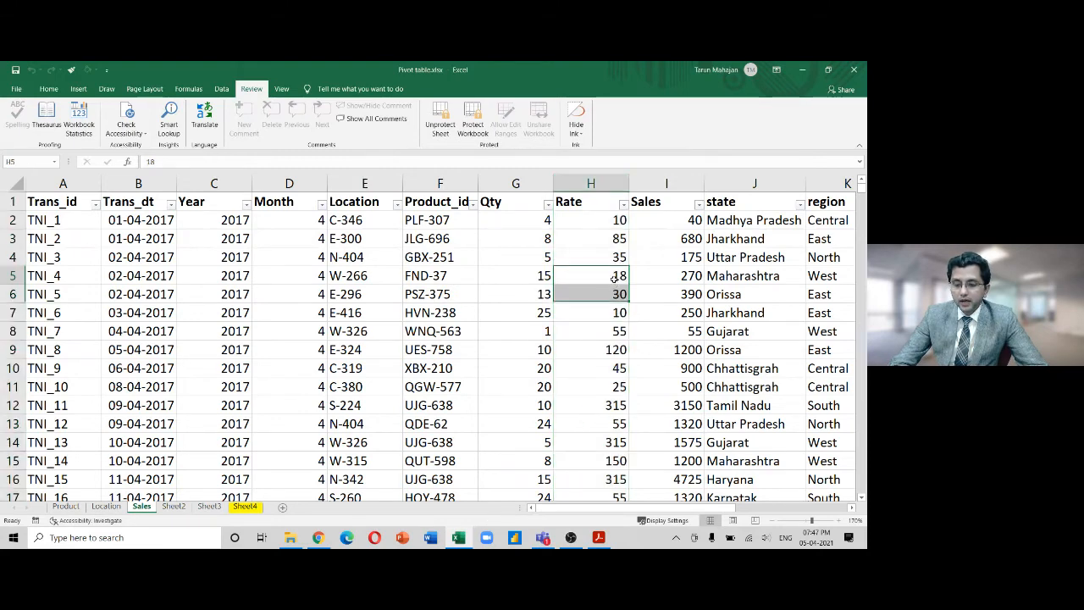
double_click(615, 279)
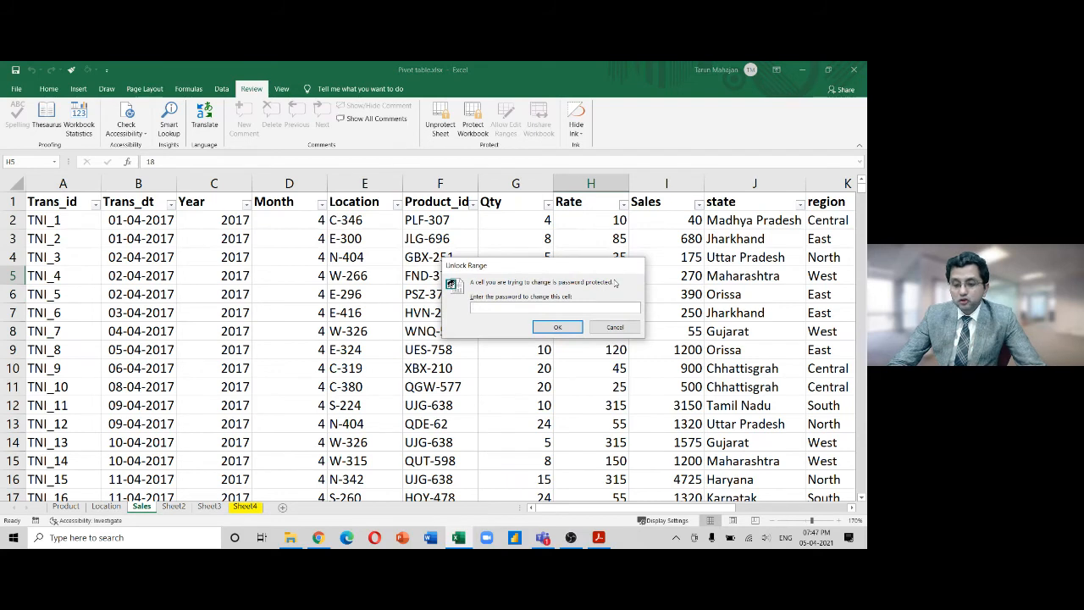
key(Escape)
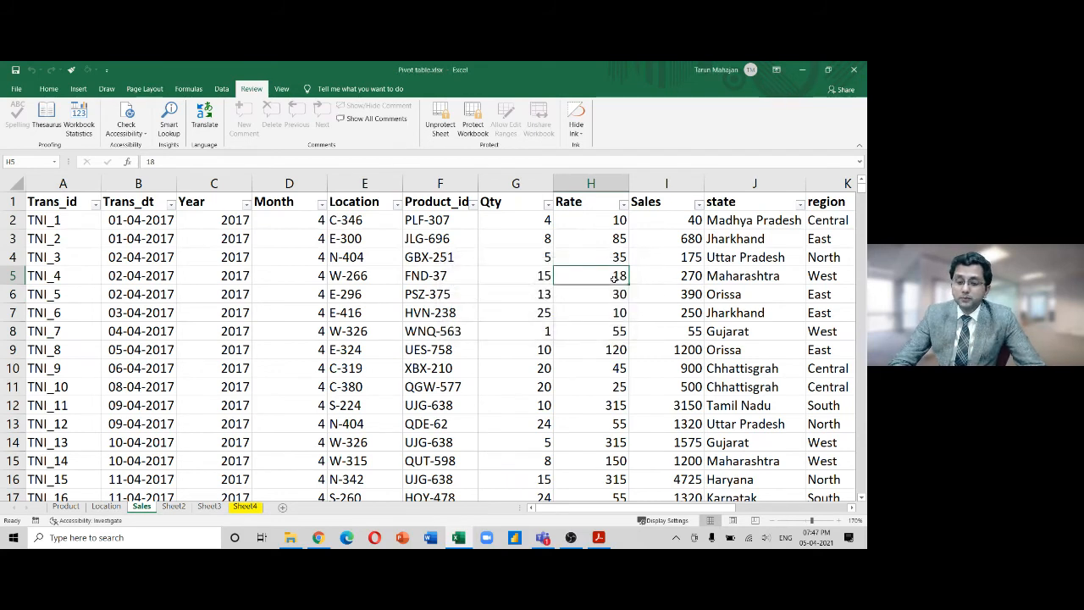
click(605, 252)
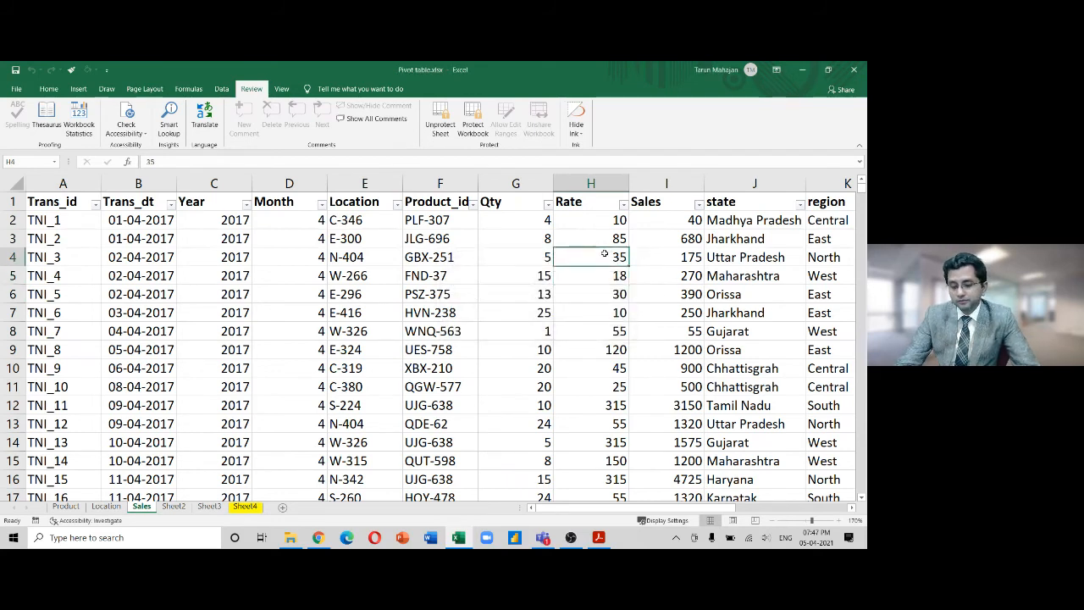
double_click(605, 254)
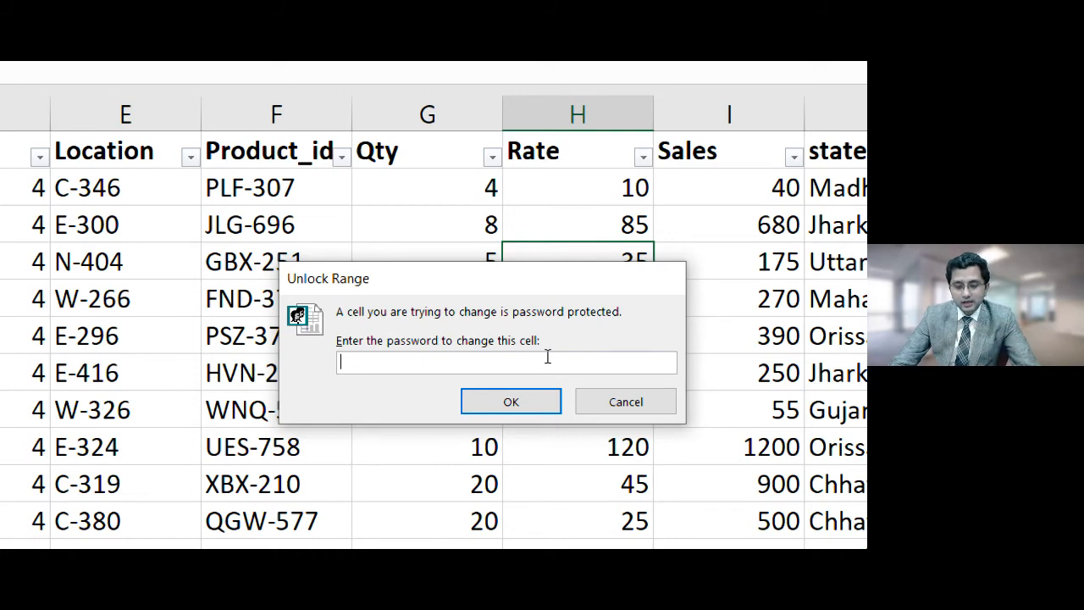
Unlock the Rate range with its password and change H4's Rate from 35 to 350
text(1234)
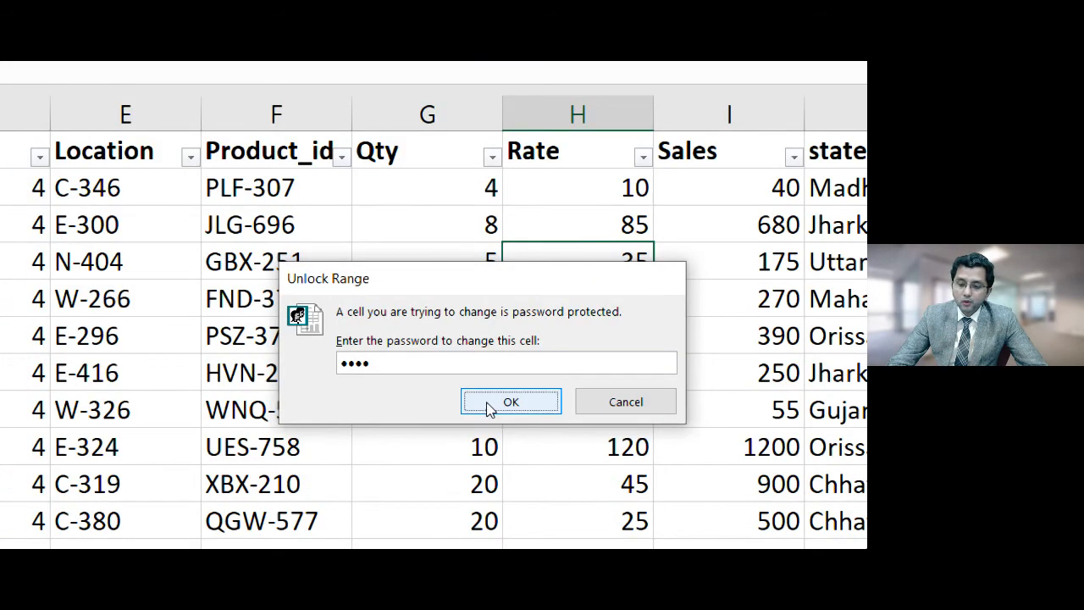
click(489, 409)
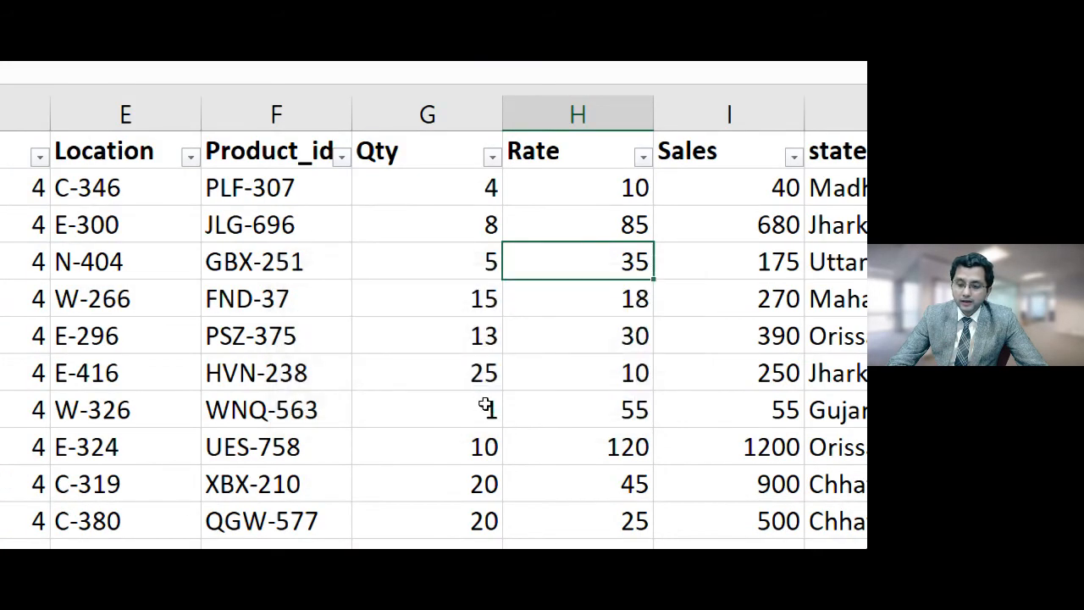
double_click(590, 273)
text(0)
key(Return)
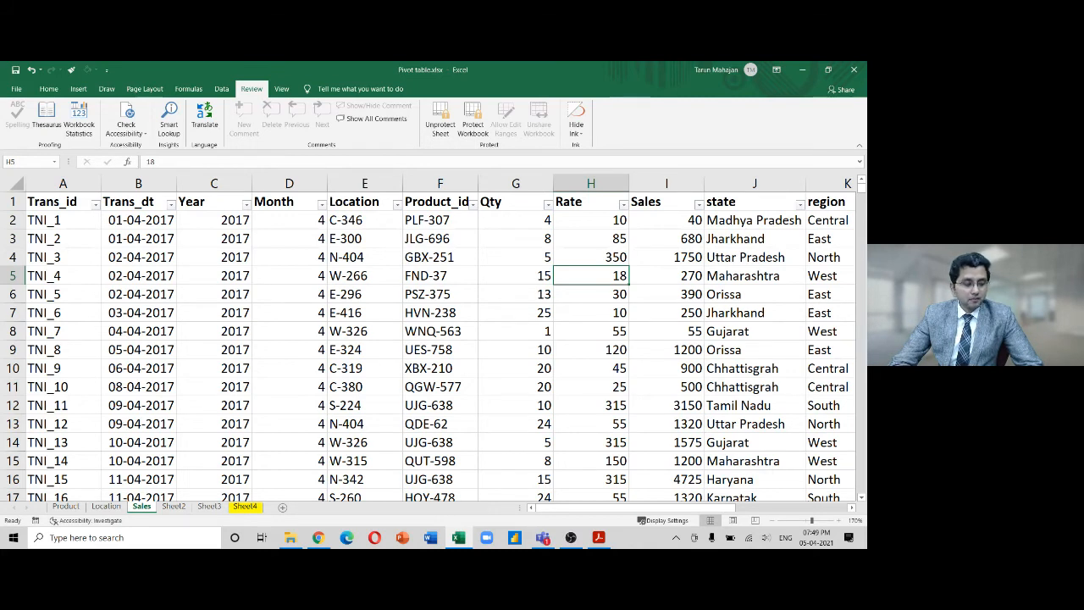
key(alt+Tab)
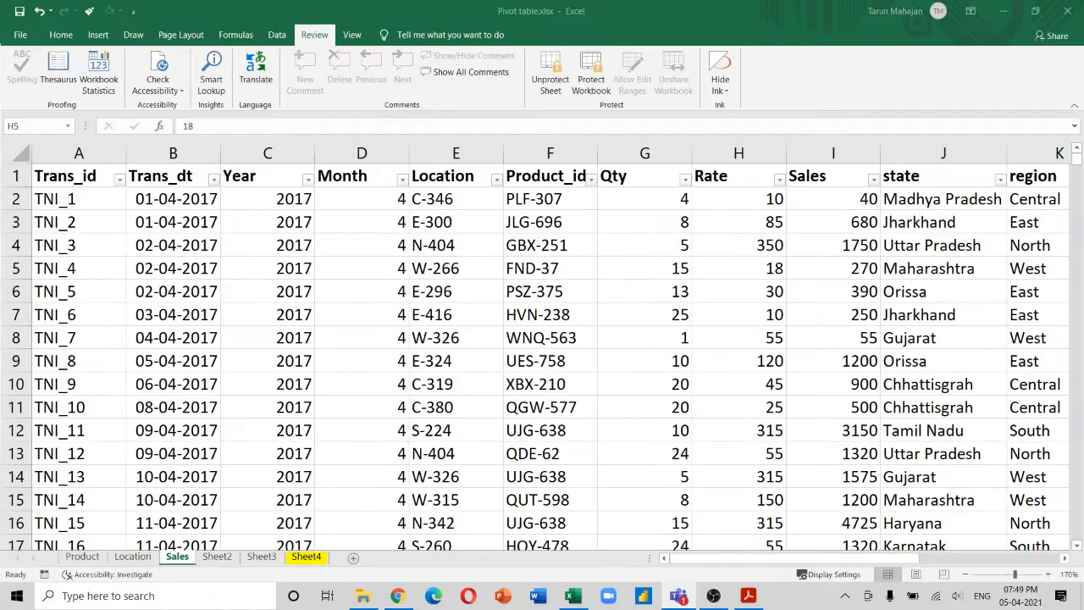
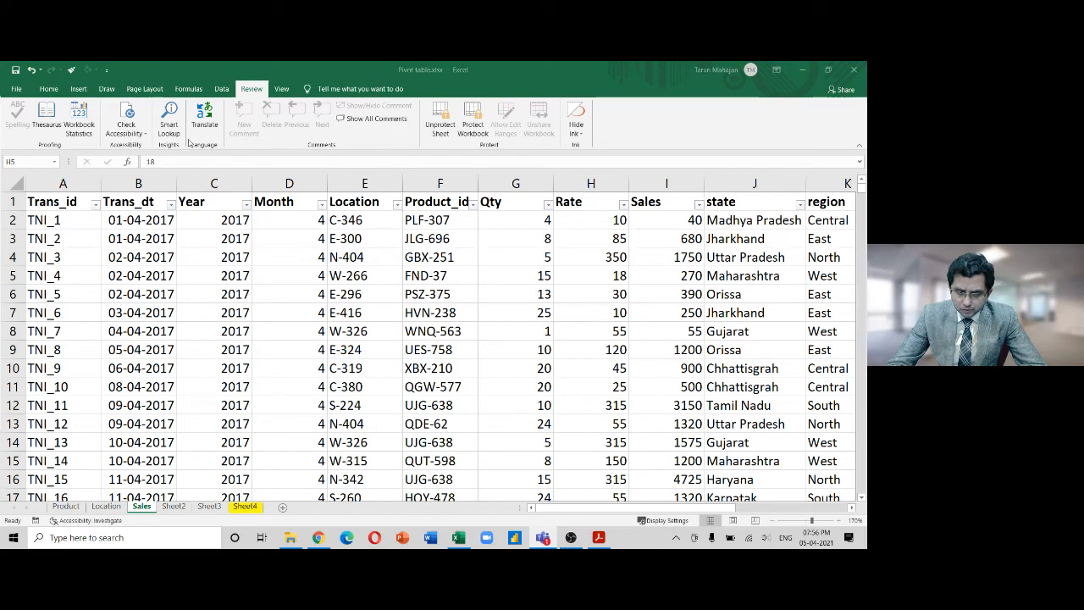
View the workbook's sheet and cell count statistics, then close the summary
click(83, 126)
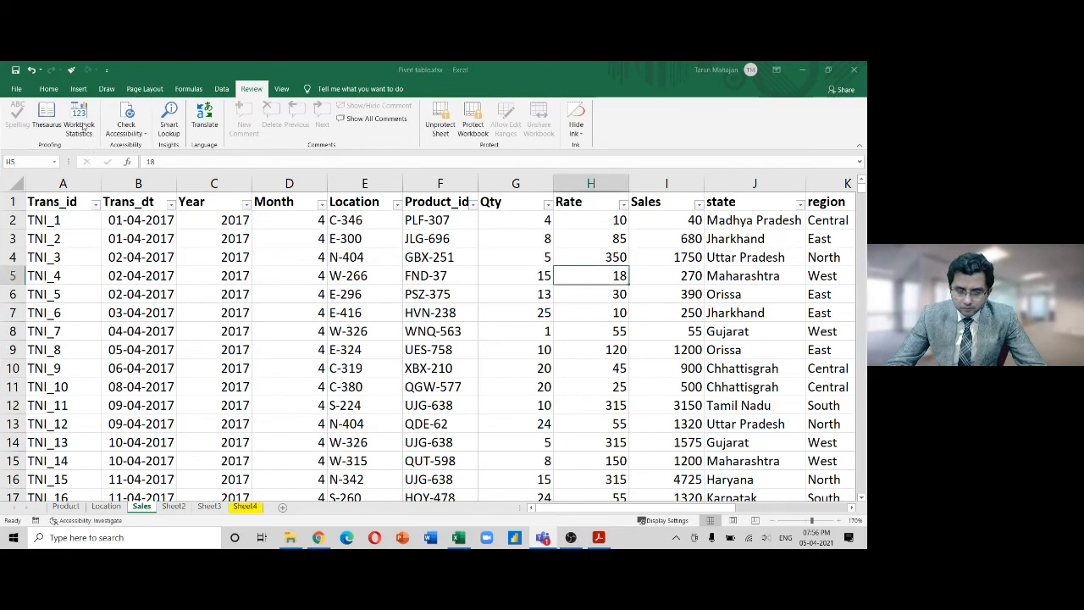
click(83, 126)
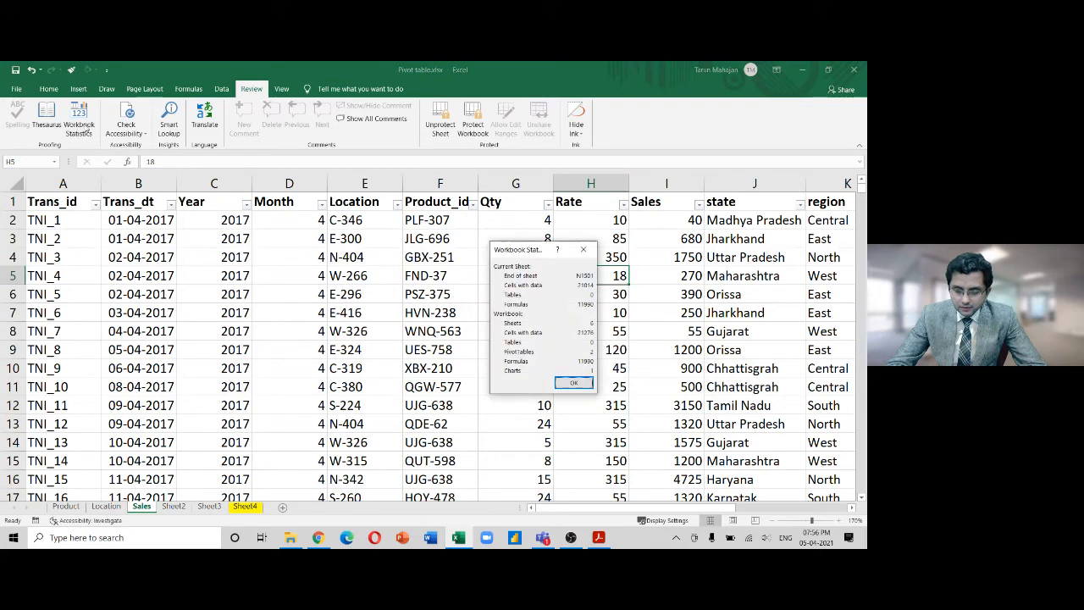
click(584, 249)
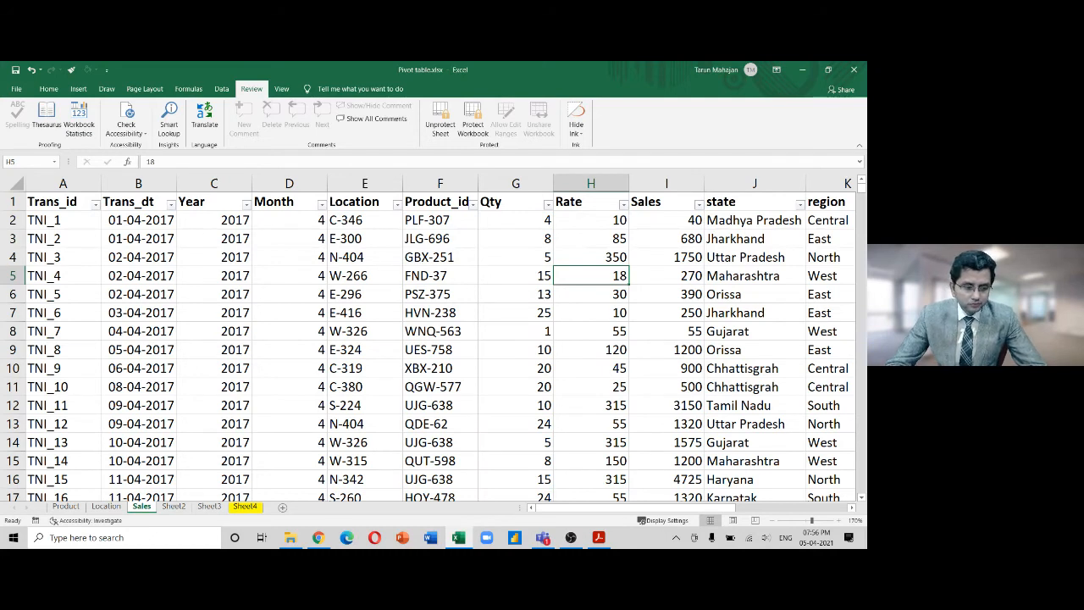
key(alt+Tab)
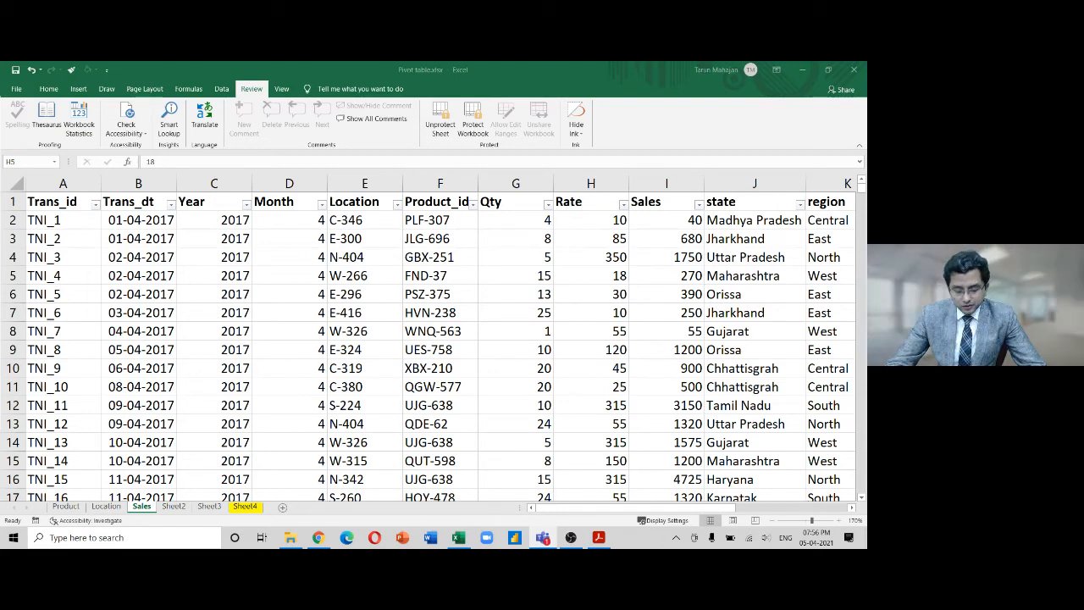
On Sheet4, select all cells and check their Locked setting in Format Cells
click(245, 507)
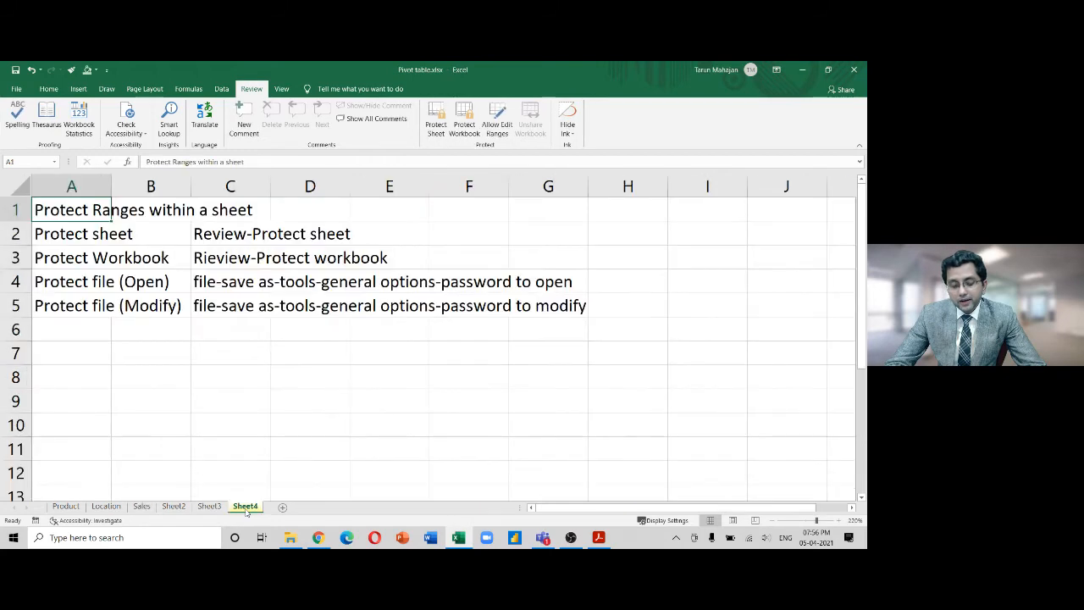
drag(241, 231, 240, 304)
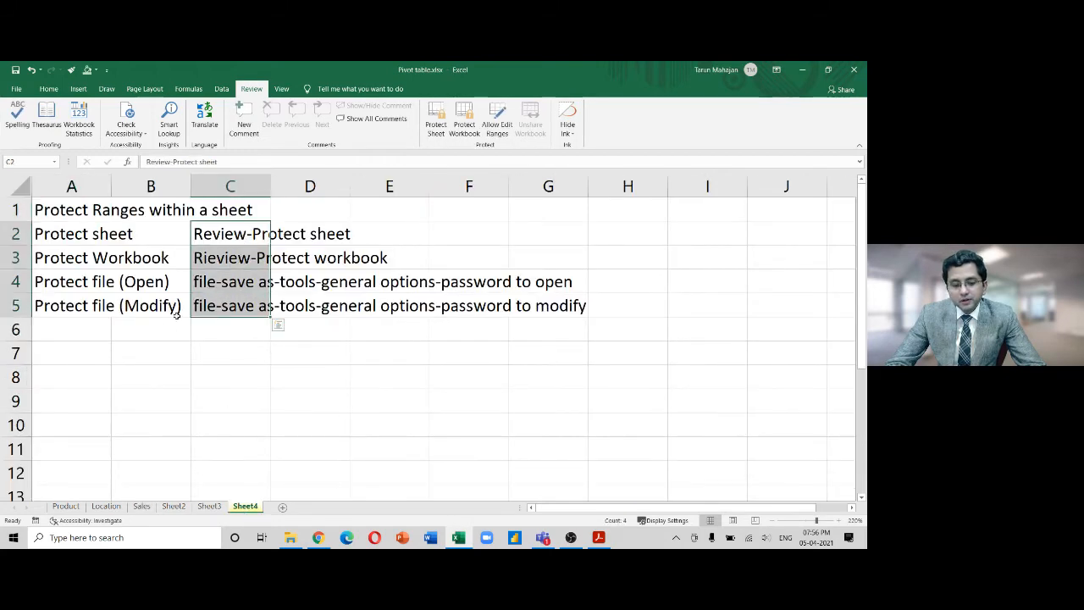
click(167, 343)
click(19, 184)
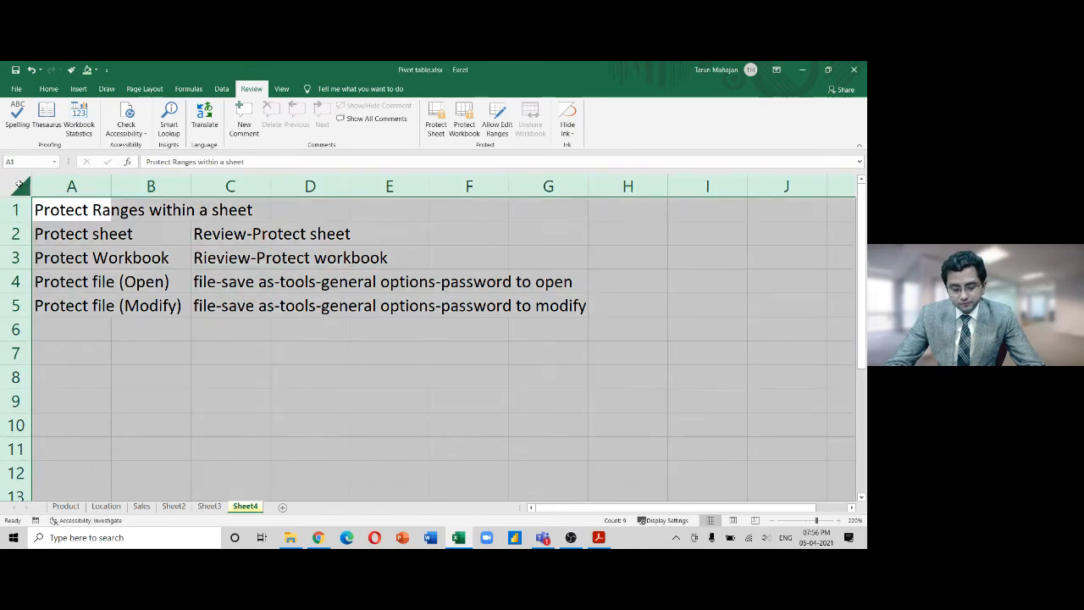
key(ctrl+1)
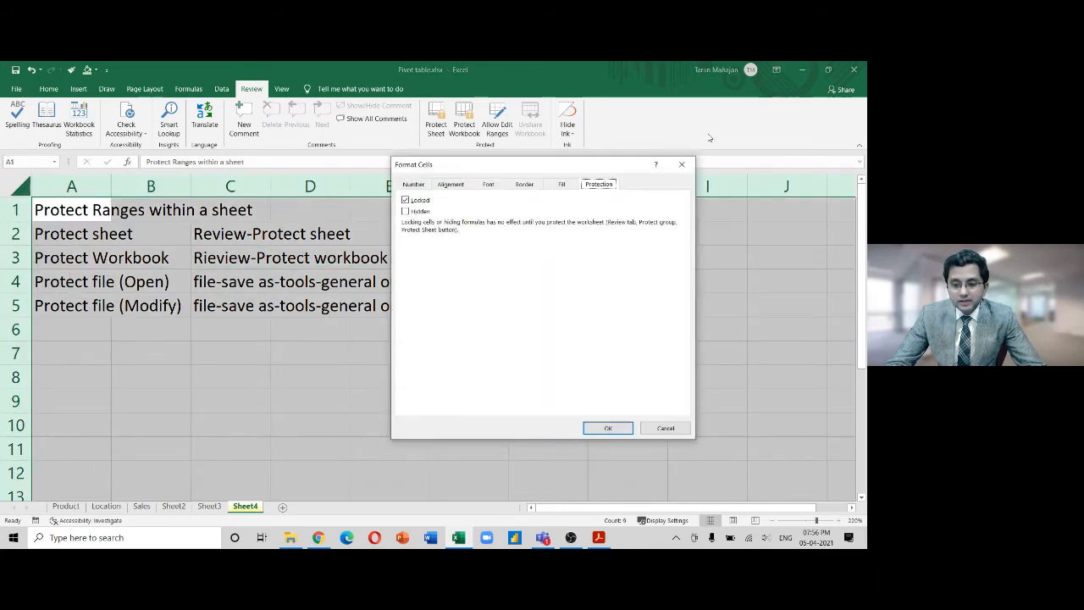
click(354, 393)
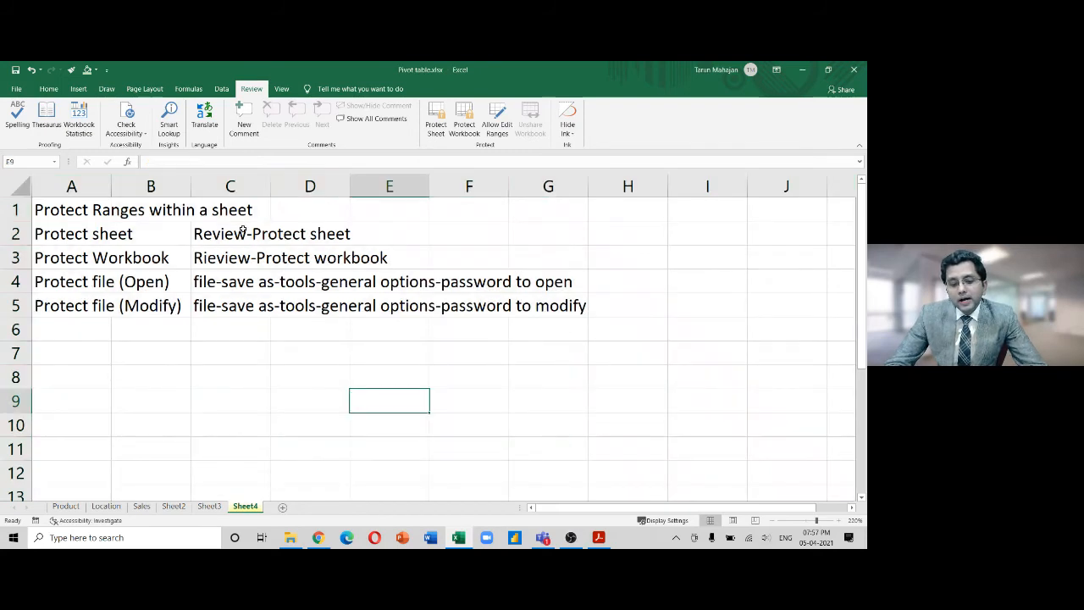
Give cells C2:C5 a green fill
drag(243, 230, 239, 302)
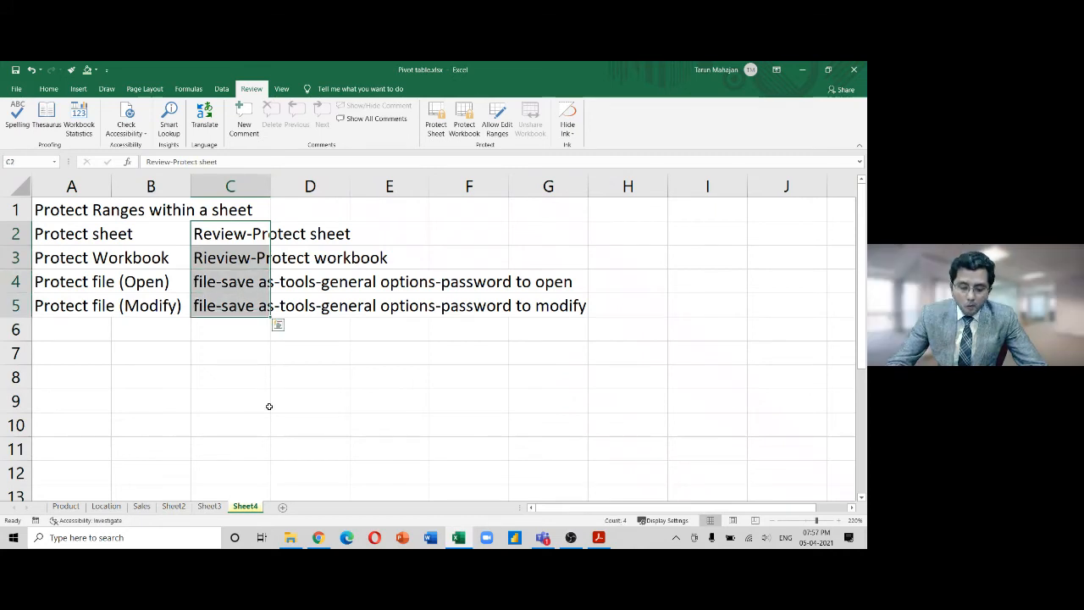
click(48, 88)
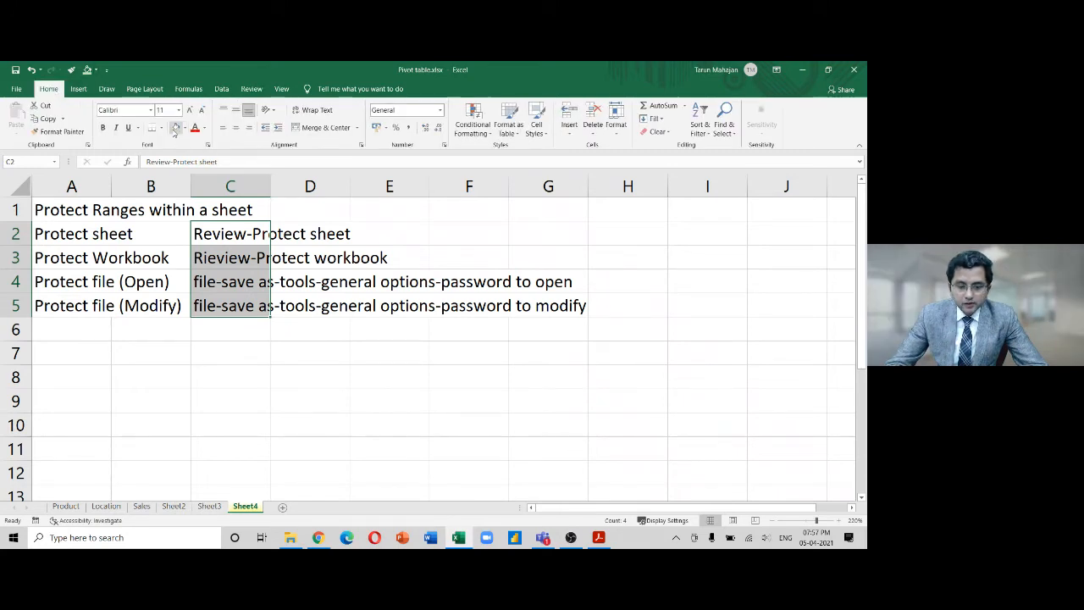
click(176, 127)
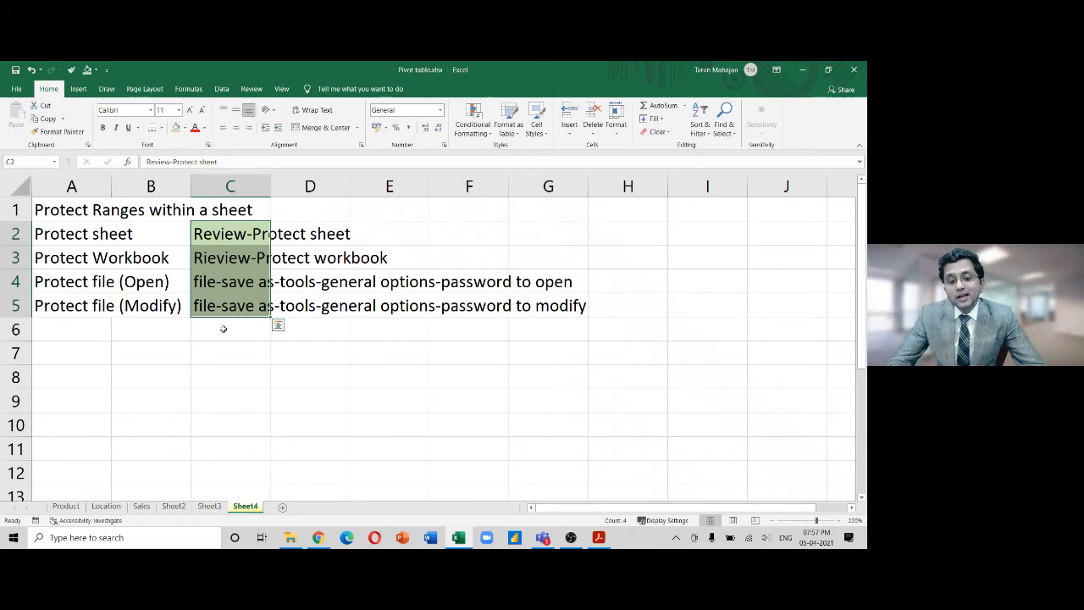
click(249, 90)
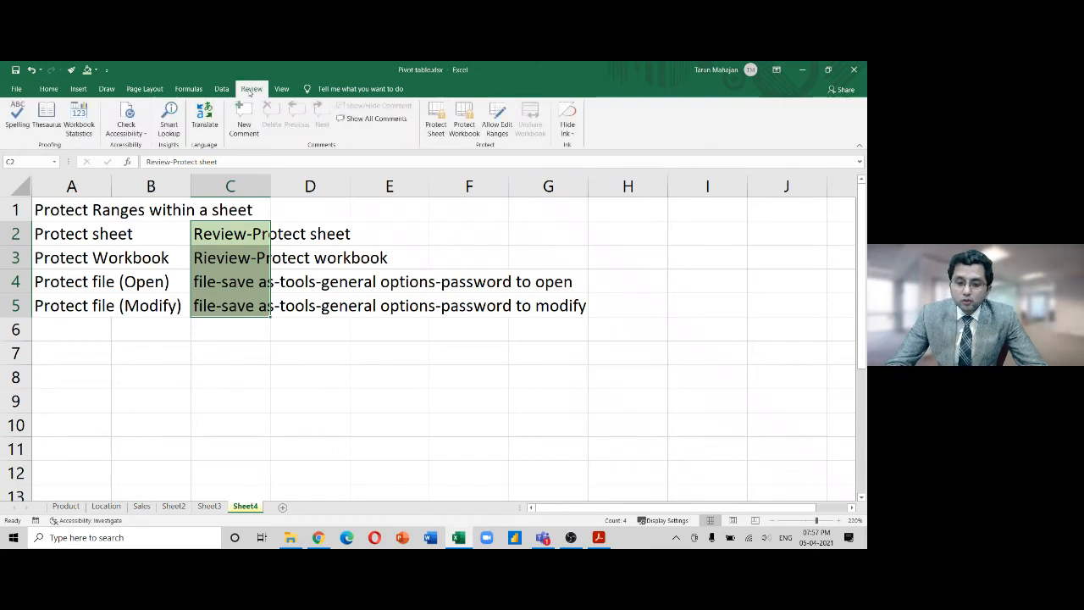
Define editable range Range1 for $C$2:$C$5 with a confirmed password and apply it
click(496, 118)
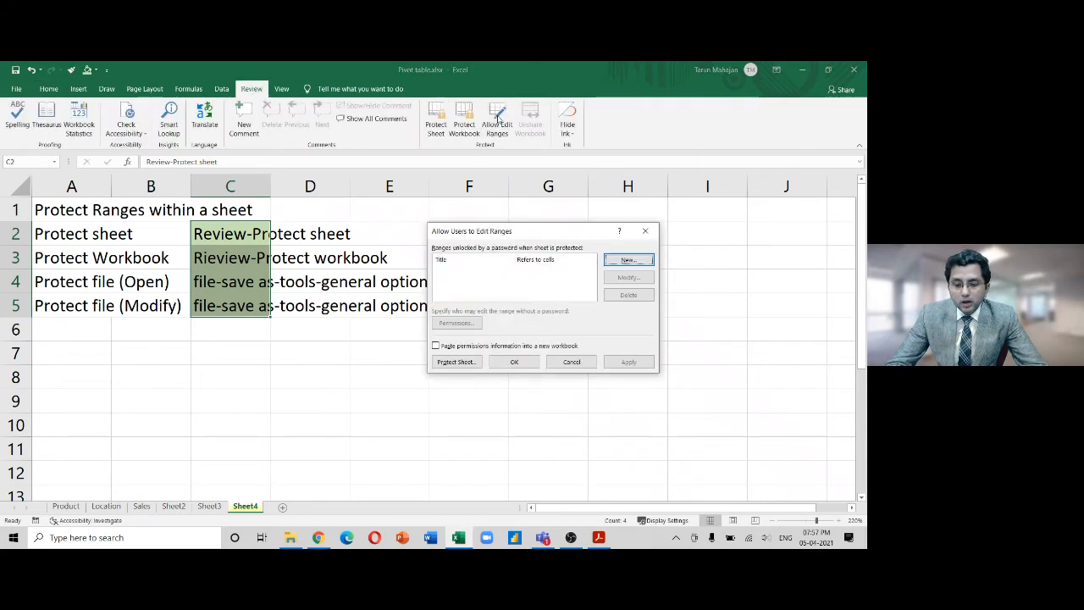
click(629, 261)
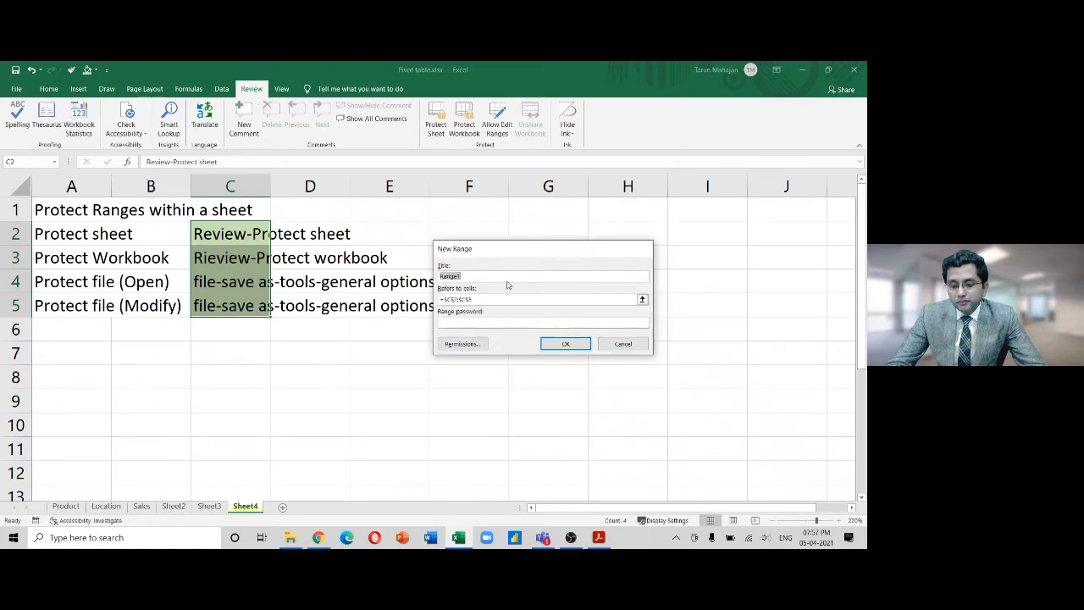
click(460, 323)
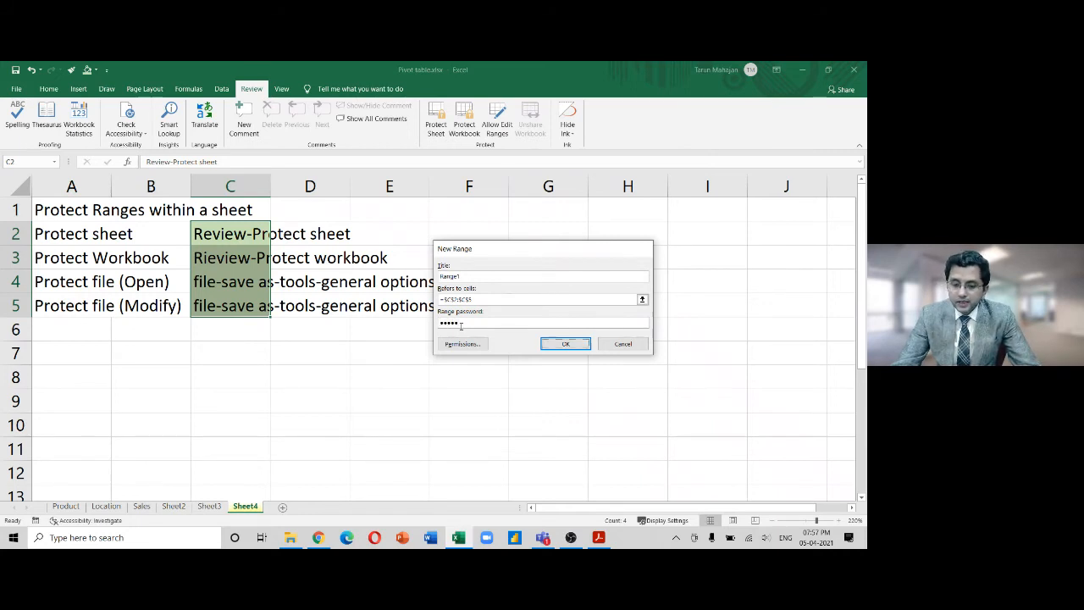
key(Return)
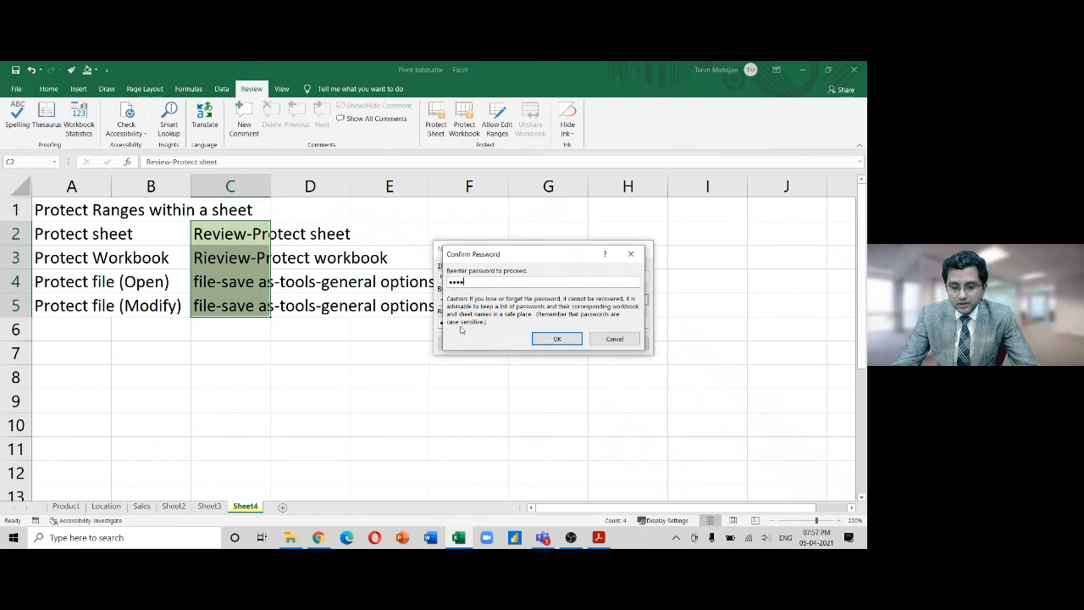
key(Return)
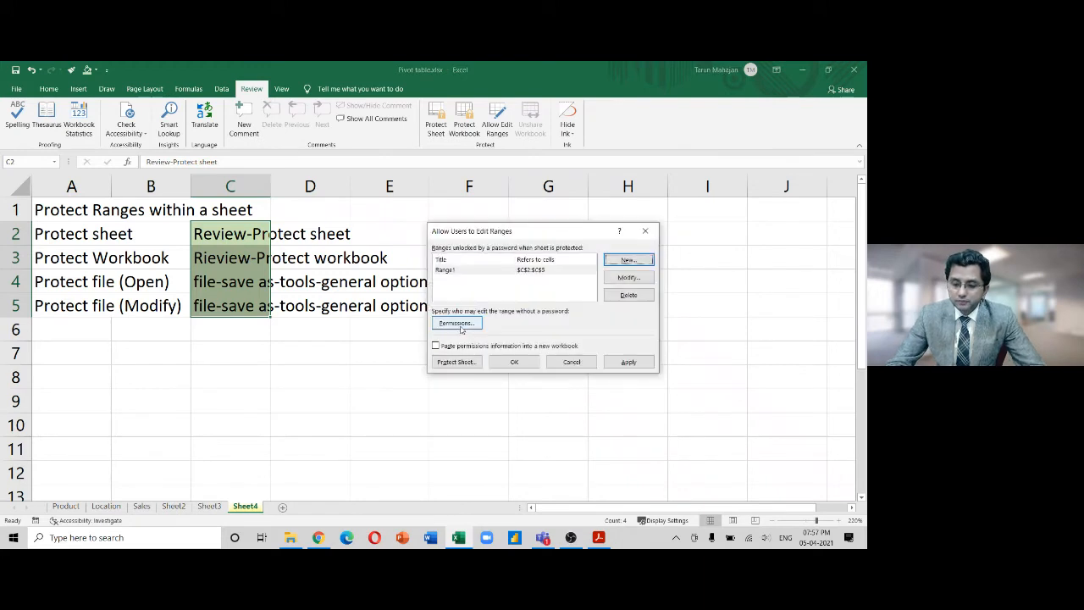
click(625, 363)
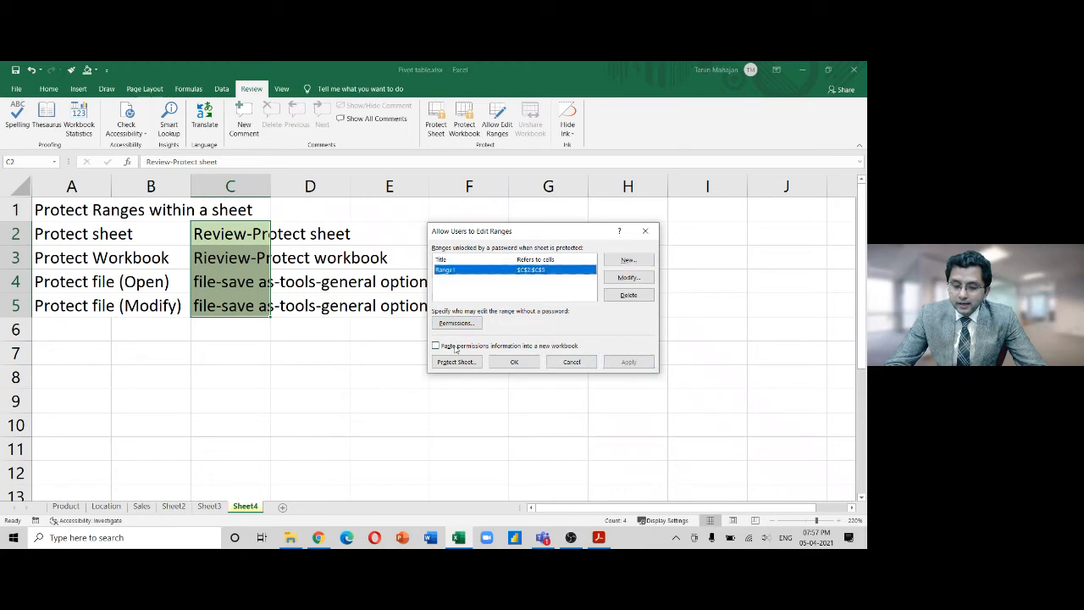
click(514, 363)
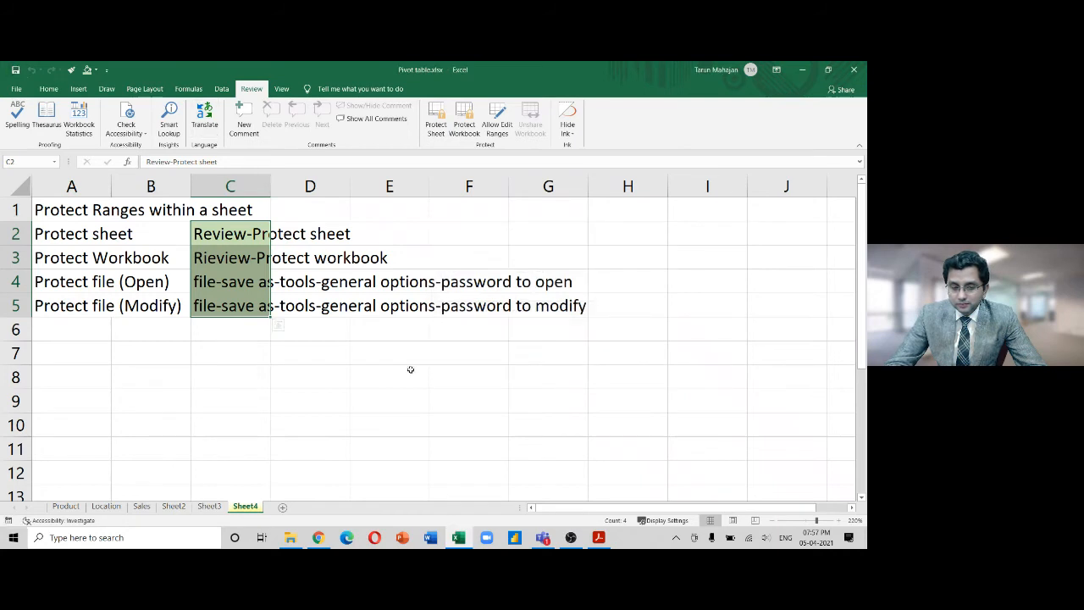
Test-edit C2 with 'sadffj', then undo so it reads Review-Protect sheet again
click(225, 238)
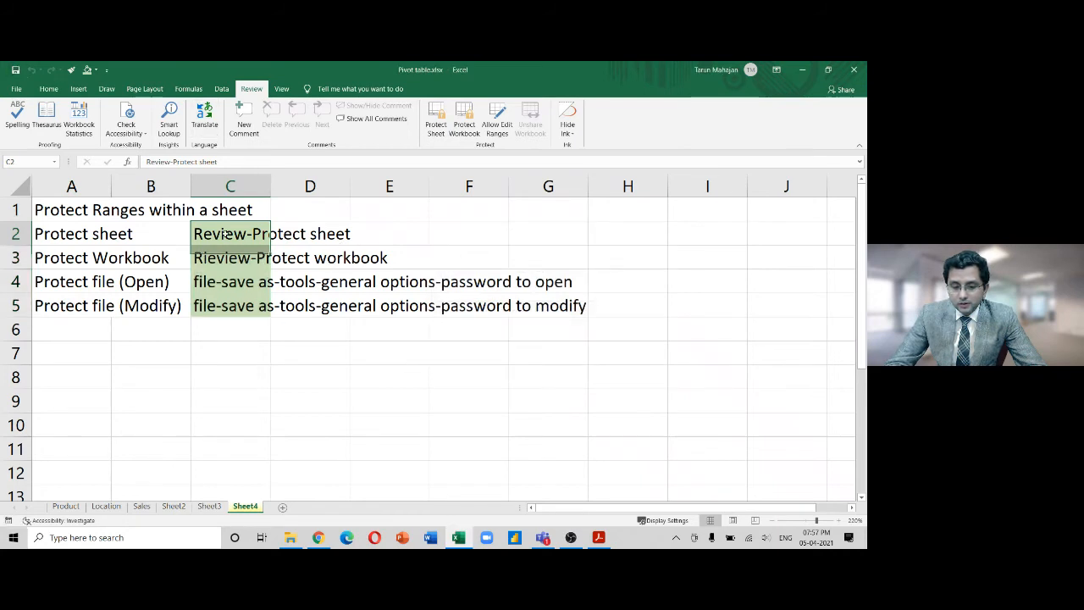
key(F2)
key(Escape)
key(F2)
text(sadffj)
key(Return)
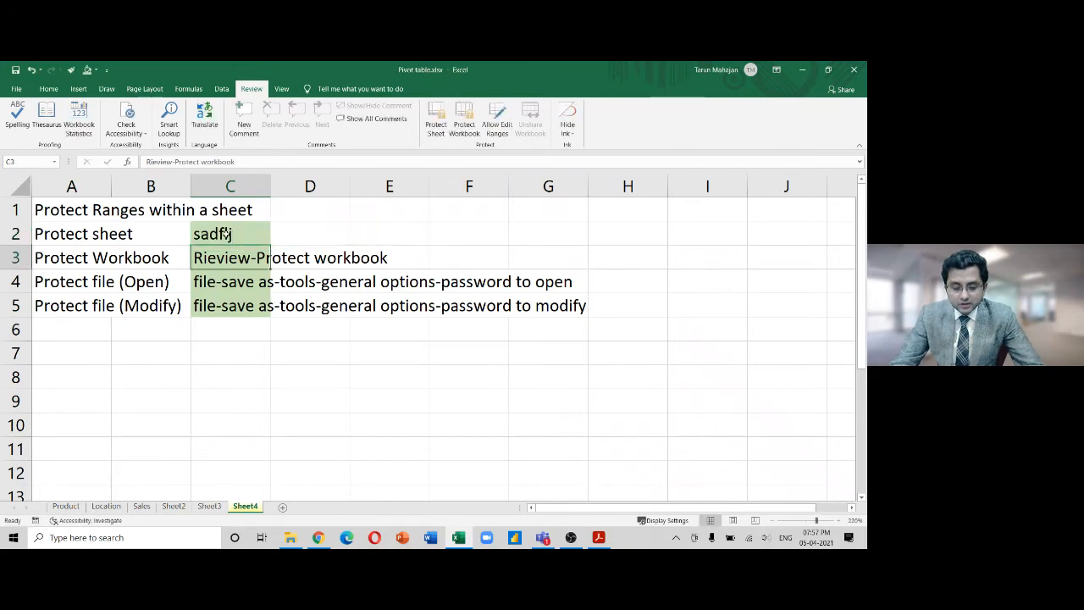
key(ctrl+z)
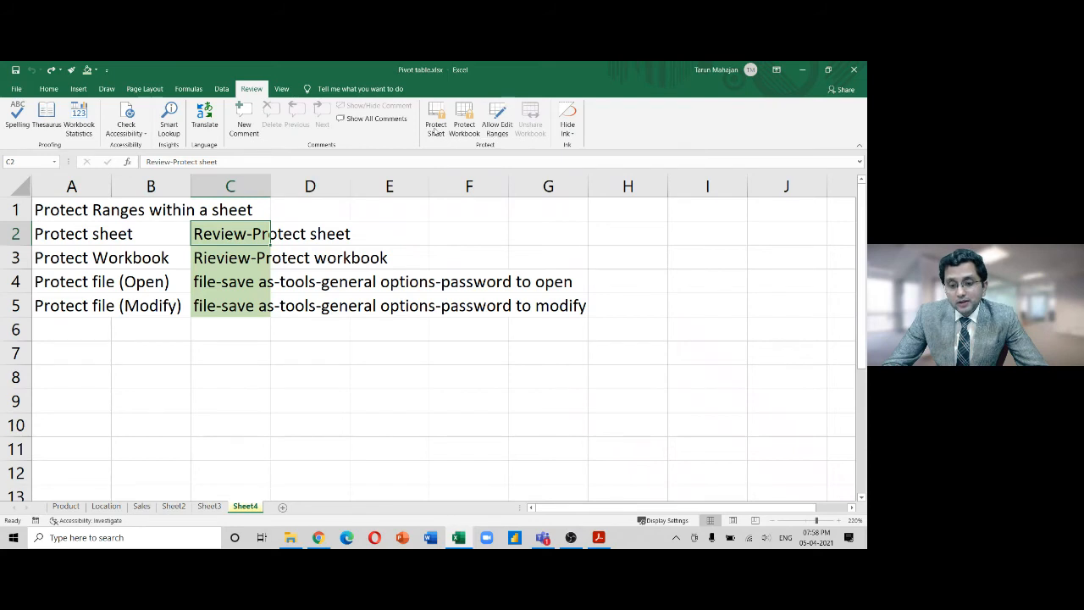
Protect Sheet4 with a confirmed password
click(434, 132)
text(1234)
key(Return)
text(1234)
key(Return)
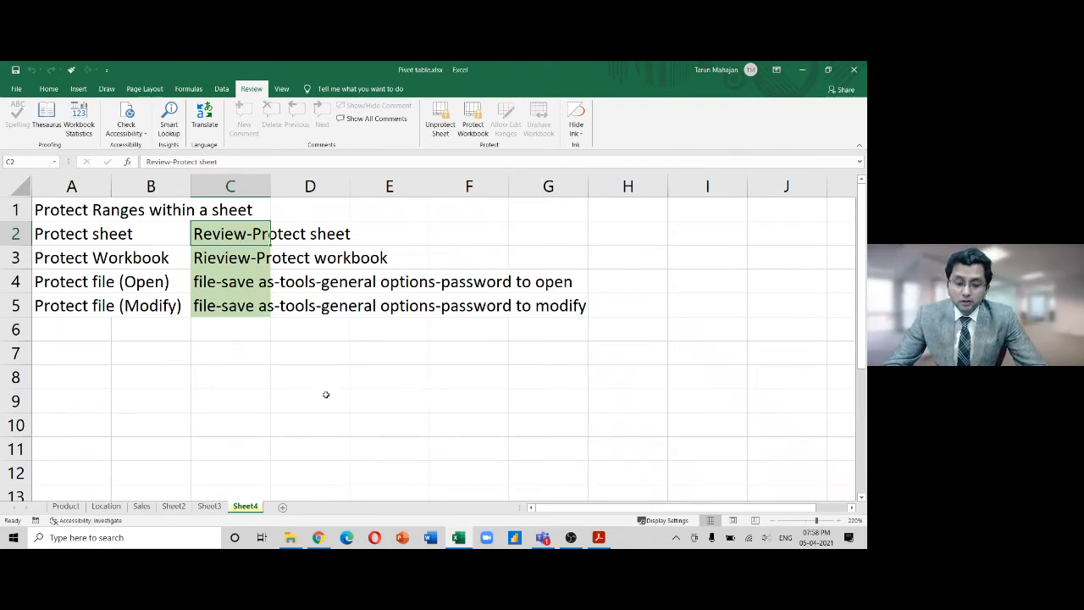
Confirm locked cell E2 rejects edits, then unlock Range1 with its password
click(369, 234)
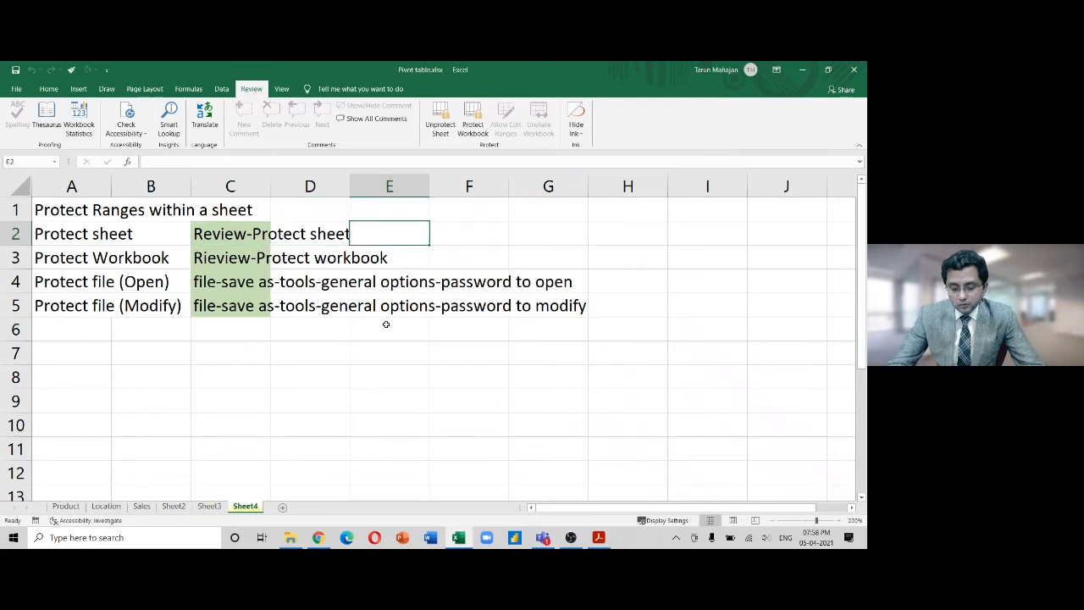
key(a)
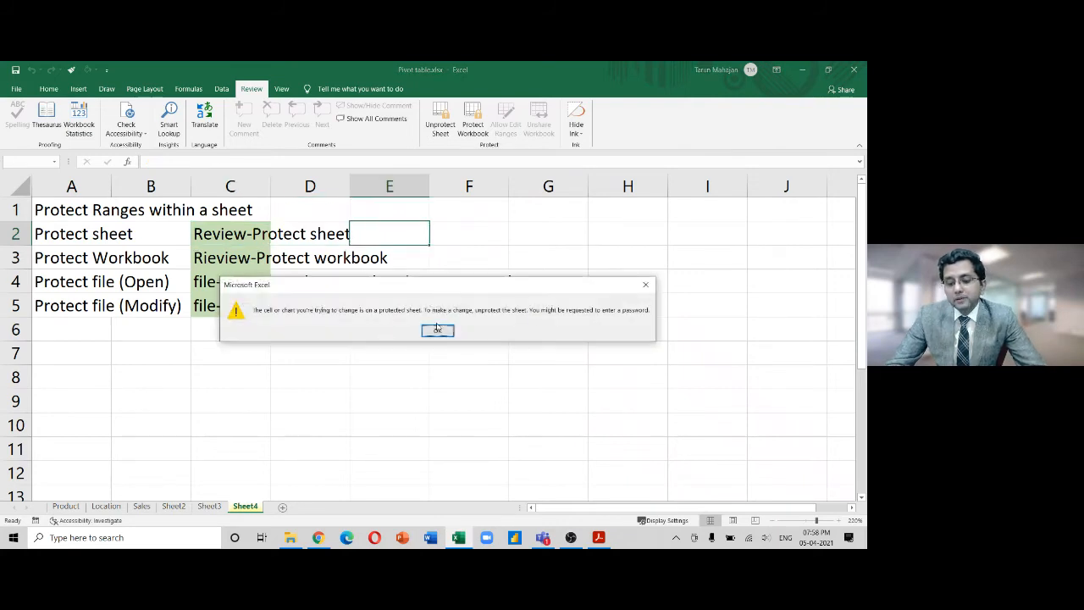
click(440, 330)
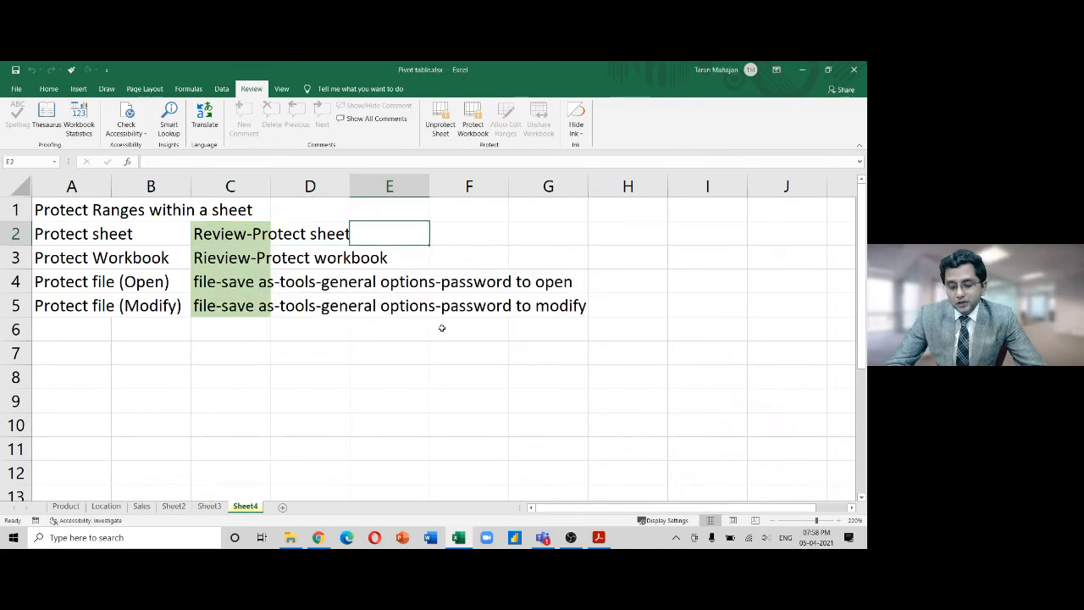
click(236, 230)
text(asdf)
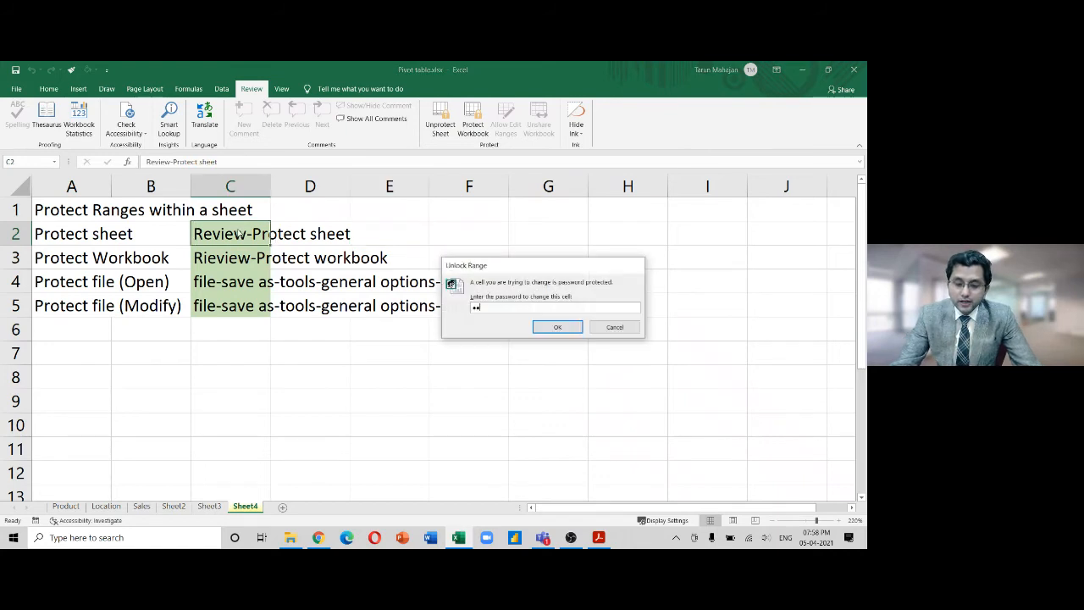
key(BackSpace)
key(BackSpace)
key(BackSpace)
text(••••)
key(Return)
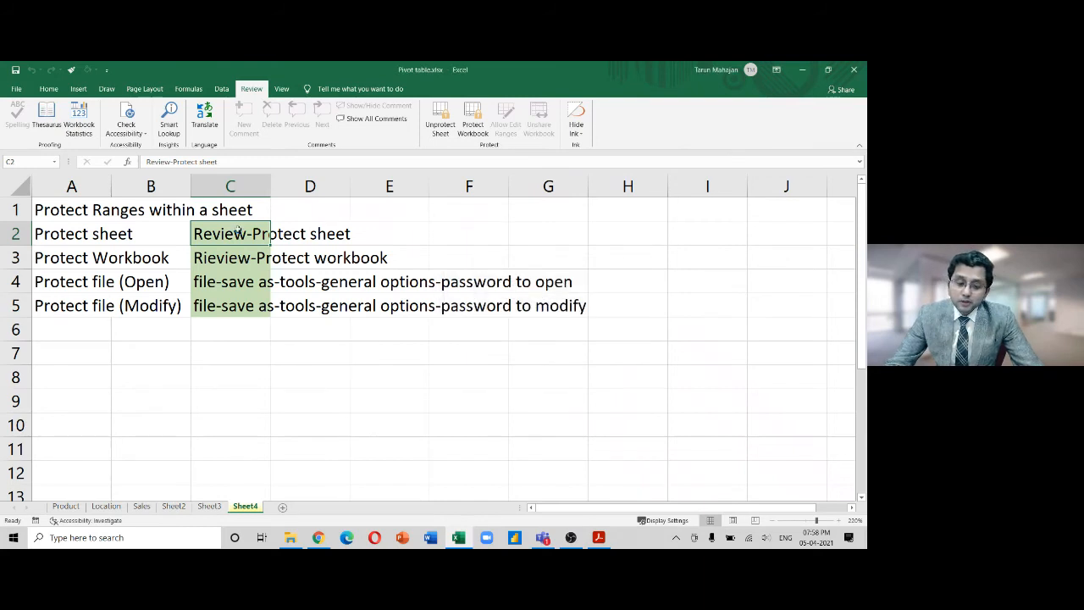
Enter test text asdf, saddf, asdf in C3:C5, then undo the entries
key(shift+Down)
key(shift+Down)
key(shift+Down)
key(Right)
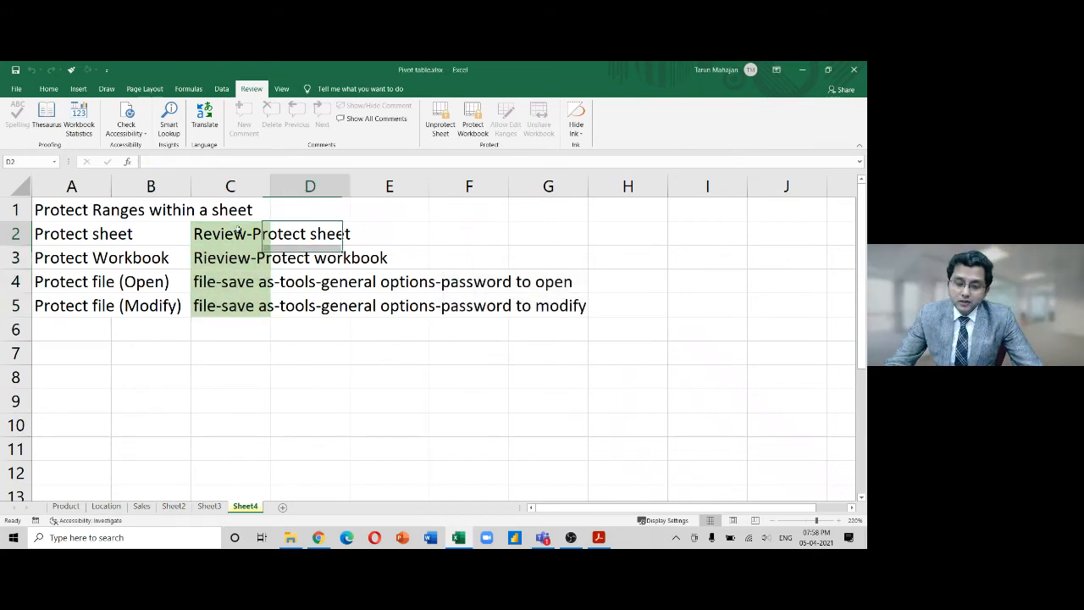
key(Down)
key(Left)
text(asdf)
key(Return)
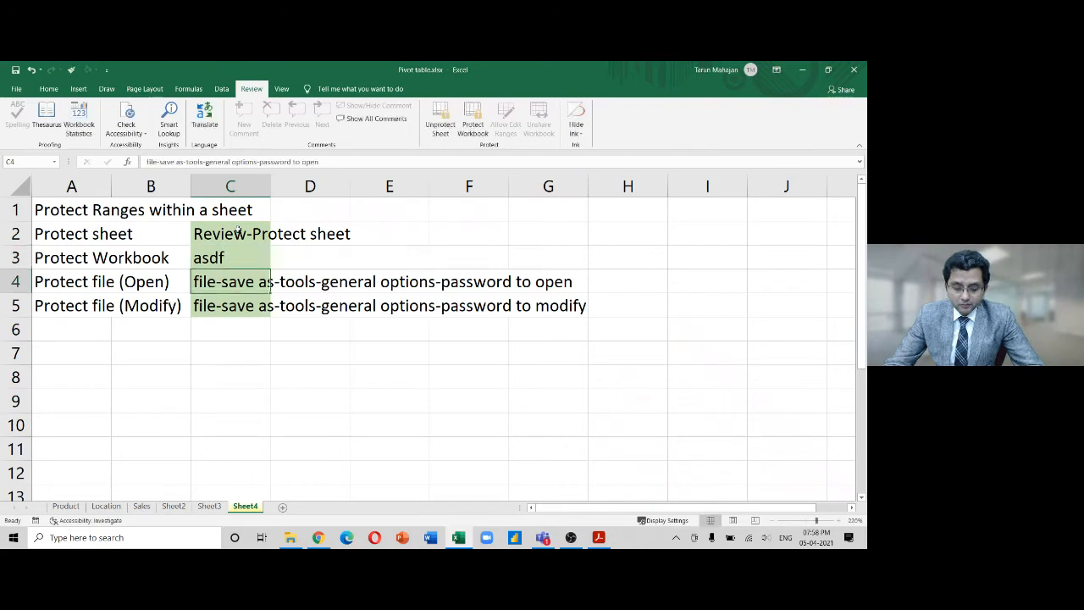
text(saddf)
key(Return)
key(Down)
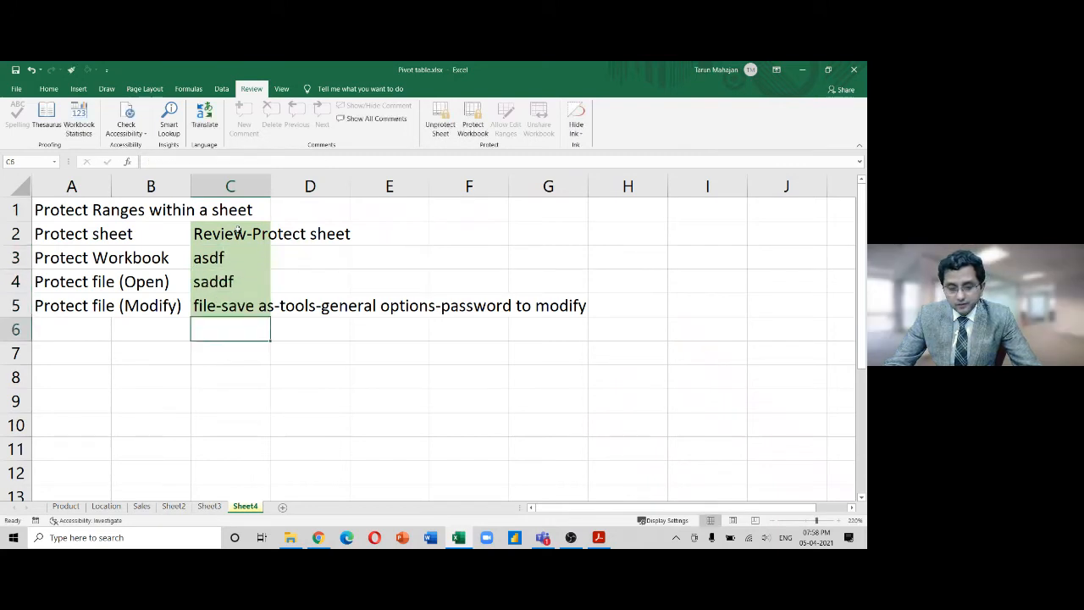
key(Up)
text(asdf)
key(Return)
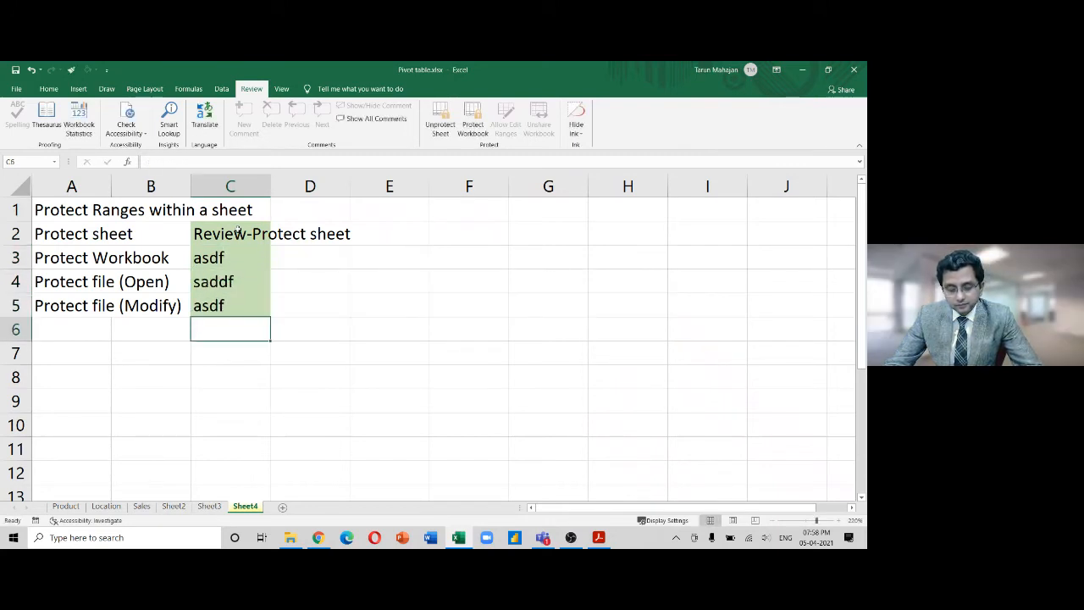
key(ctrl+z)
key(ctrl+z)
key(ctrl+z)
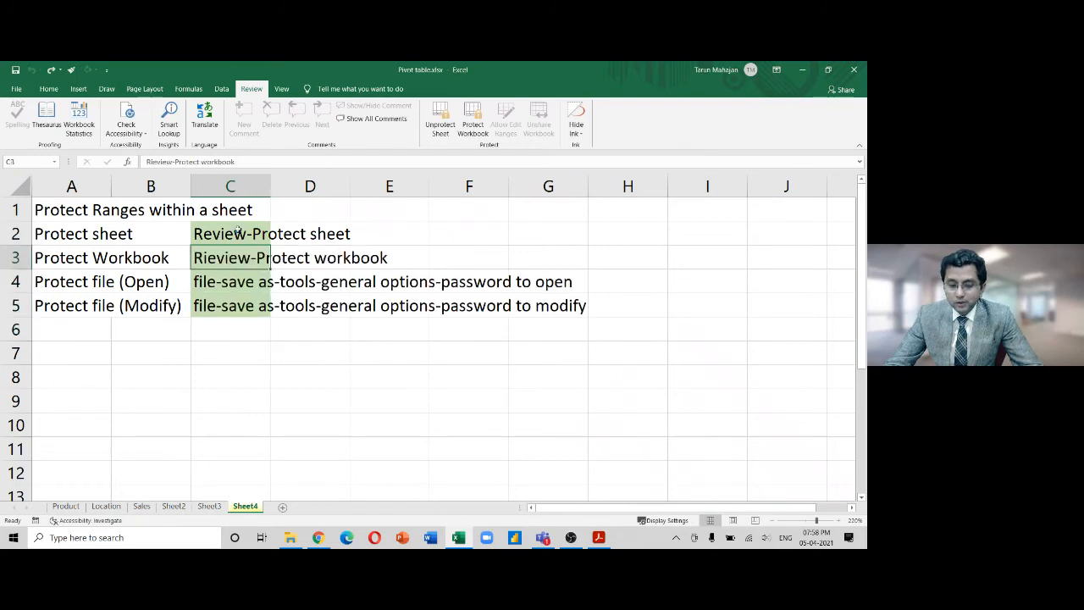
Unprotect Sheet4 with its password and verify the Allow Edit Ranges list is empty
click(442, 131)
text(123)
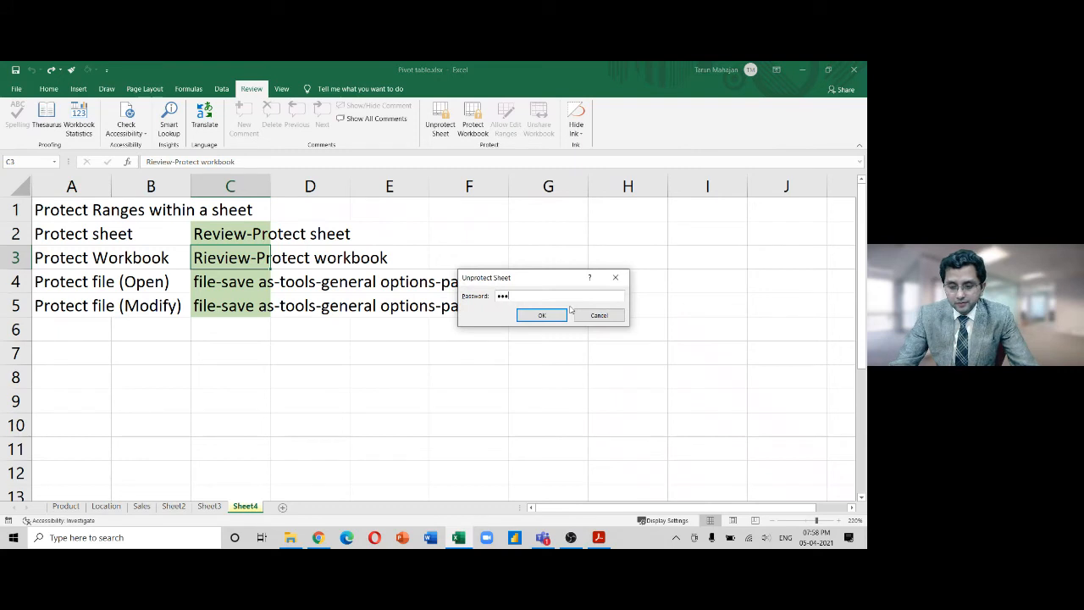
click(550, 315)
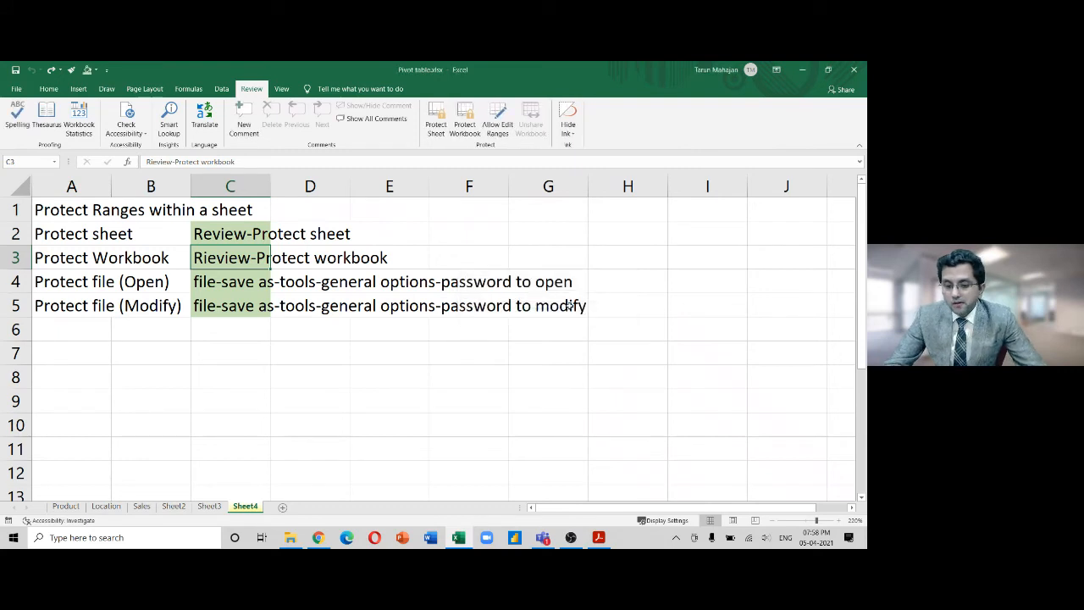
click(498, 128)
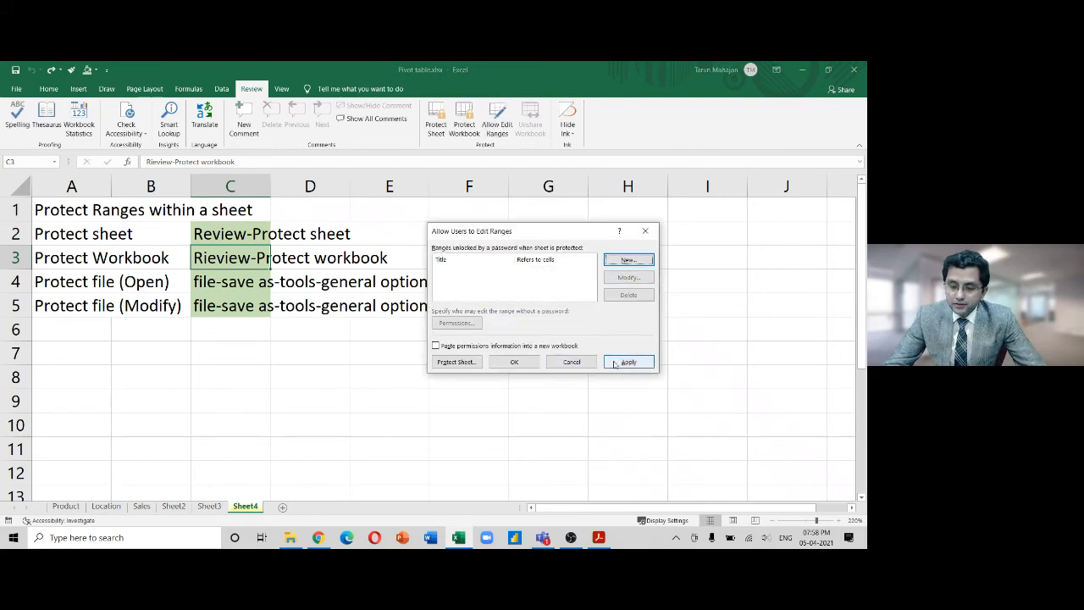
click(511, 361)
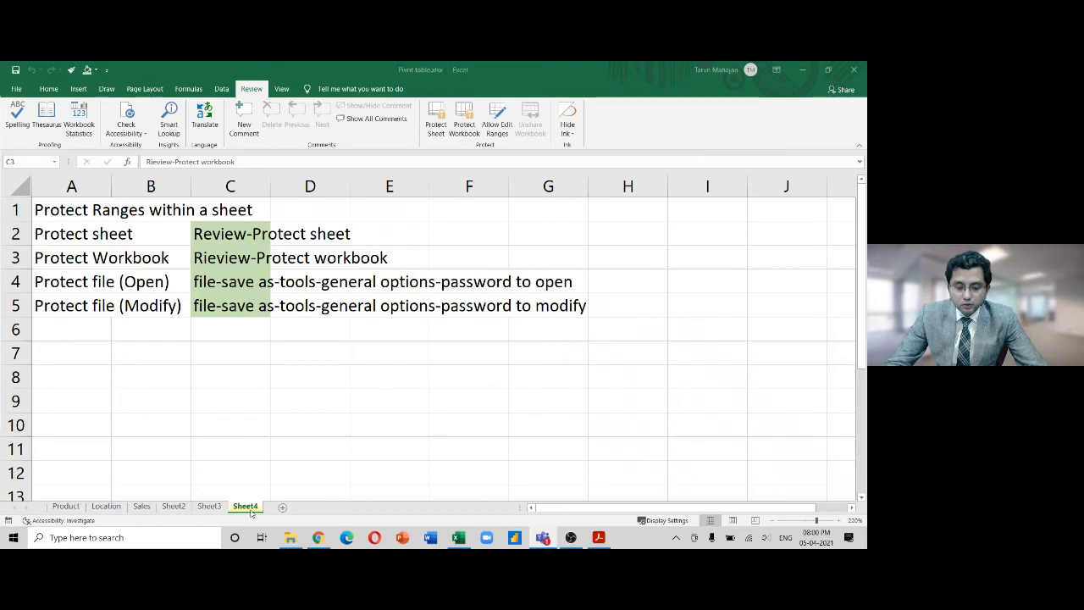
Protect the whole of Sheet4 with a confirmed password
click(437, 123)
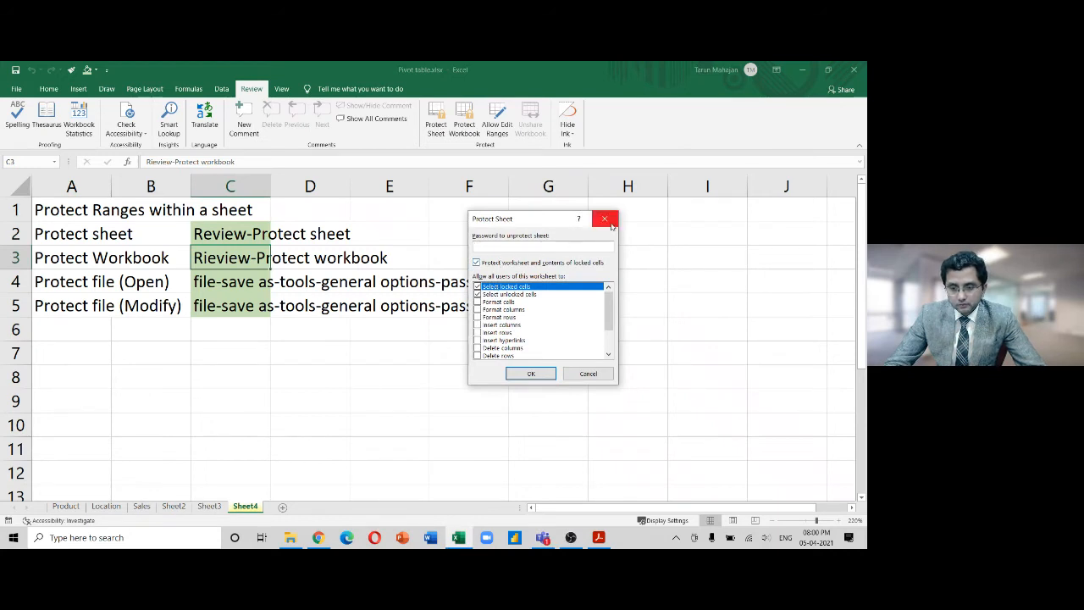
text(1234)
key(Return)
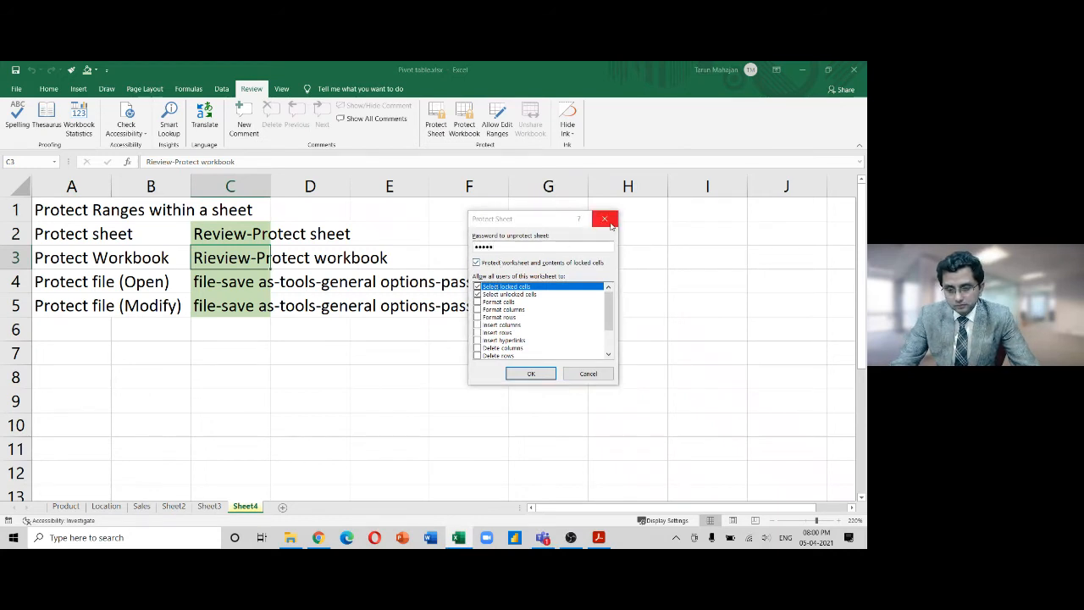
text(1234)
key(Return)
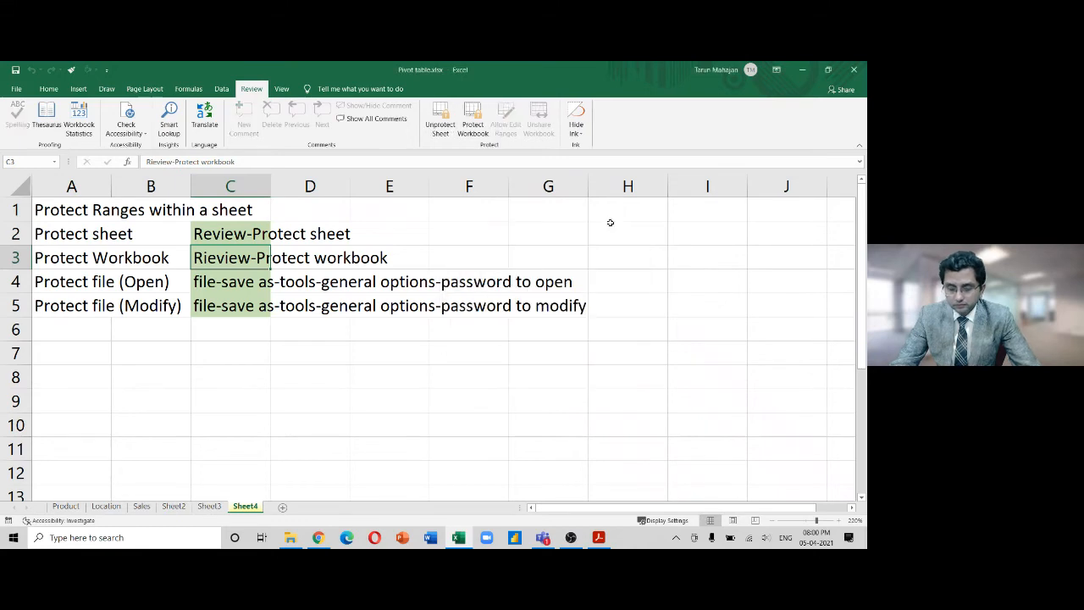
Try editing C3 and G3, dismissing each protected-sheet warning
click(321, 252)
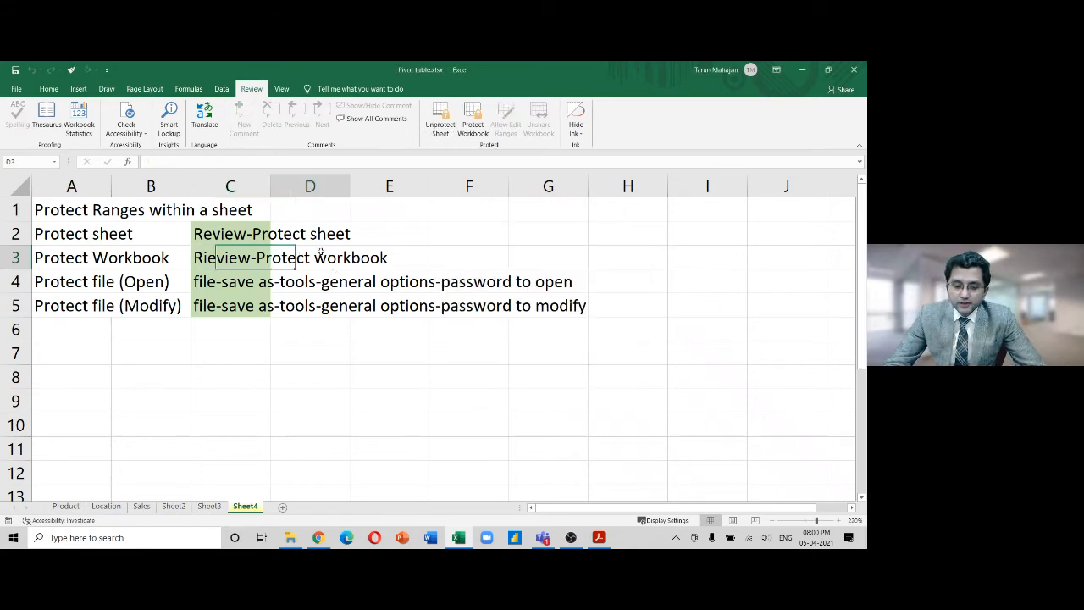
click(226, 254)
double_click(226, 254)
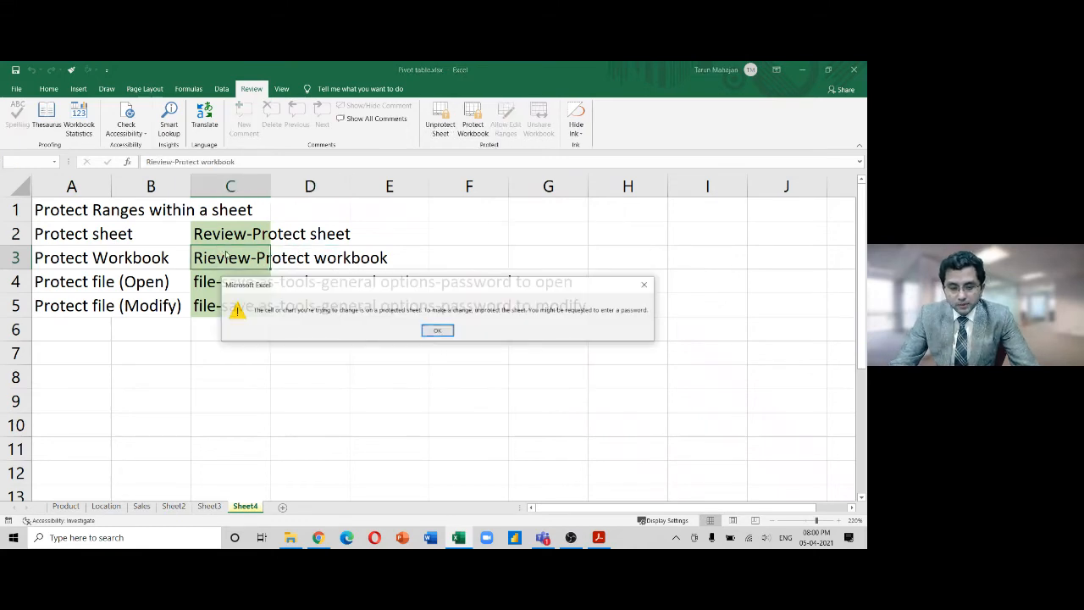
key(Return)
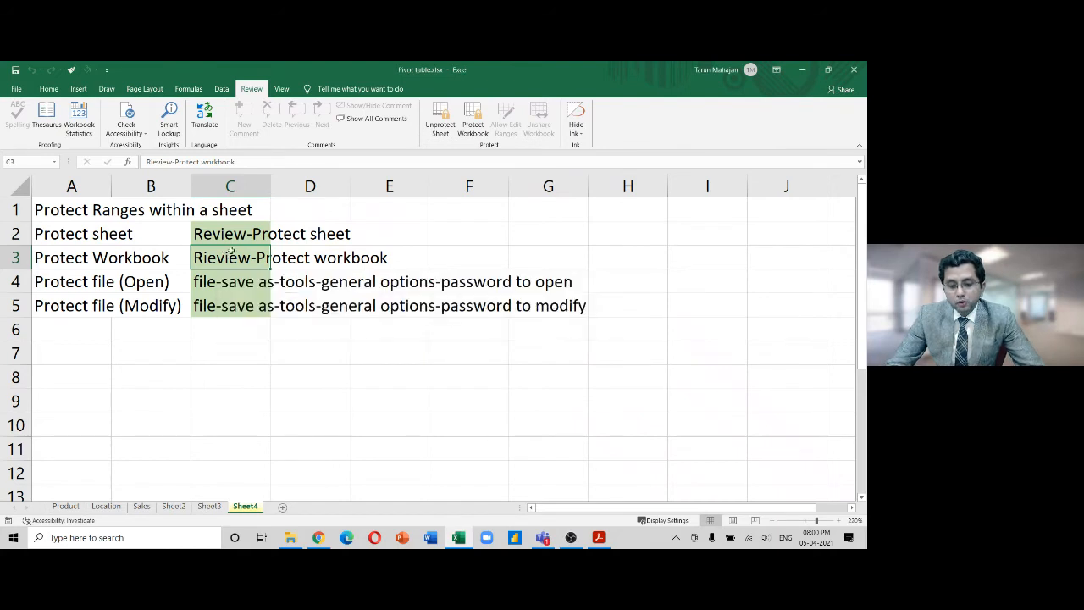
scroll(228, 251, right, 3)
scroll(230, 246, left, 2)
double_click(236, 261)
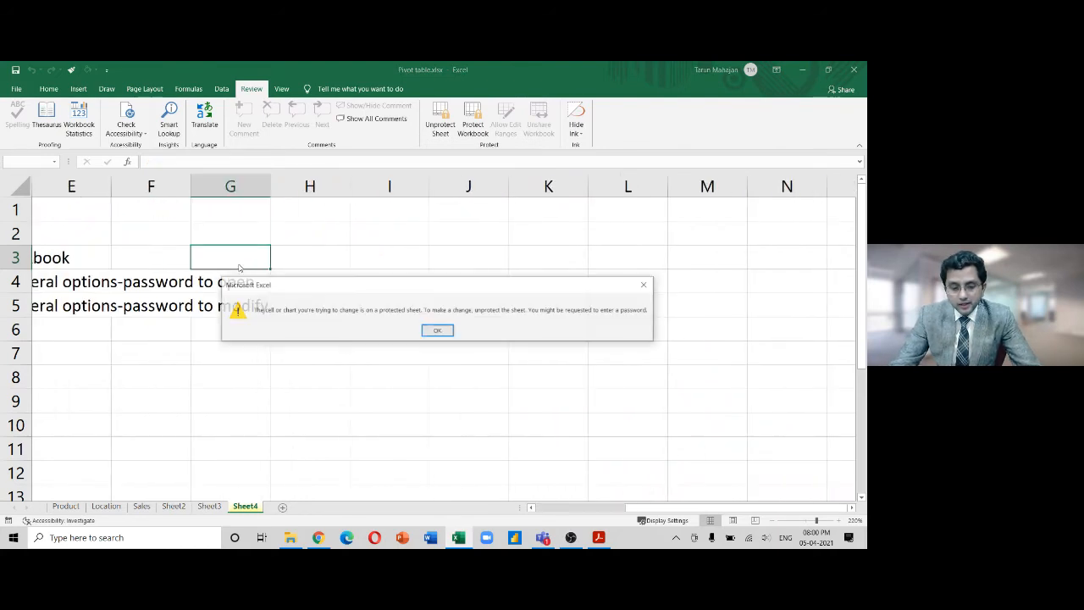
key(Return)
key(Left)
key(Left)
key(Left)
key(Left)
key(Left)
key(Left)
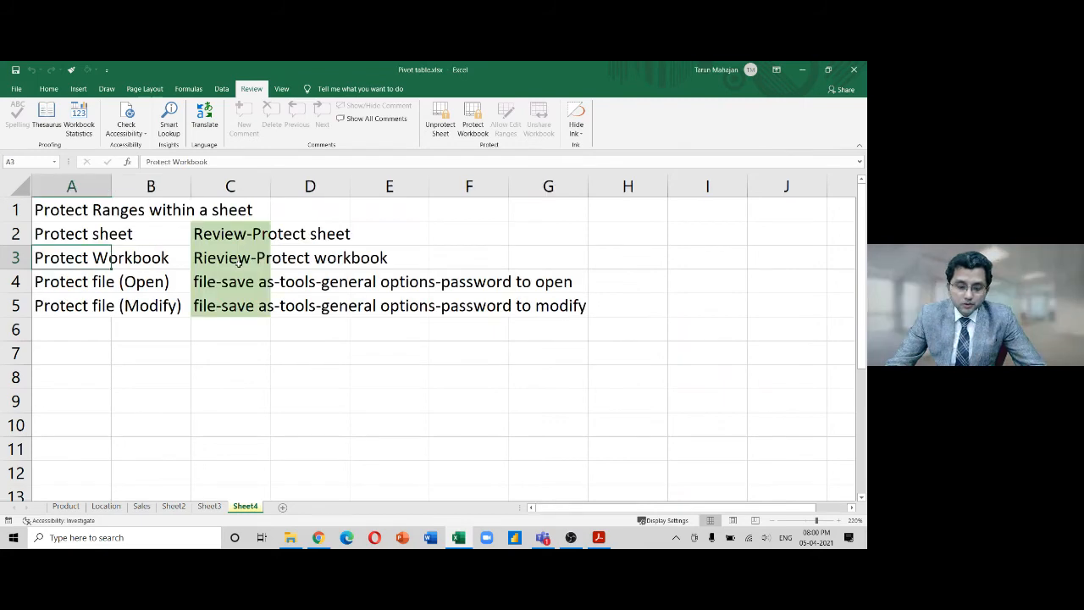
Make a copy of Sheet4 via Move or Copy with Create a copy ticked
right_click(239, 509)
click(282, 417)
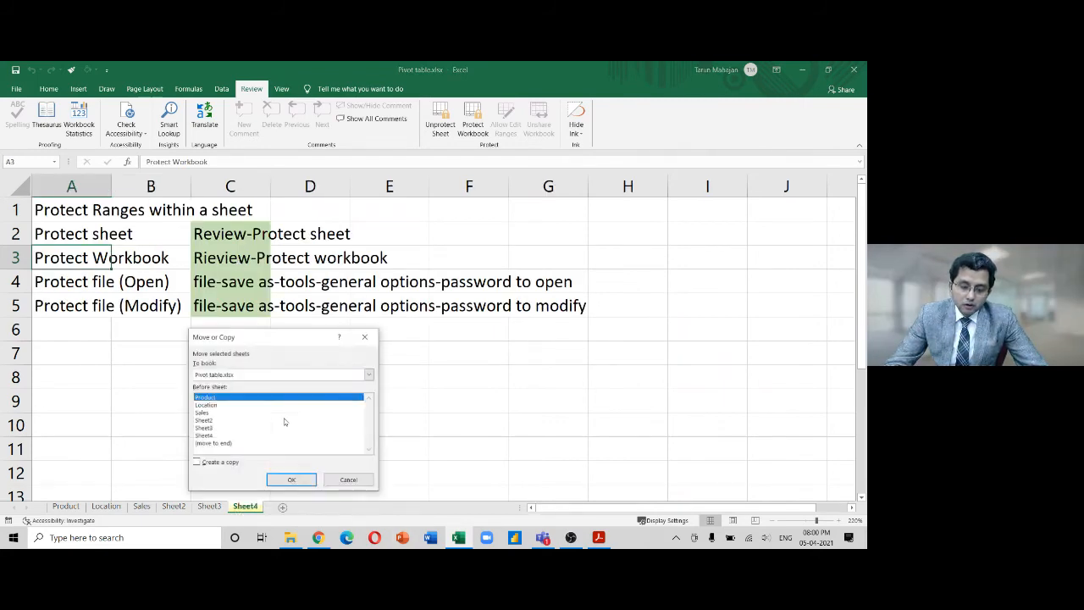
click(200, 460)
click(283, 477)
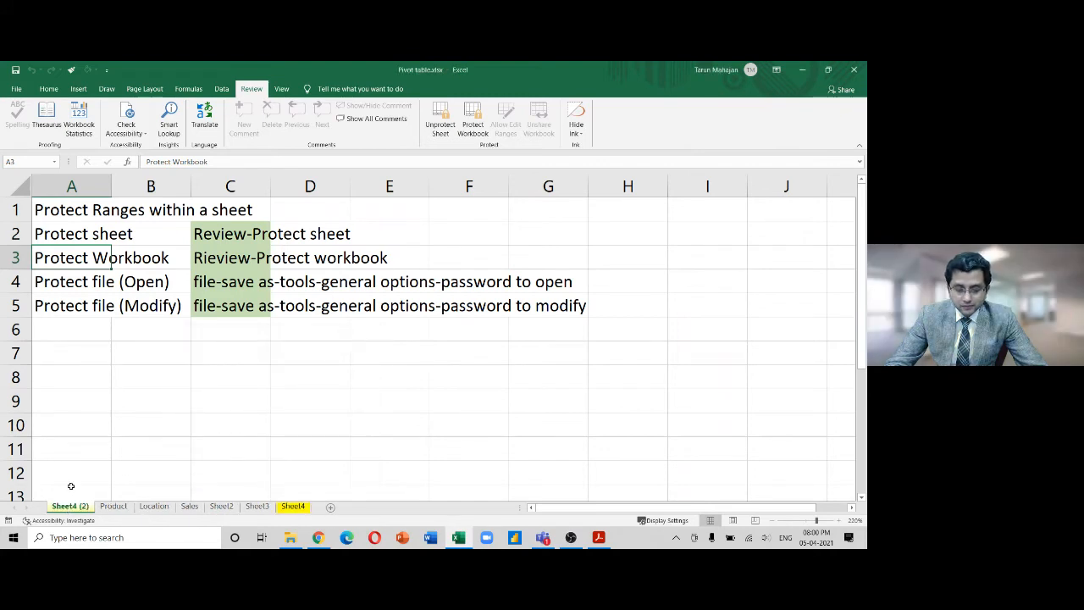
Try editing B3 and C3 on Sheet4 (2) to confirm it stays protected
click(118, 254)
double_click(130, 262)
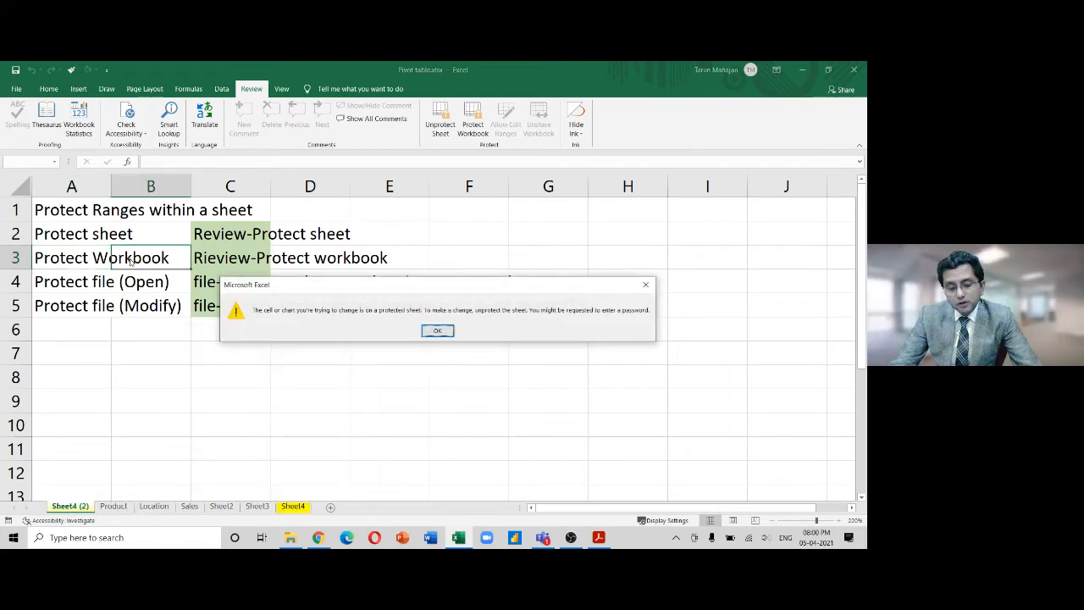
key(Return)
double_click(225, 261)
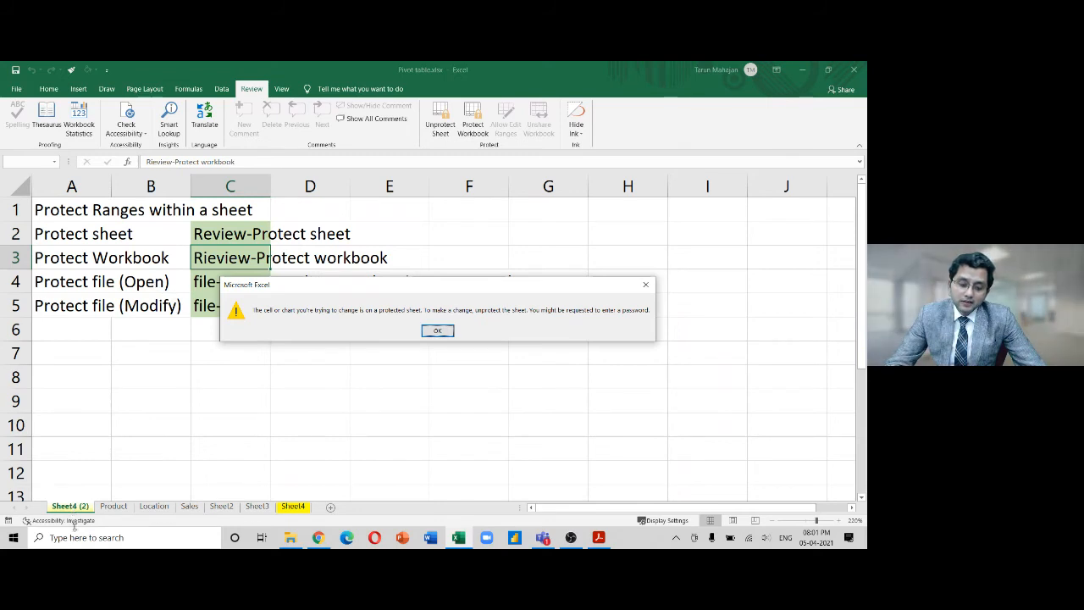
Copy the A1:A5 protection labels and paste them into a new Sheet6
click(437, 330)
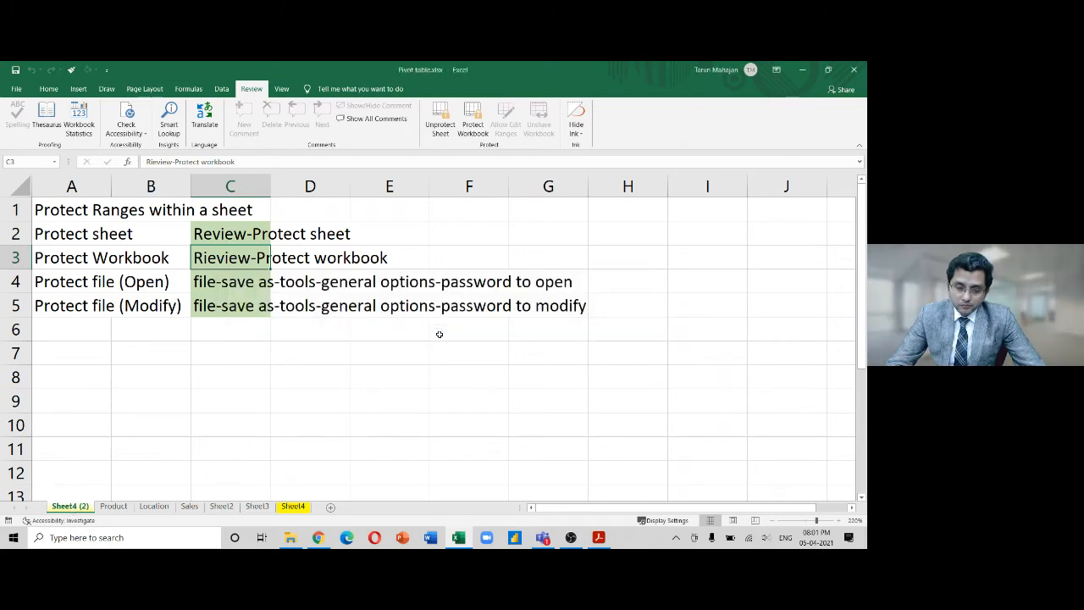
click(104, 240)
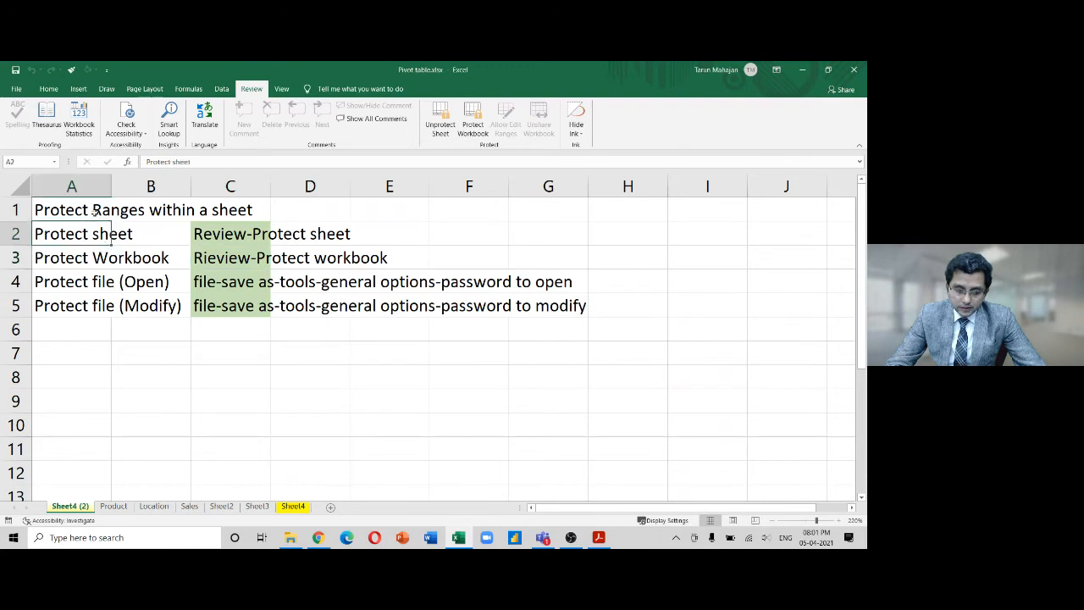
click(90, 210)
drag(88, 224, 84, 310)
key(ctrl+c)
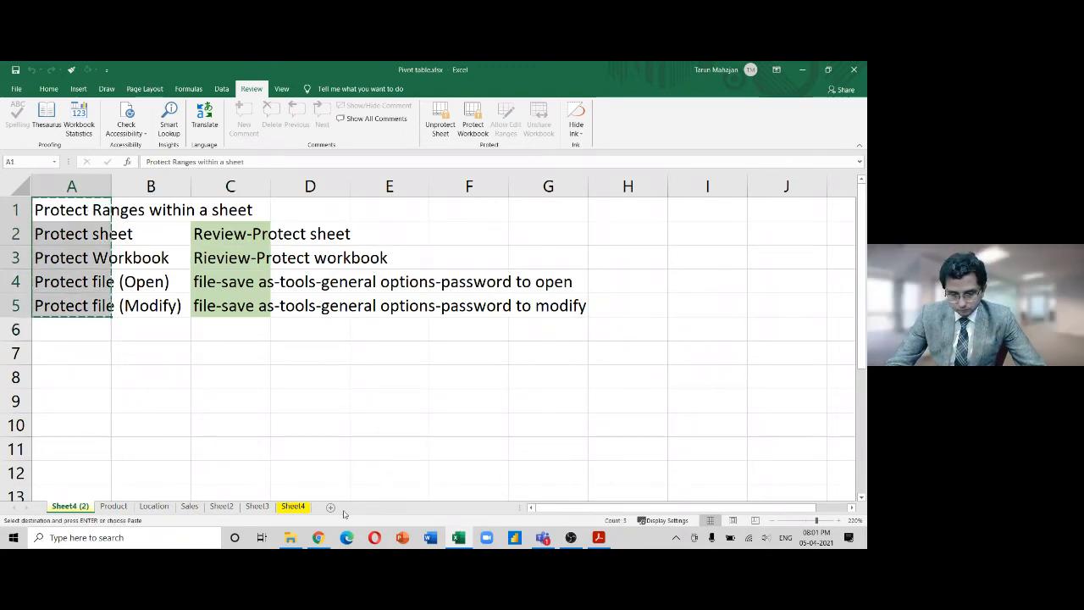
click(330, 509)
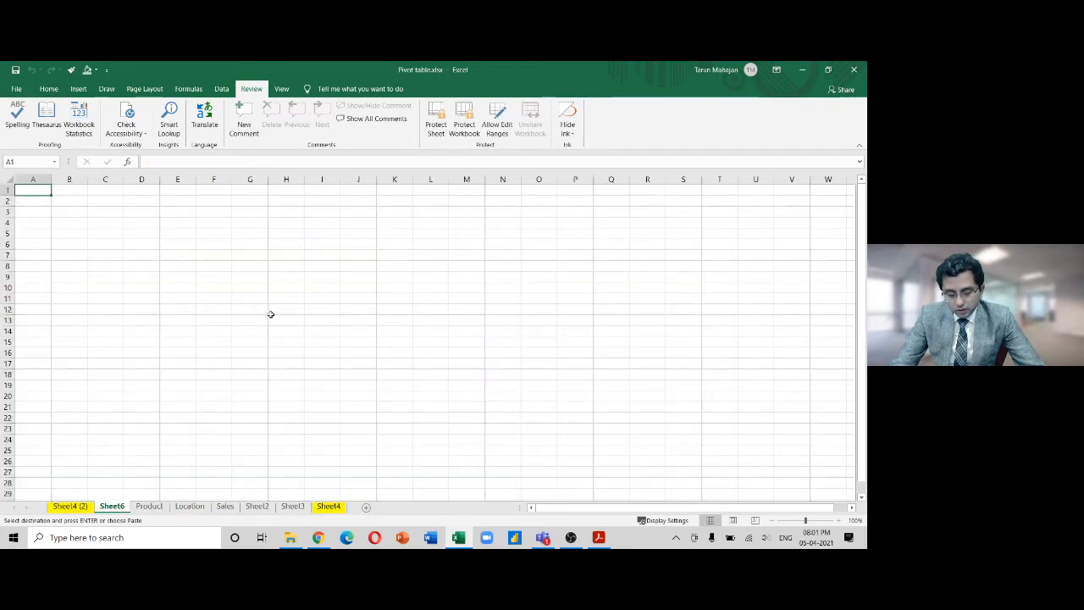
key(ctrl+v)
text(asd)
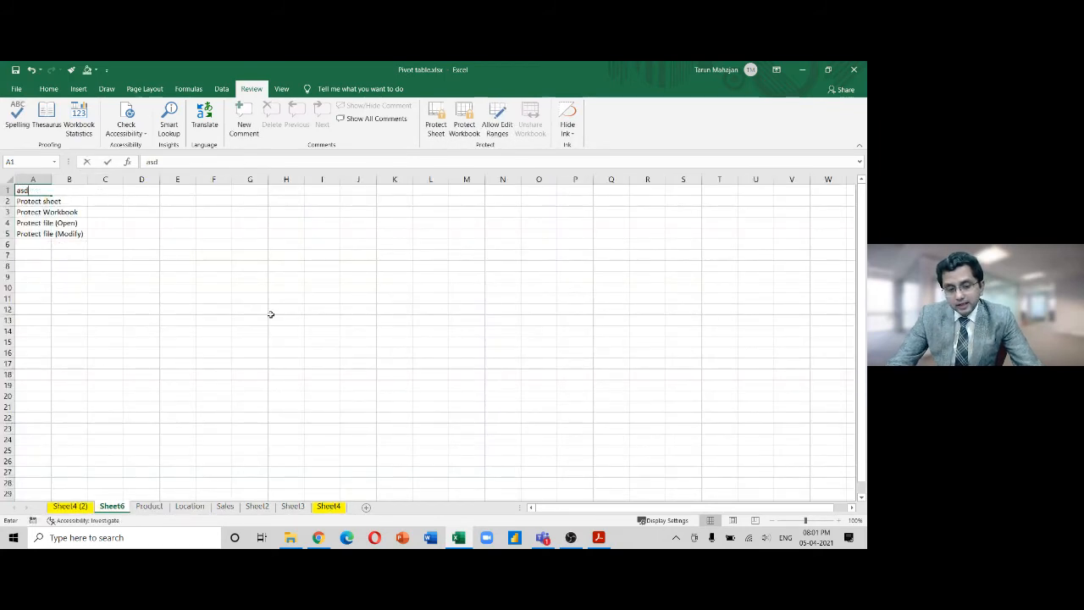
key(Escape)
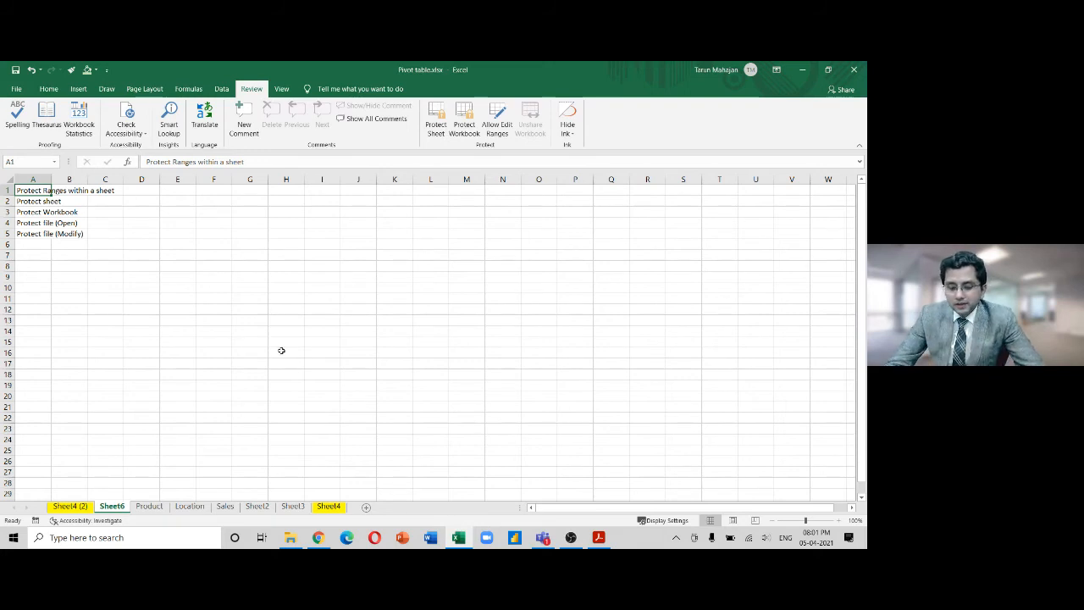
Delete Sheet6 from the workbook
right_click(119, 507)
click(166, 385)
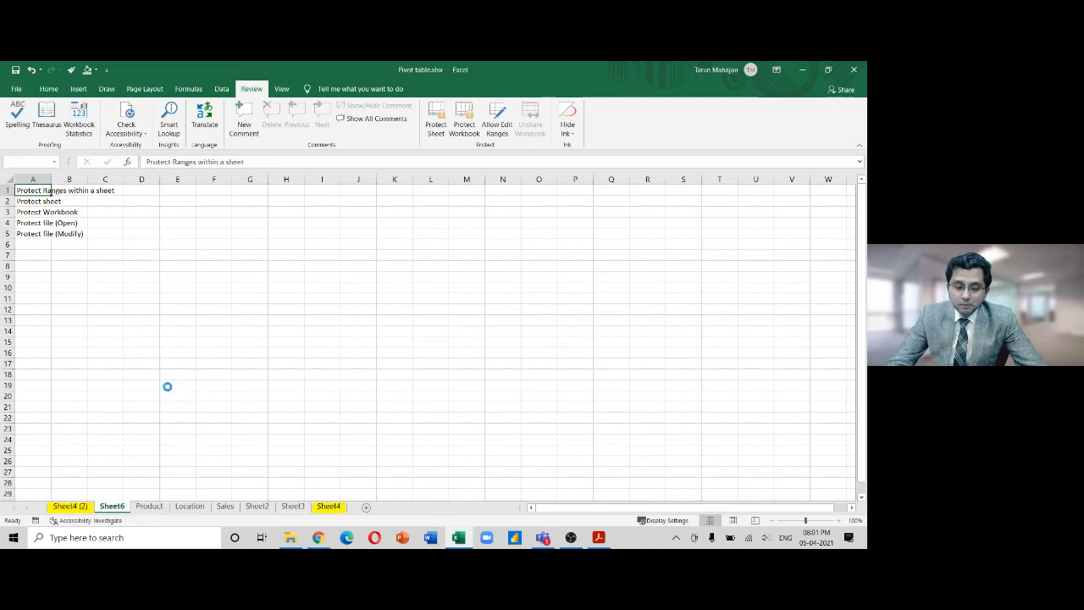
click(415, 331)
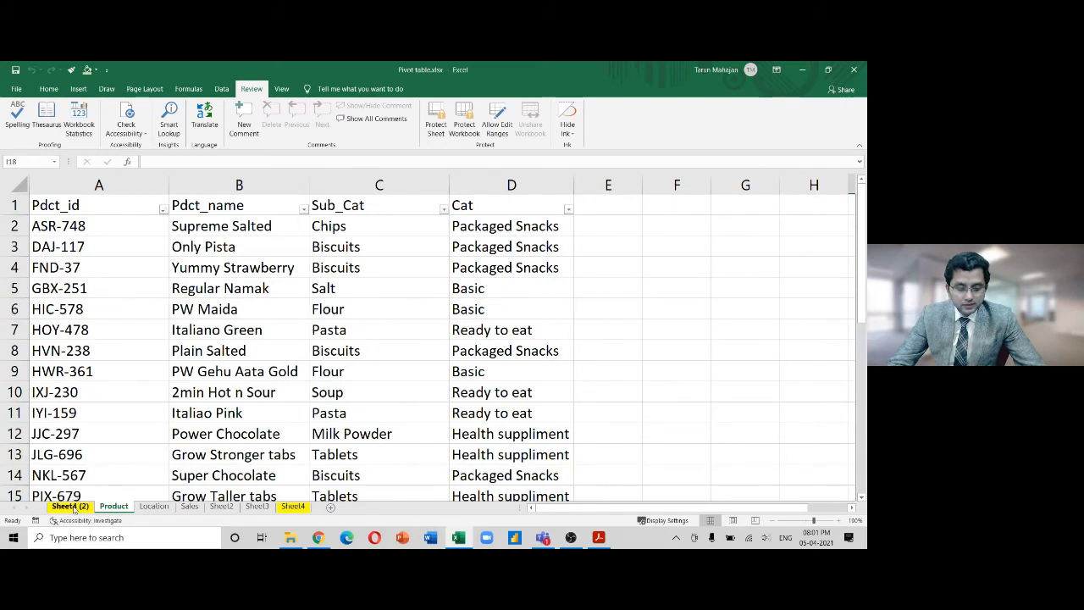
Delete the Sheet4 (2) copy and return to Sheet4
right_click(74, 508)
click(124, 392)
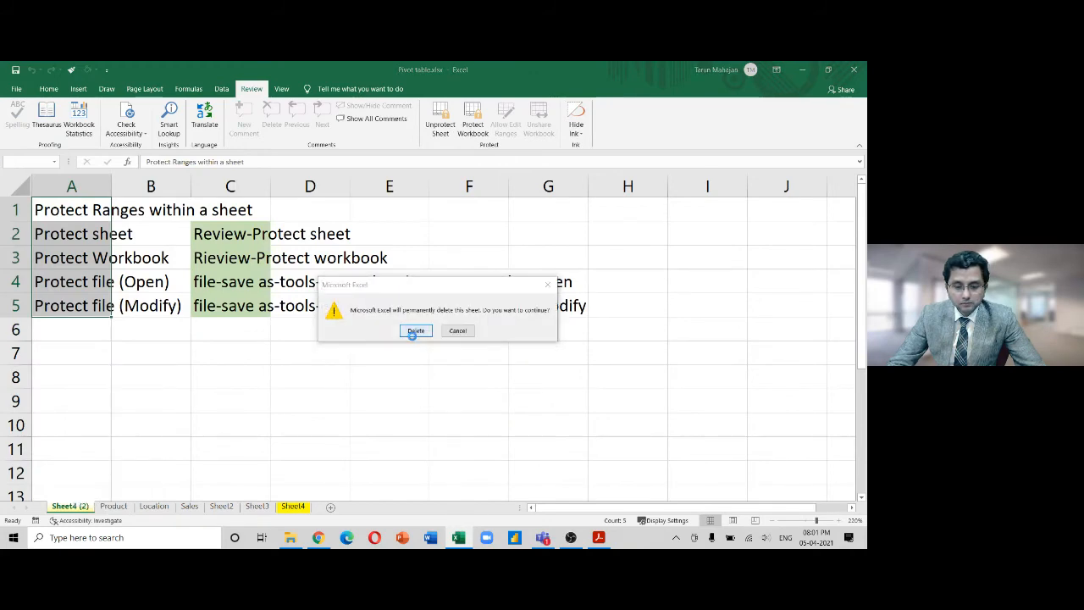
click(414, 331)
click(246, 506)
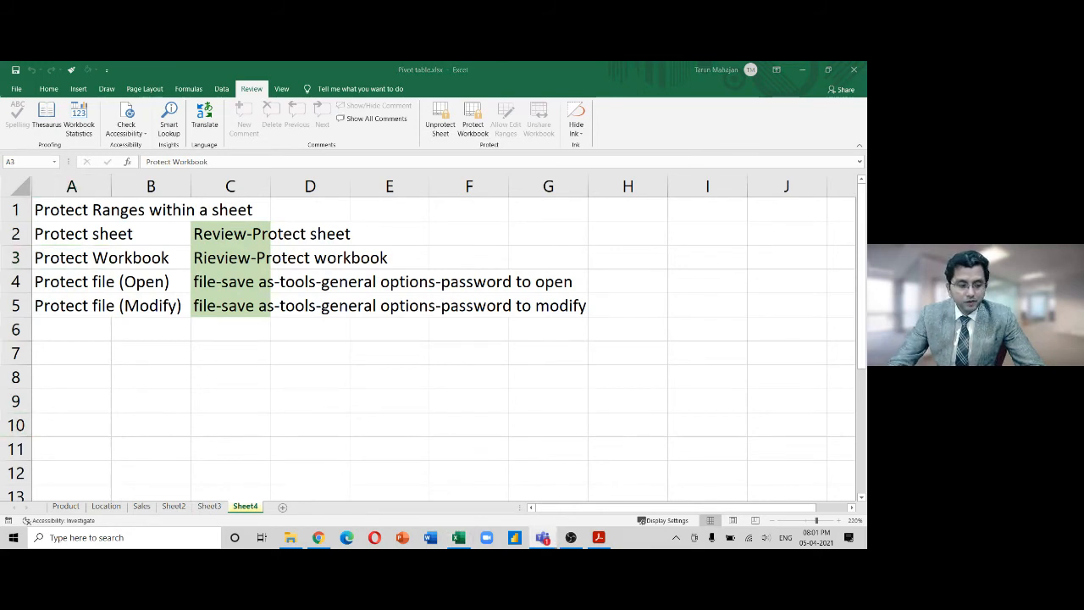
Bring up the Excel syllabus PDF in Acrobat Reader and scroll toward section 6.2
click(598, 536)
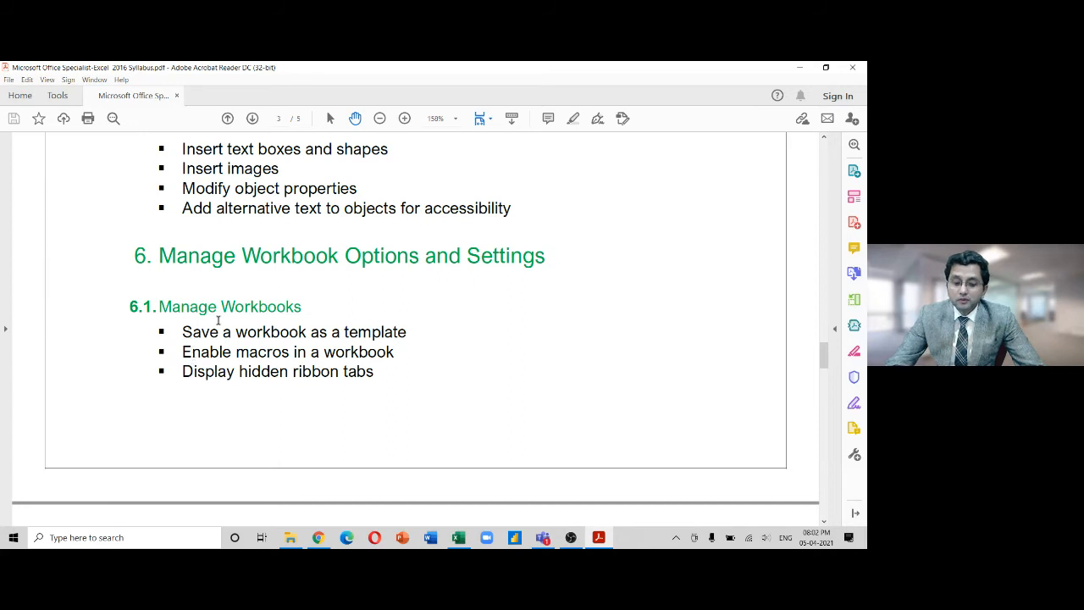
scroll(218, 320, down, 7)
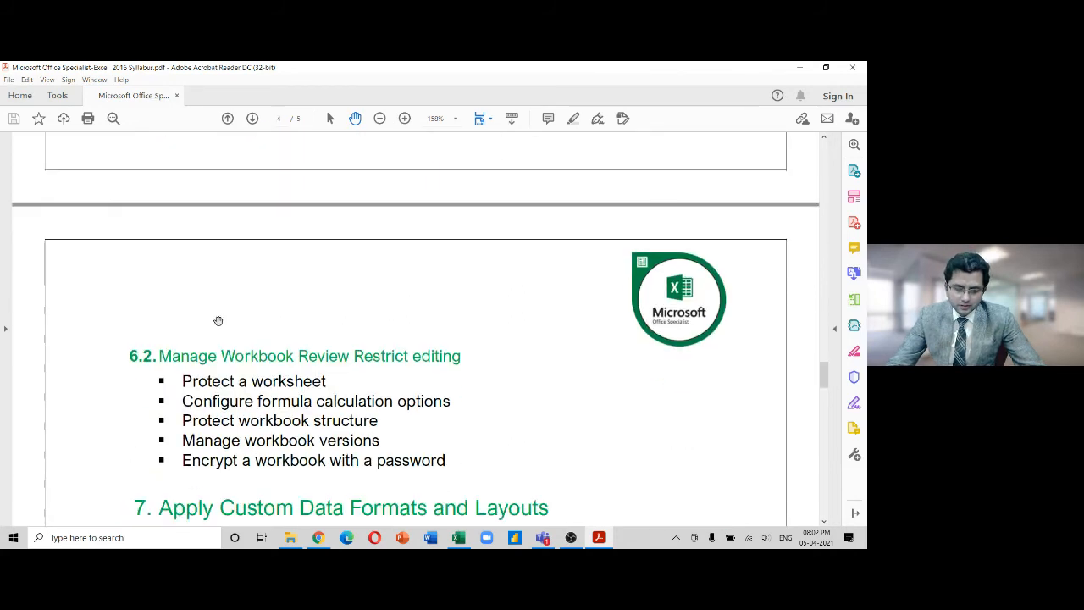
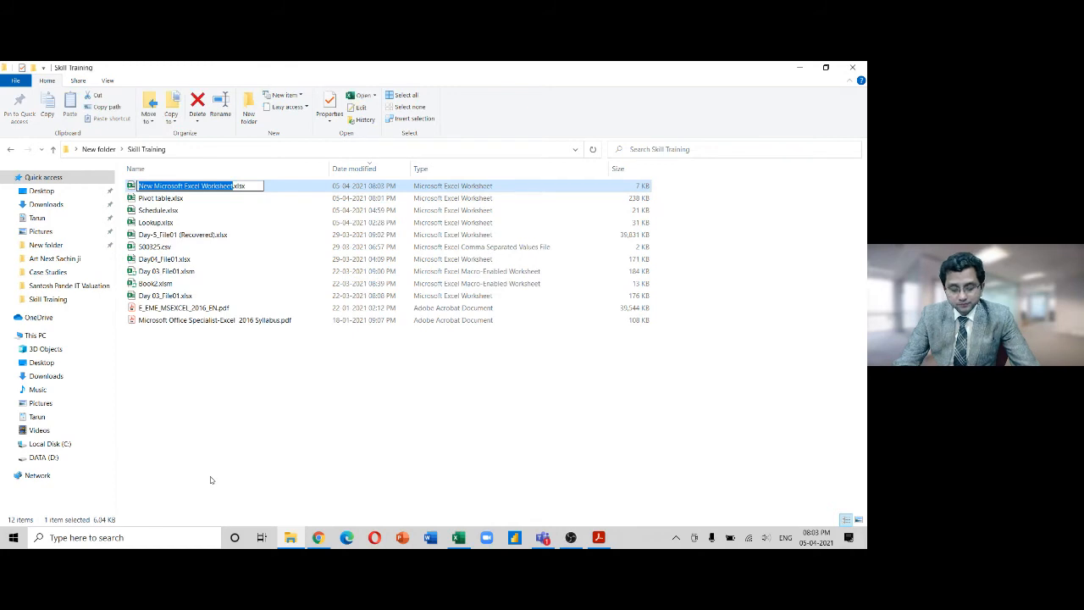
Rename the new blank Excel file to day07
text(day)
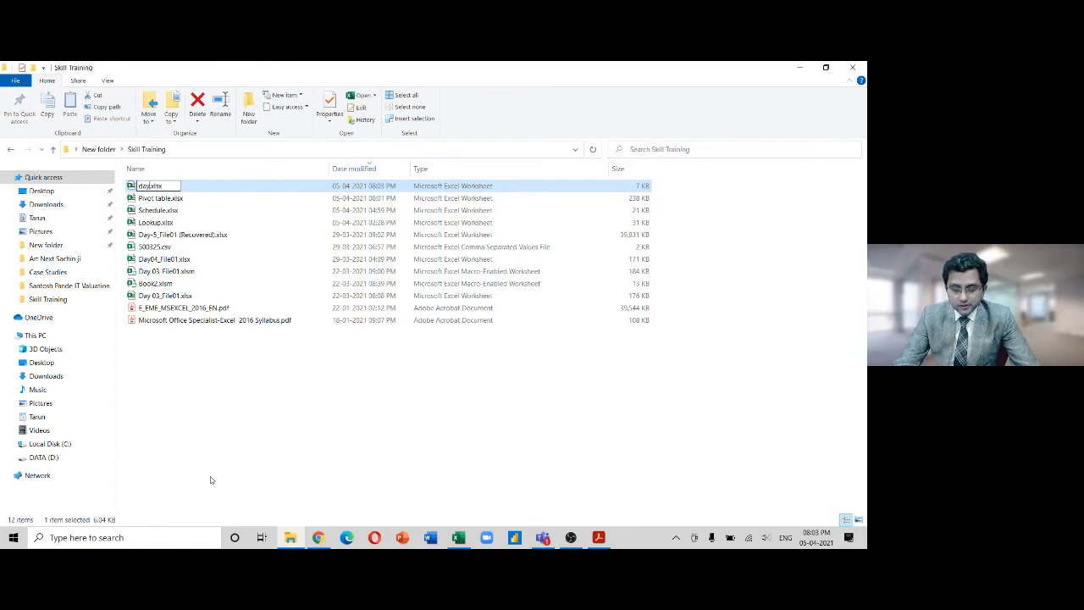
text(07)
key(Return)
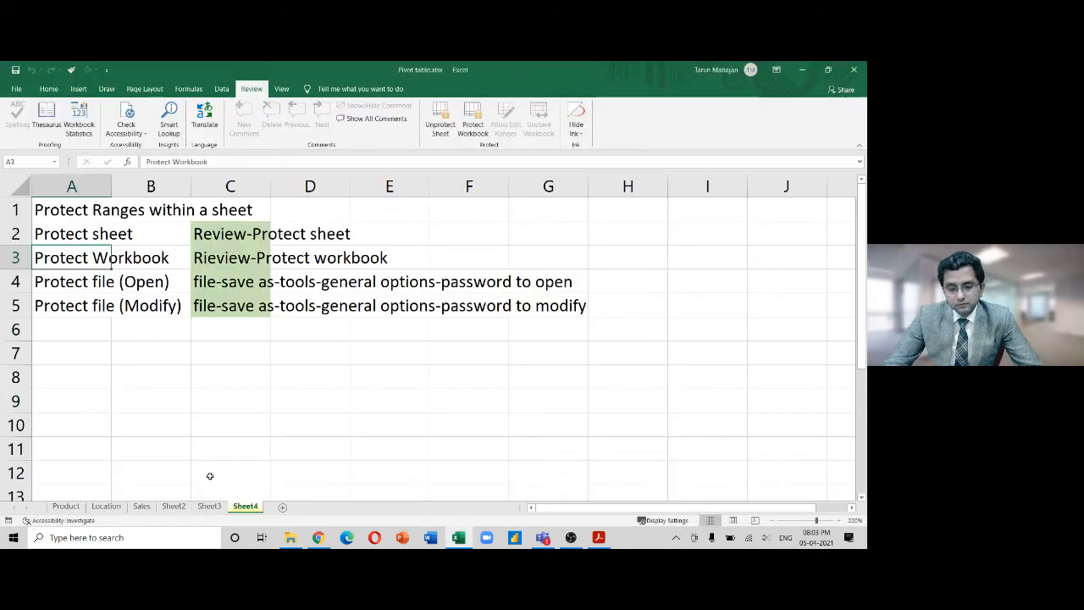
Open day07.xlsx and close the Pivot table workbook
click(459, 539)
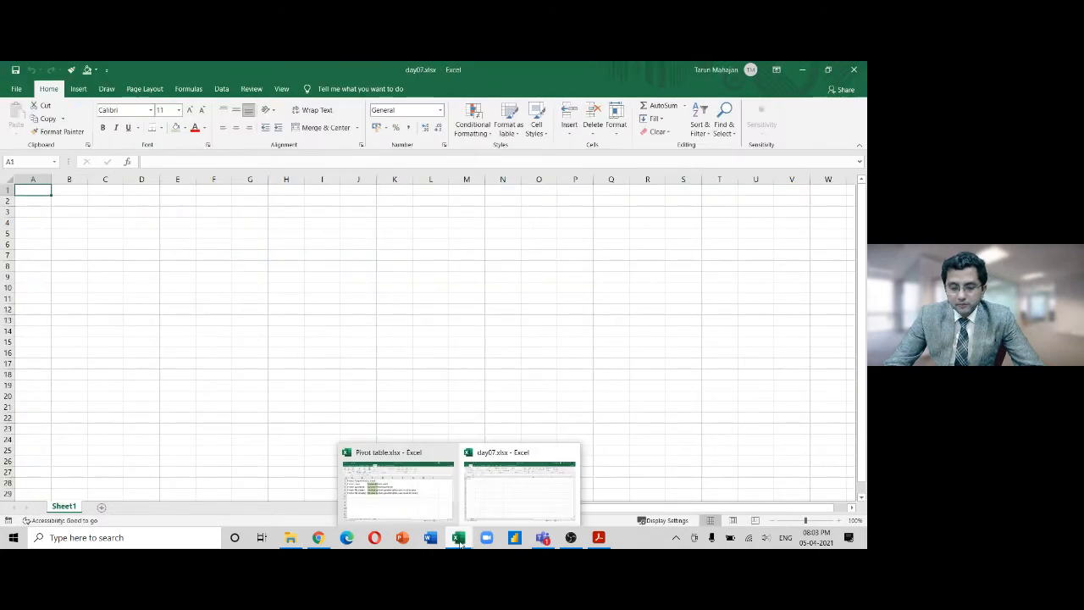
click(406, 501)
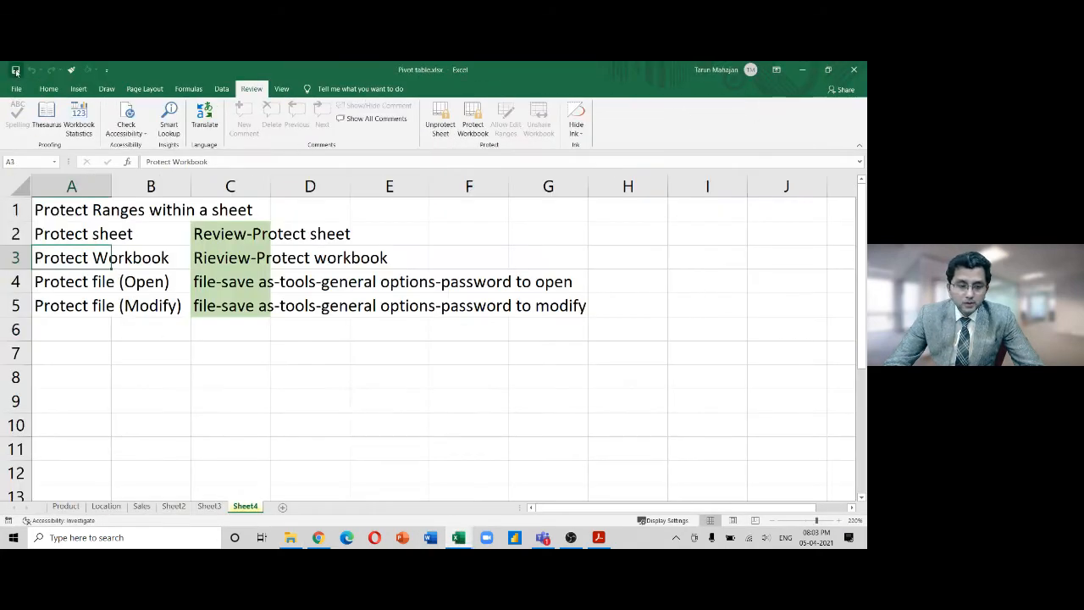
click(858, 66)
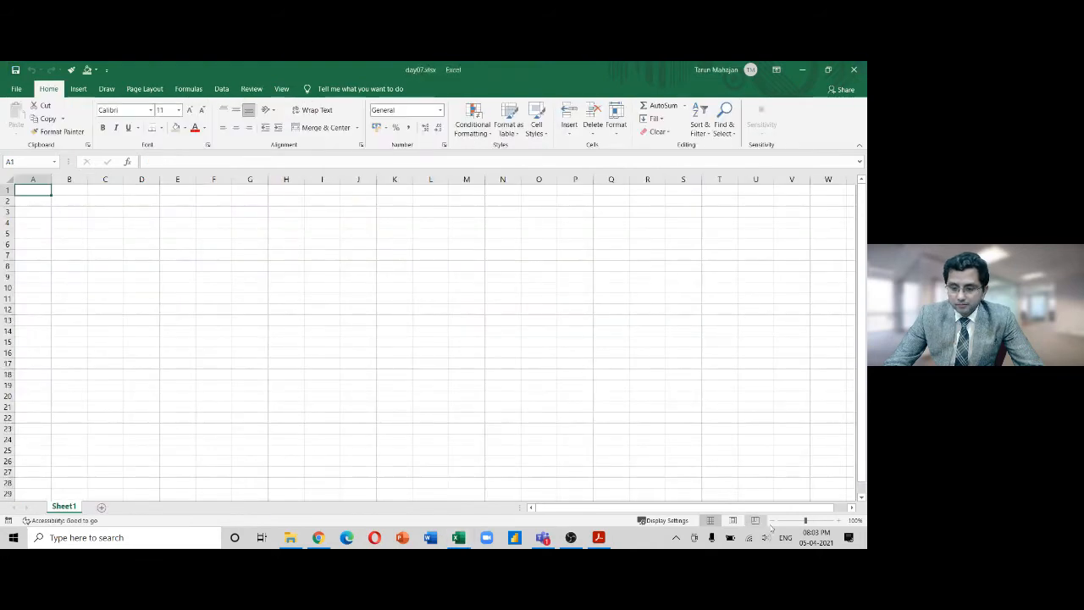
Zoom in on the blank day07 sheet, then bring up the Excel syllabus PDF
click(837, 521)
click(836, 520)
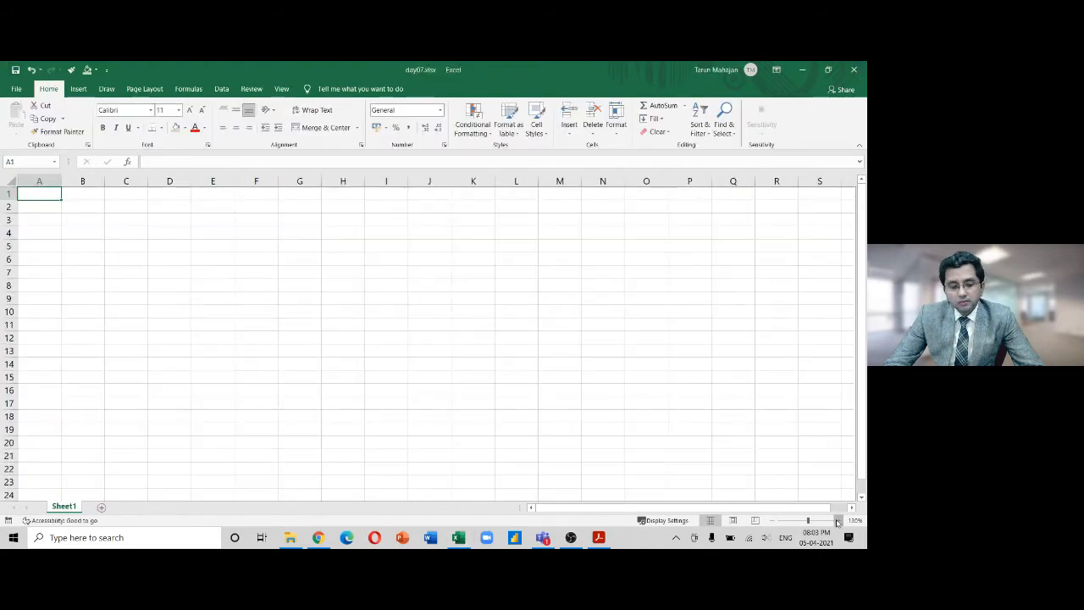
click(837, 521)
click(837, 521)
click(836, 521)
click(837, 520)
click(837, 521)
click(836, 521)
click(837, 521)
click(837, 521)
click(836, 521)
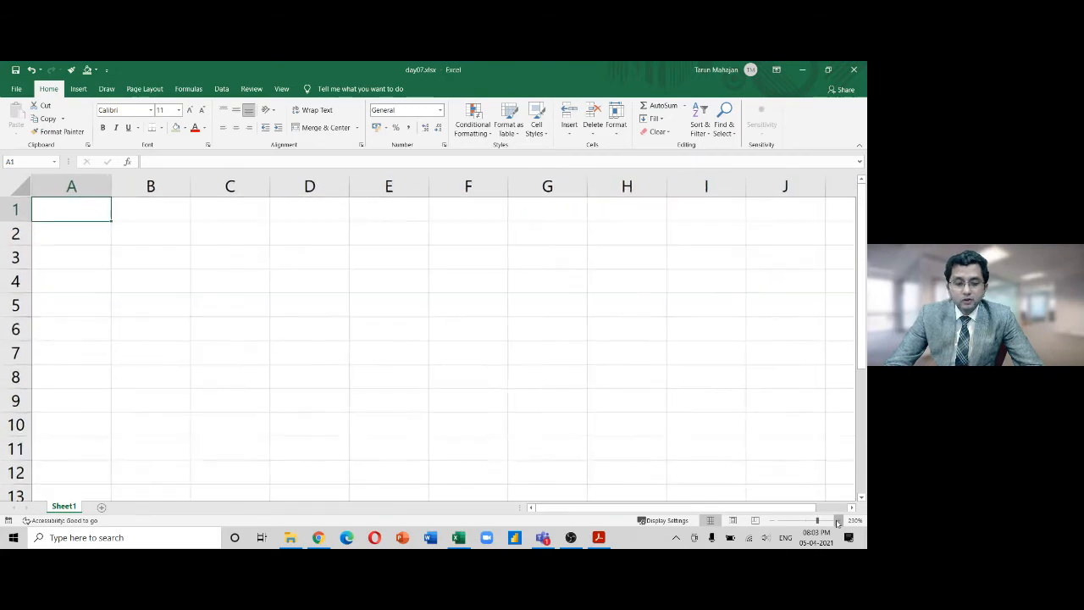
click(837, 521)
click(836, 521)
click(837, 521)
click(837, 520)
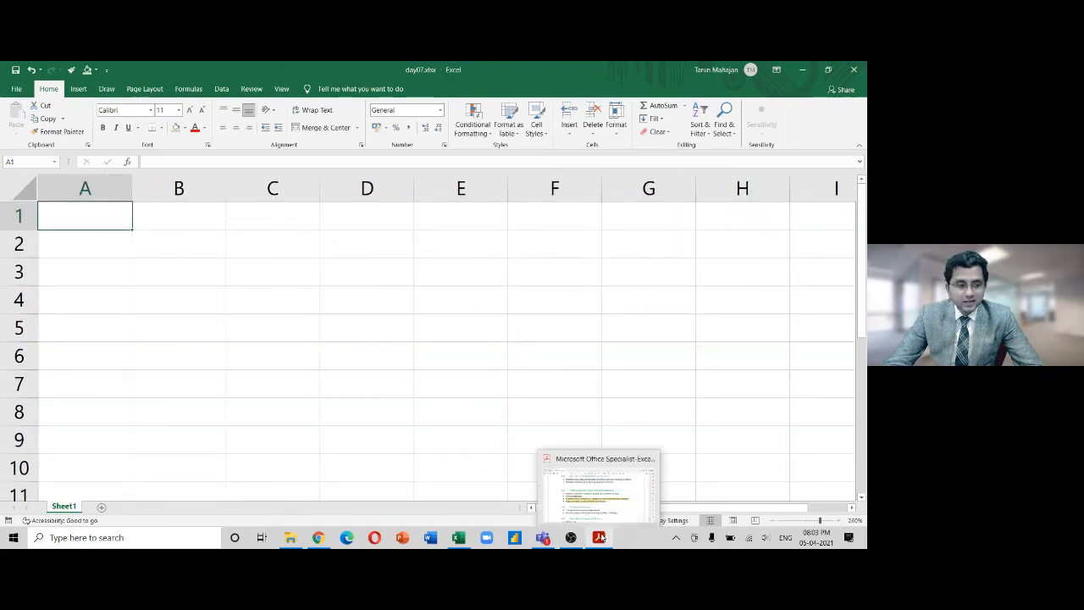
click(600, 539)
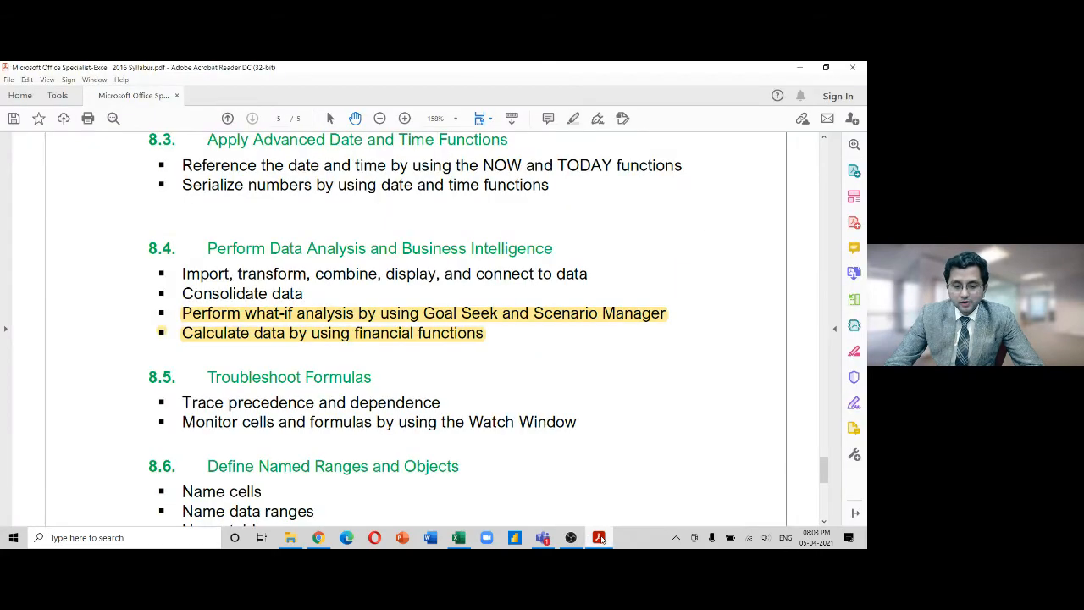
Minimize the syllabus PDF and bring Google Chrome to the front
click(599, 538)
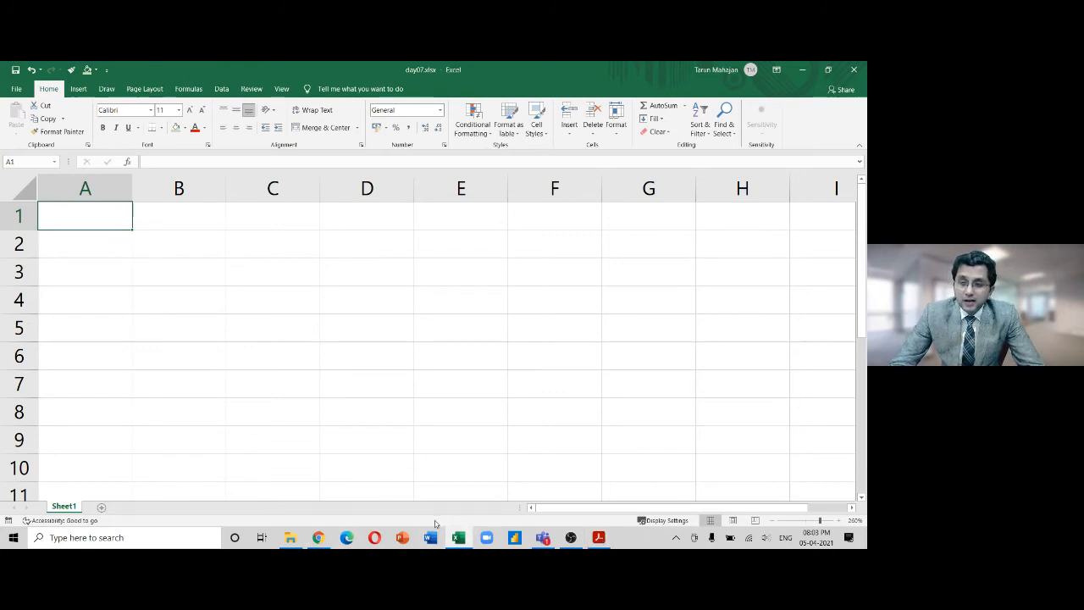
click(319, 538)
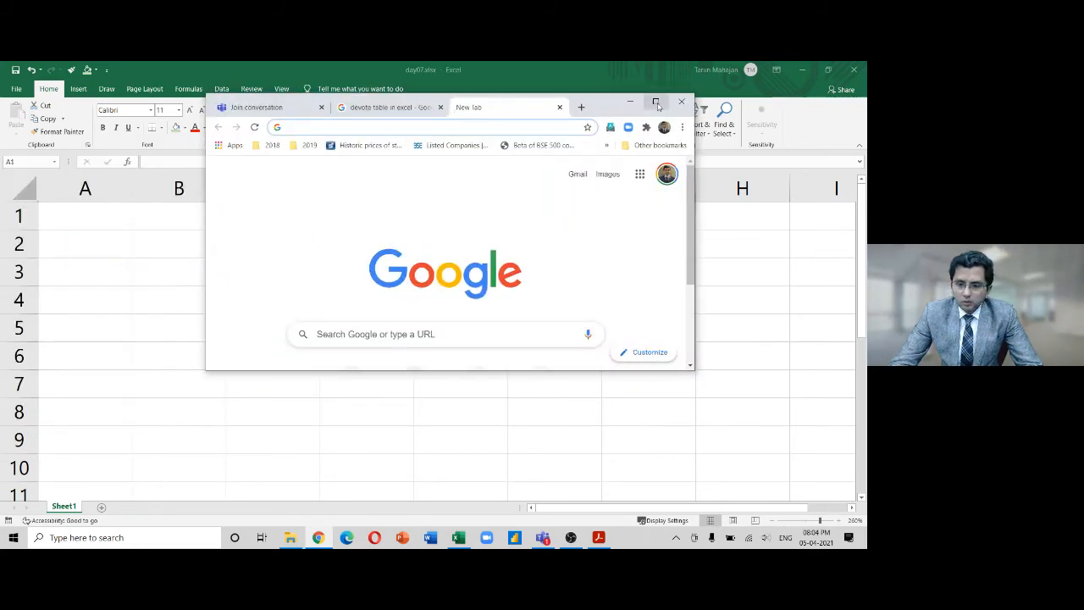
Maximize Chrome, load the icmai.in website and dismiss its popup
click(657, 102)
text(ic)
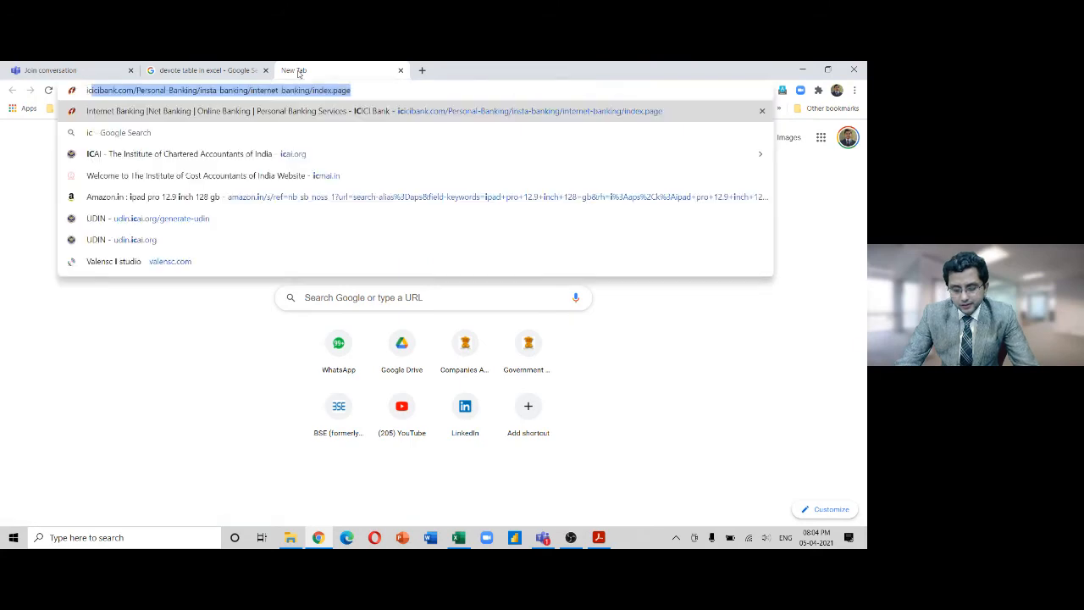
text(mai)
key(Return)
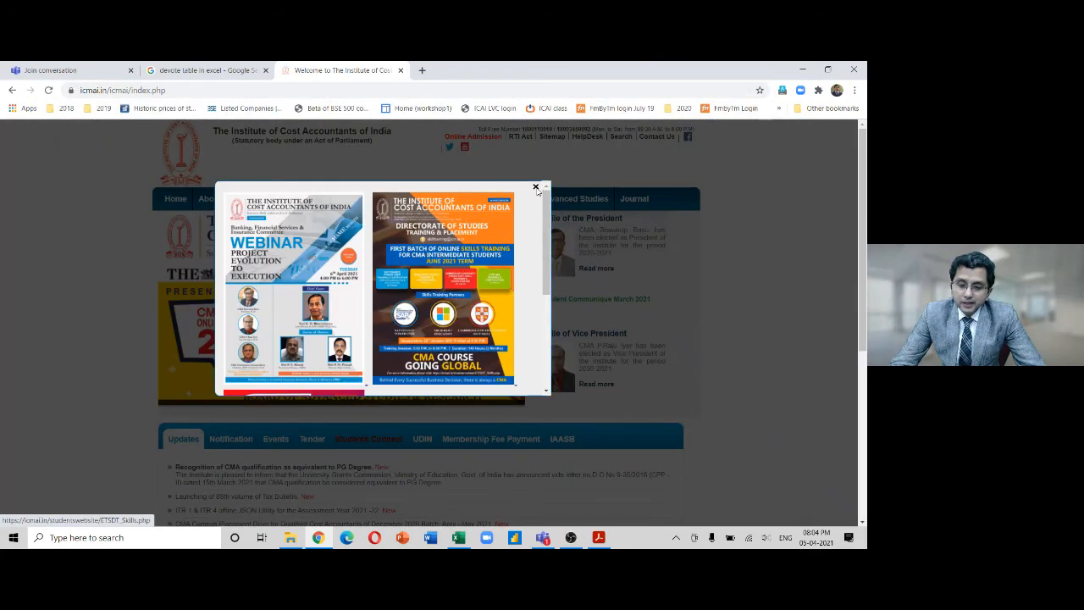
click(536, 188)
Go to Students > Courses > Foundation Course and open the Paper-4 study material
click(314, 204)
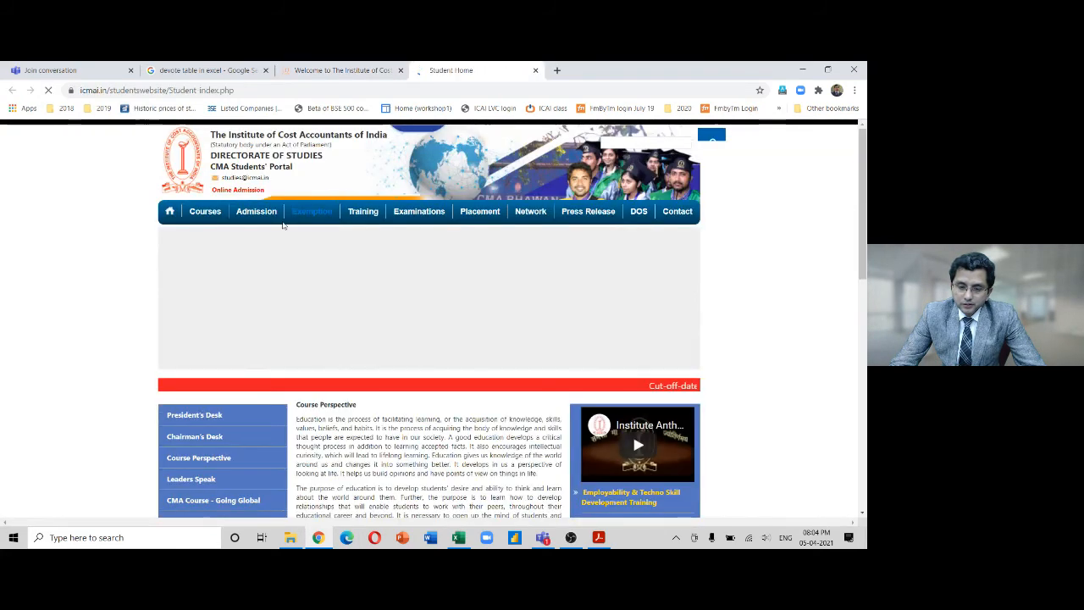
click(195, 213)
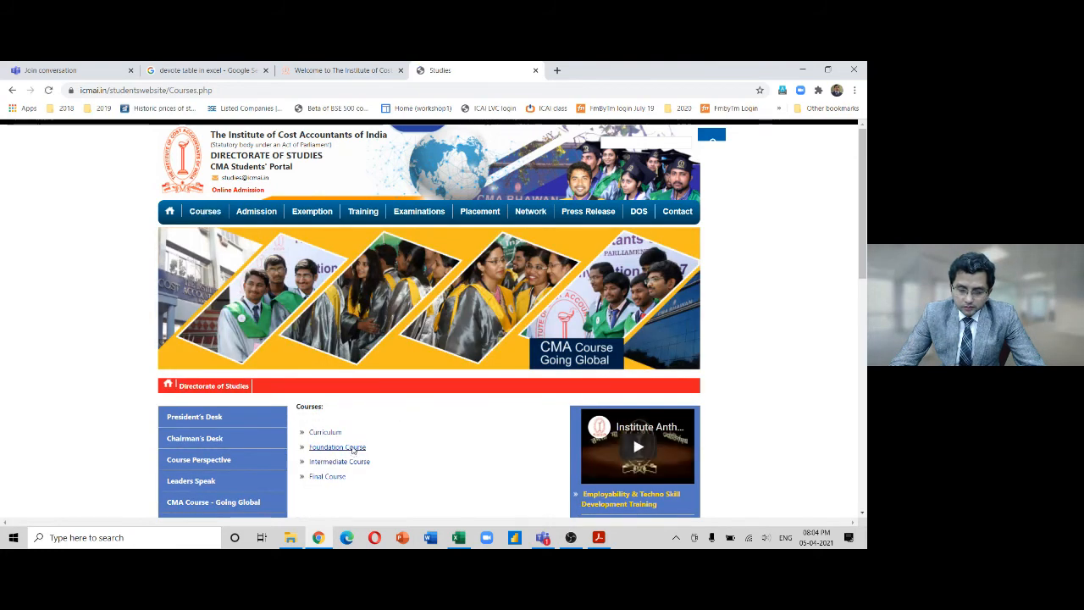
click(354, 448)
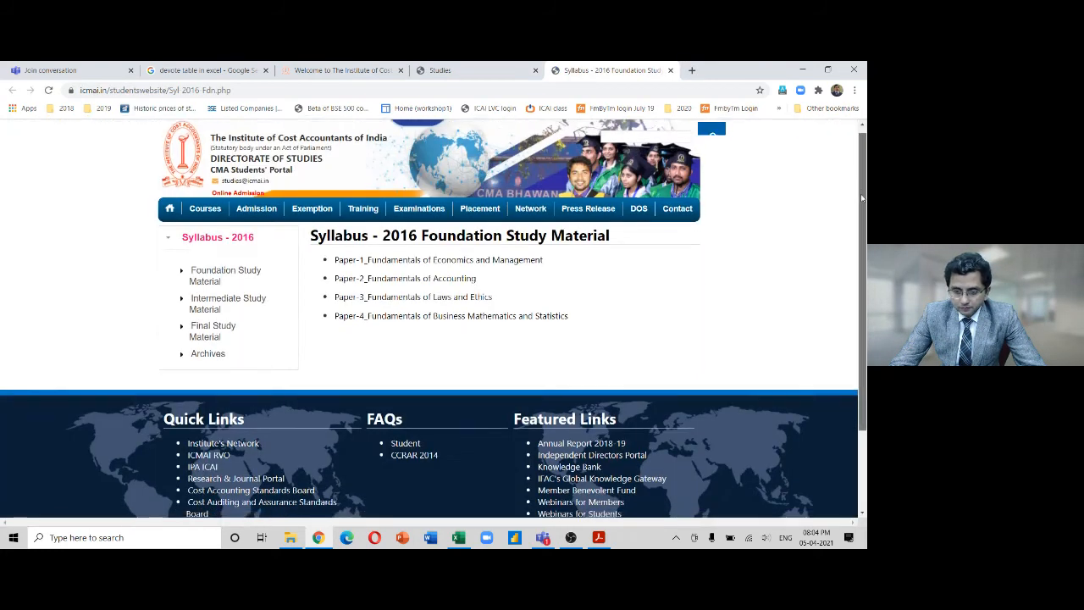
drag(862, 197, 859, 202)
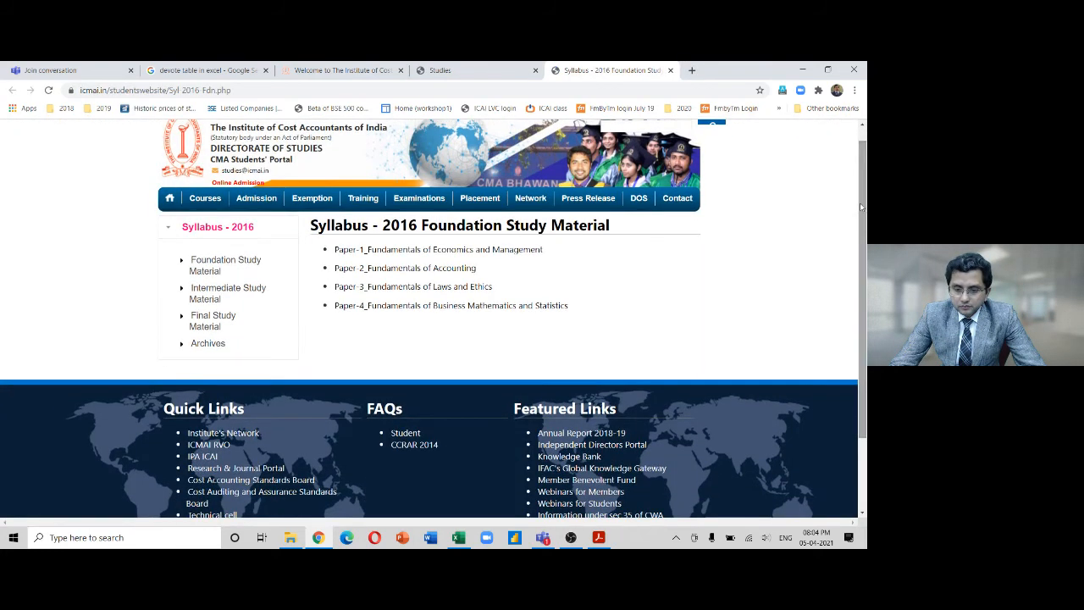
click(466, 306)
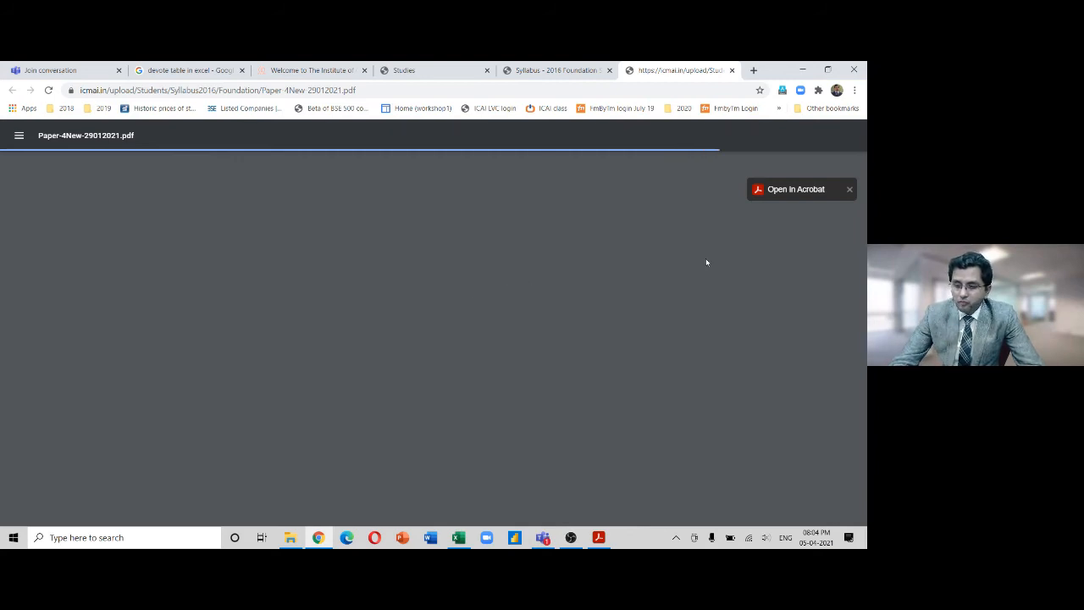
Open the Paper-4 PDF in Acrobat Reader and switch to two-page view
click(779, 191)
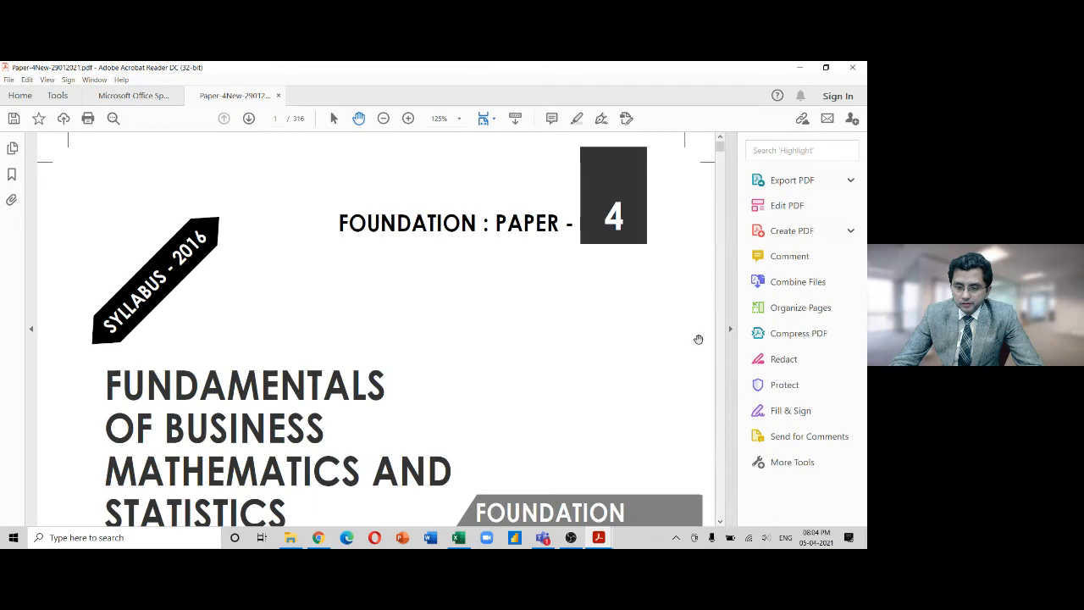
scroll(664, 342, down, 5)
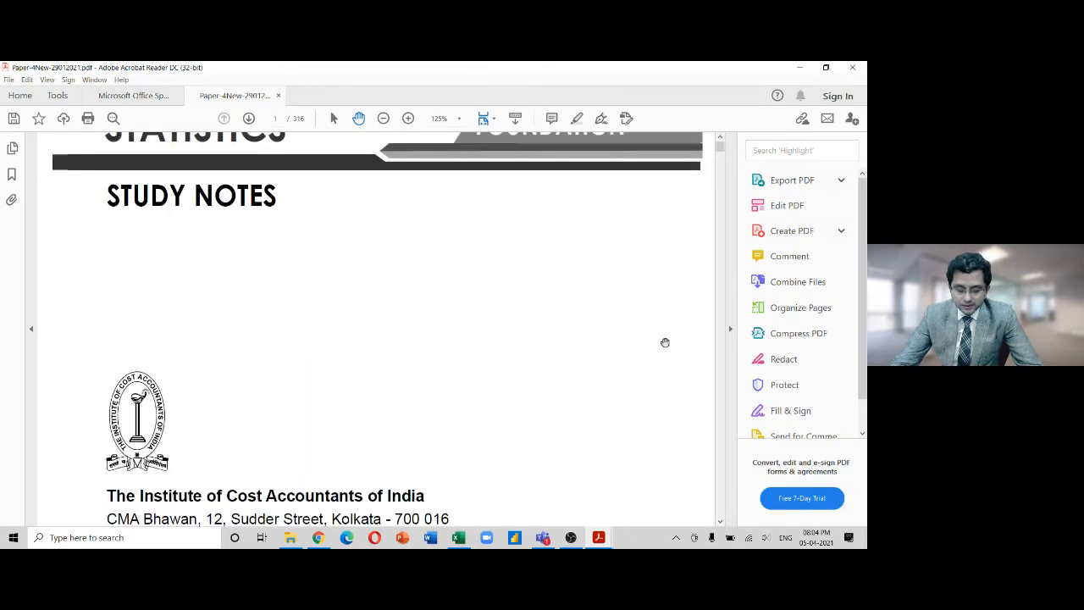
key(alt)
key(v)
key(p)
key(t)
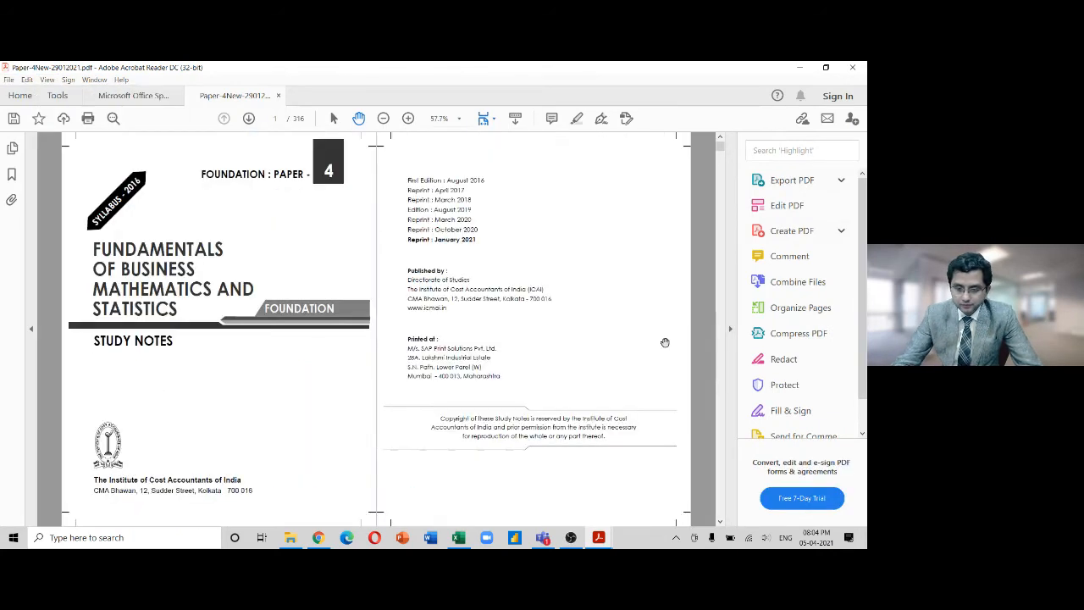
Scroll through the study notes back to page 1, then close the reader window
scroll(665, 343, down, 1)
scroll(665, 342, down, 1)
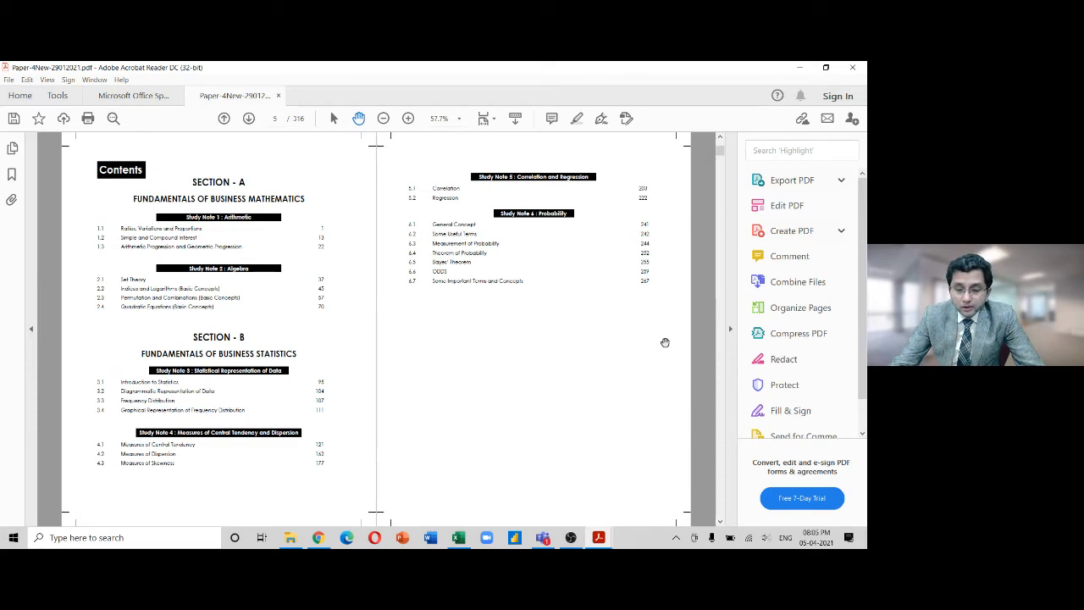
scroll(665, 342, down, 10)
scroll(664, 342, down, 5)
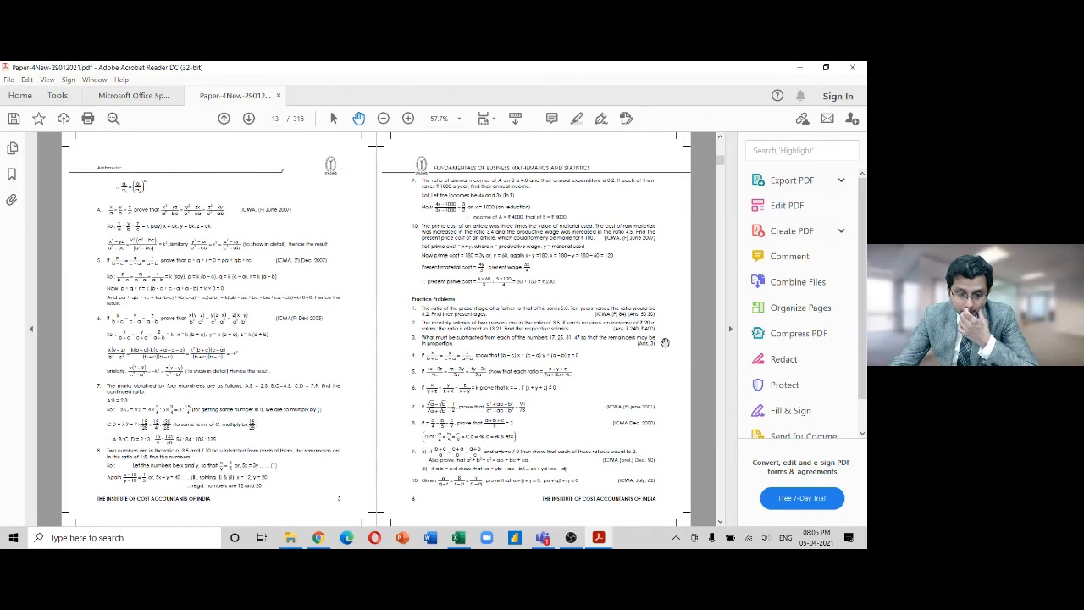
scroll(665, 342, down, 5)
scroll(665, 342, down, 5)
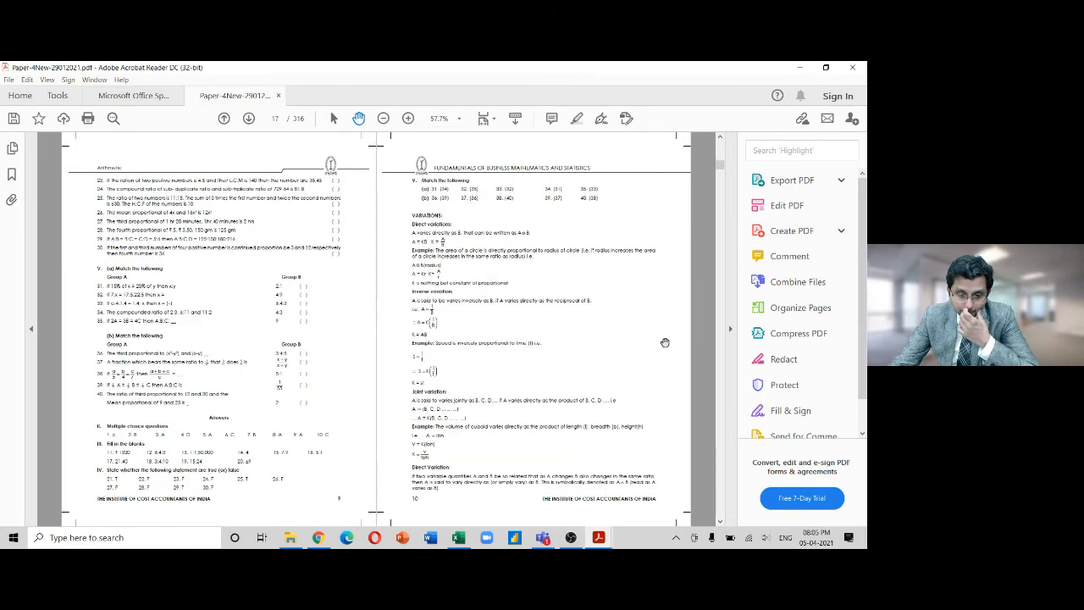
scroll(664, 342, down, 20)
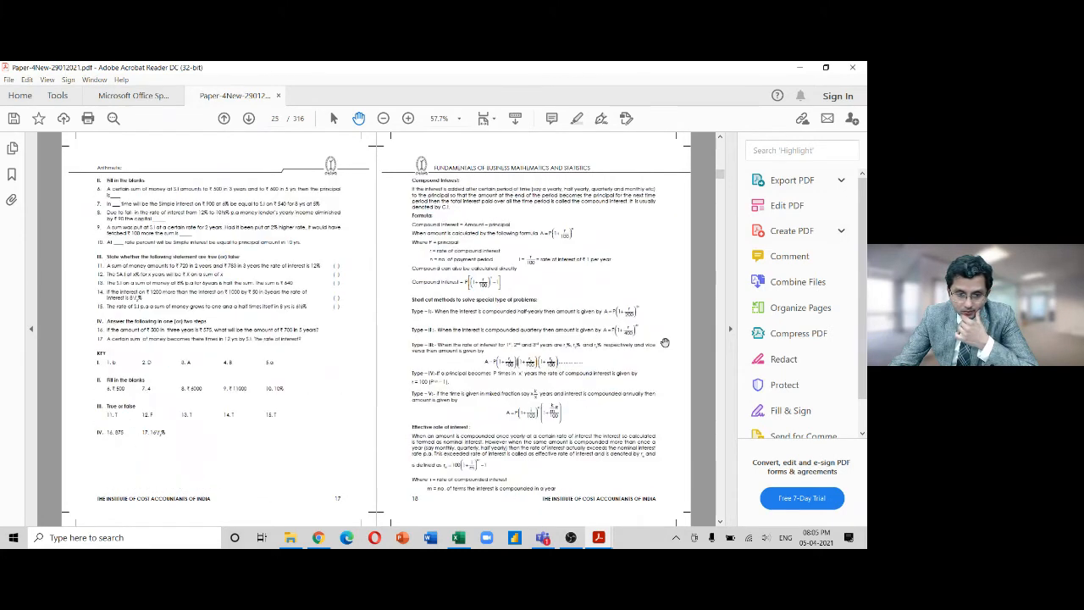
scroll(664, 342, down, 5)
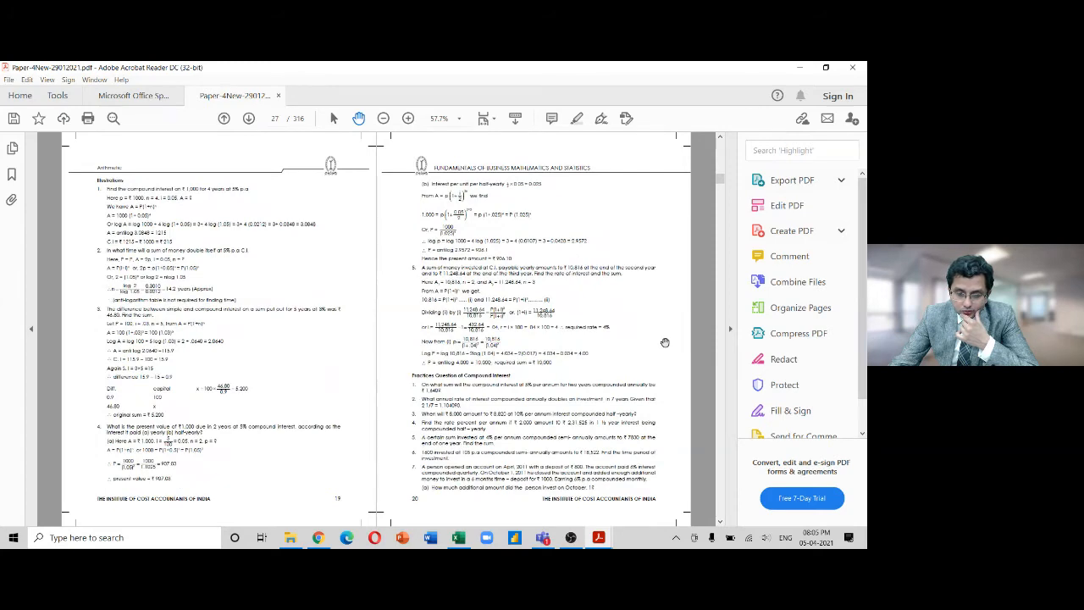
scroll(665, 342, down, 5)
scroll(665, 342, down, 10)
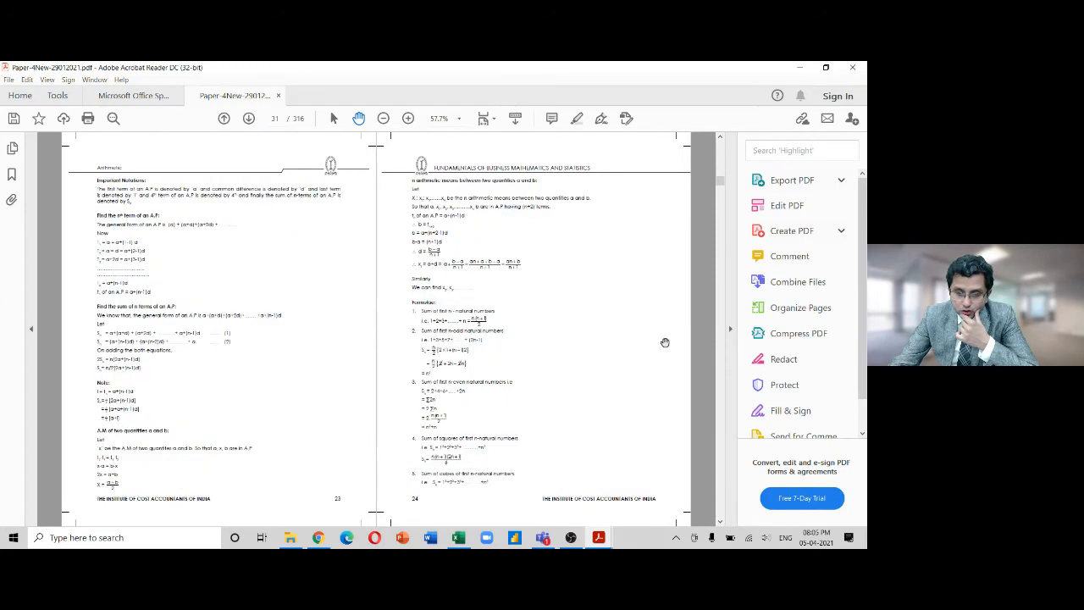
scroll(664, 342, up, 10)
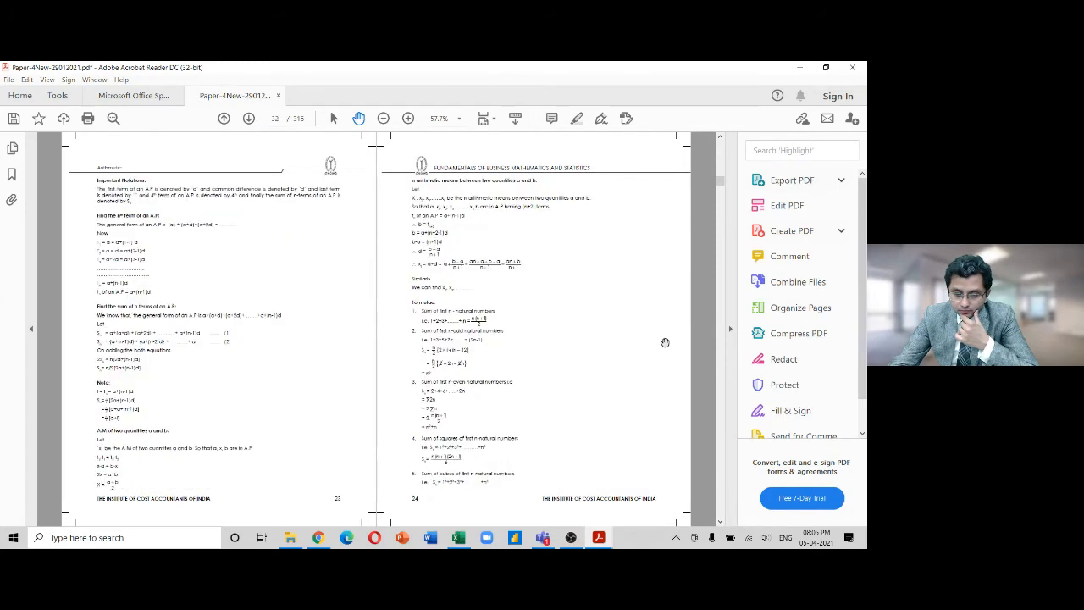
scroll(665, 342, up, 2)
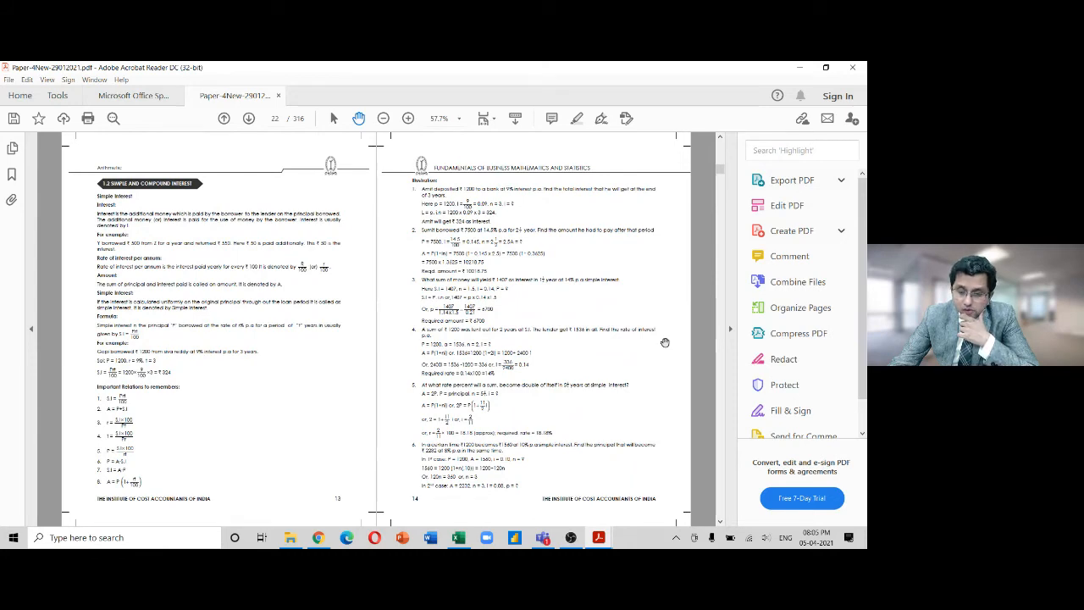
scroll(665, 342, down, 2)
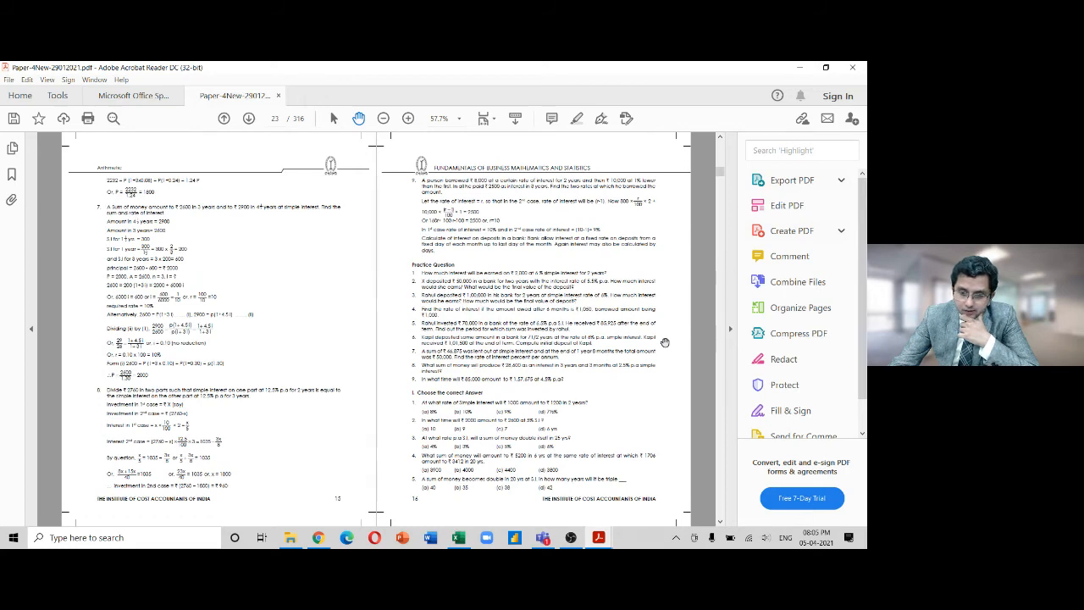
scroll(665, 342, up, 15)
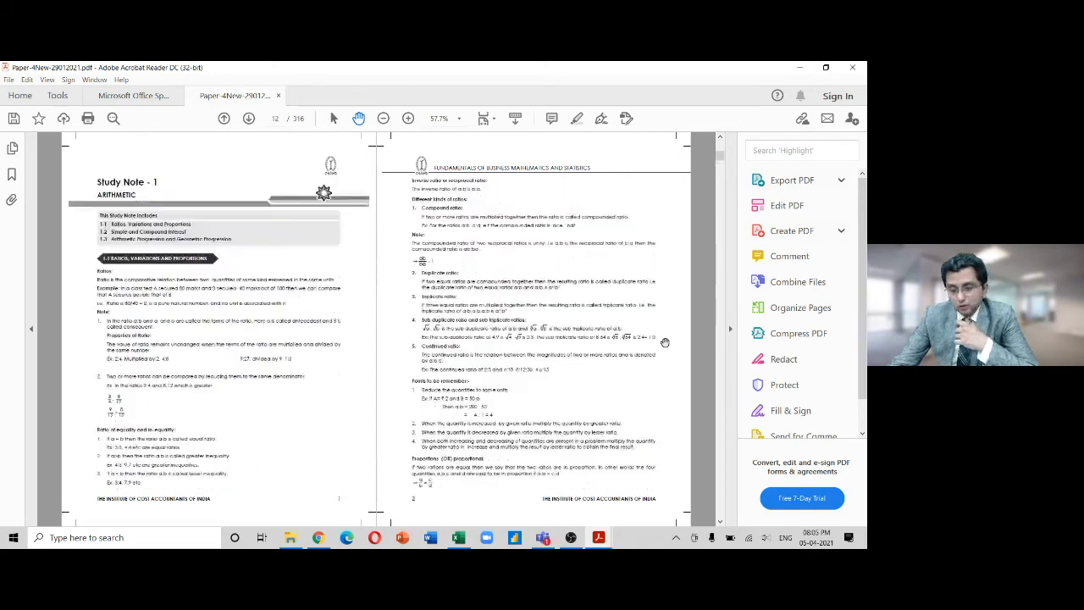
scroll(665, 342, up, 8)
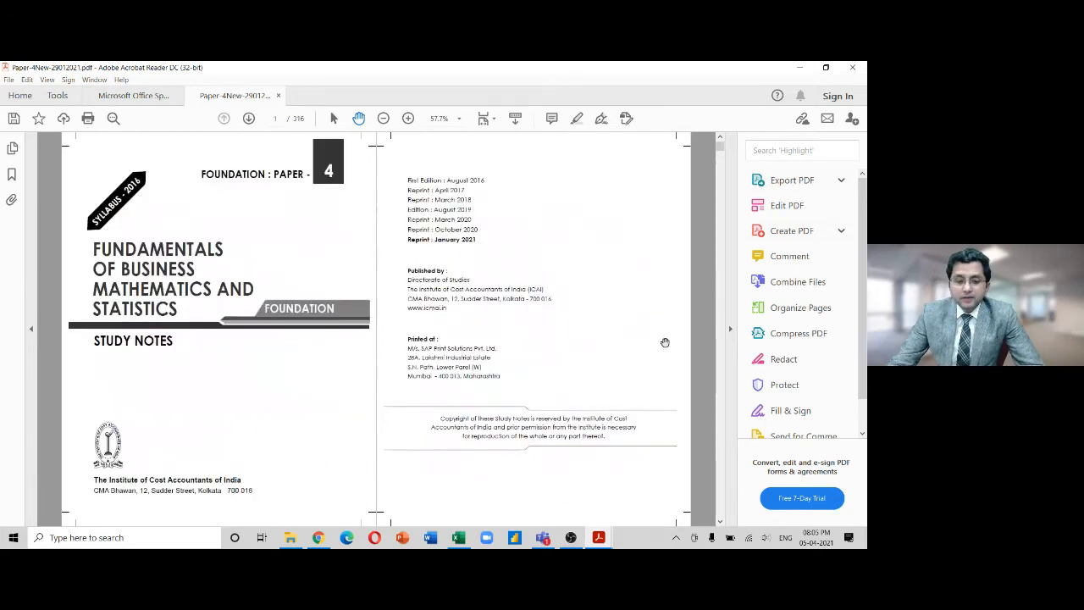
click(852, 66)
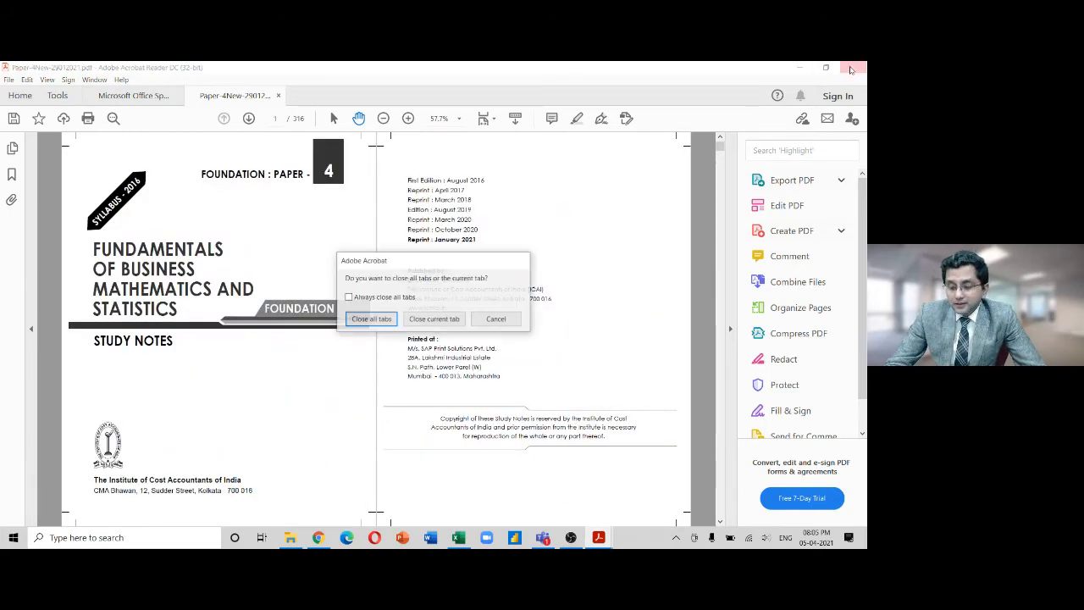
Close the Paper-4 study notes tab without saving, then minimize Acrobat Reader
click(421, 319)
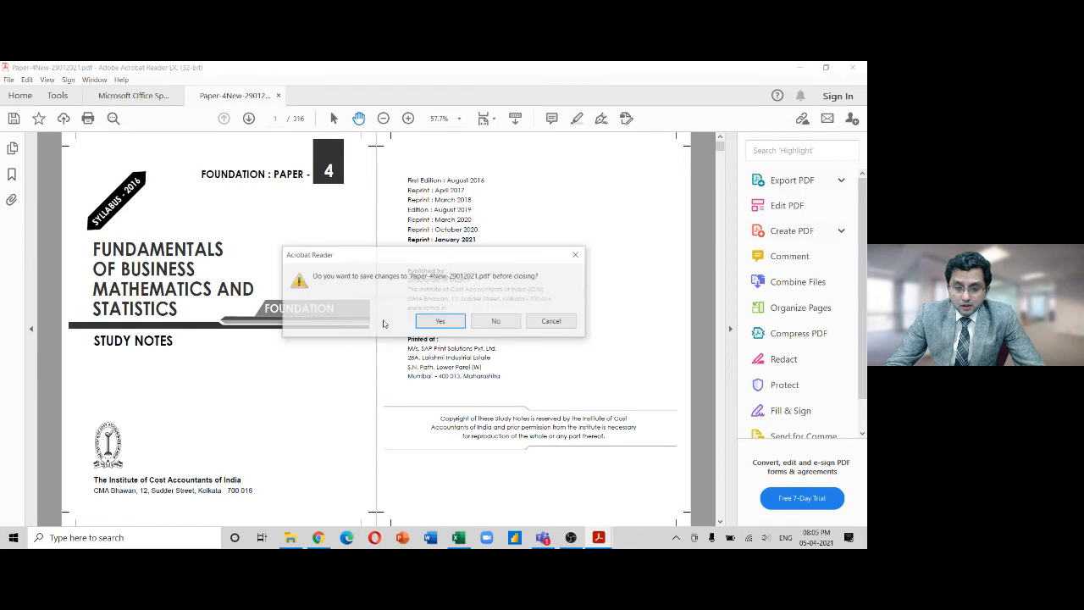
click(452, 324)
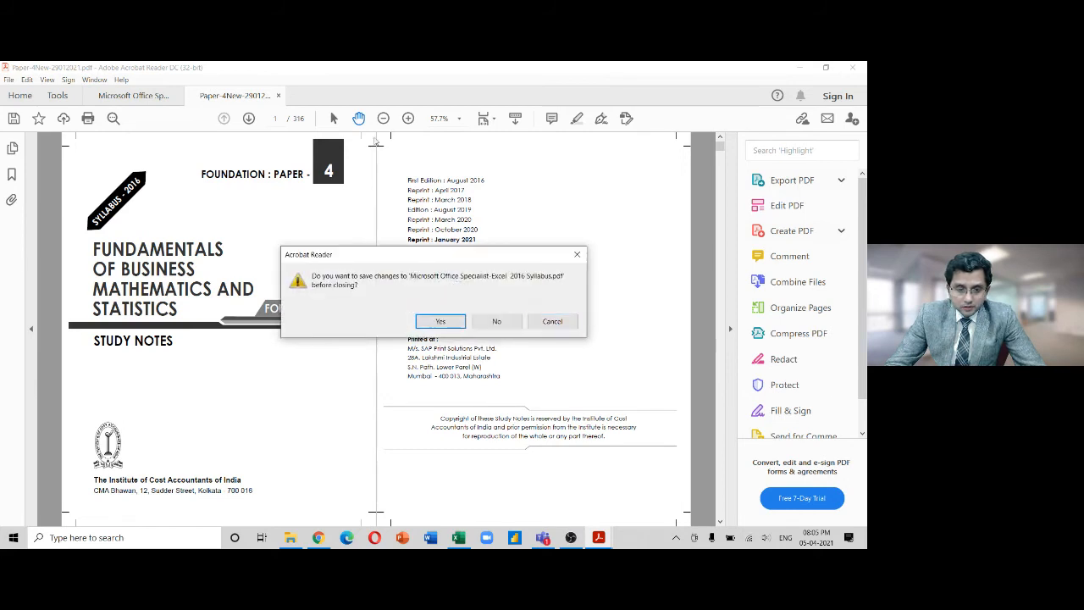
click(553, 321)
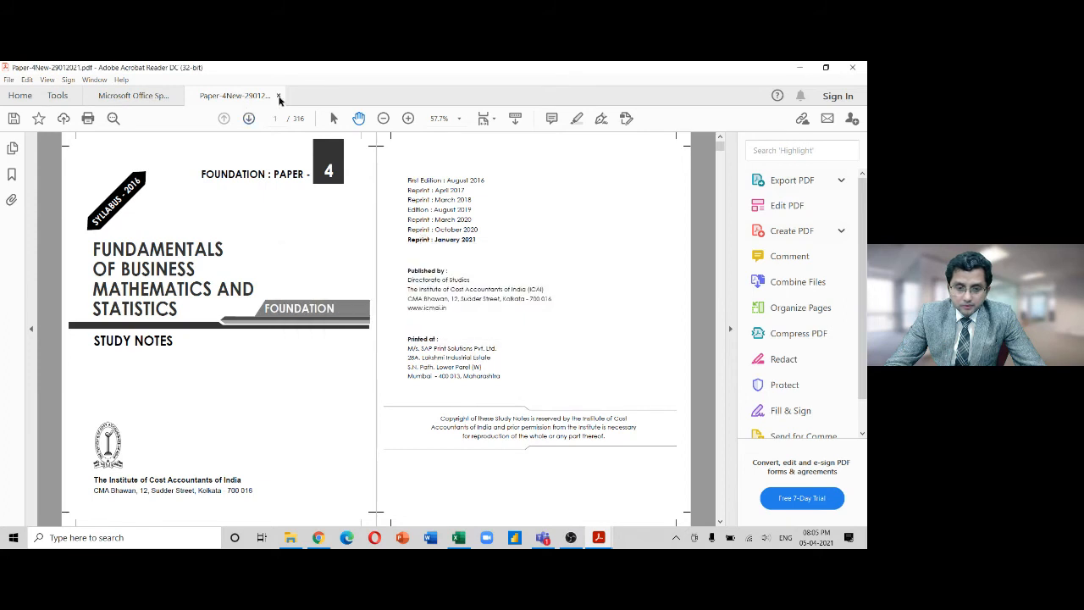
click(279, 96)
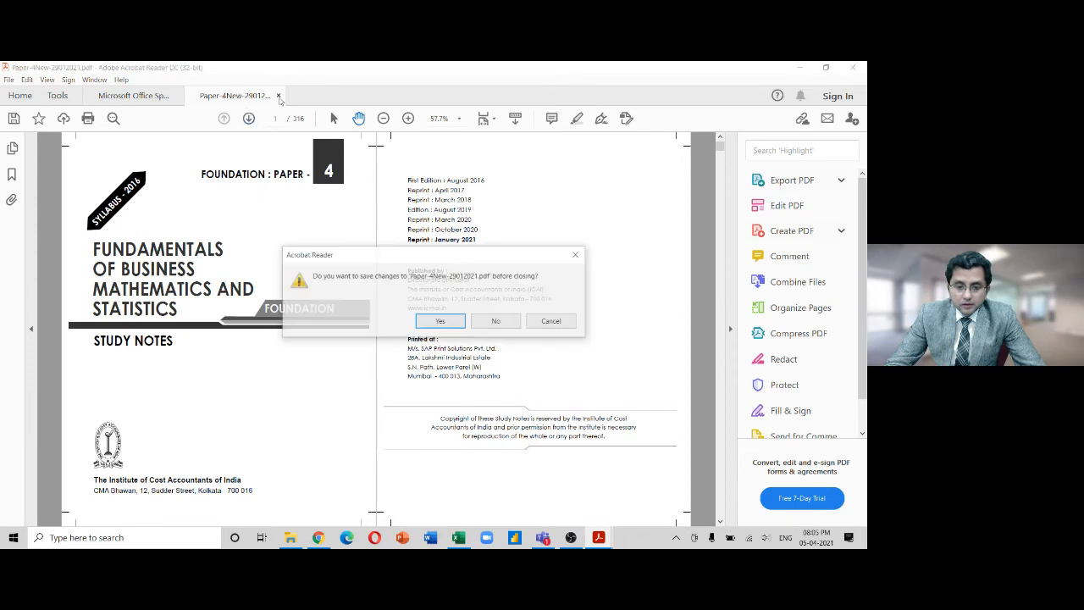
click(445, 320)
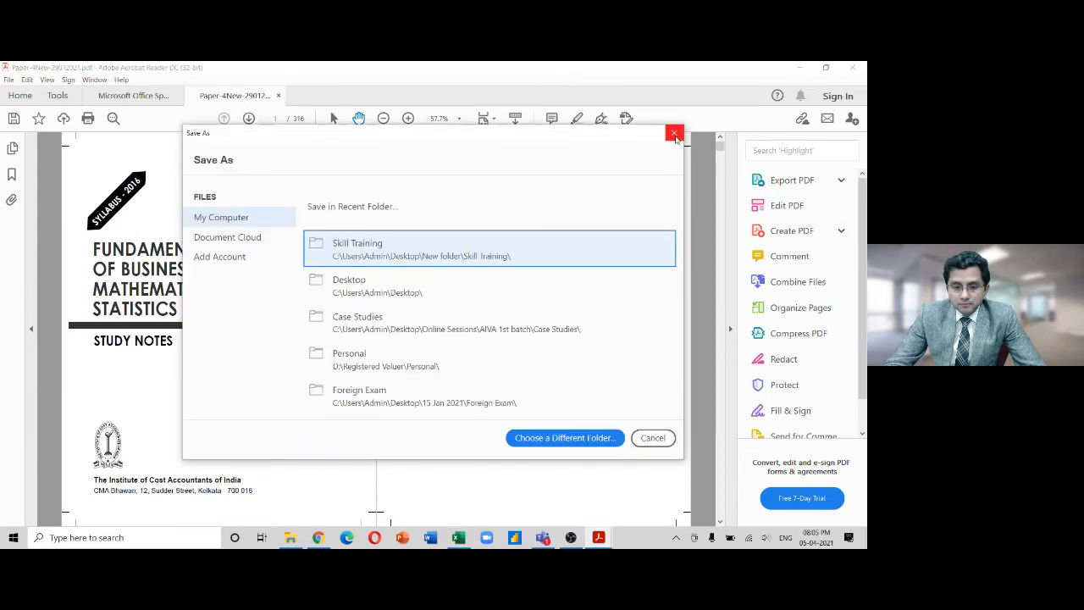
click(674, 133)
click(279, 96)
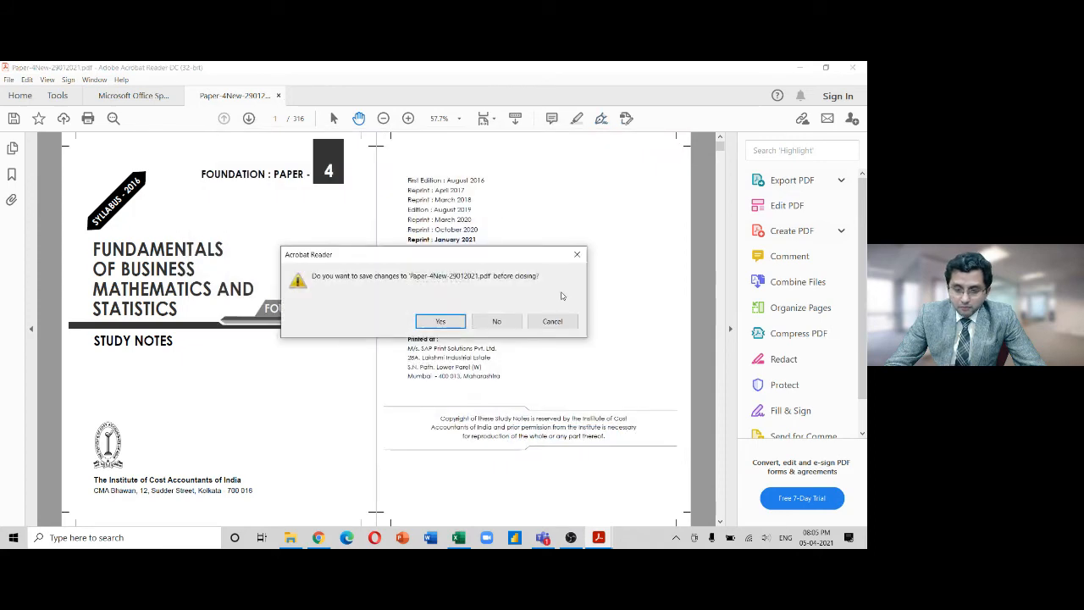
click(497, 322)
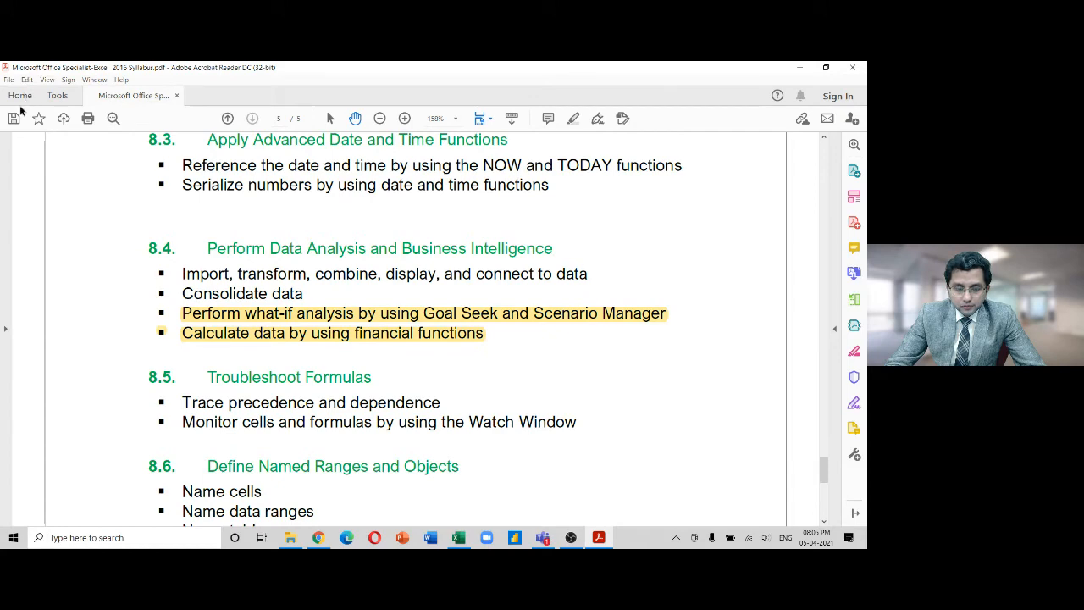
click(800, 68)
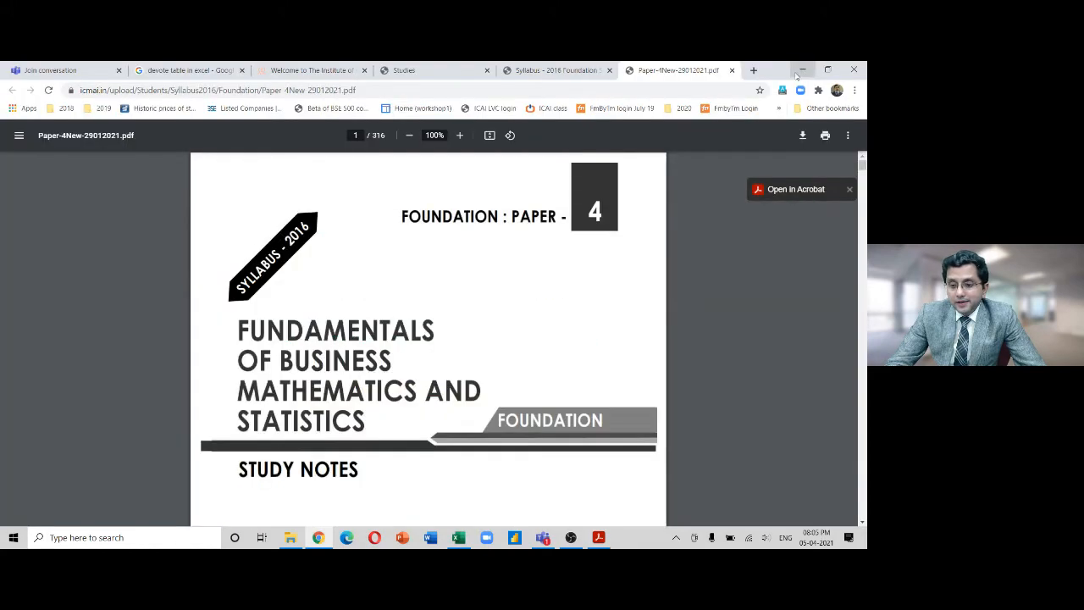
Close the Paper-4New PDF tab in Chrome and minimize the browser
click(732, 70)
click(799, 68)
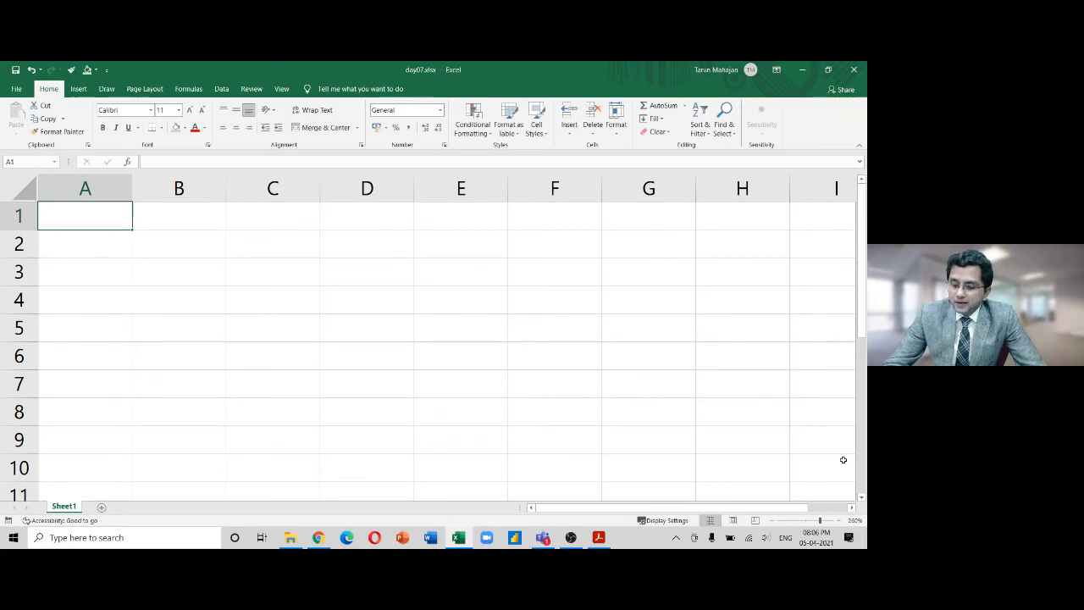
Zoom the sheet out to 240% and enter PV, FV, nper, rate in A1:A4
click(771, 521)
click(772, 521)
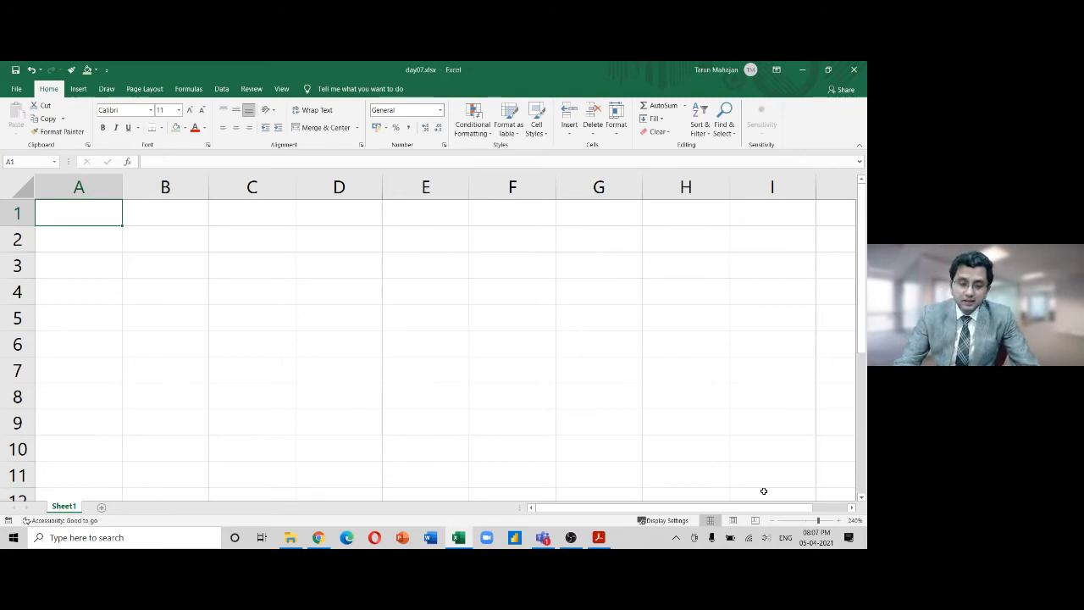
text(PV)
key(Return)
text(F)
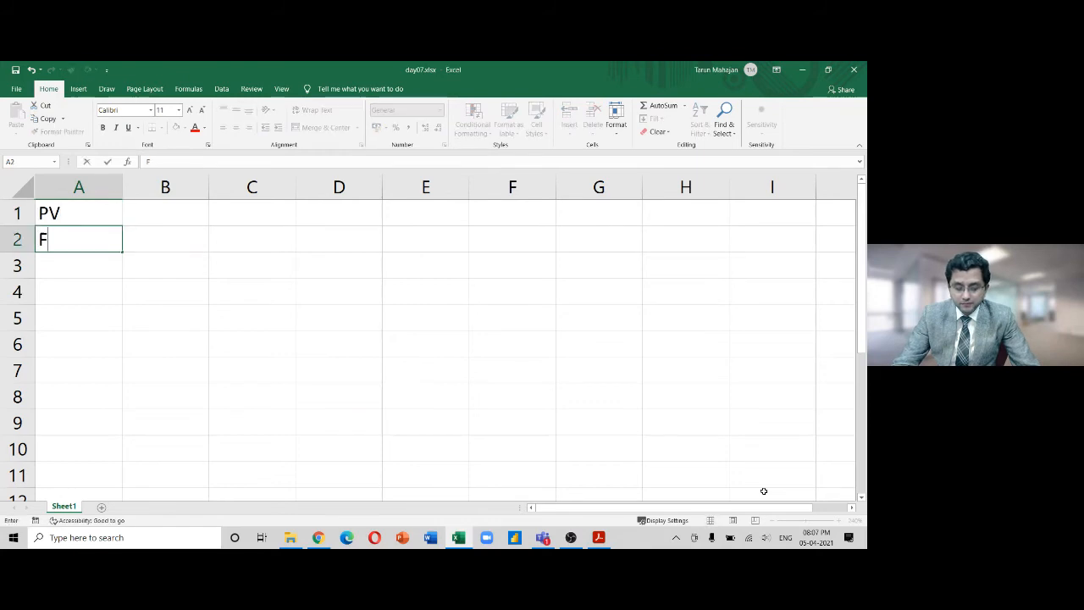
text(V)
key(Return)
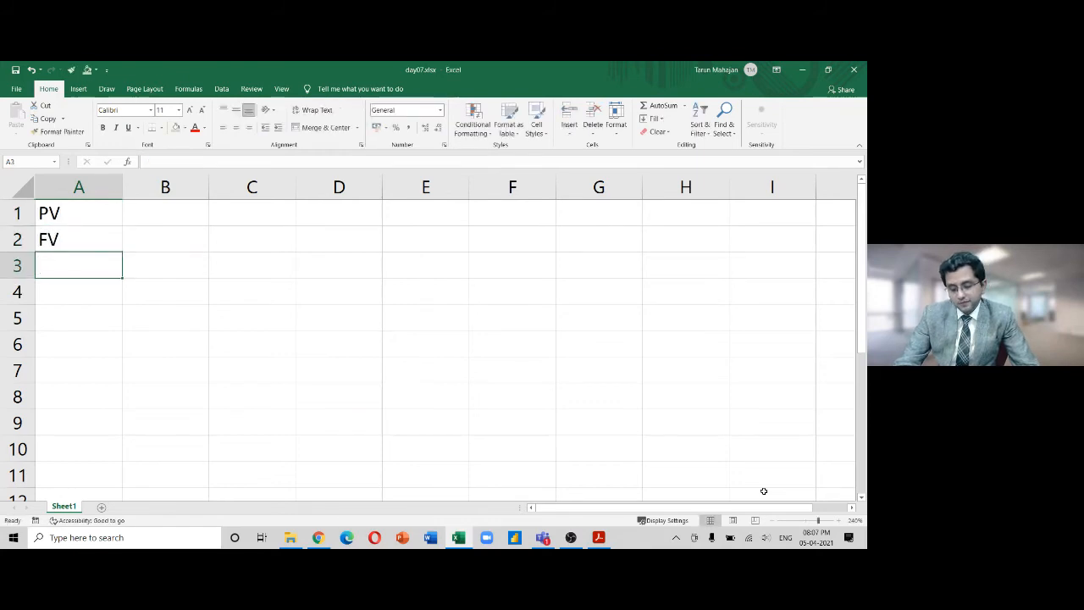
text(nper)
key(Return)
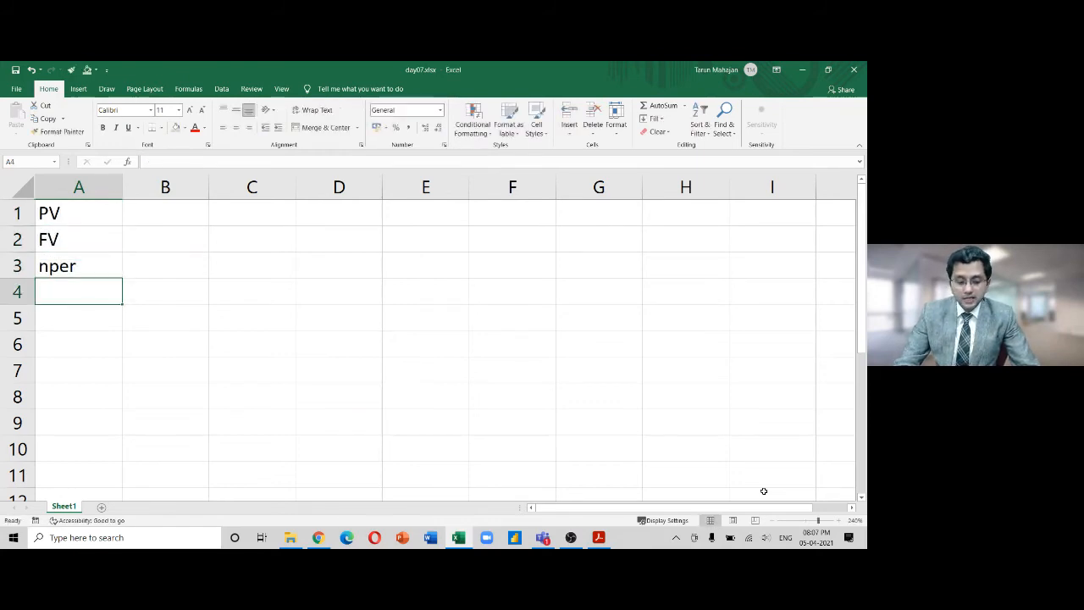
text(rate)
key(Return)
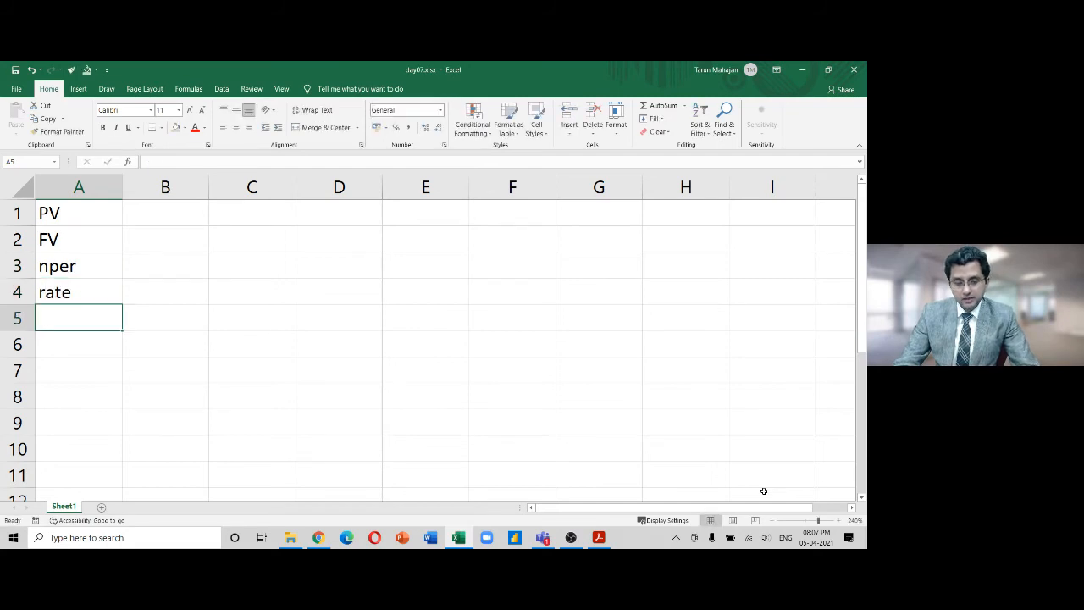
Enter pmt, ipmt, ppmt, npv, irr in A5:A9 and return to A1
text(pmt)
key(Return)
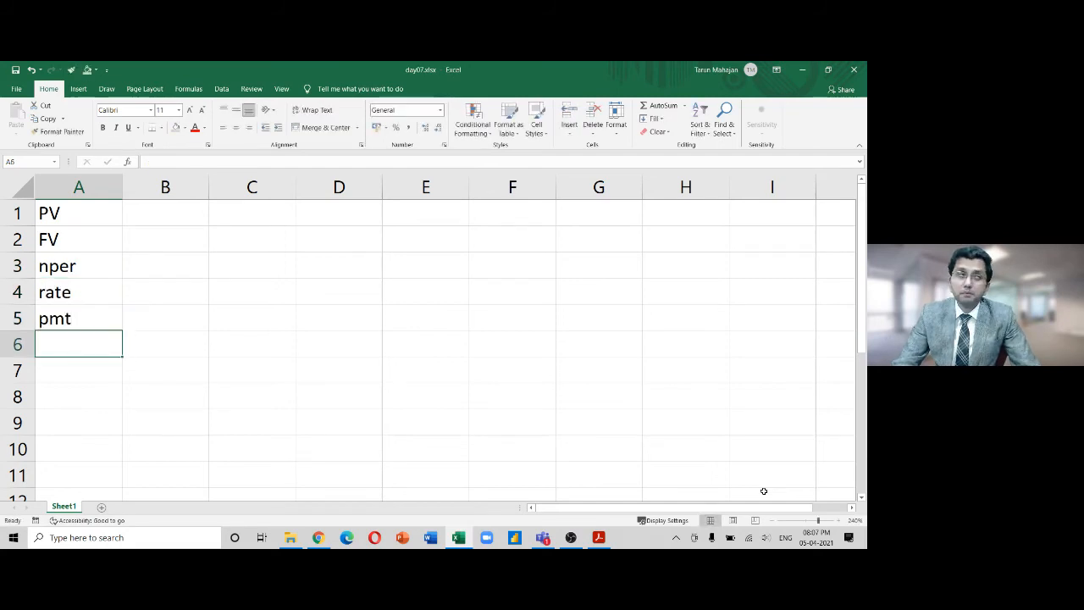
text(ipmt)
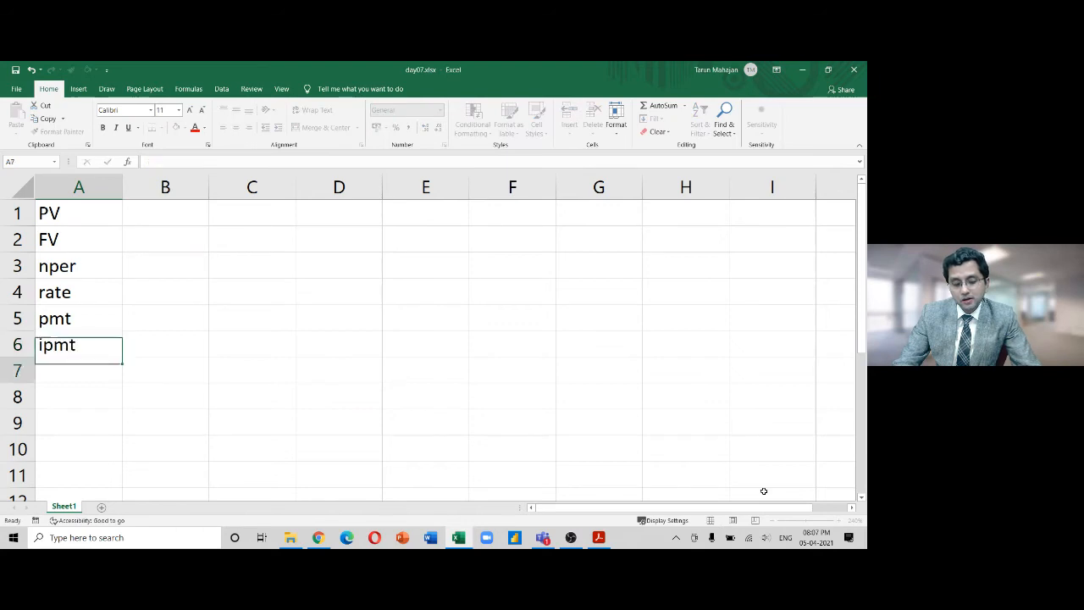
key(Return)
text(ppmt)
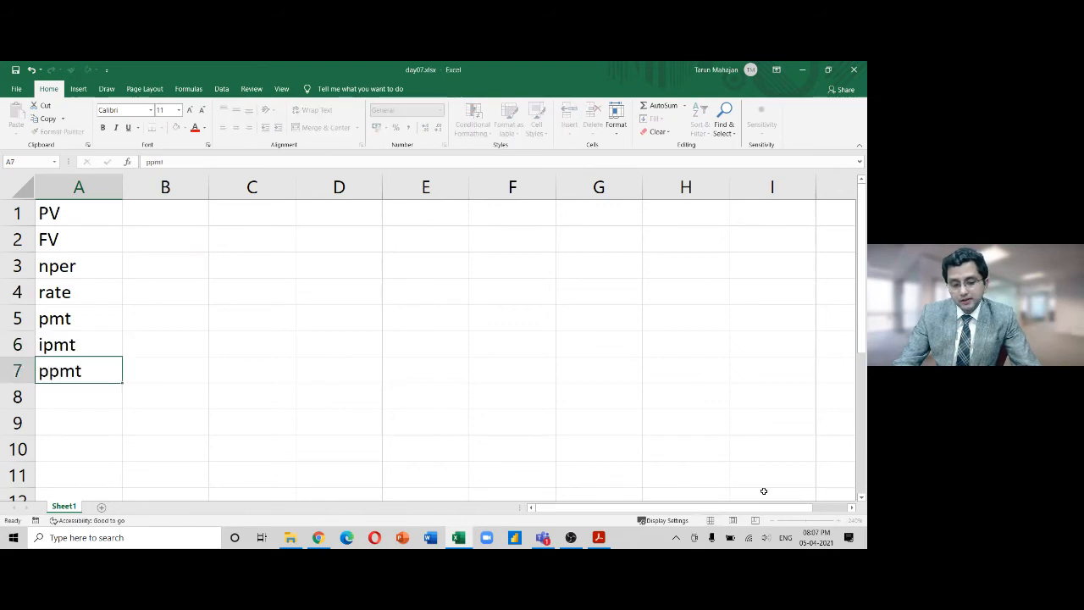
key(Return)
text(npv)
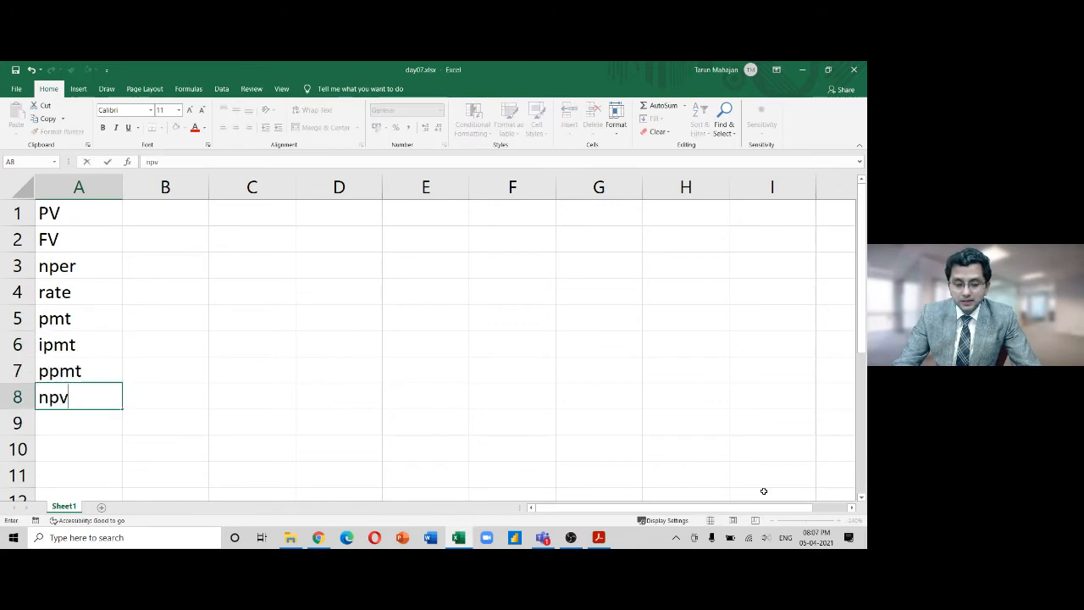
key(Return)
text(irr)
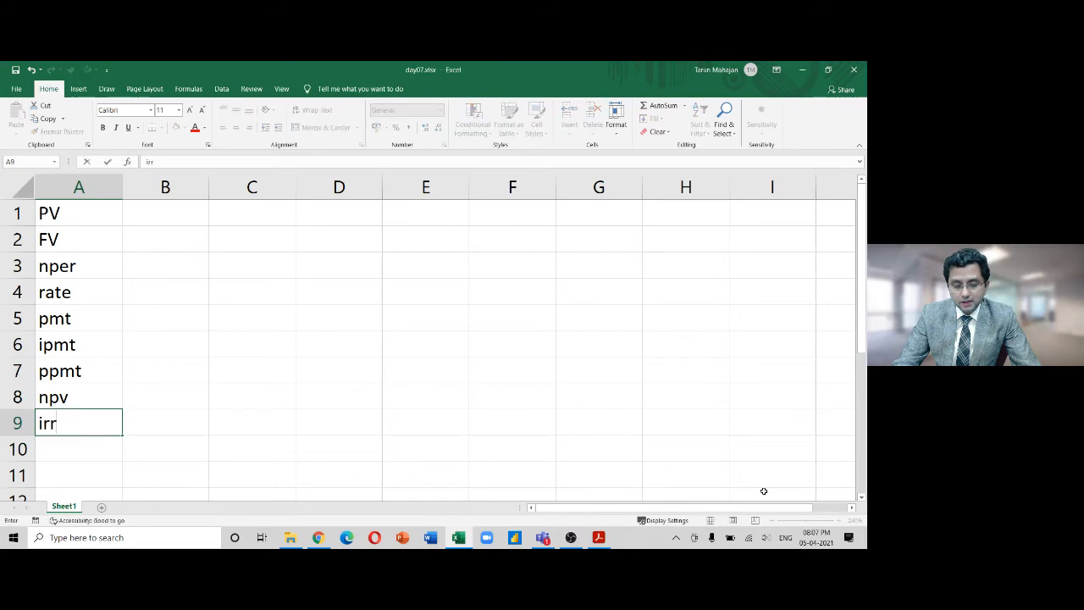
key(Return)
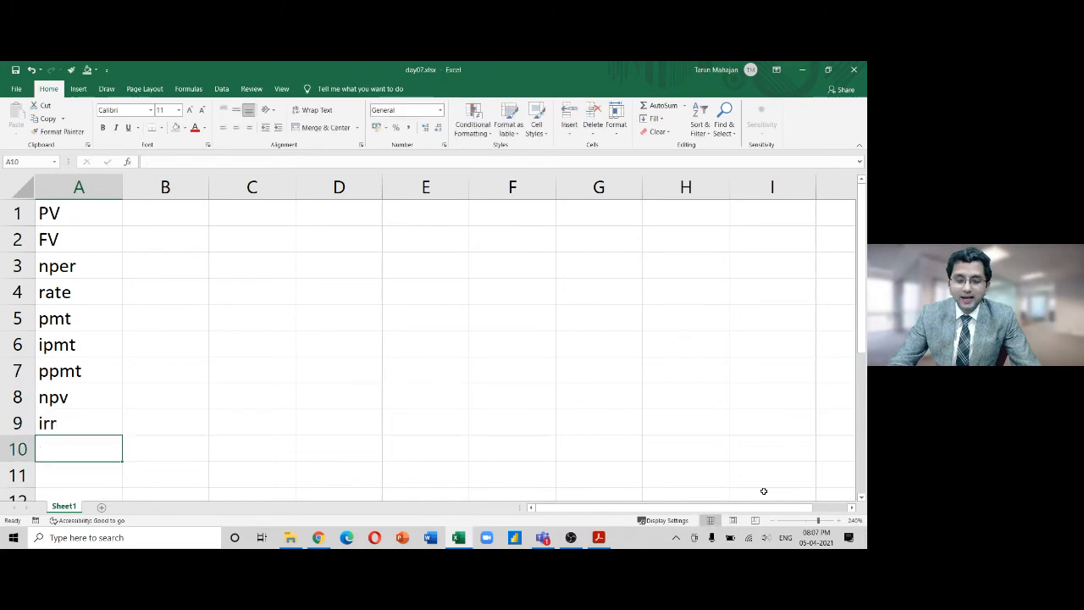
key(Up)
key(Up)
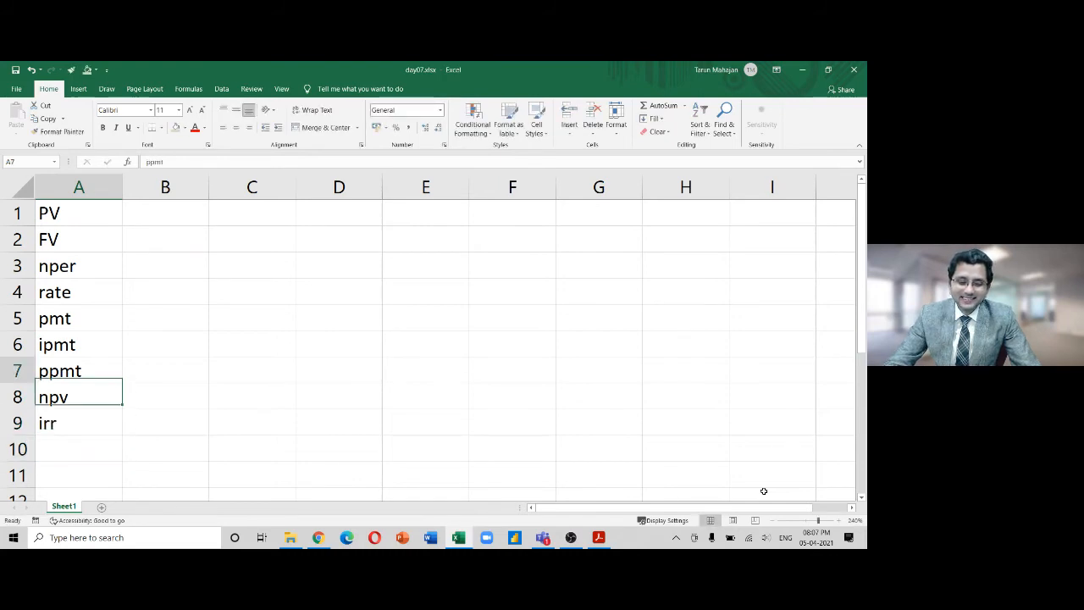
key(ctrl+Up)
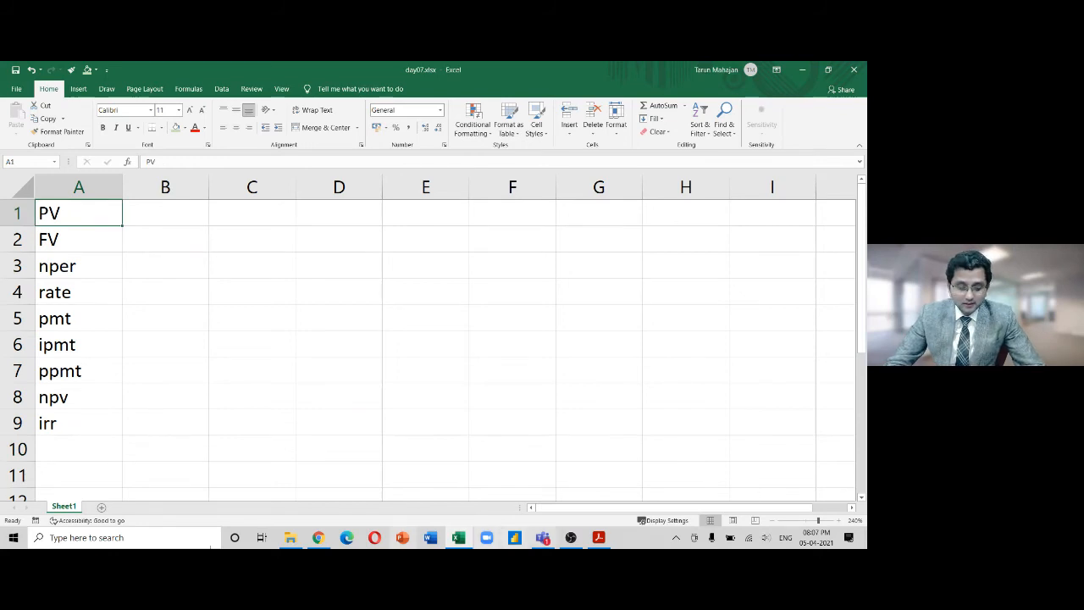
Rename Sheet1 to 'financial functions'
right_click(59, 508)
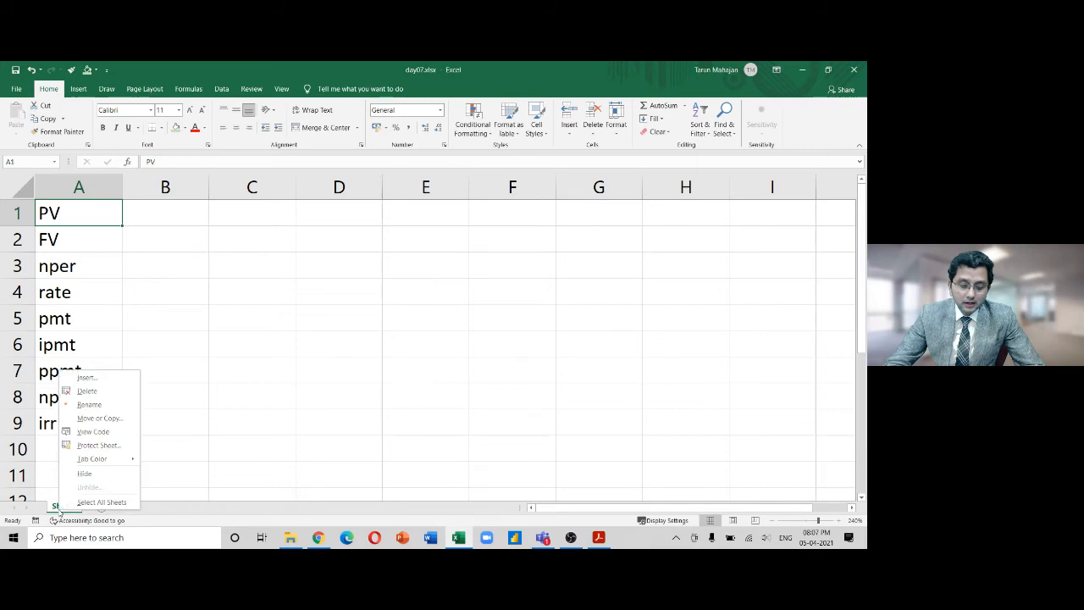
click(108, 405)
text(f)
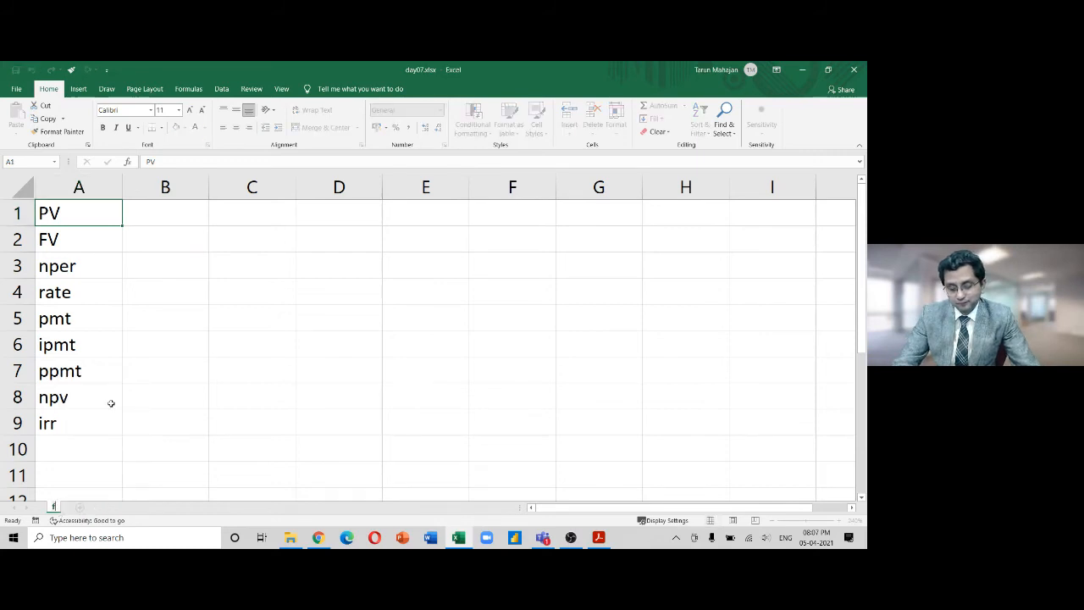
text(inancial functions)
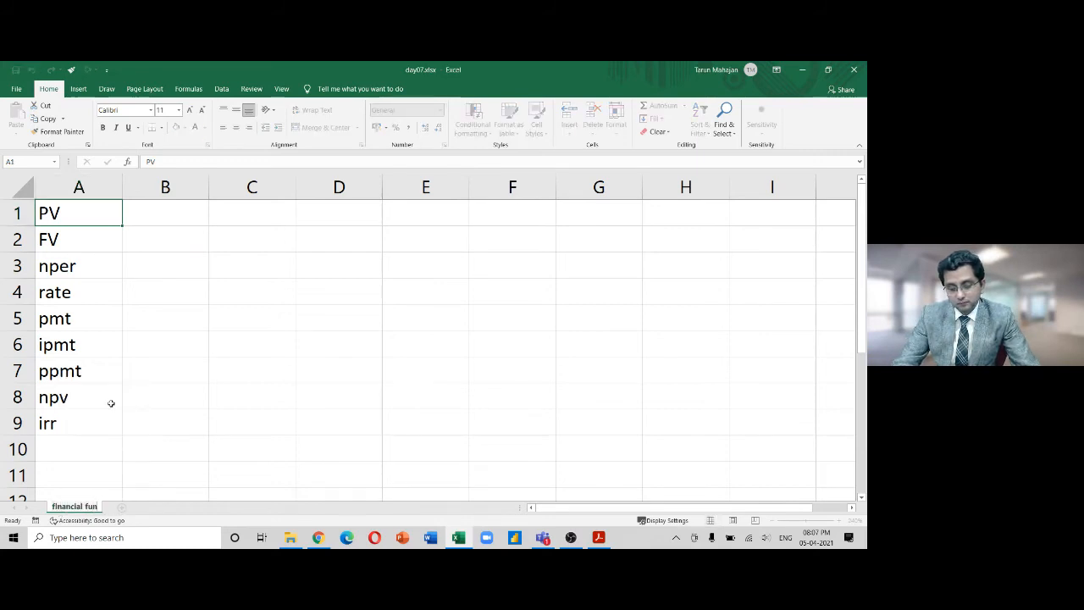
key(Return)
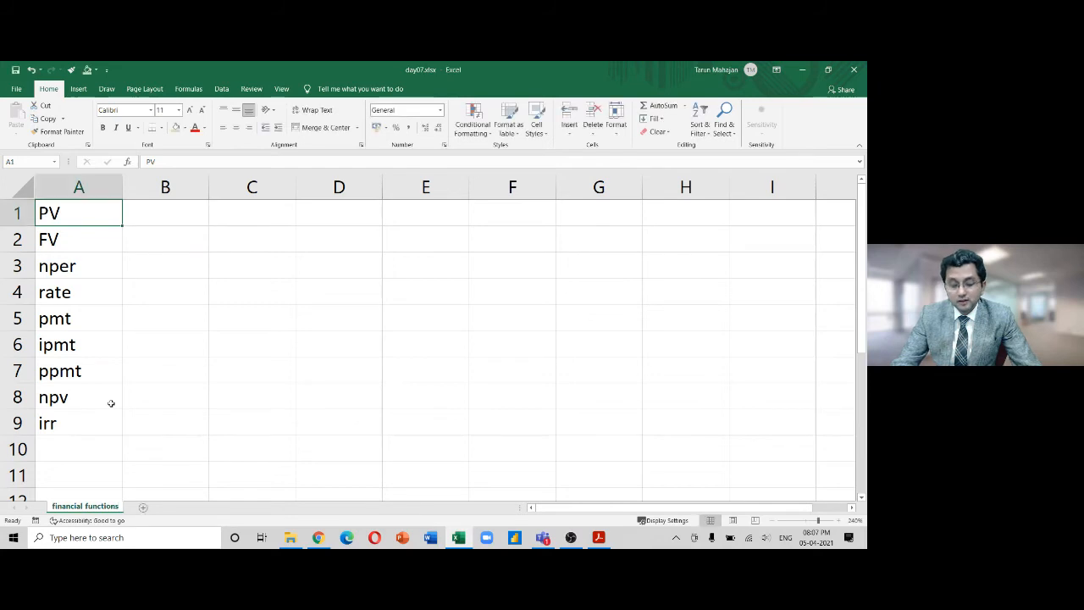
click(162, 219)
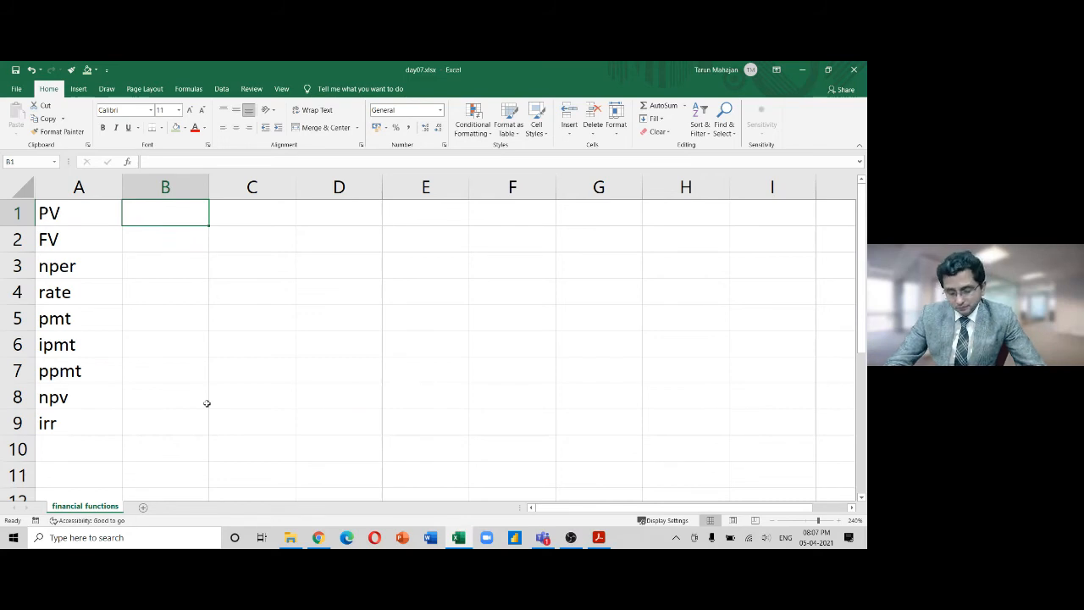
Enter 'present value of single amount, annuity' in B1
text(present vaou)
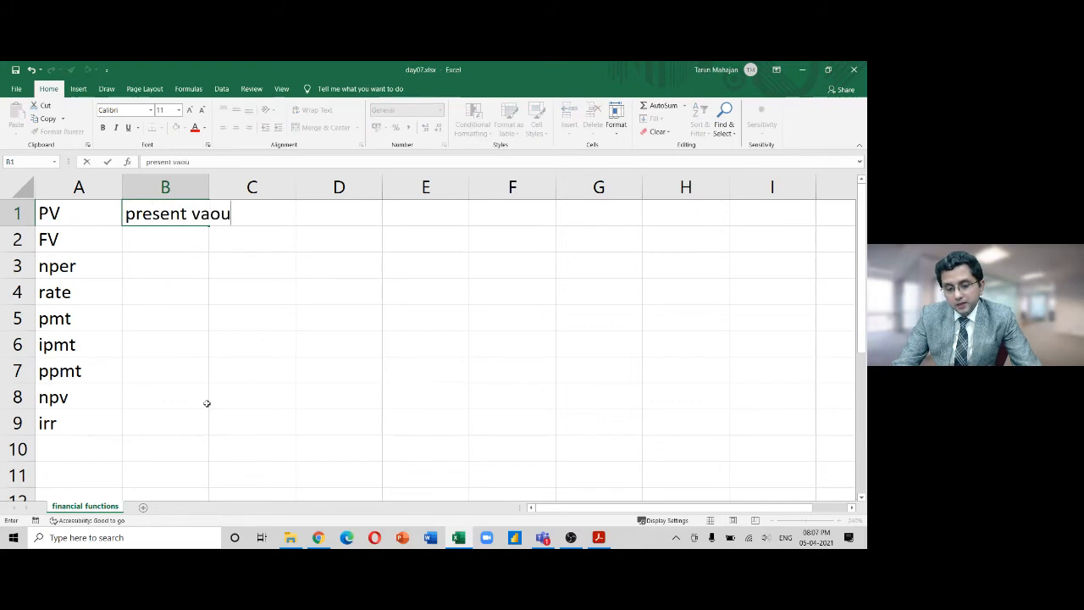
key(BackSpace)
key(BackSpace)
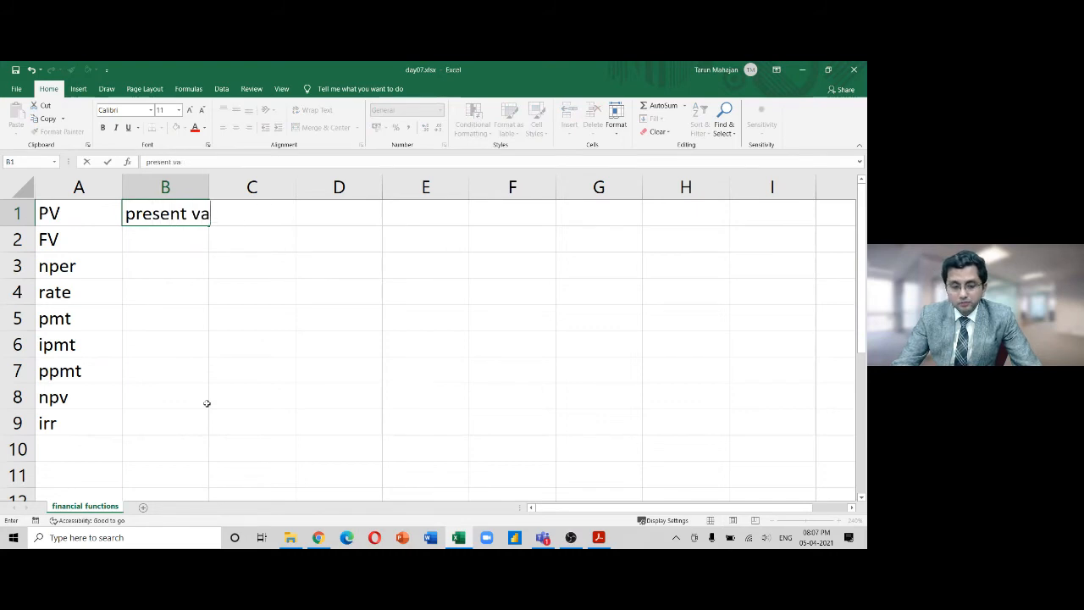
text(lue)
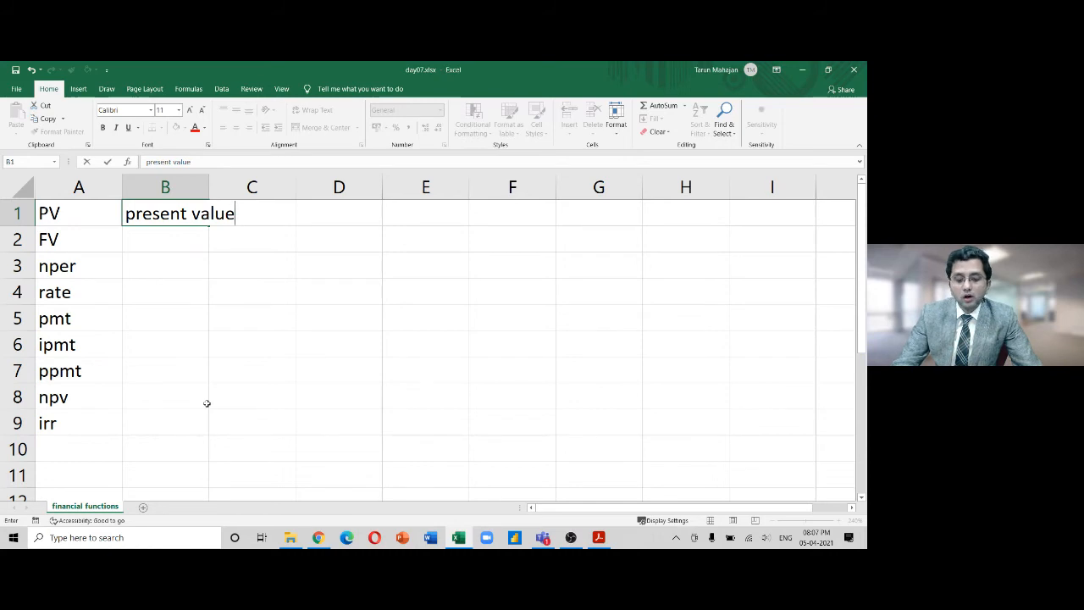
text( of di)
key(BackSpace)
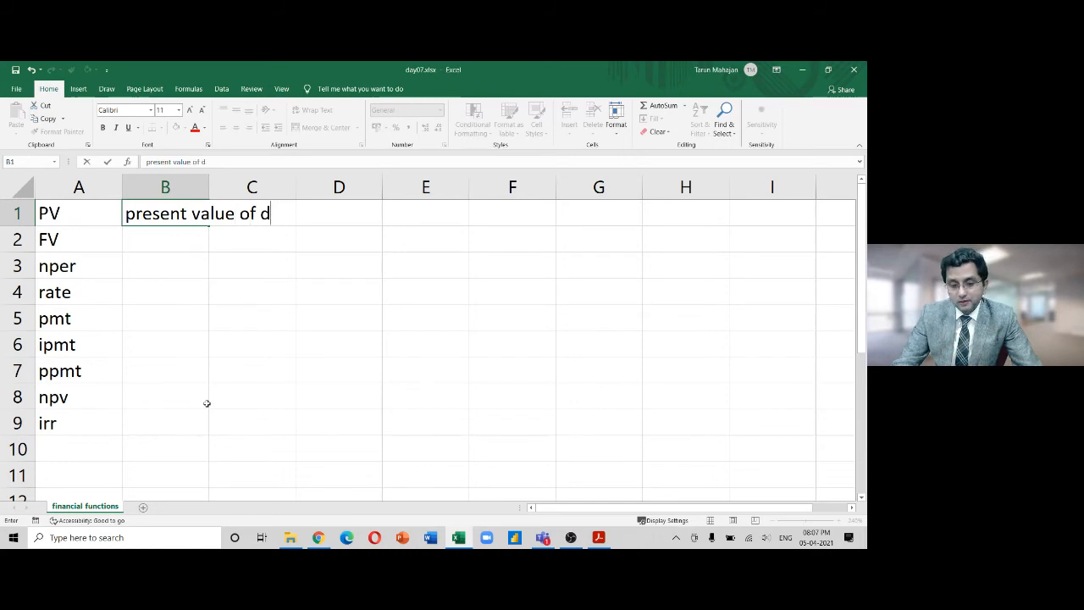
key(BackSpace)
text(single amou)
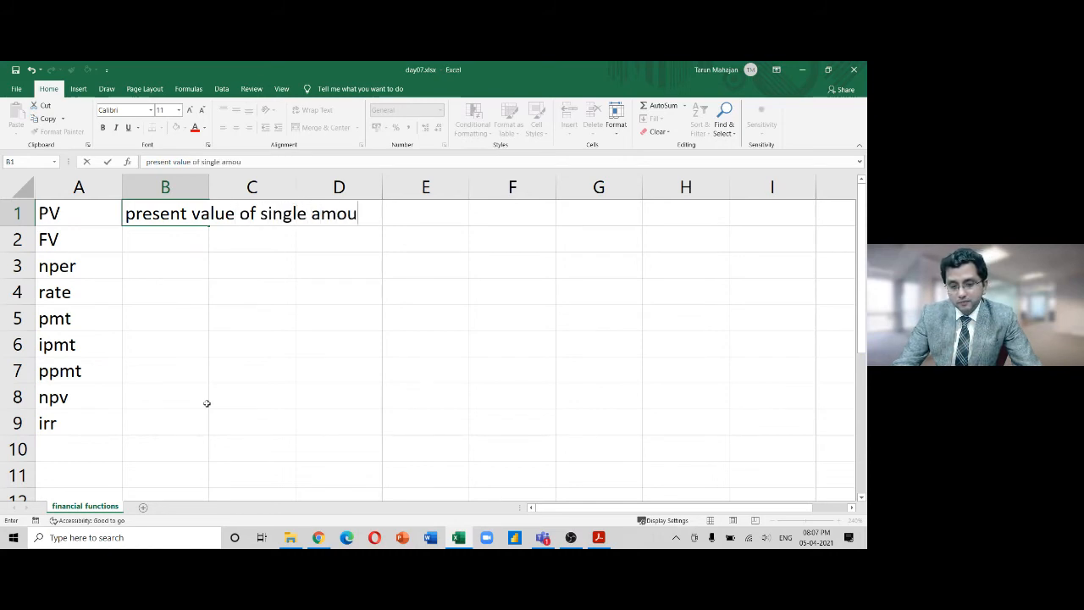
text(nt)
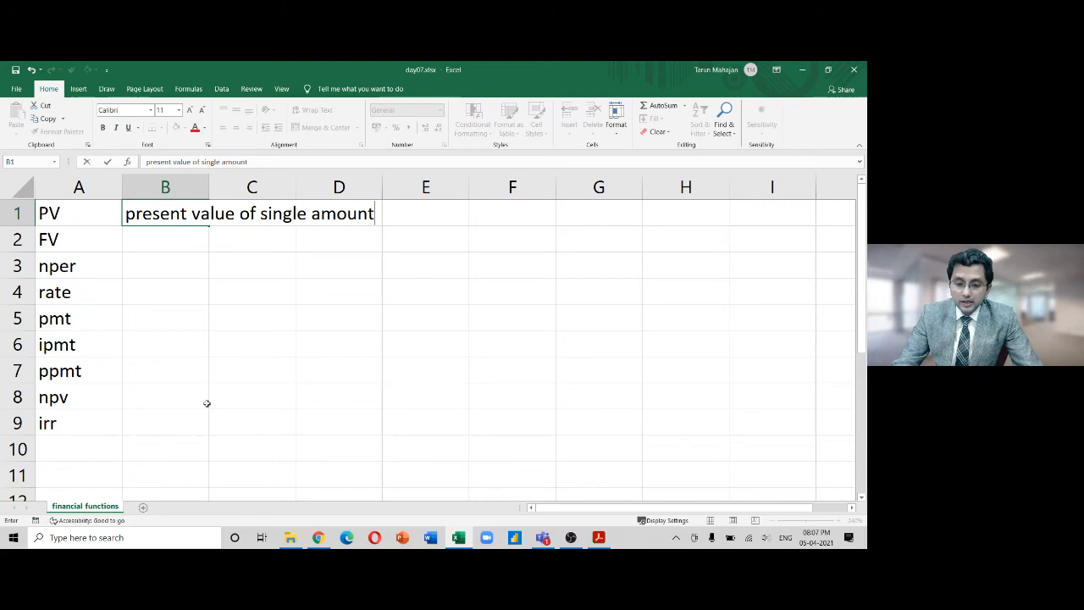
text(, ann)
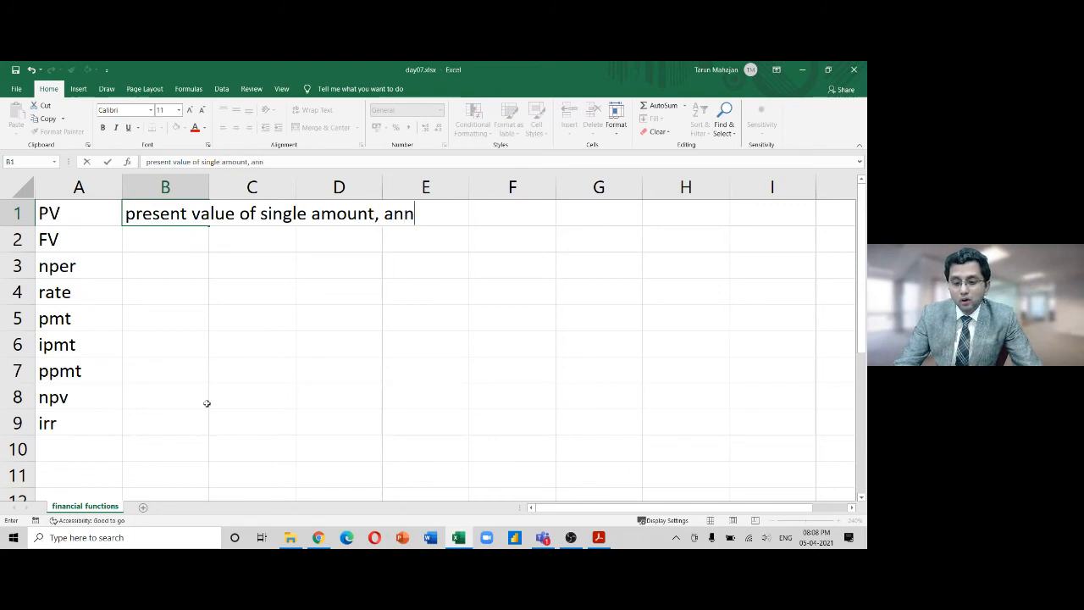
text(uity)
key(Return)
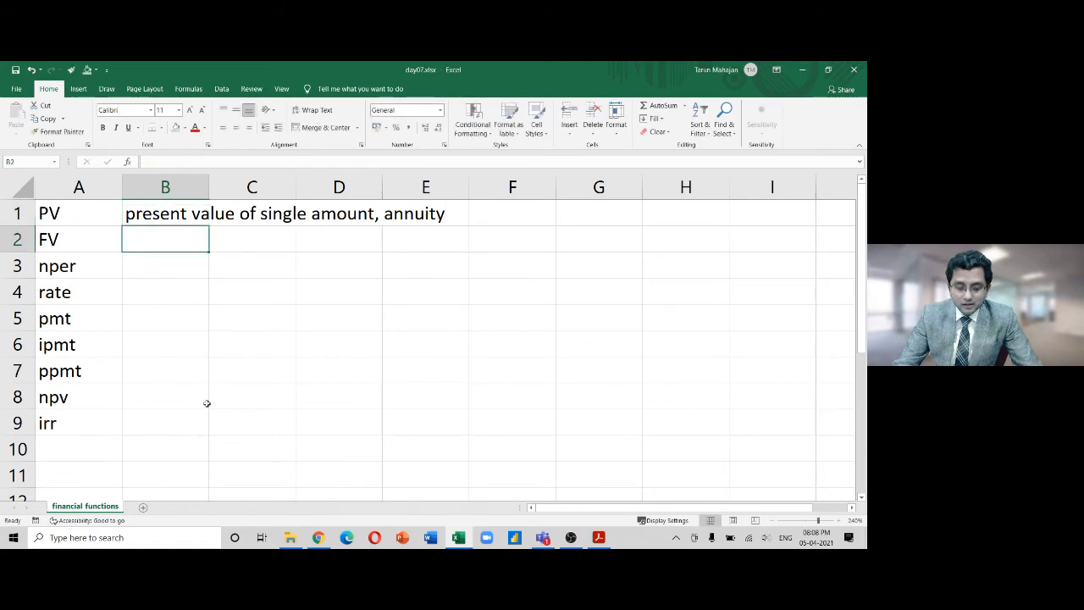
Enter 'future value of single amount, annuity' in B2
text(future vlaue)
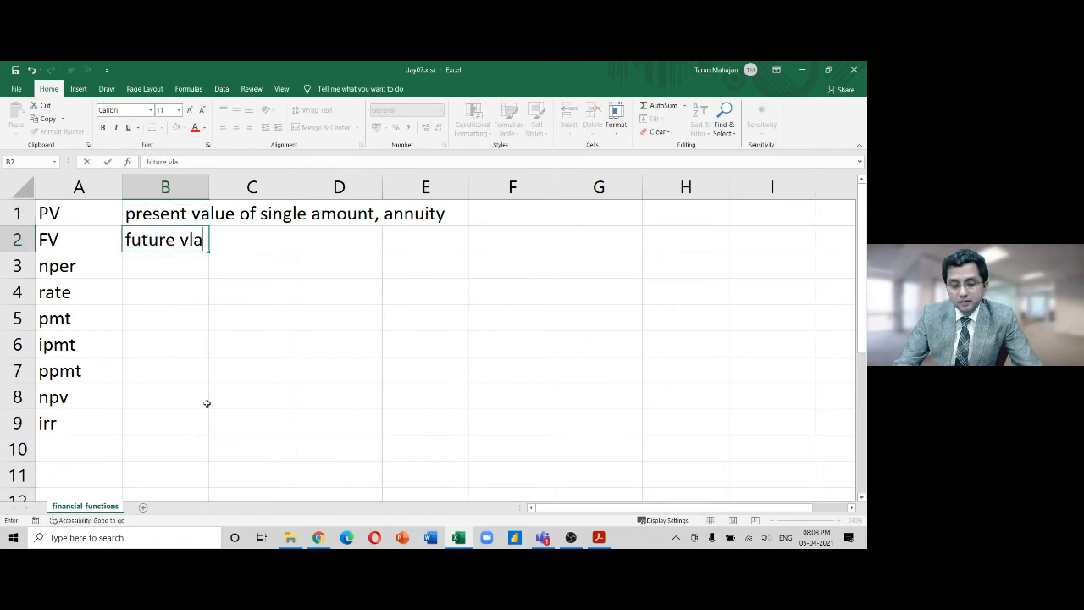
key(BackSpace)
key(BackSpace)
key(BackSpace)
key(BackSpace)
text(alu)
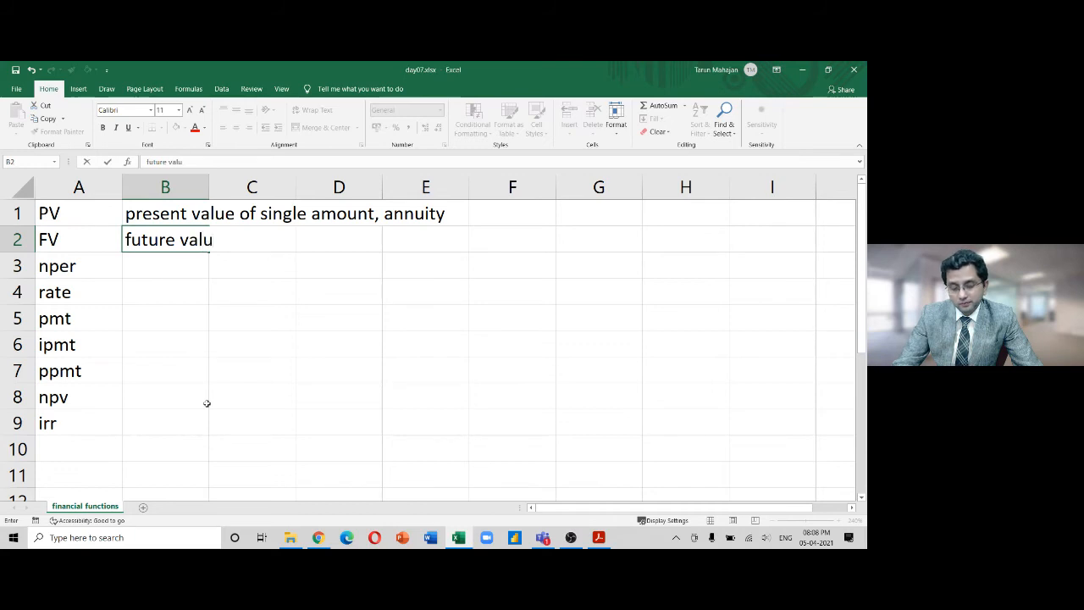
text(e of sin)
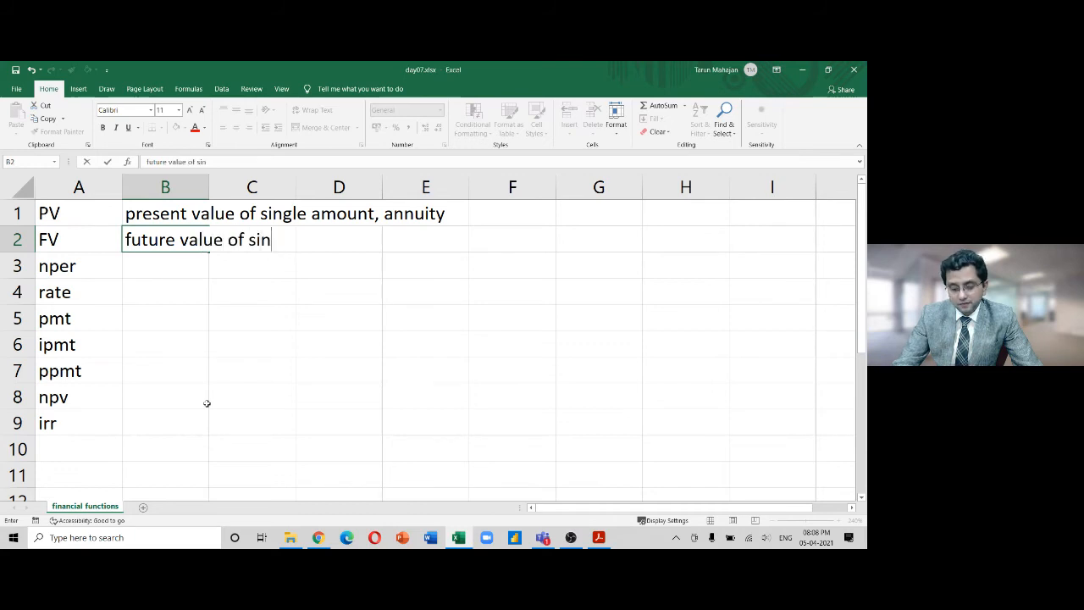
text(gle amount, )
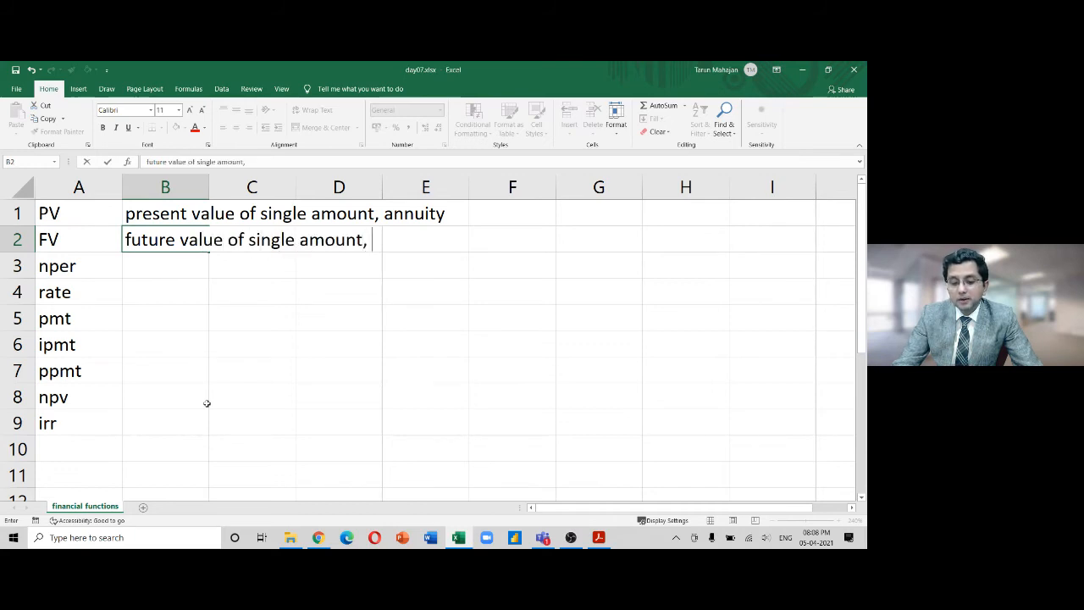
text(annui)
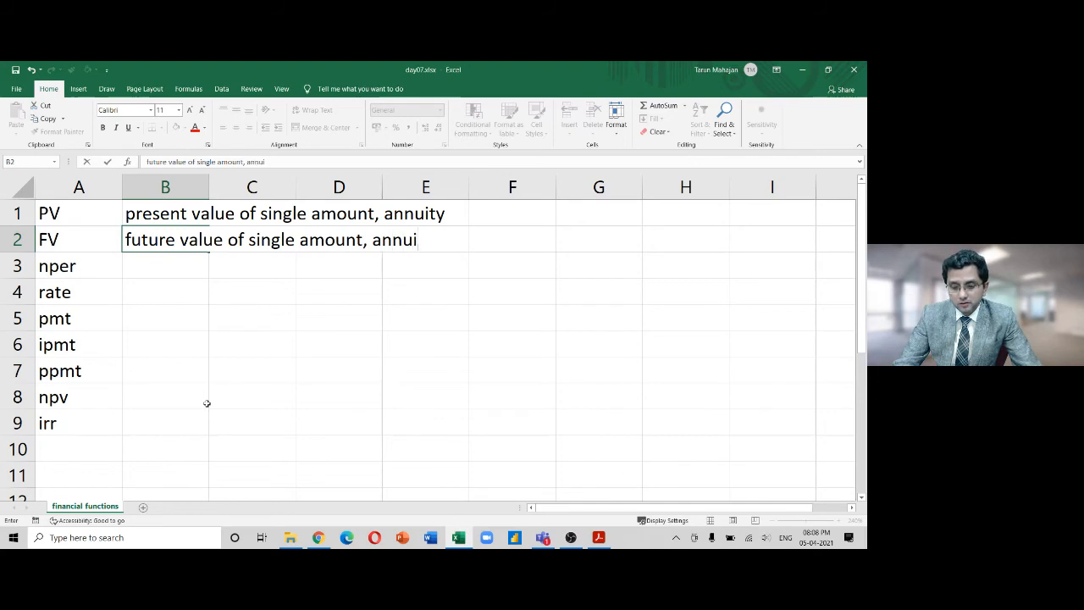
text(ty)
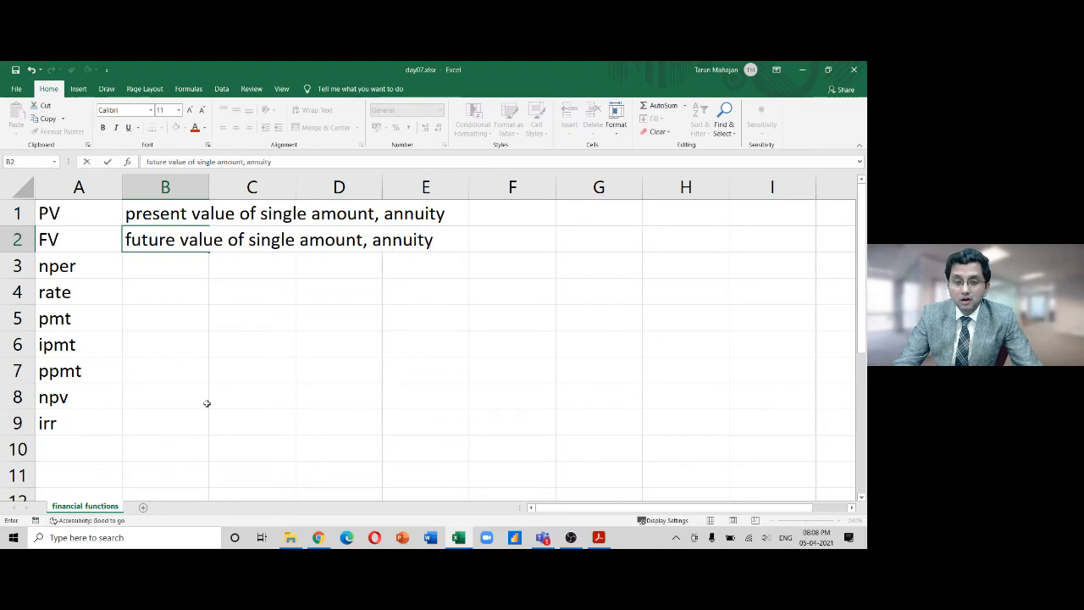
key(Return)
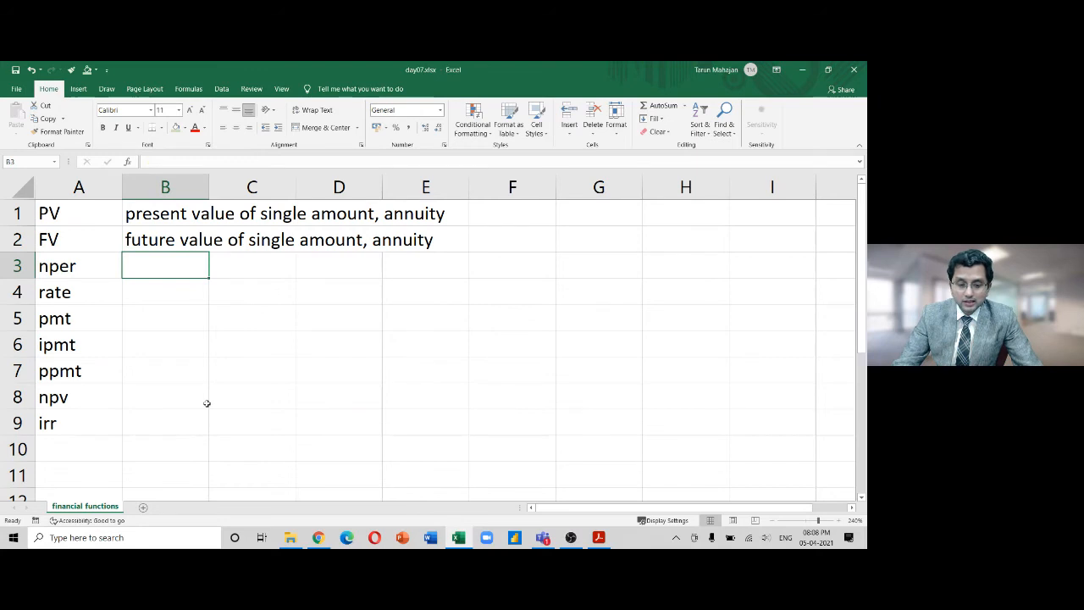
Describe nper as 'number of periods' and rate as 'rate of interest'
text(n)
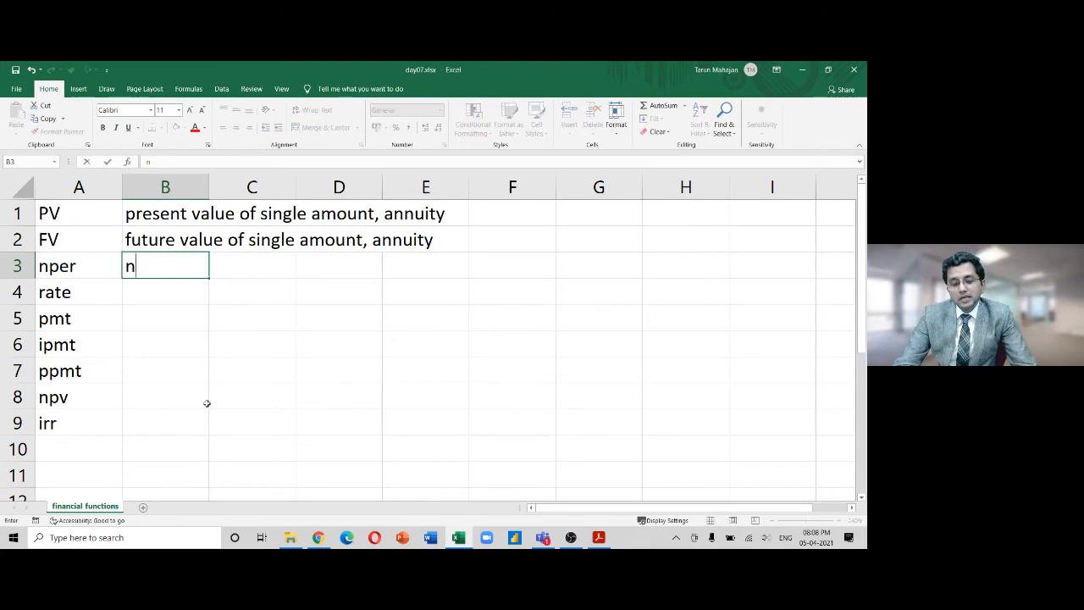
text(umber of perio)
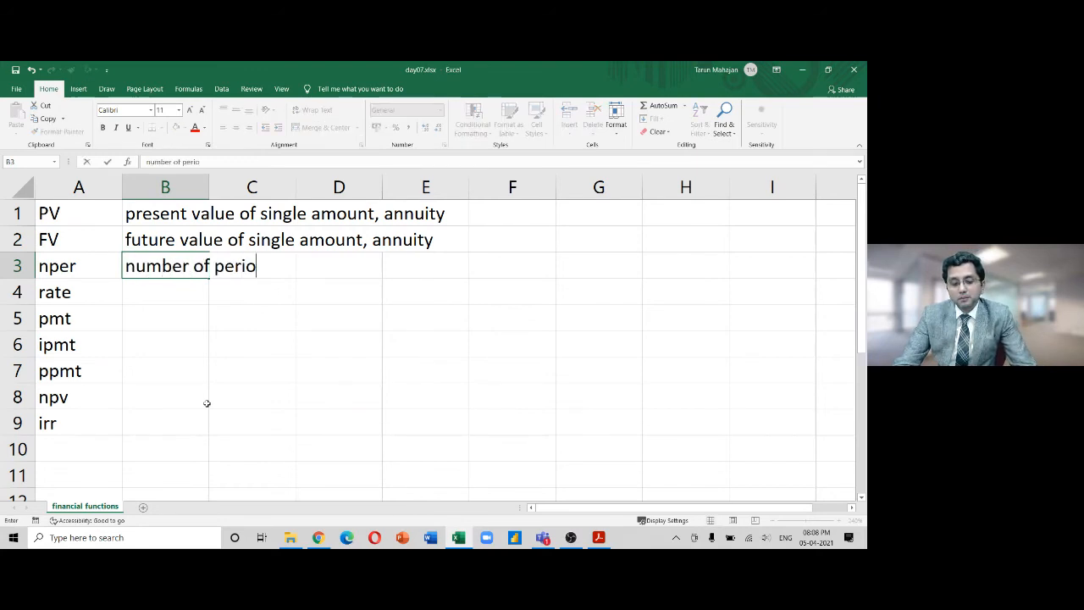
text(ds)
key(Return)
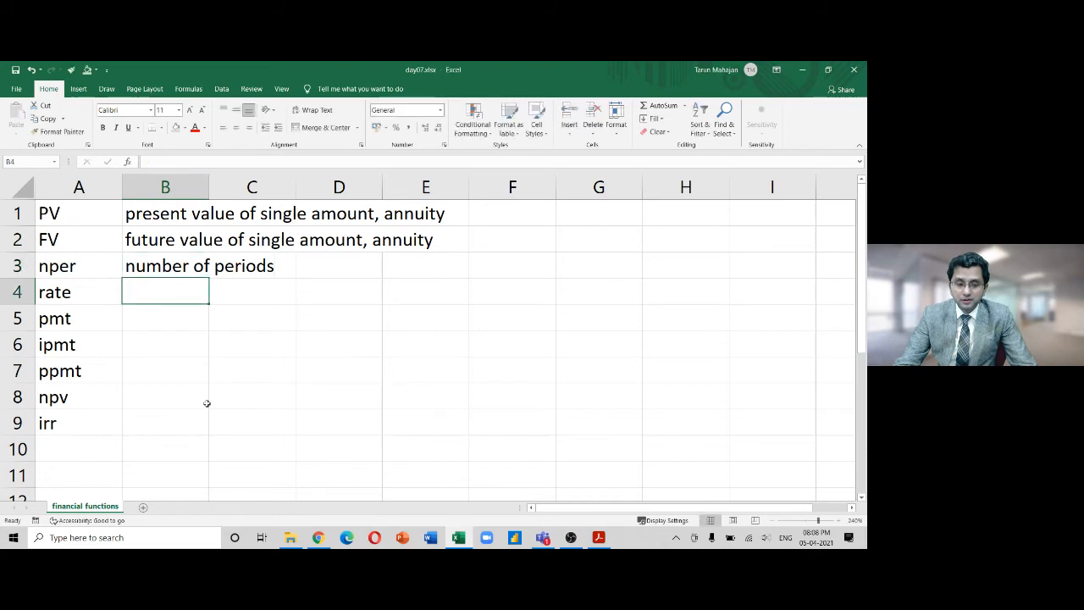
text(rae o)
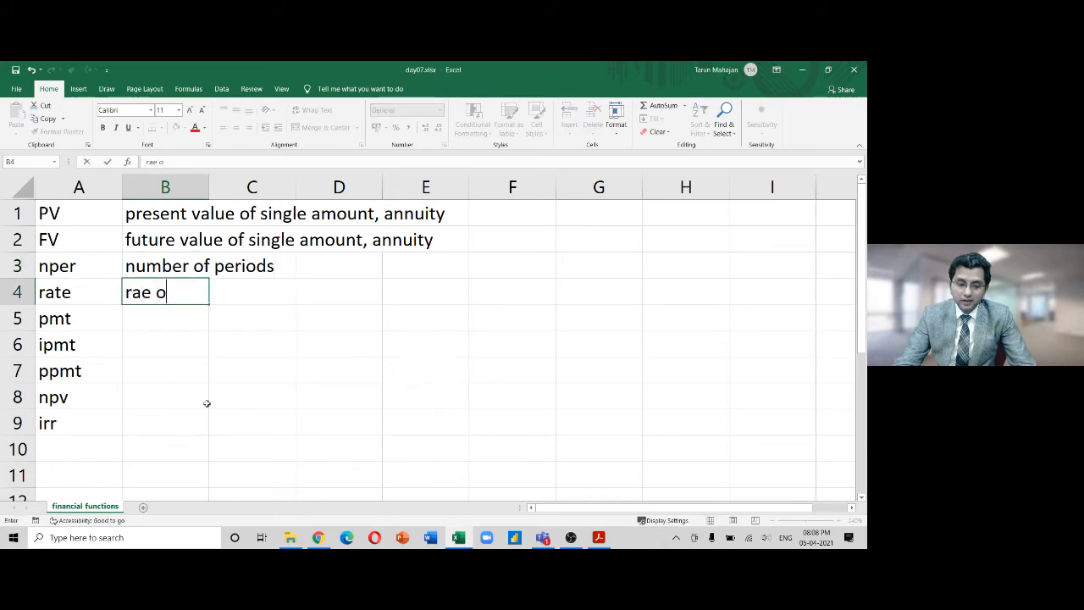
key(BackSpace)
key(BackSpace)
key(BackSpace)
text(te of interst)
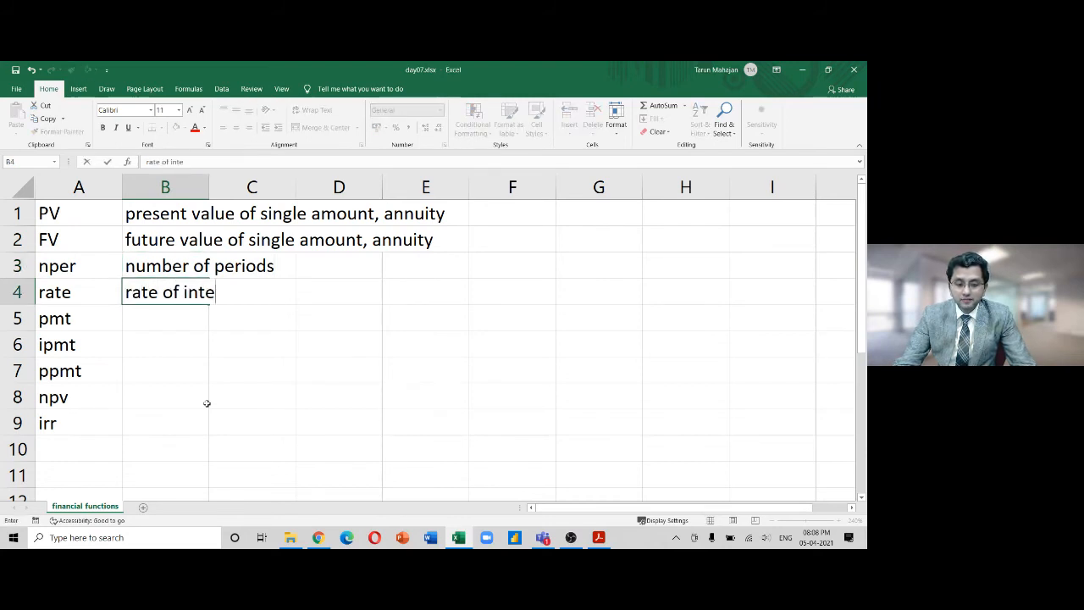
key(BackSpace)
key(BackSpace)
text(est)
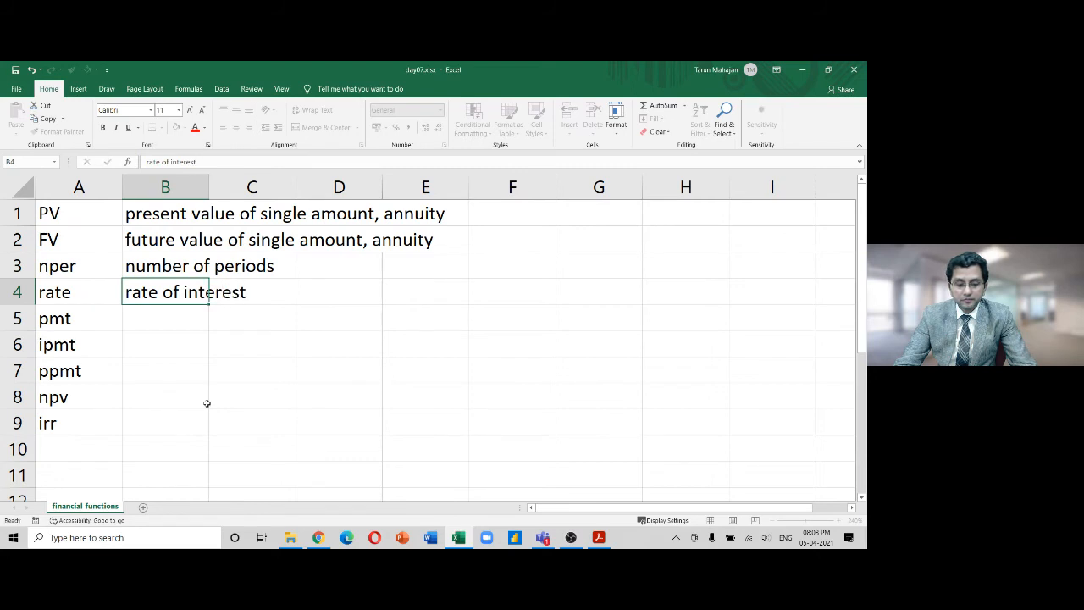
key(Return)
Describe pmt as 'amount of one installment in a series of cash flows'
text(amoj)
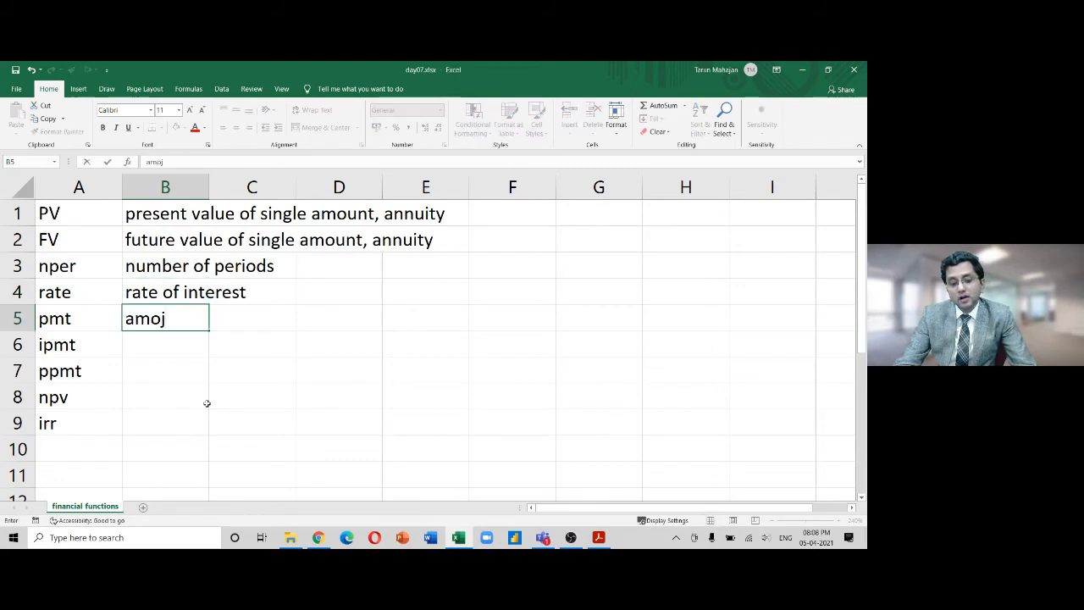
key(BackSpace)
text(un)
text(t of one )
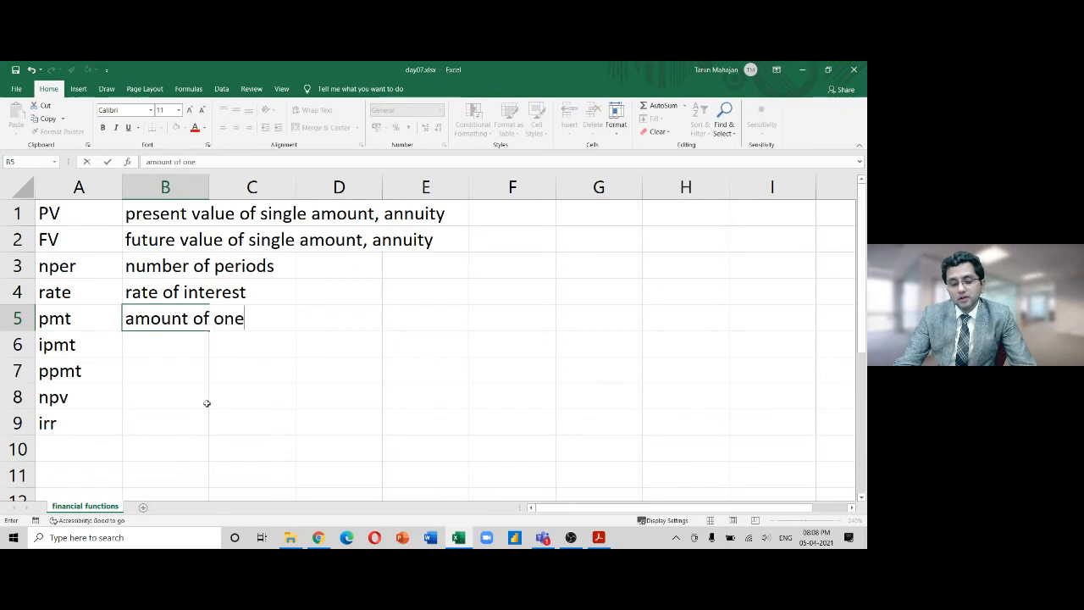
text(instq)
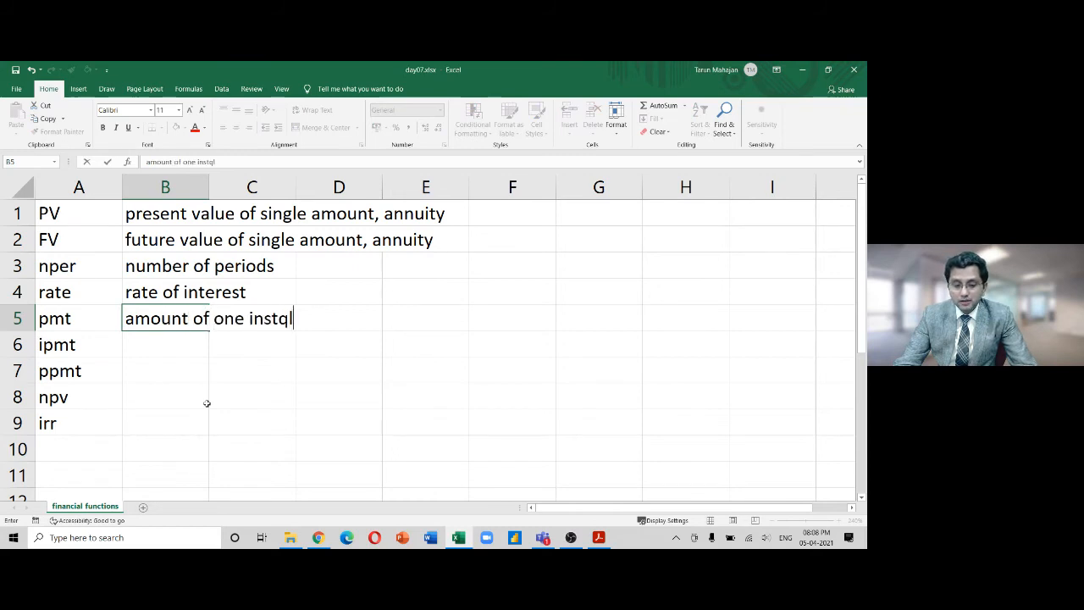
key(BackSpace)
key(BackSpace)
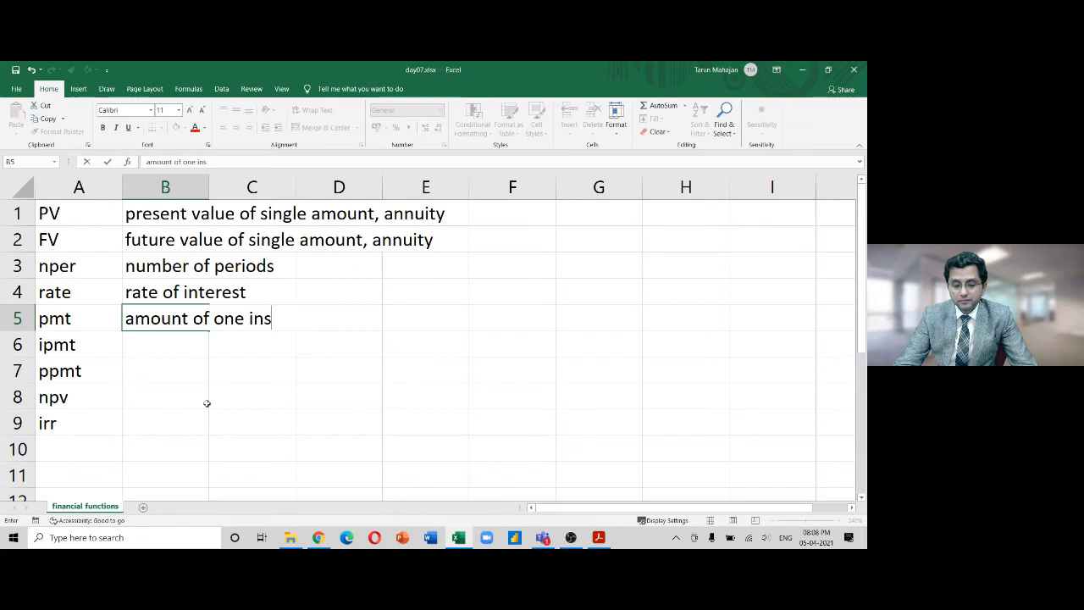
text(tallment in )
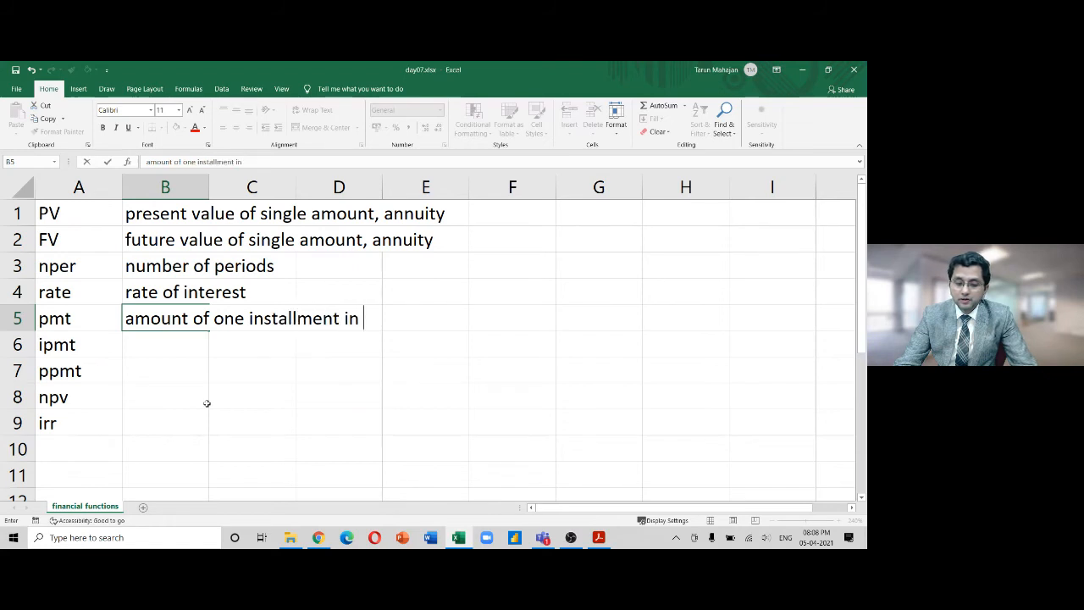
text(a series)
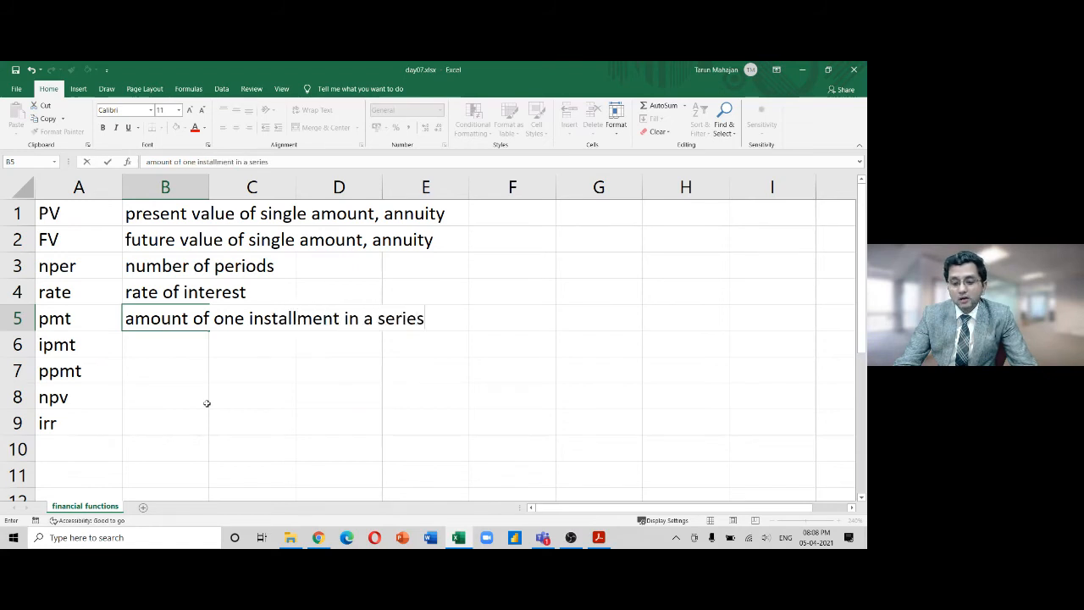
text( o fc)
key(BackSpace)
key(BackSpace)
key(BackSpace)
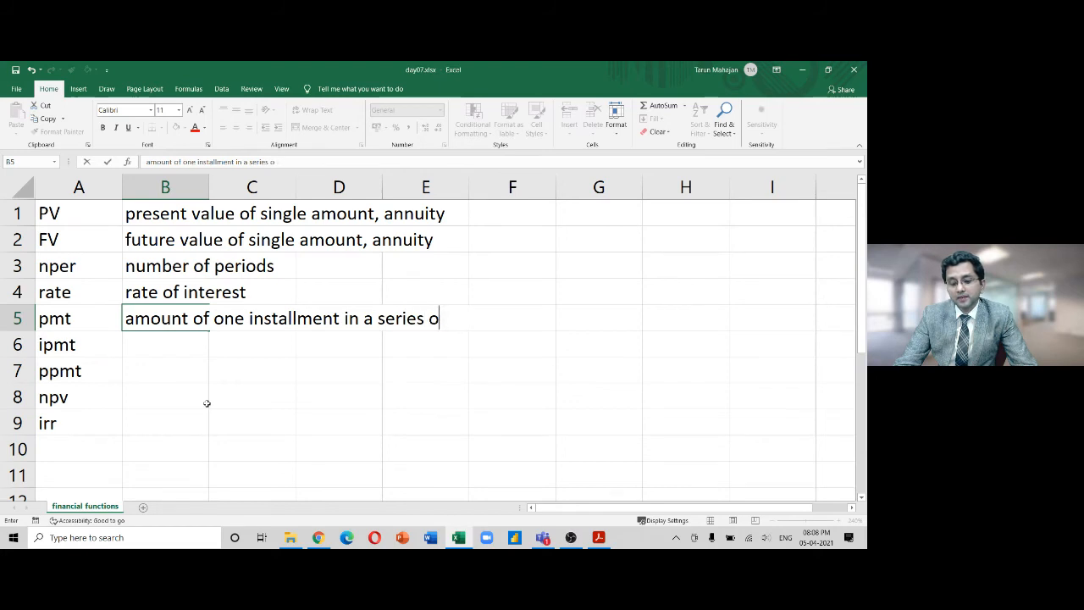
text(f ca)
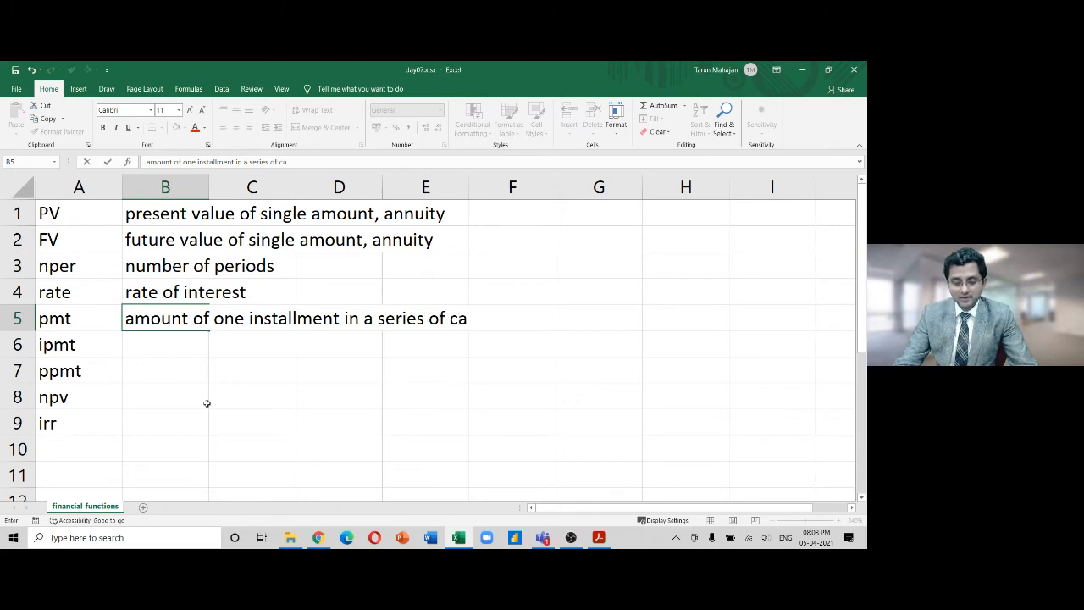
text(sh flows)
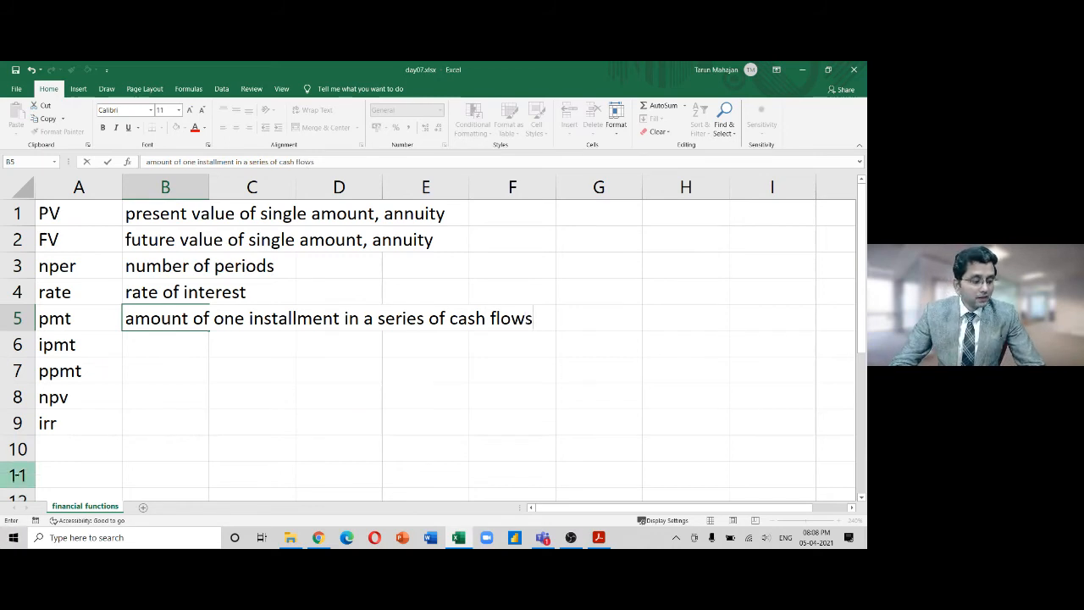
key(alt+Tab)
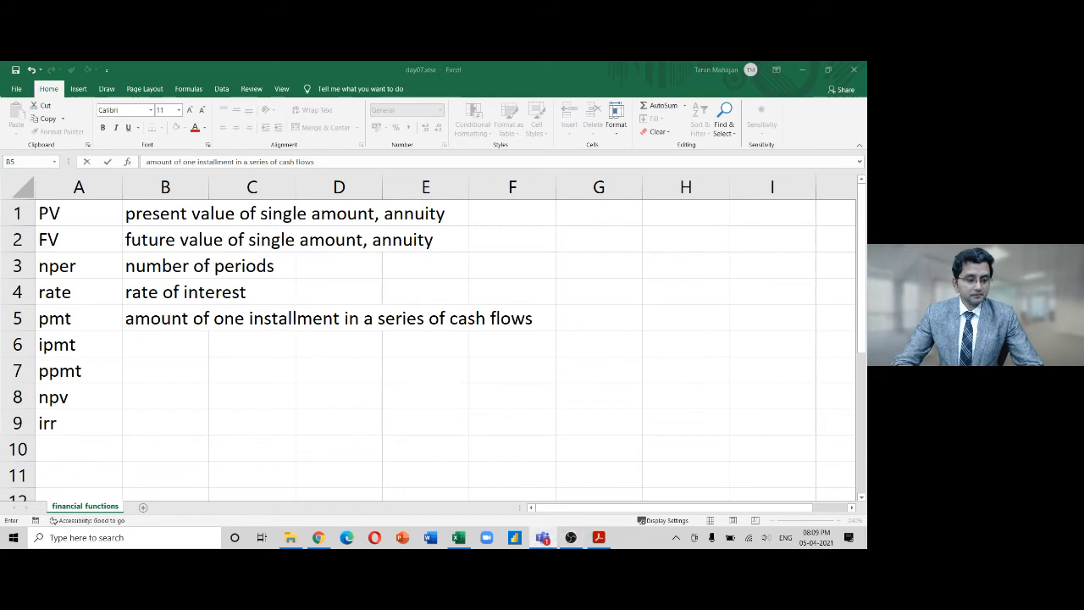
click(181, 341)
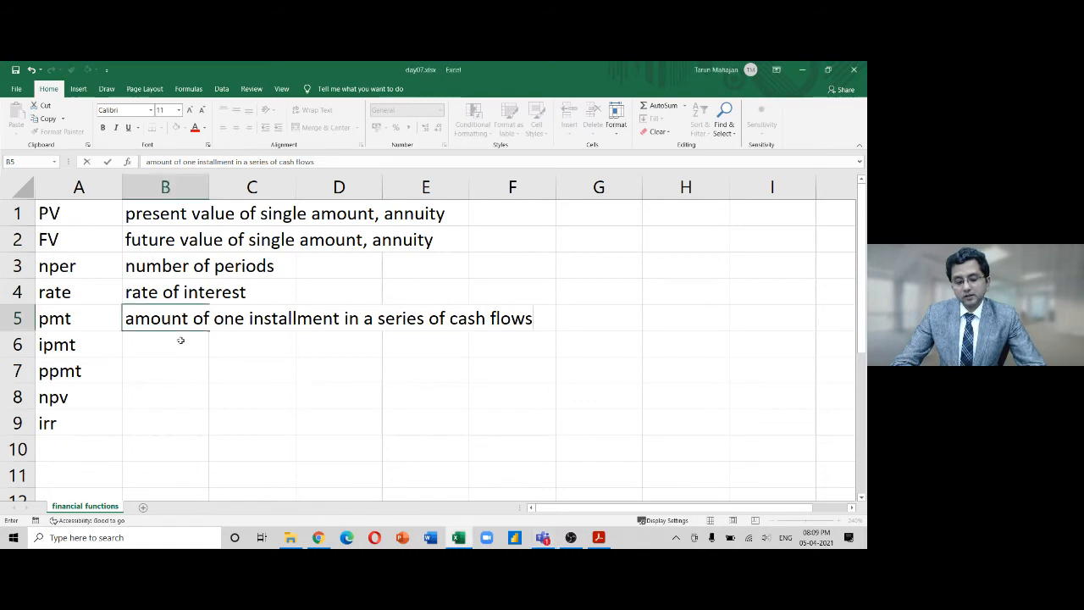
Enter 'interest in one installment', 'principal in one installment', 'net present value' and 'Internal rate of return' in B6:B9
click(177, 349)
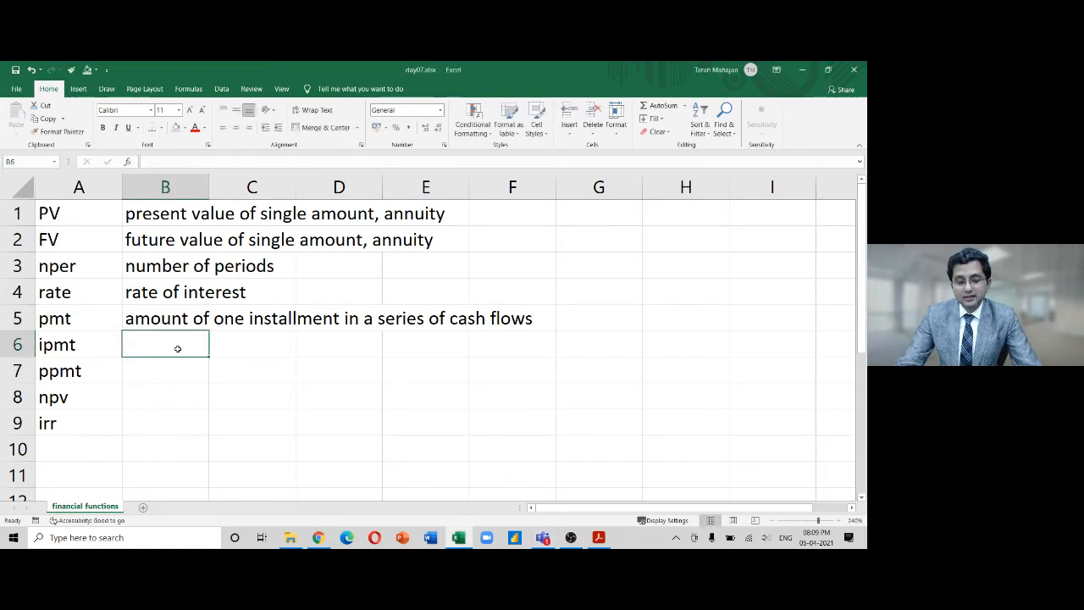
text(interest )
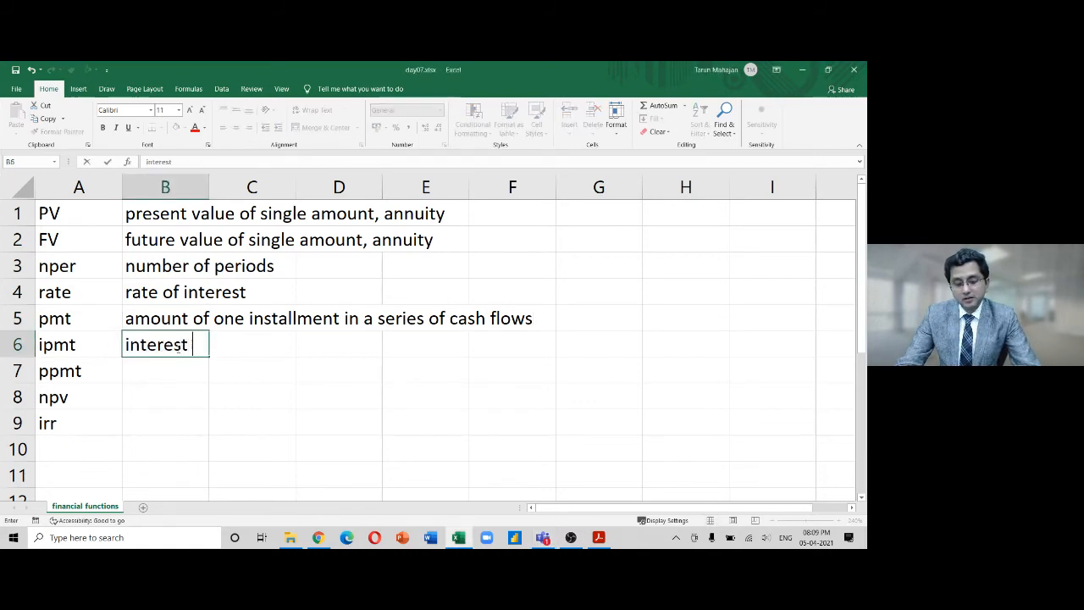
text(in one)
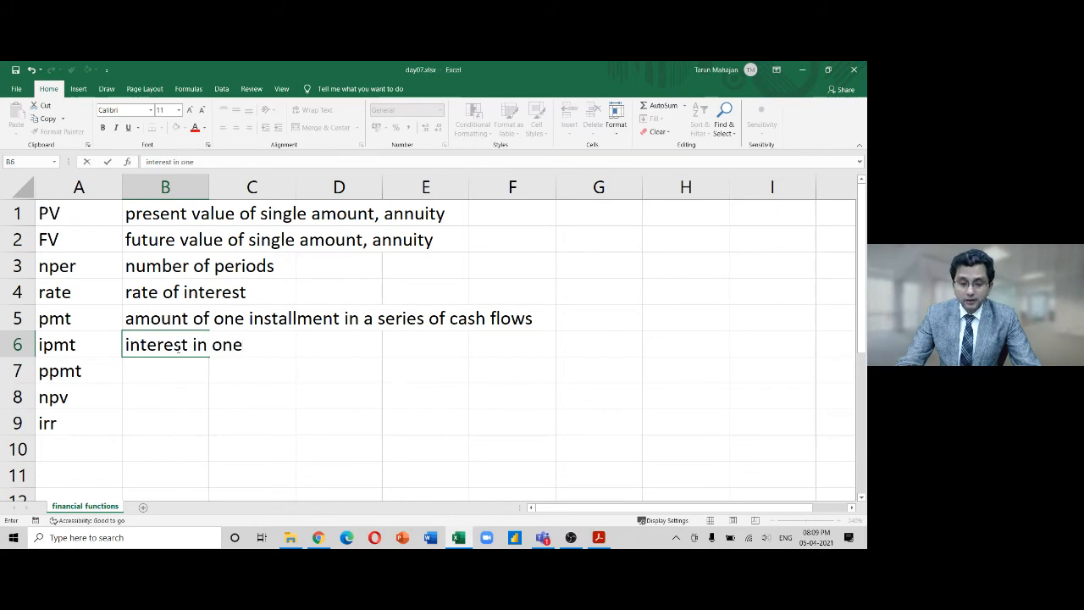
text( installmen)
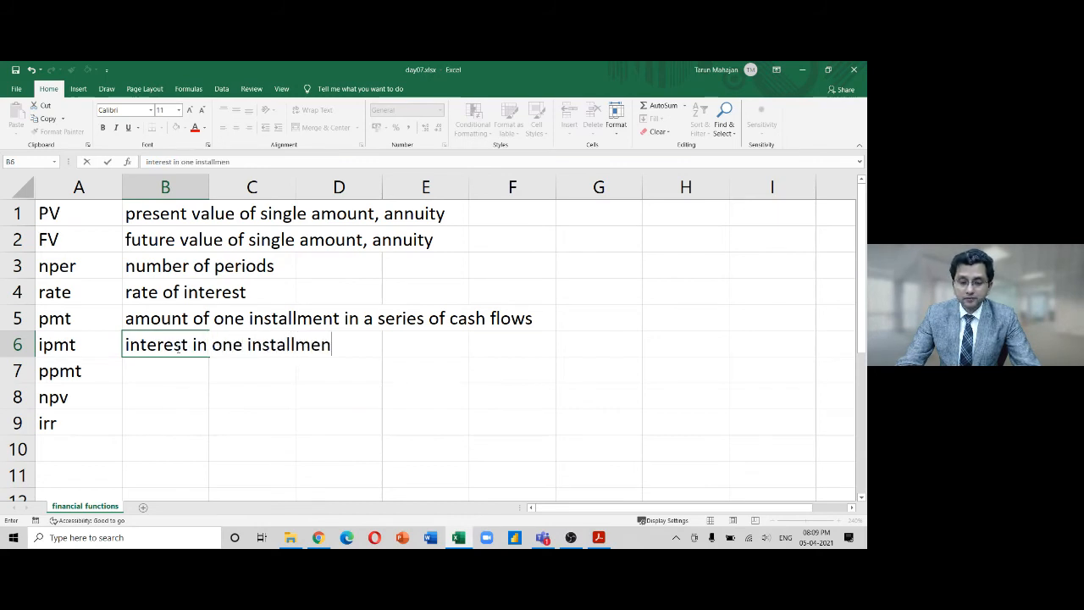
text(t)
key(Return)
text(p)
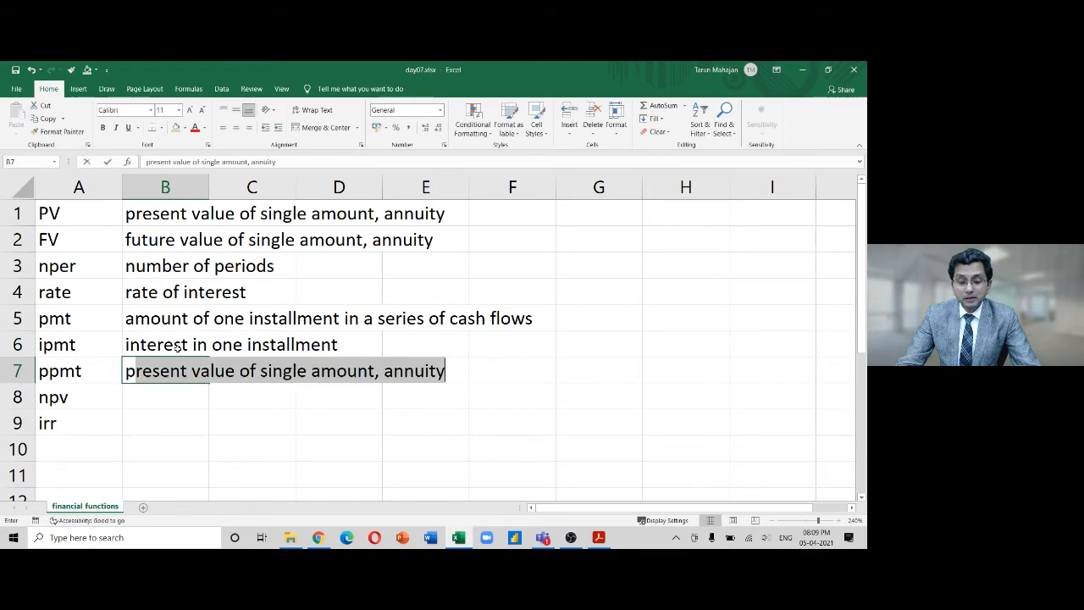
text(rincip)
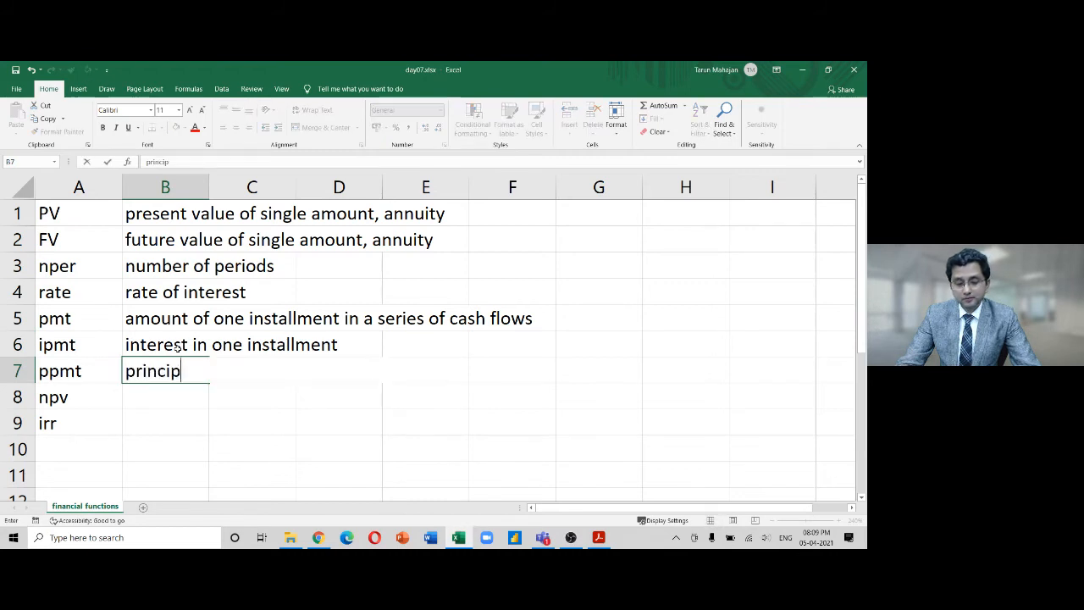
text(al in one)
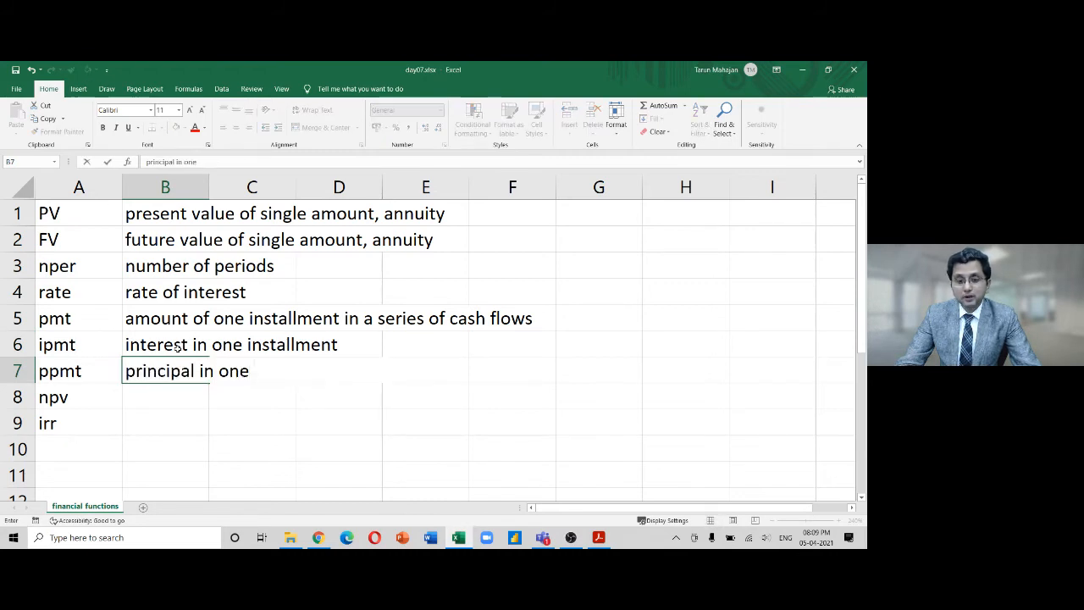
text( install)
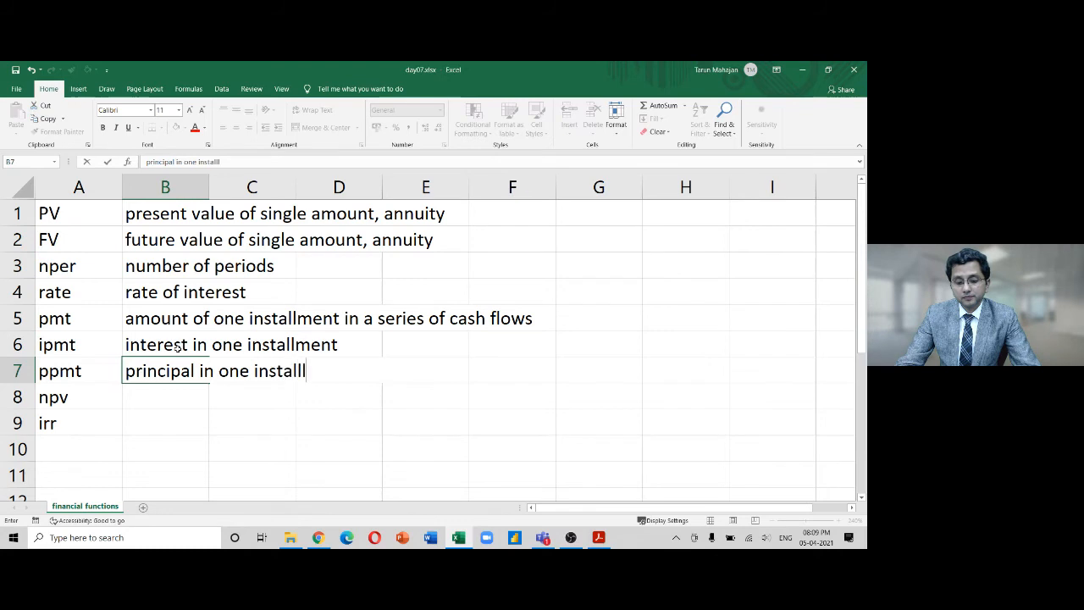
text(ment)
key(Return)
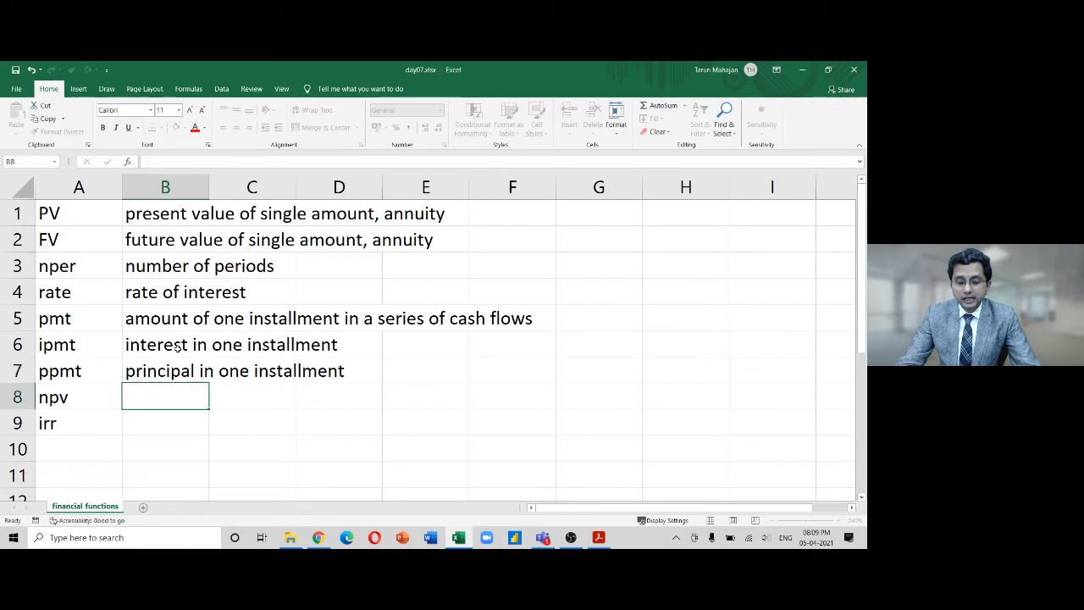
text(net)
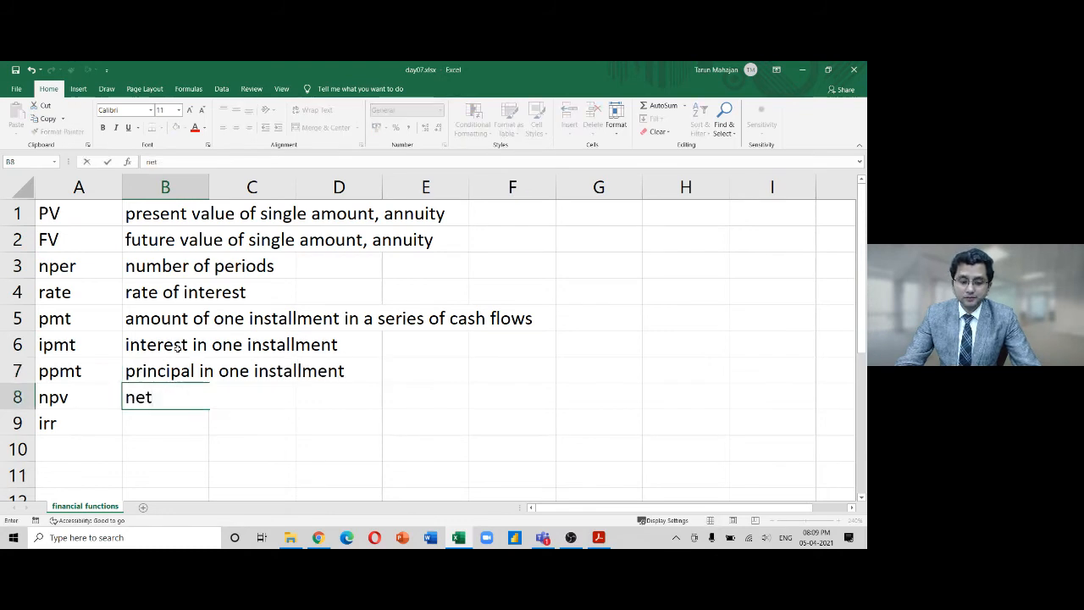
text( present value)
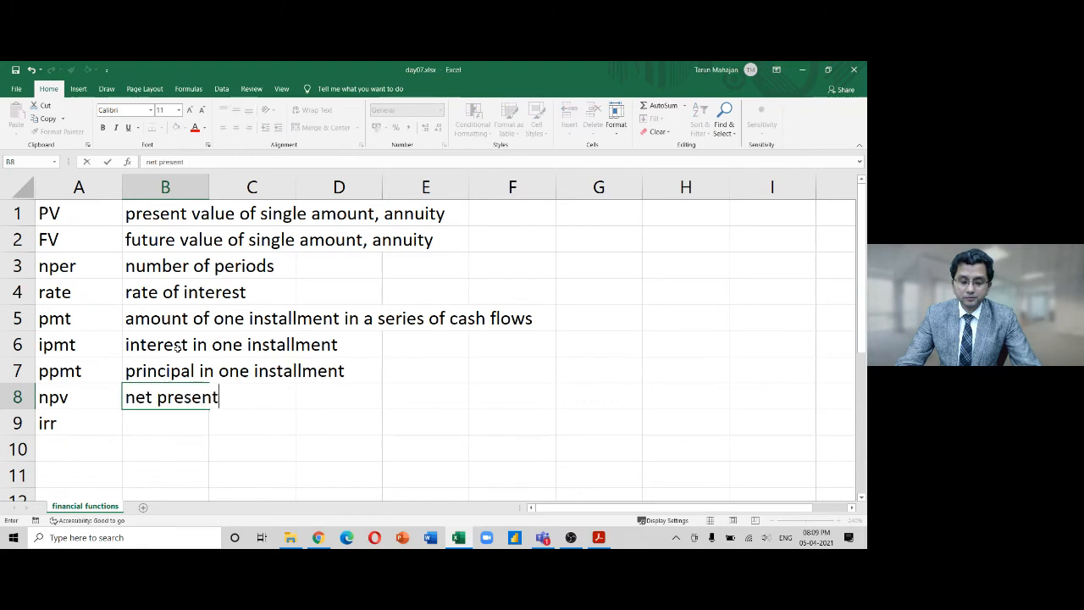
key(Return)
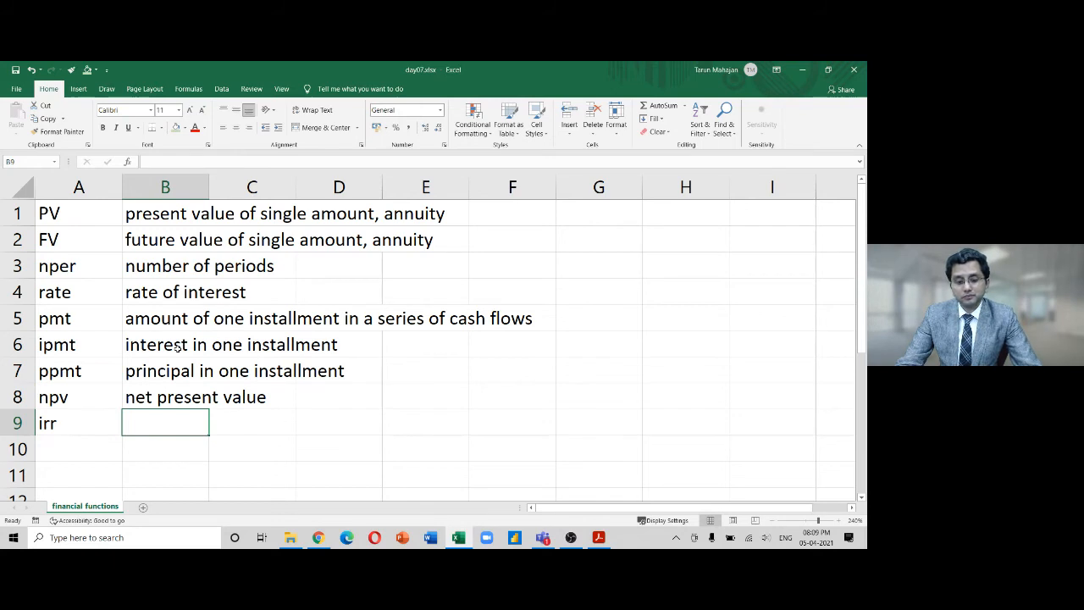
text(Internal)
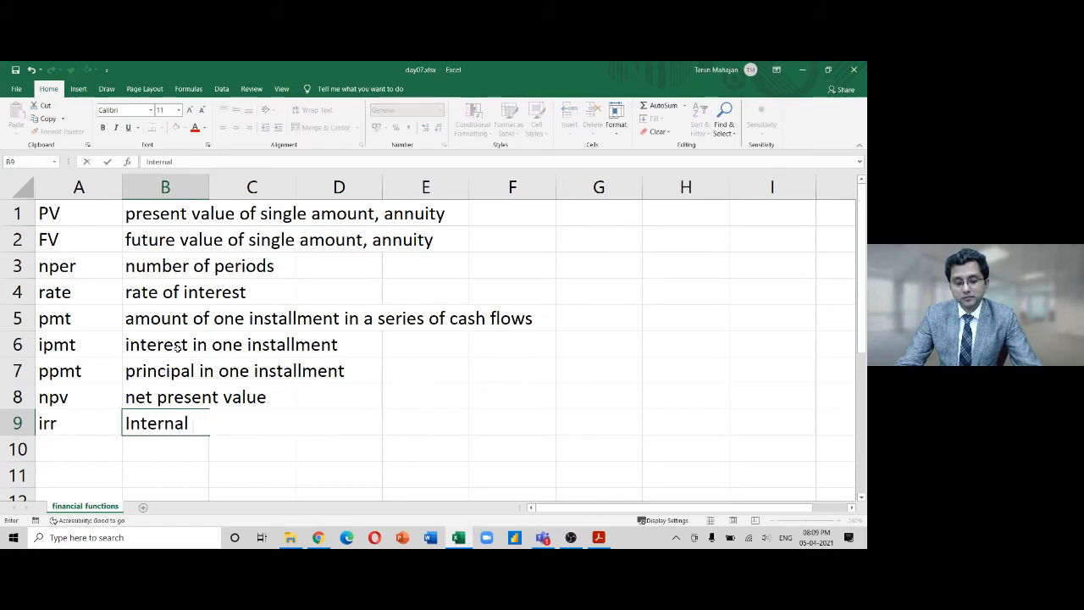
text( rate of)
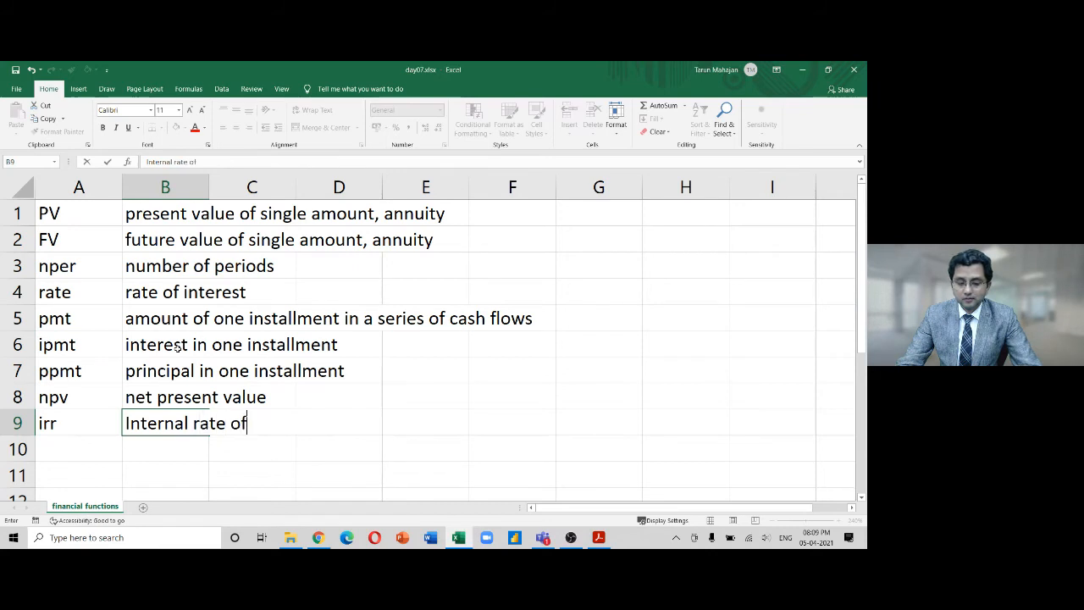
text( return)
key(Return)
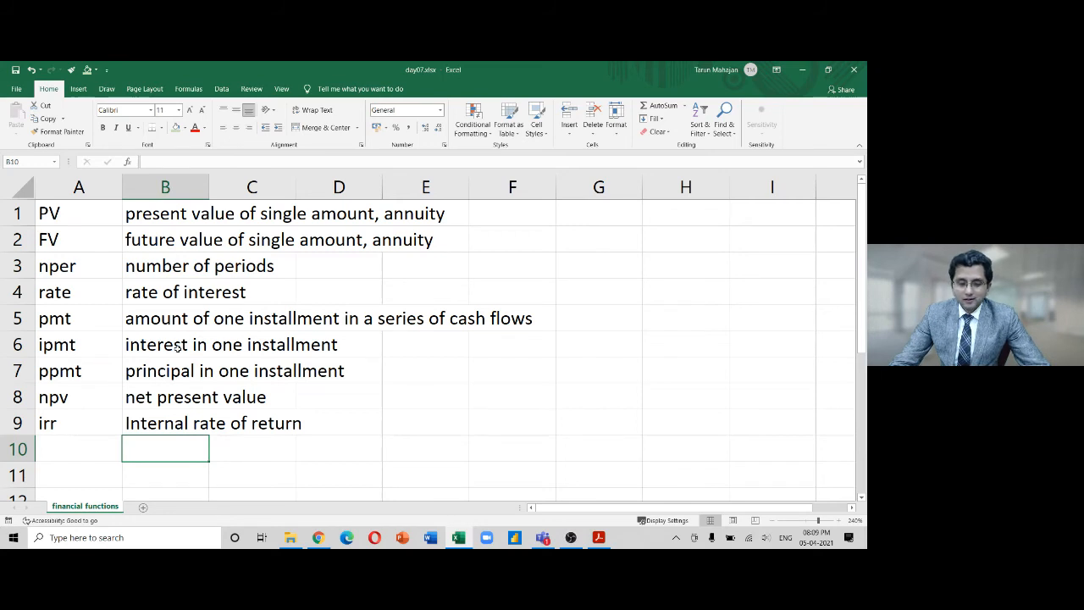
key(Down)
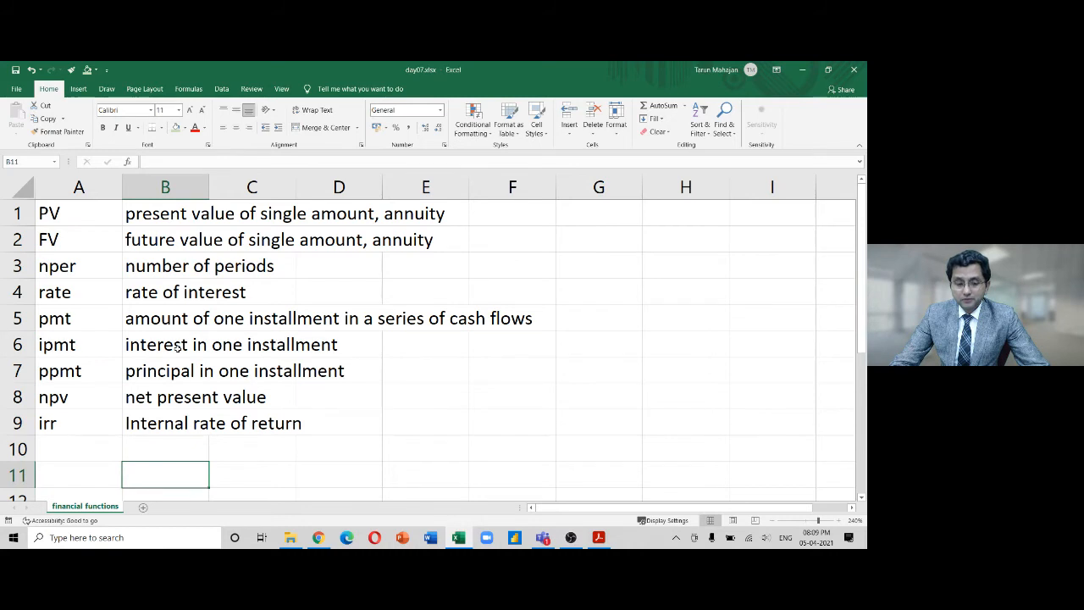
key(Up)
key(Up)
key(Up)
key(Up)
key(Up)
key(Up)
key(Up)
key(Up)
key(Up)
key(Up)
key(Left)
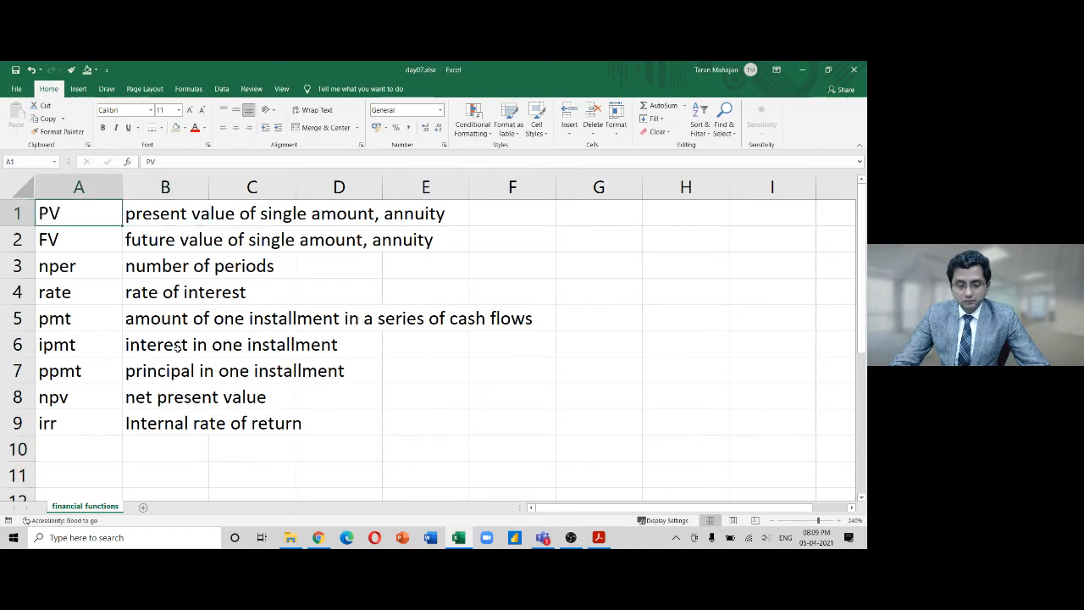
key(shift+Right)
key(Down)
key(shift+Right)
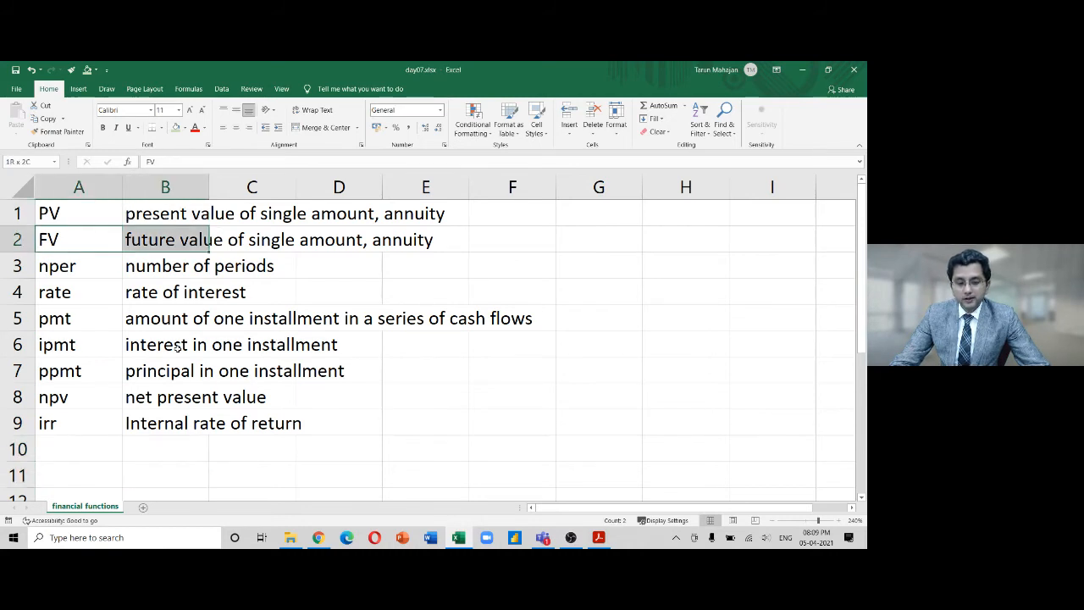
key(Down)
key(shift+Right)
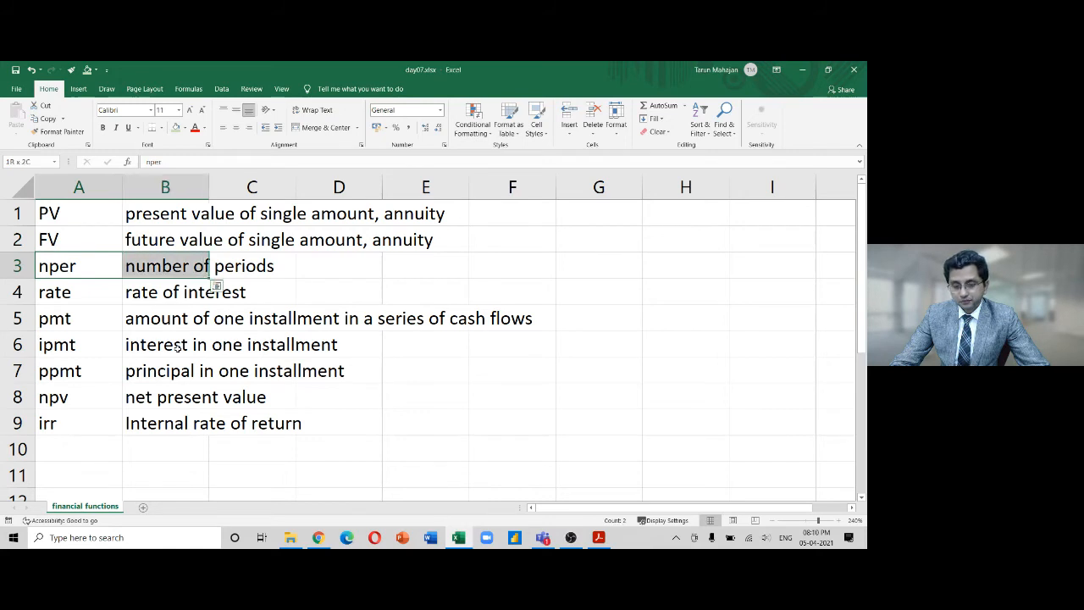
key(shift+Right)
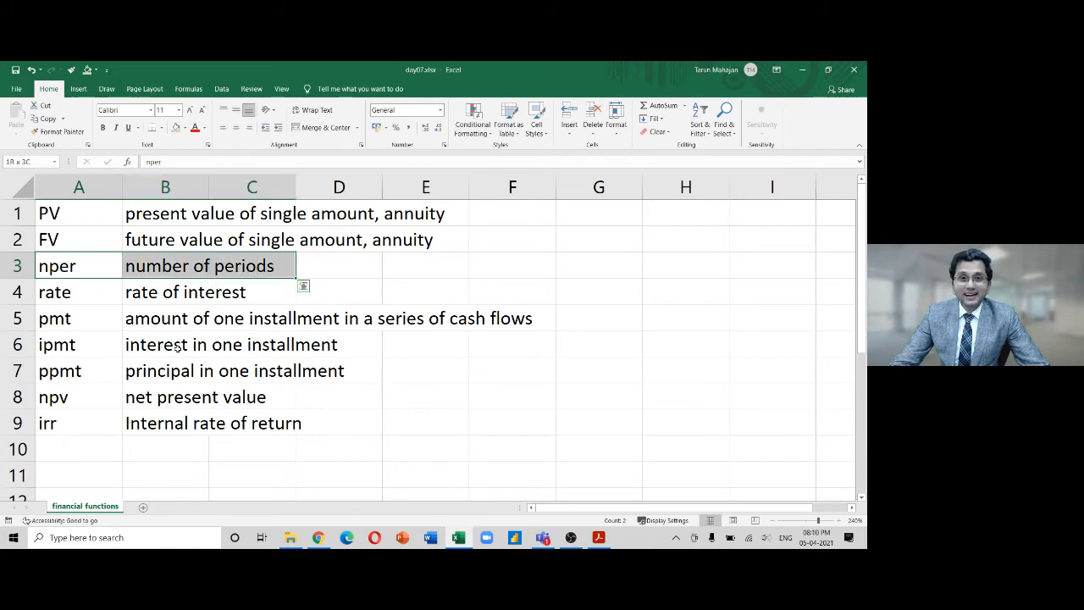
key(Down)
key(shift+Right)
key(shift+Right)
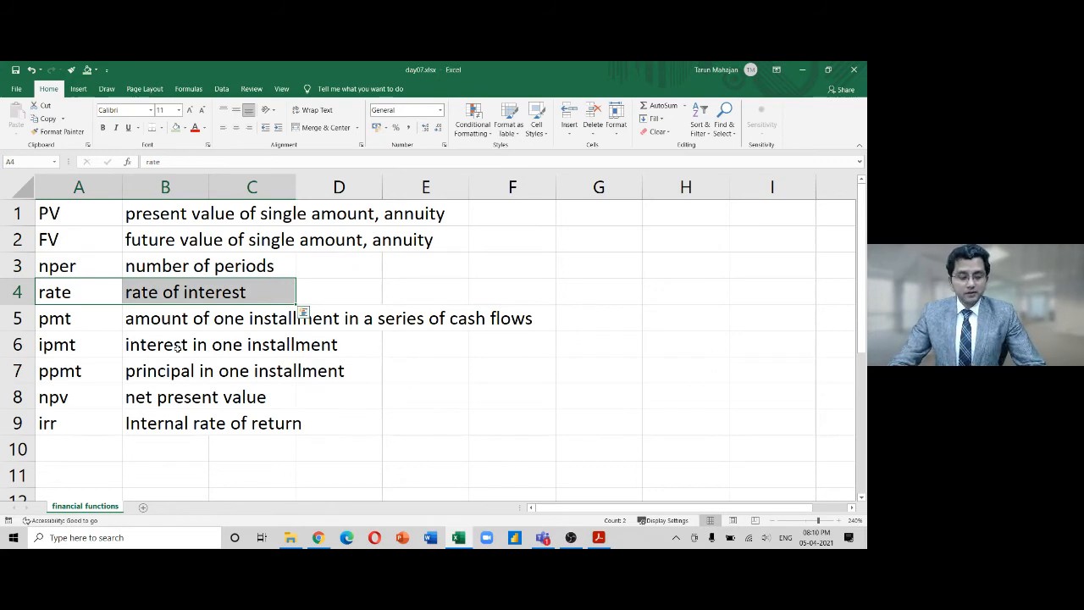
key(Down)
key(shift+Right)
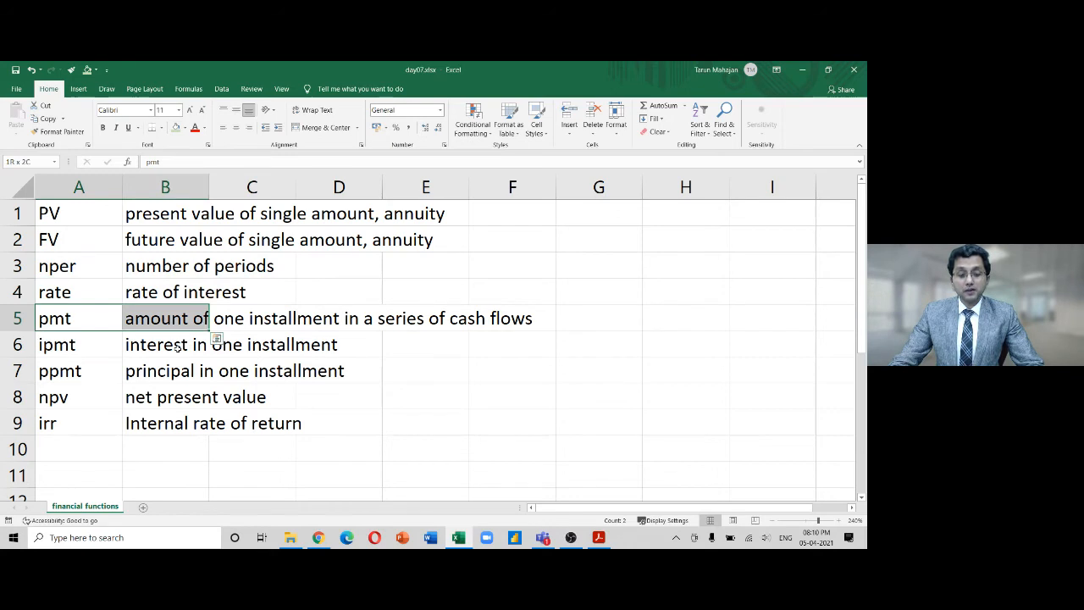
key(Down)
key(shift+Right)
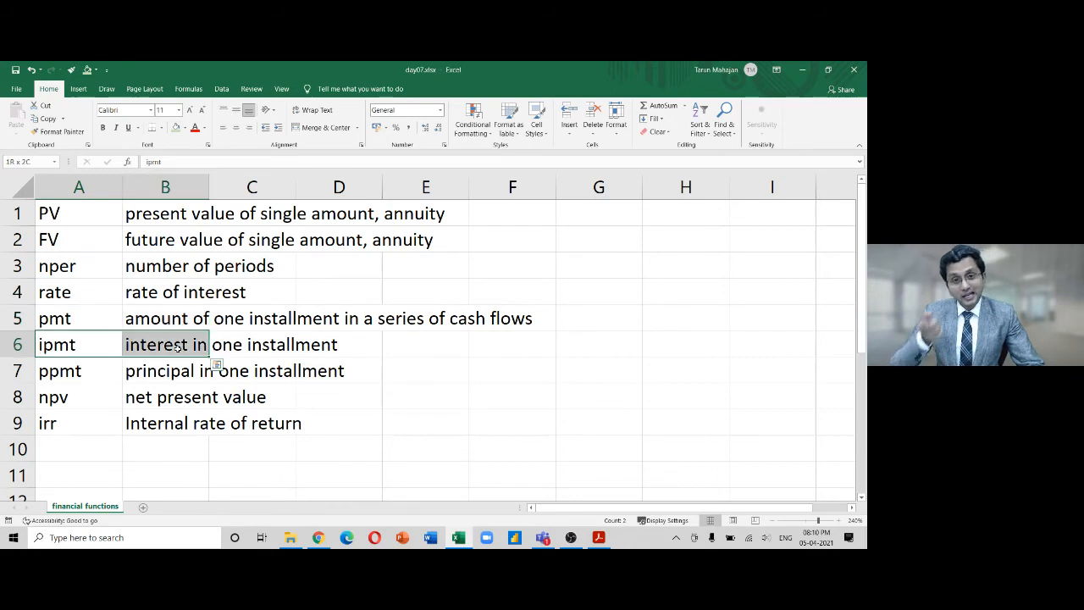
key(Down)
key(shift+Right)
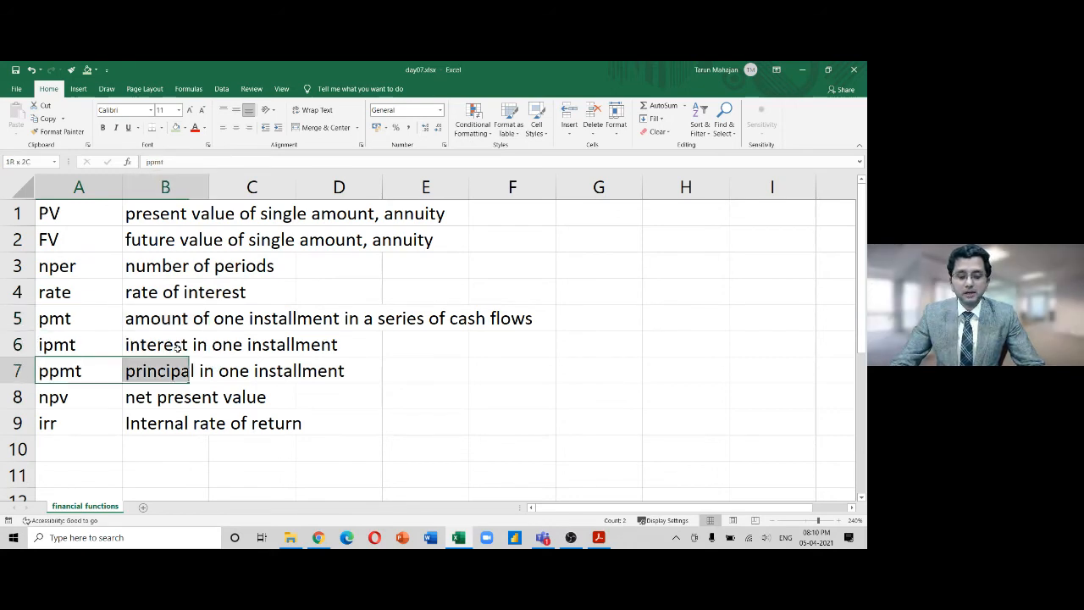
key(Down)
key(shift+Right)
key(shift+Right)
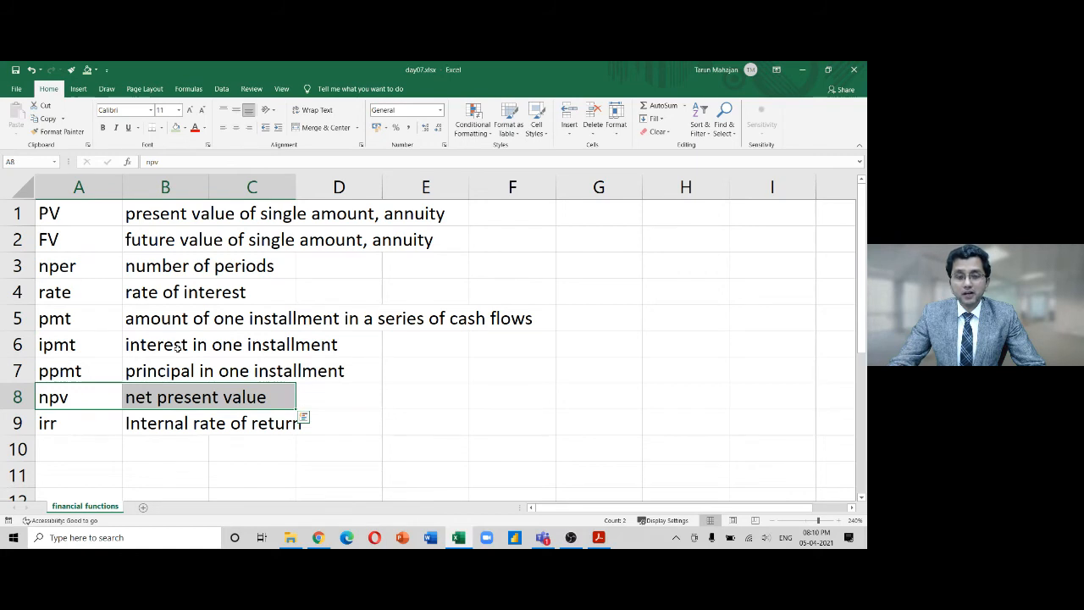
key(Left)
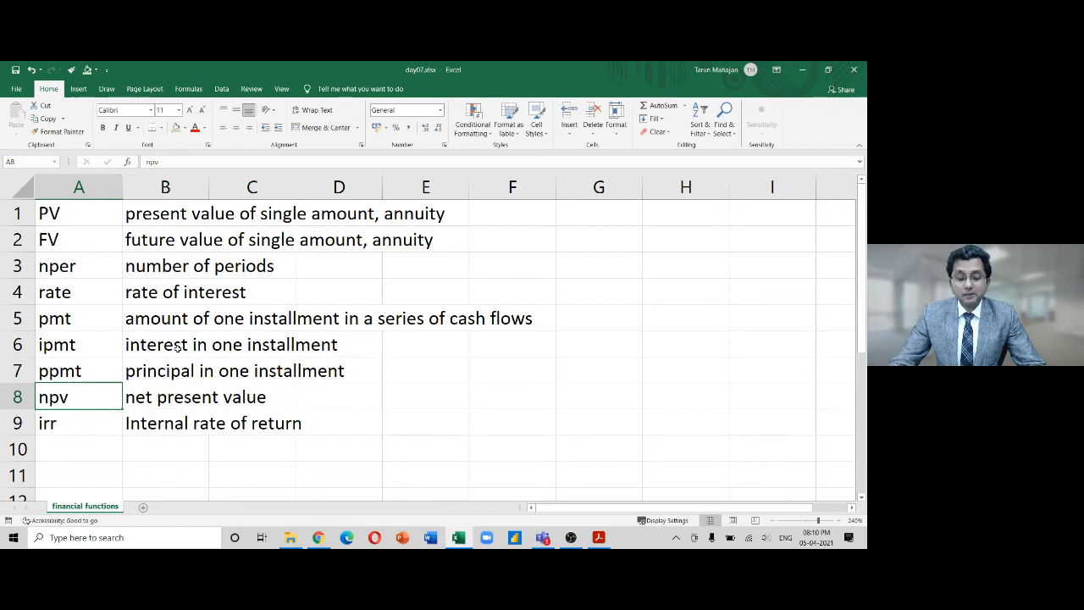
key(Down)
key(shift+Right)
key(shift+Right)
key(shift+Right)
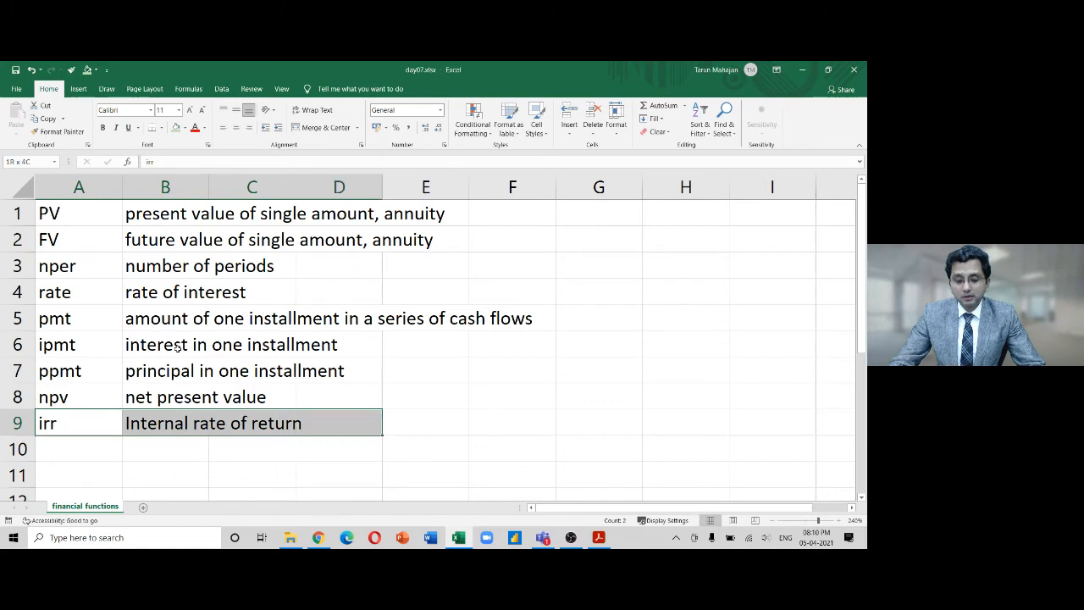
key(Left)
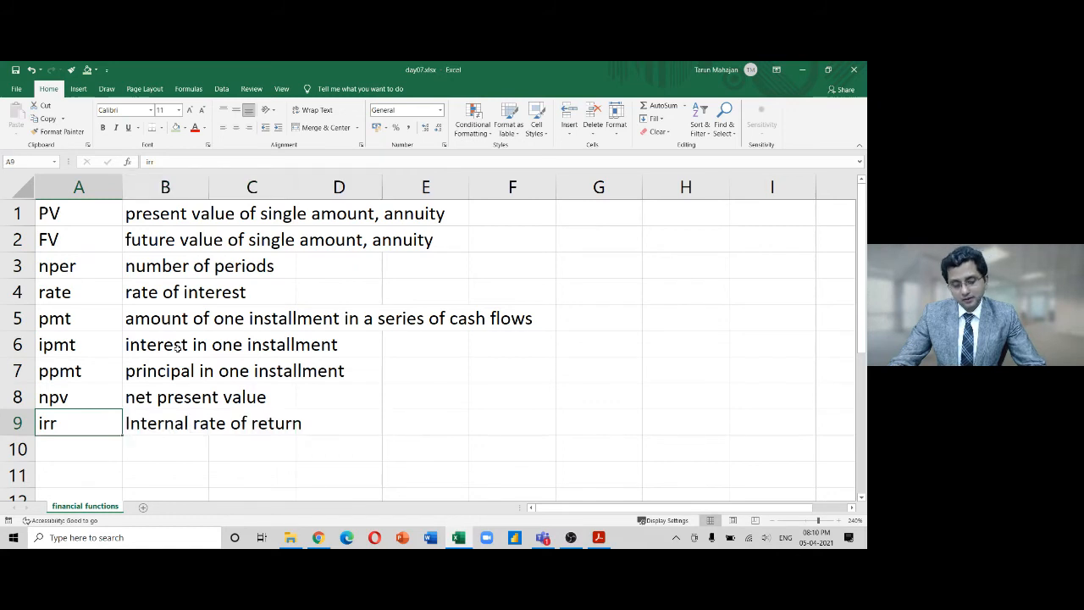
key(ctrl+F1)
Put a bold 'Que.1' label in cell A11
key(Down)
key(Down)
key(Down)
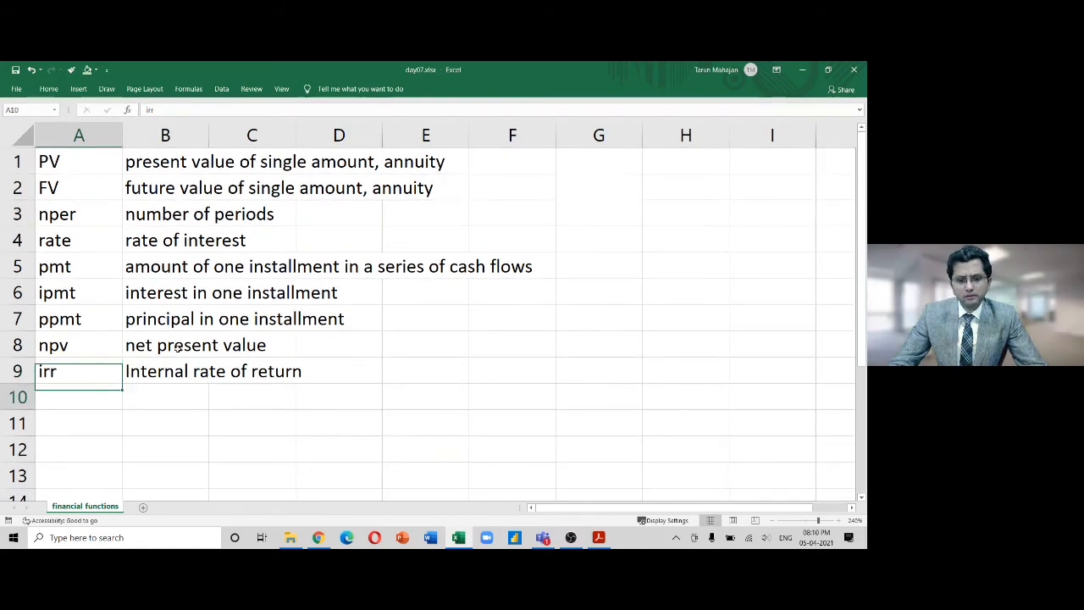
key(Down)
key(Down)
key(Down)
key(Down)
key(Down)
key(Down)
key(Down)
key(Up)
key(Up)
key(Up)
key(Up)
key(Up)
key(Up)
key(Up)
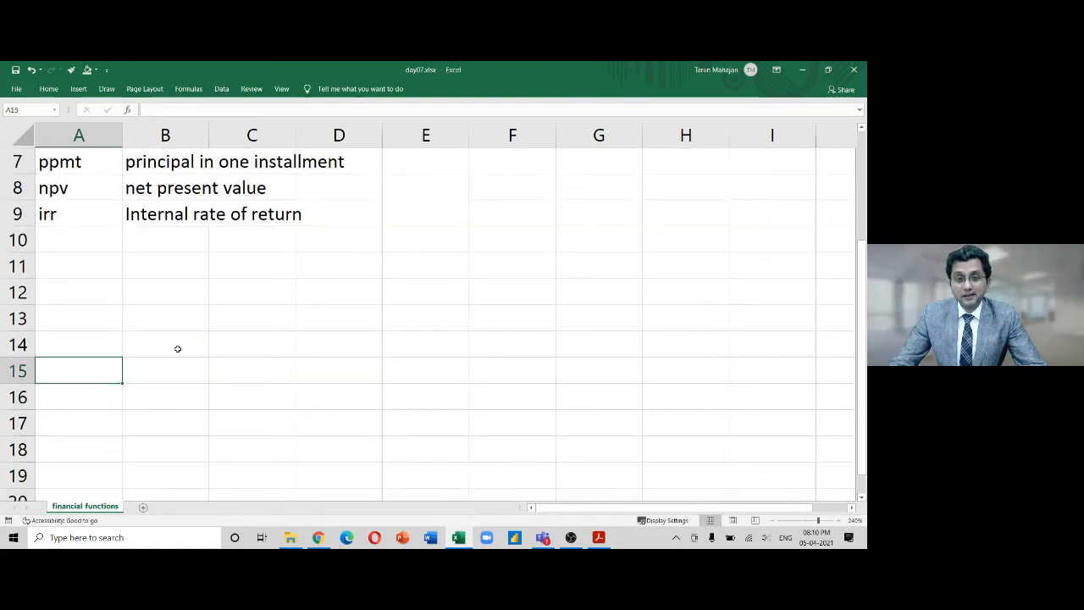
key(Up)
text(Qu)
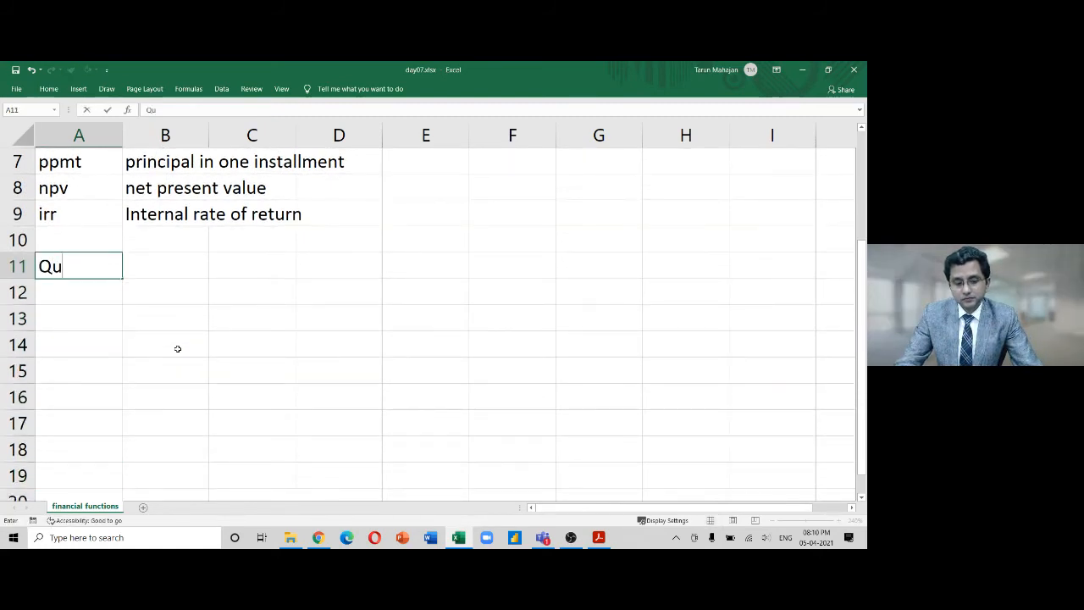
text(e.1)
key(Return)
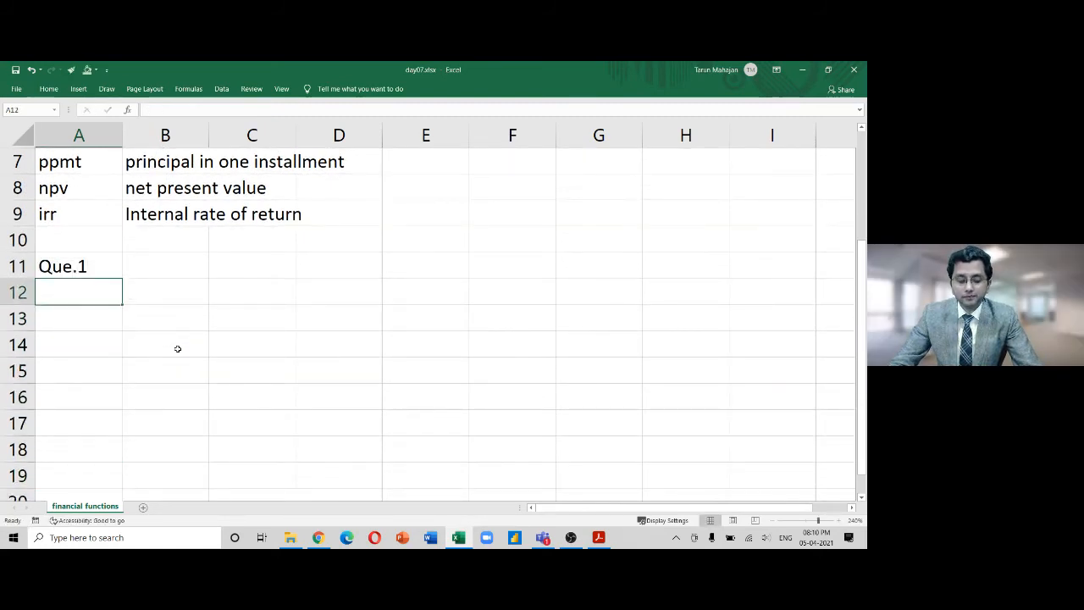
key(Up)
key(ctrl+b)
Write 'Calculate maturity value of FD of Rs.1,00,000 for 5 years @6% p.a.' in B11
key(Right)
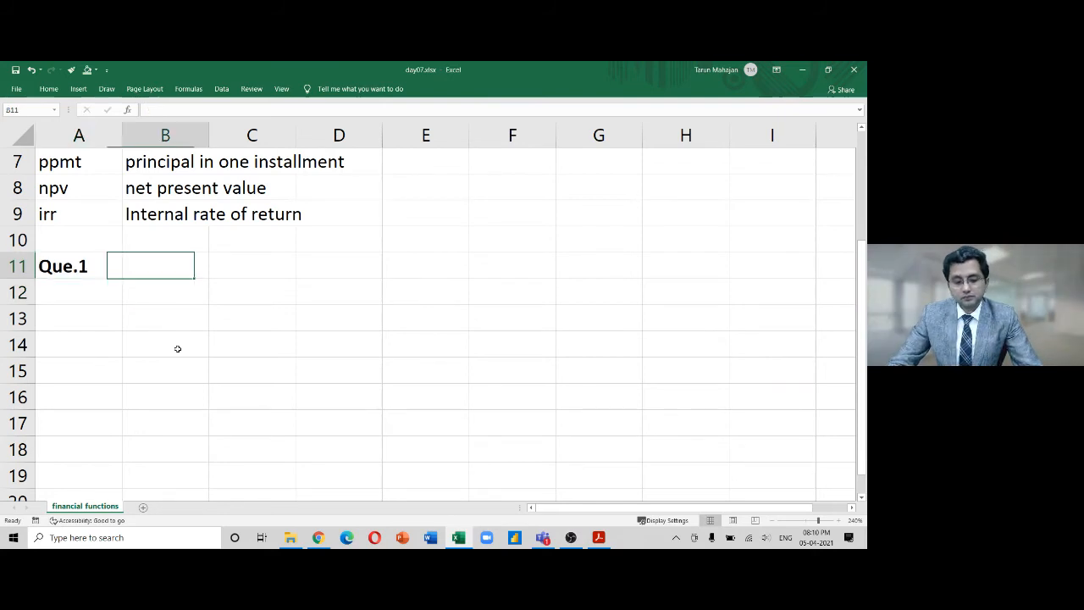
text(Cal)
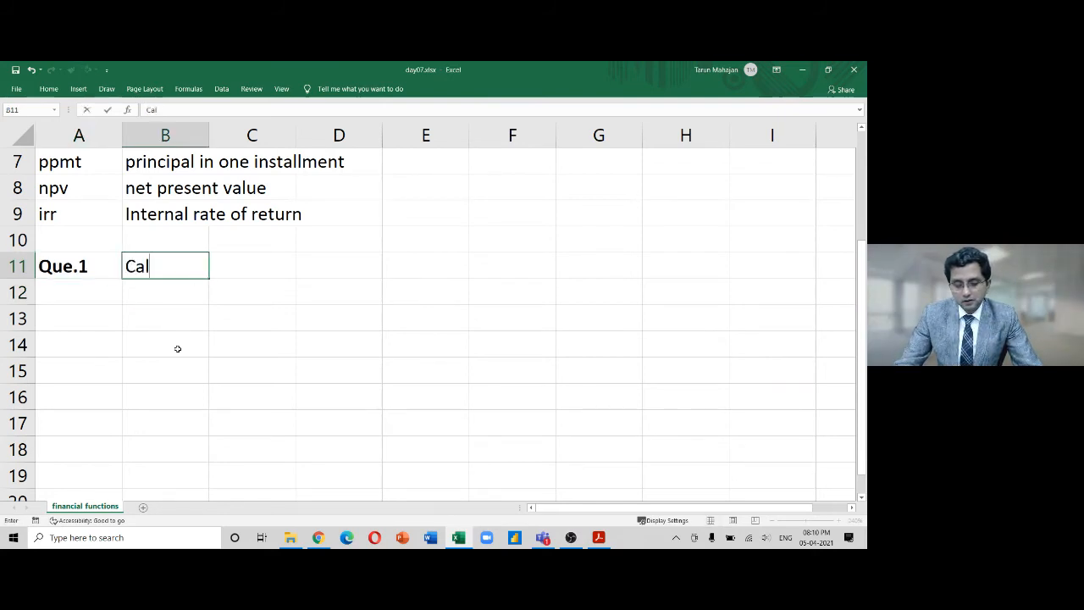
text(culate matur)
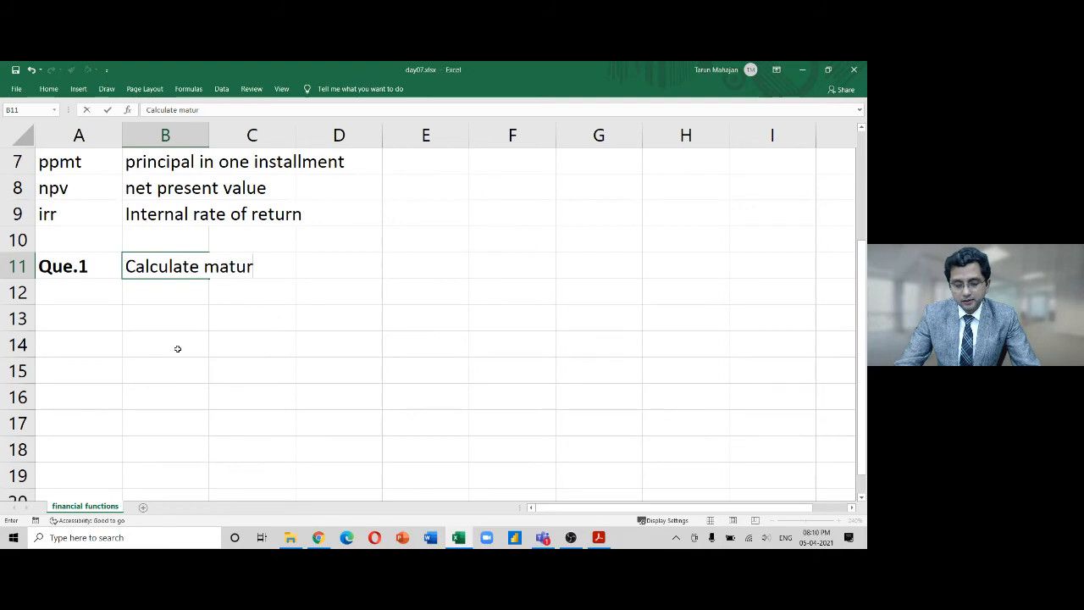
text(ity value of )
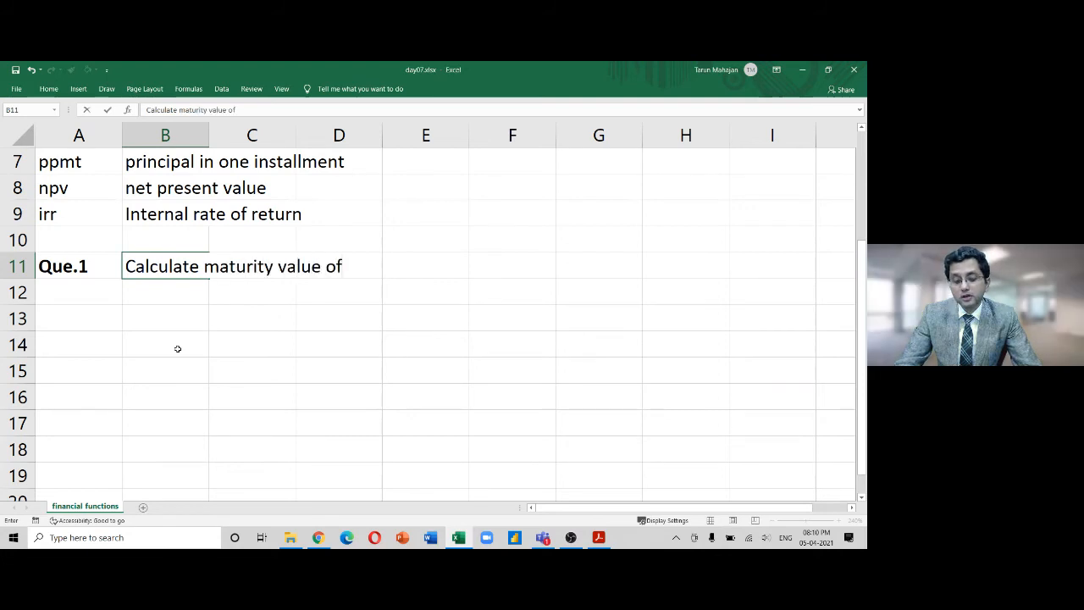
text(FD of )
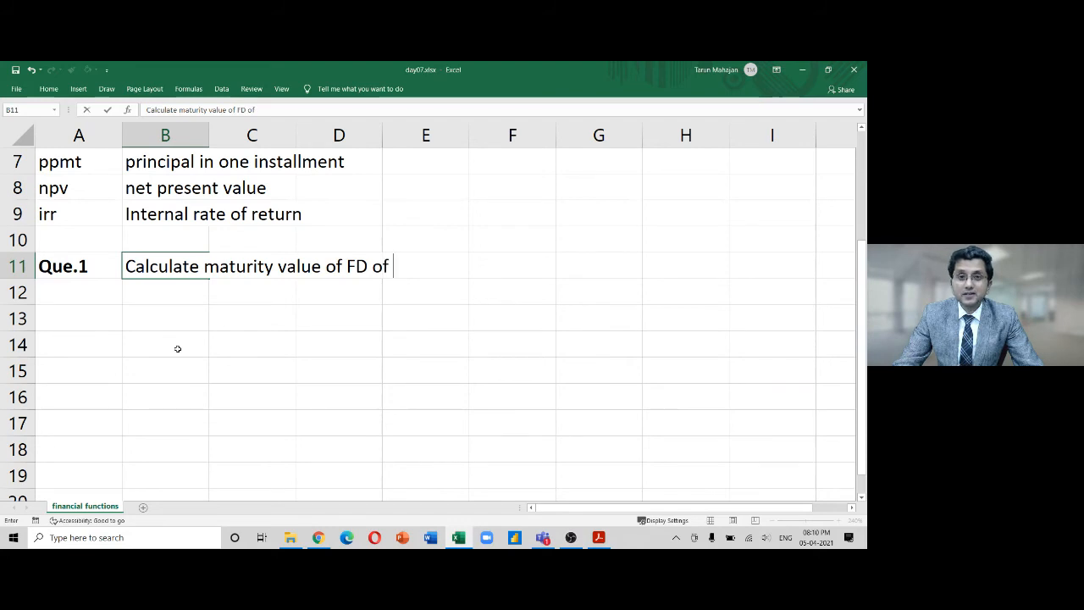
text(Rs.1)
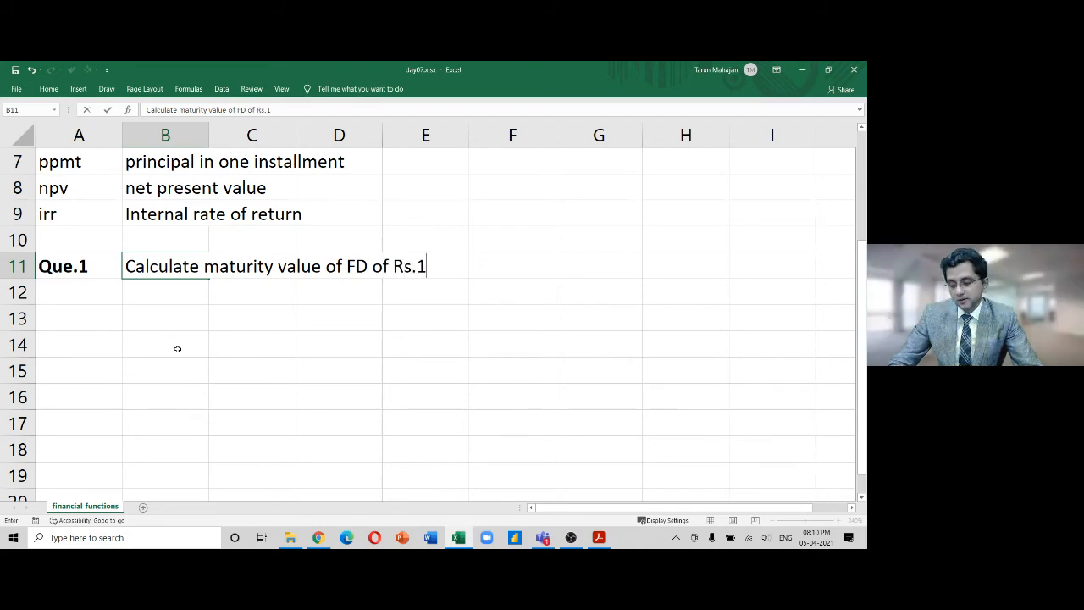
text(0)
key(BackSpace)
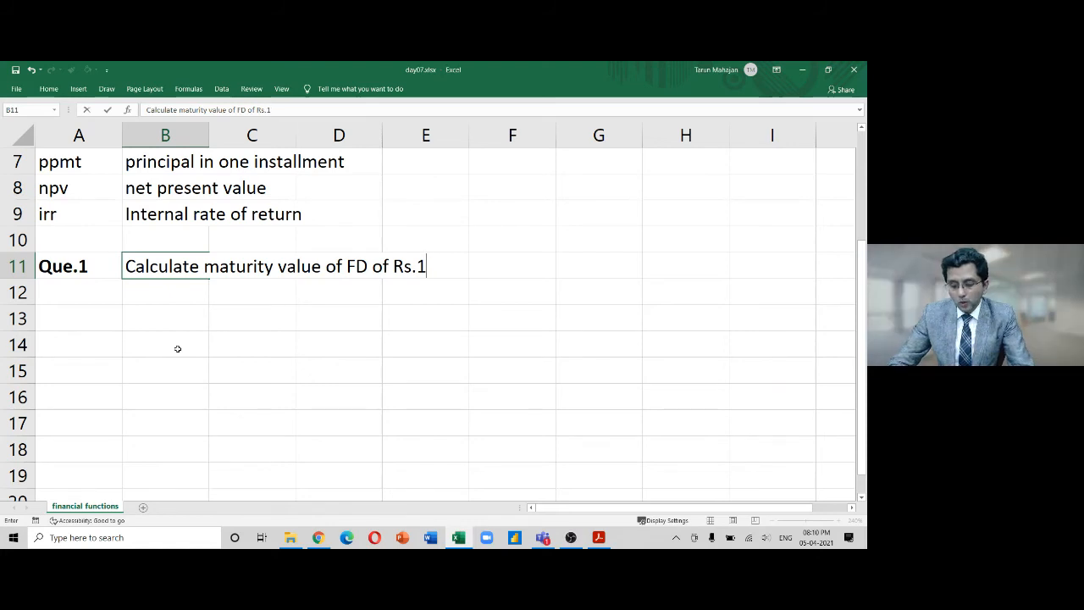
text(,00,000 for)
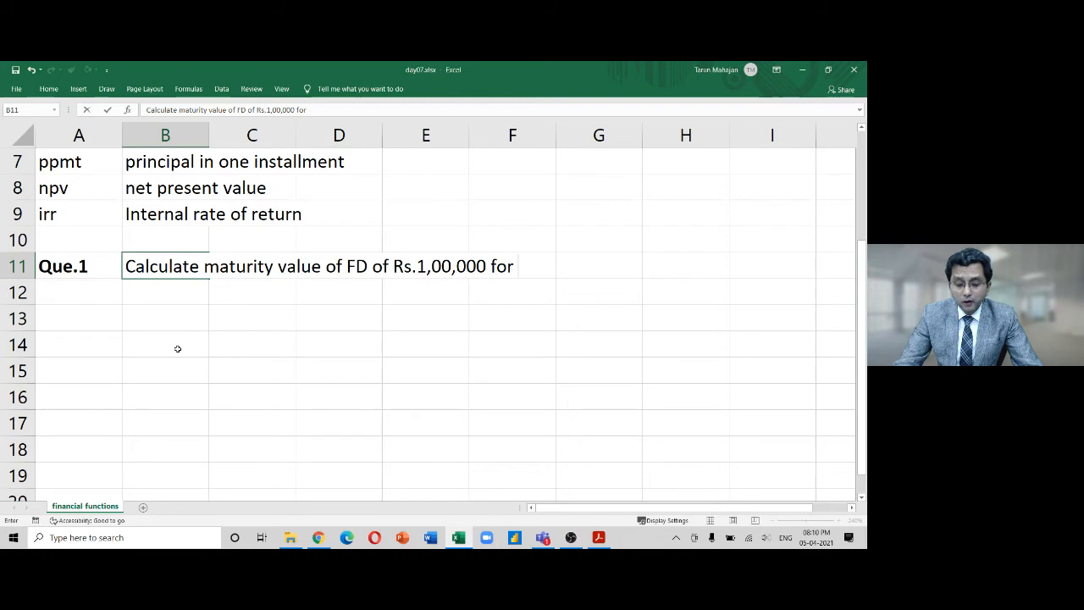
text( 5 yars)
key(BackSpace)
key(BackSpace)
key(BackSpace)
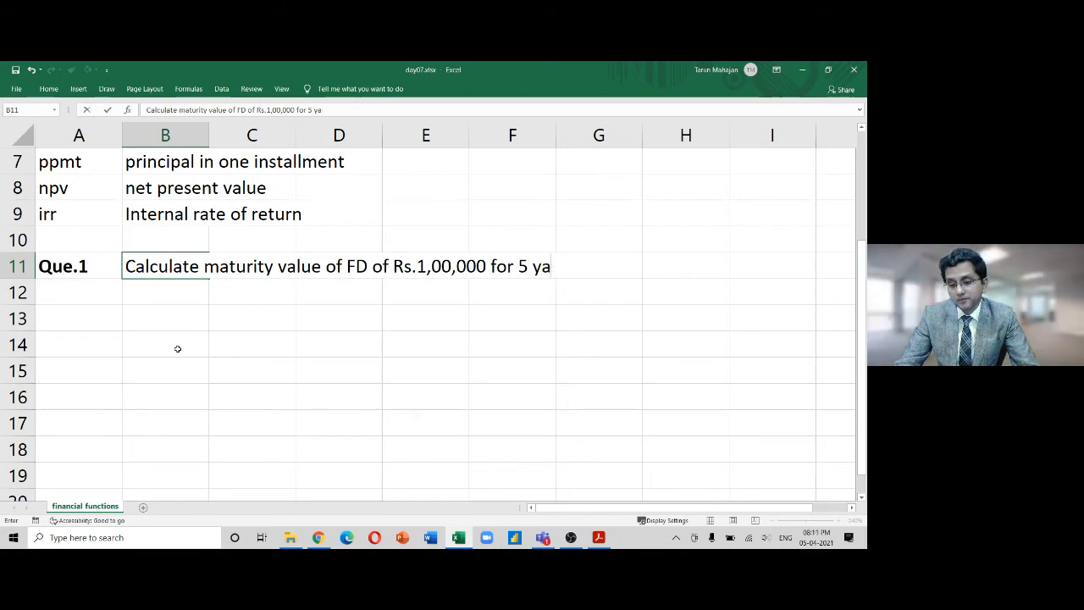
text(ears)
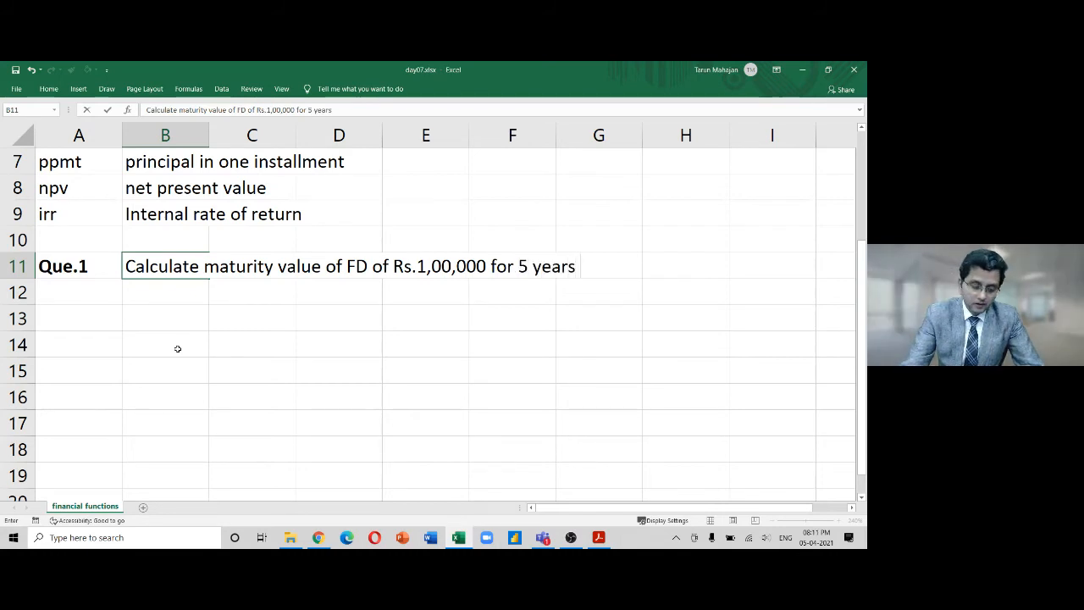
text( @6%)
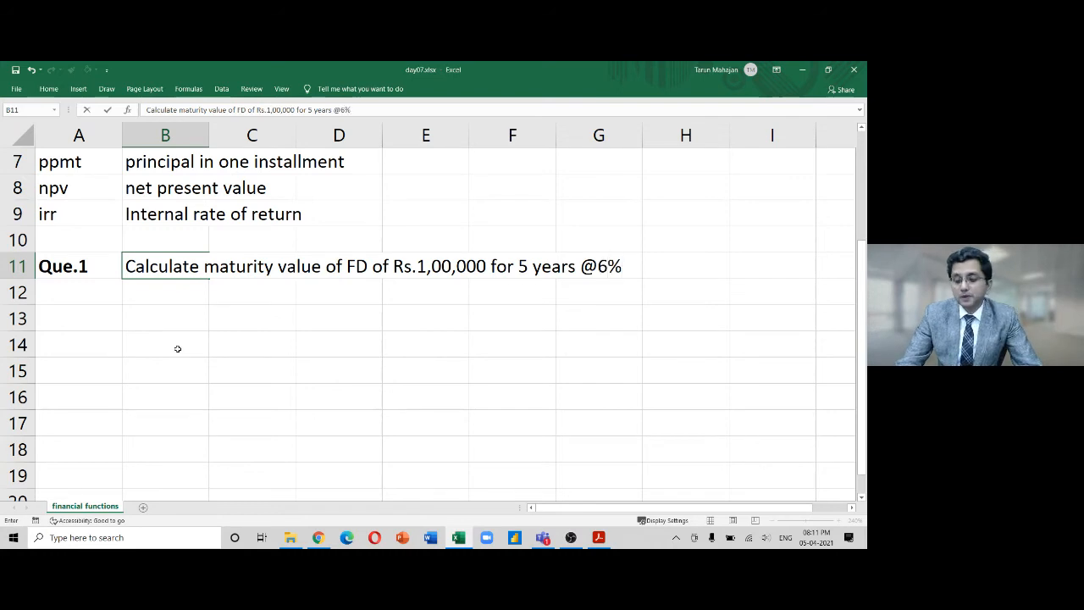
text( p.a.)
key(Return)
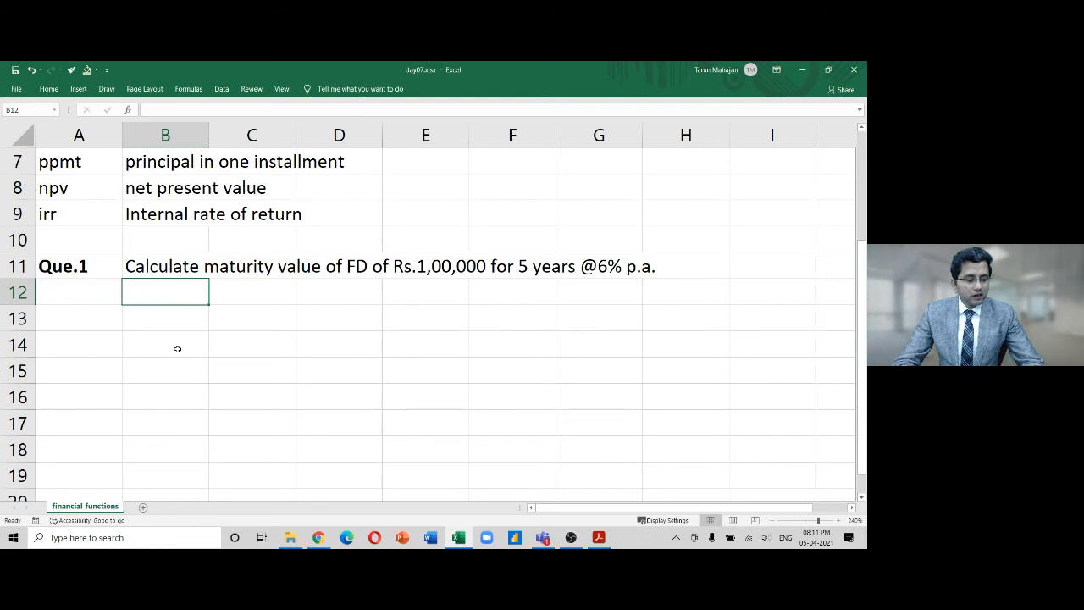
click(291, 537)
Switch from the Excel workbook over to Chrome
click(291, 537)
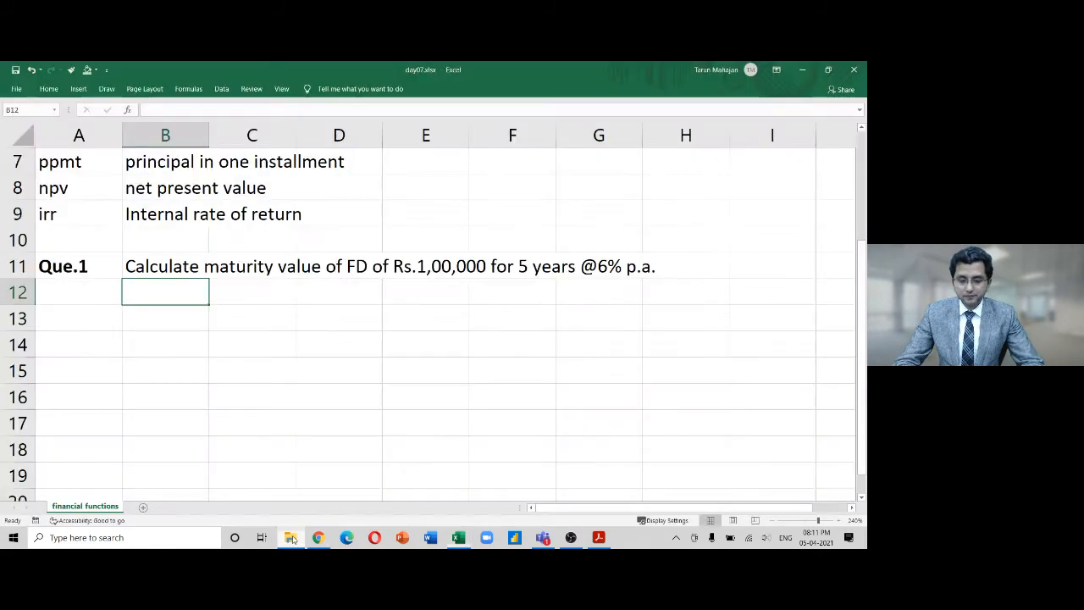
click(320, 539)
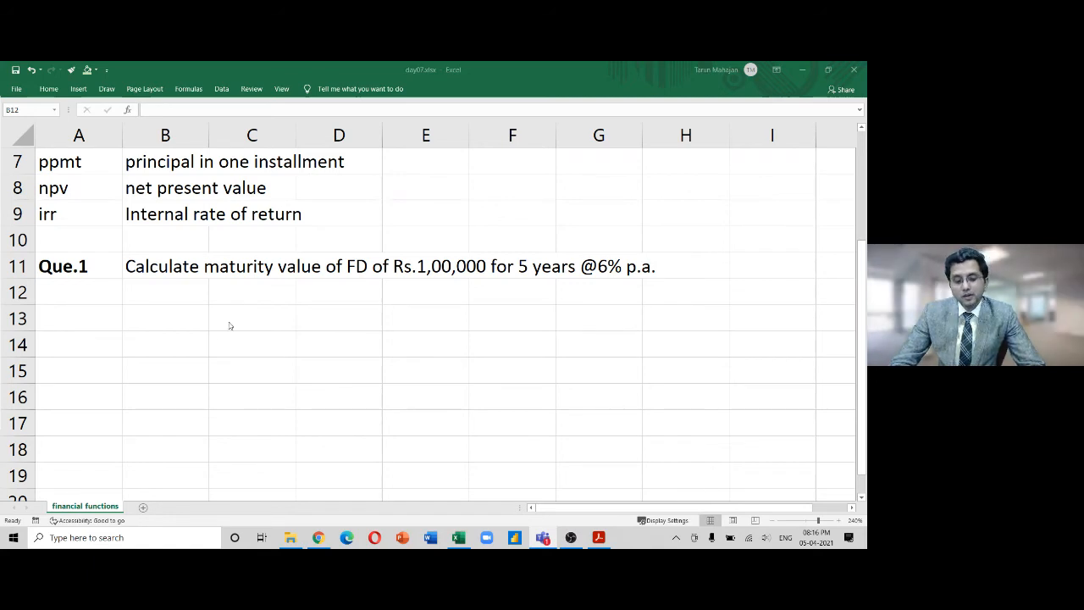
Type =FV(6%,5,0,-100000) in B12 and select the whole formula text for copying
click(193, 291)
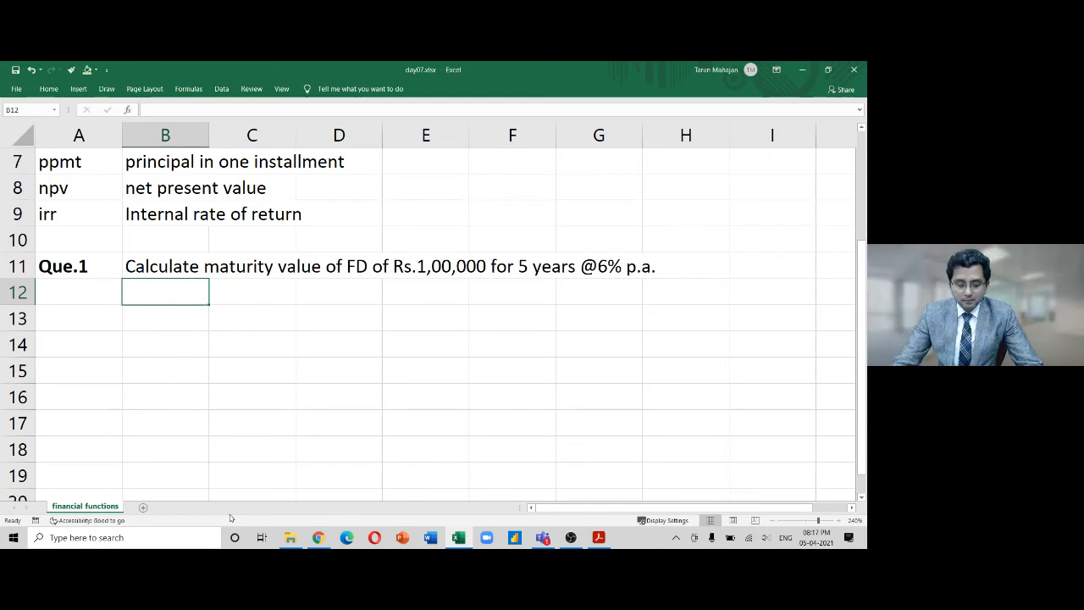
text(=)
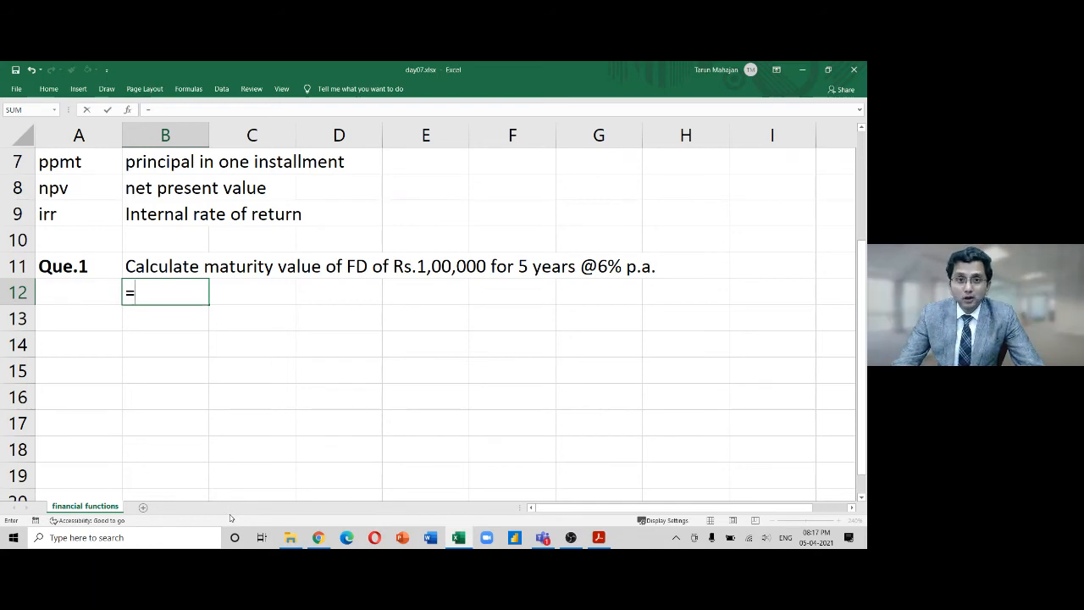
text(fc)
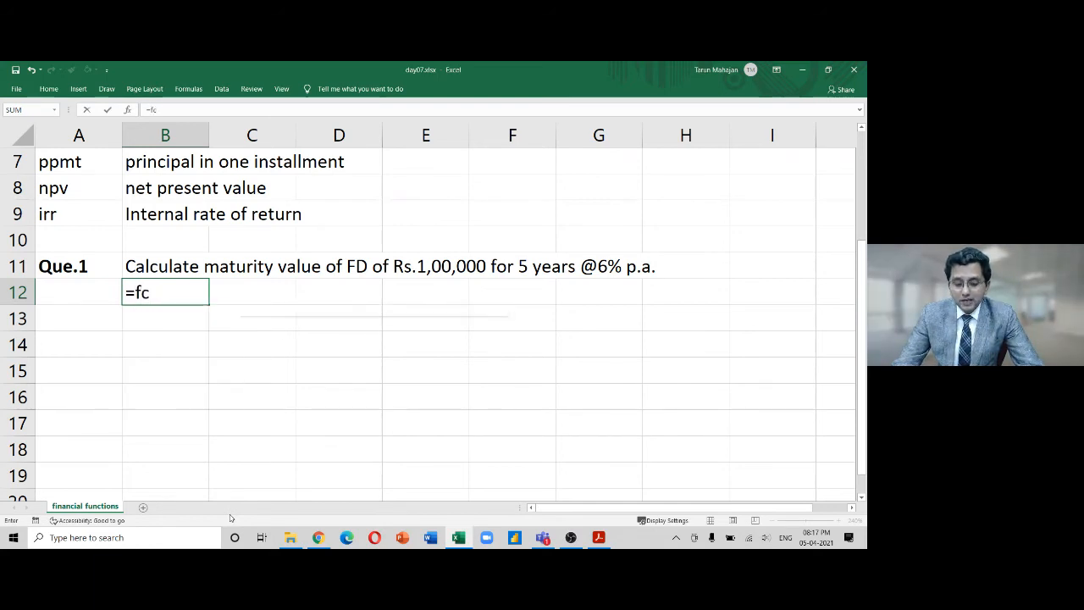
key(BackSpace)
text(v)
key(Tab)
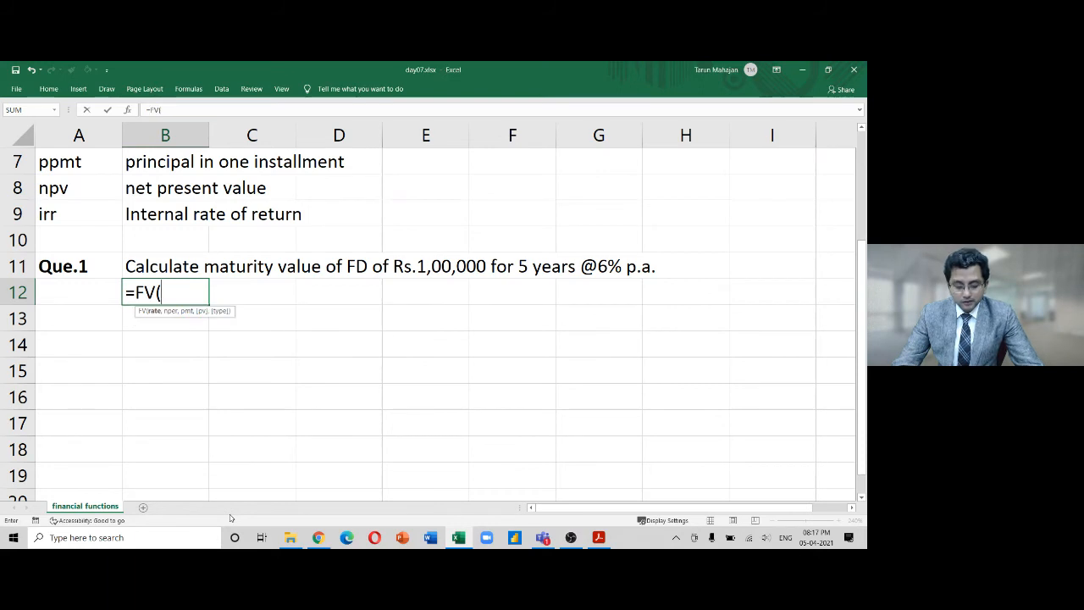
text(-)
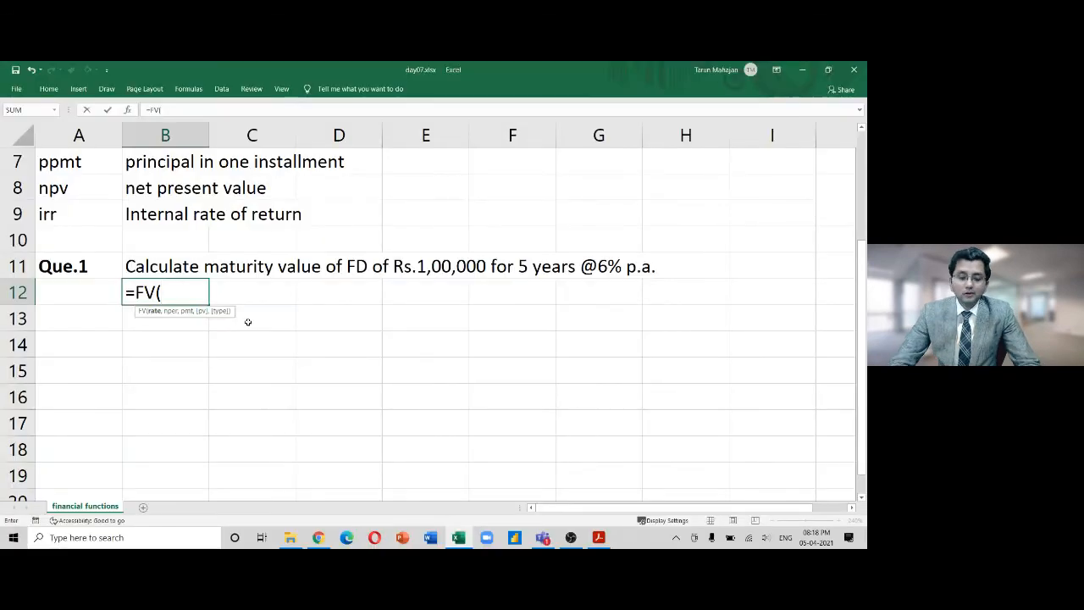
text(6%)
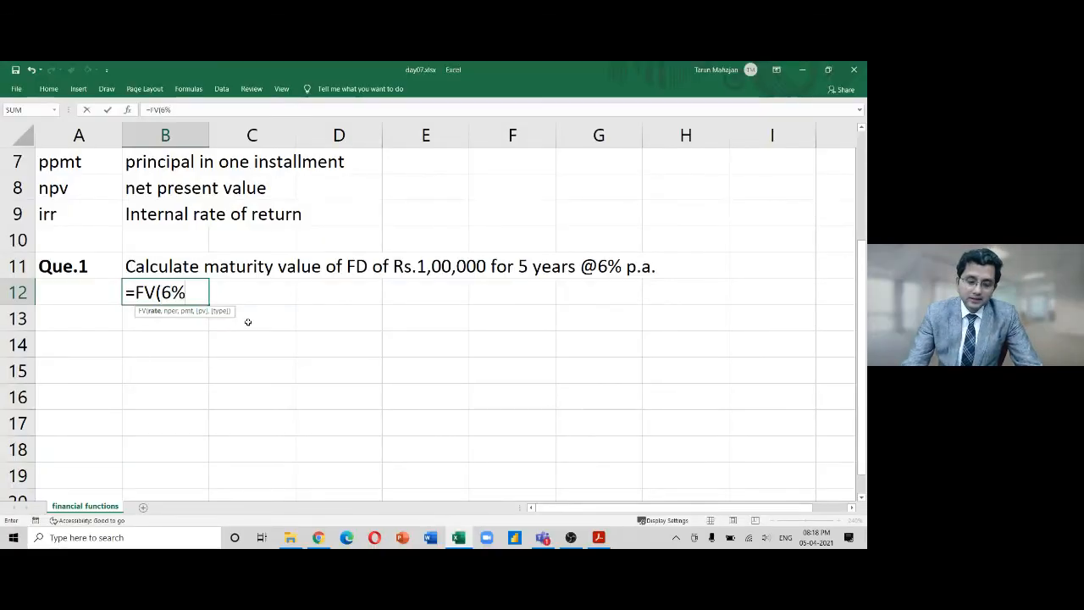
text(,)
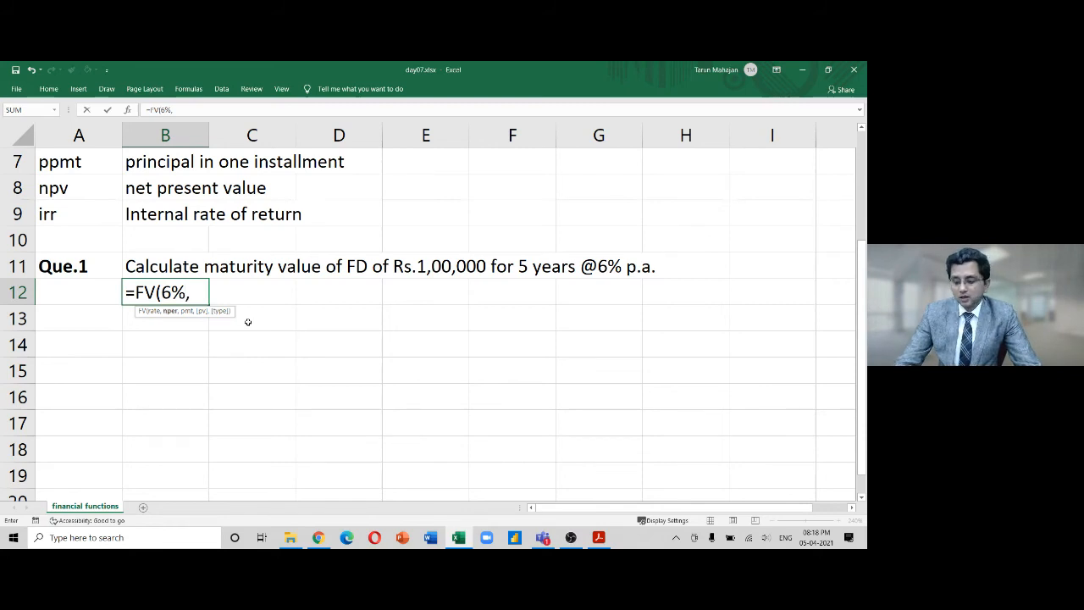
text(5)
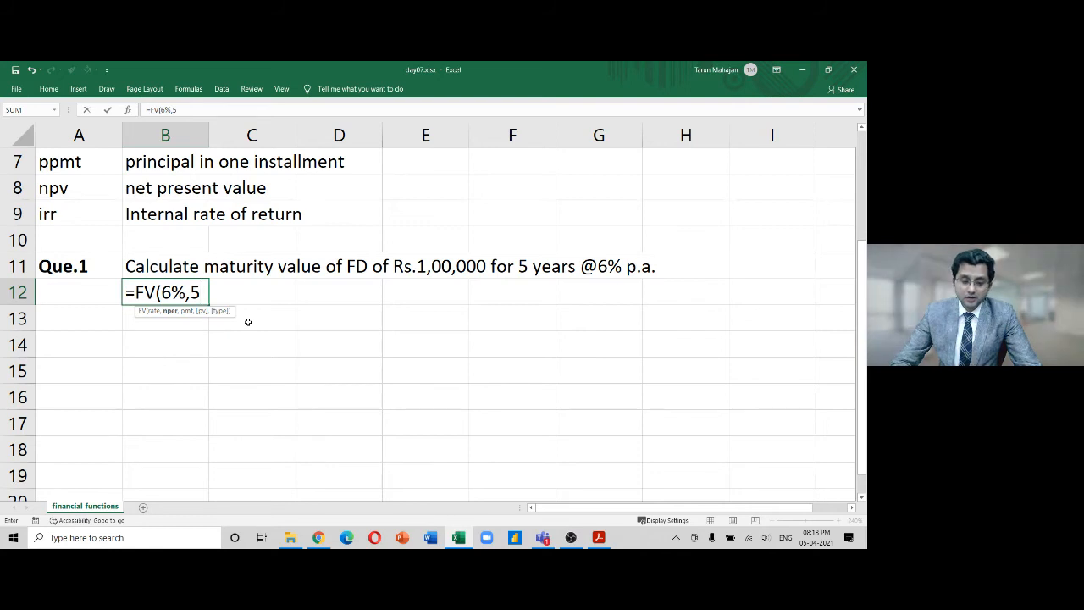
text(,)
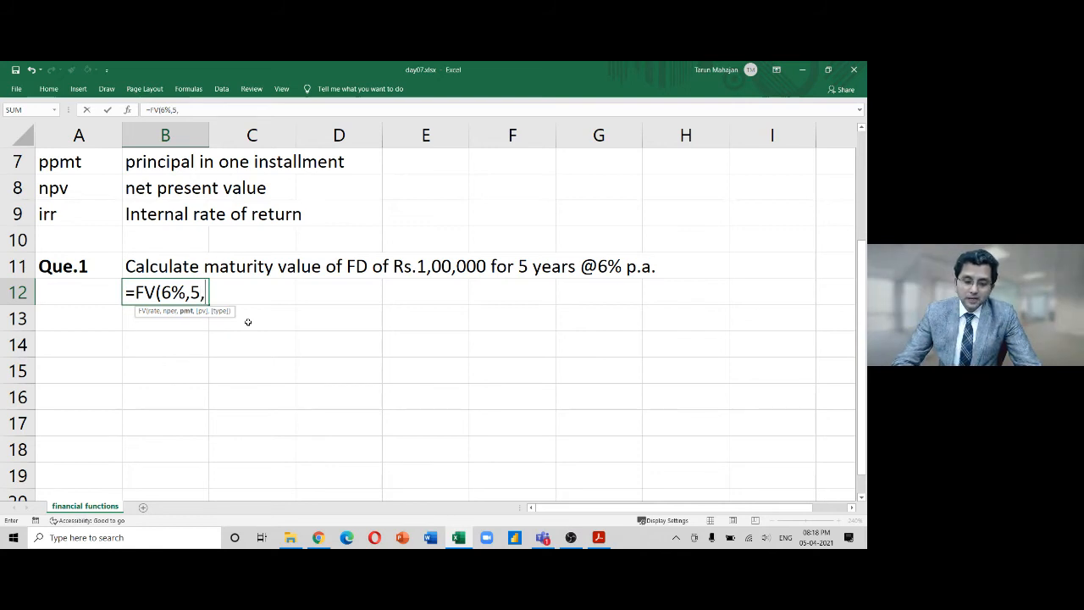
text(0)
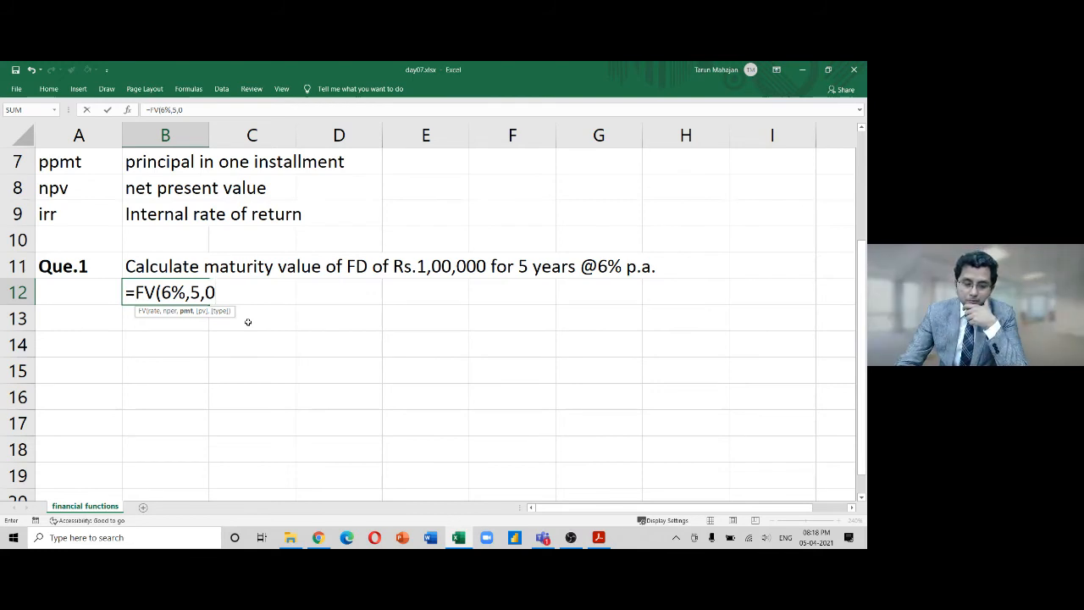
text(,)
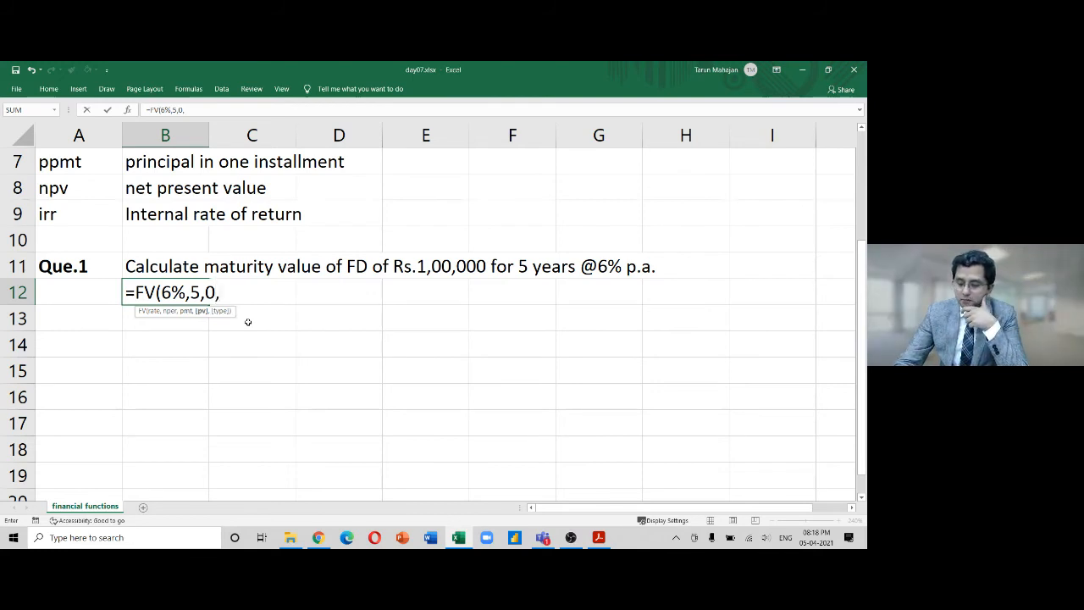
text(-100000)
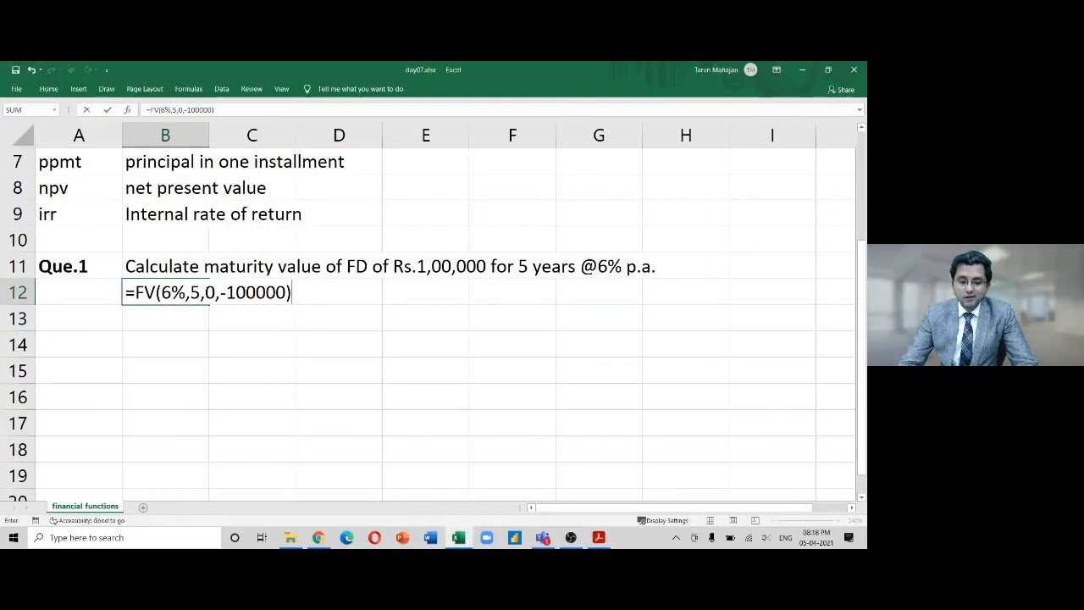
key(shift+Home)
key(ctrl+c)
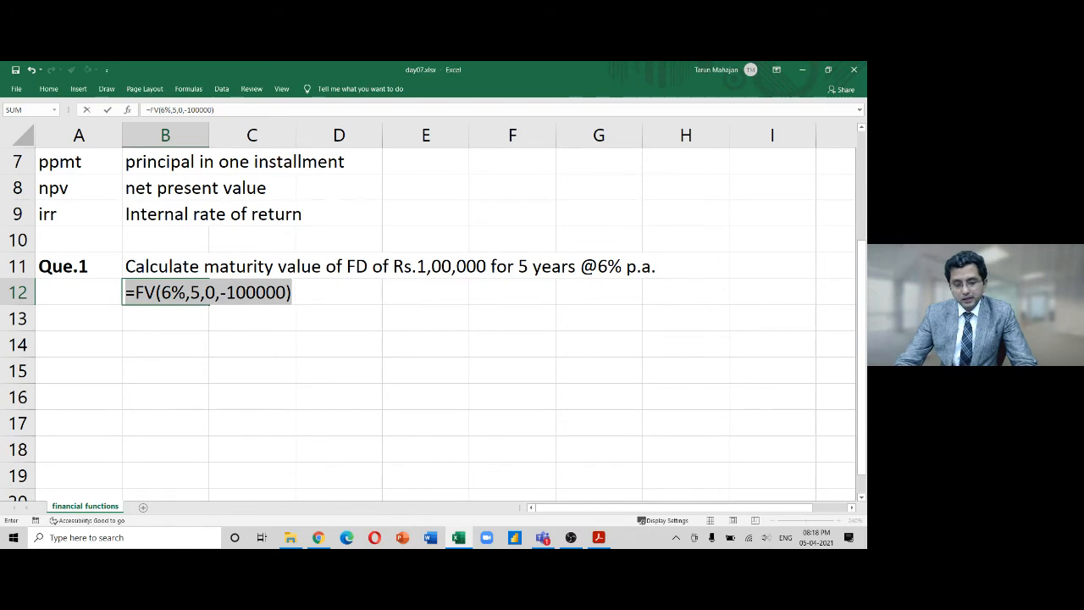
Commit the FV formula and paste its text into B13, removing the stray leading comma
key(Return)
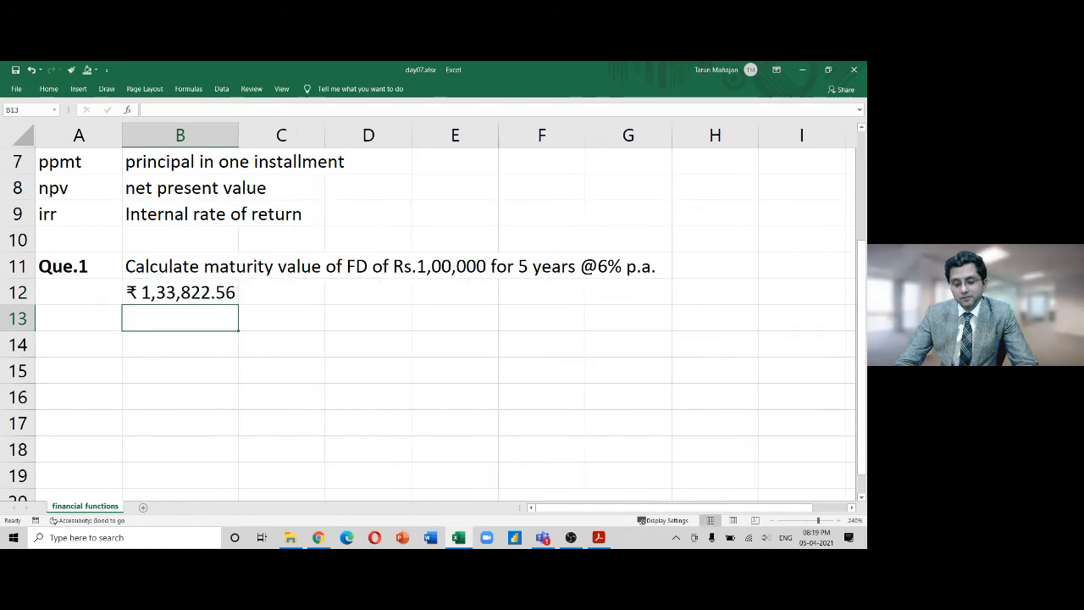
text(,)
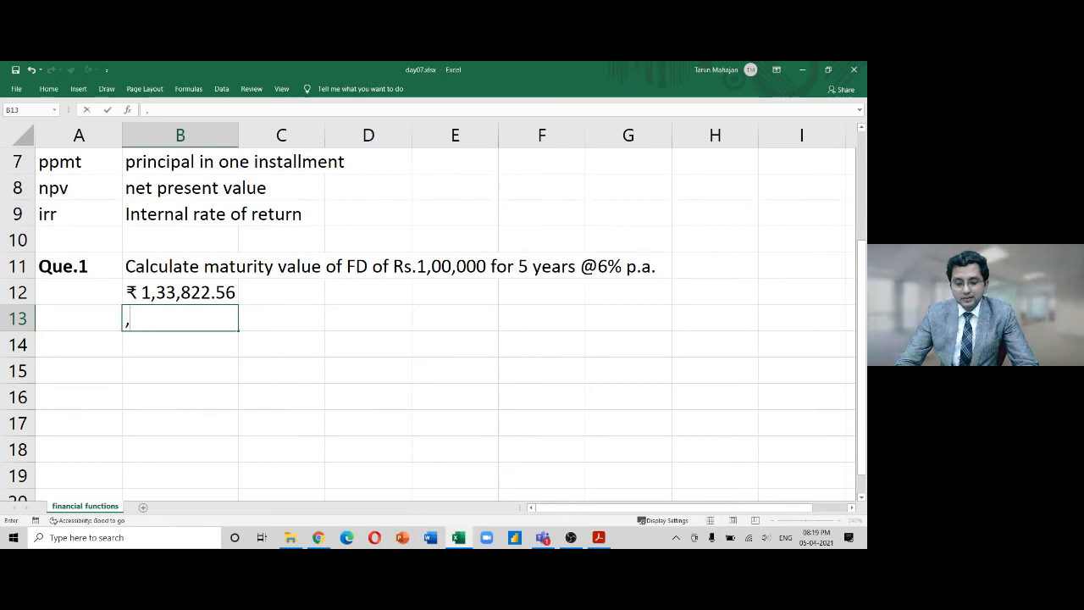
key(ctrl+v)
key(Return)
key(Up)
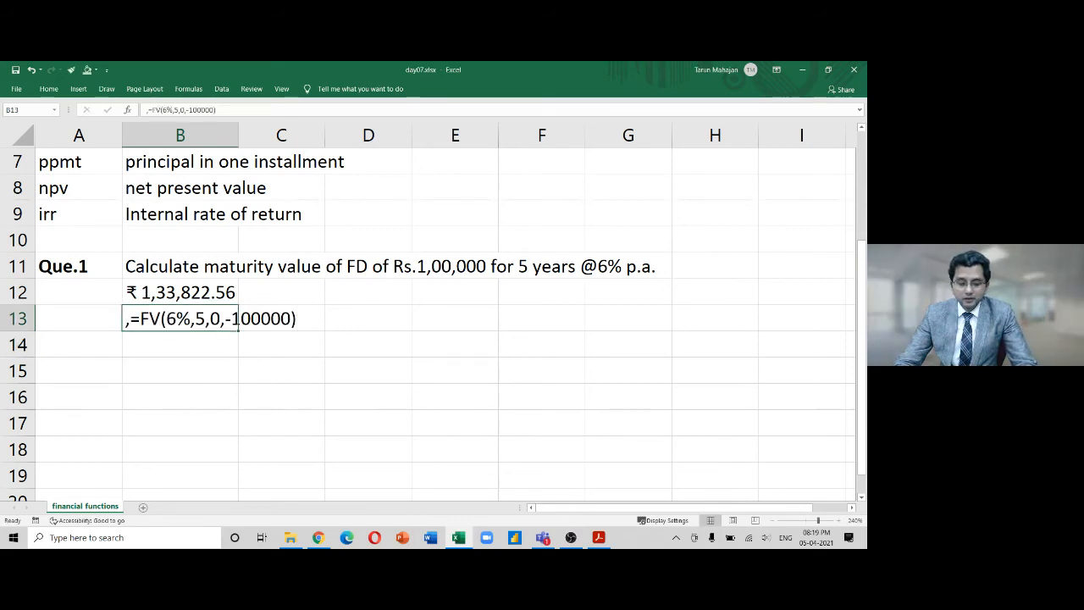
key(F2)
key(Left)
key(Left)
key(Left)
key(Left)
key(Left)
key(Left)
key(Left)
key(Left)
key(Left)
key(Left)
key(Left)
key(Left)
key(Left)
key(Left)
key(Left)
key(Left)
key(Left)
key(Left)
key(Left)
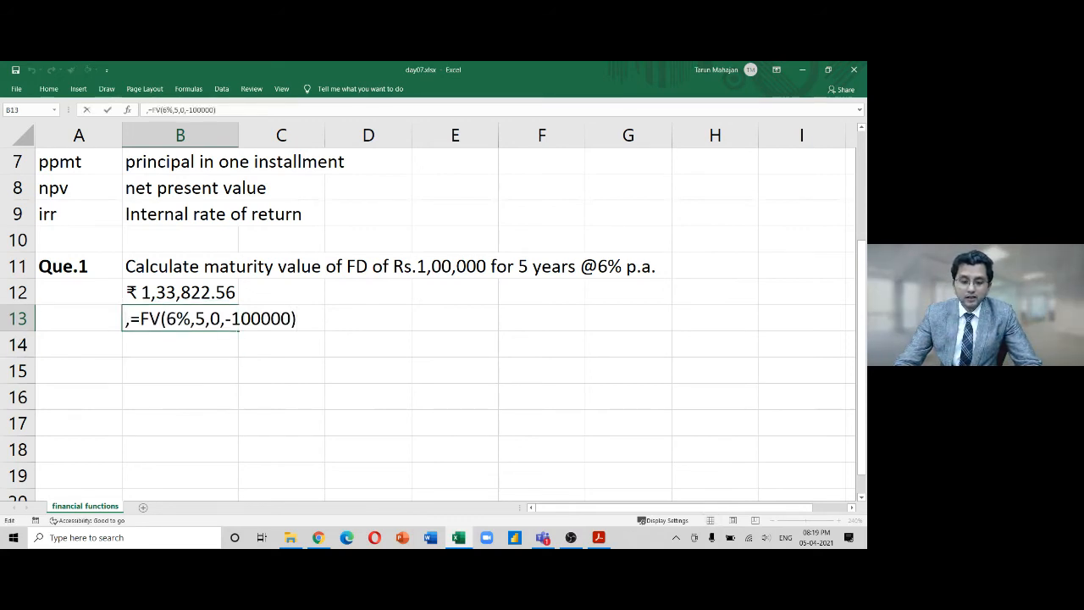
key(BackSpace)
key(Return)
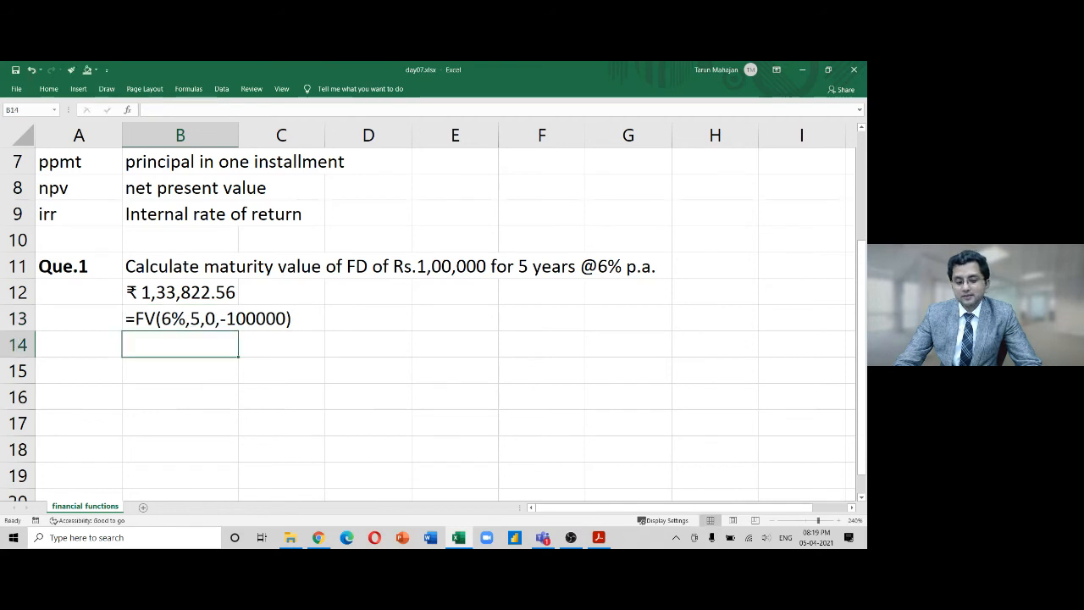
Move from B12 over to cell E13 and bring up the Insert cells prompt
key(Up)
key(Up)
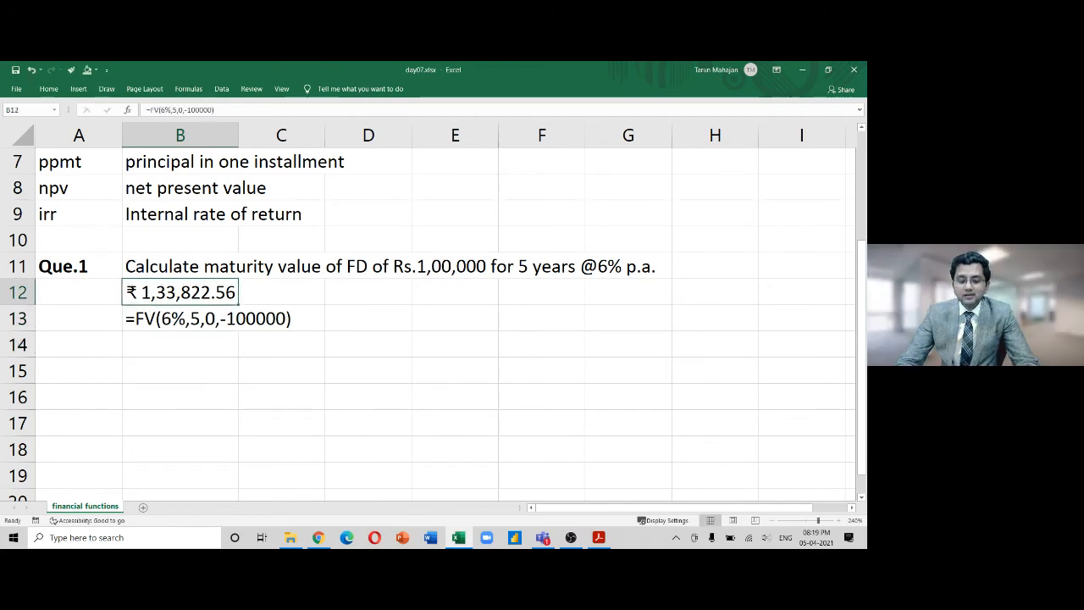
key(Down)
key(Right)
key(Right)
key(Right)
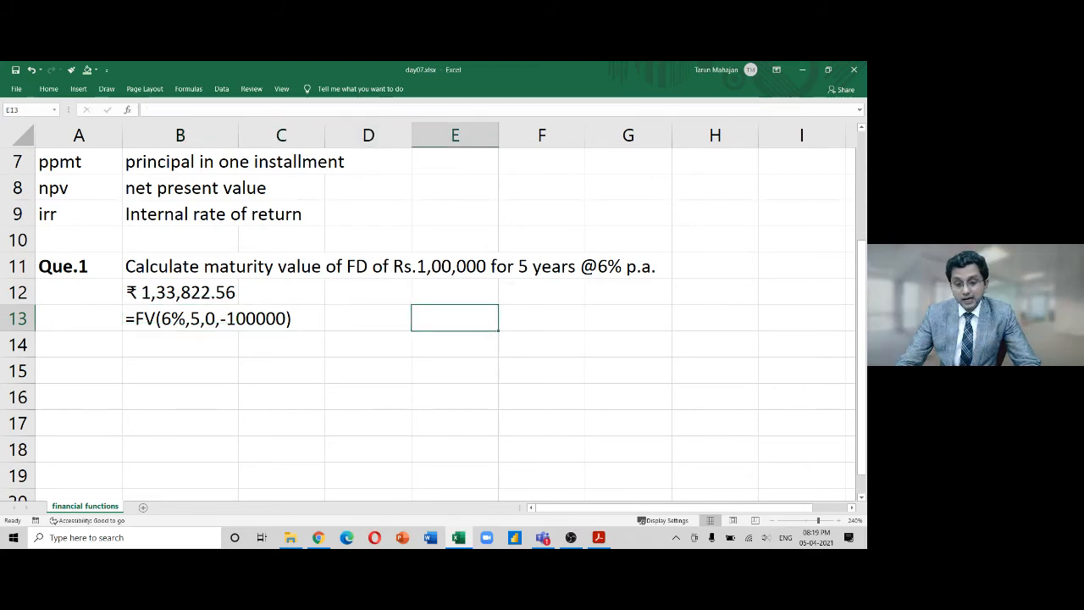
key(ctrl+shift+equal)
Dismiss the insert prompt and drag column B wider so ₹ 1,33,822.56 shows fully
key(Escape)
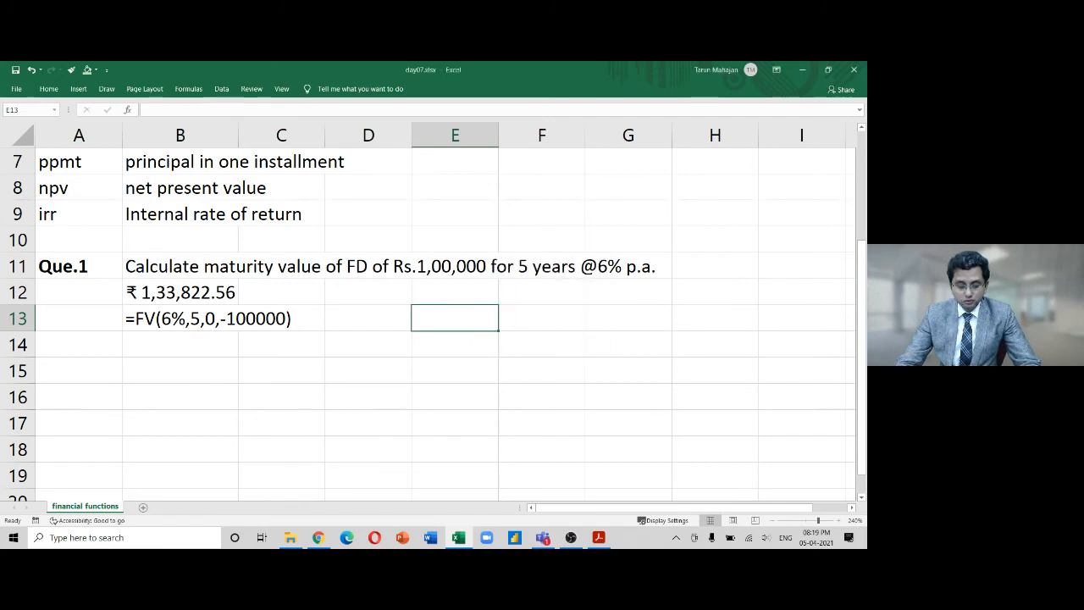
key(ctrl+alt+equal)
key(ctrl+alt+equal)
key(ctrl+alt+equal)
key(ctrl+alt+equal)
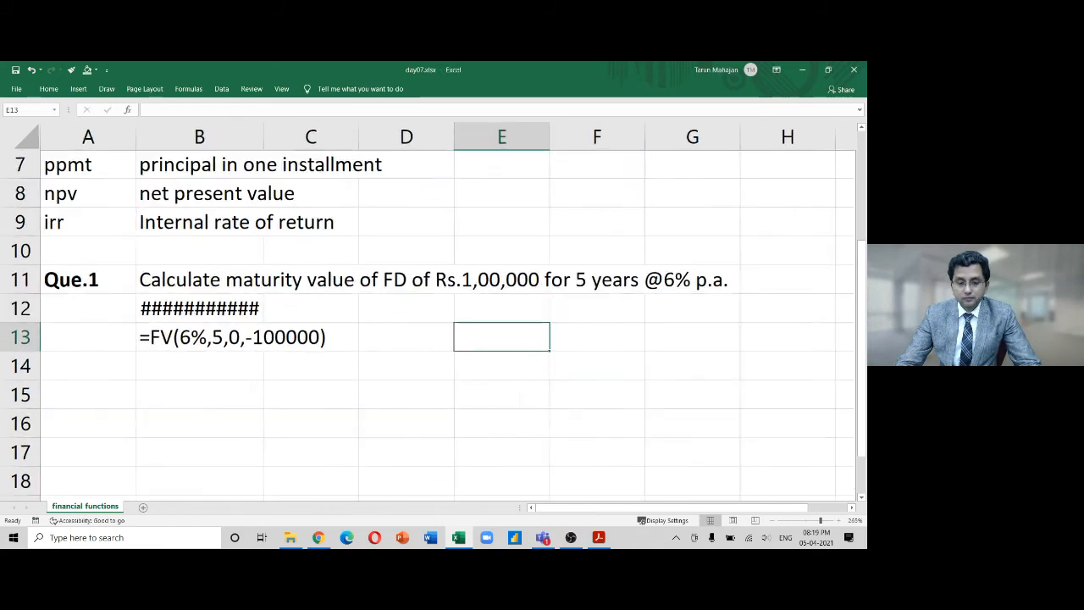
key(ctrl+alt+equal)
key(ctrl+alt+equal)
key(ctrl+alt+equal)
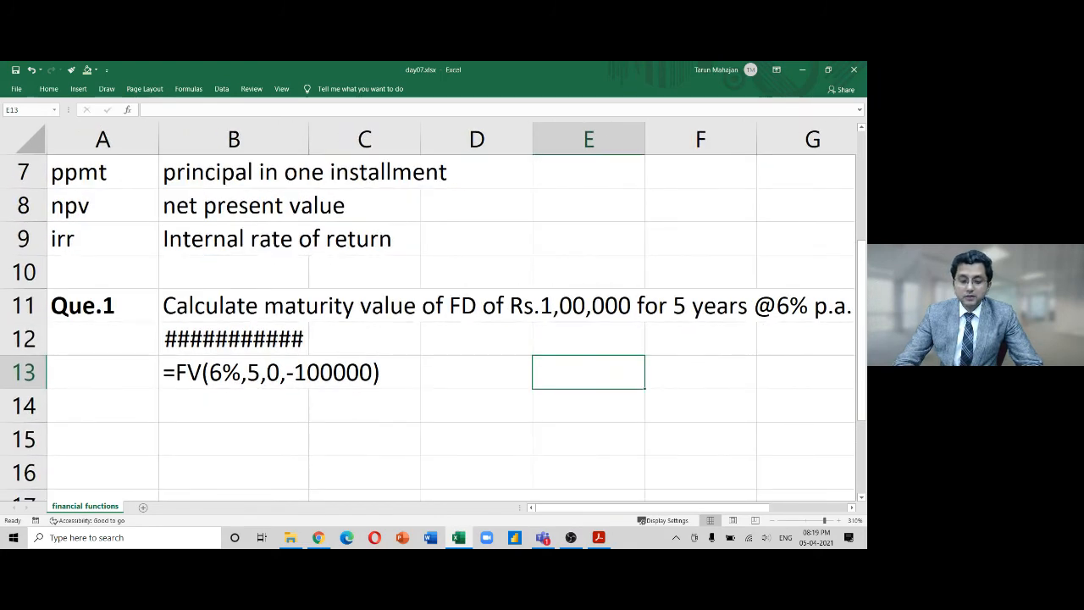
click(312, 346)
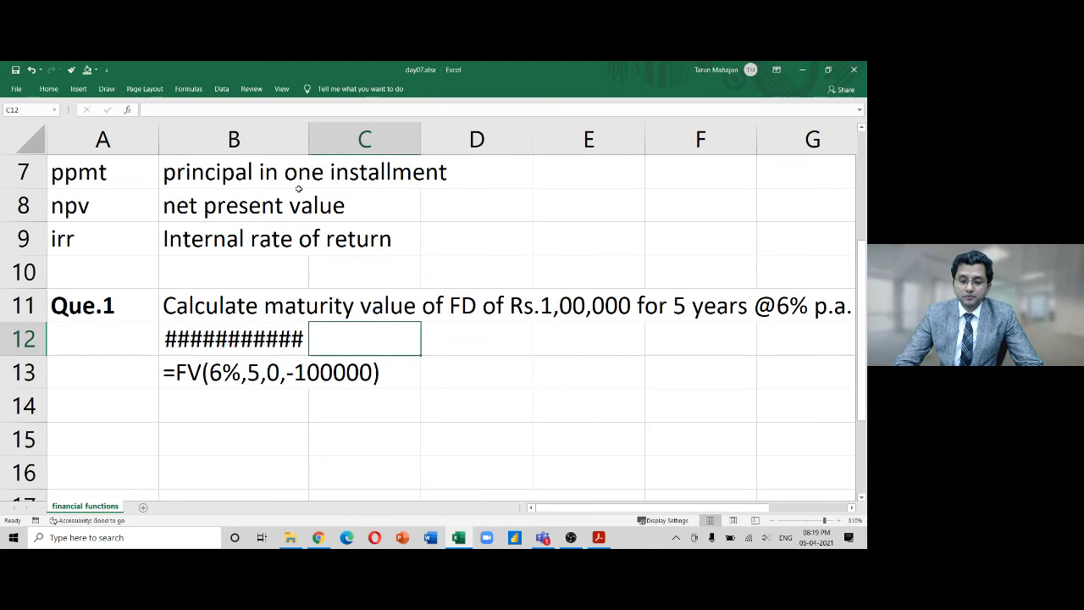
double_click(310, 147)
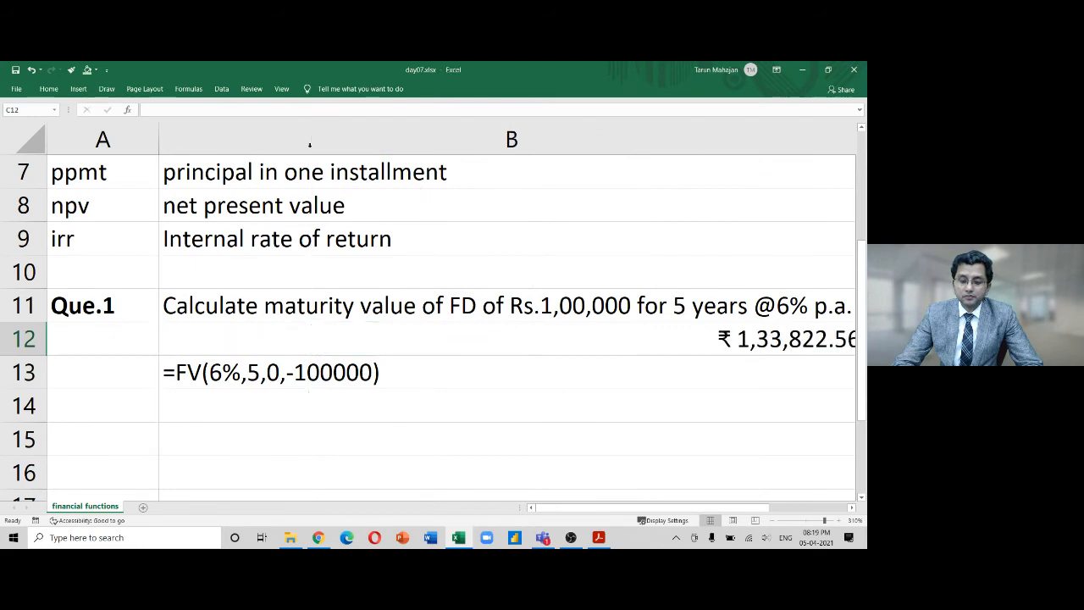
key(ctrl+z)
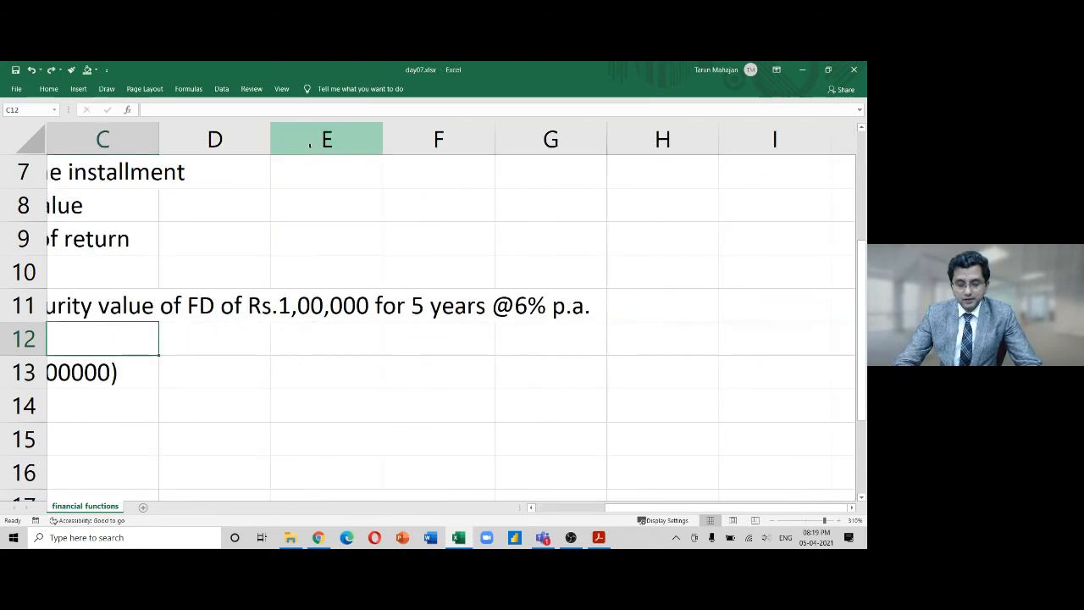
key(Left)
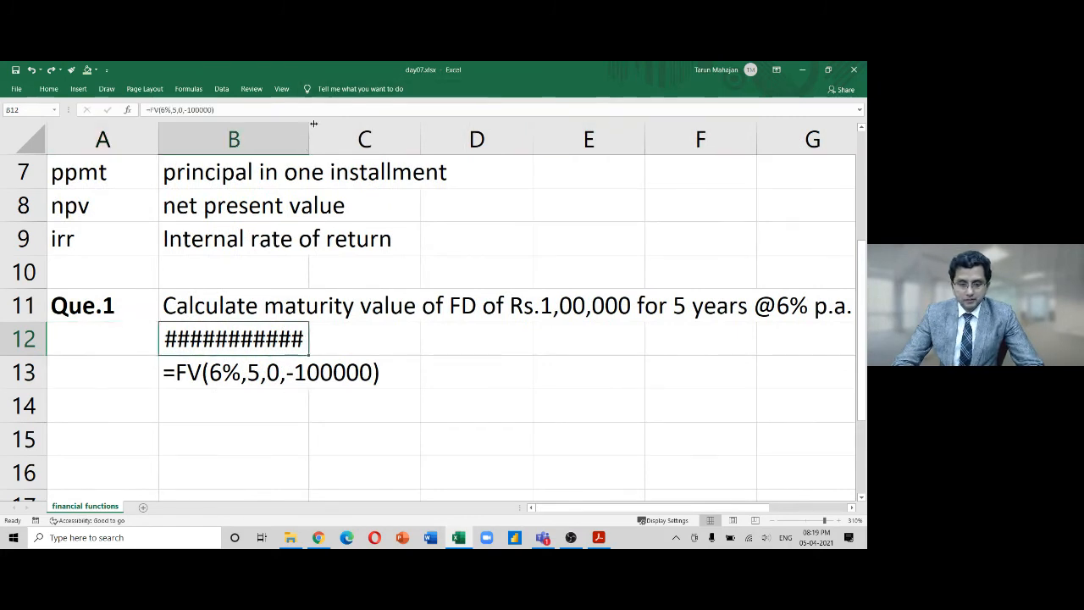
drag(308, 133, 321, 133)
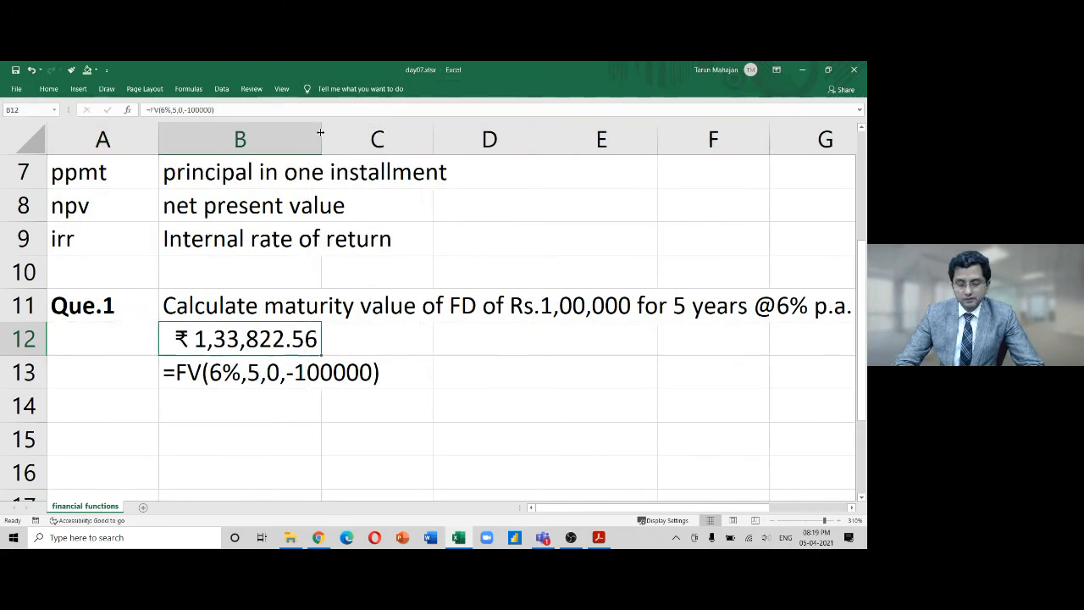
click(347, 385)
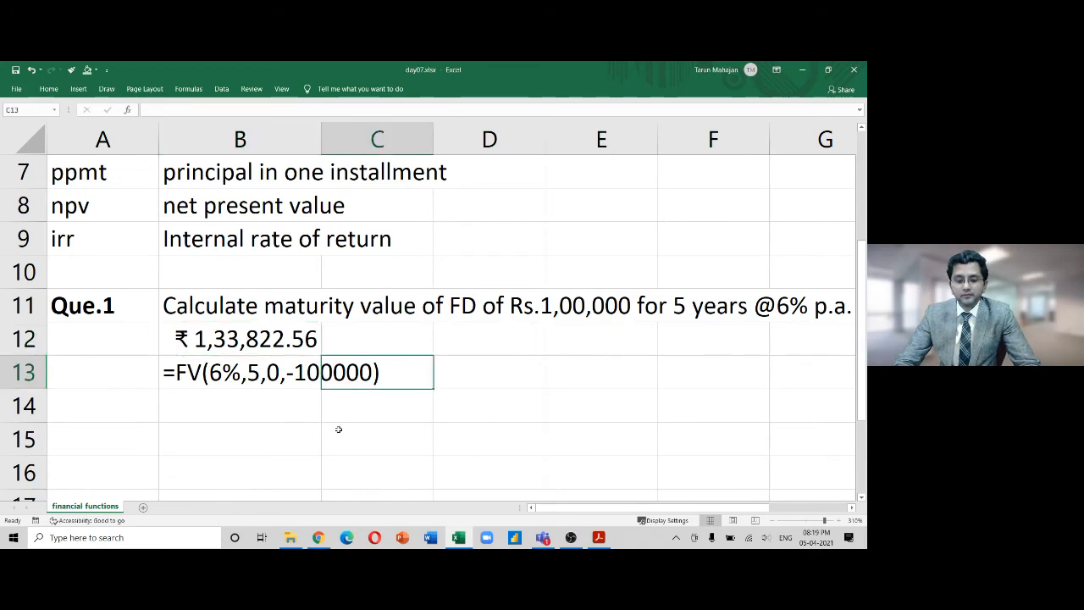
Edit B12's FV formula to use 15 periods instead of 5
key(Down)
key(Down)
key(Down)
key(Down)
key(Down)
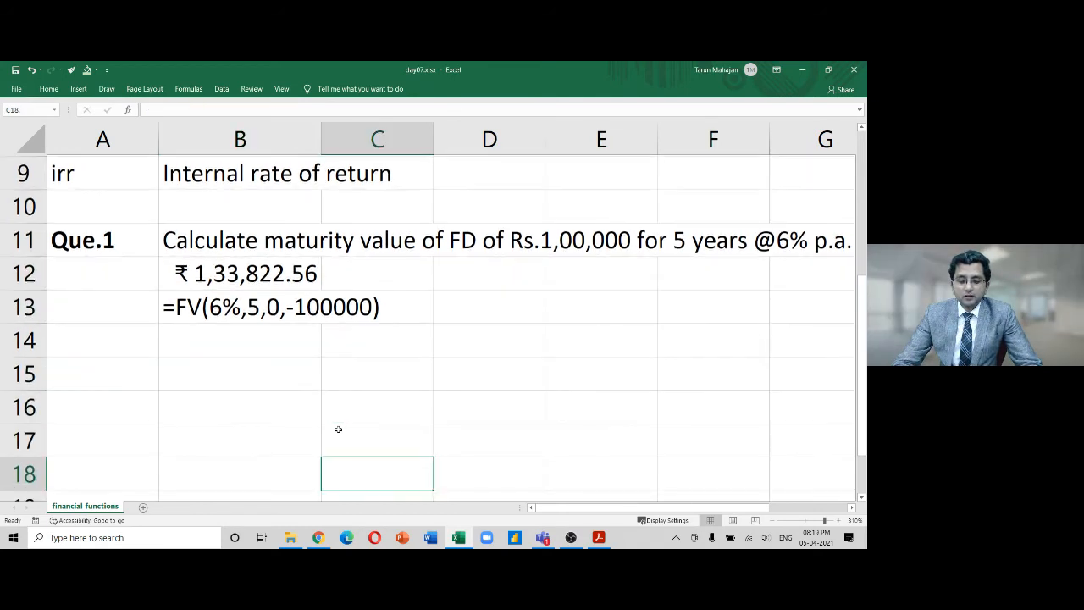
key(Up)
key(Up)
key(Up)
key(Up)
key(Down)
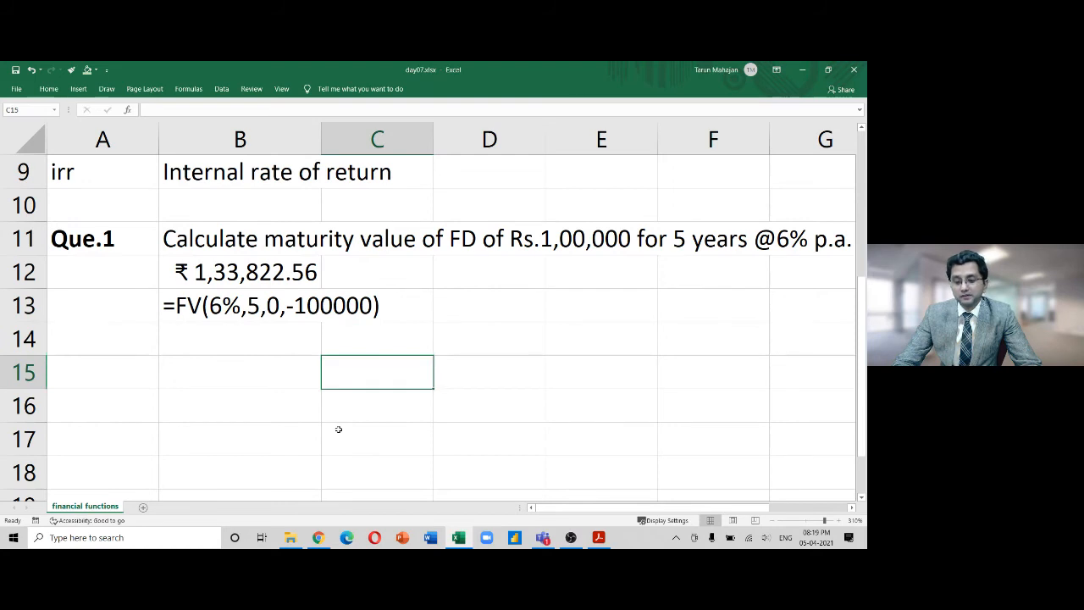
key(Up)
key(Up)
key(Up)
key(Left)
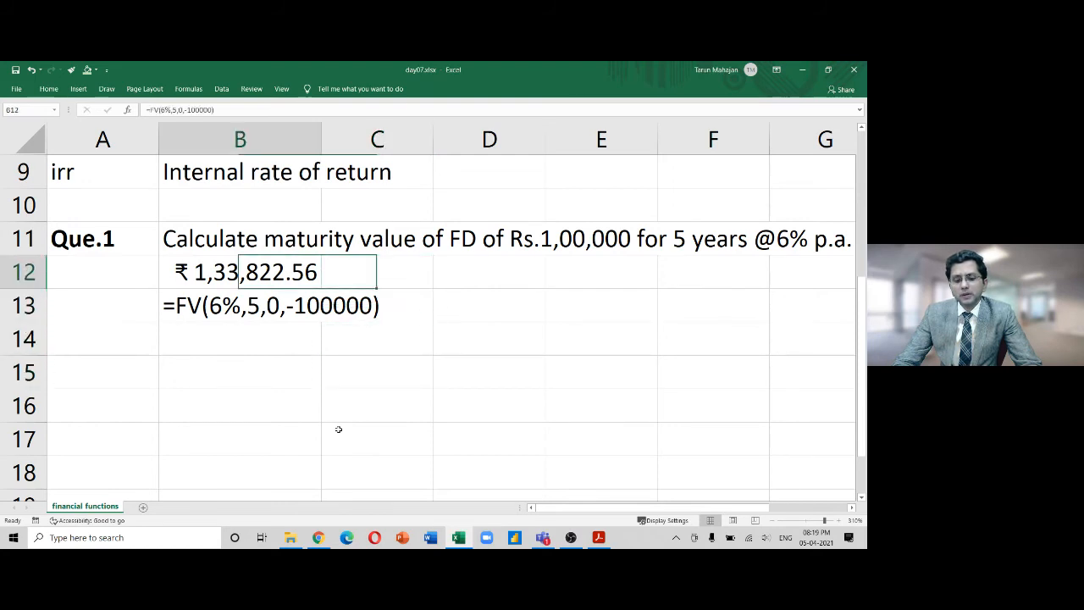
key(F2)
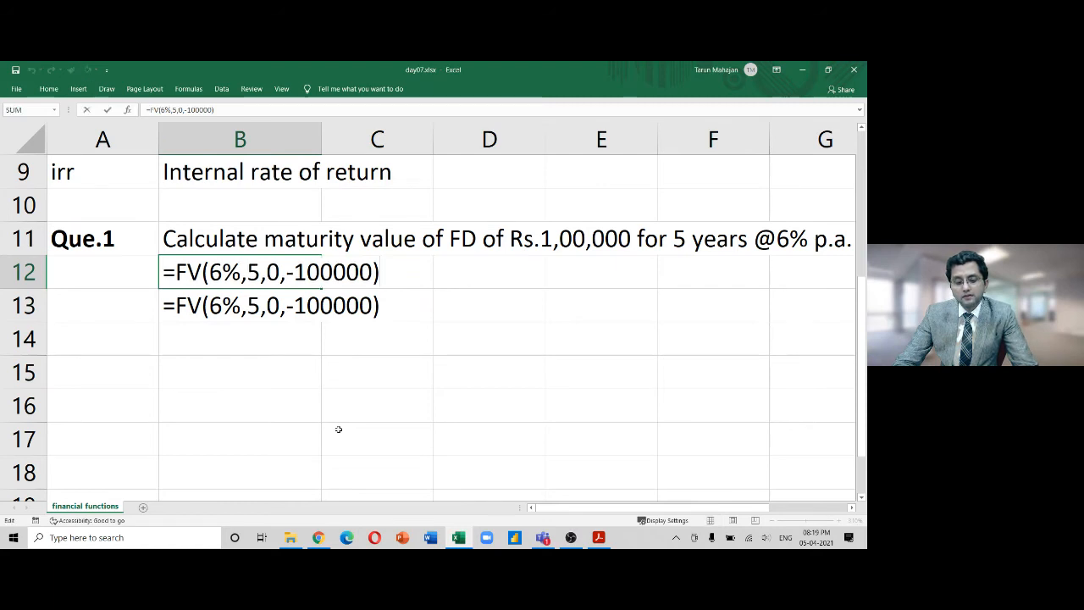
key(Left)
key(Left)
key(Left)
key(Left)
key(Left)
key(Left)
key(Left)
key(Left)
key(Left)
key(Left)
key(Left)
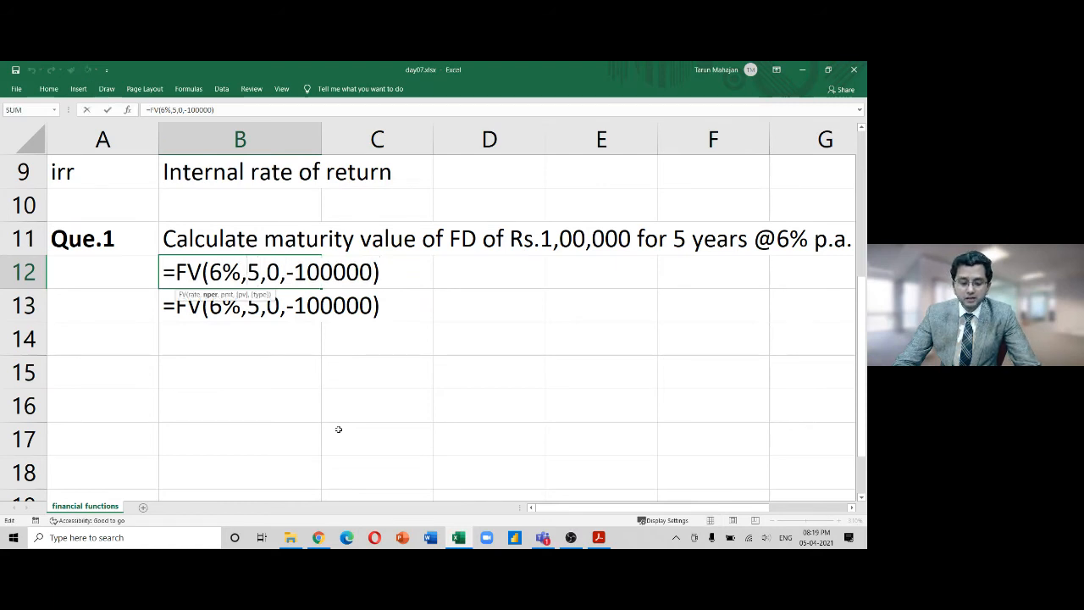
text(1)
key(Left)
key(shift+Right)
key(shift+Right)
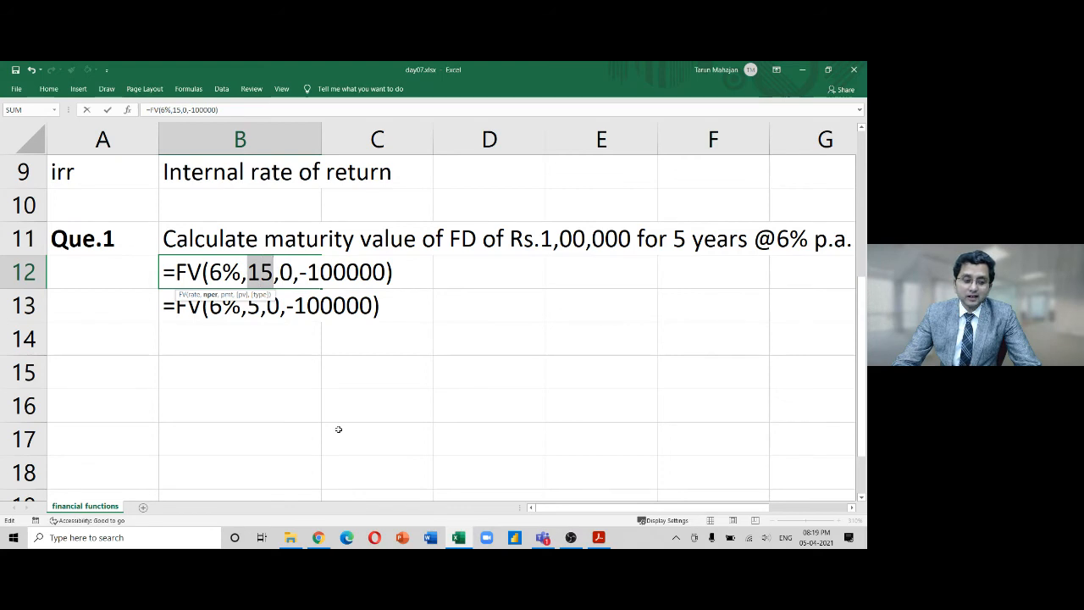
key(Return)
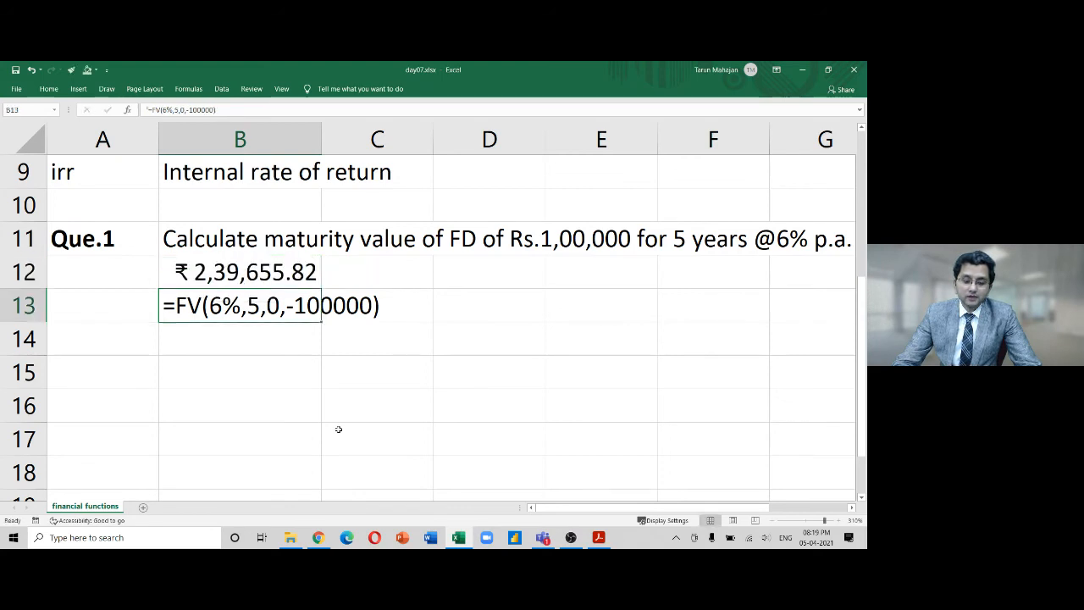
Change the period count from 15 to 50, giving =FV(6%,50,0,-100000)
key(Up)
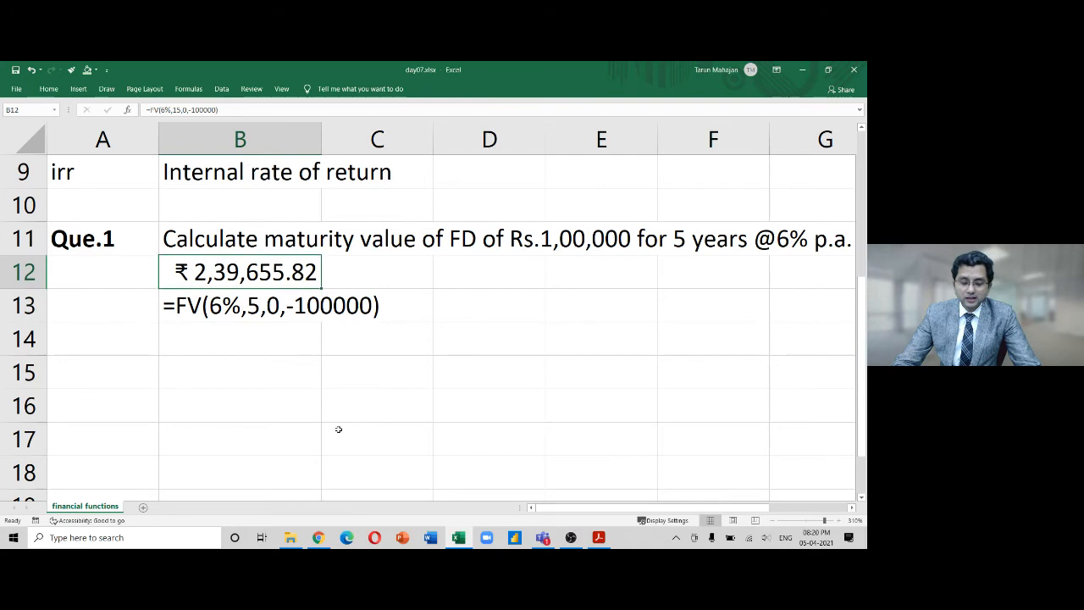
key(F2)
key(Left)
key(Left)
key(Left)
key(Left)
key(Left)
key(Left)
key(Left)
key(Left)
key(Left)
key(Left)
key(Left)
key(Left)
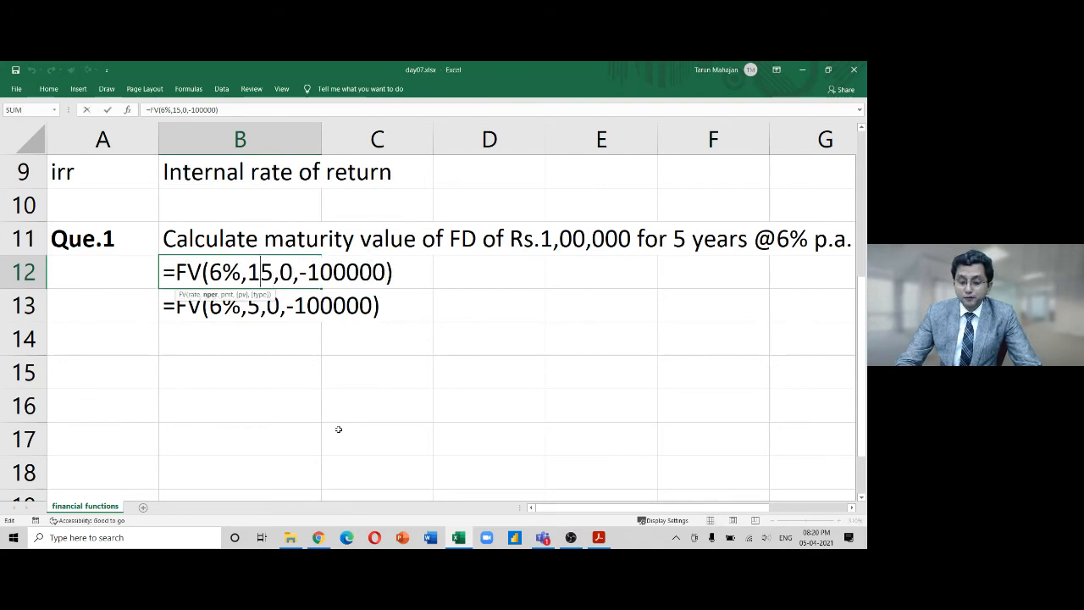
key(BackSpace)
key(Right)
text(0)
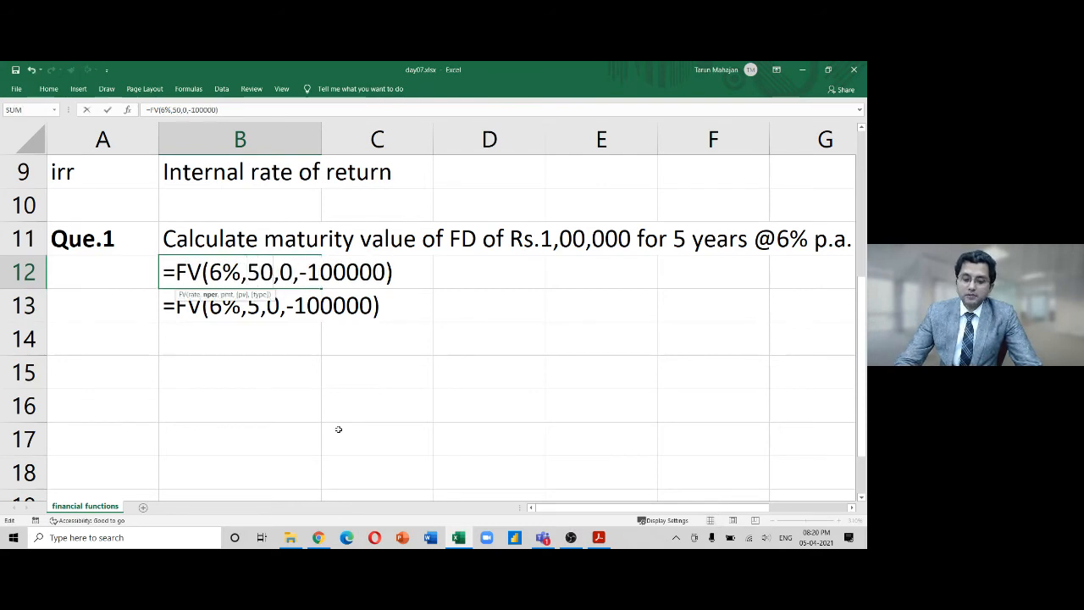
key(Return)
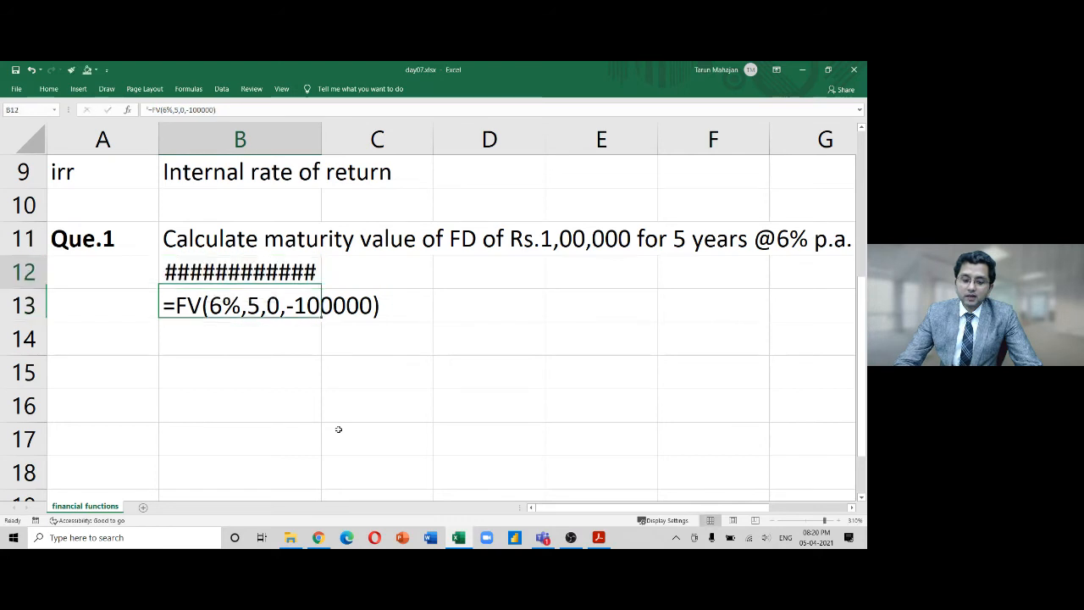
key(Up)
Format B12 as Number with 0 decimal places so it shows 18,42,015
key(ctrl+1)
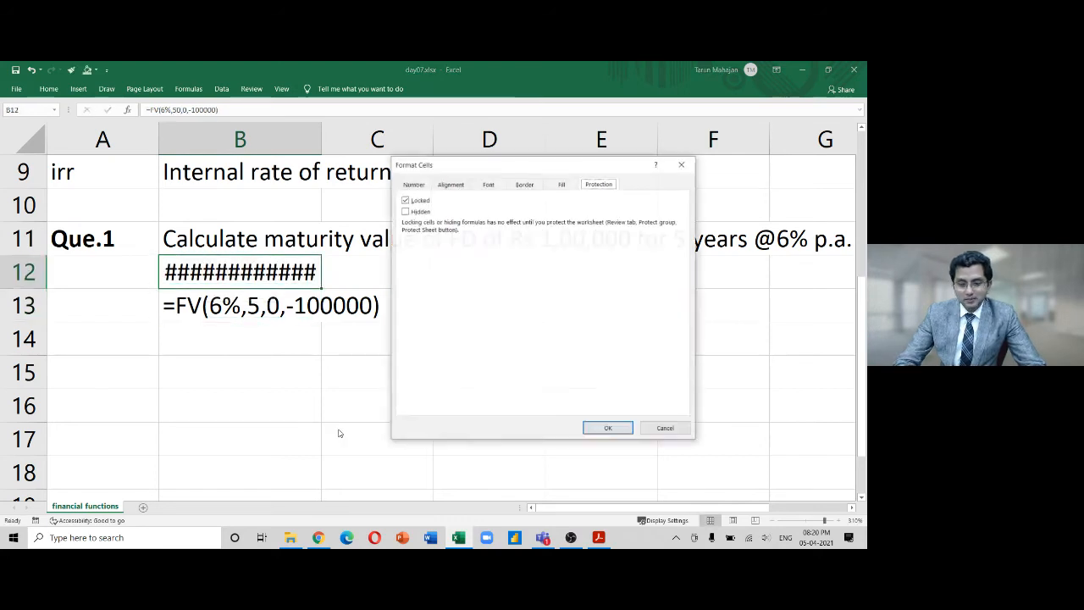
click(414, 185)
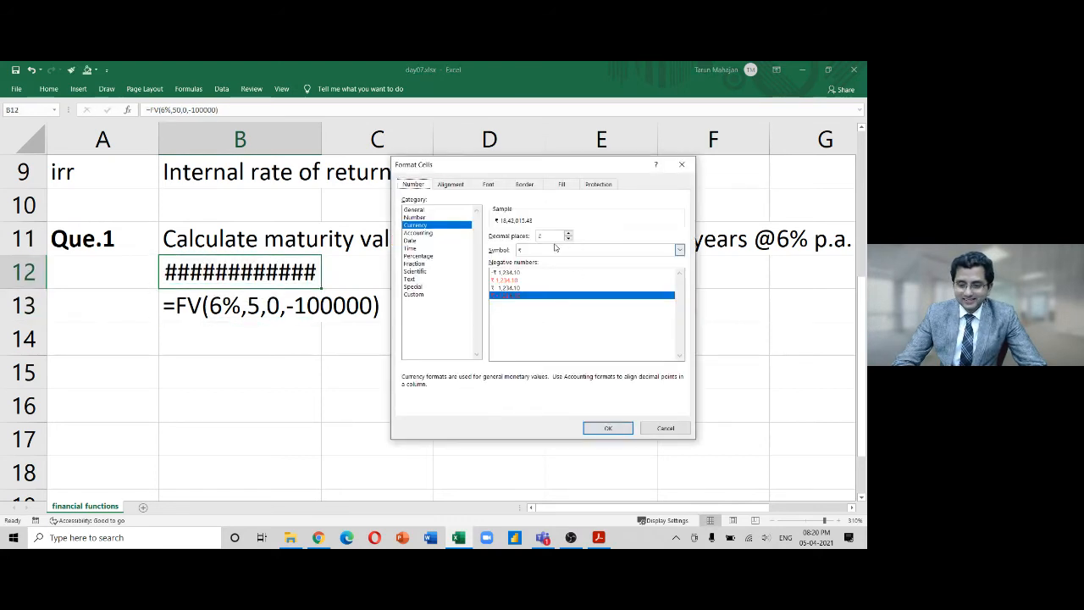
key(Up)
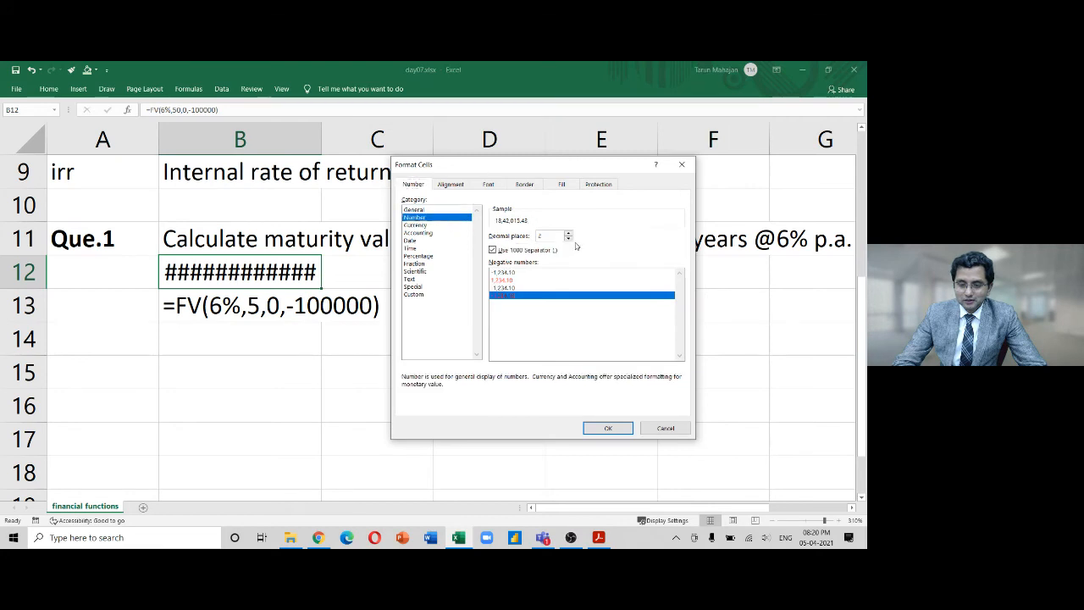
click(568, 239)
click(568, 240)
click(606, 429)
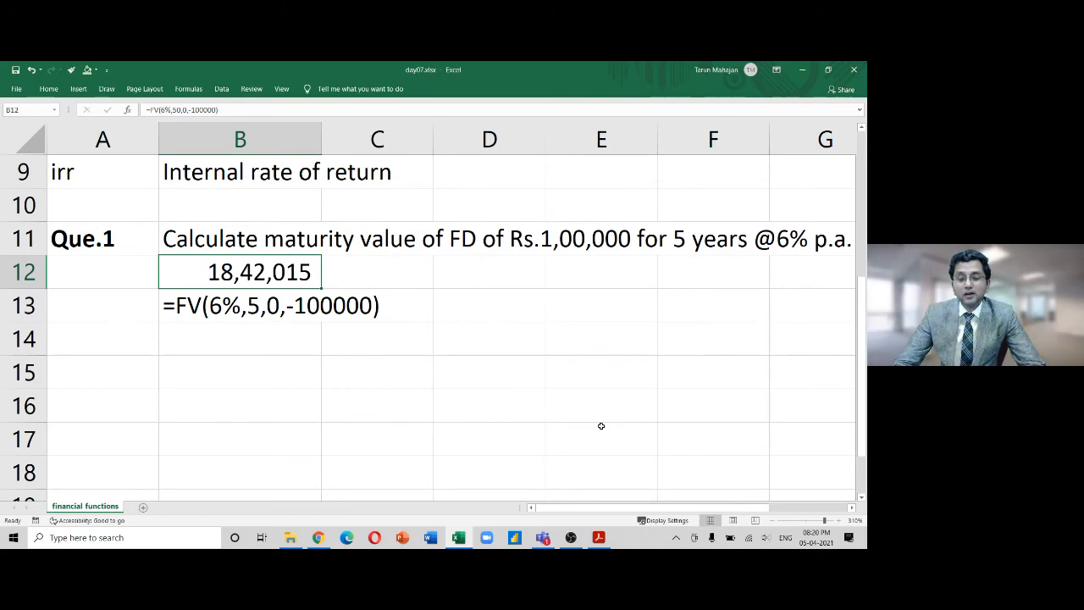
Change B12's formula to =FV(16%,5,0,-100000)
key(F2)
key(Left)
key(Left)
key(Left)
key(Left)
key(Left)
key(Left)
key(Left)
key(Left)
key(Left)
key(Left)
key(Left)
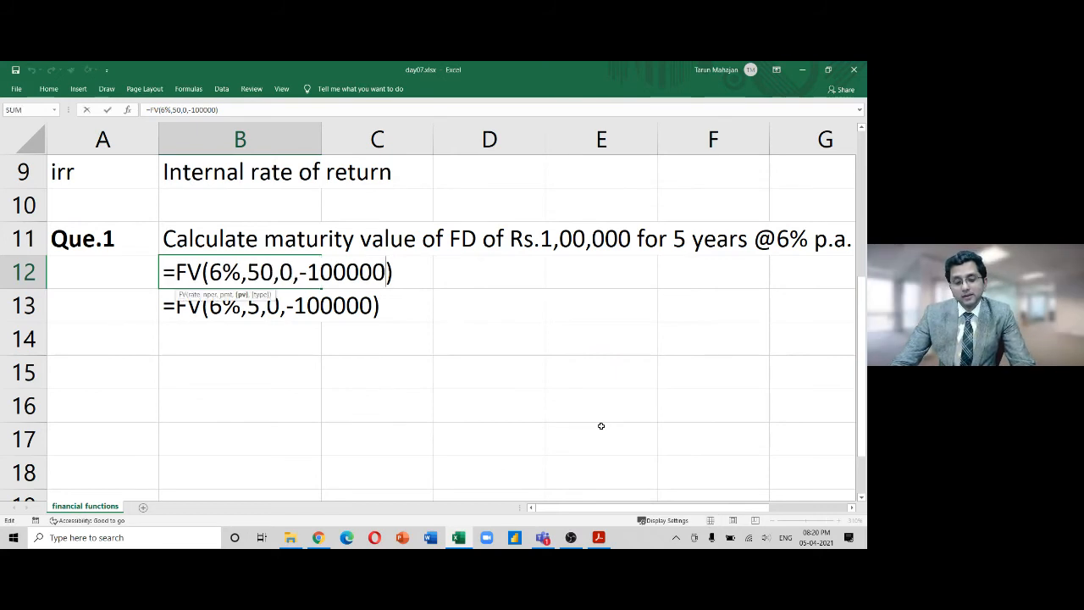
key(BackSpace)
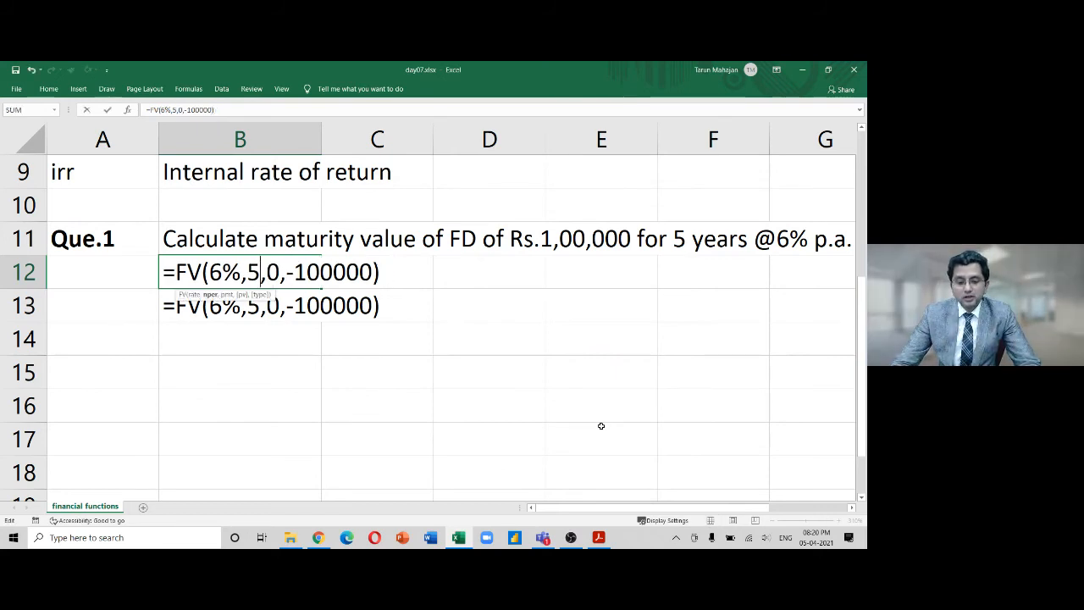
key(Left)
key(Left)
key(Left)
key(Left)
text(1)
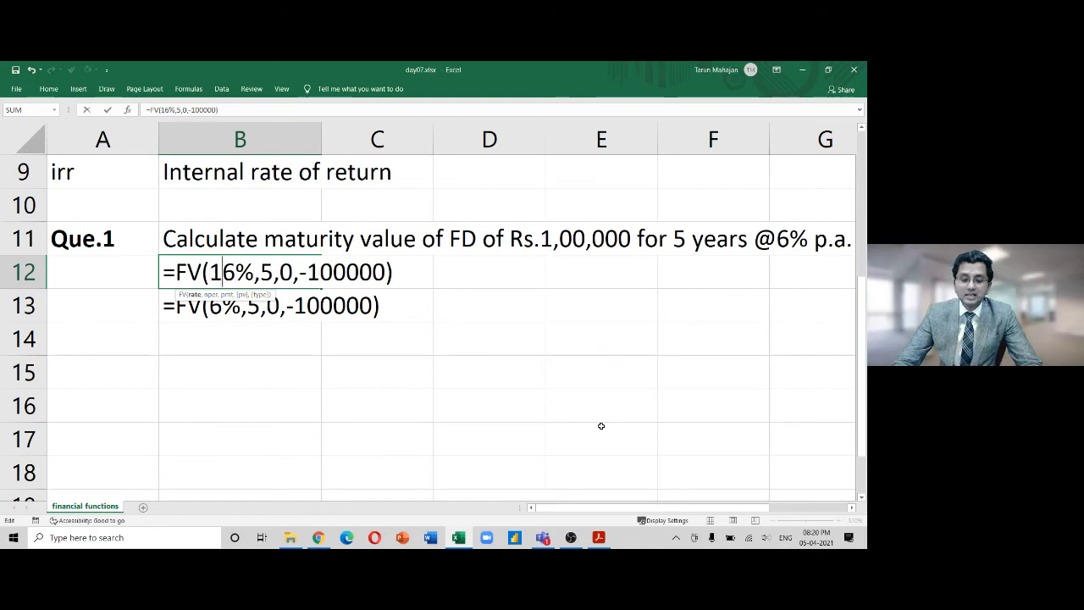
key(Return)
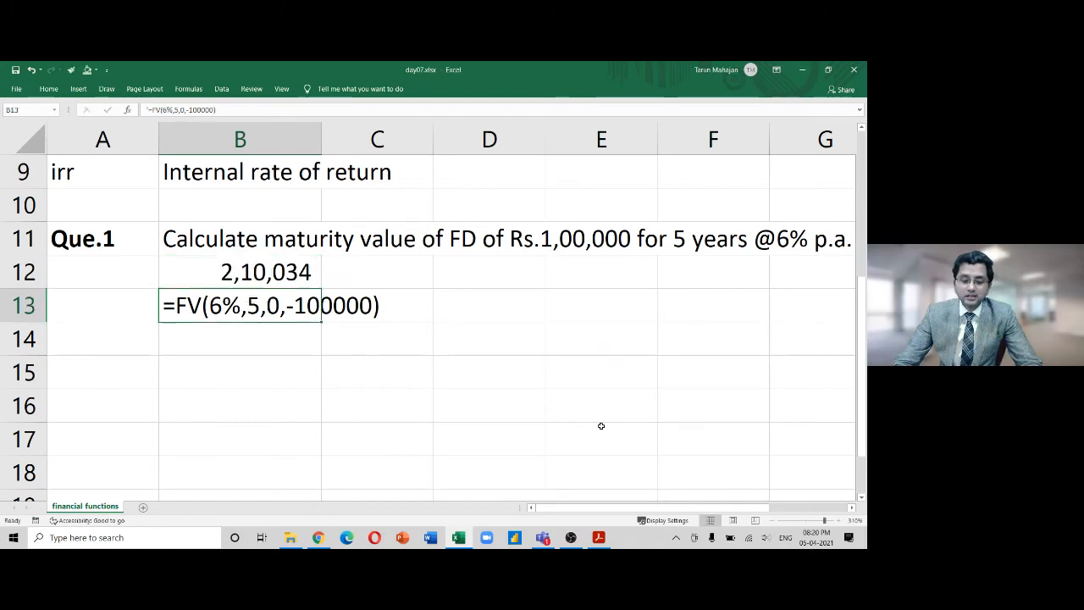
Restore the 6% rate so B12 reads =FV(6%,5,0,-100000), showing 1,33,823
key(Up)
key(F2)
key(Left)
key(Left)
key(Left)
key(Left)
key(Left)
key(Left)
key(Left)
key(Left)
key(Left)
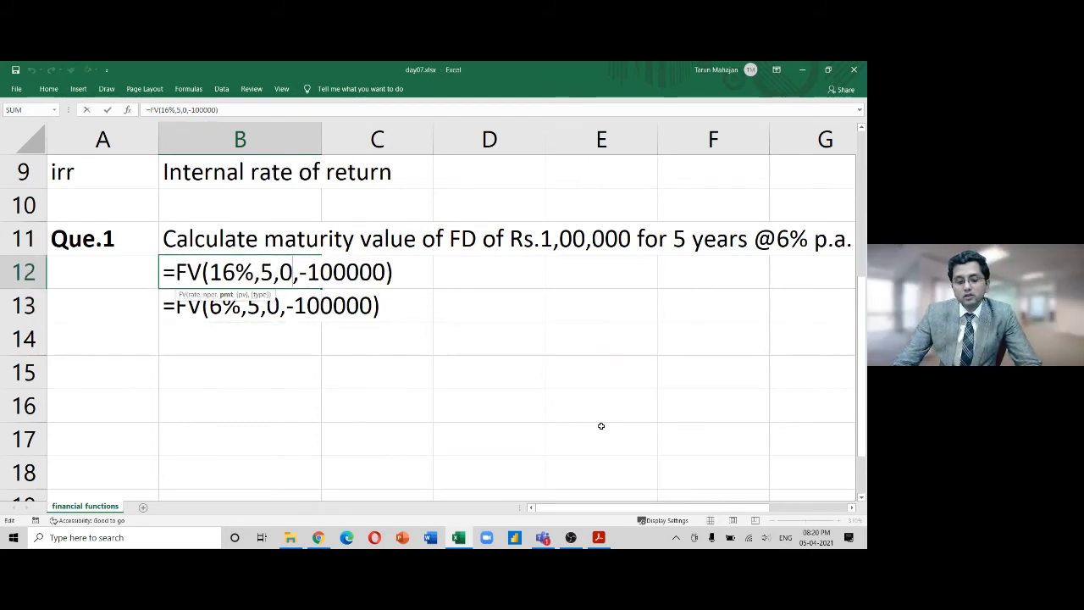
key(Left)
key(Left)
key(Left)
key(Left)
key(Left)
key(Left)
key(BackSpace)
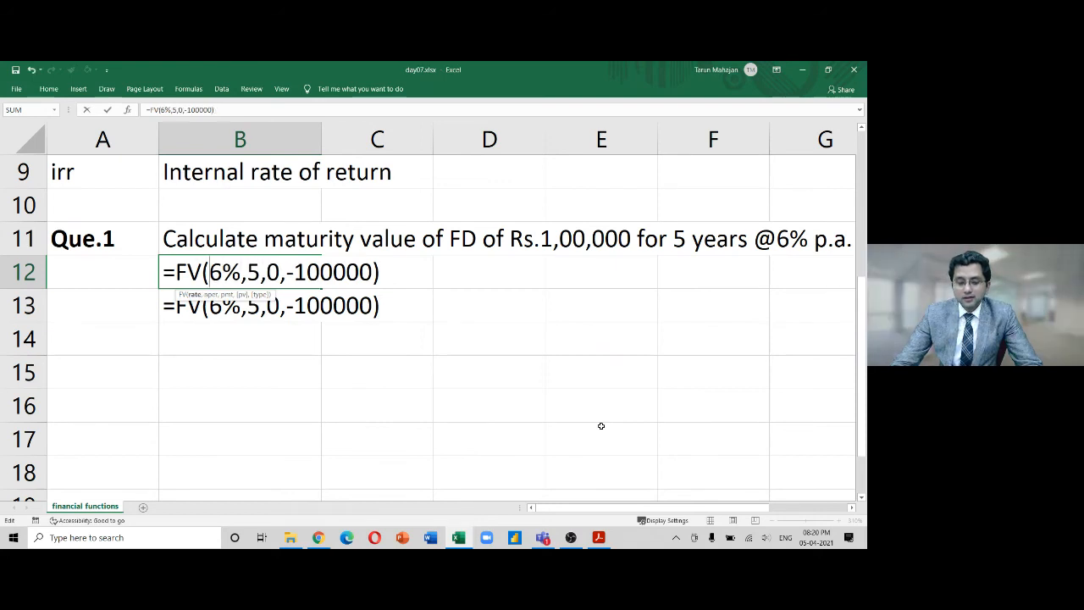
key(Return)
key(Up)
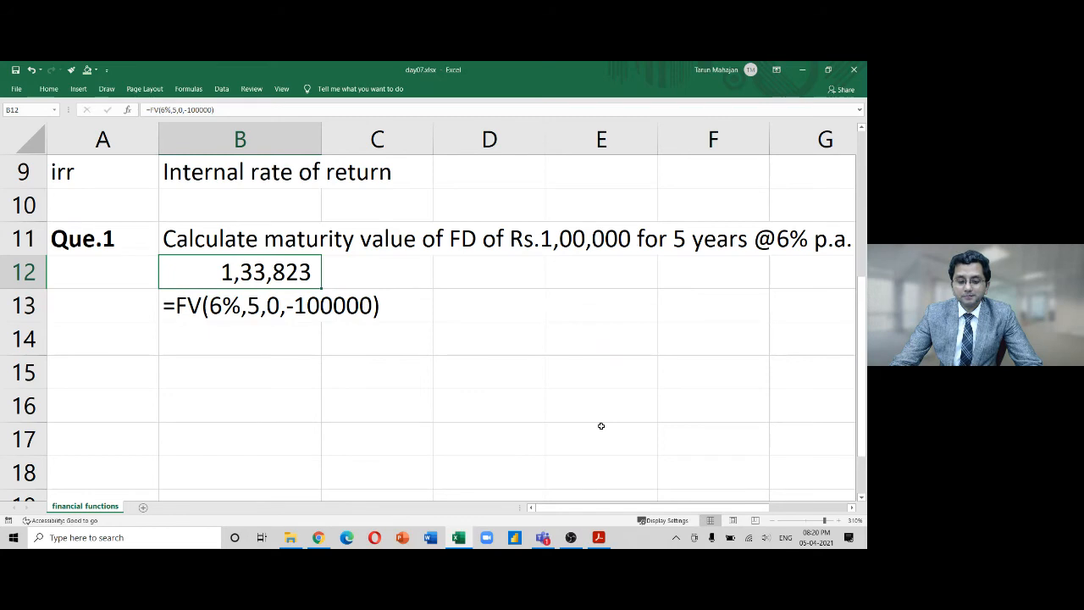
Check the formula text in B13 without changing it, then move up to B11
key(Down)
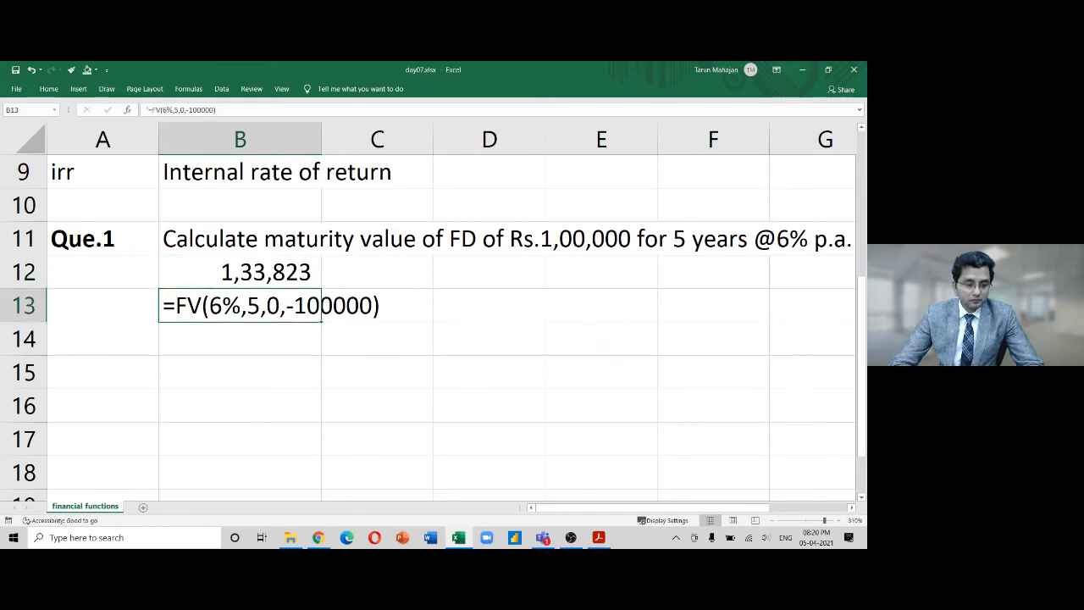
key(alt+Tab)
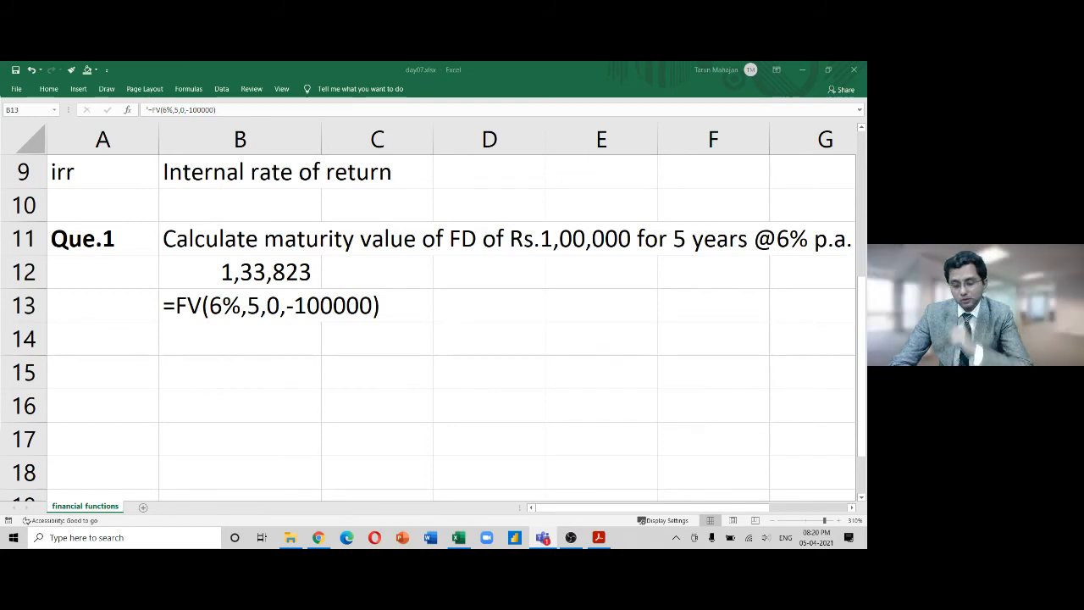
click(200, 374)
key(F2)
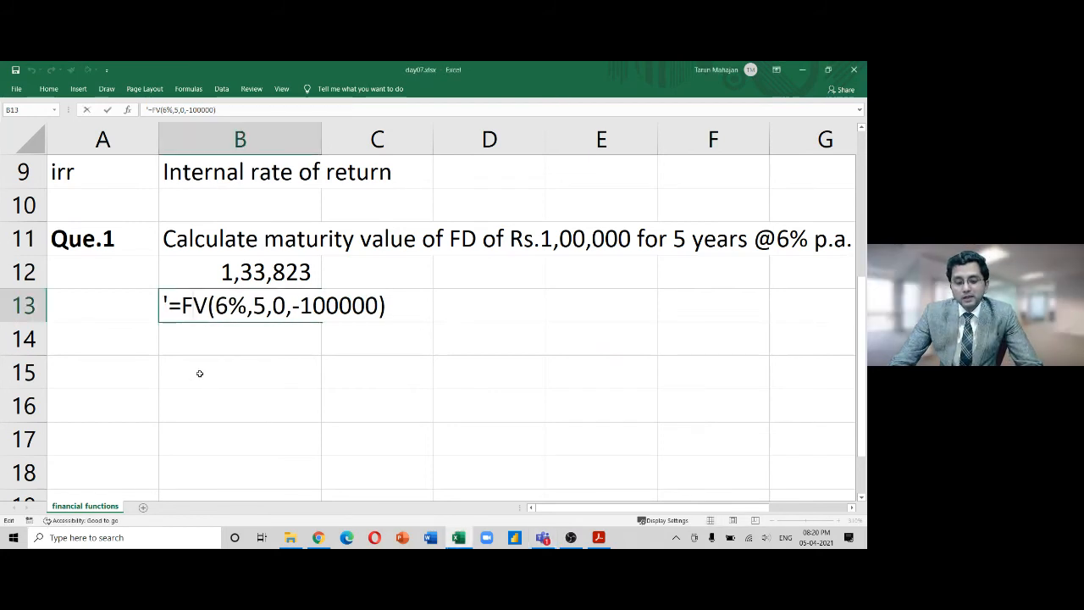
key(Escape)
key(Up)
key(Up)
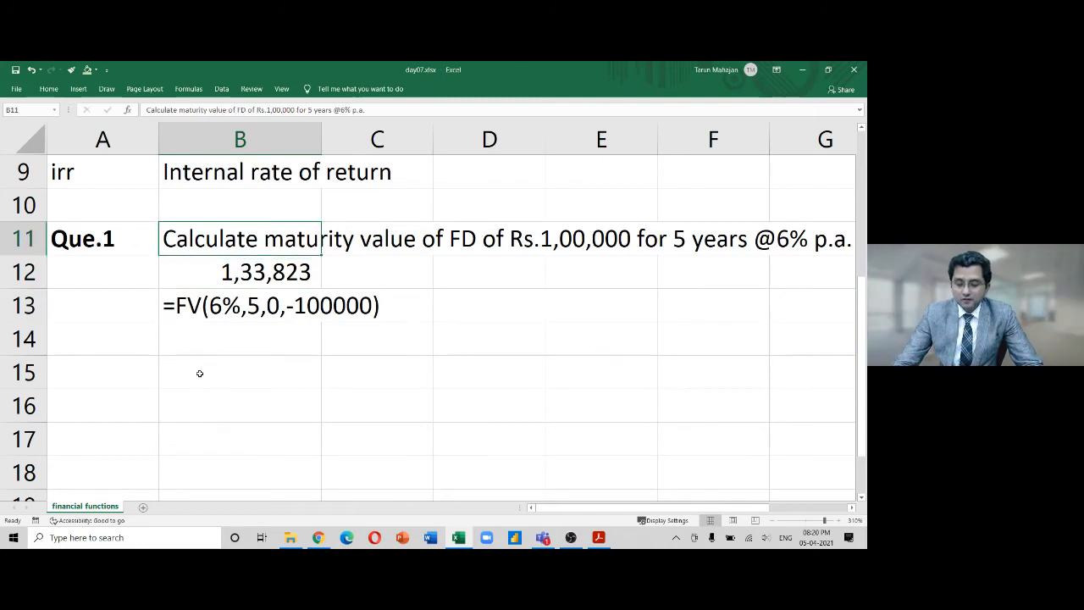
Enter the heading 'Annuity:' in A15 below the FD question
scroll(200, 374, down, 1)
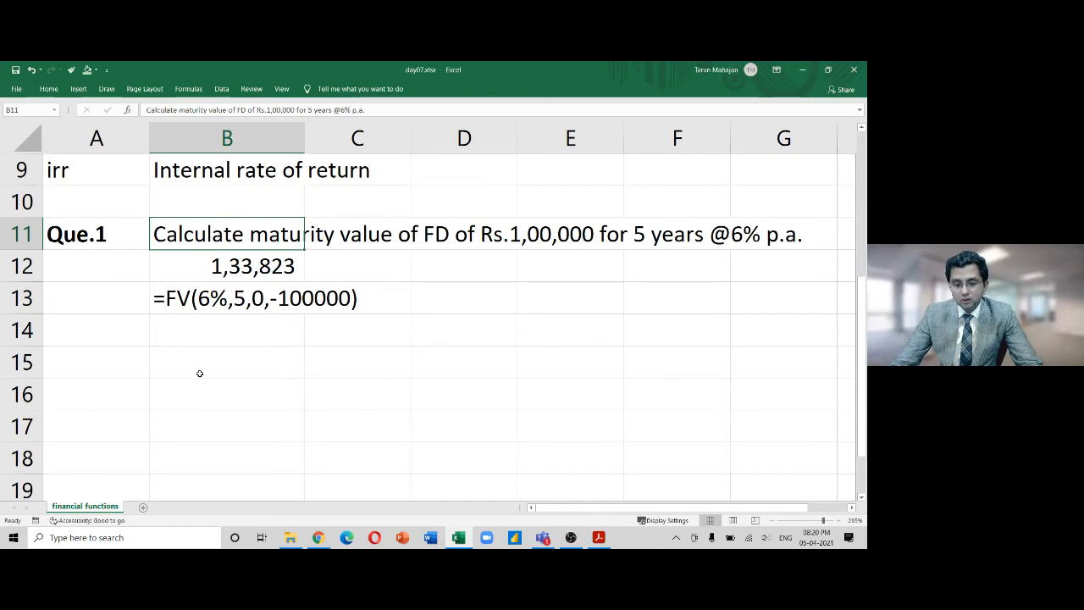
scroll(200, 373, down, 4)
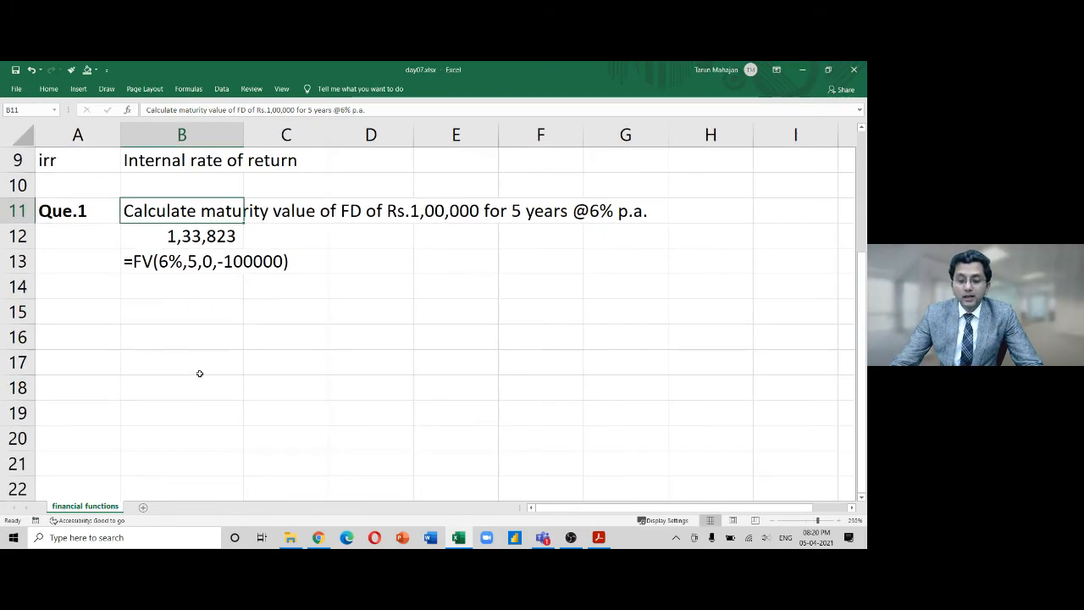
scroll(200, 373, down, 1)
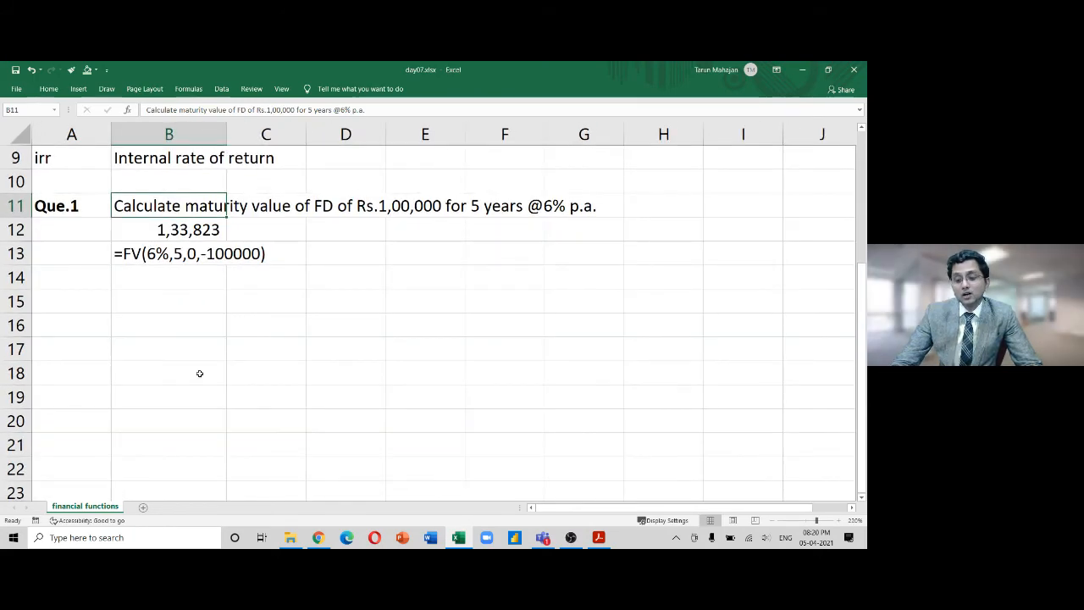
scroll(200, 374, down, 1)
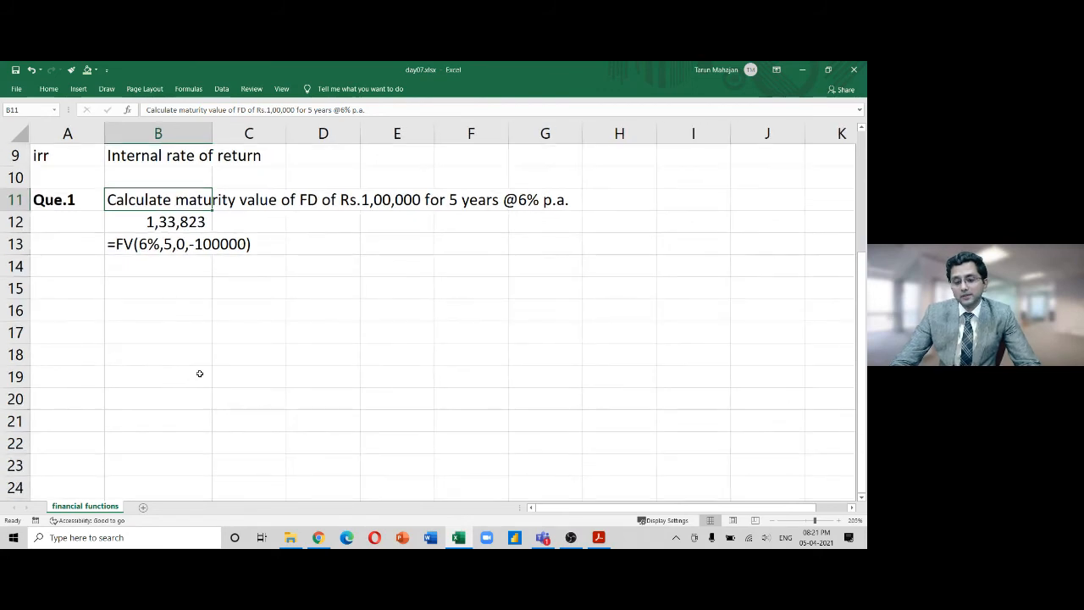
scroll(200, 374, up, 3)
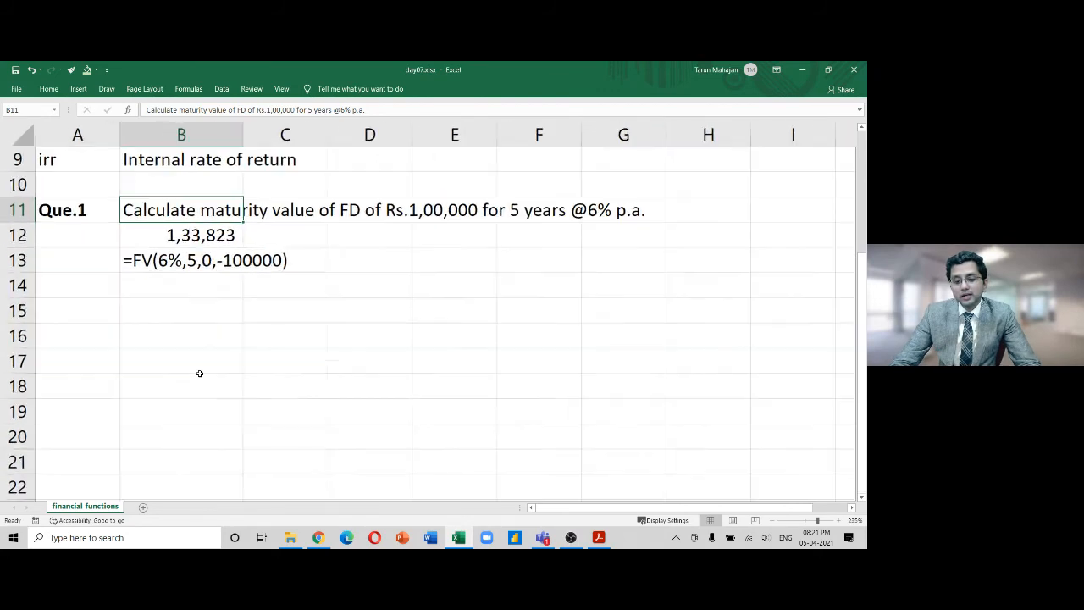
key(Up)
key(Up)
key(Up)
key(Up)
key(Up)
key(Up)
key(Up)
key(Up)
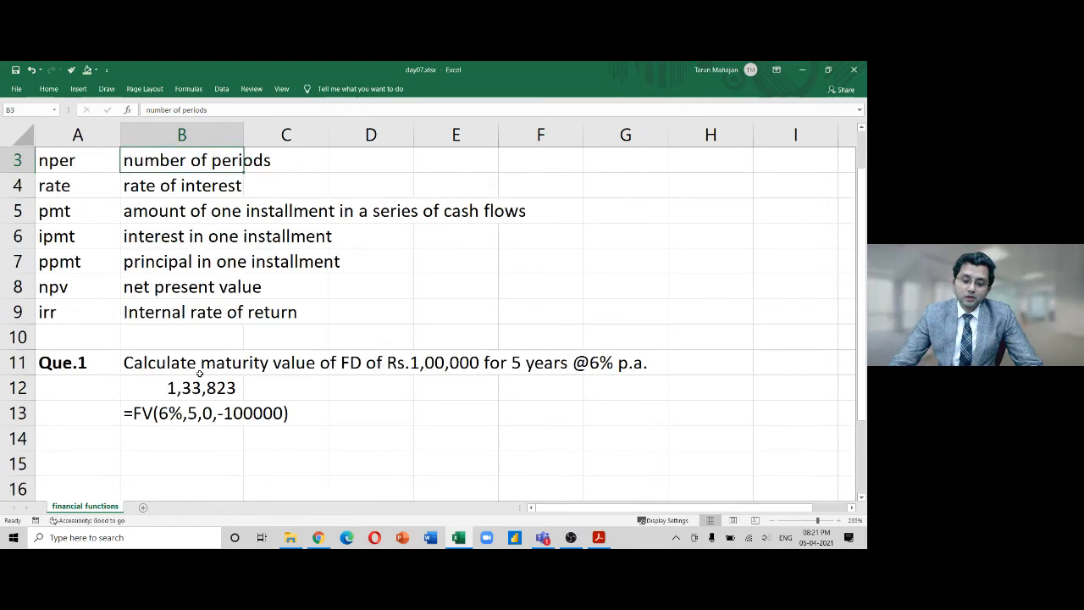
key(Down)
key(Down)
key(Down)
key(Down)
key(Down)
key(Down)
key(Down)
key(Down)
key(Down)
key(Down)
key(Down)
key(Down)
key(Down)
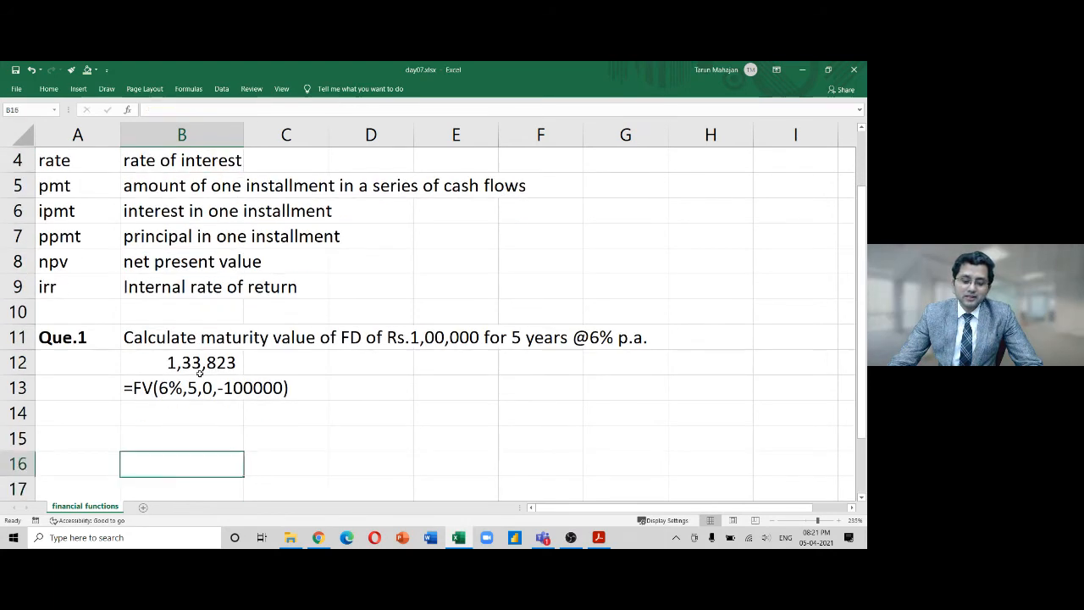
key(Left)
key(Up)
text(Annu)
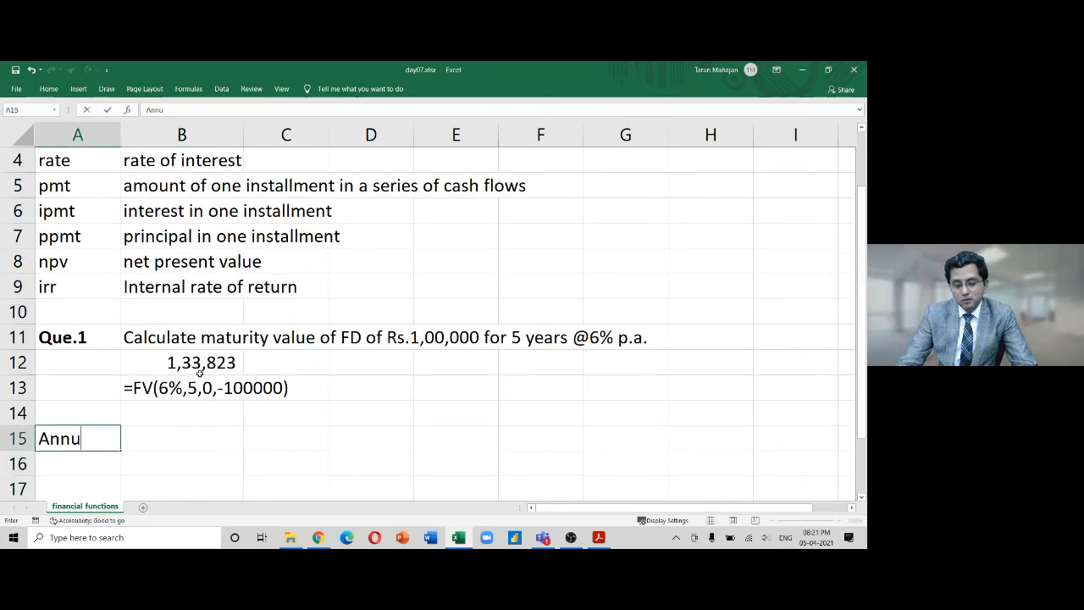
text(ity:)
key(Return)
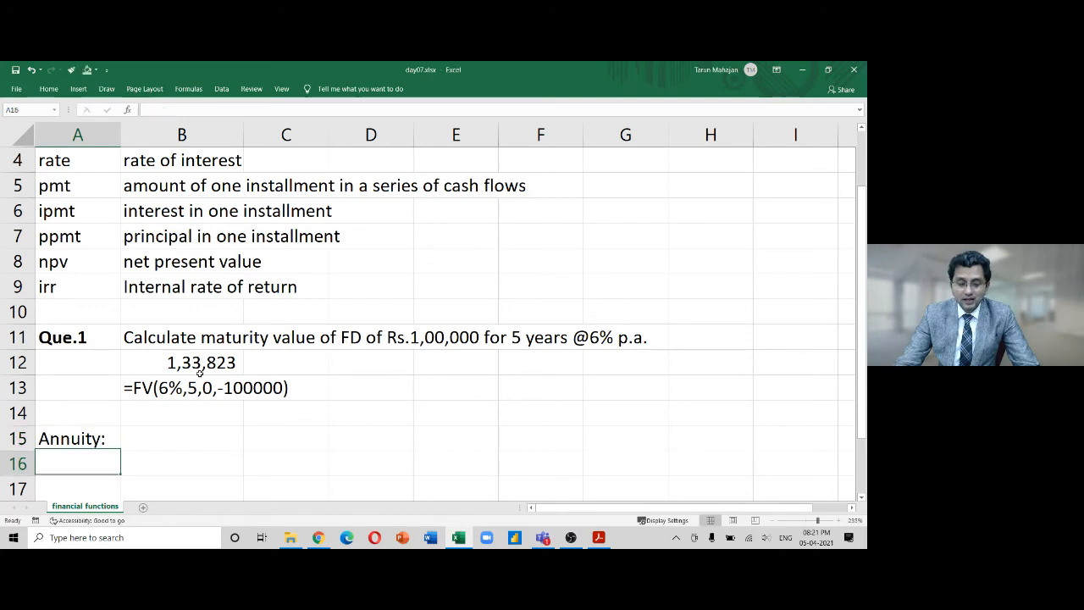
Label B16 'year' and enter the years 1 to 5 in C16:G16
key(Down)
key(Down)
key(Up)
key(Up)
key(Right)
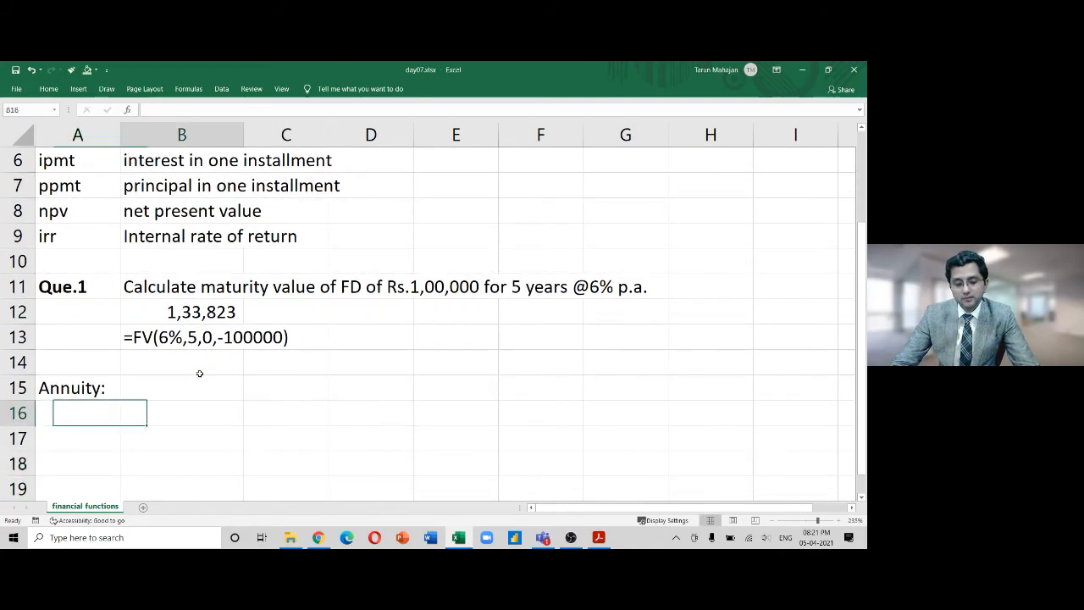
text(year)
key(Return)
key(Up)
key(Right)
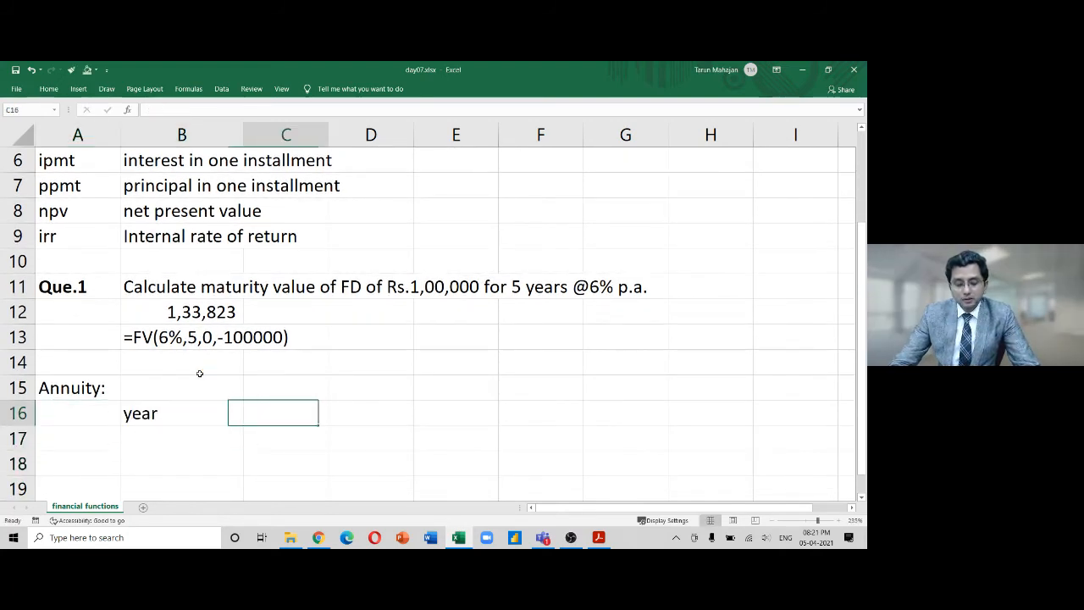
text(1	2	3	4	5)
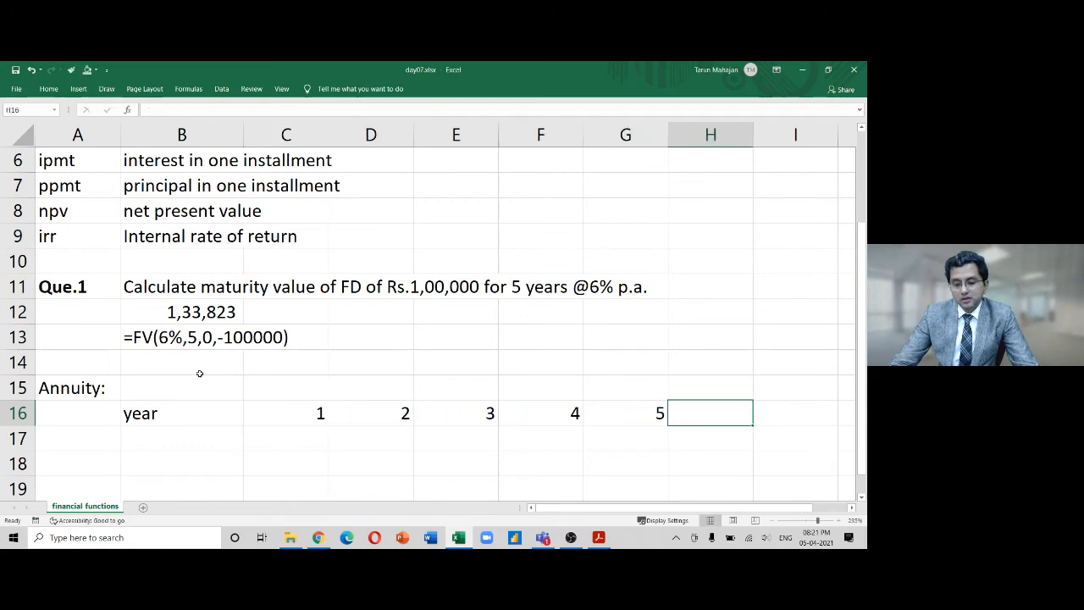
key(Down)
Label B17 'pmt' and enter a payment of 5000 in C17
key(Left)
key(Left)
key(Left)
key(Left)
key(Left)
key(Left)
key(Left)
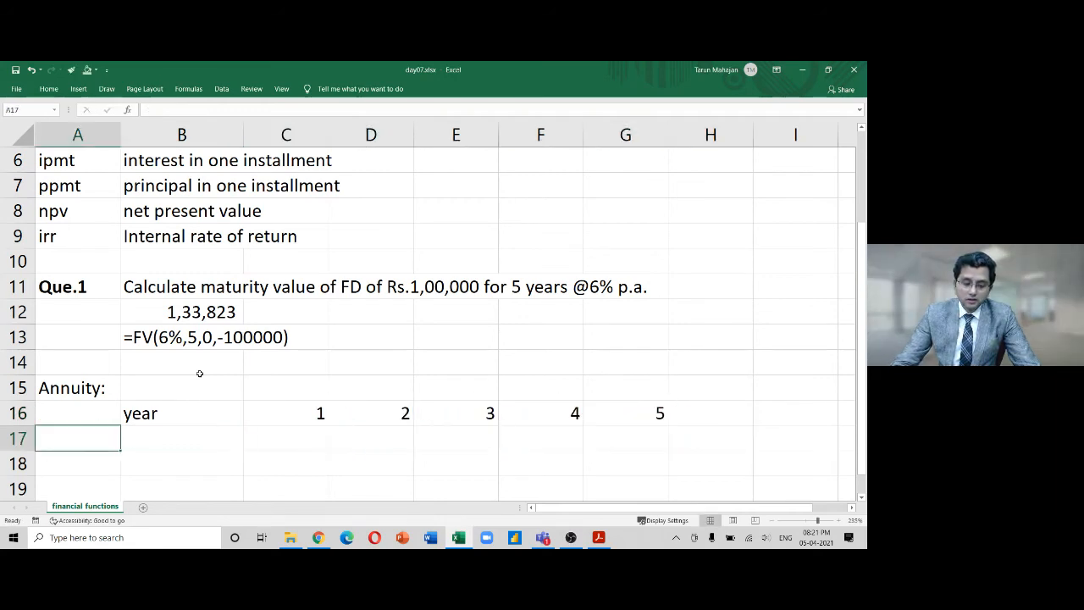
key(Right)
text(pmt)
key(Return)
key(Up)
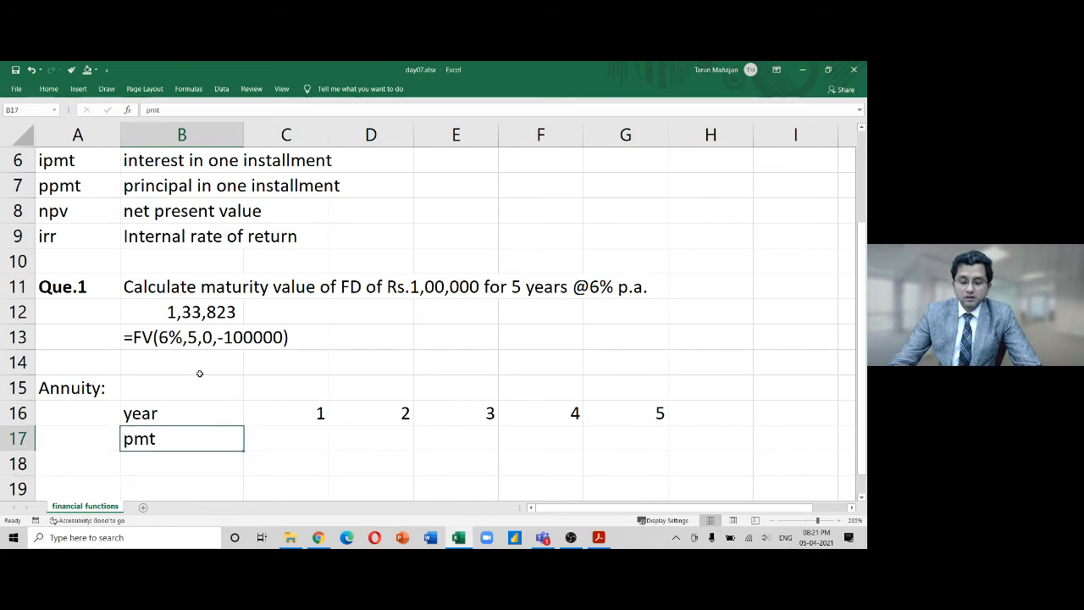
key(Right)
text(5000)
key(Return)
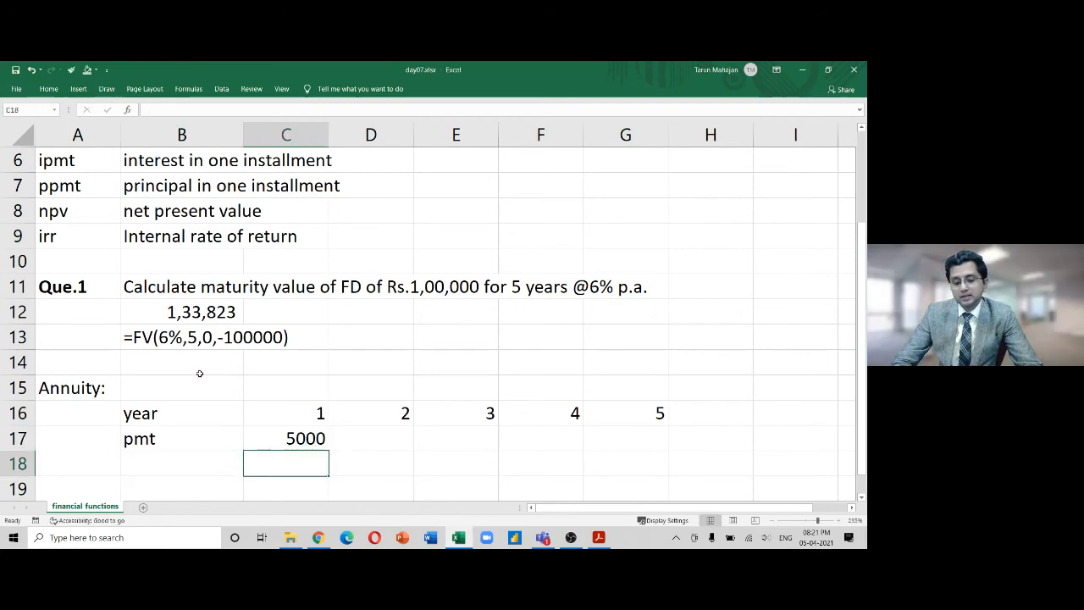
Fill the 5000 payment right across the year columns with Ctrl+R
key(Up)
key(shift+Right)
key(shift+Right)
key(shift+Right)
key(shift+Right)
key(ctrl+r)
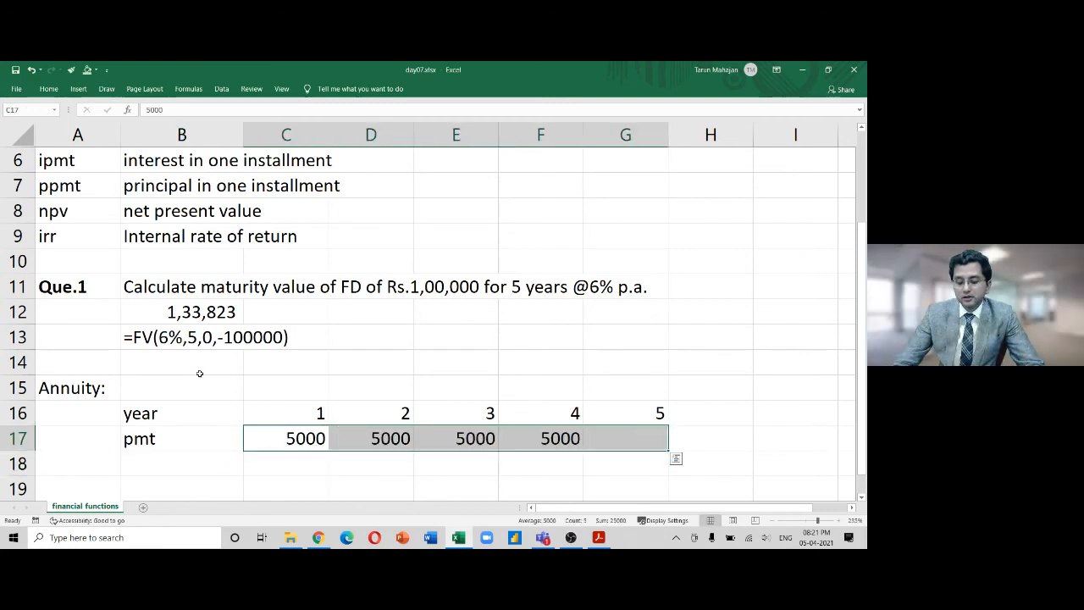
key(Down)
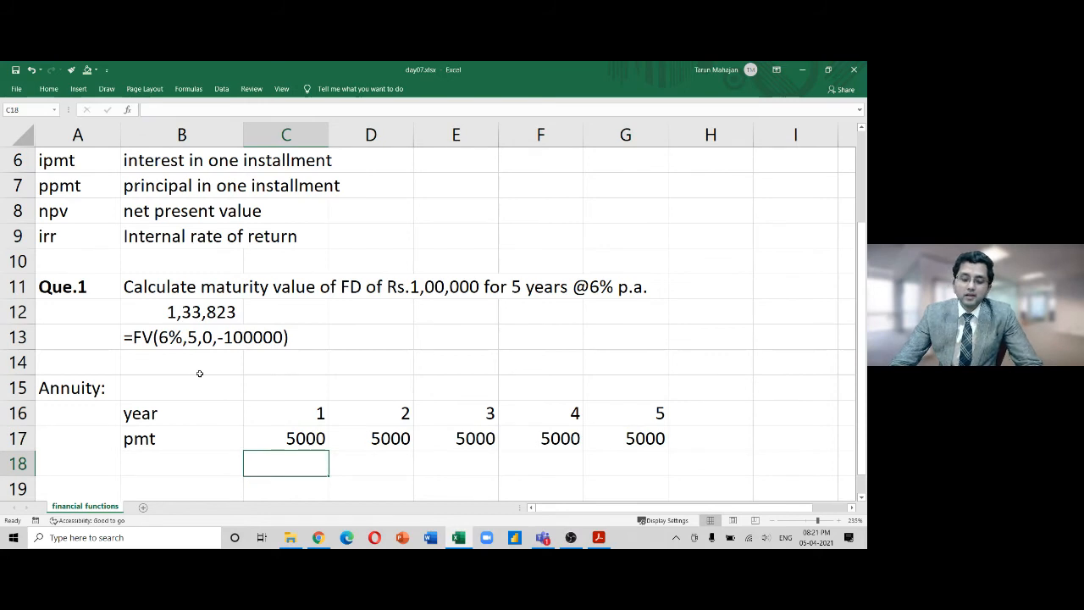
key(Up)
key(shift+Right)
key(shift+Right)
key(shift+Right)
key(shift+Right)
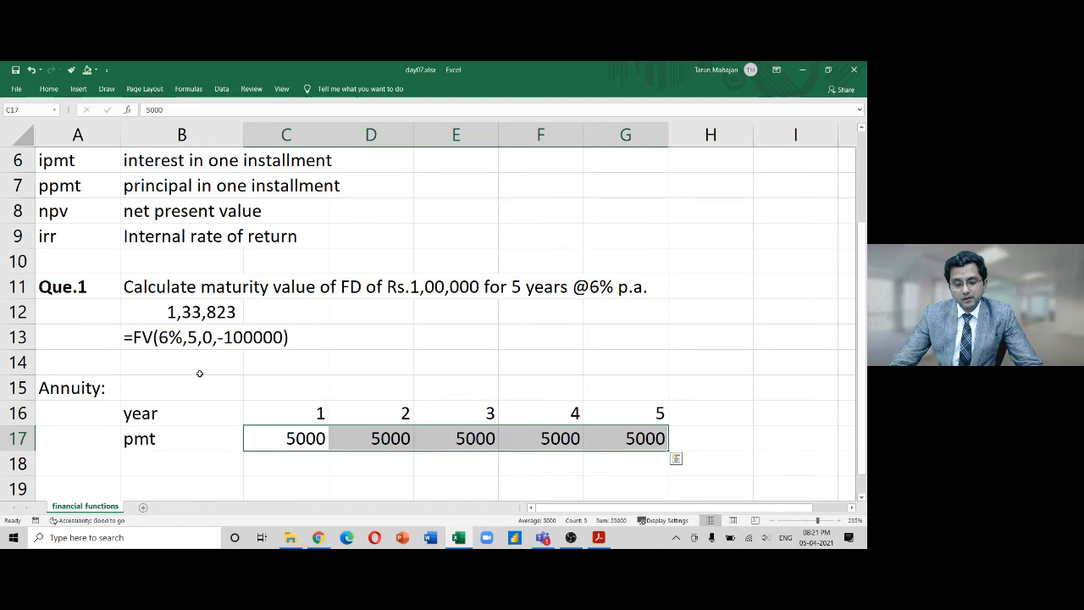
key(Up)
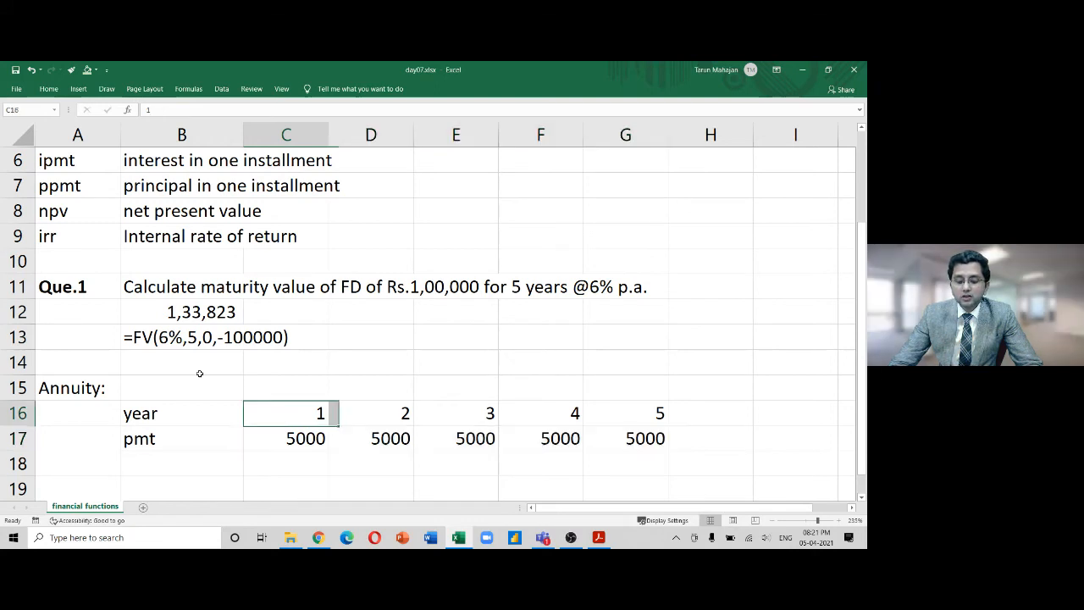
key(shift+Right)
key(shift+Right)
key(shift+Right)
key(shift+Right)
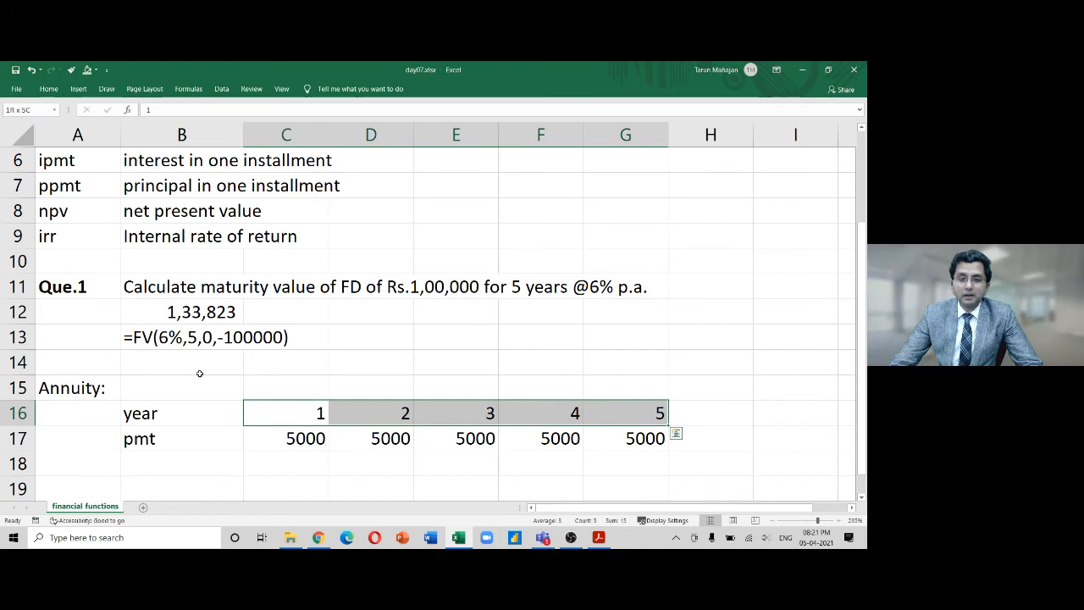
key(Down)
key(shift+Right)
key(shift+Right)
key(shift+Right)
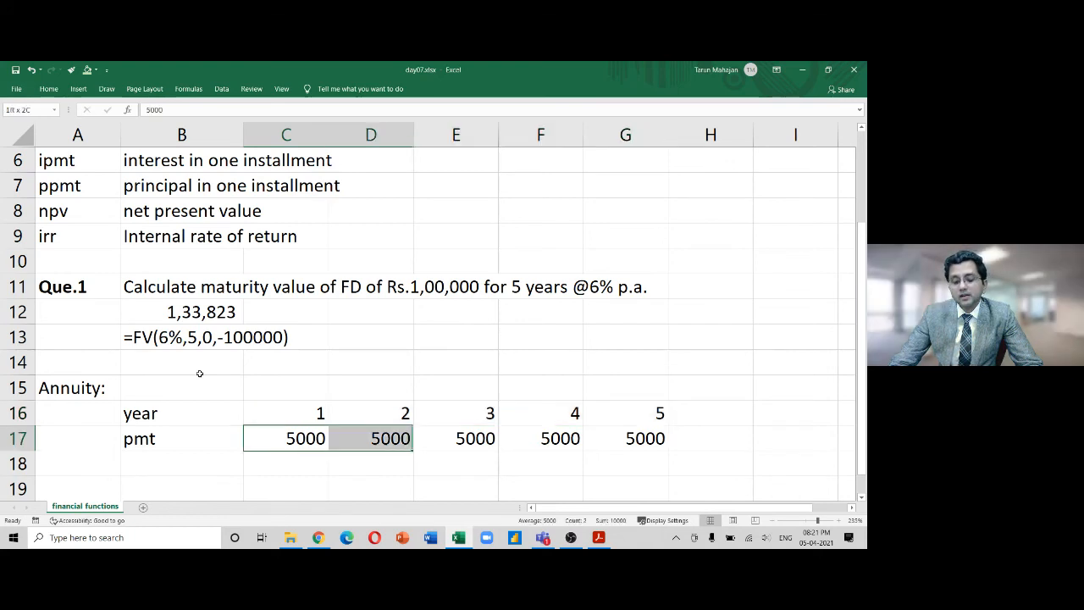
key(shift+Right)
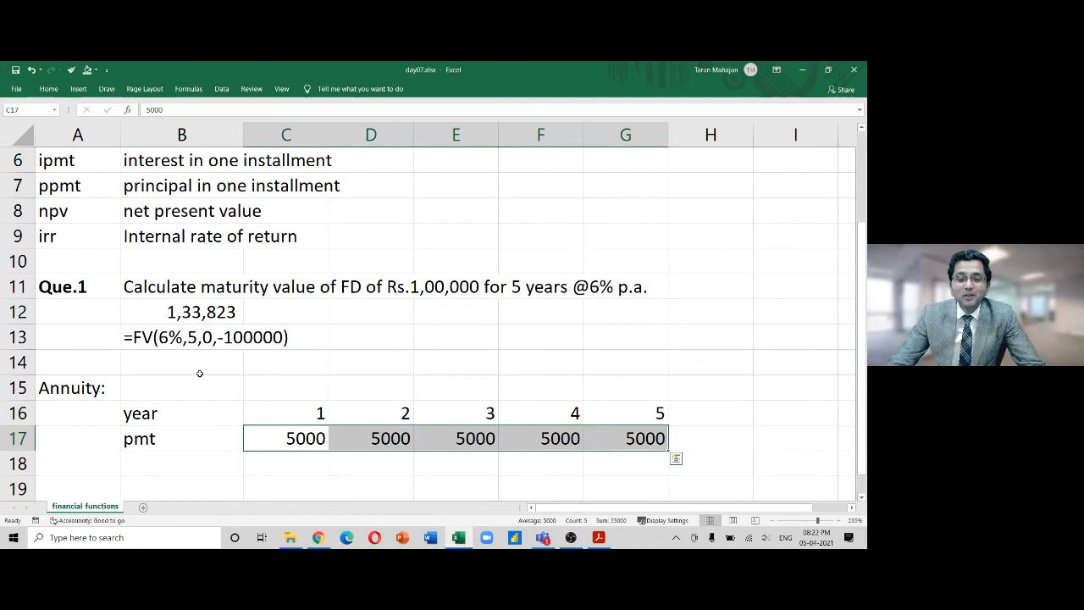
Make the Annuity: heading in A15 bold, and the pmt label in B17 bold and underlined
key(Left)
key(Left)
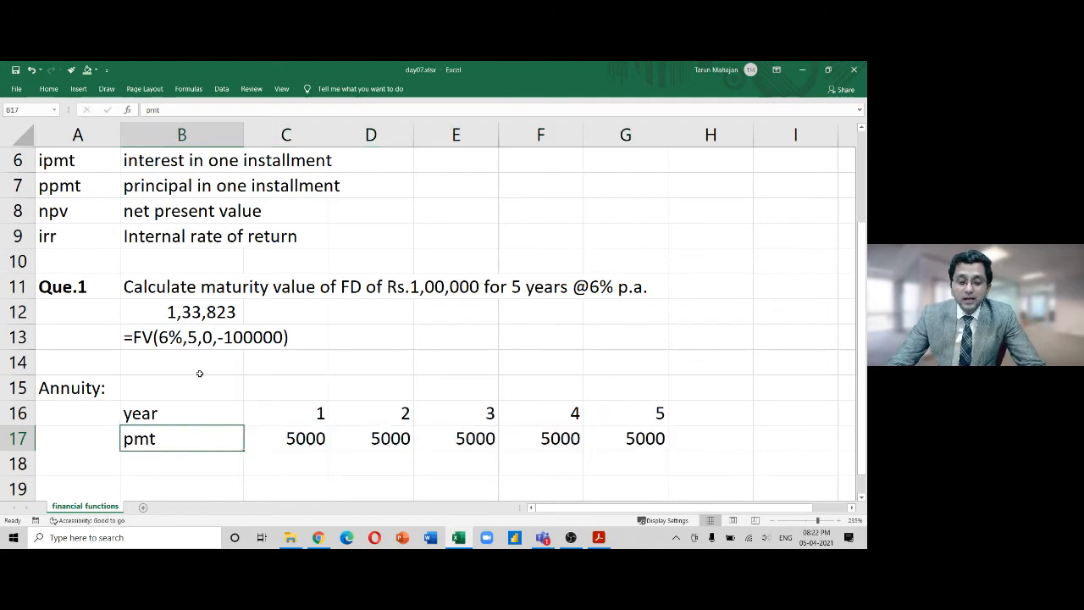
key(Up)
key(Up)
key(ctrl+b)
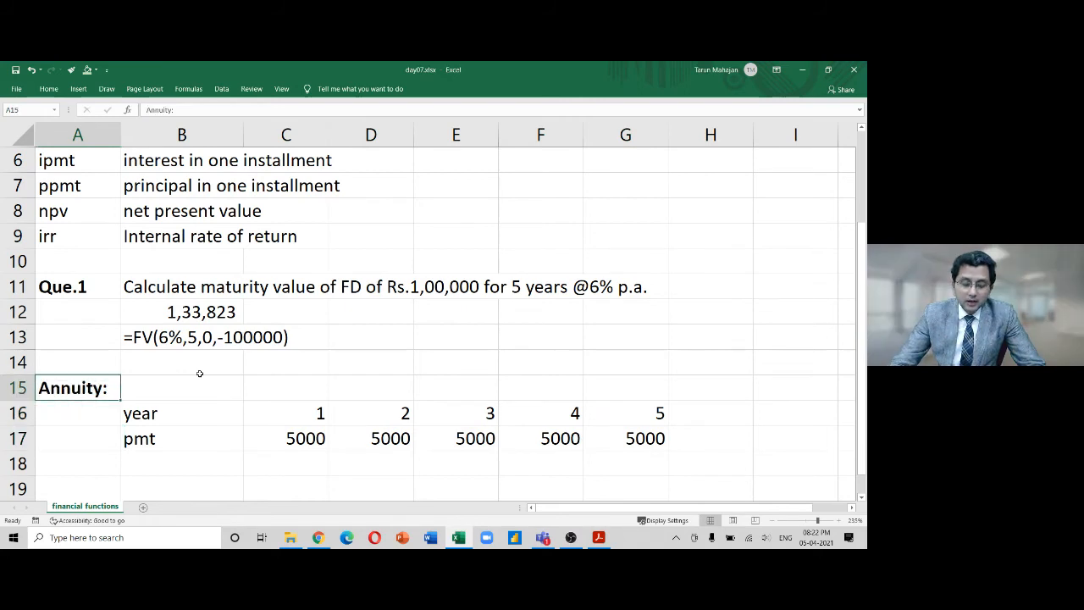
key(Down)
key(Down)
key(Right)
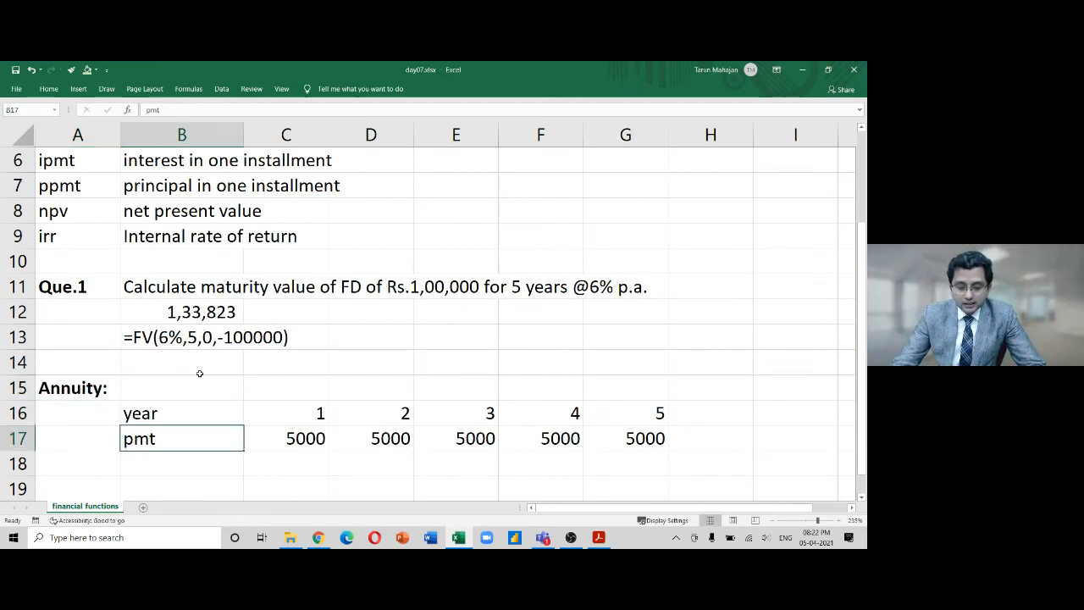
key(ctrl+b)
key(ctrl+u)
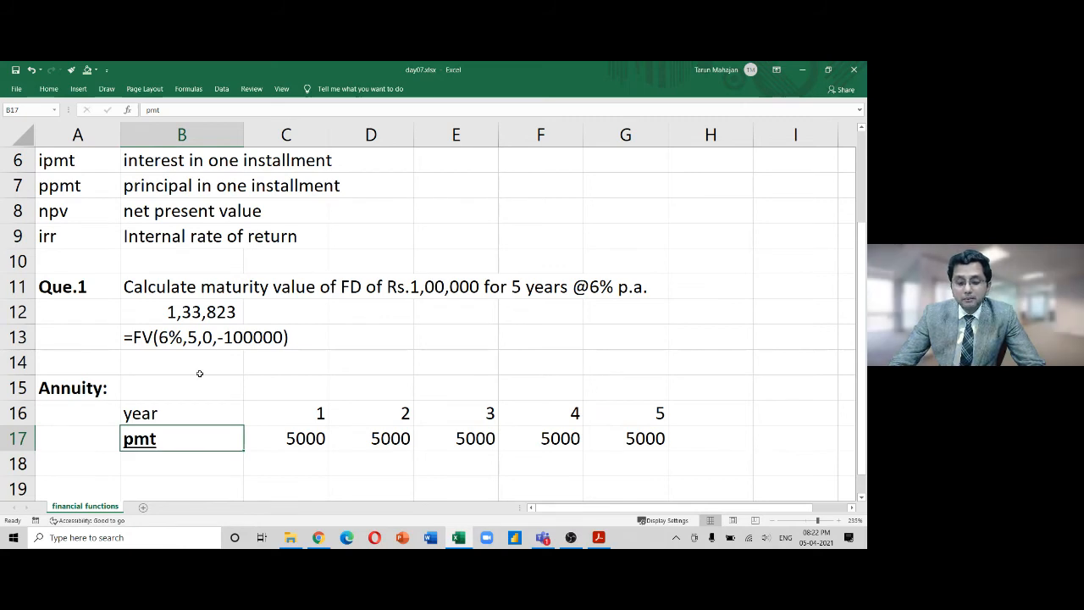
Move back up to the FD answer cell B12 under Que.1
key(Up)
key(Up)
key(Up)
key(Up)
key(Up)
key(Up)
key(Right)
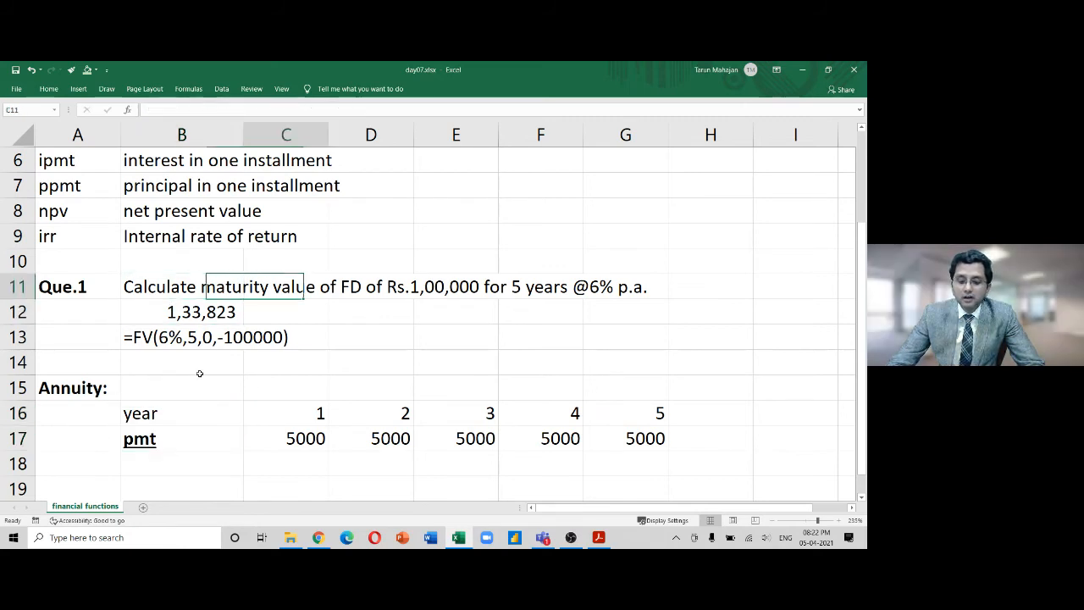
key(Right)
key(Right)
key(Right)
key(Right)
key(Left)
key(Home)
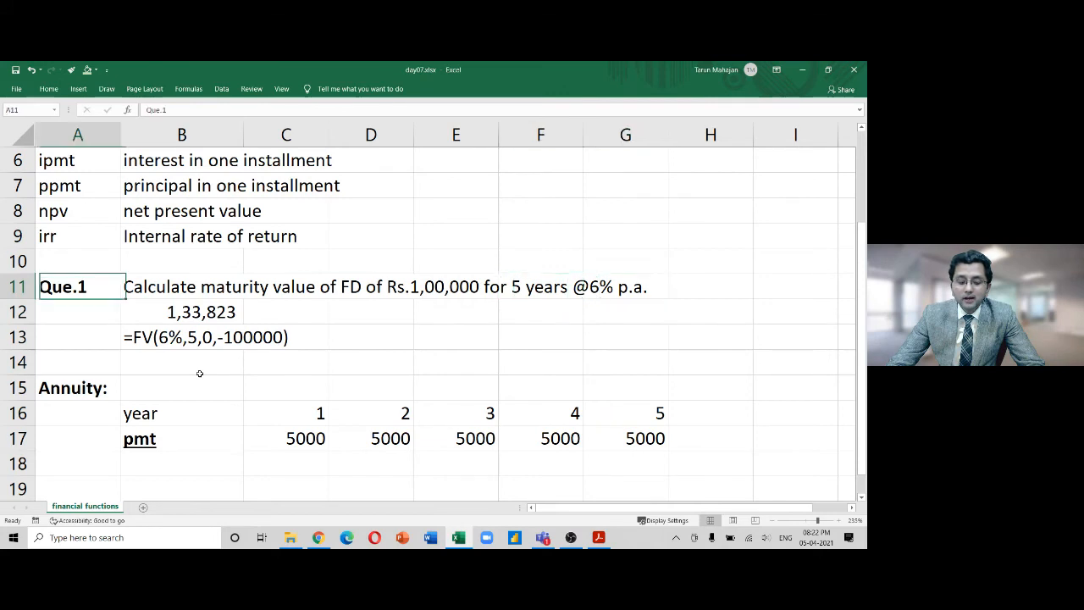
key(Right)
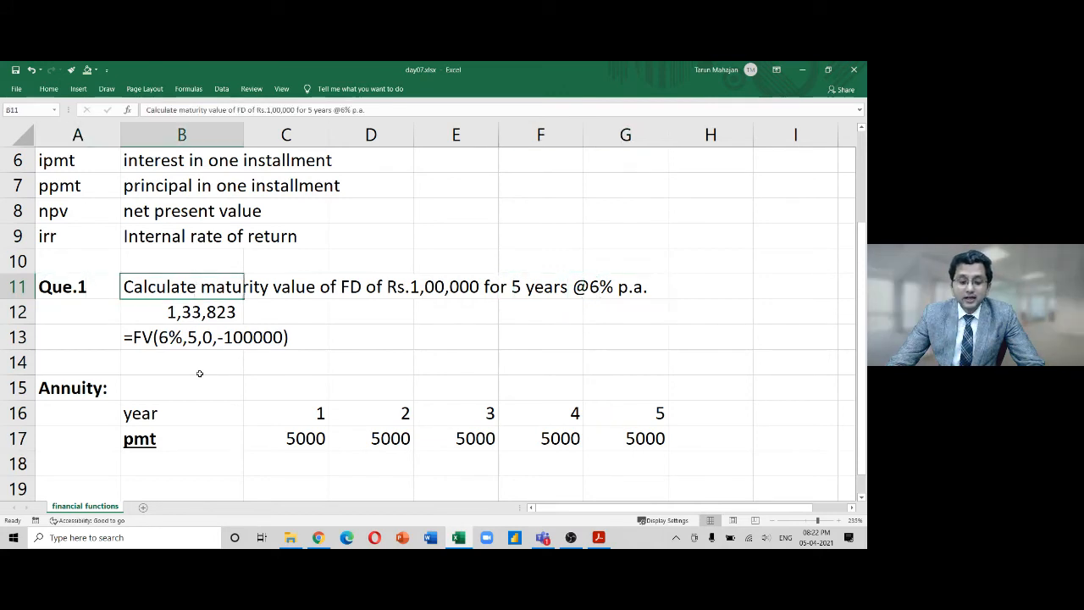
key(Down)
Display B12's formula =FV(6%,5,0,-100000) in edit mode, returning to it after switching apps
key(F2)
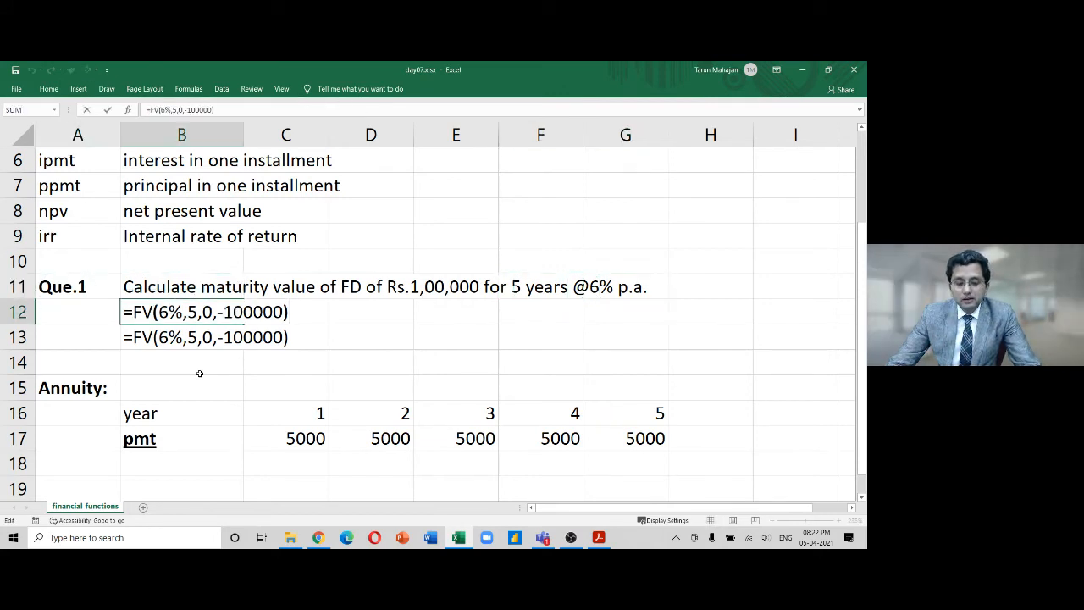
key(ctrl+Return)
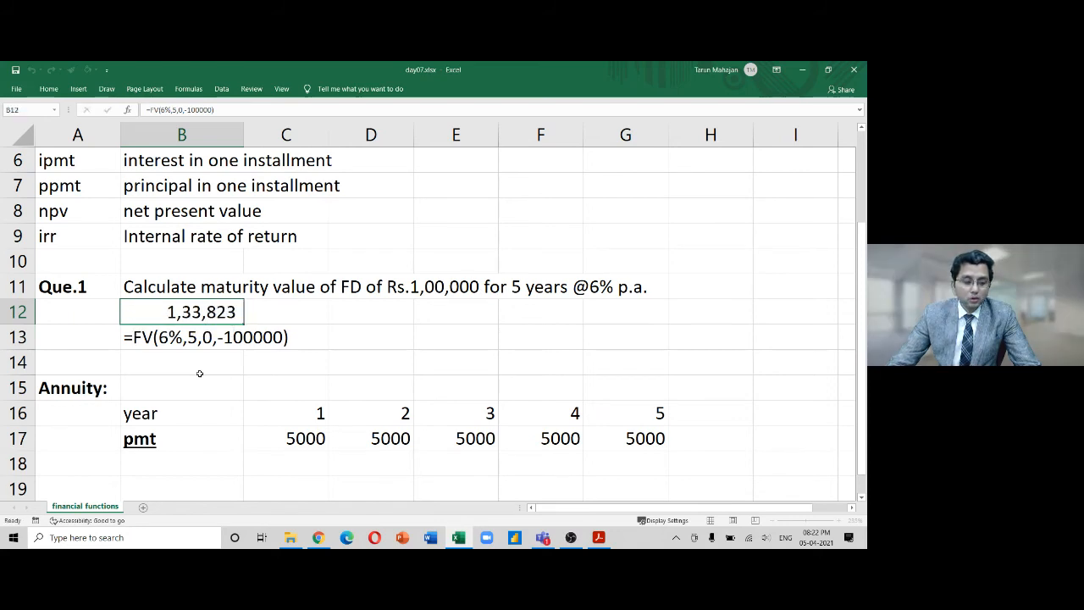
key(alt+Tab)
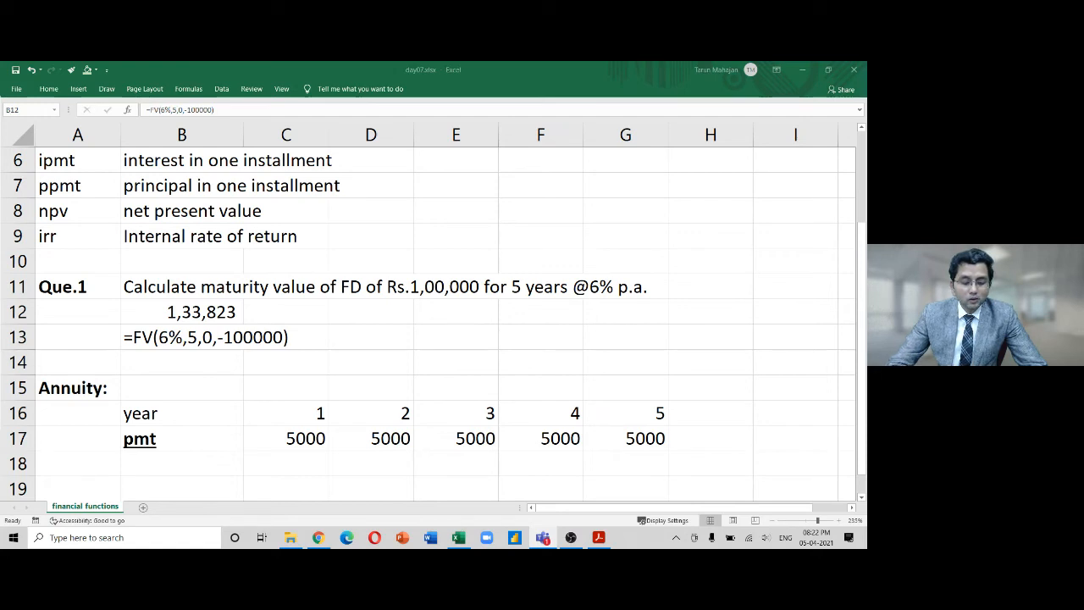
click(212, 307)
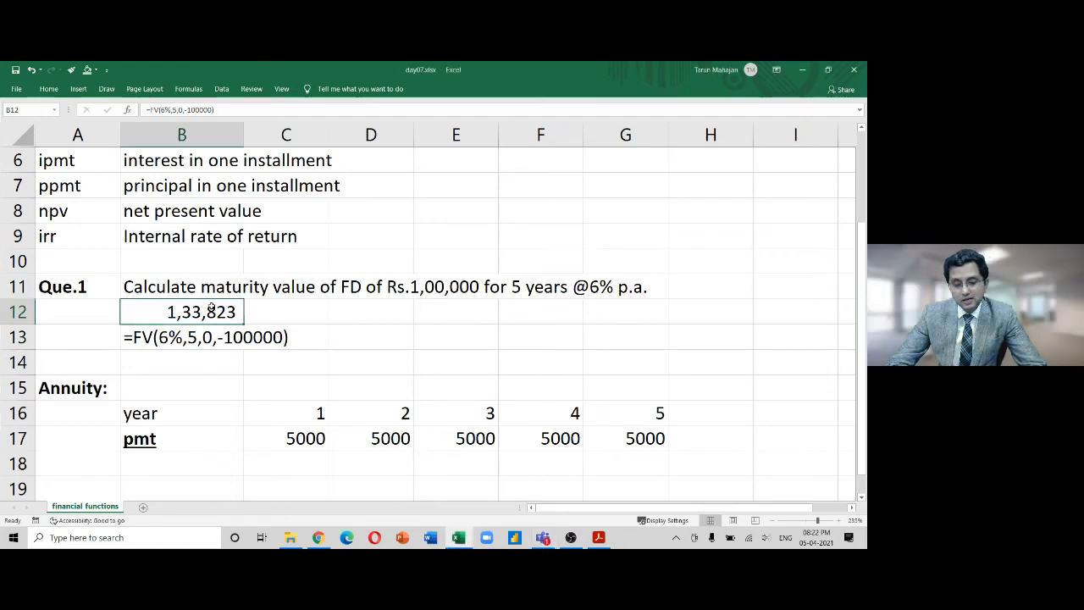
key(F2)
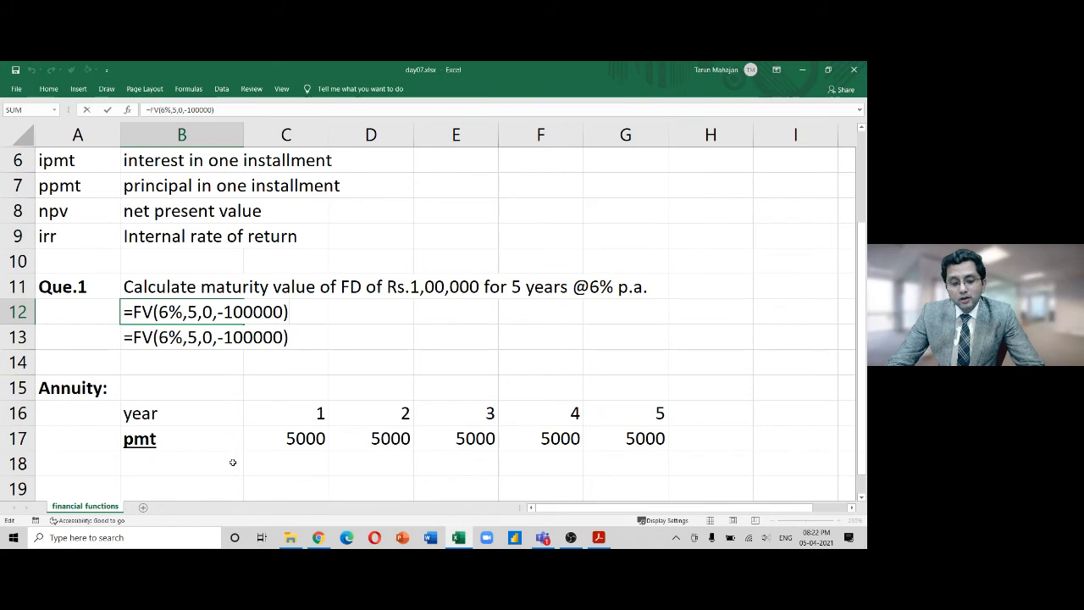
key(Left)
key(Left)
key(Left)
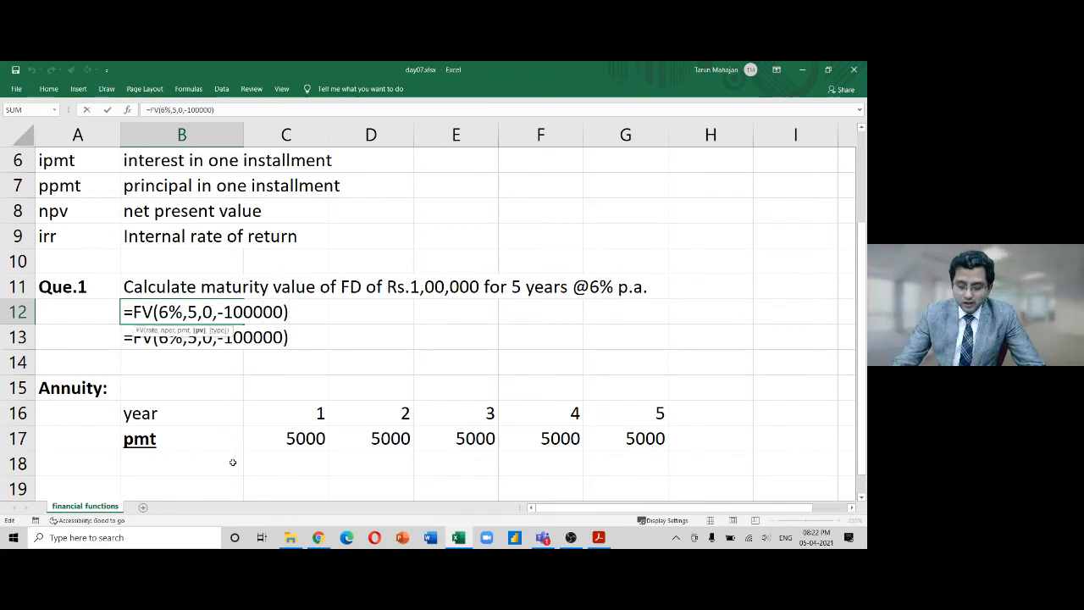
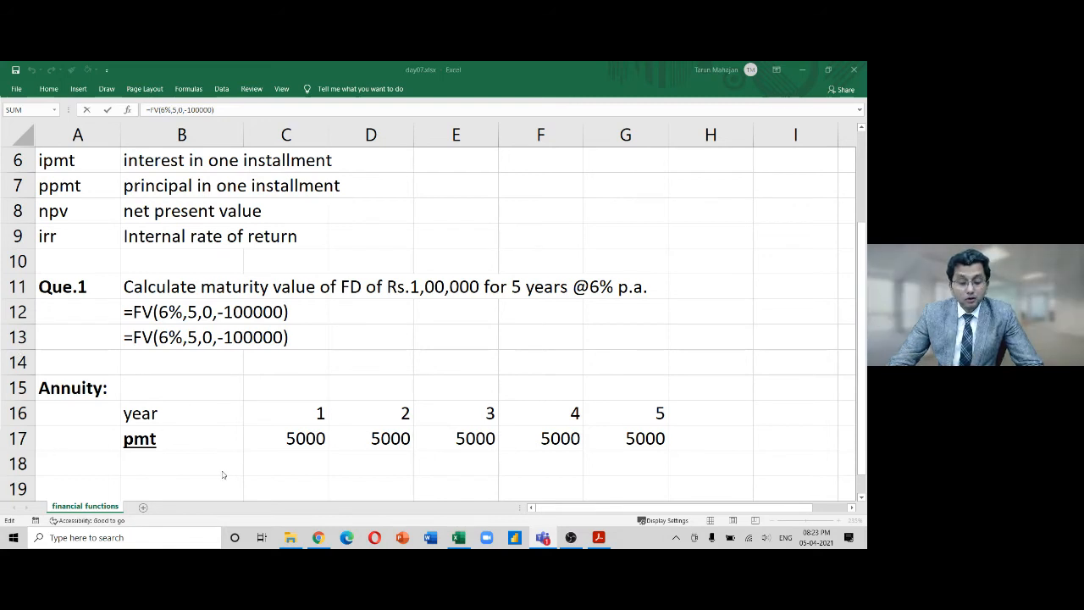
Commit =FV(6%,5,0,-100000) in B12 so it shows the maturity value 1,33,823
click(260, 355)
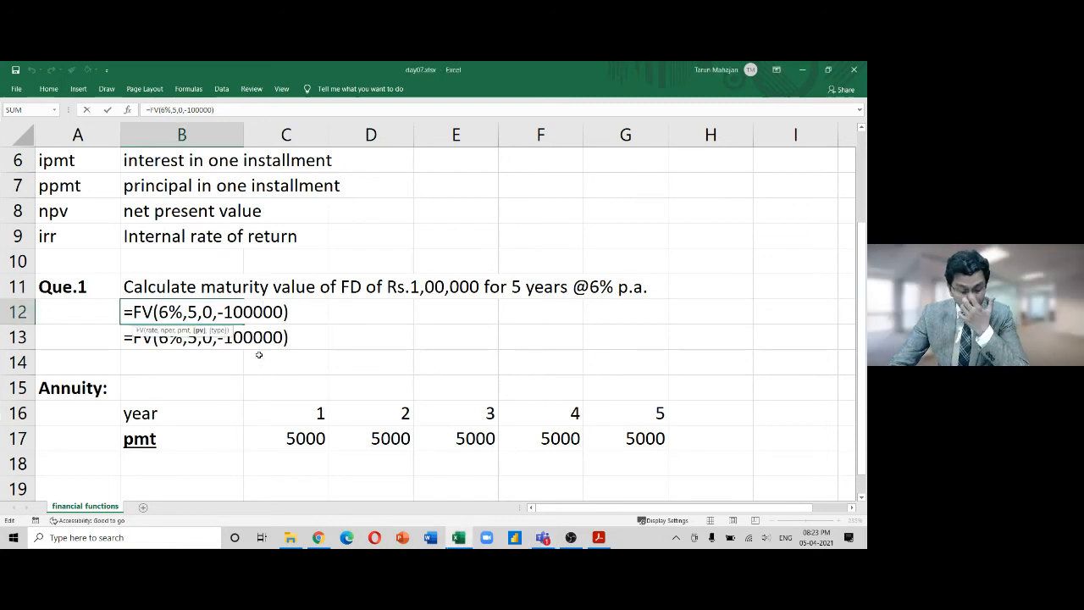
key(Return)
key(Return)
key(Return)
key(Return)
key(Return)
key(Return)
key(Return)
key(Return)
key(Return)
key(Return)
key(Return)
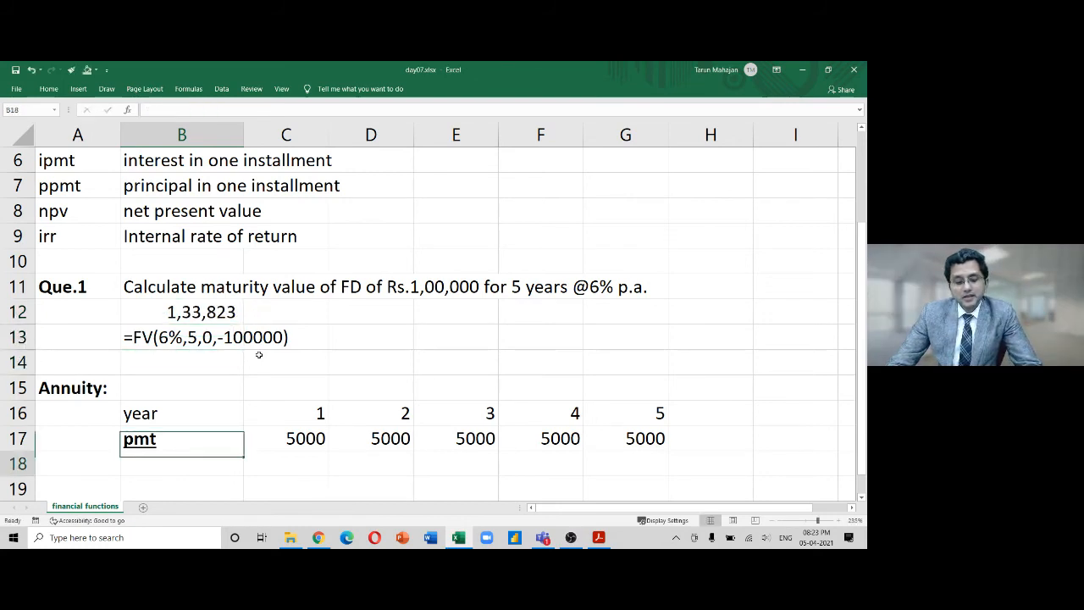
key(Up)
key(Up)
key(Up)
key(Up)
key(Up)
key(Up)
key(Up)
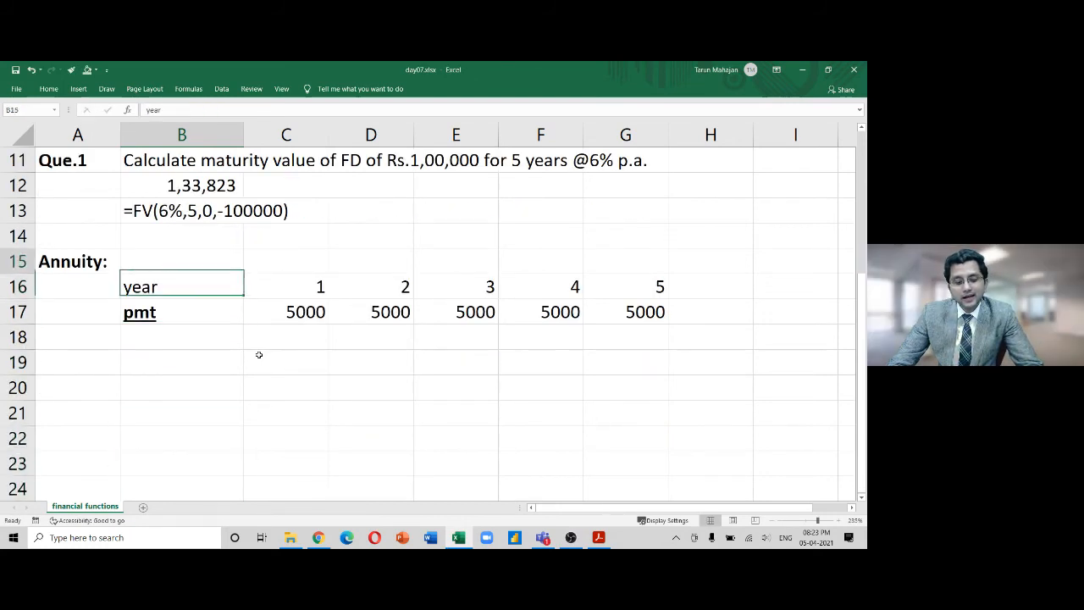
Insert an entire blank row above the Annuity: heading
key(Up)
key(Left)
key(Right)
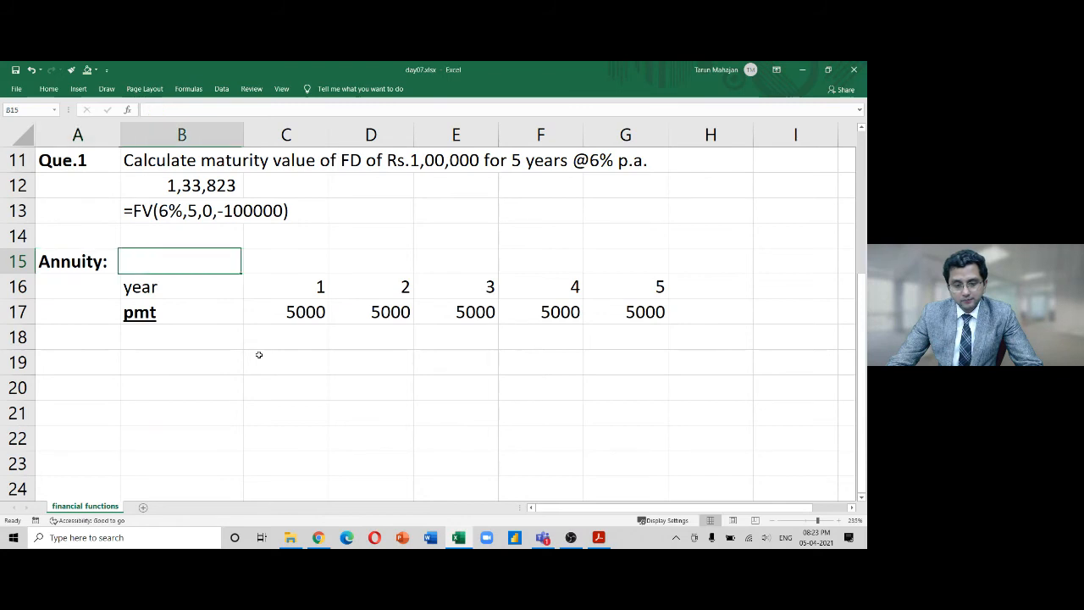
key(Left)
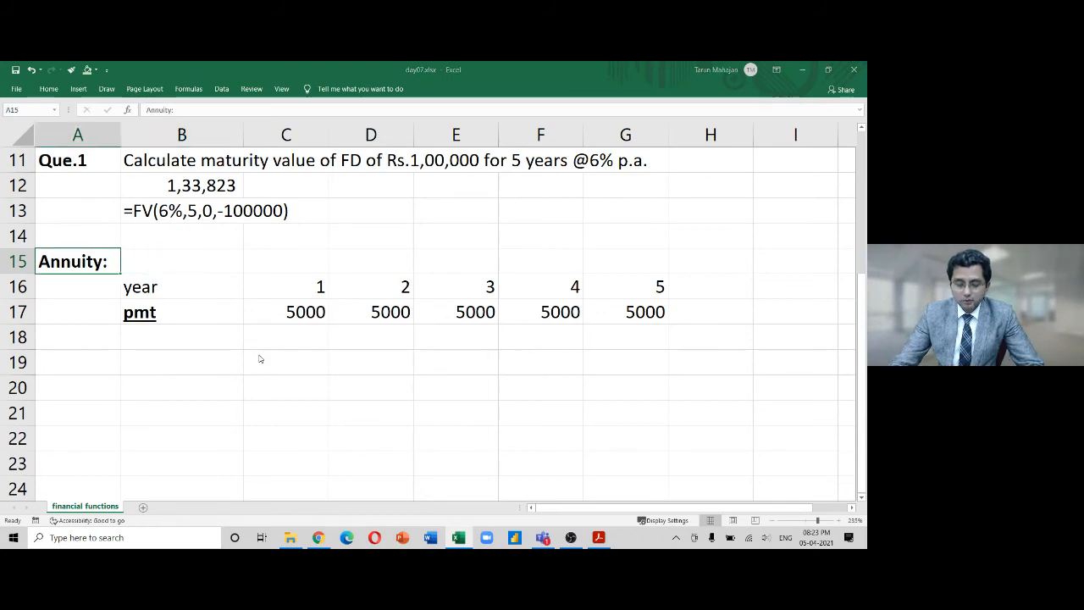
key(ctrl+plus)
key(Down)
key(Return)
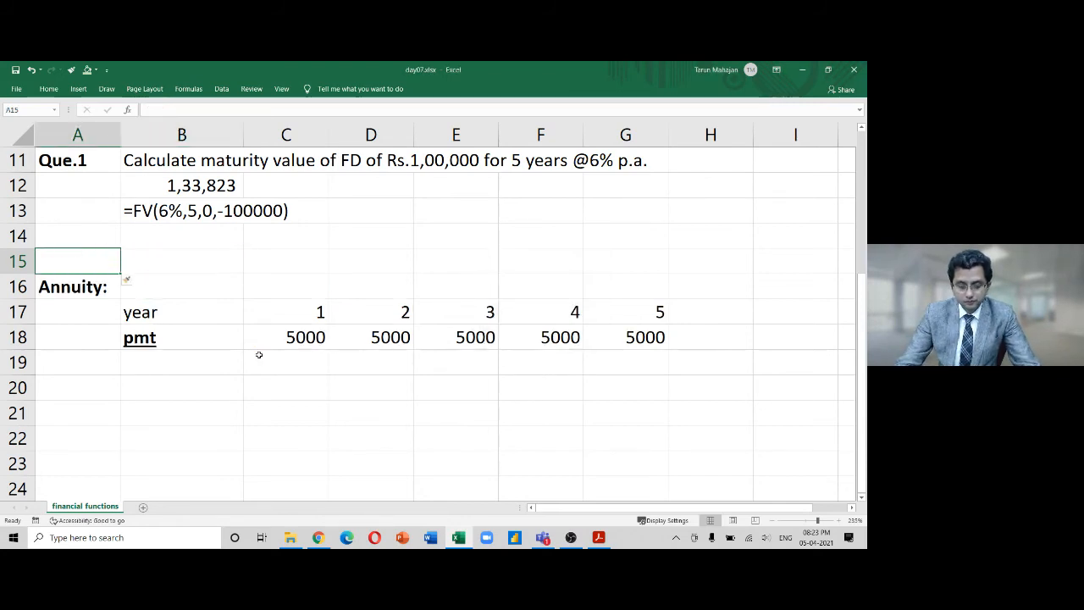
Enter a bold Que.2 label in A15
text(Que.2)
key(Return)
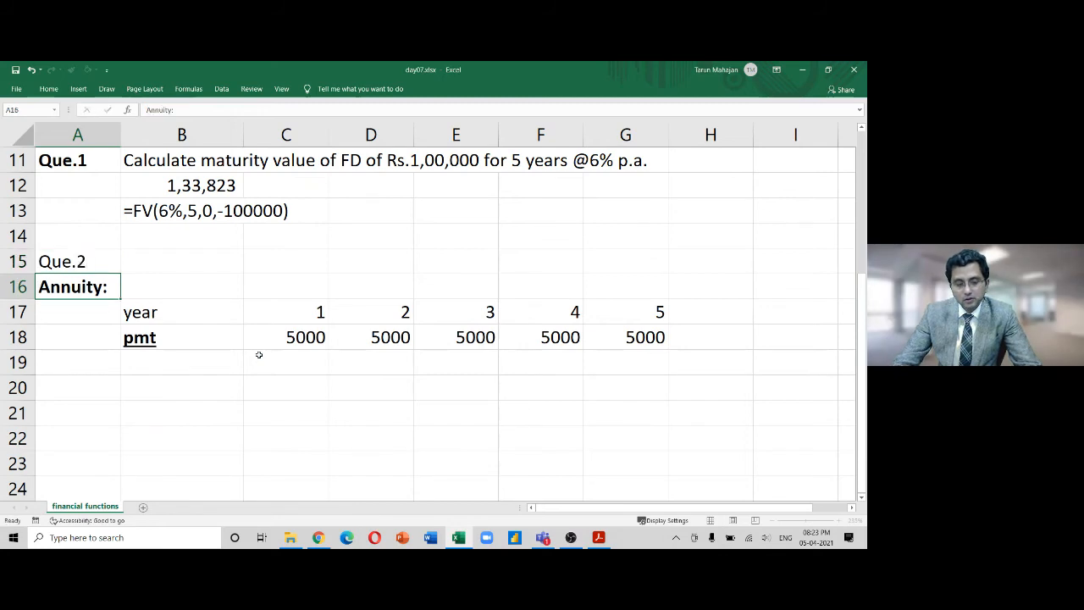
key(Up)
key(ctrl+b)
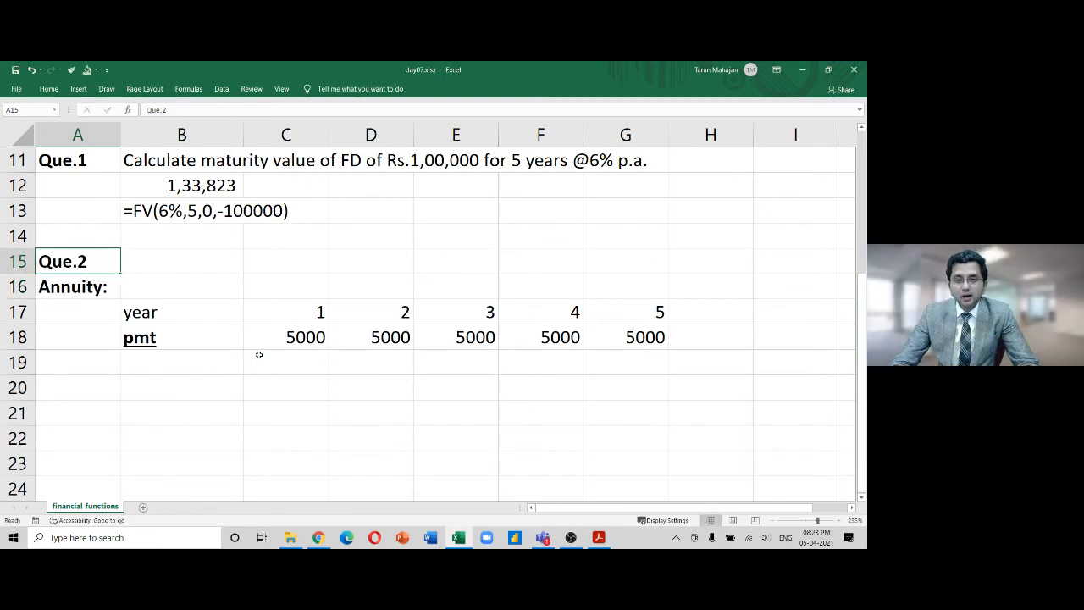
Type 'What is maturity value of recurring deposit (RD)' in B15, fixing typos
key(Right)
key(F2)
text(Wh)
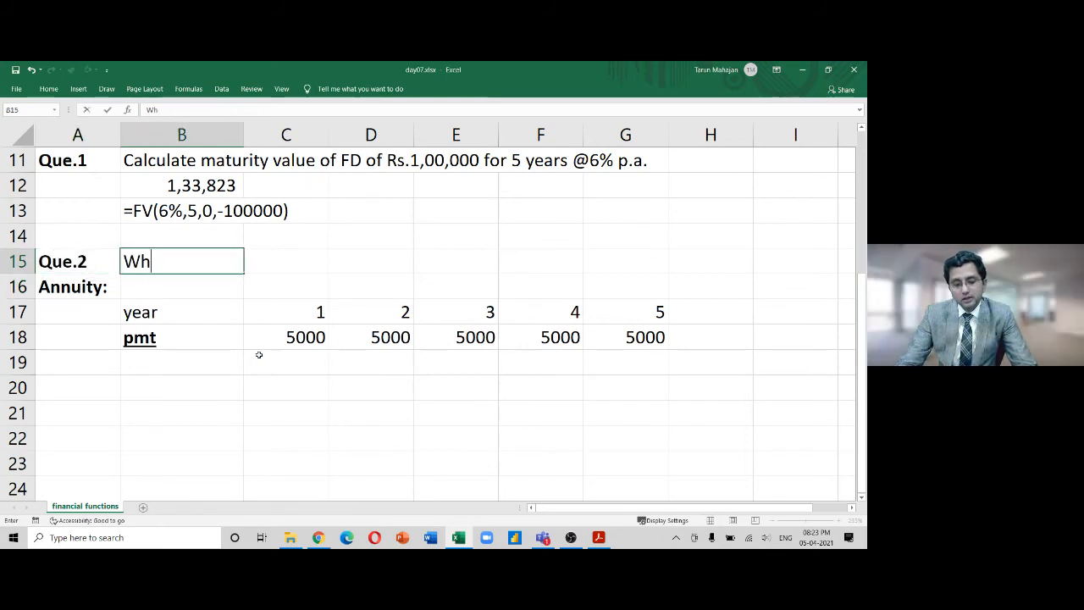
text(at is maturiyt)
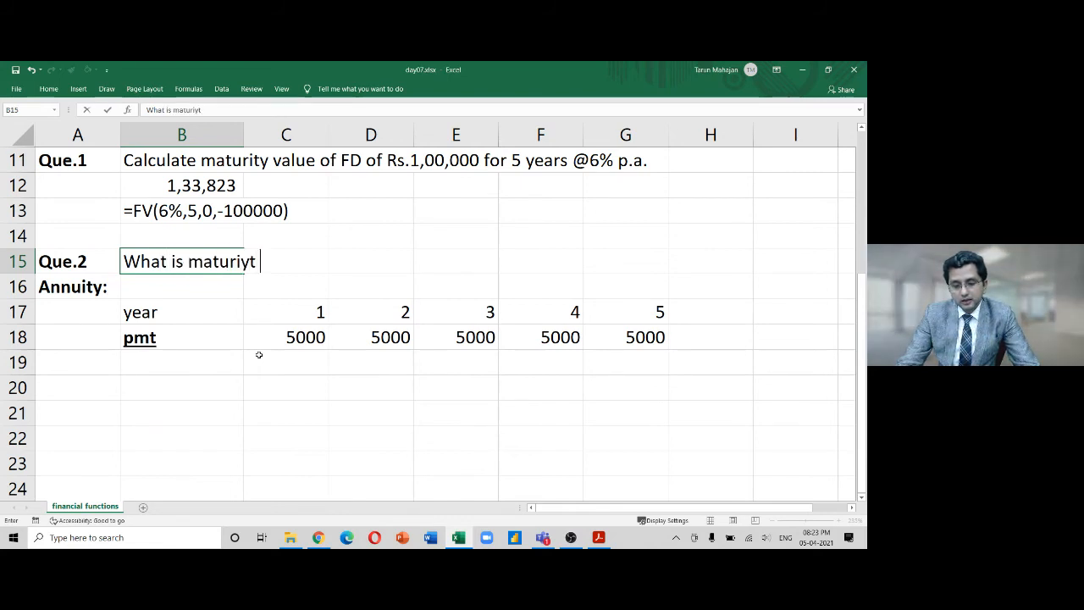
key(BackSpace)
key(BackSpace)
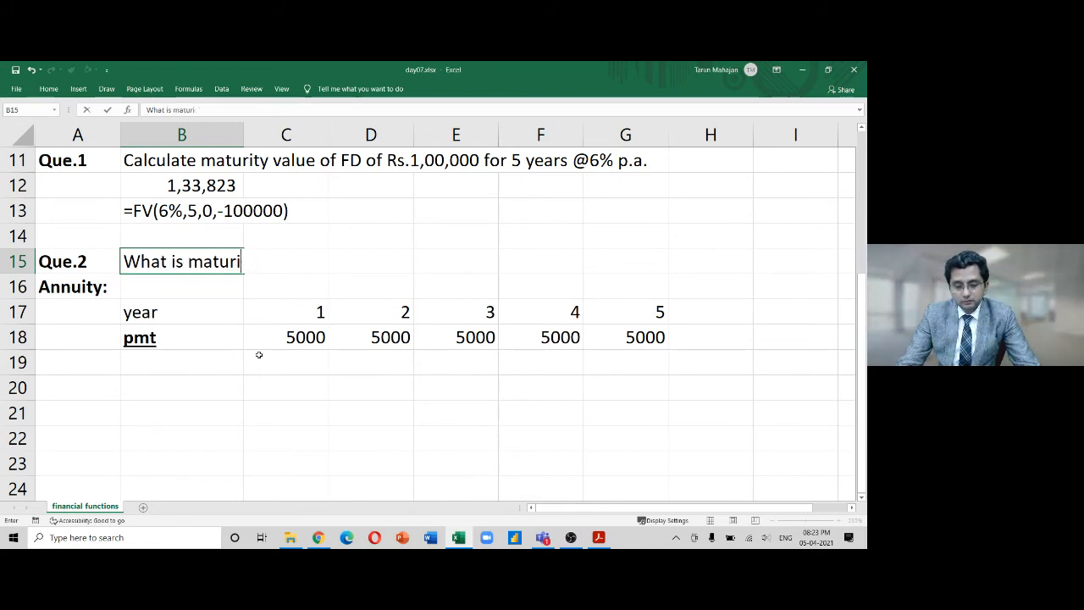
text(ty )
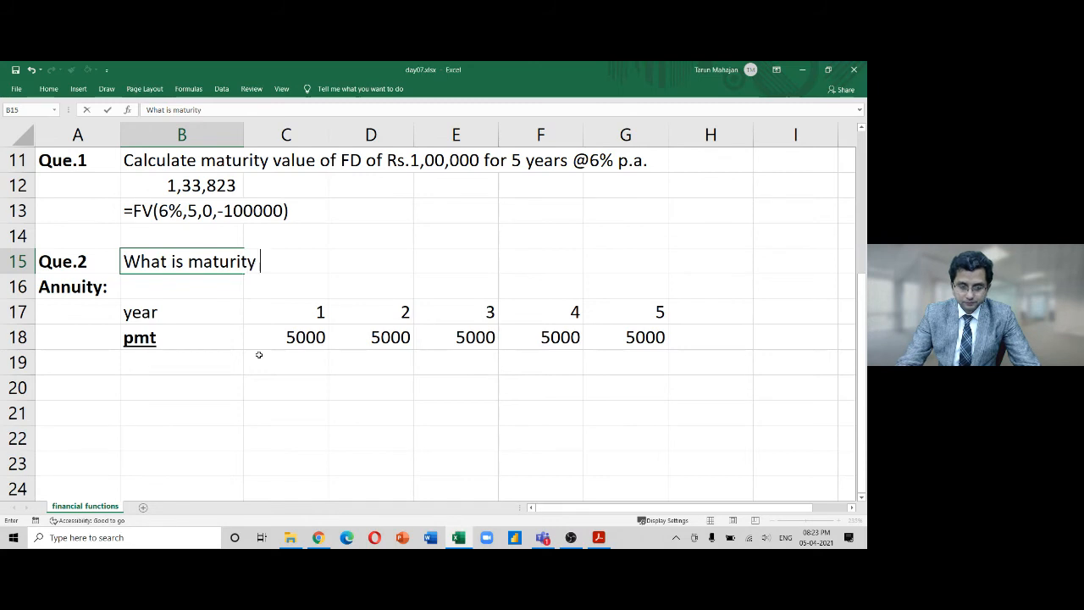
text(value fo)
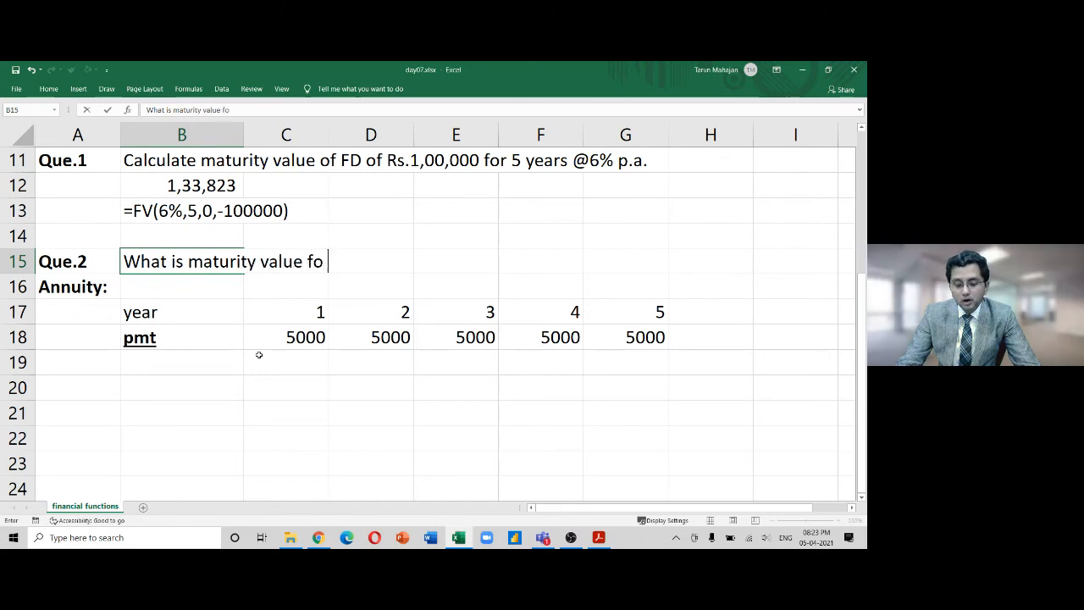
key(BackSpace)
key(BackSpace)
key(BackSpace)
text(or r)
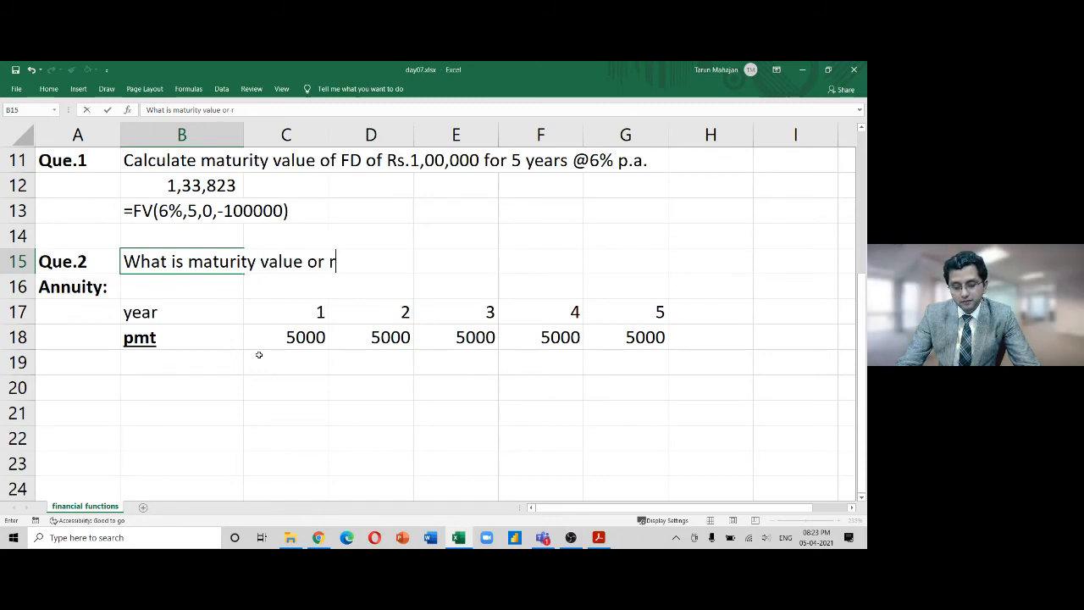
text(ecurring de)
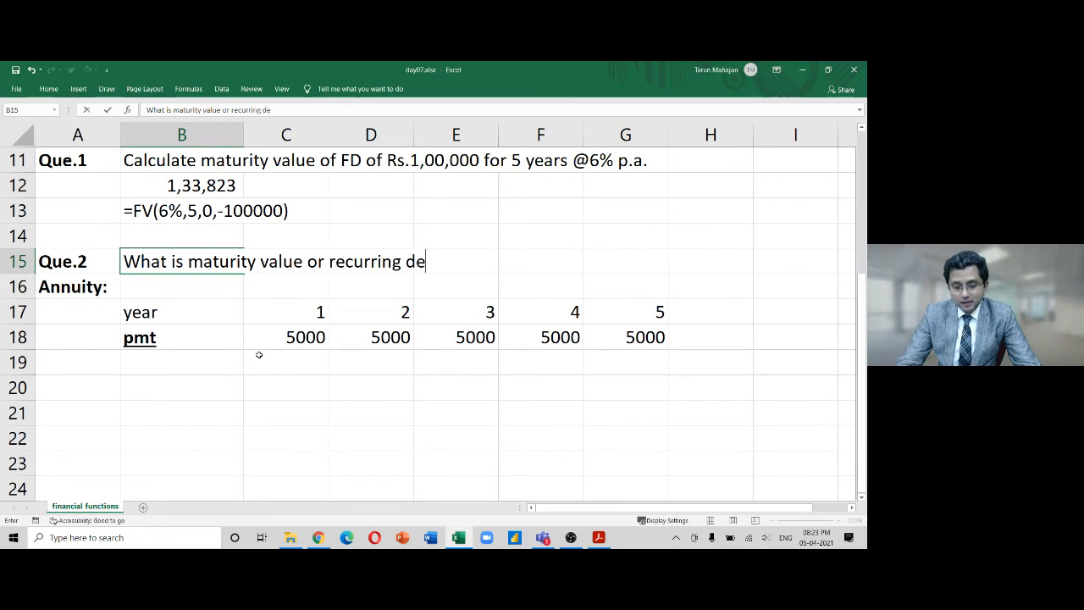
text(posit ()
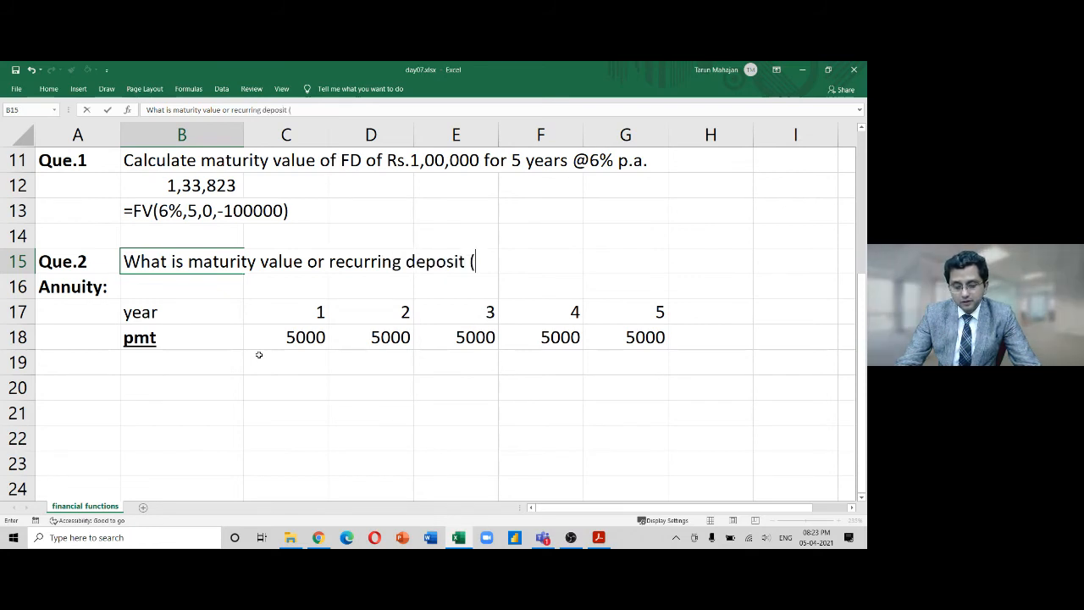
text(RD))
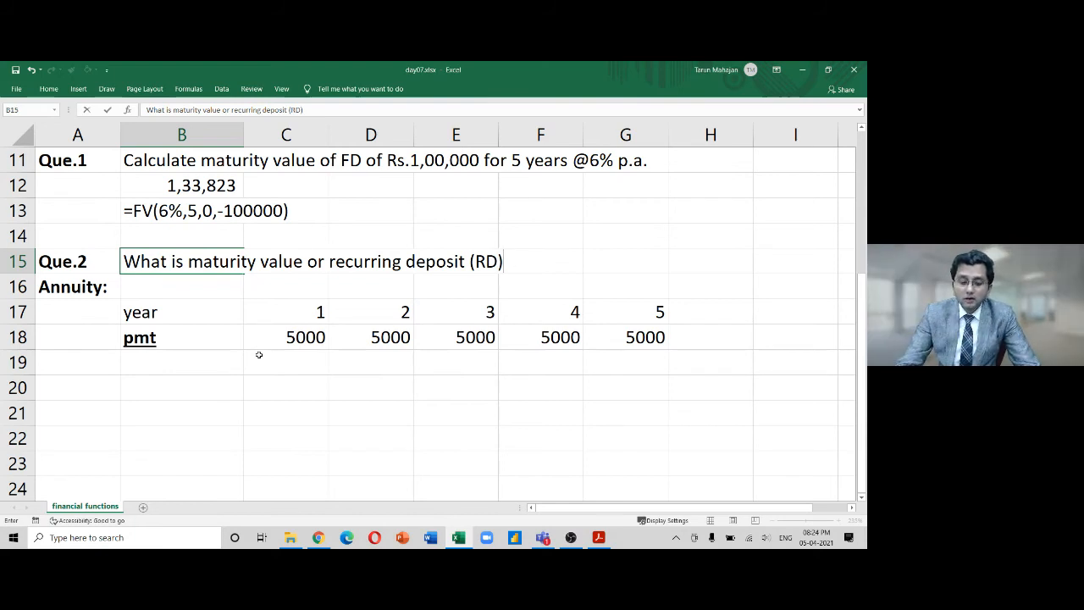
key(Left)
key(Left)
key(Left)
key(Left)
key(Left)
key(Left)
key(Left)
key(Left)
key(Left)
key(Left)
key(Left)
key(Left)
key(Left)
key(Left)
key(Left)
key(Left)
key(Left)
key(Left)
key(Left)
key(Left)
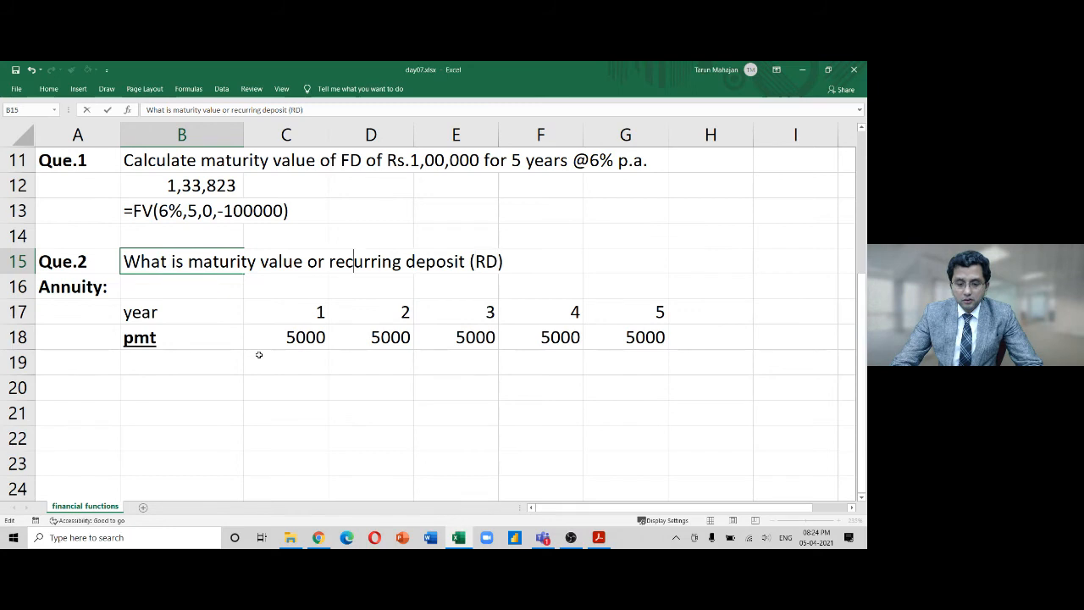
key(Left)
key(shift+Right)
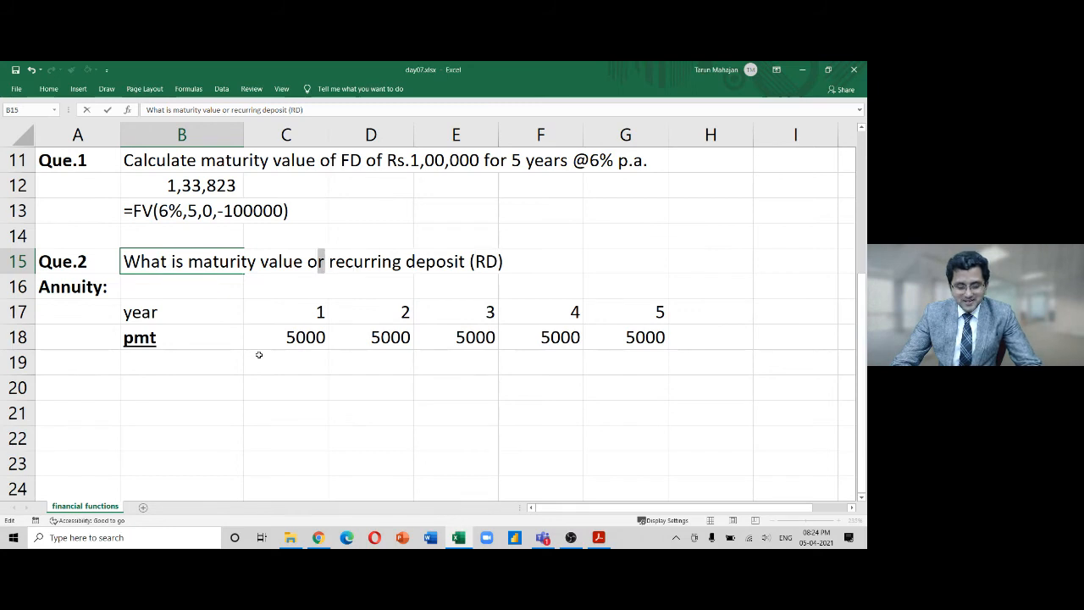
text(f)
key(ctrl+Right)
key(ctrl+Right)
key(ctrl+Right)
key(ctrl+Right)
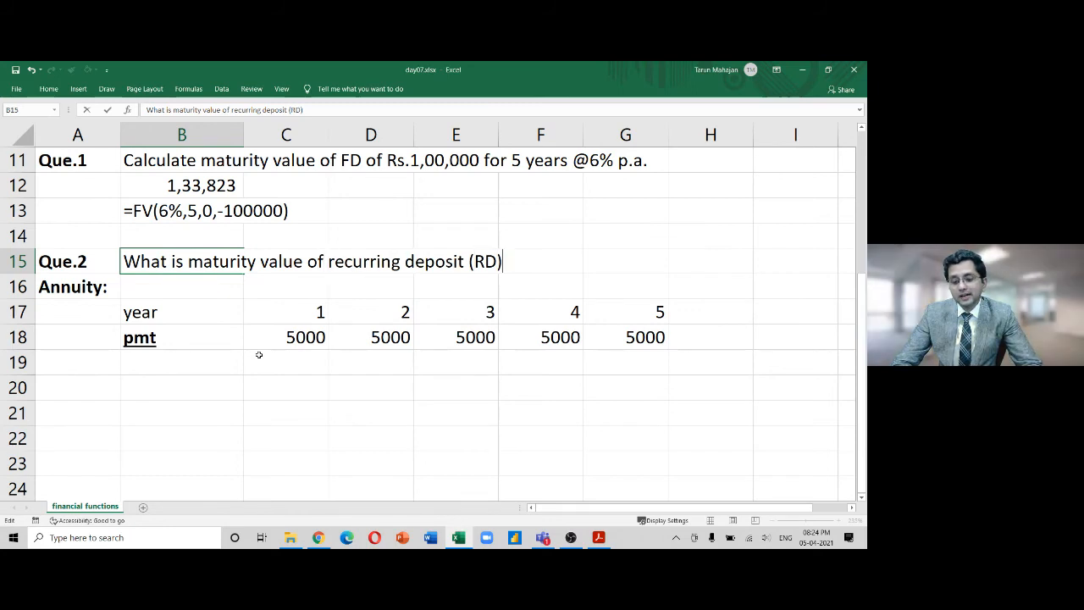
text(of)
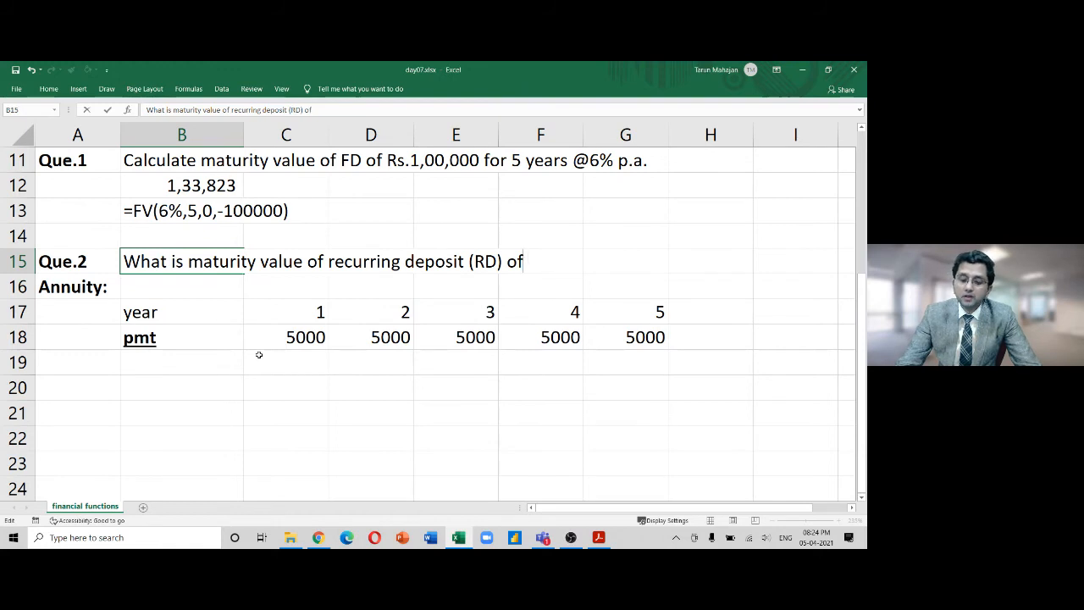
key(BackSpace)
key(BackSpace)
key(BackSpace)
key(Left)
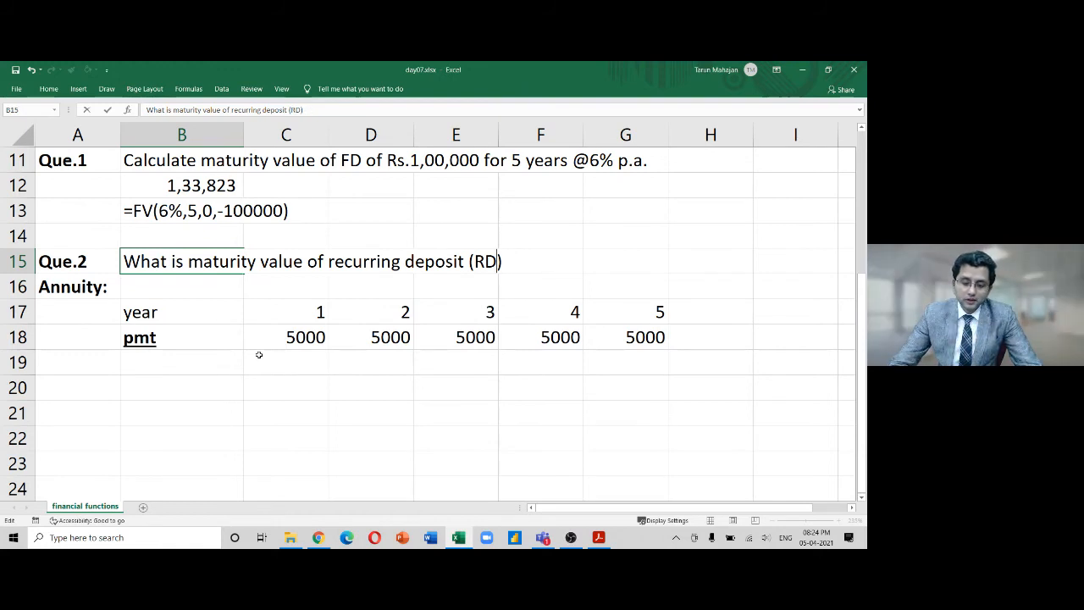
key(Left)
key(Left)
key(Left)
key(Left)
key(Left)
key(Left)
key(Left)
key(Left)
key(Left)
key(Left)
key(Left)
key(Left)
key(Left)
key(Left)
key(Left)
key(Left)
key(Left)
key(Left)
key(Left)
key(Left)
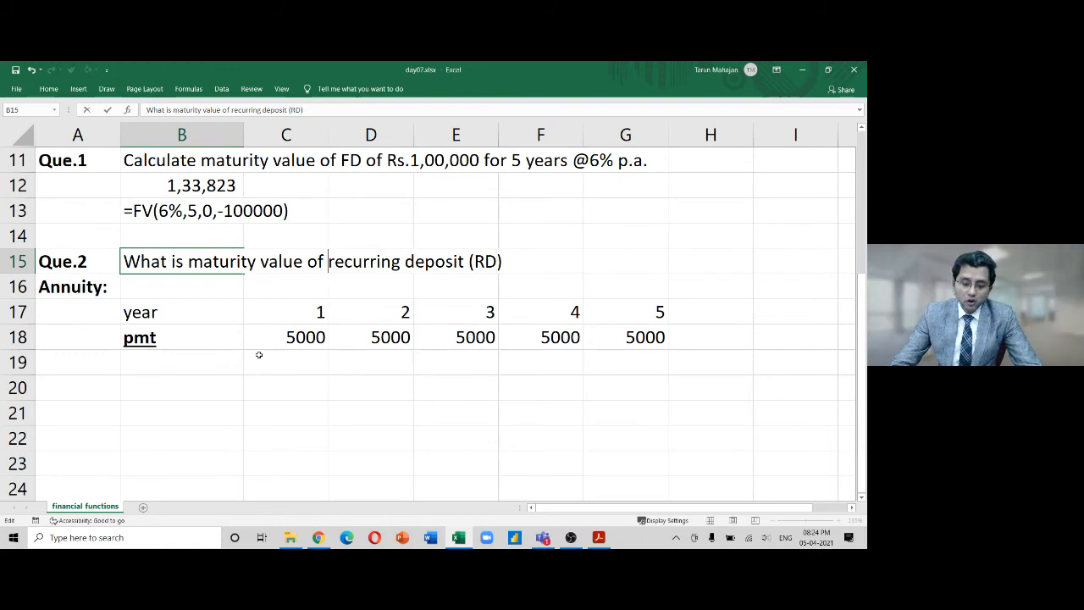
text(following)
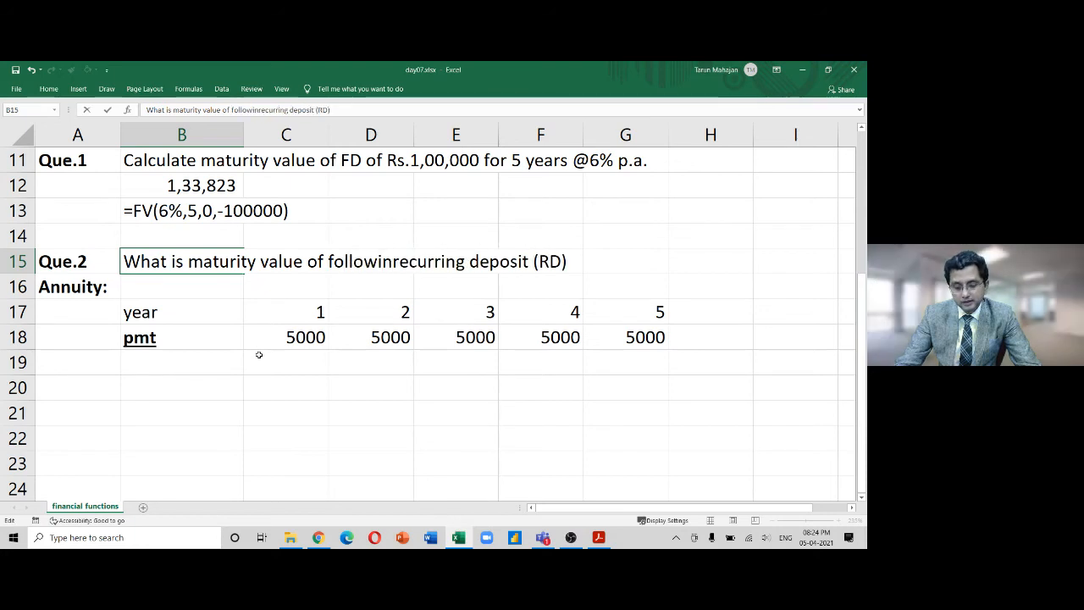
key(ctrl+Right)
key(ctrl+Right)
key(Right)
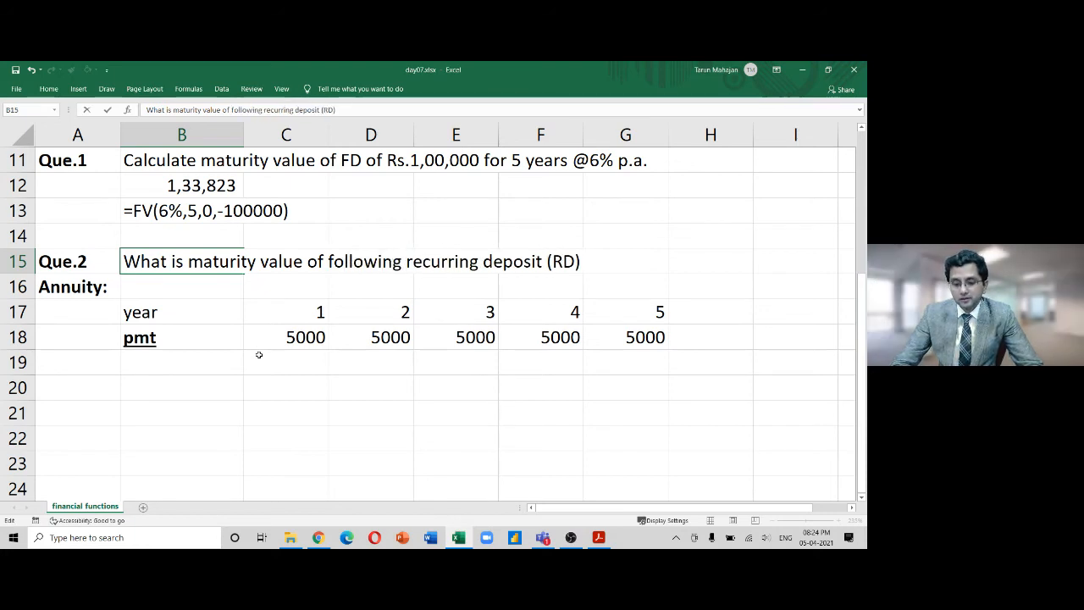
key(End)
text(@10)
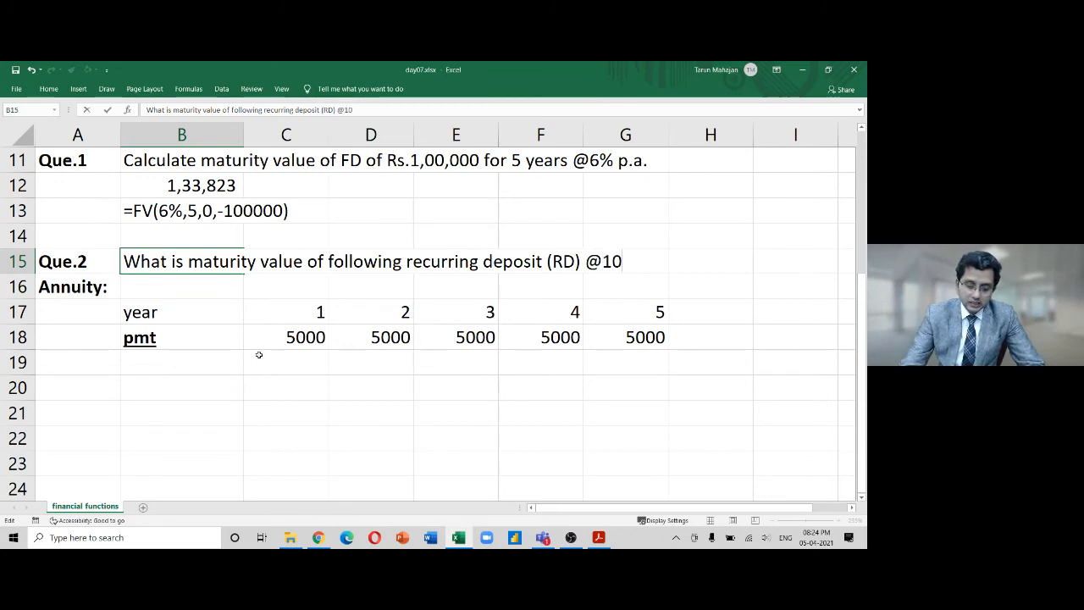
text(% p.a)
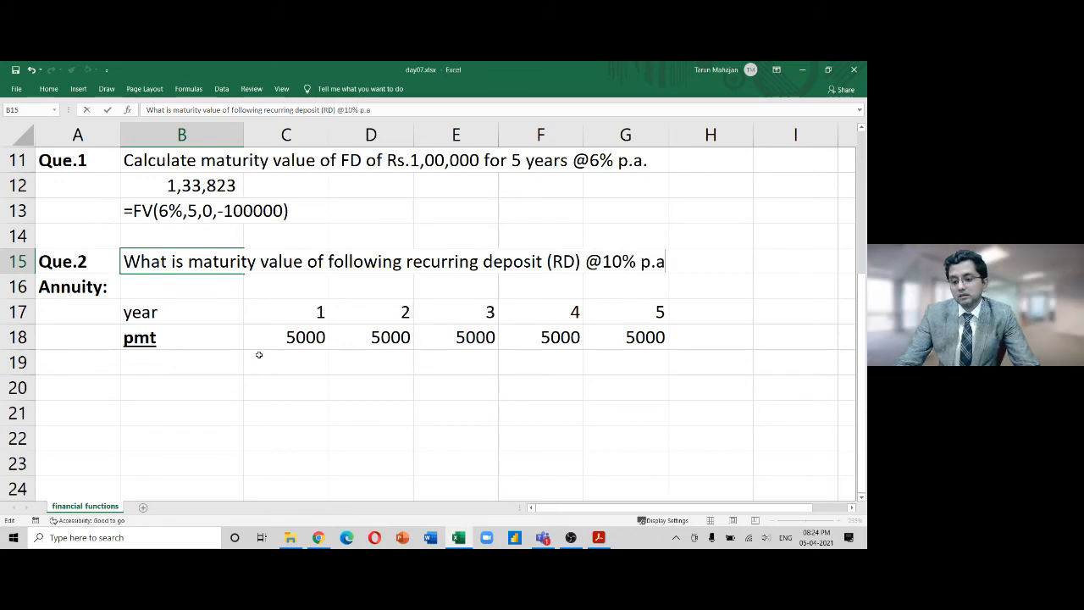
text(.)
key(Return)
key(Down)
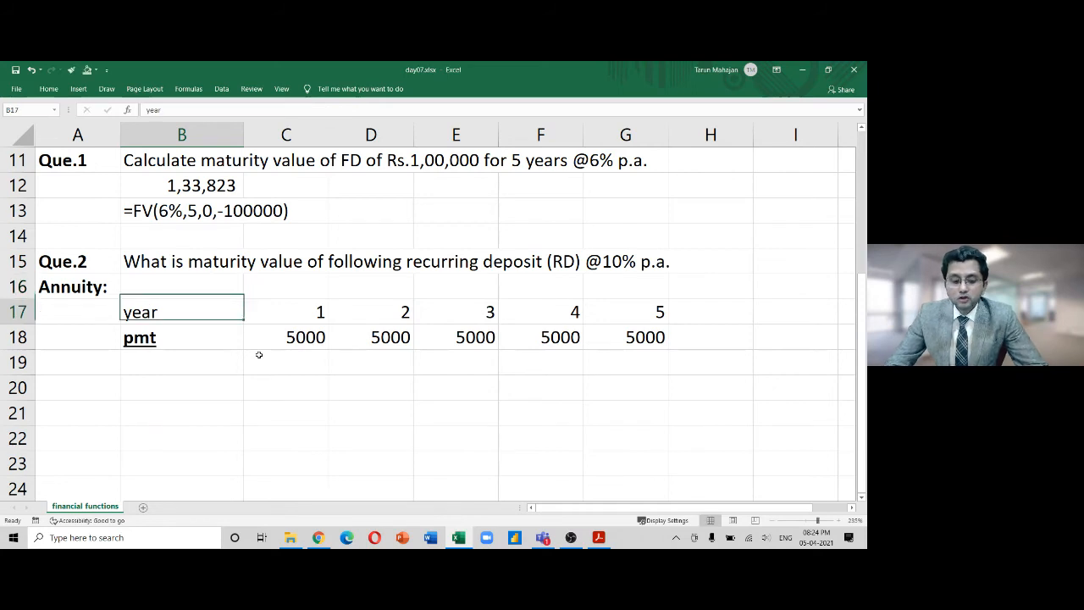
Select the year values and their five 5000 payments to review the RD data
key(Right)
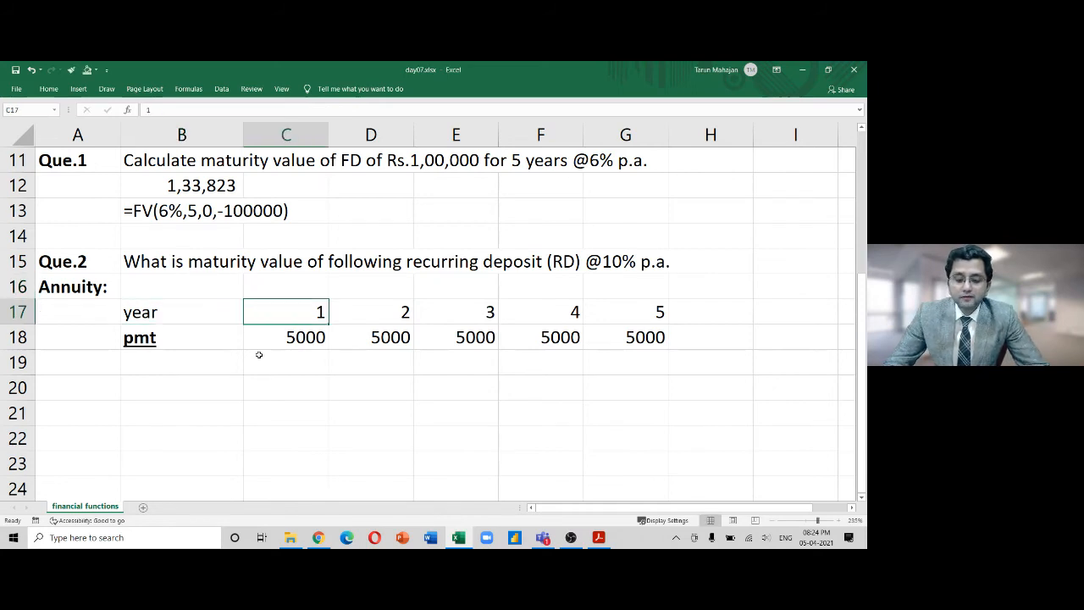
key(shift+Right)
key(shift+Right)
key(shift+Right)
key(shift+Right)
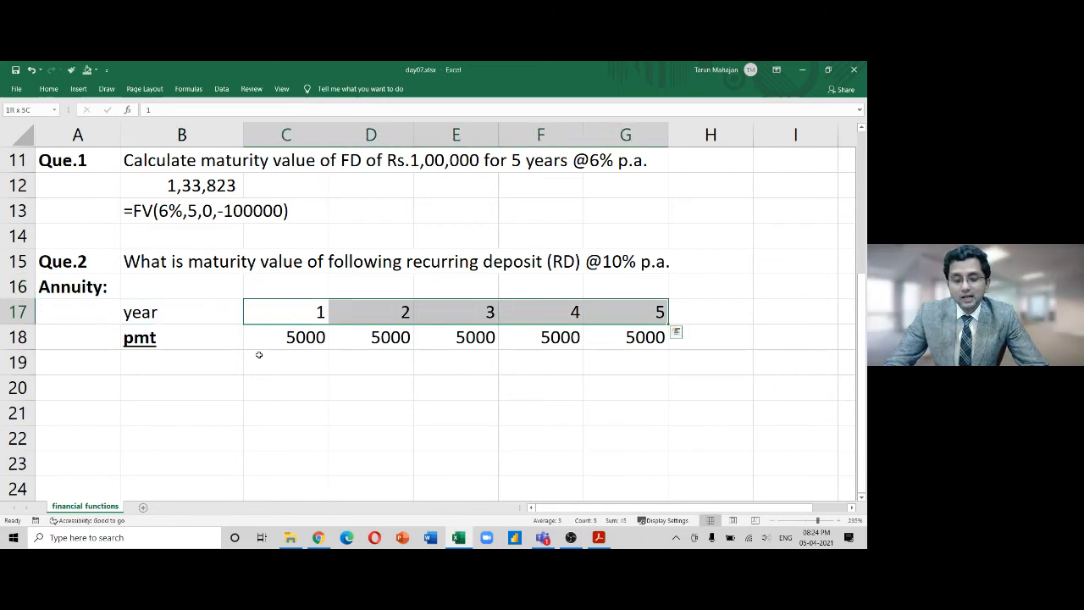
key(shift+Left)
key(shift+Left)
key(shift+Left)
key(shift+Left)
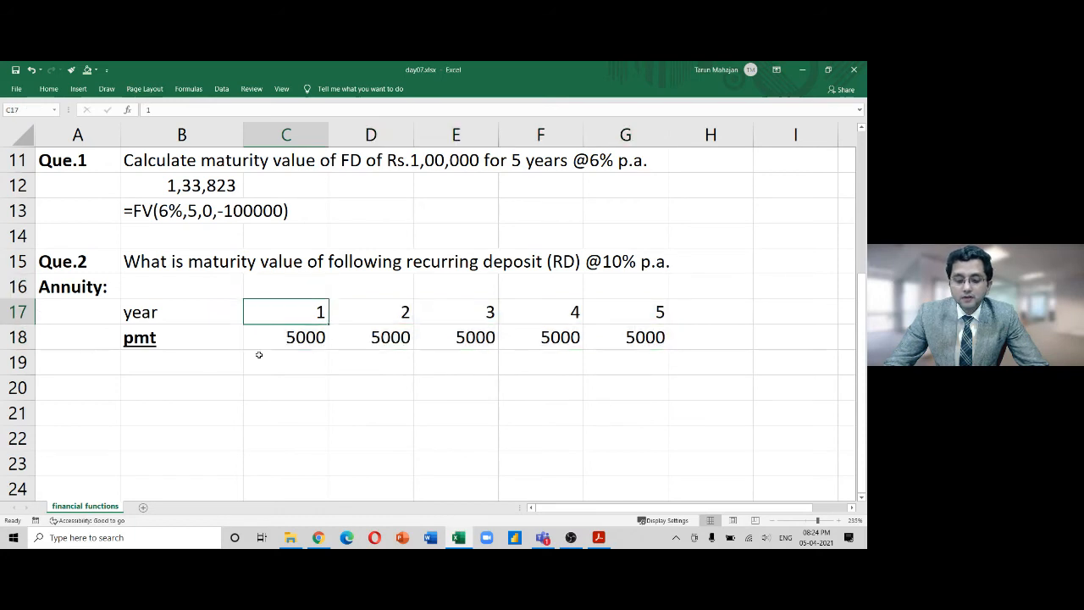
key(shift+Right)
key(shift+Right)
key(shift+Right)
key(shift+Right)
key(shift+Down)
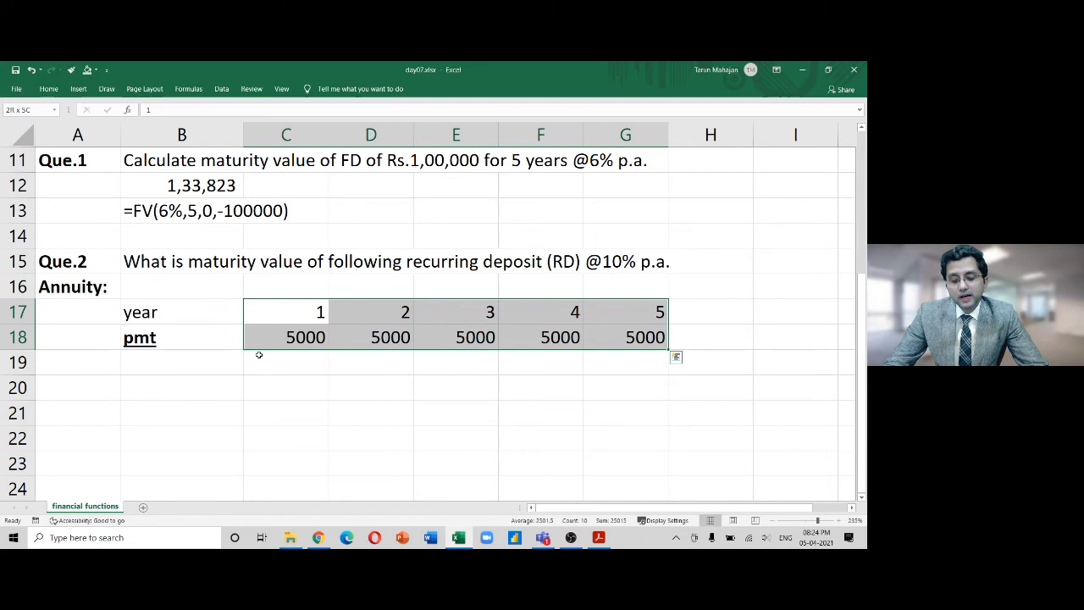
key(Down)
key(shift+Right)
key(shift+Right)
key(shift+Right)
key(shift+Right)
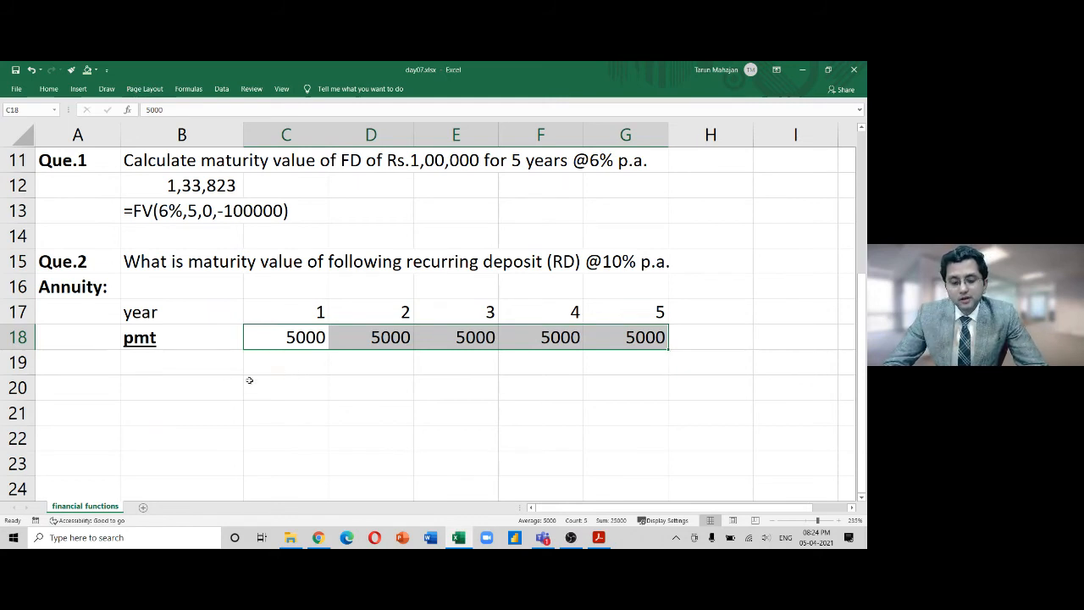
Type =FV(10%,5,-5000,0) into B20
click(206, 382)
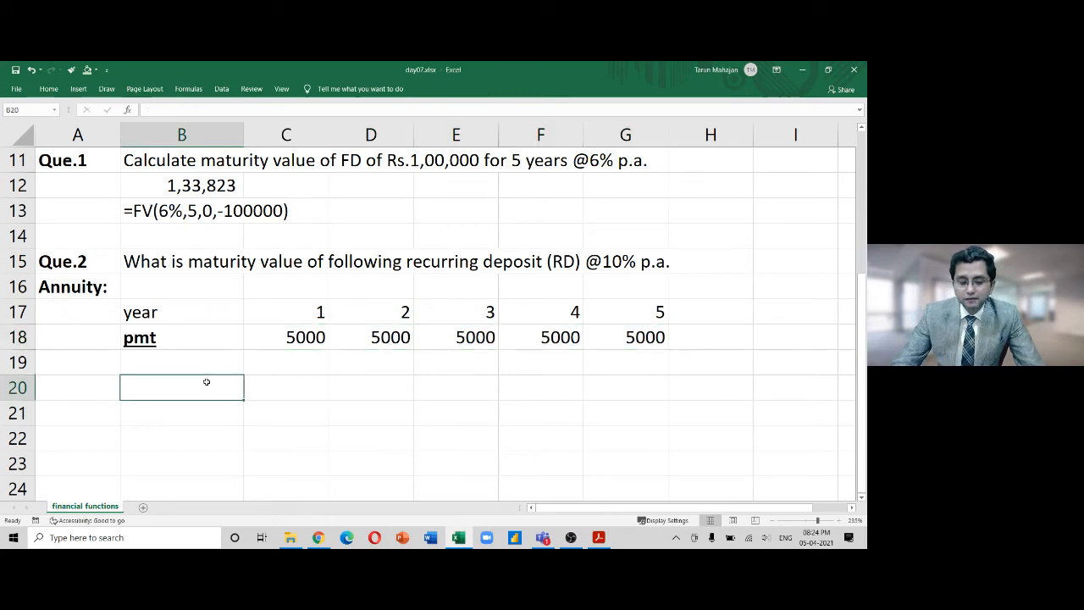
text(=)
key(Escape)
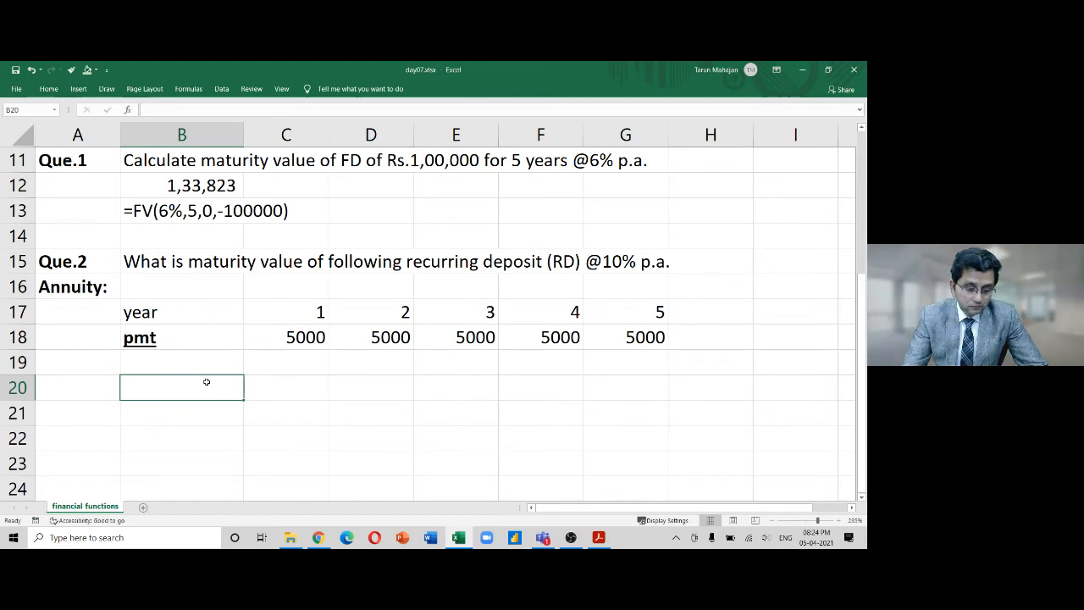
text(=)
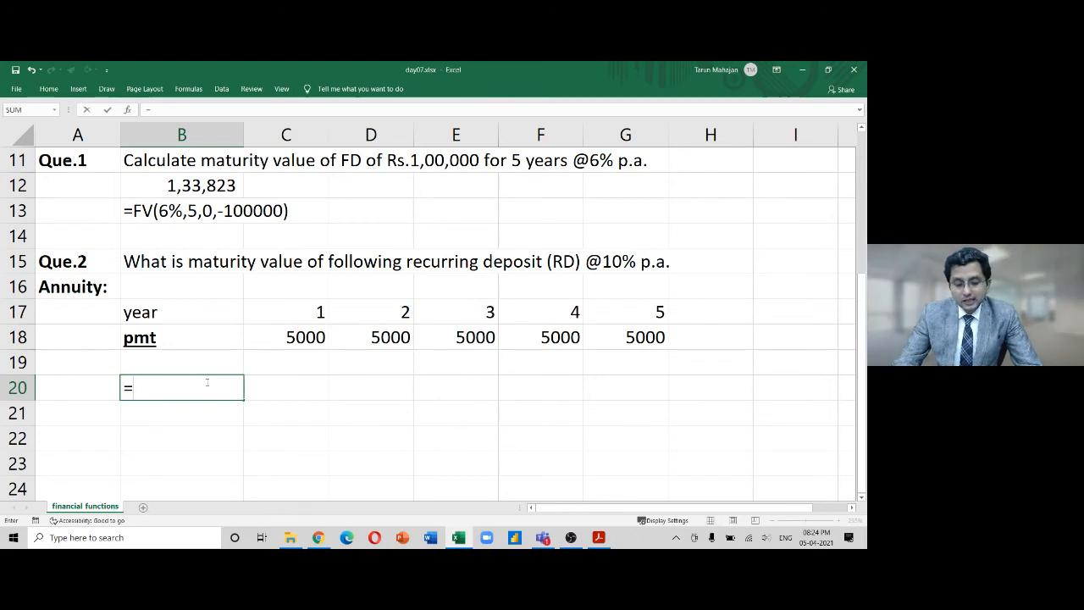
text(FC)
key(BackSpace)
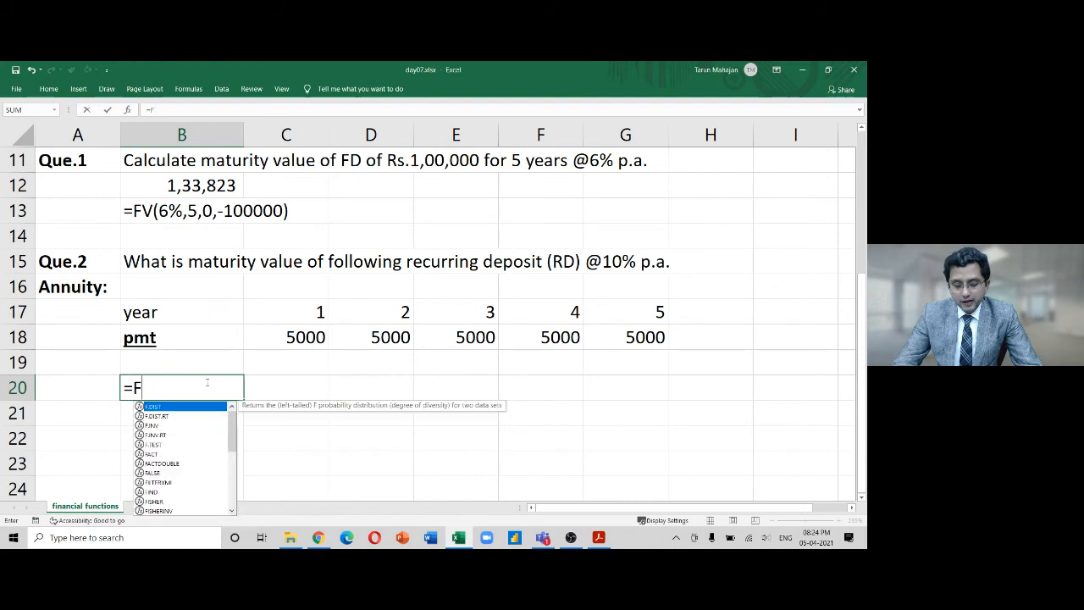
text(v()
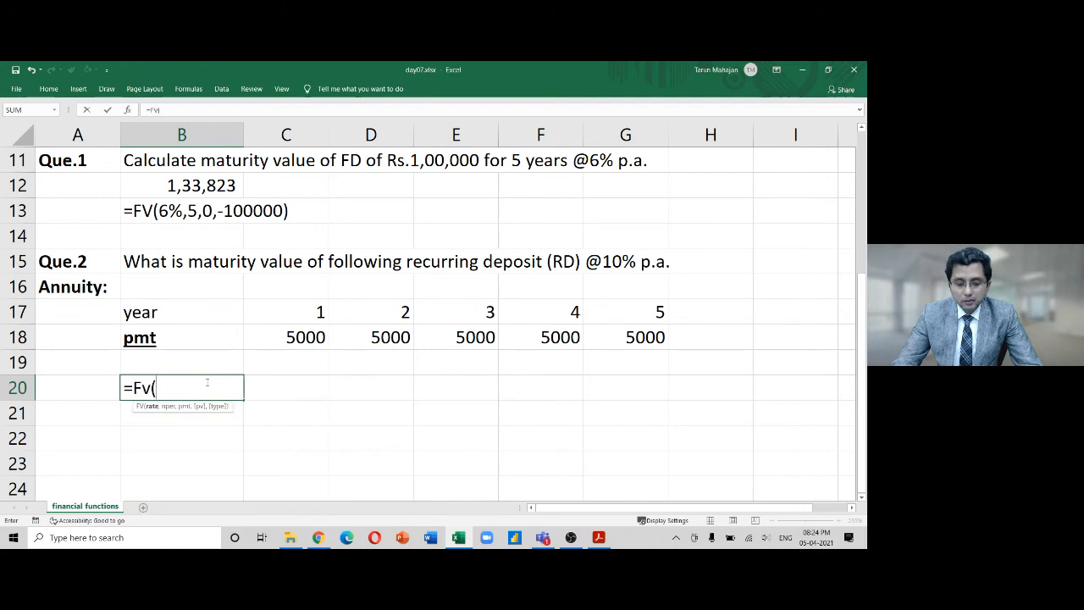
text(10%)
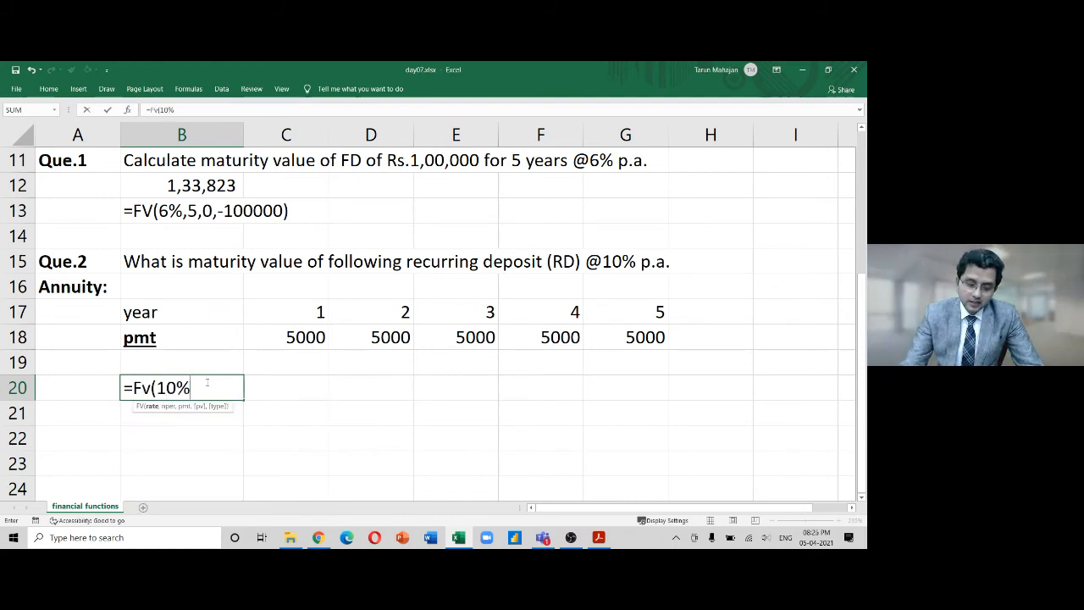
text(,)
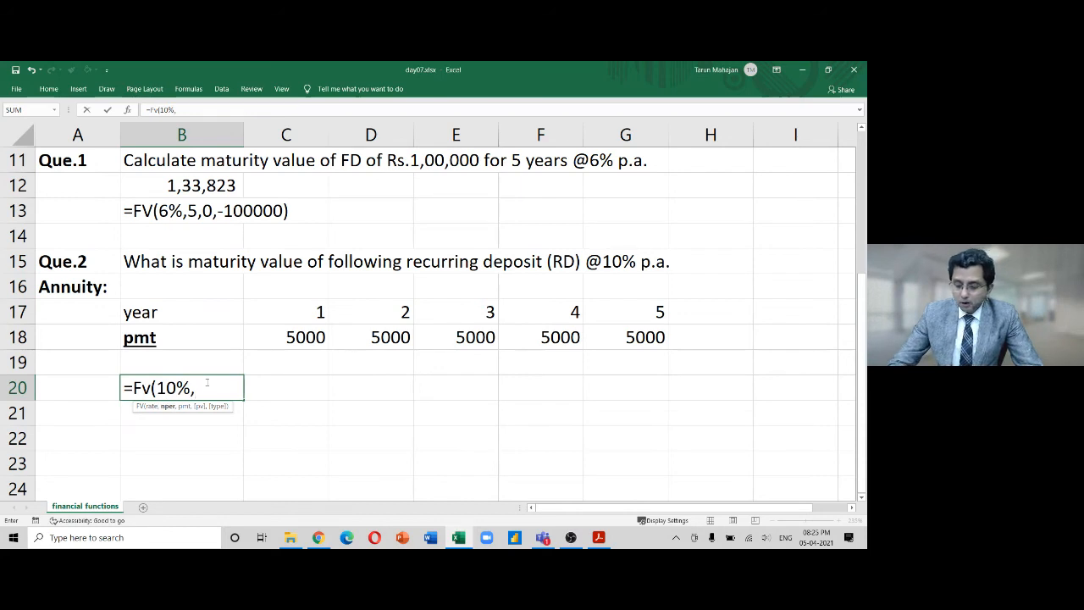
text(5)
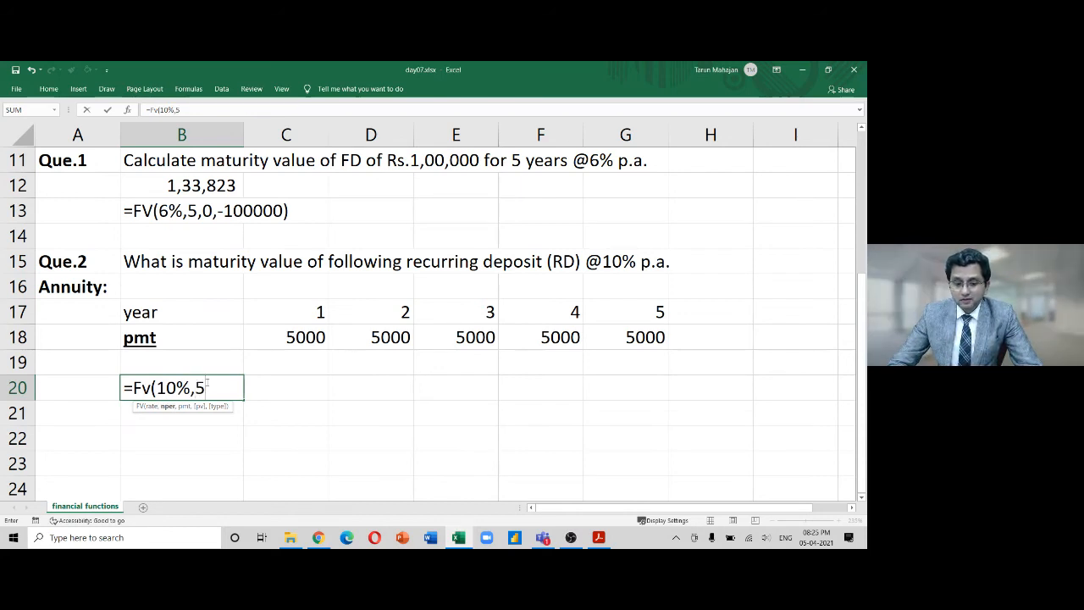
text(,)
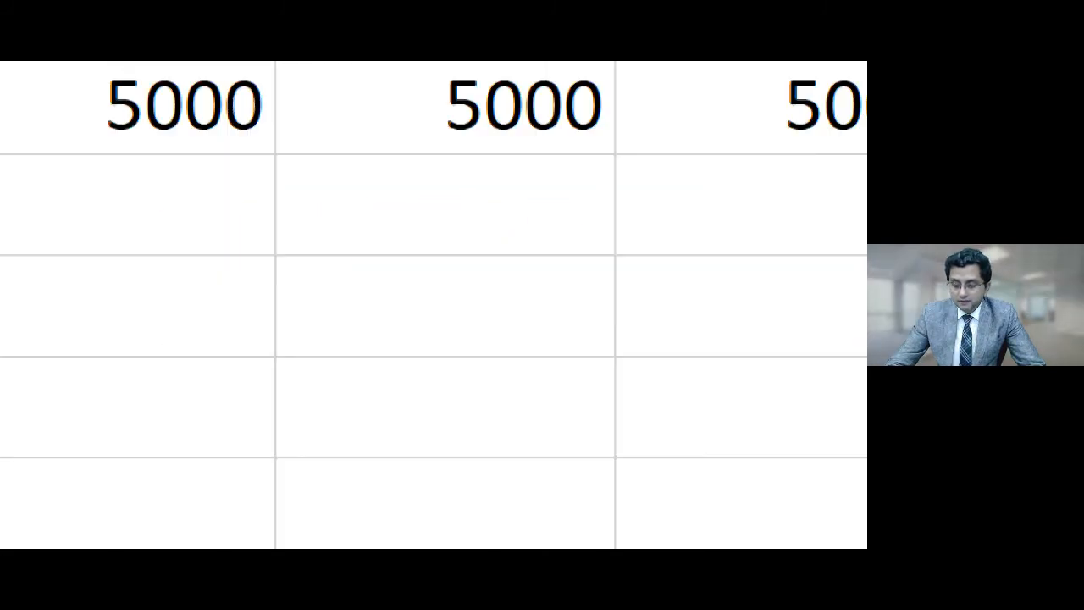
text(-5000)
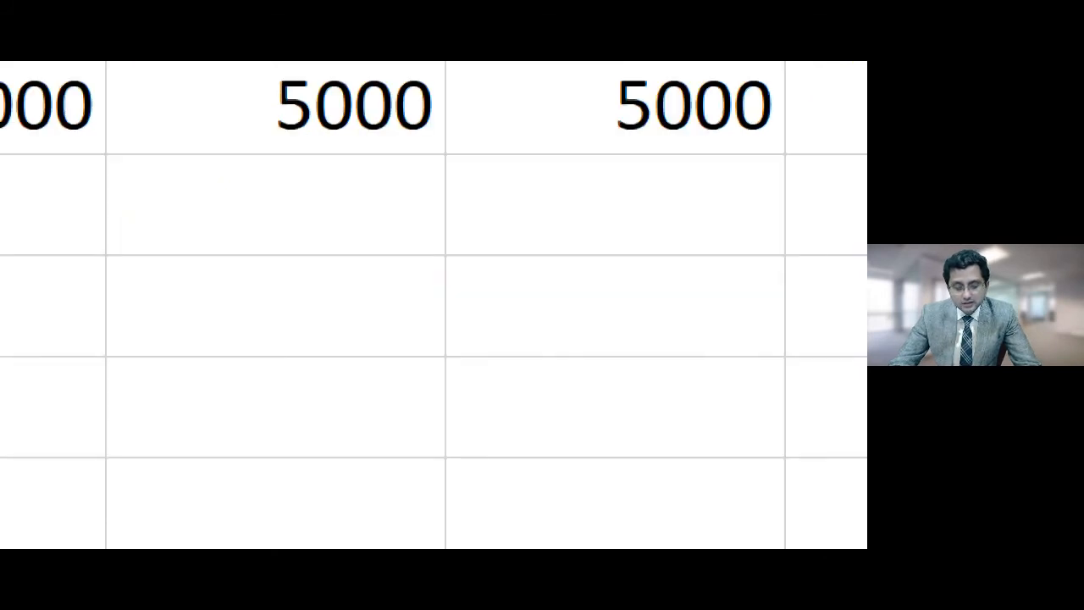
text(,0)
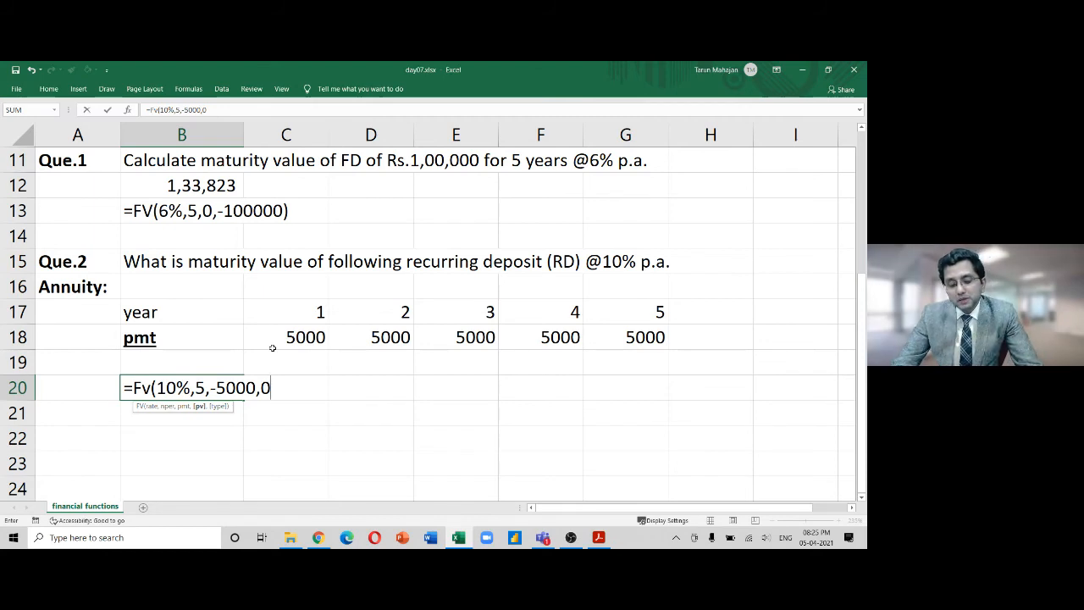
text())
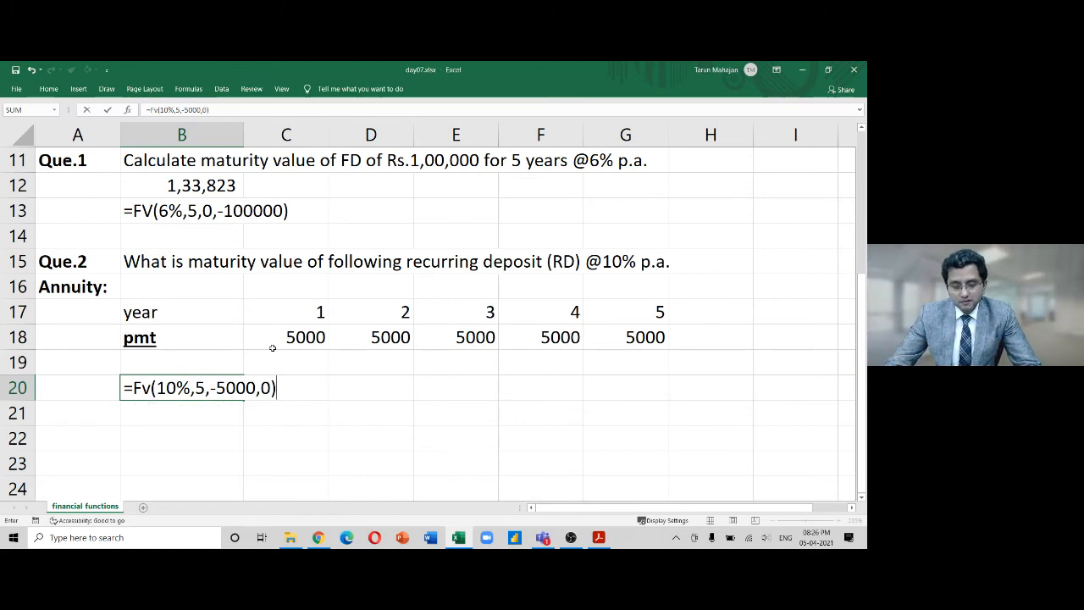
Commit the B20 formula, giving 30,525.50, and paste its text as a label in B21
key(shift+Home)
key(ctrl+c)
key(Return)
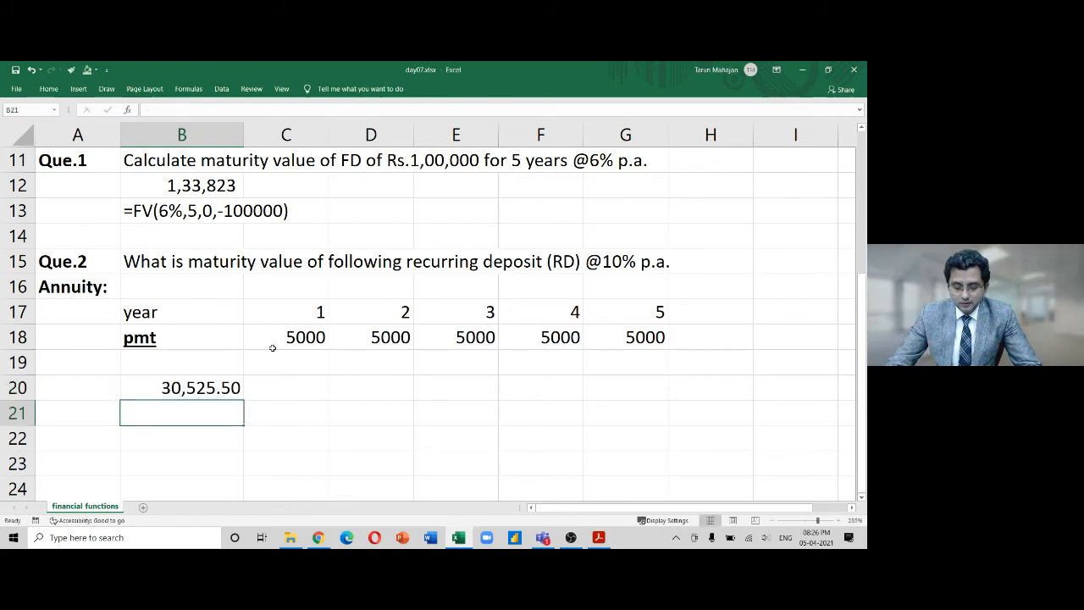
text(')
key(ctrl+v)
Confirm the formula text in B21 and review the five payment cells
key(Return)
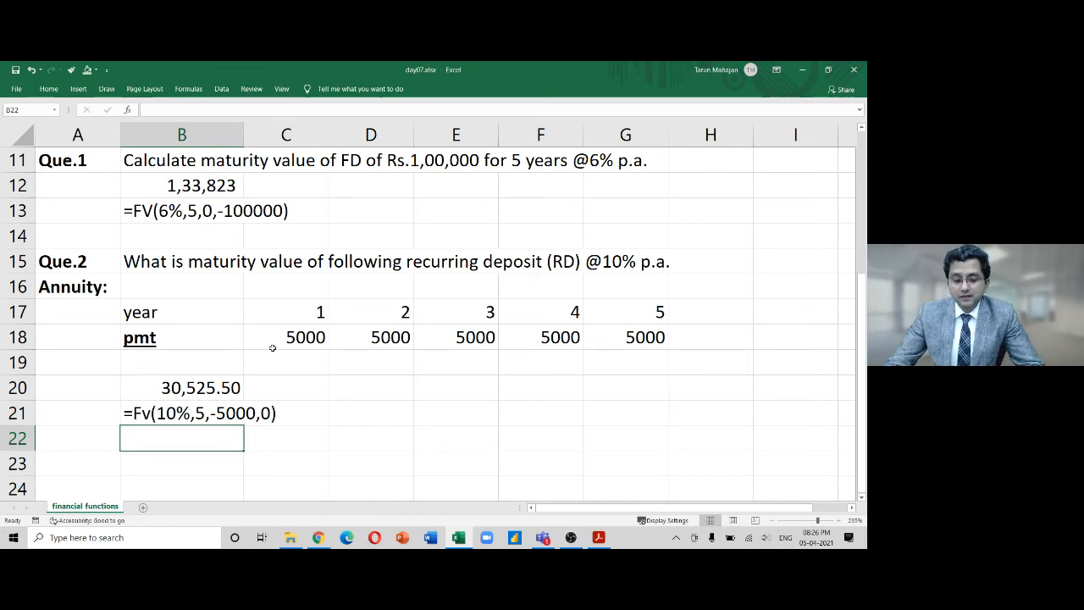
key(Up)
key(Up)
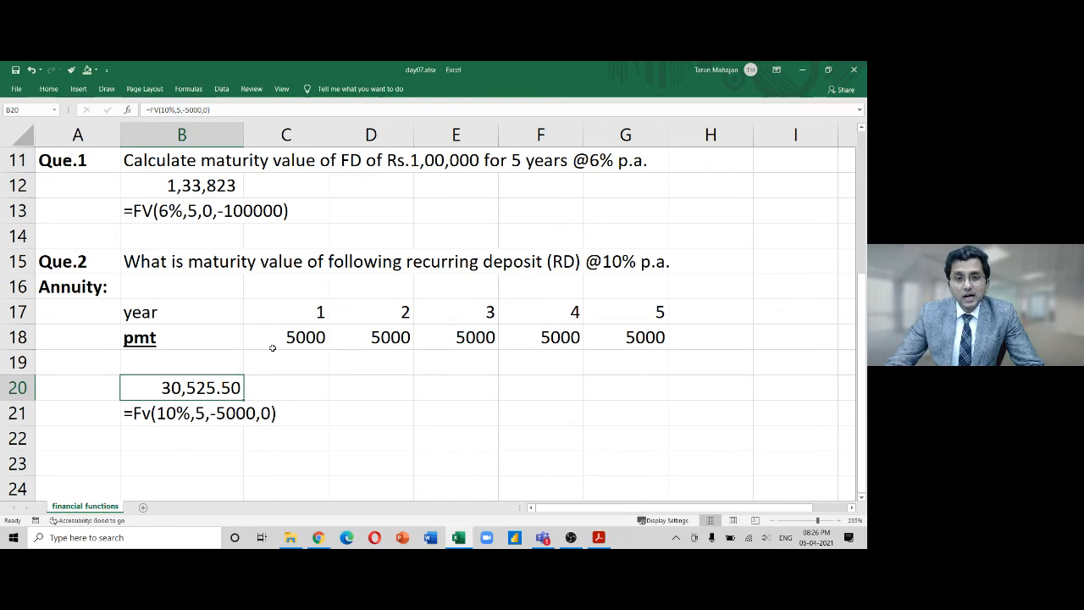
key(Up)
key(Up)
key(Right)
key(shift+Right)
key(shift+Right)
key(shift+Right)
key(shift+Right)
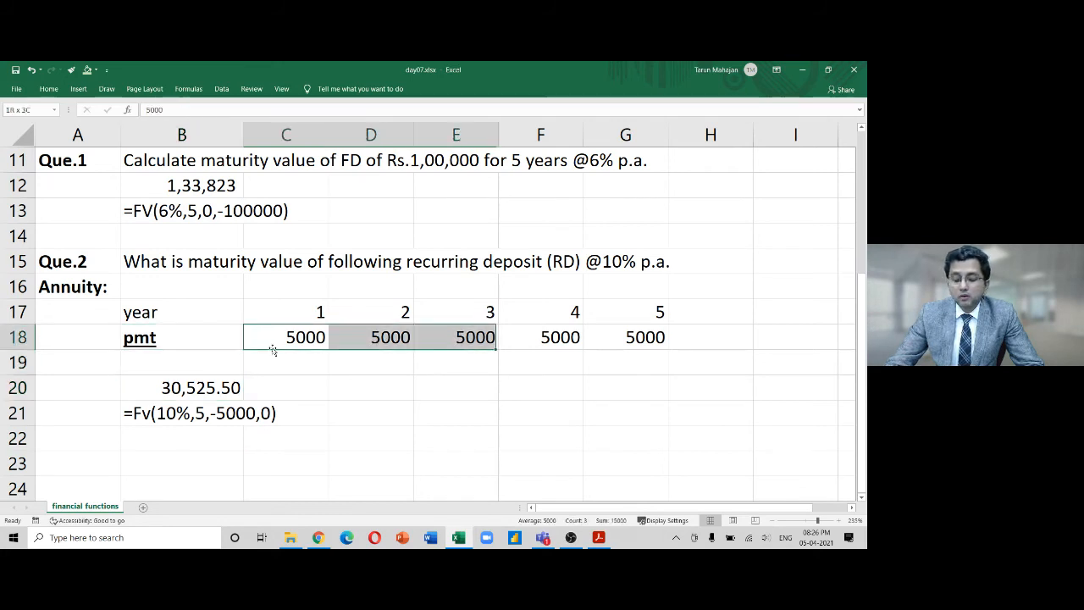
key(Left)
key(Down)
key(Down)
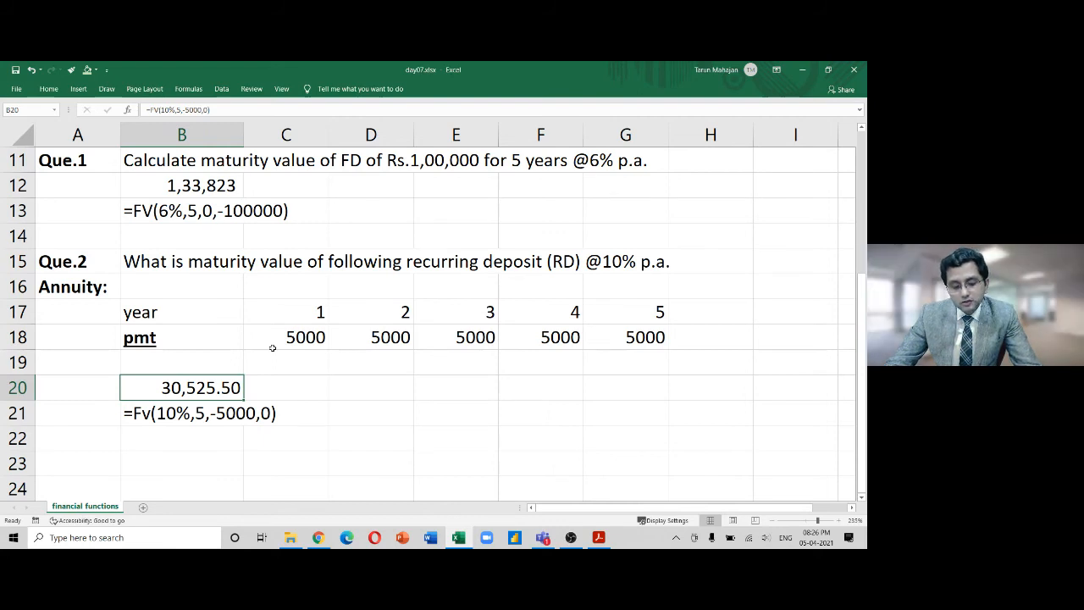
Change B20's payment to -52000 so the maturity value becomes 3,17,465.20
key(F2)
key(Left)
key(Left)
key(Left)
key(Left)
key(Left)
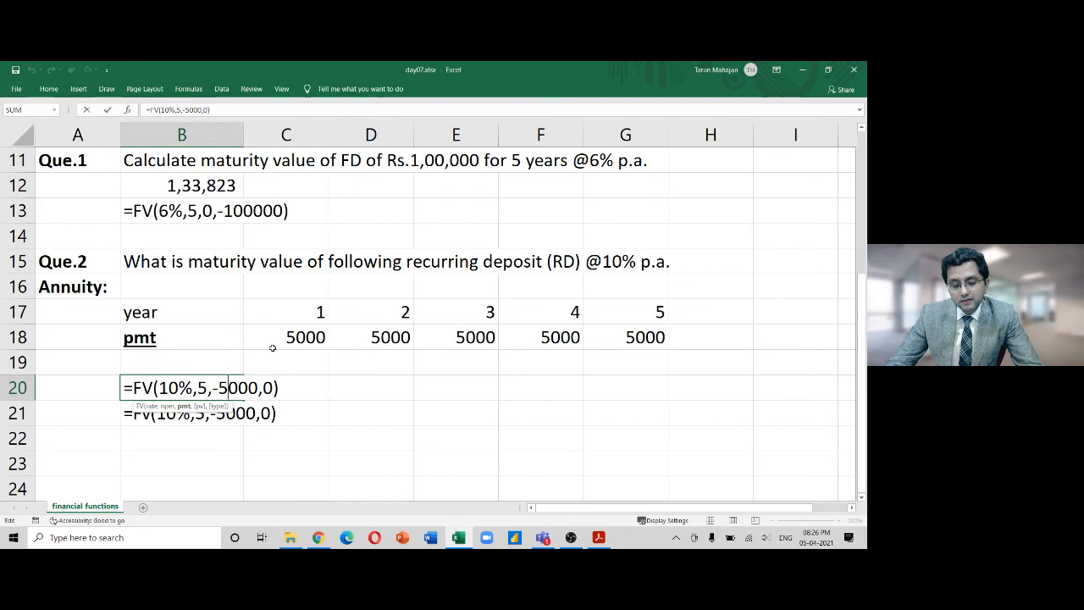
text(2)
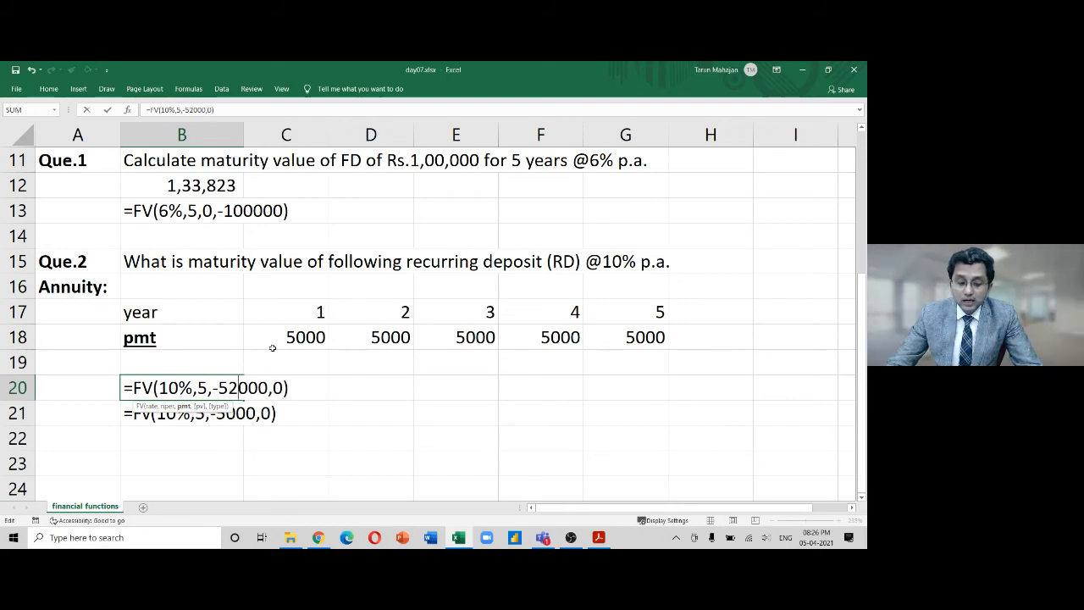
key(Return)
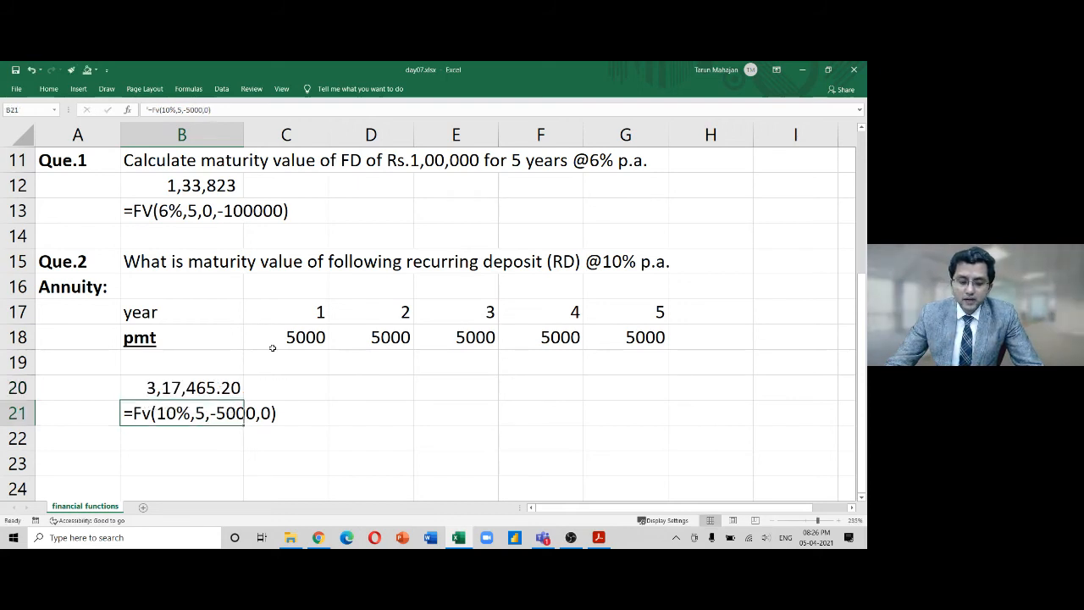
key(Up)
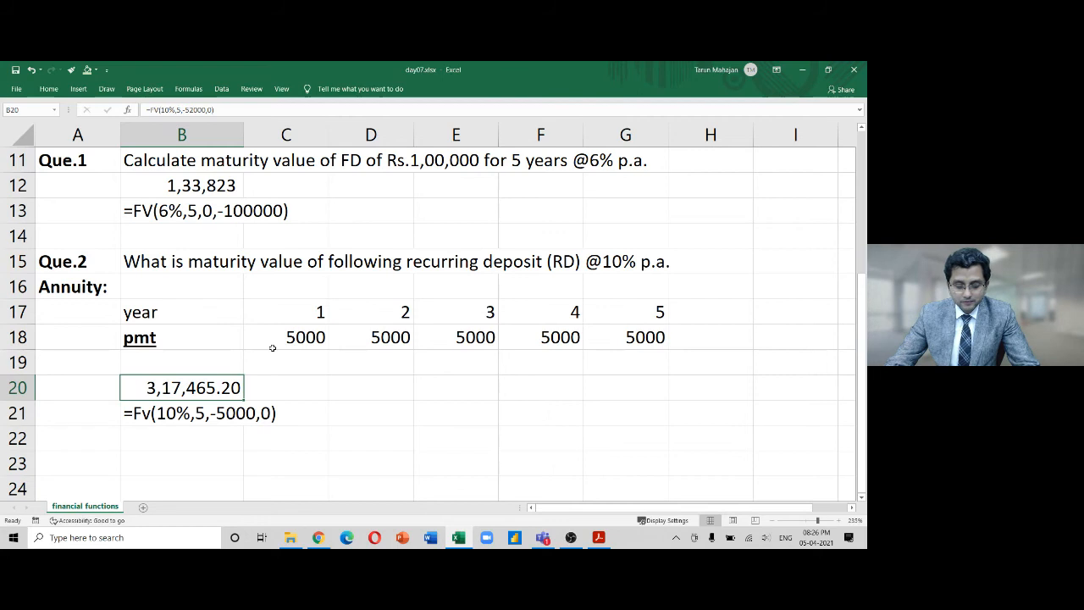
key(alt)
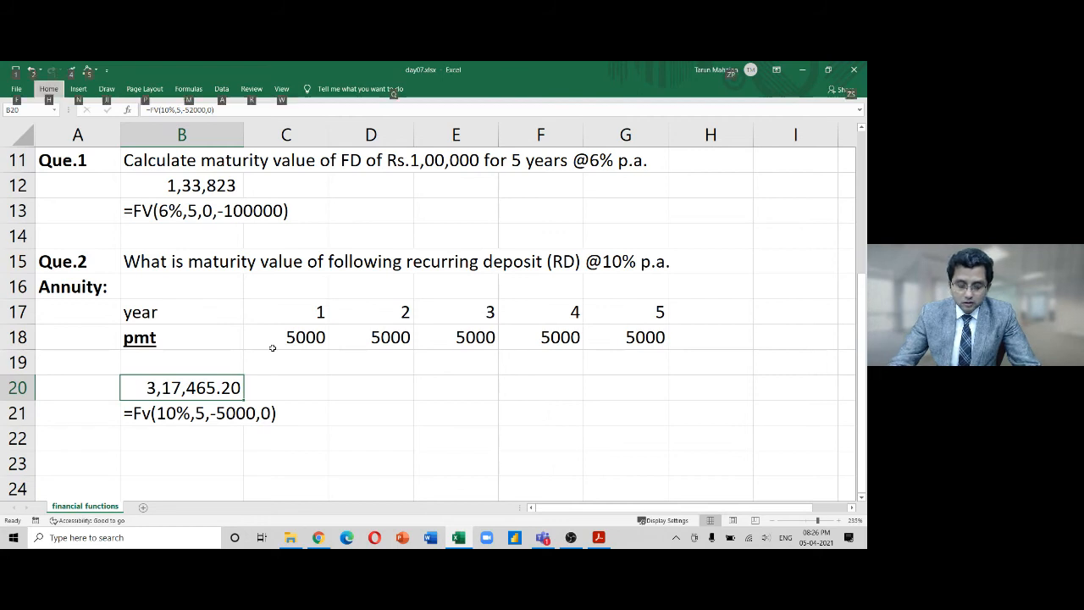
Set B20's decimal places to 0 in Format Cells to show 3,17,465
key(h)
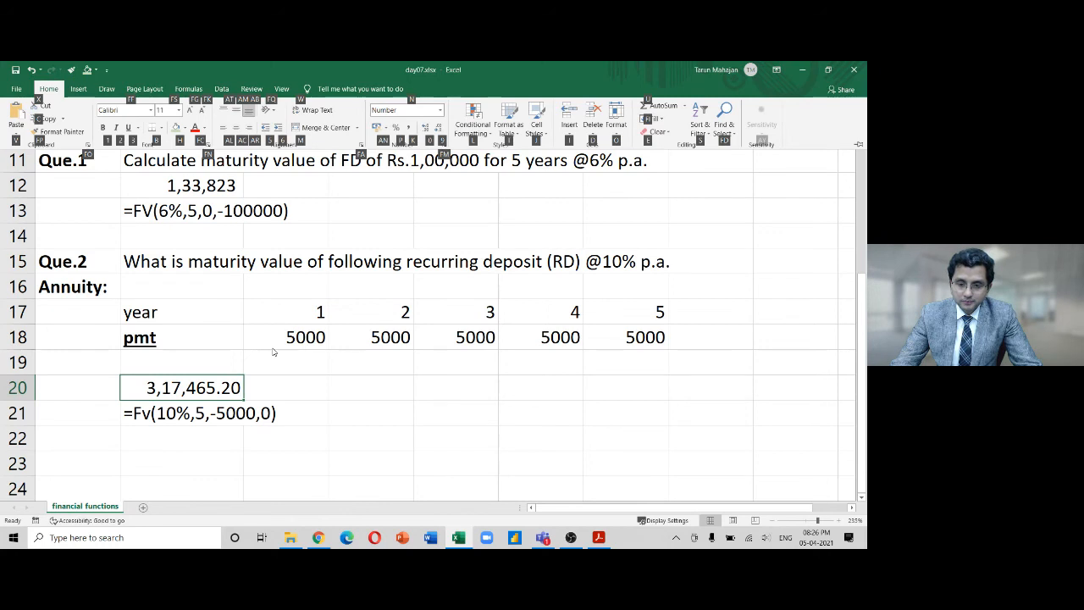
key(0)
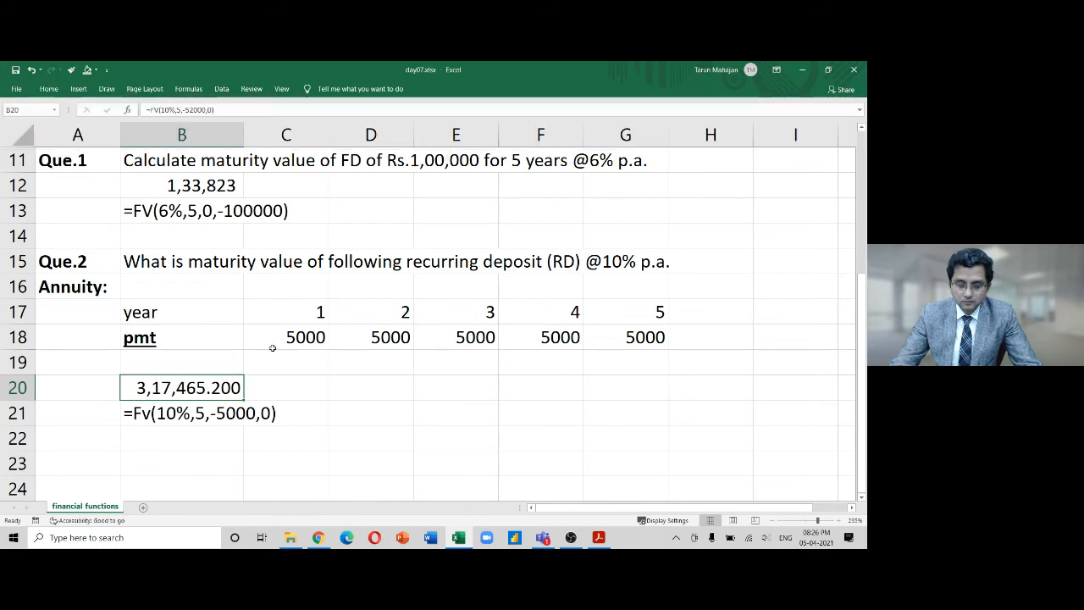
key(ctrl+1)
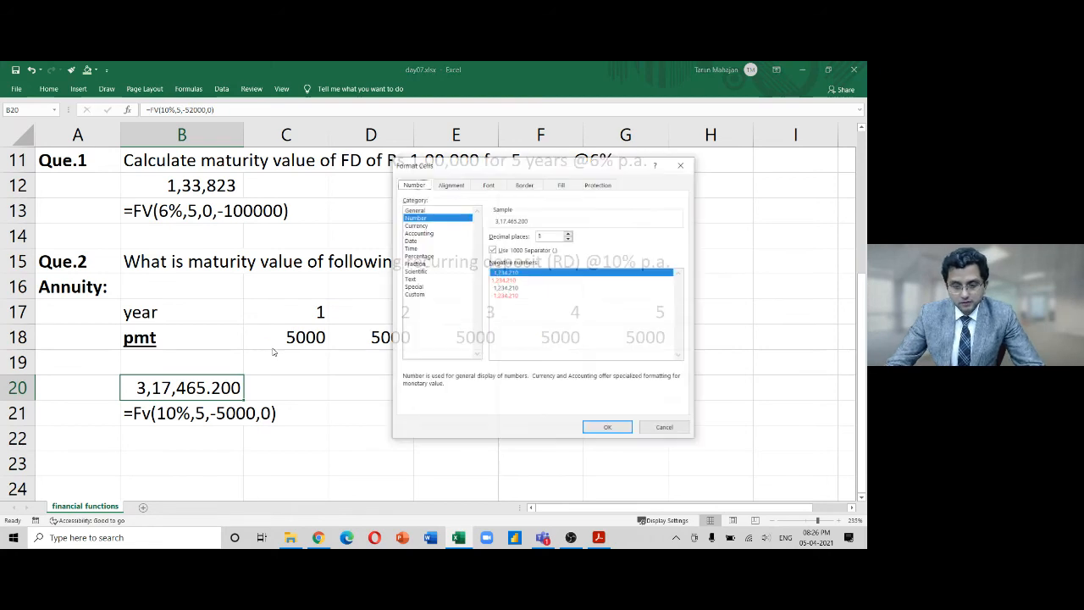
click(568, 233)
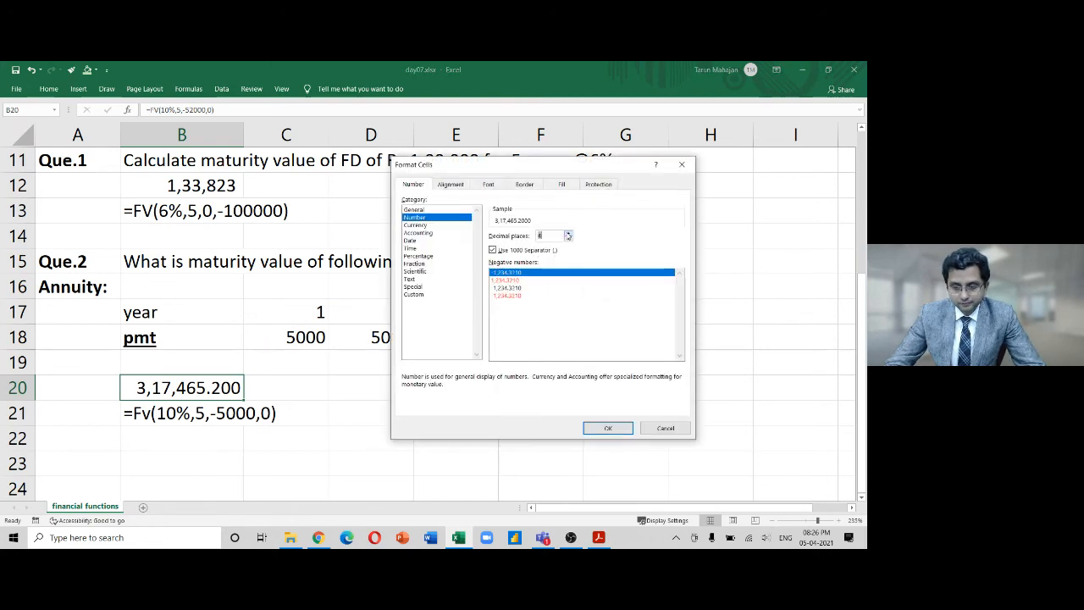
click(569, 234)
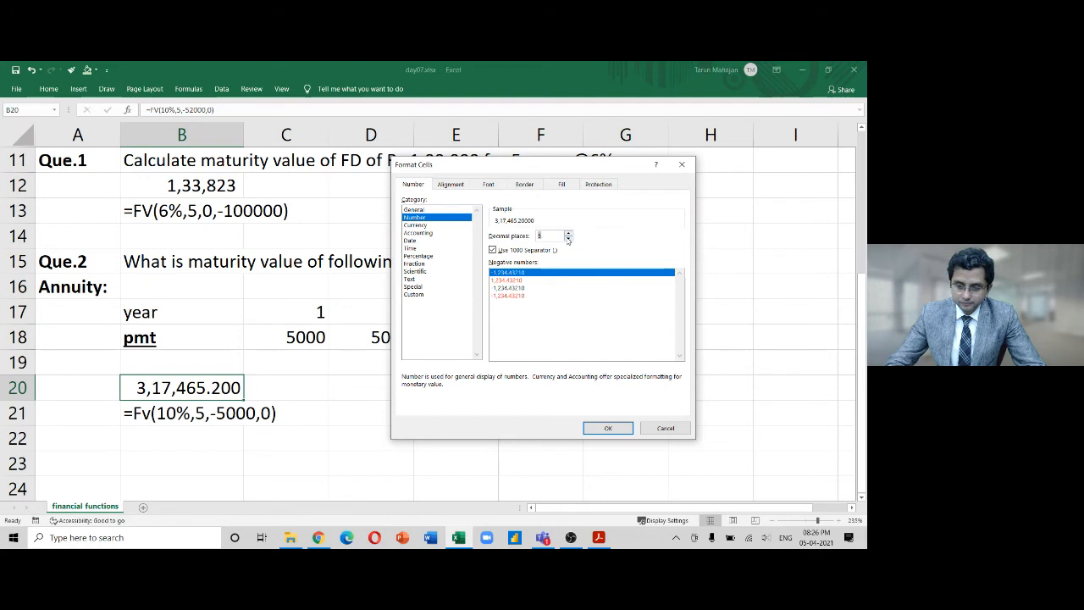
text(0)
key(Return)
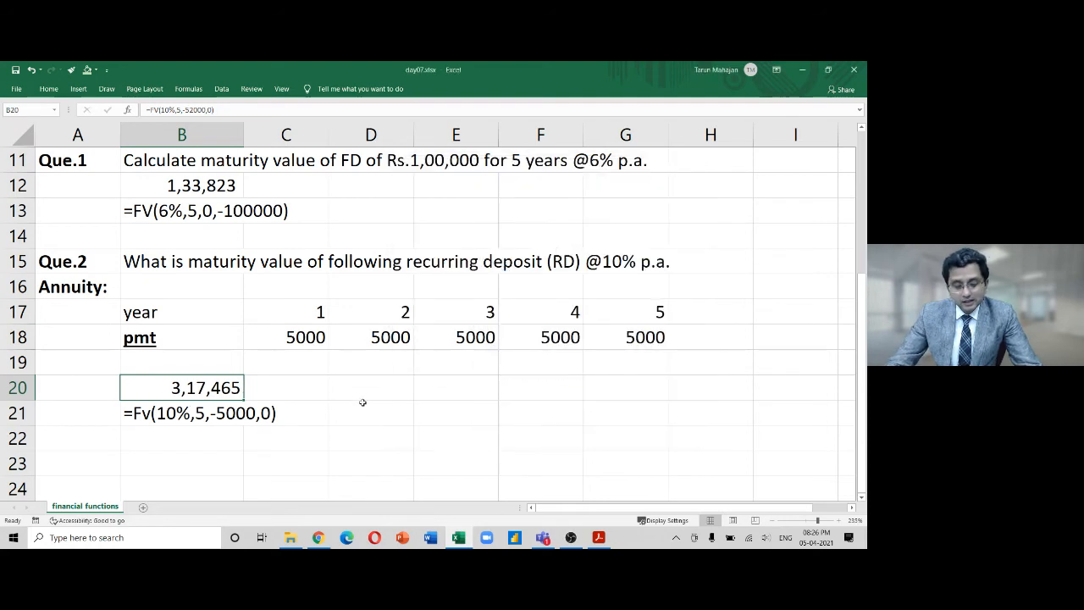
key(F2)
key(Left)
key(Left)
key(Left)
key(Left)
key(Left)
key(Left)
key(Left)
key(Left)
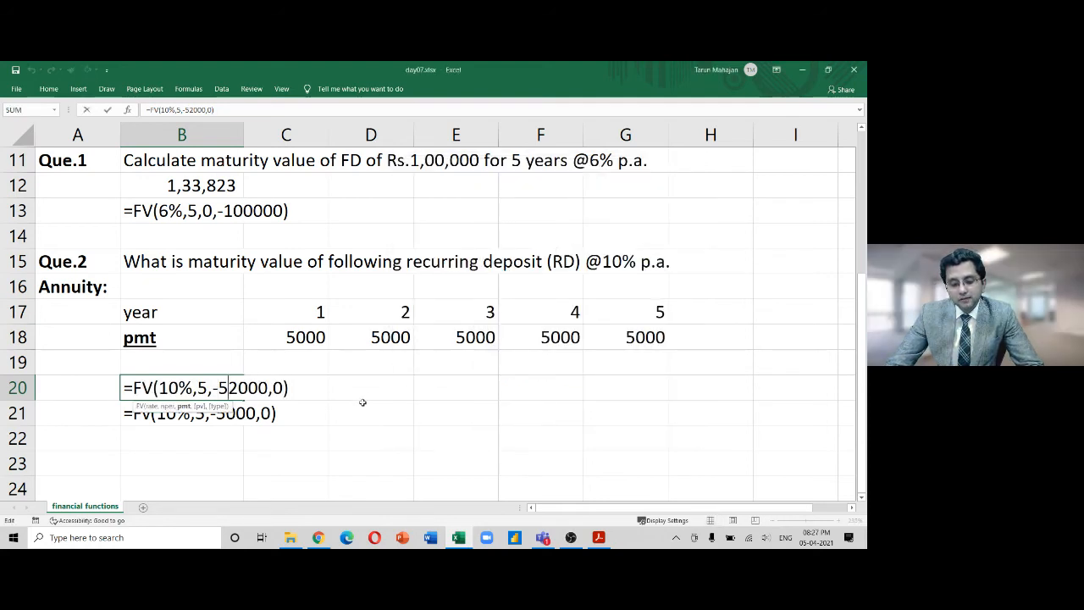
key(Right)
key(Right)
key(BackSpace)
key(Left)
key(BackSpace)
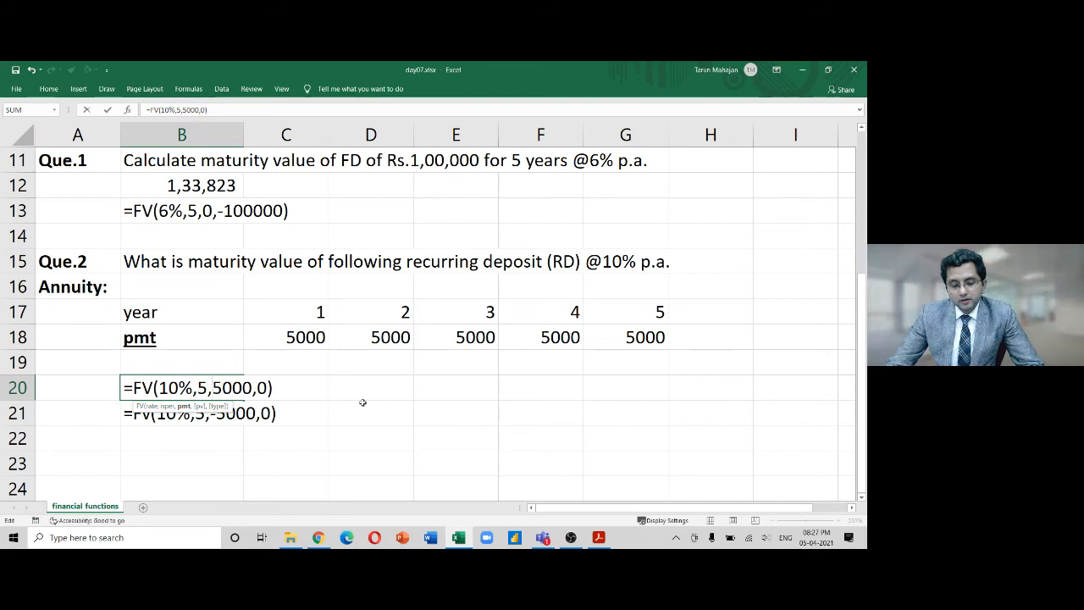
text(-)
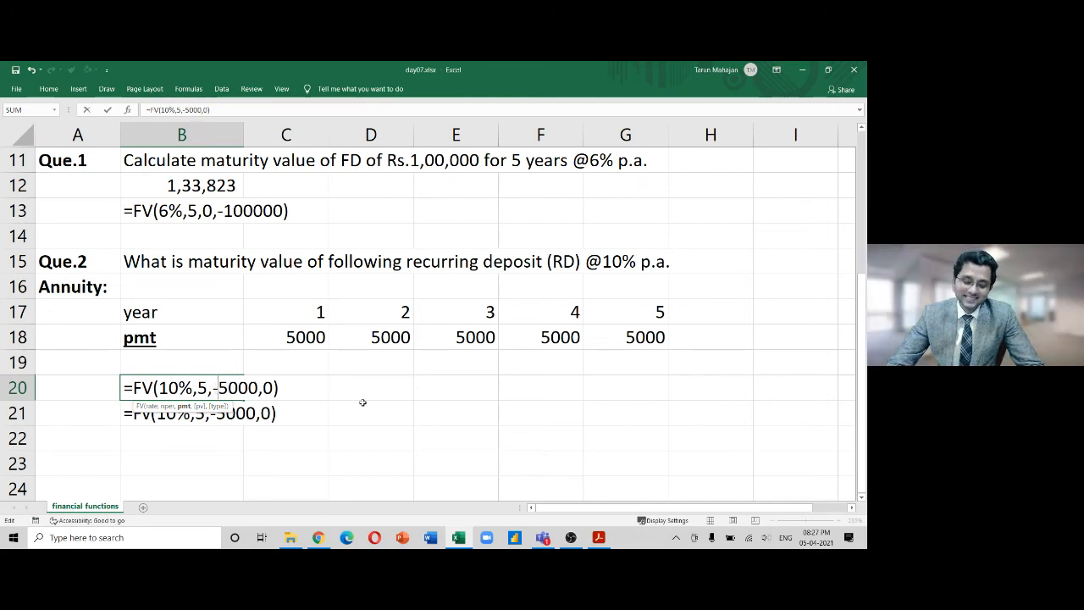
key(Left)
key(Left)
key(Left)
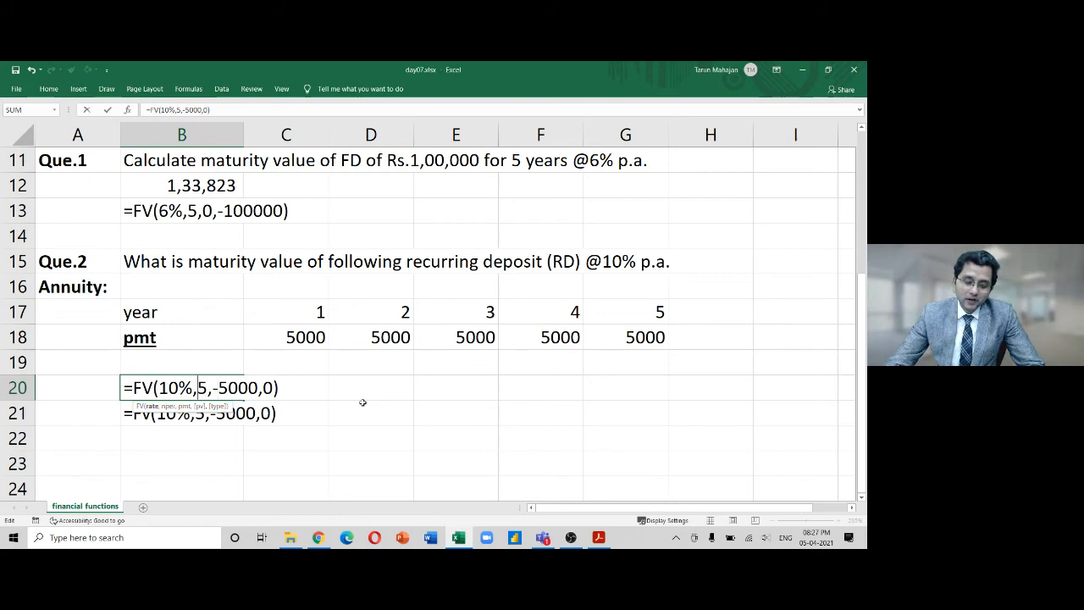
key(Left)
key(Left)
key(Return)
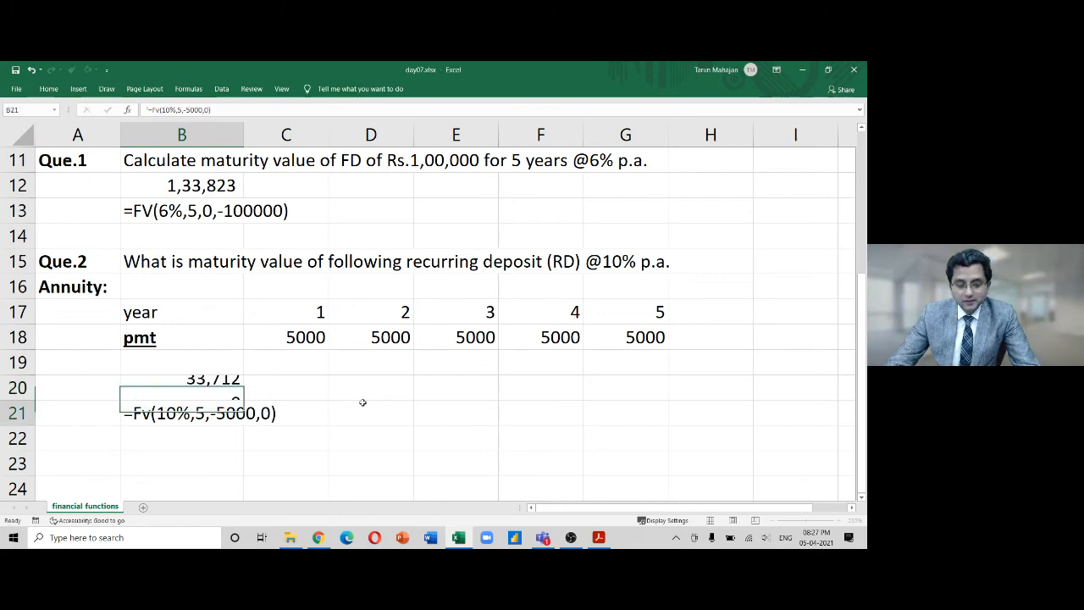
key(Up)
key(F2)
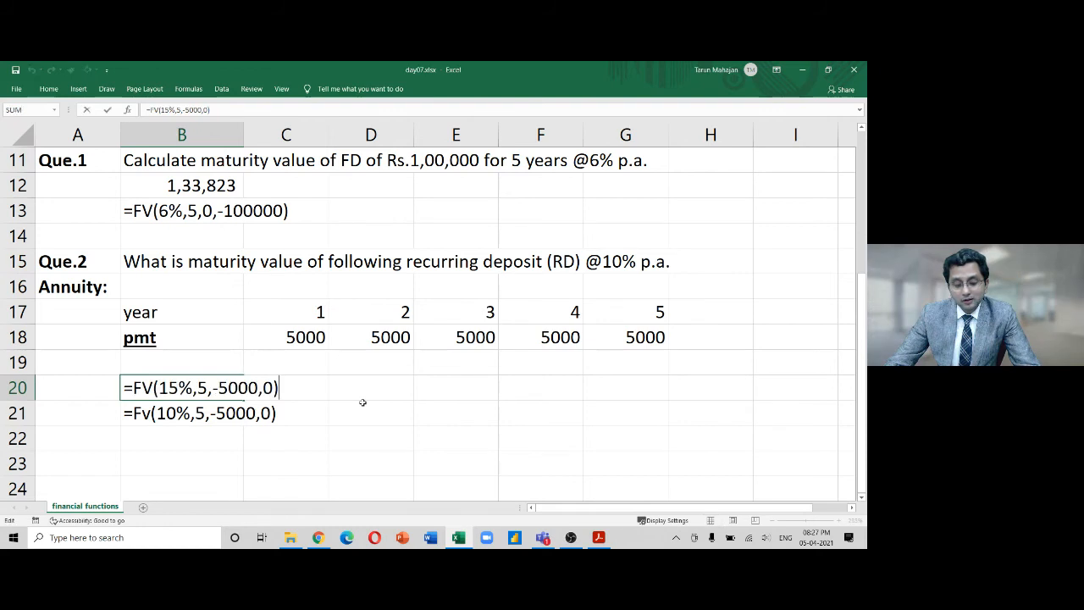
key(Left)
key(Left)
key(Left)
key(Left)
key(Left)
key(Left)
key(Left)
key(Left)
key(Left)
key(Left)
key(Left)
key(Left)
key(Left)
key(Delete)
text(0)
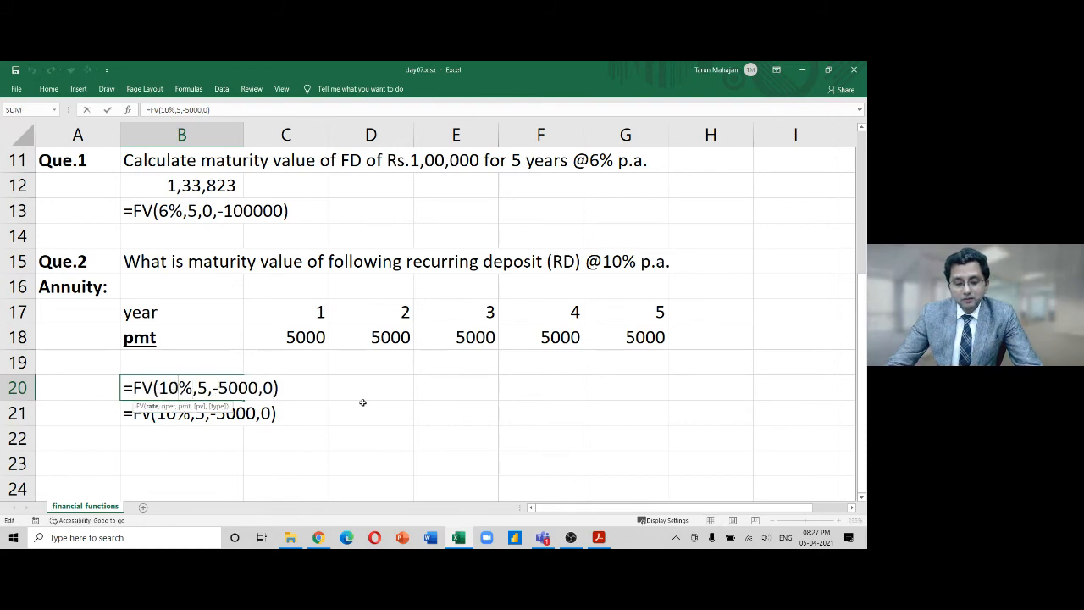
key(Return)
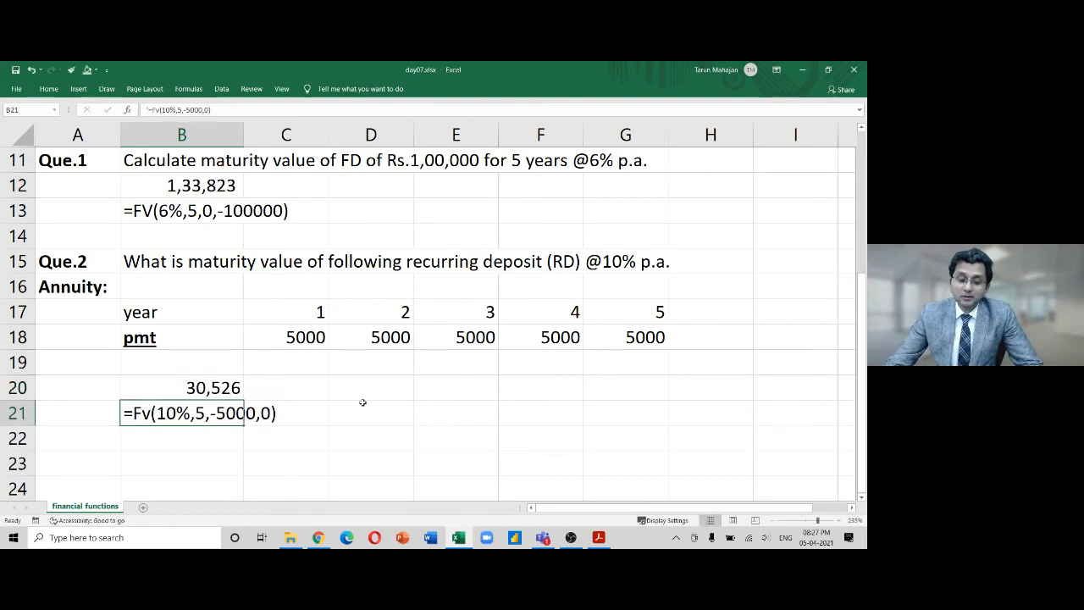
key(Up)
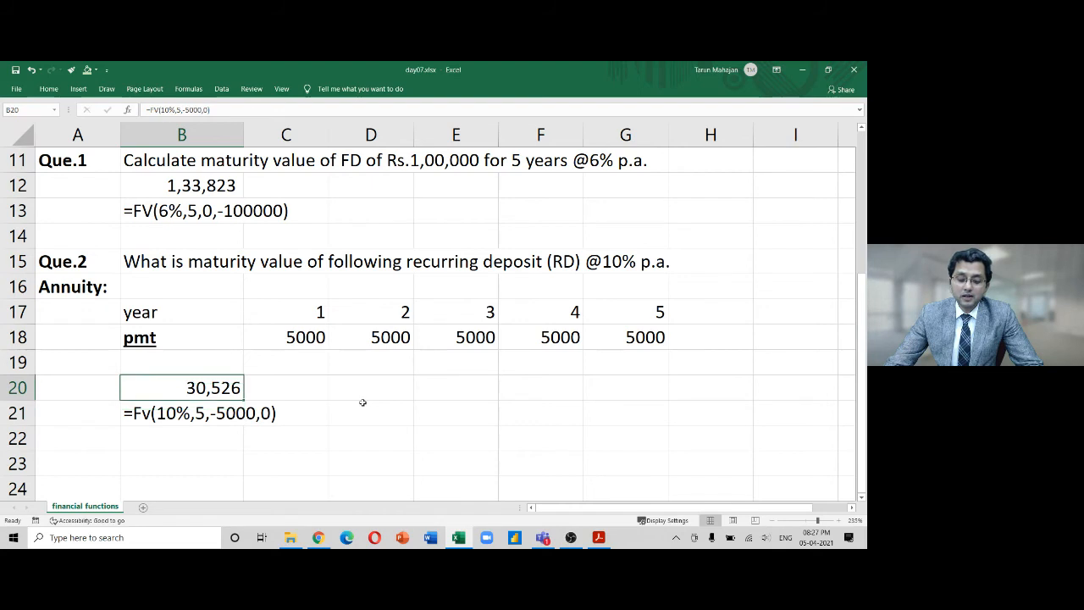
key(F2)
key(Left)
key(Left)
key(Left)
key(Left)
key(Left)
key(Left)
key(Left)
key(Left)
key(Left)
key(Left)
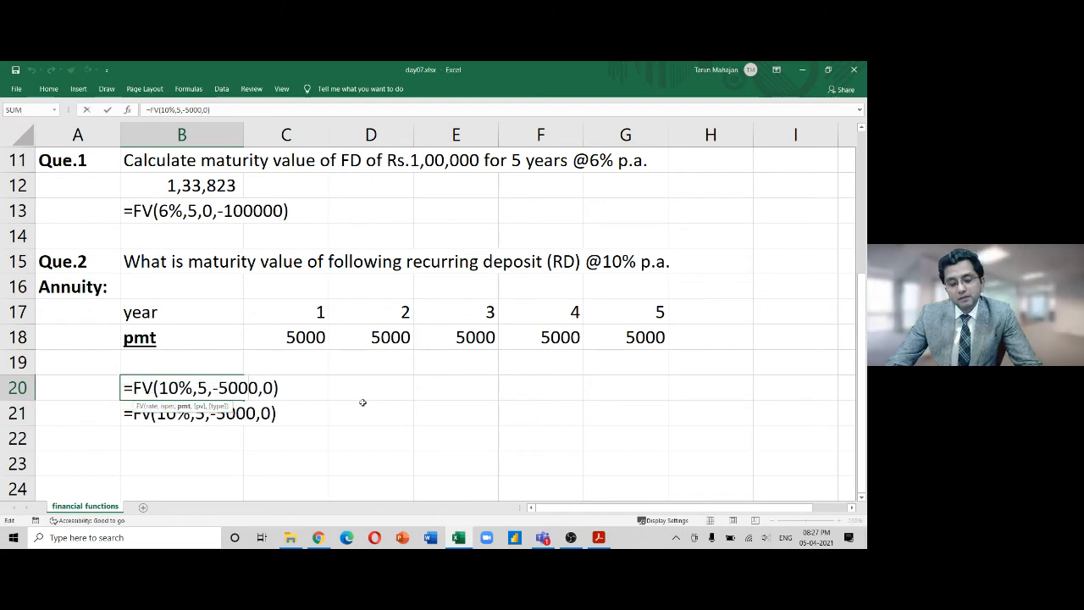
text(1)
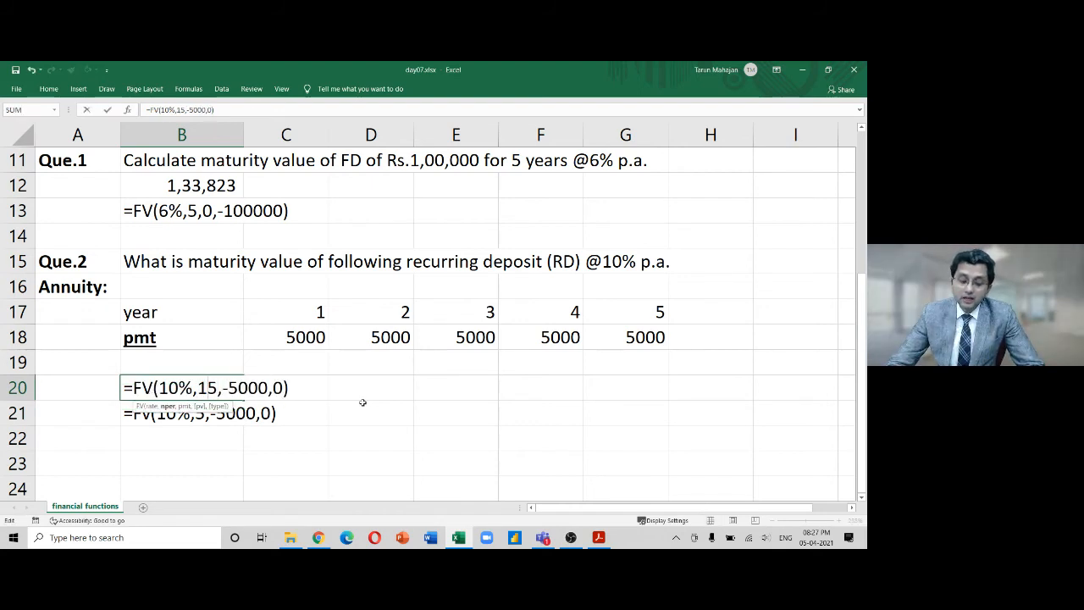
key(Return)
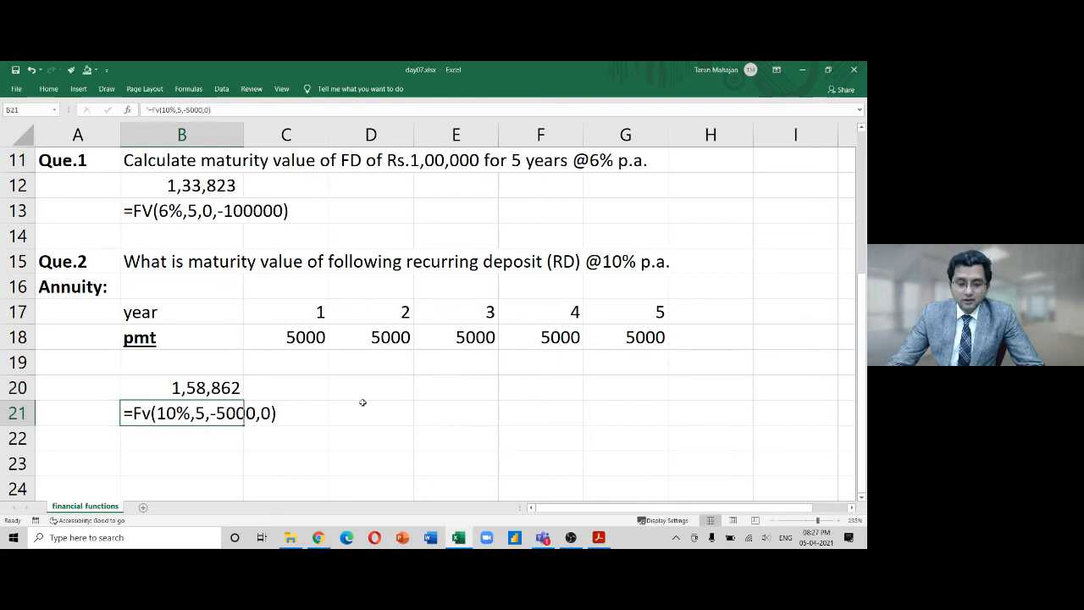
key(Up)
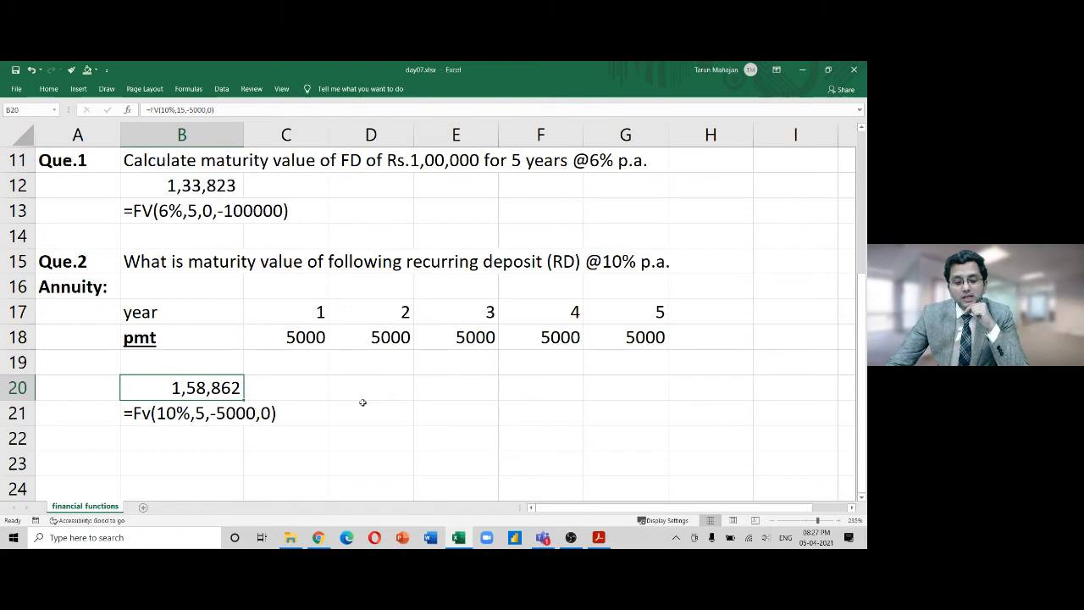
key(ctrl+z)
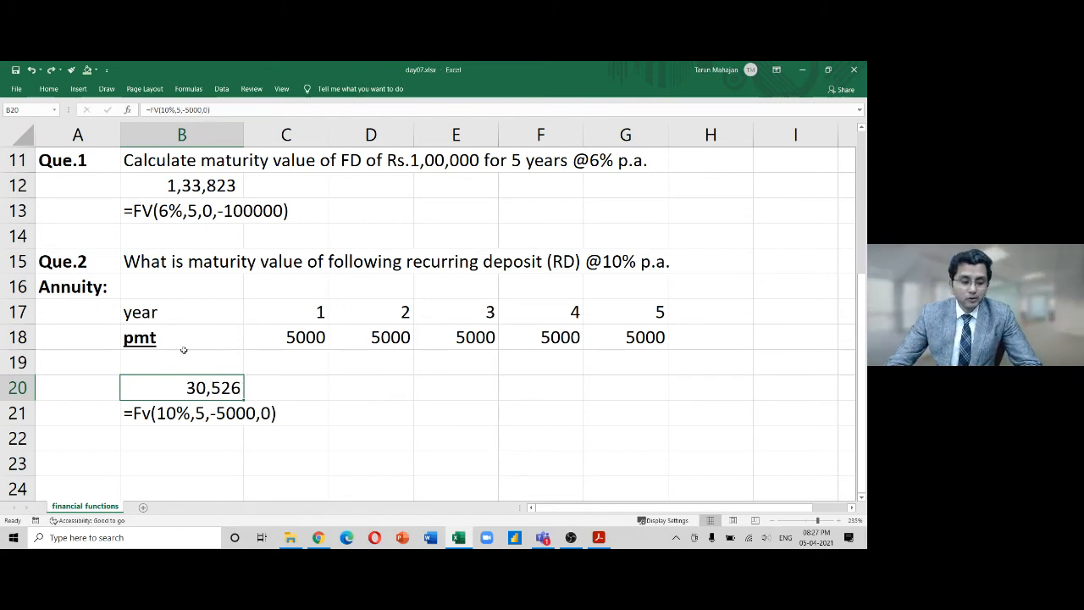
key(alt+Tab)
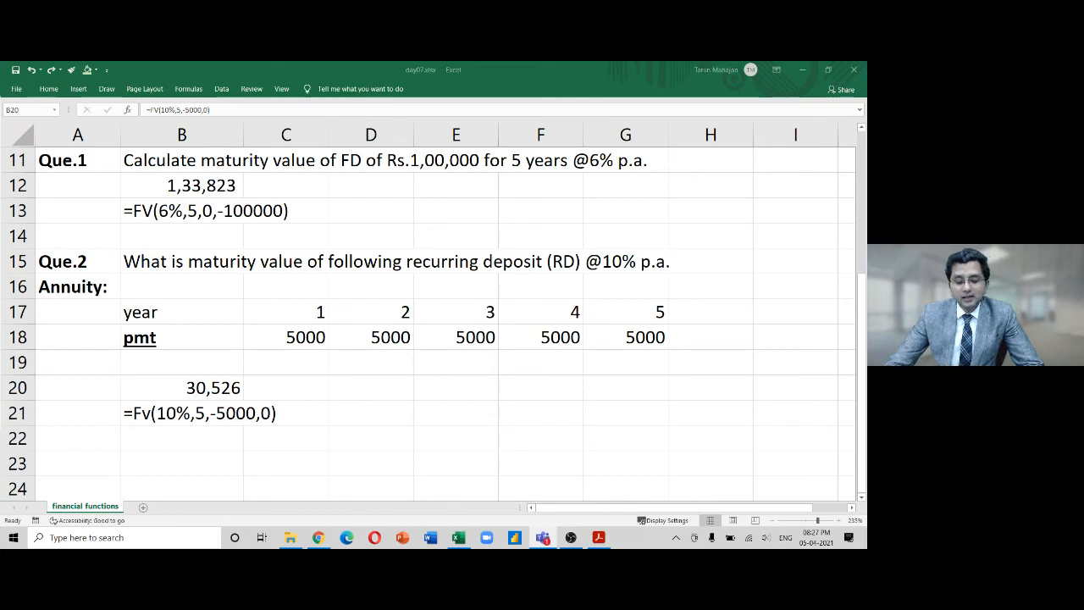
click(221, 385)
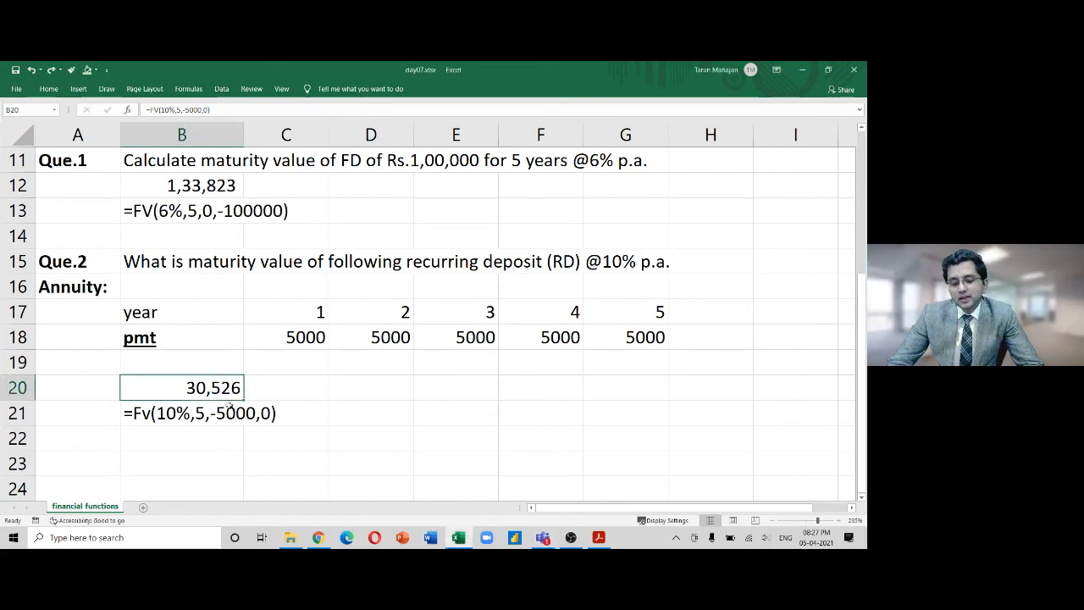
key(F2)
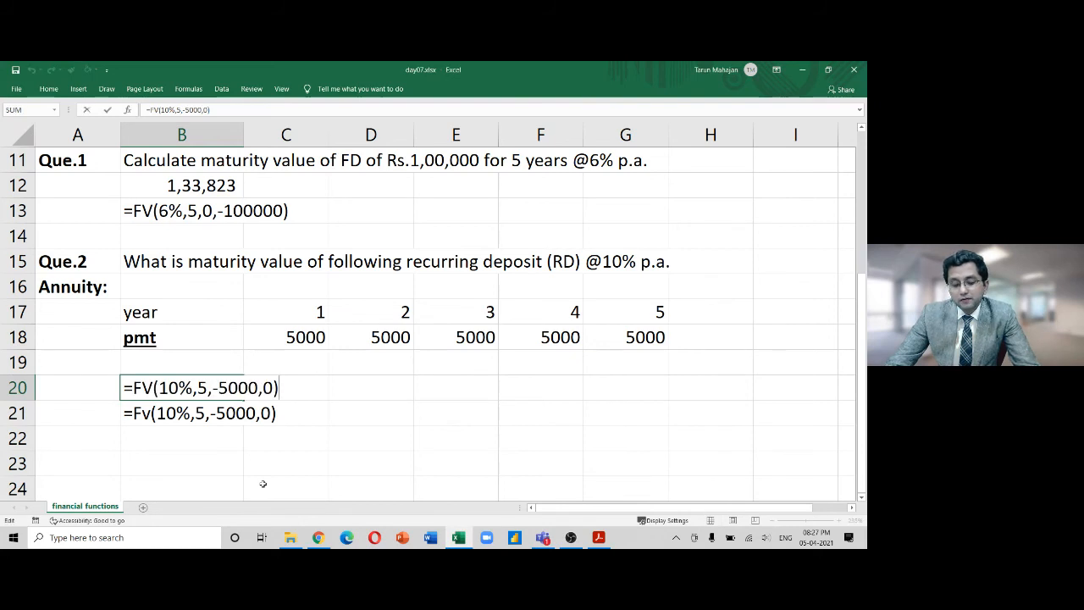
key(ctrl+Return)
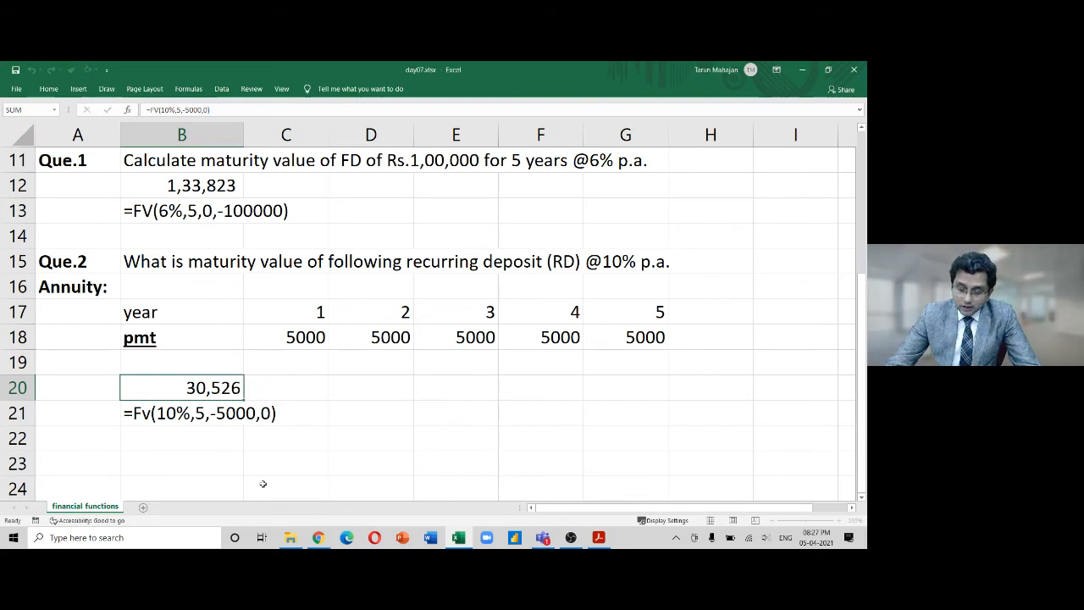
key(Down)
key(Down)
key(Down)
key(Down)
key(Down)
key(Down)
key(Up)
key(Up)
key(Up)
key(Left)
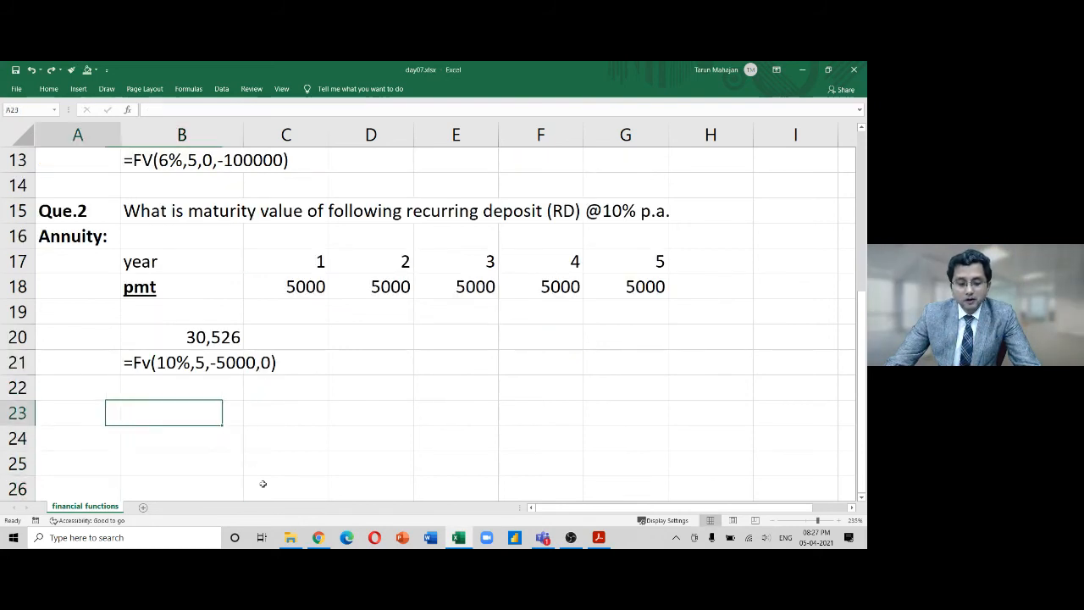
Enter a bold Que.3 label in A23
text(Que.)
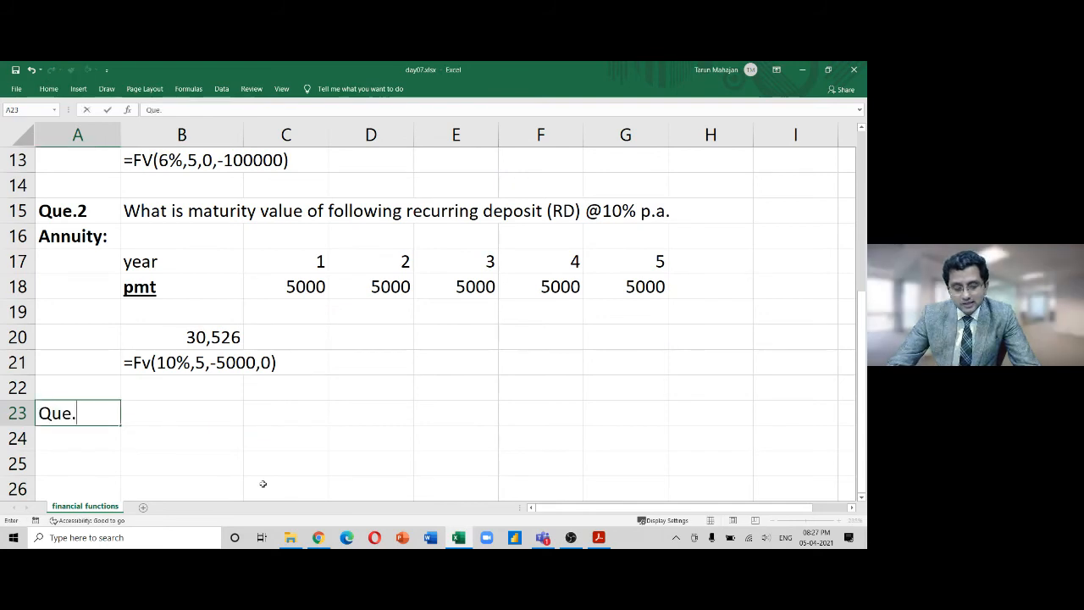
text(3)
key(Return)
key(Up)
key(ctrl+b)
Type 'Deposit Rs.5000 for next 12 months. Maturity value @1% p.m.' in B23
key(Right)
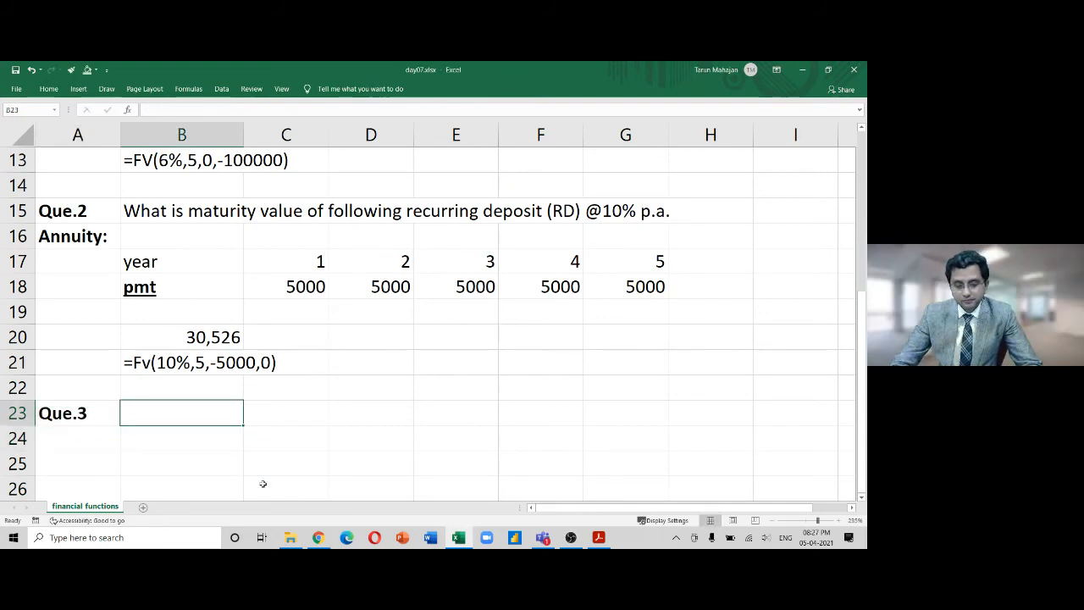
text(Deposit )
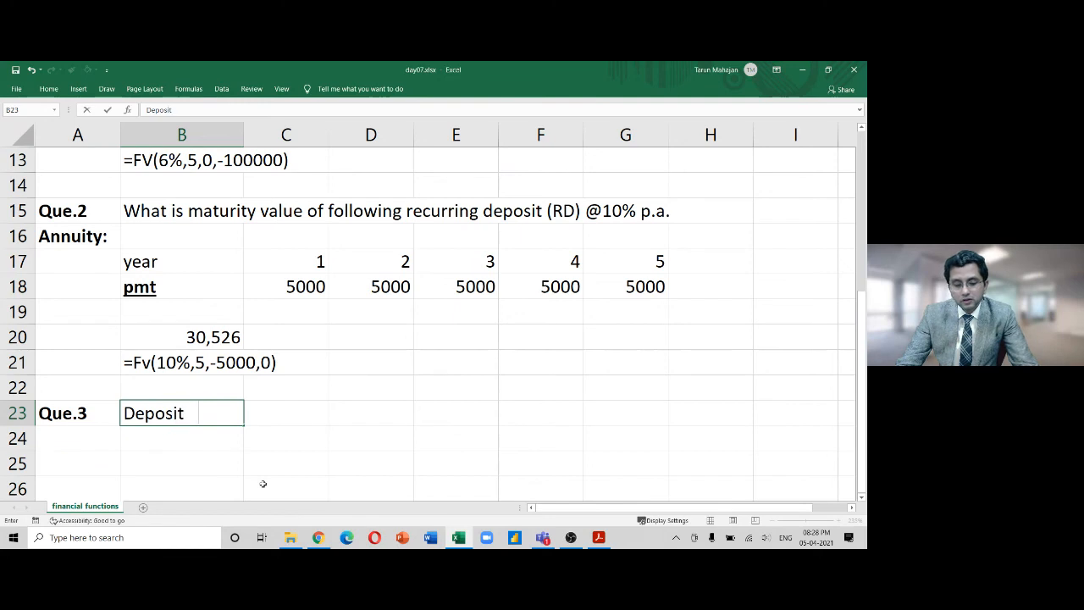
text(Rs.5000)
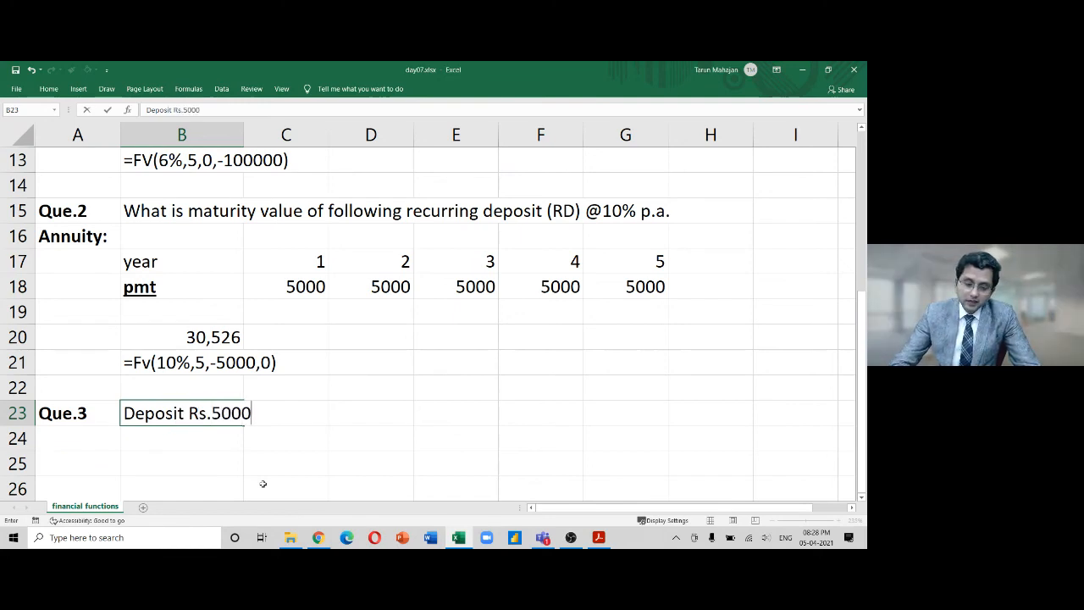
text( for next )
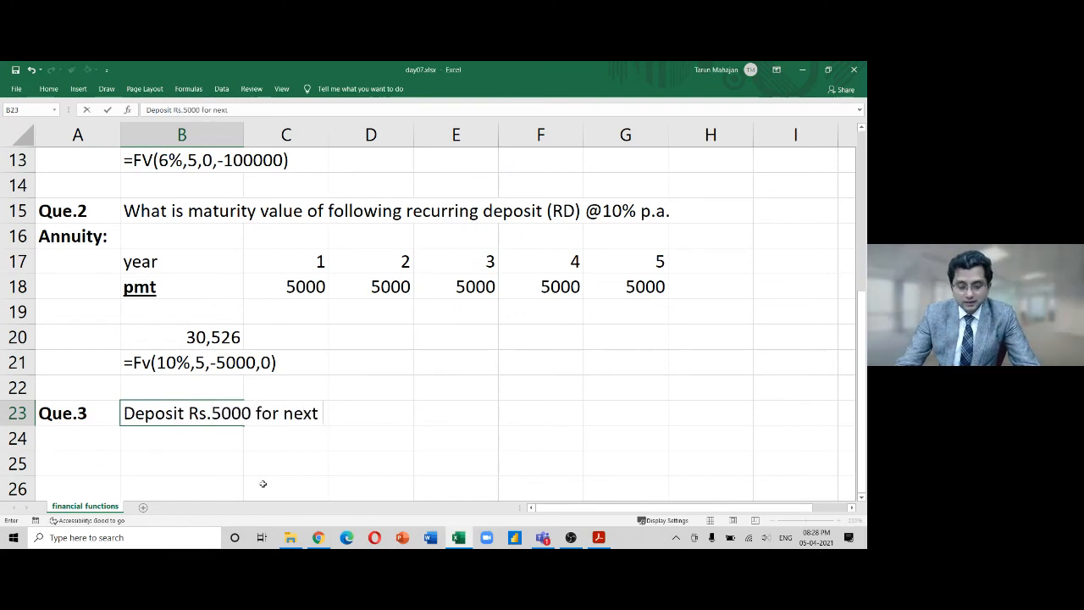
text(12 months)
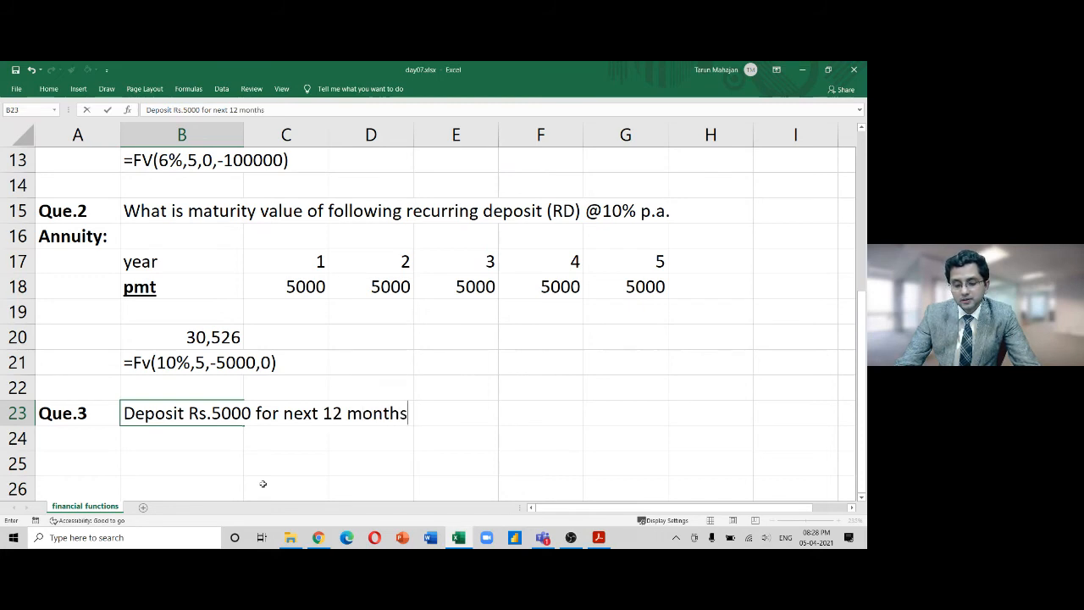
text(. )
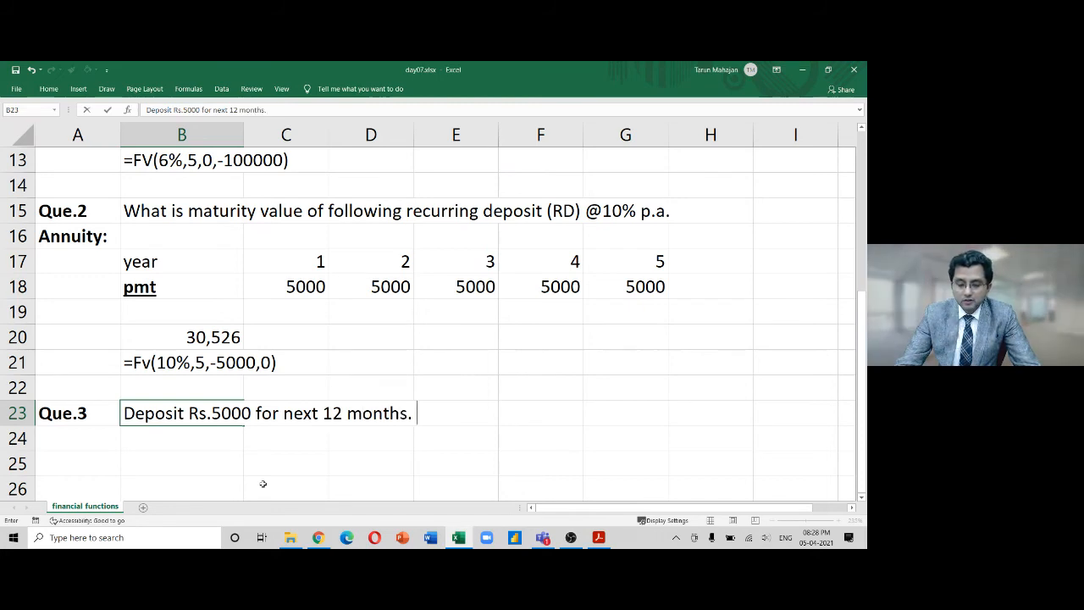
text(Matturity)
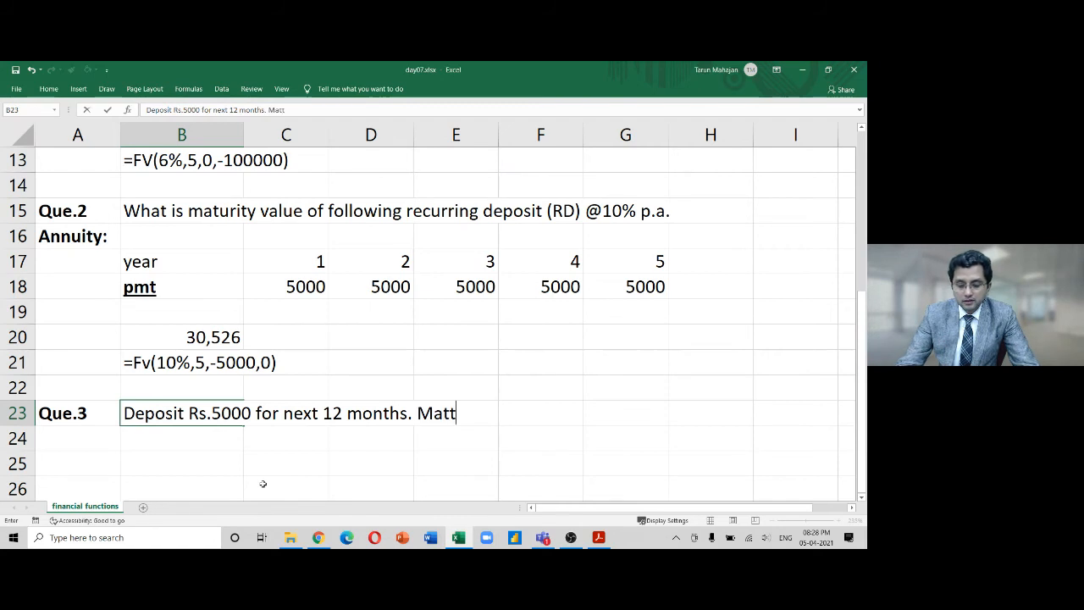
key(BackSpace)
key(BackSpace)
key(BackSpace)
key(BackSpace)
key(BackSpace)
key(BackSpace)
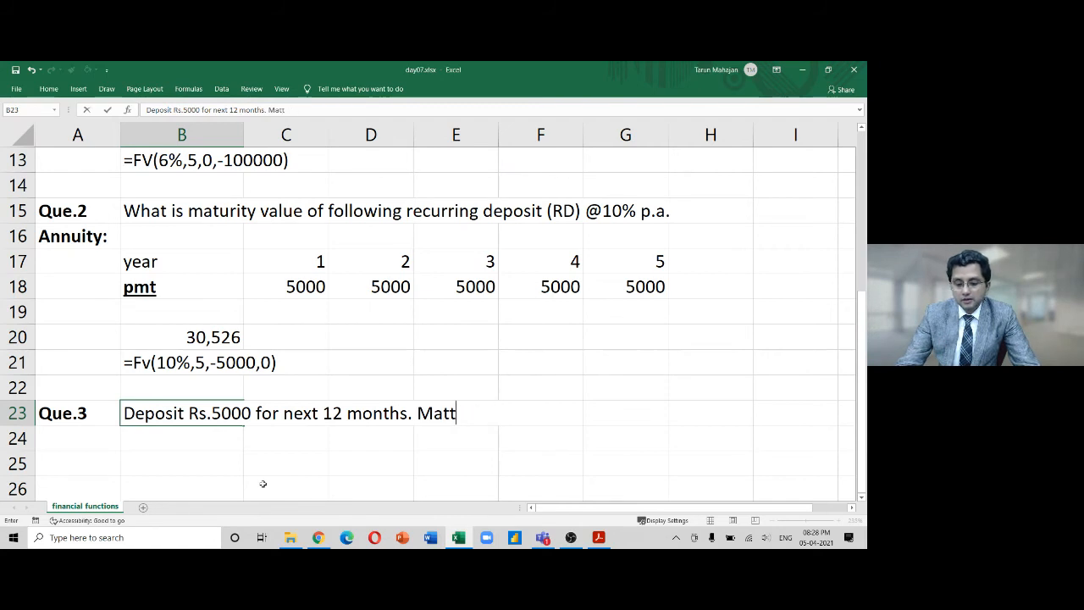
text(urity value @)
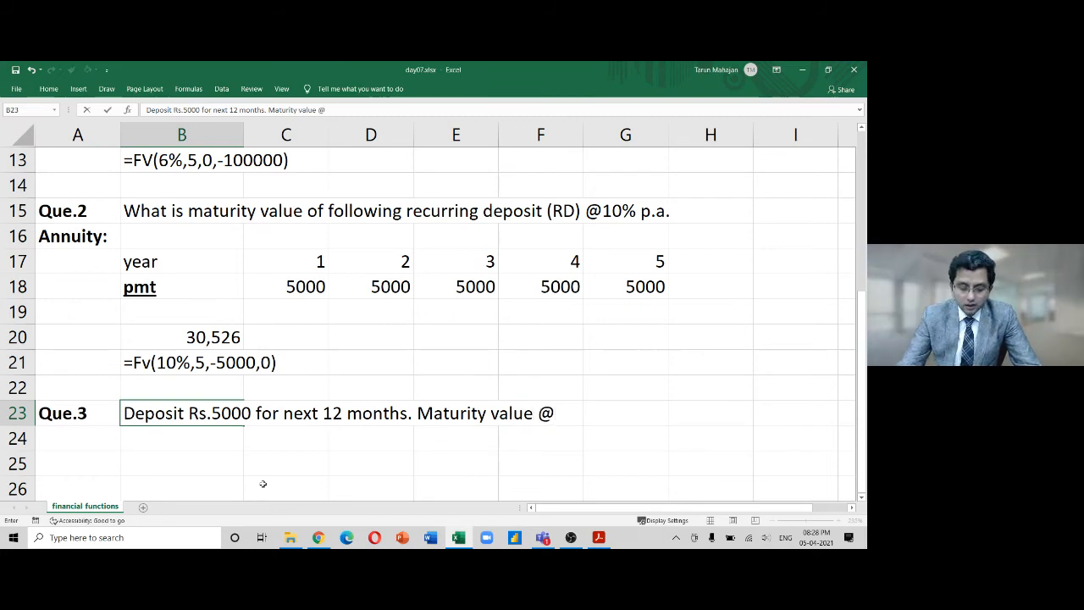
text(1% pm)
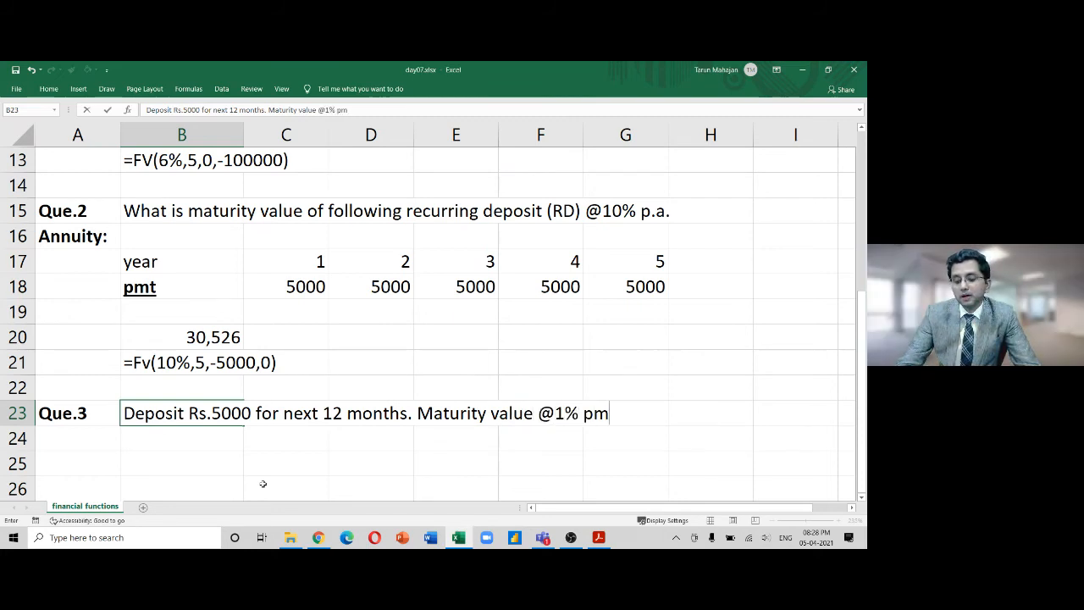
key(BackSpace)
text(.m.)
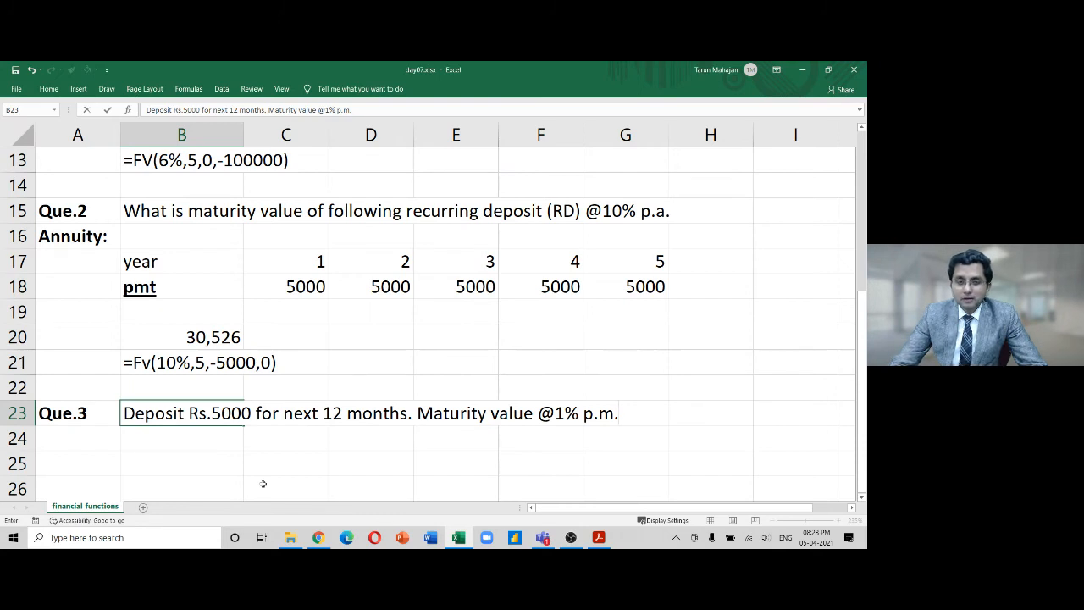
key(Return)
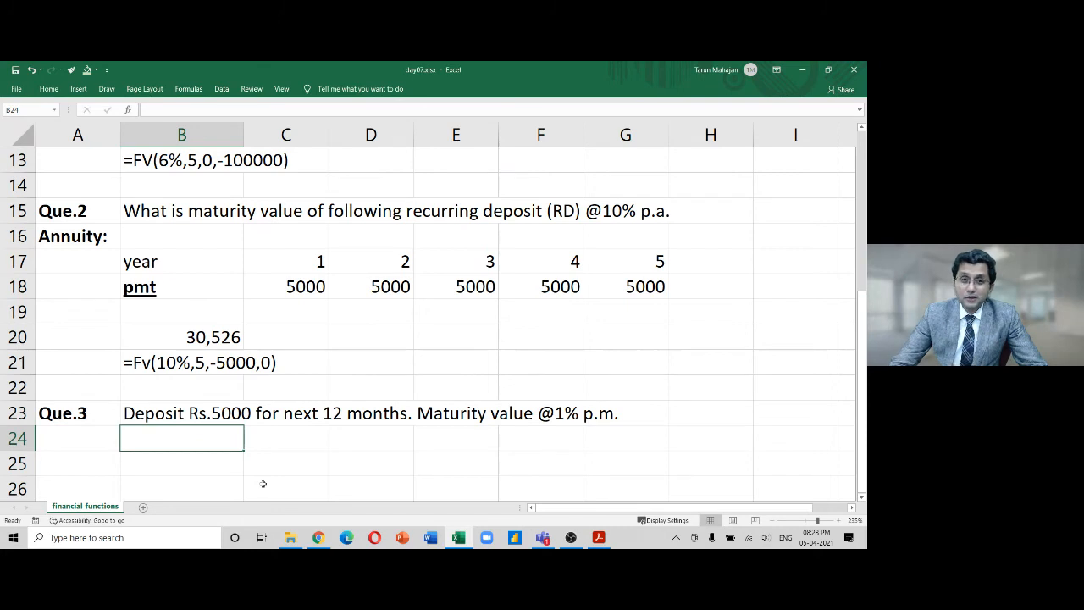
Enter =FV(1%,12,-5000,0) in B24, returning ₹ 63,412.52
key(Return)
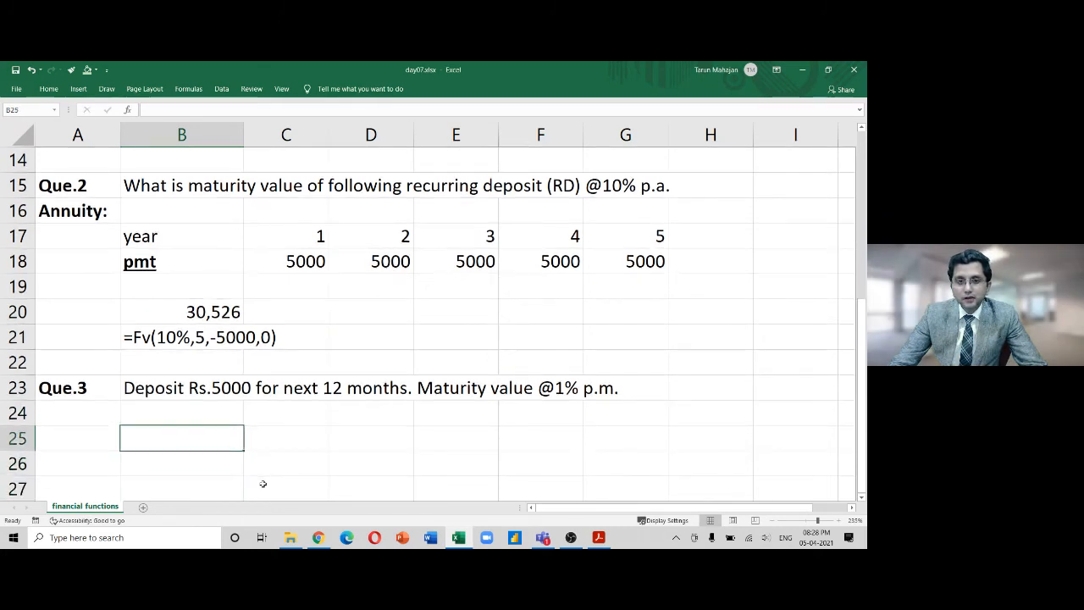
key(Up)
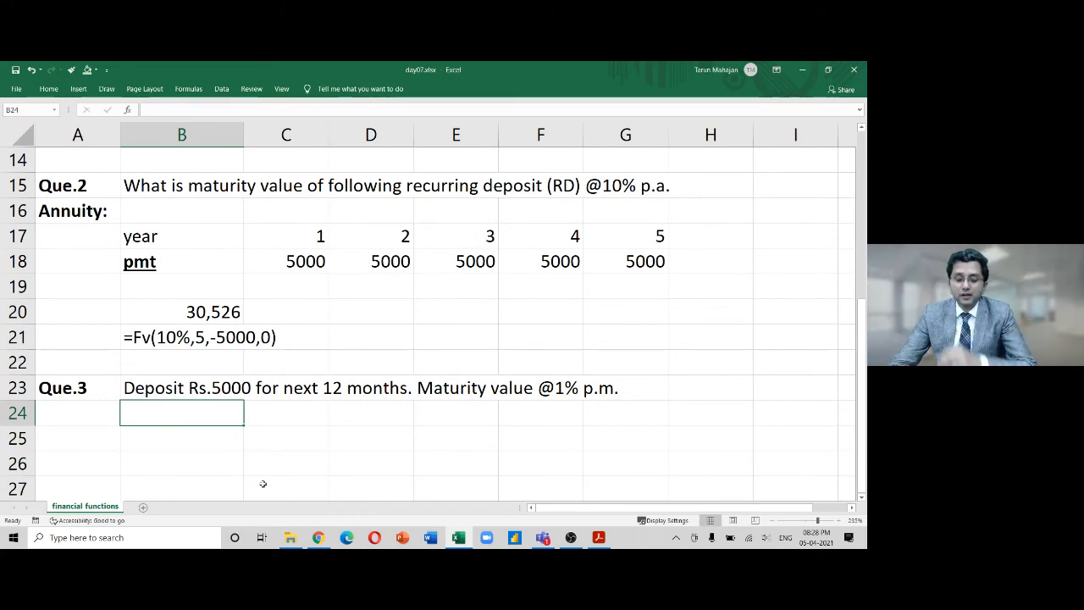
text(=)
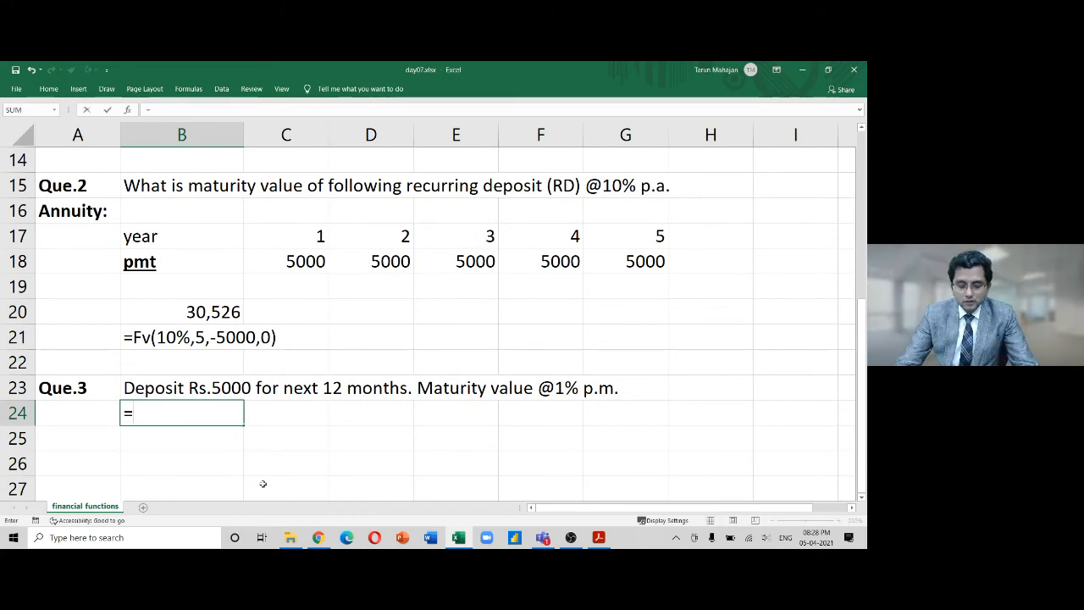
text(FV()
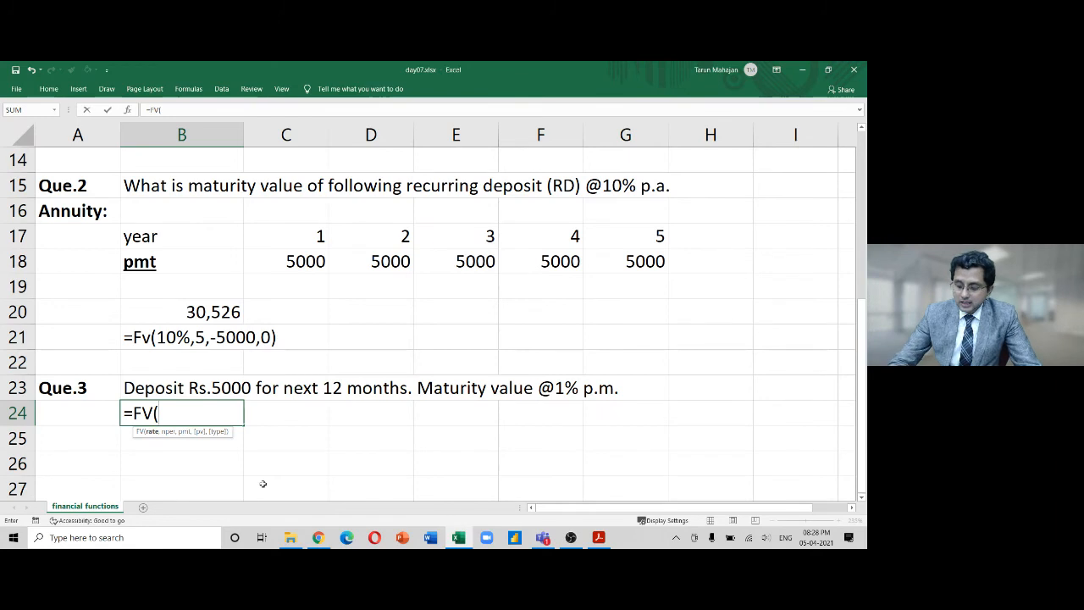
text(1%)
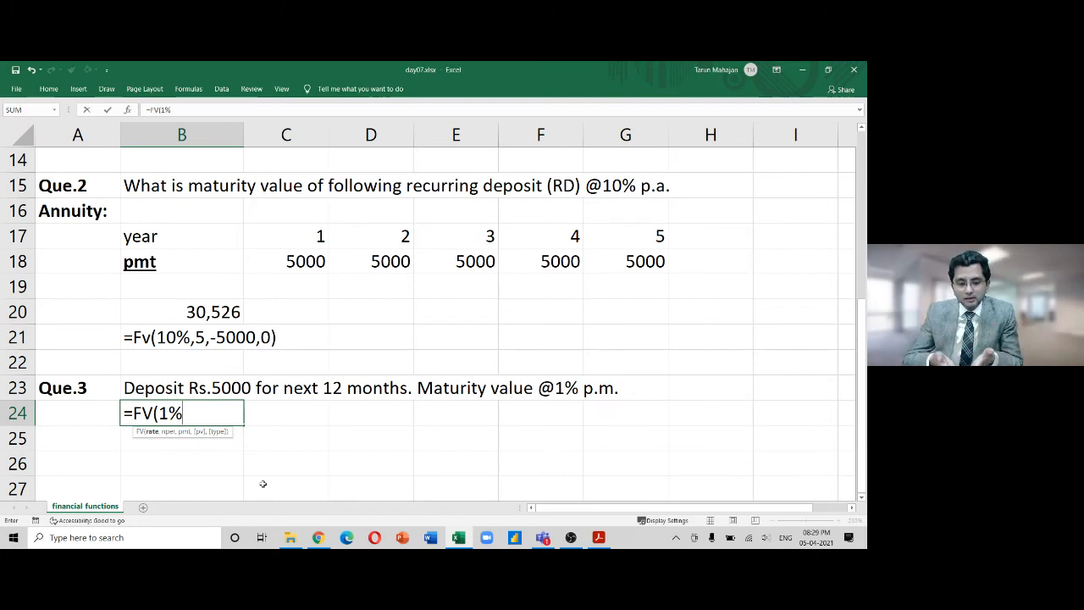
text(,12)
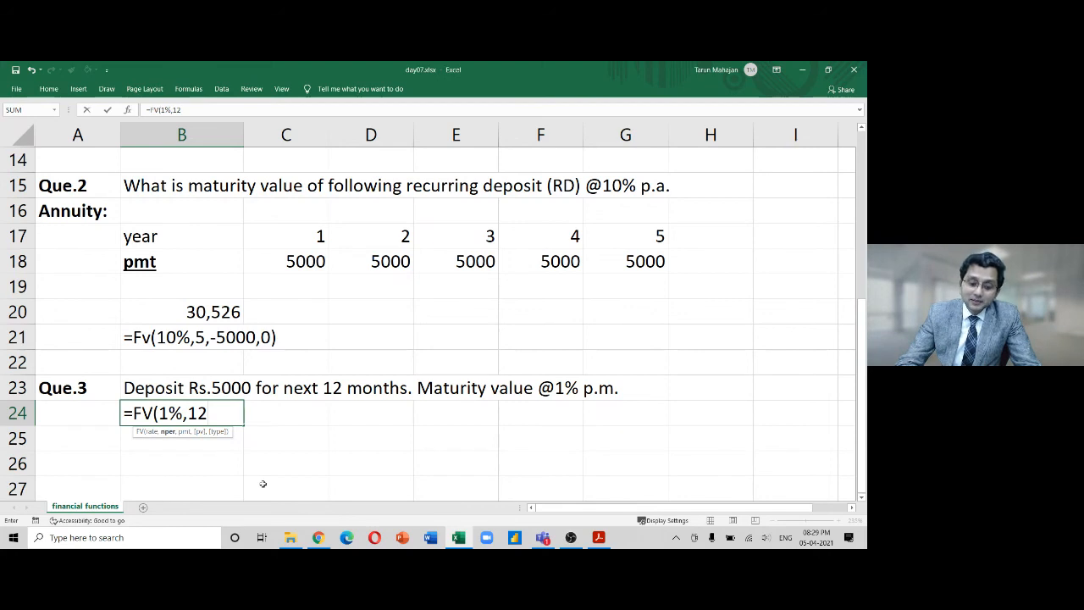
text(,)
text(-5)
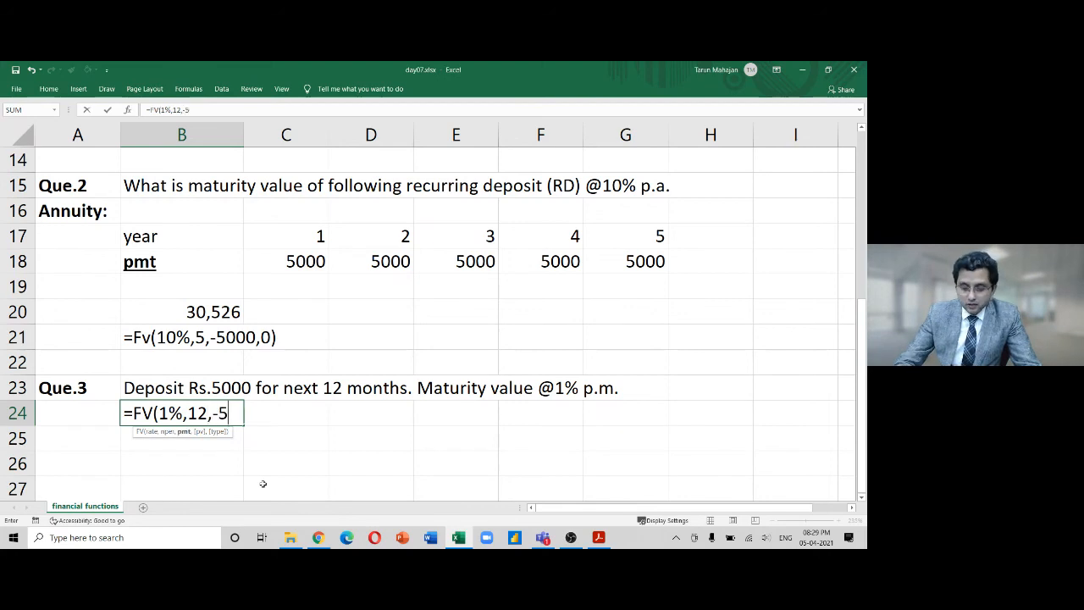
text(000,0))
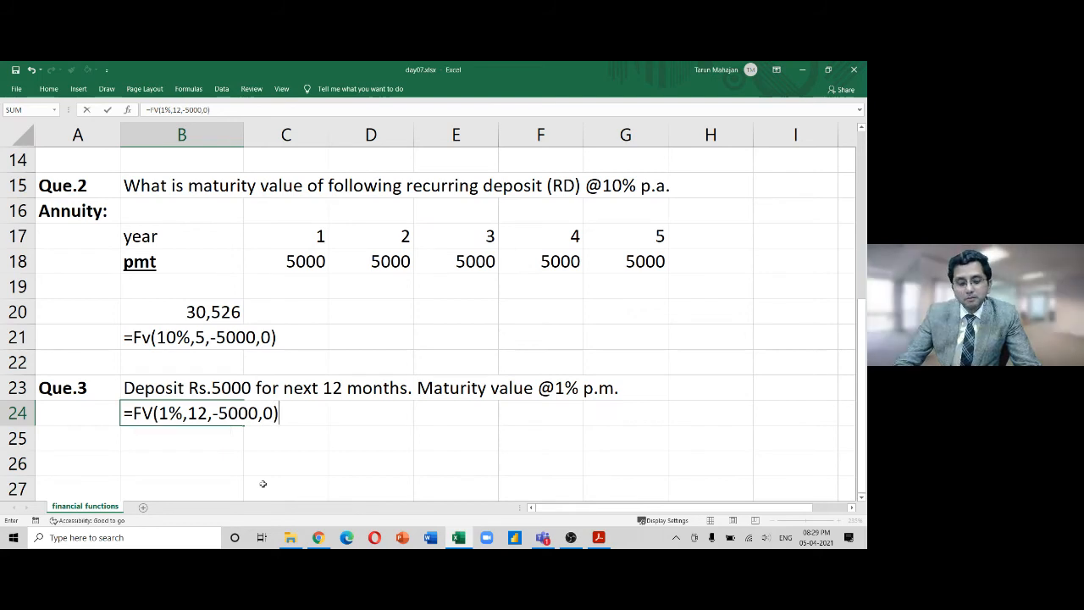
key(Return)
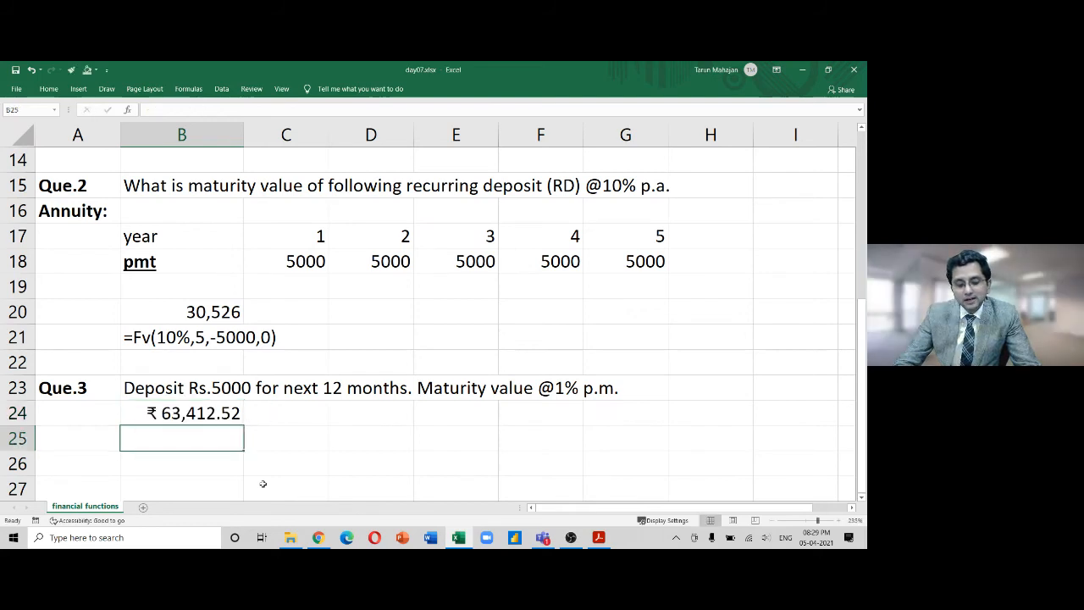
key(Up)
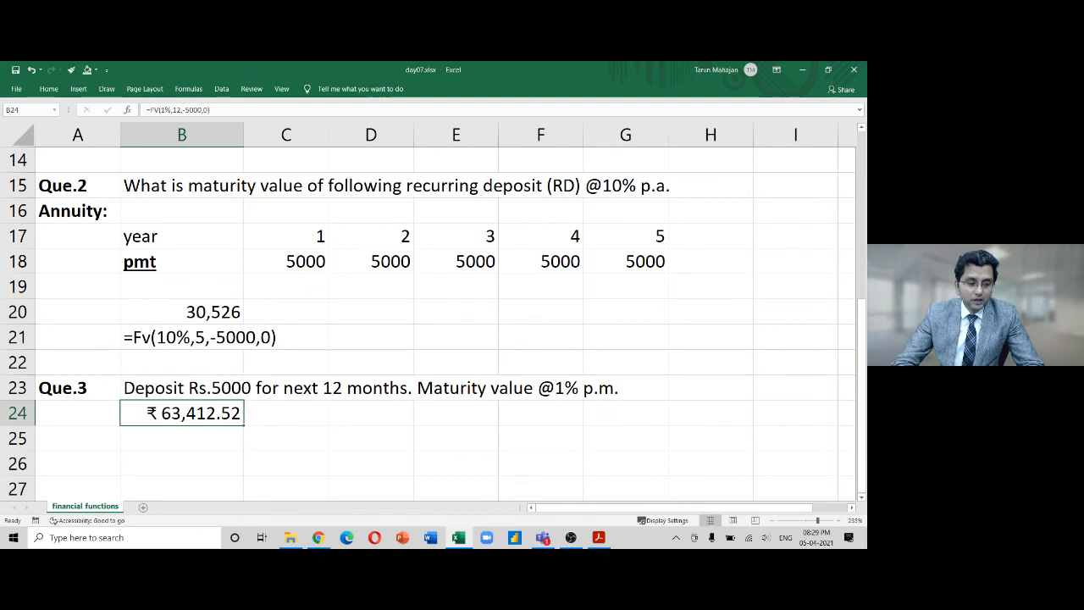
key(alt+Tab)
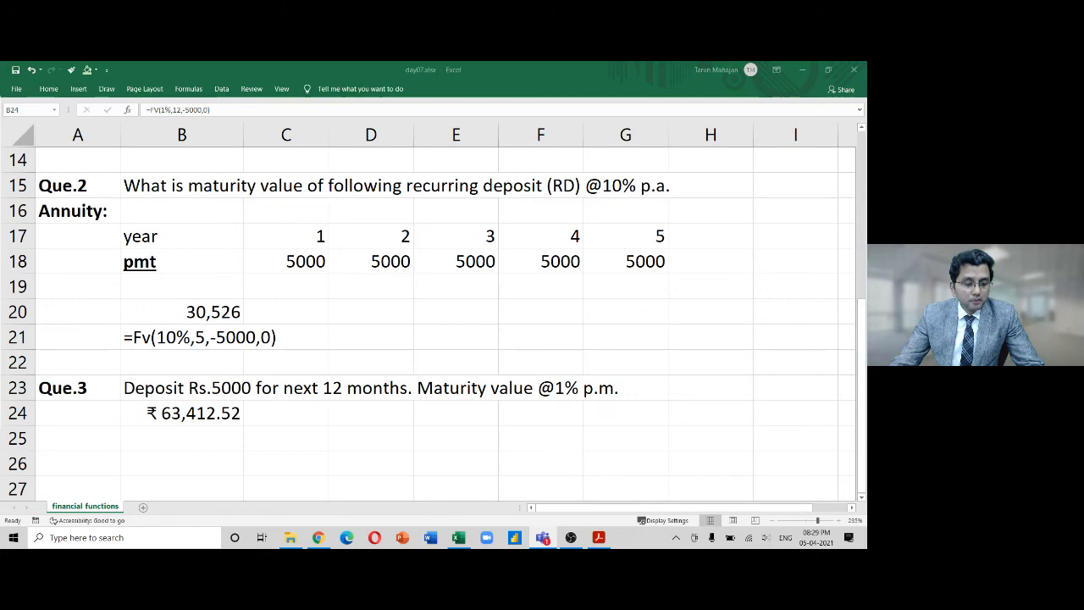
Remove the minus before 5000 in B24's formula, making the result ₹ -63,412.52
click(201, 415)
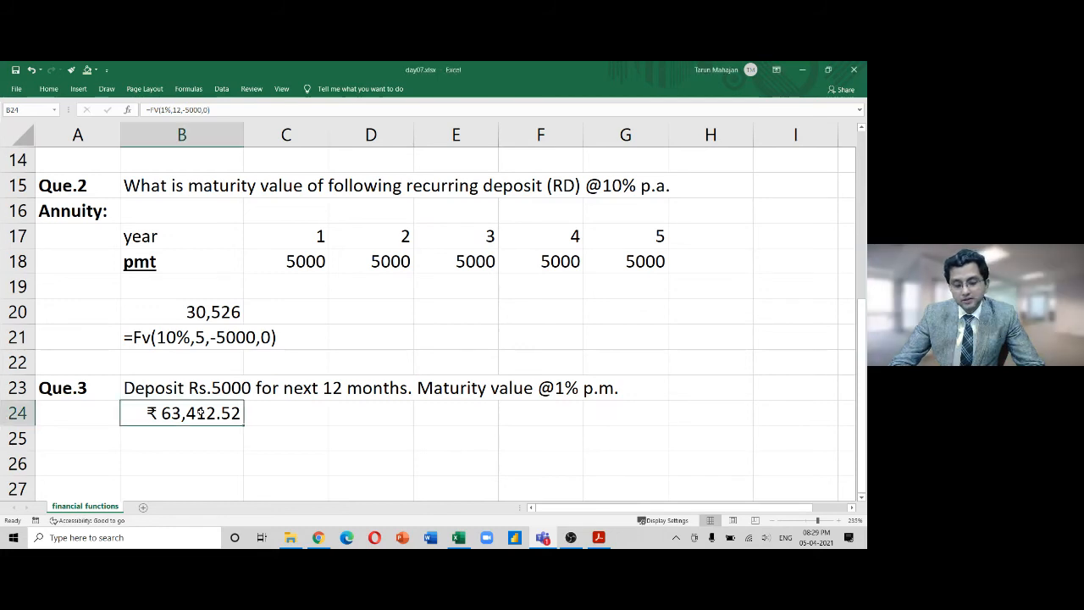
double_click(201, 420)
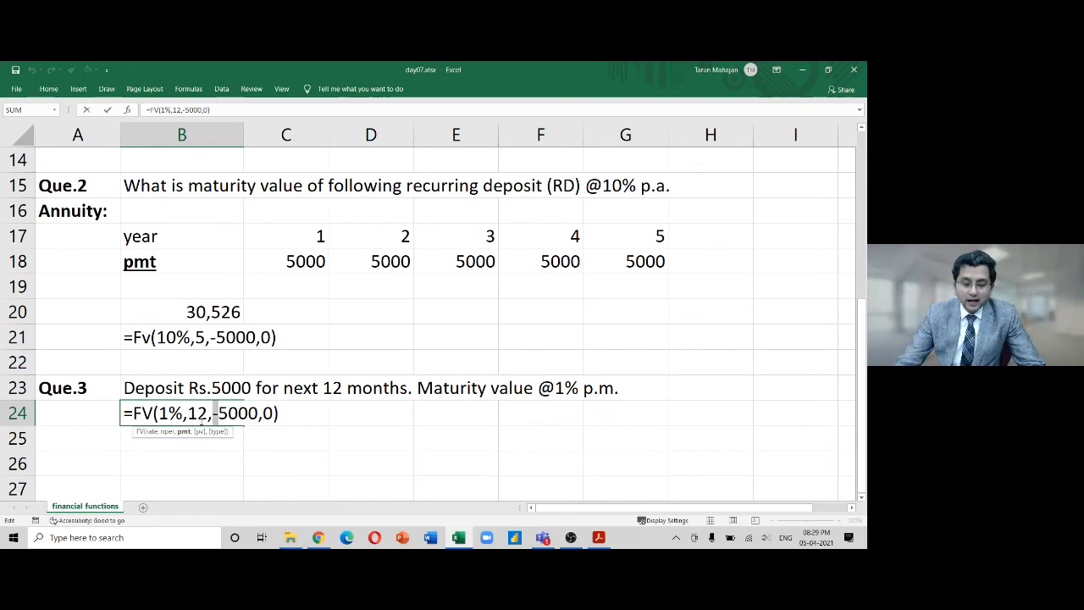
key(BackSpace)
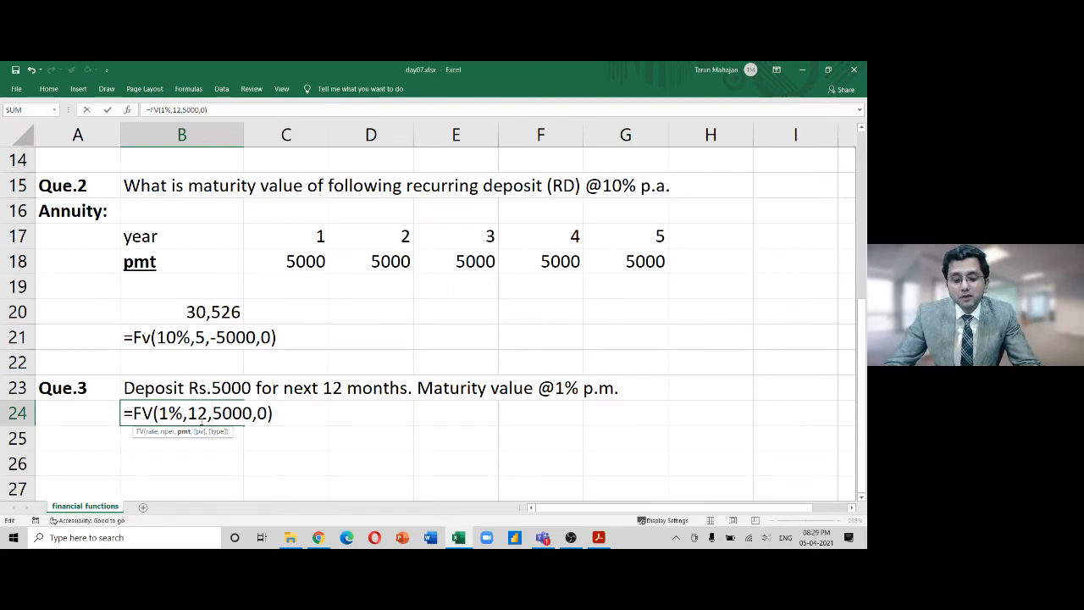
key(Return)
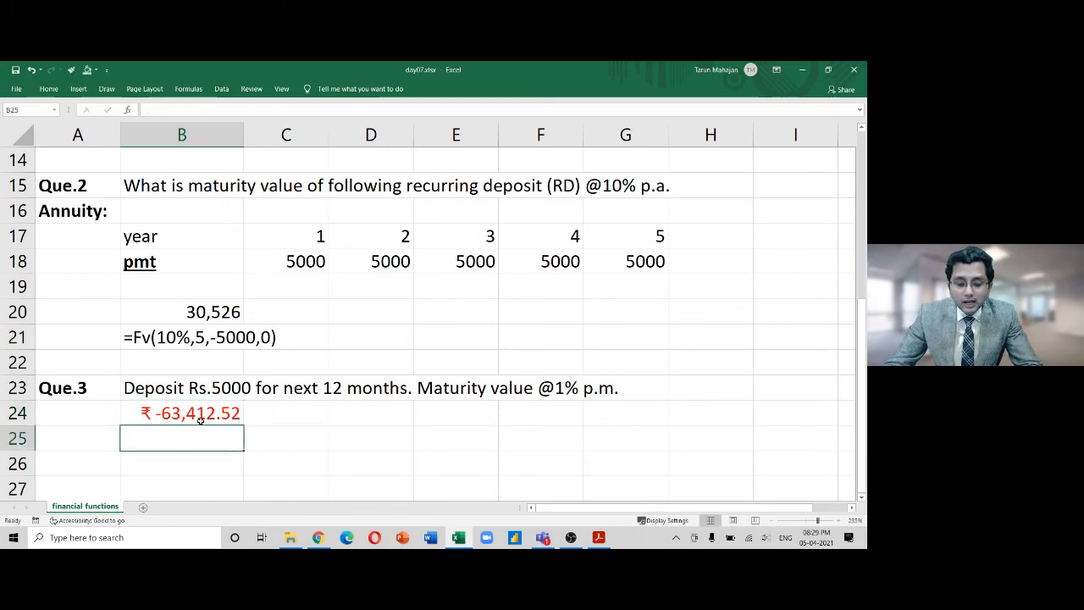
click(199, 416)
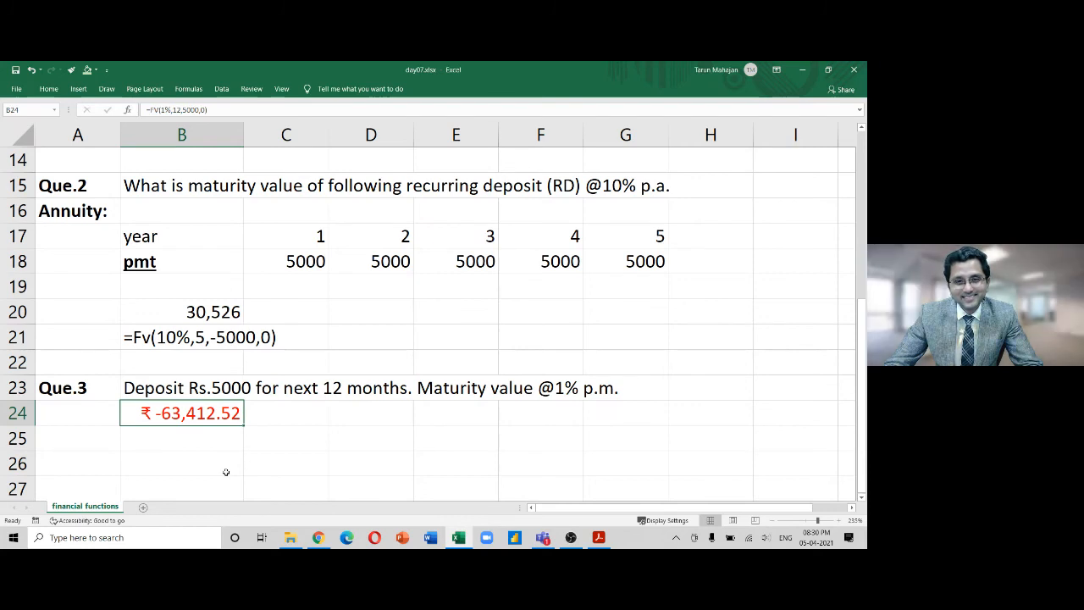
Restore the -5000 payment in B24's FV formula
key(F2)
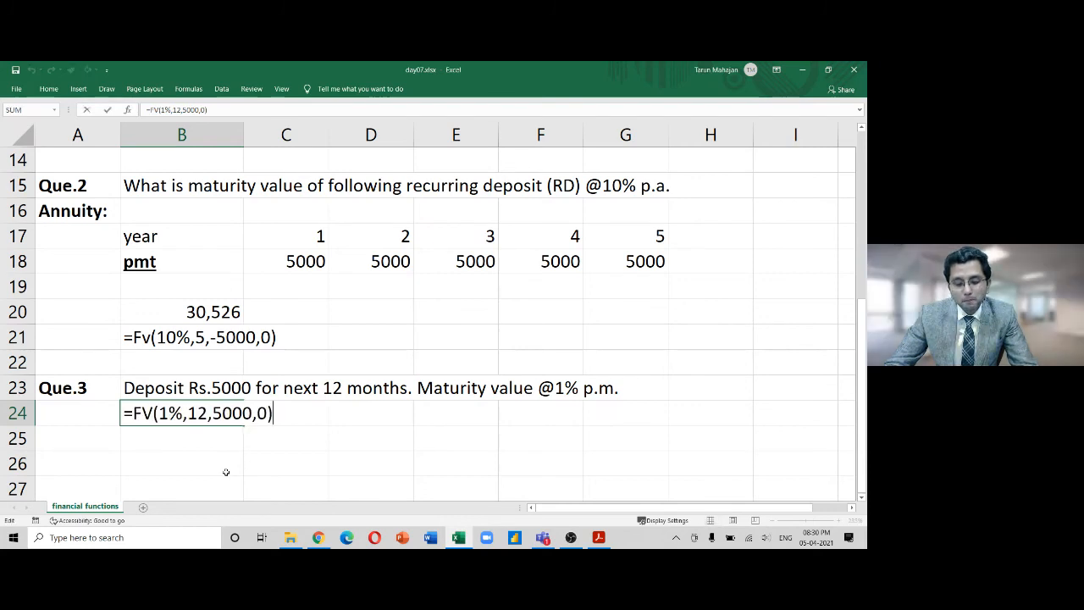
key(Left)
key(Left)
key(Left)
key(Left)
key(Left)
key(Left)
key(ctrl+Return)
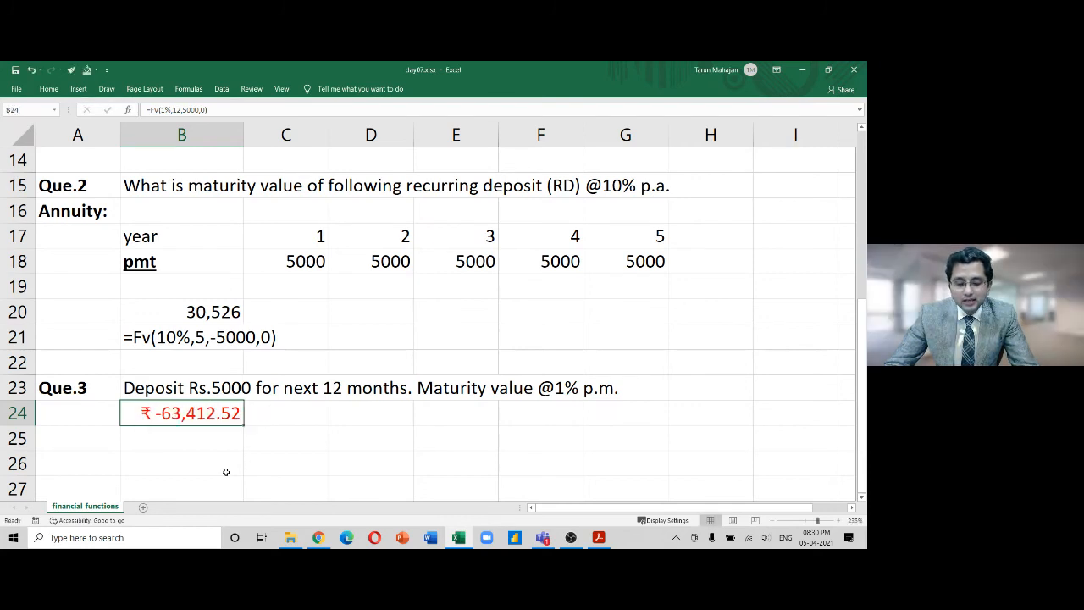
key(ctrl+z)
key(F2)
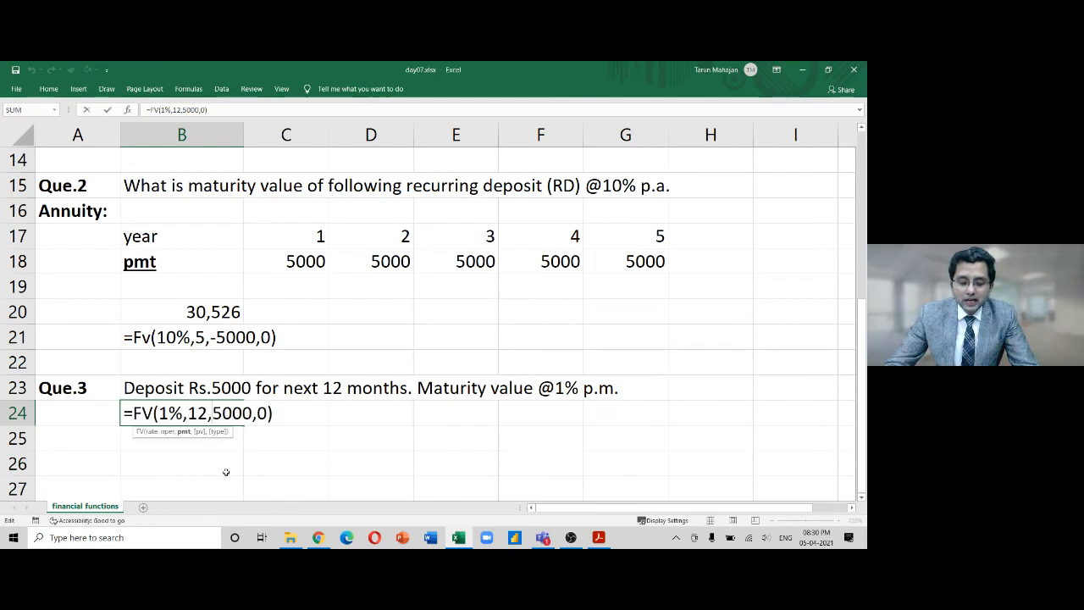
text(-)
key(Return)
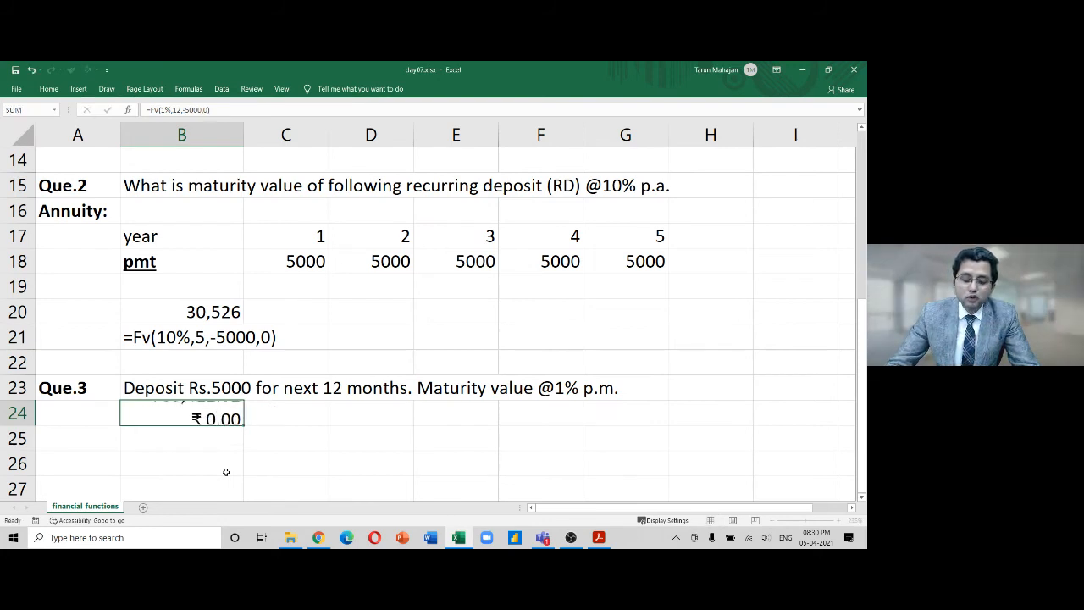
key(Up)
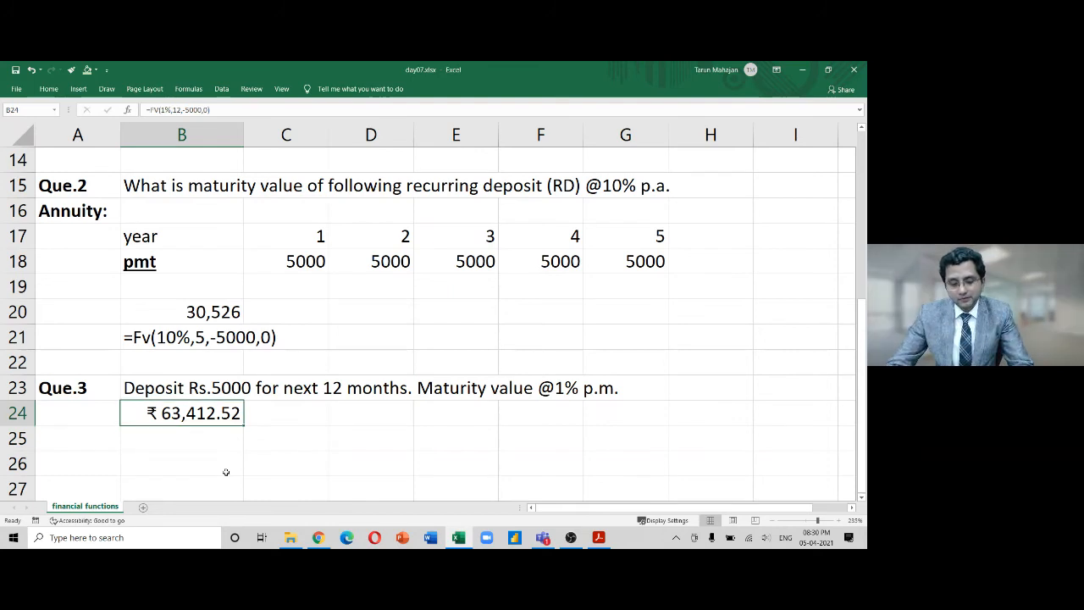
Delete the minus again so B24 reads =FV(1%,12,5000,0), shown in red
key(F2)
key(Left)
key(Left)
key(Left)
key(Left)
key(Left)
key(Left)
key(Left)
key(BackSpace)
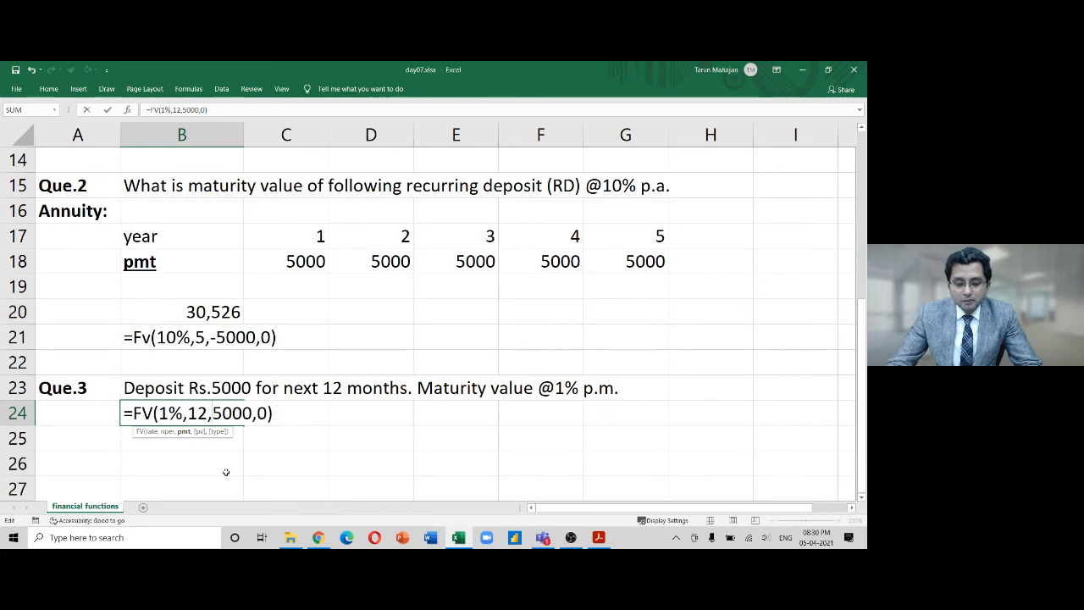
key(Return)
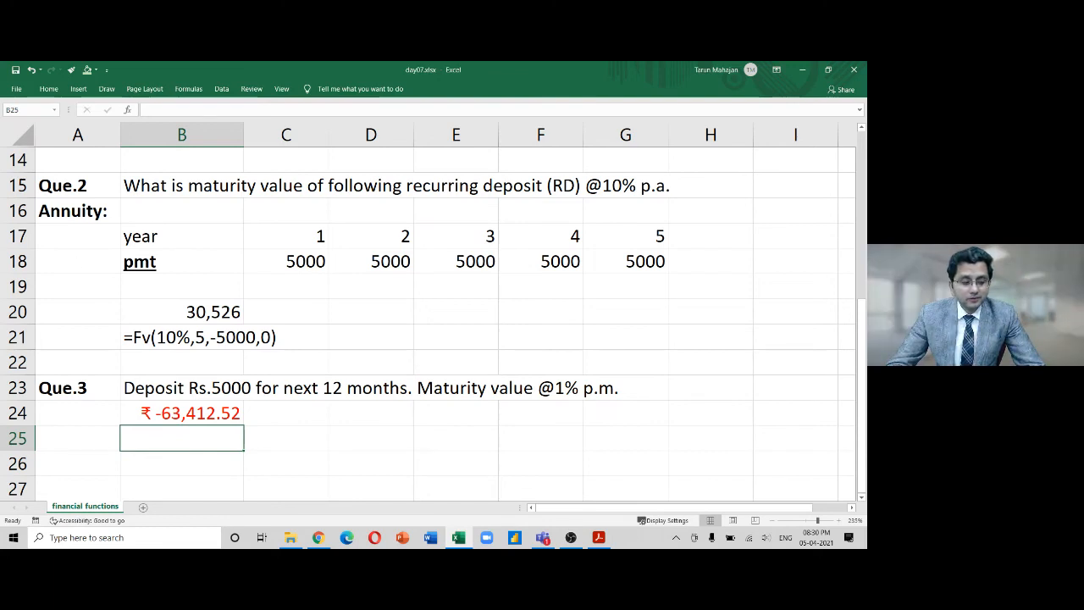
key(alt+Tab)
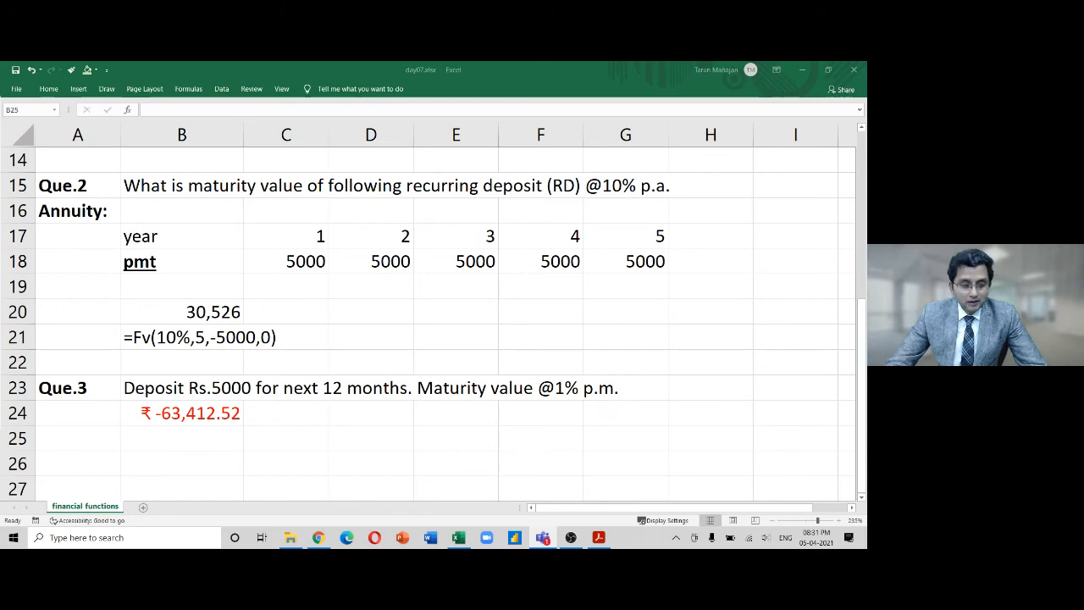
Type Que.4 in A26, bold it, and move to B26 for the question
click(264, 459)
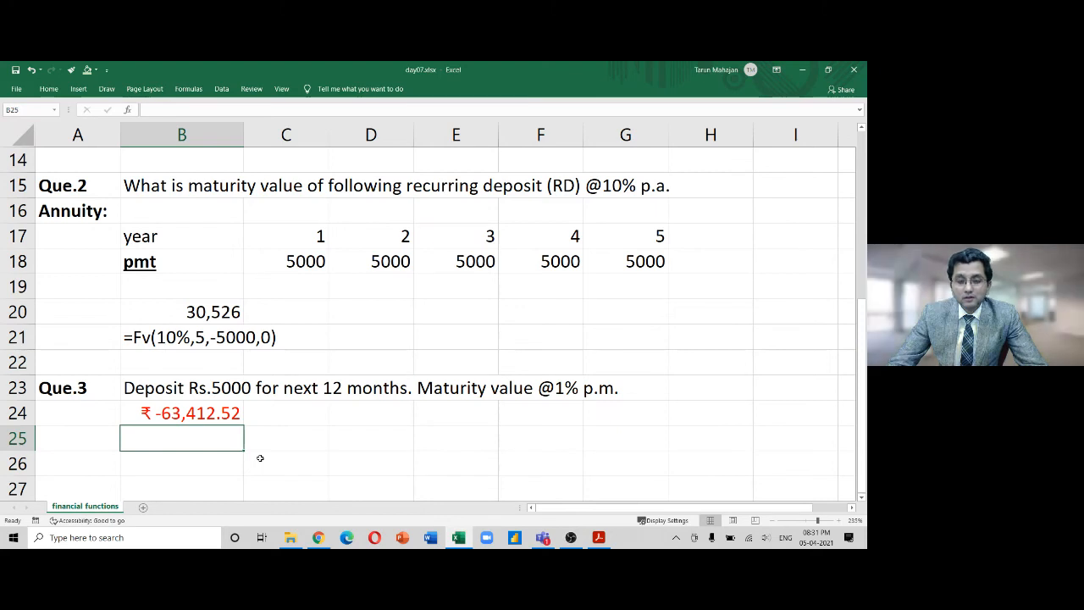
key(Down)
key(Down)
key(Down)
key(Down)
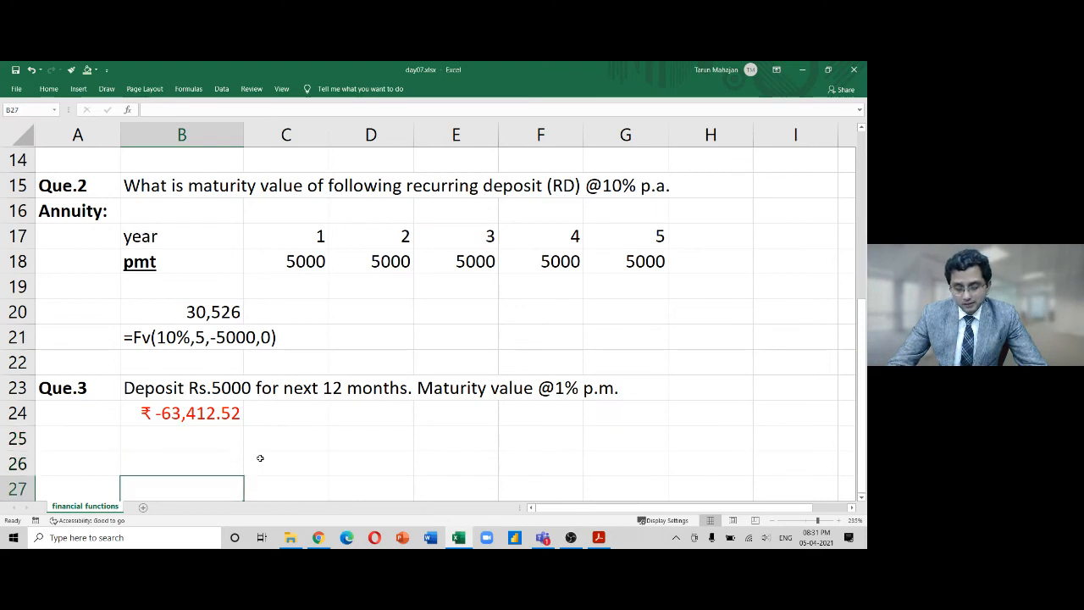
key(Up)
key(Up)
key(Up)
key(Up)
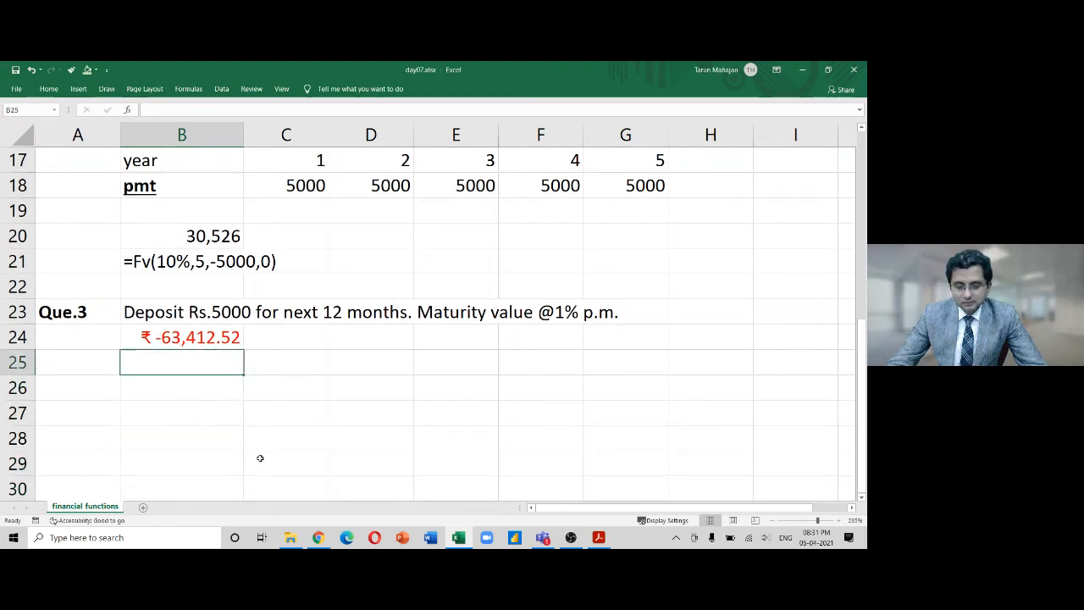
key(Down)
key(Left)
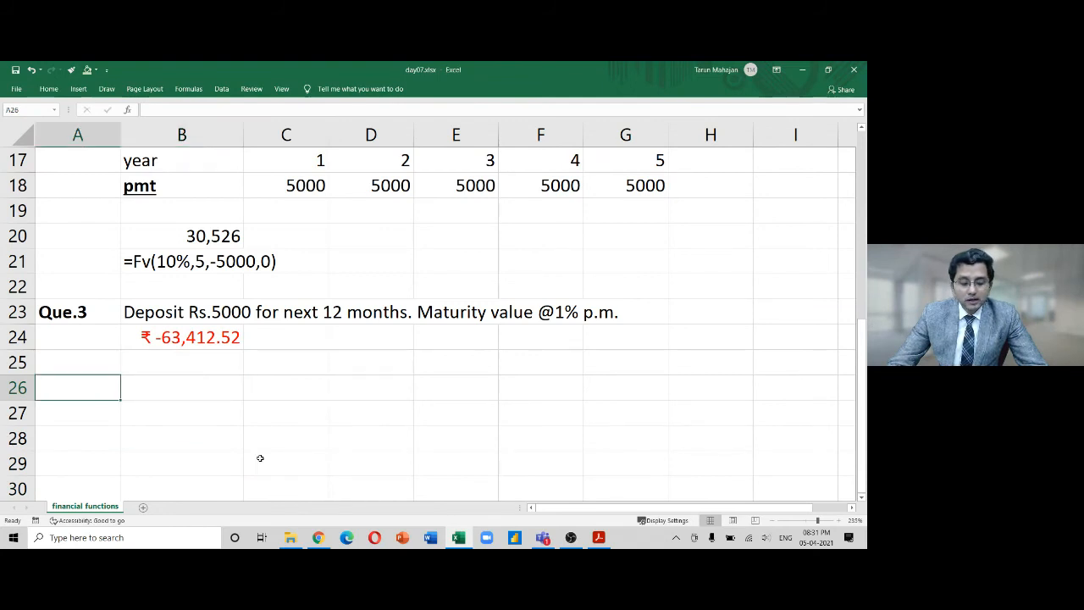
text(Que.4)
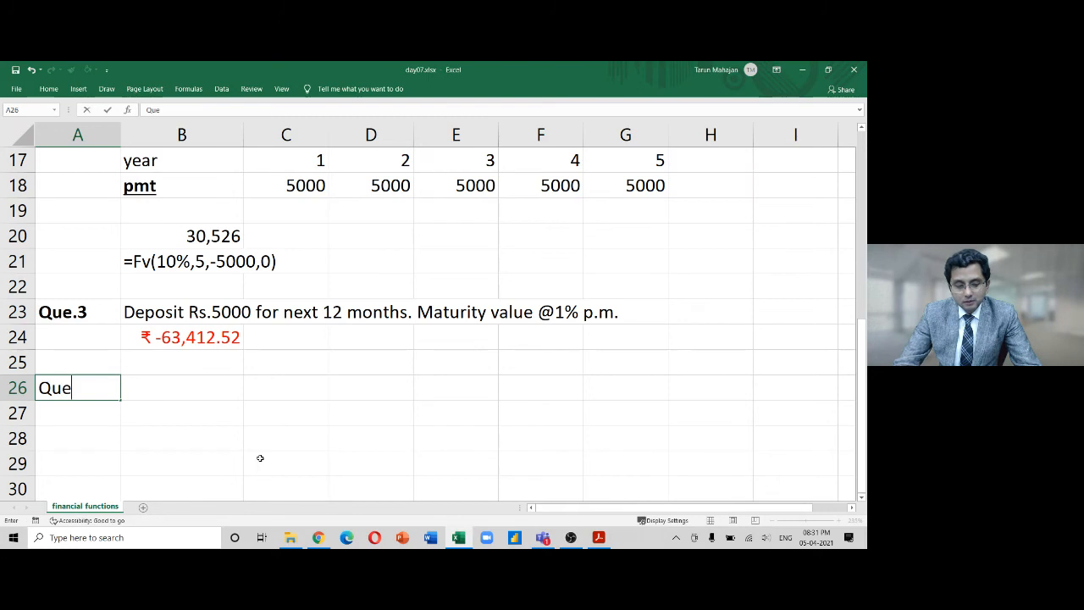
key(Return)
key(Up)
key(ctrl+b)
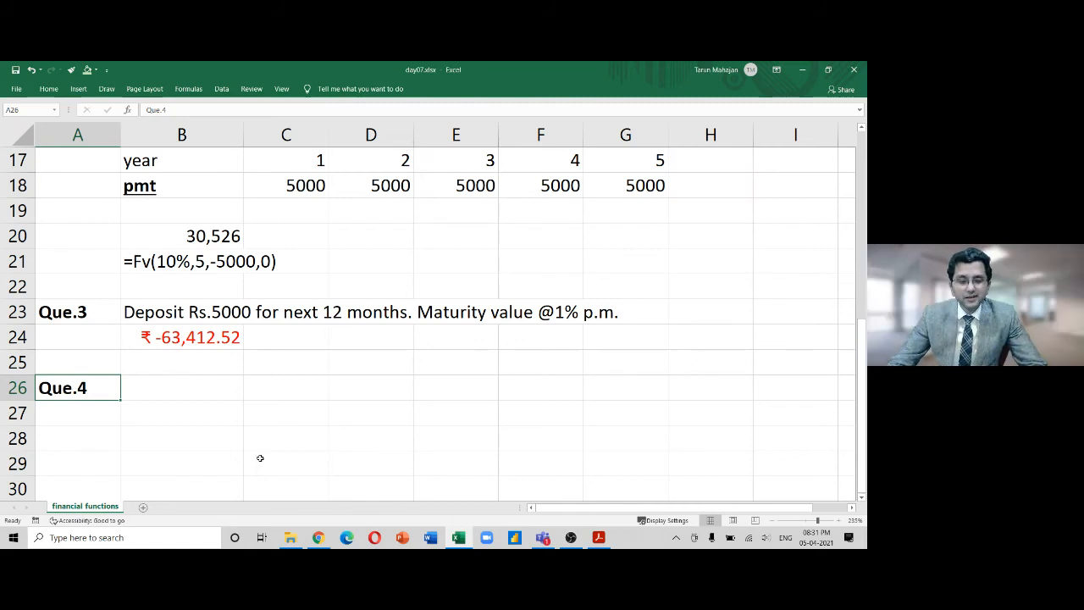
key(Right)
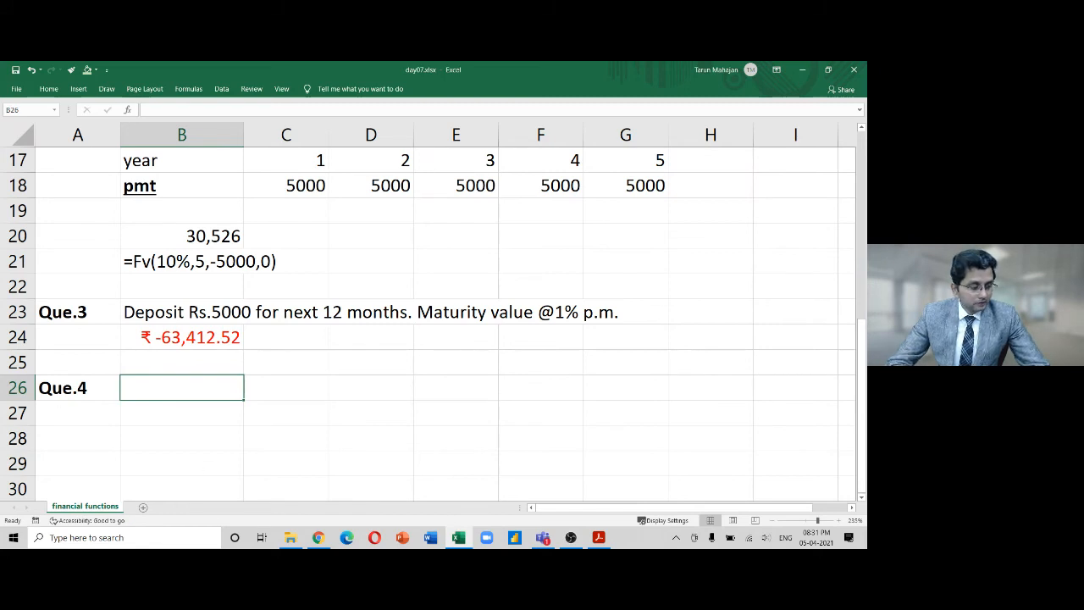
key(alt+Tab)
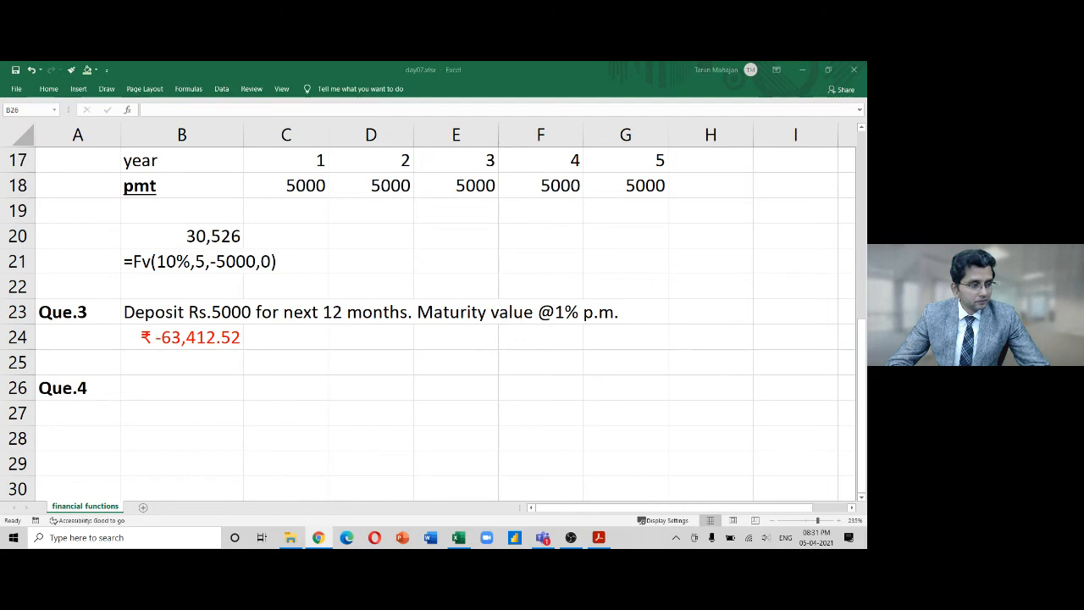
key(alt+Tab)
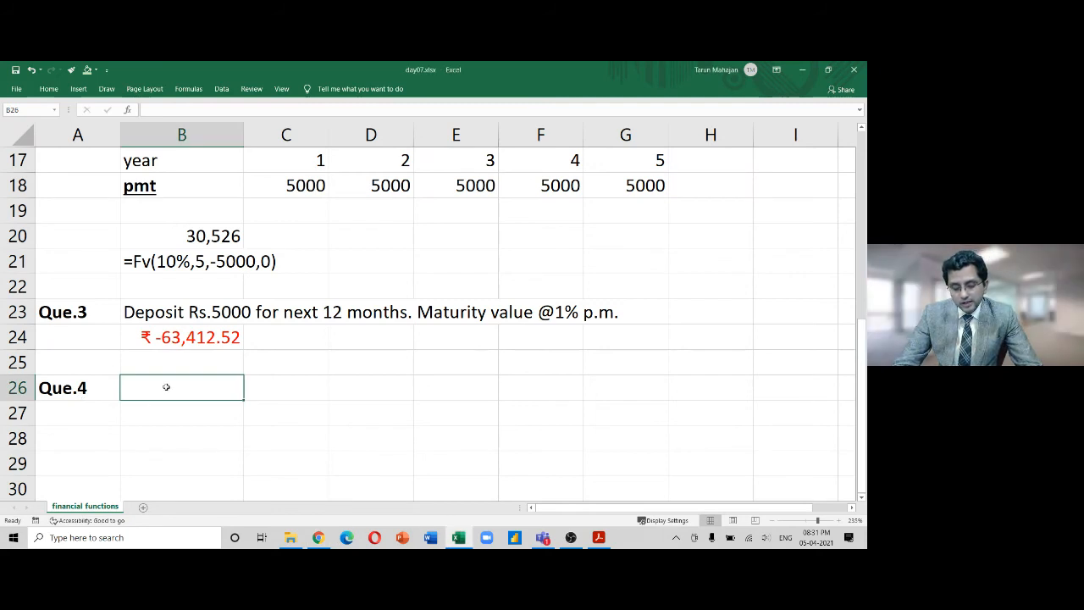
Type 'FD of Rs.1,00,0000 for 5 years @2% per quarter. Maturity Value = ?' in B26
text(FCo)
key(BackSpace)
key(BackSpace)
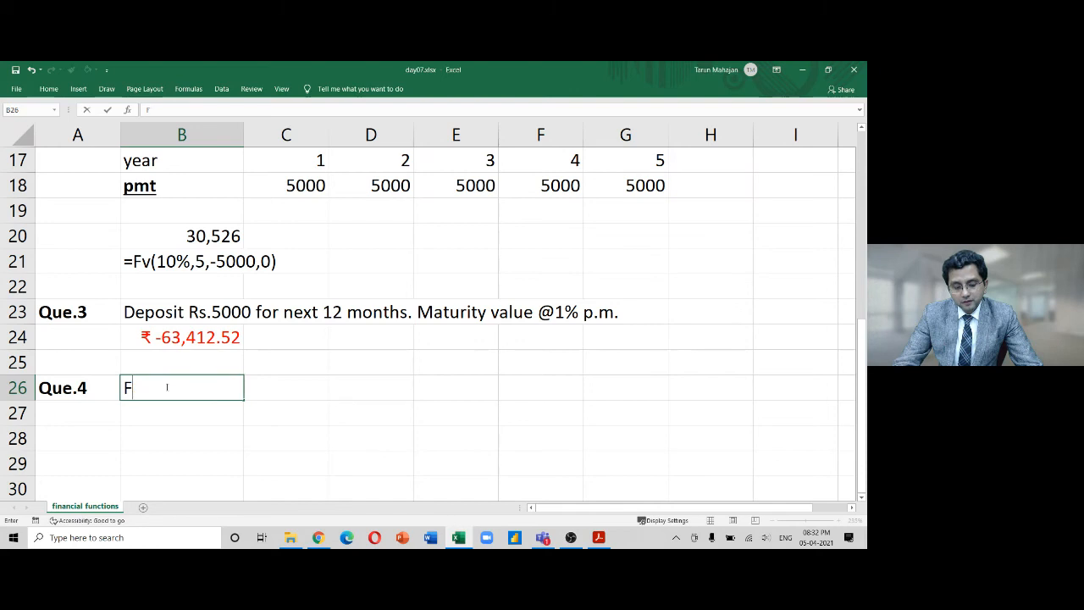
text(D of Rs.)
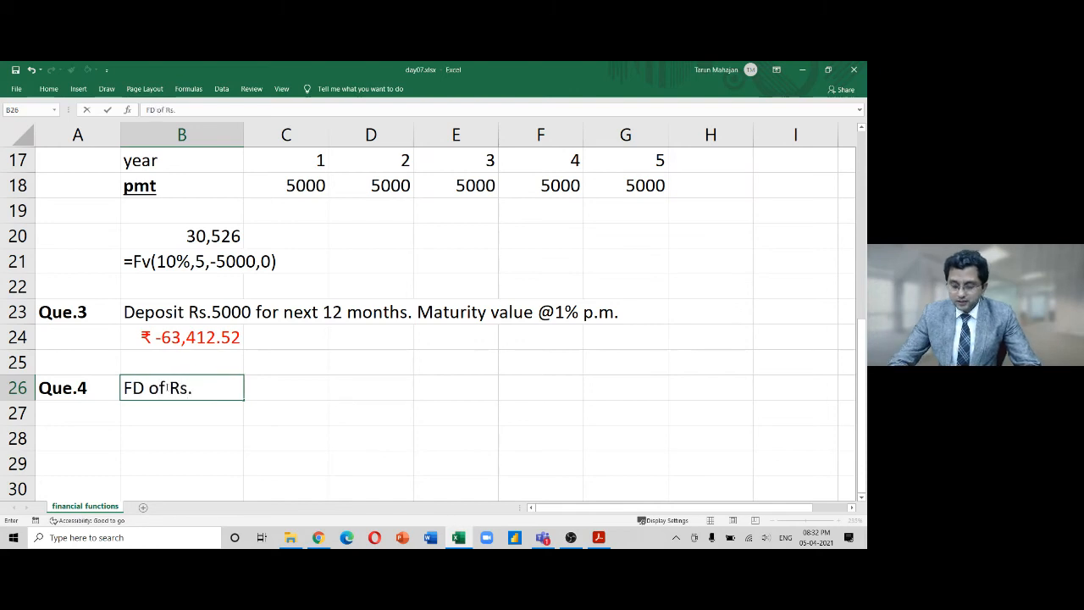
text(1,000,00)
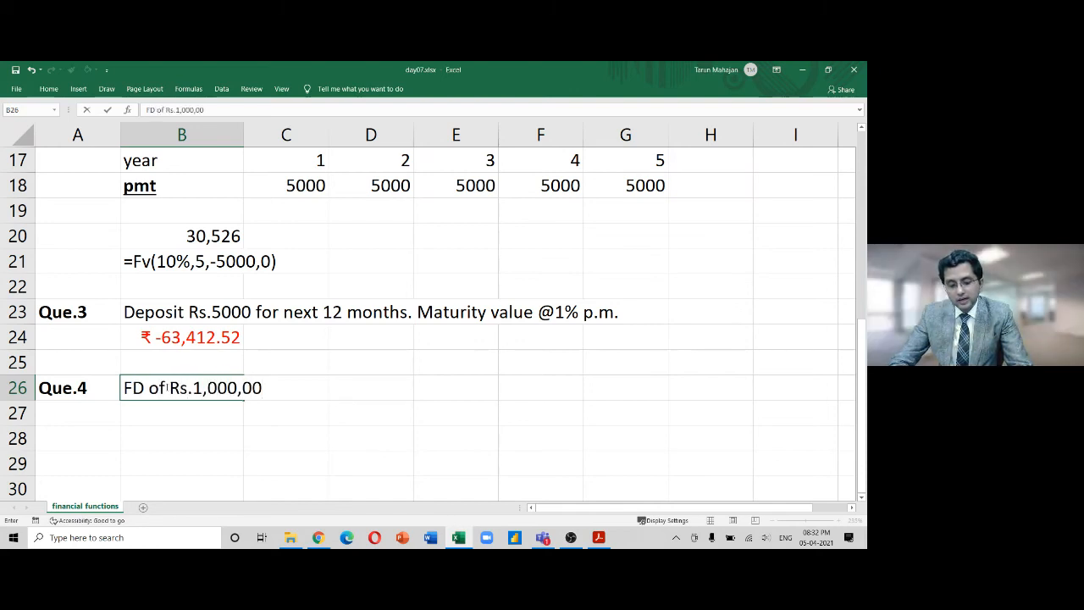
key(BackSpace)
key(BackSpace)
key(BackSpace)
key(BackSpace)
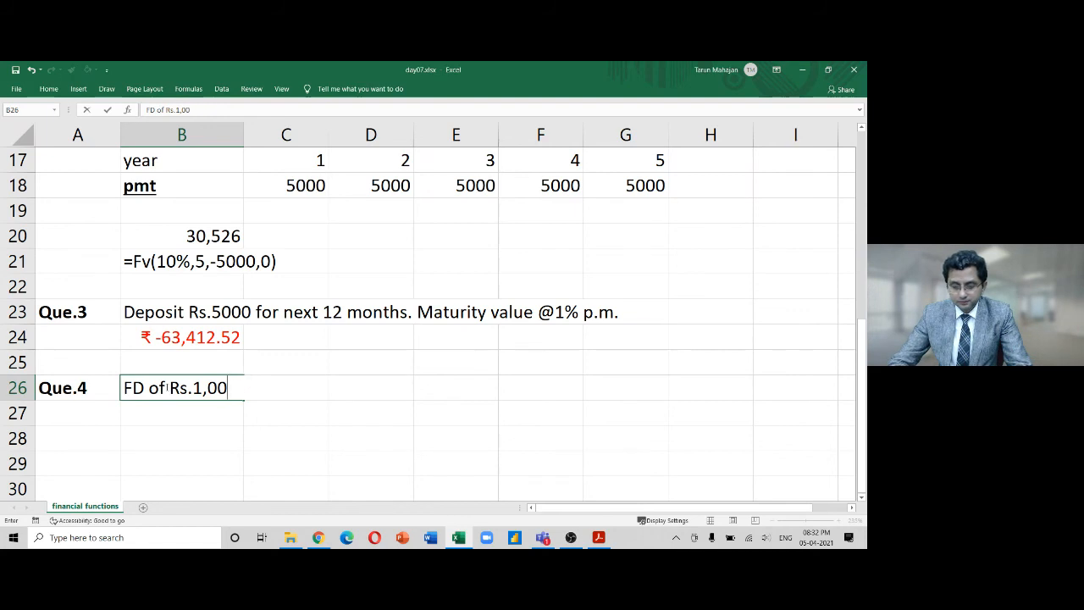
text(0)
key(BackSpace)
text(,0000)
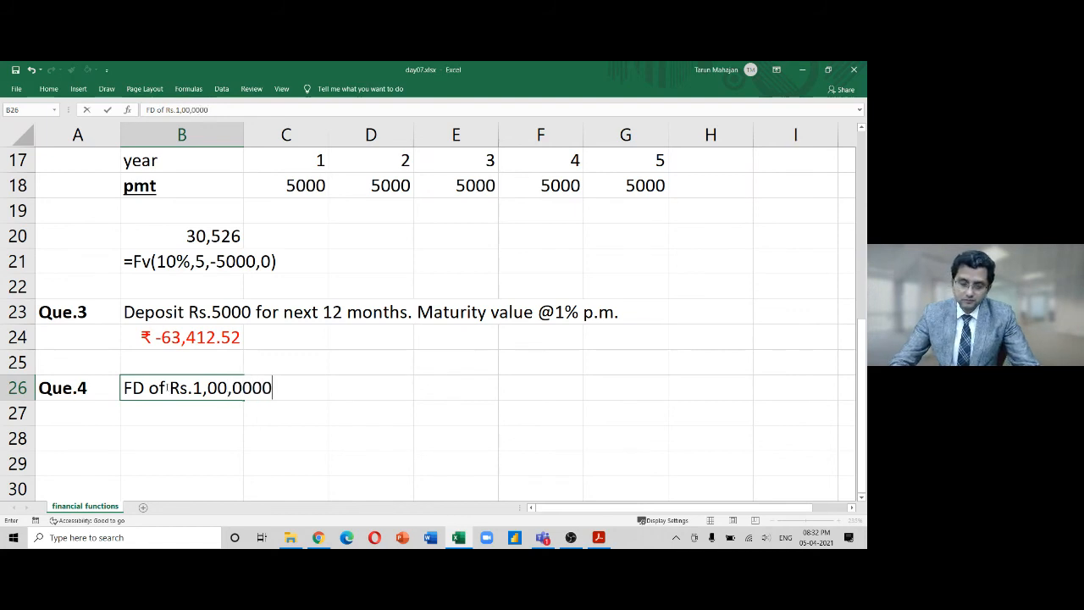
text( for)
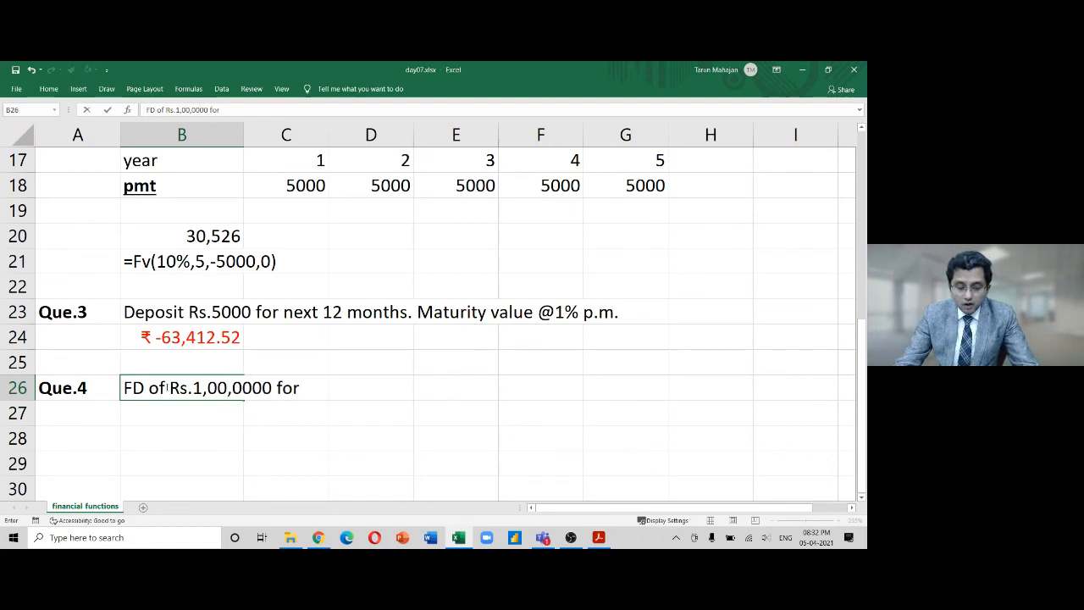
text( 5 years.)
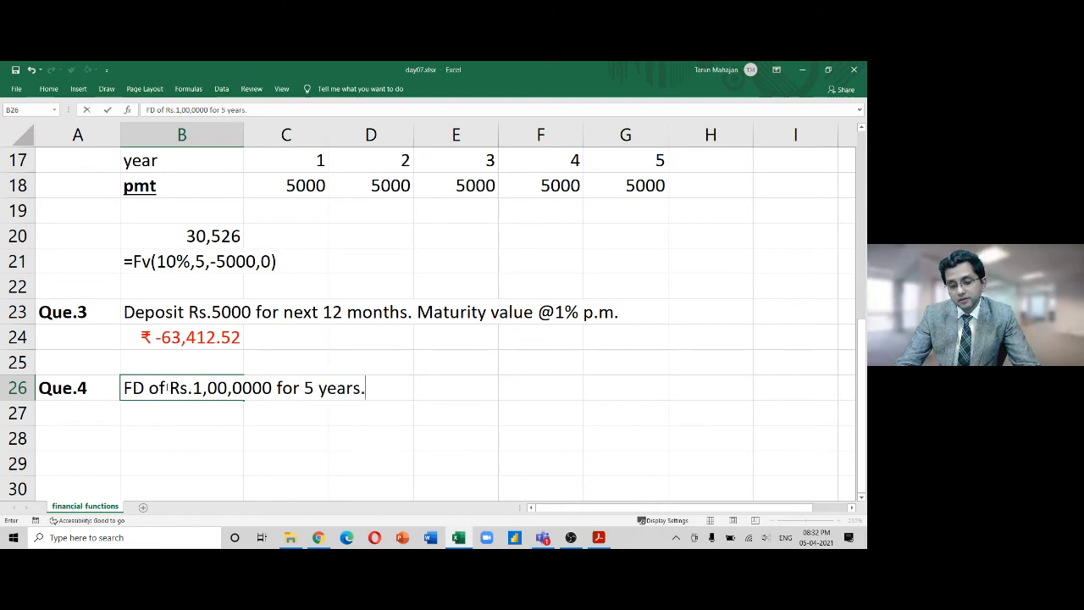
text( In)
key(BackSpace)
key(BackSpace)
key(BackSpace)
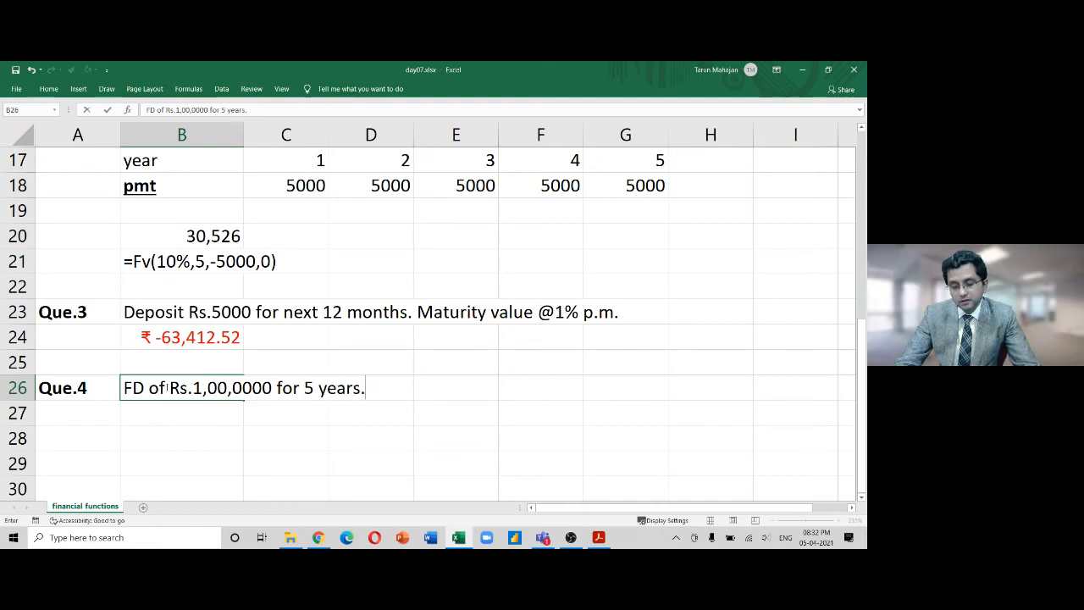
key(BackSpace)
key(BackSpace)
text(s)
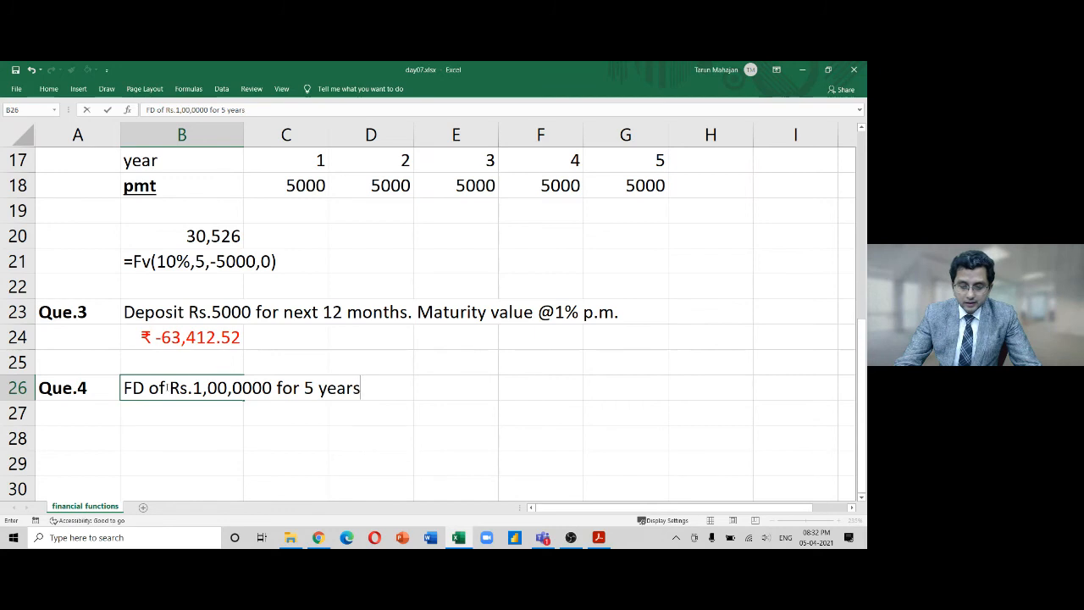
text( @)
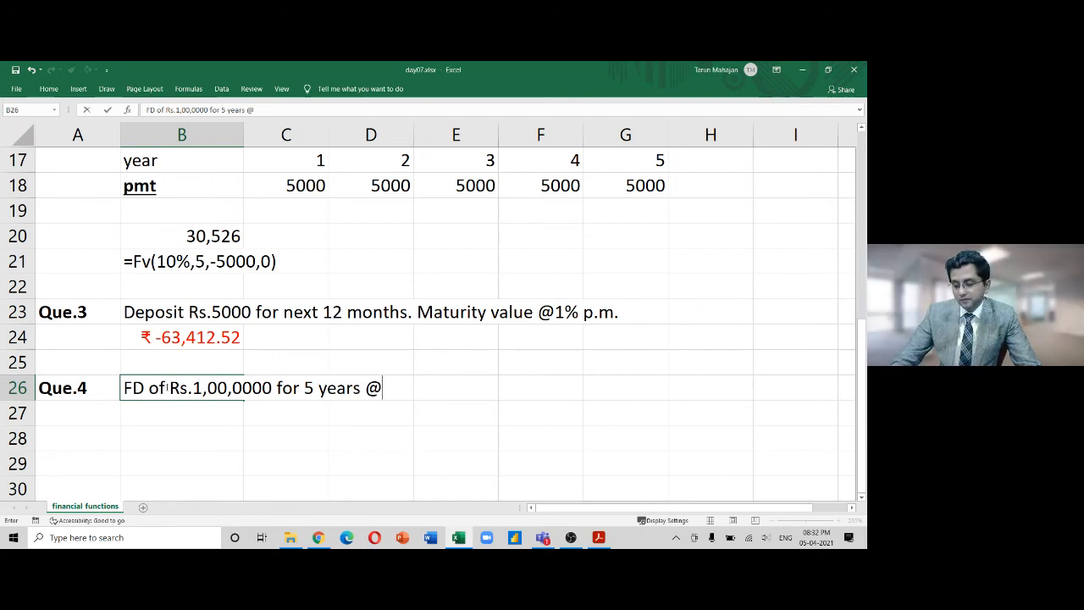
text(2)
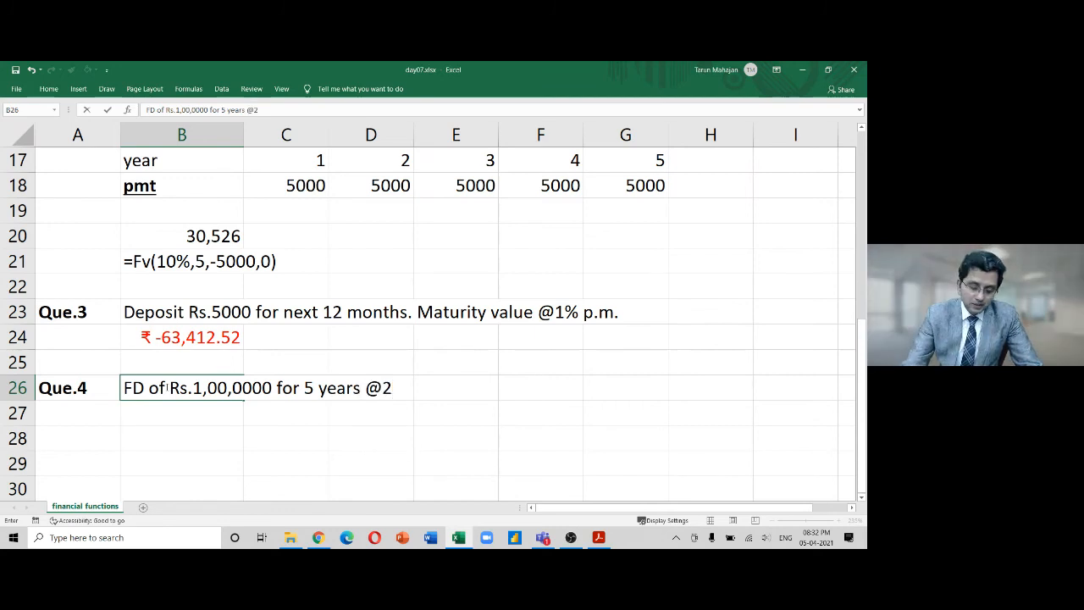
text(% per)
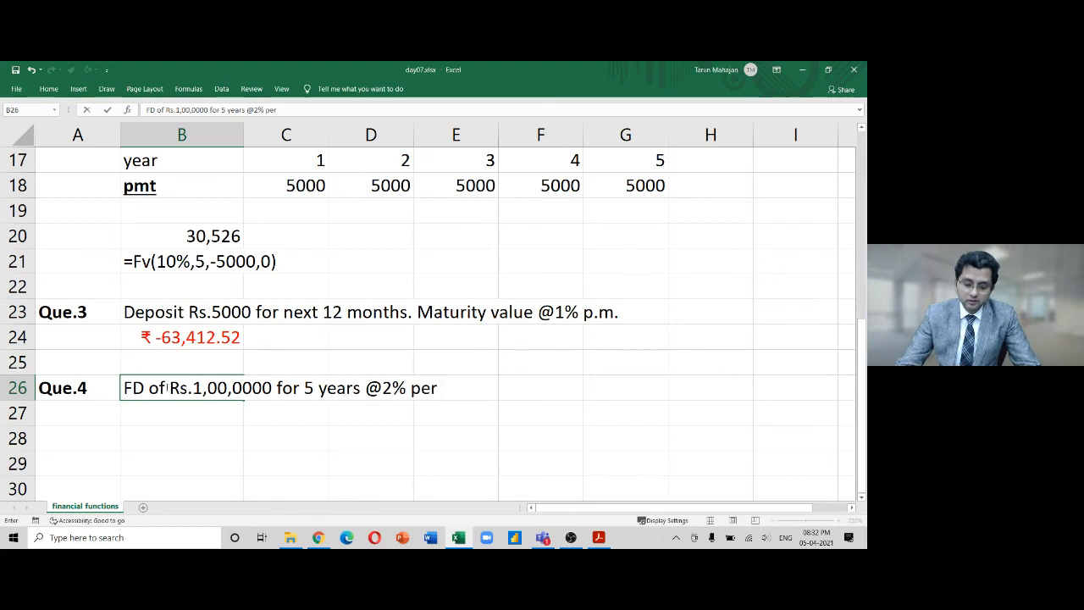
text( quarte)
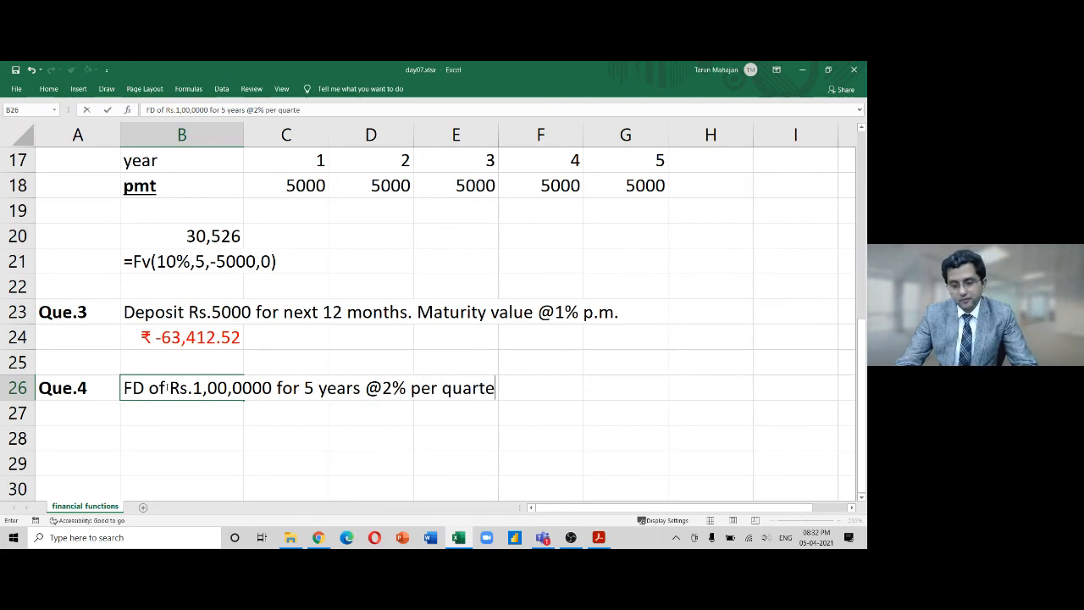
text(r. Ma)
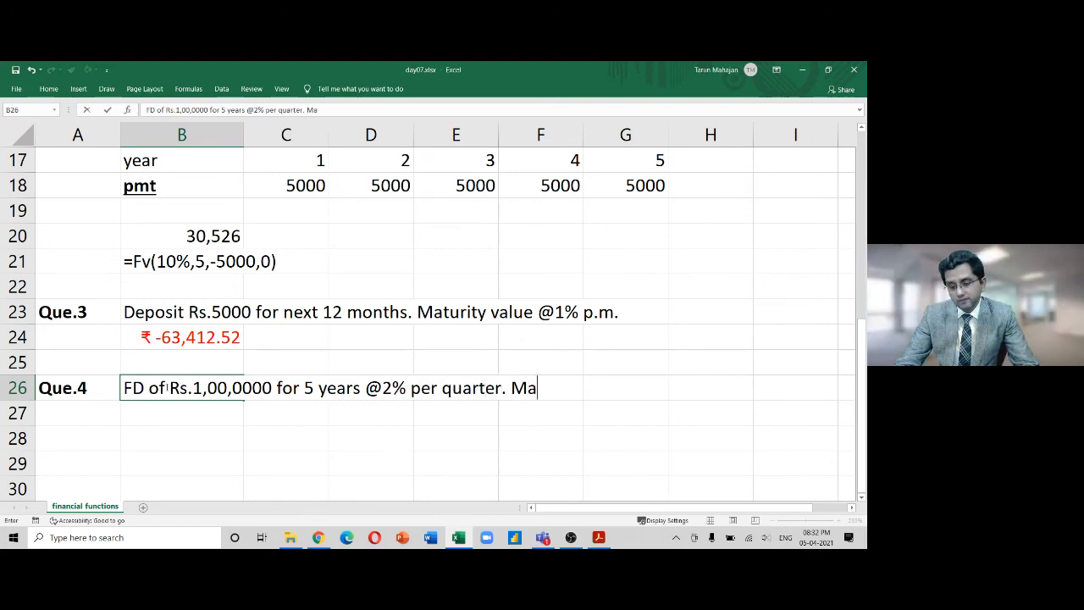
text(turity Valu)
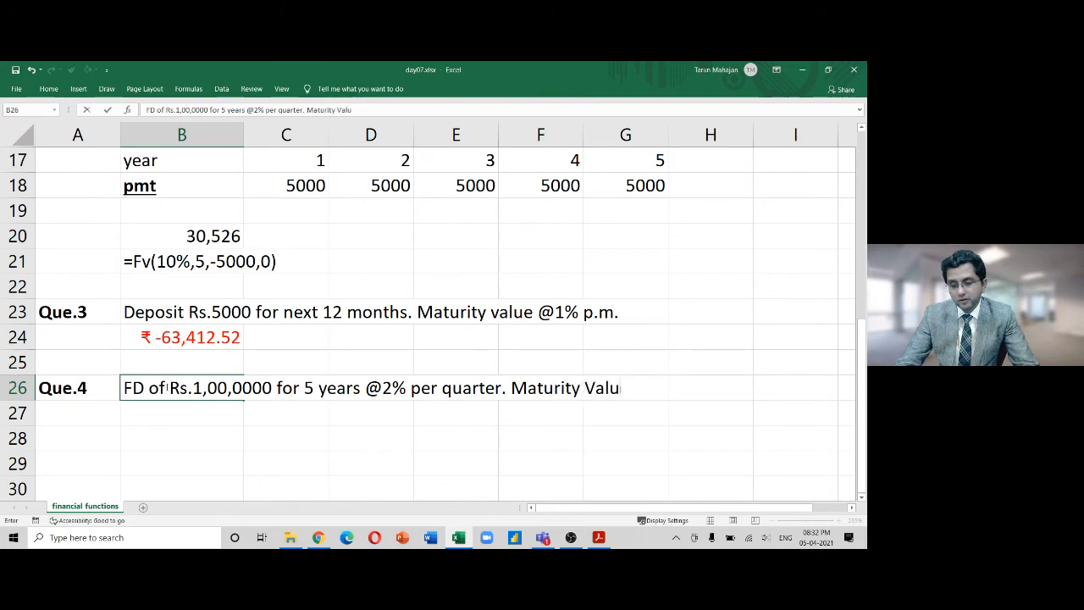
text(e)
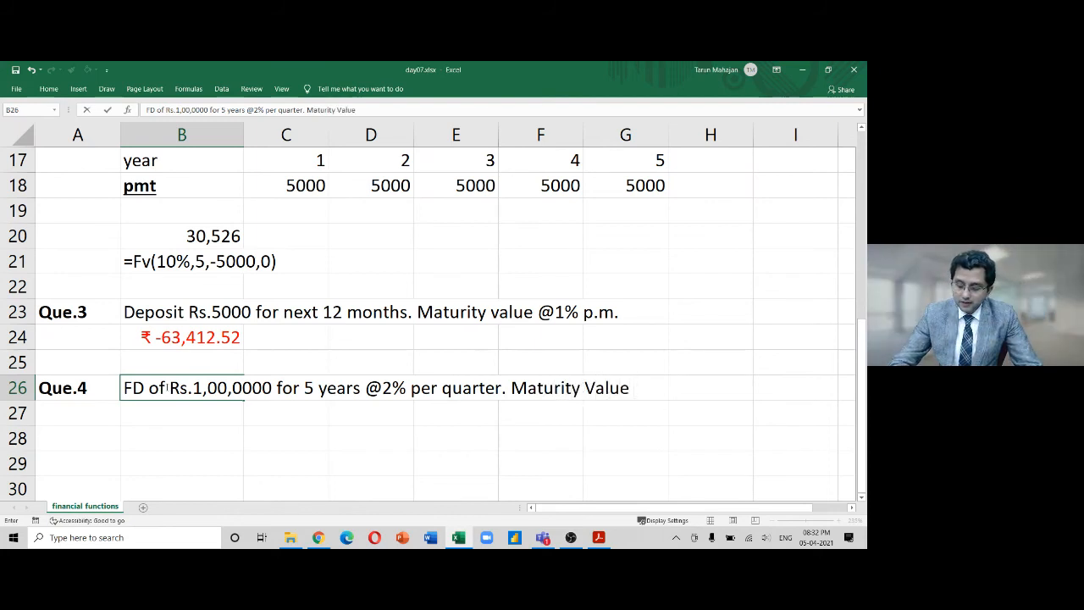
text( =)
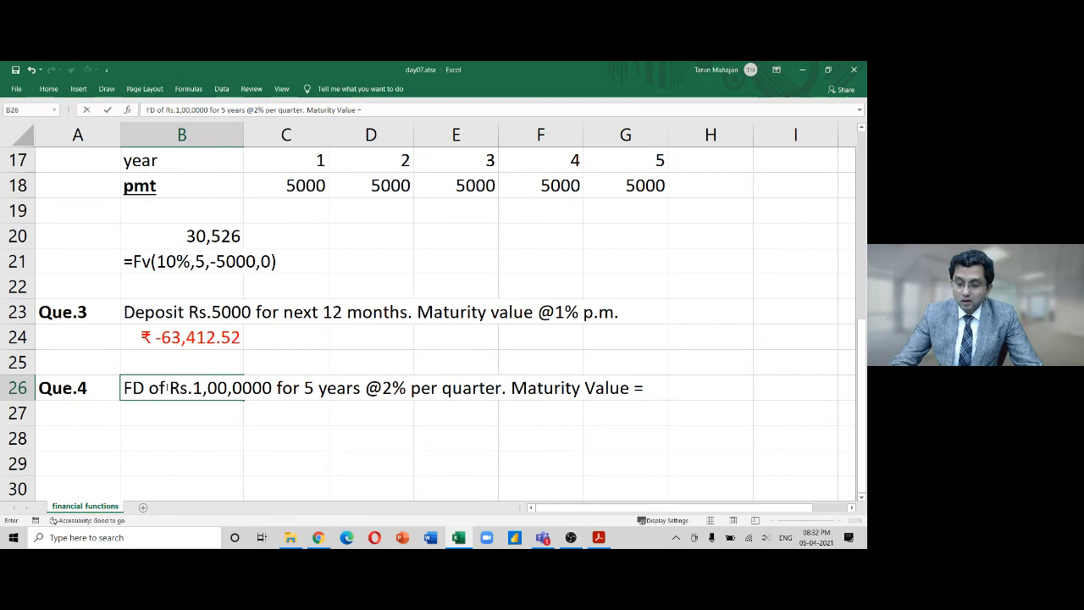
text( ?)
key(Return)
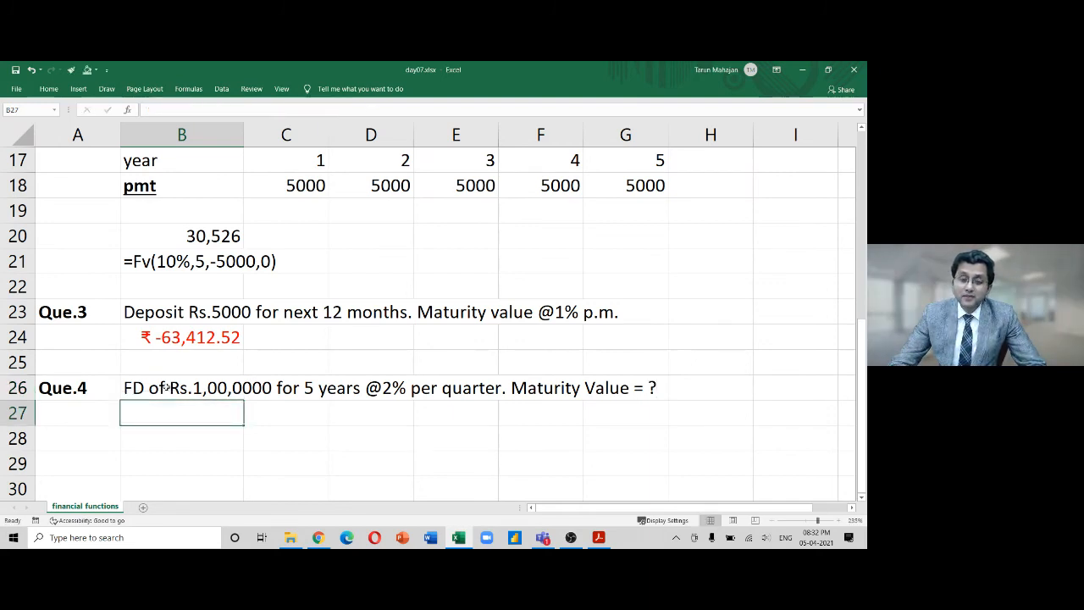
Write the working note '5 years = 5 x 4 = 20 quarters' in D27 beneath Que.4
click(167, 387)
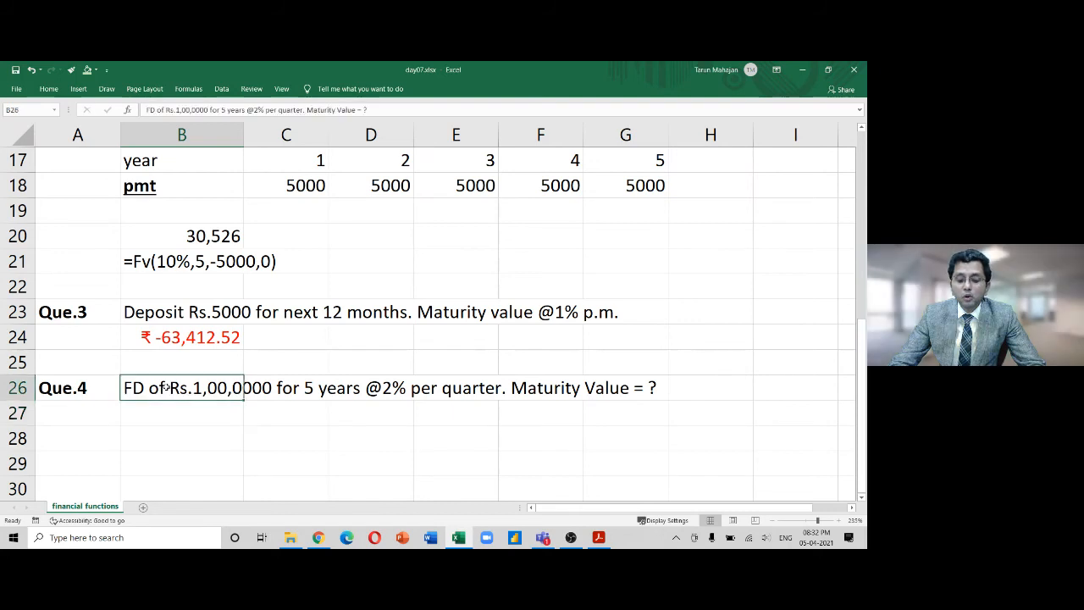
key(Down)
key(Right)
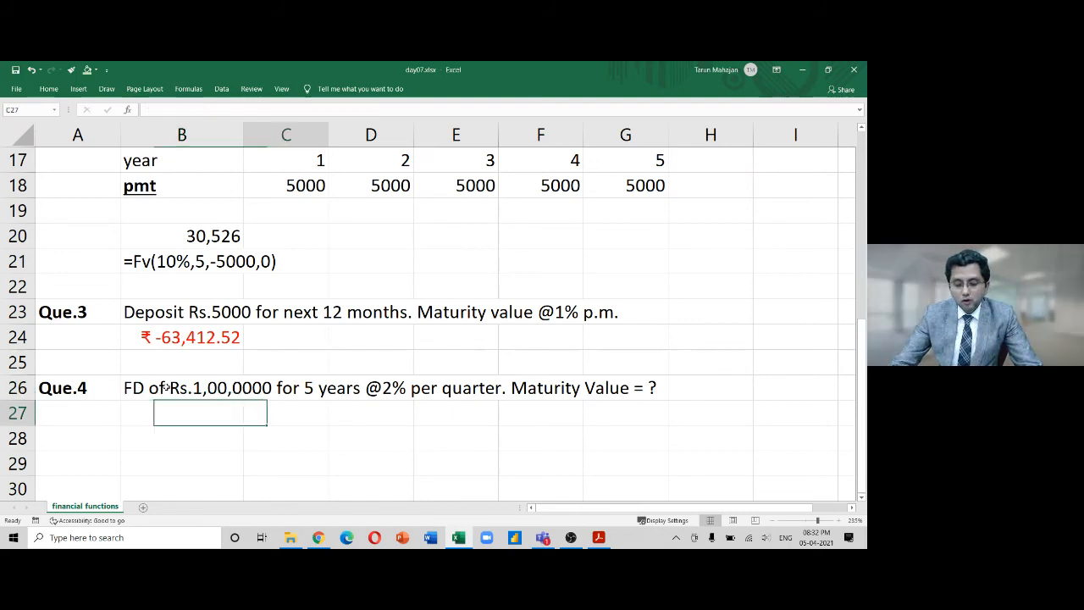
key(Right)
text(5 )
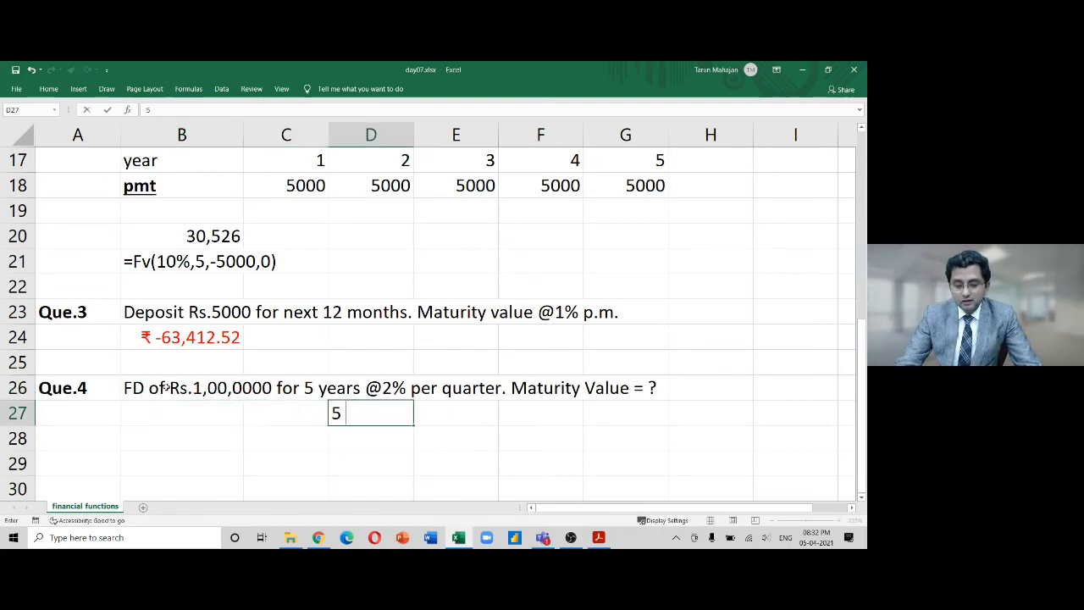
text(years = )
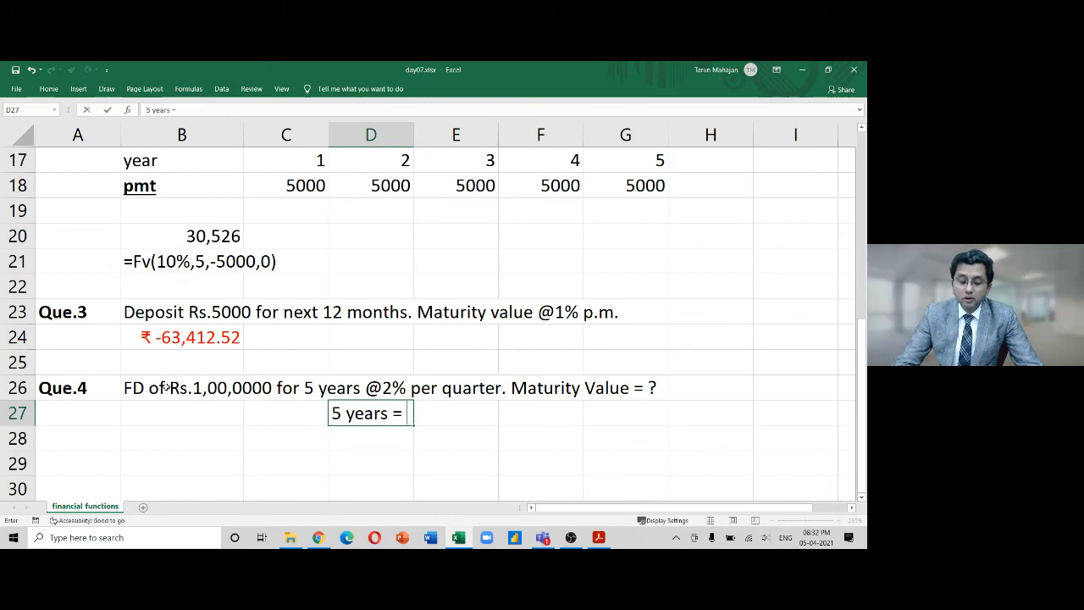
text(5)
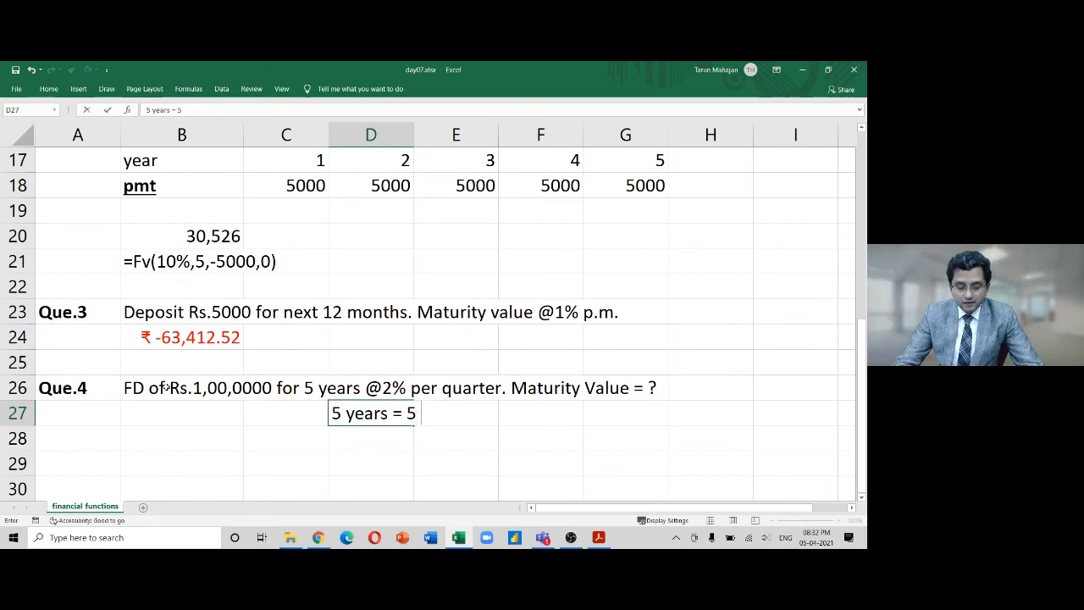
text( x 4 = )
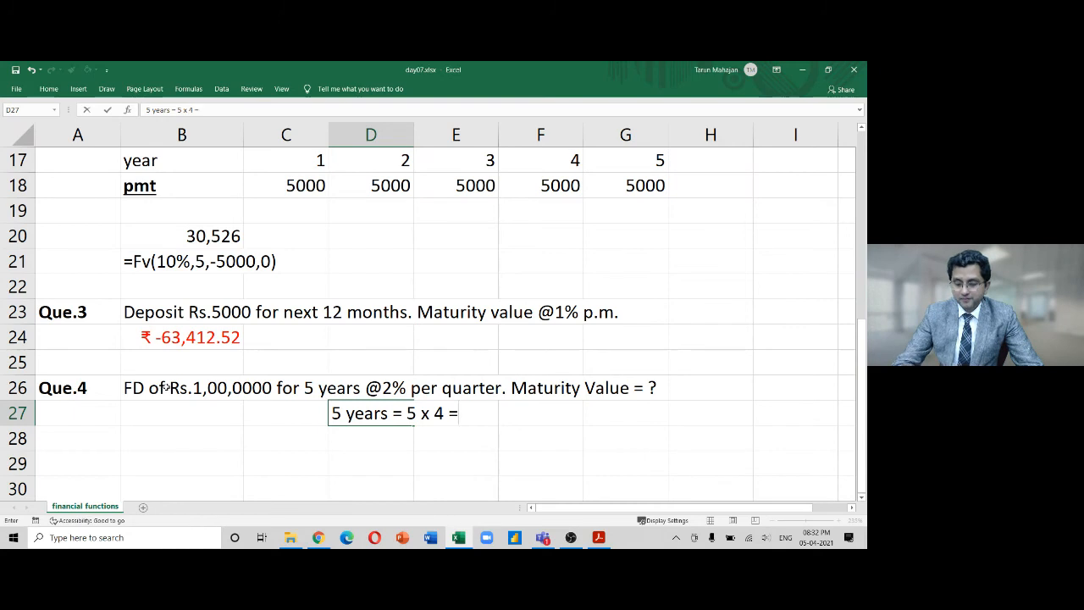
text(20 )
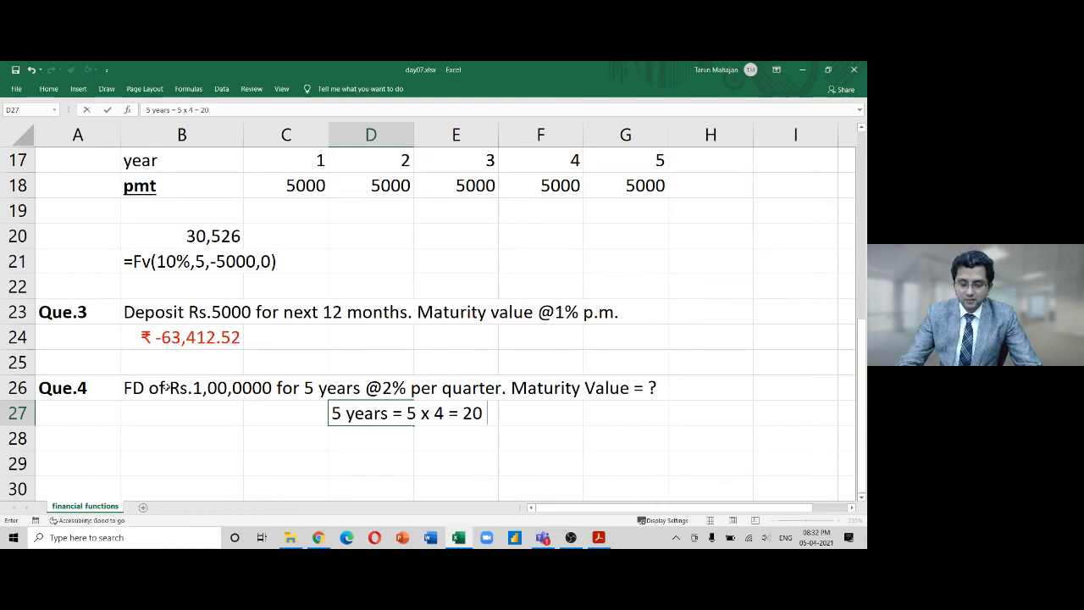
text(auarter)
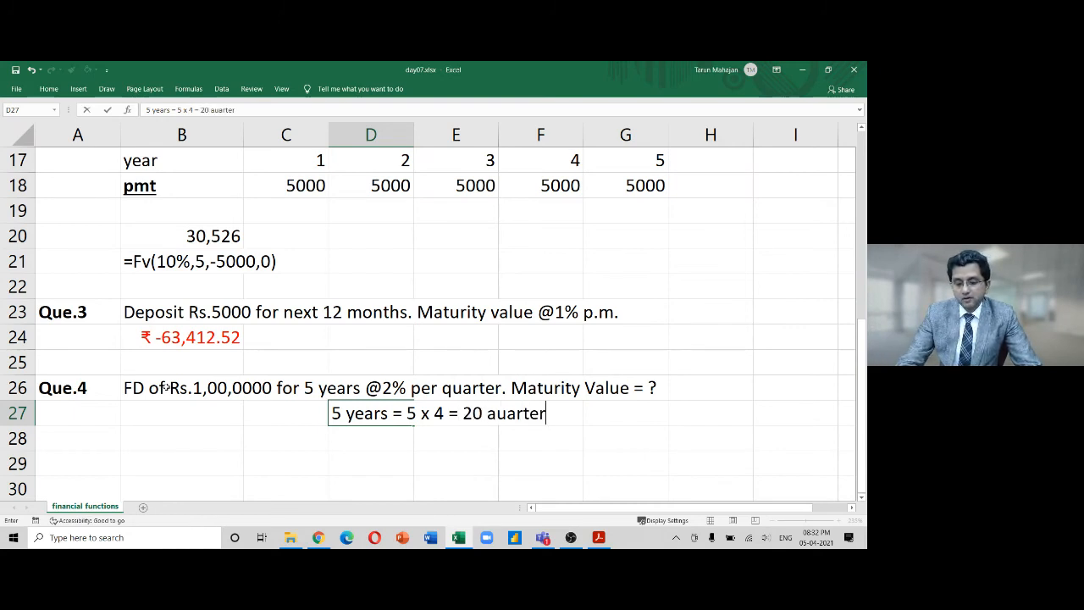
key(BackSpace)
key(BackSpace)
key(BackSpace)
key(BackSpace)
key(BackSpace)
key(BackSpace)
key(BackSpace)
text(quart)
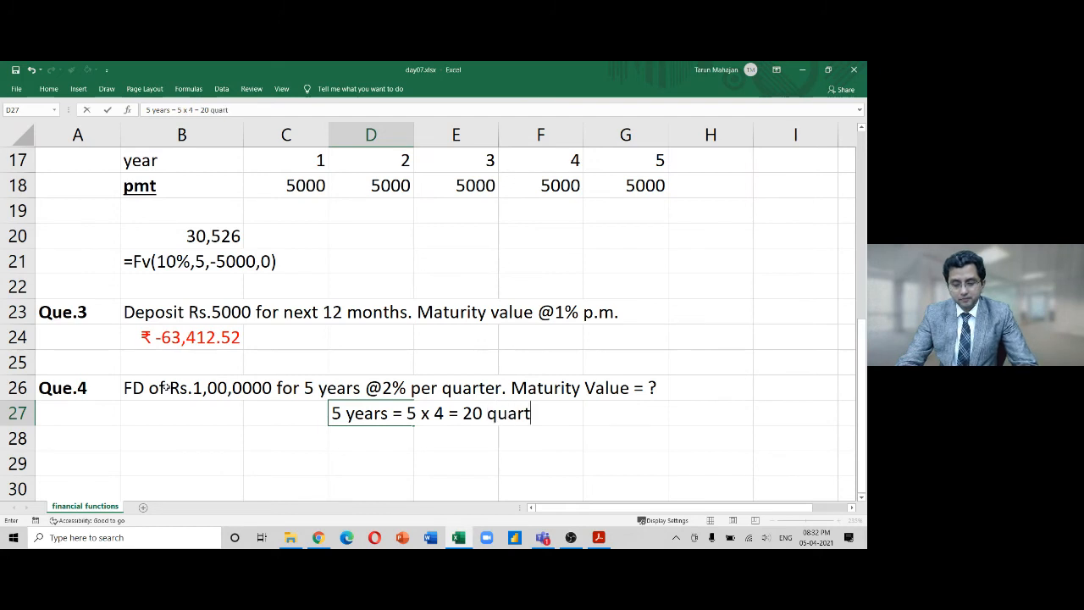
text(ers)
key(Return)
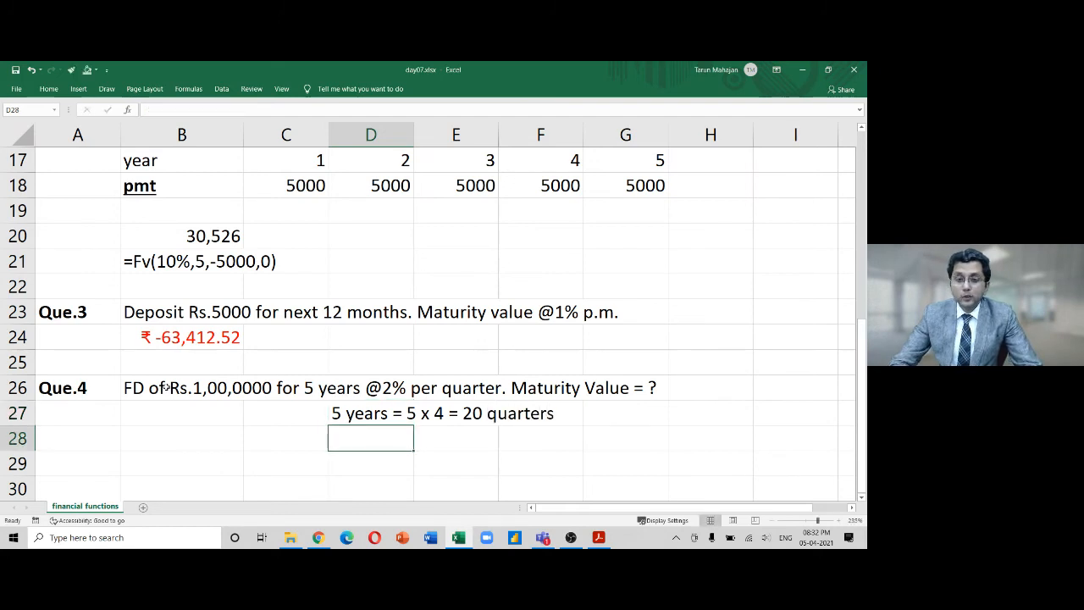
Move the selection back to B27 for the maturity value answer
key(Up)
key(Up)
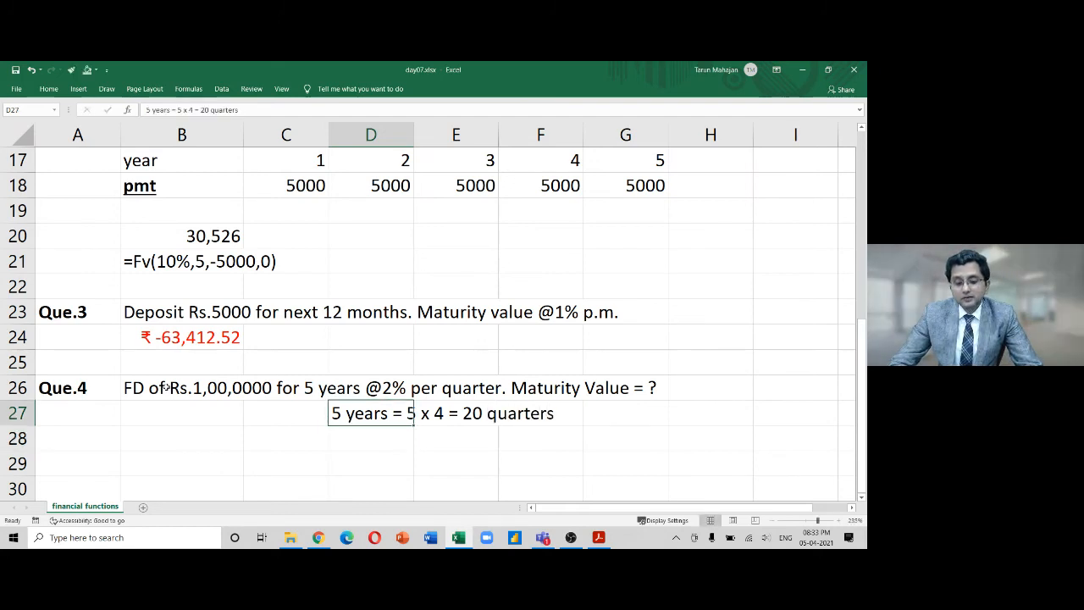
key(Right)
key(Right)
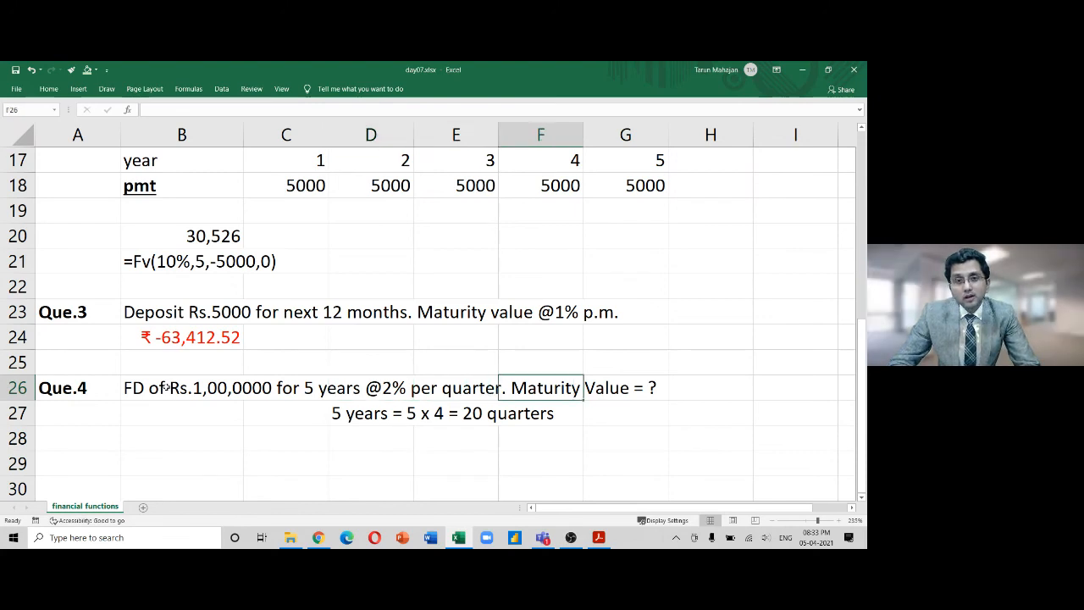
key(Down)
key(Left)
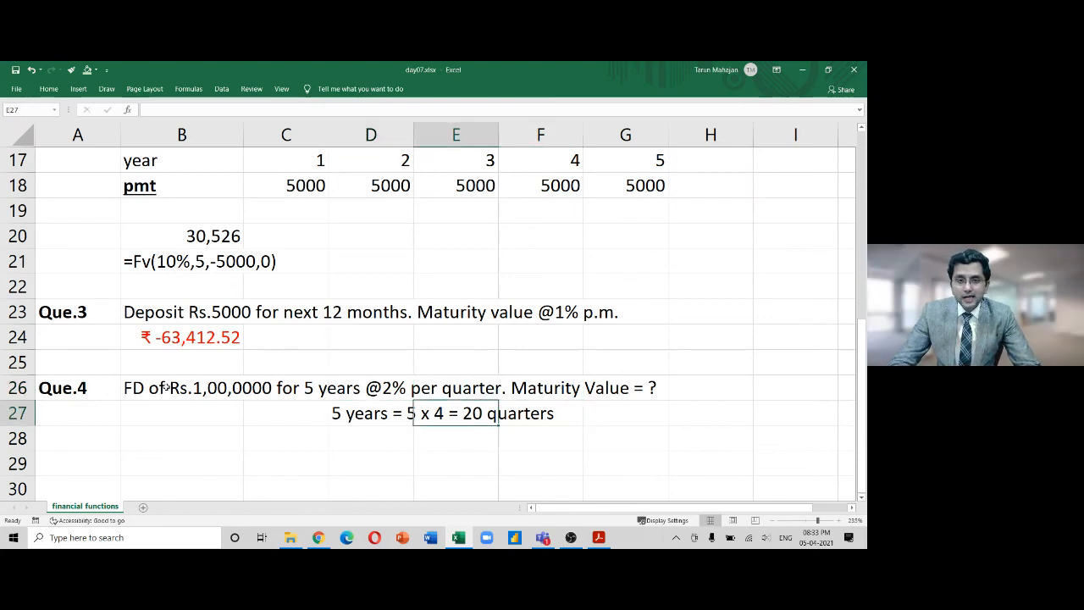
key(shift+Left)
key(Right)
key(Down)
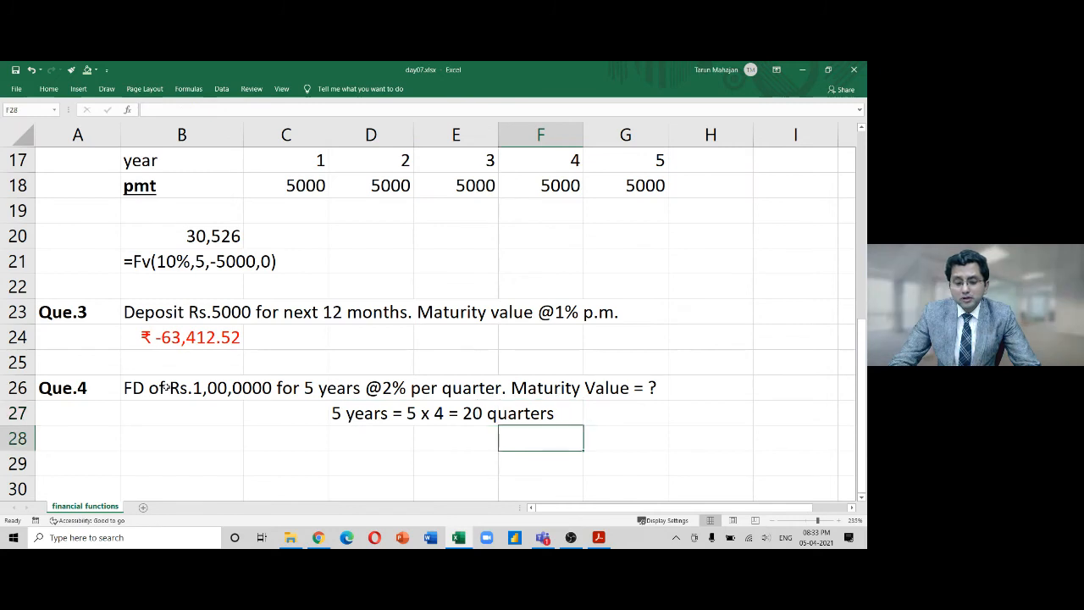
key(Left)
key(Left)
key(Left)
key(Left)
key(Up)
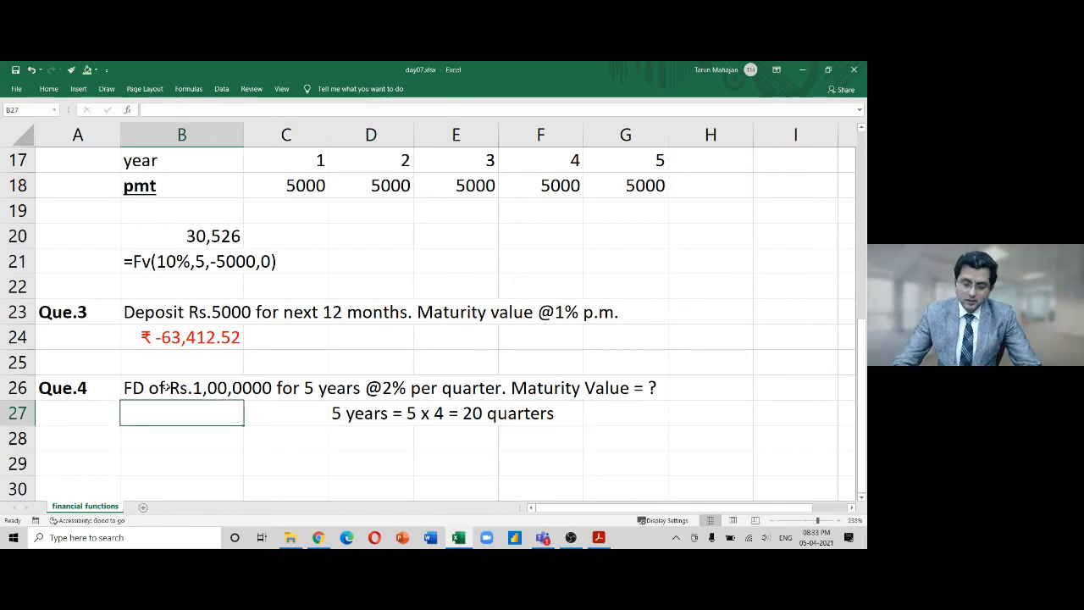
Enter =FV(2%,20,0,-100000) in B27, returning a maturity value of ₹ 1,48,594.74
text(=fv)
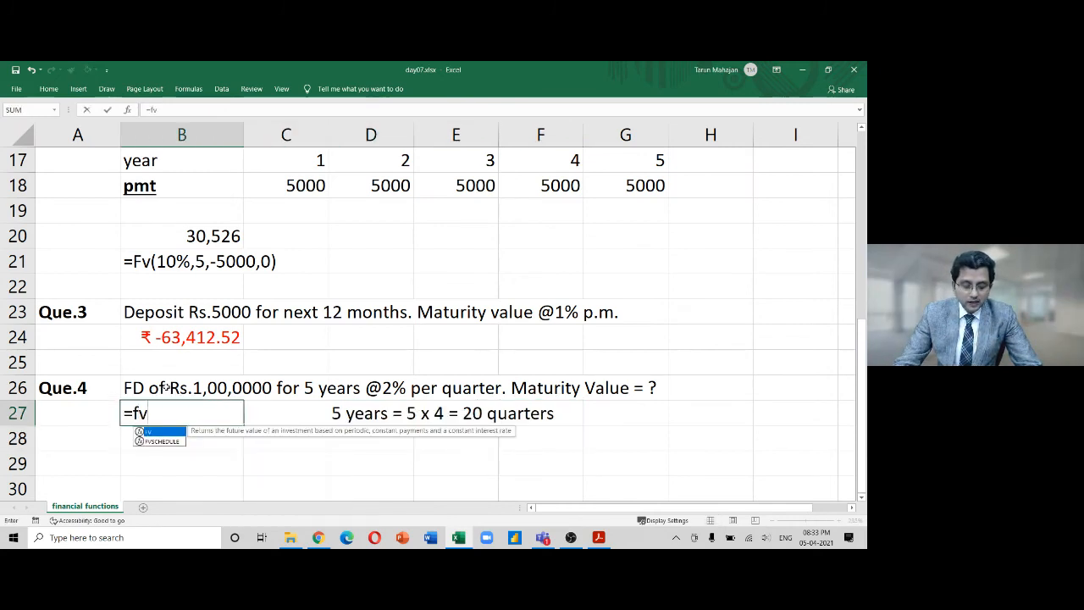
key(Tab)
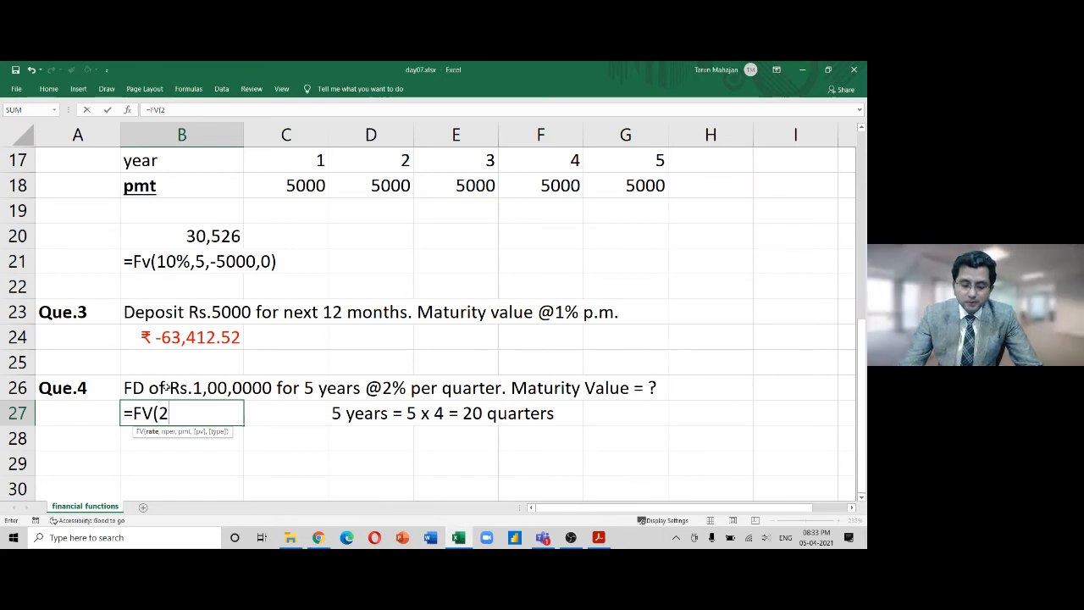
text(%)
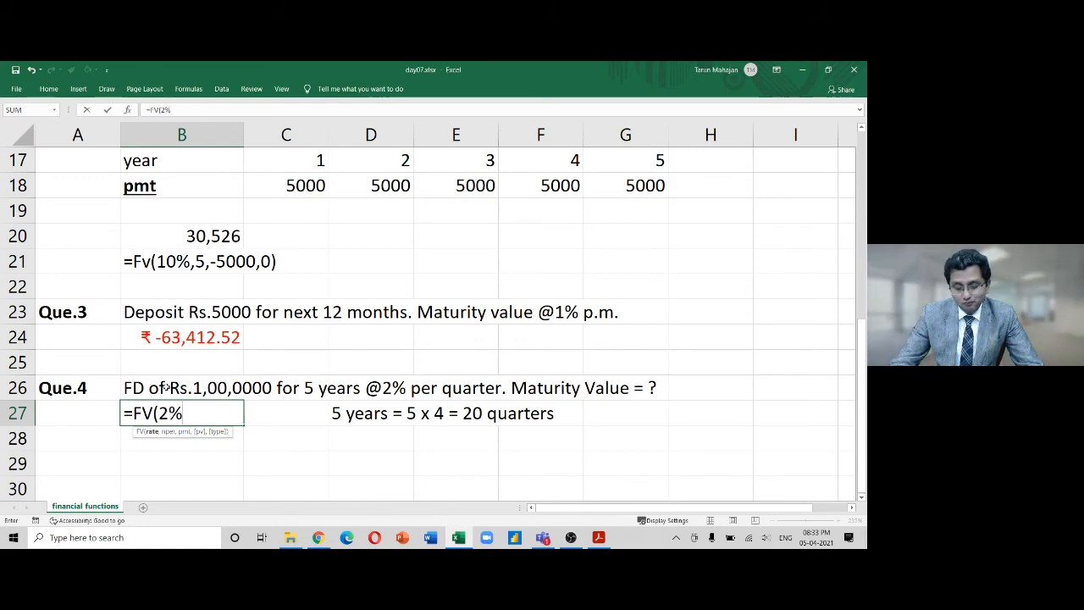
text(,)
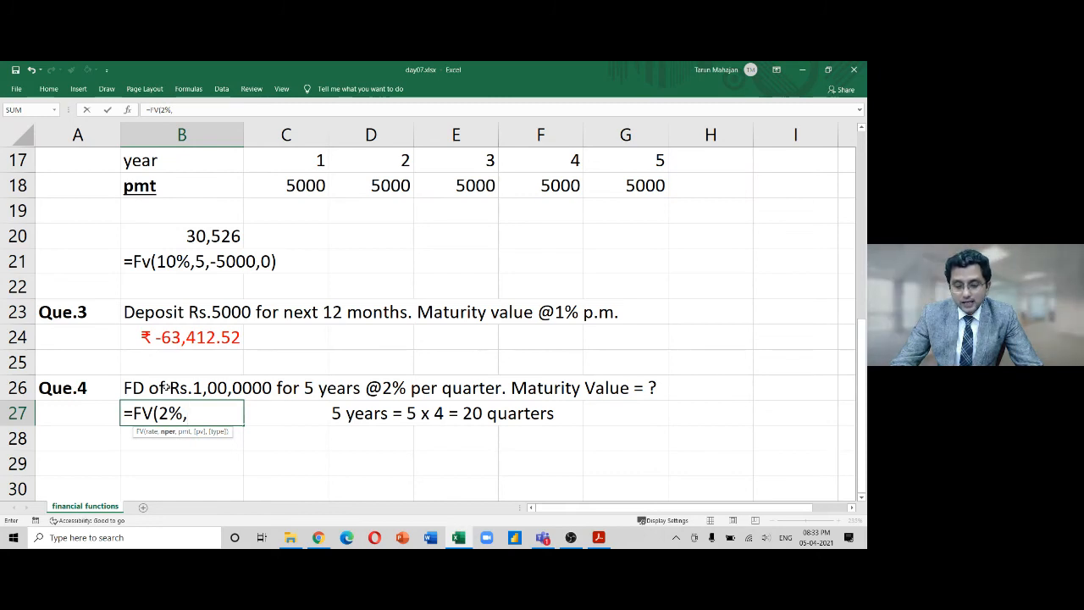
text(20,)
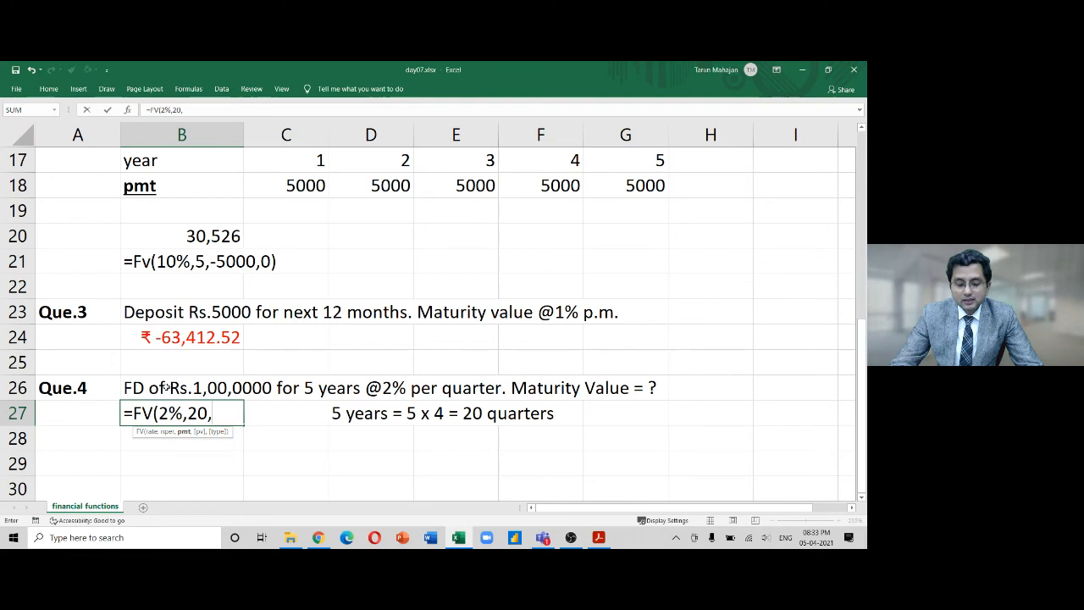
text(0,)
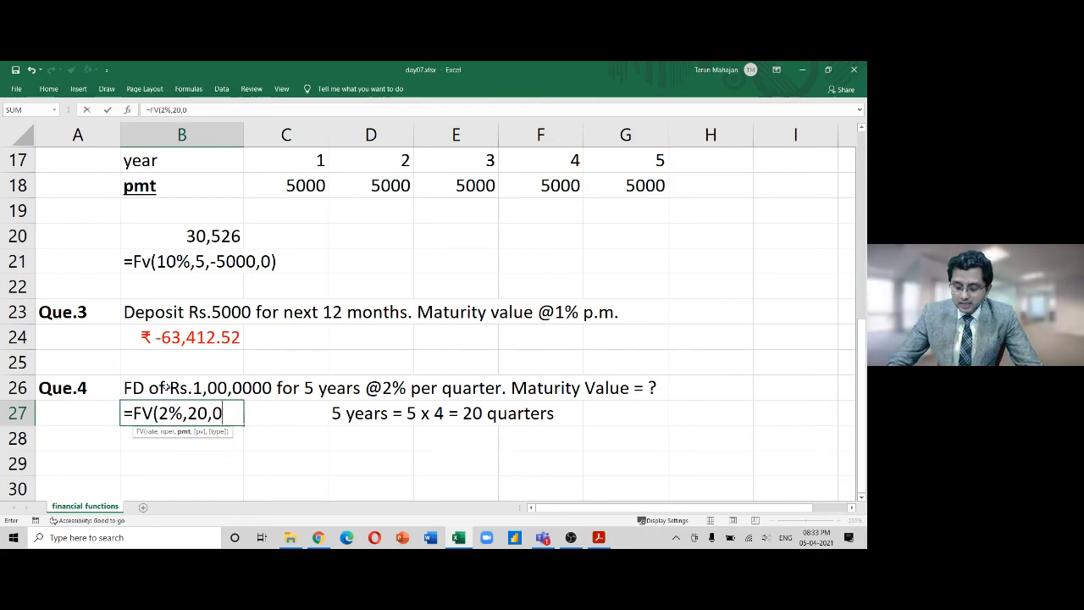
text(-)
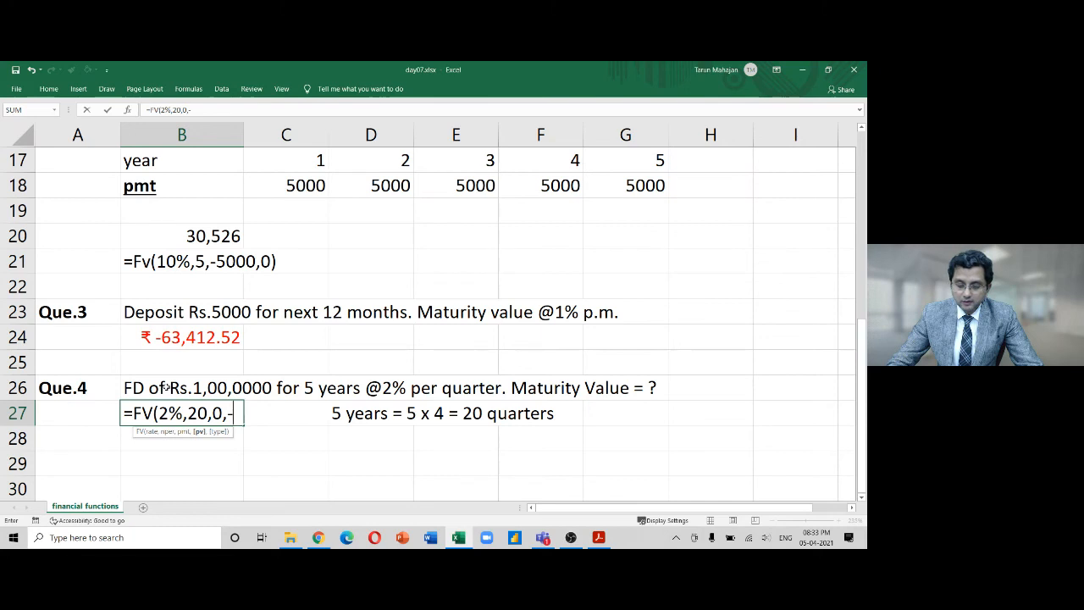
text(100000))
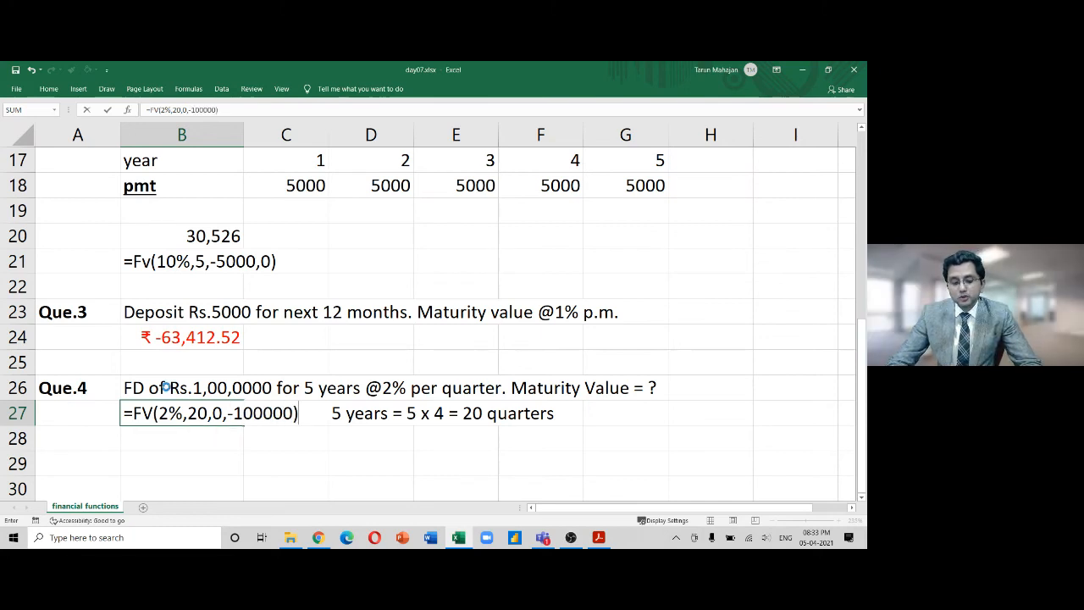
key(Return)
click(167, 387)
Delete the extra zero so the Que.4 deposit reads Rs.1,00,000
key(F2)
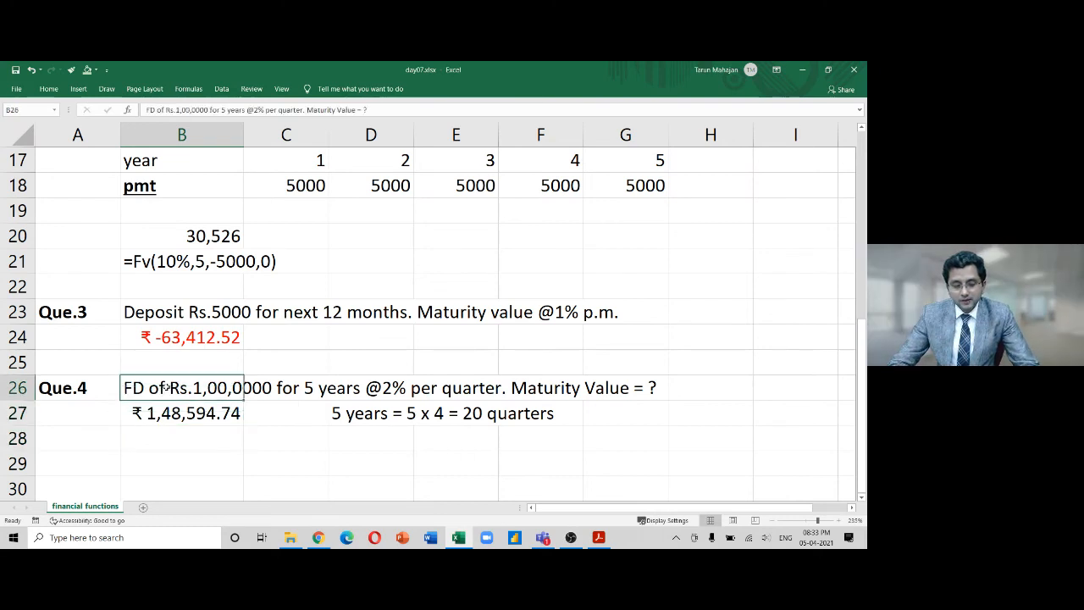
key(Left)
key(Left)
key(Left)
key(Left)
key(Left)
key(Left)
key(Left)
key(Left)
key(Left)
key(Left)
key(Left)
key(Left)
key(Left)
key(Left)
key(Left)
key(Left)
key(Left)
key(Left)
key(Left)
key(Left)
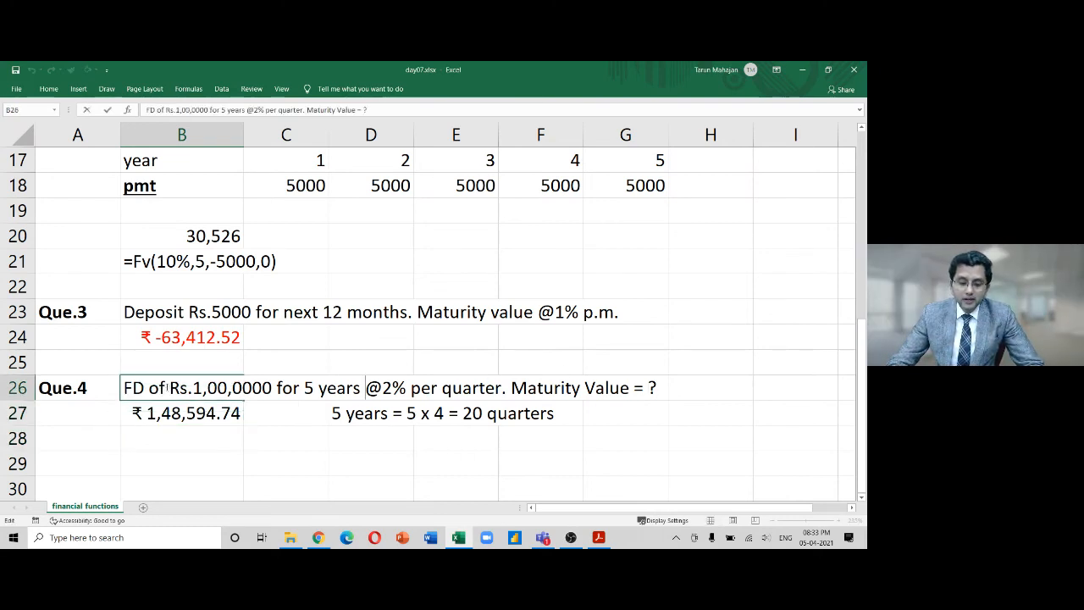
key(Left)
key(Left)
key(Left)
key(Left)
key(Left)
key(Left)
key(Left)
key(Left)
key(Left)
key(Left)
key(Left)
key(Left)
key(Left)
key(Left)
key(BackSpace)
key(Return)
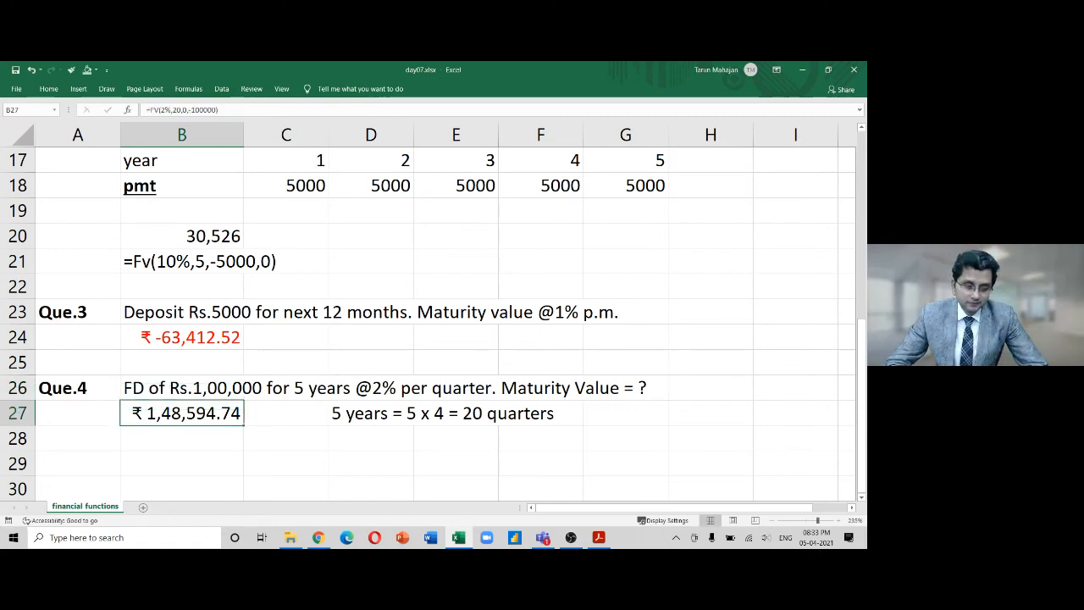
Return to the spreadsheet and select the empty row 29 below Que.4
key(alt+Tab)
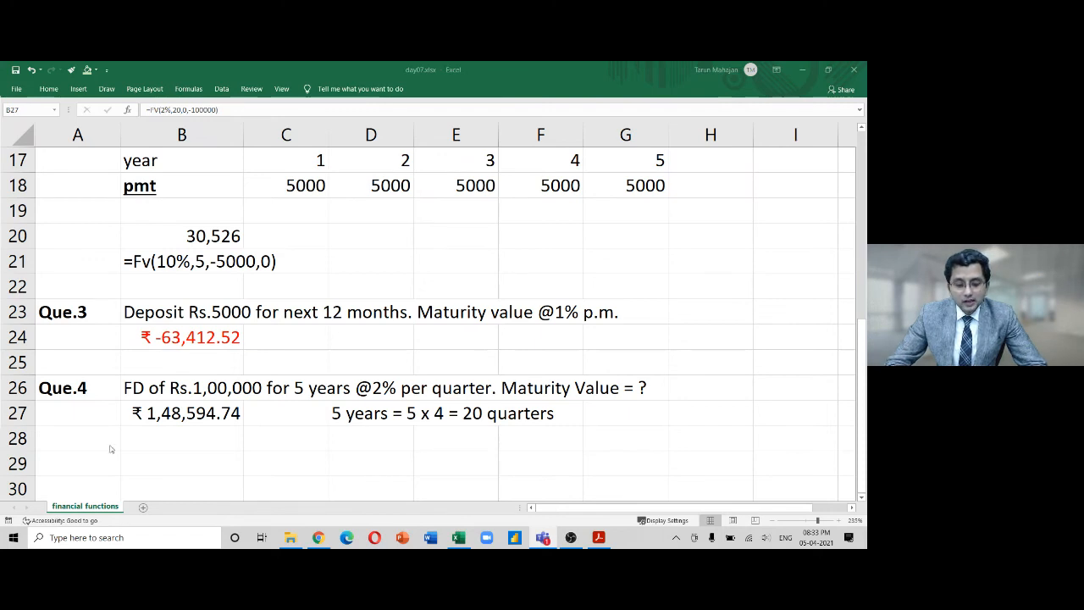
click(208, 468)
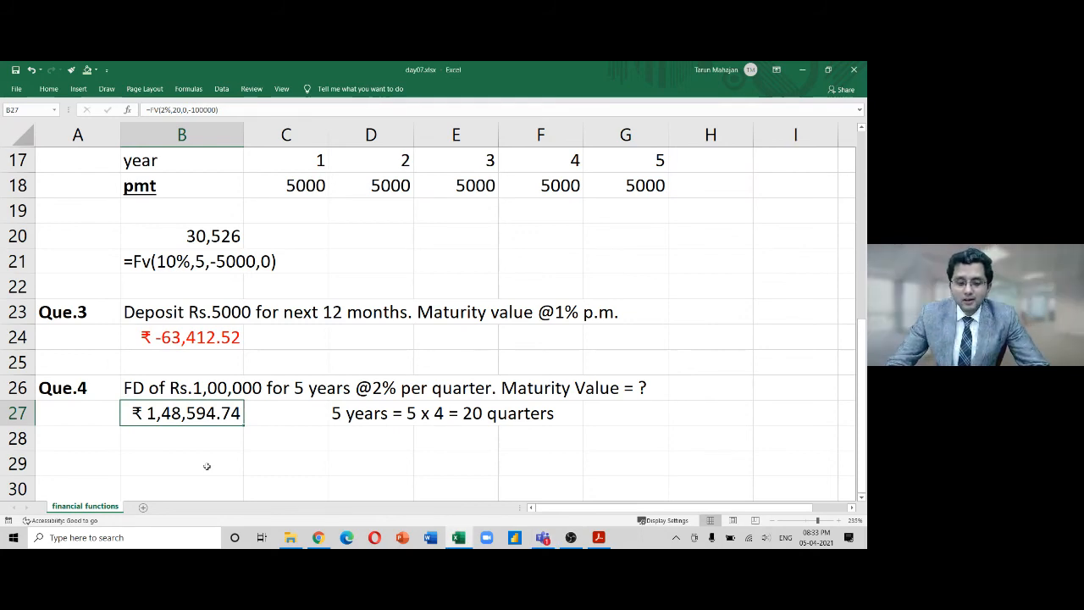
key(Up)
key(Up)
key(Up)
key(Up)
key(Up)
key(Up)
key(Up)
key(Up)
key(Up)
key(Up)
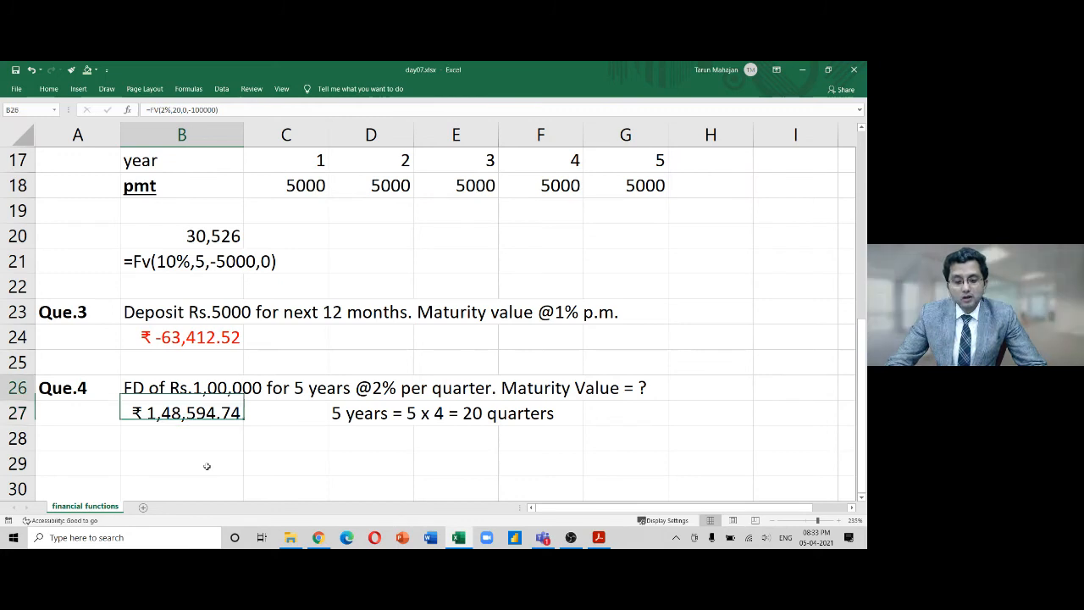
key(Down)
key(Down)
key(Down)
key(Down)
key(Down)
key(Down)
key(Down)
key(Down)
key(Down)
key(Down)
key(Down)
key(Down)
key(Down)
key(Down)
key(Down)
key(Down)
key(Down)
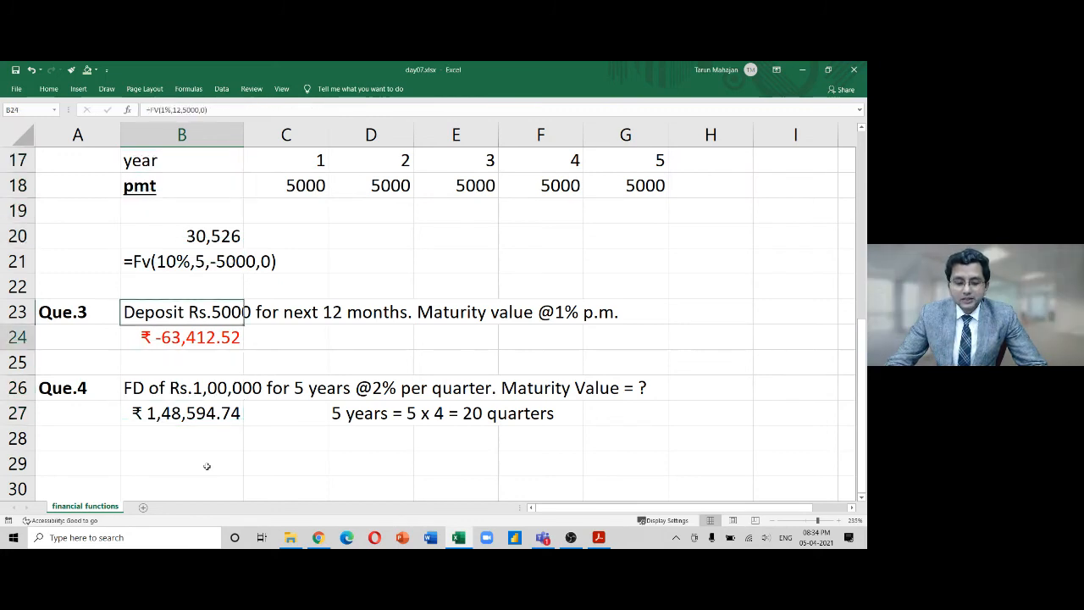
key(Up)
key(Up)
key(Up)
key(Up)
key(Up)
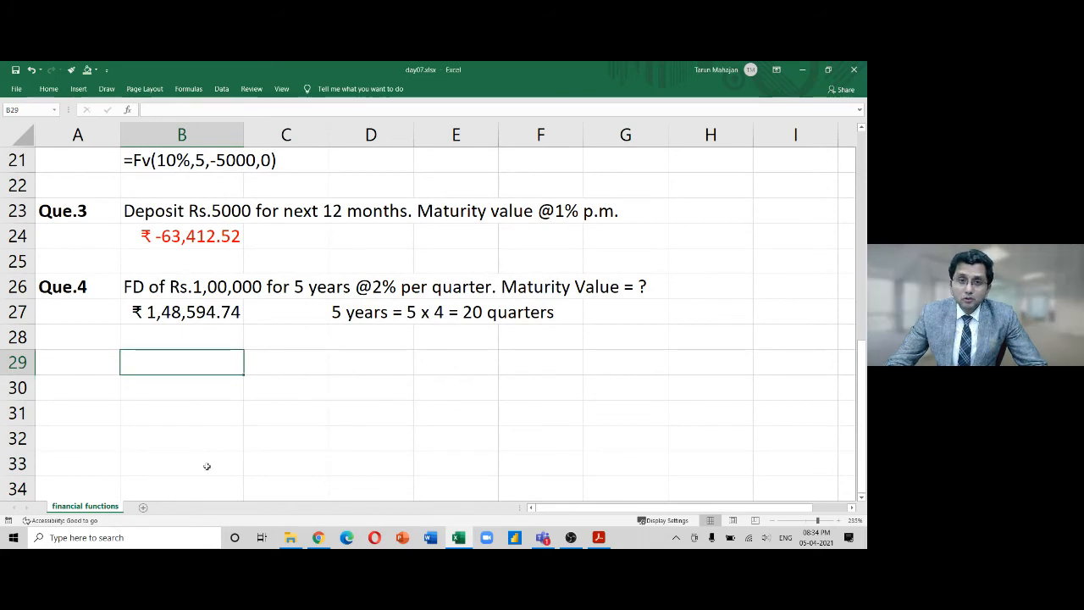
Add a bold 'Que.5' label in column A of row 29
key(Left)
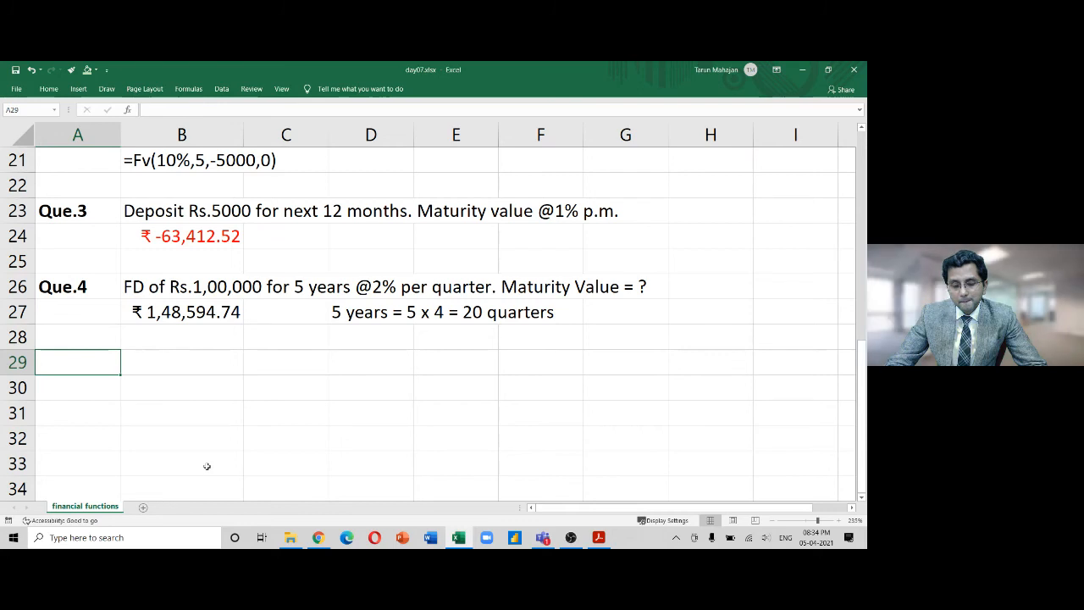
key(Up)
key(Down)
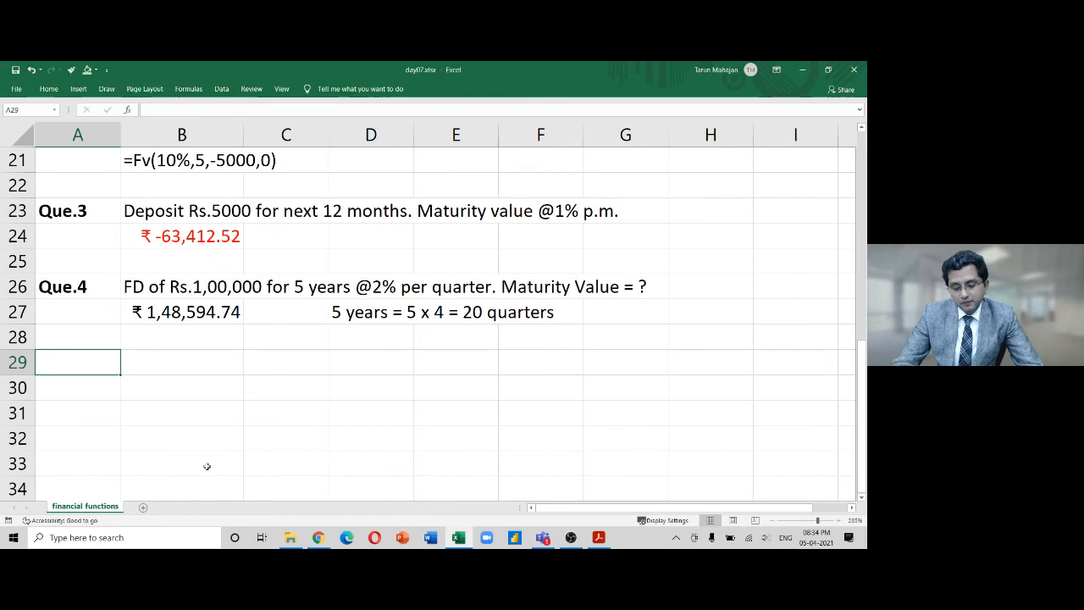
text(Que.)
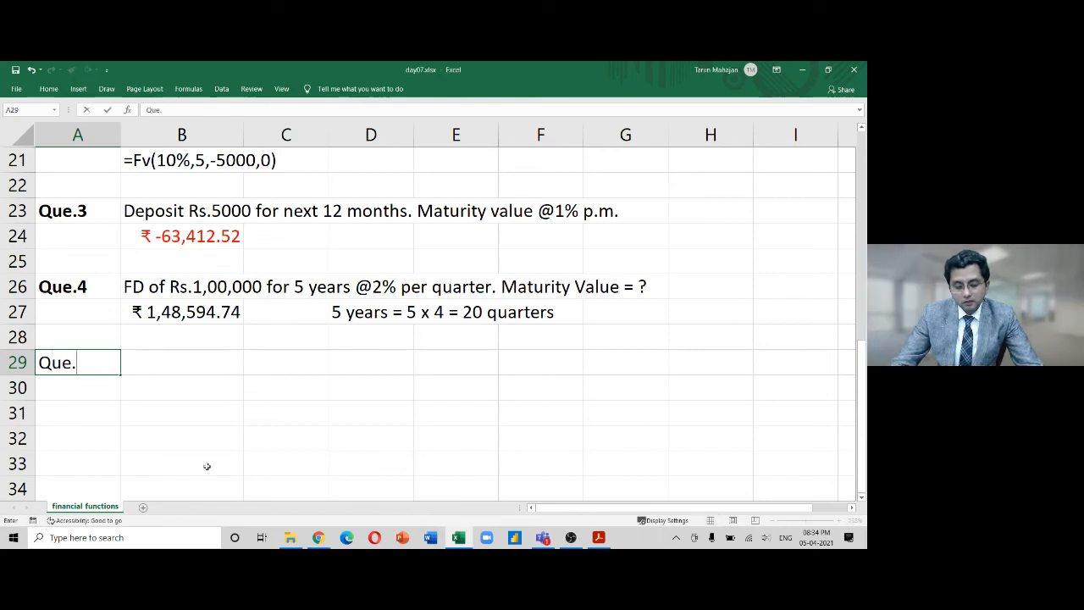
text(5)
key(Return)
key(Up)
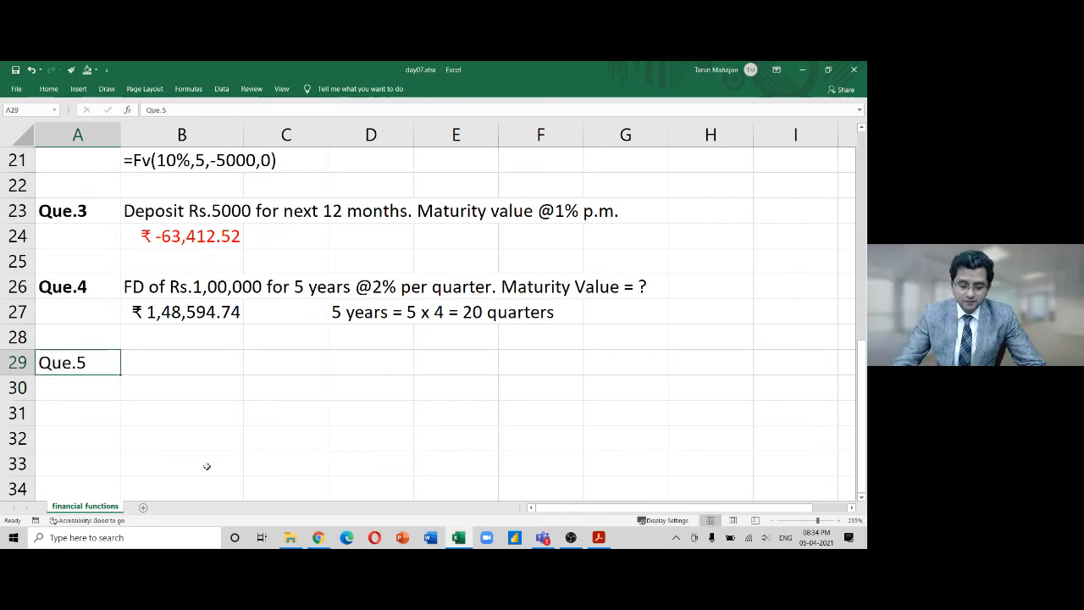
key(ctrl+b)
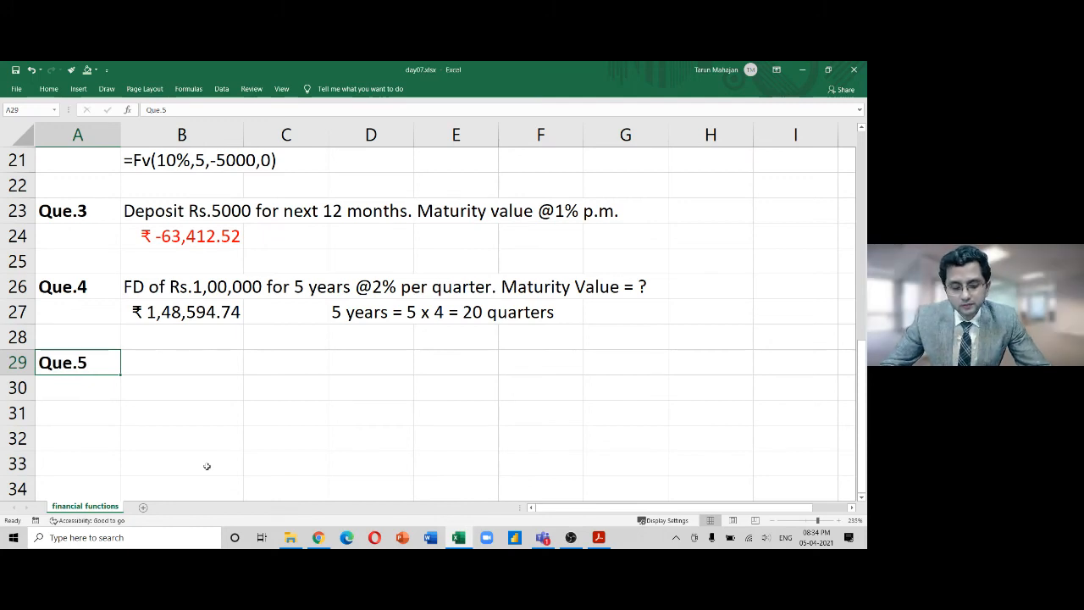
key(Right)
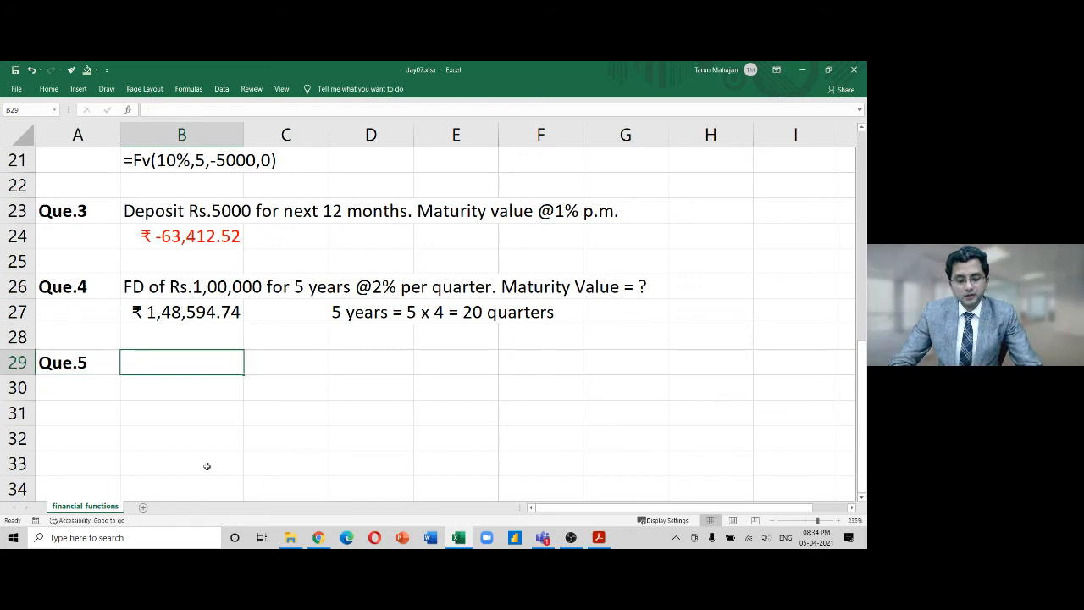
text(Loan )
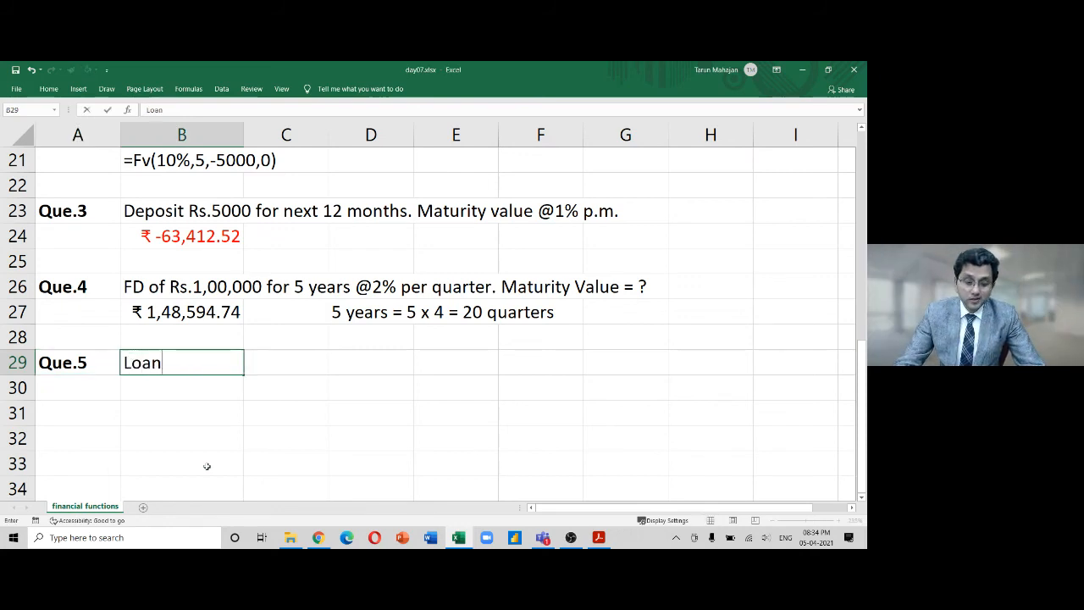
text(amount)
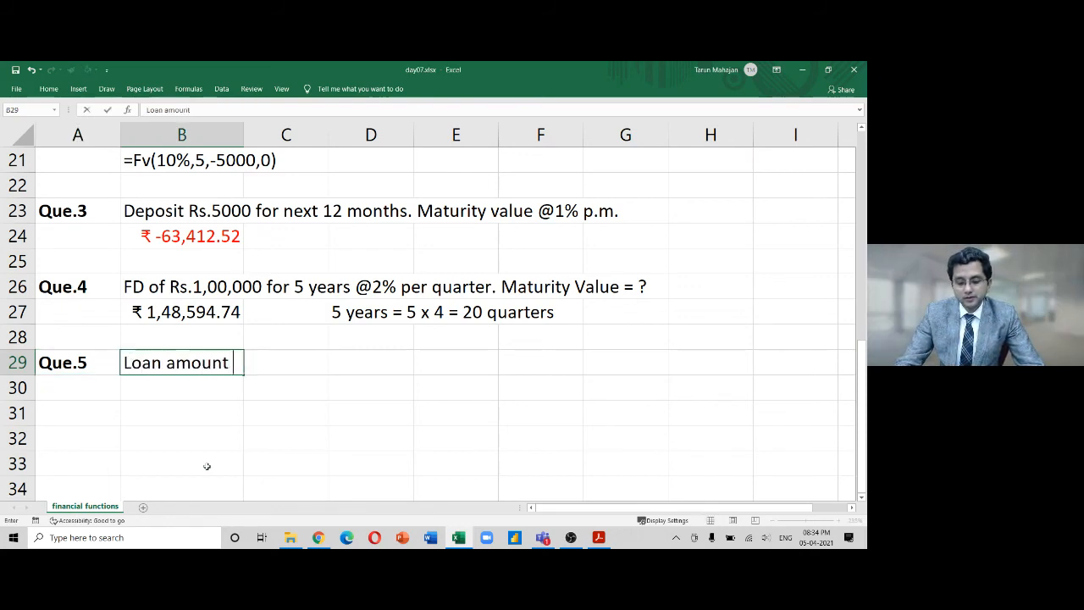
text( =)
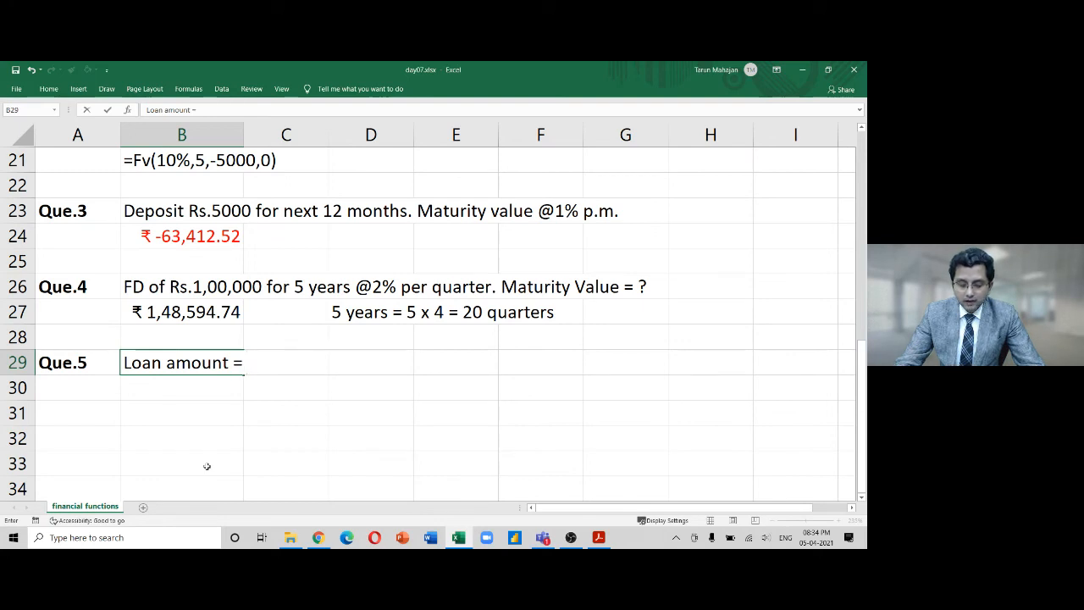
text( 10000)
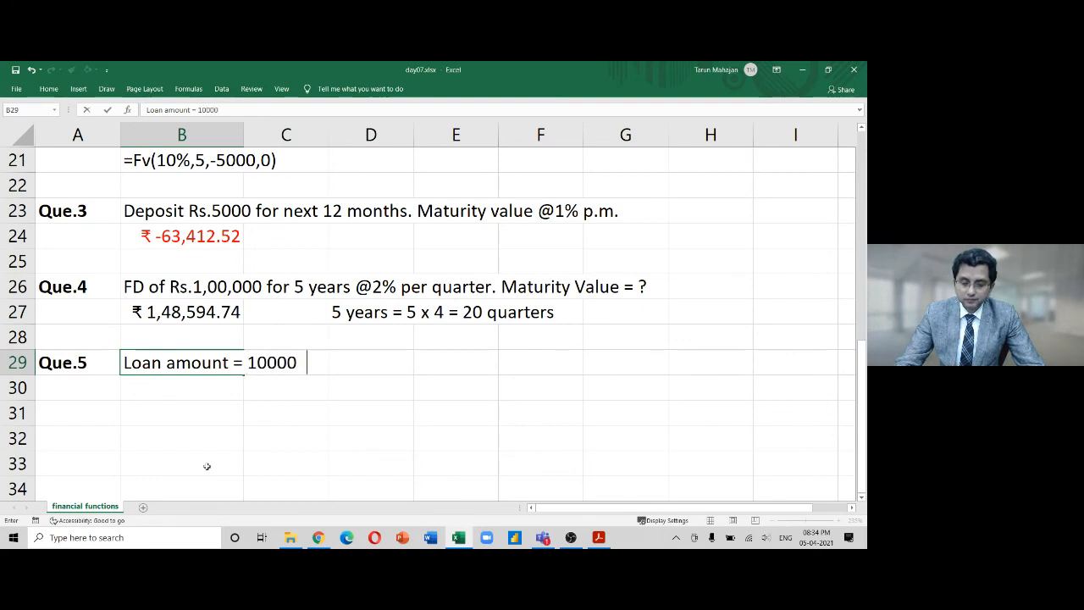
text(0,)
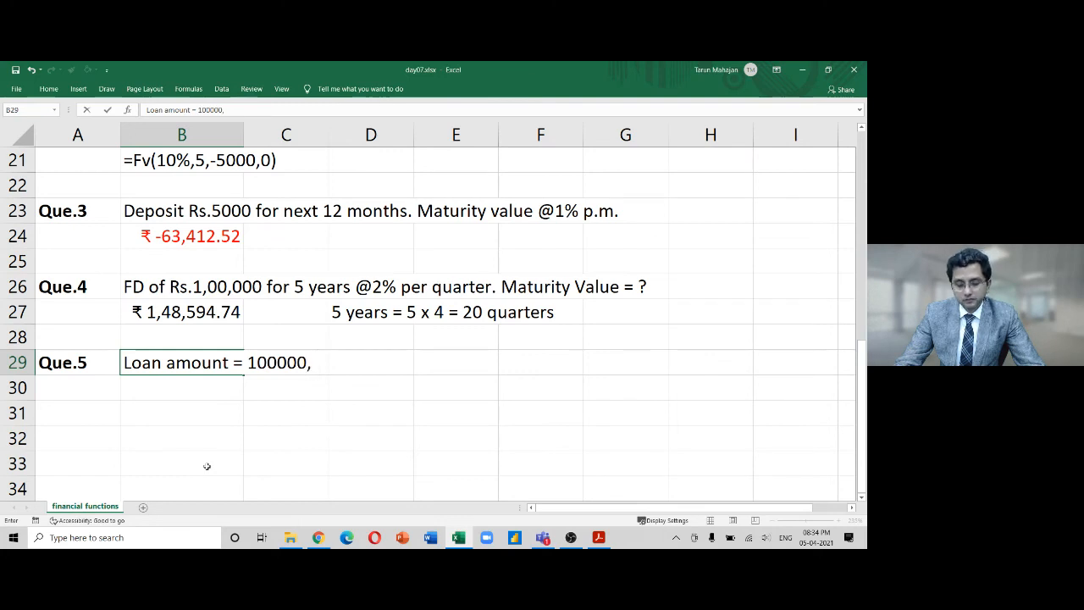
text( repayabl)
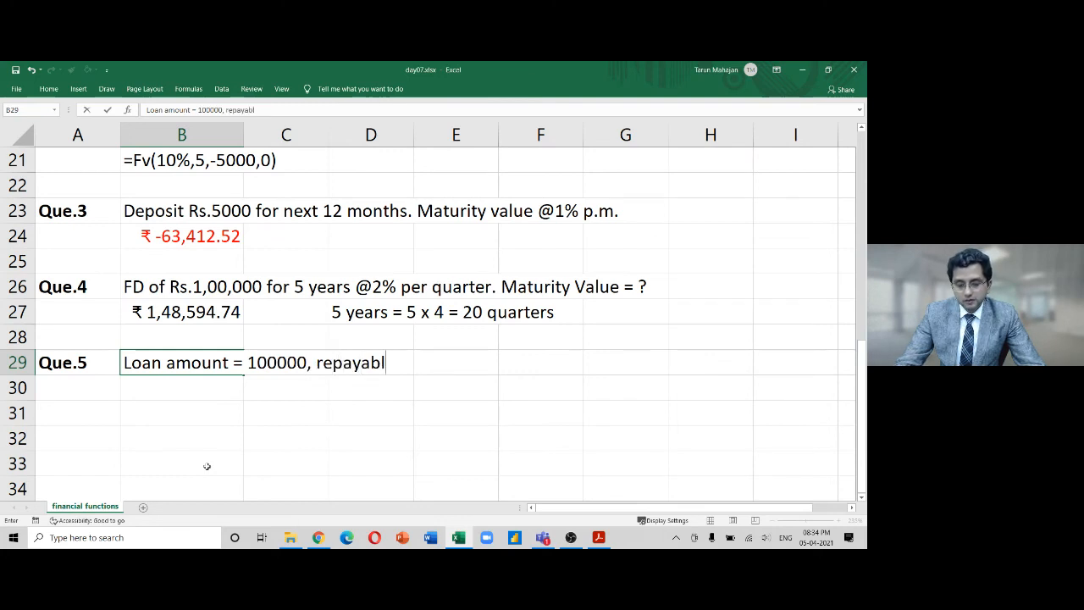
text(e in 5 y)
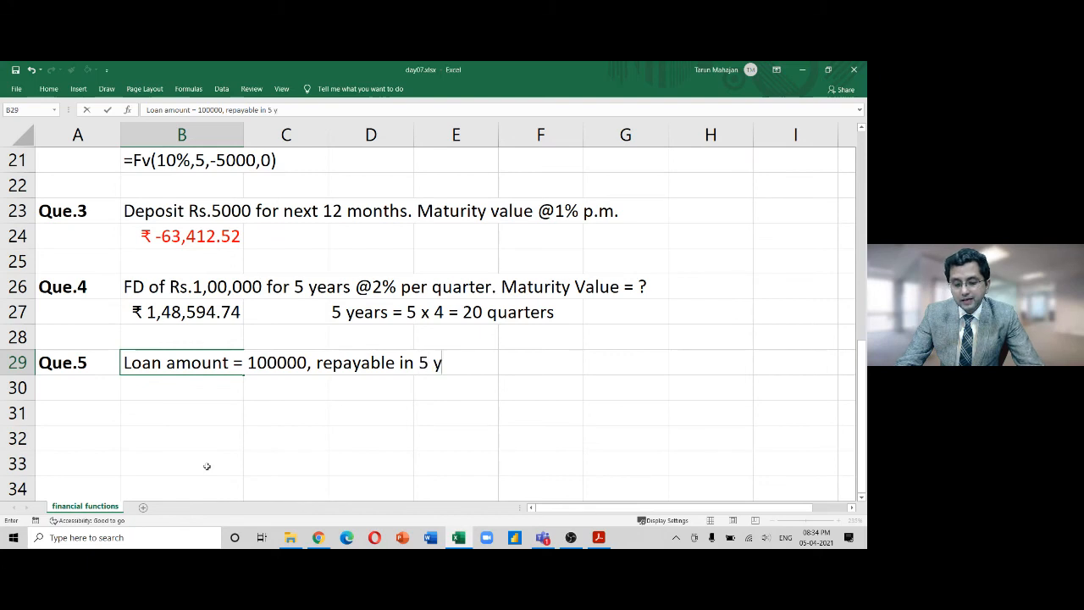
text(early ()
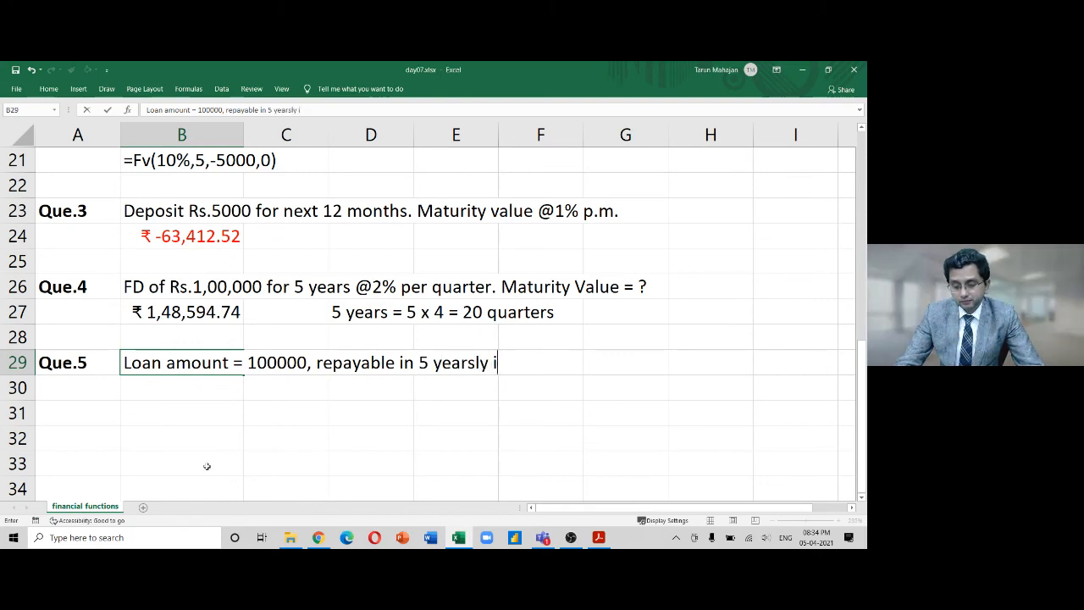
key(BackSpace)
key(BackSpace)
key(BackSpace)
key(BackSpace)
key(BackSpace)
key(BackSpace)
key(BackSpace)
key(BackSpace)
key(BackSpace)
key(BackSpace)
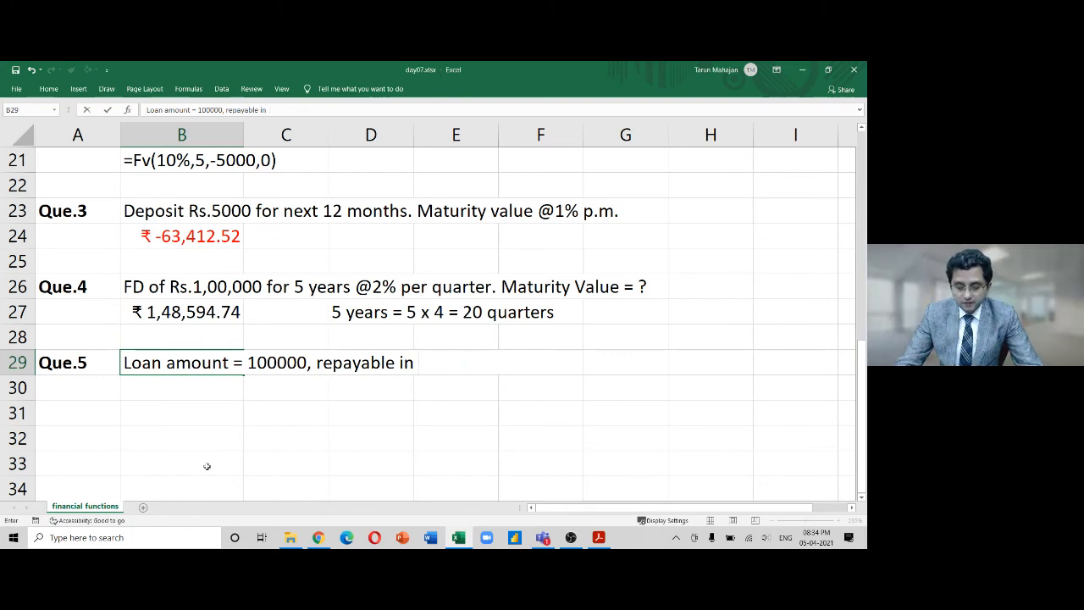
text(5 equated)
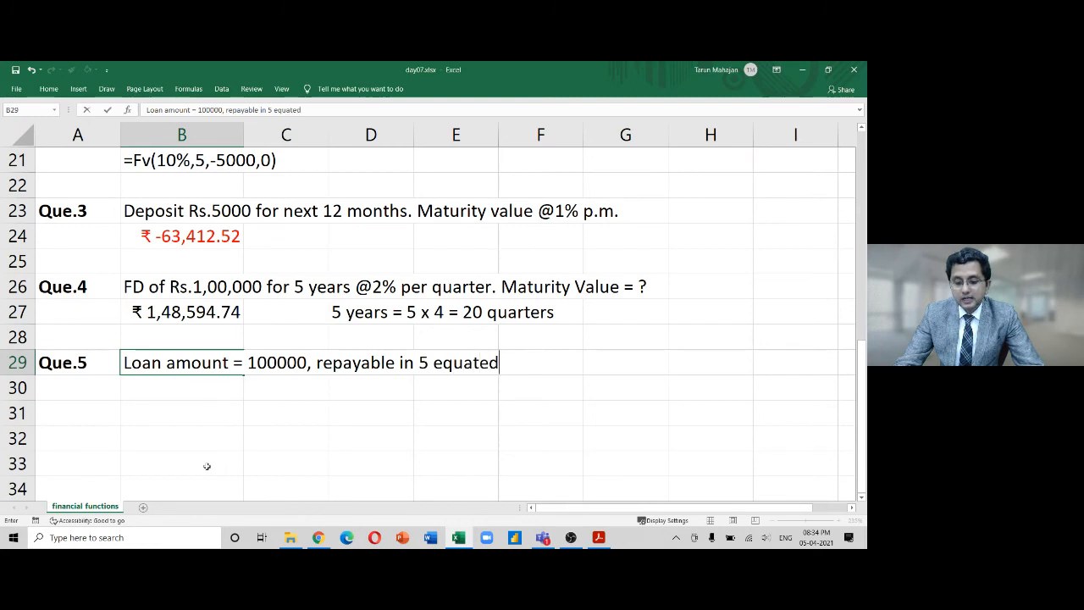
text( year)
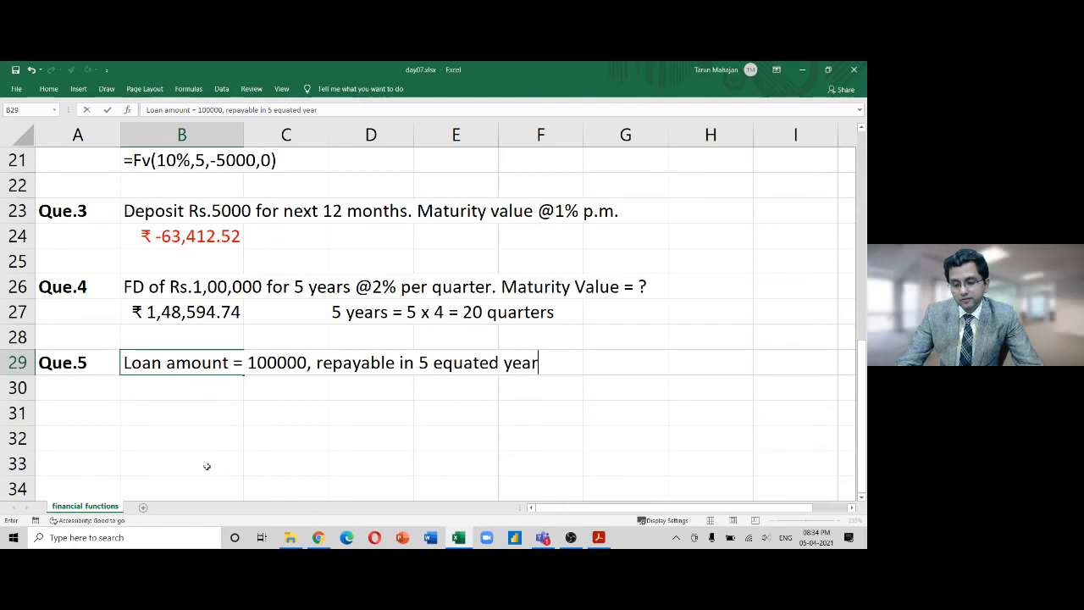
text(ly installme)
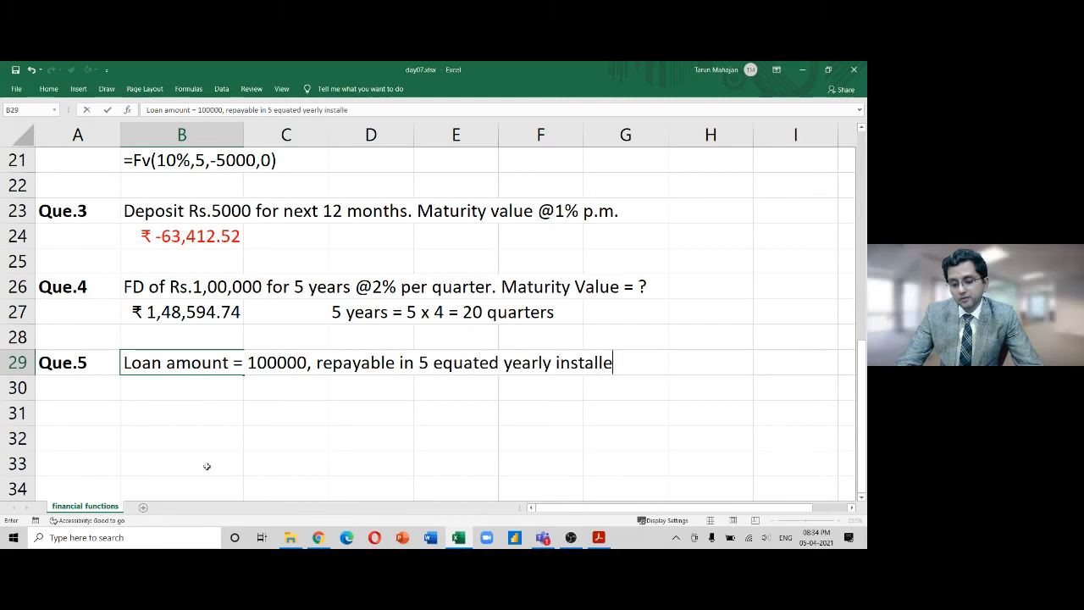
text(nt)
key(BackSpace)
key(BackSpace)
text(ment)
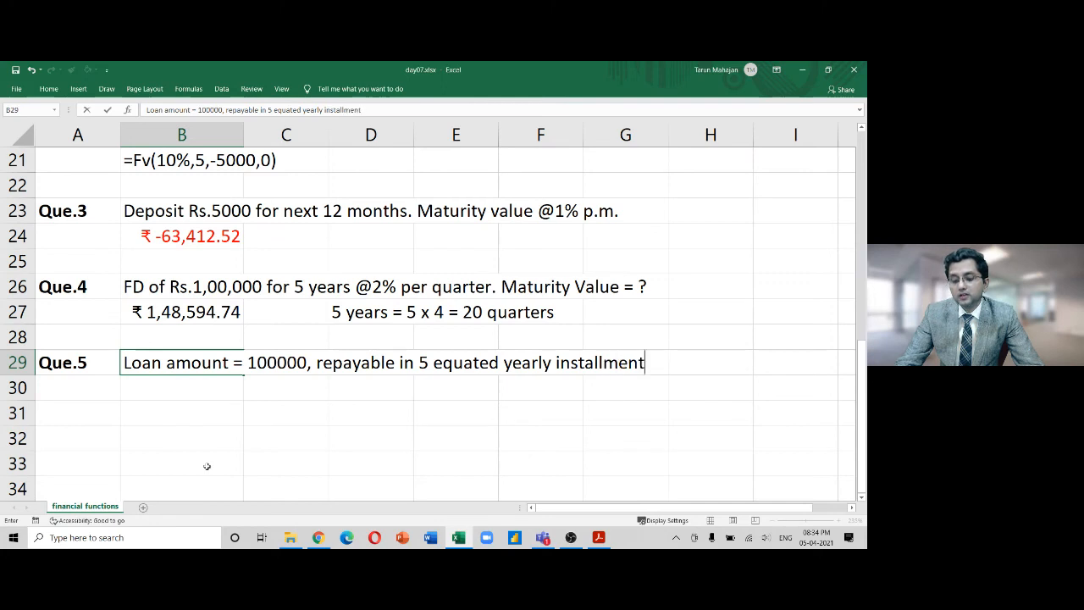
text(s)
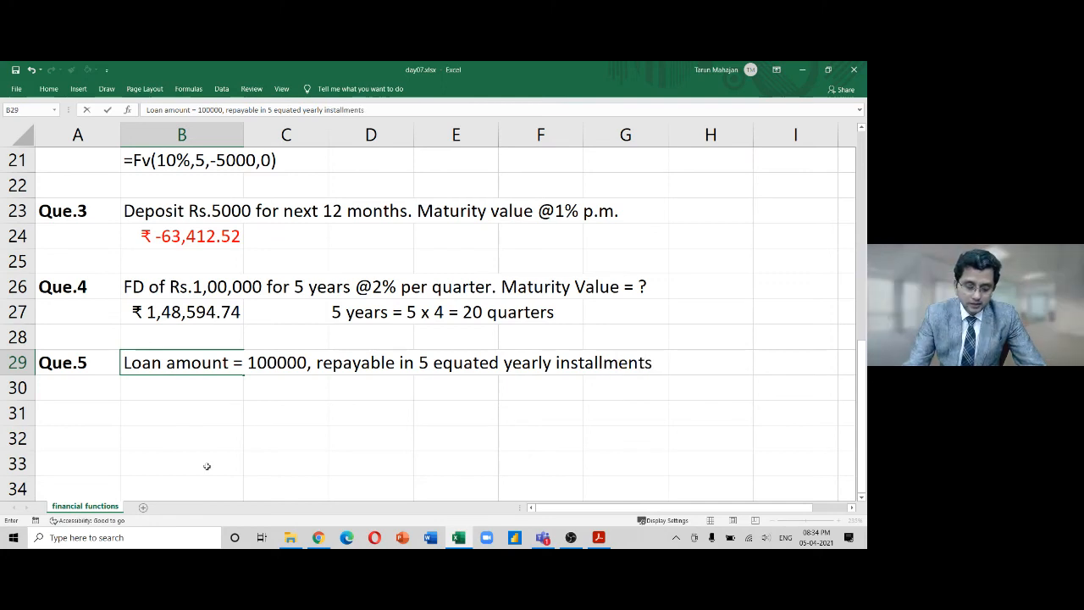
text( @10)
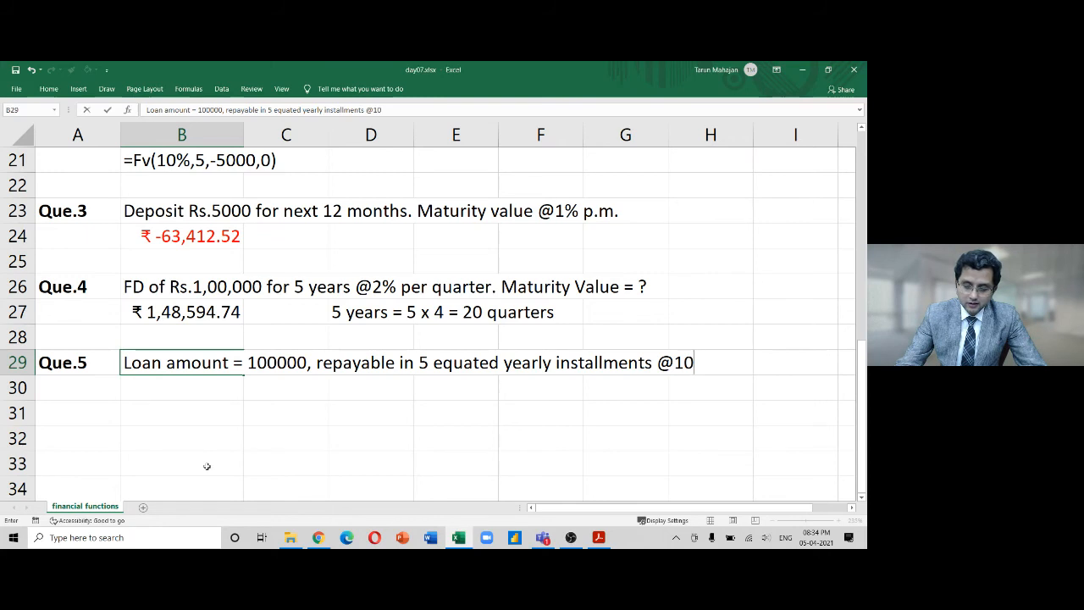
text(% p.a.)
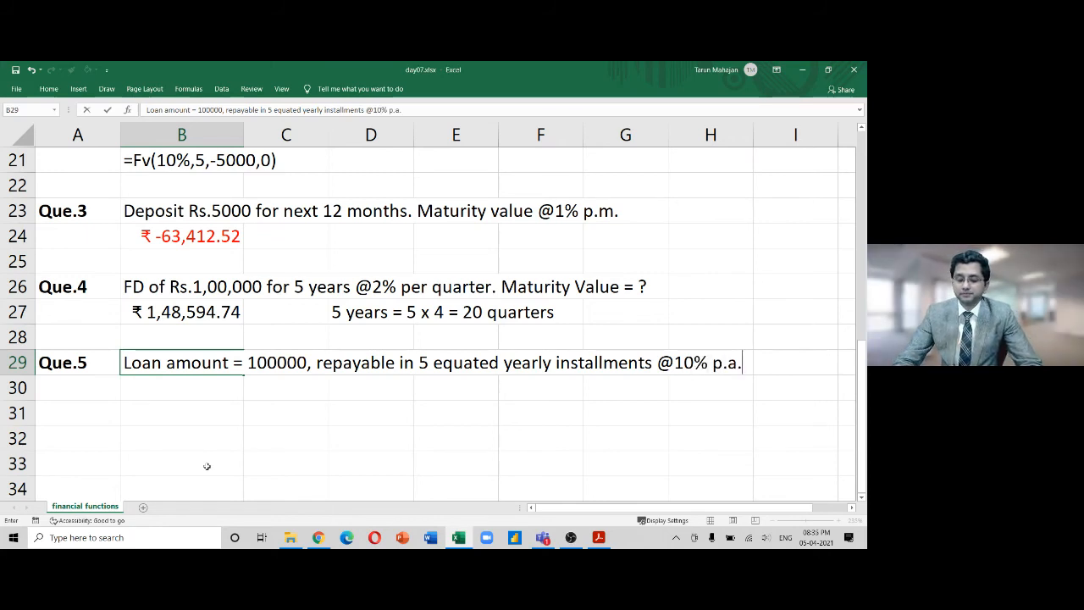
key(Return)
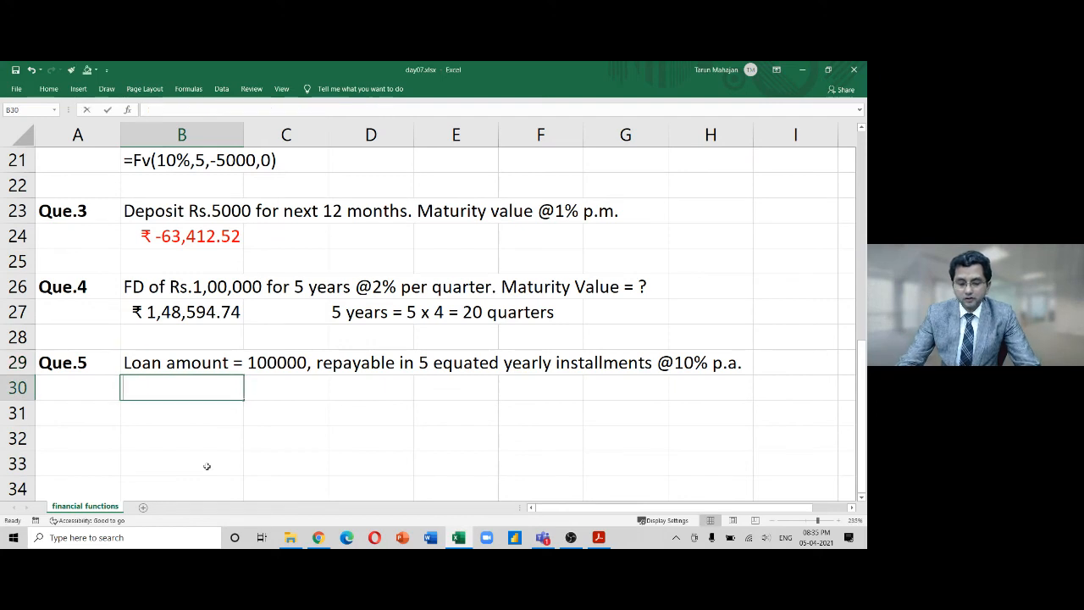
text(what is amount of)
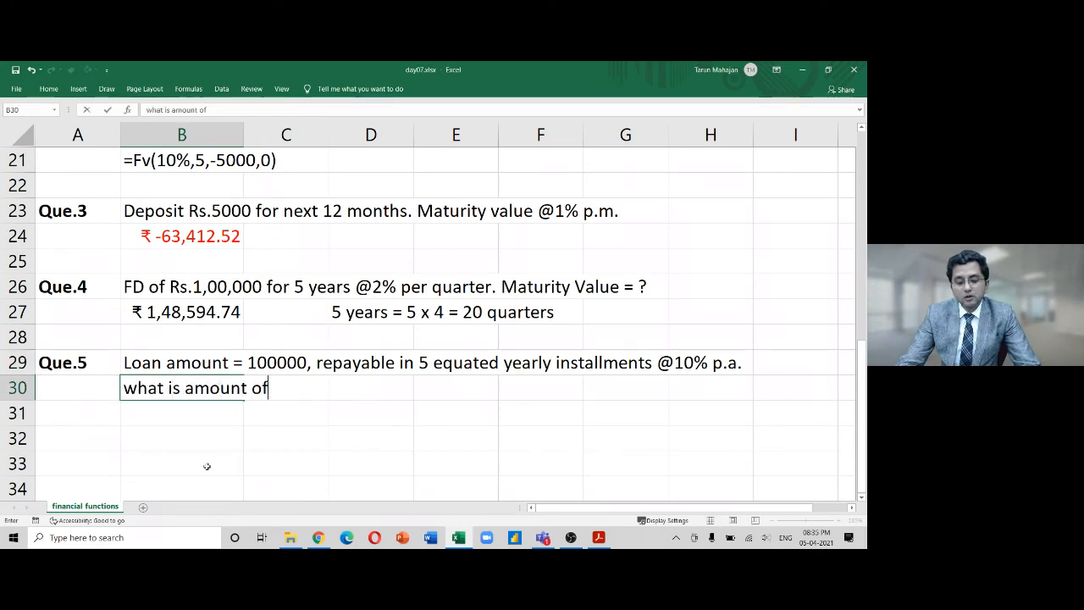
text( one installm)
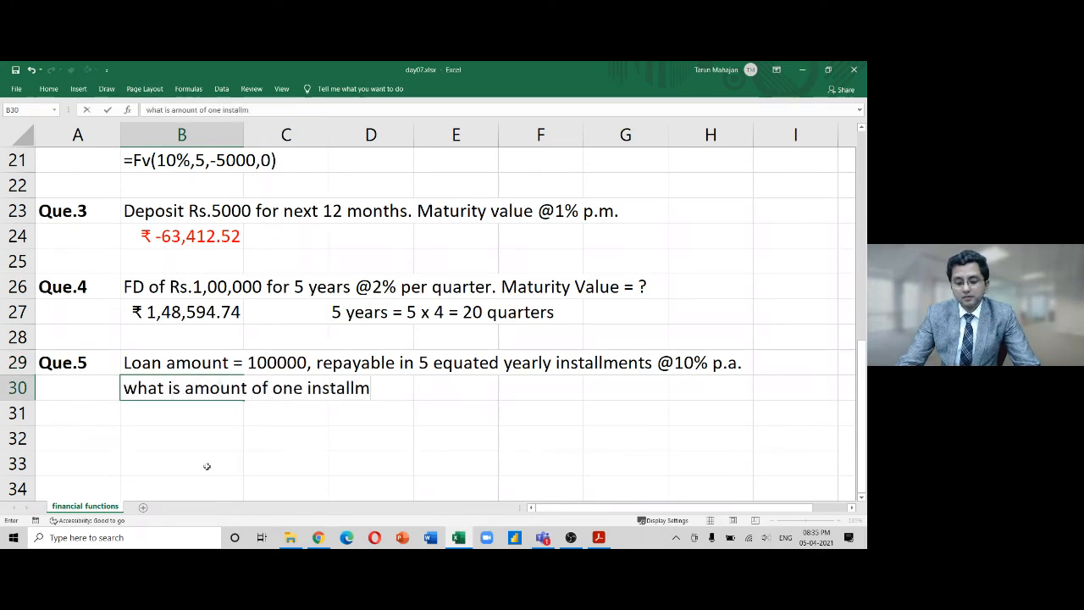
text(ent)
key(Return)
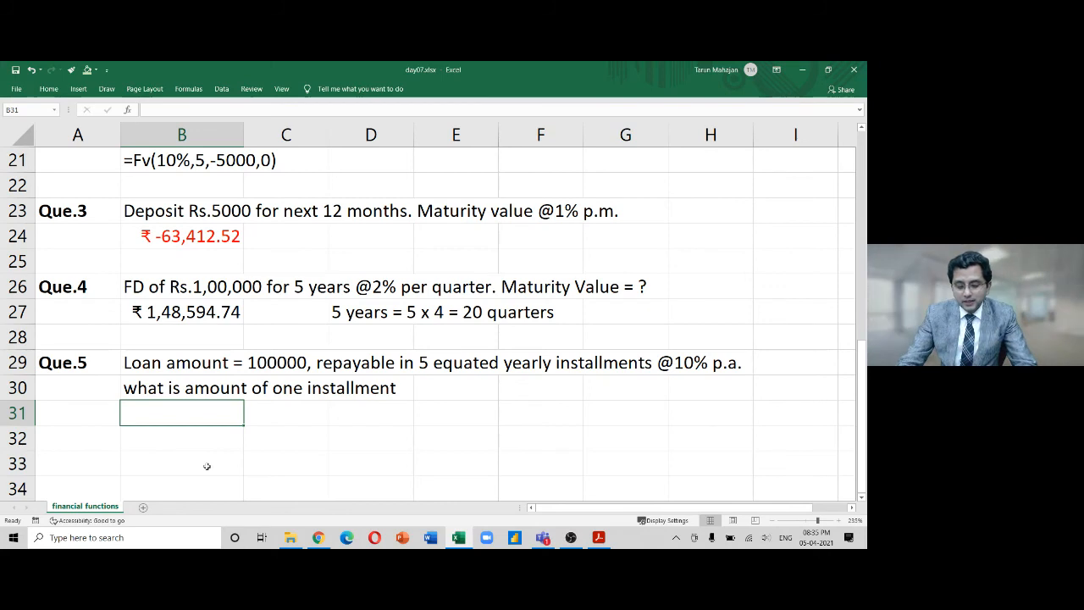
Enter the labelled inputs PV 100000 and nper 5 in columns C–D
key(Right)
text(PV)
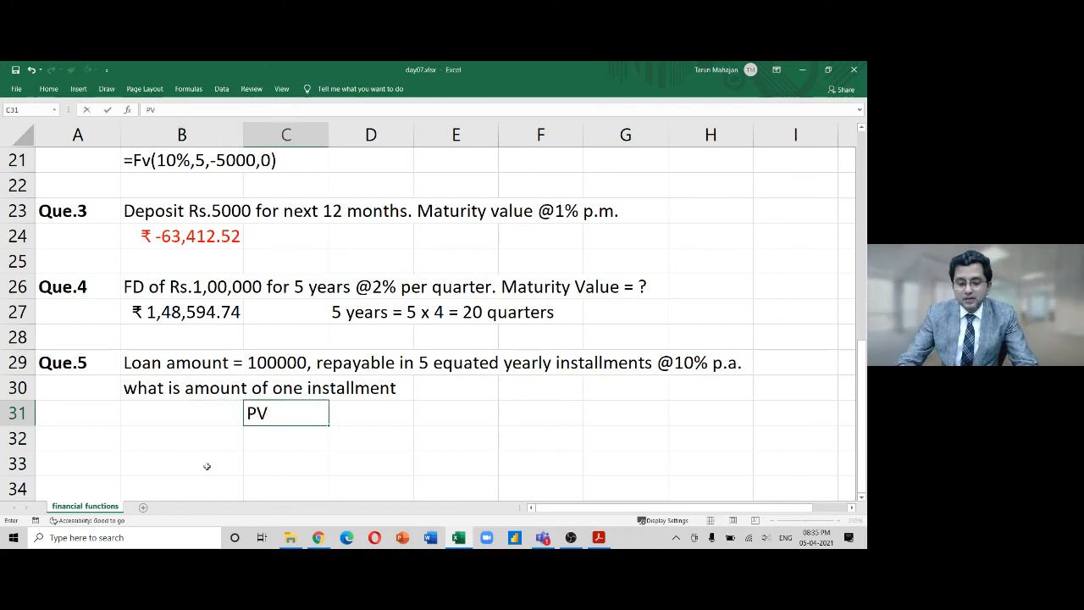
key(Right)
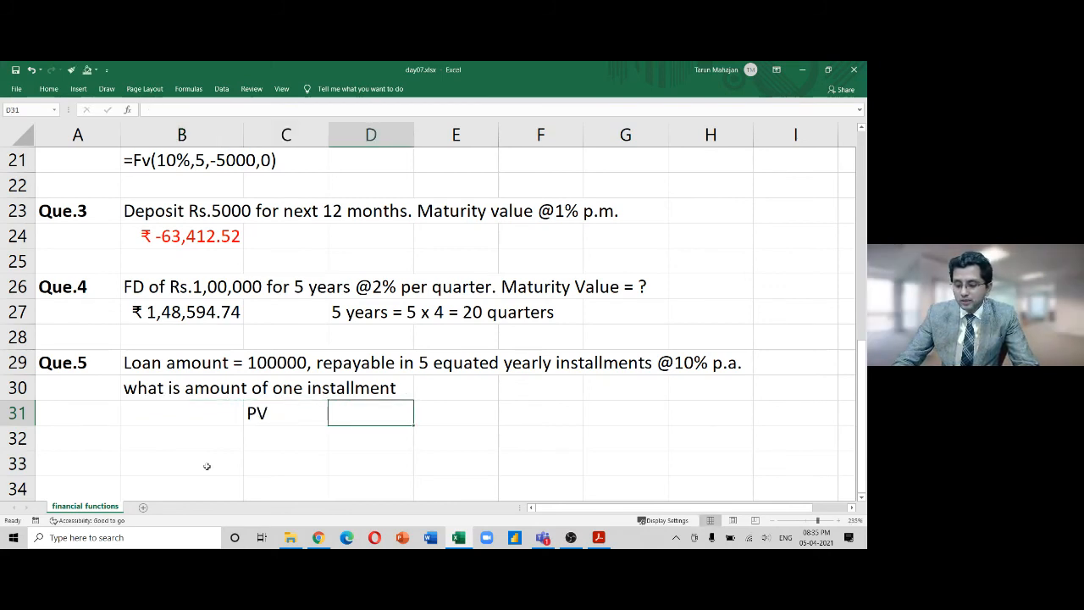
text(100000)
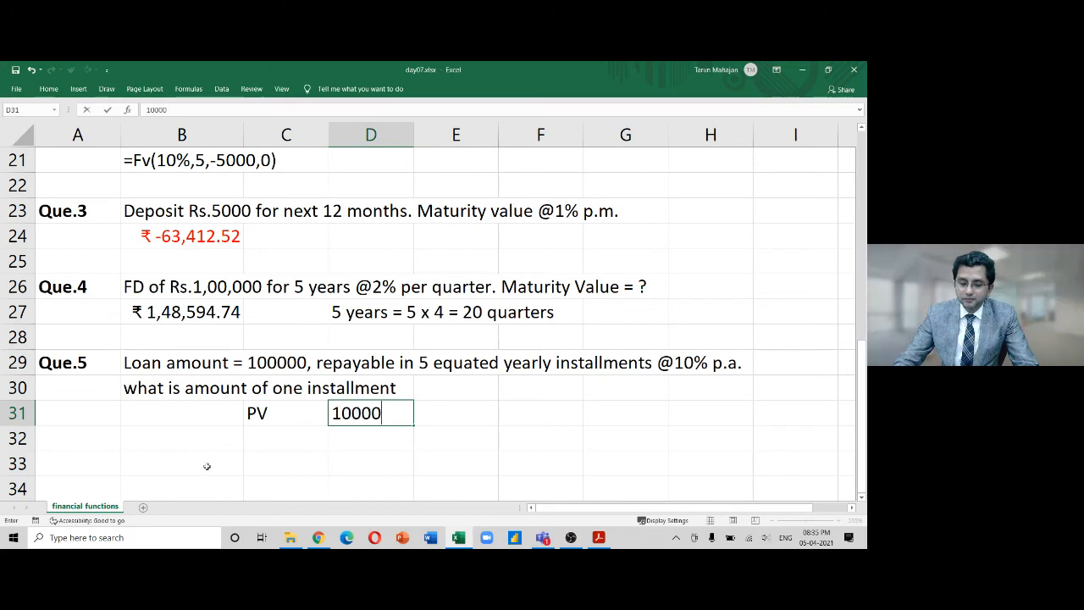
key(Return)
key(Left)
text(nper)
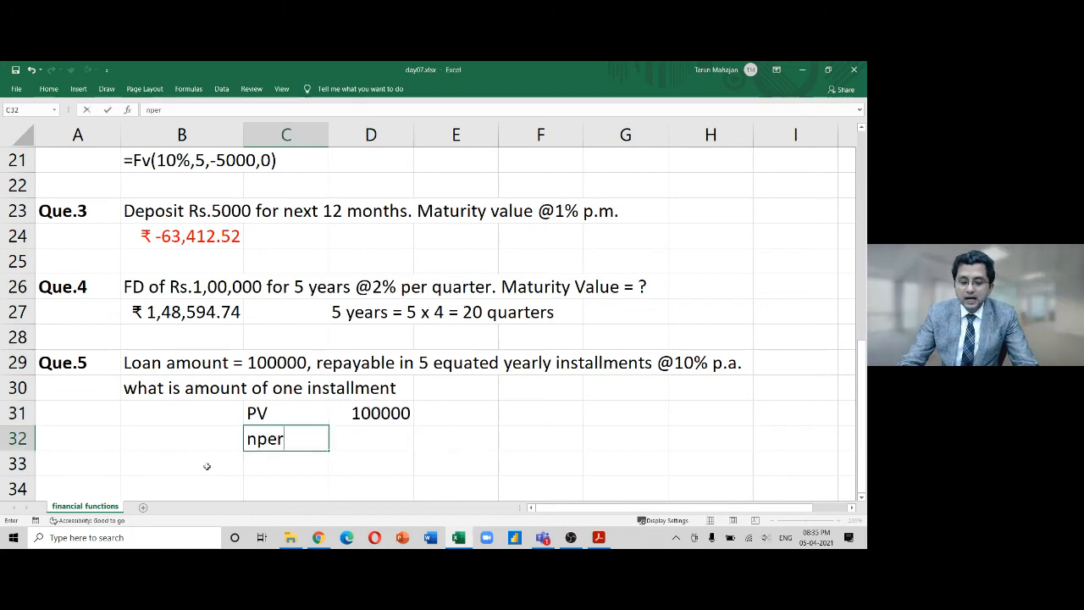
key(Right)
text(5)
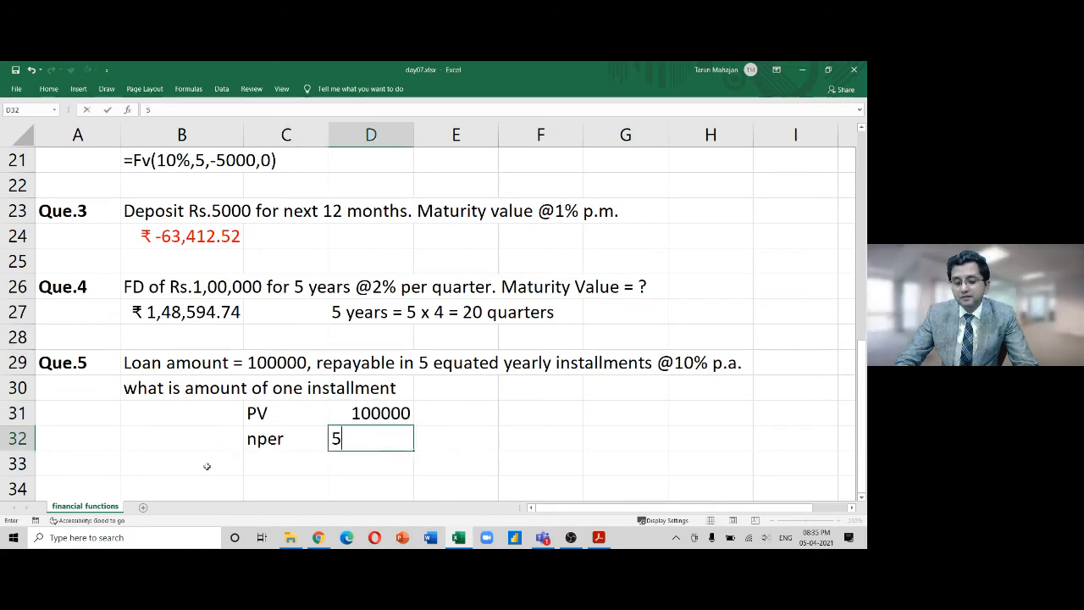
key(Return)
Add the labelled inputs rate 10% and FV 0 beneath them
key(Left)
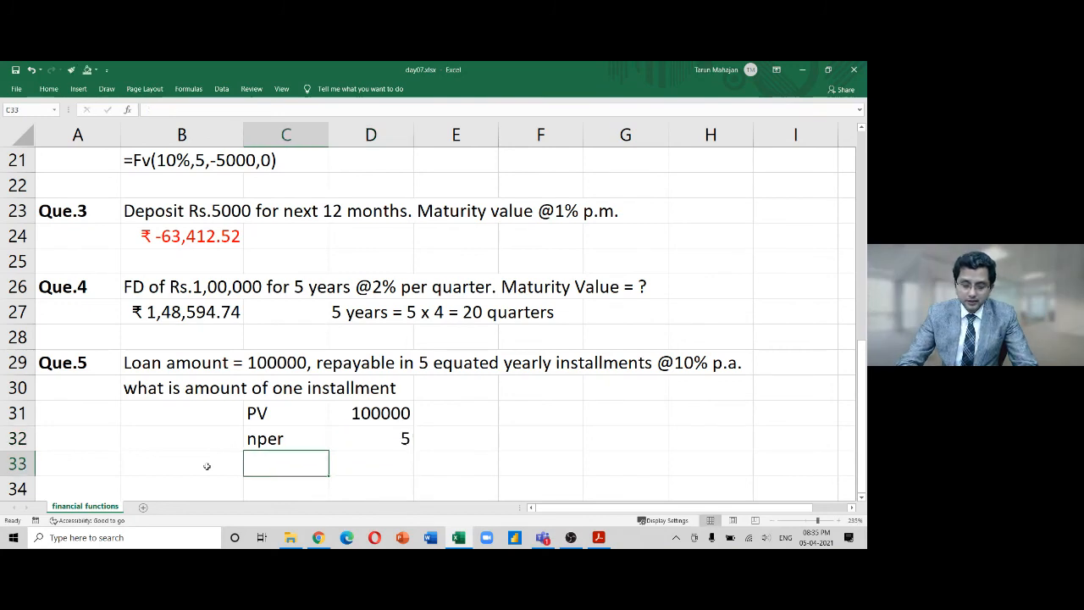
text(rate)
key(Right)
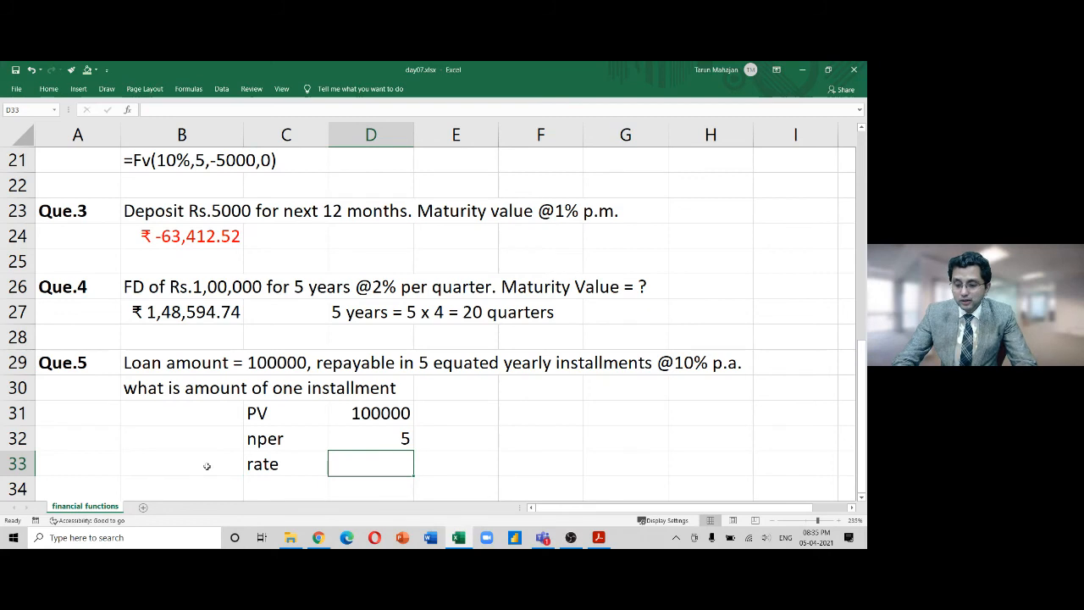
text(10)
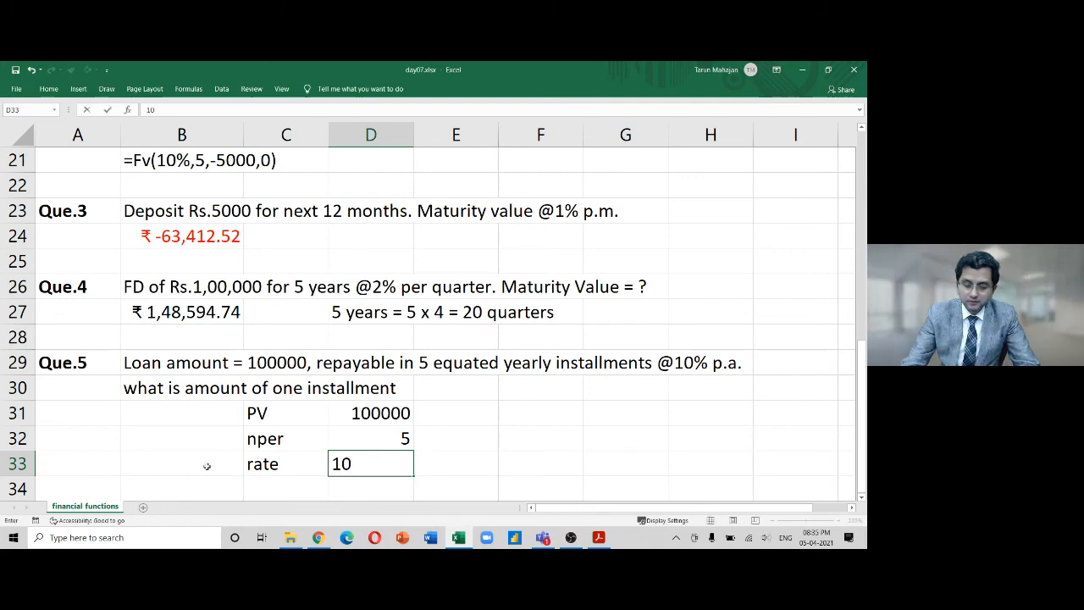
text(%)
key(Return)
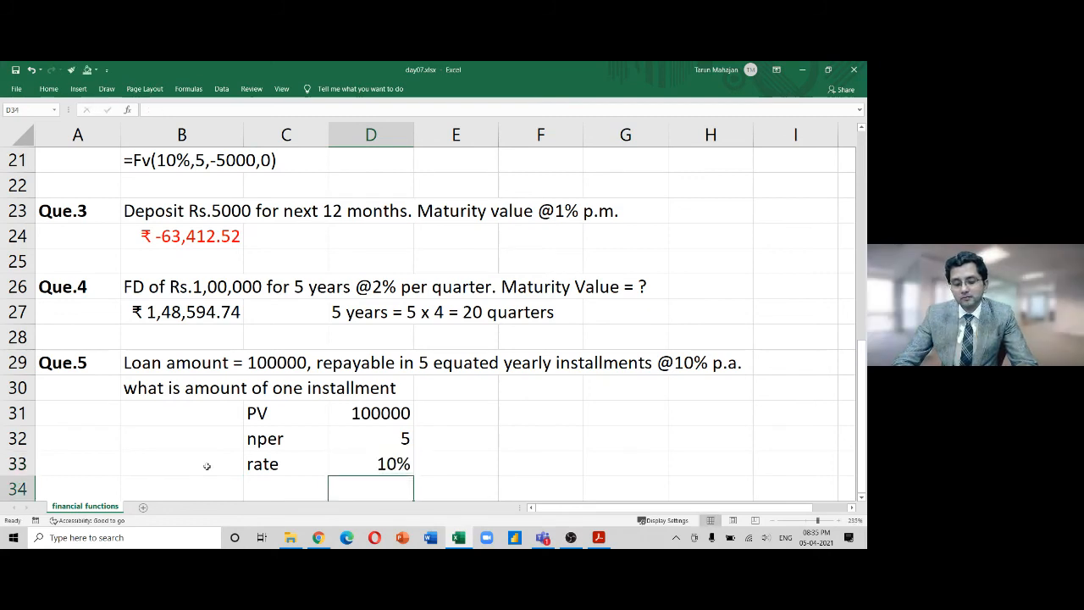
key(Return)
key(Up)
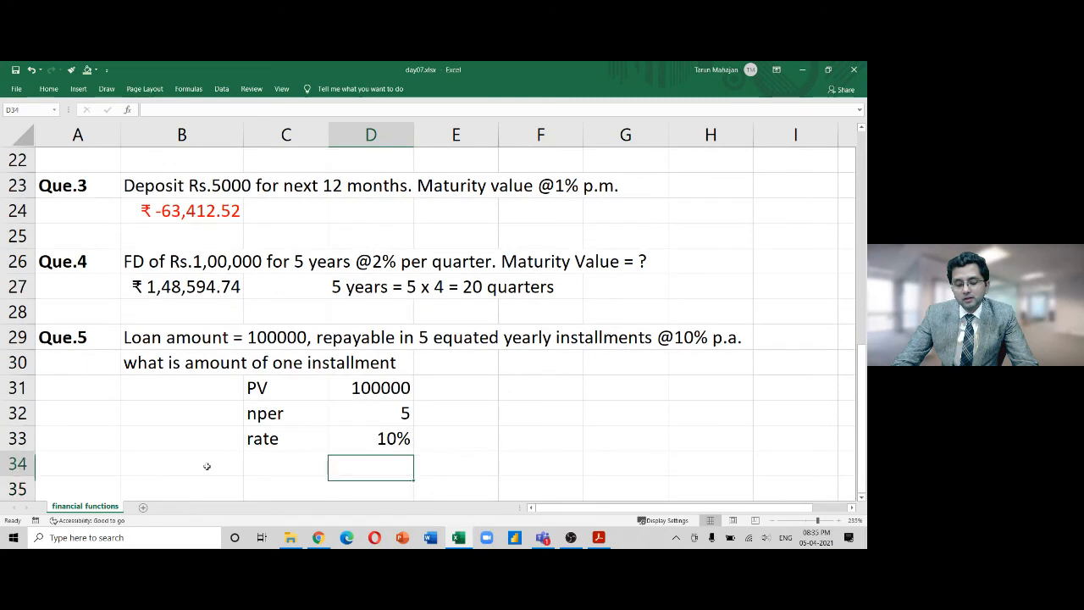
key(Left)
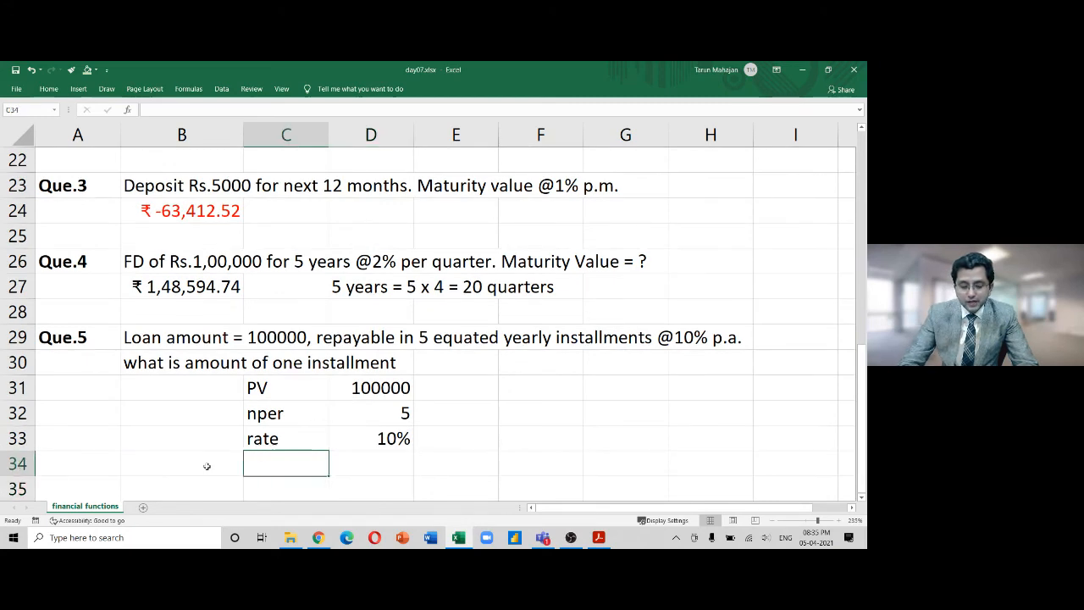
text(FV)
key(Right)
text(0)
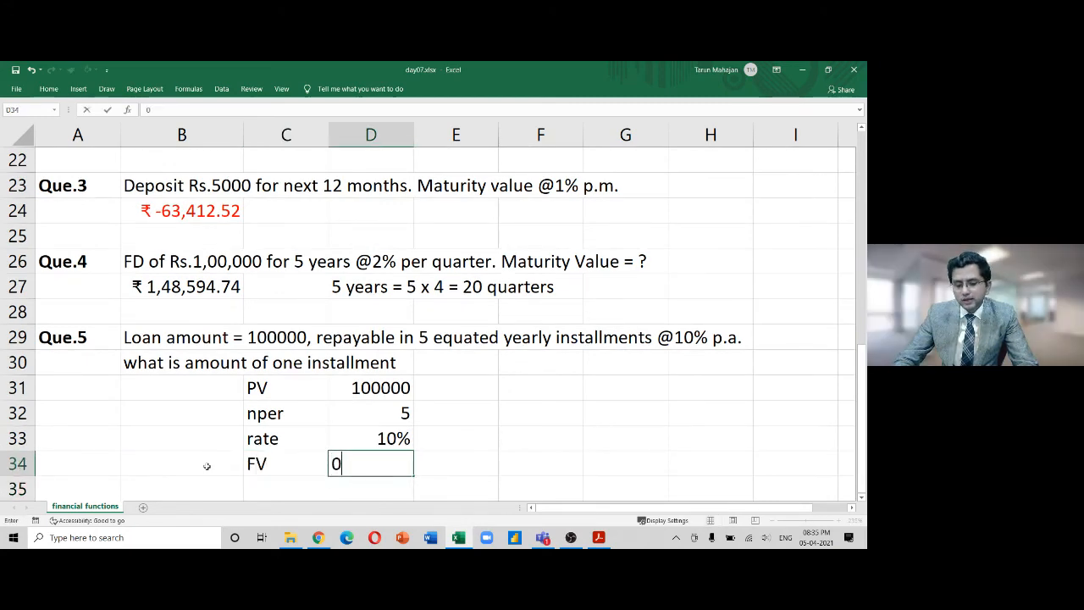
key(Return)
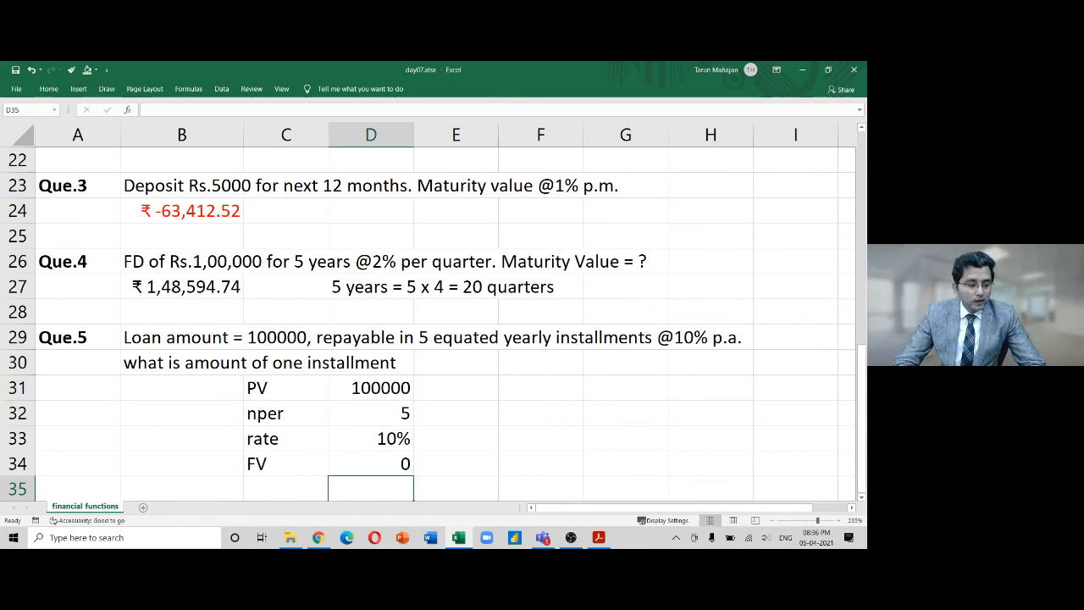
key(alt+Tab)
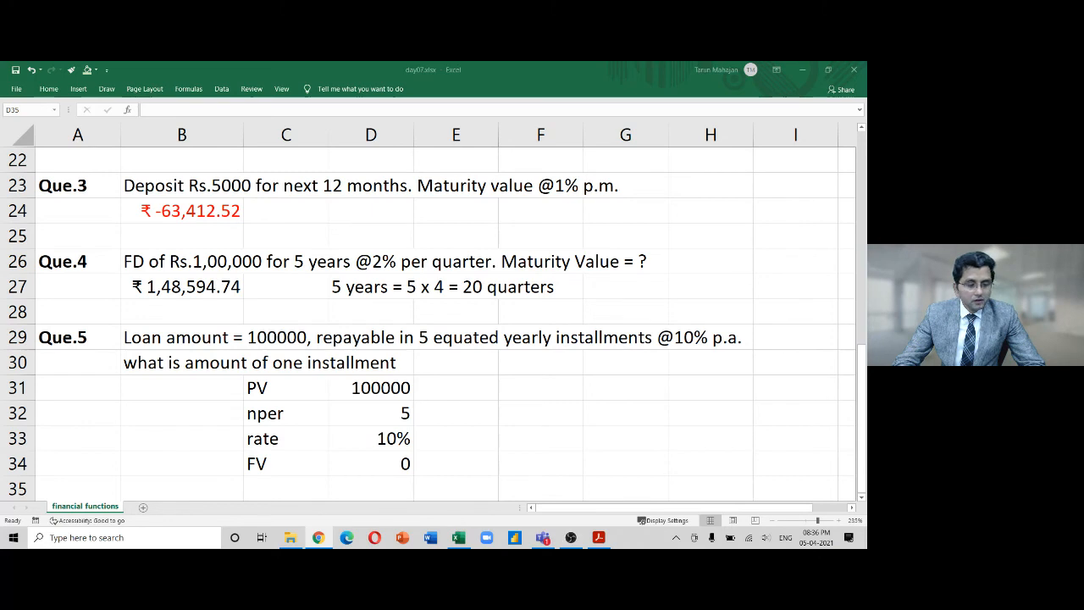
click(400, 390)
click(398, 387)
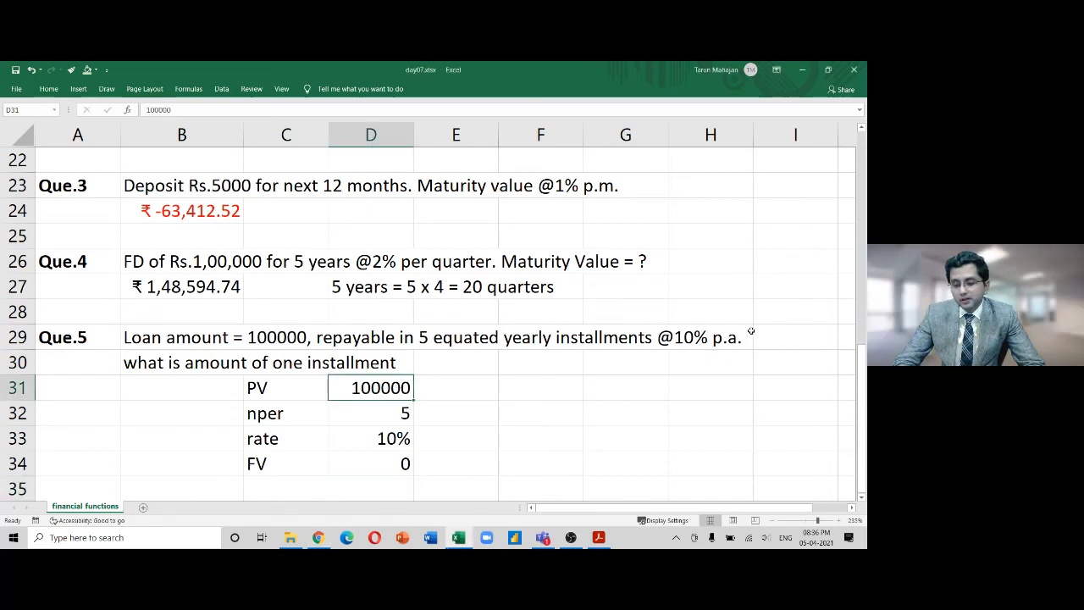
drag(768, 333, 658, 339)
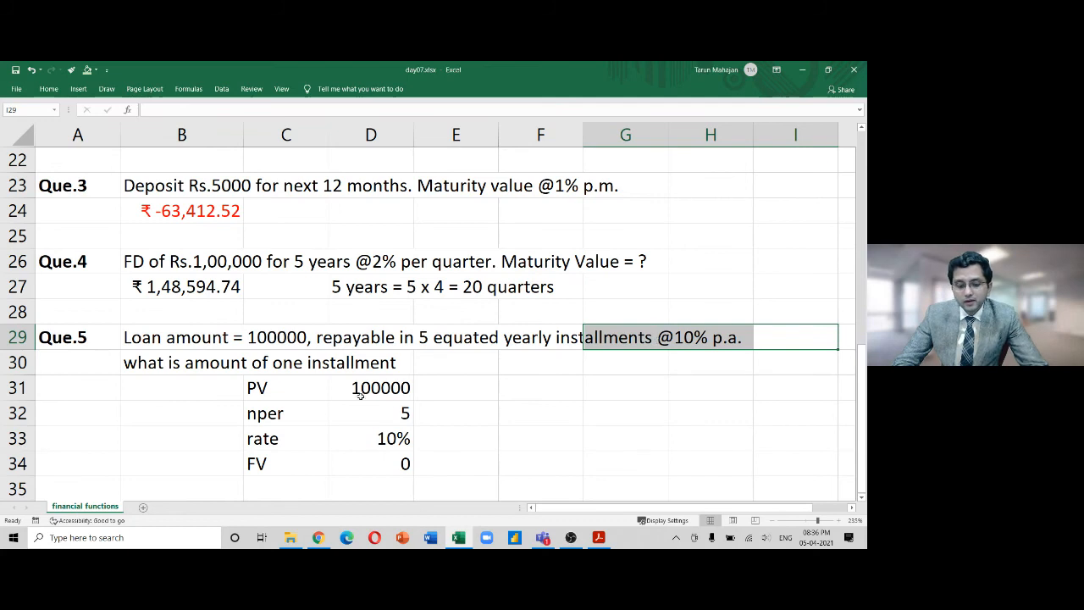
drag(441, 415, 298, 404)
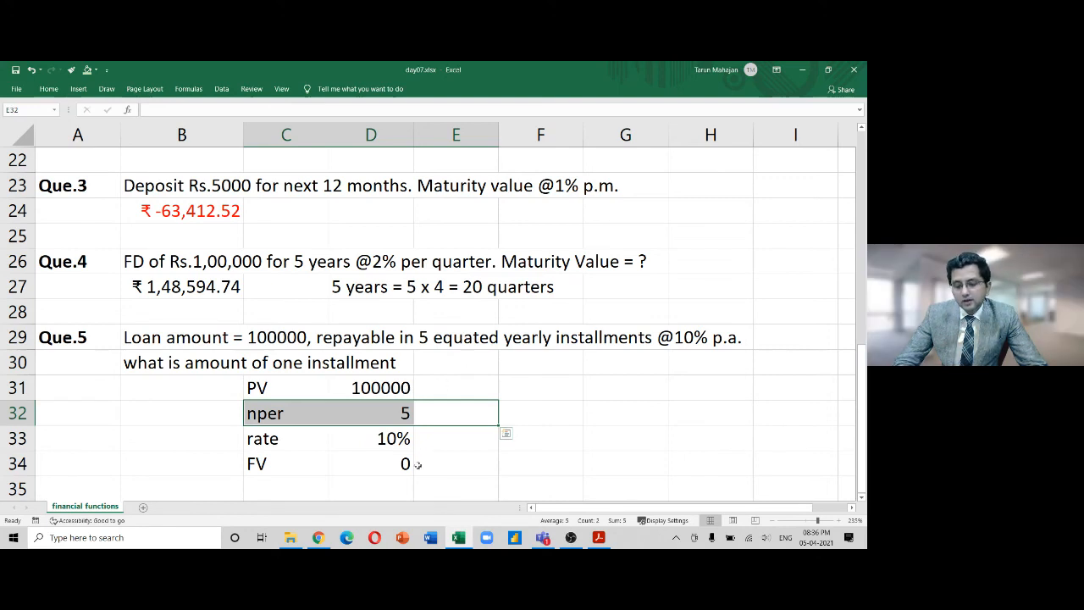
drag(428, 387, 333, 387)
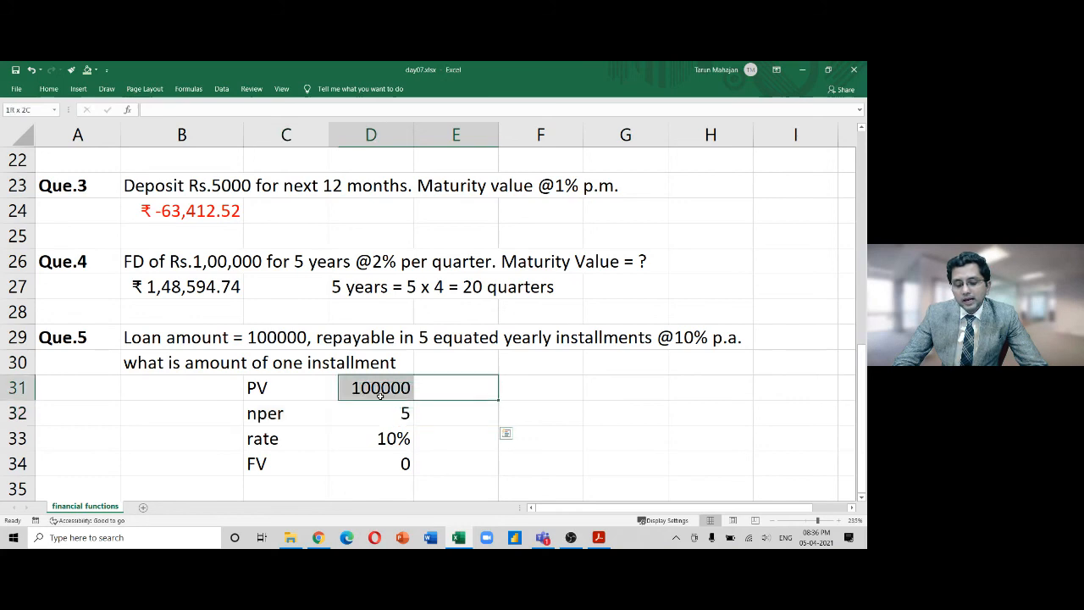
click(438, 413)
drag(438, 412, 377, 411)
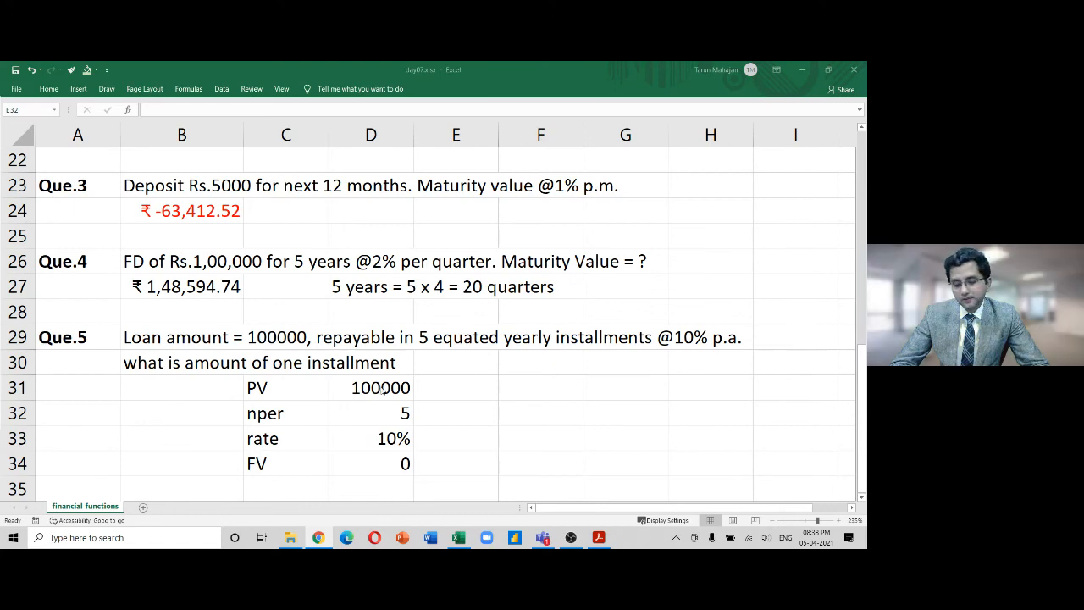
Type =PMT(10%,5,100000,0) into B31, restarting after a discarded first attempt
click(196, 390)
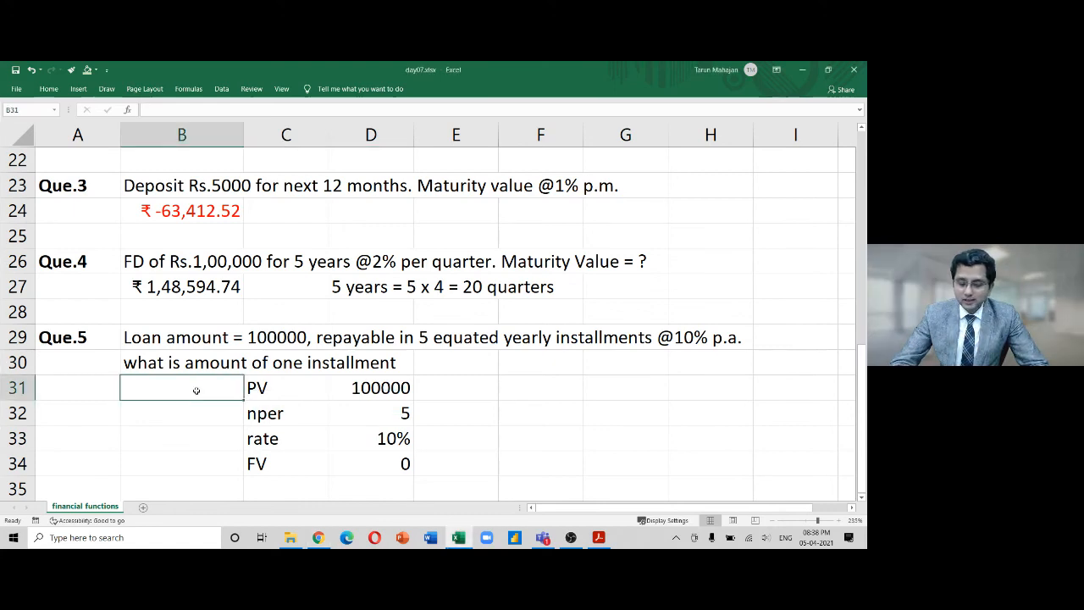
text(=)
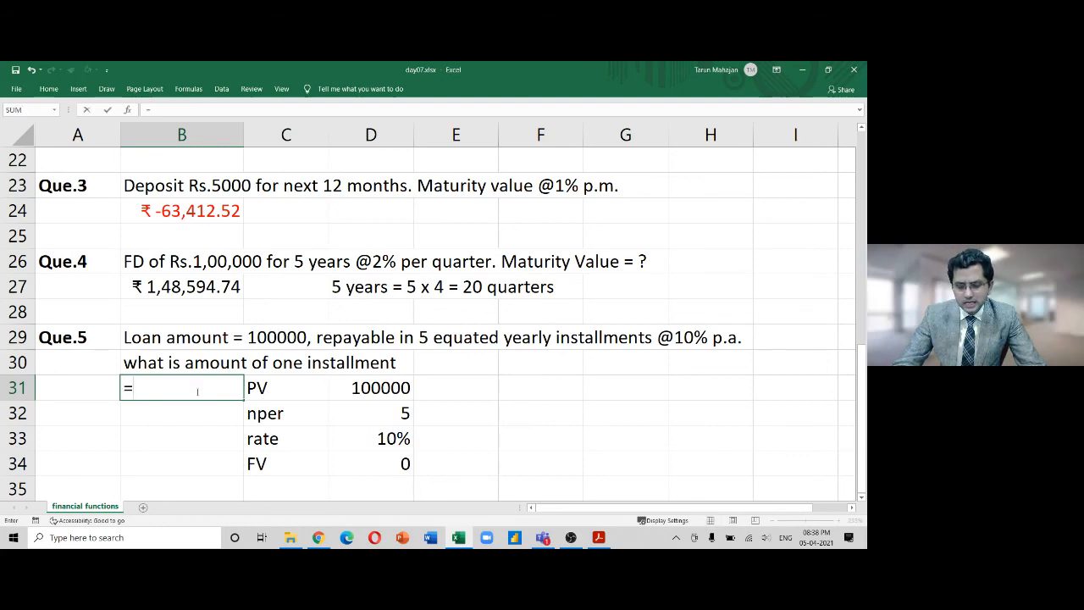
text(mp)
key(BackSpace)
key(BackSpace)
text(p)
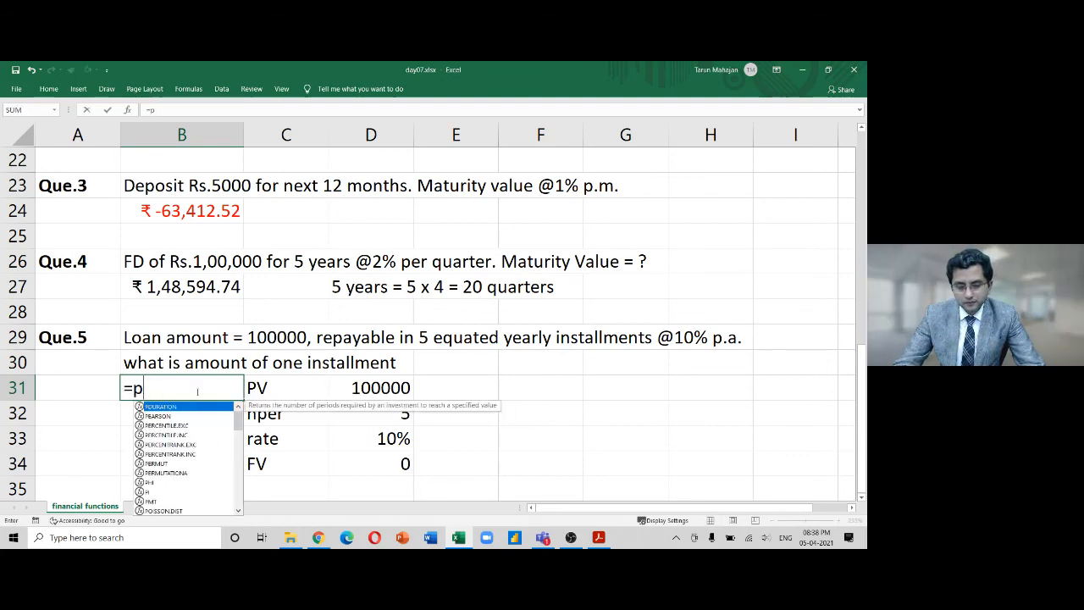
text(mt)
key(Tab)
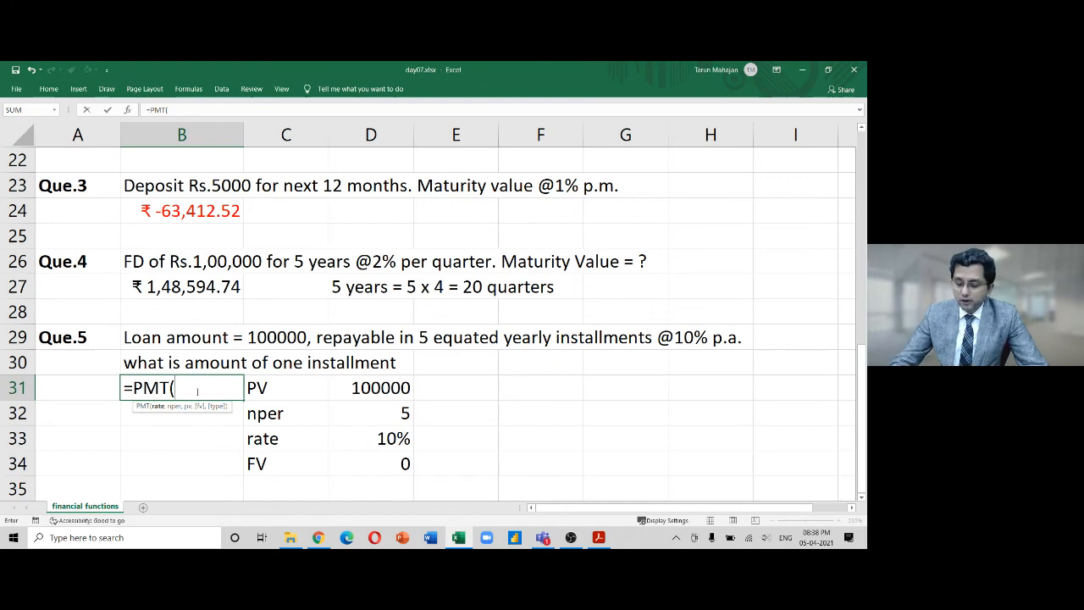
text(10%)
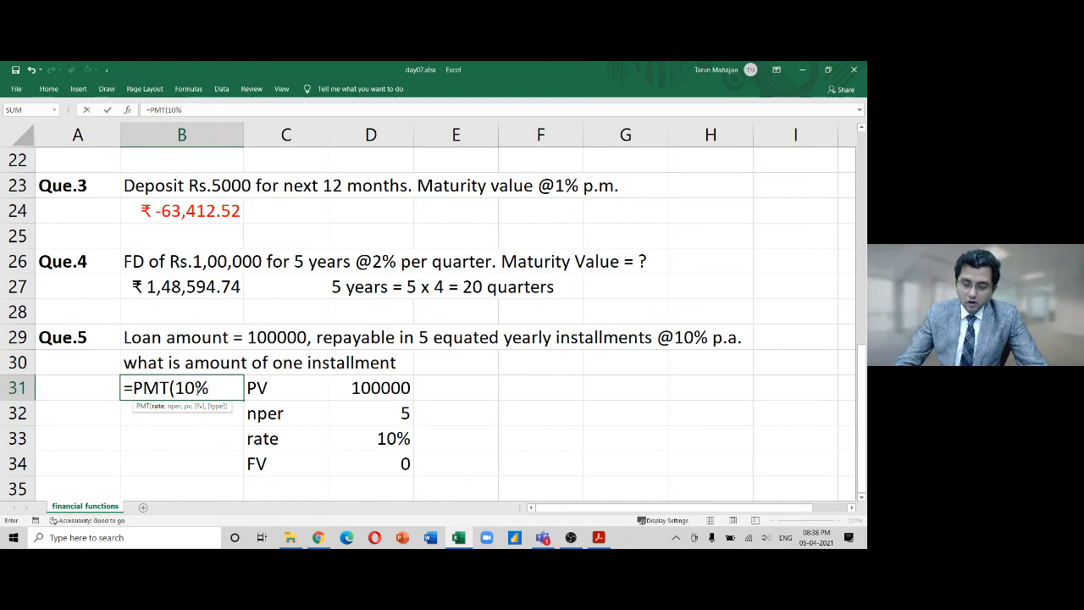
text(,)
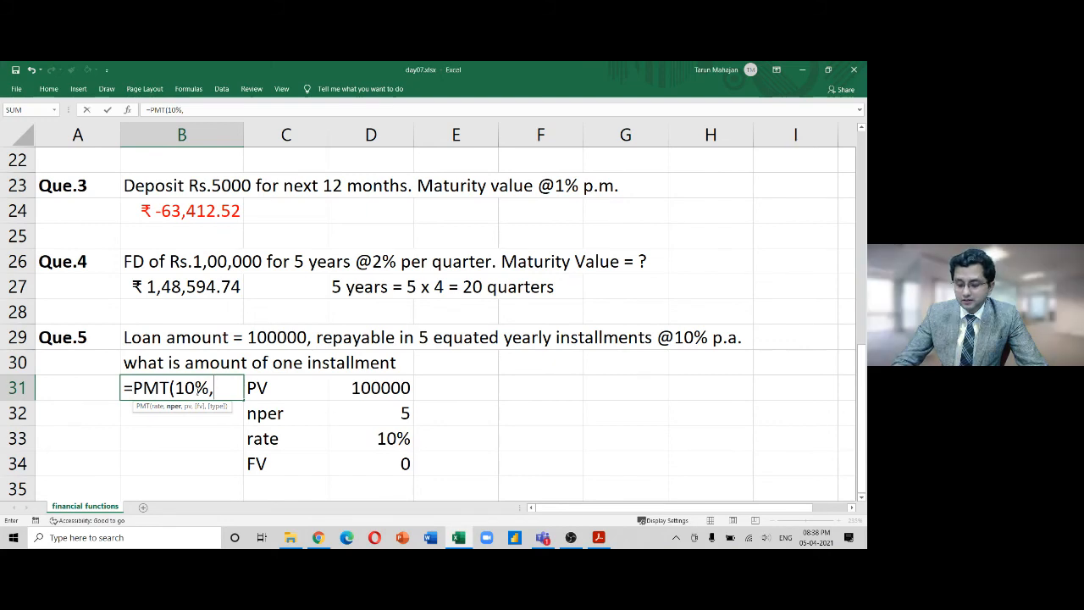
text(5,)
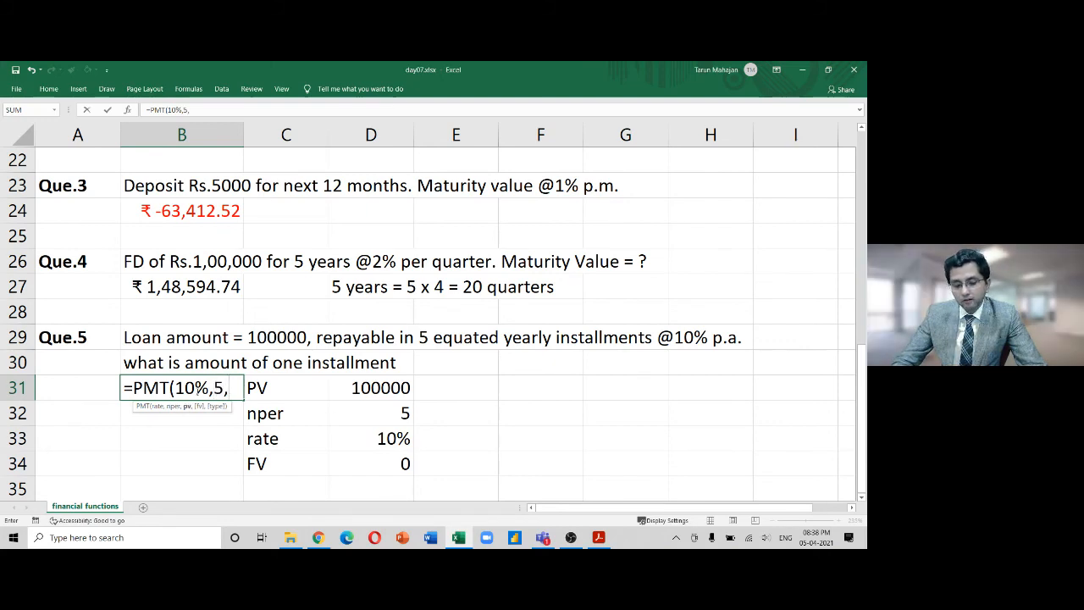
text(10000)
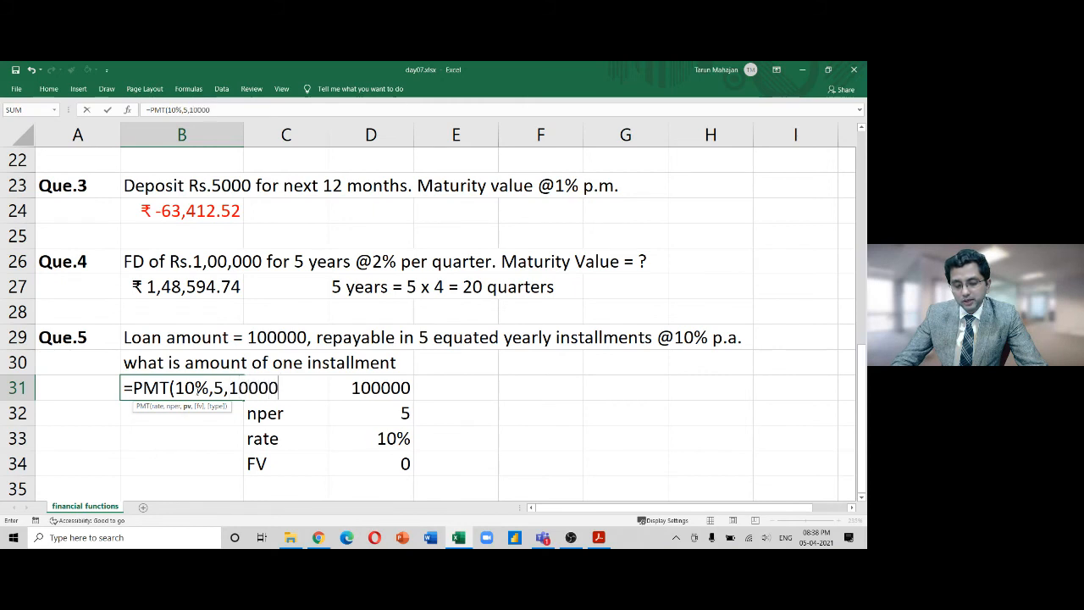
text(0)
key(Escape)
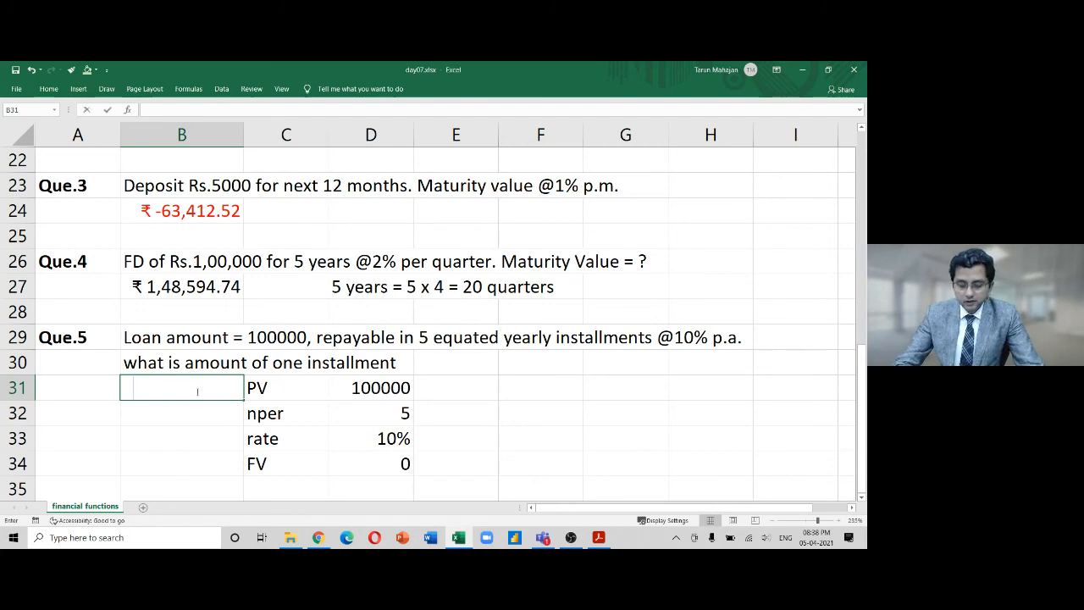
text(=pmt)
key(Tab)
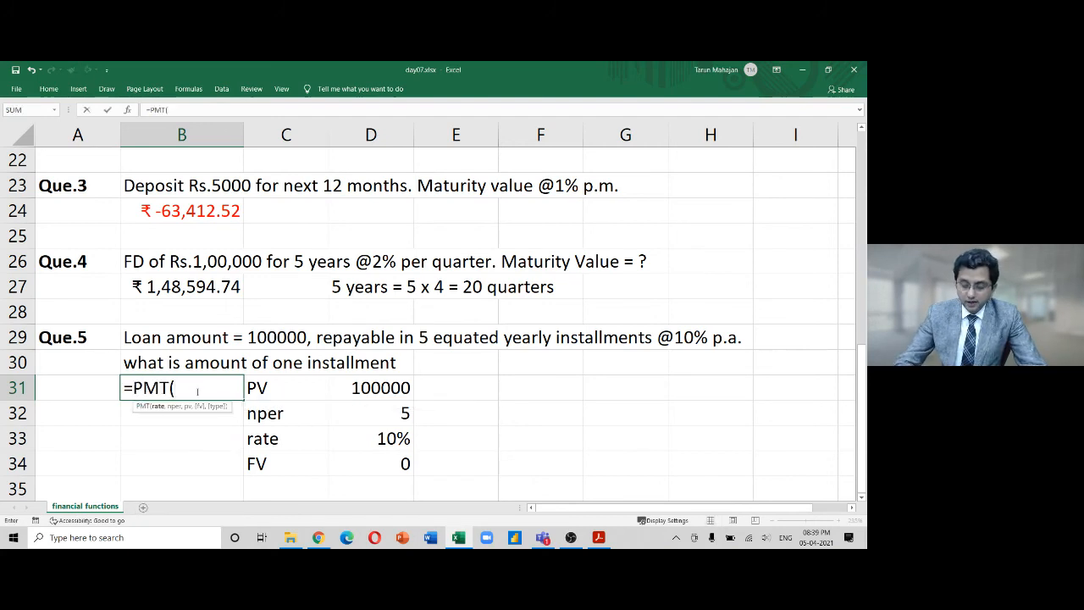
text(10%)
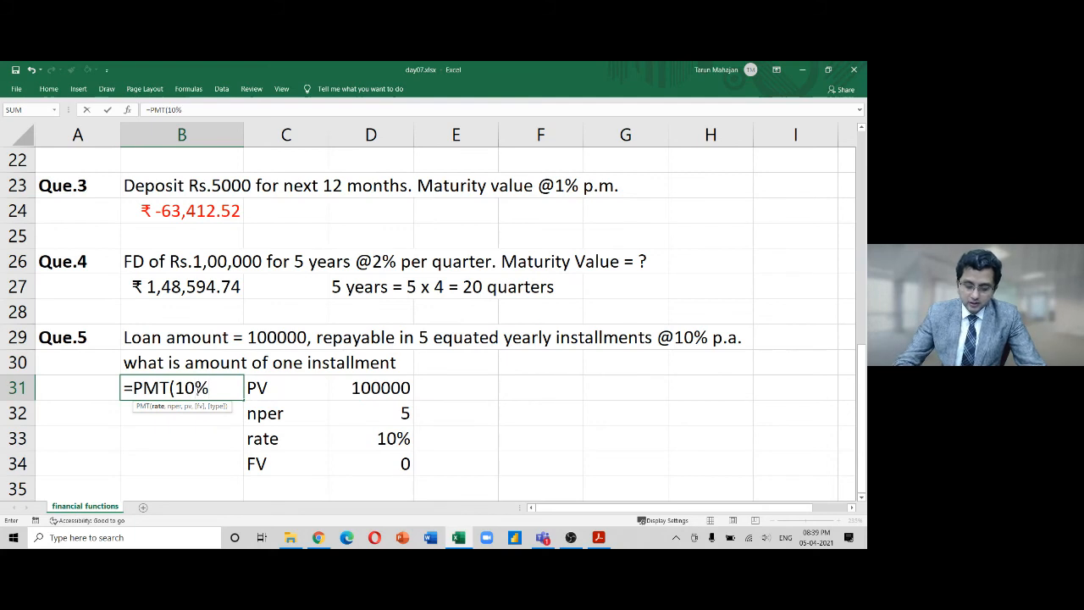
text(,5,)
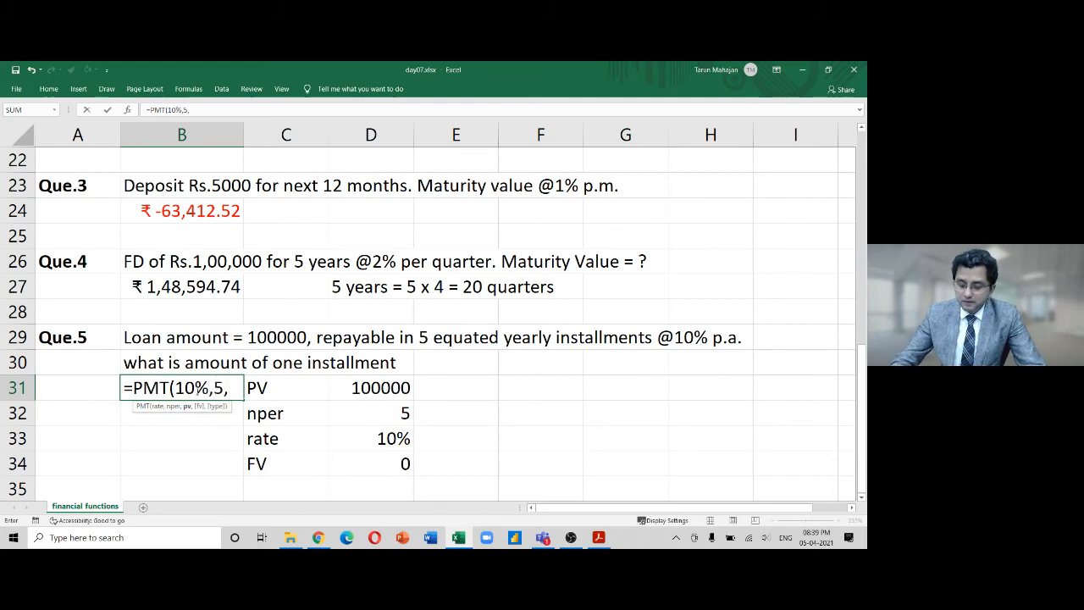
text(100000)
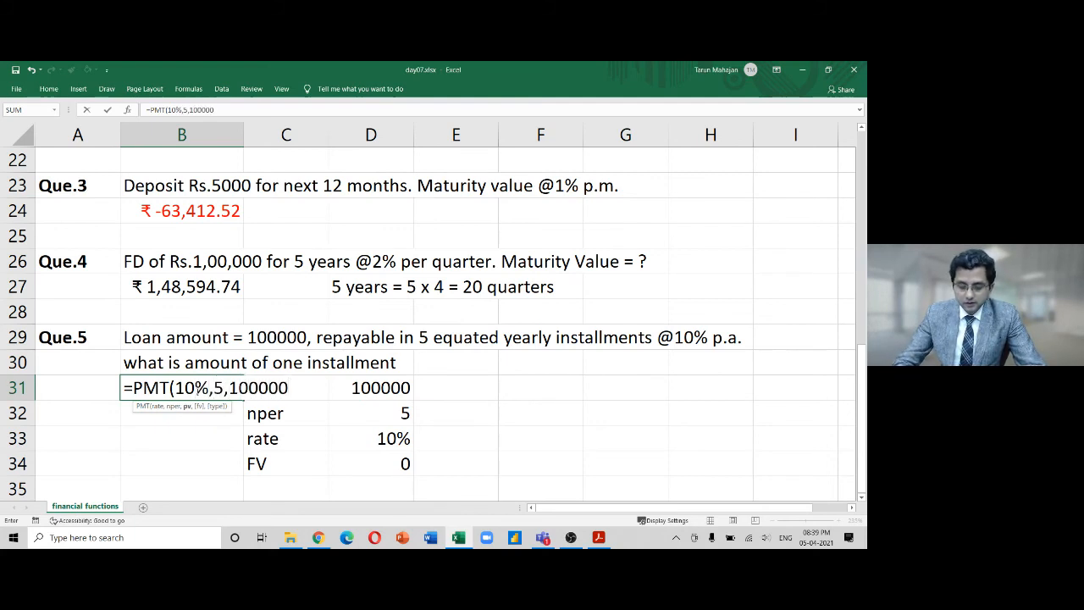
text(,0)
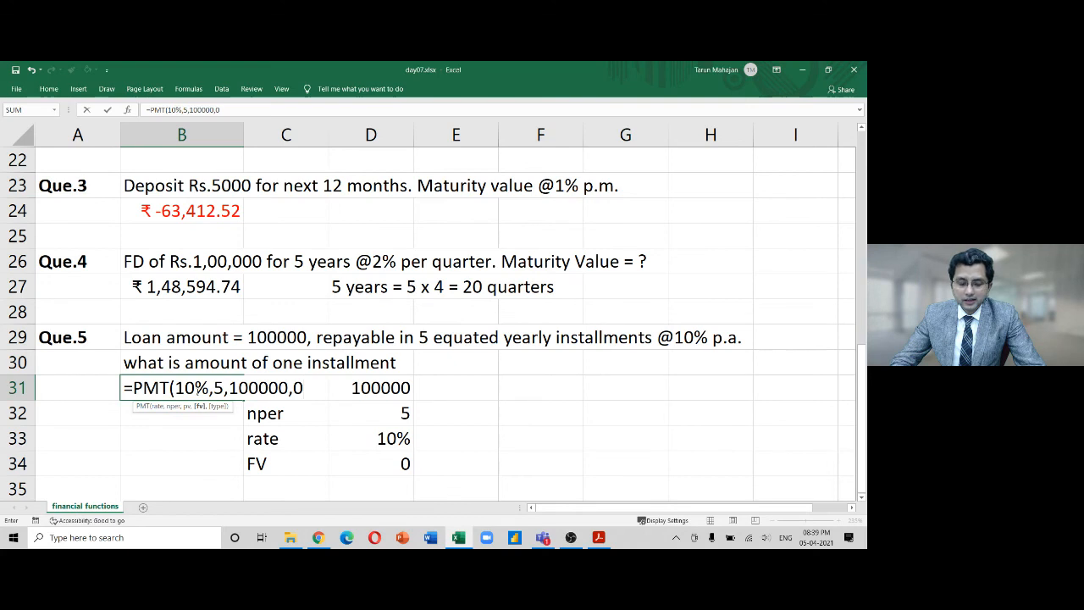
text())
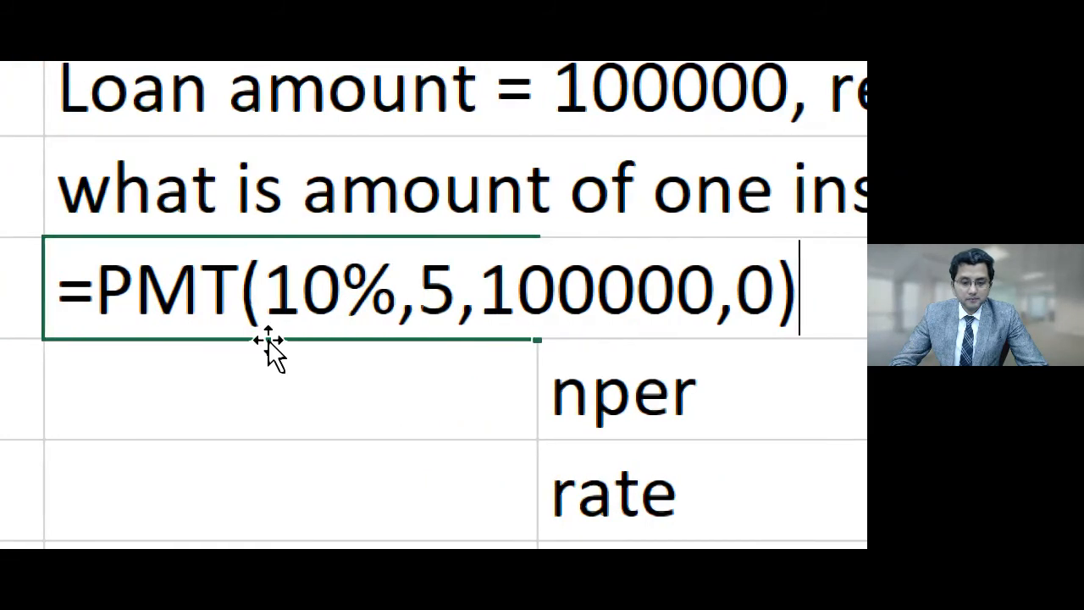
click(285, 301)
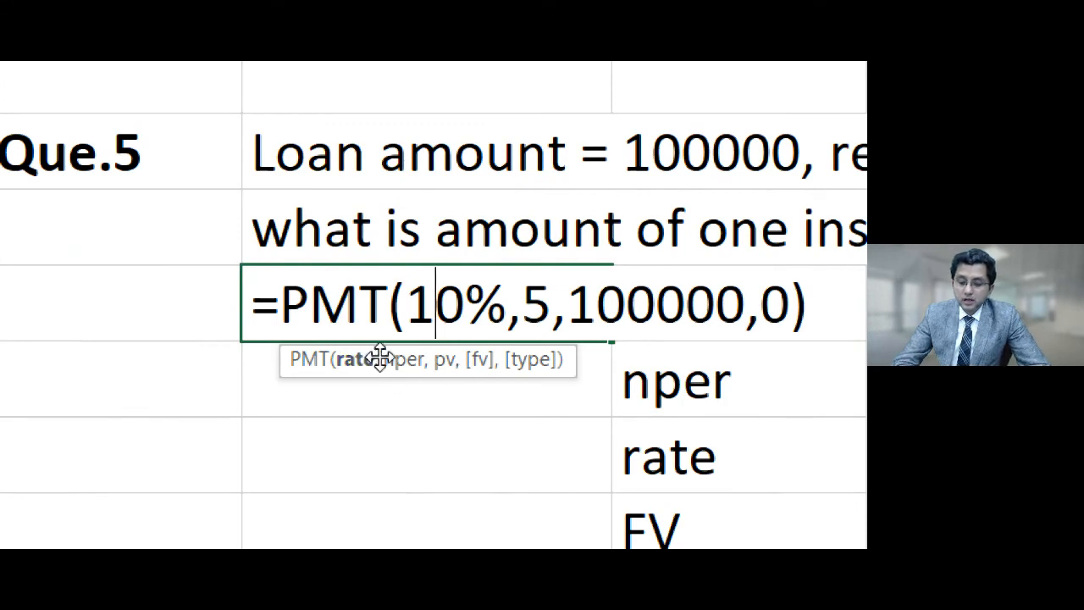
double_click(537, 310)
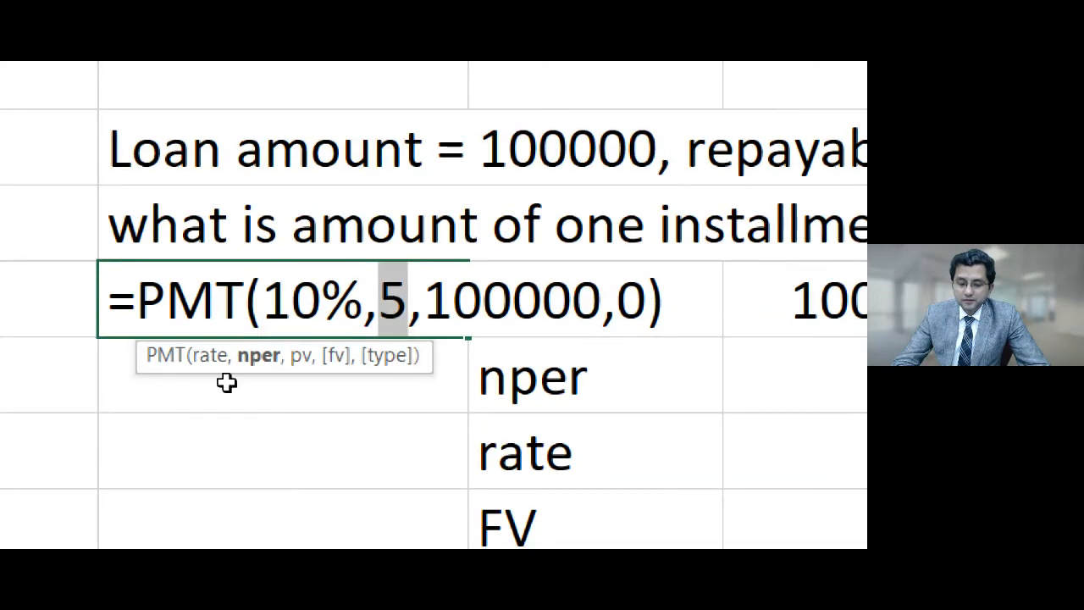
drag(433, 300, 559, 304)
drag(572, 300, 596, 299)
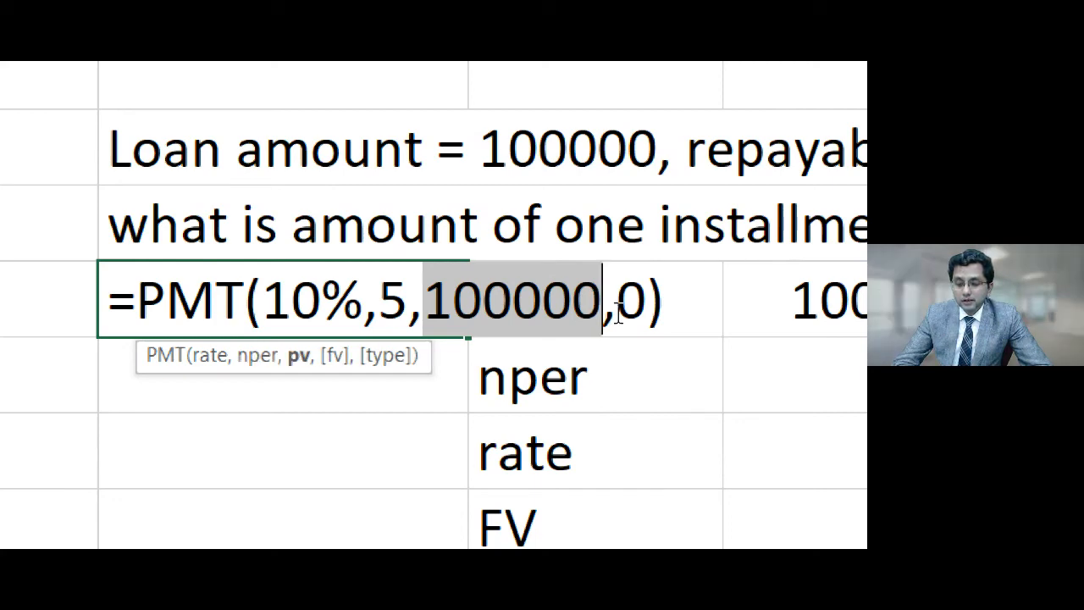
drag(616, 309, 646, 314)
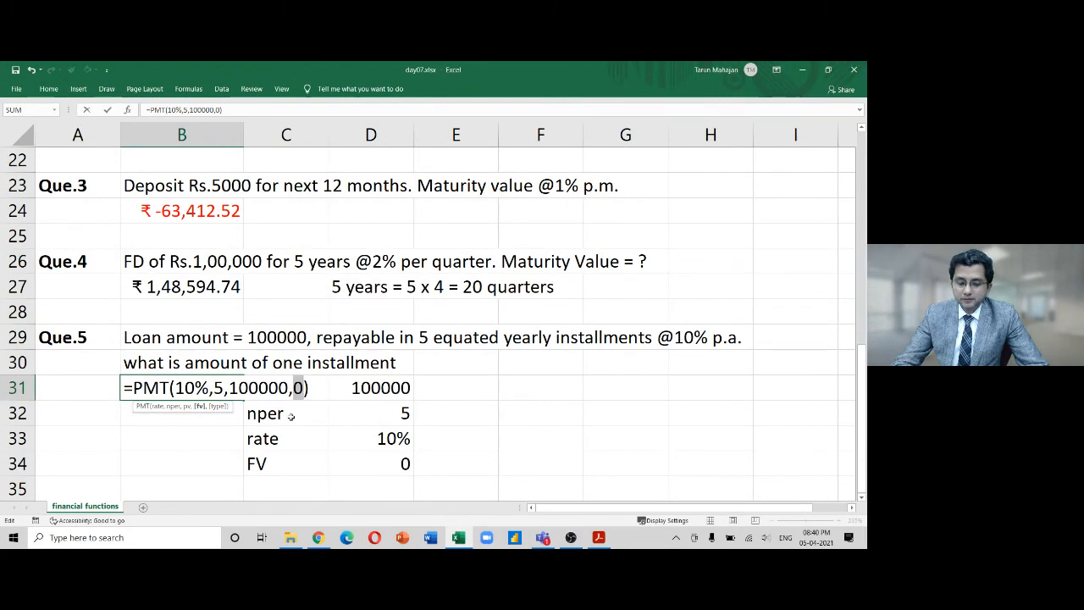
Commit the PMT formula in B31, returning the yearly installment -26,379.75
key(Return)
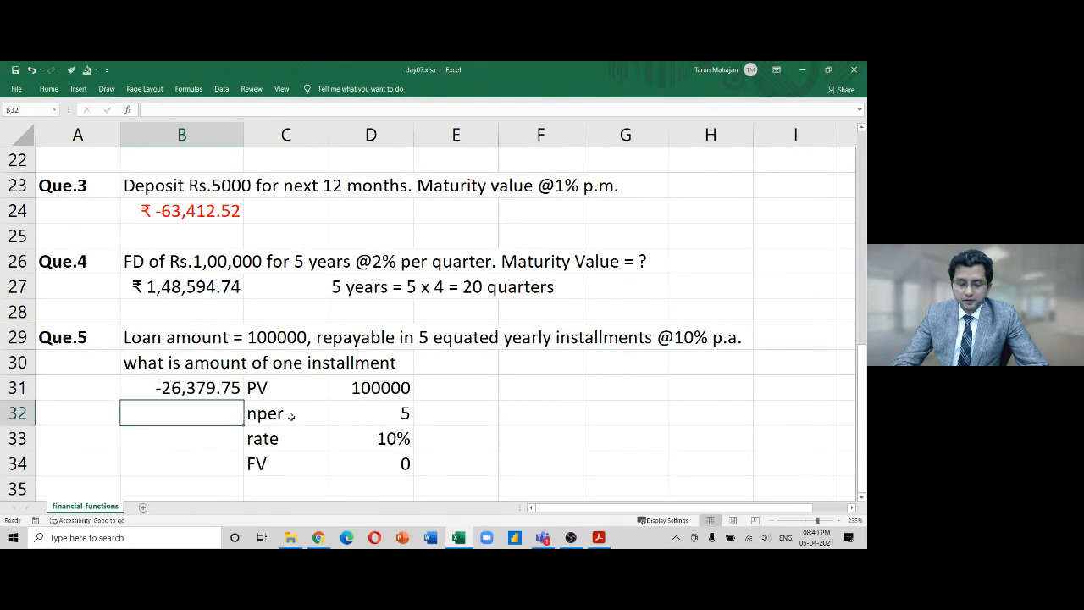
key(Up)
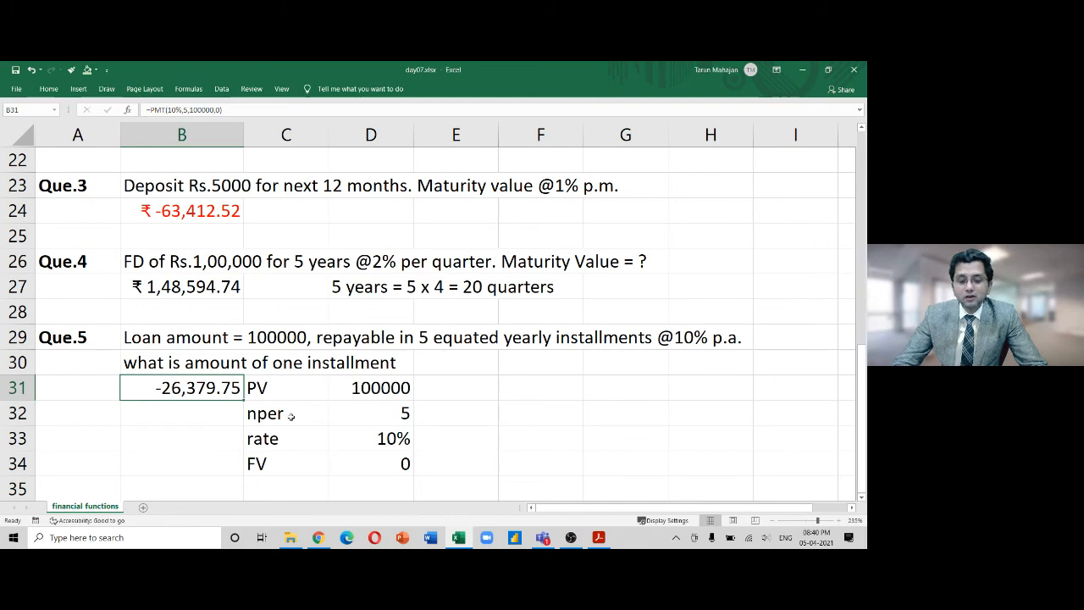
Display the PMT formula as text in B32, below the -26,379.75 result
key(F2)
key(shift+Left)
key(shift+Left)
key(shift+Left)
key(shift+Left)
key(shift+Left)
key(shift+Left)
key(shift+Left)
key(shift+Left)
key(shift+Left)
key(shift+Left)
key(shift+Left)
key(shift+Left)
key(shift+Left)
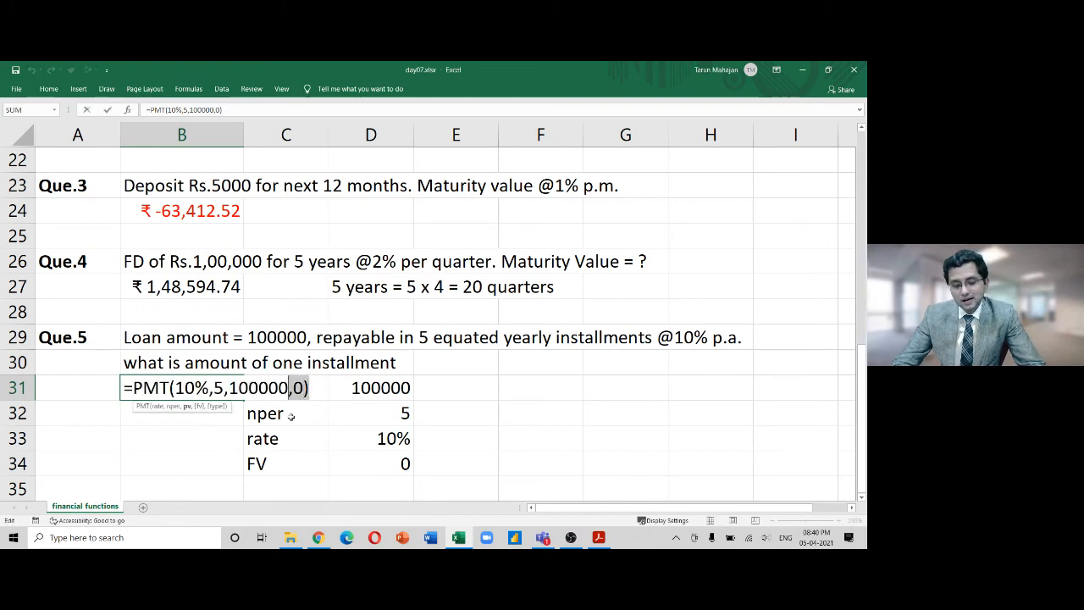
key(shift+Left)
key(shift+Left)
key(shift+Left)
key(shift+Left)
key(shift+Left)
key(shift+Left)
key(shift+Left)
key(ctrl+c)
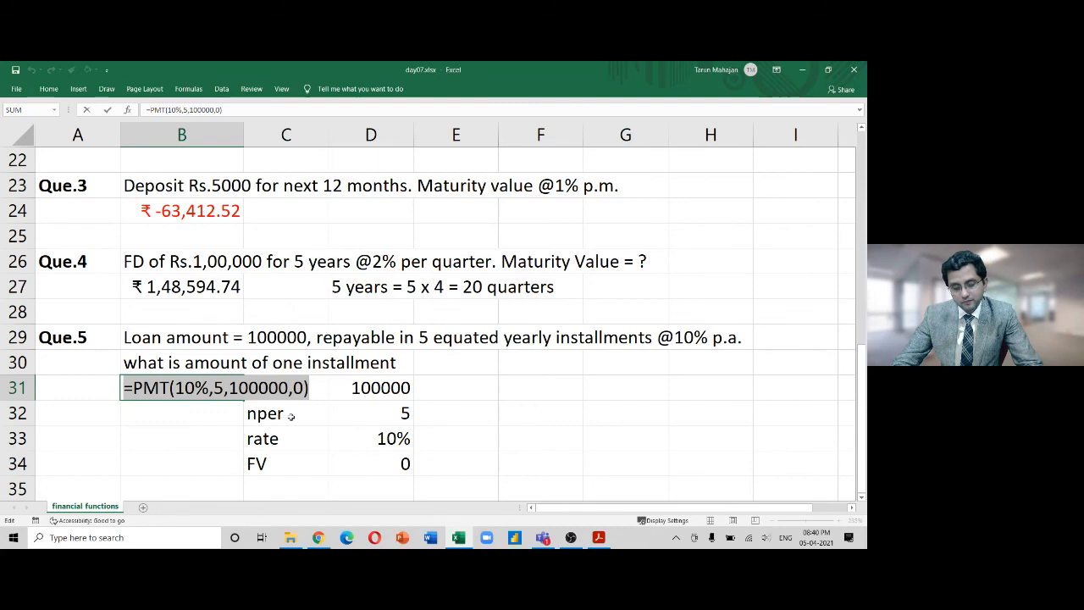
key(Return)
text(')
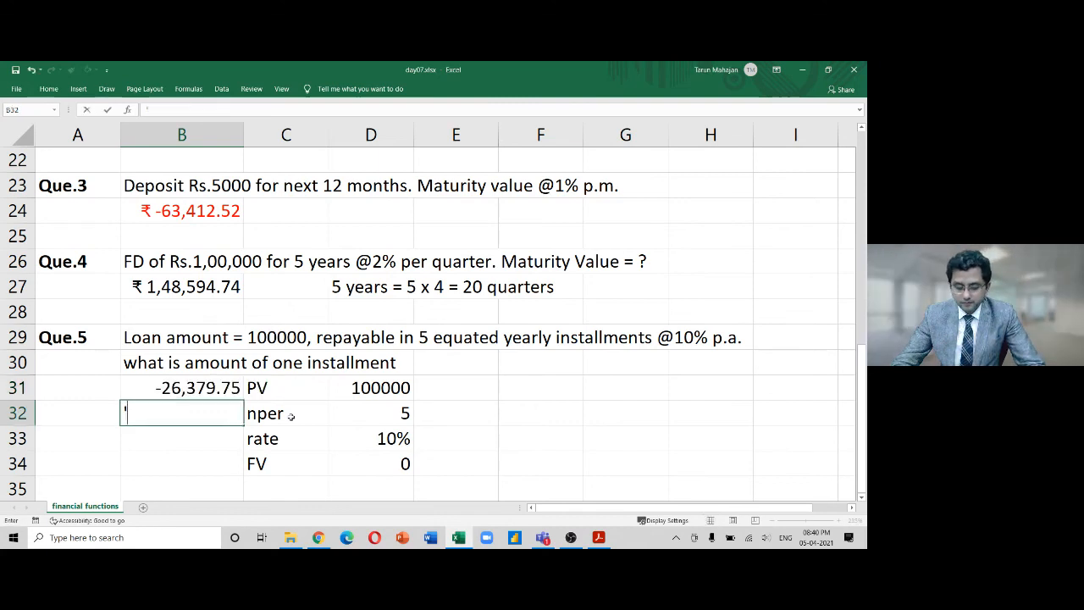
key(ctrl+v)
key(Return)
key(Up)
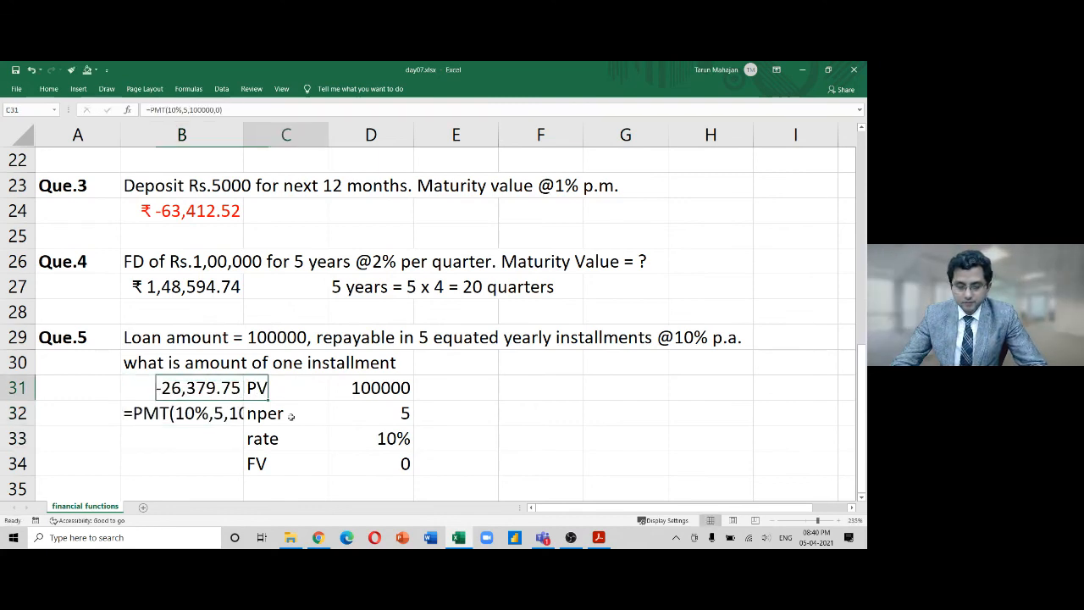
Move the PV, nper, rate and FV input block to columns F–G, starting at F31
key(Right)
key(shift+Down)
key(shift+Down)
key(shift+Down)
key(shift+Right)
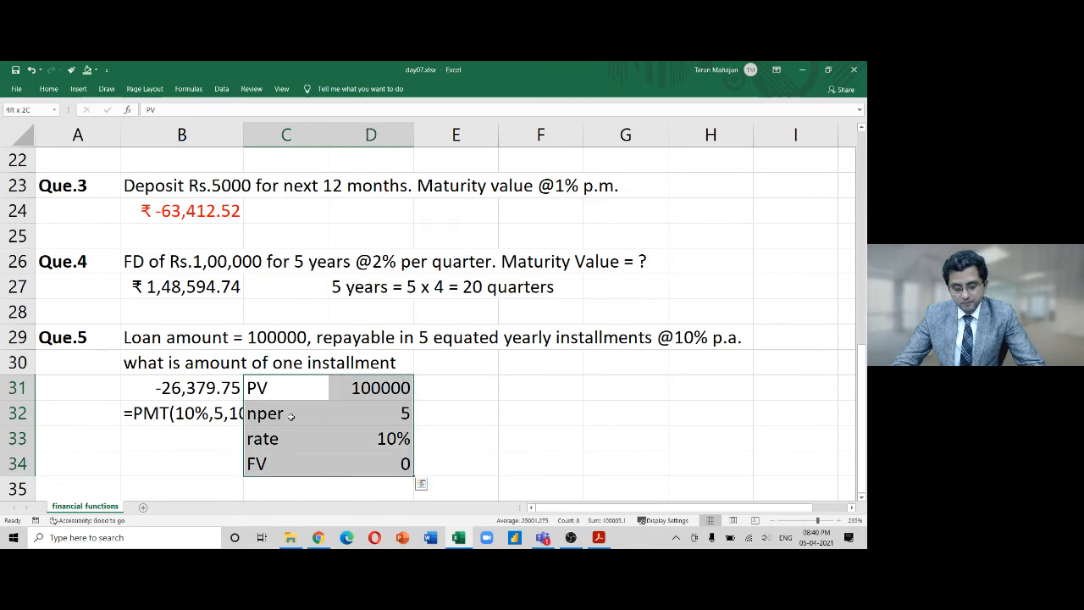
key(ctrl+x)
key(Right)
key(Right)
key(Right)
key(ctrl+v)
key(Left)
key(Left)
key(Left)
key(Left)
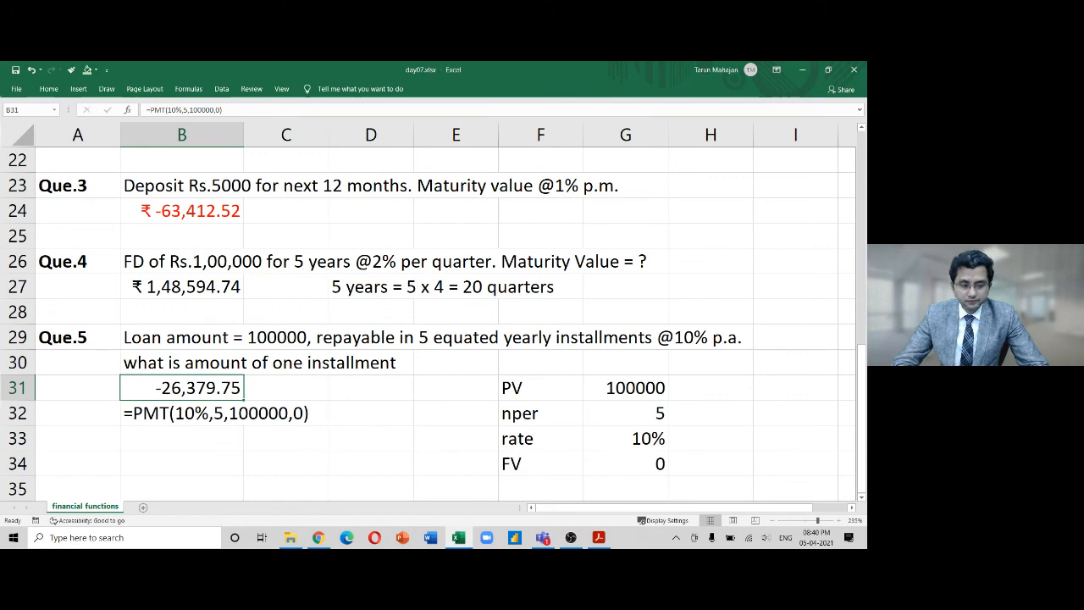
key(alt+Tab)
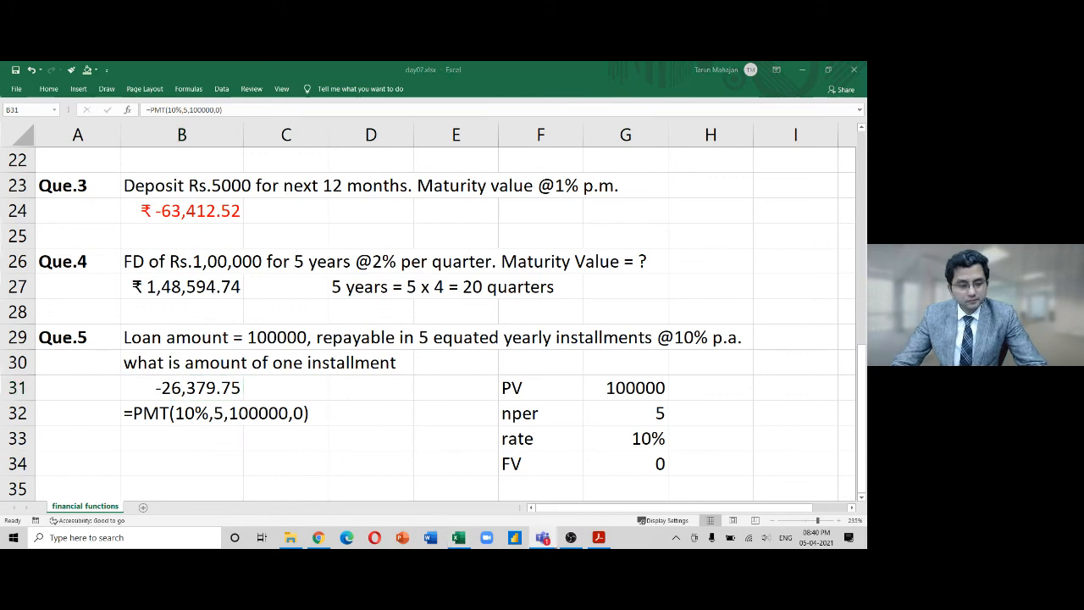
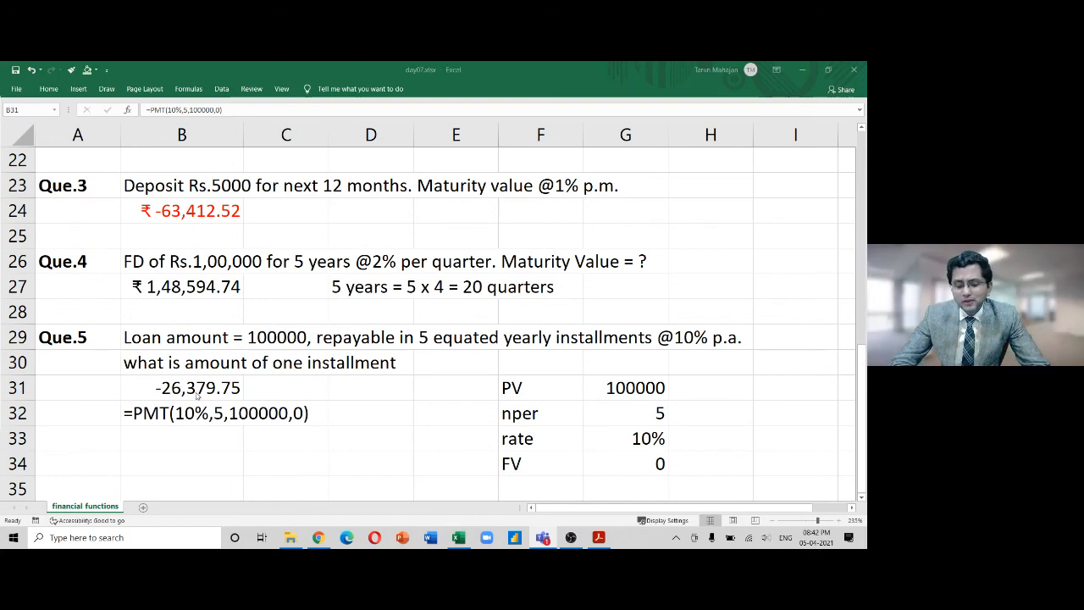
Try negating the loan amount in B31's PMT formula, then undo the sign change
click(200, 387)
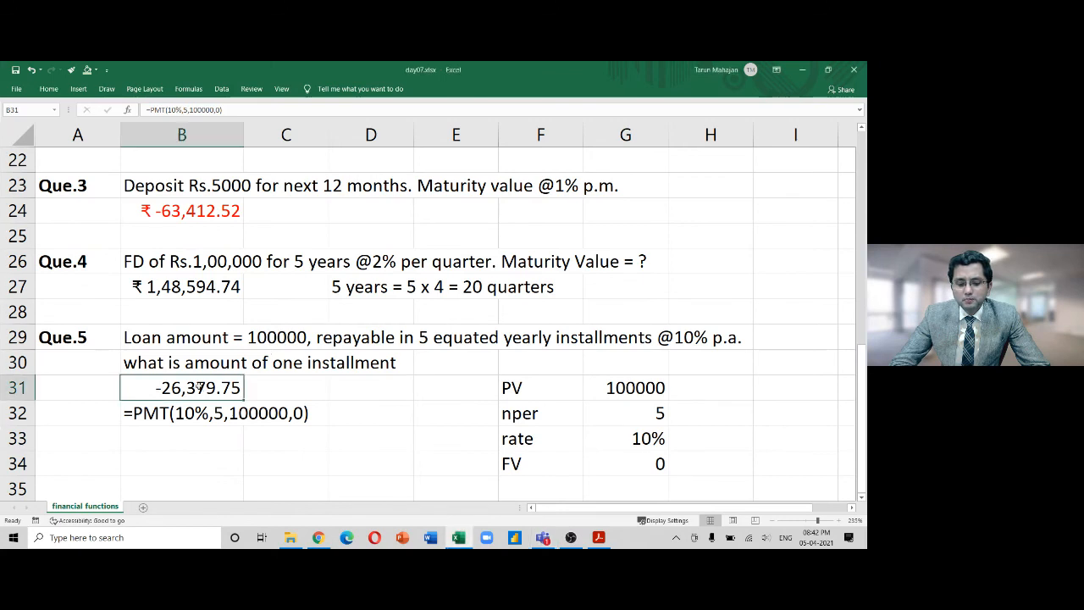
double_click(200, 387)
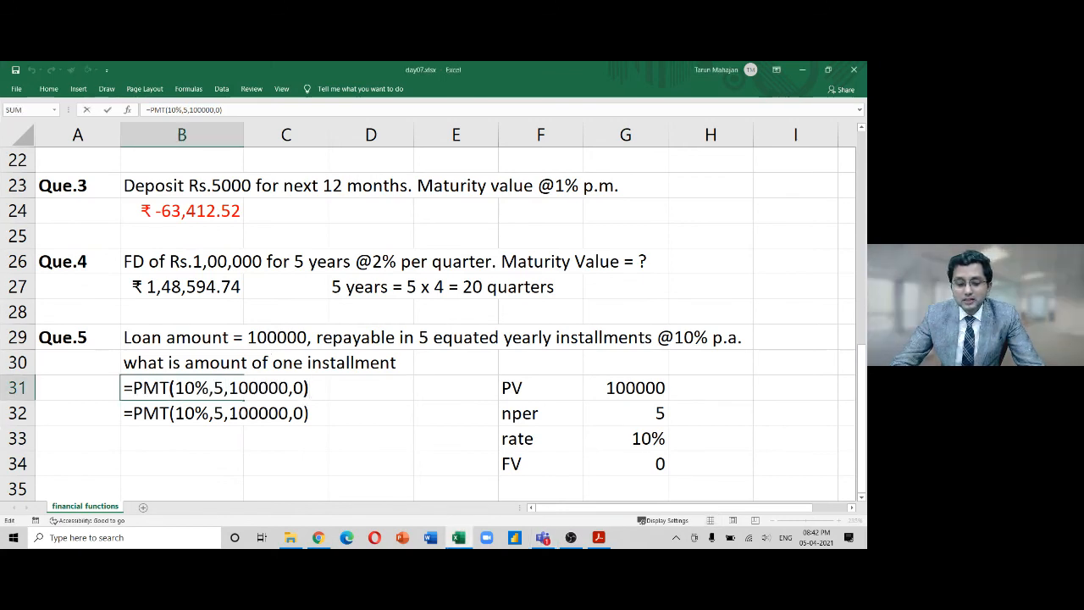
key(Escape)
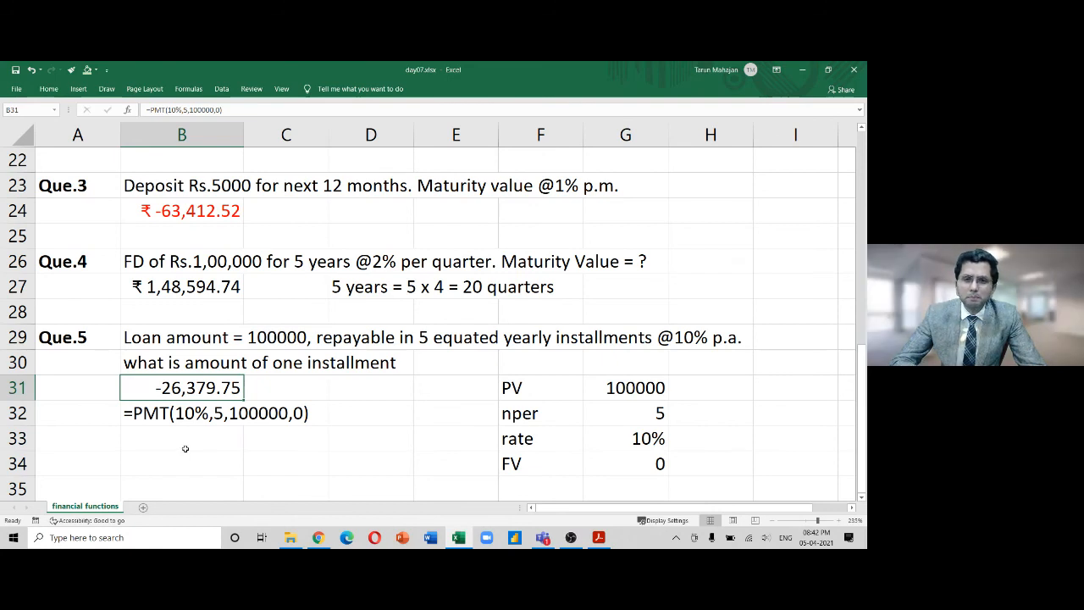
key(F2)
key(Left)
key(Left)
key(Left)
key(Left)
key(Left)
key(Left)
key(Left)
key(Left)
key(Left)
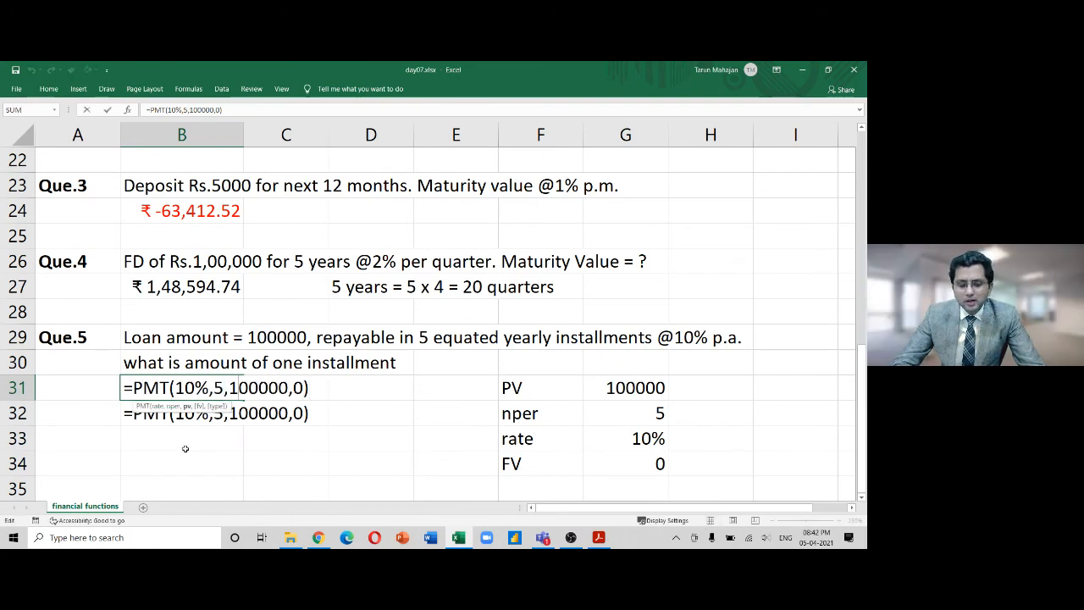
text(-)
key(Return)
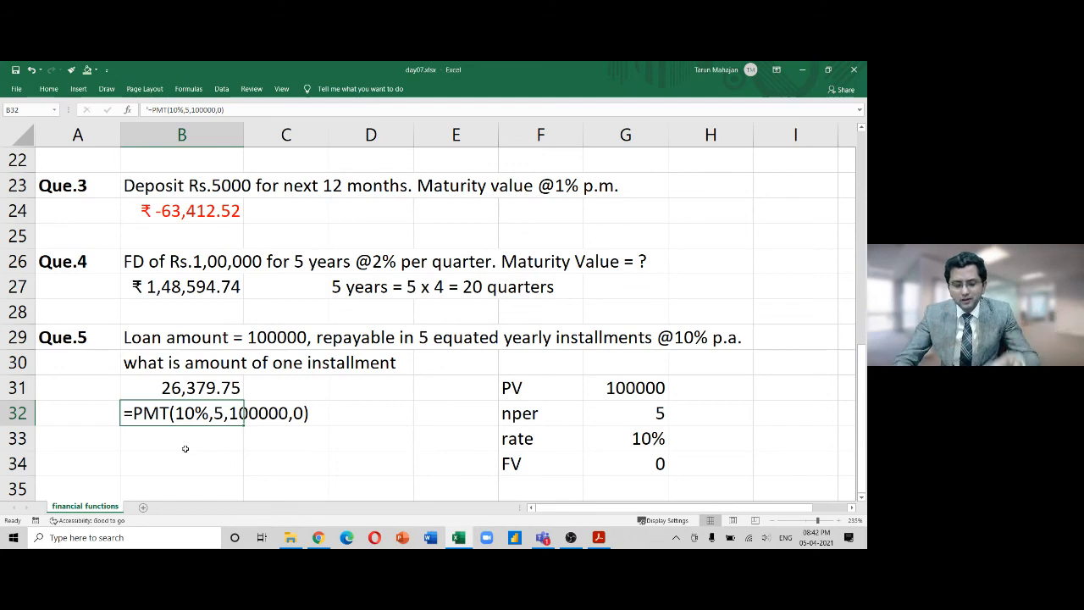
key(ctrl+z)
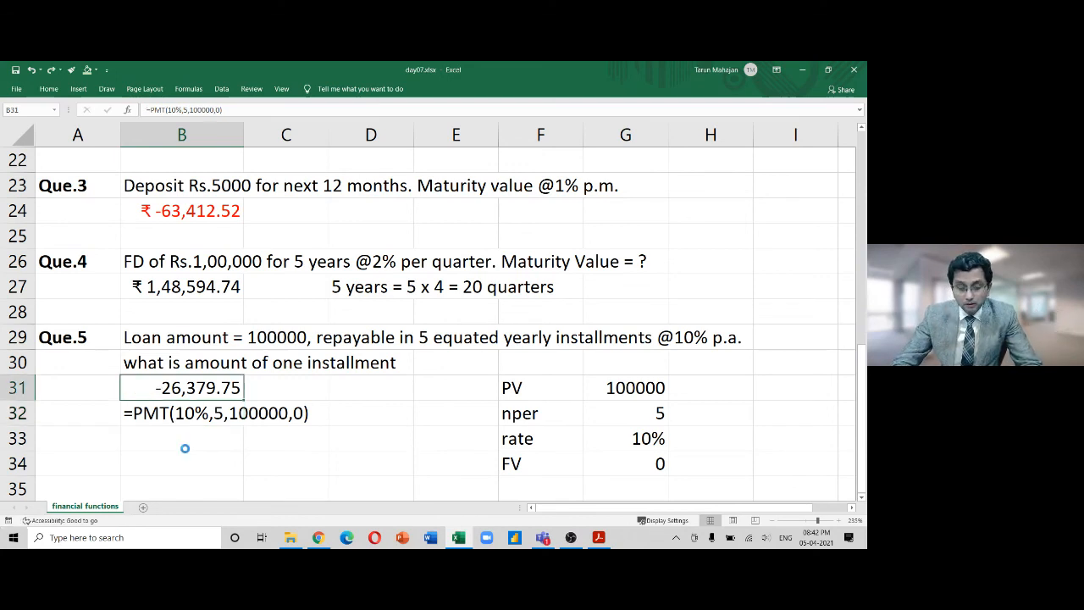
key(Down)
key(Down)
key(Down)
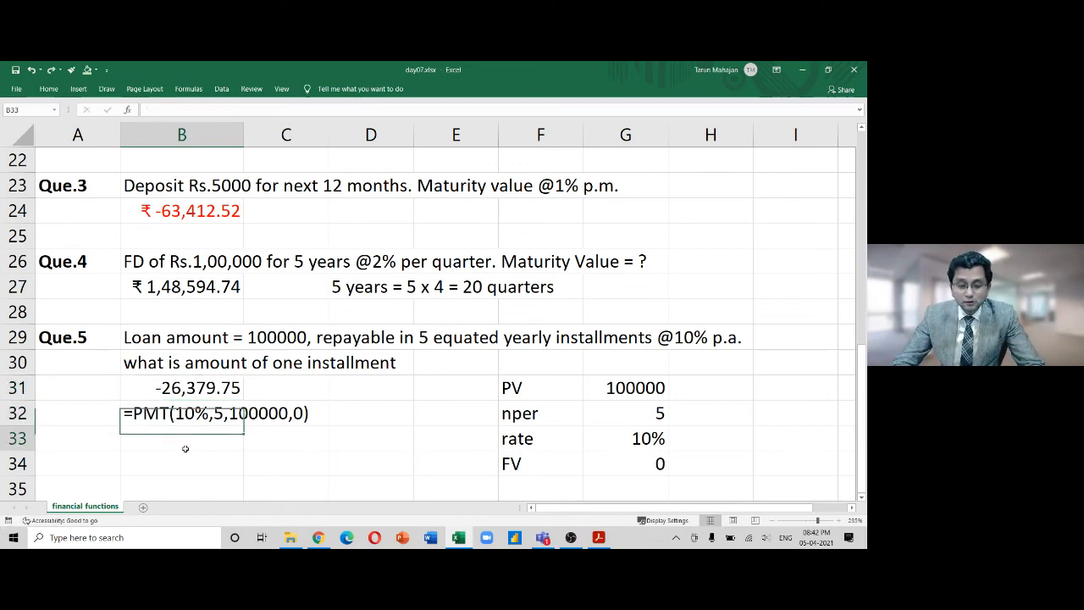
key(Down)
key(Down)
key(Down)
key(Down)
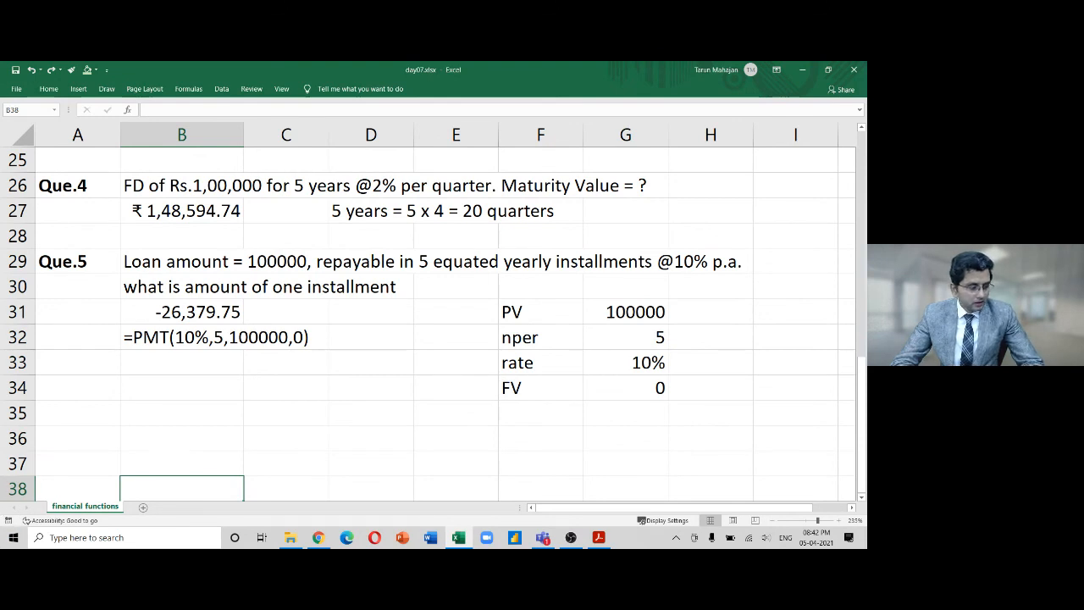
key(alt+Tab)
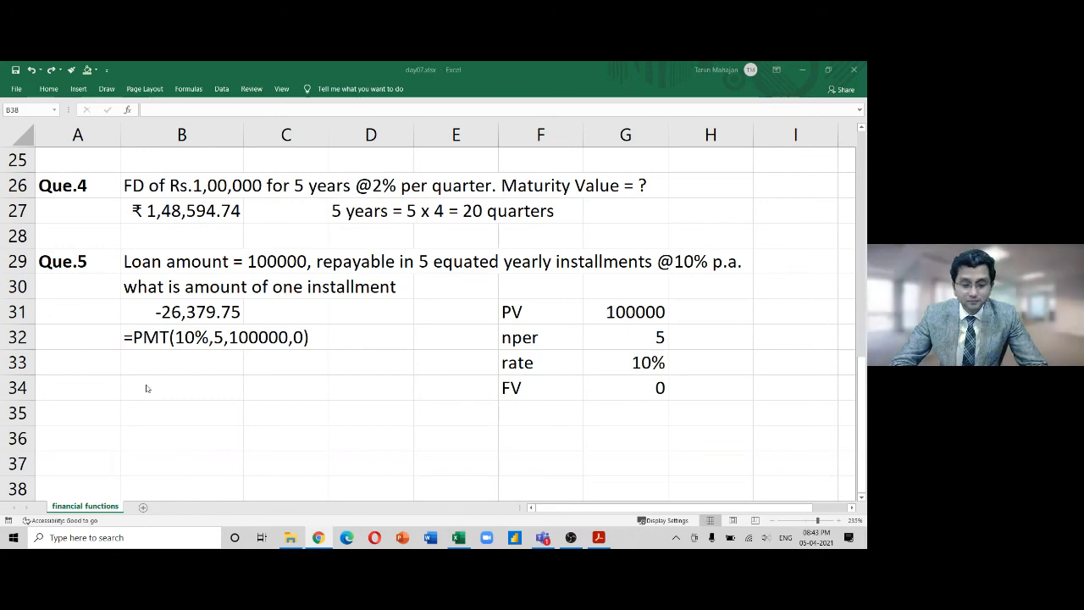
click(212, 384)
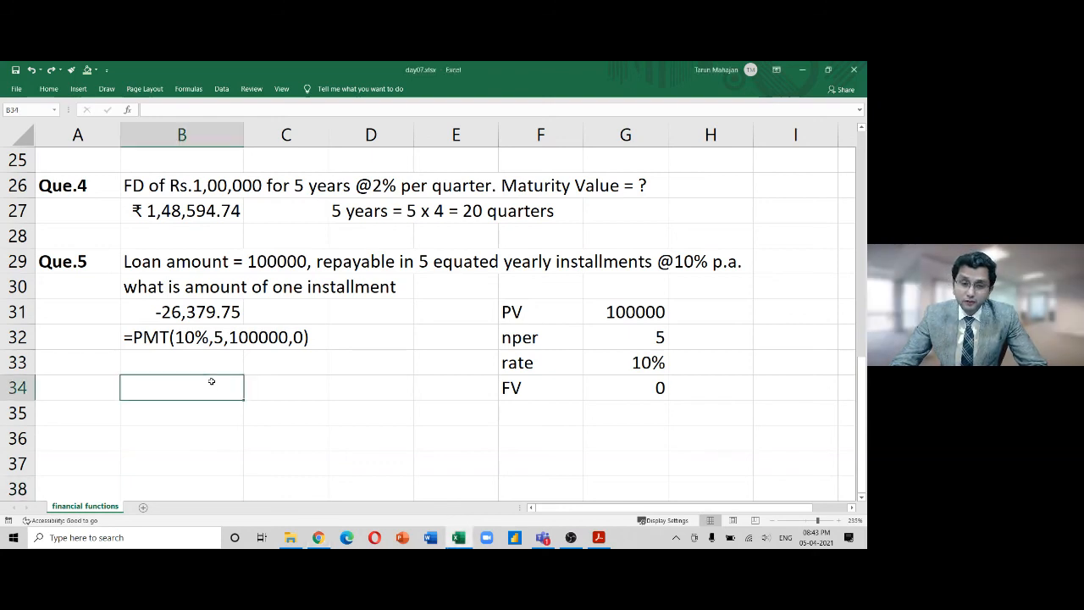
key(Up)
key(Up)
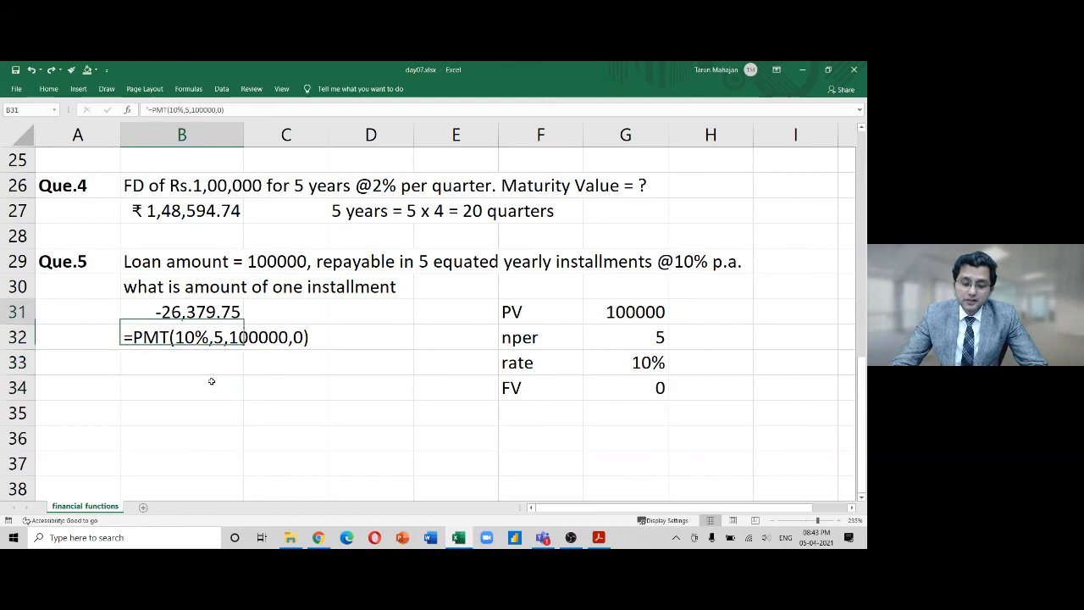
key(Down)
key(Down)
key(Down)
key(Down)
key(Up)
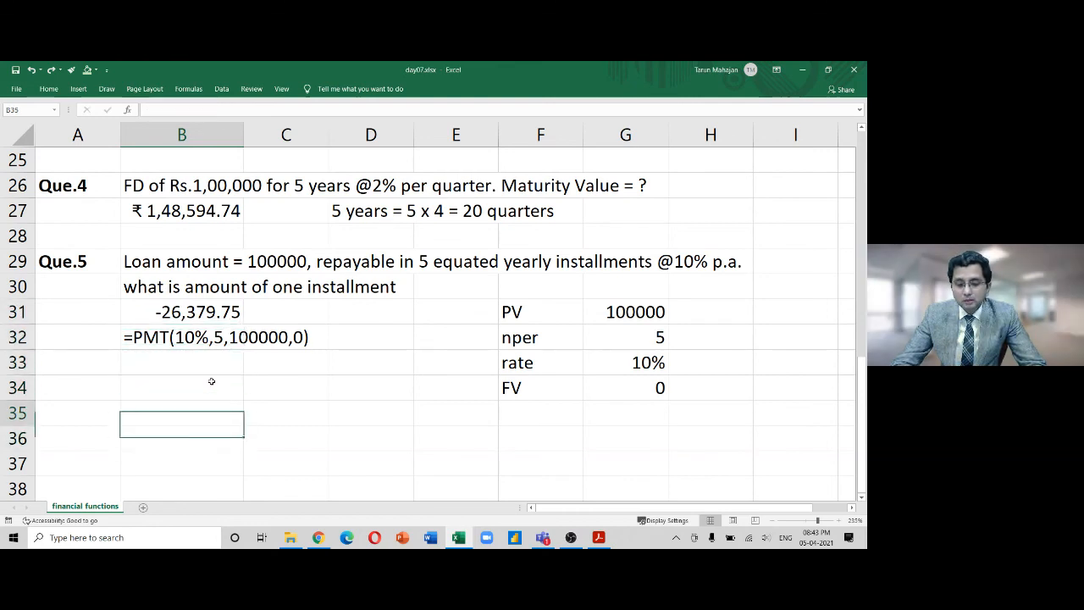
text(=)
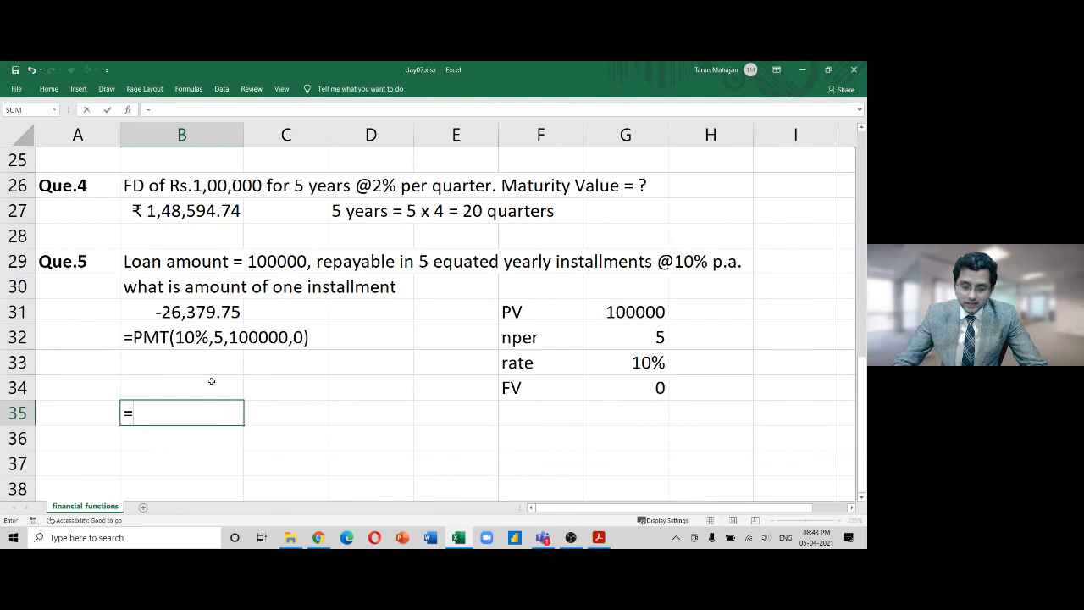
text(2637)
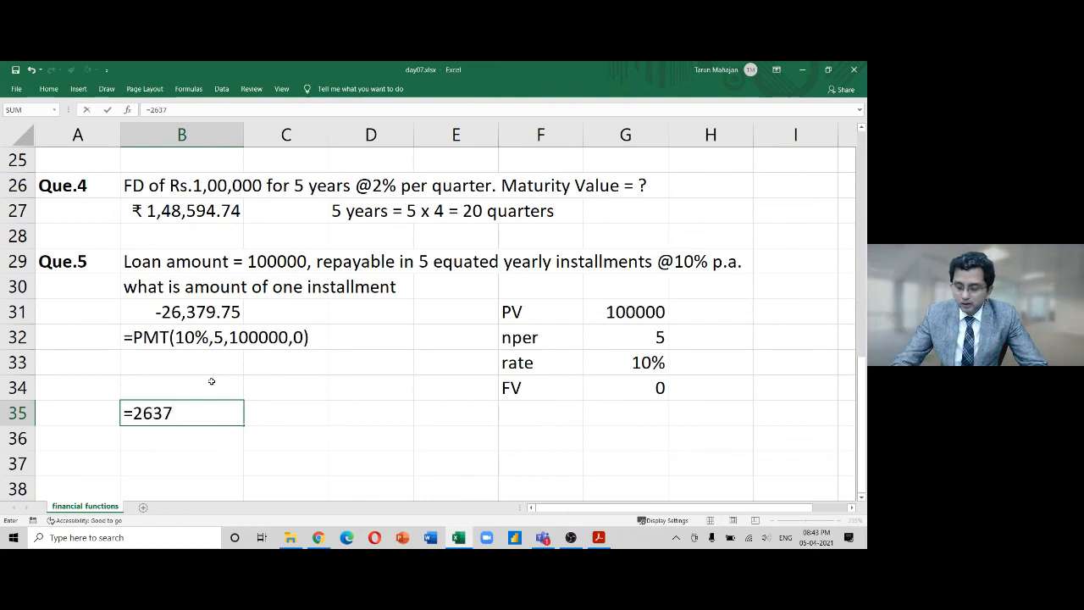
text(9)
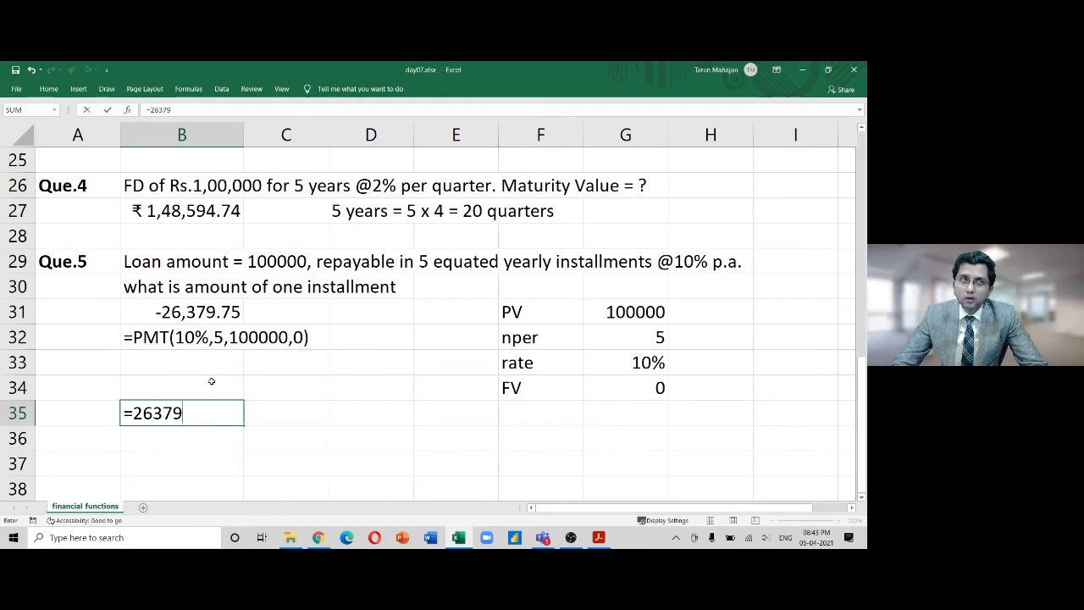
text(-)
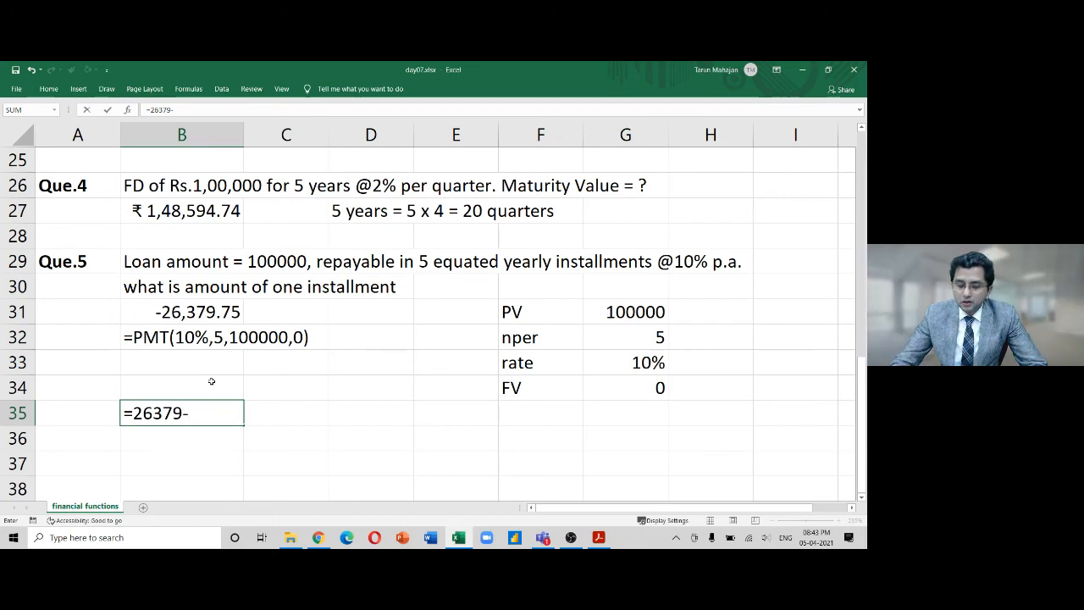
text(20000)
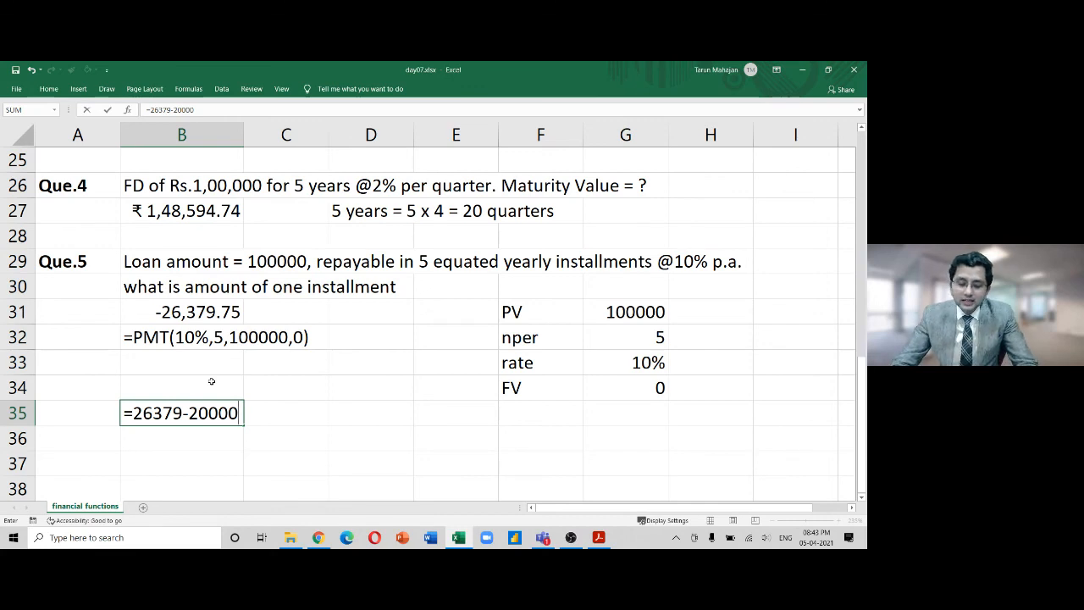
key(ctrl+Return)
key(Return)
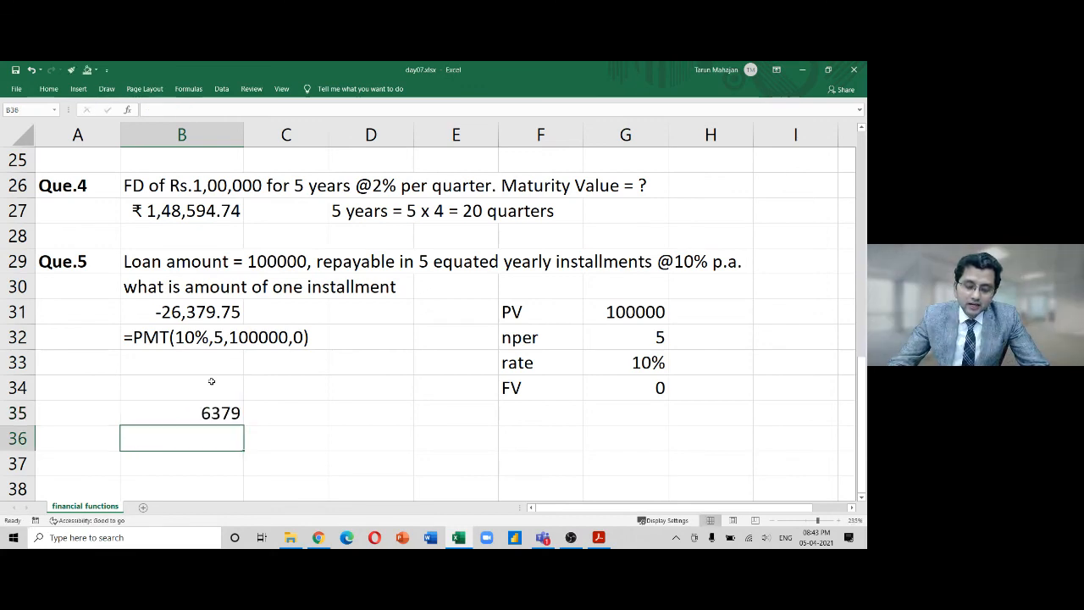
key(Up)
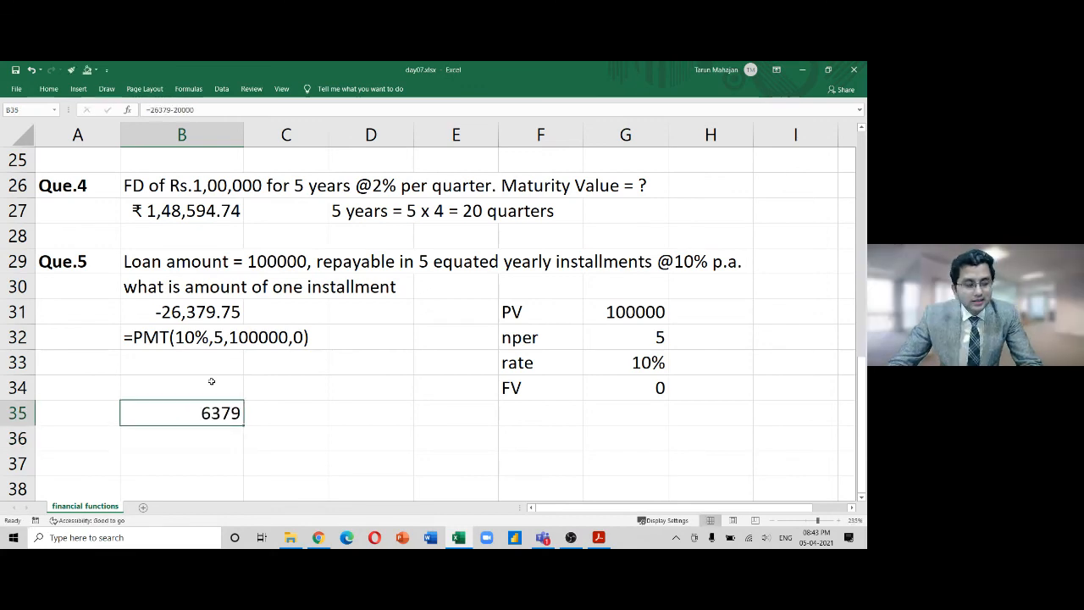
Clear the 6379 trial calculation from B35:C35
key(alt+Tab)
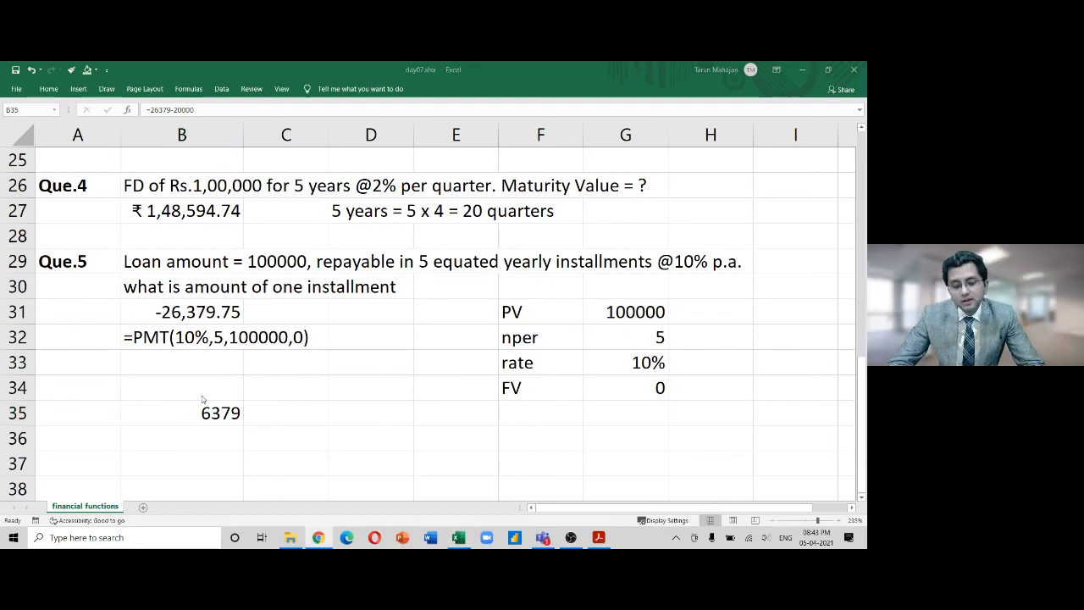
click(218, 420)
drag(275, 305, 192, 308)
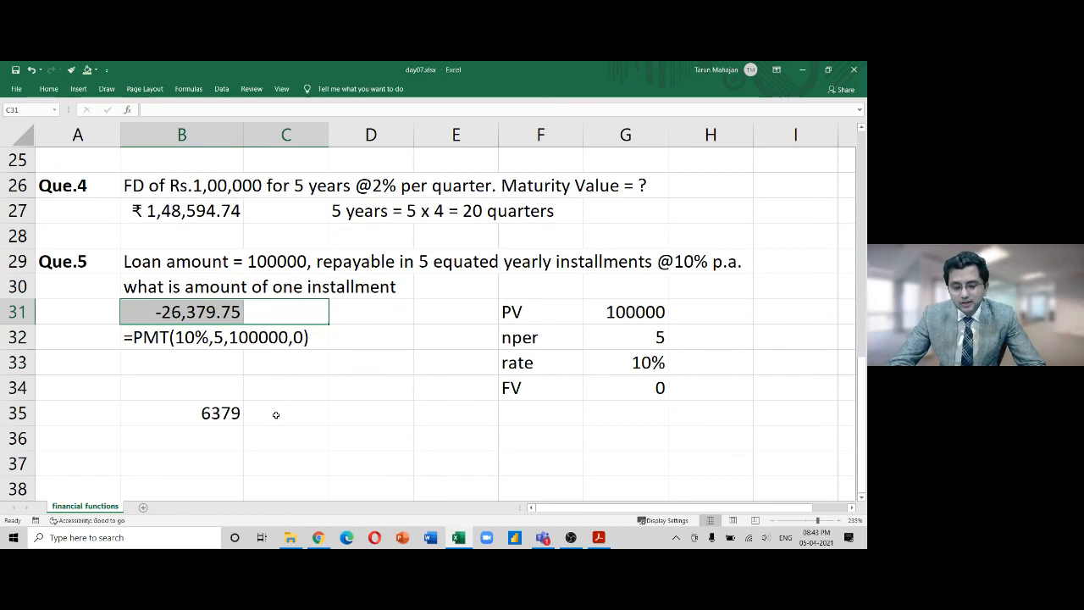
drag(275, 414, 213, 415)
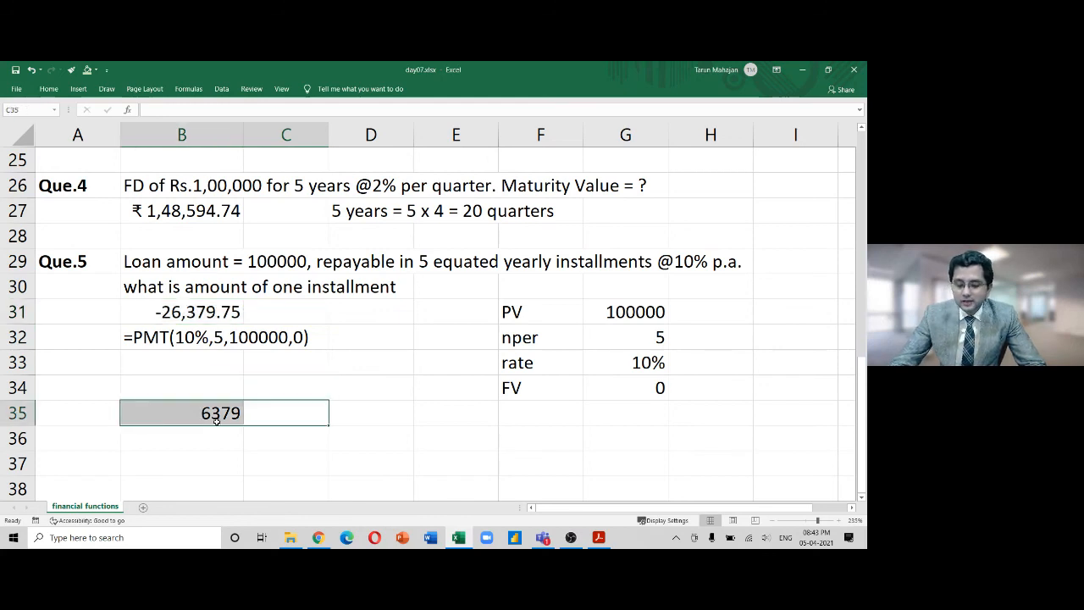
key(Delete)
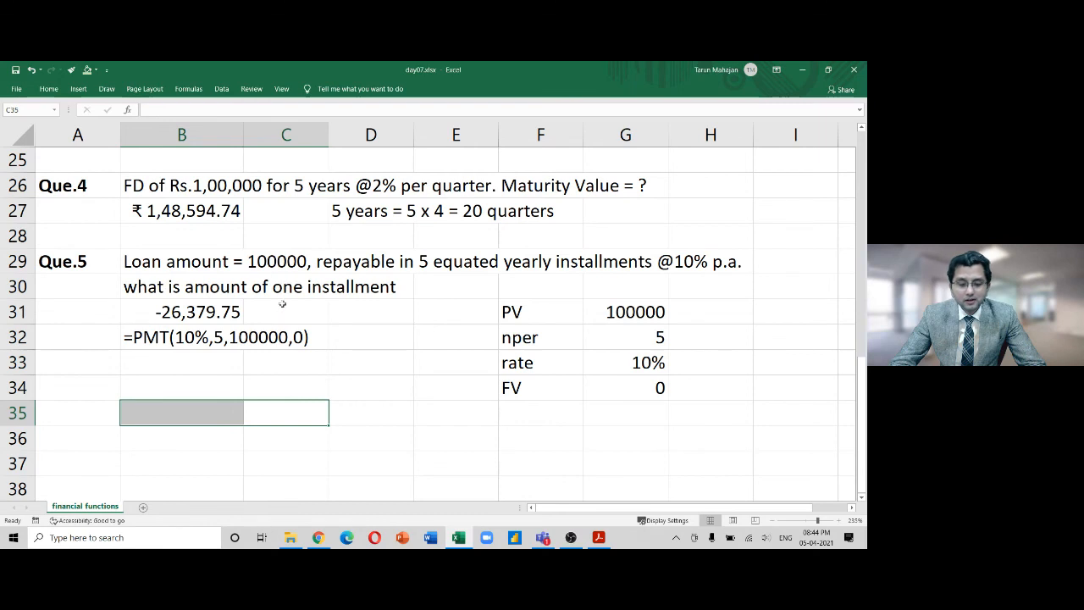
Review B31's PMT formula against the loan amount 100000 in row 29
drag(275, 312, 200, 313)
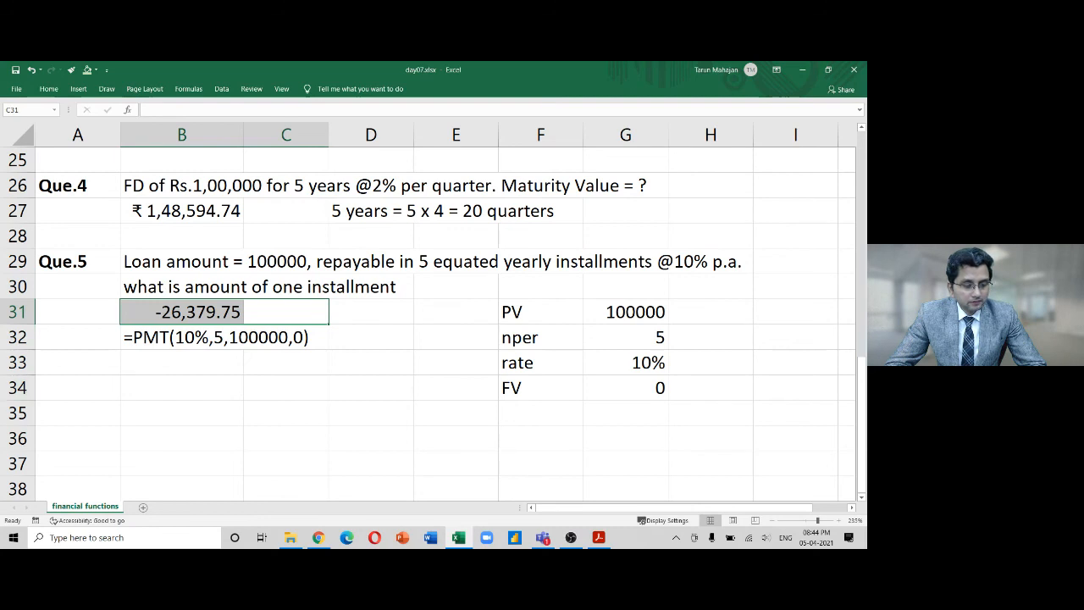
key(alt+Tab)
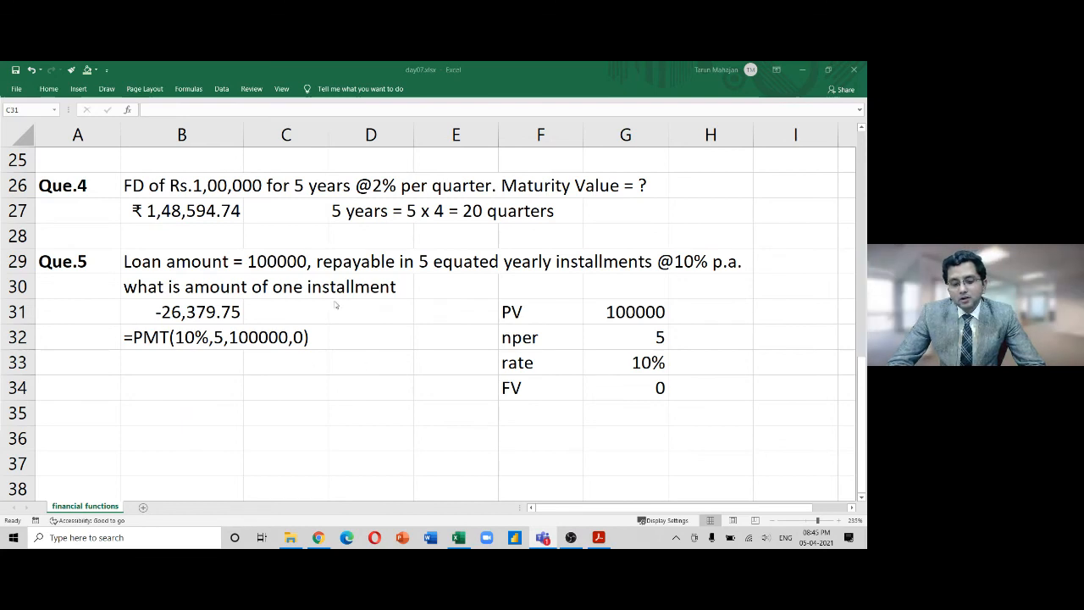
click(220, 319)
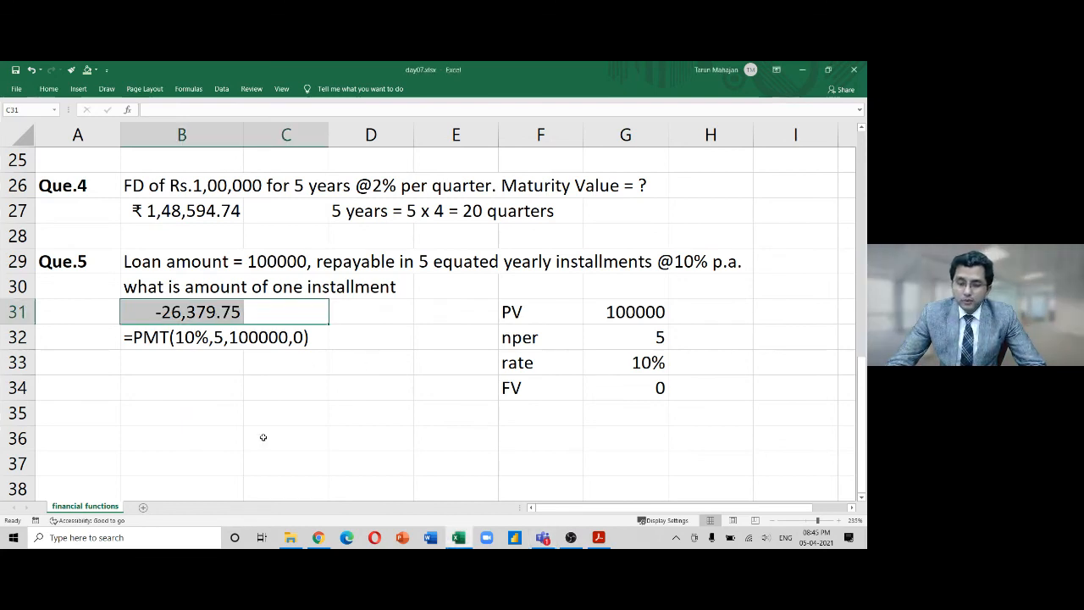
key(Right)
key(Left)
key(Left)
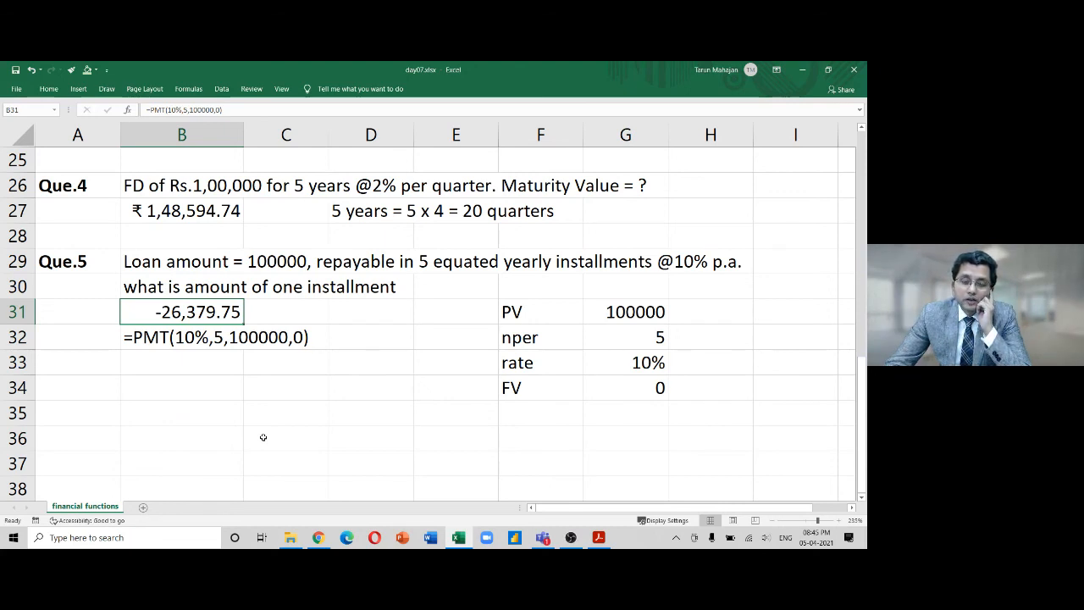
key(Up)
key(Up)
key(shift+Right)
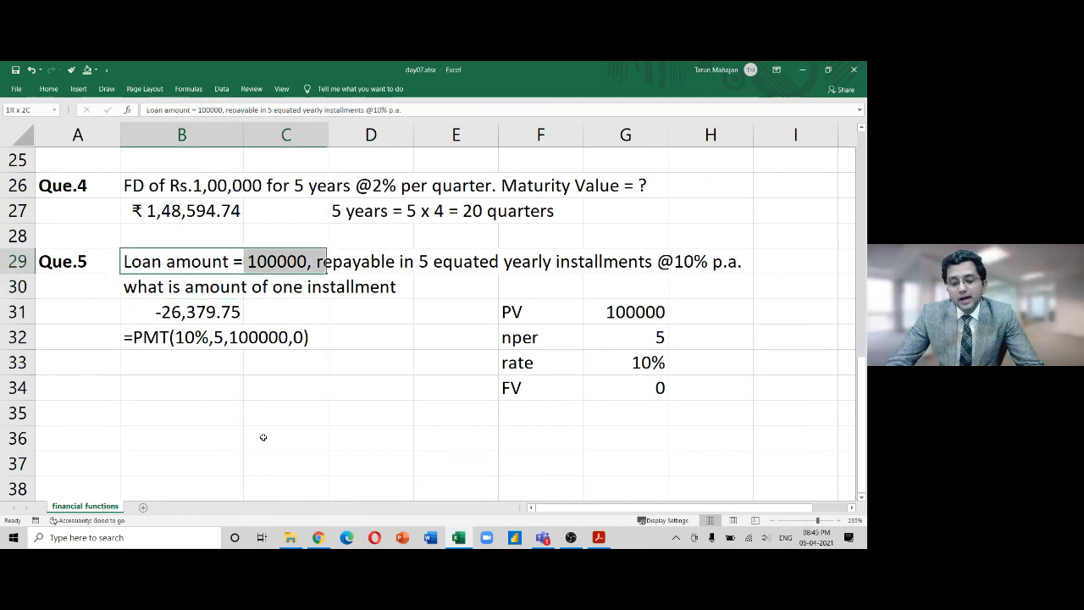
key(shift+Right)
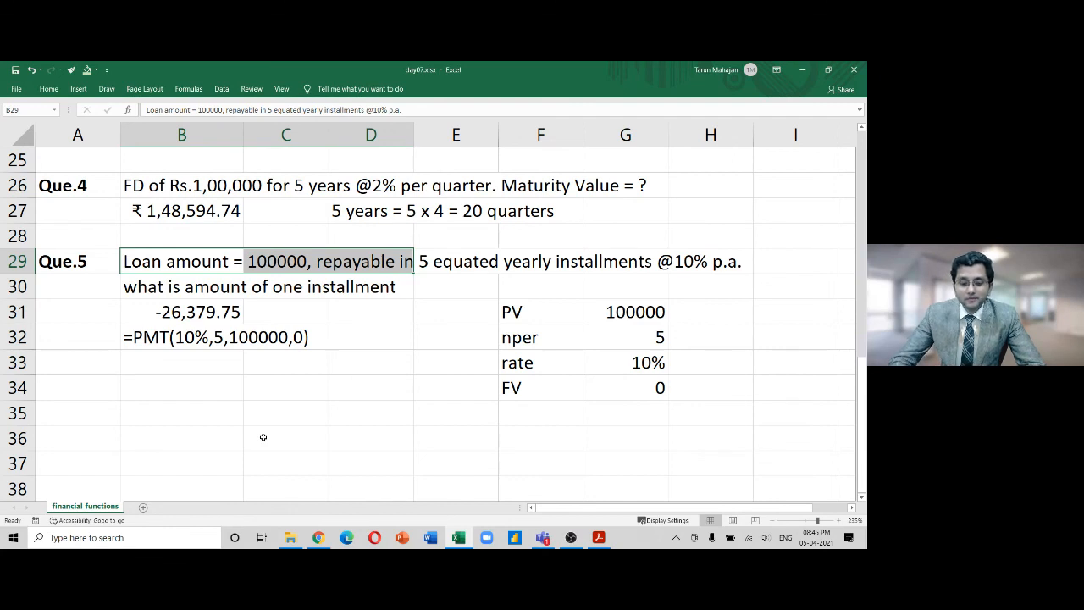
key(Return)
key(Down)
key(Down)
key(Down)
key(Down)
key(Down)
key(Down)
key(Down)
key(Down)
key(Down)
key(Down)
key(Down)
key(Down)
key(Down)
key(Down)
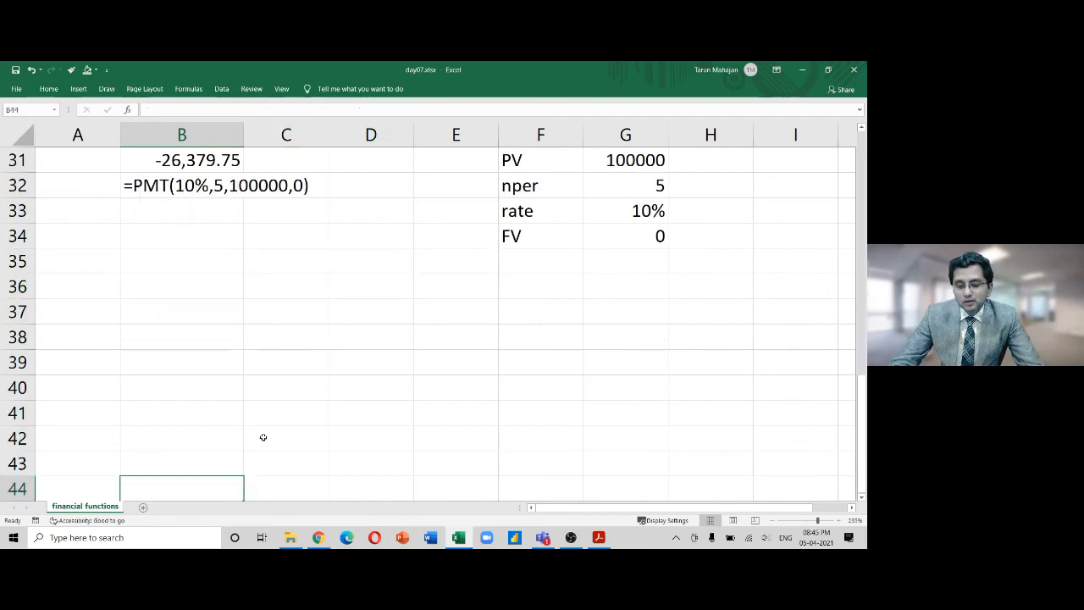
Enter the Year heading in A35 with years 1 to 5 in A36:A40
key(Up)
key(Up)
key(Up)
key(Up)
key(Up)
key(Up)
key(Up)
key(Up)
key(Up)
key(Left)
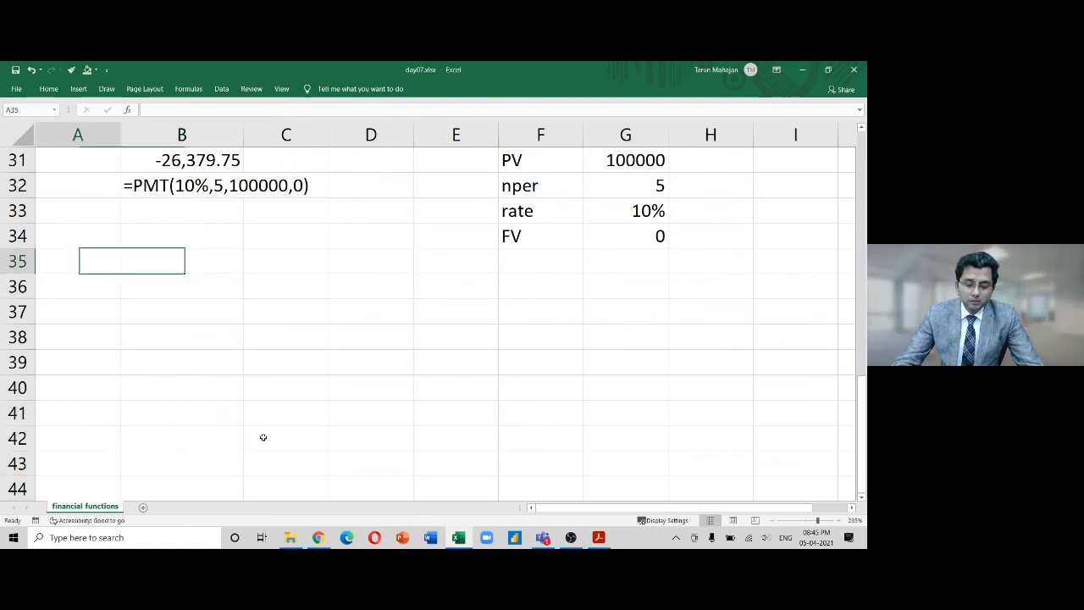
text(Yer)
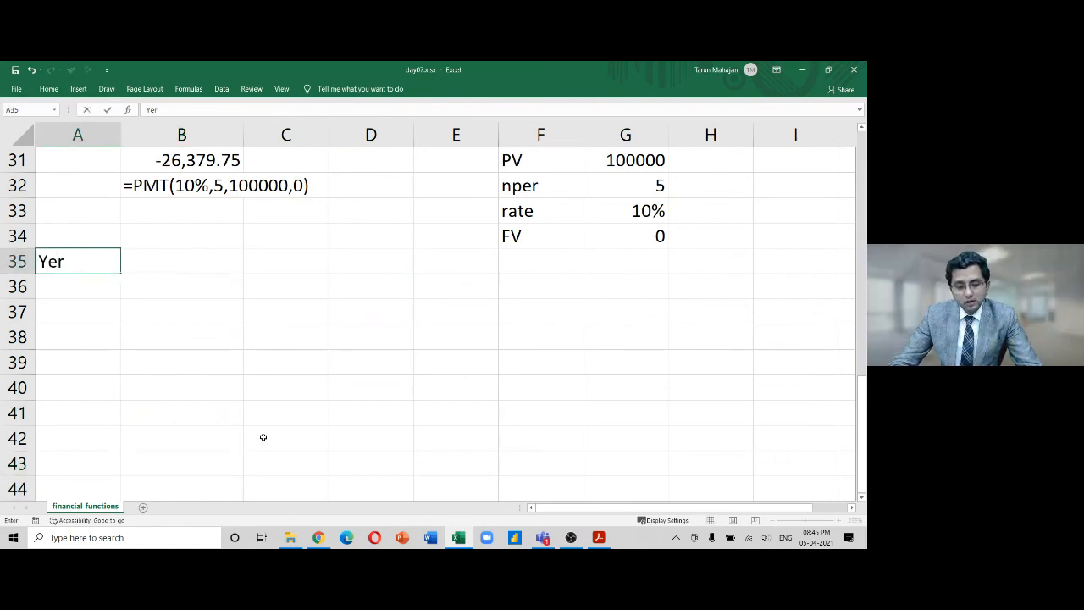
key(BackSpace)
text(ar)
key(Return)
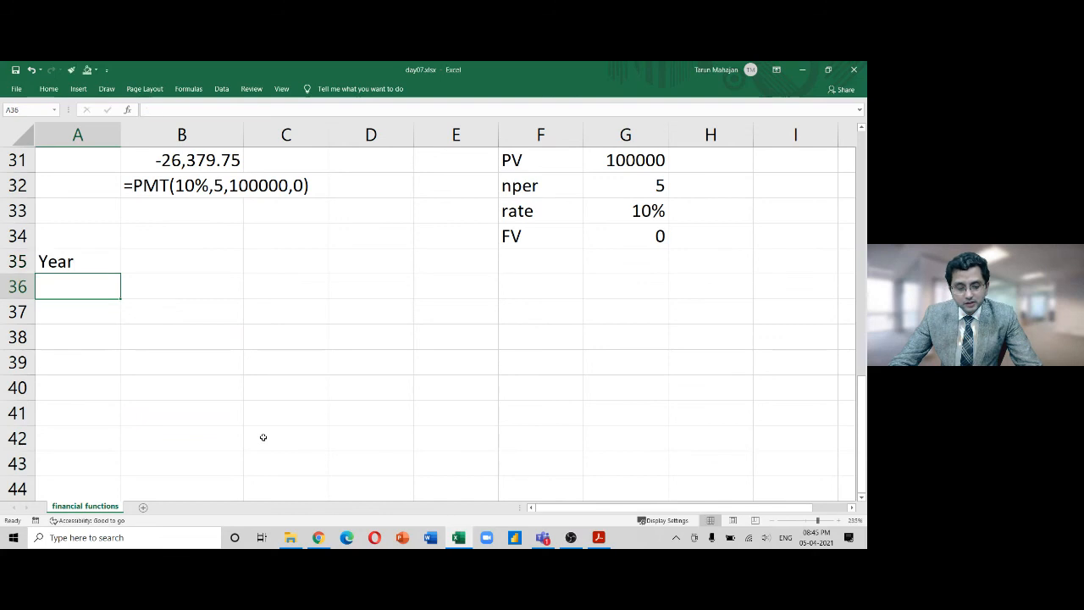
text(1)
key(Return)
text(2)
key(ctrl+Return)
key(Return)
text(3)
key(Return)
text(4)
key(Return)
text(5)
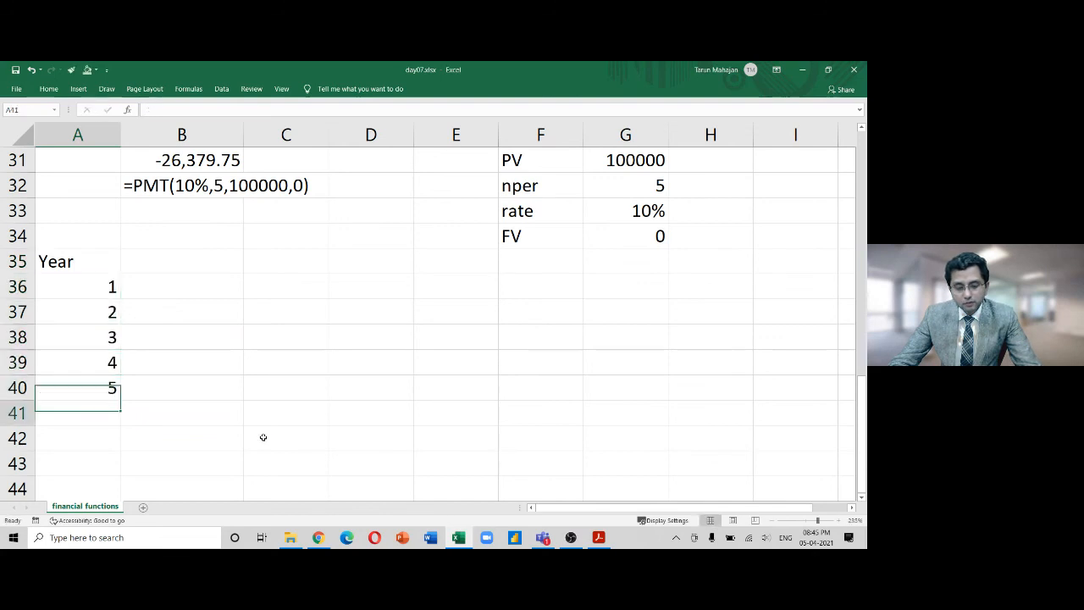
key(Return)
key(Up)
key(Up)
key(Up)
key(Up)
key(Up)
key(Up)
Add the Interest and Principal headings in B35 and C35
key(Right)
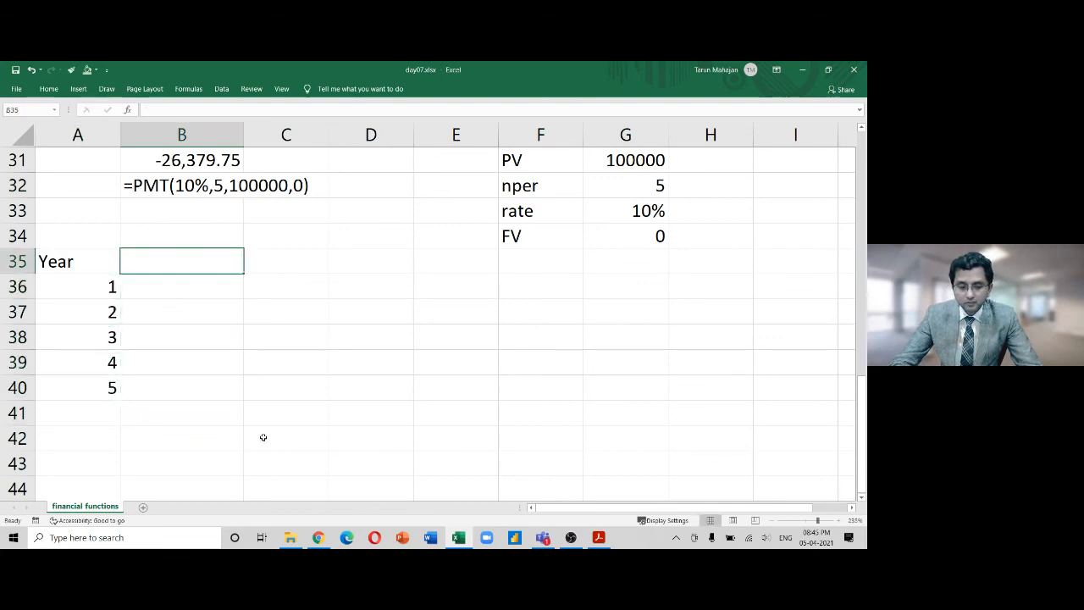
text(Interst)
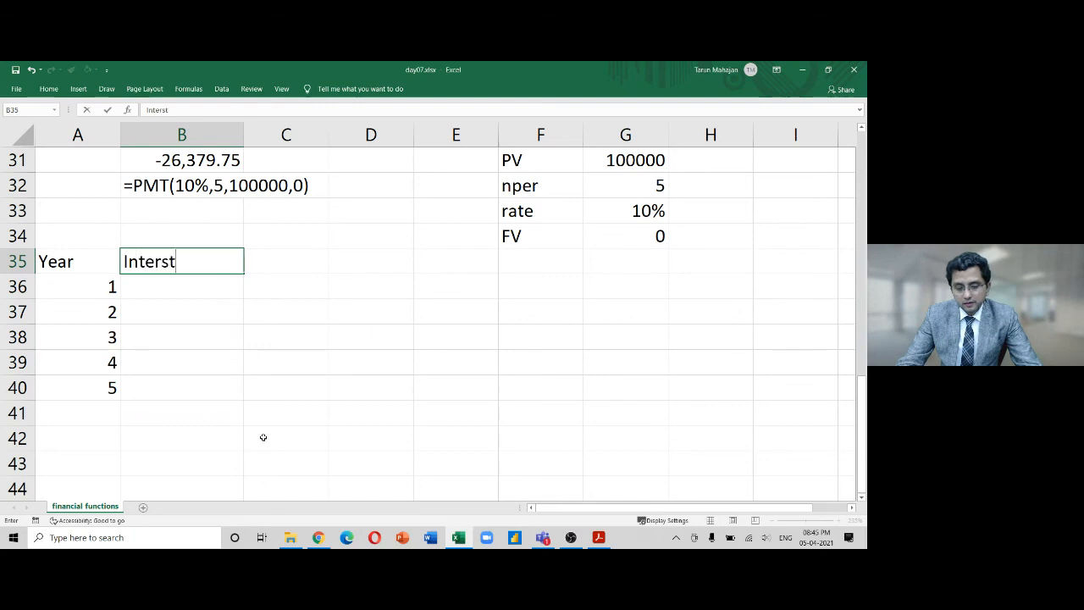
key(BackSpace)
key(BackSpace)
text(est)
key(Return)
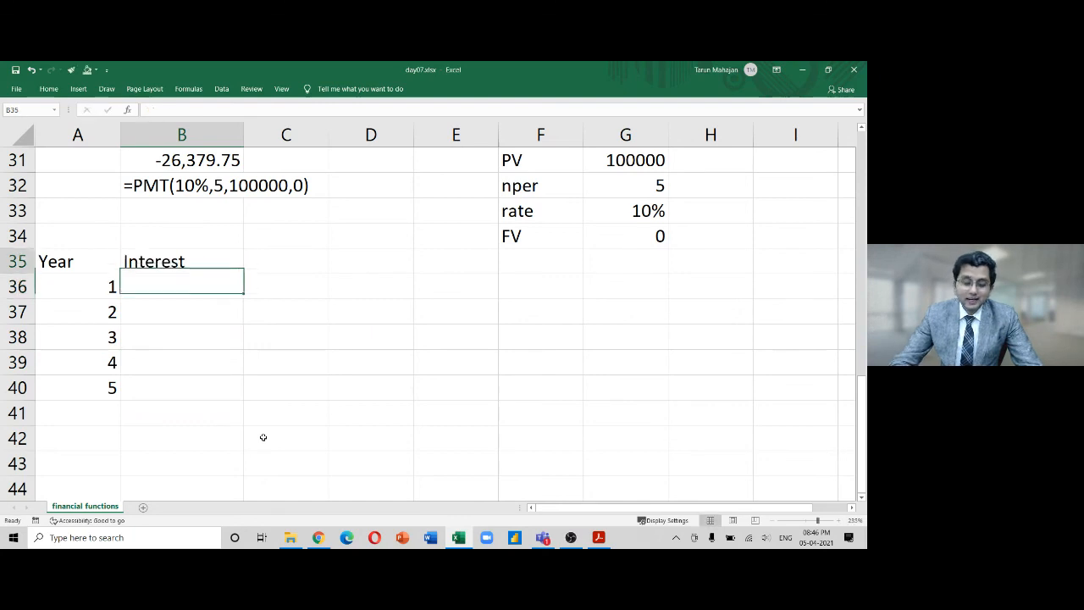
key(Up)
key(Right)
text(P)
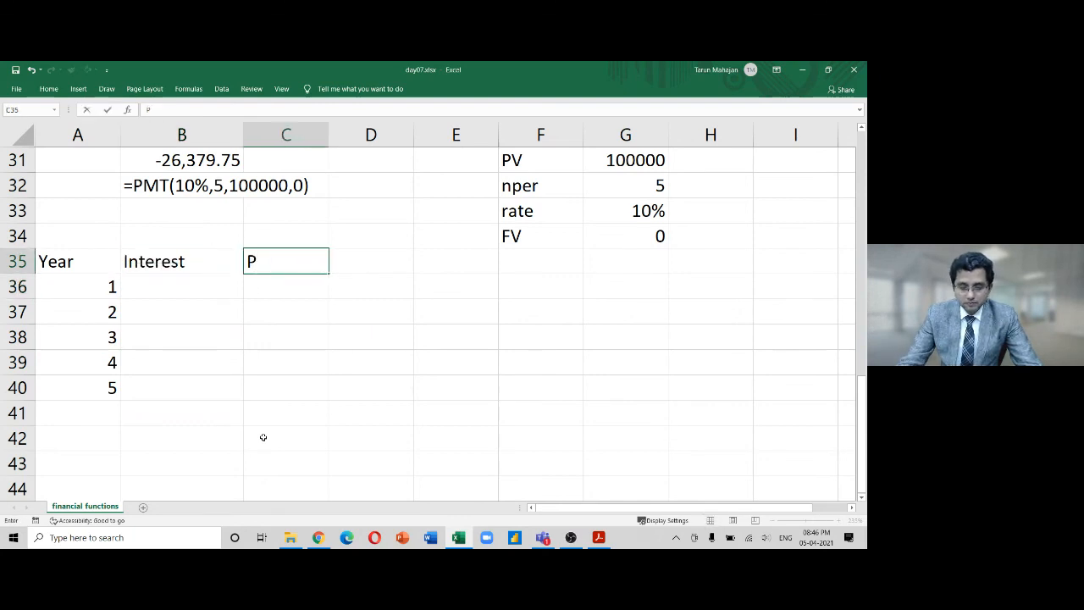
text(rincipal)
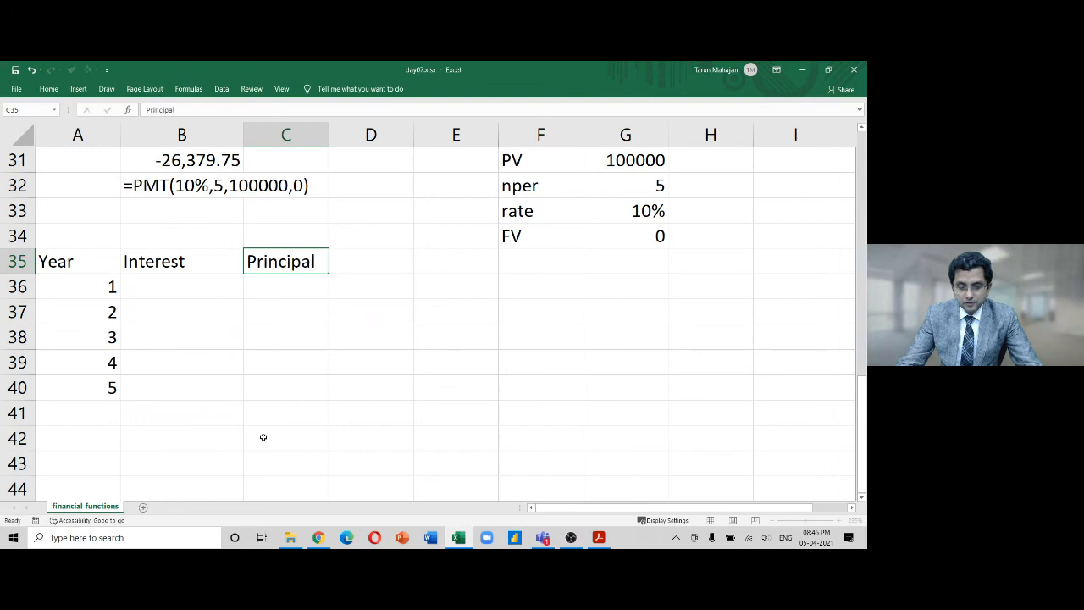
key(Return)
key(Up)
key(Up)
key(Up)
key(Up)
key(Up)
key(Up)
key(Up)
key(Up)
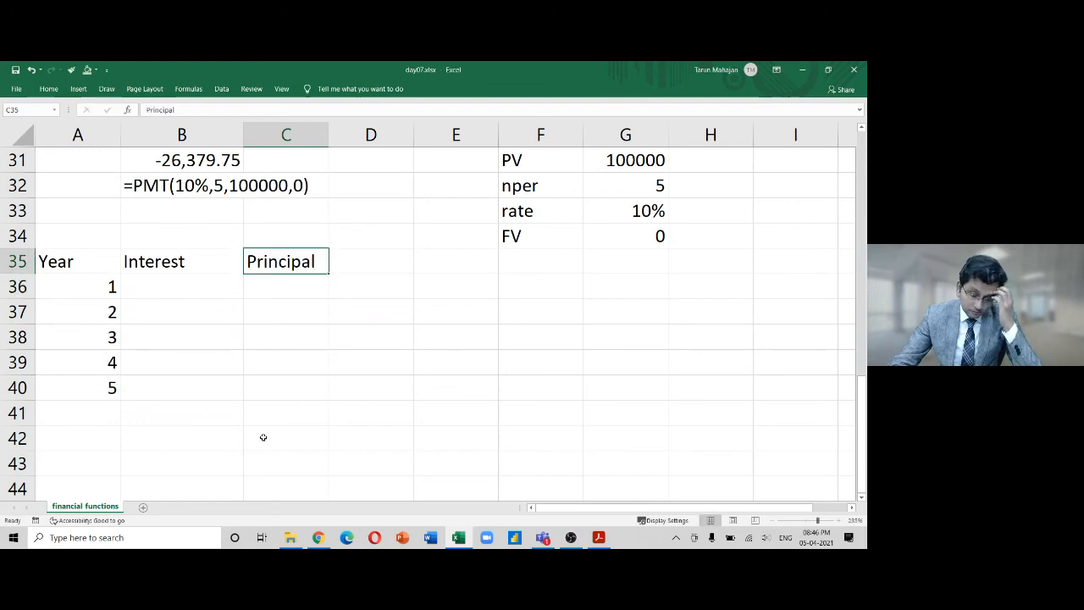
Select B34:C34 above Interest and Principal to merge them
key(ctrl+Down)
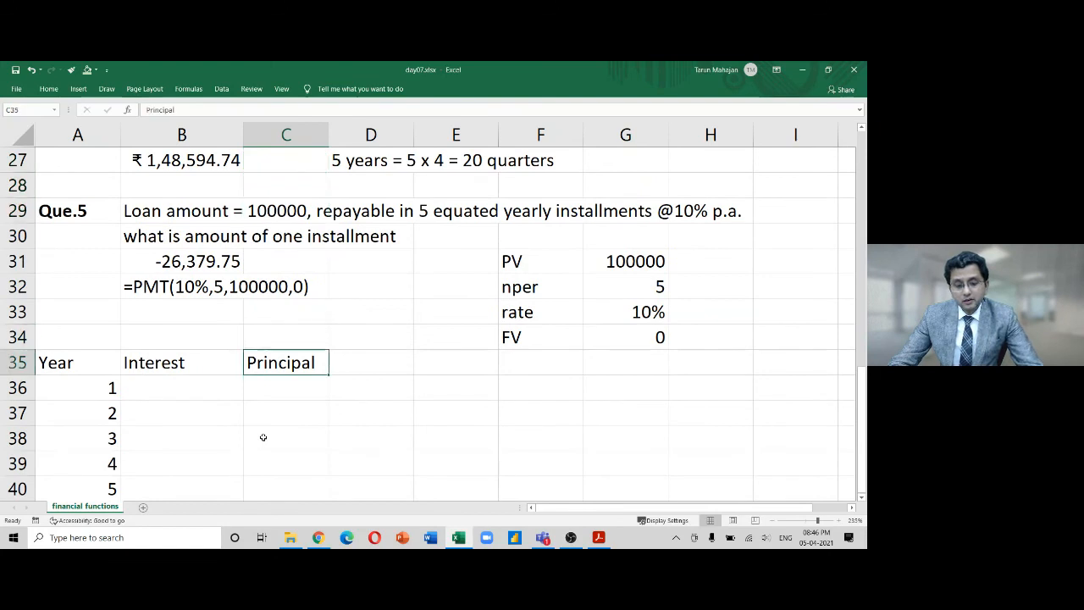
key(Up)
key(Left)
key(shift+Right)
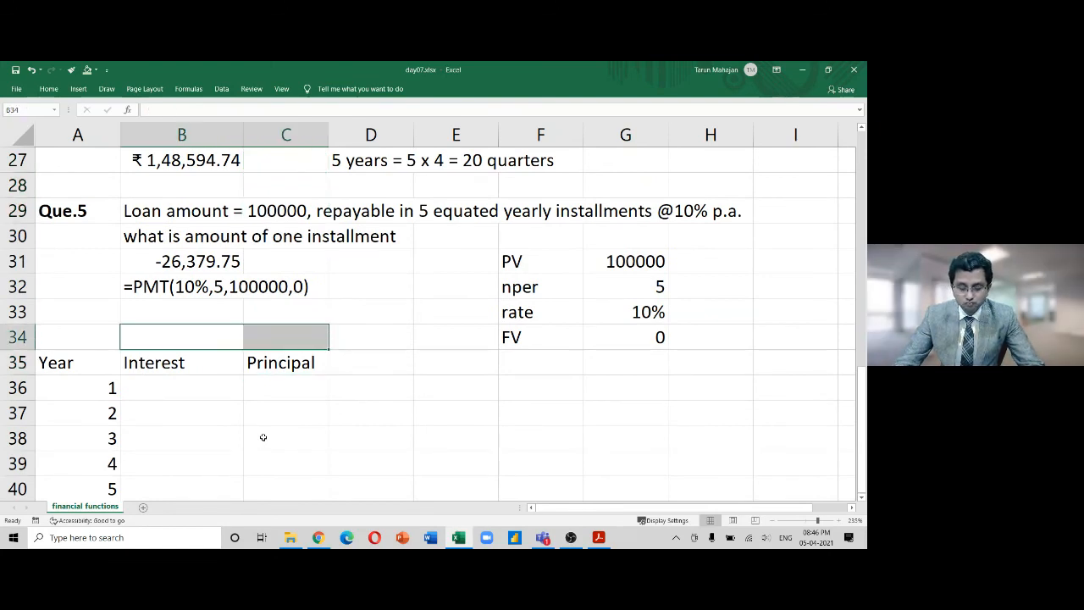
key(alt+h)
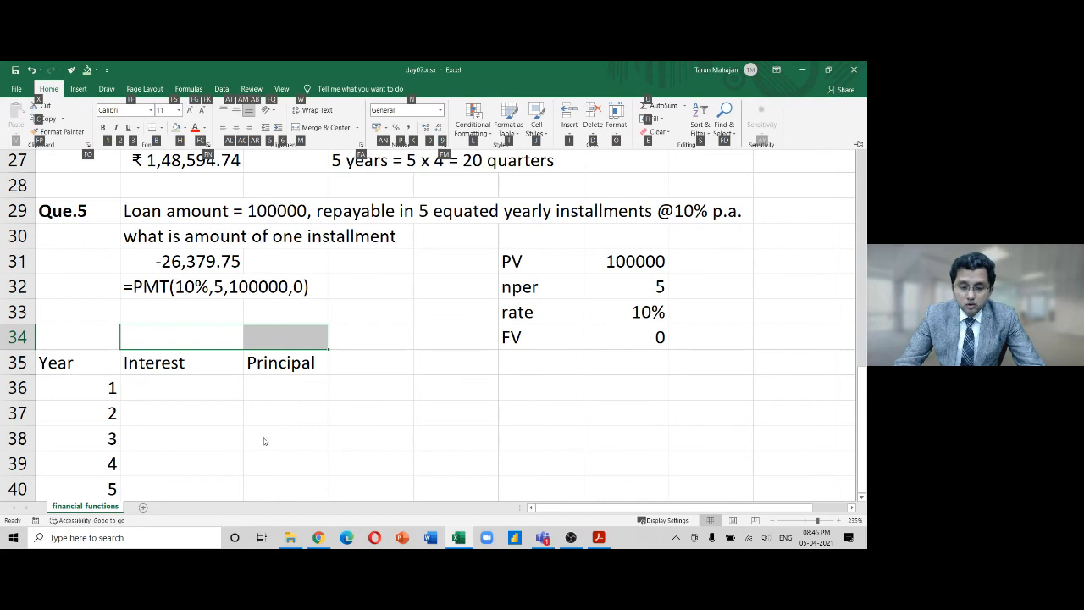
Title merged B34:C34 'Installment' and merge and center A34:A35 for Year
text(mcInst)
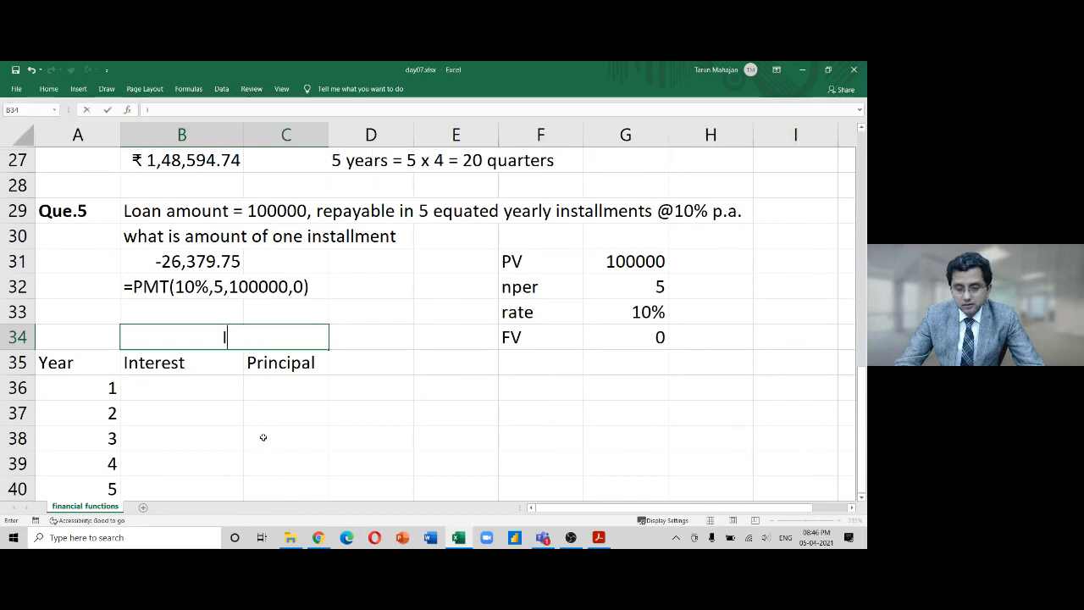
text(allment)
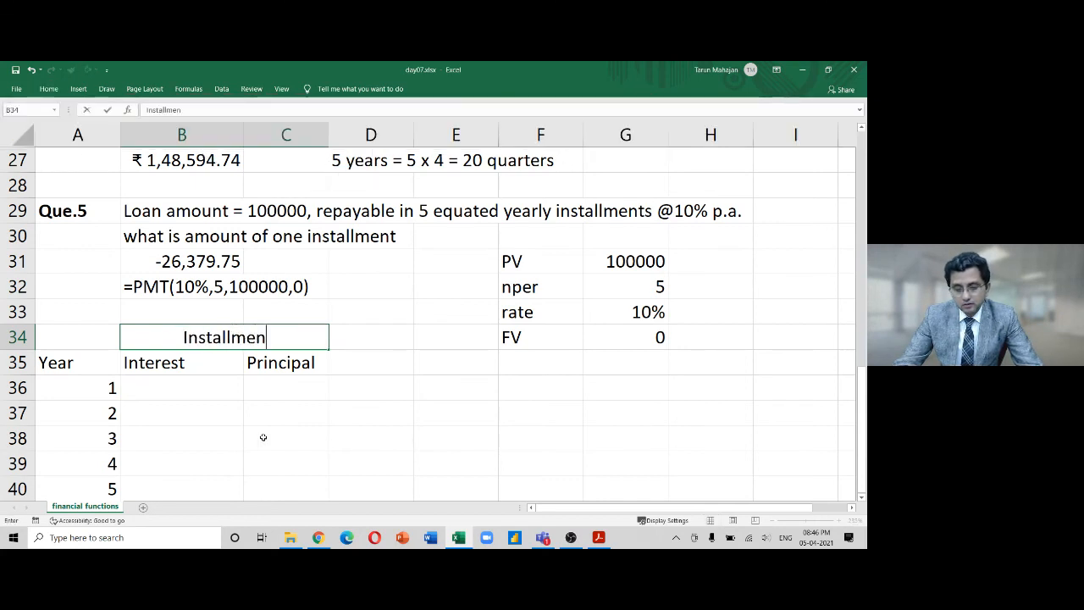
key(Return)
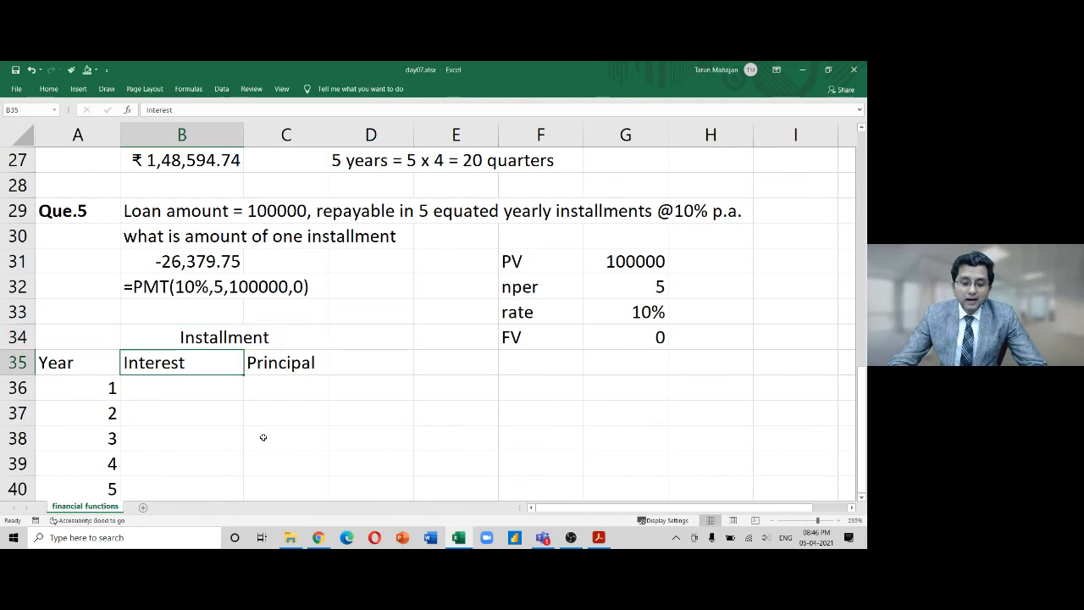
key(Up)
key(Left)
key(shift+Down)
key(alt+h)
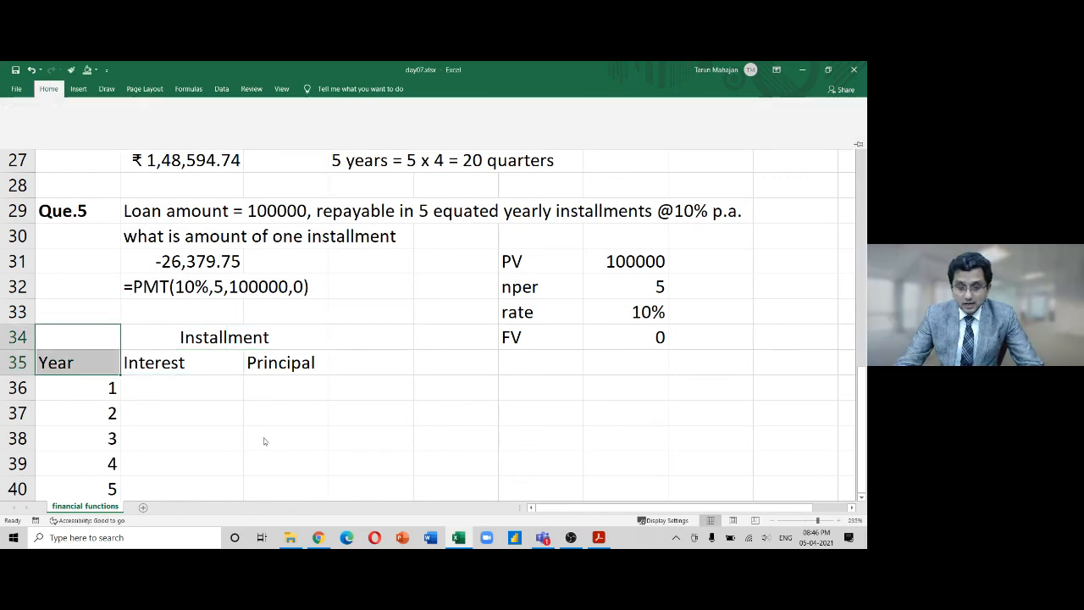
key(Escape)
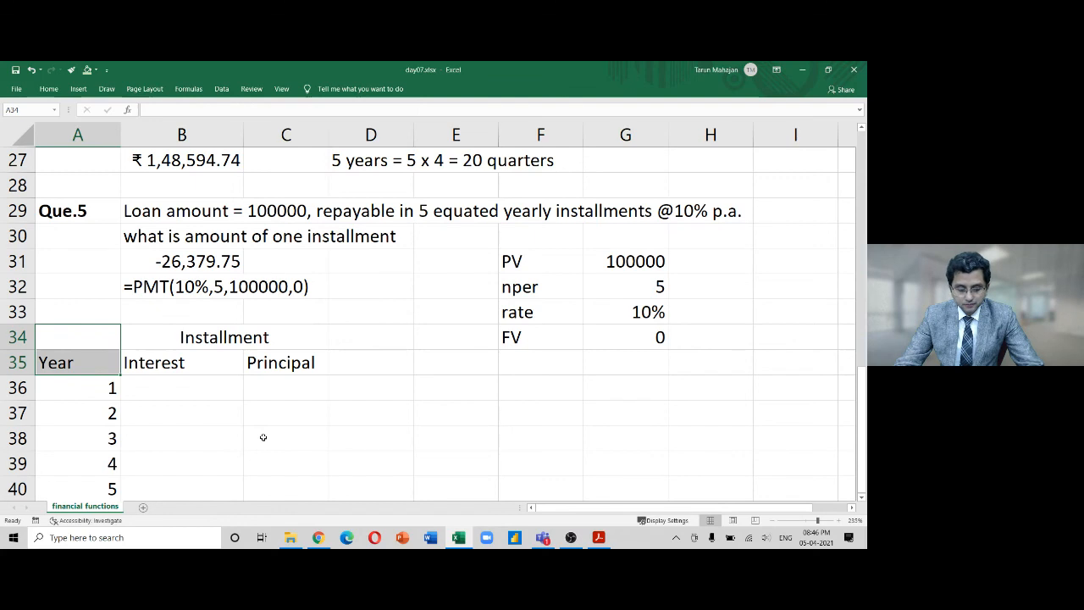
key(alt+h)
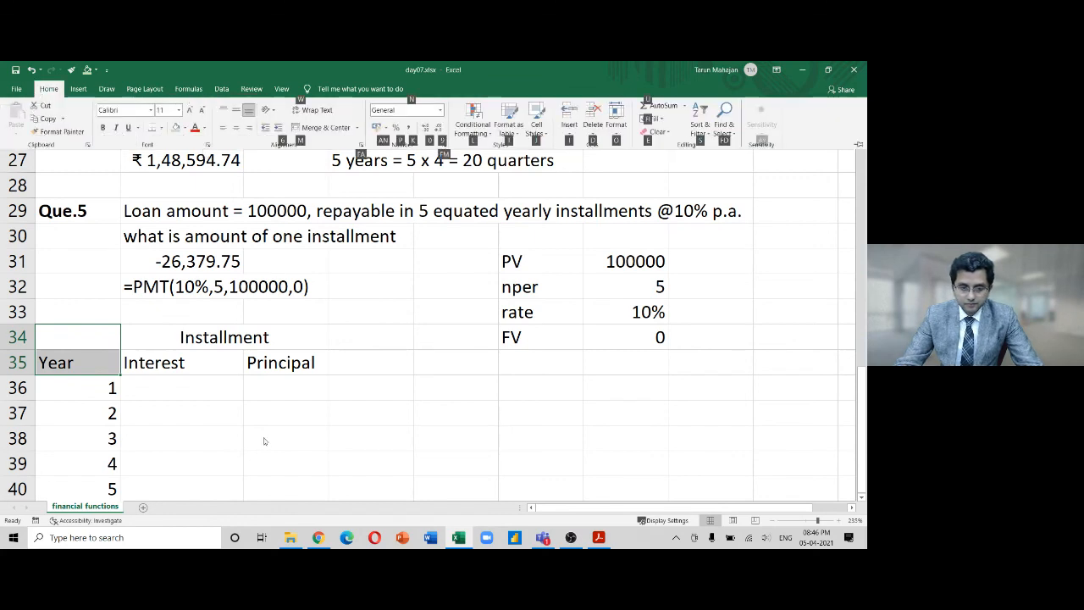
key(m)
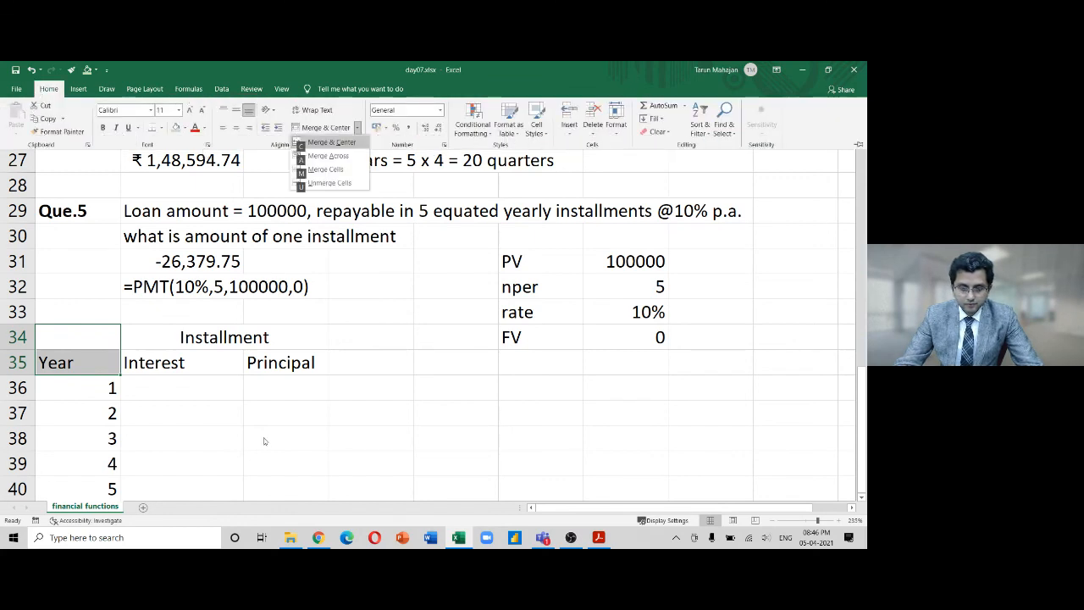
key(c)
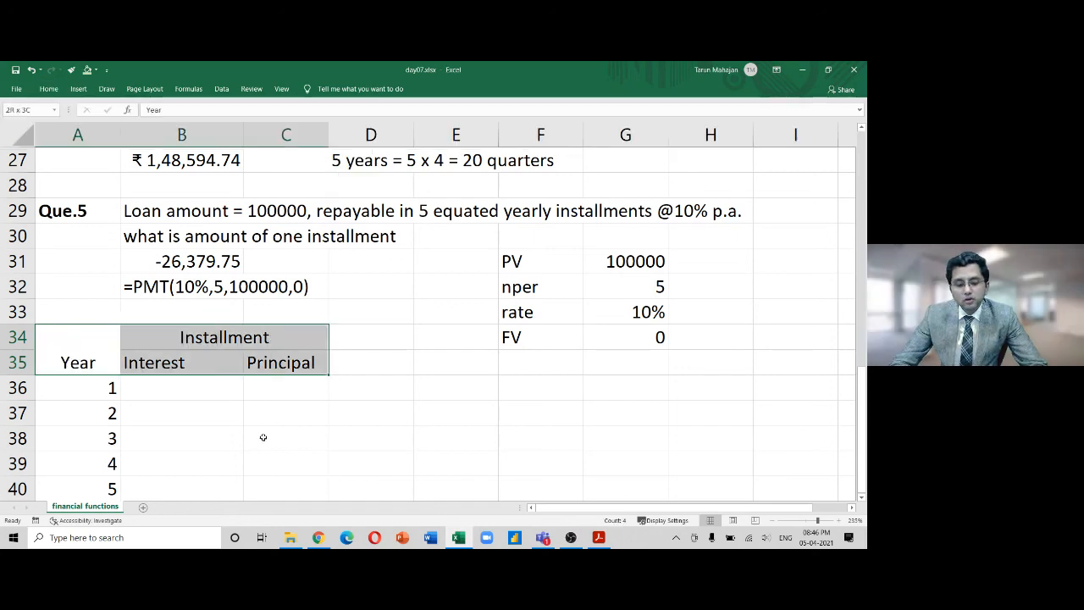
Apply All Borders to the table range A34:C40
key(shift+Down)
key(shift+Down)
key(shift+Down)
key(shift+Down)
key(shift+Down)
key(shift+Down)
key(shift+Up)
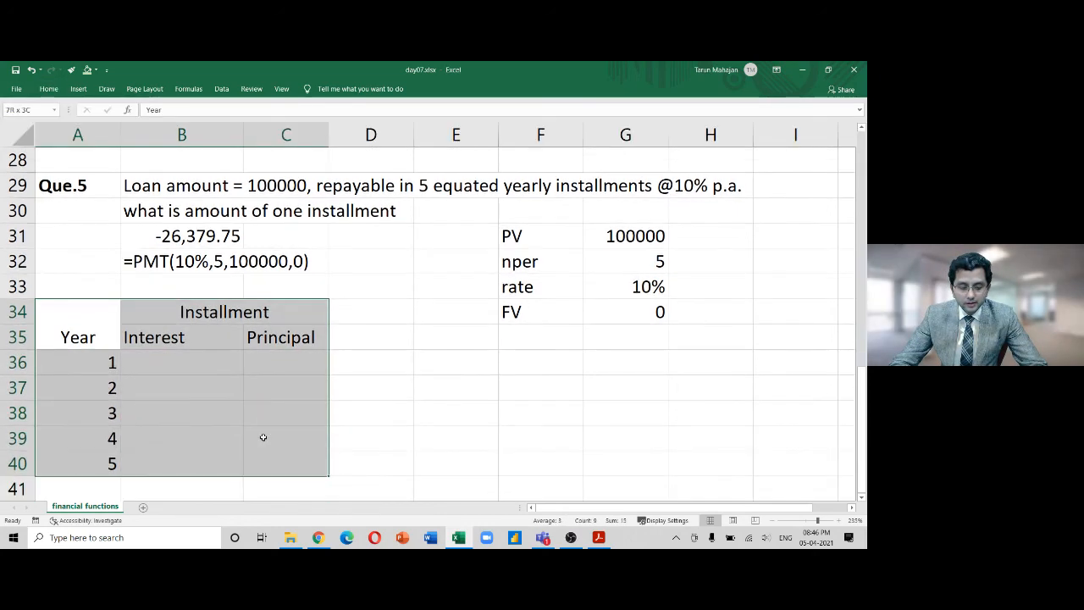
key(alt)
key(h)
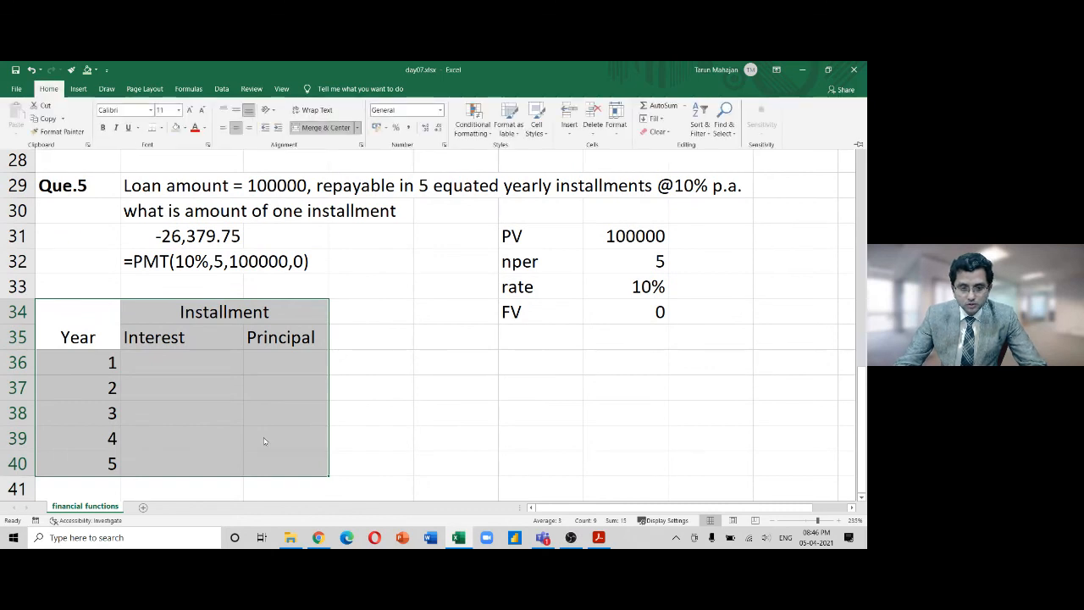
key(b)
key(a)
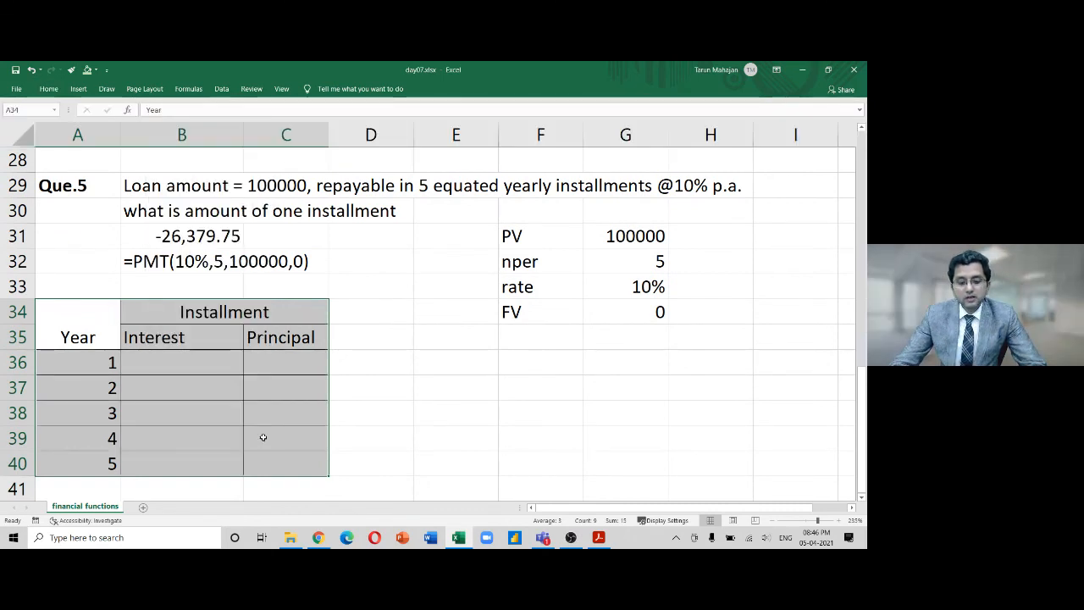
key(Right)
key(Right)
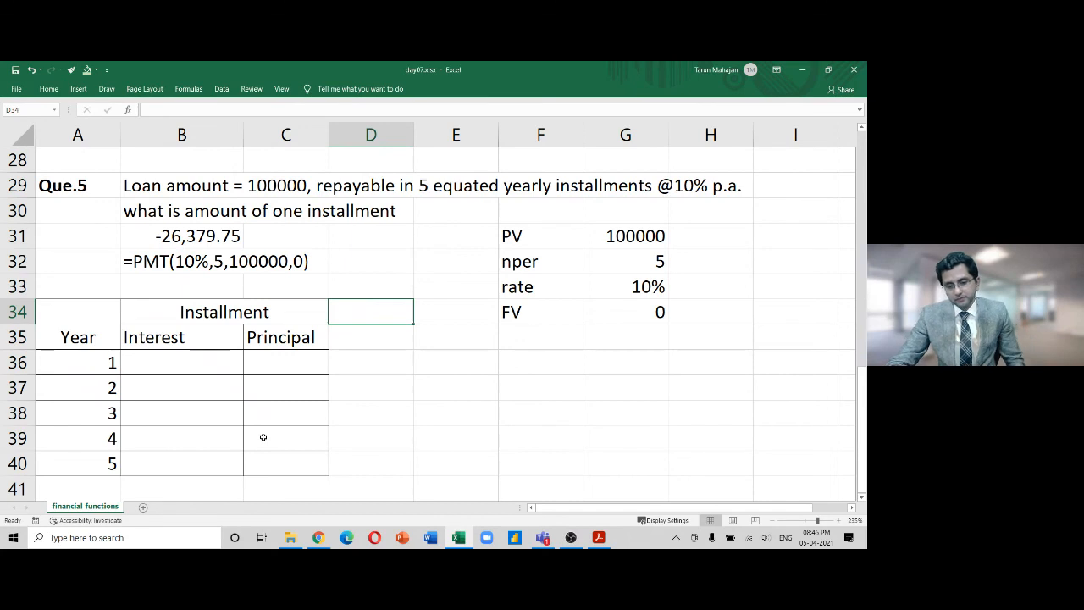
key(Left)
key(Left)
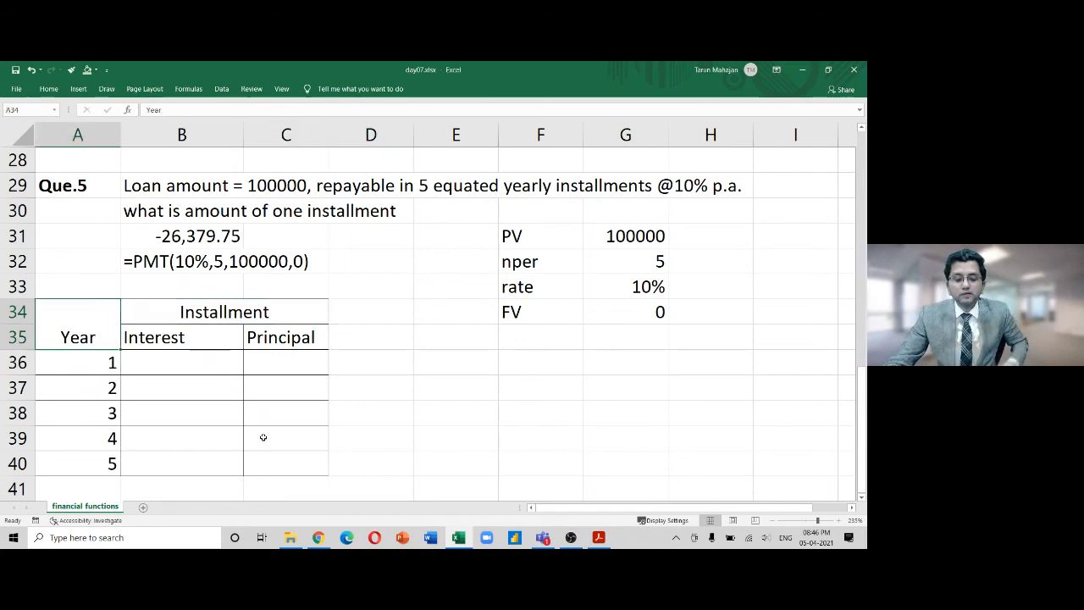
key(Right)
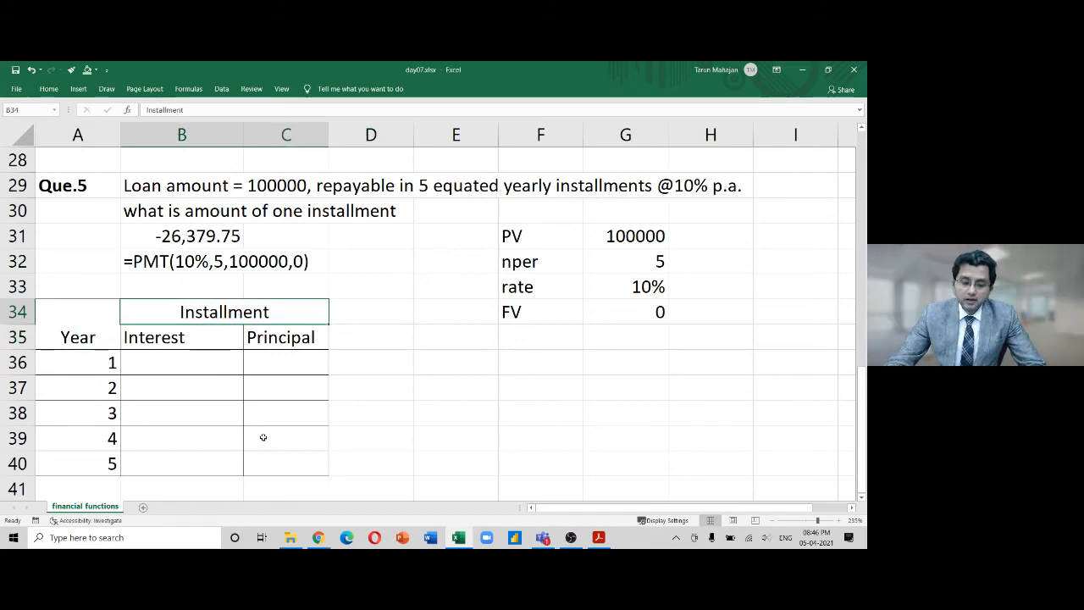
key(Down)
key(Down)
key(Left)
key(Right)
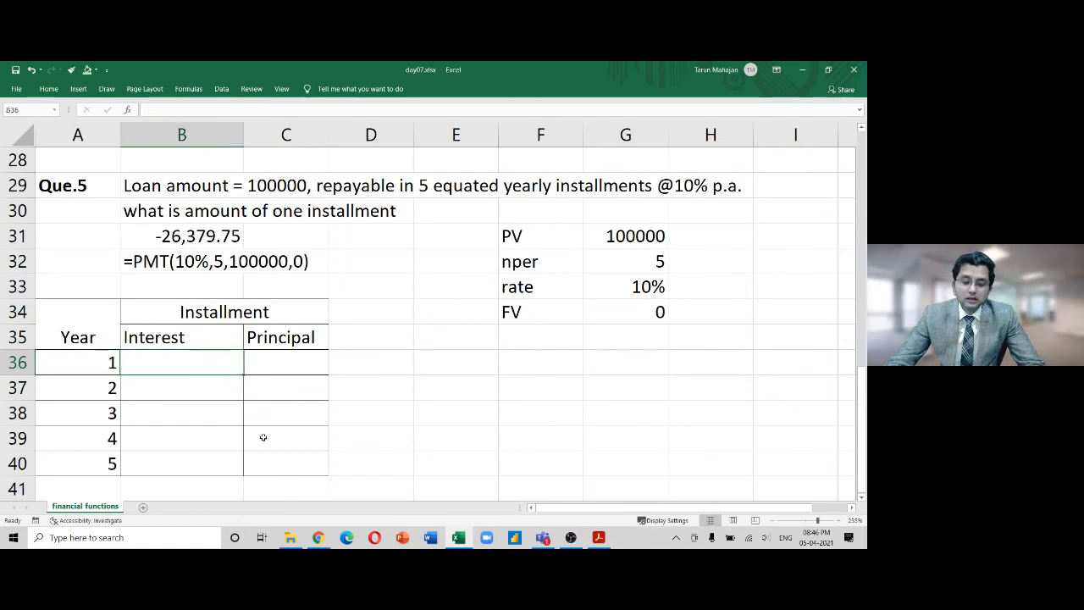
key(Up)
key(Up)
key(Up)
key(Up)
key(Up)
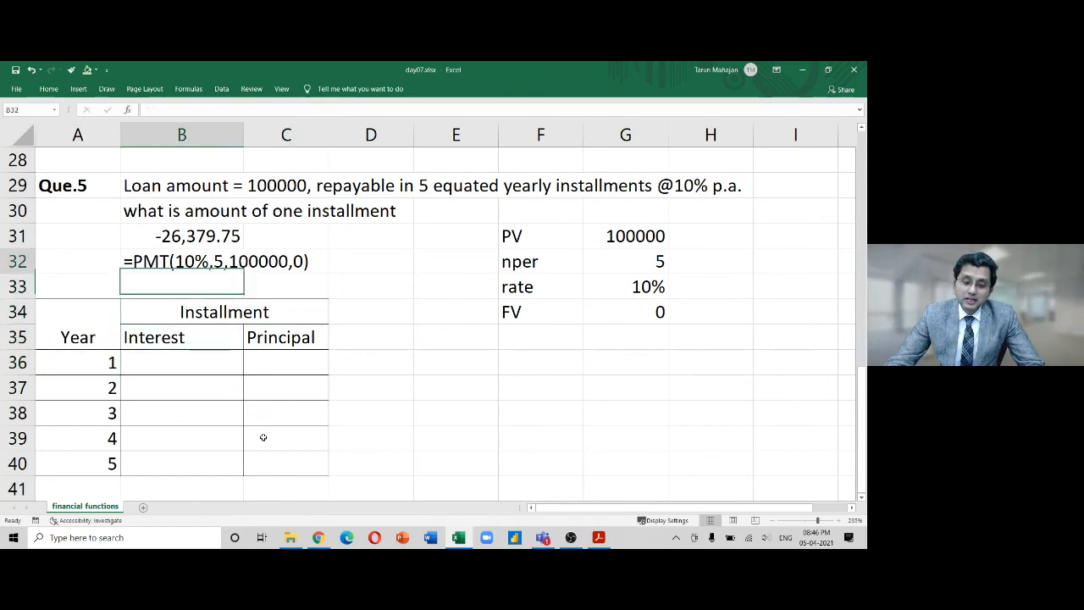
key(shift+Right)
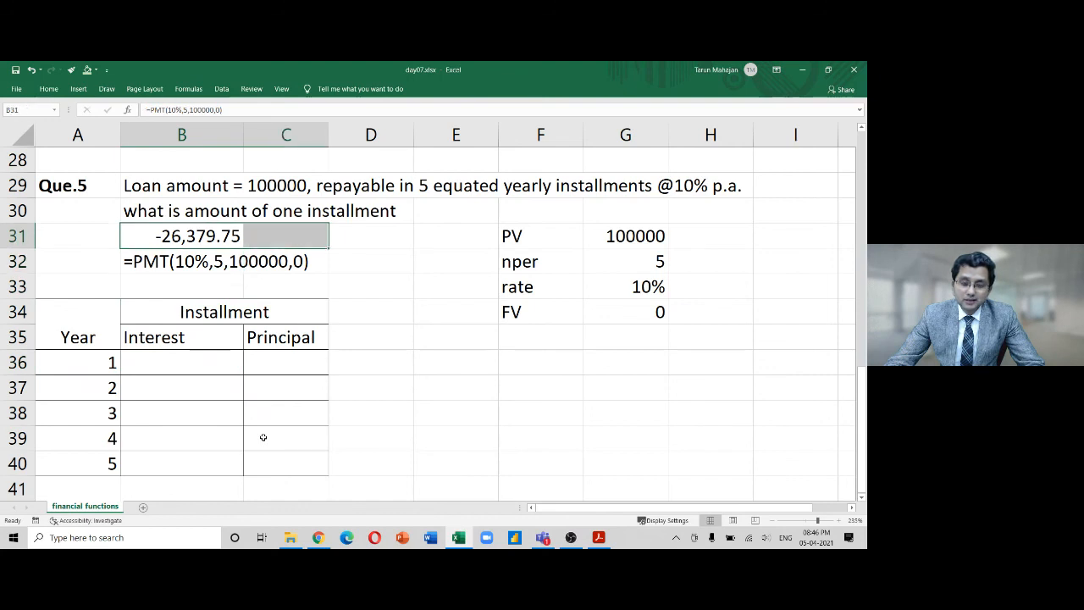
key(Down)
key(Down)
key(Down)
key(Down)
key(Down)
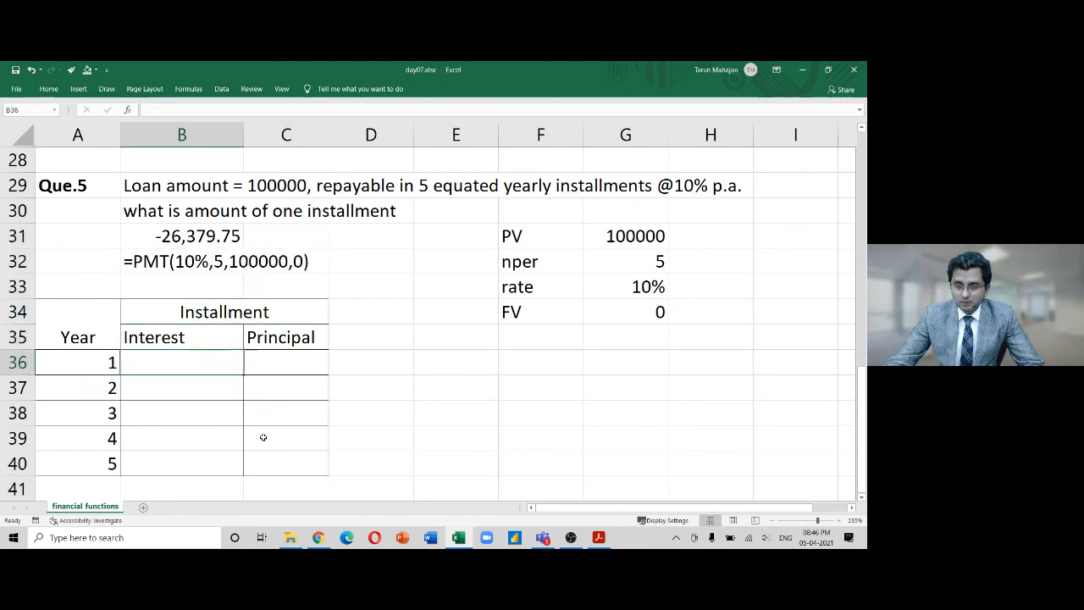
key(Up)
key(Up)
key(Up)
key(Up)
key(Up)
key(Up)
key(Up)
key(Up)
key(Up)
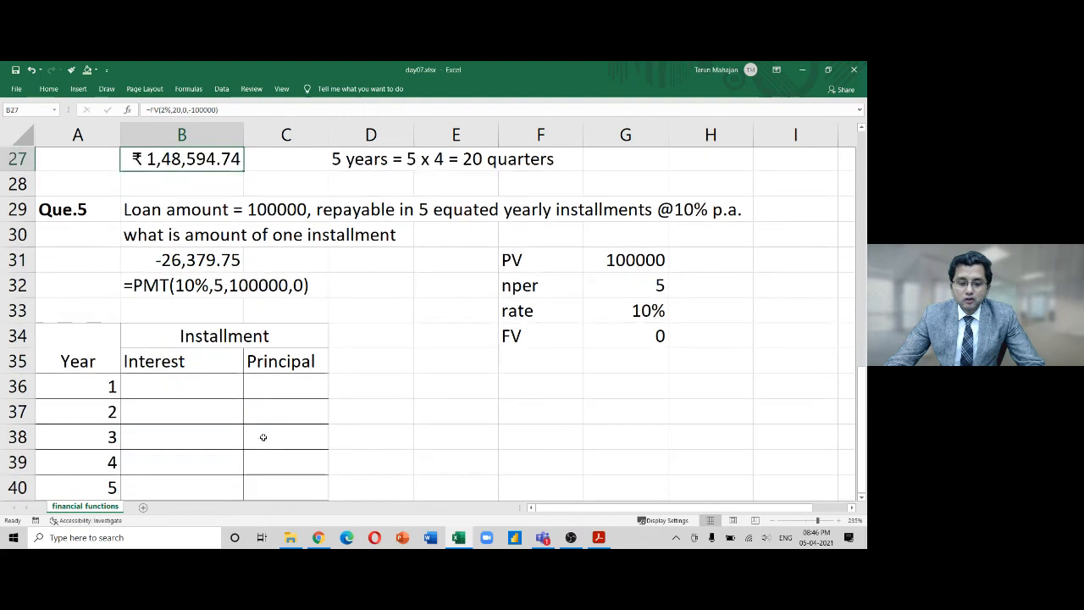
key(Down)
key(Down)
key(Down)
key(Down)
key(Down)
key(Down)
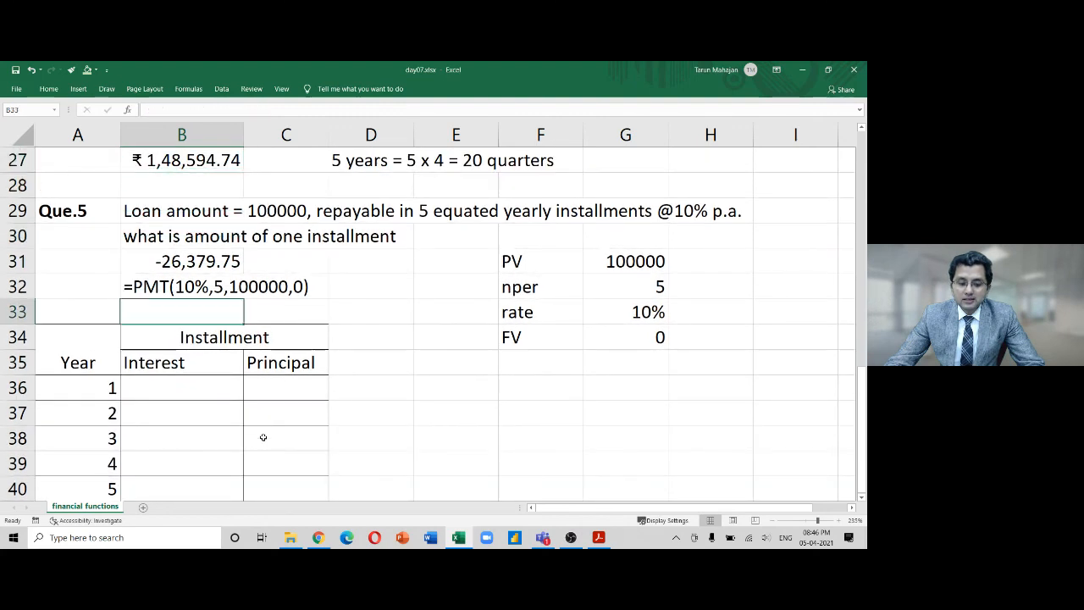
key(Up)
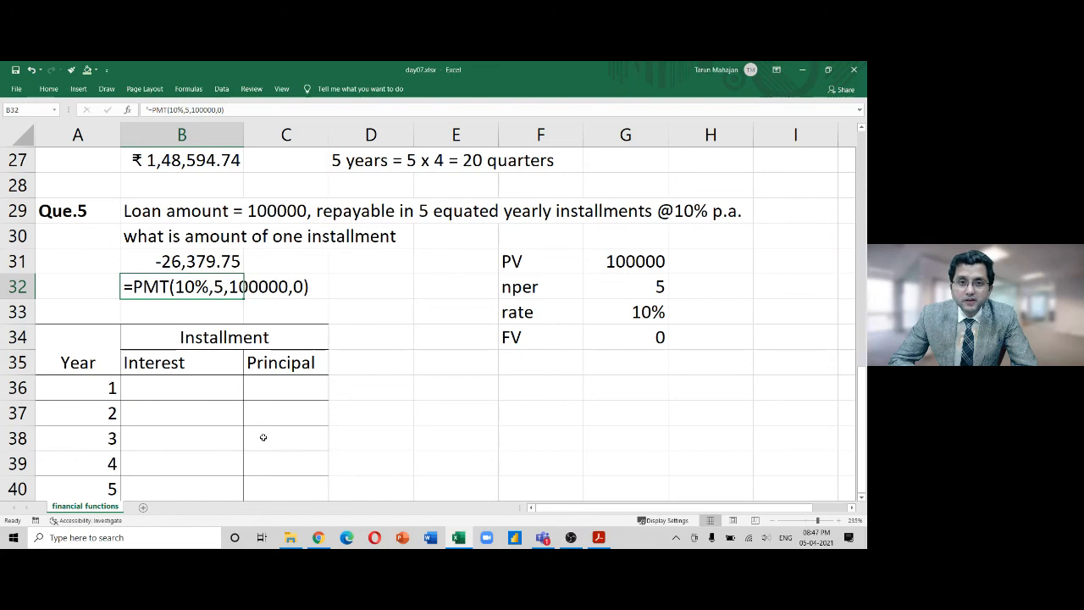
key(Up)
key(Up)
key(Up)
key(Up)
key(Up)
key(Up)
key(Up)
key(Up)
key(Up)
key(Up)
key(Up)
key(Up)
key(Up)
key(Up)
key(Up)
key(Up)
key(Up)
key(Up)
key(Up)
key(Up)
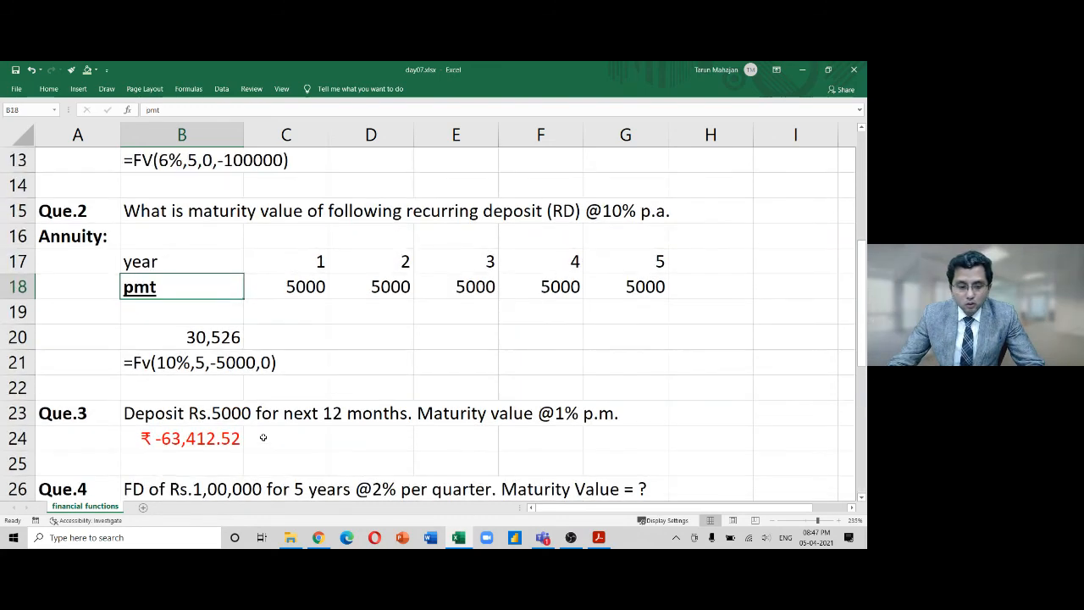
key(Down)
key(Down)
key(Left)
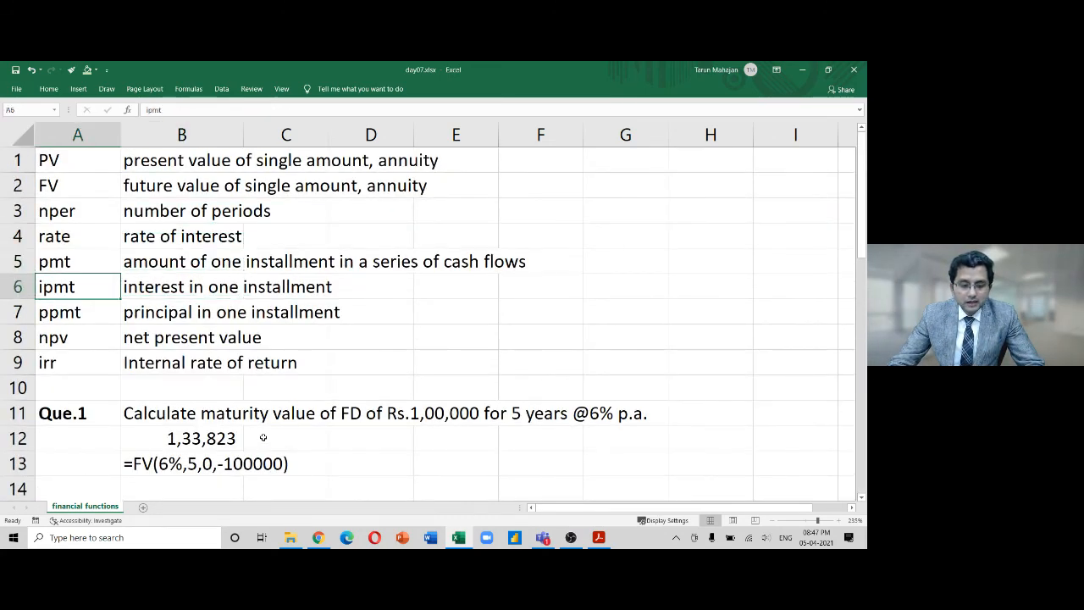
key(shift+Right)
key(shift+Right)
key(shift+Right)
key(shift+Left)
key(shift+Left)
key(shift+Left)
key(Down)
key(shift+Right)
key(shift+Right)
key(shift+Right)
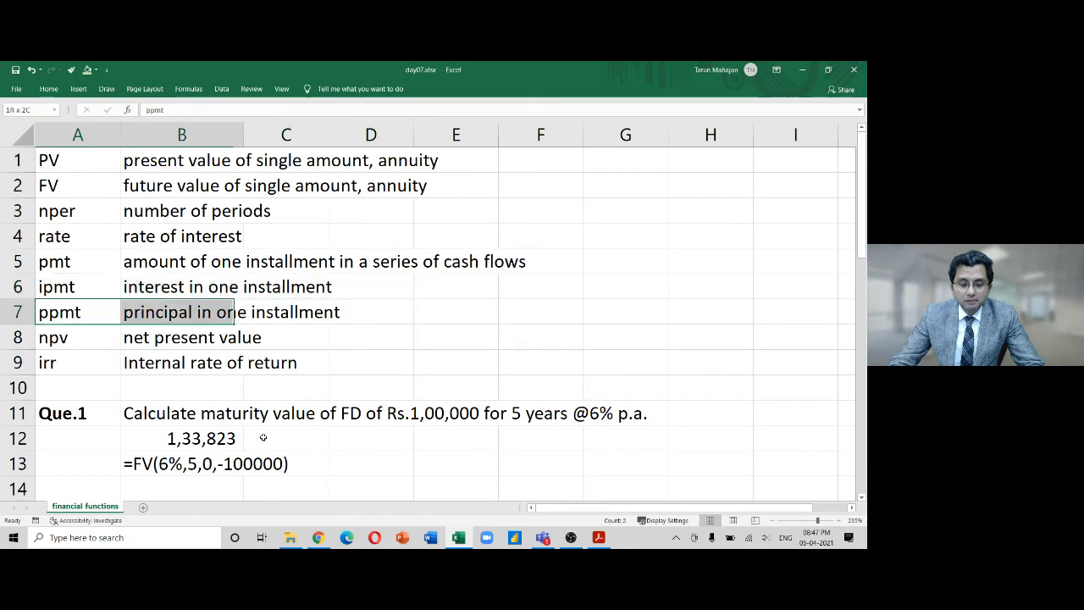
key(shift+Left)
key(shift+Left)
key(shift+Left)
key(Up)
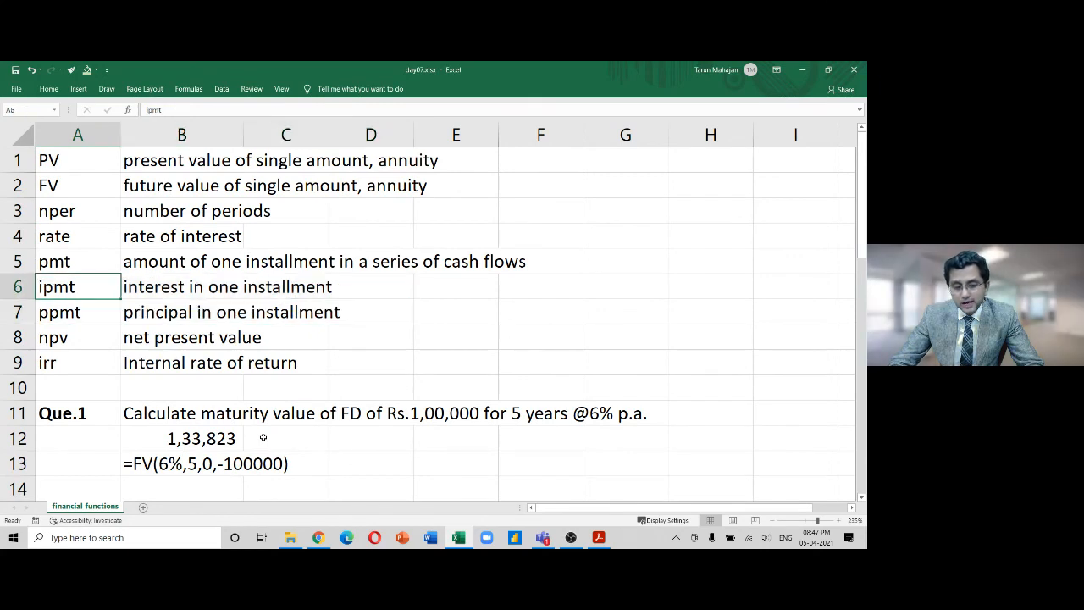
key(shift+Down)
key(Page_Down)
key(Page_Down)
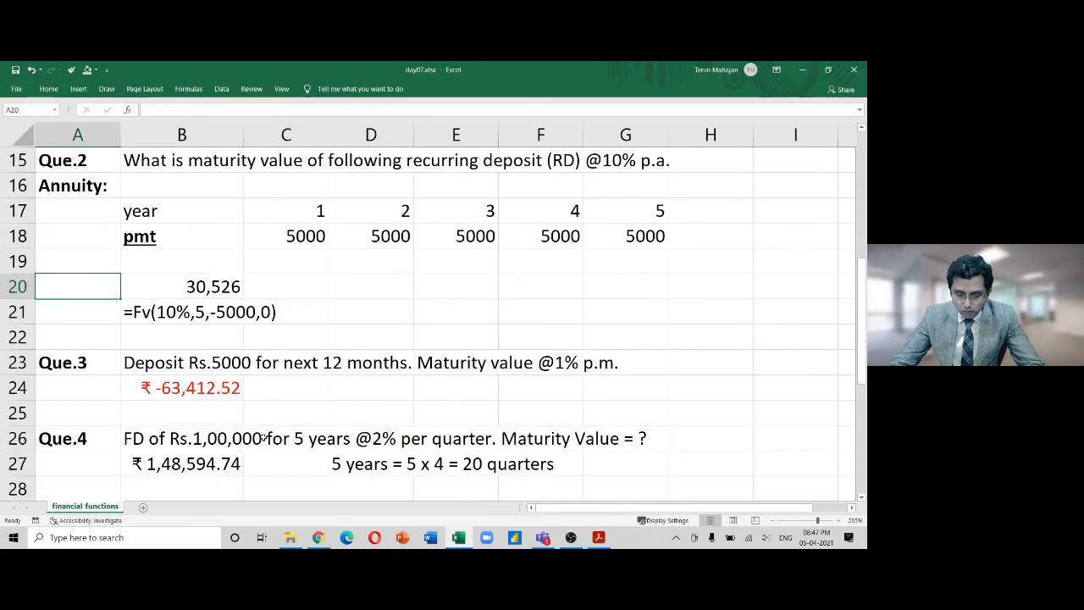
key(Right)
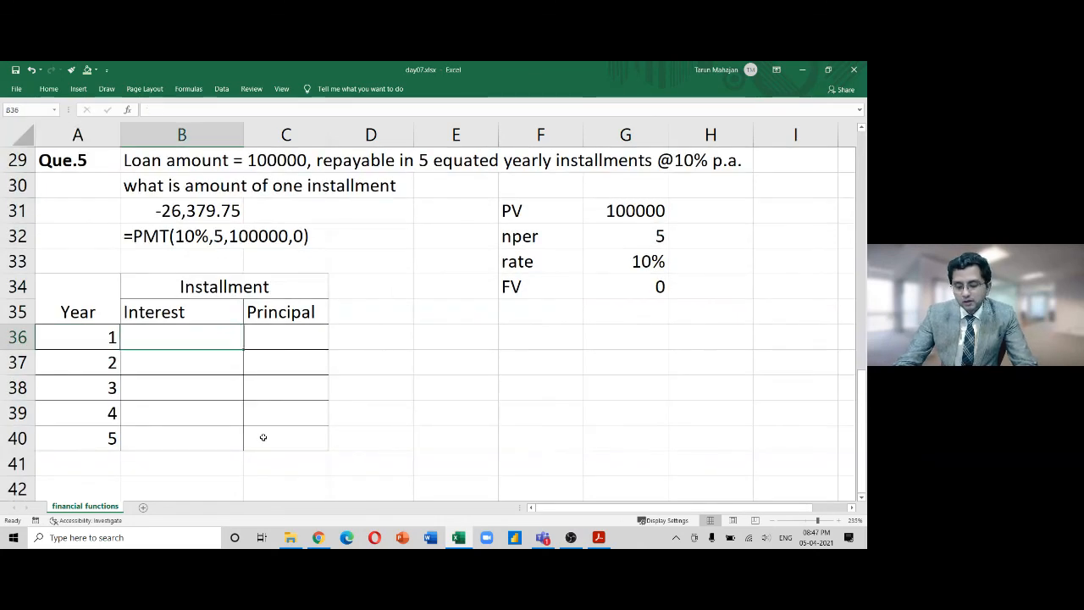
Enter =IPMT(10%,A36,5,100000,0) in B36, giving year 1 interest of -10,000.00
text(=ipm)
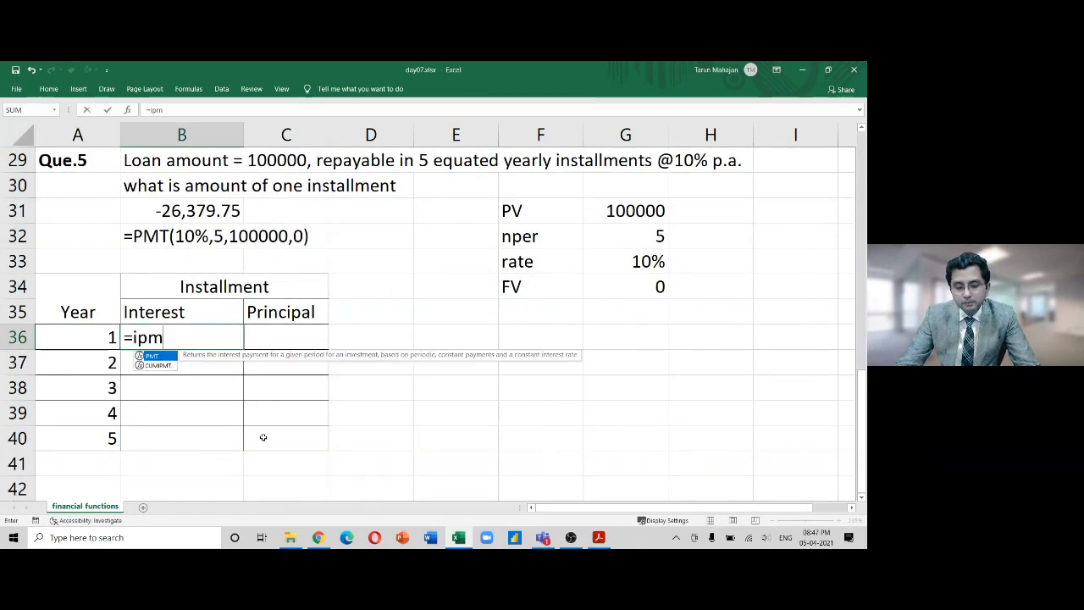
key(Tab)
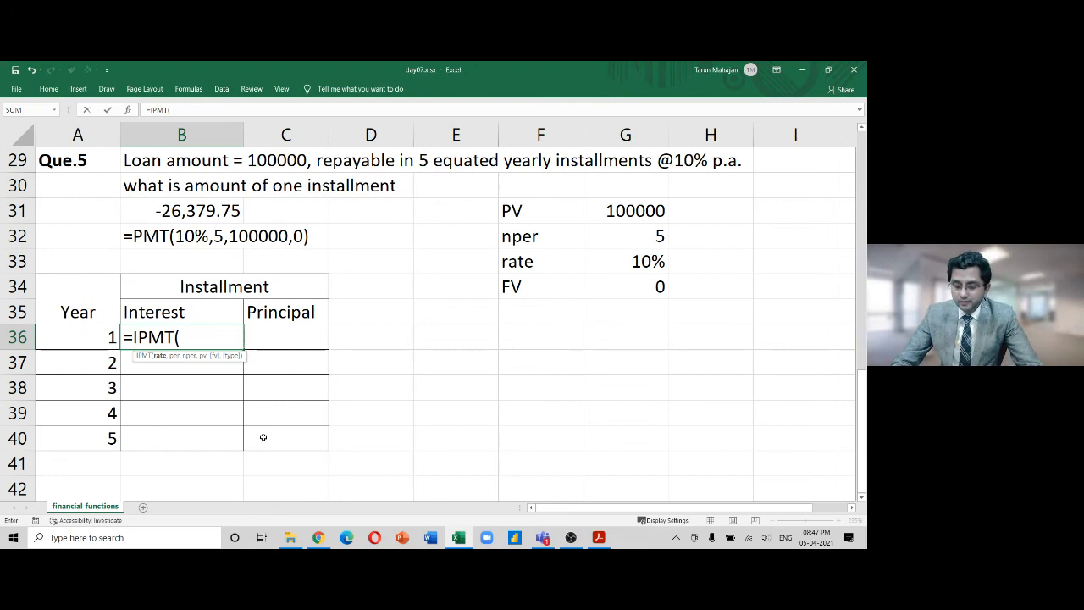
text(10%)
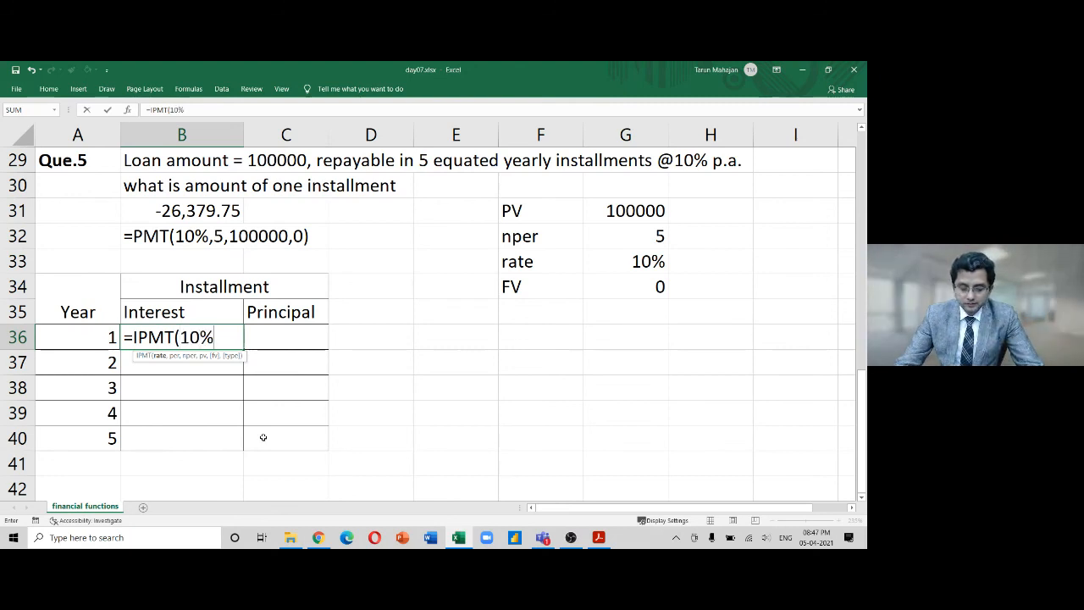
text(,)
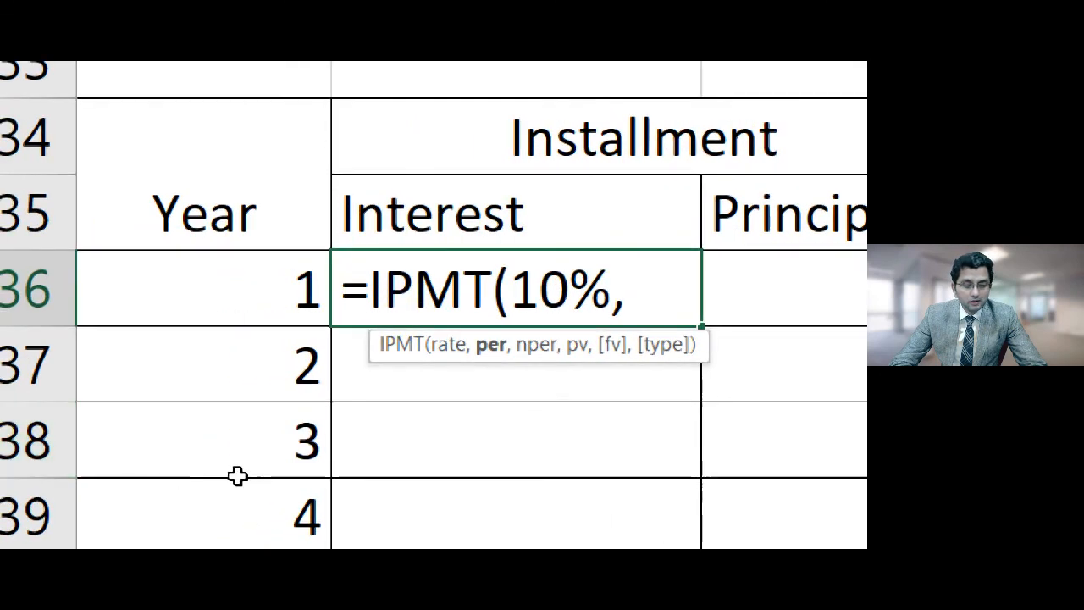
click(283, 298)
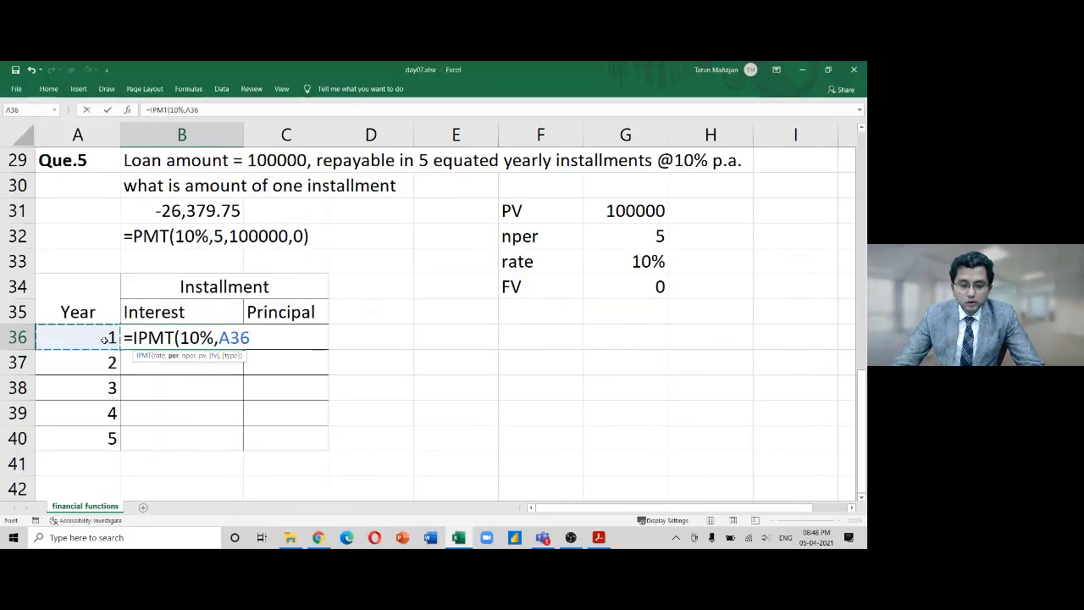
text(,5)
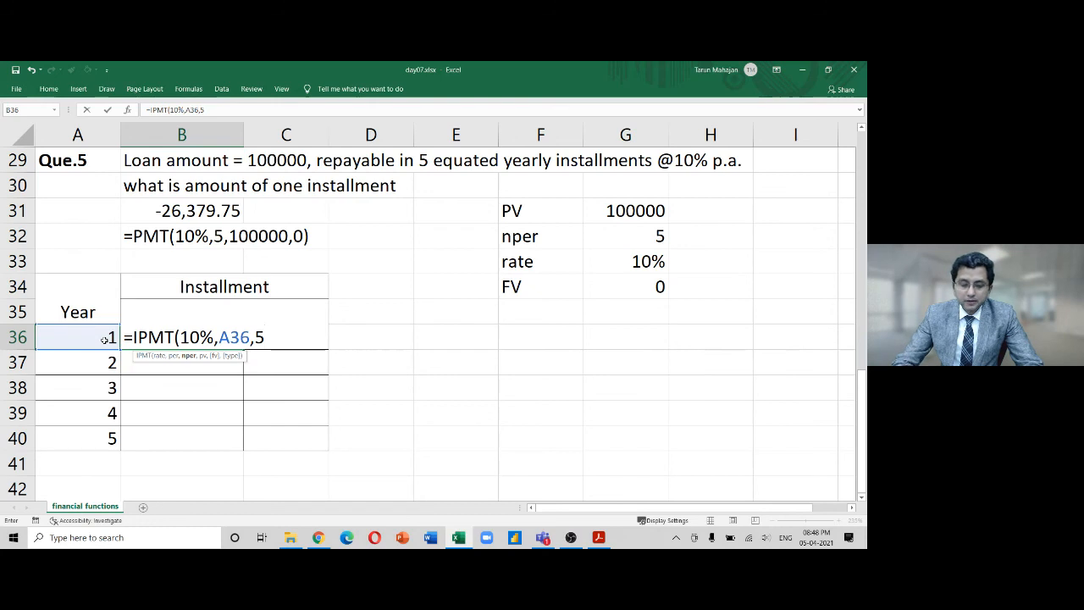
text(,)
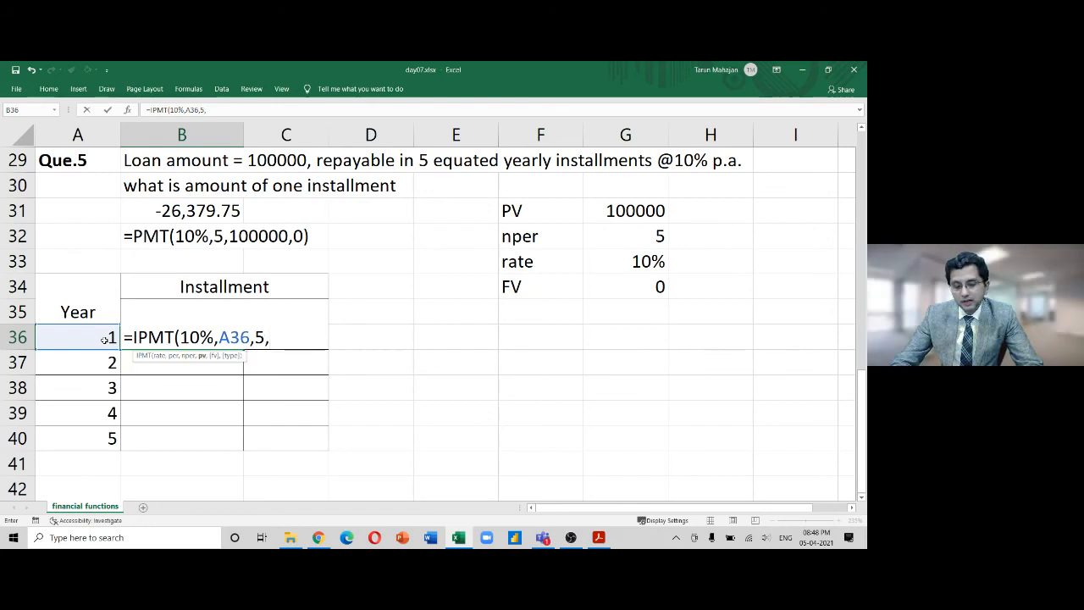
text(100000)
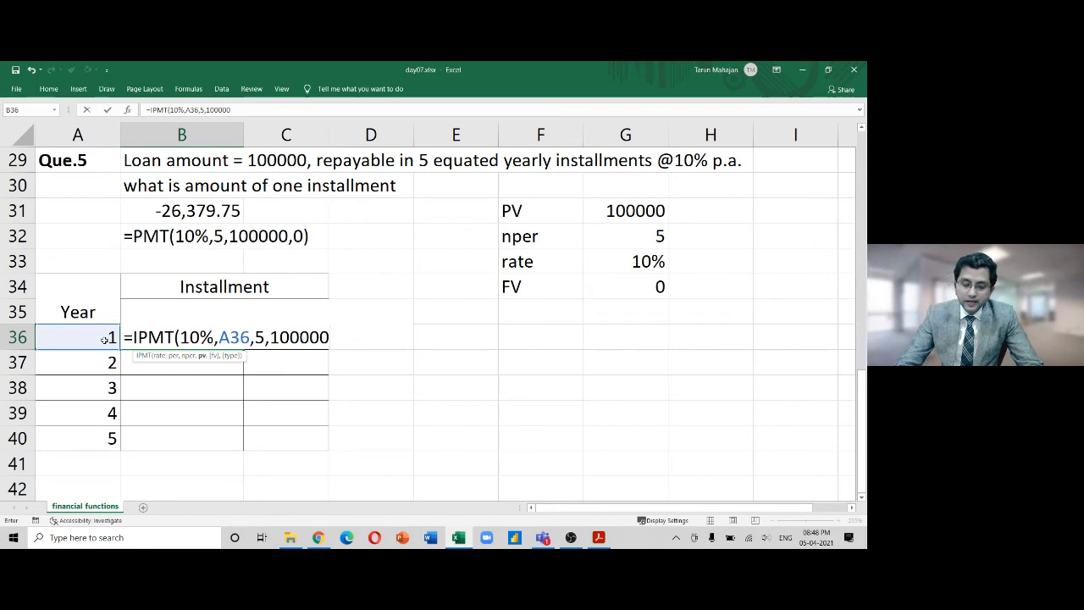
text(,0)
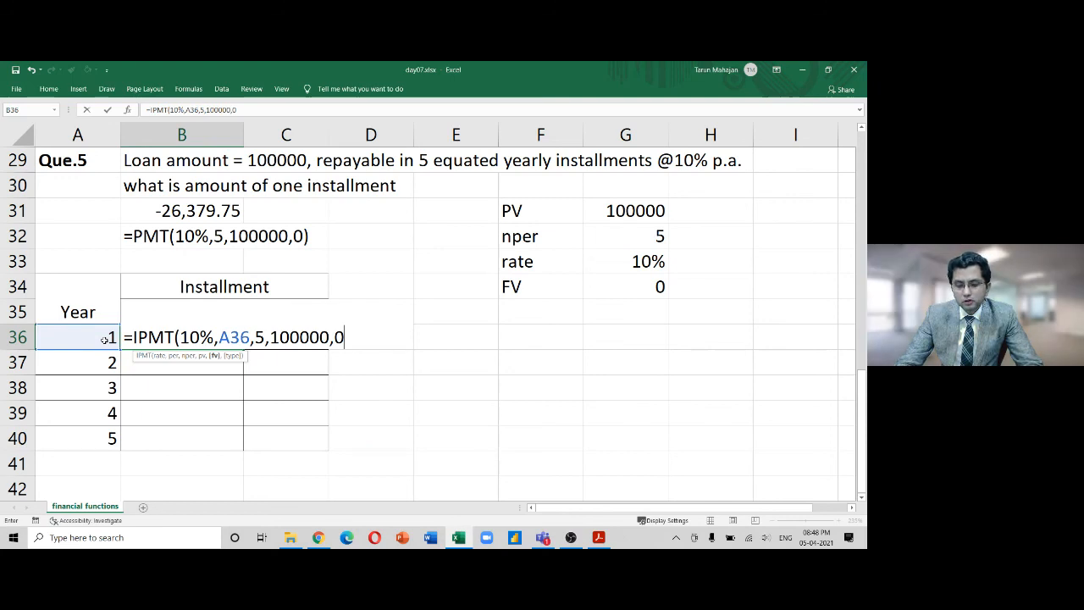
text())
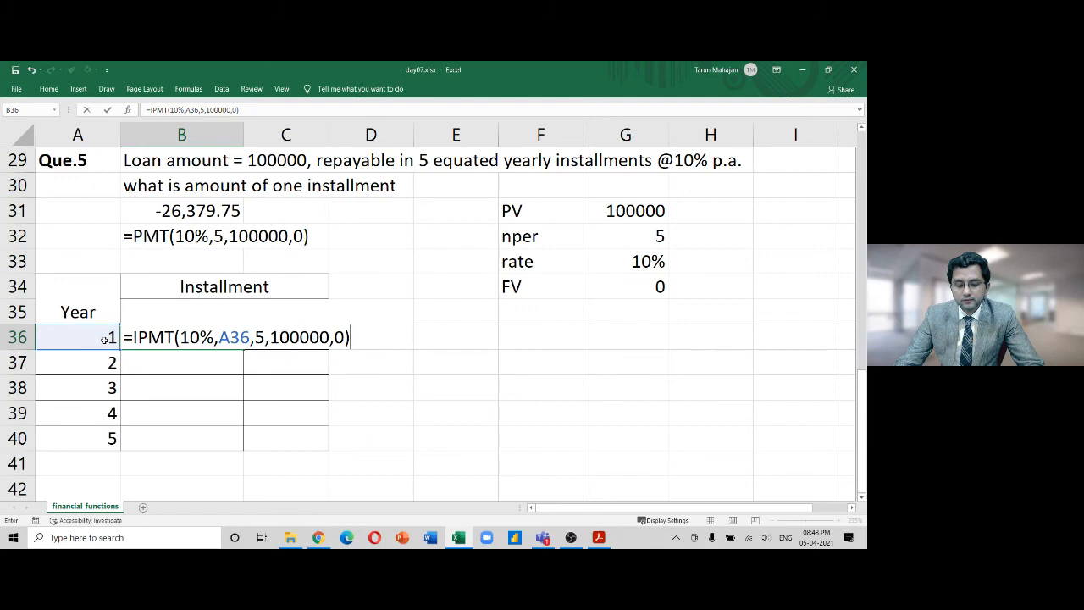
key(Return)
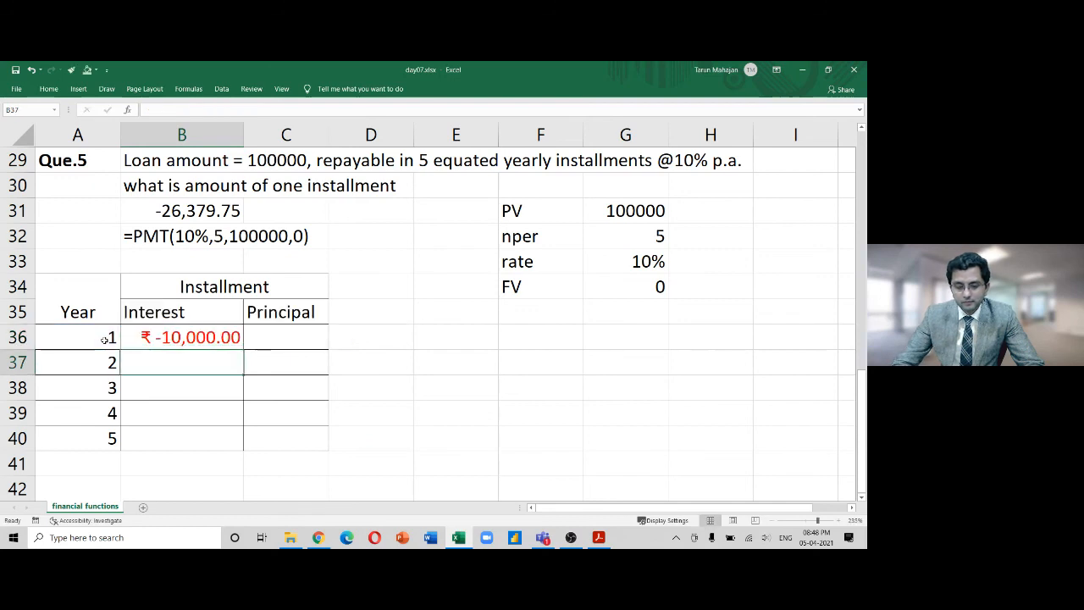
Format the Interest and Principal cells as Number with 0 decimals and red negatives
key(Up)
key(shift+Right)
key(shift+Down)
key(shift+Down)
key(shift+Down)
key(shift+Down)
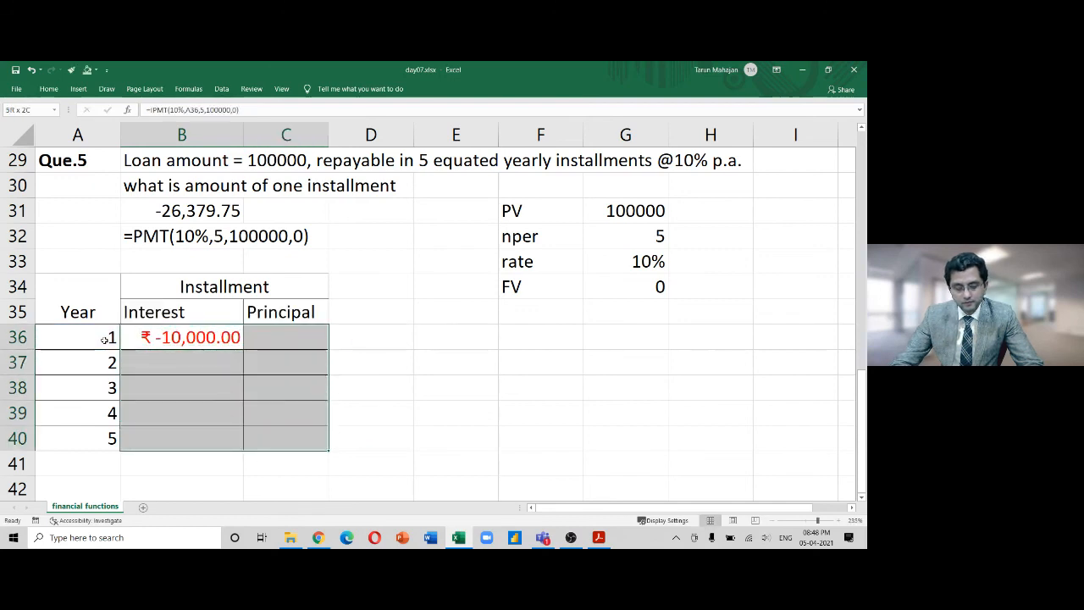
key(ctrl+1)
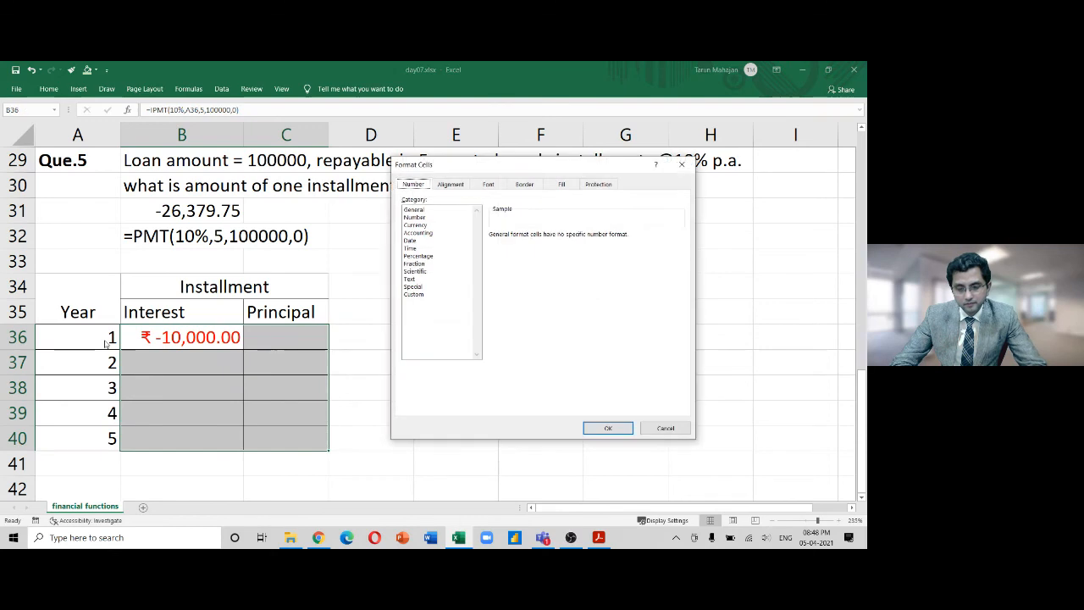
click(414, 218)
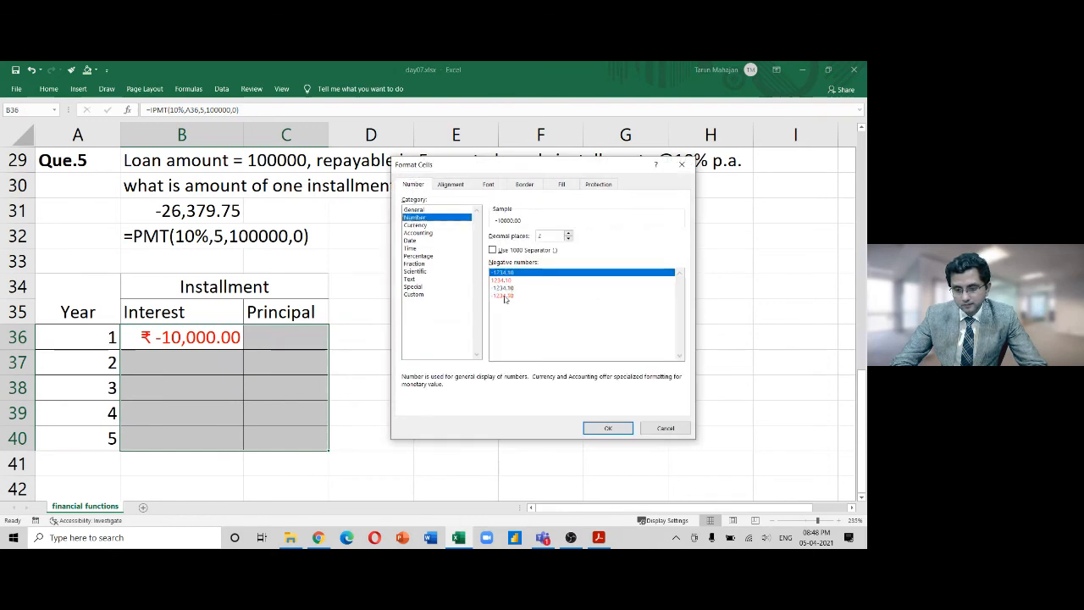
click(504, 296)
click(567, 239)
click(568, 239)
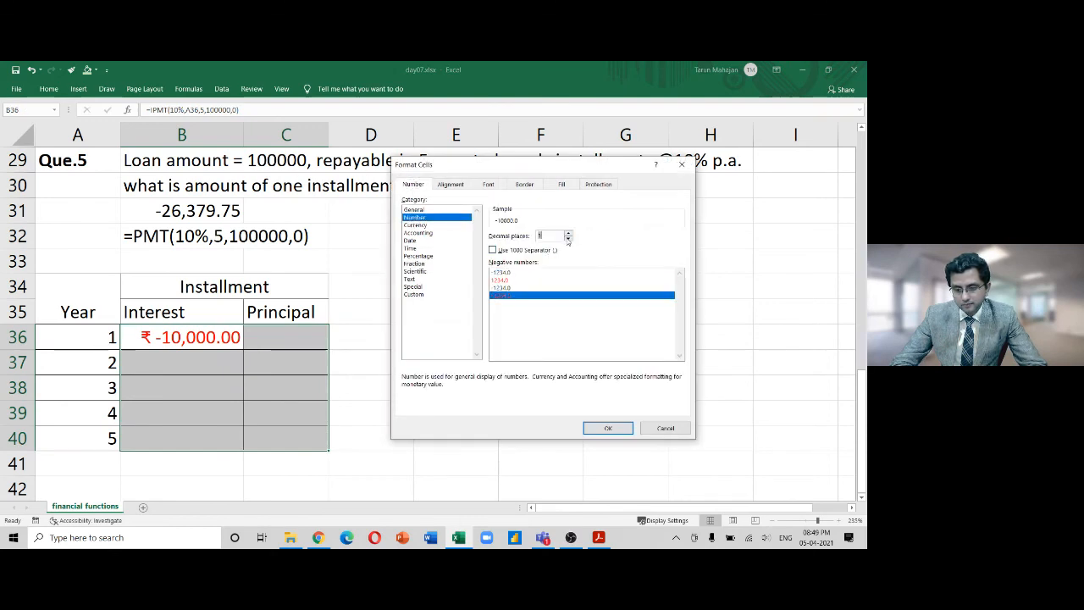
click(595, 427)
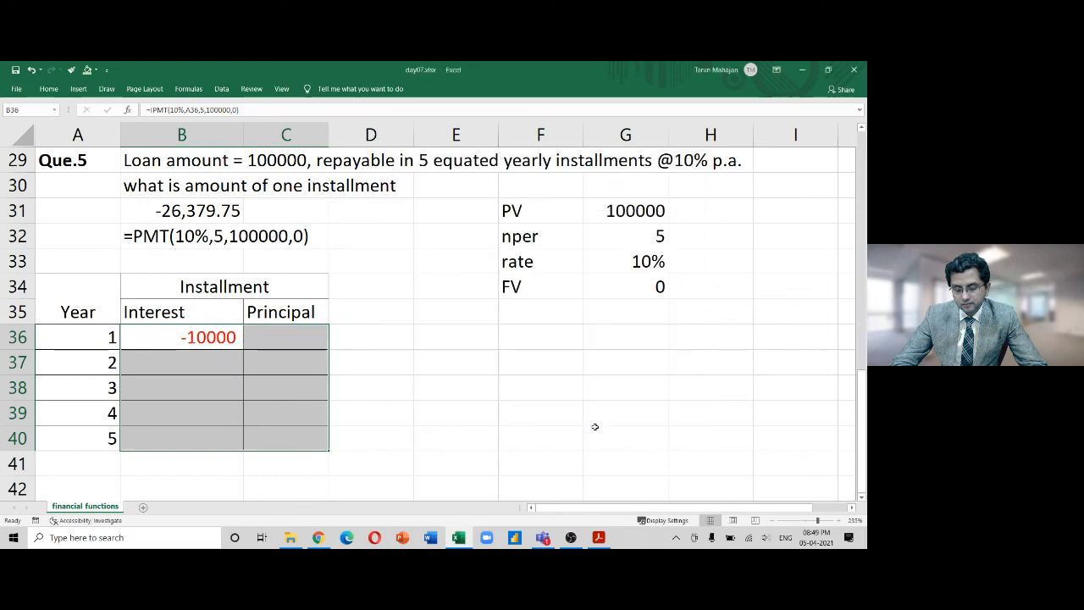
Add a thousands separator so year 1 interest shows -10,000
key(ctrl+1)
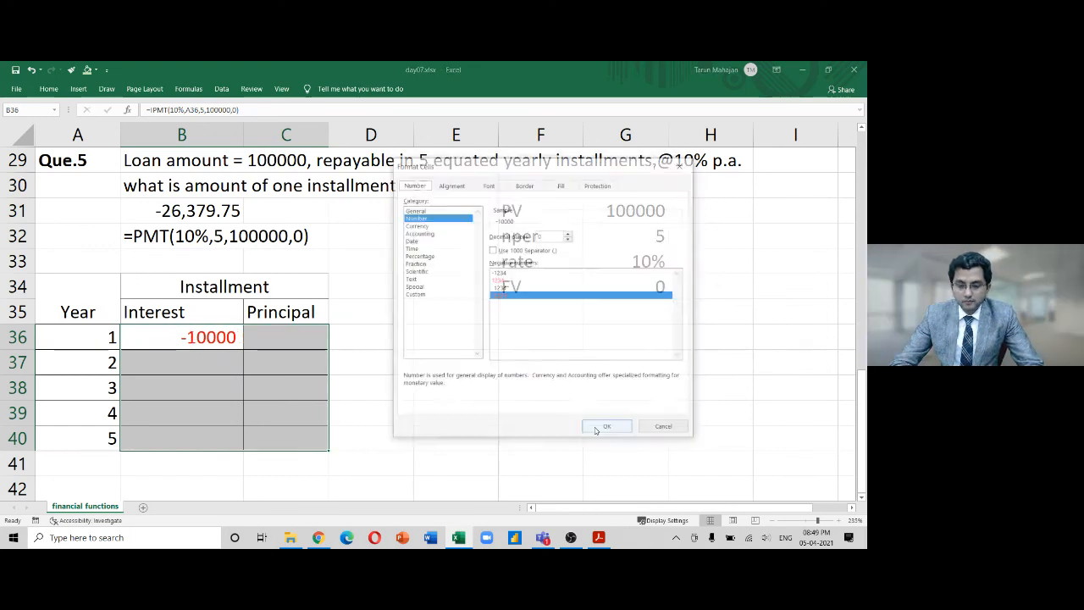
click(492, 250)
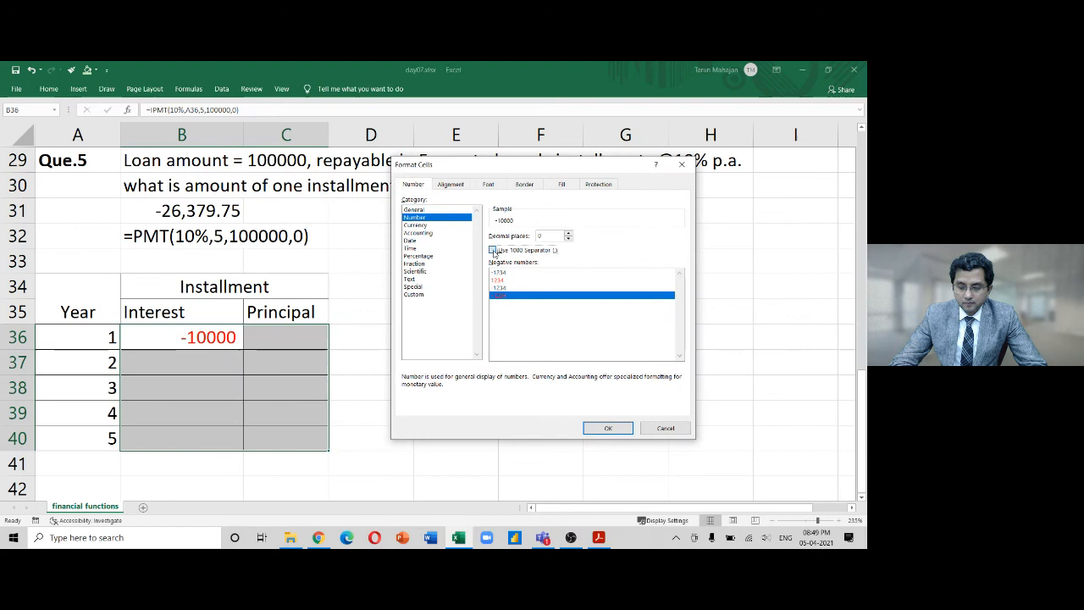
click(606, 429)
key(Return)
key(Down)
key(Down)
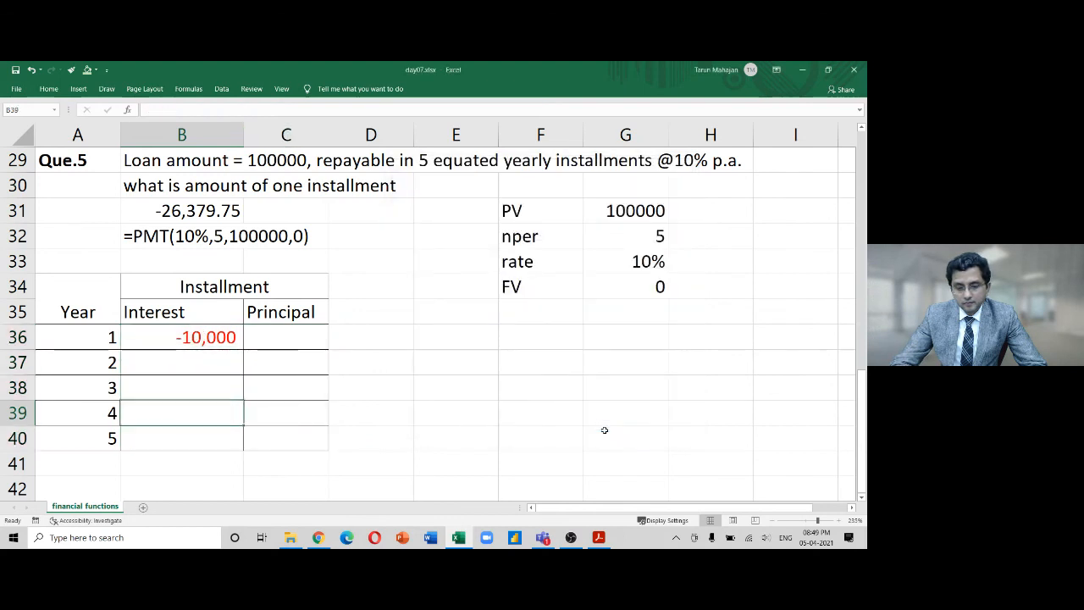
Copy B36's IPMT formula as text into F36 with a leading apostrophe
key(Up)
key(Up)
key(Up)
key(F2)
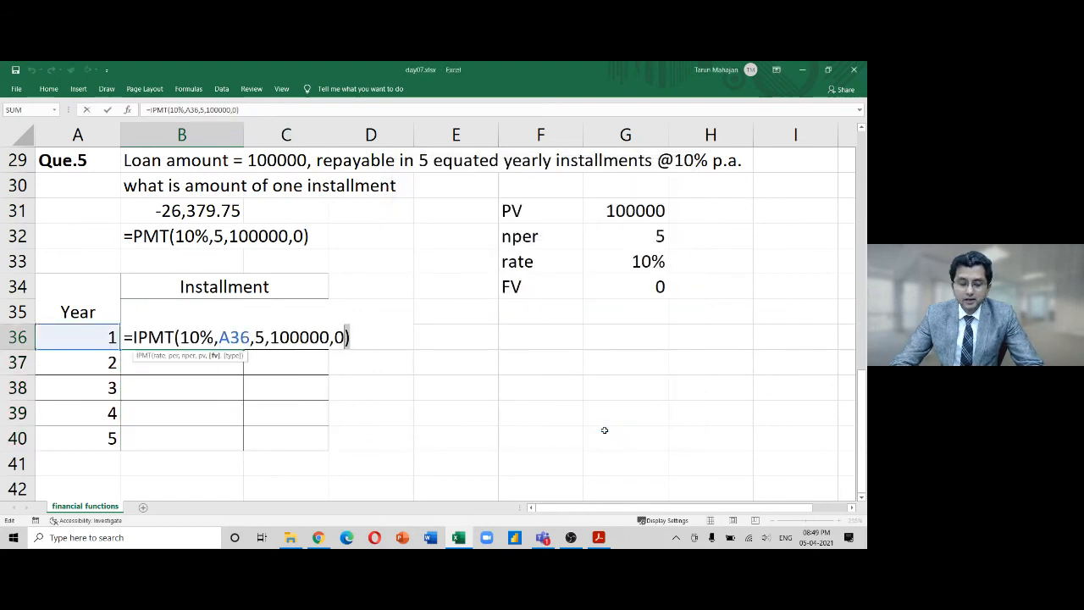
key(shift+Left)
key(shift+Left)
key(shift+Left)
key(shift+Left)
key(shift+Left)
key(shift+Left)
key(shift+Left)
key(shift+Left)
key(shift+Left)
key(shift+Left)
key(shift+Left)
key(shift+Left)
key(shift+Left)
key(shift+Left)
key(shift+Left)
key(shift+Left)
key(shift+Left)
key(shift+Left)
key(shift+Left)
key(shift+Left)
key(shift+Left)
key(shift+Left)
key(shift+Left)
key(shift+Left)
key(shift+Left)
key(ctrl+c)
key(Escape)
key(Right)
key(Right)
key(Right)
key(Right)
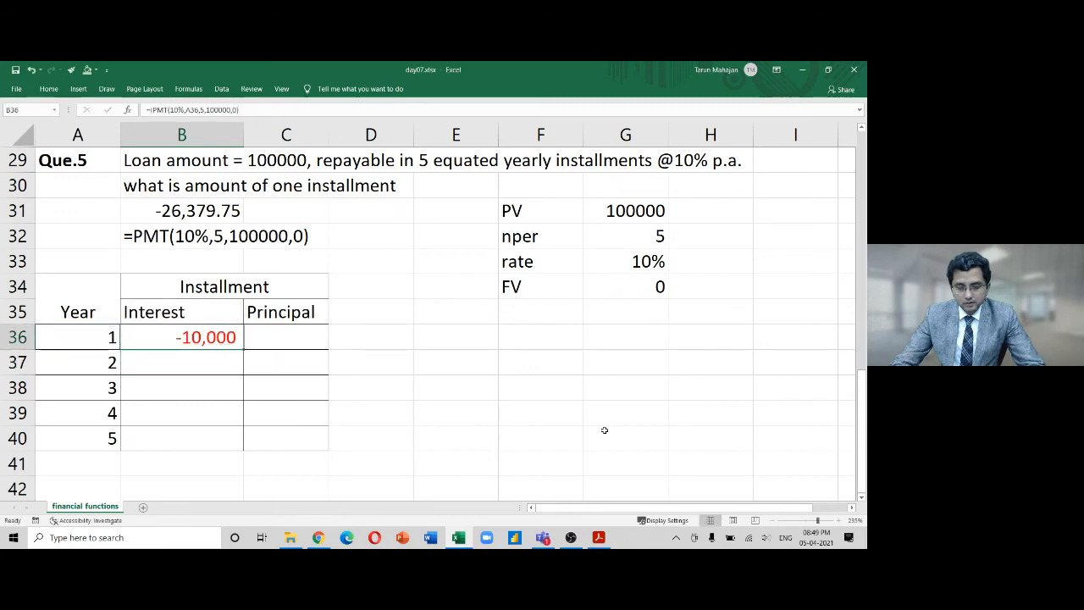
text(')
key(ctrl+v)
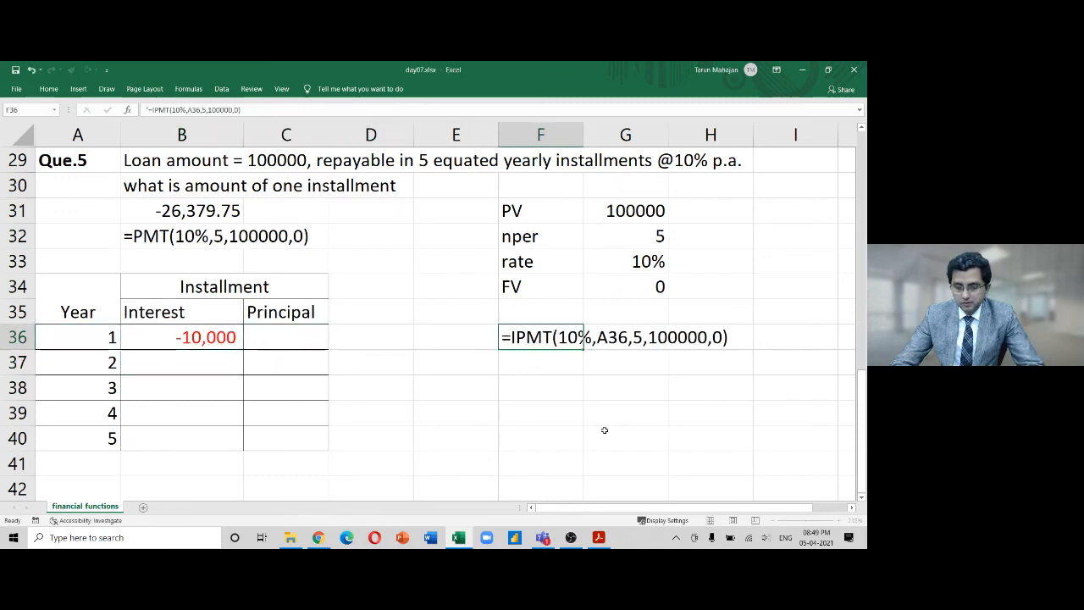
key(Return)
key(Left)
key(Up)
key(Right)
key(shift+Right)
key(shift+Right)
key(shift+Right)
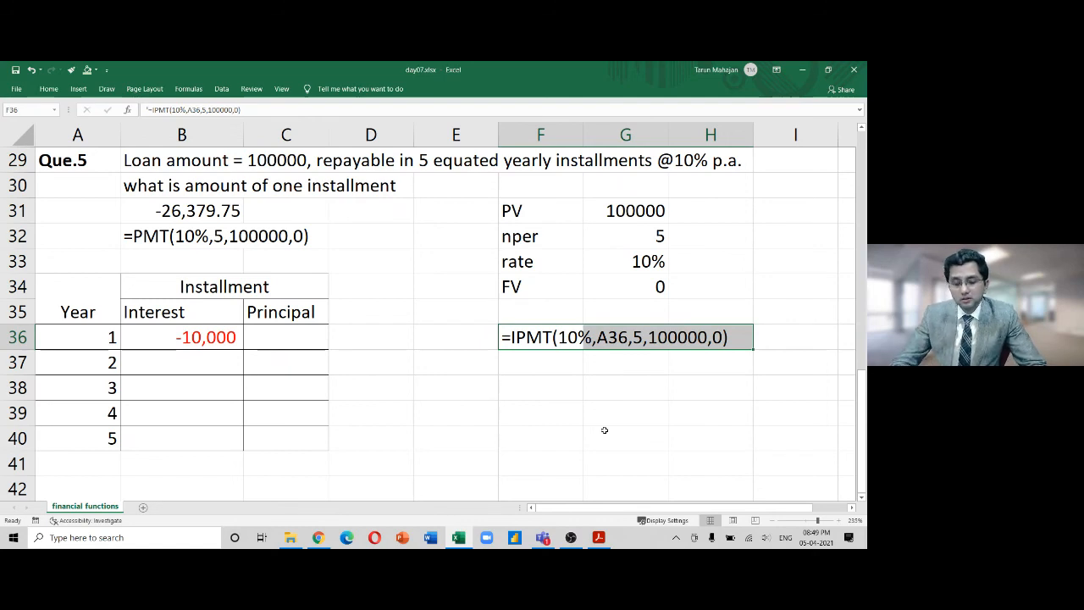
Fill the IPMT formula down to B40, giving -8,362, -6,560, -4,578 and -2,398
key(Left)
key(Left)
key(Left)
key(Left)
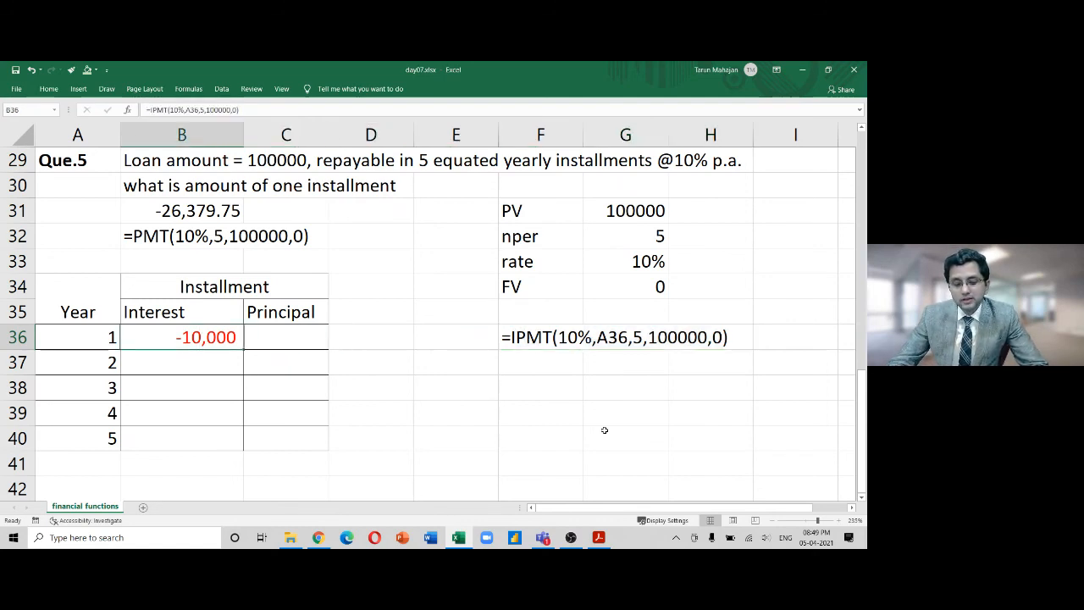
drag(243, 350, 229, 455)
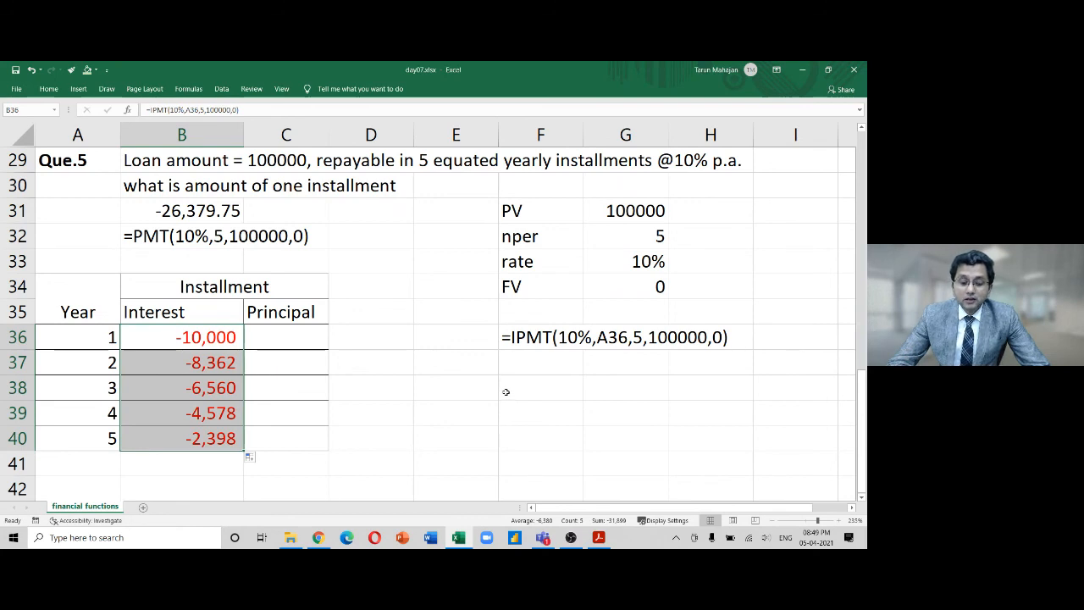
click(216, 337)
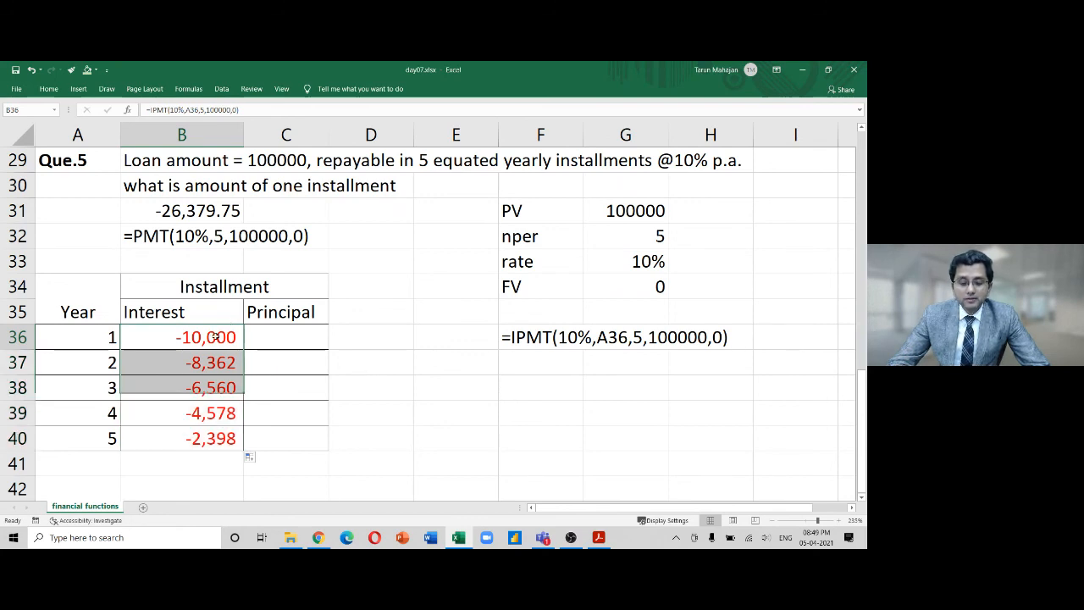
click(207, 365)
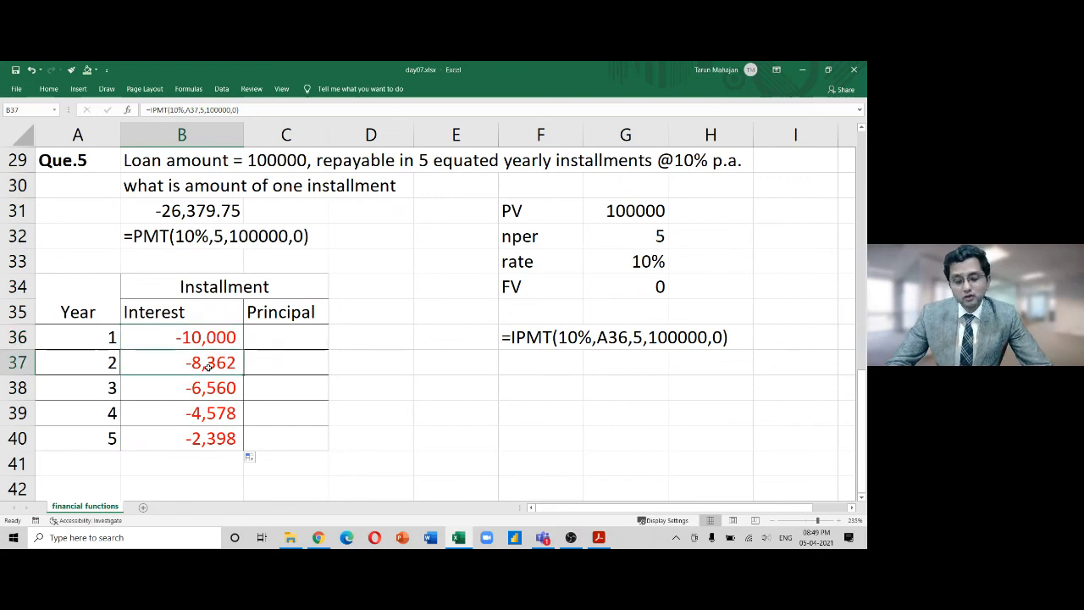
click(202, 389)
click(197, 412)
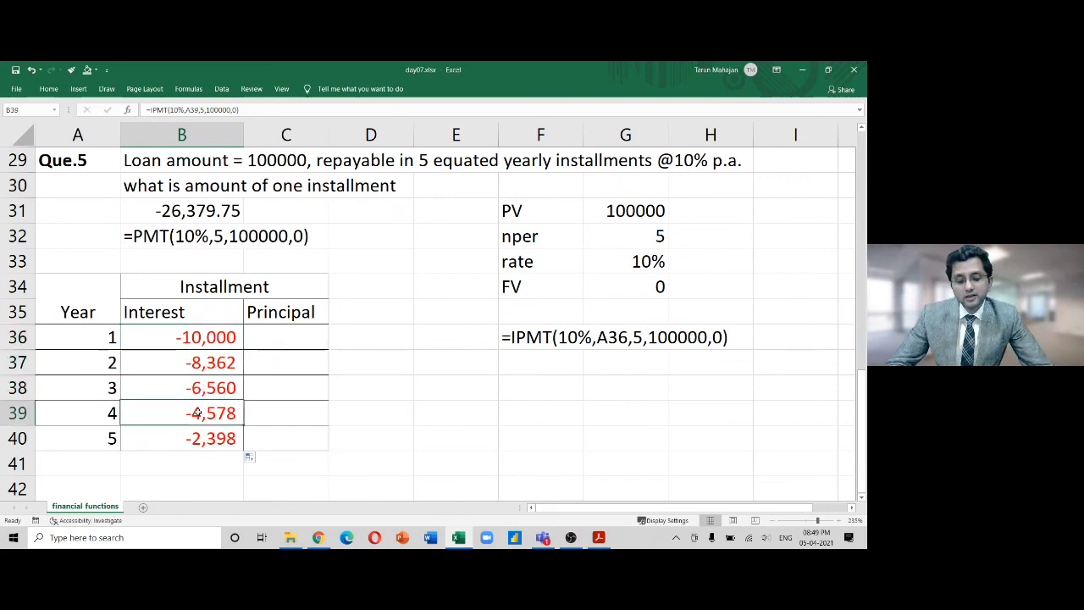
click(194, 438)
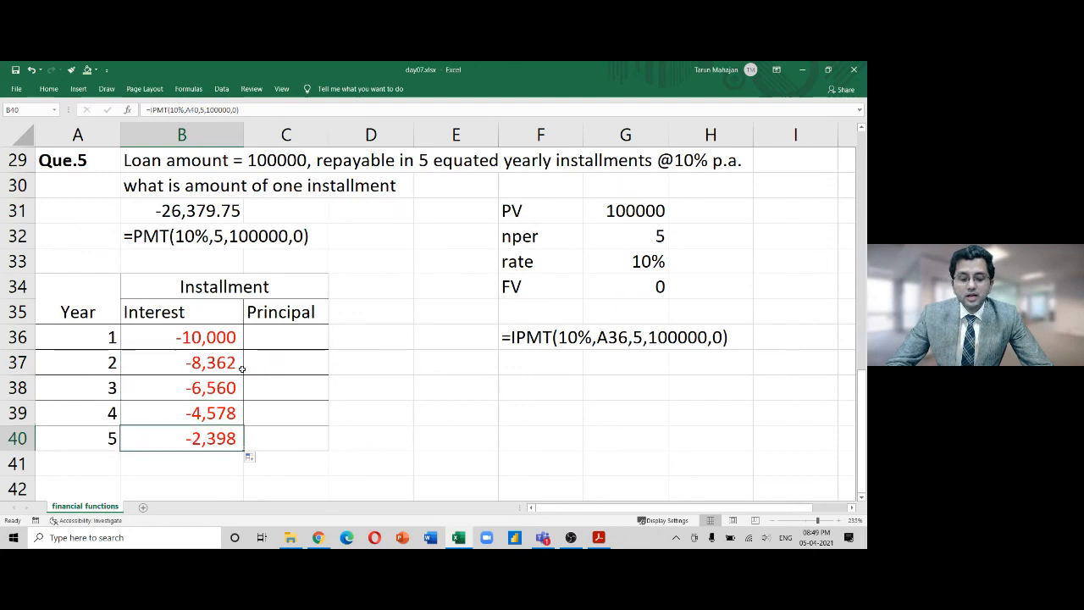
click(299, 340)
Enter =PPMT(10%,A36,5,100000,0) in C36 for the year-1 principal
text(=)
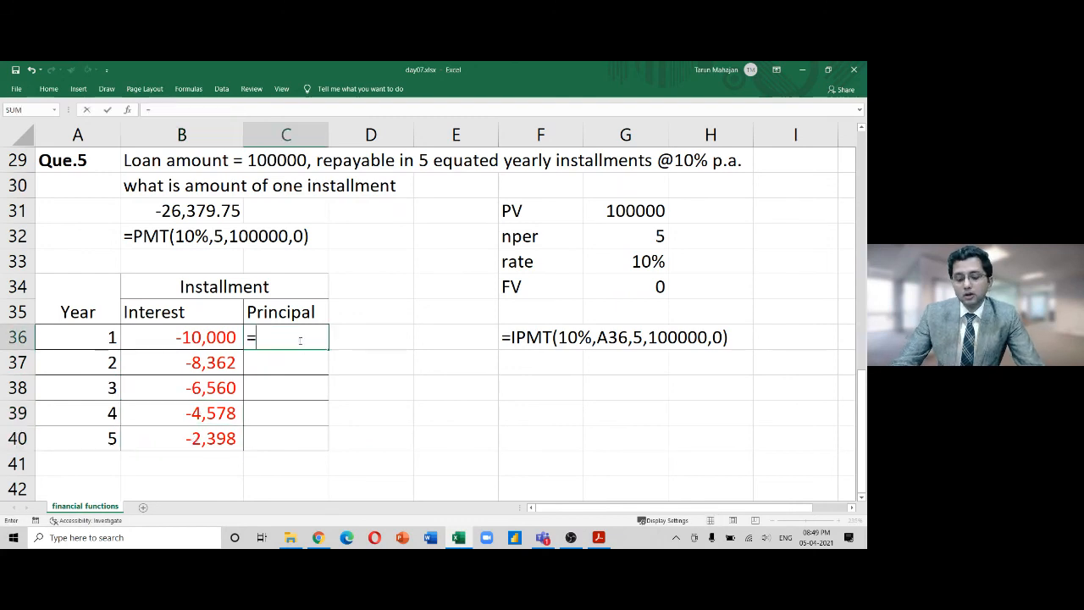
text(p)
key(BackSpace)
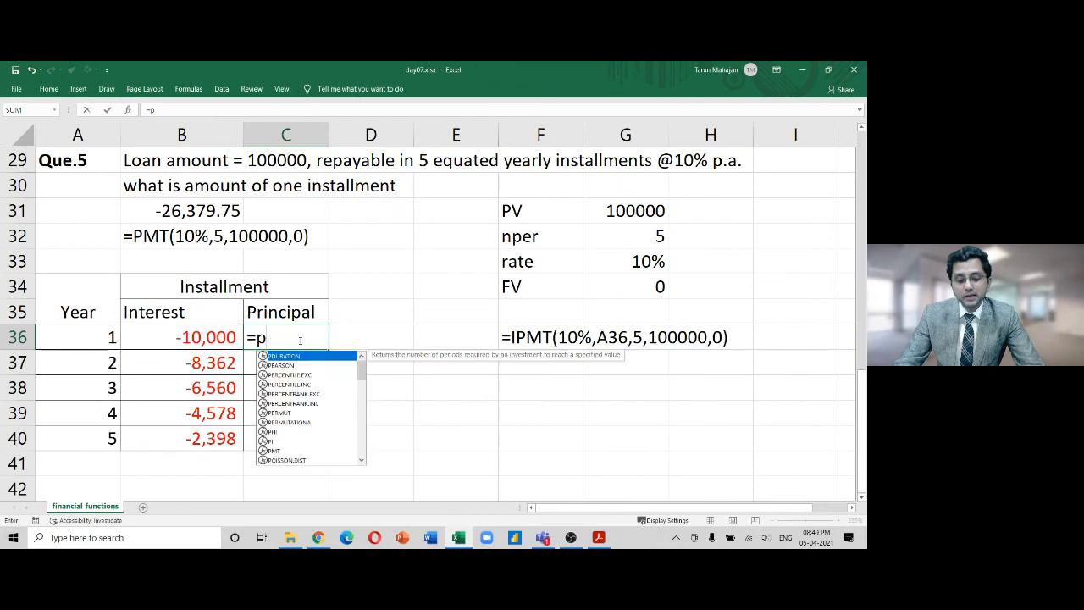
text(pmt)
key(Tab)
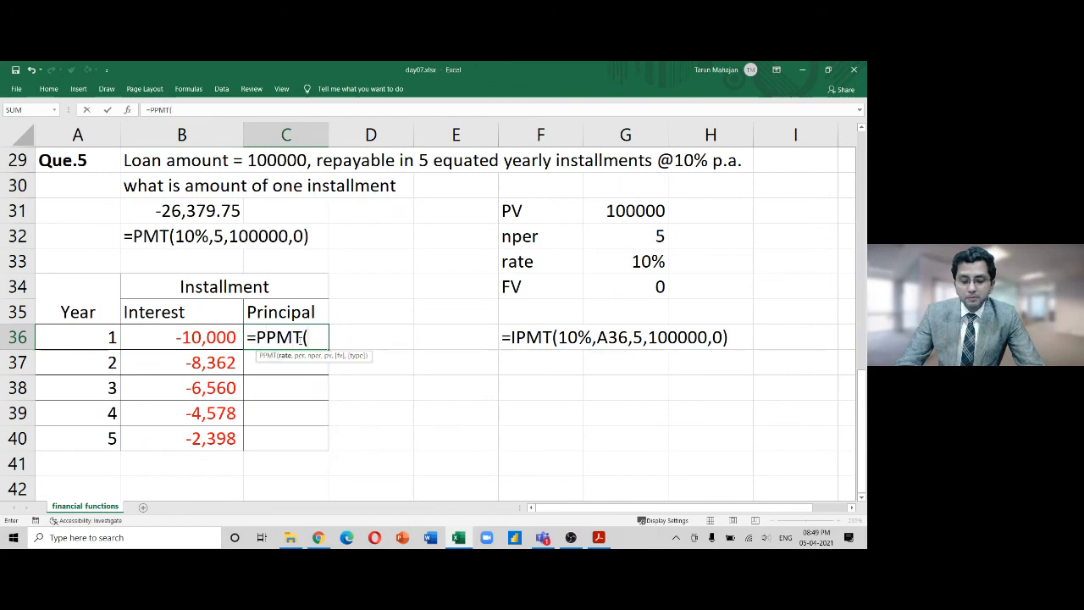
text(10)
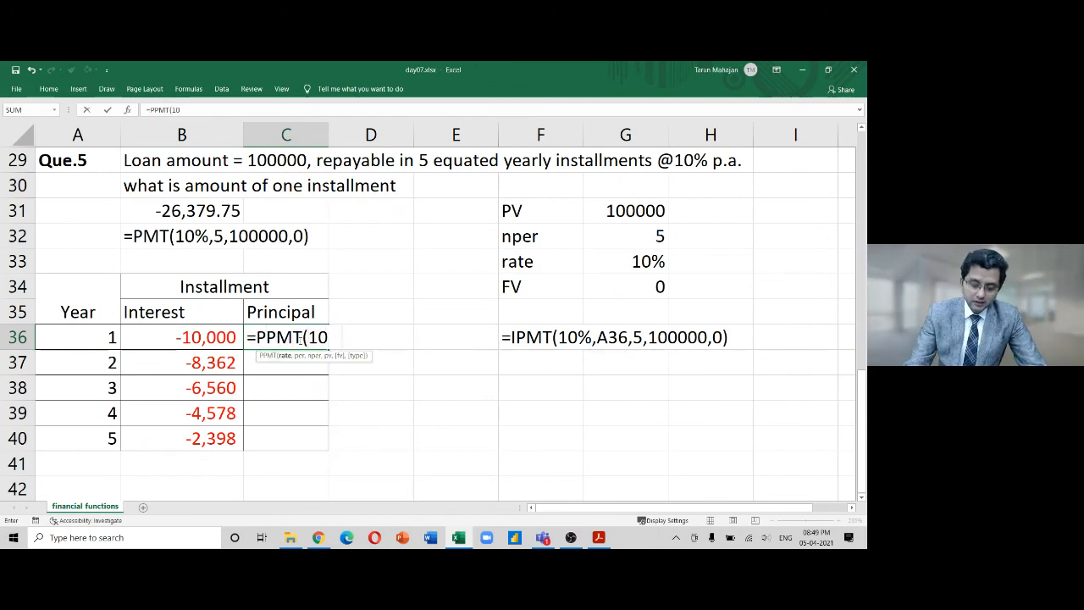
text(%,)
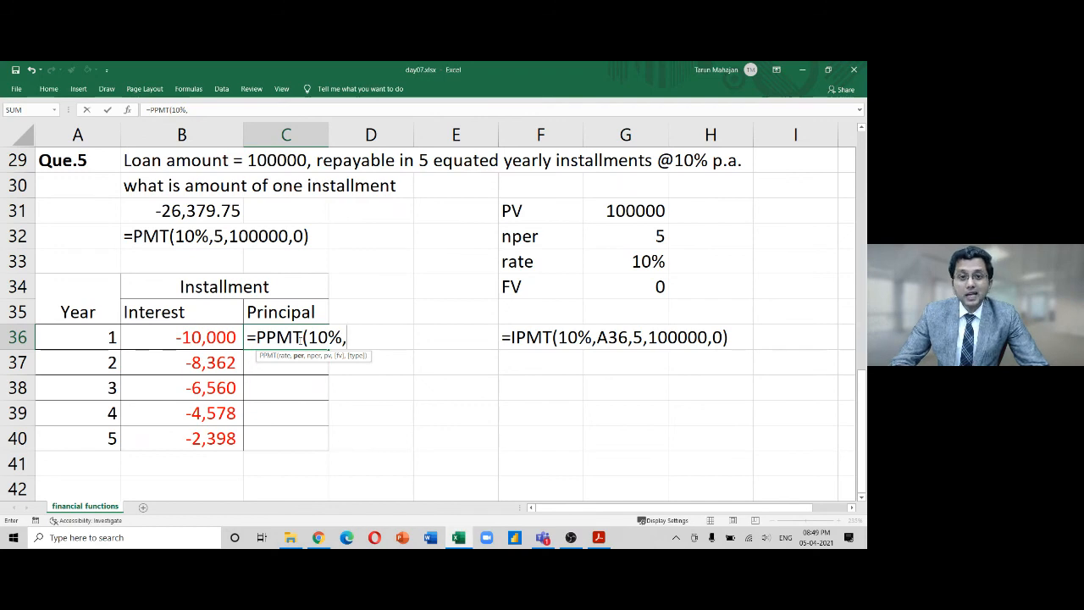
click(116, 338)
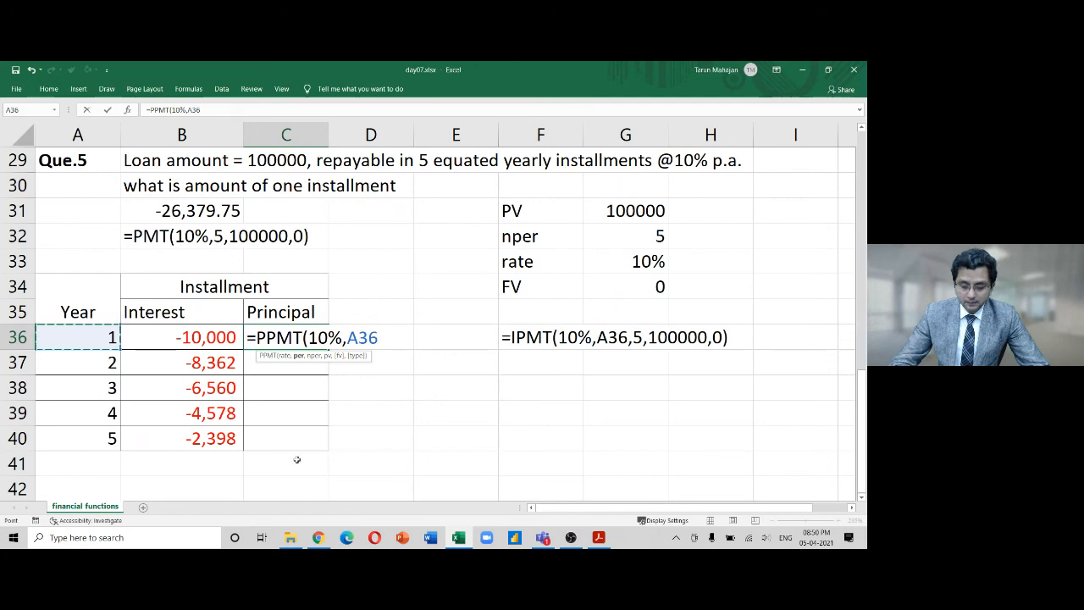
text(,)
text(5,-)
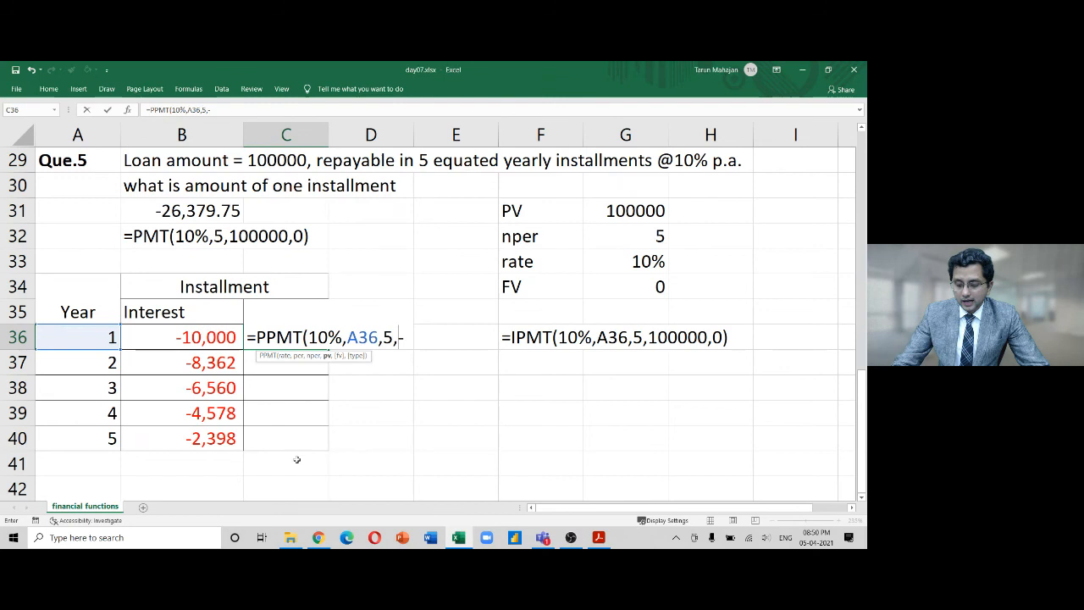
key(BackSpace)
text(1)
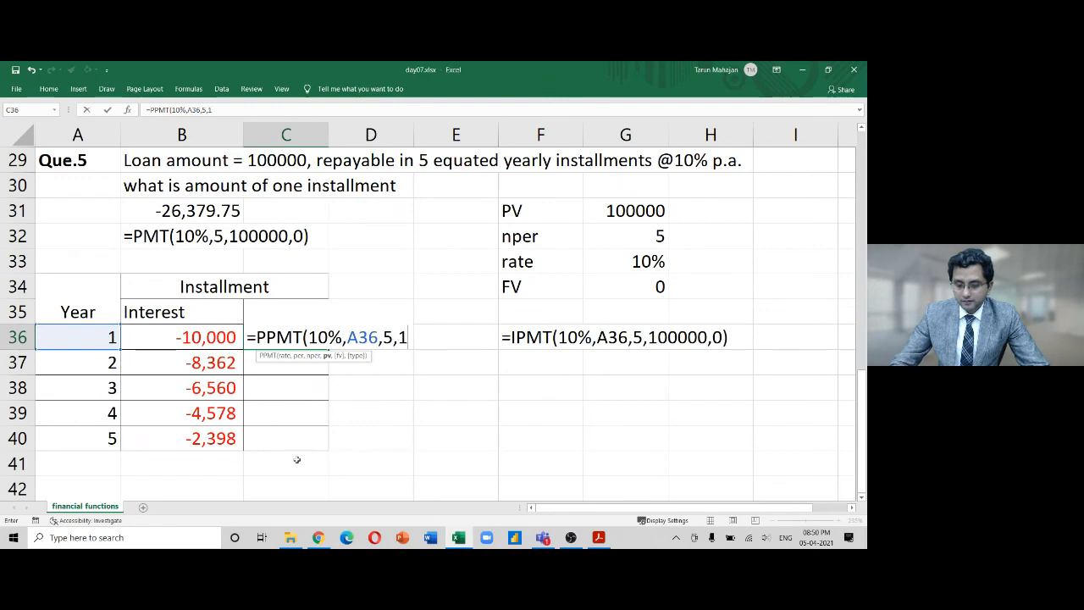
text(00000,0)
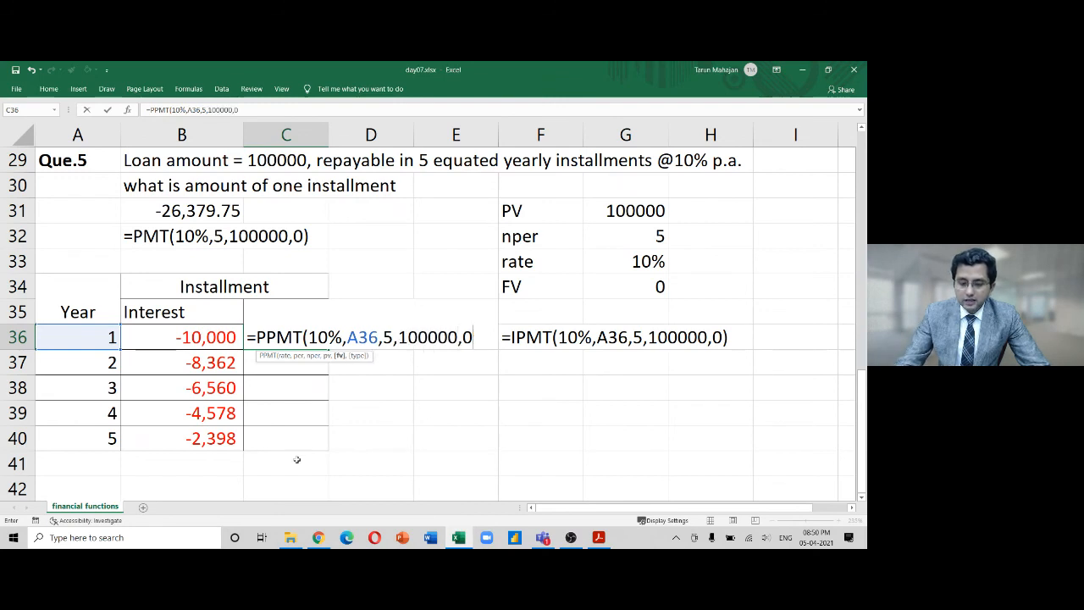
text())
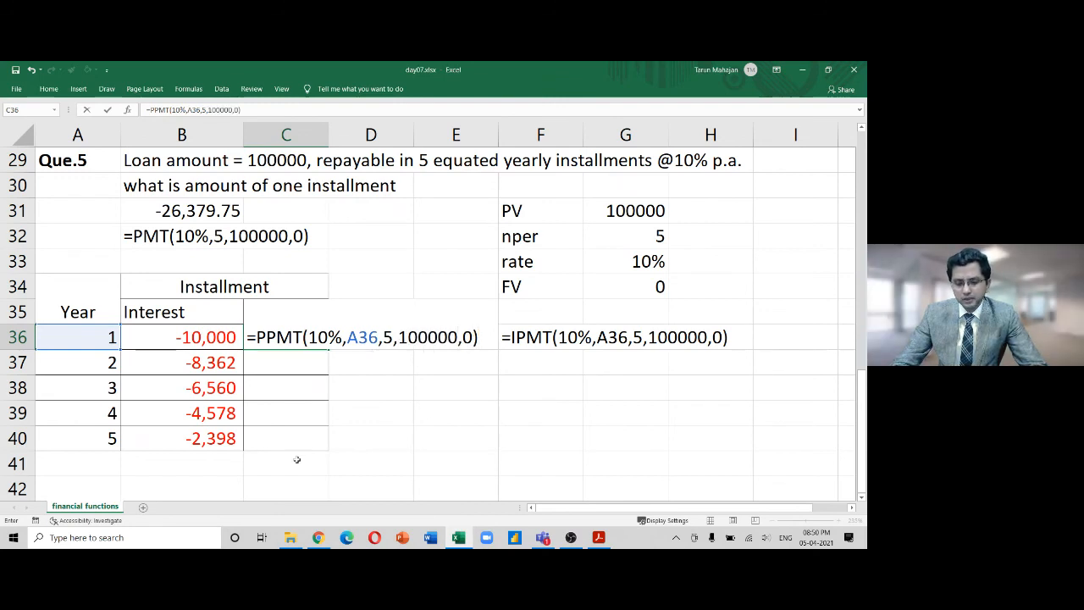
key(Return)
Fill the PPMT formula down to C40 for years 2–5
key(Up)
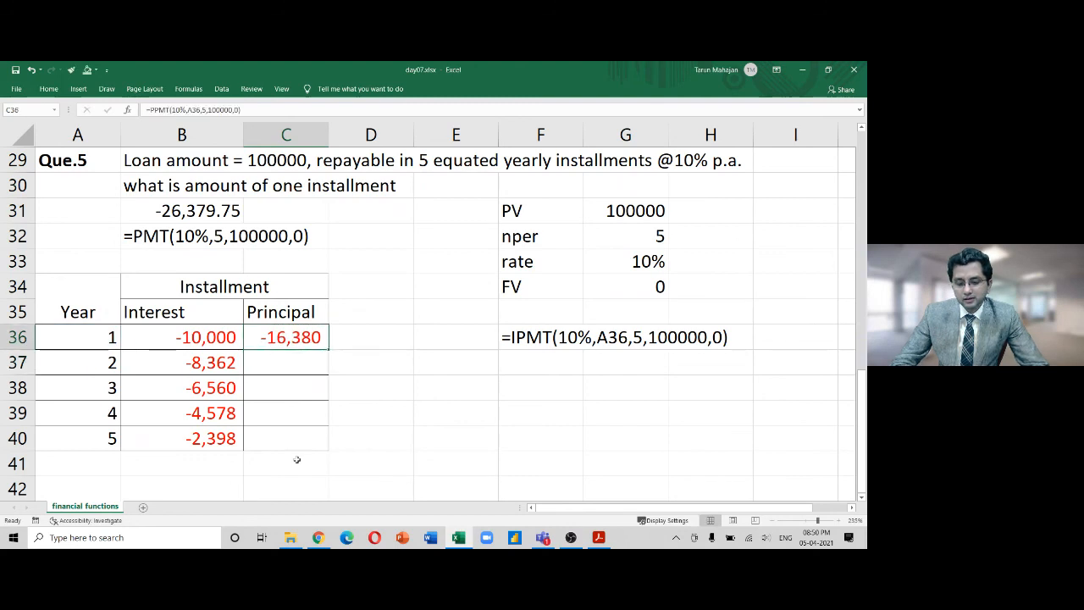
drag(329, 349, 320, 451)
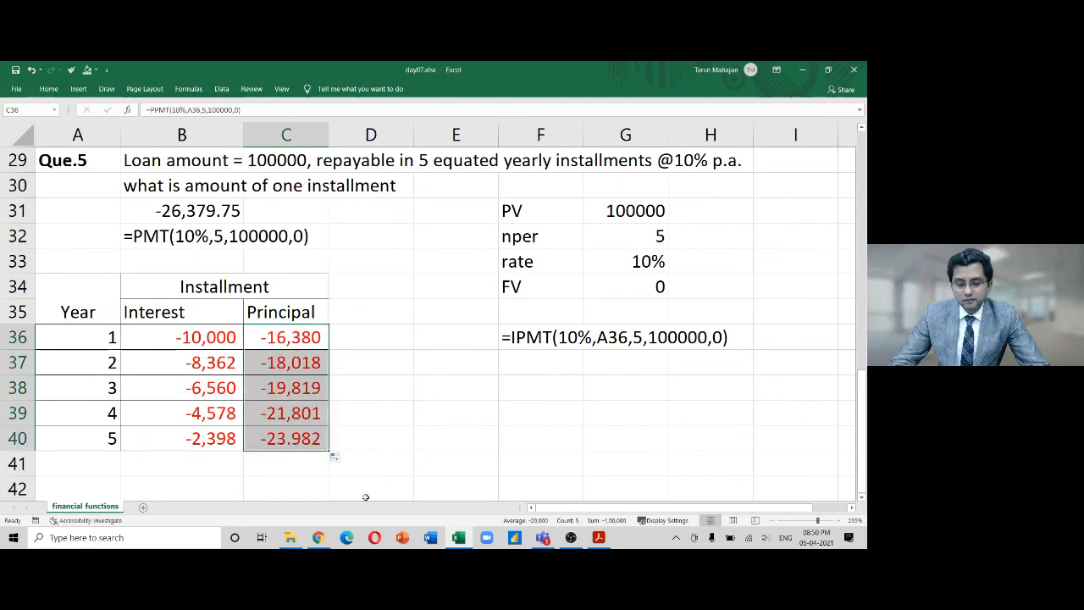
click(394, 435)
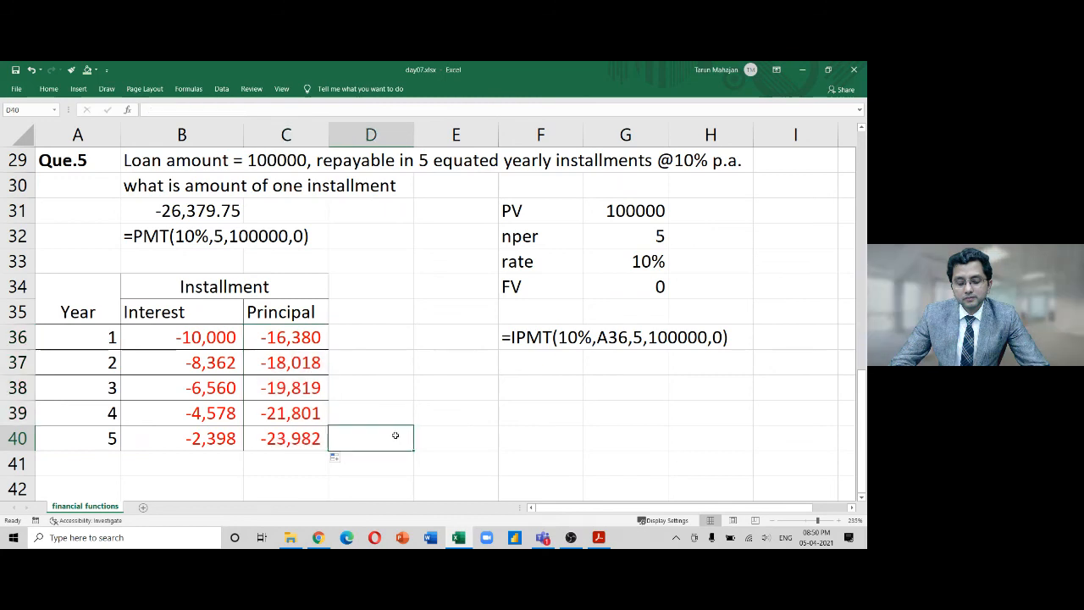
Add the header 'Total' in cell D35
click(394, 307)
text(Tot)
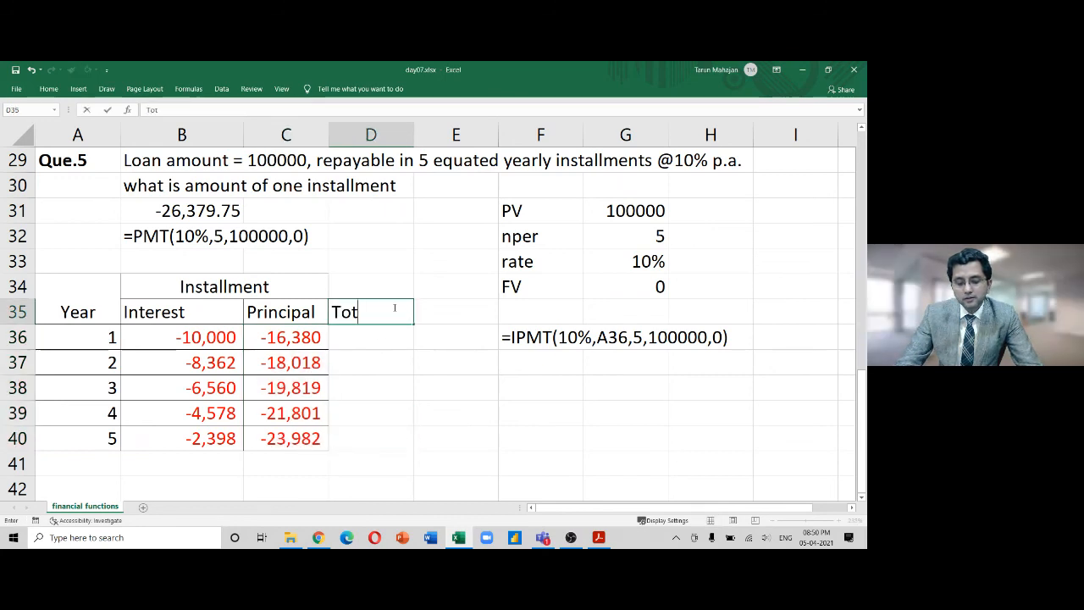
text(al)
key(Return)
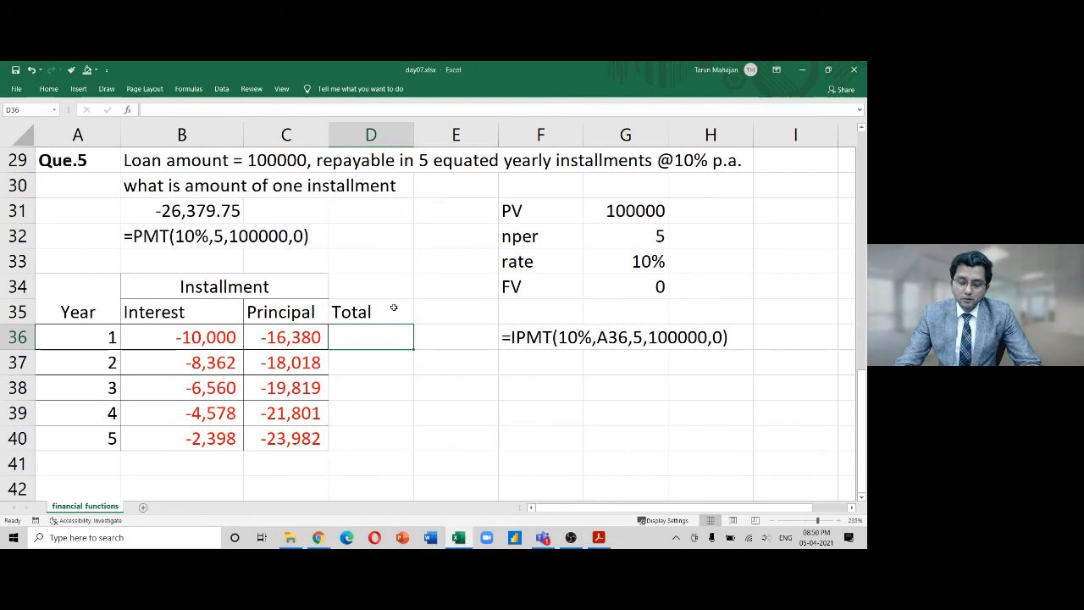
Enter =B36+C36 in D36 and fill it down to D40 with Ctrl+D
text(=)
key(Left)
key(Left)
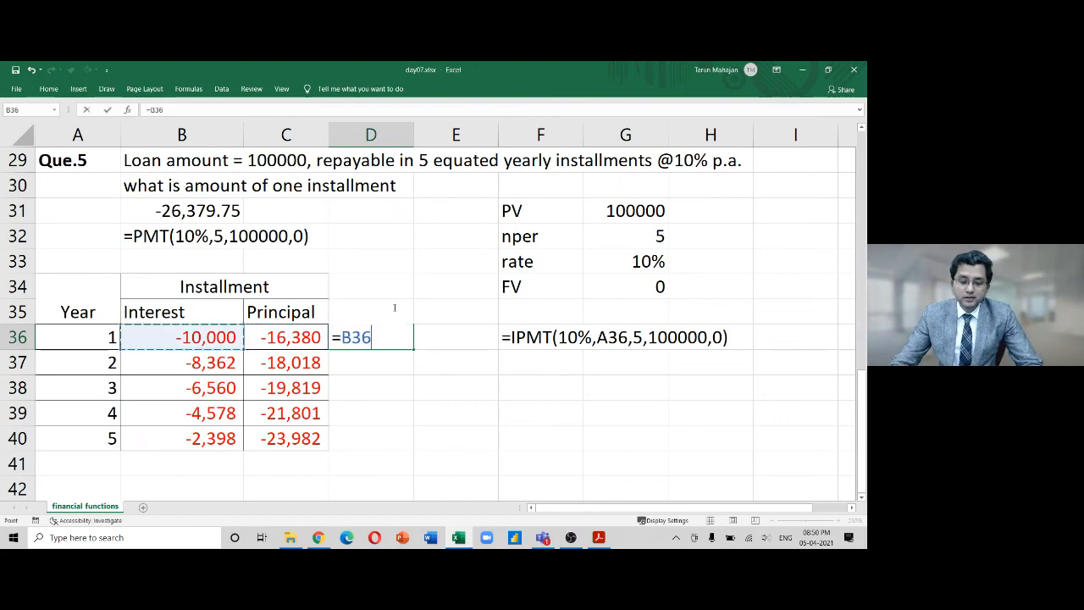
text(+)
key(Left)
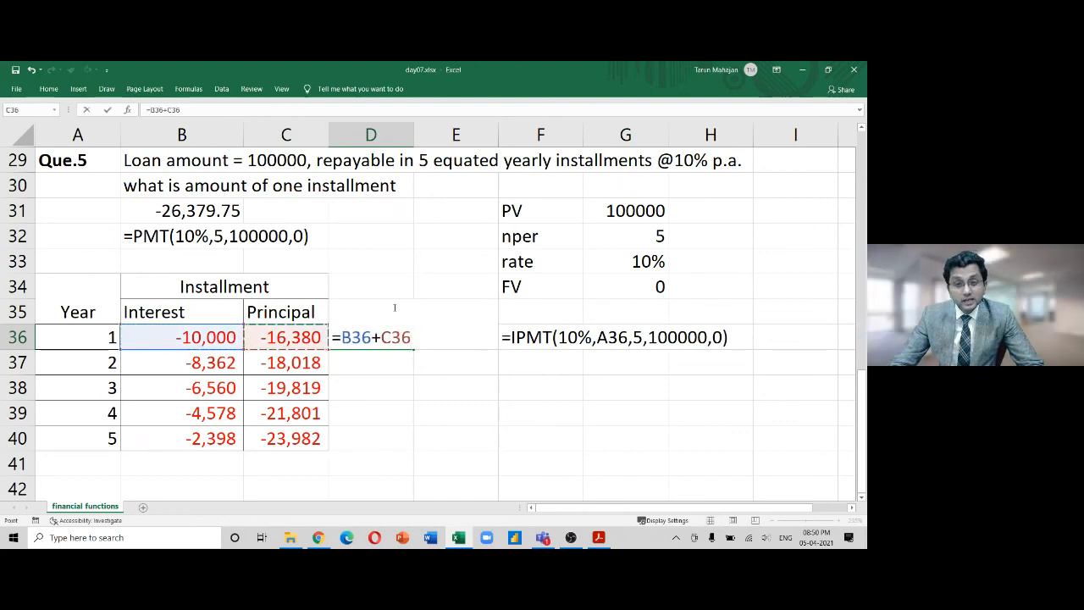
key(ctrl+Return)
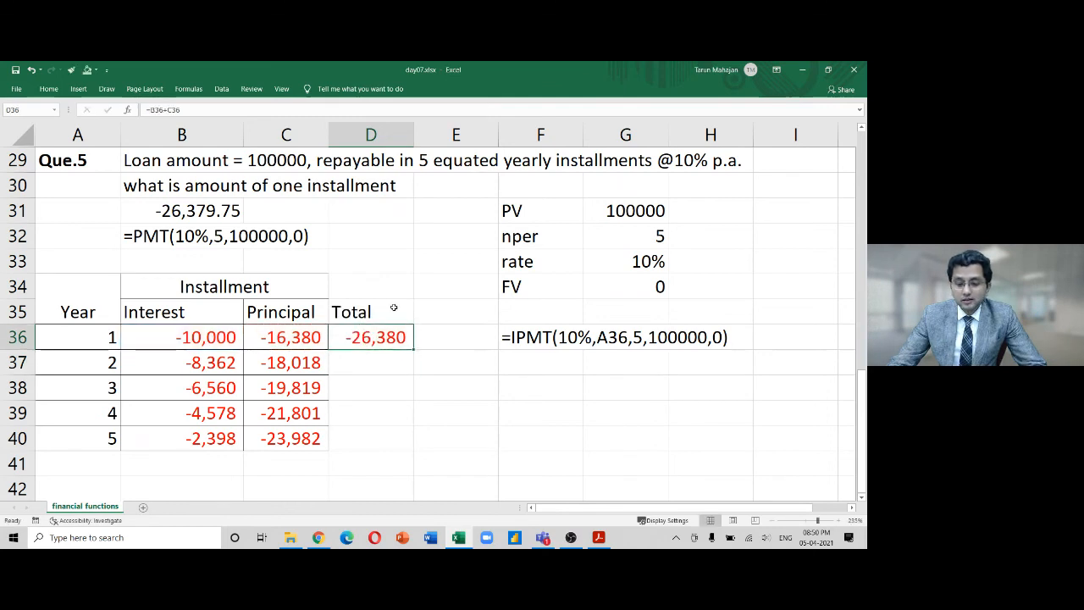
key(shift+Down)
key(shift+Down)
key(shift+Down)
key(shift+Down)
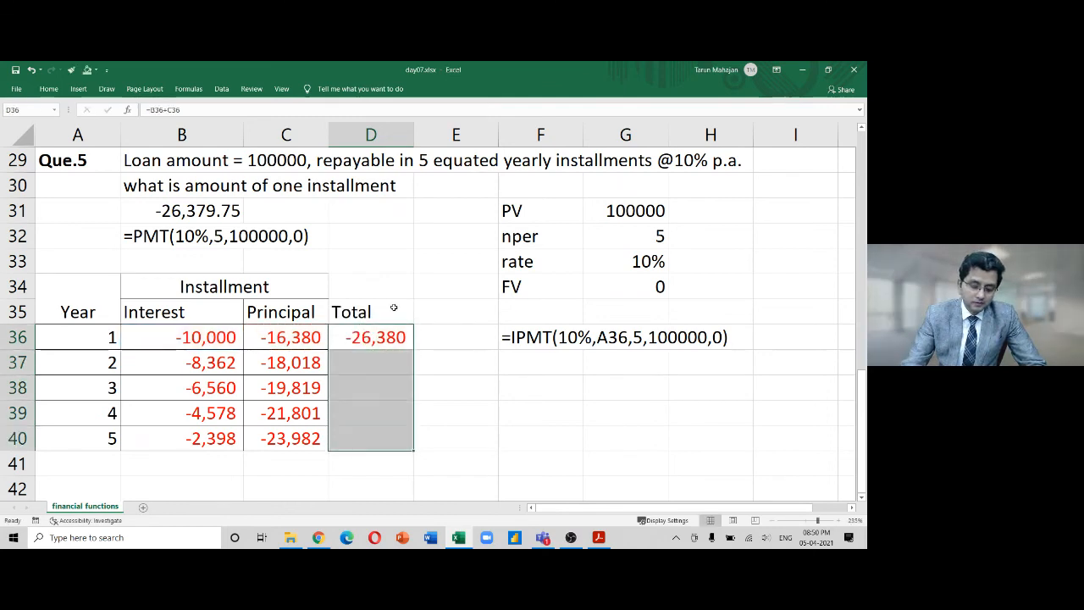
key(ctrl+d)
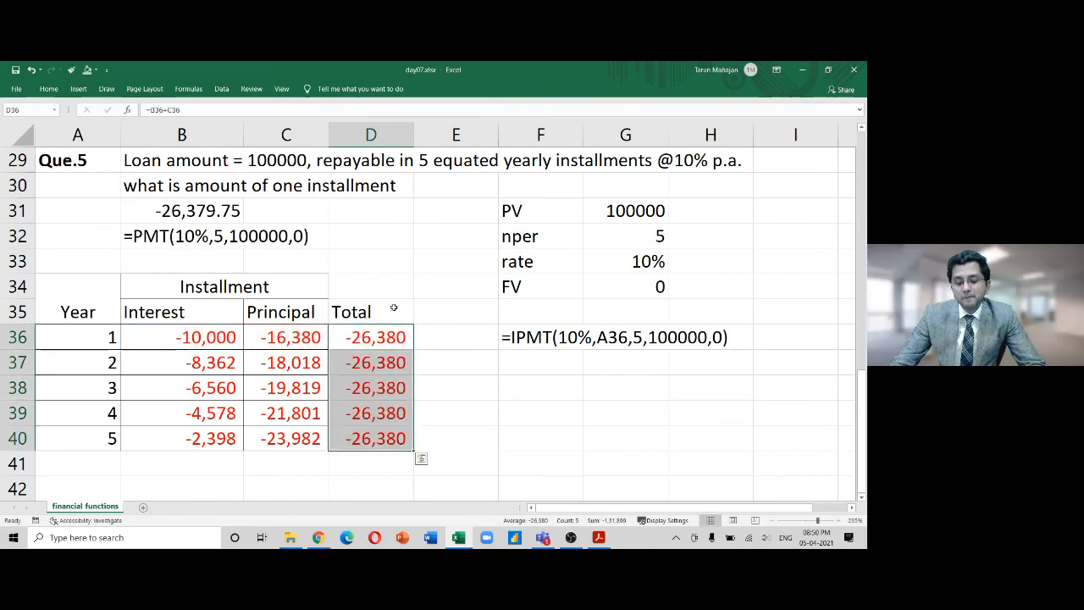
key(Up)
key(Up)
key(Up)
key(Up)
key(Up)
key(Left)
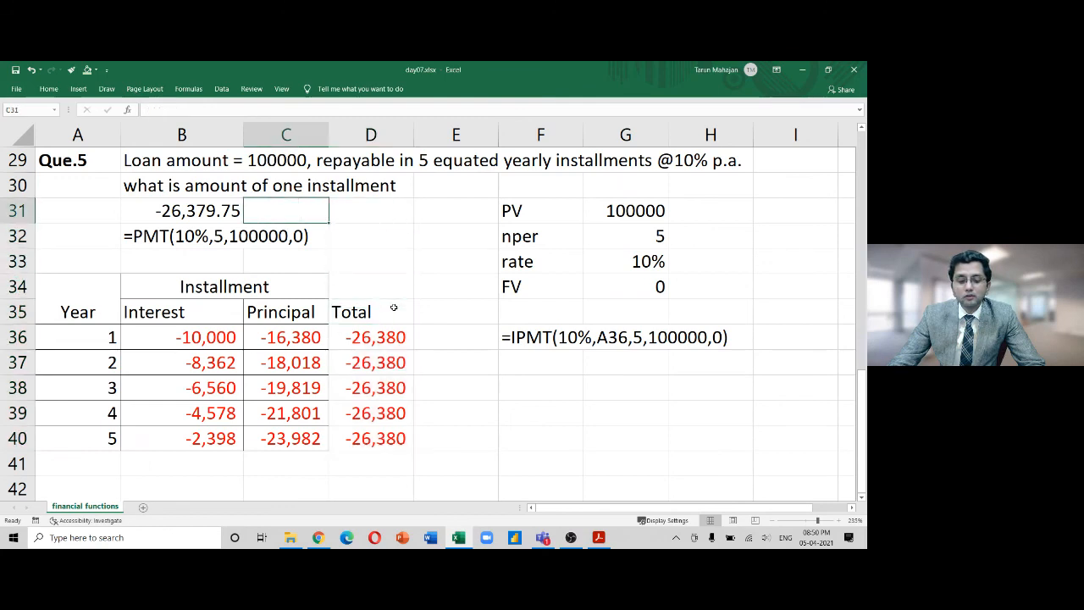
key(Left)
key(shift+Right)
key(Down)
key(Down)
key(Down)
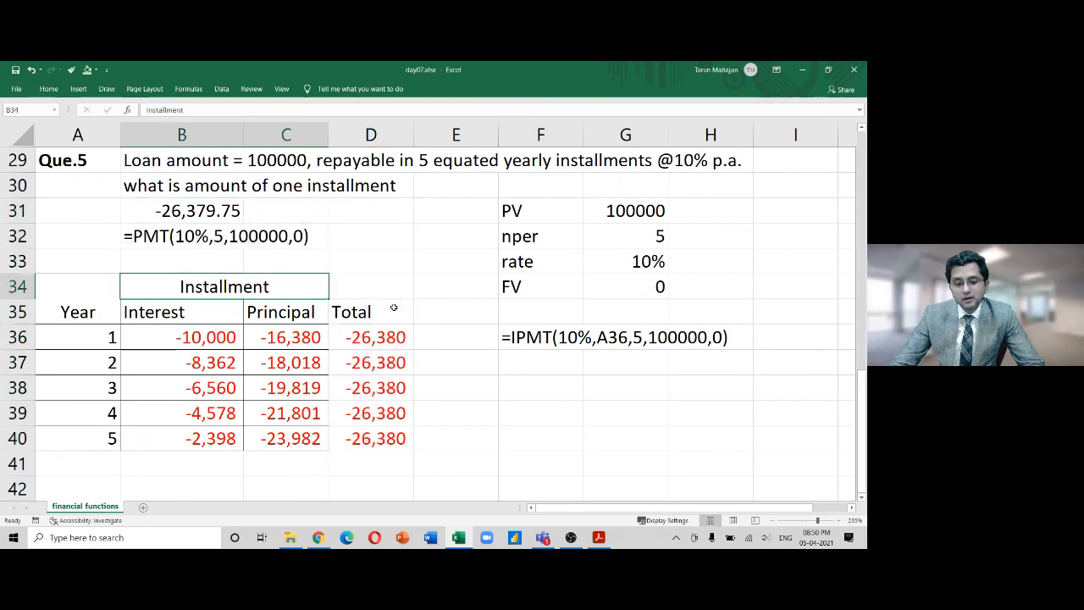
key(Down)
key(Down)
key(shift+Right)
key(shift+Down)
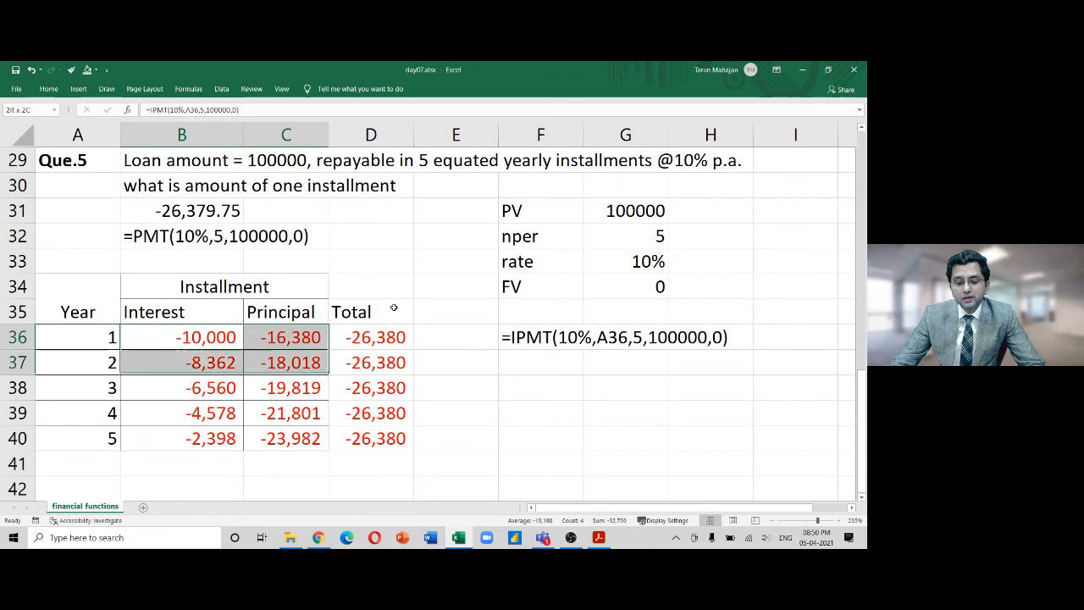
key(shift+Down)
key(shift+Down)
key(shift+Down)
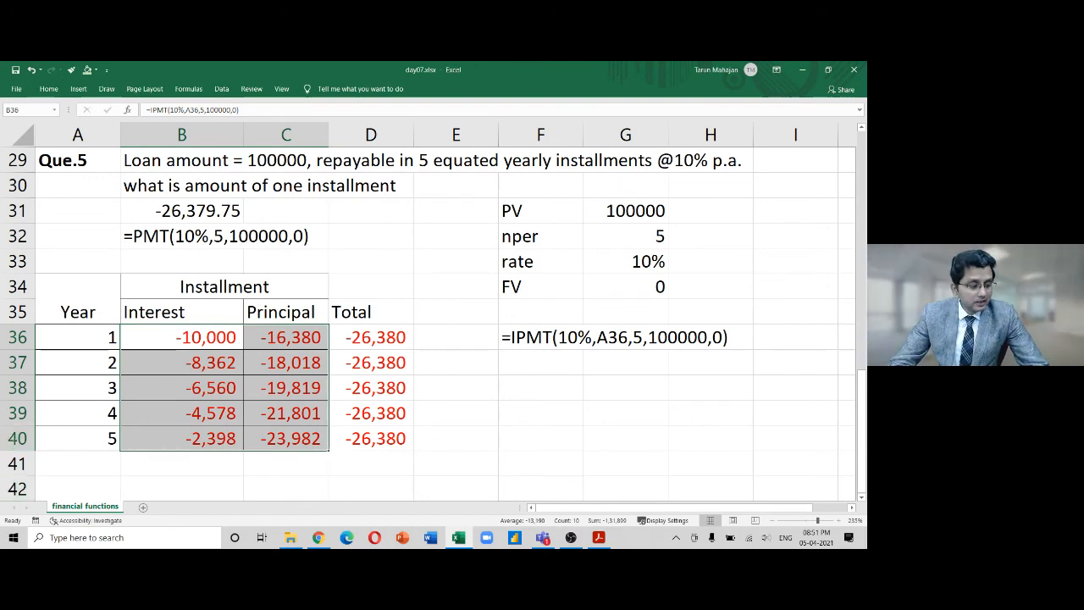
key(alt+Tab)
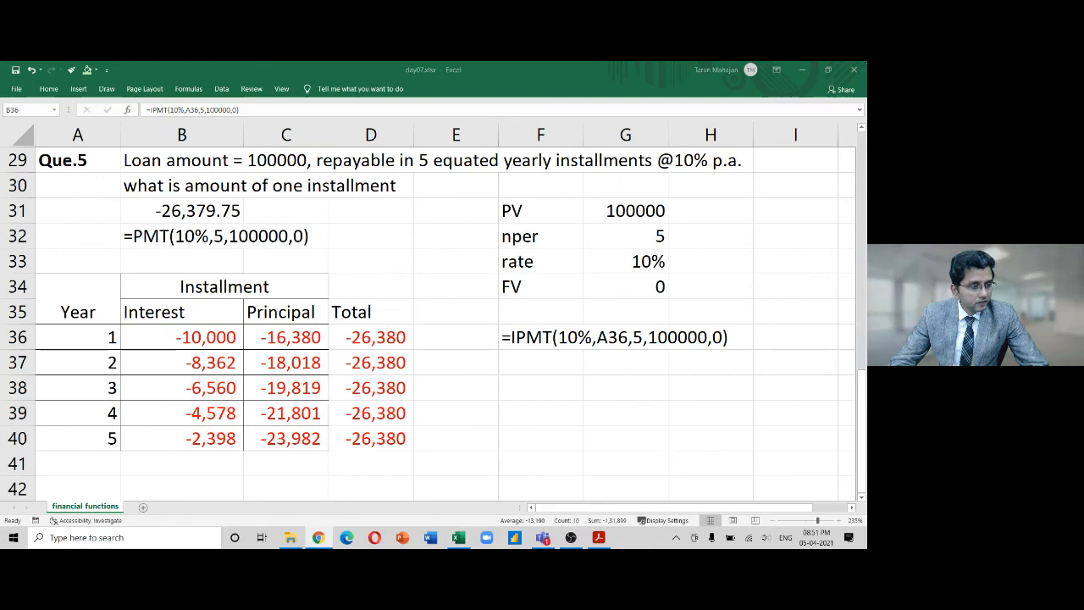
key(alt+Tab)
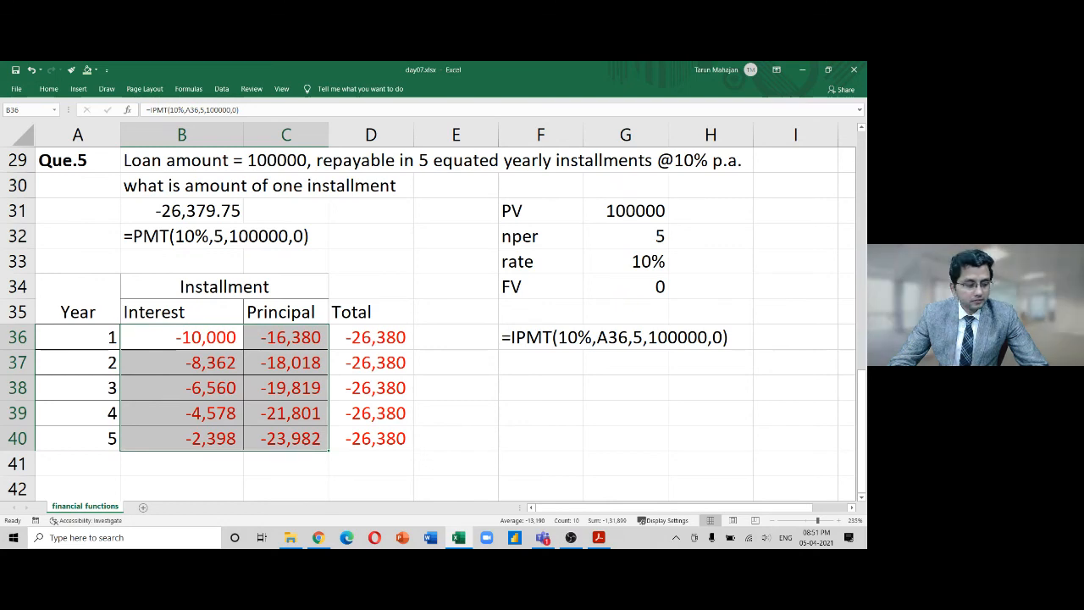
key(alt+Tab)
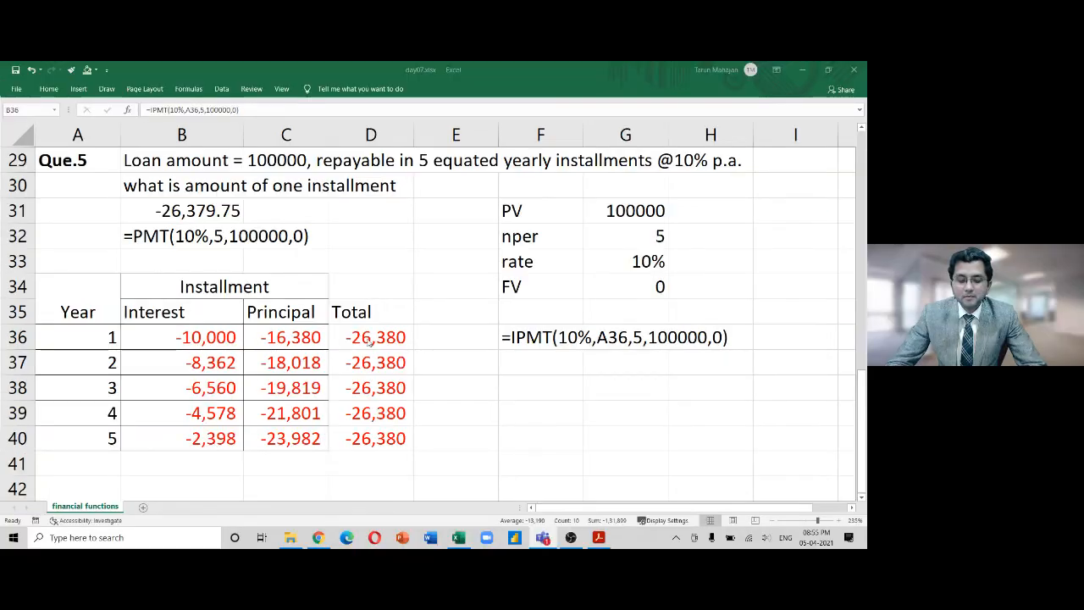
click(276, 330)
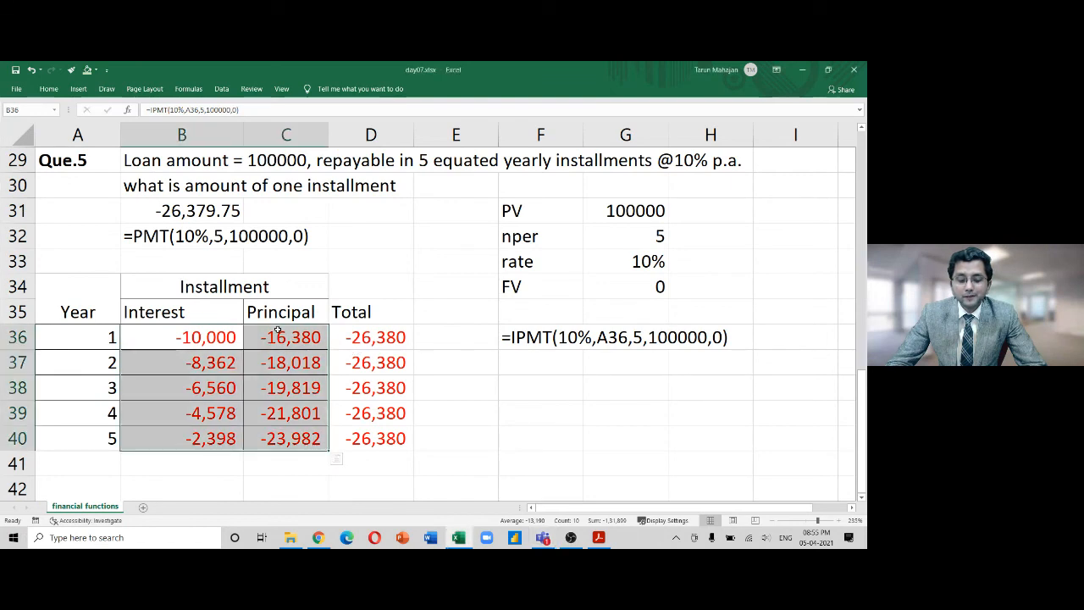
click(218, 340)
key(F2)
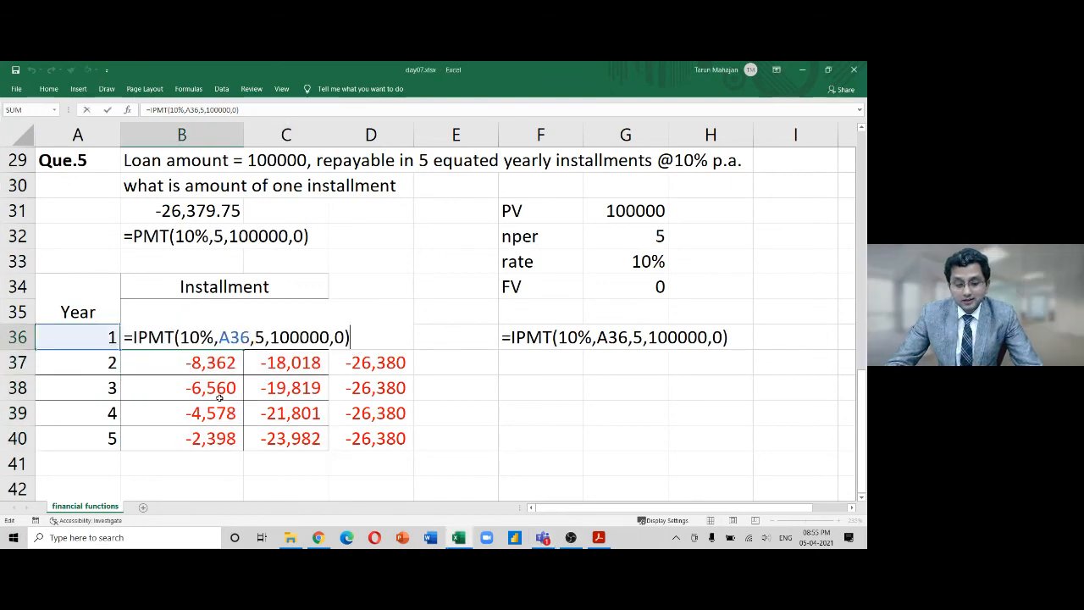
key(Tab)
key(F2)
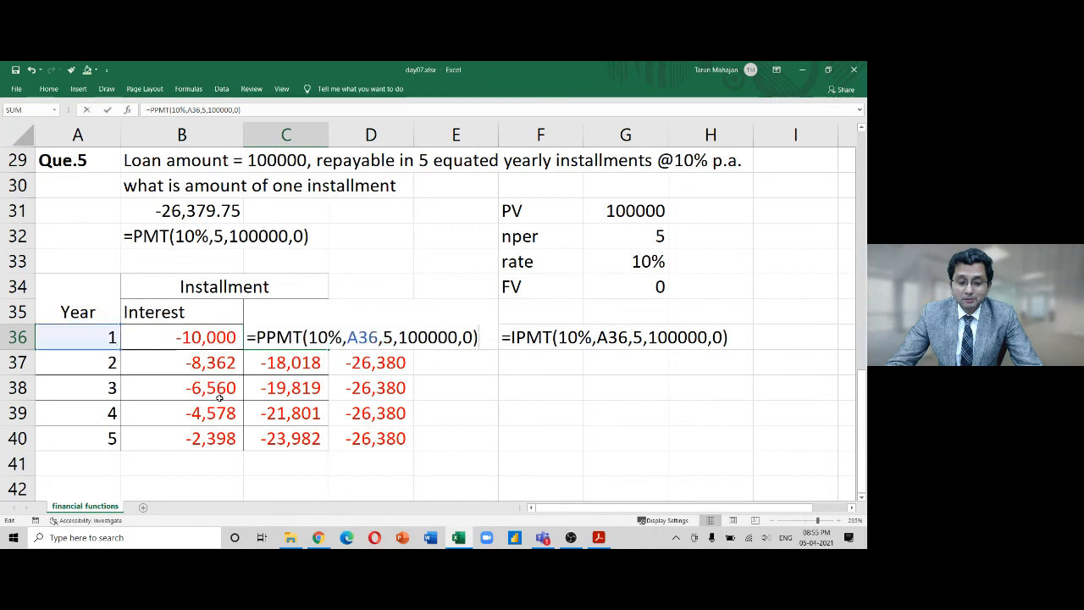
key(Escape)
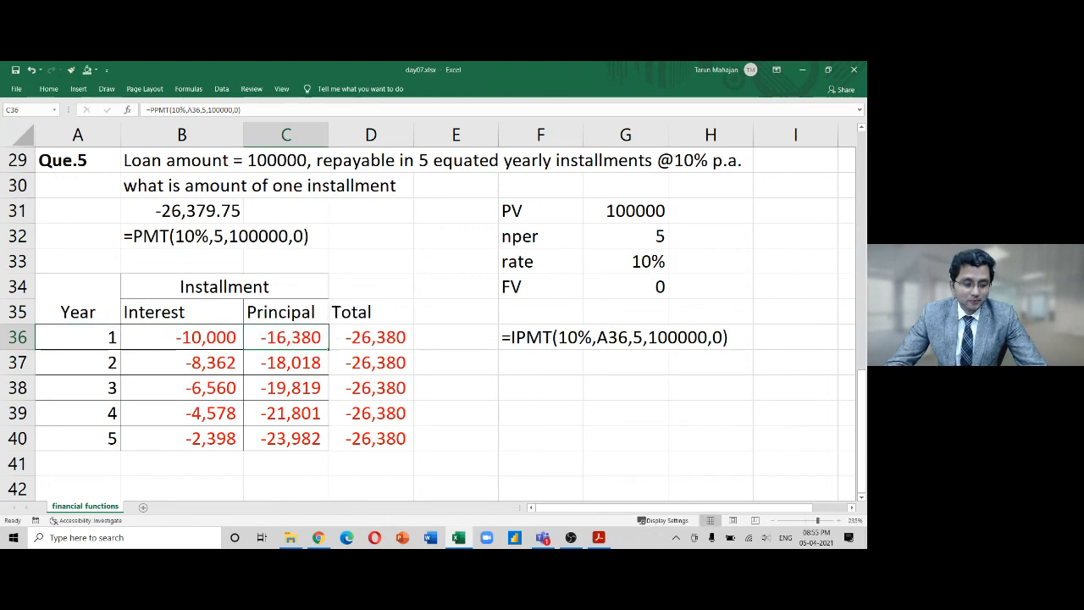
key(alt+Tab)
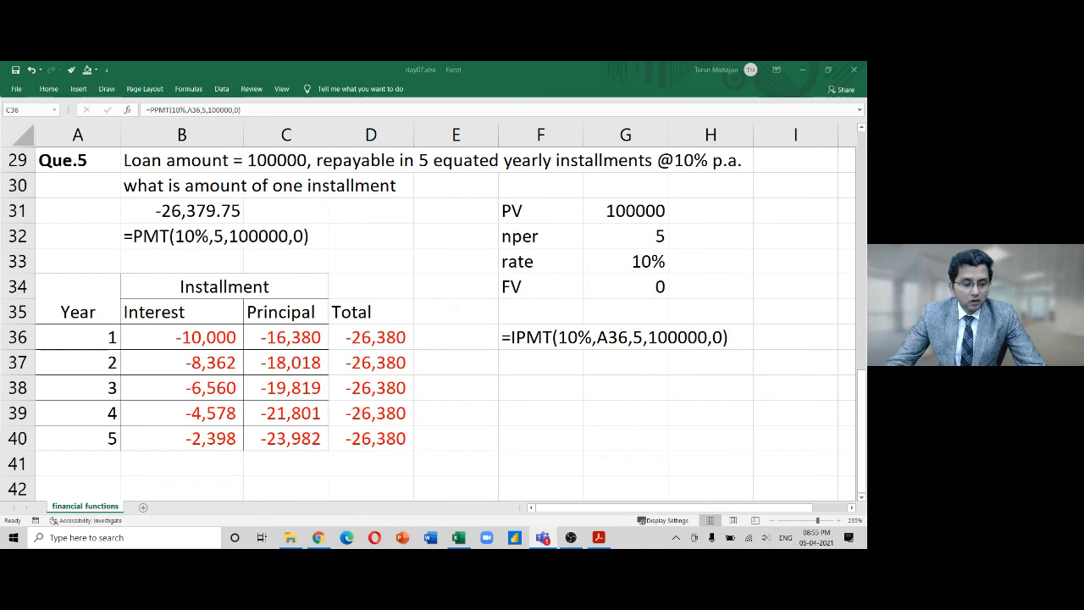
click(225, 341)
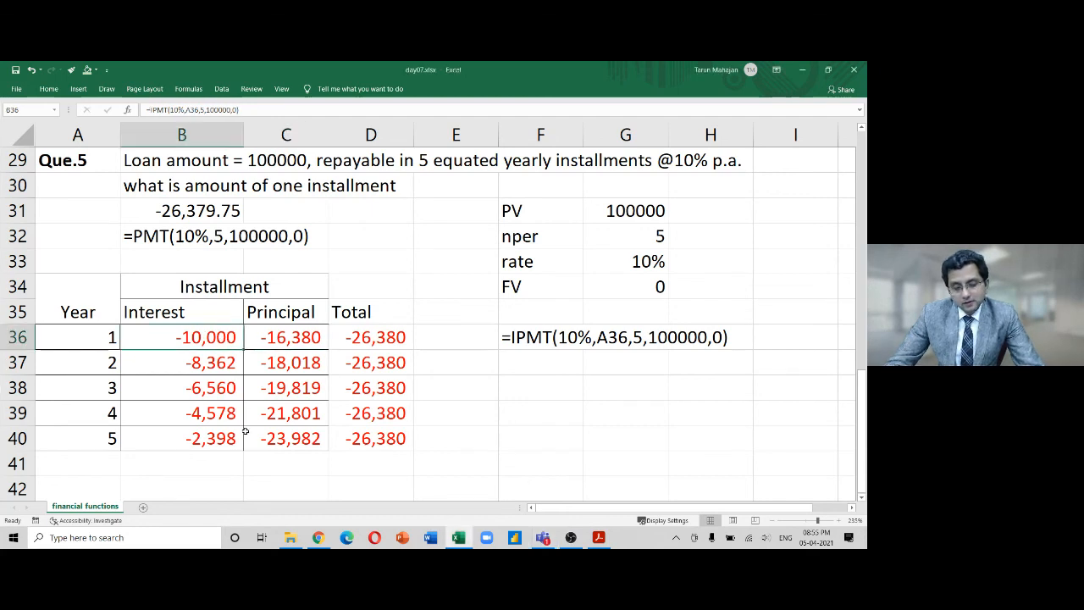
key(F2)
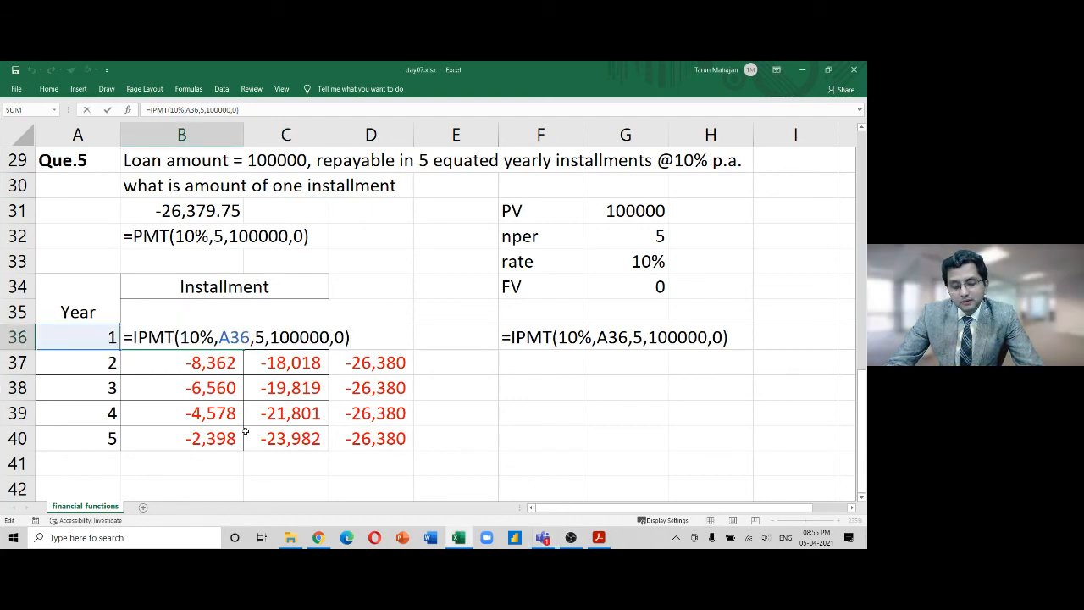
key(Left)
key(Left)
key(Left)
key(Left)
key(Left)
key(Left)
key(Left)
key(Left)
key(Left)
key(Left)
key(Left)
key(Left)
key(Left)
key(Left)
key(Left)
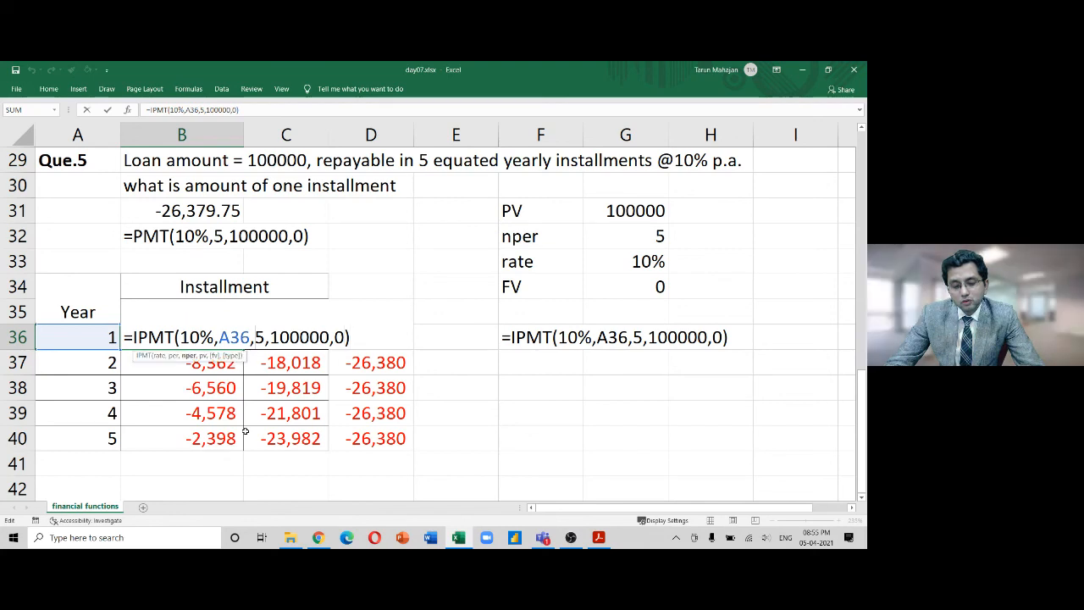
key(shift+Right)
key(shift+Right)
key(shift+Right)
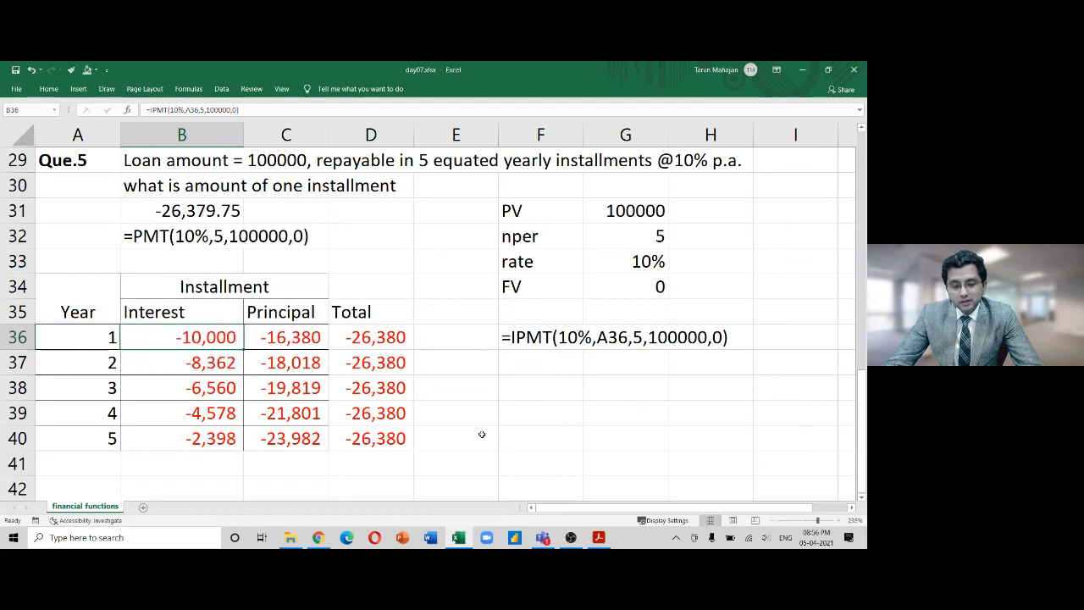
key(Down)
key(shift+Down)
key(shift+Down)
key(shift+Down)
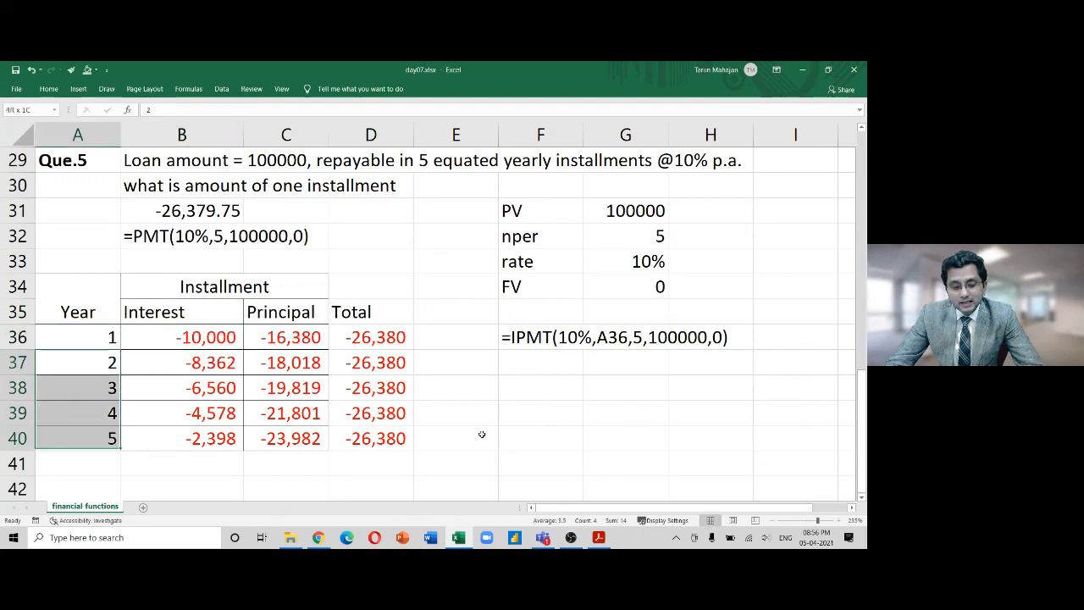
key(Up)
key(Down)
key(shift+Down)
key(shift+Down)
key(shift+Down)
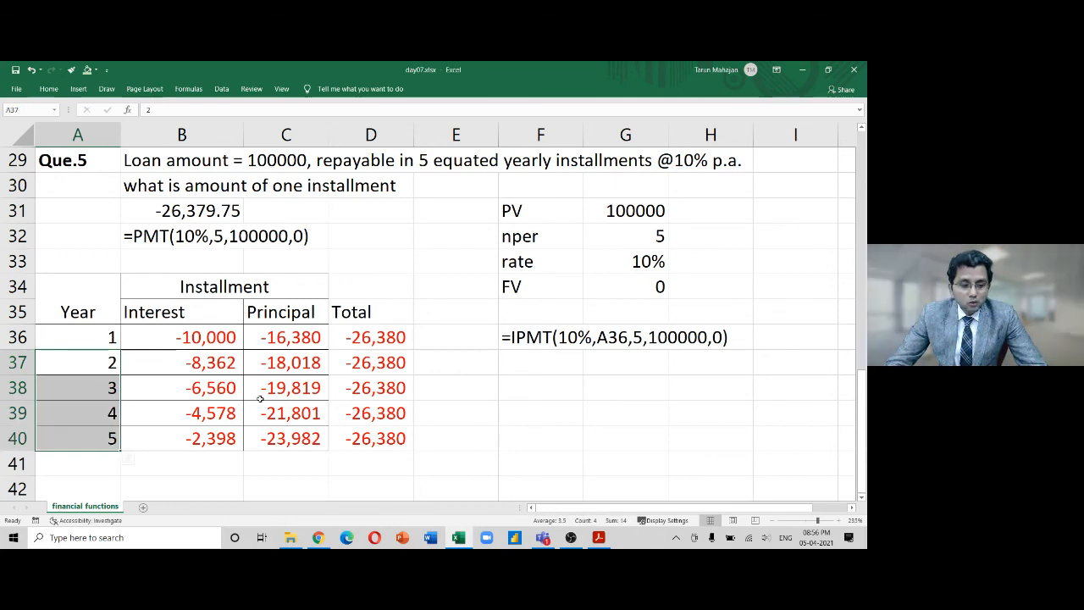
Copy the year-1 IPMT interest formula from B36 down into the following years
click(197, 334)
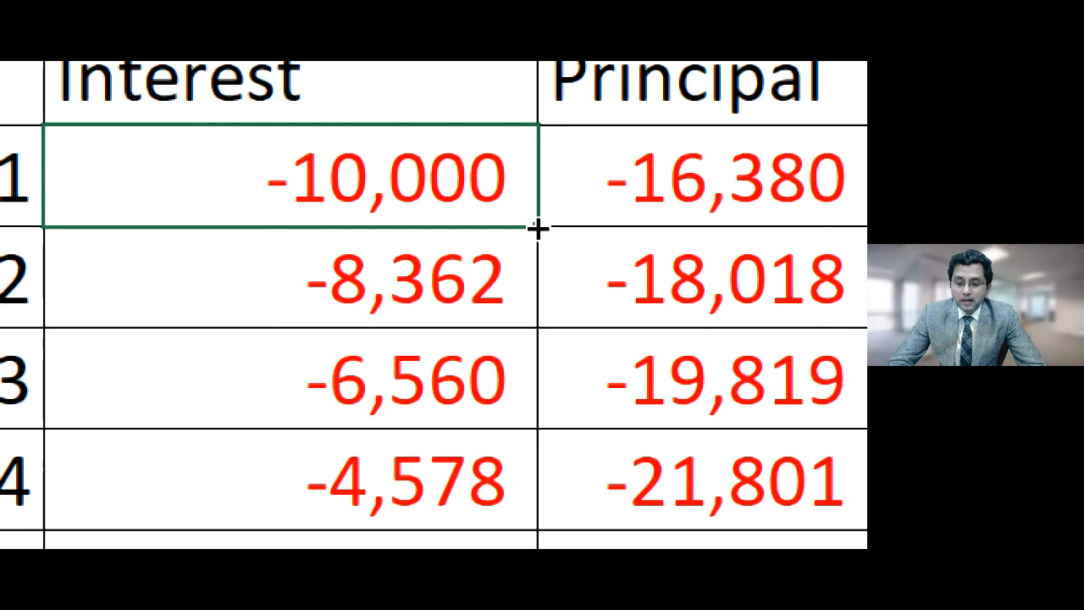
drag(538, 227, 531, 426)
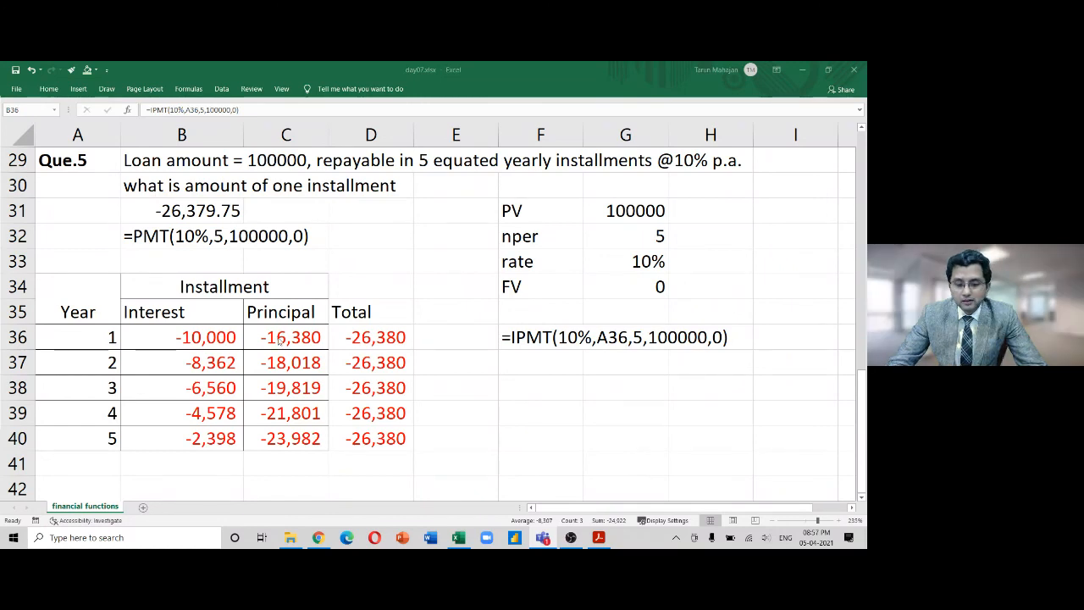
Inspect the year-1 IPMT and PPMT formulas without changing them
double_click(280, 341)
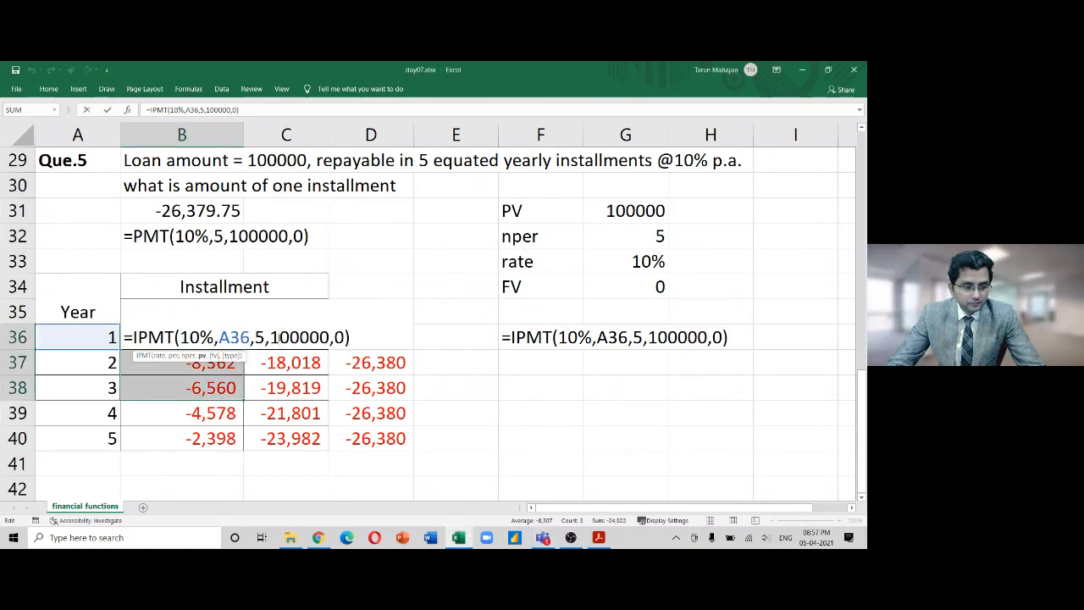
key(Escape)
click(279, 337)
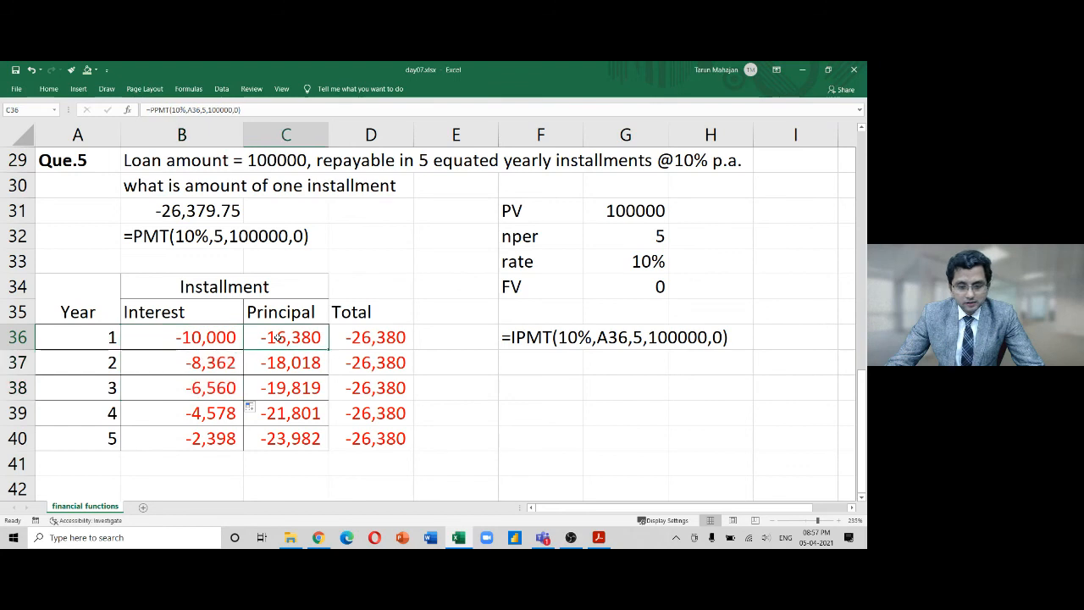
double_click(278, 337)
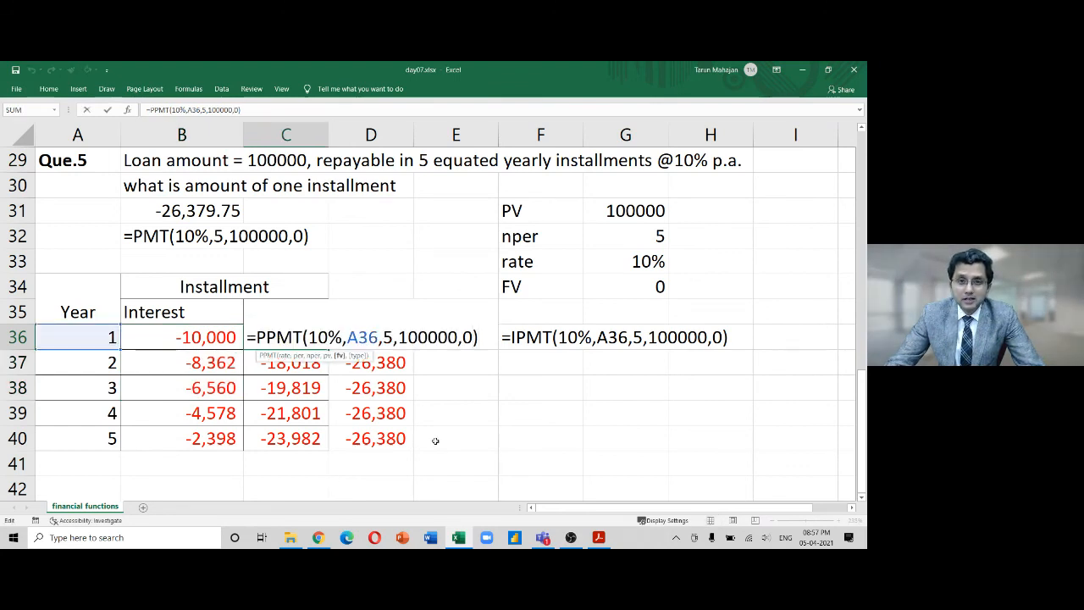
key(Escape)
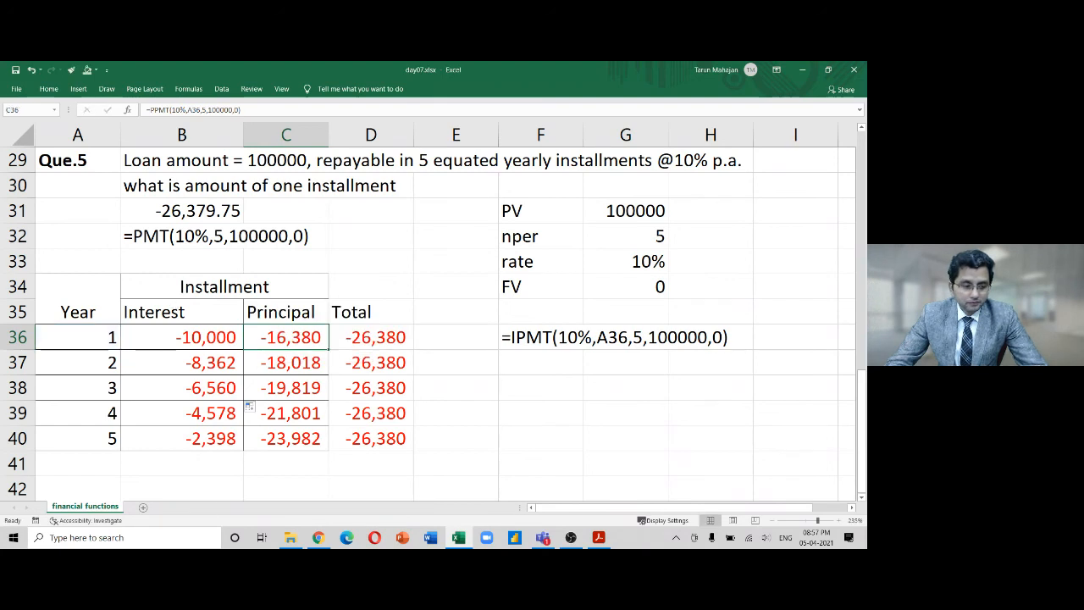
key(alt+Tab)
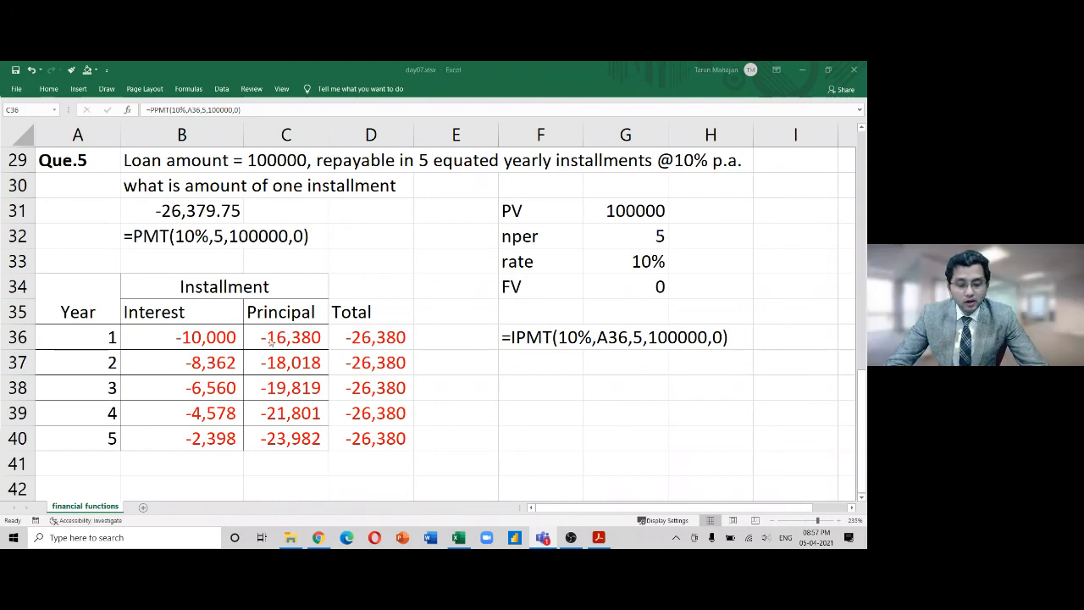
Walk through the C36 PPMT rate 10%, period A36 and 5 periods arguments
double_click(305, 340)
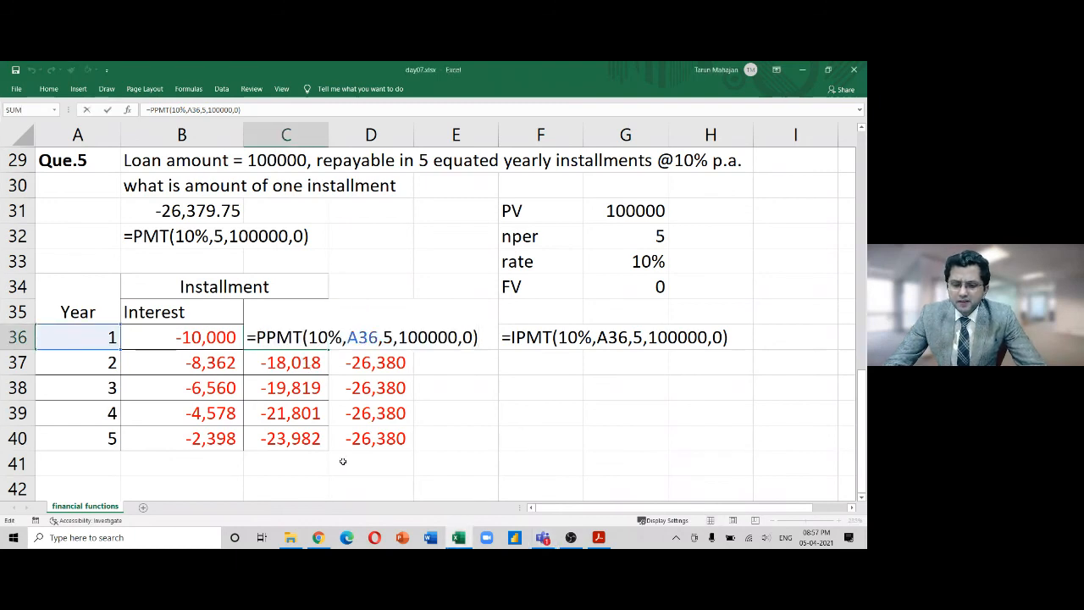
key(Left)
key(Left)
key(Left)
key(Left)
key(Left)
key(Left)
key(Left)
key(Left)
key(Left)
key(Left)
key(Left)
key(Left)
key(Left)
key(Left)
key(Left)
key(Left)
key(Left)
key(Left)
key(Left)
key(shift+Right)
key(shift+Right)
key(shift+Right)
key(shift+Right)
key(shift+Right)
key(shift+Right)
key(shift+Right)
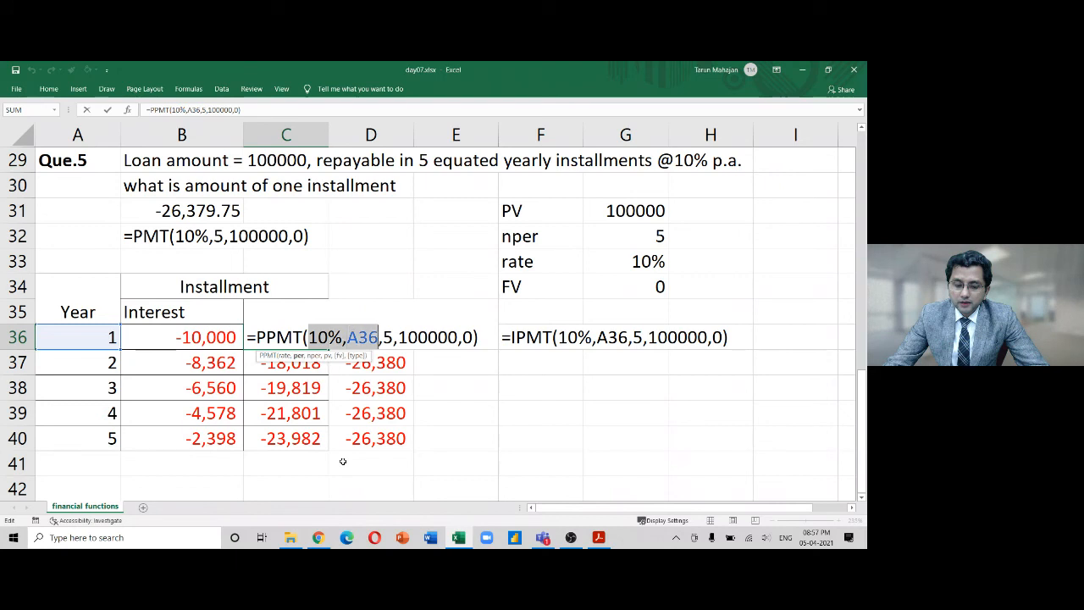
key(Left)
key(Right)
key(Right)
key(Right)
key(Right)
key(Right)
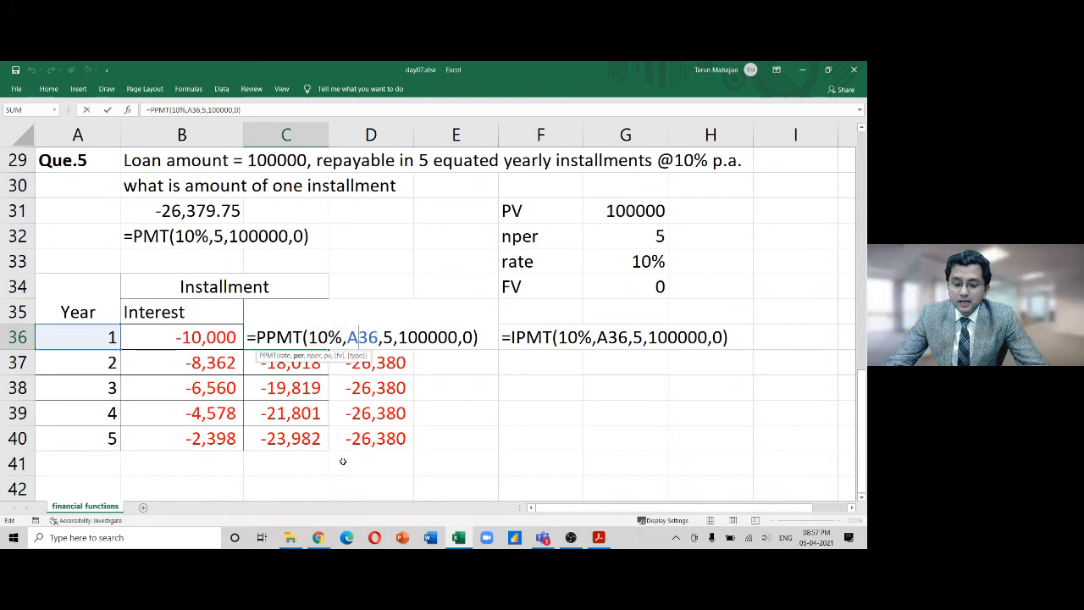
key(Left)
key(shift+Right)
key(shift+Right)
key(shift+Right)
key(Right)
key(Right)
key(shift+Right)
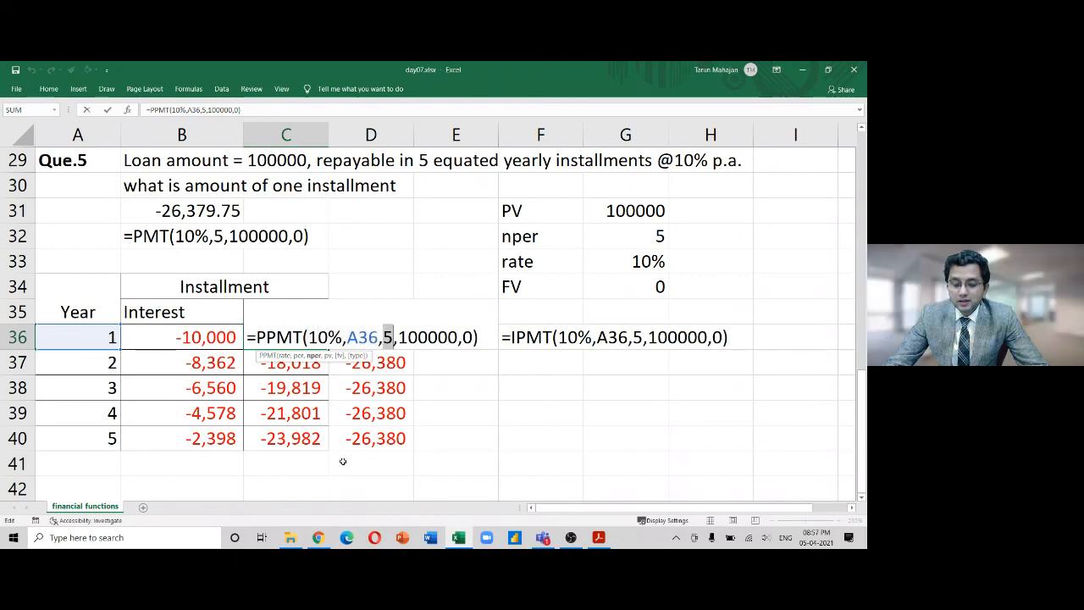
Review the 100000 loan amount and 0 future value, then commit the PPMT formula
key(Right)
key(Right)
key(shift+Right)
key(shift+Right)
key(shift+Right)
key(shift+Right)
key(shift+Right)
key(shift+Right)
key(shift+Right)
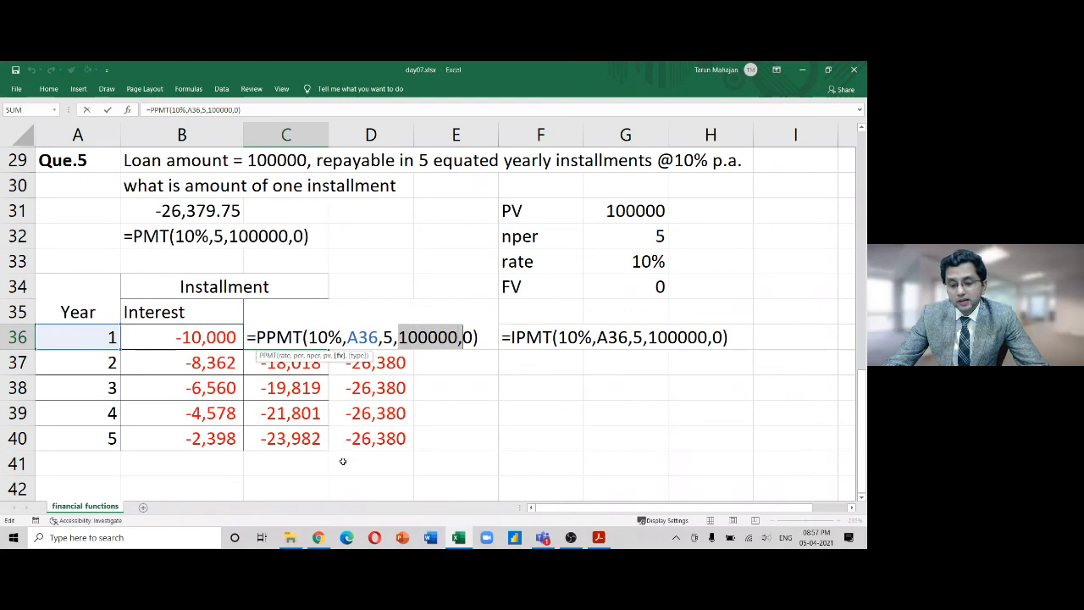
key(shift+Right)
key(Left)
key(Left)
key(Left)
key(Left)
key(Left)
key(Left)
key(Left)
key(Left)
key(Left)
key(Left)
key(Left)
key(Left)
key(Left)
key(Left)
key(Left)
key(Left)
key(Left)
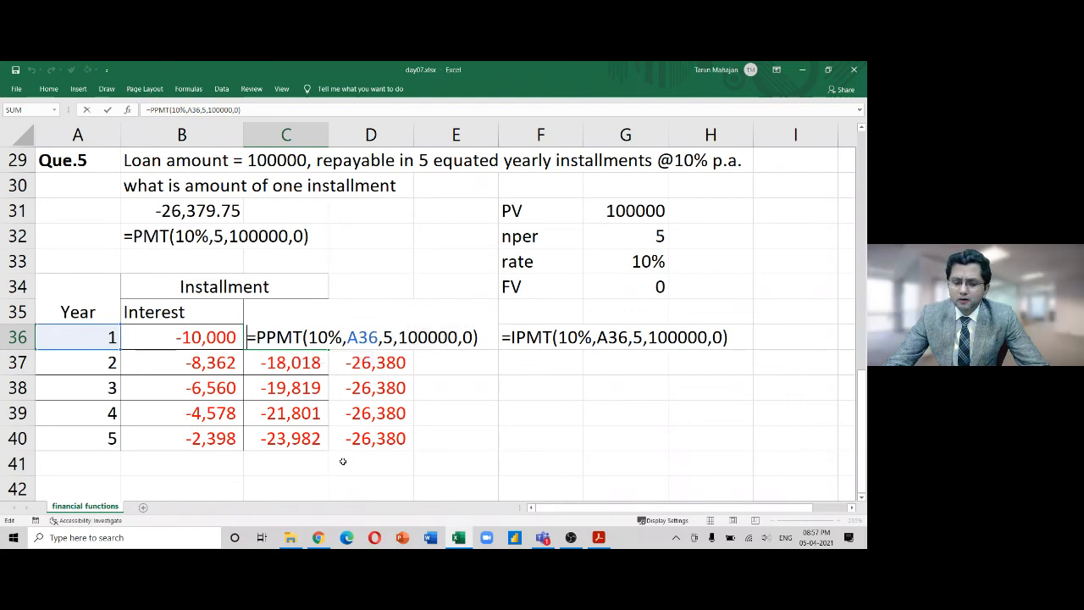
key(shift+Right)
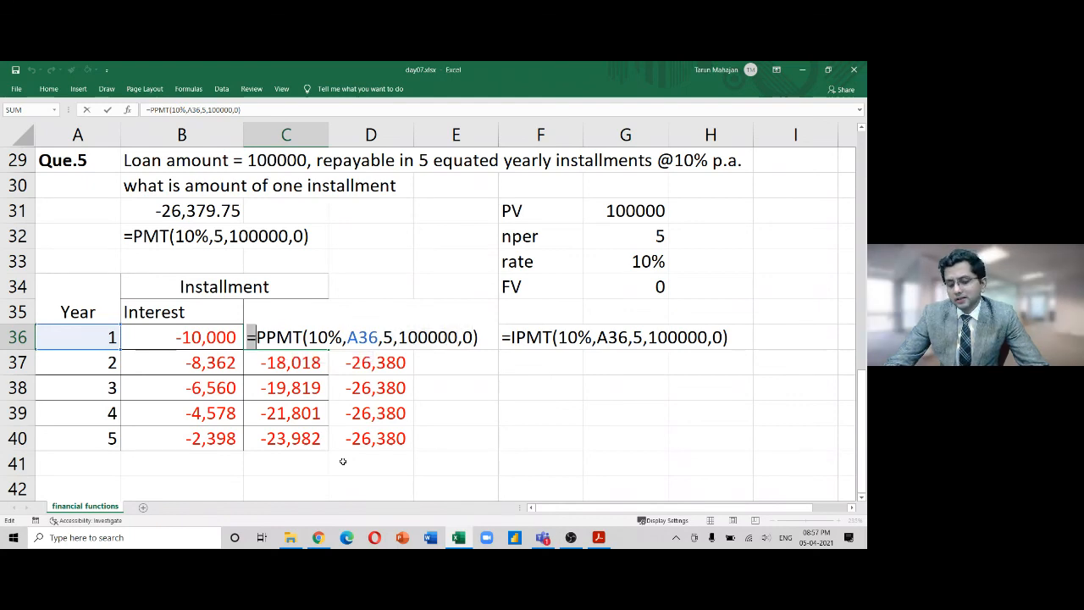
key(Right)
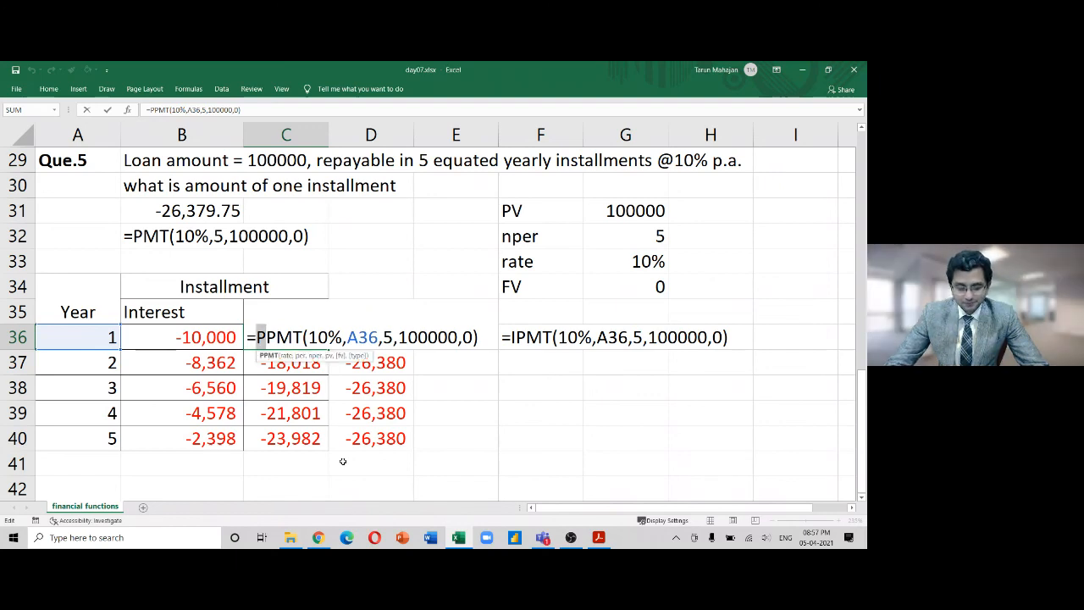
key(alt+Tab)
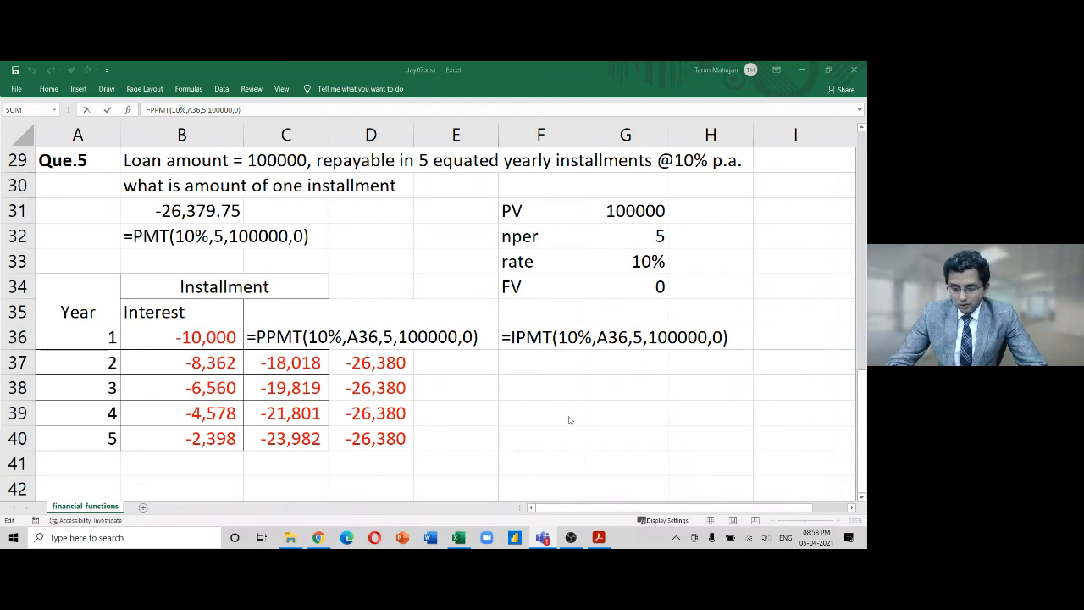
key(ctrl+Return)
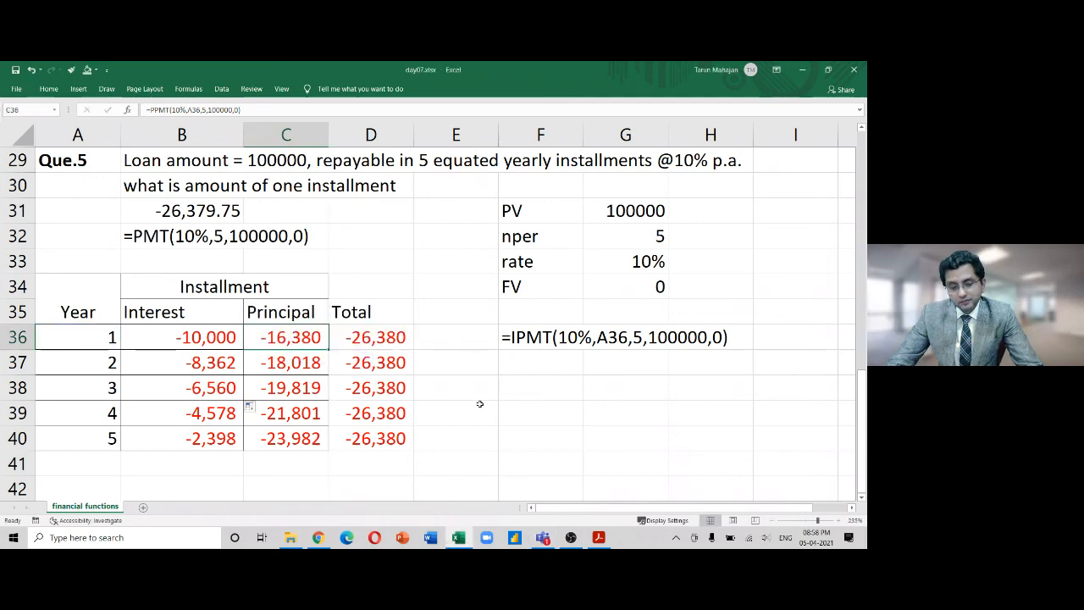
key(Page_Up)
key(Page_Up)
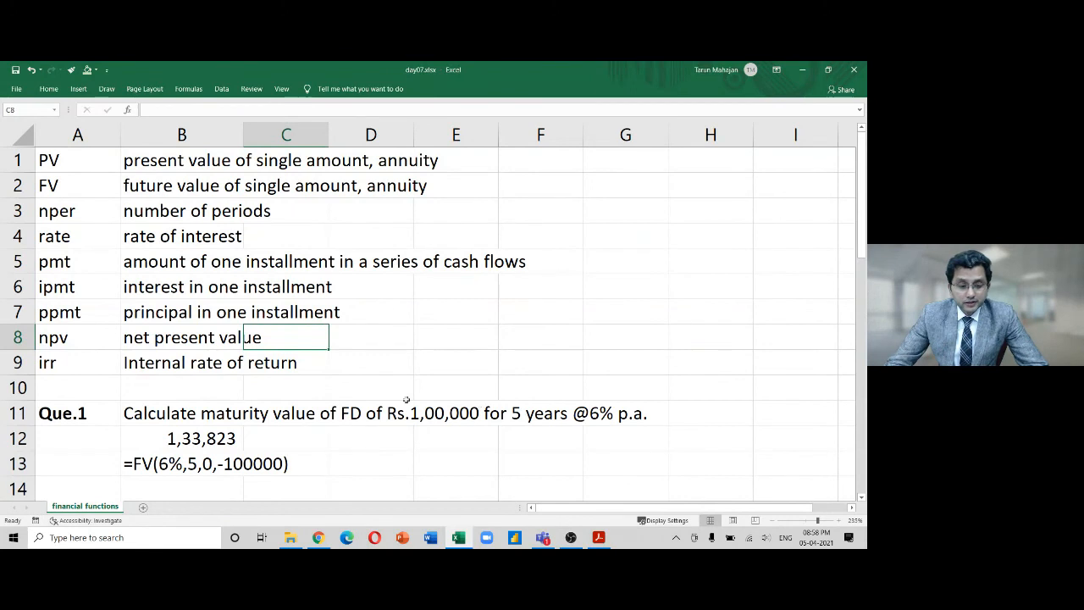
click(89, 336)
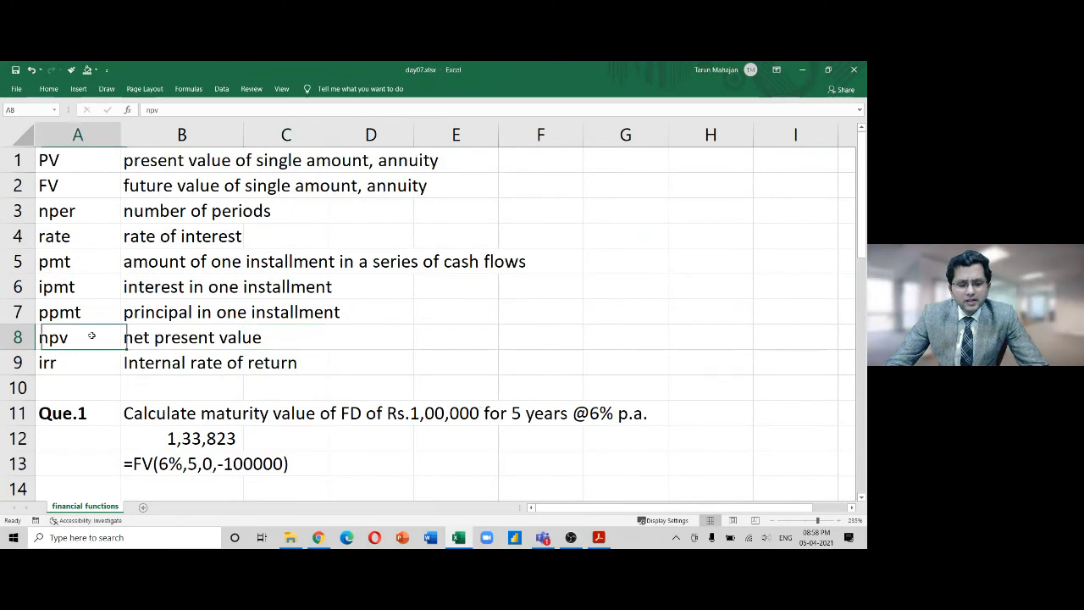
key(shift+Down)
key(shift+Right)
key(shift+Right)
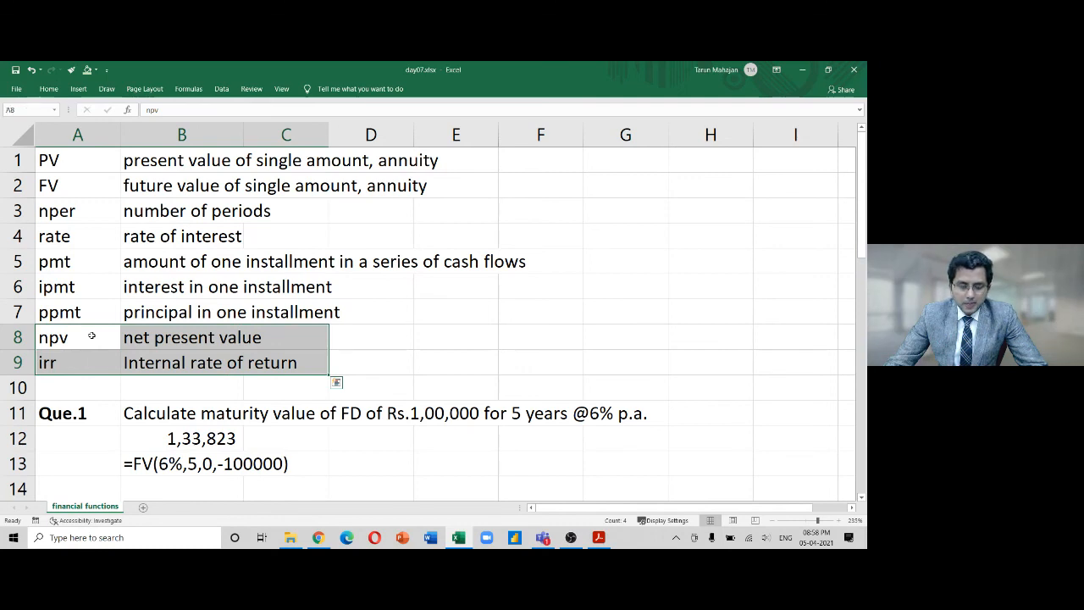
key(Up)
key(Up)
key(Up)
key(shift+Down)
key(shift+Down)
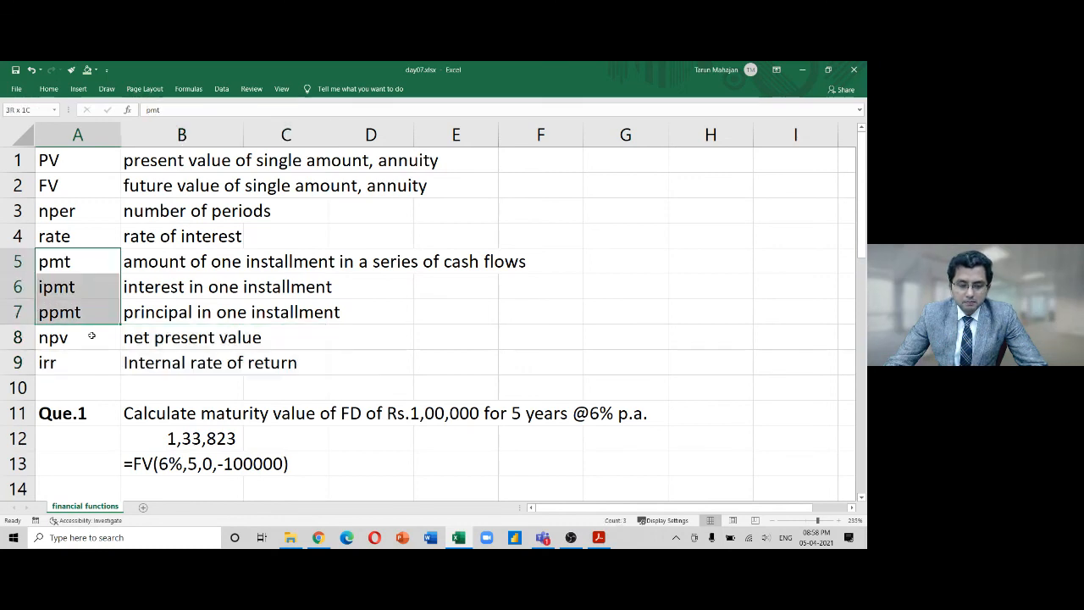
key(Up)
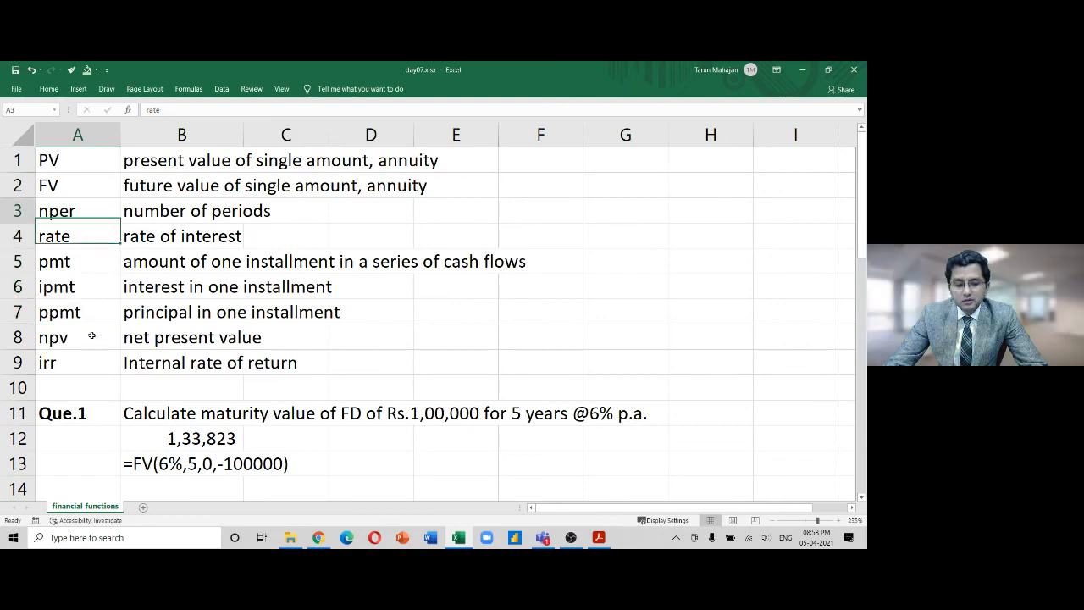
key(shift+Down)
key(Down)
key(Down)
key(Down)
key(Down)
key(Down)
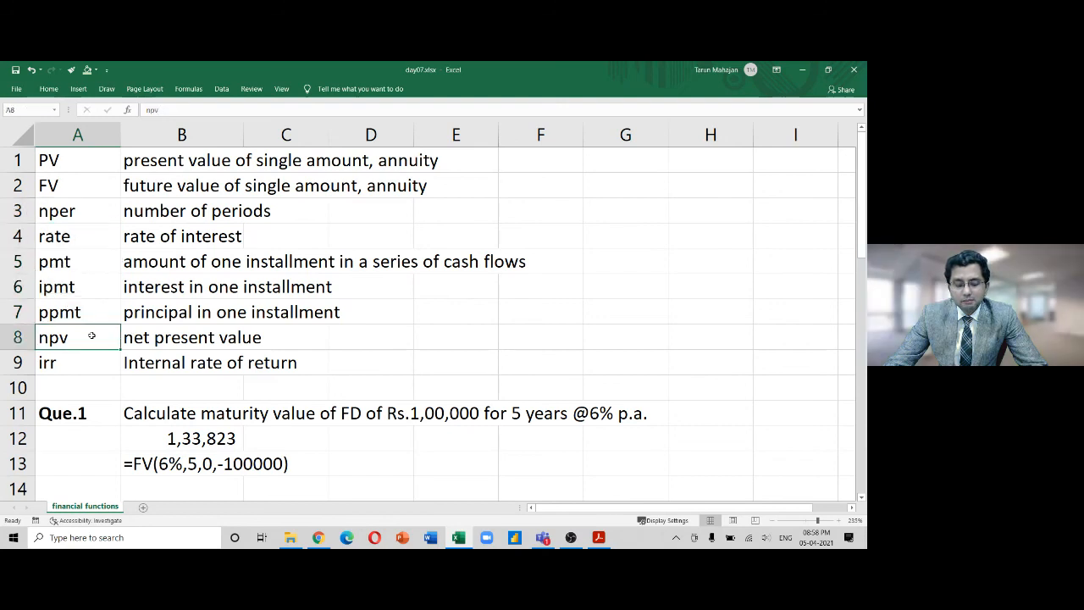
key(shift+Down)
key(shift+Right)
key(shift+Right)
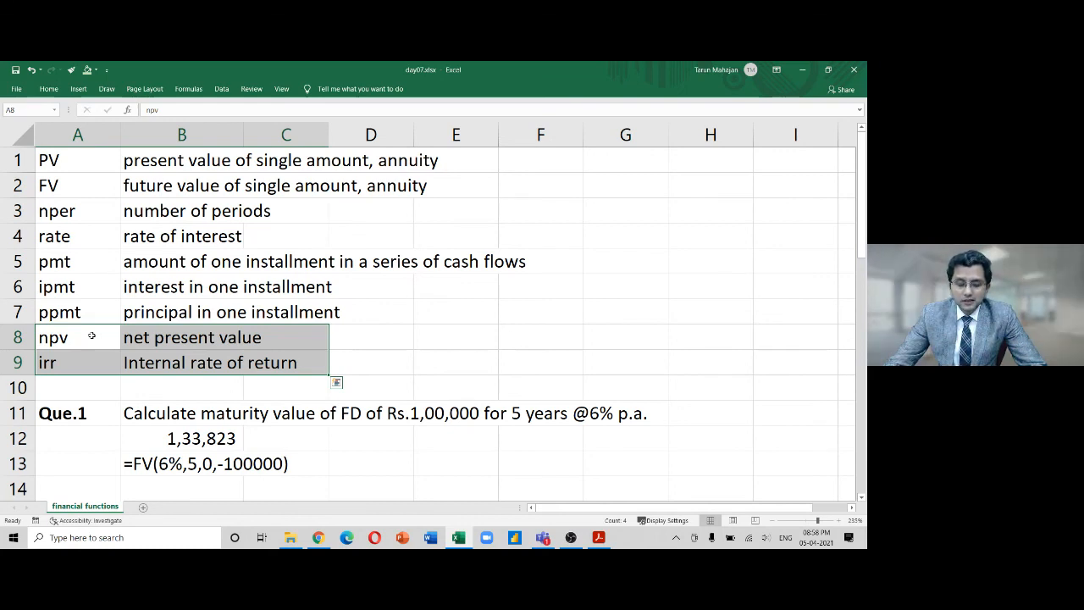
key(Down)
key(Down)
key(Down)
key(Down)
key(Down)
key(Down)
key(Down)
key(Down)
key(Down)
key(Down)
key(Down)
key(Down)
key(Down)
key(Down)
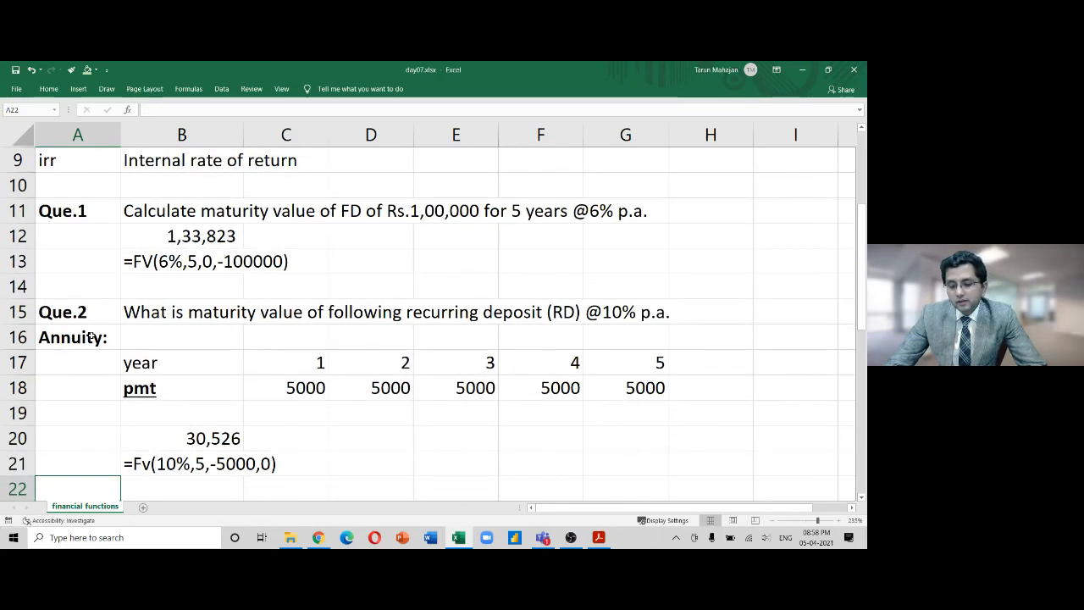
key(Down)
key(Down)
key(Down)
key(Down)
key(Down)
key(Down)
key(Down)
key(Down)
key(Down)
key(Down)
key(Down)
key(Down)
key(Down)
key(Down)
key(Down)
key(Down)
key(Down)
key(Down)
key(Down)
key(Down)
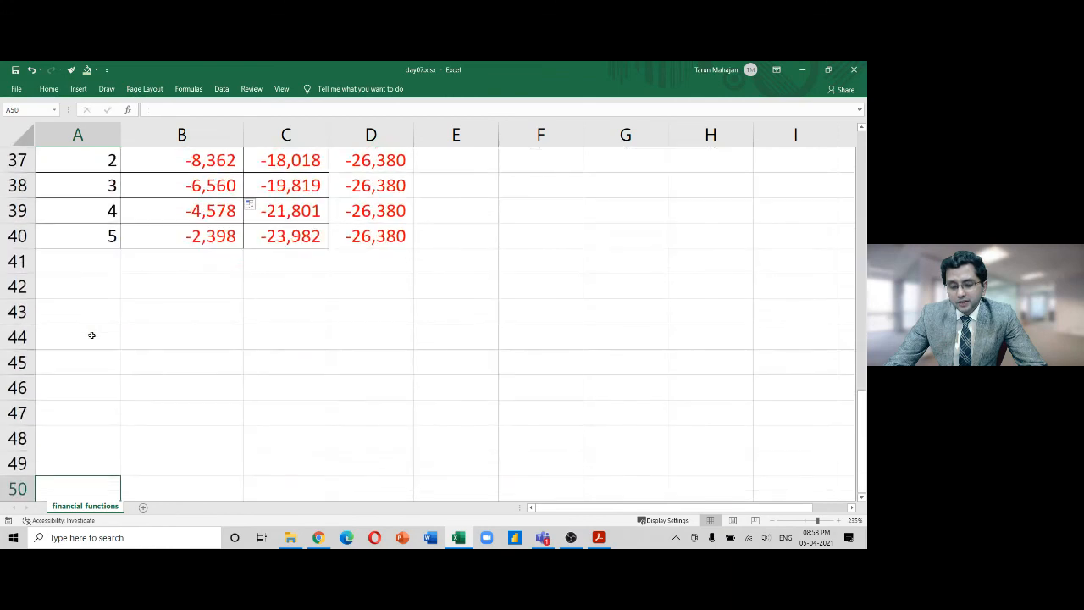
key(Up)
key(Up)
key(Up)
key(Up)
key(Up)
key(Up)
key(Up)
key(Up)
key(Up)
key(Up)
key(Up)
key(Up)
key(Up)
key(Up)
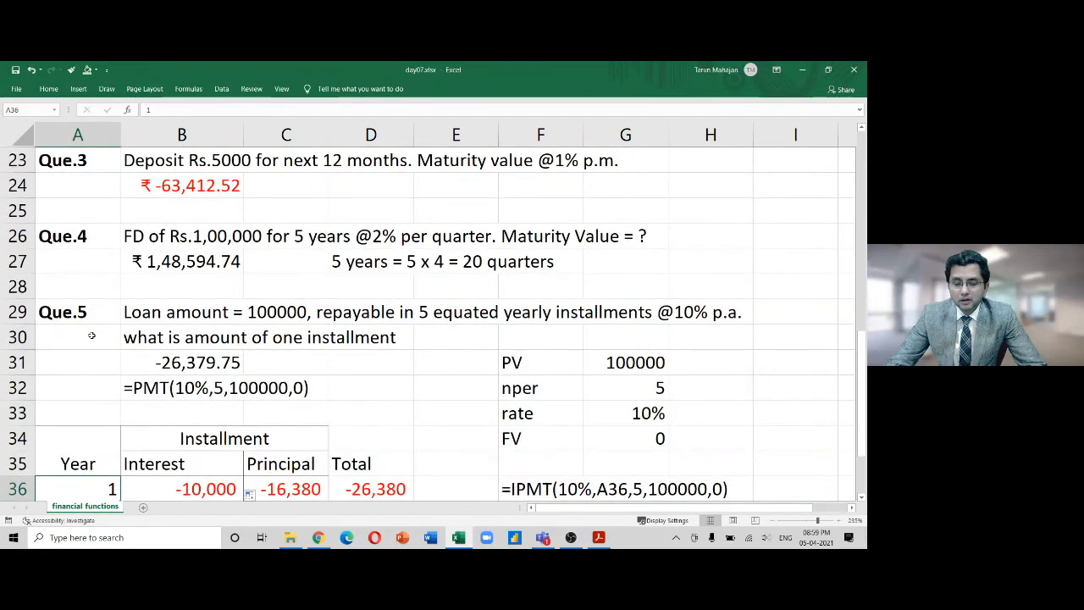
key(Down)
key(Down)
key(Down)
key(Down)
key(Down)
key(Down)
key(Down)
key(Down)
key(Down)
key(Down)
key(Down)
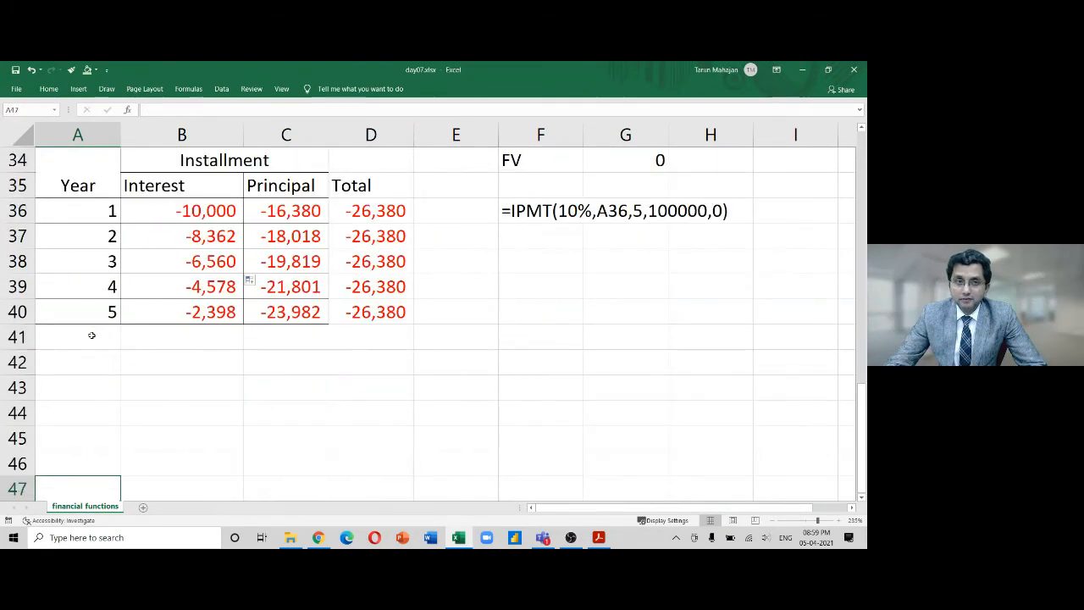
key(Up)
key(Up)
key(Up)
key(Up)
key(Up)
key(Up)
key(Up)
key(Up)
key(Up)
key(Up)
key(Up)
key(Up)
key(Up)
key(Up)
key(Up)
key(Up)
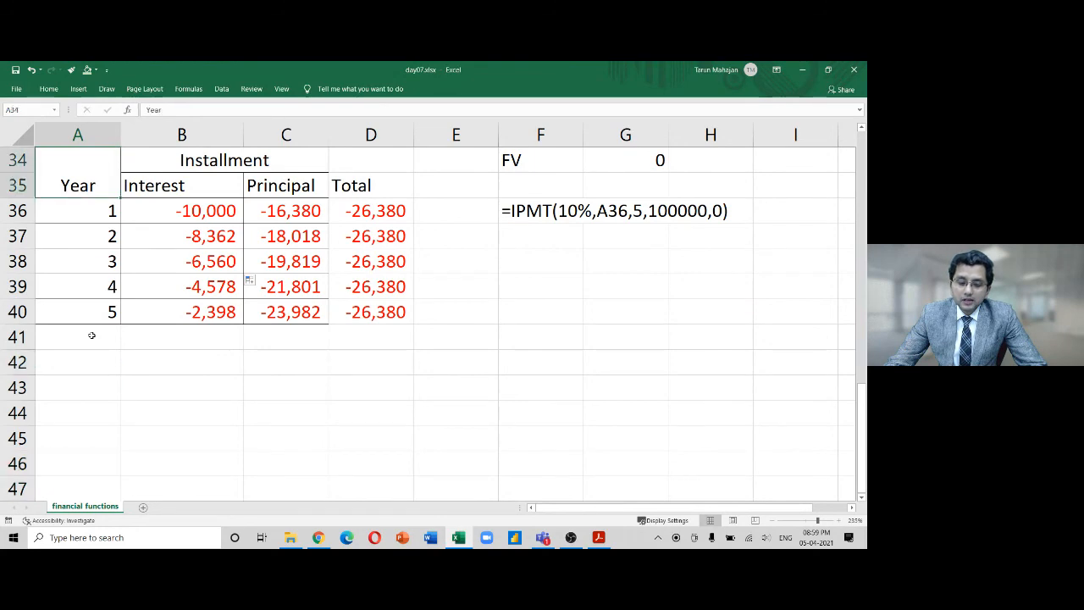
key(Up)
key(Up)
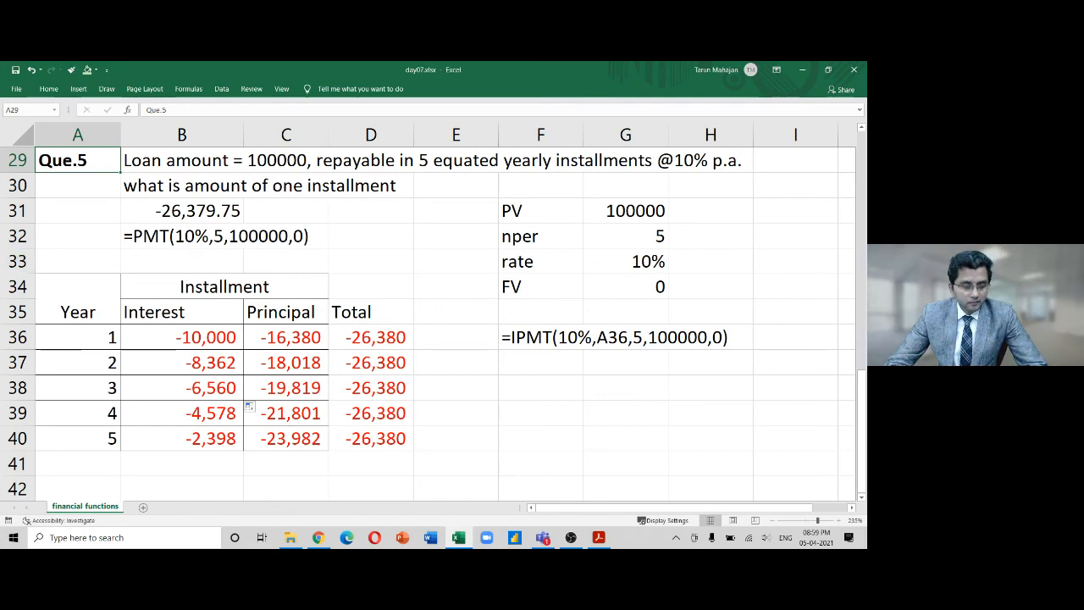
key(alt+Tab)
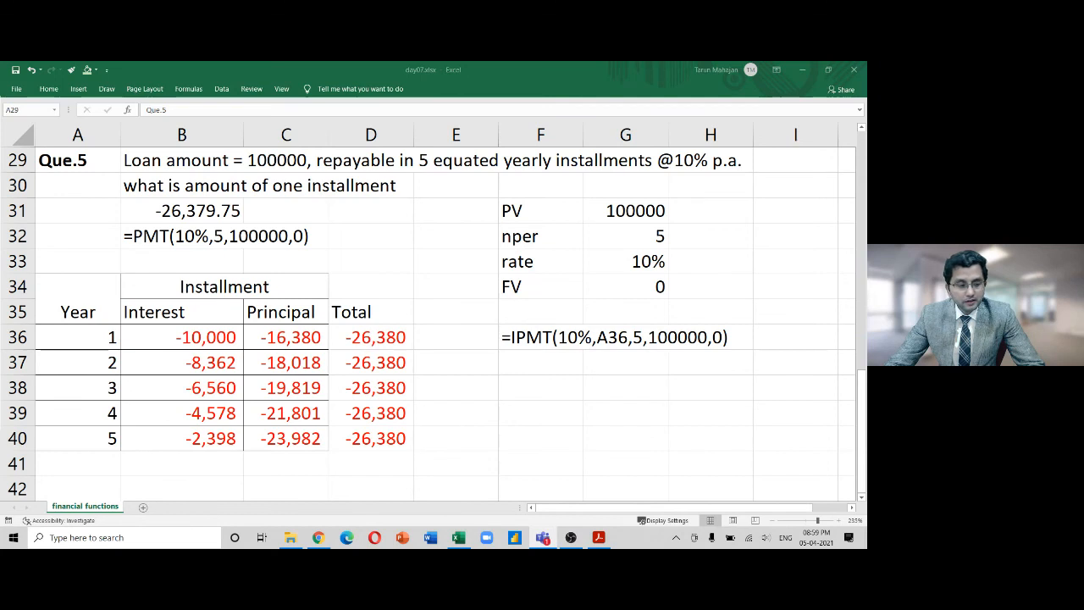